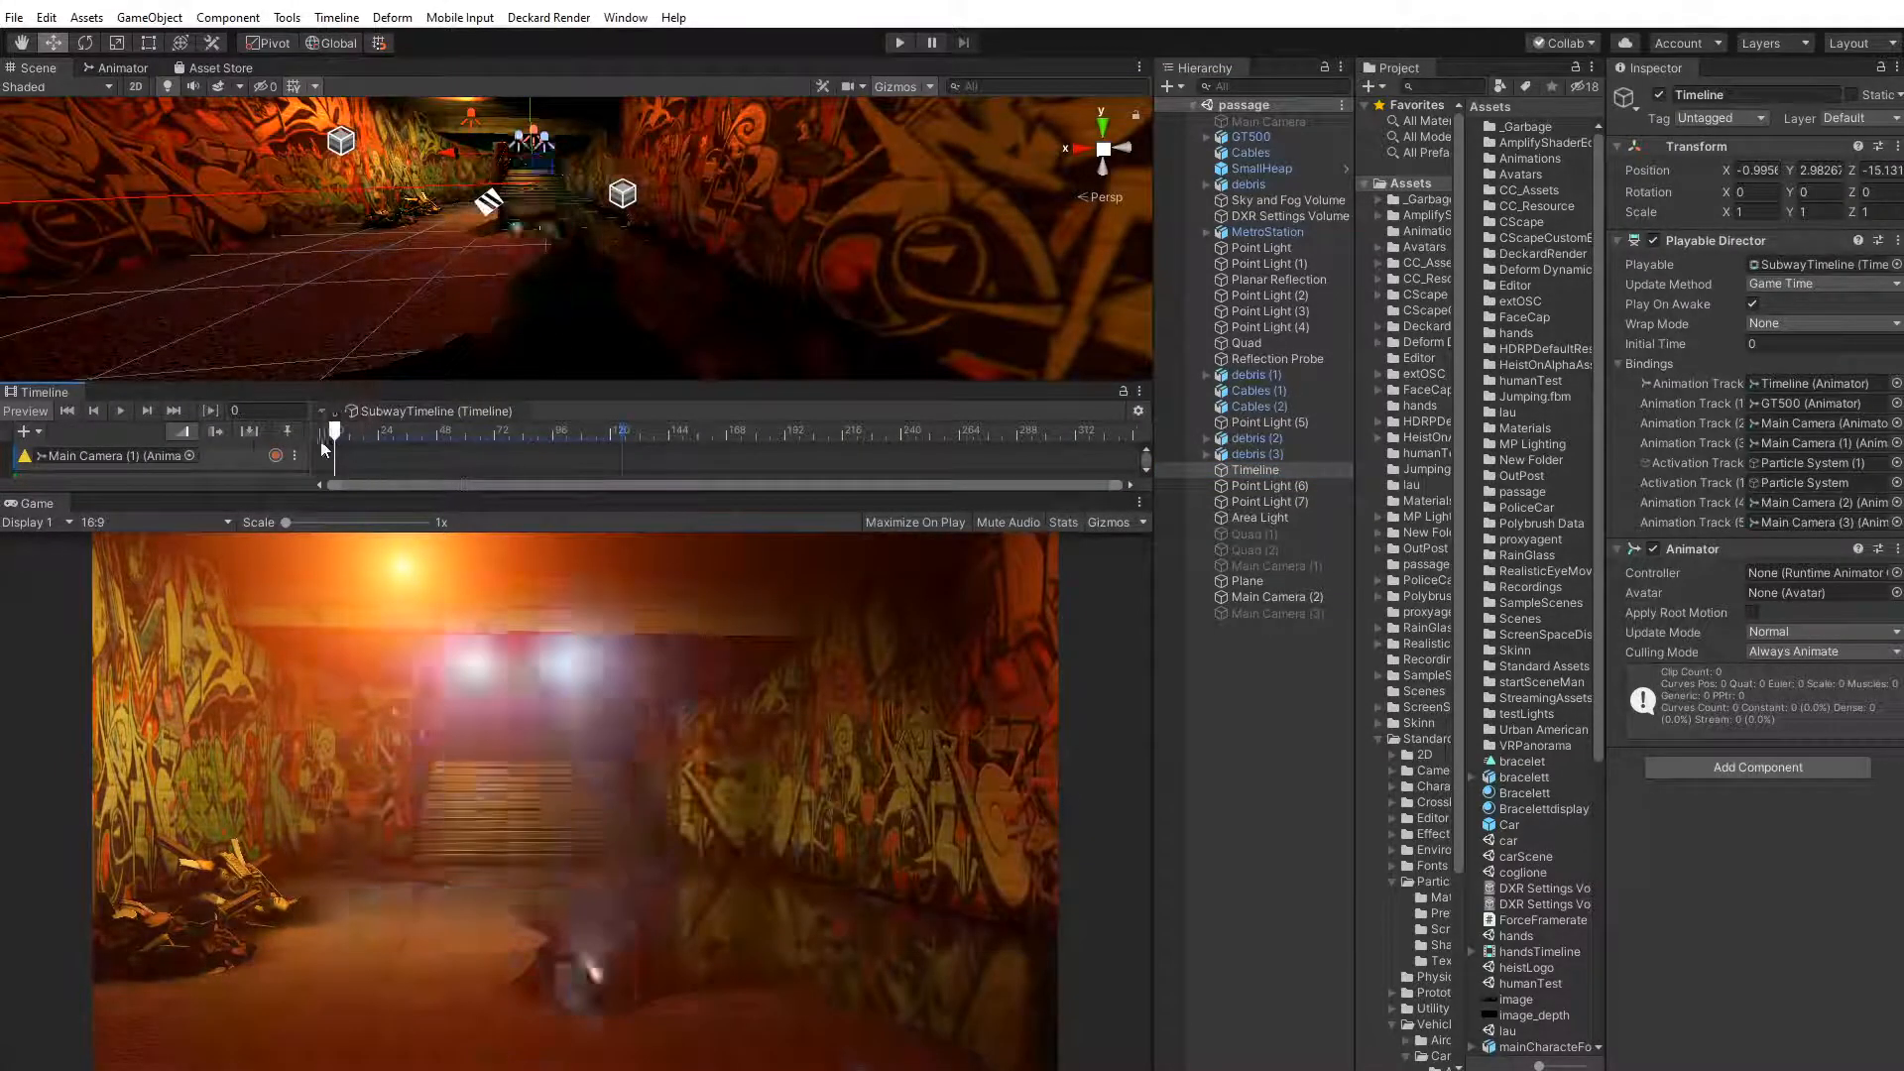
Deactivate Main Camera (2) and activate Main Camera in the passage scene
{"action": "left_click", "coordinate": [1248, 596]}
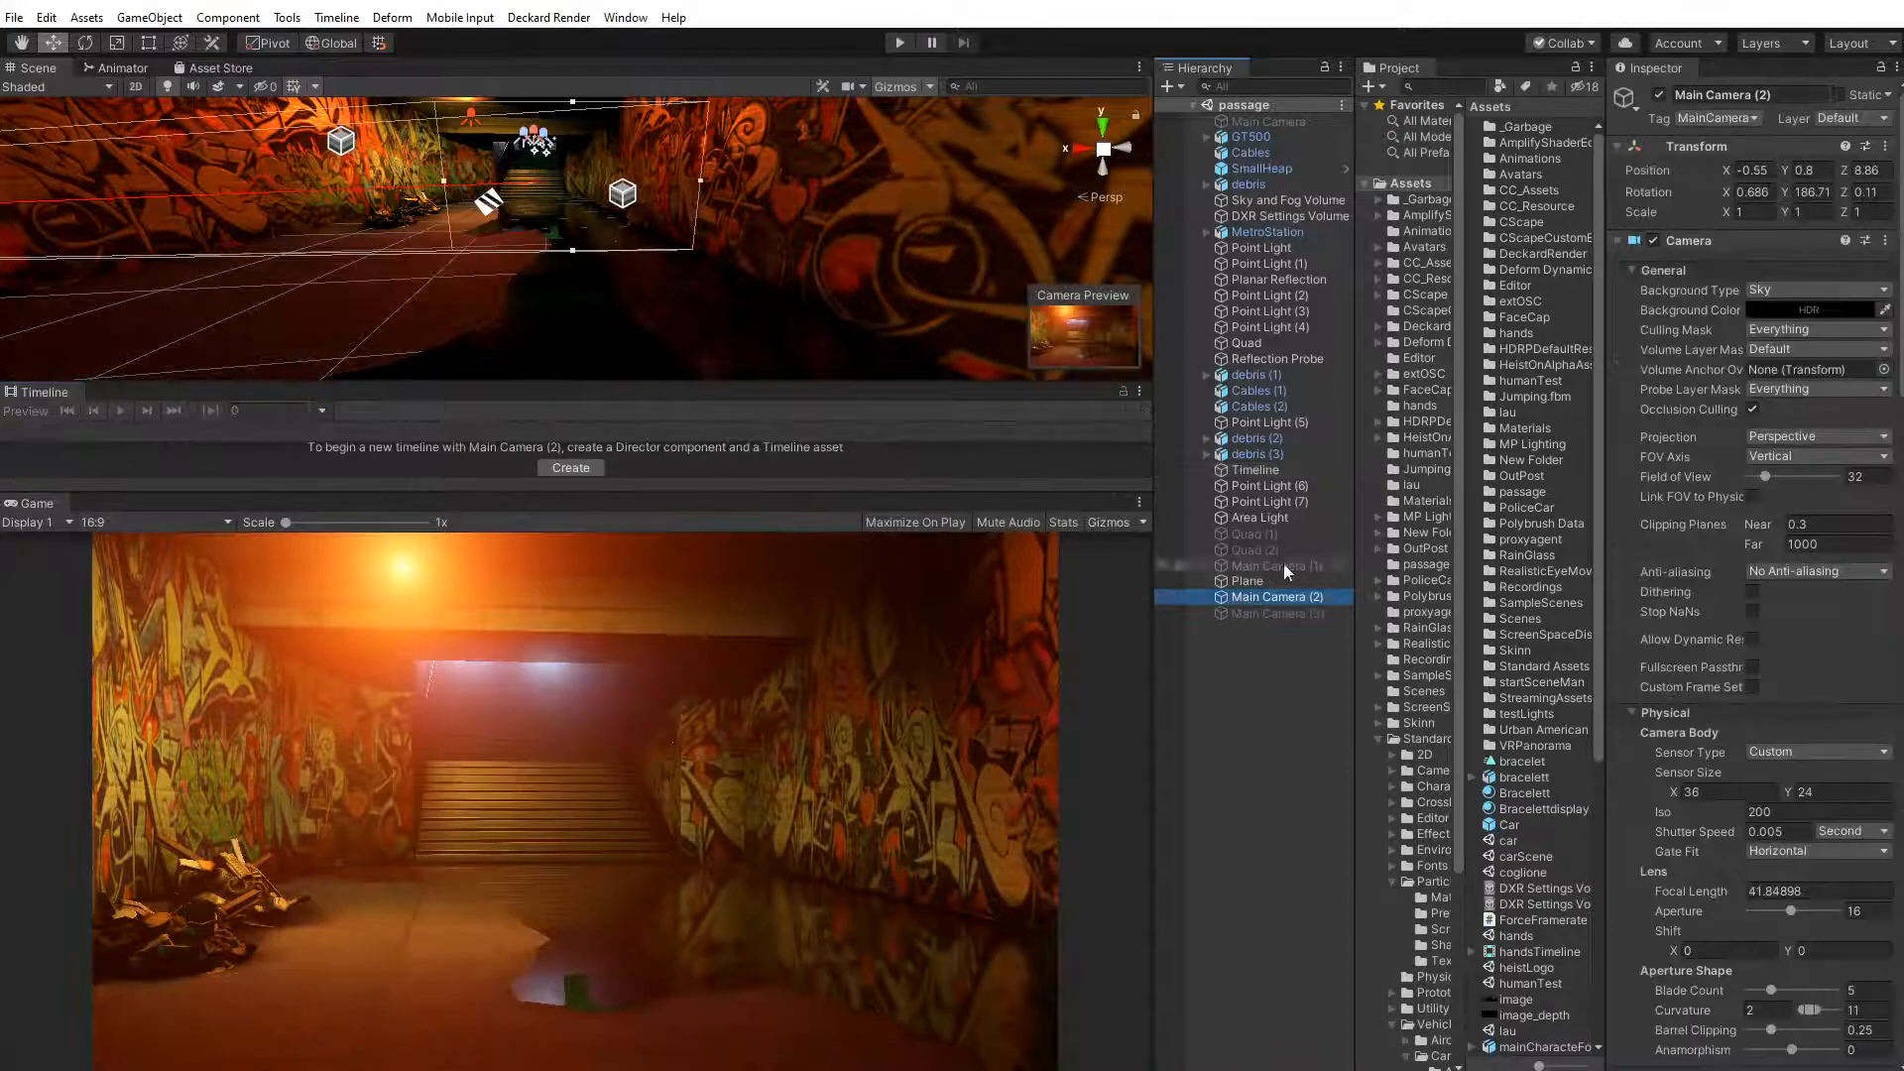
{"action": "left_click", "coordinate": [1659, 94]}
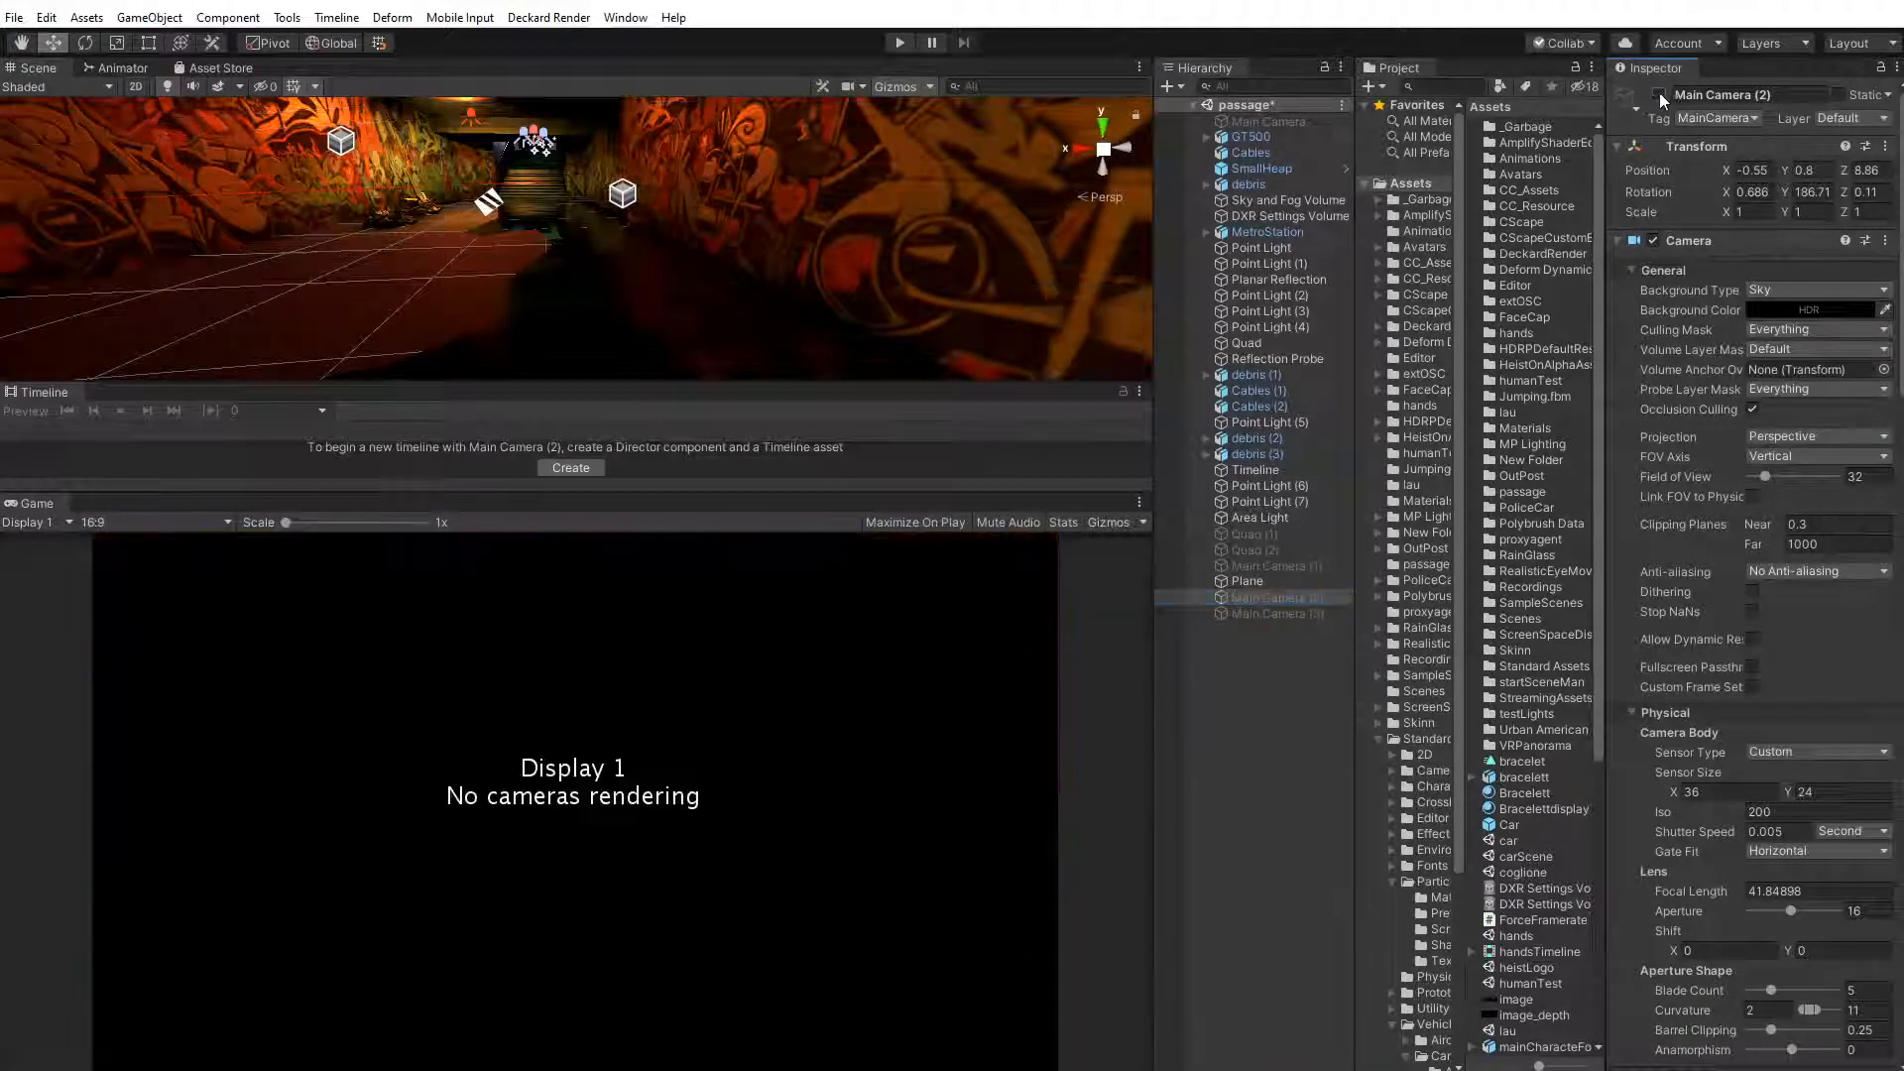
{"action": "left_click", "coordinate": [1276, 122]}
{"action": "left_click", "coordinate": [1657, 94]}
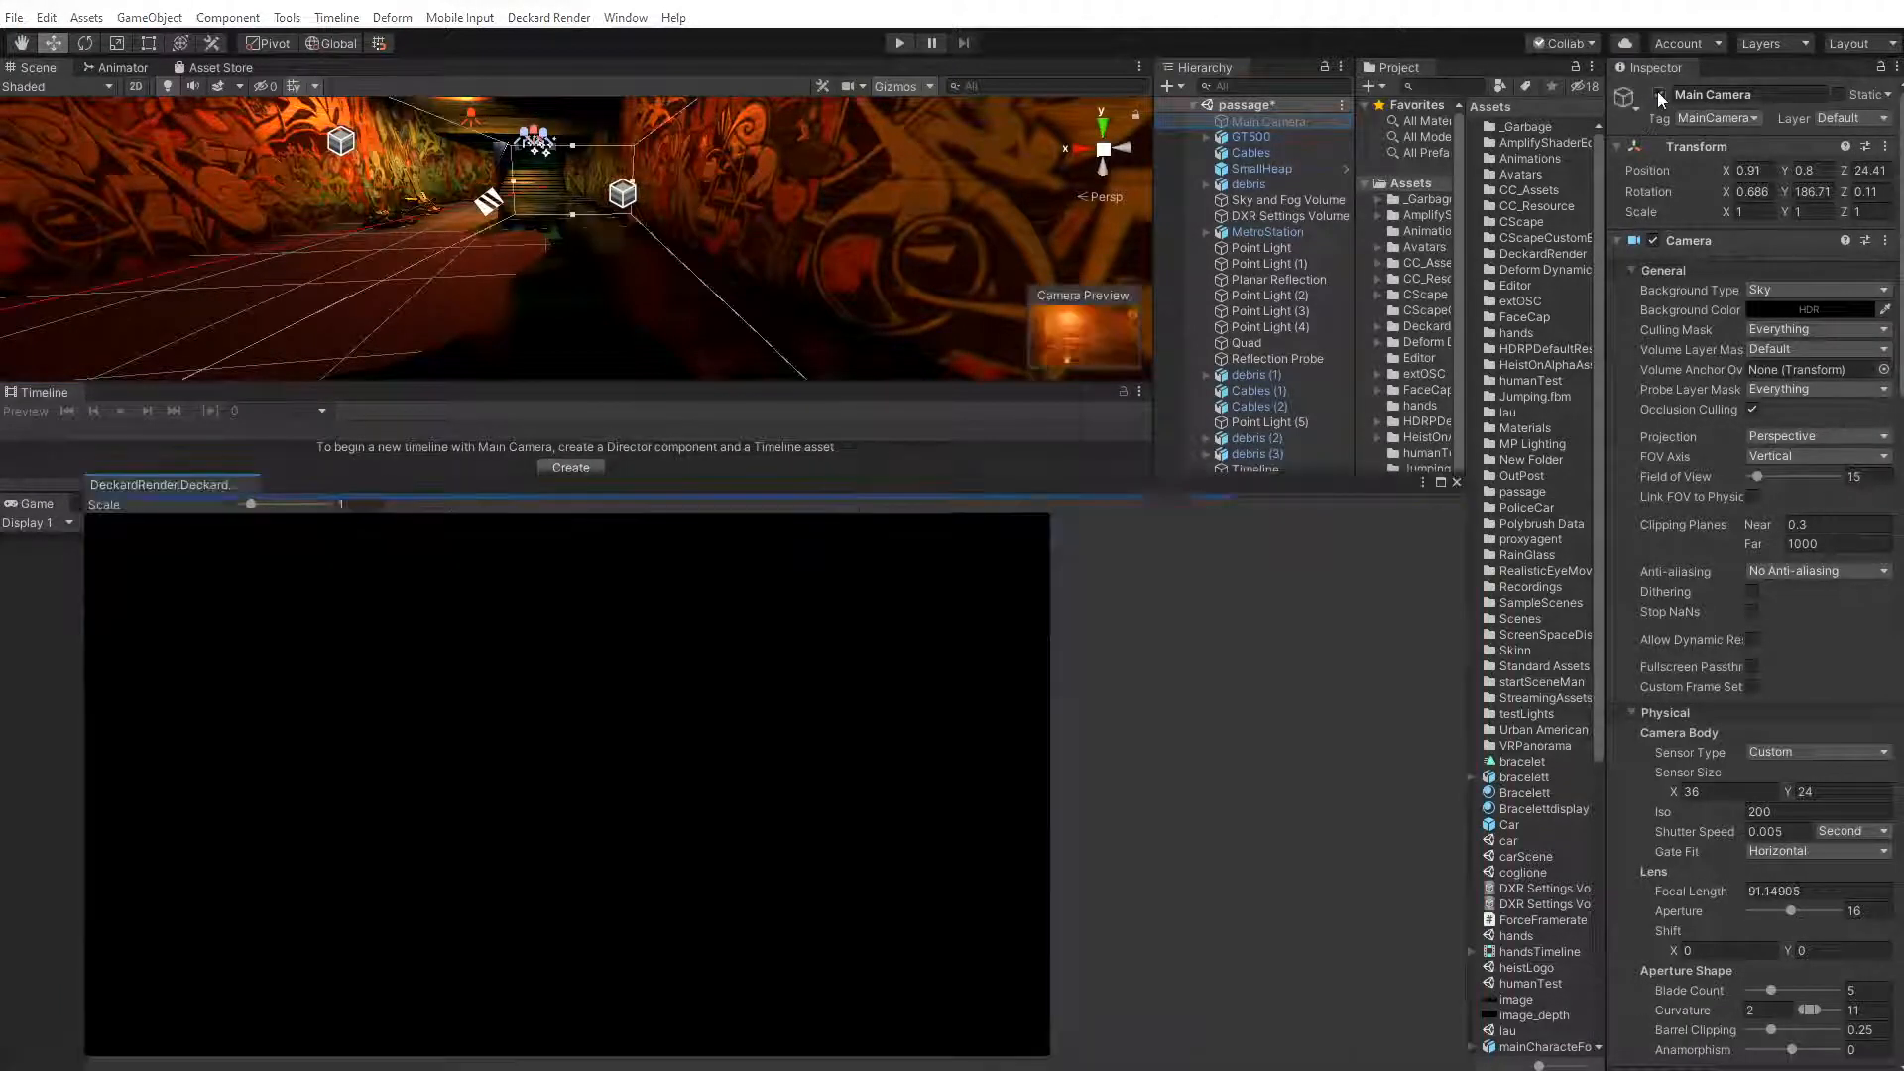
Preview the SubwayTimeline at frame 18 with an enlarged track area, and close the floating DeckardRender window
{"action": "left_click_drag", "start_coordinate": [984, 490], "coordinate": [1234, 646]}
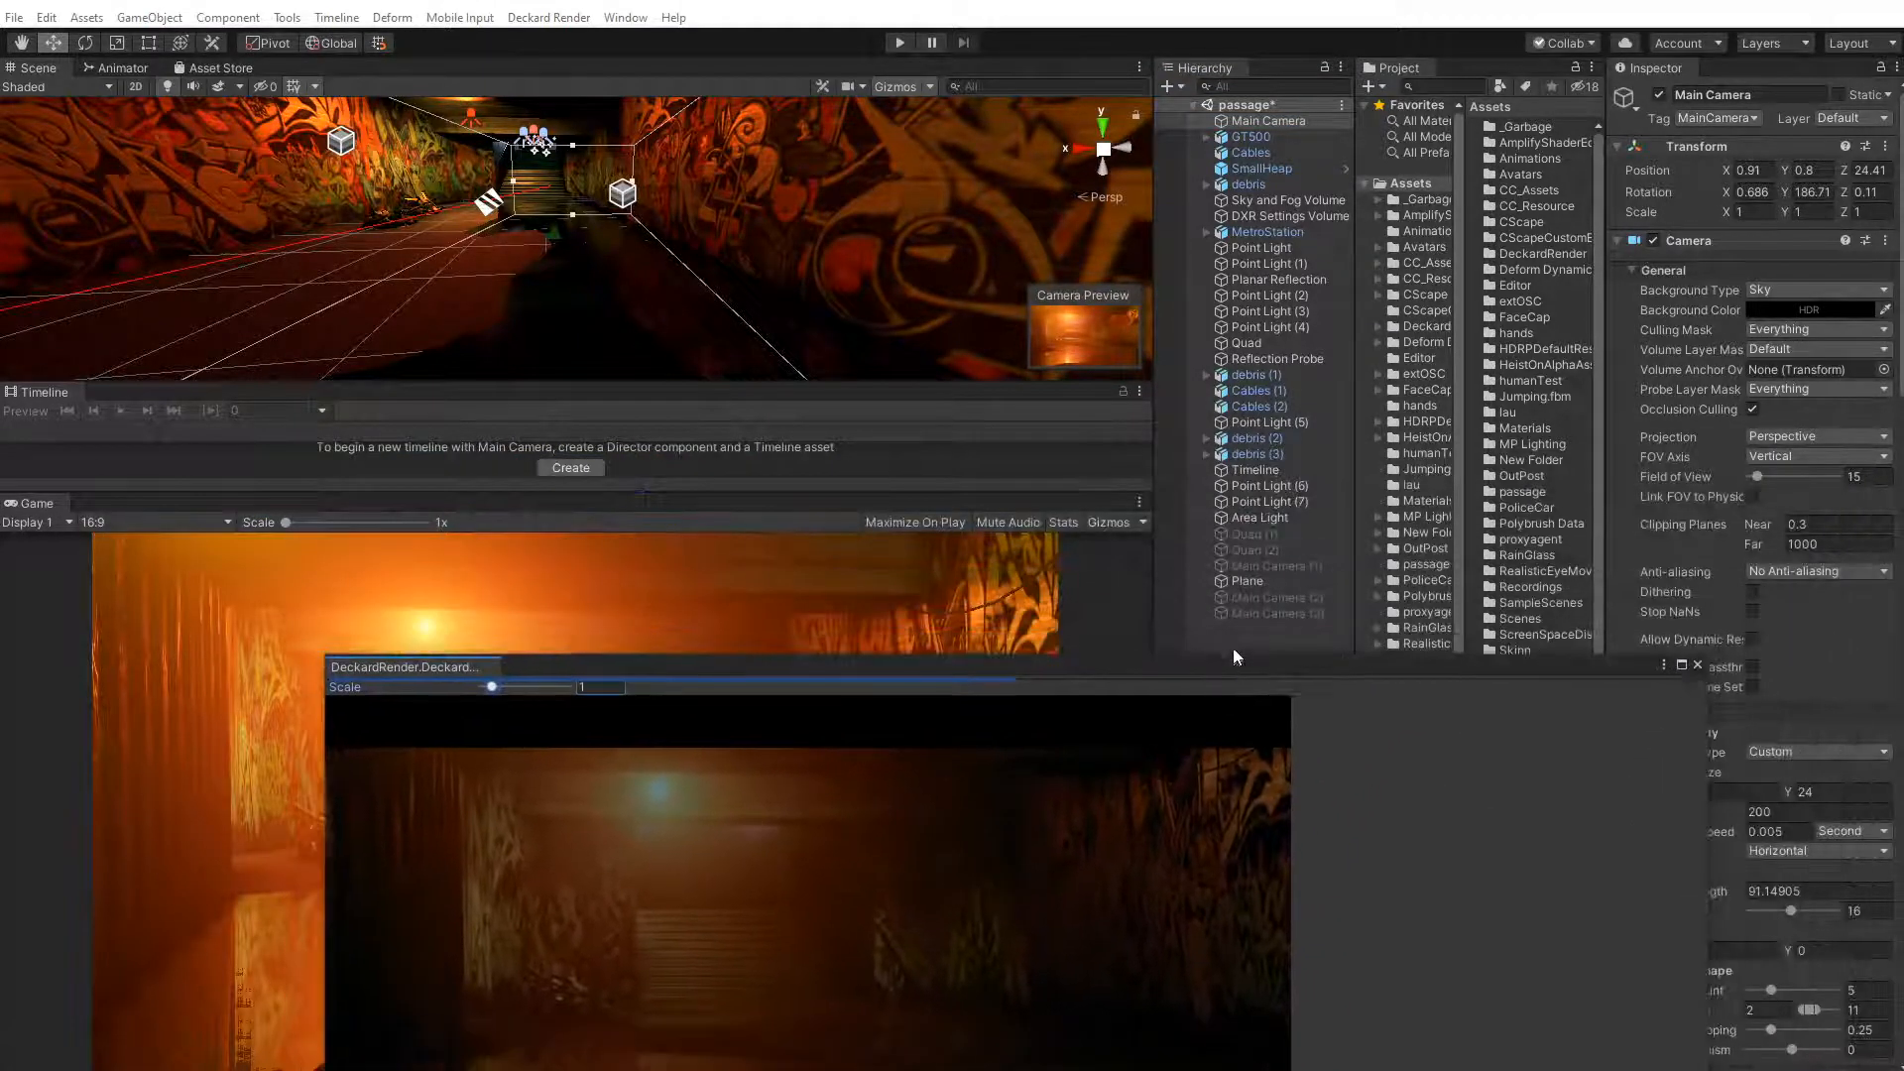
{"action": "left_click", "coordinate": [1246, 469]}
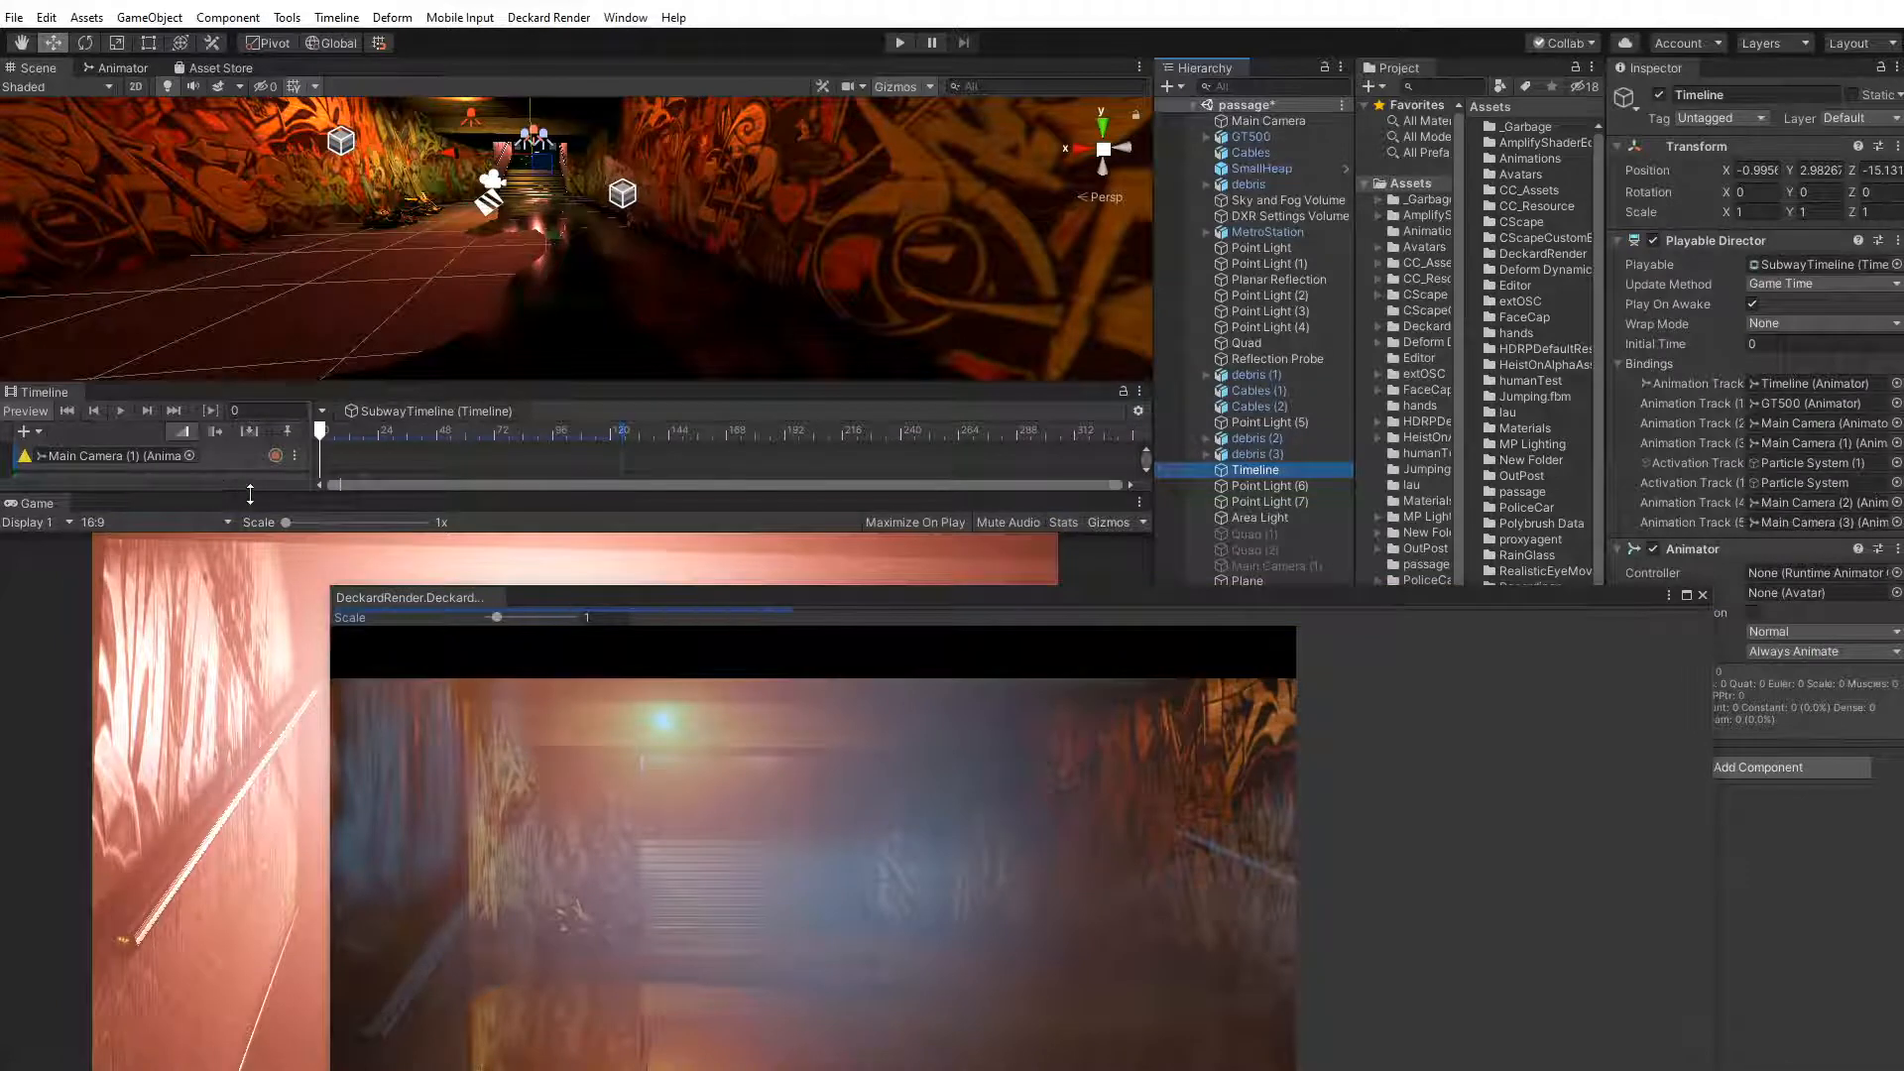
{"action": "left_click_drag", "start_coordinate": [223, 489], "coordinate": [244, 567]}
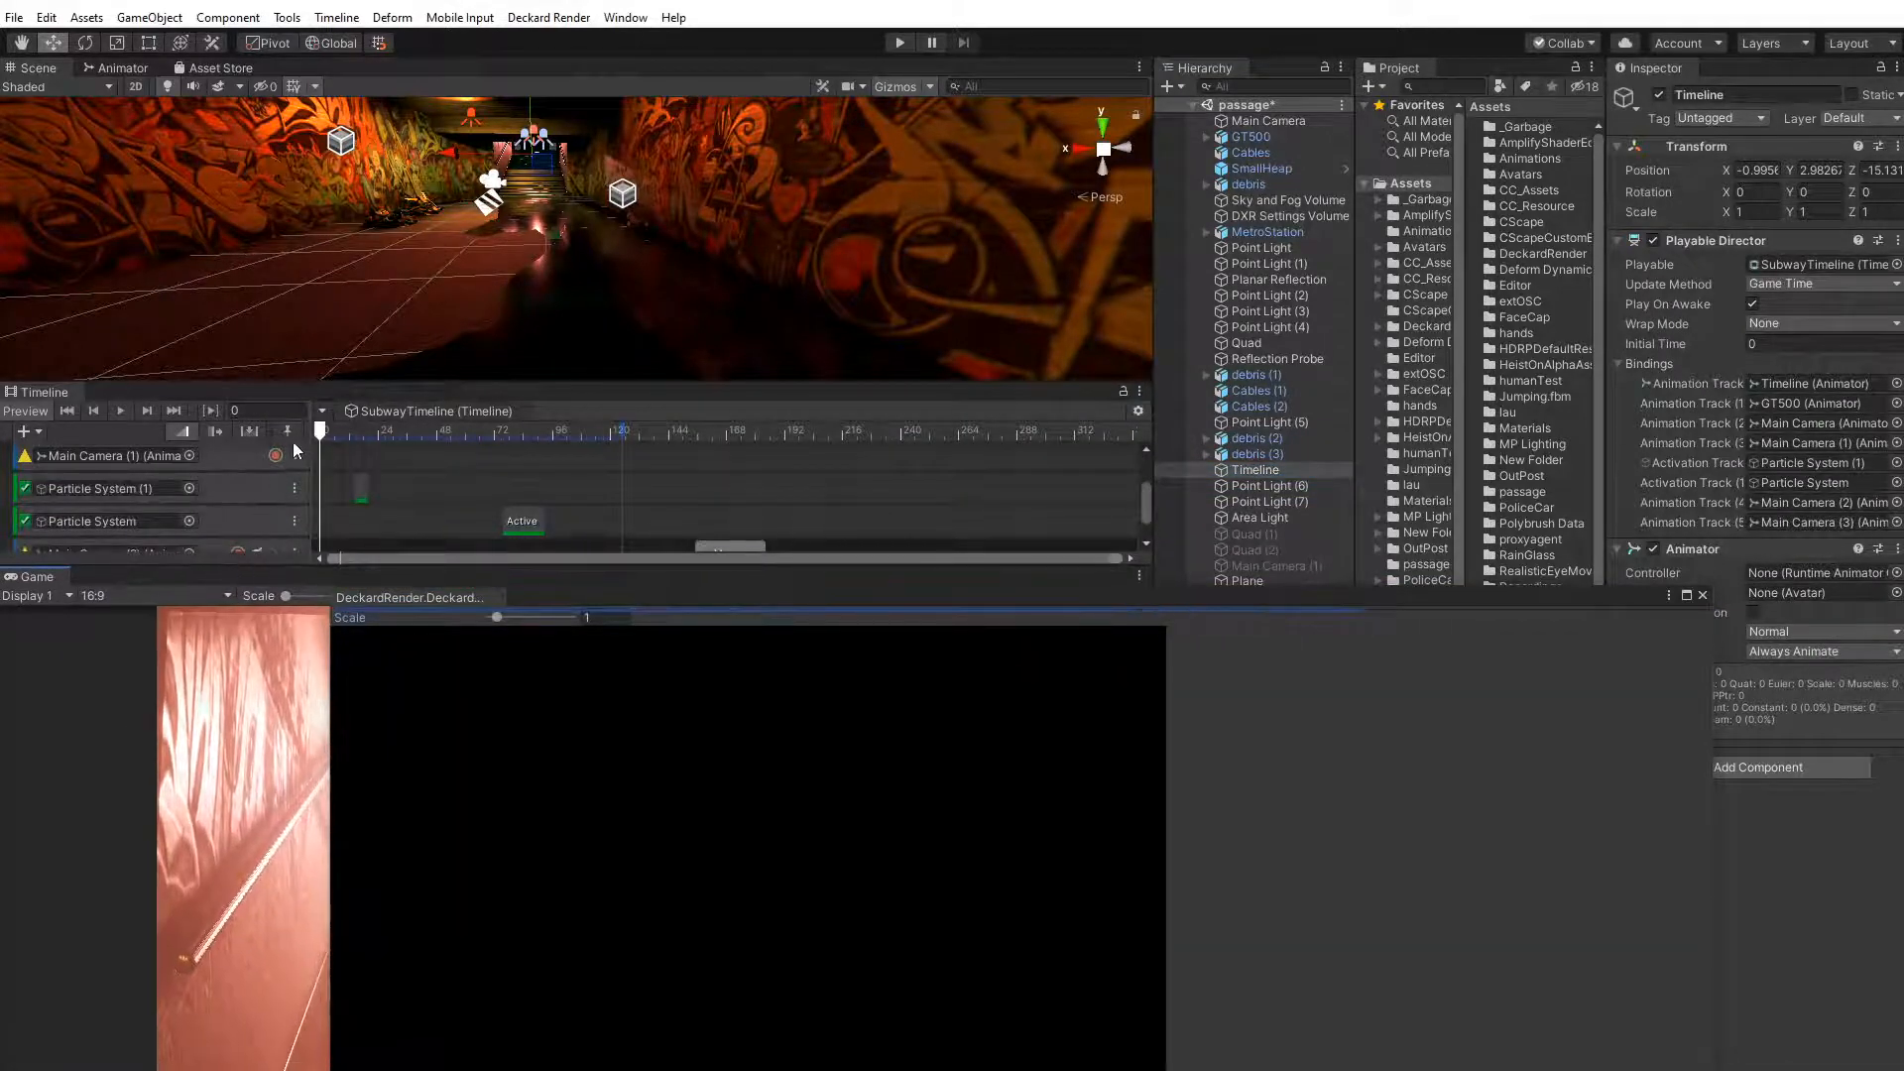
{"action": "left_click_drag", "start_coordinate": [325, 433], "coordinate": [367, 438]}
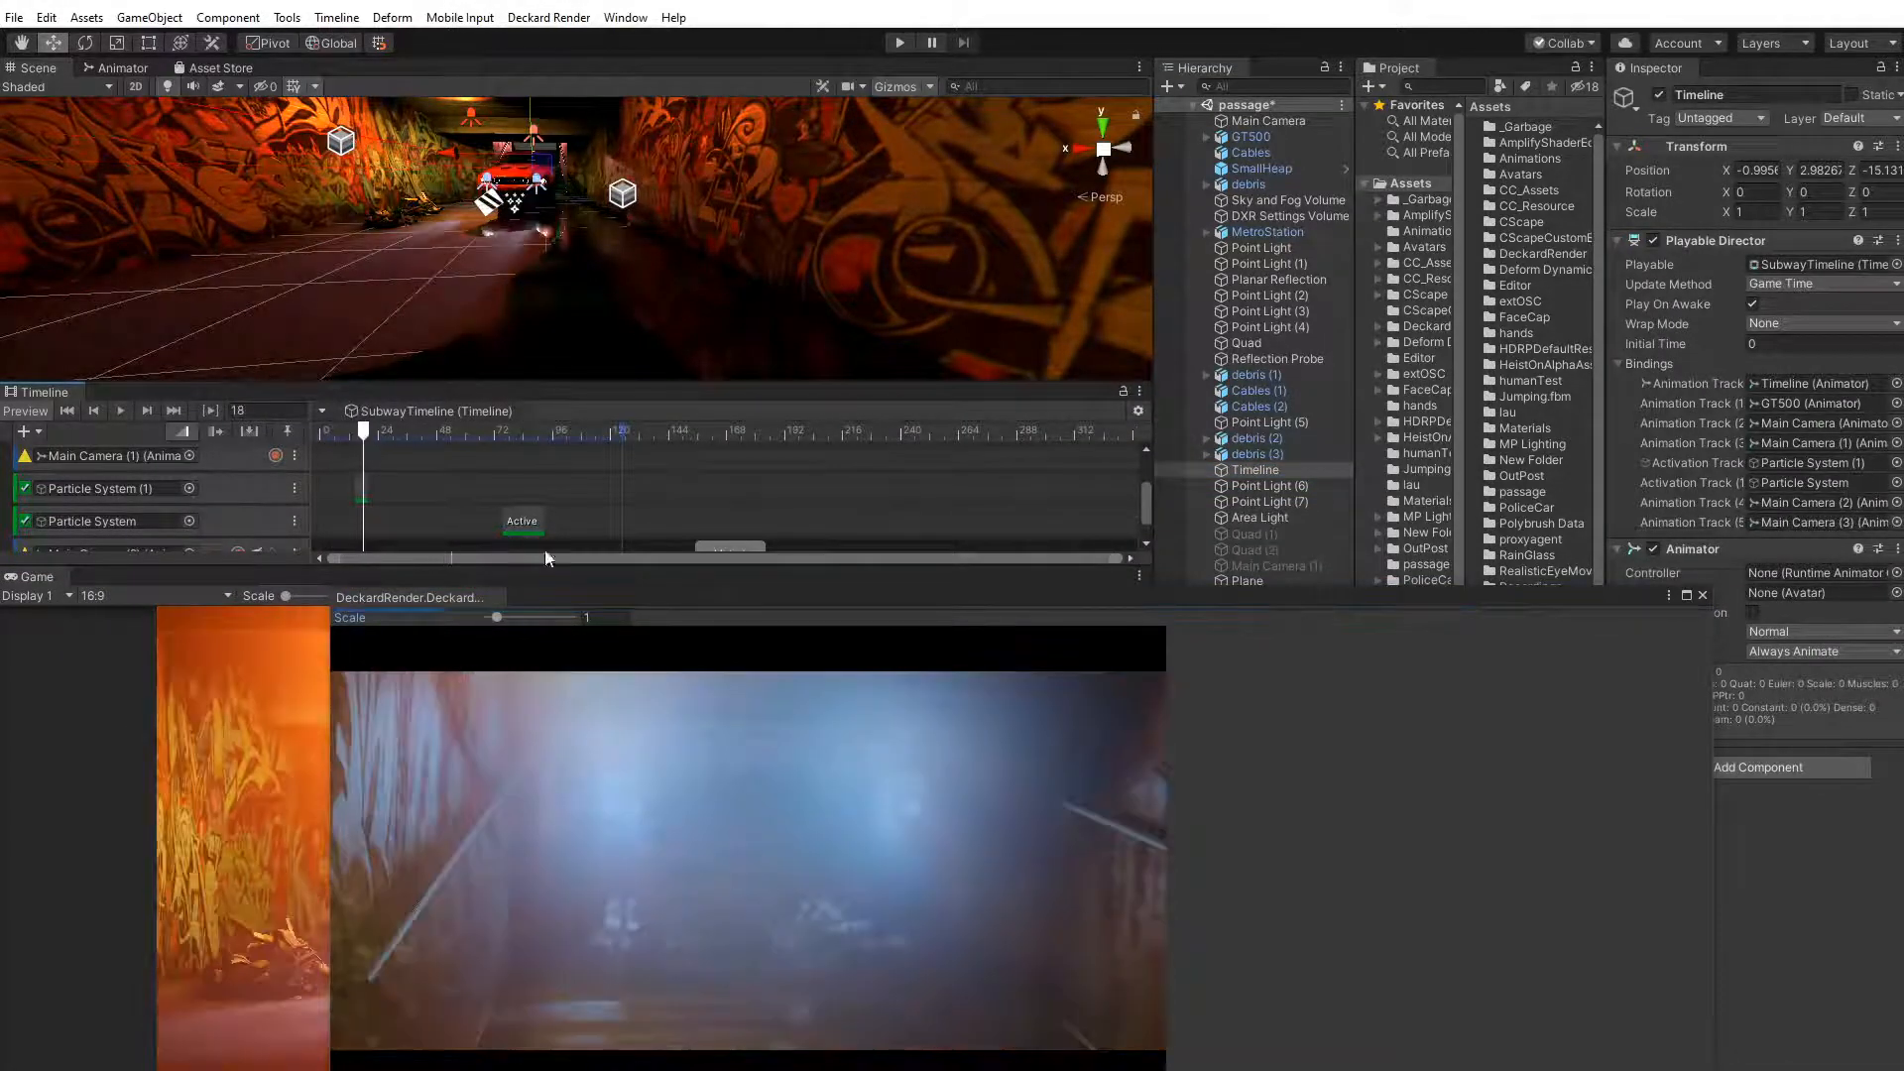
{"action": "left_click", "coordinate": [1702, 593]}
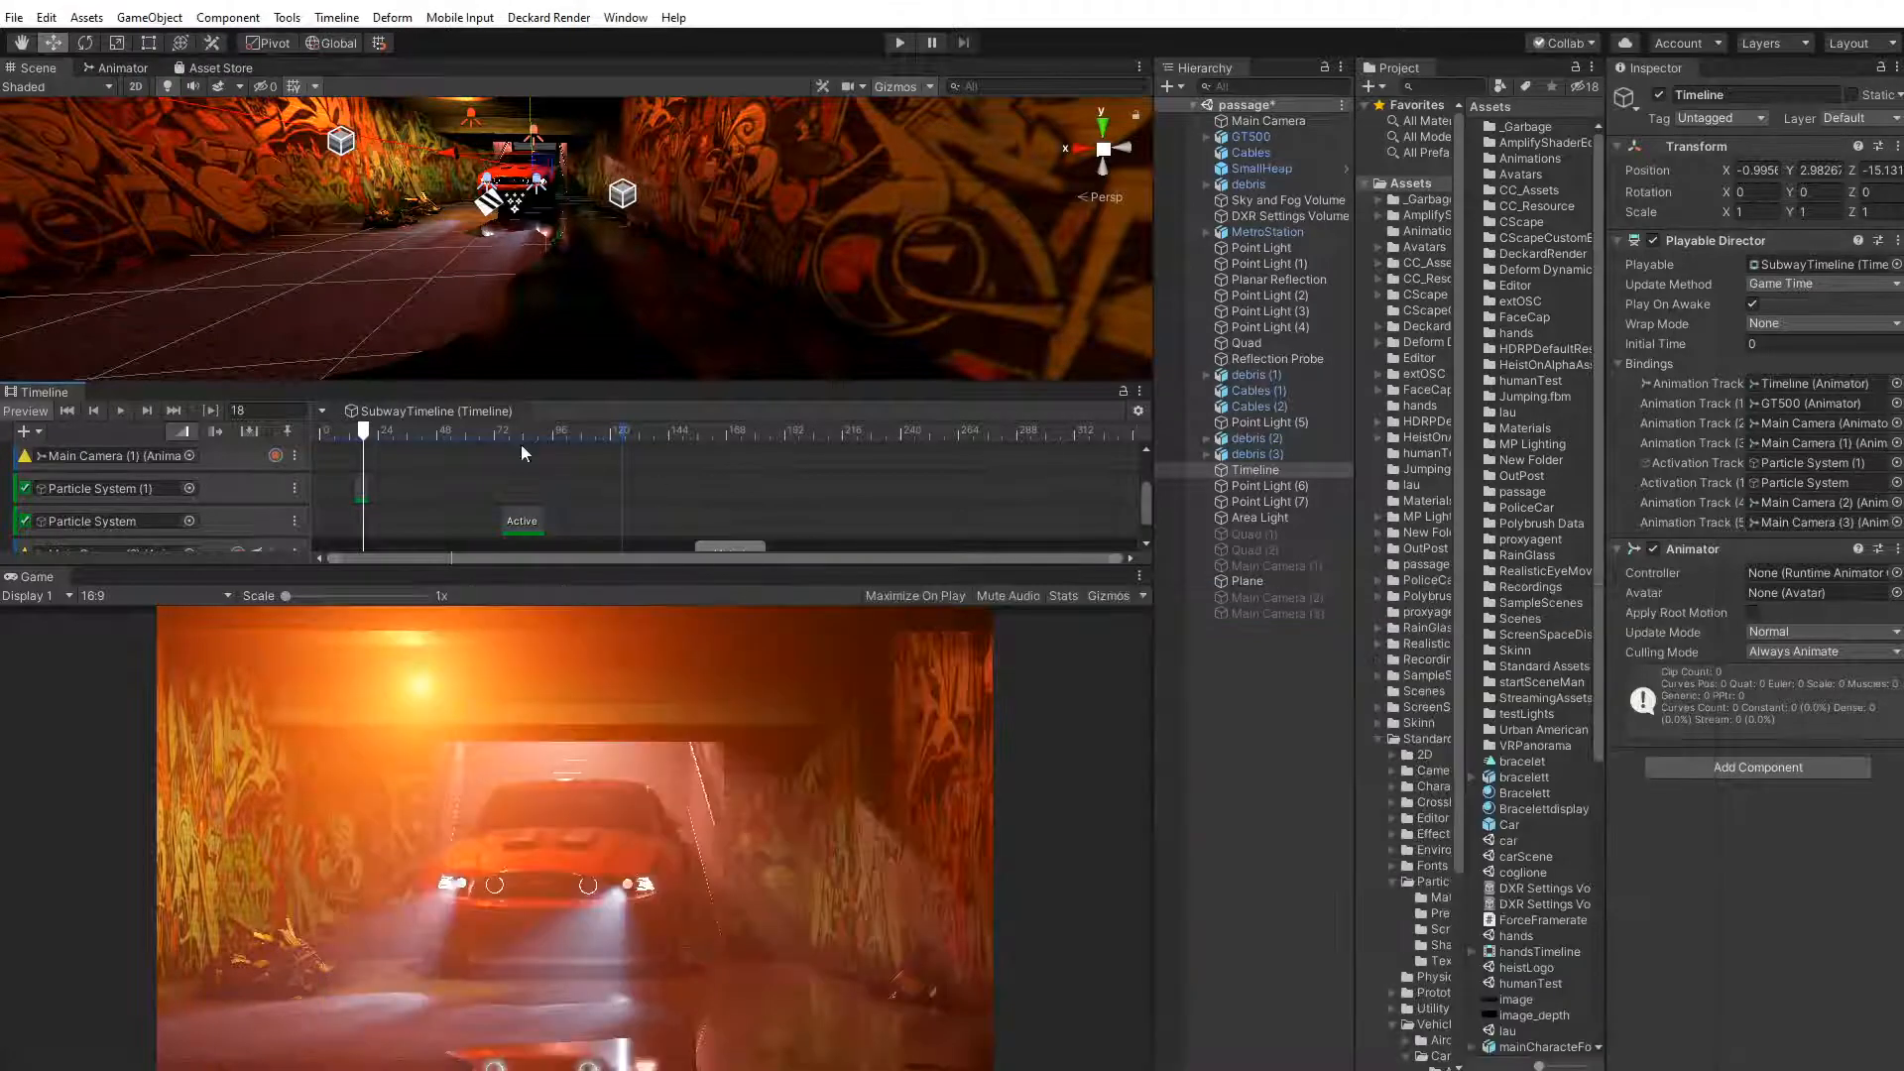
Scrub the SubwayTimeline to frame 28 and examine the car in the passage in the scene view
{"action": "mouse_move", "coordinate": [363, 433]}
{"action": "left_mouse_down"}
{"action": "mouse_move", "coordinate": [598, 443]}
{"action": "mouse_move", "coordinate": [348, 456]}
{"action": "mouse_move", "coordinate": [382, 460]}
{"action": "left_mouse_up"}
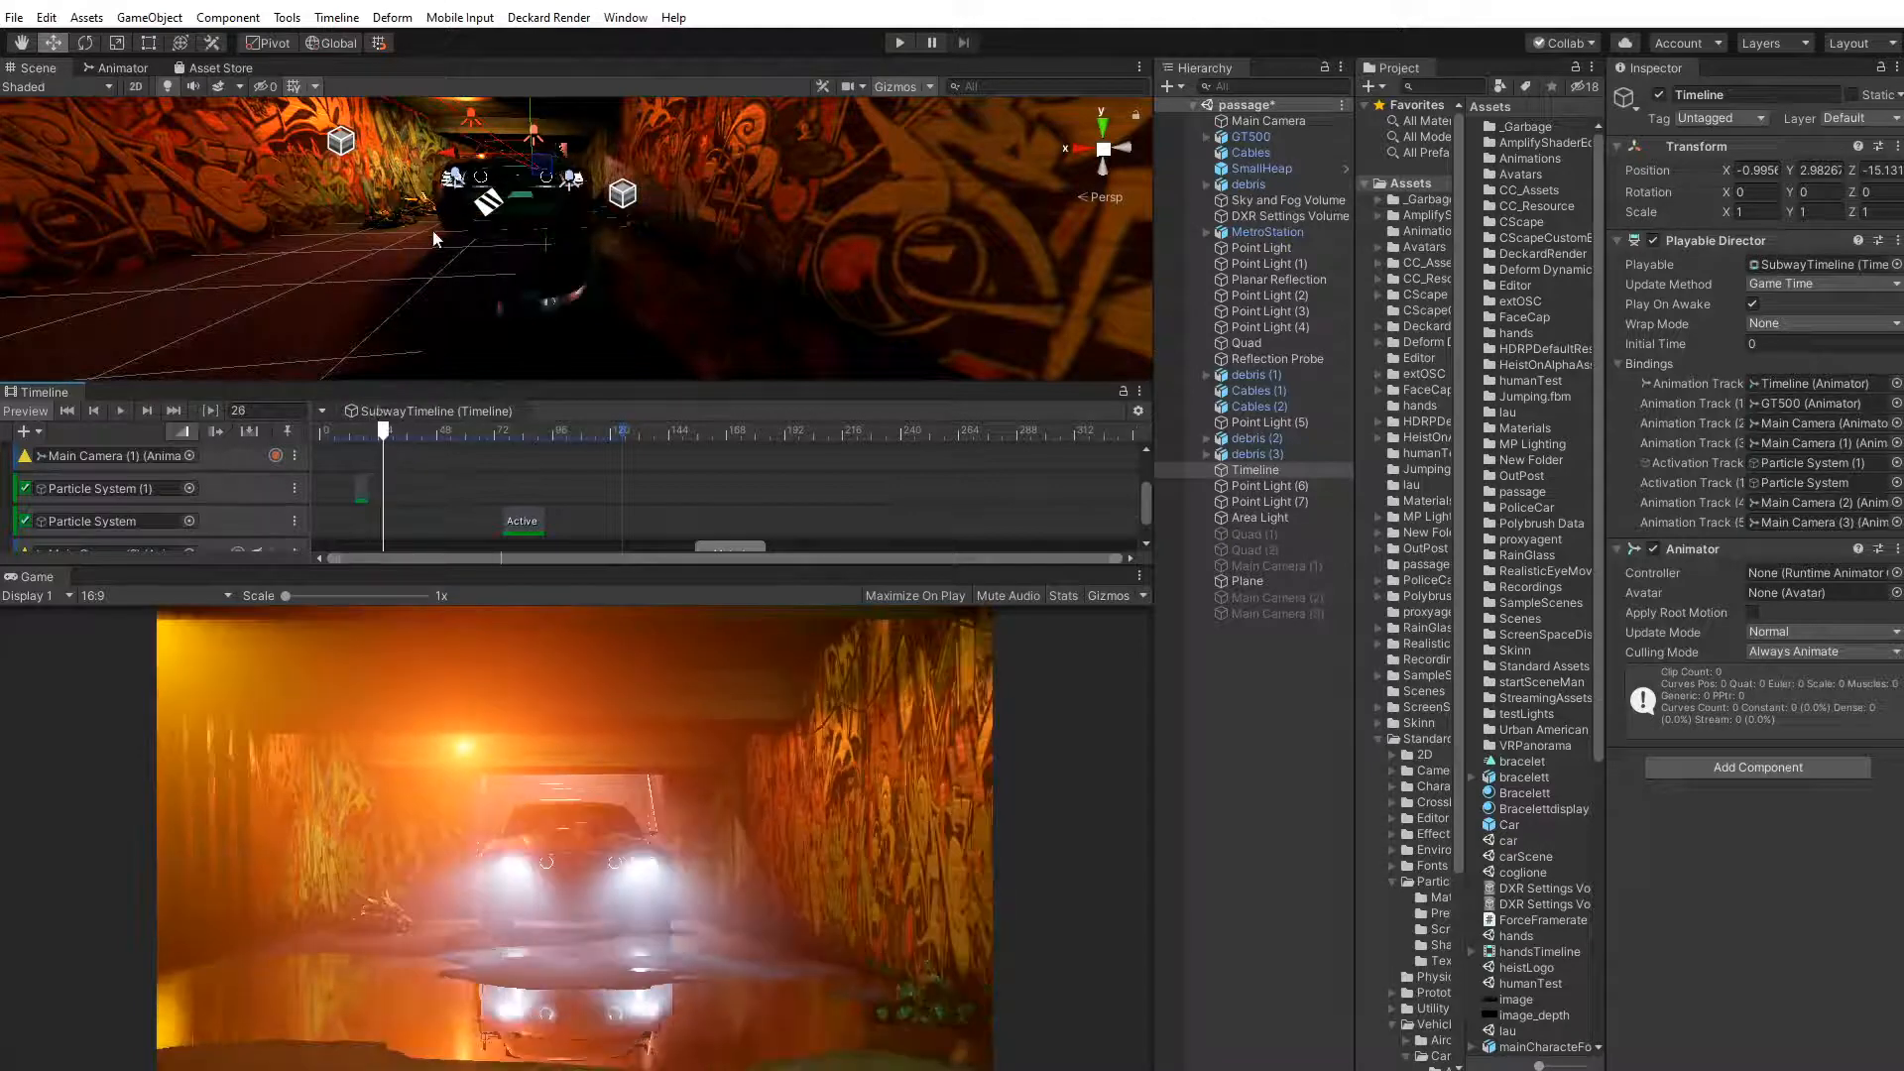
{"action": "middle_click_drag", "start_coordinate": [434, 236], "coordinate": [442, 323]}
{"action": "scroll", "coordinate": [442, 323], "scroll_direction": "up", "scroll_amount": 4}
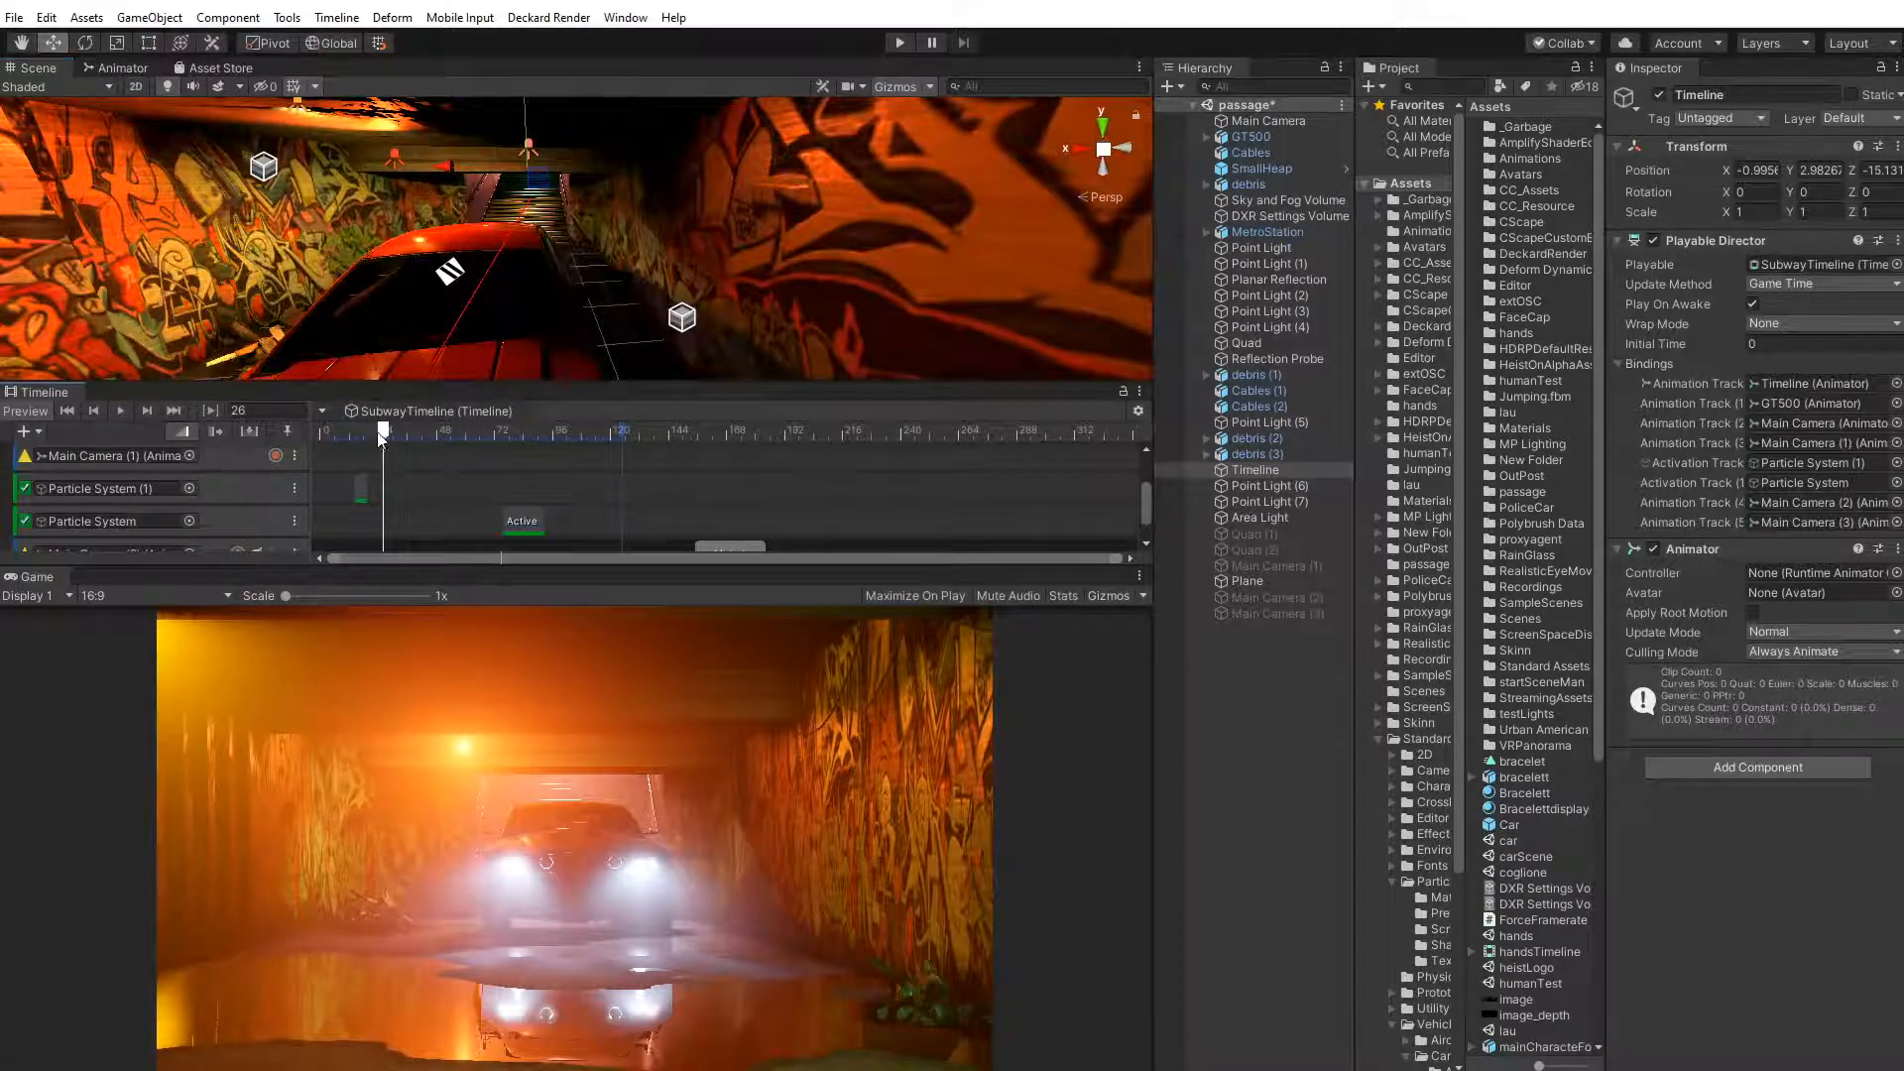
{"action": "mouse_move", "coordinate": [382, 436]}
{"action": "left_mouse_down"}
{"action": "mouse_move", "coordinate": [344, 439]}
{"action": "mouse_move", "coordinate": [390, 446]}
{"action": "left_mouse_up"}
{"action": "scroll", "coordinate": [458, 349], "scroll_direction": "up", "scroll_amount": 4}
{"action": "middle_click_drag", "start_coordinate": [458, 349], "coordinate": [518, 308]}
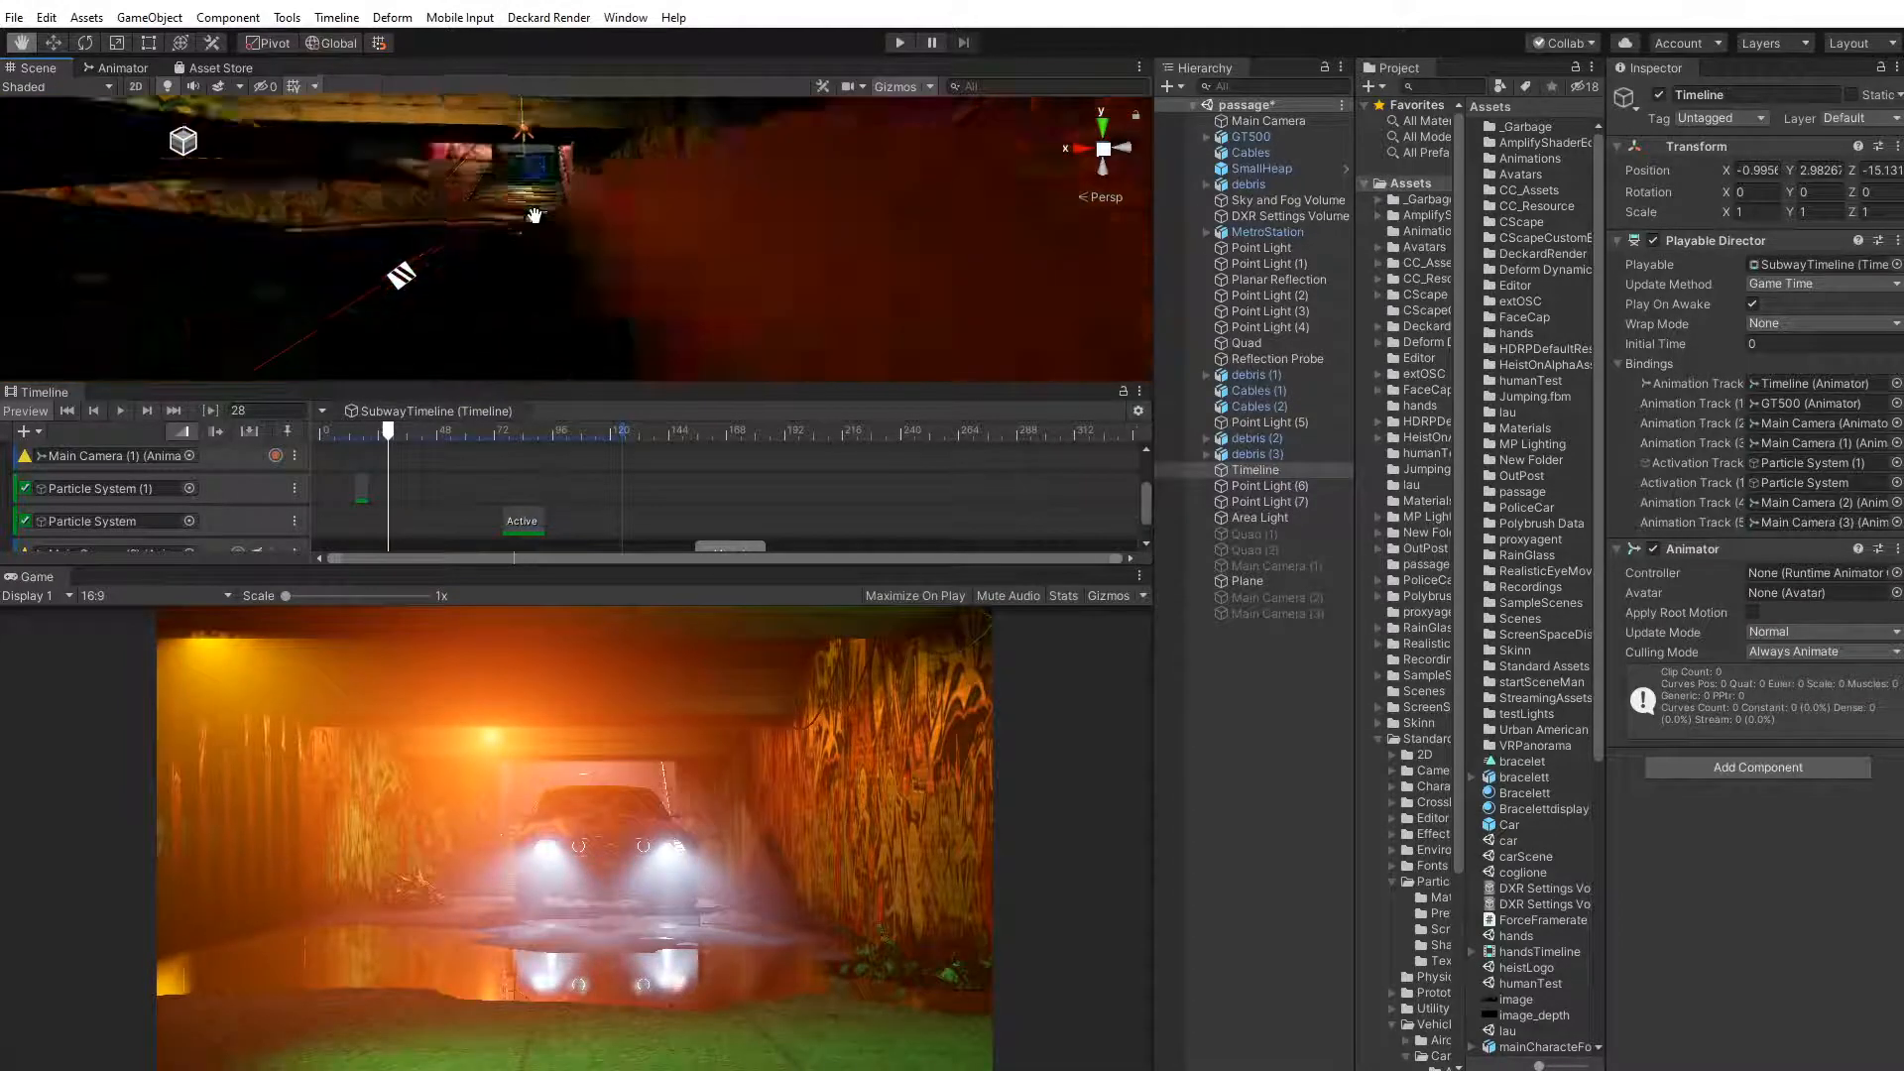
{"action": "scroll", "coordinate": [518, 307], "scroll_direction": "down", "scroll_amount": 8}
{"action": "scroll", "coordinate": [523, 314], "scroll_direction": "up", "scroll_amount": 6}
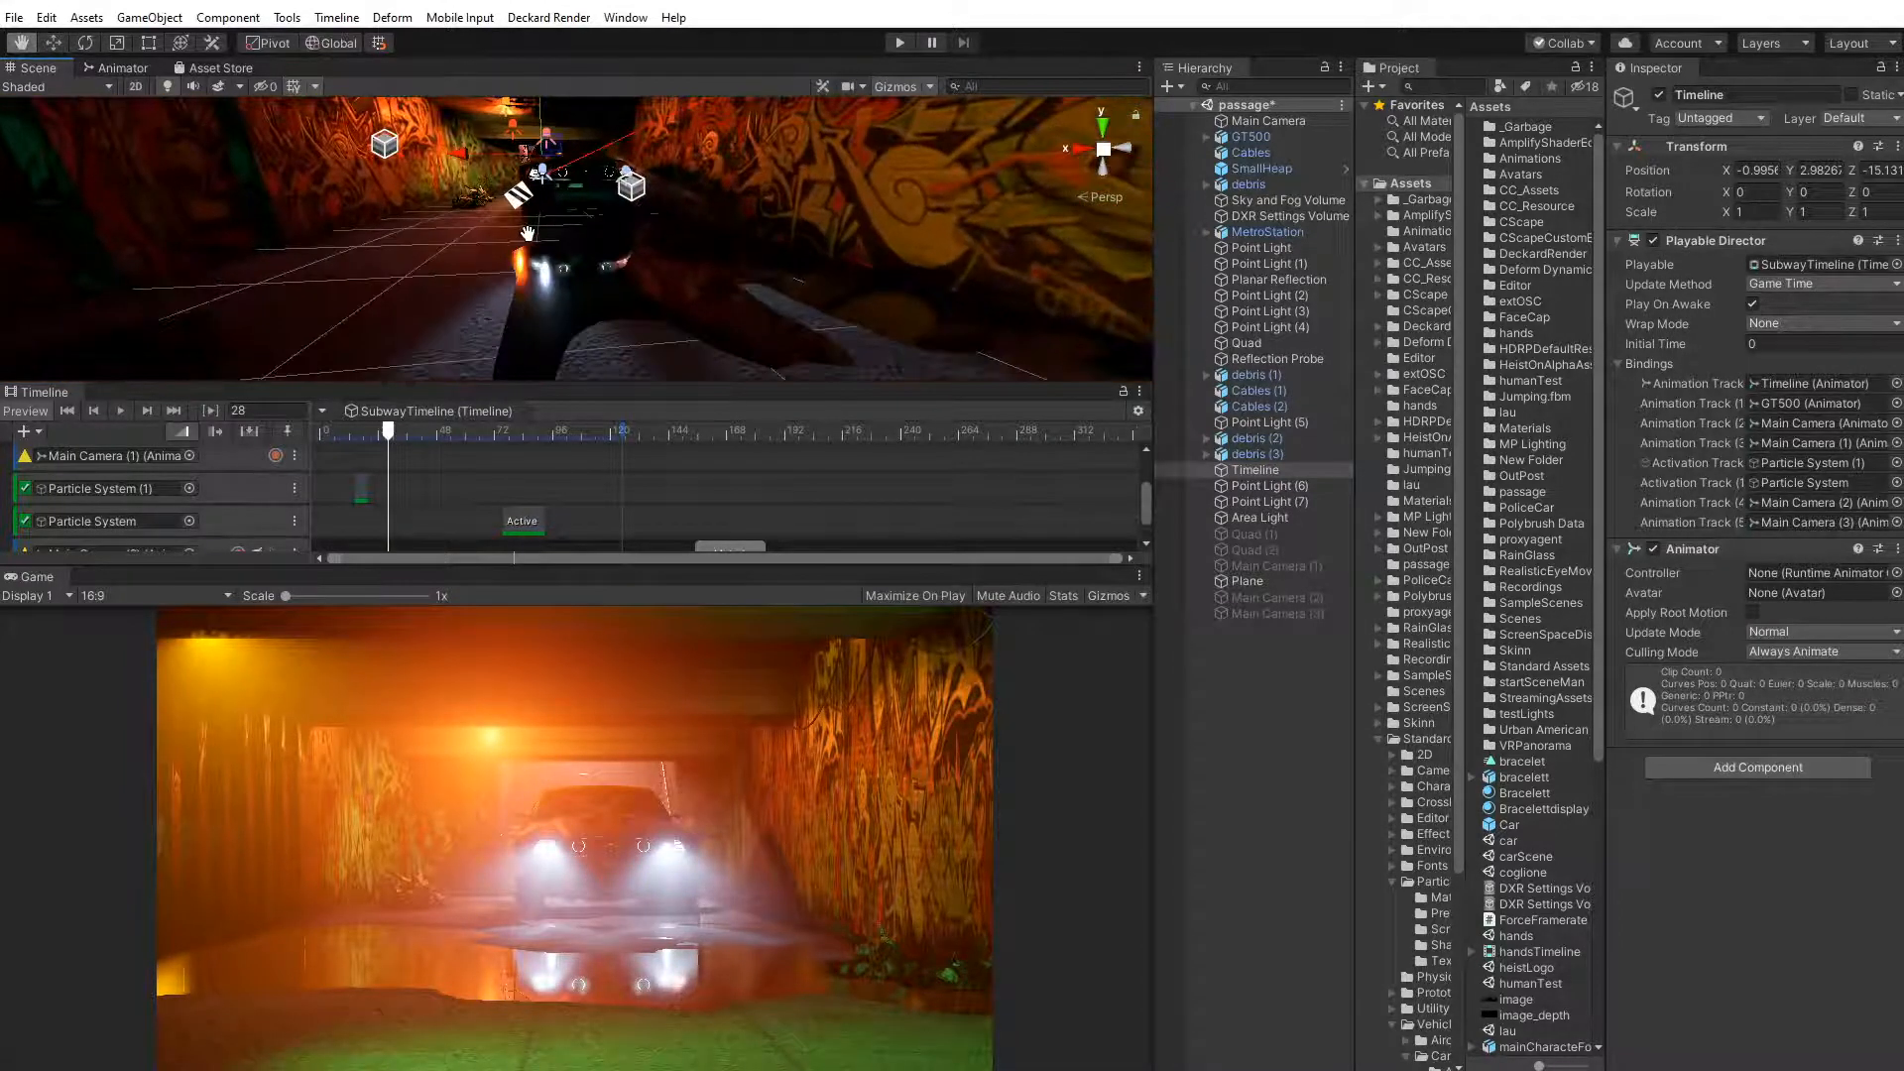
Deactivate the Quad with the ReflectionWater material on the passage floor
{"action": "left_click", "coordinate": [545, 295]}
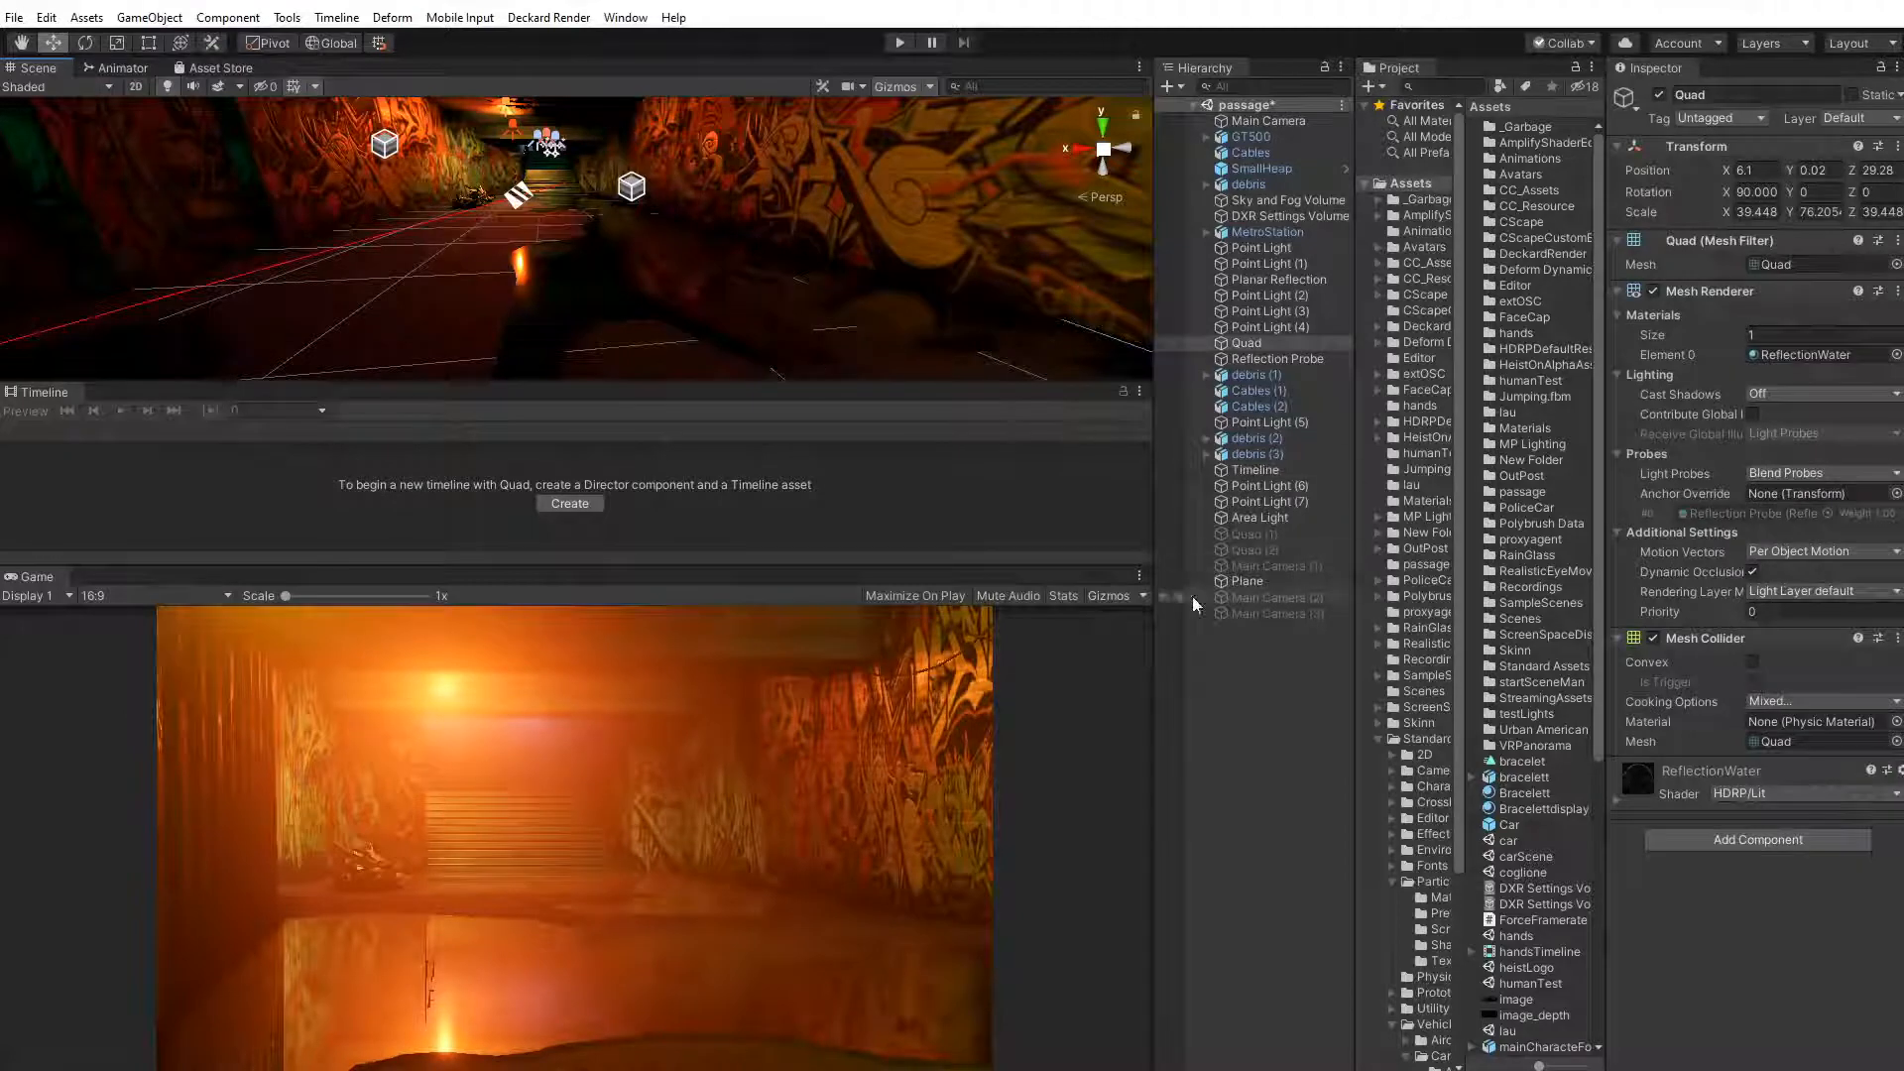
{"action": "left_click", "coordinate": [1658, 95]}
{"action": "left_click", "coordinate": [1256, 716]}
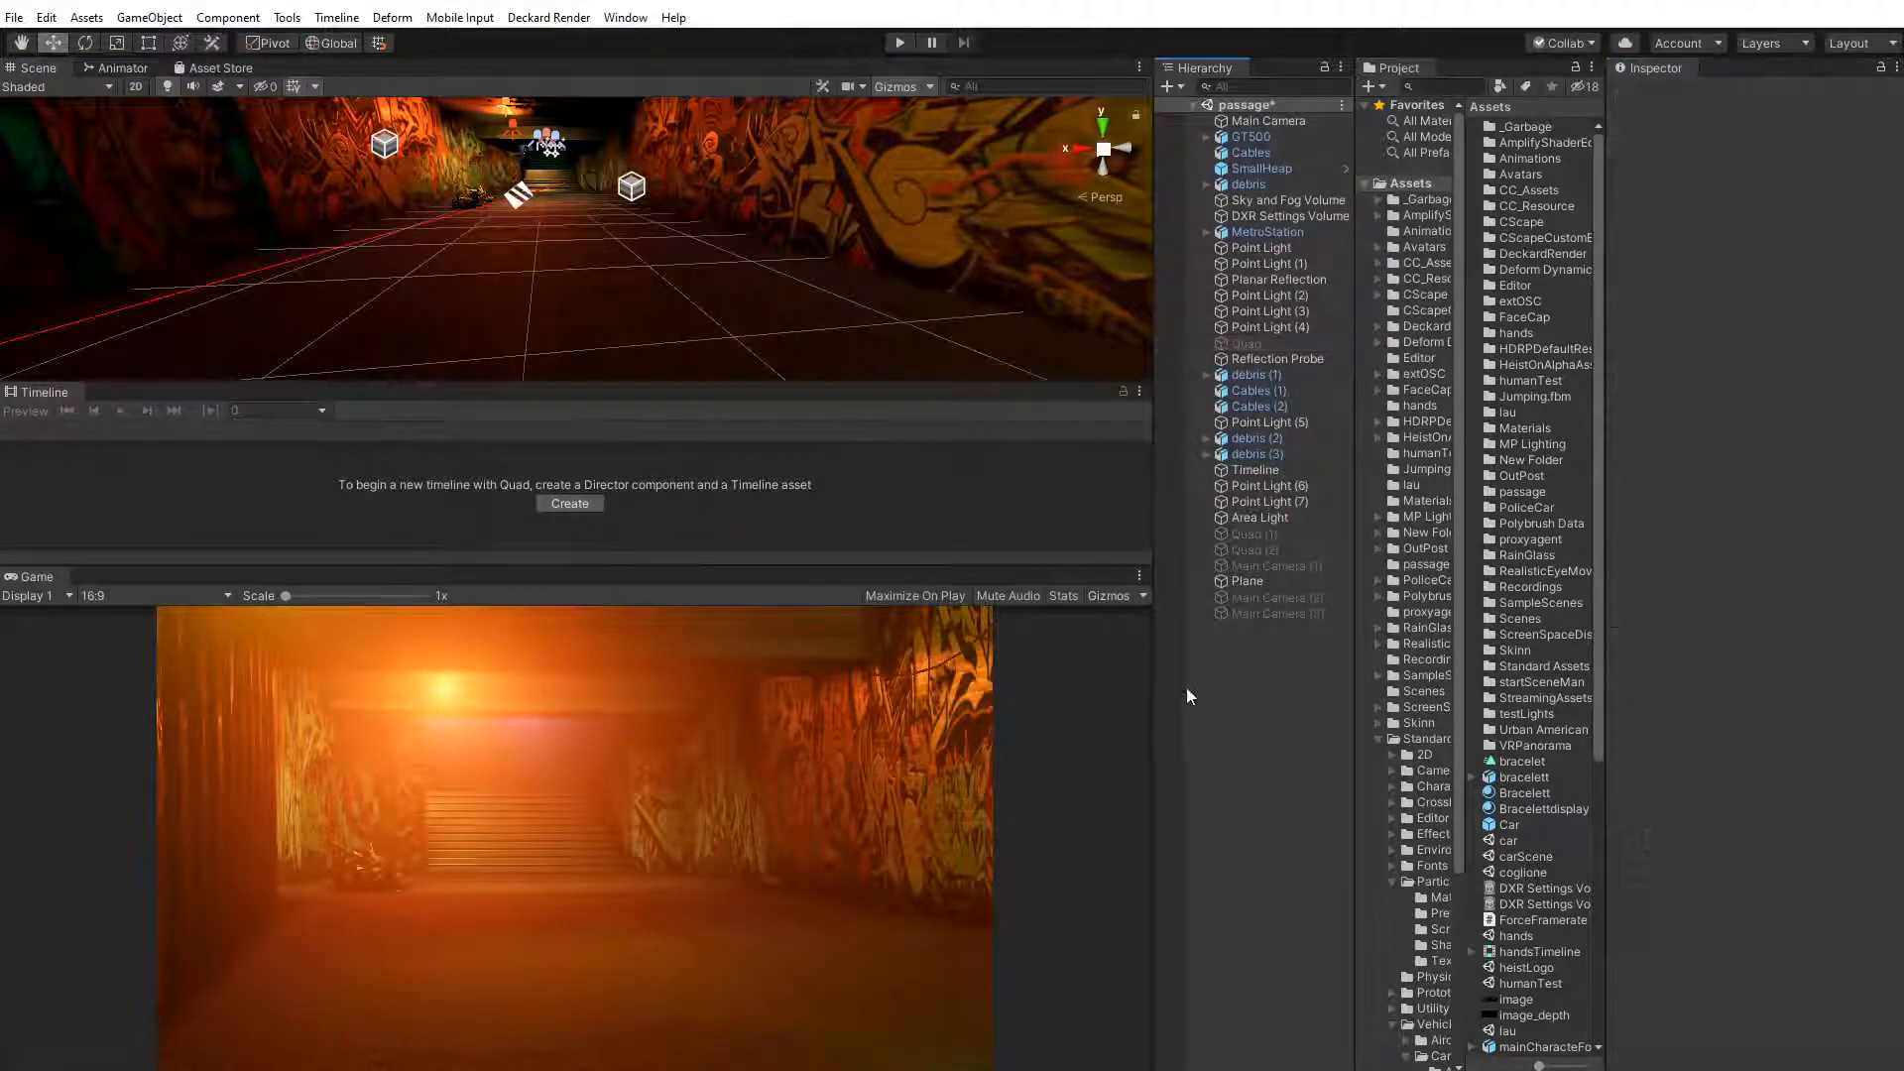
Add a Decal Projector to the scene and move it along the passage floor to Z about 3.49
{"action": "right_click", "coordinate": [1222, 650]}
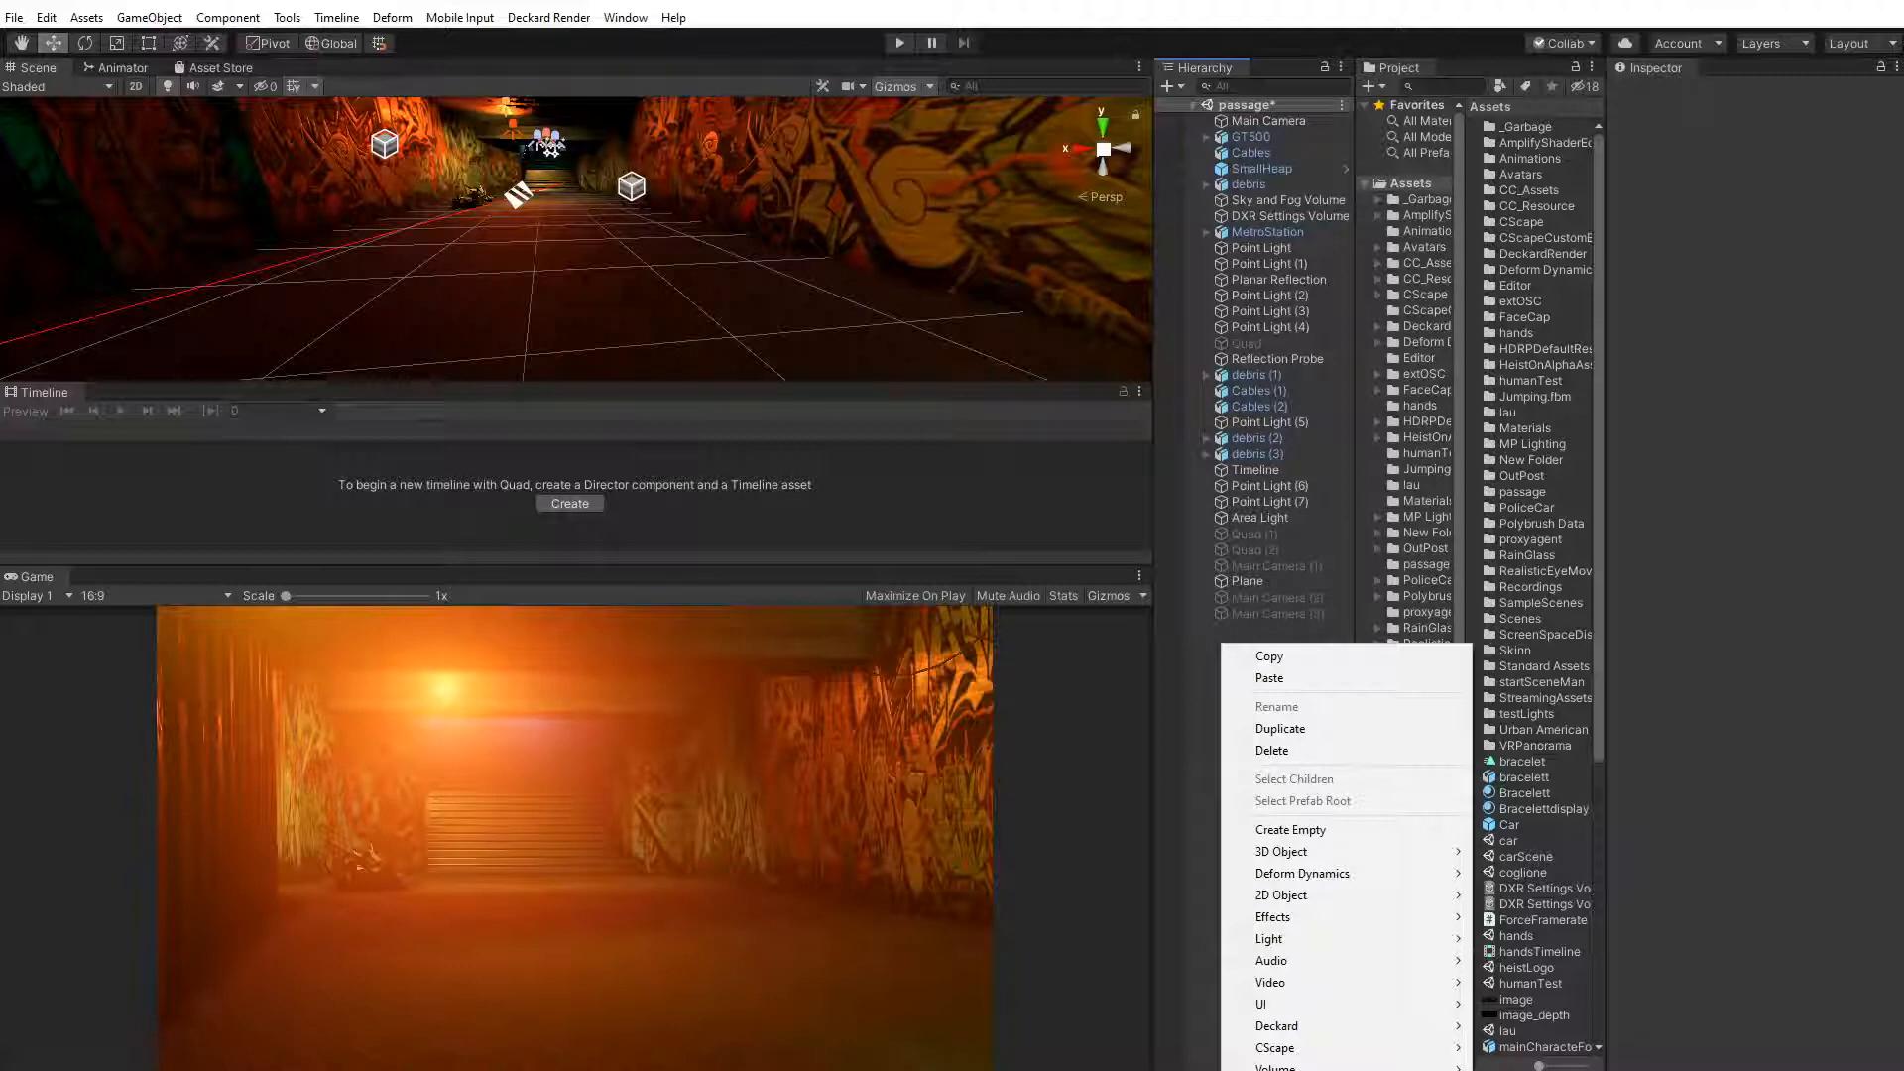
{"action": "left_click", "coordinate": [1527, 1070]}
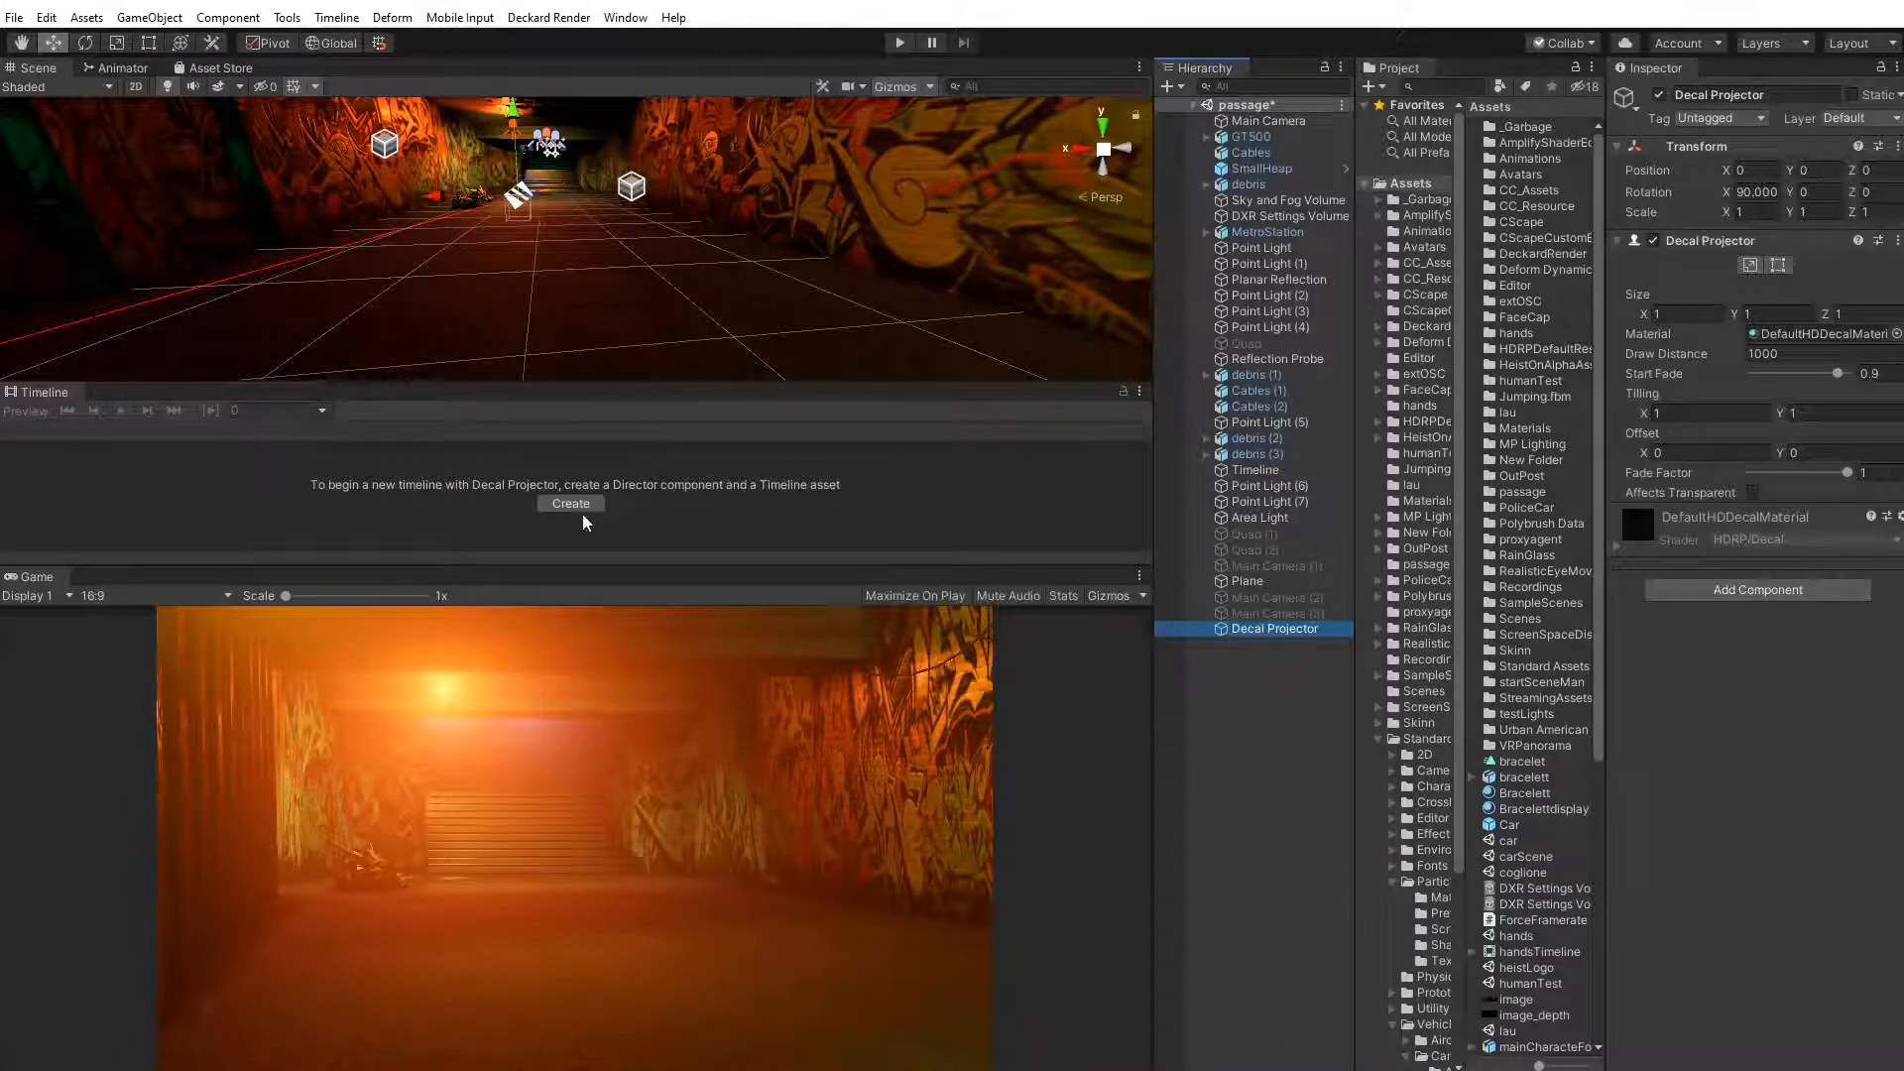
{"action": "key", "text": "w"}
{"action": "right_click_drag", "start_coordinate": [553, 275], "coordinate": [548, 307]}
{"action": "scroll", "coordinate": [549, 308], "scroll_direction": "up", "scroll_amount": 4}
{"action": "left_click_drag", "start_coordinate": [548, 307], "coordinate": [412, 234], "text": "alt"}
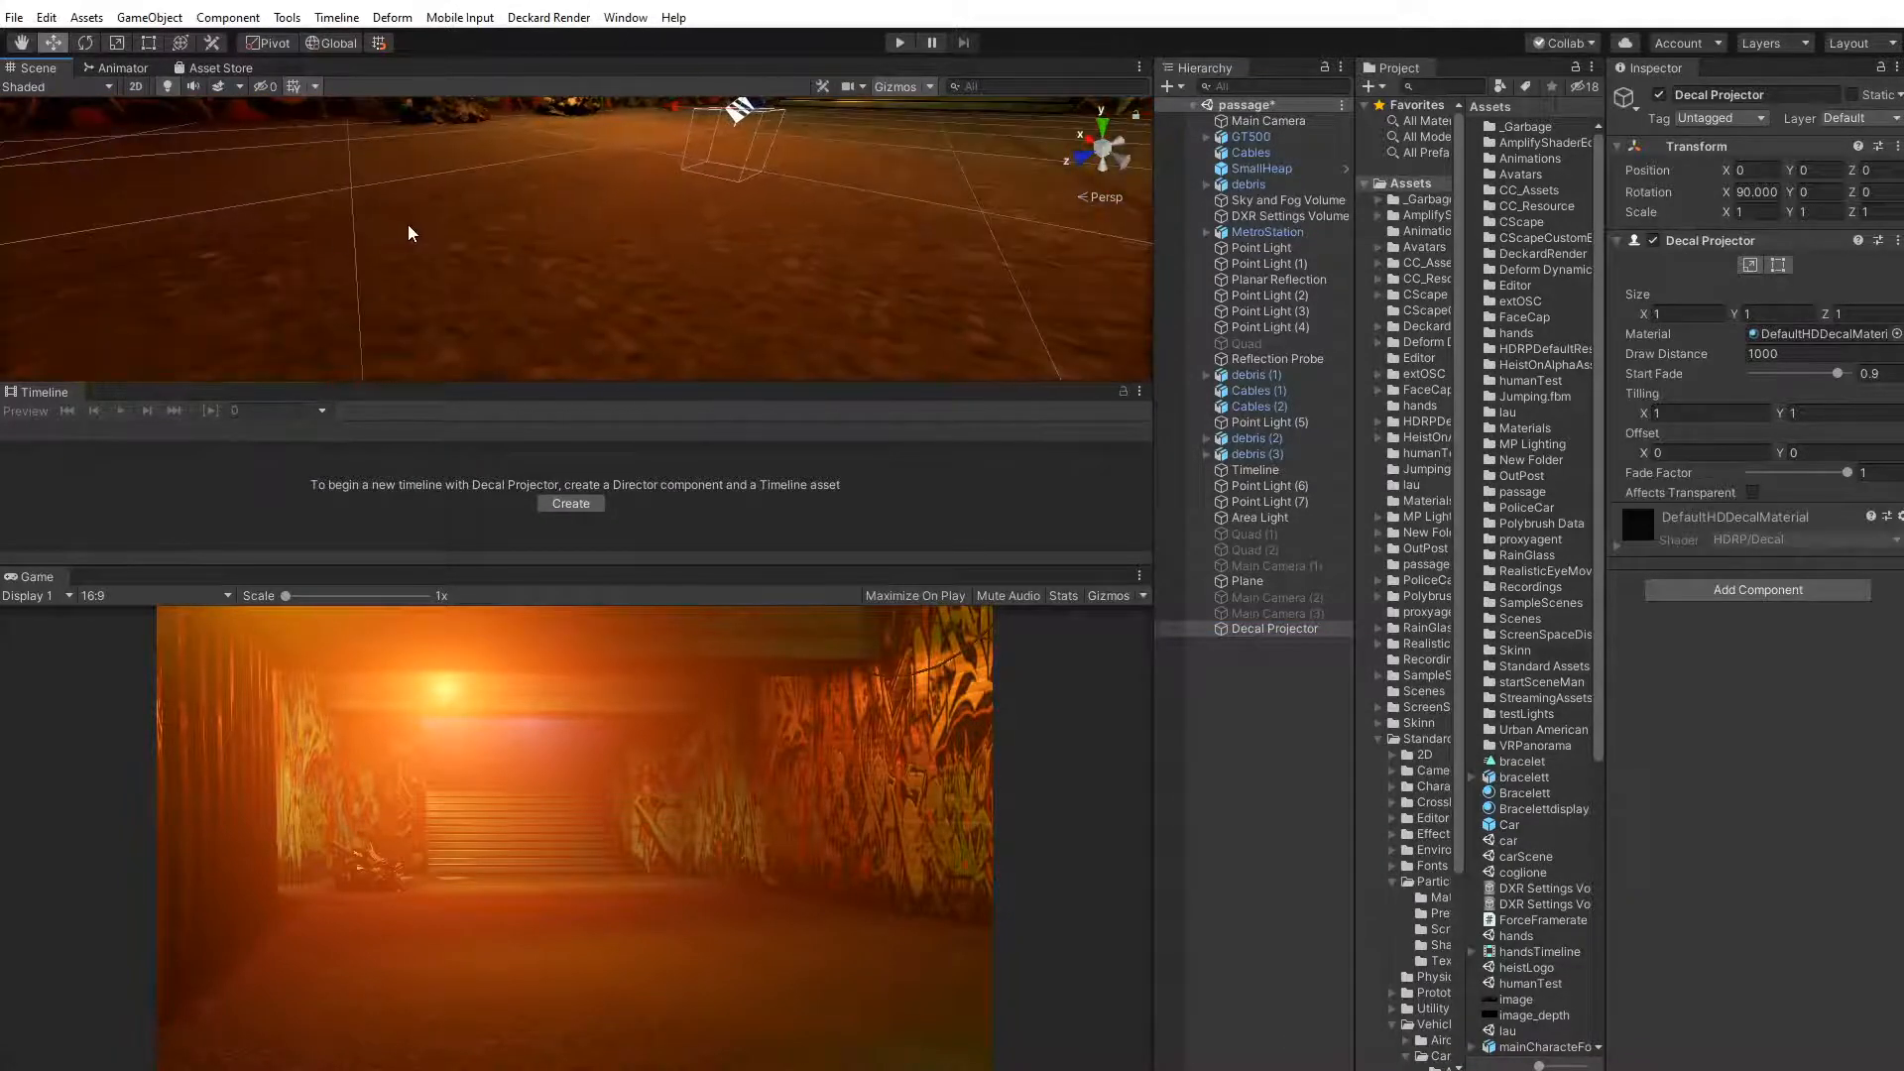
{"action": "scroll", "coordinate": [412, 235], "scroll_direction": "down", "scroll_amount": 4}
{"action": "middle_click_drag", "start_coordinate": [413, 234], "coordinate": [510, 301]}
{"action": "scroll", "coordinate": [510, 301], "scroll_direction": "up", "scroll_amount": 3}
{"action": "left_click_drag", "start_coordinate": [683, 162], "coordinate": [565, 190]}
{"action": "scroll", "coordinate": [413, 247], "scroll_direction": "down", "scroll_amount": 4}
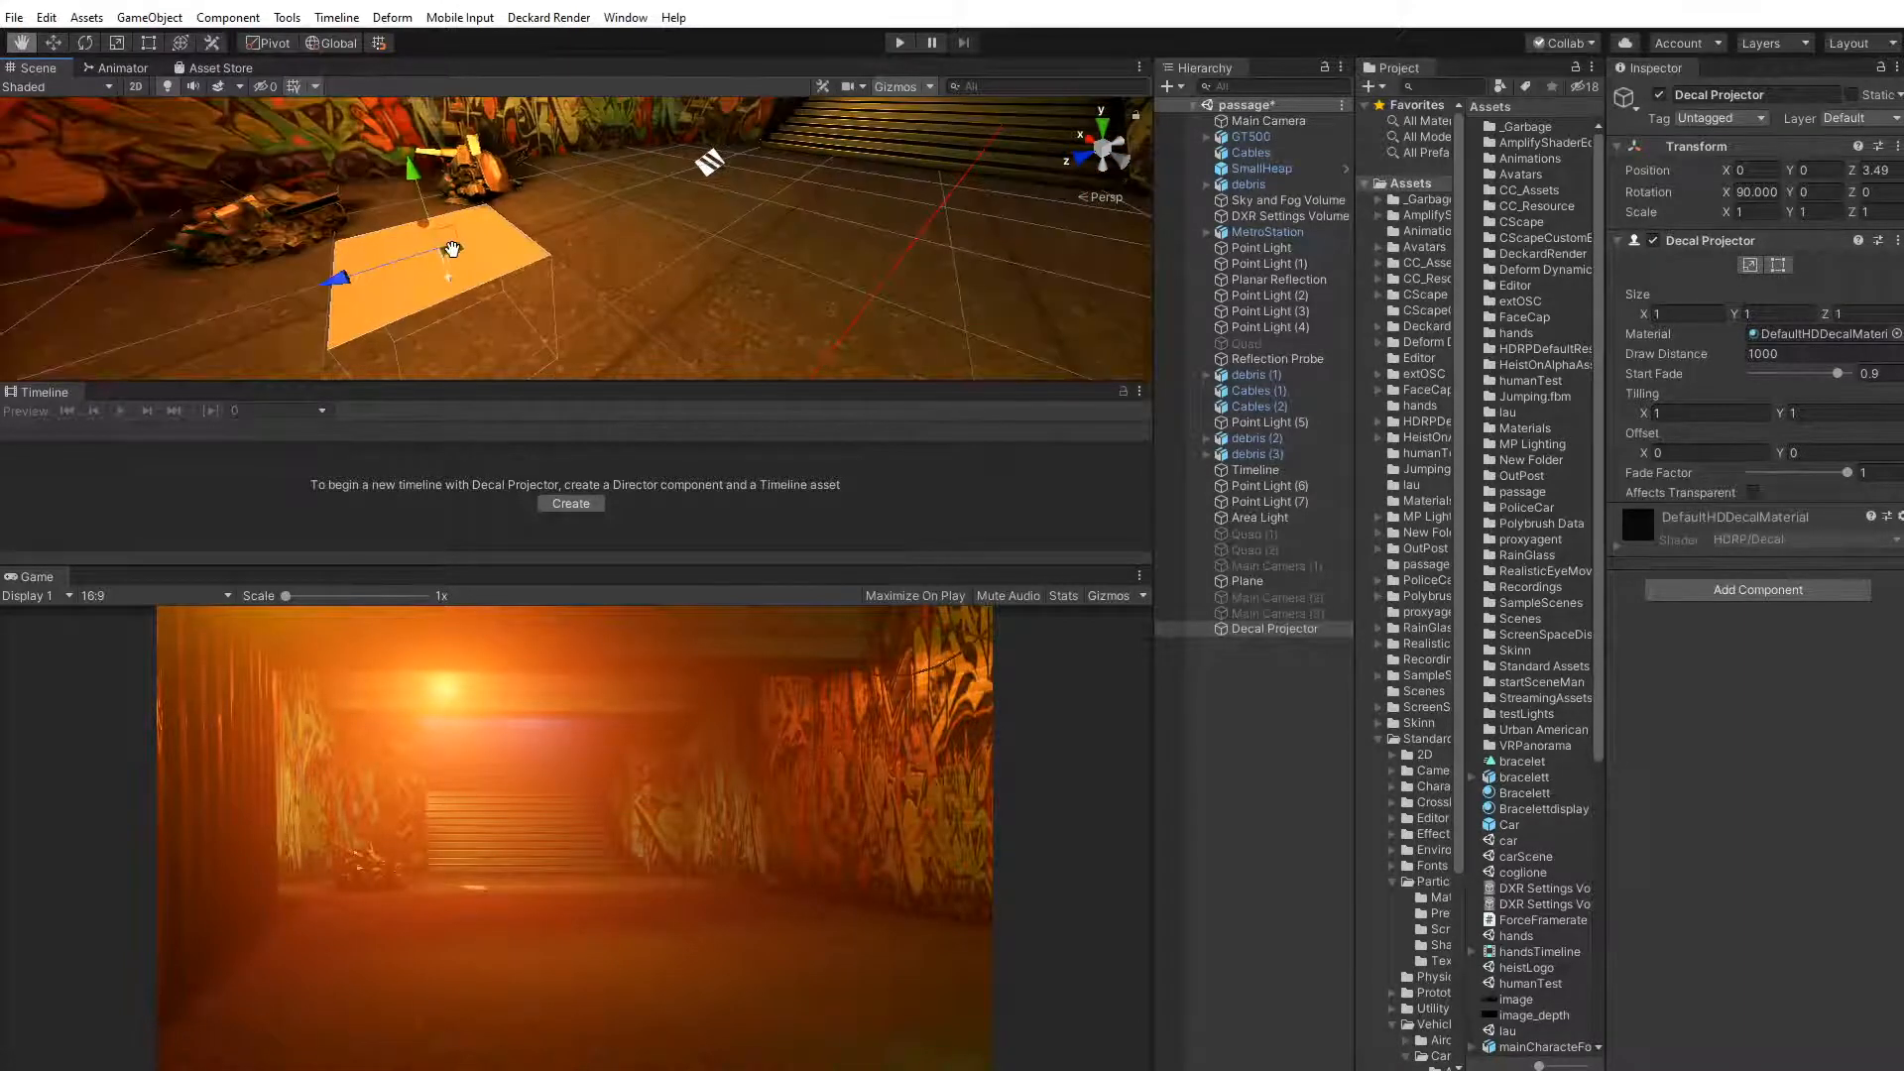
Reposition the Decal Projector further along the passage floor to about X -1.31, Y 0.155, Z 11.264
{"action": "middle_click_drag", "start_coordinate": [450, 247], "coordinate": [578, 229]}
{"action": "scroll", "coordinate": [562, 247], "scroll_direction": "down", "scroll_amount": 2}
{"action": "mouse_move", "coordinate": [563, 247]}
{"action": "left_mouse_down"}
{"action": "mouse_move", "coordinate": [297, 337]}
{"action": "mouse_move", "coordinate": [593, 290]}
{"action": "mouse_move", "coordinate": [562, 273]}
{"action": "mouse_move", "coordinate": [570, 253]}
{"action": "mouse_move", "coordinate": [621, 263]}
{"action": "mouse_move", "coordinate": [591, 255]}
{"action": "left_mouse_up"}
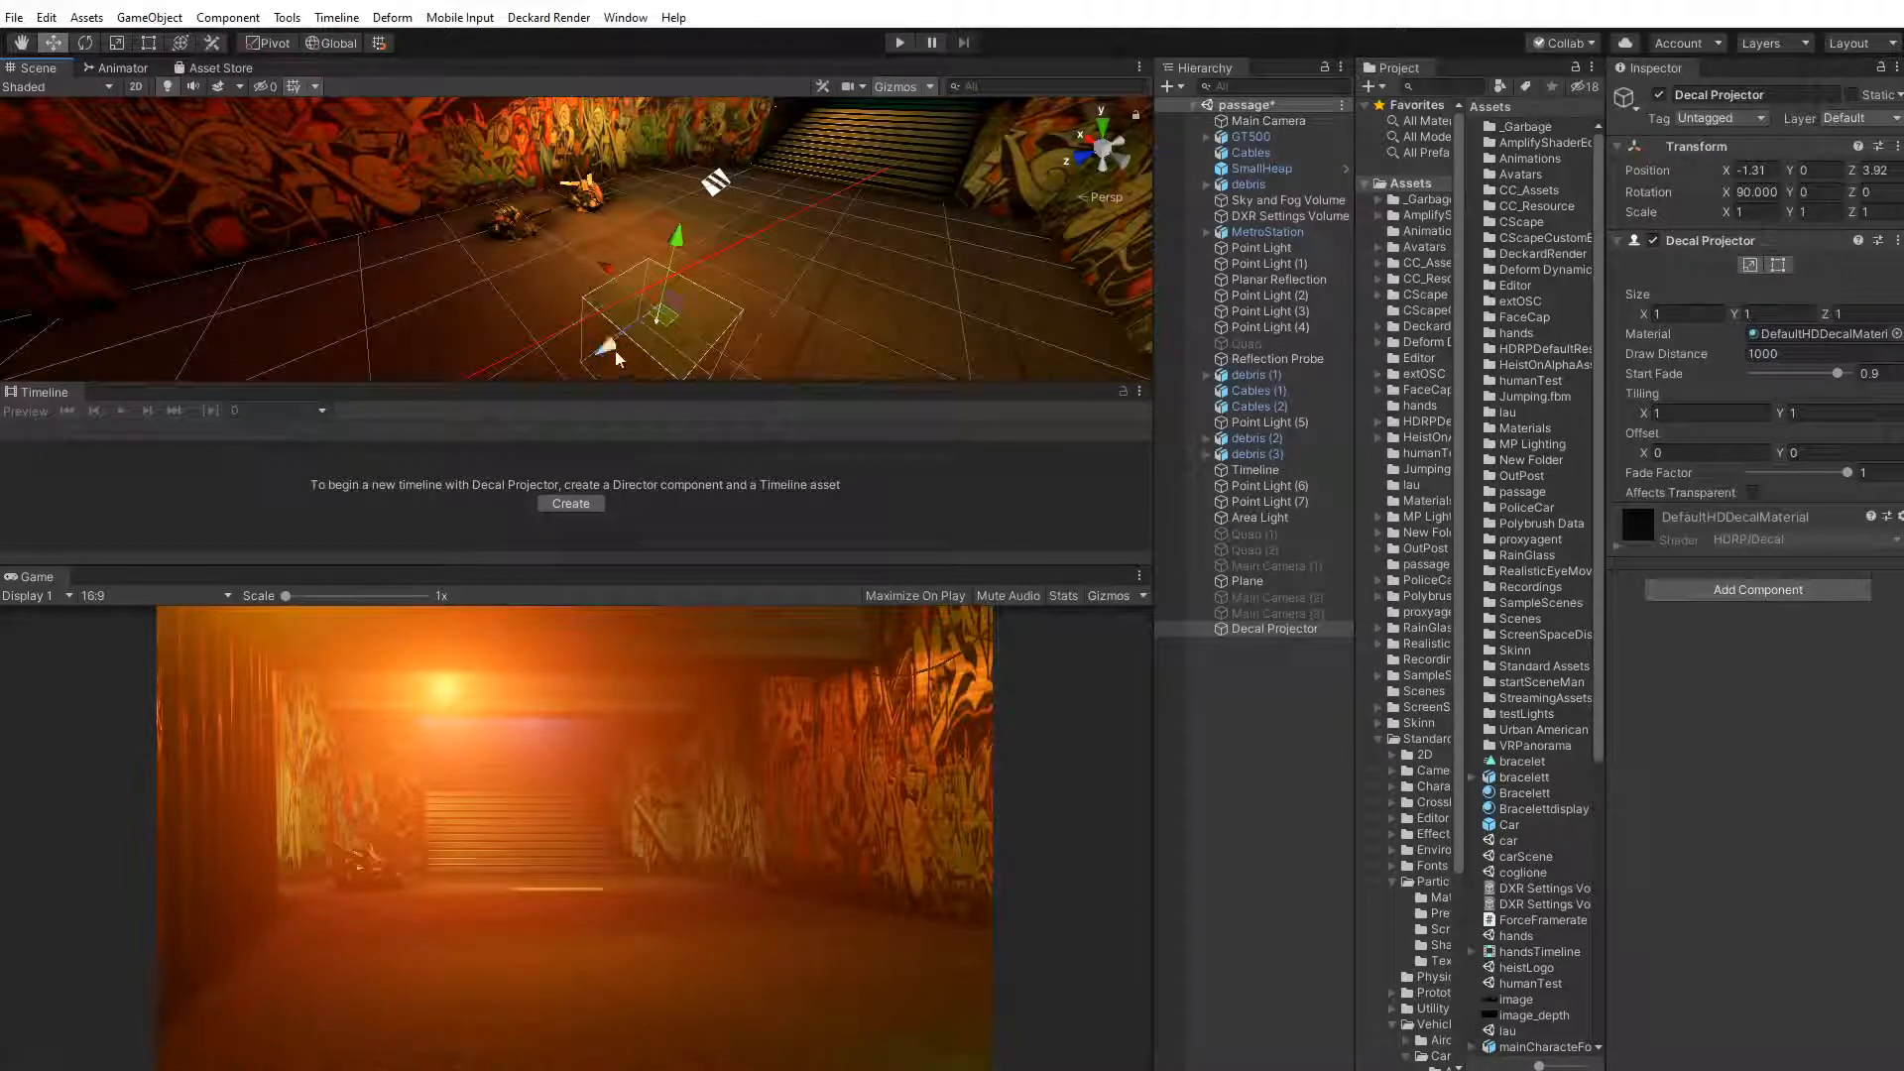
{"action": "left_click_drag", "start_coordinate": [607, 346], "coordinate": [44, 418]}
{"action": "left_click_drag", "start_coordinate": [177, 407], "coordinate": [562, 250]}
{"action": "middle_click_drag", "start_coordinate": [486, 365], "coordinate": [559, 291]}
{"action": "left_click_drag", "start_coordinate": [613, 226], "coordinate": [20, 353]}
{"action": "middle_click_drag", "start_coordinate": [269, 288], "coordinate": [308, 242]}
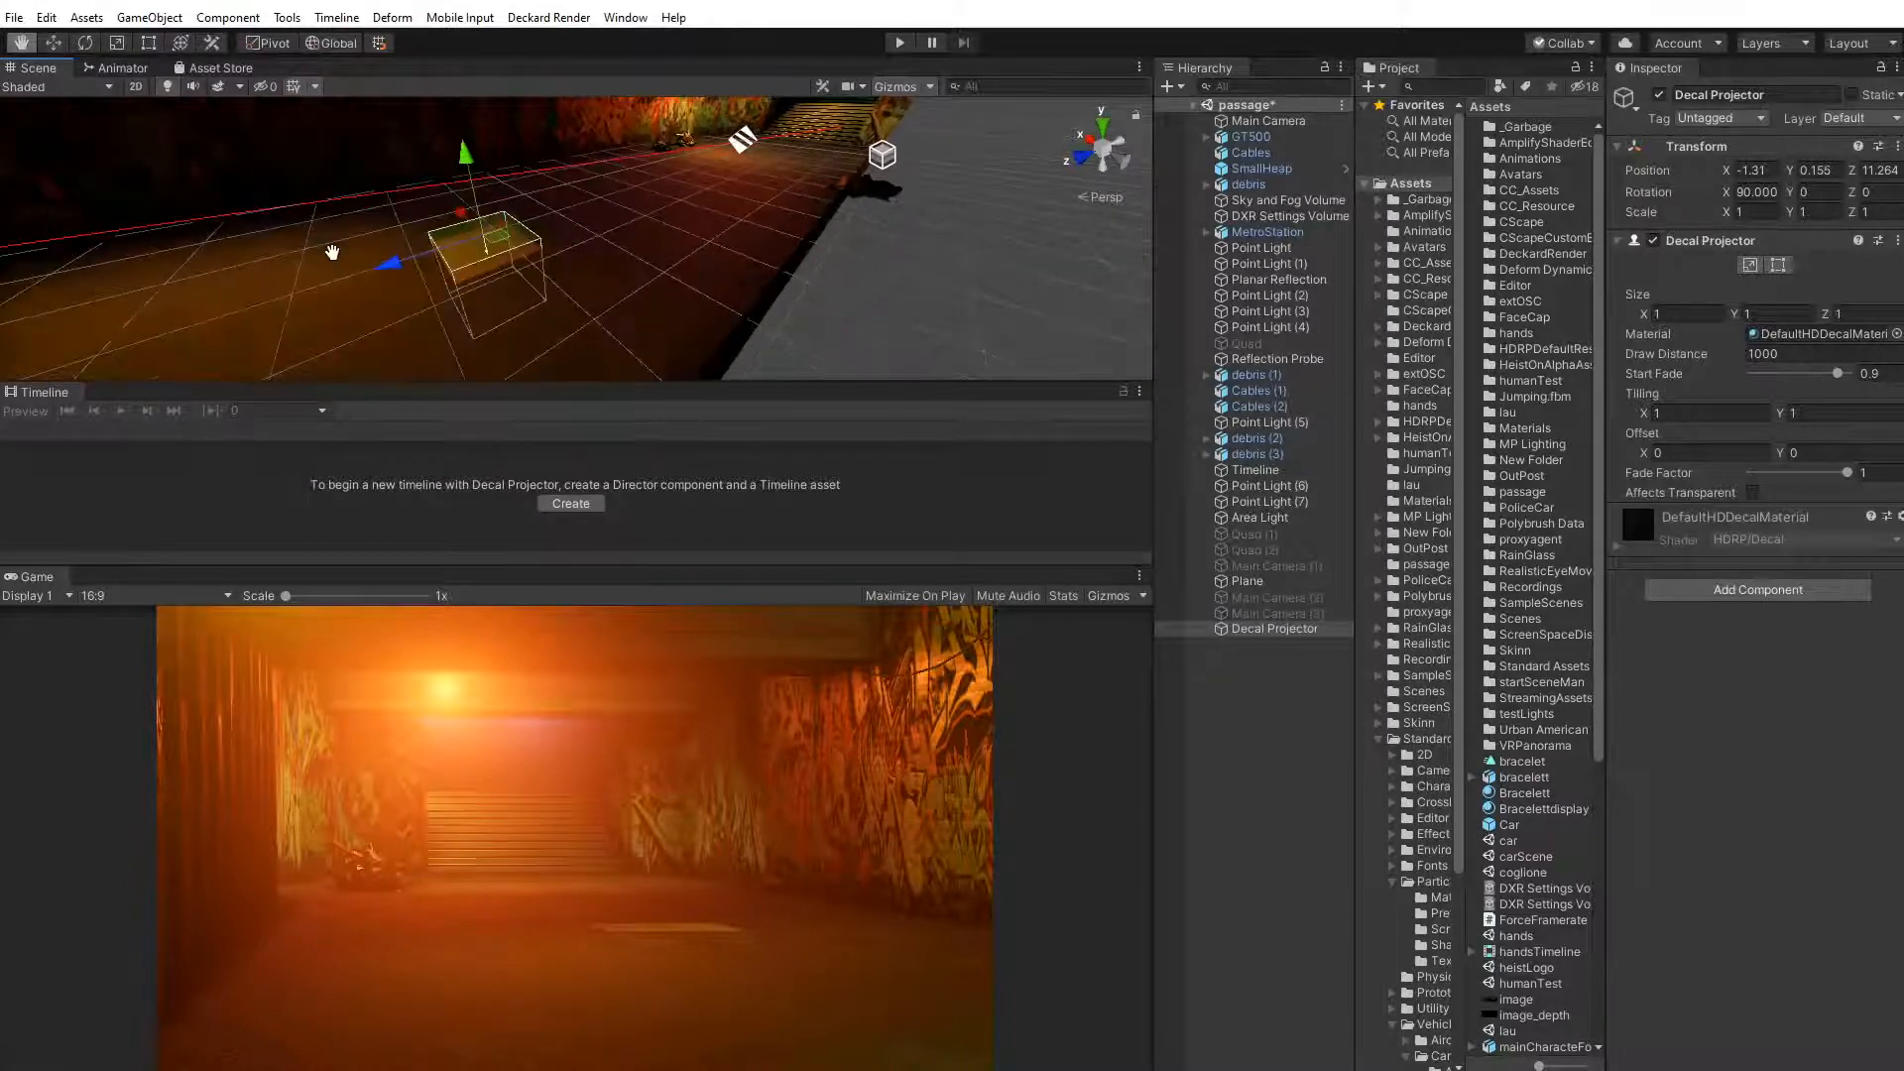
Examine the Decal Projector's projection on the passage floor up close from the front
{"action": "left_click", "coordinate": [1278, 122]}
{"action": "scroll", "coordinate": [515, 230], "scroll_direction": "up", "scroll_amount": 4}
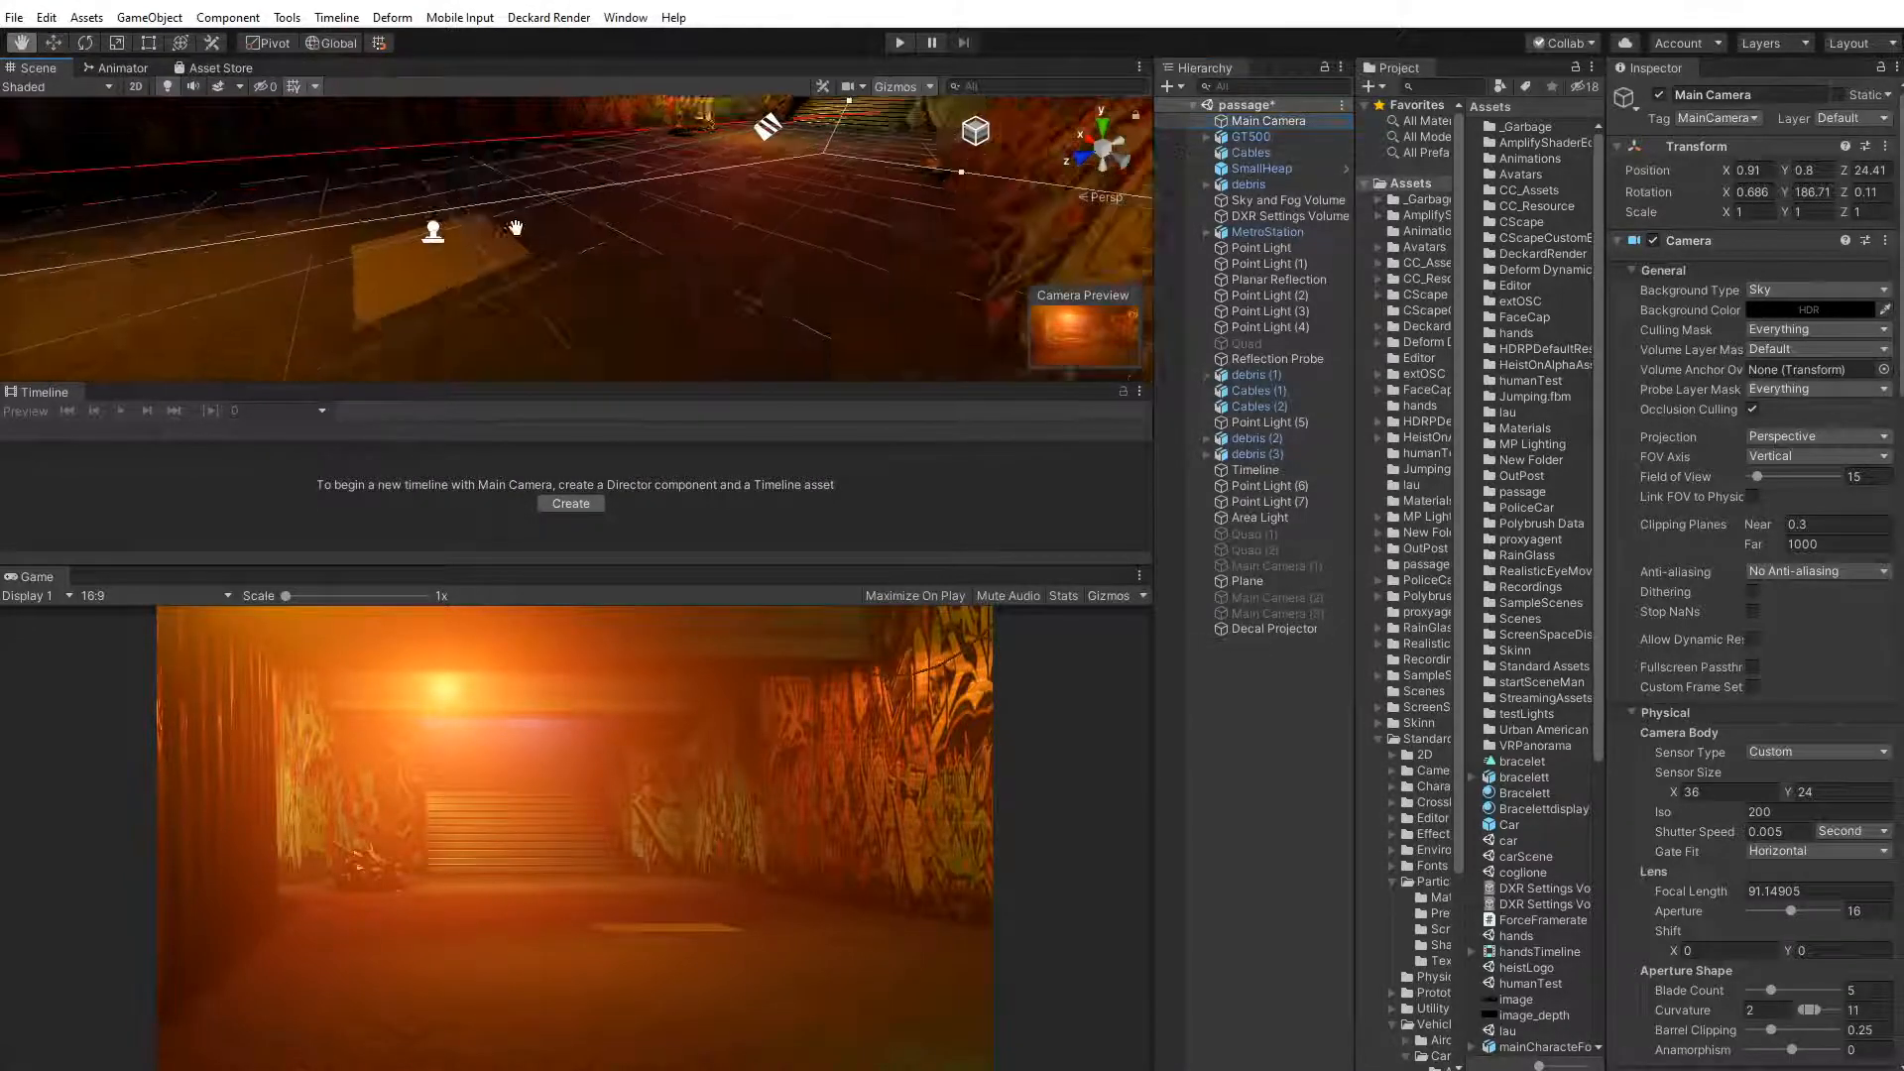
{"action": "middle_click_drag", "start_coordinate": [515, 230], "coordinate": [535, 225]}
{"action": "left_click_drag", "start_coordinate": [476, 247], "coordinate": [770, 251], "text": "alt"}
{"action": "left_click", "coordinate": [619, 195]}
{"action": "left_click", "coordinate": [584, 141]}
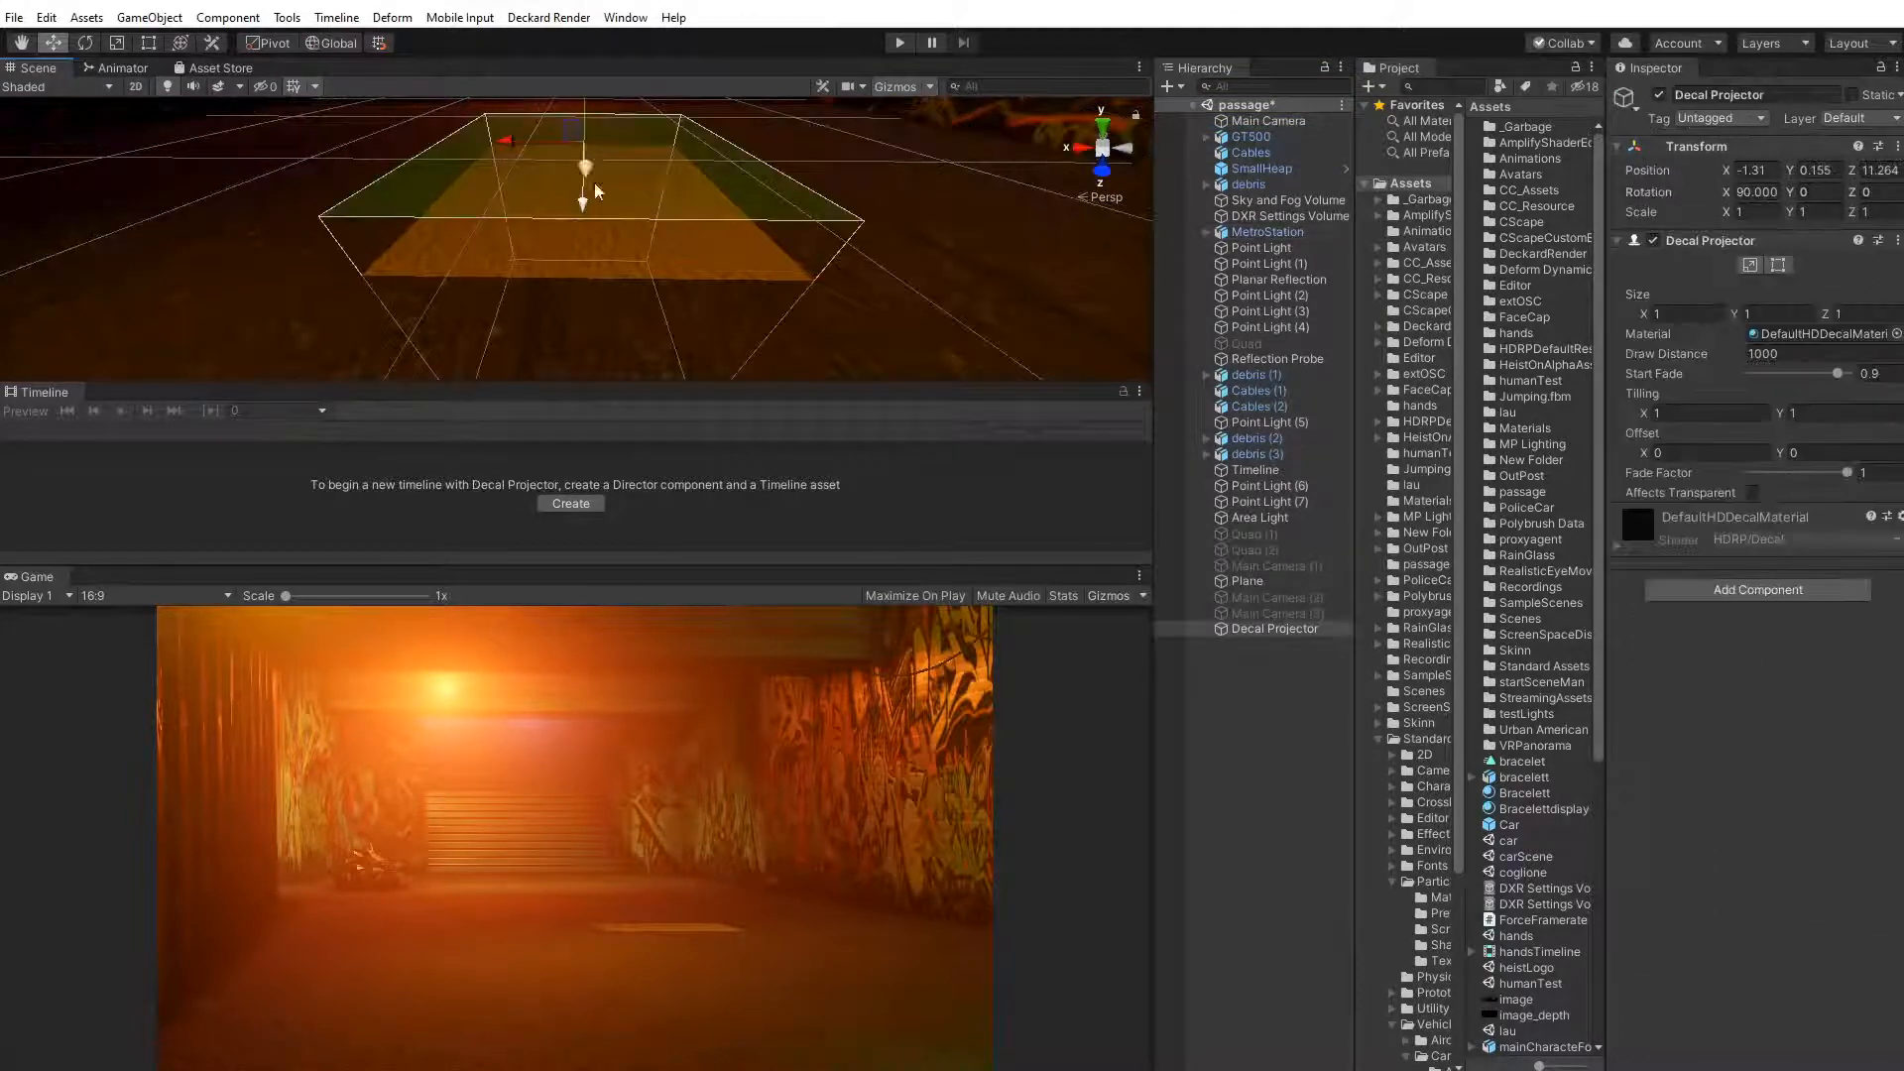
{"action": "left_click", "coordinate": [1271, 658]}
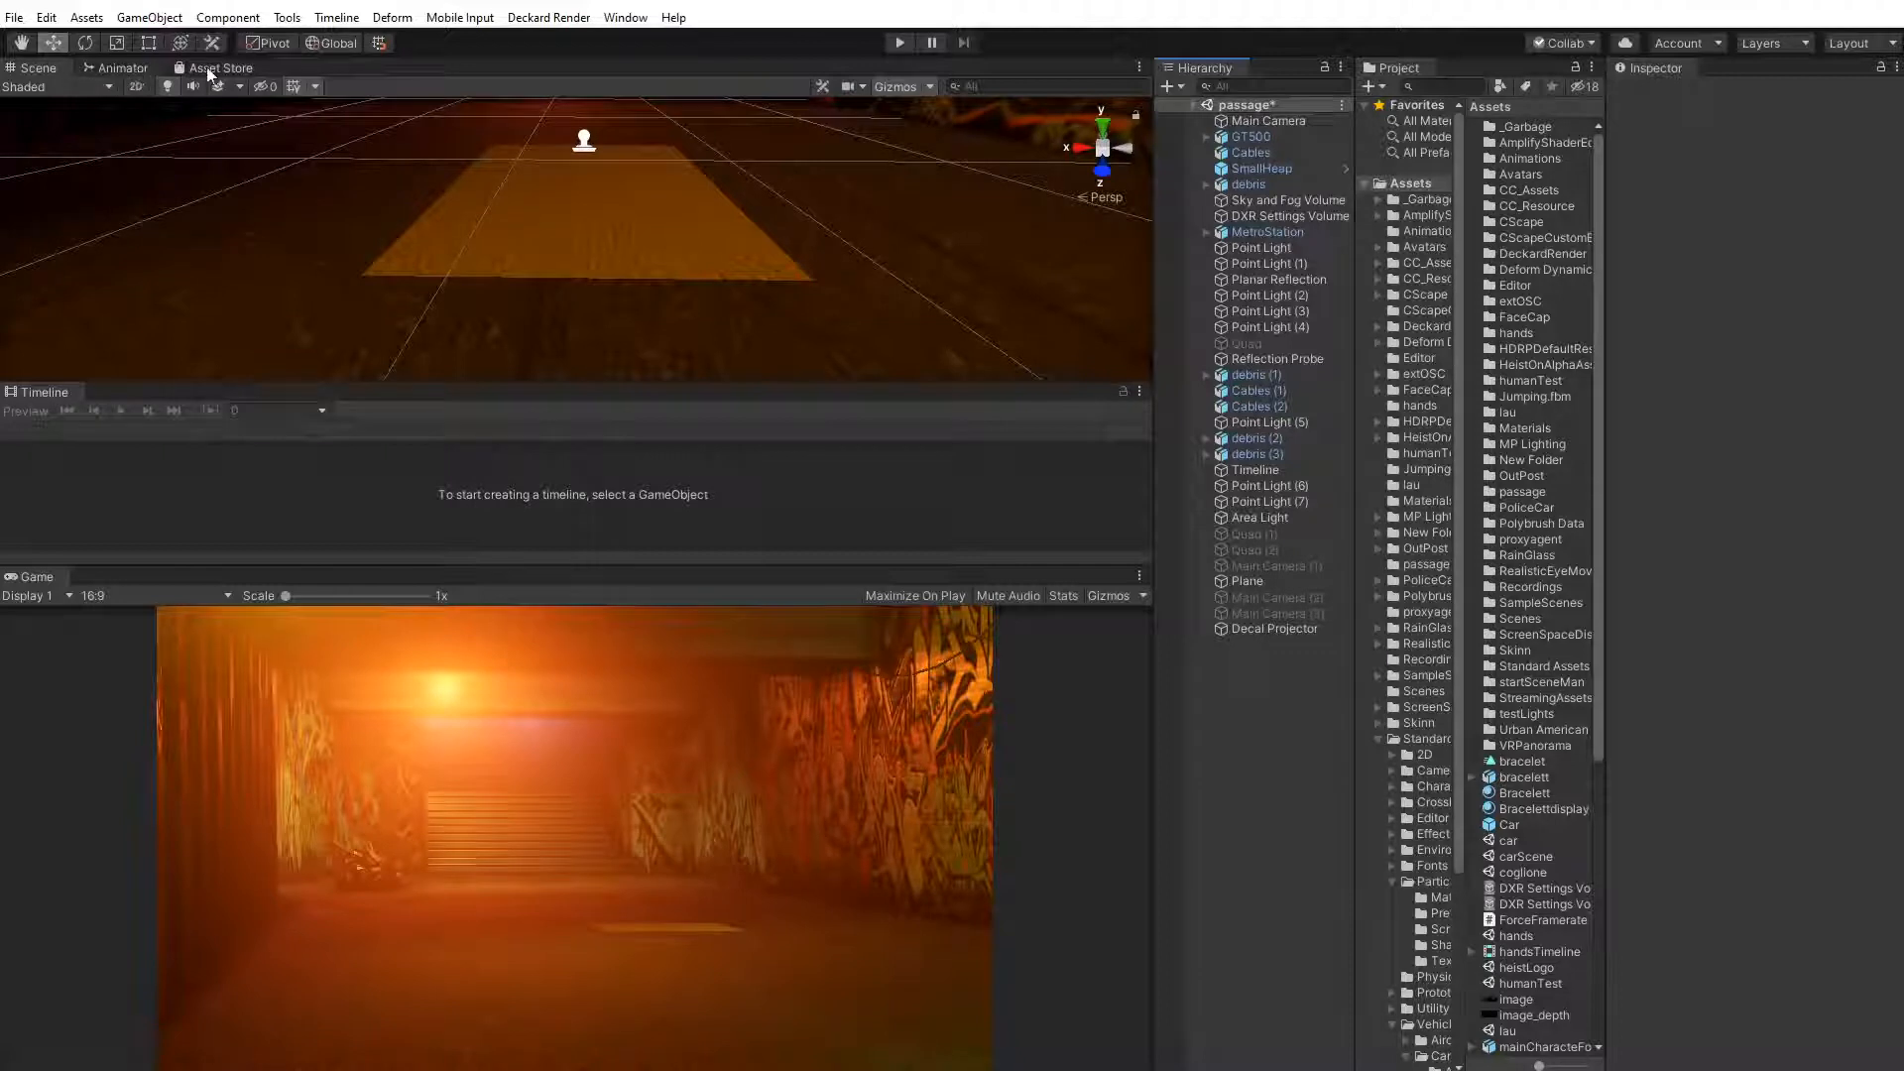
Create a new HDRP Decal Graph shader in the _Garbage folder, keeping its default name
{"action": "left_click", "coordinate": [1425, 199]}
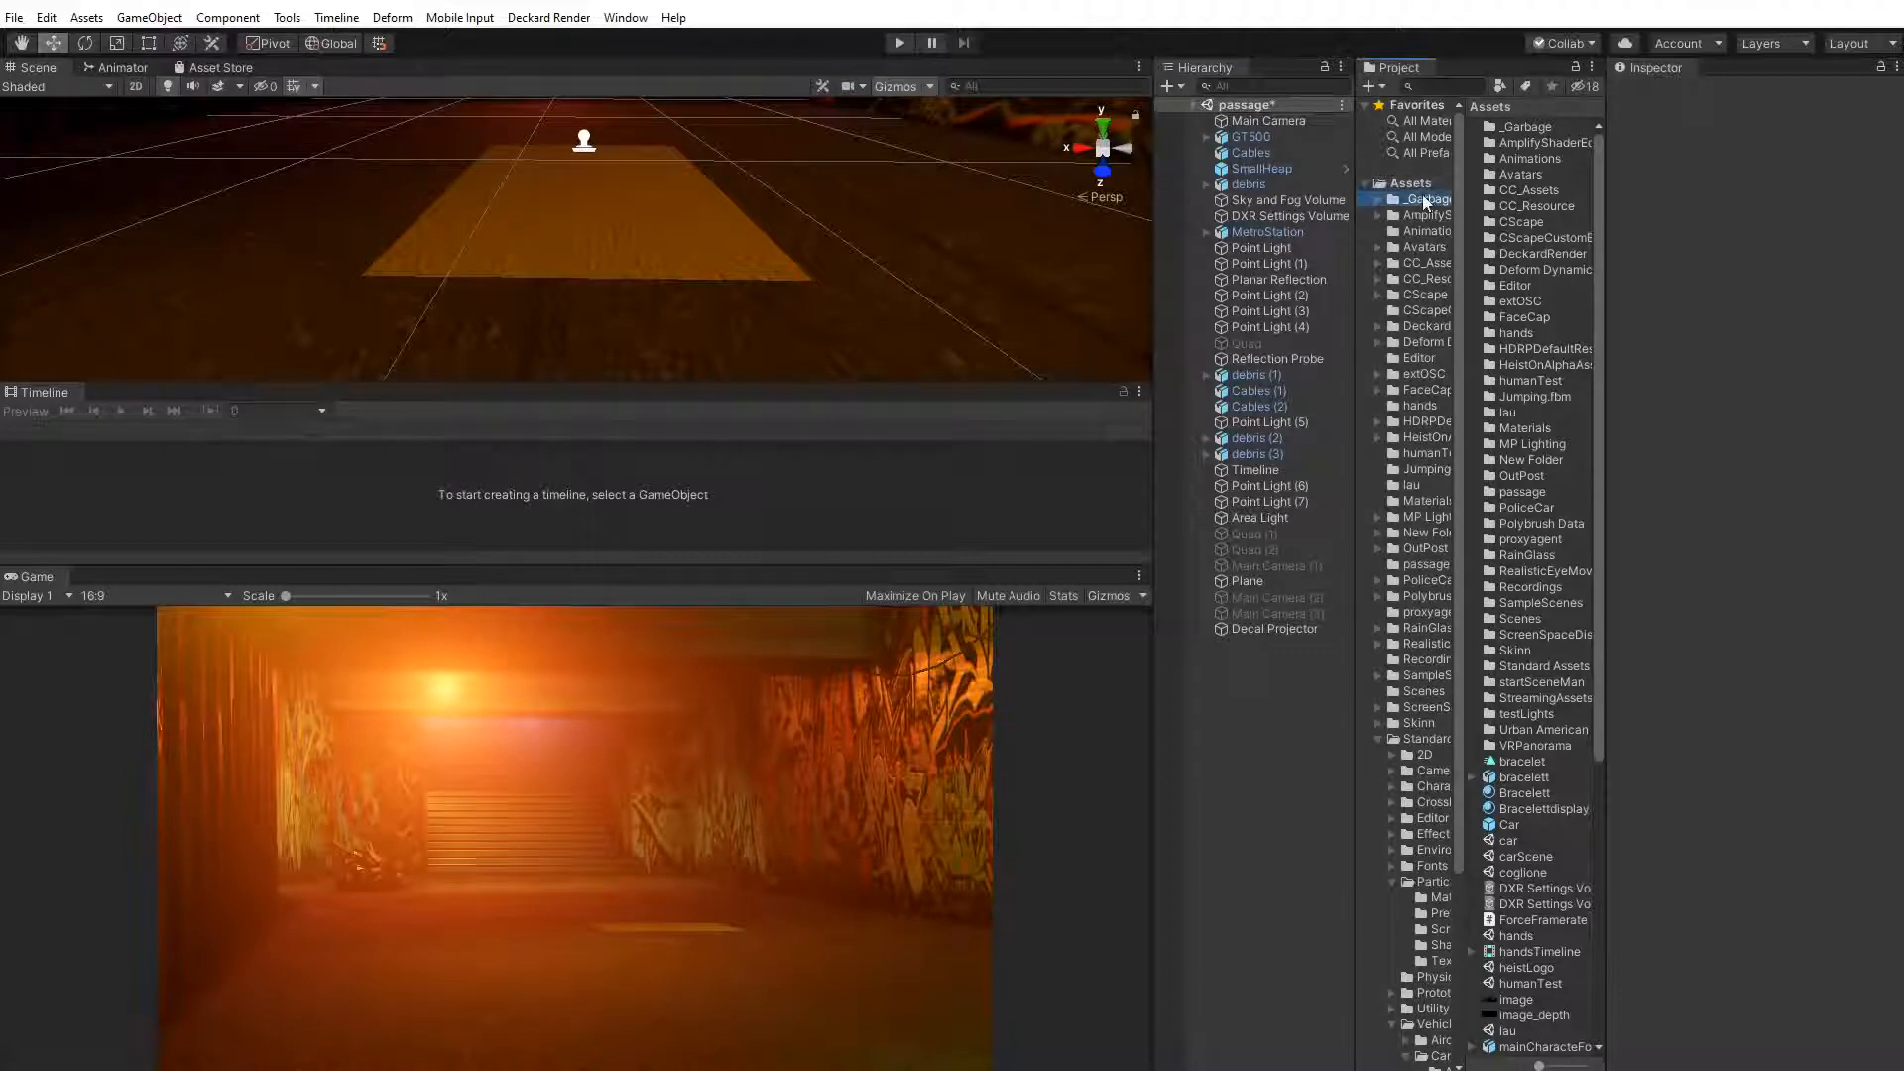
{"action": "right_click", "coordinate": [1508, 695]}
{"action": "mouse_move", "coordinate": [1654, 704]}
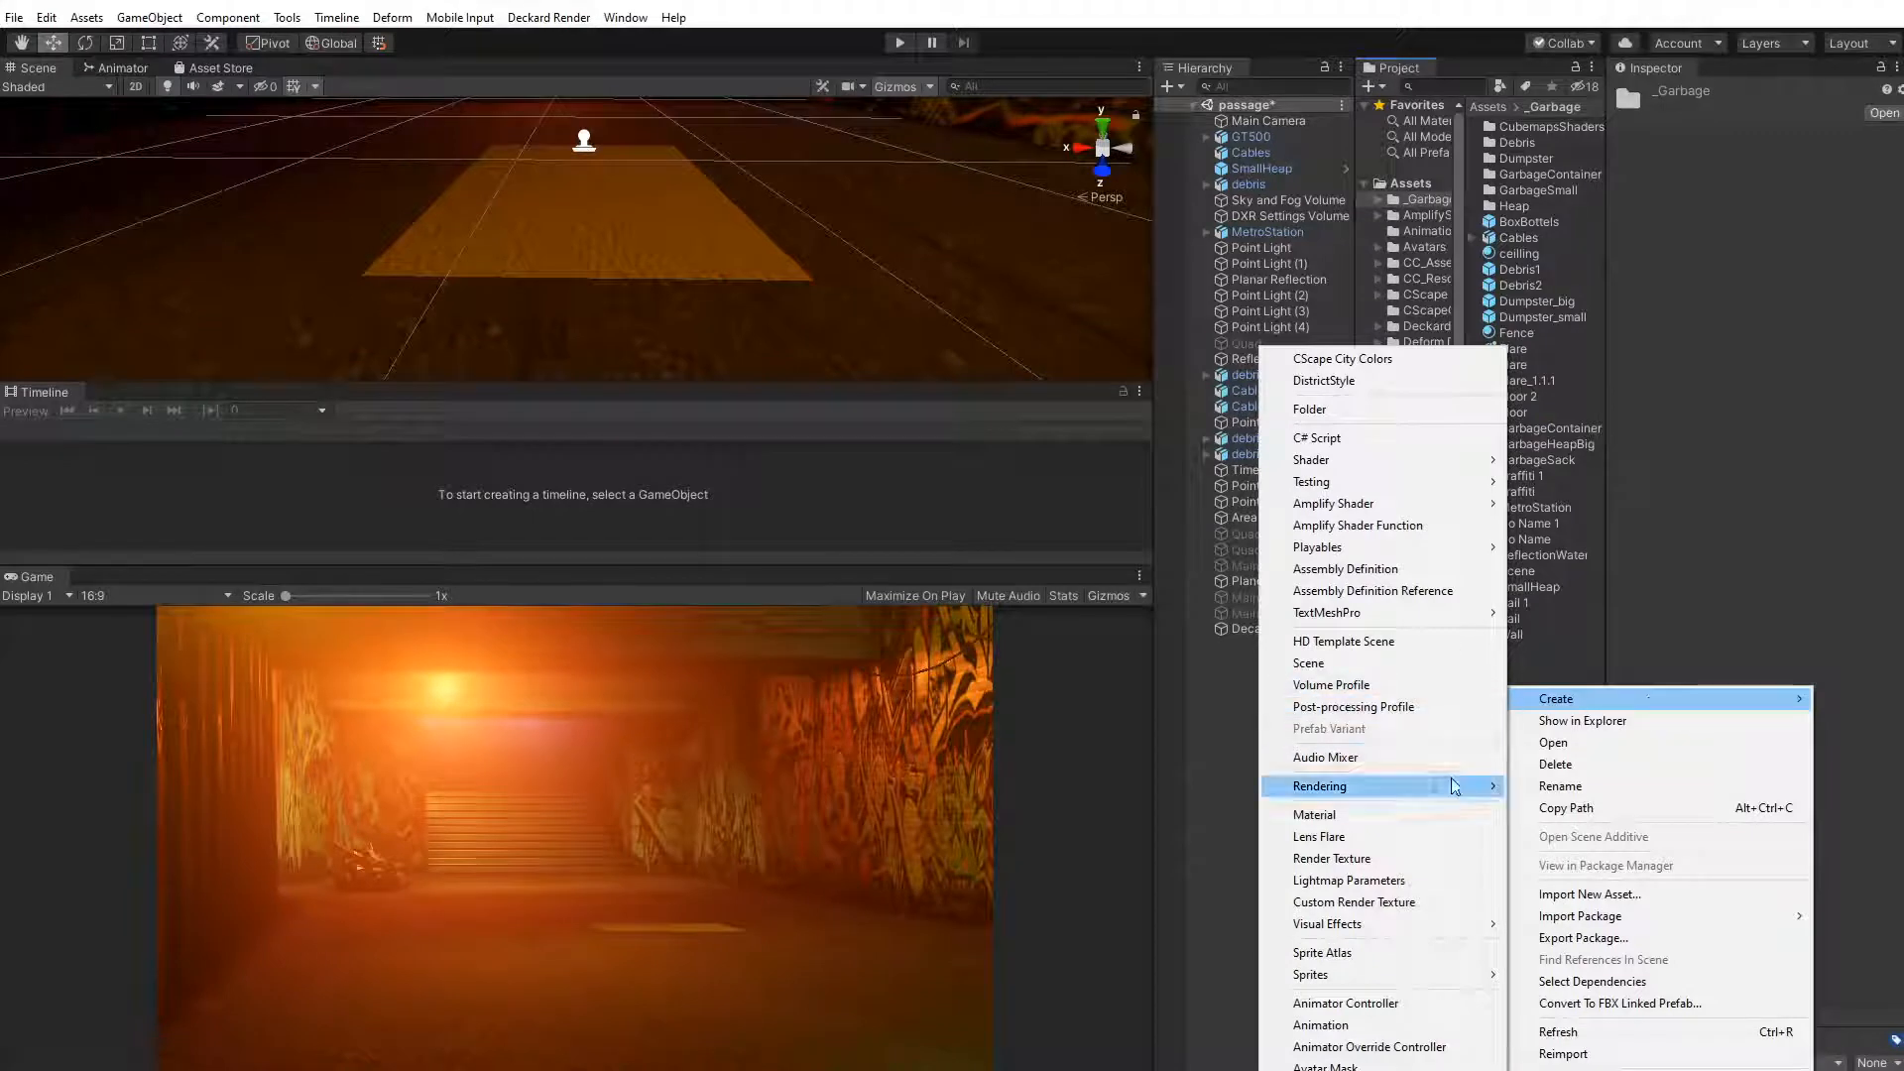
{"action": "mouse_move", "coordinate": [1446, 796]}
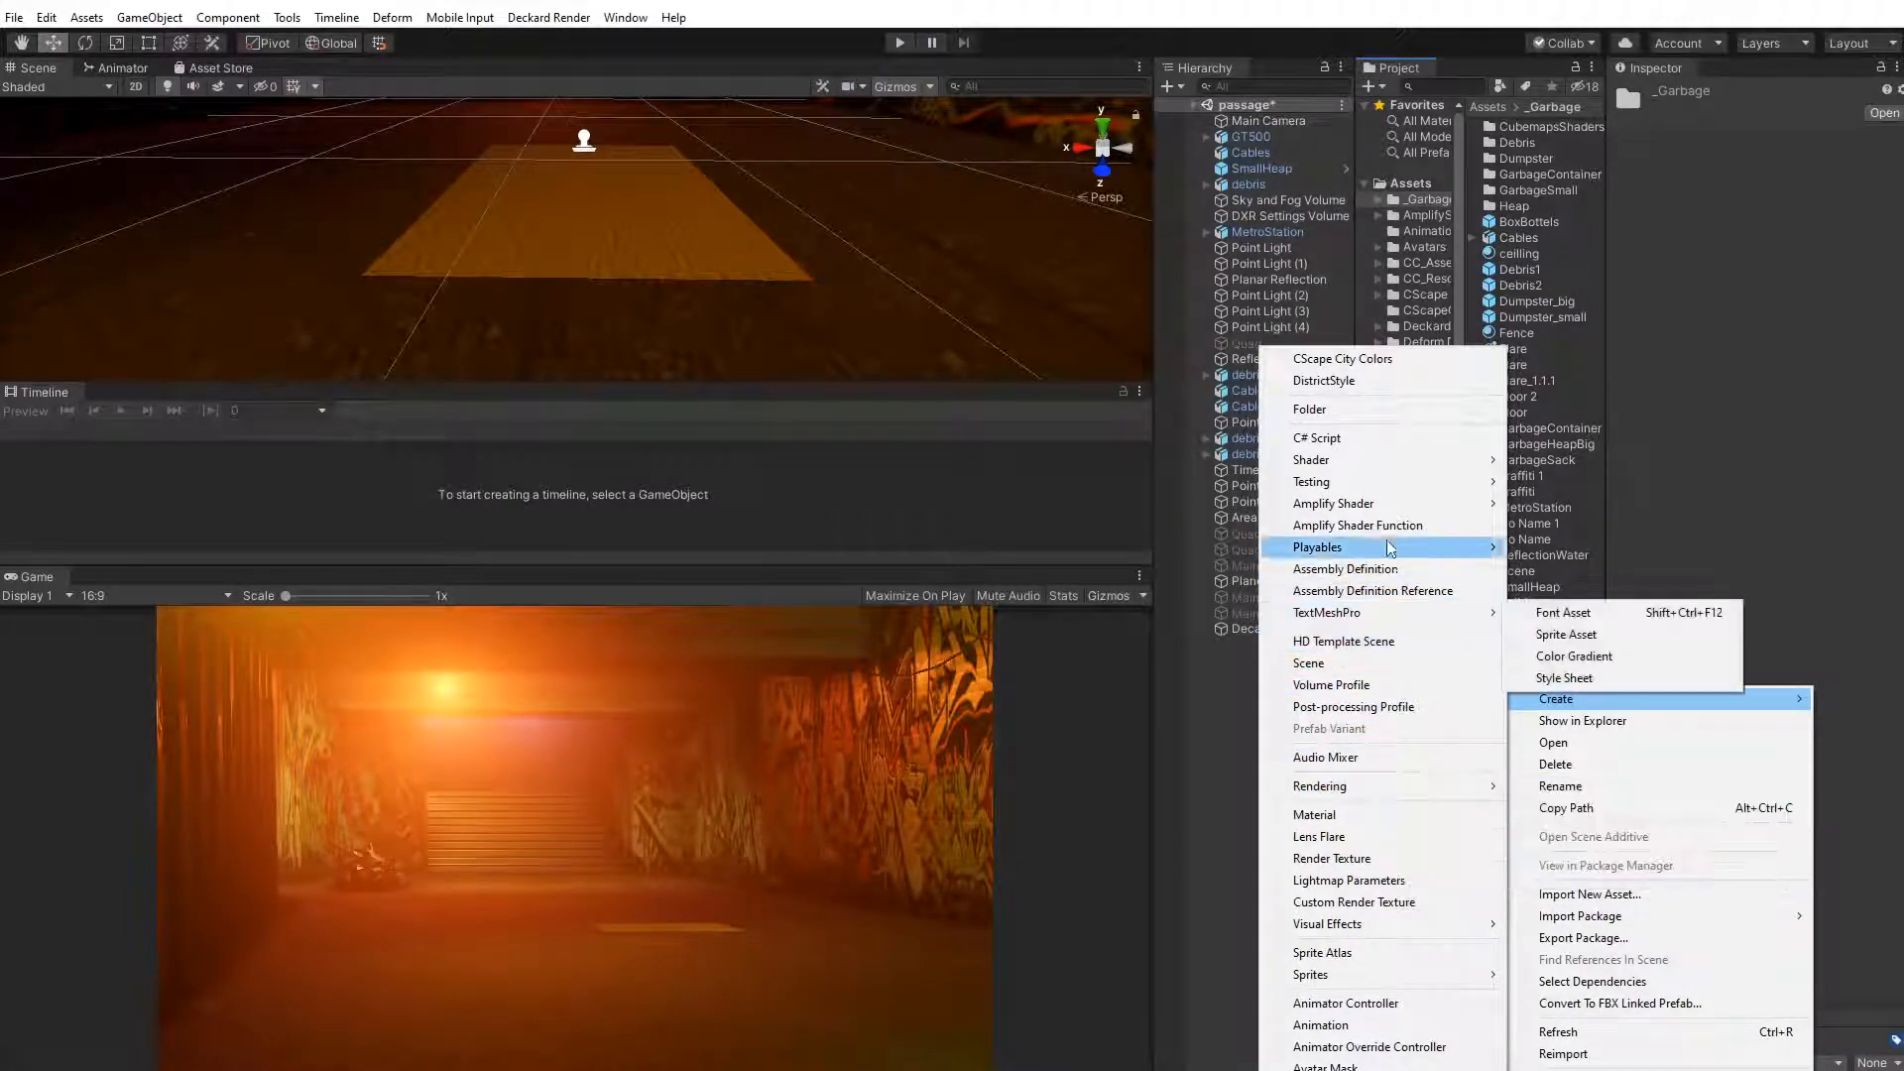
{"action": "mouse_move", "coordinate": [1390, 508]}
{"action": "mouse_move", "coordinate": [1376, 467]}
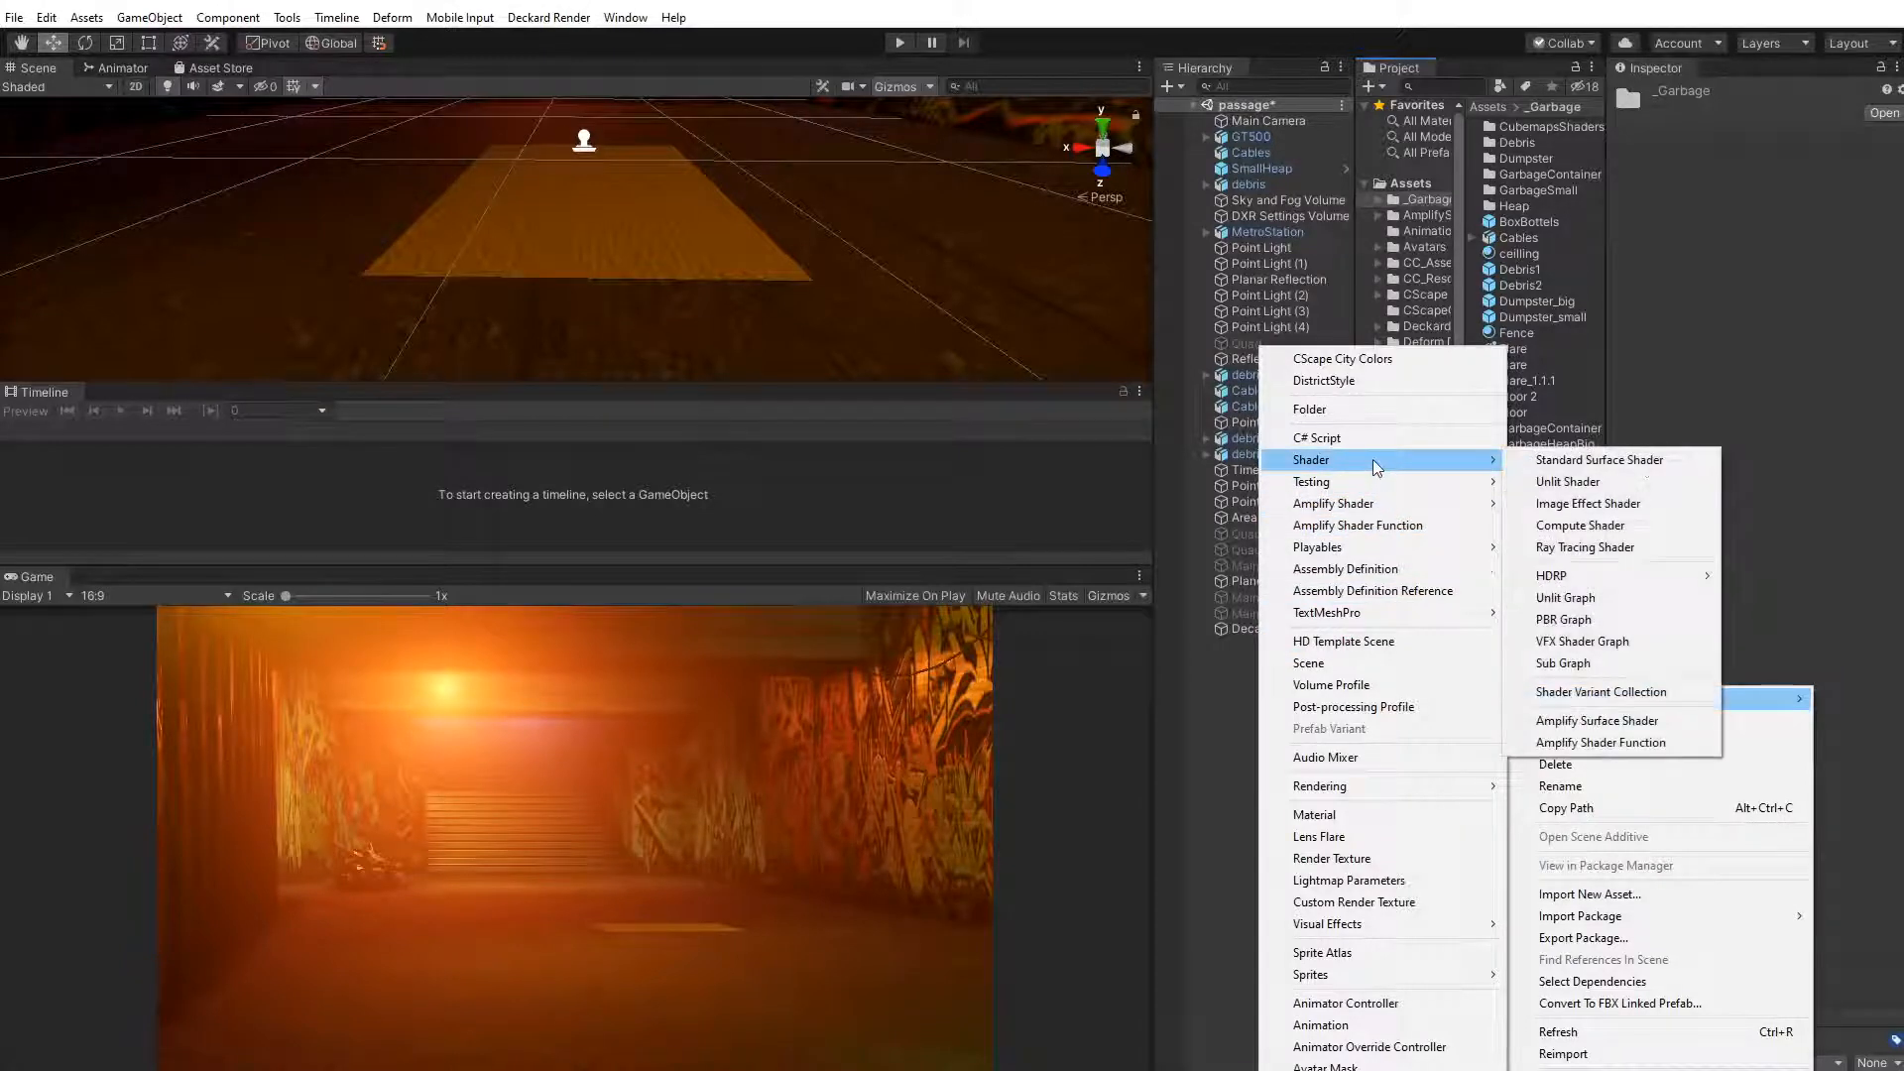
{"action": "mouse_move", "coordinate": [1574, 585]}
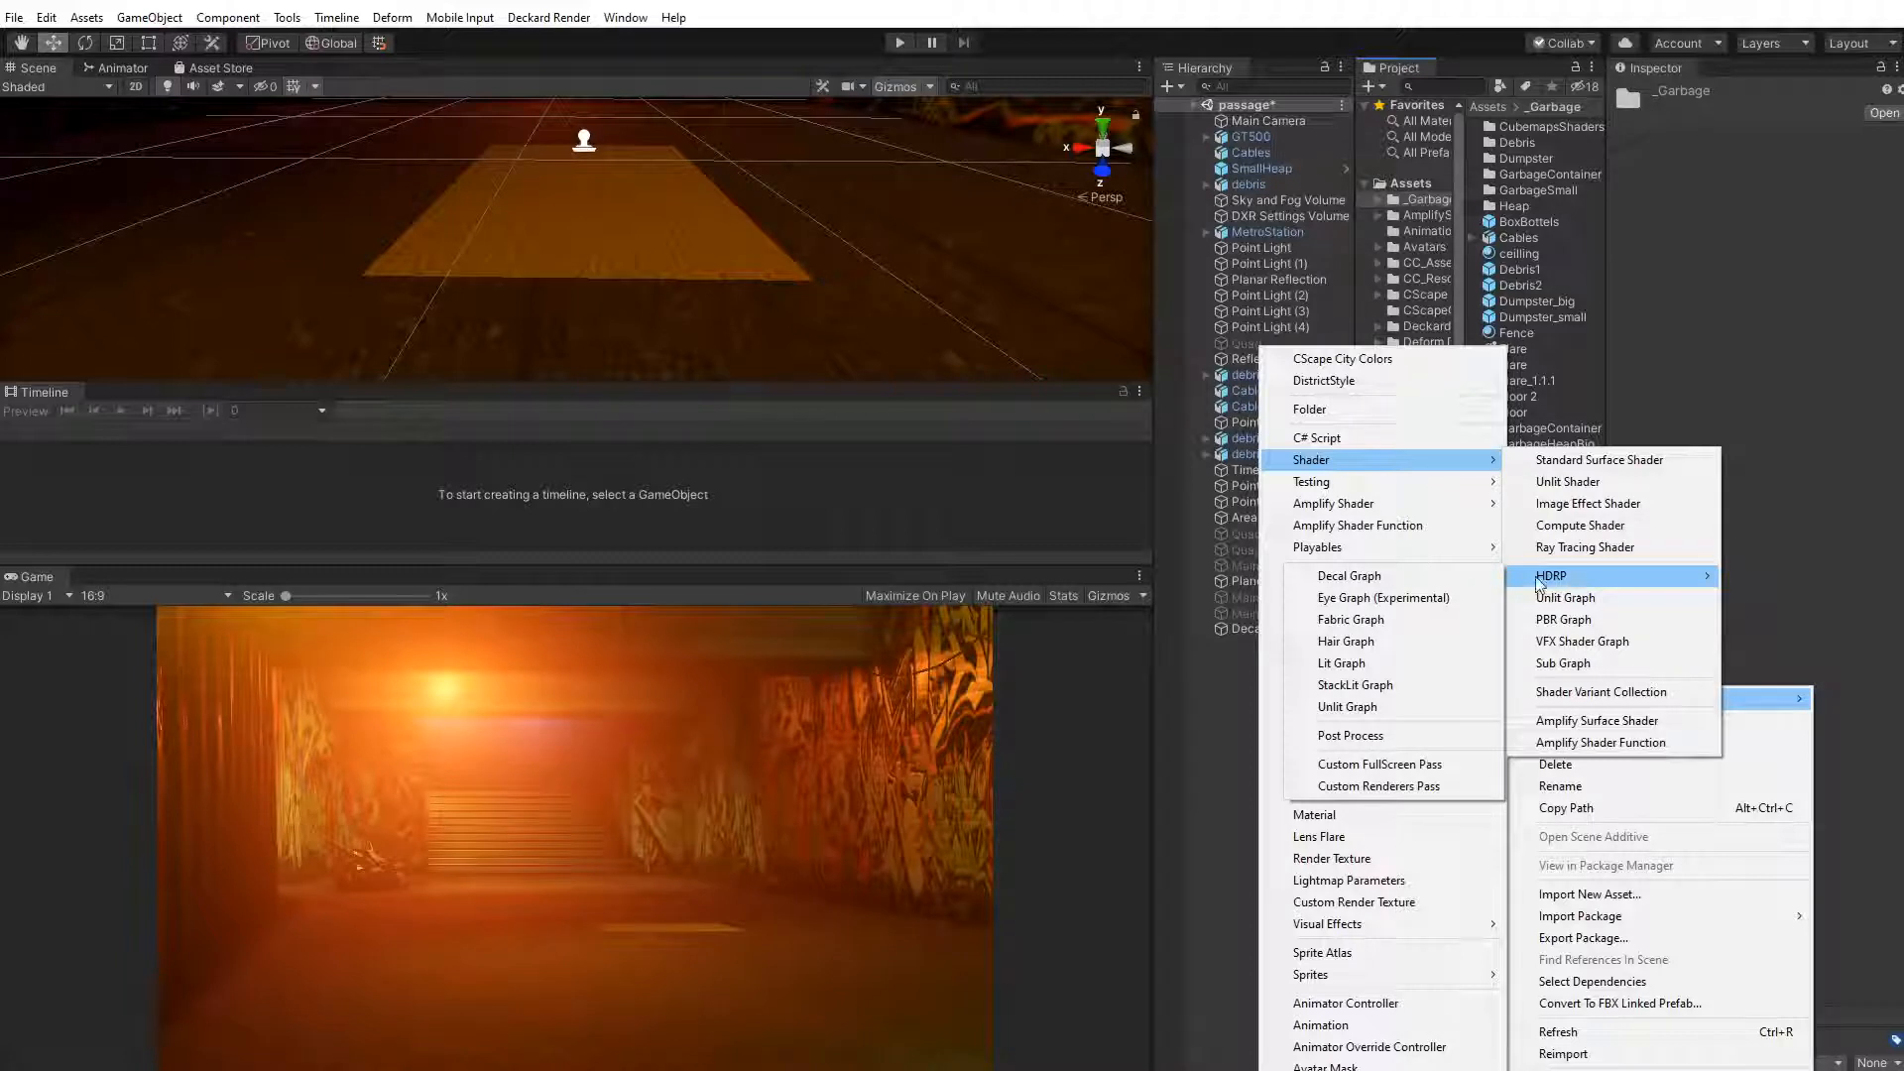
{"action": "left_click", "coordinate": [1412, 575]}
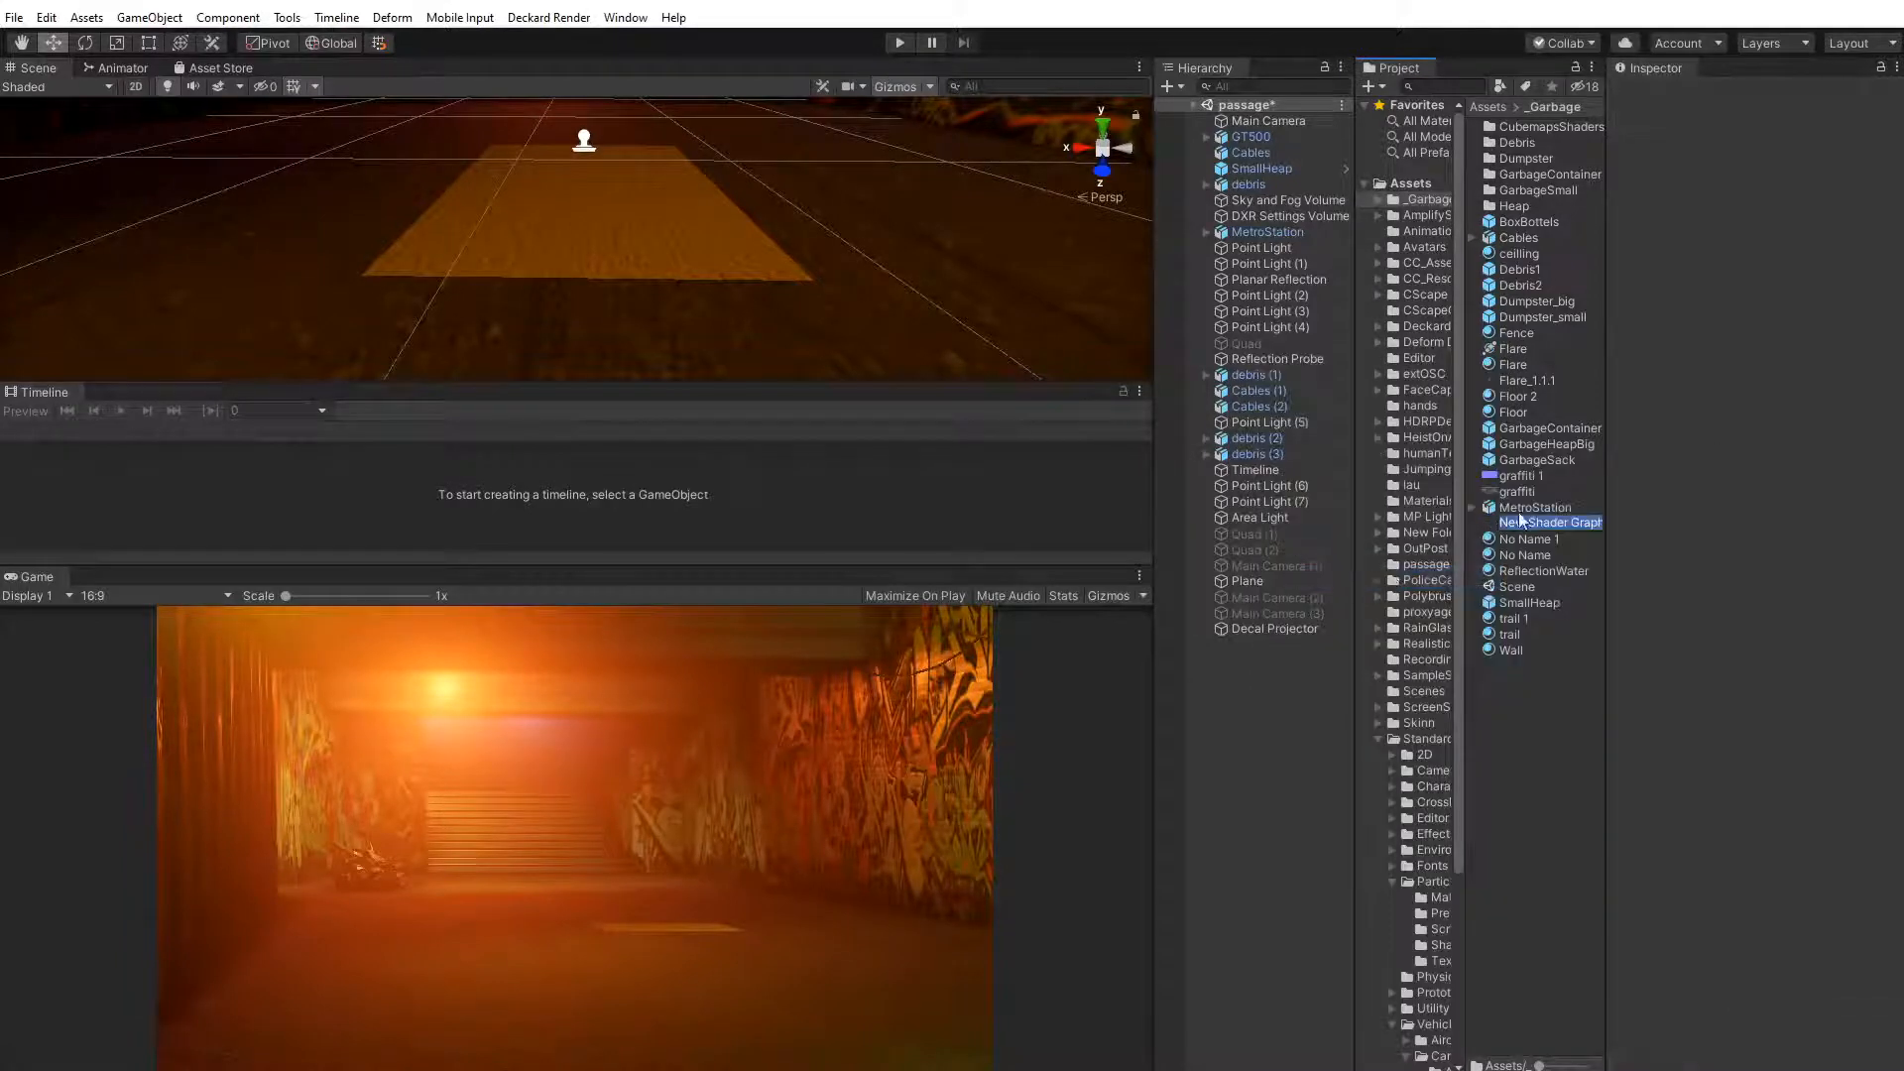
{"action": "key", "text": "Return"}
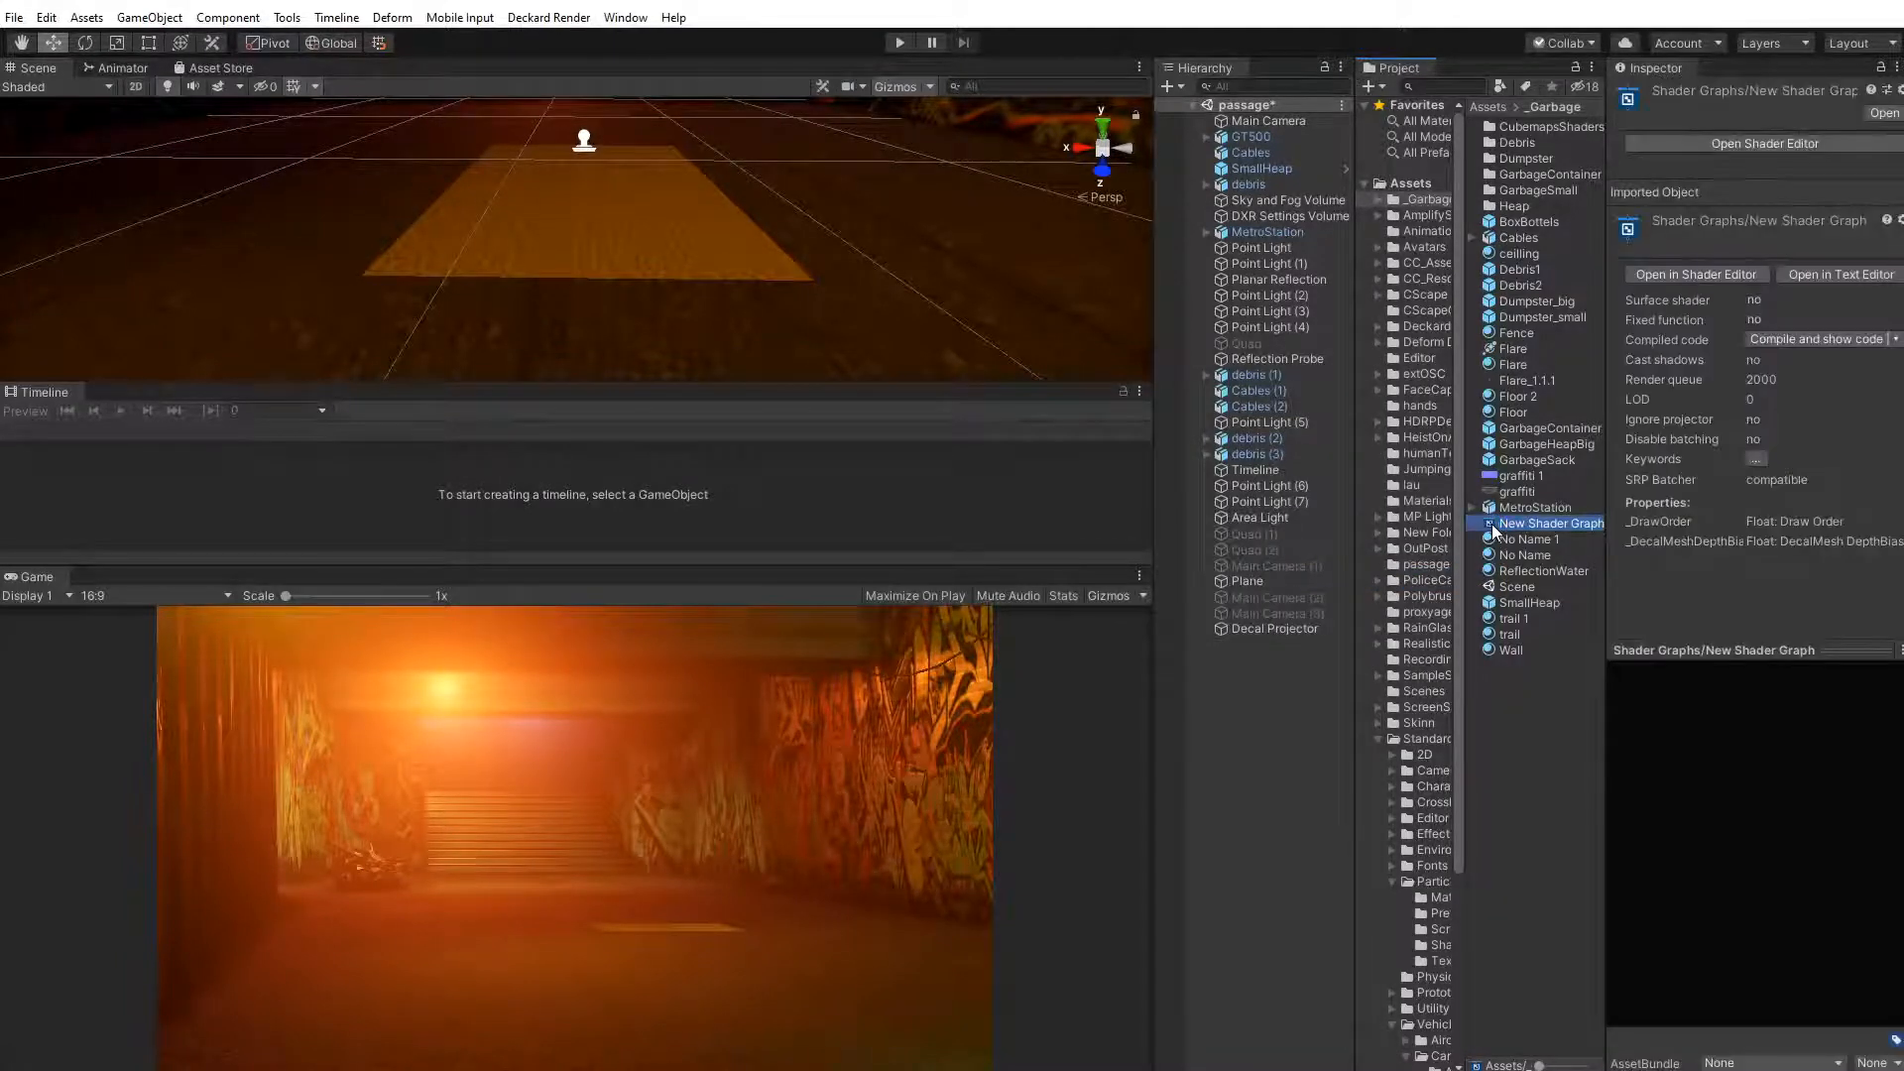
Rename the new shader graph as "Water decal"
{"action": "left_click", "coordinate": [1525, 524]}
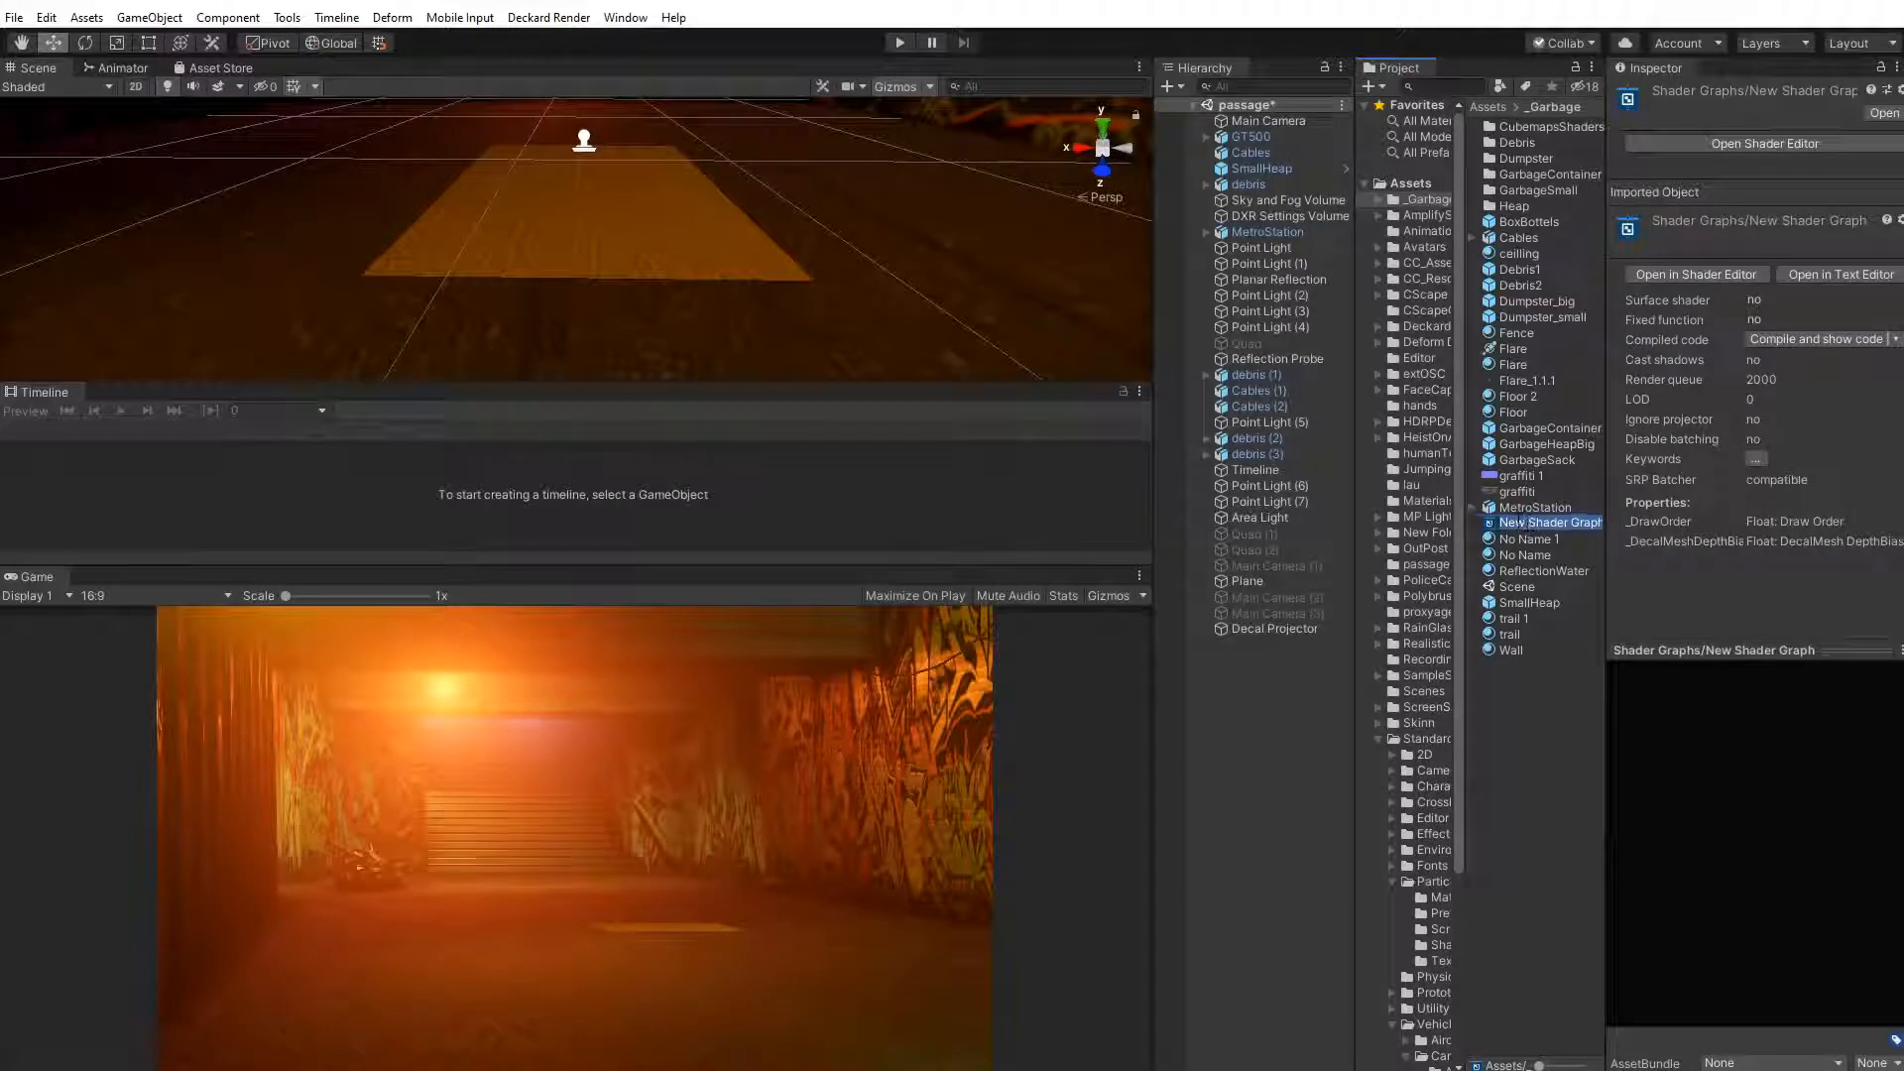
{"action": "type", "text": "Wal"}
{"action": "type", "text": "er decal"}
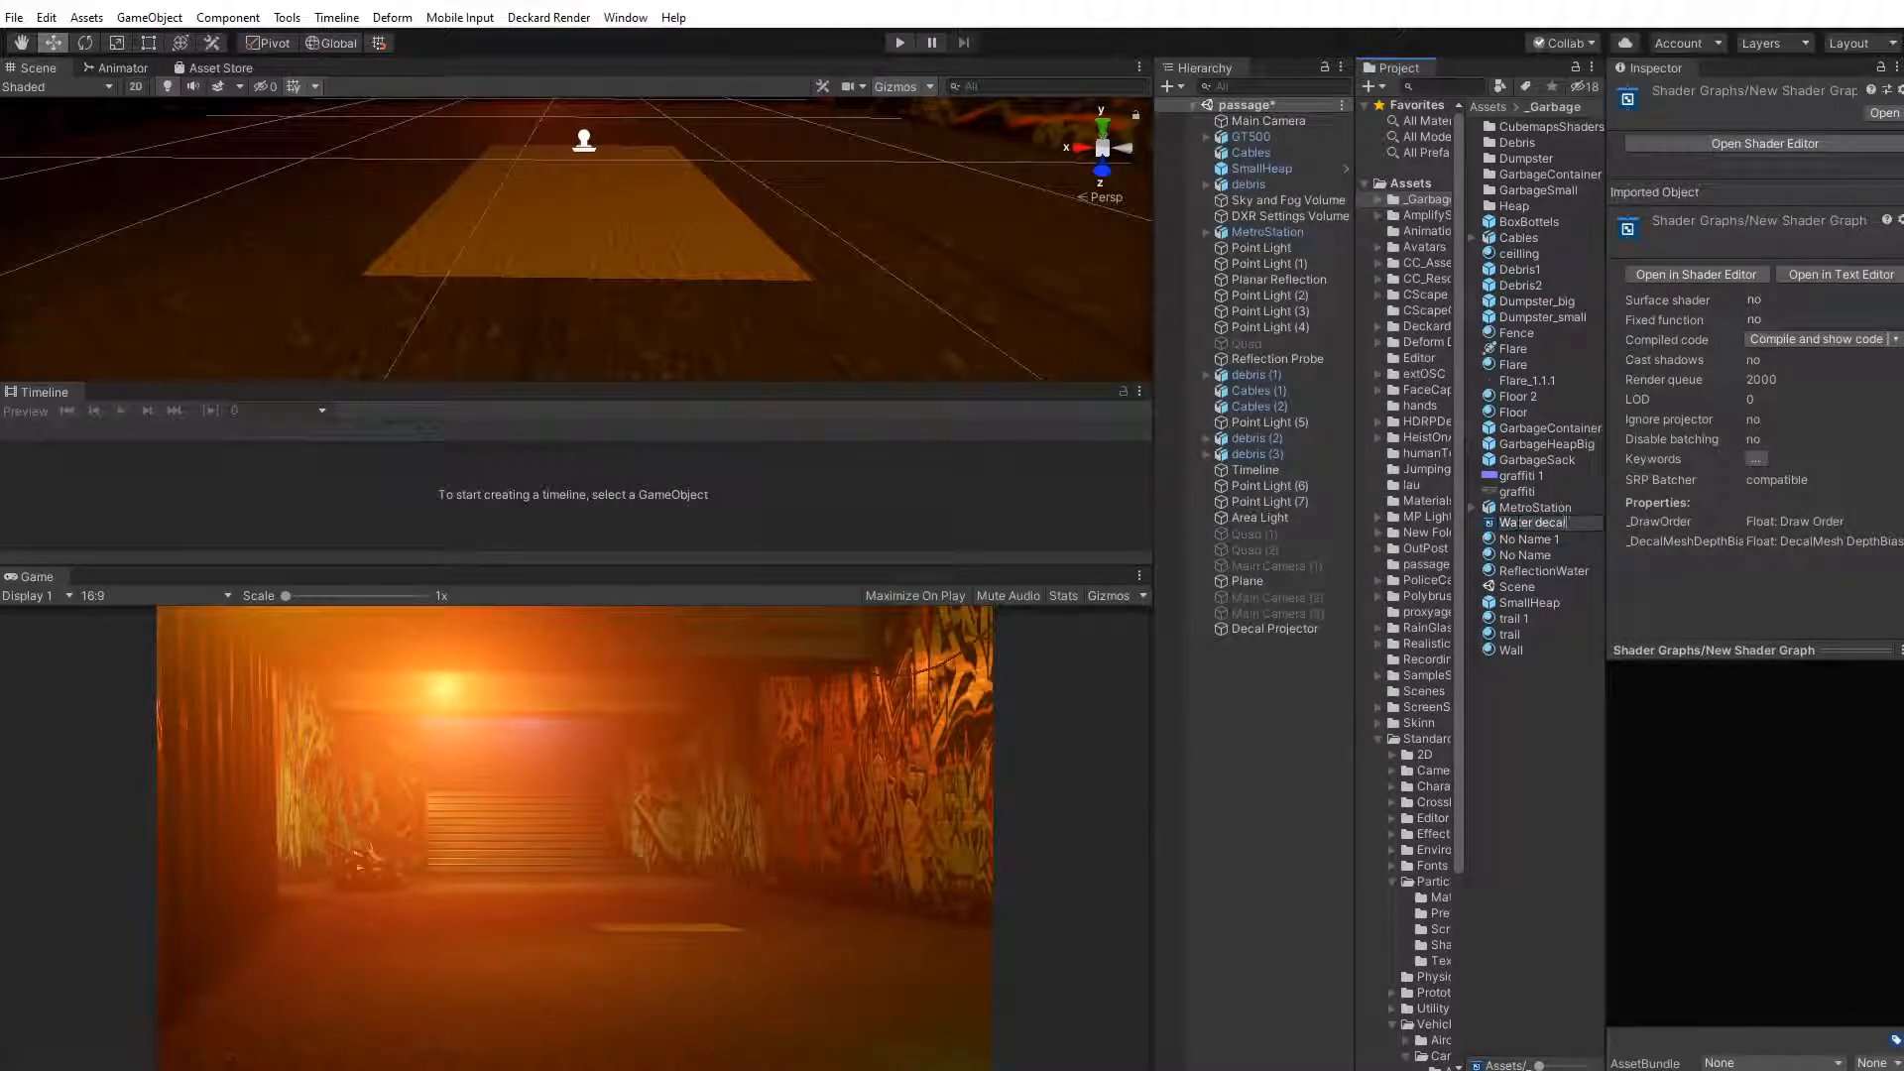
{"action": "key", "text": "Return"}
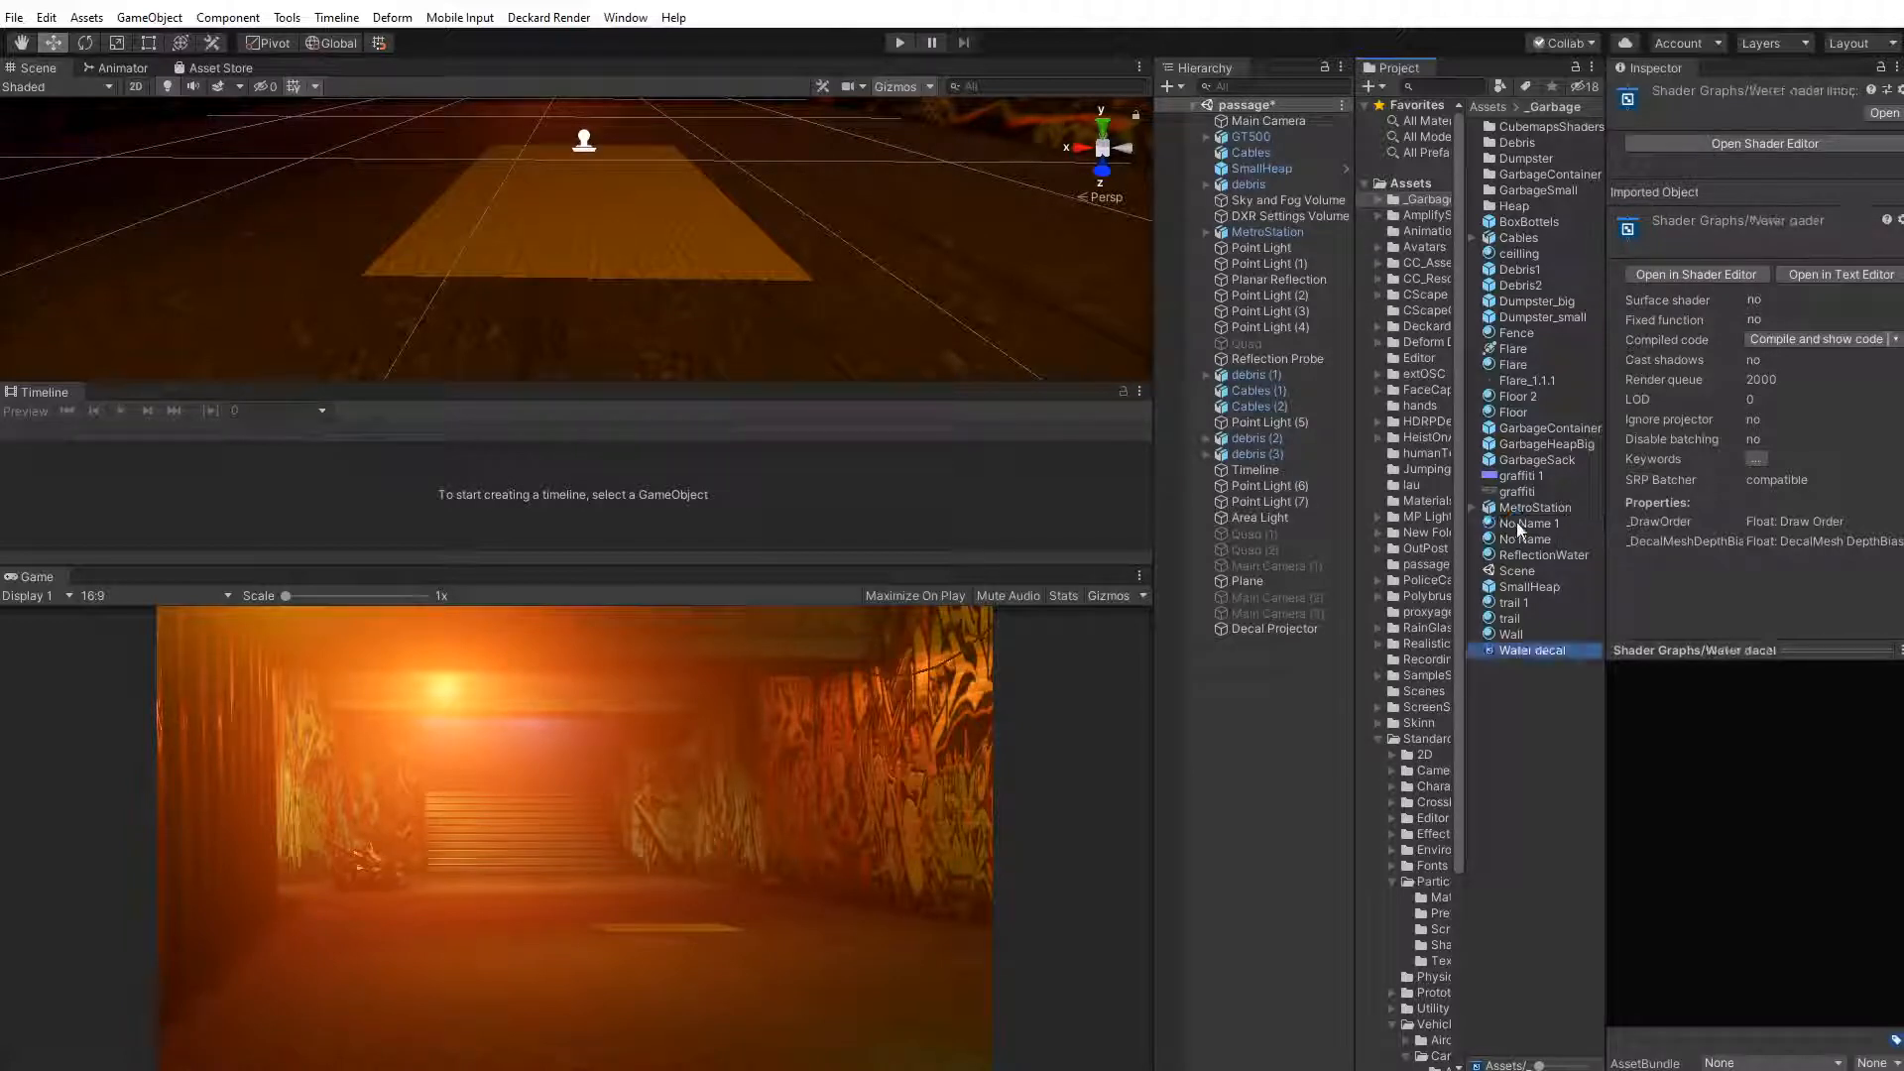
{"action": "right_click", "coordinate": [1504, 648]}
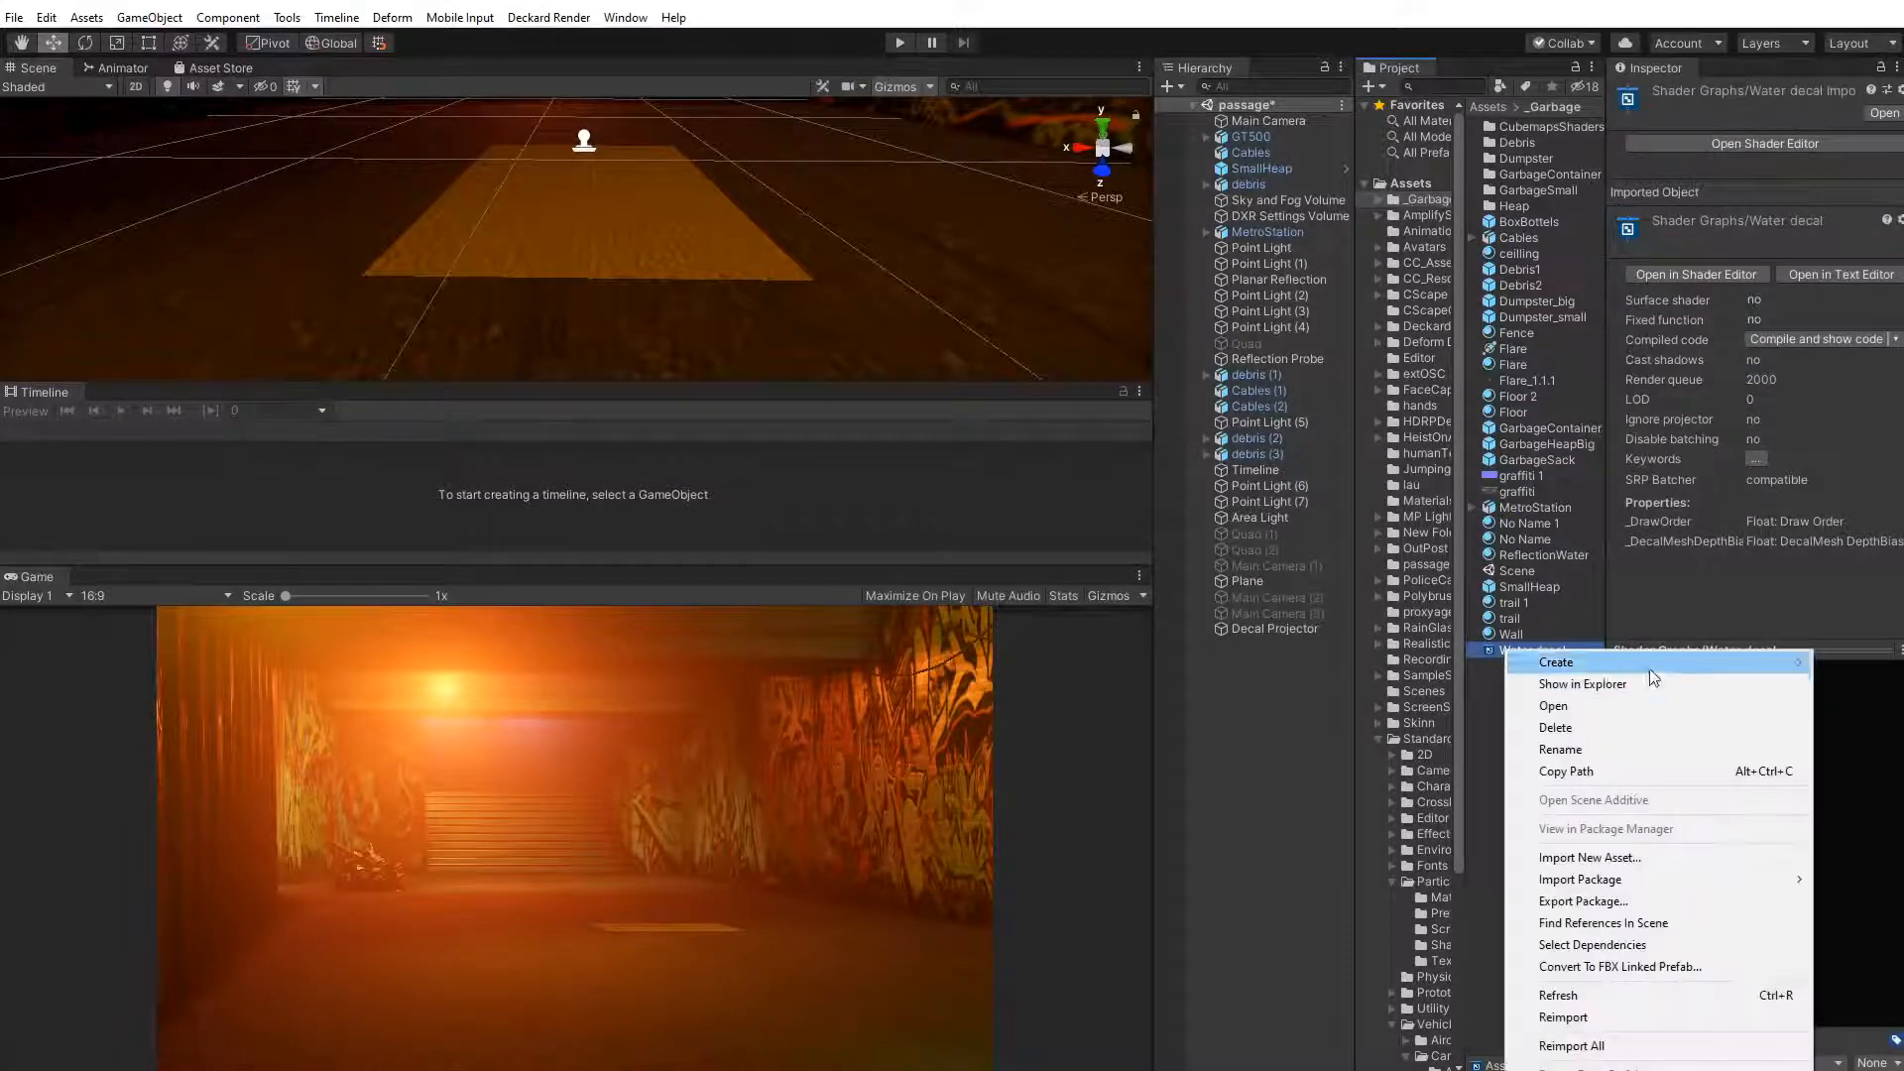
{"action": "mouse_move", "coordinate": [1650, 668]}
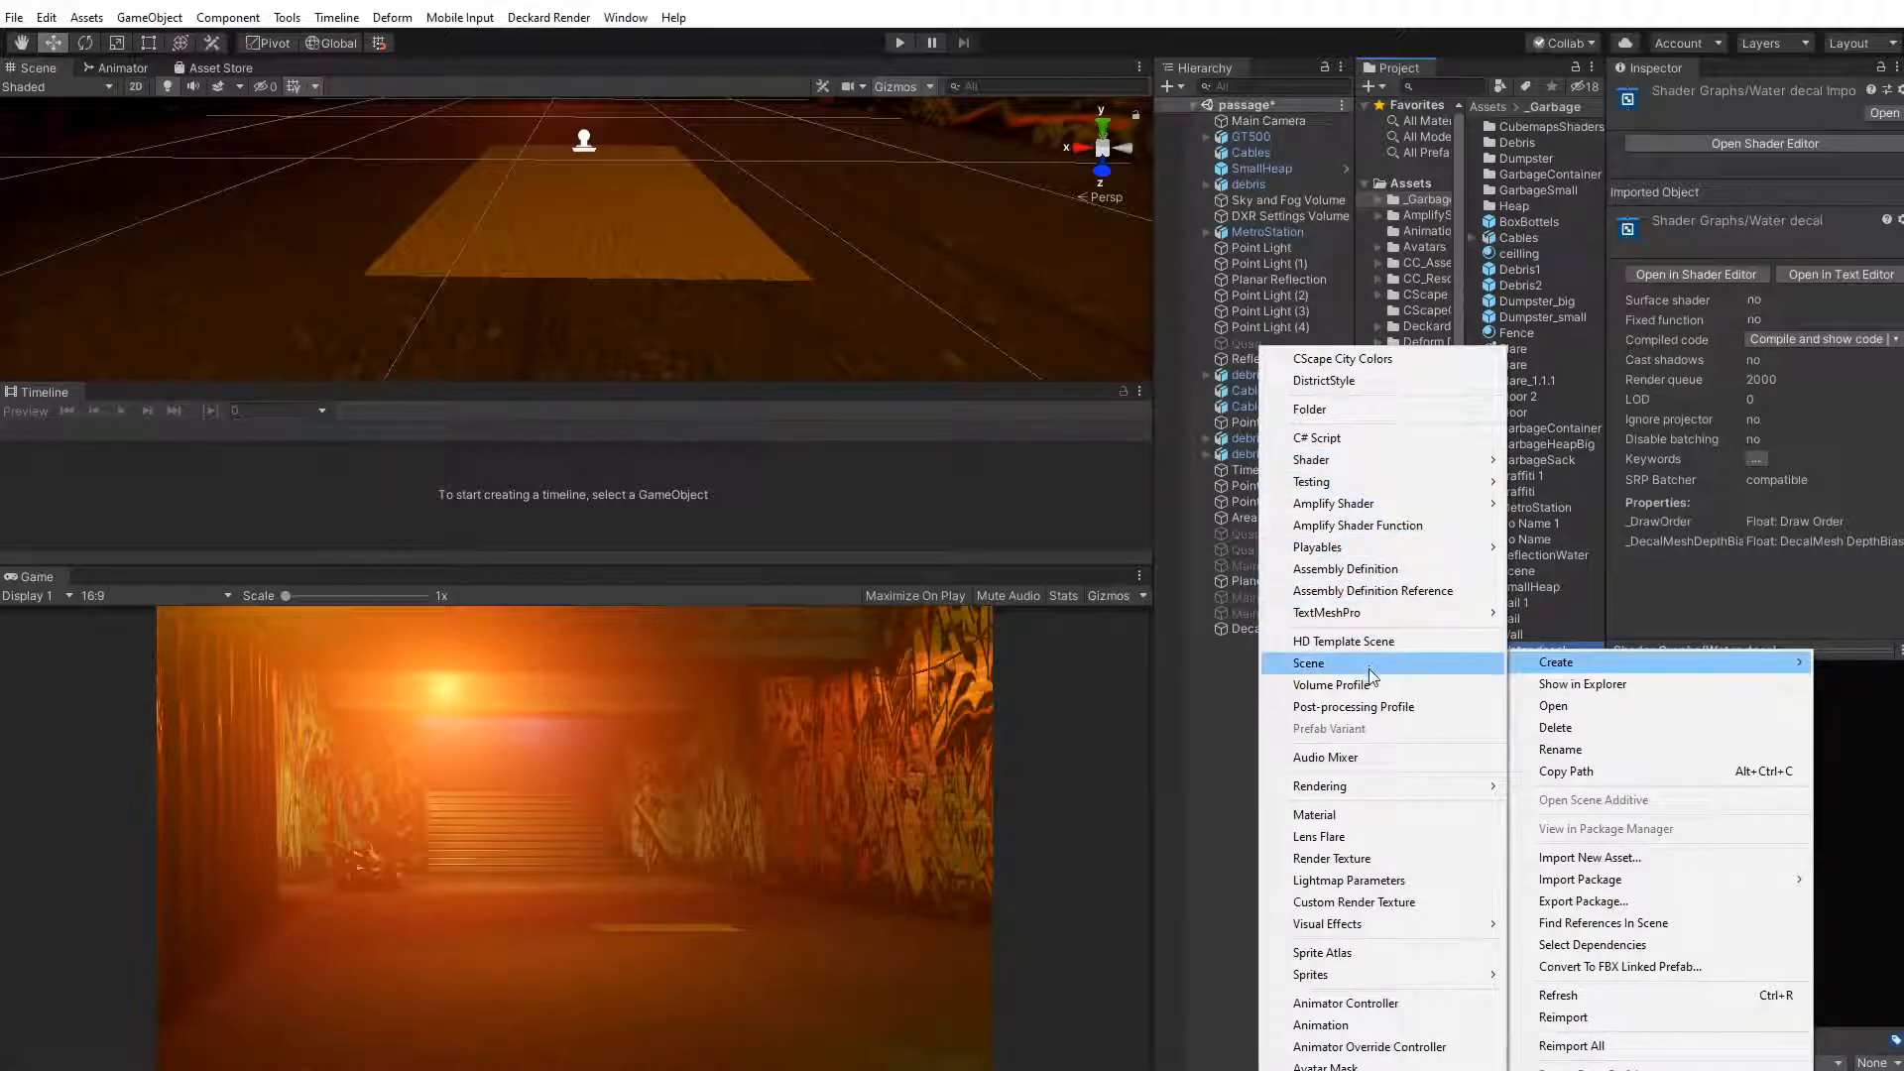
{"action": "left_click", "coordinate": [1494, 683]}
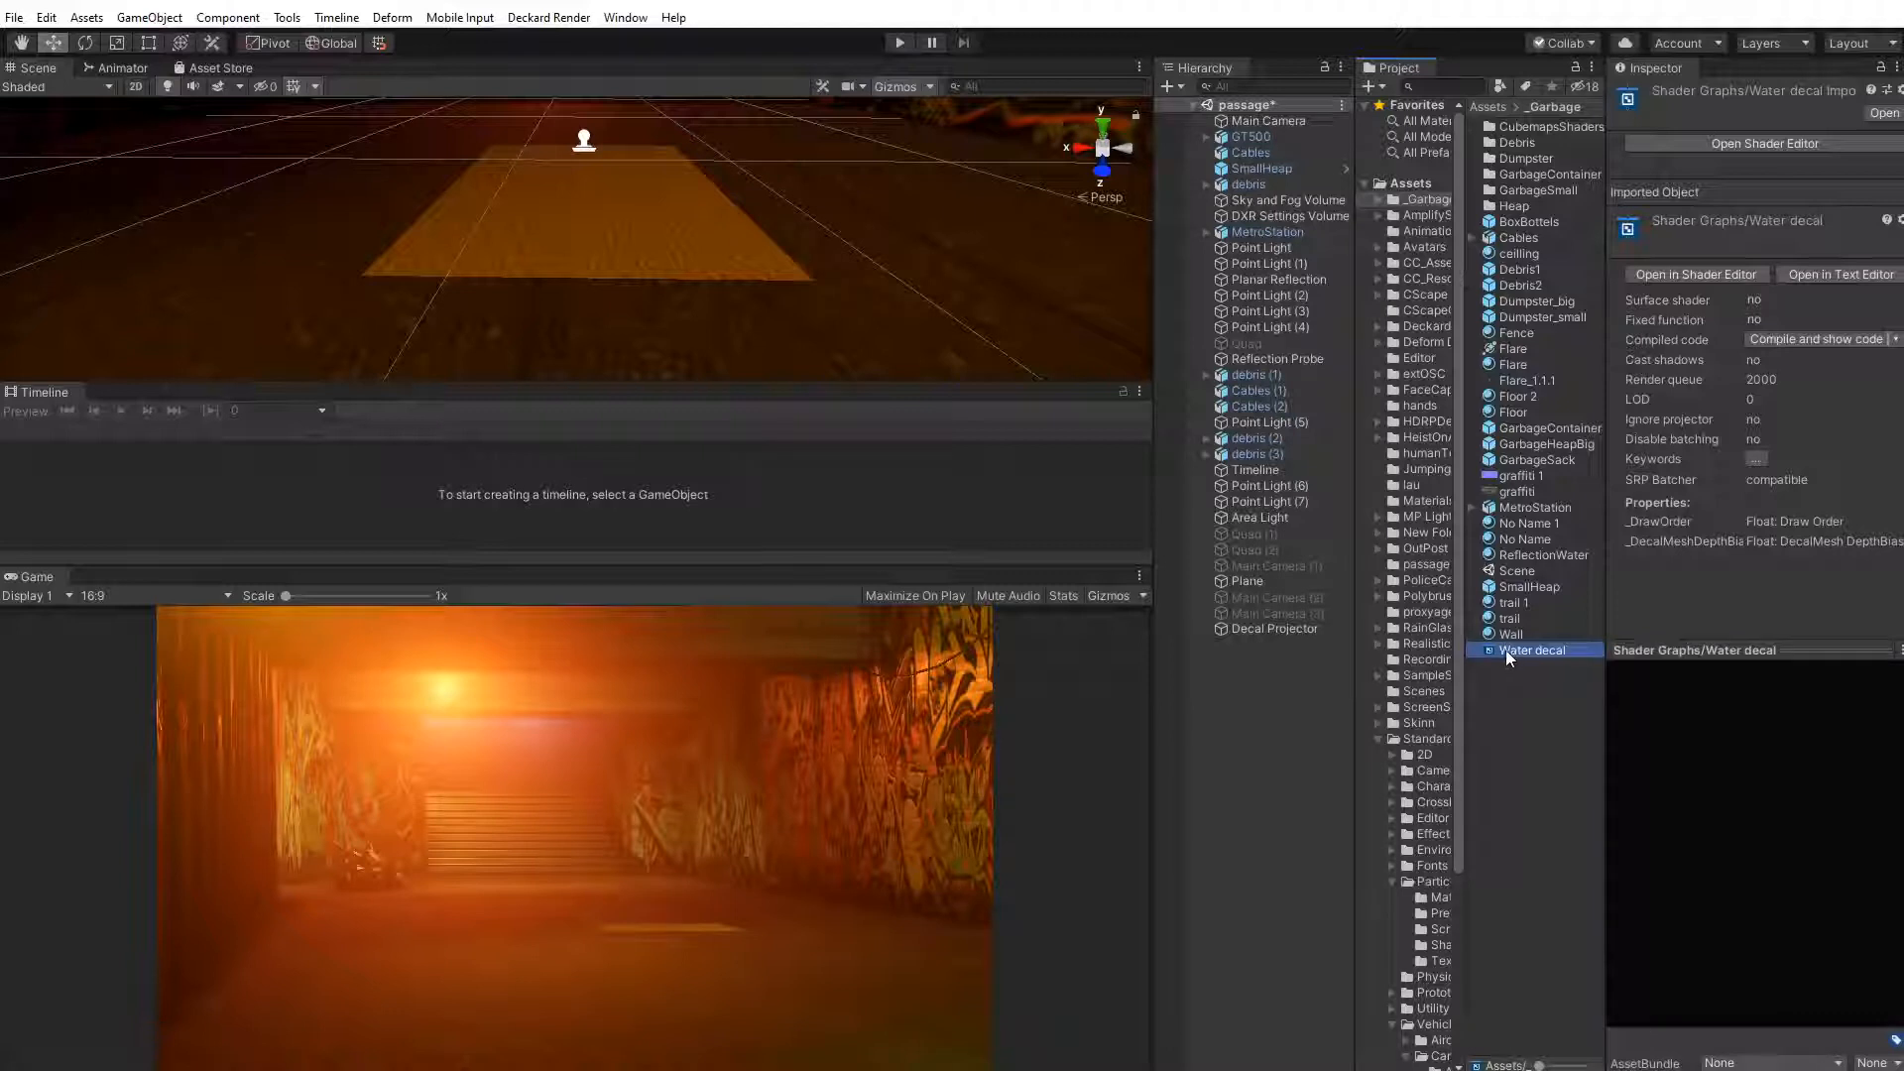
Create a new material from the Water decal shader graph in the _Garbage folder, keeping its default name
{"action": "right_click", "coordinate": [1507, 655]}
{"action": "mouse_move", "coordinate": [1575, 672]}
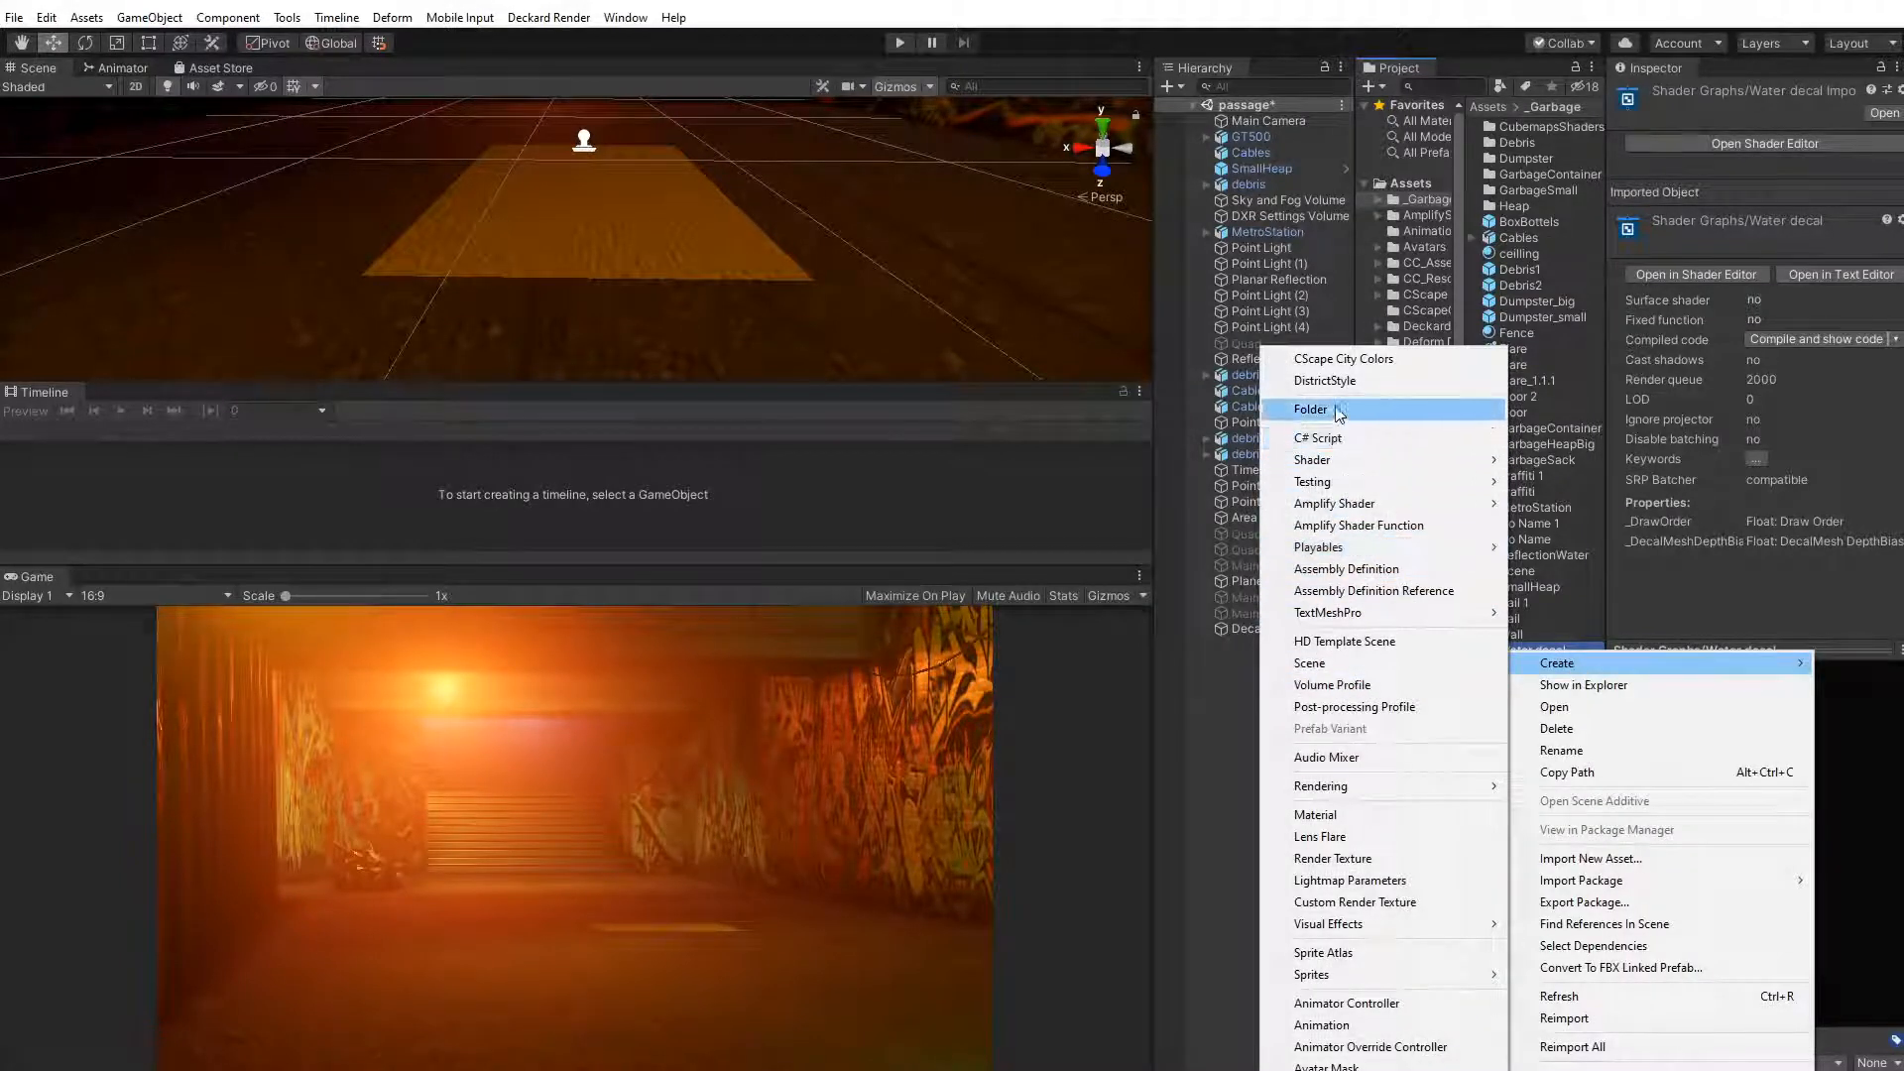
{"action": "left_click", "coordinate": [1343, 819]}
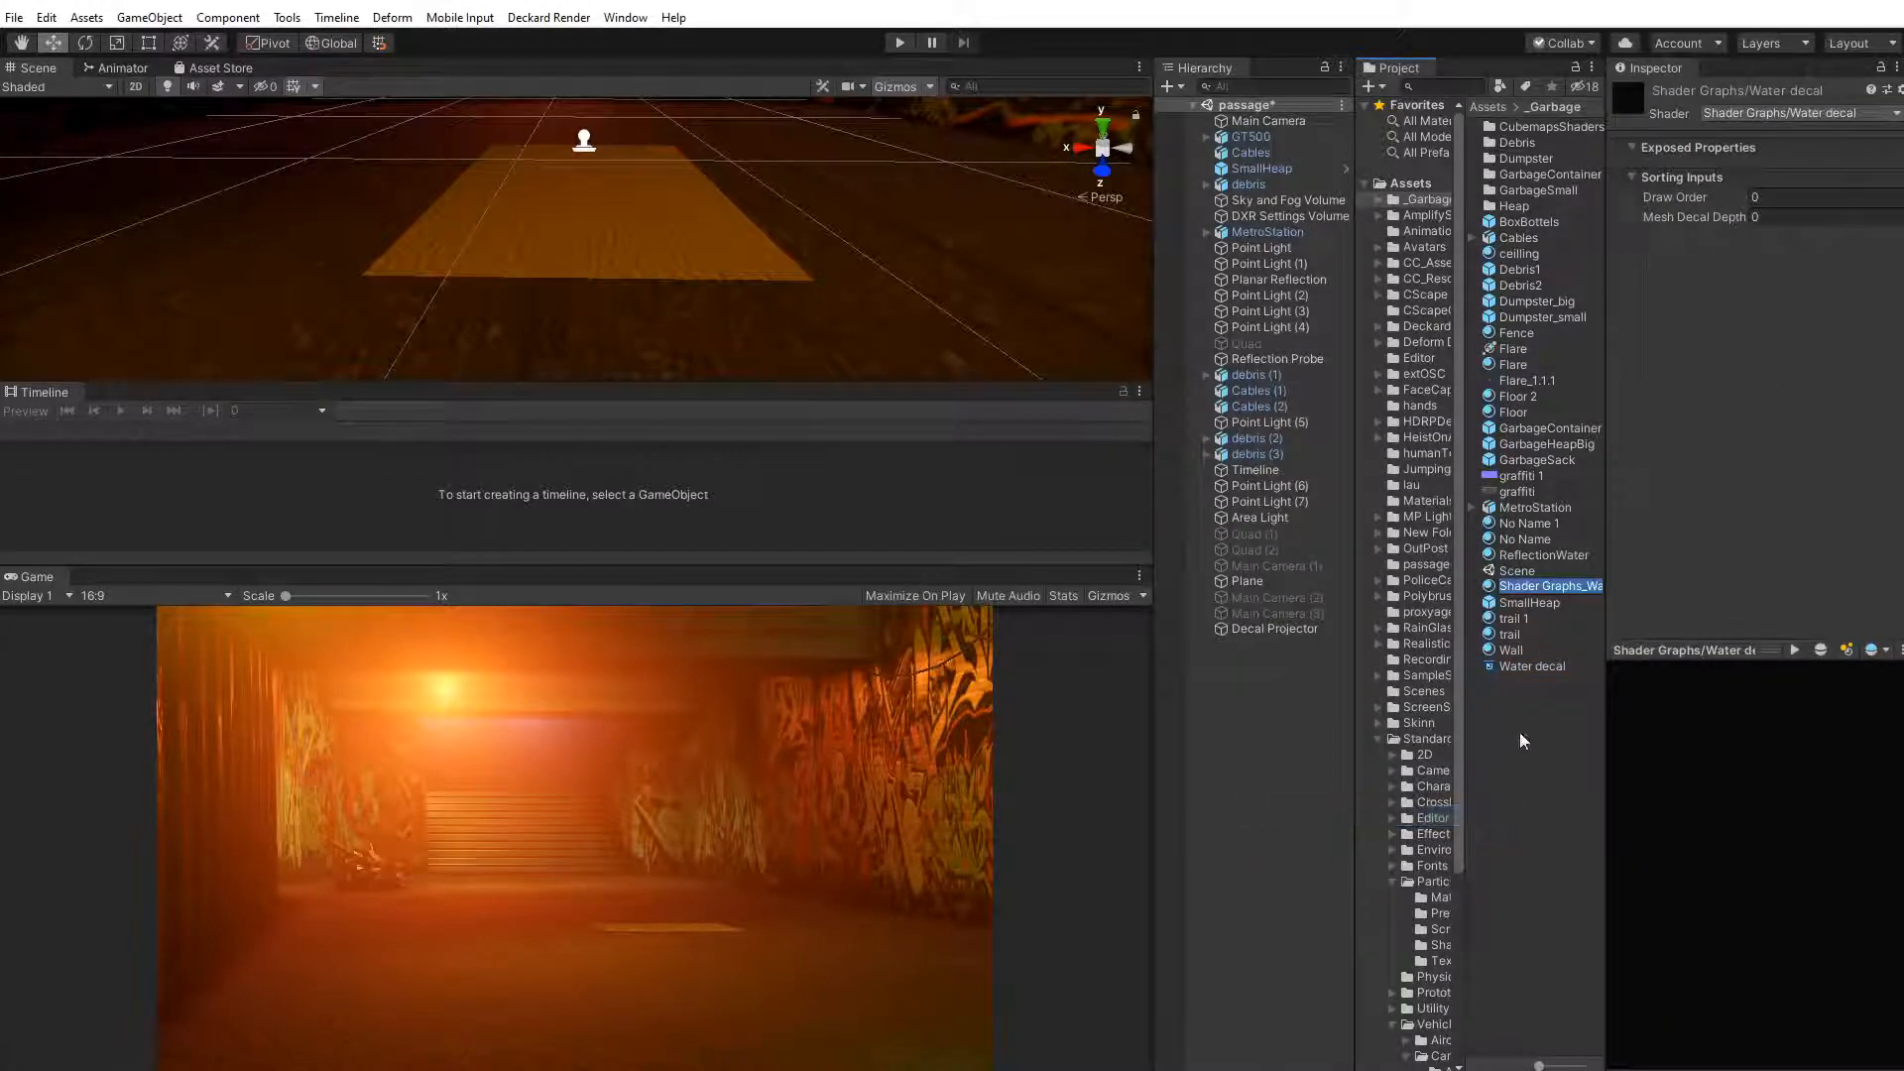
{"action": "key", "text": "Return"}
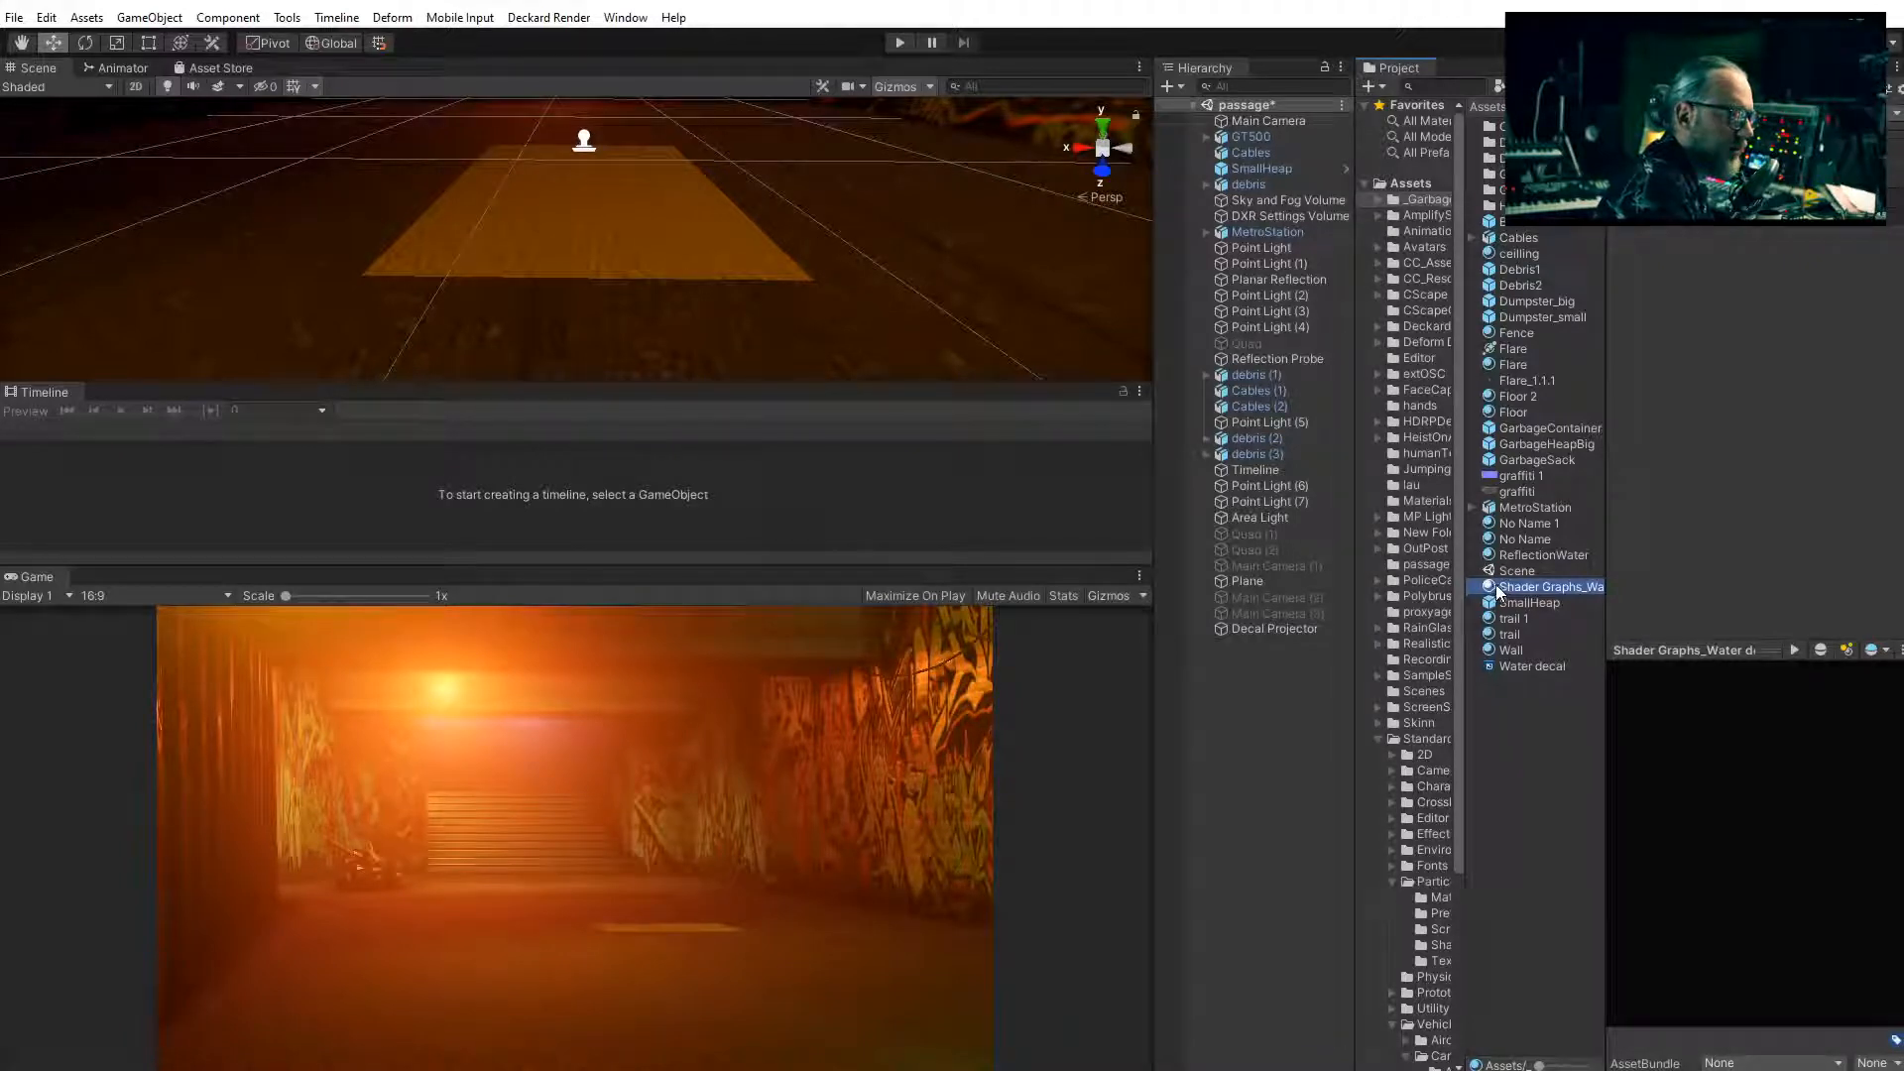
Assign the new Water decal shader material to the Decal Projector's Material slot
{"action": "left_click", "coordinate": [1258, 628]}
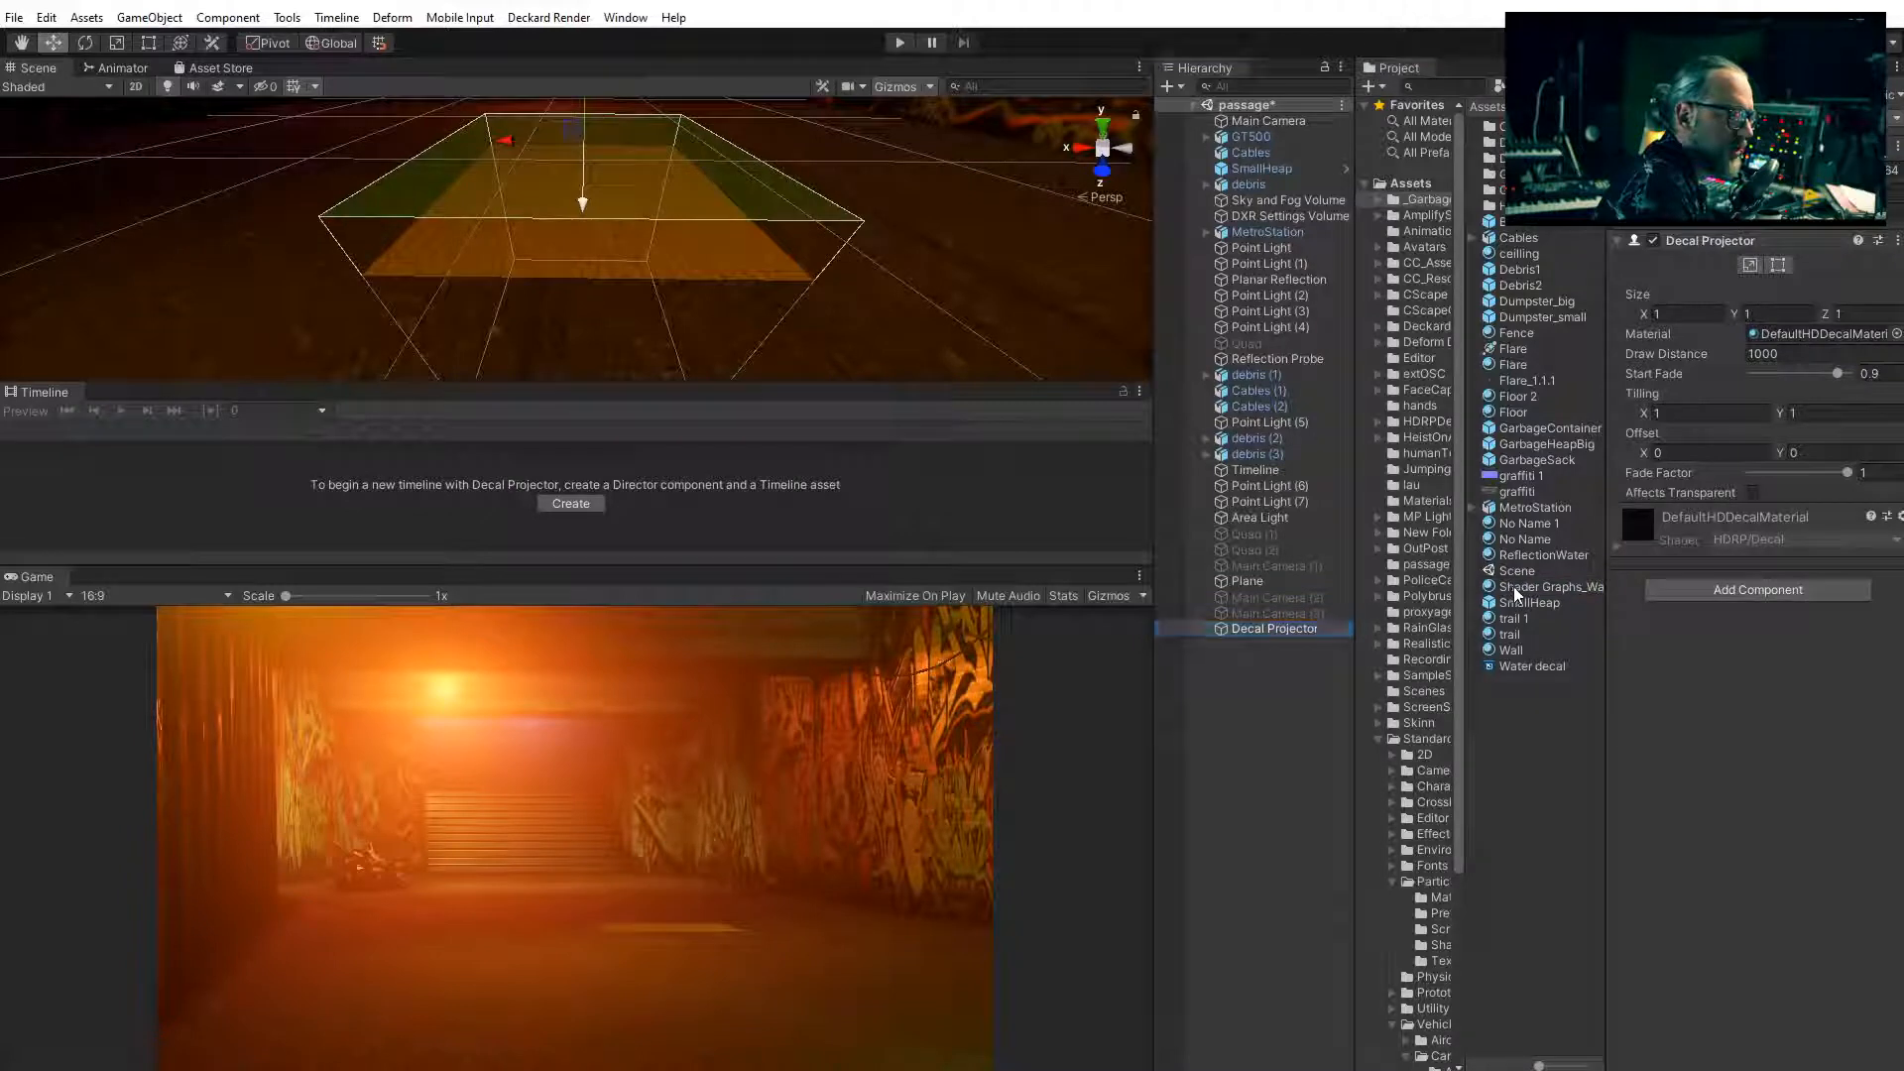
{"action": "left_click_drag", "start_coordinate": [1515, 592], "coordinate": [1837, 336]}
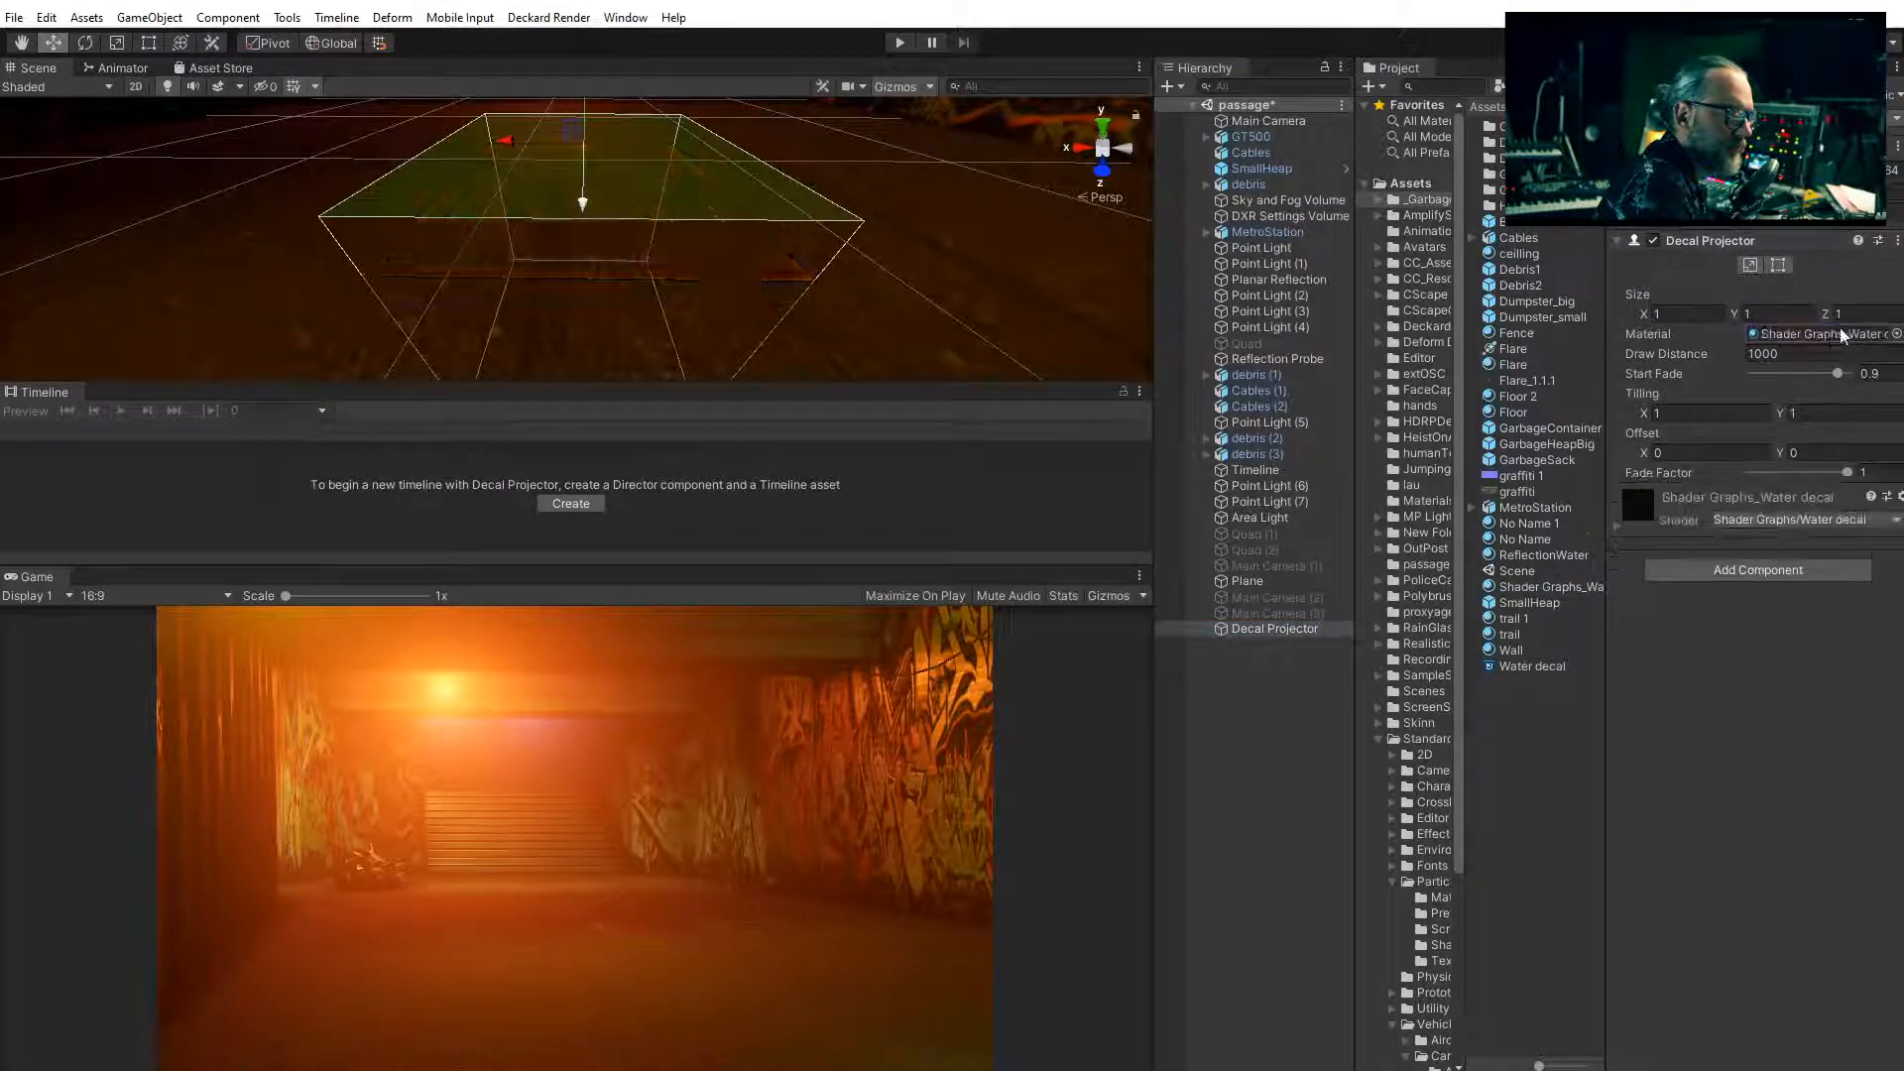
Rename the new shader graph material as "Water decal"
{"action": "left_click", "coordinate": [1539, 587]}
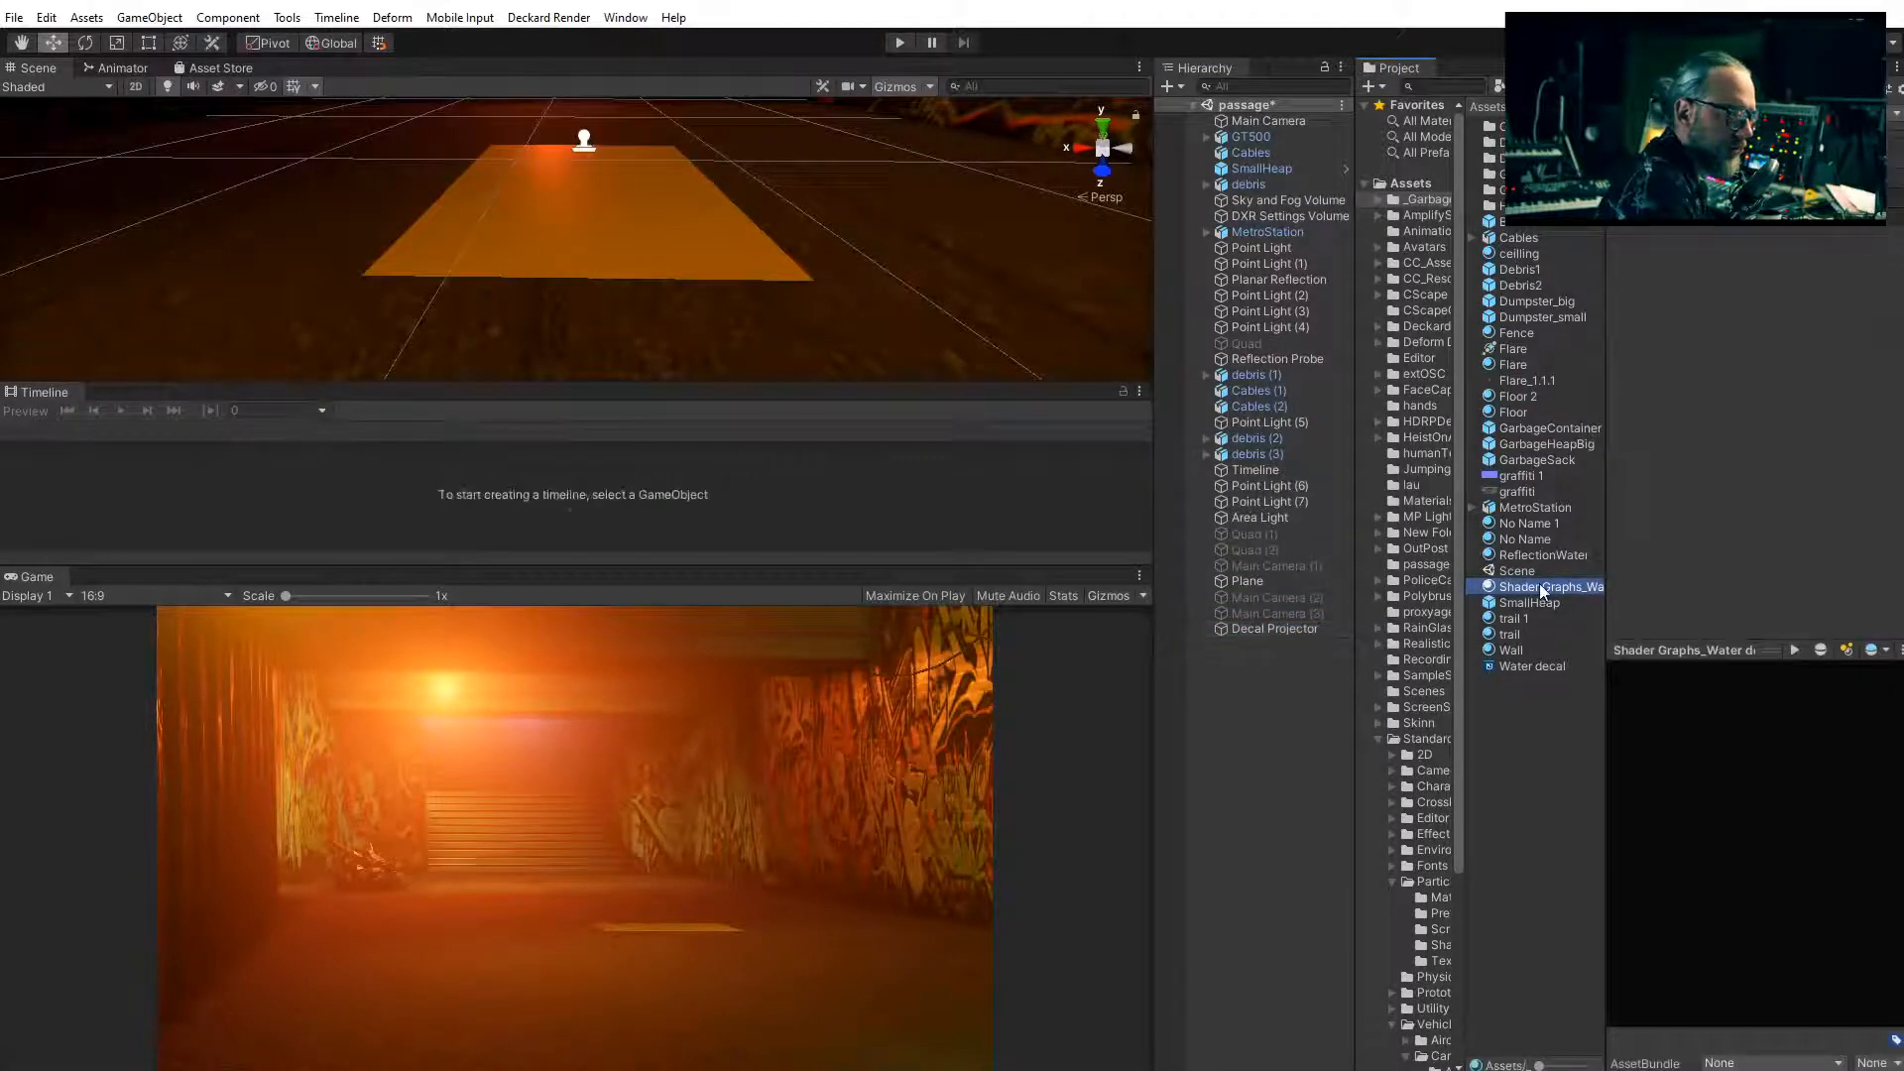
{"action": "key", "text": "F2"}
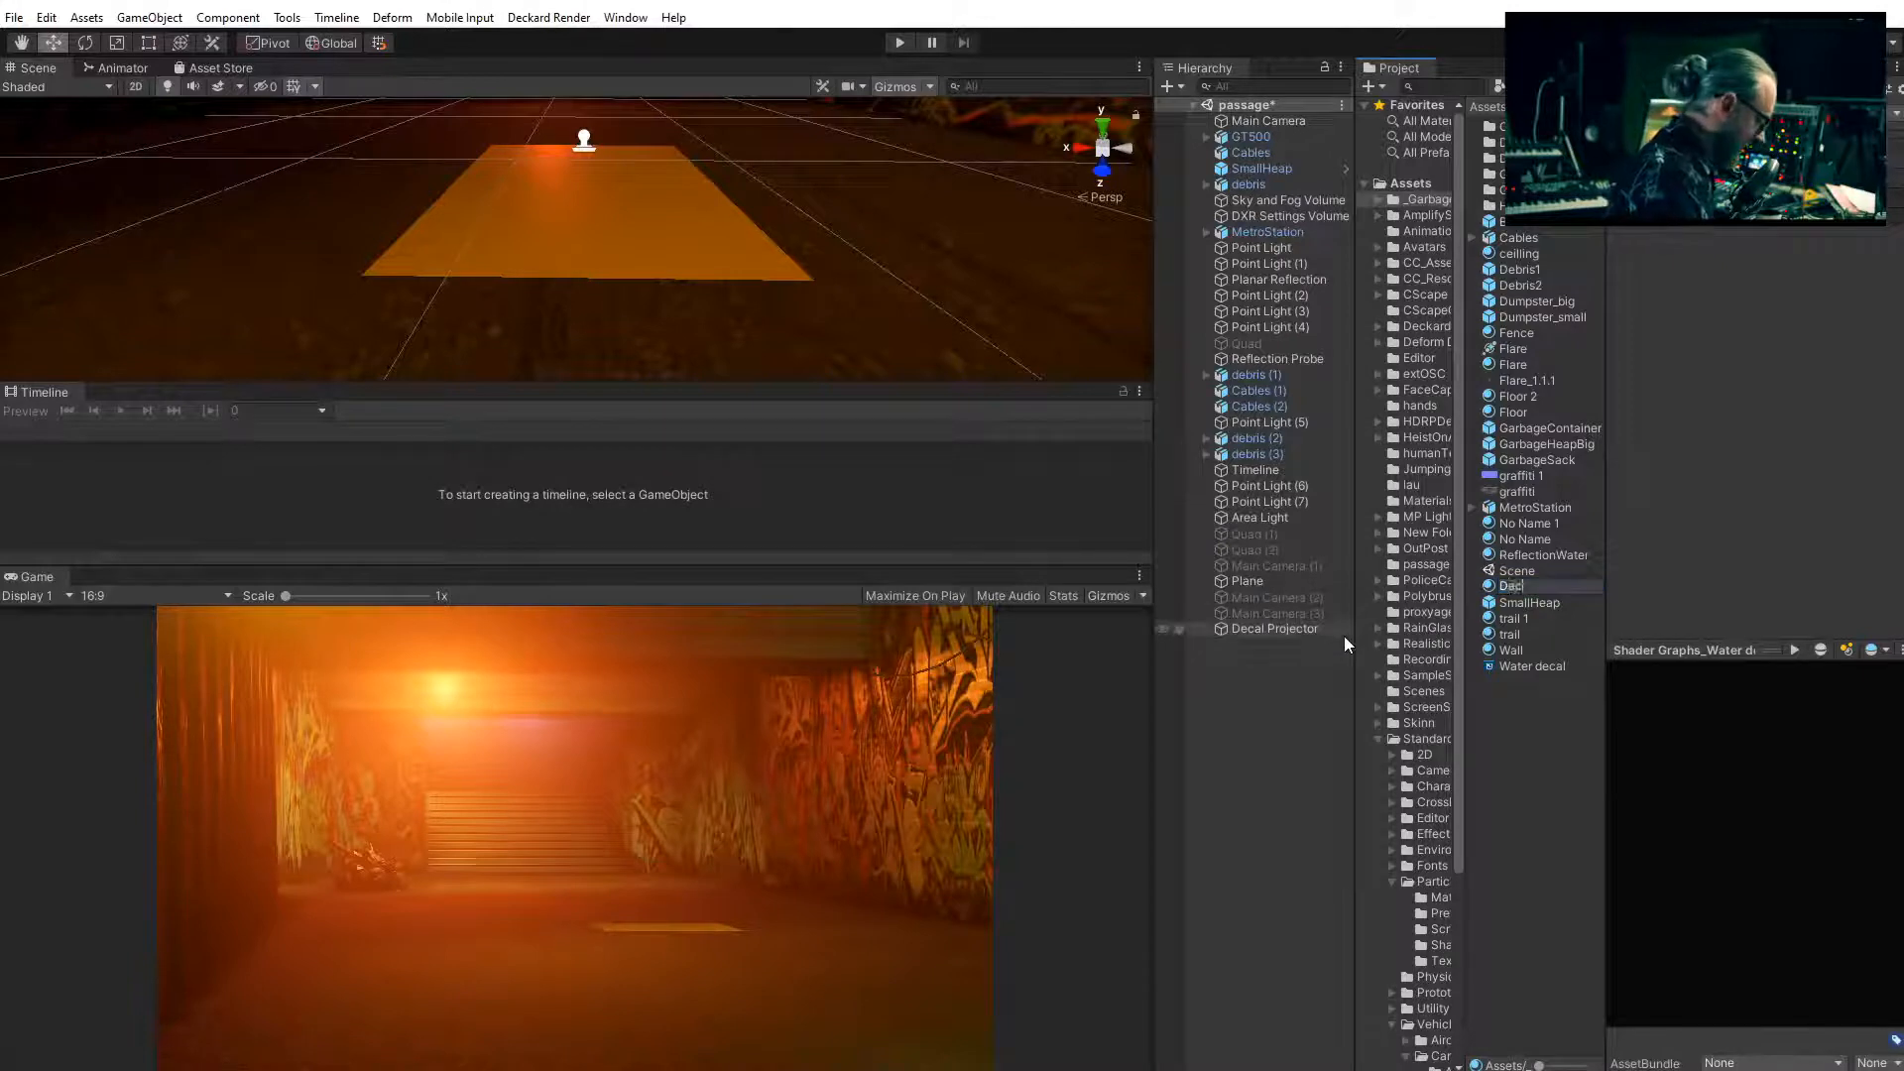
{"action": "type", "text": "Water decal"}
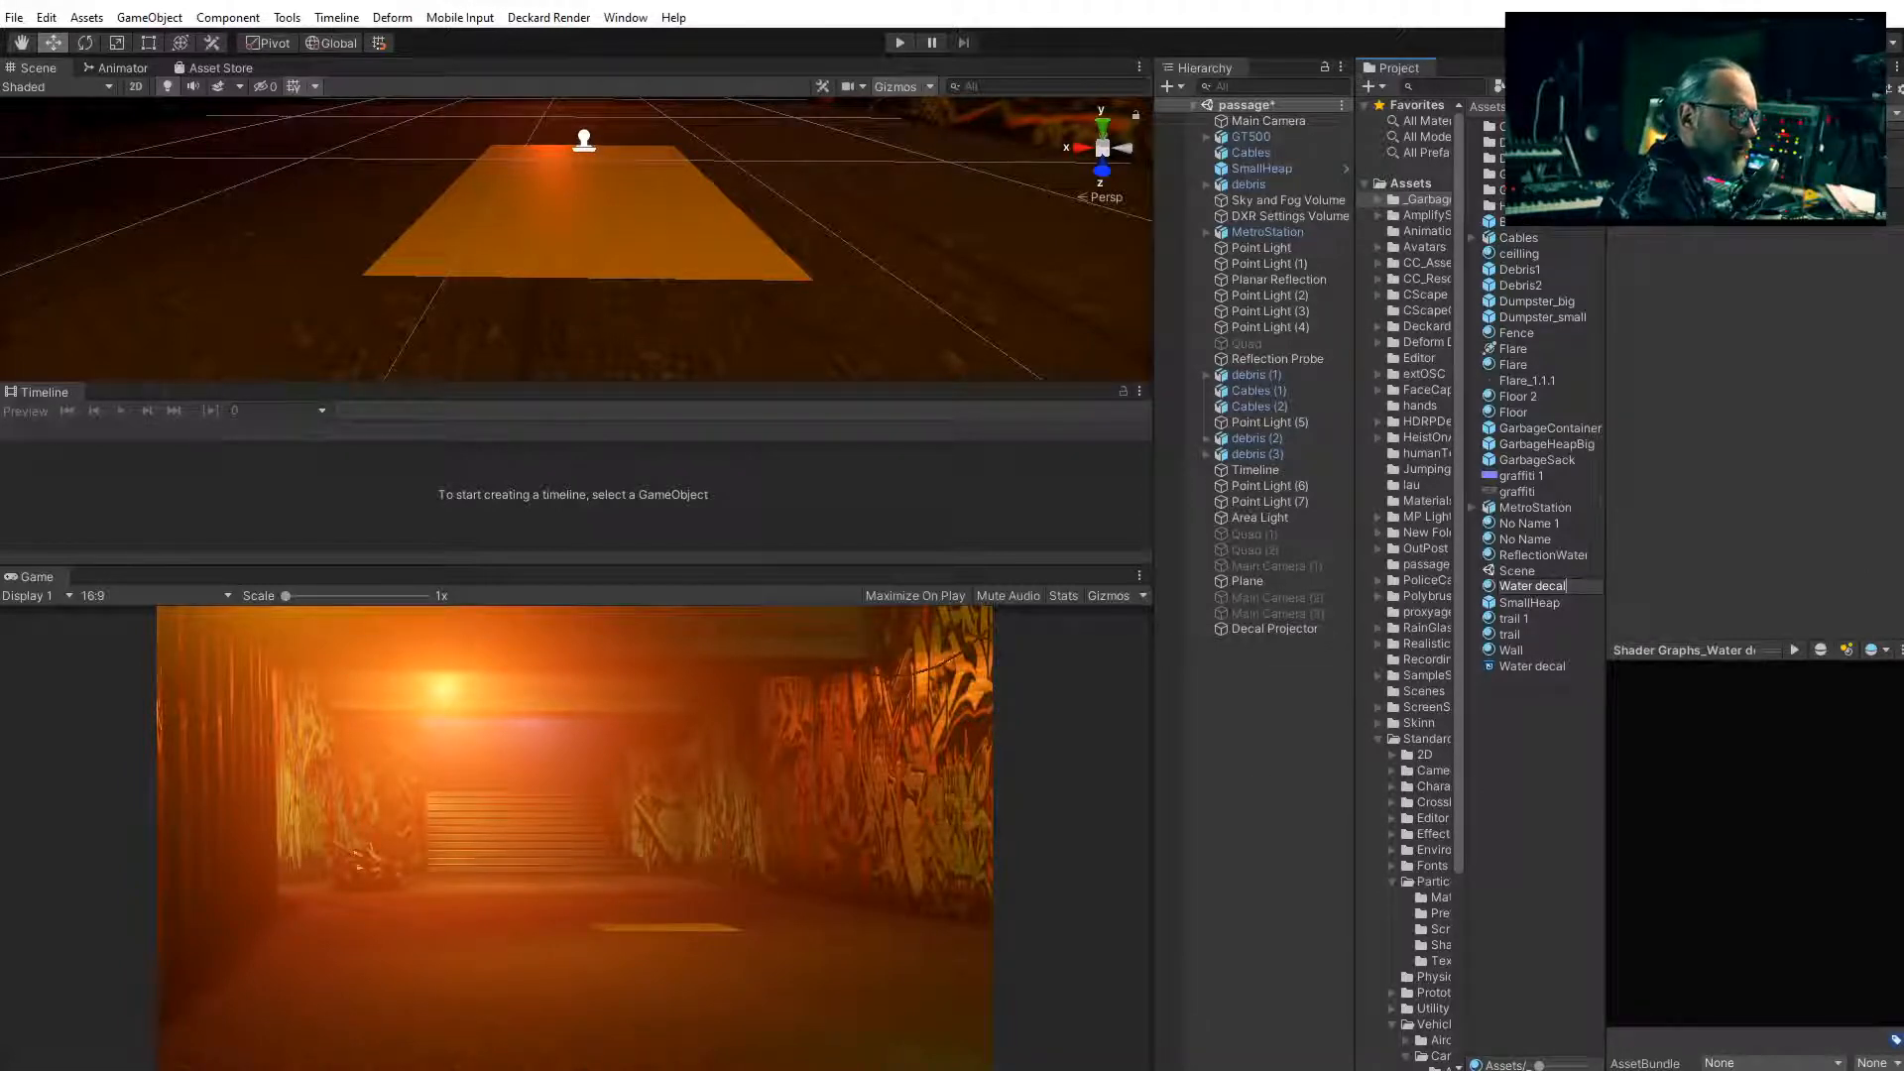
Select the Decal Projector and expand the properties of its Water decal material
{"action": "left_click", "coordinate": [1276, 631]}
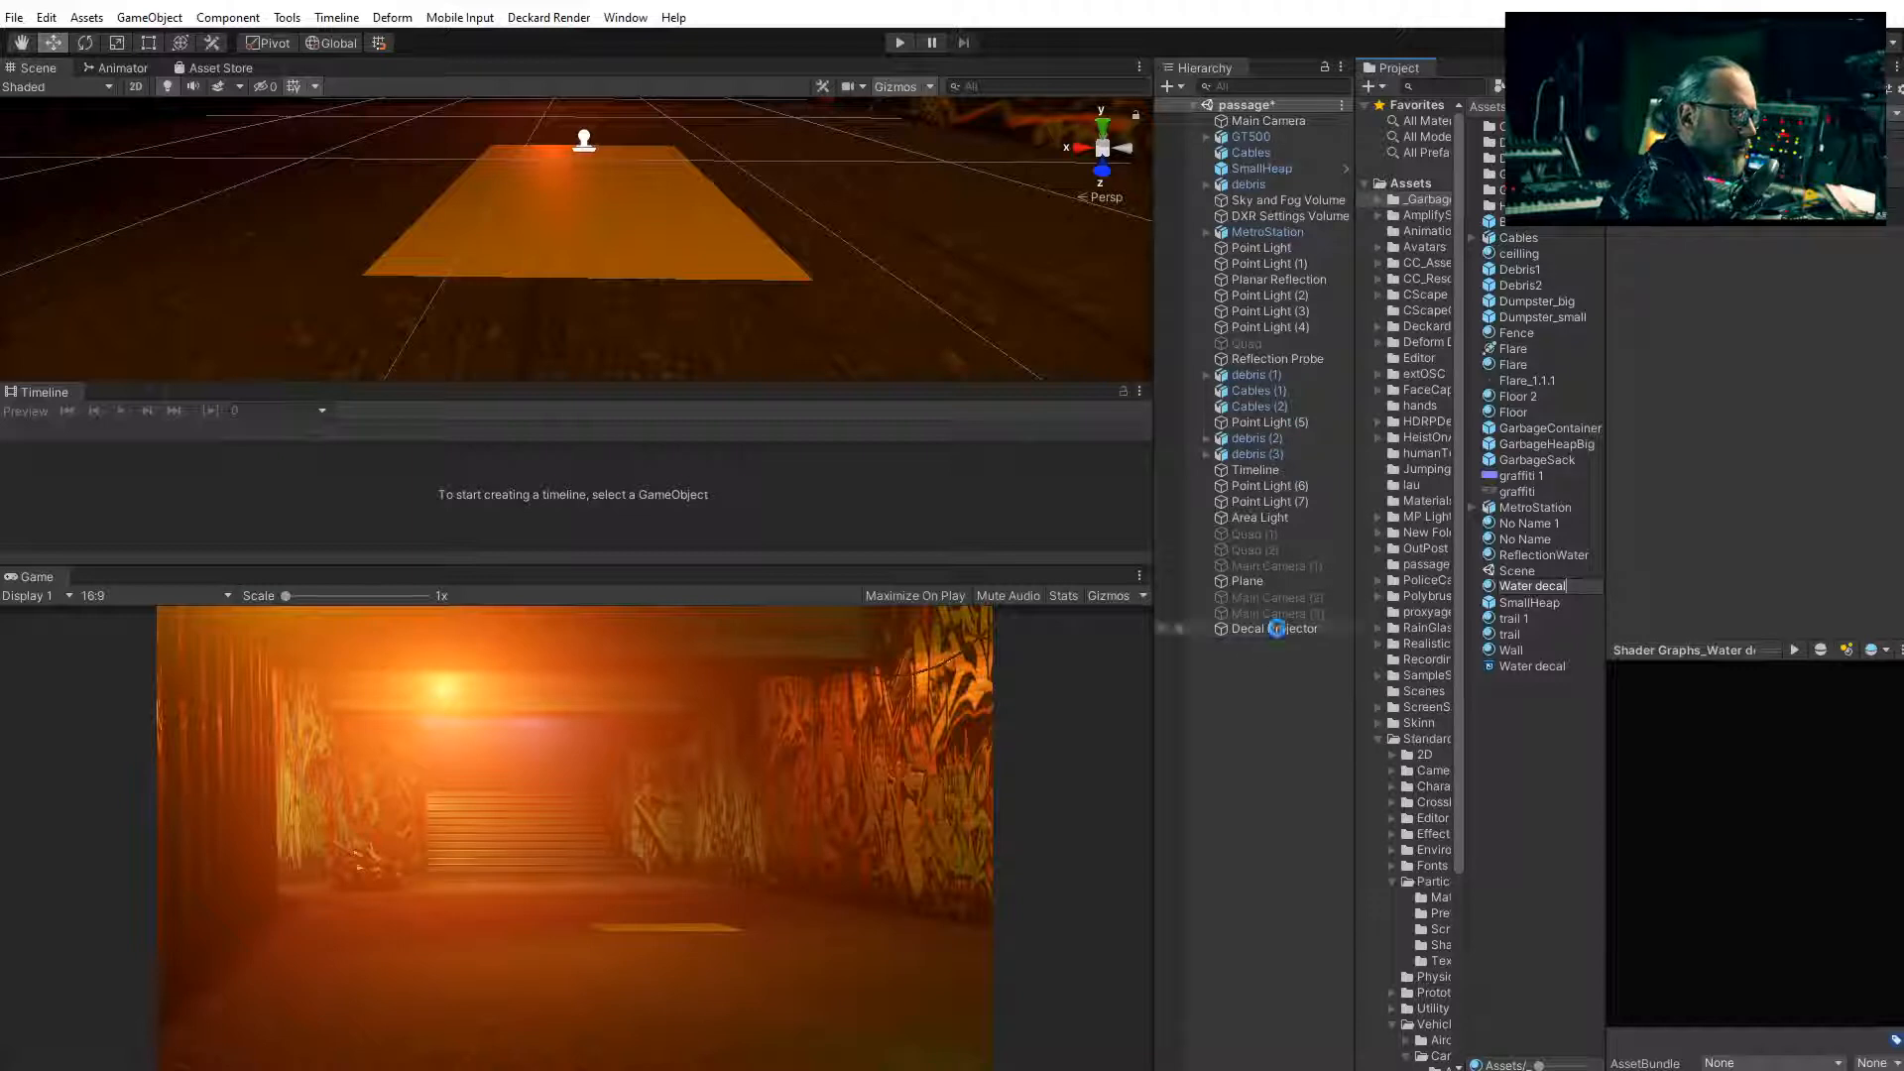
{"action": "left_click", "coordinate": [1803, 335]}
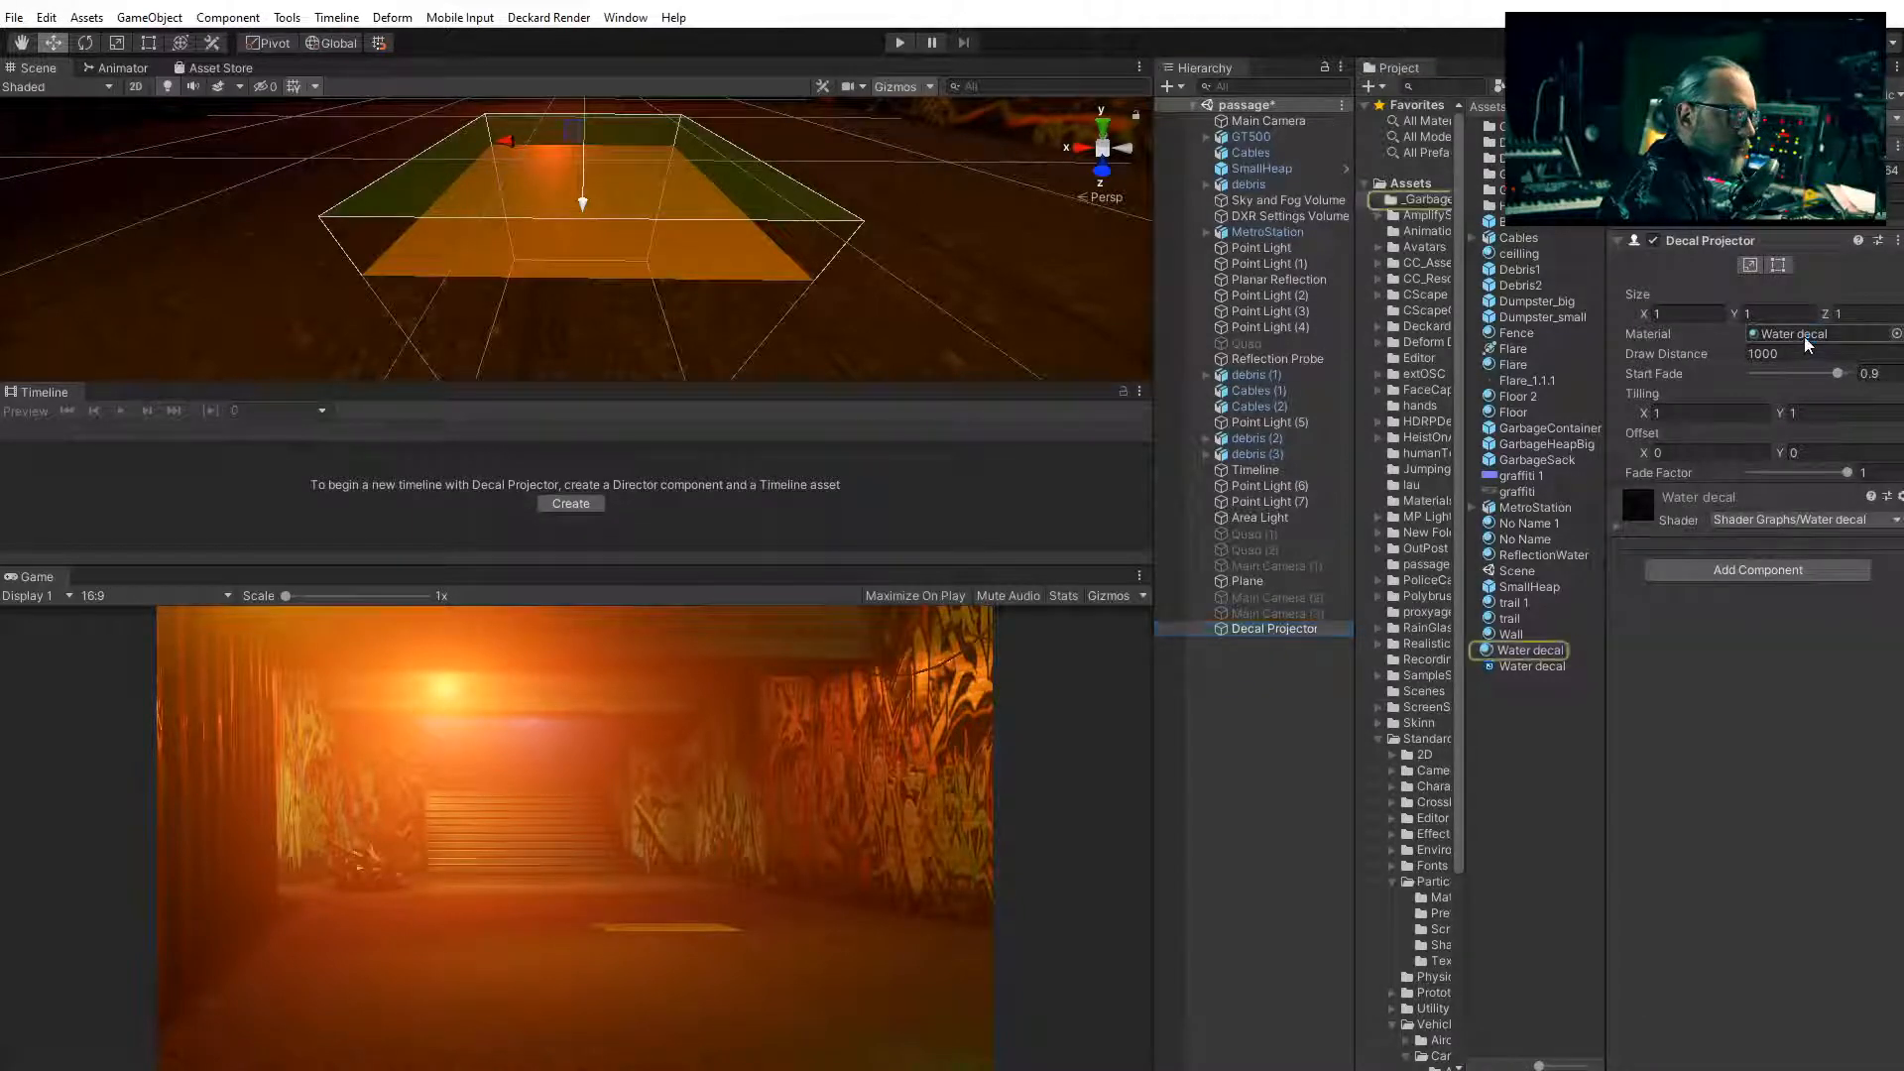
{"action": "left_click", "coordinate": [1622, 528]}
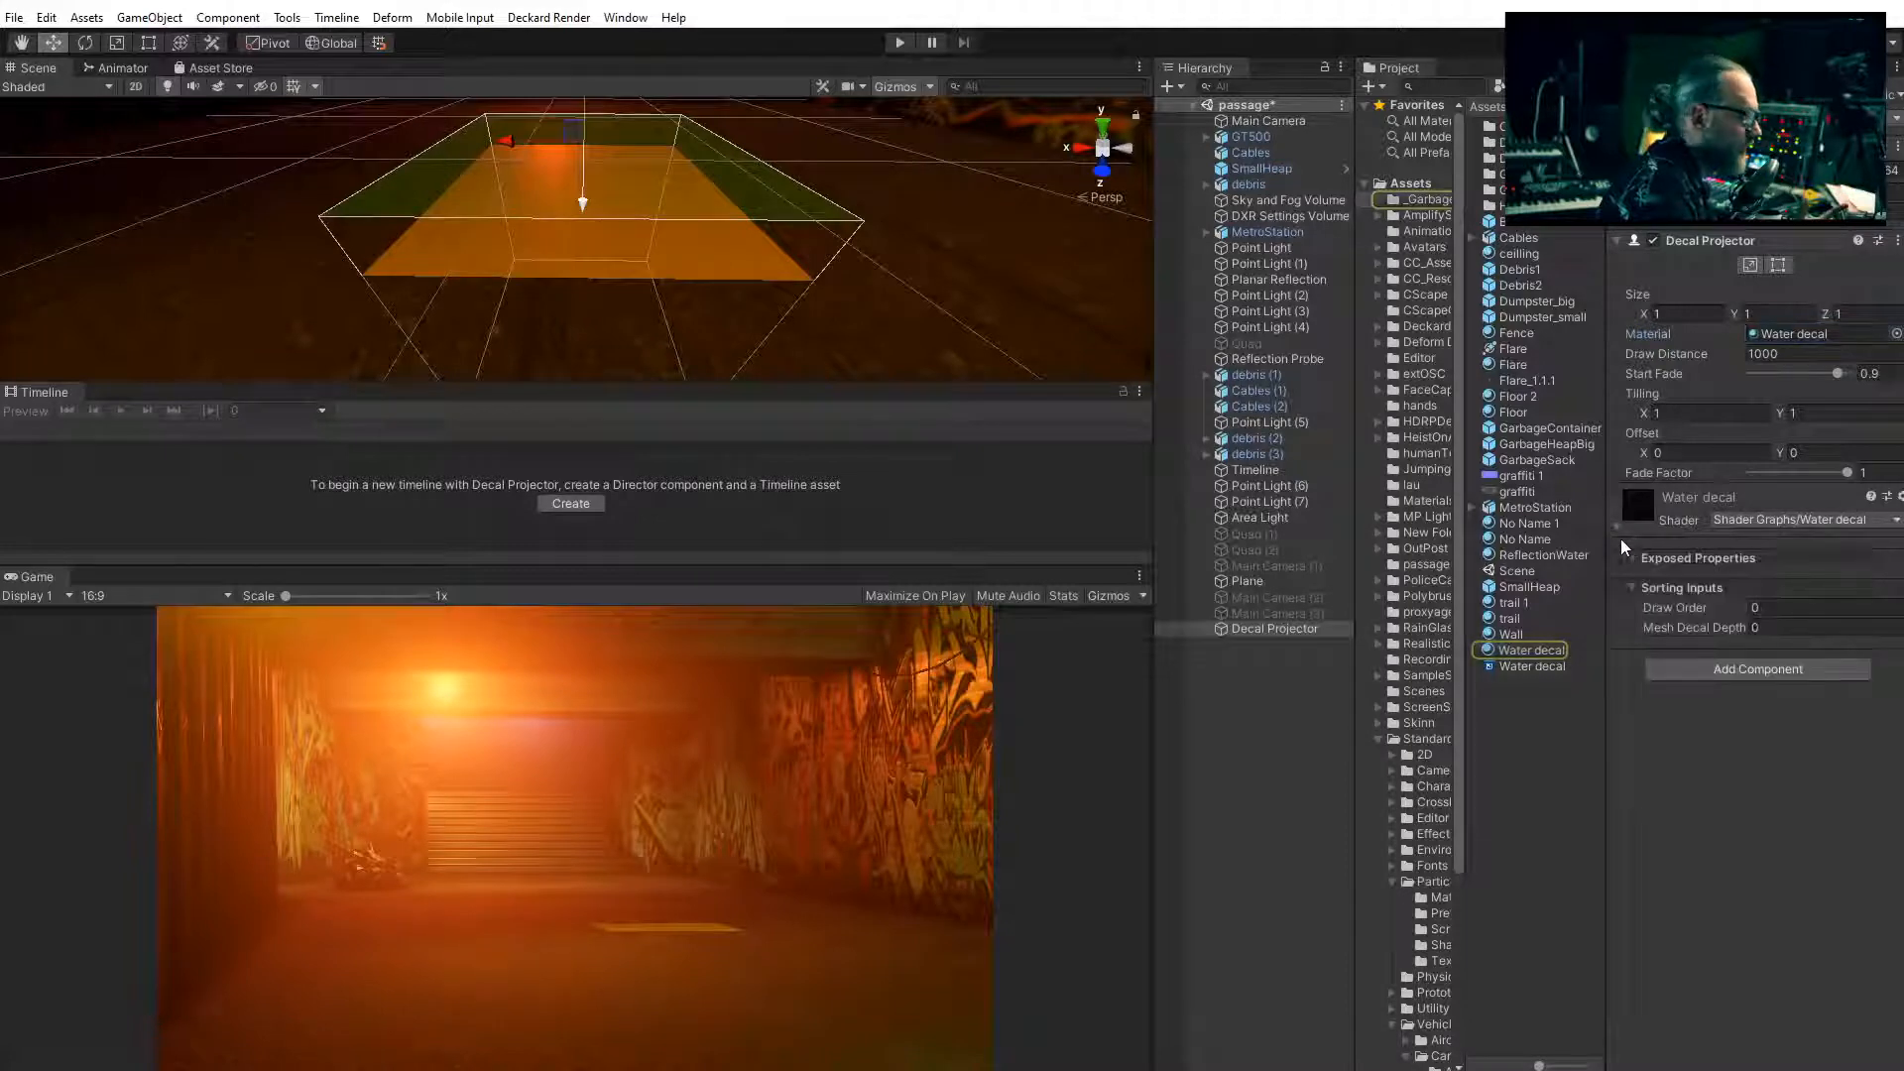
{"action": "left_click", "coordinate": [209, 68]}
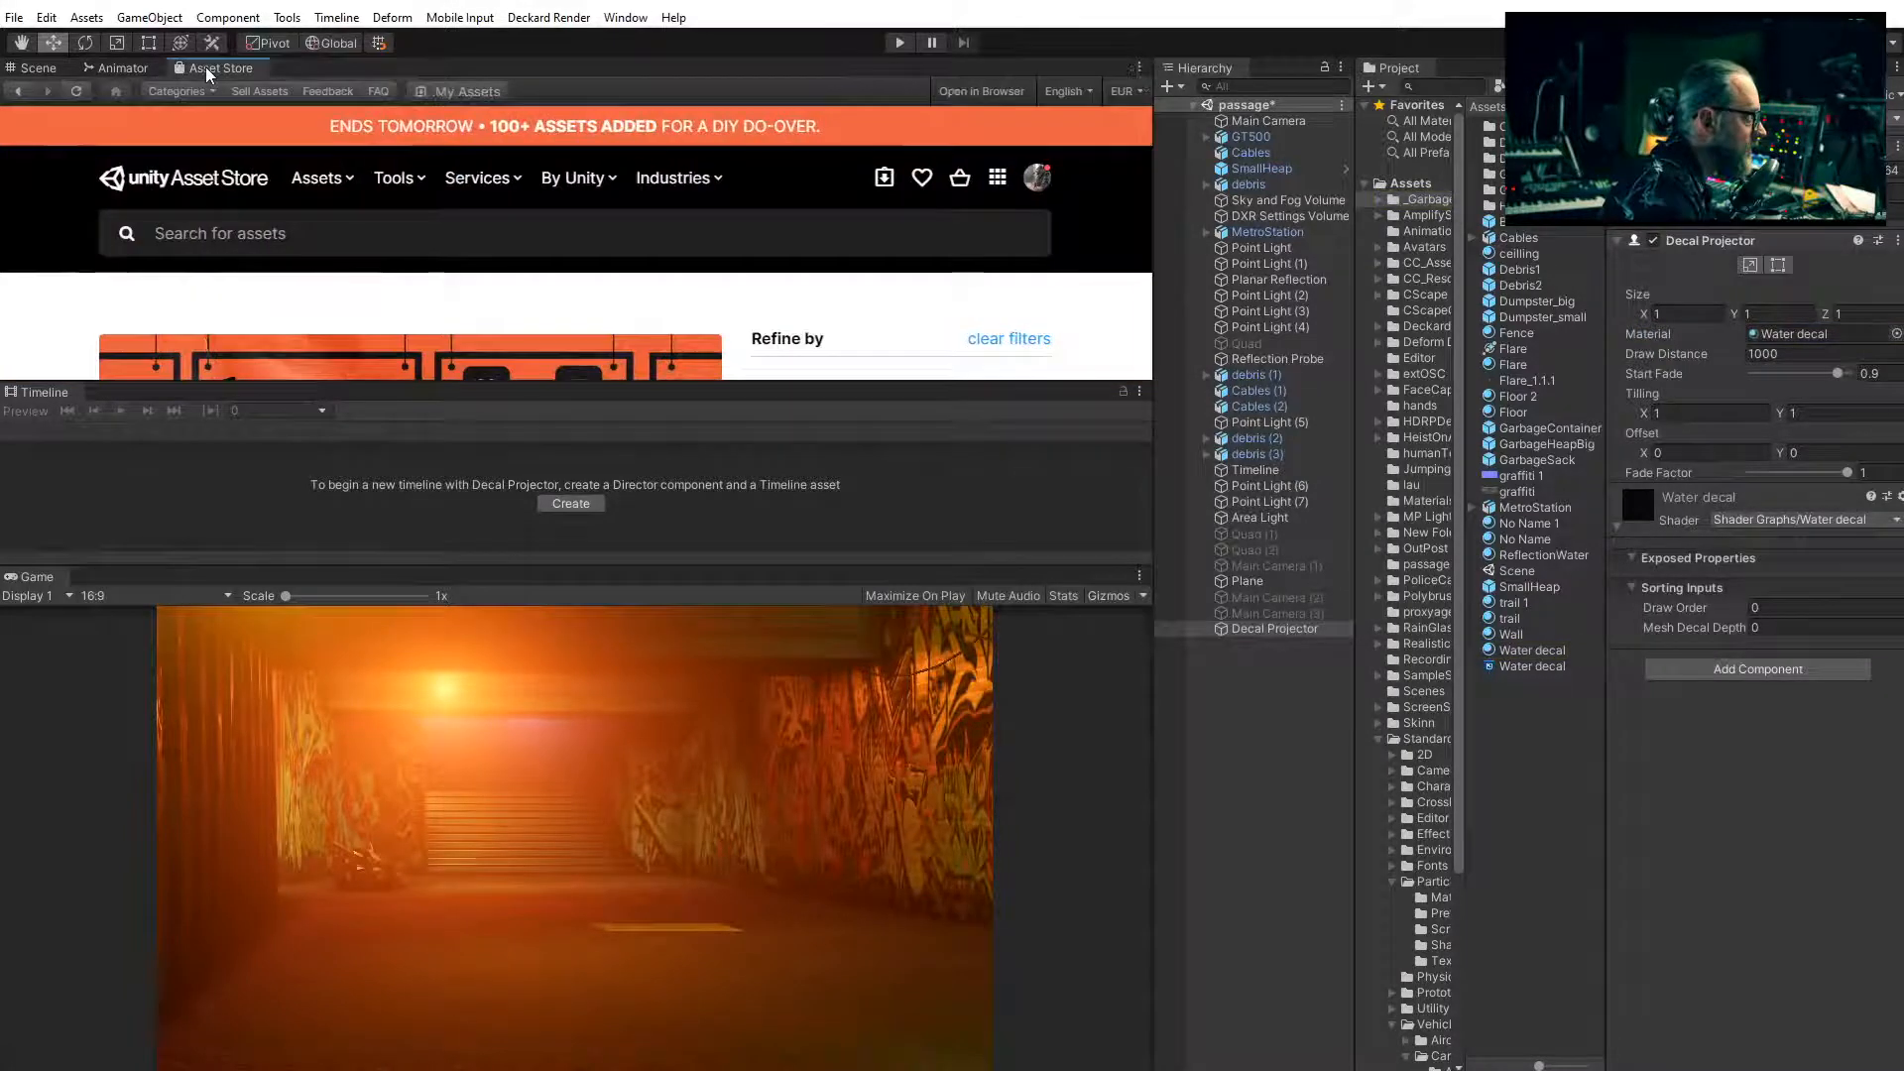
{"action": "left_click", "coordinate": [123, 68]}
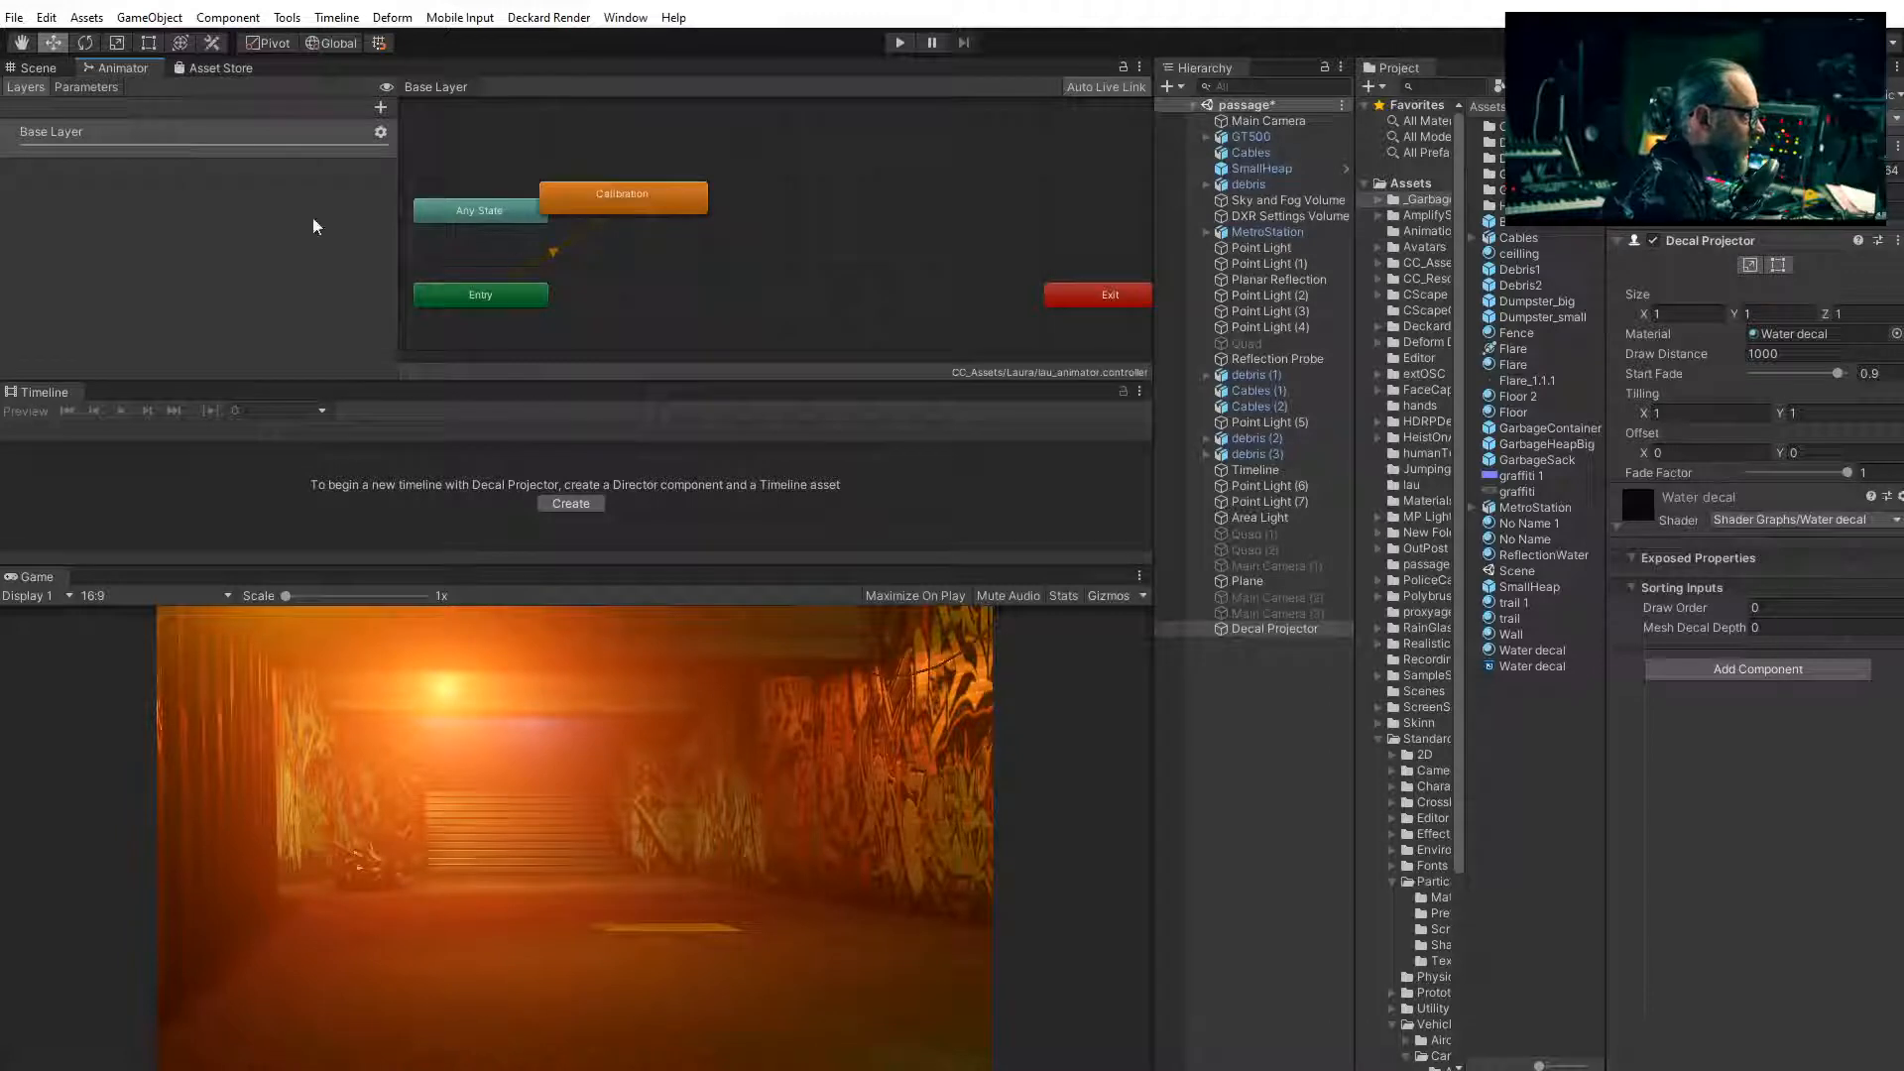
{"action": "left_click", "coordinate": [40, 68]}
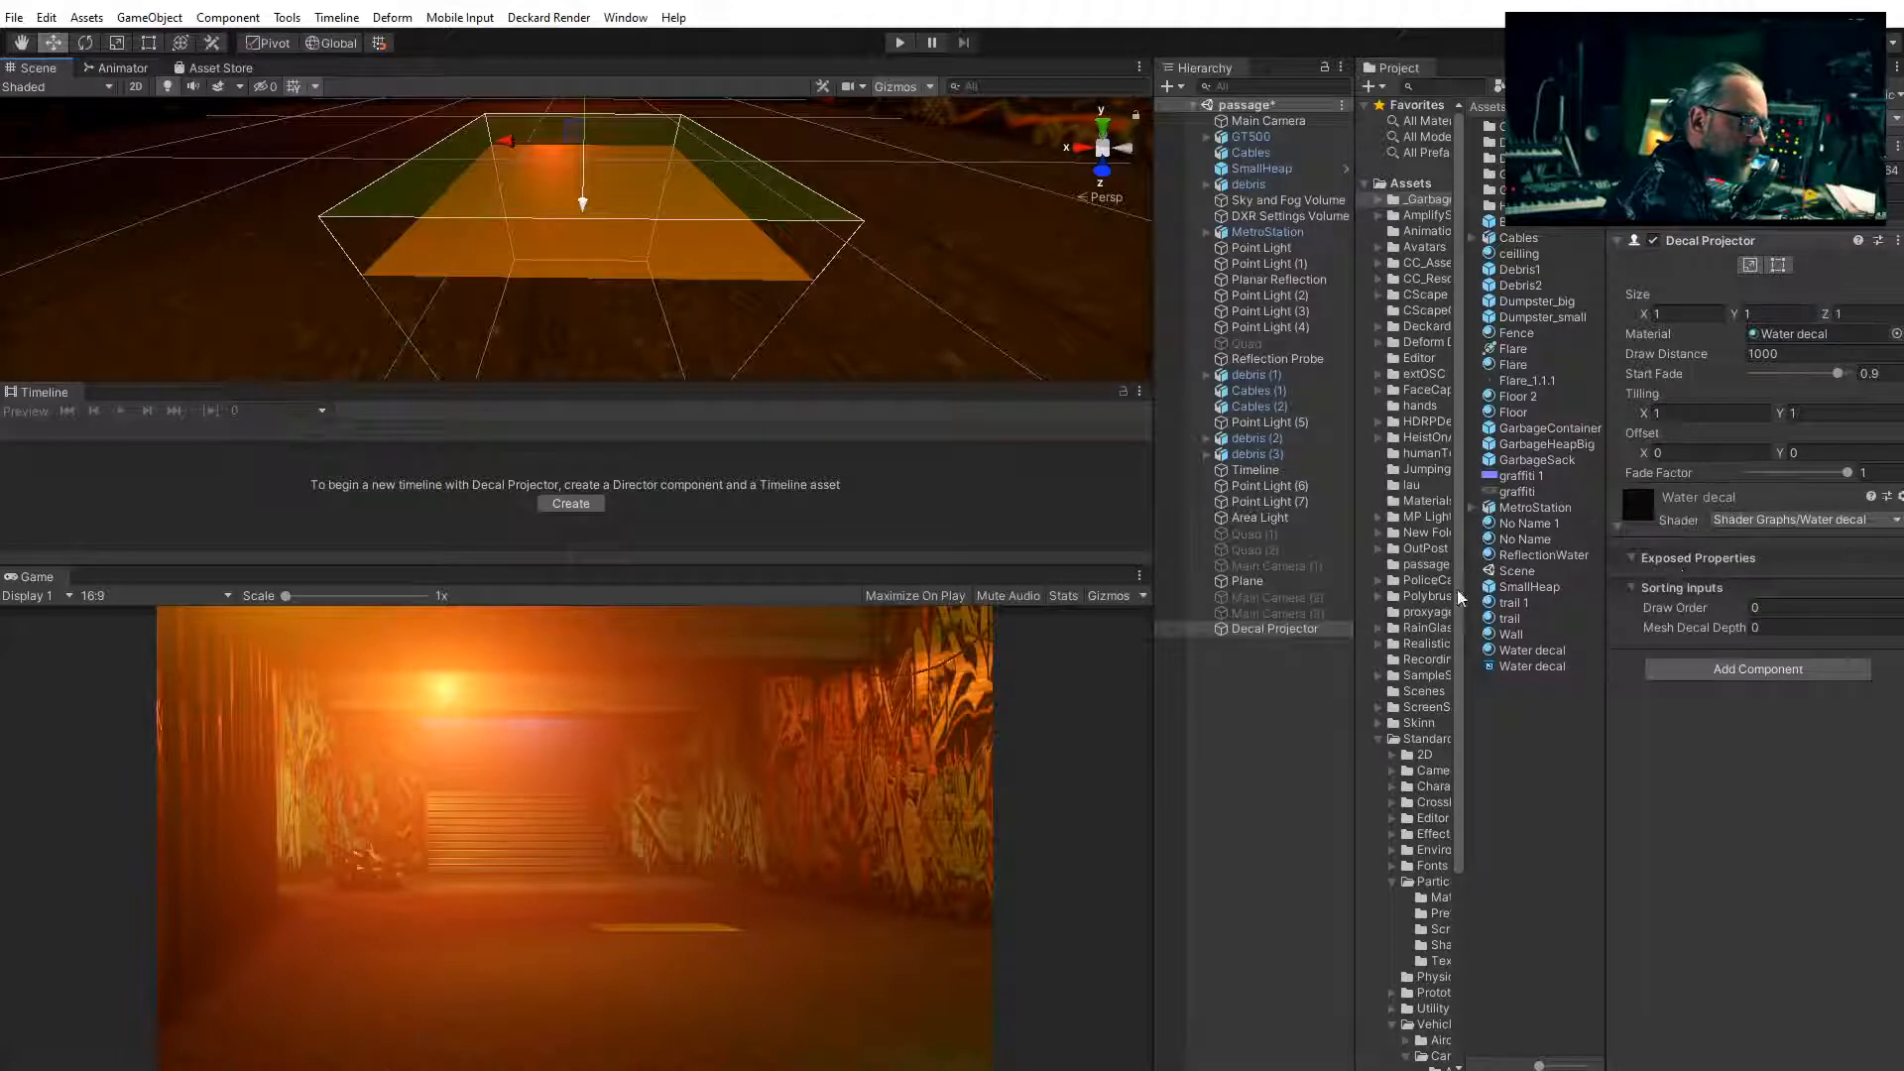
Open the Water decal shader graph and undock its editor as a tall floating window over the Scene and Game views
{"action": "left_click", "coordinate": [1517, 651]}
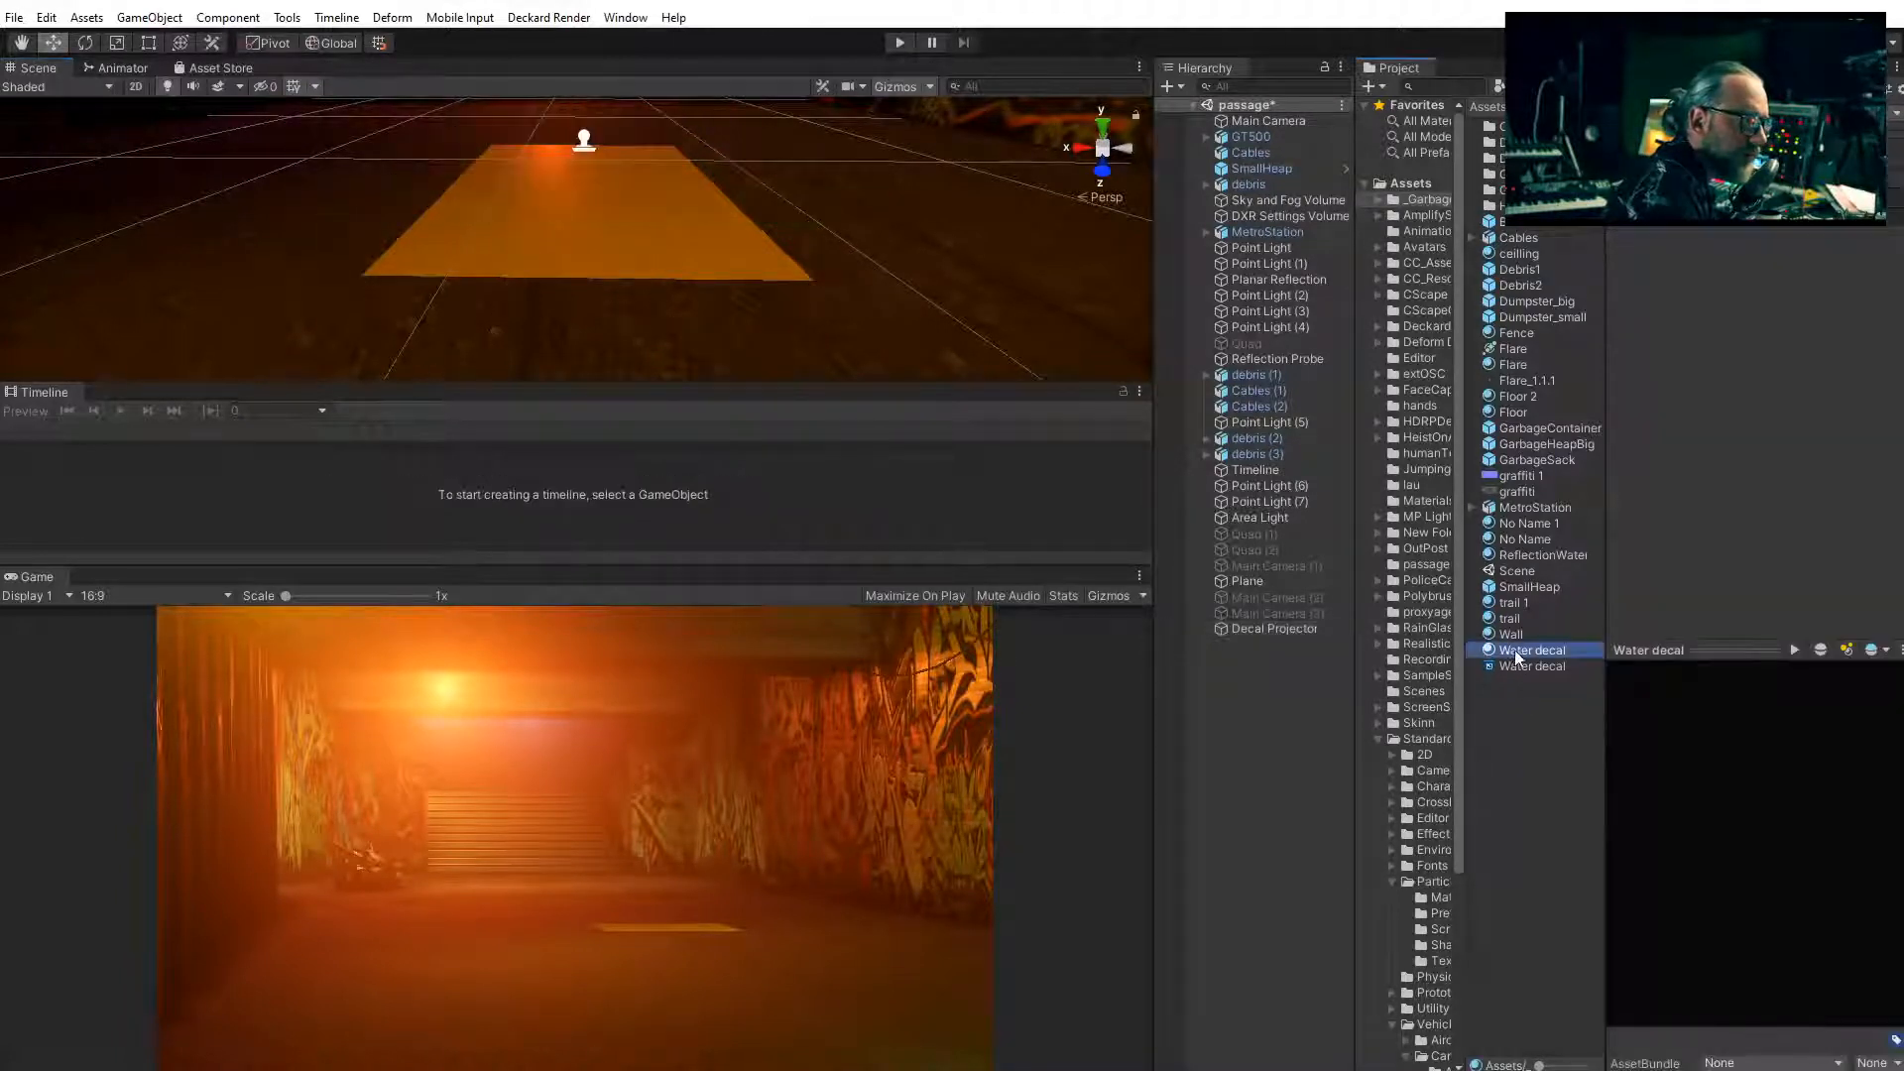
{"action": "double_click", "coordinate": [1516, 666]}
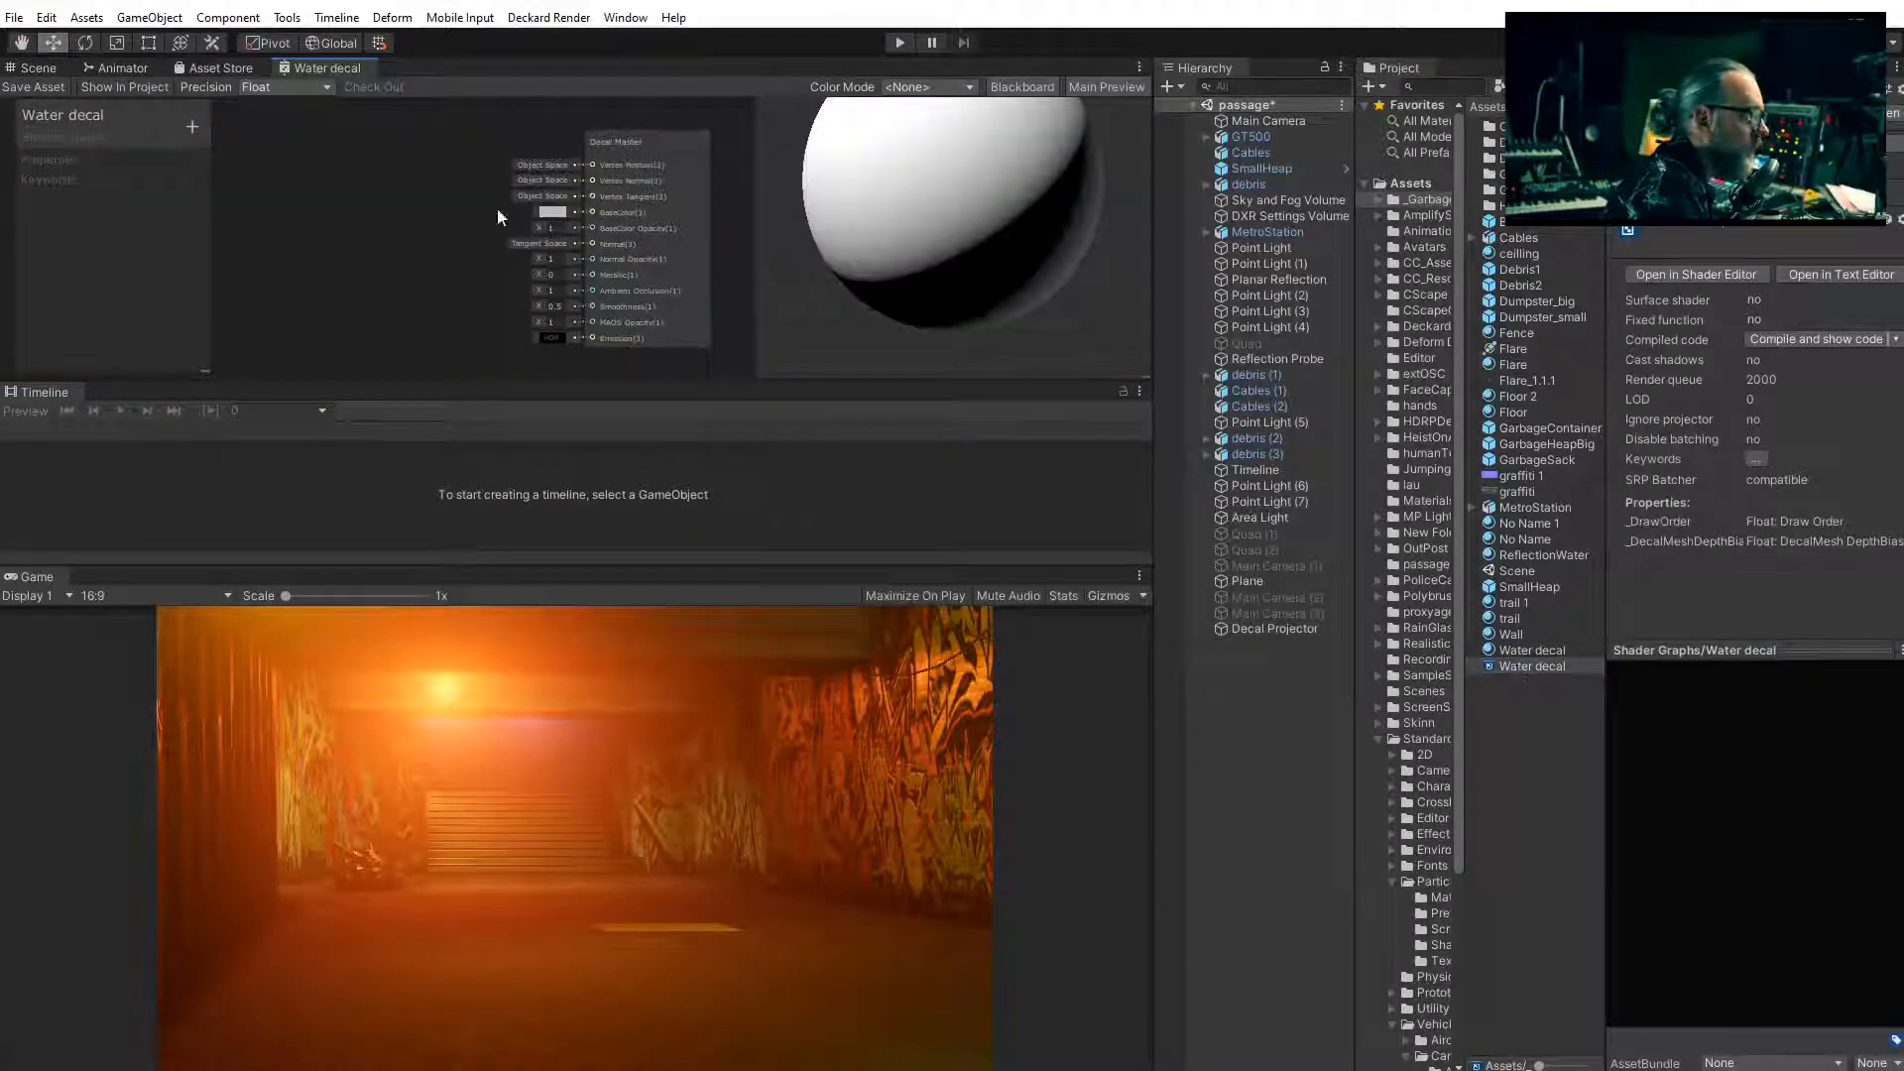
{"action": "left_click_drag", "start_coordinate": [386, 382], "coordinate": [381, 431]}
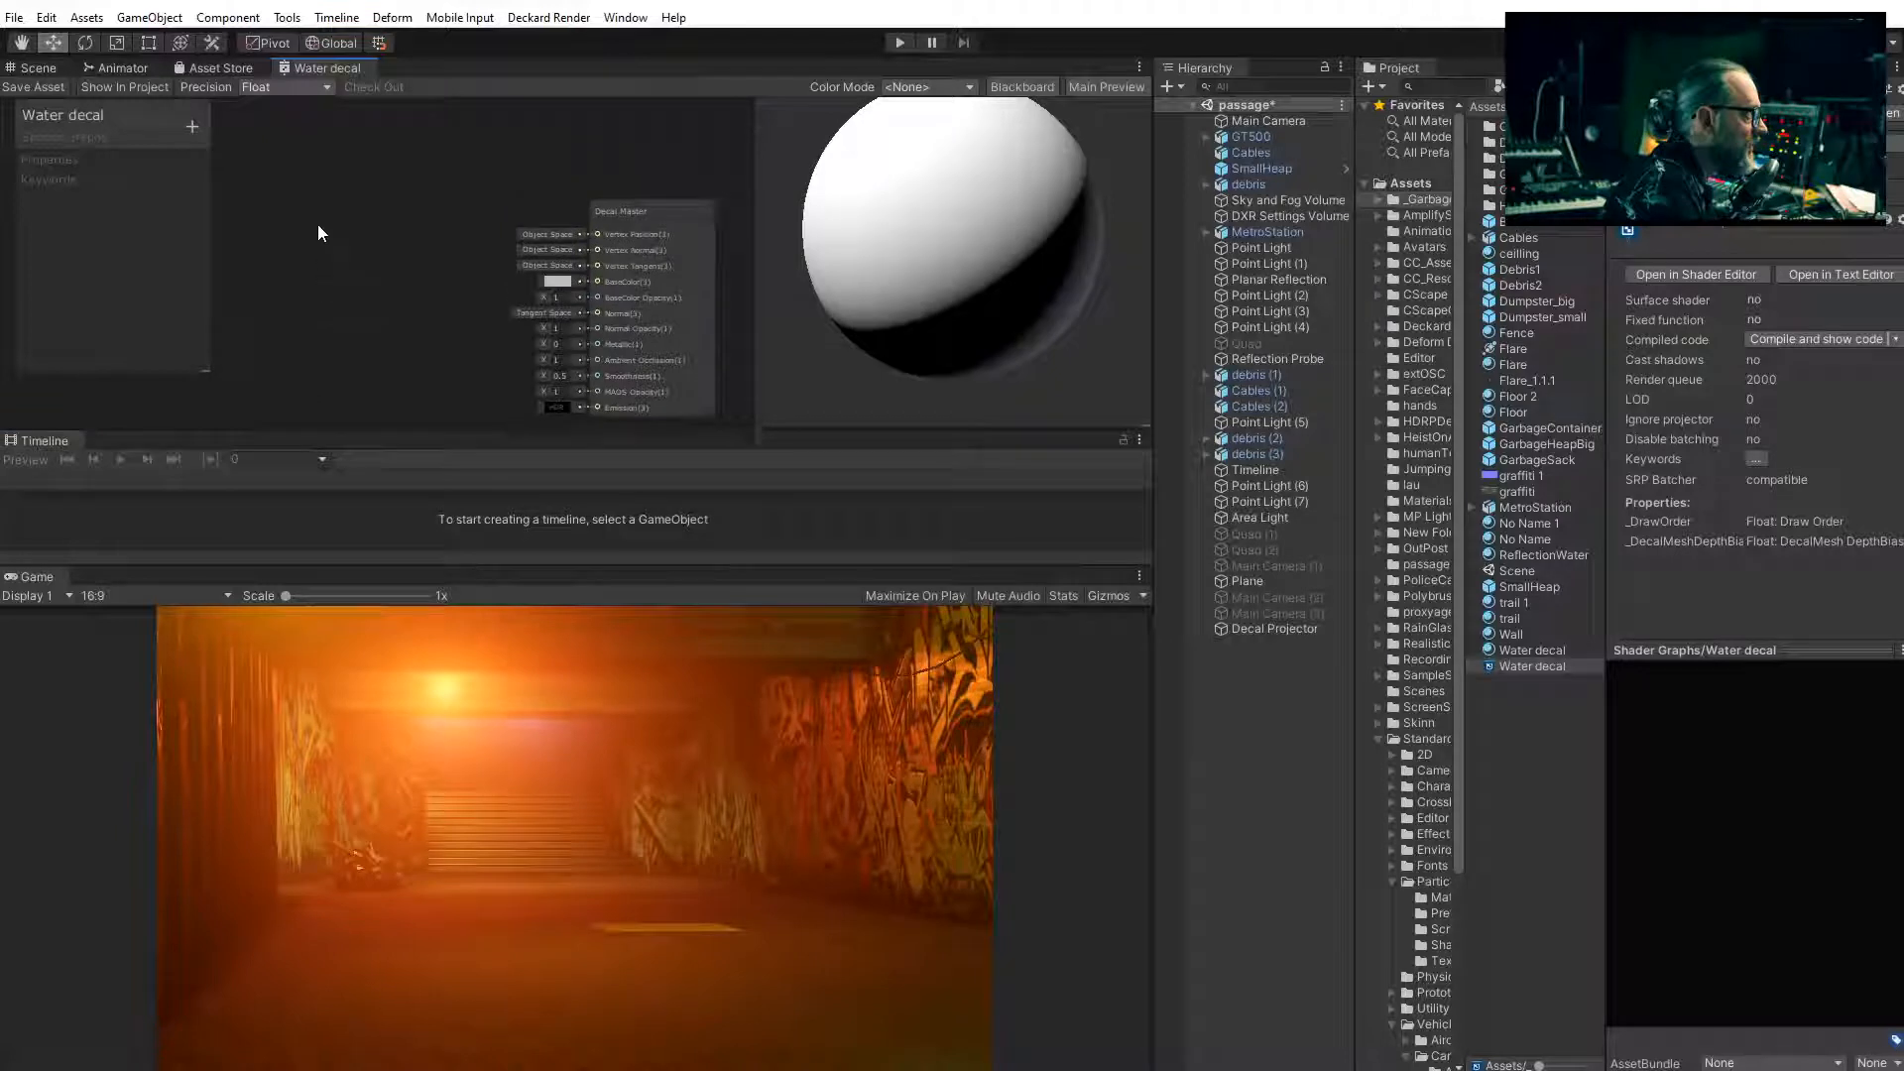
{"action": "left_click_drag", "start_coordinate": [319, 66], "coordinate": [1222, 721]}
{"action": "left_click_drag", "start_coordinate": [1169, 553], "coordinate": [746, 188]}
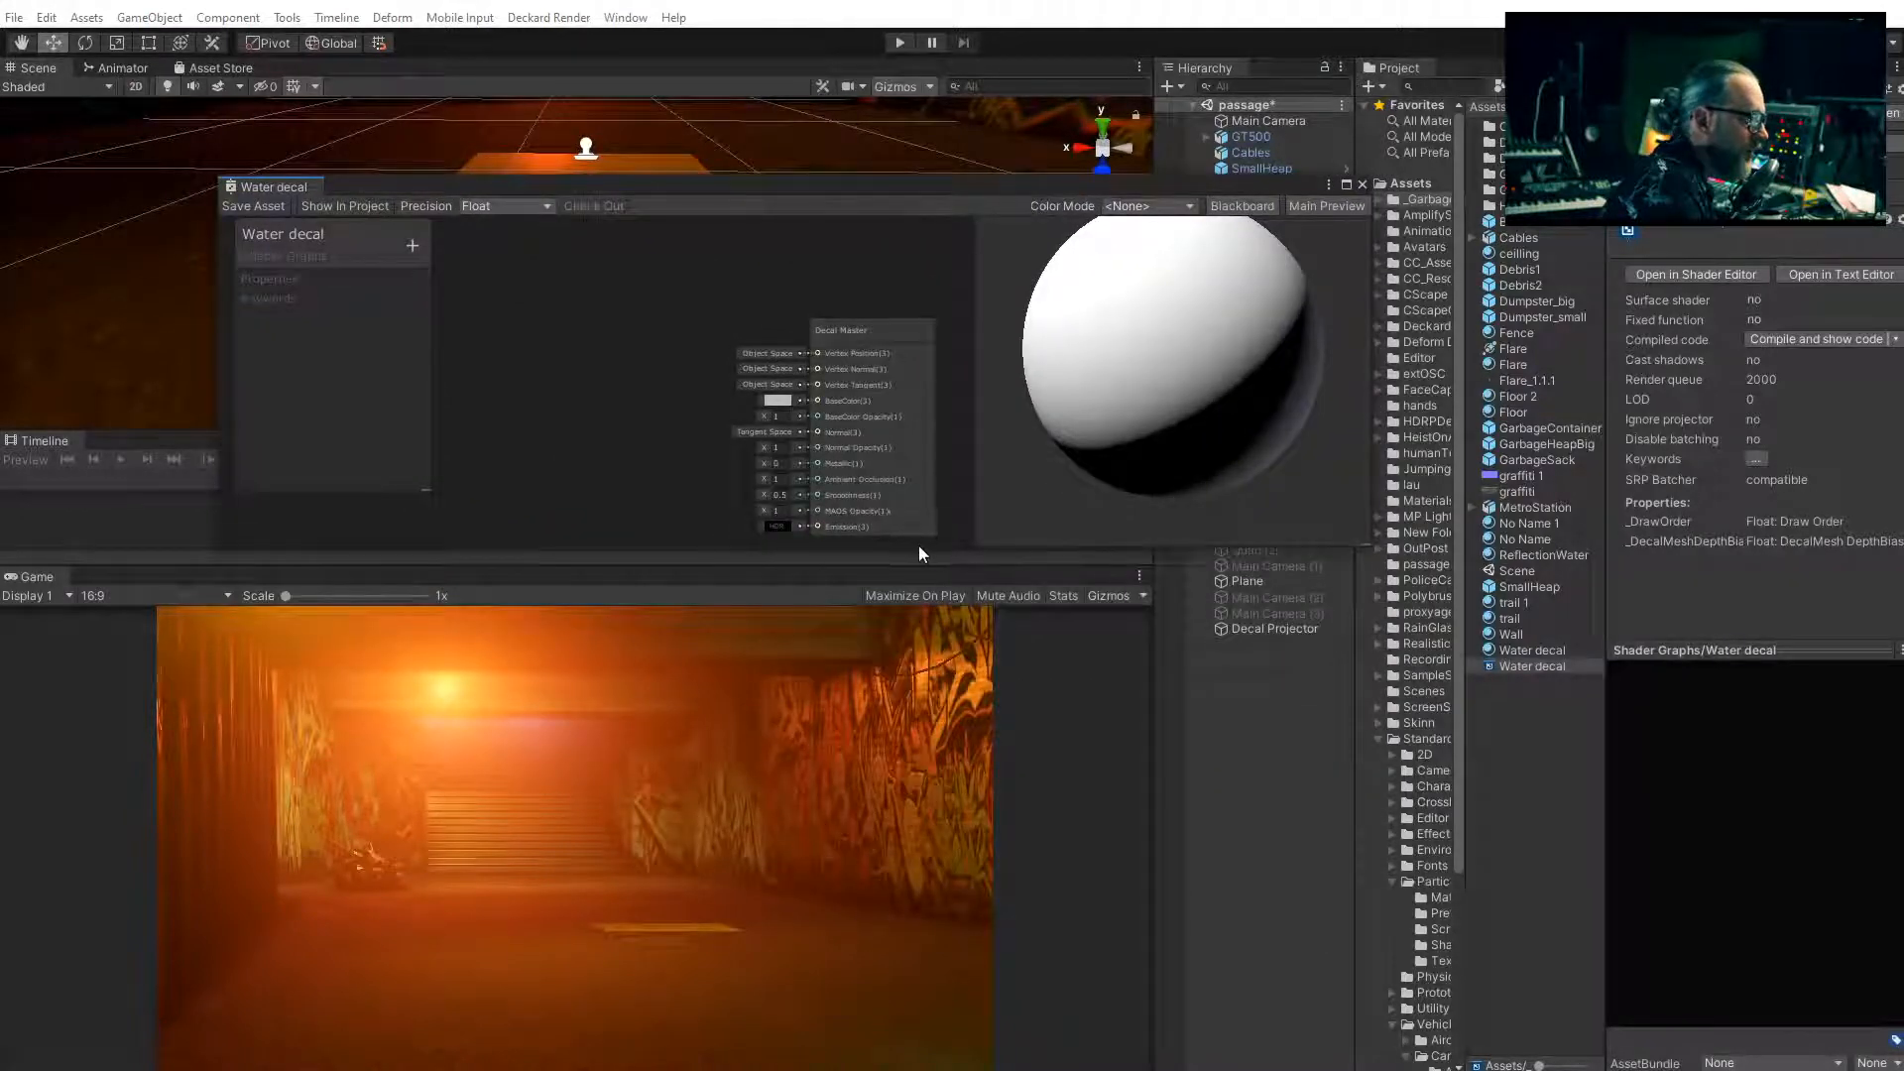
{"action": "left_click_drag", "start_coordinate": [918, 548], "coordinate": [936, 972]}
Add a Gradient Noise node to the Water decal graph beside the Decal Master node
{"action": "scroll", "coordinate": [708, 635], "scroll_direction": "up", "scroll_amount": 5}
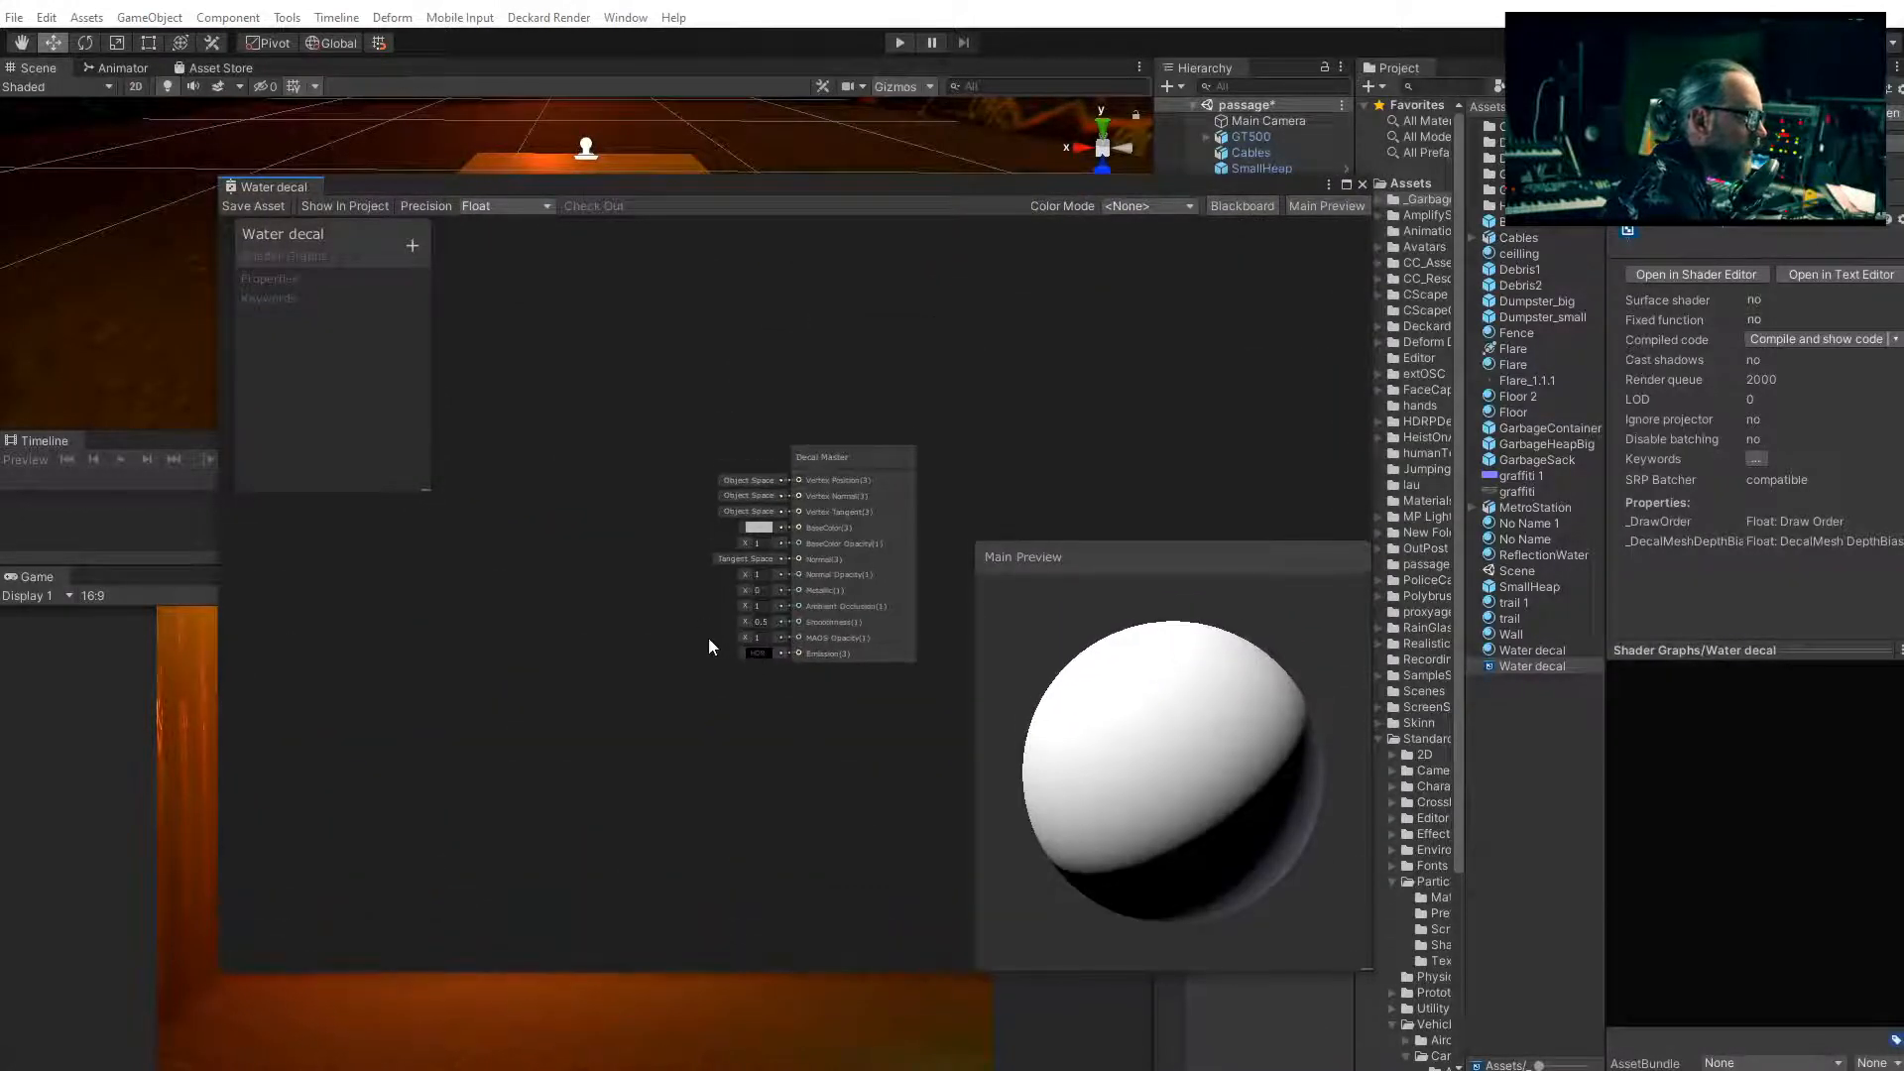
{"action": "middle_click_drag", "start_coordinate": [678, 601], "coordinate": [646, 490]}
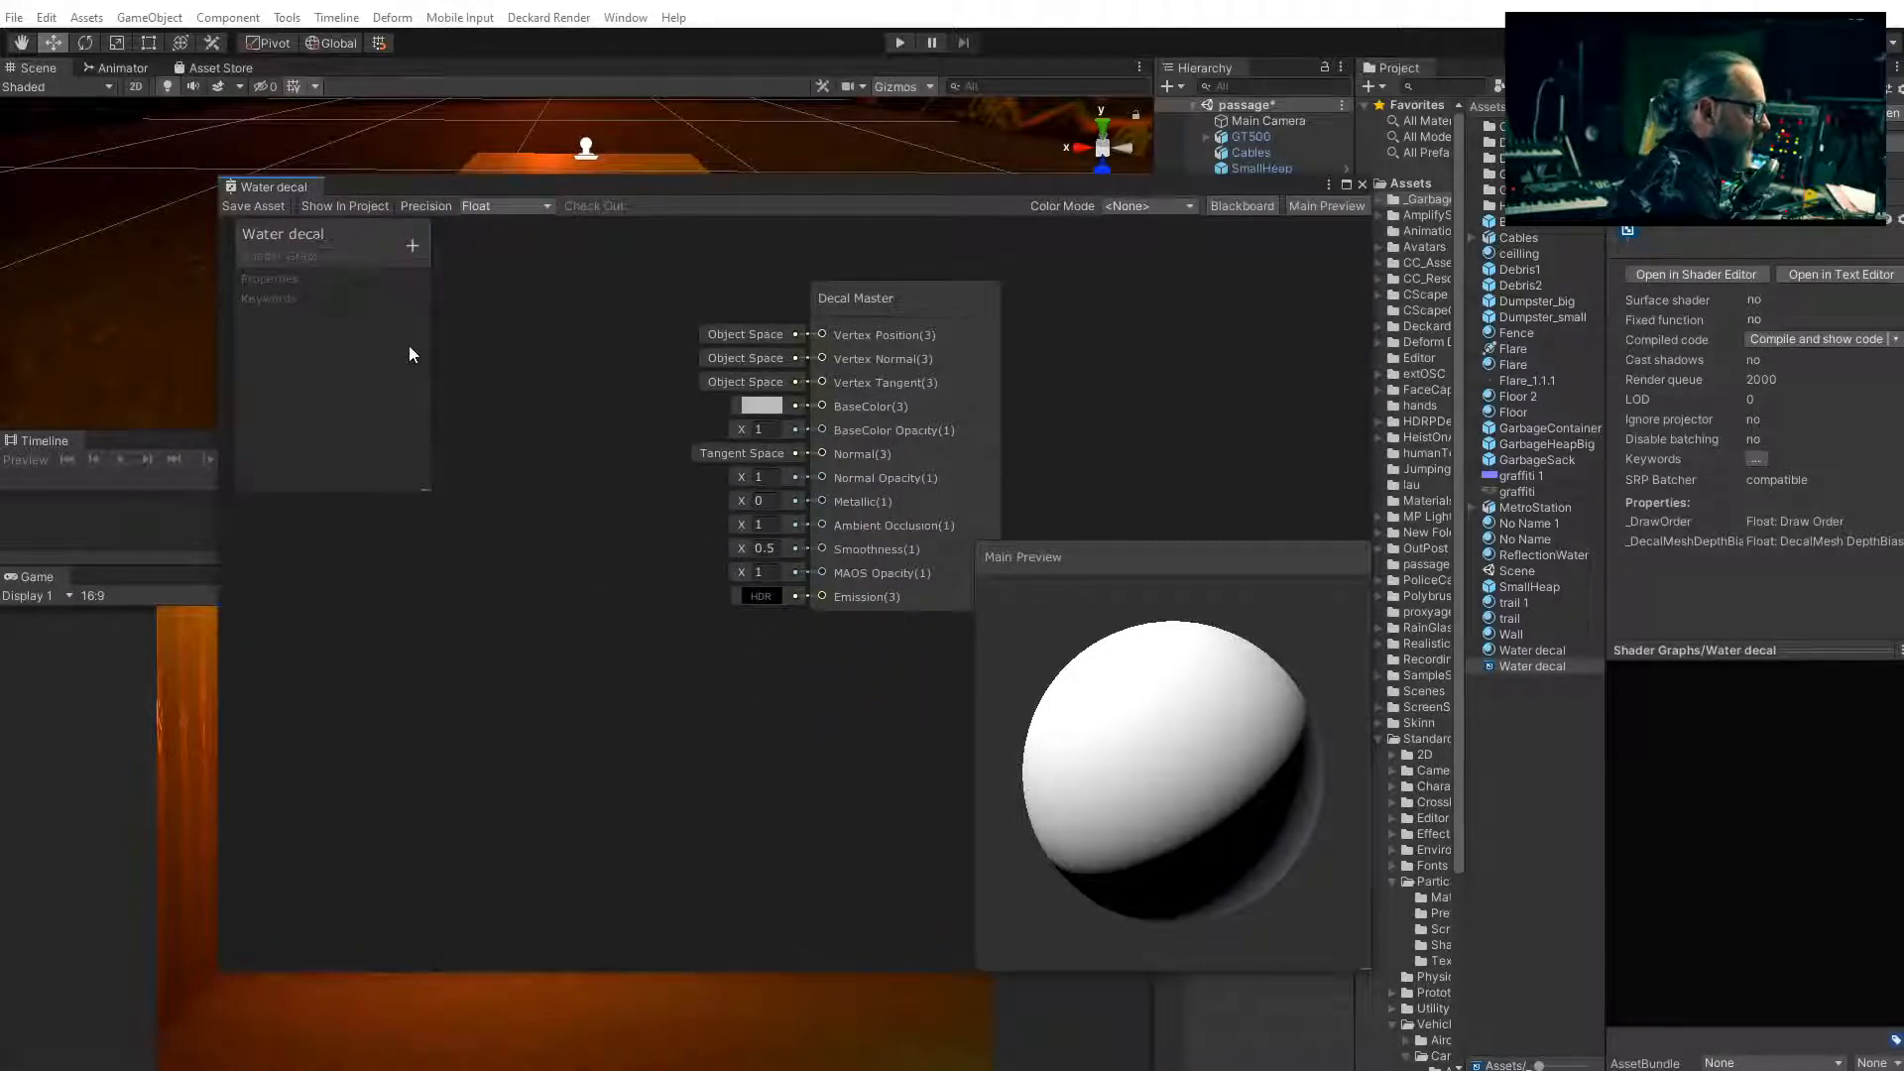
{"action": "right_click", "coordinate": [497, 430]}
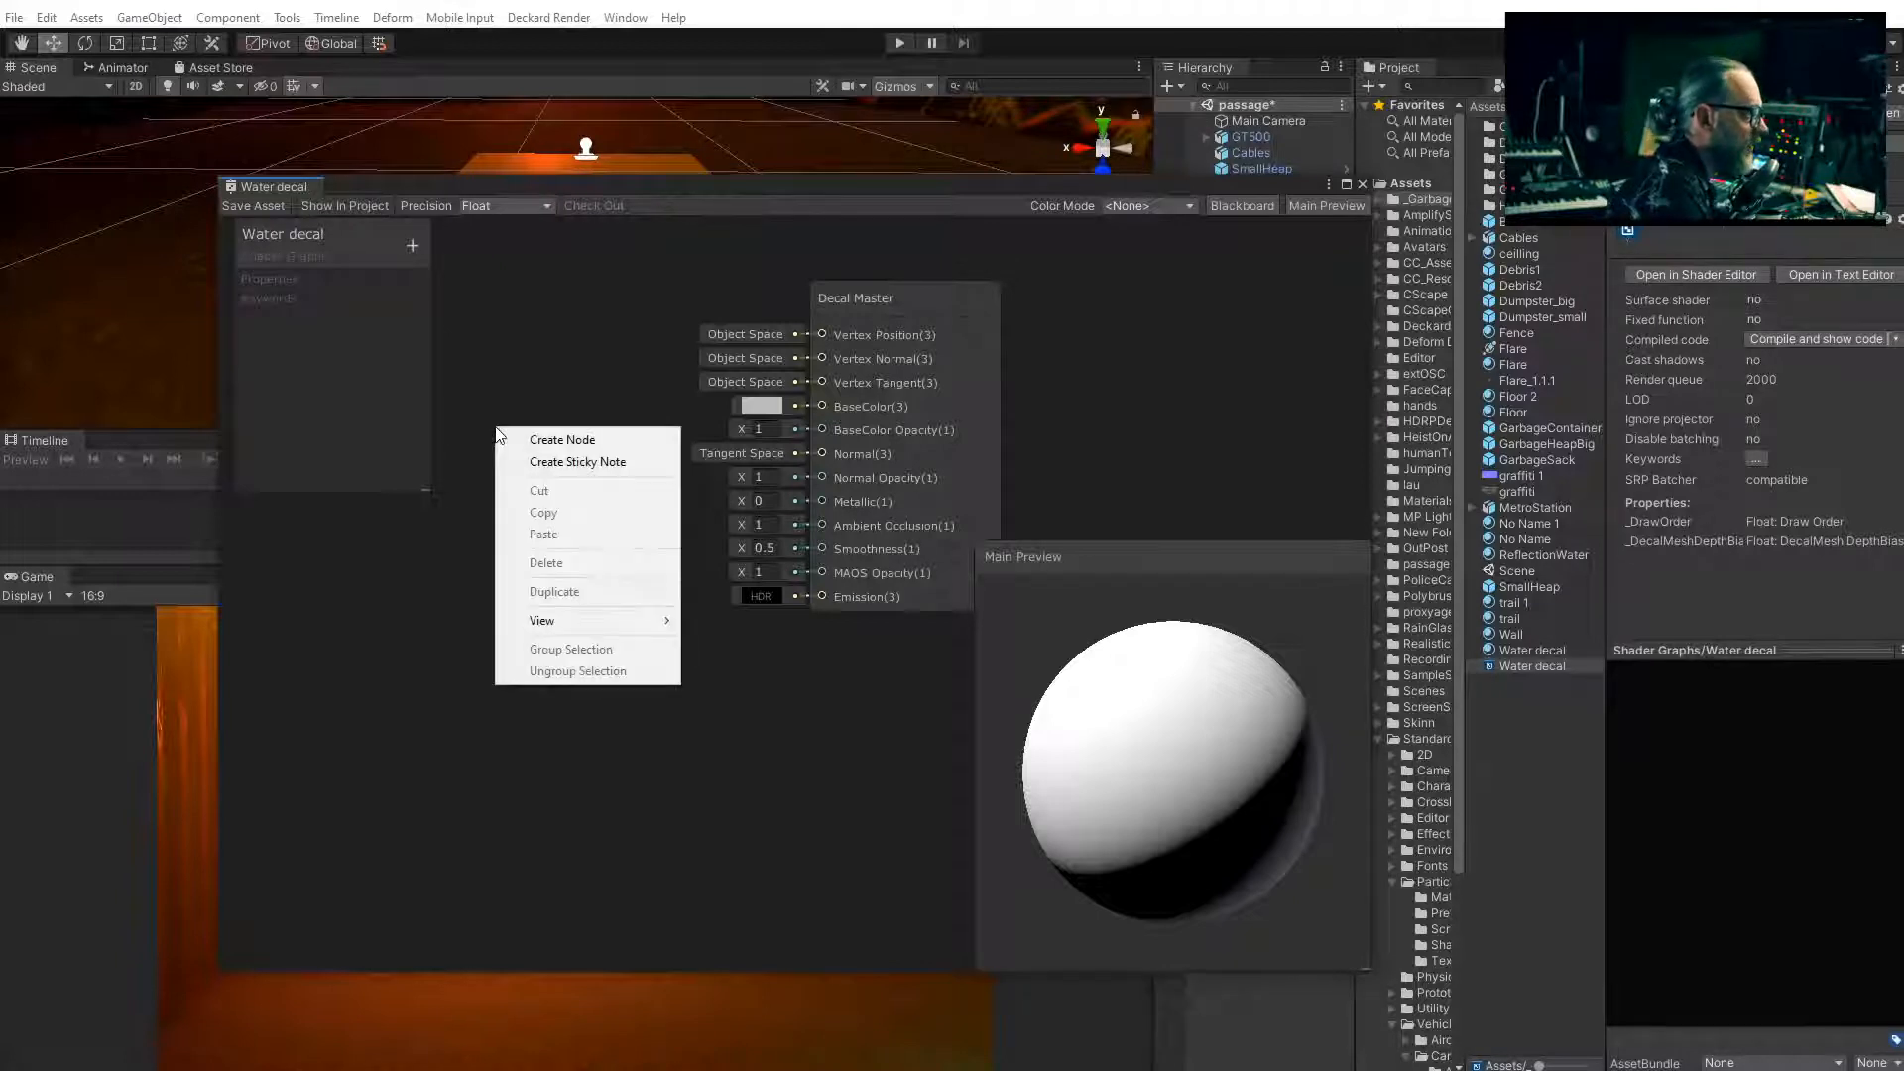
{"action": "left_click", "coordinate": [604, 441]}
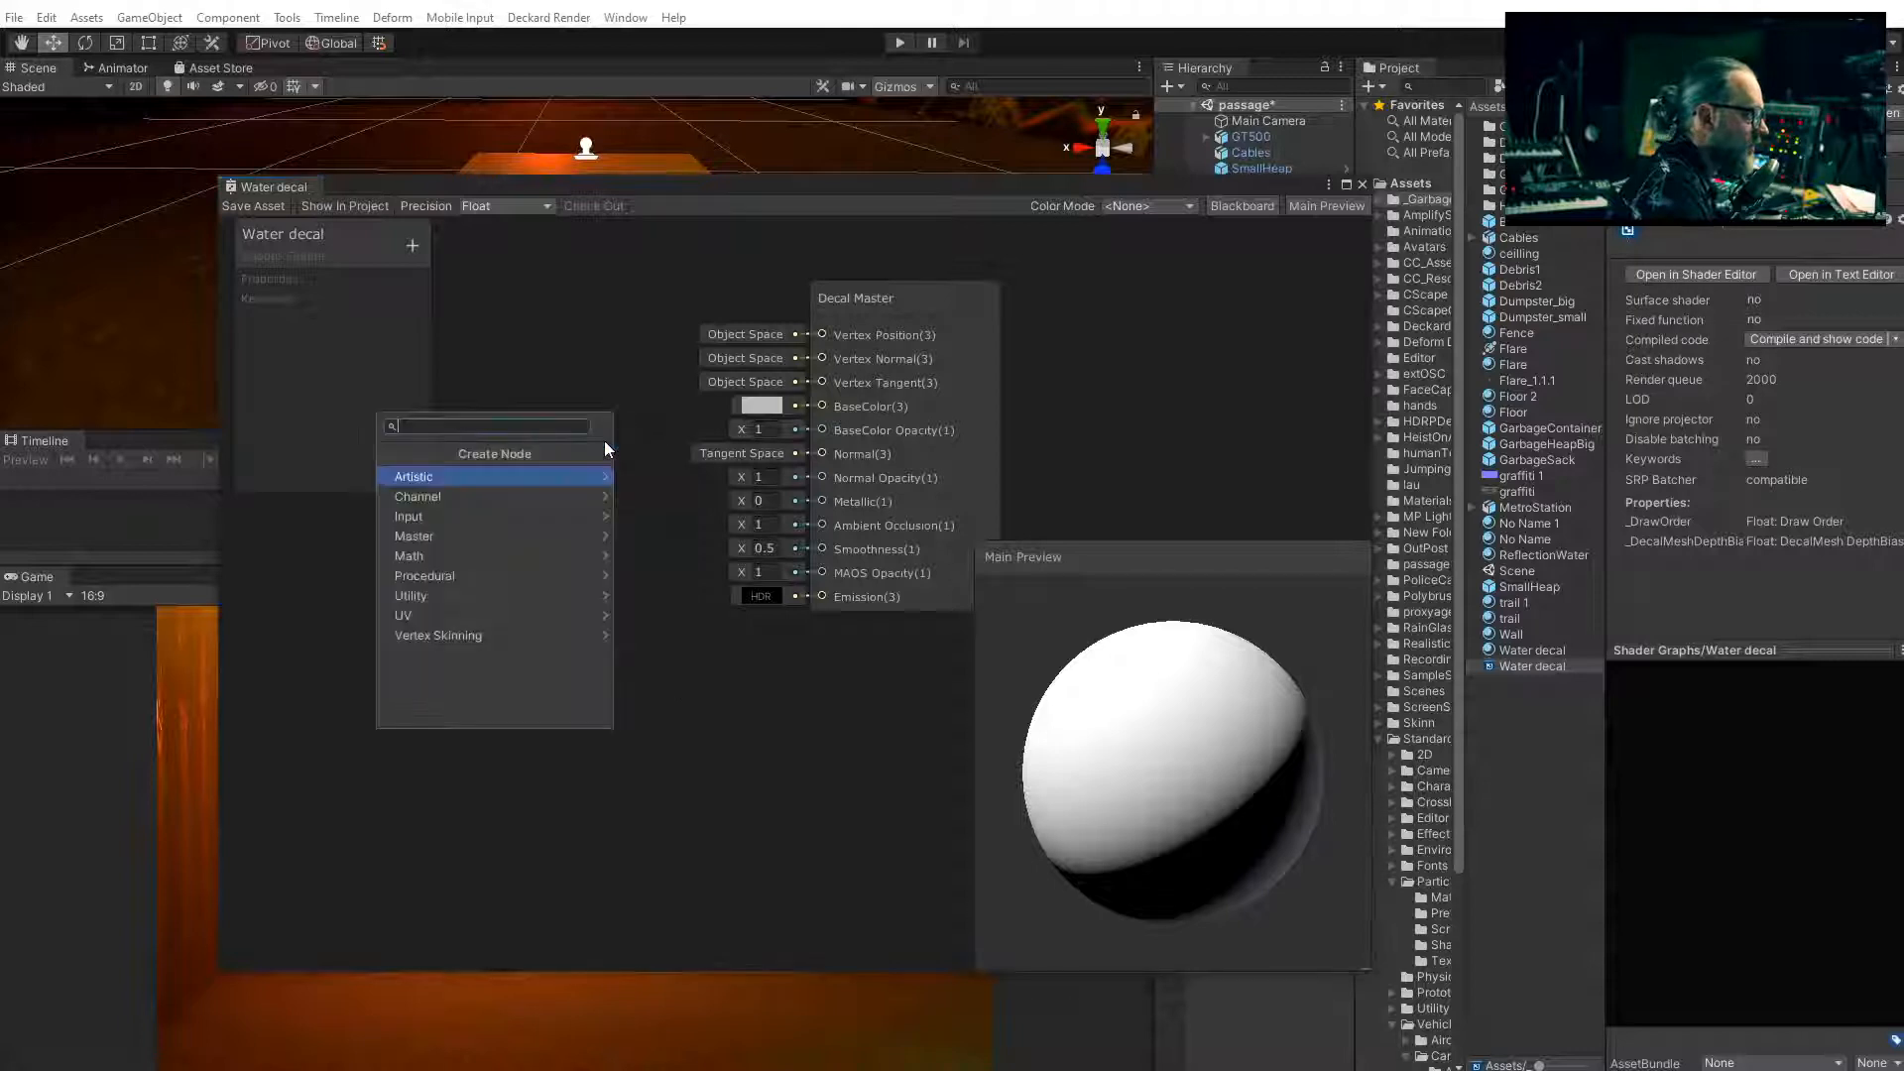
{"action": "type", "text": "noise"}
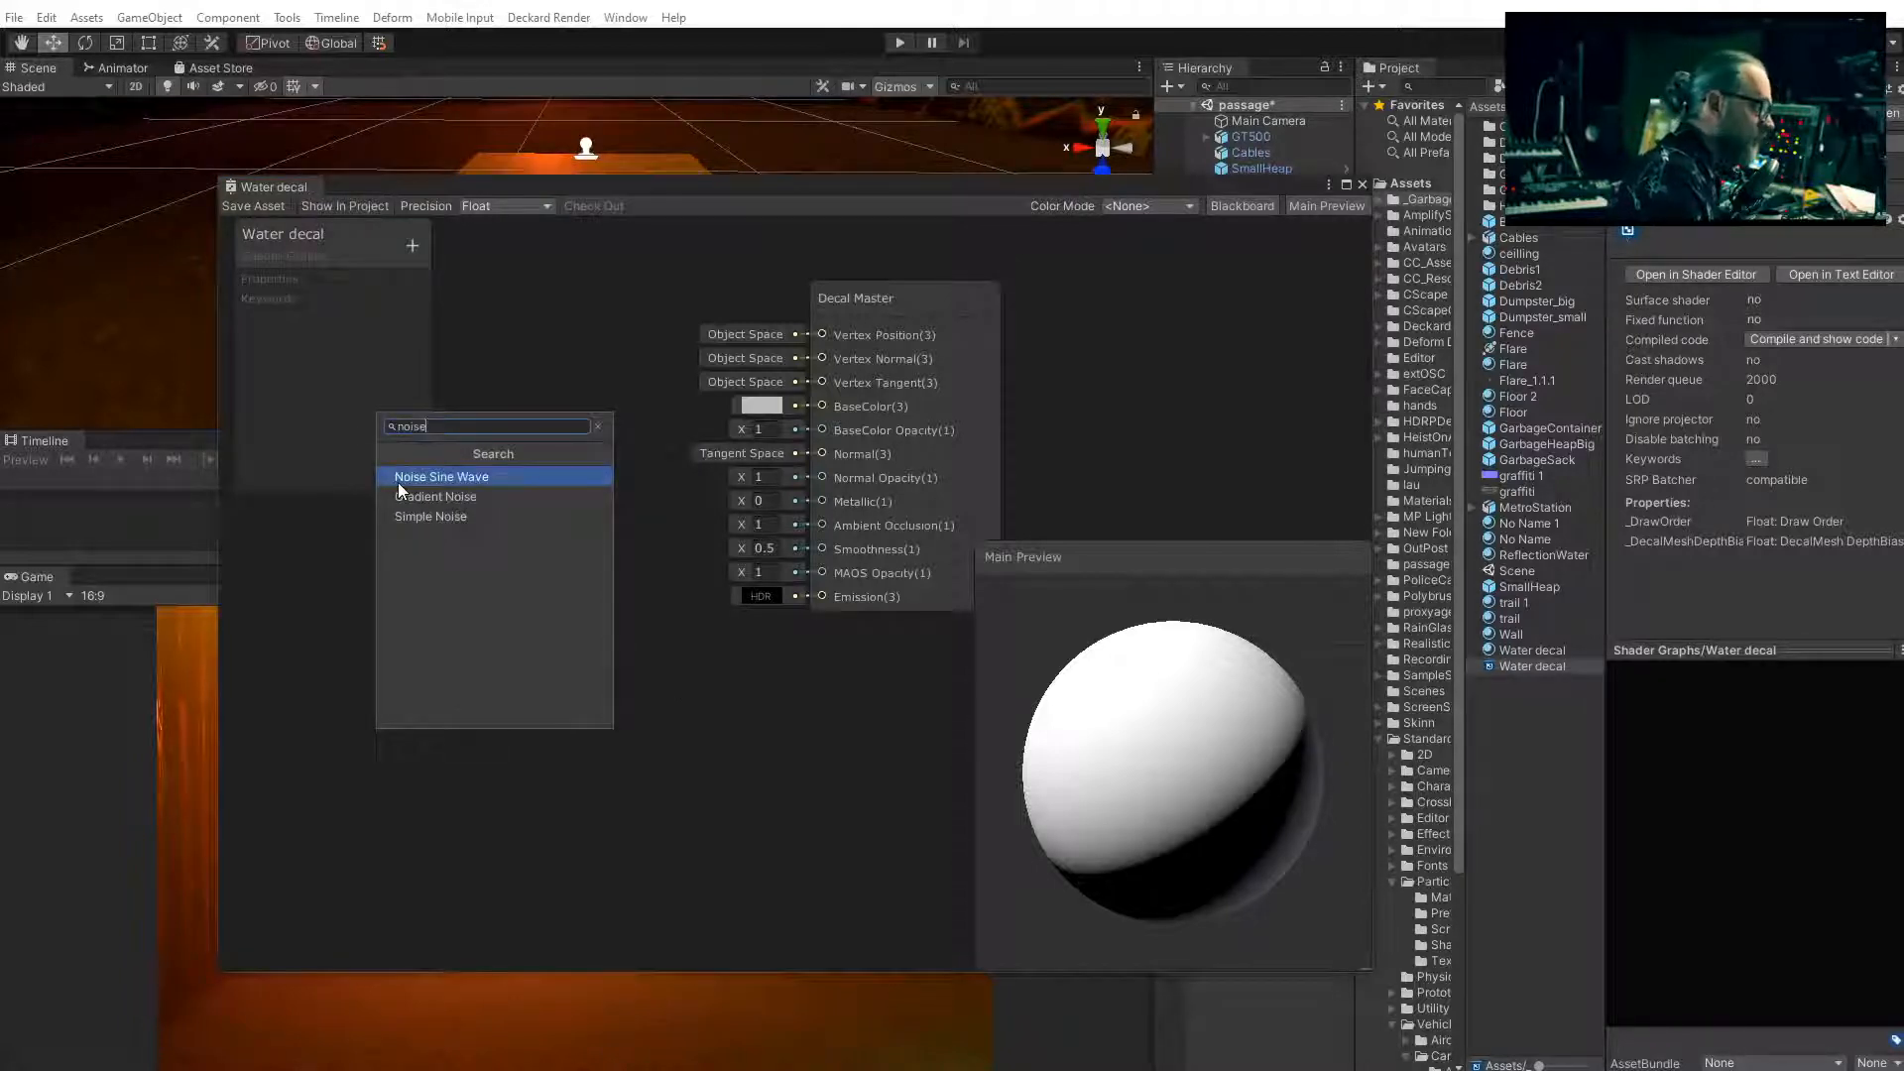
{"action": "left_click", "coordinate": [474, 498]}
Spread the Gradient Noise and Decal Master nodes apart, leaving free space between them for more nodes
{"action": "left_click_drag", "start_coordinate": [595, 469], "coordinate": [526, 355]}
{"action": "middle_click_drag", "start_coordinate": [653, 640], "coordinate": [791, 739]}
{"action": "left_click_drag", "start_coordinate": [670, 455], "coordinate": [622, 371]}
{"action": "middle_click_drag", "start_coordinate": [763, 533], "coordinate": [707, 528]}
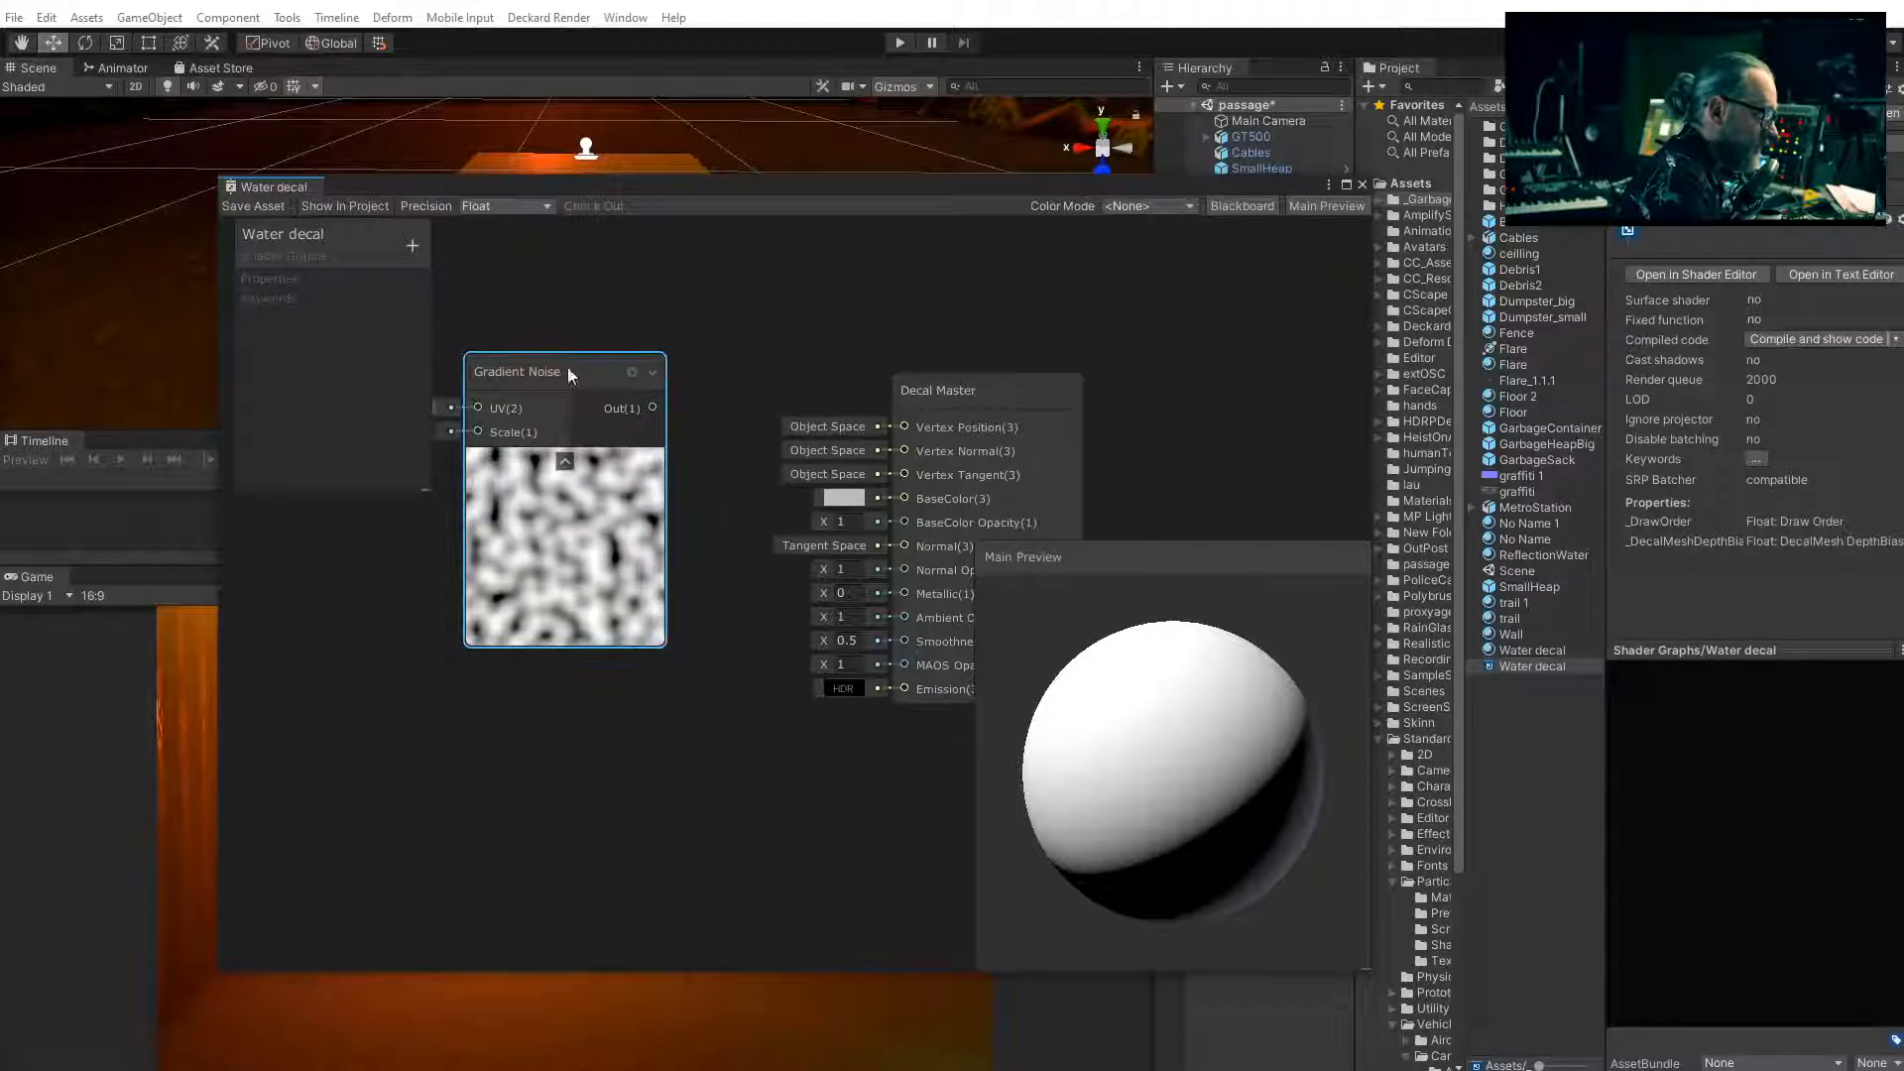
{"action": "left_click_drag", "start_coordinate": [568, 366], "coordinate": [500, 379]}
{"action": "middle_click_drag", "start_coordinate": [702, 485], "coordinate": [934, 500]}
{"action": "left_click_drag", "start_coordinate": [712, 393], "coordinate": [593, 386]}
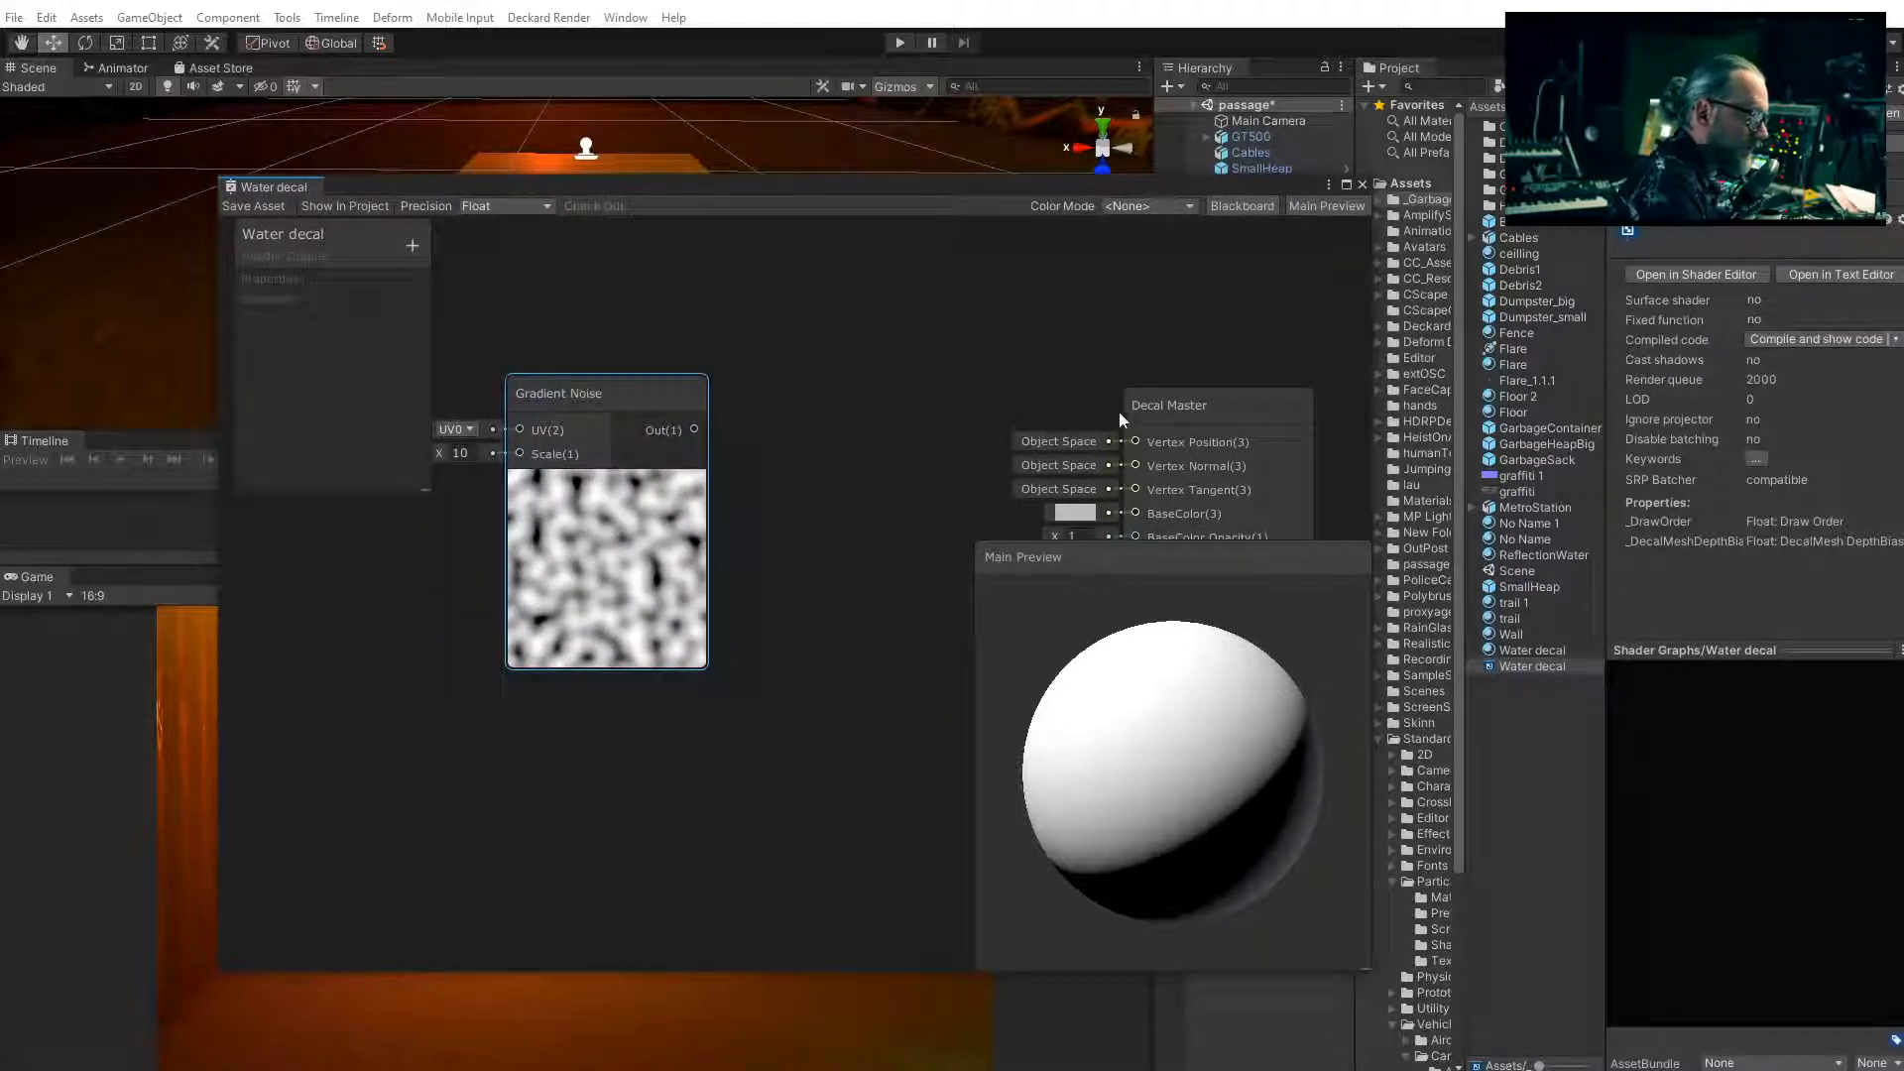
{"action": "left_click_drag", "start_coordinate": [1153, 403], "coordinate": [934, 356]}
{"action": "left_click_drag", "start_coordinate": [630, 550], "coordinate": [515, 533]}
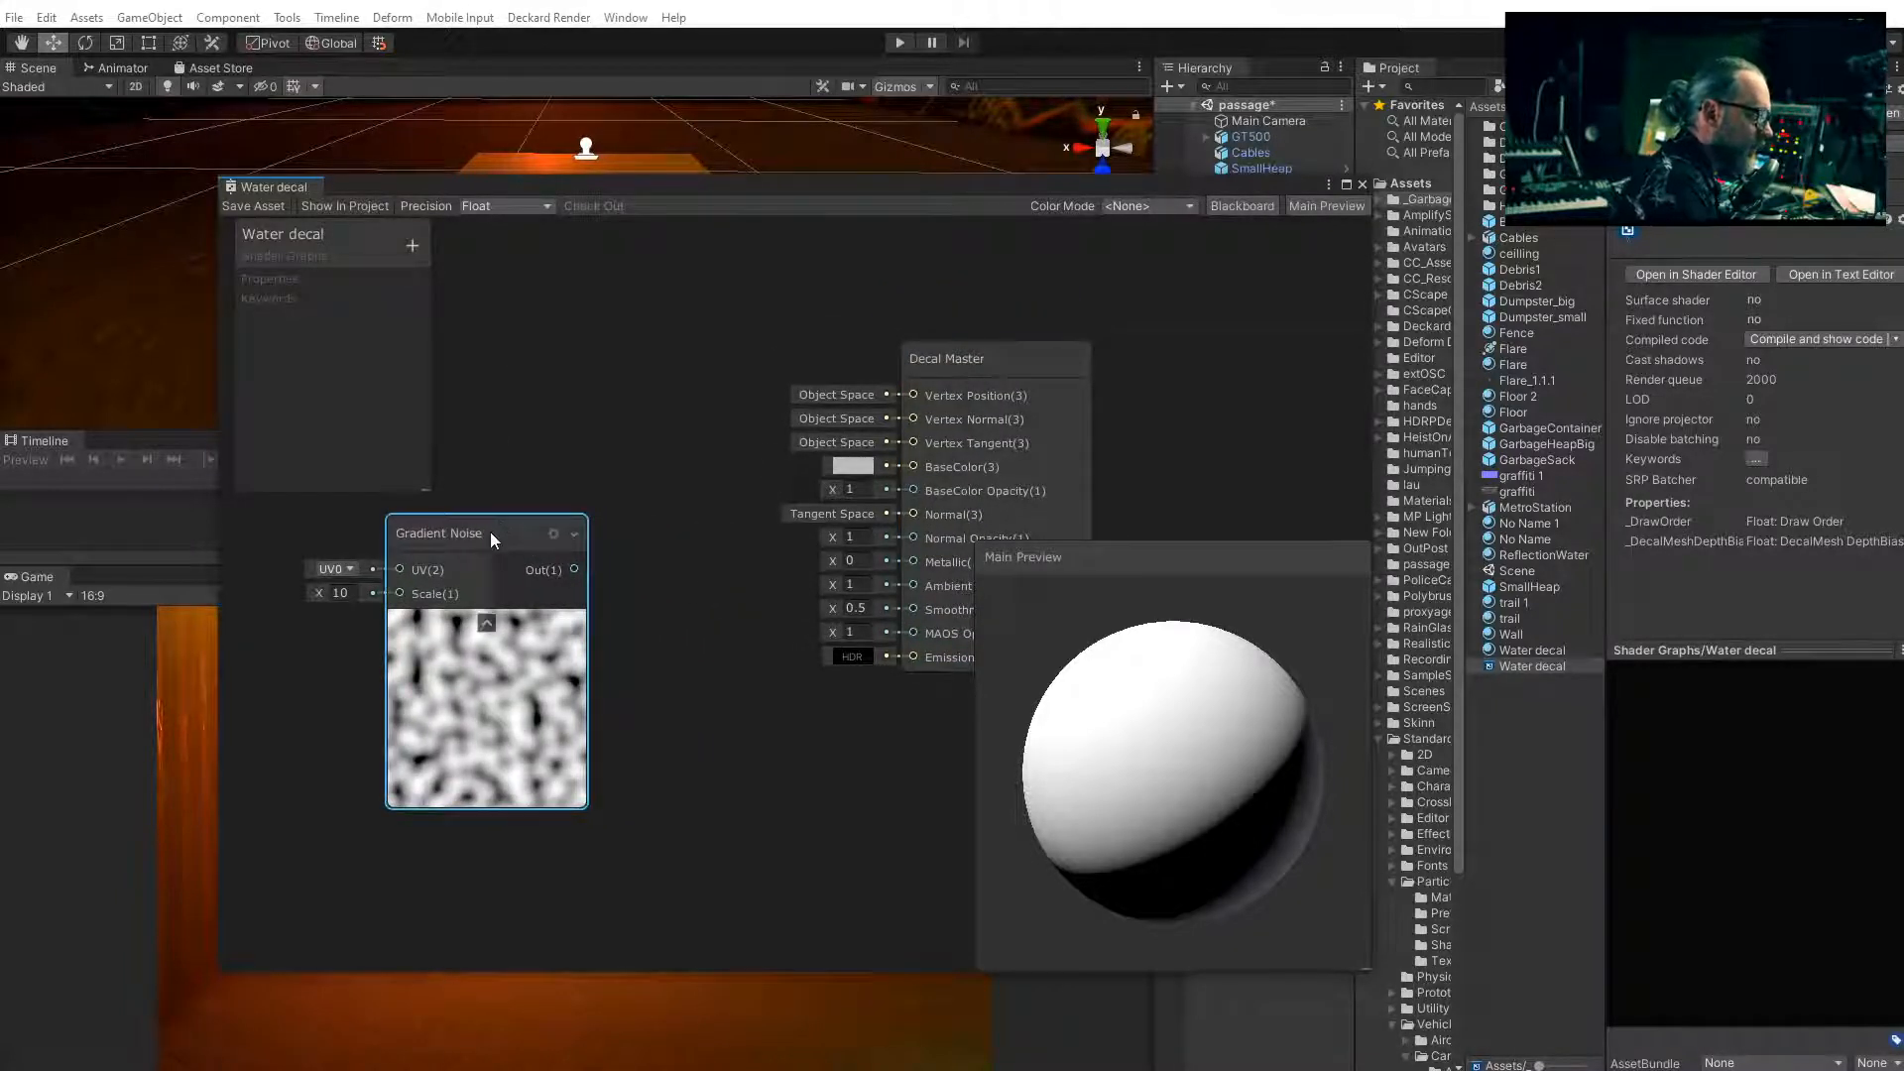
Add a Smoothstep node fed by the Gradient Noise output through its In port
{"action": "left_click_drag", "start_coordinate": [490, 531], "coordinate": [694, 664]}
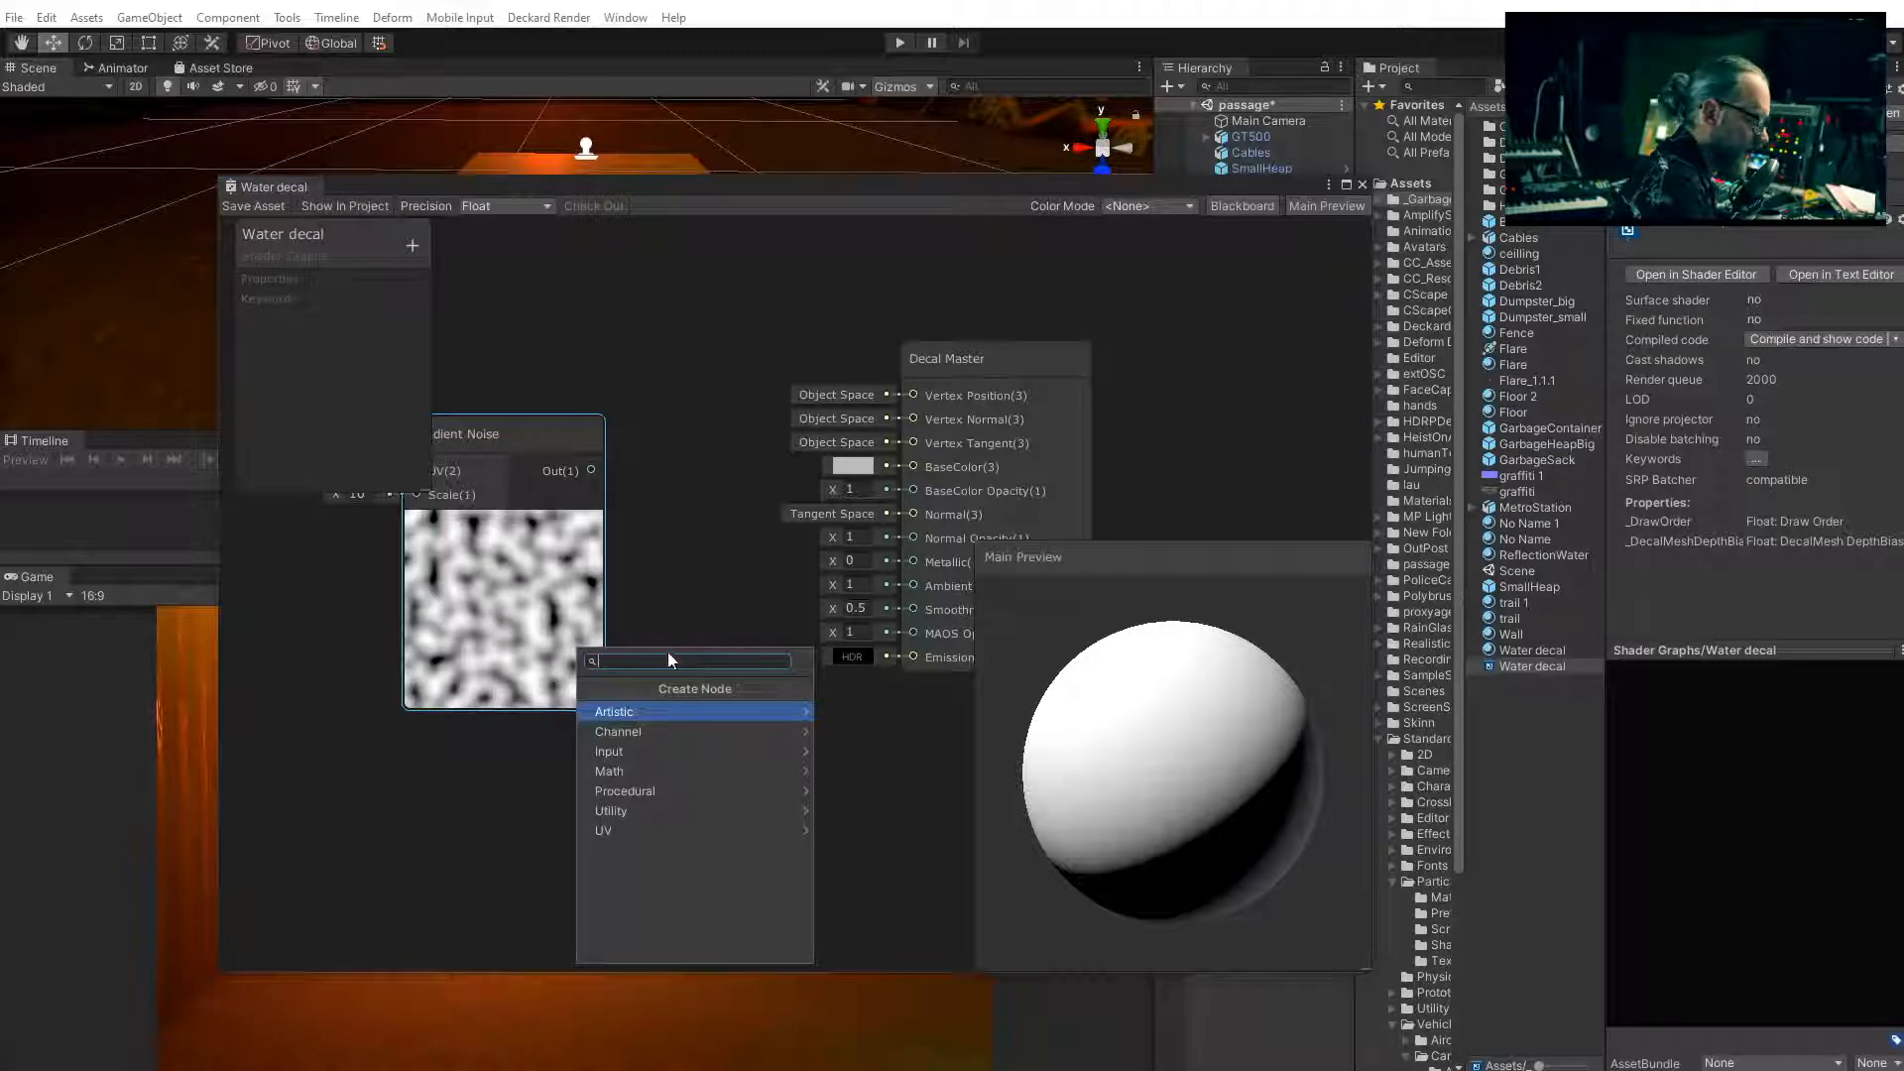
{"action": "type", "text": "smooth"}
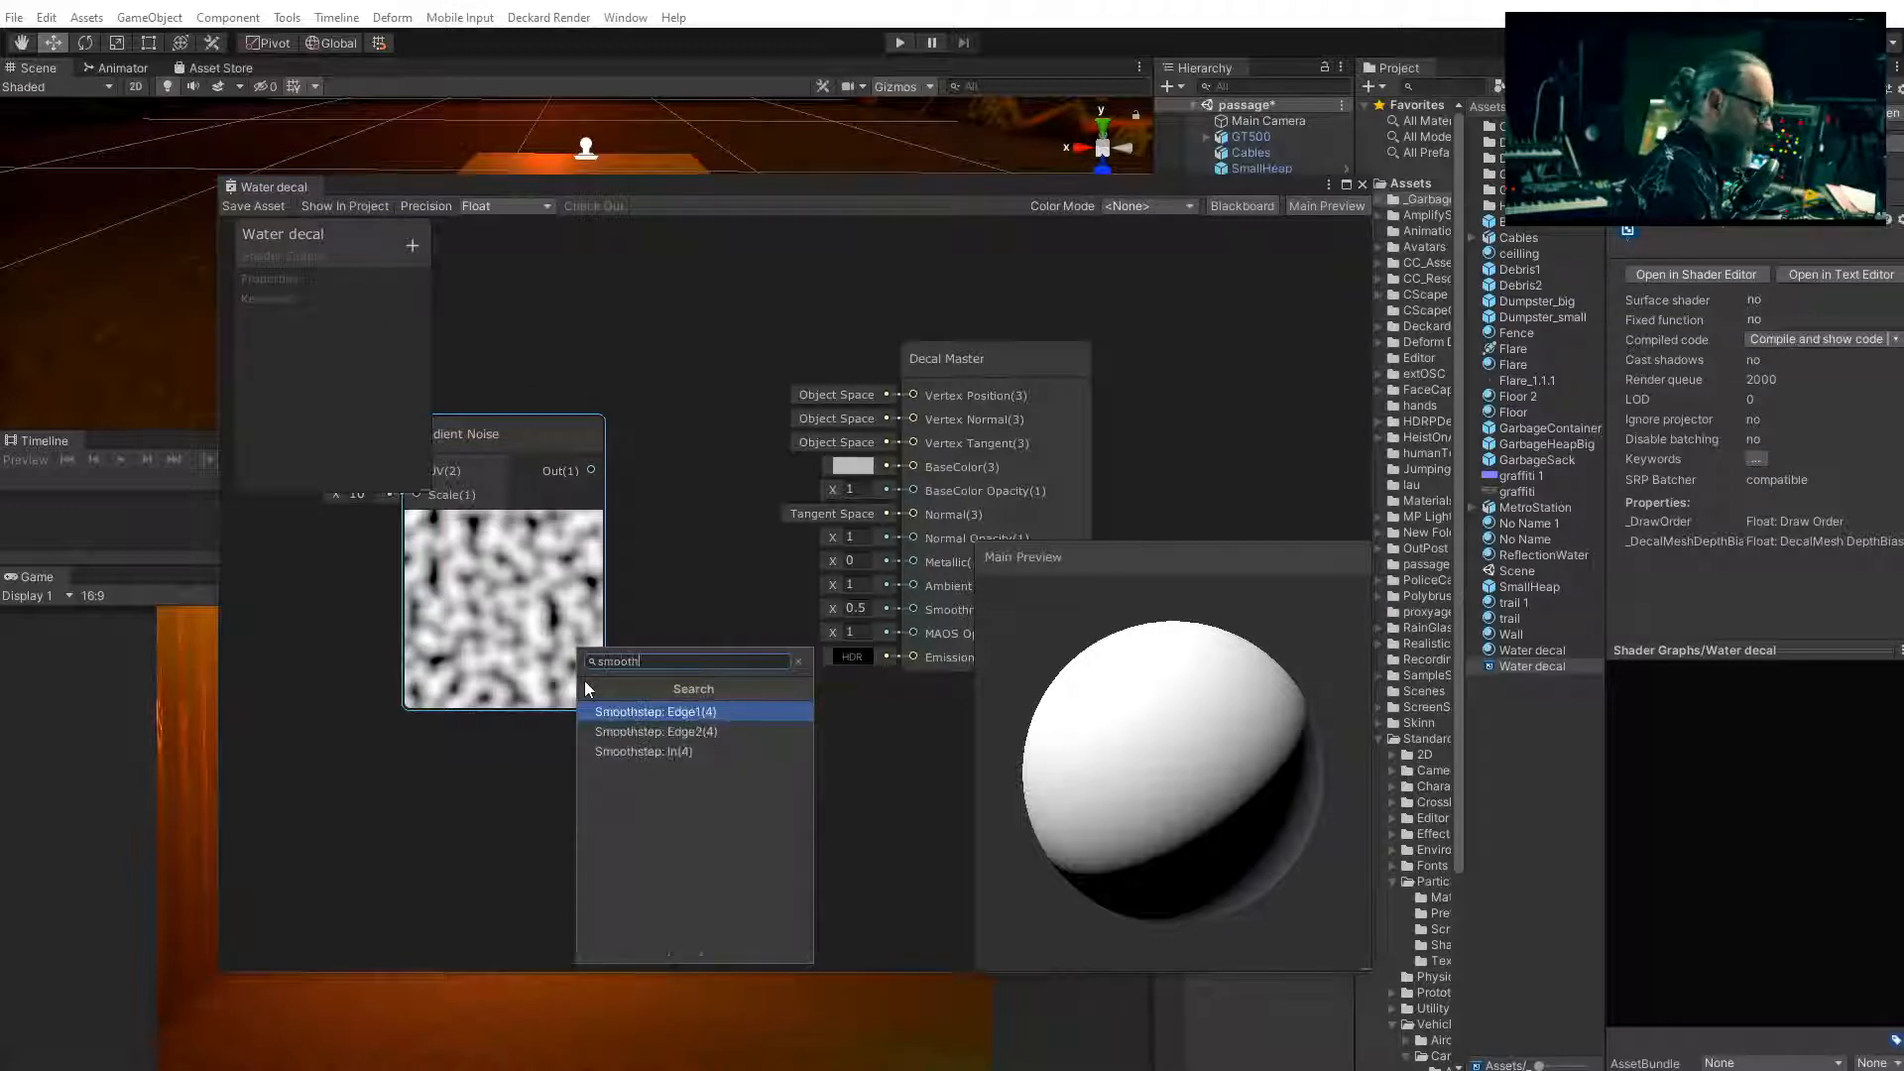
{"action": "left_click", "coordinate": [663, 752]}
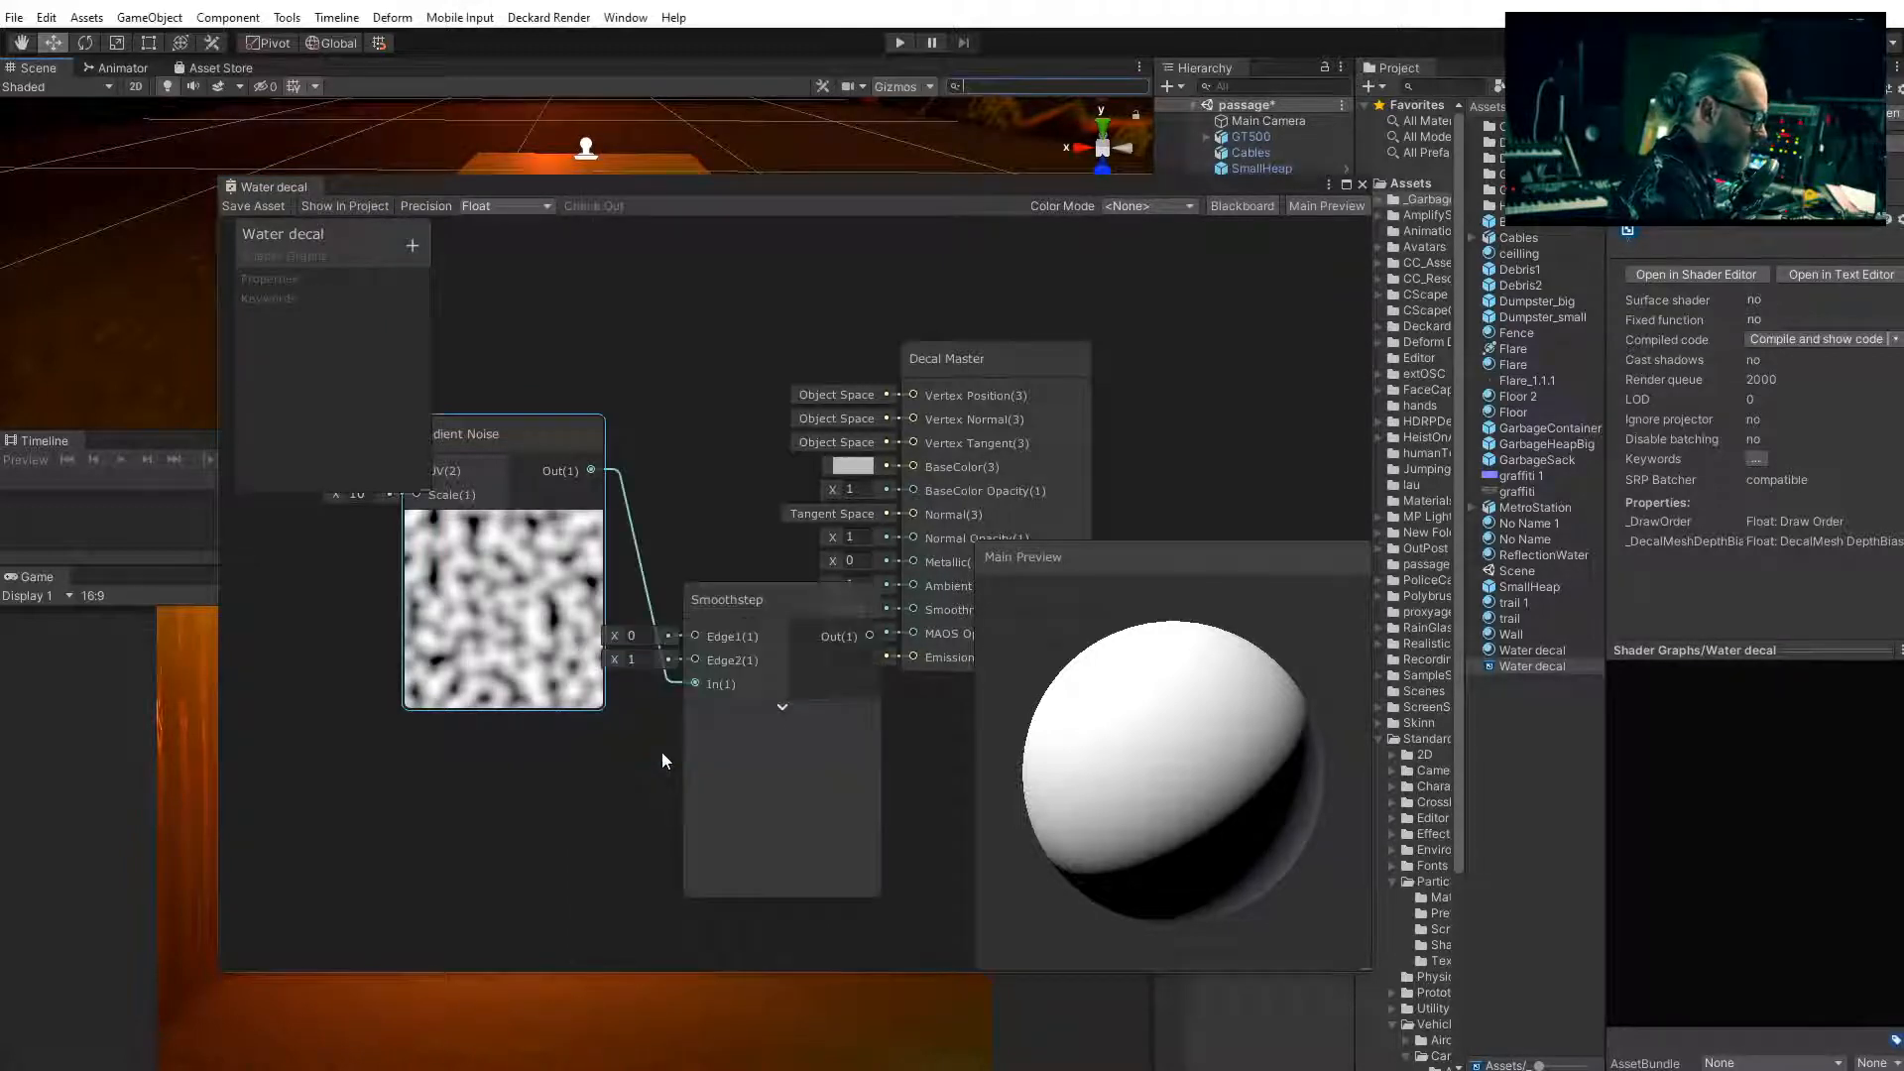
Arrange the Gradient Noise and Smoothstep nodes side by side, with Smoothstep slightly lower and clear of the Decal Master
{"action": "left_click_drag", "start_coordinate": [544, 432], "coordinate": [431, 502]}
{"action": "left_click_drag", "start_coordinate": [755, 610], "coordinate": [667, 723]}
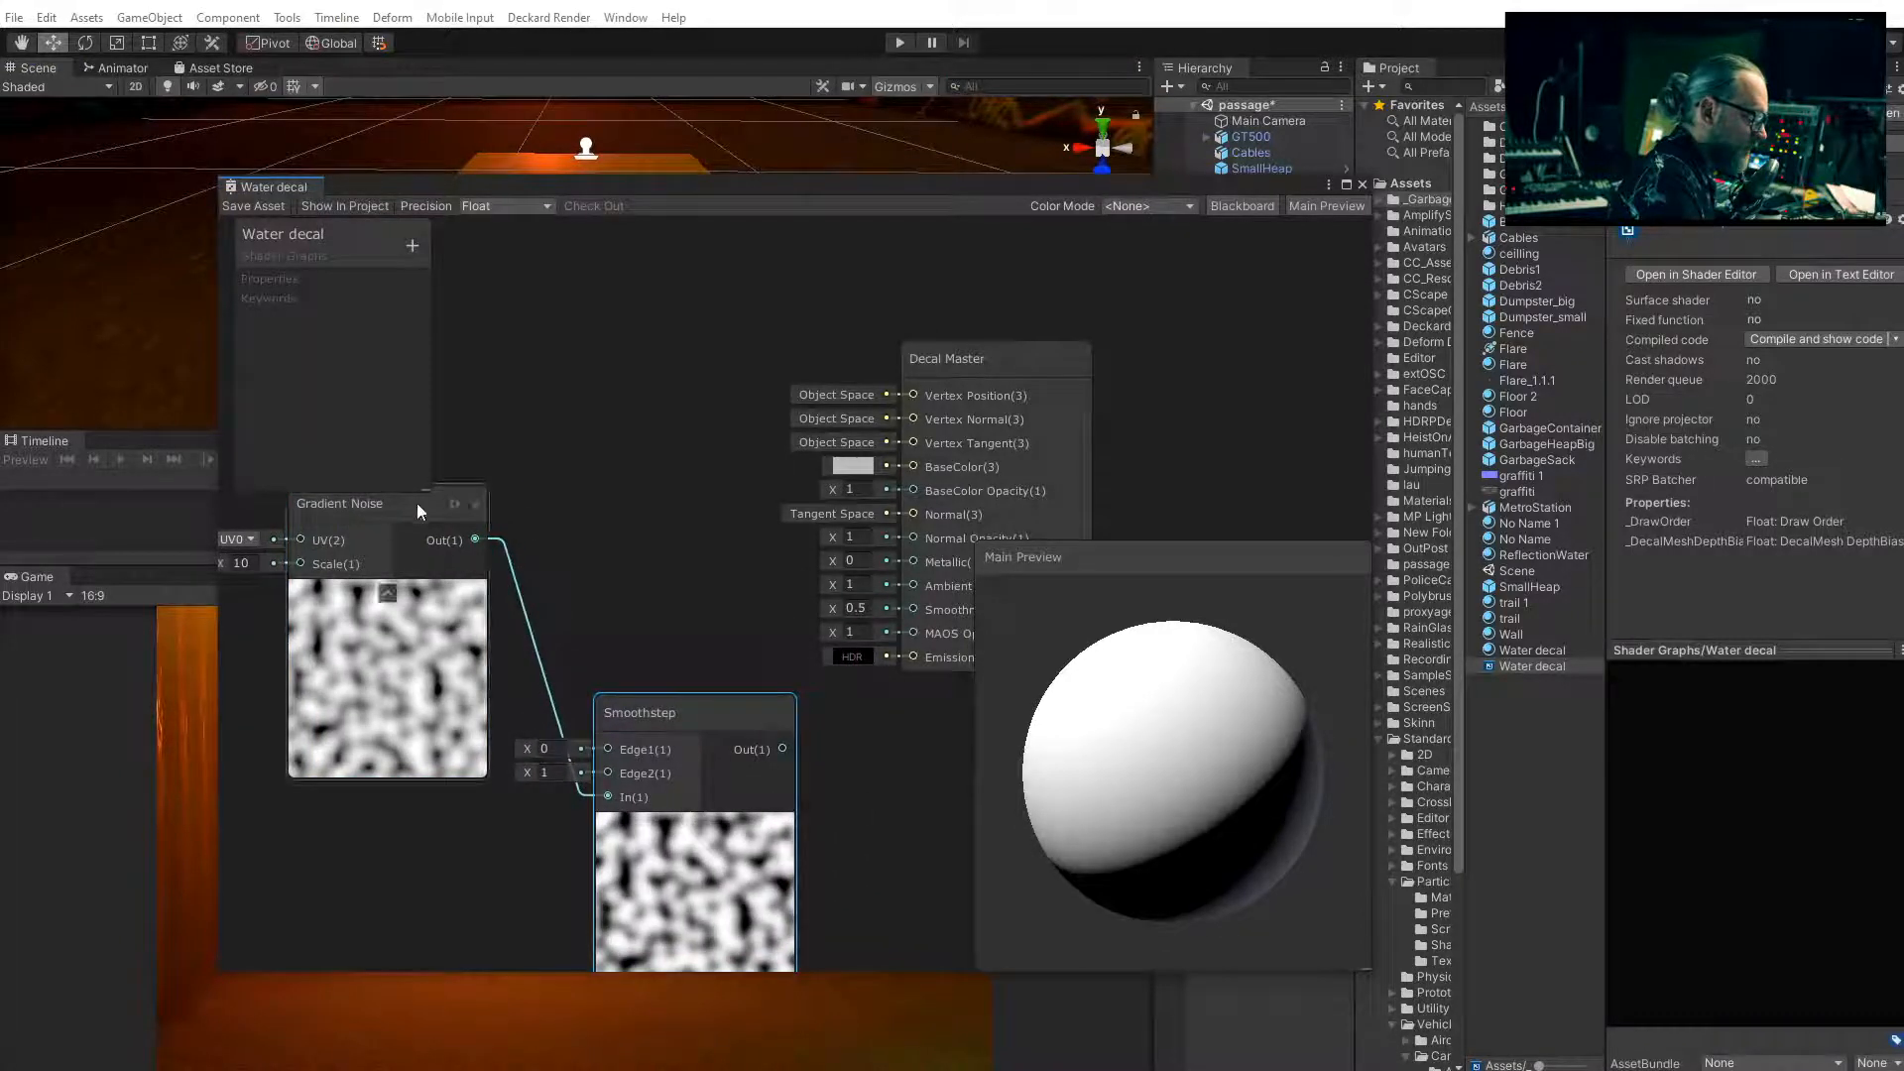
{"action": "left_click_drag", "start_coordinate": [418, 510], "coordinate": [395, 522]}
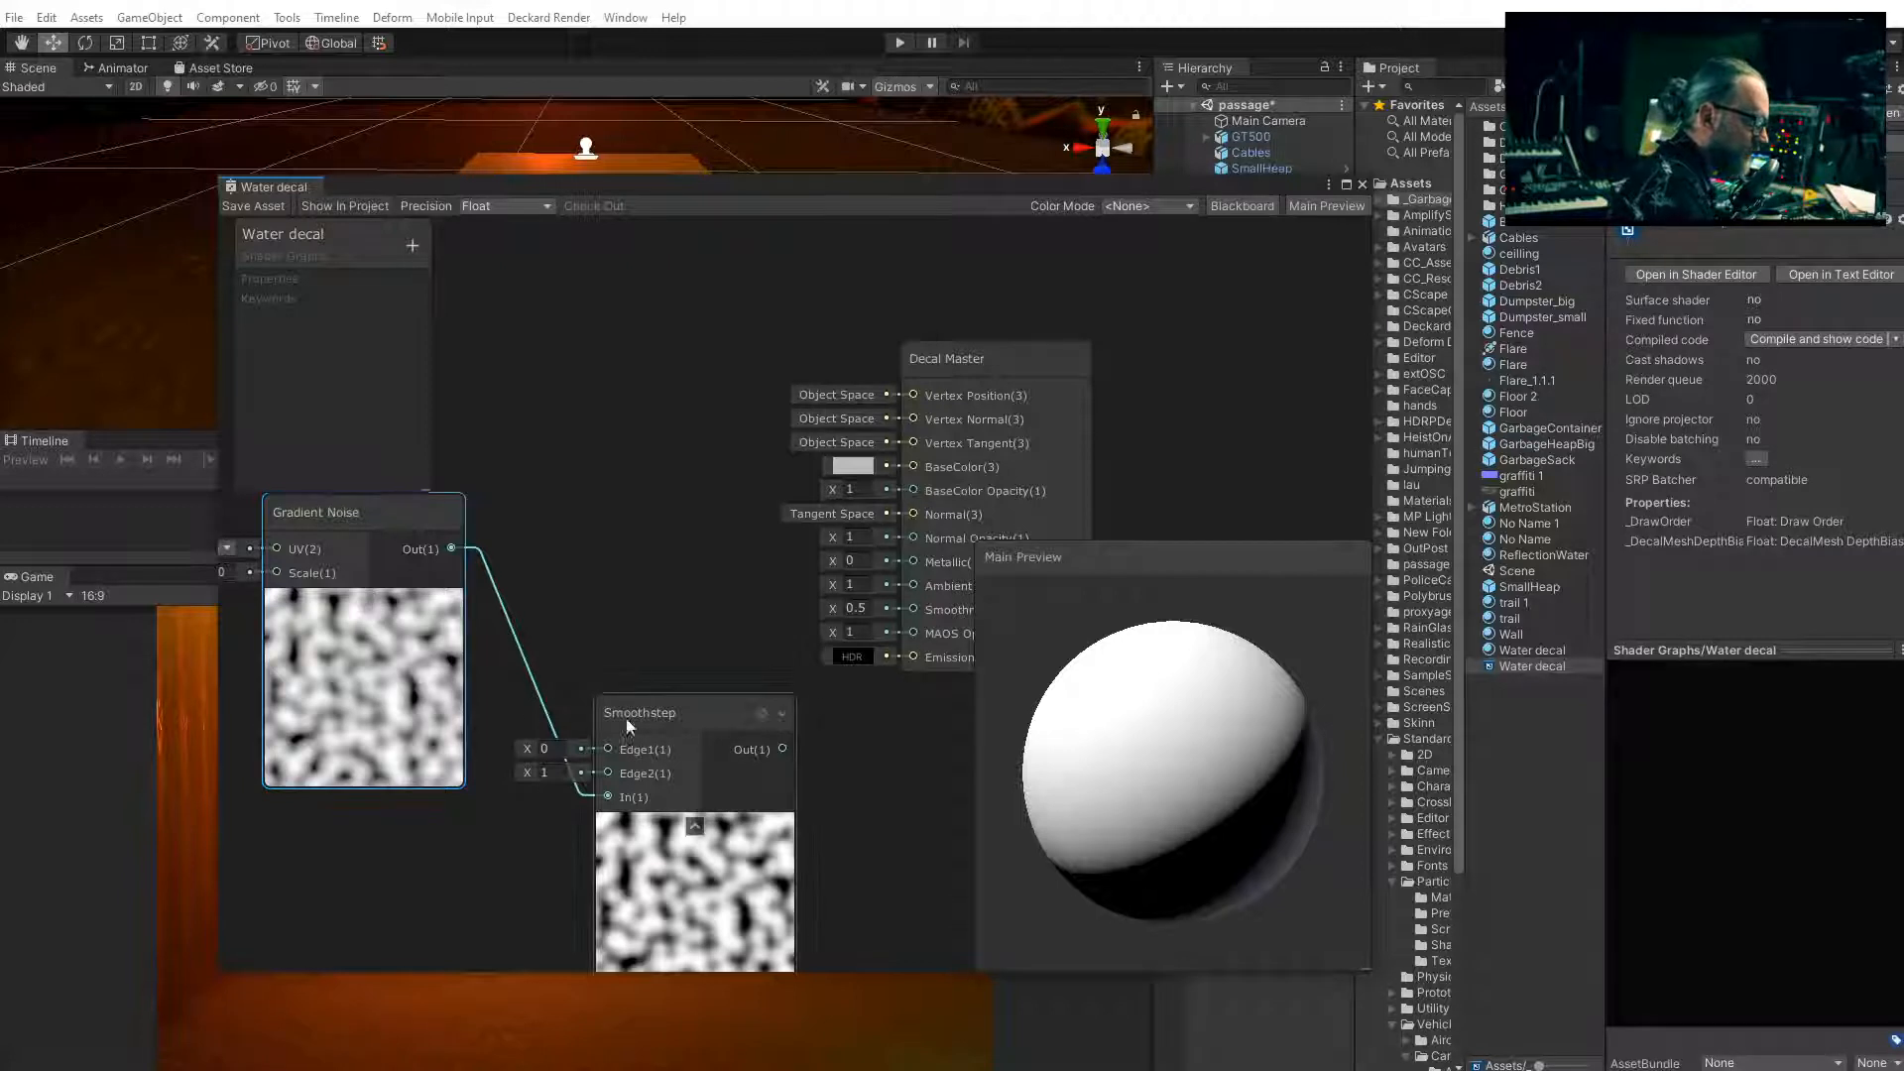
{"action": "left_click_drag", "start_coordinate": [657, 711], "coordinate": [646, 675]}
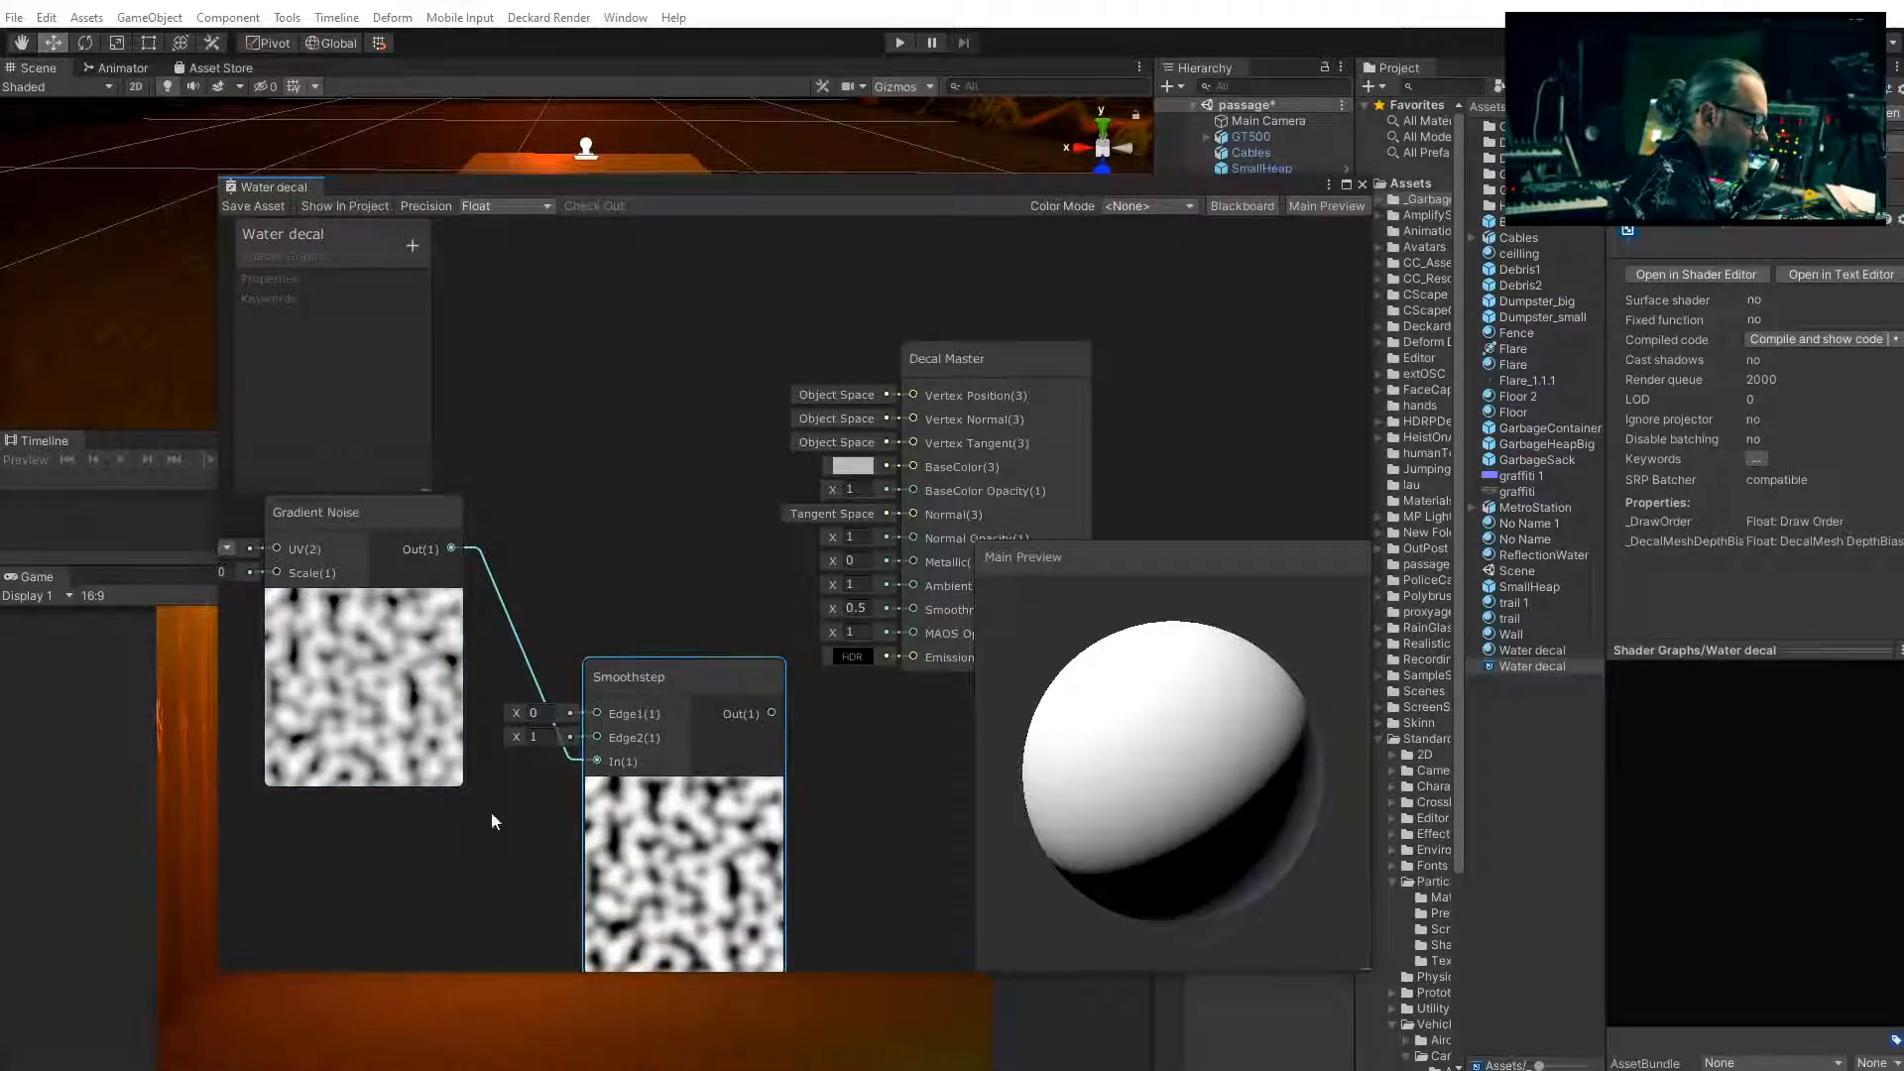
Connect the Smoothstep output to the Decal Master's Smoothness input and tidy the positions of the Gradient Noise and Smoothstep nodes
{"action": "left_click_drag", "start_coordinate": [404, 701], "coordinate": [385, 693]}
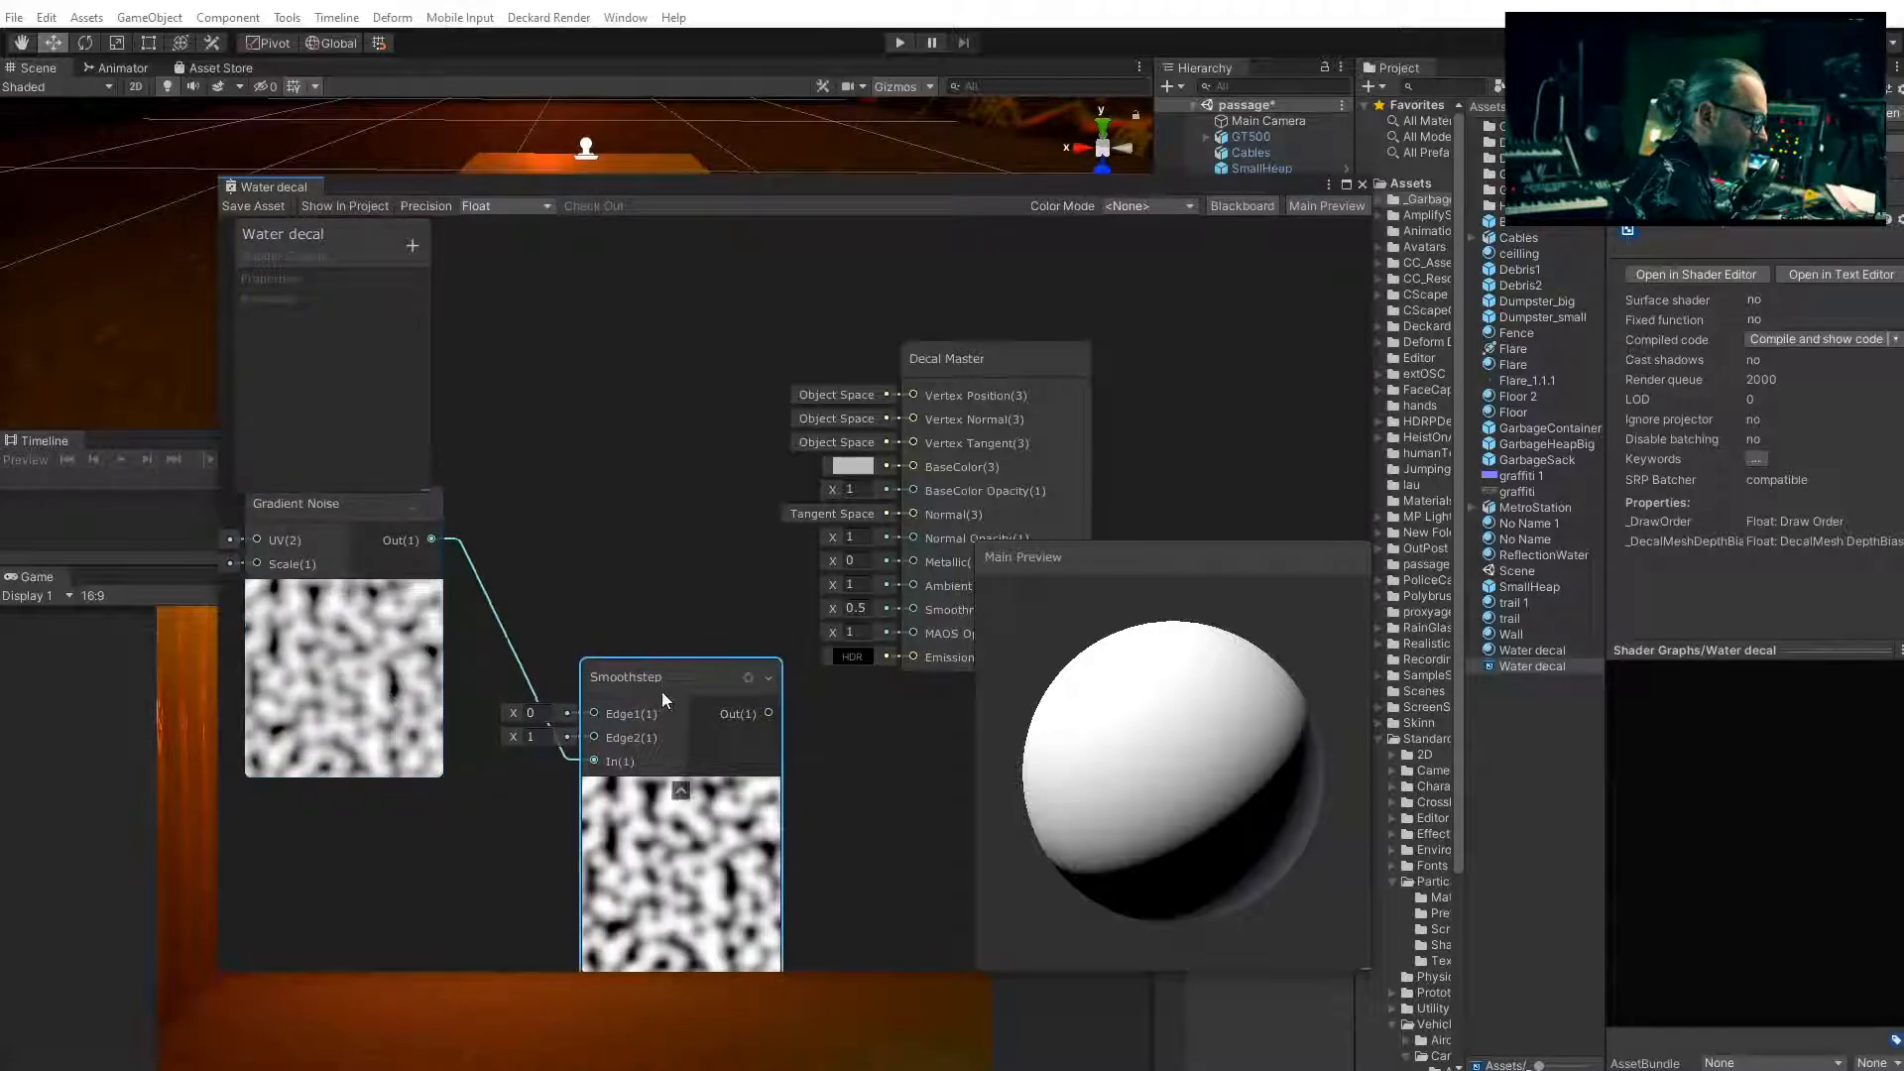
{"action": "left_click_drag", "start_coordinate": [663, 692], "coordinate": [611, 706]}
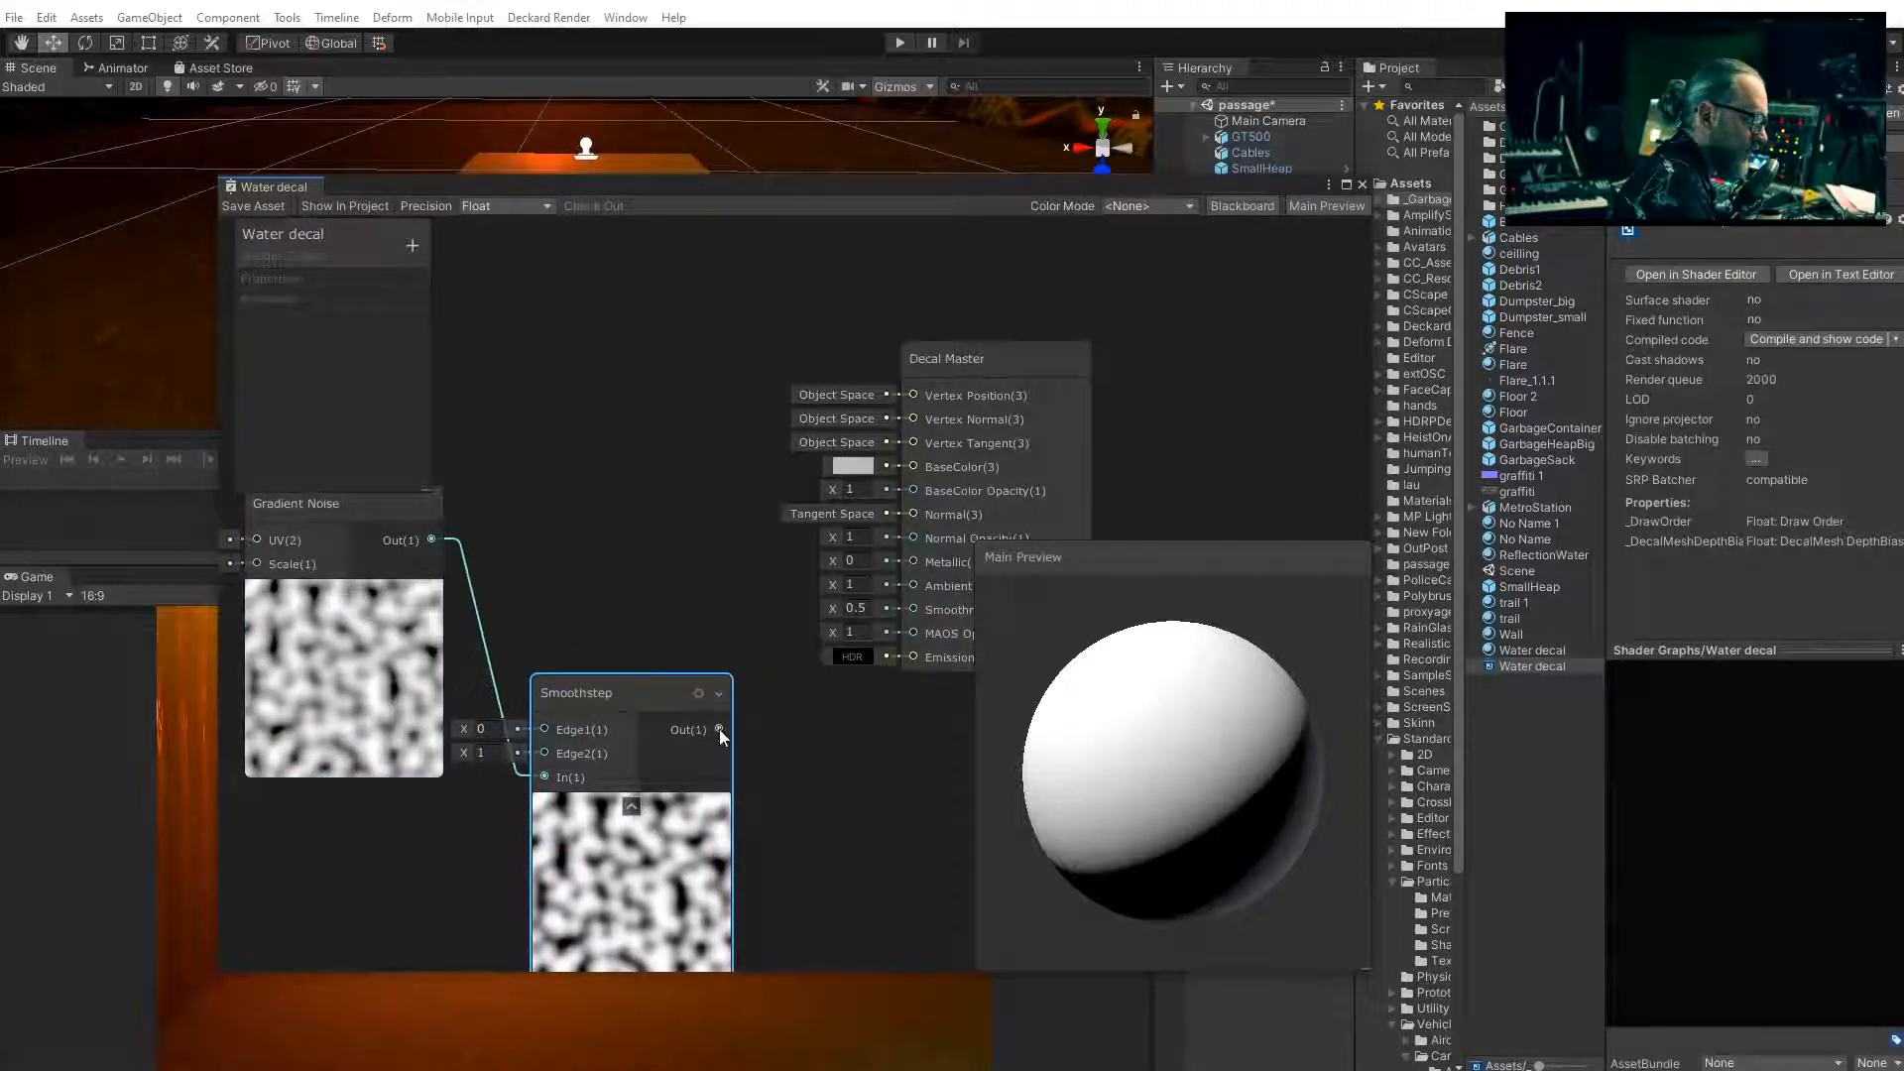
{"action": "left_click_drag", "start_coordinate": [718, 729], "coordinate": [911, 609]}
{"action": "left_click_drag", "start_coordinate": [633, 693], "coordinate": [650, 597]}
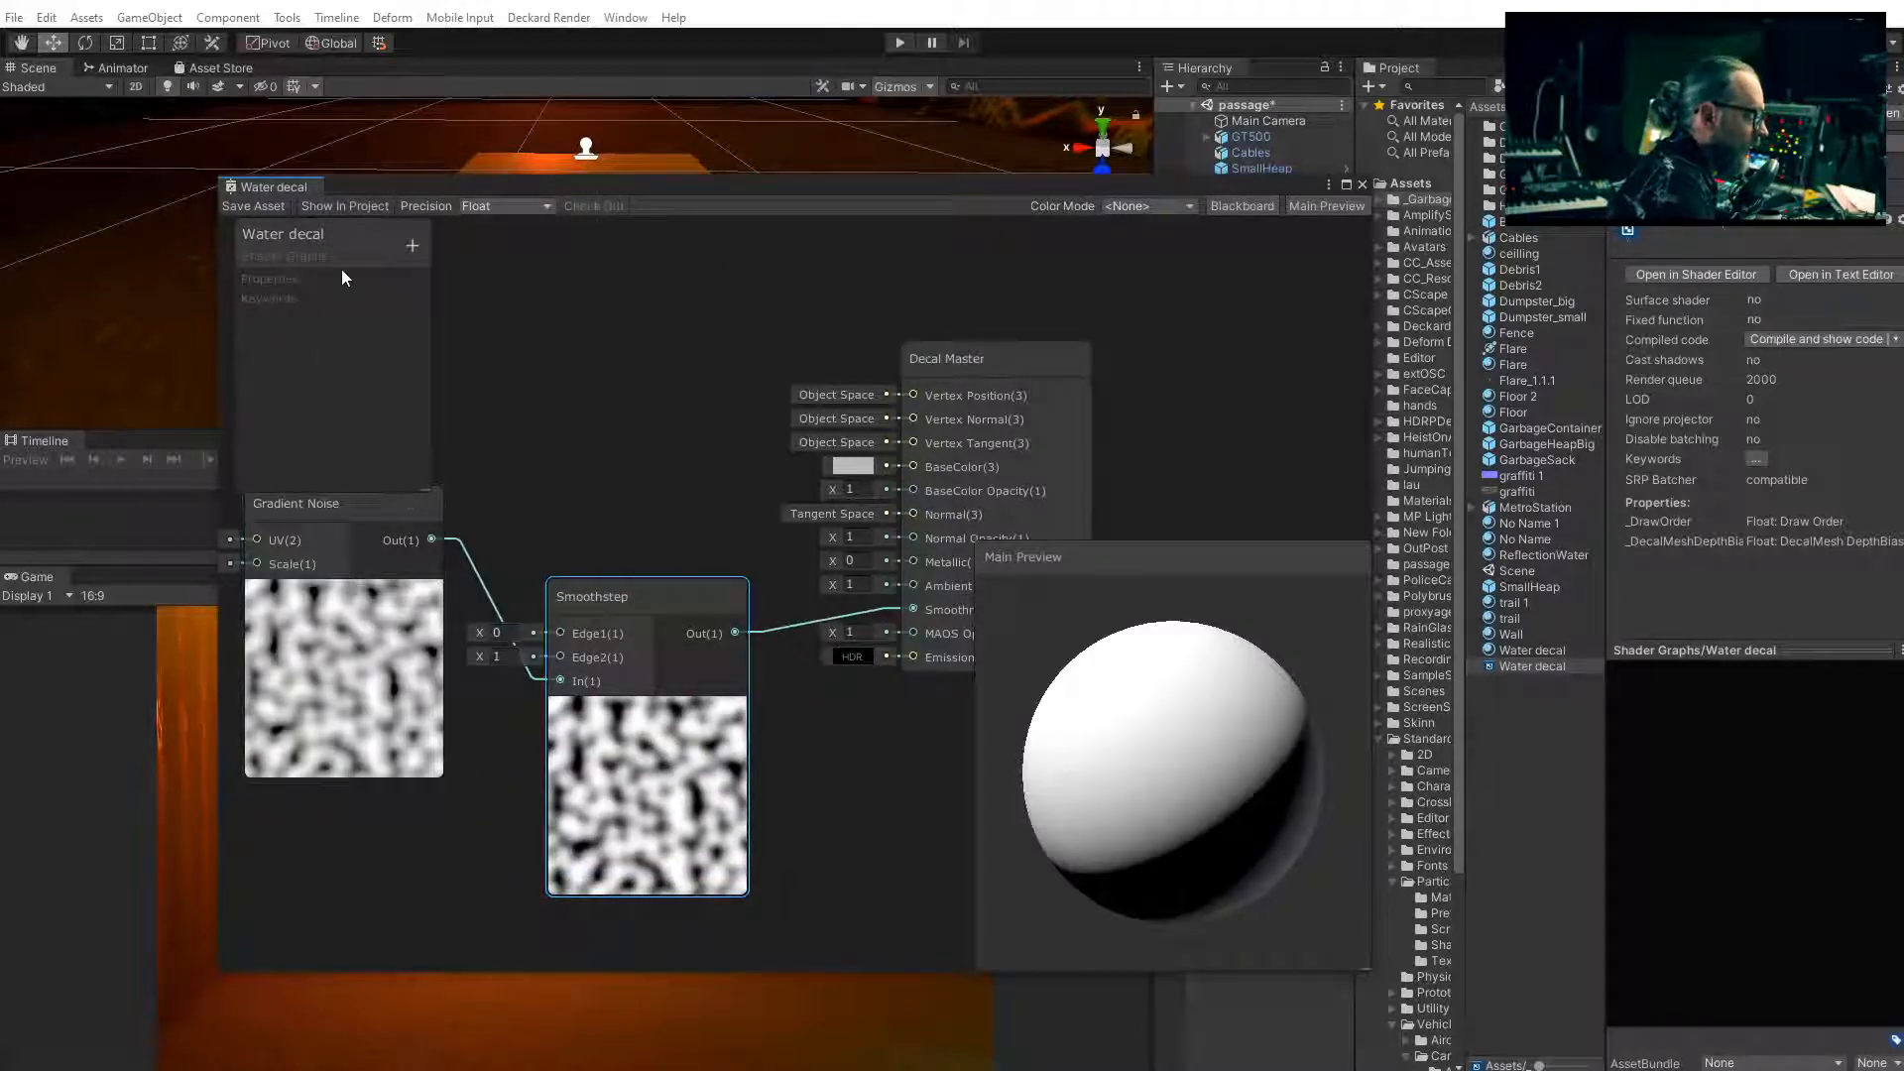
Add a Vector1 property named Step, place it below the Gradient Noise node, and connect it to Smoothstep's Edge1
{"action": "left_click", "coordinate": [413, 246]}
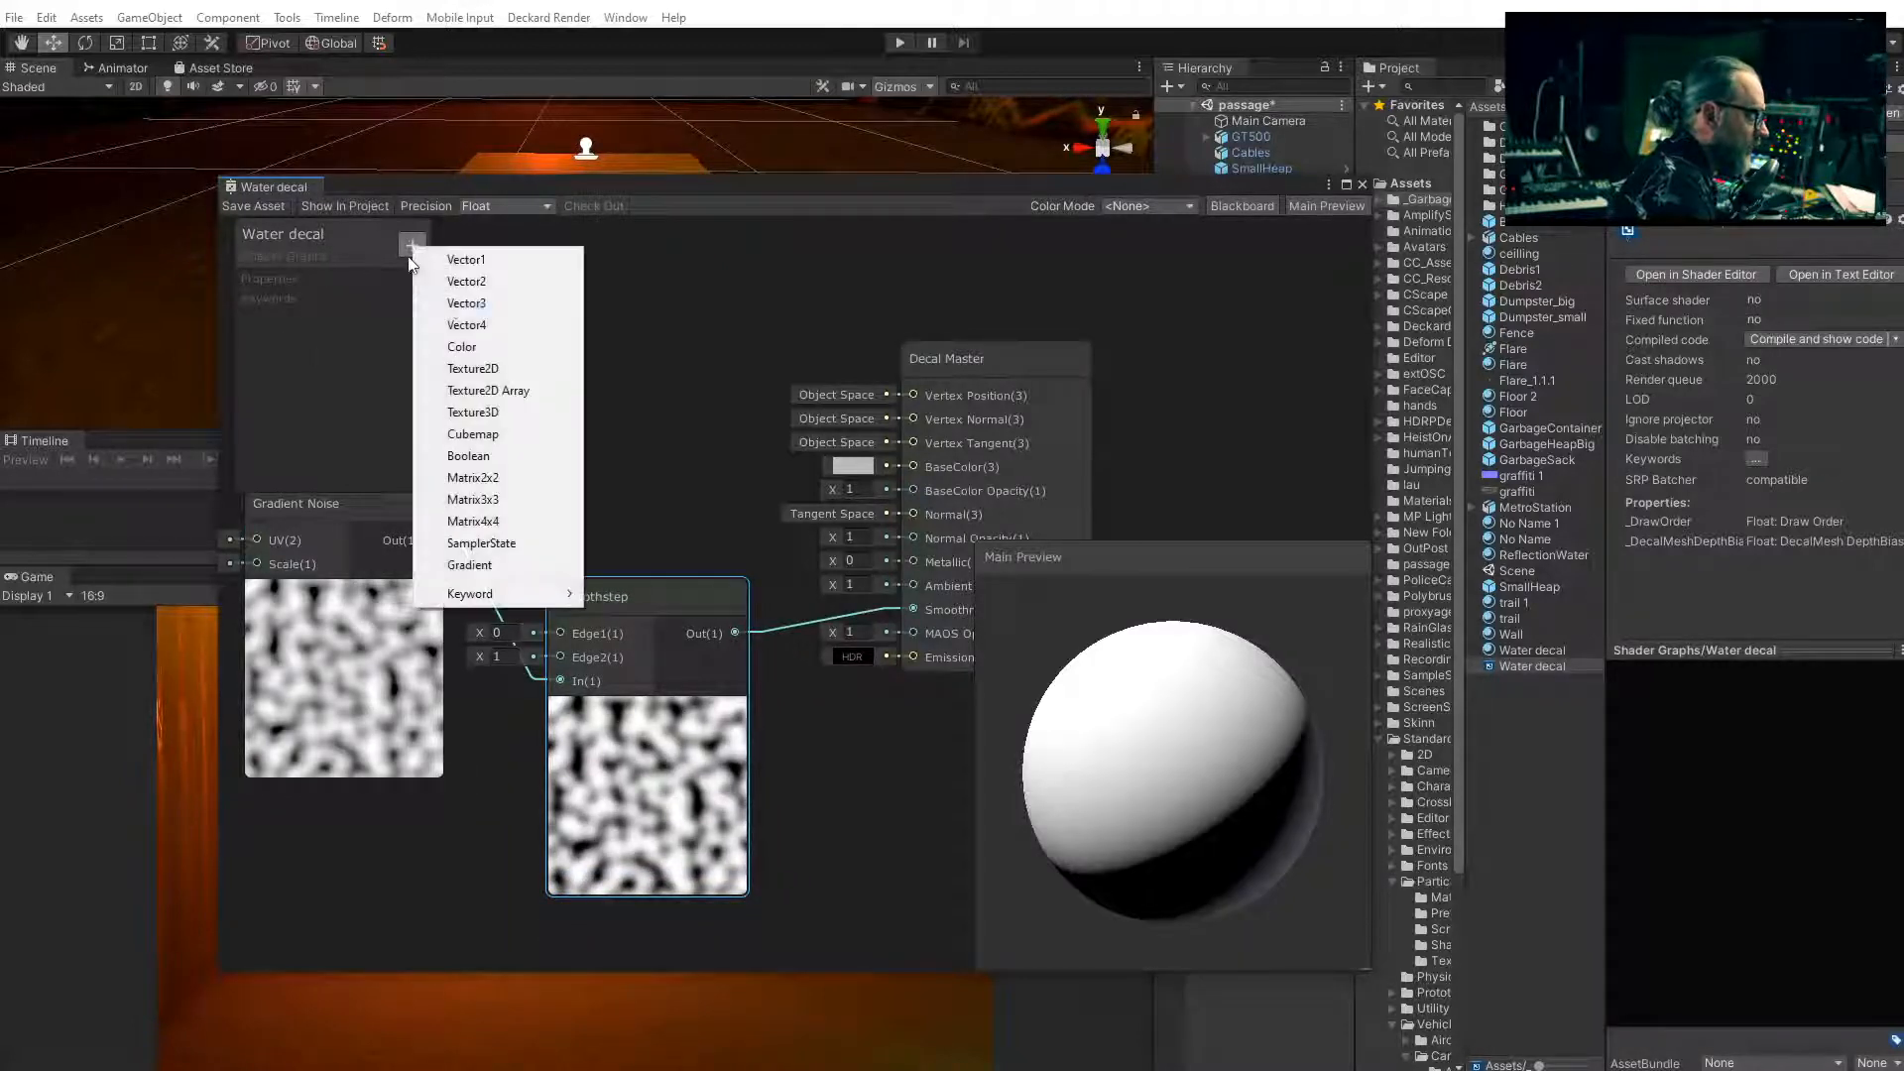
{"action": "left_click", "coordinate": [482, 260]}
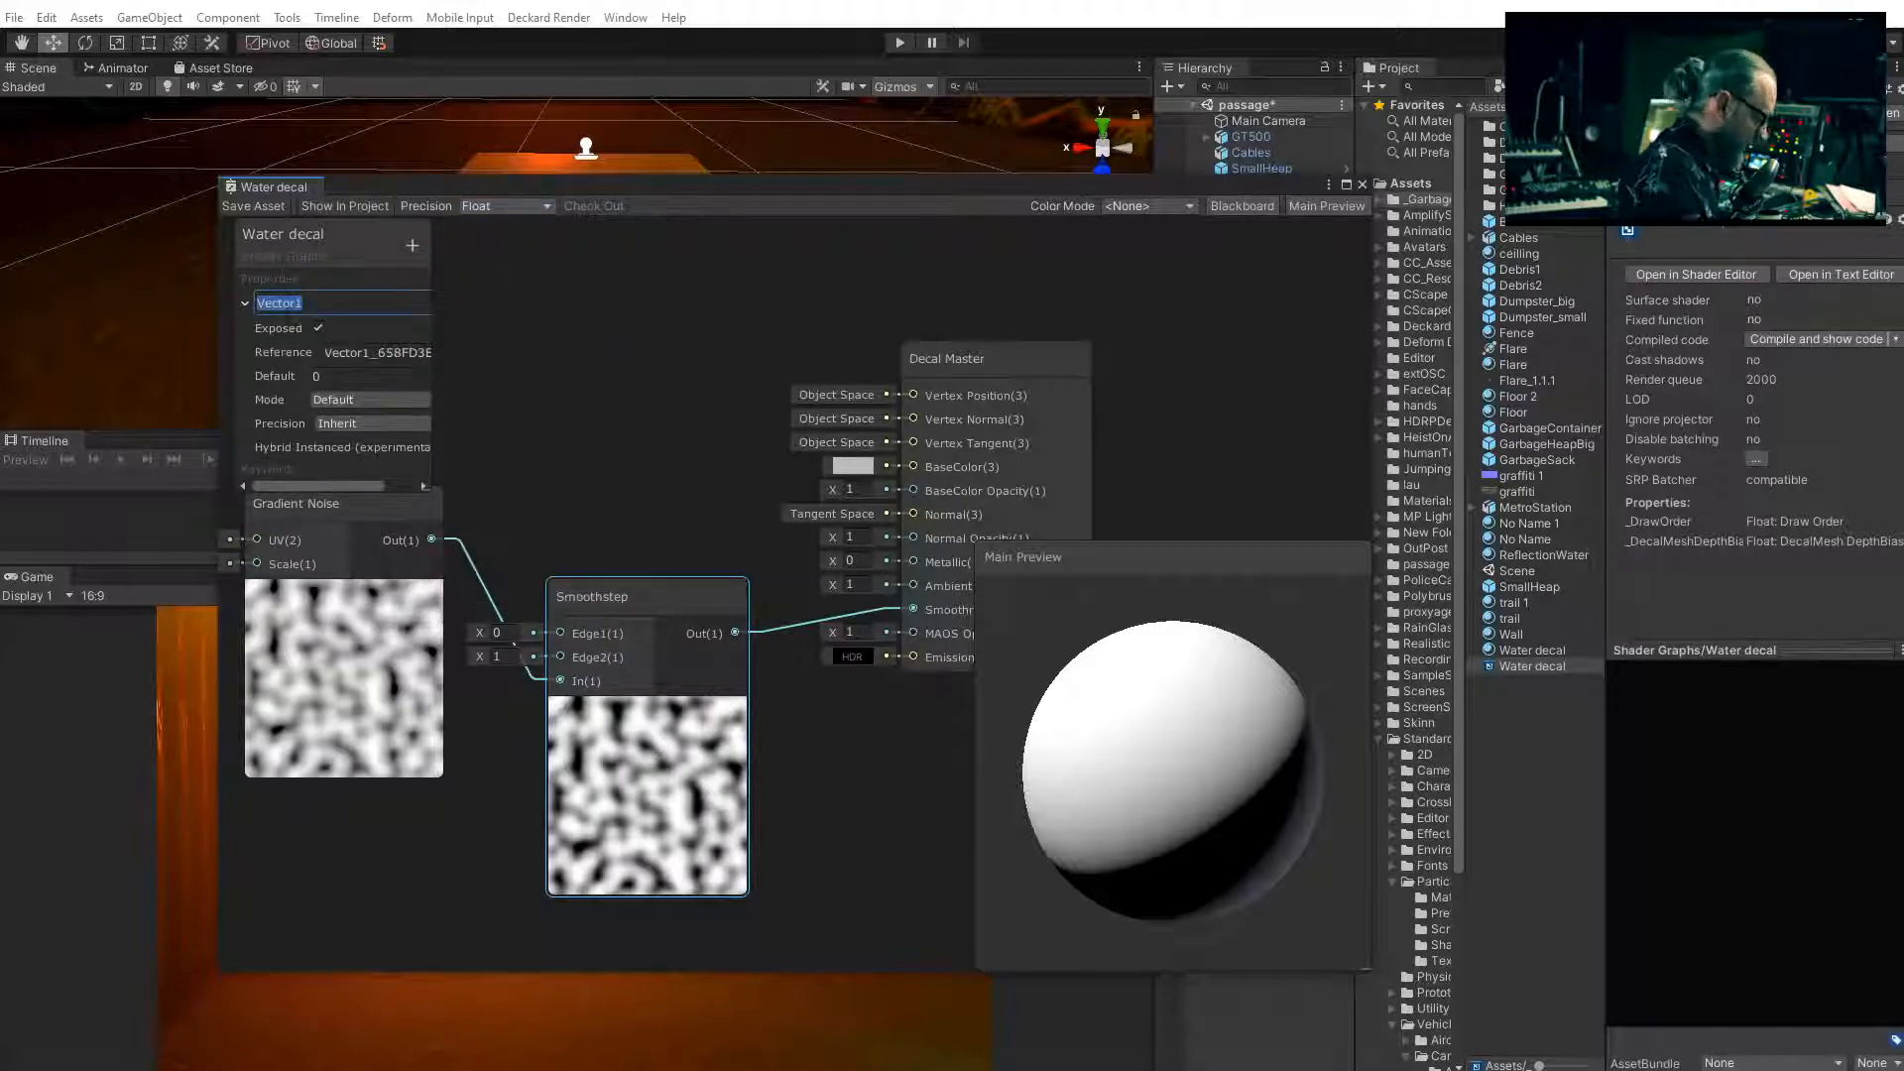
{"action": "type", "text": "S"}
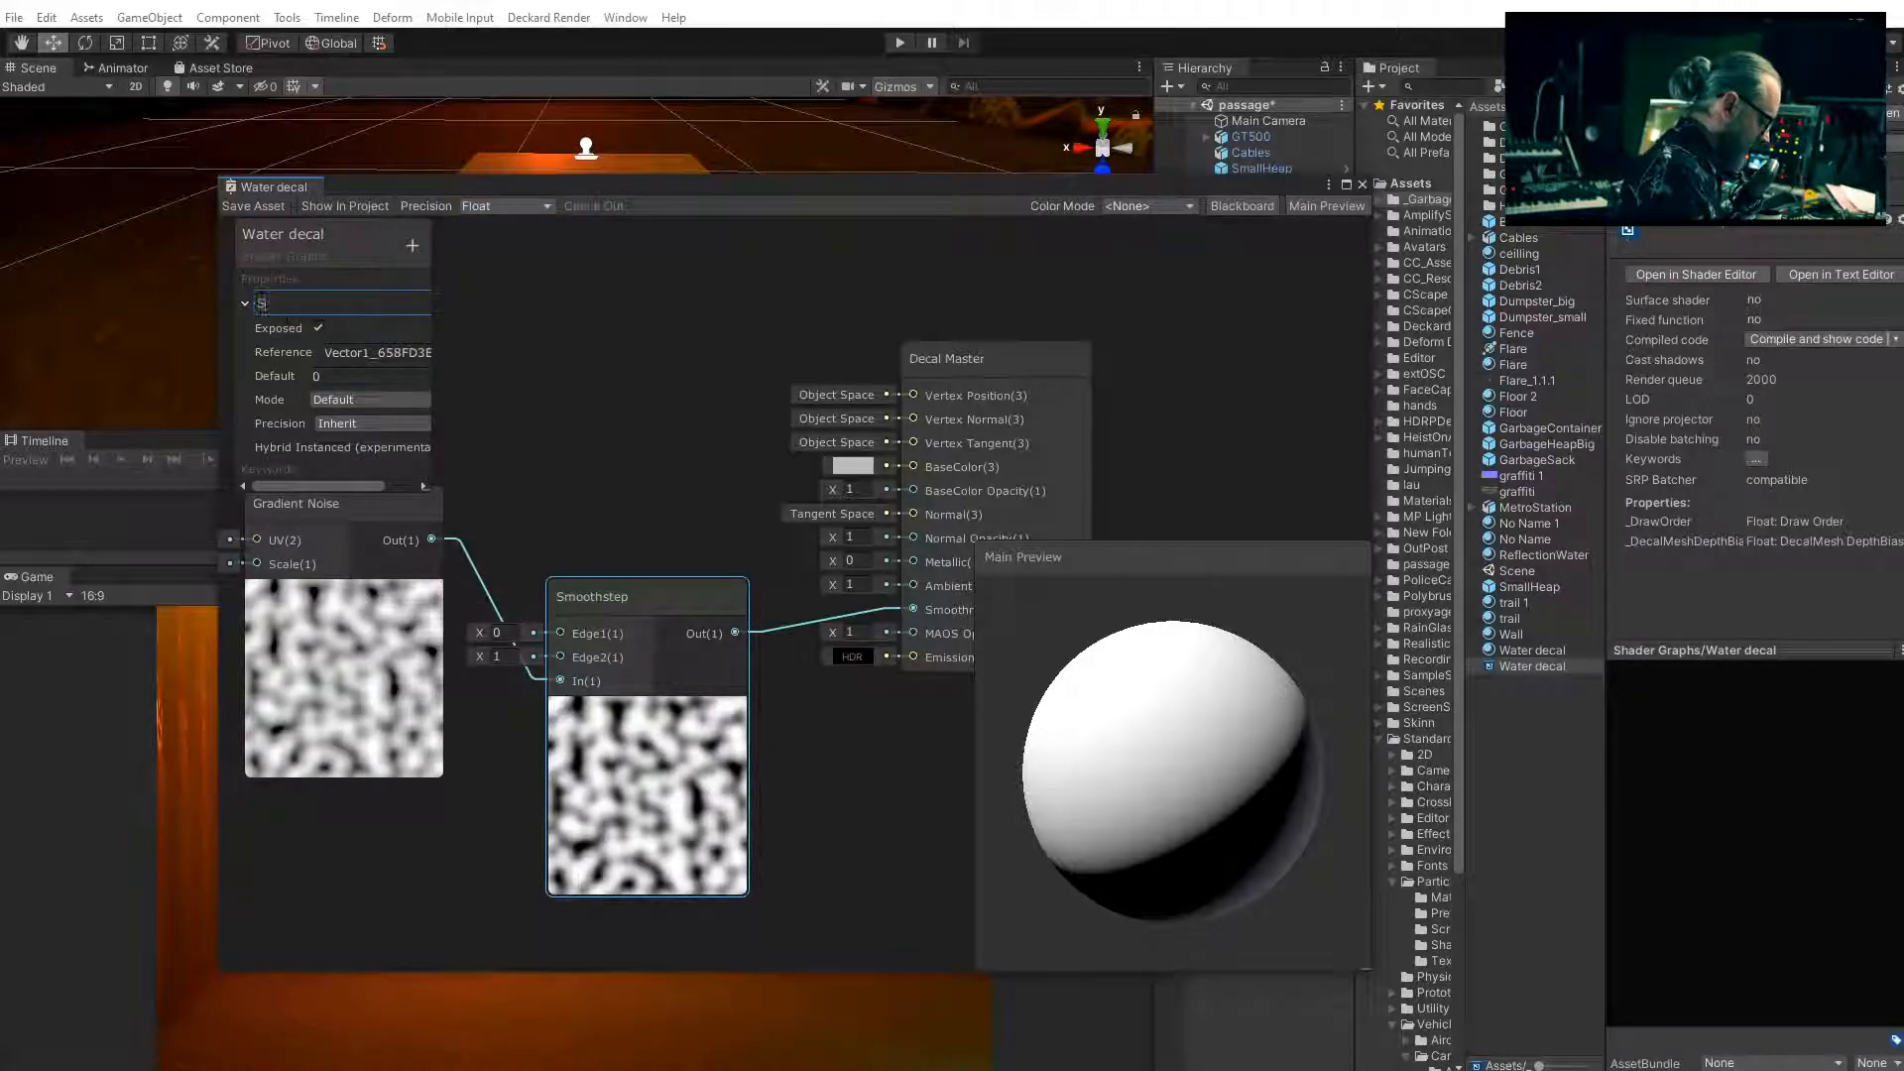
{"action": "type", "text": "tep"}
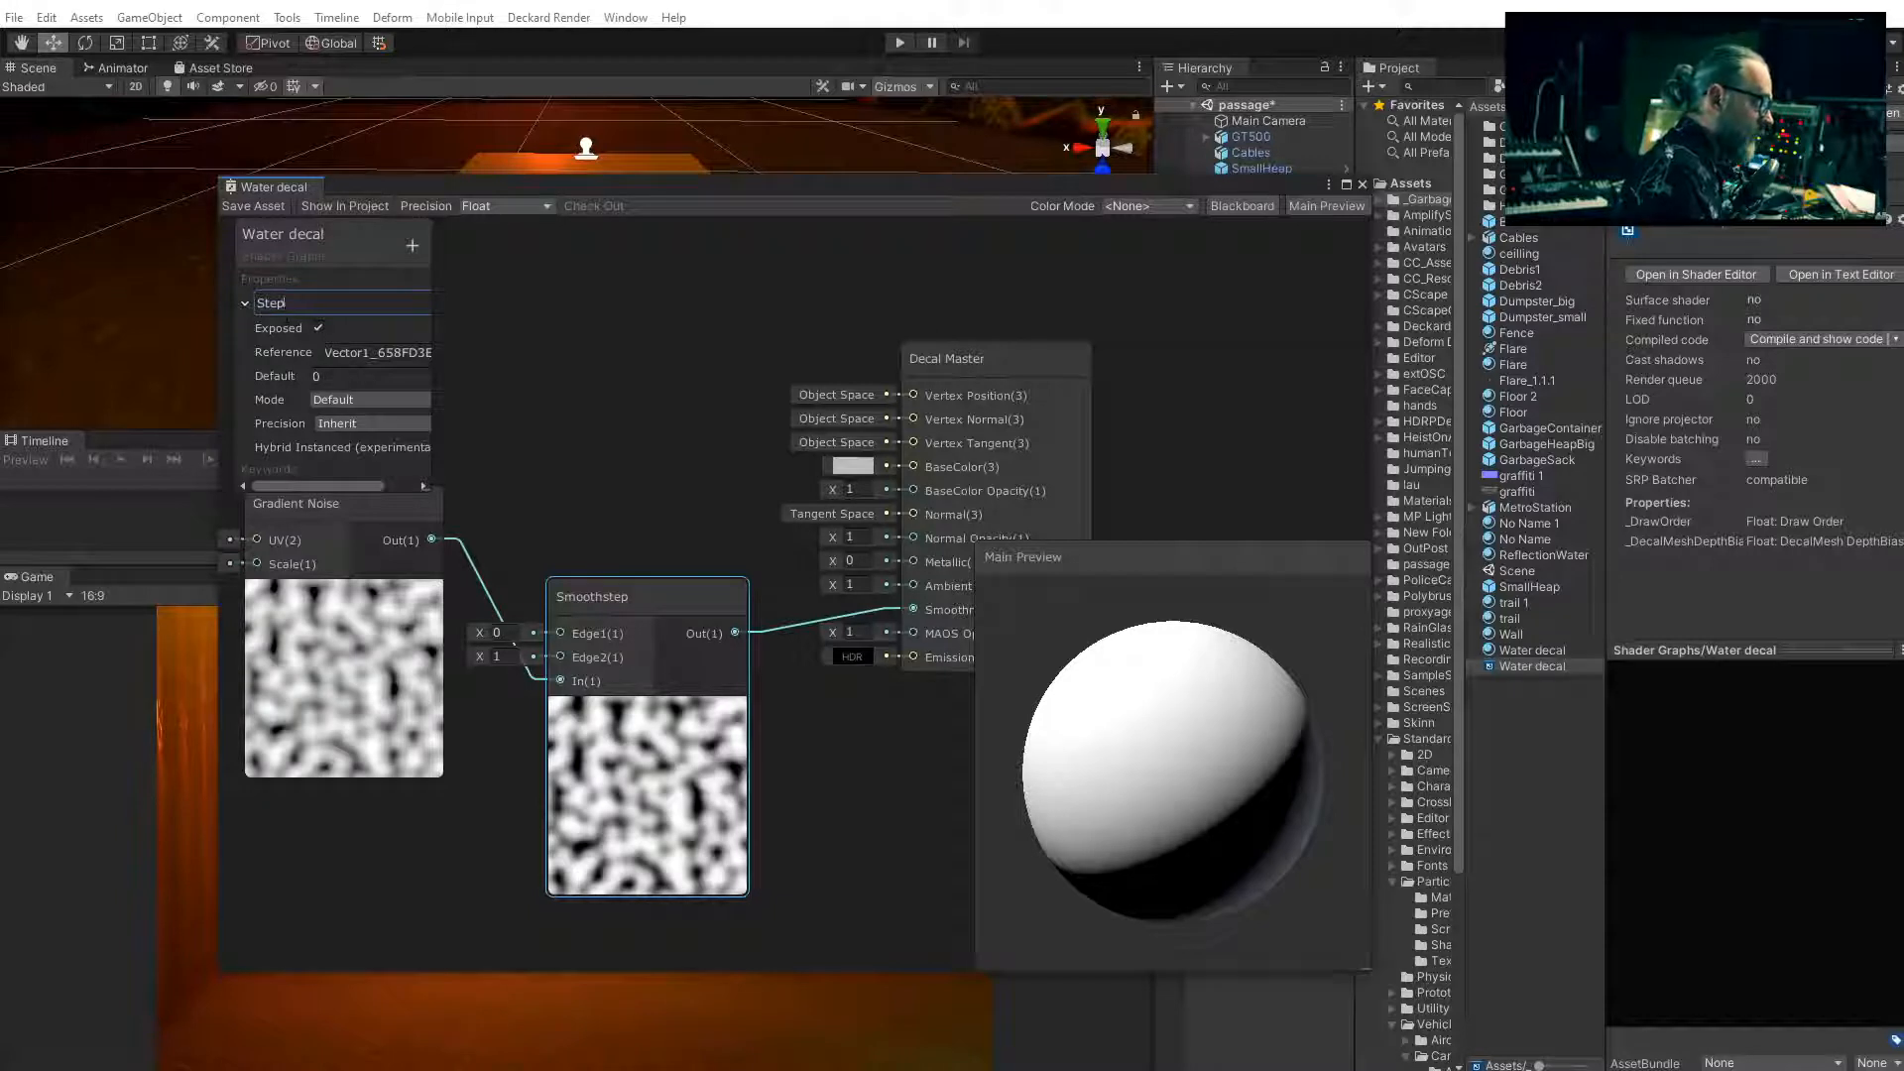
{"action": "key", "text": "Return"}
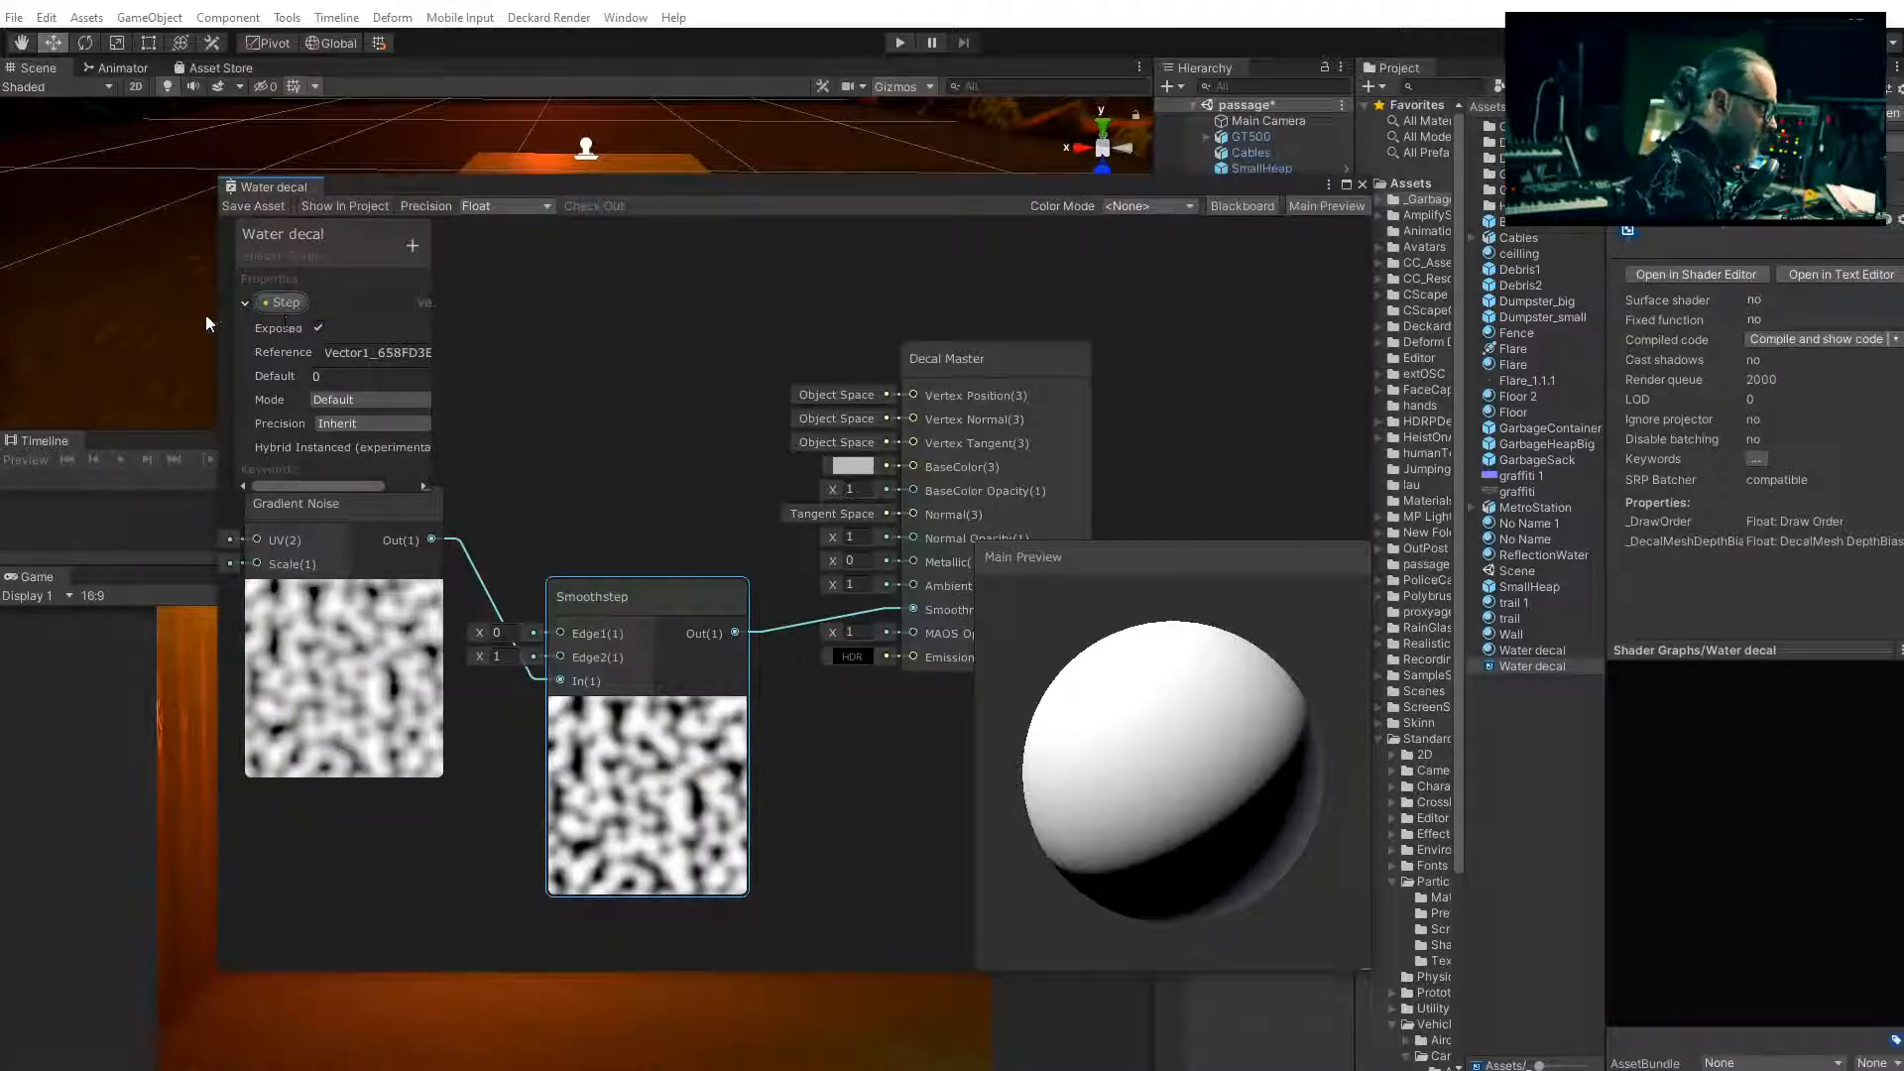
{"action": "left_click", "coordinate": [284, 306]}
{"action": "left_click_drag", "start_coordinate": [285, 303], "coordinate": [562, 633]}
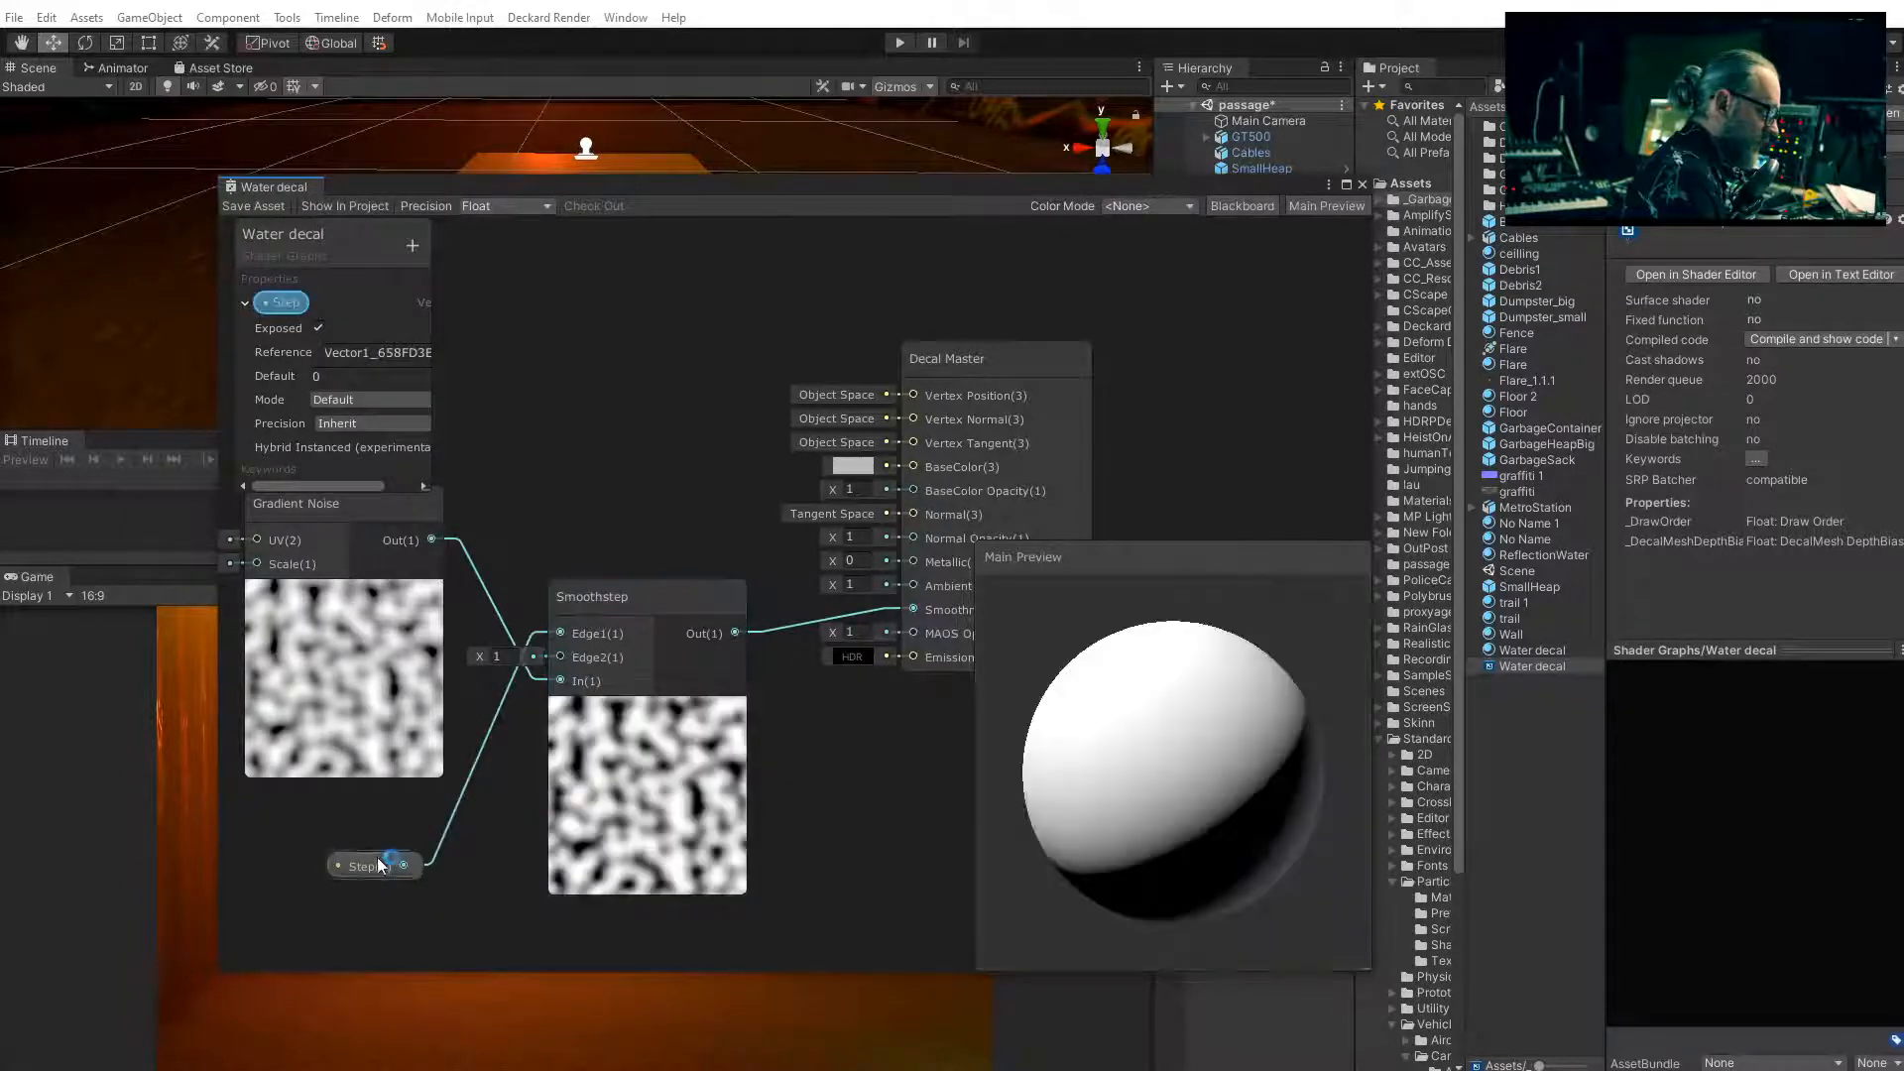
{"action": "left_click_drag", "start_coordinate": [380, 865], "coordinate": [307, 854]}
{"action": "left_click", "coordinate": [244, 303]}
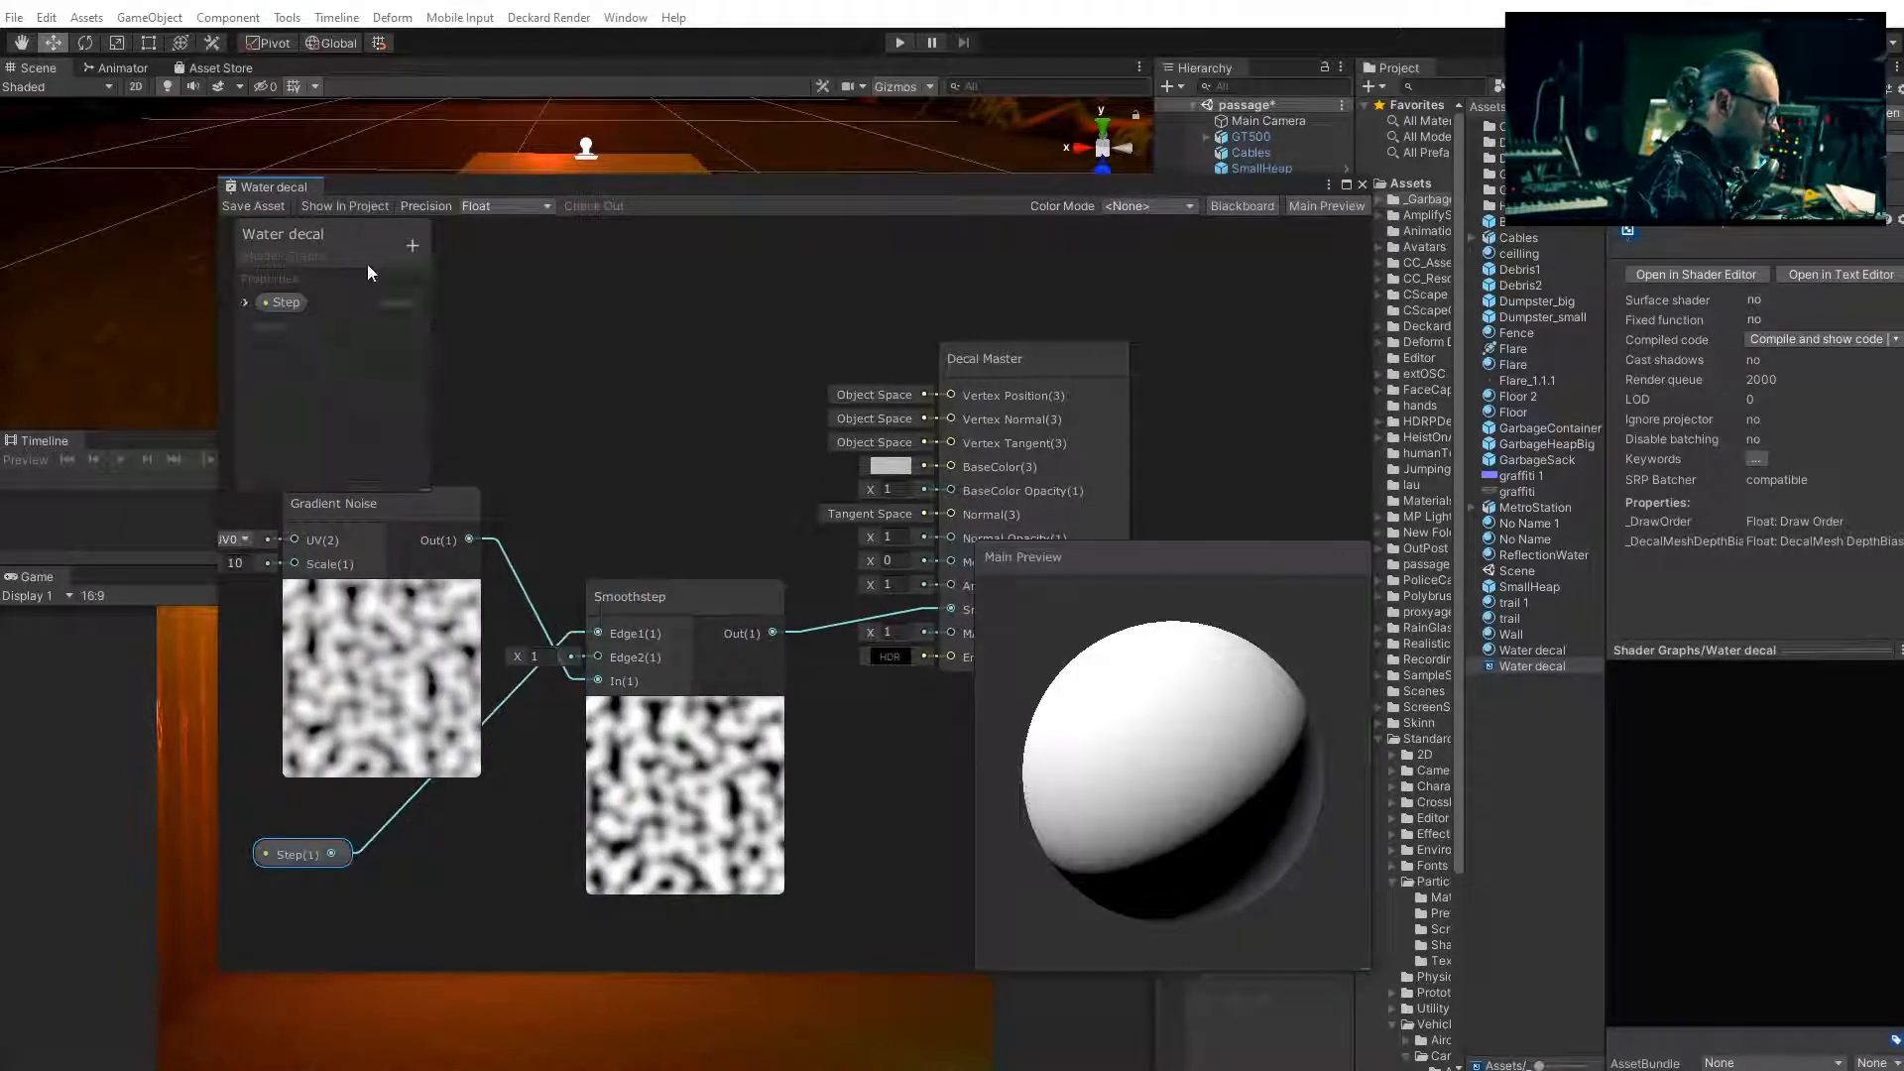
Add a Vector1 property named smoothness, place it under the Step node, and connect it to Smoothstep's Edge2
{"action": "left_click", "coordinate": [413, 248]}
{"action": "left_click", "coordinate": [478, 260]}
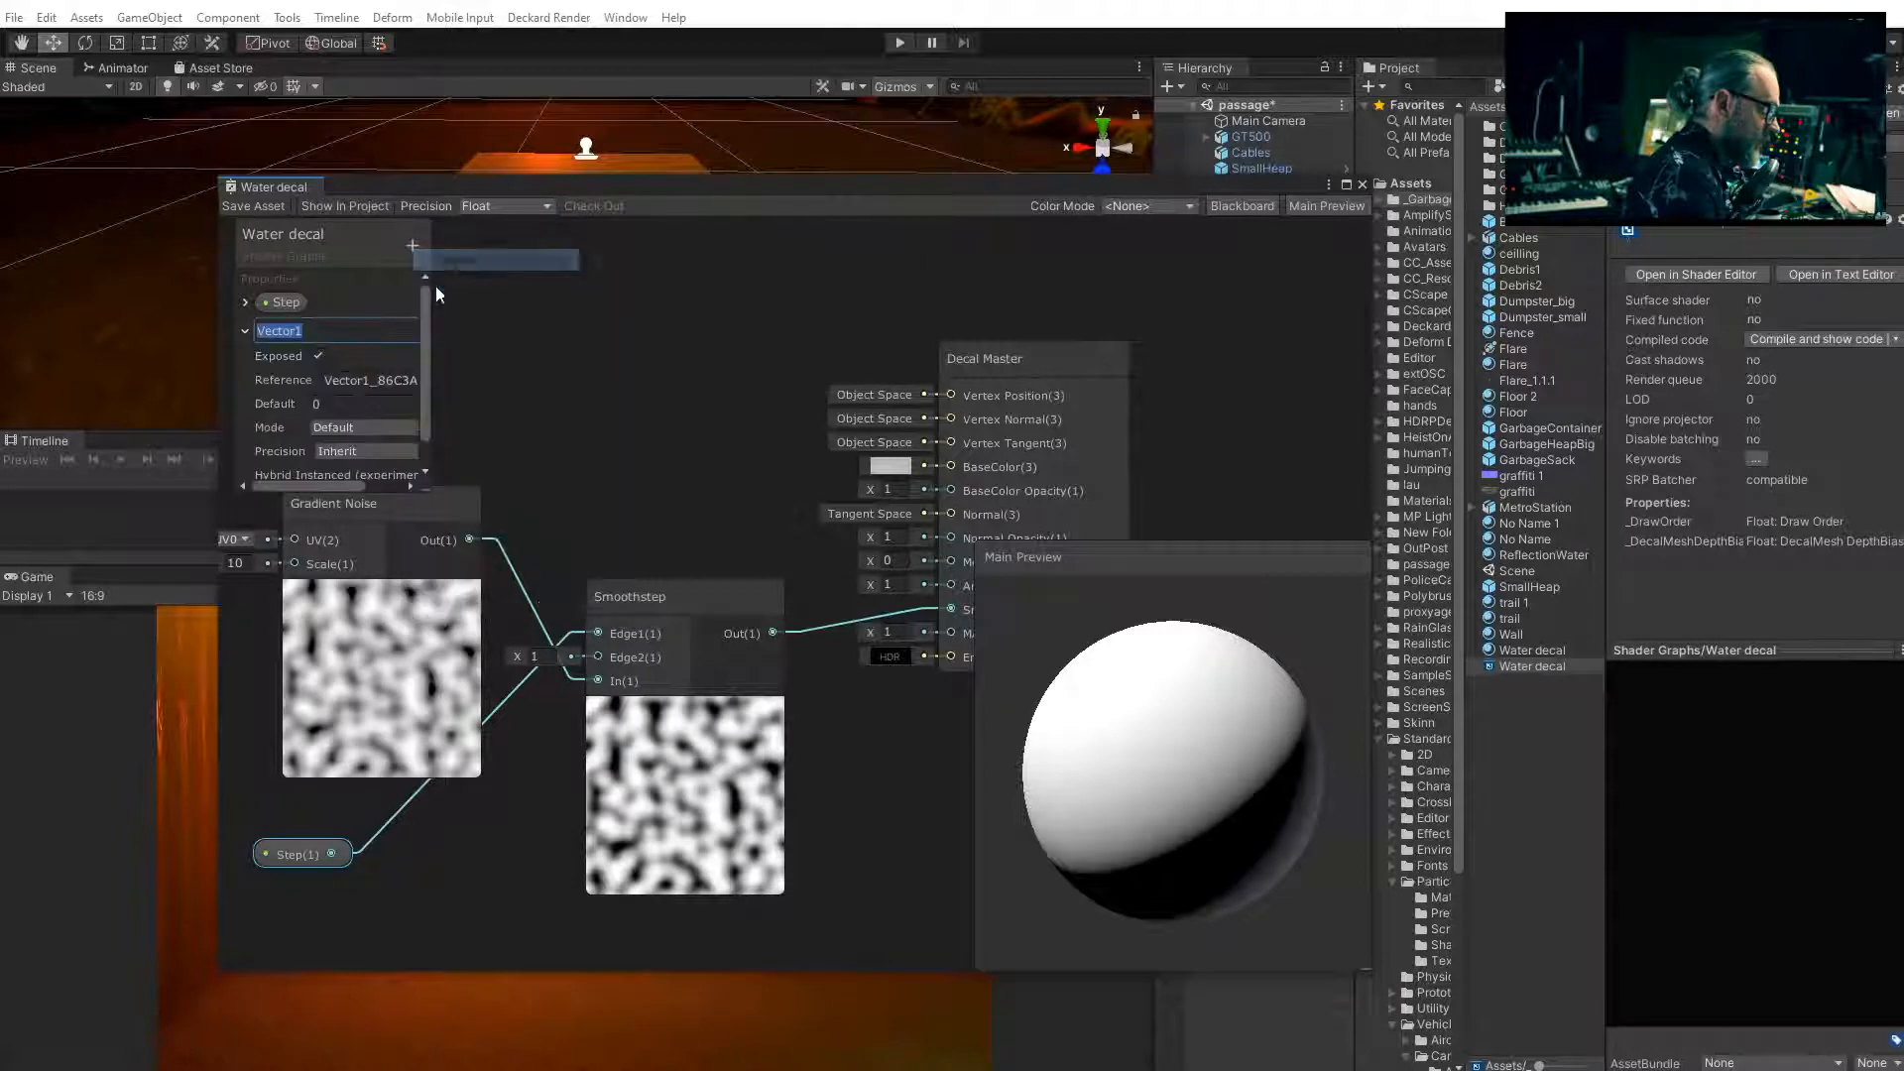
{"action": "type", "text": "smo"}
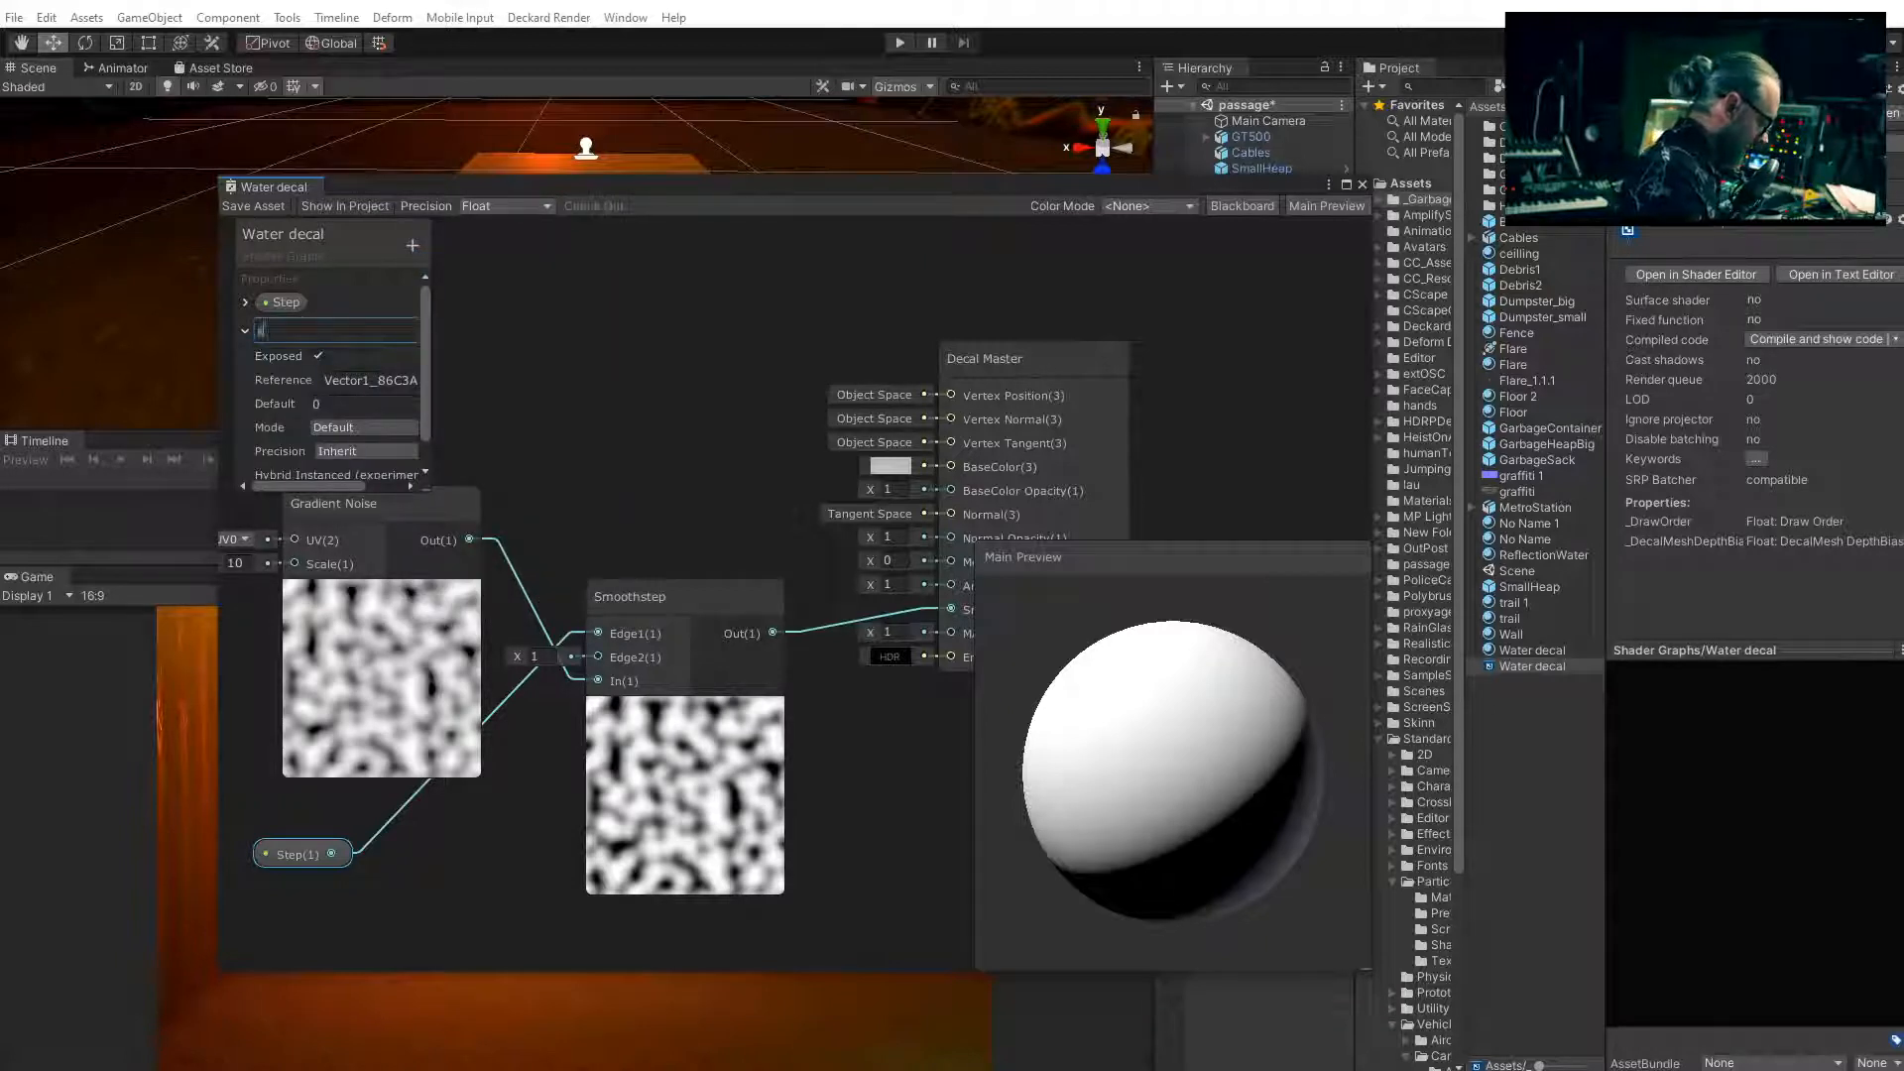
{"action": "type", "text": "othness"}
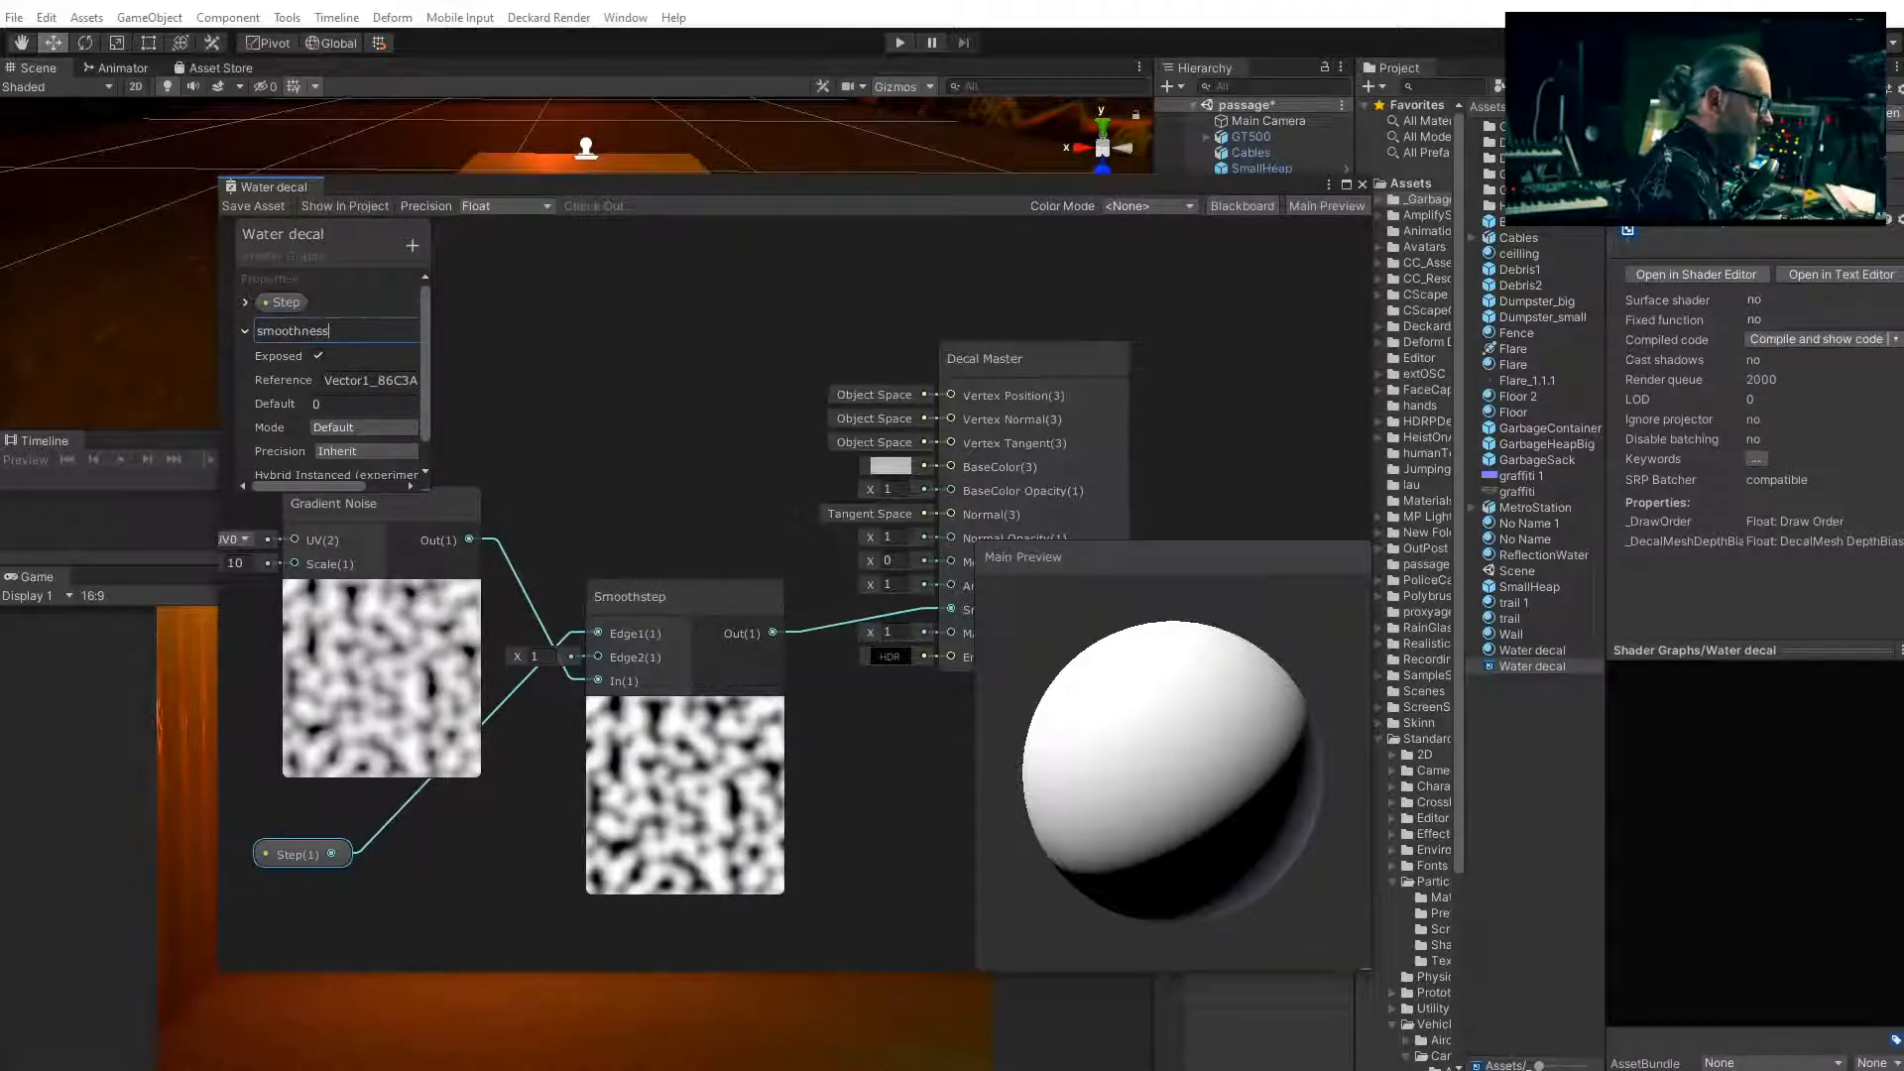
{"action": "key", "text": "Return"}
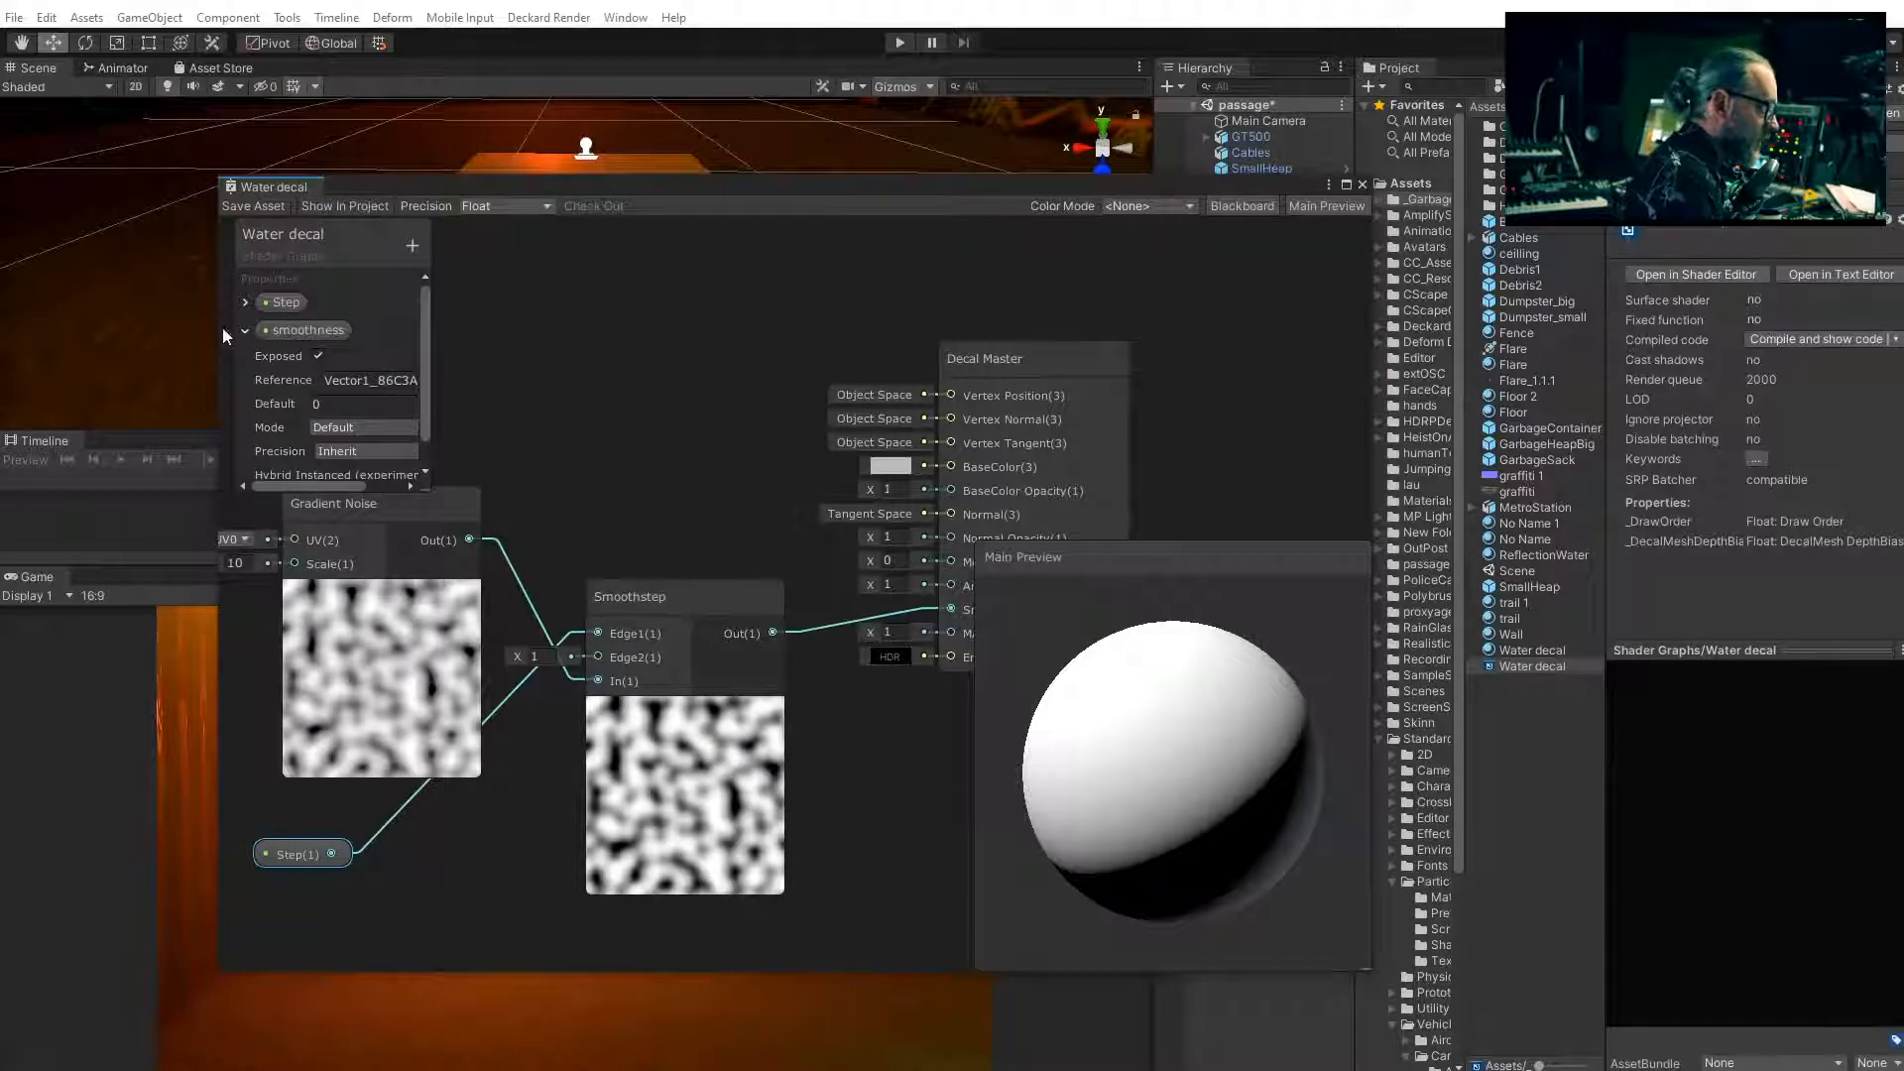
{"action": "left_click_drag", "start_coordinate": [275, 329], "coordinate": [572, 540]}
{"action": "left_click_drag", "start_coordinate": [353, 899], "coordinate": [329, 790]}
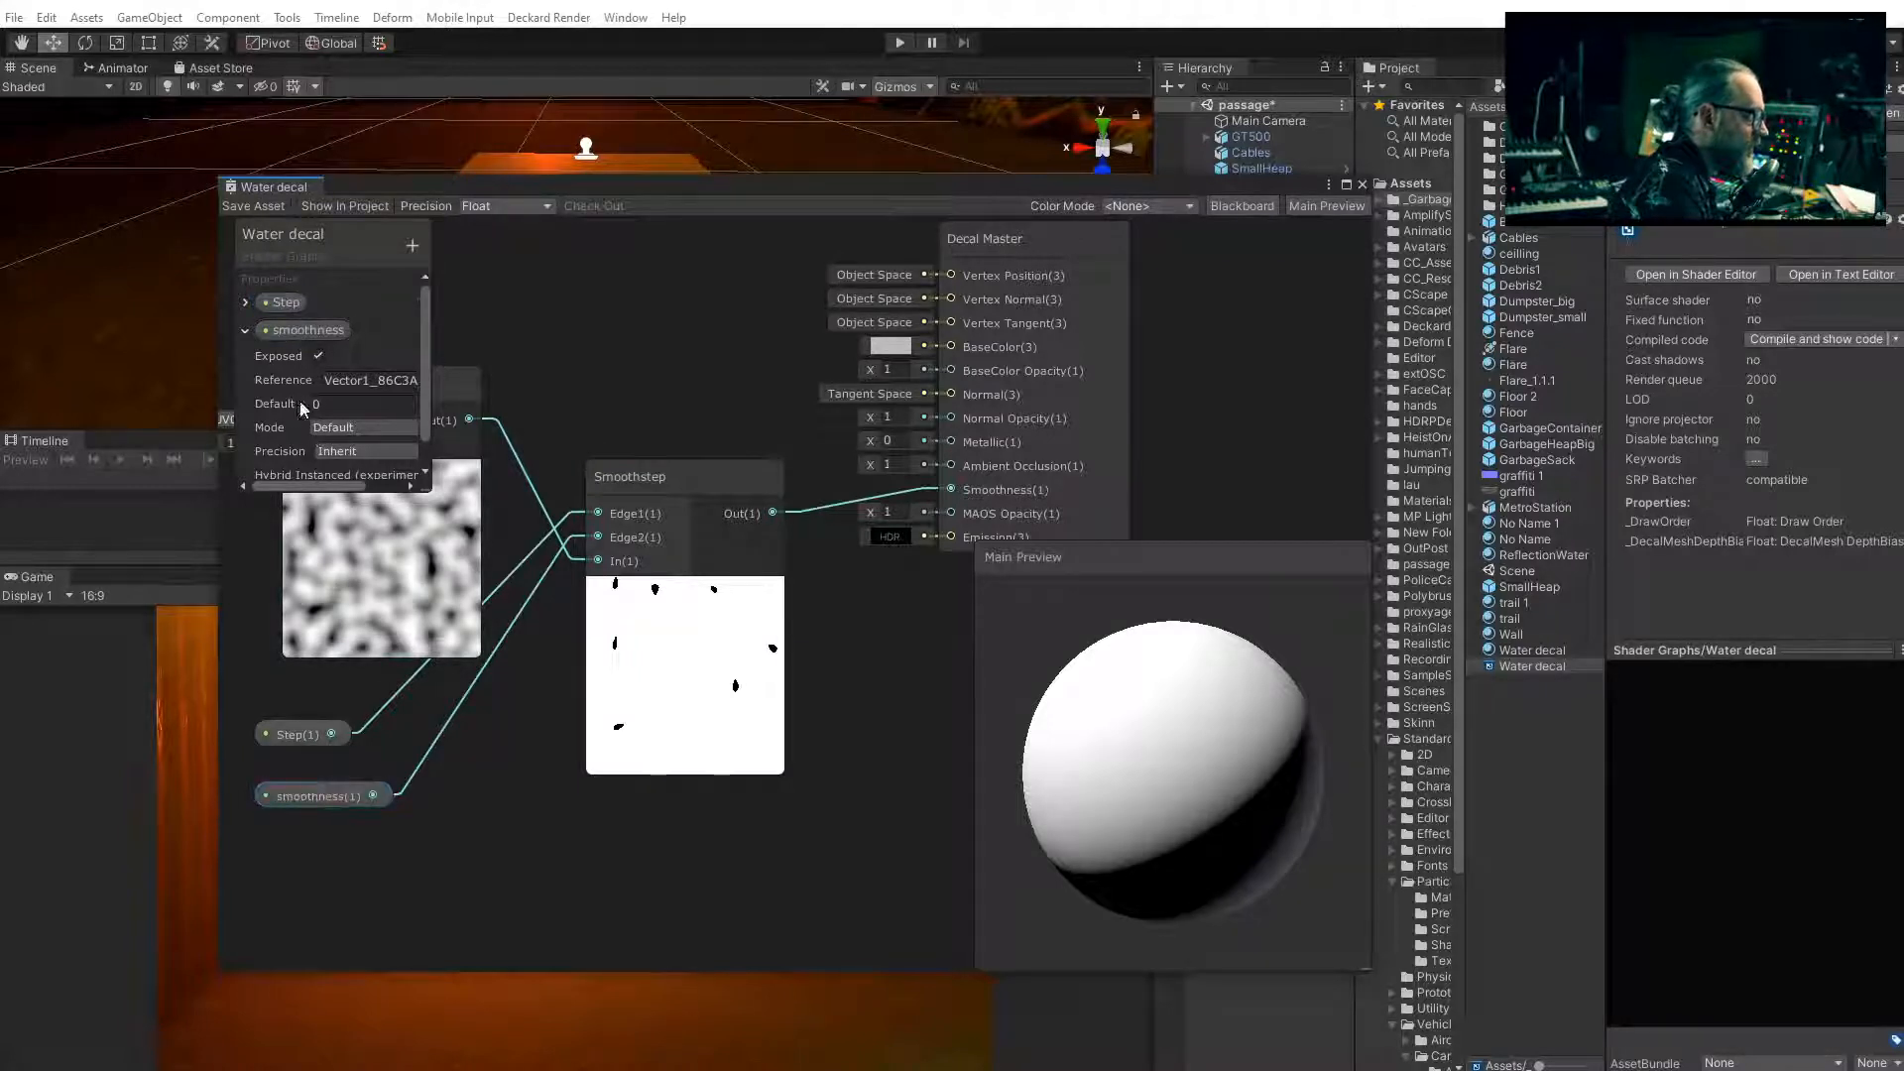
Check the default values of the Step and smoothness properties and save the Water decal graph asset
{"action": "left_click_drag", "start_coordinate": [302, 405], "coordinate": [287, 408]}
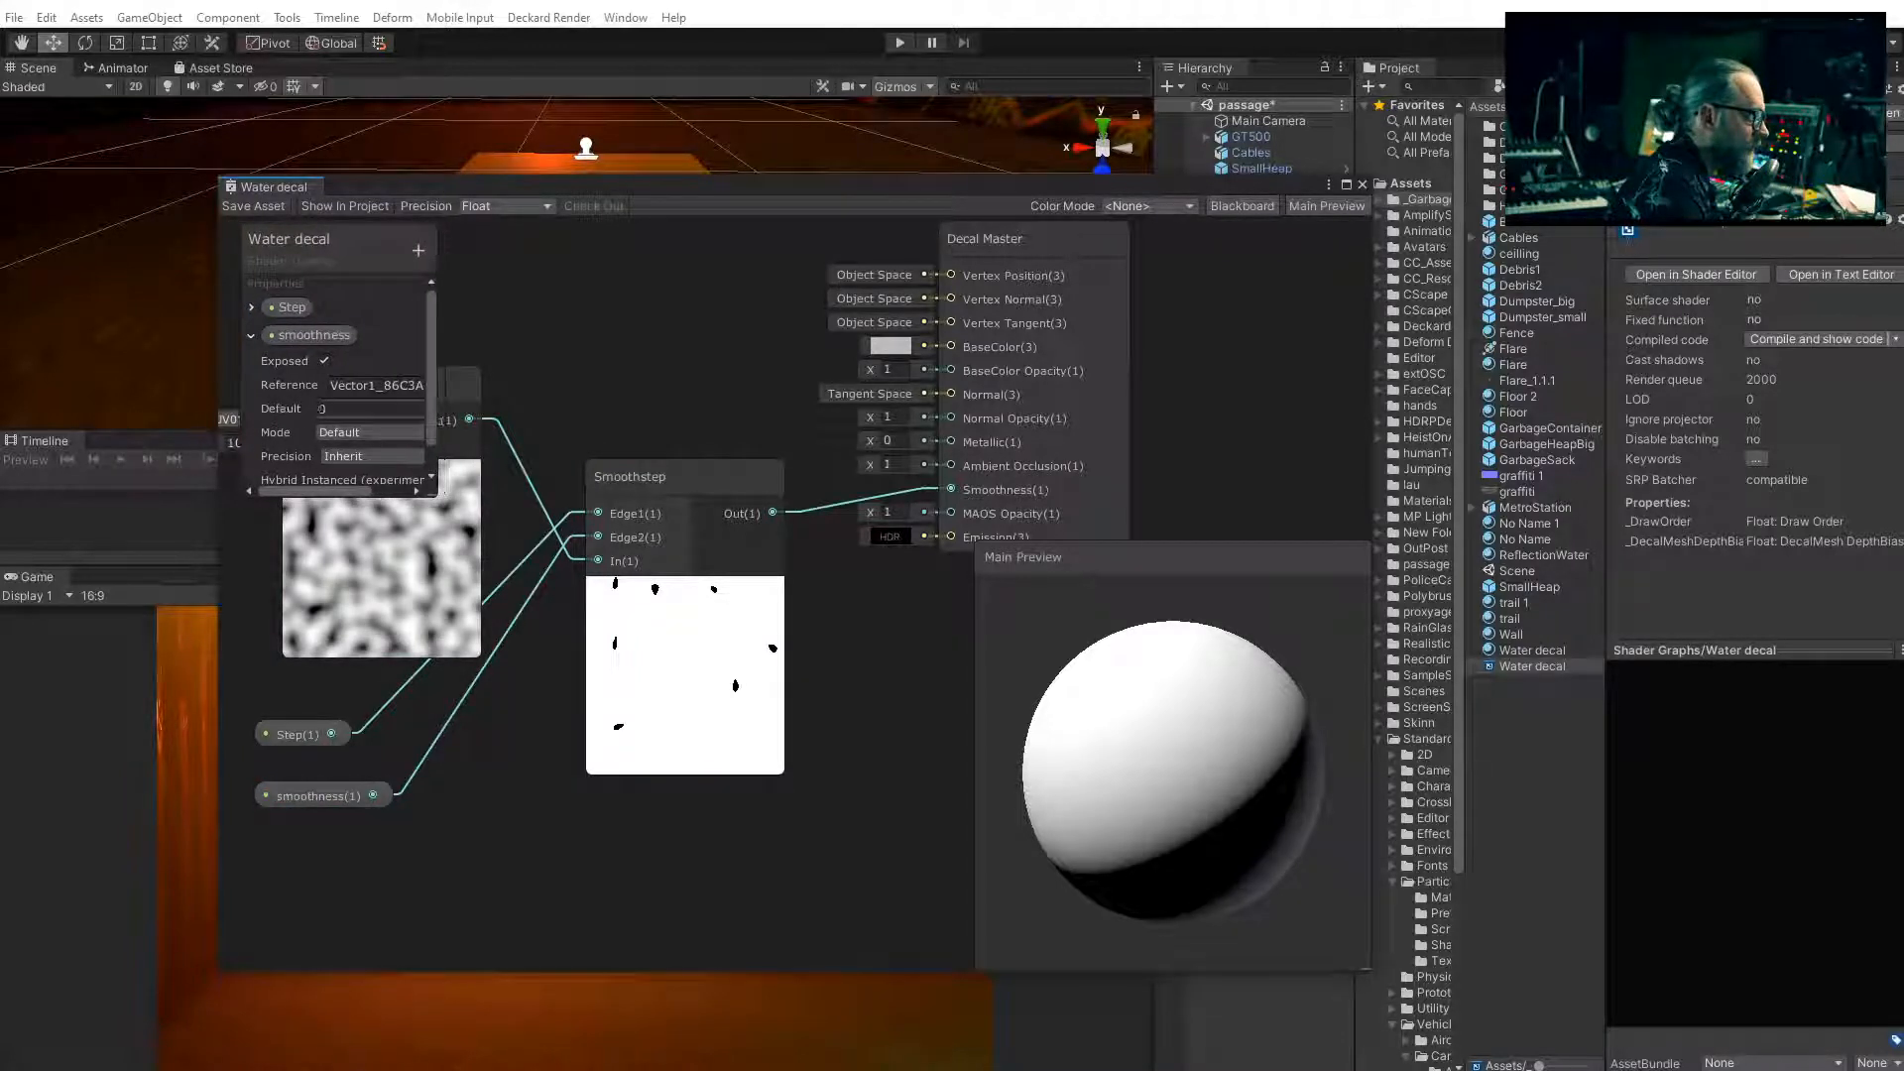
{"action": "left_click", "coordinate": [251, 306]}
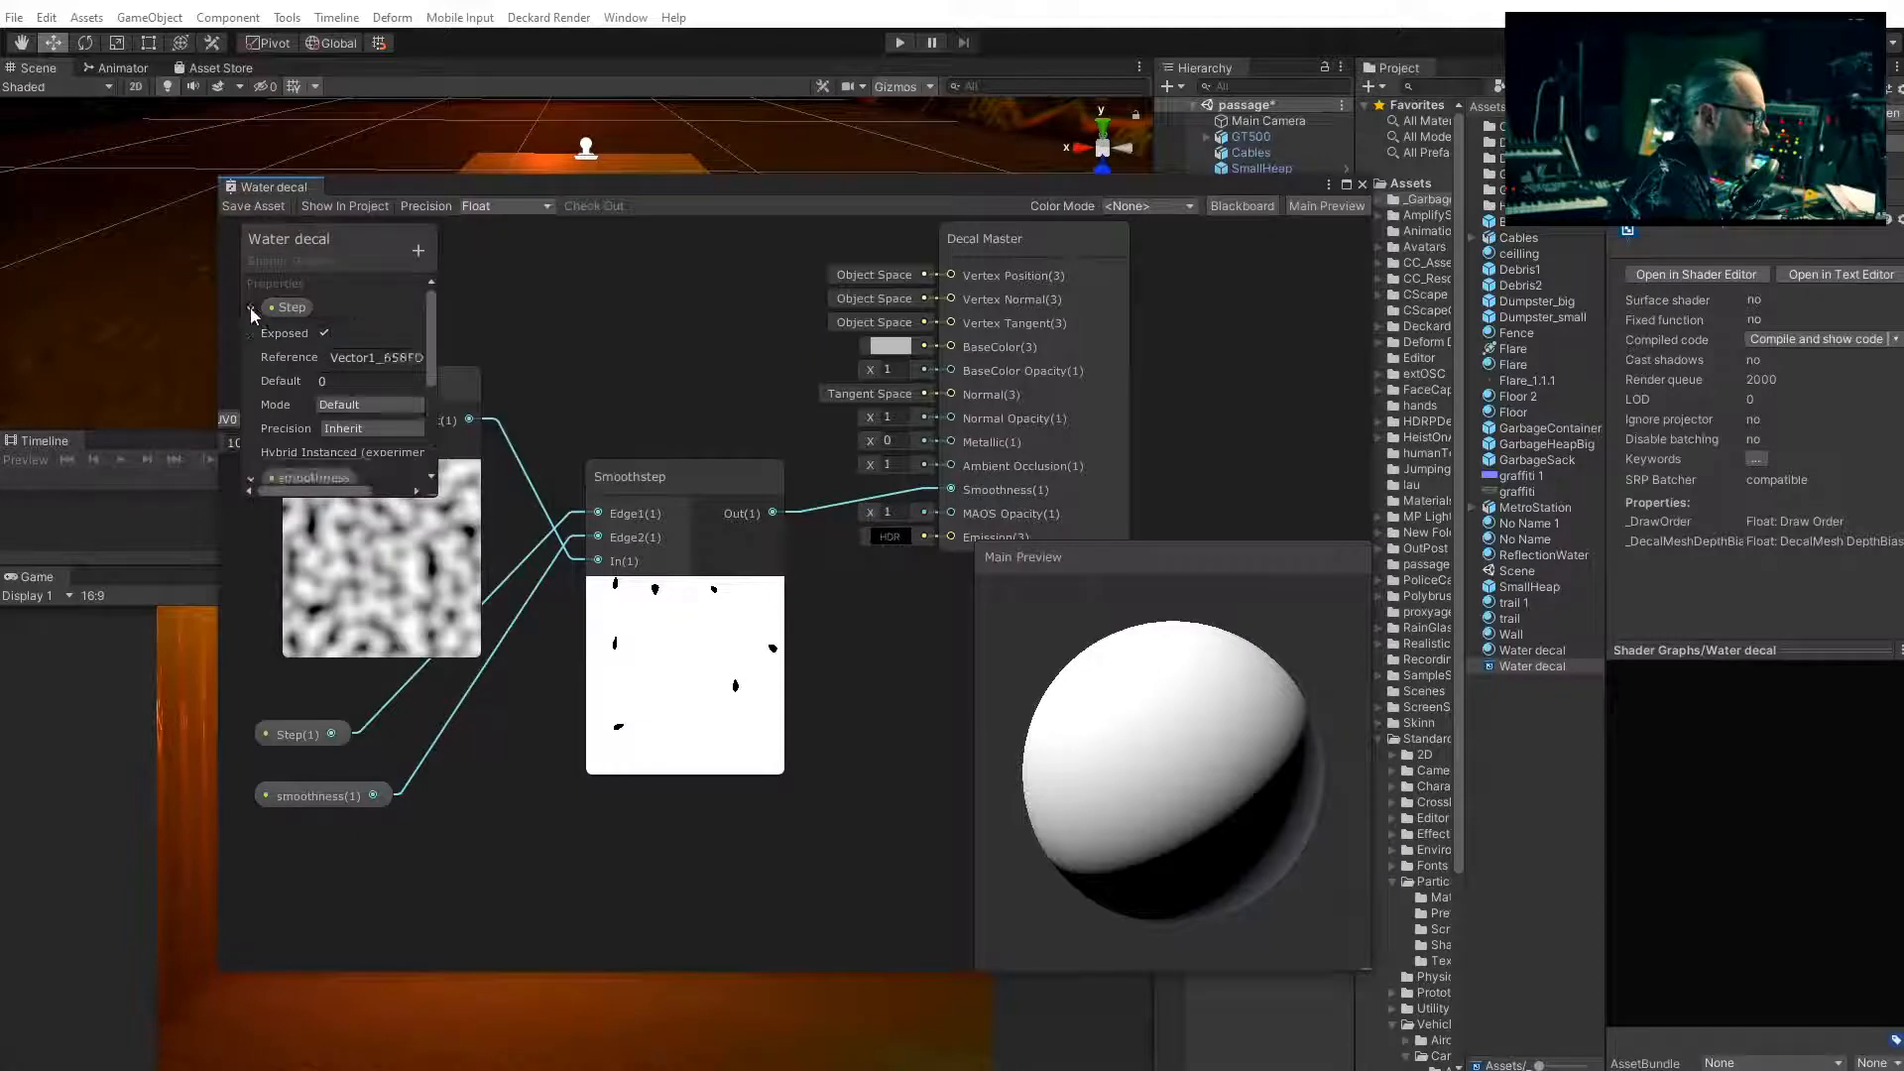
{"action": "left_click", "coordinate": [251, 307]}
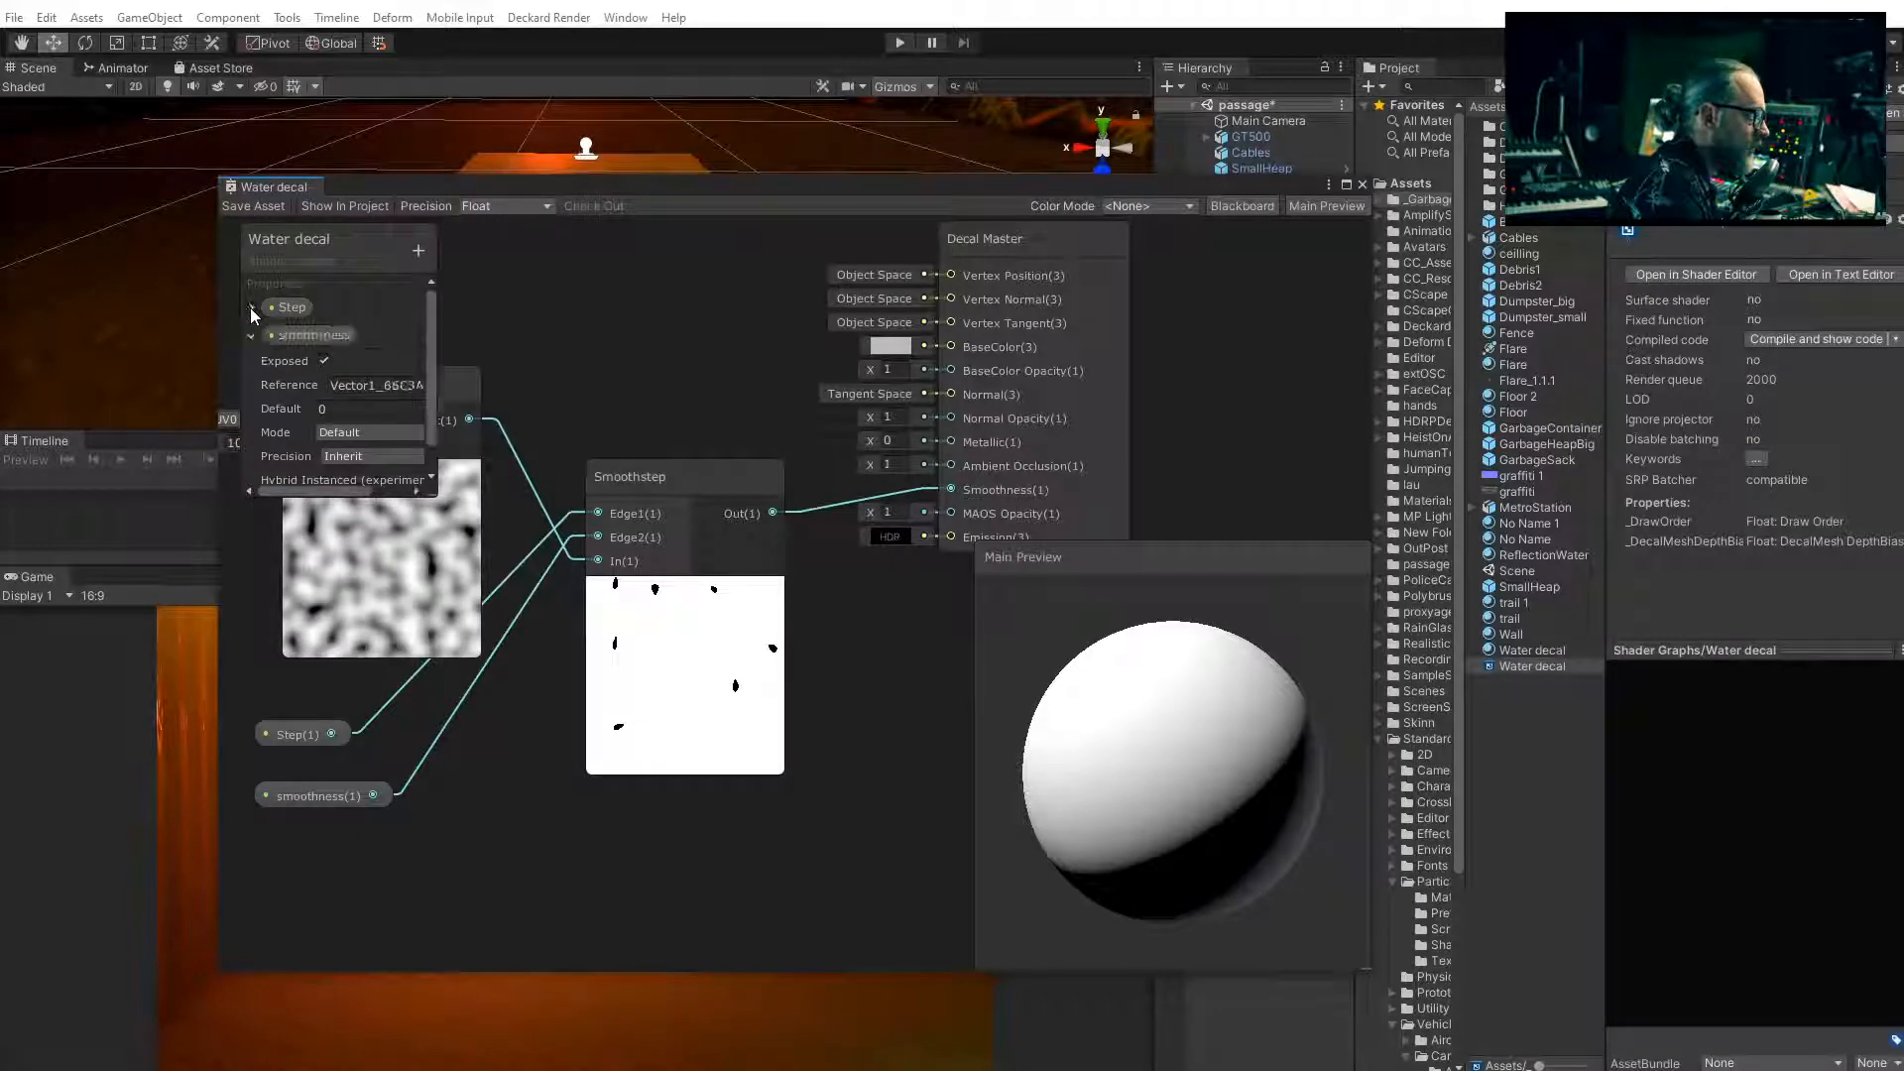
{"action": "left_click", "coordinate": [272, 209]}
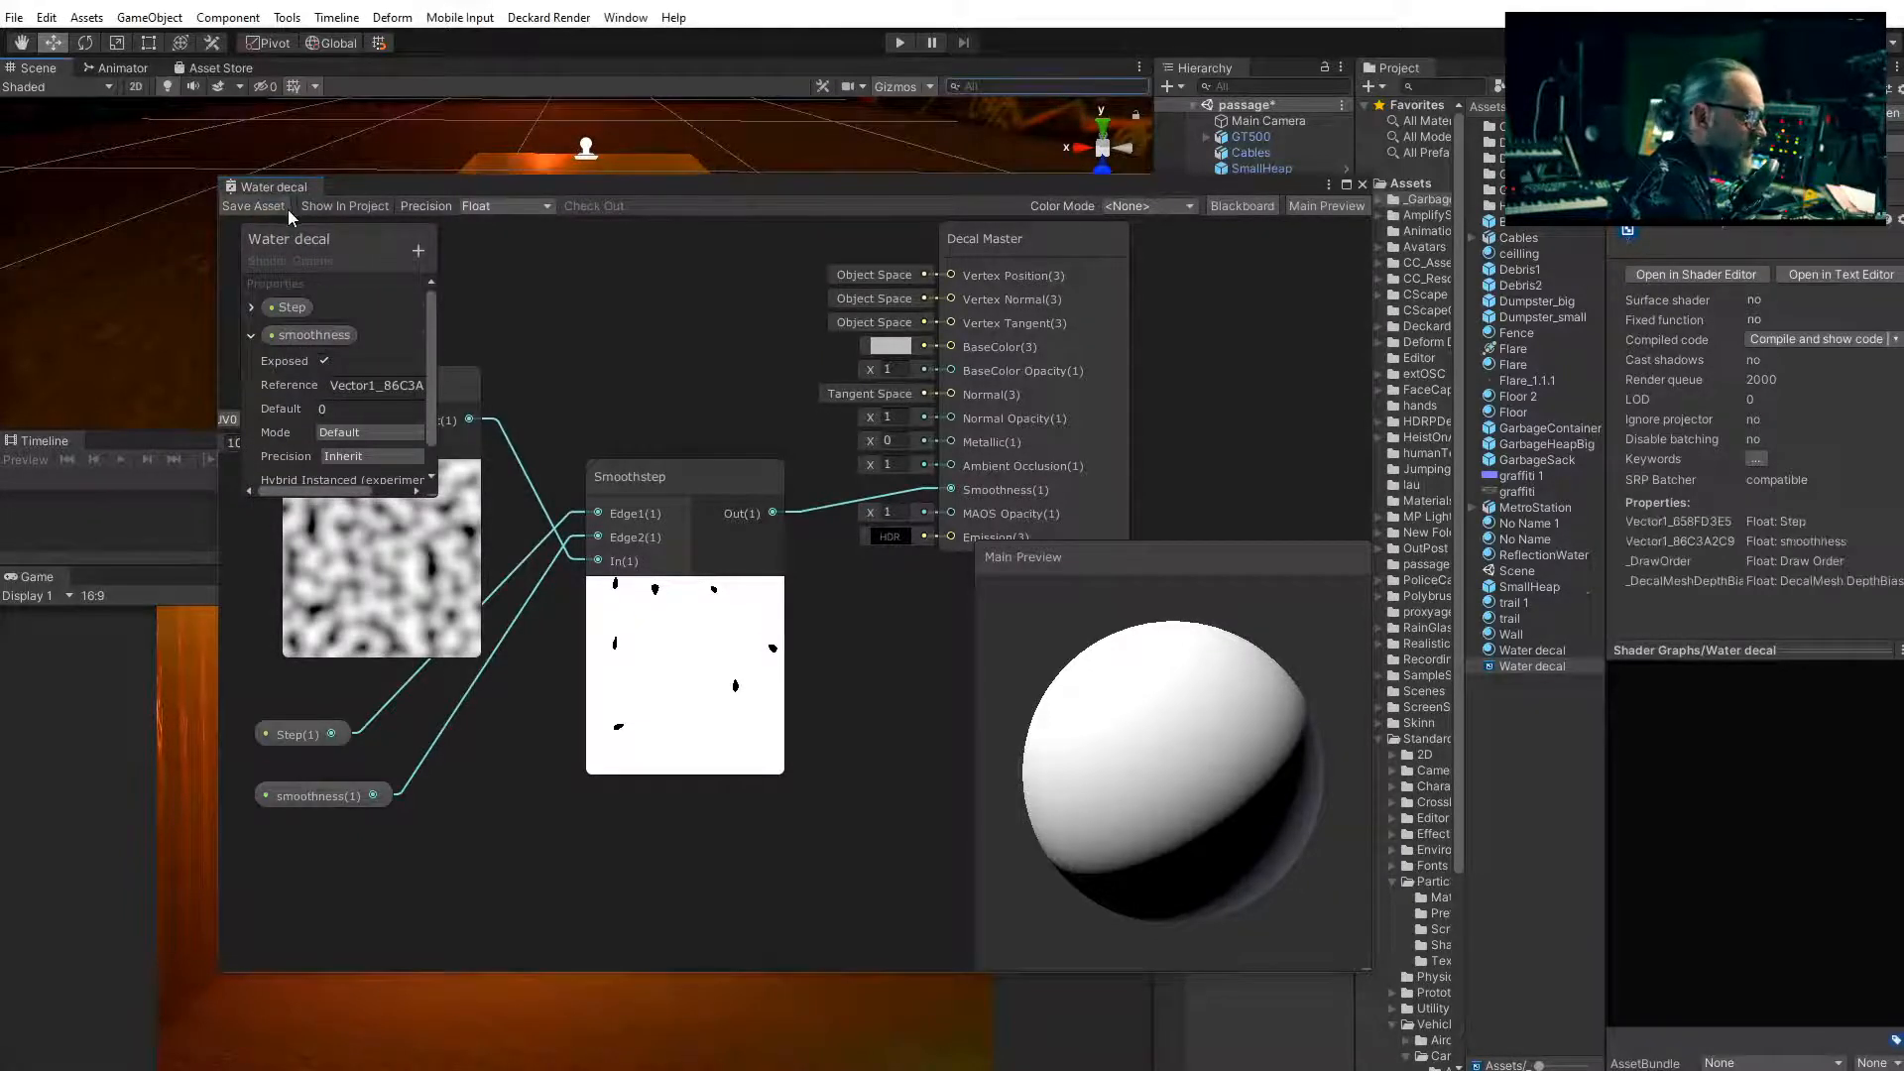
Select the Decal Projector in the scene and raise its Water decal material's Step value to 1.05
{"action": "left_click_drag", "start_coordinate": [979, 184], "coordinate": [754, 803]}
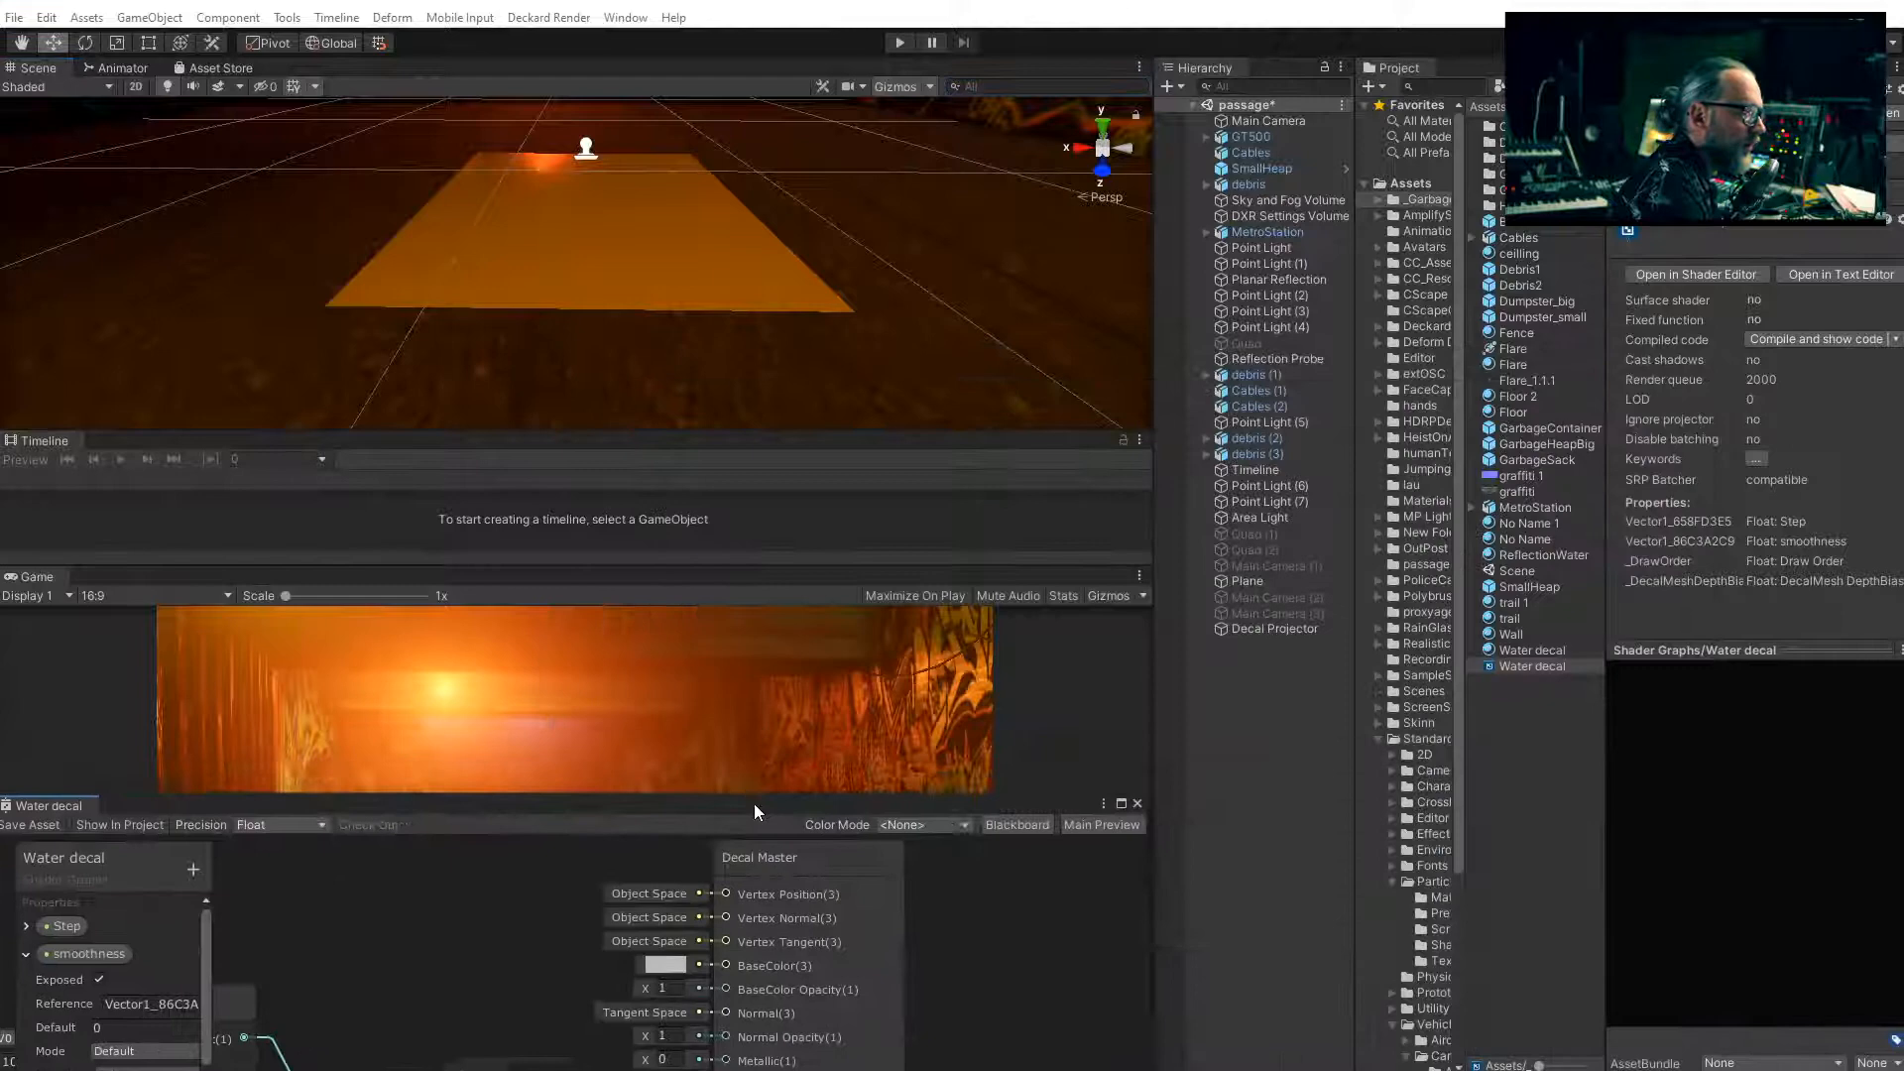
{"action": "left_click", "coordinate": [1253, 627]}
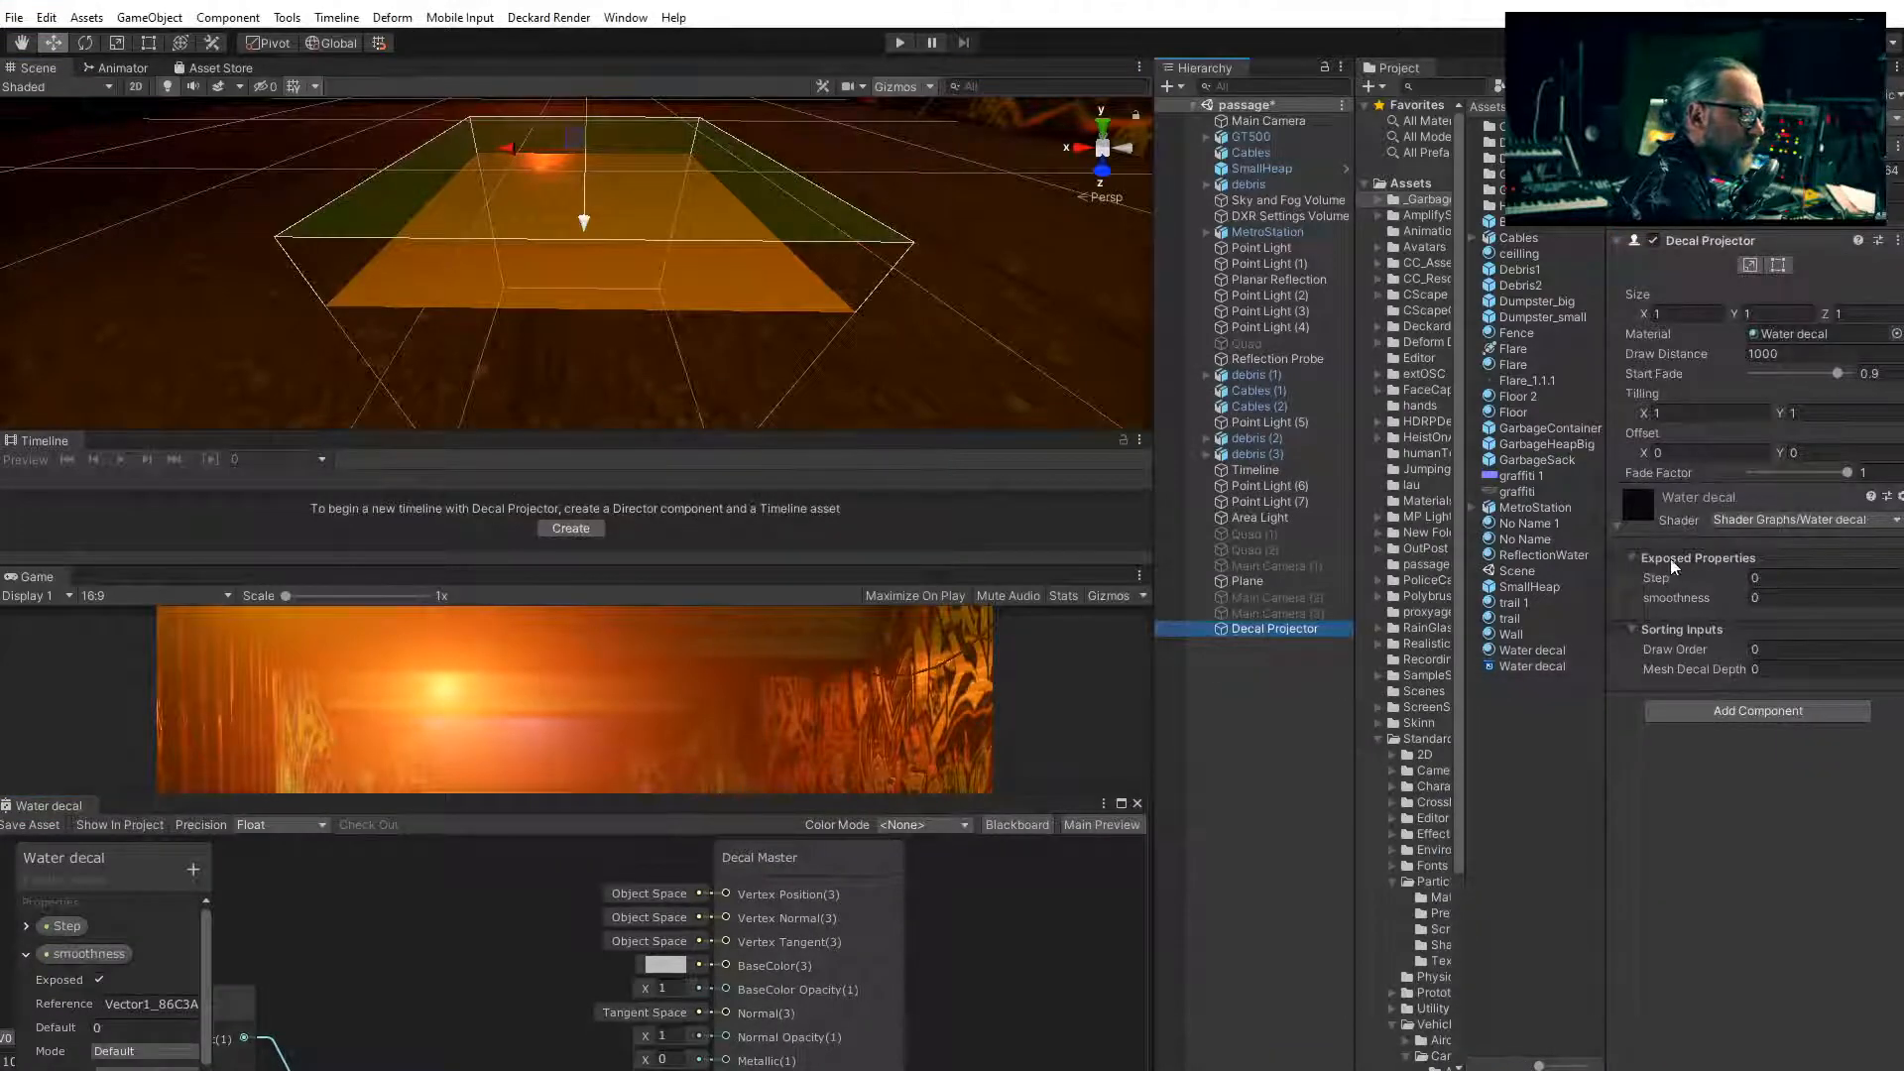
{"action": "left_click_drag", "start_coordinate": [1734, 581], "coordinate": [1764, 581]}
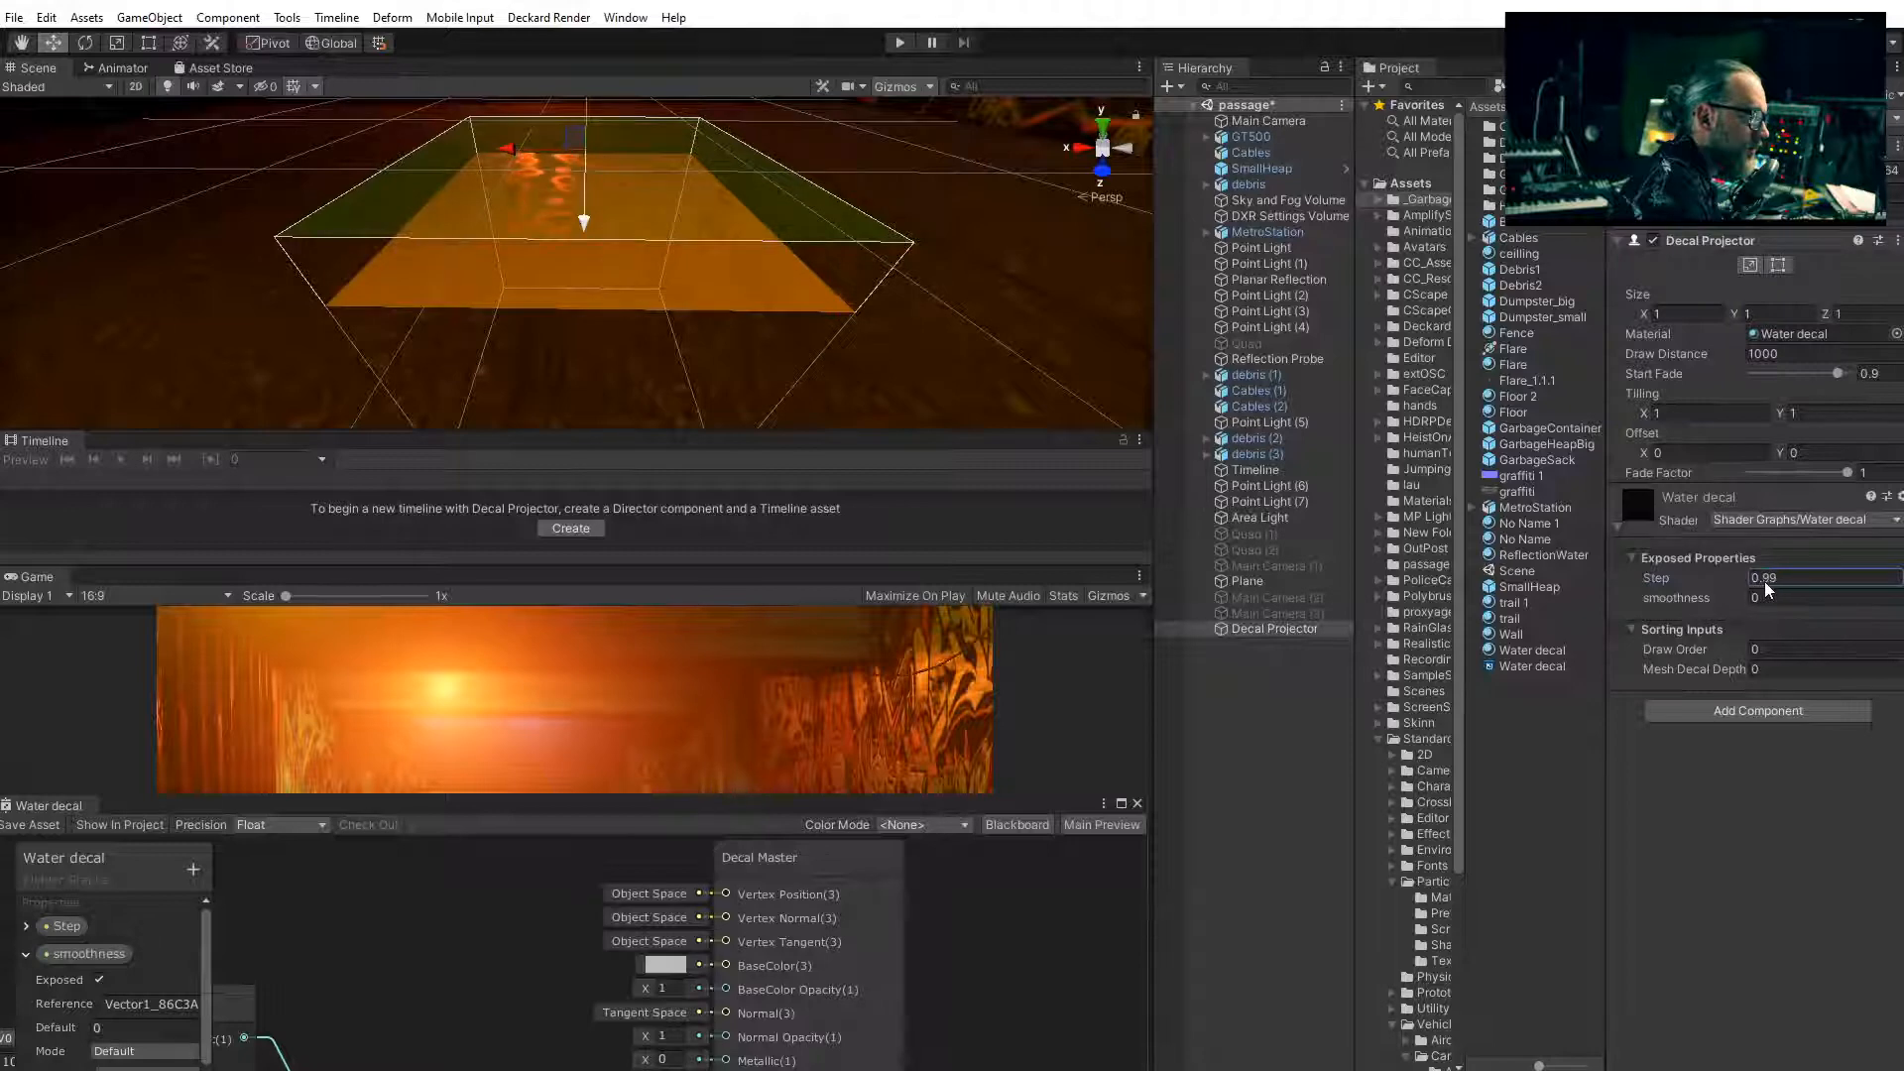
Enlarge the Scene view clear of the shader graph window and examine the decal's reflections on the floor
{"action": "left_click_drag", "start_coordinate": [660, 815], "coordinate": [775, 937]}
{"action": "middle_click_drag", "start_coordinate": [575, 236], "coordinate": [575, 246]}
{"action": "scroll", "coordinate": [576, 246], "scroll_direction": "up", "scroll_amount": 5}
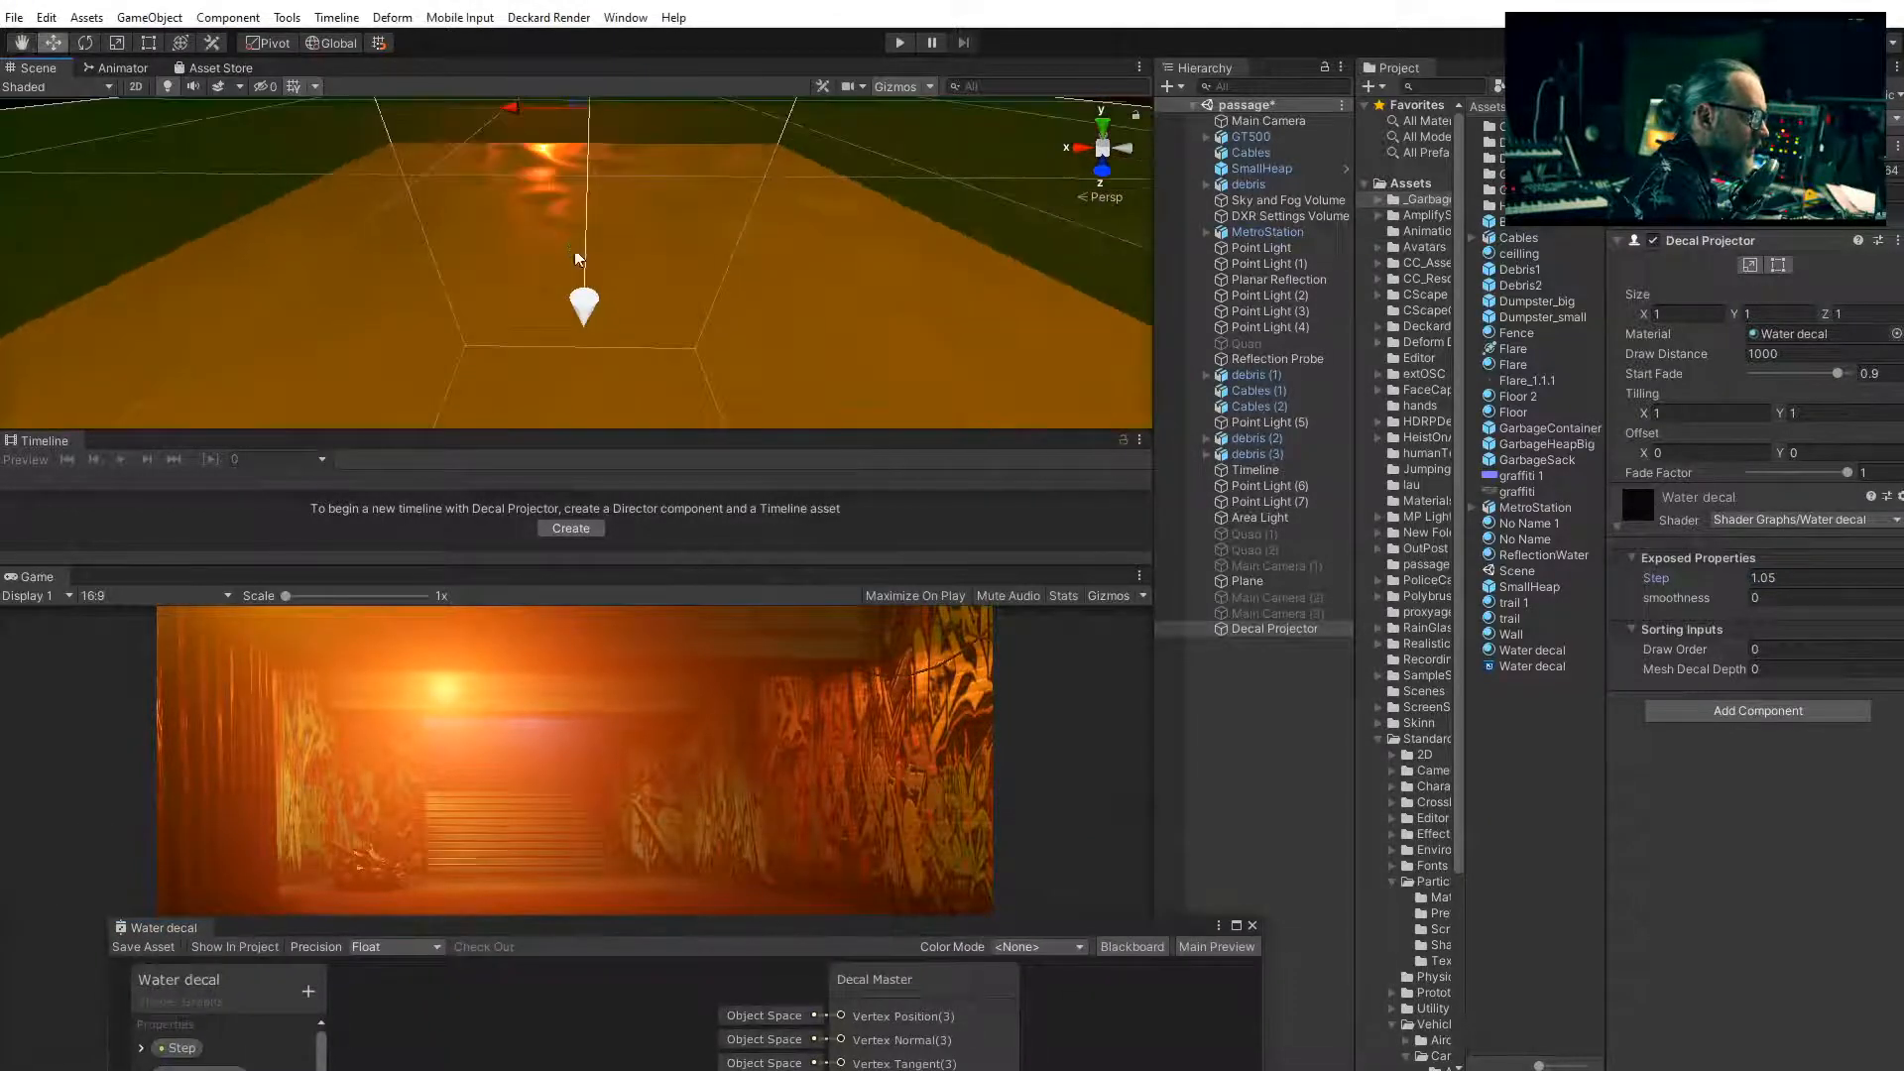
{"action": "left_click_drag", "start_coordinate": [516, 431], "coordinate": [516, 562]}
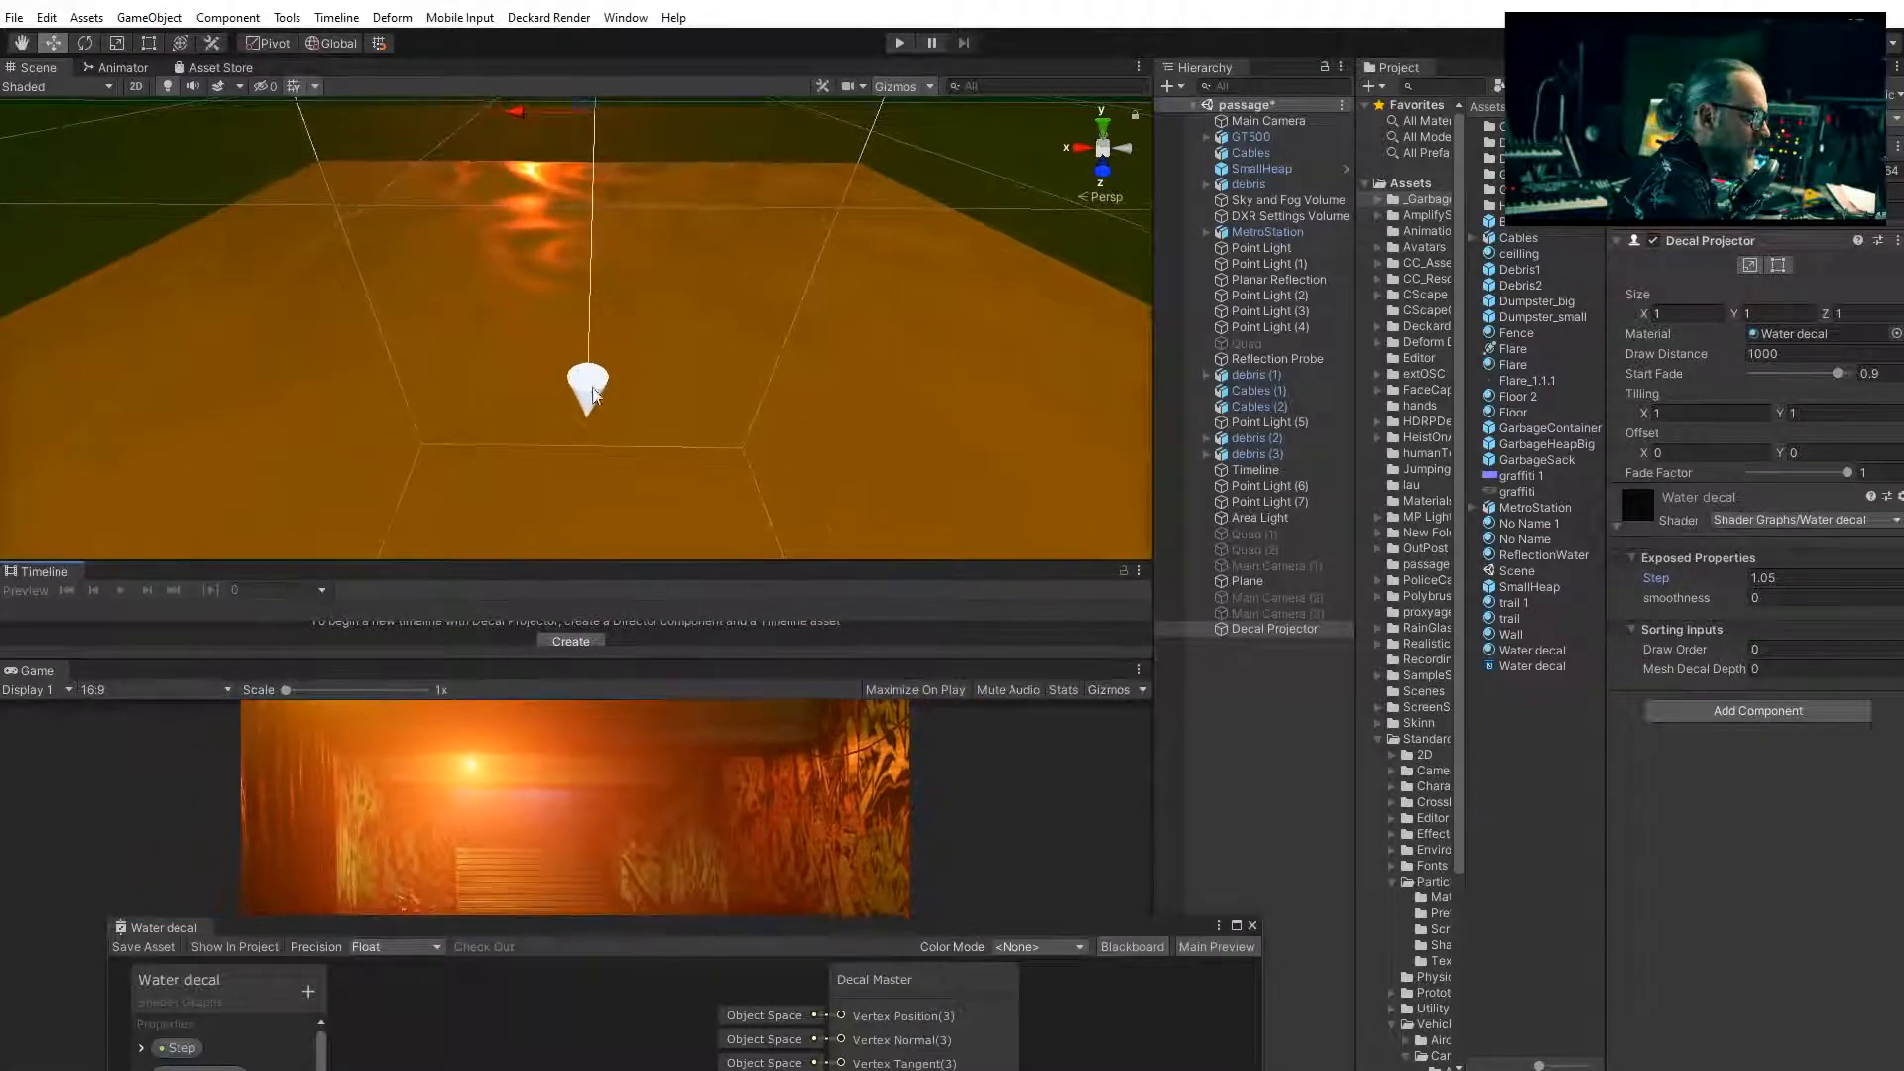
{"action": "scroll", "coordinate": [645, 339], "scroll_direction": "down", "scroll_amount": 3}
{"action": "middle_click_drag", "start_coordinate": [644, 339], "coordinate": [631, 339]}
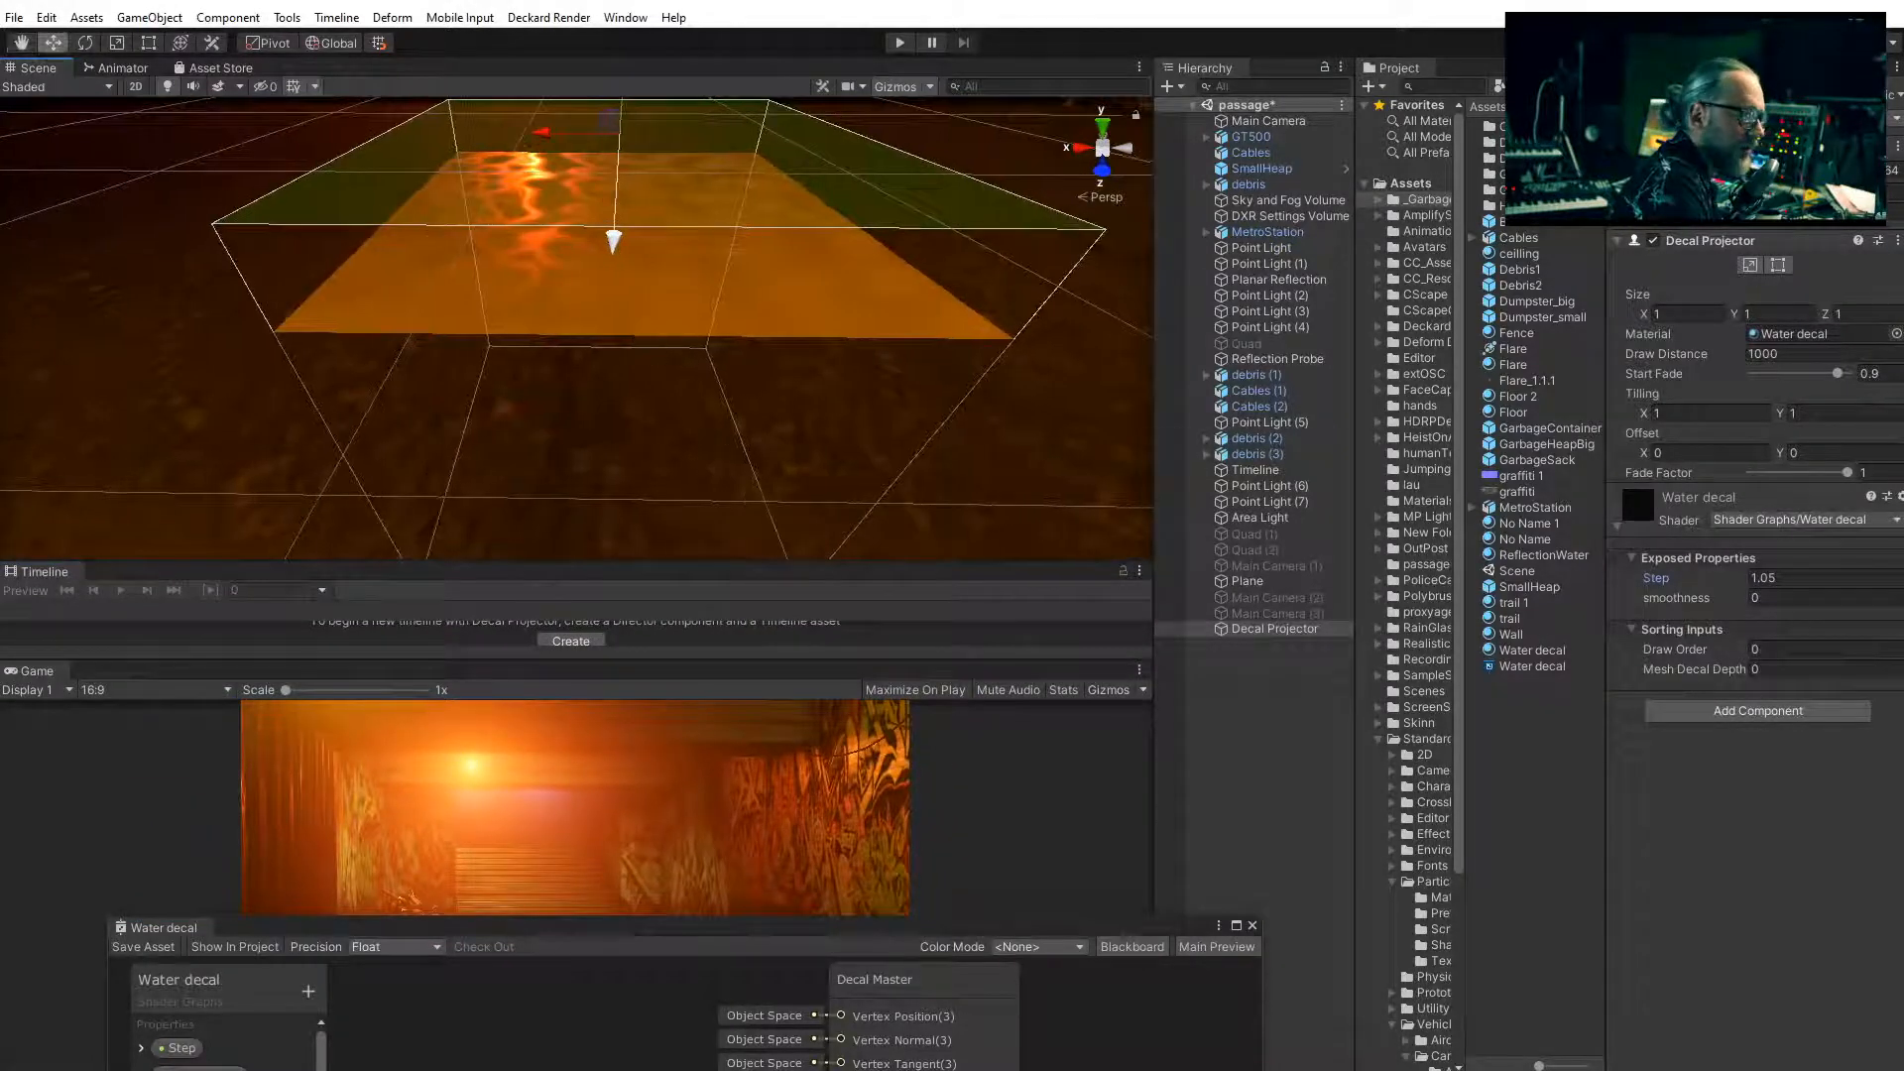
Set the Water decal material's Step to 0.97 and its smoothness to 1.13
{"action": "mouse_move", "coordinate": [1735, 599]}
{"action": "left_mouse_down"}
{"action": "mouse_move", "coordinate": [1757, 599]}
{"action": "mouse_move", "coordinate": [1728, 590]}
{"action": "left_mouse_up"}
{"action": "left_click", "coordinate": [1737, 597]}
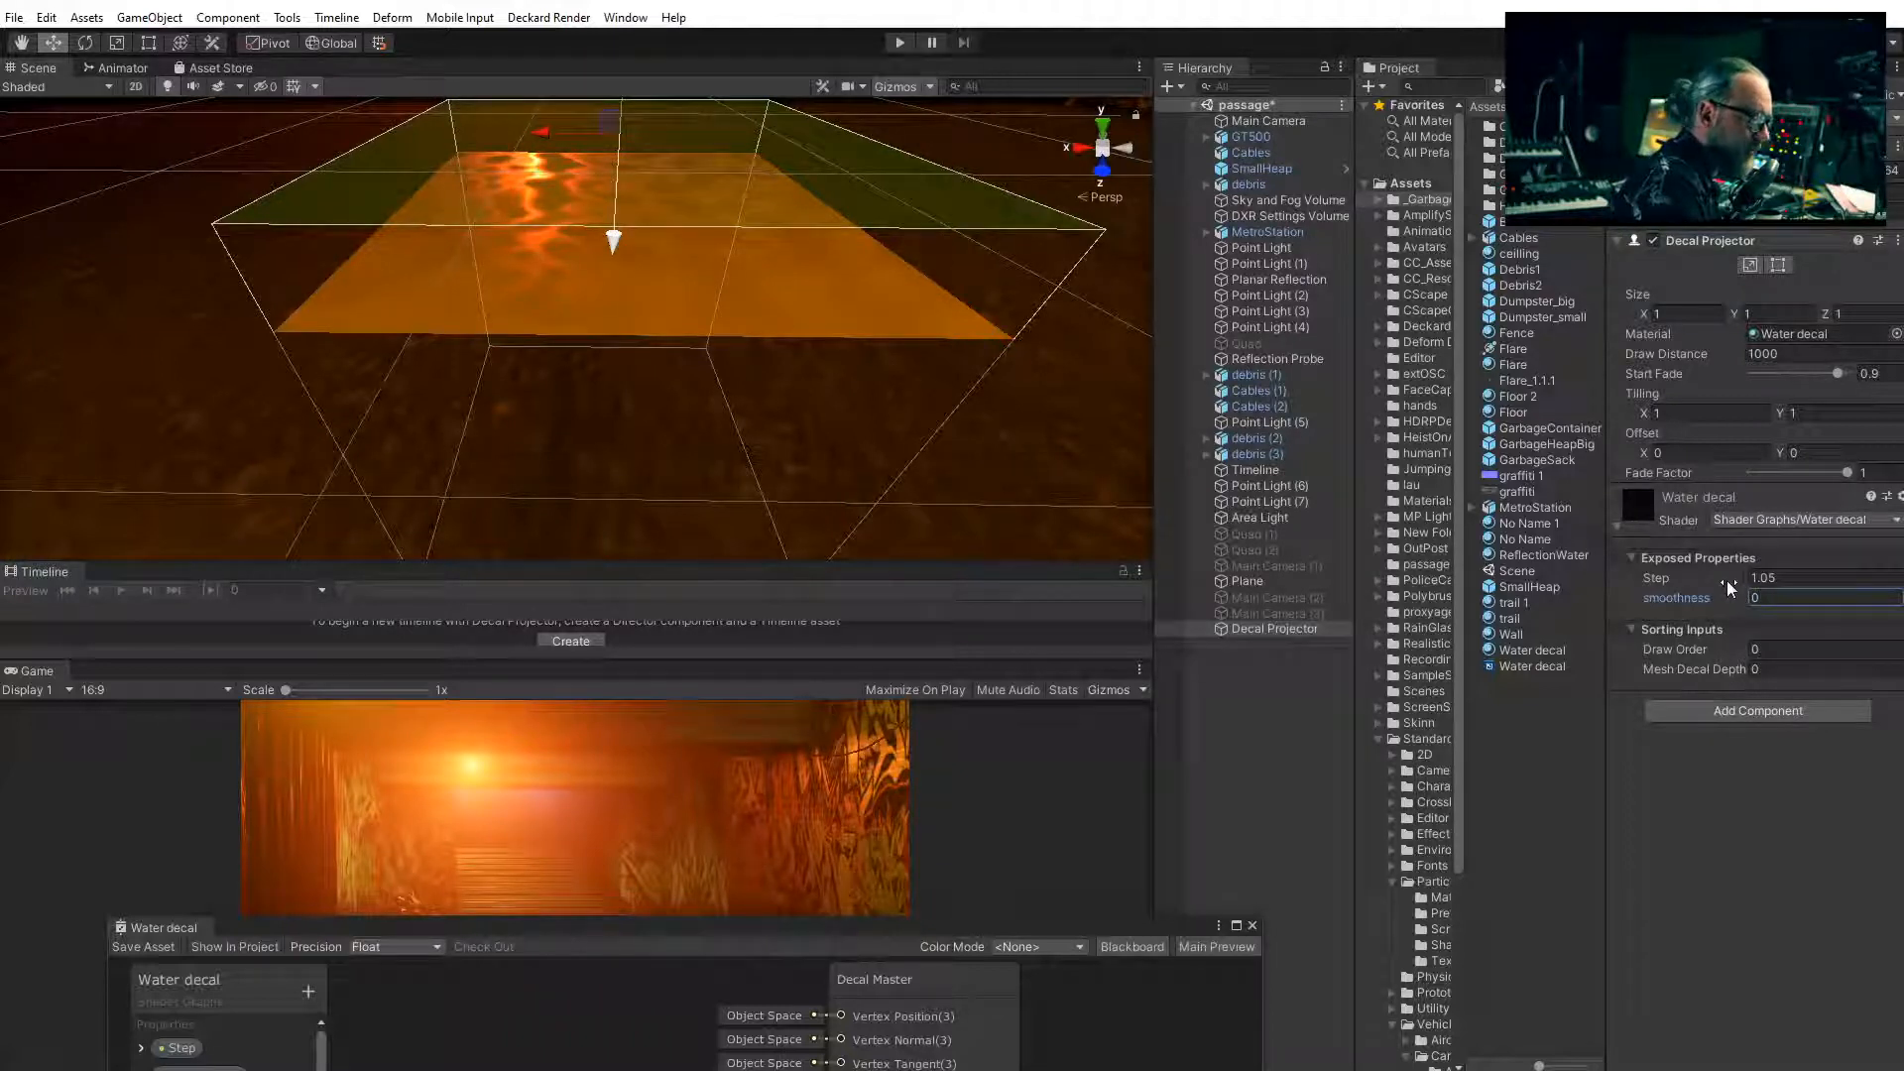
{"action": "left_click", "coordinate": [1728, 585]}
{"action": "mouse_move", "coordinate": [1737, 580]}
{"action": "left_mouse_down"}
{"action": "mouse_move", "coordinate": [1710, 580]}
{"action": "mouse_move", "coordinate": [1736, 586]}
{"action": "left_mouse_up"}
{"action": "mouse_move", "coordinate": [614, 250]}
{"action": "left_mouse_down", "text": "alt"}
{"action": "mouse_move", "coordinate": [601, 238]}
{"action": "mouse_move", "coordinate": [619, 242]}
{"action": "left_mouse_up", "text": "alt"}
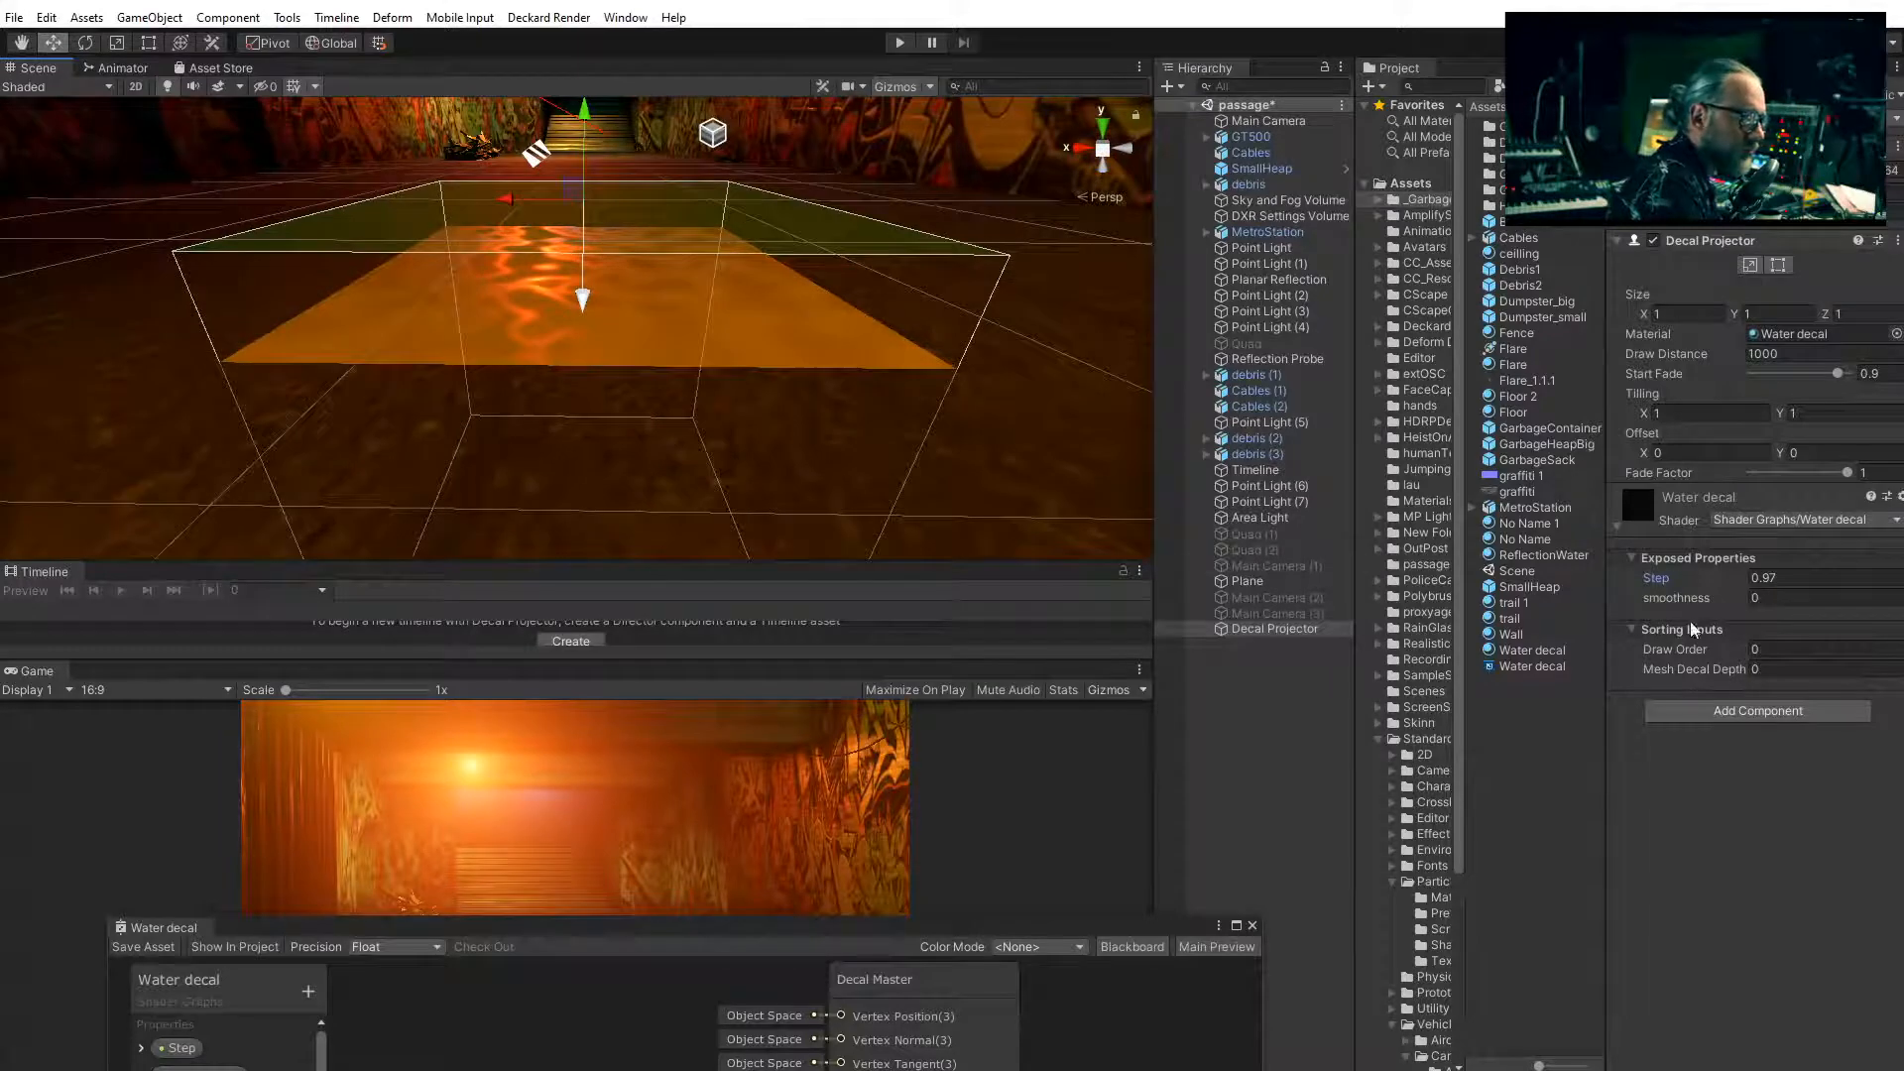
{"action": "mouse_move", "coordinate": [1738, 593]}
{"action": "left_mouse_down"}
{"action": "mouse_move", "coordinate": [1718, 593]}
{"action": "mouse_move", "coordinate": [1769, 602]}
{"action": "left_mouse_up"}
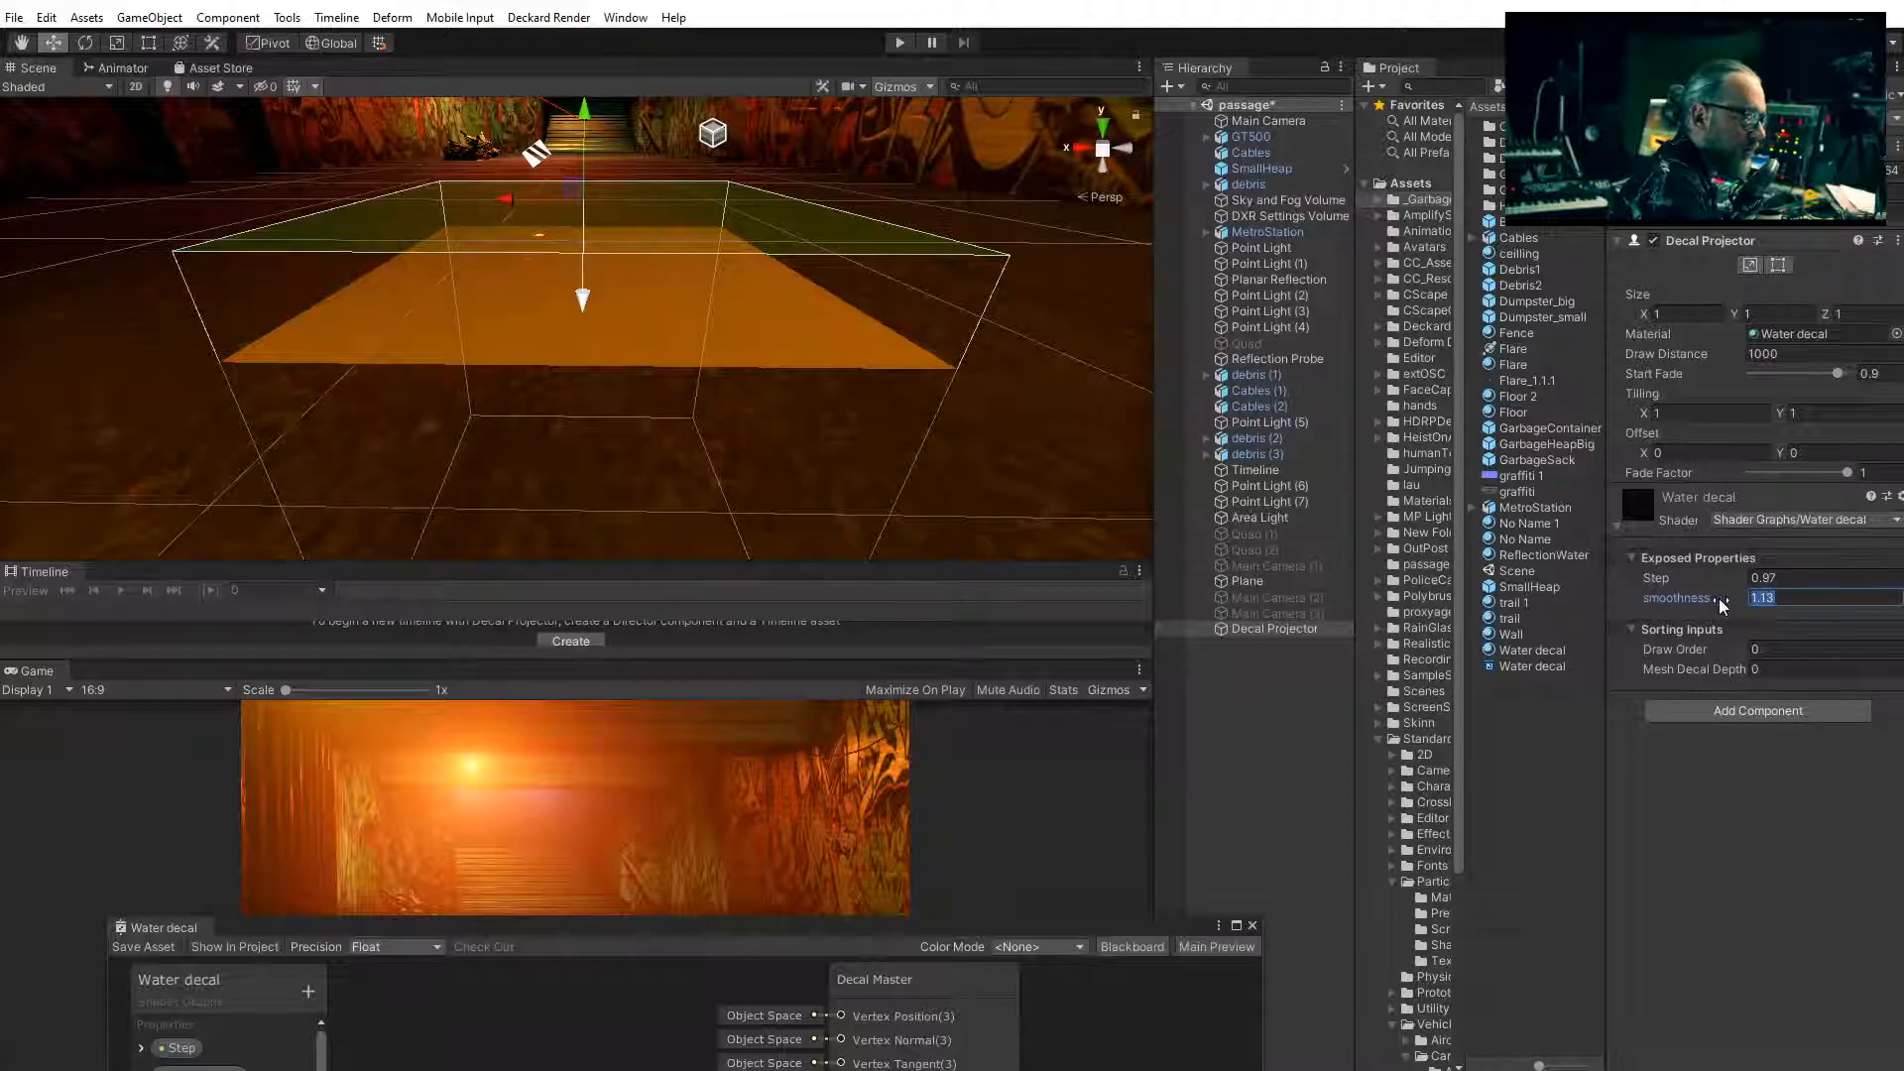
Sum the Step and smoothness properties in a new Add node and connect its output to Smoothstep's Edge2
{"action": "left_click_drag", "start_coordinate": [741, 934], "coordinate": [853, 354]}
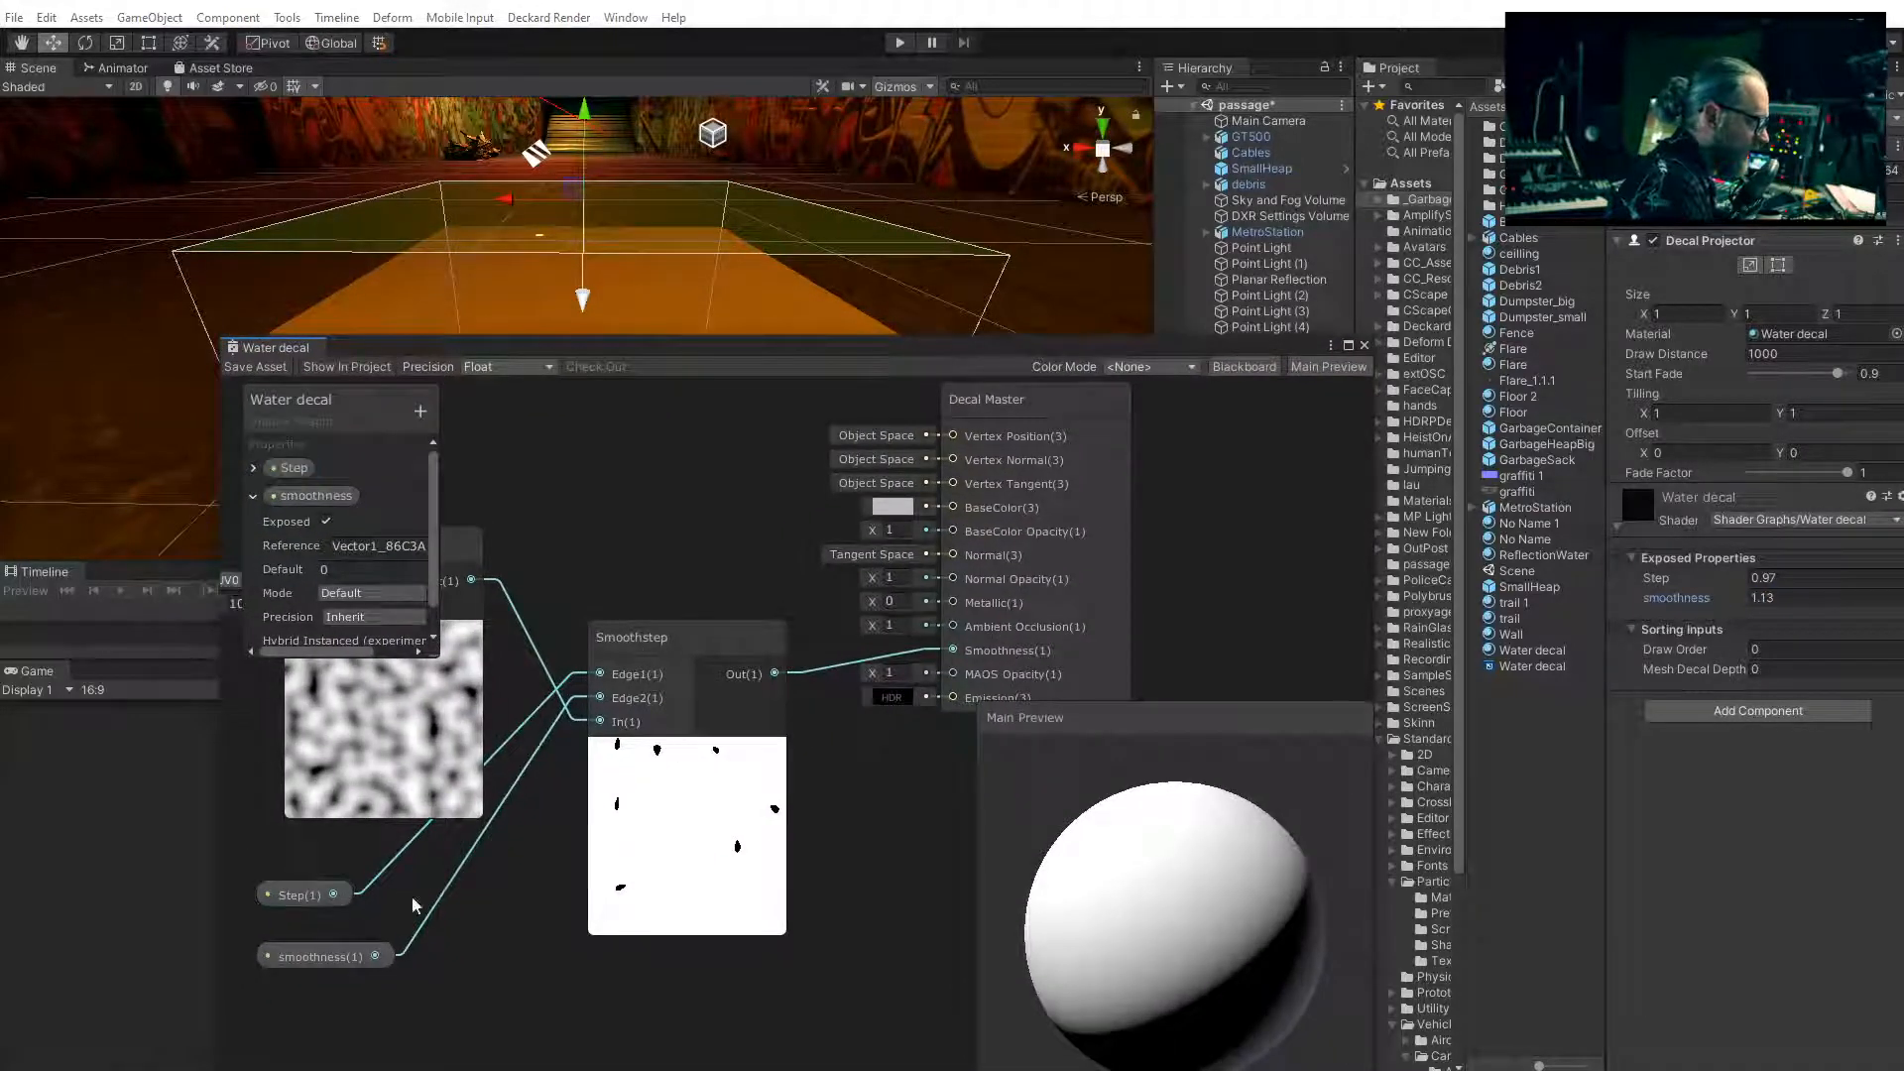
{"action": "left_click_drag", "start_coordinate": [333, 895], "coordinate": [462, 985]}
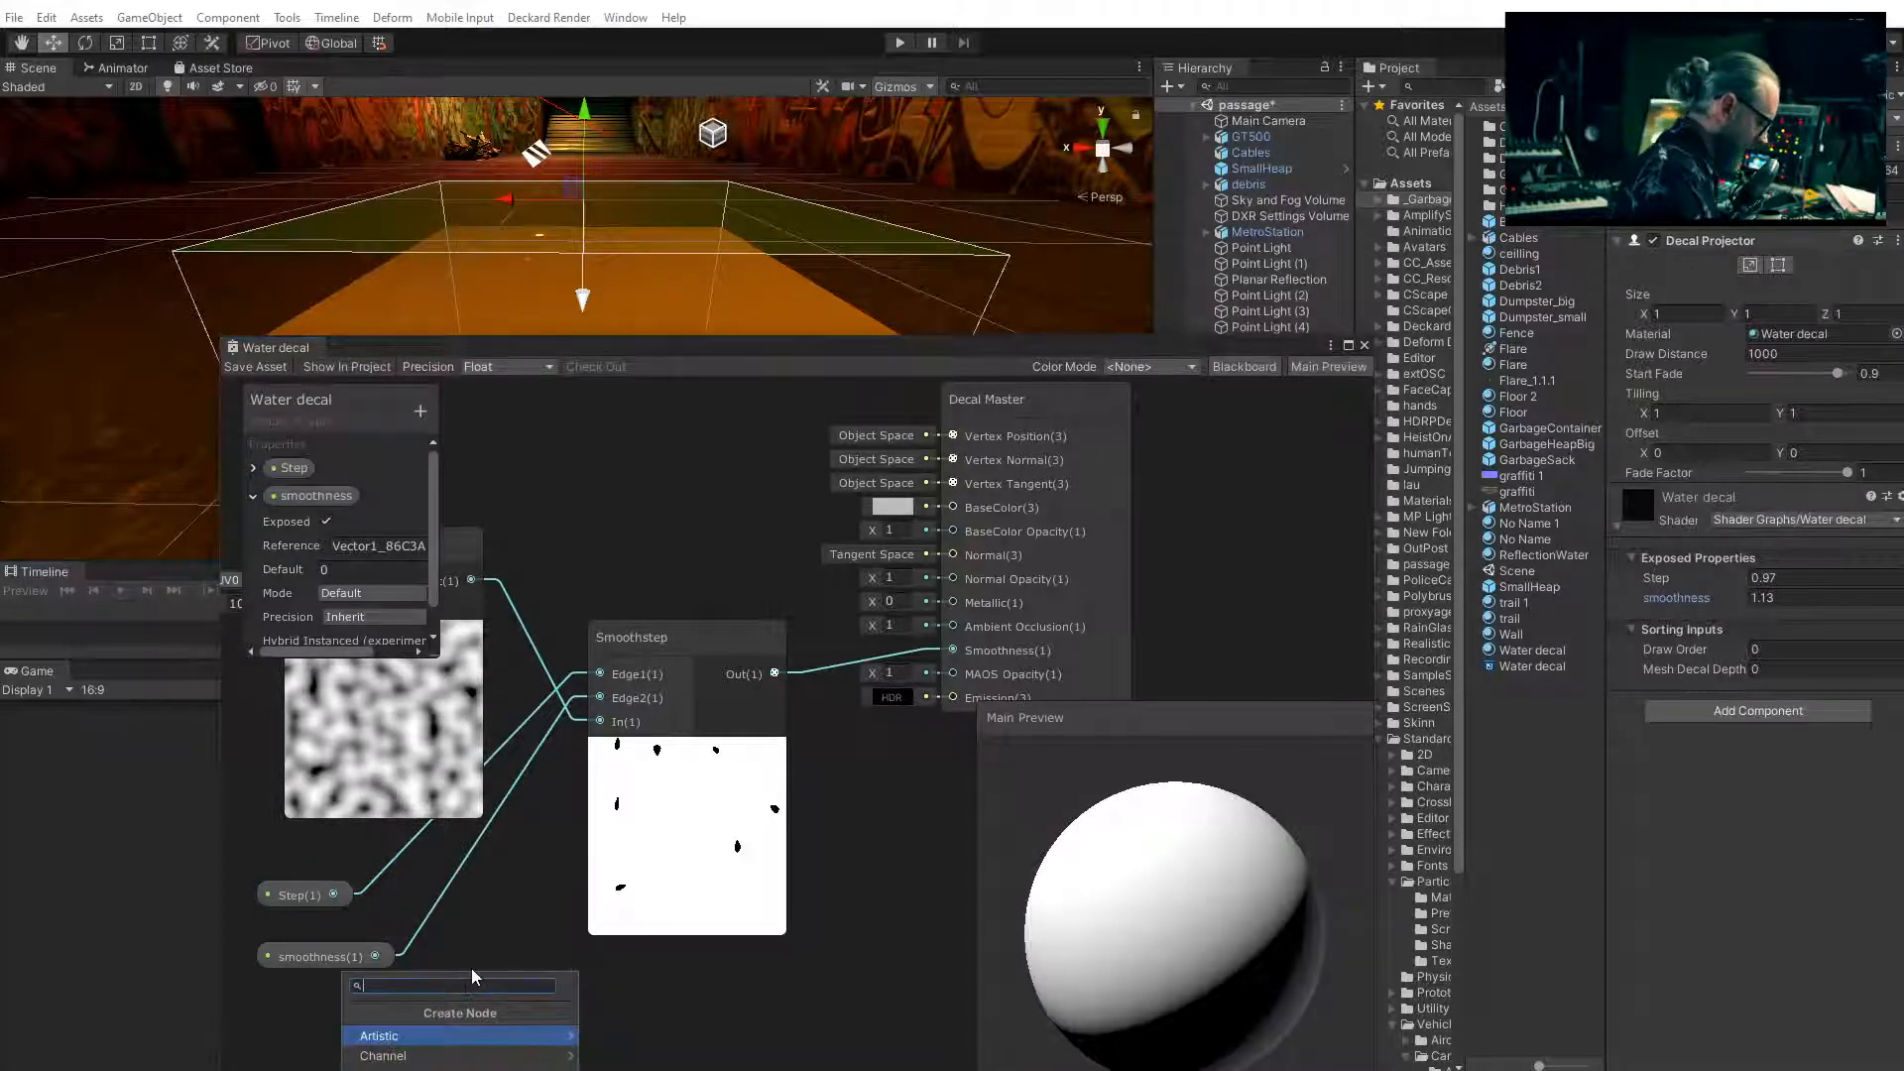
{"action": "type", "text": "add"}
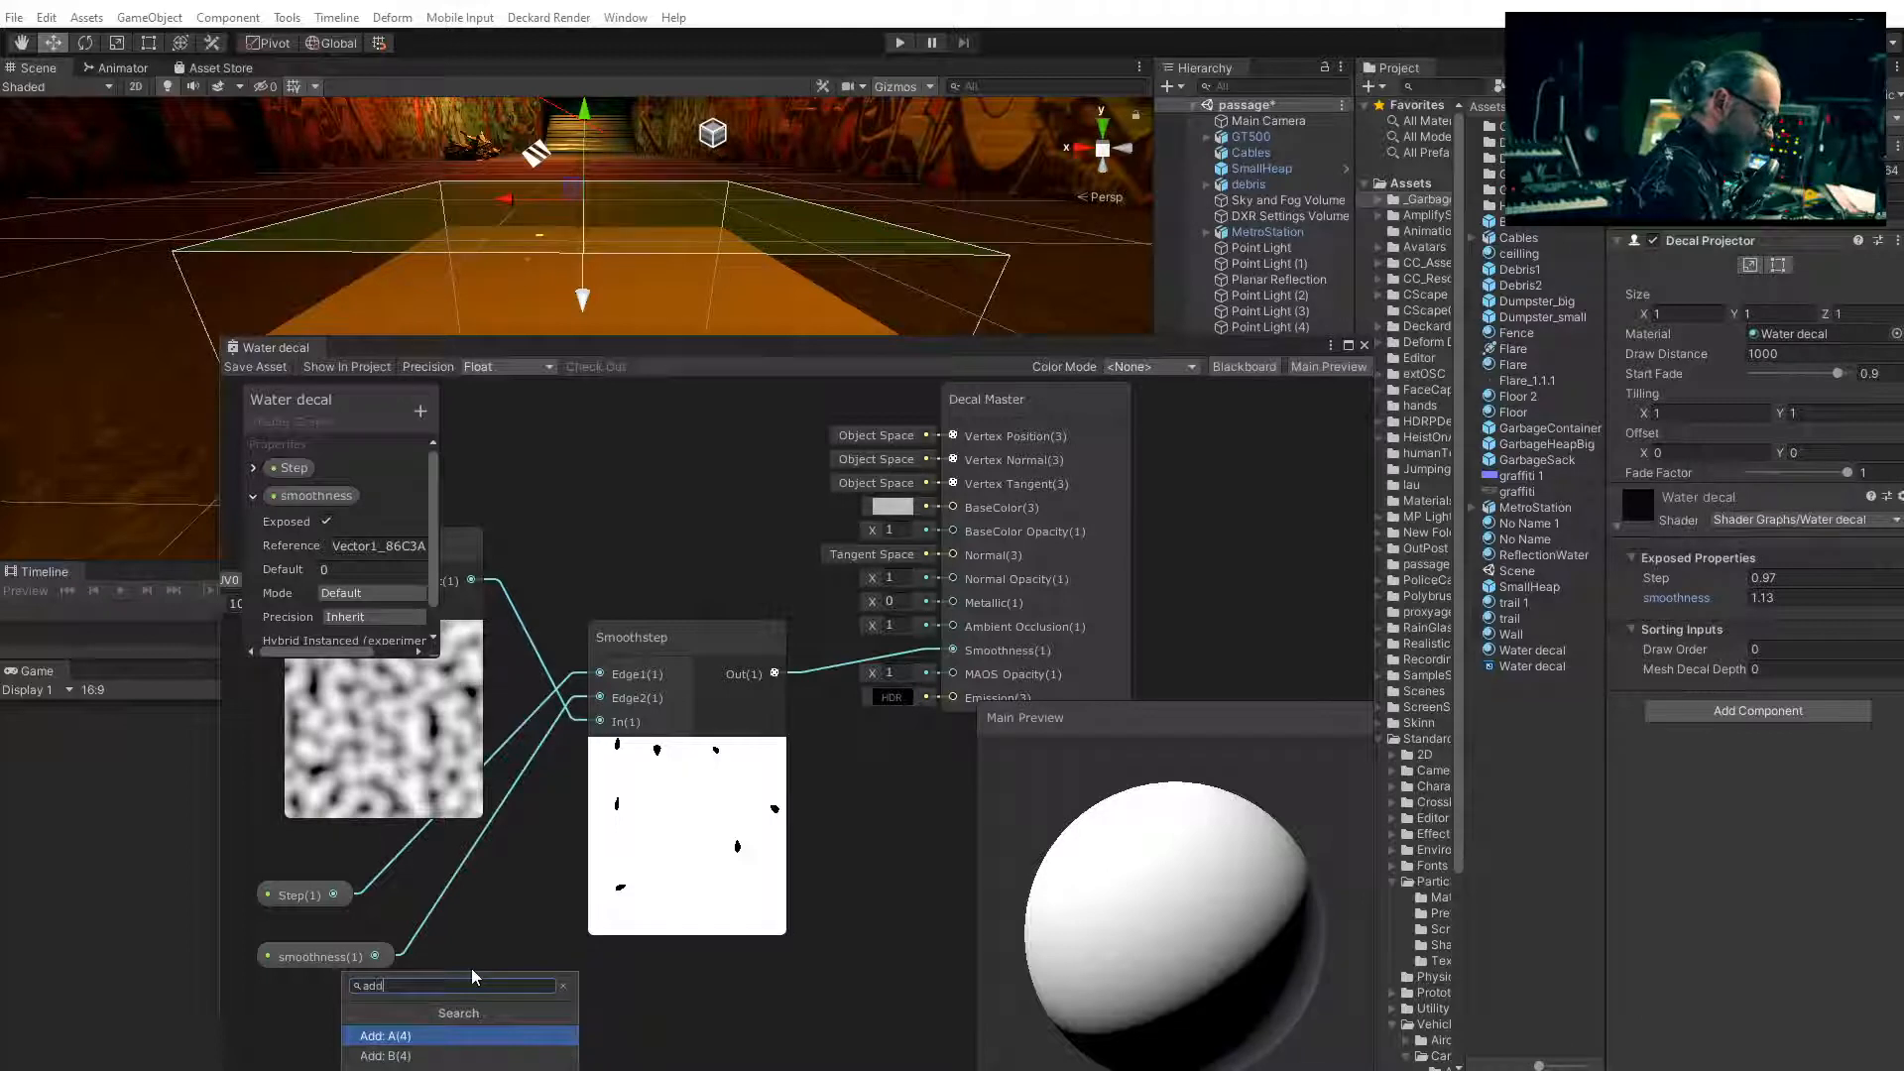
{"action": "left_click", "coordinate": [427, 1038]}
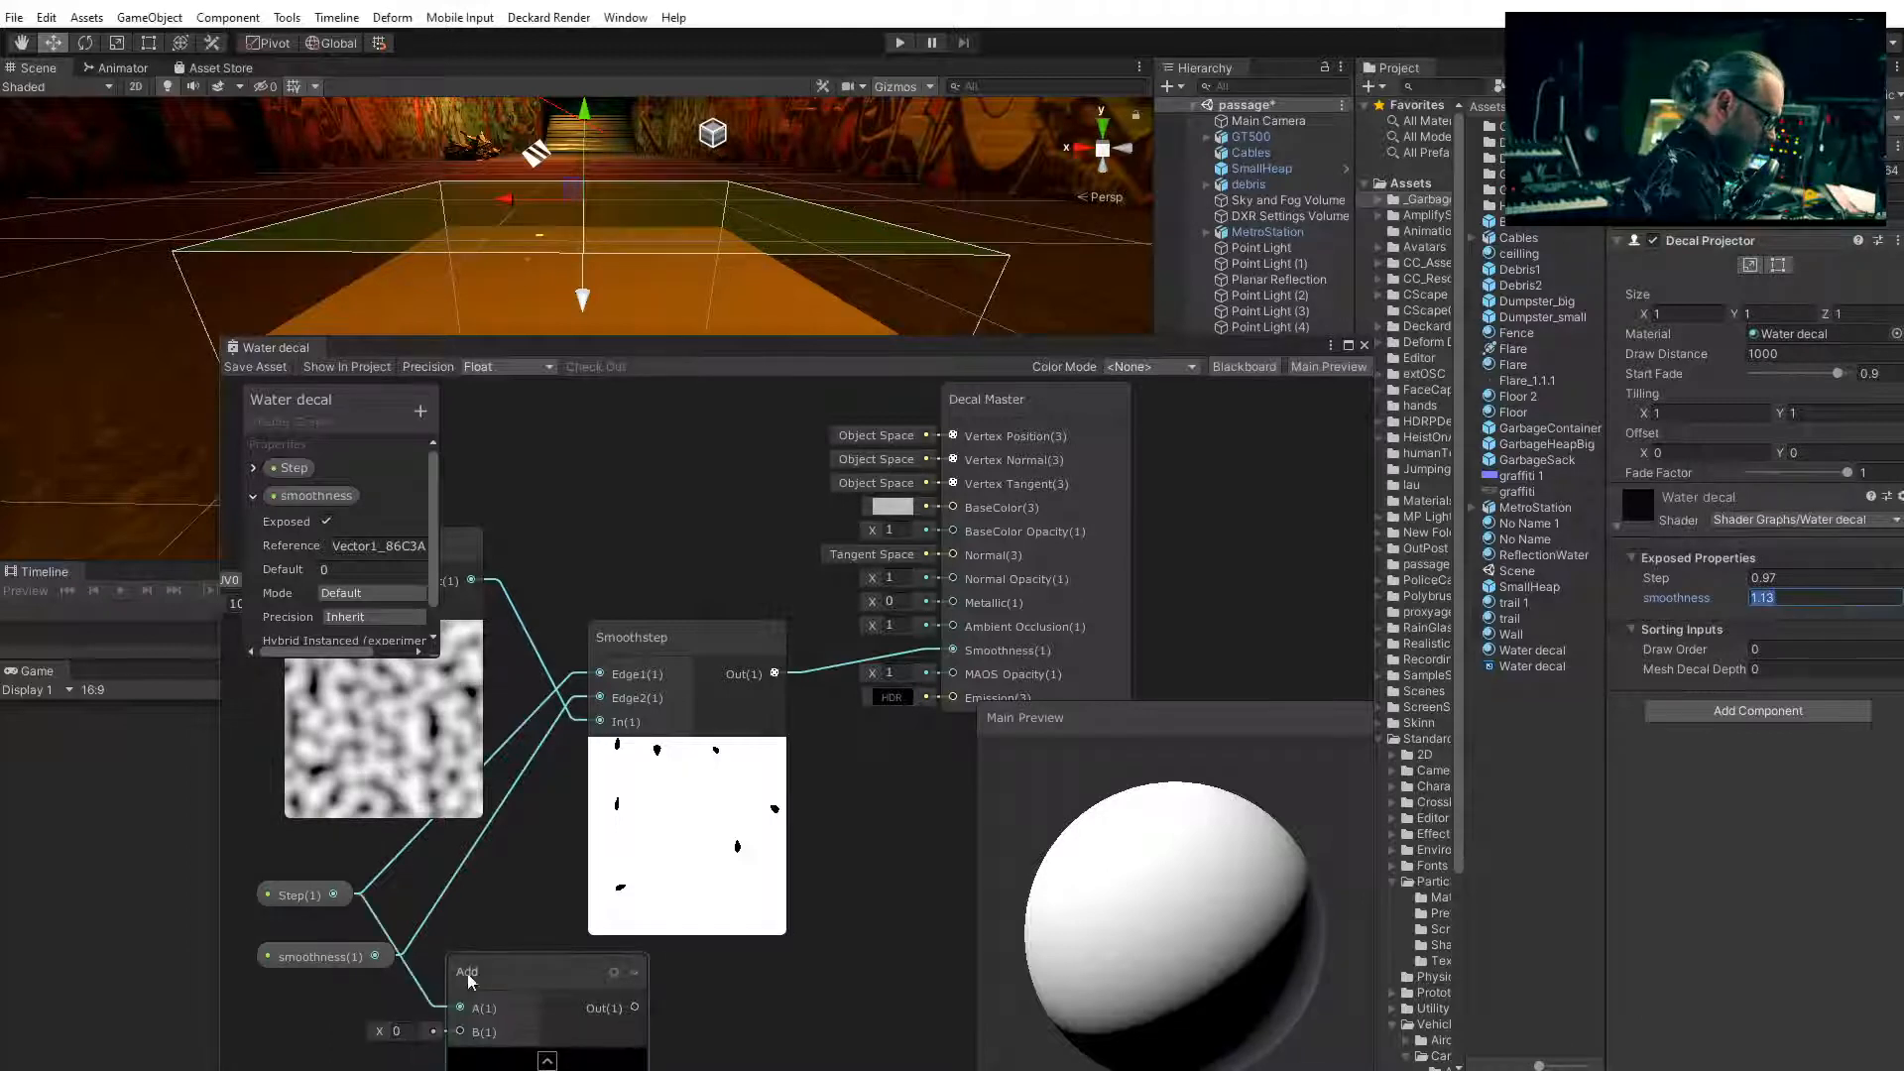
{"action": "left_click_drag", "start_coordinate": [468, 982], "coordinate": [468, 903]}
{"action": "left_click_drag", "start_coordinate": [324, 958], "coordinate": [551, 960]}
{"action": "left_click_drag", "start_coordinate": [604, 903], "coordinate": [541, 938]}
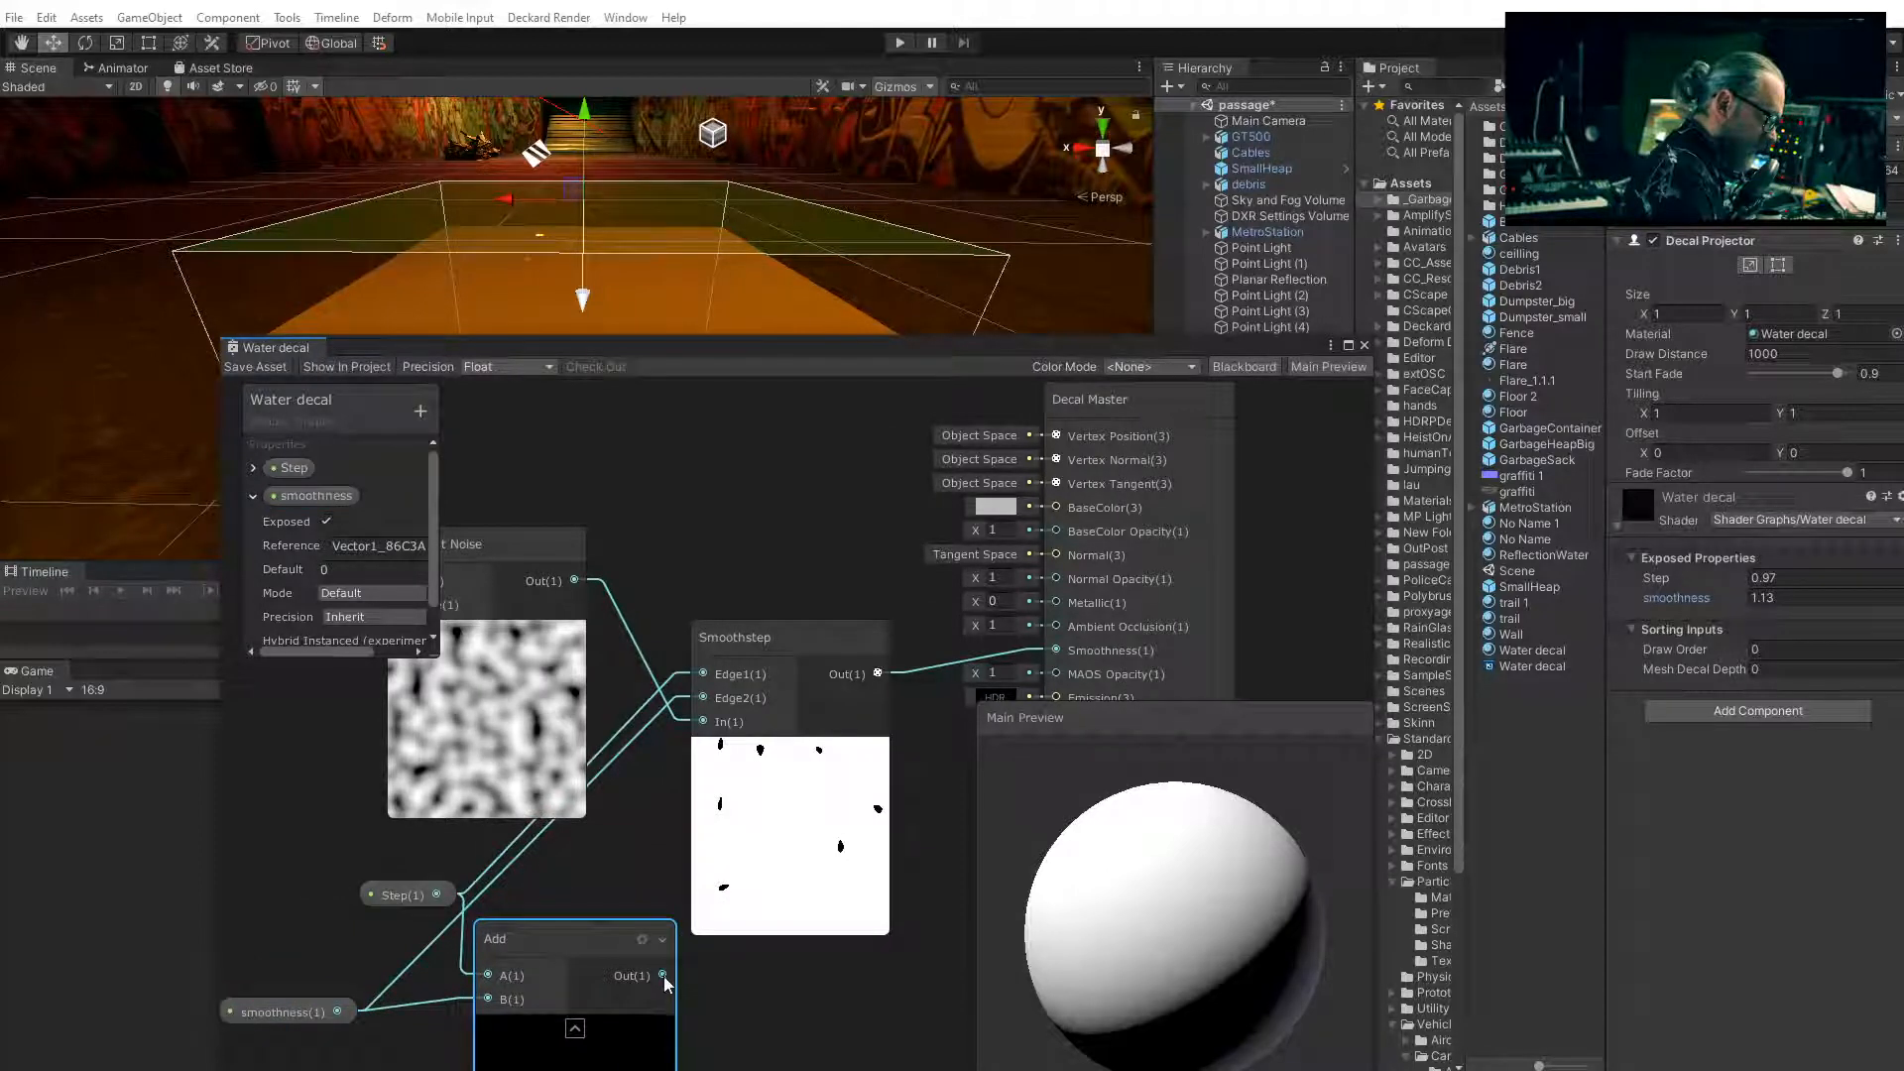
{"action": "left_click_drag", "start_coordinate": [661, 974], "coordinate": [703, 698]}
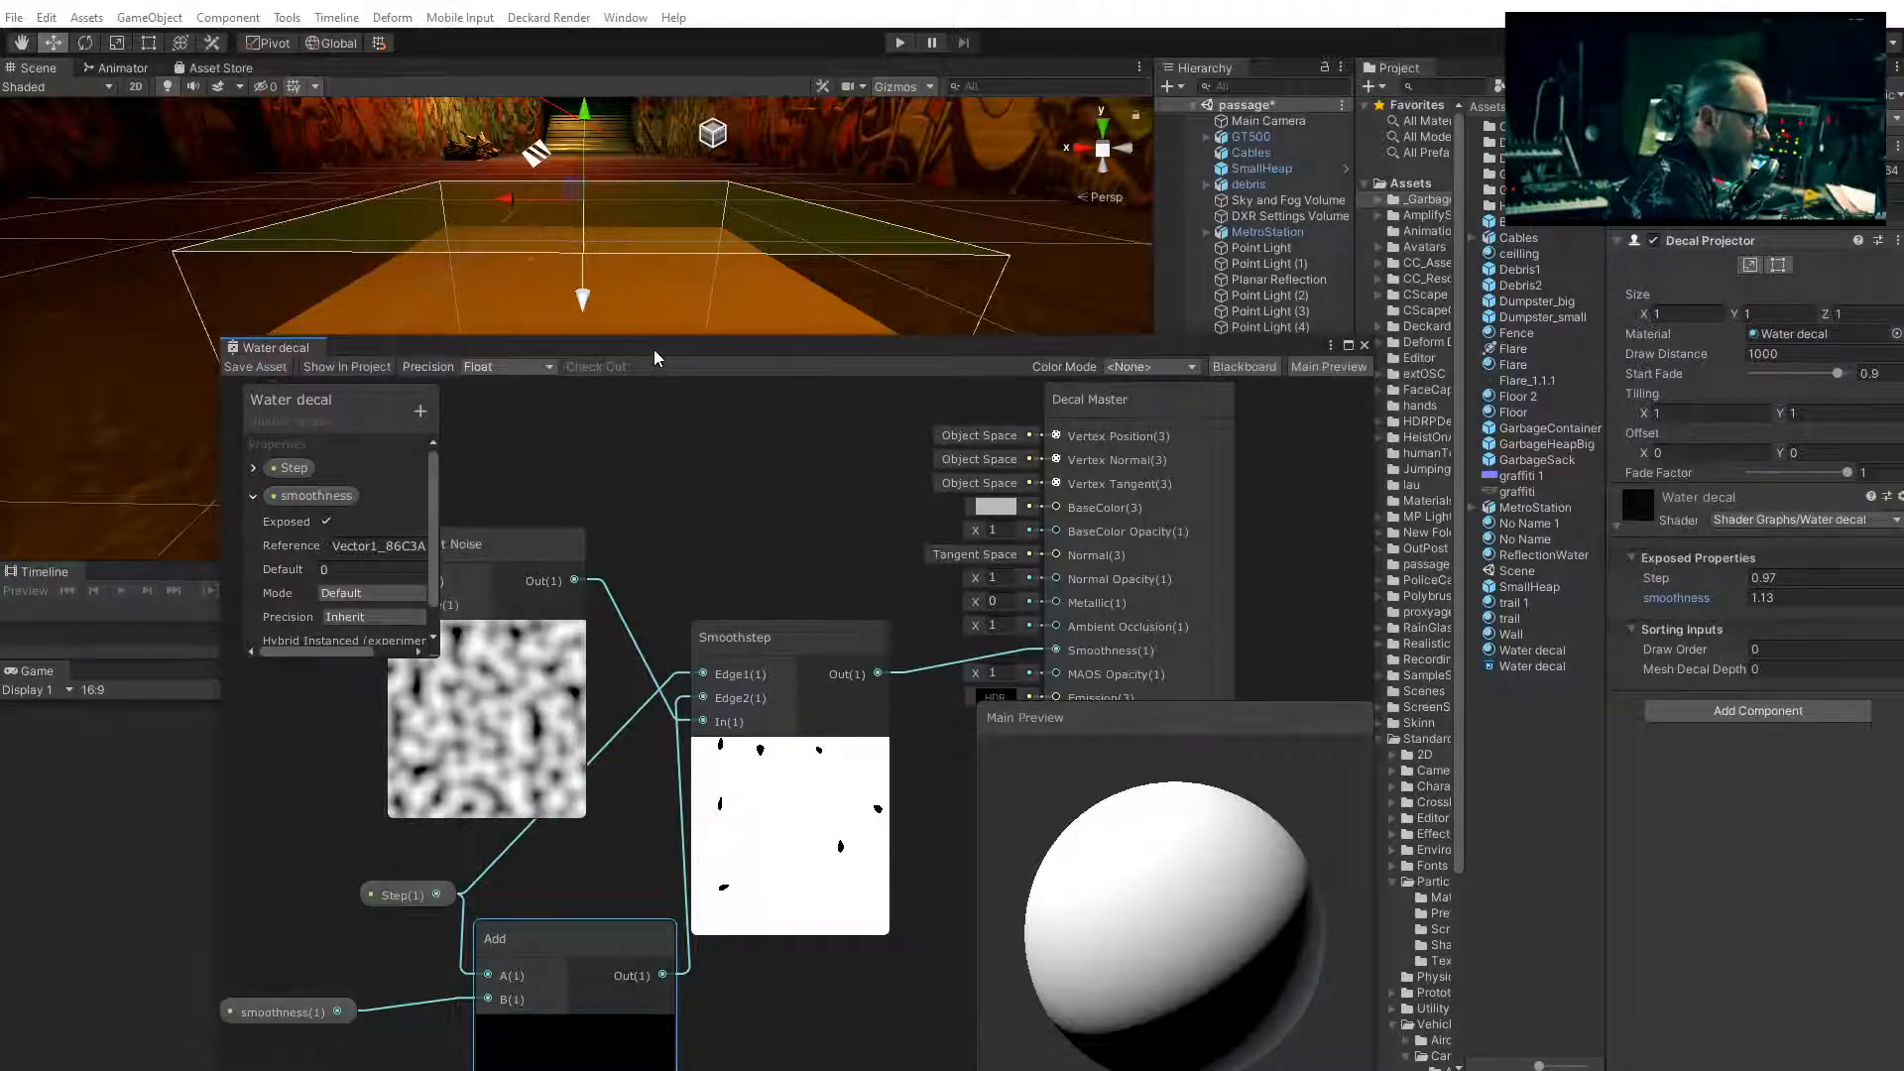
Move the shader graph window lower to expose the Scene view, and set the Water decal material's smoothness to 0
{"action": "left_click_drag", "start_coordinate": [653, 349], "coordinate": [603, 534]}
{"action": "middle_click_drag", "start_coordinate": [603, 533], "coordinate": [600, 340]}
{"action": "scroll", "coordinate": [600, 340], "scroll_direction": "down", "scroll_amount": 3}
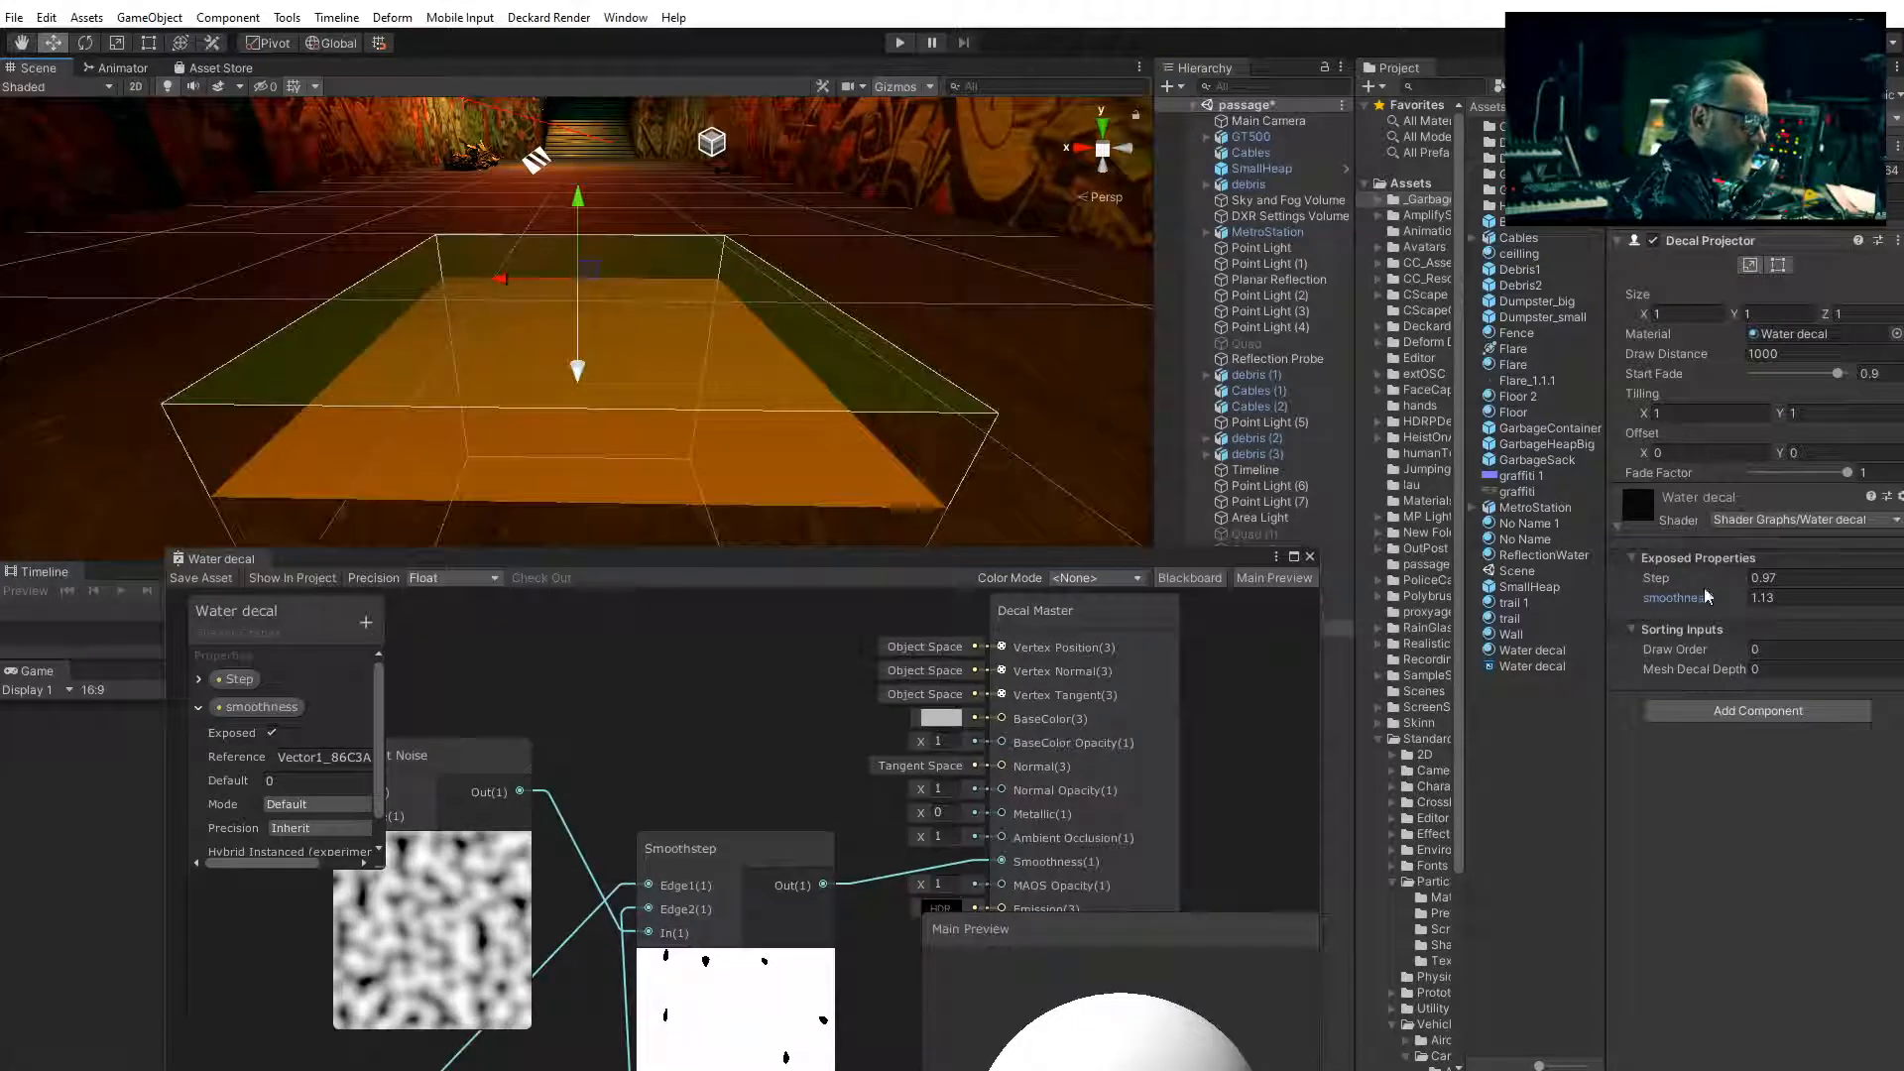
{"action": "type", "text": "0"}
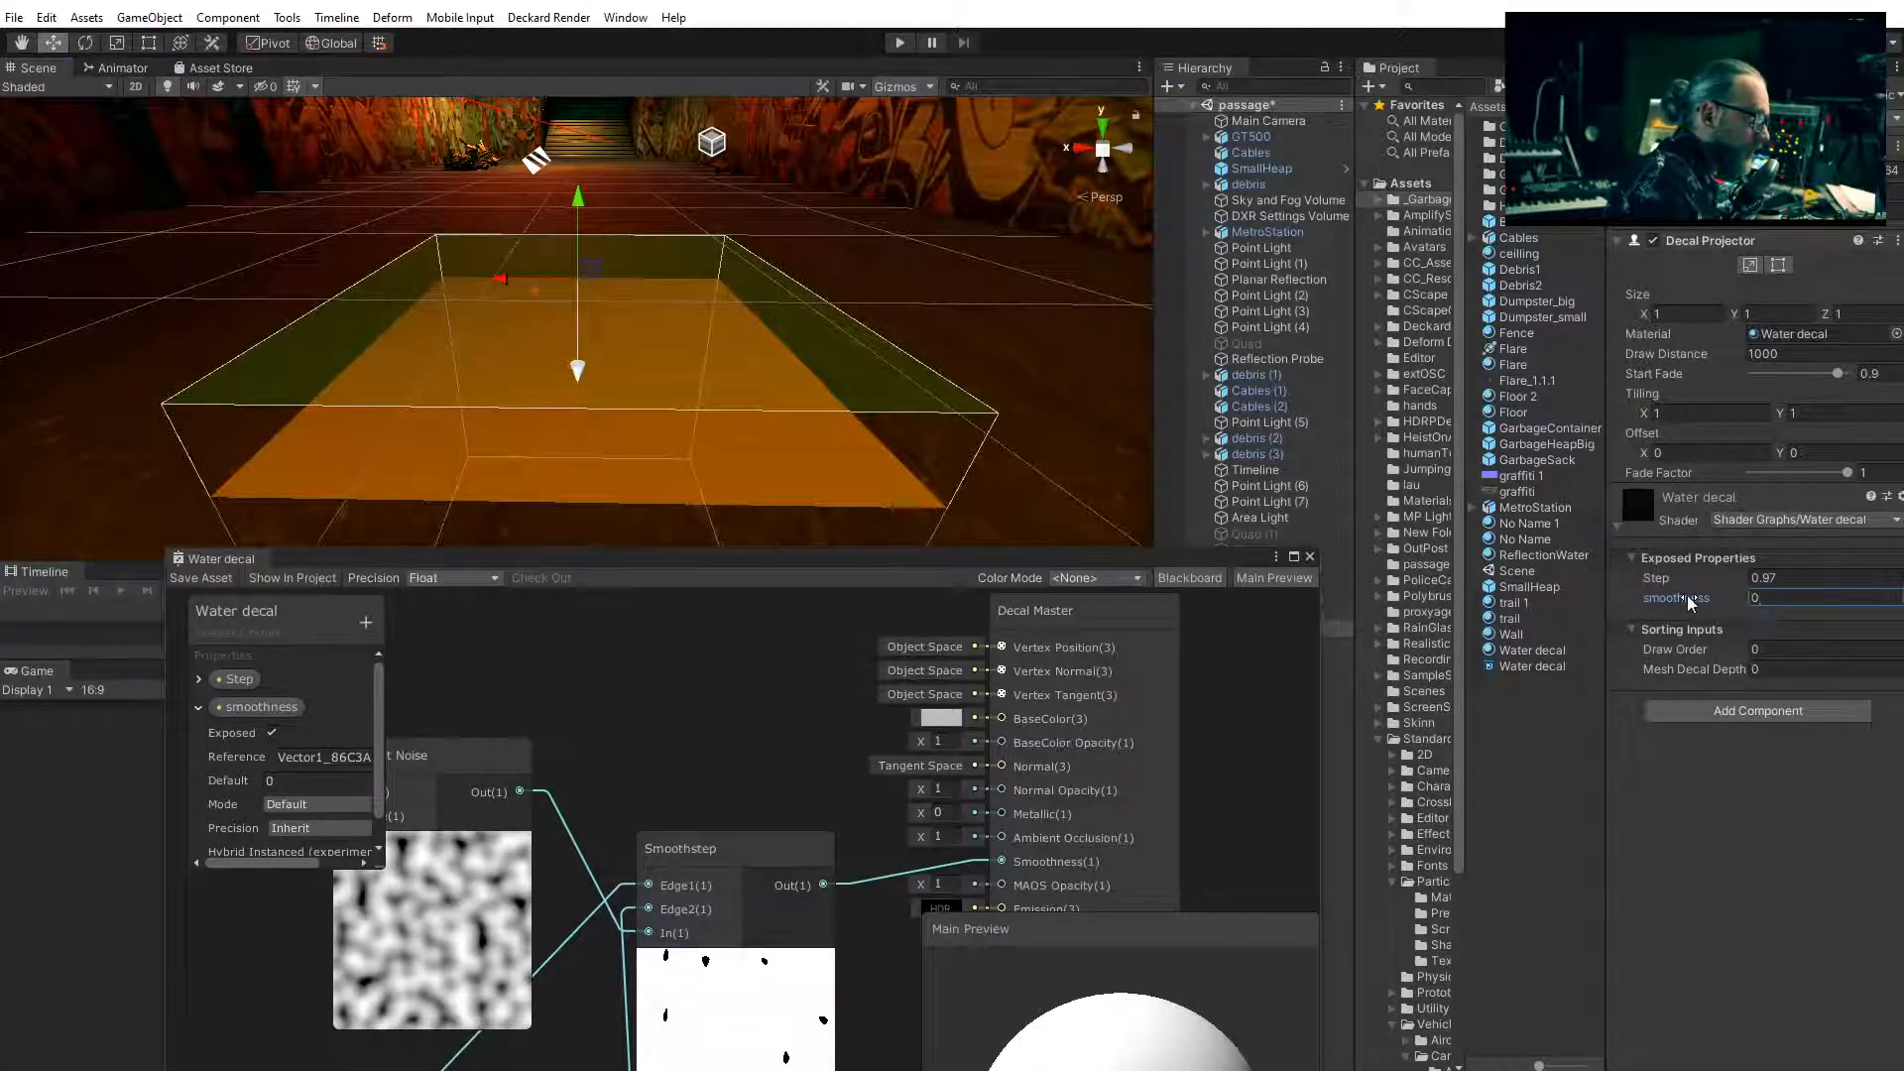
{"action": "scroll", "coordinate": [787, 325], "scroll_direction": "up", "scroll_amount": 4}
{"action": "middle_click_drag", "start_coordinate": [787, 325], "coordinate": [788, 311]}
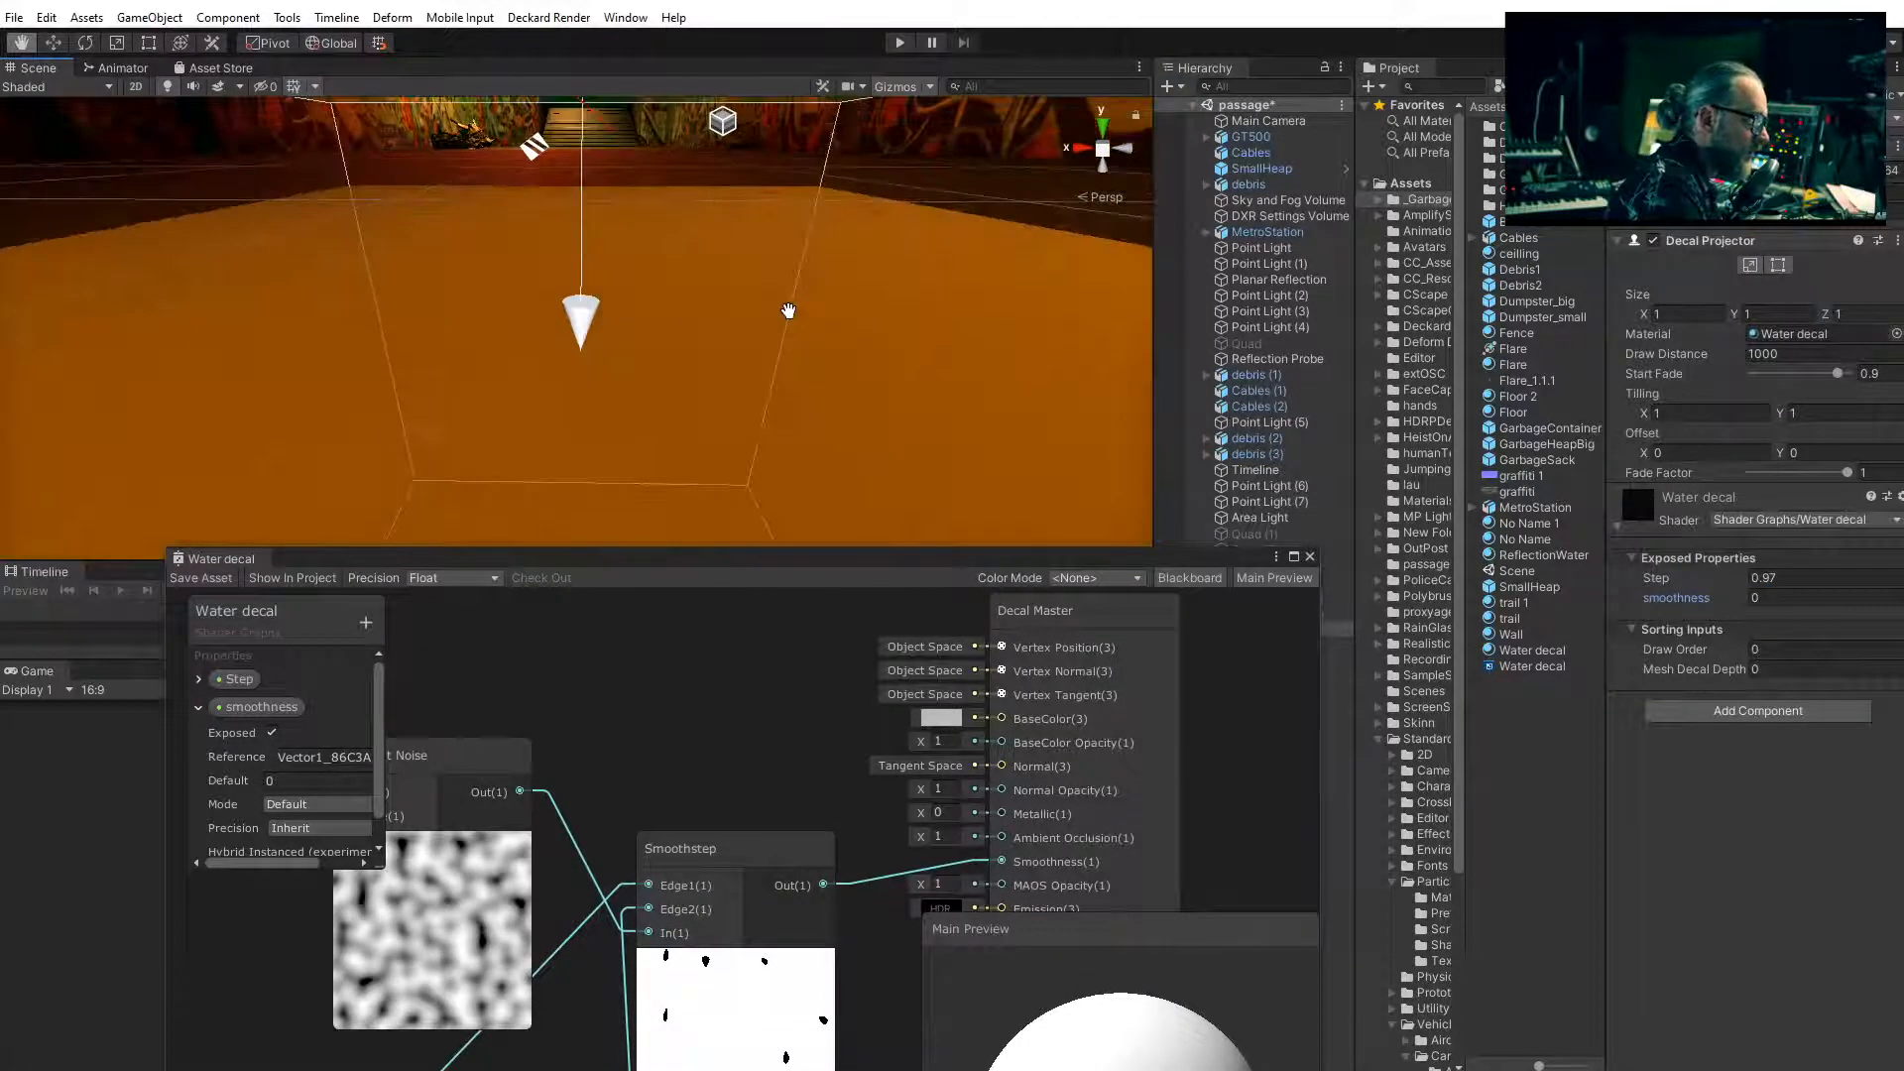
{"action": "scroll", "coordinate": [788, 311], "scroll_direction": "down", "scroll_amount": 4}
Set the Water decal material's Step to 0.55 and its smoothness to 0.27, checking the reflections on the floor
{"action": "left_click_drag", "start_coordinate": [1738, 579], "coordinate": [1740, 580]}
{"action": "scroll", "coordinate": [544, 344], "scroll_direction": "up", "scroll_amount": 4}
{"action": "scroll", "coordinate": [544, 345], "scroll_direction": "down", "scroll_amount": 3}
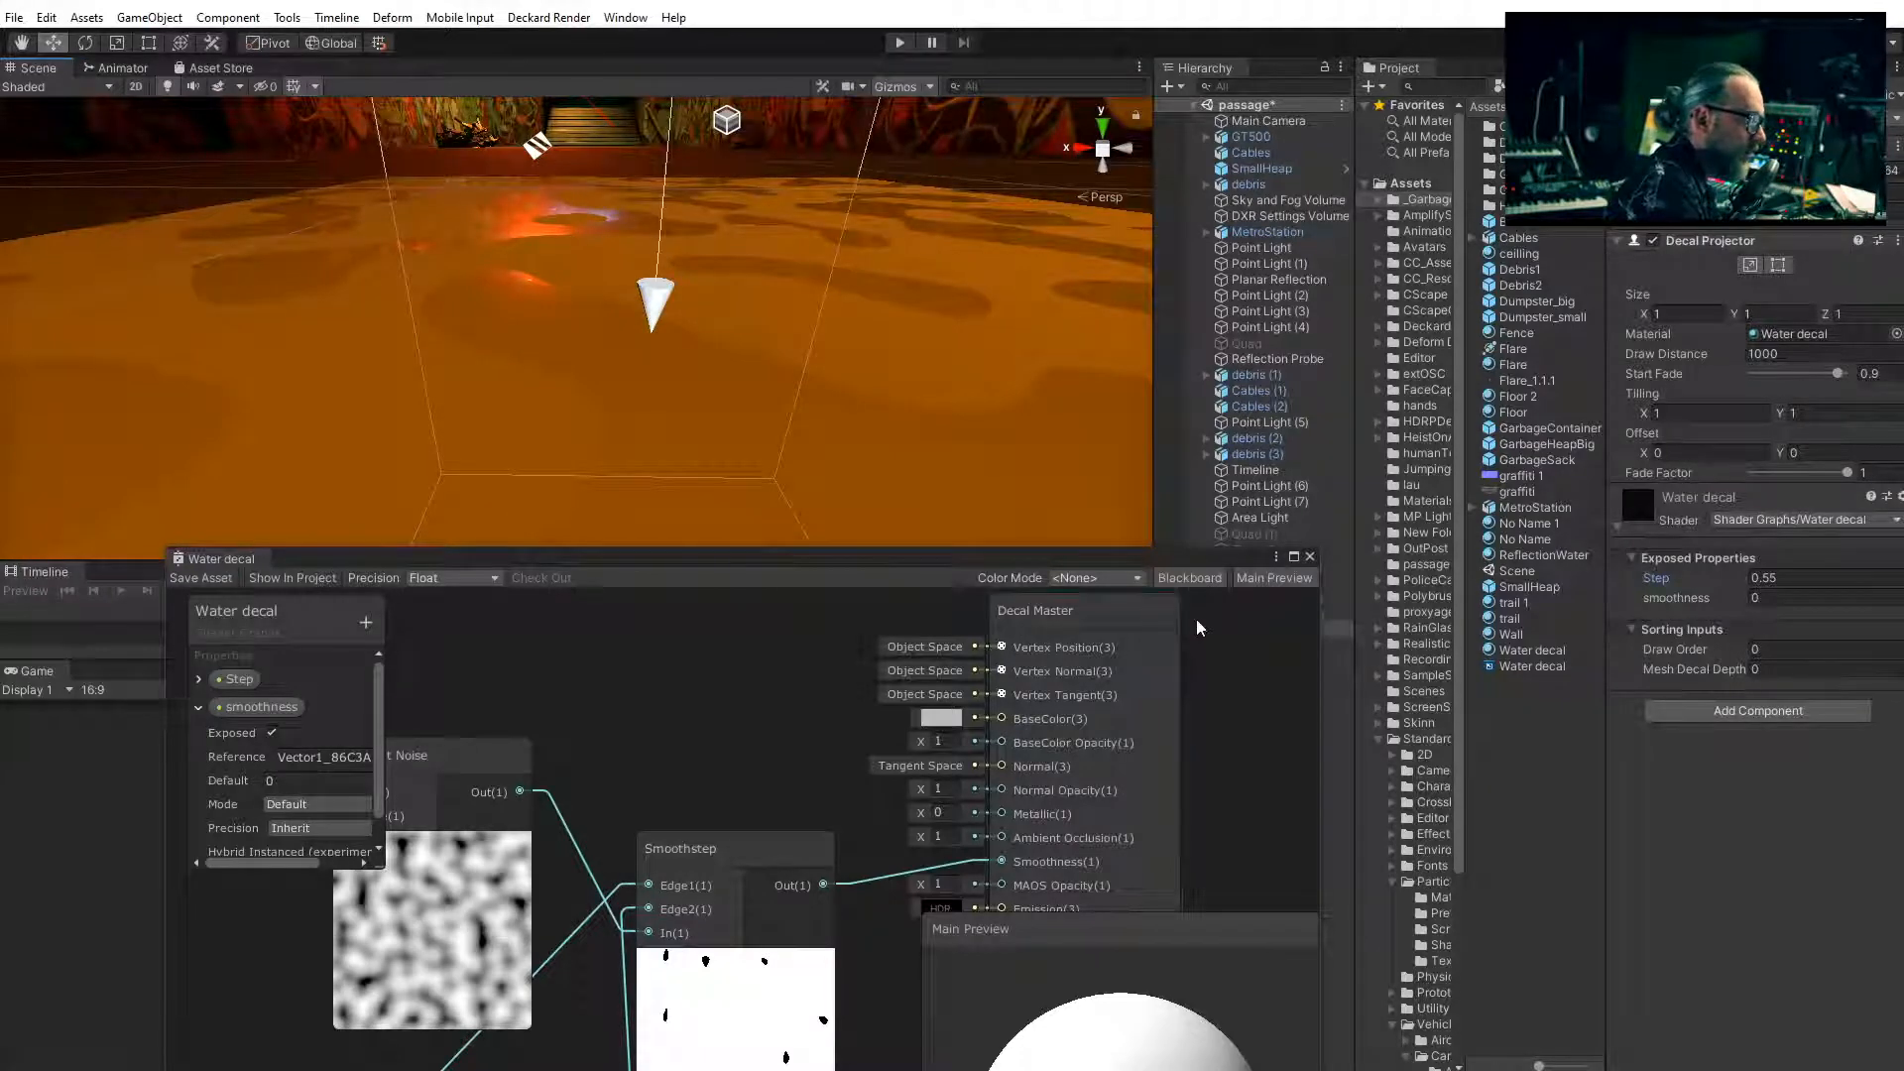
{"action": "left_click", "coordinate": [1734, 599]}
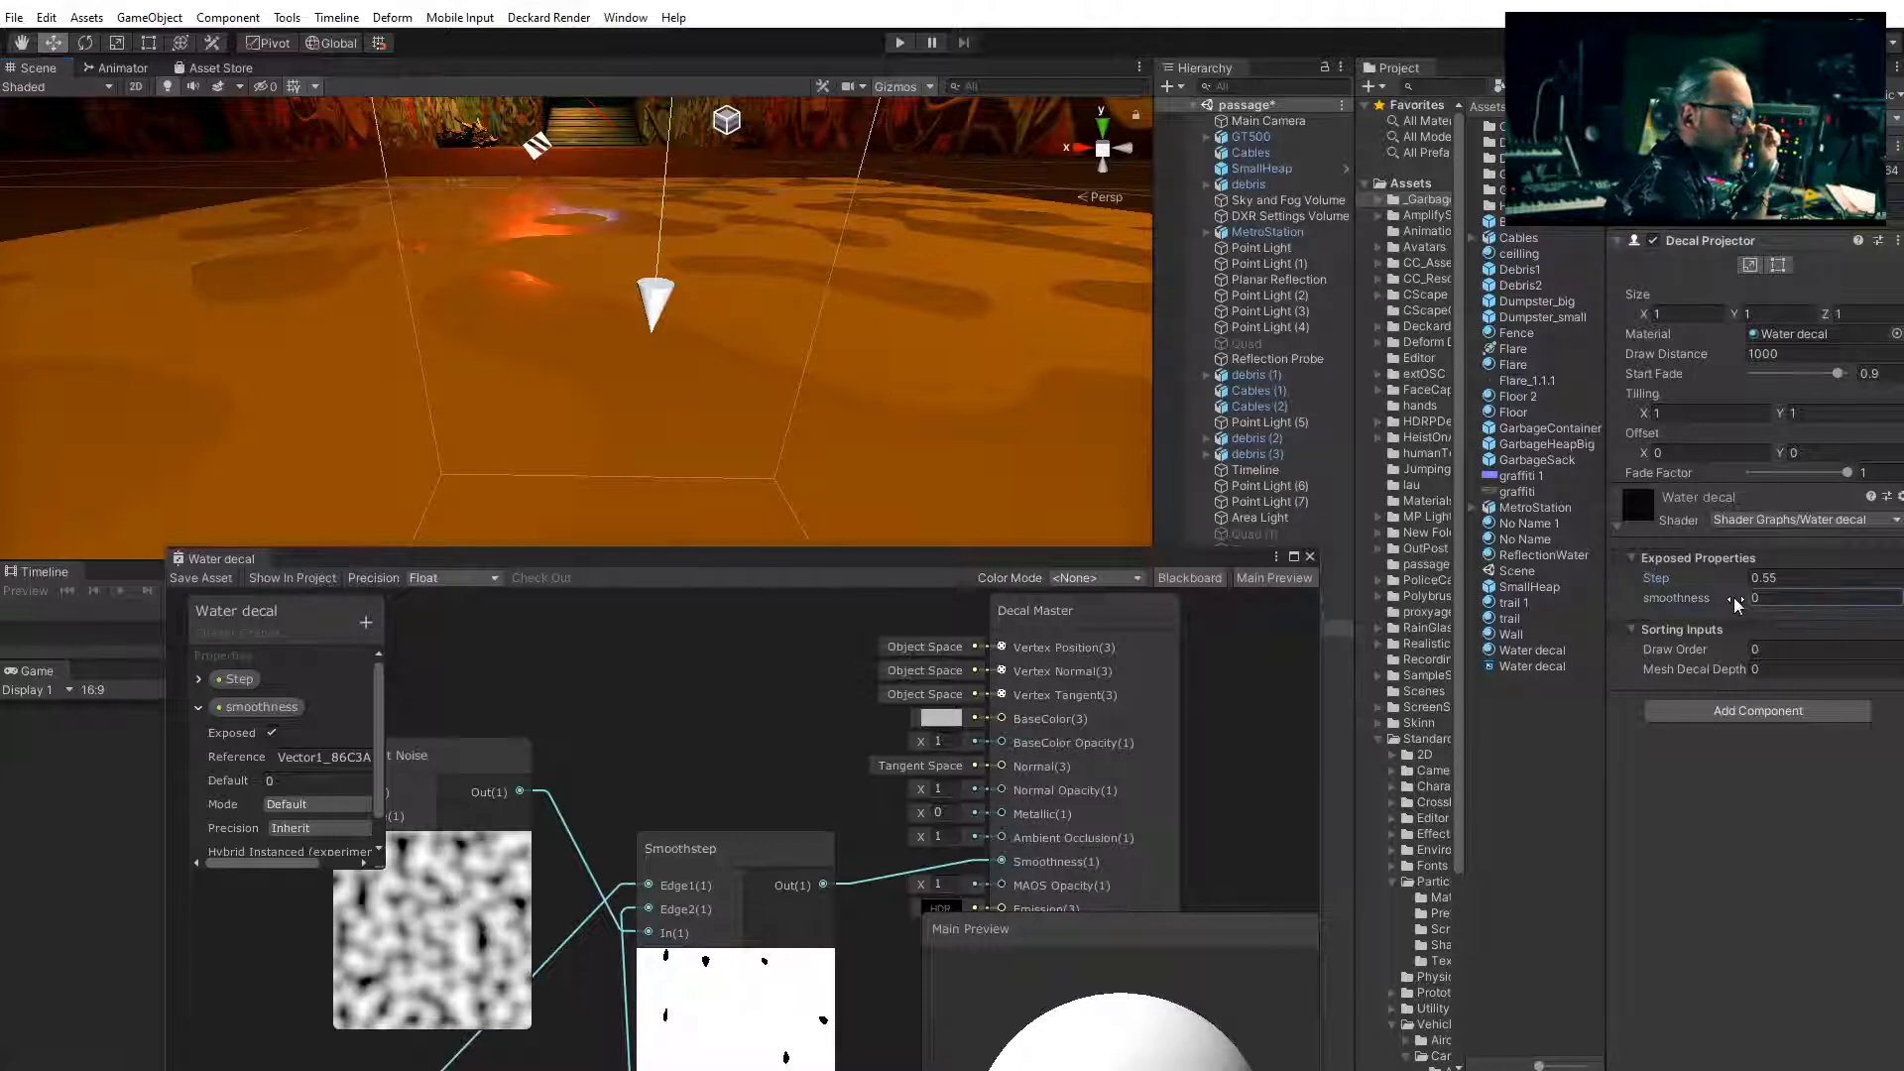
{"action": "left_click_drag", "start_coordinate": [1737, 597], "coordinate": [1744, 599]}
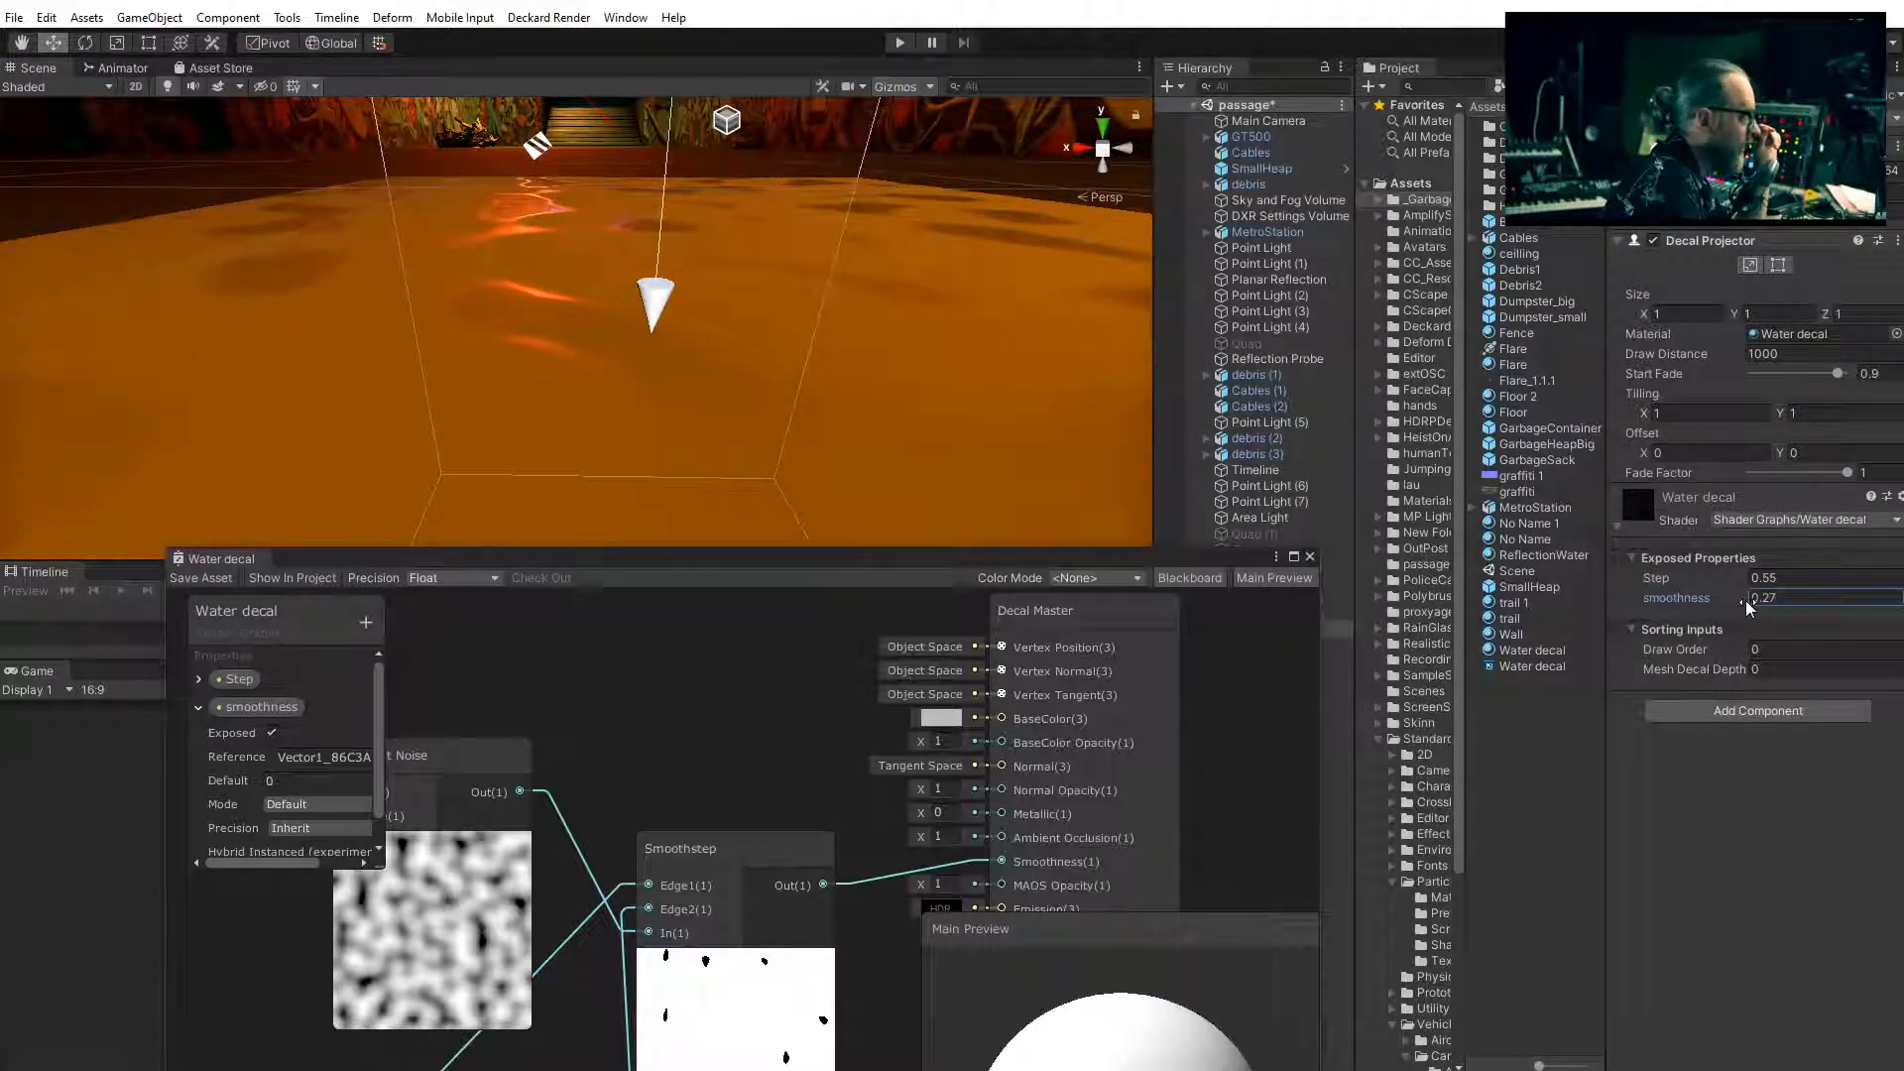
{"action": "middle_click_drag", "start_coordinate": [518, 314], "coordinate": [521, 317]}
{"action": "right_click_drag", "start_coordinate": [521, 318], "coordinate": [533, 384]}
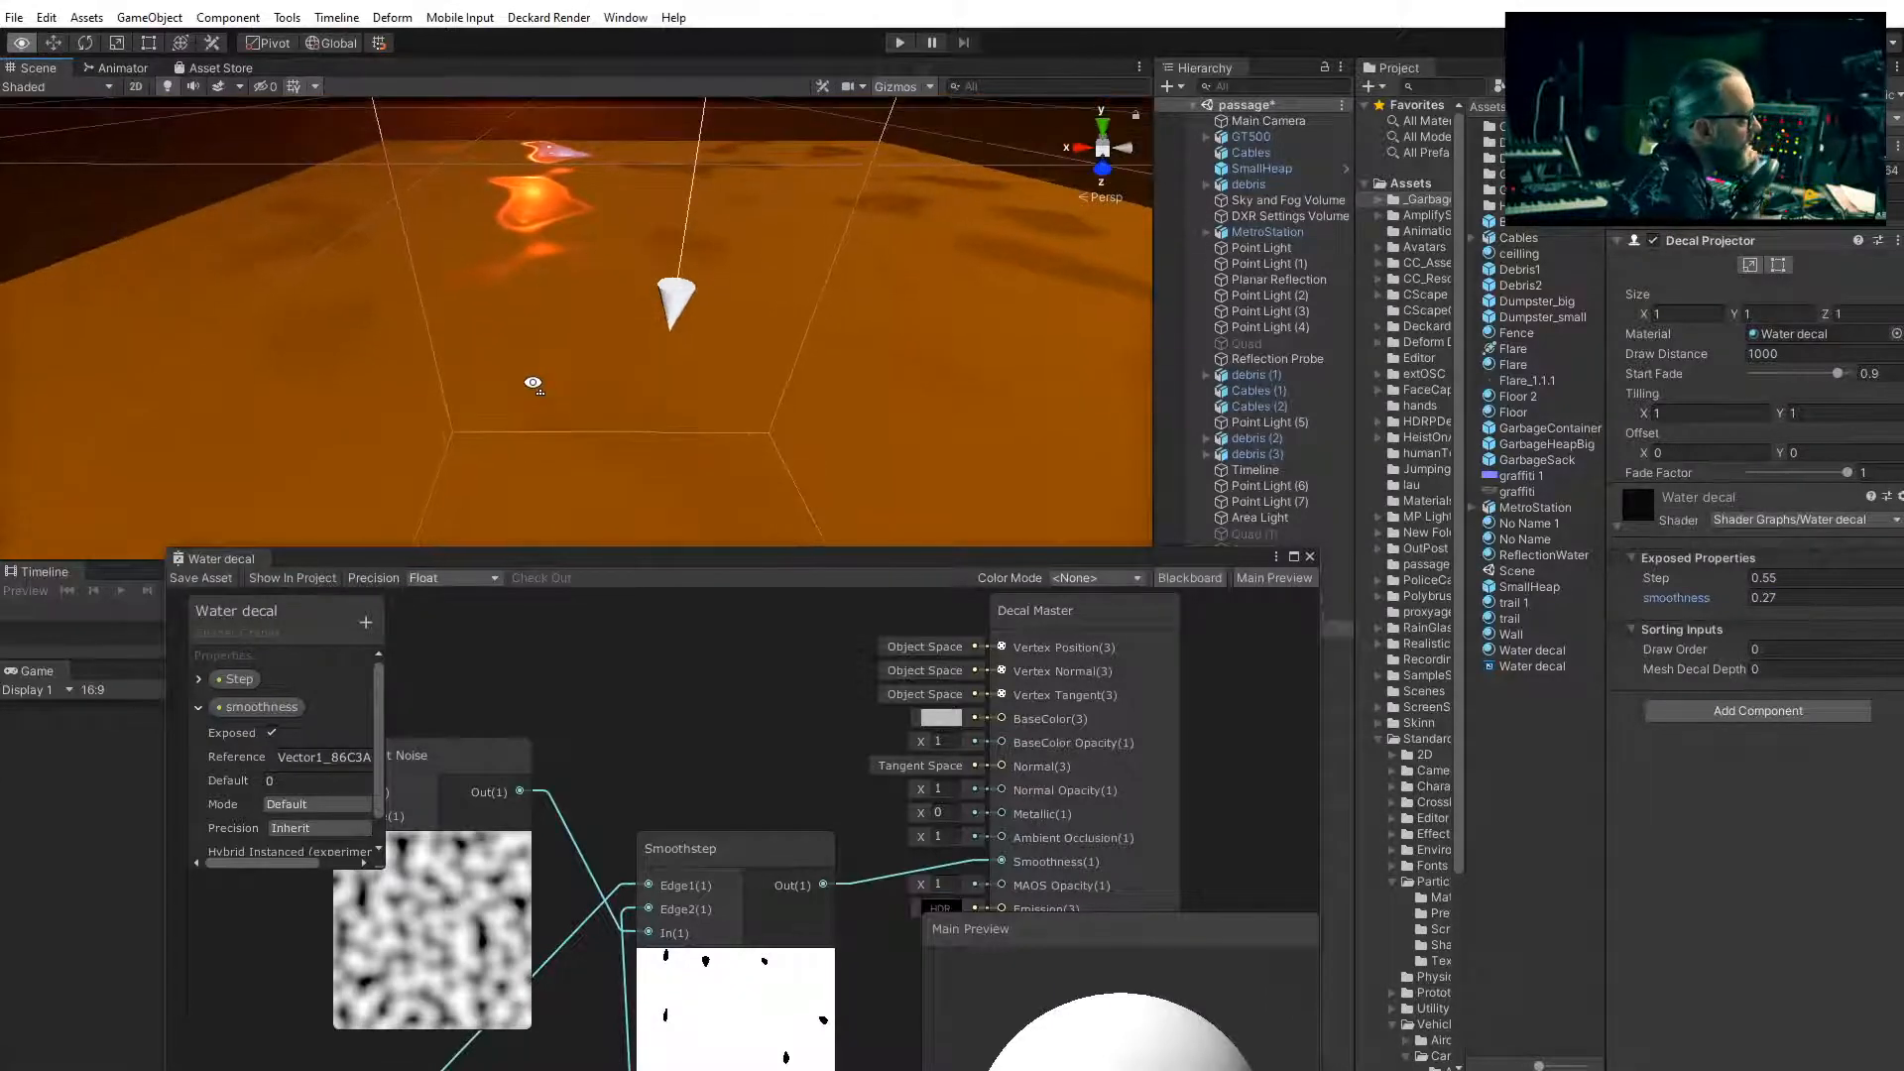
{"action": "key", "text": "f"}
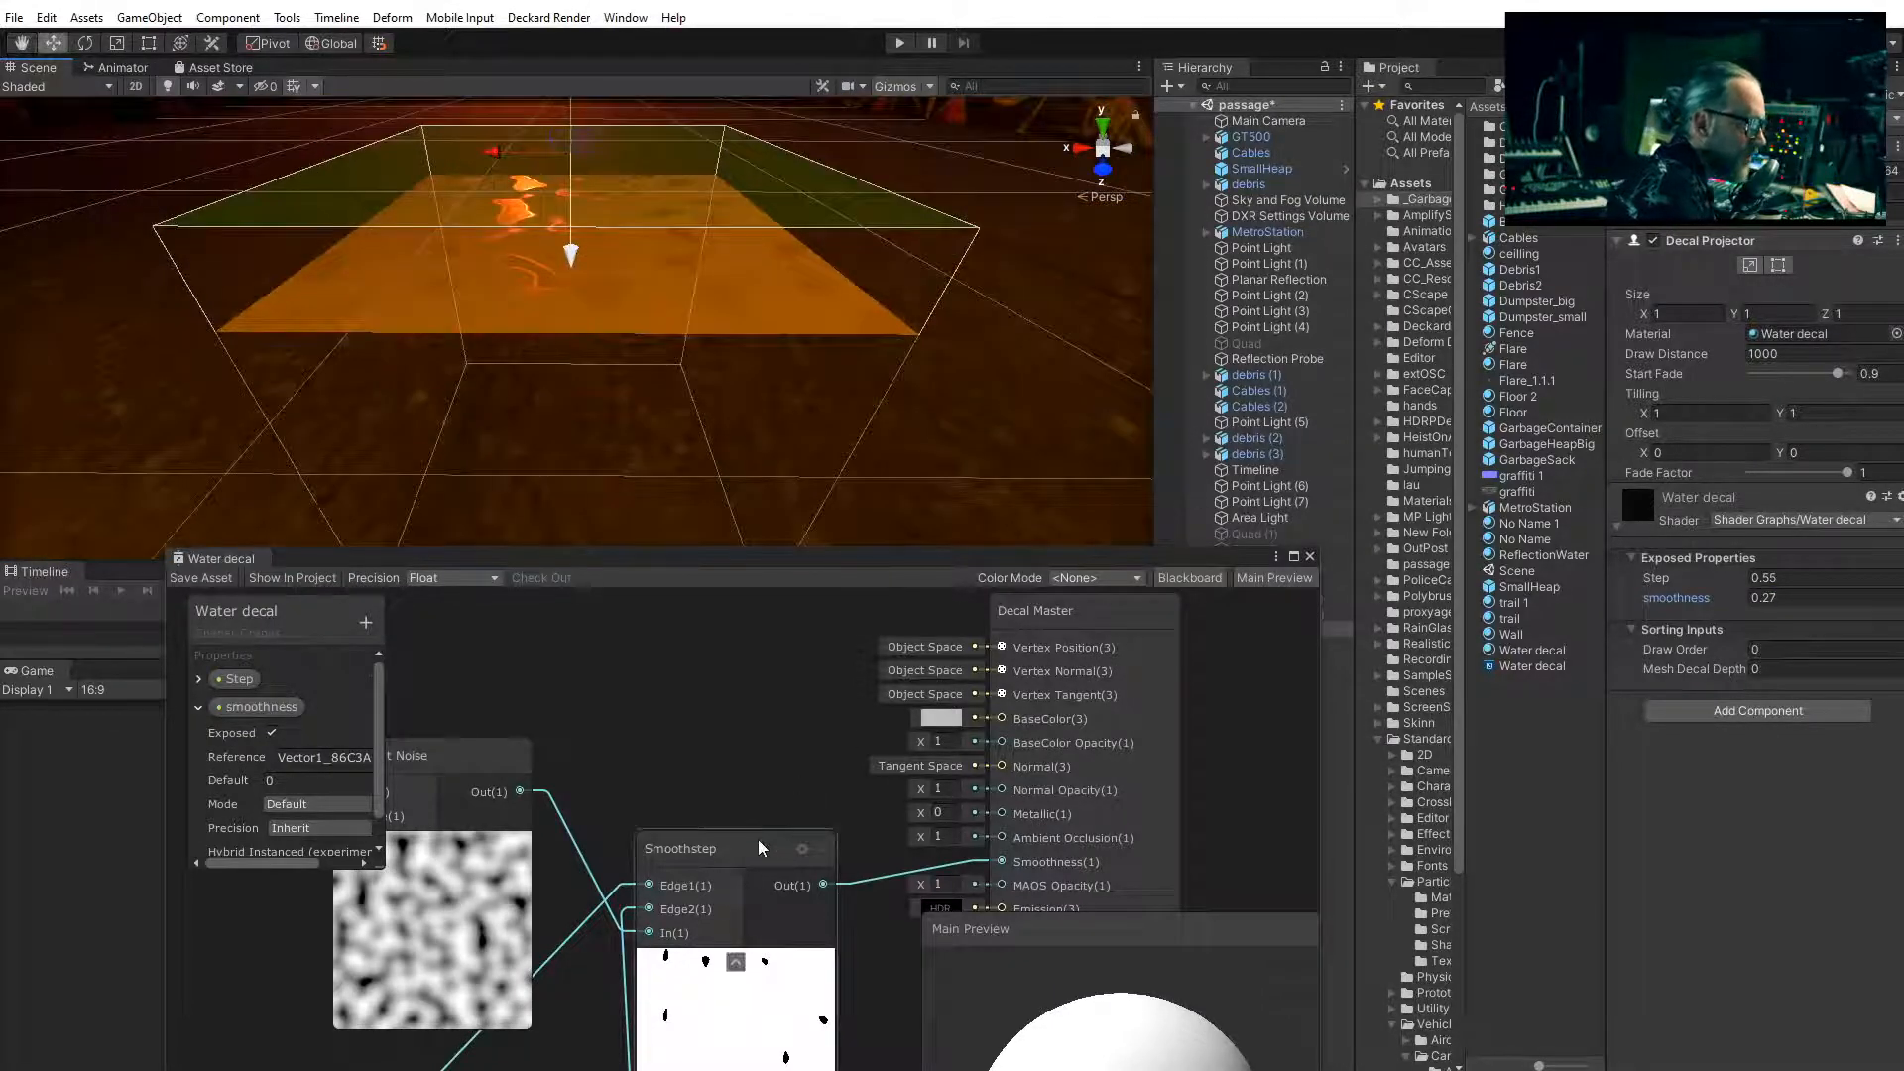
Change the Decal Master's BaseColor to a near-black colour and save the shader asset
{"action": "left_click_drag", "start_coordinate": [758, 840], "coordinate": [756, 849]}
{"action": "middle_click_drag", "start_coordinate": [758, 778], "coordinate": [607, 770]}
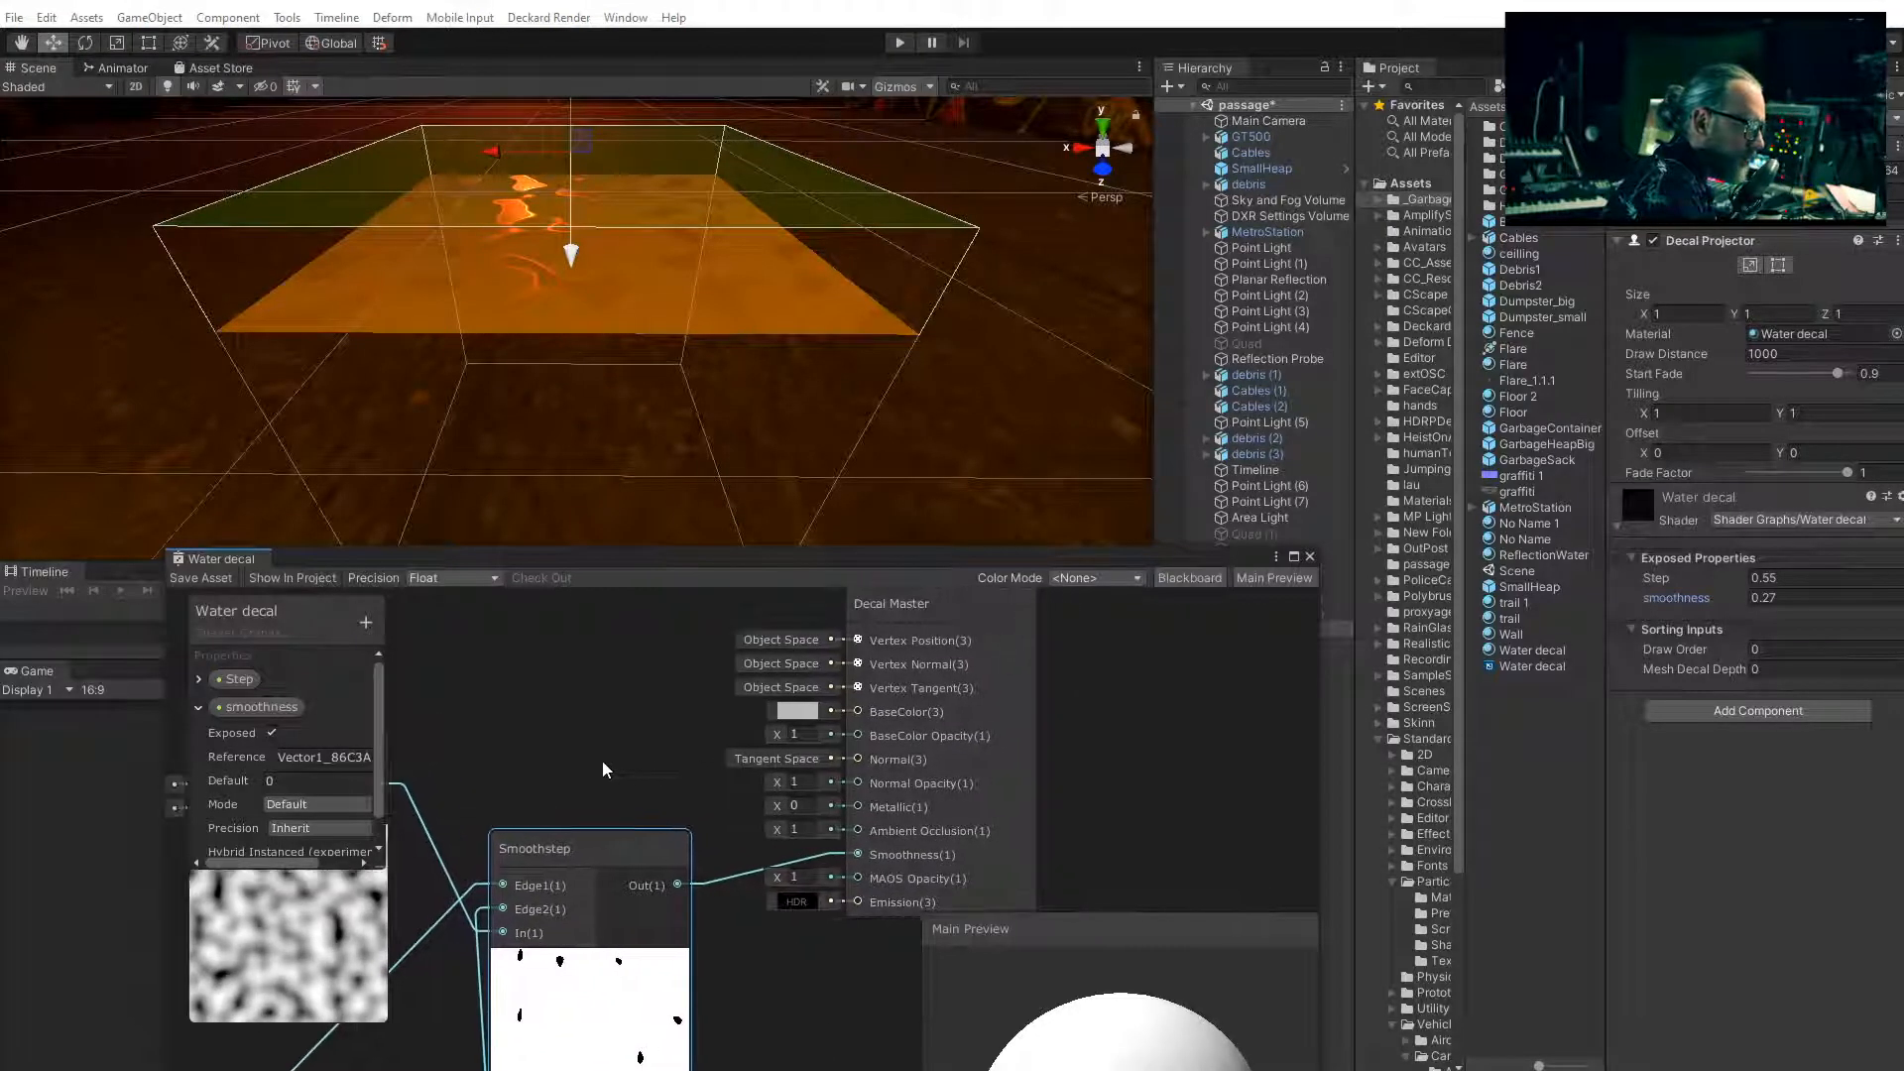
{"action": "left_click", "coordinate": [798, 711]}
{"action": "left_click_drag", "start_coordinate": [1263, 571], "coordinate": [1256, 598]}
{"action": "left_click", "coordinate": [1410, 383]}
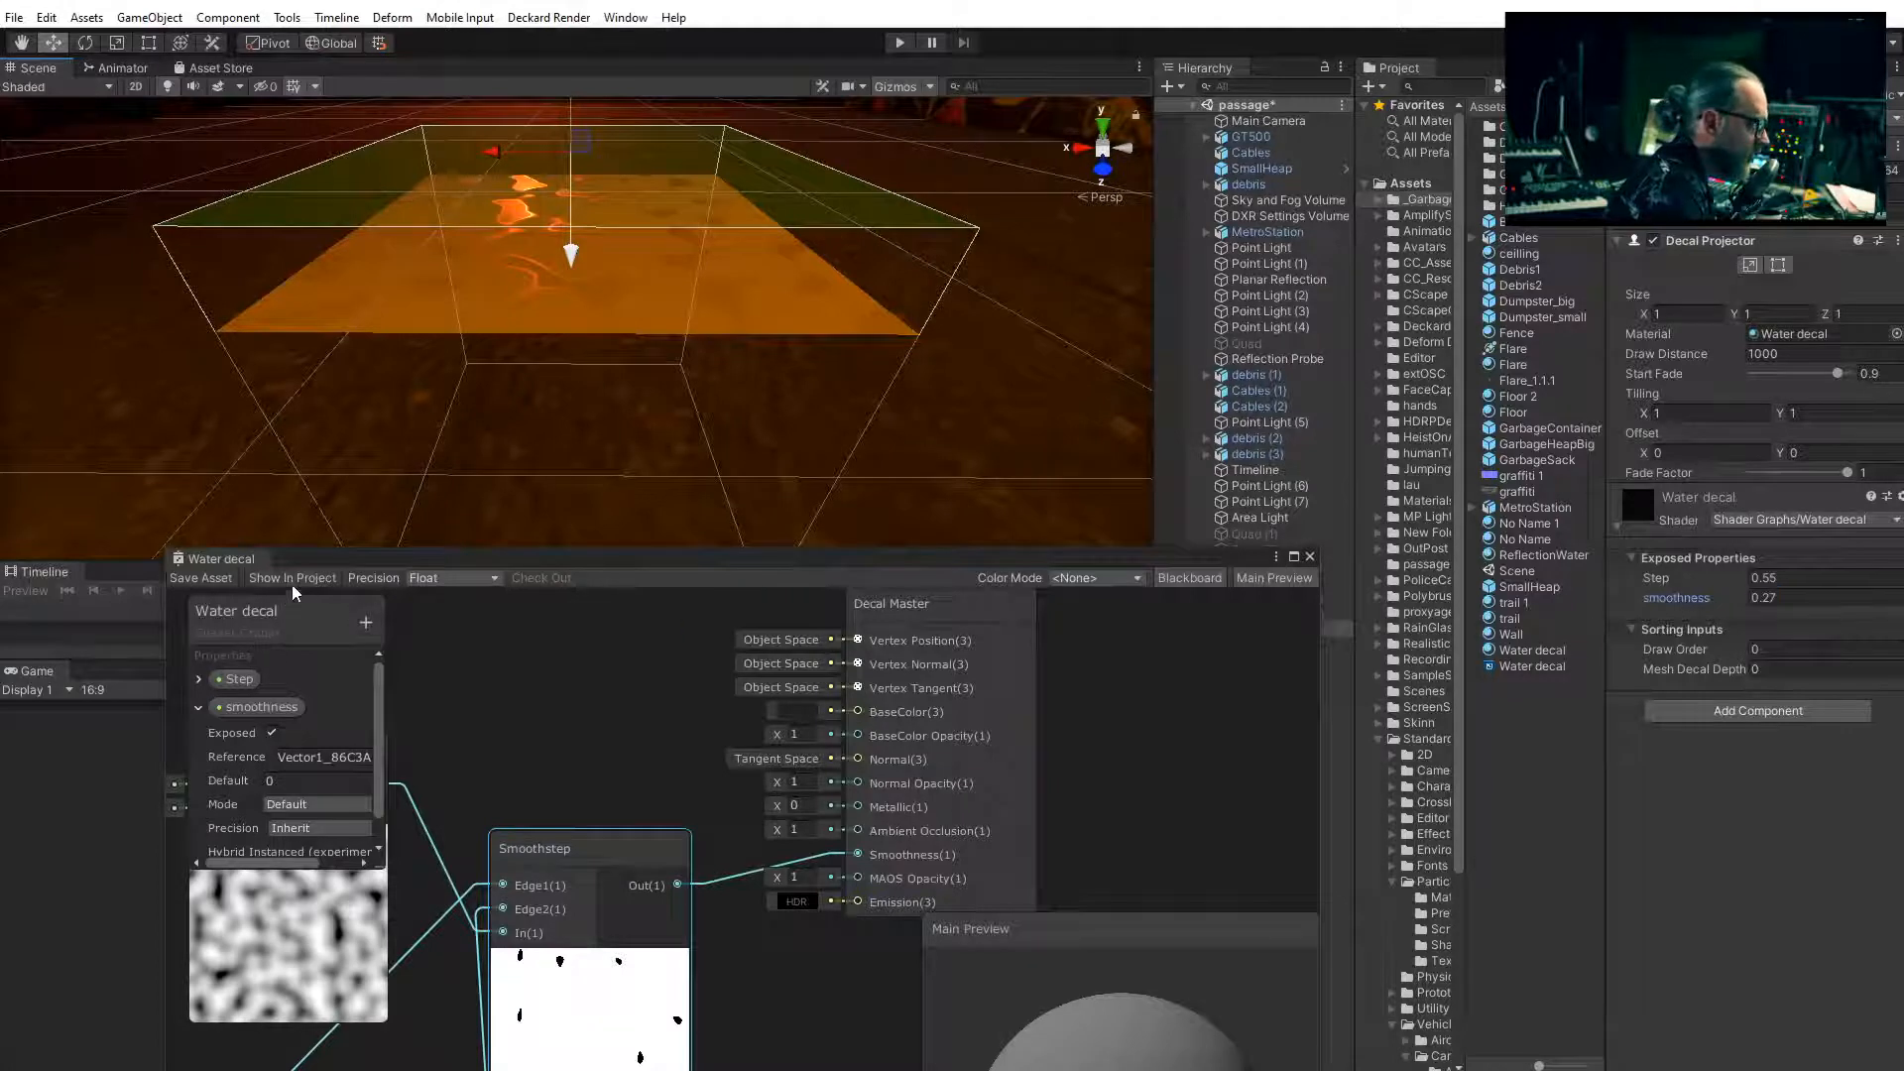
{"action": "left_click", "coordinate": [205, 579]}
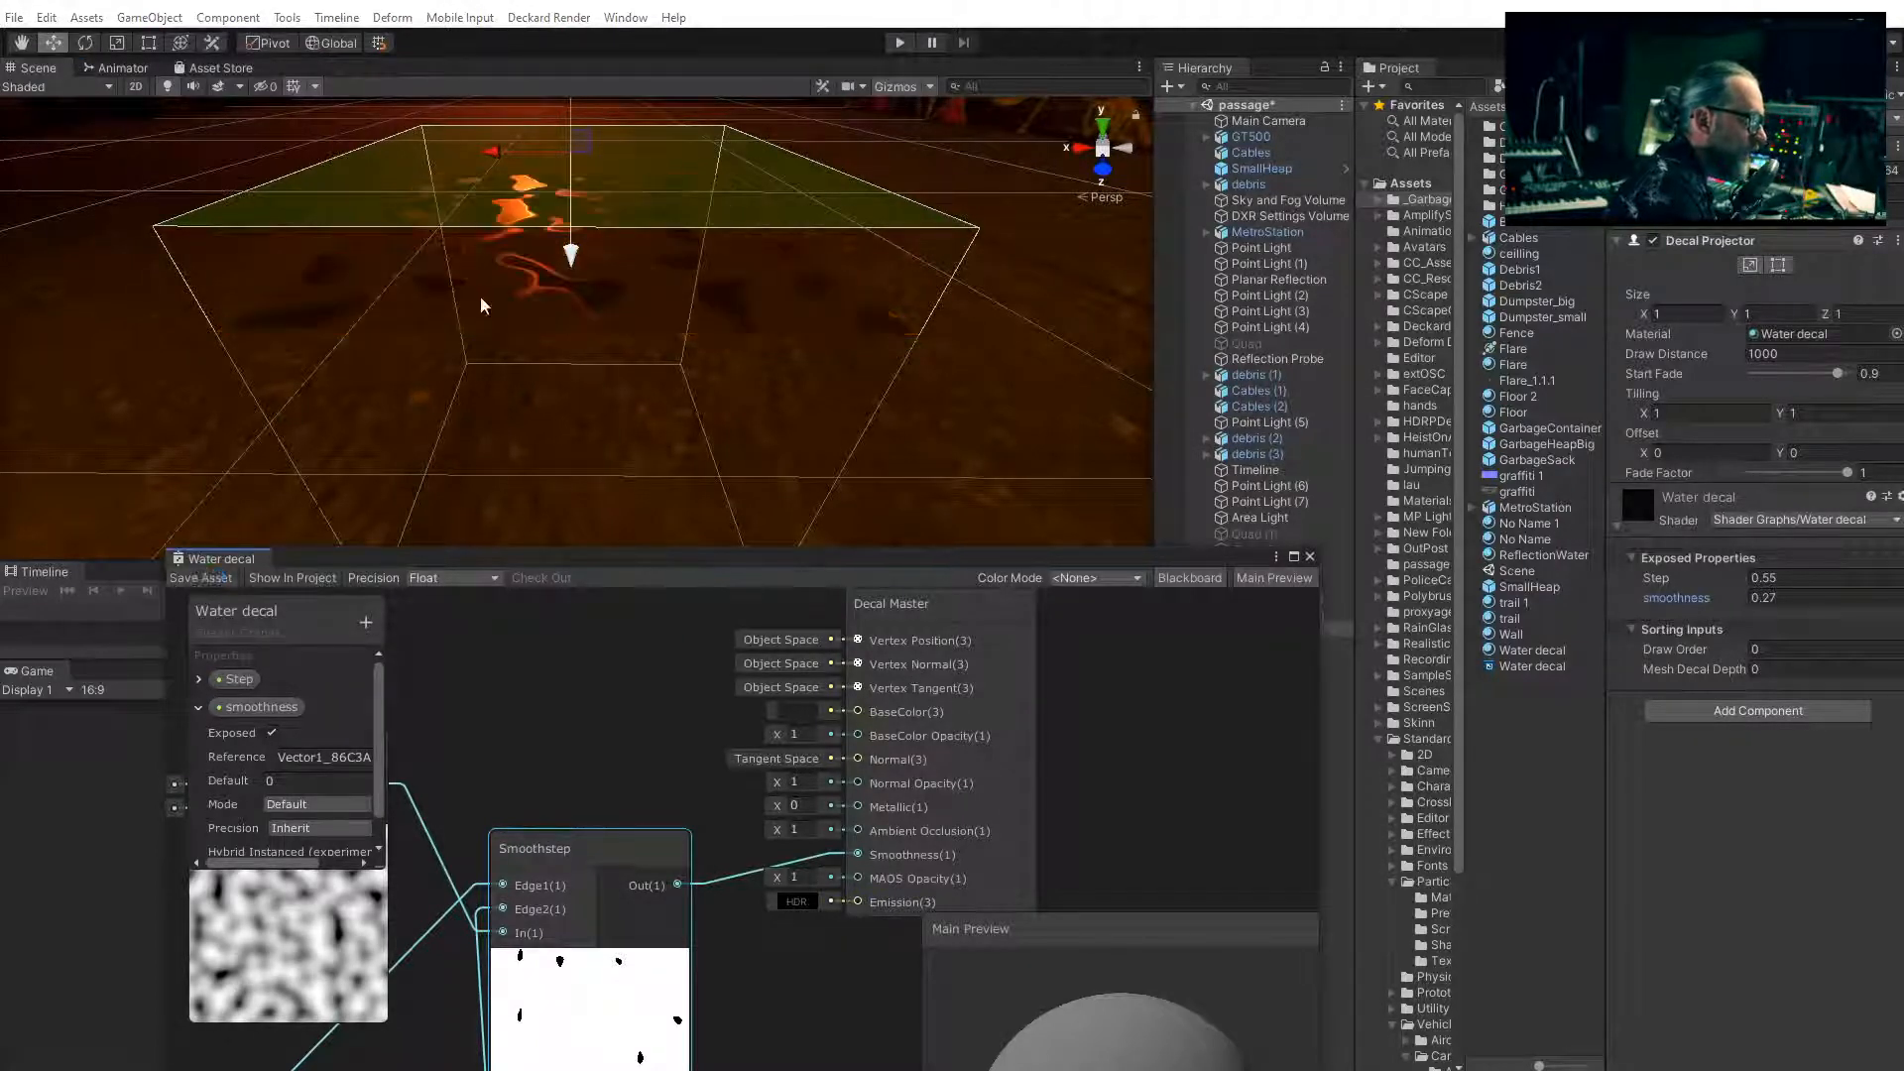
{"action": "middle_click_drag", "start_coordinate": [483, 306], "coordinate": [531, 278]}
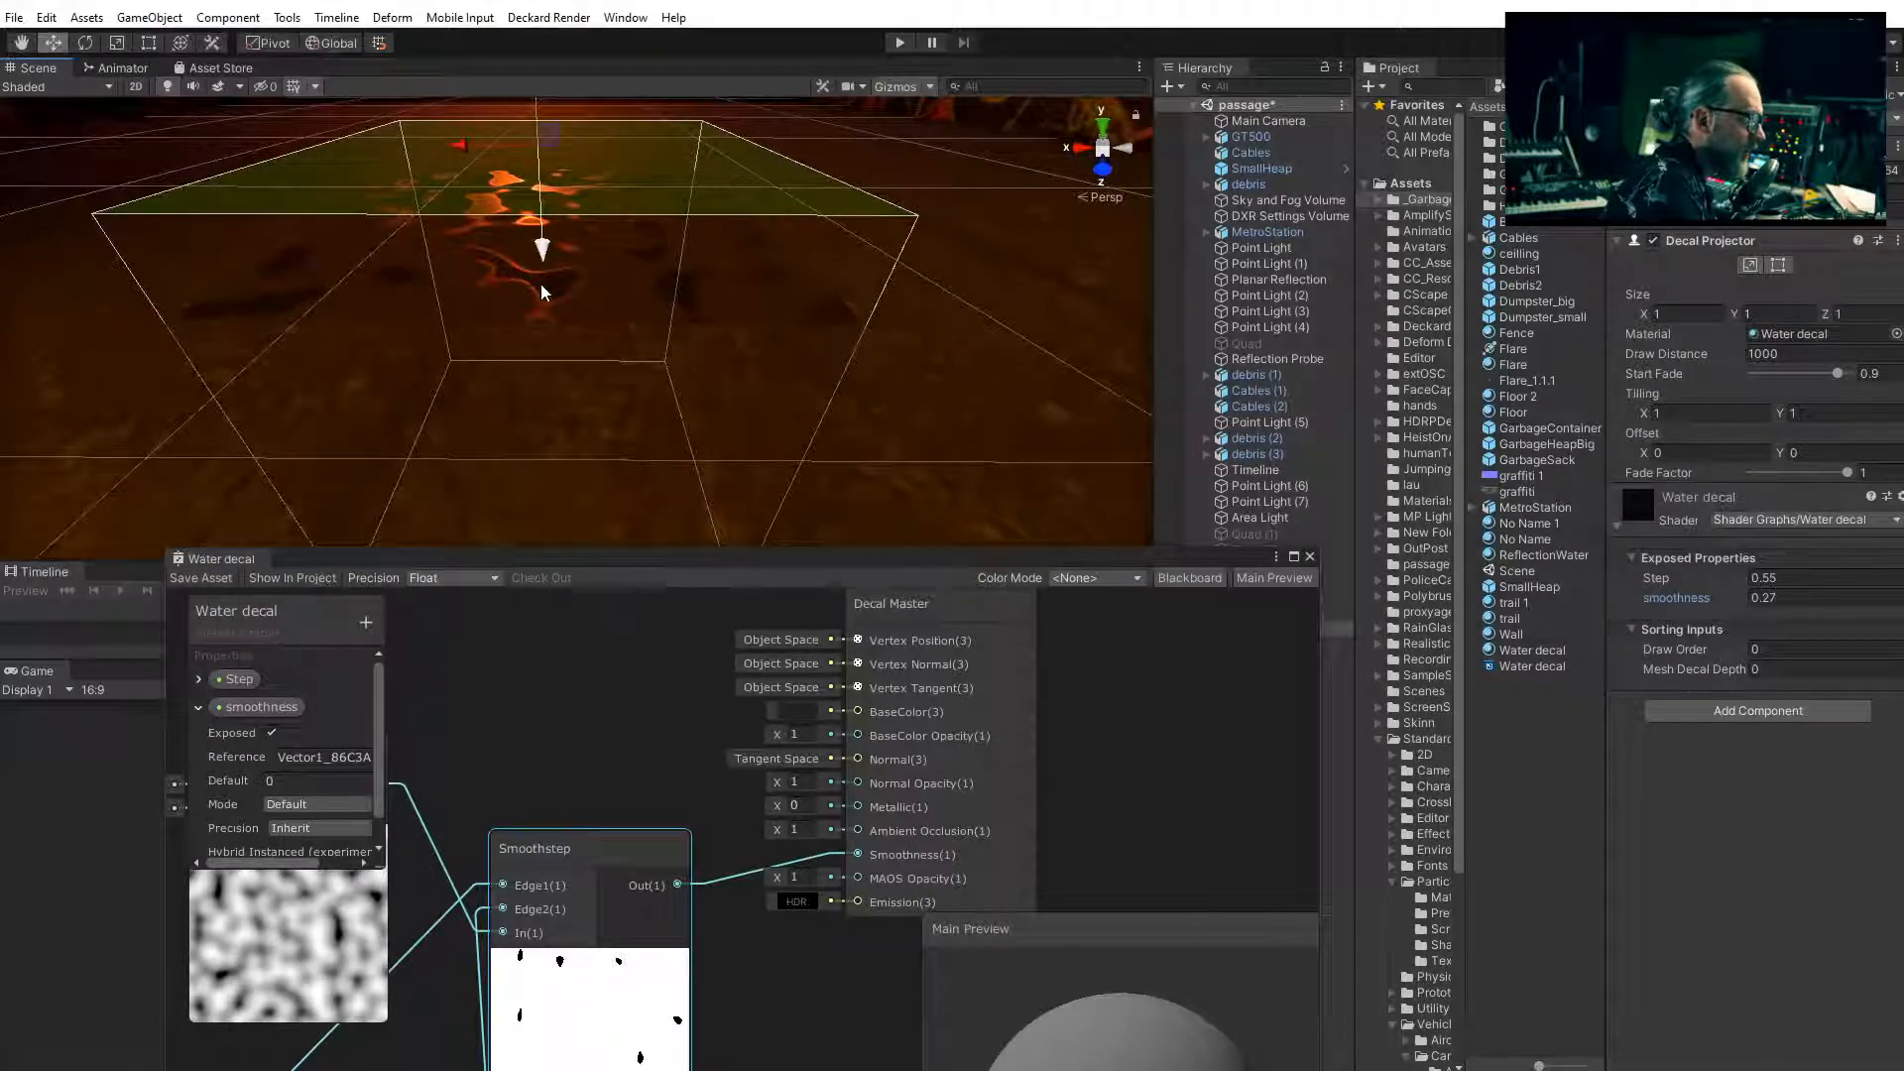
Resize the Decal Projector to 4.24 × 5.32 × 0.83 and position it along the passage floor
{"action": "scroll", "coordinate": [542, 291], "scroll_direction": "down", "scroll_amount": 8}
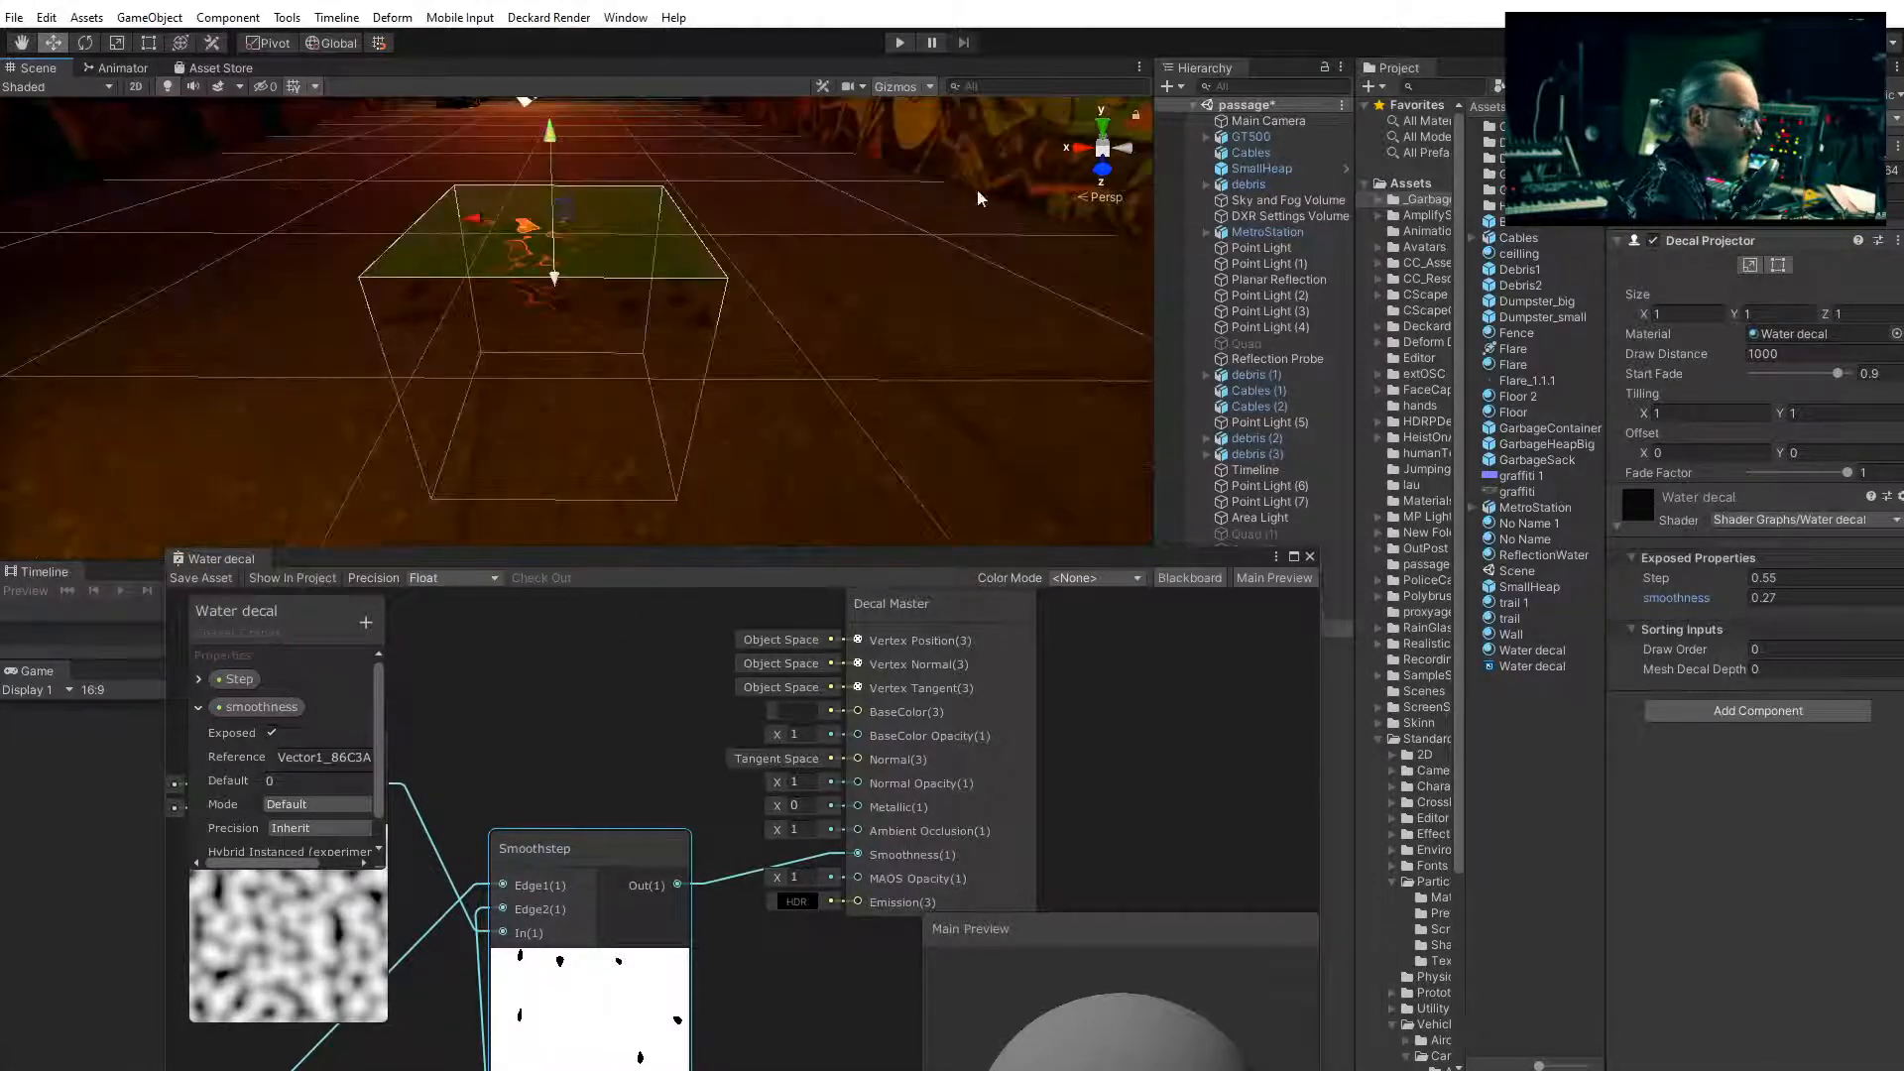
{"action": "left_click", "coordinate": [1653, 315]}
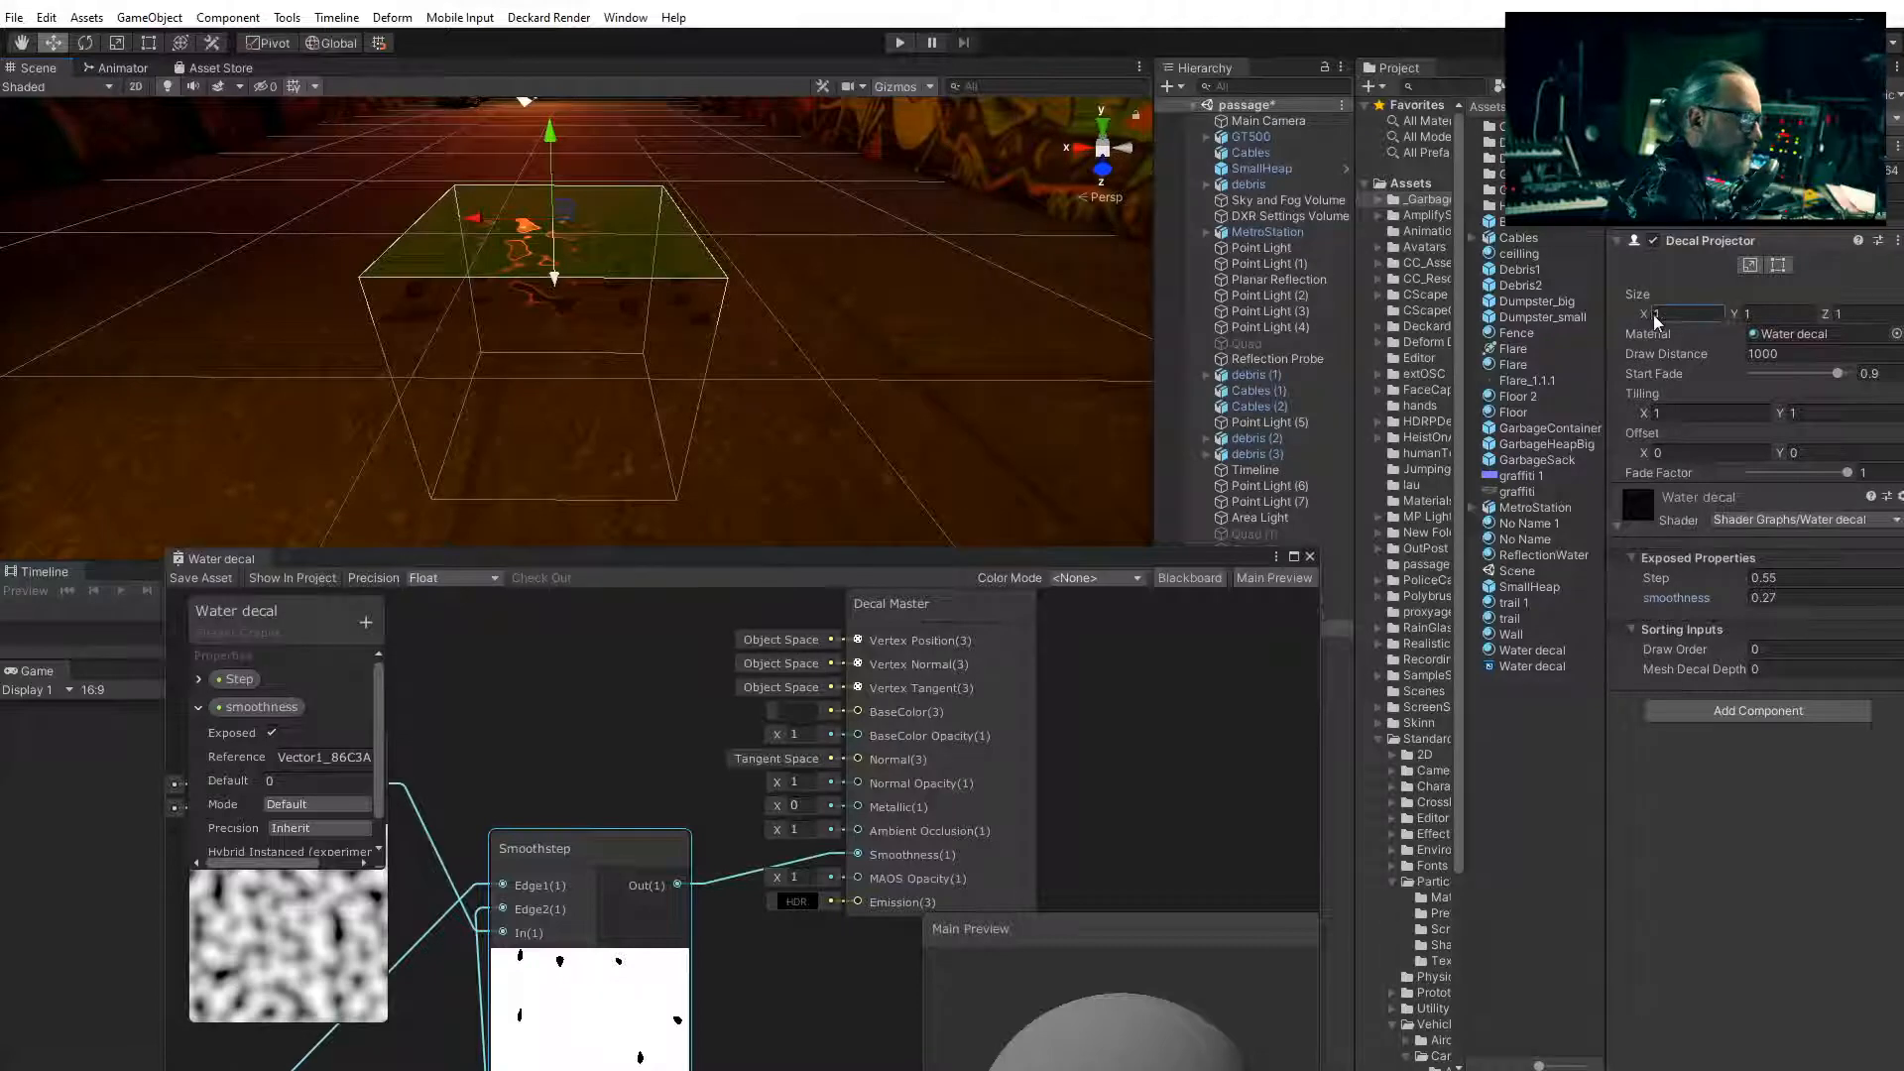
{"action": "left_click_drag", "start_coordinate": [1653, 314], "coordinate": [1831, 327]}
{"action": "scroll", "coordinate": [341, 265], "scroll_direction": "up", "scroll_amount": 2}
{"action": "middle_click_drag", "start_coordinate": [341, 265], "coordinate": [352, 301]}
{"action": "left_click_drag", "start_coordinate": [621, 527], "coordinate": [585, 145]}
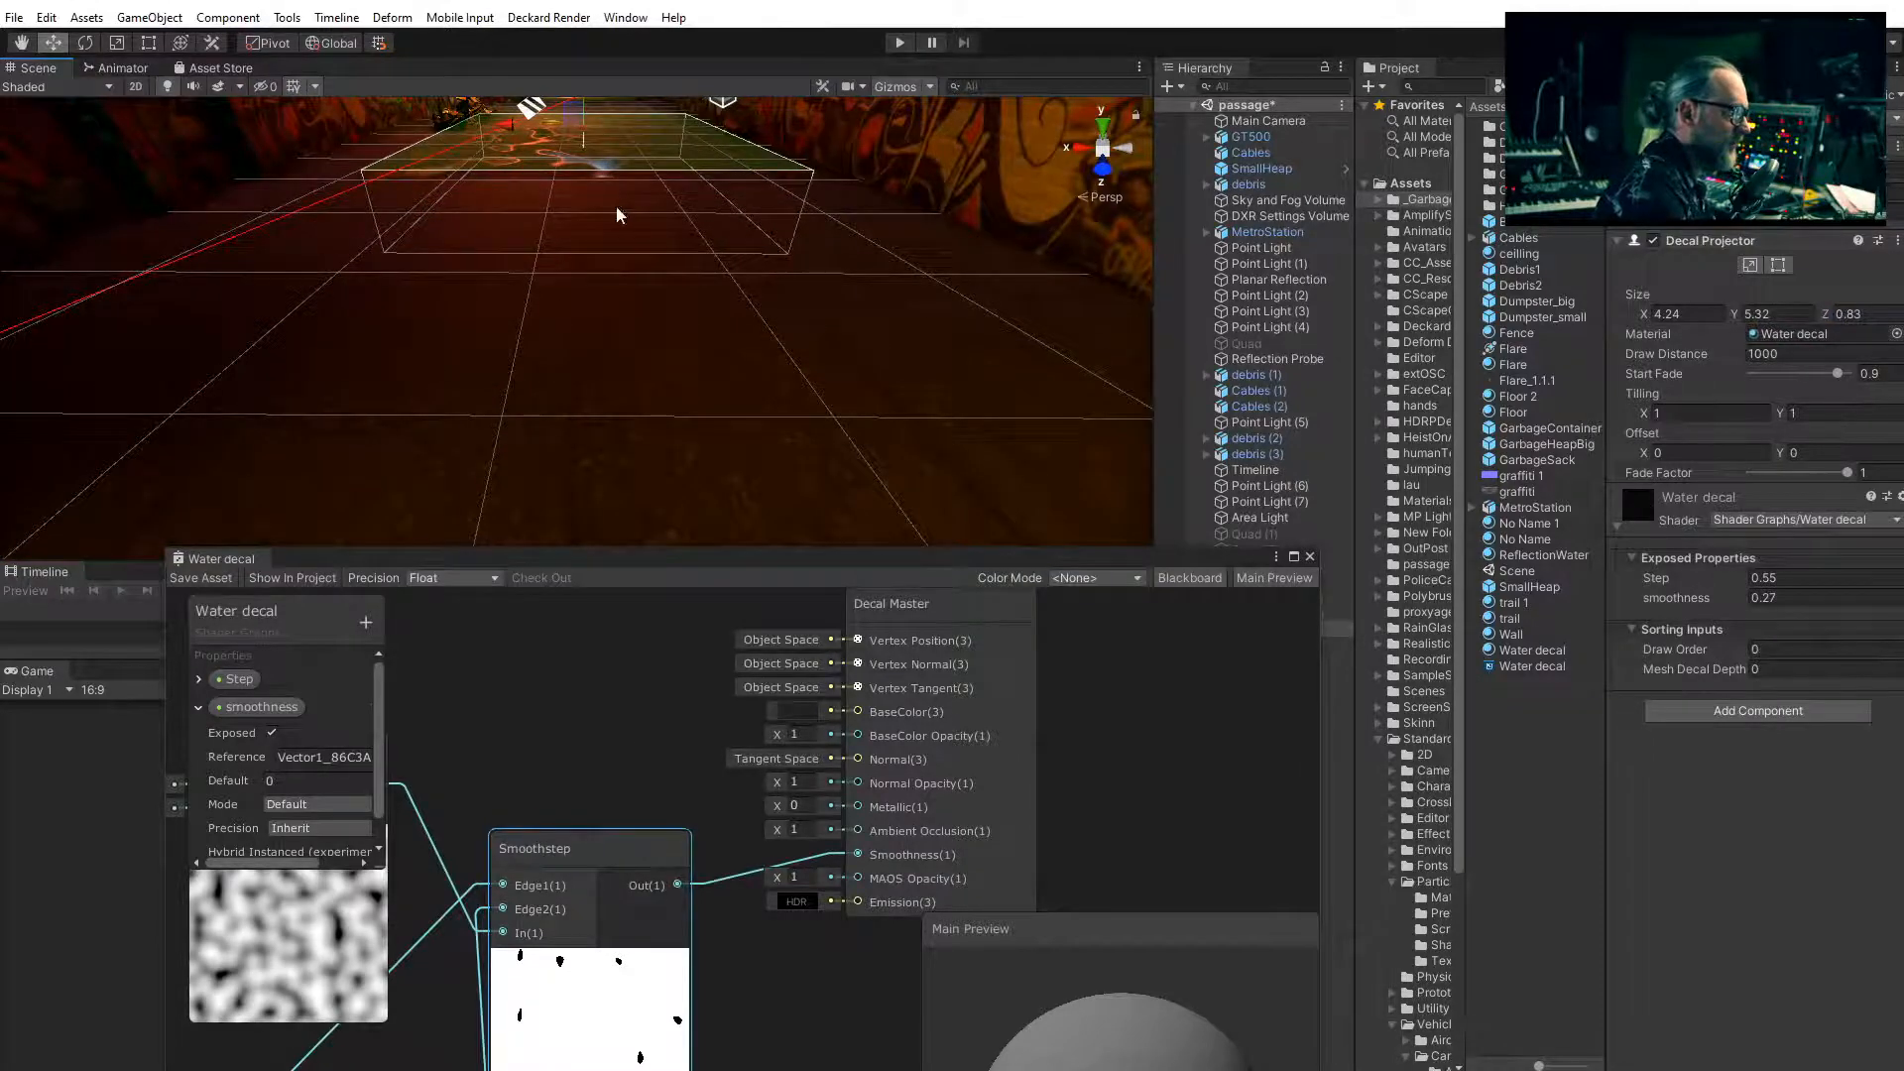
{"action": "scroll", "coordinate": [616, 213], "scroll_direction": "up", "scroll_amount": 3}
{"action": "middle_click_drag", "start_coordinate": [616, 213], "coordinate": [1279, 342]}
{"action": "scroll", "coordinate": [607, 387], "scroll_direction": "up", "scroll_amount": 5}
{"action": "scroll", "coordinate": [417, 373], "scroll_direction": "down", "scroll_amount": 3}
{"action": "middle_click_drag", "start_coordinate": [427, 375], "coordinate": [754, 318]}
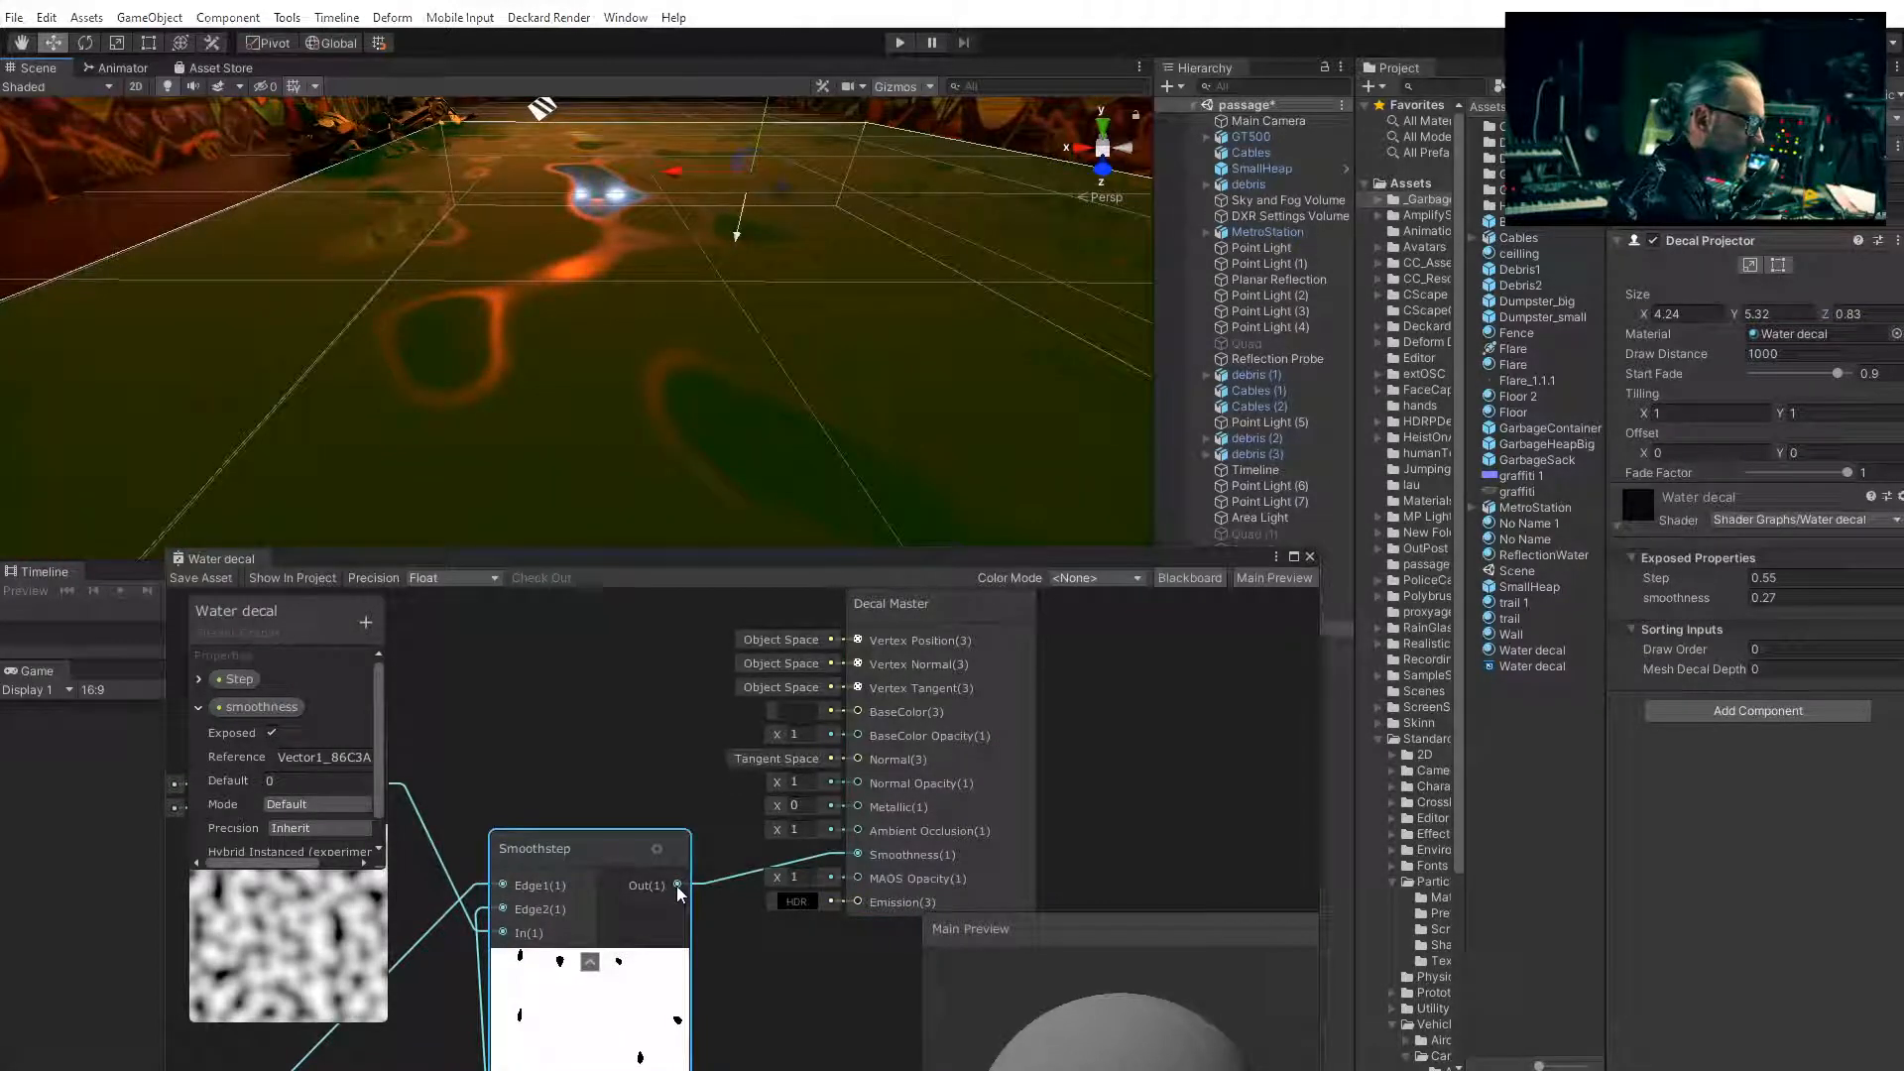
Connect Smoothstep's output to the Decal Master's BaseColor Opacity as well and save the shader asset
{"action": "left_click_drag", "start_coordinate": [676, 885], "coordinate": [859, 737]}
{"action": "left_click", "coordinate": [199, 579]}
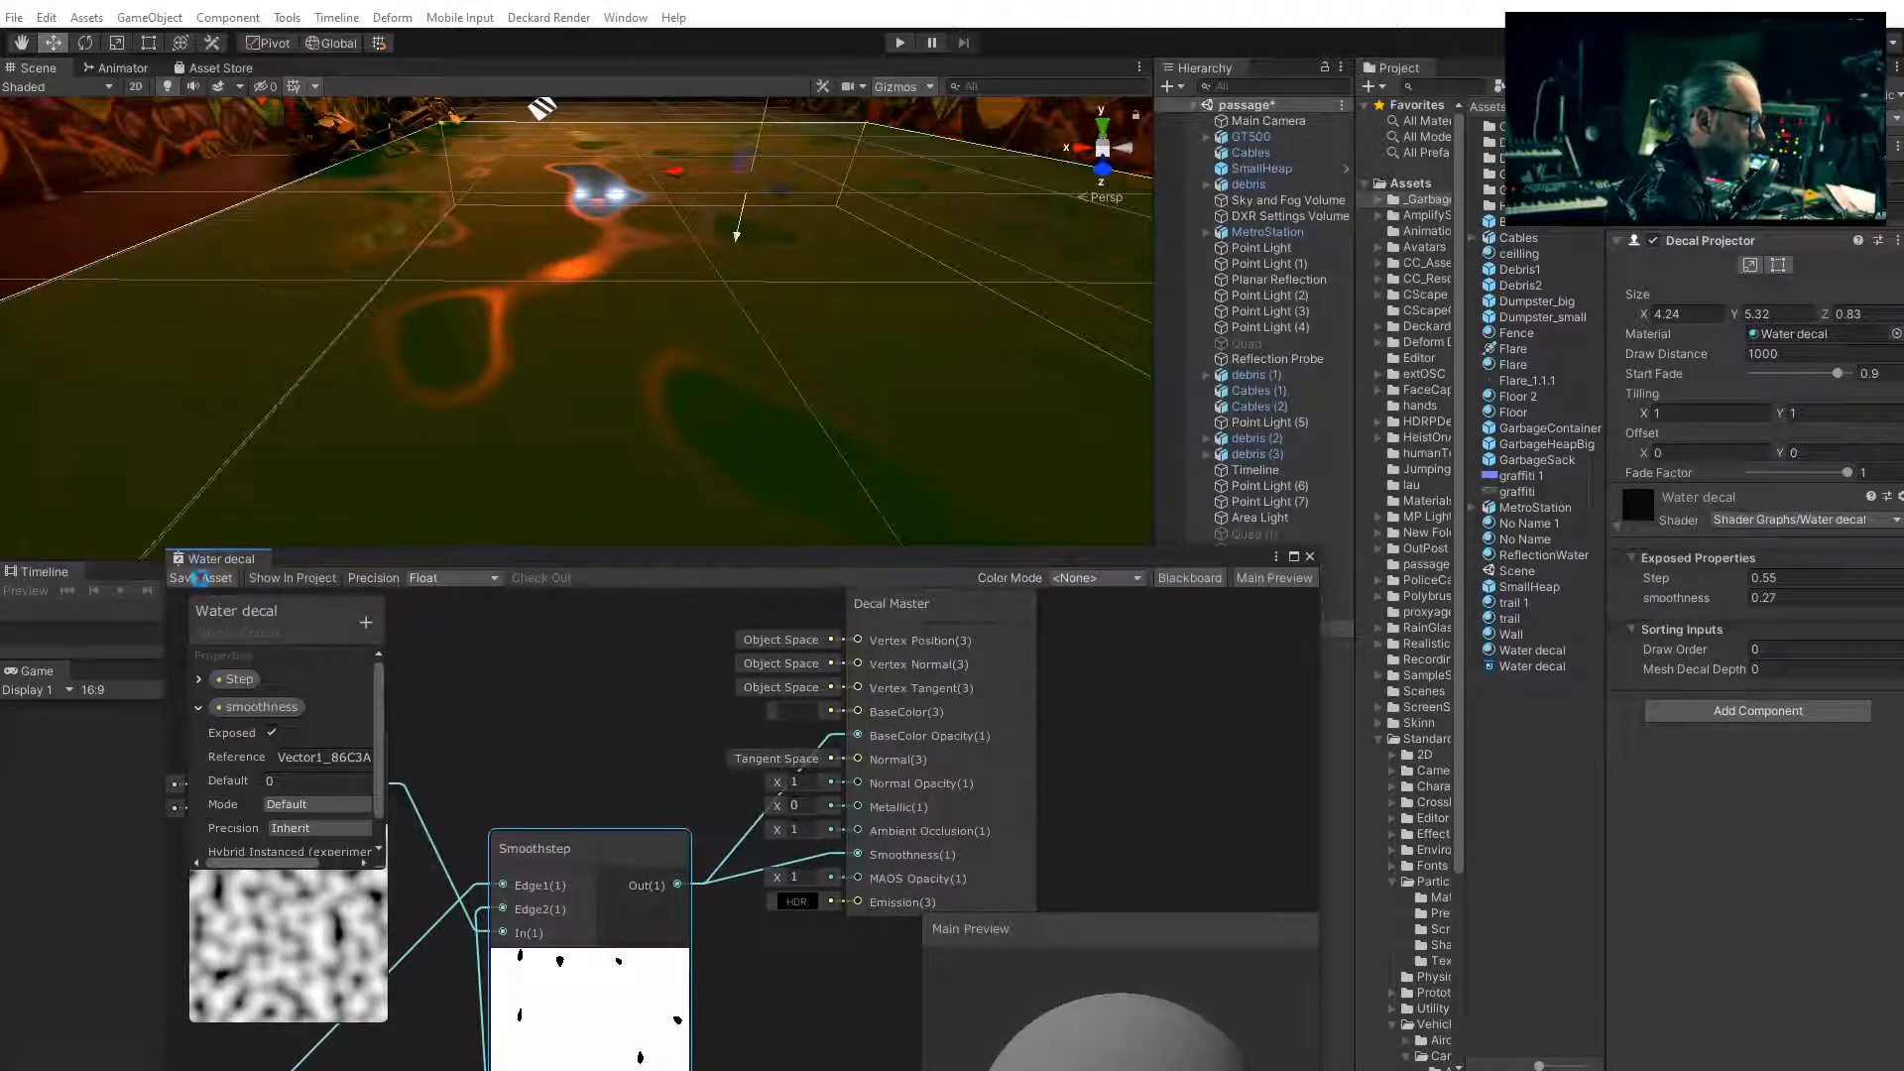
{"action": "middle_click_drag", "start_coordinate": [525, 207], "coordinate": [498, 241]}
{"action": "middle_click_drag", "start_coordinate": [731, 239], "coordinate": [652, 177]}
{"action": "left_click_drag", "start_coordinate": [652, 171], "coordinate": [640, 154]}
Deselect the Decal Projector and examine the puddle edges and reflections on the passage floor from several angles
{"action": "scroll", "coordinate": [590, 205], "scroll_direction": "up", "scroll_amount": 3}
{"action": "middle_click_drag", "start_coordinate": [590, 206], "coordinate": [782, 536]}
{"action": "scroll", "coordinate": [782, 536], "scroll_direction": "down", "scroll_amount": 3}
{"action": "middle_click_drag", "start_coordinate": [695, 451], "coordinate": [608, 409]}
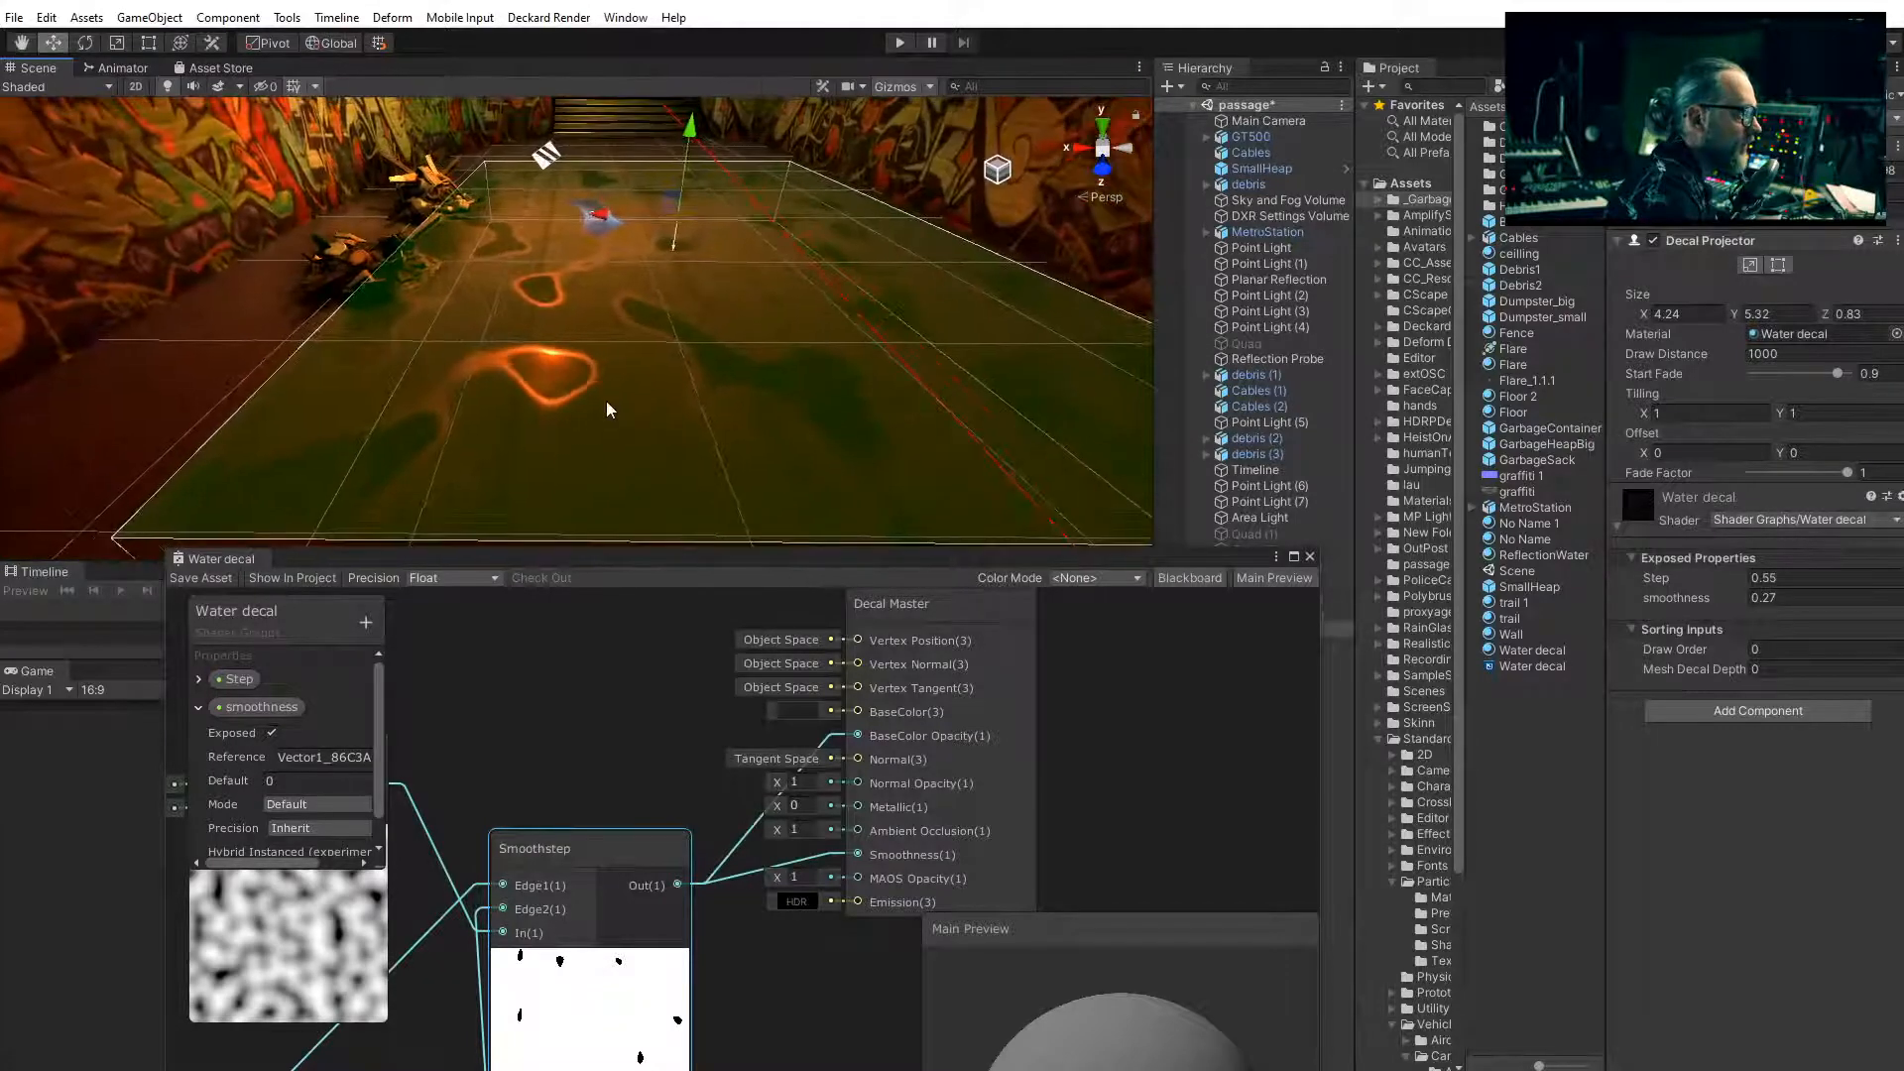
{"action": "left_click_drag", "start_coordinate": [1113, 558], "coordinate": [952, 579]}
{"action": "left_click", "coordinate": [1177, 676]}
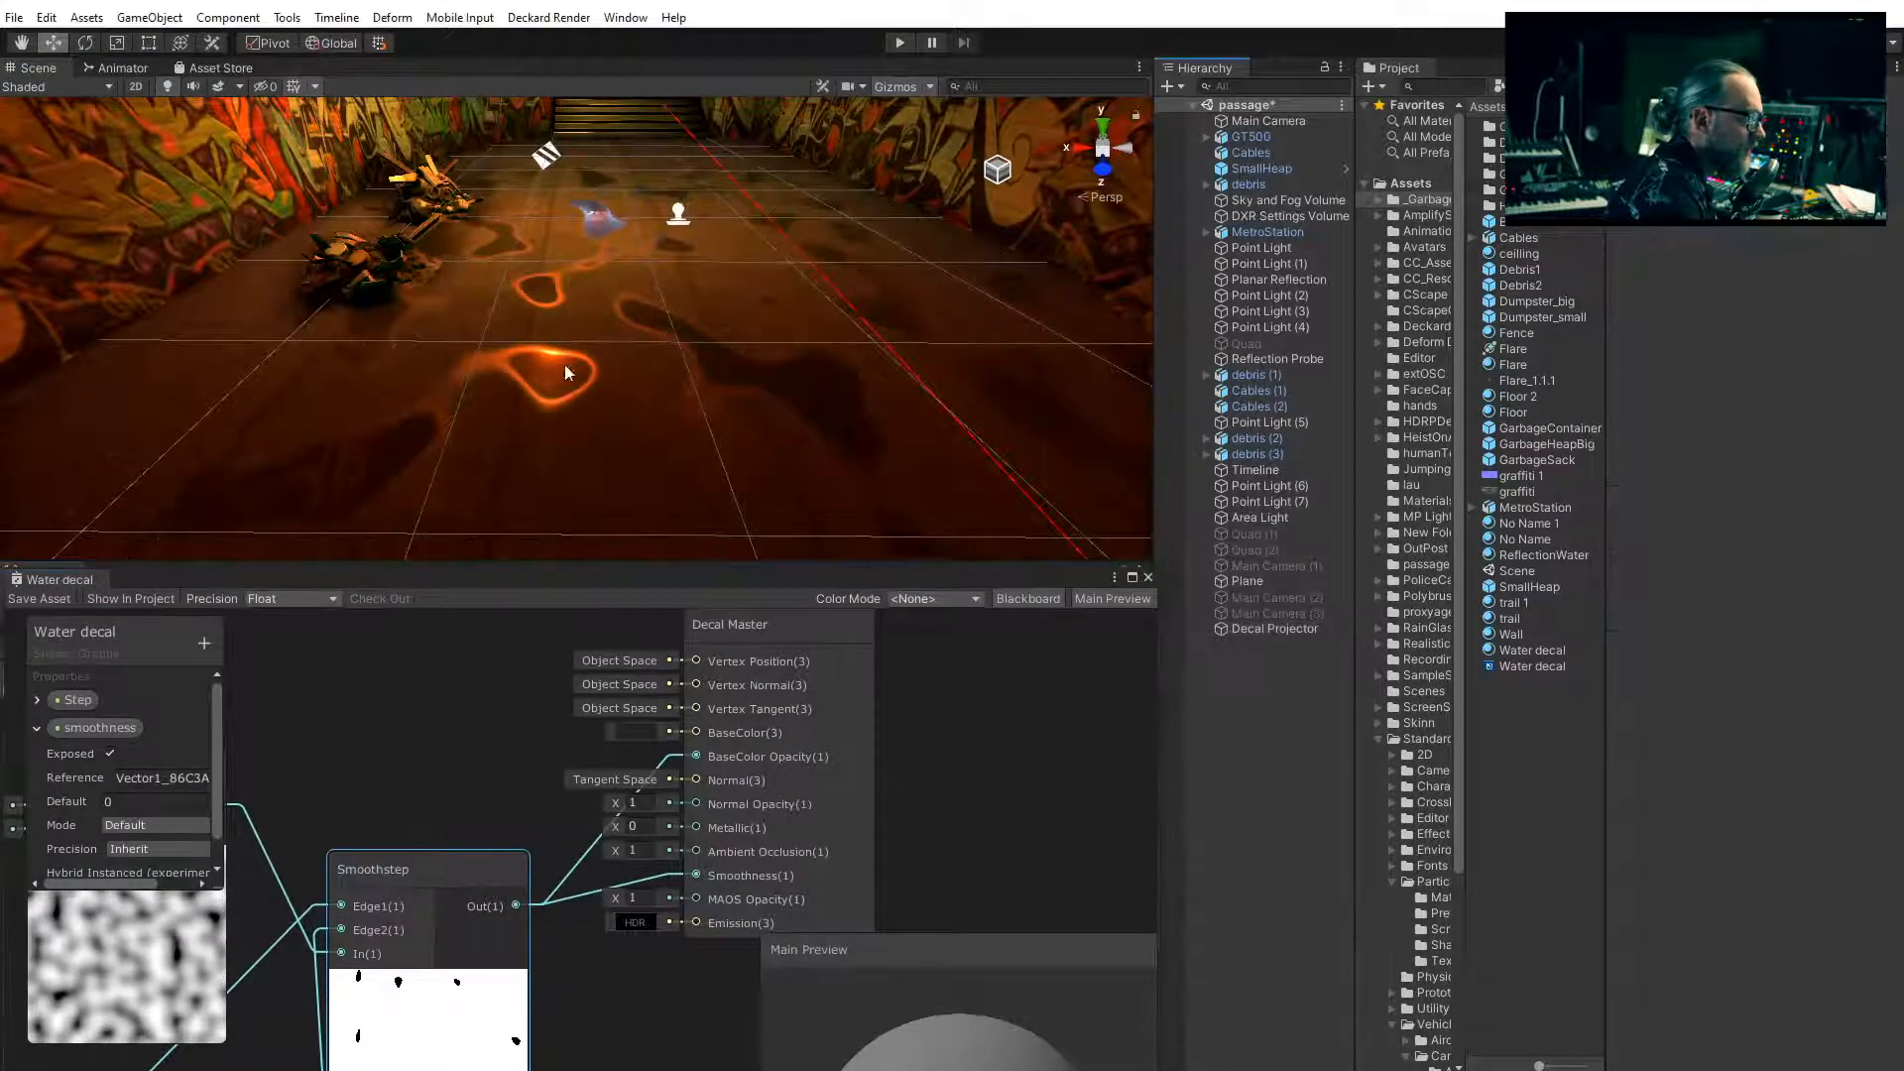
{"action": "middle_click_drag", "start_coordinate": [630, 351], "coordinate": [310, 310]}
{"action": "right_click_drag", "start_coordinate": [536, 361], "coordinate": [715, 374]}
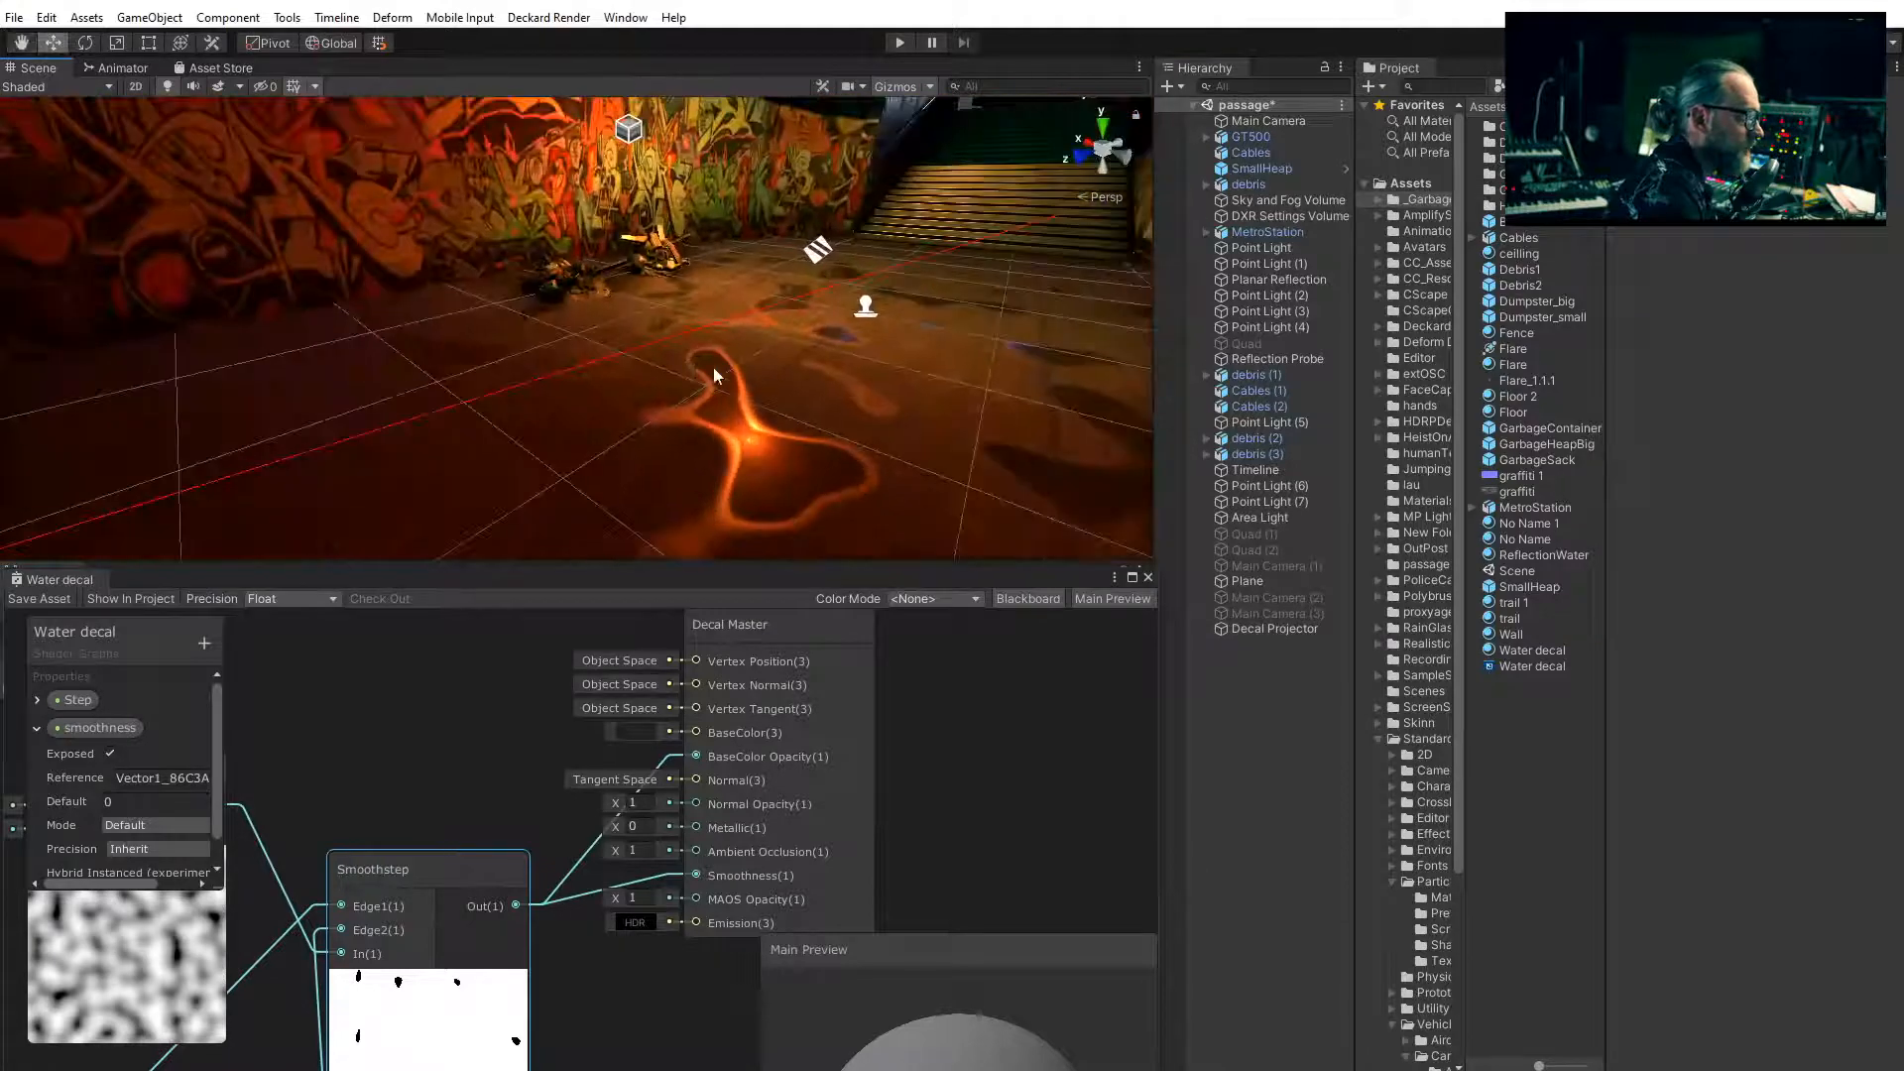
{"action": "middle_click_drag", "start_coordinate": [714, 374], "coordinate": [533, 232]}
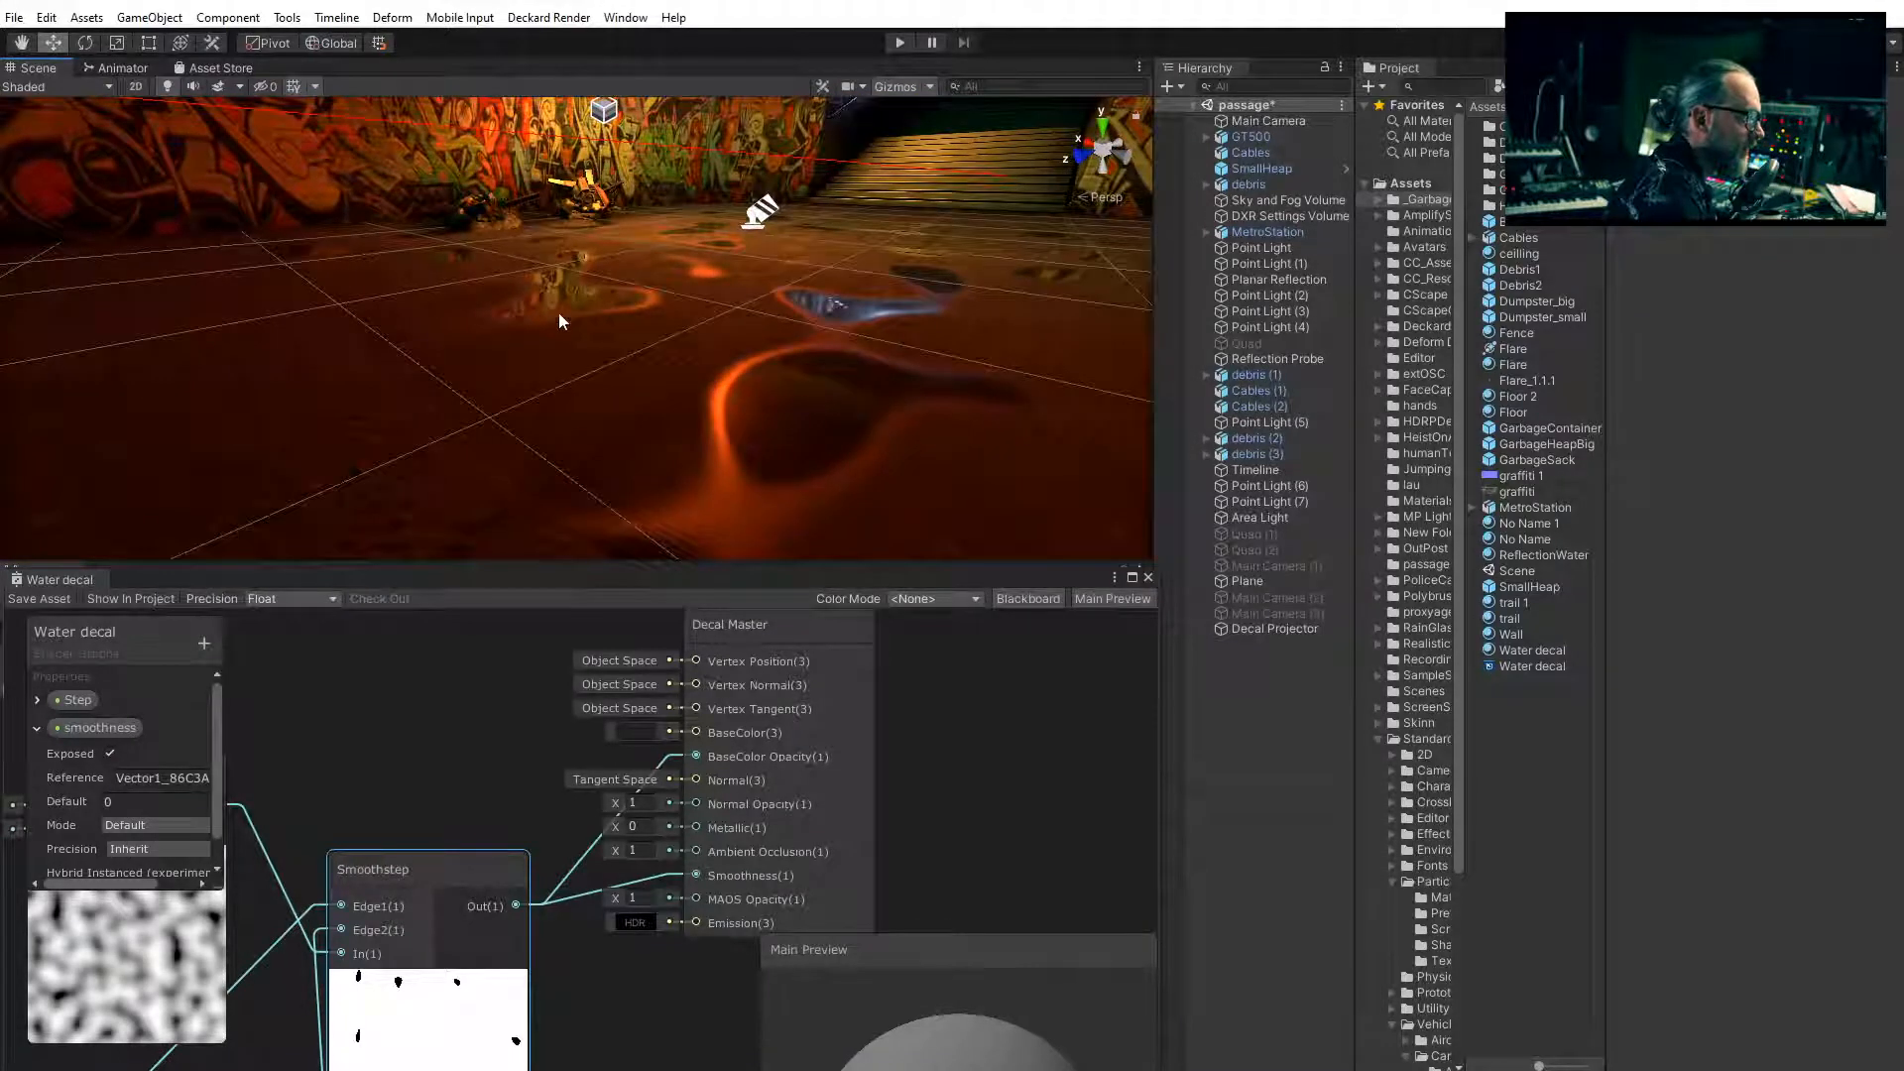
{"action": "left_click", "coordinate": [562, 318]}
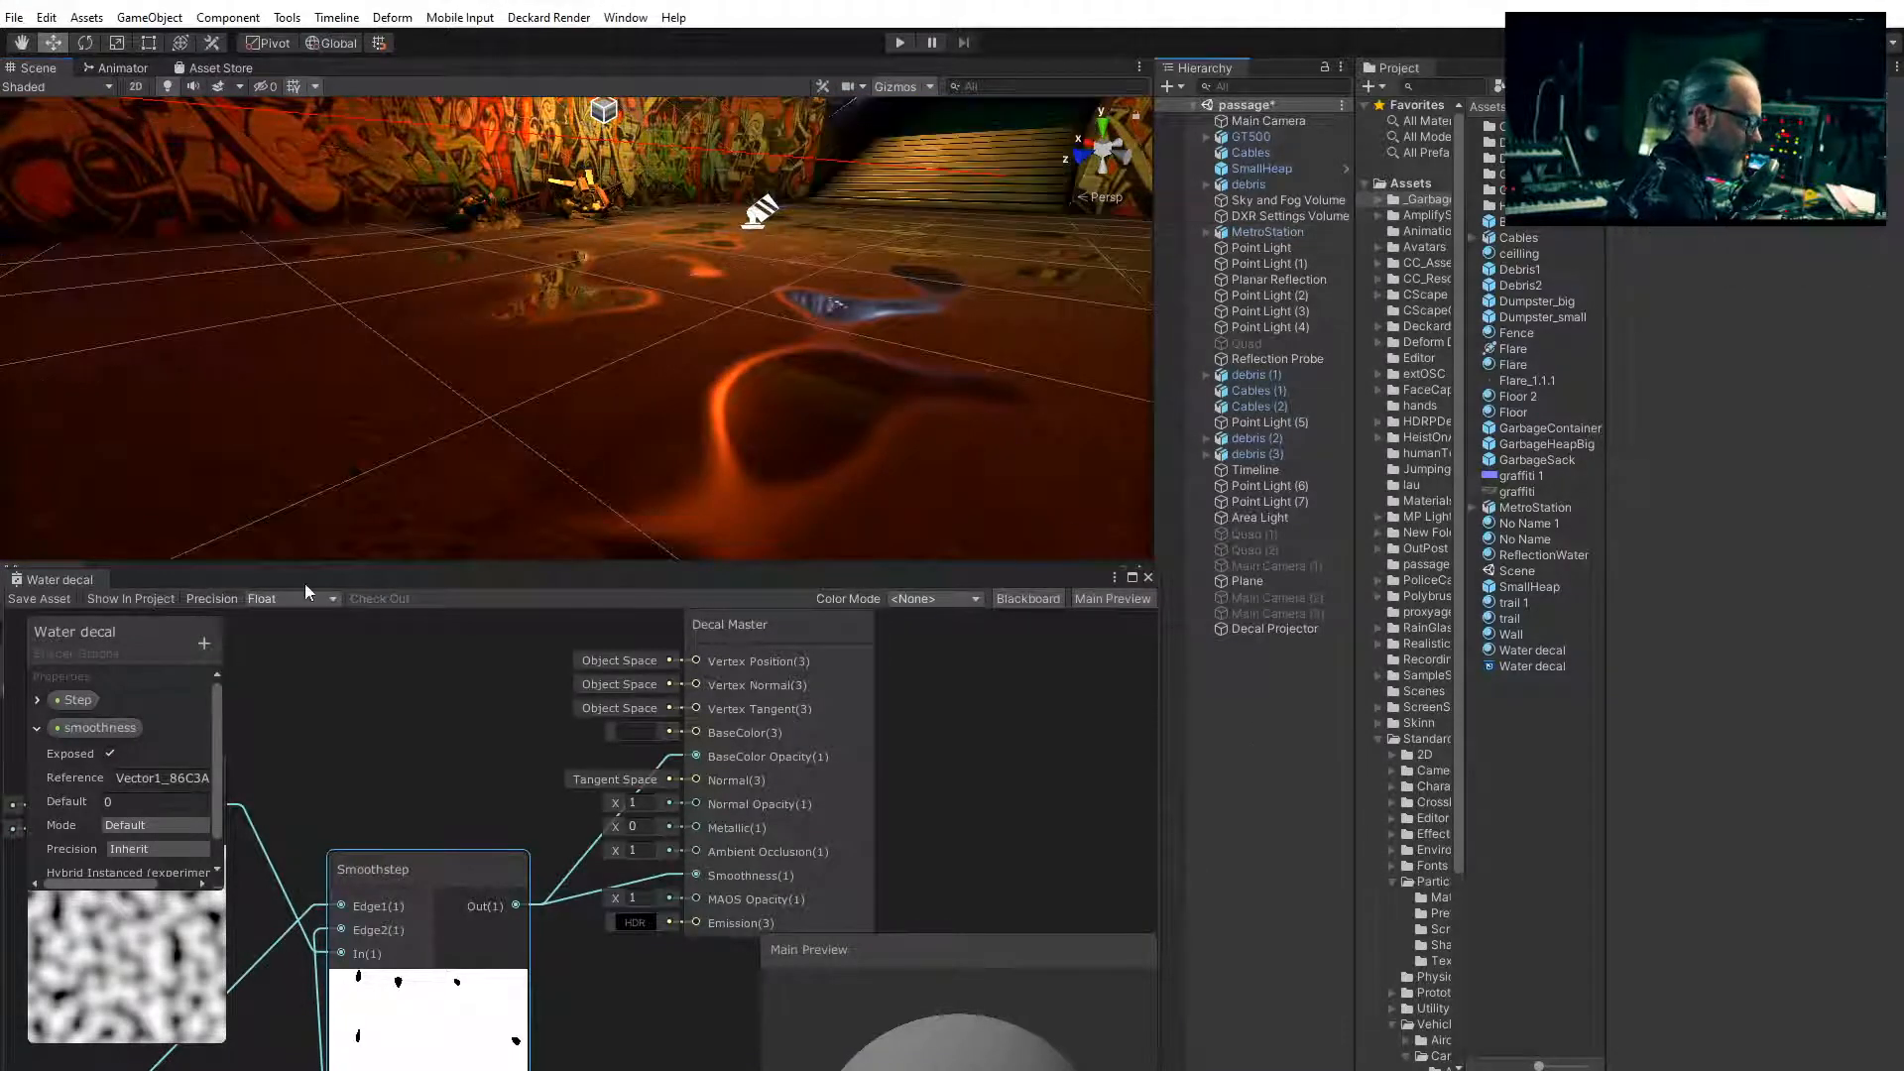
Duplicate the Gradient Noise node in the Water decal graph and arrange the copy below the original
{"action": "left_click_drag", "start_coordinate": [60, 580], "coordinate": [469, 291]}
{"action": "middle_click_drag", "start_coordinate": [713, 521], "coordinate": [948, 539]}
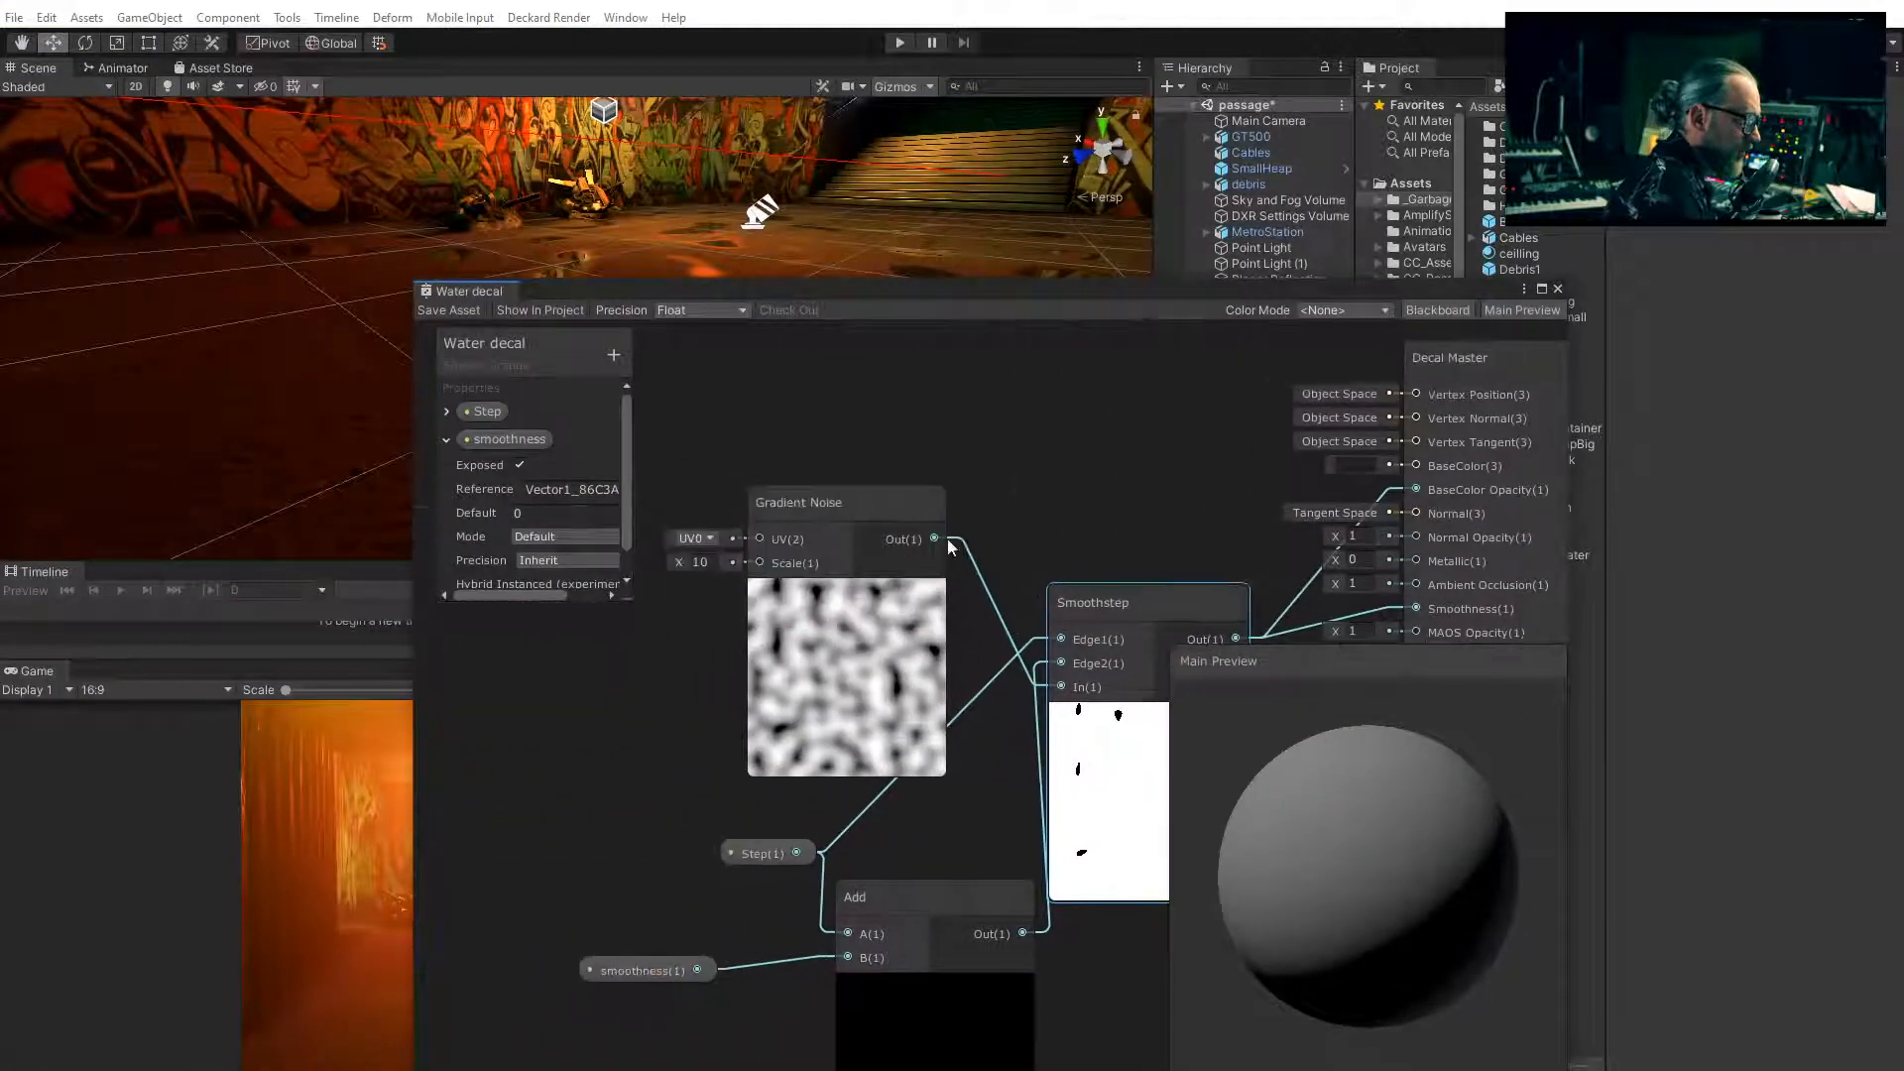
{"action": "left_click_drag", "start_coordinate": [833, 503], "coordinate": [711, 440]}
{"action": "middle_click_drag", "start_coordinate": [894, 646], "coordinate": [860, 641]}
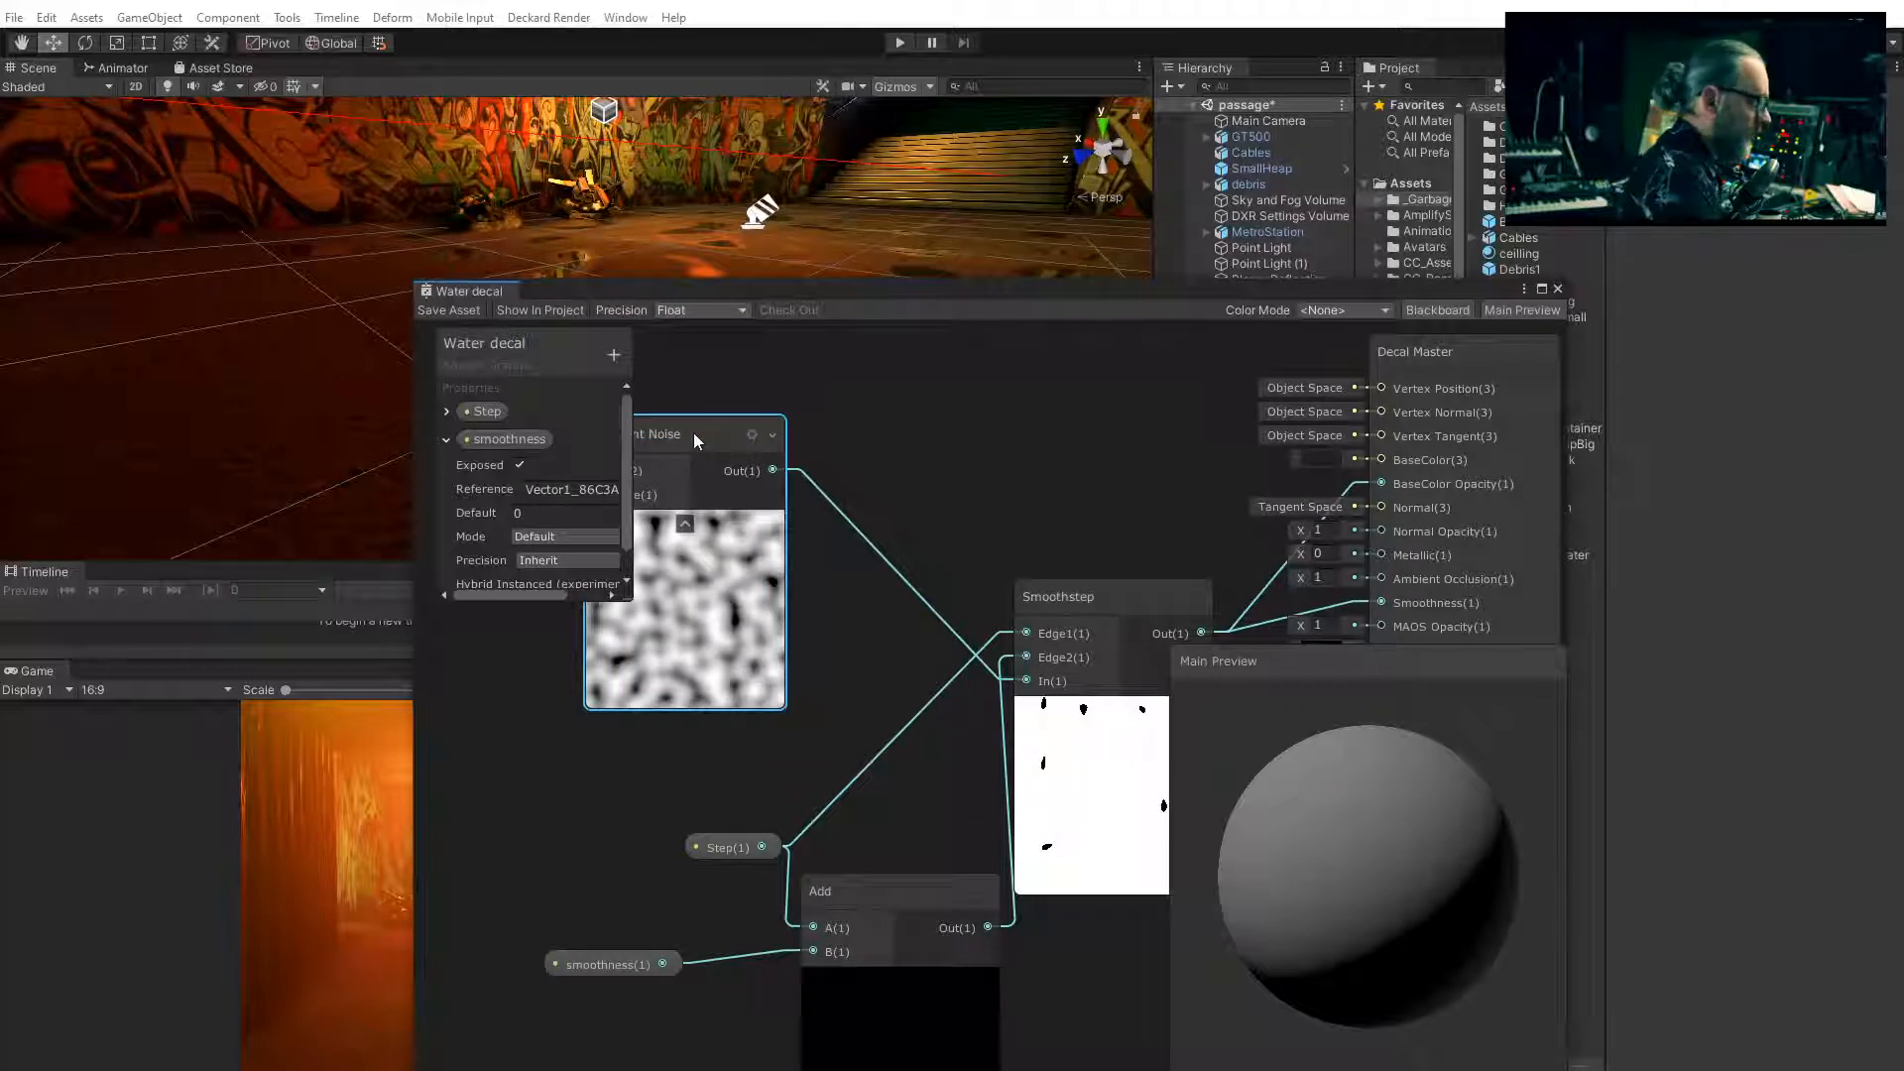
{"action": "key", "text": "ctrl+d"}
{"action": "left_click_drag", "start_coordinate": [706, 448], "coordinate": [557, 621]}
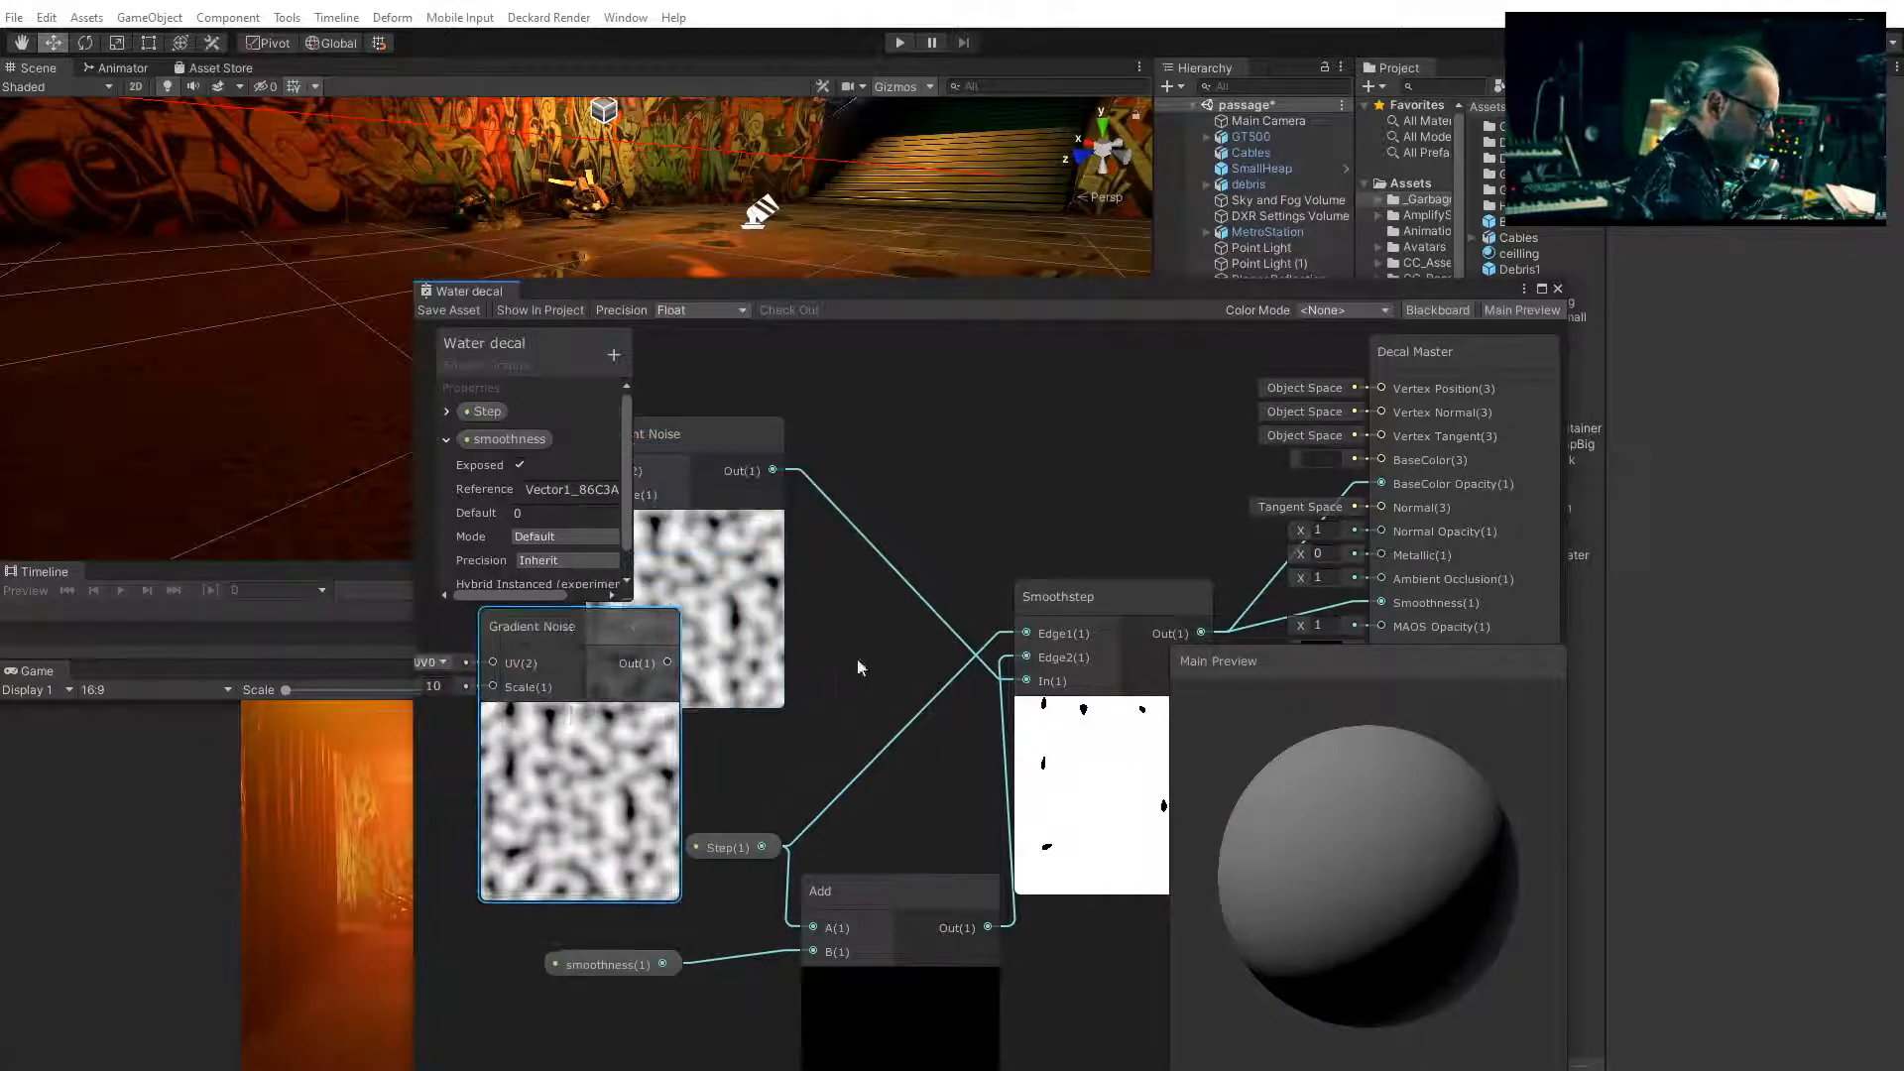
{"action": "middle_click_drag", "start_coordinate": [856, 657], "coordinate": [958, 730]}
{"action": "left_click_drag", "start_coordinate": [748, 484], "coordinate": [722, 432]}
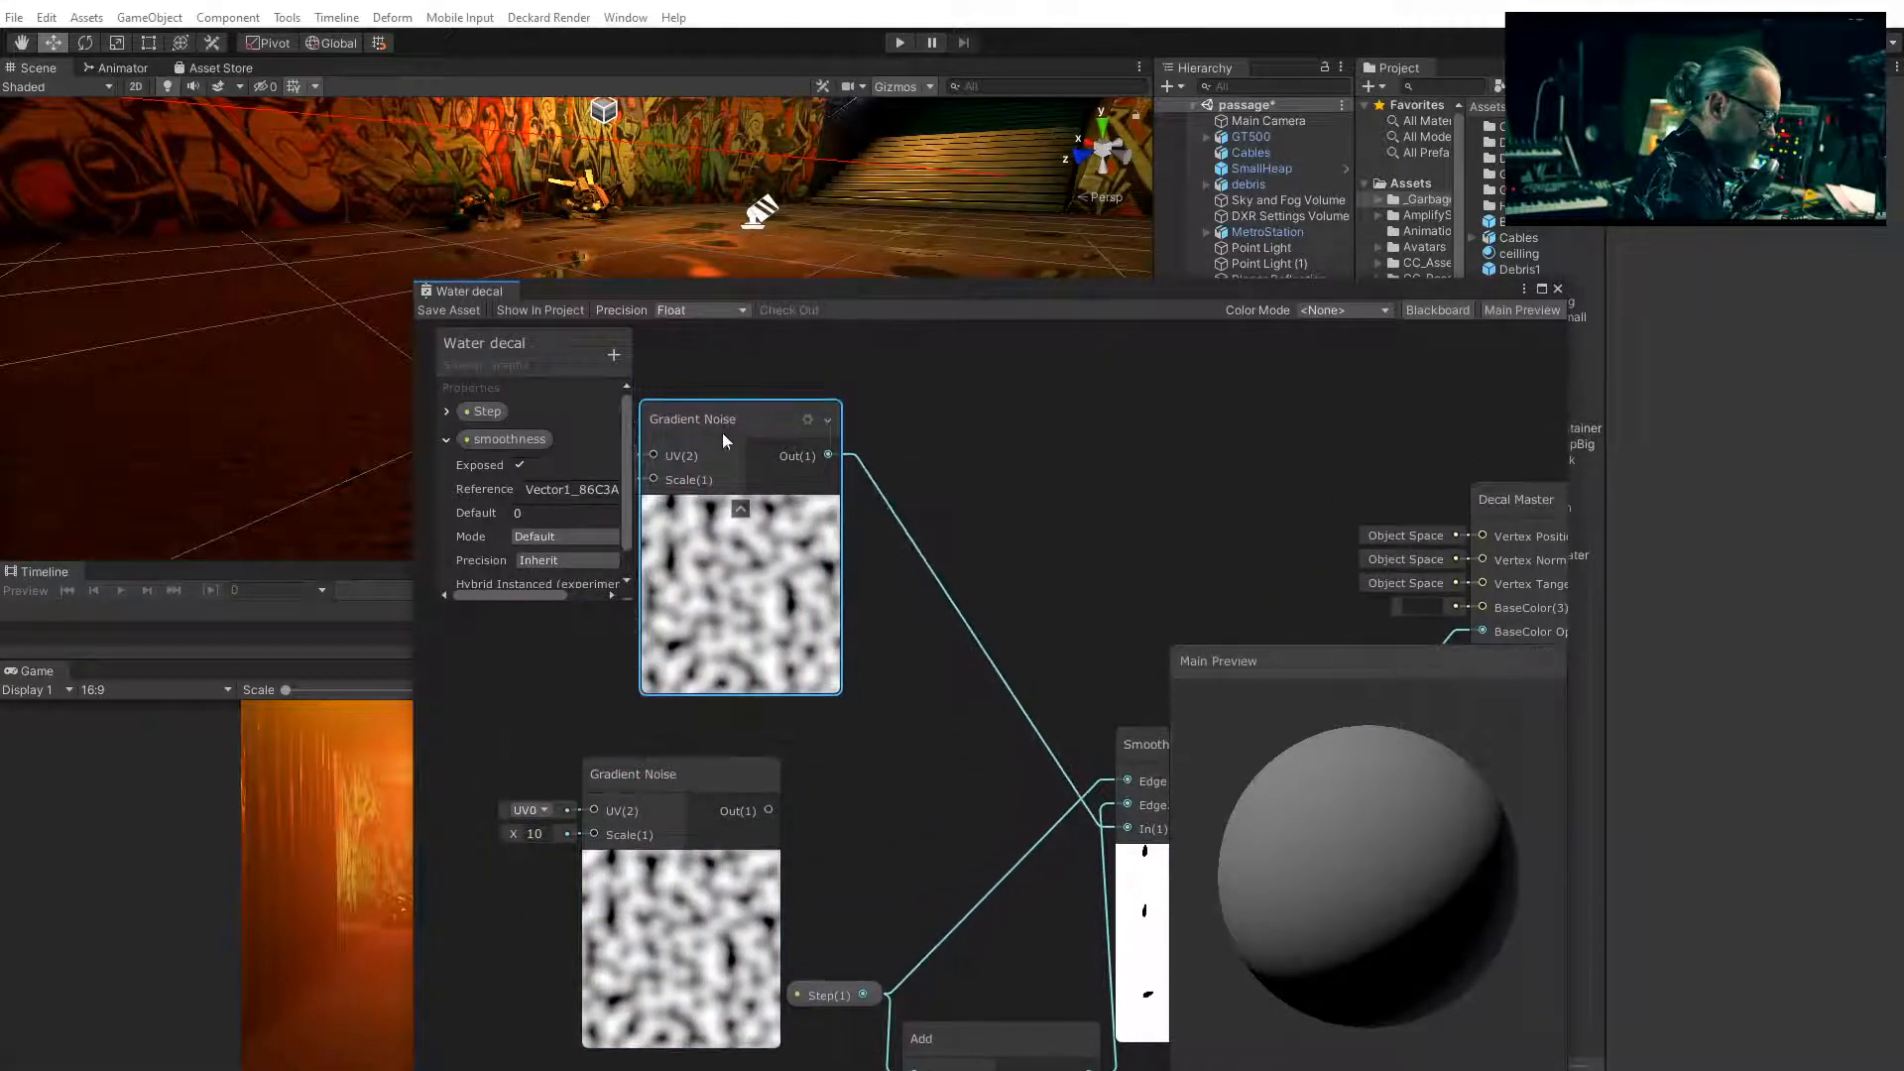
{"action": "left_click_drag", "start_coordinate": [681, 771], "coordinate": [658, 728]}
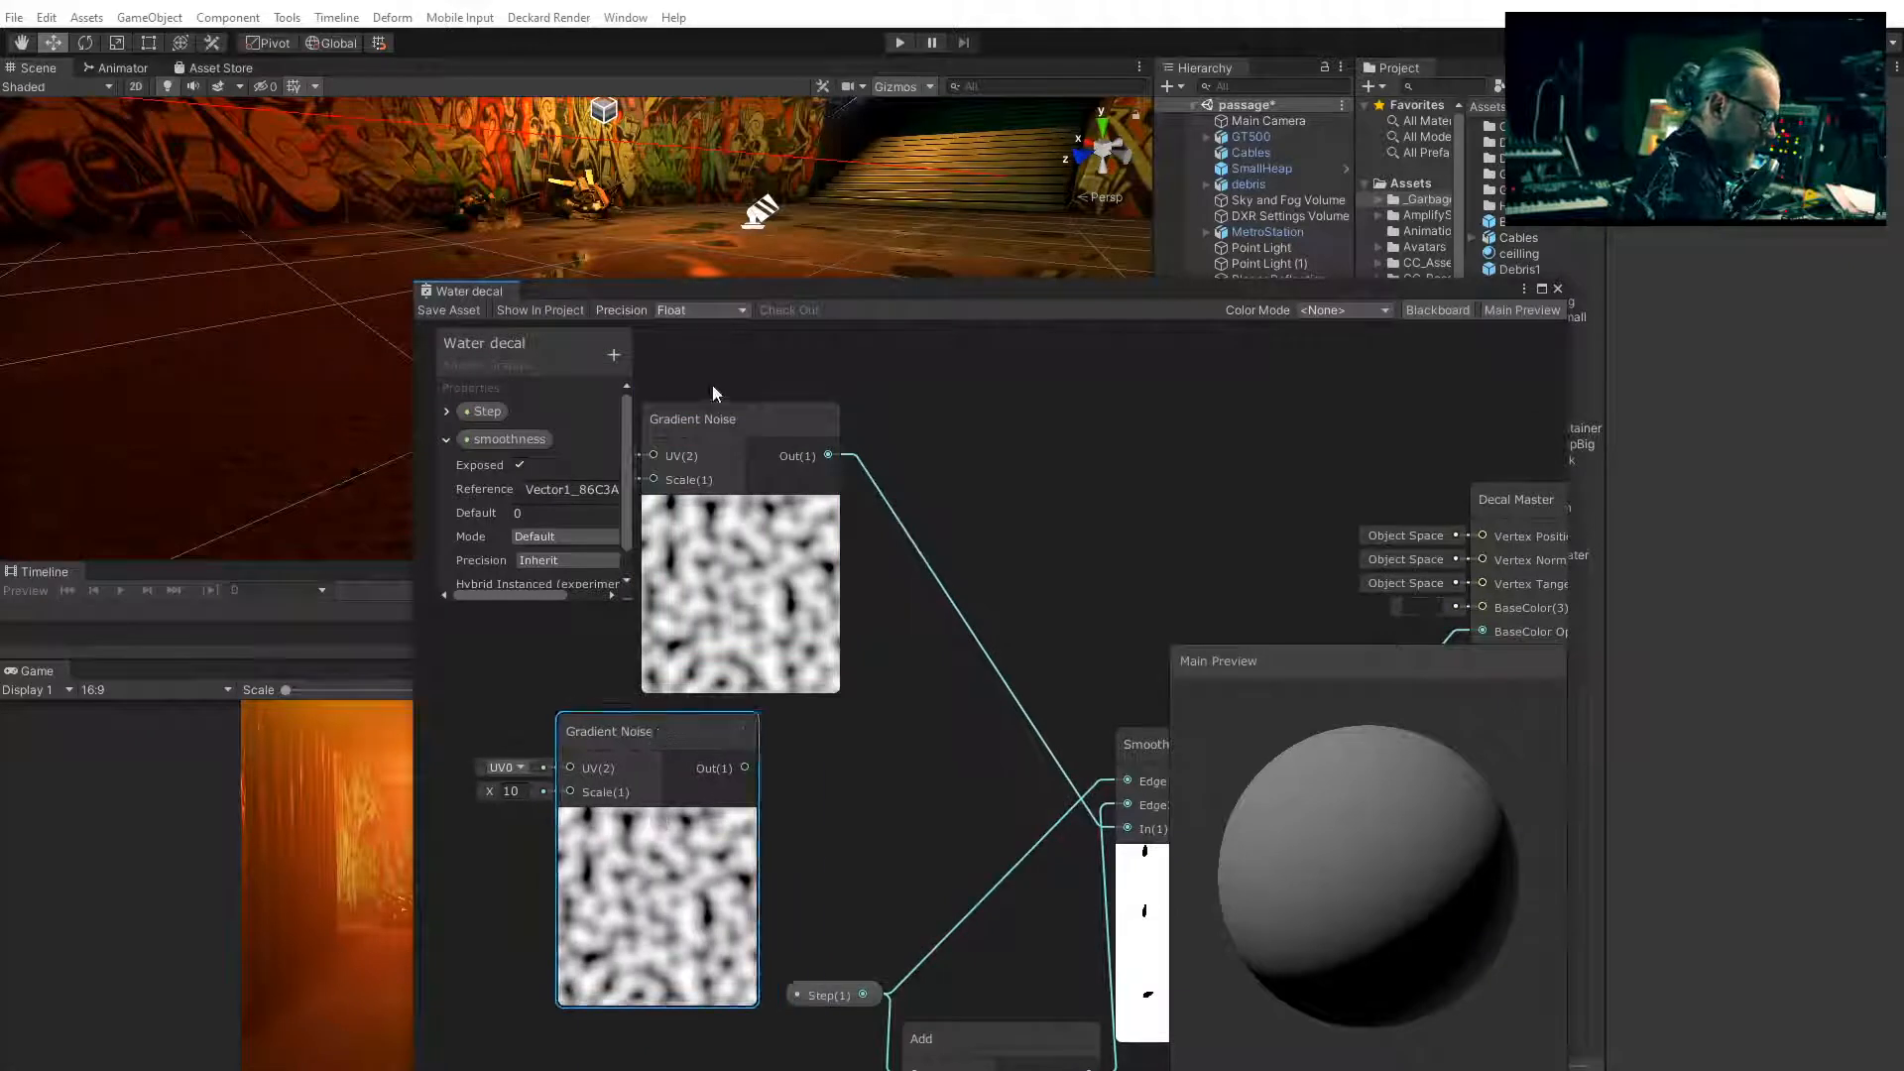
{"action": "left_click_drag", "start_coordinate": [713, 415], "coordinate": [695, 420]}
{"action": "left_click_drag", "start_coordinate": [686, 819], "coordinate": [678, 782]}
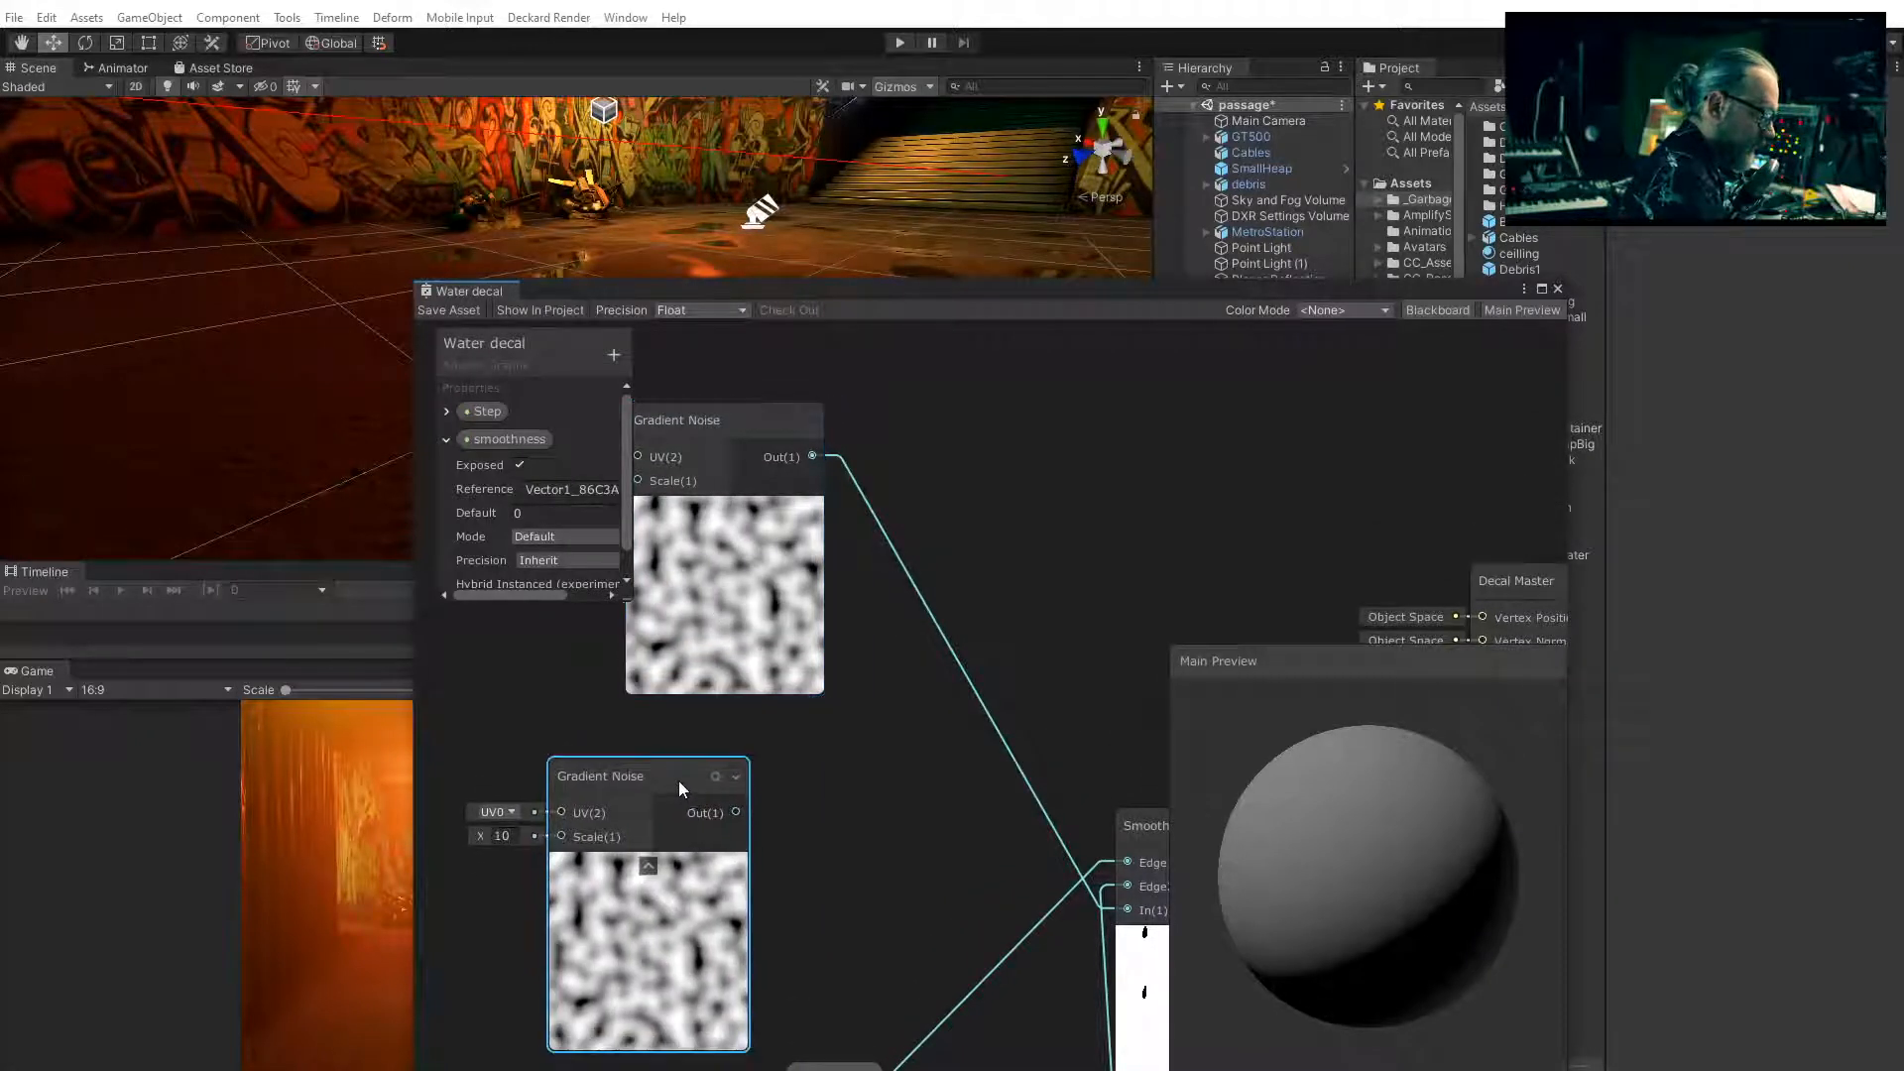
Sum the two Gradient Noise outputs in a new Add node, using the original as A and the copy as B
{"action": "left_click_drag", "start_coordinate": [814, 456], "coordinate": [914, 719]}
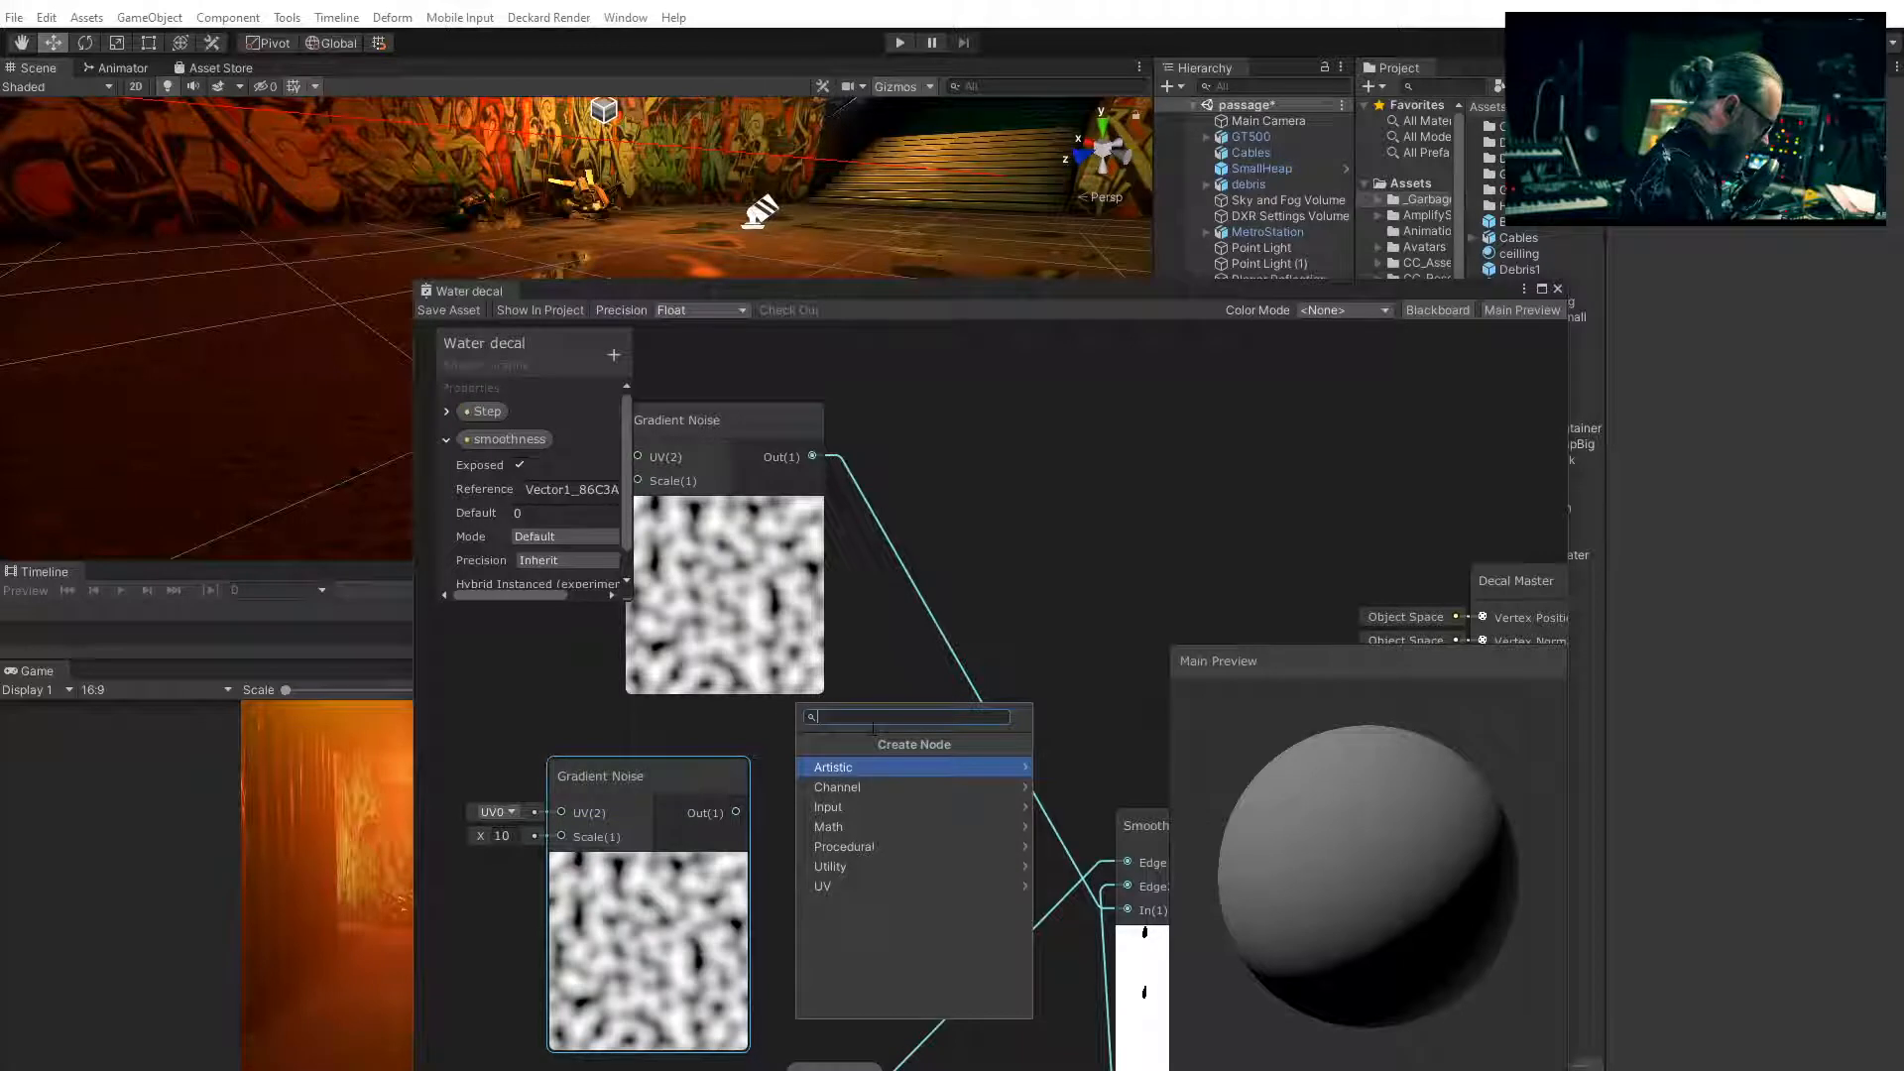
{"action": "type", "text": "add"}
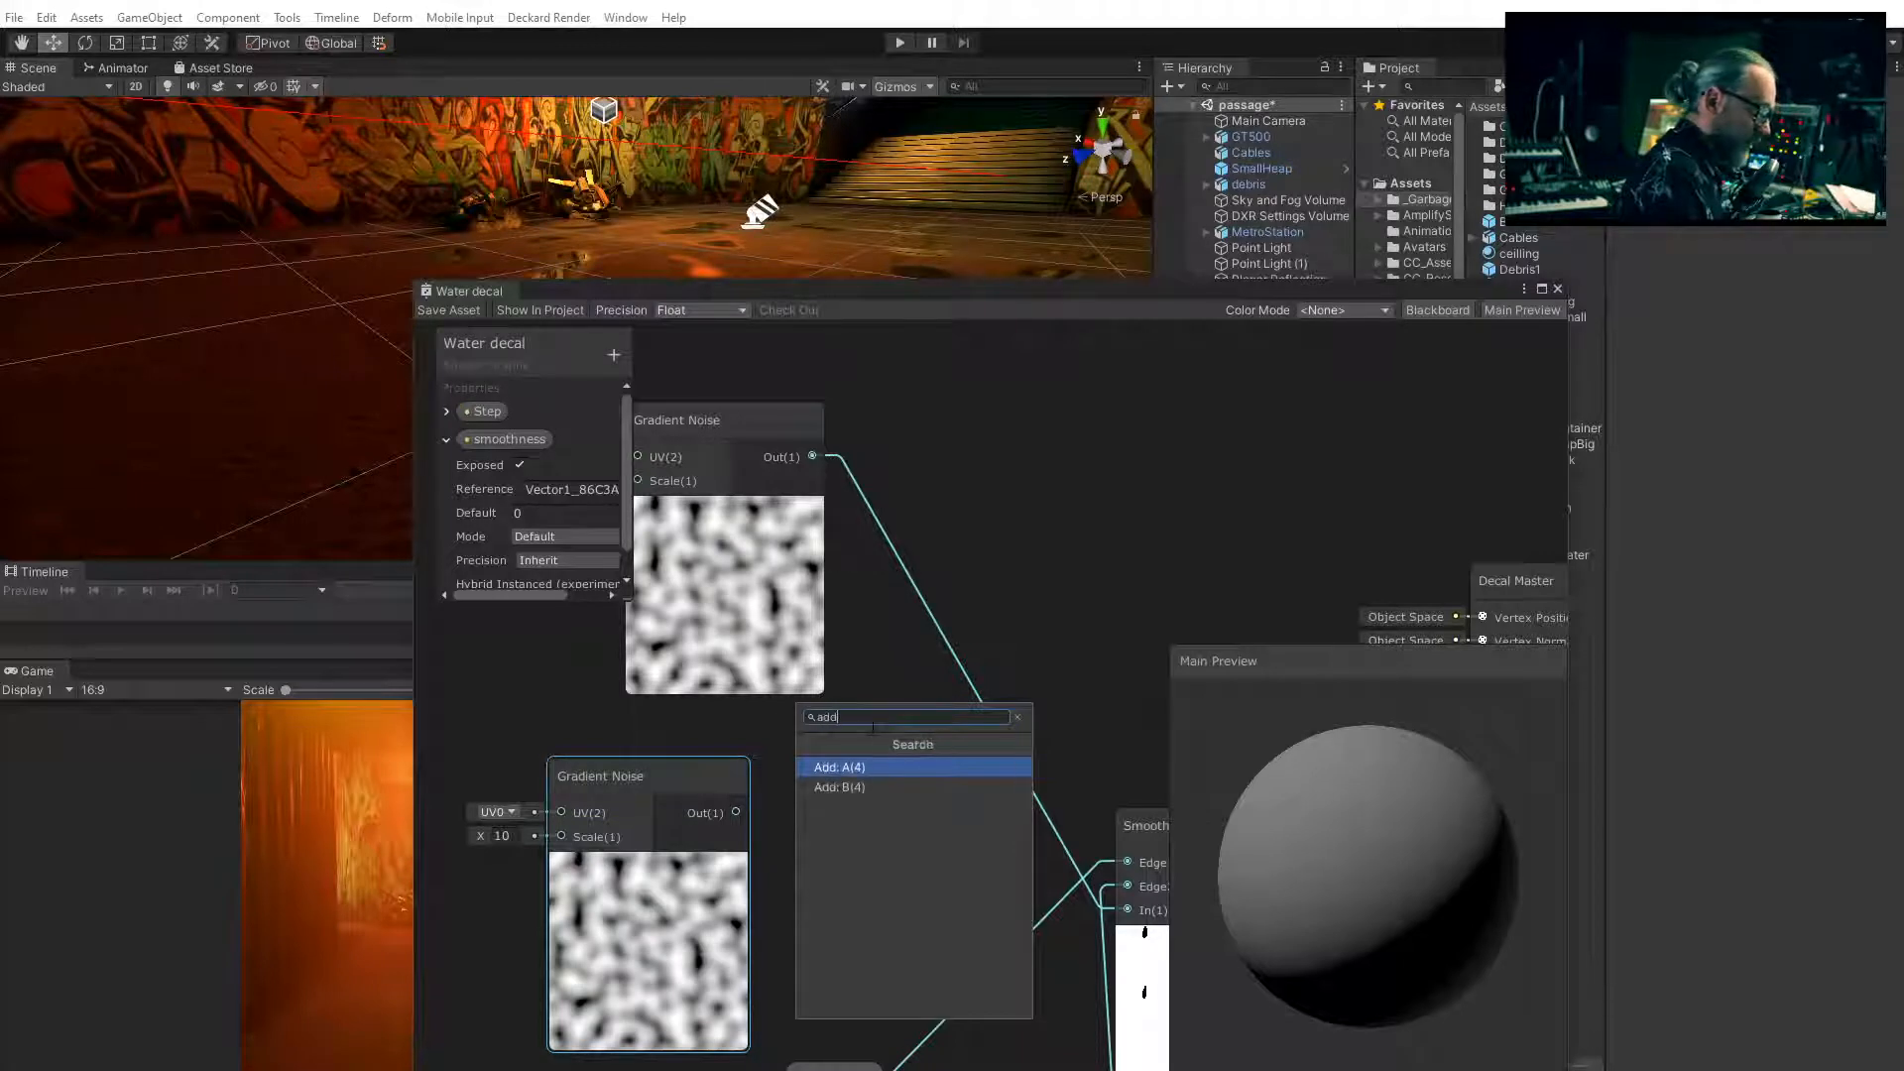
{"action": "left_click", "coordinate": [842, 767]}
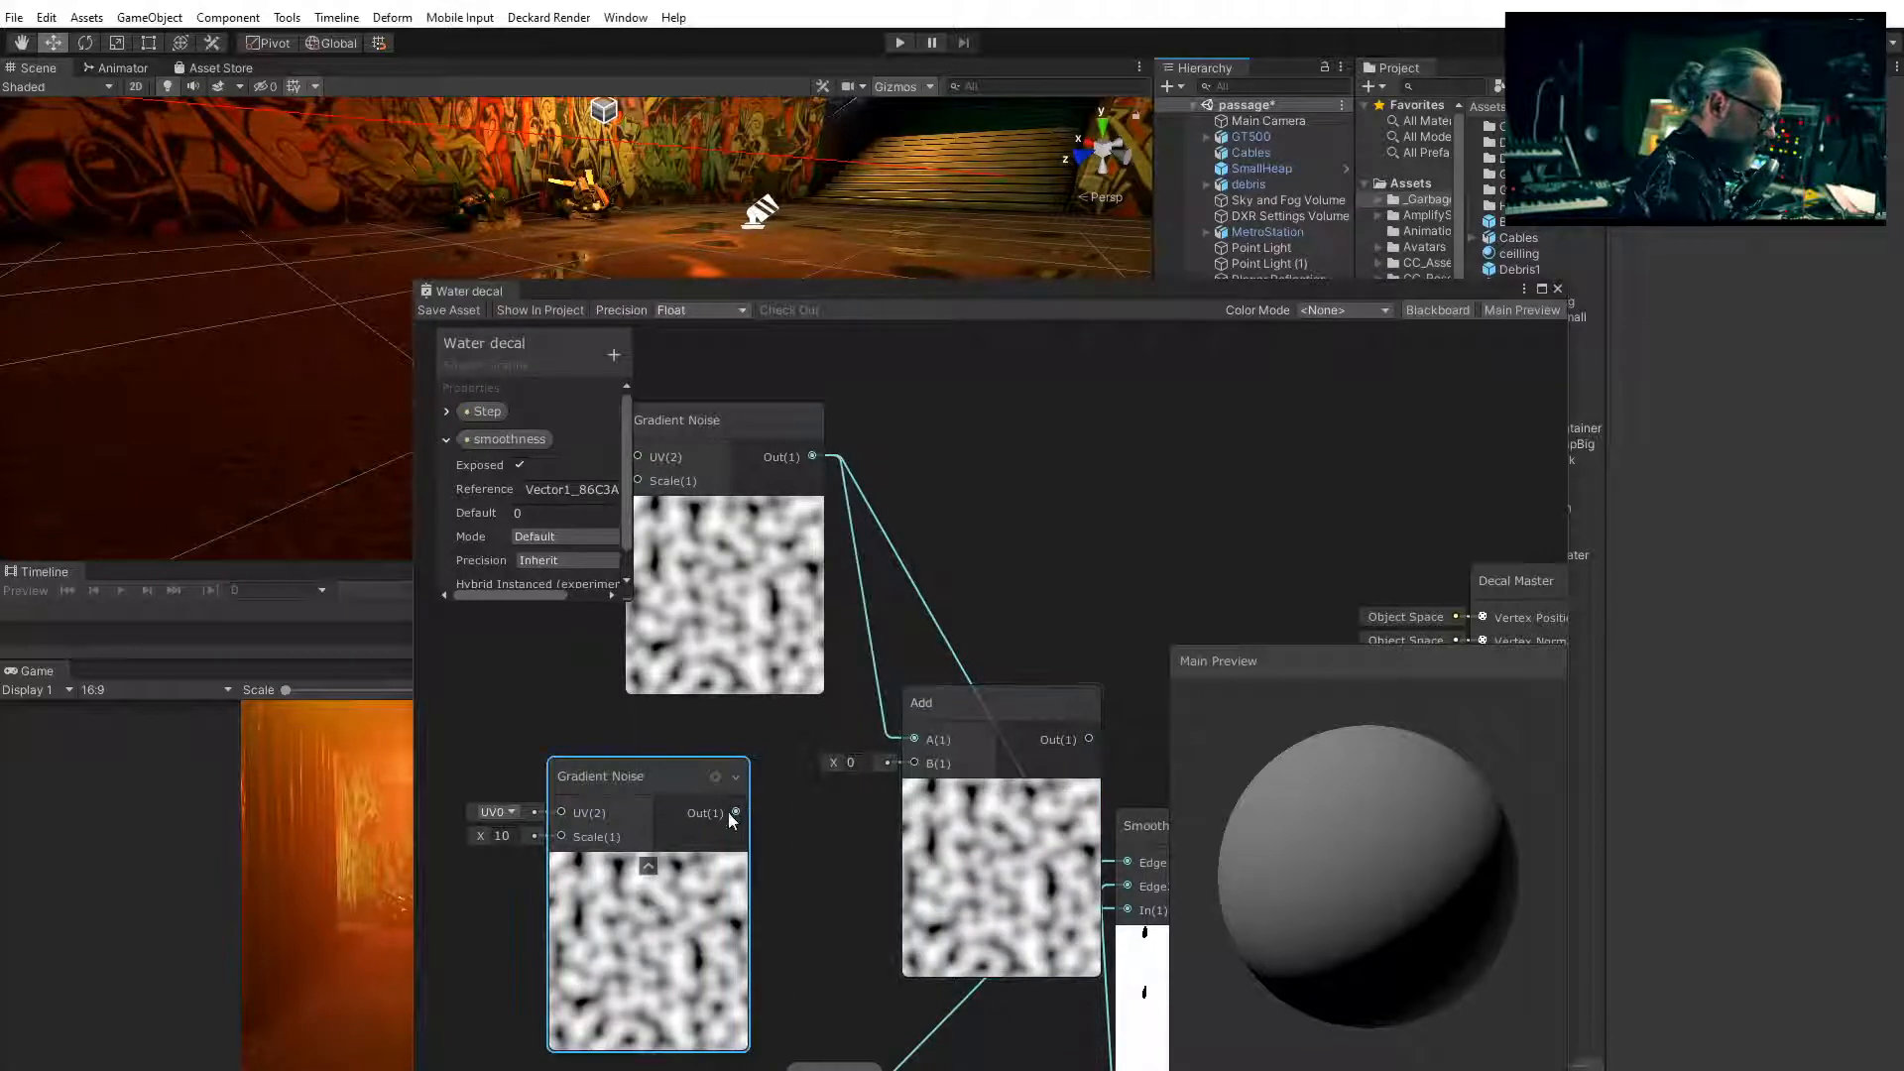
{"action": "left_click_drag", "start_coordinate": [735, 812], "coordinate": [871, 645]}
Feed the noise sum into input A of a new Divide node with a divisor of 2
{"action": "left_click_drag", "start_coordinate": [990, 682], "coordinate": [1057, 682]}
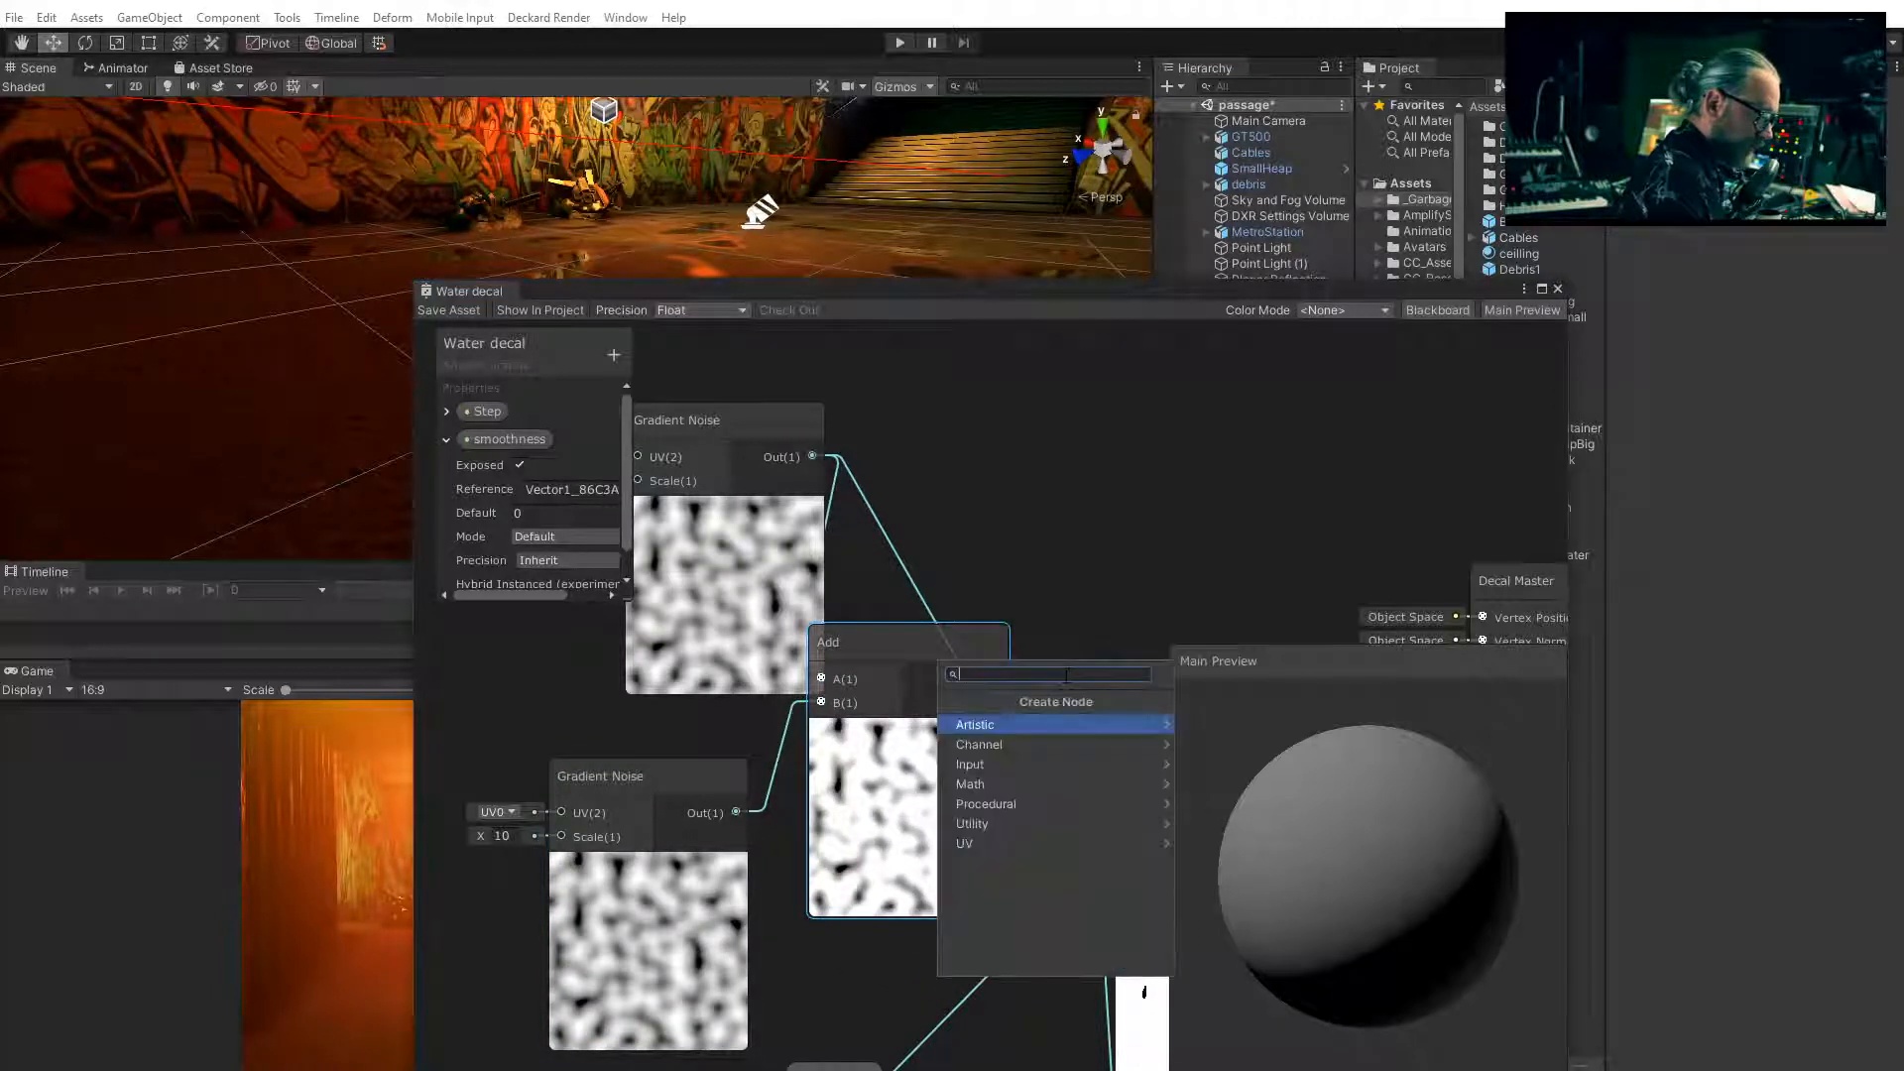
{"action": "type", "text": "divi"}
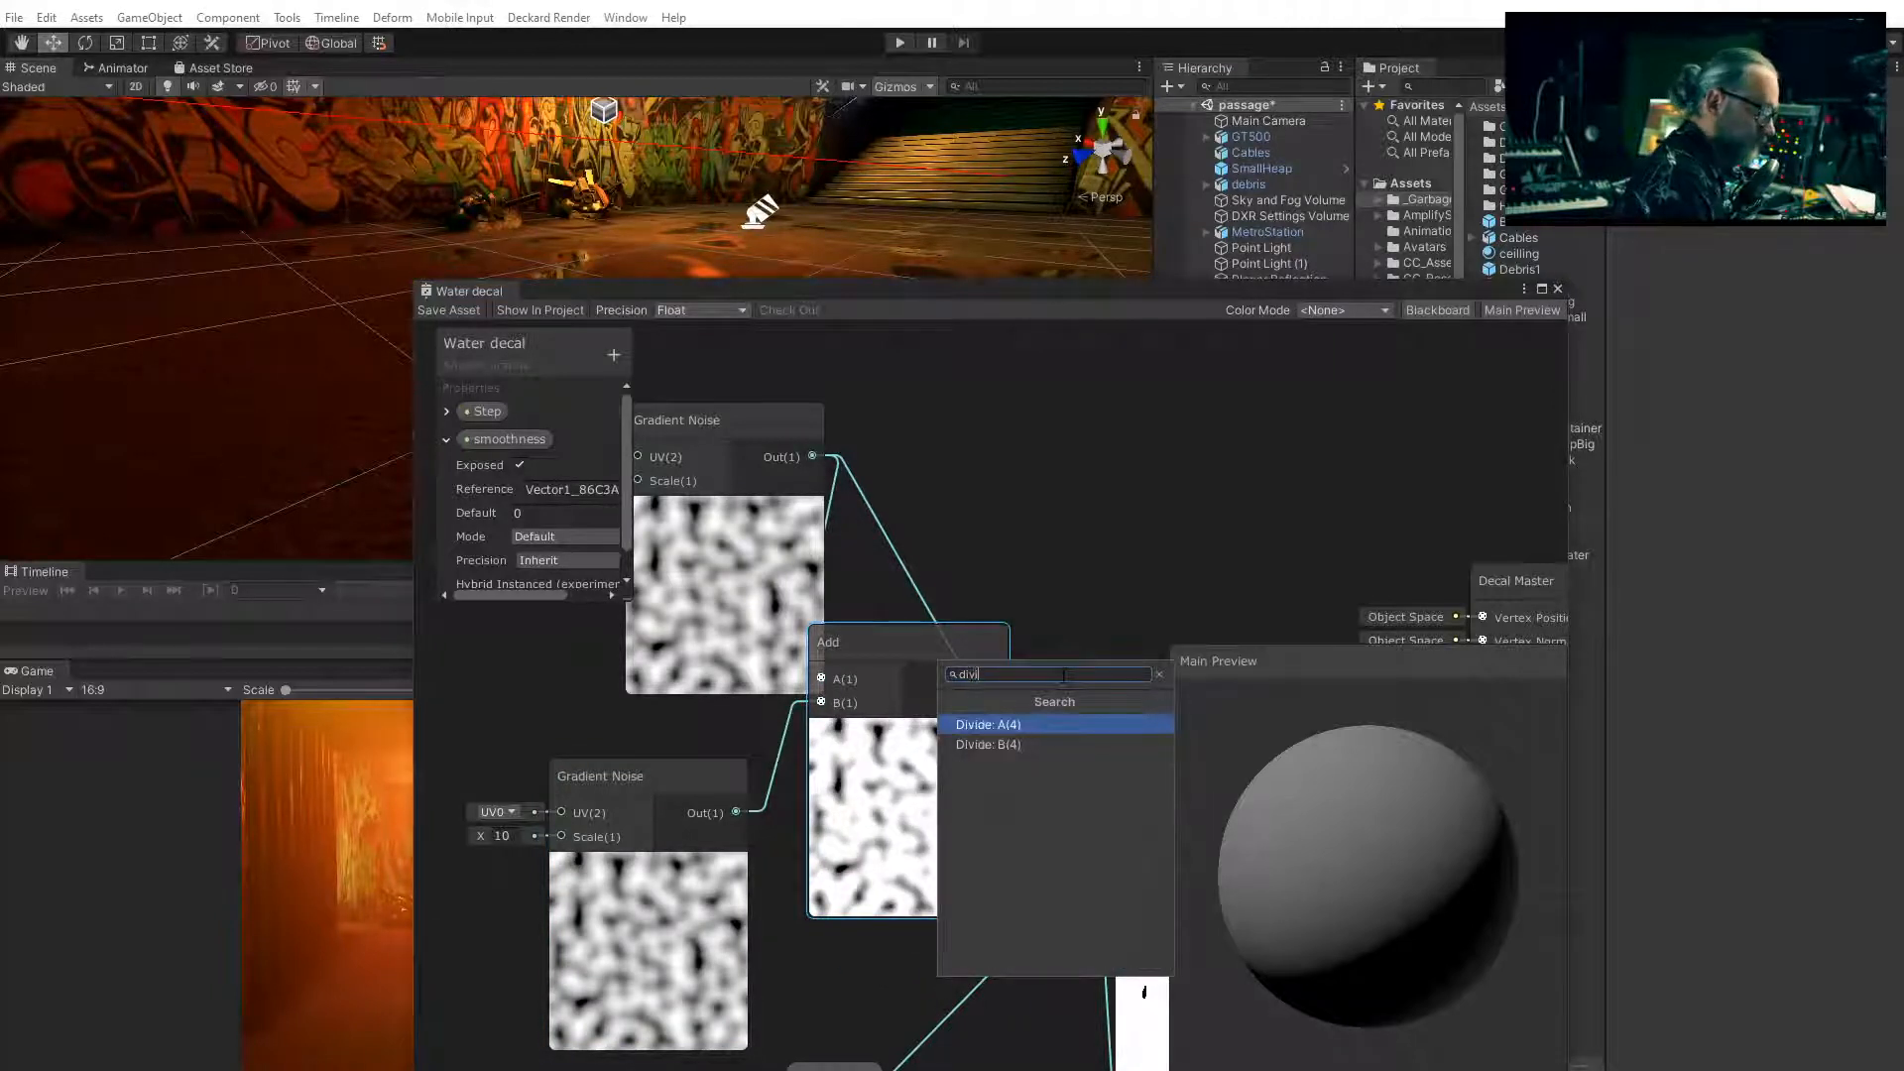
{"action": "left_click", "coordinate": [1019, 734]}
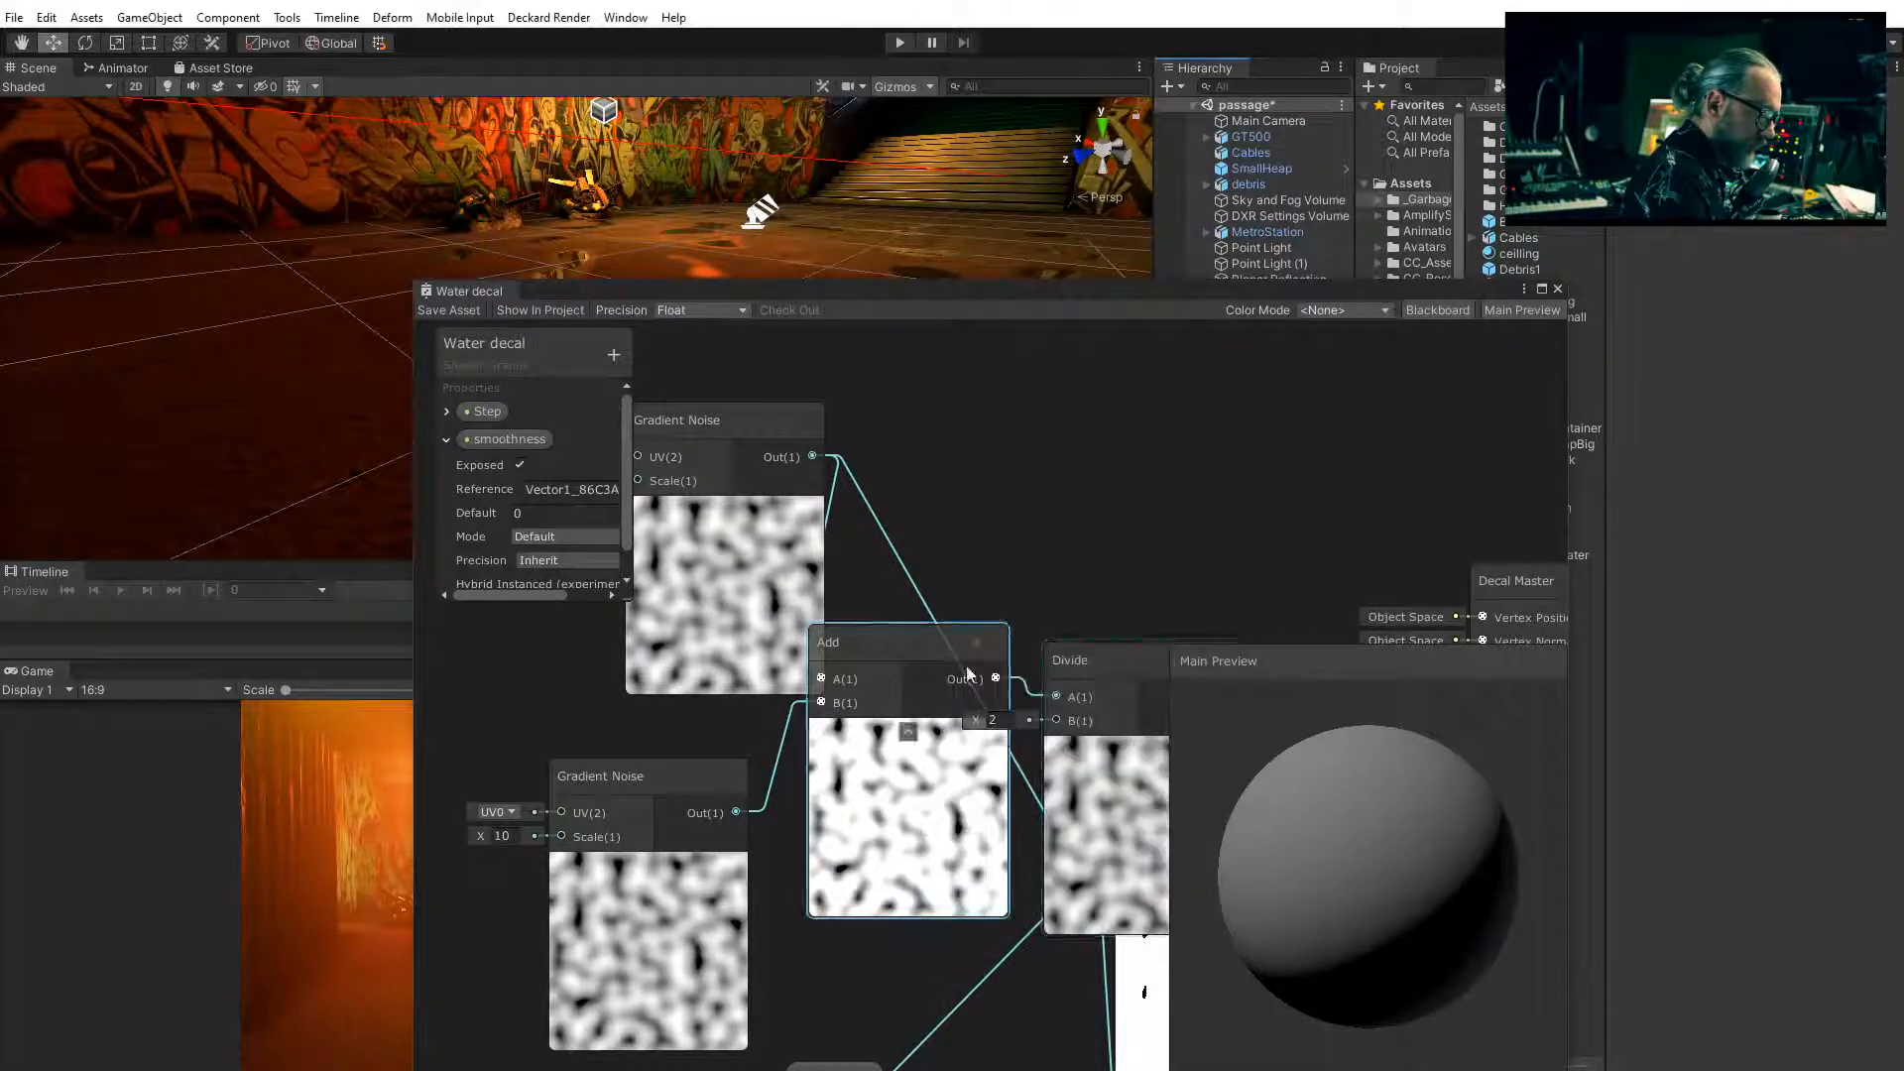
Rearrange the two Gradient Noise nodes and the Add node to leave clear space before the Divide node
{"action": "middle_click_drag", "start_coordinate": [1089, 586], "coordinate": [931, 548]}
{"action": "scroll", "coordinate": [1014, 551], "scroll_direction": "down", "scroll_amount": 2}
{"action": "left_click_drag", "start_coordinate": [700, 414], "coordinate": [647, 395]}
{"action": "left_click_drag", "start_coordinate": [718, 788], "coordinate": [597, 781]}
{"action": "left_click_drag", "start_coordinate": [702, 402], "coordinate": [618, 501]}
{"action": "left_click_drag", "start_coordinate": [891, 698], "coordinate": [783, 700]}
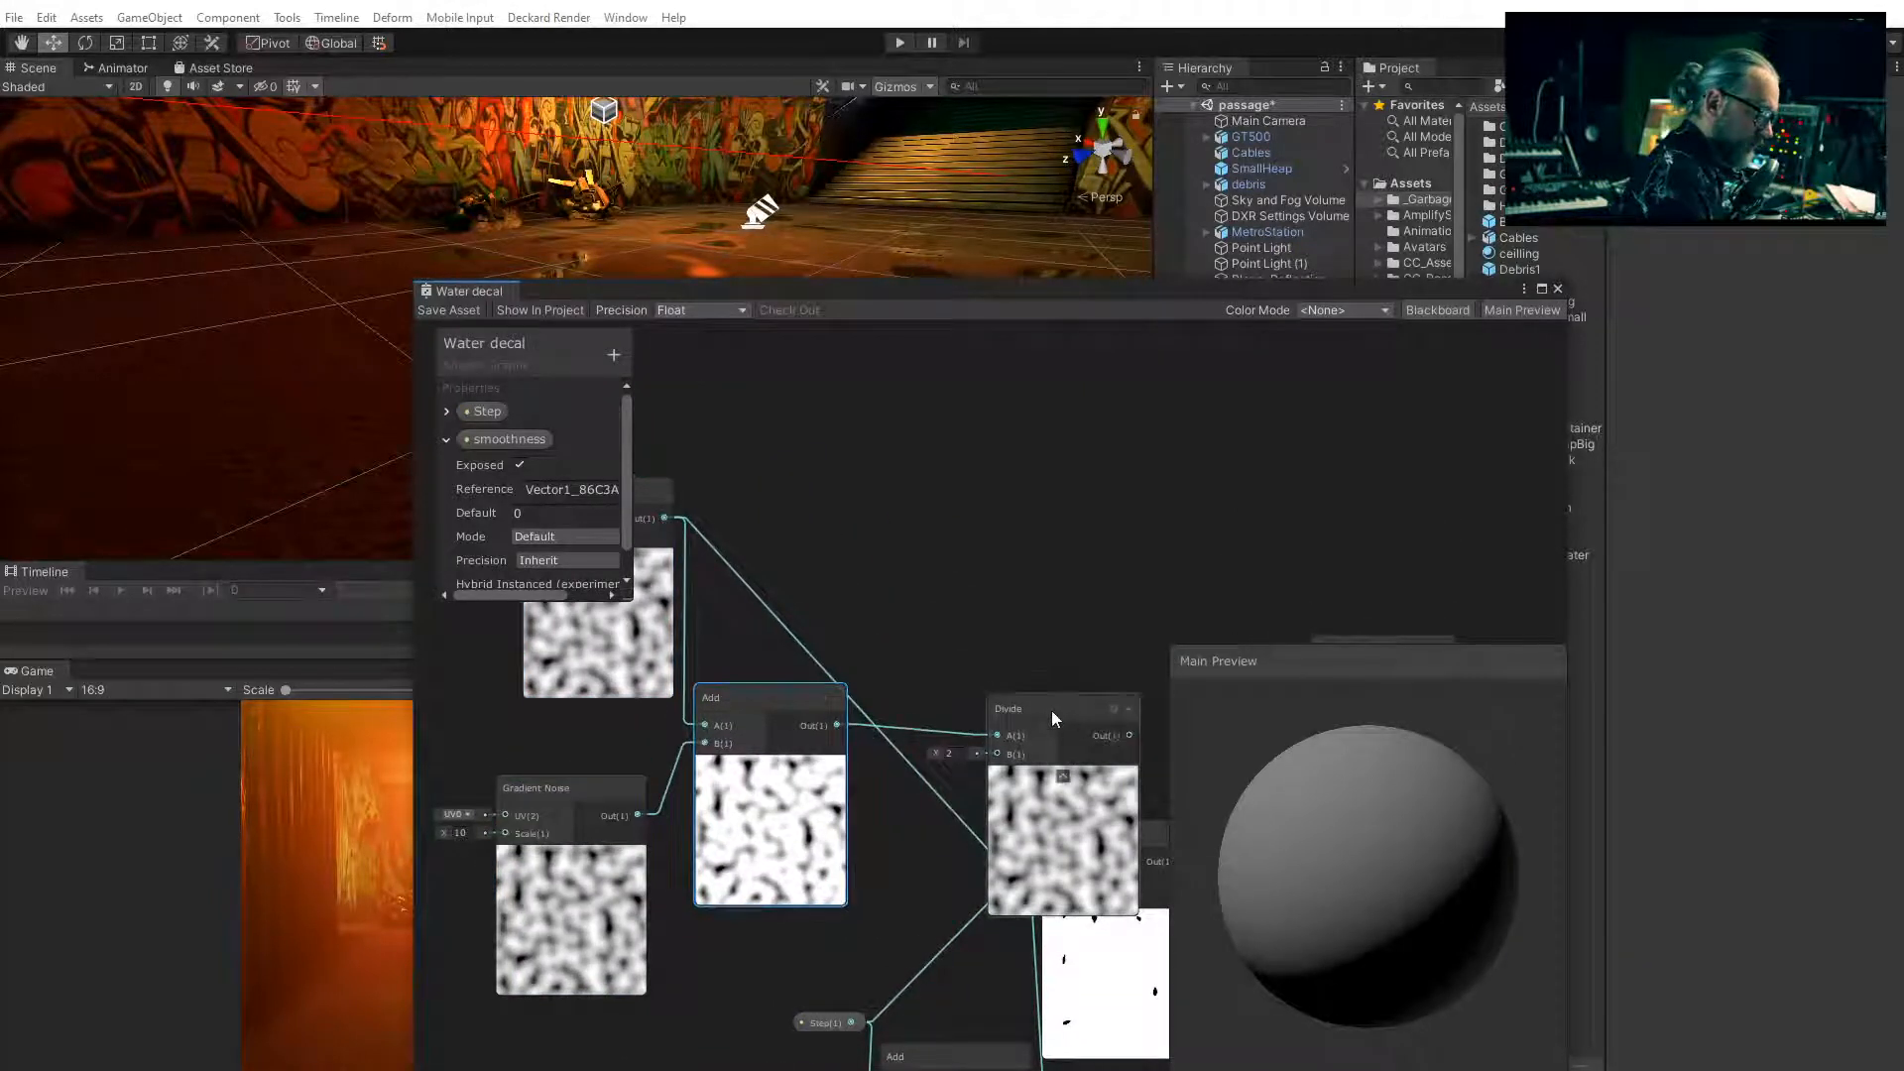
Connect the Divide output to the Smoothstep node's In port and place the Divide node between Add and Smoothstep
{"action": "left_click_drag", "start_coordinate": [1051, 710], "coordinate": [937, 626]}
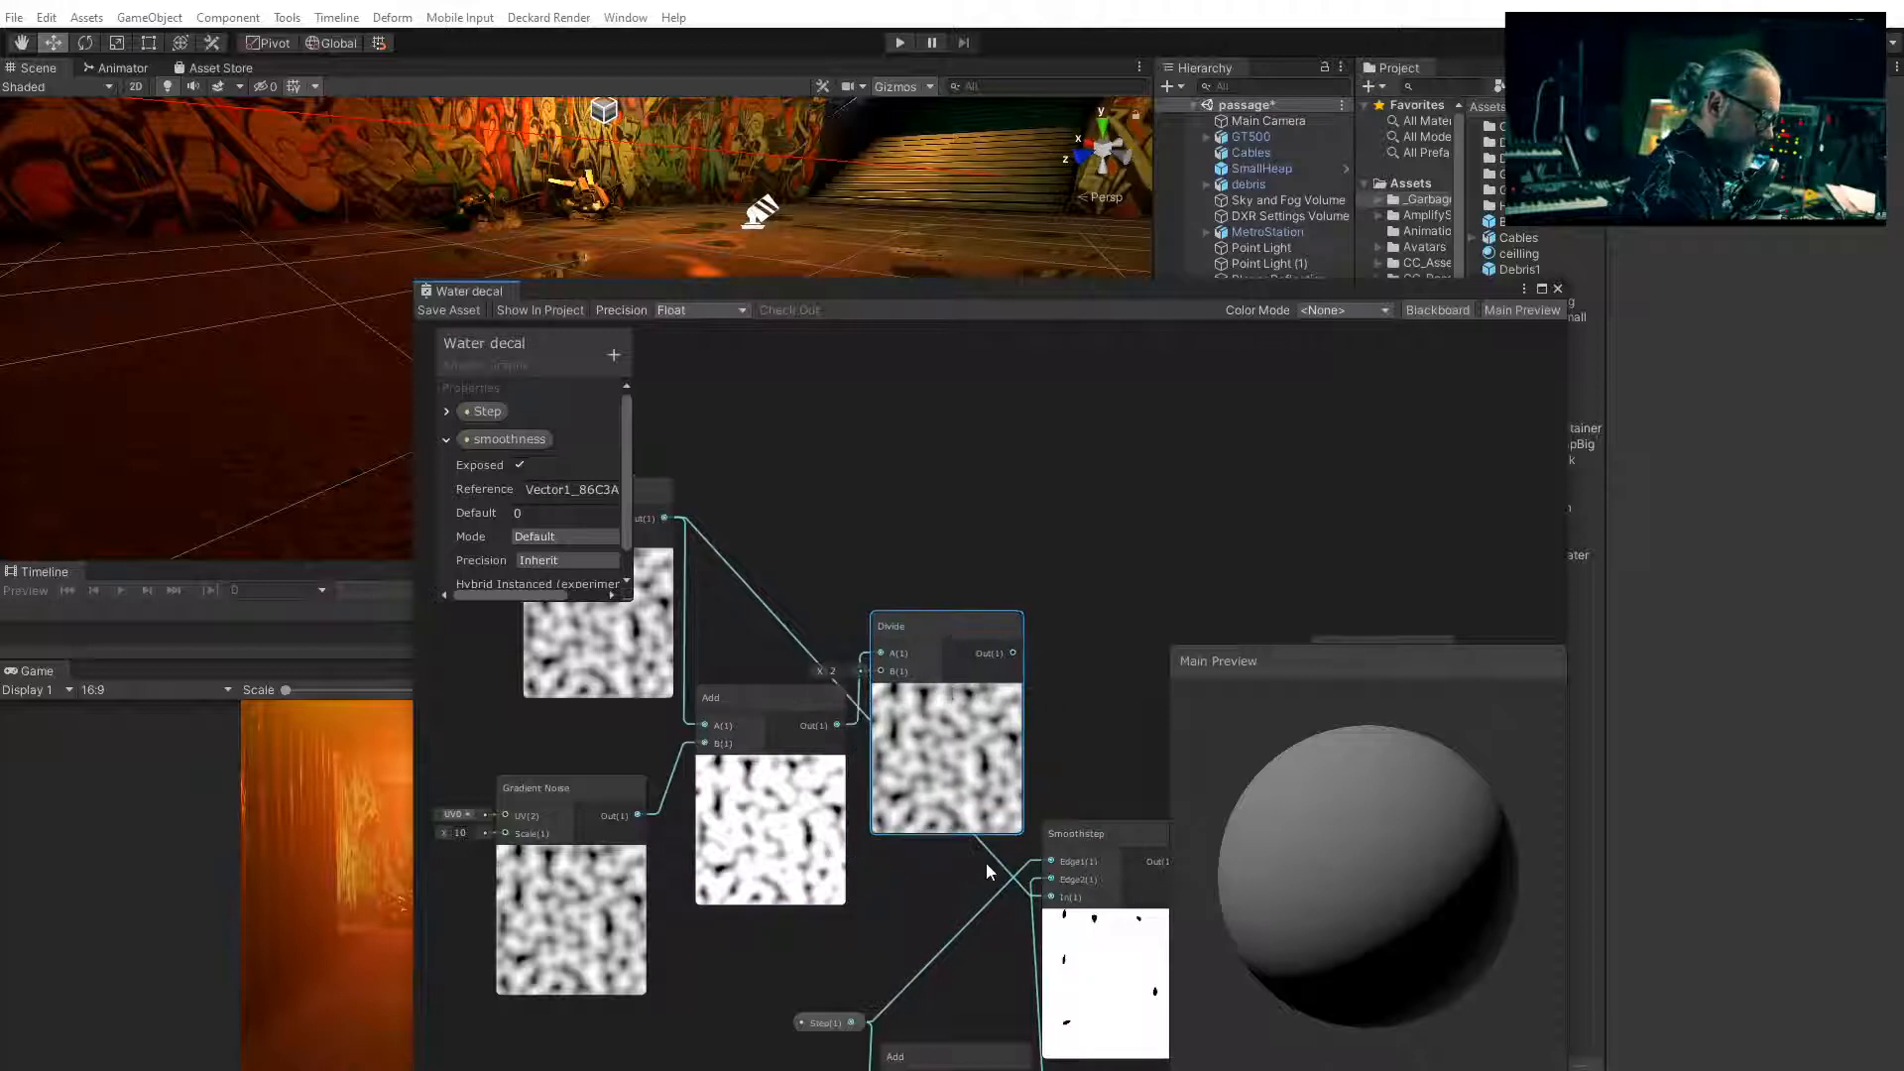
{"action": "scroll", "coordinate": [985, 863], "scroll_direction": "down", "scroll_amount": 2}
{"action": "middle_click_drag", "start_coordinate": [981, 830], "coordinate": [912, 789]}
{"action": "left_click_drag", "start_coordinate": [943, 622], "coordinate": [972, 835]}
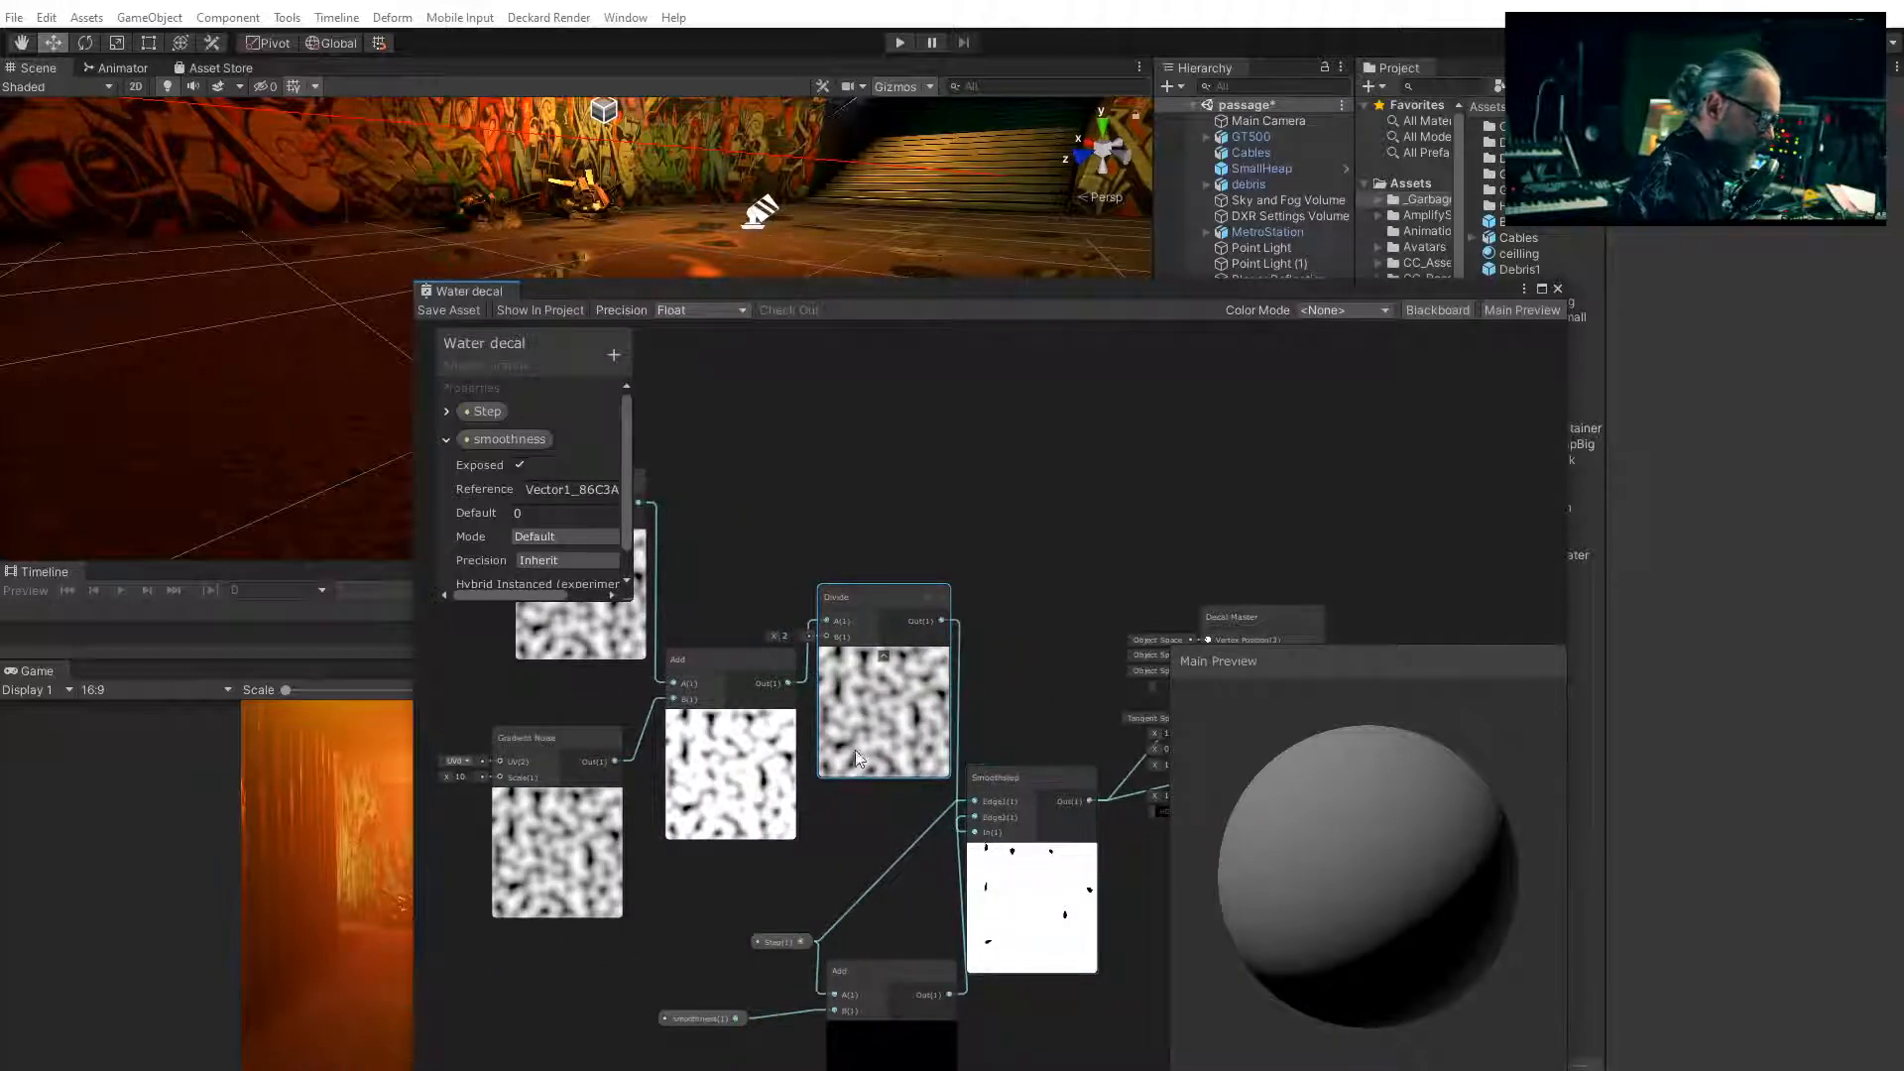
{"action": "mouse_move", "coordinate": [873, 607]}
{"action": "left_mouse_down"}
{"action": "mouse_move", "coordinate": [858, 642]}
{"action": "mouse_move", "coordinate": [869, 629]}
{"action": "left_mouse_up"}
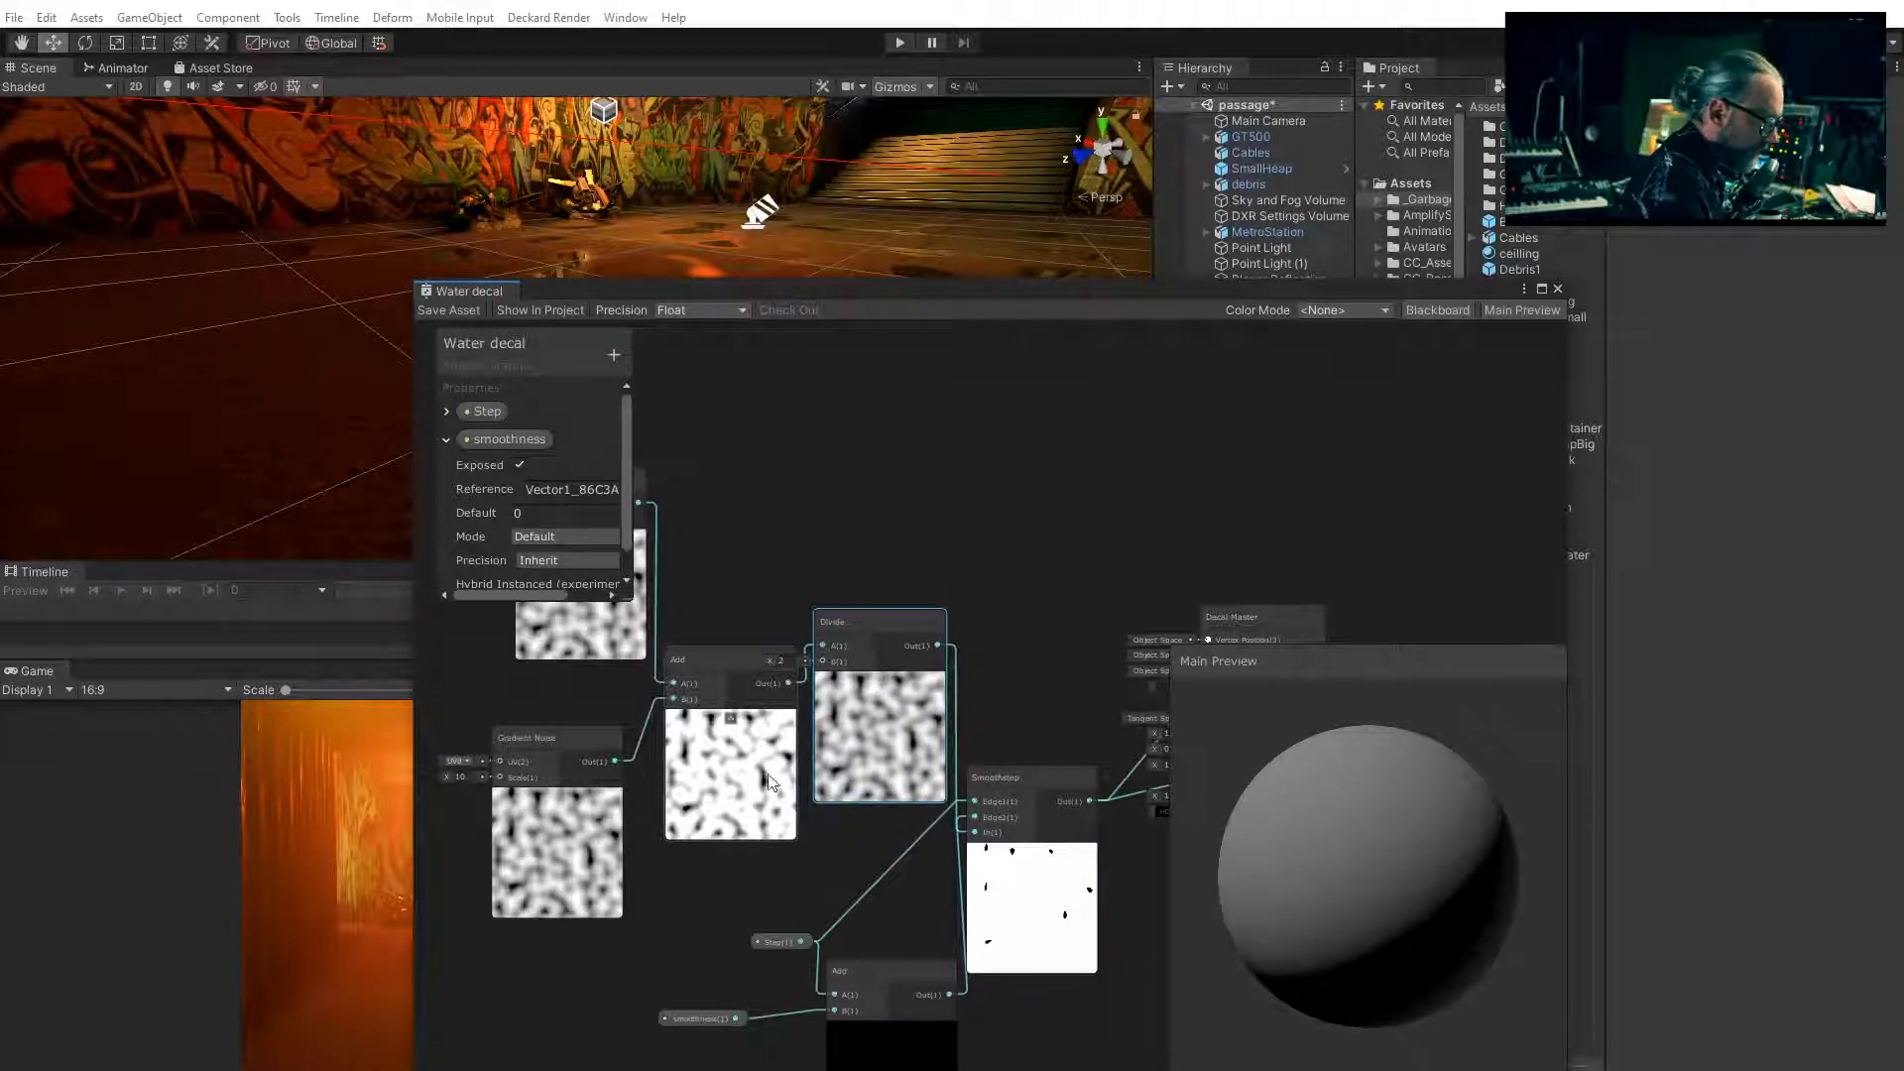
Try a slightly lower Scale on the lower Gradient Noise node and uncover the scene view to check the floor puddles
{"action": "left_click", "coordinate": [718, 660]}
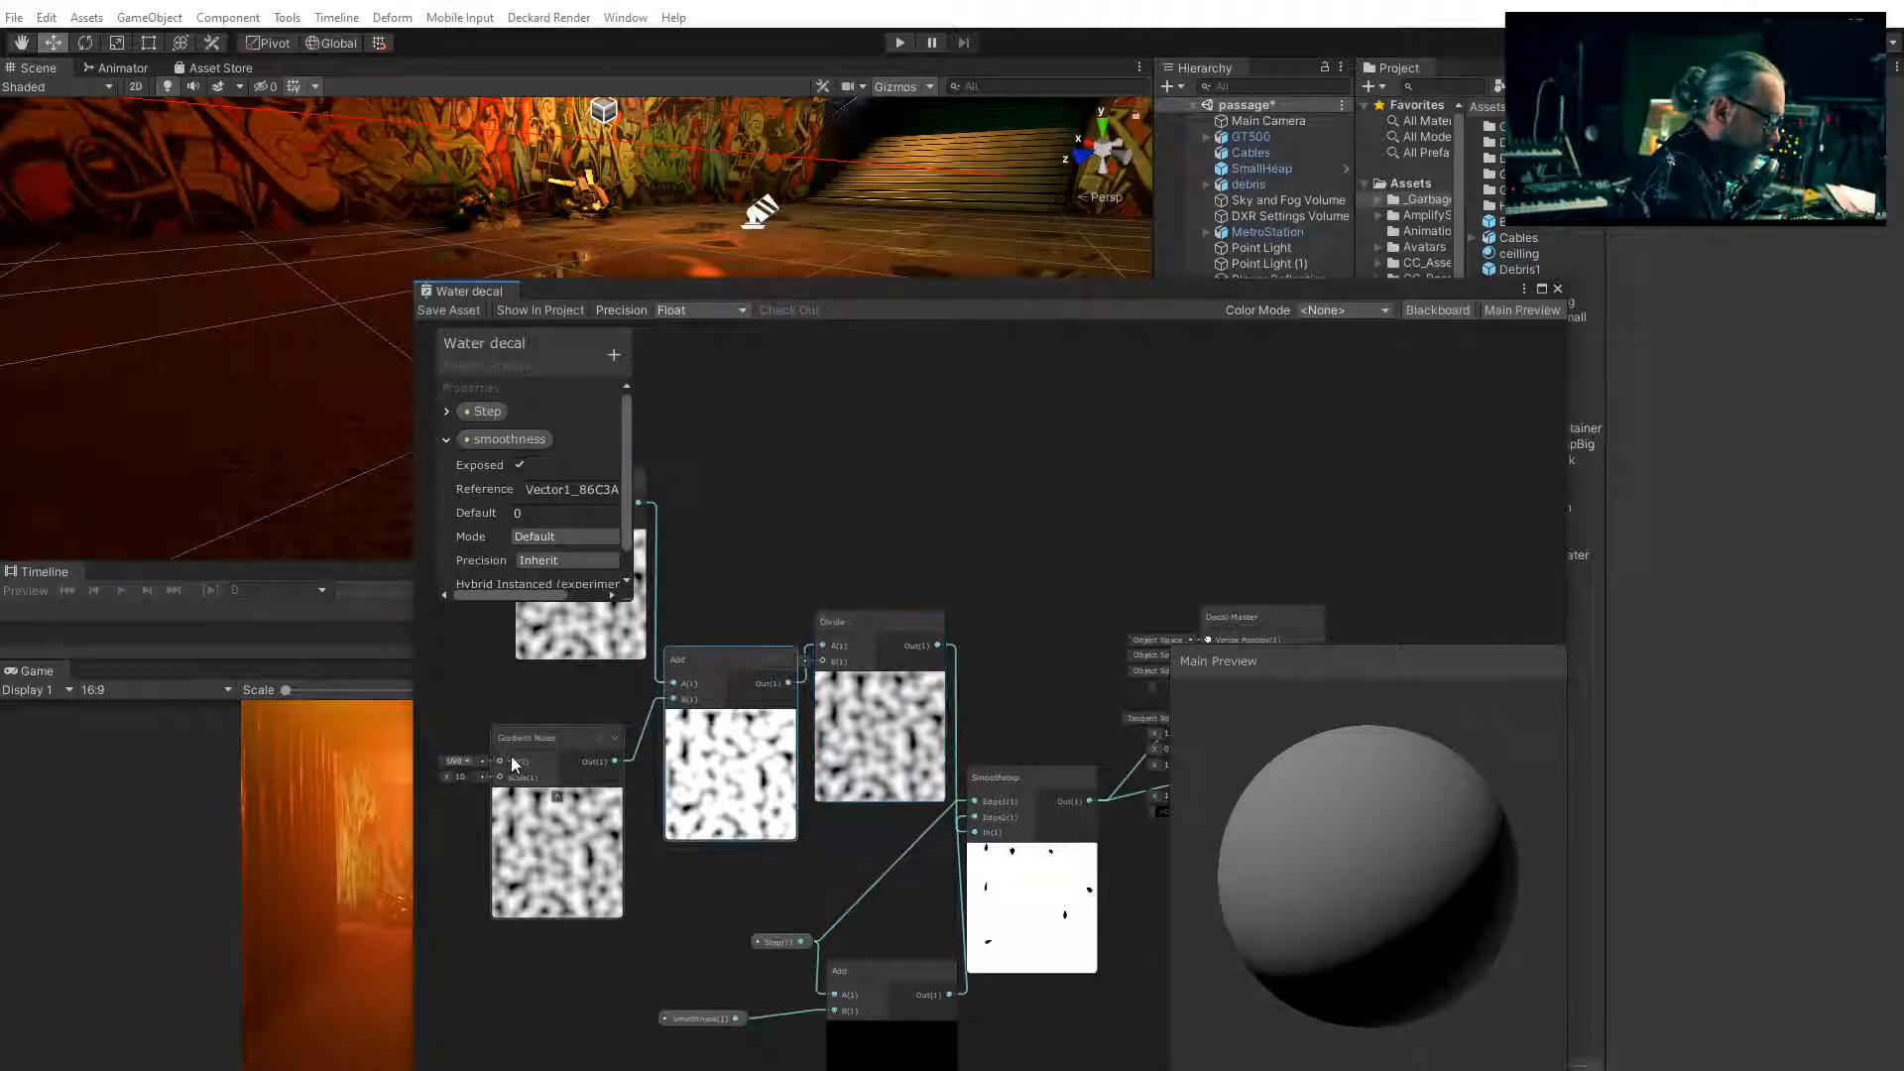
{"action": "left_click", "coordinate": [552, 742]}
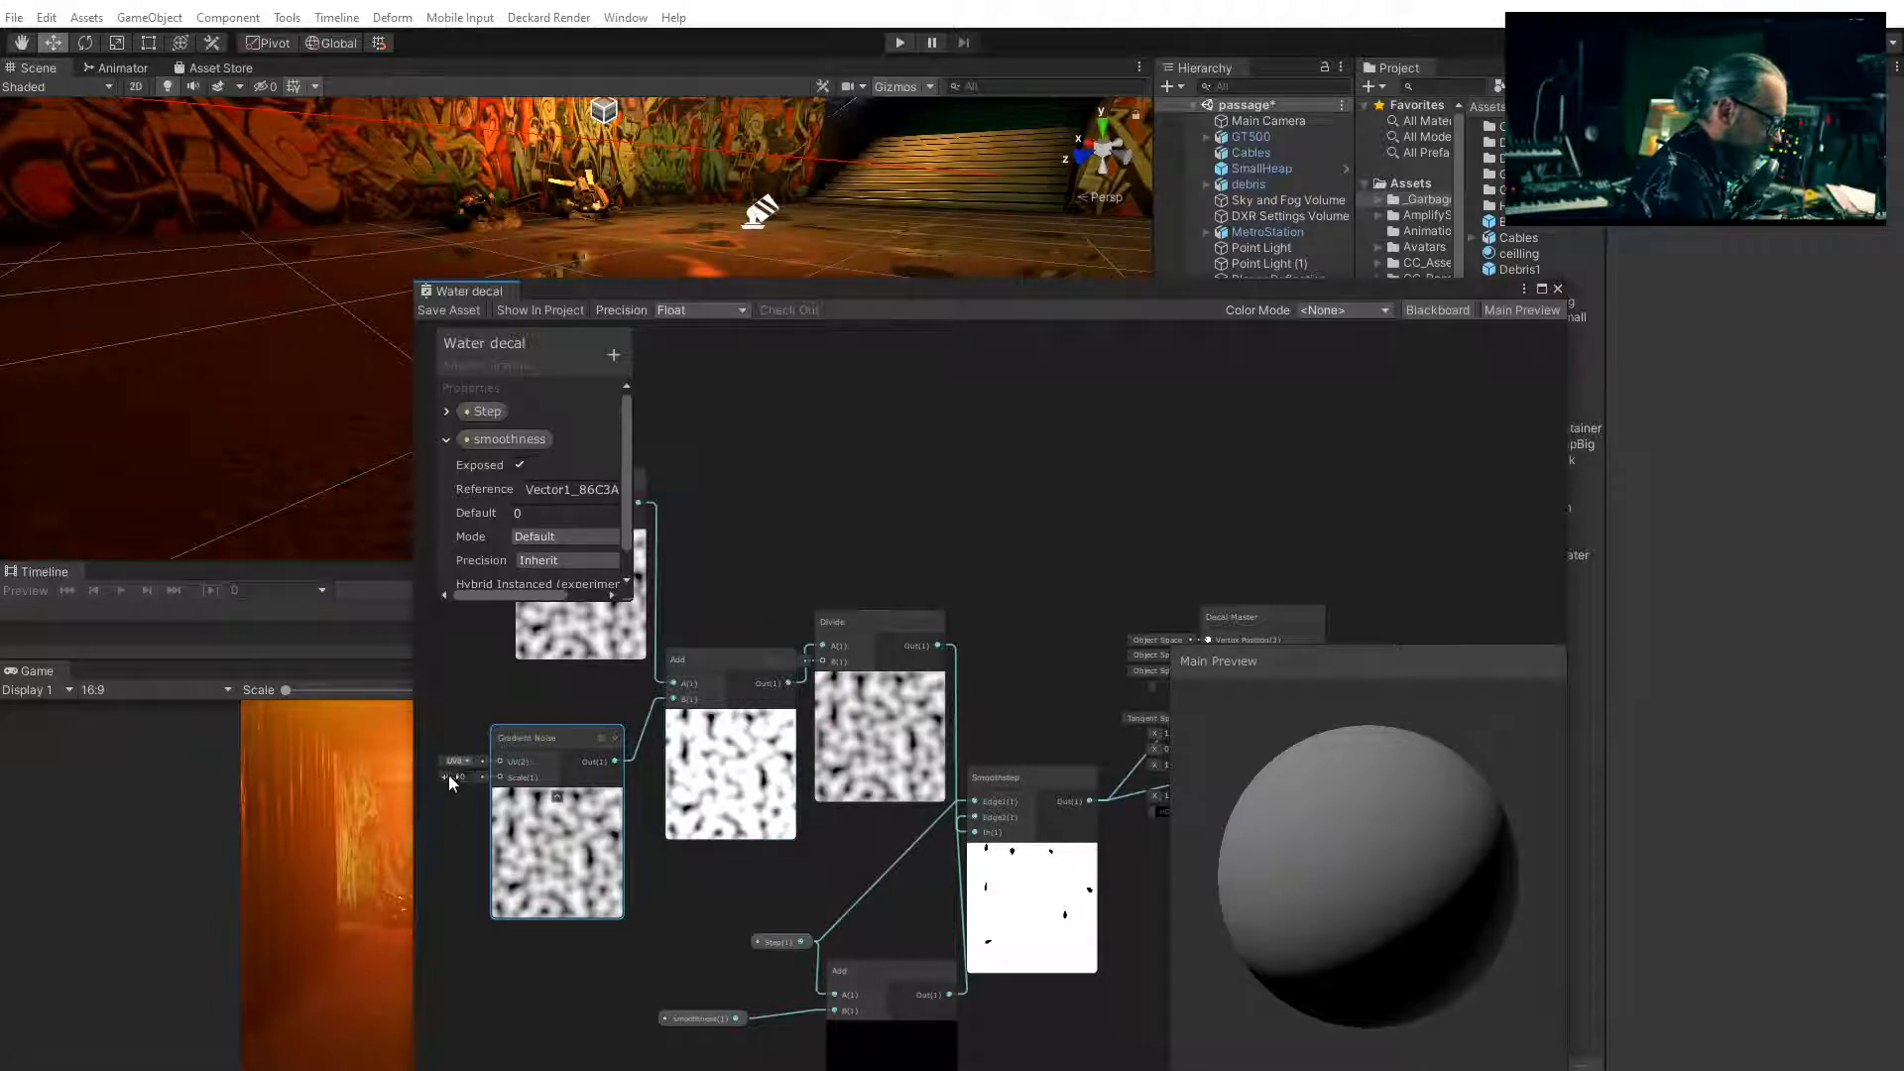
{"action": "mouse_move", "coordinate": [448, 776]}
{"action": "left_mouse_down"}
{"action": "mouse_move", "coordinate": [603, 811]}
{"action": "mouse_move", "coordinate": [437, 795]}
{"action": "left_mouse_up"}
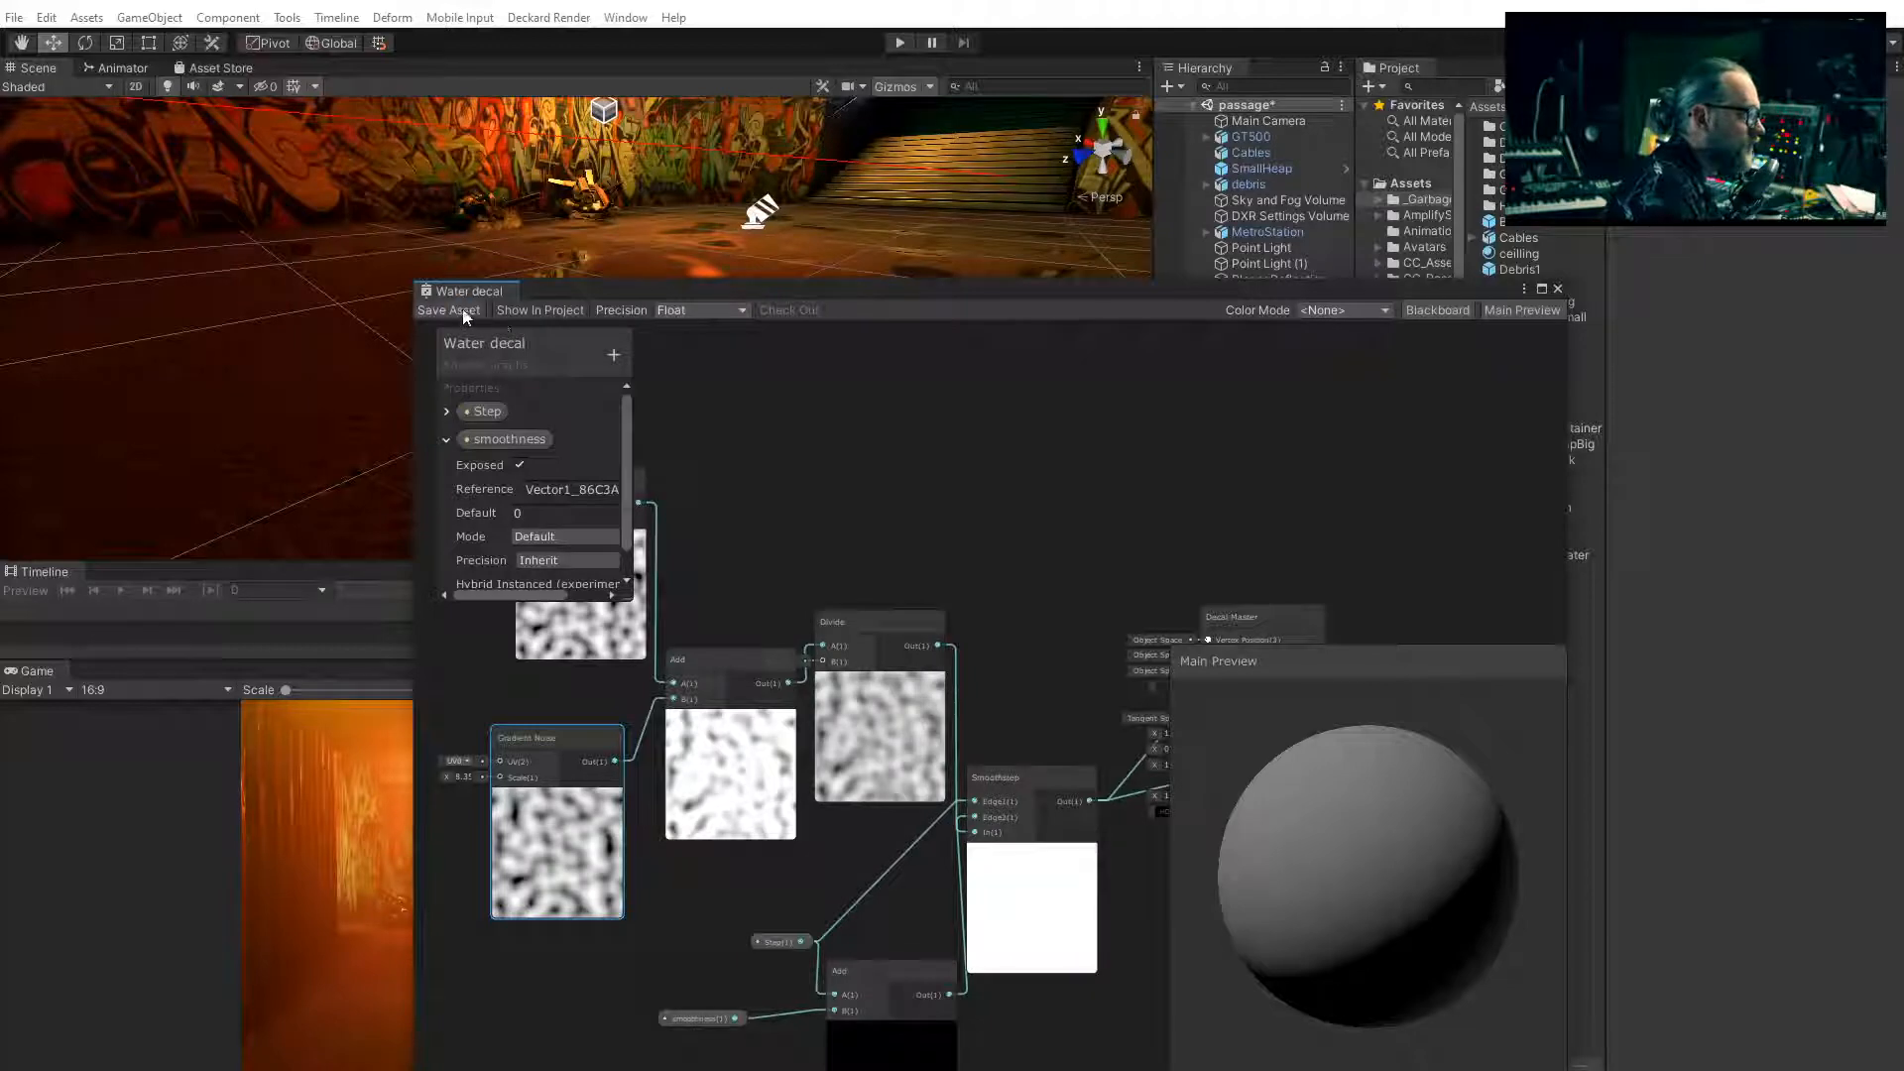
{"action": "left_click_drag", "start_coordinate": [633, 293], "coordinate": [683, 580]}
{"action": "middle_click_drag", "start_coordinate": [633, 308], "coordinate": [639, 326]}
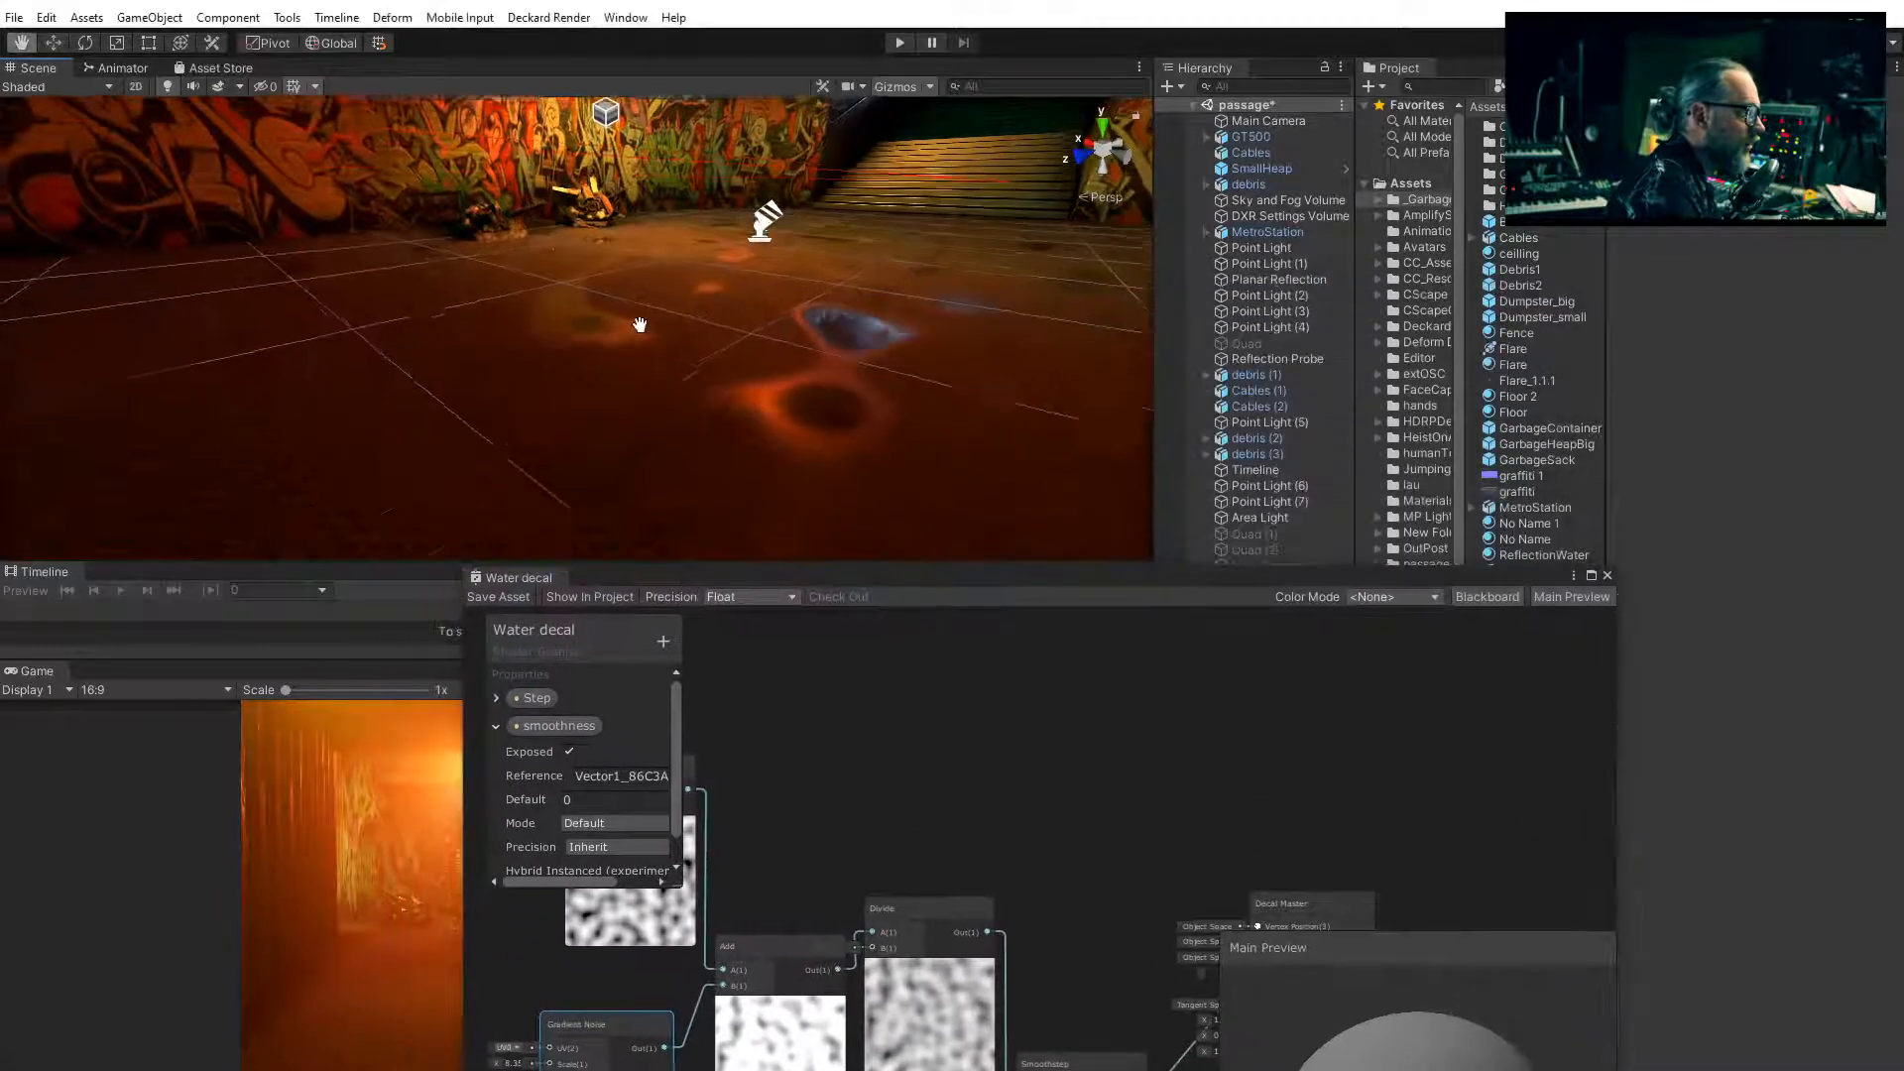
{"action": "right_click_drag", "start_coordinate": [640, 325], "coordinate": [680, 446]}
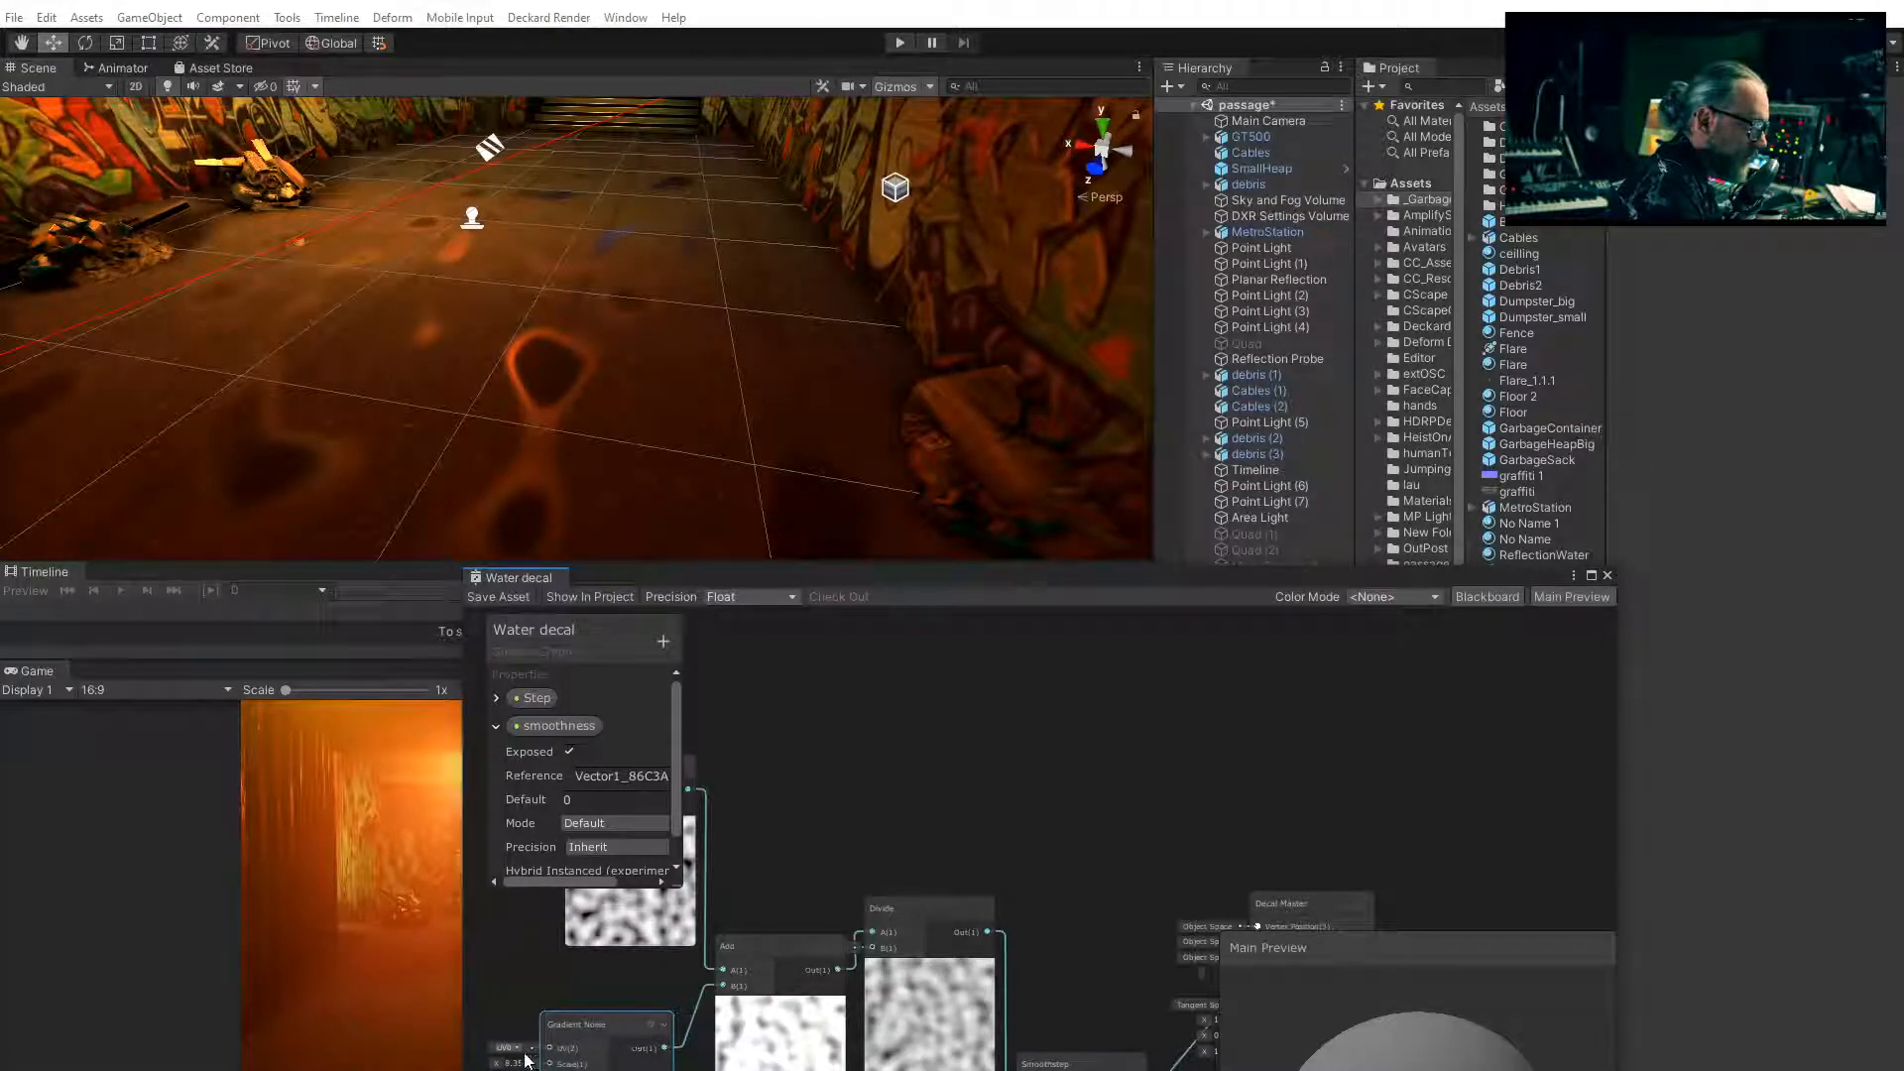
Try a Scale of about 30 on the lower Gradient Noise node, save the graph and inspect the puddles across the floor
{"action": "left_click_drag", "start_coordinate": [499, 1064], "coordinate": [784, 1064]}
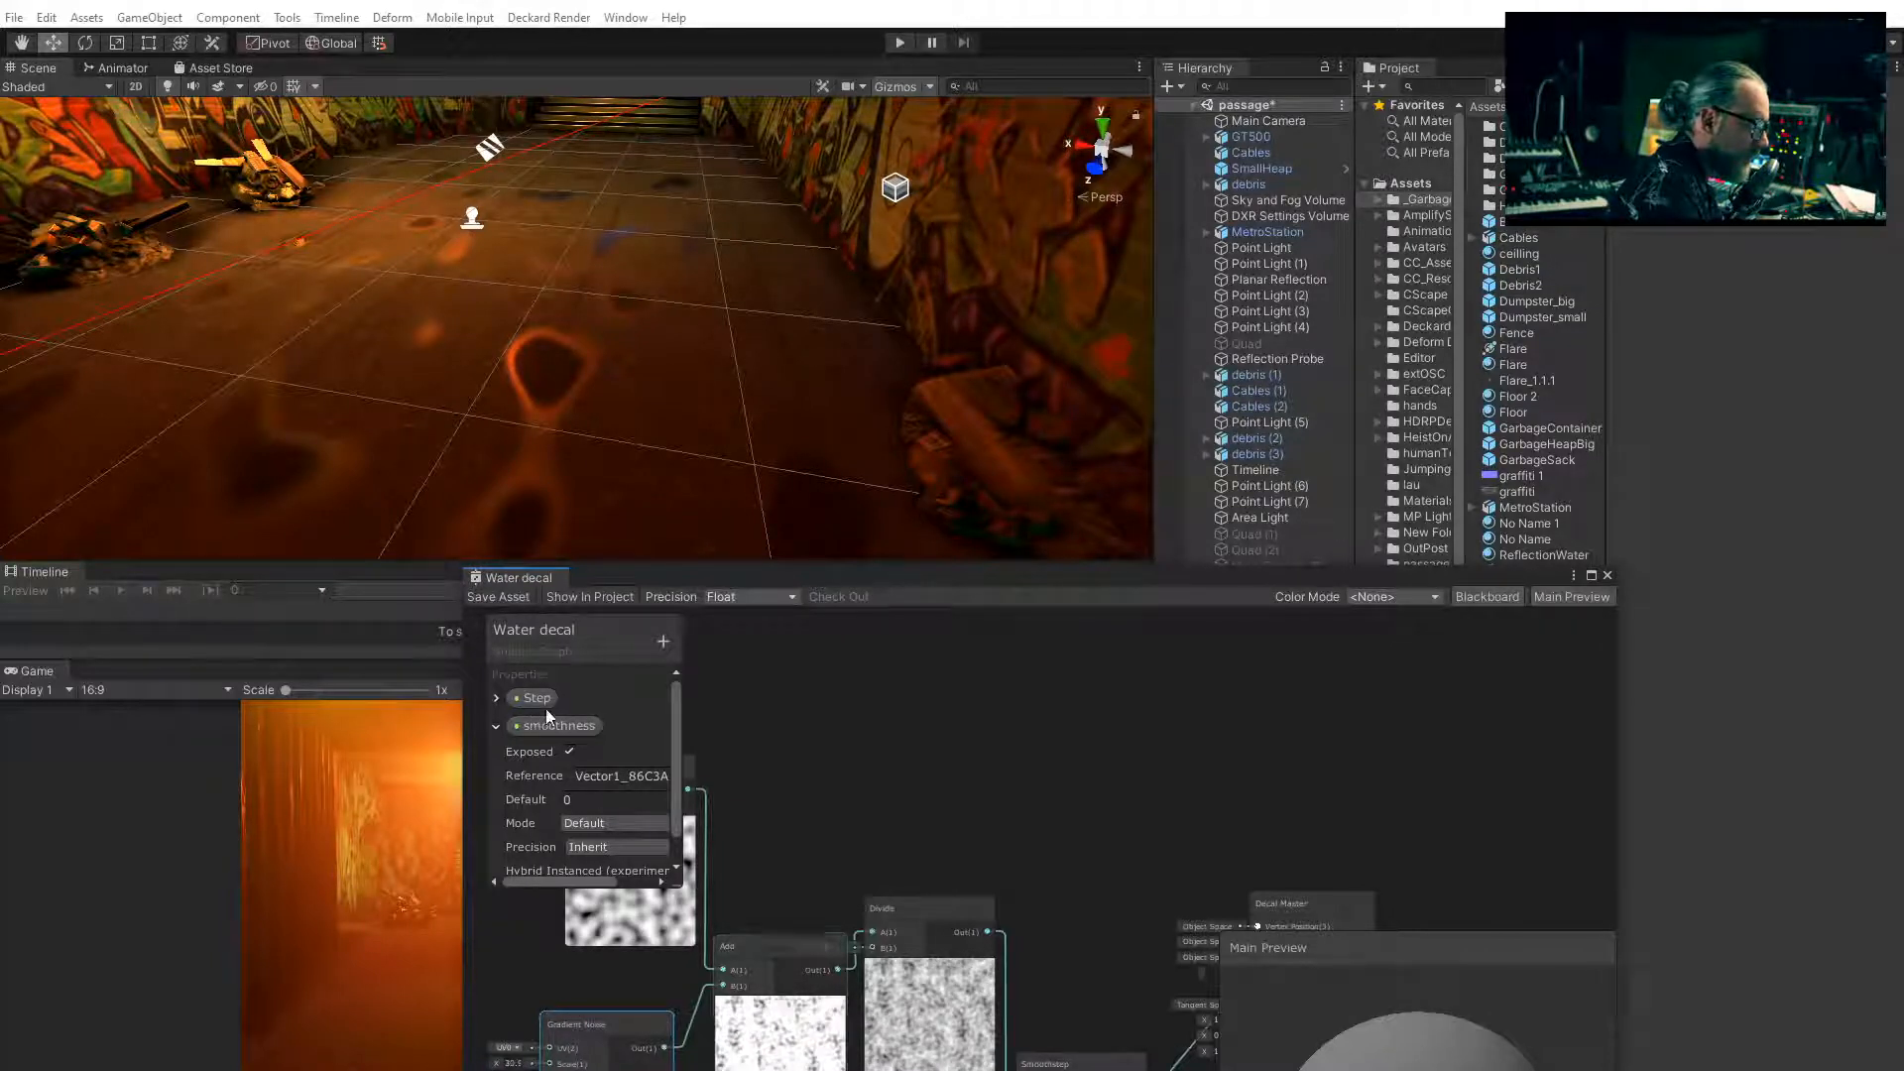
{"action": "left_click", "coordinate": [521, 599]}
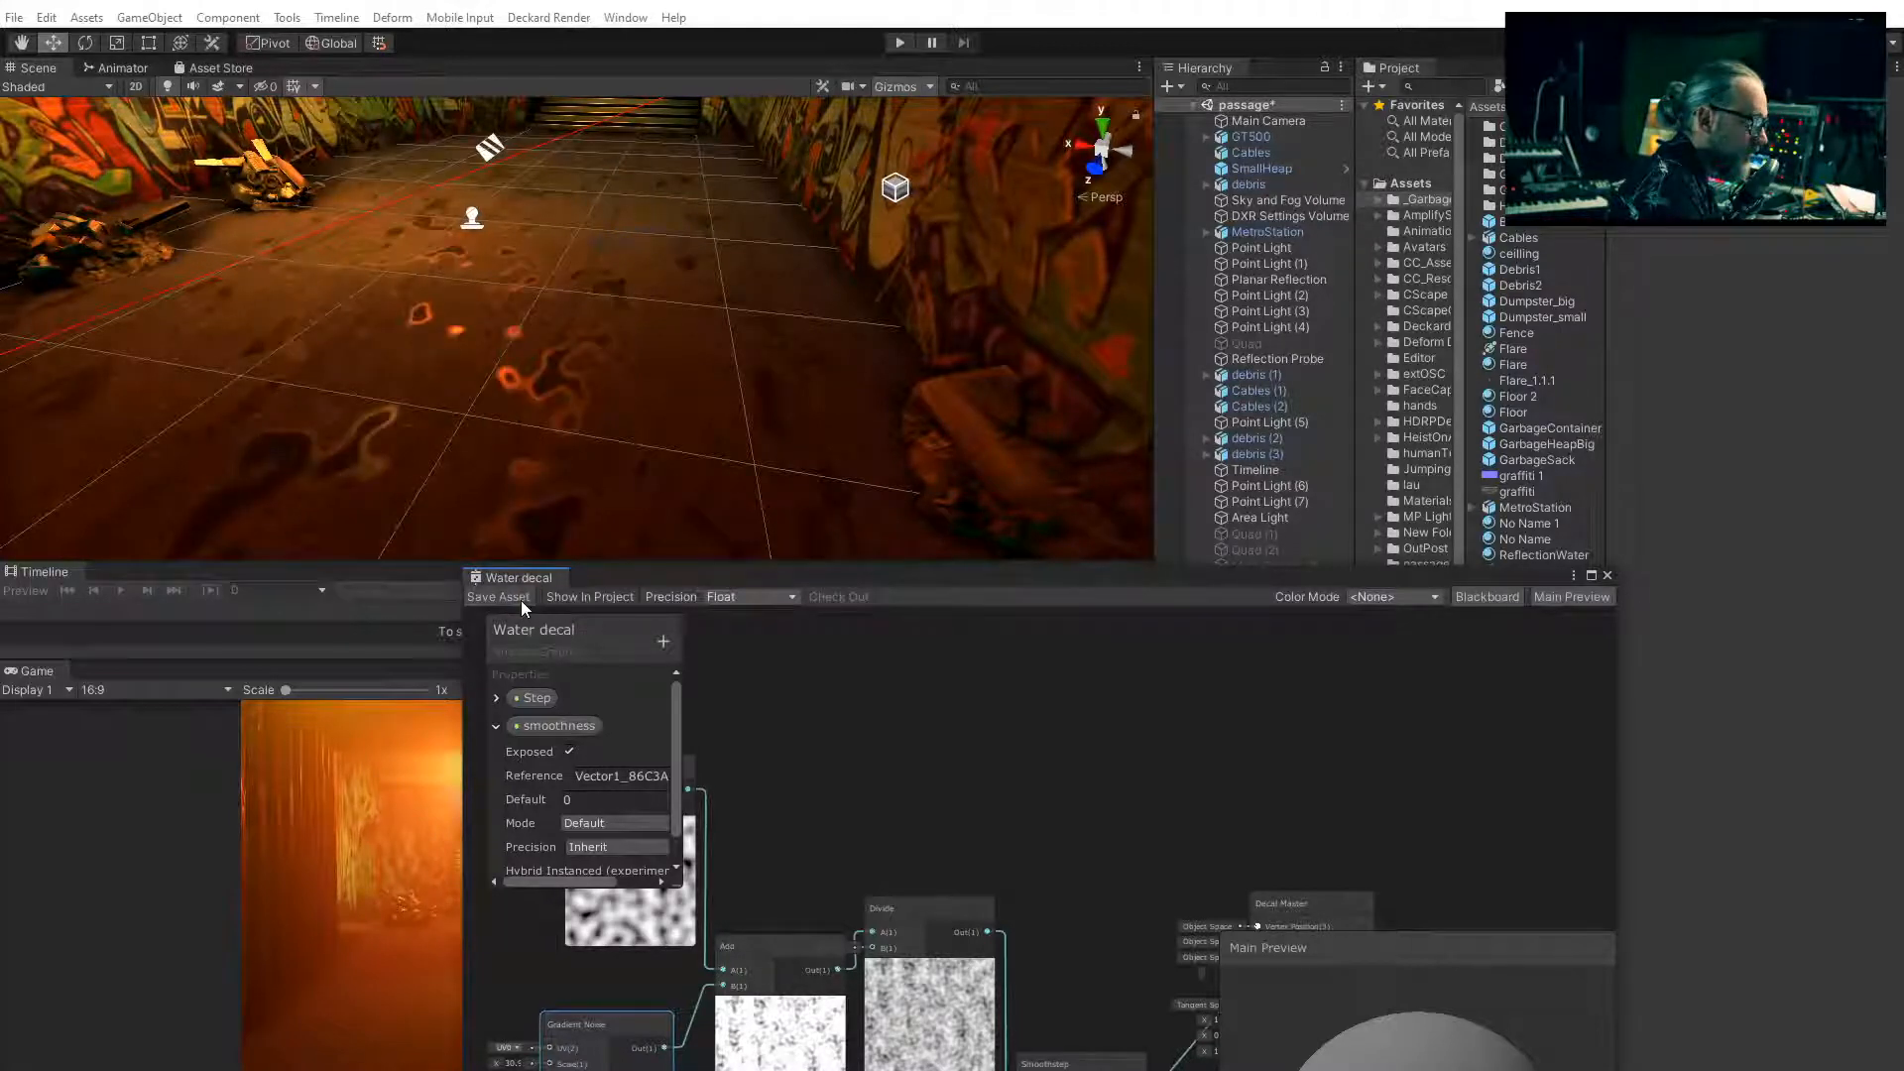
{"action": "right_click_drag", "start_coordinate": [319, 164], "coordinate": [722, 318]}
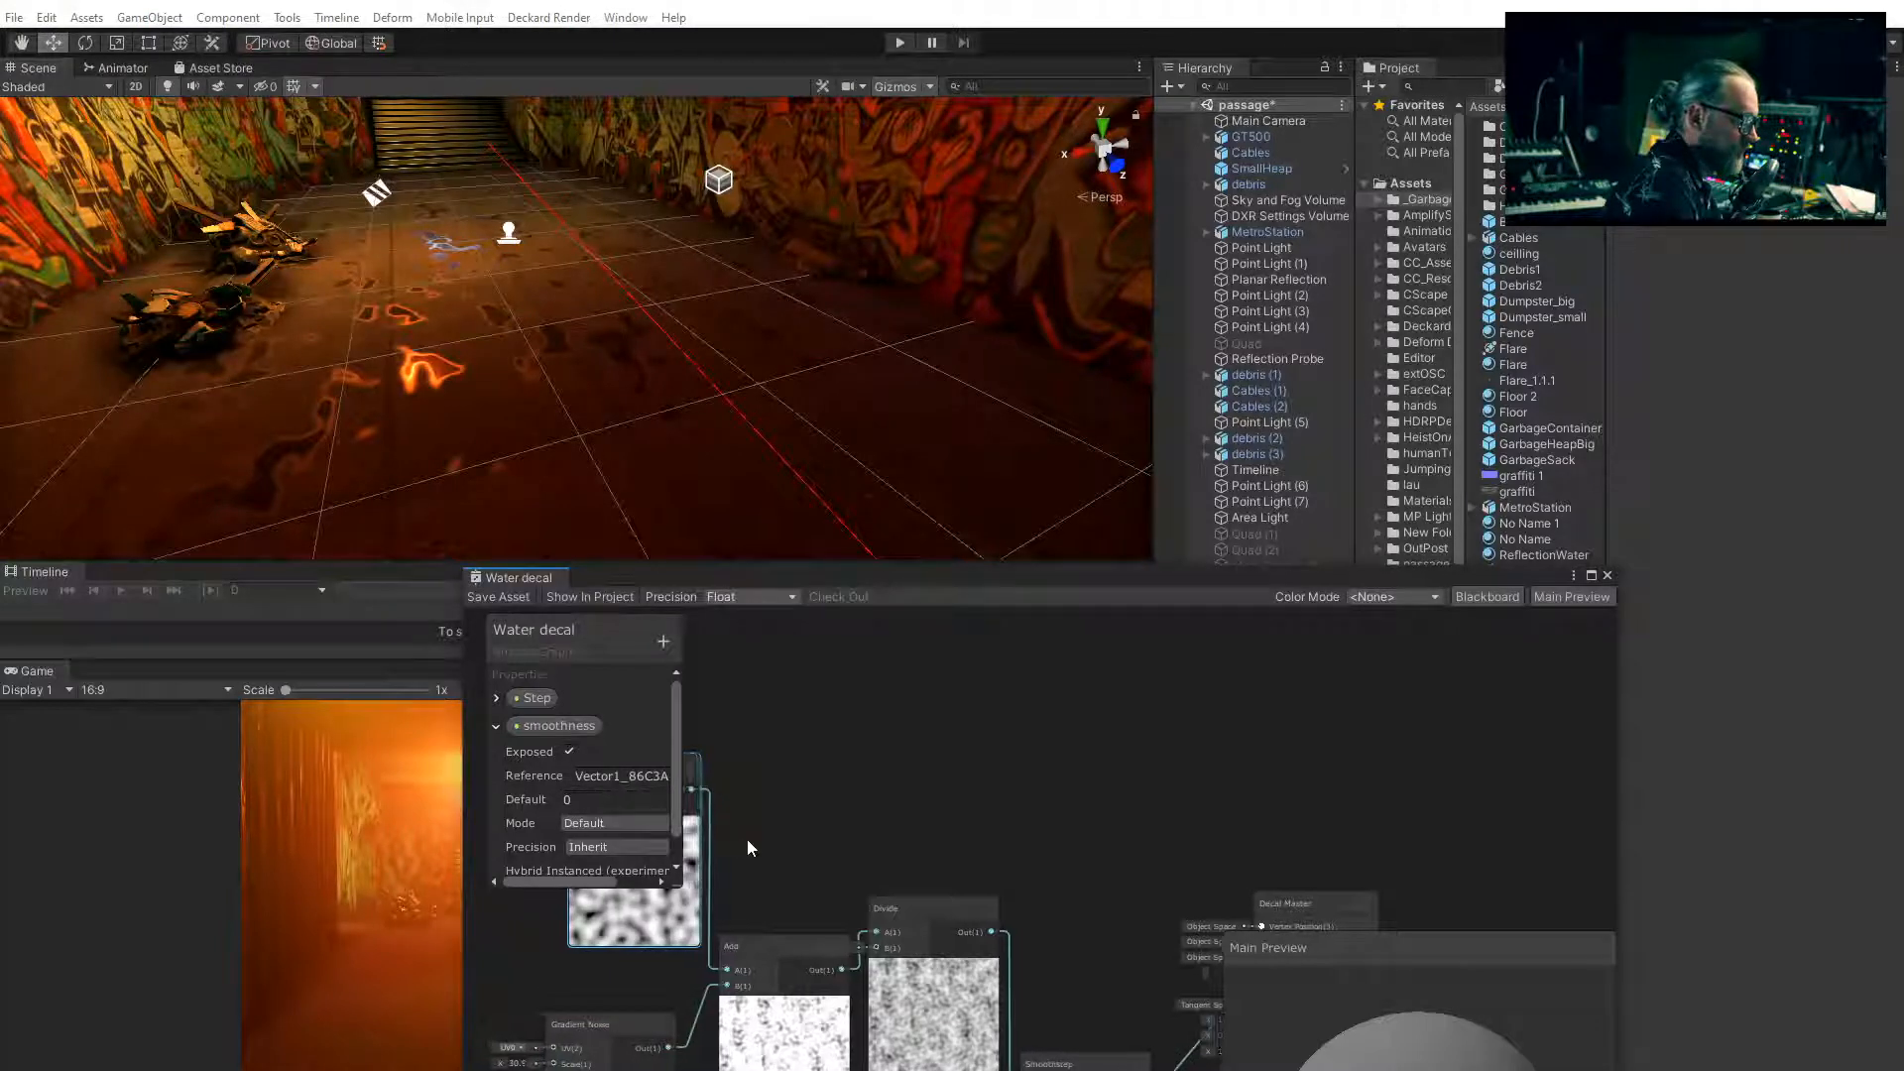
{"action": "middle_click_drag", "start_coordinate": [747, 839], "coordinate": [955, 865]}
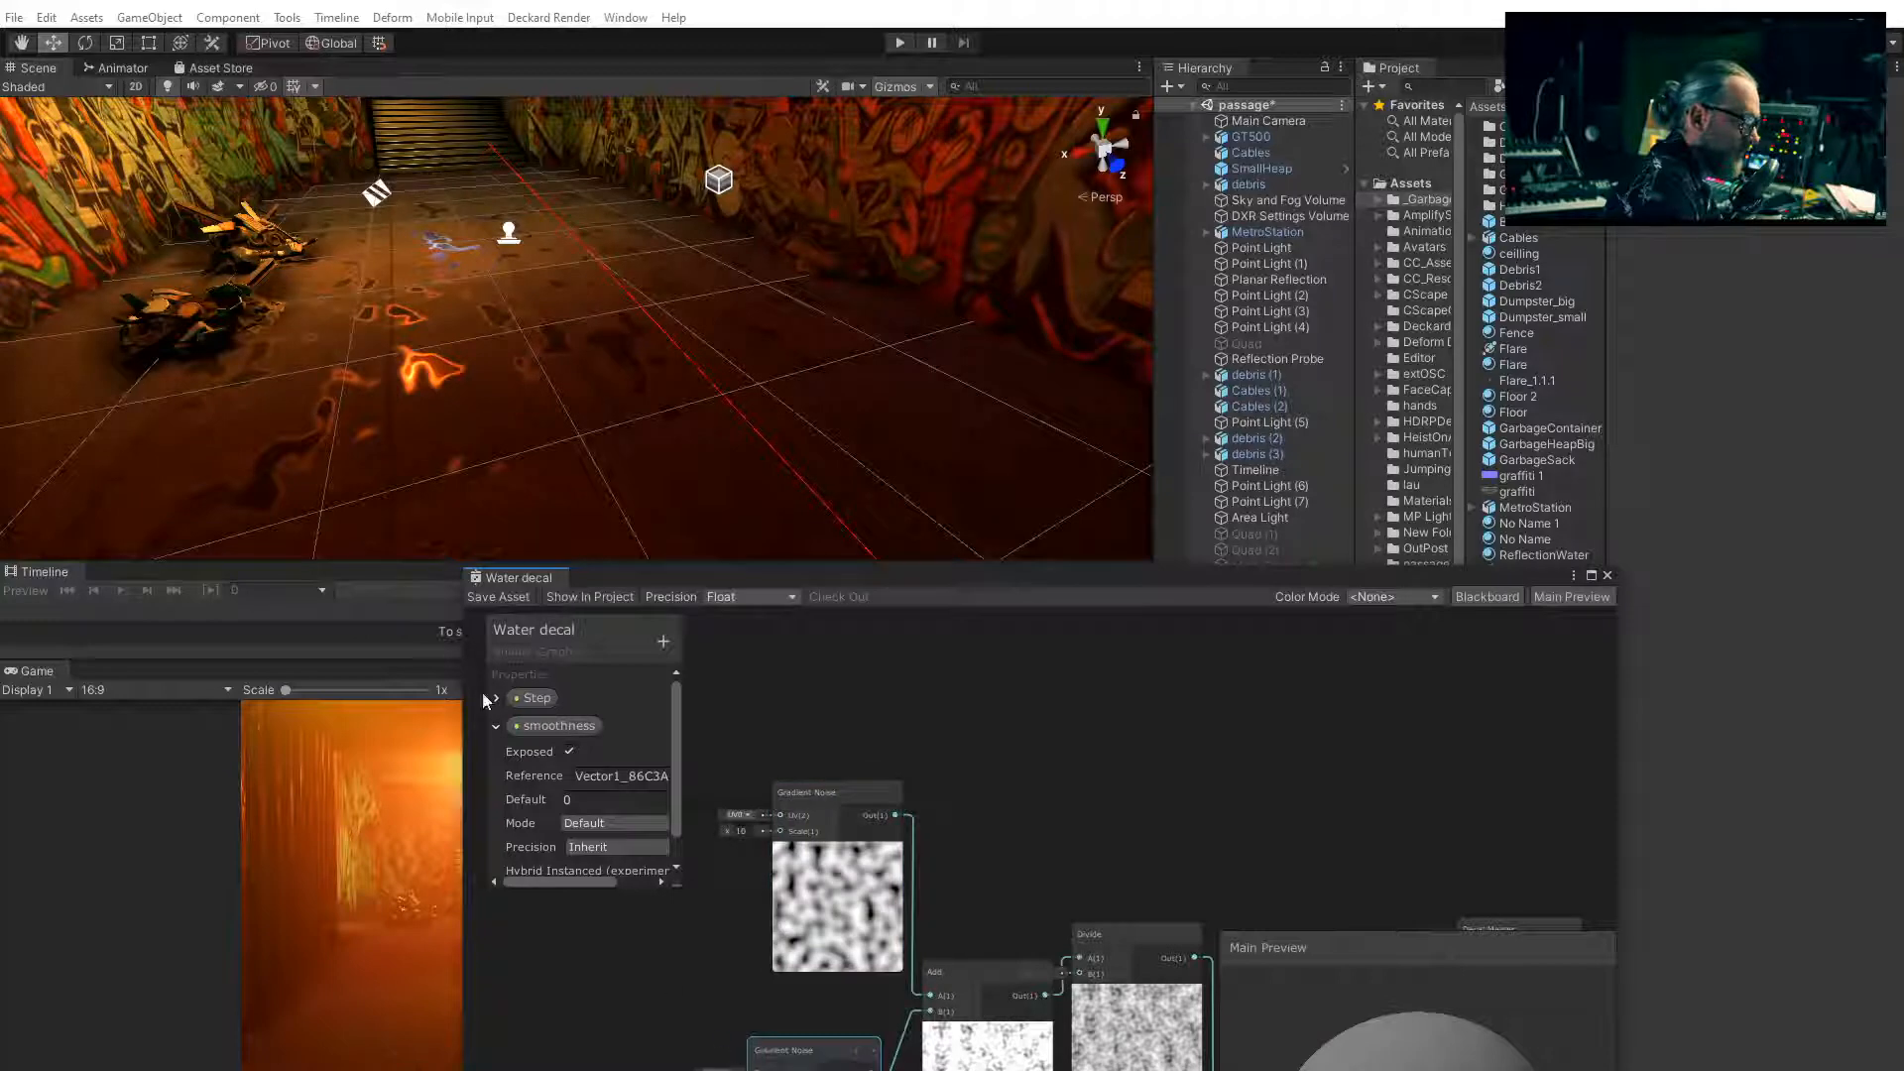
{"action": "middle_click_drag", "start_coordinate": [460, 460], "coordinate": [304, 440]}
{"action": "right_click_drag", "start_coordinate": [466, 420], "coordinate": [304, 347]}
{"action": "middle_click_drag", "start_coordinate": [443, 409], "coordinate": [425, 404]}
{"action": "right_click_drag", "start_coordinate": [425, 404], "coordinate": [349, 408]}
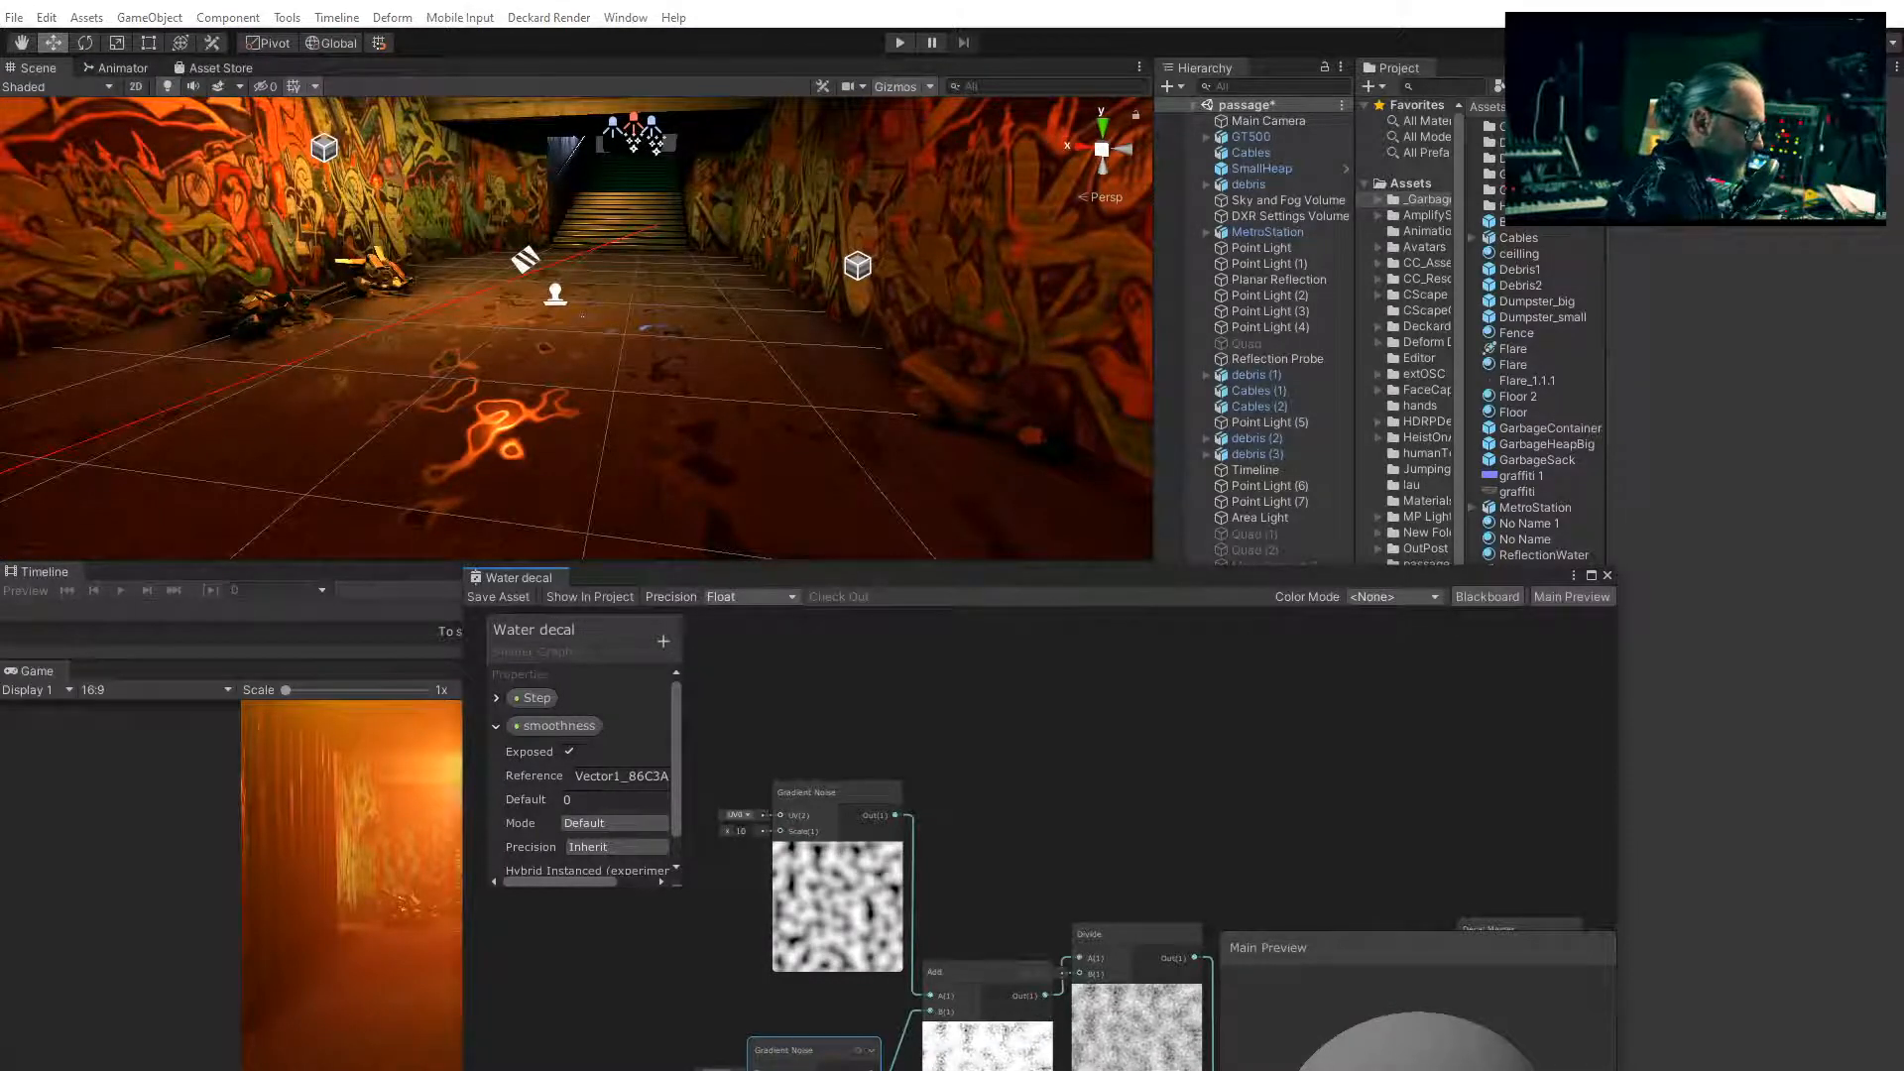
{"action": "left_click", "coordinate": [501, 596]}
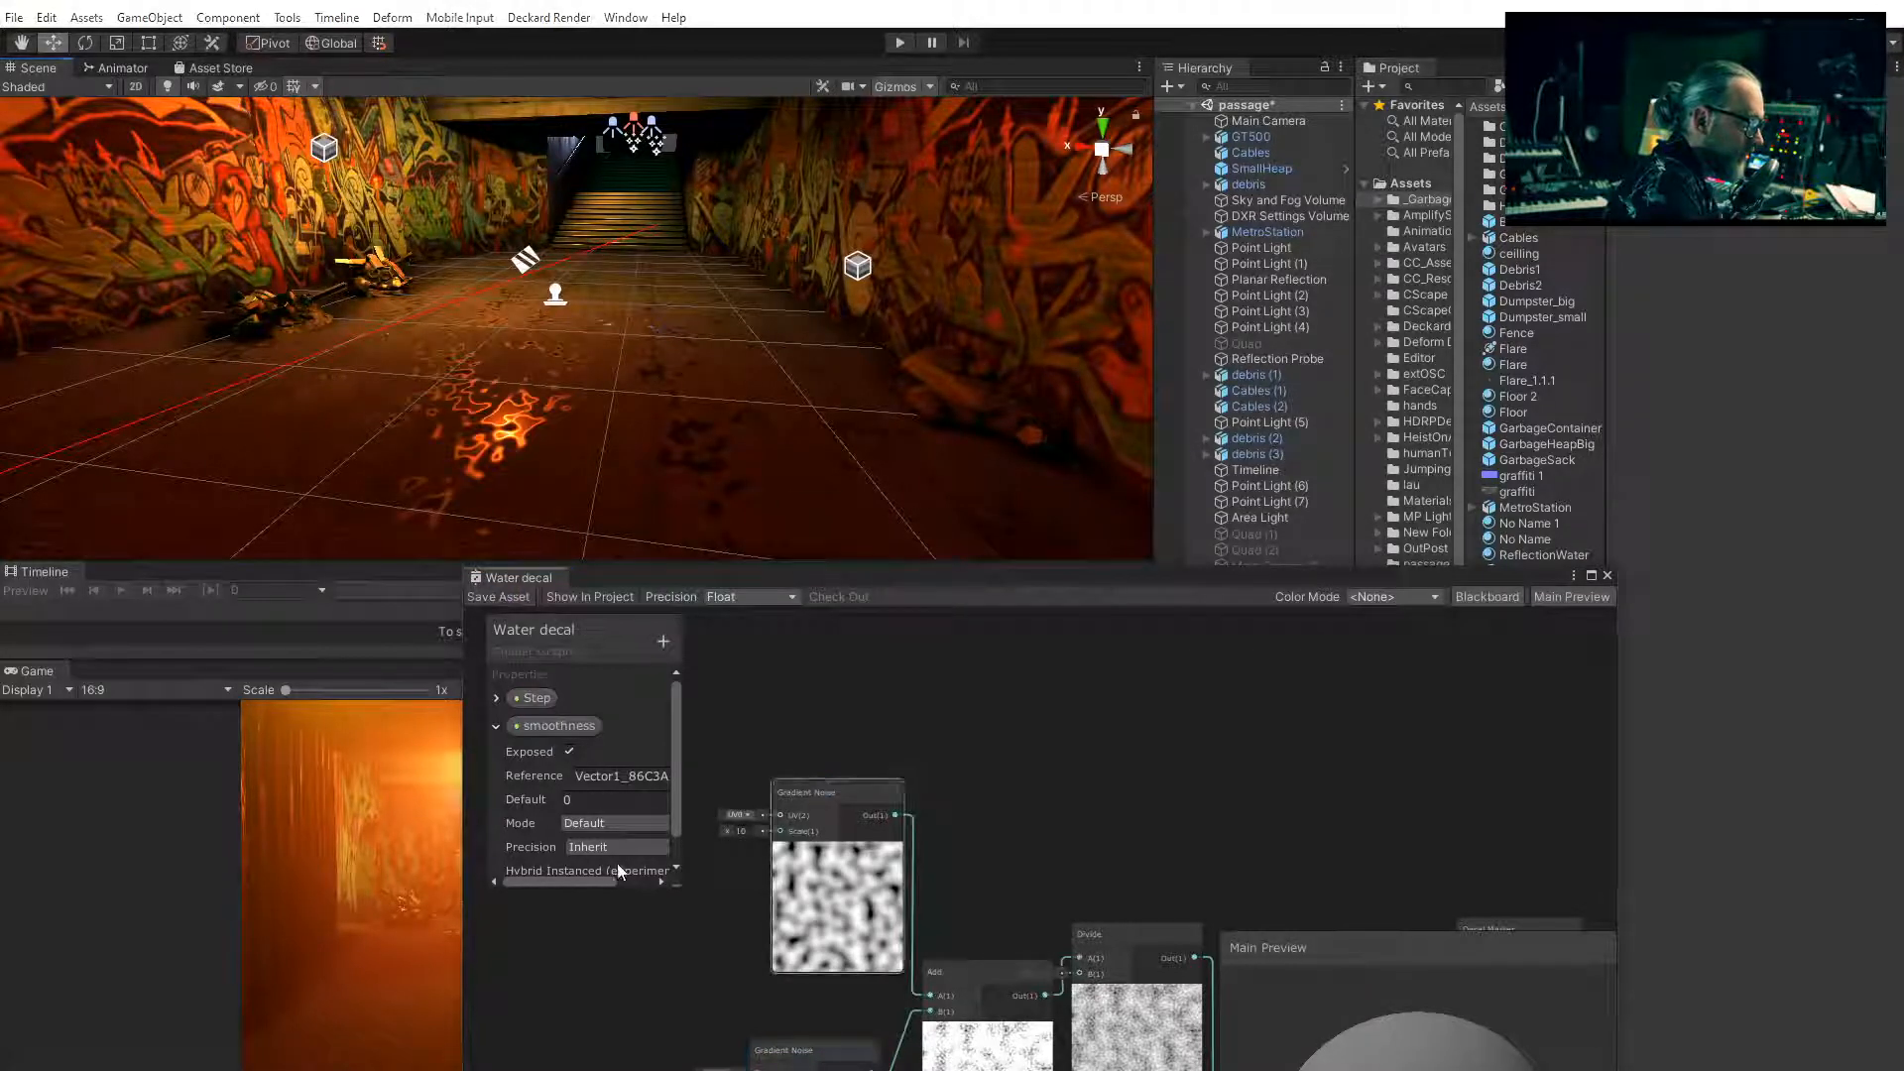
Set the upper Gradient Noise node's Scale to about 9.5 and save the graph
{"action": "left_click_drag", "start_coordinate": [722, 833], "coordinate": [698, 833]}
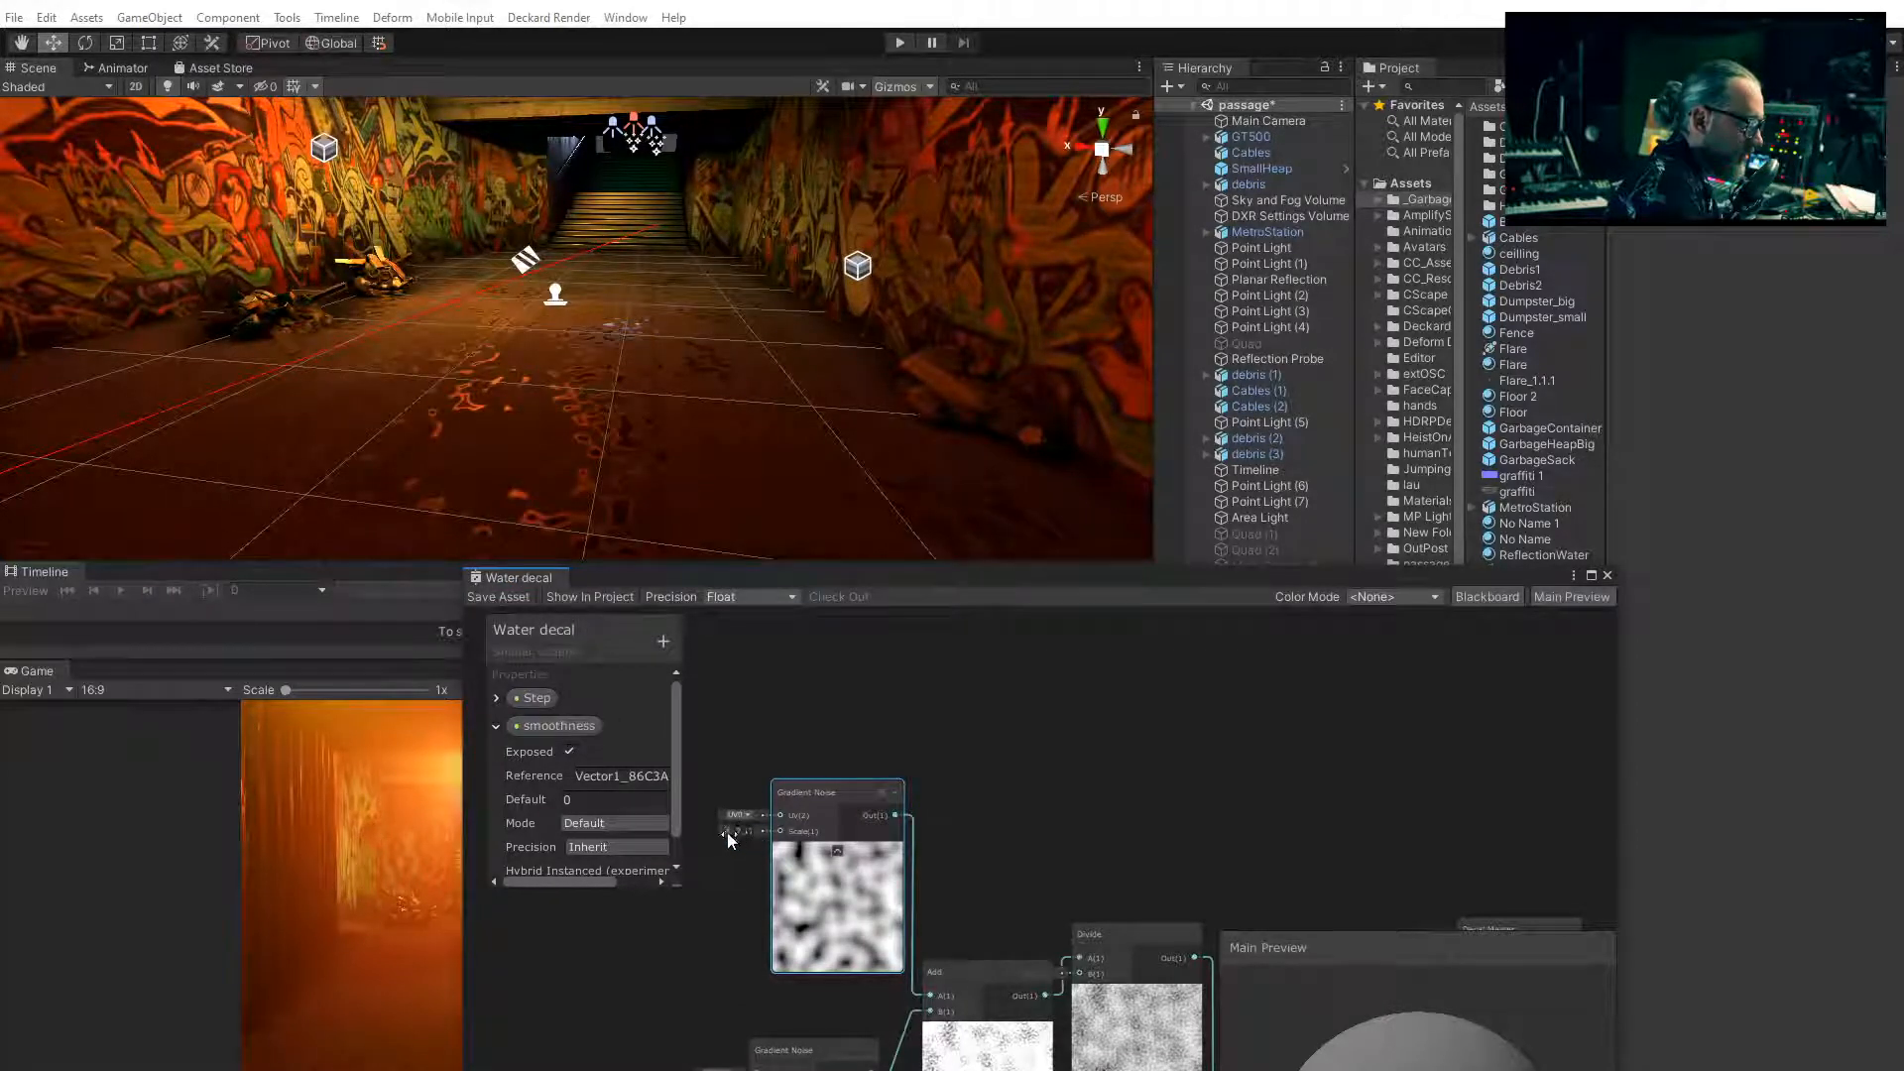
{"action": "left_click_drag", "start_coordinate": [739, 829], "coordinate": [764, 849]}
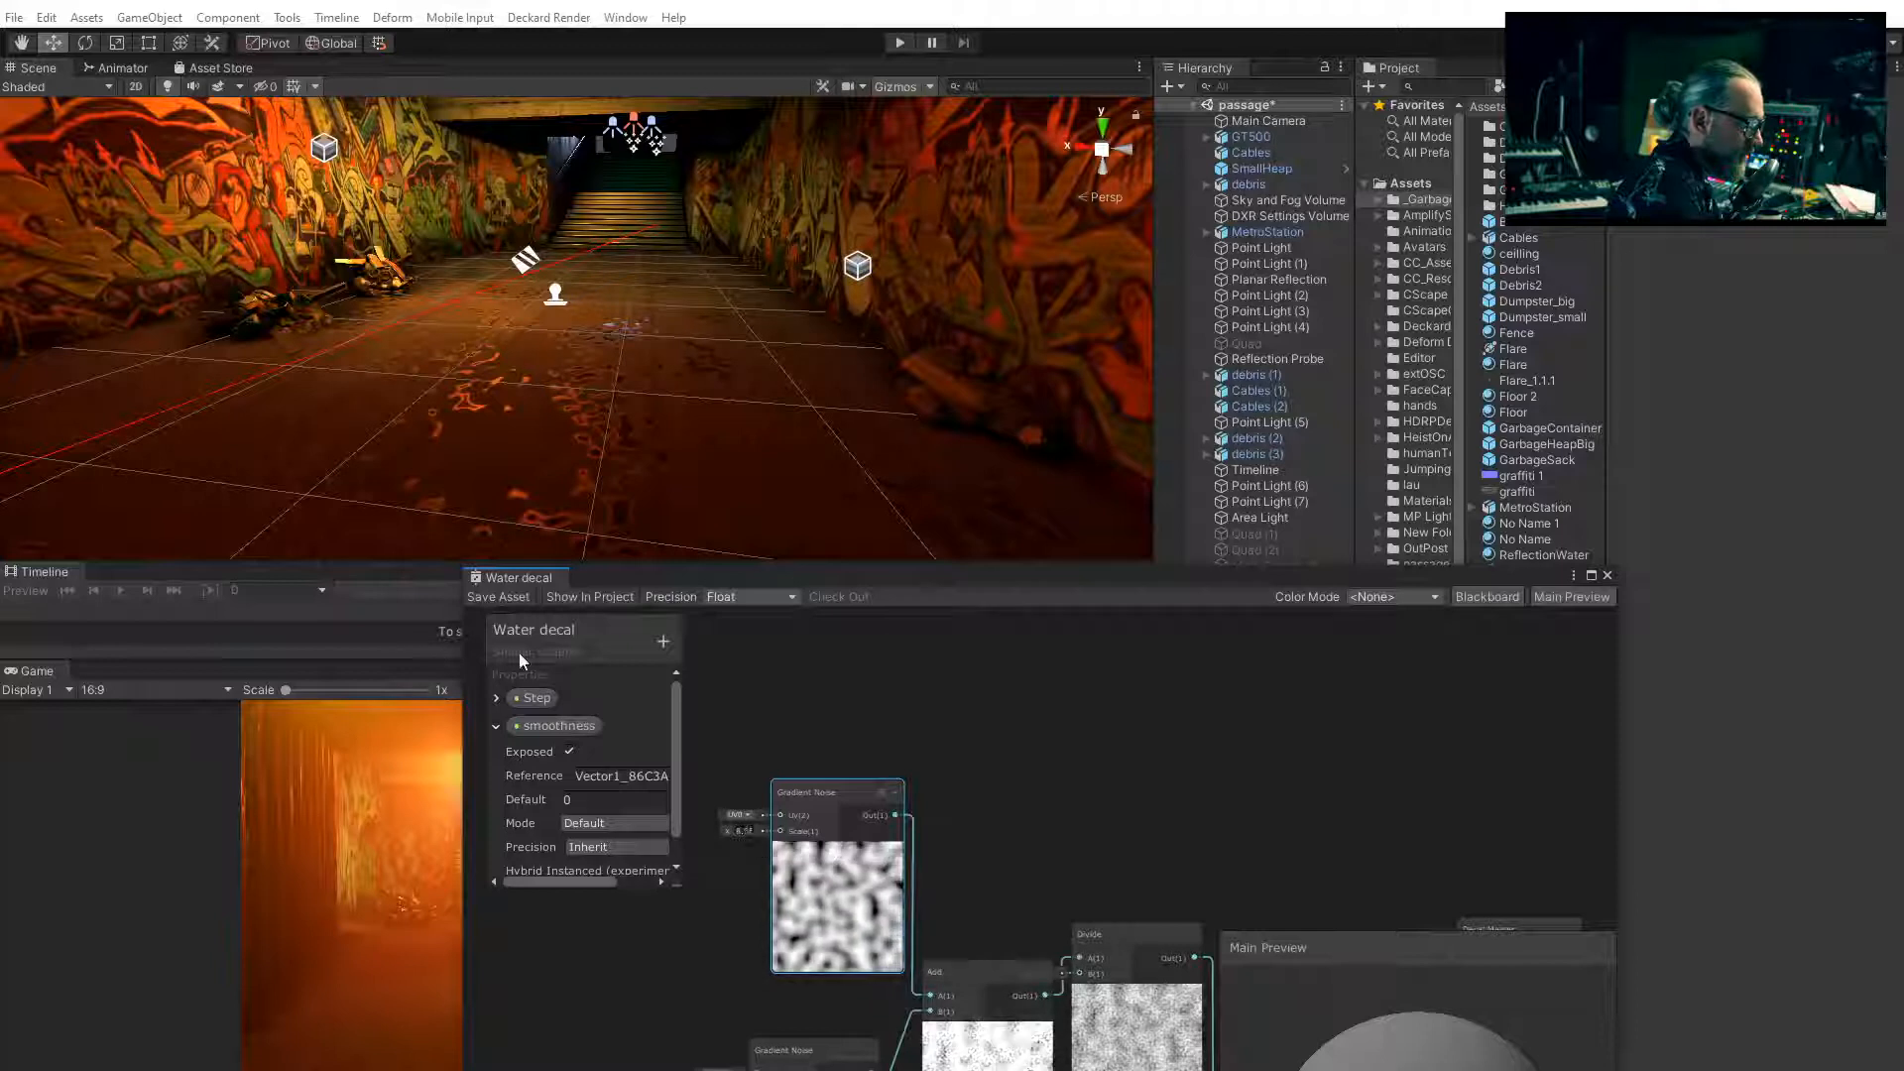
{"action": "left_click", "coordinate": [501, 596]}
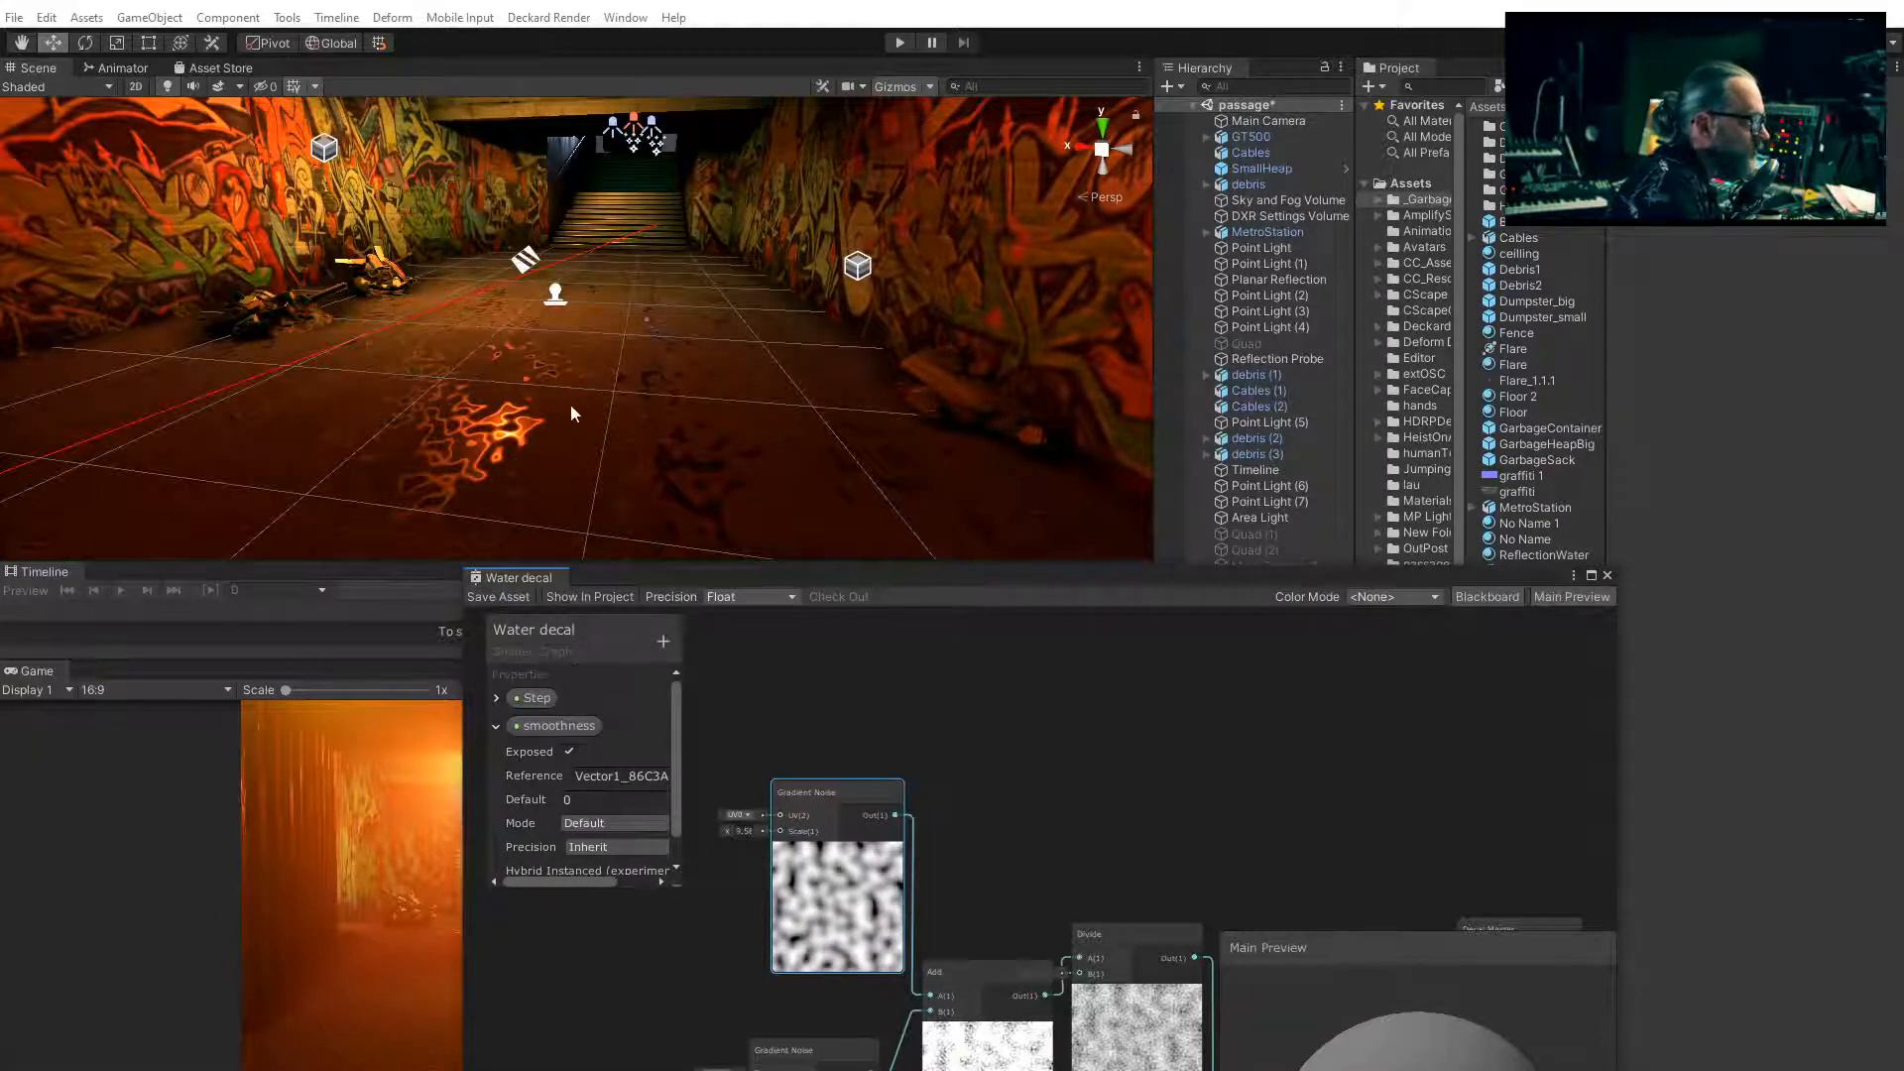
Reduce the lower Gradient Noise node's Scale to about 15, save the graph and check the puddles in the scene
{"action": "middle_click_drag", "start_coordinate": [574, 413], "coordinate": [634, 415]}
{"action": "left_click", "coordinate": [785, 1049]}
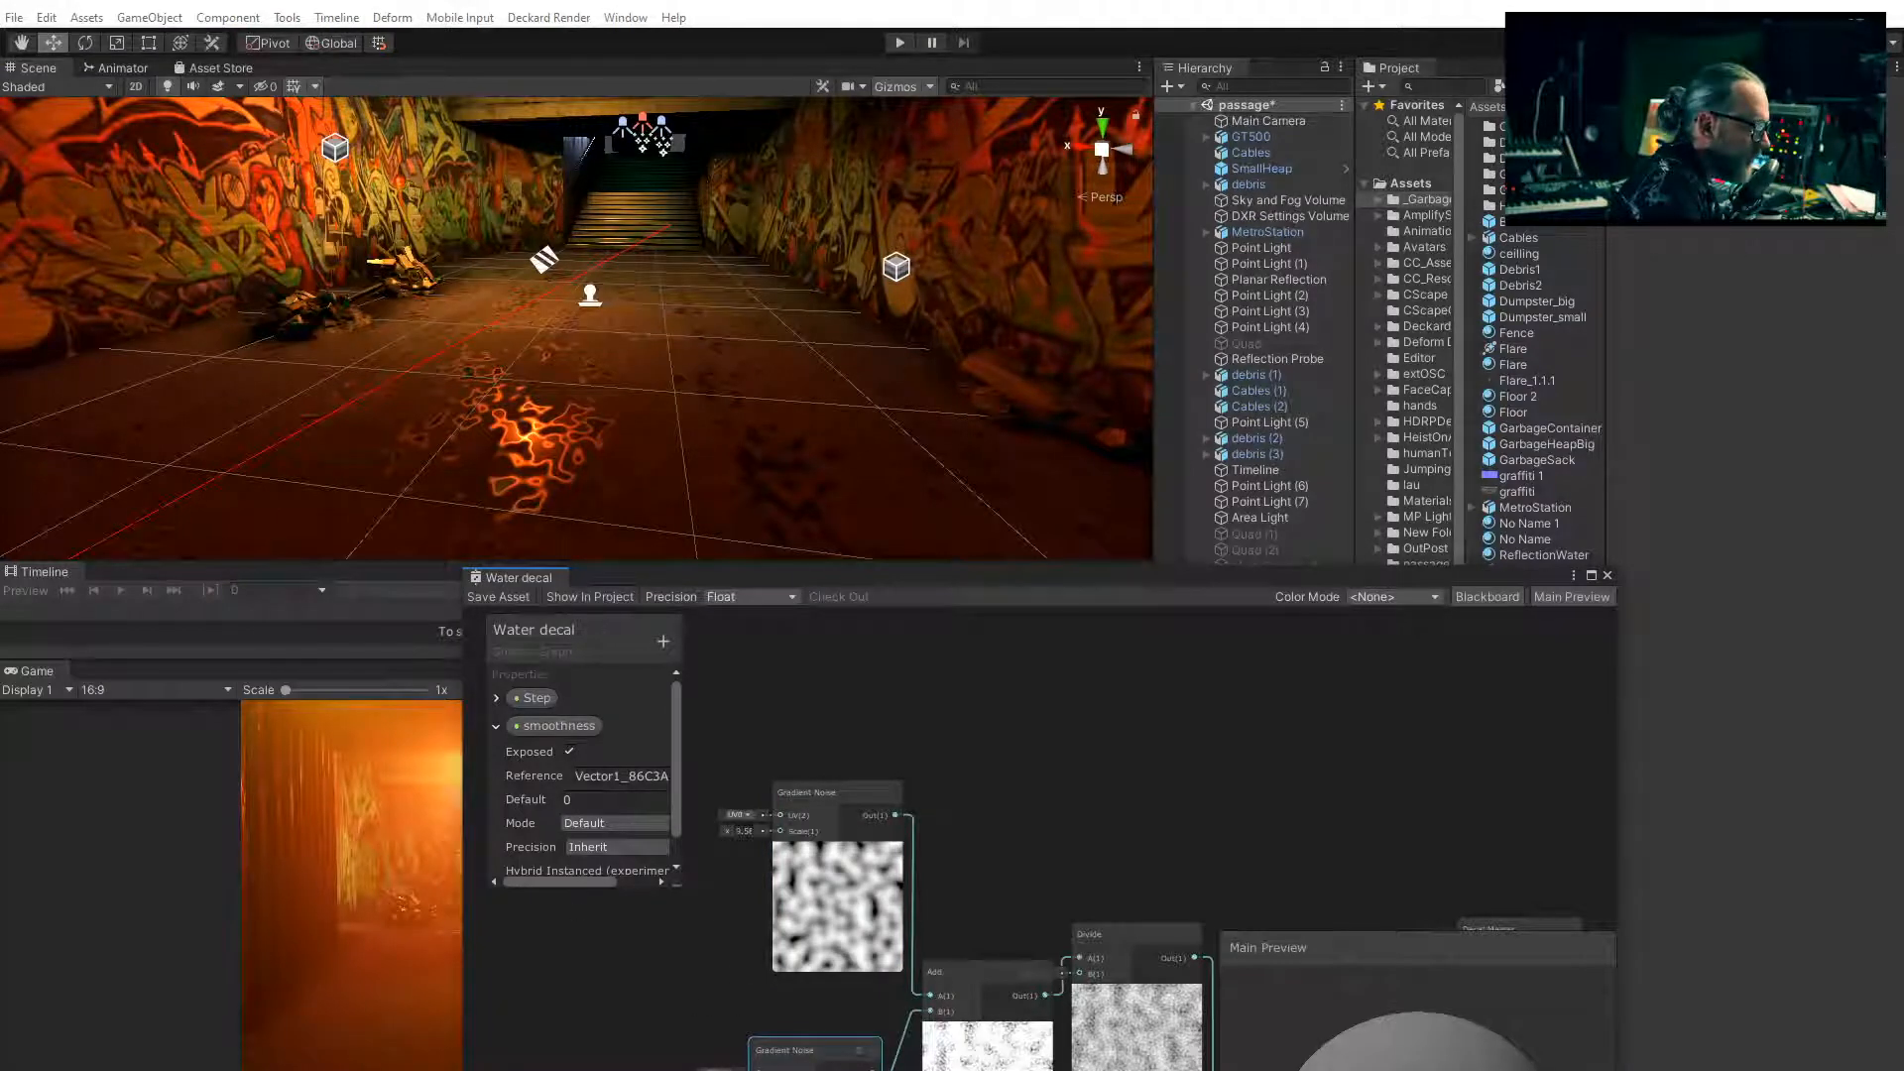
{"action": "left_click_drag", "start_coordinate": [706, 1070], "coordinate": [671, 1070]}
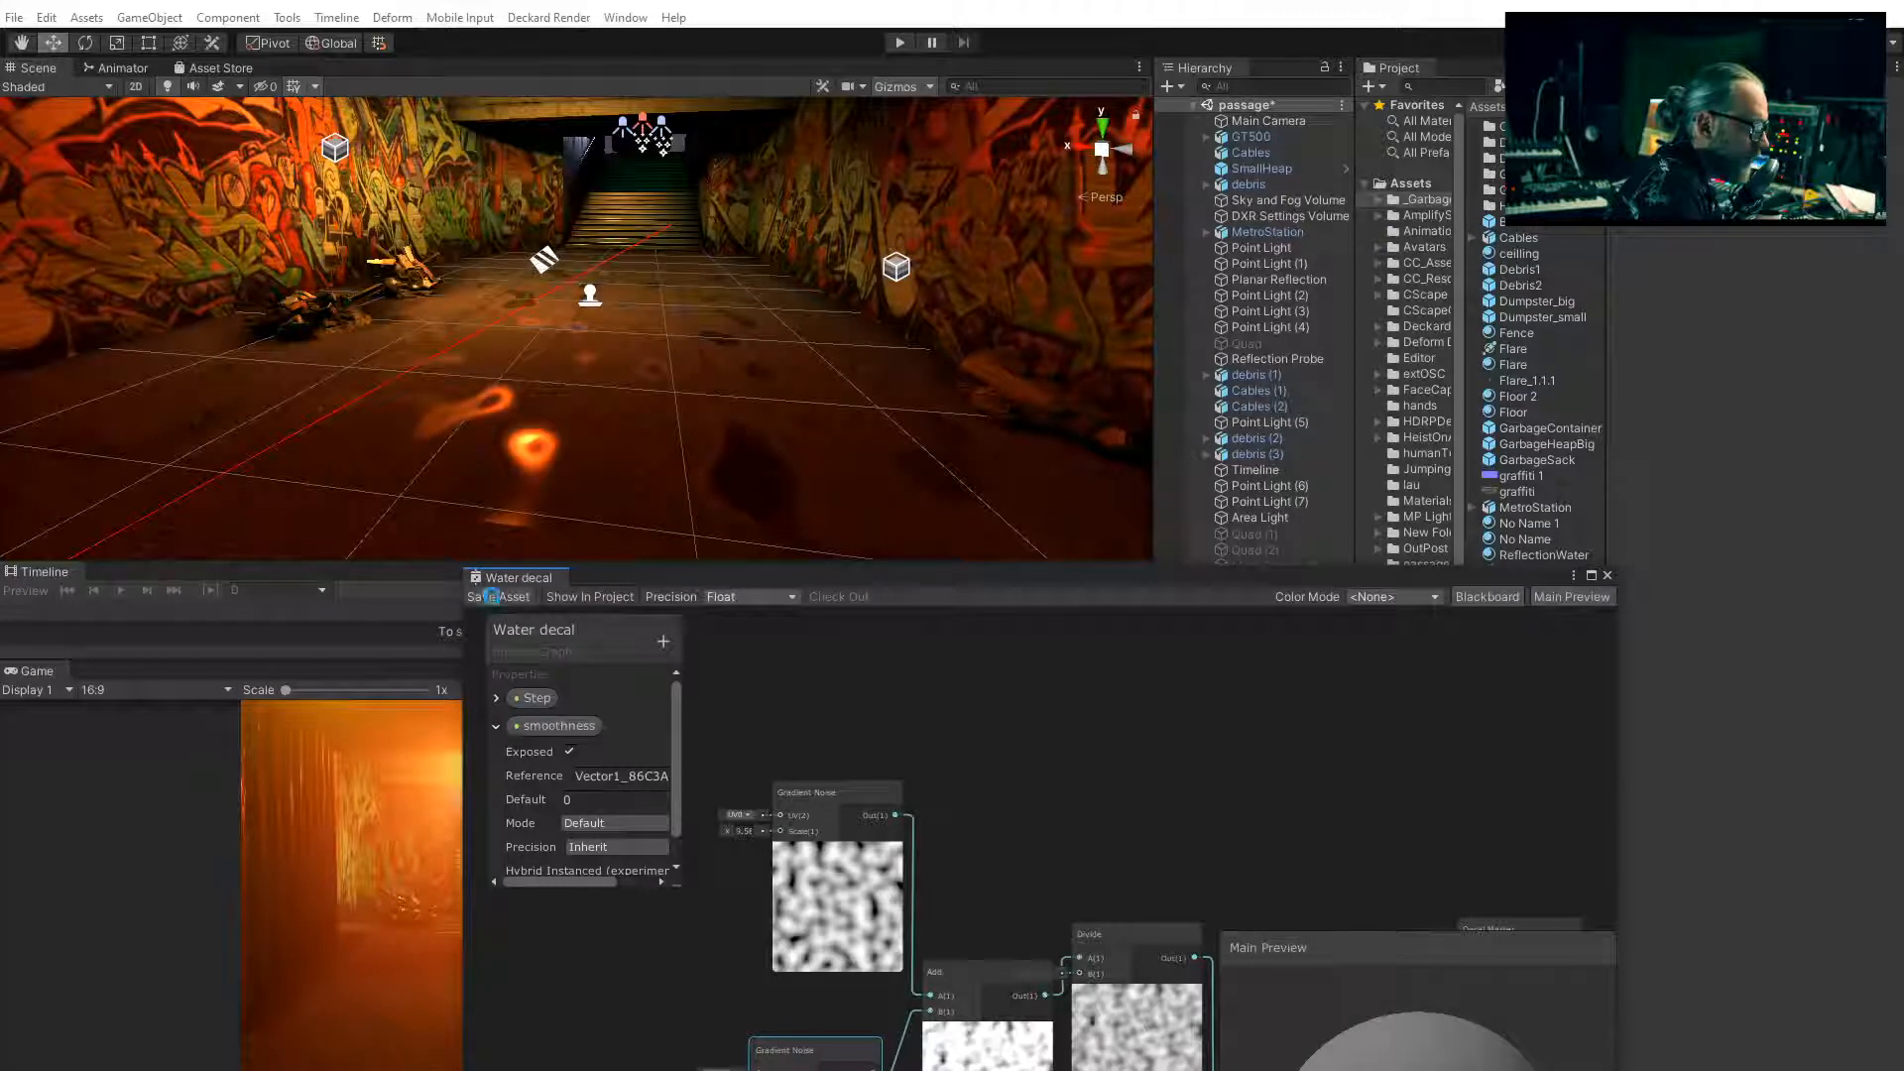
{"action": "middle_click_drag", "start_coordinate": [543, 417], "coordinate": [597, 365]}
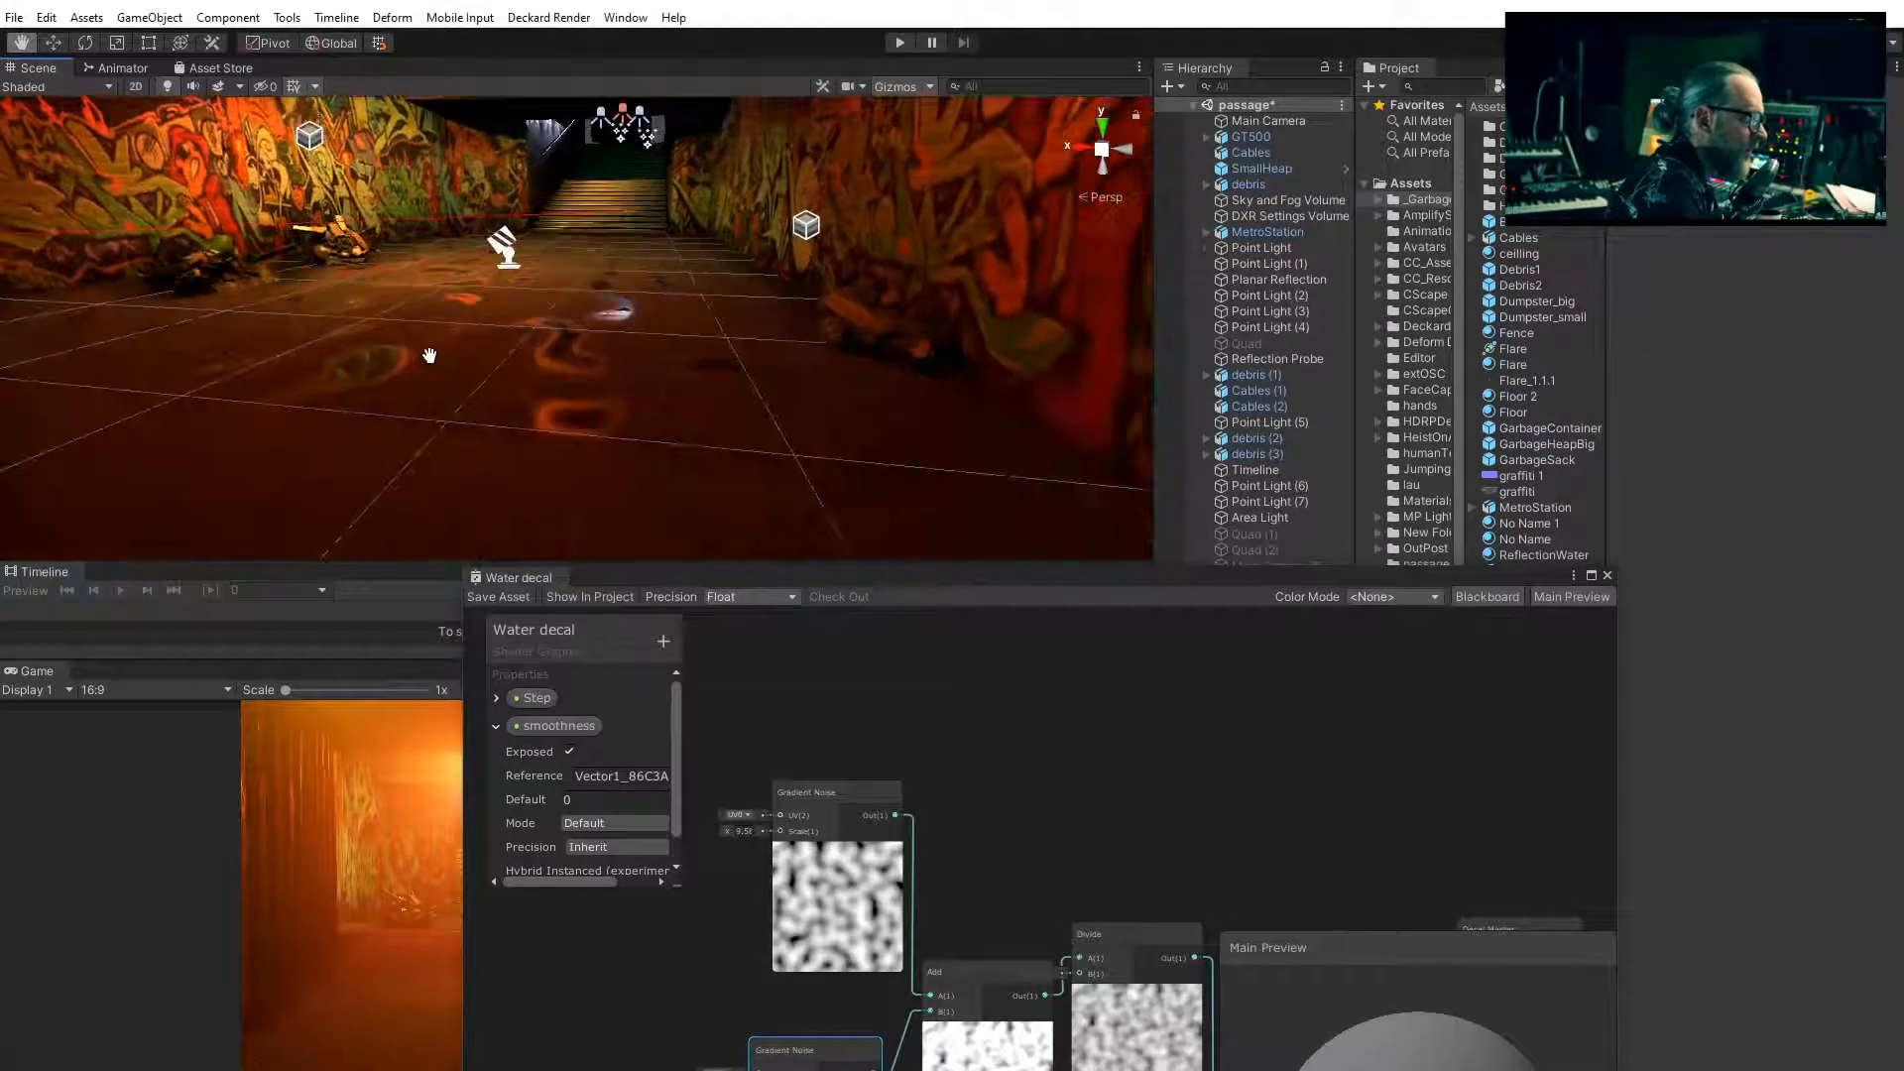
Uncover the scene view, select the Decal Projector on the floor and switch on editing of its projection box
{"action": "left_click_drag", "start_coordinate": [1025, 587], "coordinate": [1200, 774]}
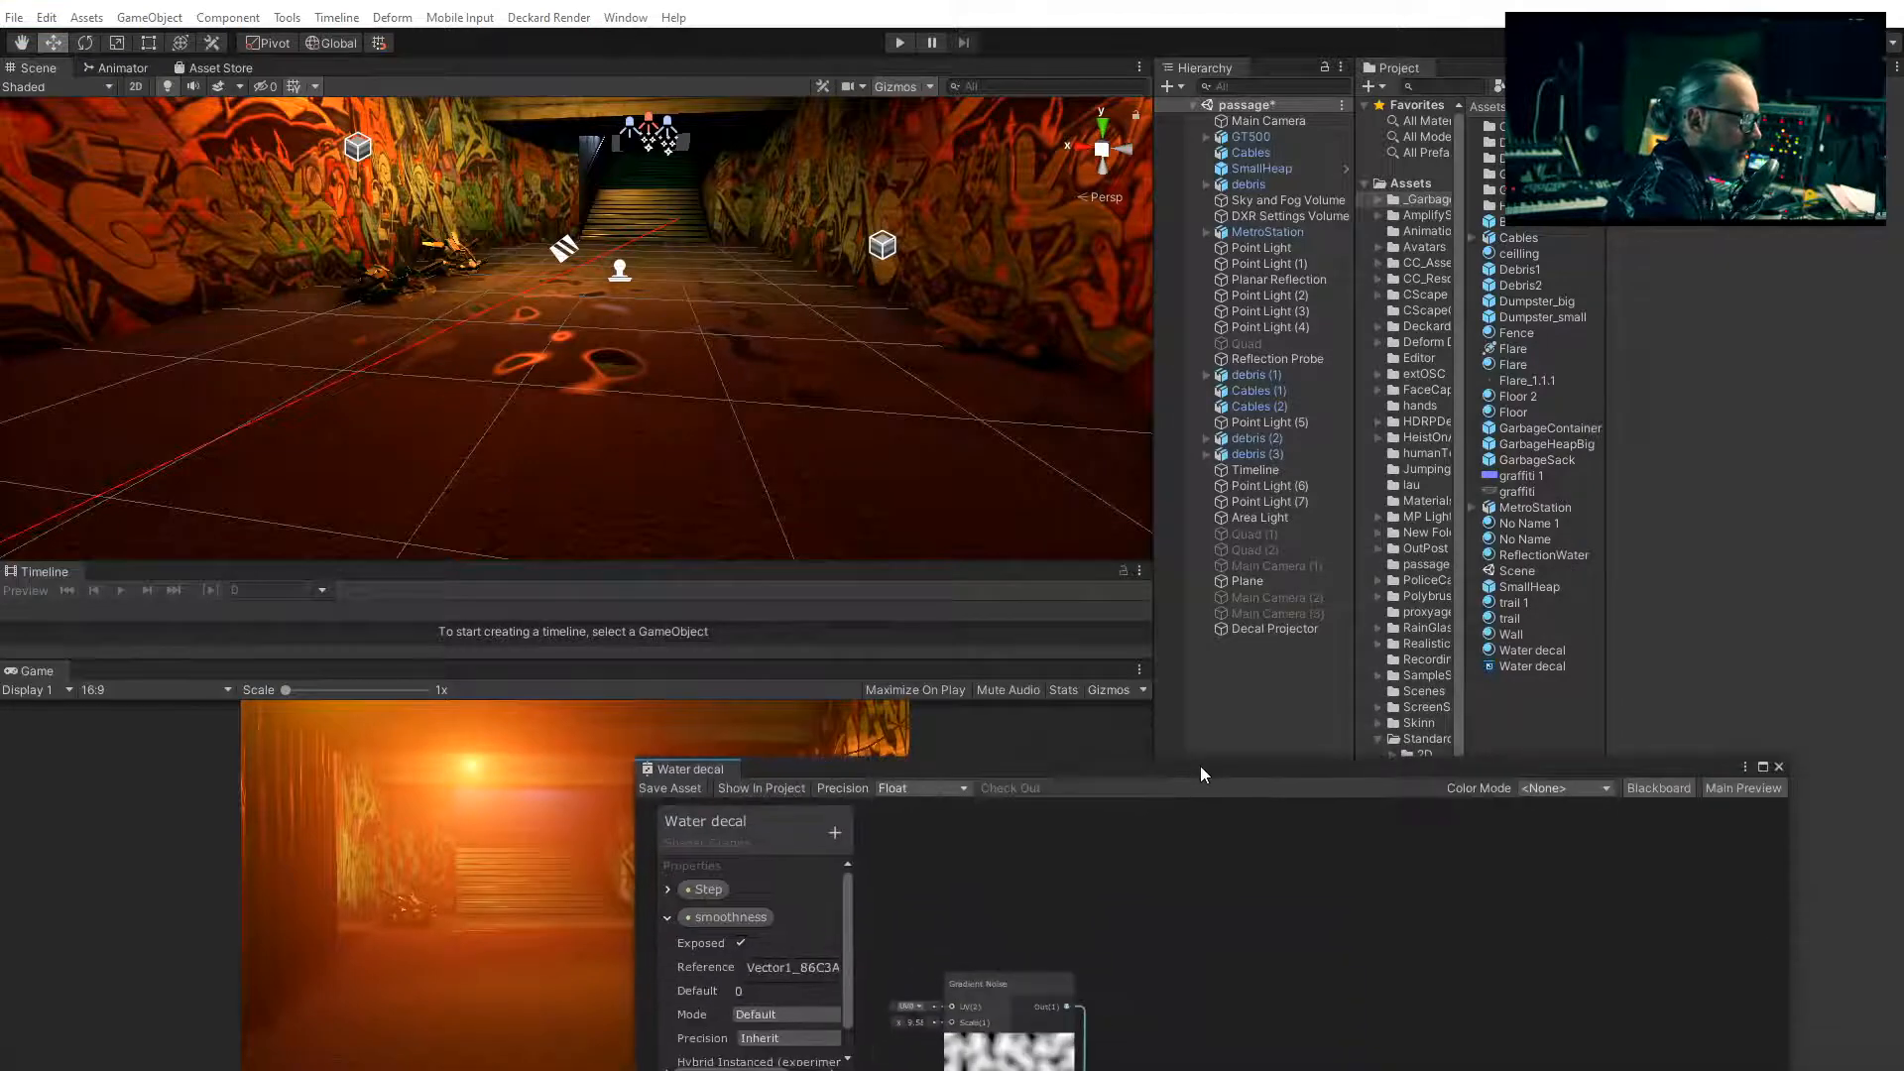
{"action": "left_click", "coordinate": [661, 353]}
{"action": "left_click", "coordinate": [676, 347]}
{"action": "left_click", "coordinate": [622, 271]}
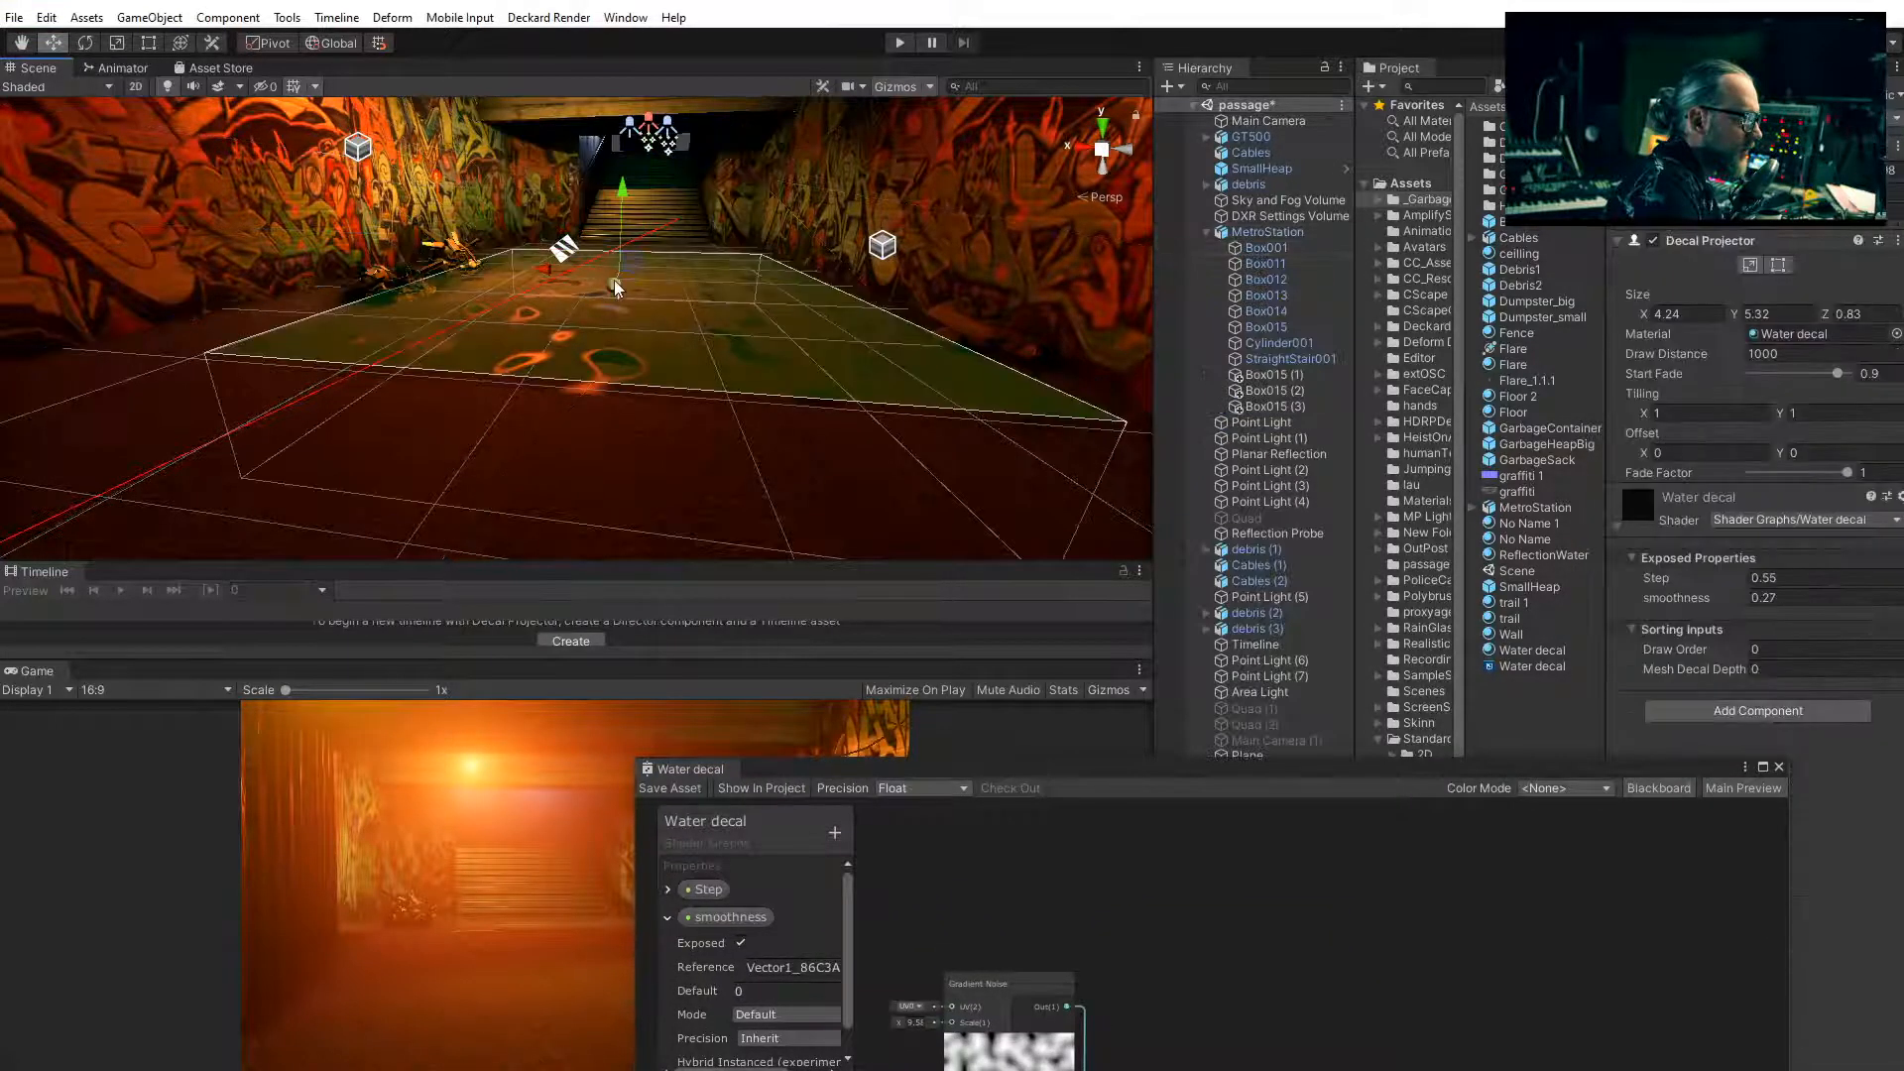
{"action": "left_click_drag", "start_coordinate": [557, 328], "coordinate": [782, 351], "text": "alt"}
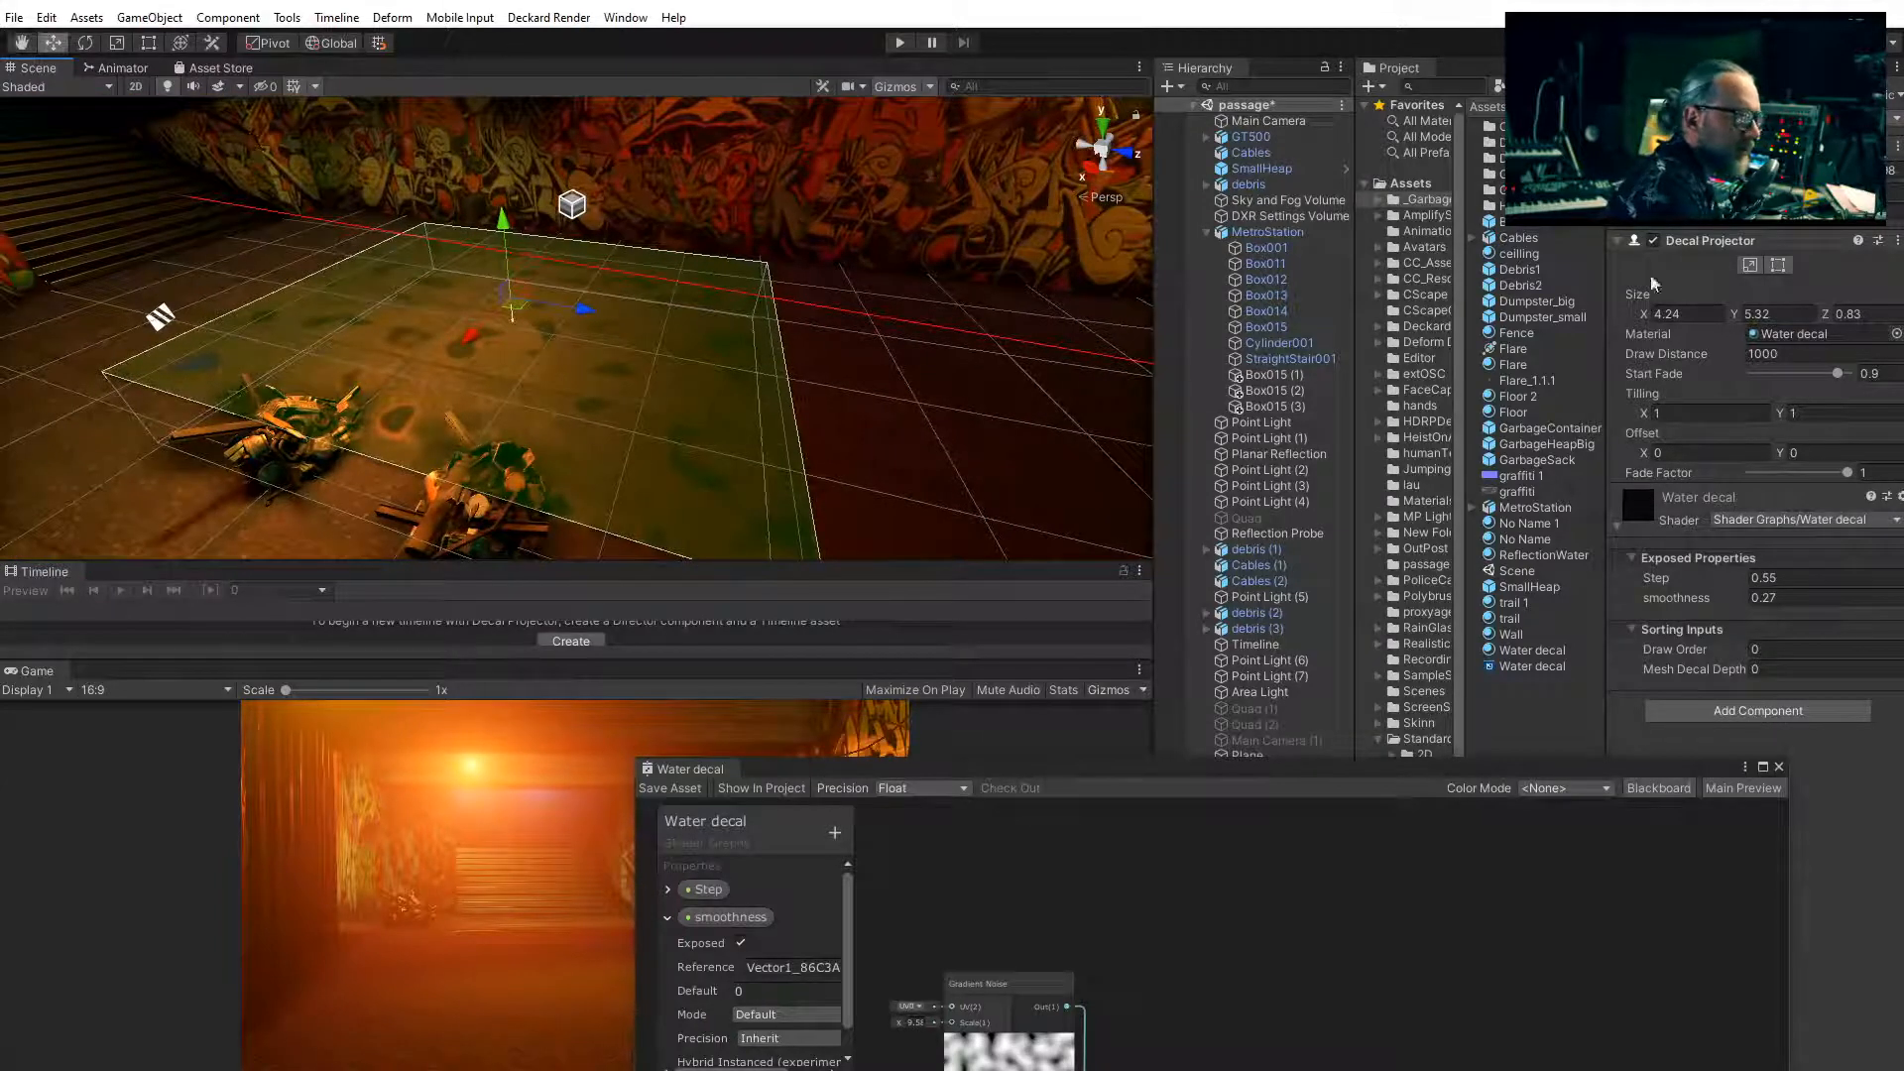
{"action": "left_click", "coordinate": [1750, 268]}
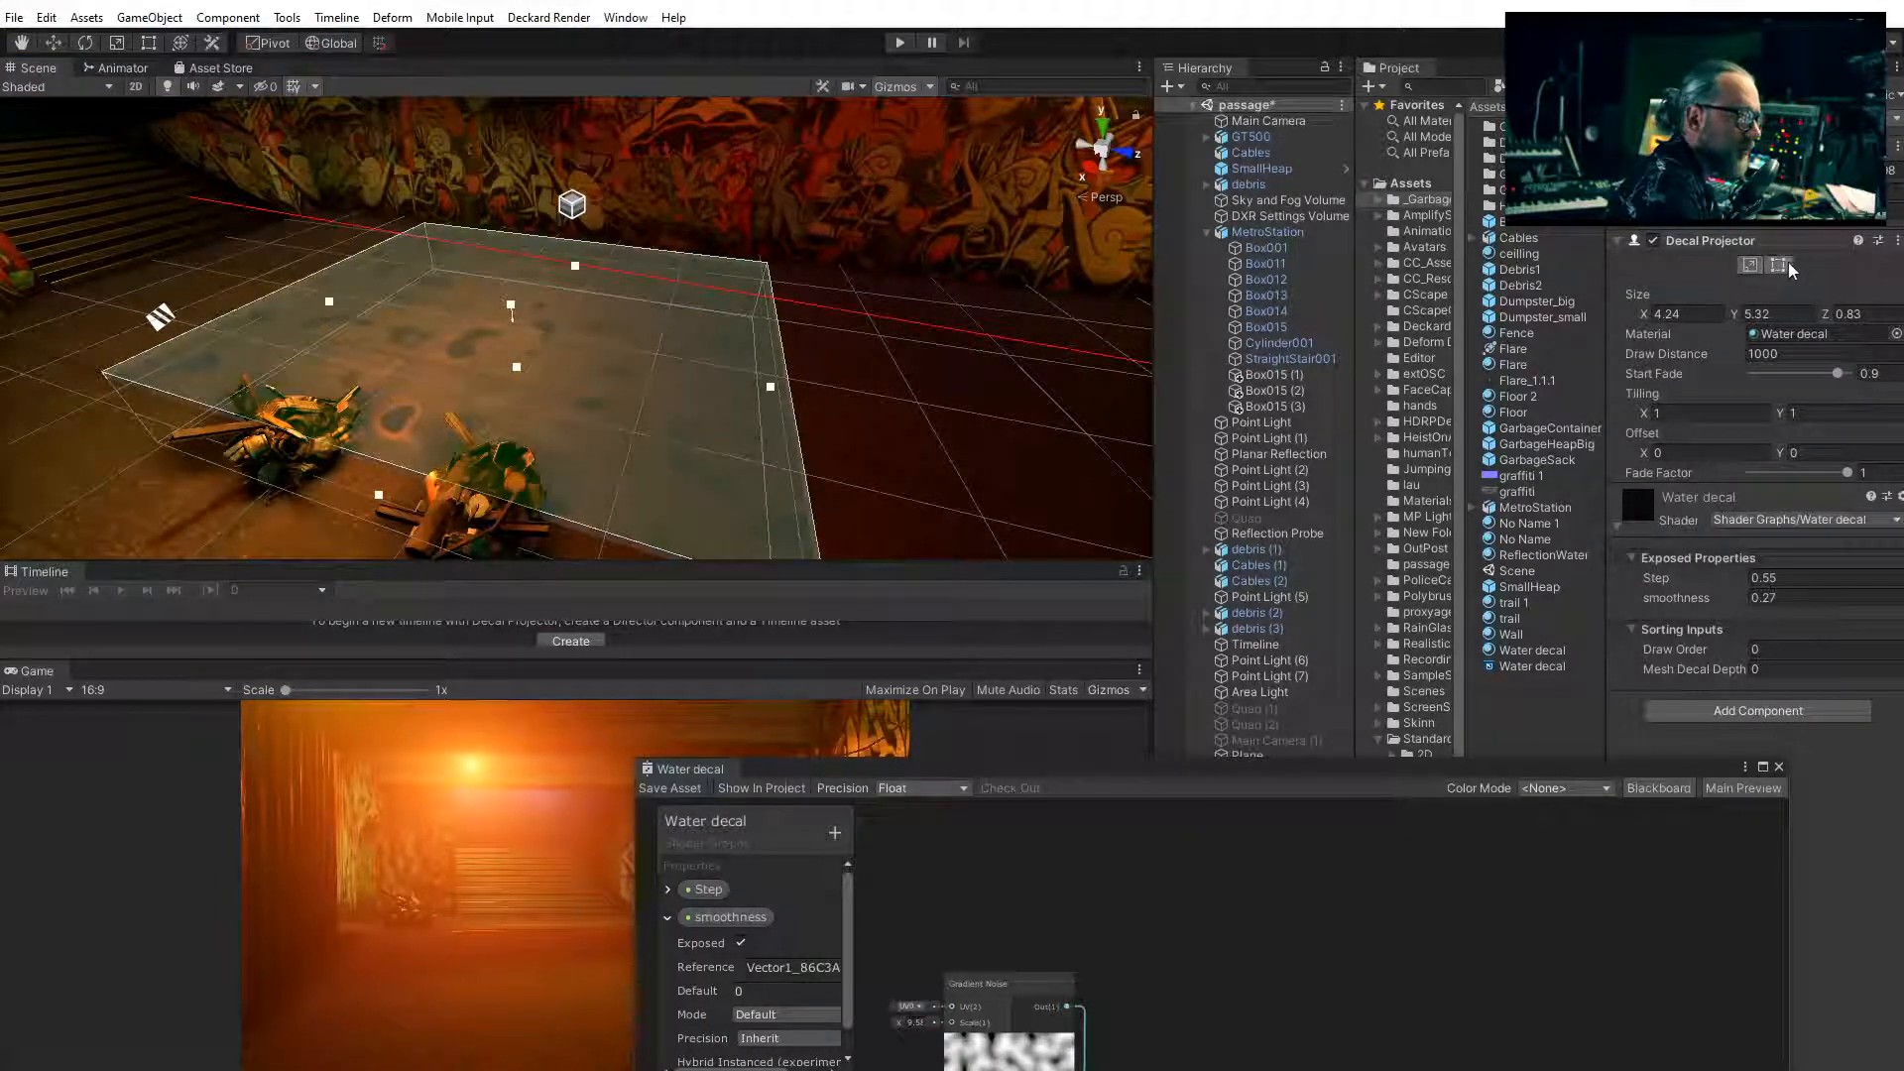
Stretch the decal's projection box at both ends along the passage to a Y size of about 17.6
{"action": "left_click_drag", "start_coordinate": [329, 300], "coordinate": [193, 315]}
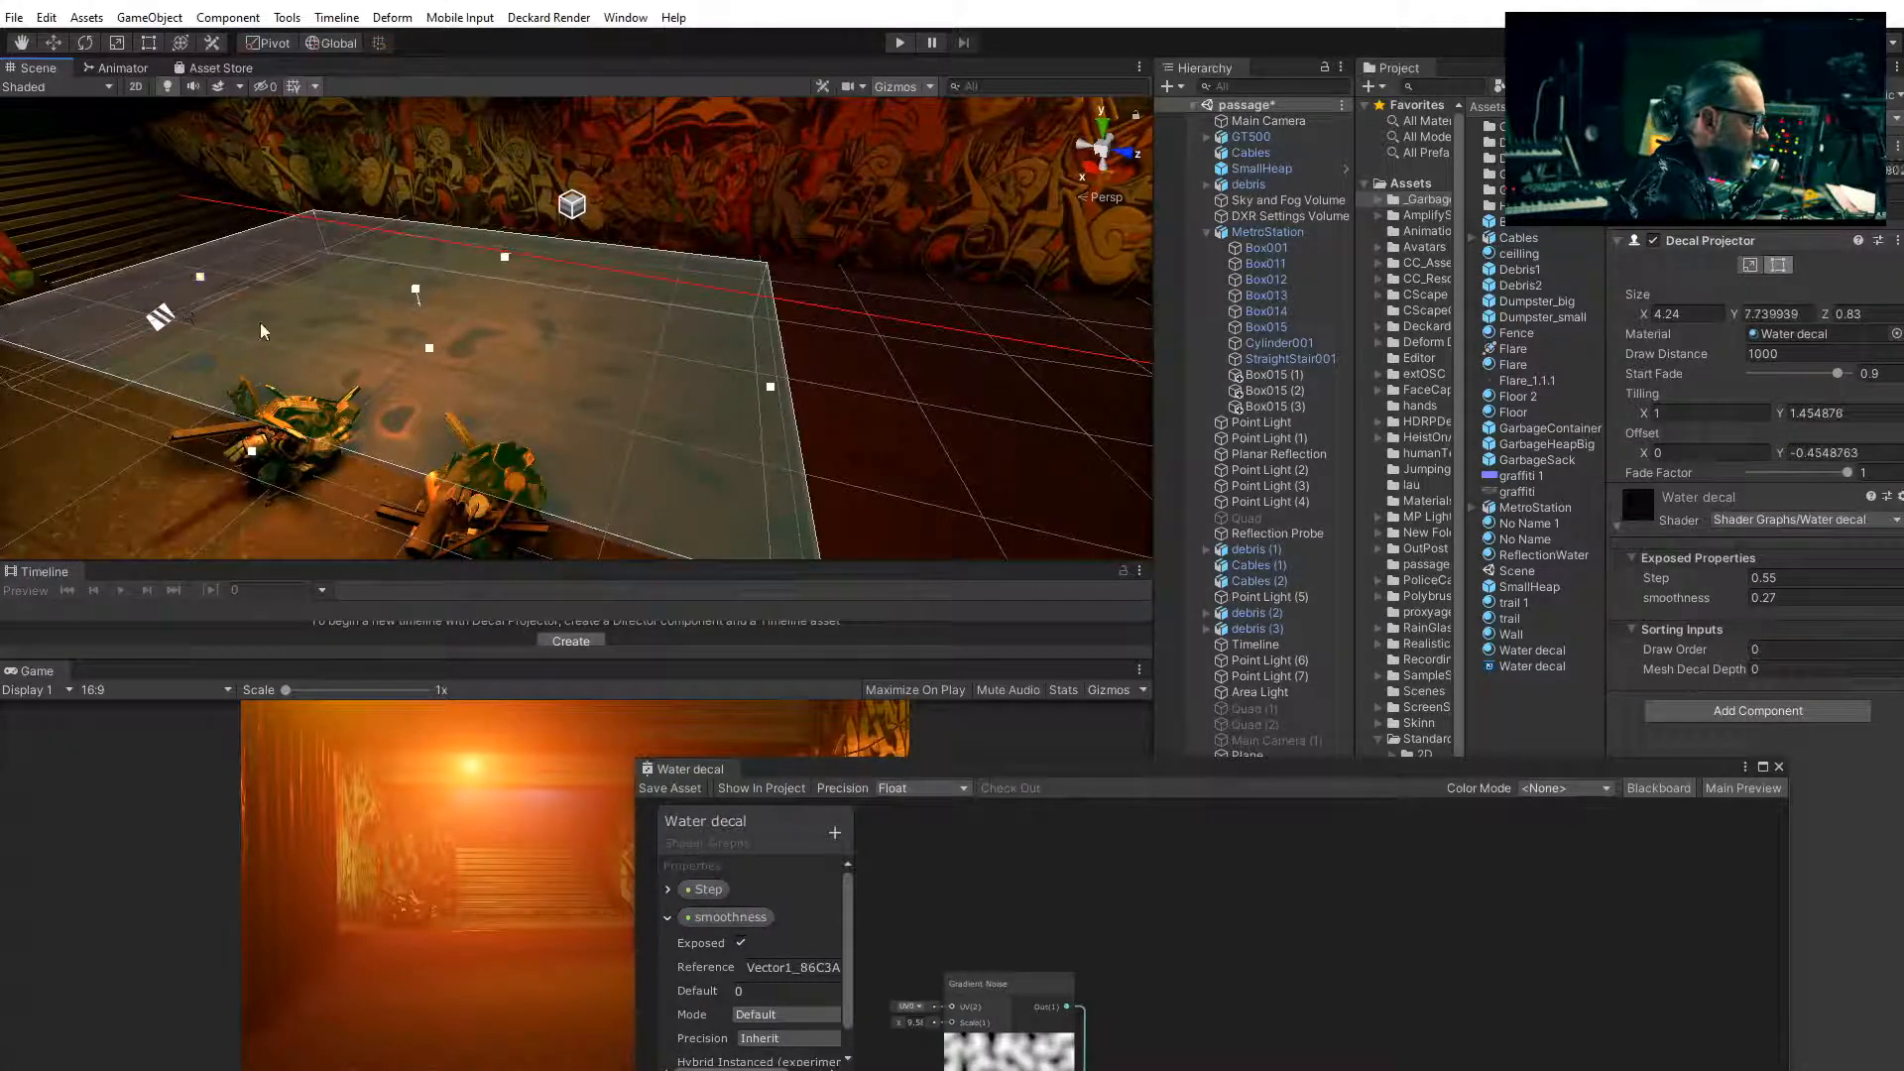
{"action": "middle_click_drag", "start_coordinate": [259, 323], "coordinate": [494, 360]}
{"action": "left_click_drag", "start_coordinate": [603, 355], "coordinate": [982, 421]}
{"action": "scroll", "coordinate": [751, 468], "scroll_direction": "down", "scroll_amount": 3}
{"action": "middle_click_drag", "start_coordinate": [752, 464], "coordinate": [623, 391]}
{"action": "scroll", "coordinate": [678, 361], "scroll_direction": "down", "scroll_amount": 3}
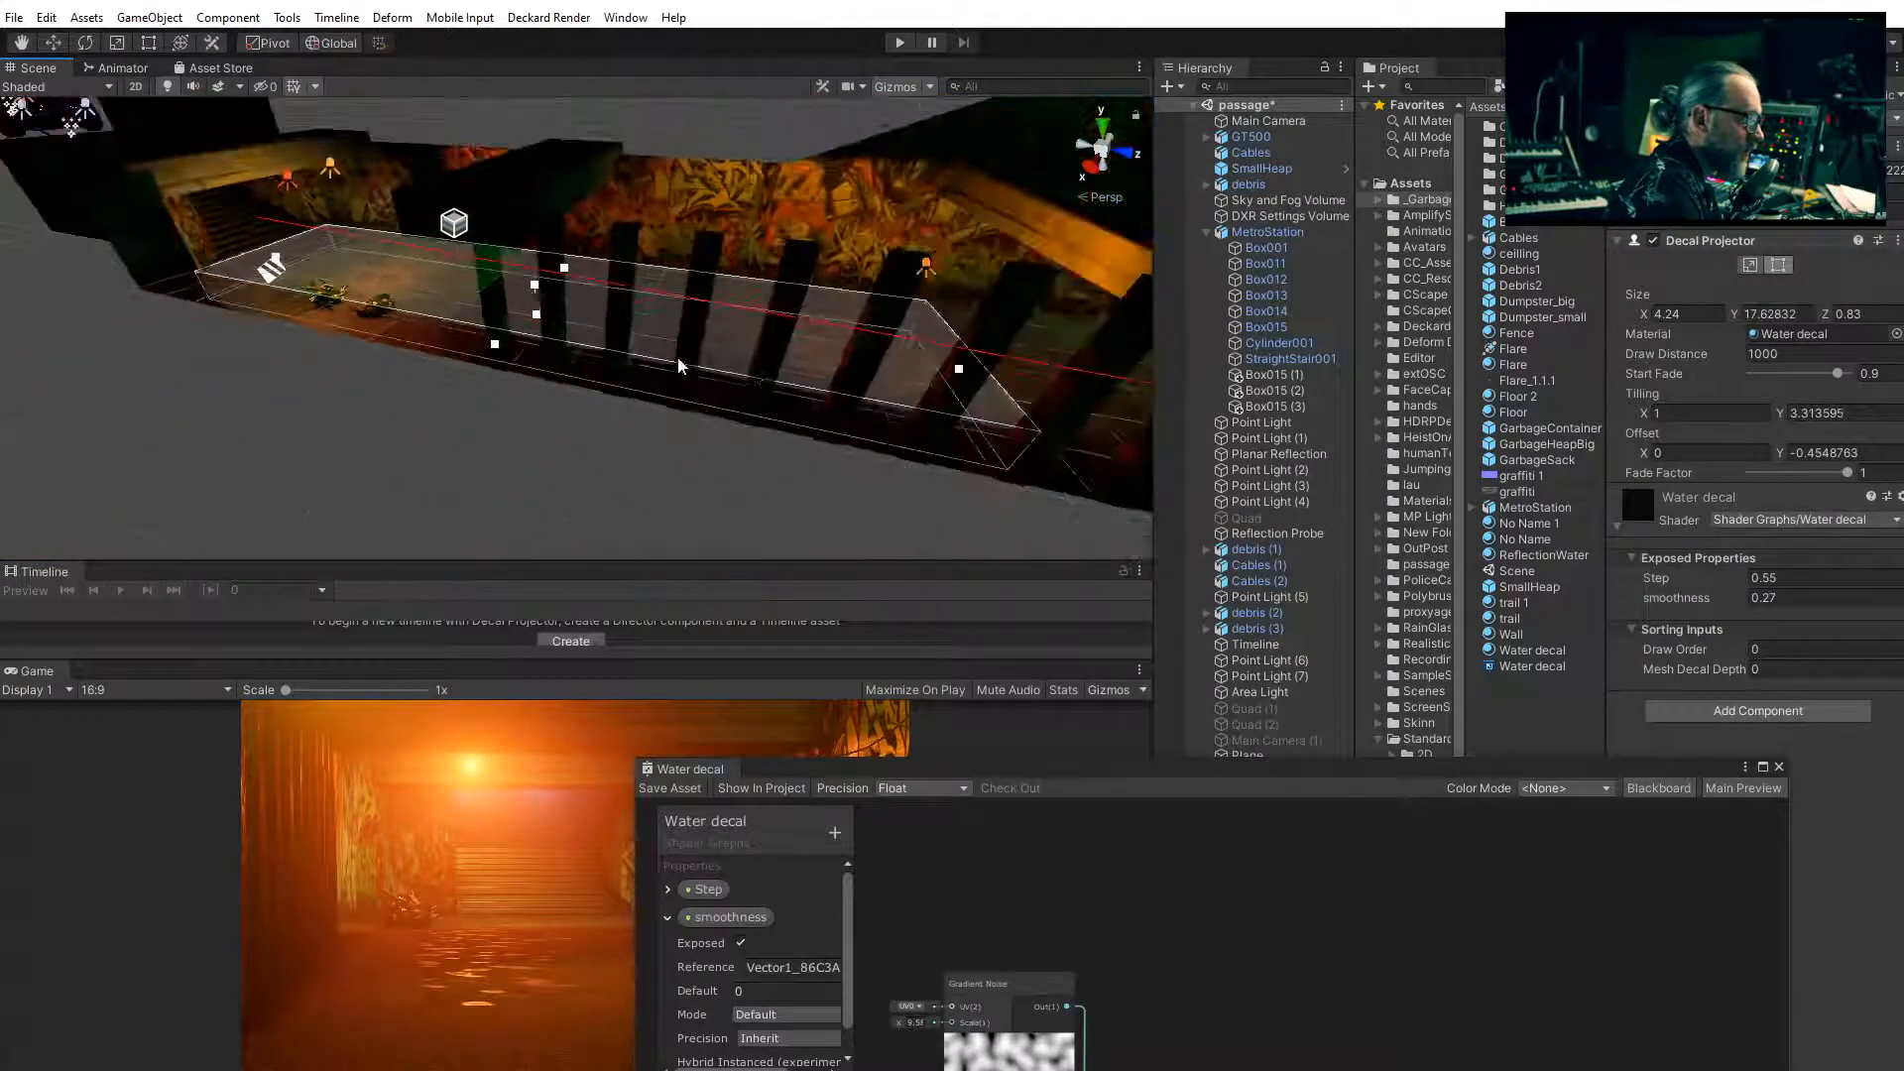
Extend the far end of the decal's projection box down the passage to a Y size of about 50.8
{"action": "middle_click_drag", "start_coordinate": [803, 382], "coordinate": [534, 355]}
{"action": "left_click_drag", "start_coordinate": [552, 344], "coordinate": [1023, 453]}
{"action": "scroll", "coordinate": [1016, 442], "scroll_direction": "down", "scroll_amount": 4}
{"action": "middle_click_drag", "start_coordinate": [992, 397], "coordinate": [493, 394]}
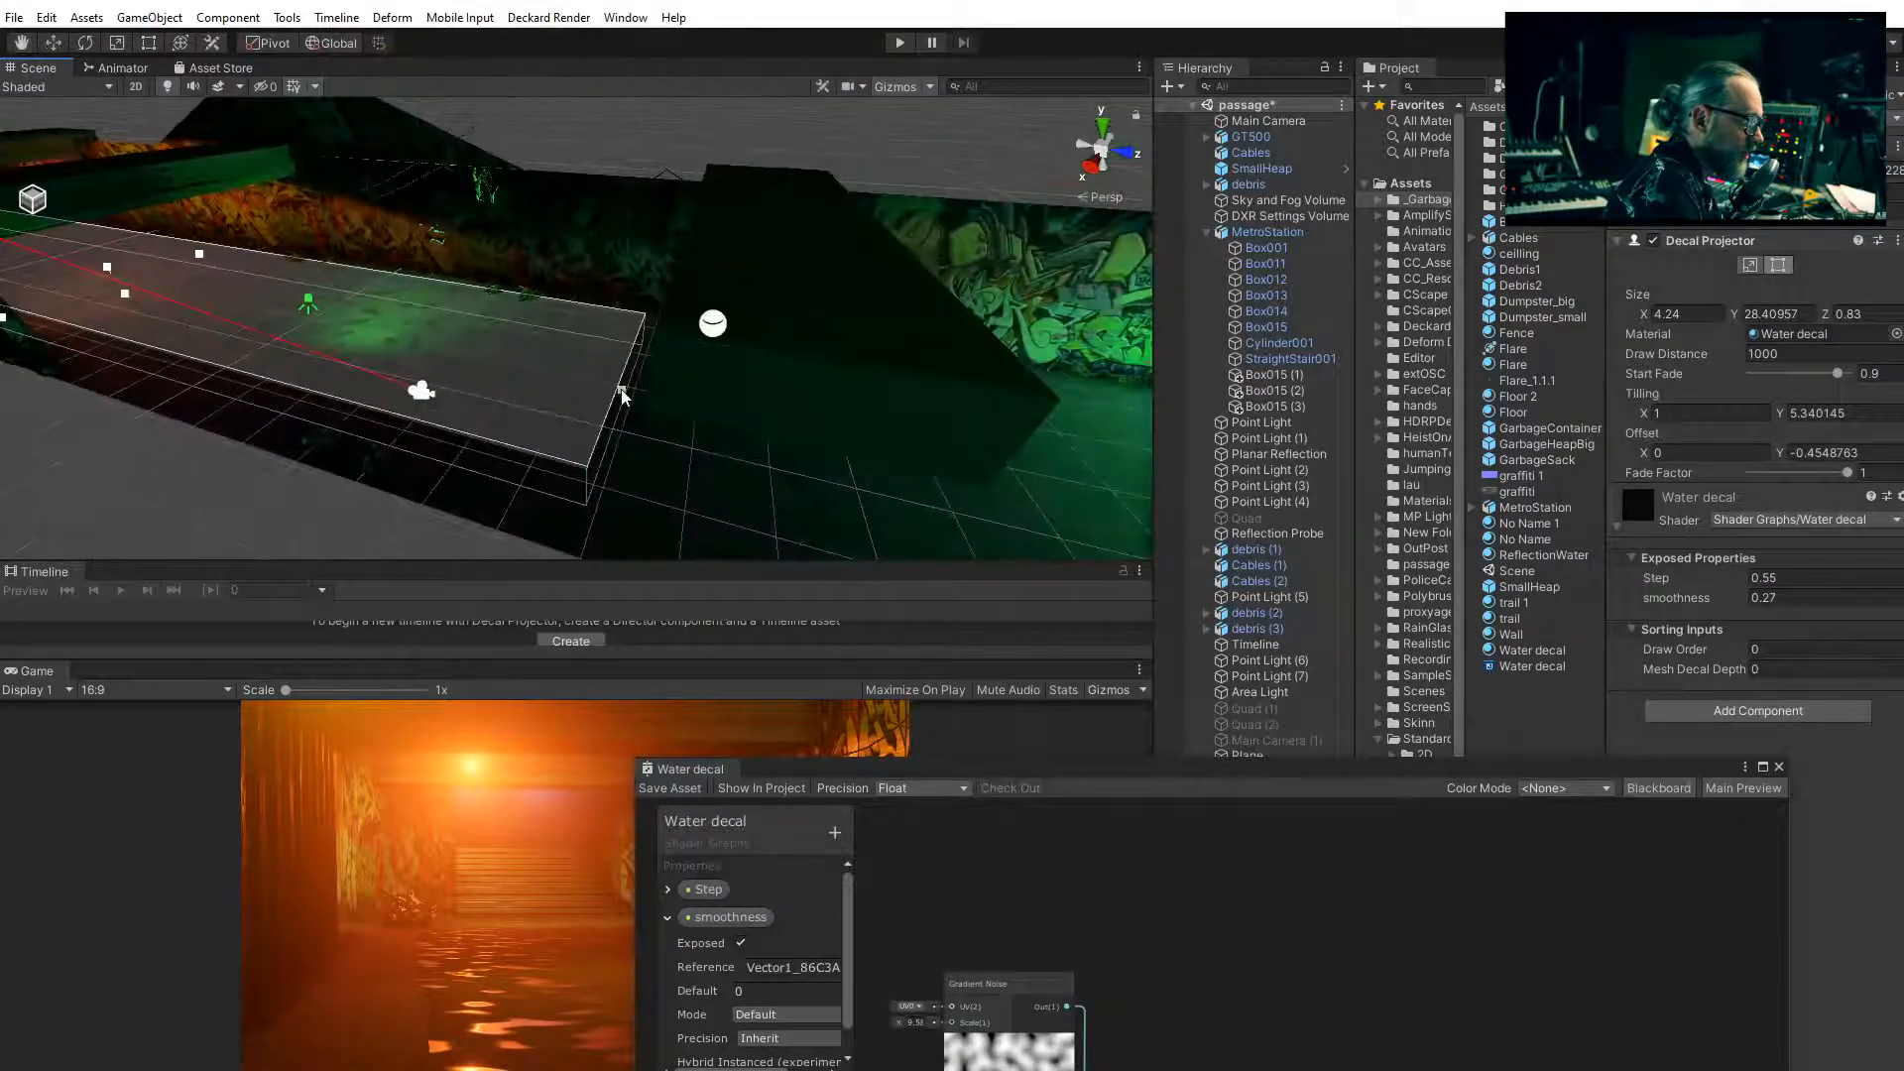
{"action": "left_click_drag", "start_coordinate": [622, 390], "coordinate": [1107, 499]}
{"action": "middle_click_drag", "start_coordinate": [1108, 499], "coordinate": [651, 400]}
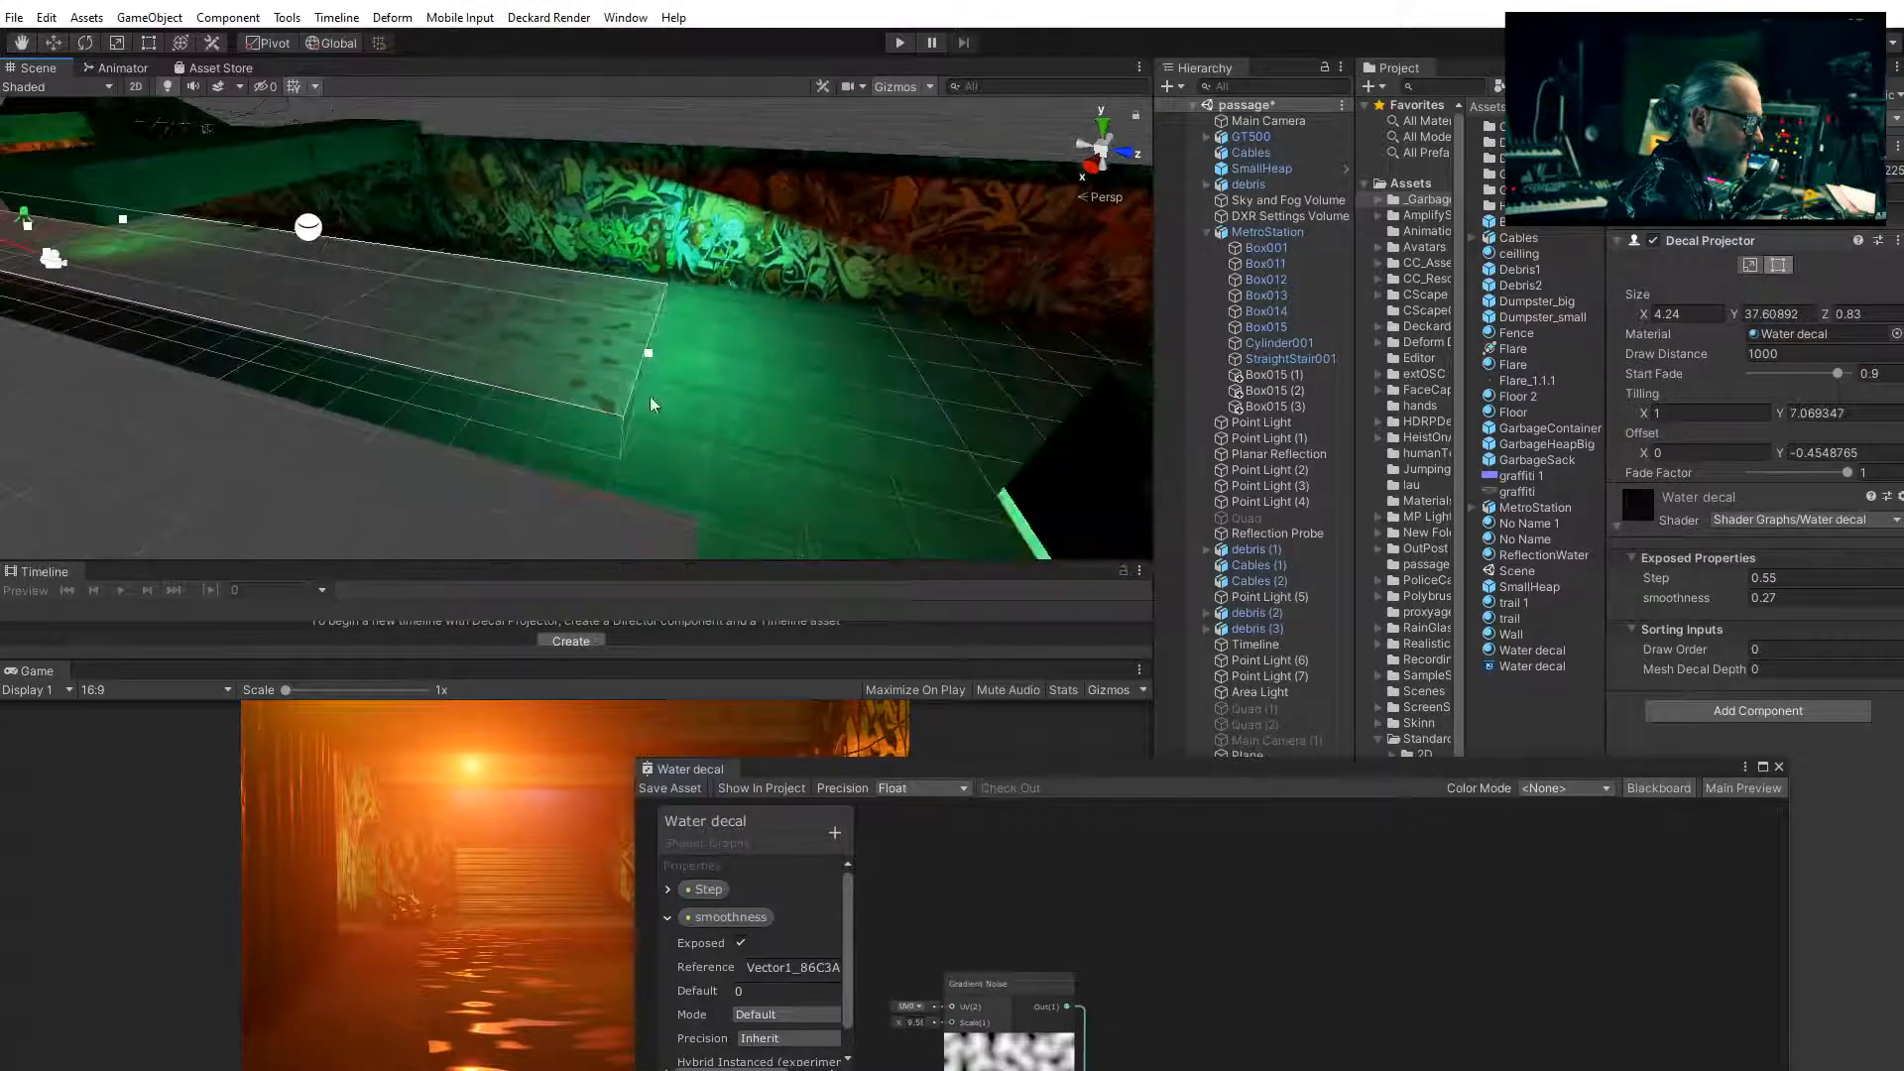
{"action": "left_click_drag", "start_coordinate": [647, 355], "coordinate": [1002, 437]}
{"action": "middle_click_drag", "start_coordinate": [1002, 437], "coordinate": [702, 406]}
Widen the decal's projection box towards the passage walls to an X size of about 6.2
{"action": "left_click_drag", "start_coordinate": [444, 308], "coordinate": [737, 300]}
{"action": "scroll", "coordinate": [700, 322], "scroll_direction": "up", "scroll_amount": 3}
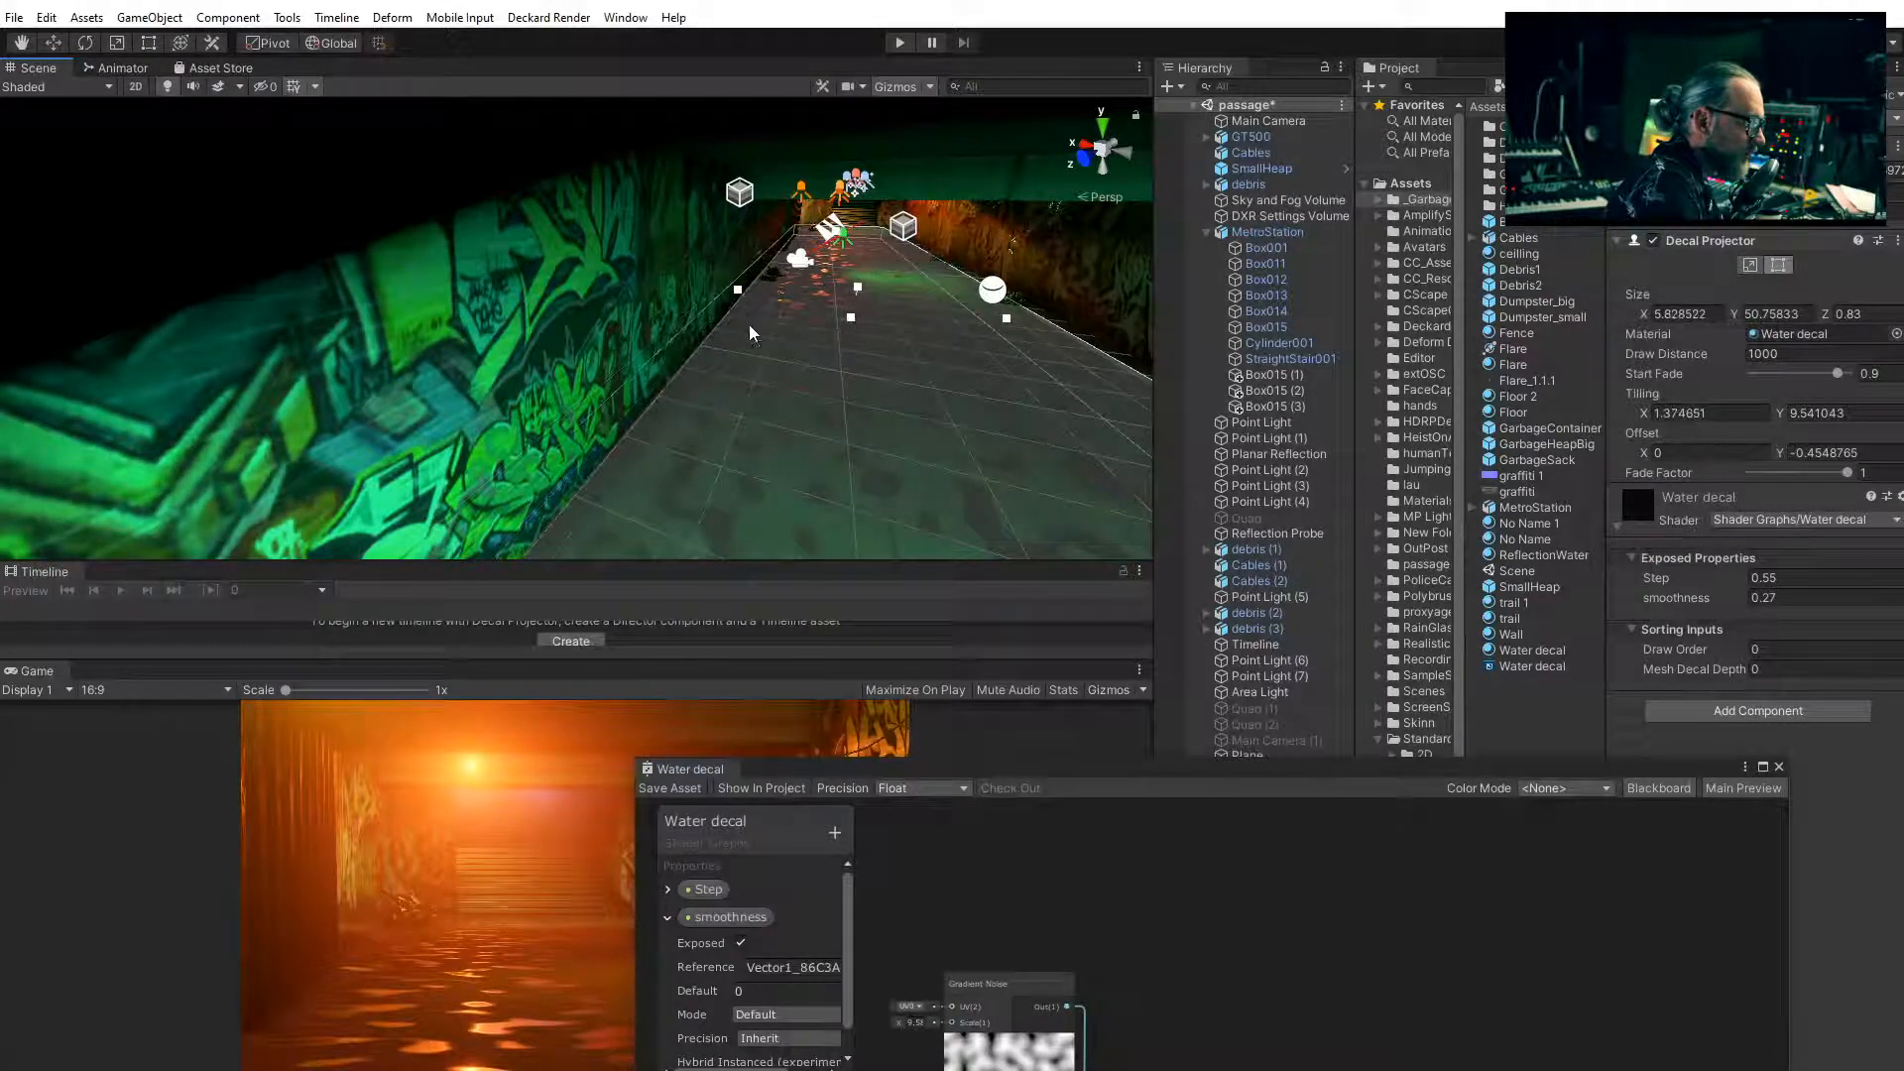
{"action": "middle_click_drag", "start_coordinate": [759, 353], "coordinate": [721, 304]}
{"action": "left_click_drag", "start_coordinate": [721, 304], "coordinate": [517, 406], "text": "alt"}
{"action": "scroll", "coordinate": [519, 402], "scroll_direction": "up", "scroll_amount": 10}
{"action": "left_click_drag", "start_coordinate": [676, 405], "coordinate": [965, 404], "text": "alt"}
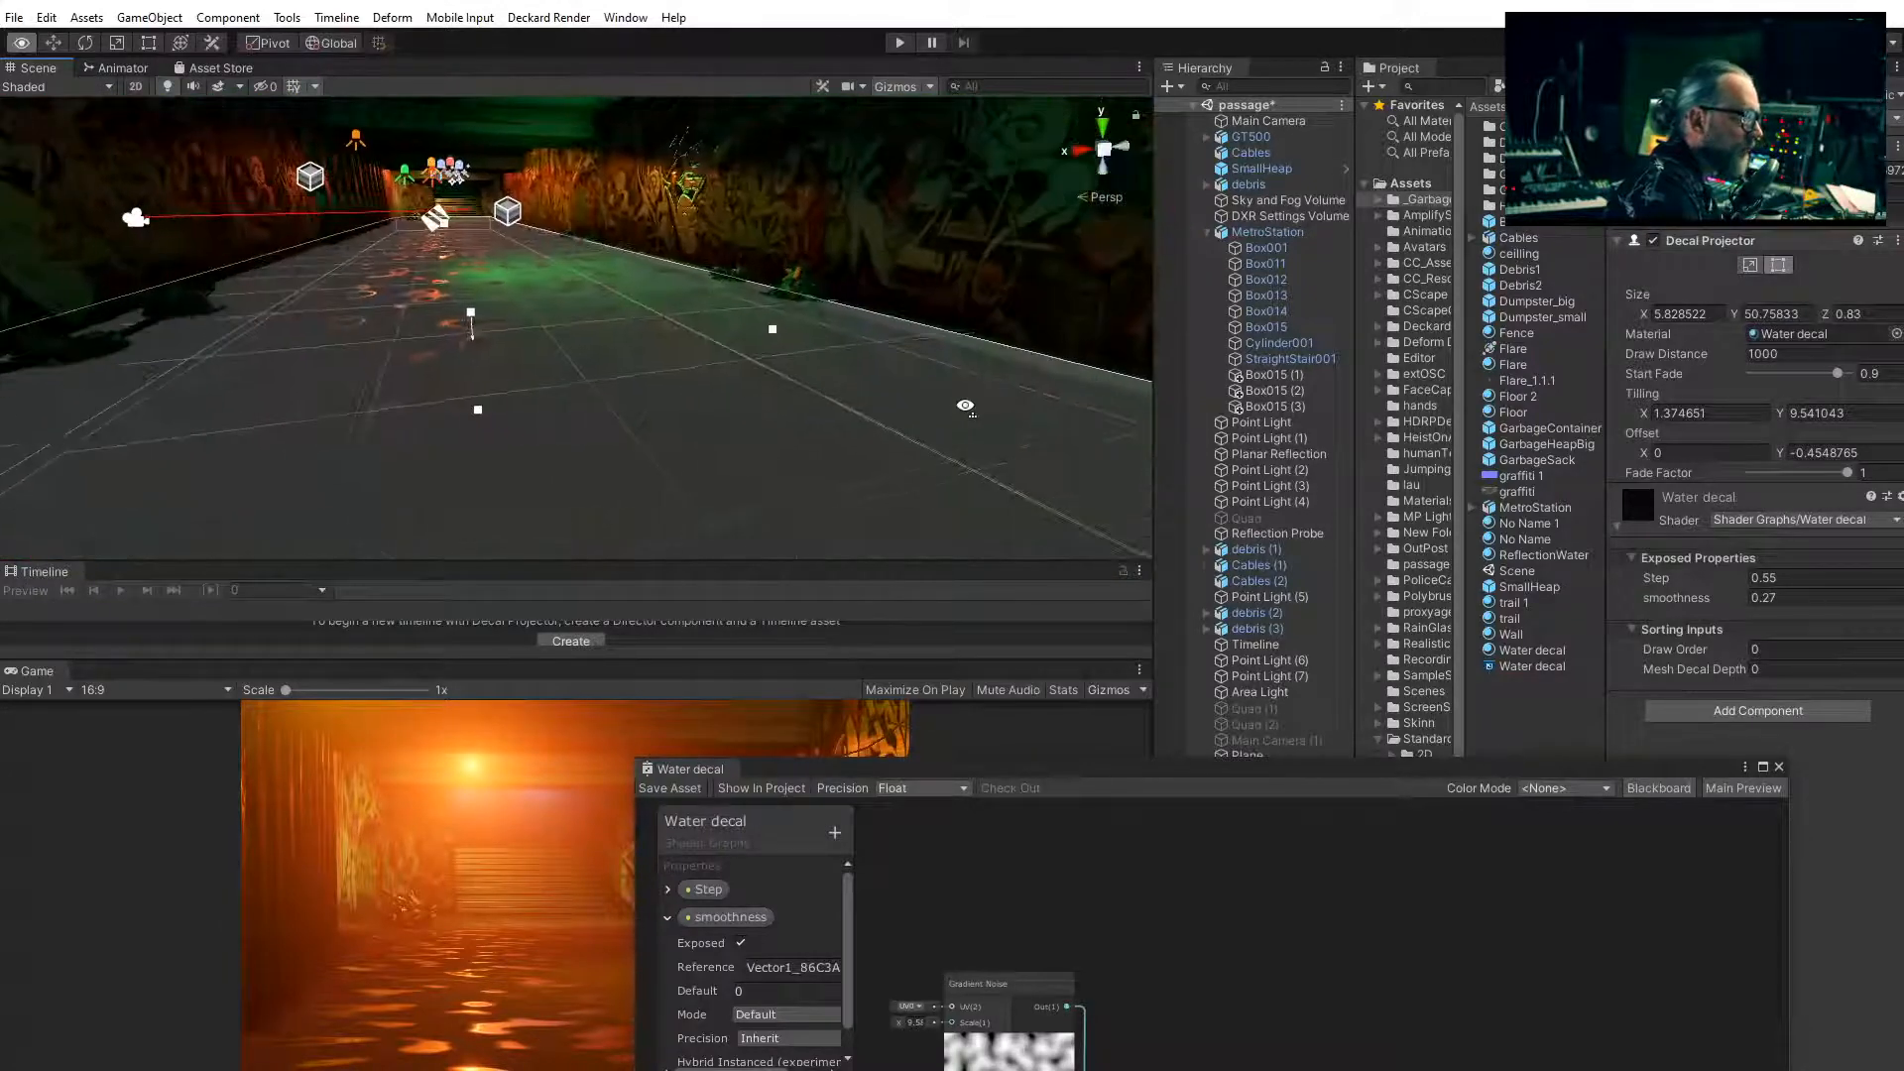
{"action": "middle_click_drag", "start_coordinate": [827, 403], "coordinate": [436, 509]}
{"action": "left_click_drag", "start_coordinate": [645, 361], "coordinate": [681, 367]}
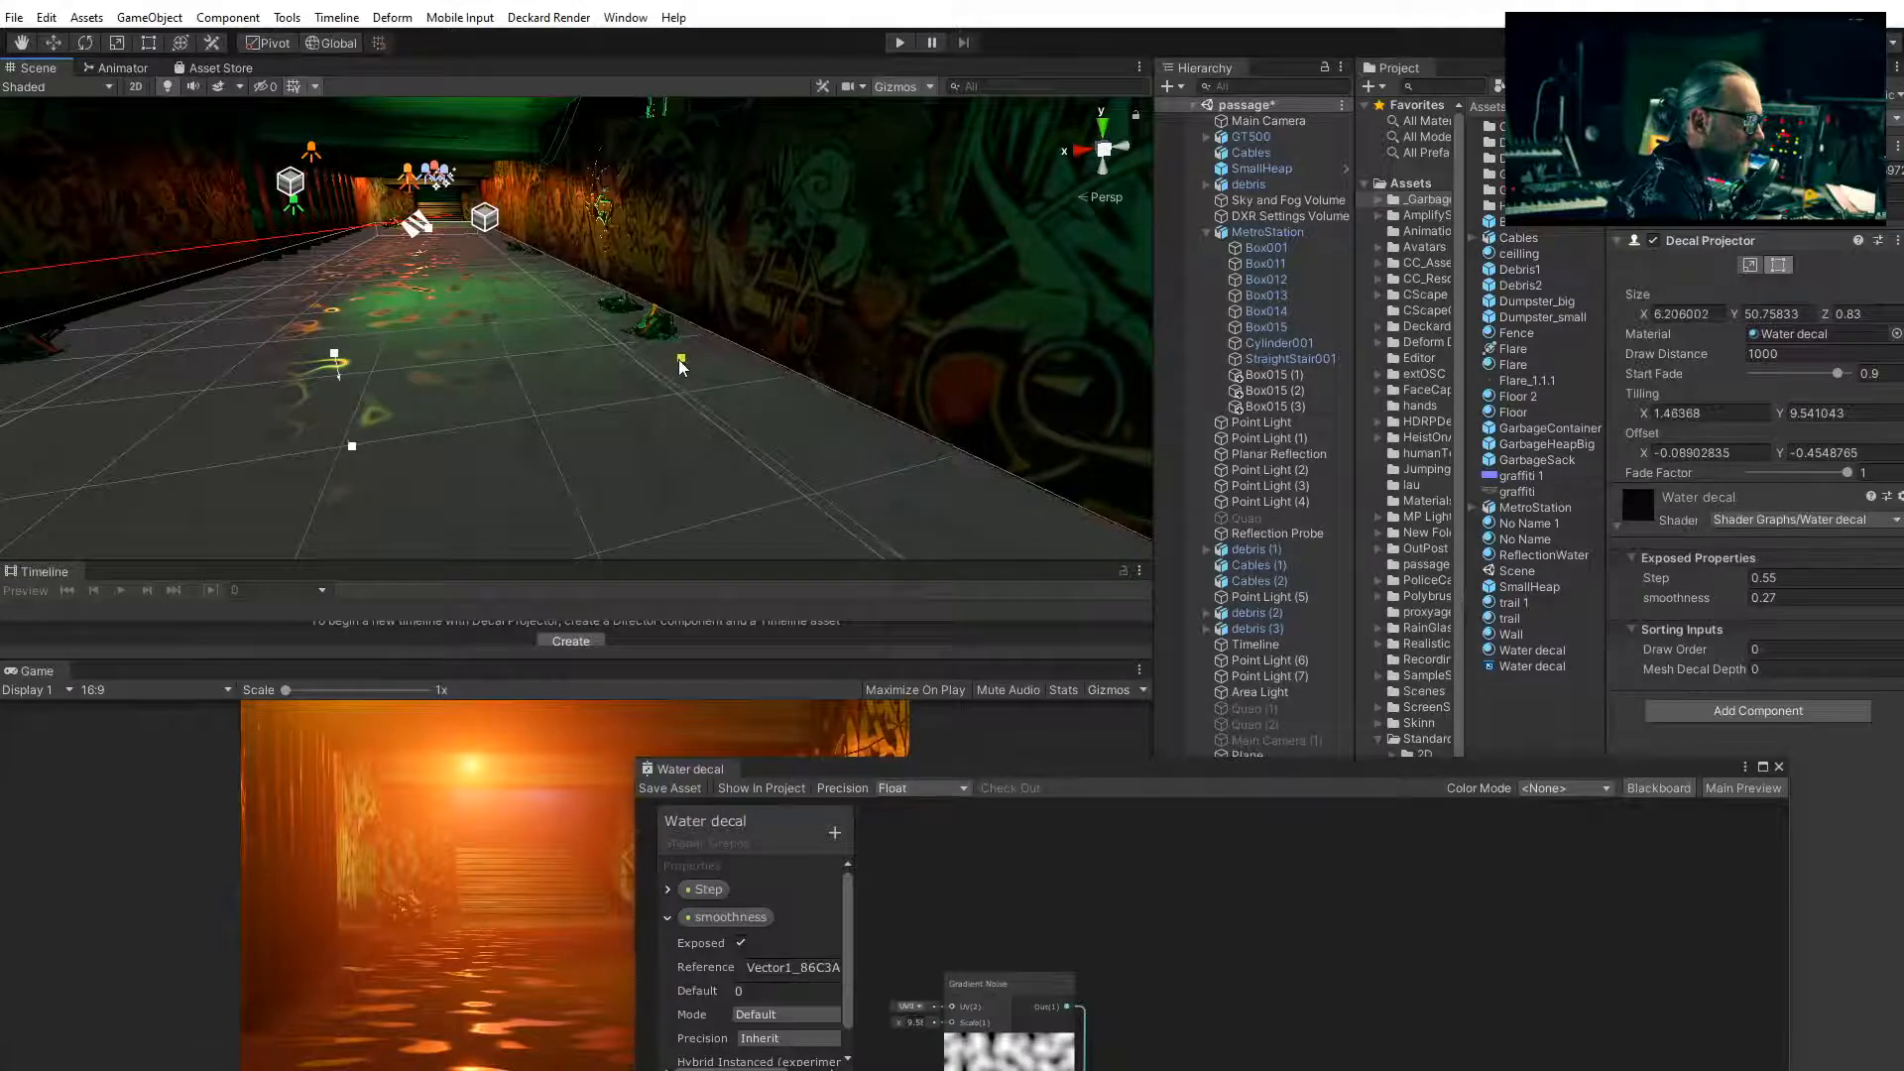
Set the Decal Projector's tiling to X 0.38 and Y 1.42
{"action": "left_click_drag", "start_coordinate": [938, 772], "coordinate": [880, 870]}
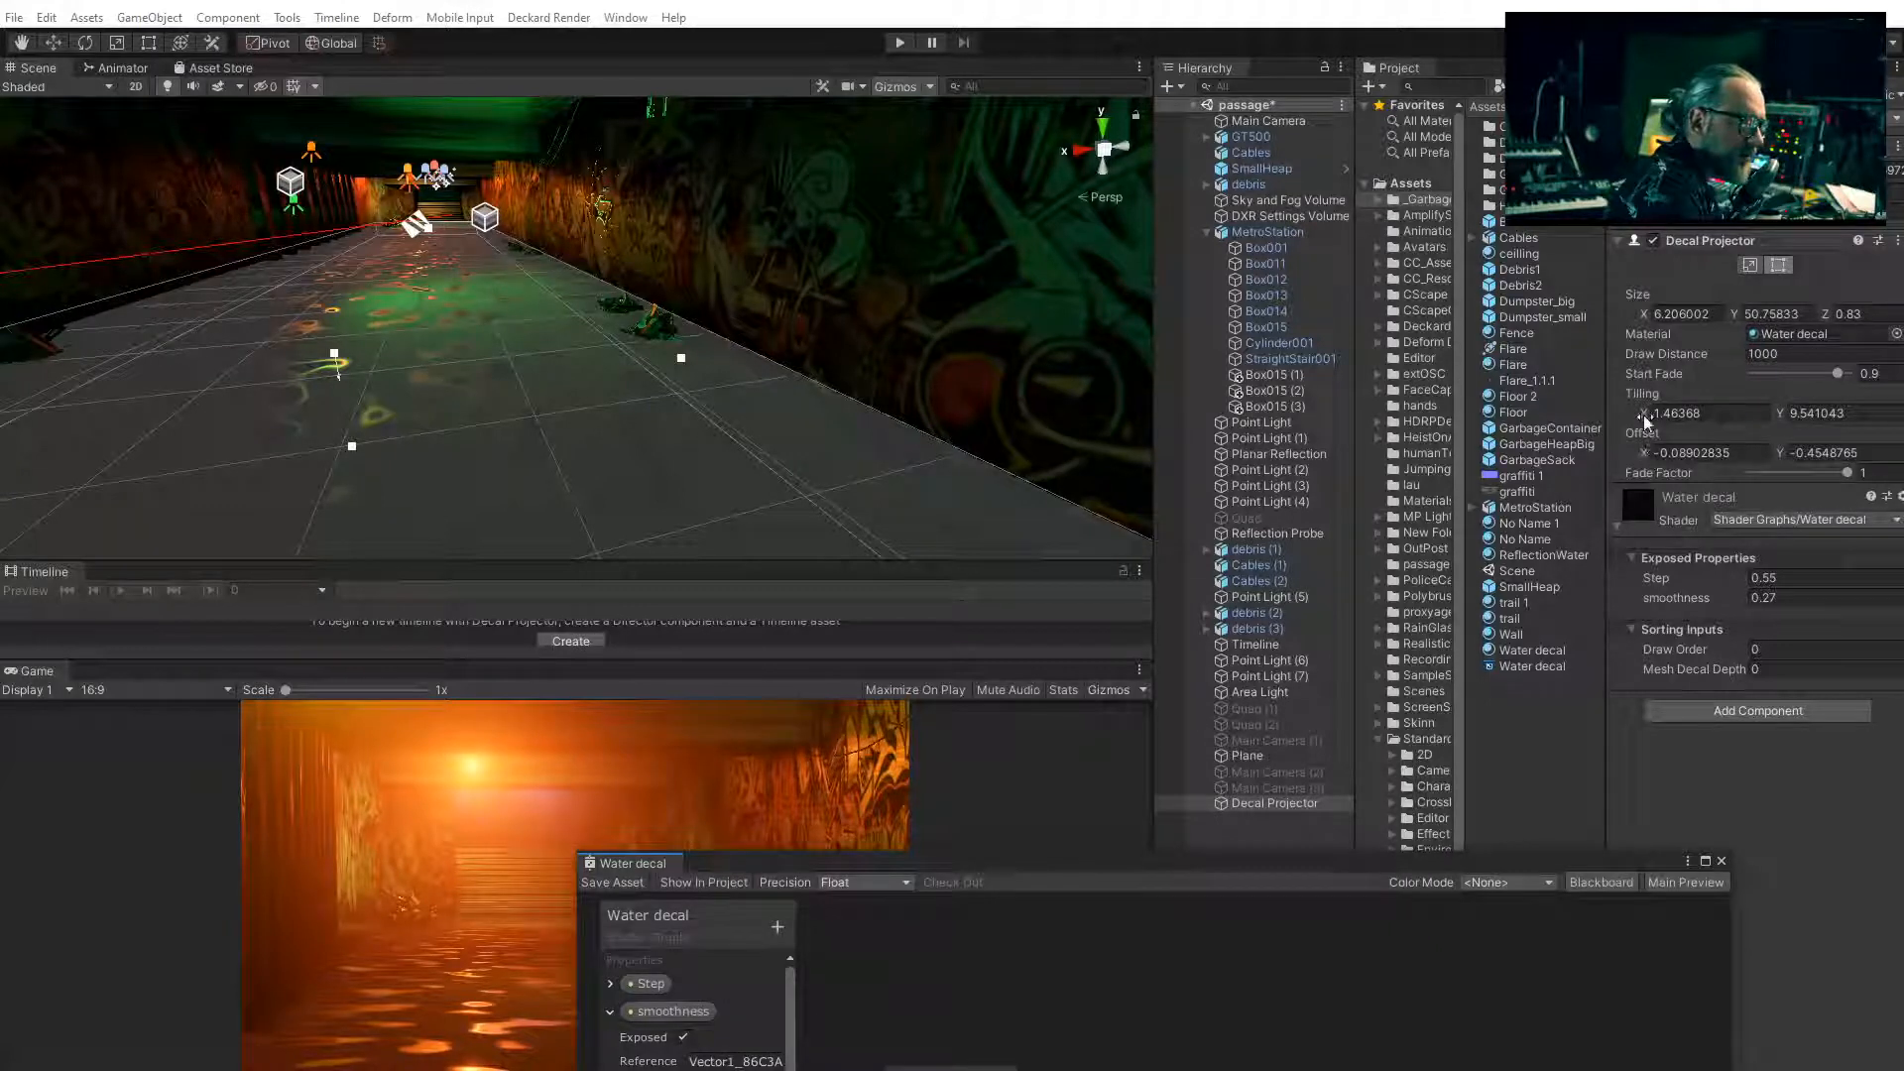
{"action": "left_click_drag", "start_coordinate": [1646, 418], "coordinate": [1616, 414]}
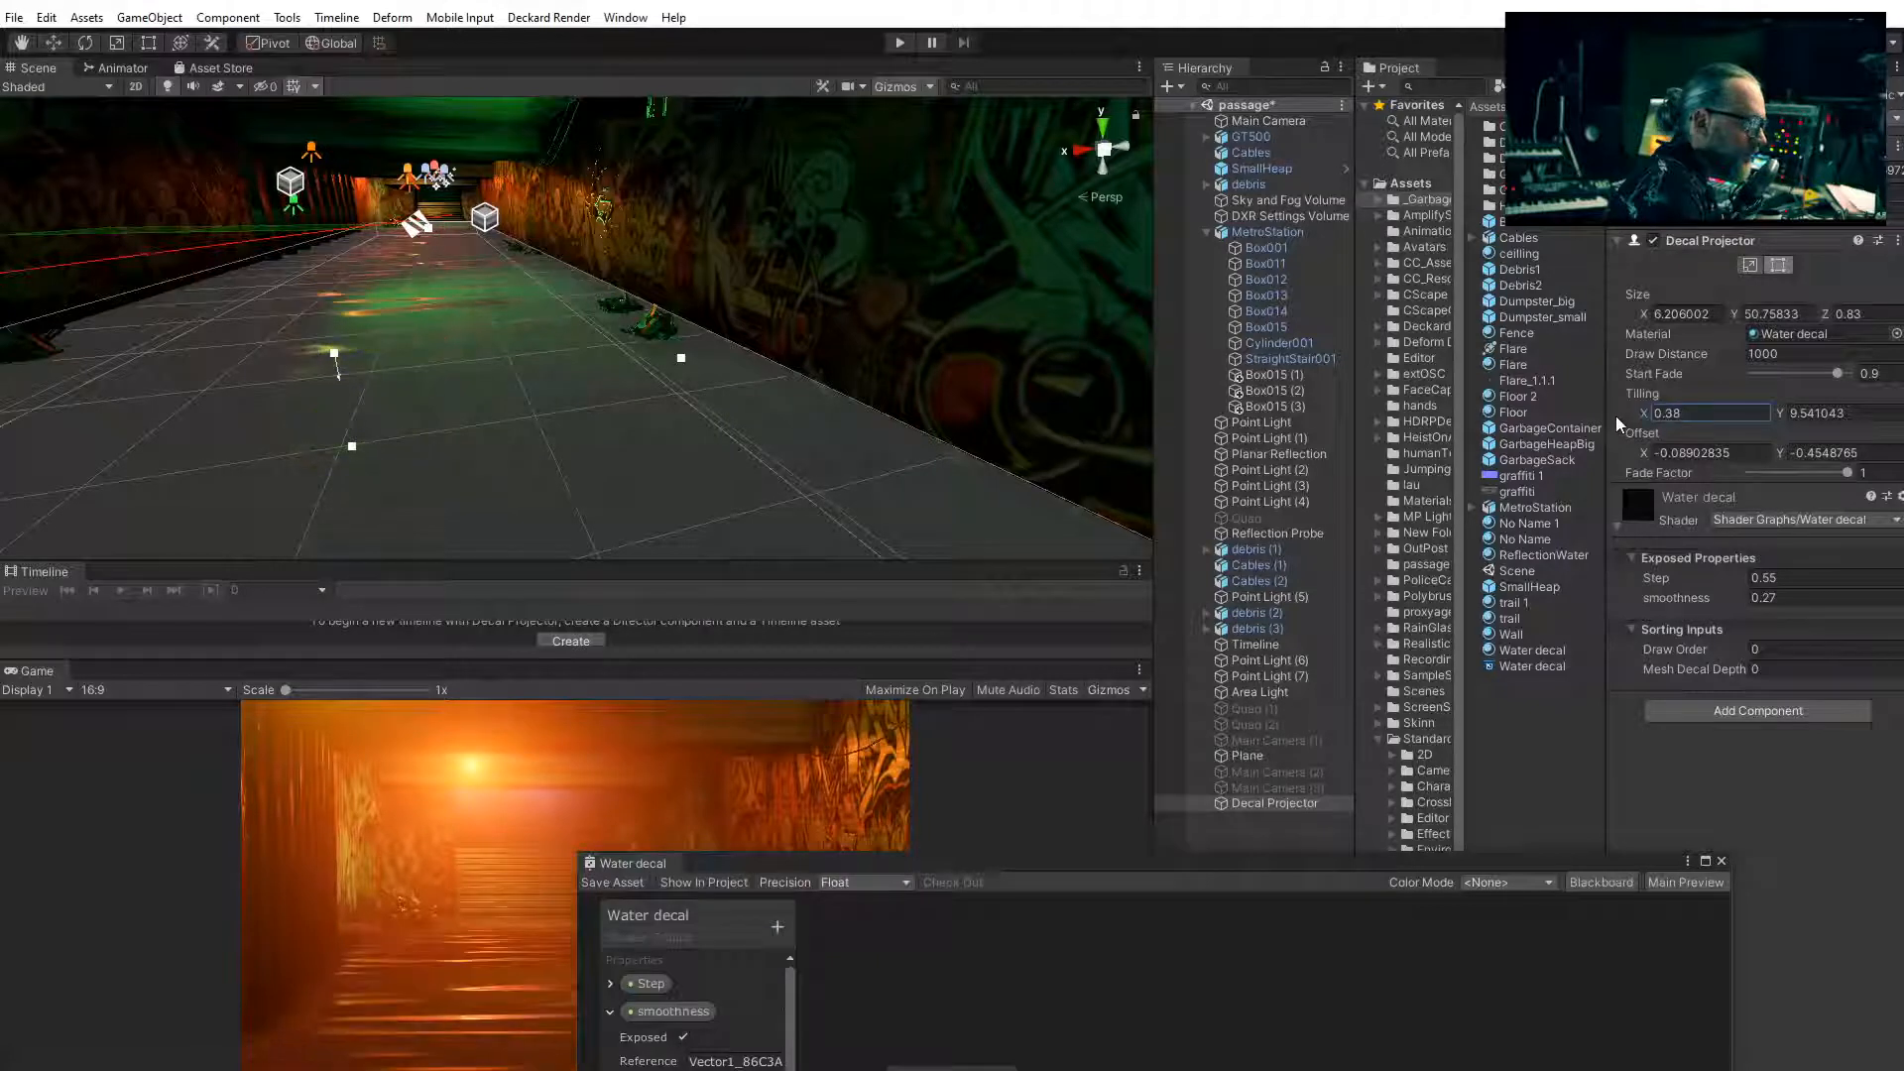
{"action": "left_click_drag", "start_coordinate": [1784, 409], "coordinate": [1569, 428]}
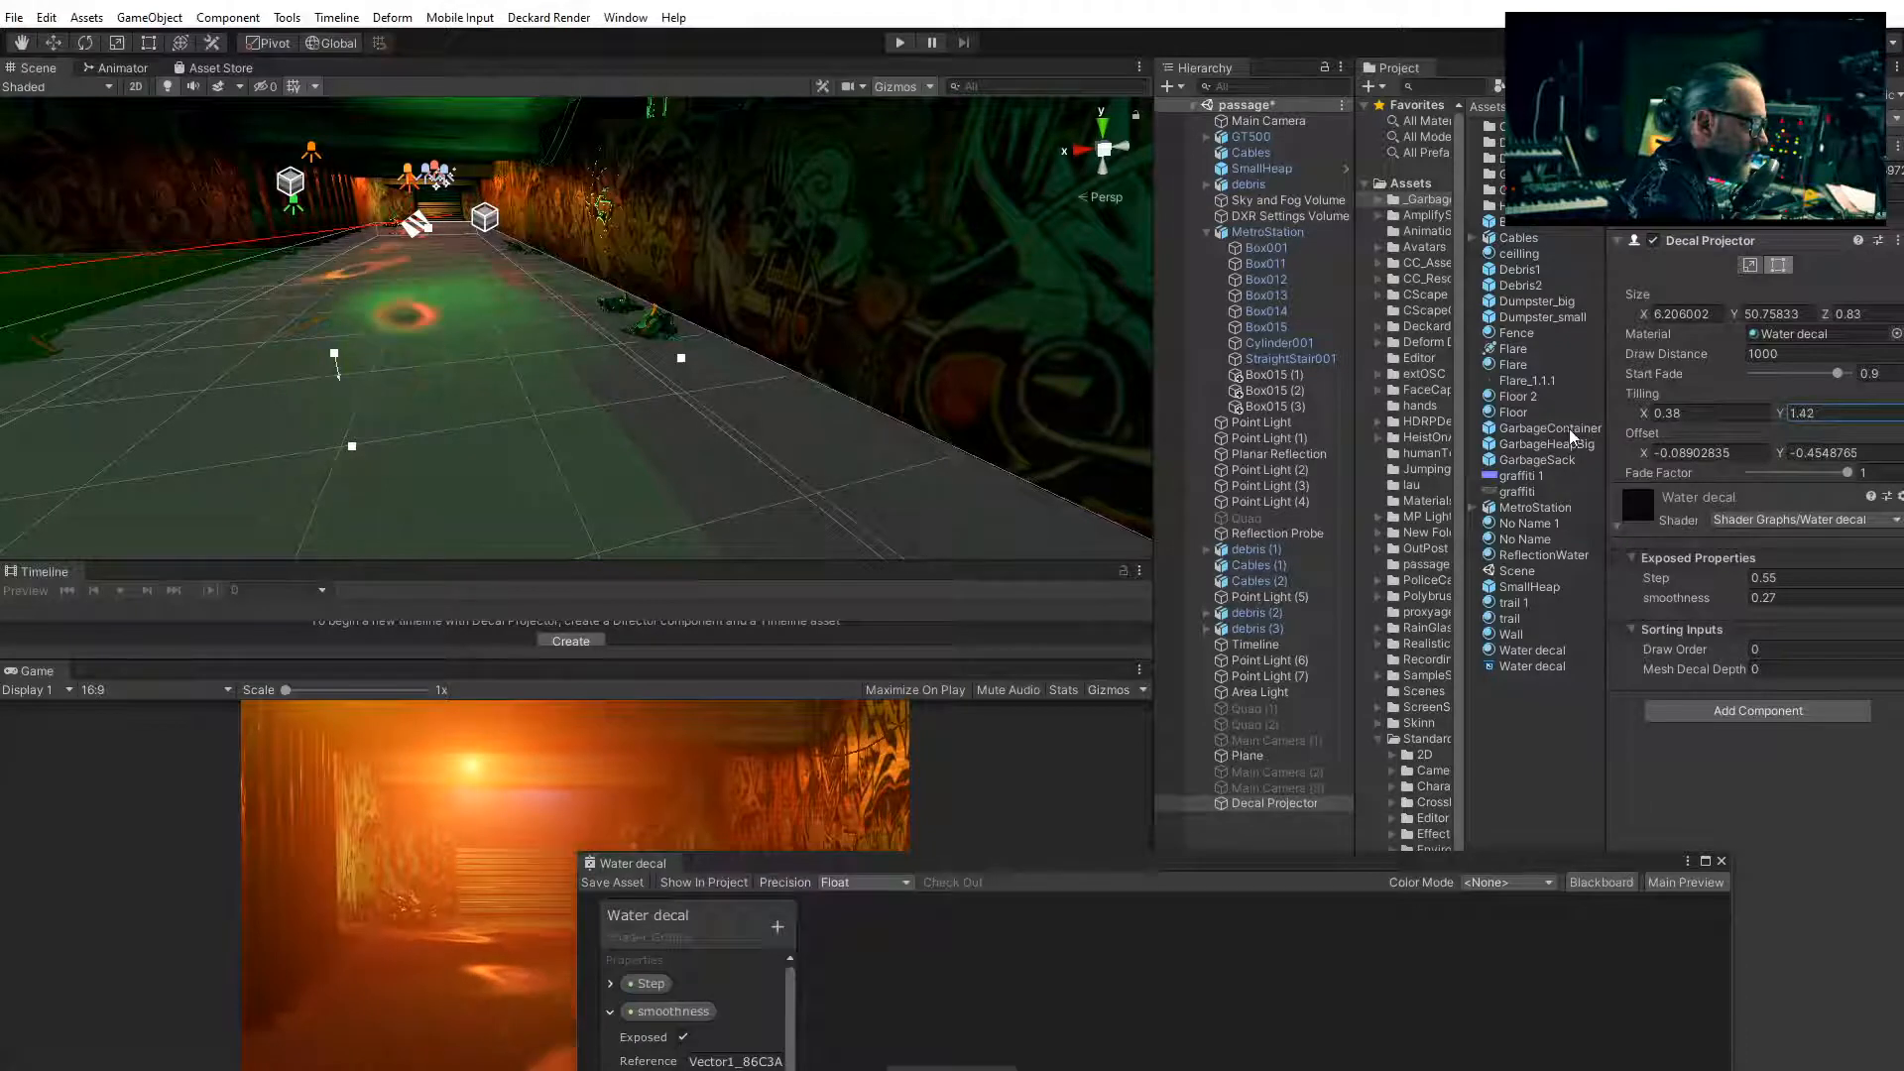
Set the Water decal material's Step to 0.49 and smoothness to 0.05, and bring the shader graph back into view
{"action": "left_click_drag", "start_coordinate": [1736, 598], "coordinate": [1742, 585]}
{"action": "left_click_drag", "start_coordinate": [1010, 861], "coordinate": [985, 434]}
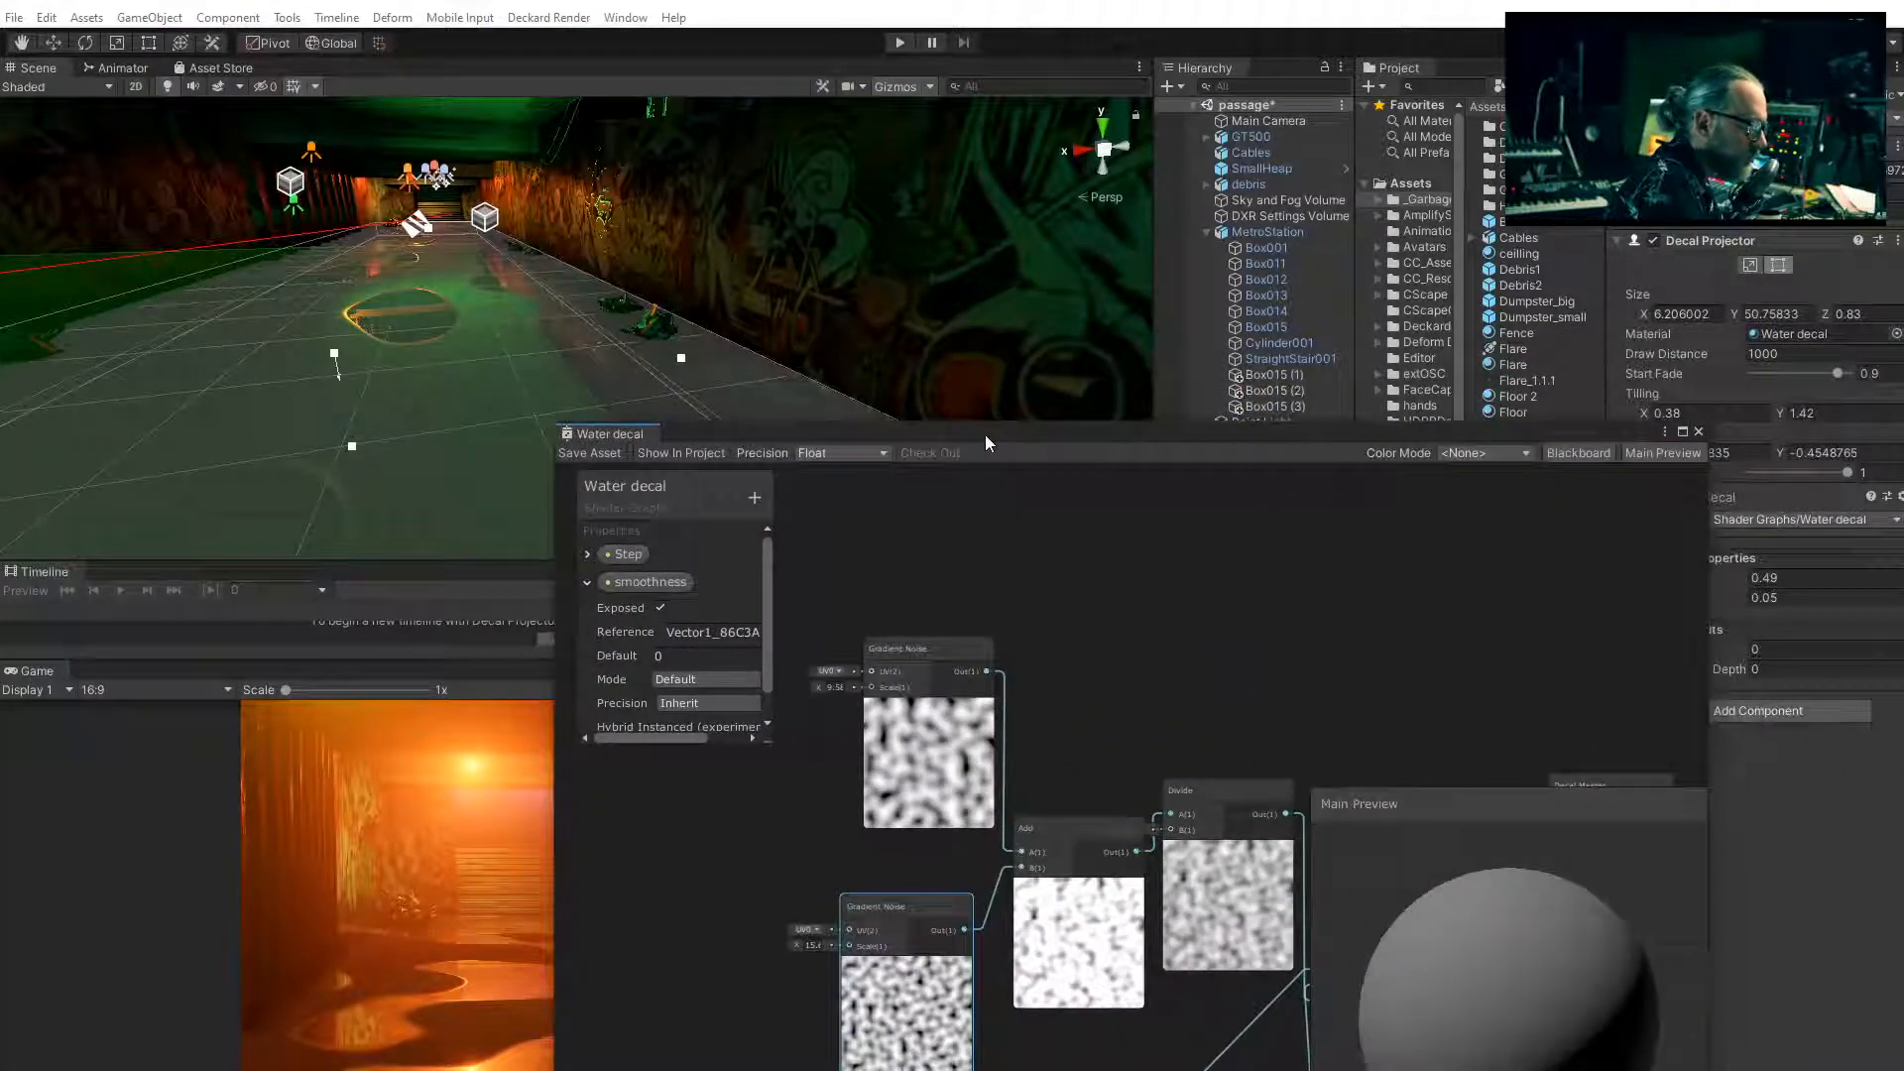
Set the Metallic input of the Water decal graph's Decal Master node to slightly above 0.5
{"action": "middle_click_drag", "start_coordinate": [1248, 670], "coordinate": [825, 583]}
{"action": "scroll", "coordinate": [1163, 791], "scroll_direction": "up", "scroll_amount": 1}
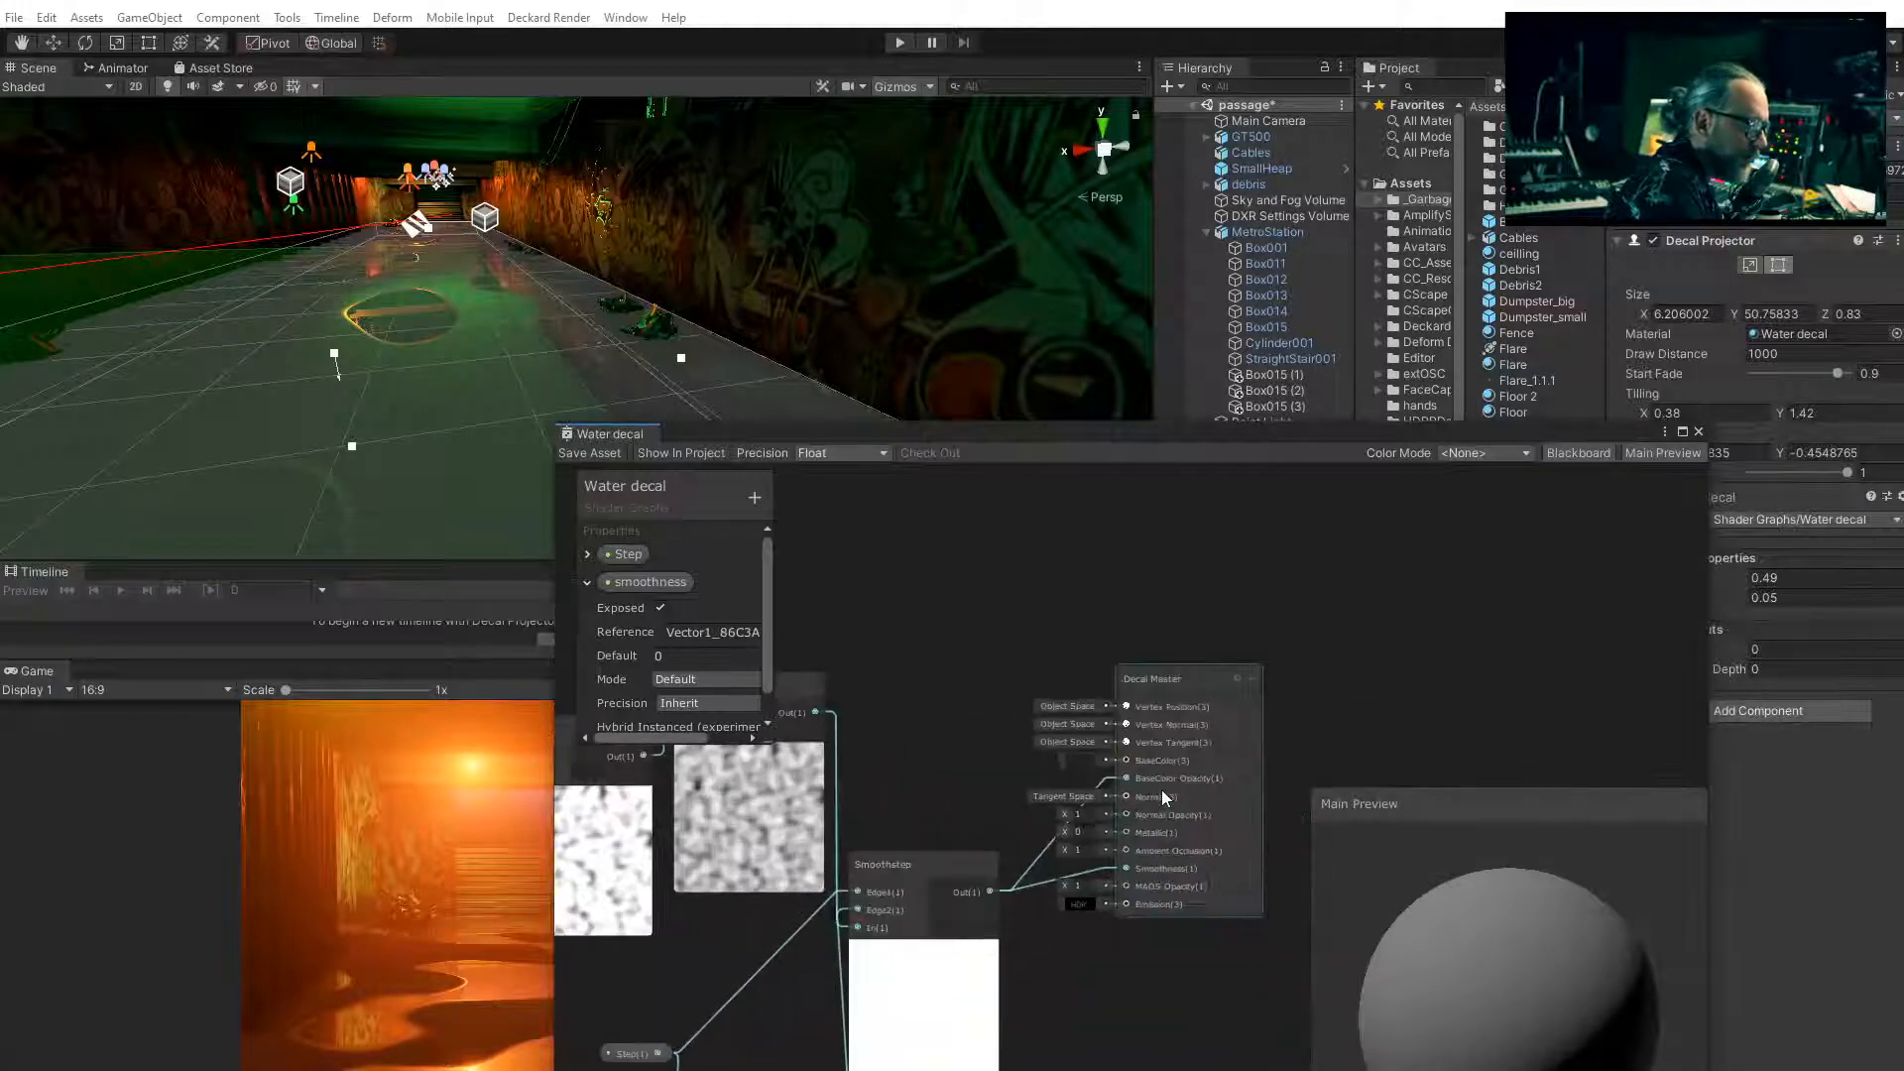
{"action": "scroll", "coordinate": [1163, 790], "scroll_direction": "up", "scroll_amount": 1}
{"action": "left_click_drag", "start_coordinate": [1036, 845], "coordinate": [1063, 845]}
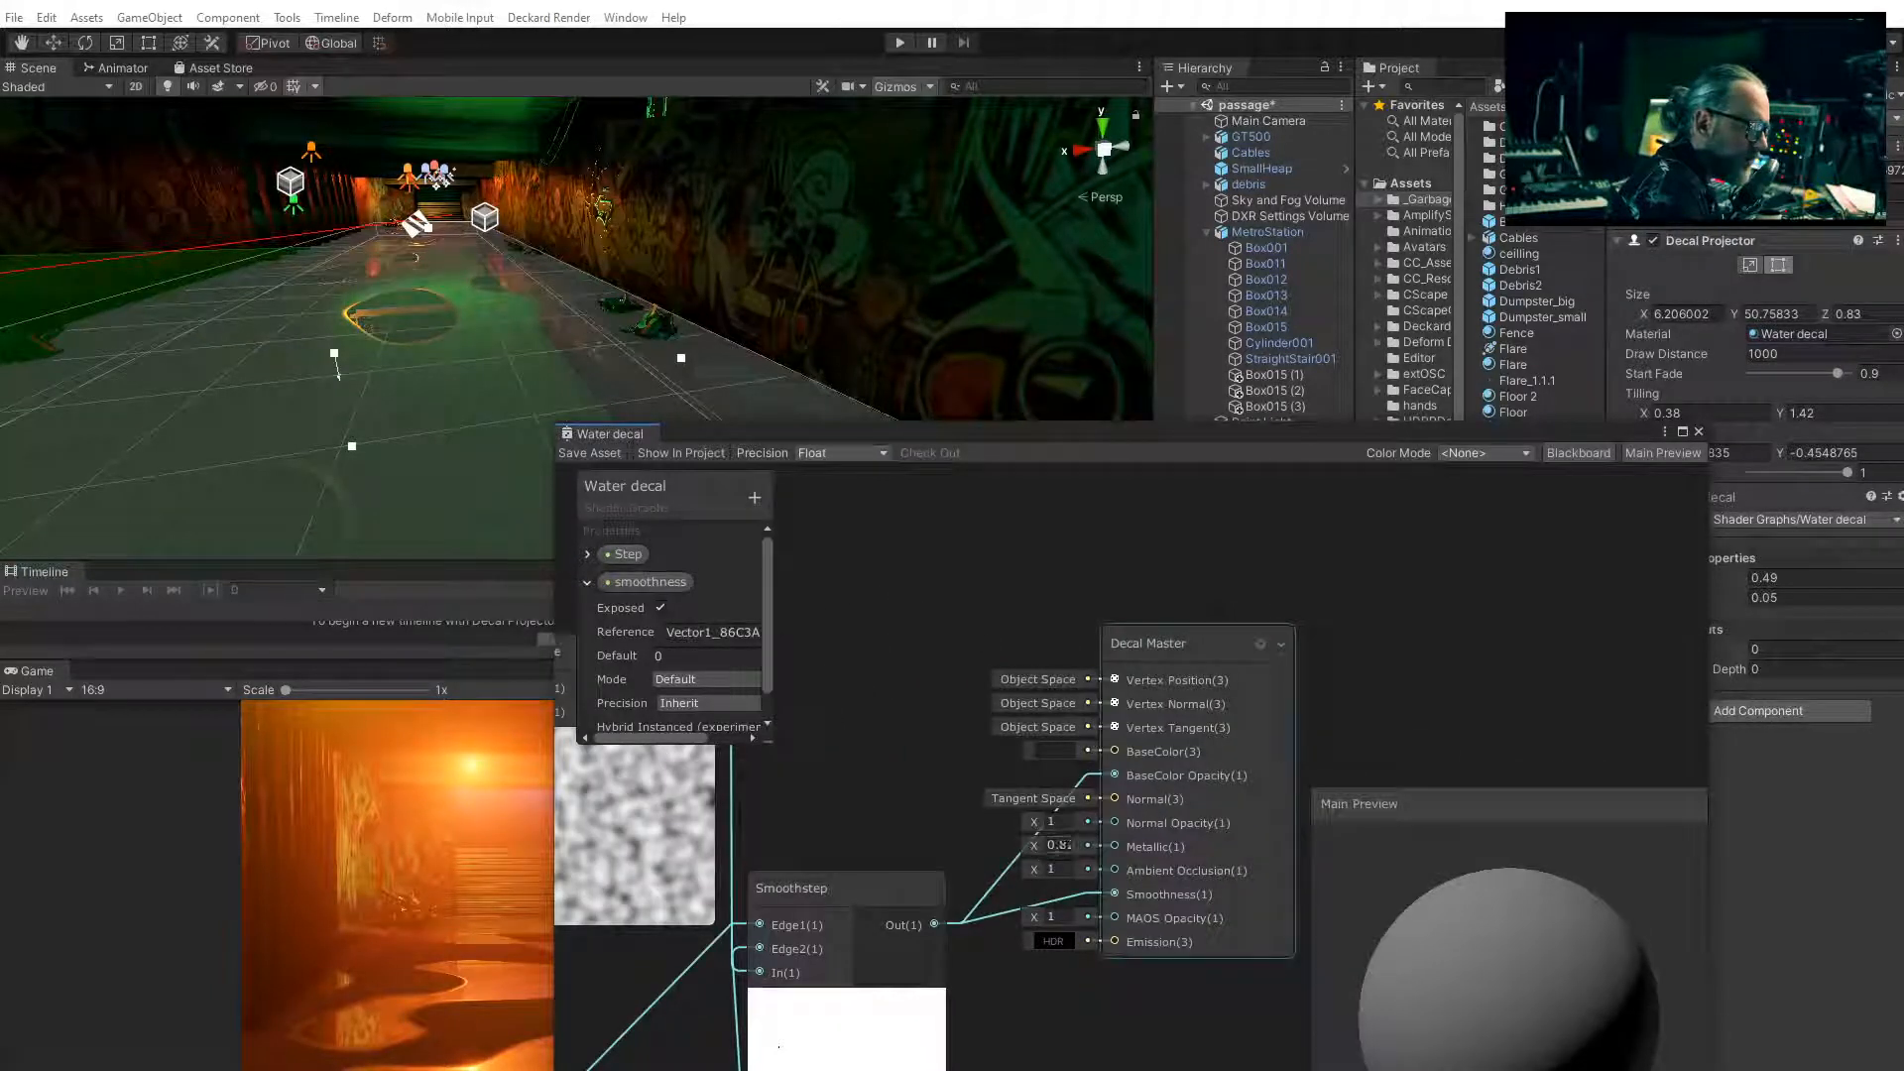
{"action": "left_click", "coordinate": [781, 627]}
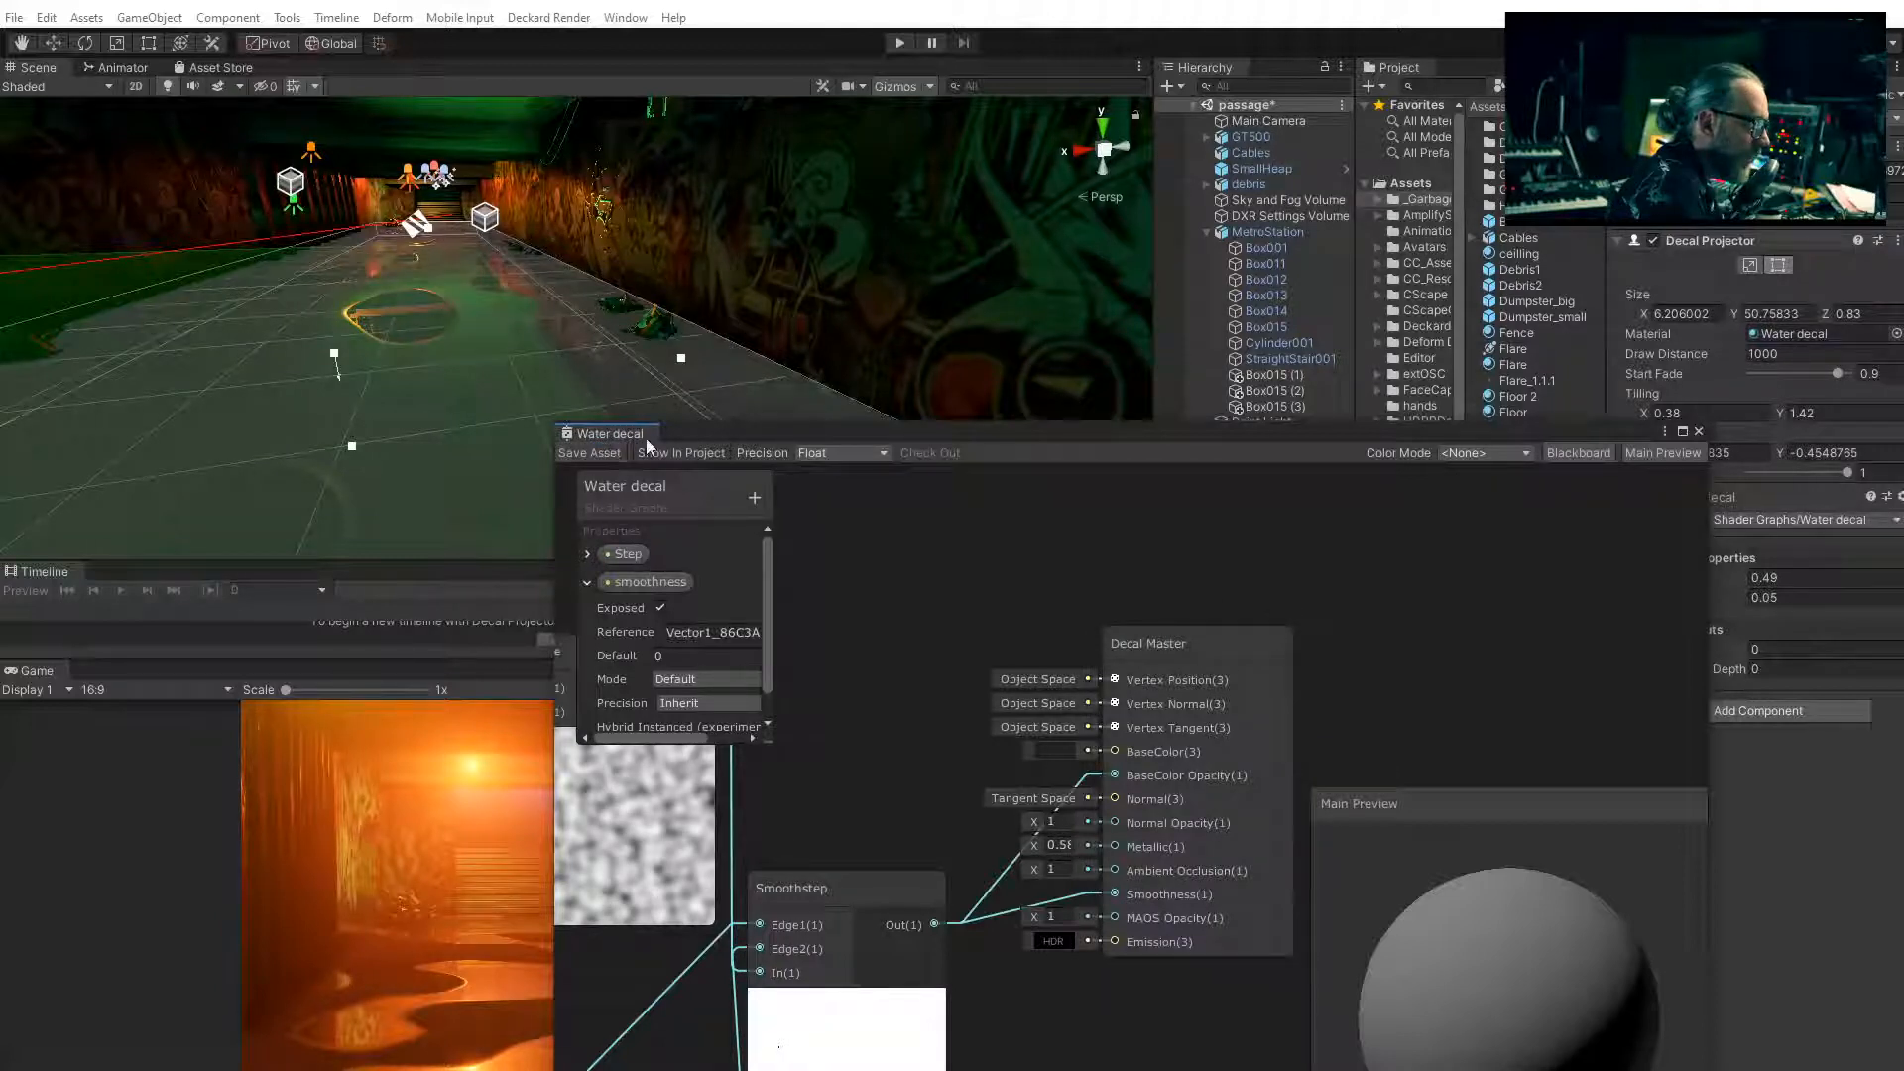
Uncover the Decal Projector settings and set Start Fade to 1 and Fade Factor to 0.99
{"action": "mouse_move", "coordinate": [699, 436]}
{"action": "left_mouse_down"}
{"action": "mouse_move", "coordinate": [998, 458]}
{"action": "mouse_move", "coordinate": [690, 442]}
{"action": "left_mouse_up"}
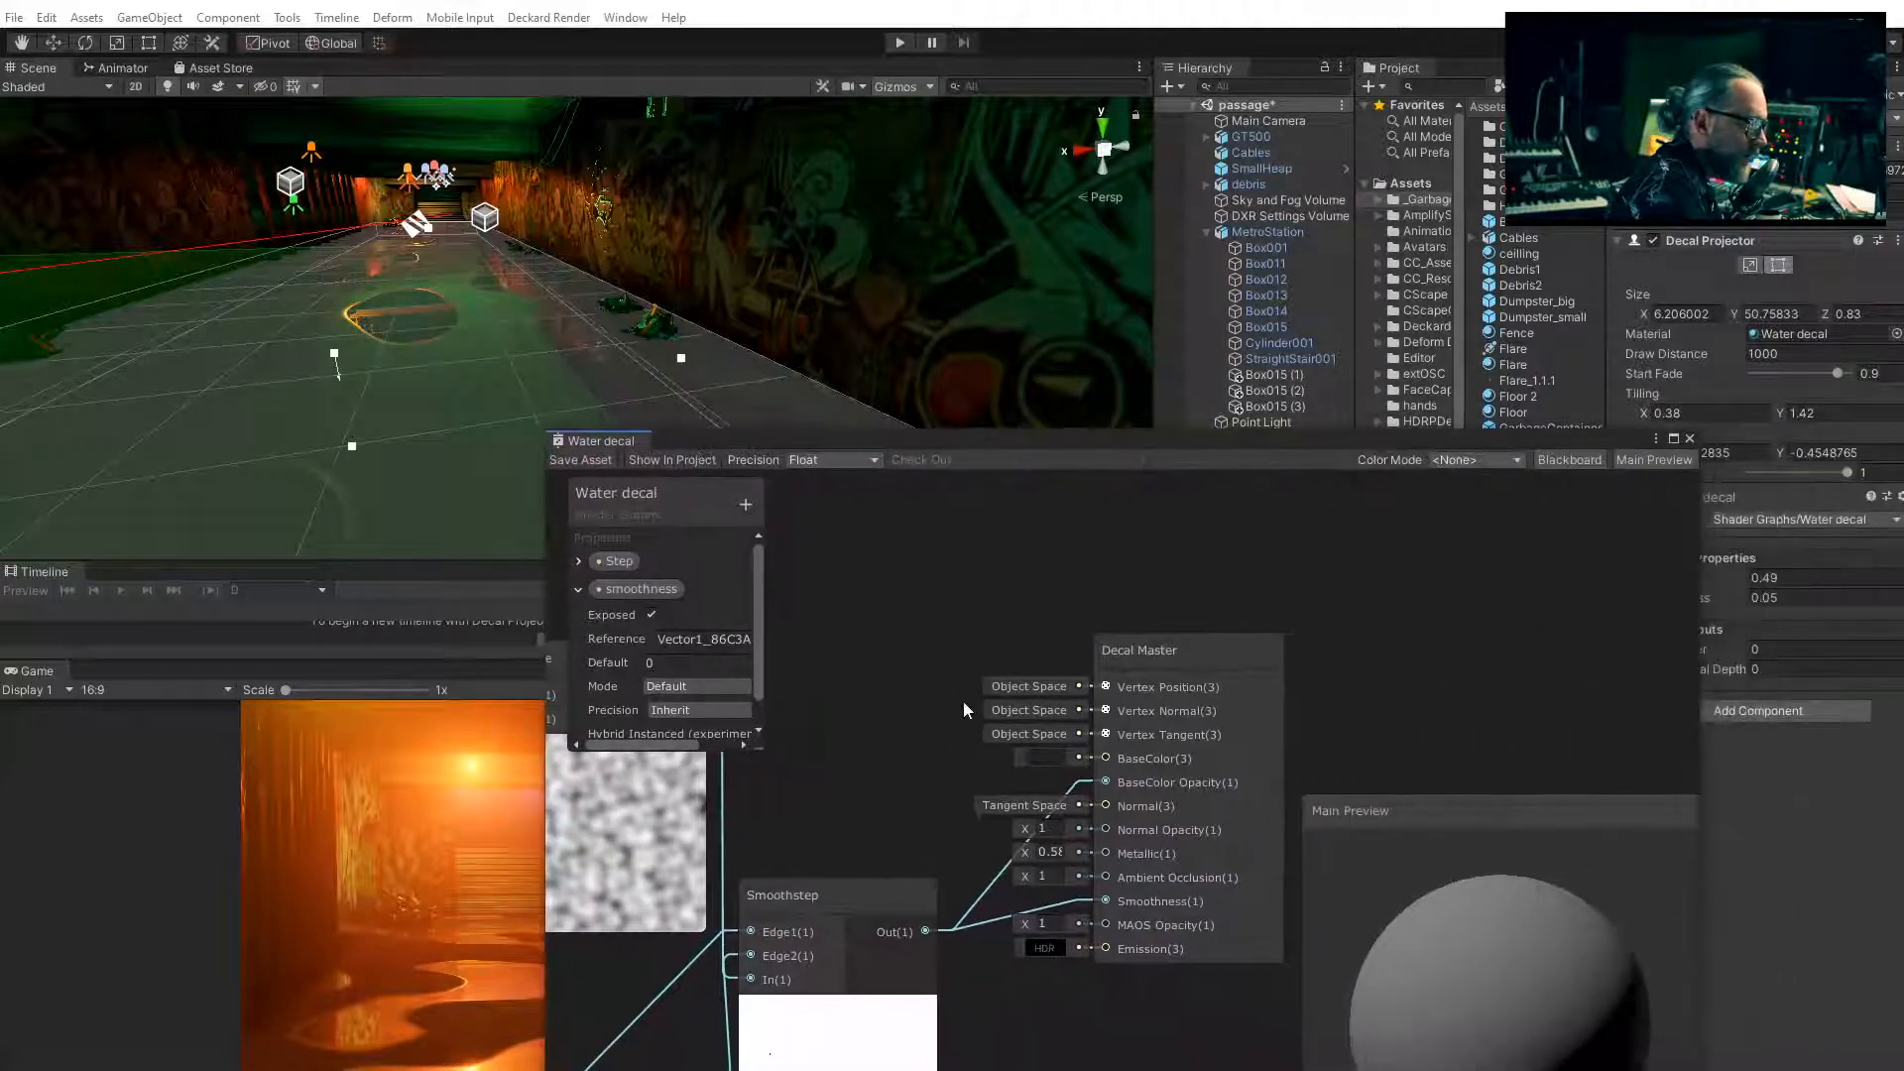
{"action": "left_click_drag", "start_coordinate": [946, 442], "coordinate": [944, 688]}
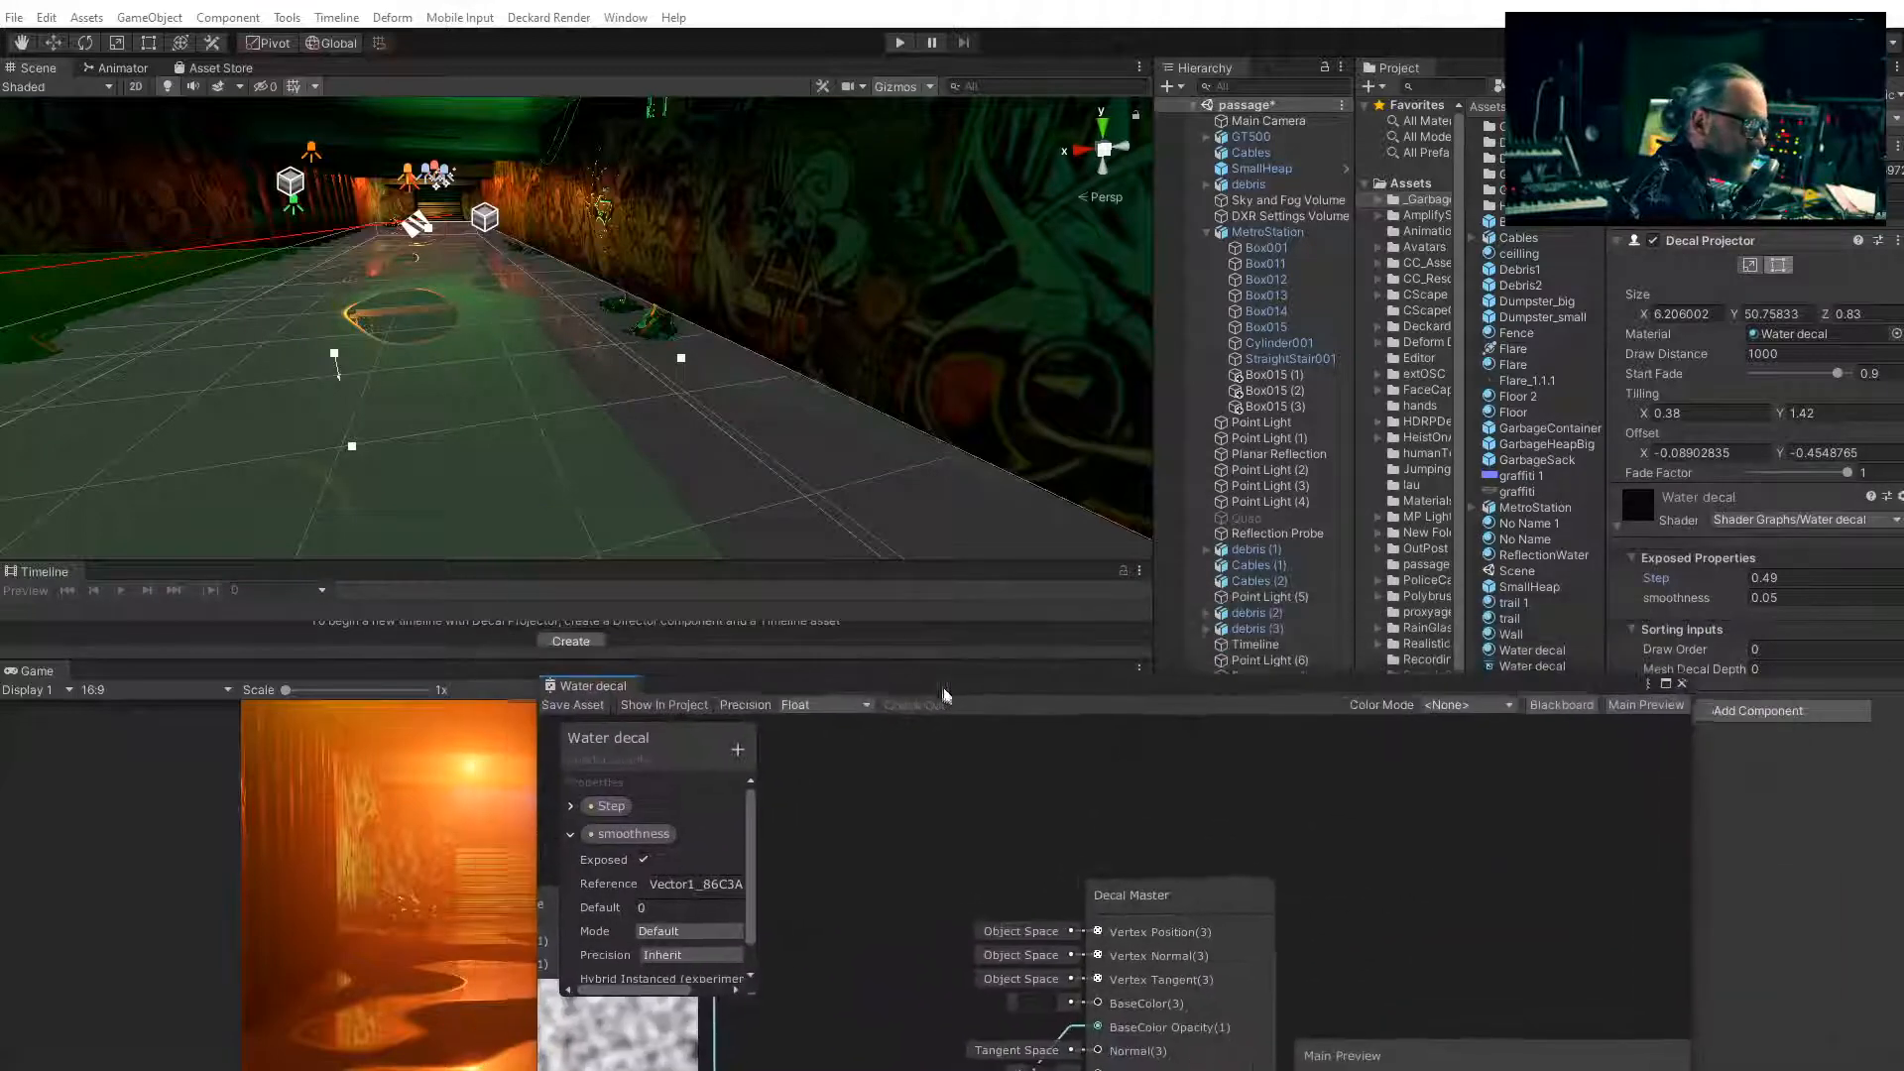
{"action": "left_click_drag", "start_coordinate": [1835, 375], "coordinate": [1817, 377]}
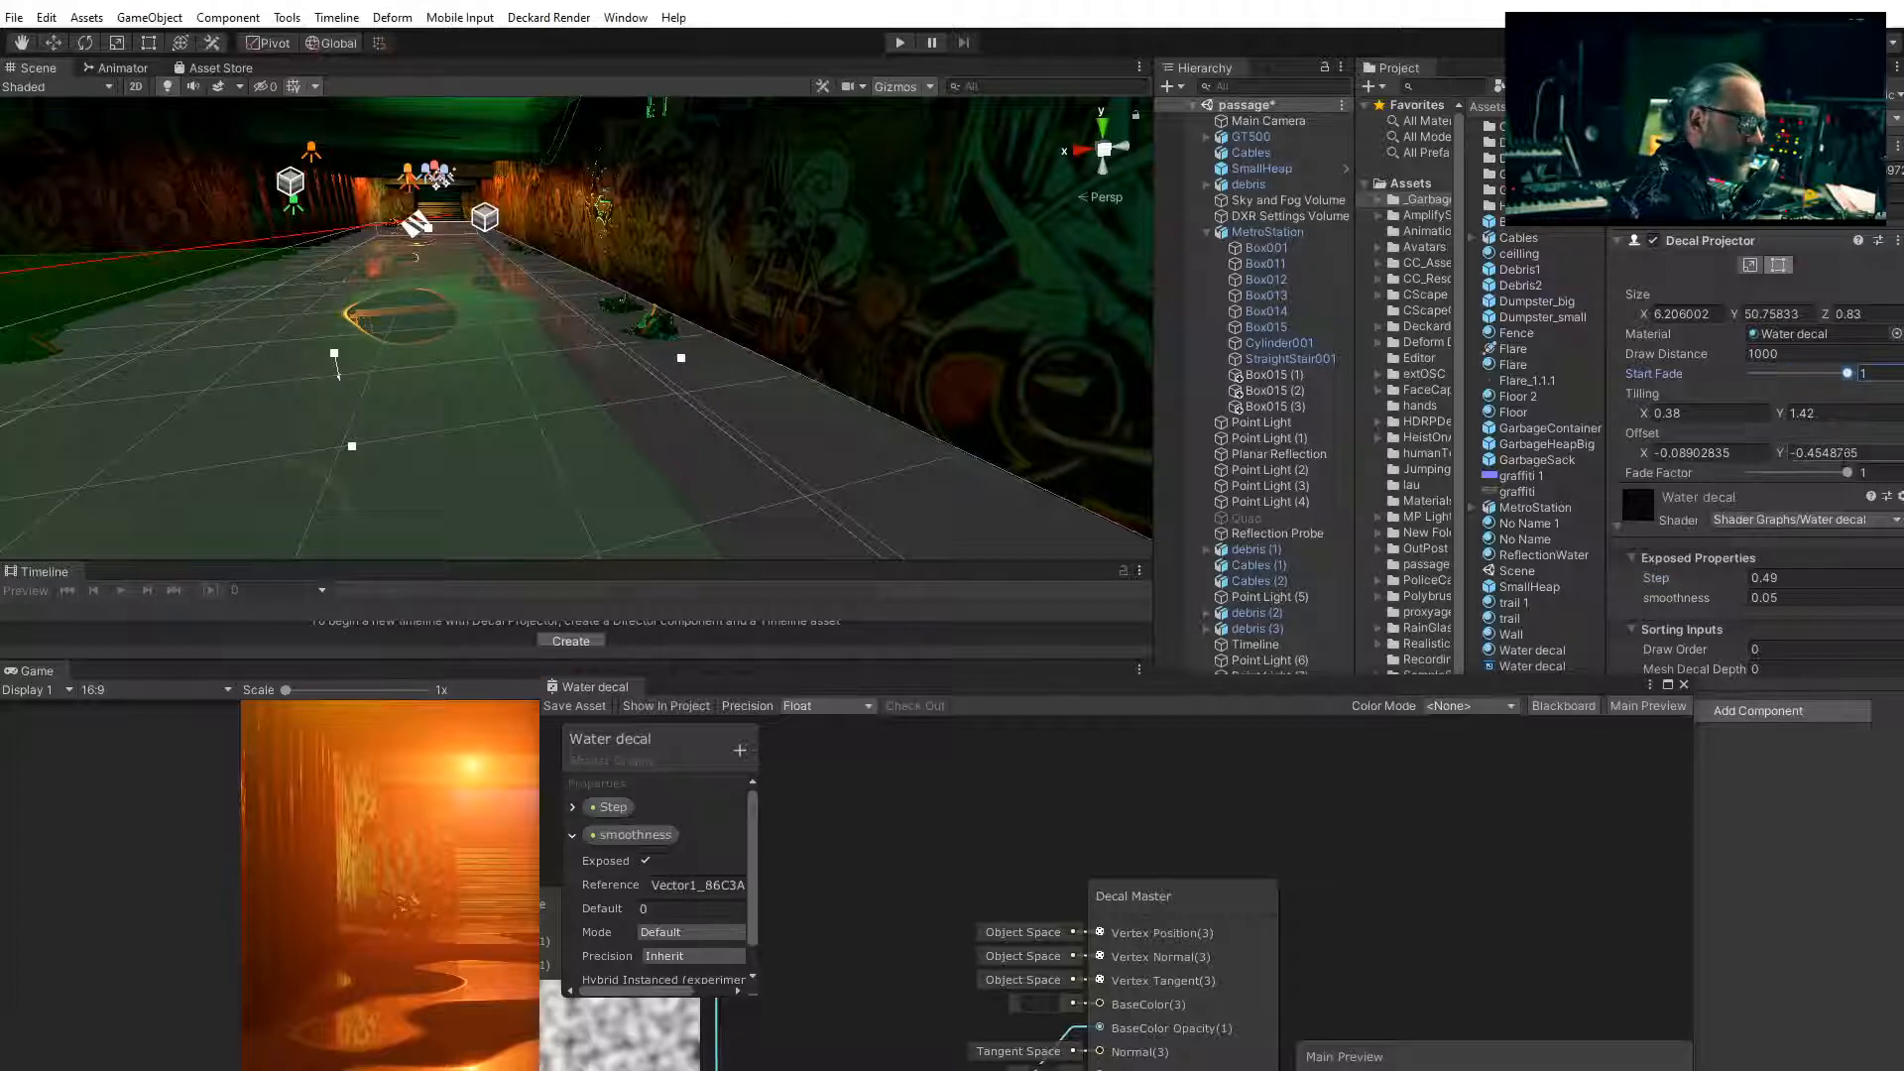
{"action": "left_click_drag", "start_coordinate": [1848, 470], "coordinate": [1837, 473]}
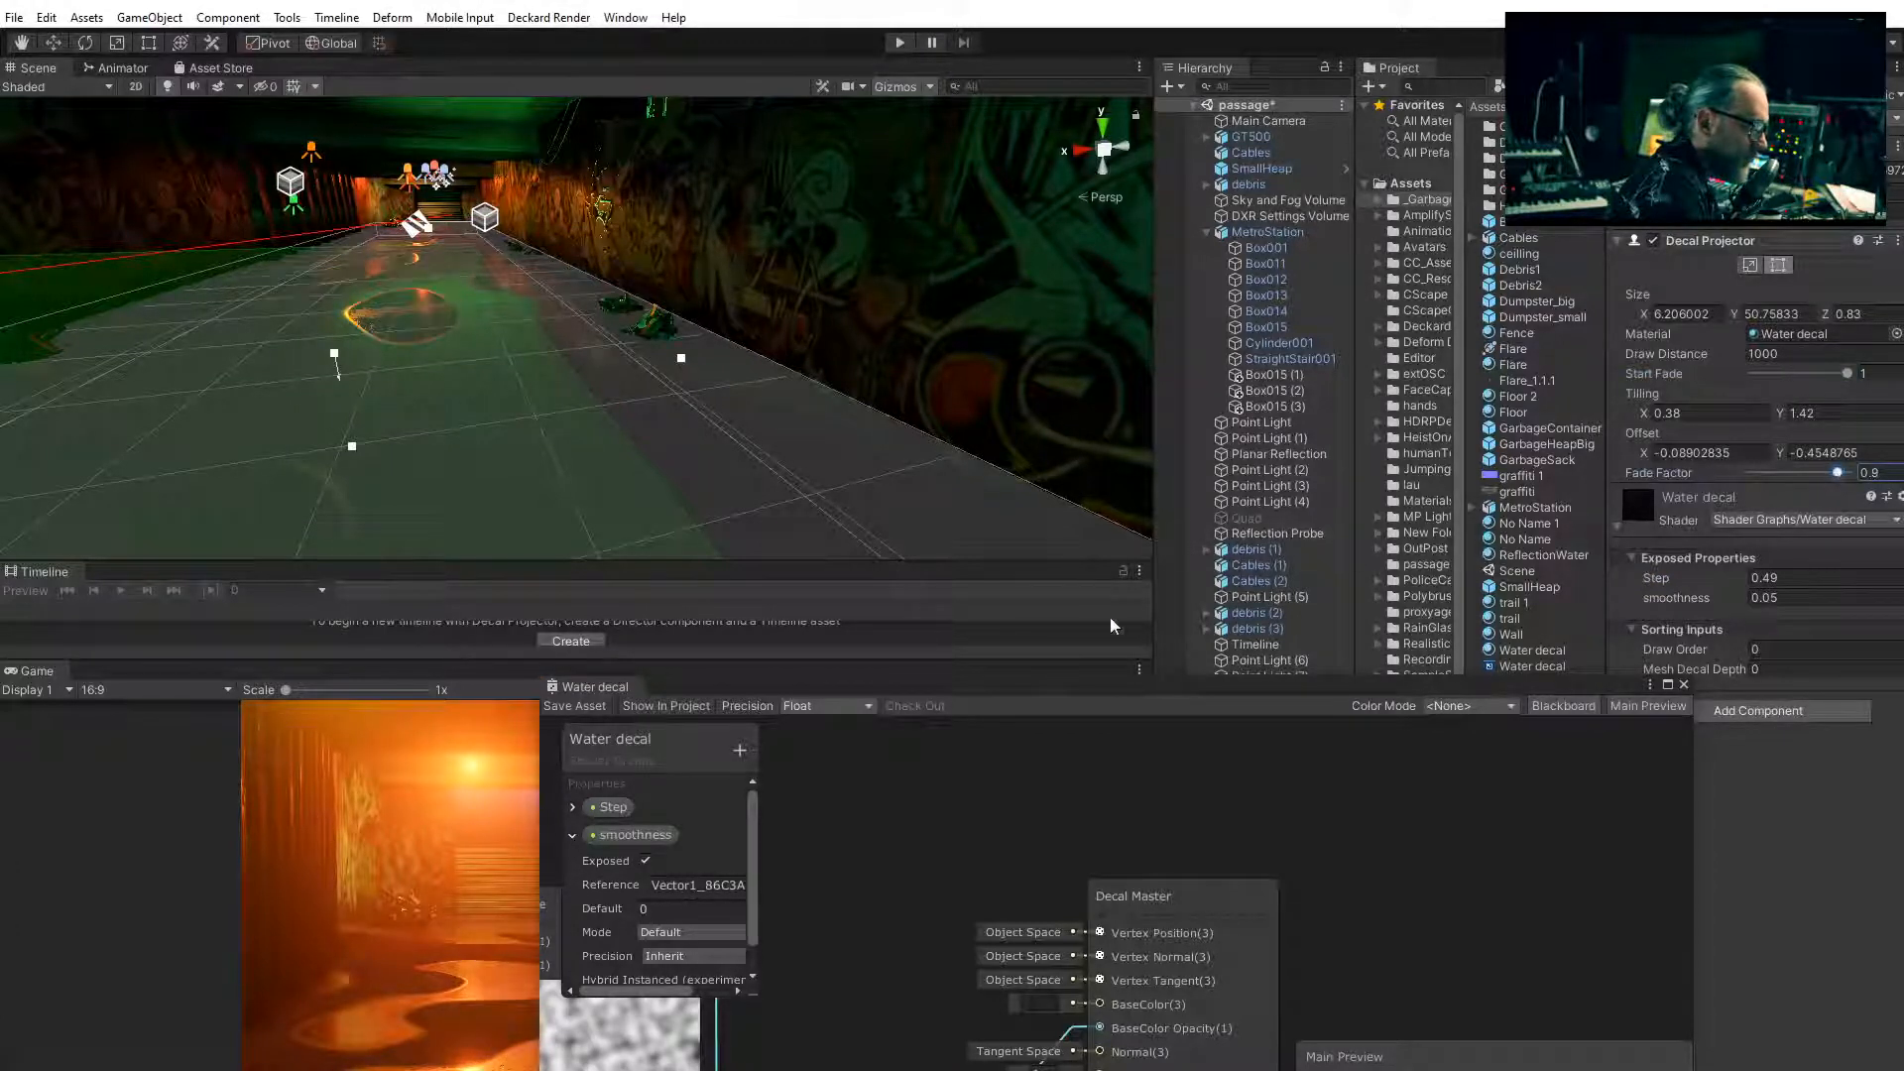
{"action": "left_click_drag", "start_coordinate": [1080, 686], "coordinate": [1348, 735]}
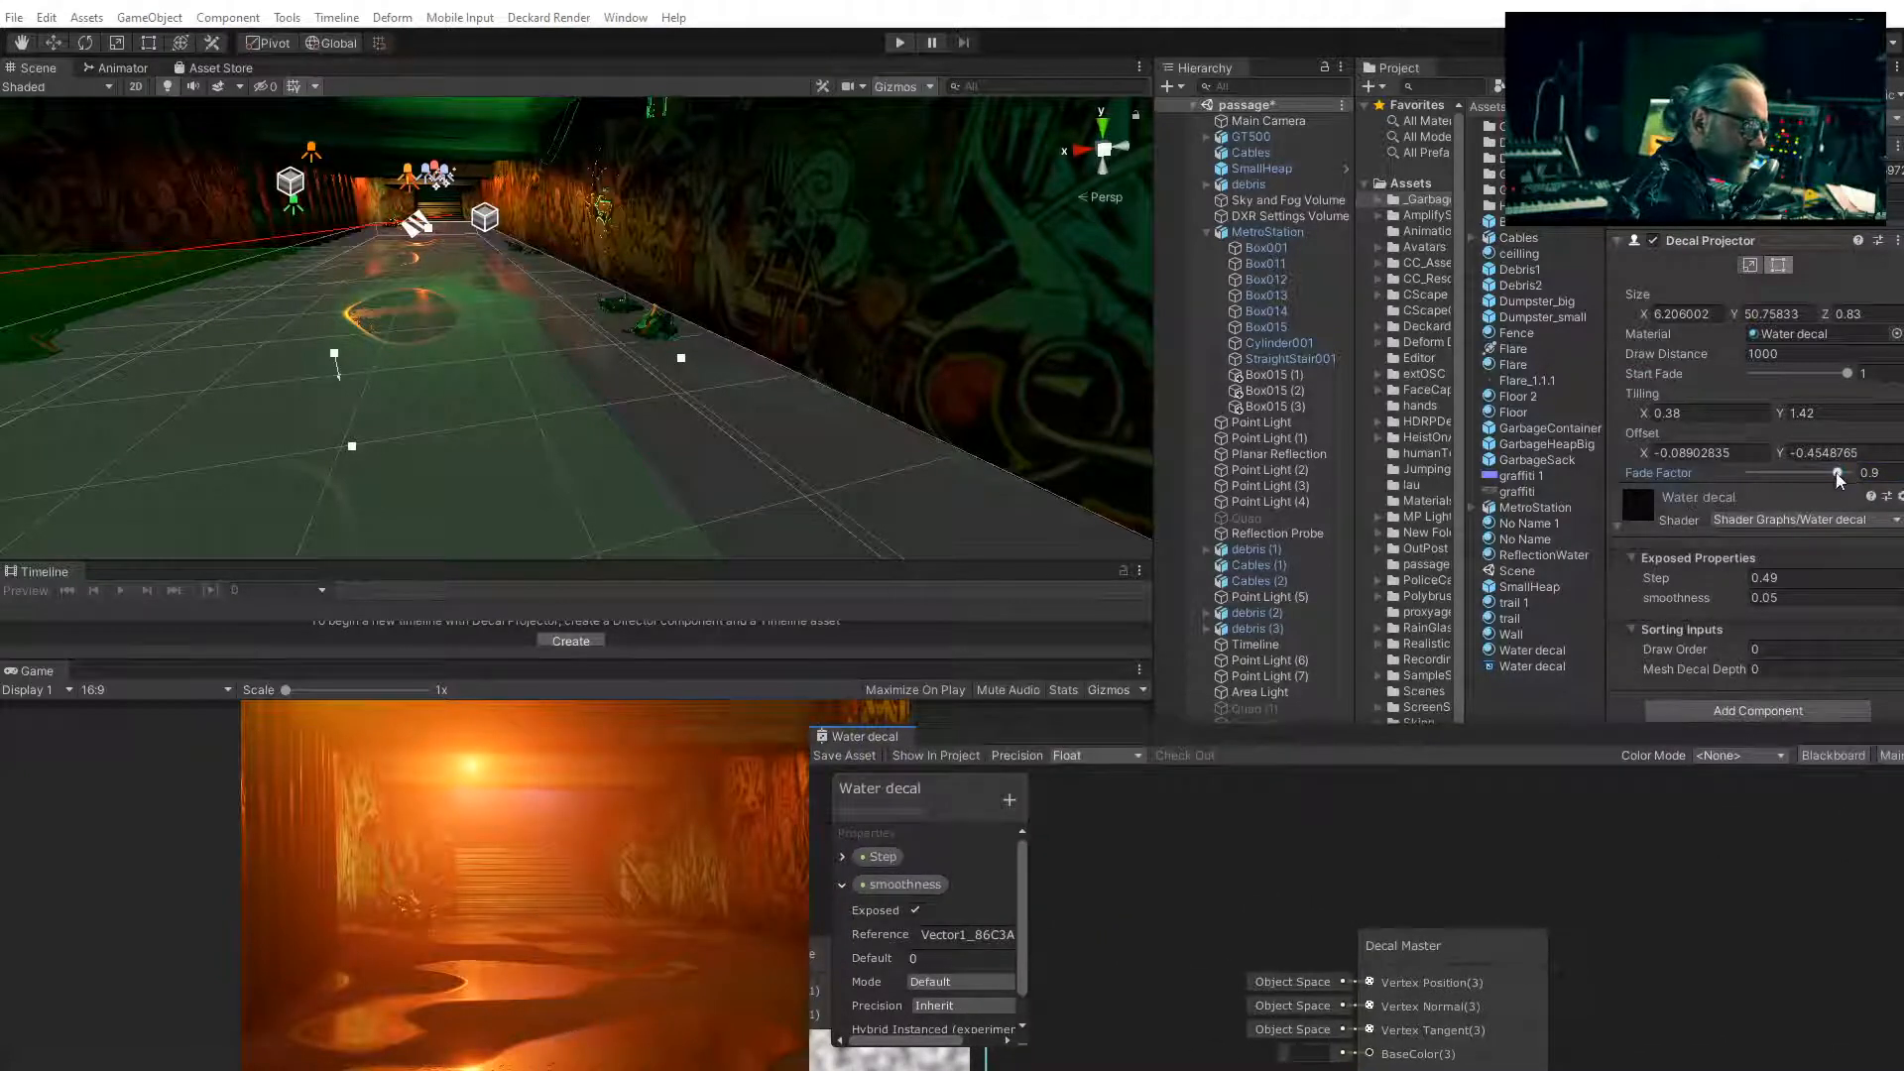
{"action": "left_click_drag", "start_coordinate": [1845, 472], "coordinate": [1847, 475]}
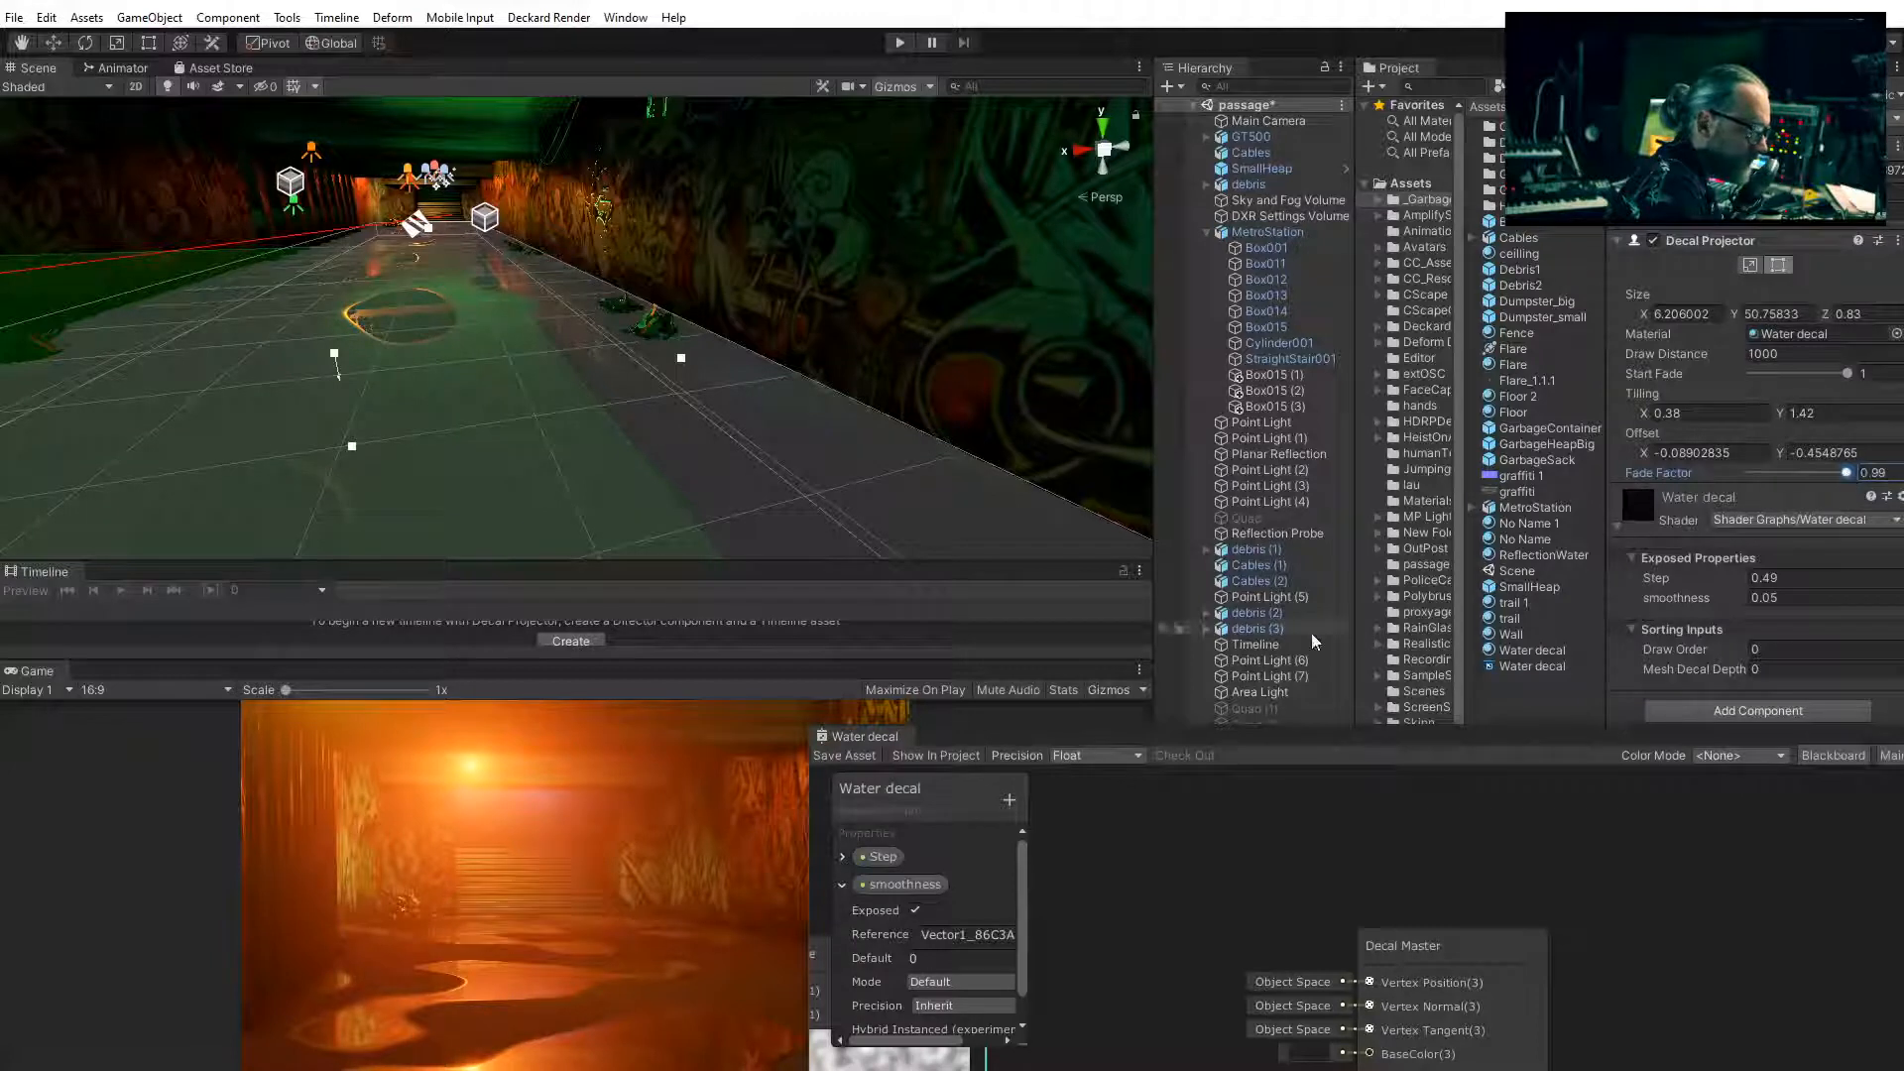
Uncover the Game view, select the Timeline object and scrub SubwayTimeline to frame 43 to check the puddles under the car's headlights
{"action": "left_click_drag", "start_coordinate": [1216, 739], "coordinate": [1406, 743]}
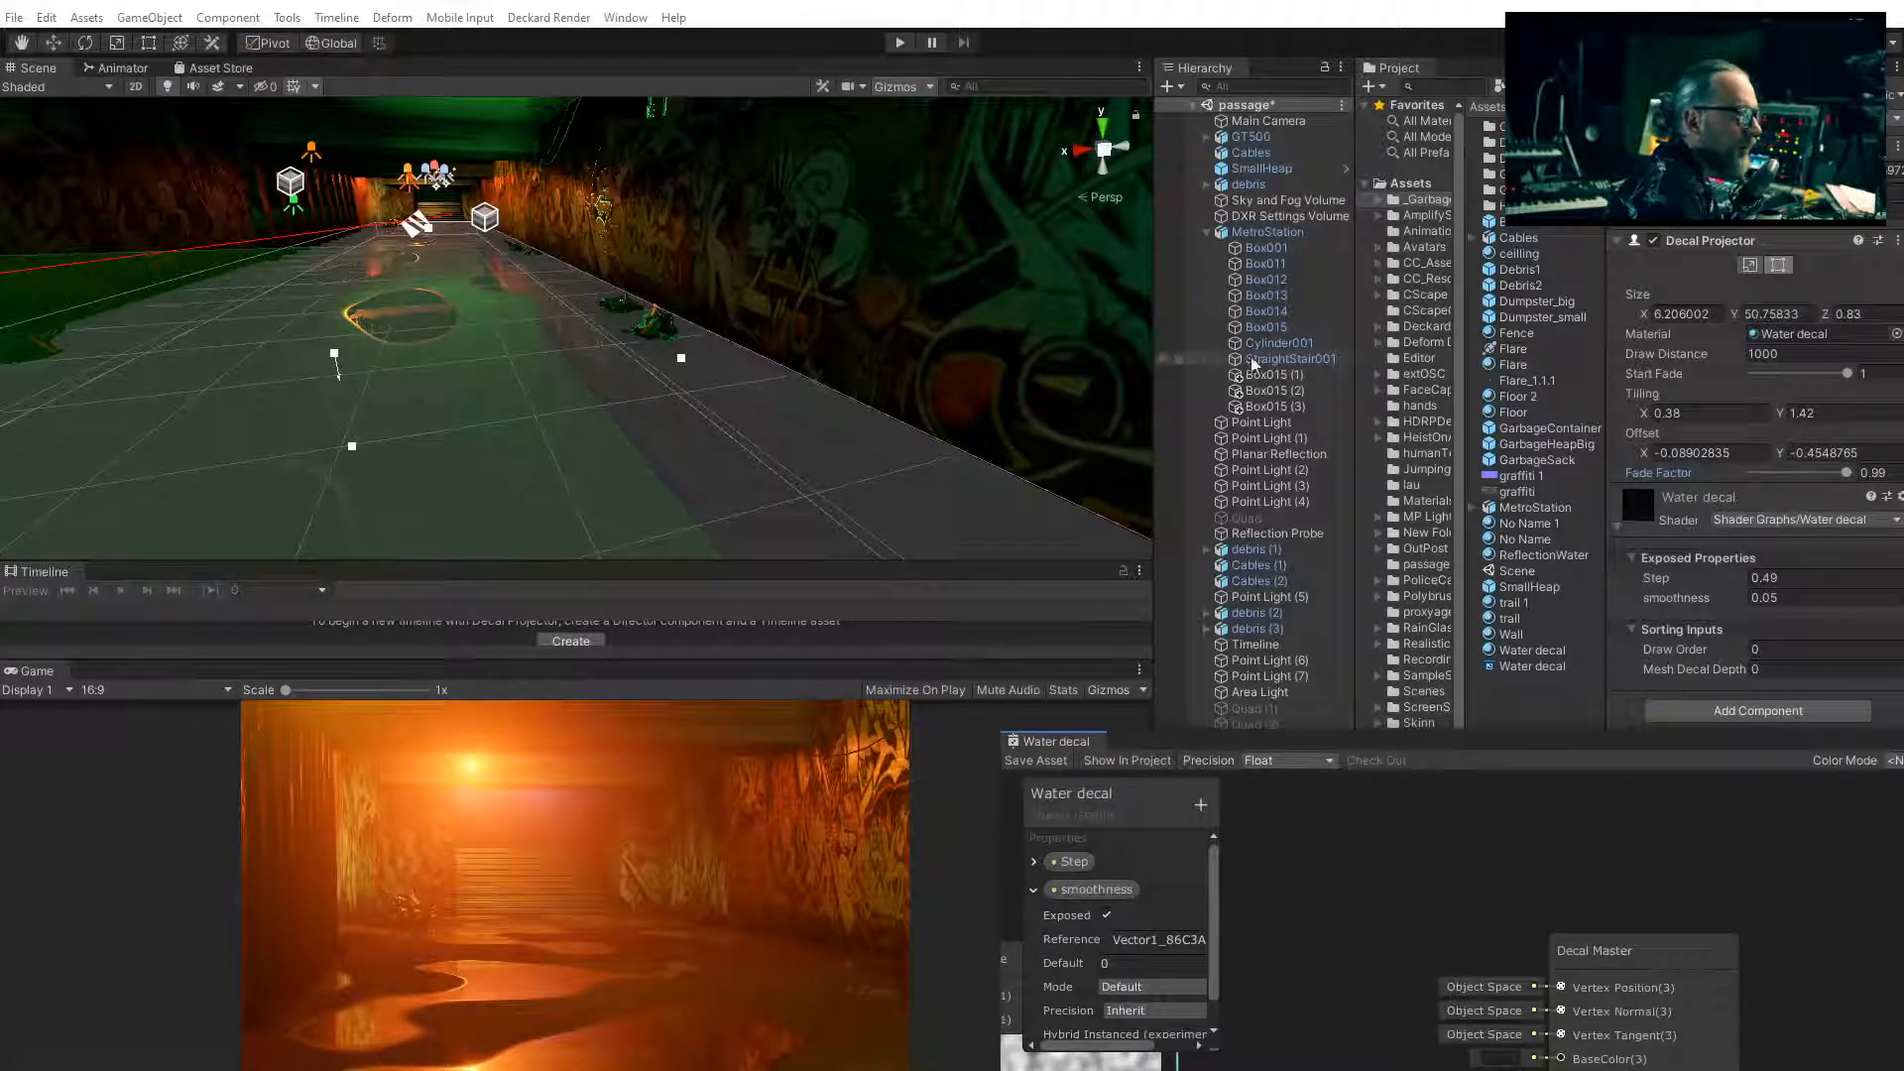
{"action": "left_click", "coordinate": [1257, 644]}
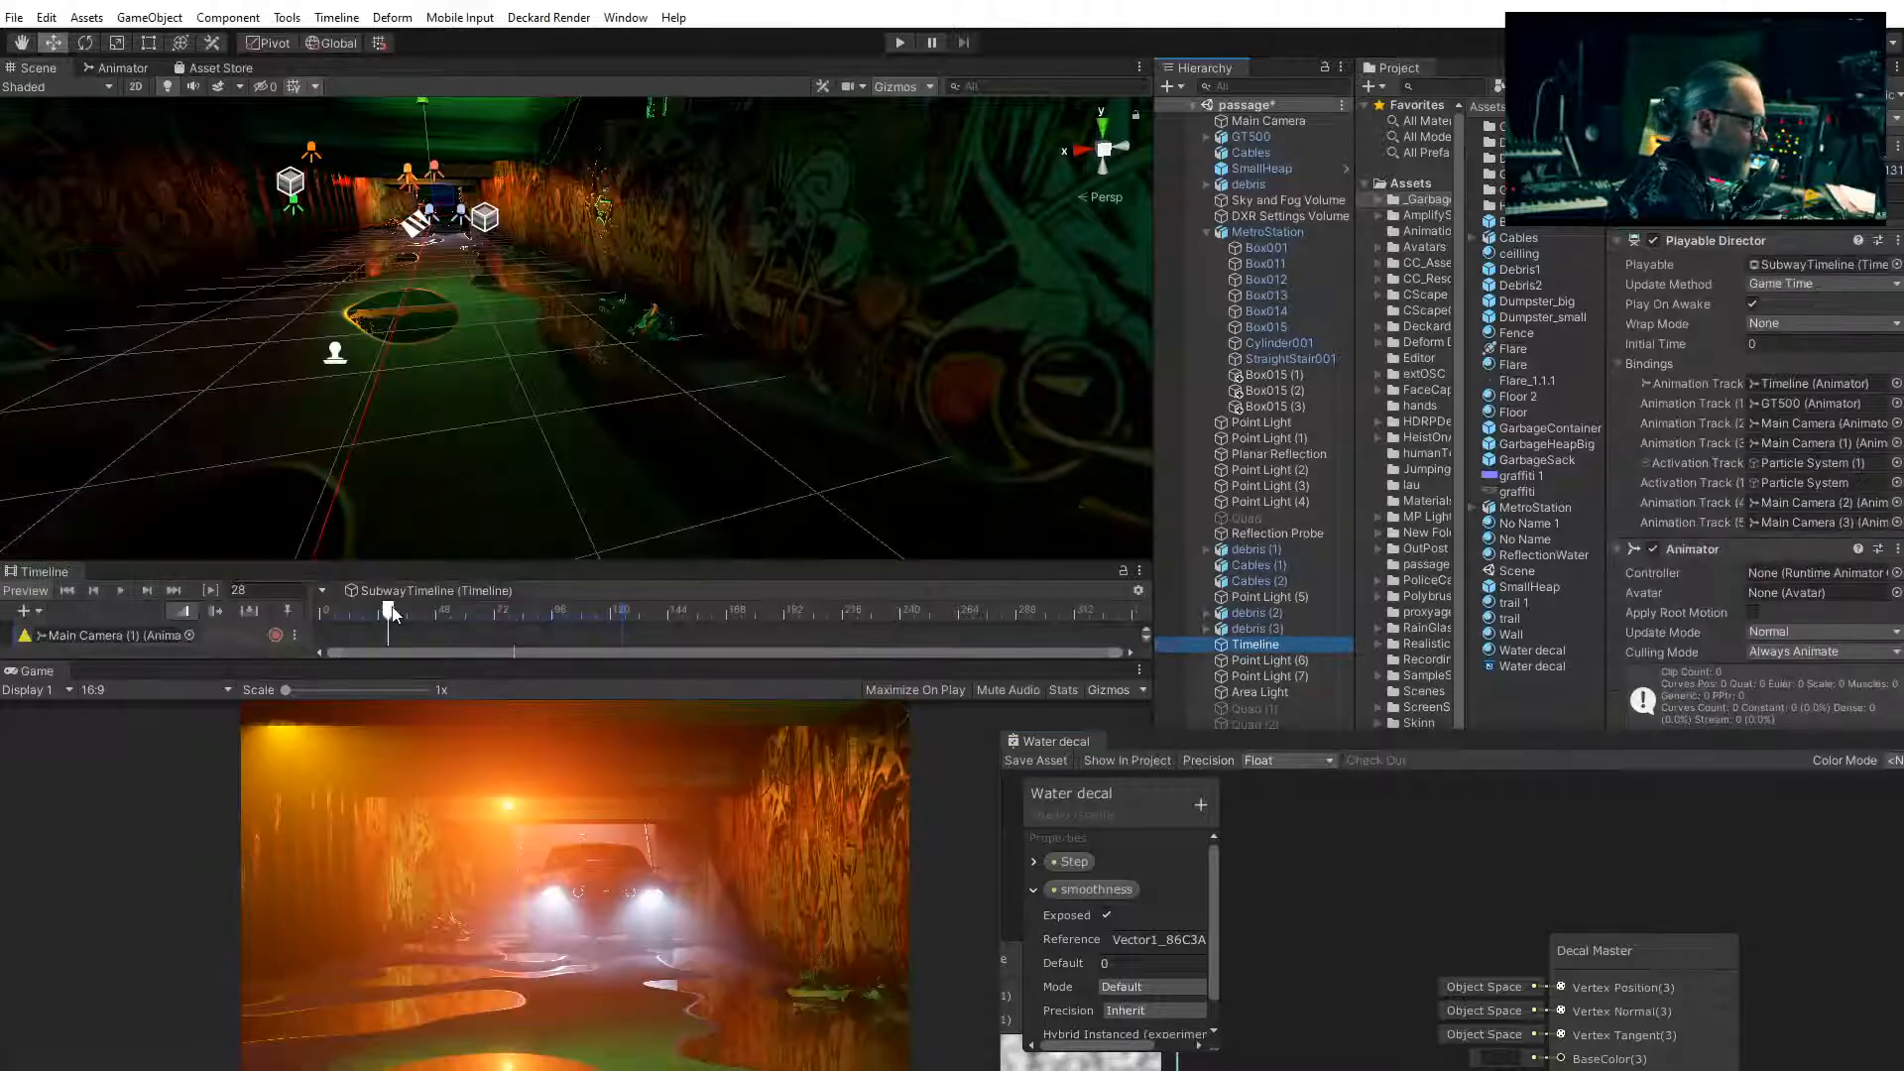
{"action": "mouse_move", "coordinate": [393, 613]}
{"action": "left_mouse_down"}
{"action": "mouse_move", "coordinate": [567, 638]}
{"action": "mouse_move", "coordinate": [423, 635]}
{"action": "left_mouse_up"}
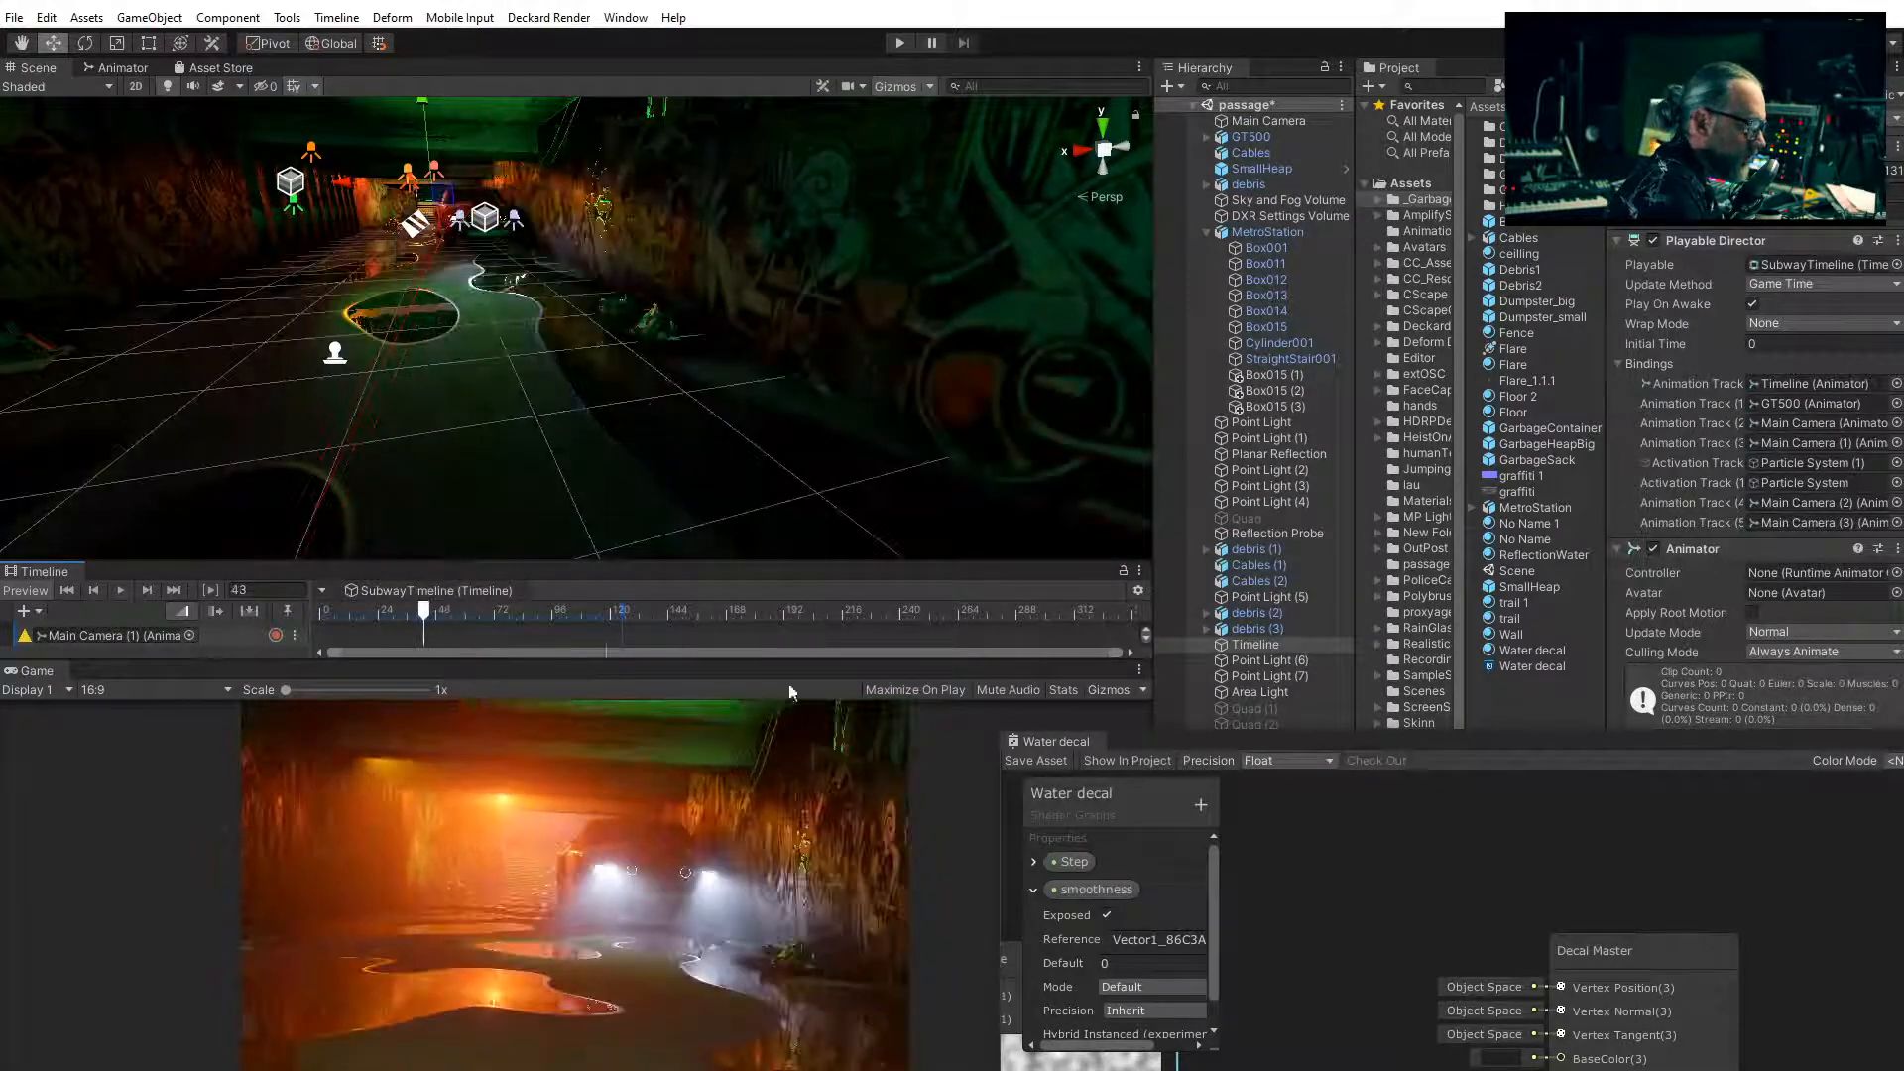
Connect the Divide output to the Decal Master's BaseColor Opacity in place of Smoothstep, save the shader, and shift the Smoothstep node aside
{"action": "left_click_drag", "start_coordinate": [1263, 743], "coordinate": [1028, 329]}
{"action": "middle_click_drag", "start_coordinate": [1073, 717], "coordinate": [1121, 823]}
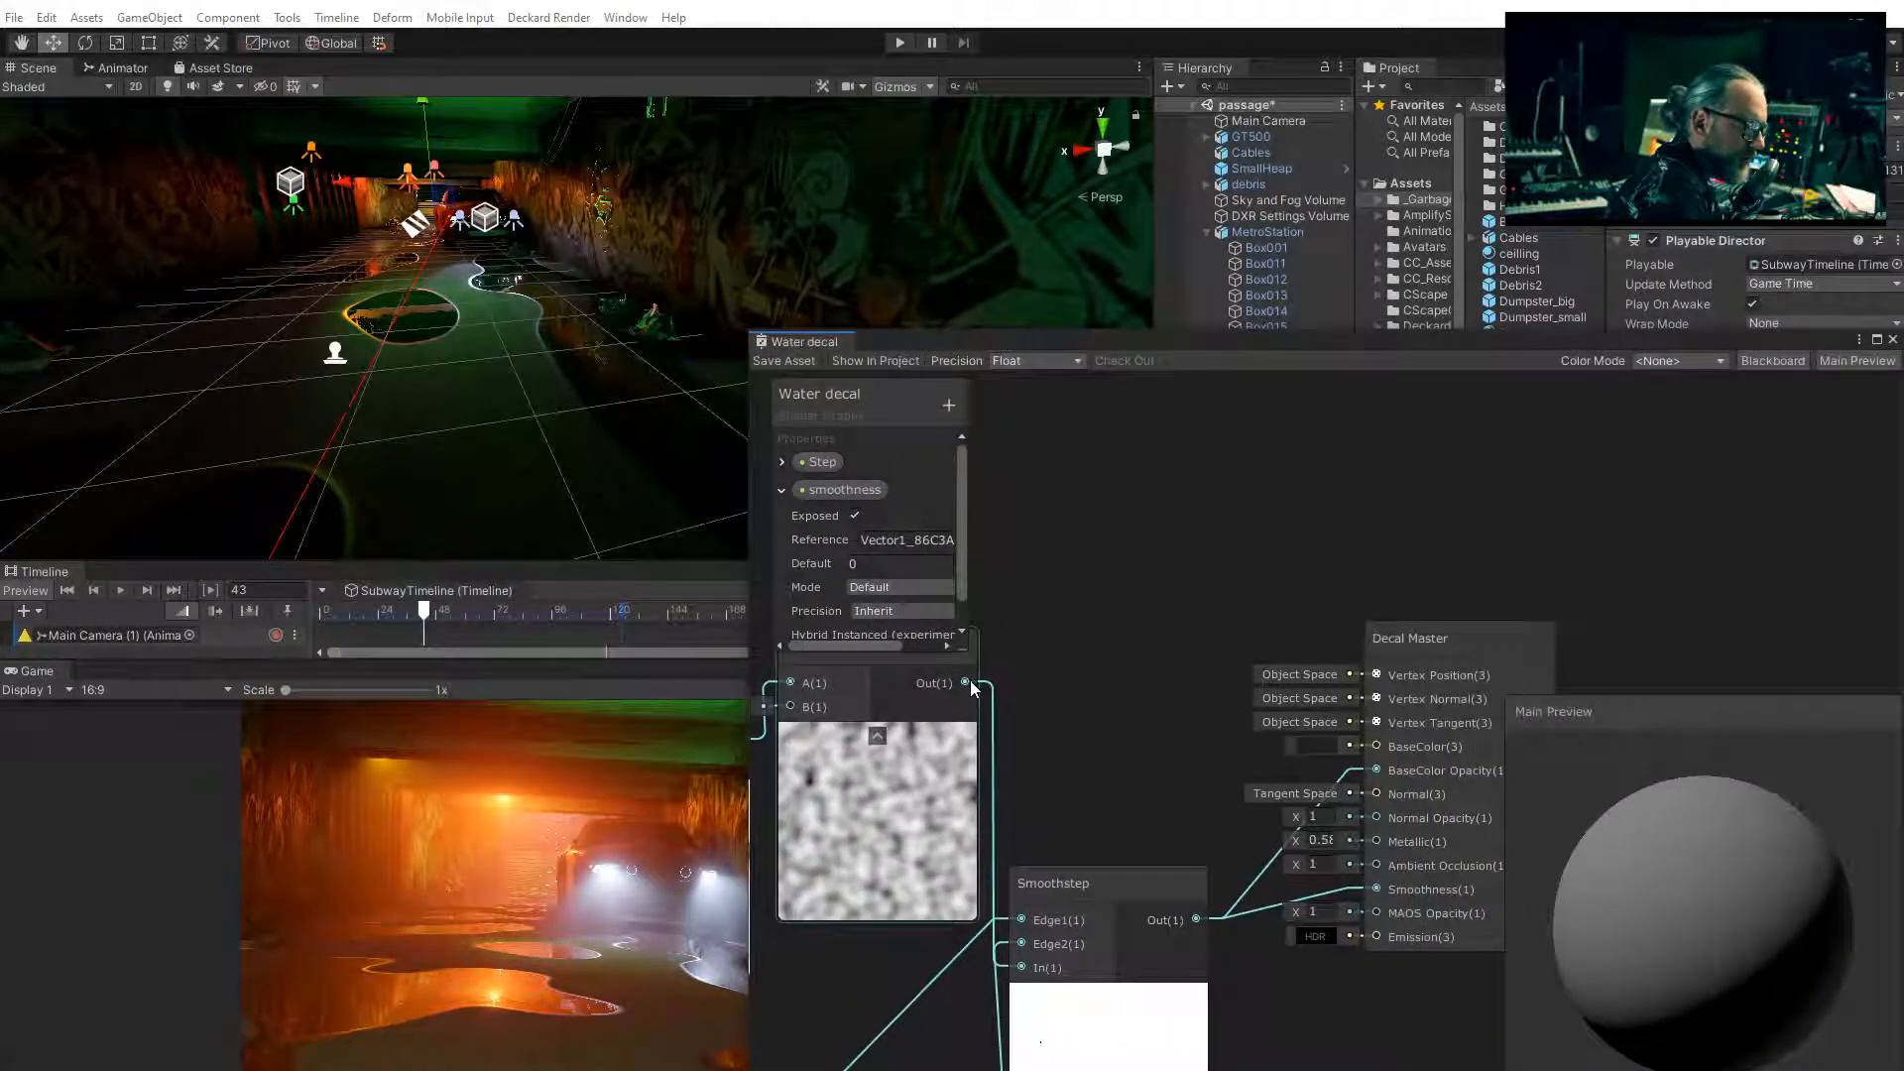
{"action": "left_click_drag", "start_coordinate": [967, 682], "coordinate": [1378, 772]}
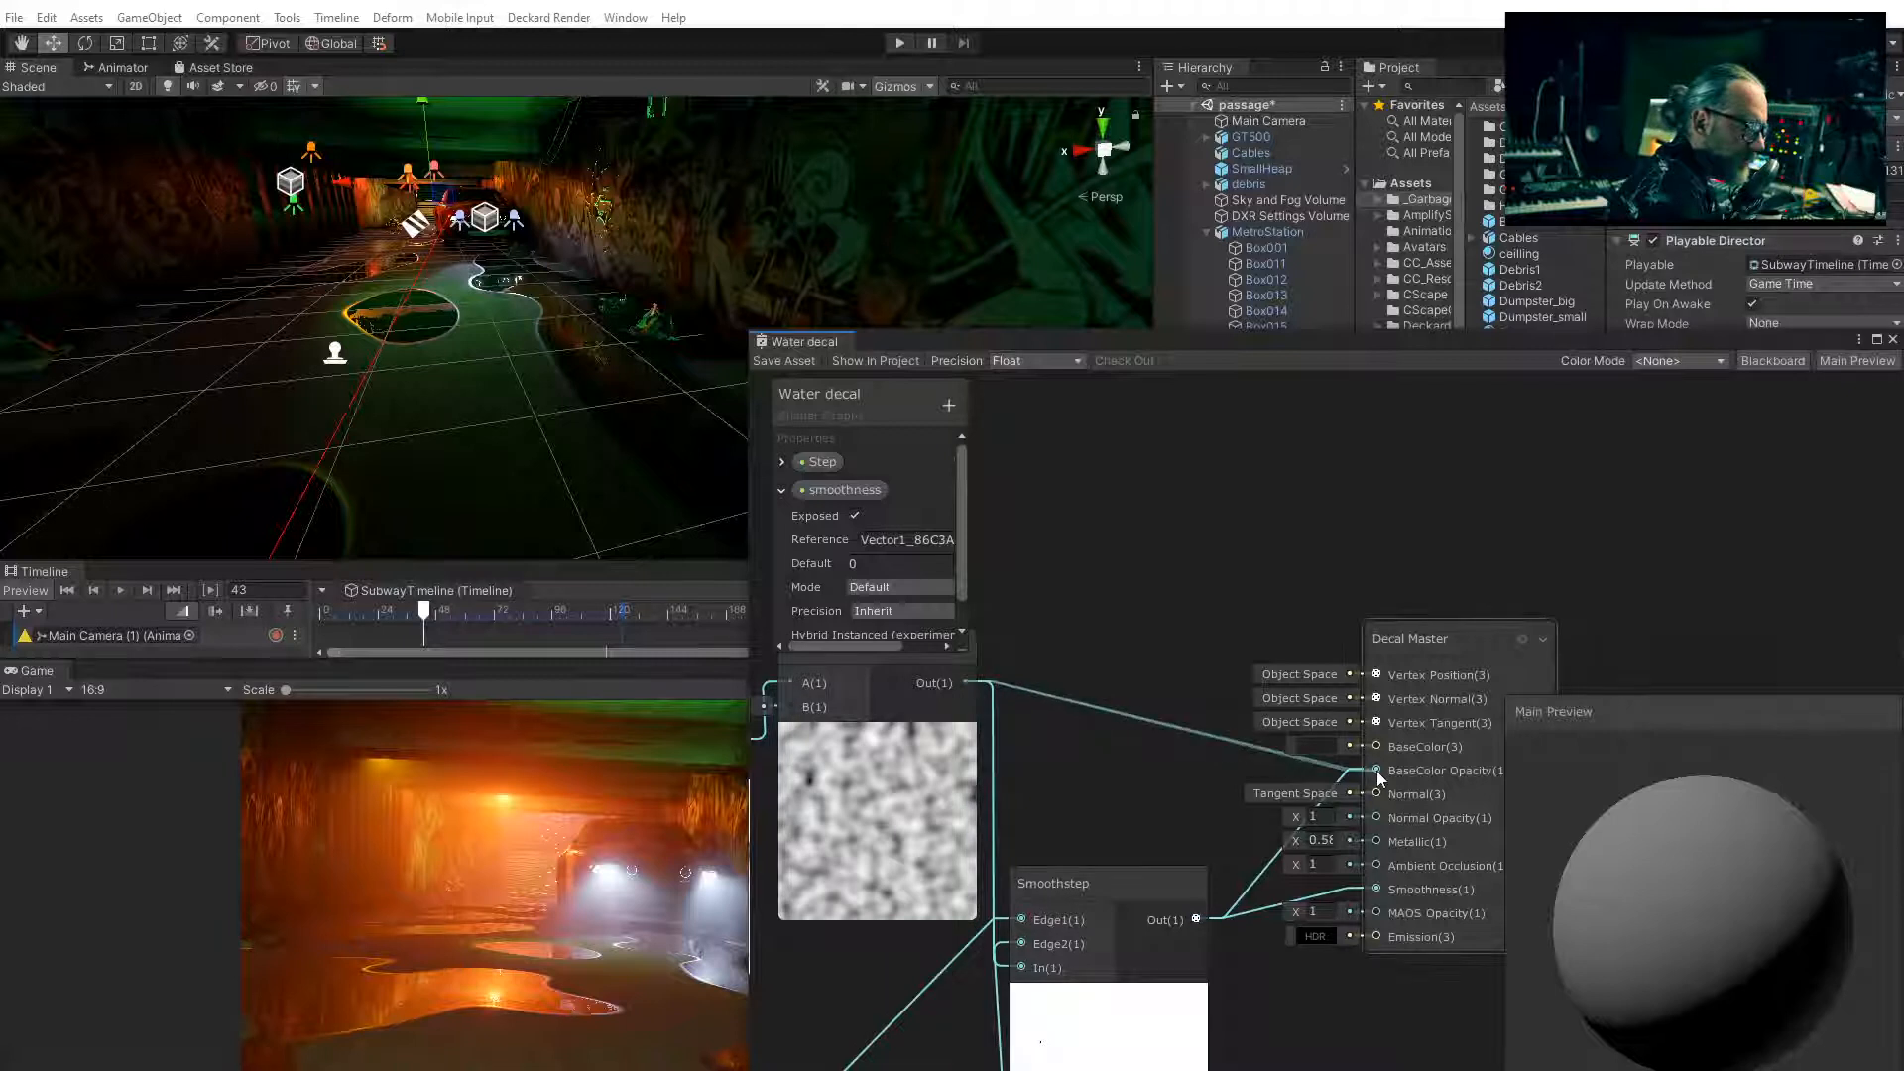
{"action": "left_click", "coordinate": [798, 363]}
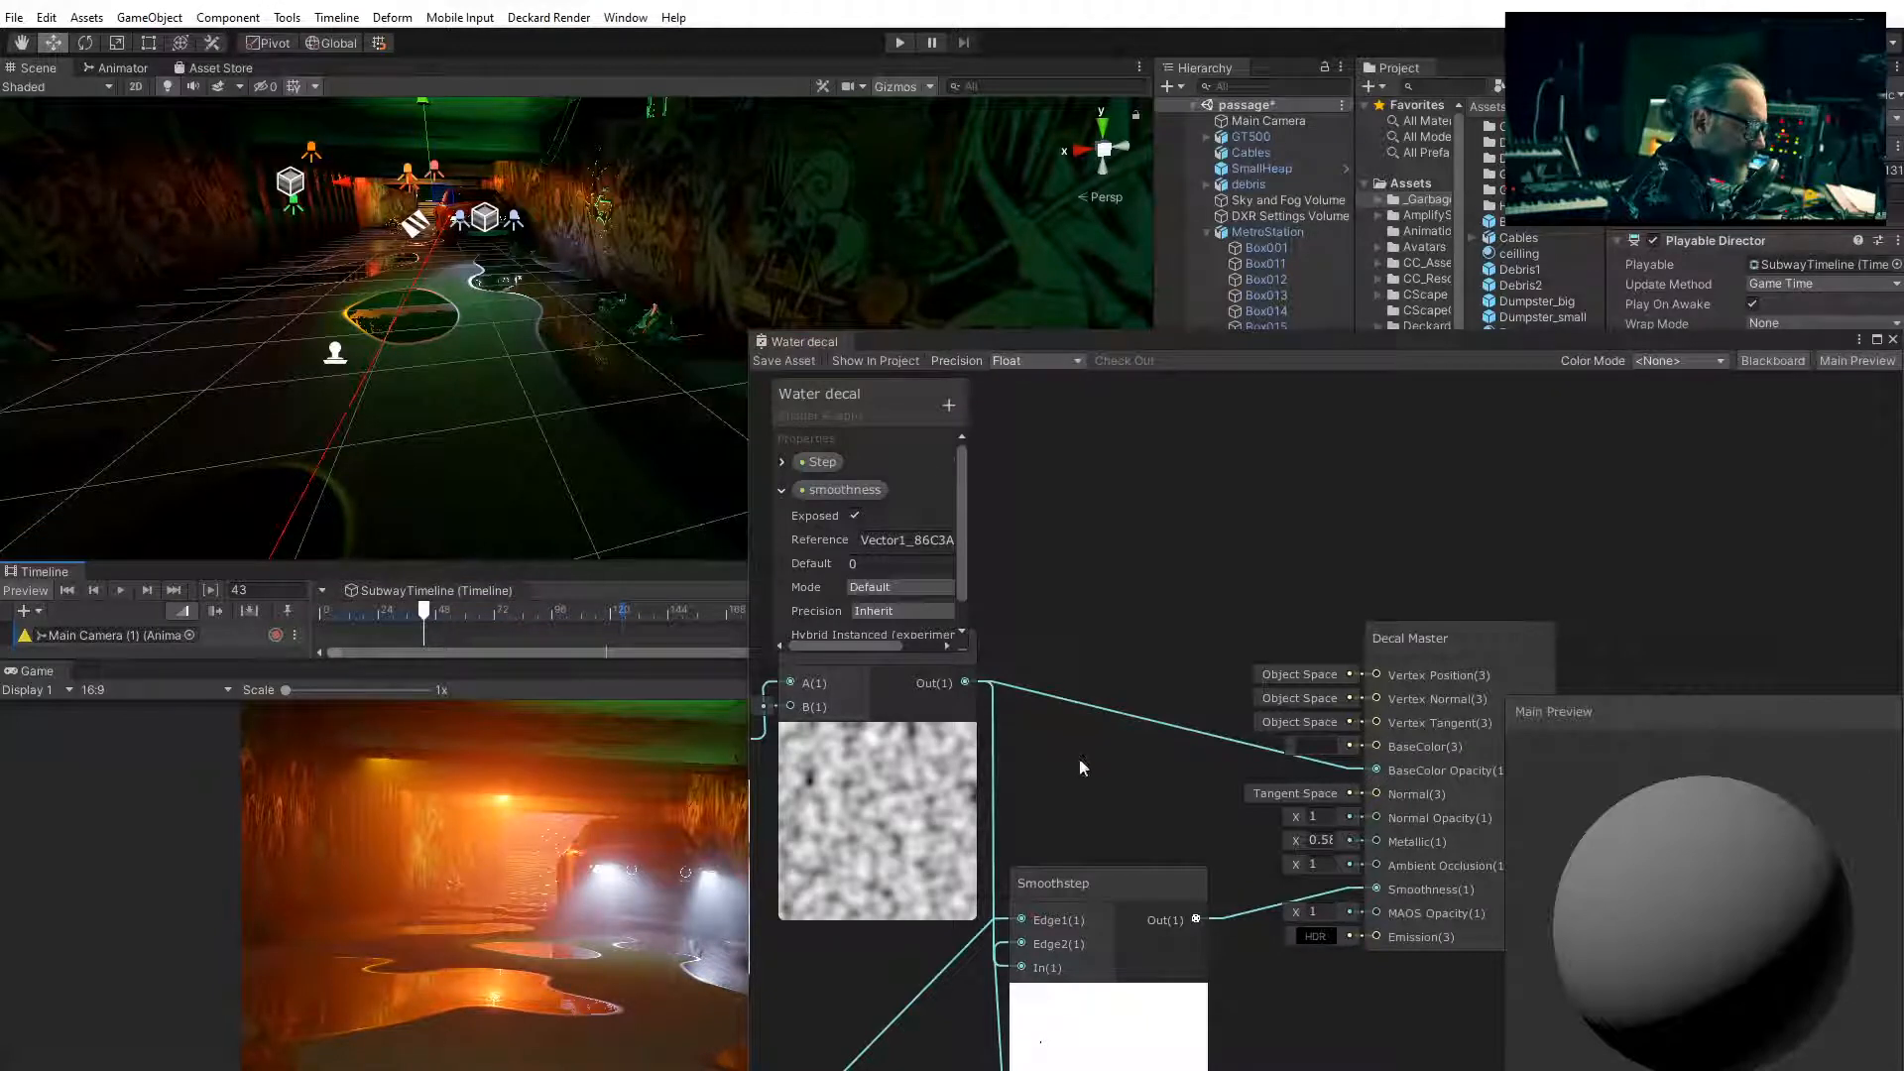
{"action": "middle_click_drag", "start_coordinate": [1110, 848], "coordinate": [1176, 823]}
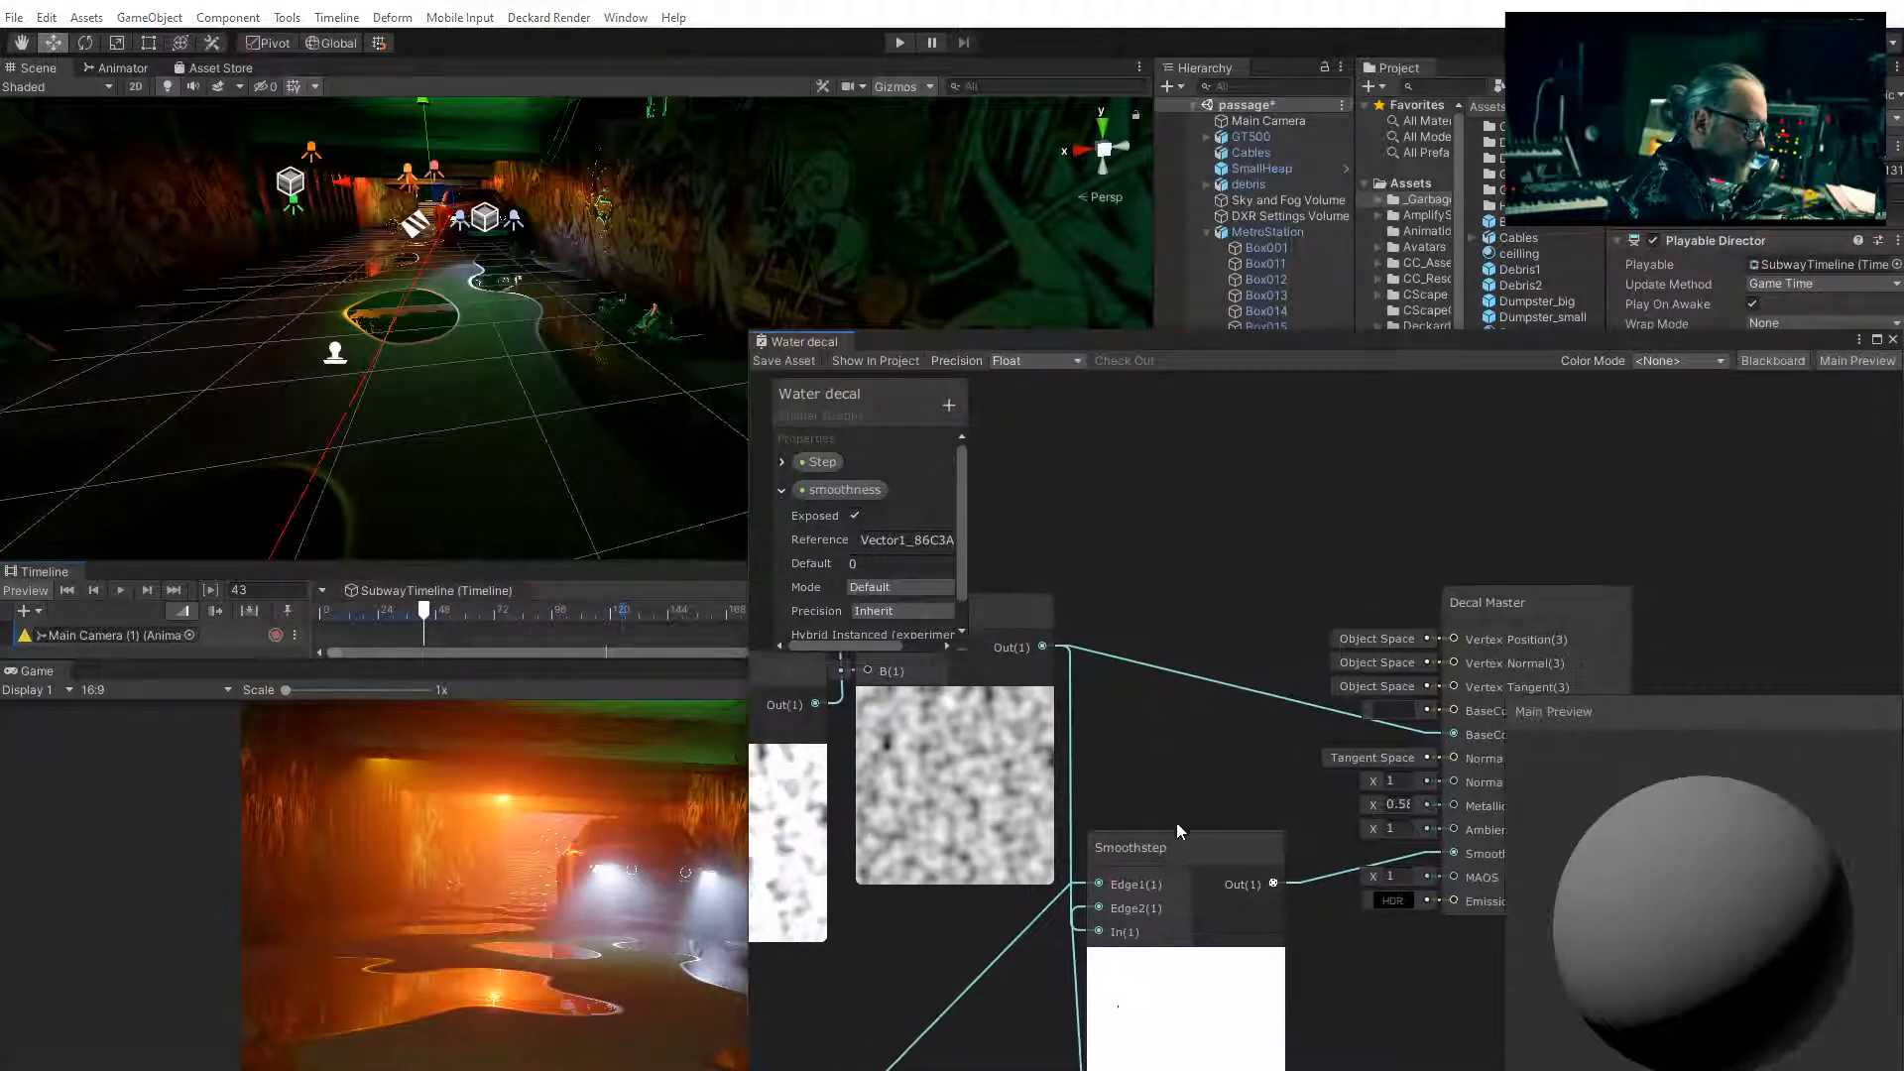
{"action": "left_click_drag", "start_coordinate": [1153, 854], "coordinate": [1199, 860]}
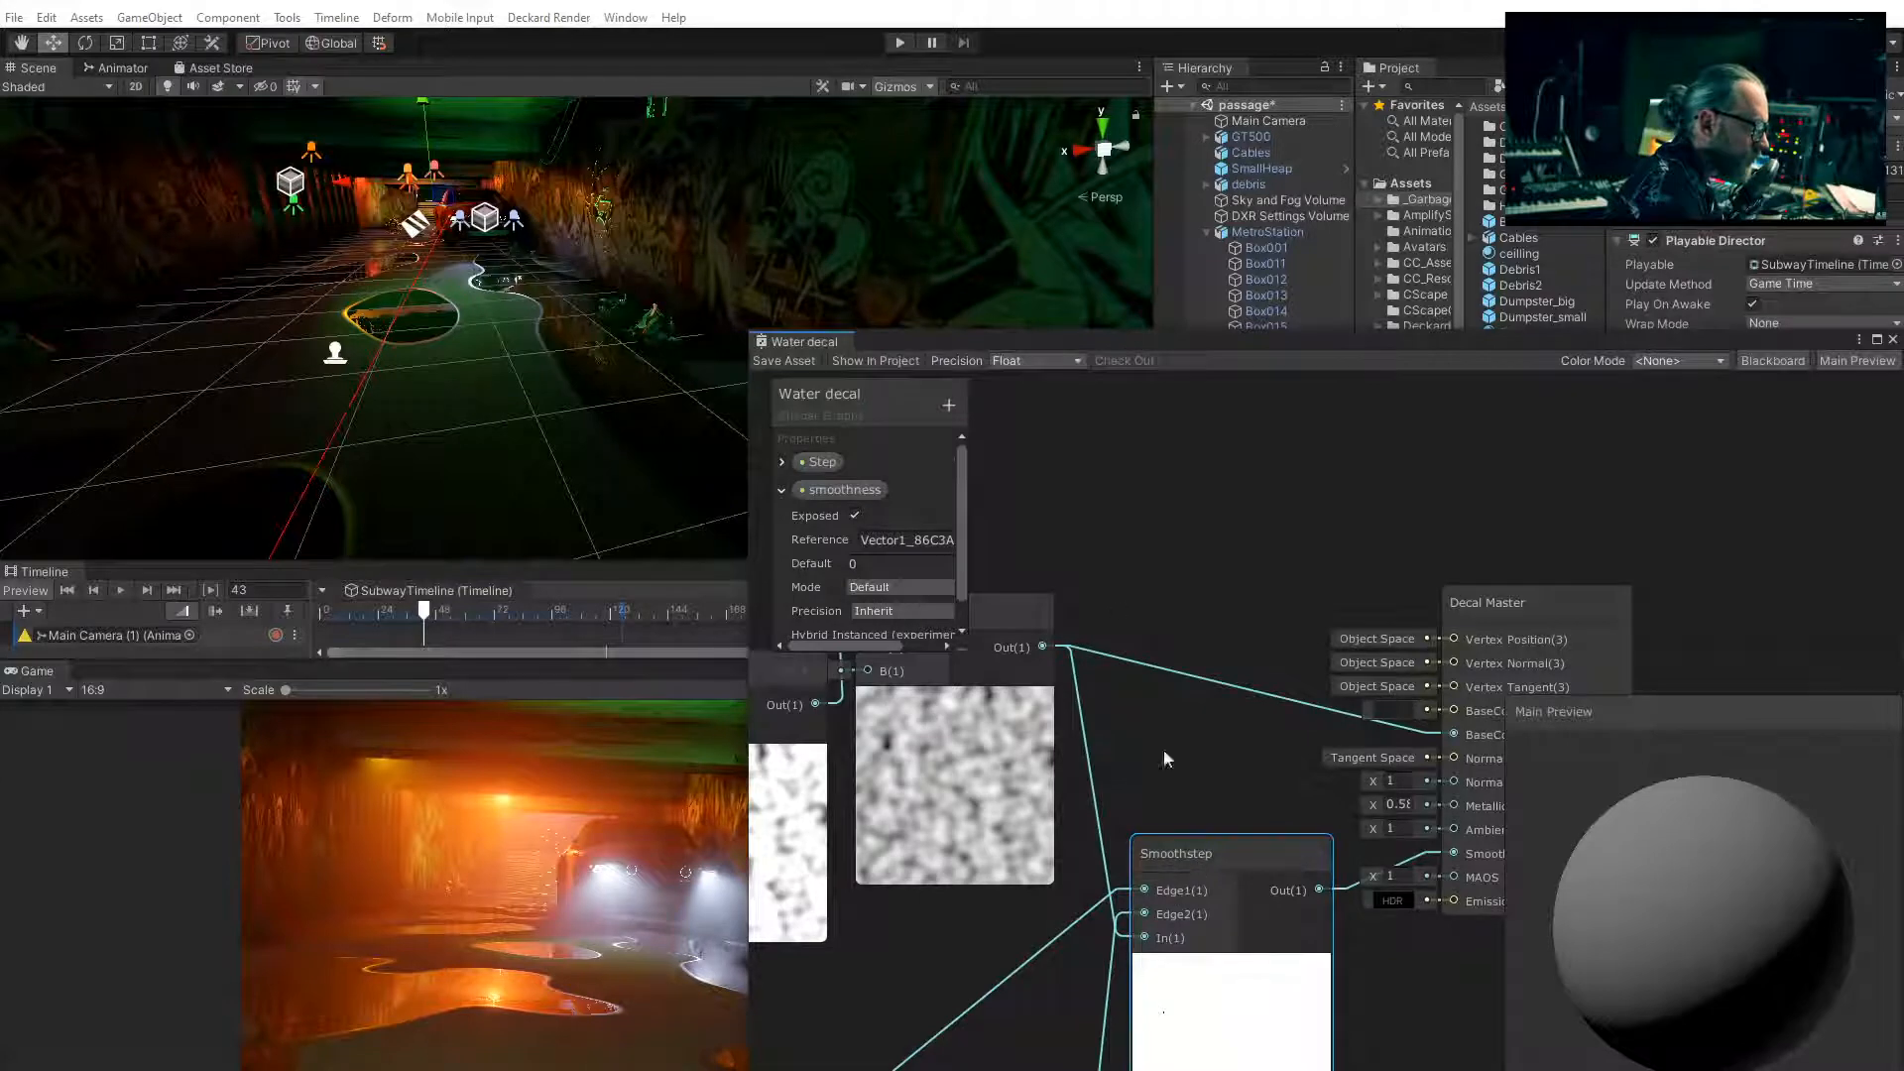
Select the Decal Projector, move the graph window clear of the Game view, and set the material's Step to 0.53 and smoothness to 0.05
{"action": "left_click_drag", "start_coordinate": [1099, 348], "coordinate": [864, 659]}
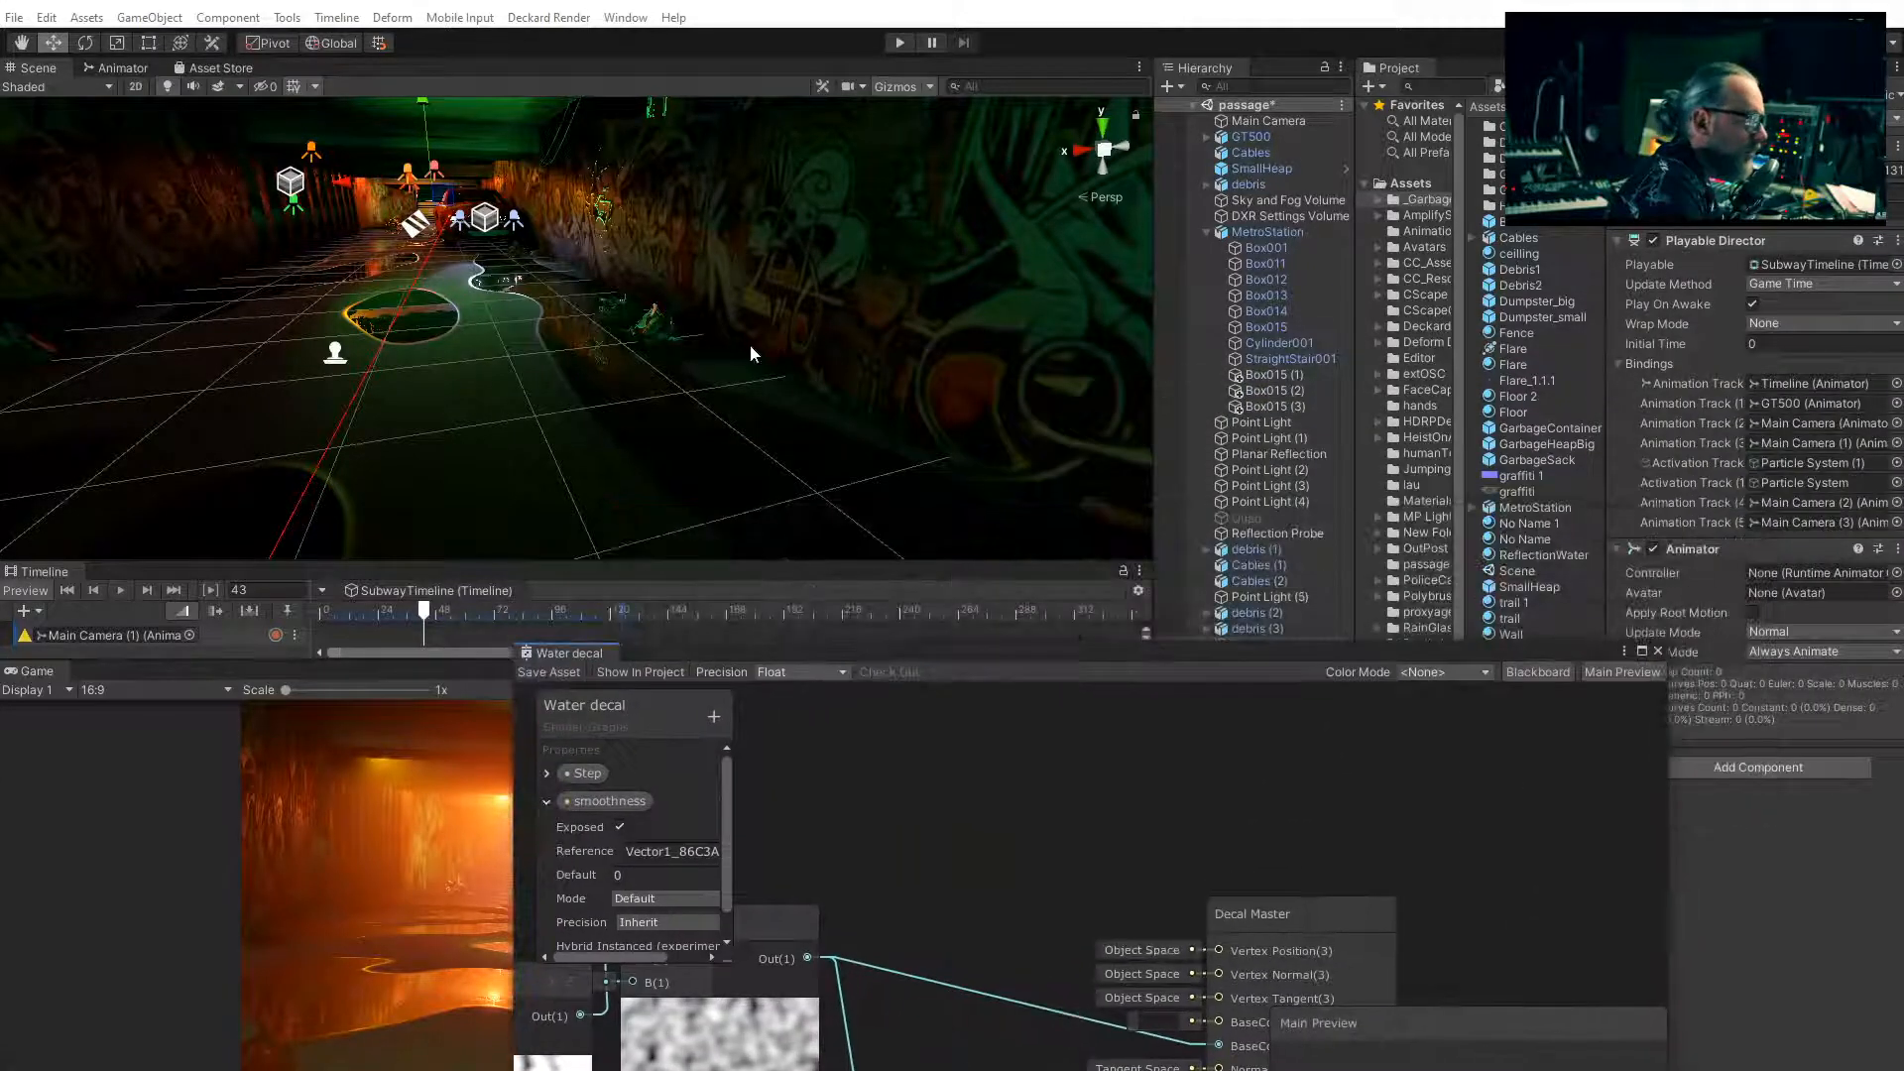
{"action": "left_click_drag", "start_coordinate": [1196, 651], "coordinate": [683, 319]}
{"action": "left_click", "coordinate": [1275, 804]}
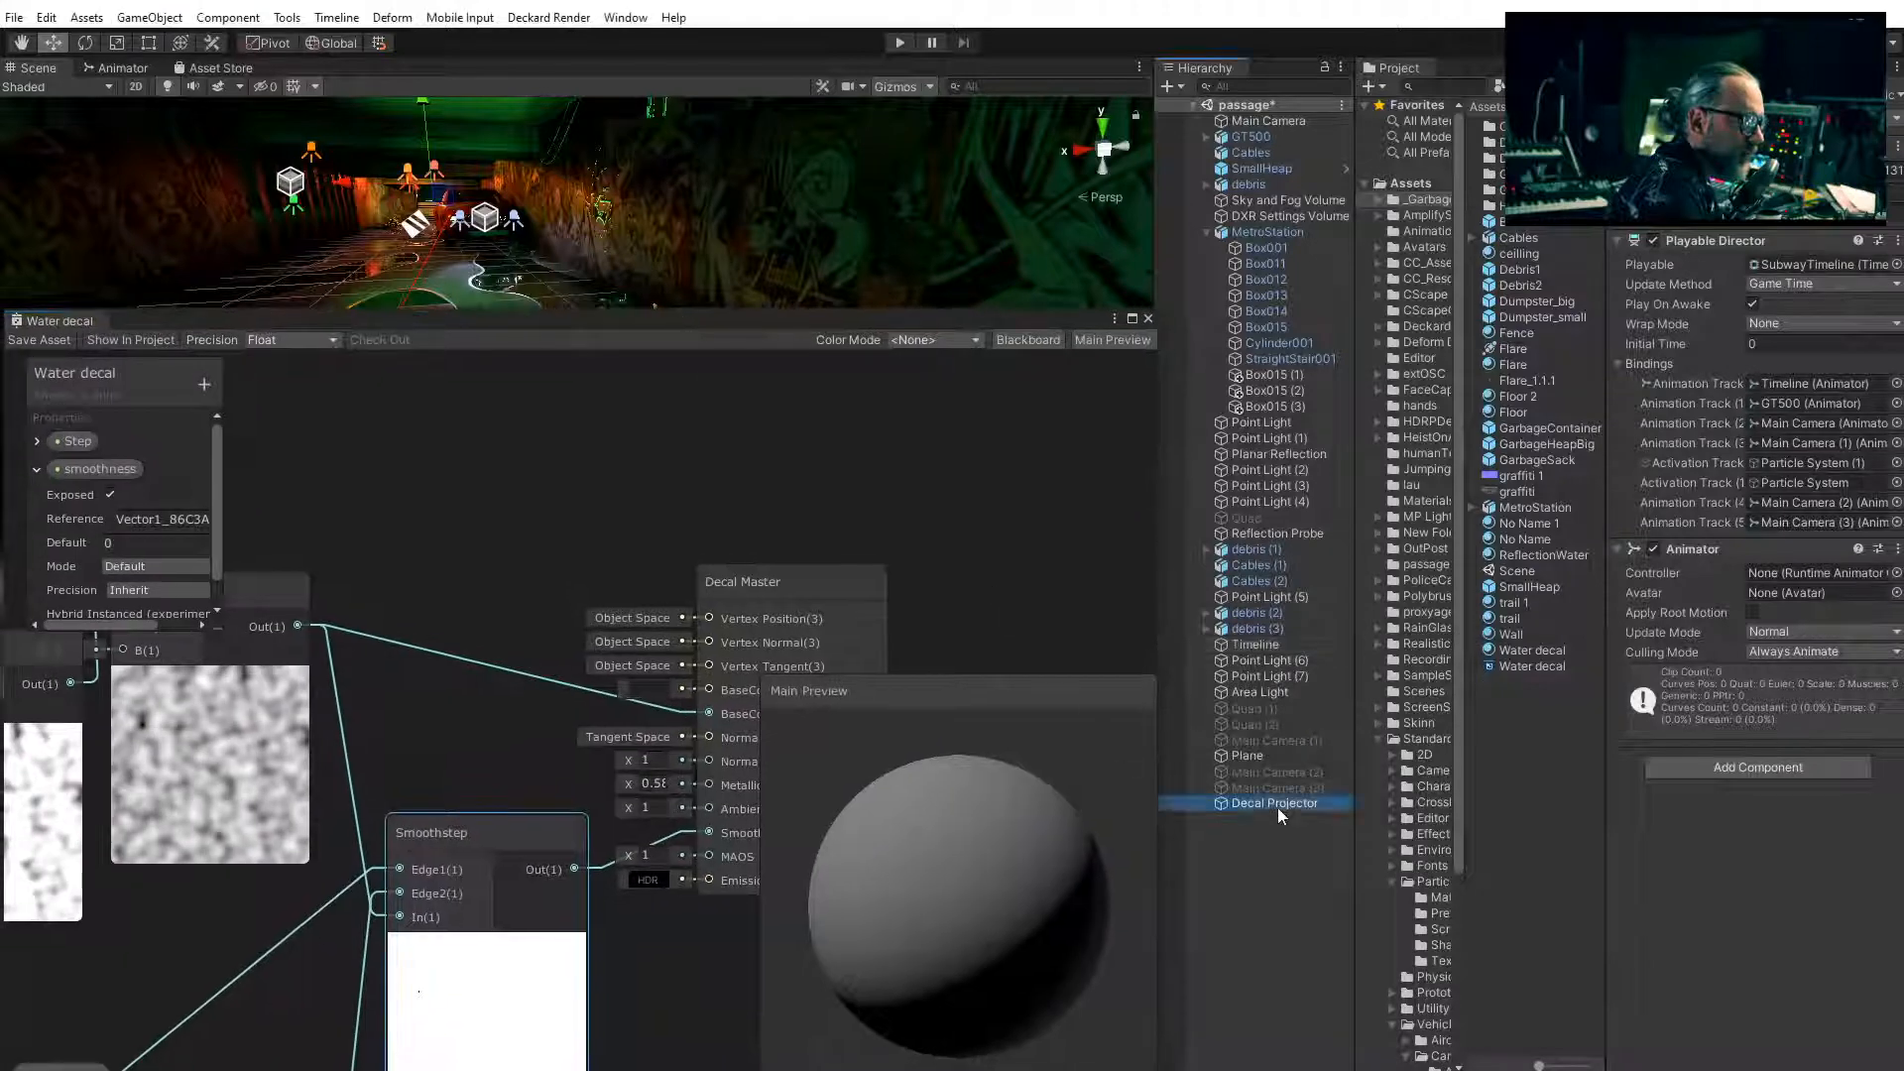
{"action": "left_click_drag", "start_coordinate": [880, 325], "coordinate": [1222, 159]}
{"action": "left_click_drag", "start_coordinate": [520, 145], "coordinate": [274, 96]}
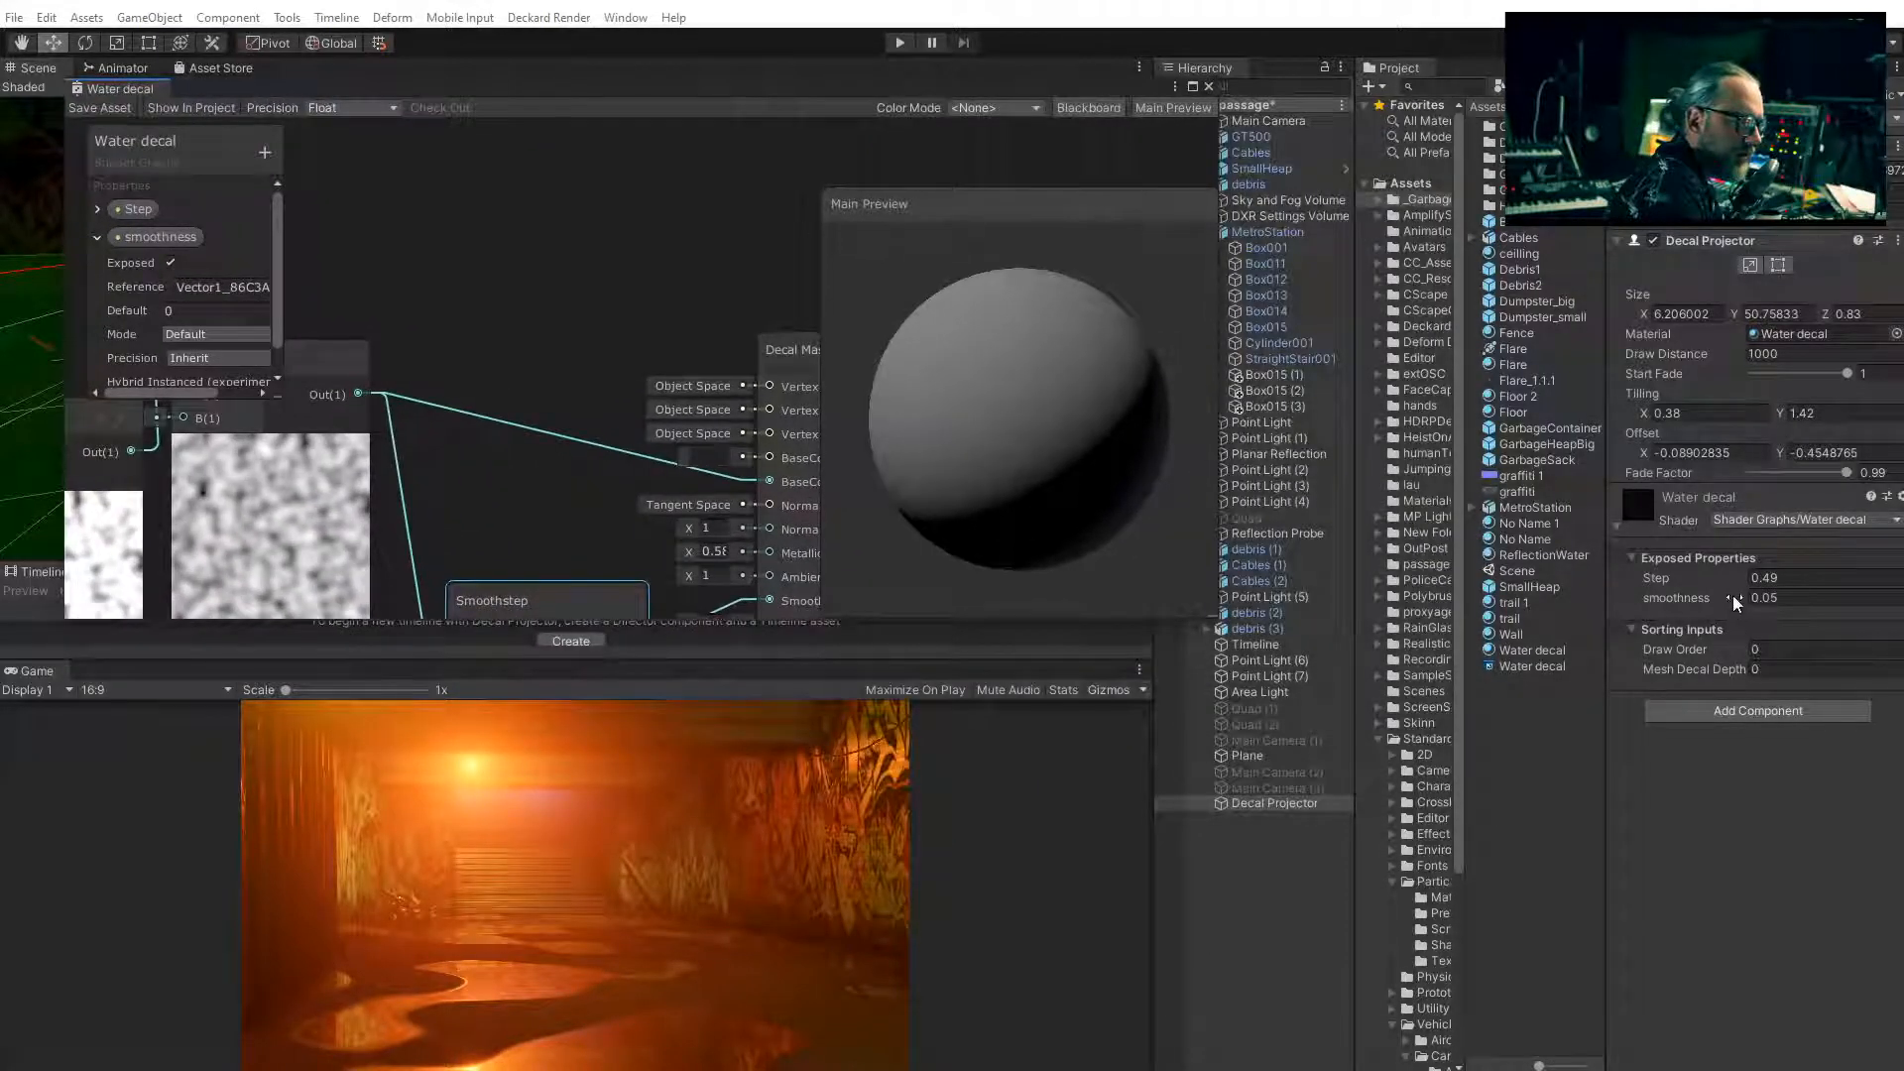
{"action": "left_click_drag", "start_coordinate": [1734, 595], "coordinate": [1745, 582]}
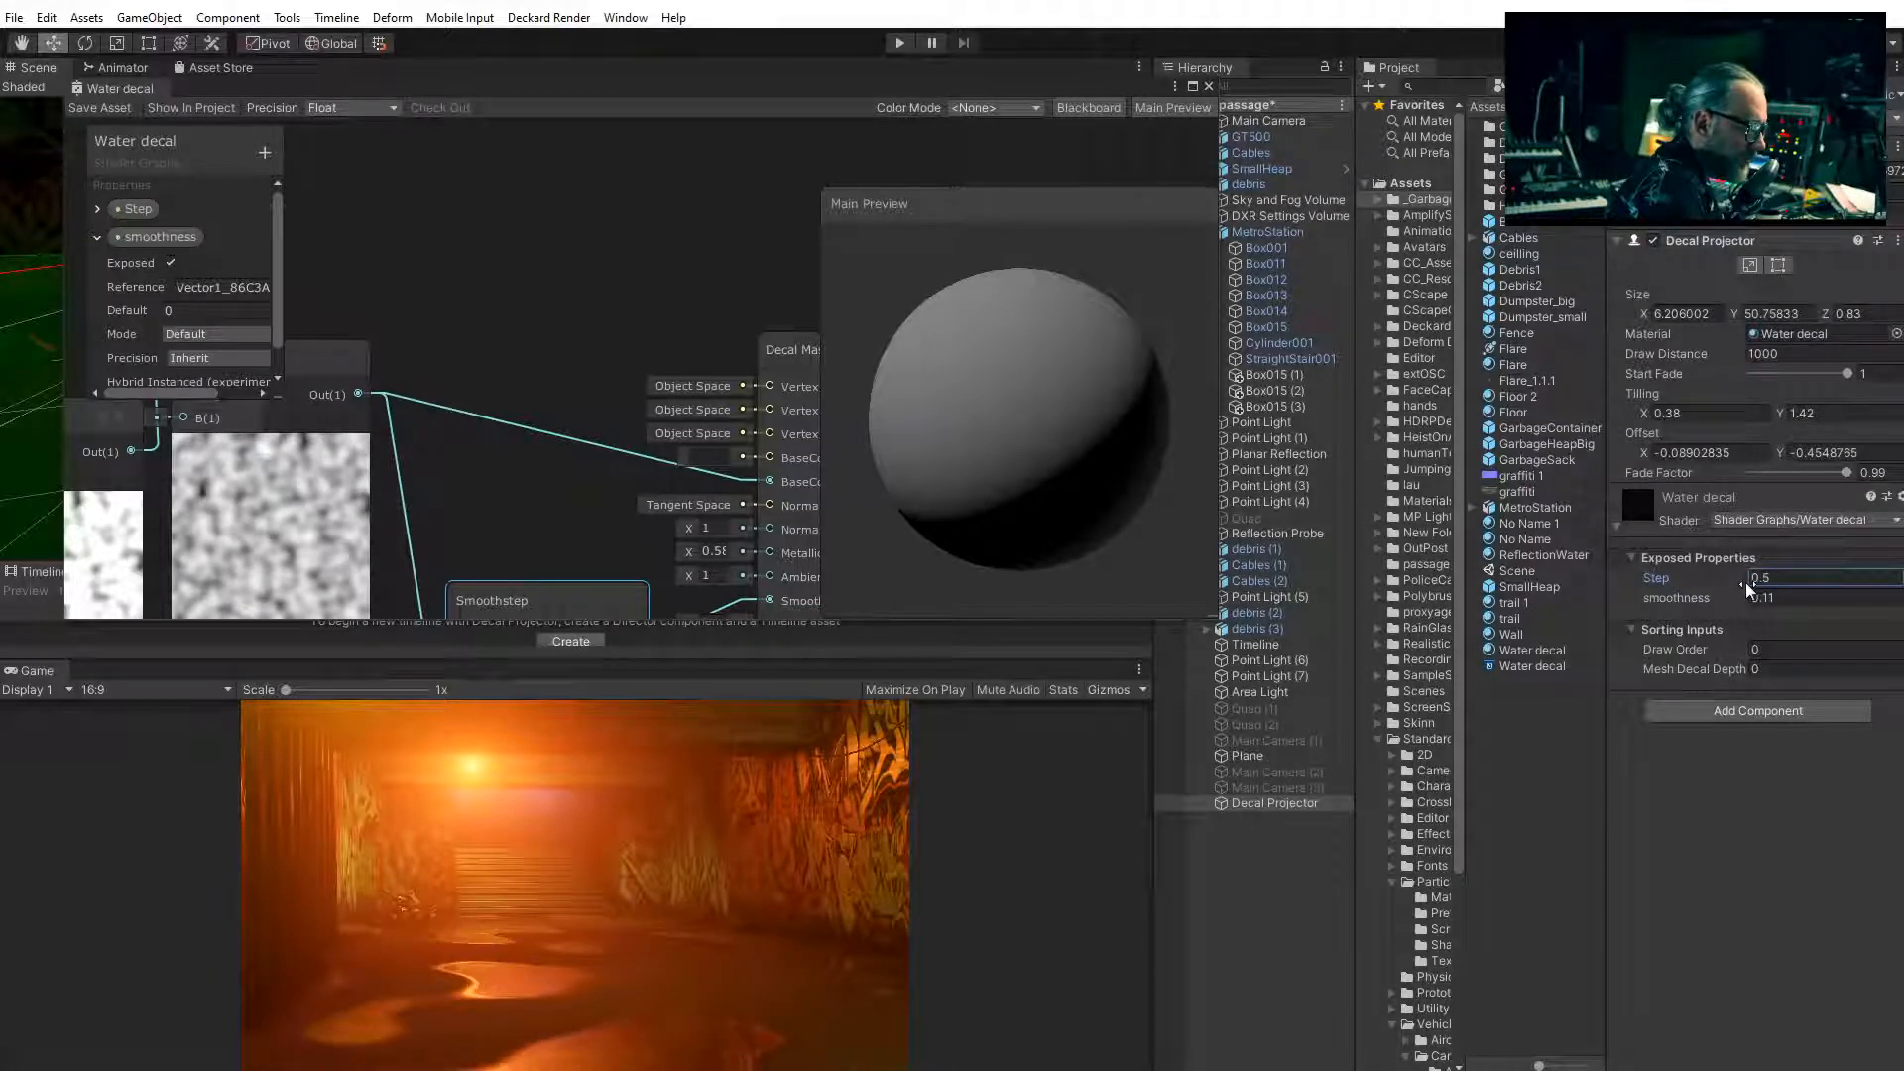
{"action": "left_click_drag", "start_coordinate": [1746, 581], "coordinate": [1740, 598]}
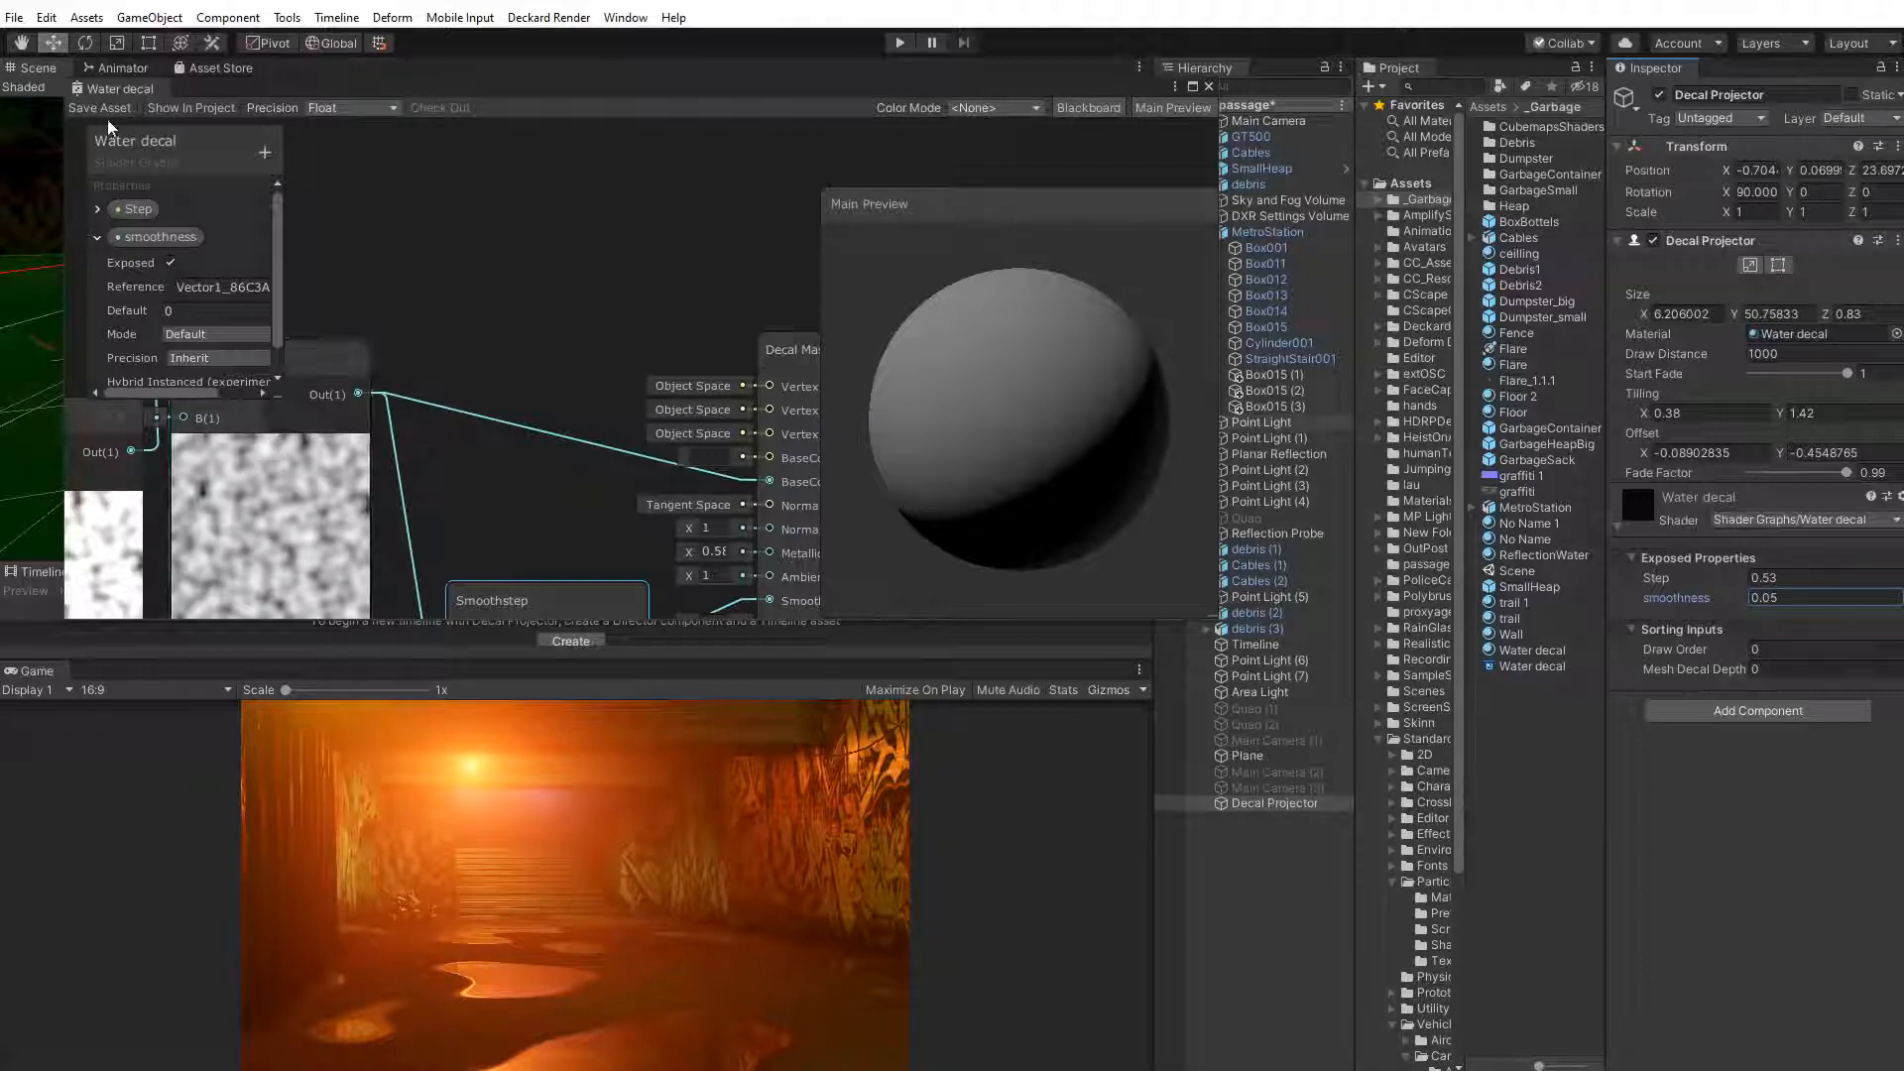
Move the lower Gradient Noise node up in the graph and set the Divide node's B input to about 1.5
{"action": "middle_click_drag", "start_coordinate": [343, 359], "coordinate": [717, 311]}
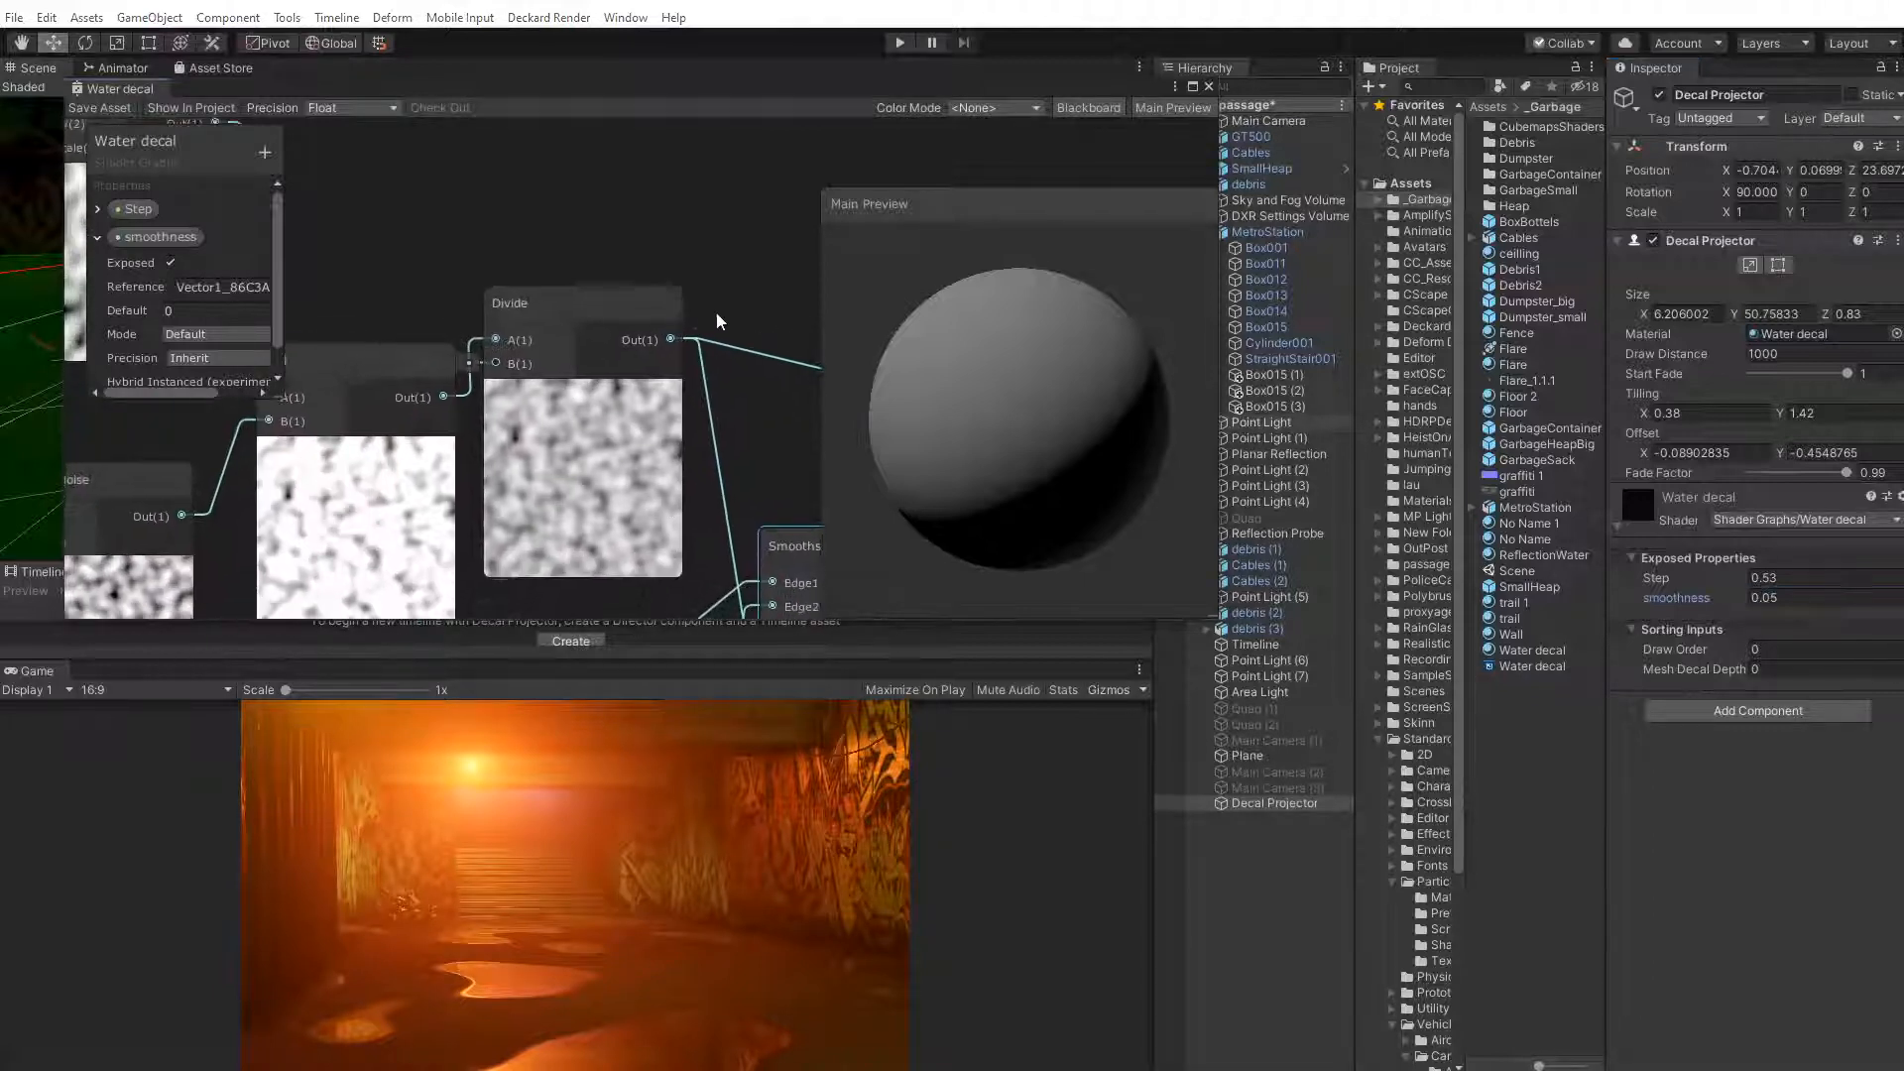
{"action": "middle_click_drag", "start_coordinate": [366, 317], "coordinate": [639, 307]}
{"action": "left_click", "coordinate": [419, 449]}
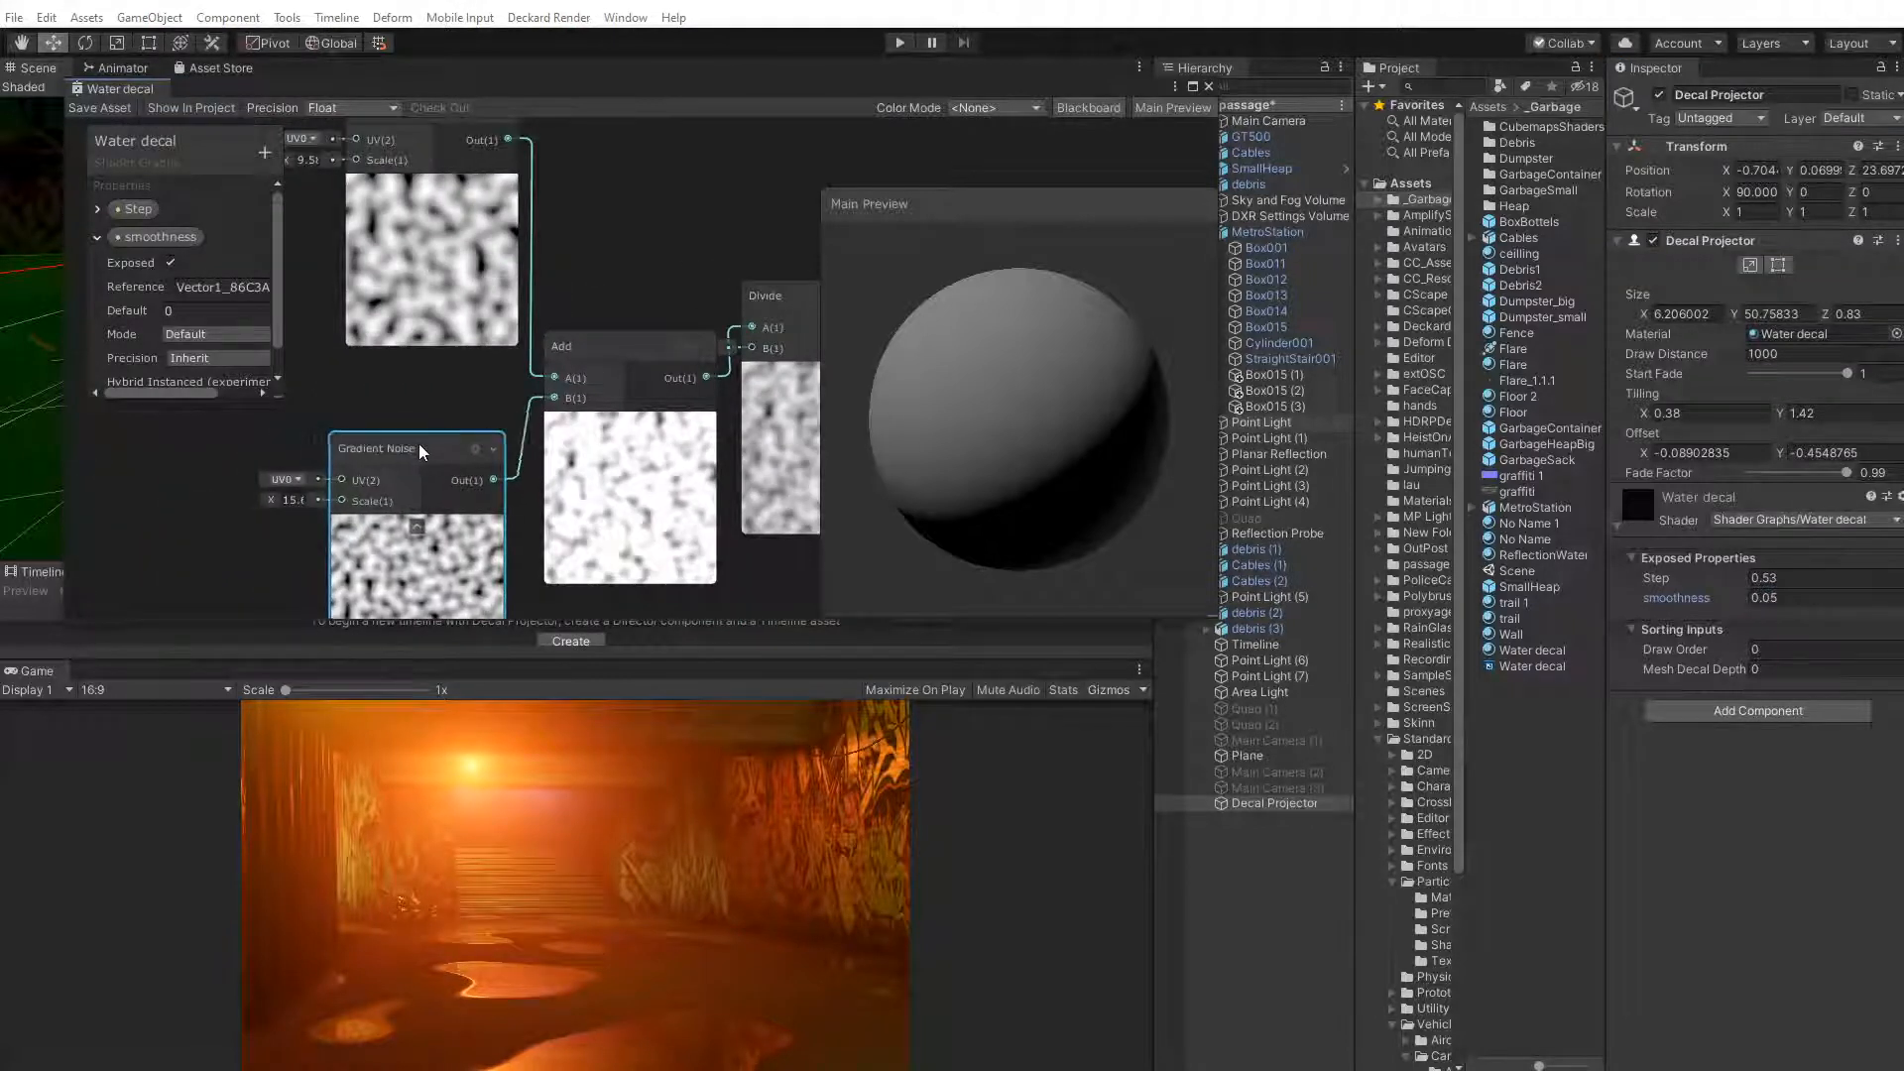
{"action": "left_click_drag", "start_coordinate": [419, 448], "coordinate": [419, 389]}
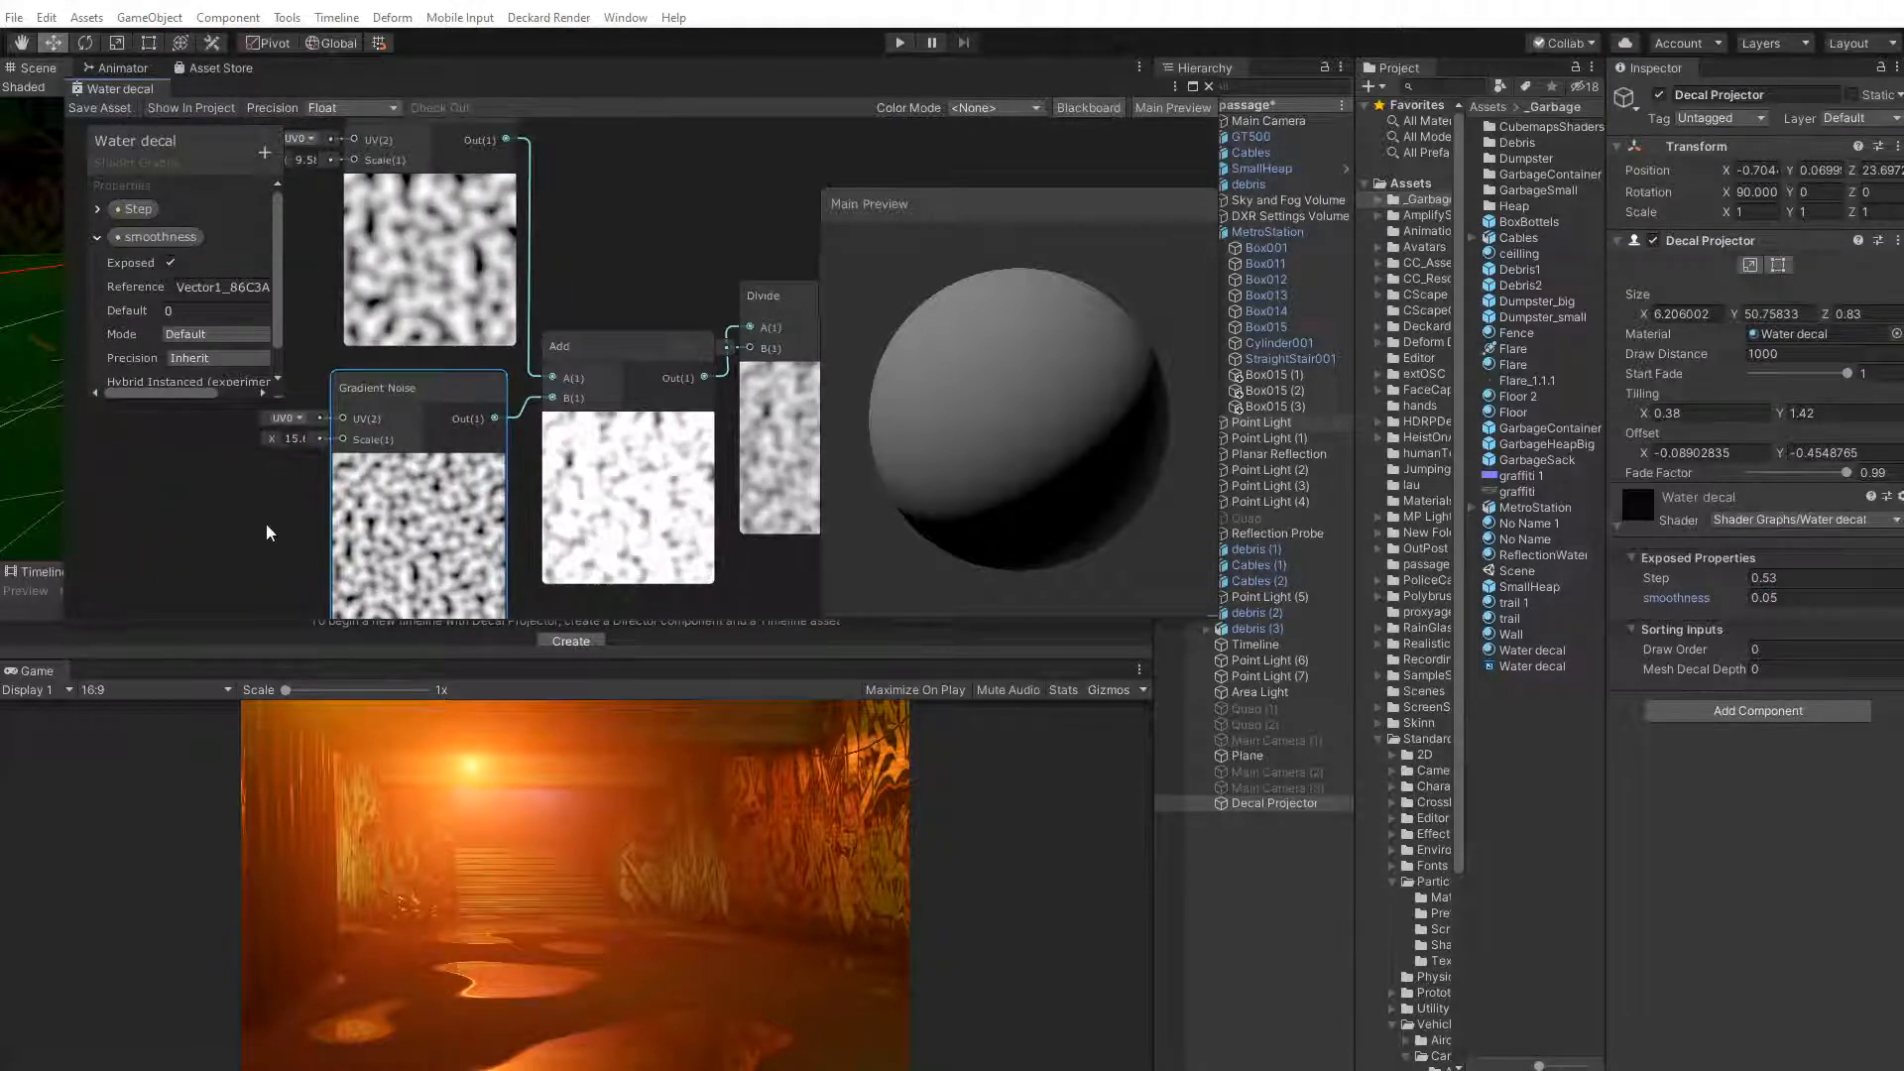
{"action": "middle_click_drag", "start_coordinate": [266, 526], "coordinate": [212, 529]}
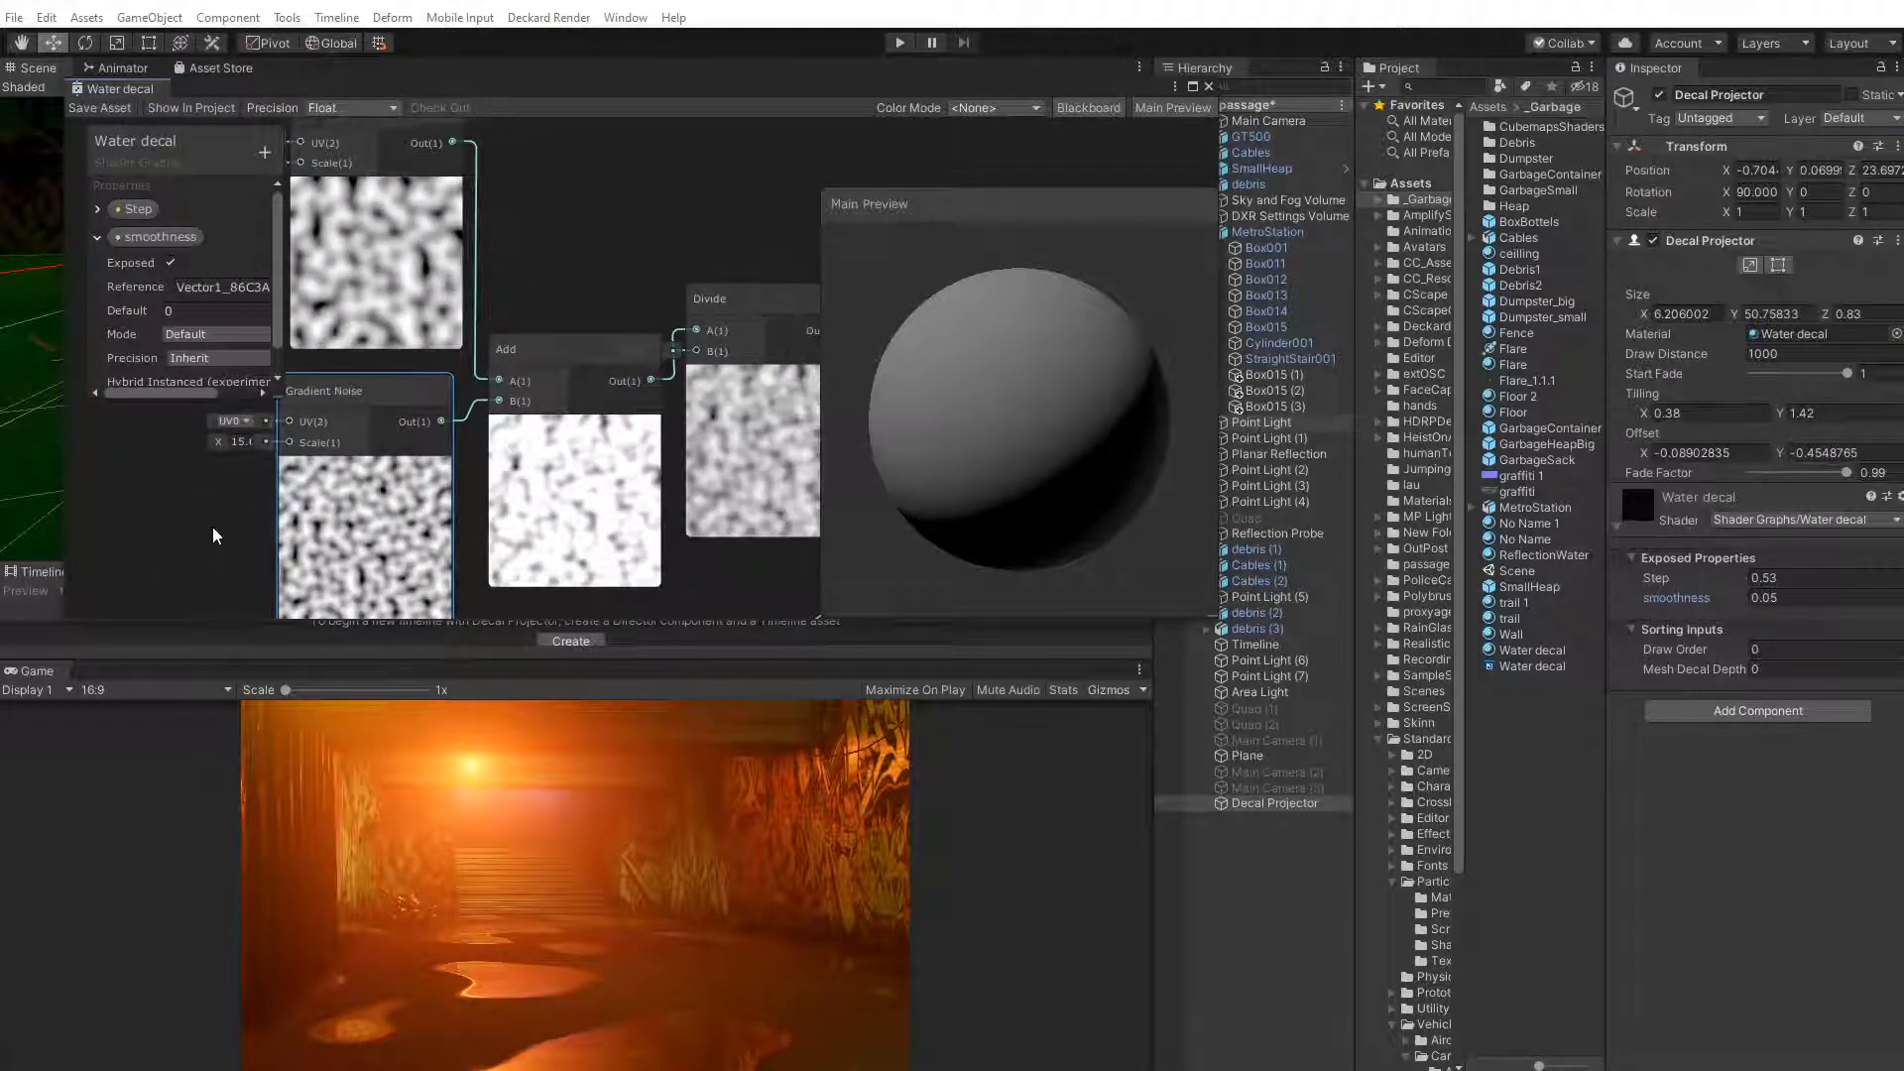
{"action": "left_click", "coordinate": [741, 302]}
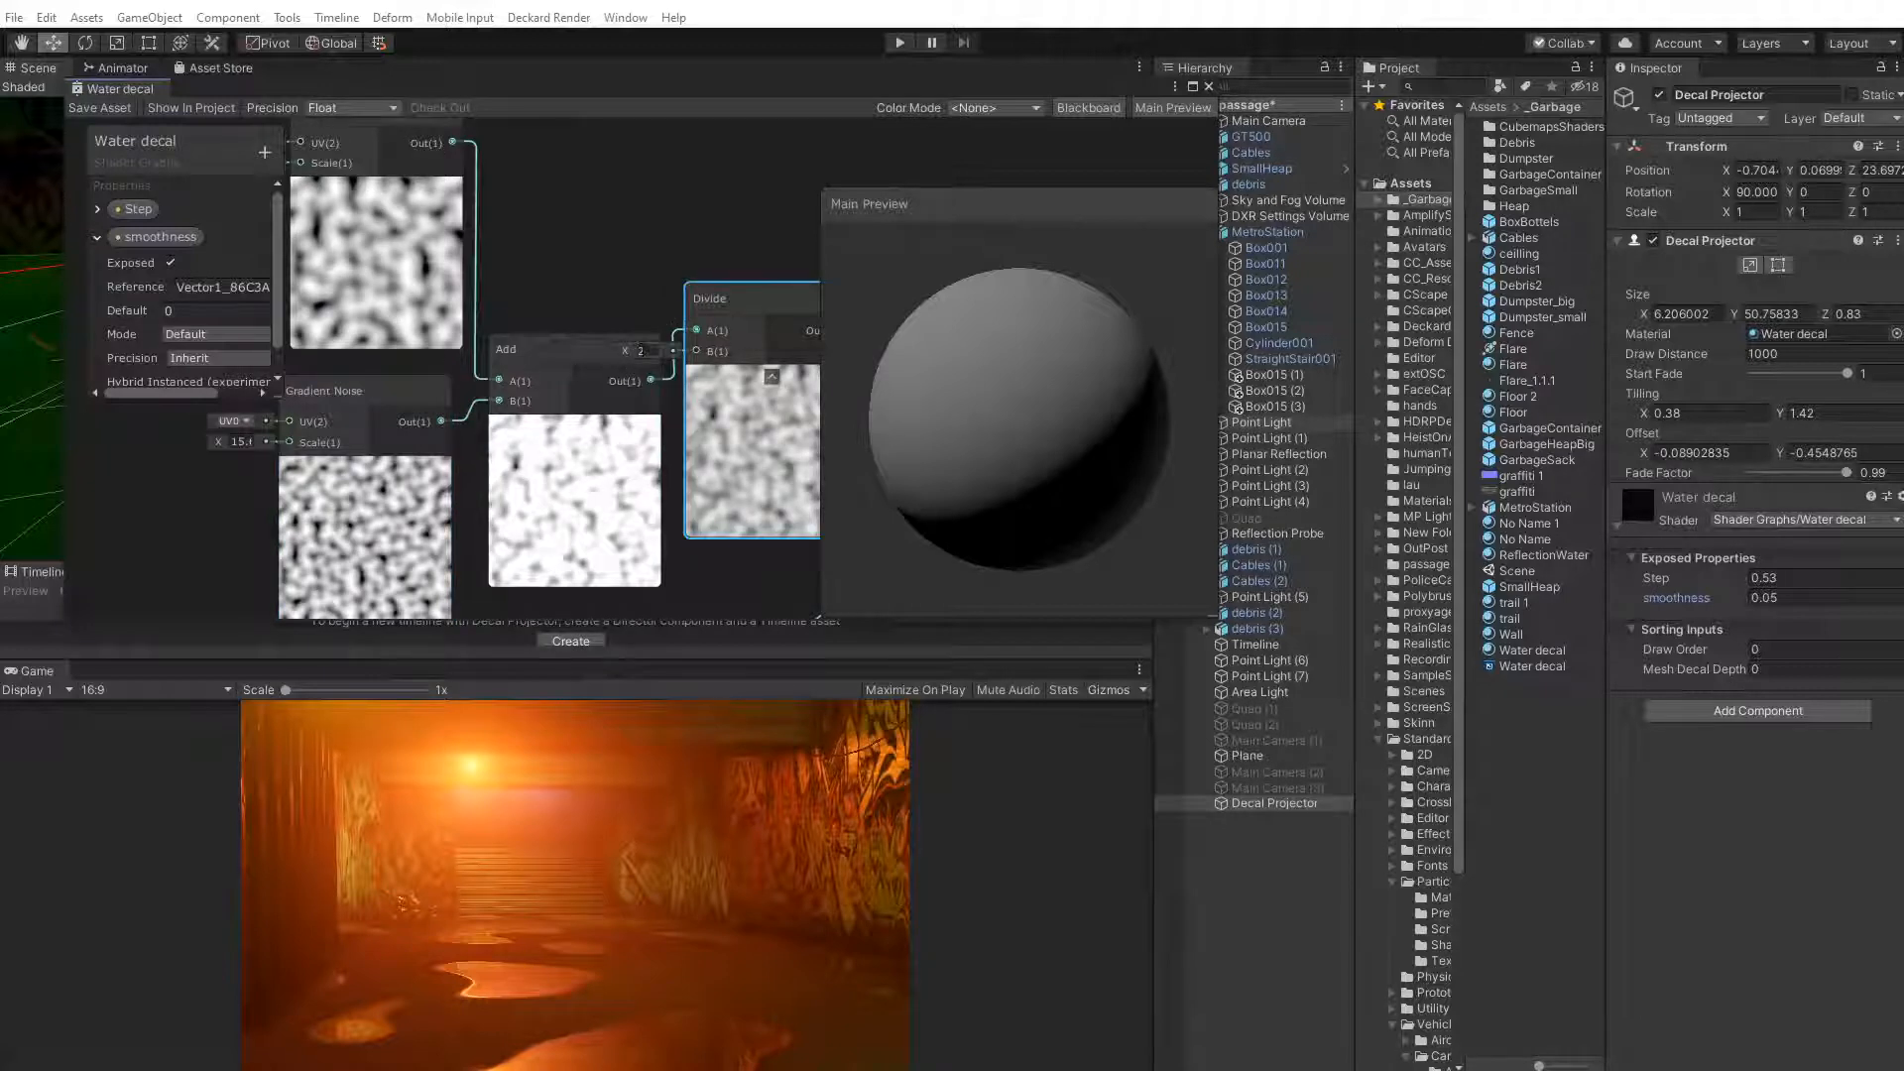
{"action": "left_click_drag", "start_coordinate": [626, 351], "coordinate": [617, 351]}
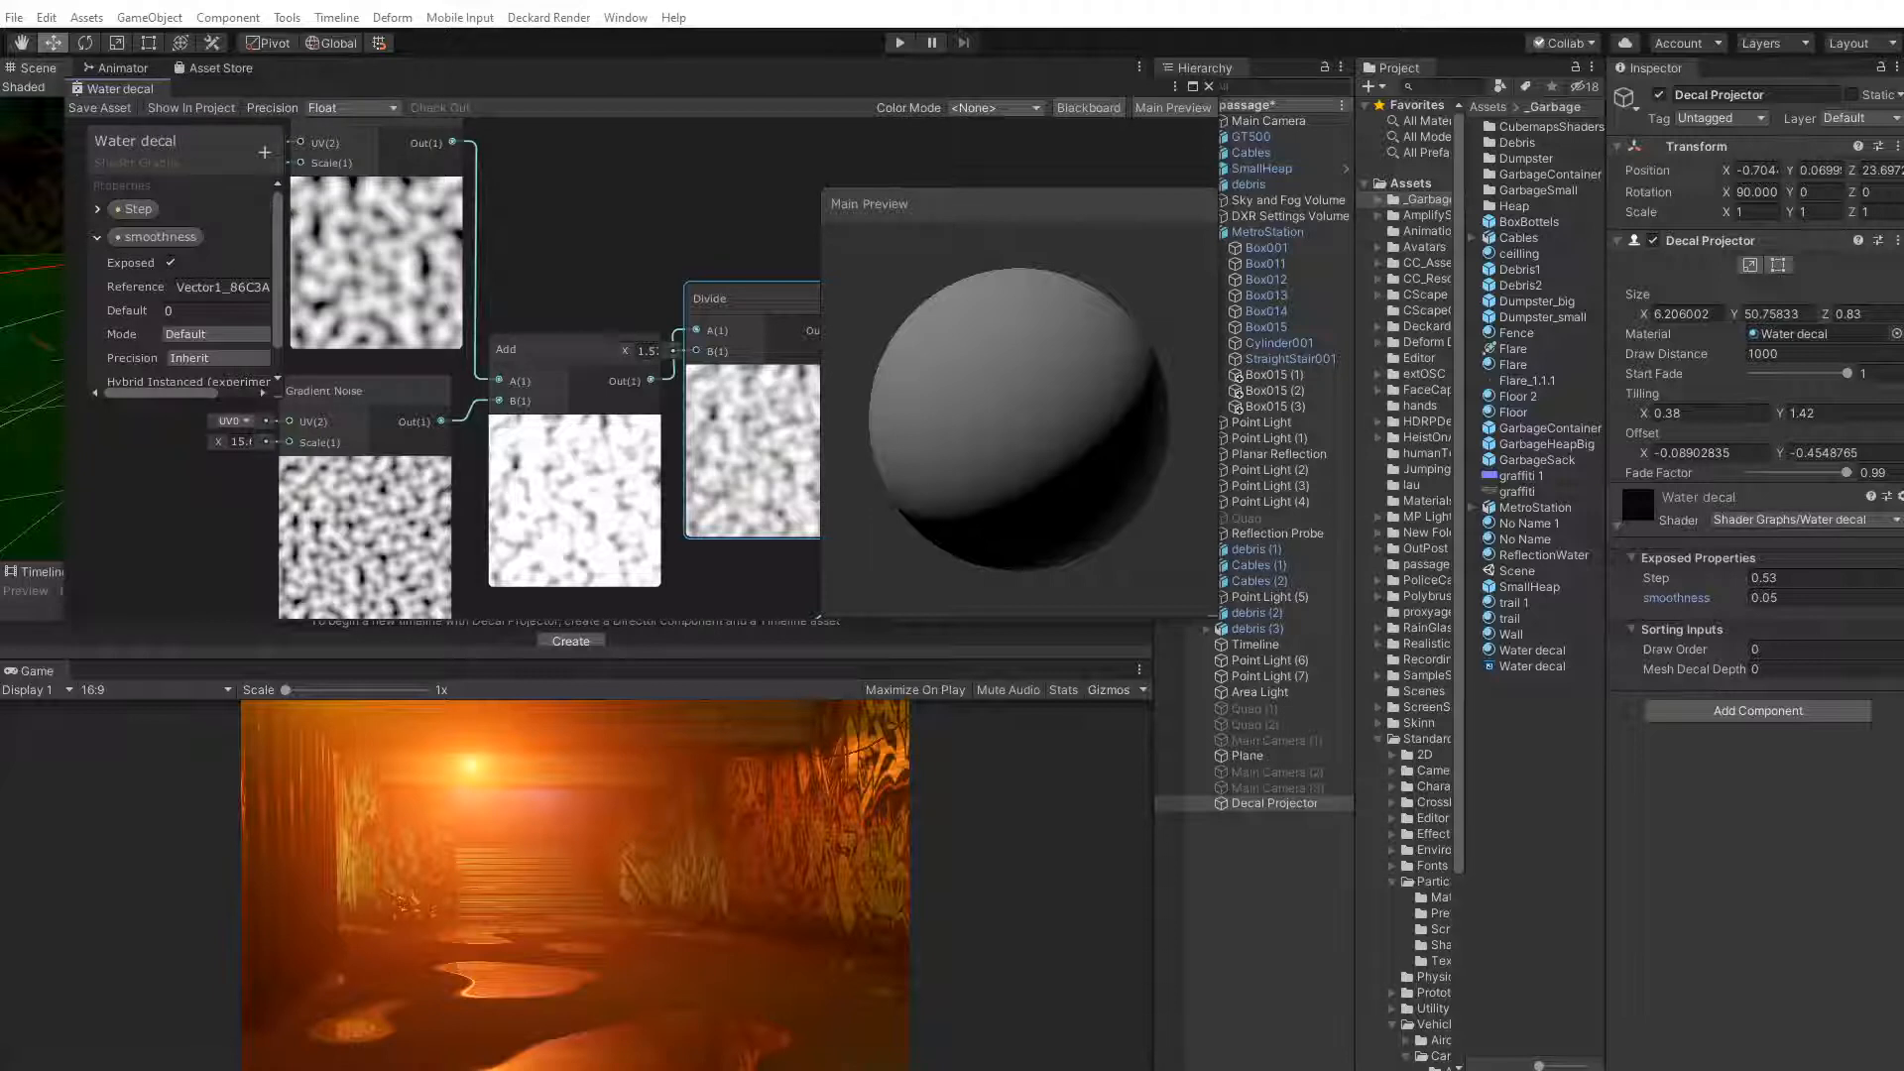
Set the Water decal material's Step to 0.38 and smoothness to 0.41
{"action": "middle_click_drag", "start_coordinate": [579, 284], "coordinate": [409, 312]}
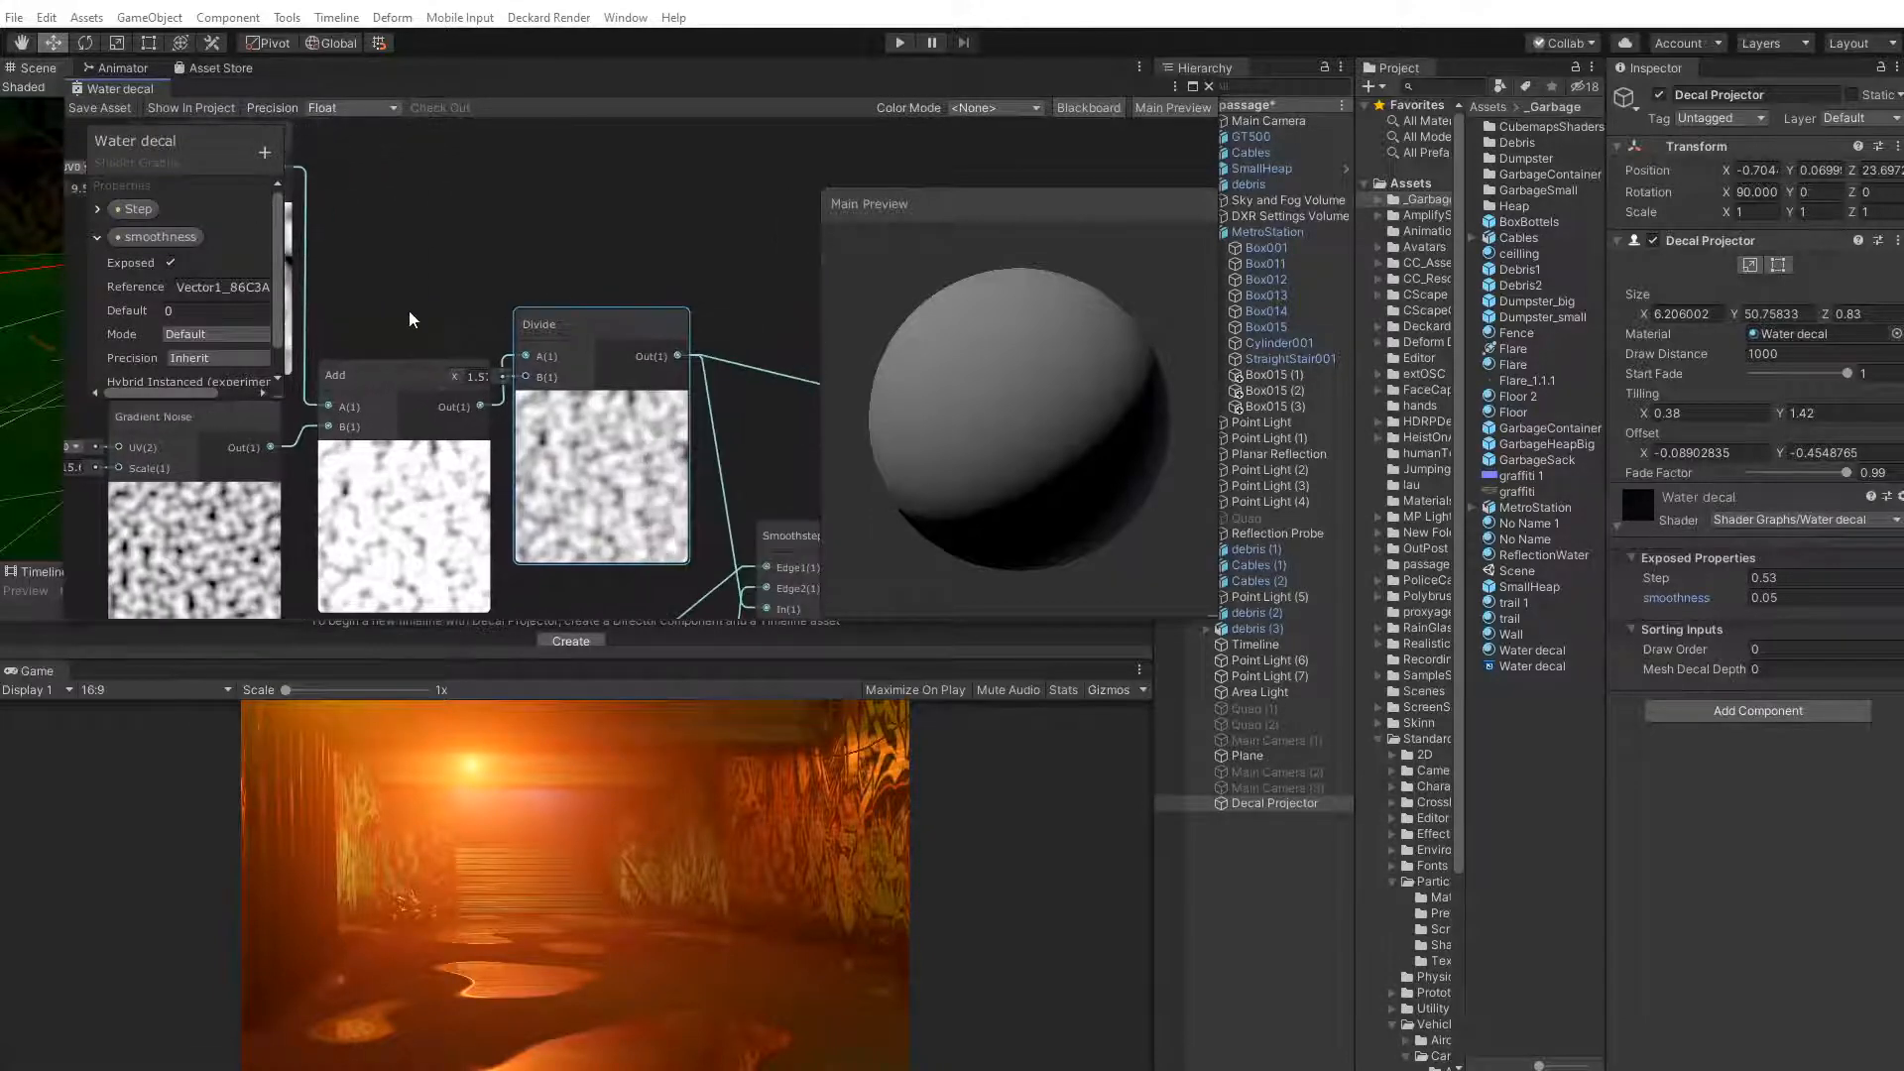
{"action": "scroll", "coordinate": [429, 278], "scroll_direction": "down", "scroll_amount": 5}
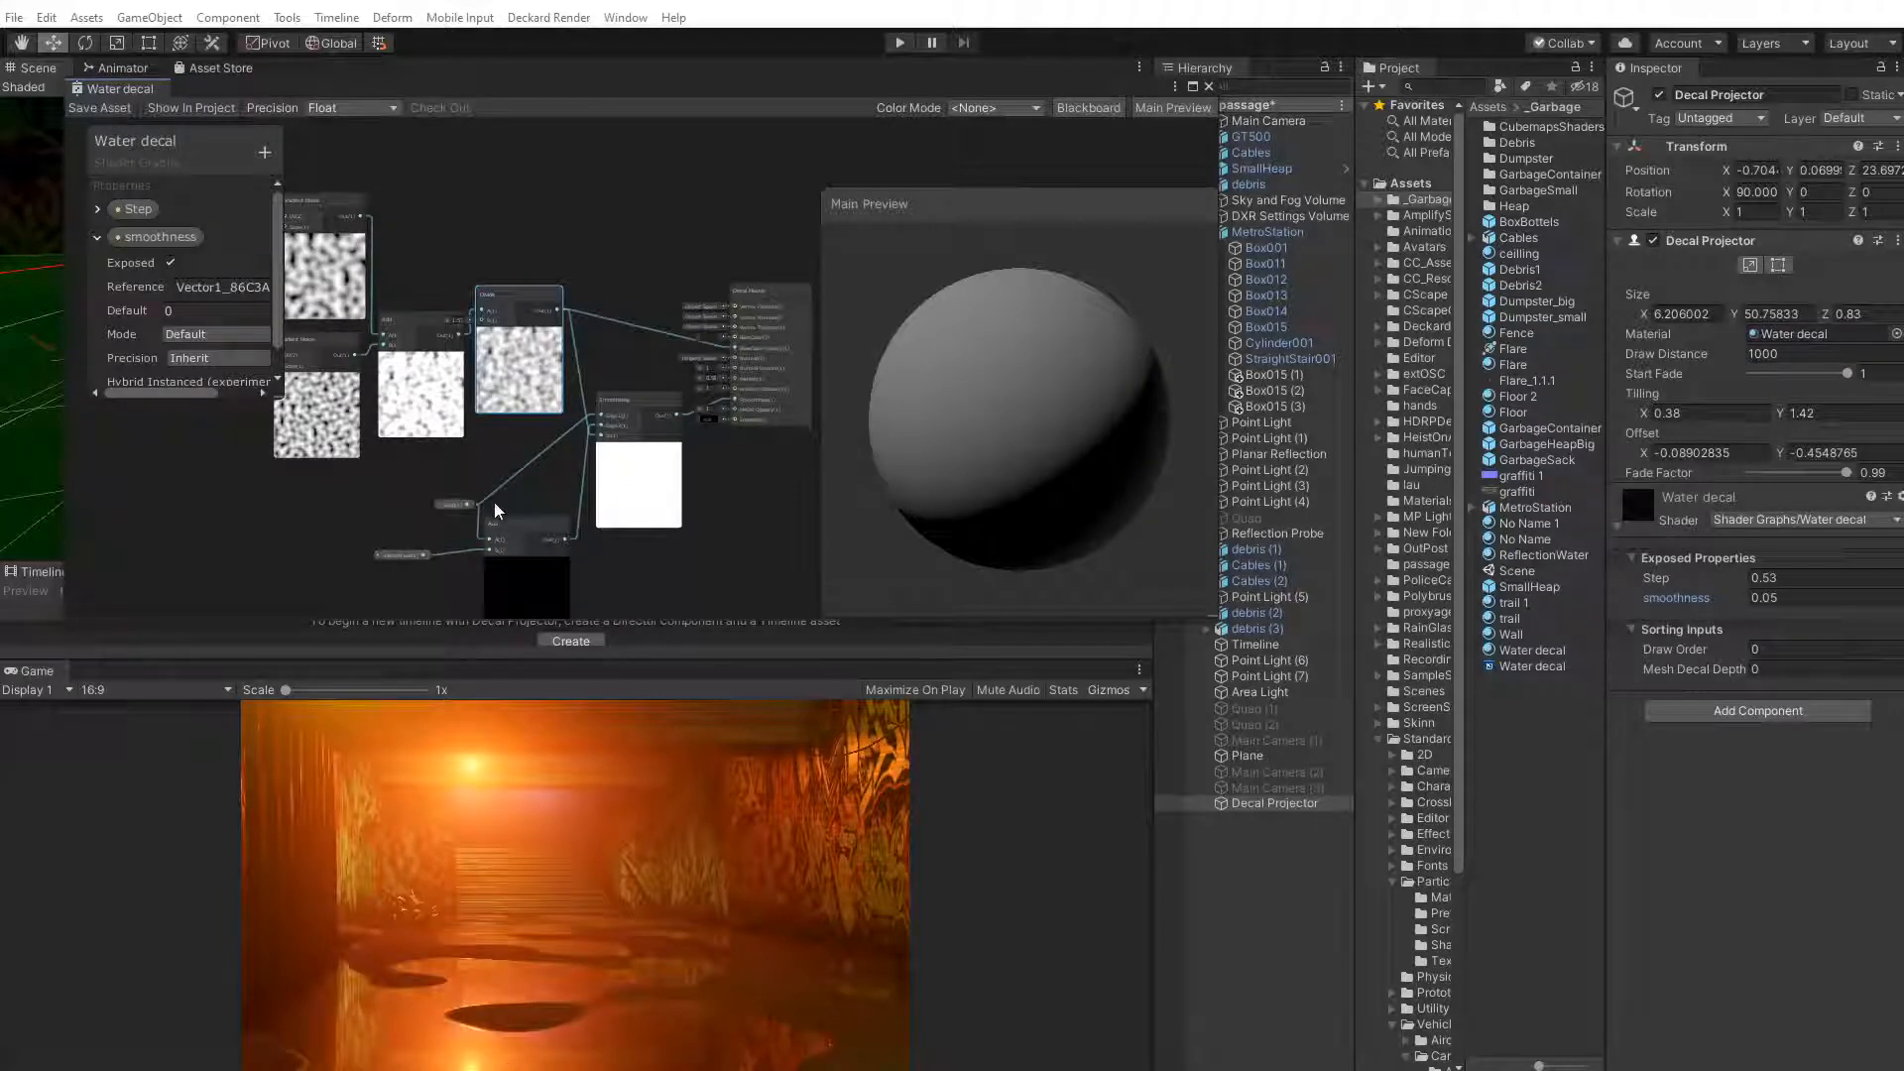
{"action": "left_click", "coordinate": [1730, 597]}
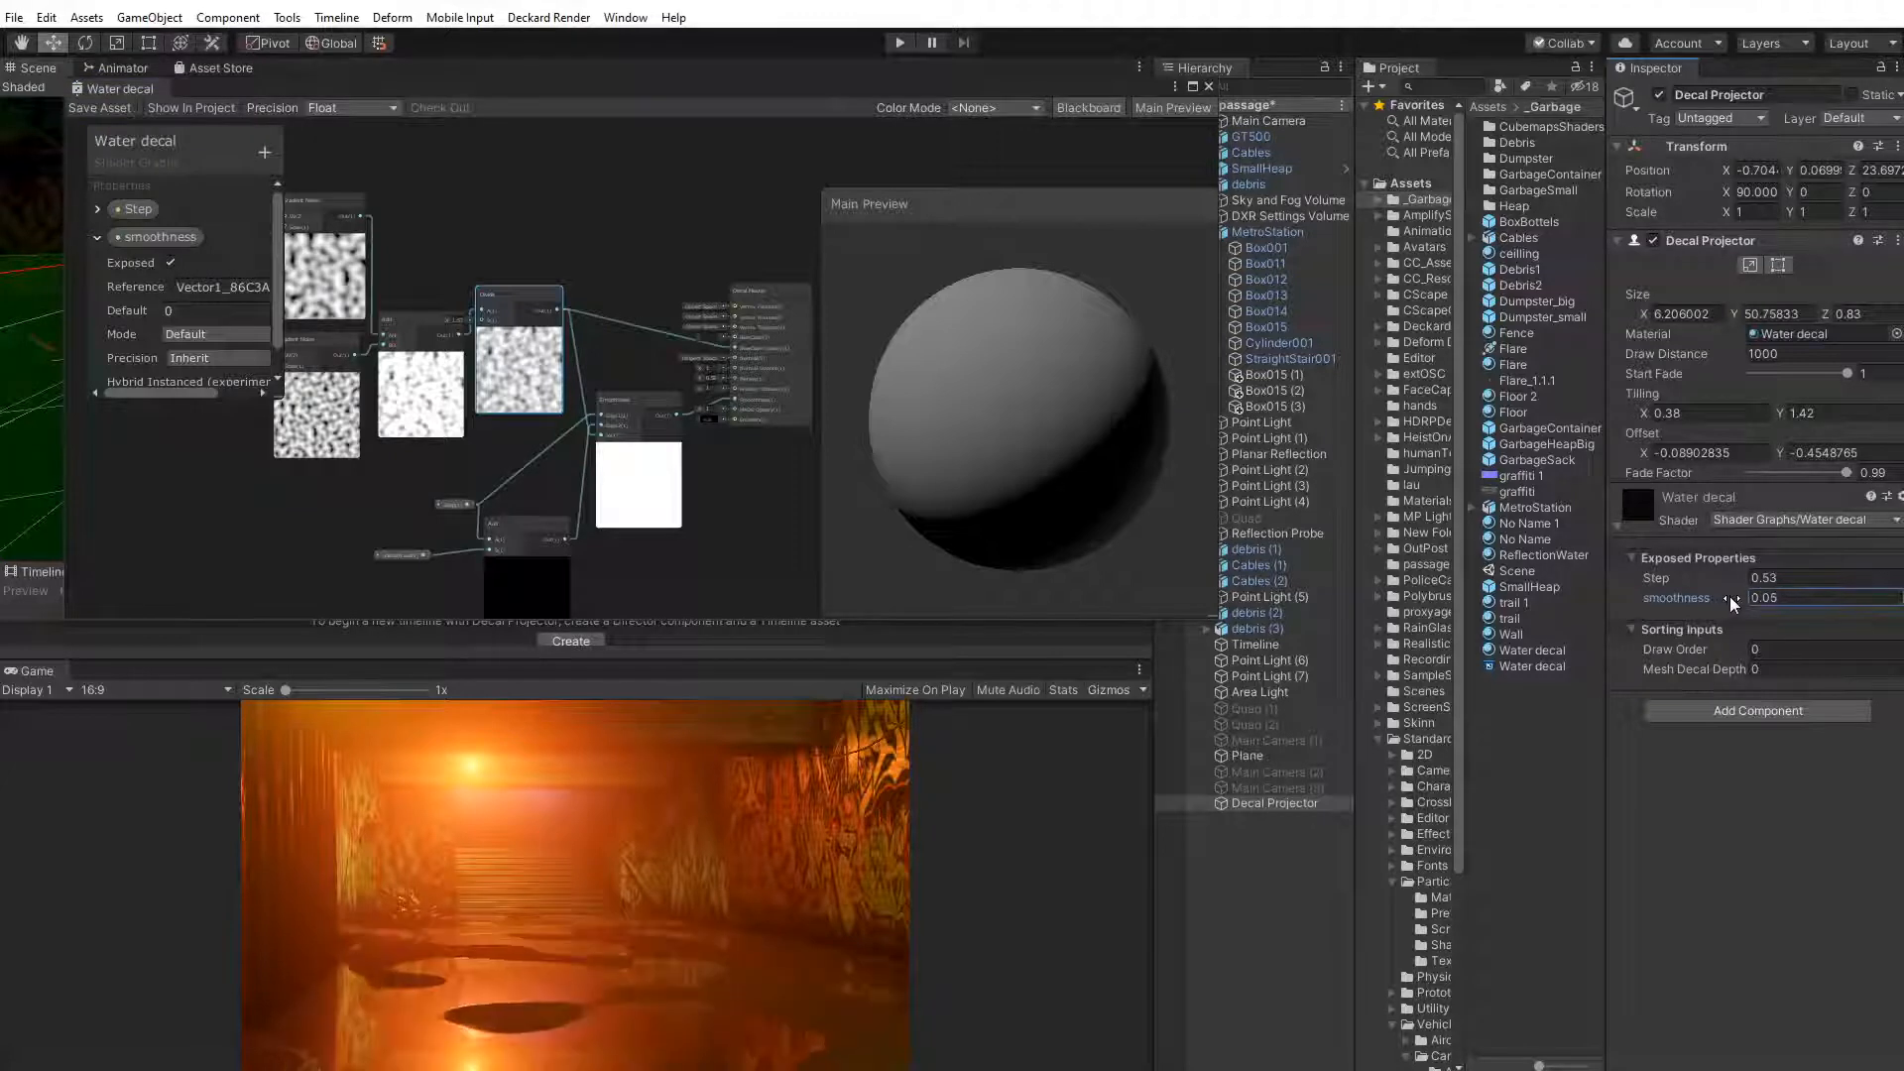
{"action": "mouse_move", "coordinate": [1730, 597]}
{"action": "left_mouse_down"}
{"action": "mouse_move", "coordinate": [1750, 579]}
{"action": "mouse_move", "coordinate": [1729, 597]}
{"action": "left_mouse_up"}
Set the Decal Master node's Metallic input to 1
{"action": "scroll", "coordinate": [444, 337], "scroll_direction": "up", "scroll_amount": 3}
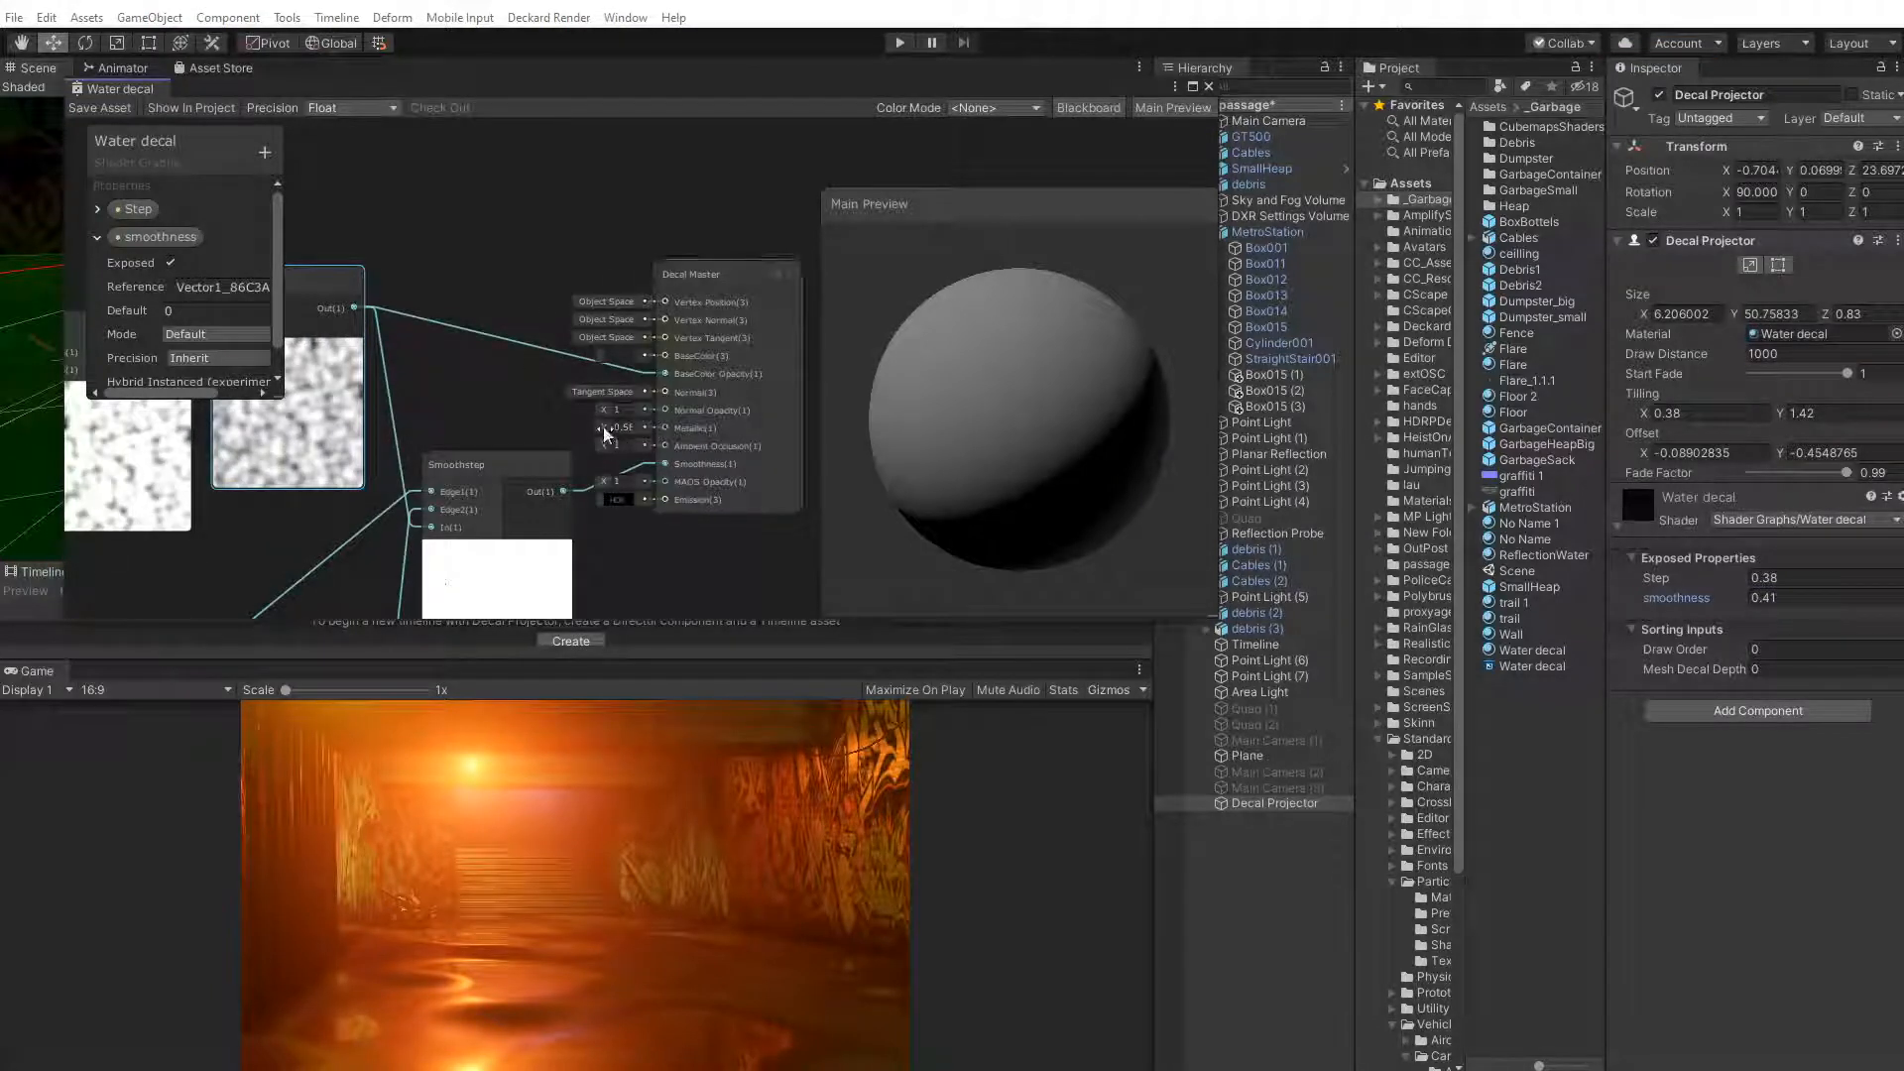
{"action": "left_click", "coordinate": [623, 426]}
{"action": "type", "text": "1"}
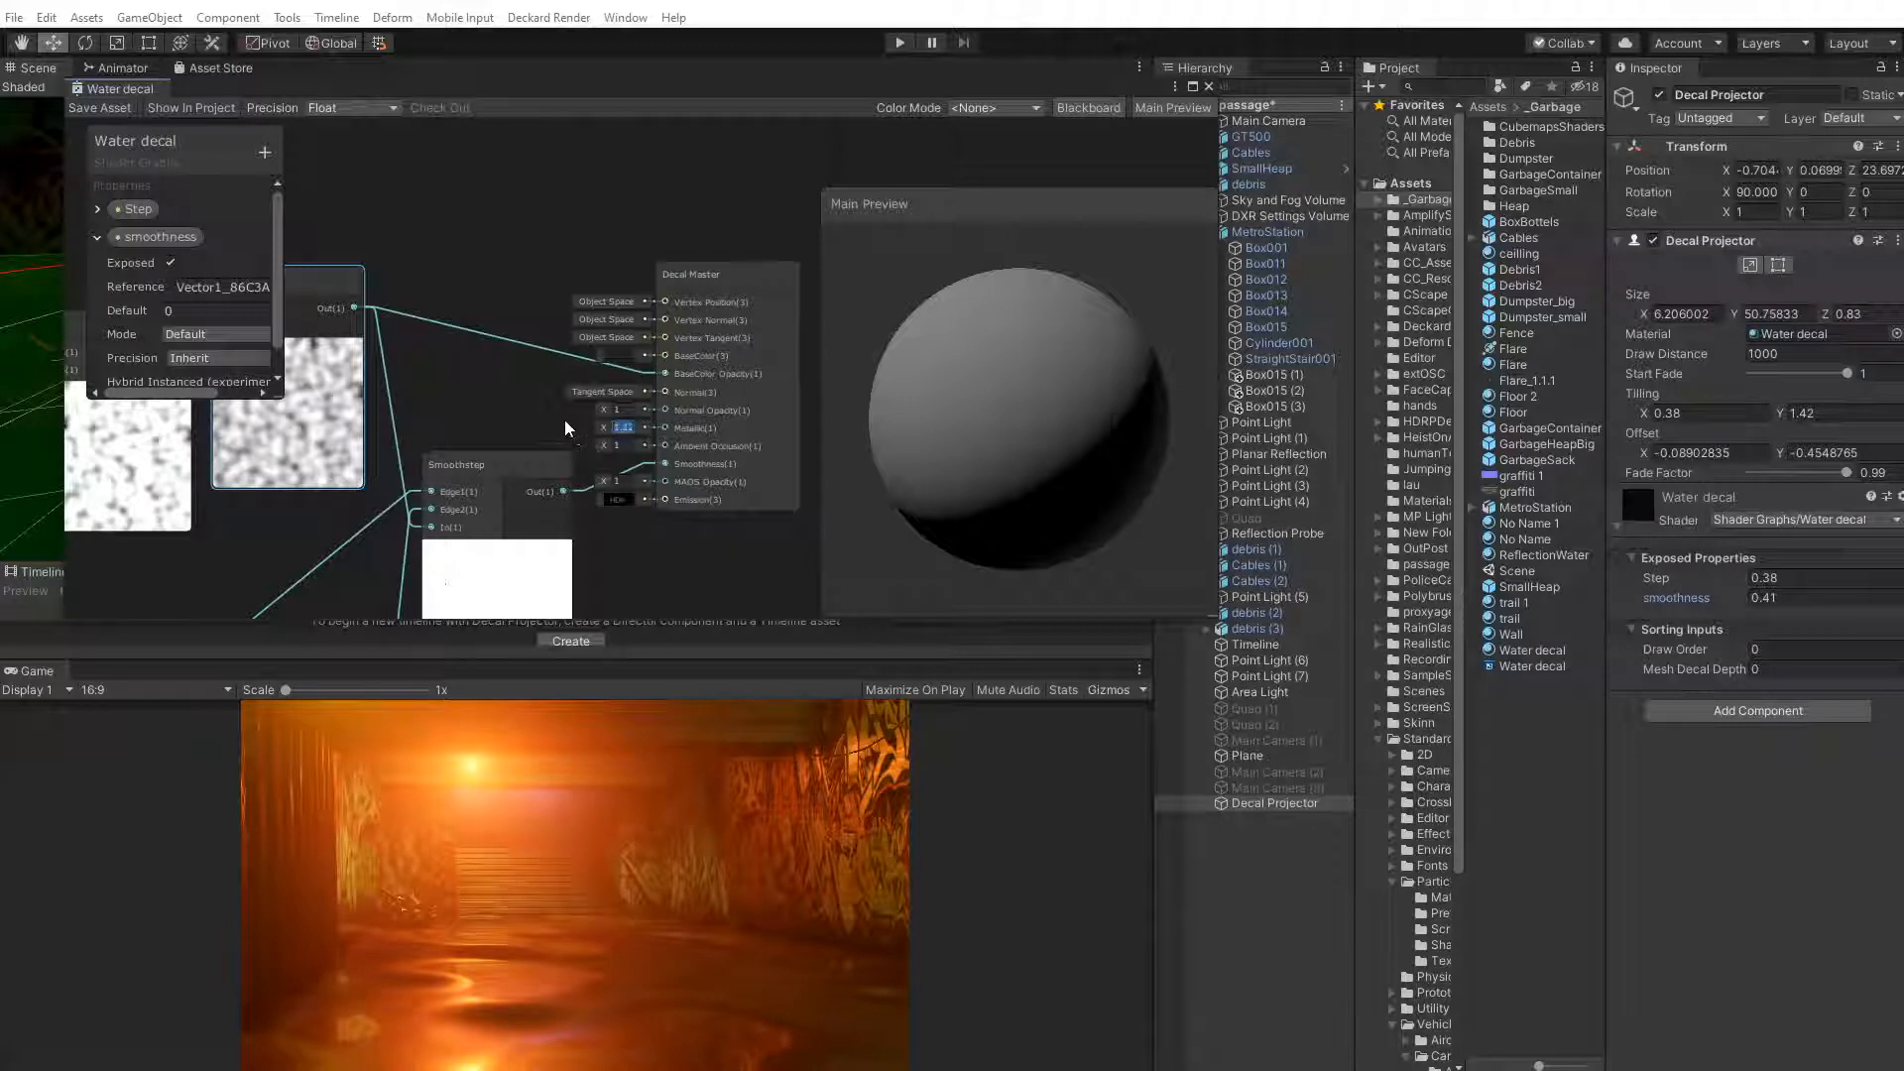
{"action": "key", "text": "Return"}
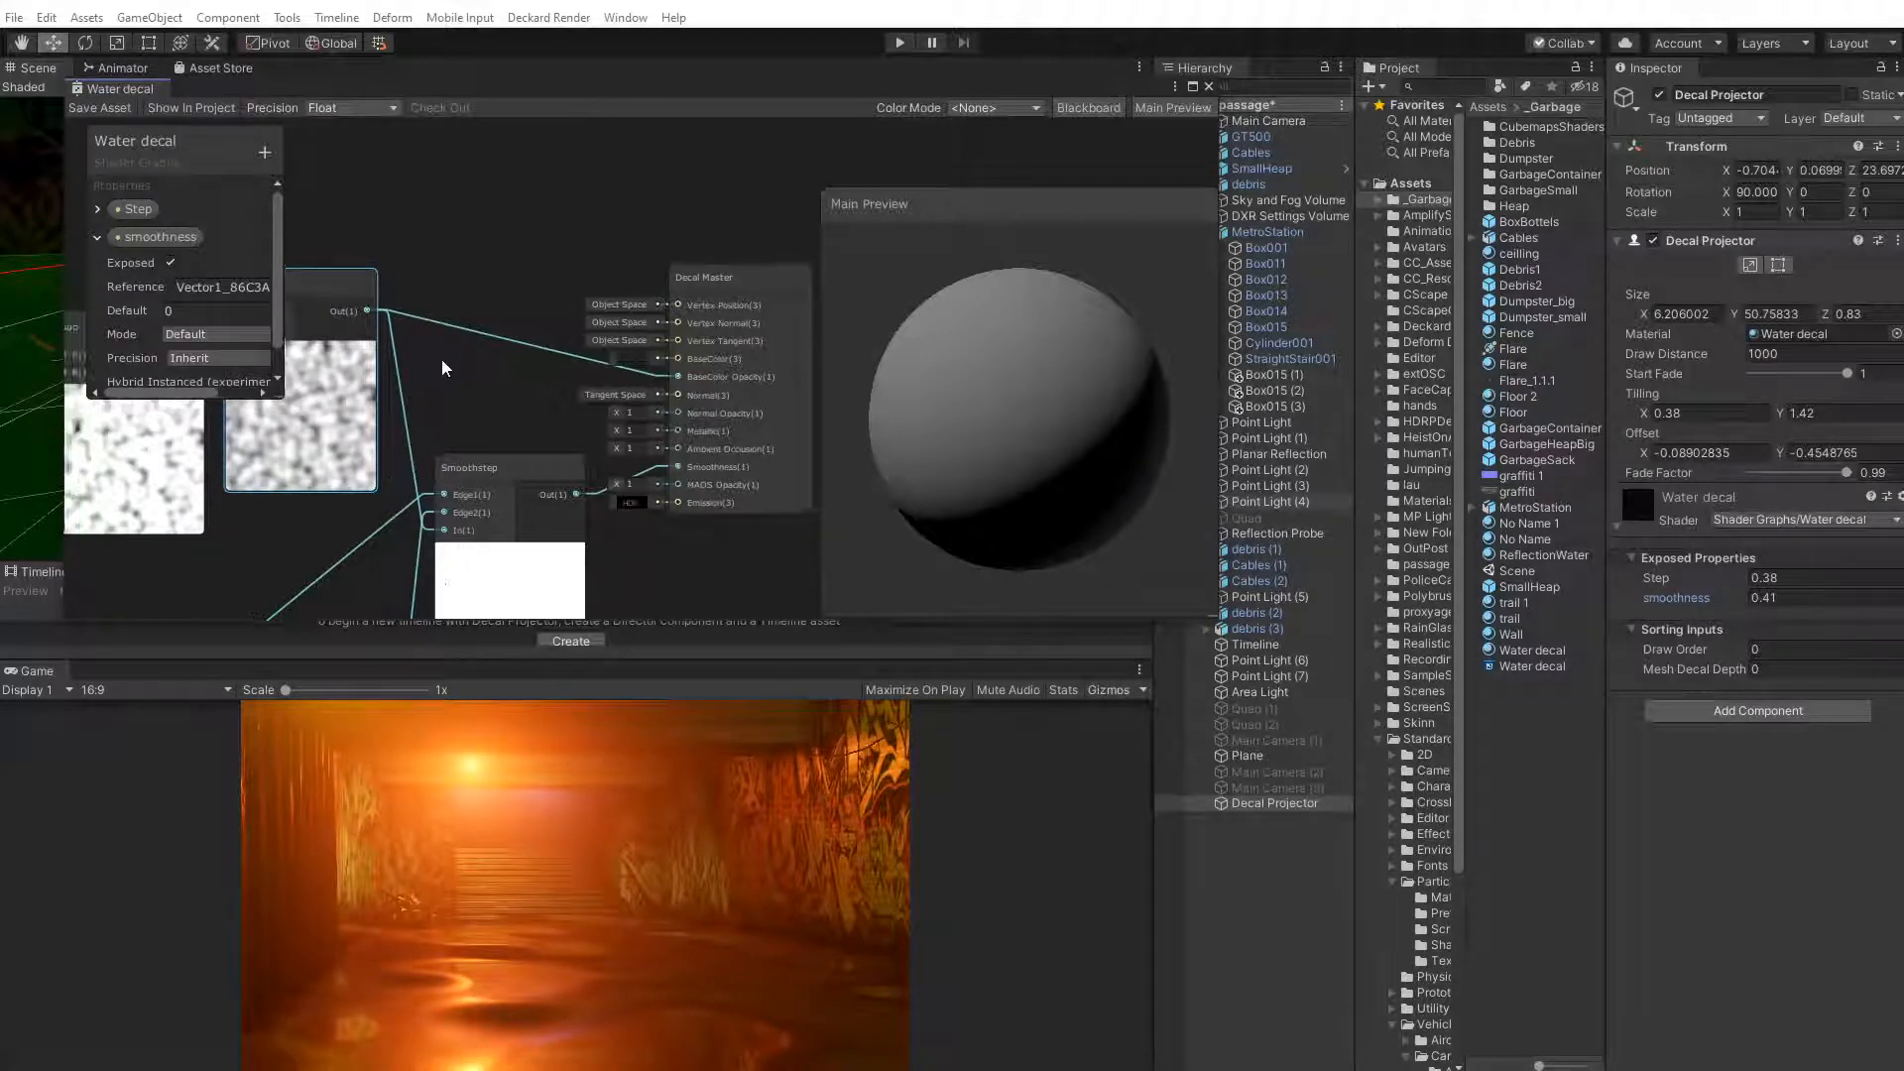
{"action": "middle_click_drag", "start_coordinate": [442, 357], "coordinate": [510, 306]}
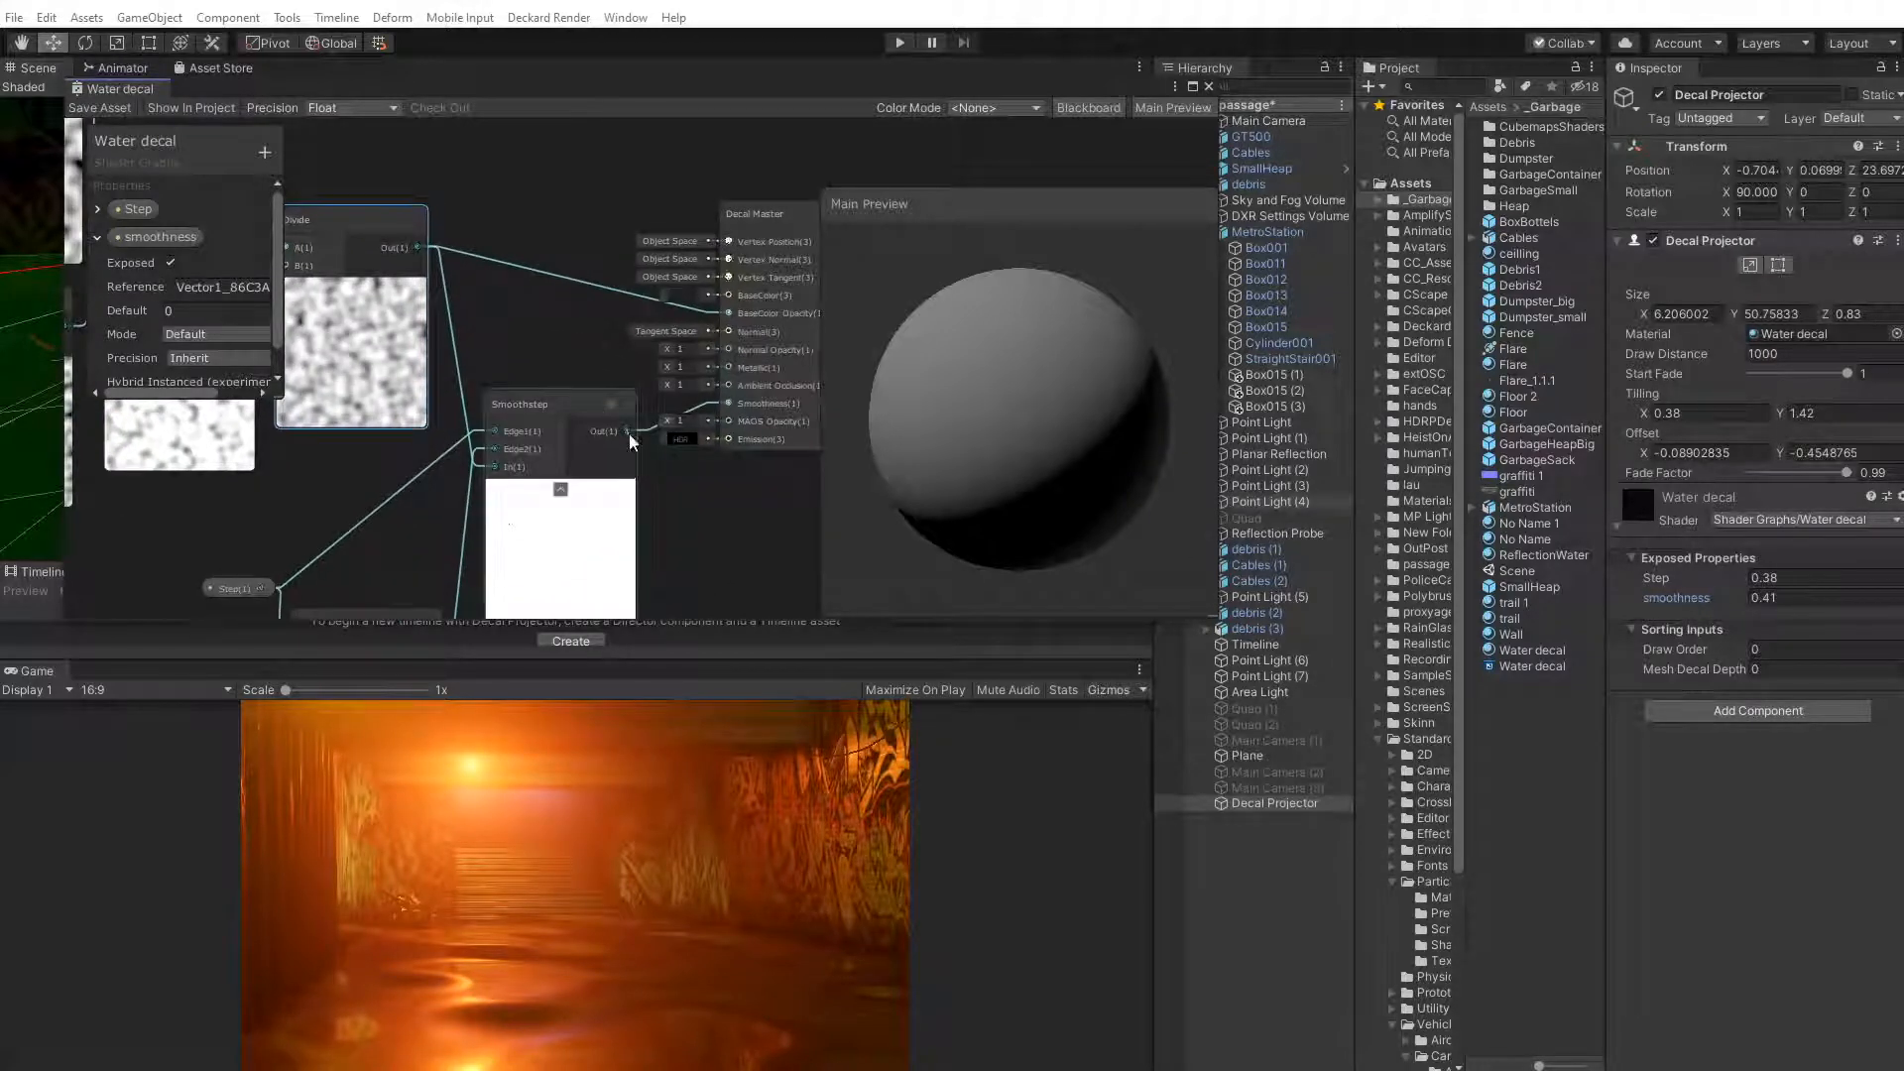
Connect the Smoothstep output to the Decal Master's BaseColor Opacity and set BaseColor to black, saving the graph asset
{"action": "left_click_drag", "start_coordinate": [629, 437], "coordinate": [730, 314]}
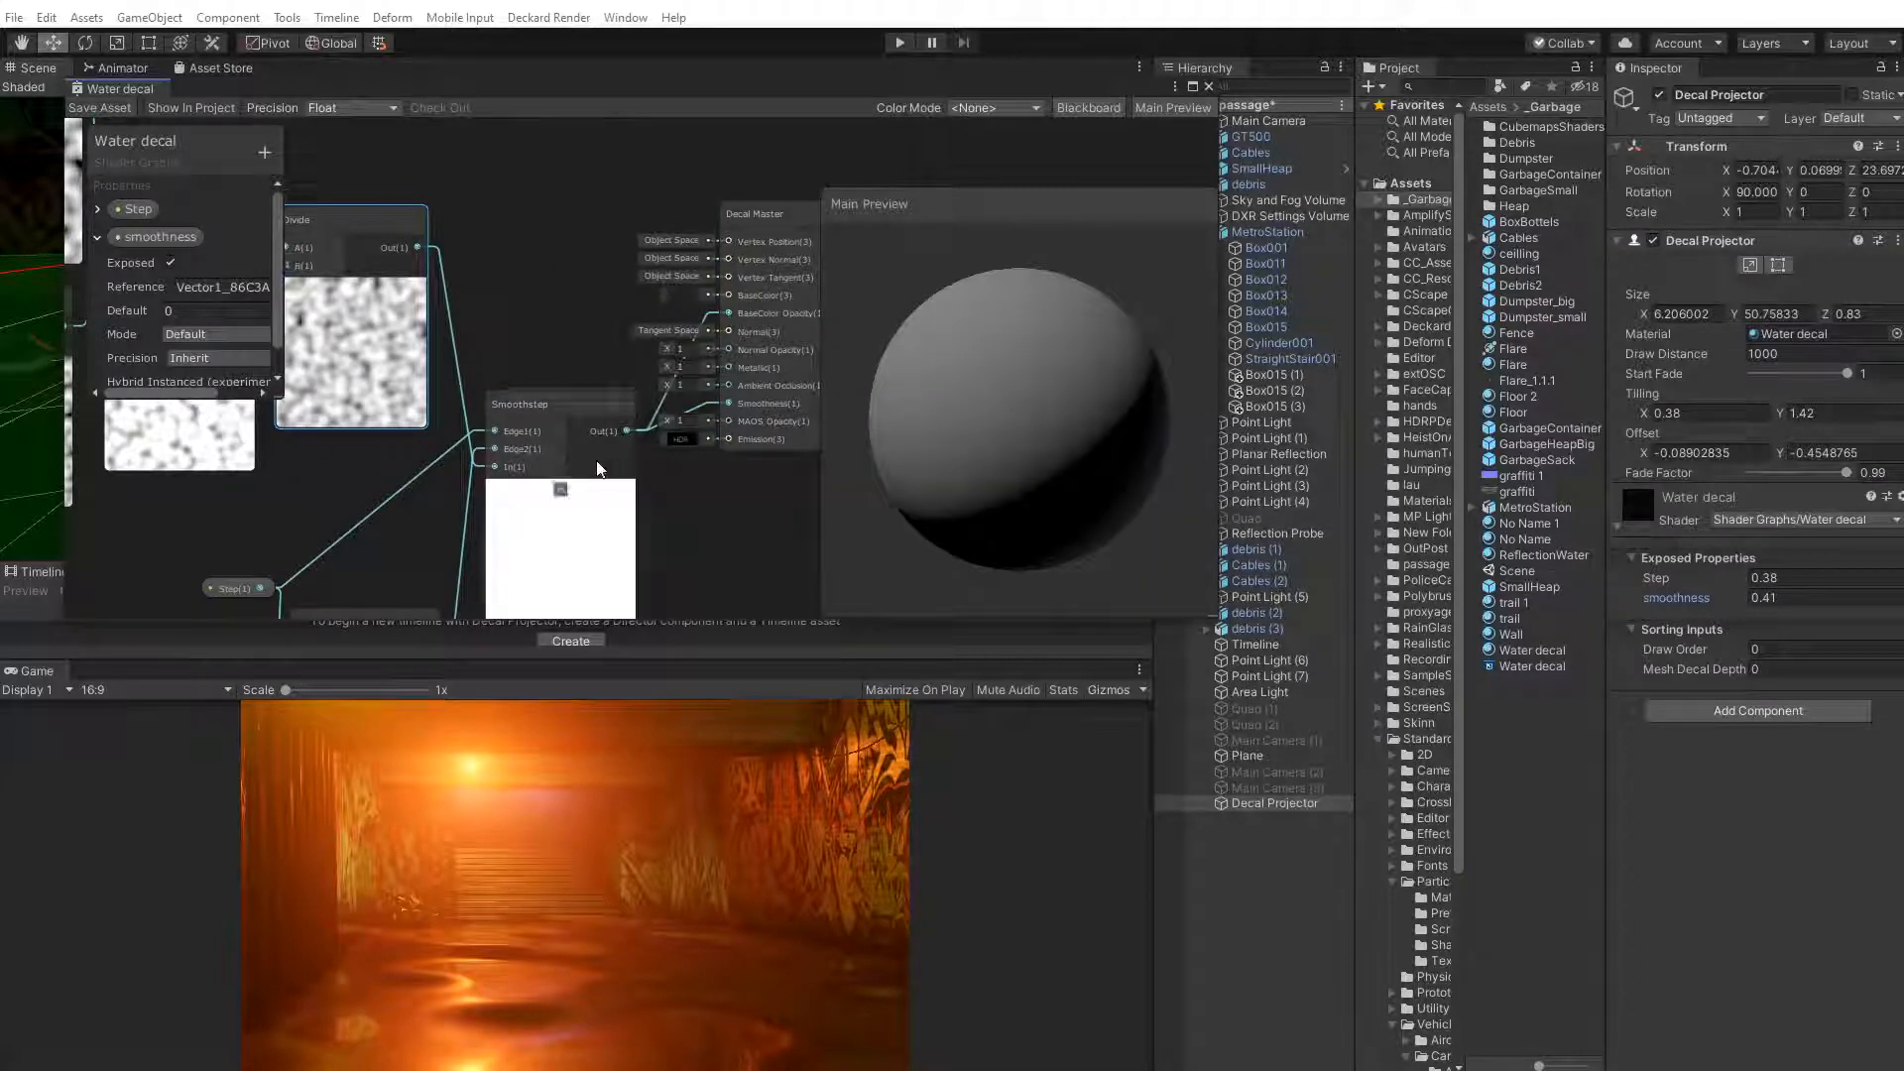
{"action": "left_click", "coordinate": [682, 295]}
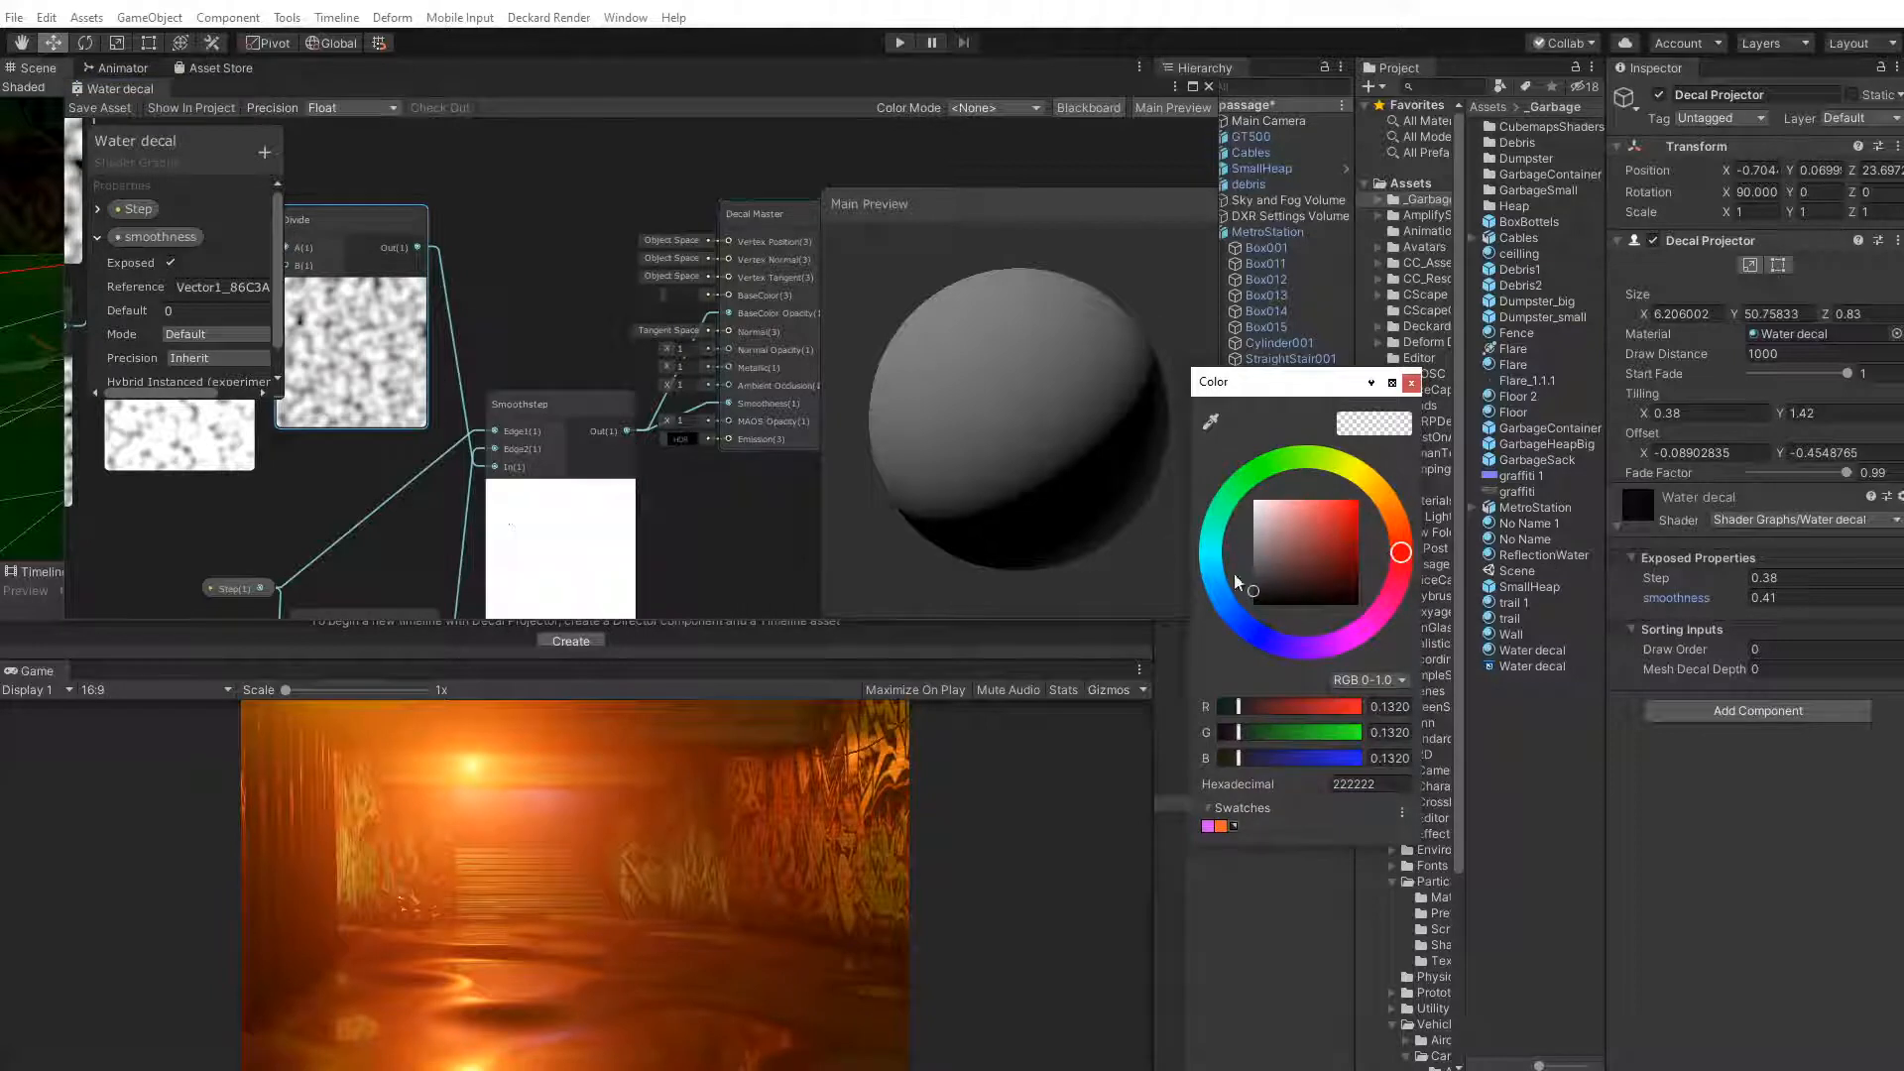
{"action": "left_click", "coordinate": [1412, 383]}
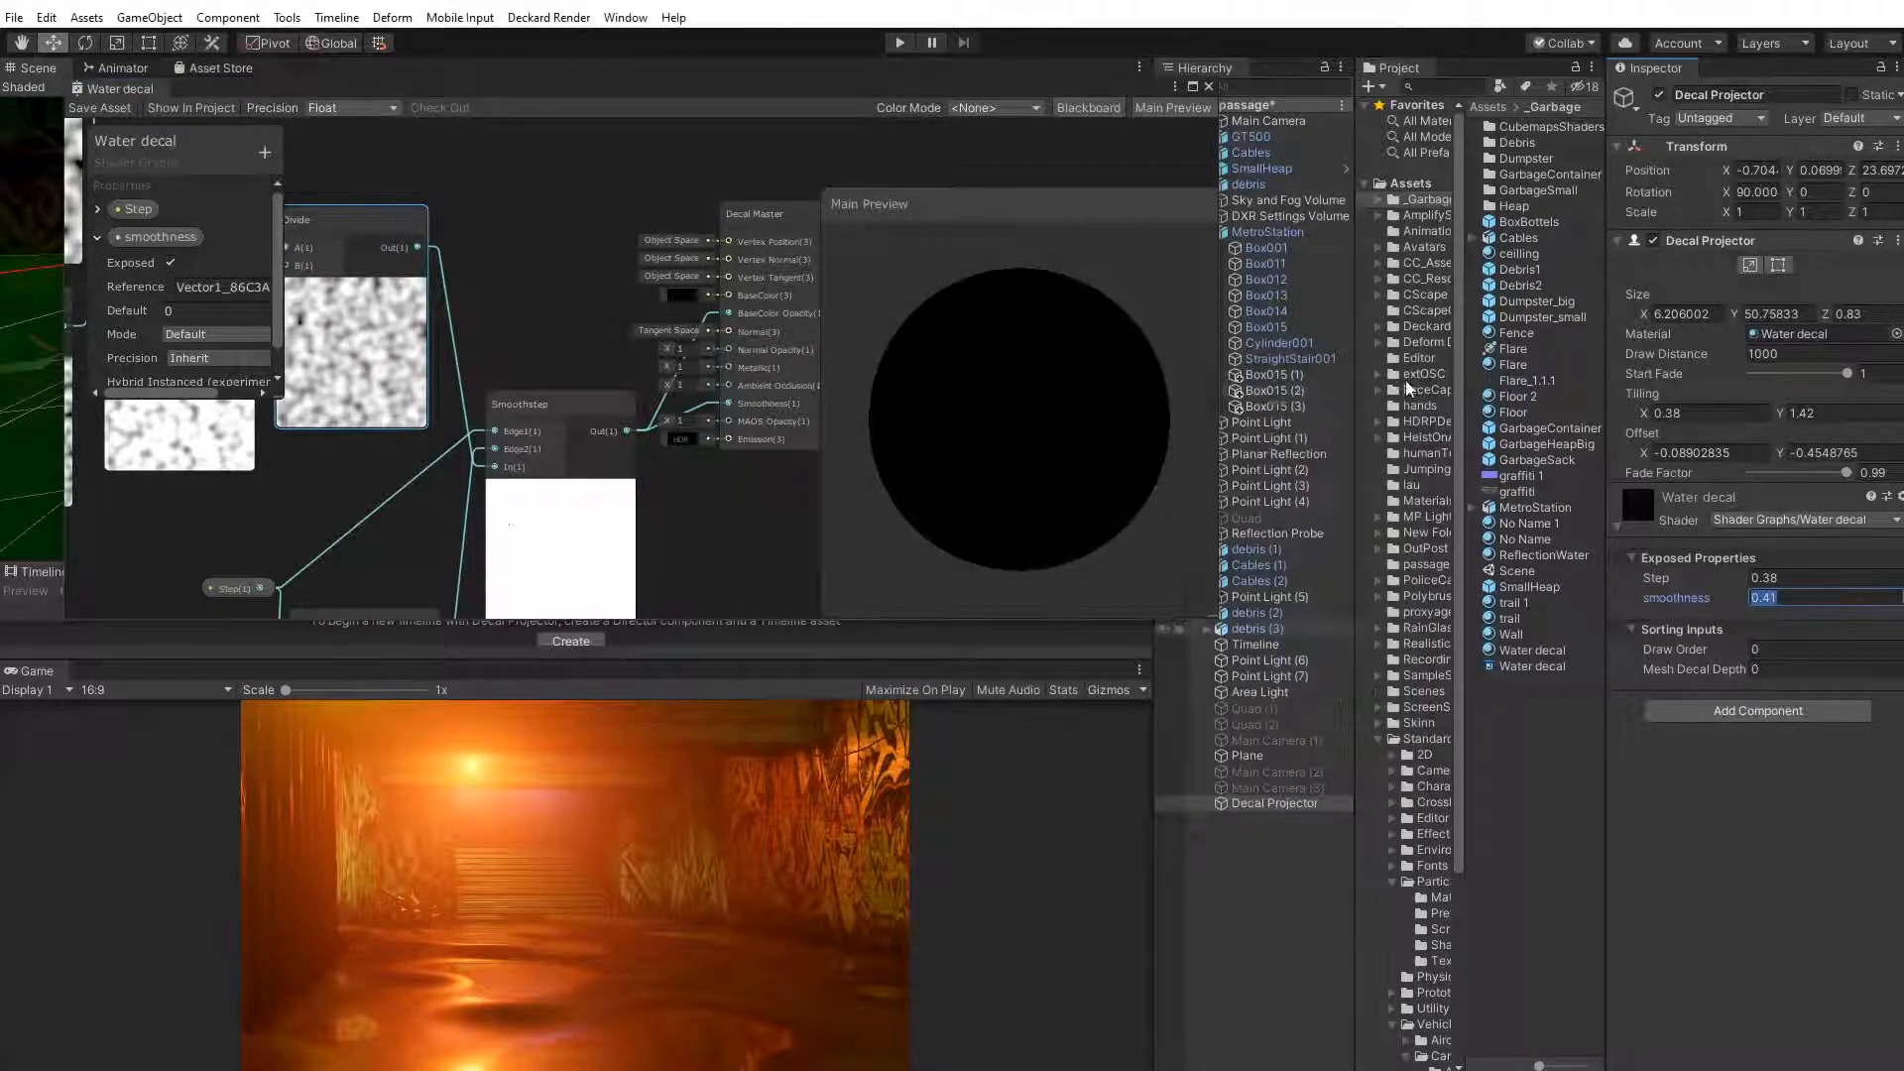
{"action": "left_click", "coordinate": [99, 109]}
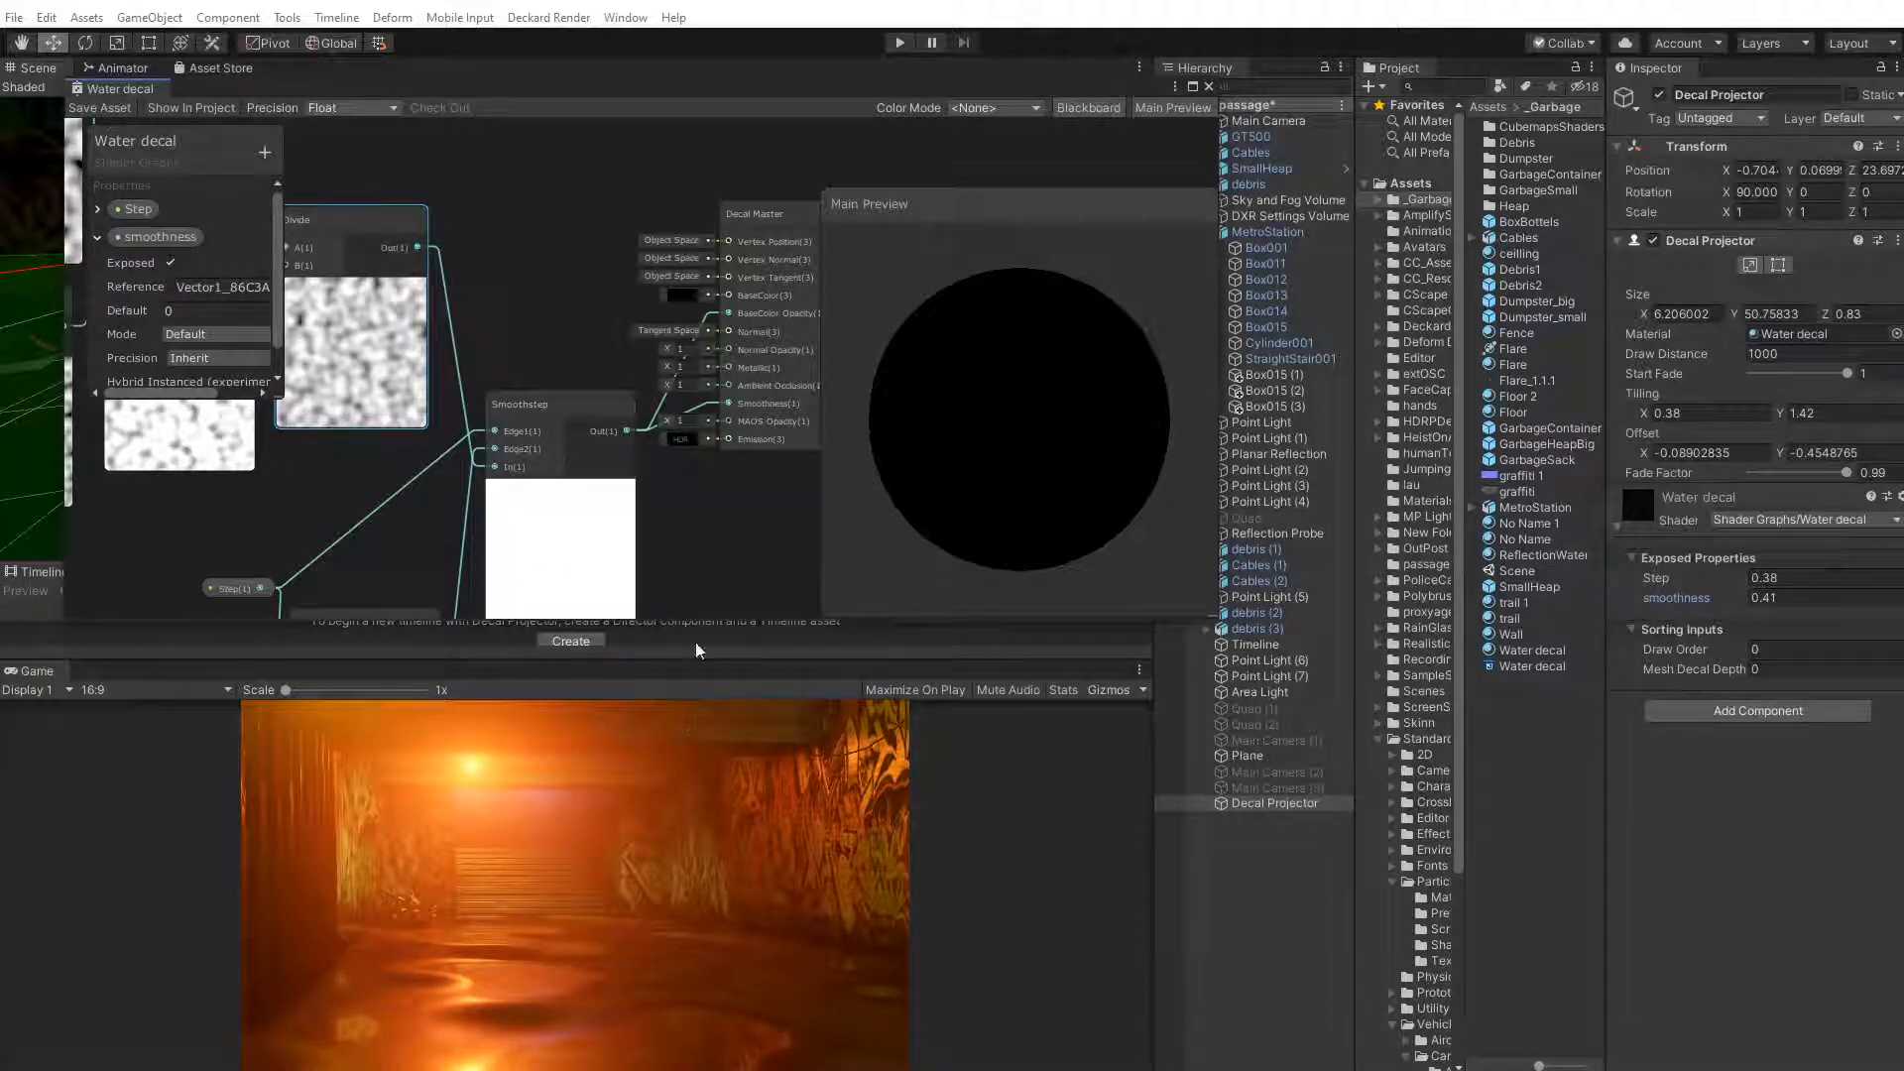
Move the graph window off the Scene view and set the decal's Fade Factor to 1, Step to 0.6 and smoothness to 0.16
{"action": "left_click_drag", "start_coordinate": [114, 88], "coordinate": [810, 296]}
{"action": "middle_click_drag", "start_coordinate": [339, 324], "coordinate": [541, 369]}
{"action": "left_click_drag", "start_coordinate": [1165, 297], "coordinate": [671, 263]}
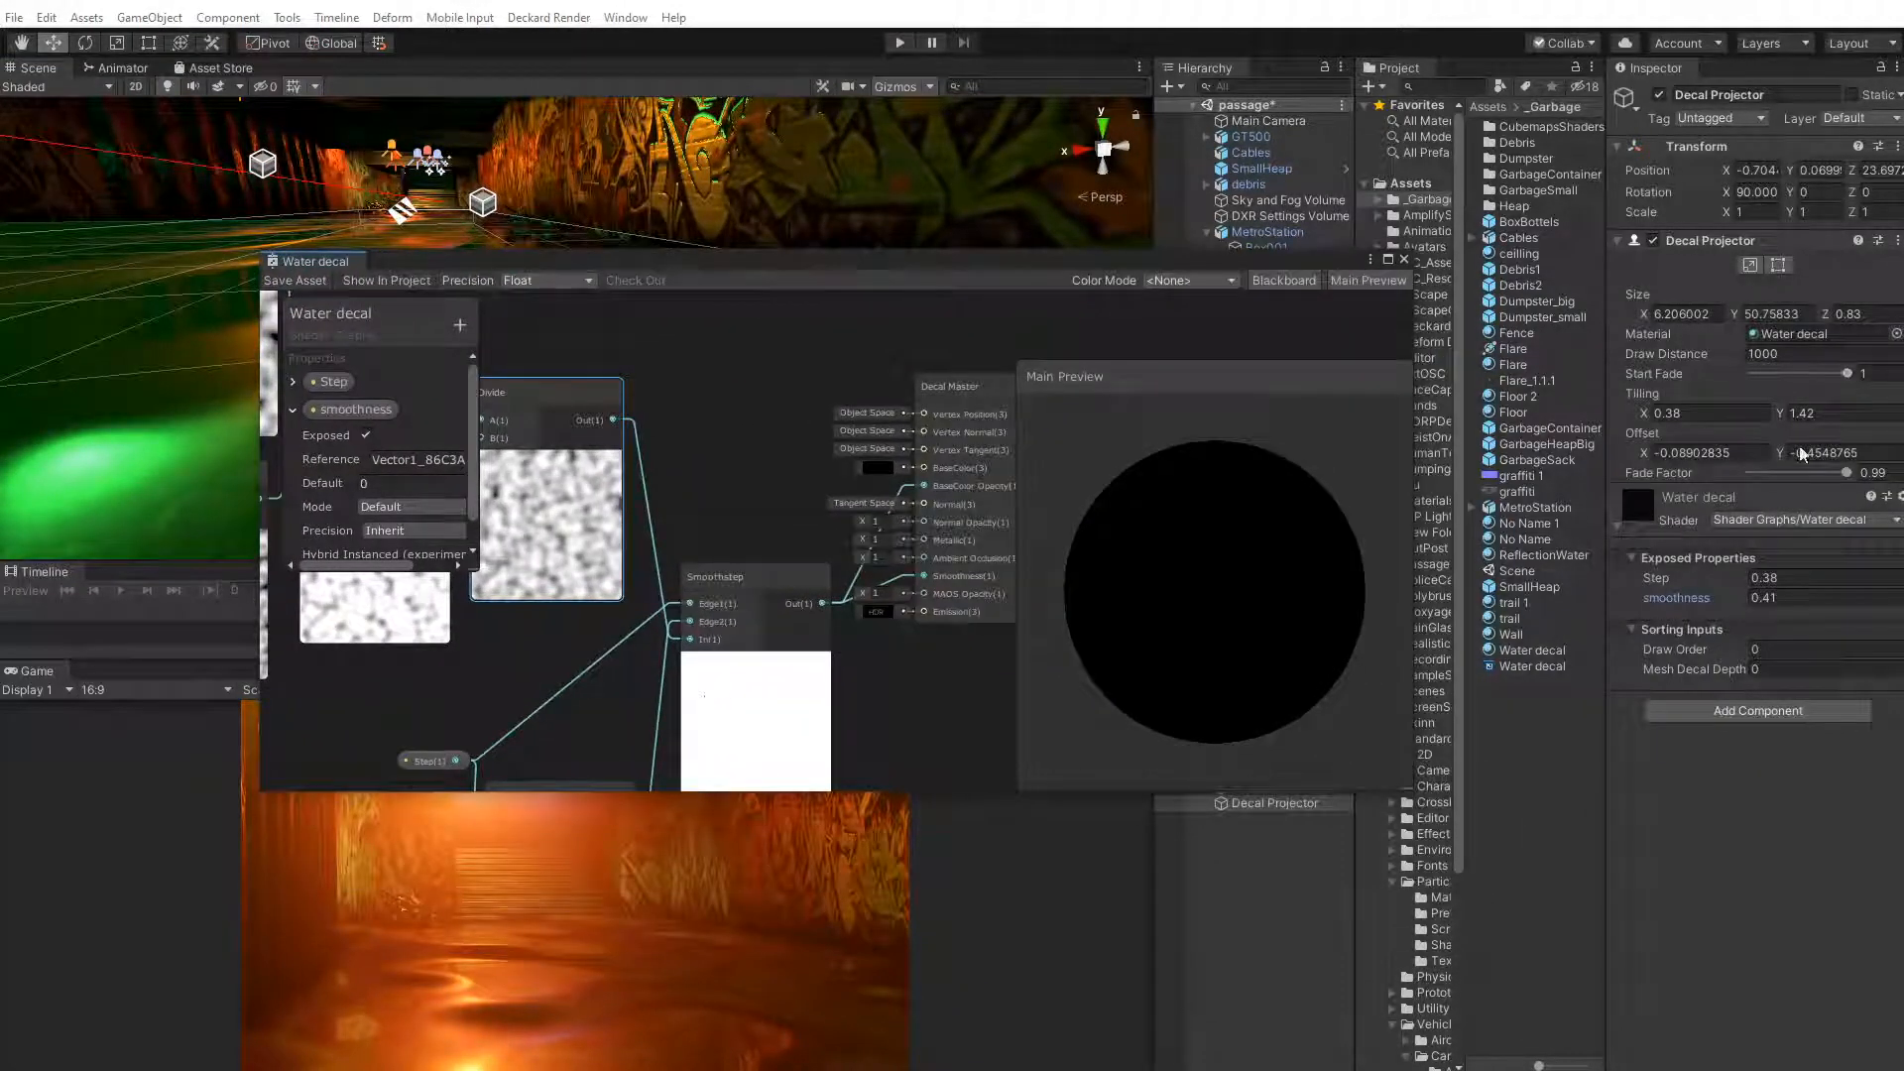
{"action": "mouse_move", "coordinate": [1845, 468]}
{"action": "left_mouse_down"}
{"action": "mouse_move", "coordinate": [1823, 471]}
{"action": "mouse_move", "coordinate": [1863, 480]}
{"action": "left_mouse_up"}
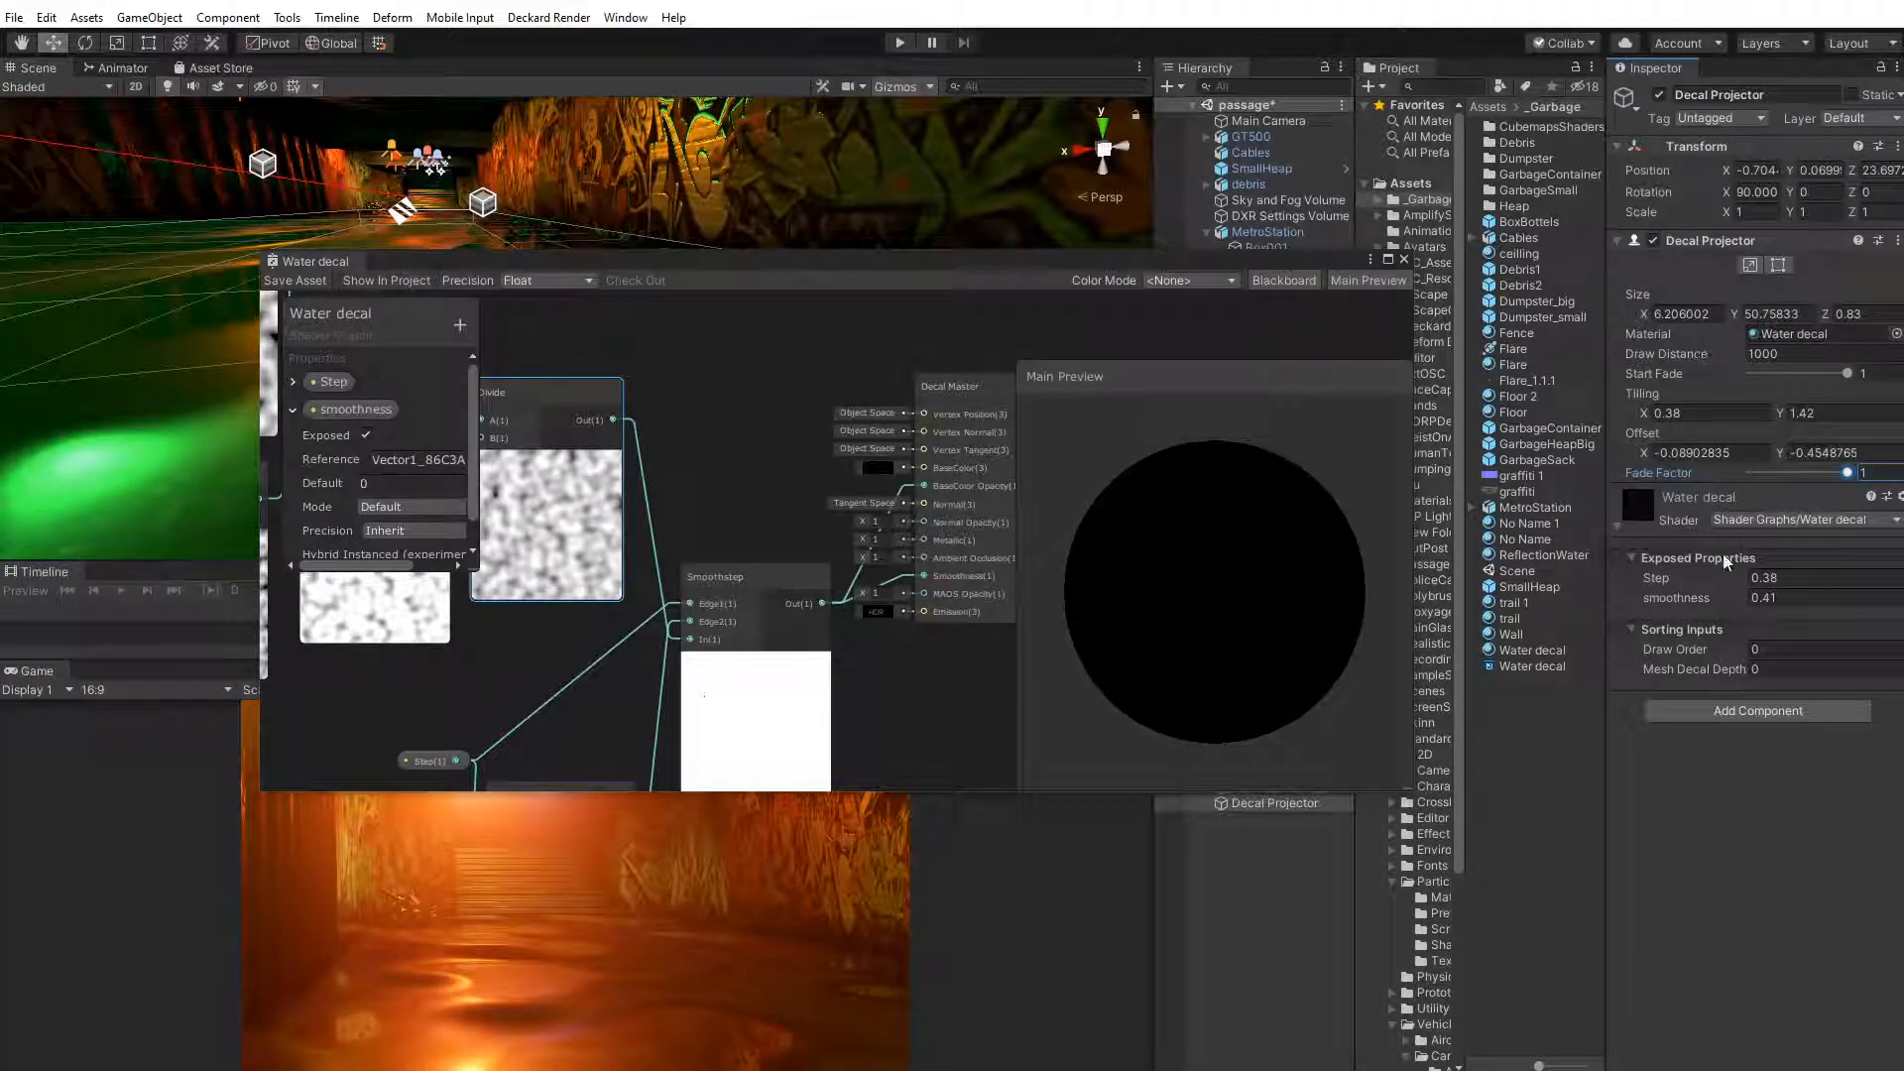
{"action": "mouse_move", "coordinate": [1723, 587]}
{"action": "left_mouse_down"}
{"action": "mouse_move", "coordinate": [1719, 603]}
{"action": "mouse_move", "coordinate": [1738, 587]}
{"action": "left_mouse_up"}
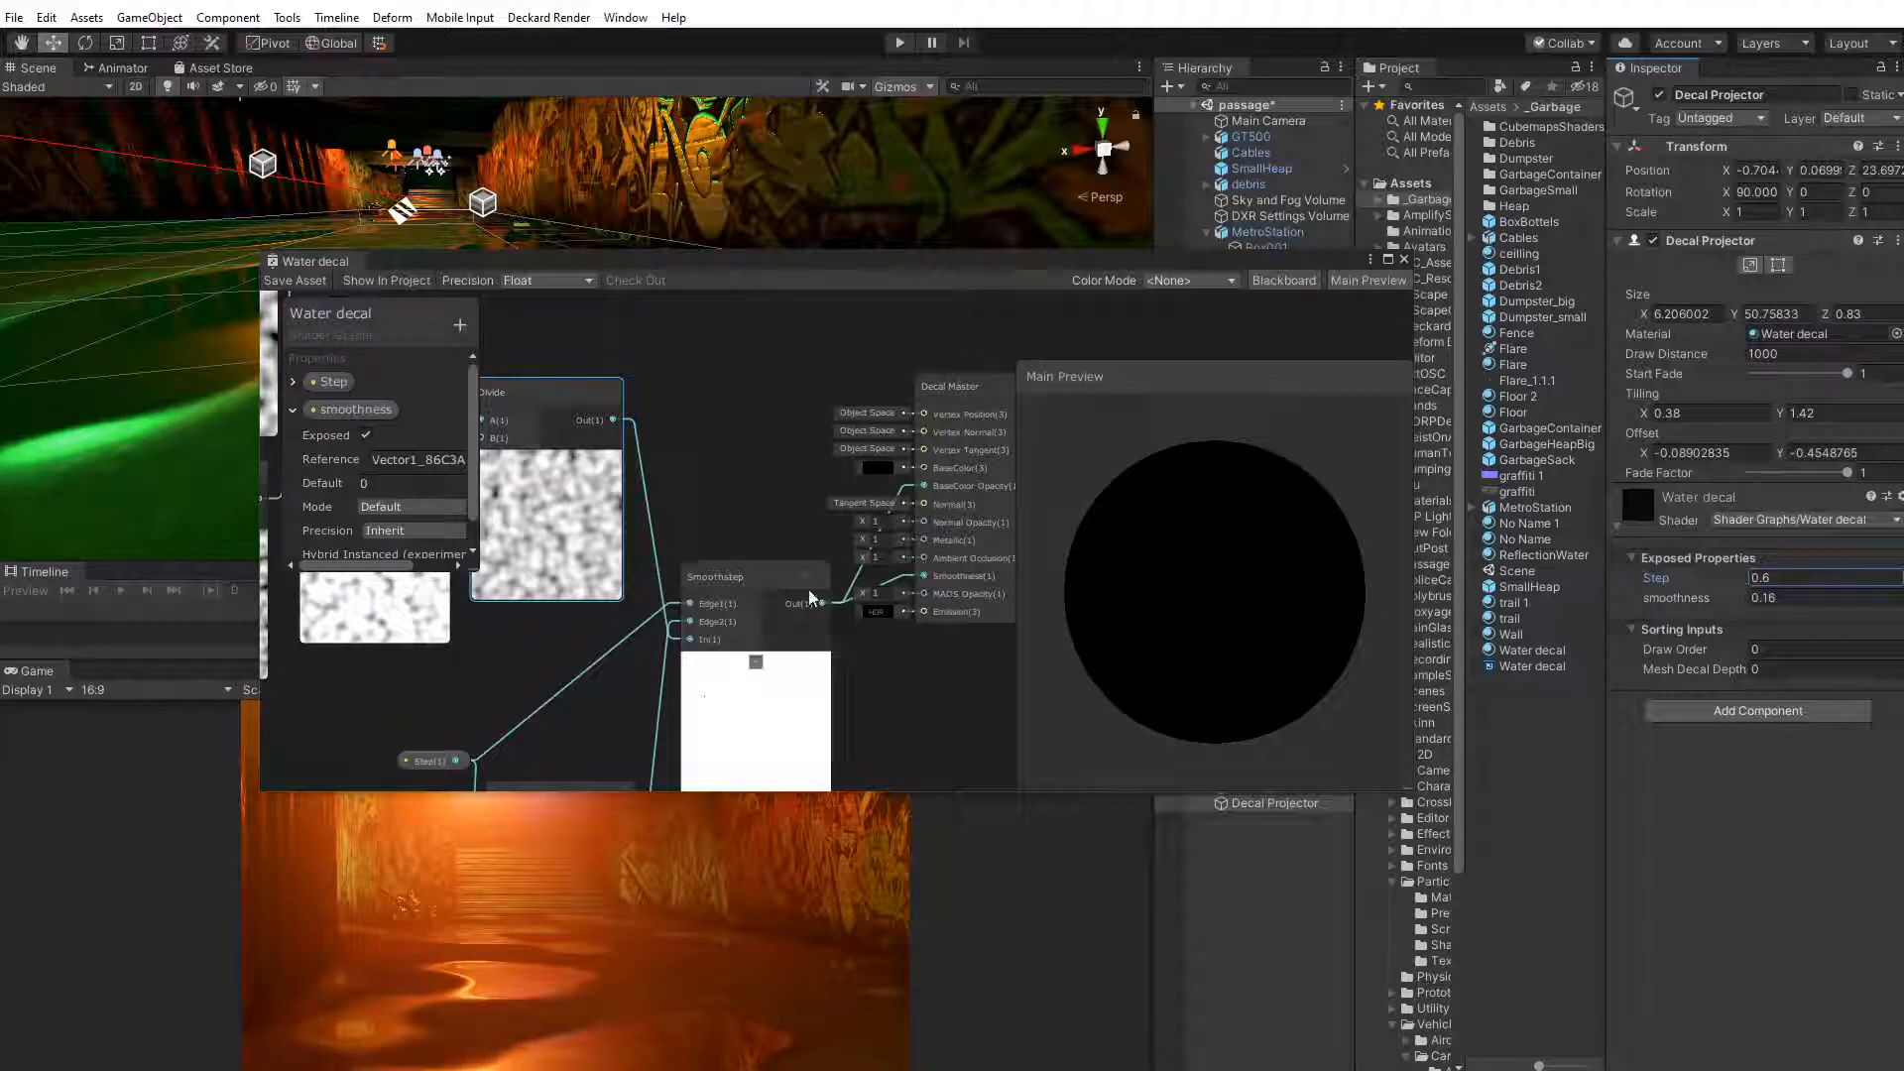
Inspect the puddles in the Scene view with the Water decal graph moved aside, and close the graph window
{"action": "left_click_drag", "start_coordinate": [584, 273], "coordinate": [1077, 352]}
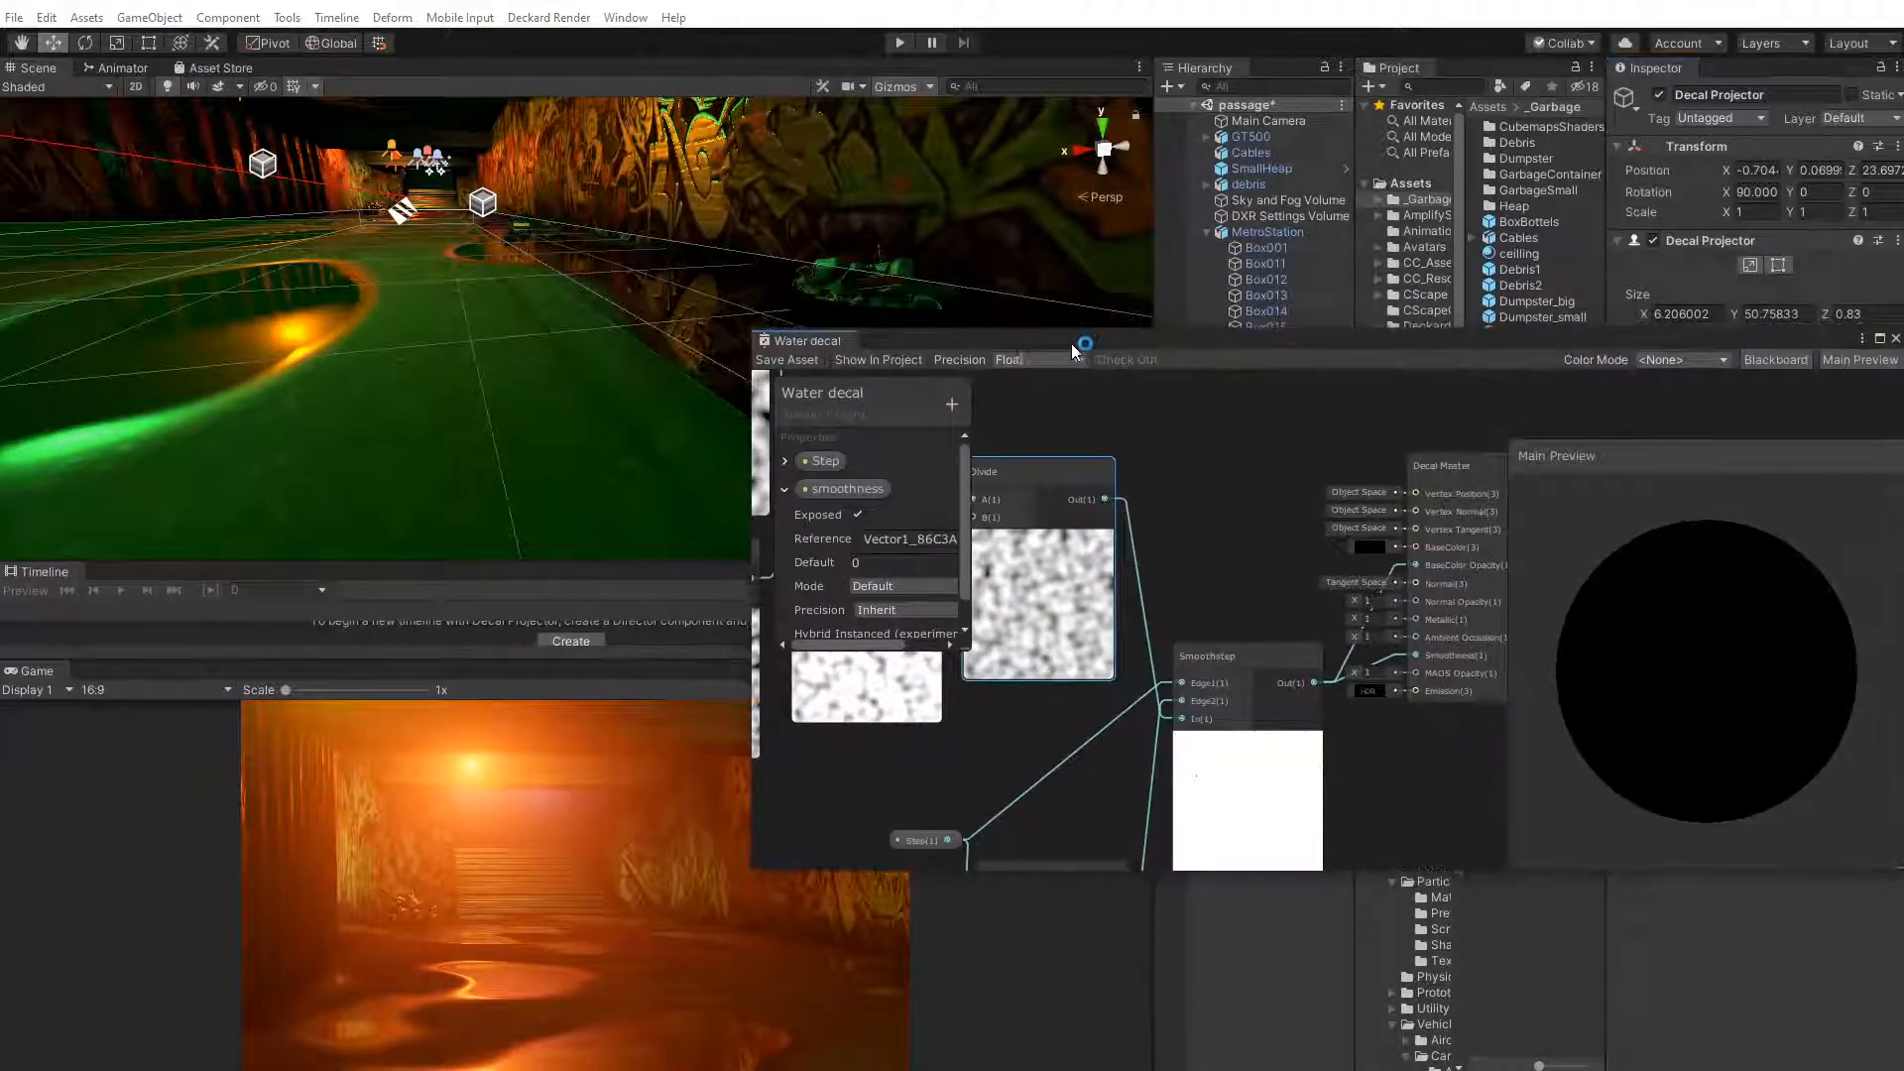
{"action": "middle_click_drag", "start_coordinate": [640, 367], "coordinate": [652, 370]}
{"action": "scroll", "coordinate": [310, 421], "scroll_direction": "down", "scroll_amount": 3}
{"action": "middle_click_drag", "start_coordinate": [311, 421], "coordinate": [389, 300]}
{"action": "left_click_drag", "start_coordinate": [1137, 344], "coordinate": [657, 335]}
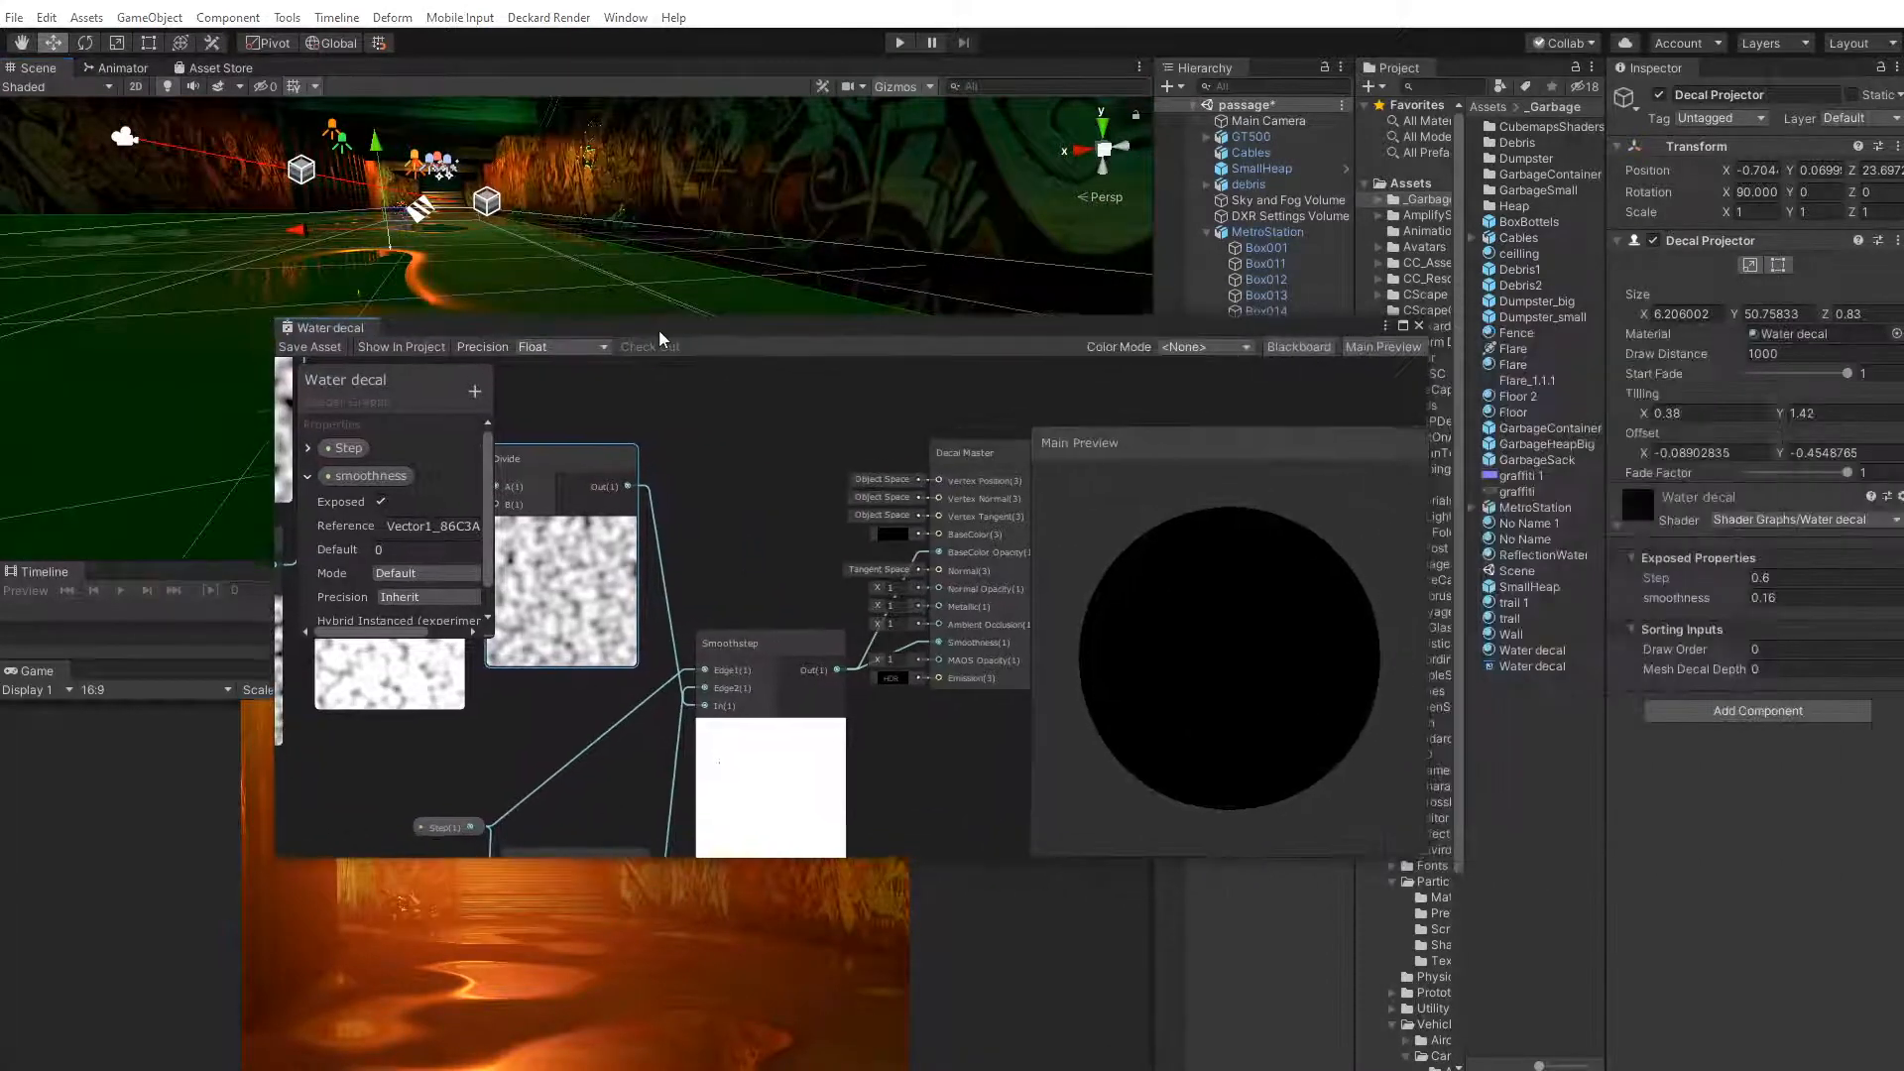
{"action": "left_click_drag", "start_coordinate": [1210, 331], "coordinate": [1204, 380]}
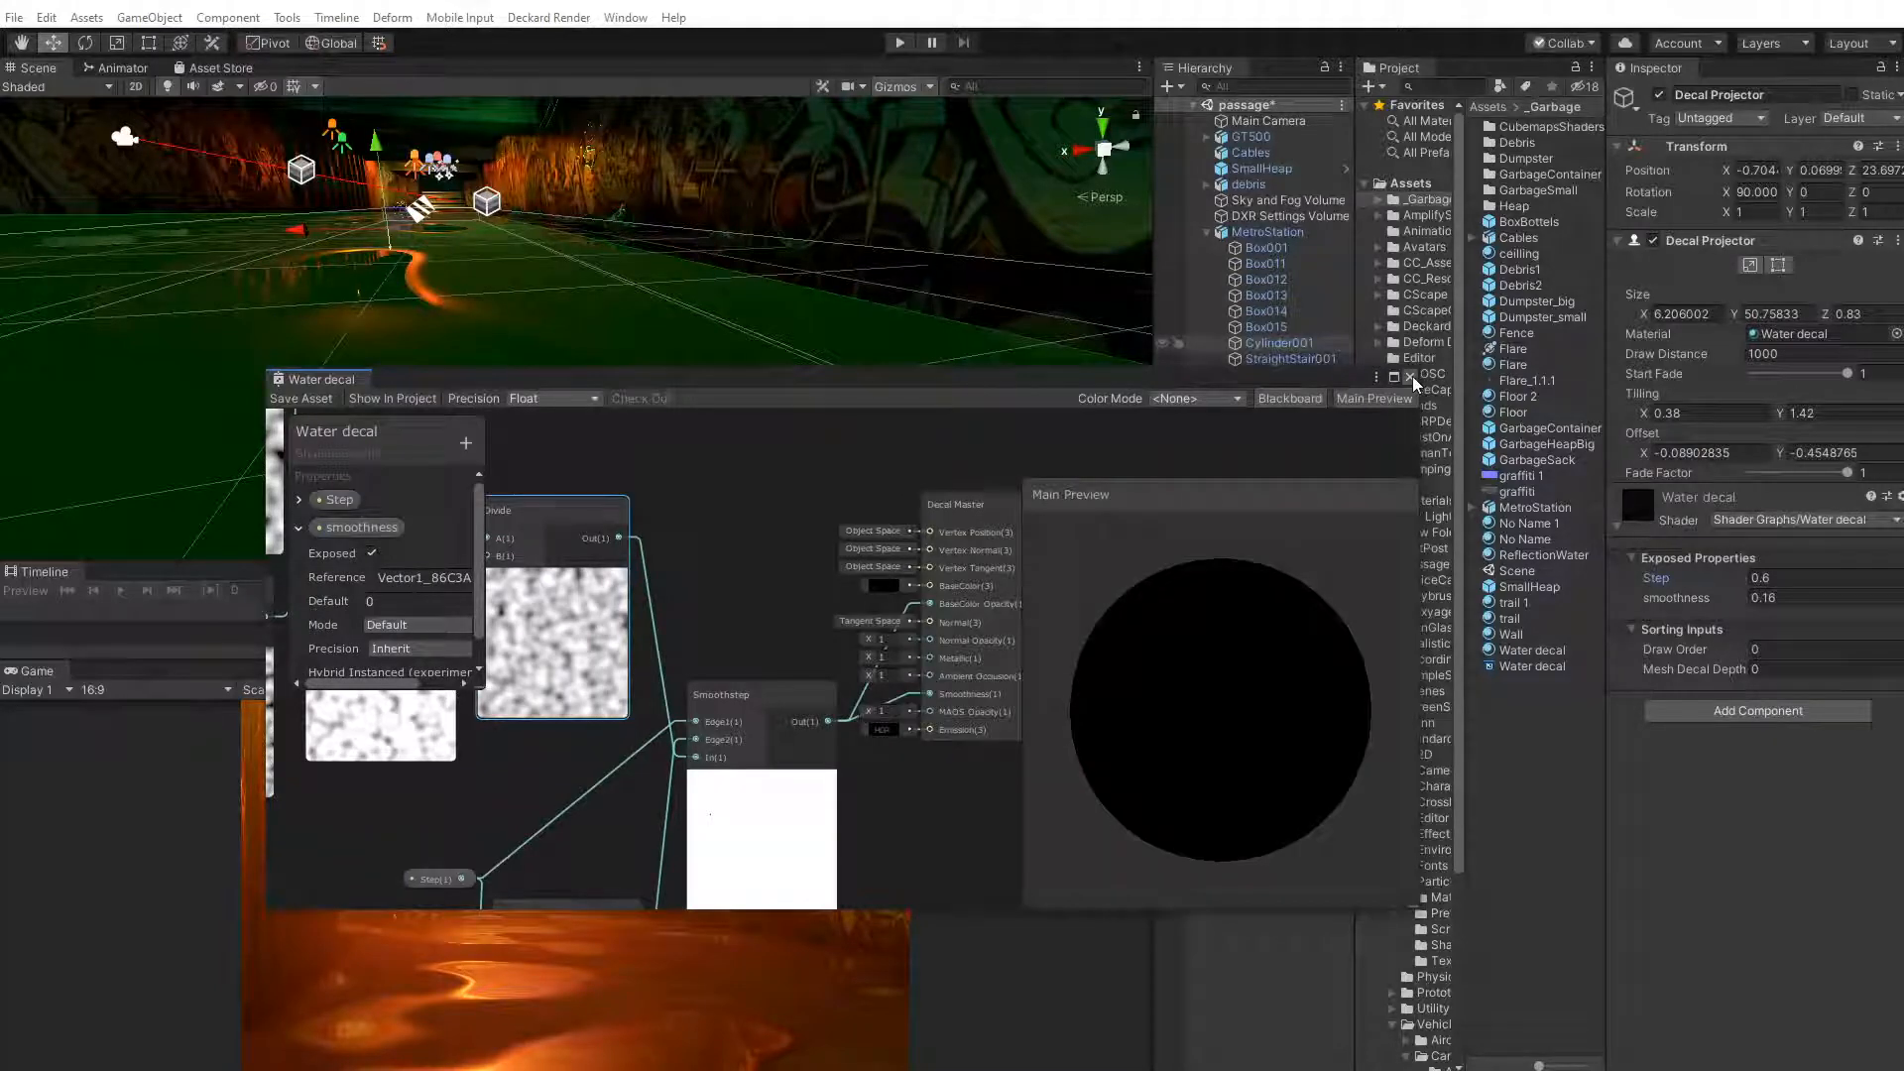
{"action": "left_click", "coordinate": [1412, 377]}
Select the passage floor mesh Box001 and set its Floor material to Metallic 0.06, Smoothness 0.28 and Normal Map strength 1.56
{"action": "middle_click_drag", "start_coordinate": [668, 315], "coordinate": [682, 398]}
{"action": "left_click", "coordinate": [531, 375]}
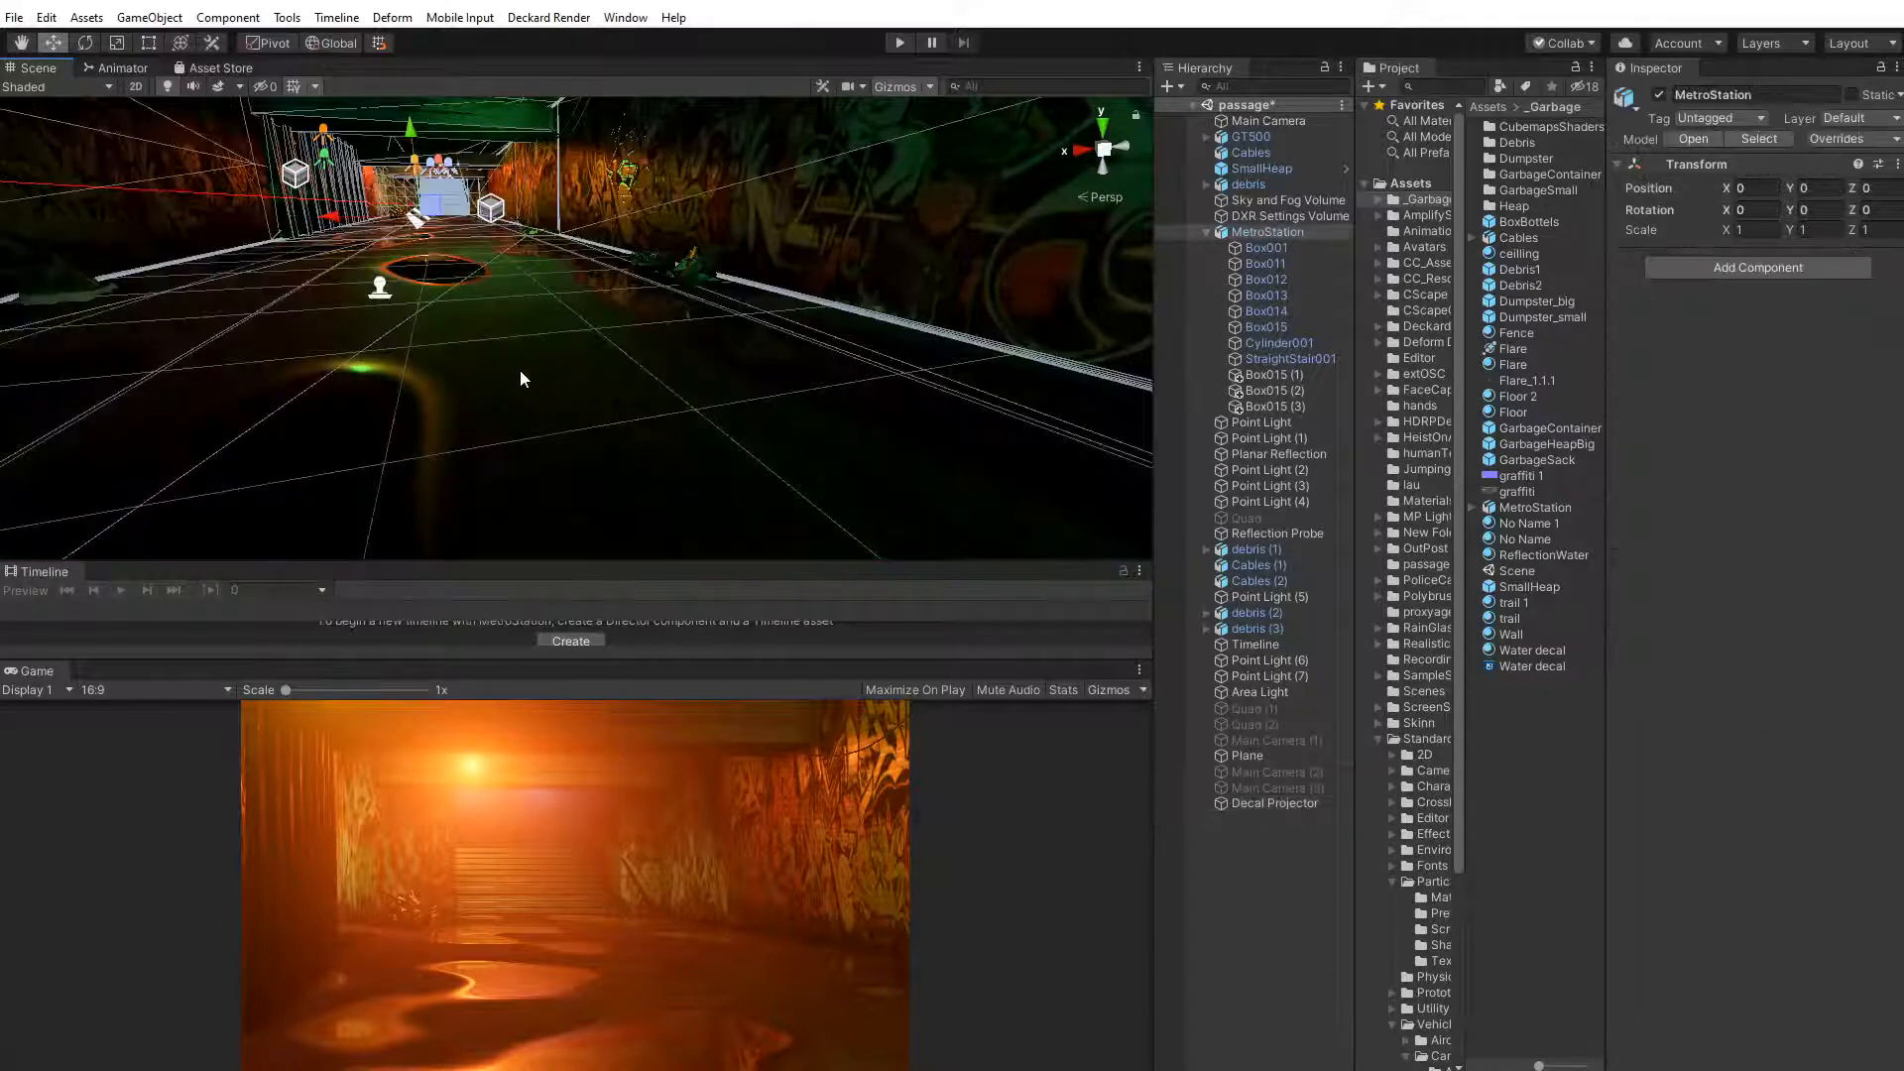
{"action": "left_click", "coordinate": [462, 375]}
{"action": "scroll", "coordinate": [1818, 898], "scroll_direction": "down", "scroll_amount": 9}
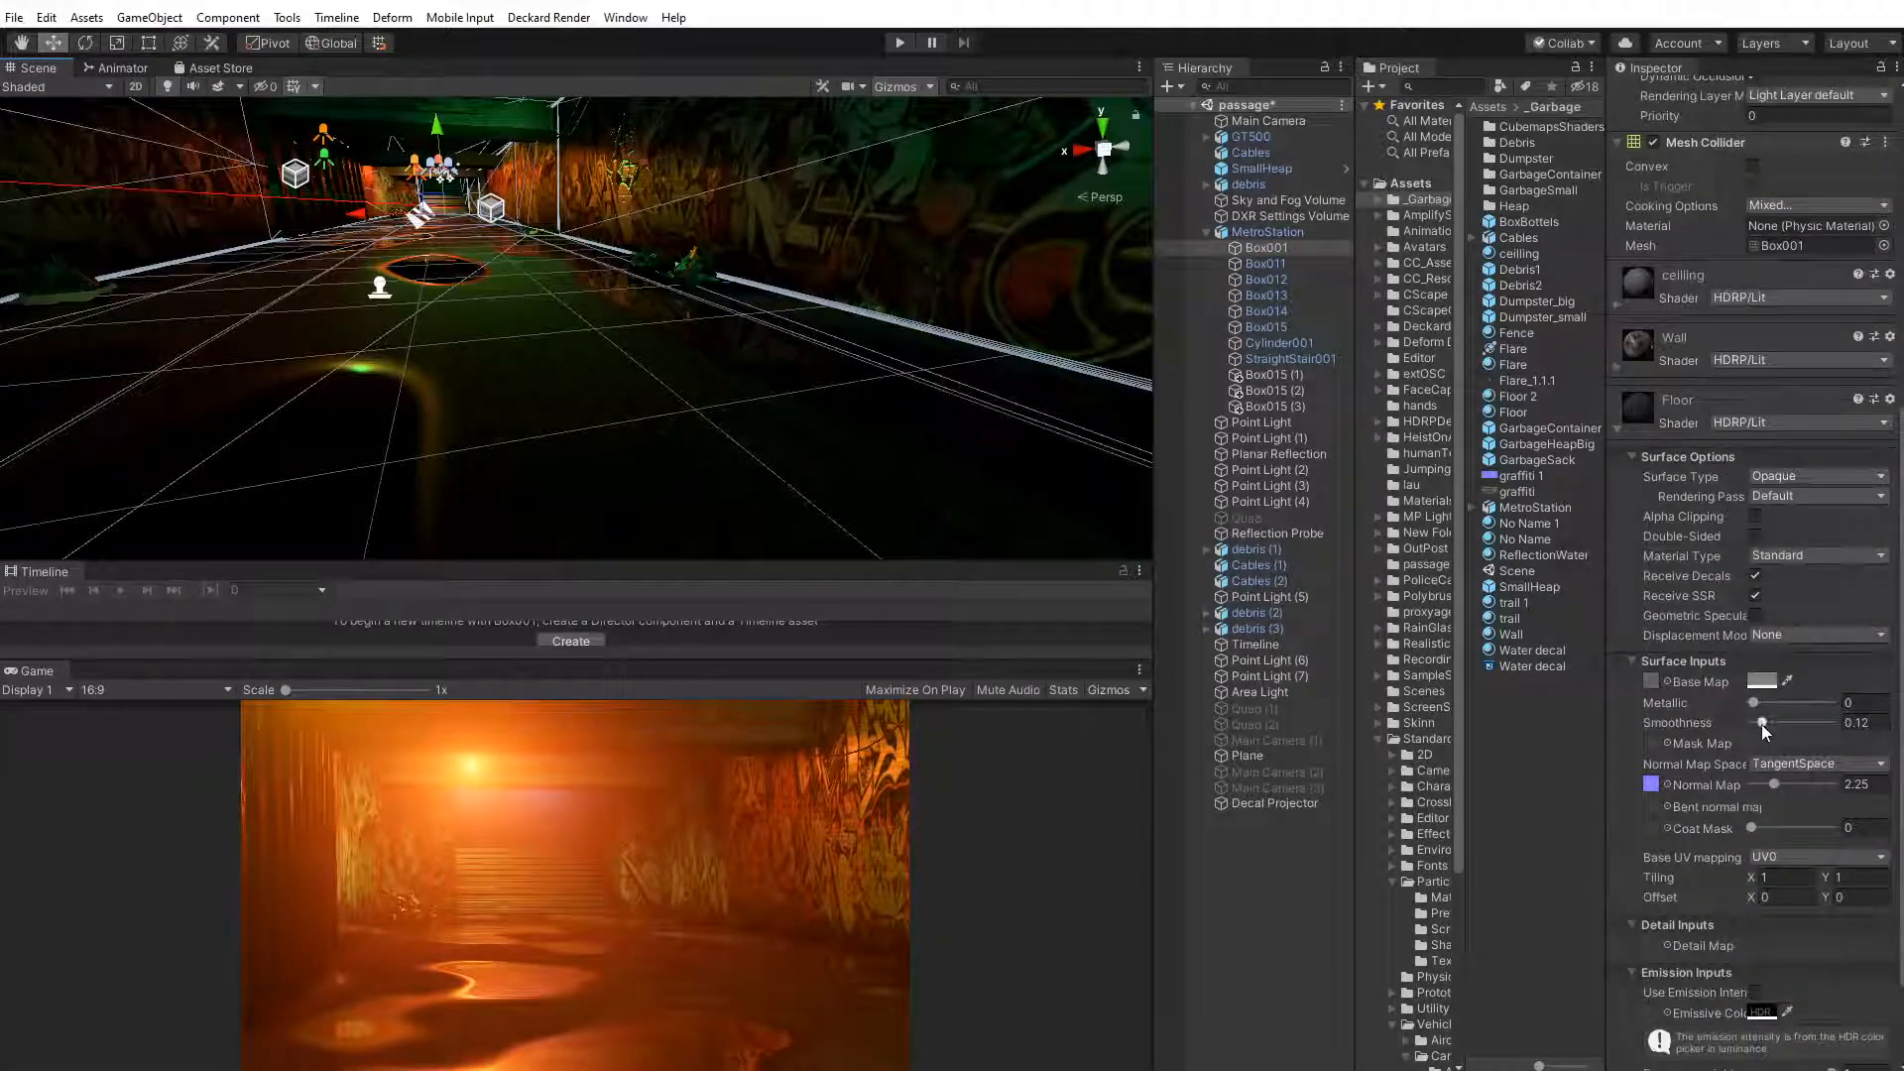
{"action": "mouse_move", "coordinate": [1762, 725]}
{"action": "left_mouse_down"}
{"action": "mouse_move", "coordinate": [1881, 736]}
{"action": "mouse_move", "coordinate": [1767, 729]}
{"action": "mouse_move", "coordinate": [1778, 706]}
{"action": "mouse_move", "coordinate": [1752, 710]}
{"action": "mouse_move", "coordinate": [1777, 727]}
{"action": "left_mouse_up"}
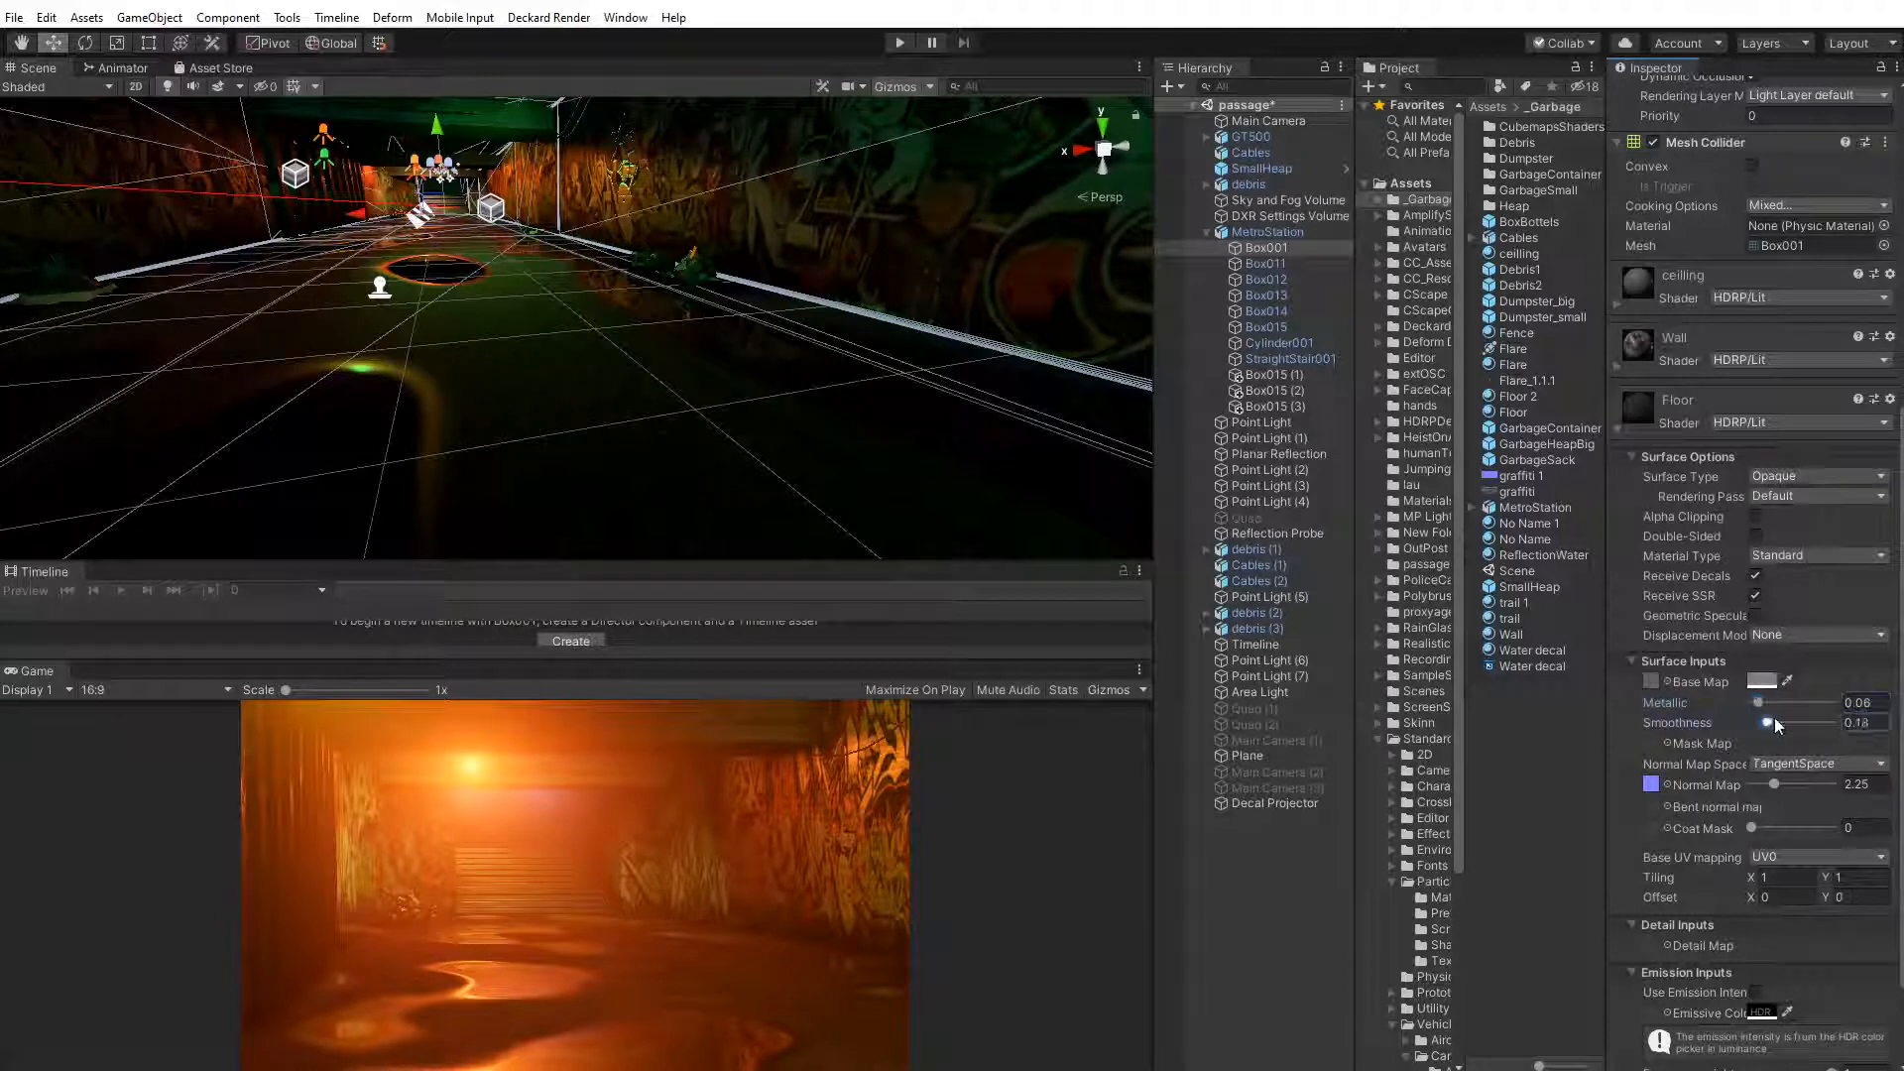
{"action": "left_click", "coordinate": [1774, 784]}
{"action": "left_click_drag", "start_coordinate": [1799, 790], "coordinate": [1765, 791]}
{"action": "left_click", "coordinate": [1653, 827]}
{"action": "scroll", "coordinate": [1682, 865], "scroll_direction": "down", "scroll_amount": 3}
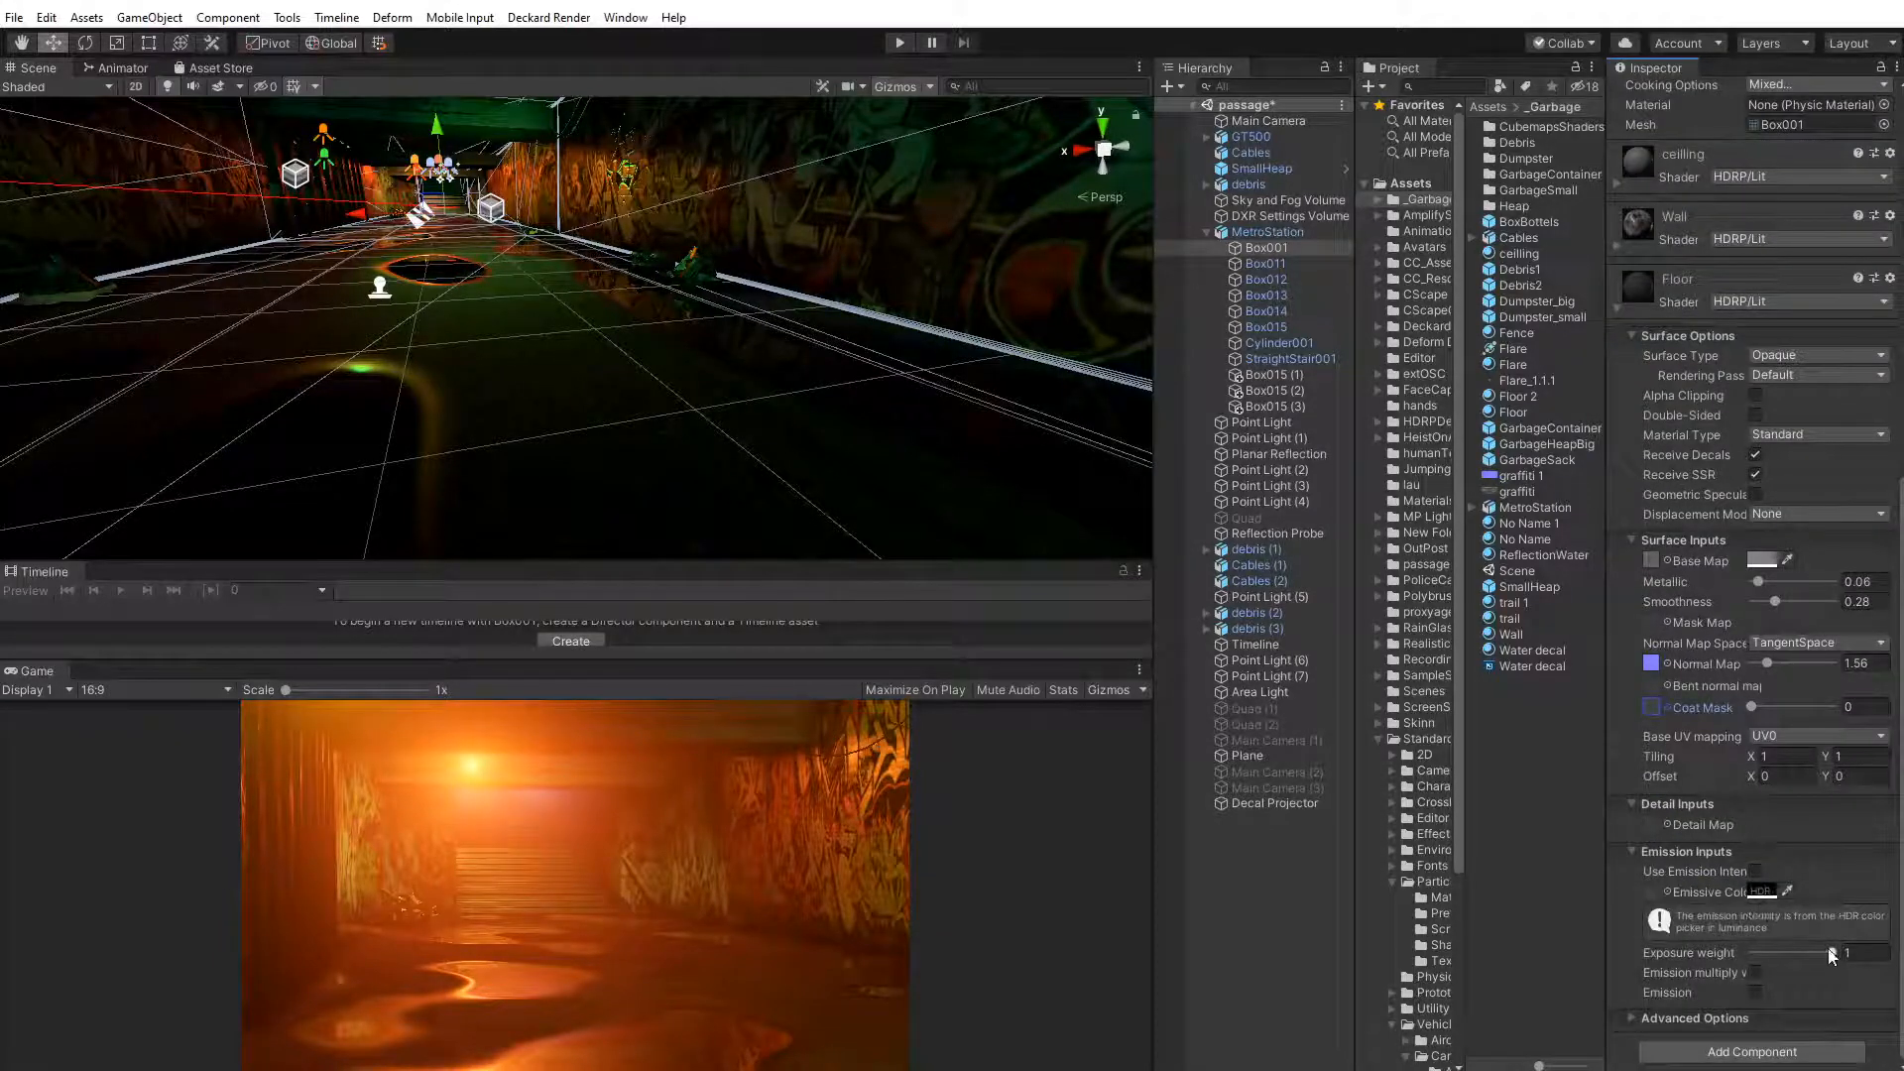
Lower the Floor material's Smoothness to 0.19 and its Normal Map strength to 1.36
{"action": "key", "text": "w"}
{"action": "right_click_drag", "start_coordinate": [452, 327], "coordinate": [515, 455]}
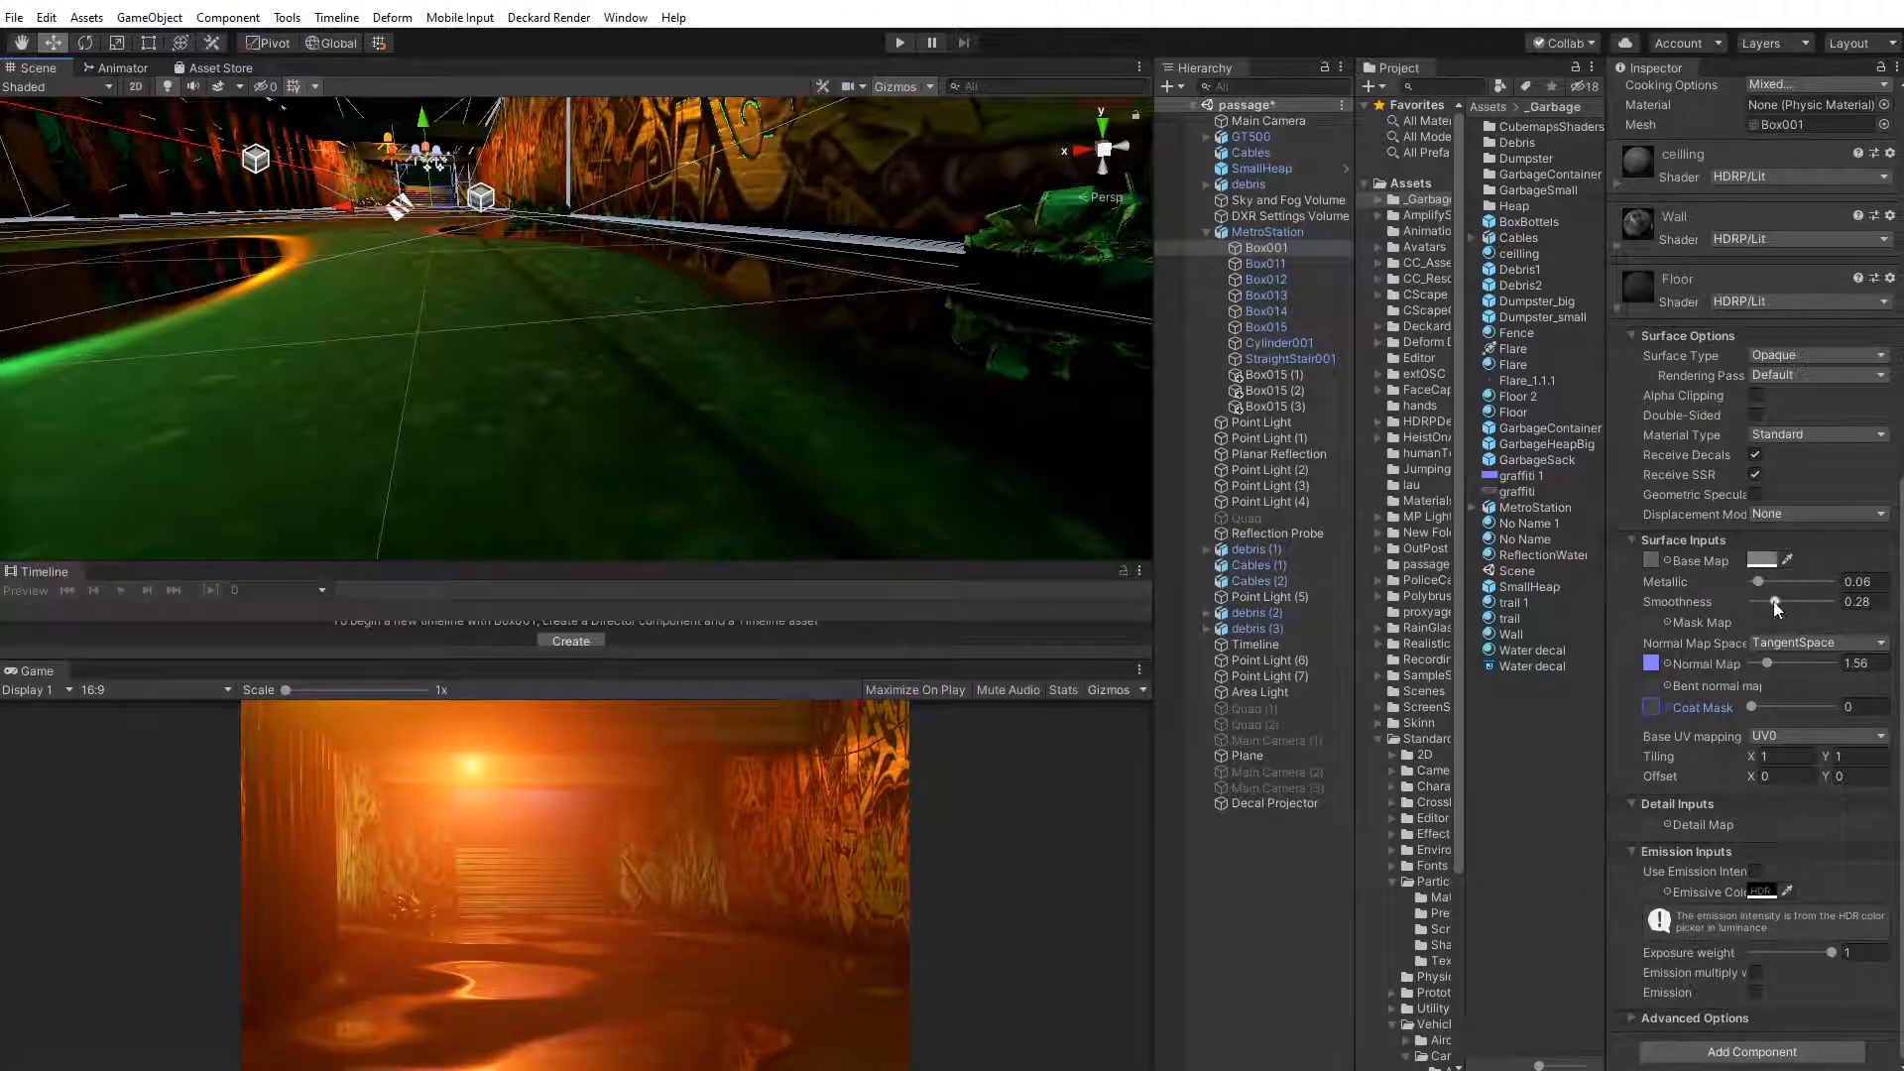
{"action": "left_click_drag", "start_coordinate": [1773, 601], "coordinate": [1759, 668]}
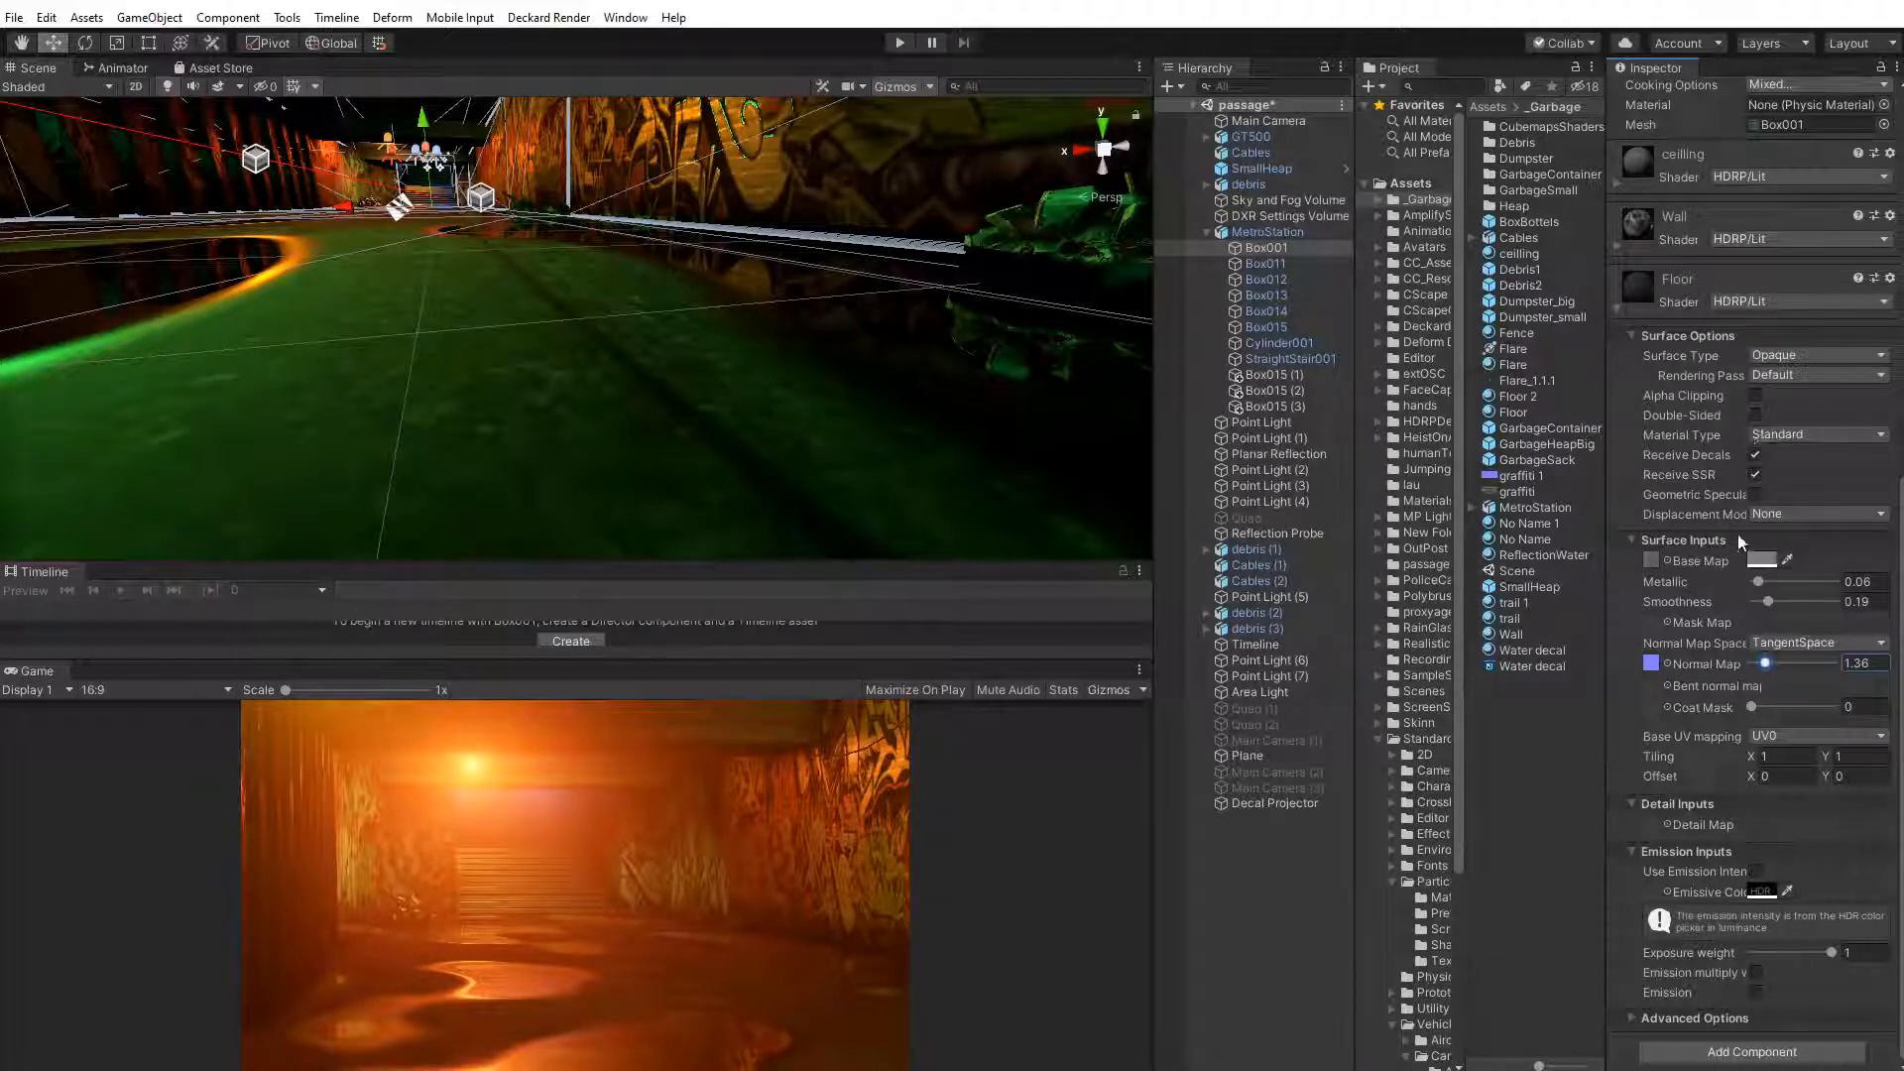
Reselect the floor mesh Box001 and set the Floor material's Normal Map strength to 0.96
{"action": "left_click", "coordinate": [1252, 802]}
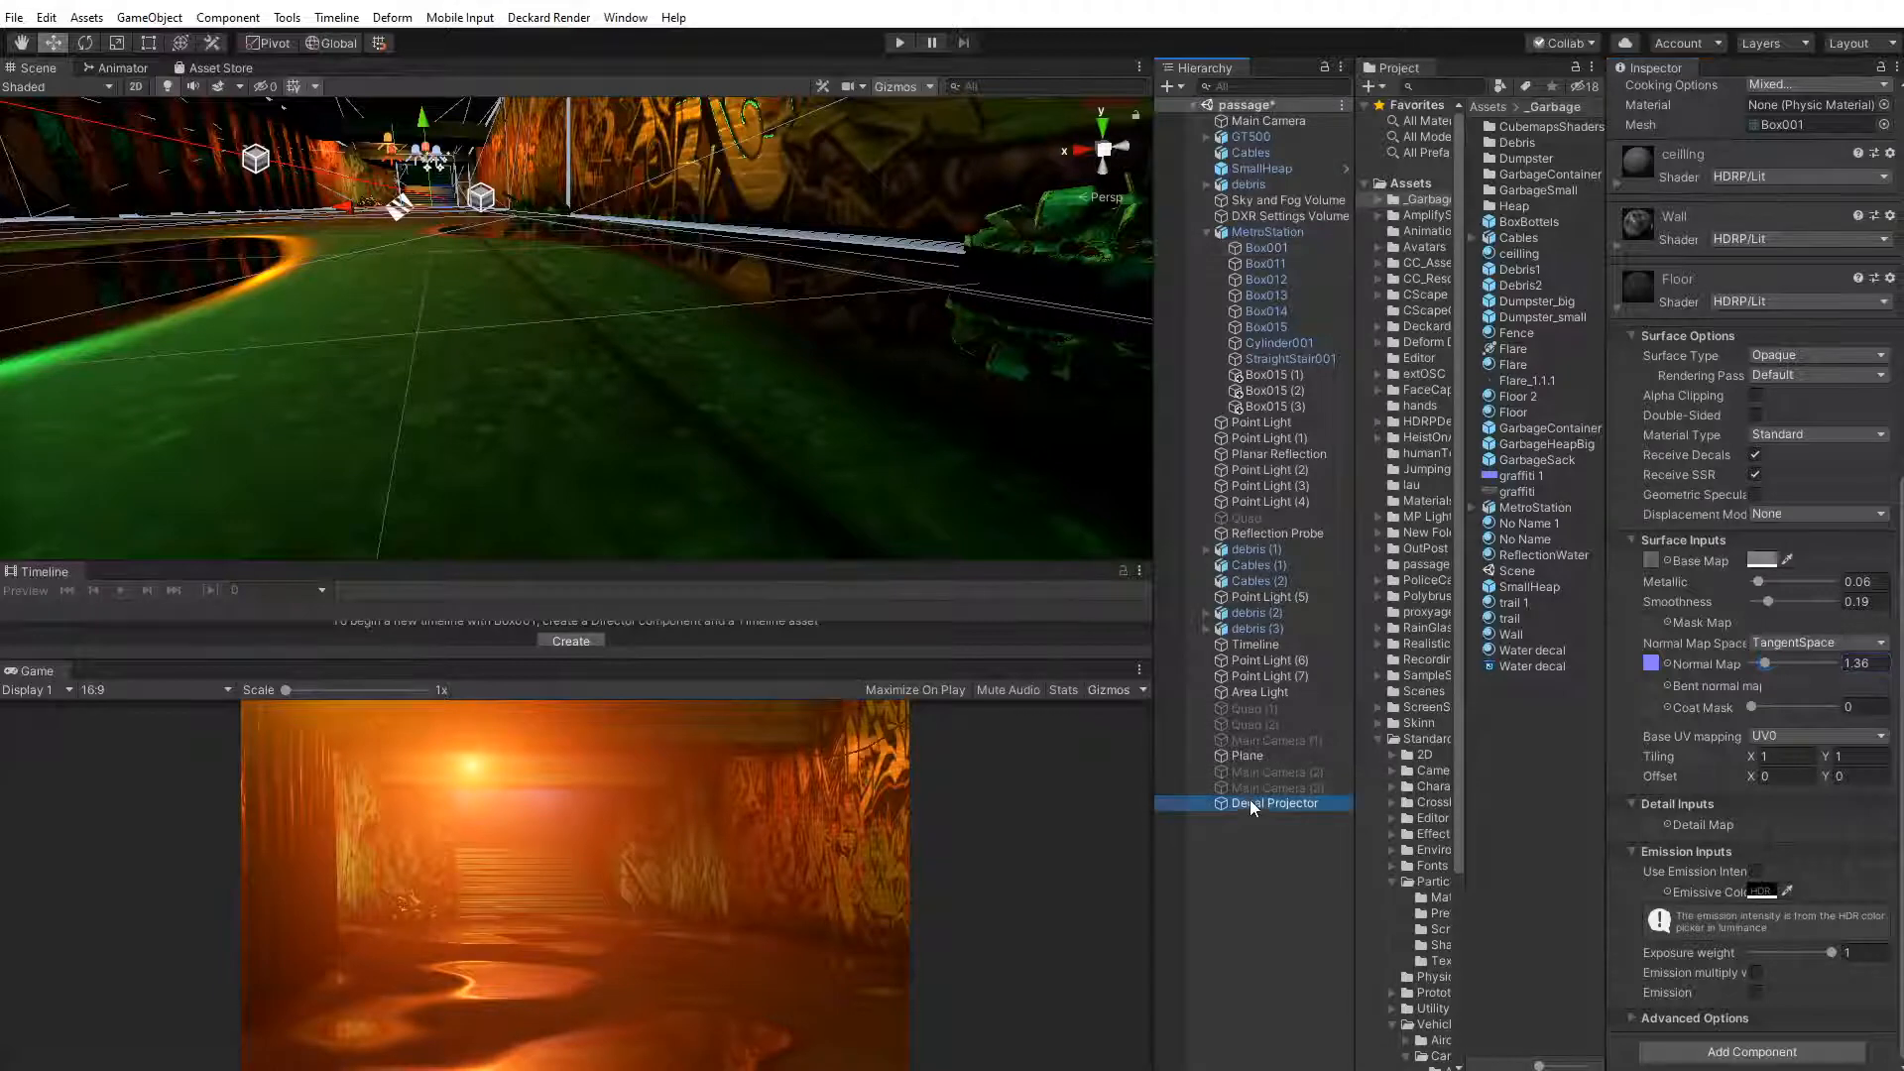
{"action": "middle_click_drag", "start_coordinate": [816, 532], "coordinate": [489, 405]}
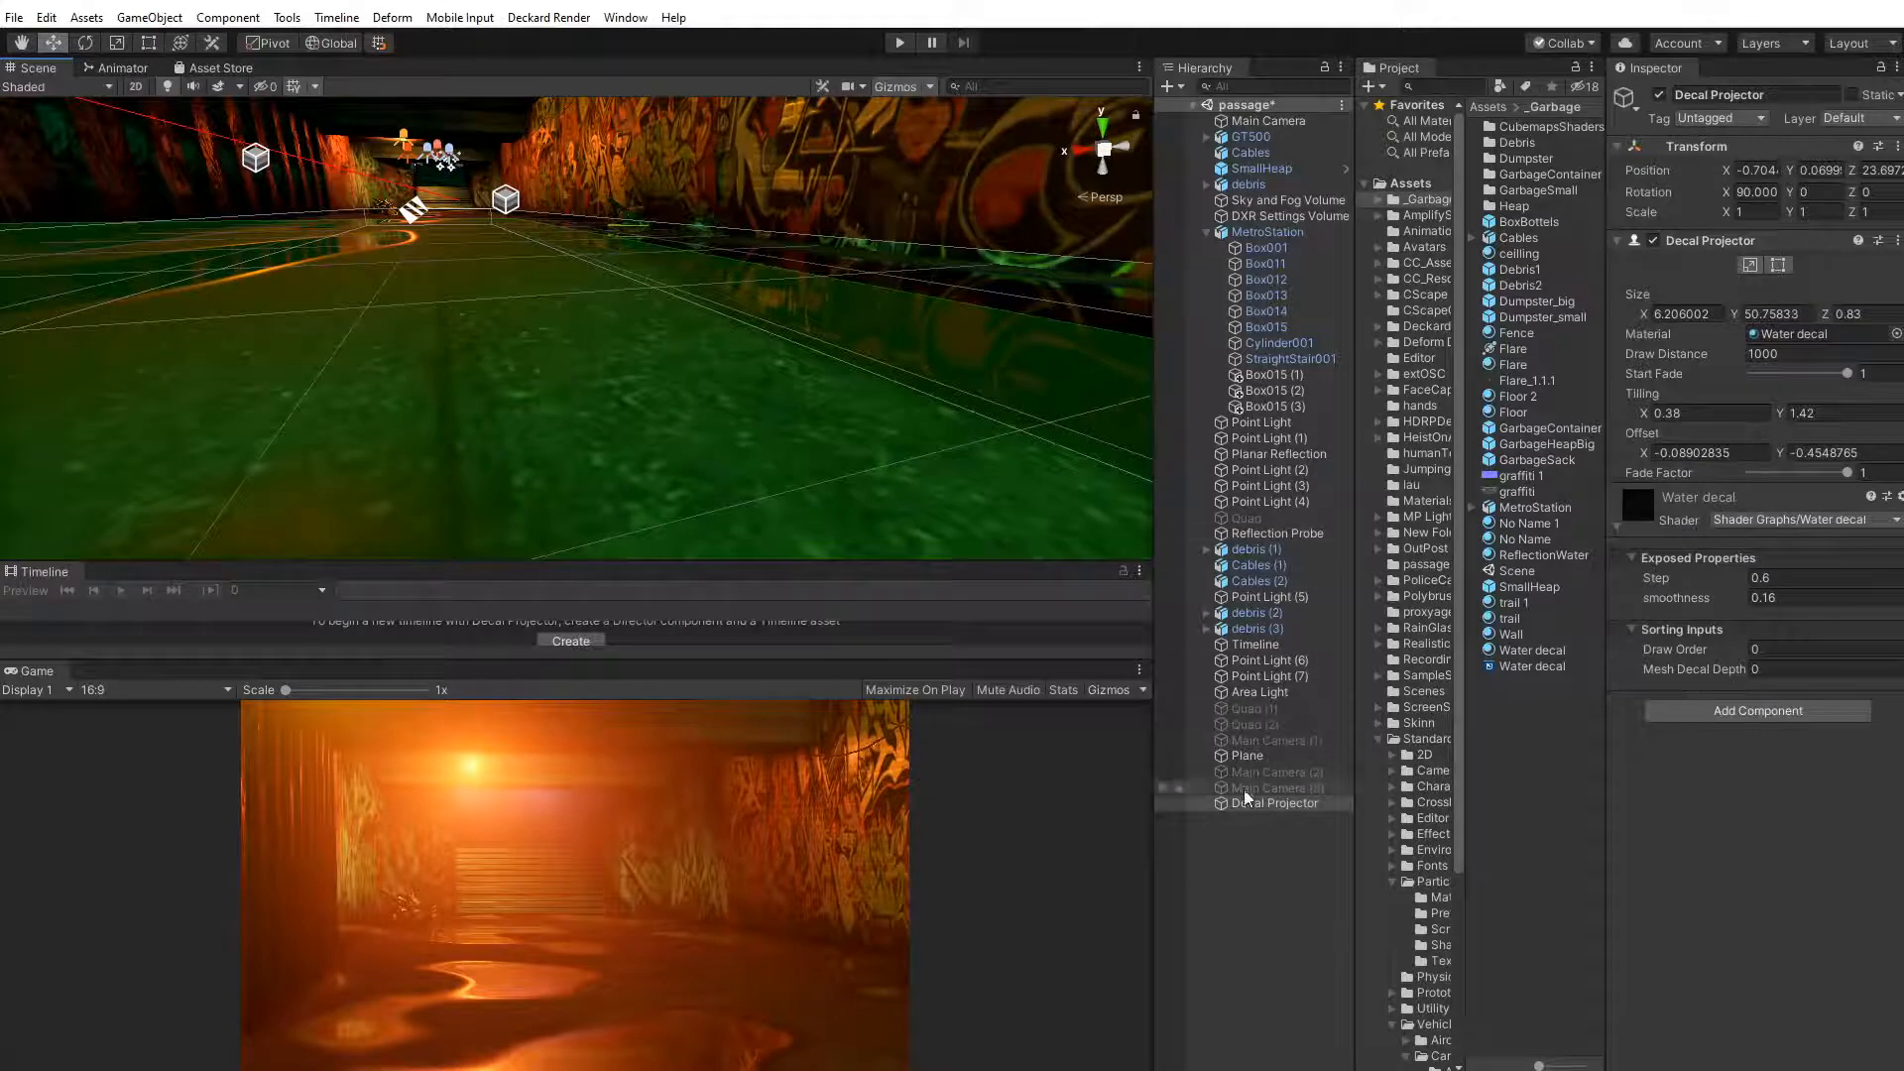
{"action": "left_click", "coordinate": [569, 295]}
{"action": "left_click", "coordinate": [555, 323]}
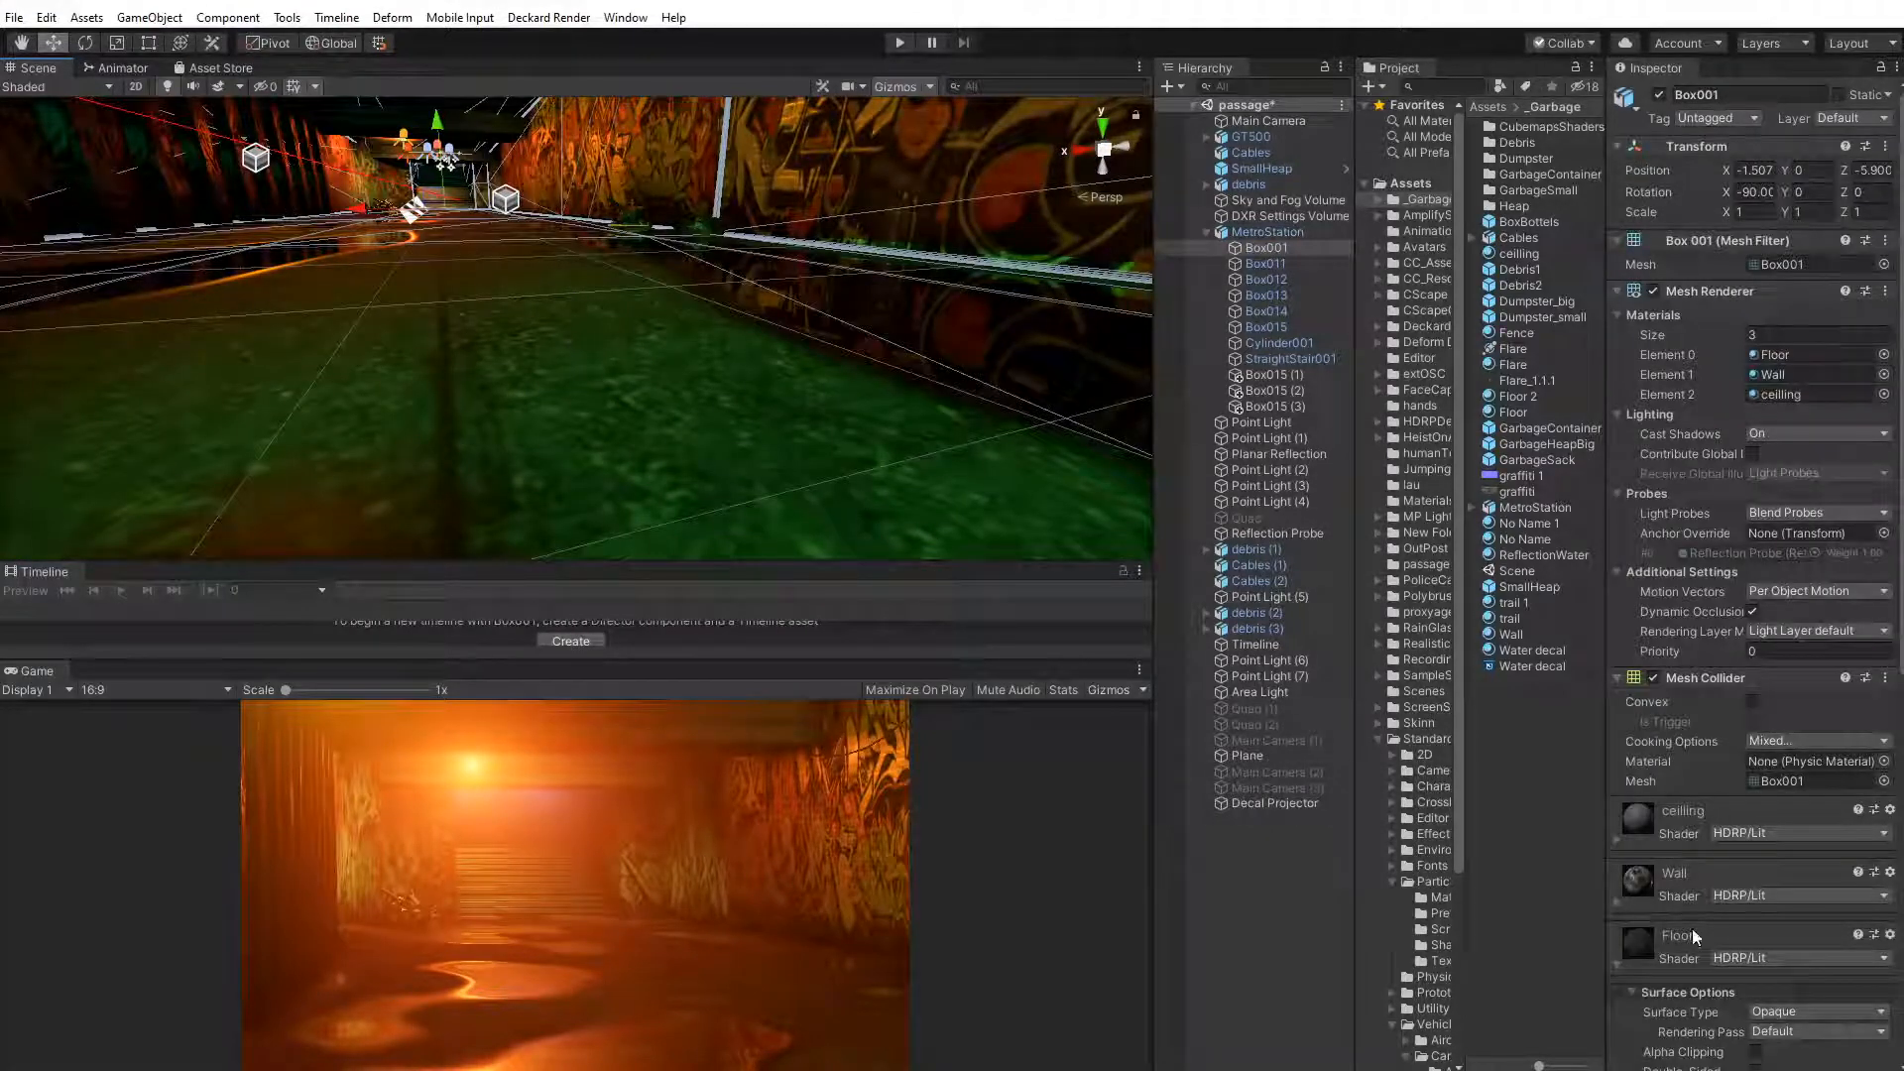
{"action": "scroll", "coordinate": [1692, 928], "scroll_direction": "down", "scroll_amount": 10}
{"action": "mouse_move", "coordinate": [1765, 842]}
{"action": "left_mouse_down"}
{"action": "mouse_move", "coordinate": [1833, 853]}
{"action": "mouse_move", "coordinate": [1761, 849]}
{"action": "left_mouse_up"}
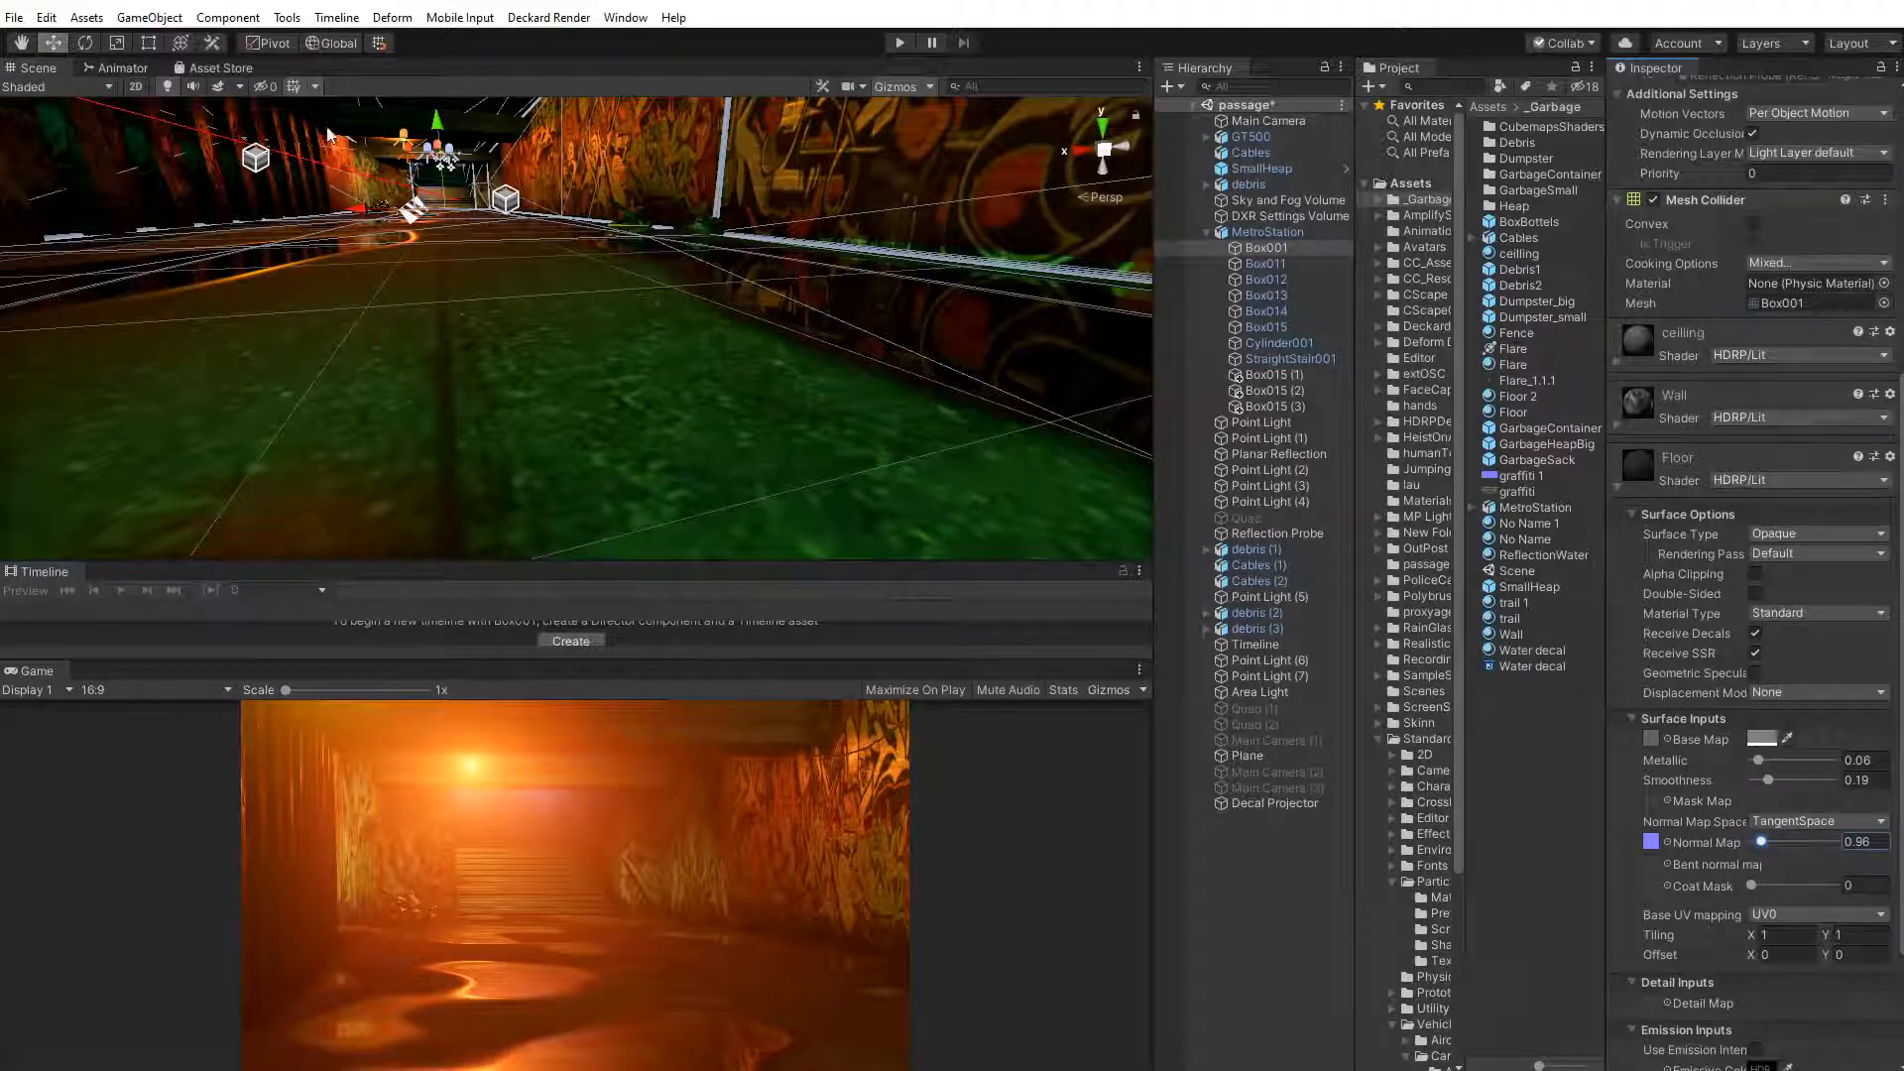
Set the Decal Projector's Fade Factor to 0.94
{"action": "left_click", "coordinate": [1253, 804]}
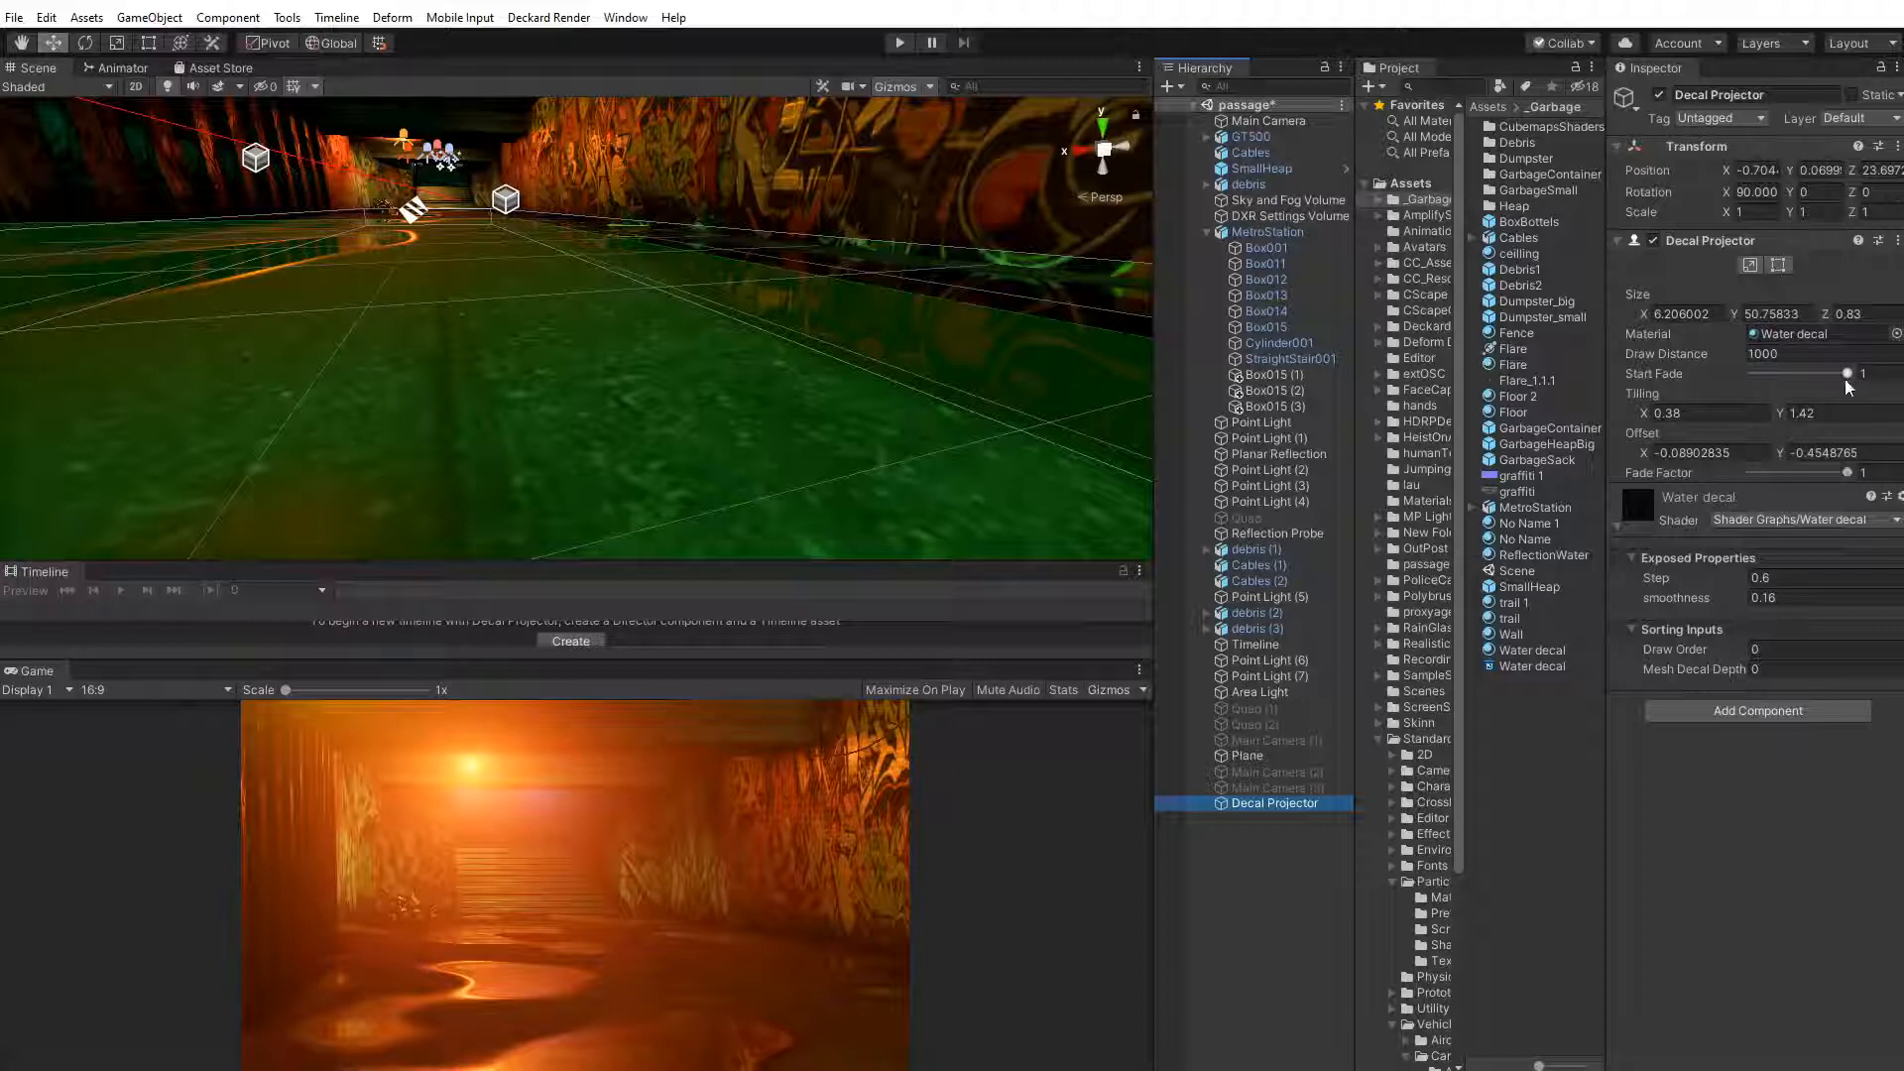
{"action": "mouse_move", "coordinate": [1848, 472]}
{"action": "left_mouse_down"}
{"action": "mouse_move", "coordinate": [1824, 477]}
{"action": "mouse_move", "coordinate": [1843, 477]}
{"action": "left_mouse_up"}
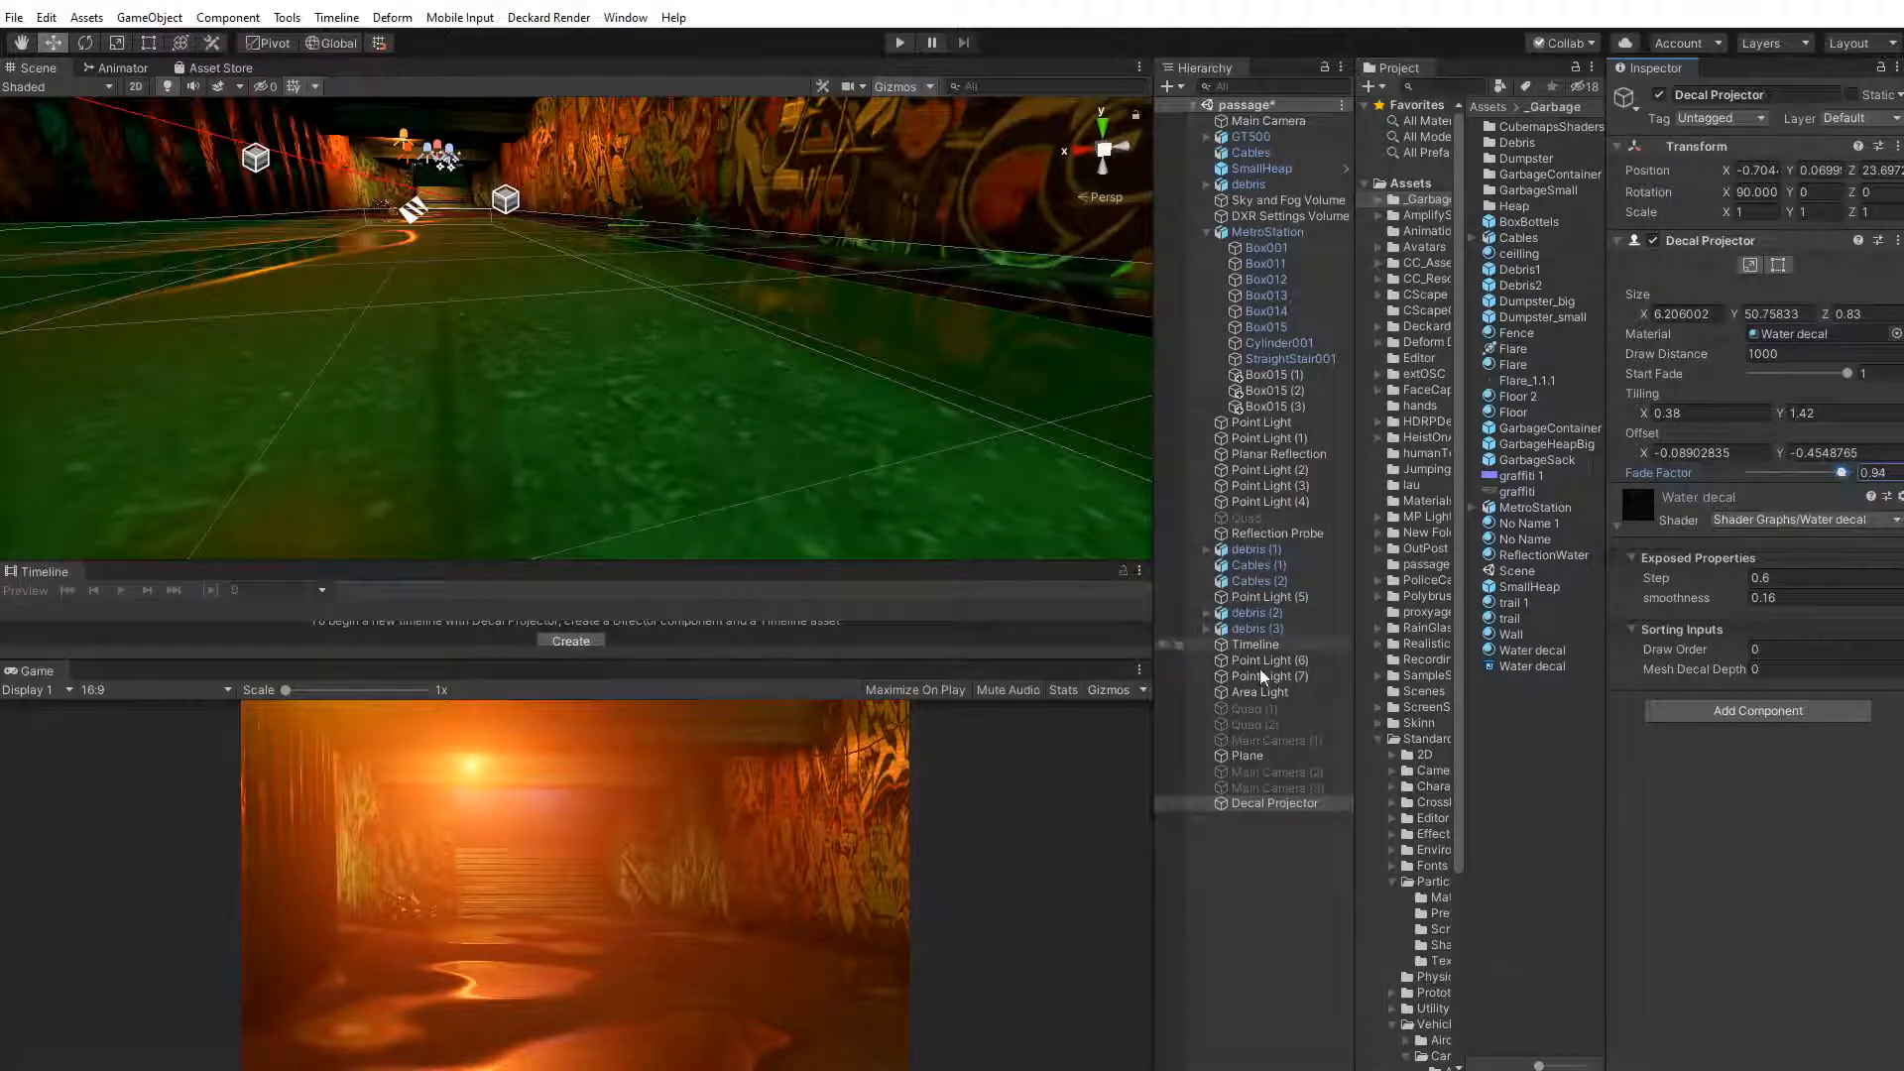
Preview the SubwayTimeline at frame 97 to check the car shot's floor reflections
{"action": "left_click", "coordinate": [1212, 644]}
{"action": "left_click_drag", "start_coordinate": [402, 607], "coordinate": [556, 647]}
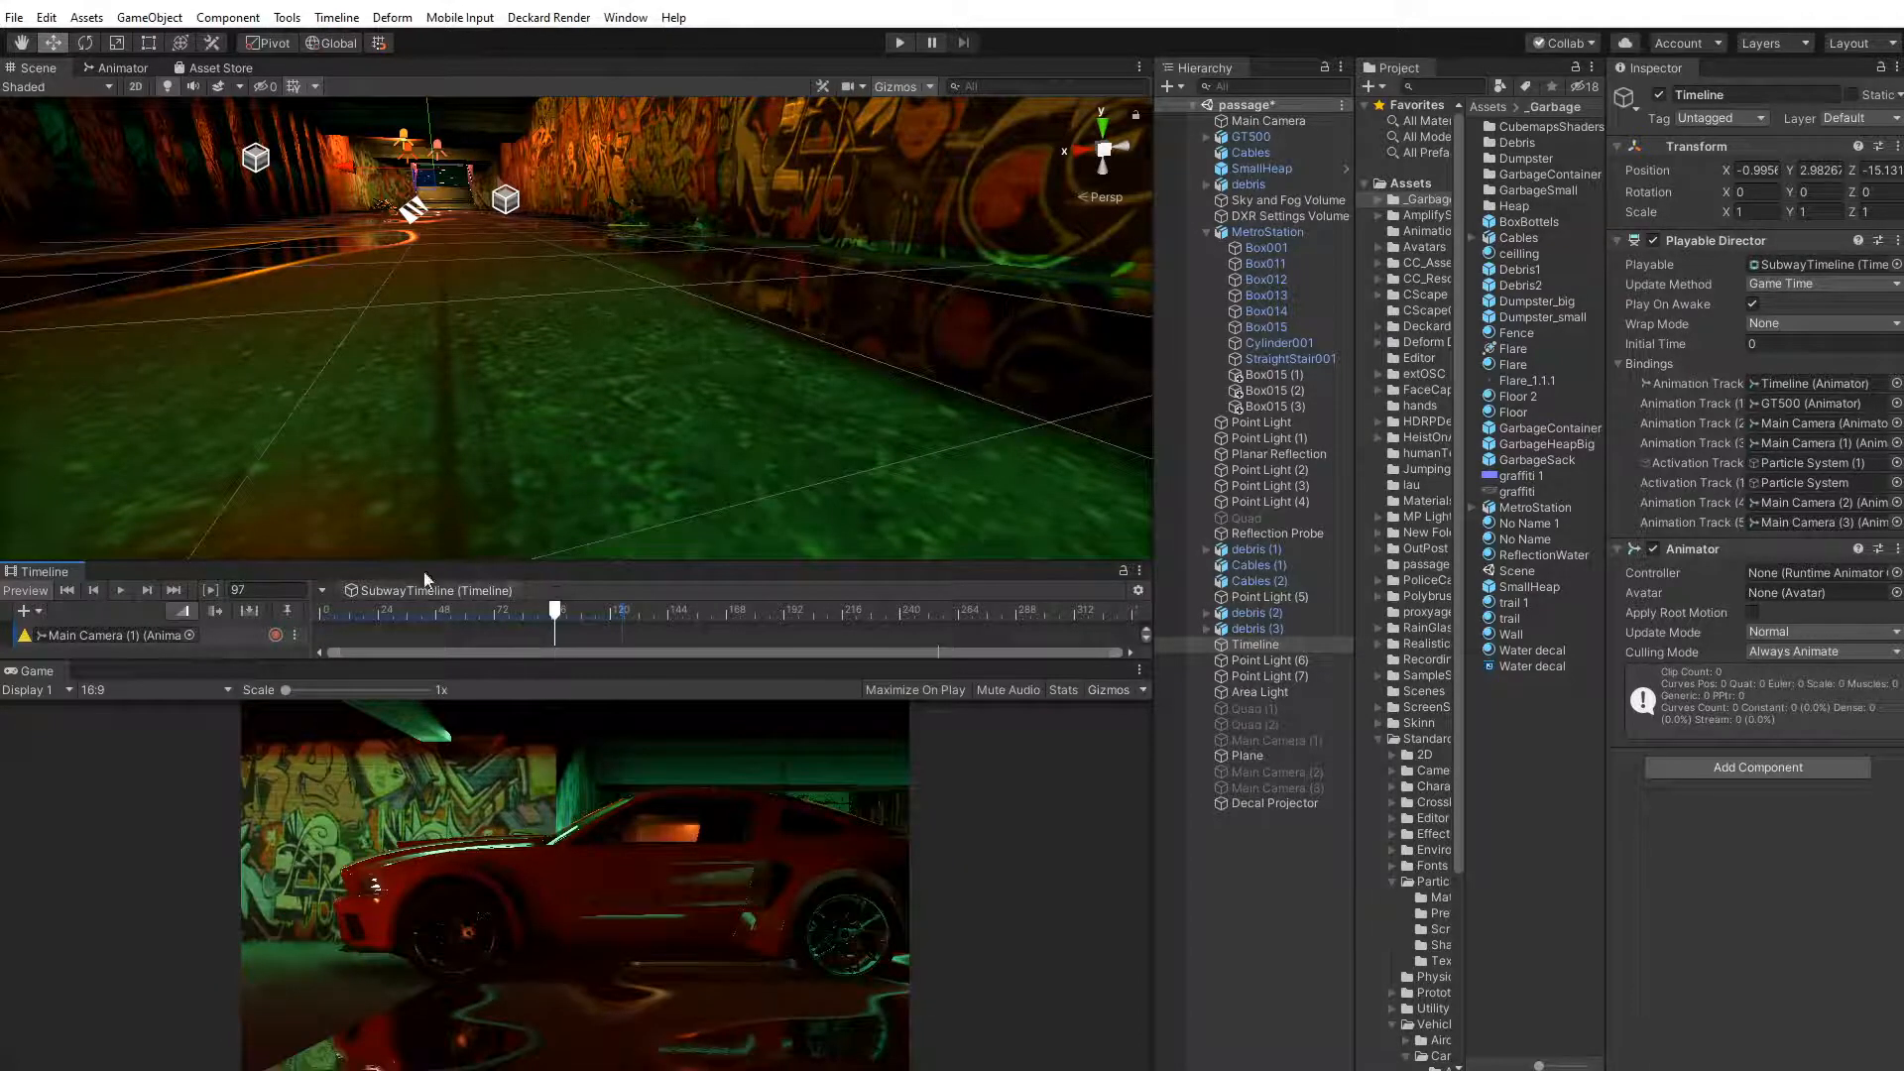
{"action": "scroll", "coordinate": [373, 282], "scroll_direction": "down", "scroll_amount": 5}
{"action": "middle_click_drag", "start_coordinate": [462, 295], "coordinate": [537, 298]}
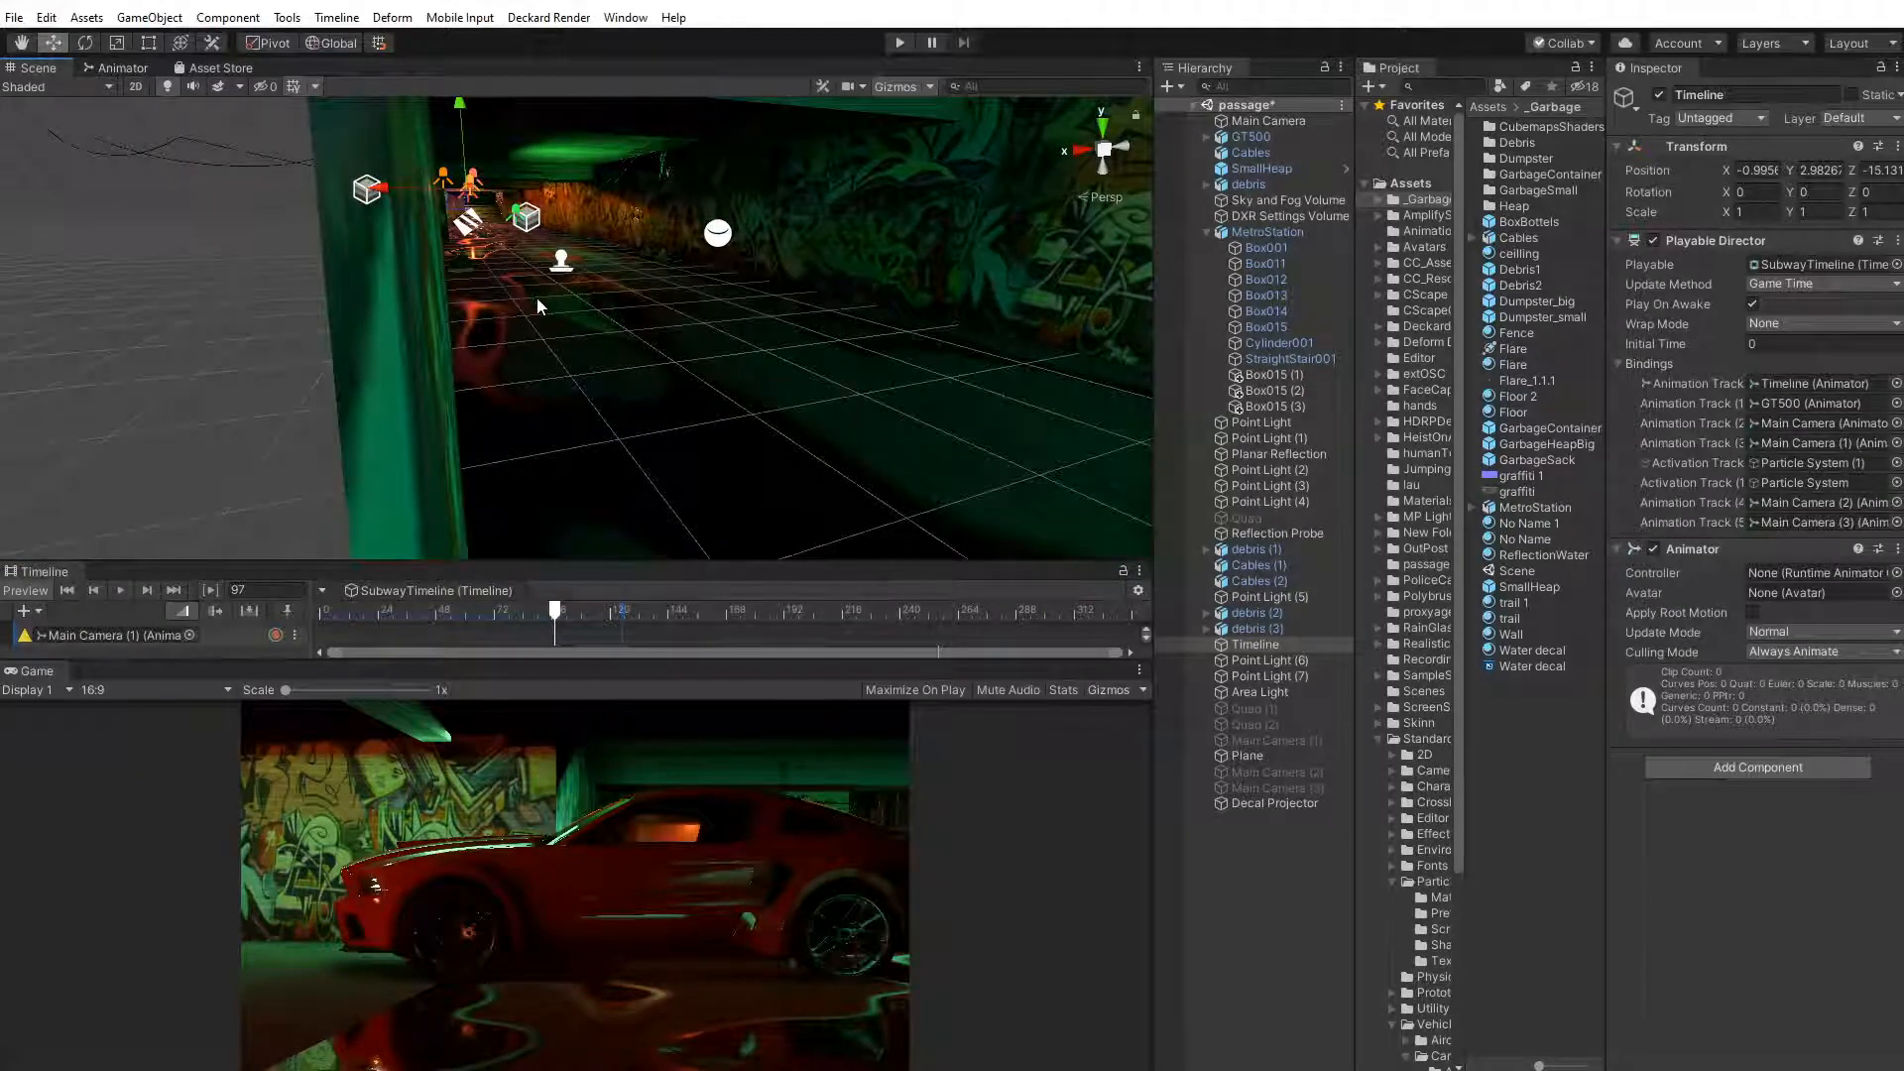
{"action": "left_click", "coordinate": [538, 298]}
Widen the Decal Projector's bounds sideways to an X size of about 35.4 while keeping the UVs' scale
{"action": "double_click", "coordinate": [1258, 801]}
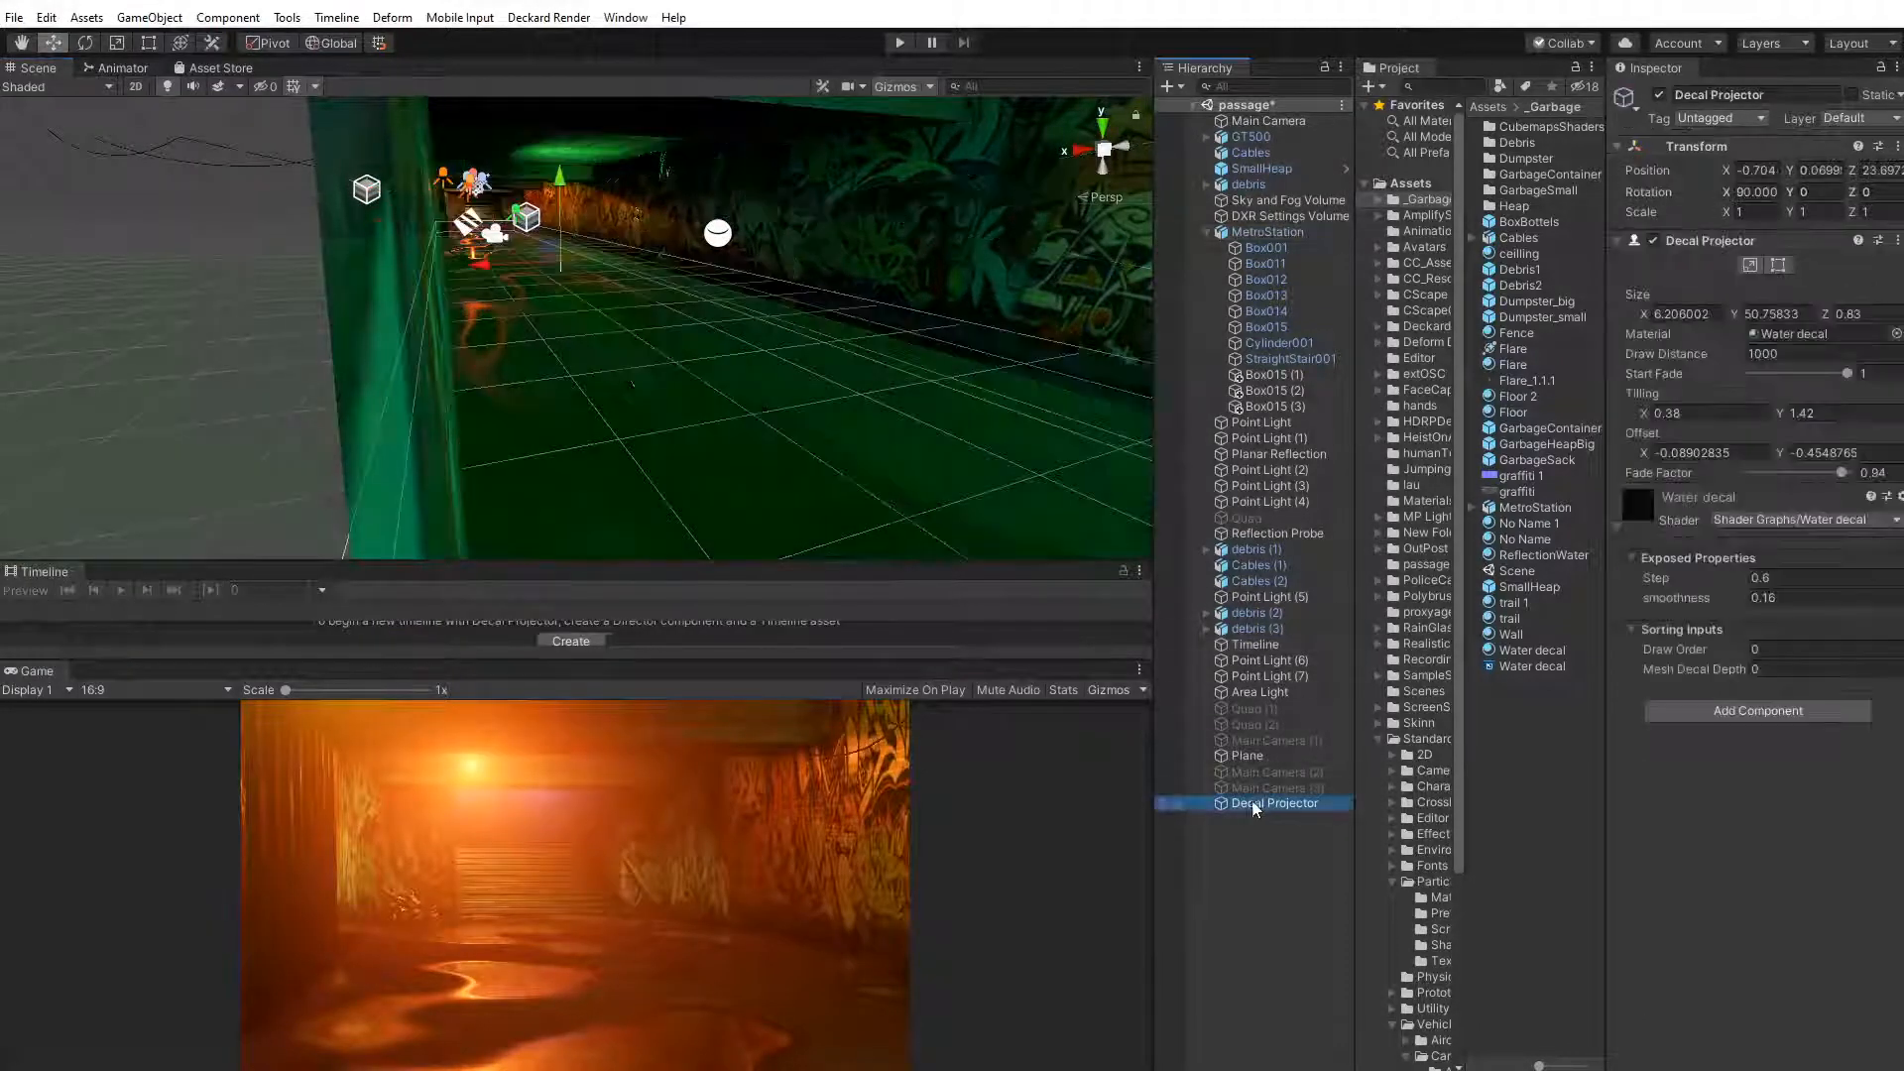
{"action": "scroll", "coordinate": [451, 340], "scroll_direction": "down", "scroll_amount": 4}
{"action": "middle_click_drag", "start_coordinate": [452, 340], "coordinate": [434, 374]}
{"action": "left_click", "coordinate": [1779, 265]}
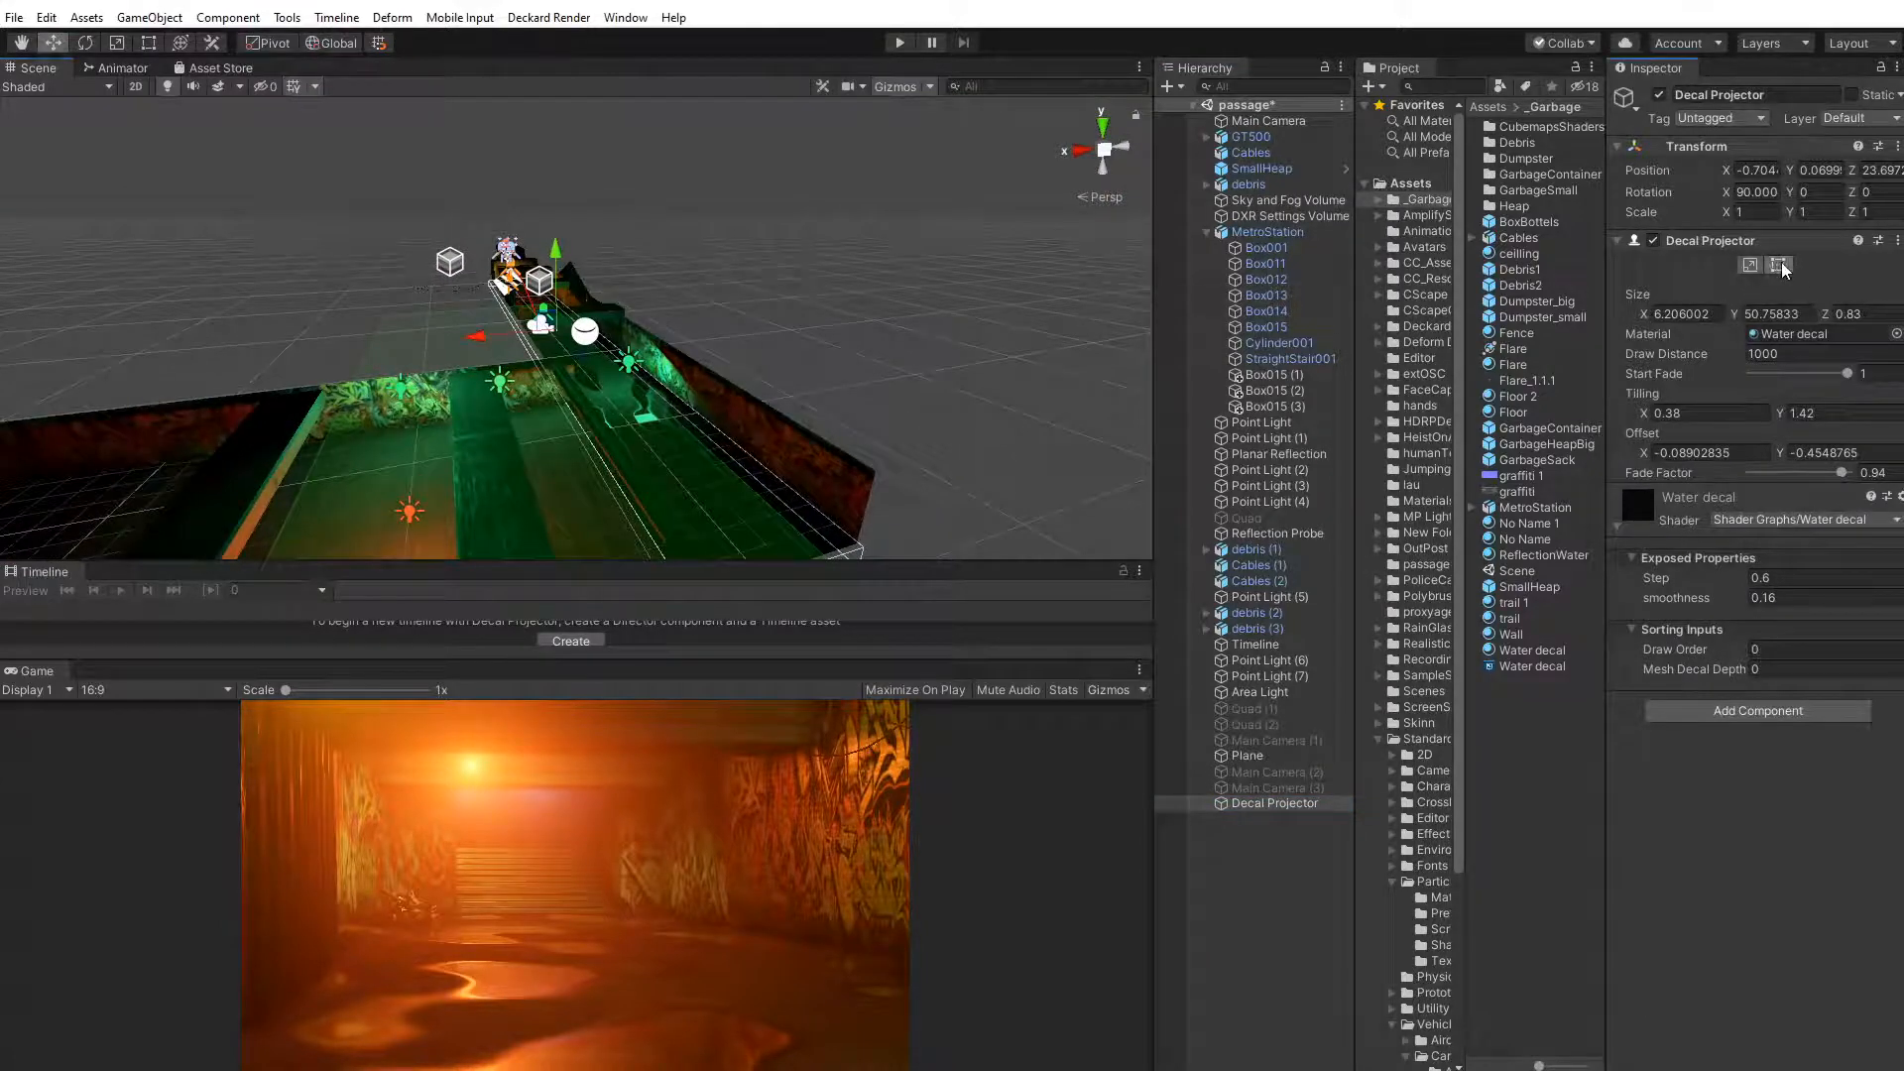
{"action": "left_click_drag", "start_coordinate": [523, 342], "coordinate": [183, 343]}
{"action": "scroll", "coordinate": [459, 398], "scroll_direction": "up", "scroll_amount": 2}
{"action": "middle_click_drag", "start_coordinate": [458, 399], "coordinate": [445, 371]}
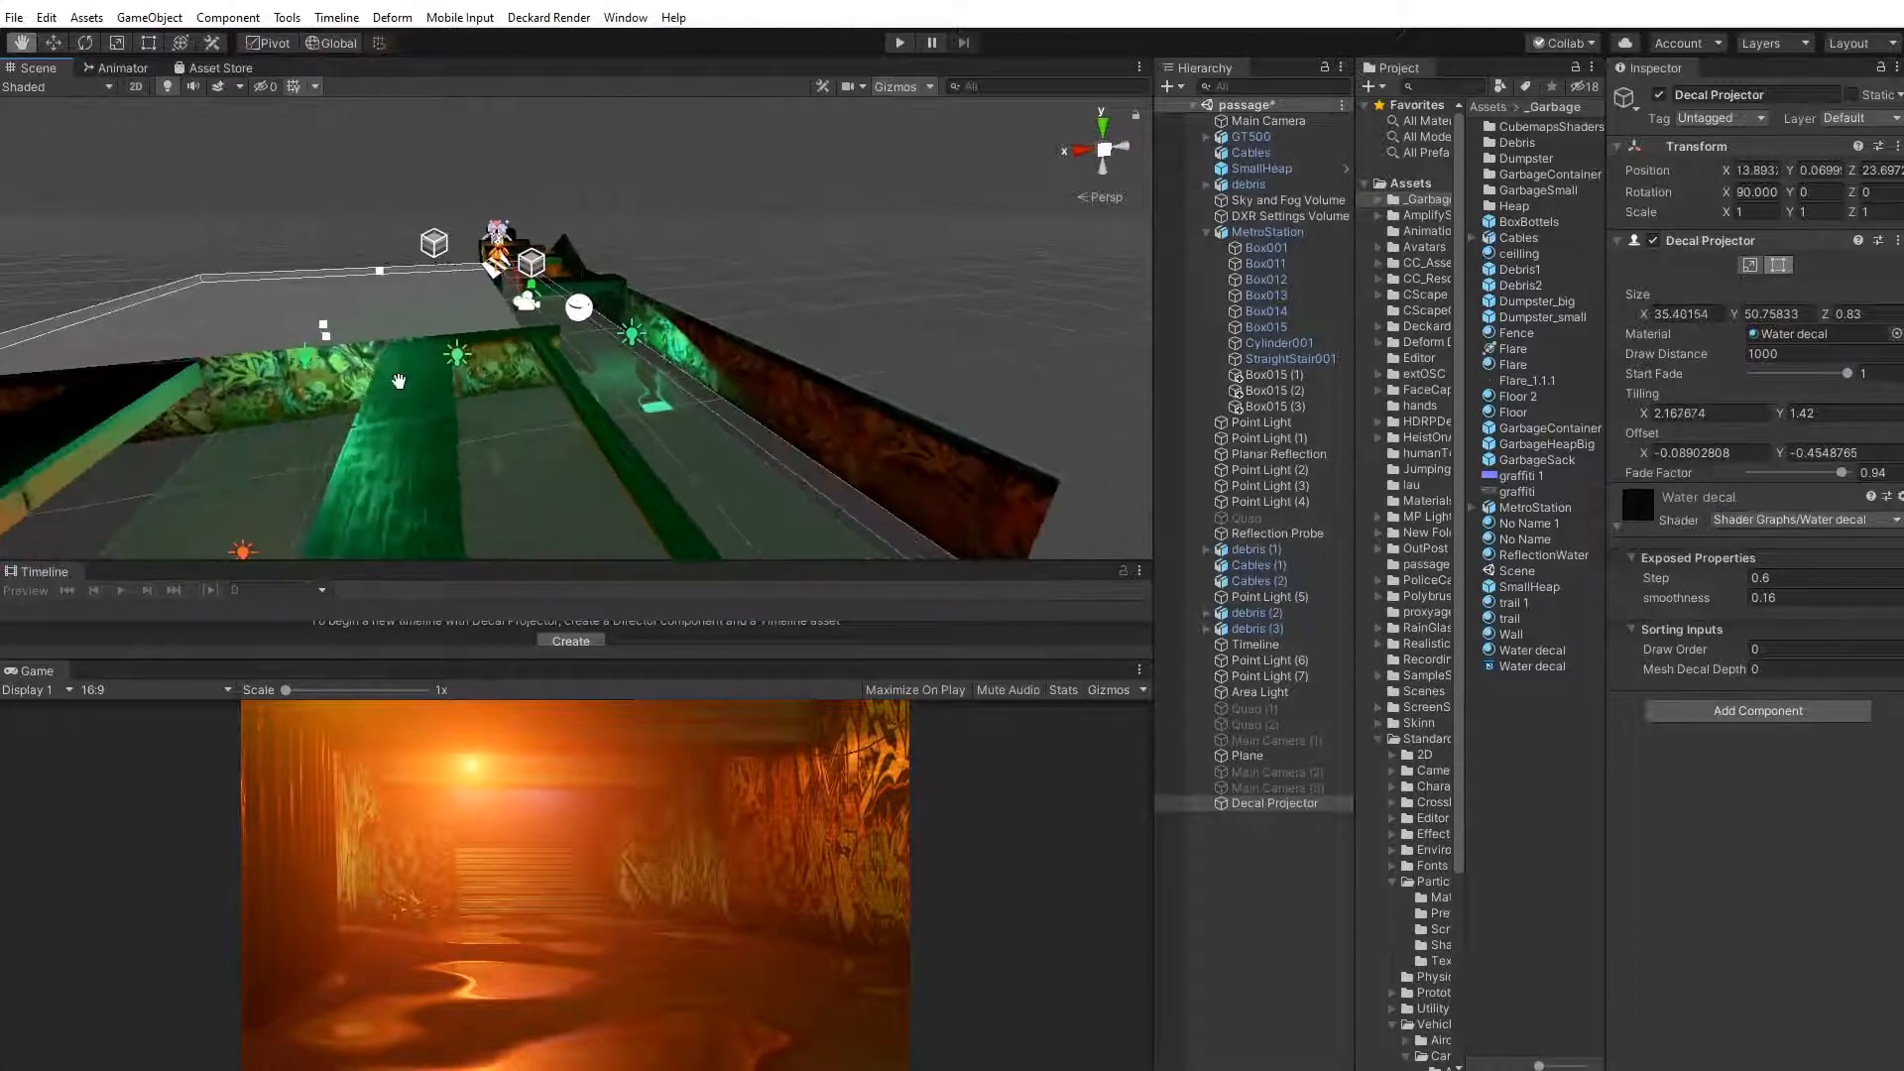
{"action": "scroll", "coordinate": [445, 371], "scroll_direction": "up", "scroll_amount": 3}
{"action": "middle_click_drag", "start_coordinate": [581, 375], "coordinate": [476, 365]}
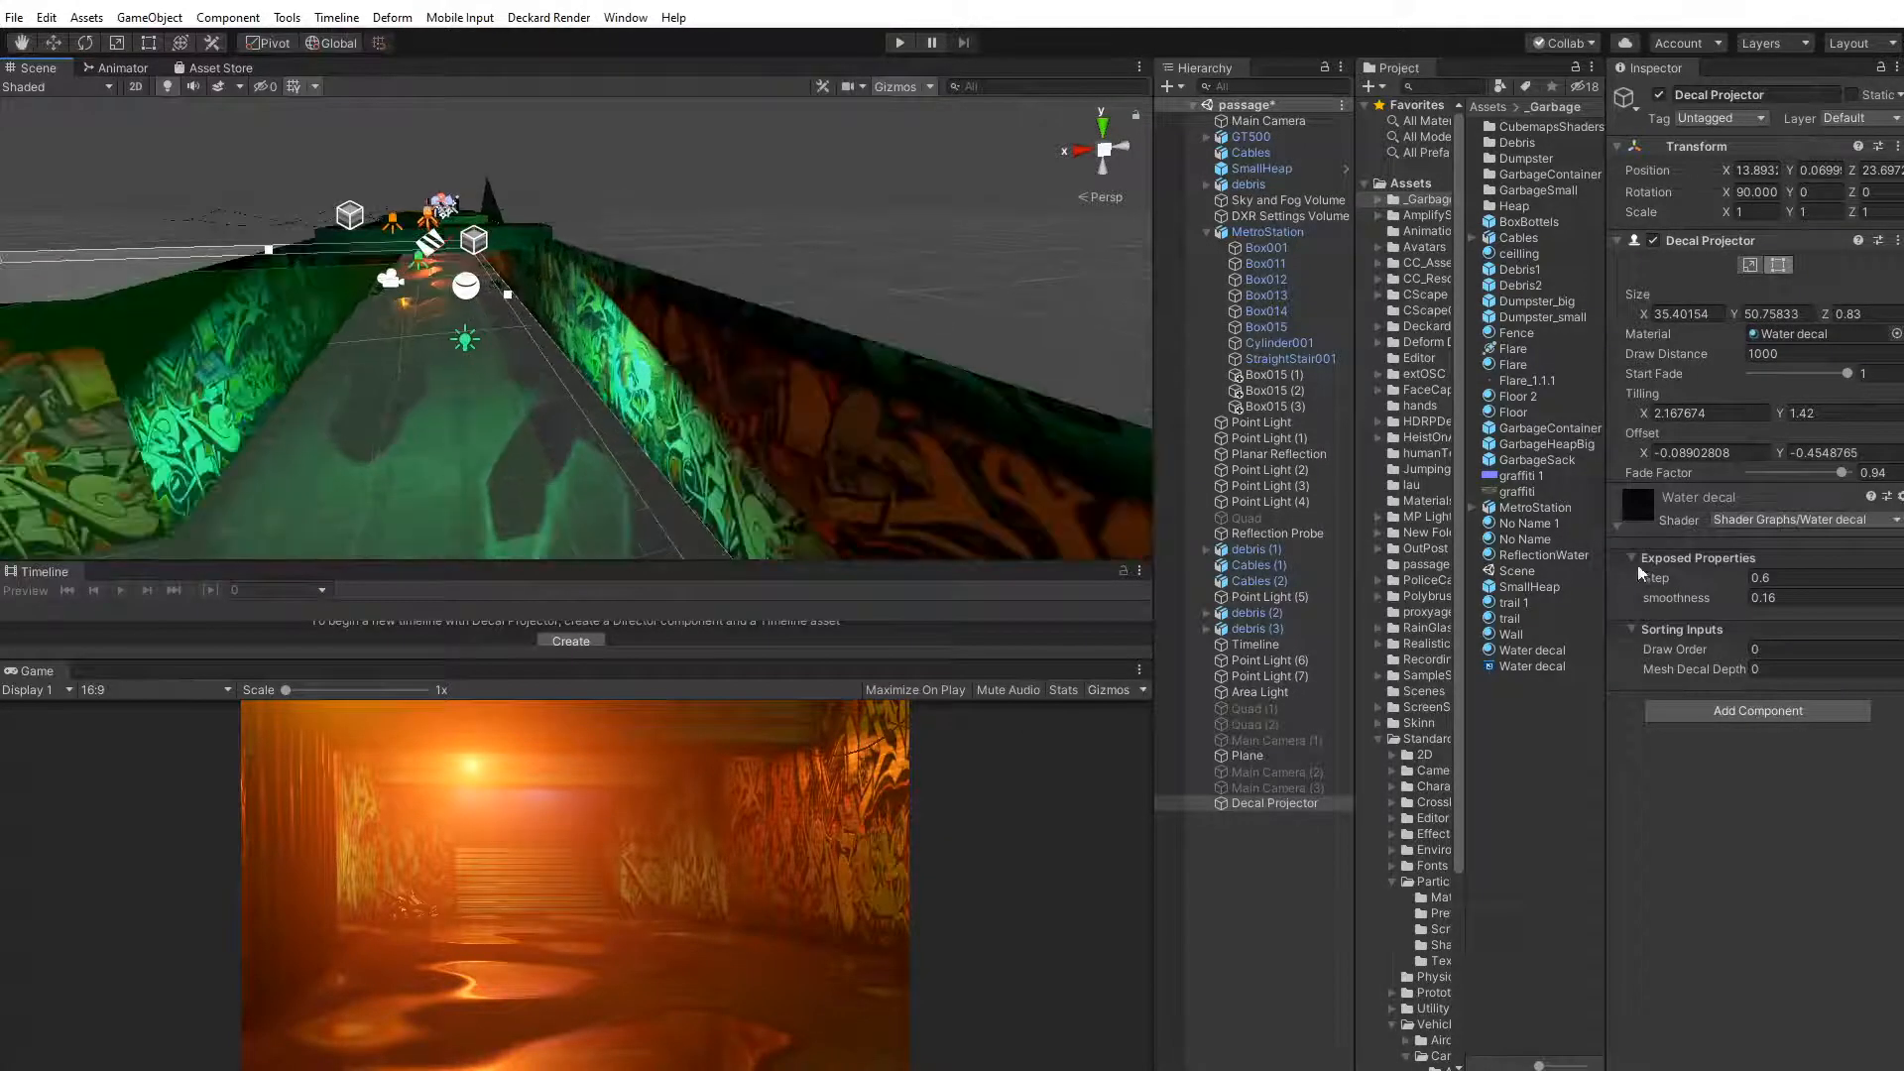
Set the Decal Projector's tiling to X 1.29 and Y 1.62, and deselect it to view the puddles
{"action": "mouse_move", "coordinate": [1650, 414]}
{"action": "left_mouse_down"}
{"action": "mouse_move", "coordinate": [1699, 415]}
{"action": "mouse_move", "coordinate": [1603, 408]}
{"action": "mouse_move", "coordinate": [1625, 415]}
{"action": "left_mouse_up"}
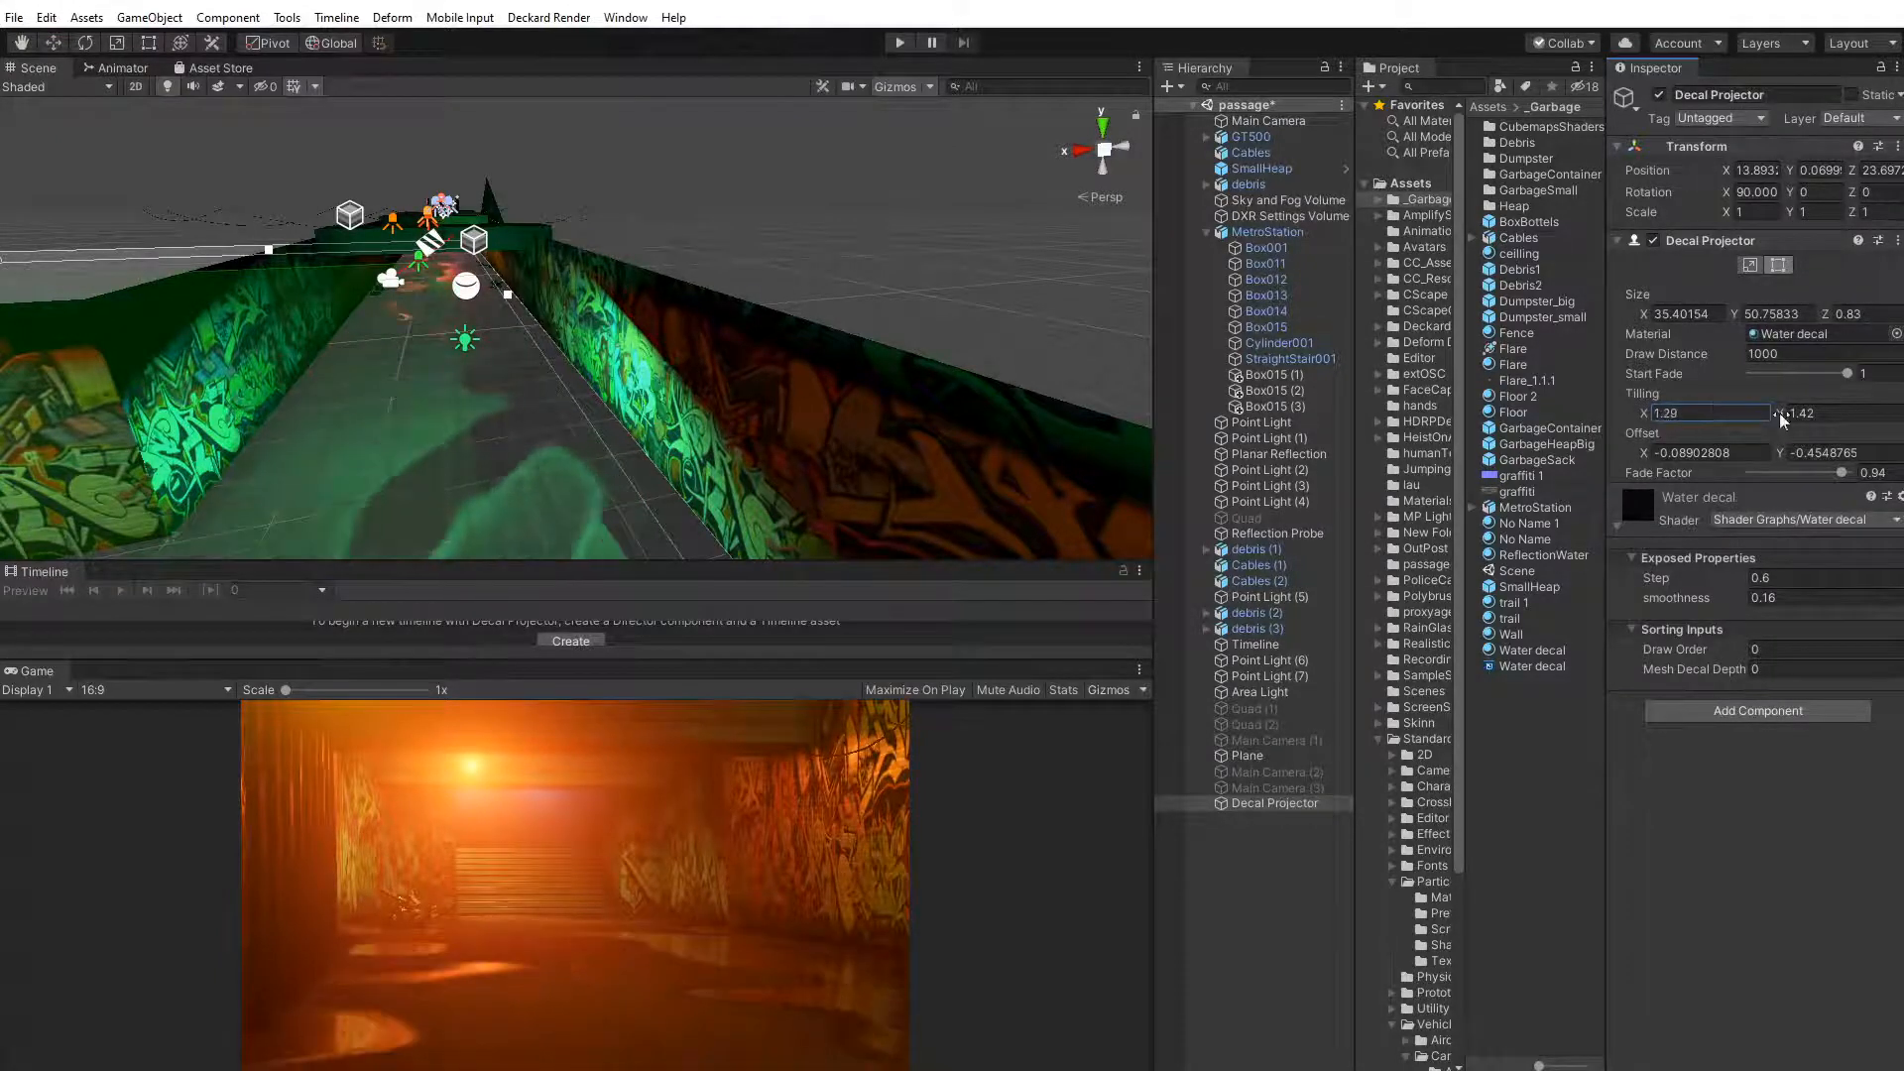
{"action": "left_click_drag", "start_coordinate": [1782, 419], "coordinate": [1791, 426]}
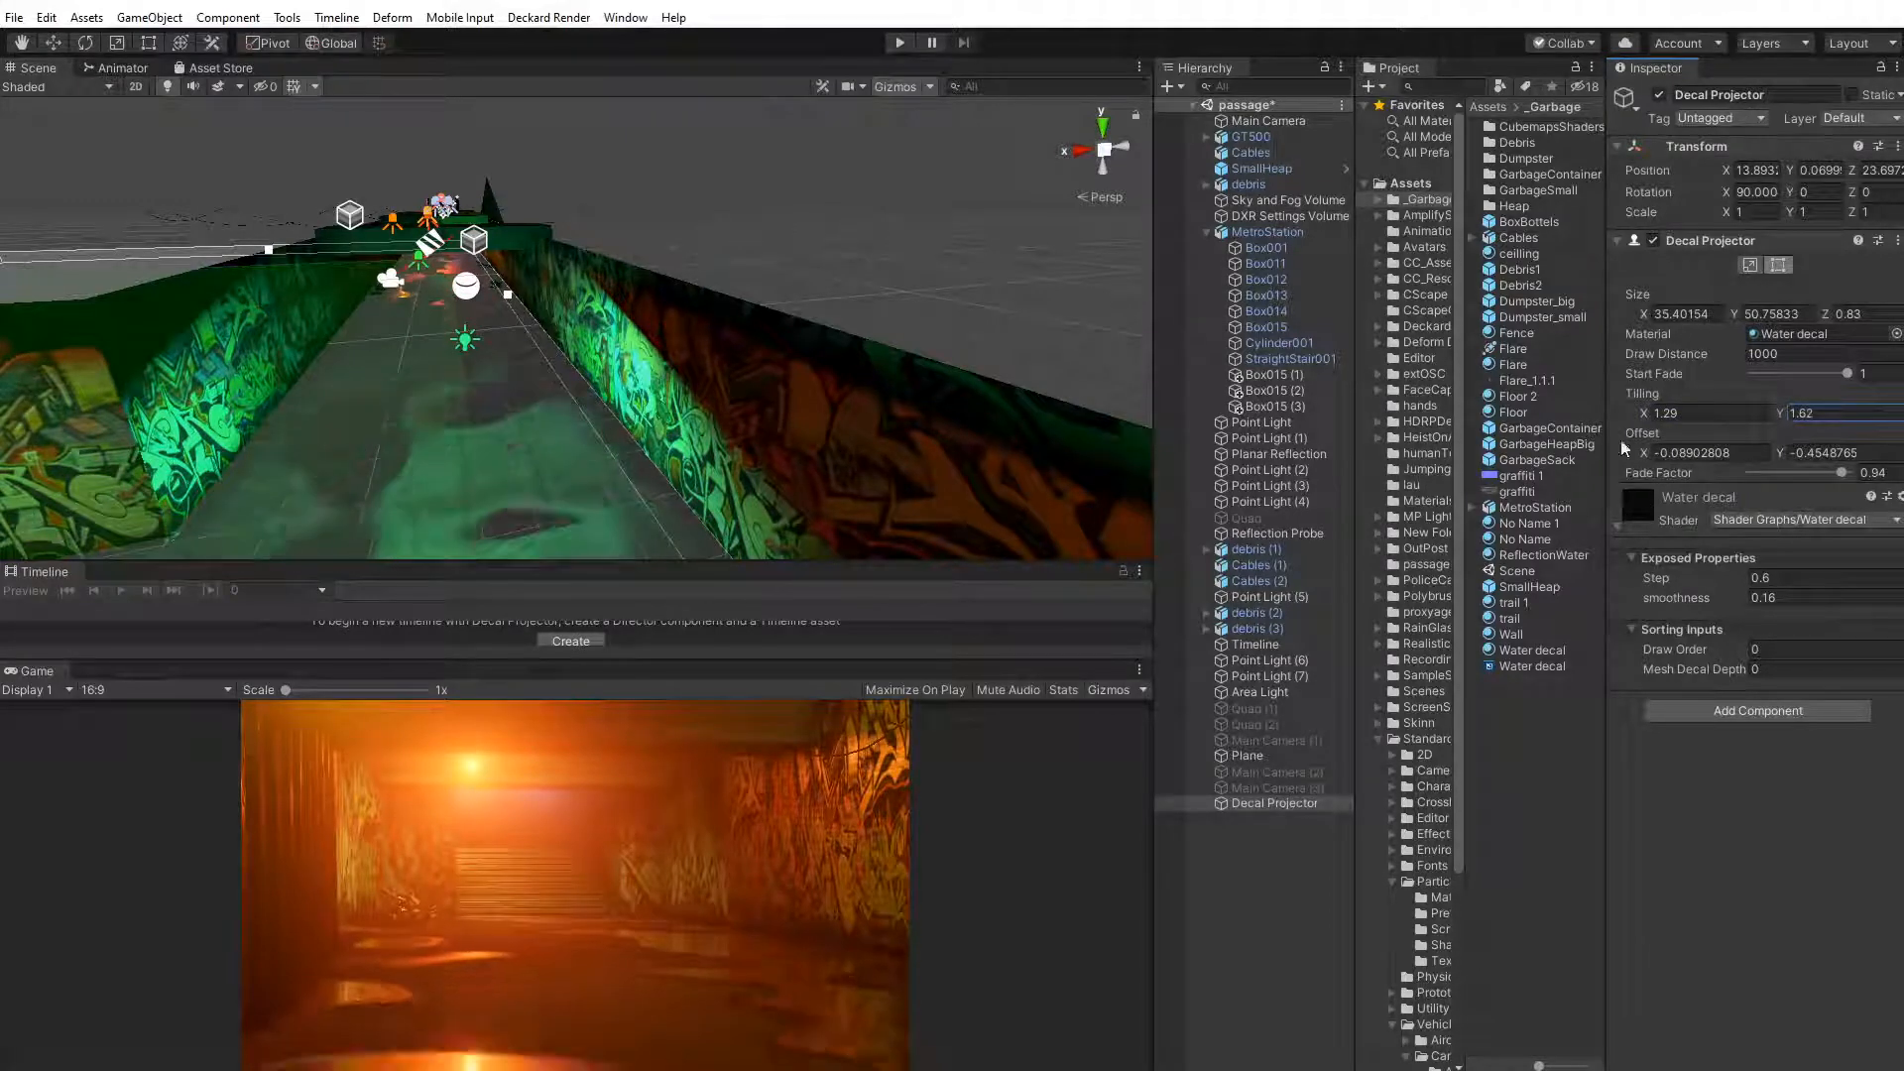
{"action": "left_click", "coordinate": [926, 278]}
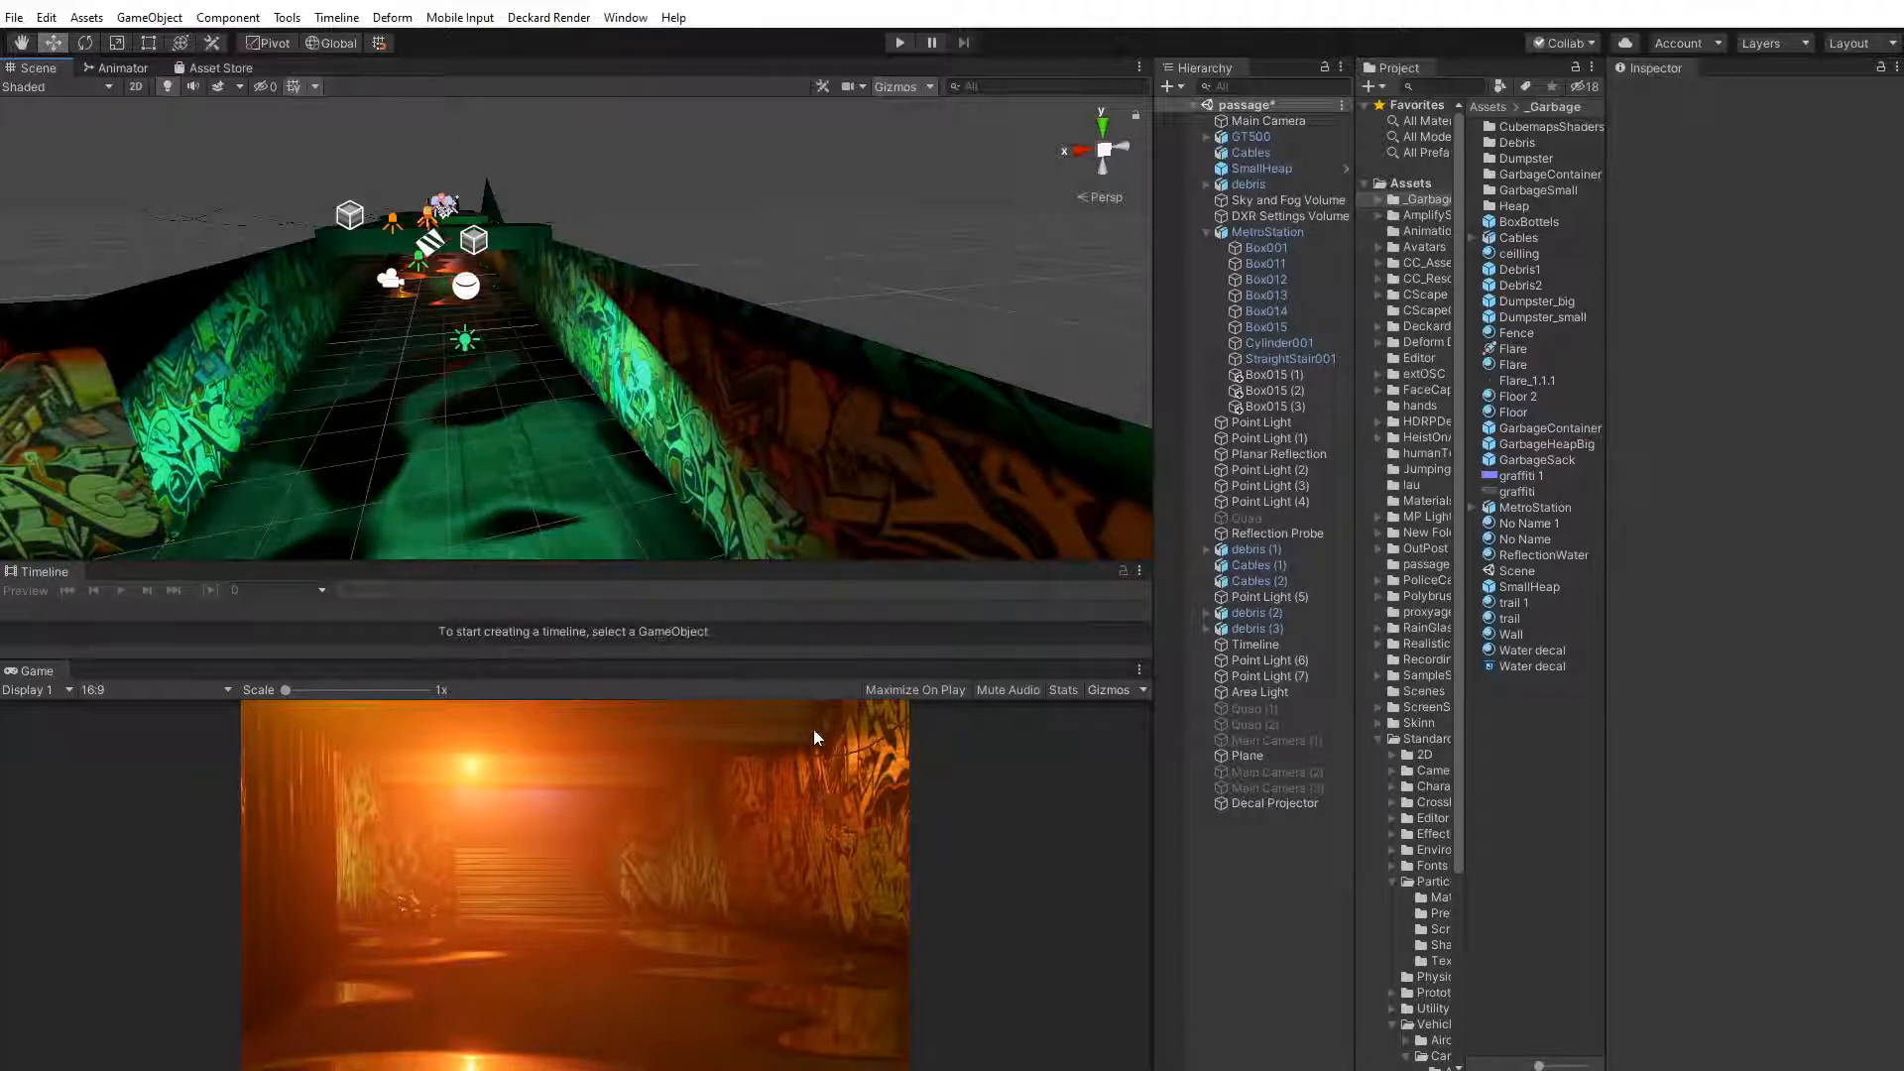
Collapse the MetroStation group in the scene hierarchy and select the GT500 car
{"action": "left_click", "coordinate": [1270, 232]}
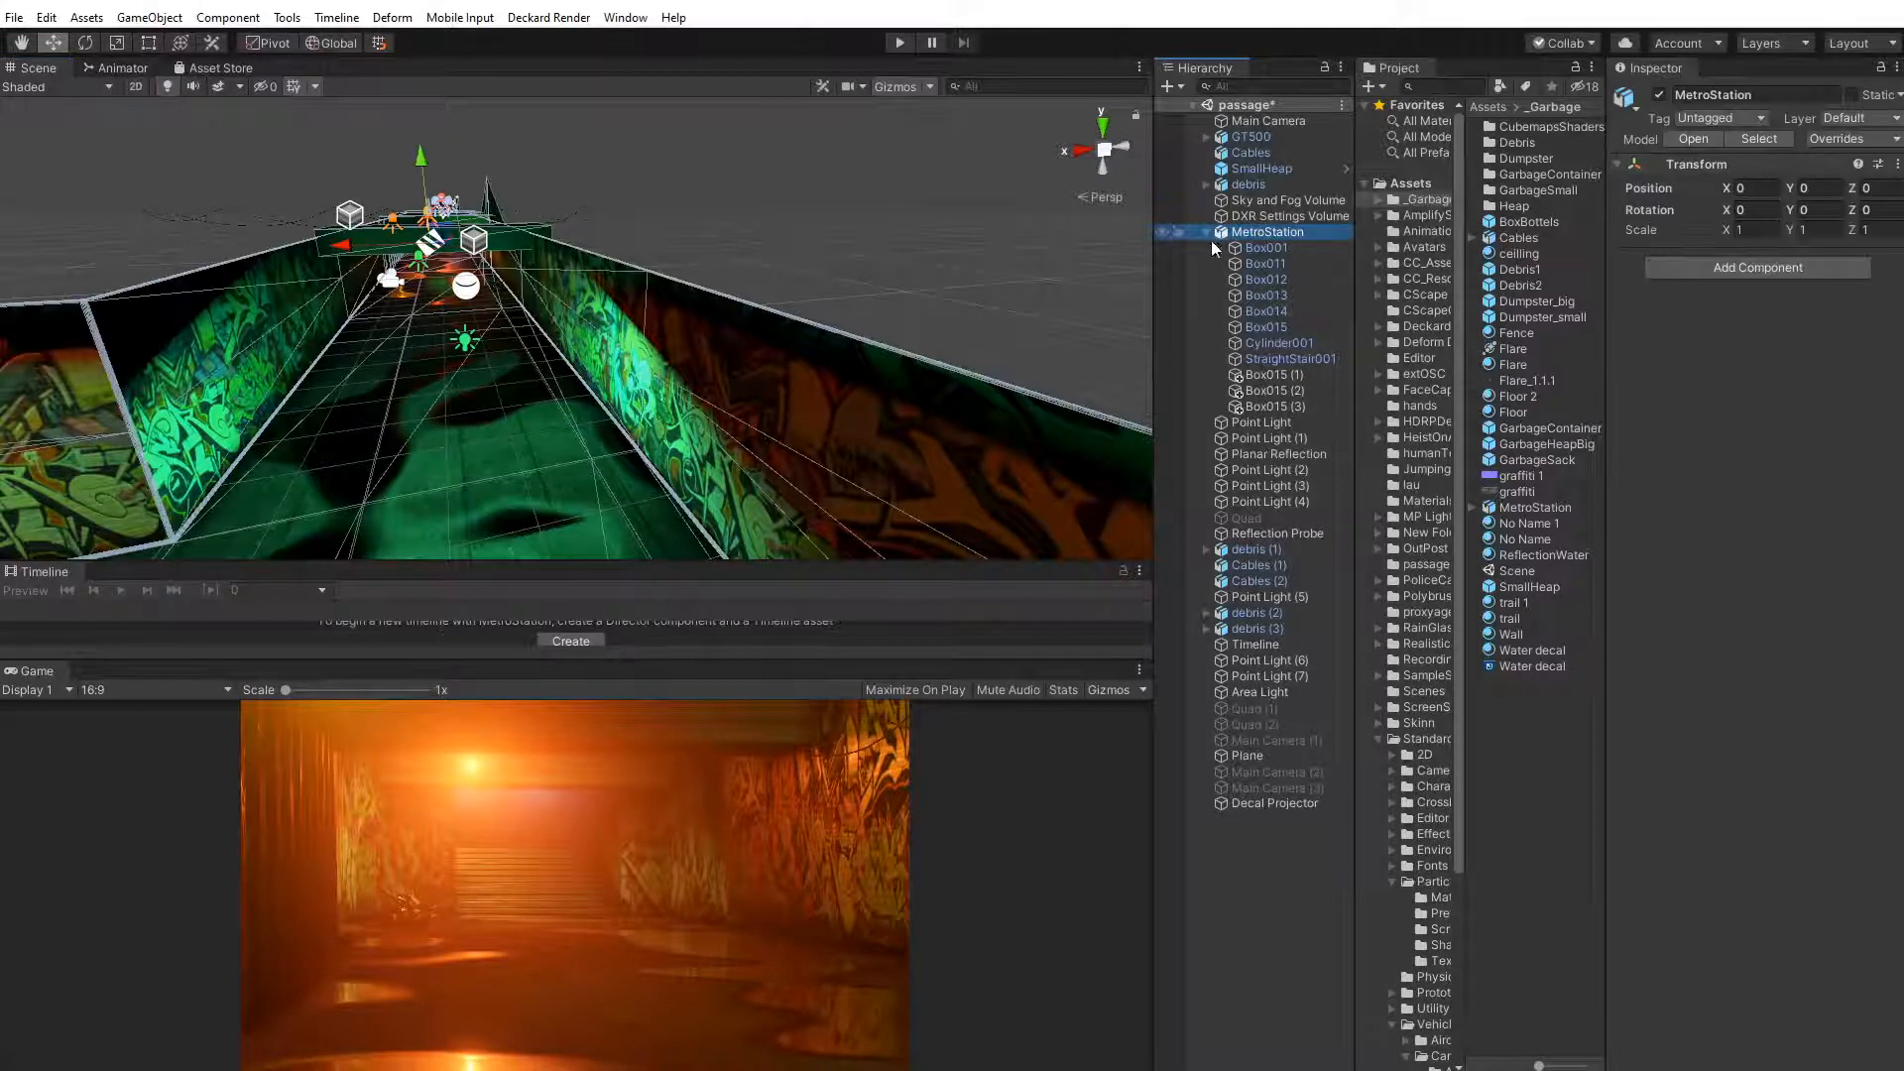
{"action": "left_click", "coordinate": [1206, 231]}
{"action": "left_click", "coordinate": [1239, 692]}
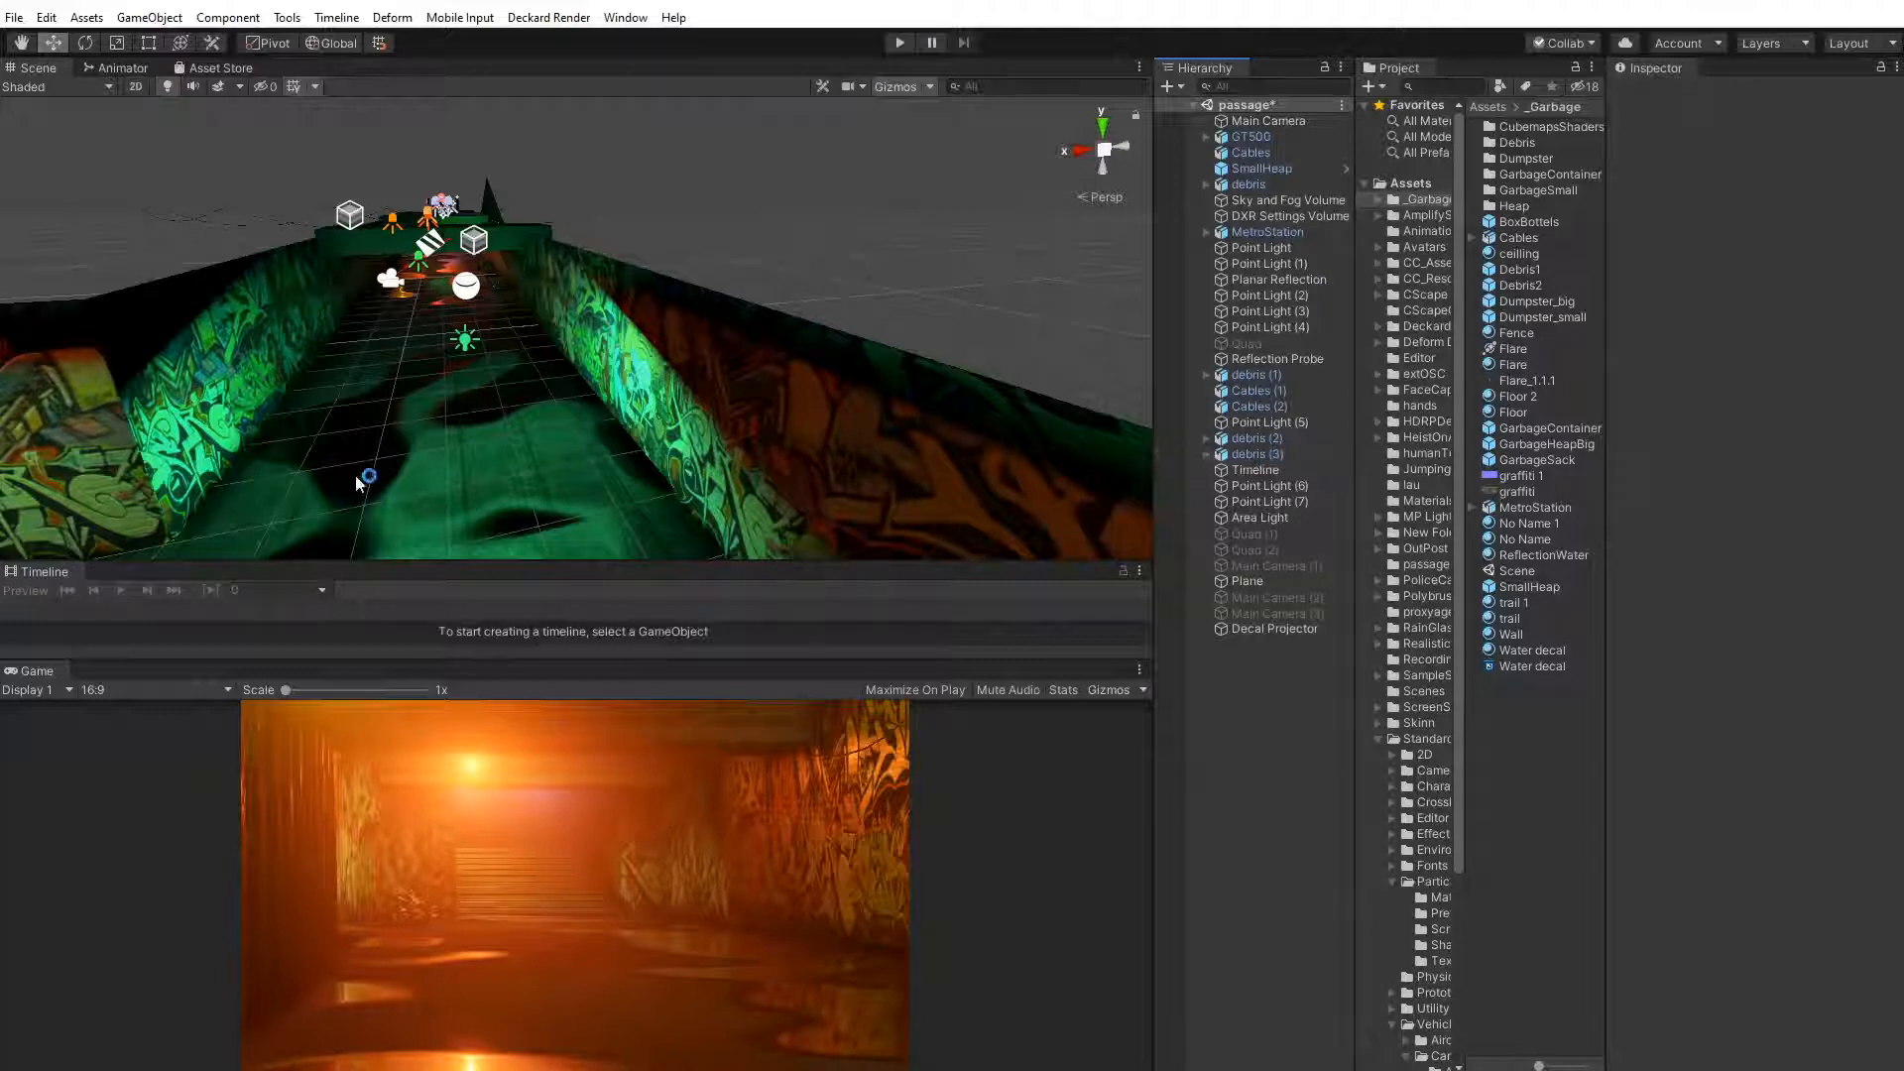
{"action": "left_click", "coordinate": [1263, 140]}
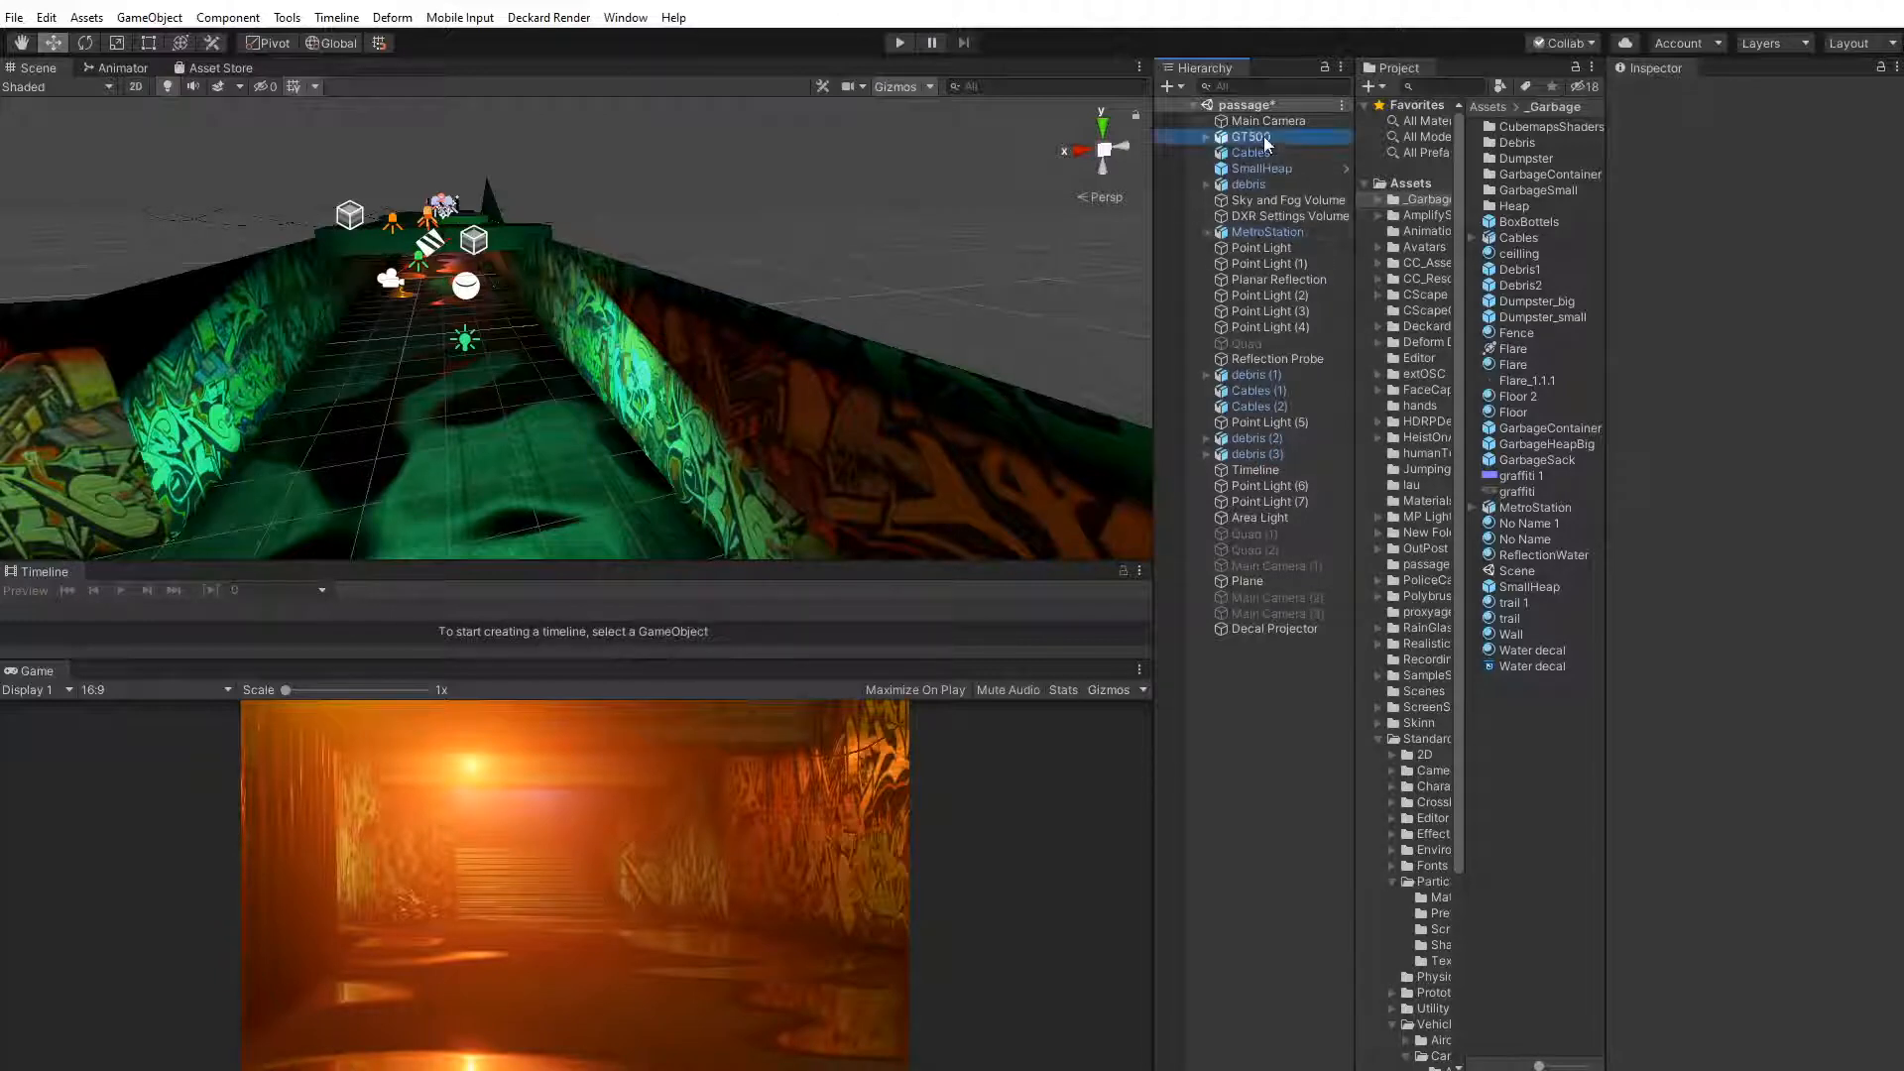
{"action": "scroll", "coordinate": [353, 383], "scroll_direction": "up", "scroll_amount": 3}
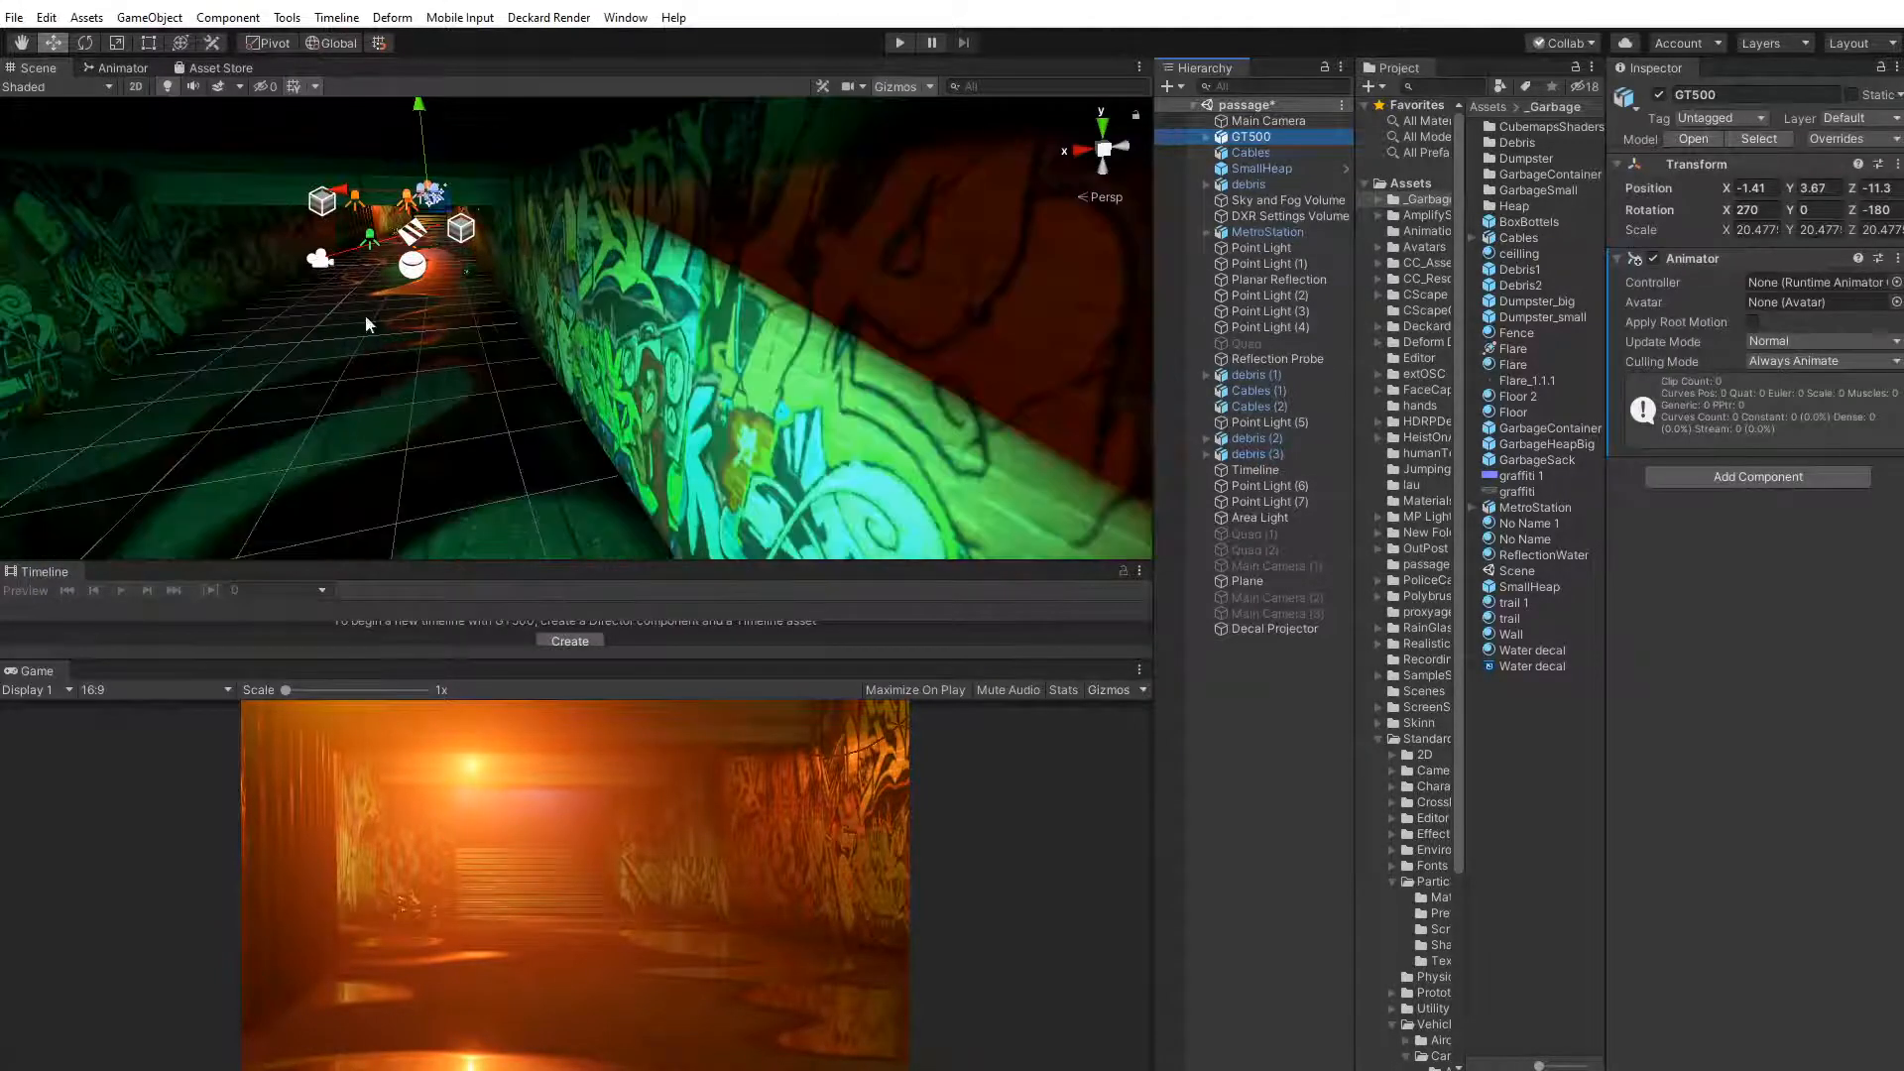
Preview the SubwayTimeline at frame 16 and examine the Particle System (1) activation track and its clip timing
{"action": "middle_click_drag", "start_coordinate": [365, 314], "coordinate": [472, 405]}
{"action": "scroll", "coordinate": [472, 405], "scroll_direction": "up", "scroll_amount": 5}
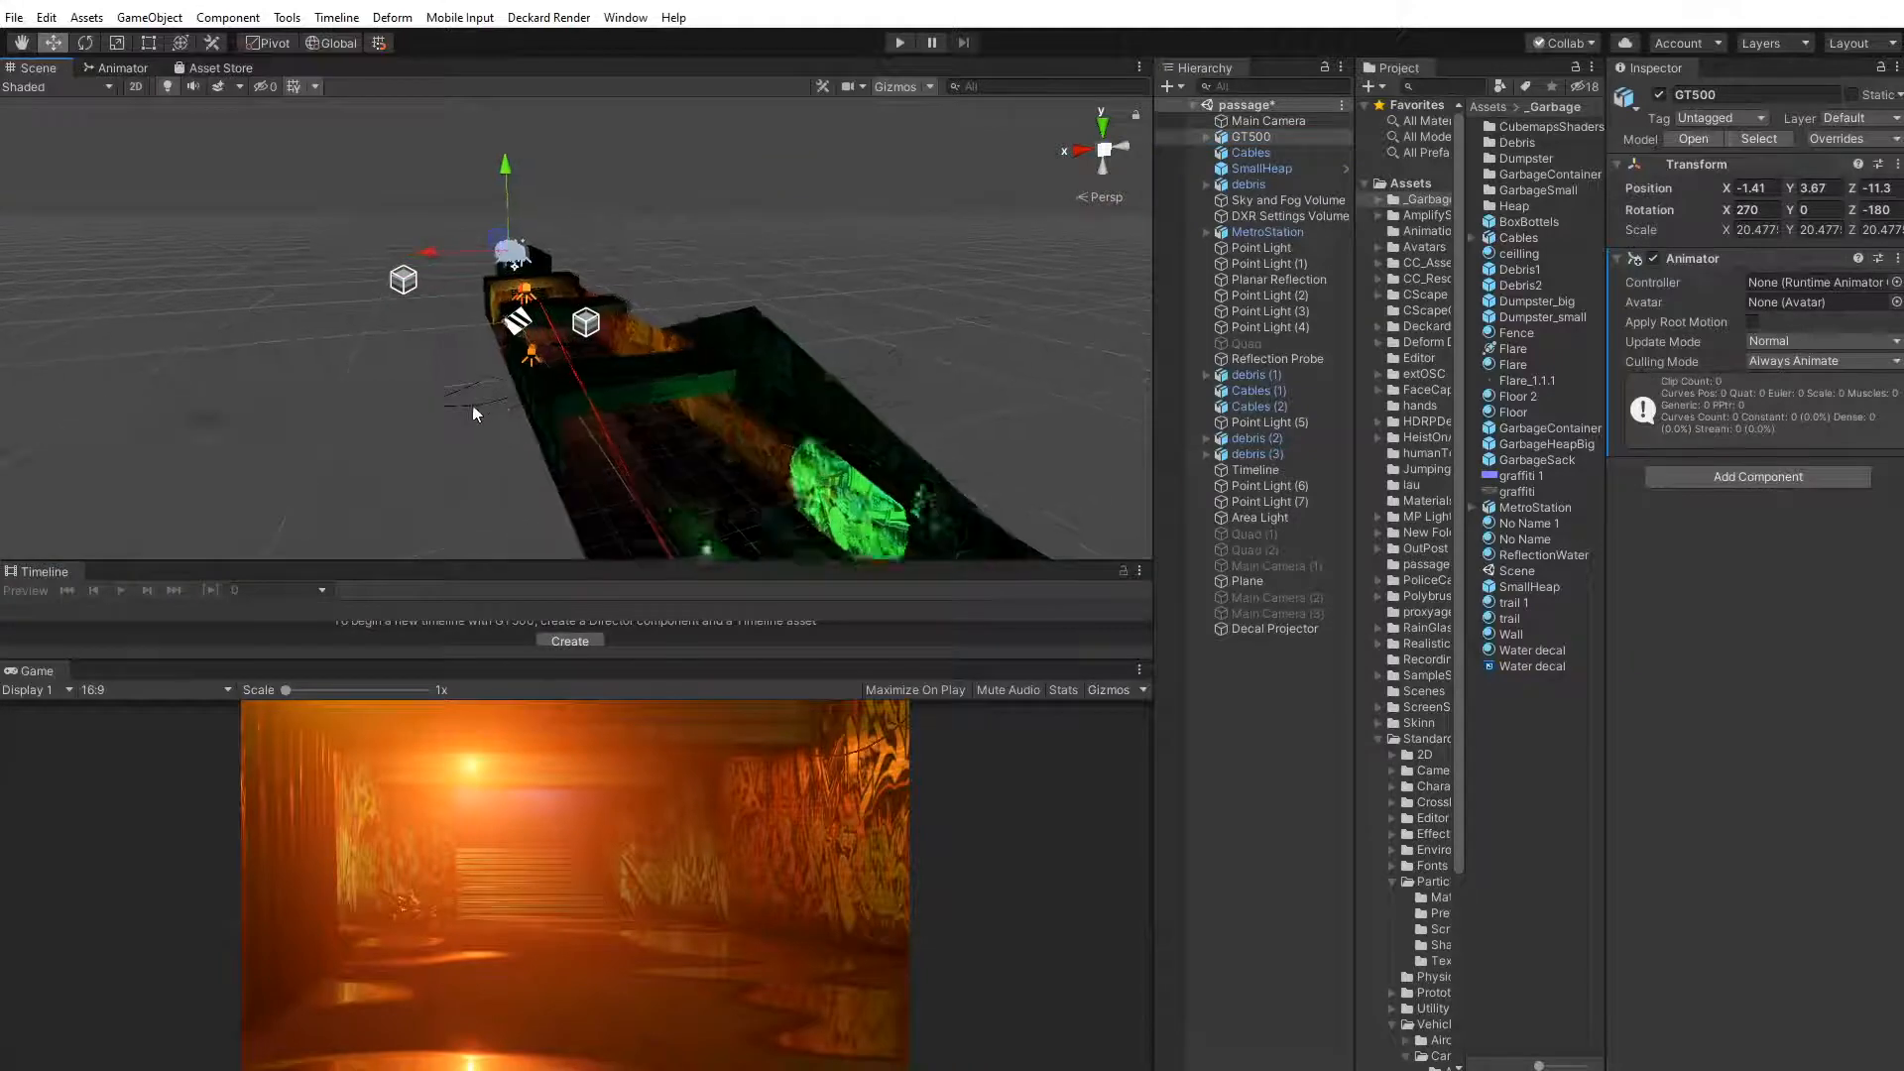
{"action": "left_click", "coordinate": [1254, 469]}
{"action": "left_click_drag", "start_coordinate": [406, 562], "coordinate": [361, 473]}
{"action": "left_click", "coordinate": [359, 464]}
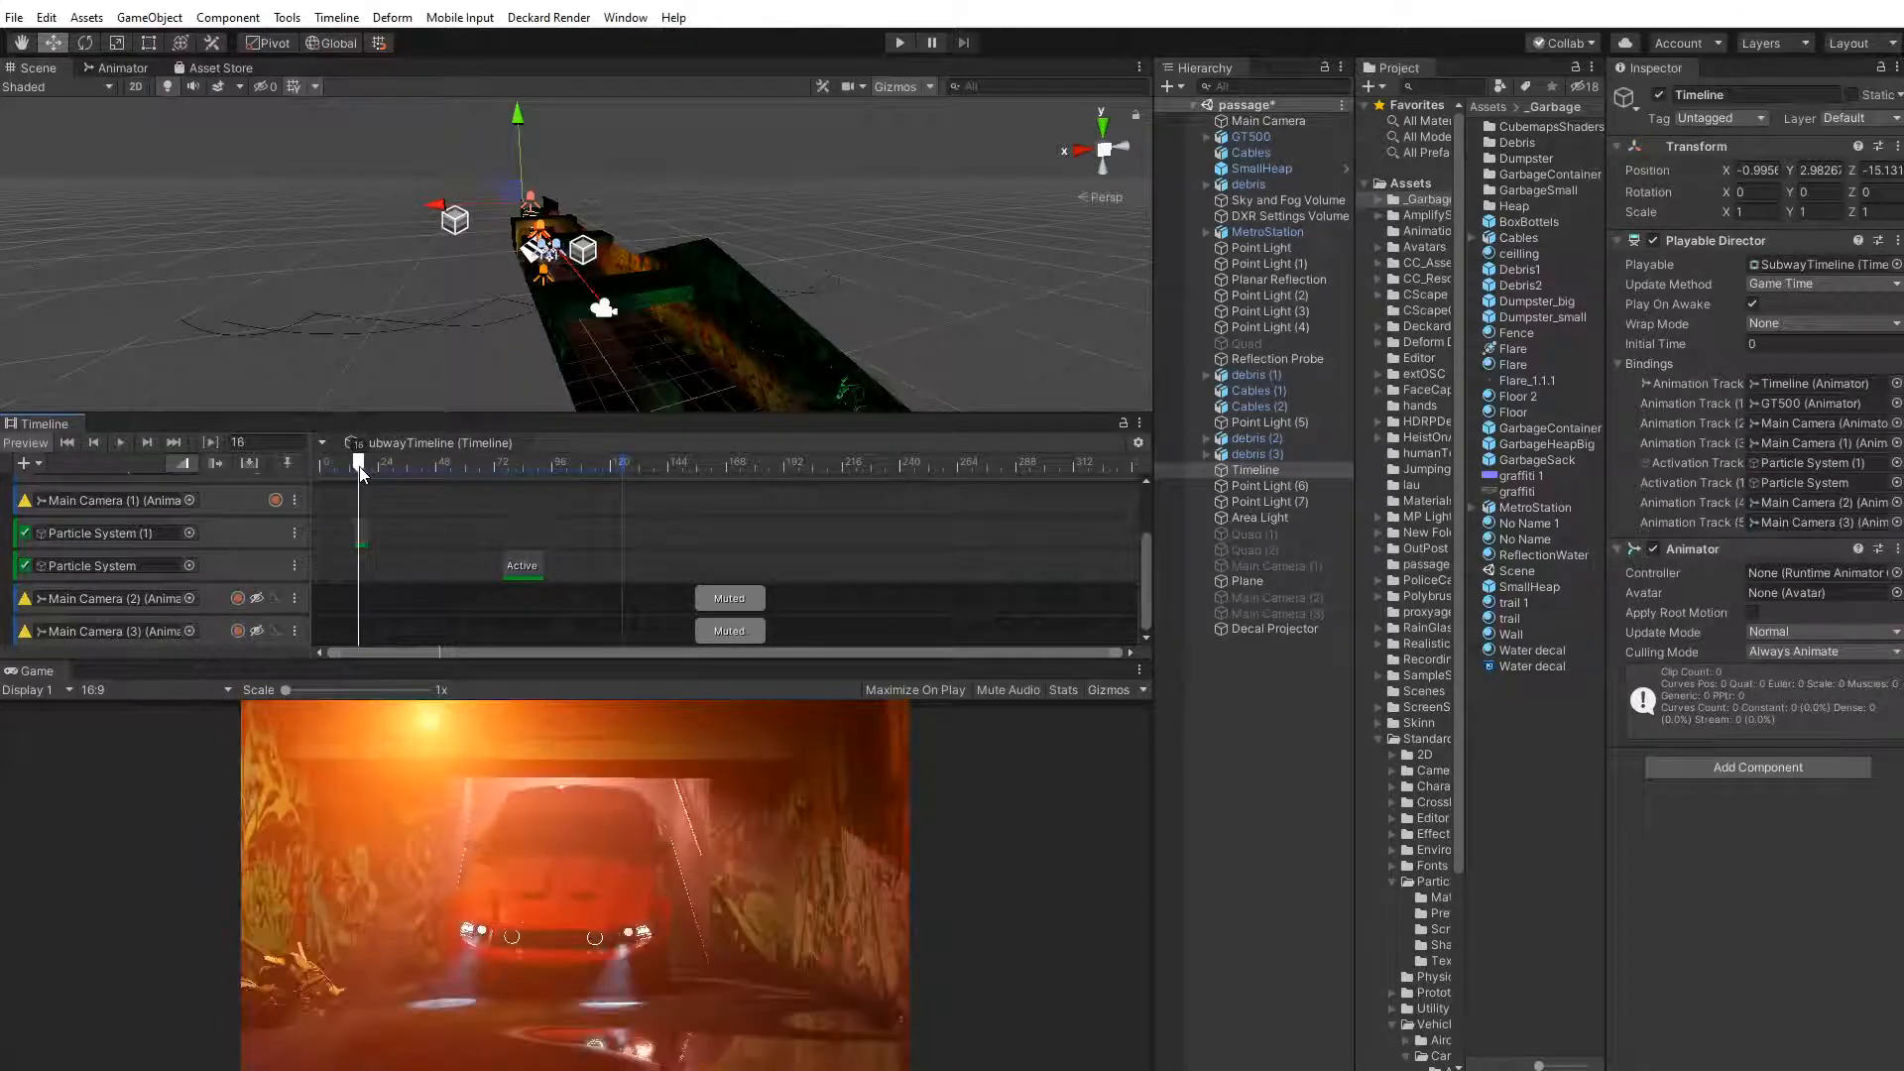
{"action": "left_click", "coordinate": [238, 540]}
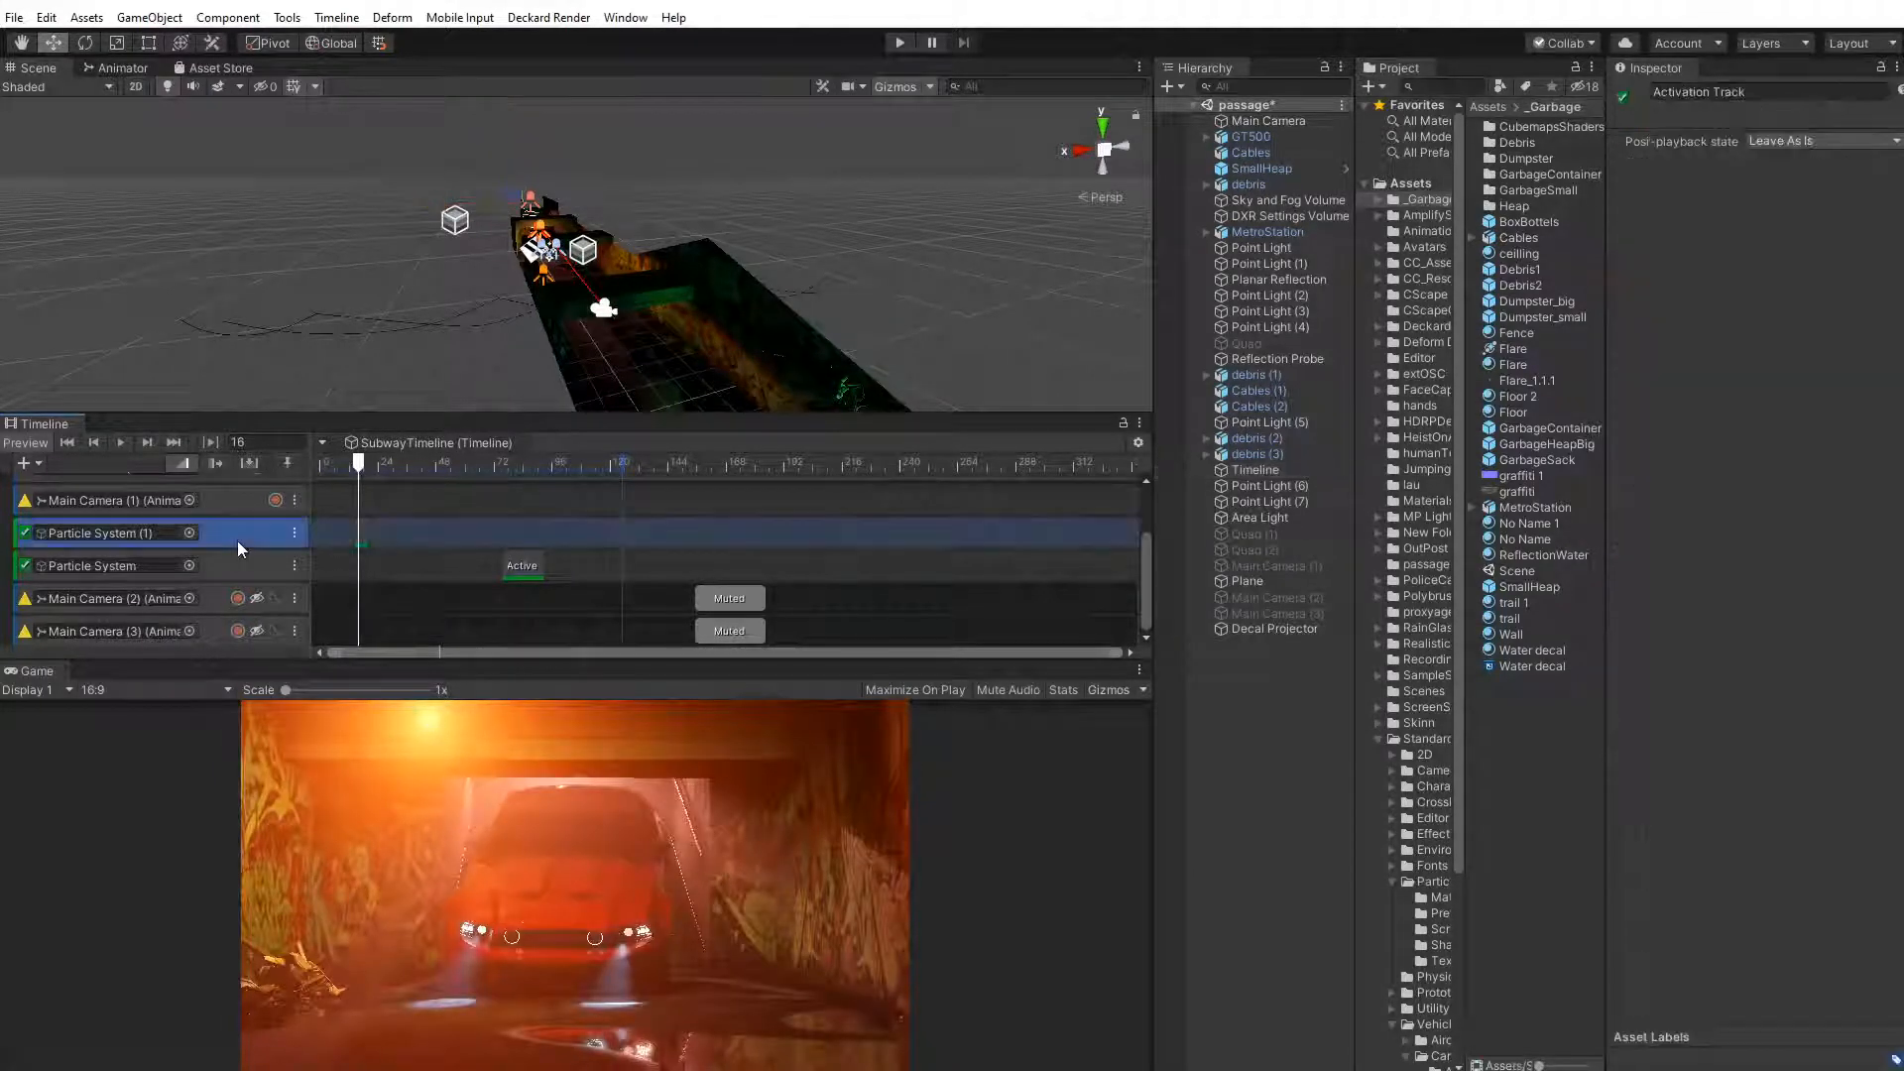
{"action": "double_click", "coordinate": [363, 536]}
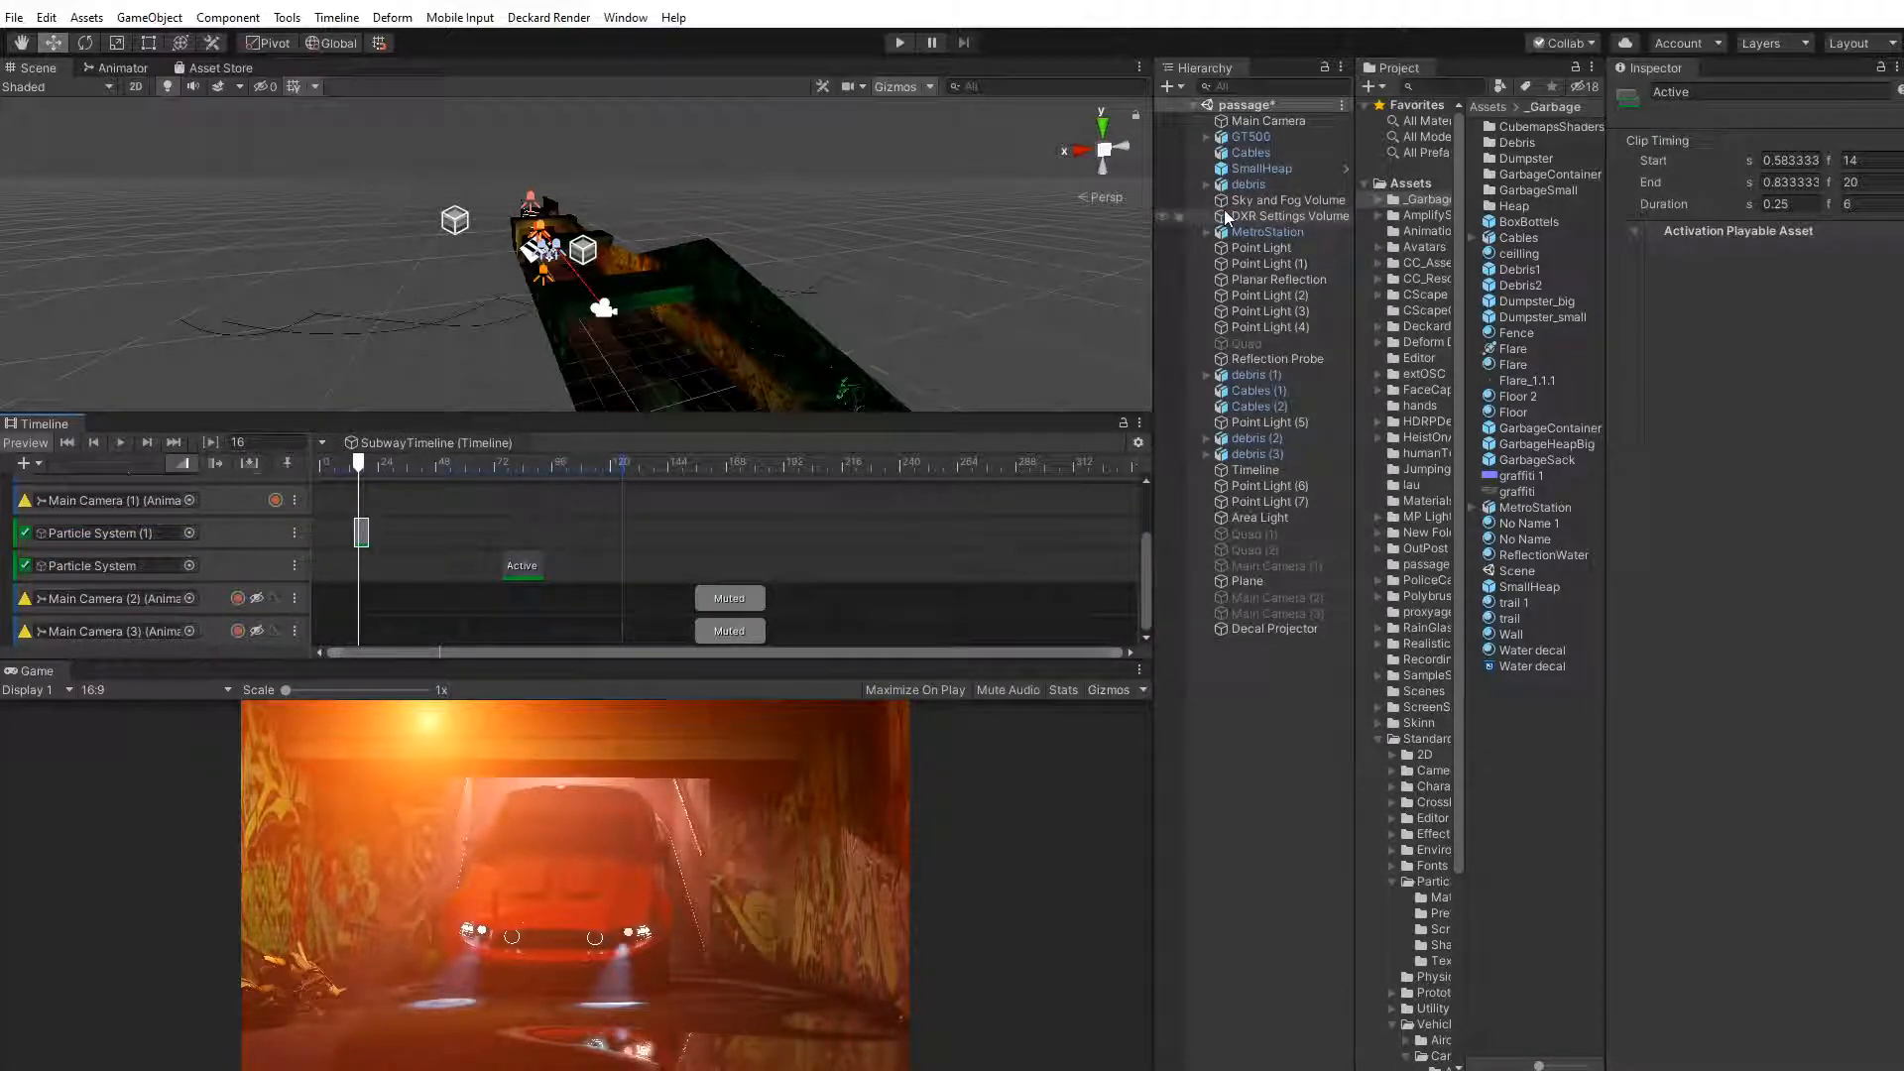
Find Particle System (1) inside the GT500 car and frame it in the scene to examine its sparks
{"action": "left_click", "coordinate": [1207, 137]}
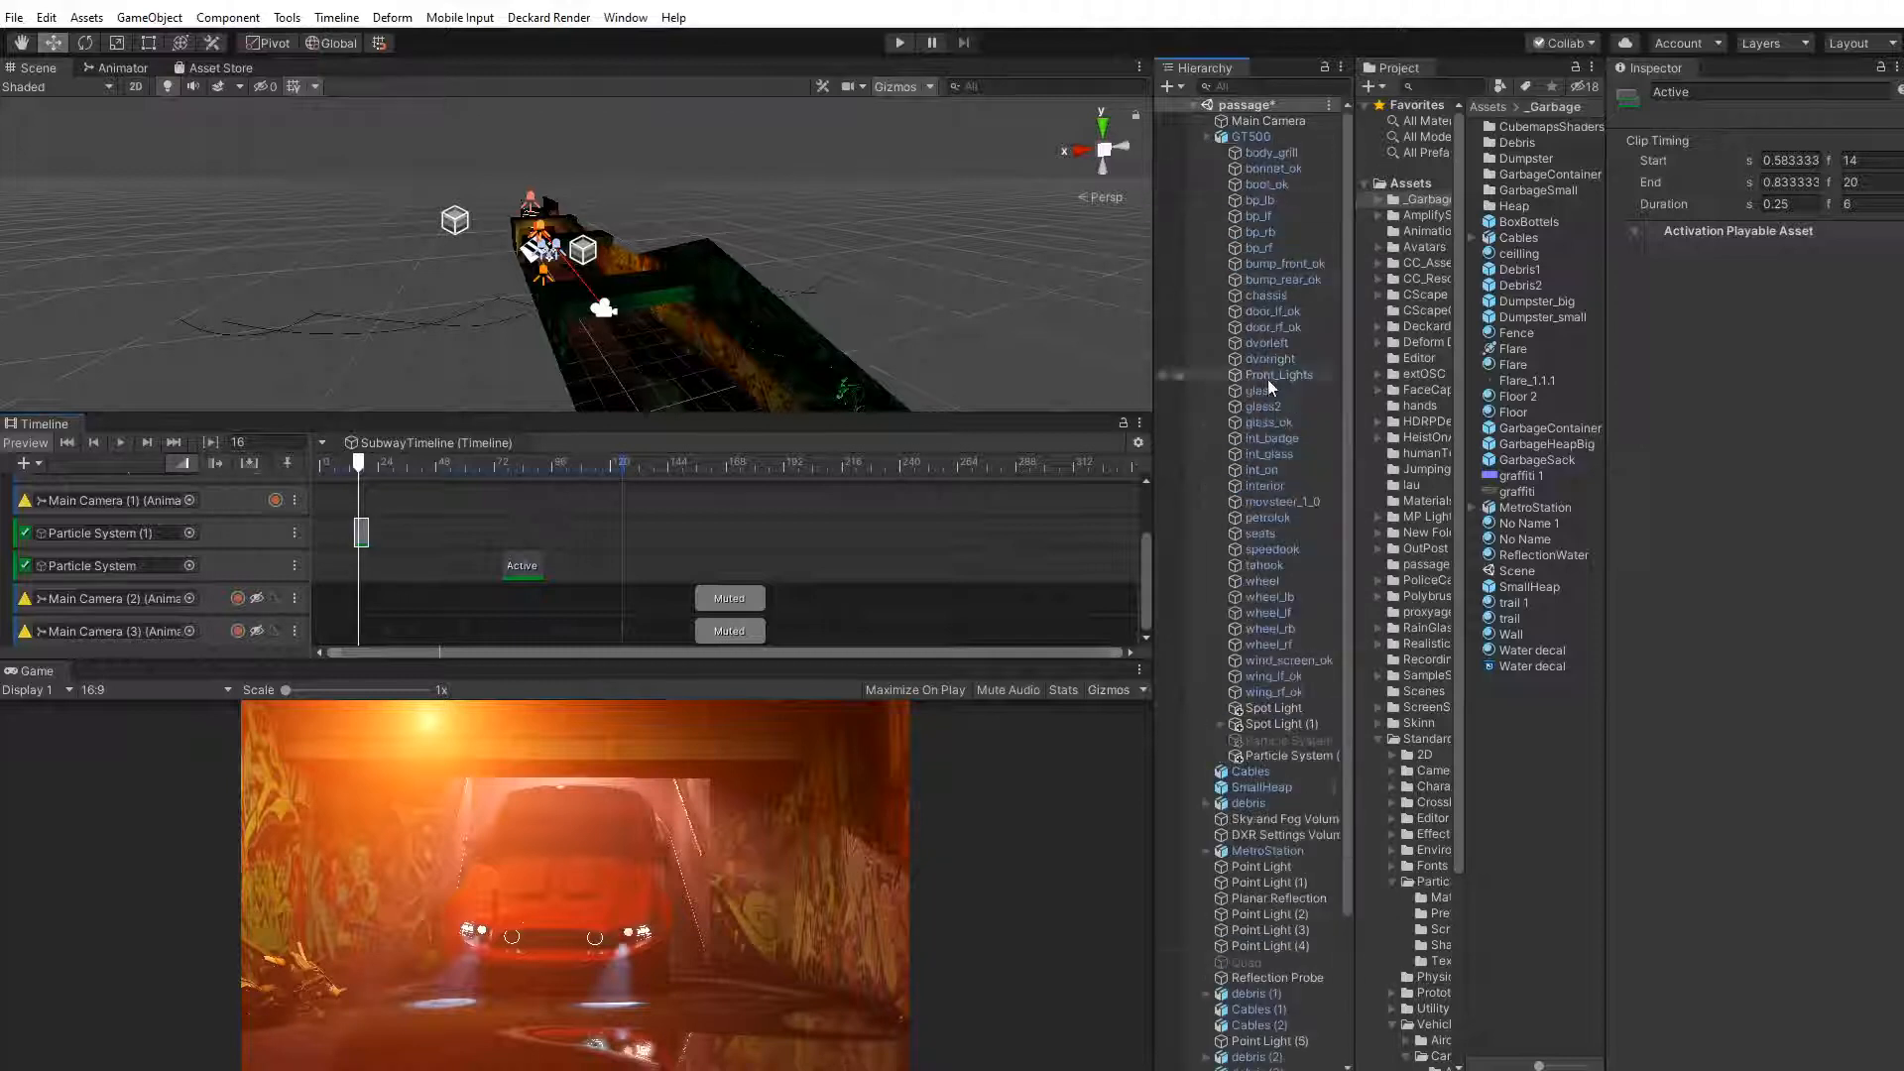
{"action": "left_click", "coordinate": [1277, 759]}
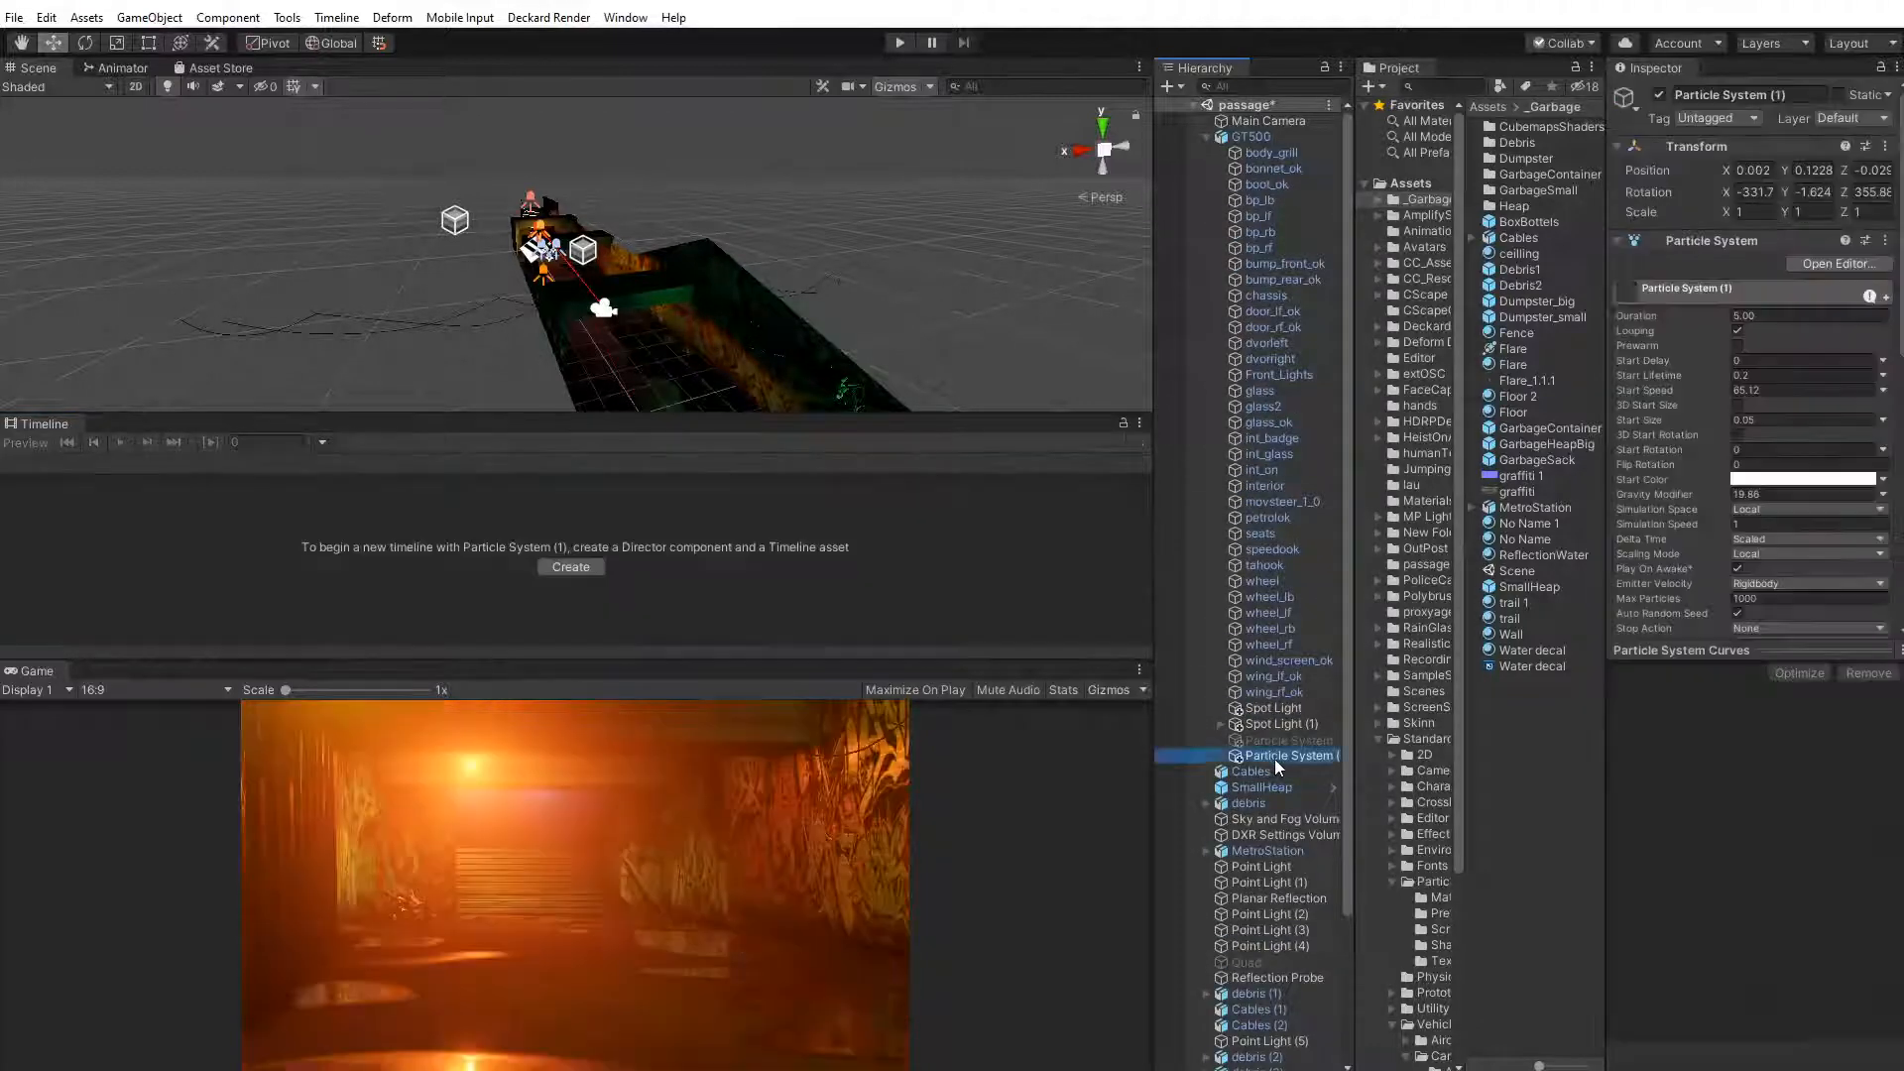
{"action": "key", "text": "f"}
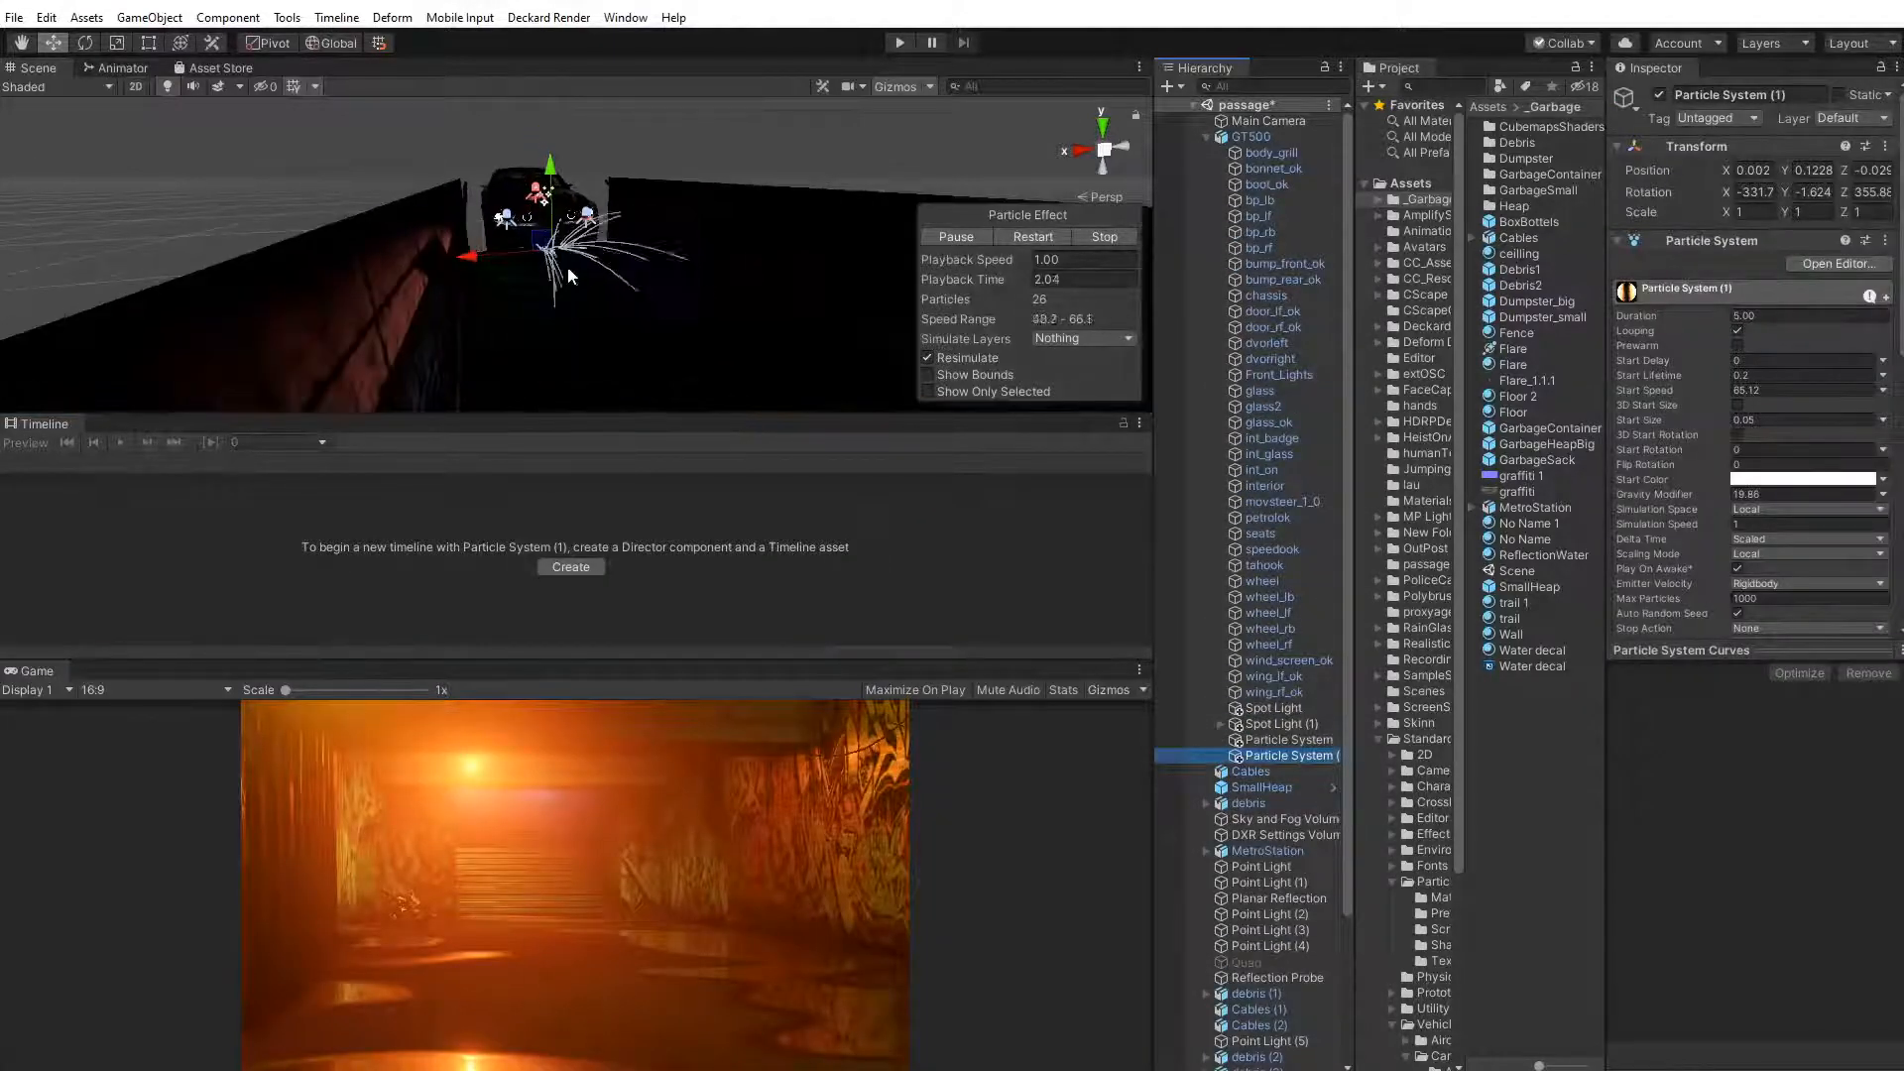
{"action": "middle_click_drag", "start_coordinate": [568, 266], "coordinate": [566, 268]}
{"action": "scroll", "coordinate": [565, 268], "scroll_direction": "down", "scroll_amount": 5}
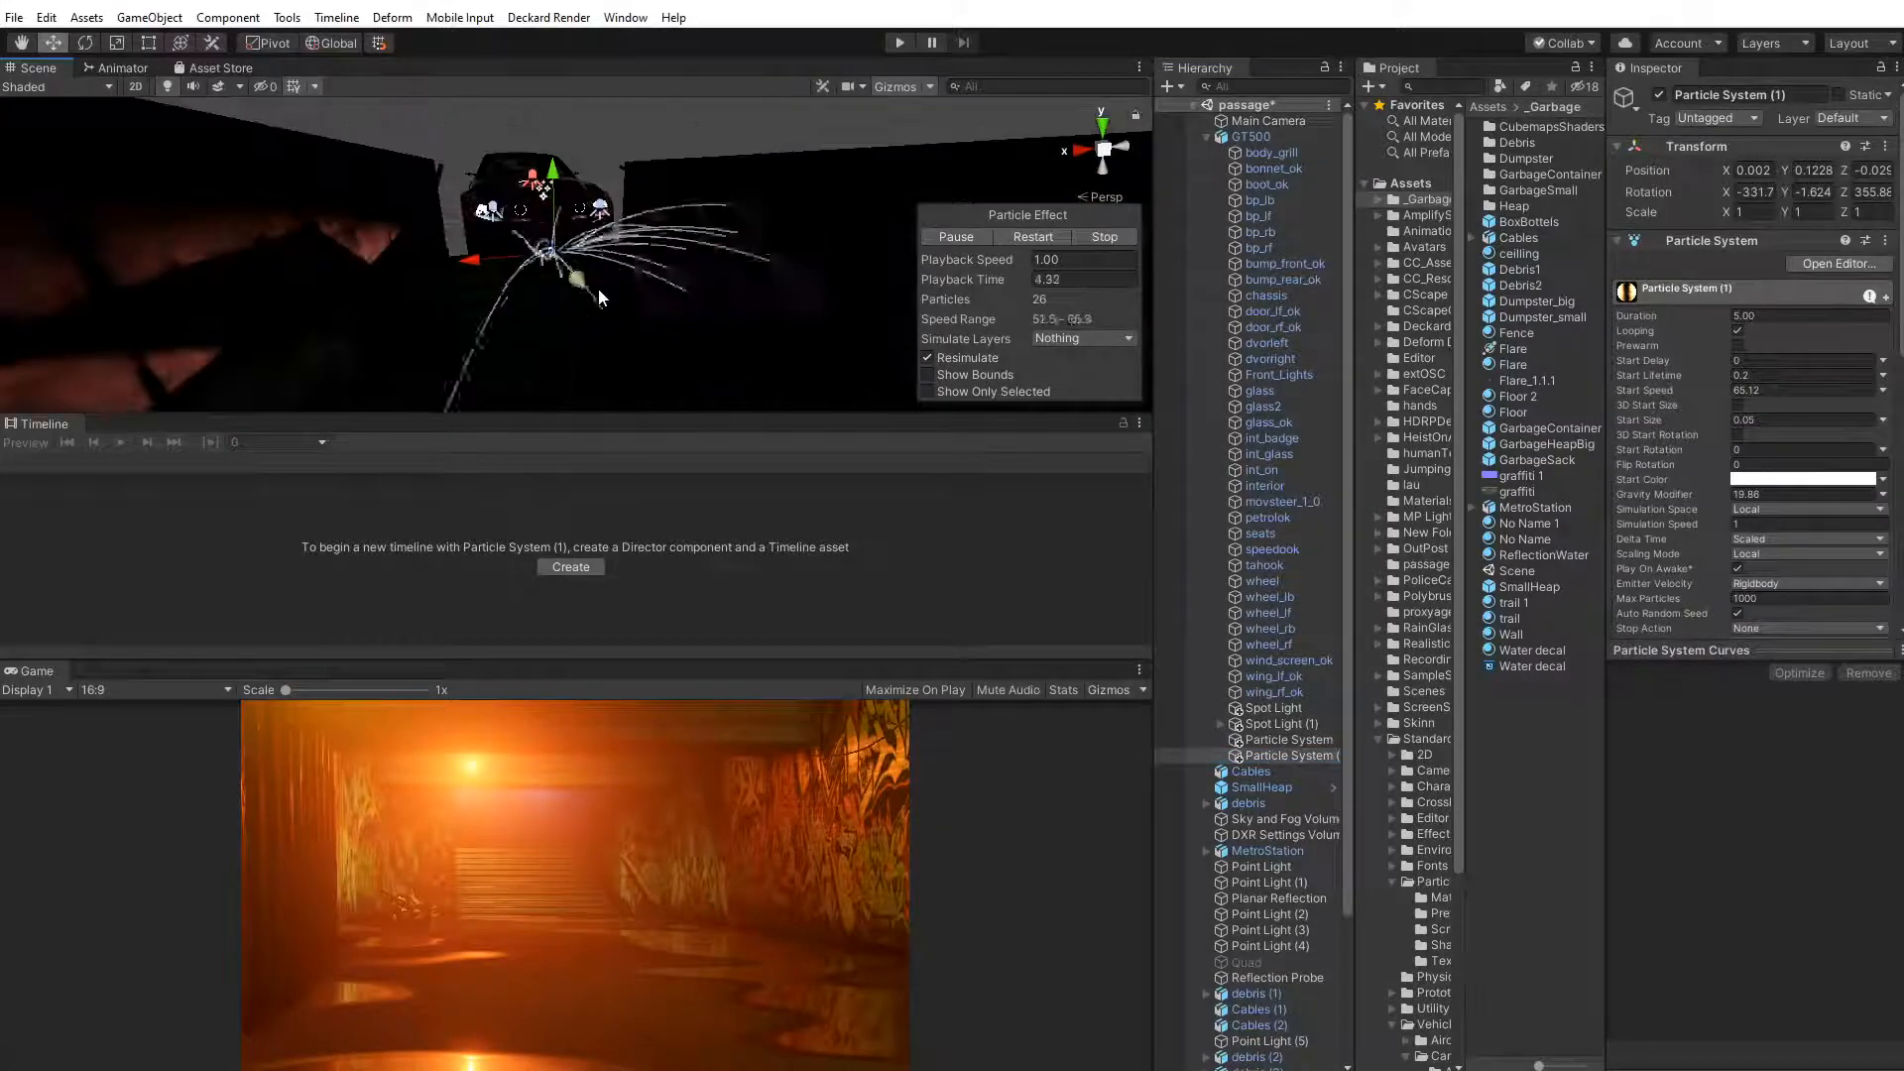
Deactivate Particle System and Particle System (1) under the GT500 car, and collapse the car's hierarchy
{"action": "left_click", "coordinate": [1287, 740]}
{"action": "left_click", "coordinate": [1659, 95]}
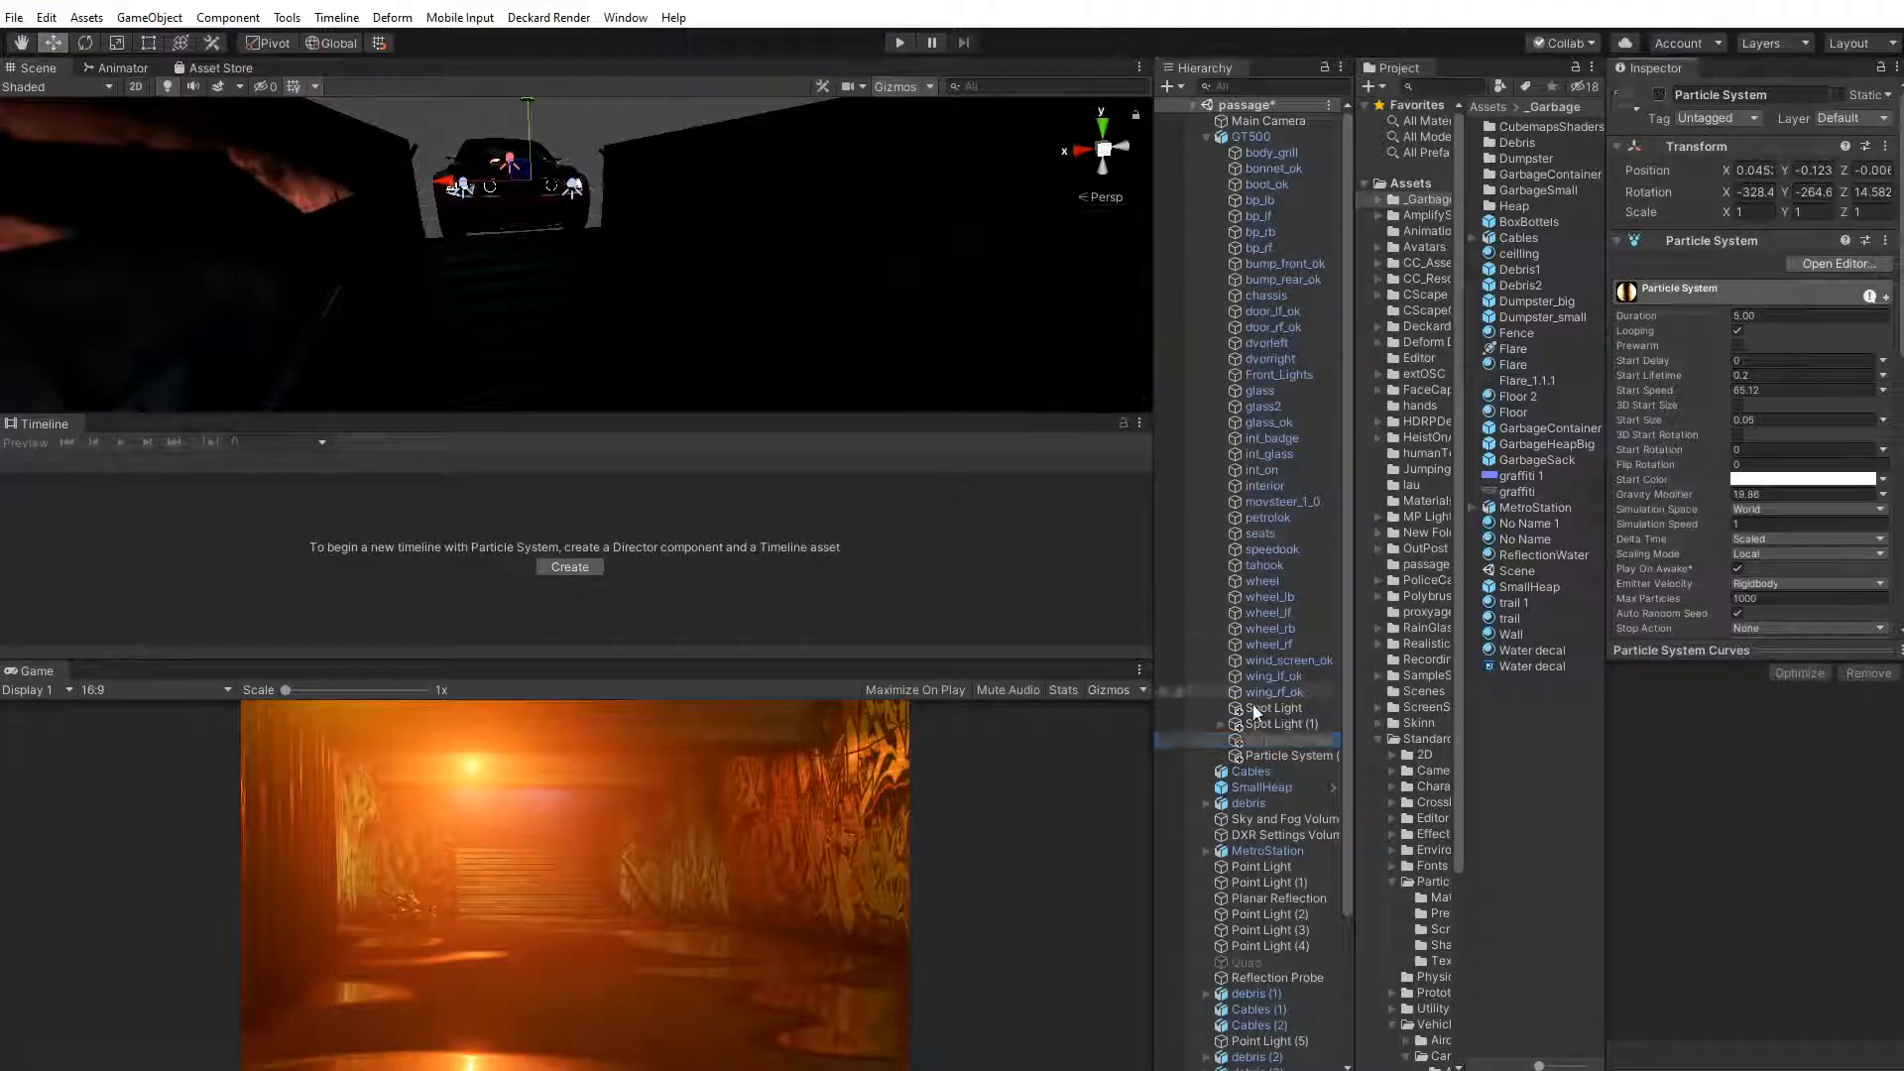
{"action": "left_click", "coordinate": [1659, 95]}
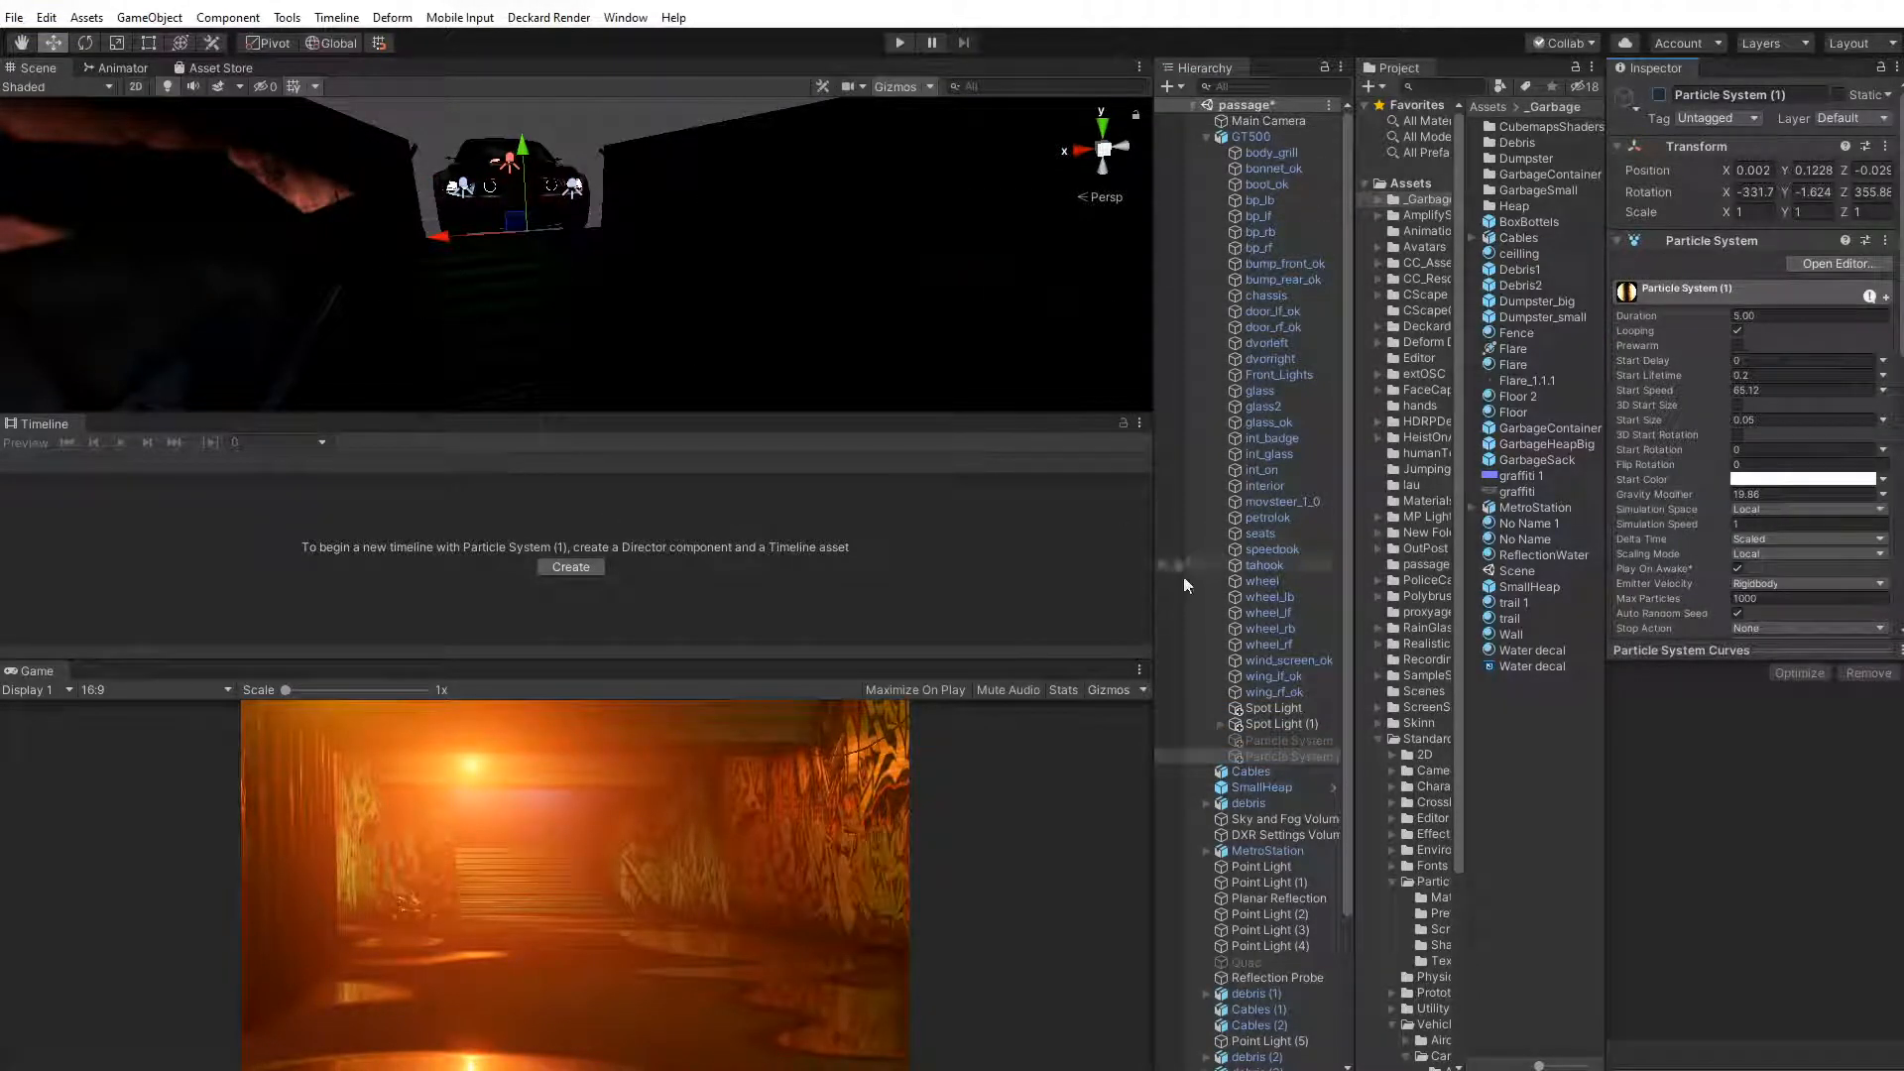
{"action": "scroll", "coordinate": [1278, 919], "scroll_direction": "down", "scroll_amount": 5}
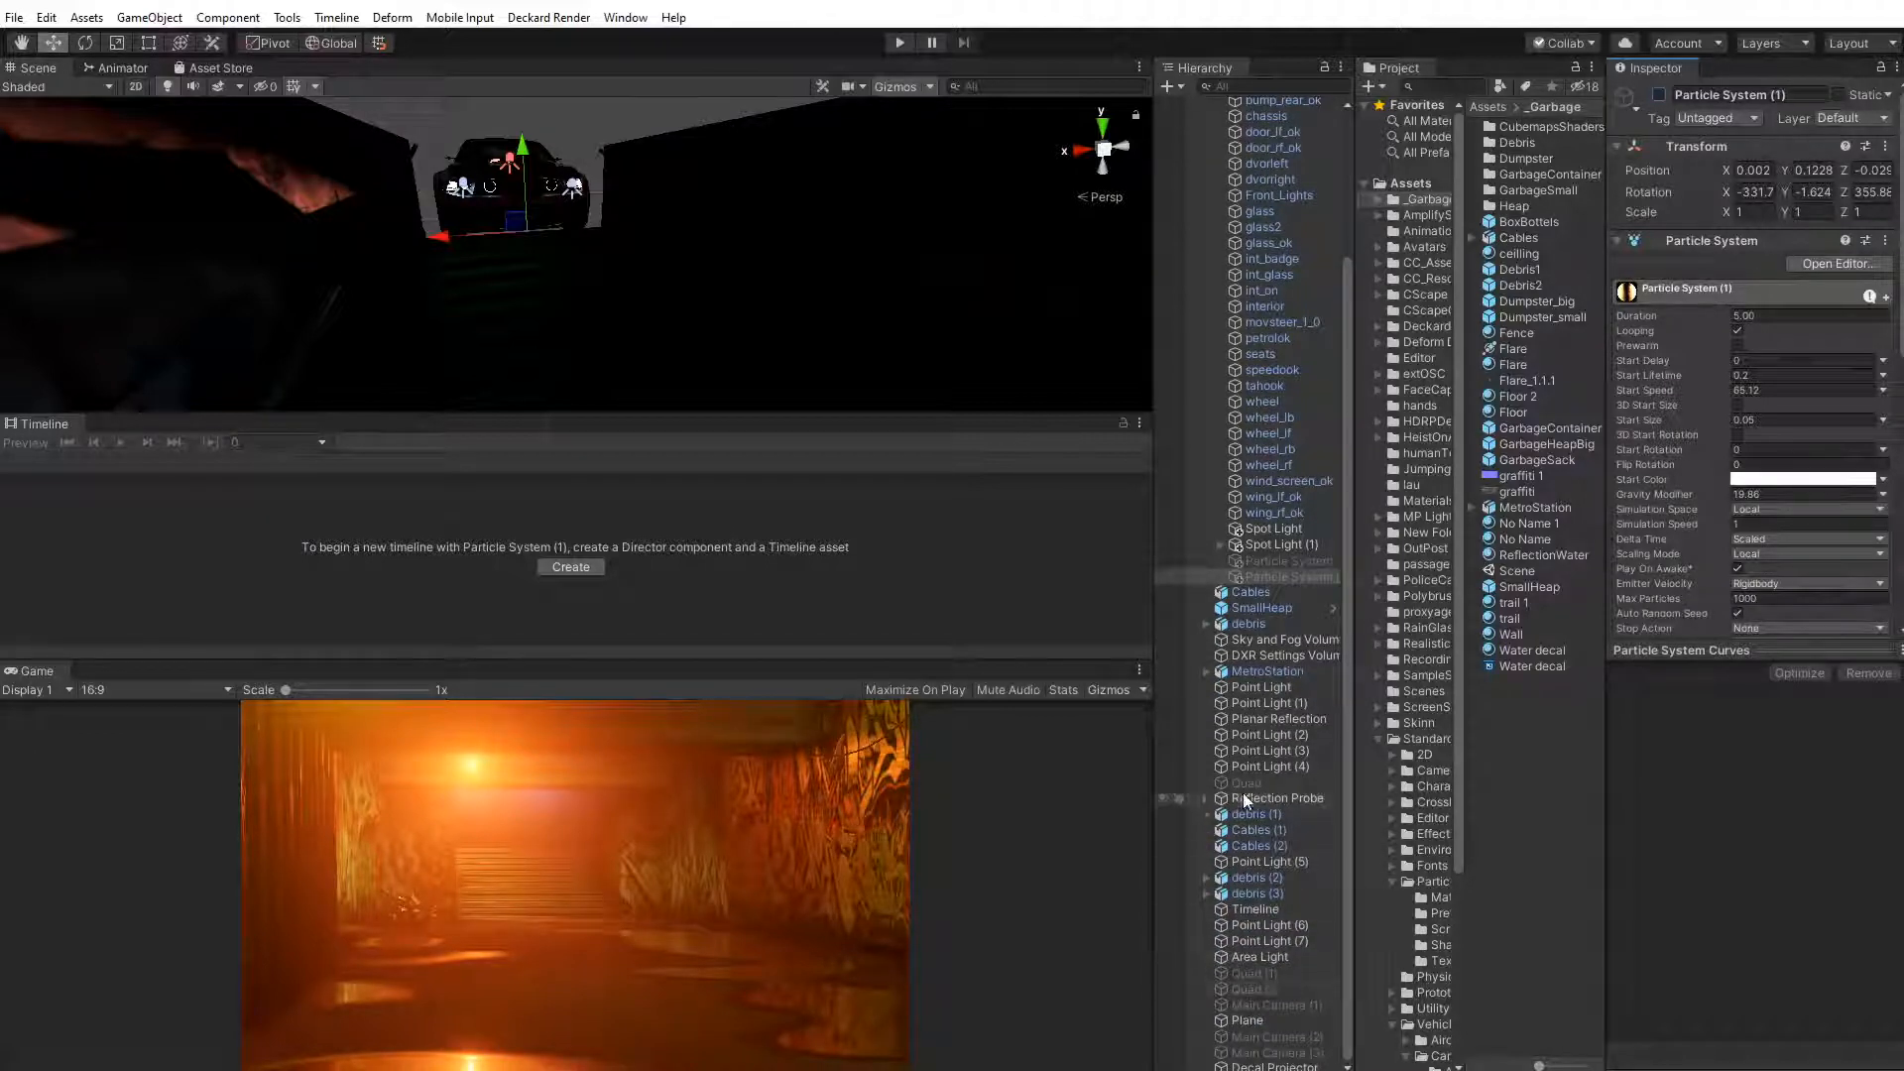
{"action": "scroll", "coordinate": [1289, 607], "scroll_direction": "up", "scroll_amount": 3}
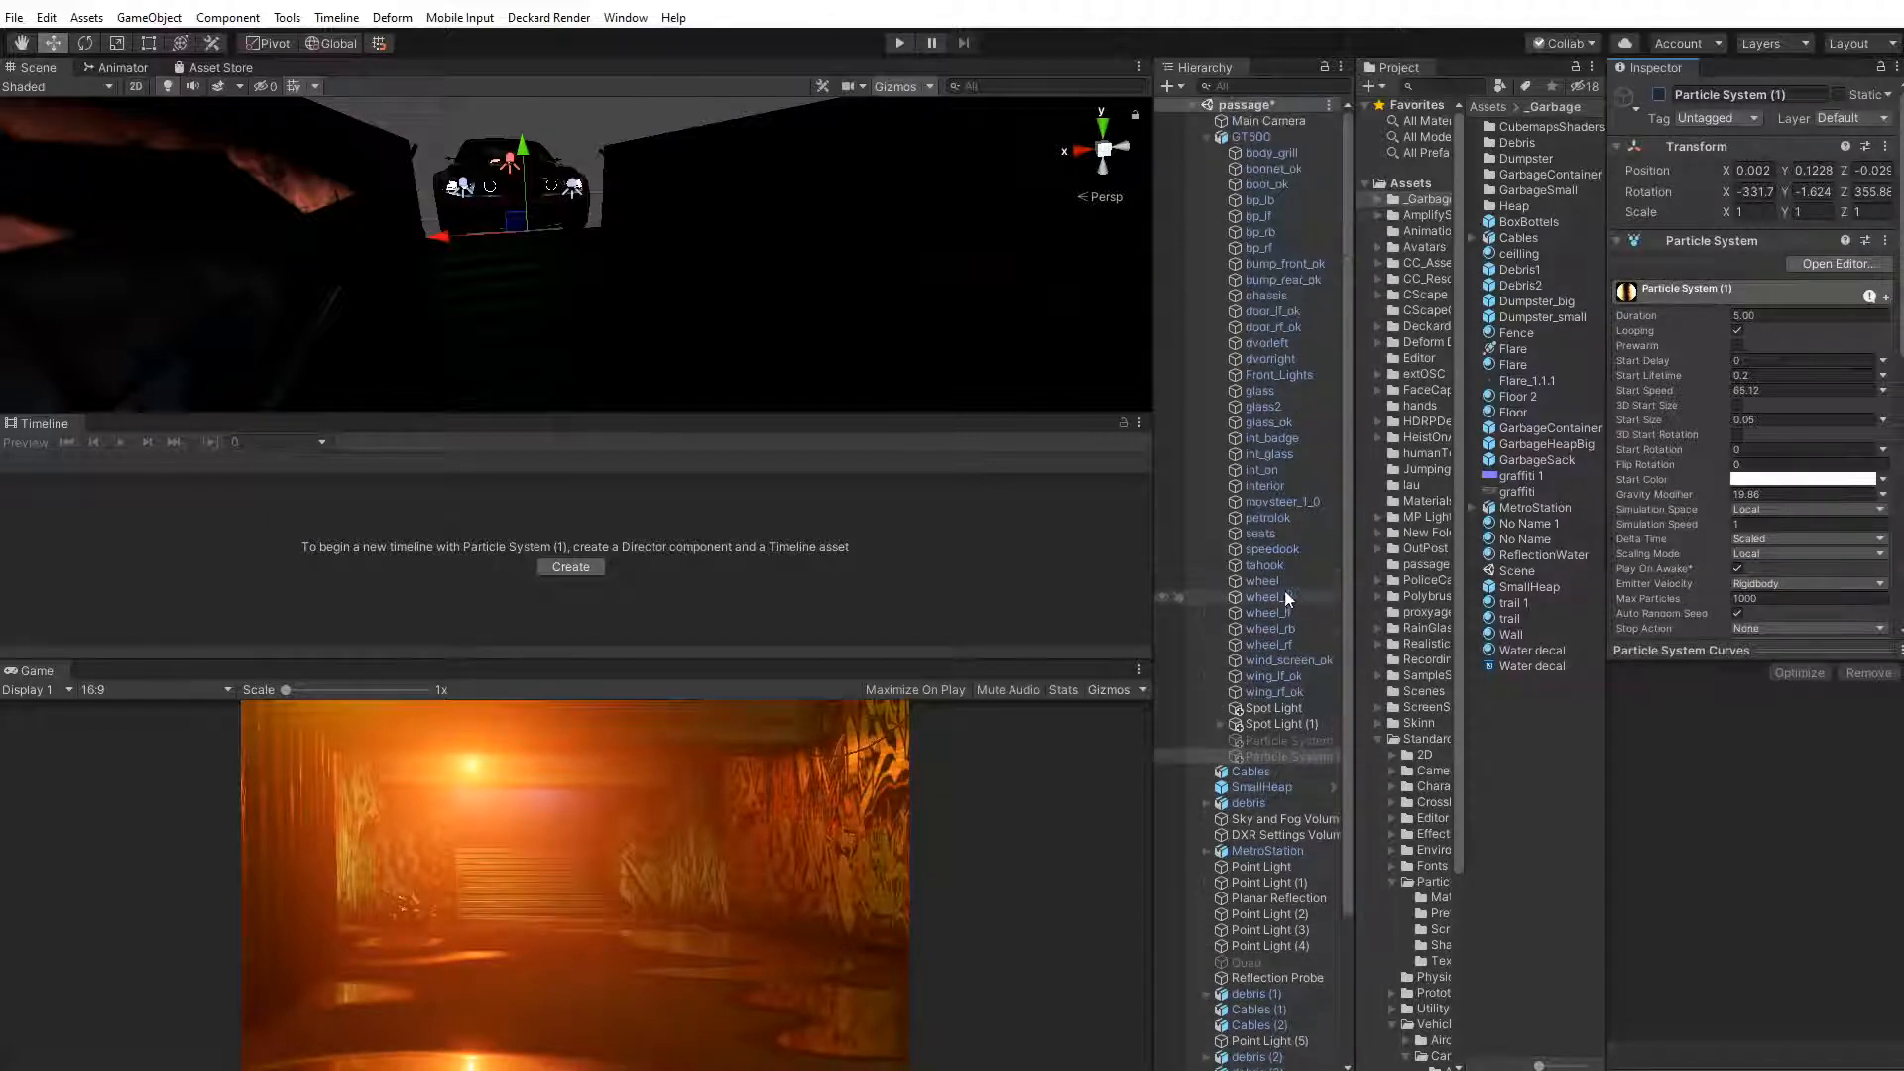
{"action": "left_click", "coordinate": [1207, 137]}
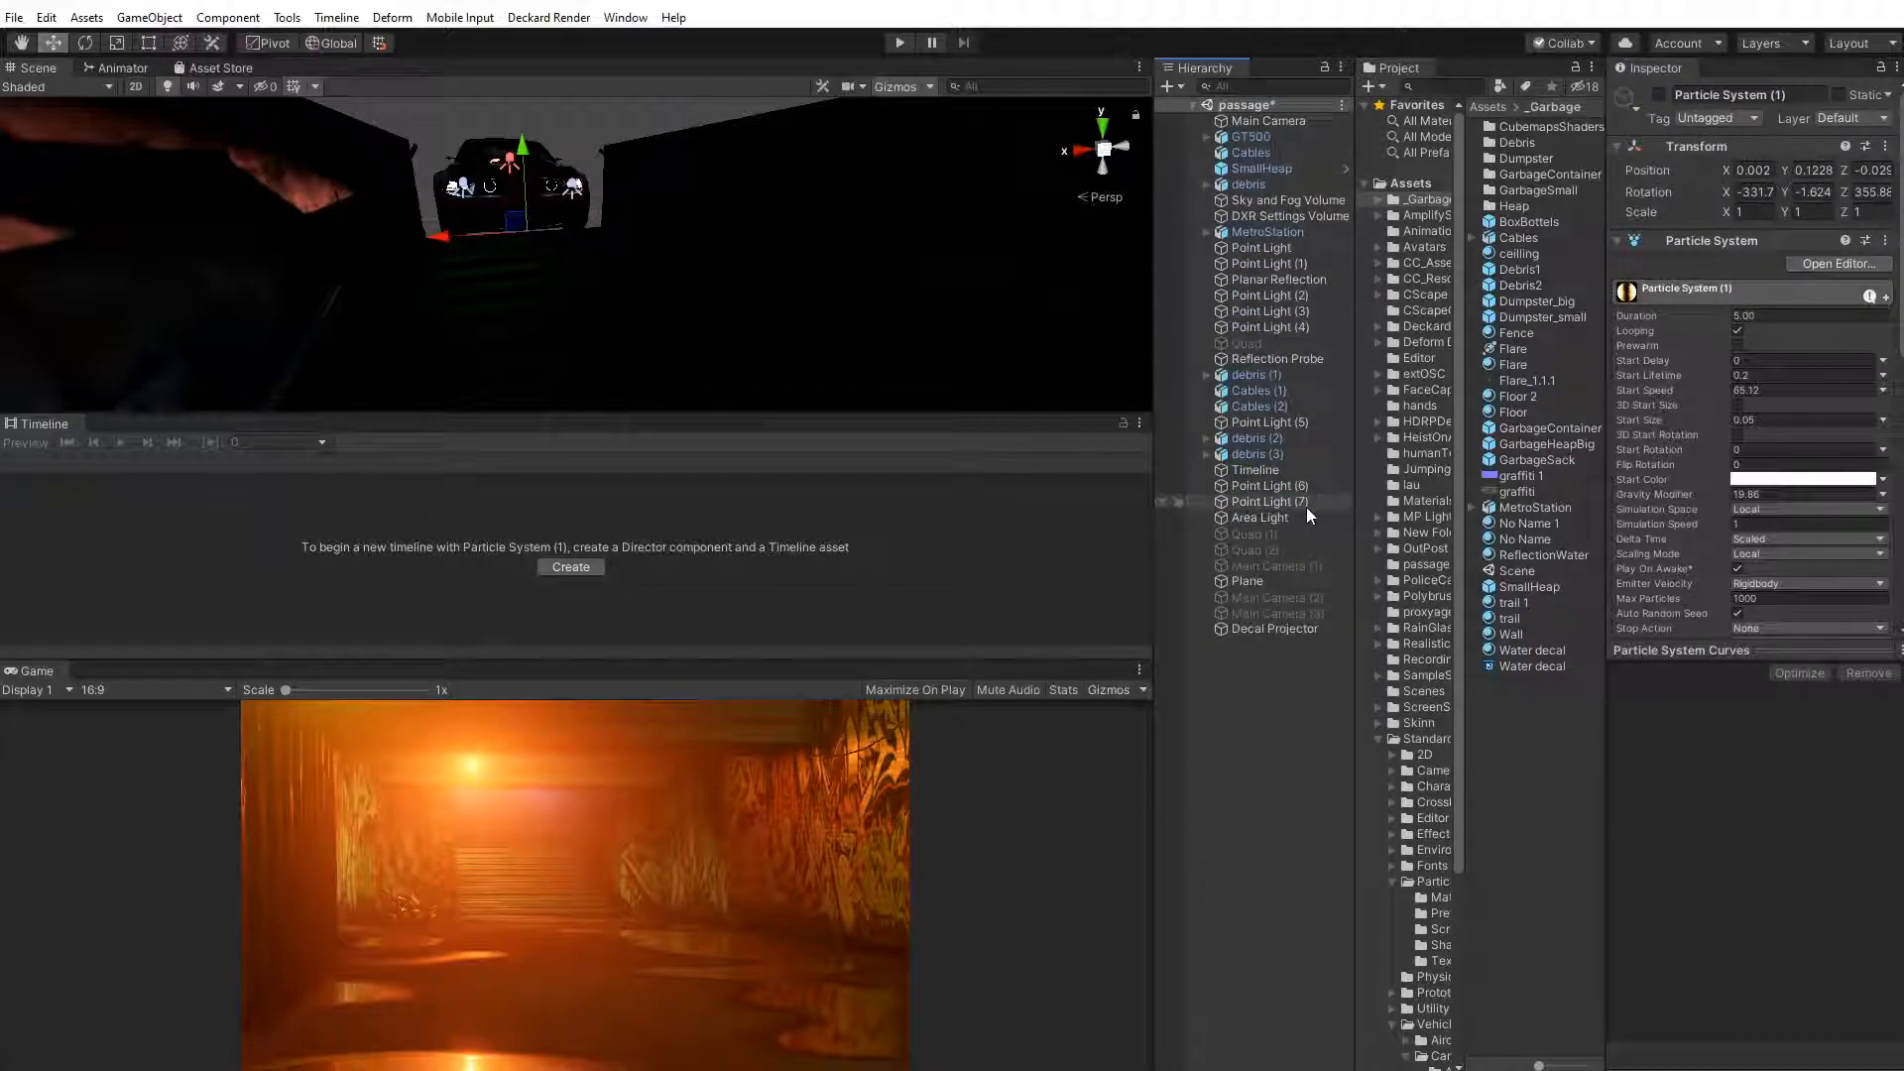
Scrub the SubwayTimeline through both particle clips to check the car shot, and return to frame 0
{"action": "left_click", "coordinate": [1266, 468]}
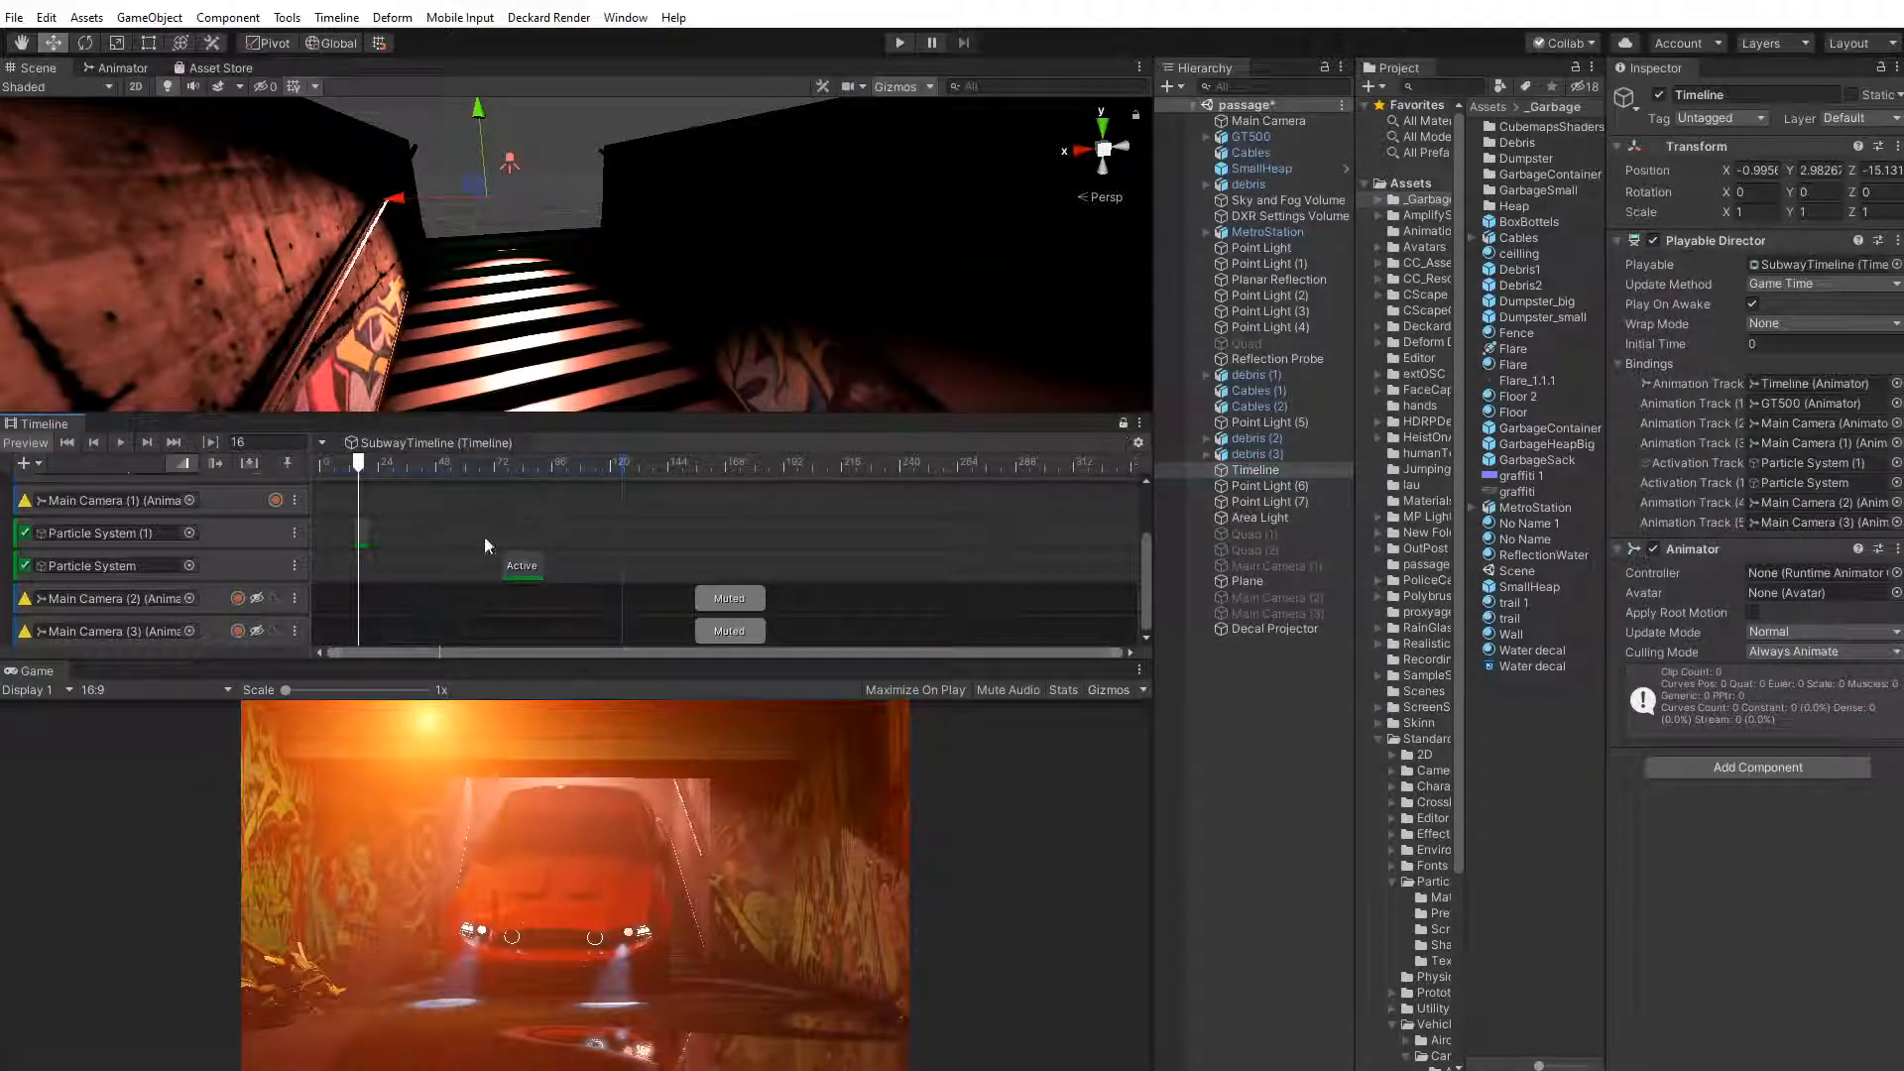
{"action": "left_click_drag", "start_coordinate": [365, 460], "coordinate": [590, 511]}
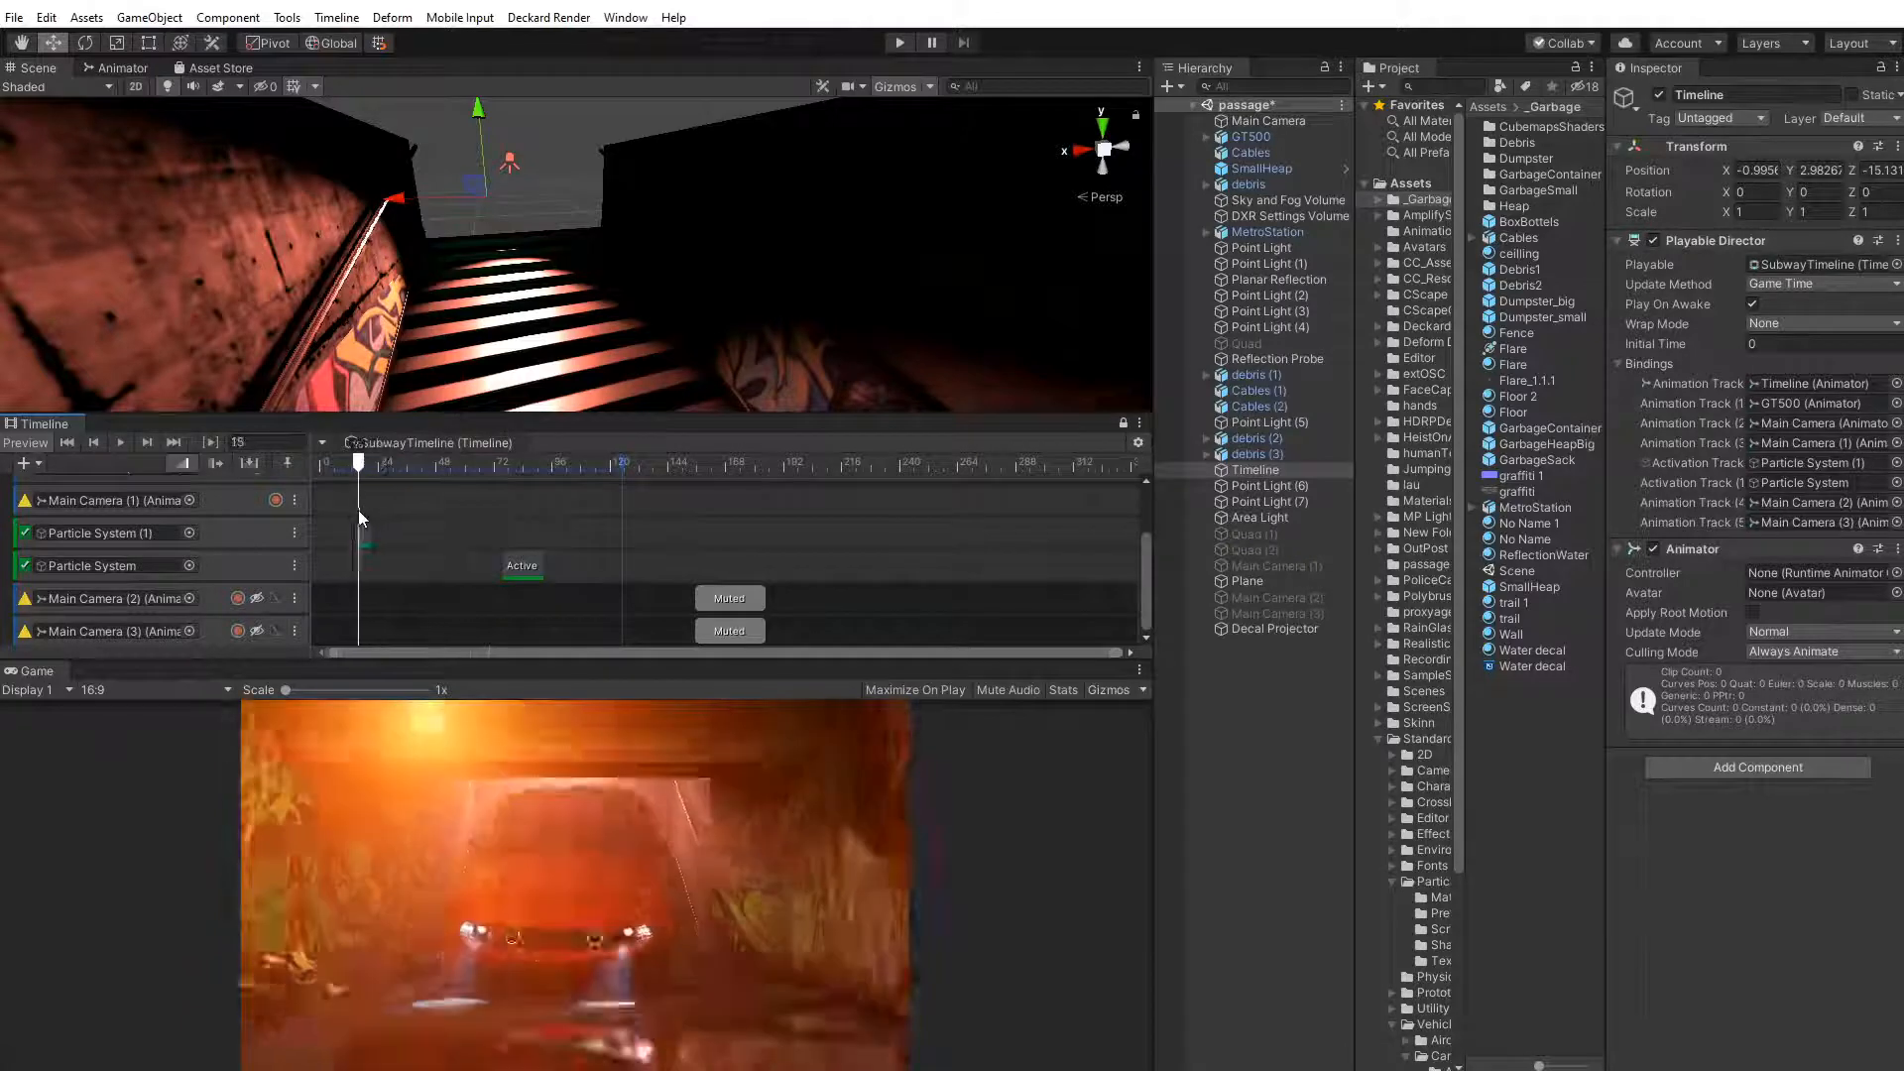
{"action": "left_click_drag", "start_coordinate": [359, 510], "coordinate": [359, 510]}
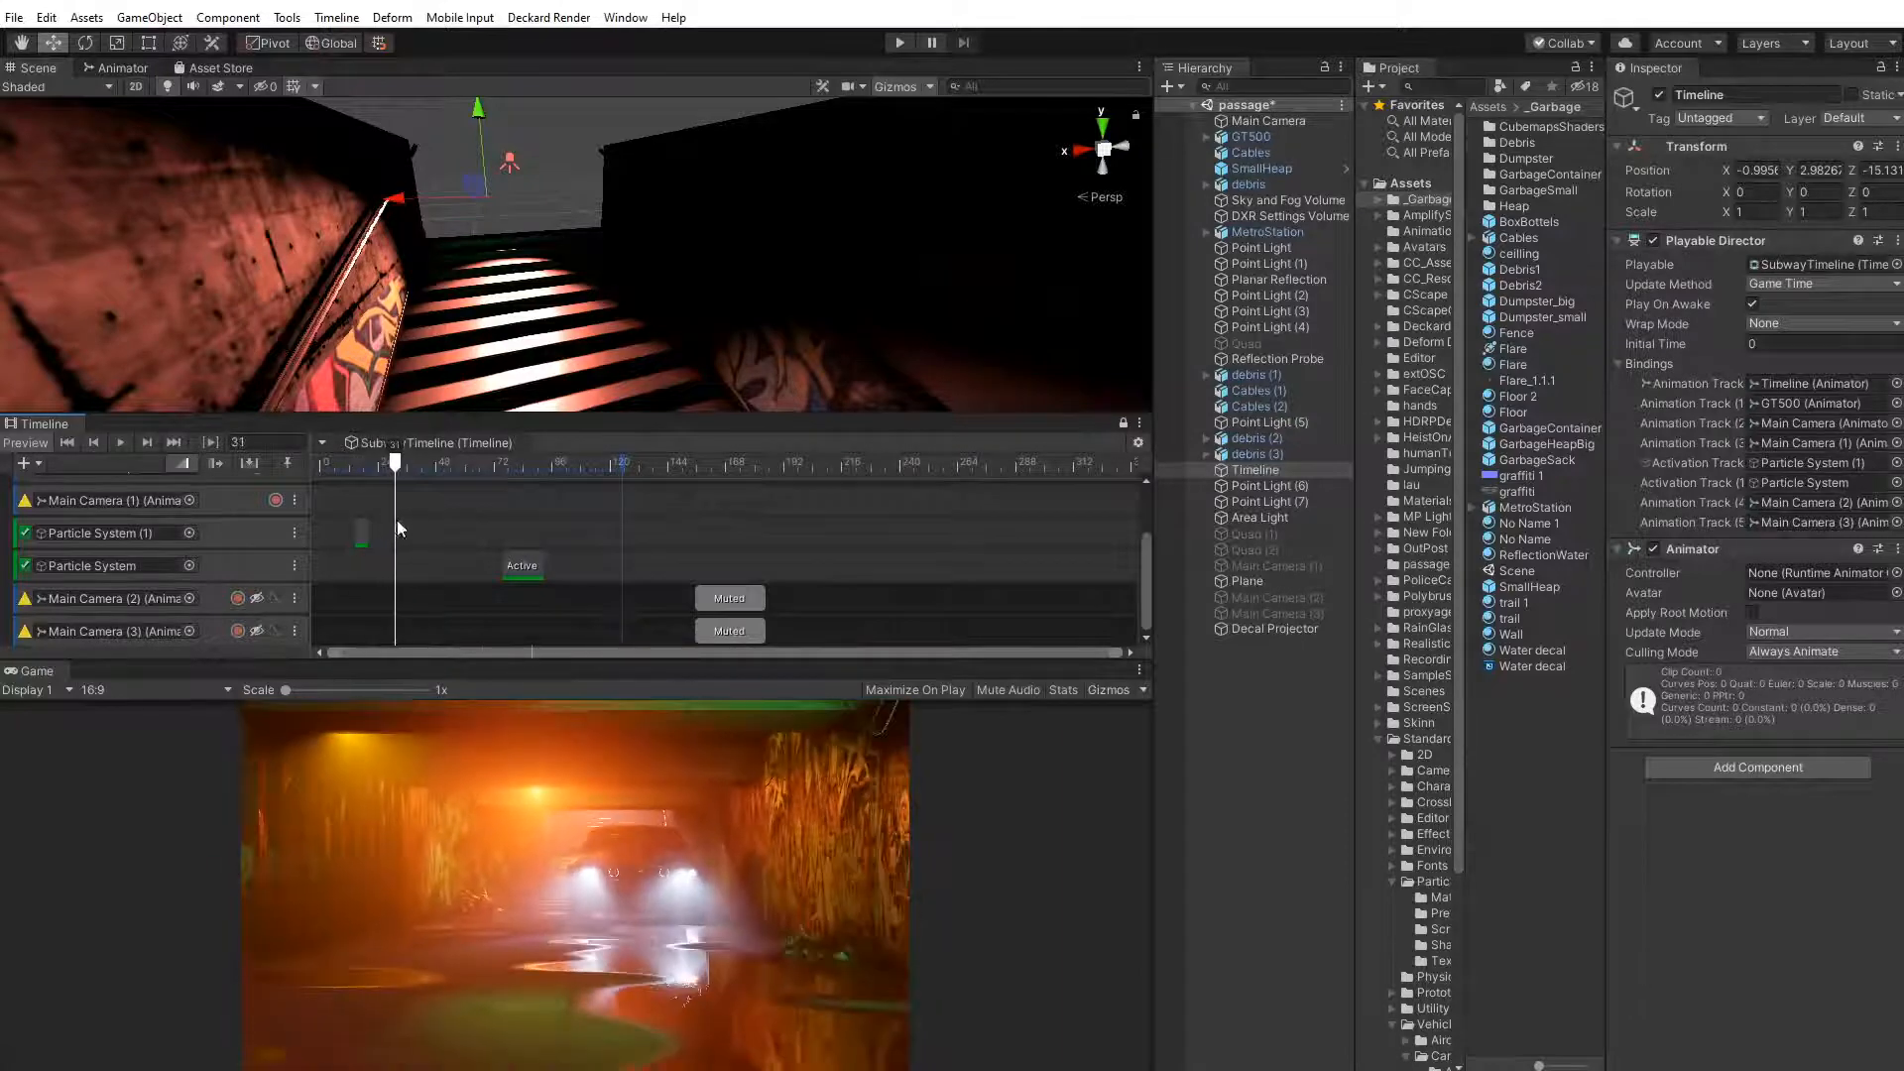
{"action": "left_click_drag", "start_coordinate": [433, 538], "coordinate": [535, 560]}
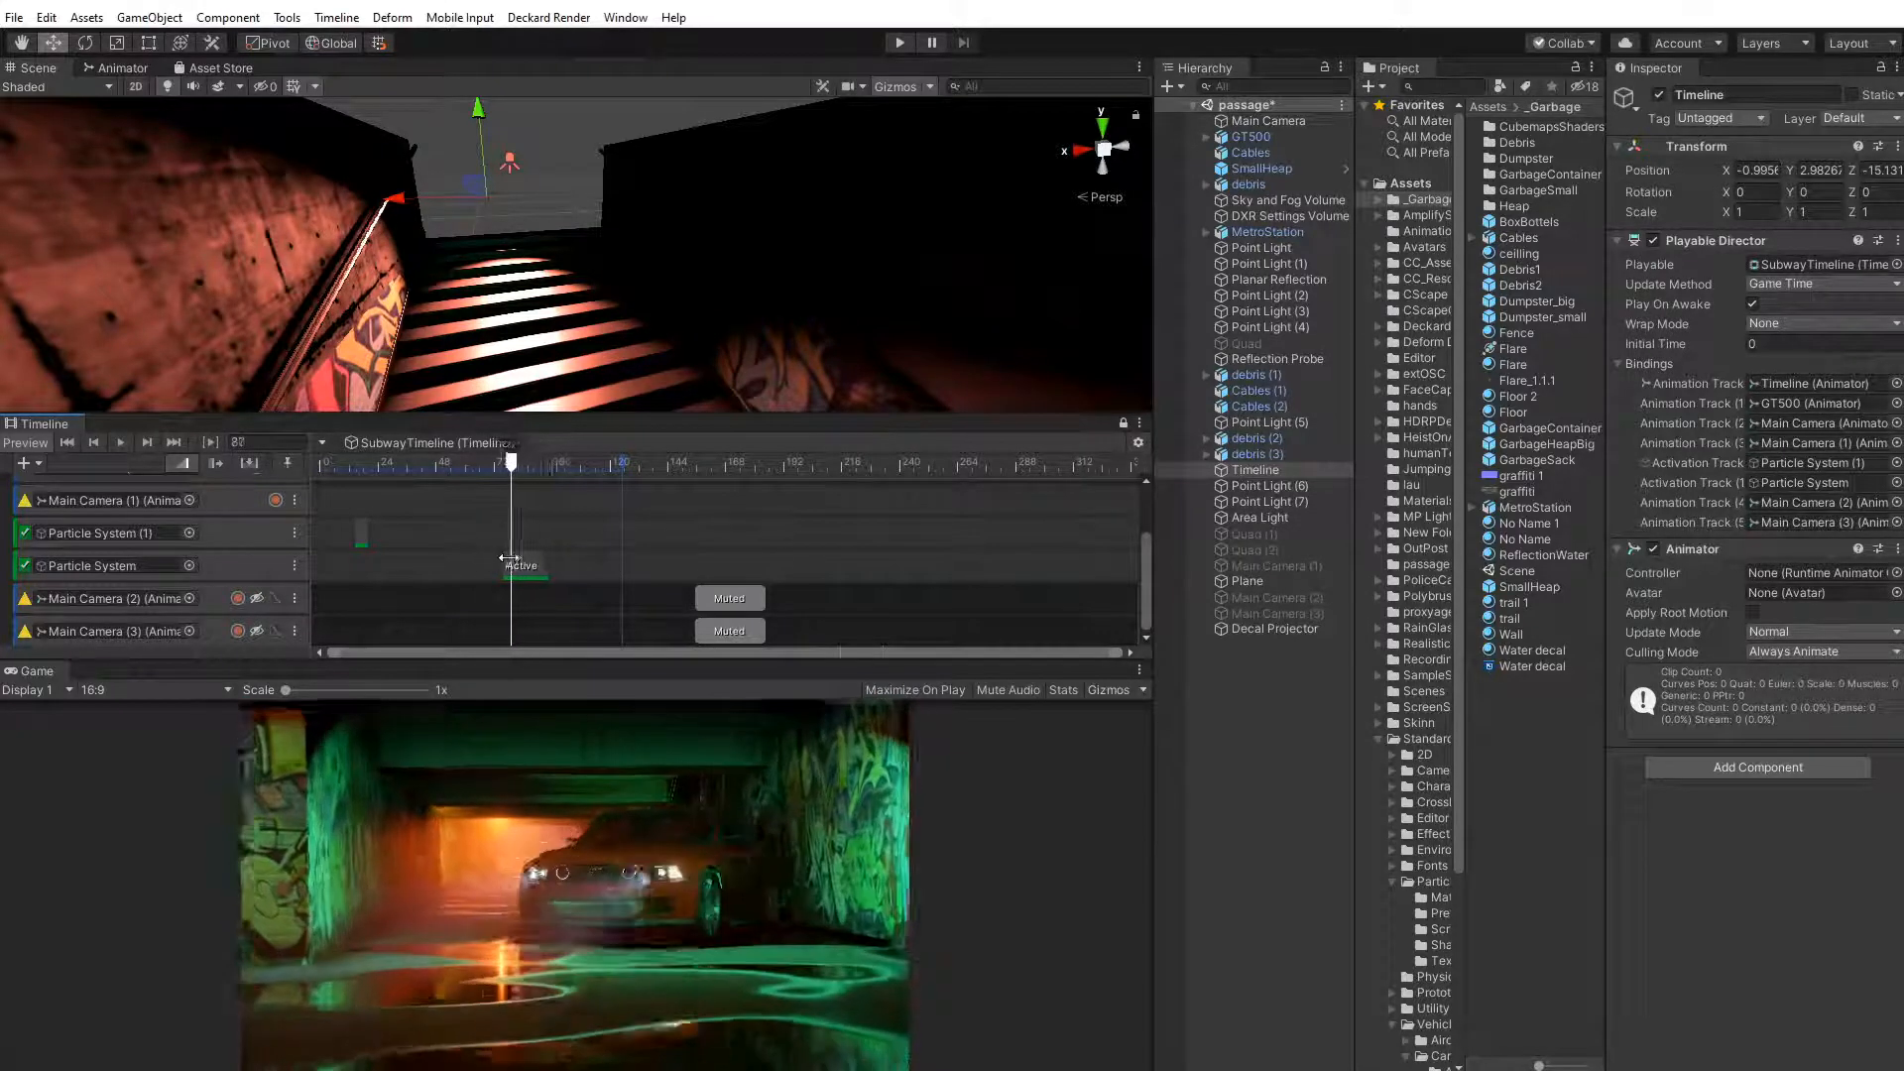
{"action": "left_click_drag", "start_coordinate": [530, 570], "coordinate": [309, 551]}
Delete the Particle System (1) and Particle System activation tracks from the SubwayTimeline, with the preview at frame 18
{"action": "left_click", "coordinate": [241, 541]}
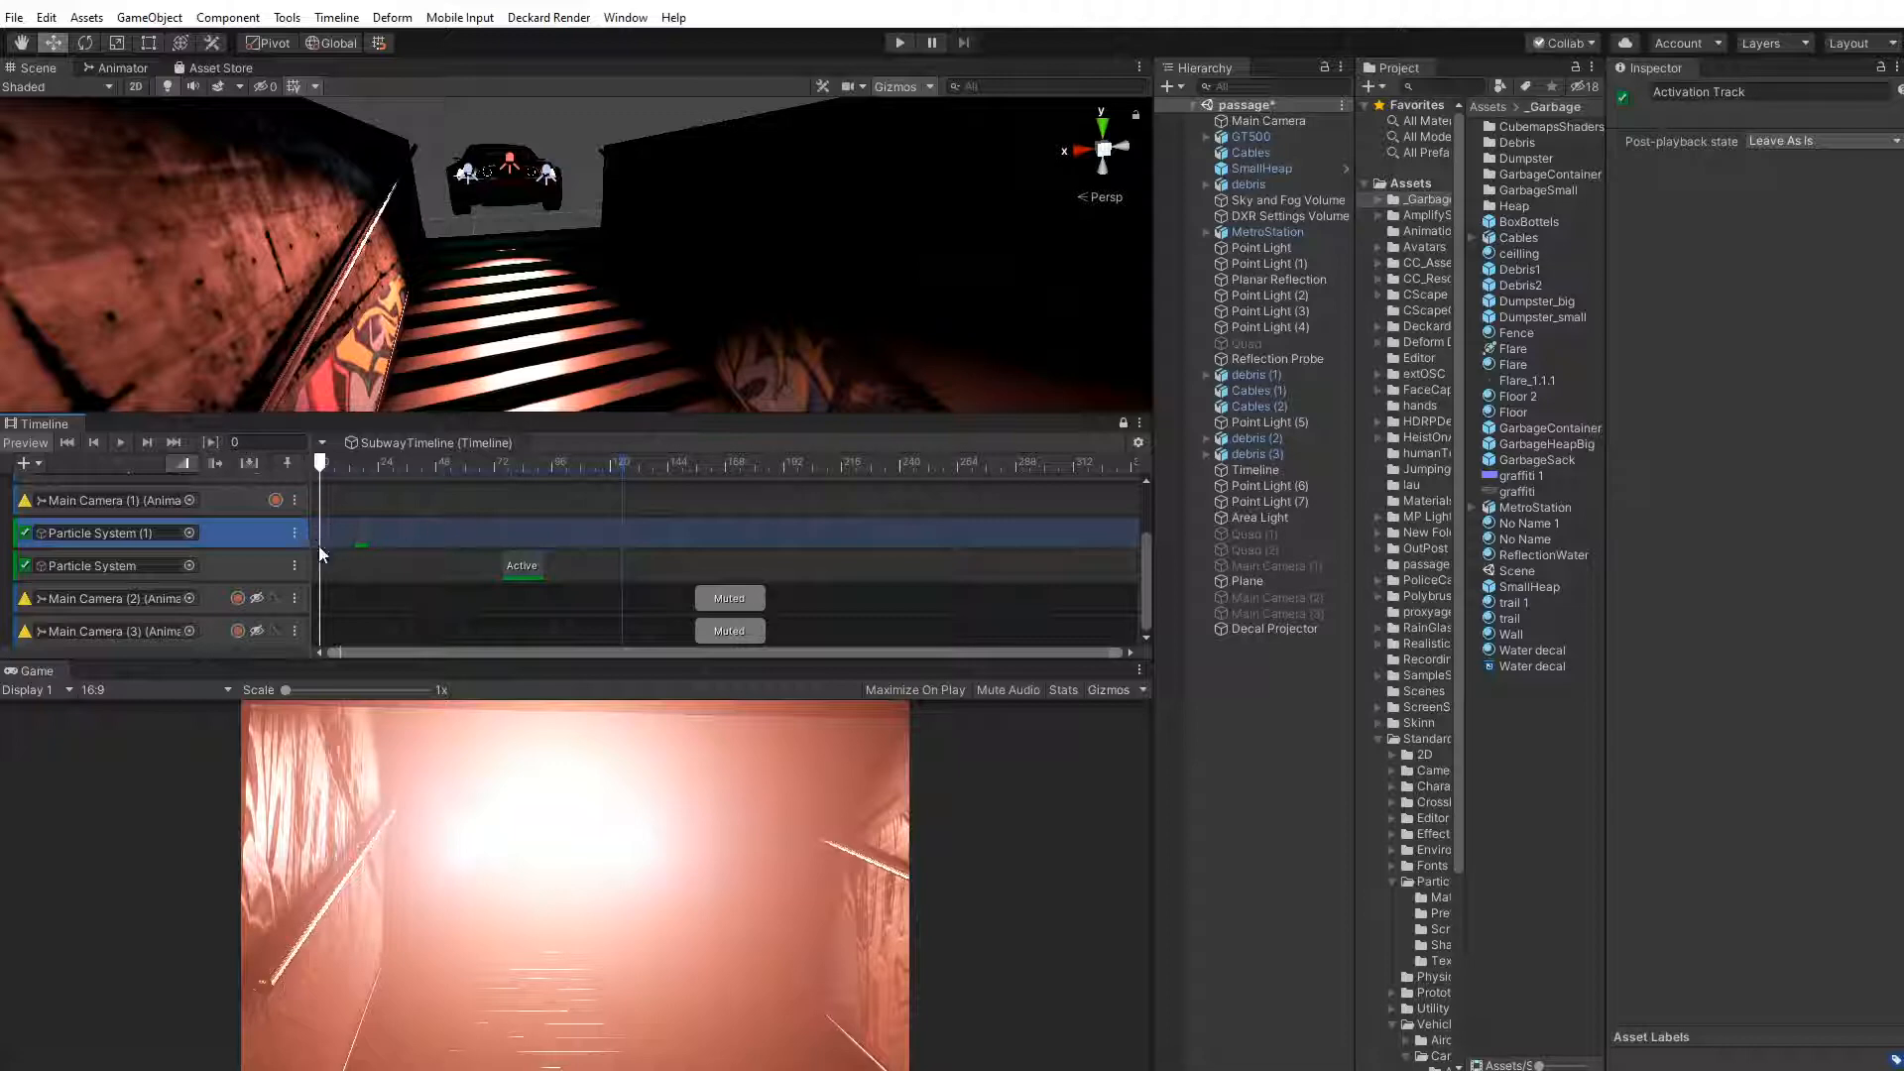
{"action": "left_click_drag", "start_coordinate": [333, 467], "coordinate": [365, 472]}
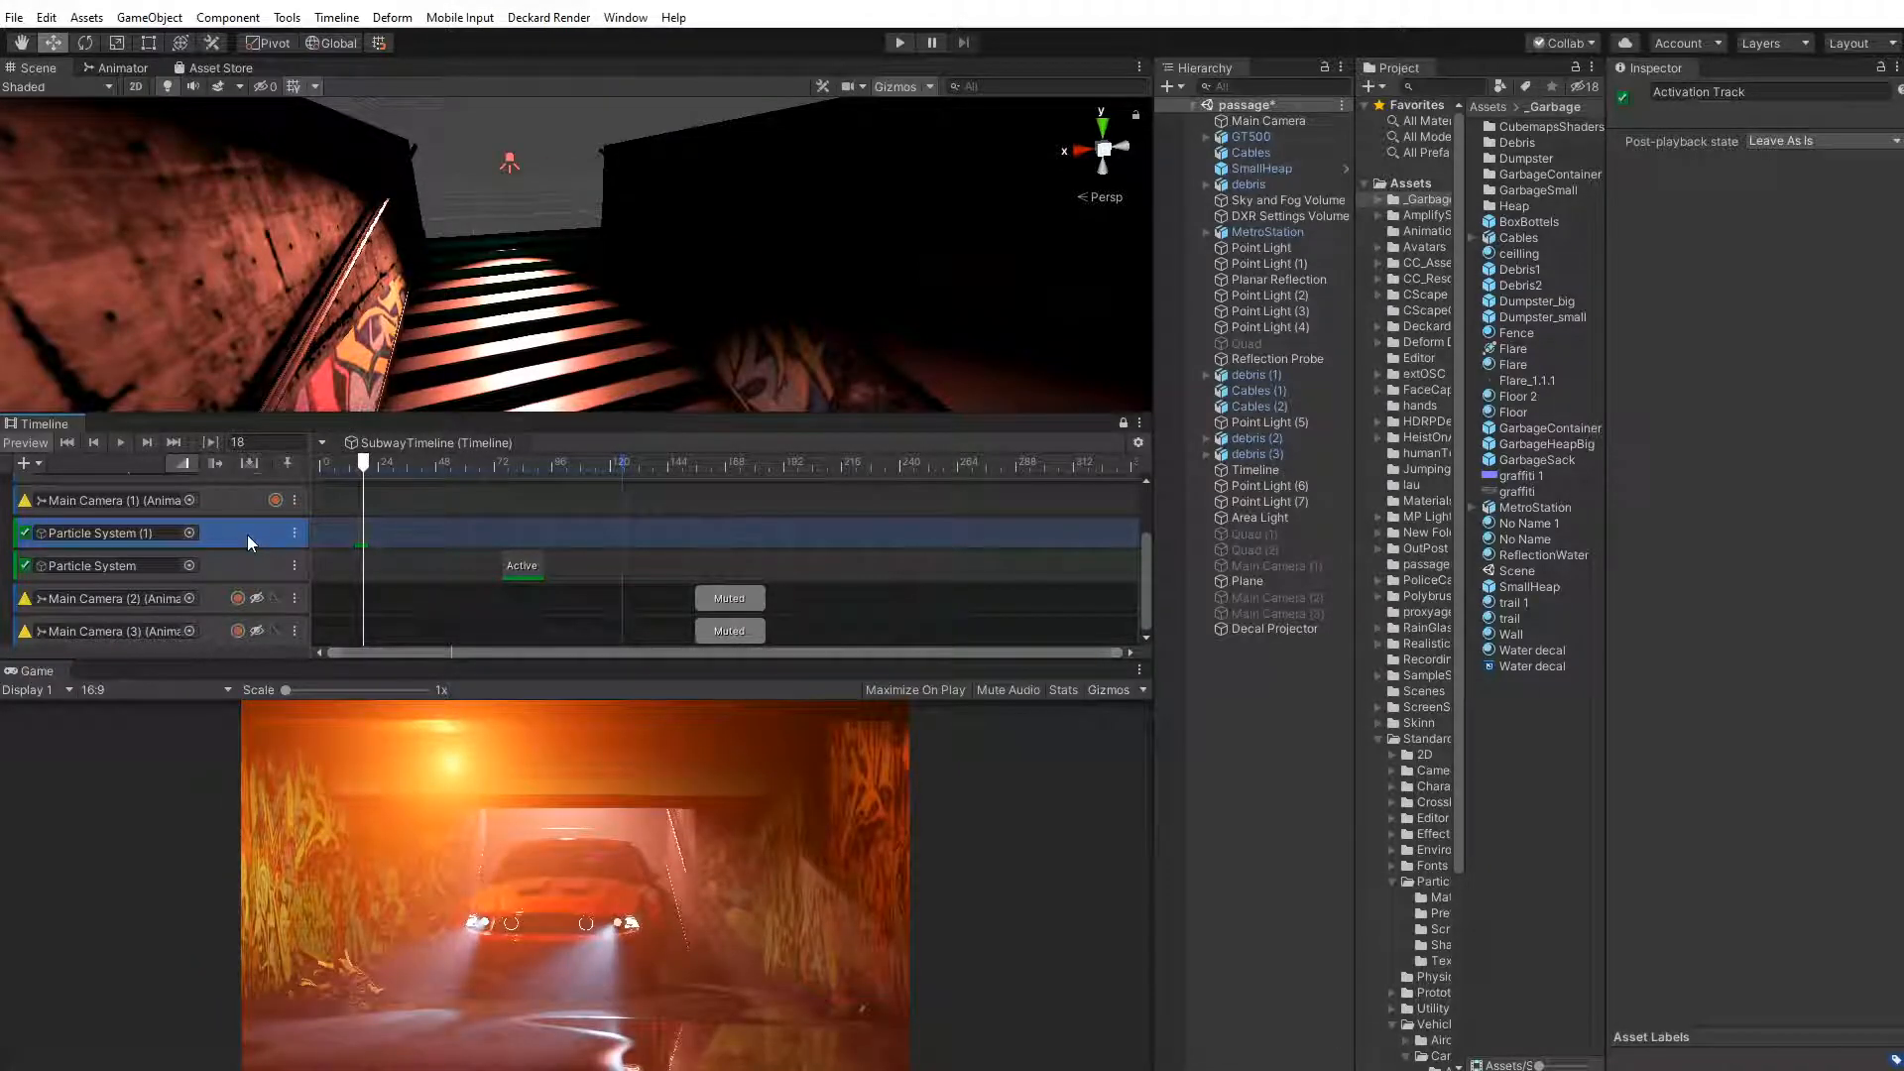
{"action": "key", "text": "Delete"}
{"action": "left_click", "coordinate": [235, 562]}
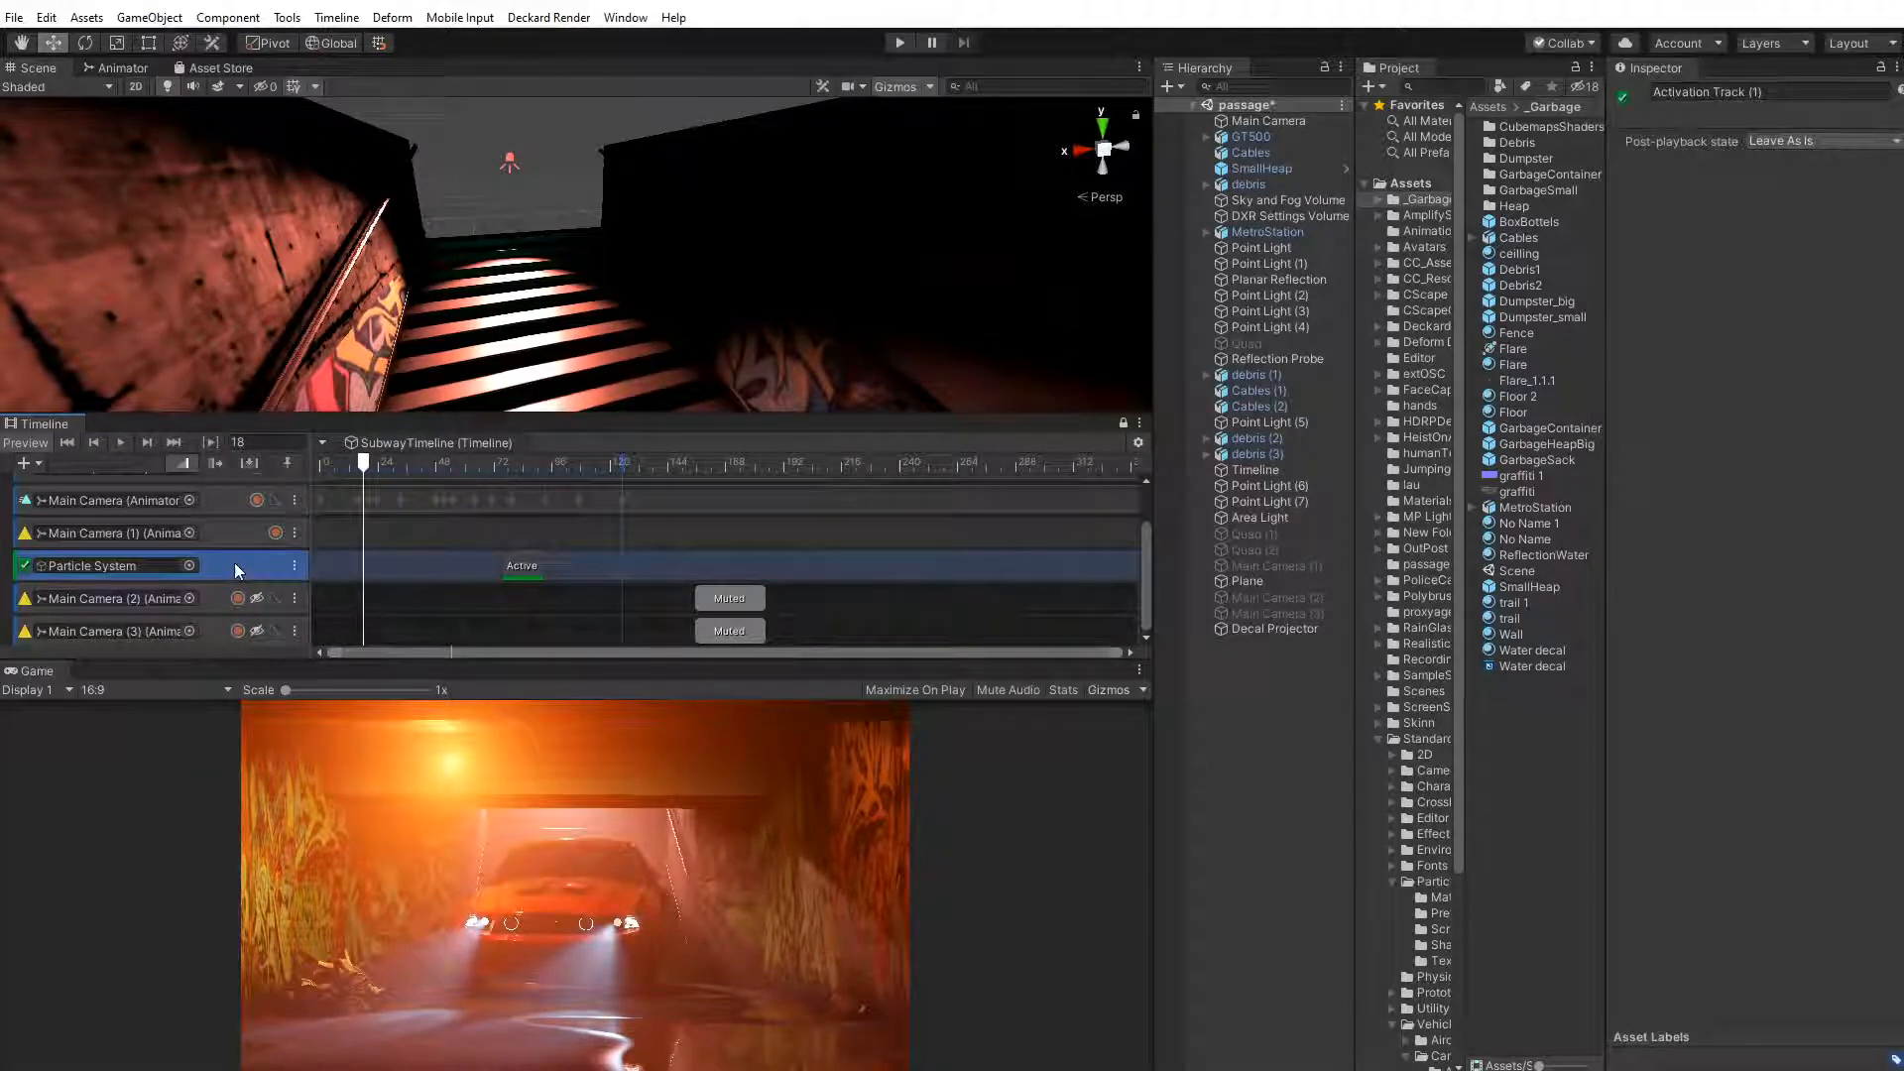
{"action": "key", "text": "Delete"}
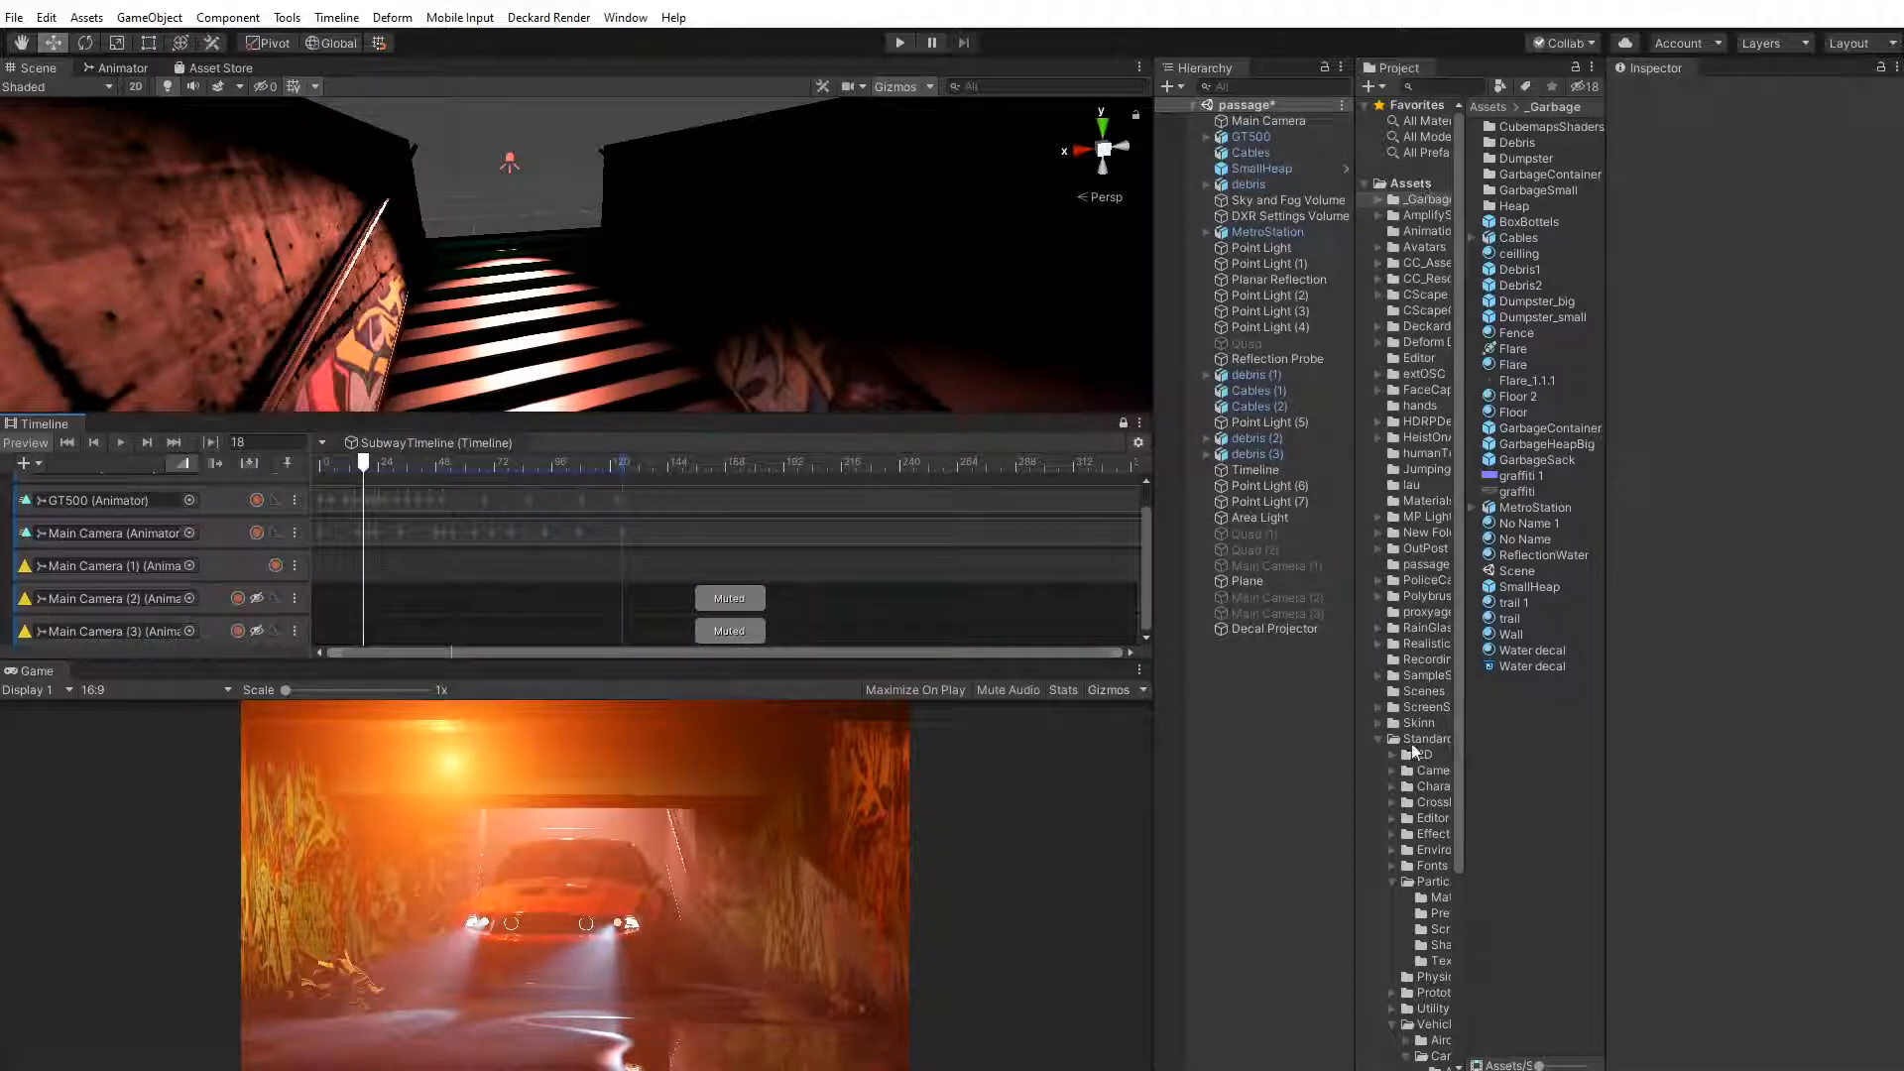
Place the Flare prefab from the Standard Assets particle prefabs in front of the car, at about X -1.516, Y 0.219, Z 2.826
{"action": "left_click", "coordinate": [1444, 960]}
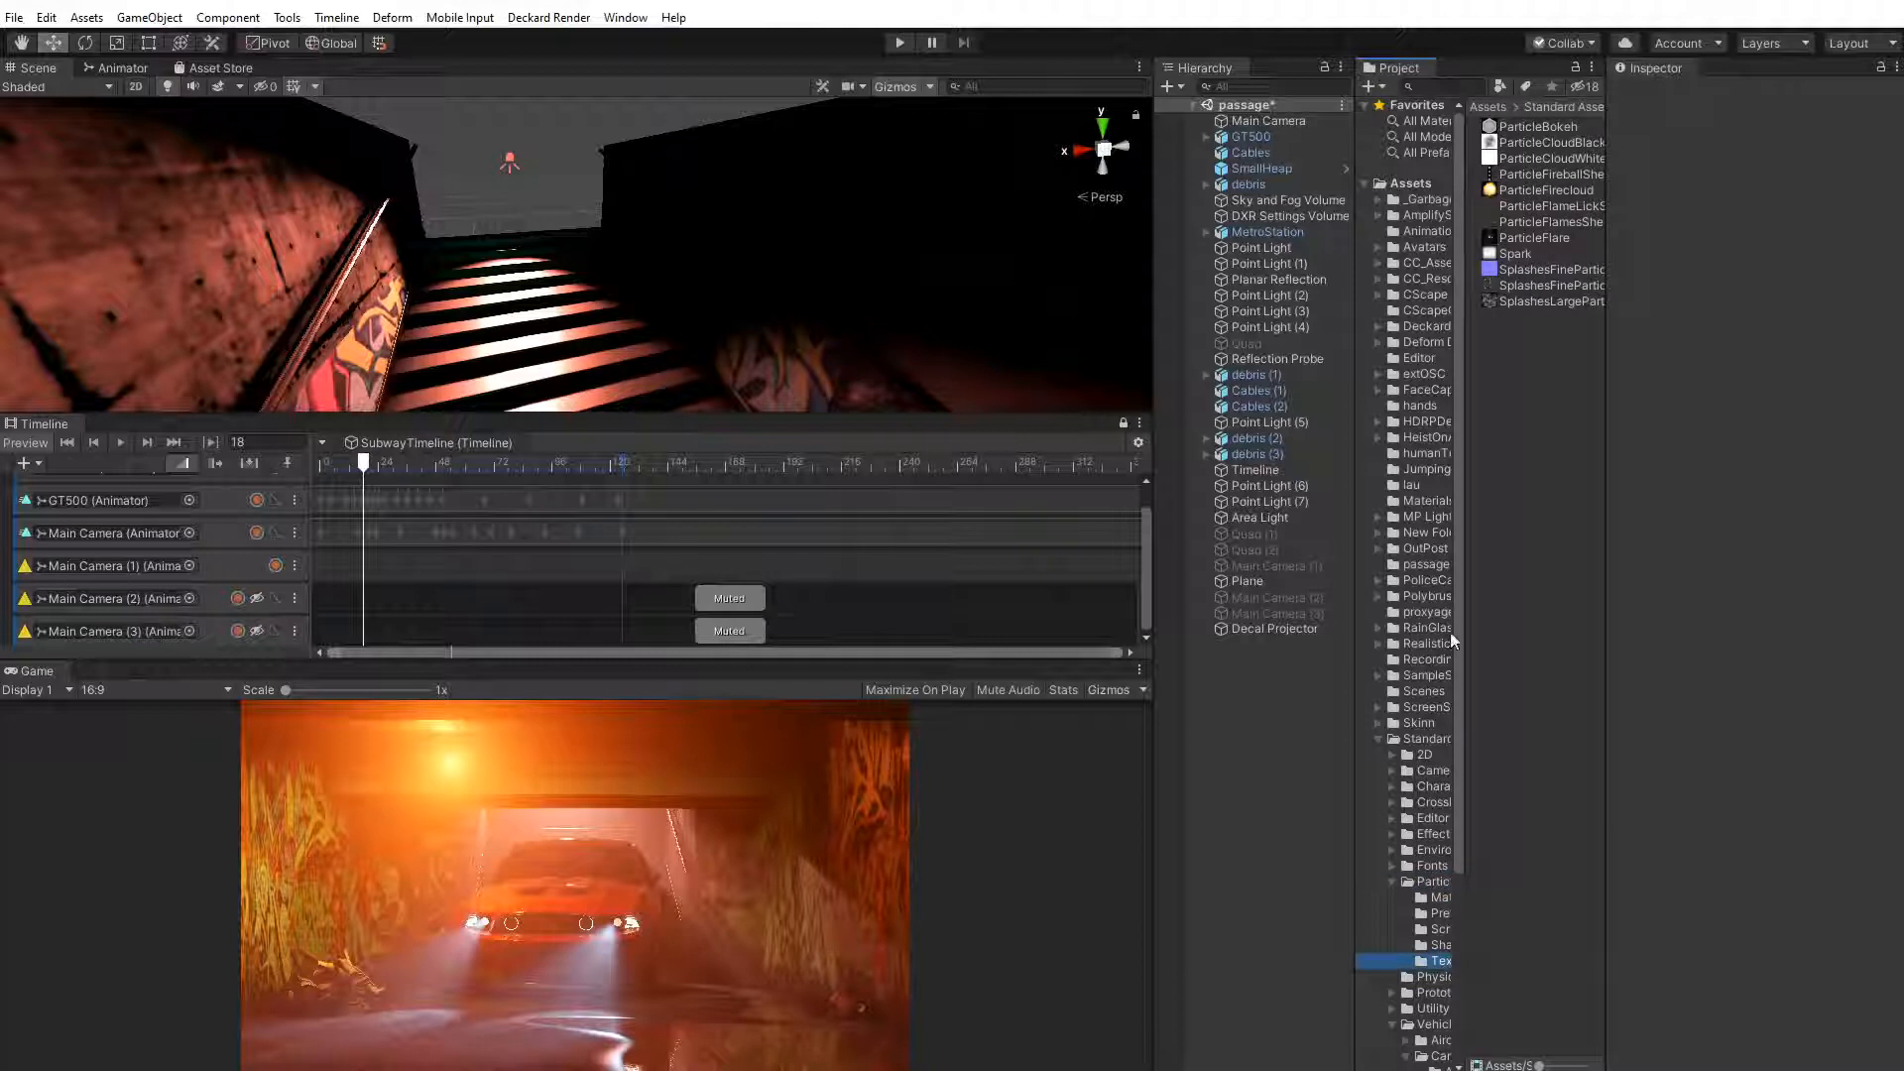
{"action": "left_click", "coordinate": [1441, 912]}
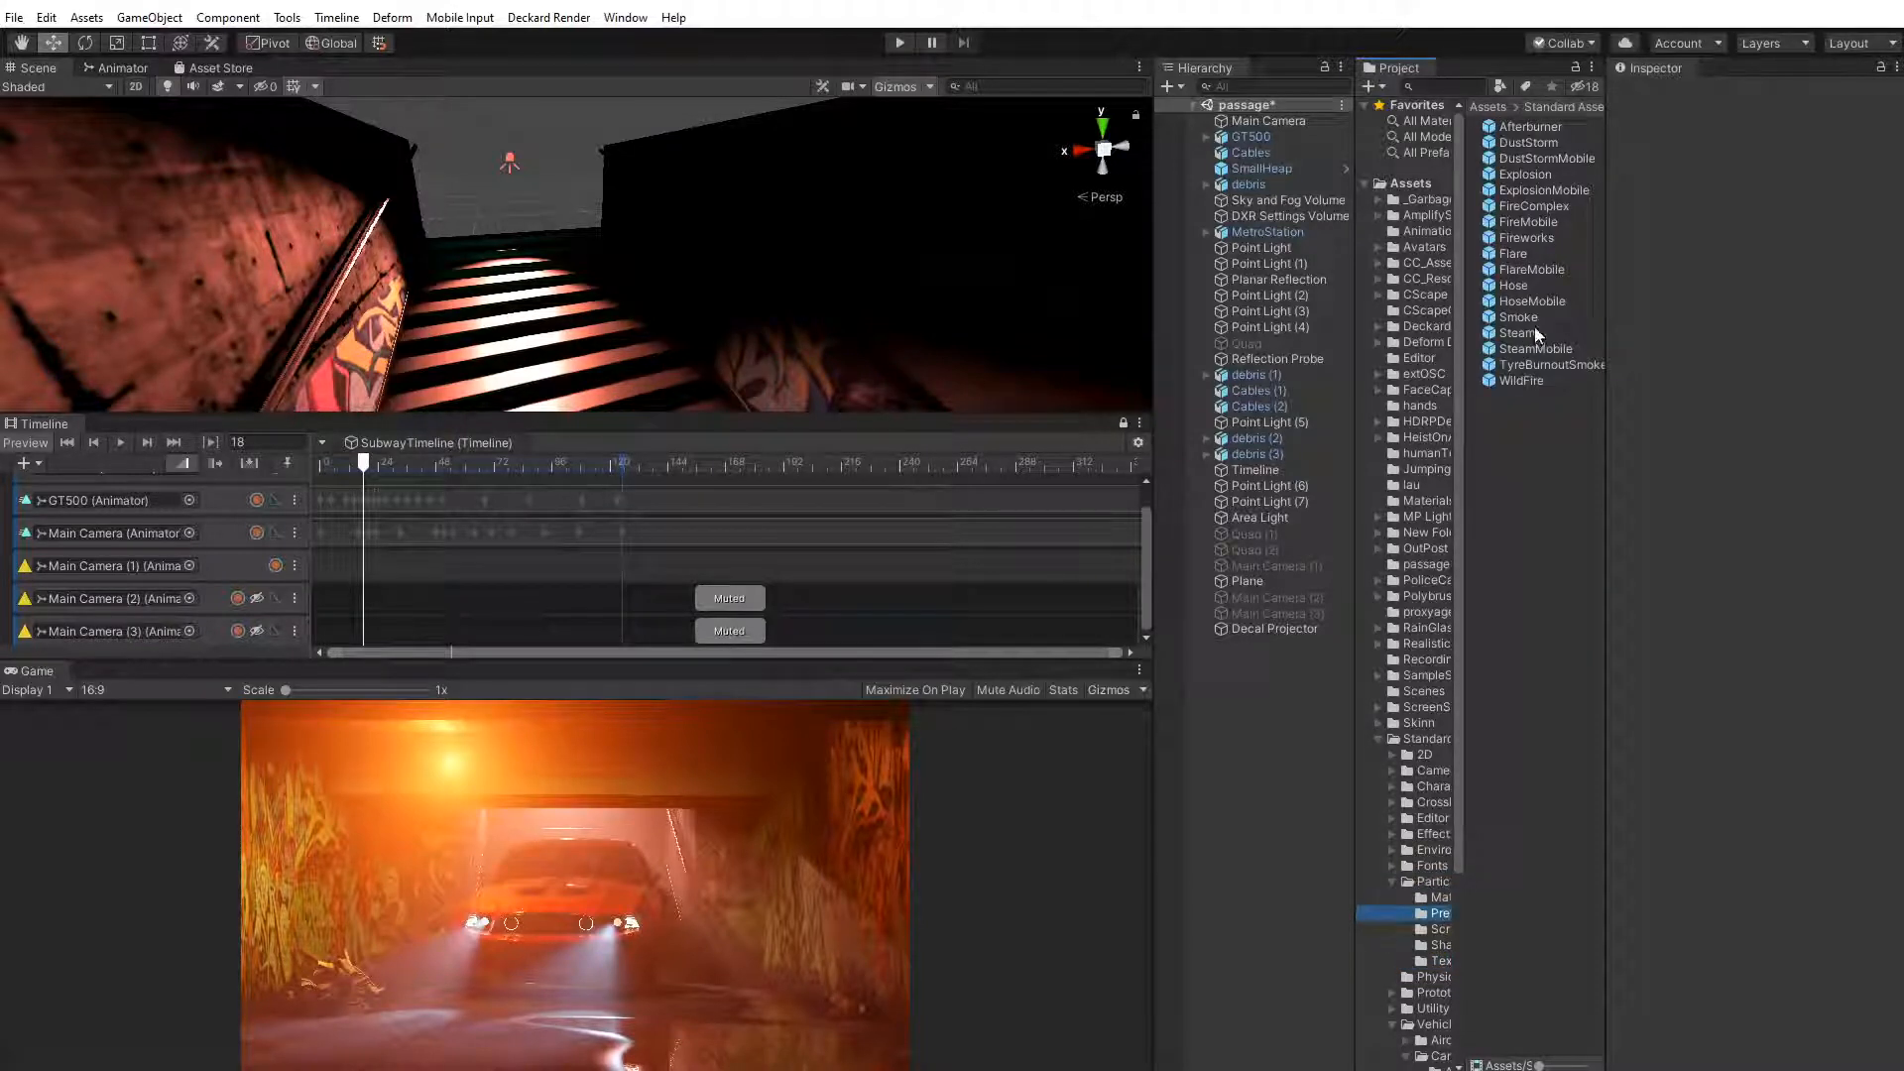
{"action": "left_click", "coordinate": [1515, 254]}
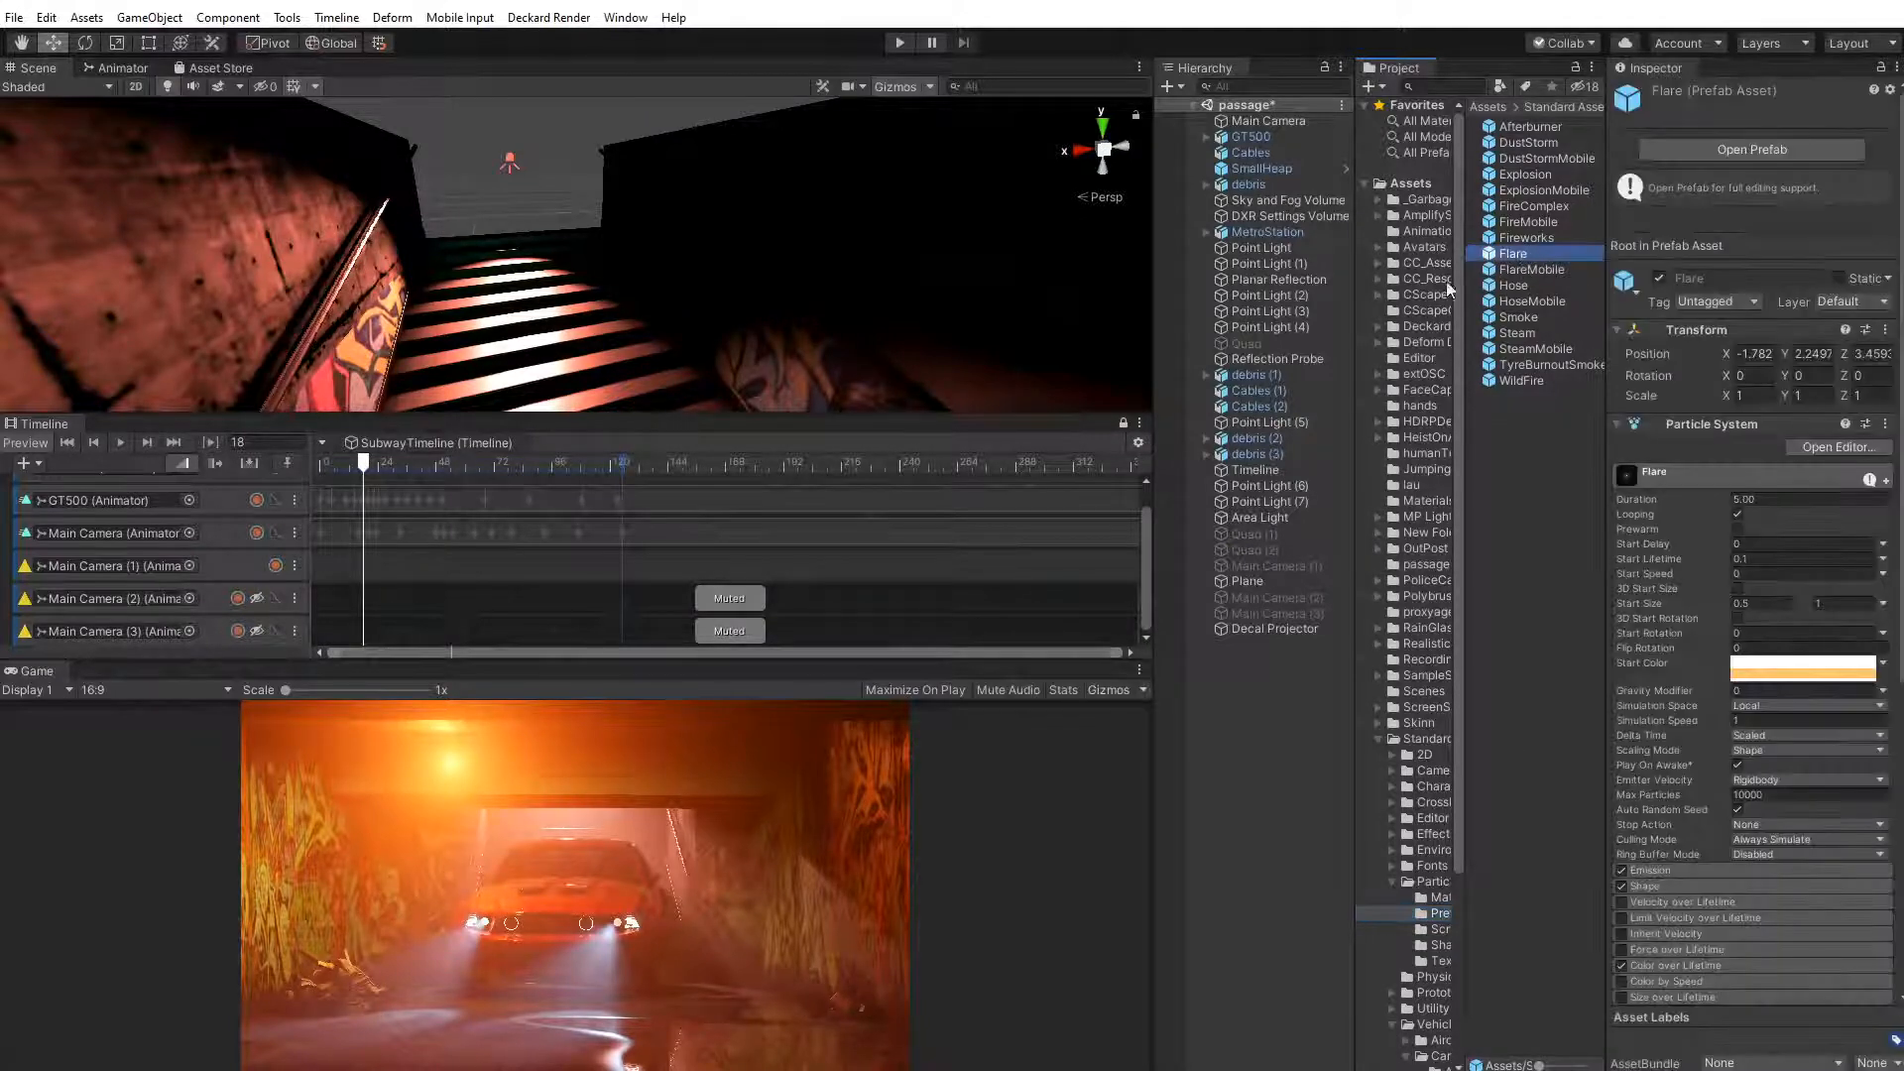
{"action": "scroll", "coordinate": [626, 243], "scroll_direction": "down", "scroll_amount": 8}
{"action": "middle_click_drag", "start_coordinate": [744, 292], "coordinate": [773, 214]}
{"action": "scroll", "coordinate": [775, 165], "scroll_direction": "down", "scroll_amount": 5}
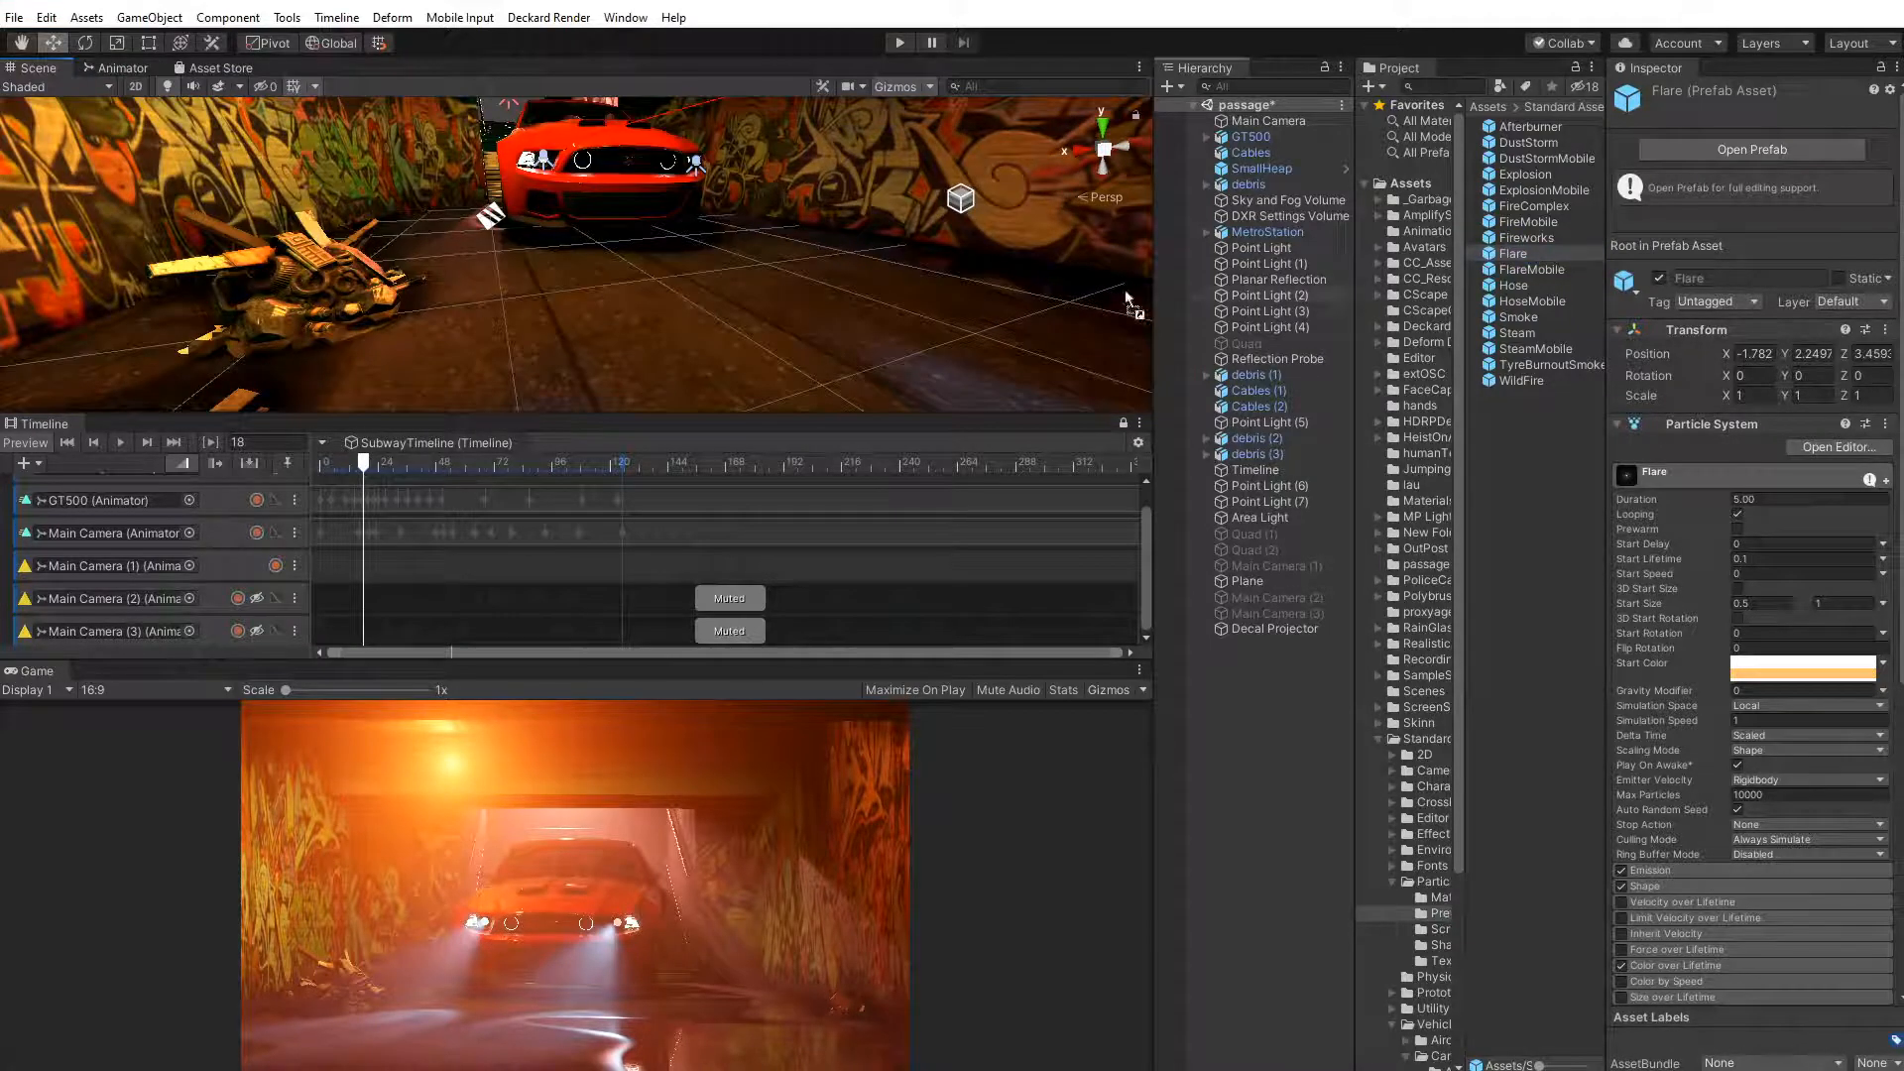
{"action": "left_click_drag", "start_coordinate": [782, 296], "coordinate": [782, 296]}
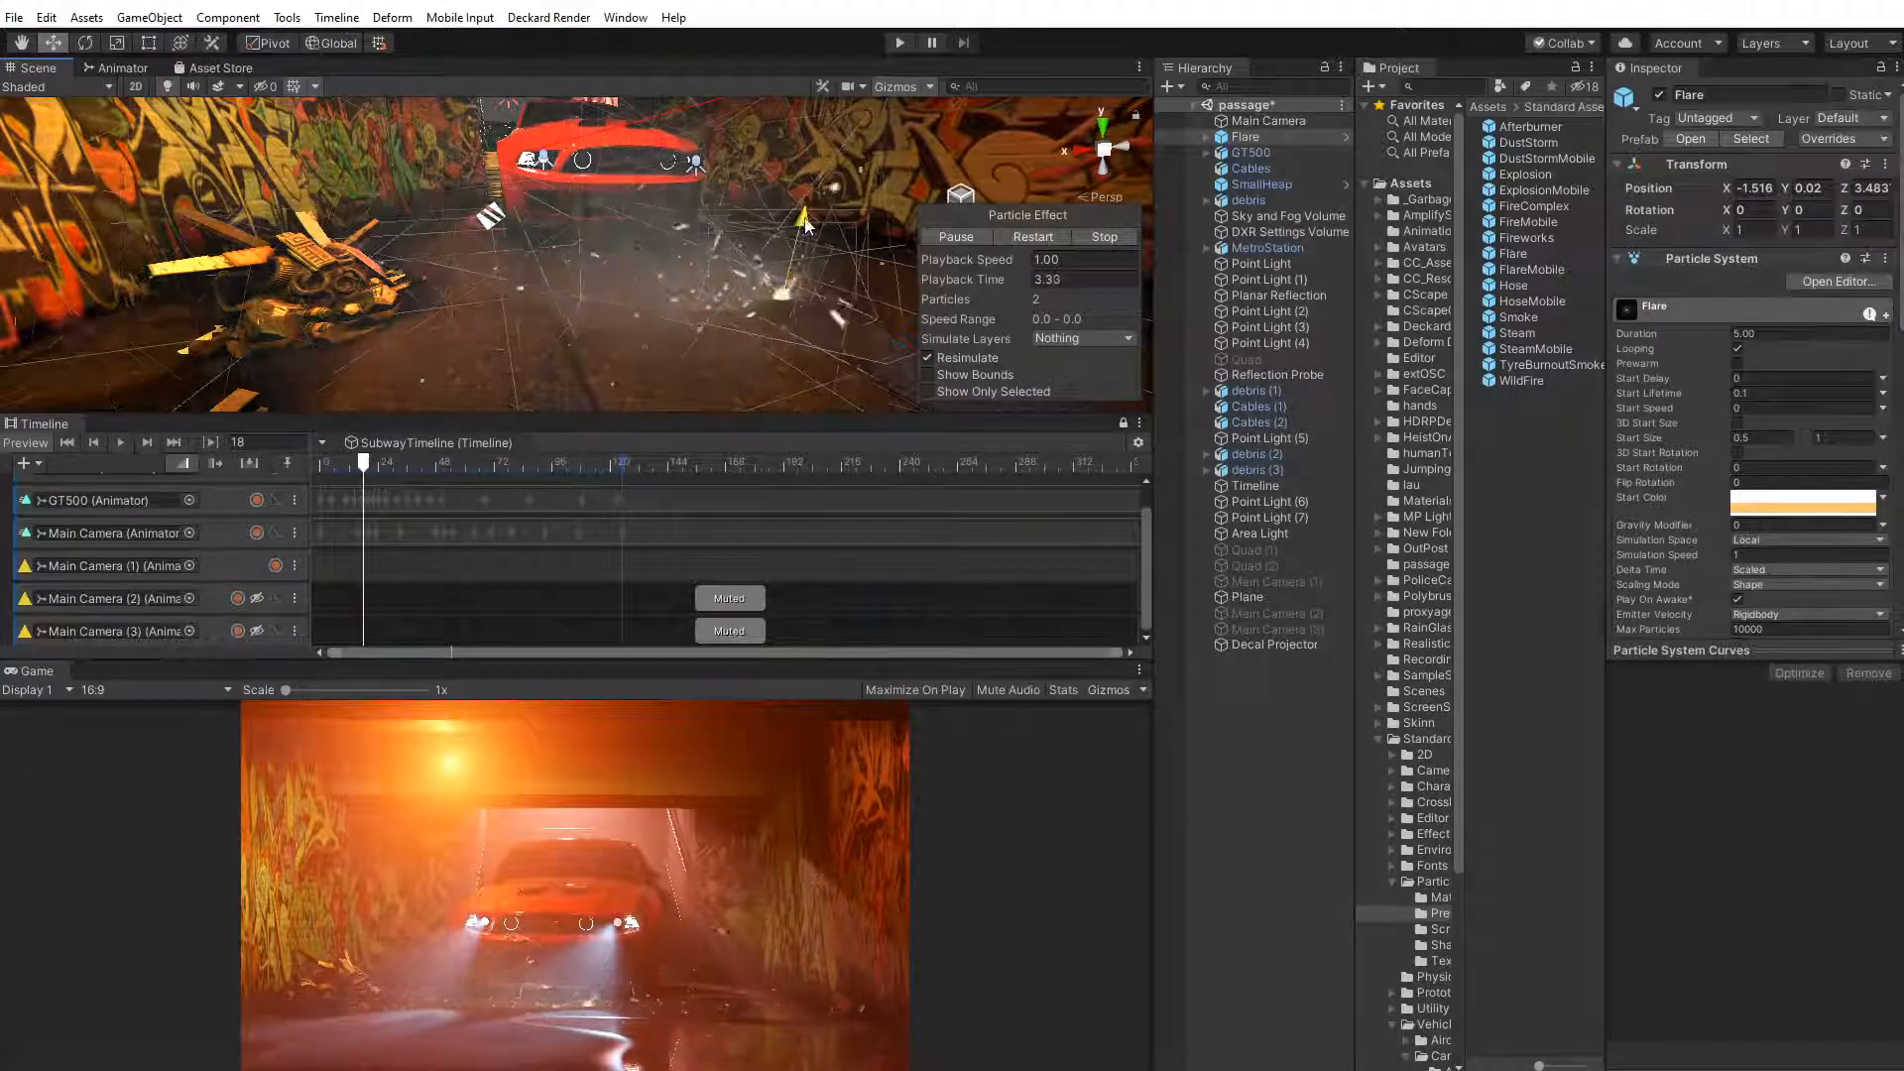
{"action": "left_click_drag", "start_coordinate": [794, 244], "coordinate": [818, 137]}
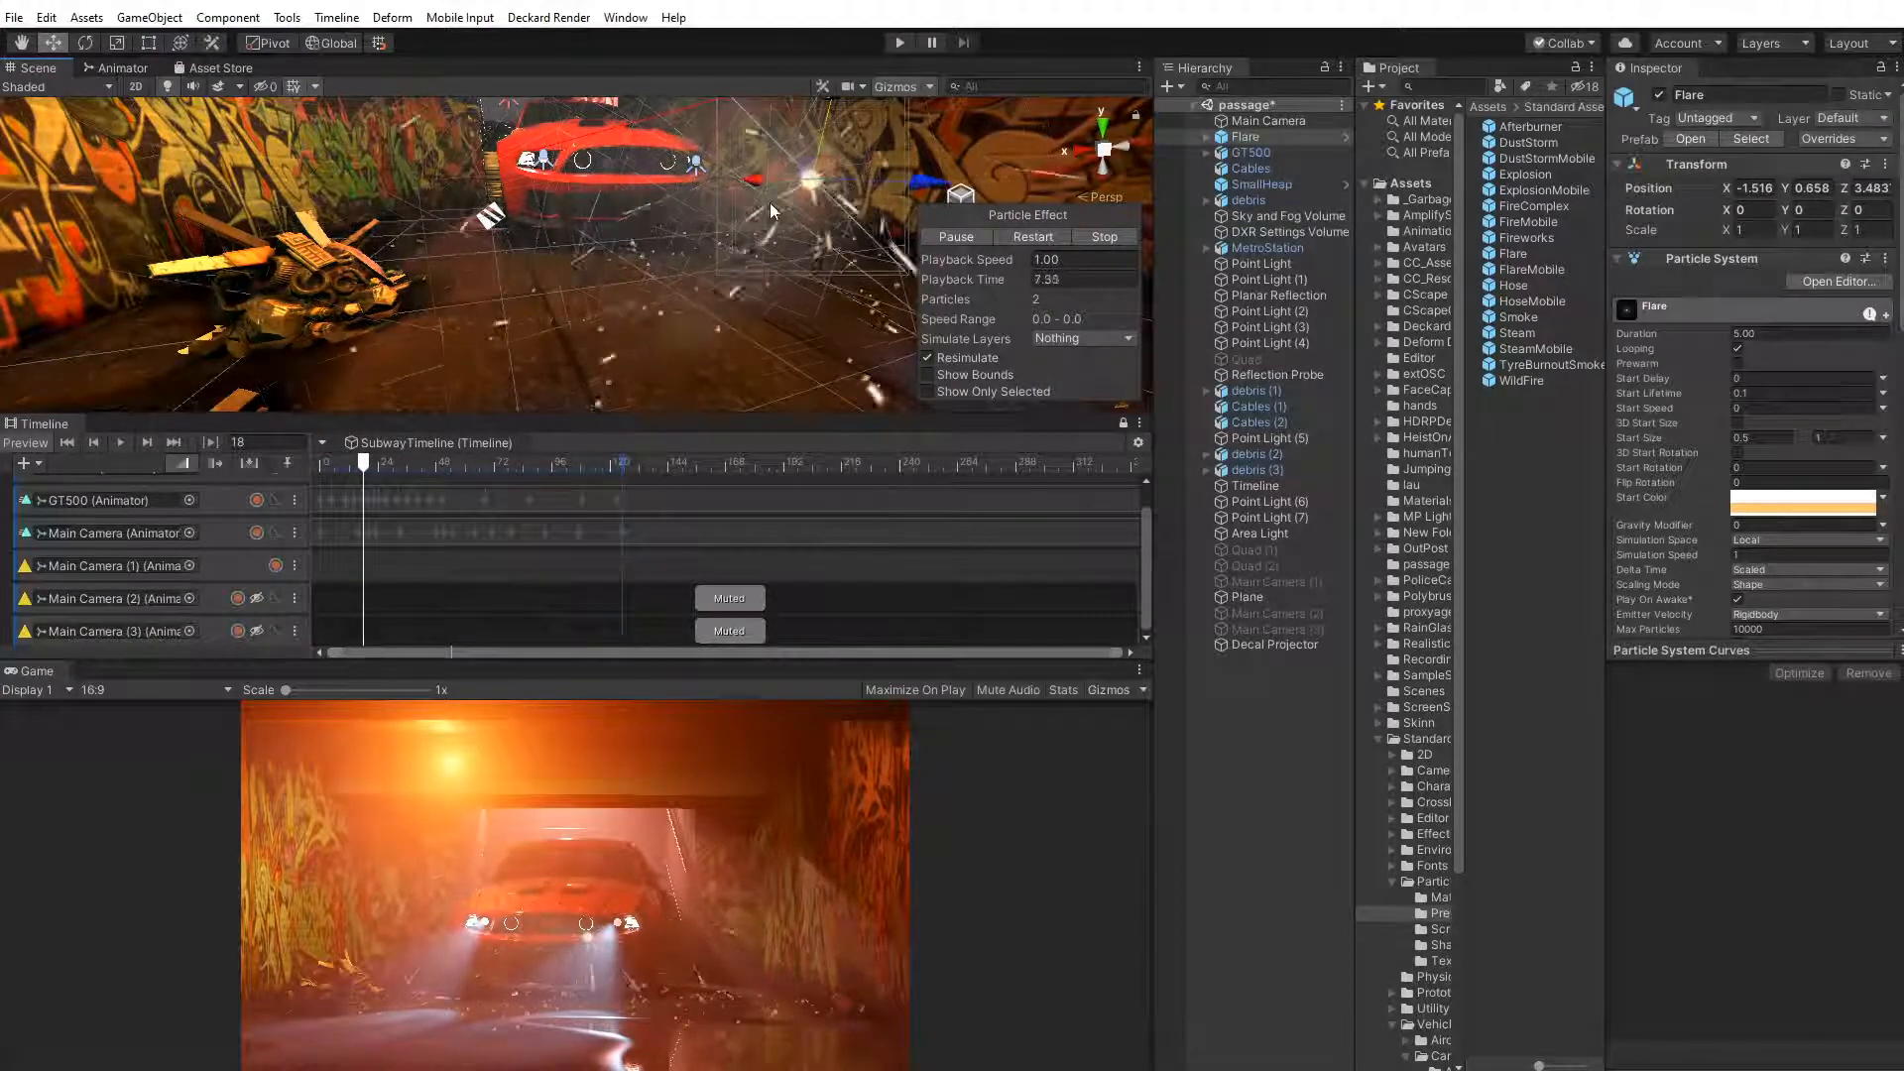
{"action": "left_click_drag", "start_coordinate": [878, 292], "coordinate": [705, 308], "text": "alt"}
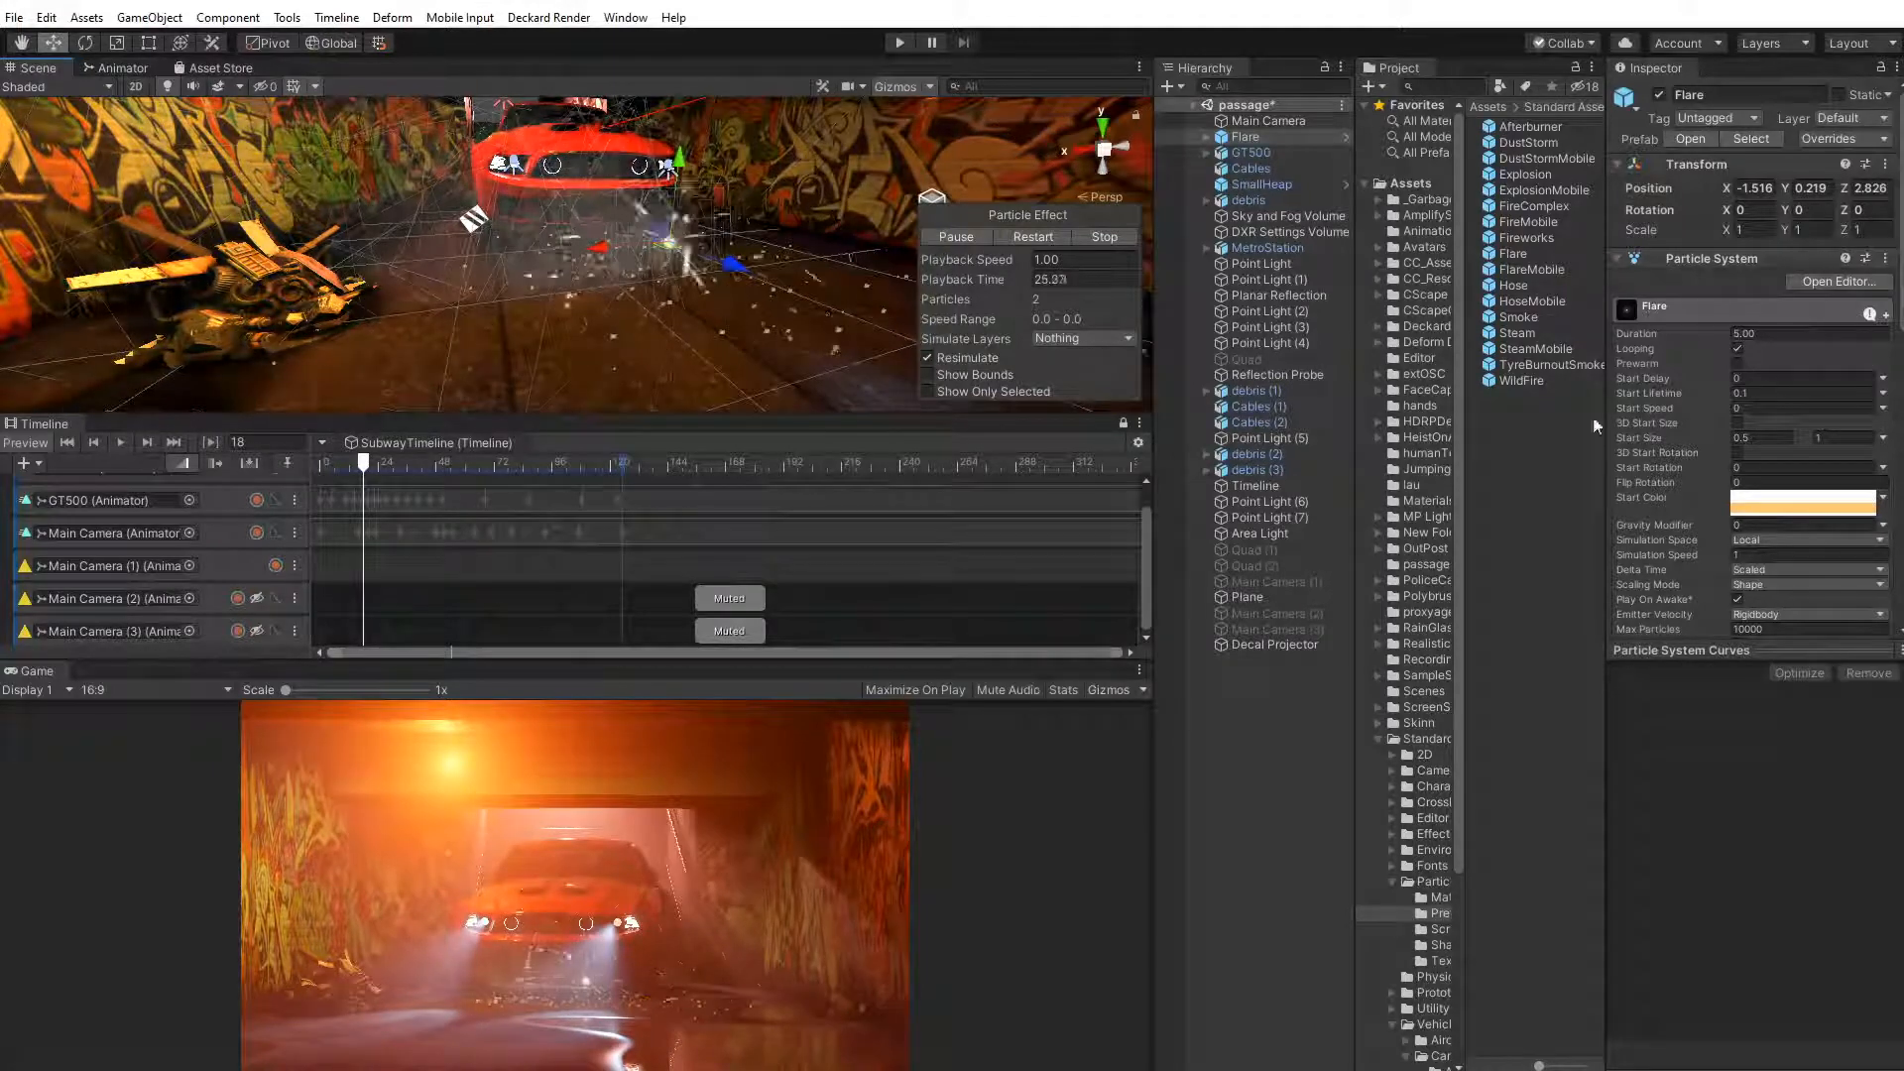
Expand the Flare object's children and set the Flare particle system's Simulation Space to World
{"action": "scroll", "coordinate": [1711, 545], "scroll_direction": "down", "scroll_amount": 3}
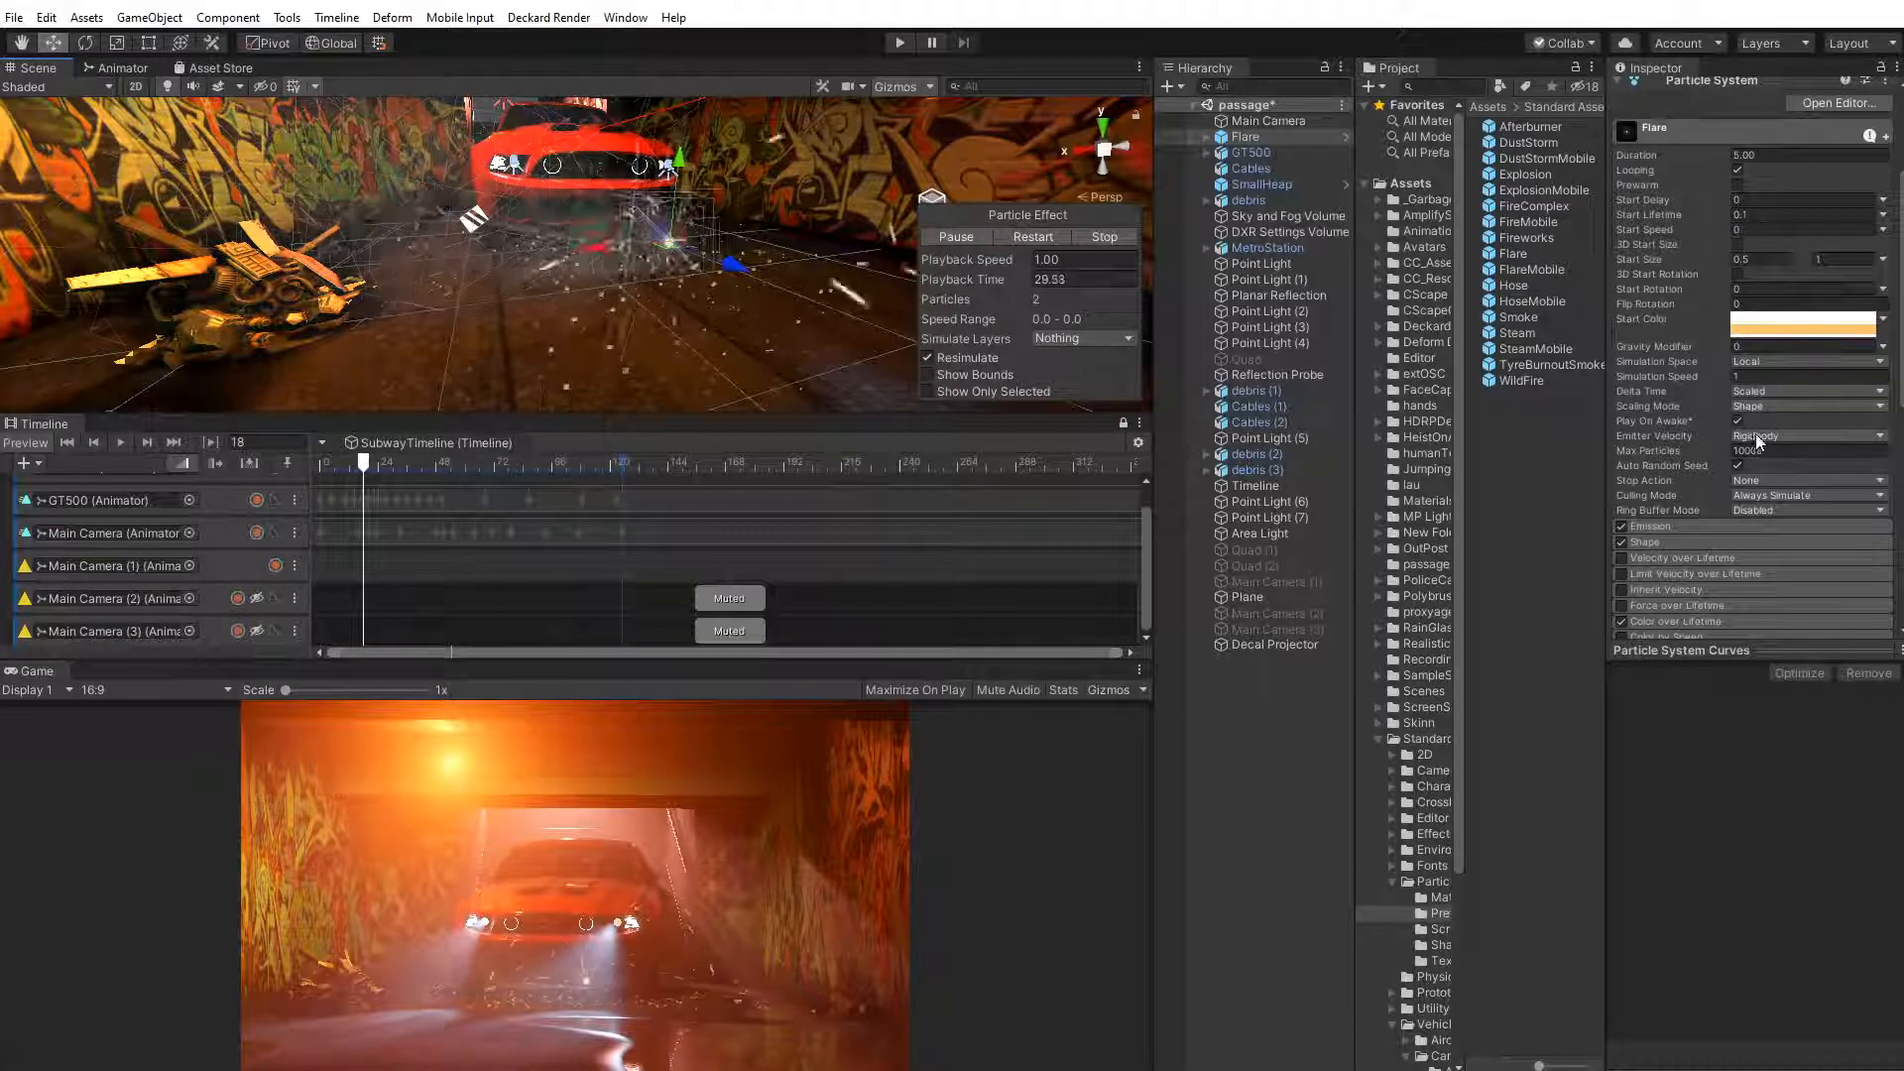
{"action": "left_click", "coordinate": [1208, 137]}
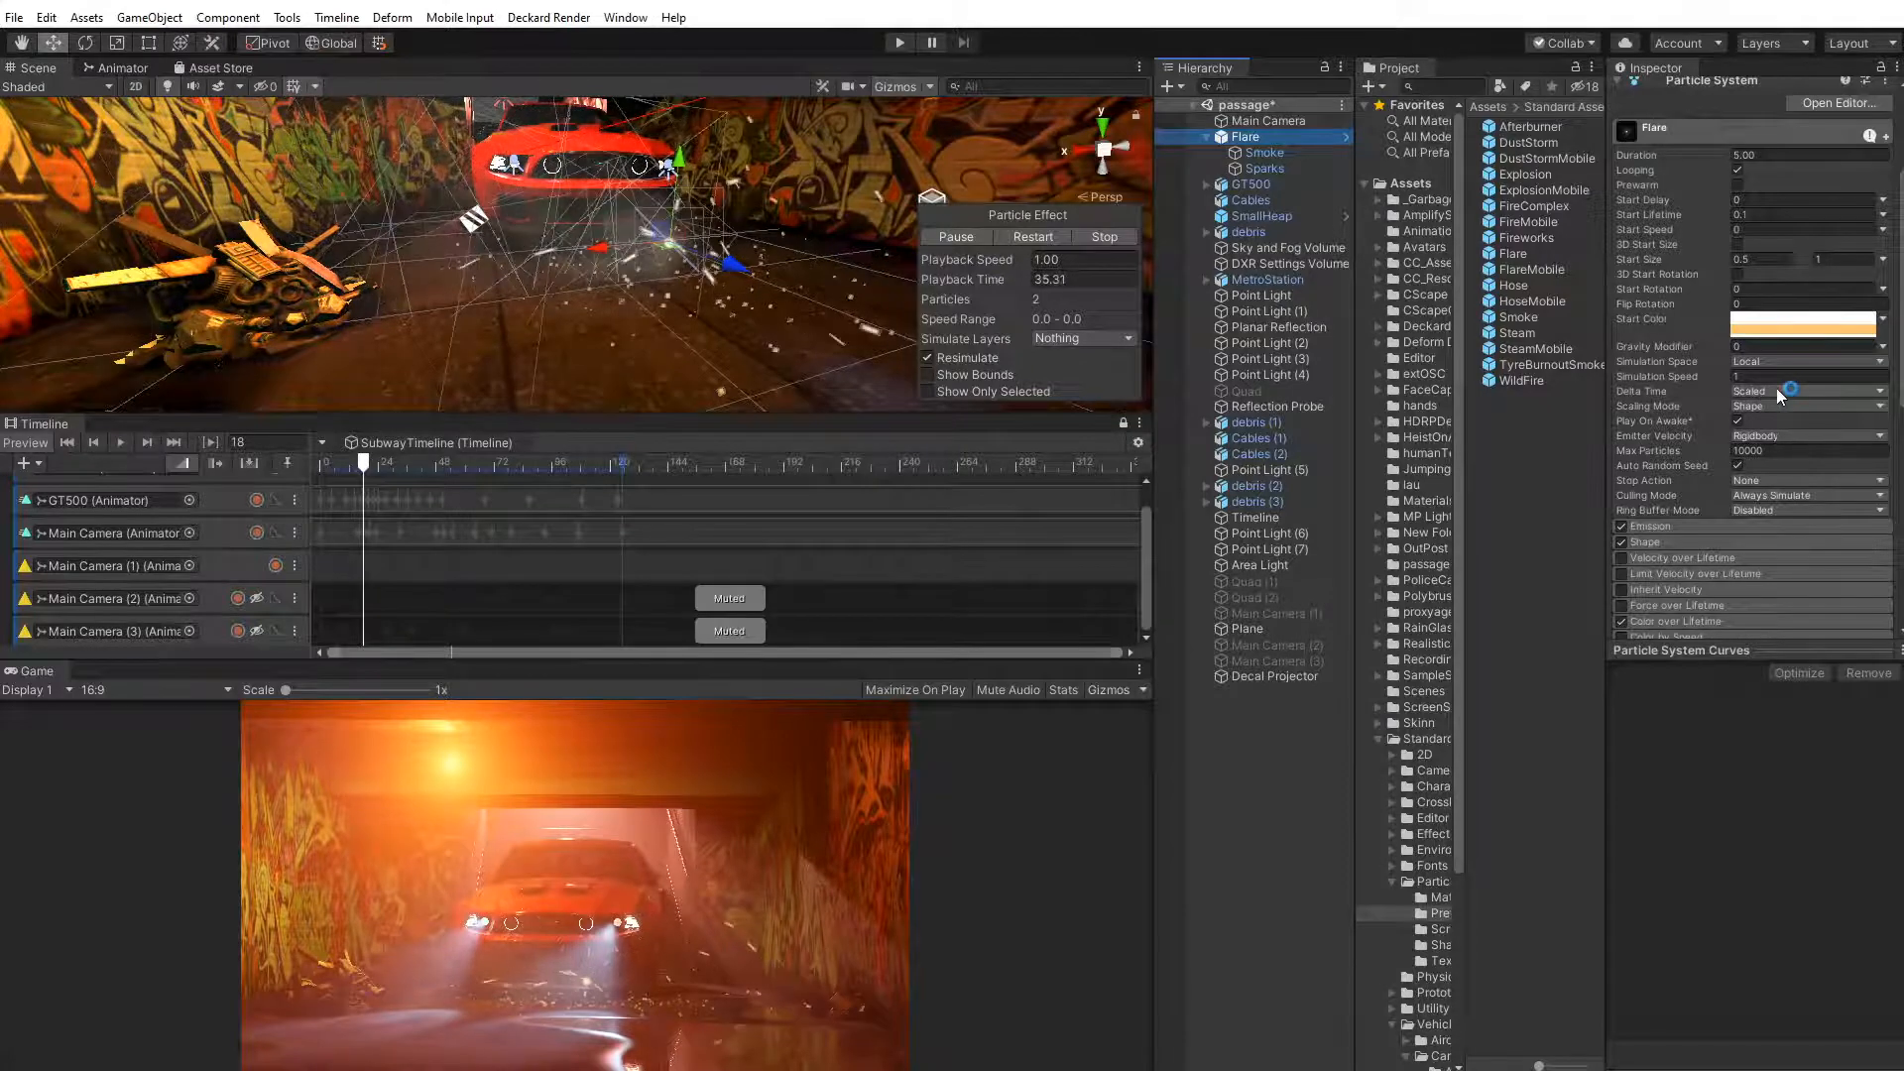
{"action": "left_click", "coordinate": [1765, 359]}
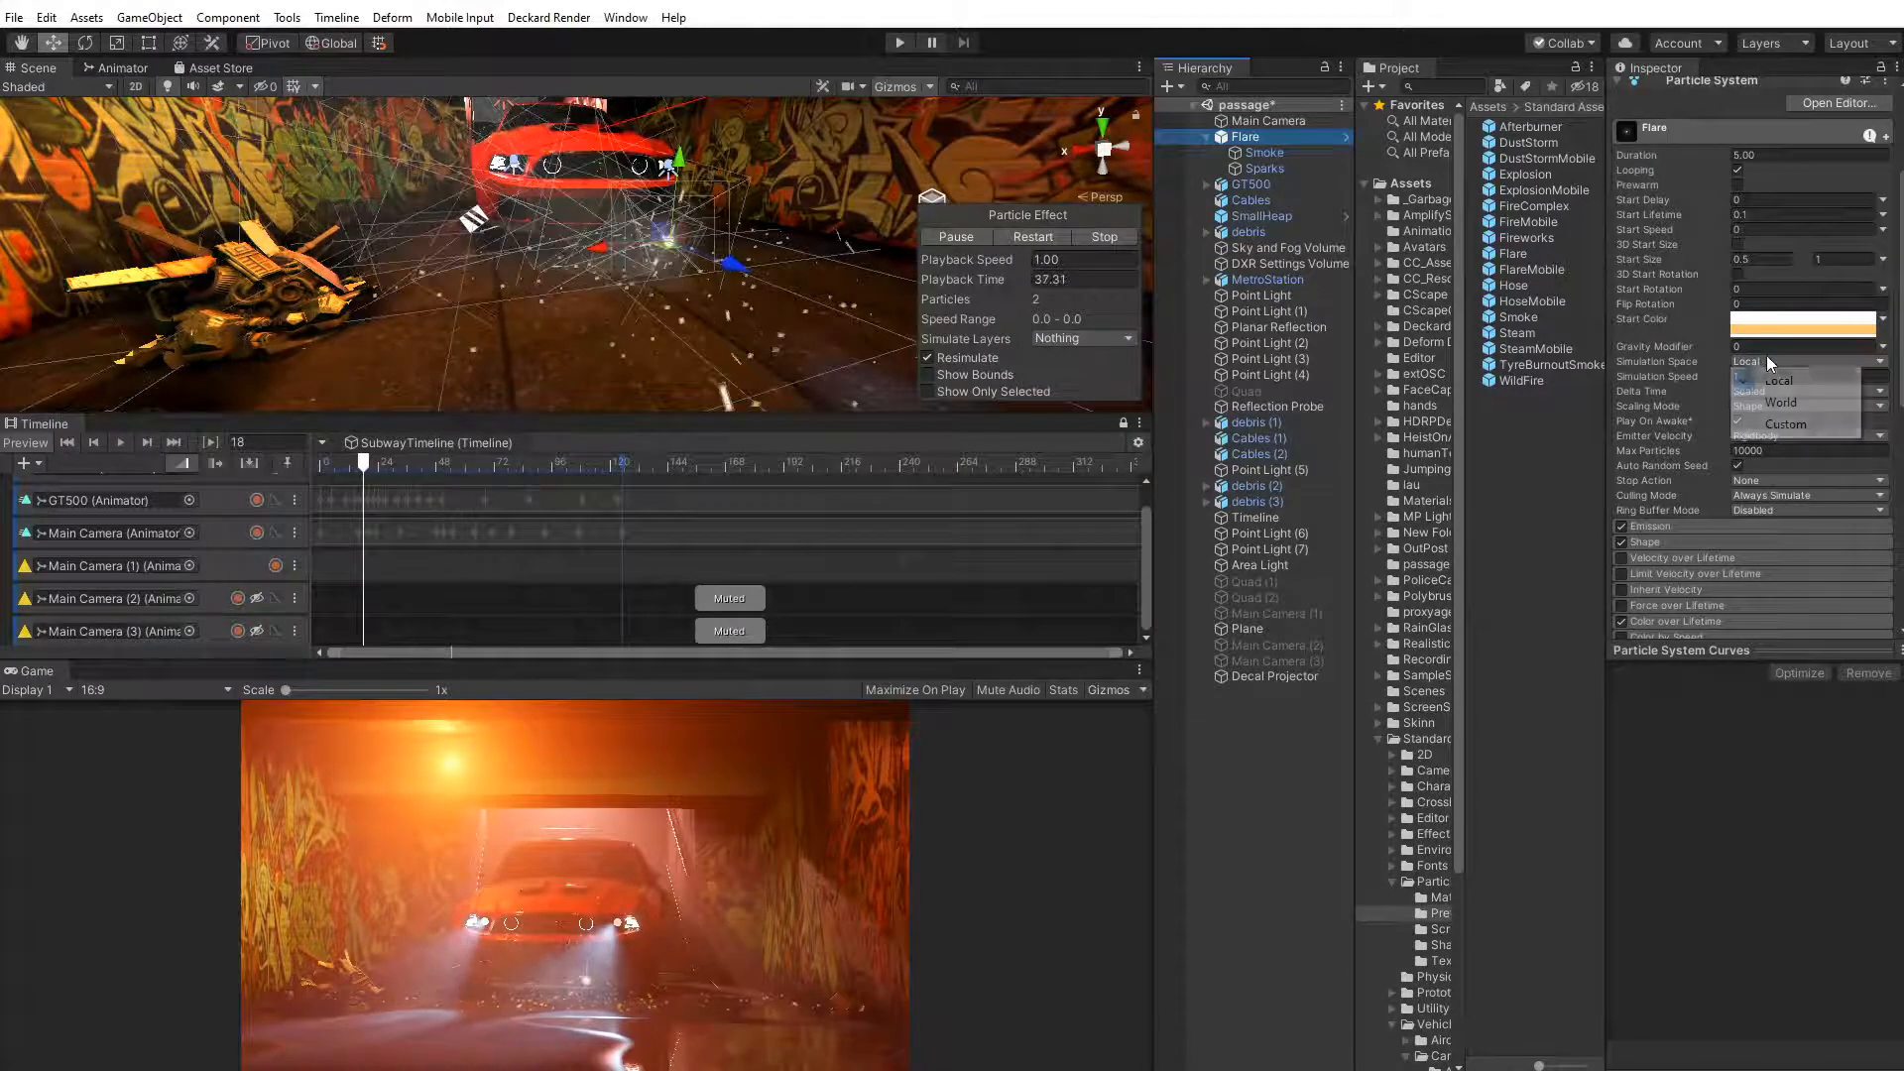
{"action": "left_click", "coordinate": [1781, 404]}
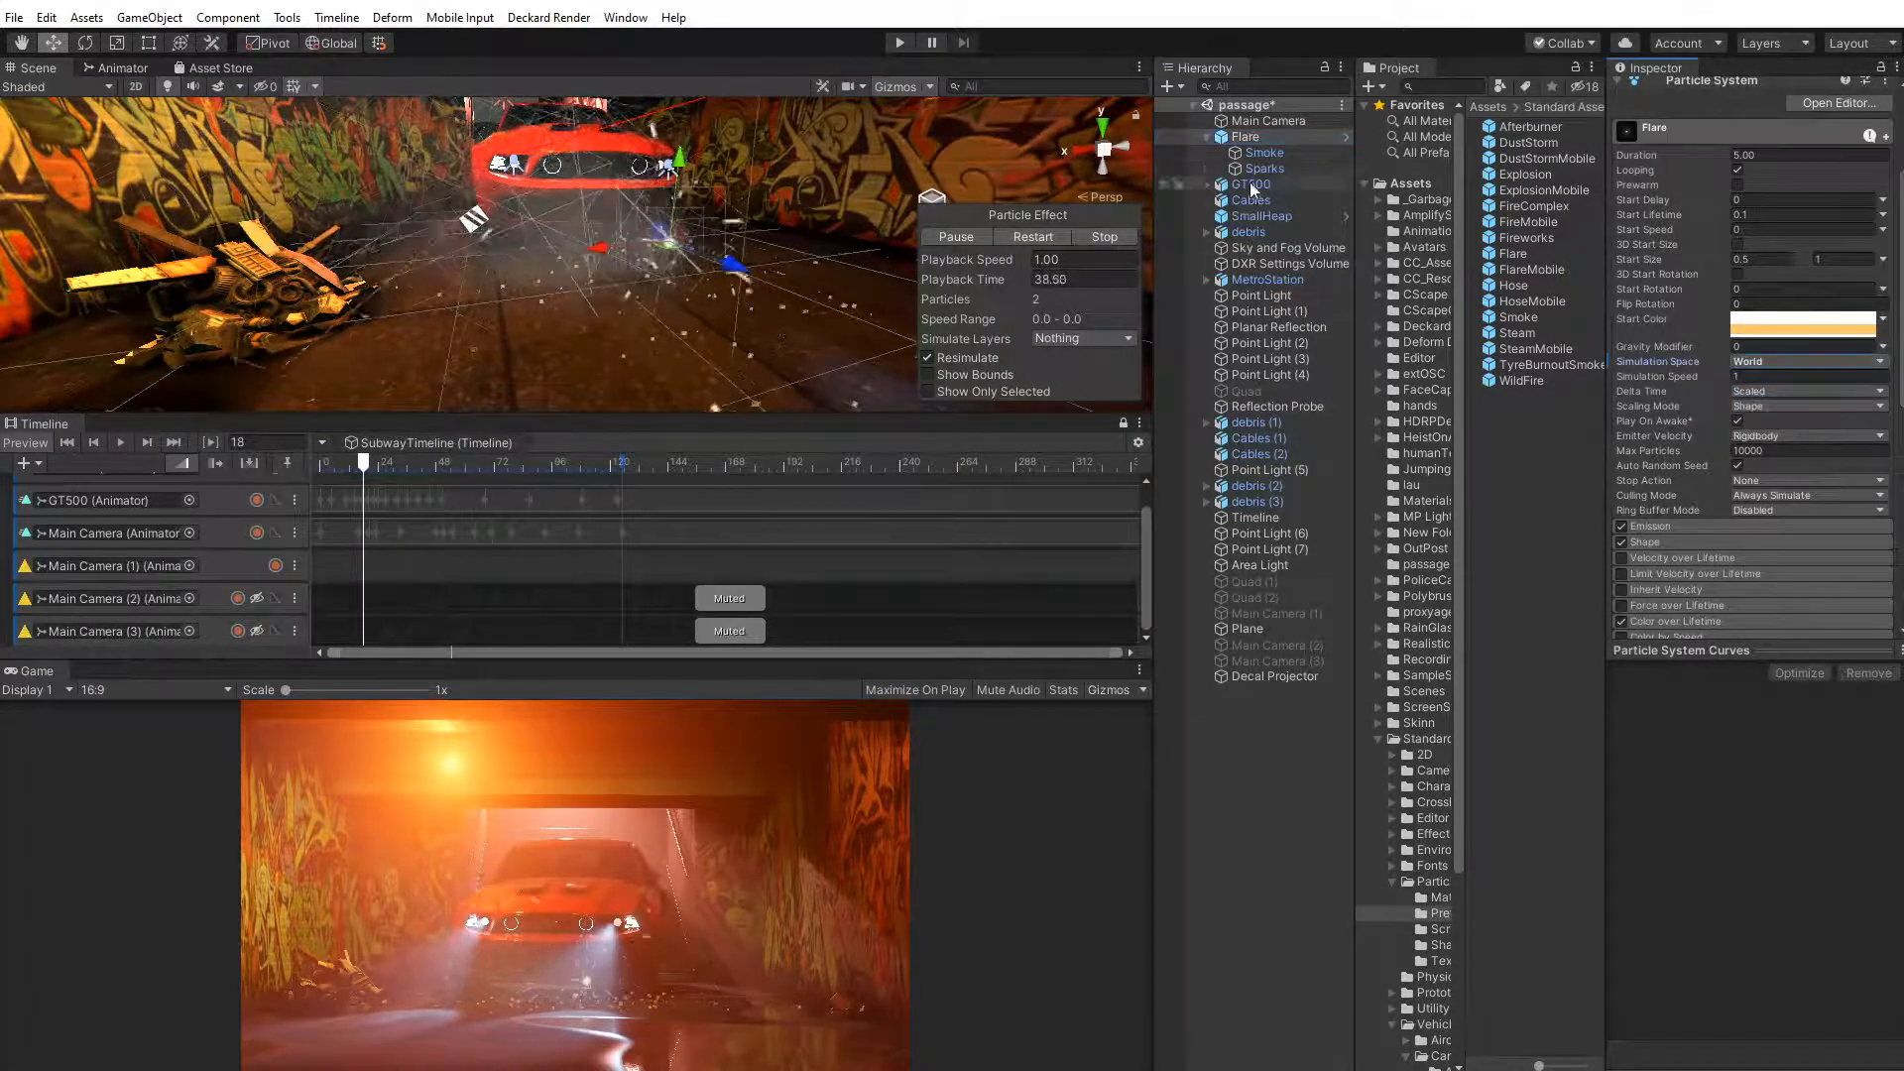
Set Simulation Space to World for the Flare's Smoke and Sparks child particle systems
{"action": "left_click", "coordinate": [1270, 152]}
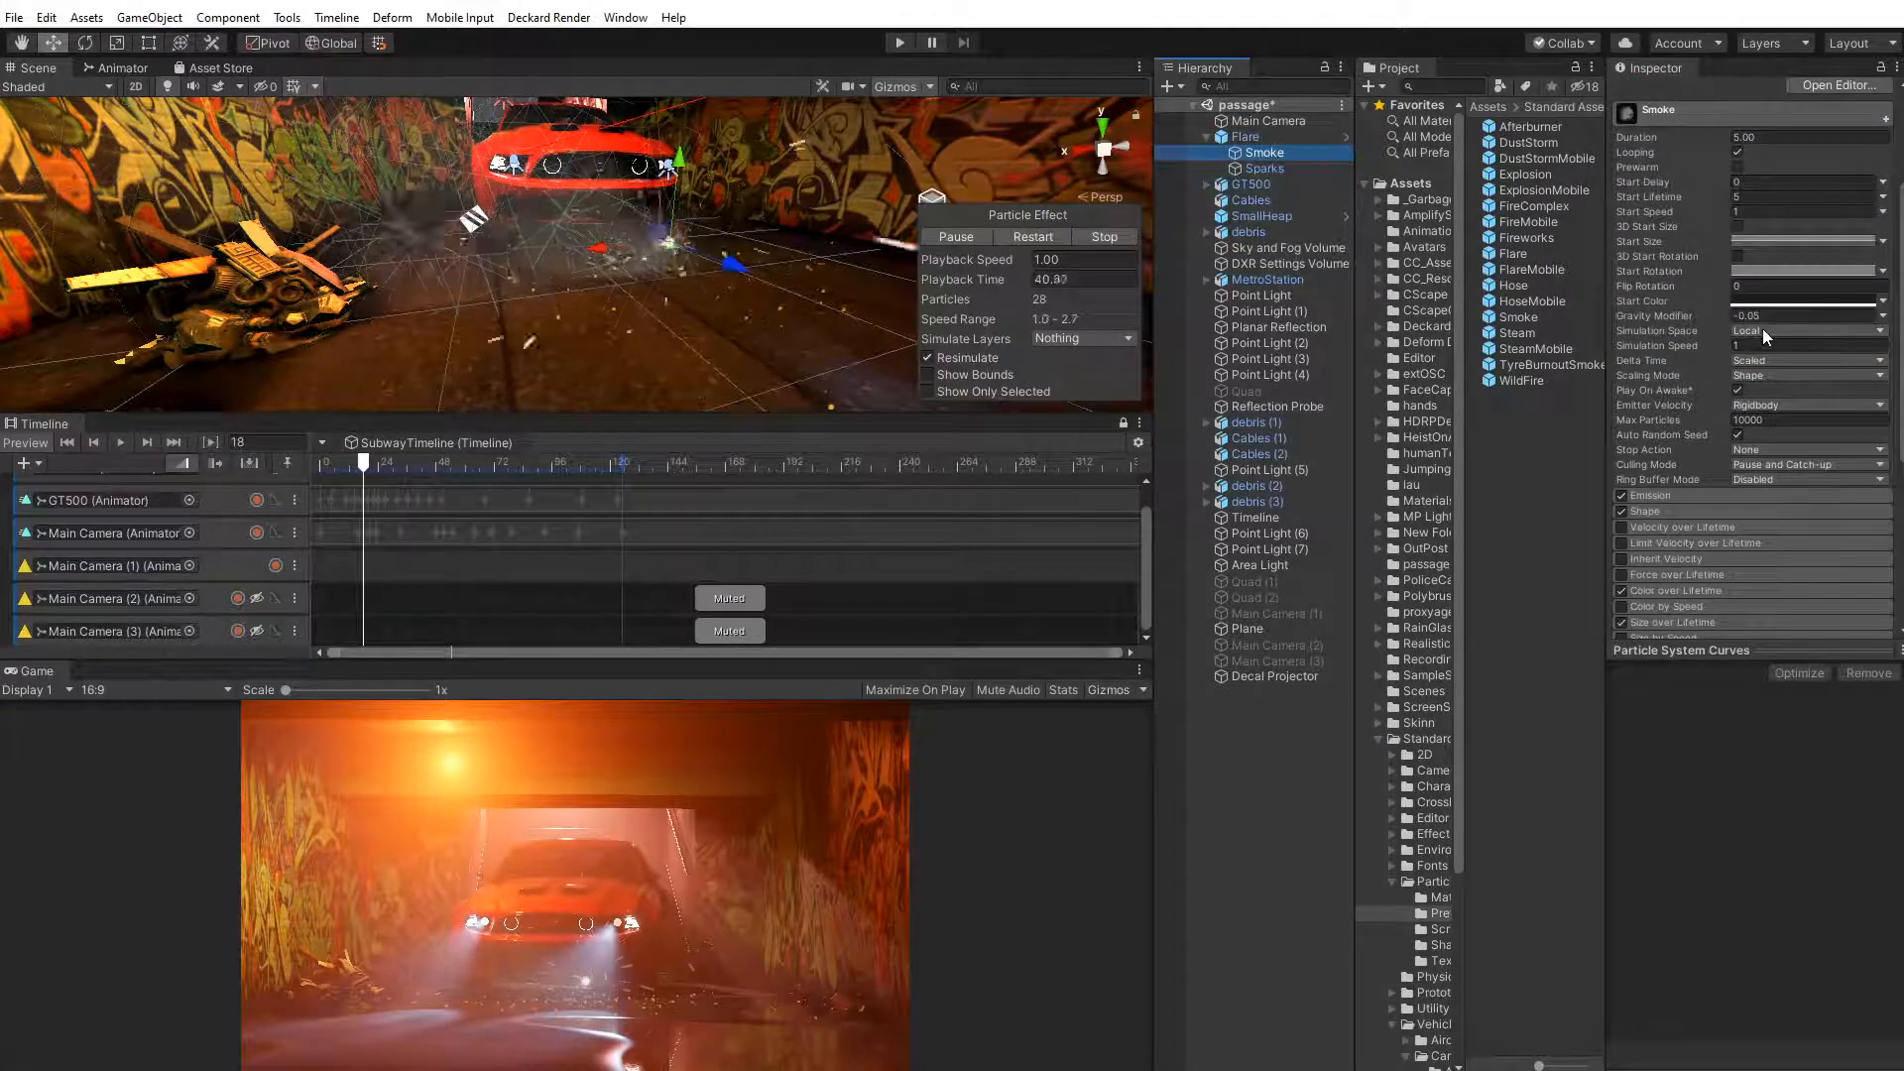
{"action": "left_click", "coordinate": [1763, 330]}
{"action": "left_click", "coordinate": [1780, 371]}
{"action": "left_click", "coordinate": [1267, 168]}
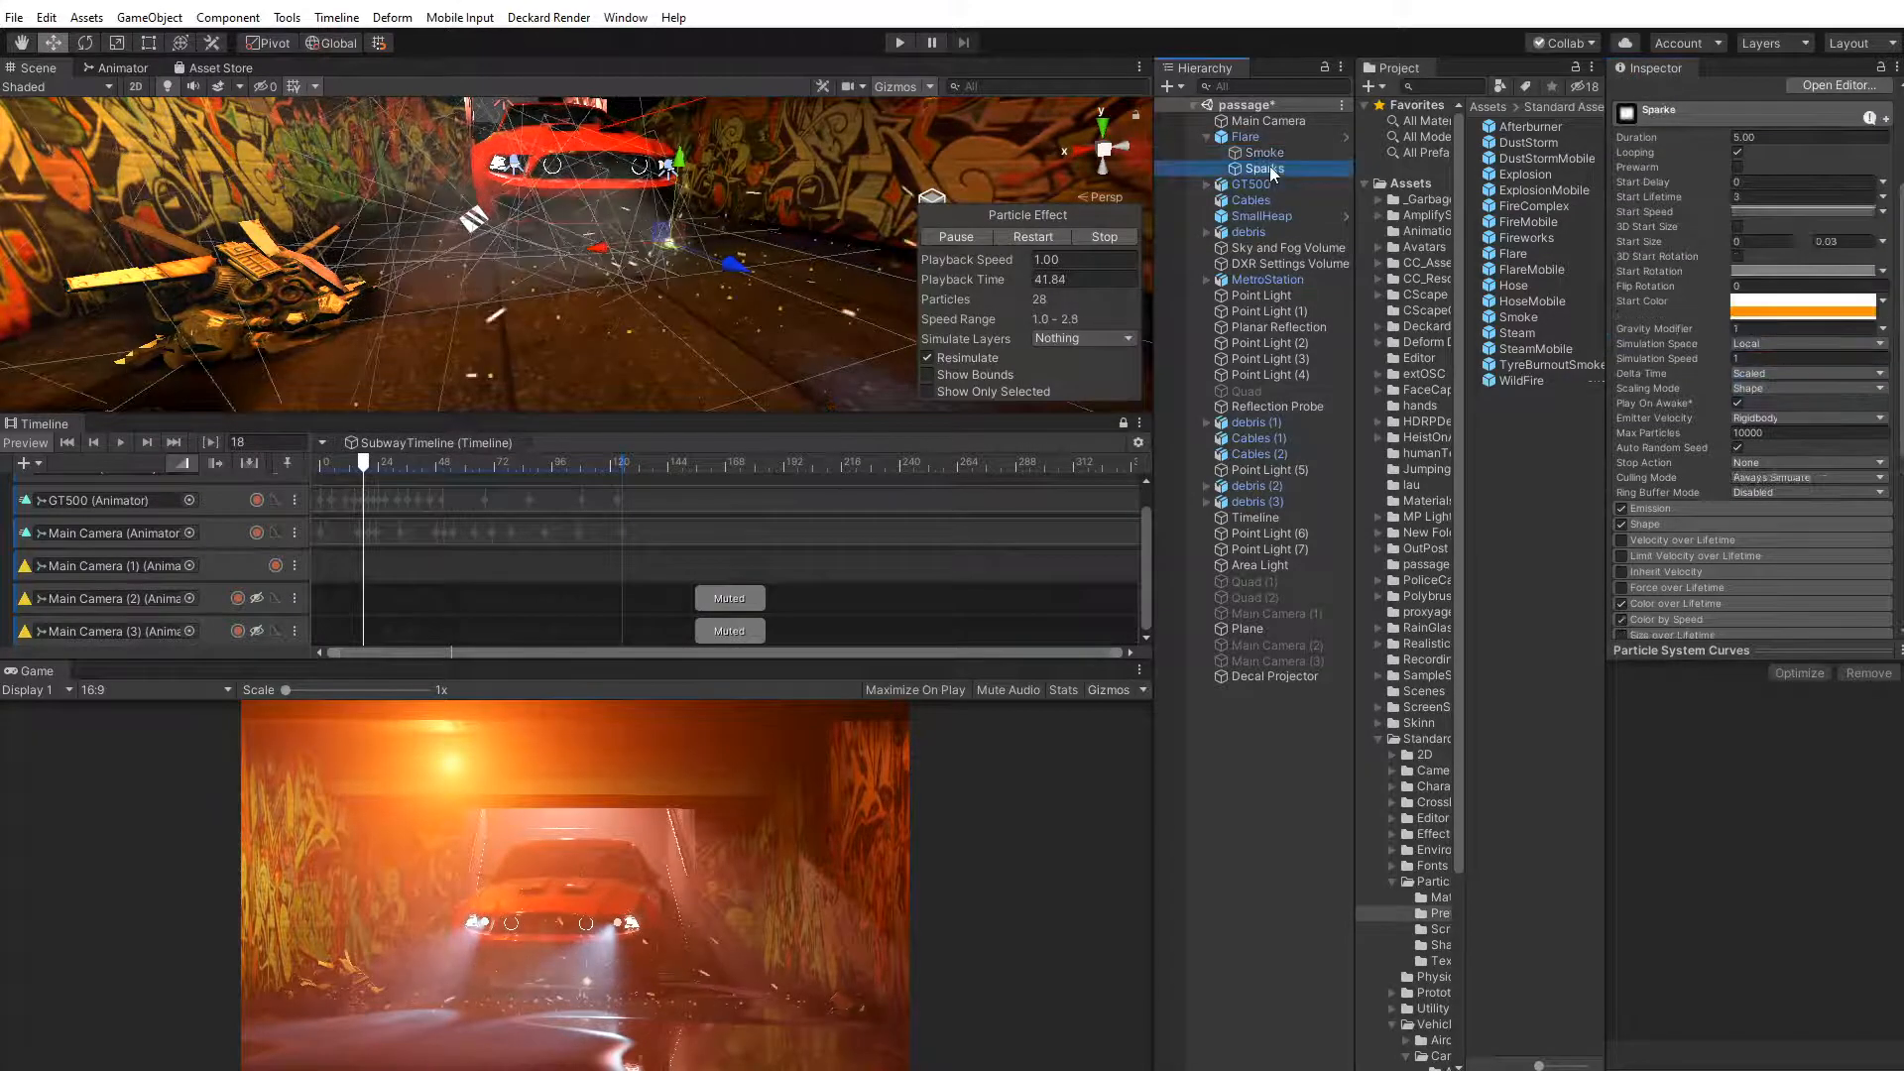
{"action": "left_click", "coordinate": [1770, 344]}
{"action": "left_click", "coordinate": [1781, 384]}
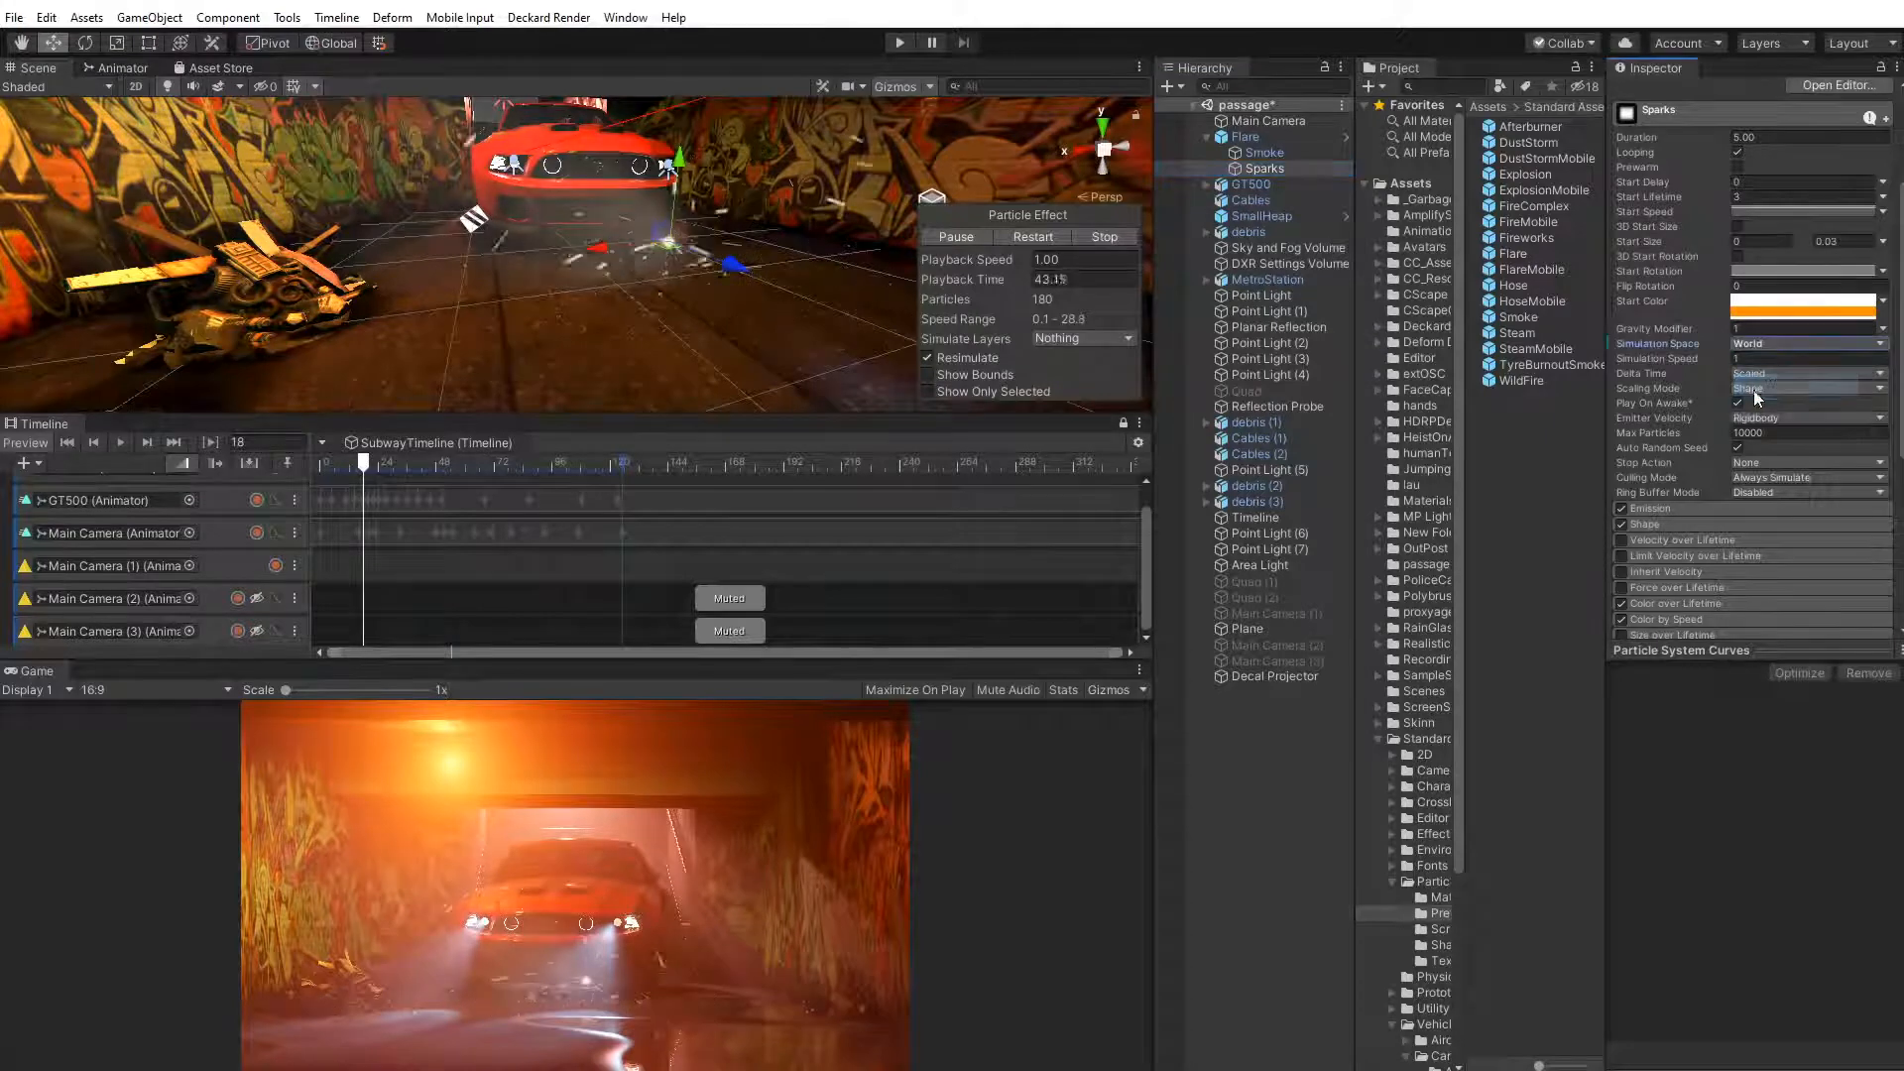
Move the Flare object toward the front of the car so its sparks come out beneath the bumper
{"action": "left_click", "coordinate": [1245, 138]}
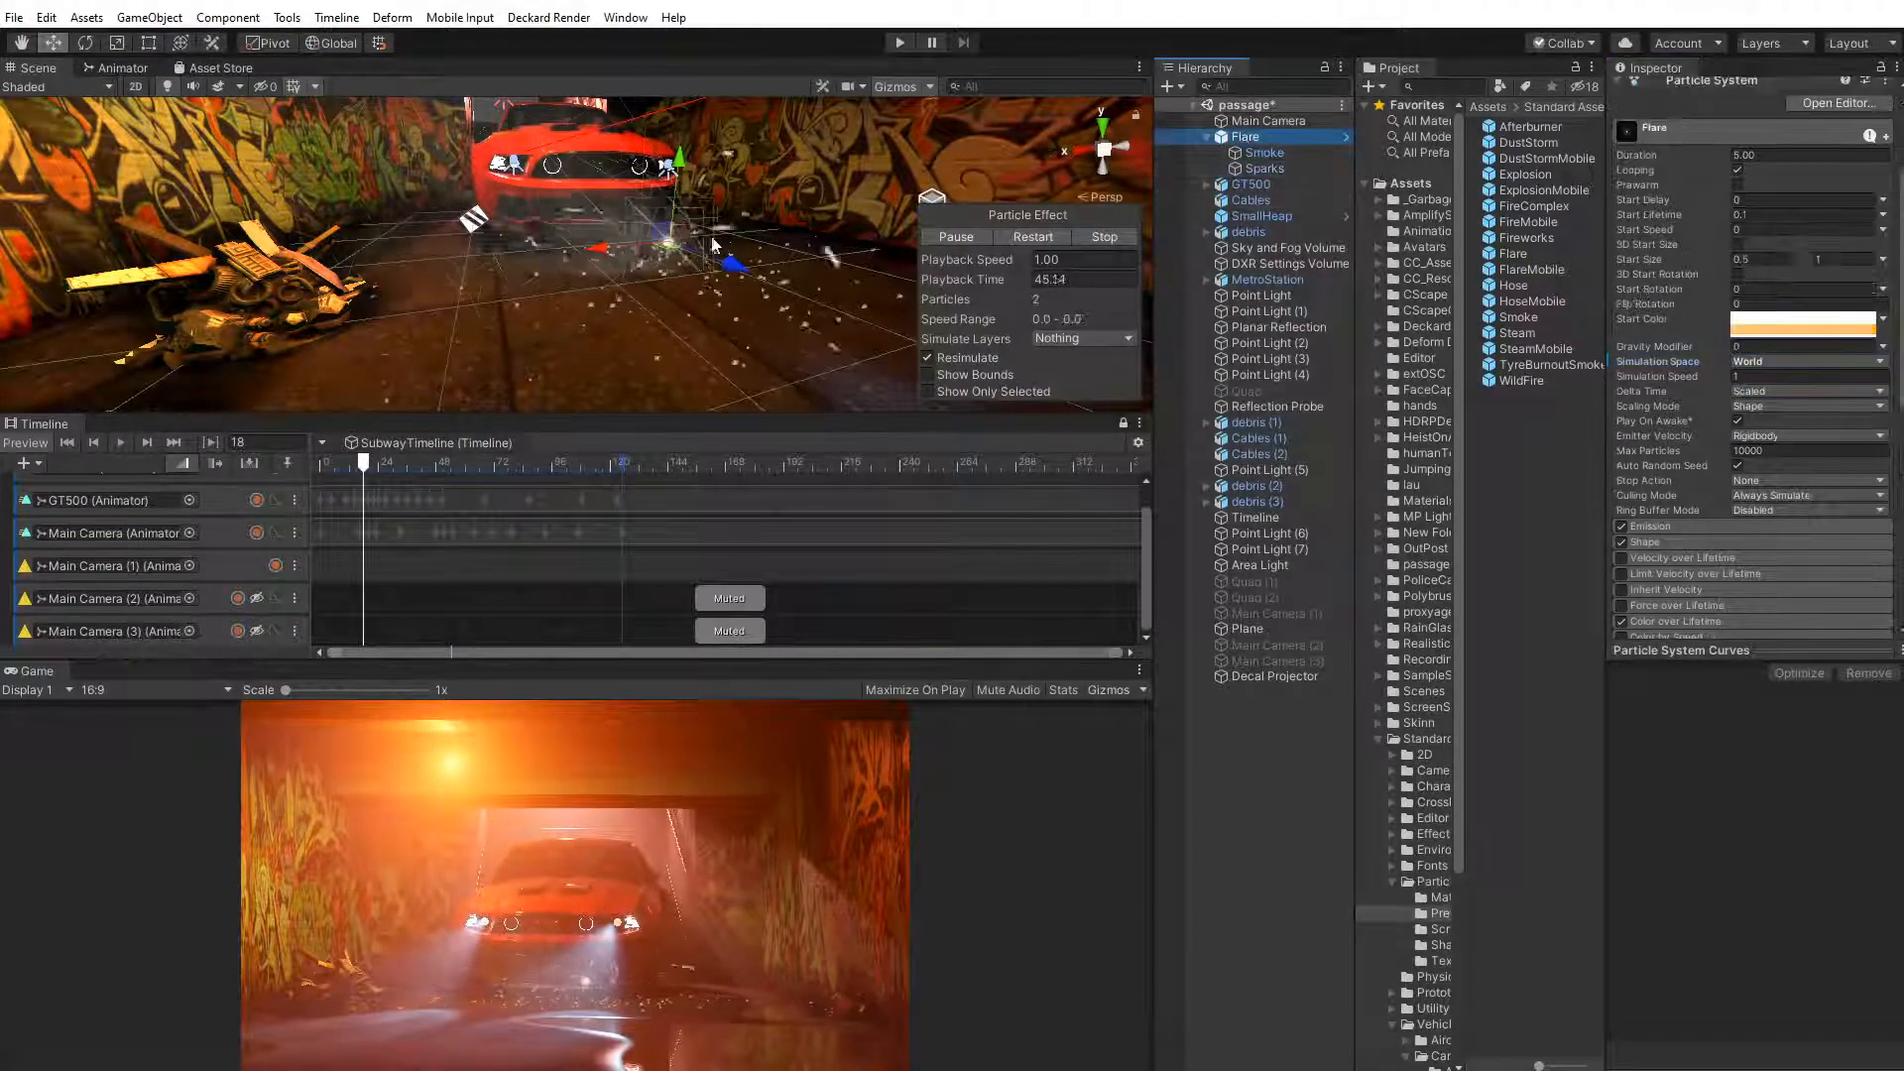
{"action": "left_click", "coordinate": [927, 357]}
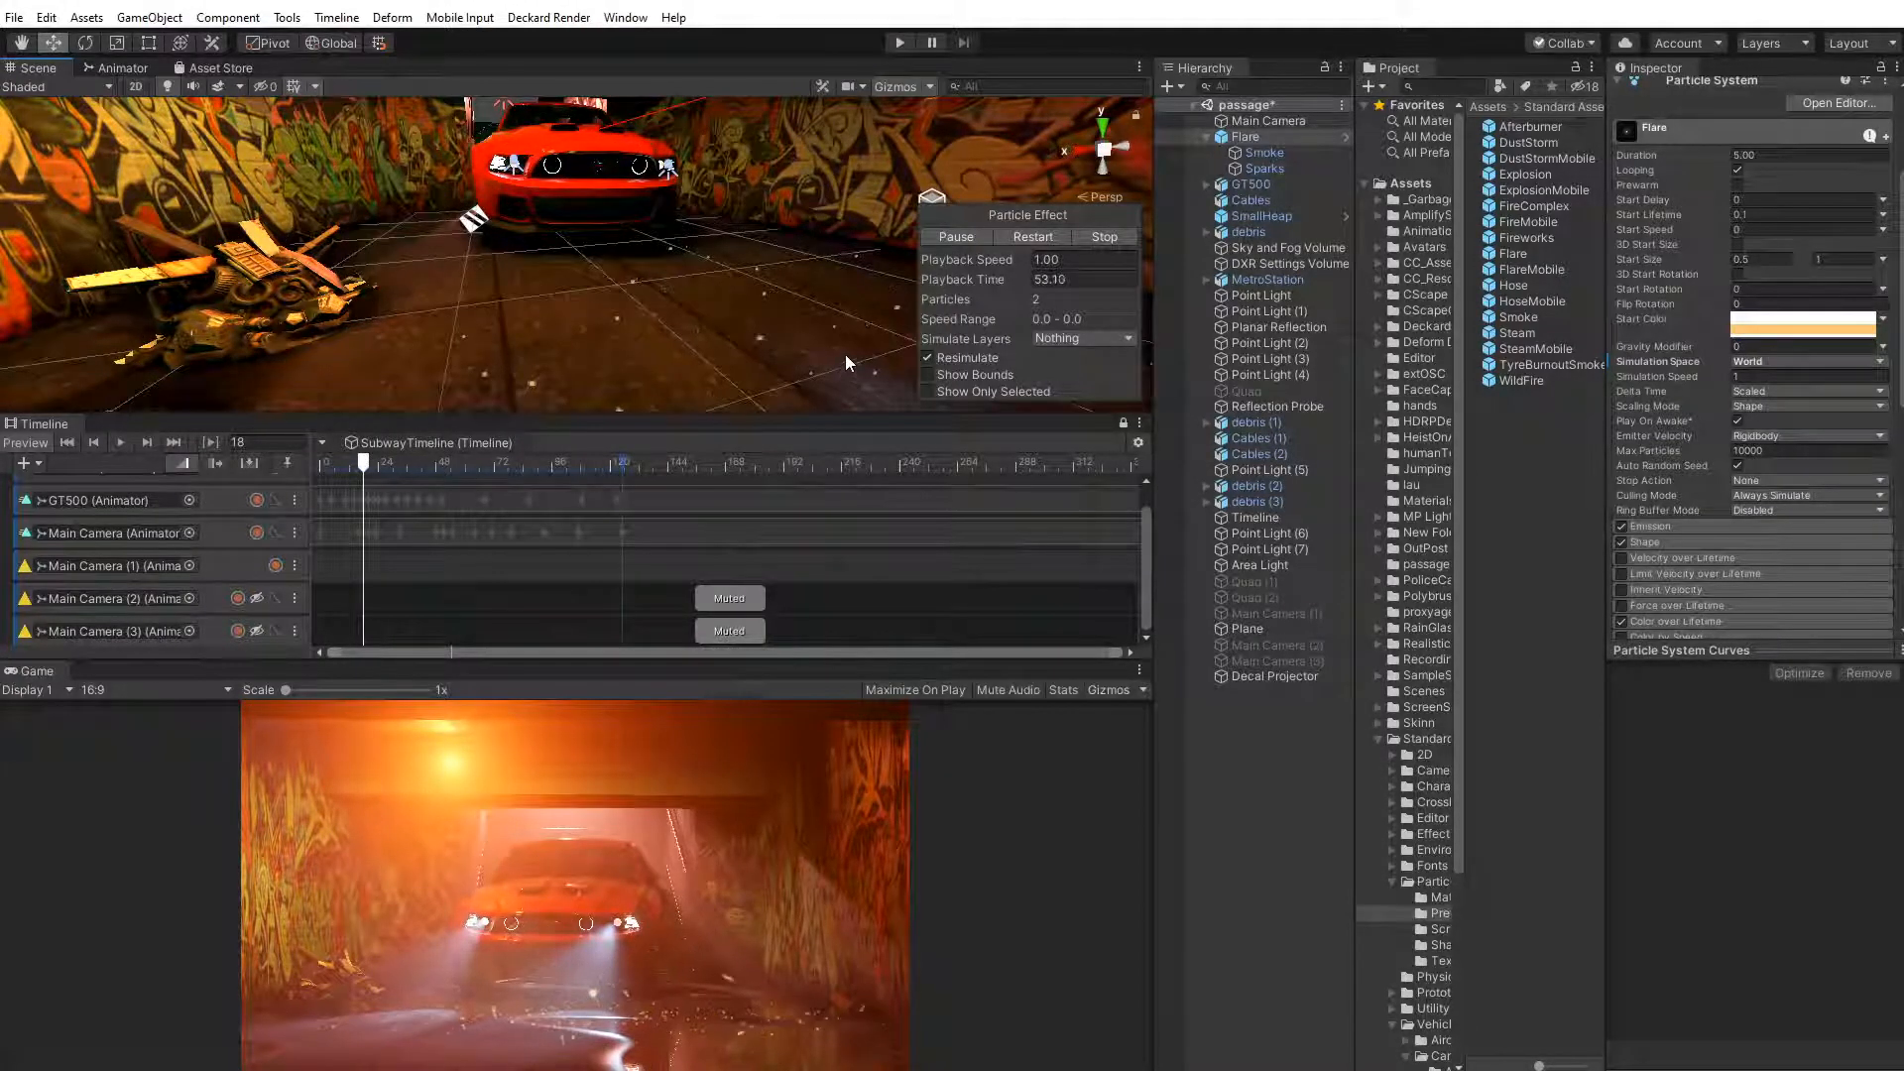
{"action": "middle_click_drag", "start_coordinate": [661, 260], "coordinate": [636, 288]}
{"action": "scroll", "coordinate": [640, 287], "scroll_direction": "down", "scroll_amount": 2}
{"action": "left_click_drag", "start_coordinate": [639, 286], "coordinate": [706, 309], "text": "alt"}
{"action": "scroll", "coordinate": [707, 309], "scroll_direction": "up", "scroll_amount": 3}
{"action": "middle_click_drag", "start_coordinate": [706, 310], "coordinate": [716, 353]}
{"action": "left_click_drag", "start_coordinate": [715, 349], "coordinate": [437, 241]}
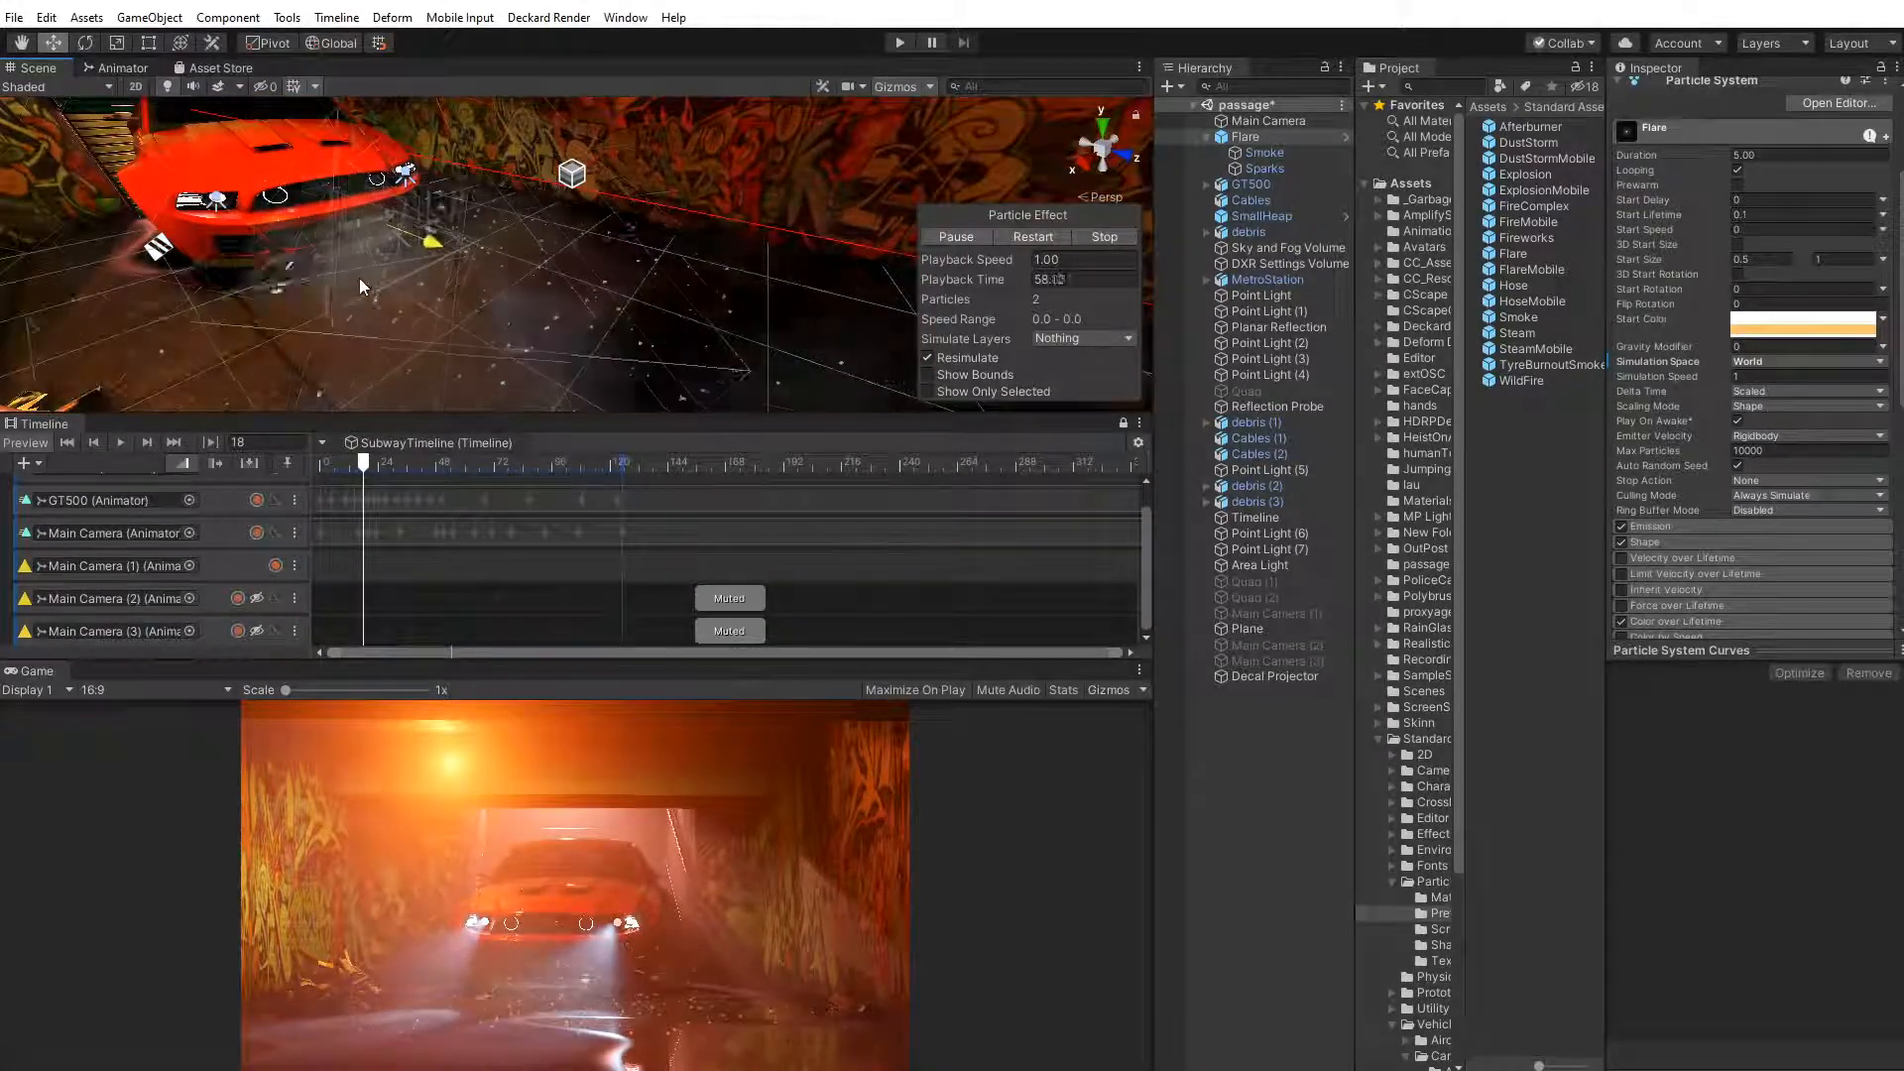
Unpack the Flare prefab completely and make it a child of the GT500
{"action": "right_click", "coordinate": [1262, 137]}
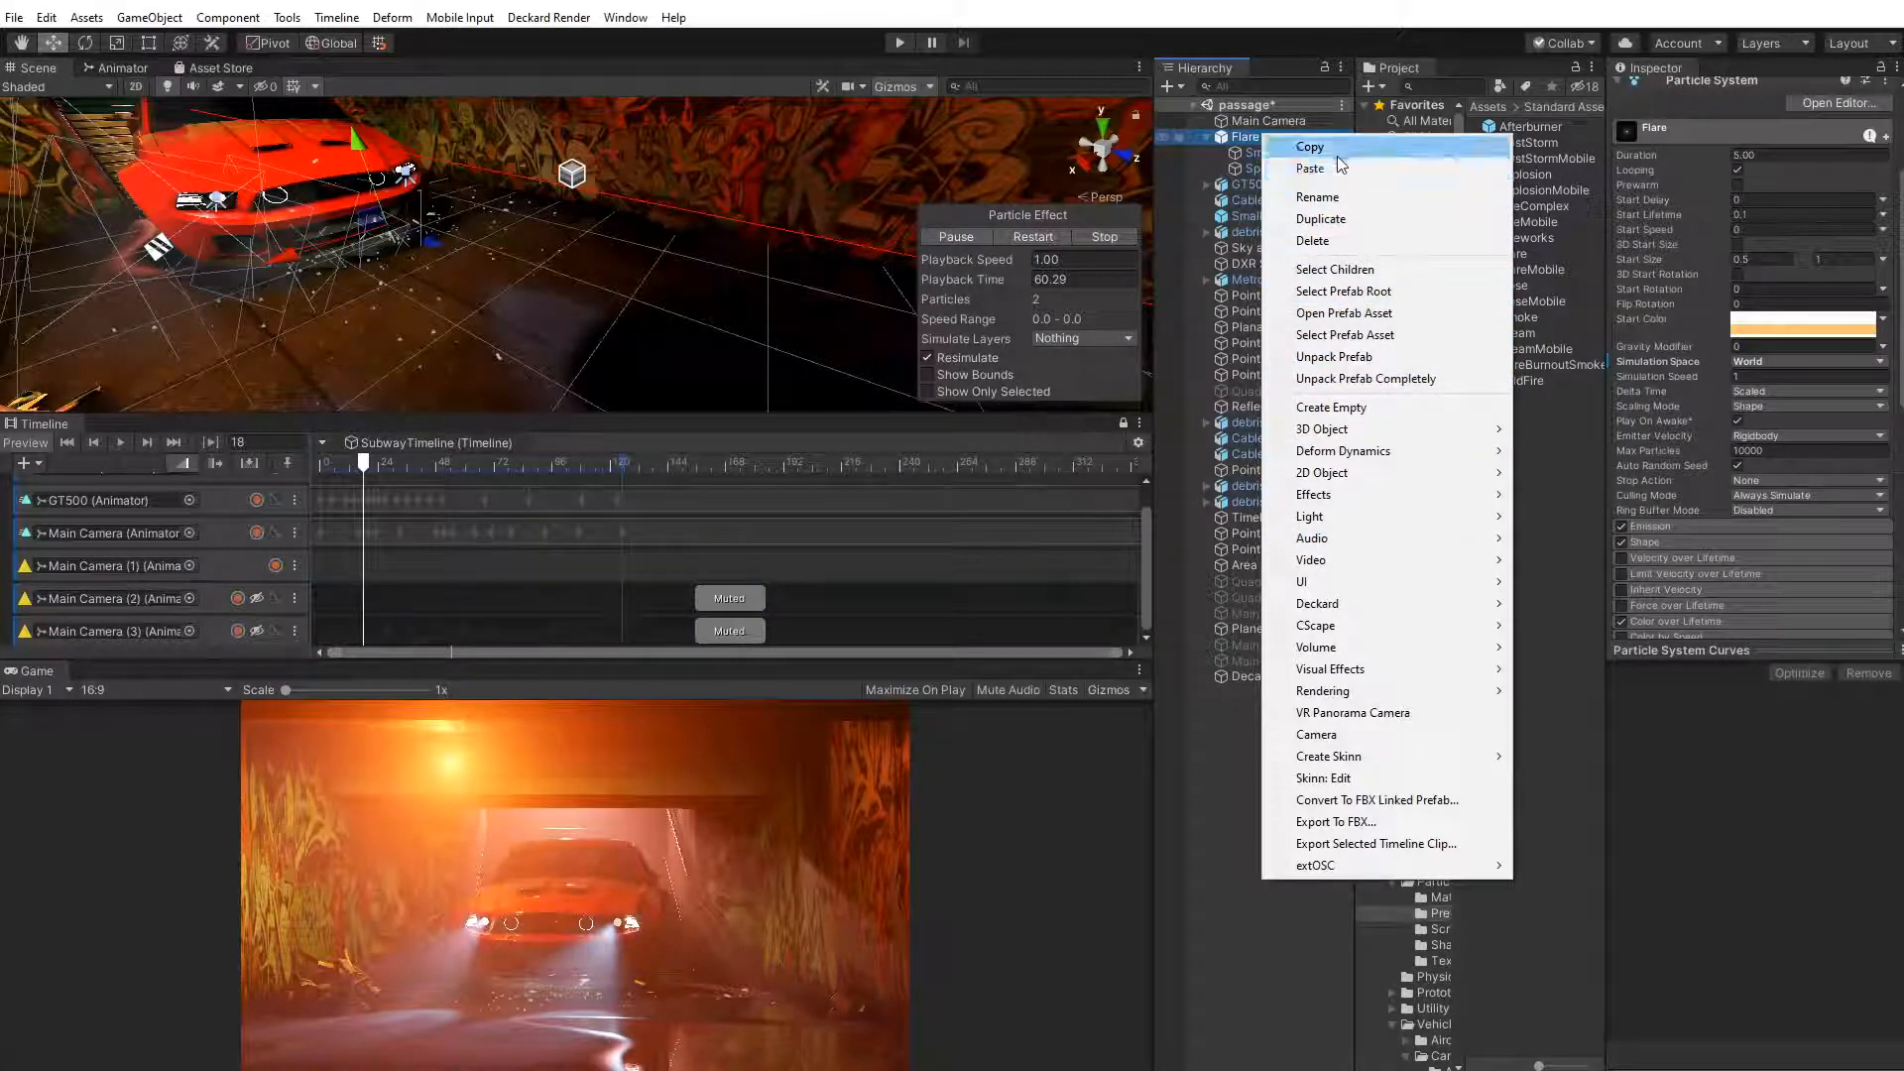
{"action": "left_click", "coordinate": [1241, 150]}
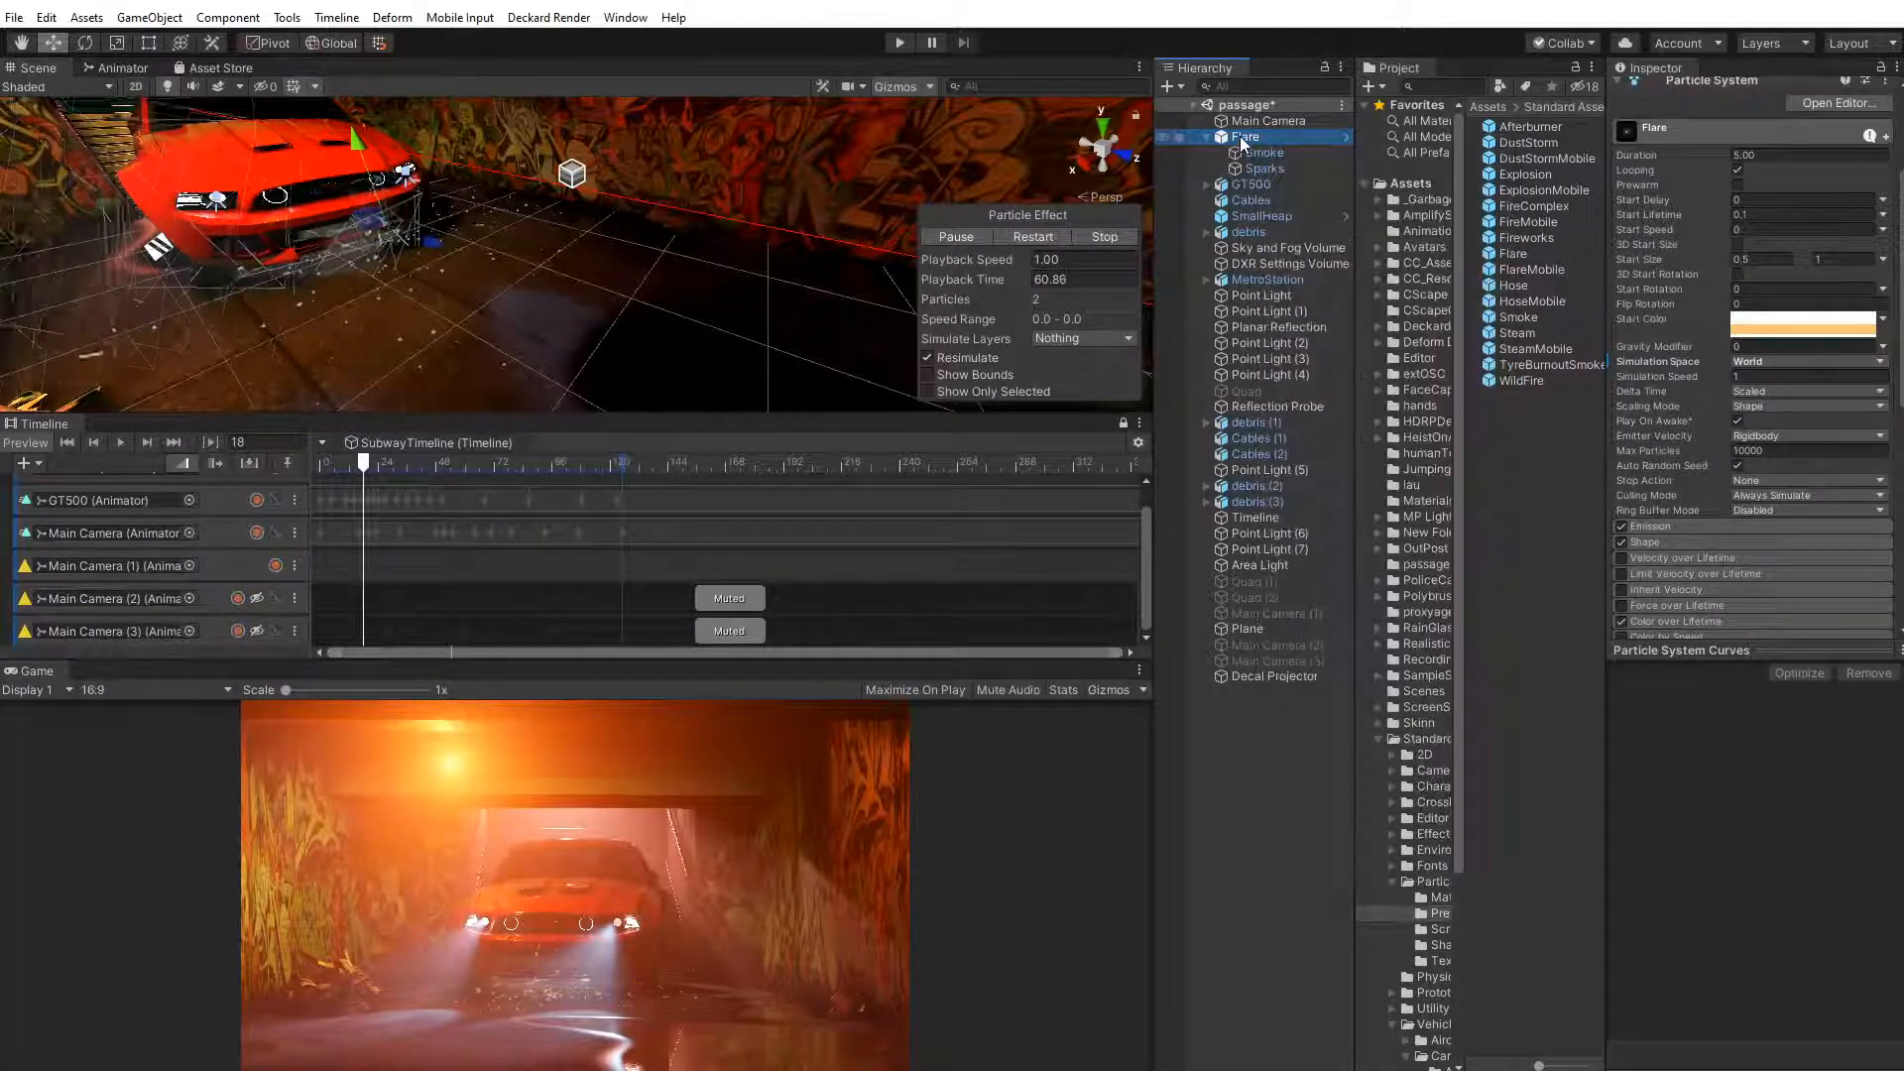
{"action": "right_click", "coordinate": [1248, 139]}
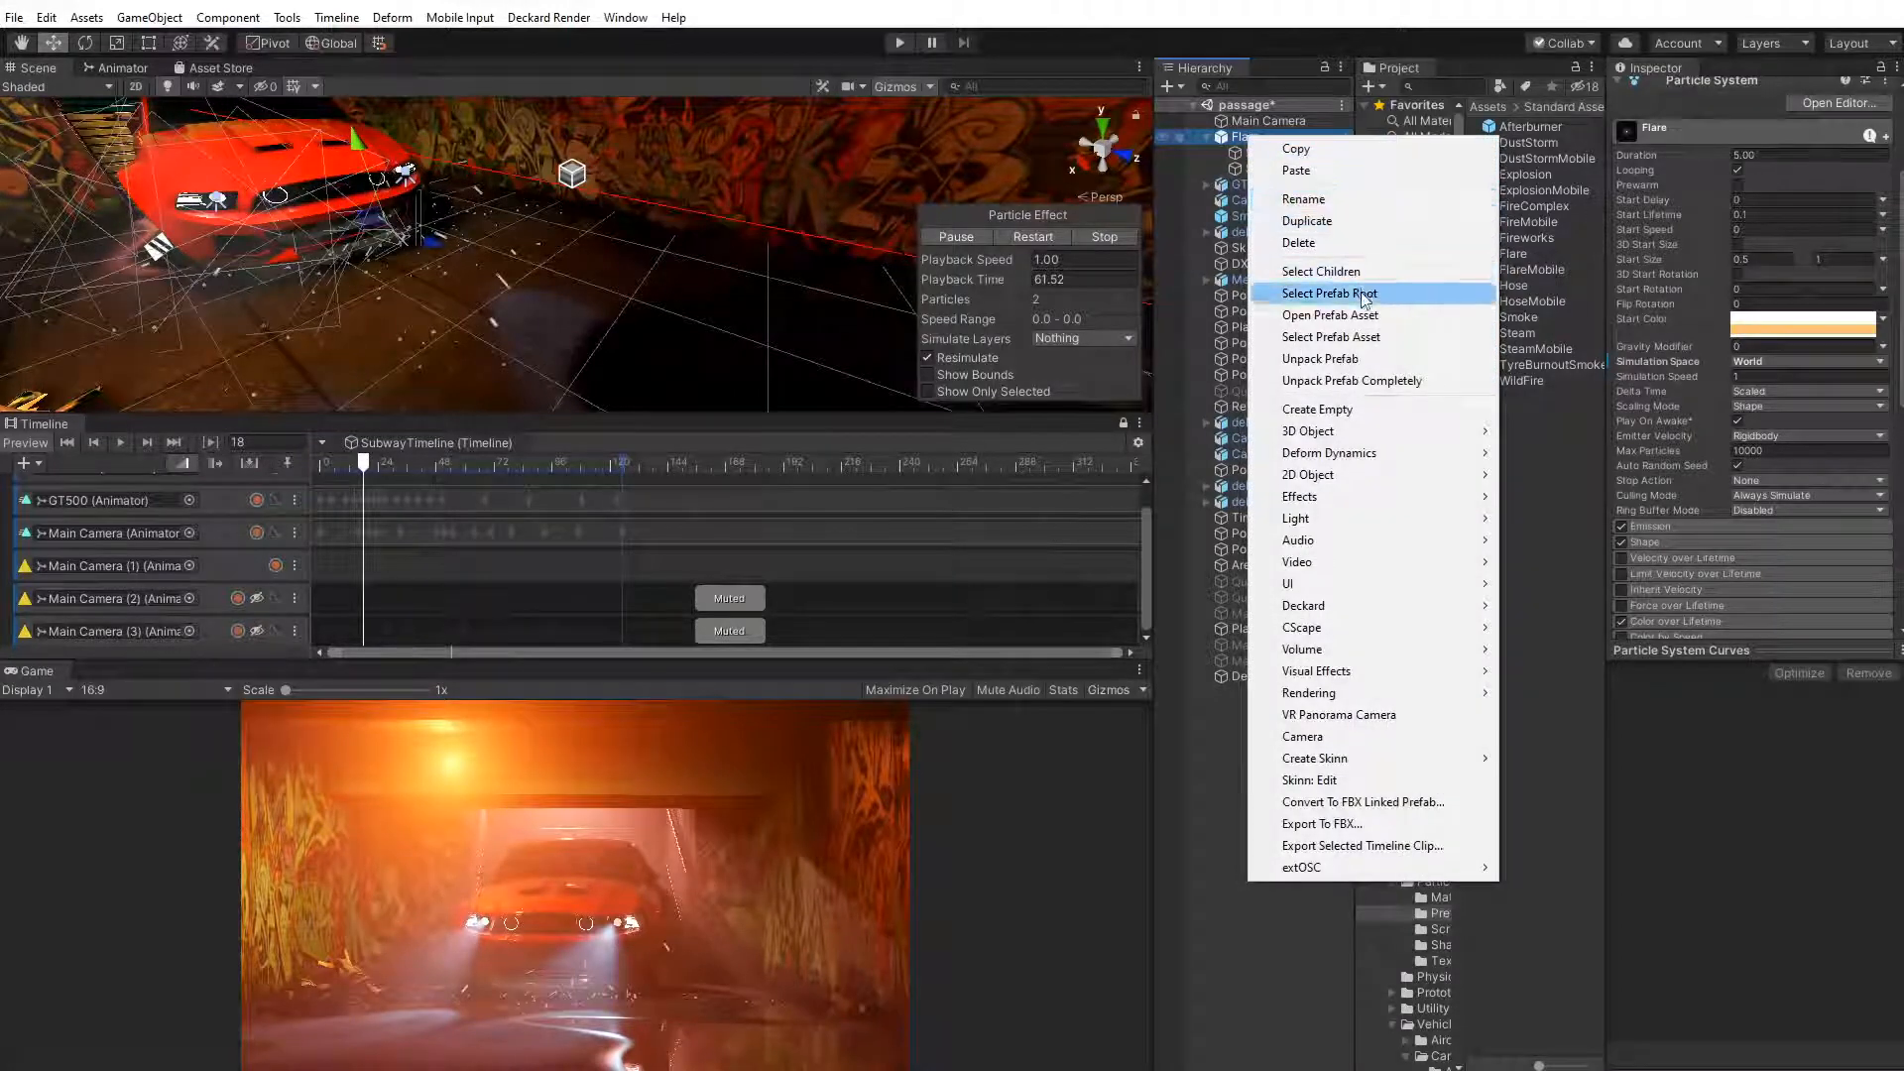
{"action": "left_click", "coordinate": [1366, 382]}
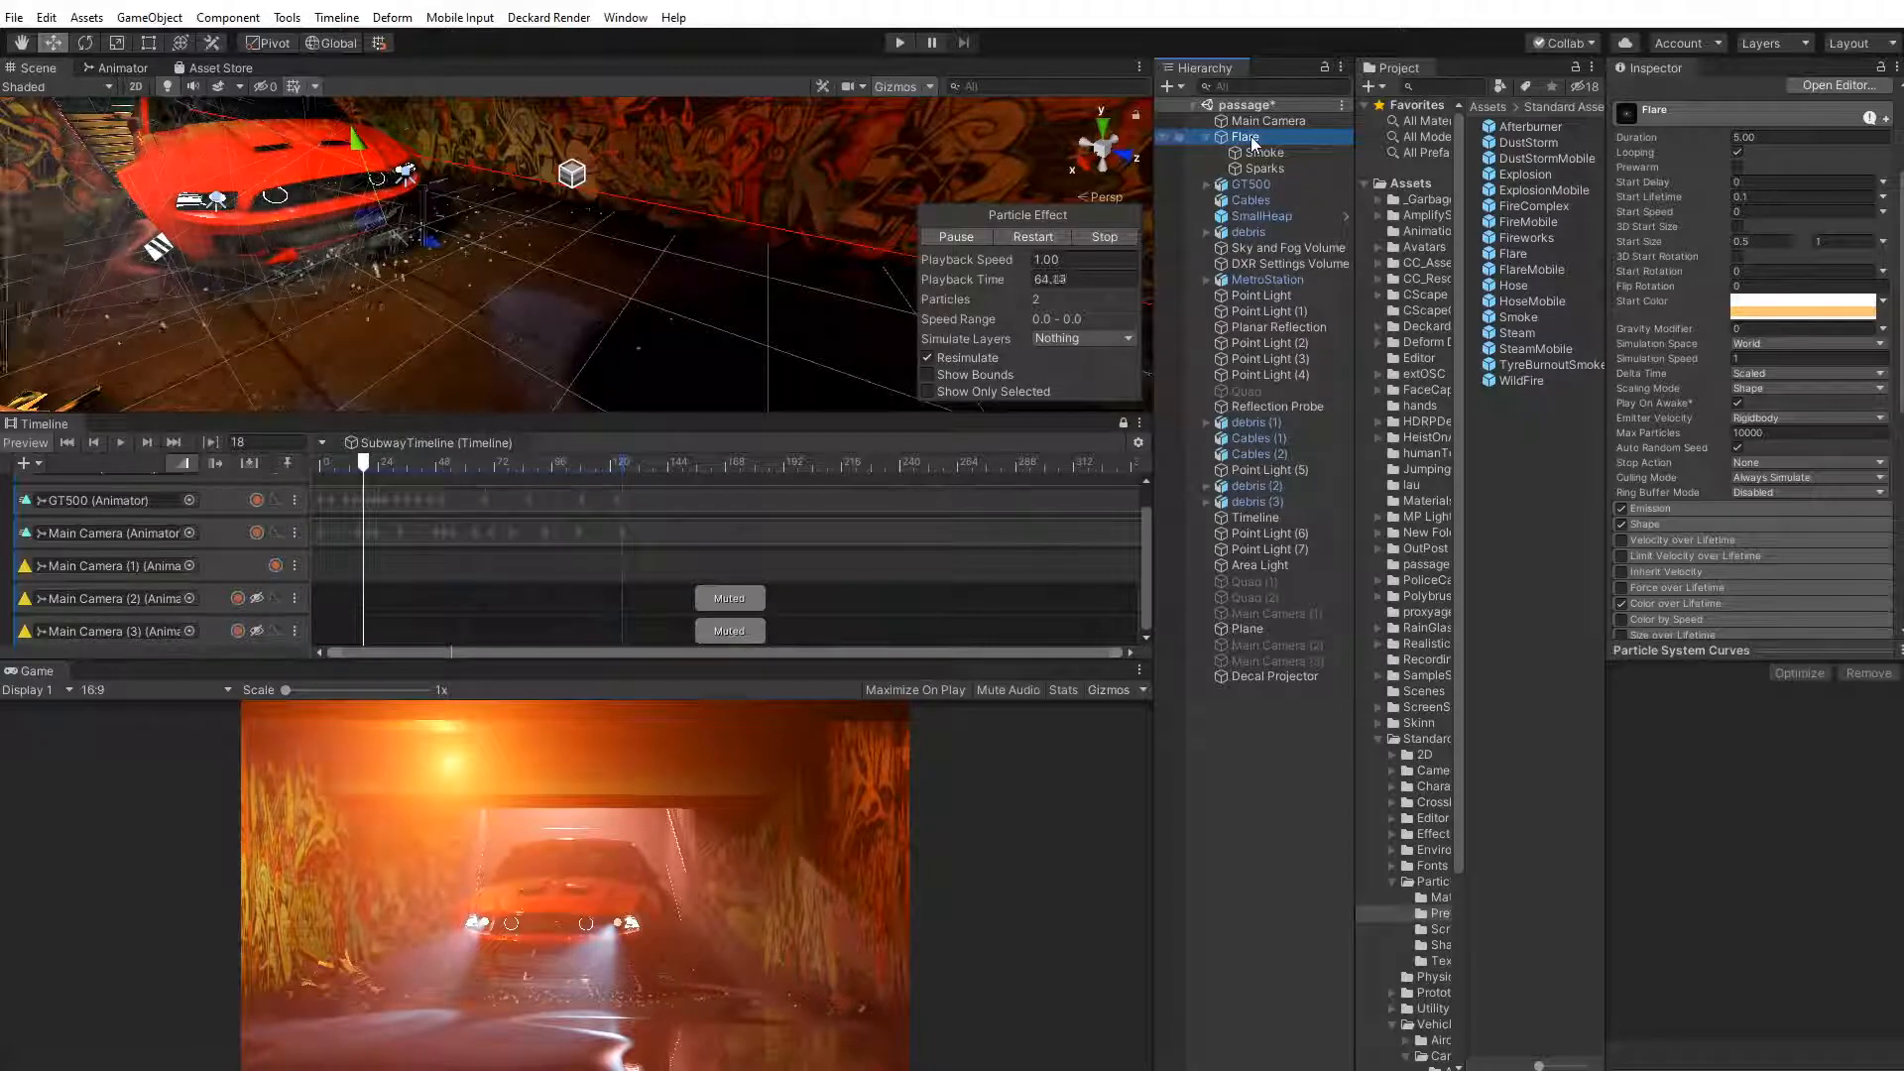
{"action": "left_click_drag", "start_coordinate": [1252, 136], "coordinate": [1230, 189]}
{"action": "middle_click_drag", "start_coordinate": [383, 254], "coordinate": [466, 295]}
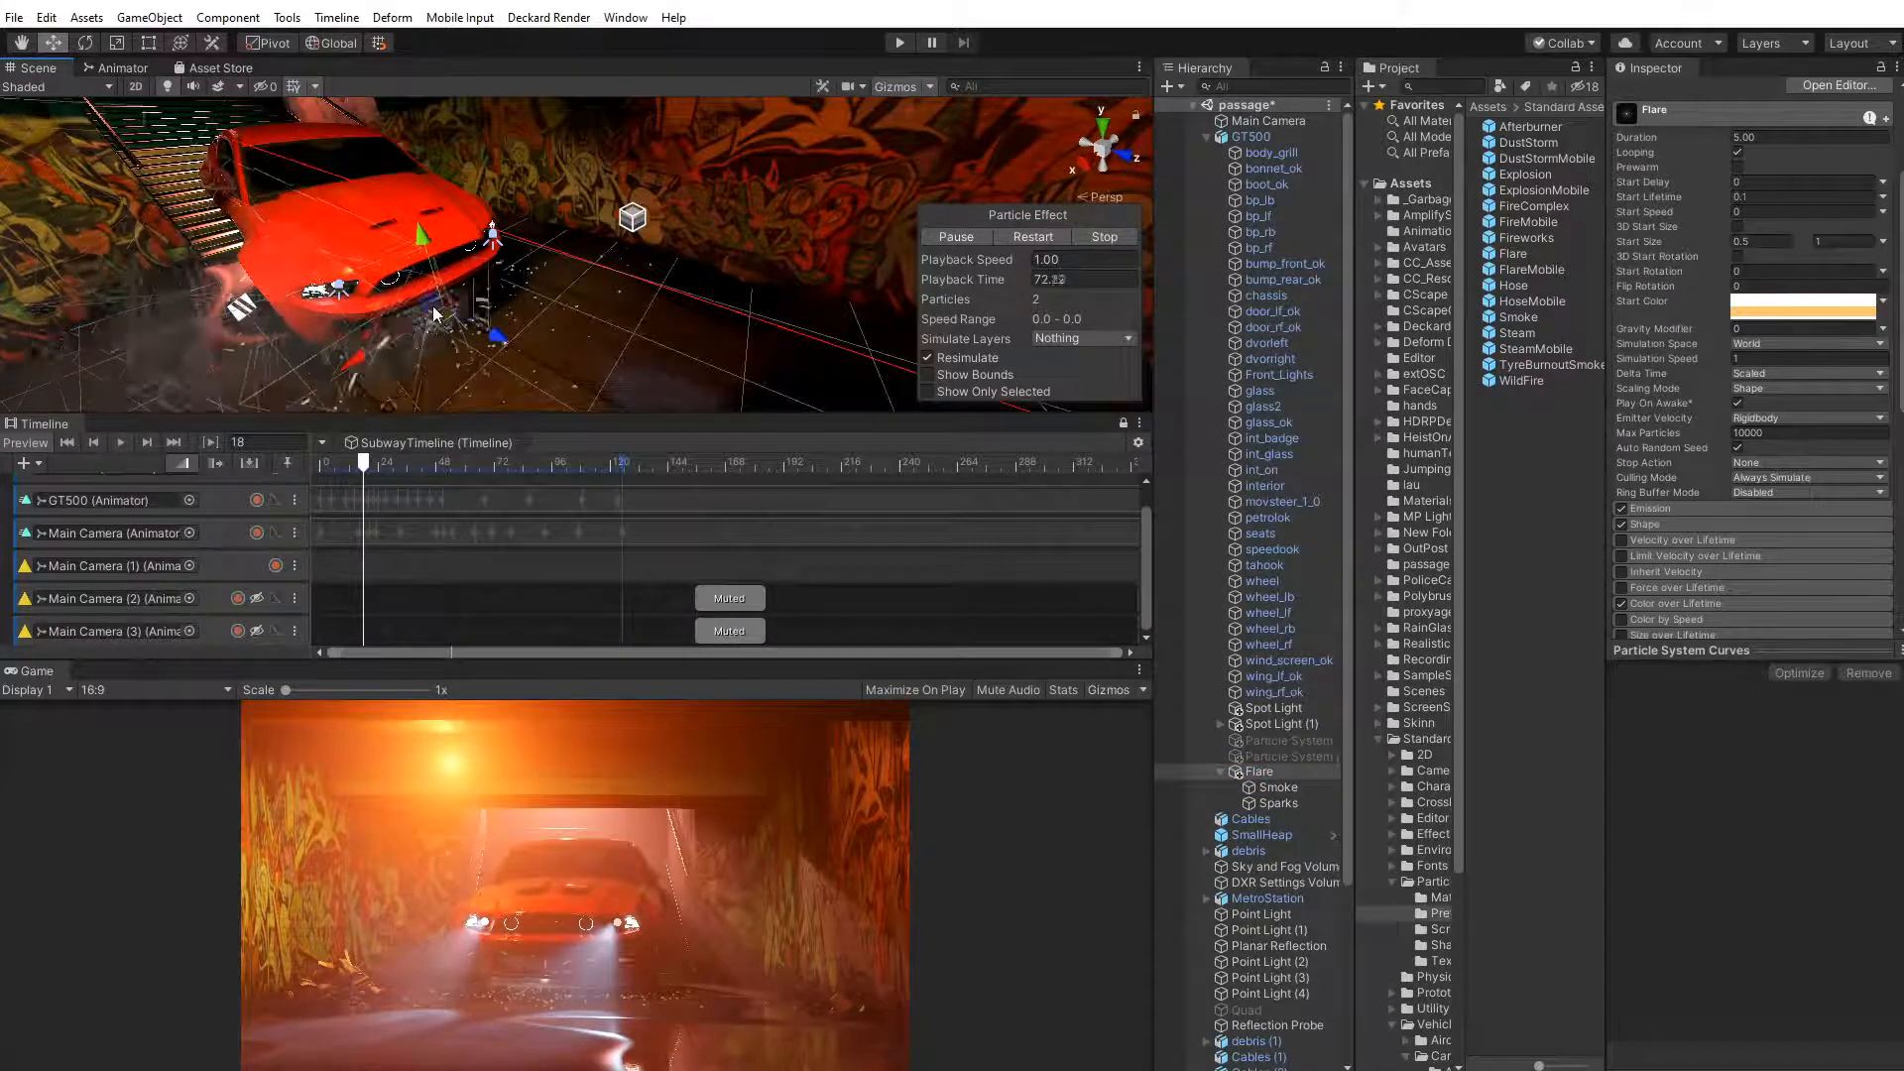
{"action": "scroll", "coordinate": [476, 309], "scroll_direction": "up", "scroll_amount": 5}
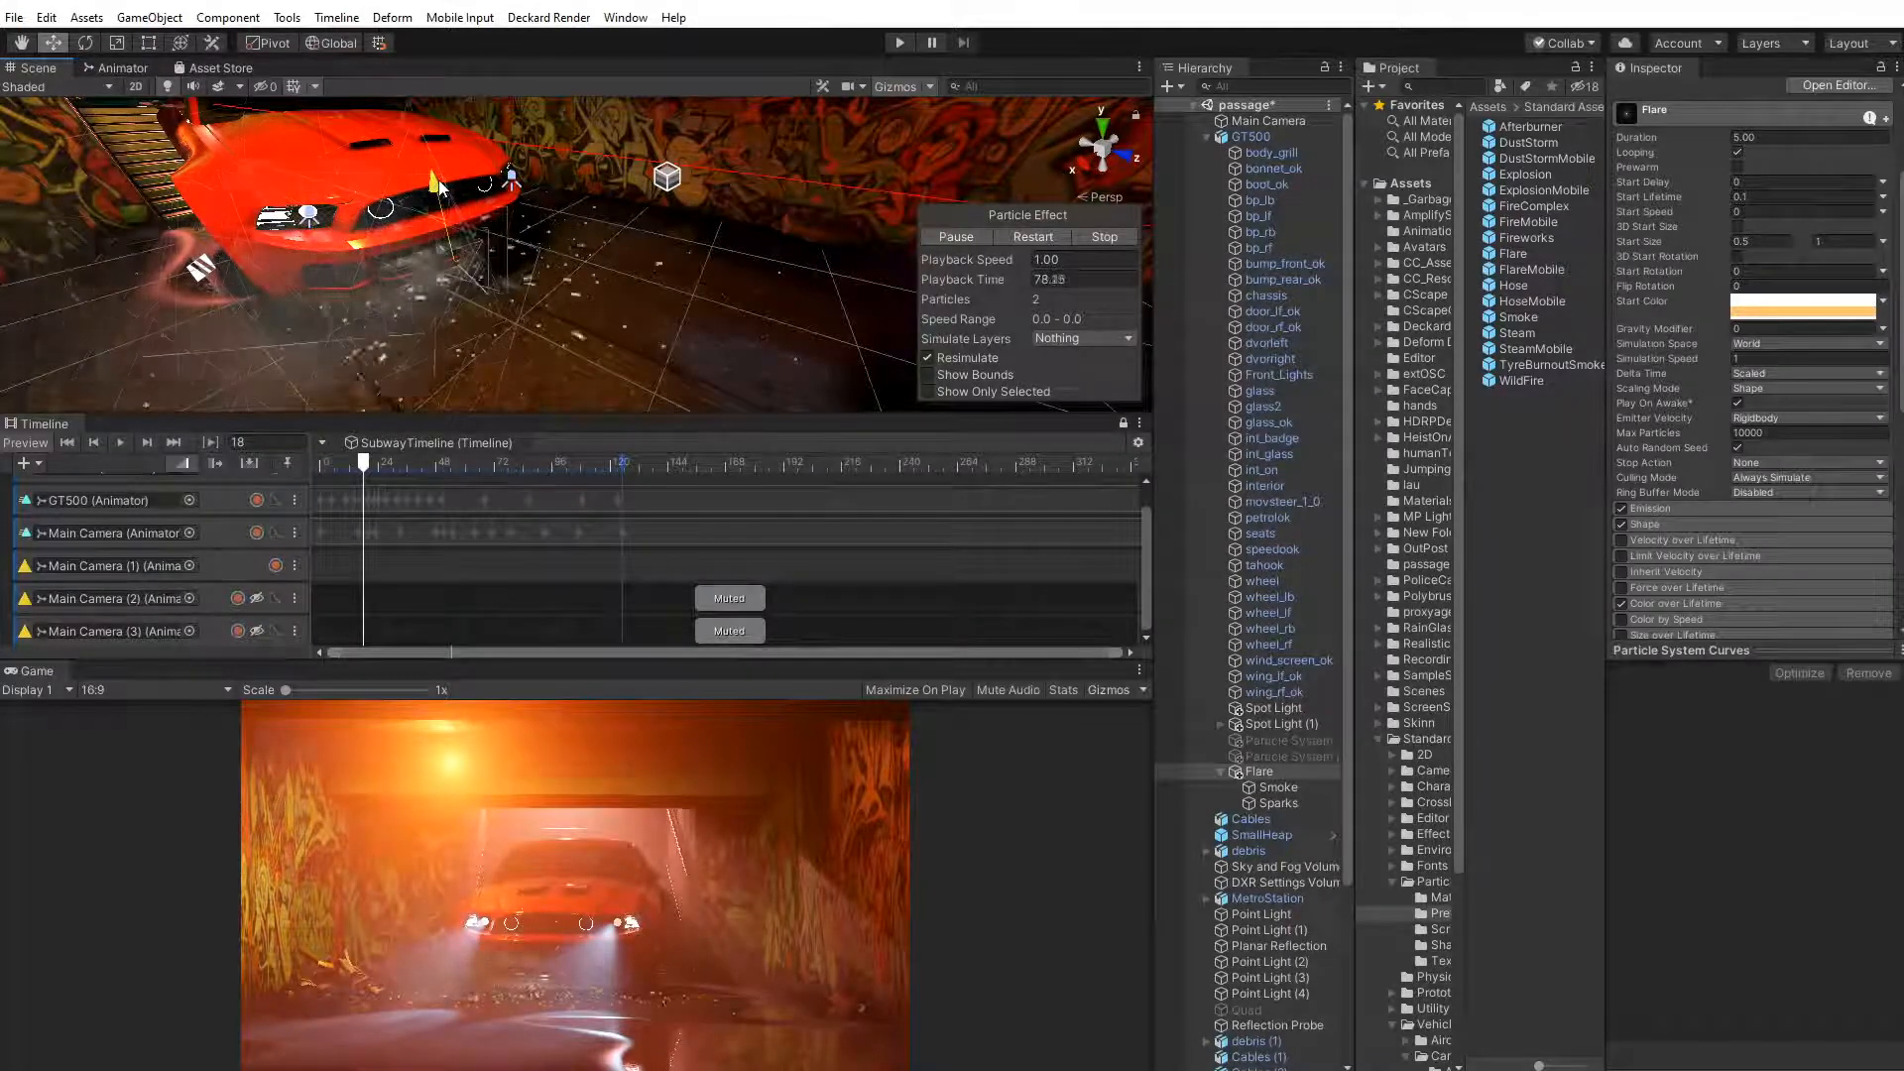
Play the SubwayTimeline from the start and scrub to frame 23 to check how the Flare follows the car
{"action": "left_click", "coordinate": [352, 464]}
{"action": "left_click_drag", "start_coordinate": [352, 466], "coordinate": [311, 480]}
{"action": "left_click", "coordinate": [120, 443]}
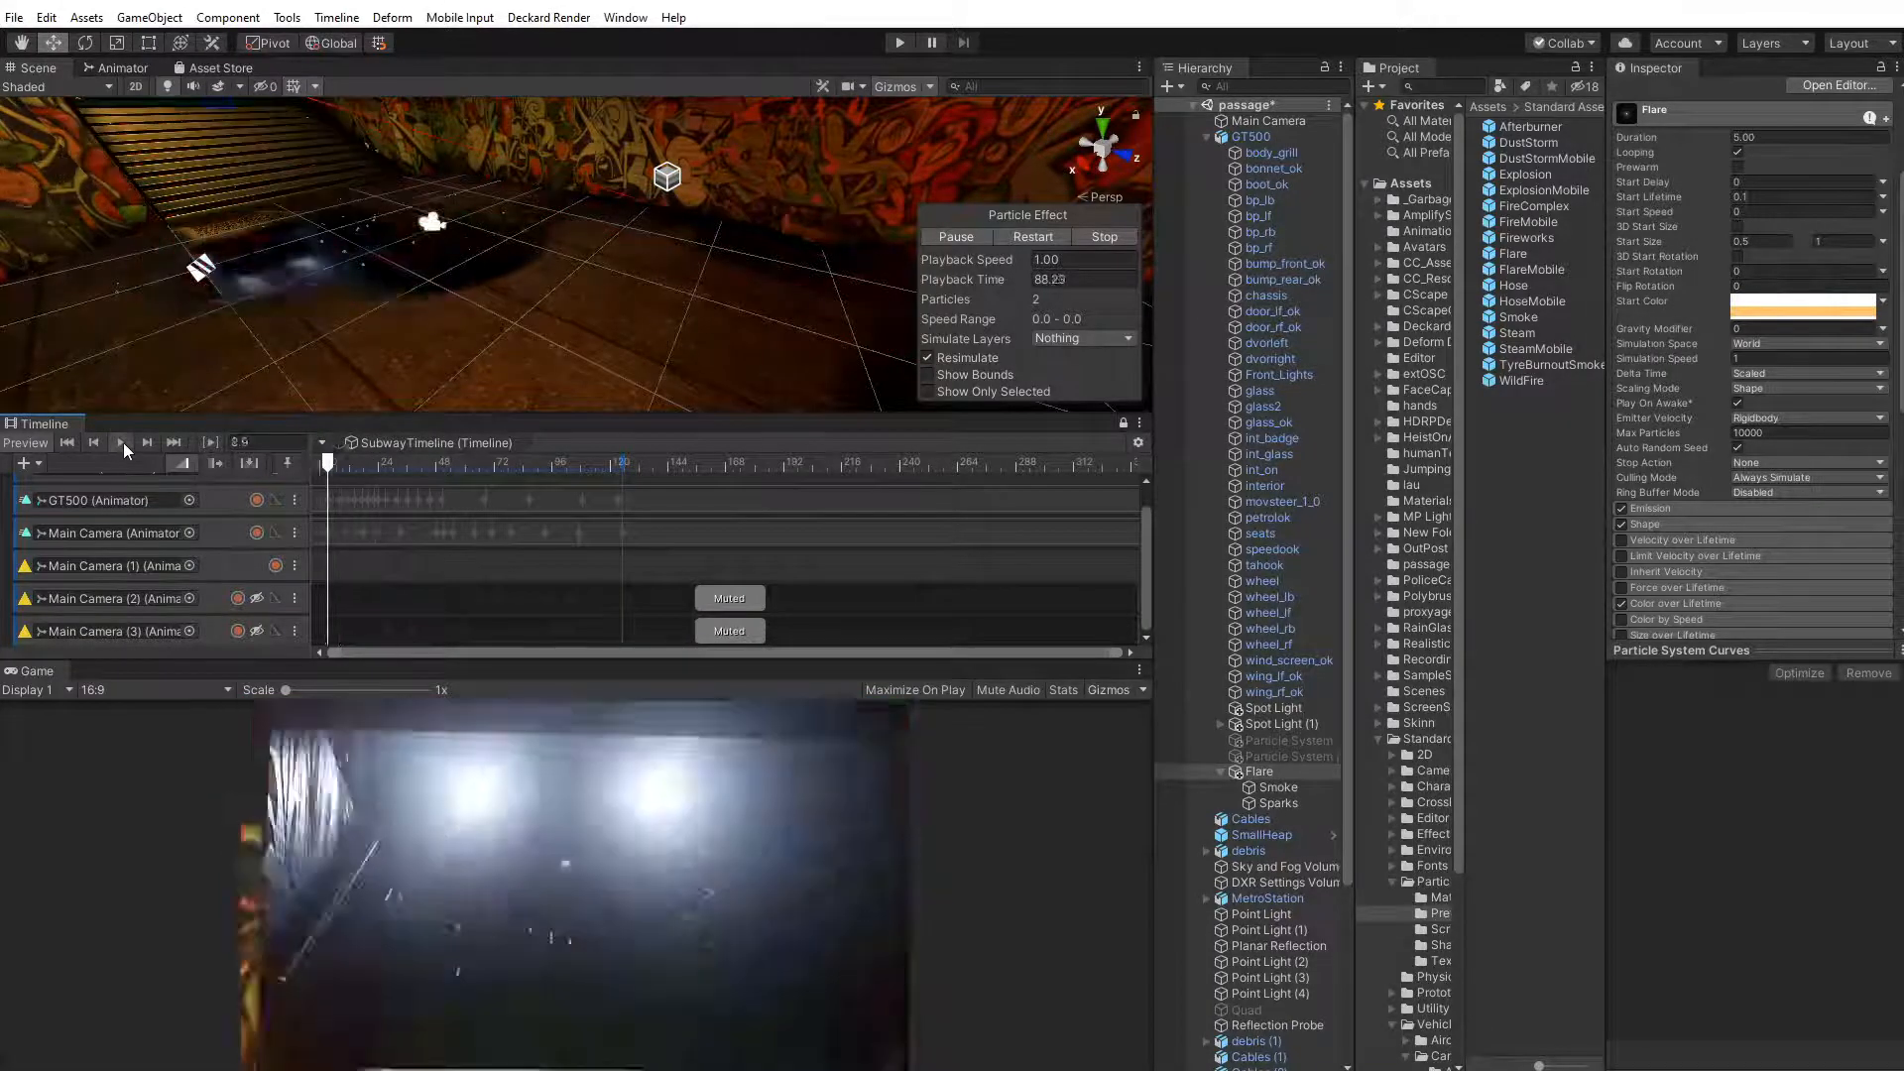
{"action": "left_click_drag", "start_coordinate": [390, 470], "coordinate": [381, 468]}
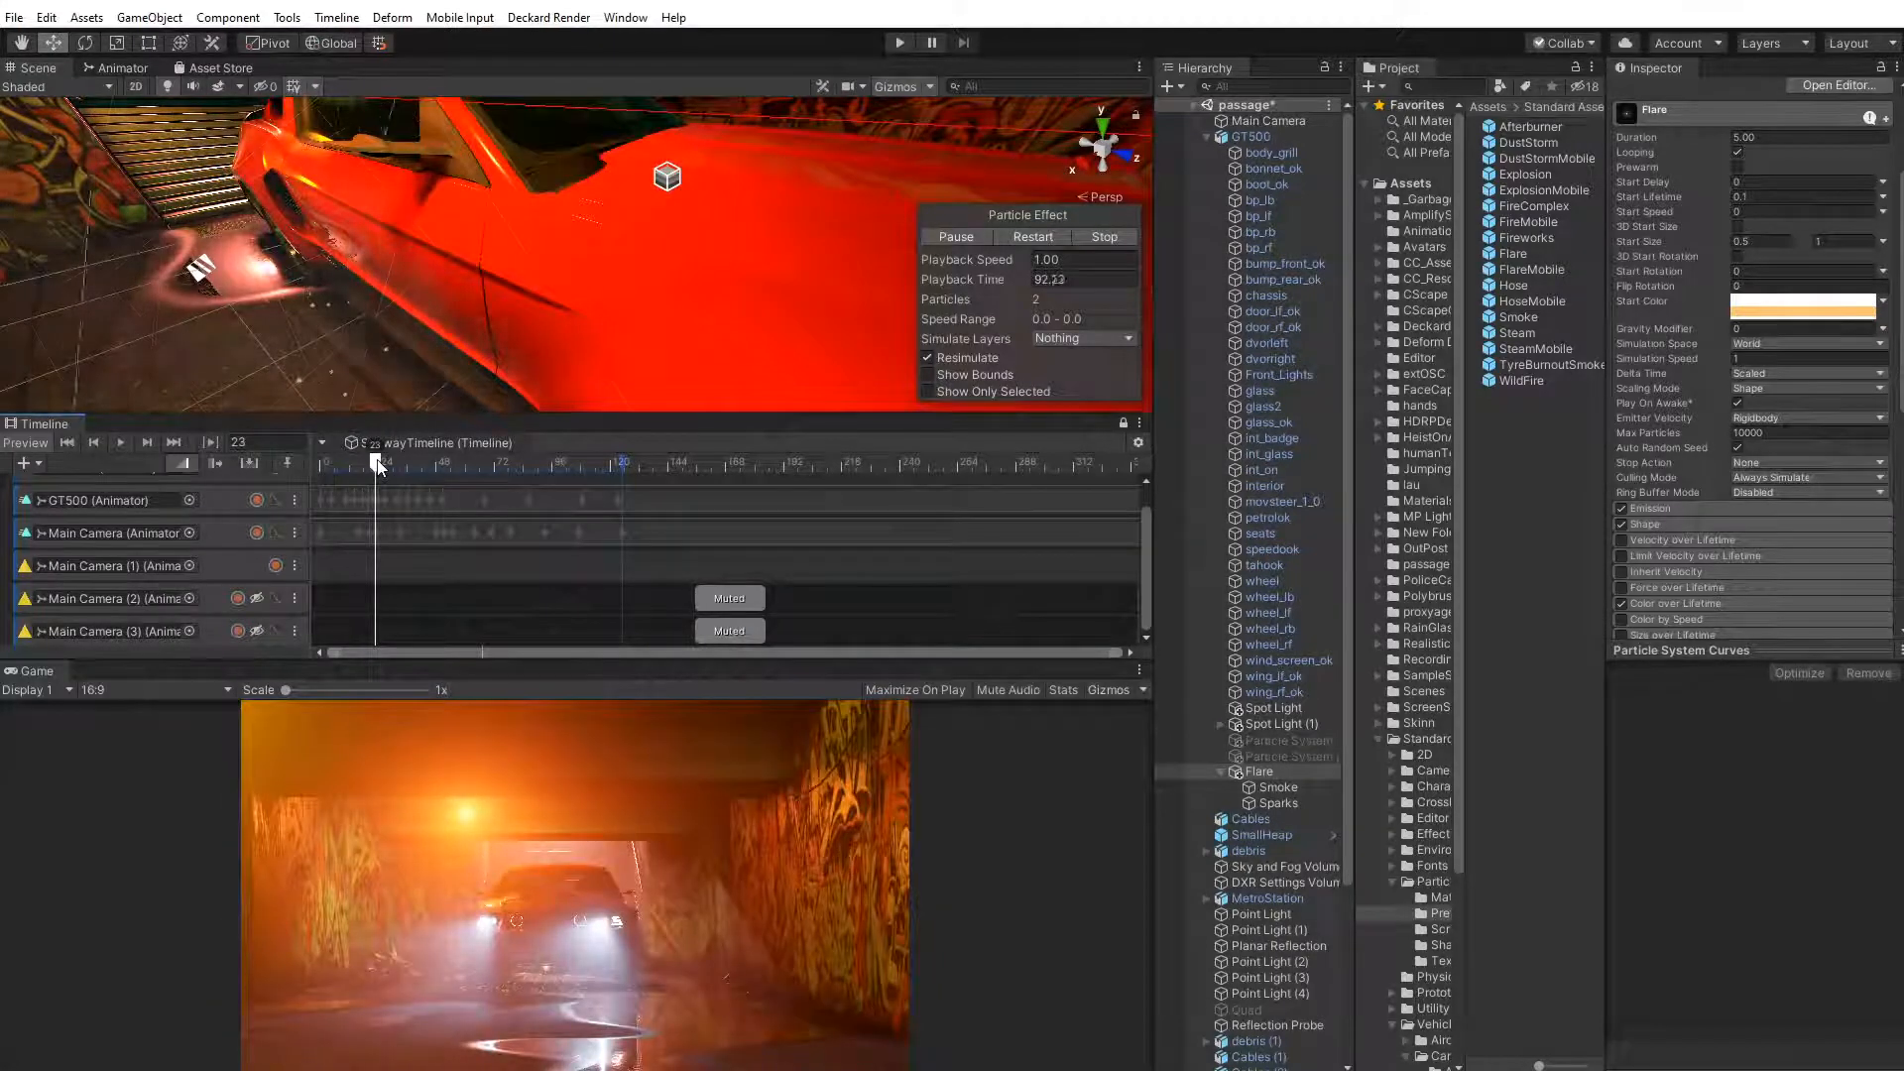
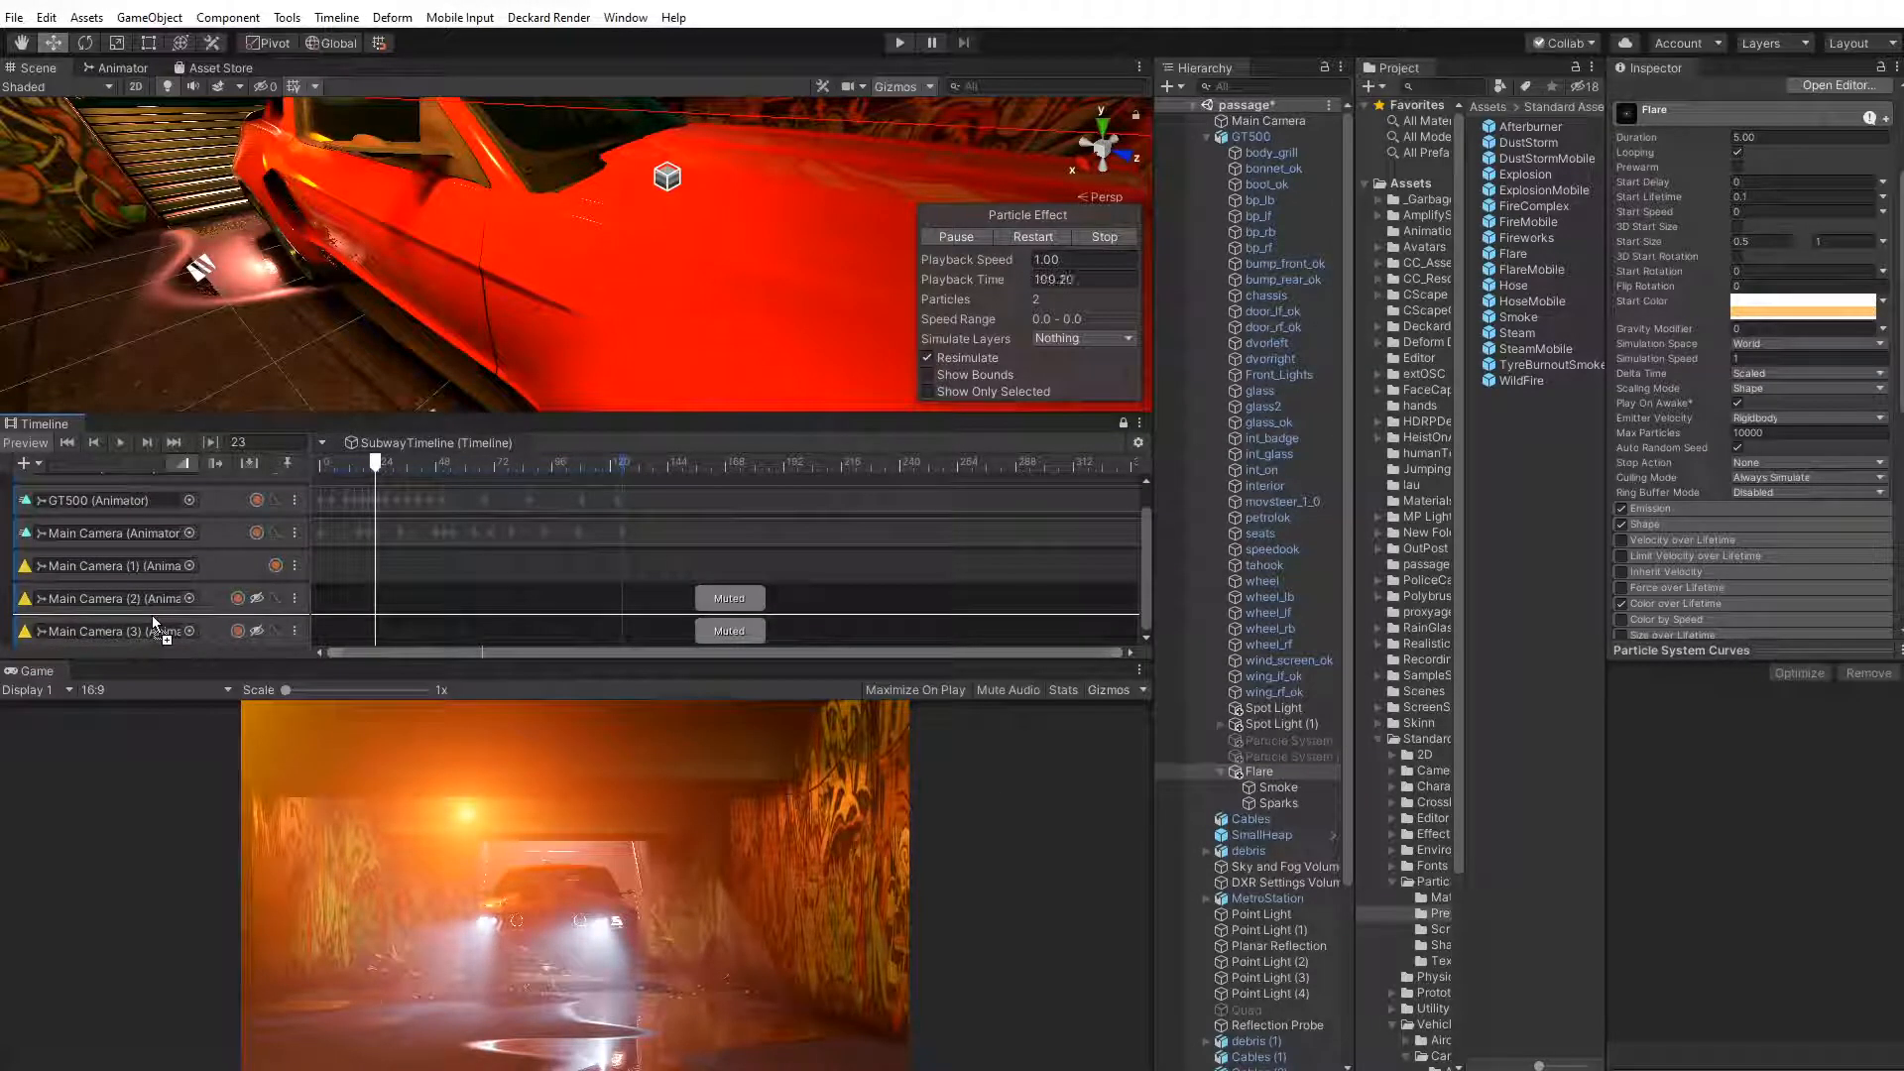
Add an animation track for the Flare to the SubwayTimeline and record a position keyframe at frame 22
{"action": "left_click_drag", "start_coordinate": [154, 623], "coordinate": [153, 558]}
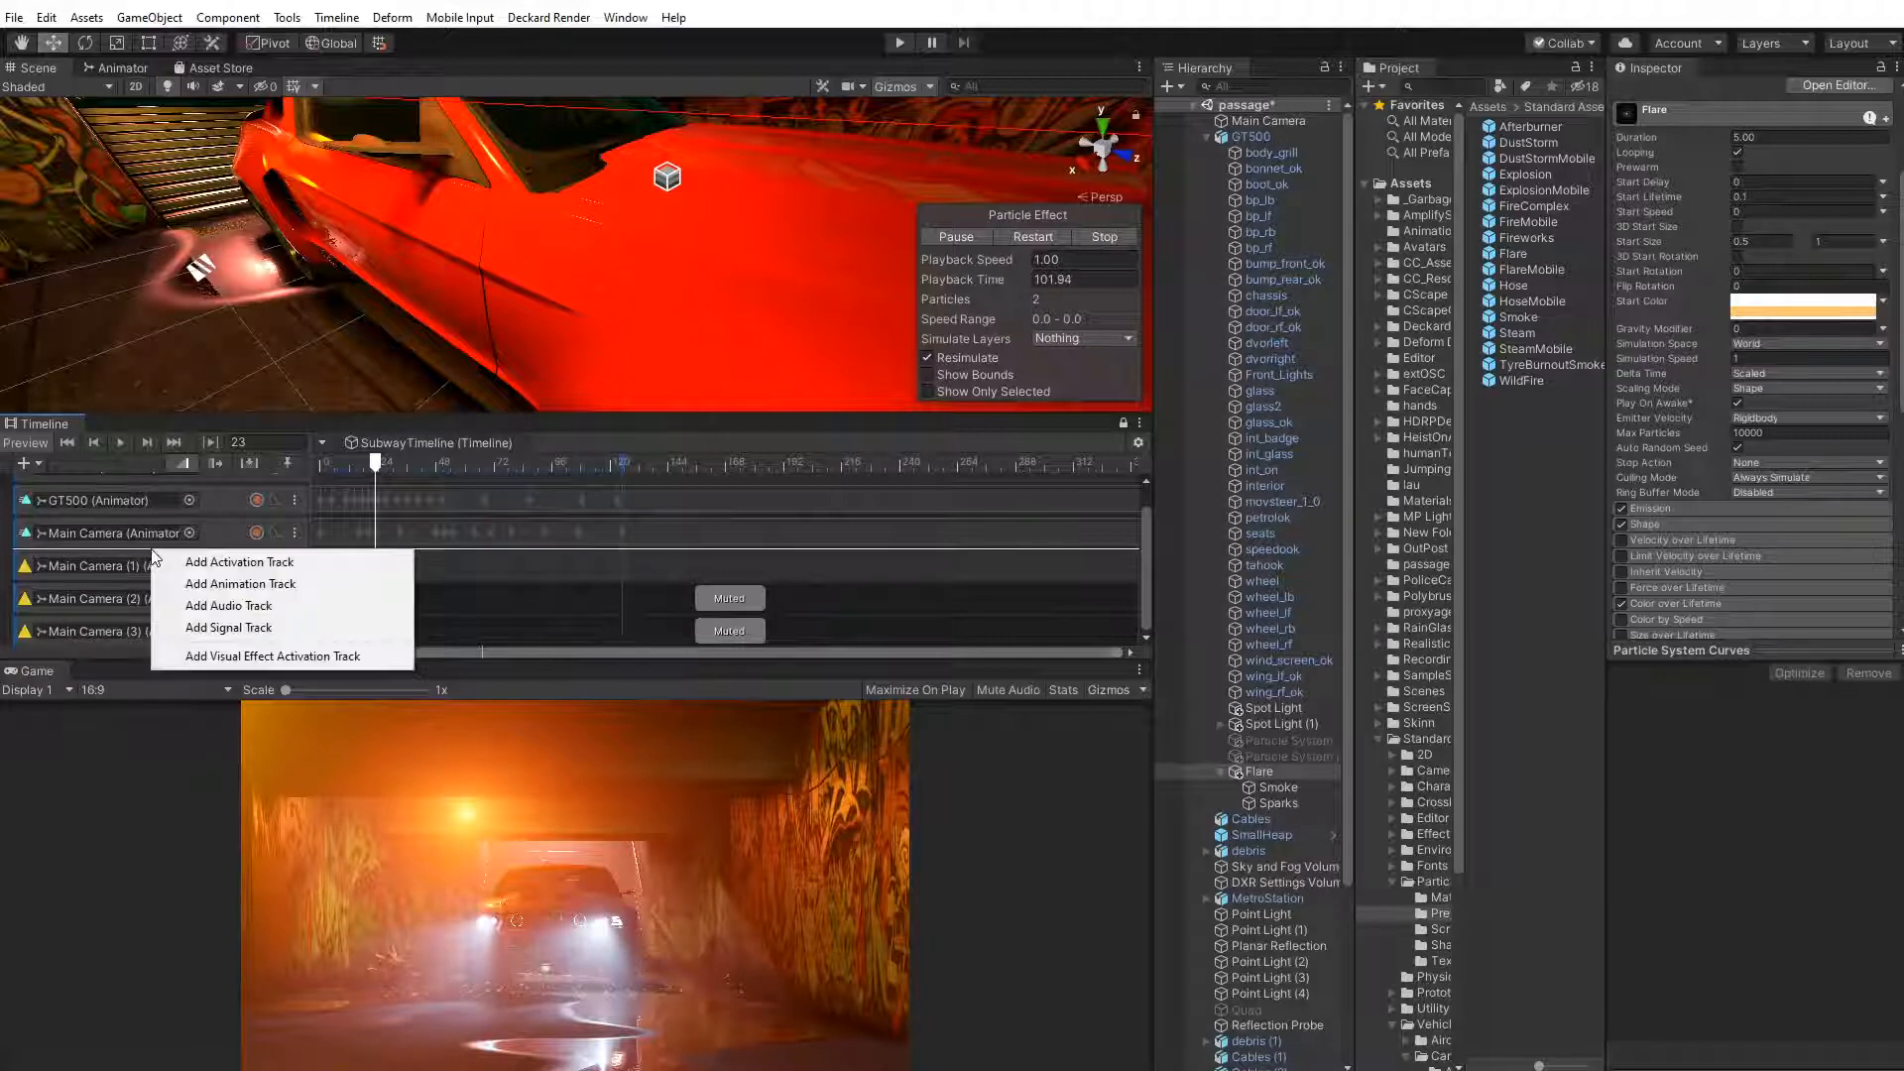
{"action": "left_click", "coordinate": [263, 585]}
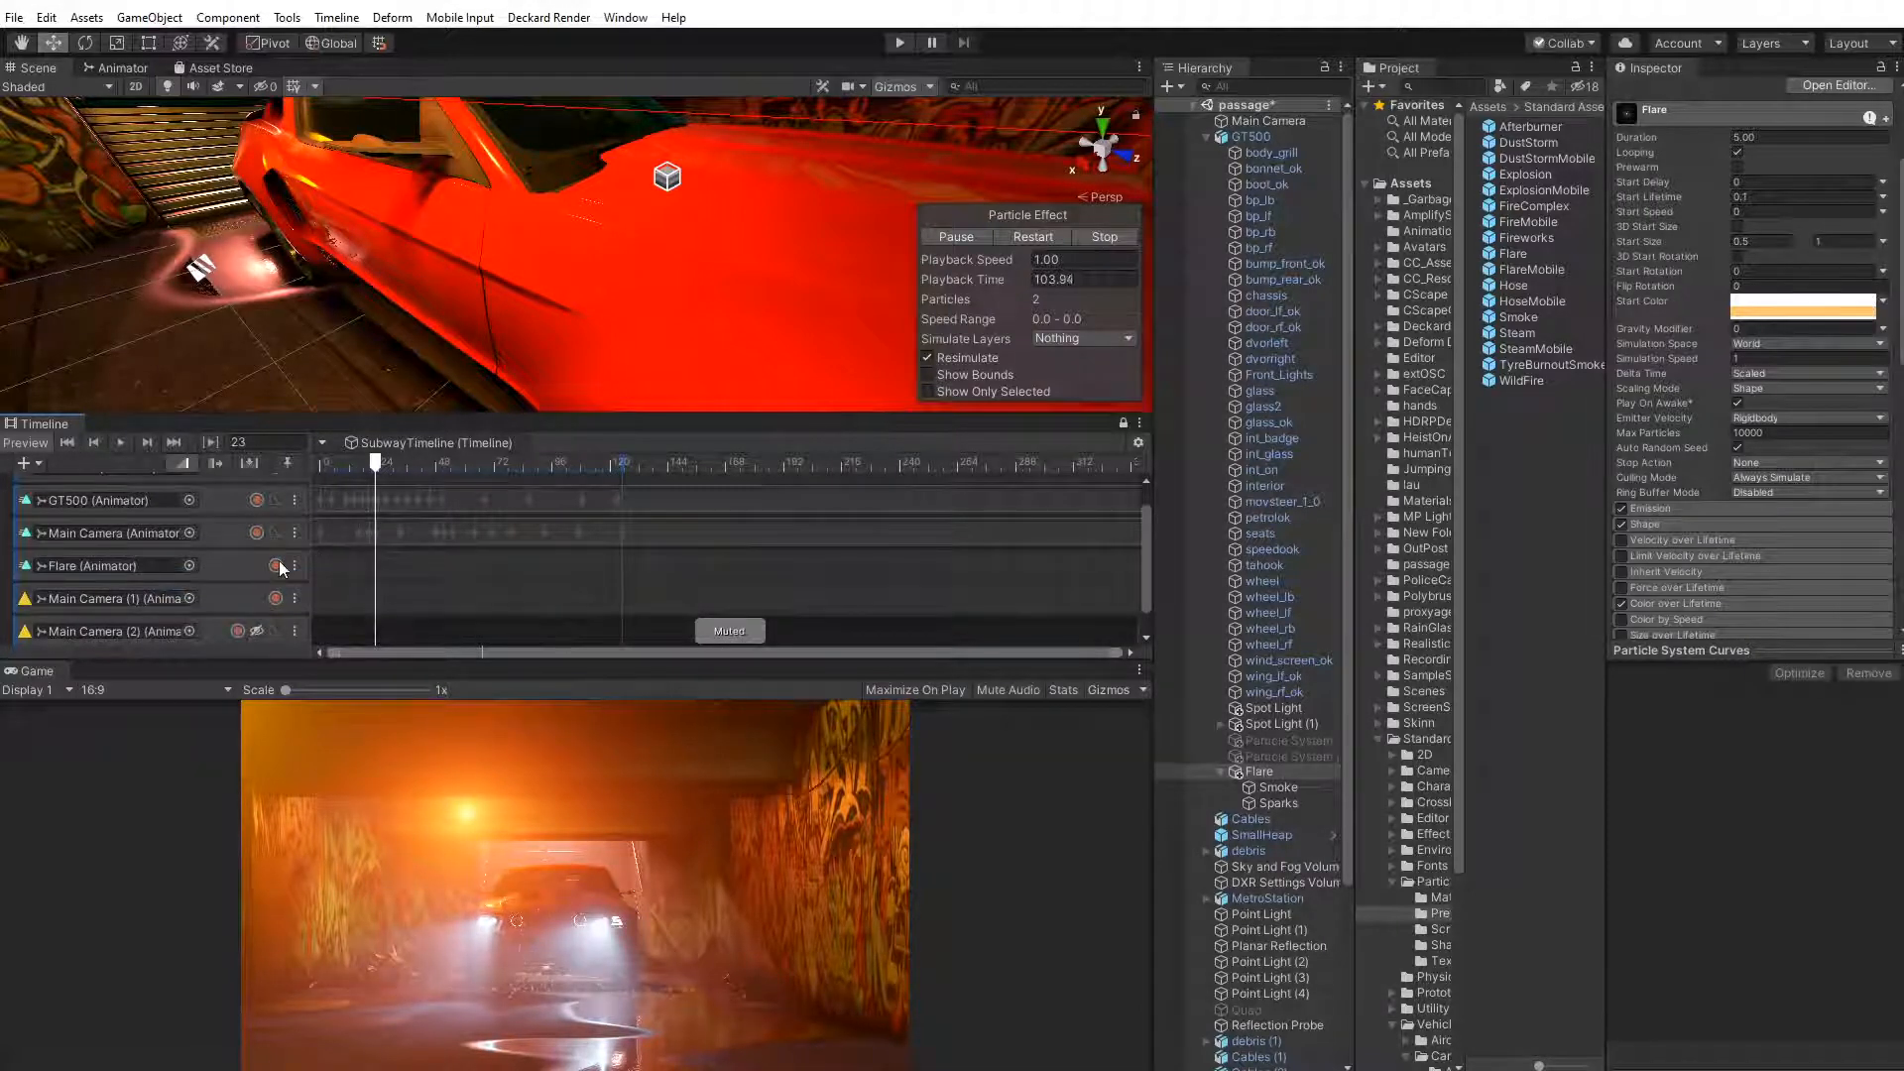
{"action": "left_click_drag", "start_coordinate": [375, 466], "coordinate": [374, 468]}
{"action": "key", "text": "f"}
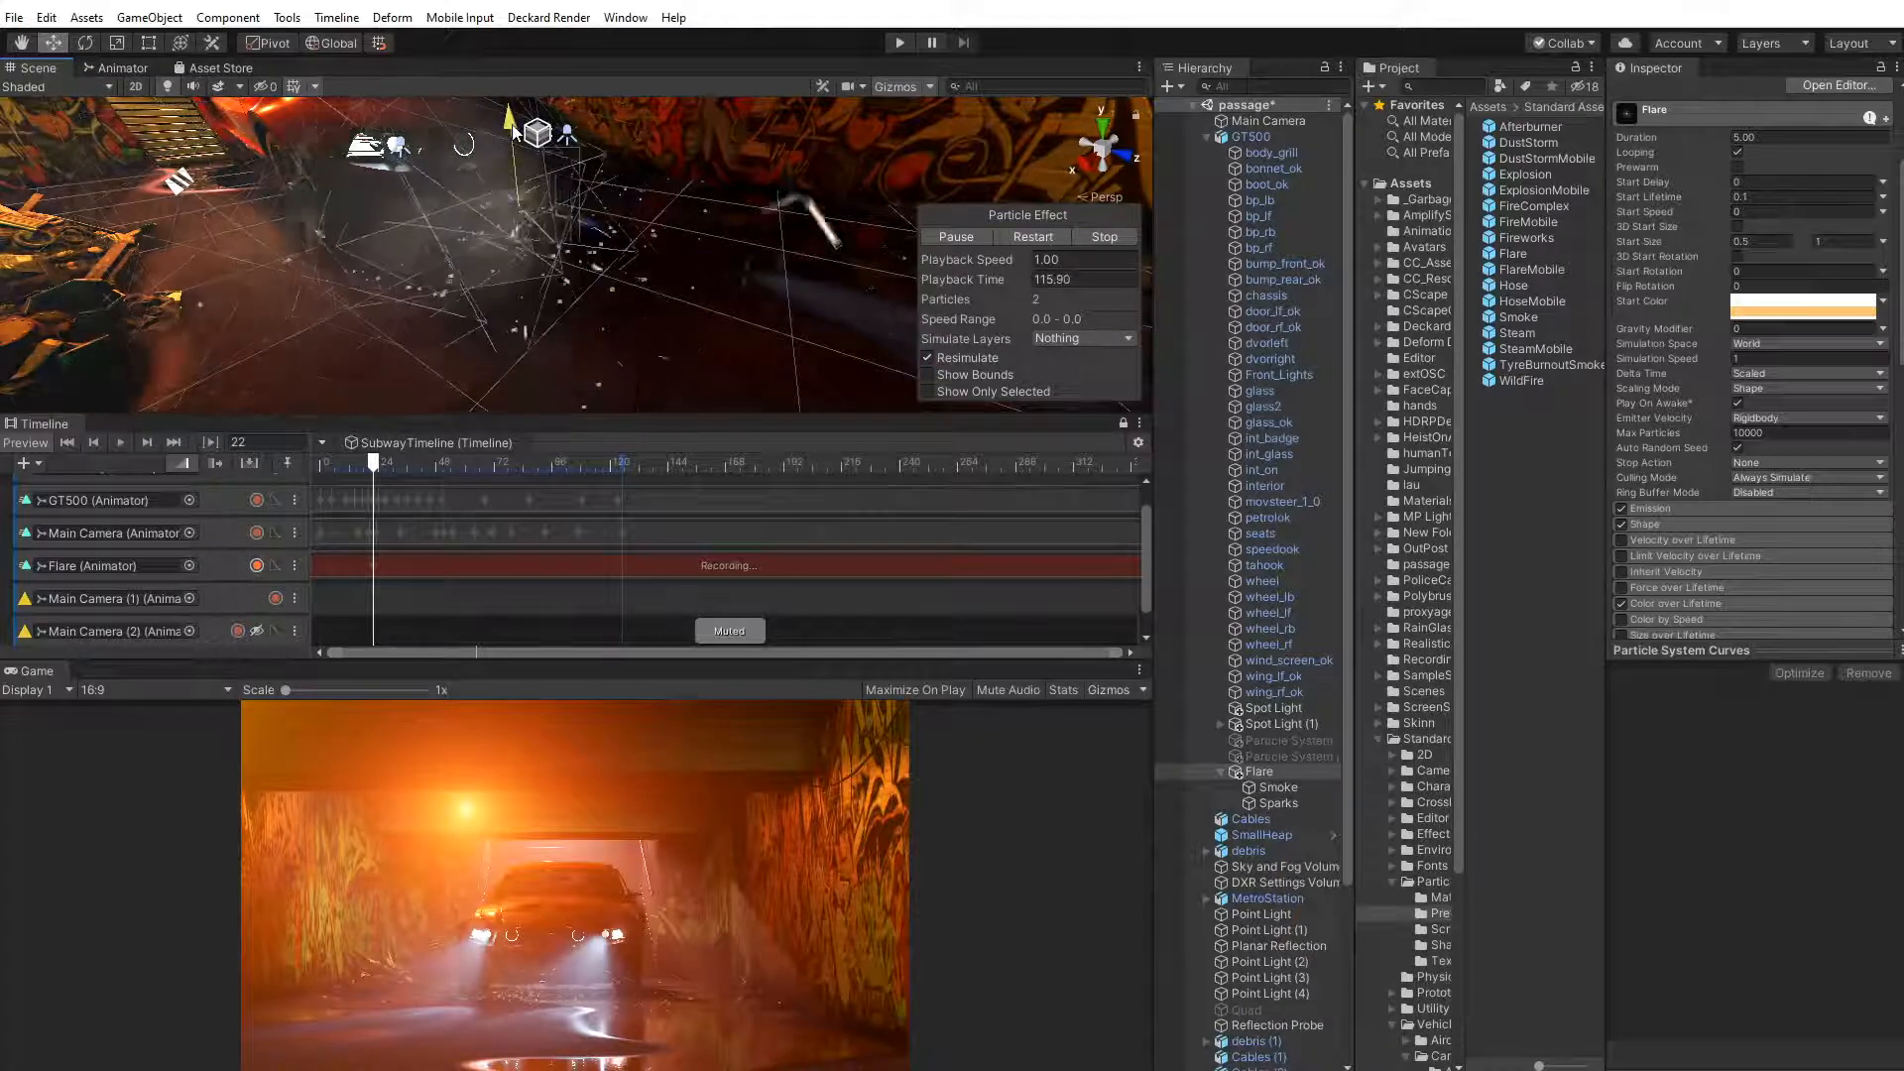
Play the SubwayTimeline twice from frame 0 to review the Flare effect throughout the car's drive
{"action": "left_click_drag", "start_coordinate": [373, 466], "coordinate": [379, 469]}
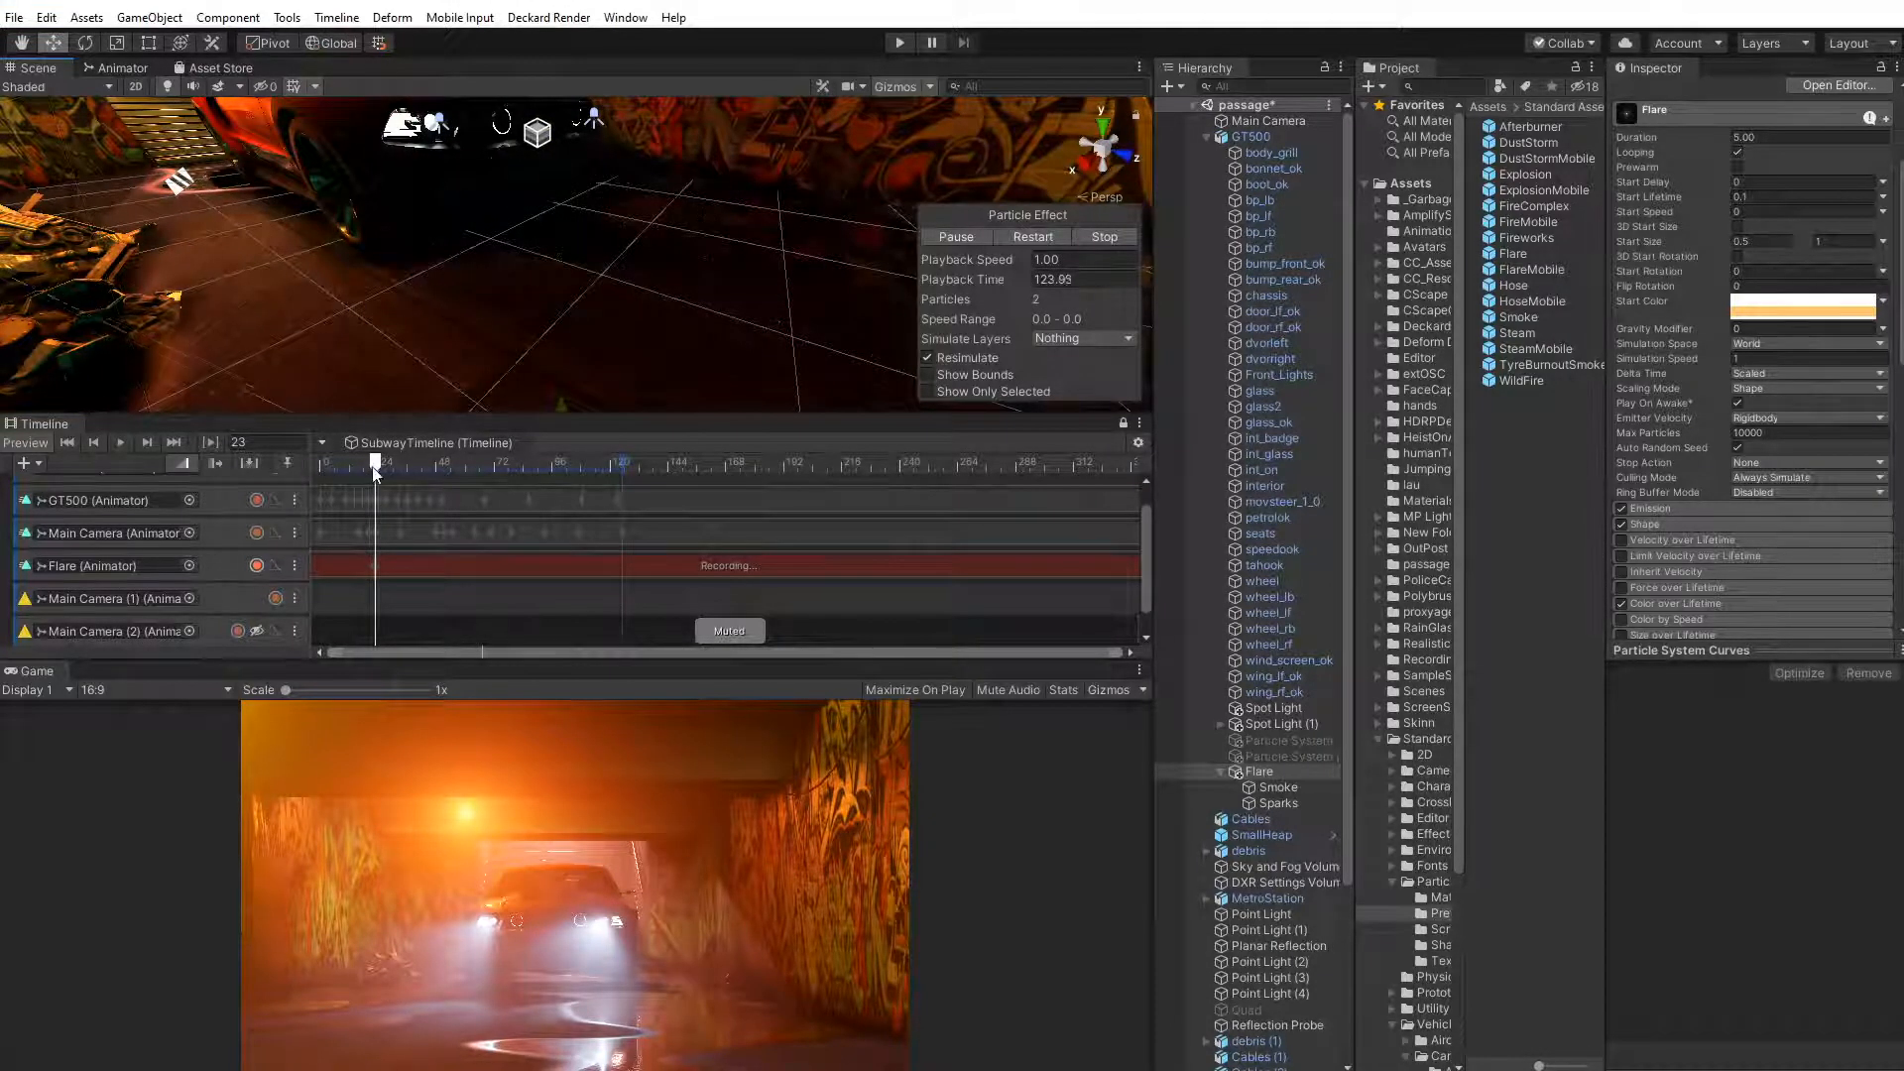
{"action": "left_click_drag", "start_coordinate": [375, 462], "coordinate": [306, 462]}
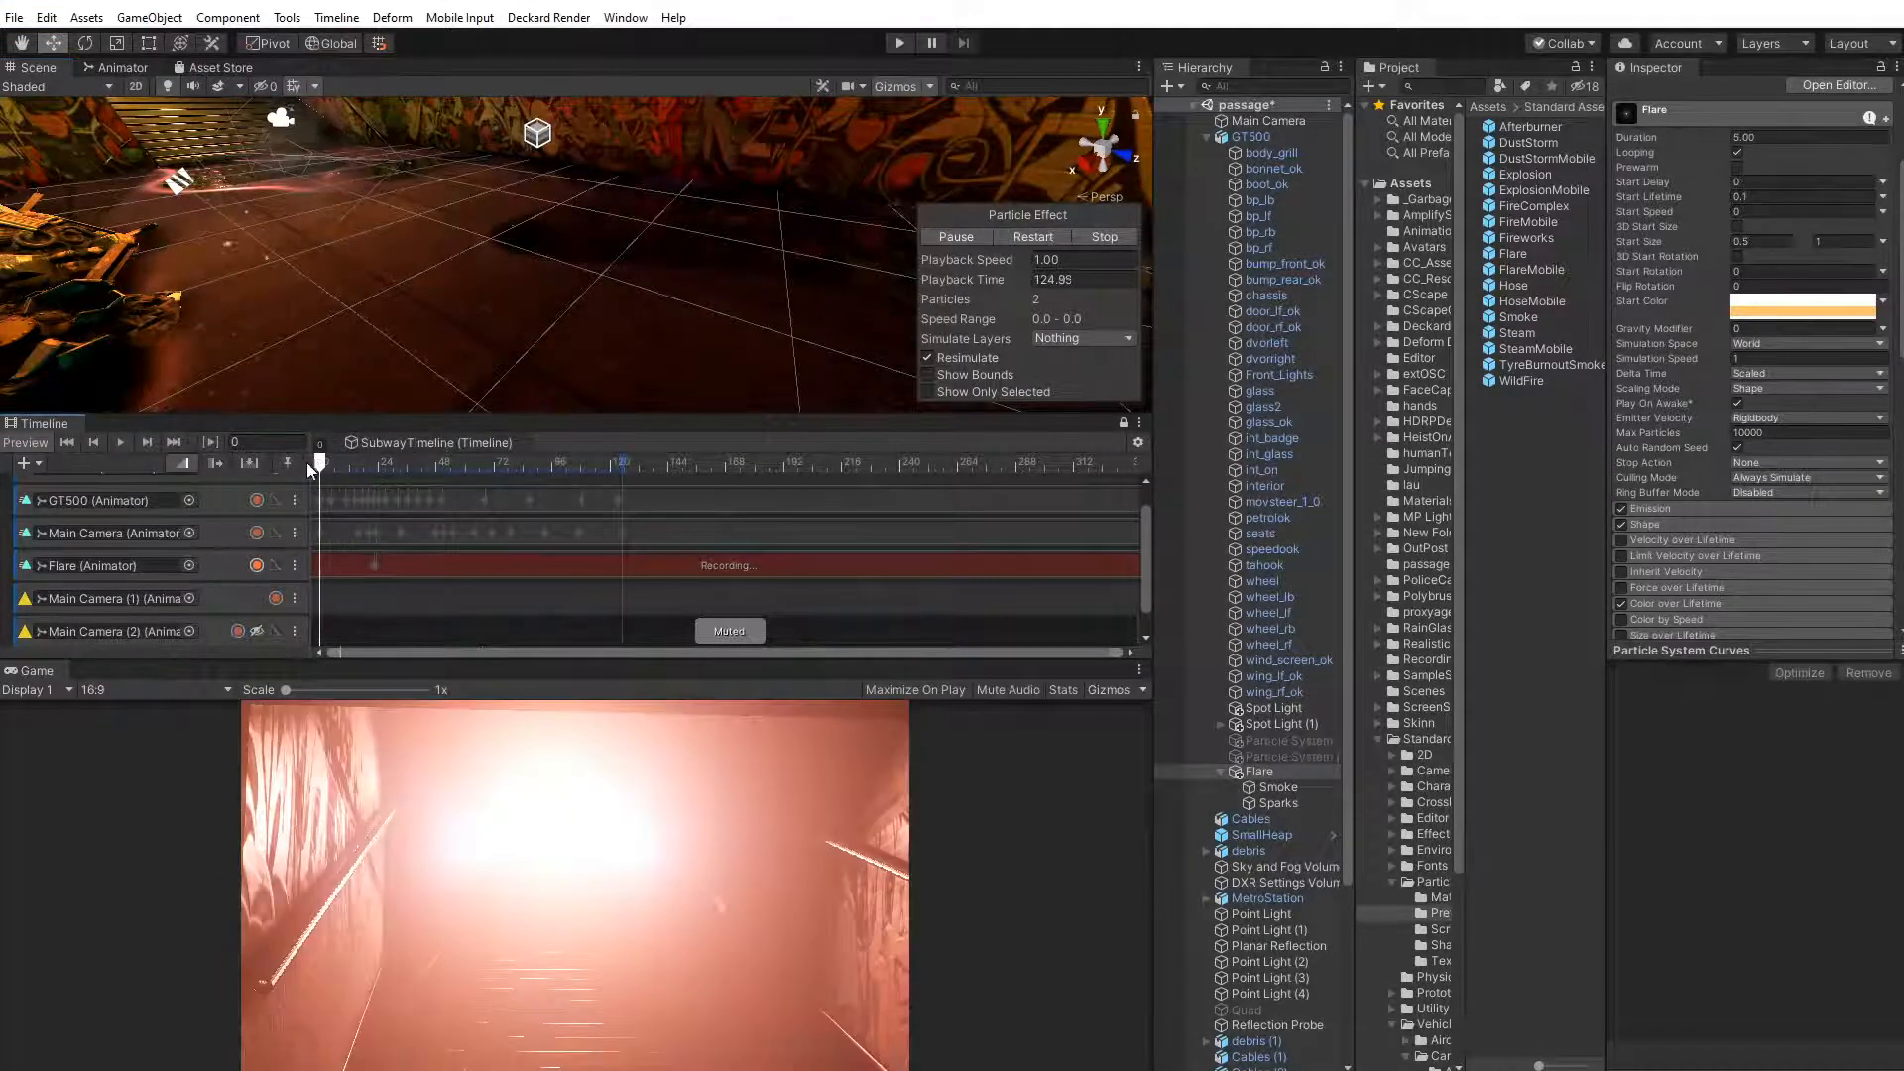
{"action": "left_click", "coordinate": [123, 444]}
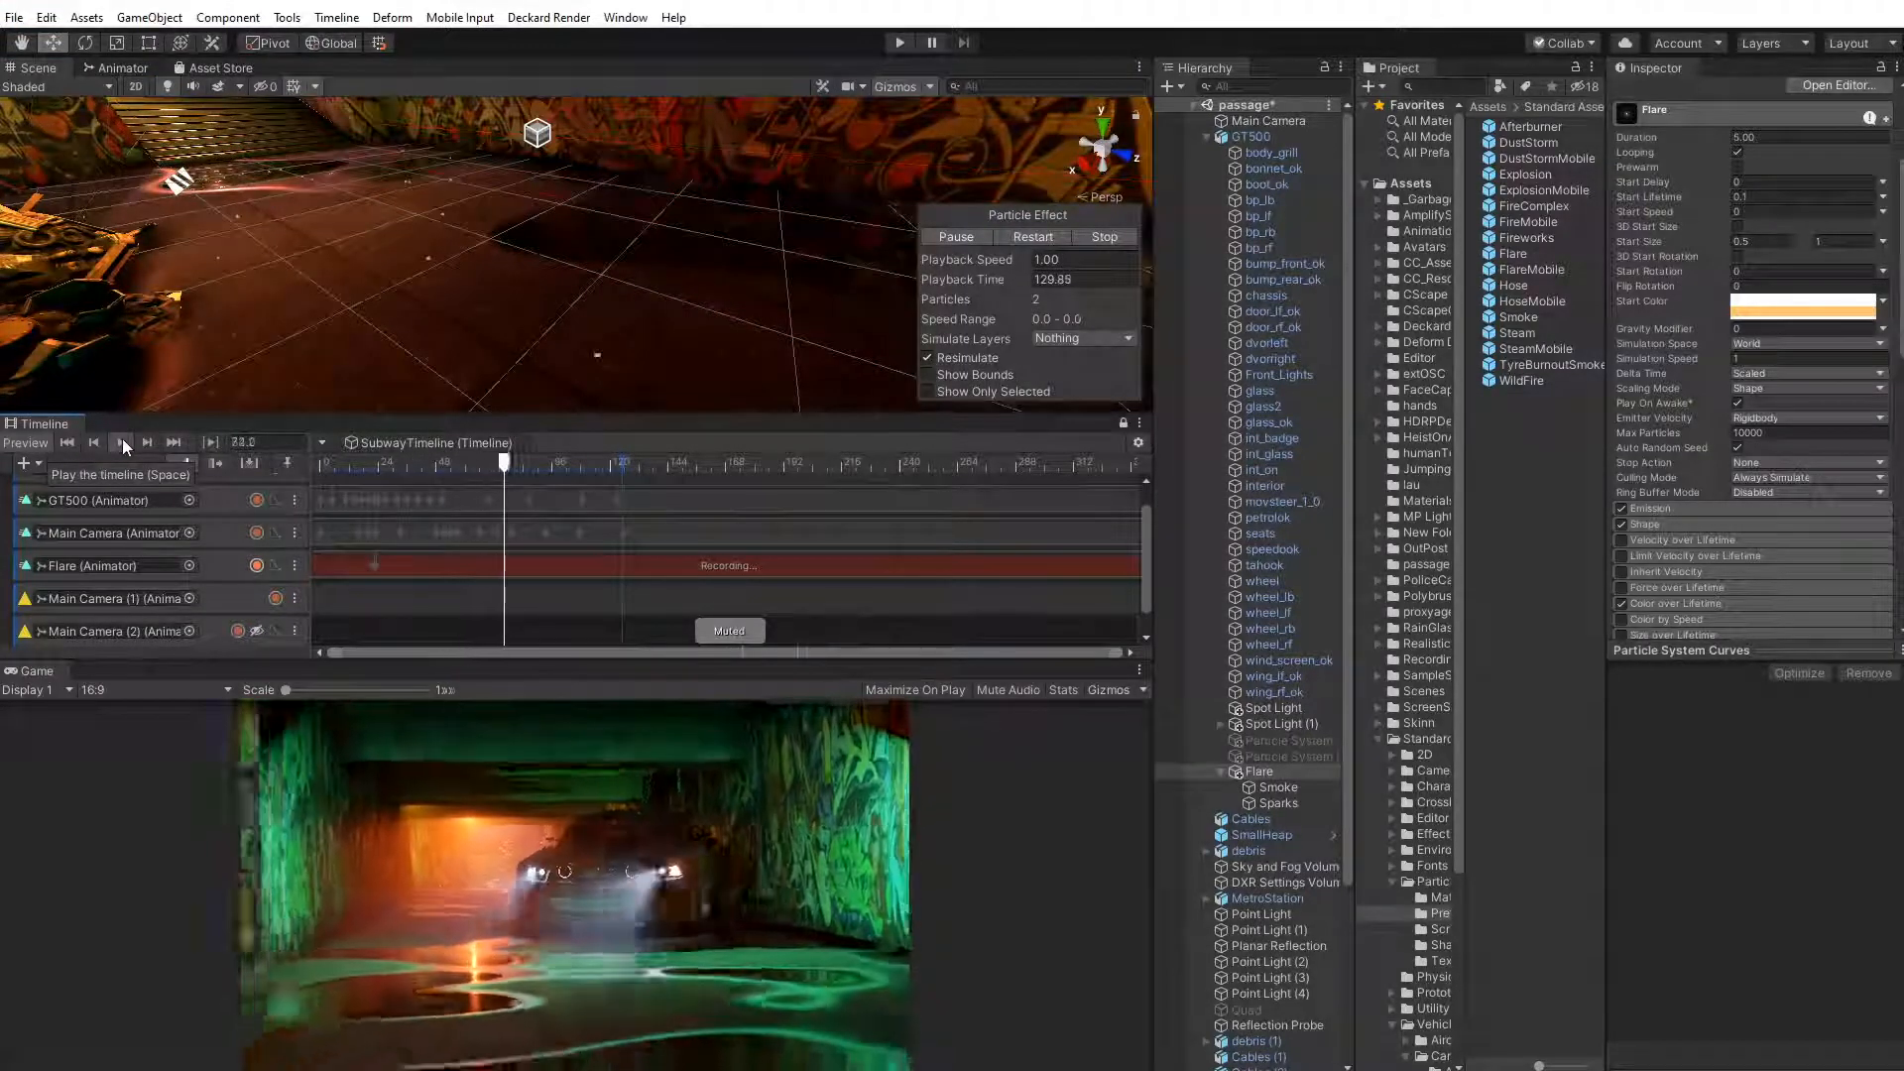
{"action": "left_click_drag", "start_coordinate": [533, 462], "coordinate": [256, 477]}
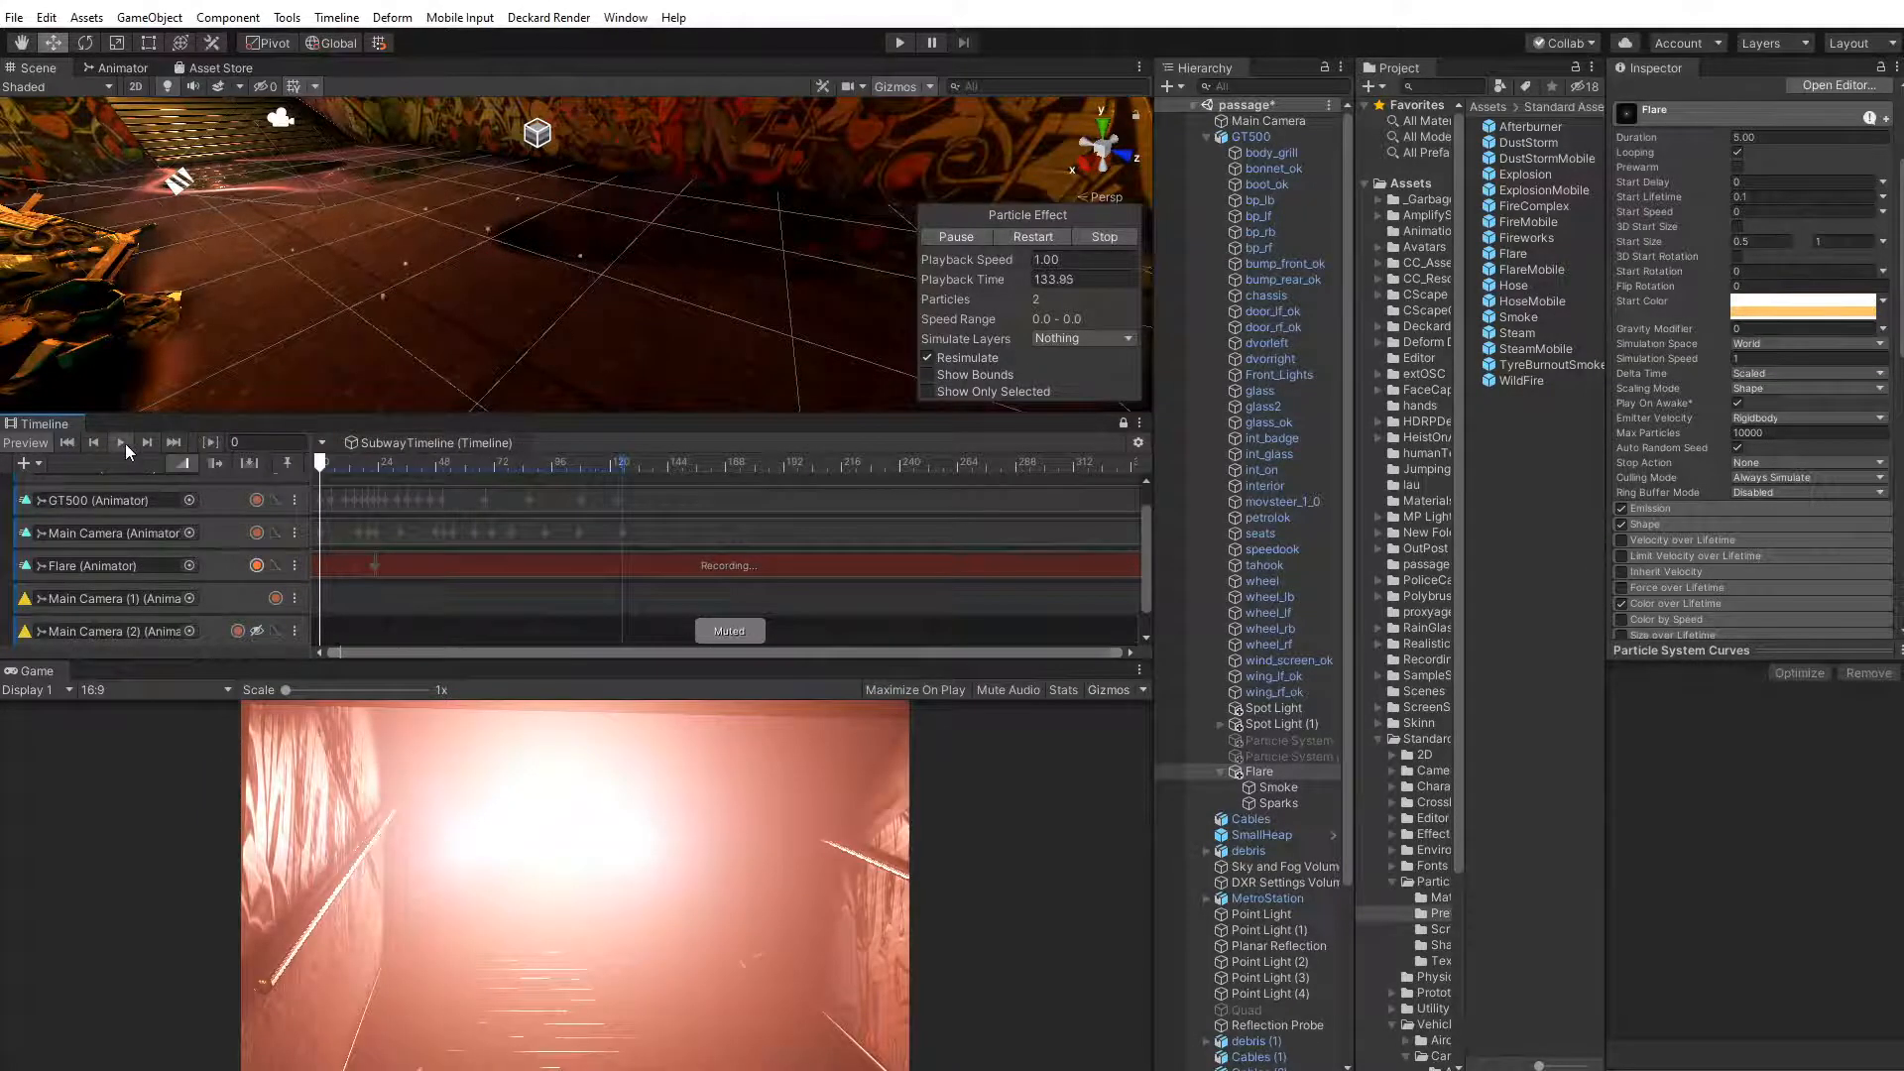
{"action": "left_click", "coordinate": [124, 444]}
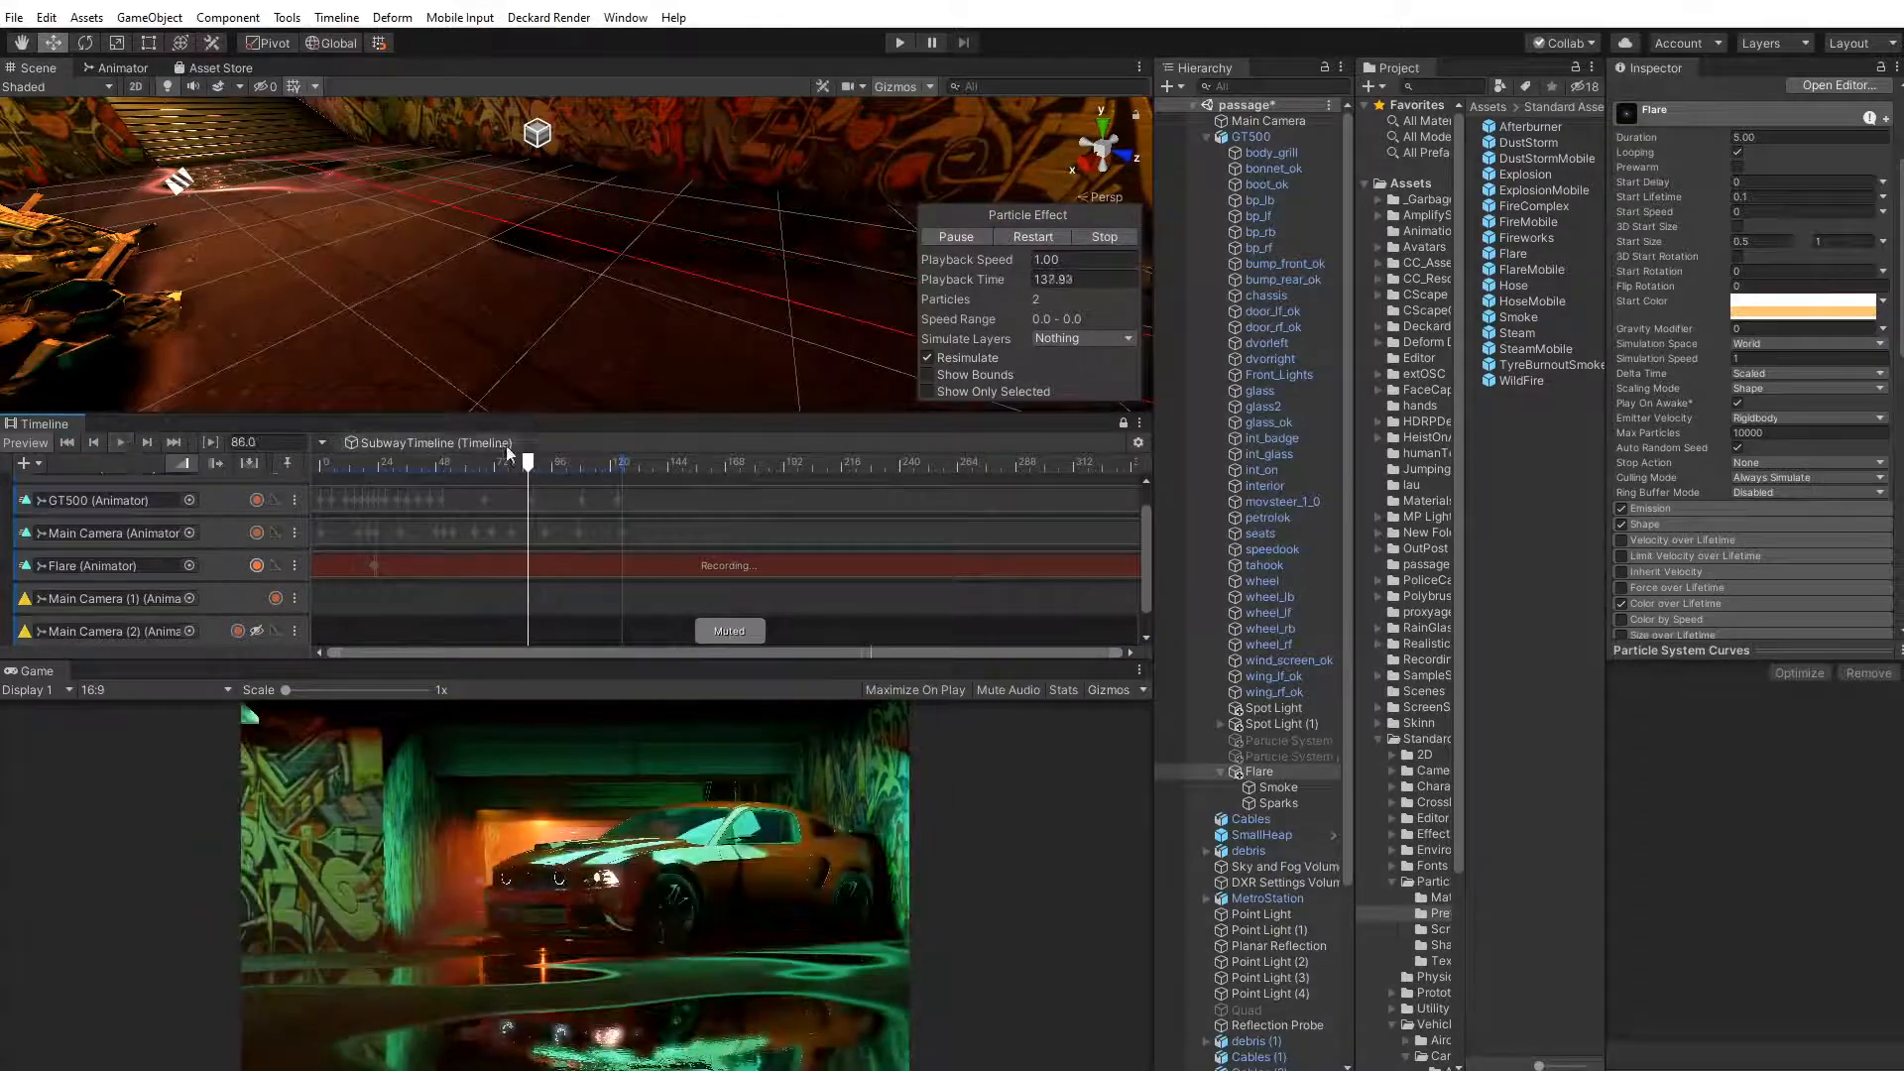
Set the SubwayTimeline preview to frame 76 with the Flare track still recording
{"action": "left_click_drag", "start_coordinate": [525, 462], "coordinate": [506, 468]}
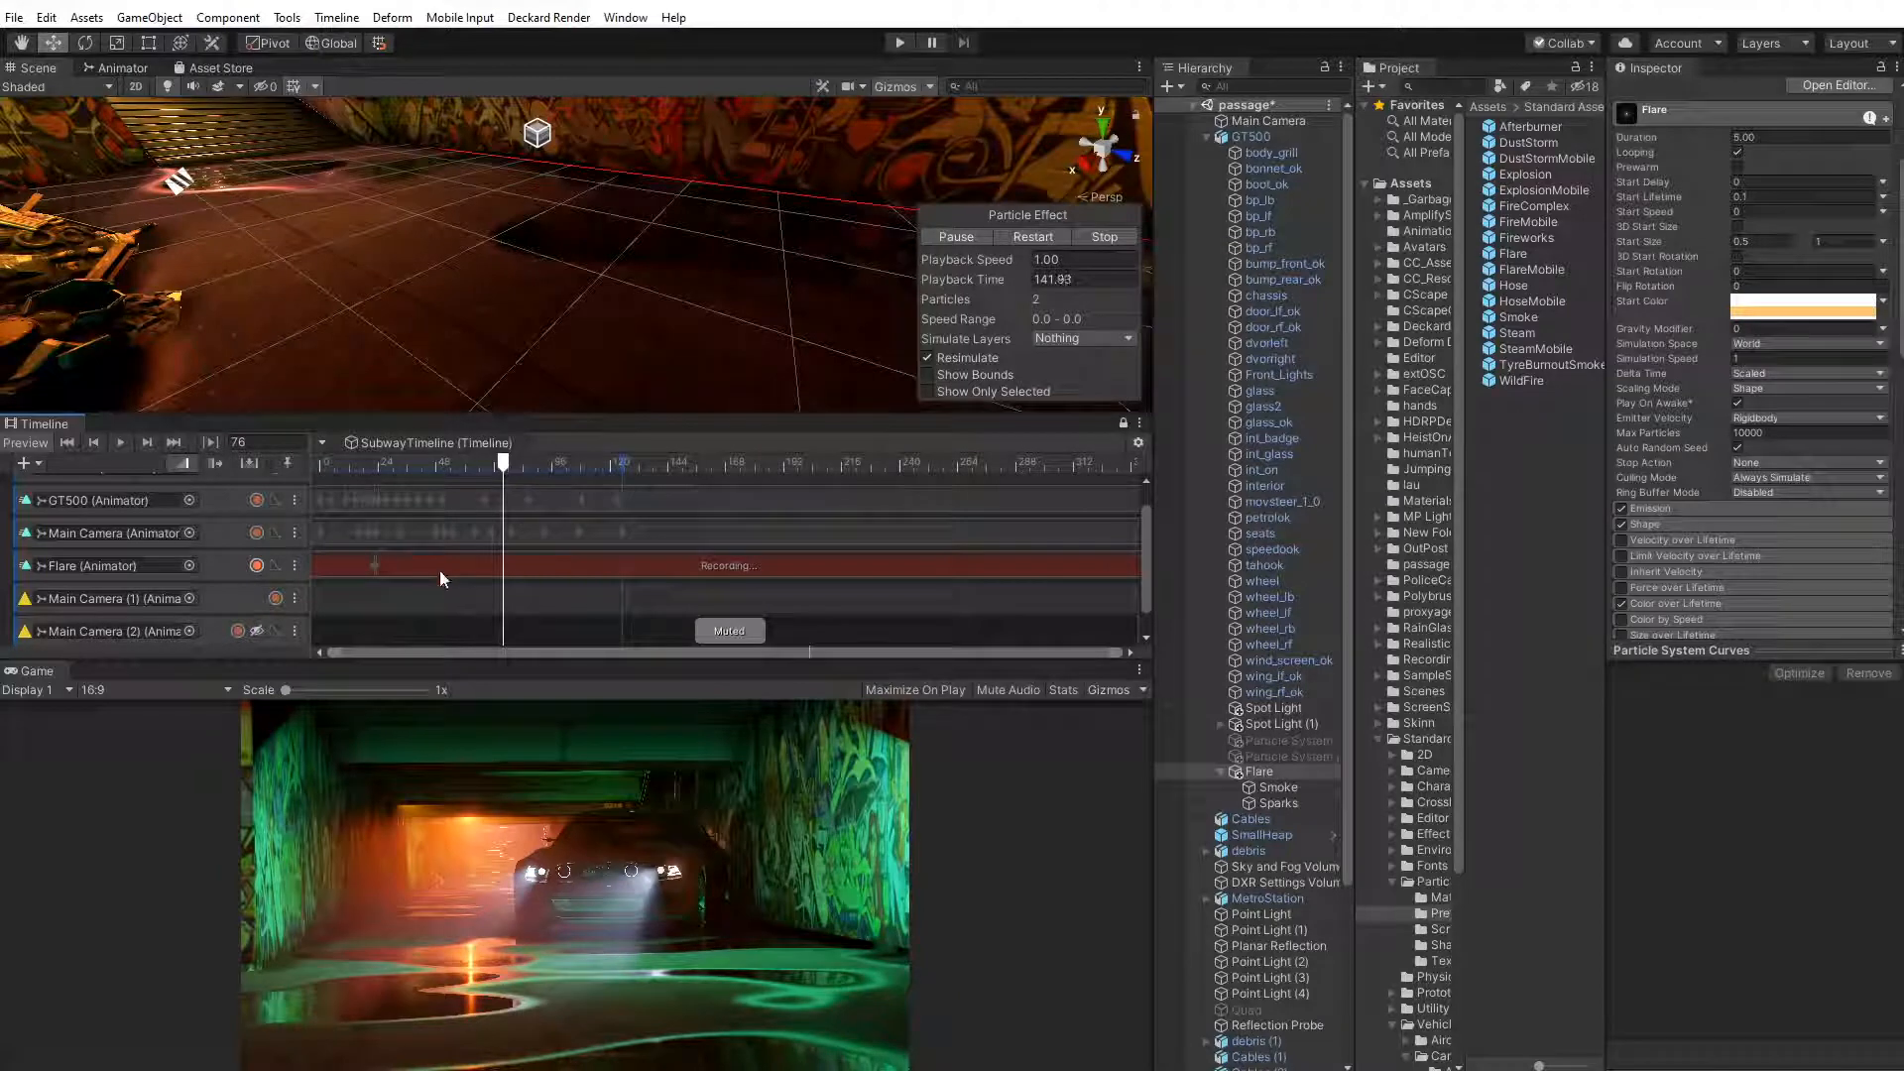
{"action": "right_click_drag", "start_coordinate": [557, 341], "coordinate": [553, 223]}
{"action": "middle_click_drag", "start_coordinate": [553, 222], "coordinate": [561, 217]}
{"action": "scroll", "coordinate": [561, 218], "scroll_direction": "down", "scroll_amount": 5}
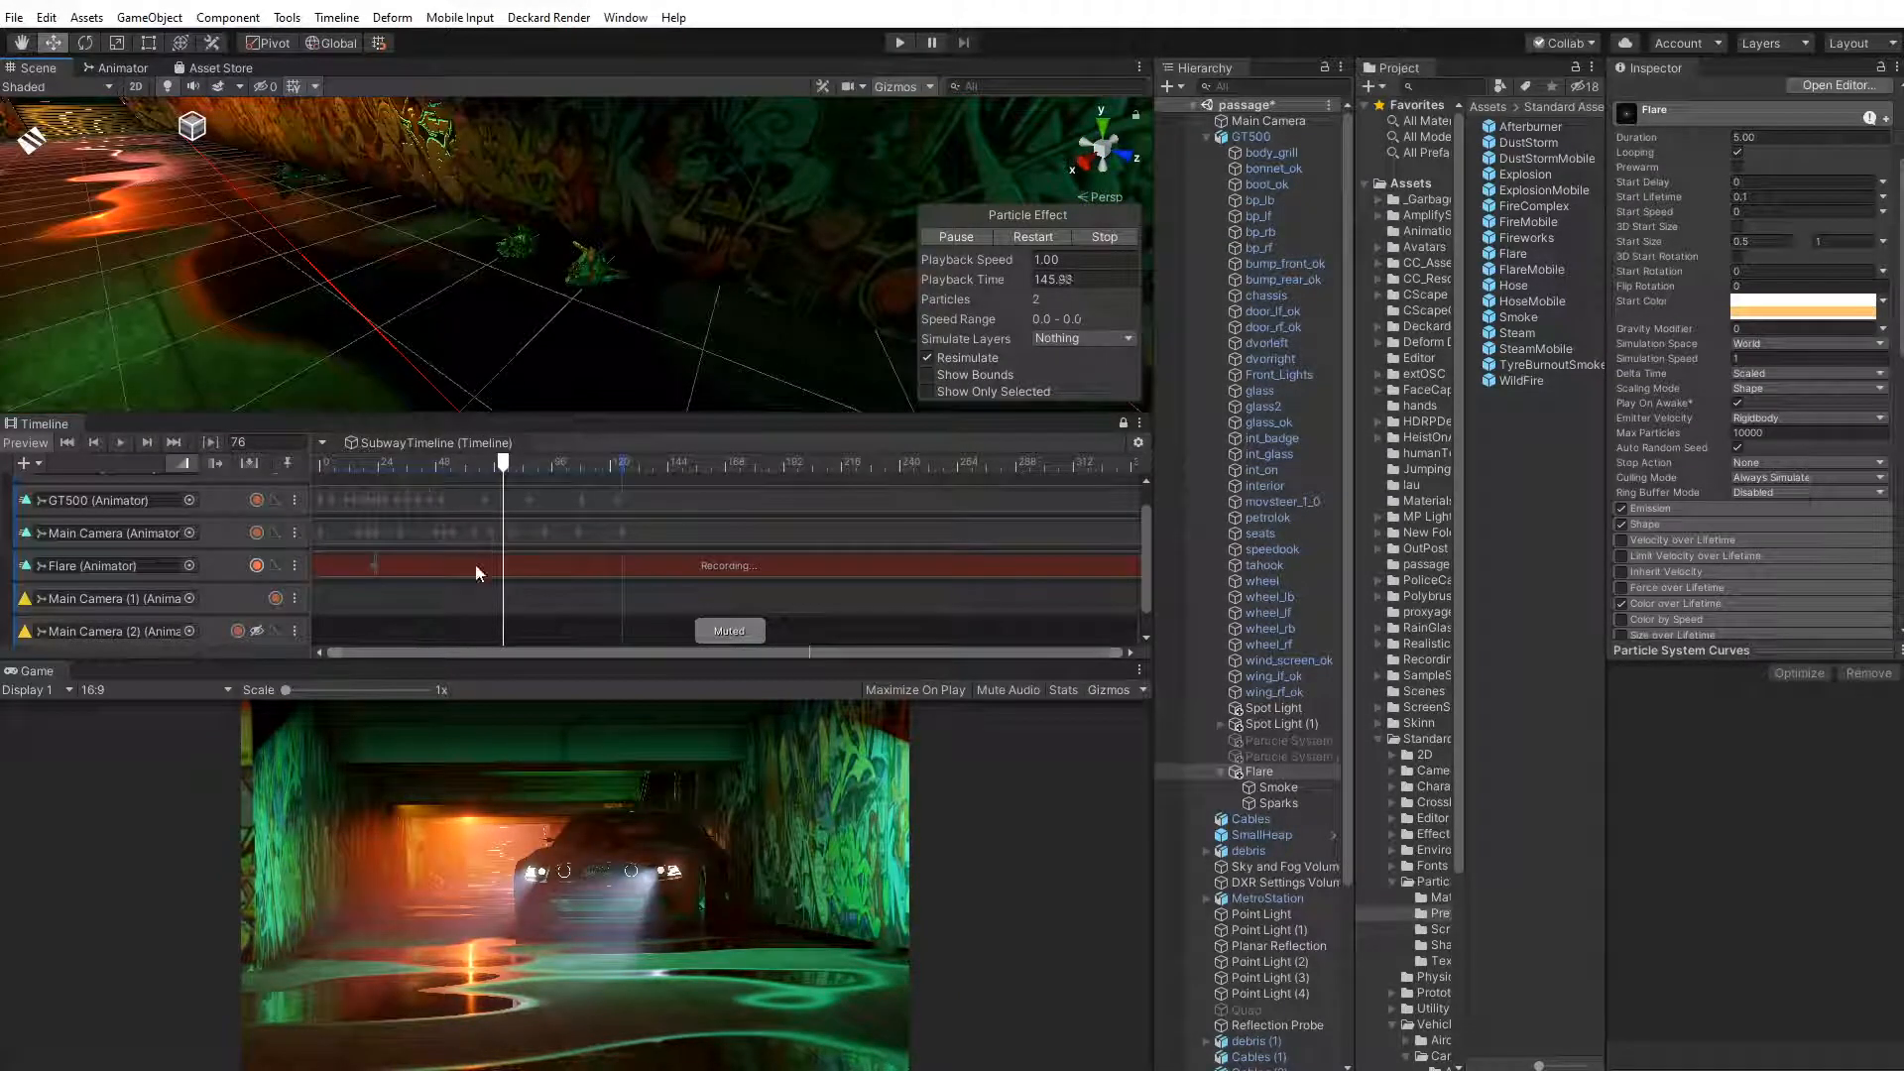
Move the Flare particle effect toward the car in the Scene view at frame 76, recording its position on the Flare track
{"action": "scroll", "coordinate": [574, 260], "scroll_direction": "down", "scroll_amount": 4}
{"action": "middle_click_drag", "start_coordinate": [635, 307], "coordinate": [544, 238]}
{"action": "scroll", "coordinate": [574, 256], "scroll_direction": "down", "scroll_amount": 3}
{"action": "scroll", "coordinate": [564, 255], "scroll_direction": "up", "scroll_amount": 3}
{"action": "scroll", "coordinate": [549, 250], "scroll_direction": "up", "scroll_amount": 5}
{"action": "scroll", "coordinate": [547, 239], "scroll_direction": "down", "scroll_amount": 3}
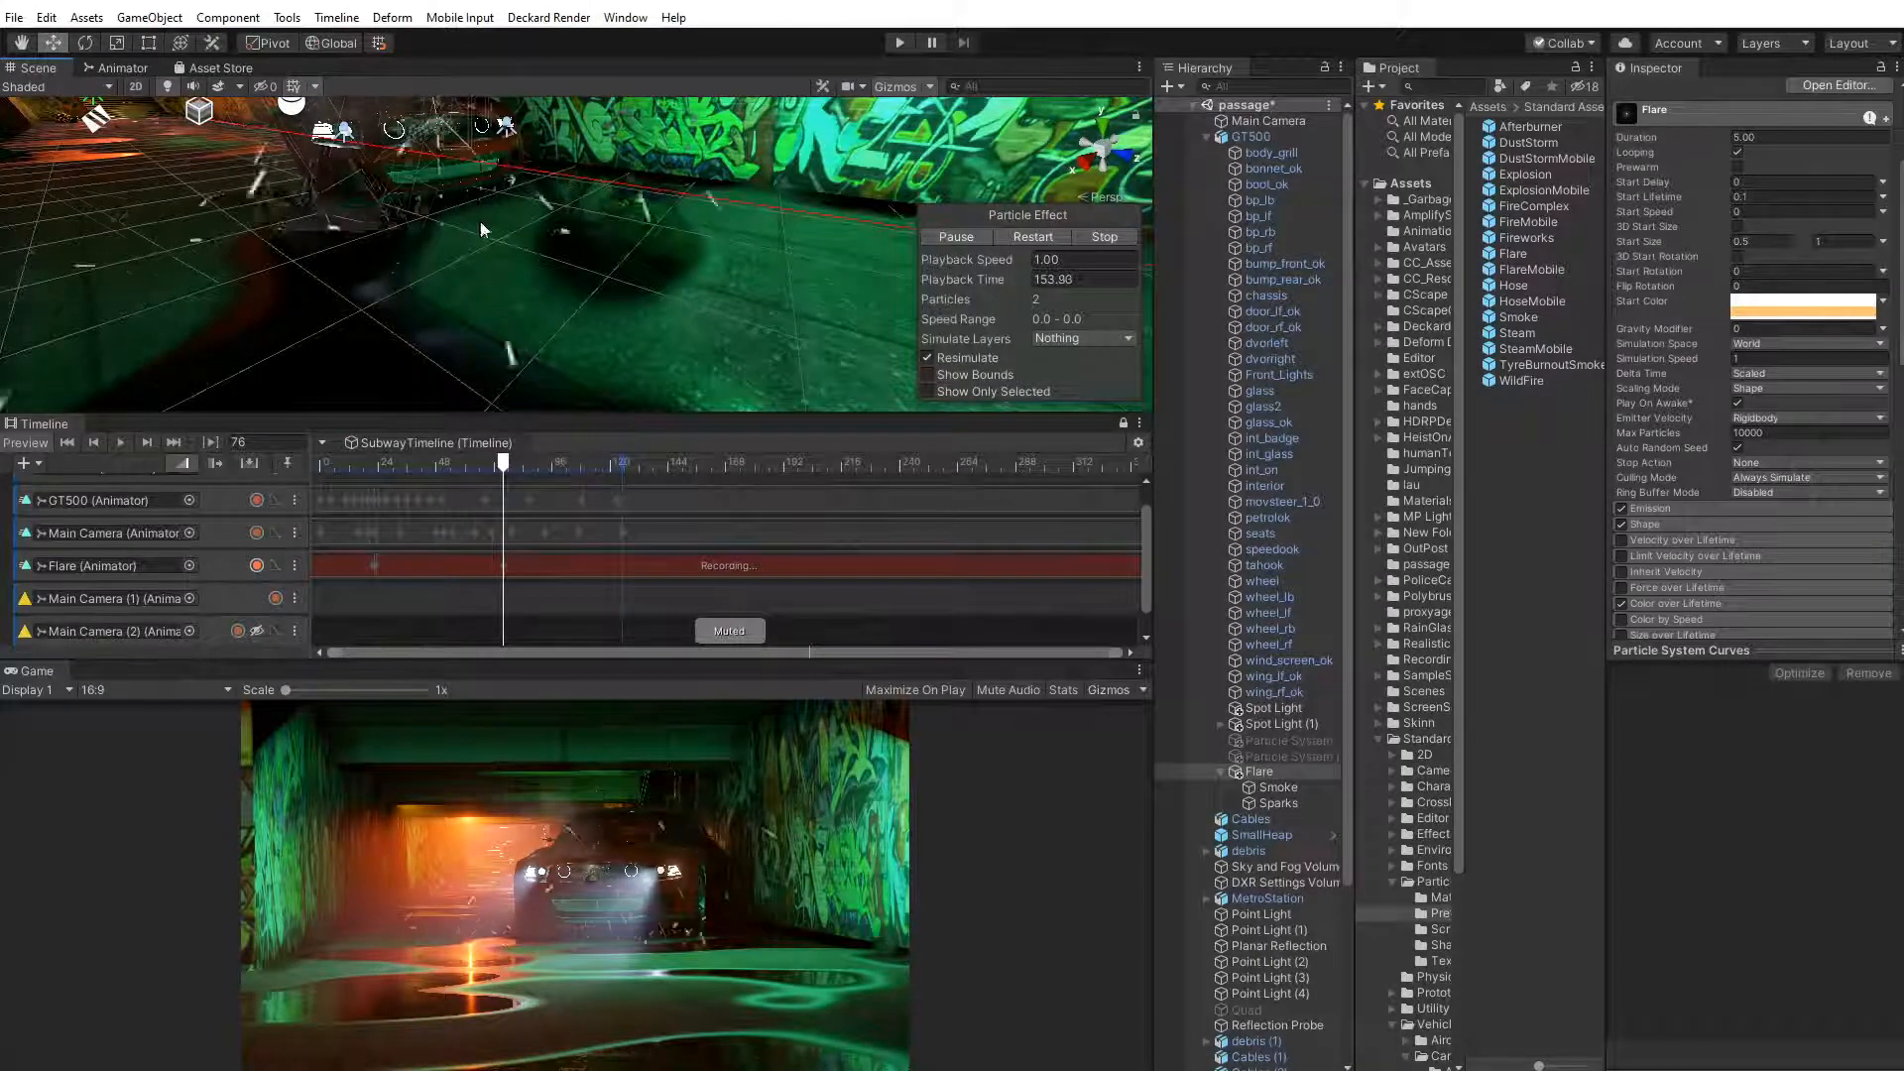
{"action": "middle_click_drag", "start_coordinate": [460, 190], "coordinate": [449, 211]}
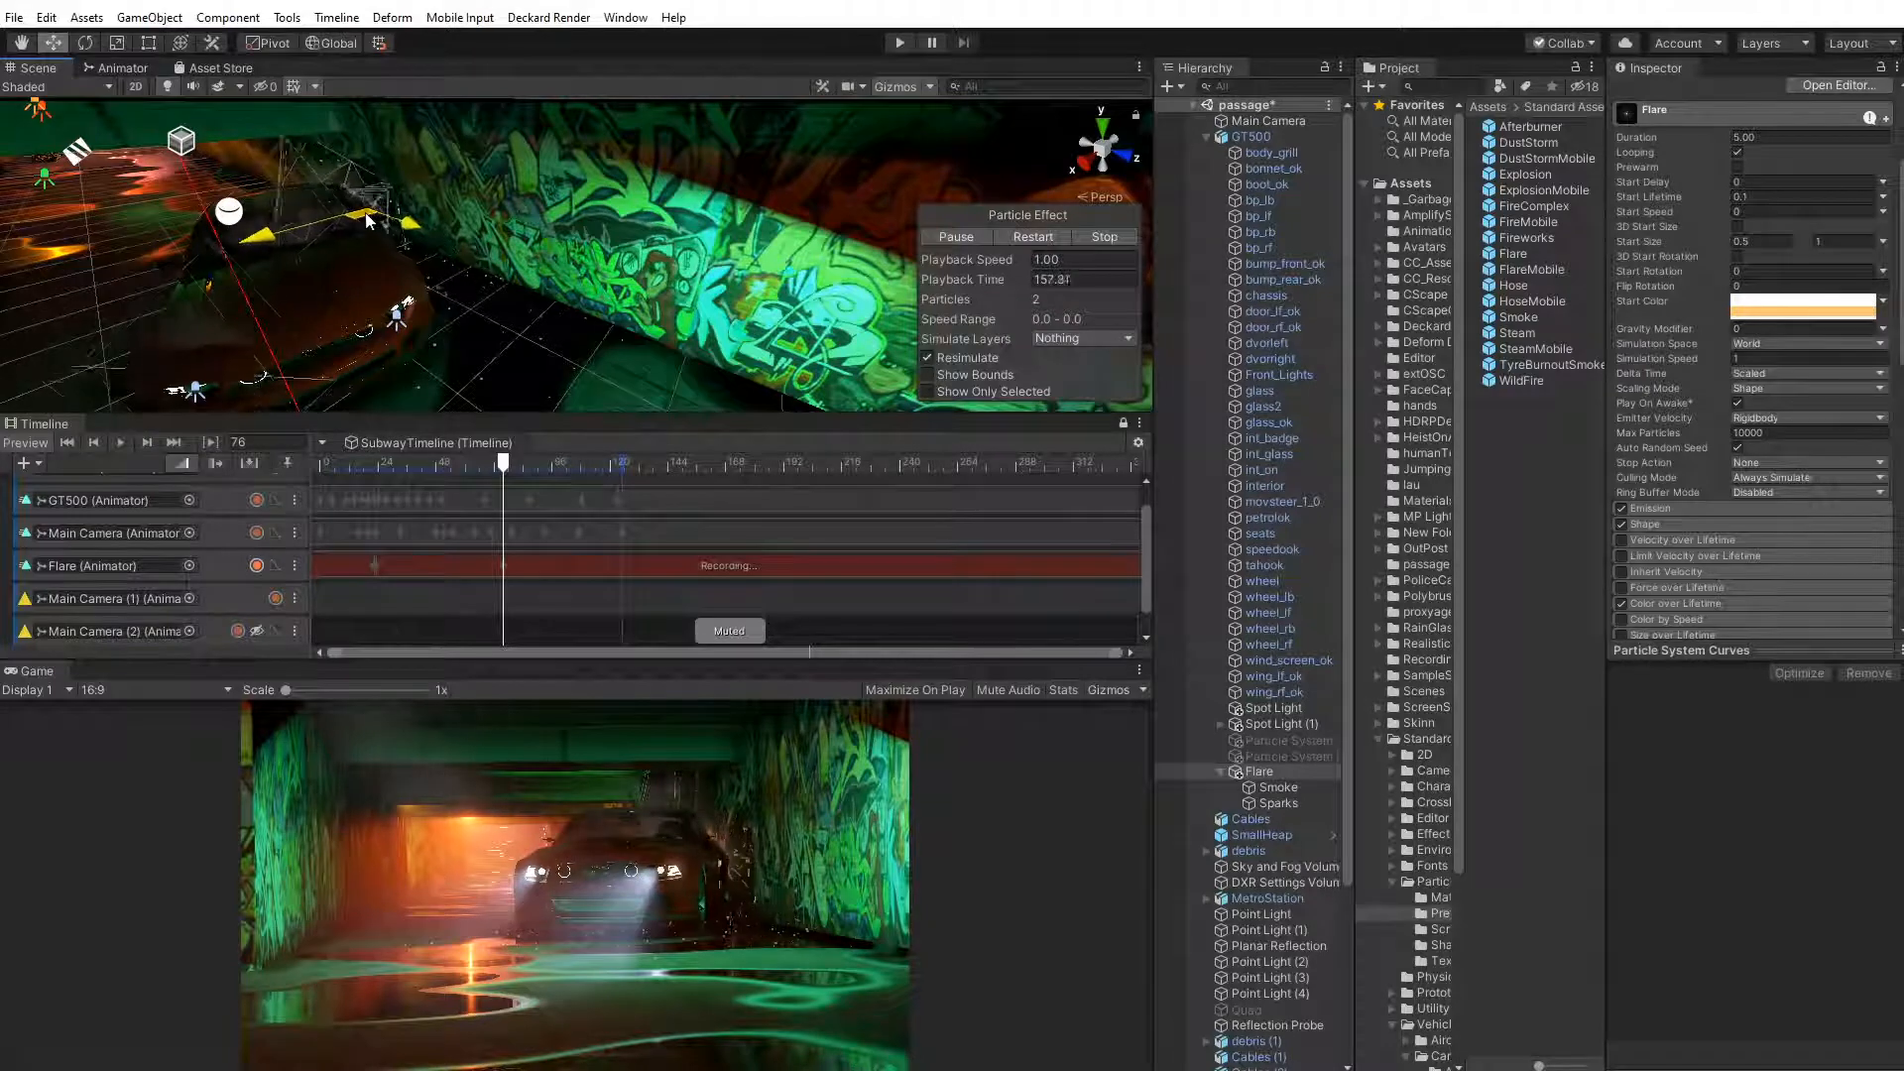
Shift the Flare alongside the car, between its body and the graffiti wall, at frame 76
{"action": "left_click_drag", "start_coordinate": [428, 232], "coordinate": [456, 264], "text": "alt"}
{"action": "middle_click_drag", "start_coordinate": [455, 264], "coordinate": [459, 255]}
{"action": "left_click_drag", "start_coordinate": [460, 255], "coordinate": [592, 216], "text": "alt"}
{"action": "scroll", "coordinate": [592, 216], "scroll_direction": "up", "scroll_amount": 3}
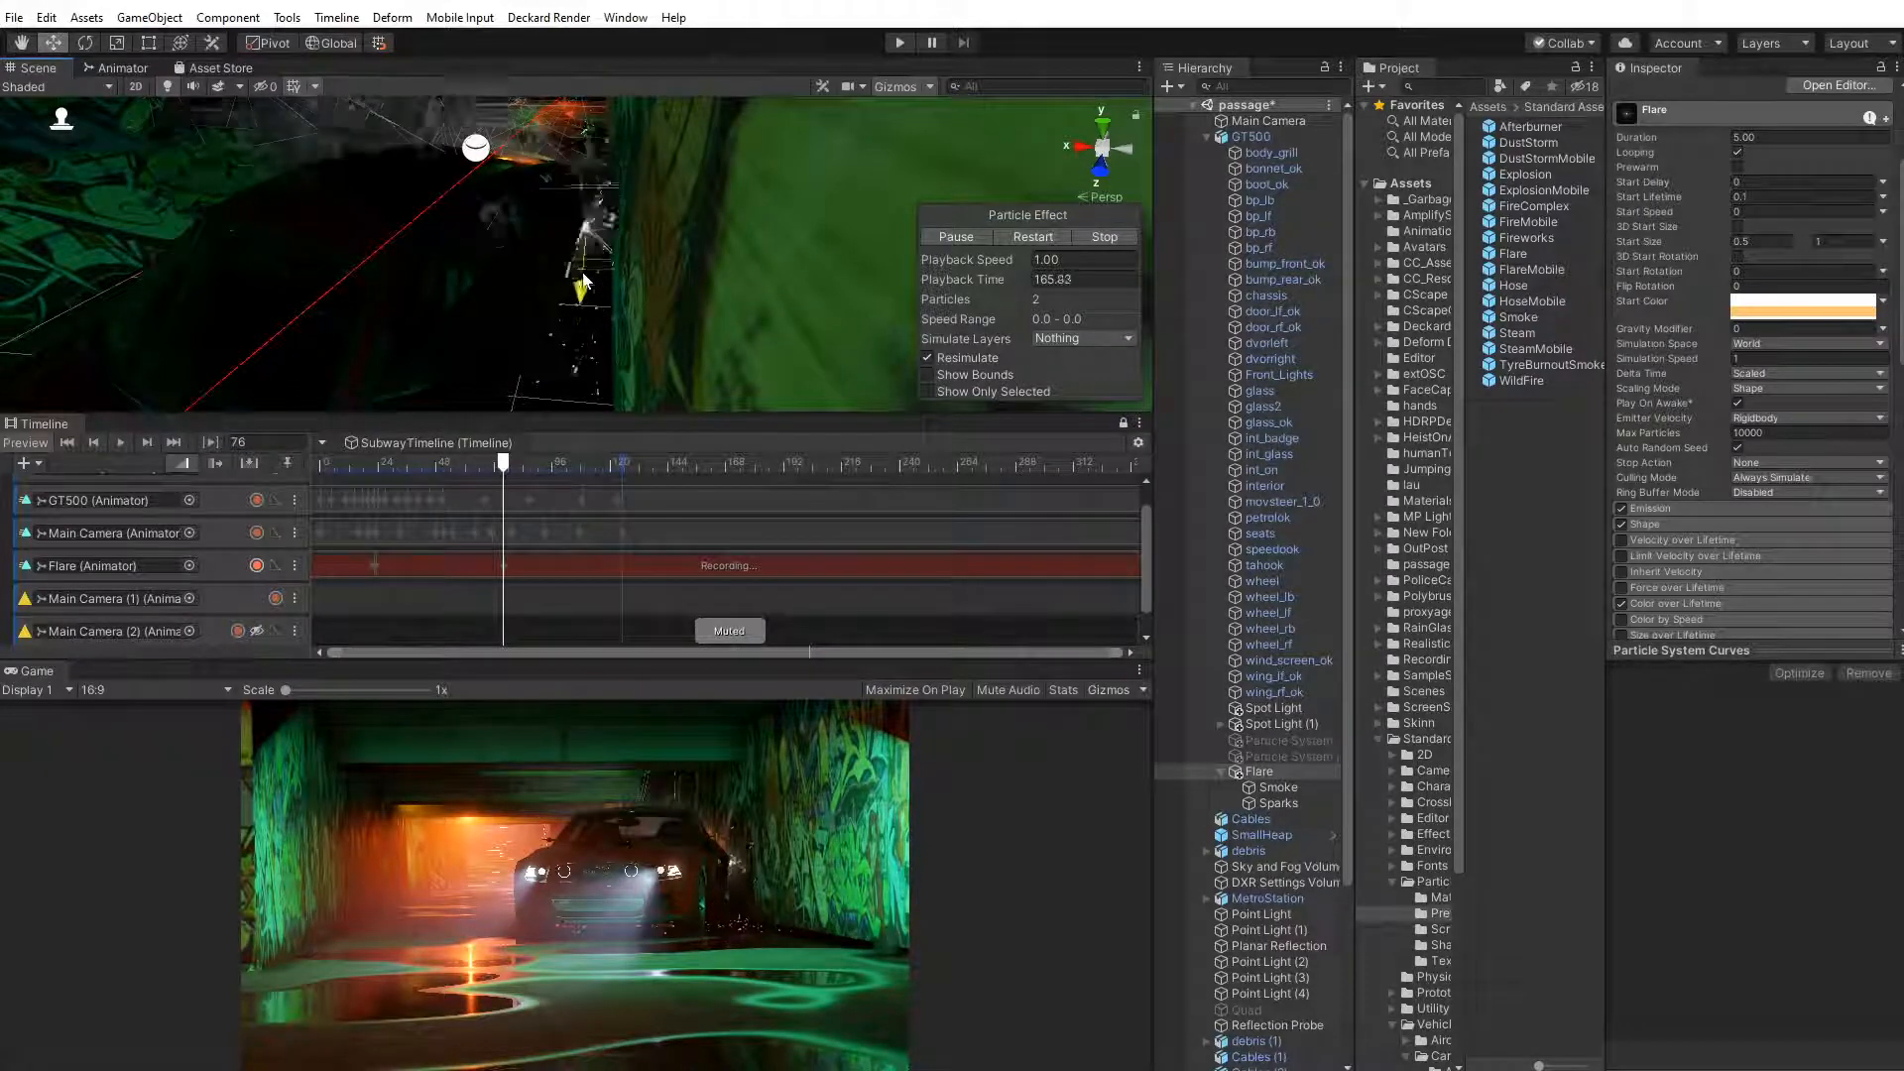
{"action": "left_click_drag", "start_coordinate": [582, 292], "coordinate": [562, 236]}
{"action": "scroll", "coordinate": [562, 236], "scroll_direction": "up", "scroll_amount": 4}
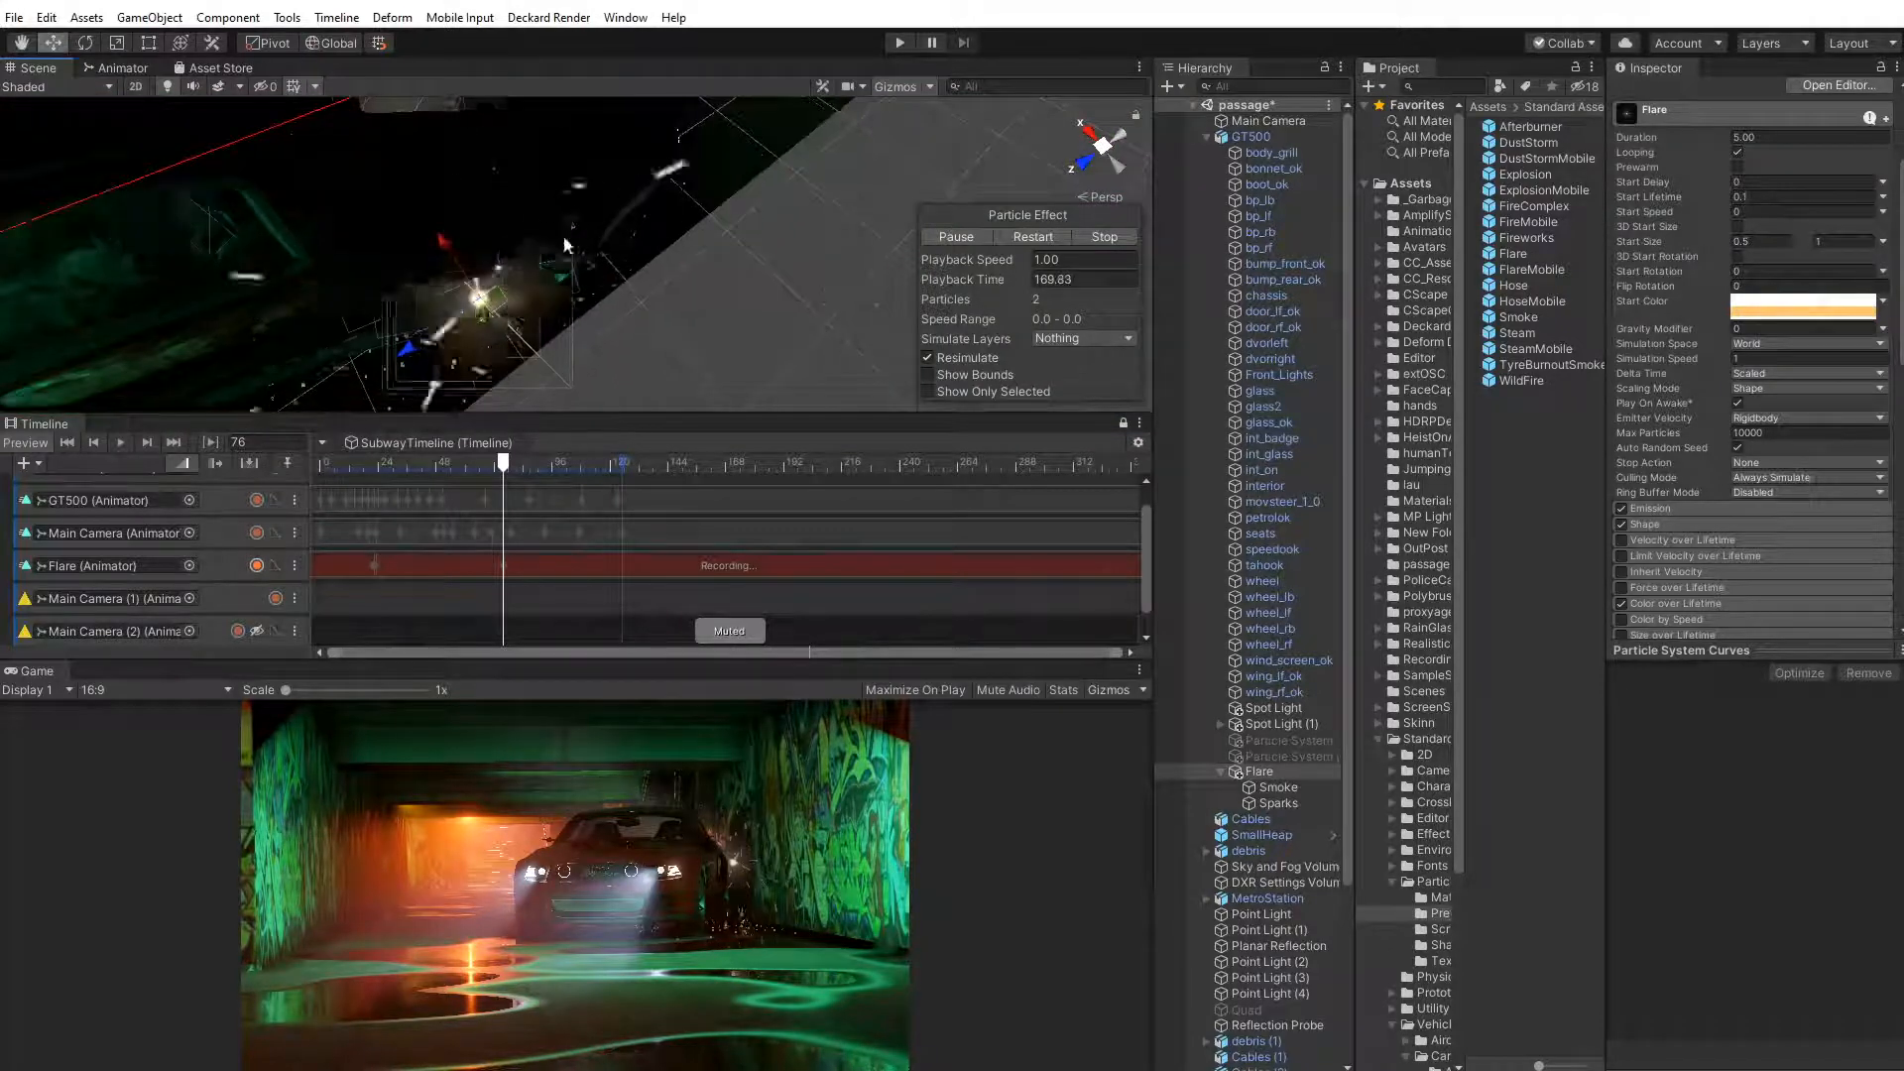
{"action": "left_click_drag", "start_coordinate": [508, 306], "coordinate": [612, 263]}
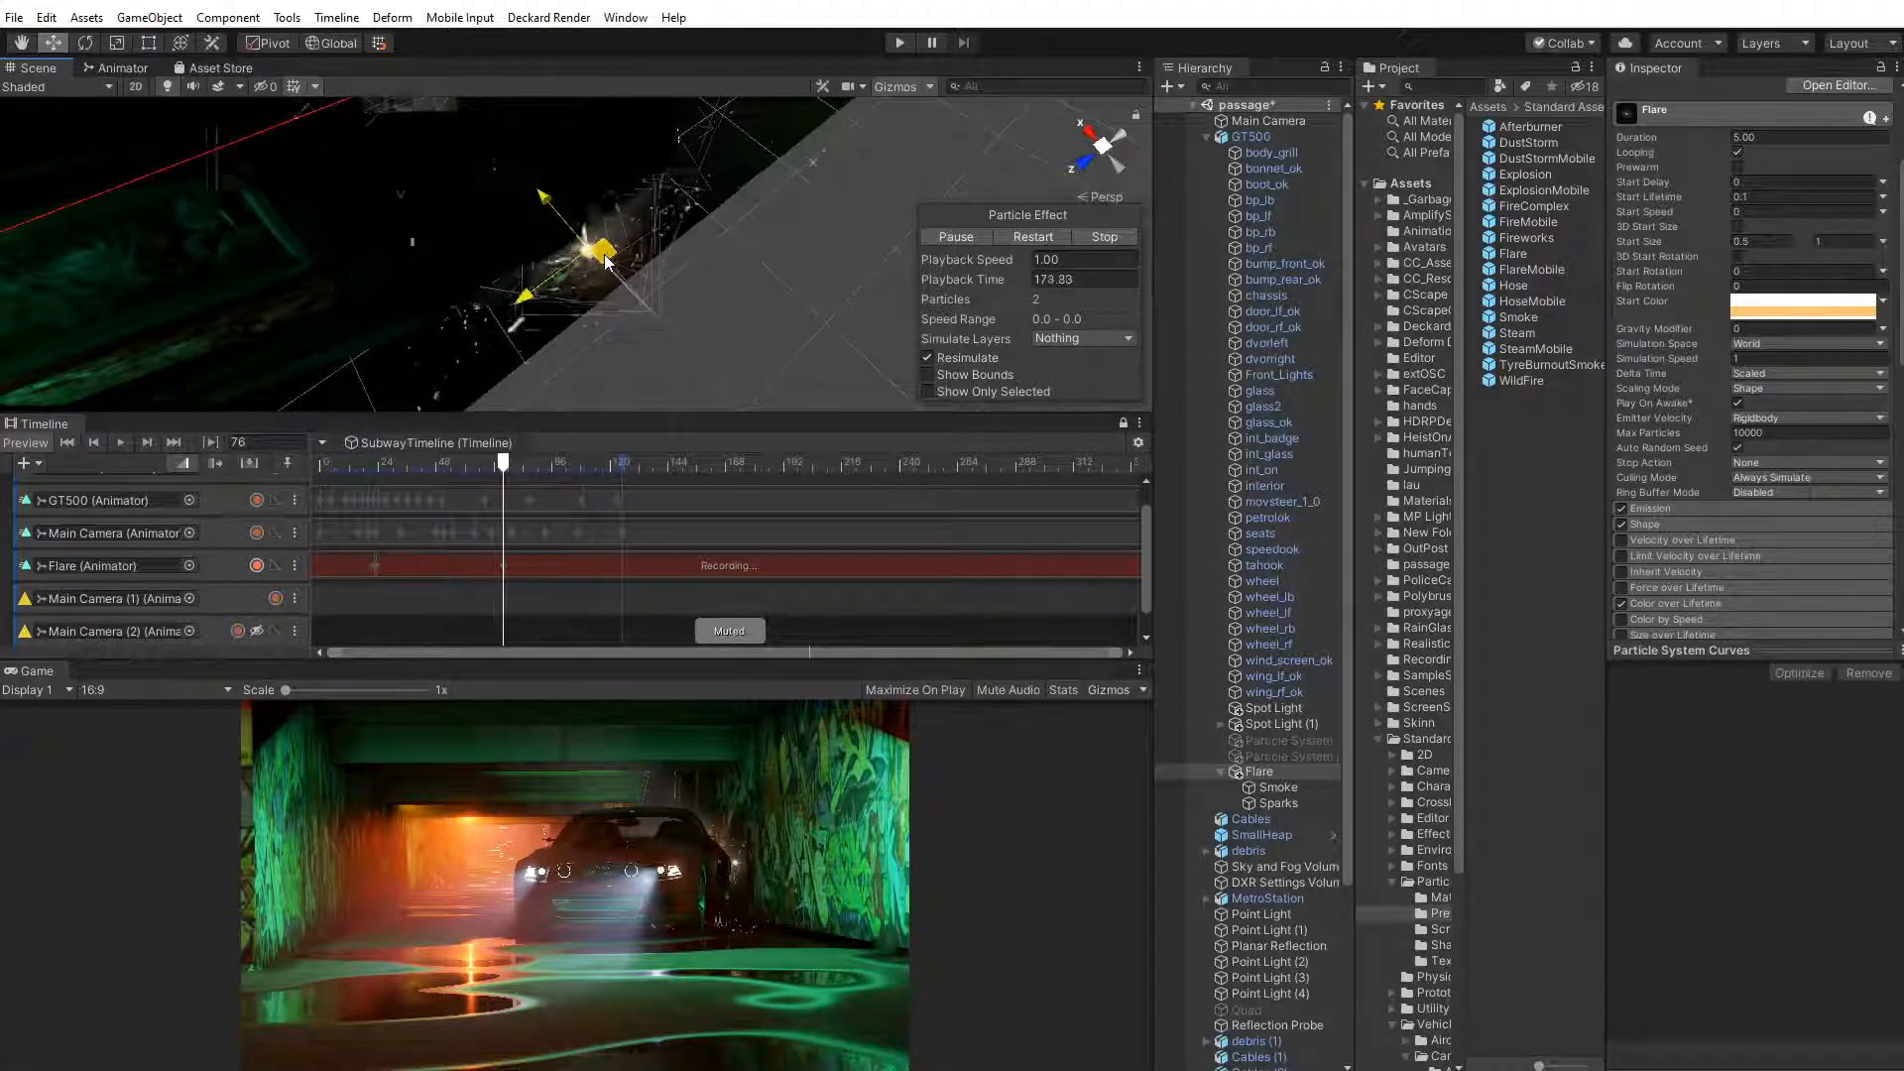
Fine-tune the Flare's height and sideways placement against the car's wall-facing side at frame 76
{"action": "left_click_drag", "start_coordinate": [562, 227], "coordinate": [583, 246], "text": "alt"}
{"action": "middle_click_drag", "start_coordinate": [583, 246], "coordinate": [603, 254]}
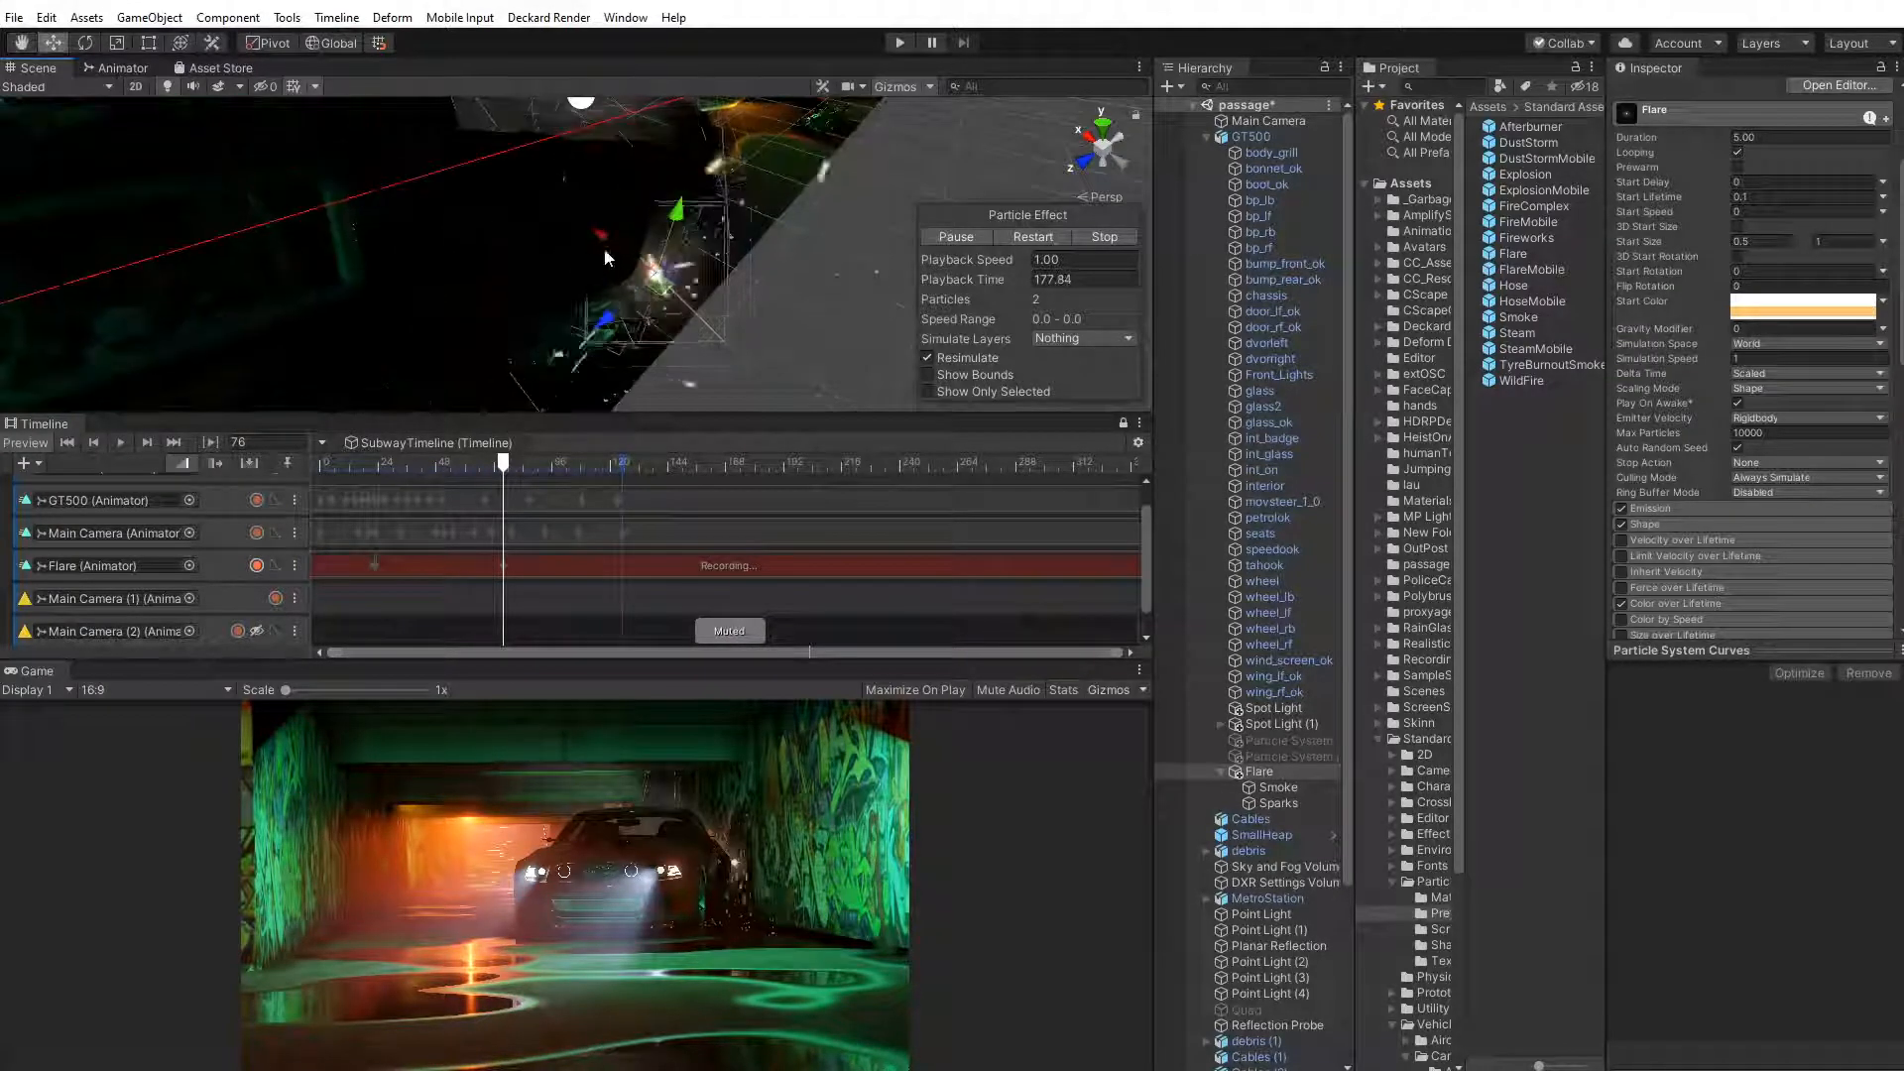
{"action": "mouse_move", "coordinate": [675, 227]}
{"action": "left_mouse_down"}
{"action": "mouse_move", "coordinate": [694, 157]}
{"action": "mouse_move", "coordinate": [692, 194]}
{"action": "left_mouse_up"}
{"action": "left_click_drag", "start_coordinate": [718, 129], "coordinate": [700, 183]}
{"action": "left_click_drag", "start_coordinate": [678, 255], "coordinate": [681, 250]}
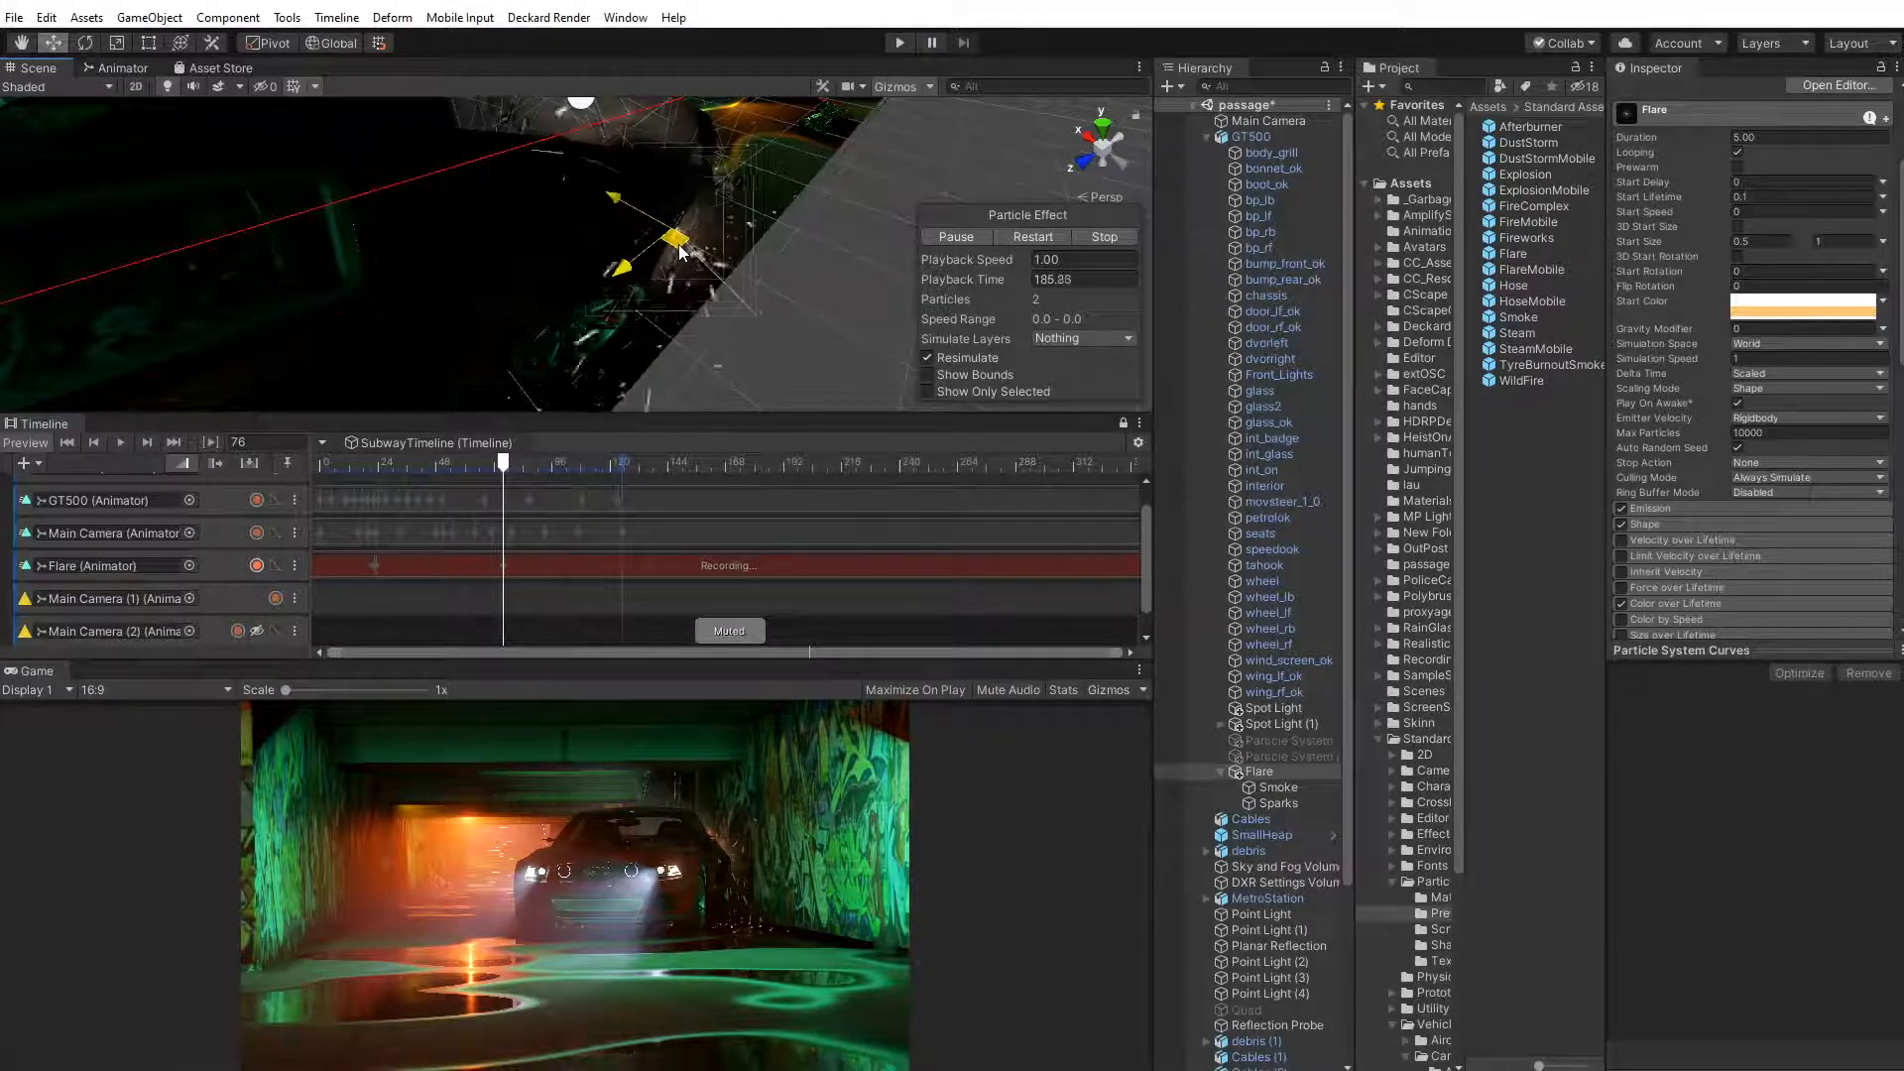
Scrub SubwayTimeline back to its beginning and play it to check the Flare's sparks in the shot
{"action": "left_click_drag", "start_coordinate": [509, 462], "coordinate": [349, 462]}
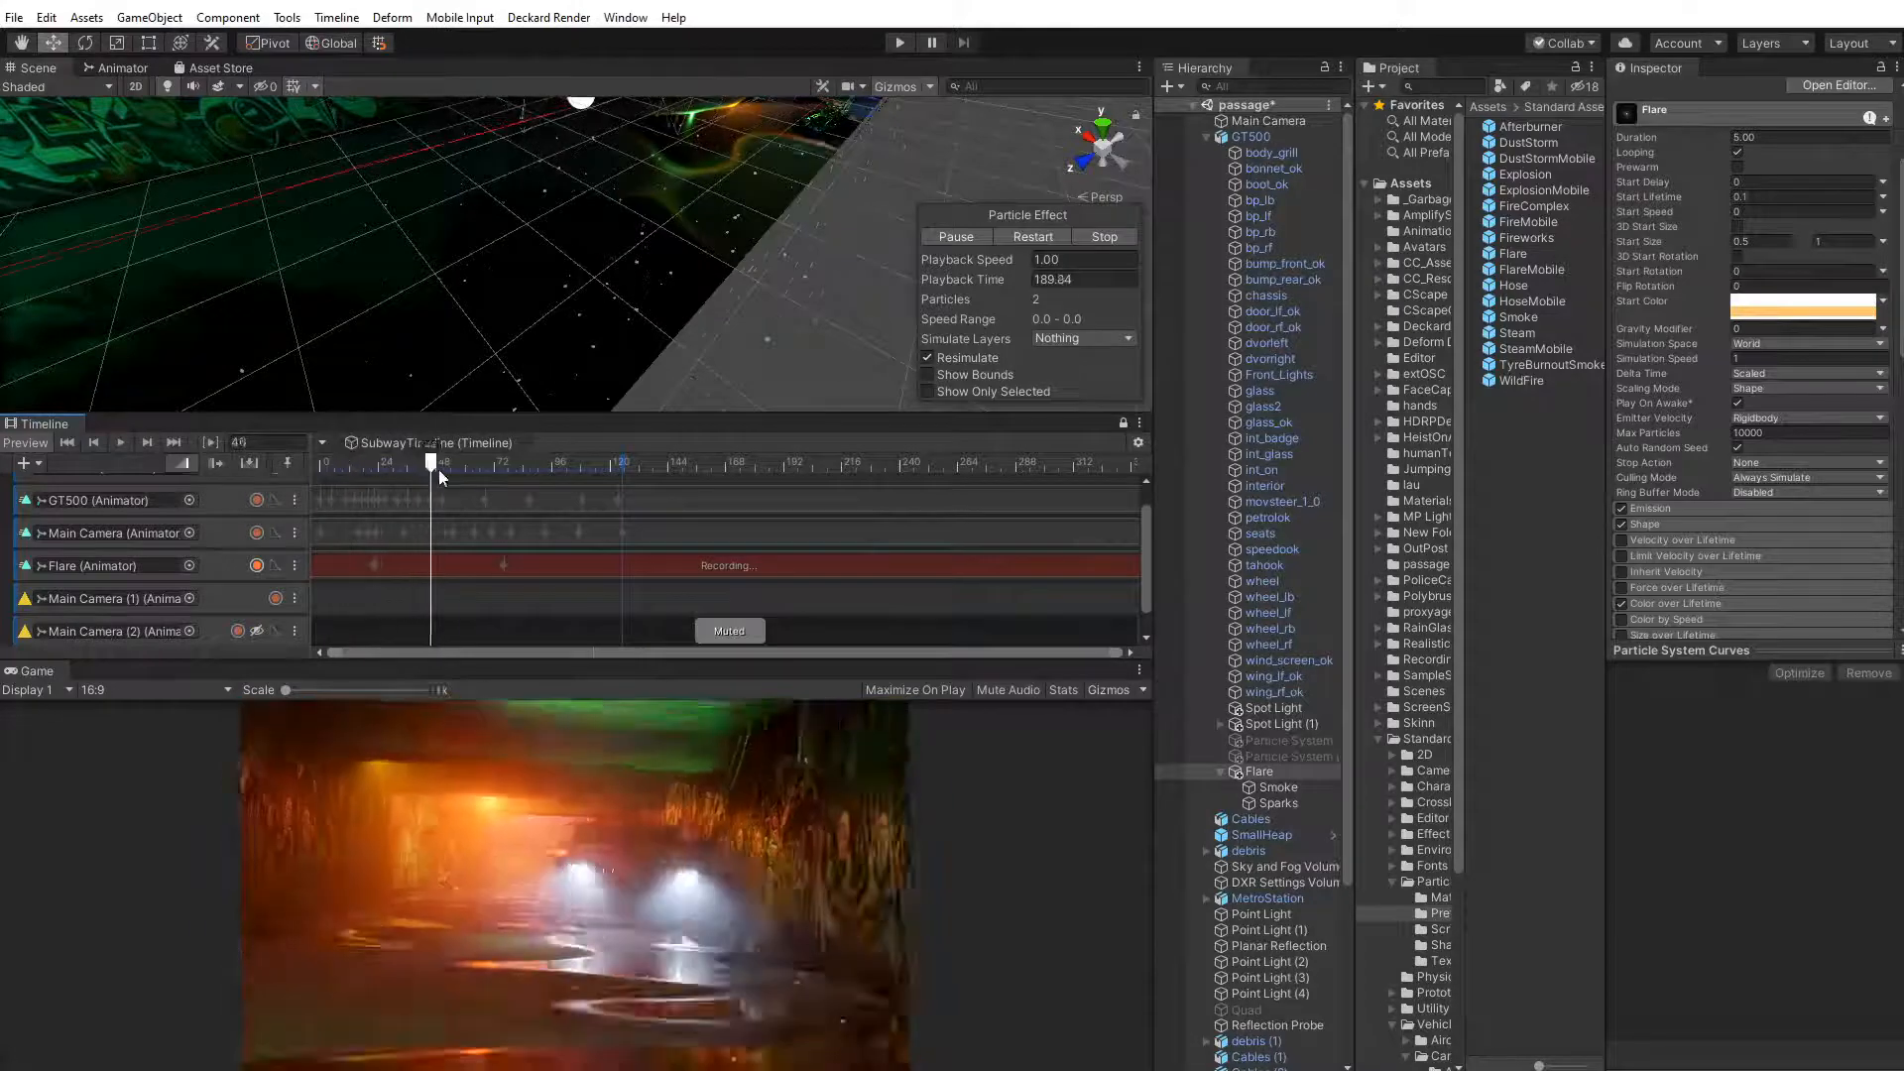
{"action": "left_click_drag", "start_coordinate": [476, 478], "coordinate": [366, 468]}
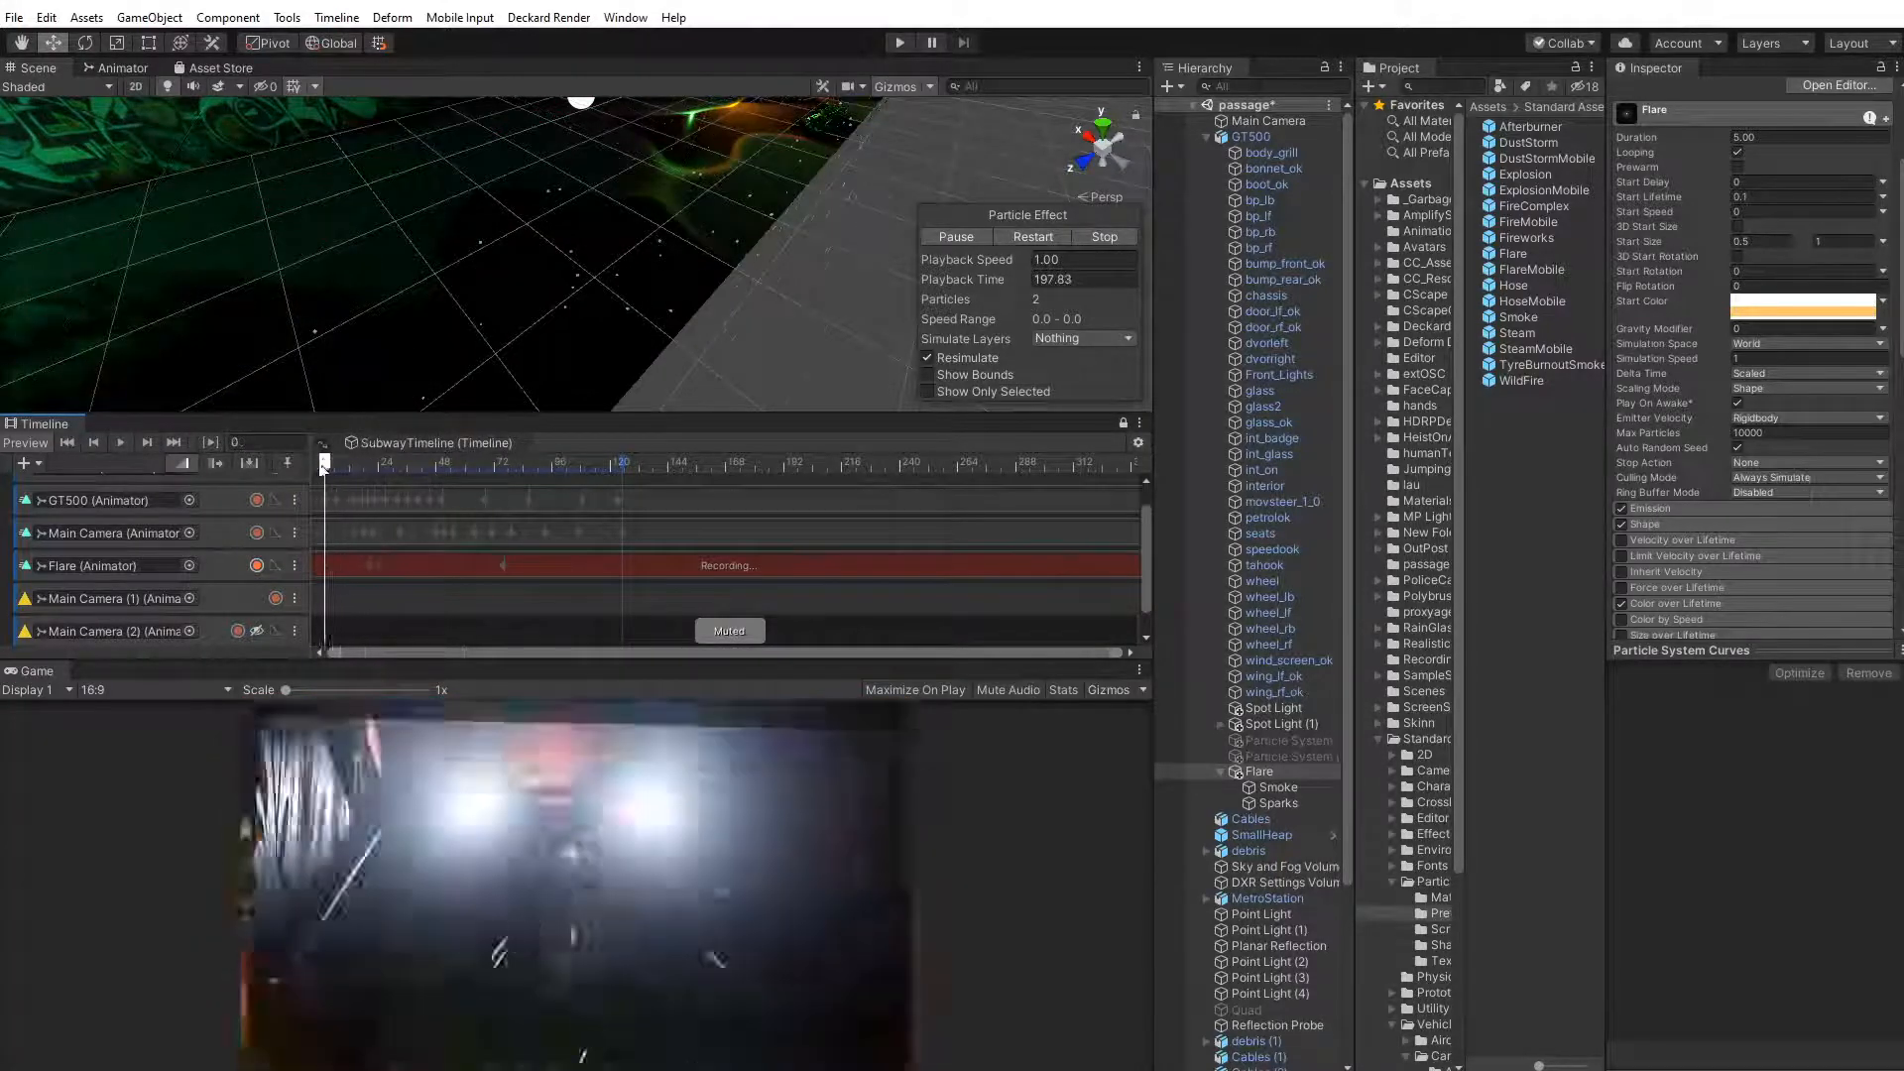
{"action": "left_click", "coordinate": [123, 441]}
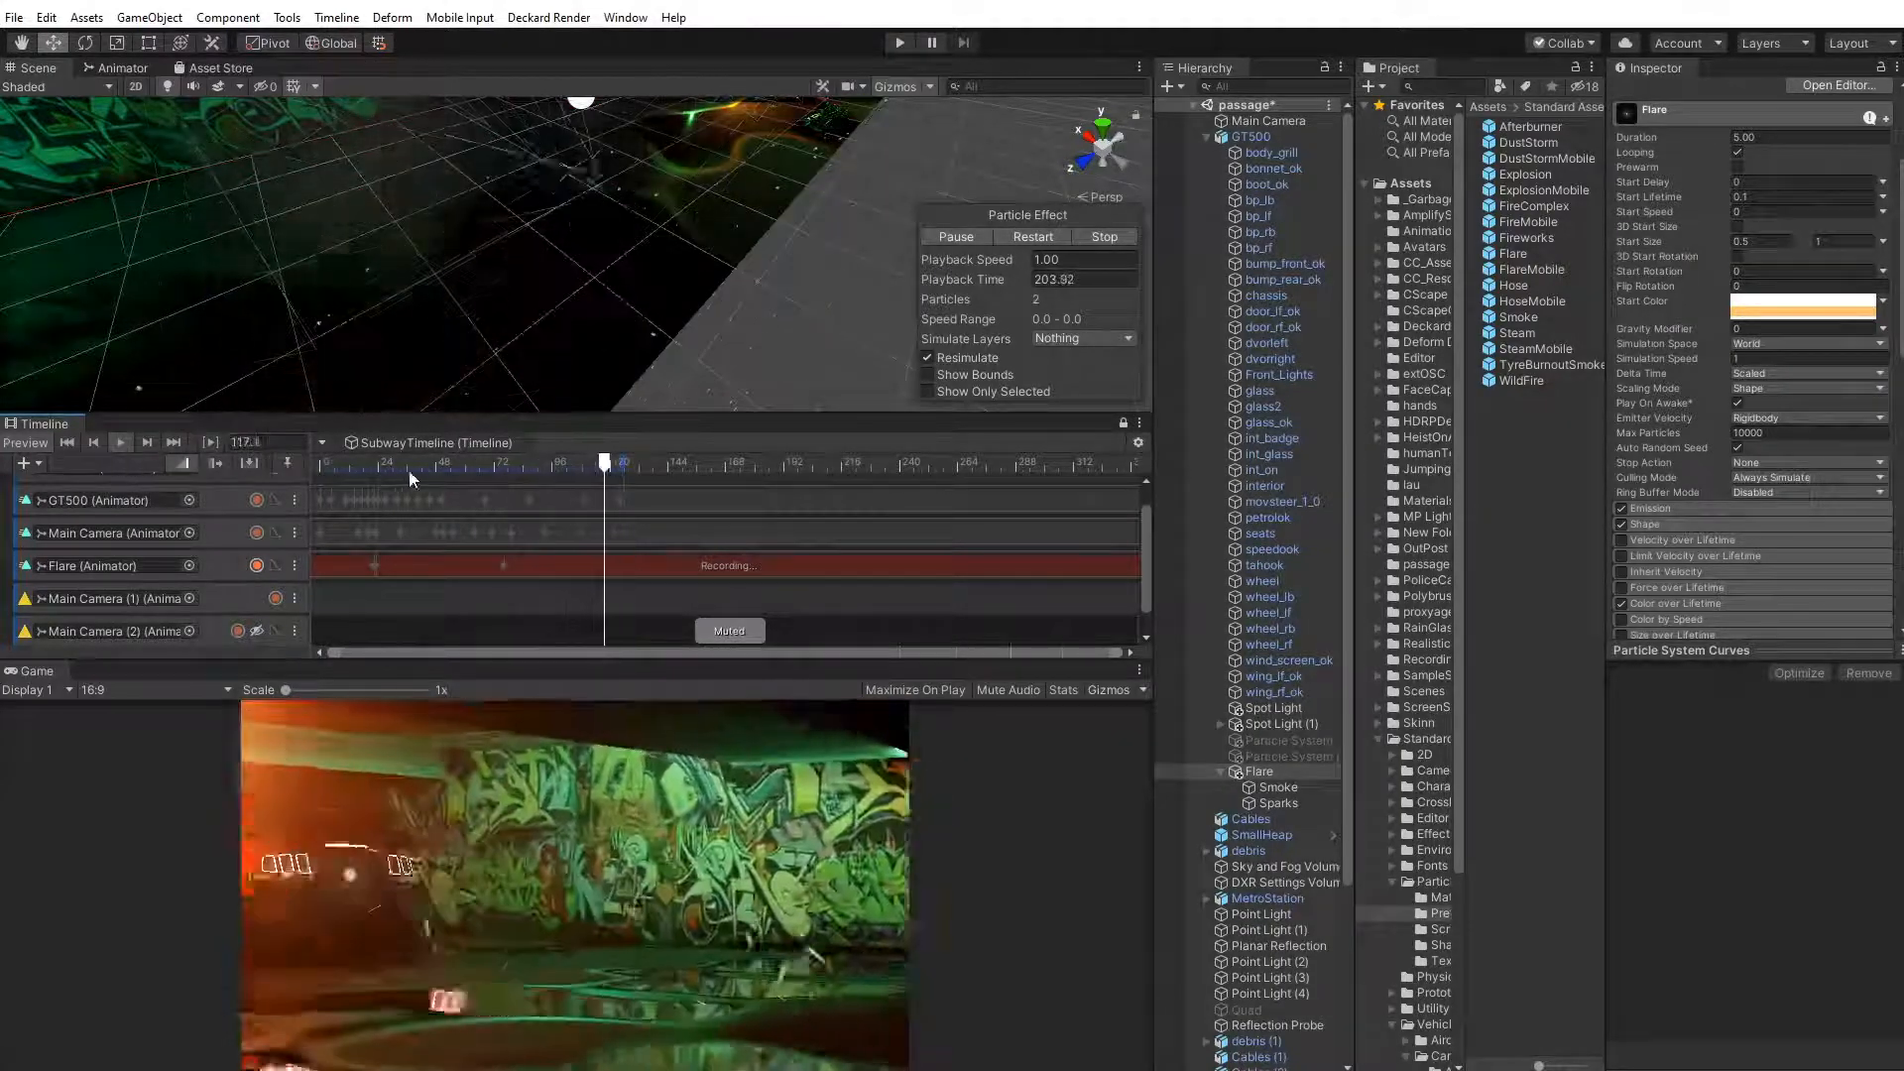
{"action": "left_click", "coordinate": [335, 466]}
{"action": "left_click", "coordinate": [117, 443]}
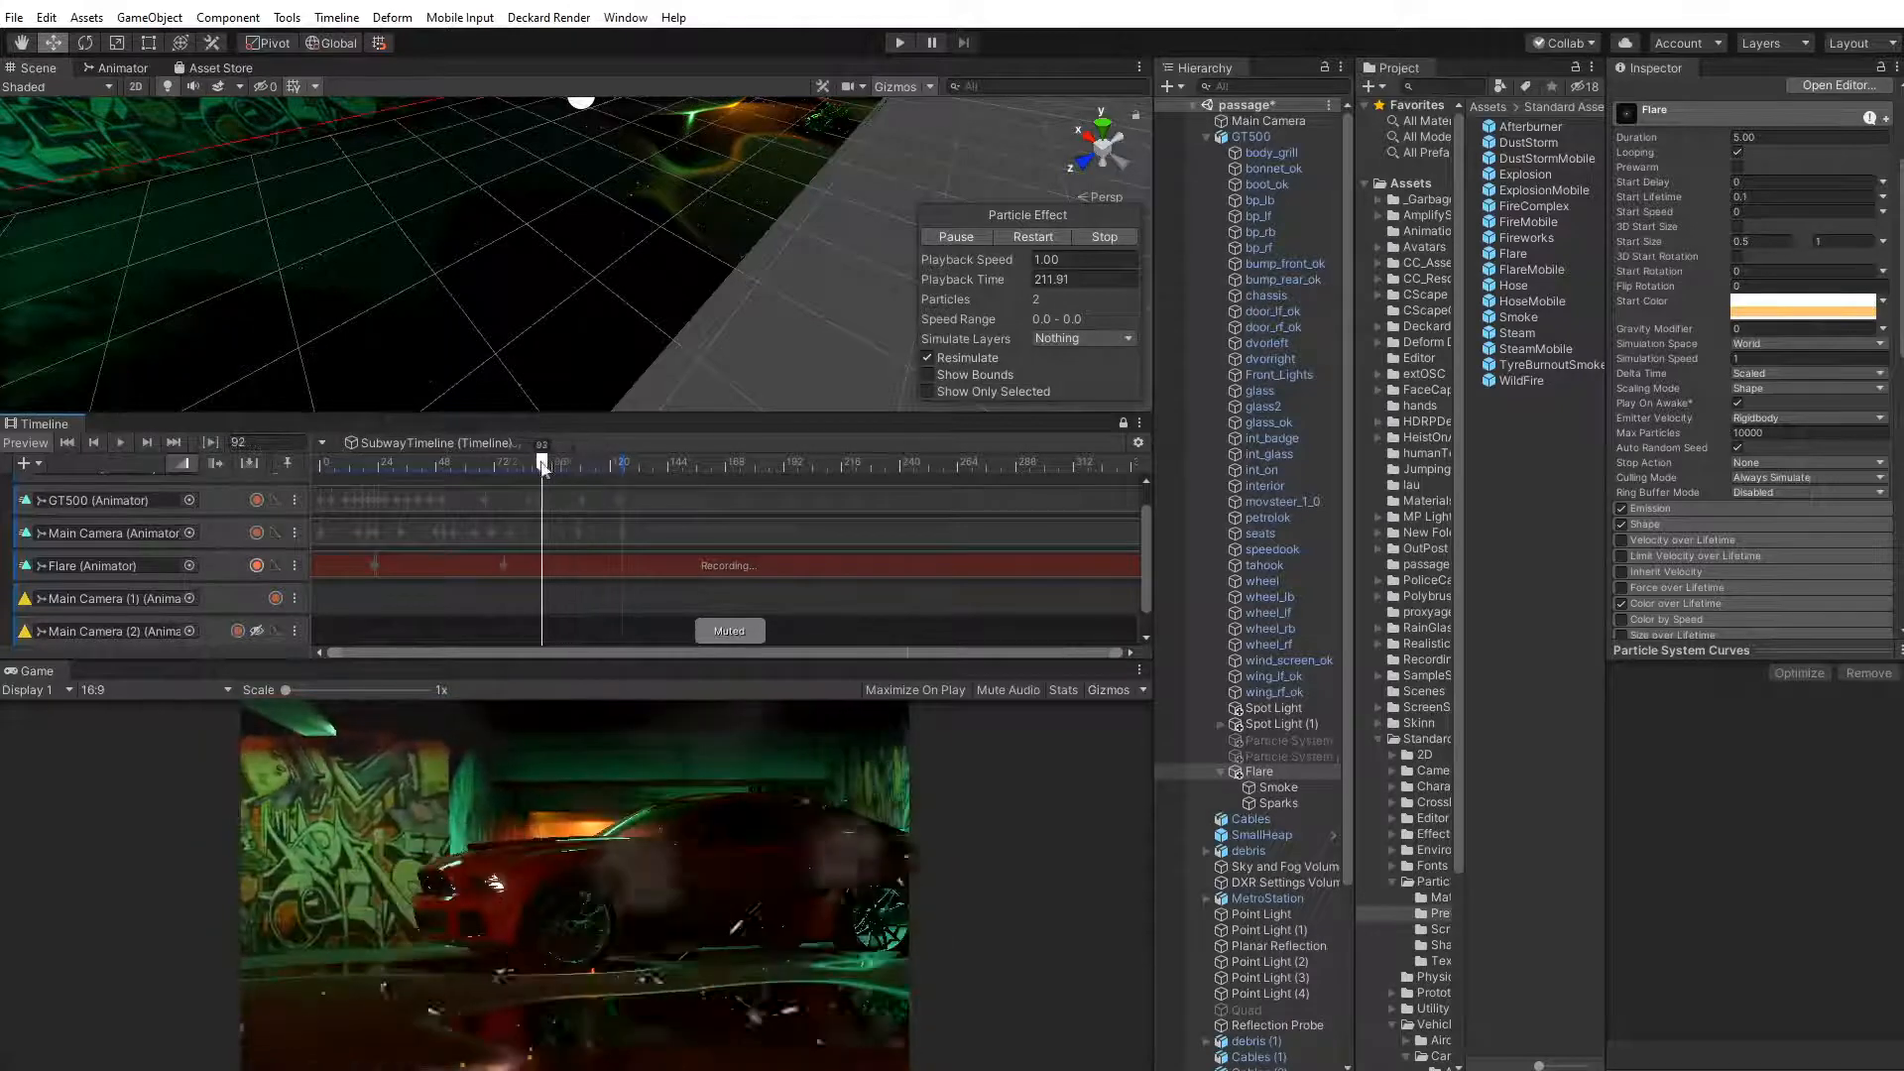
Try to reposition the Flare beside the car at frame 71, and undo the recorded keyframe
{"action": "left_click_drag", "start_coordinate": [543, 466], "coordinate": [494, 470]}
{"action": "key", "text": "f"}
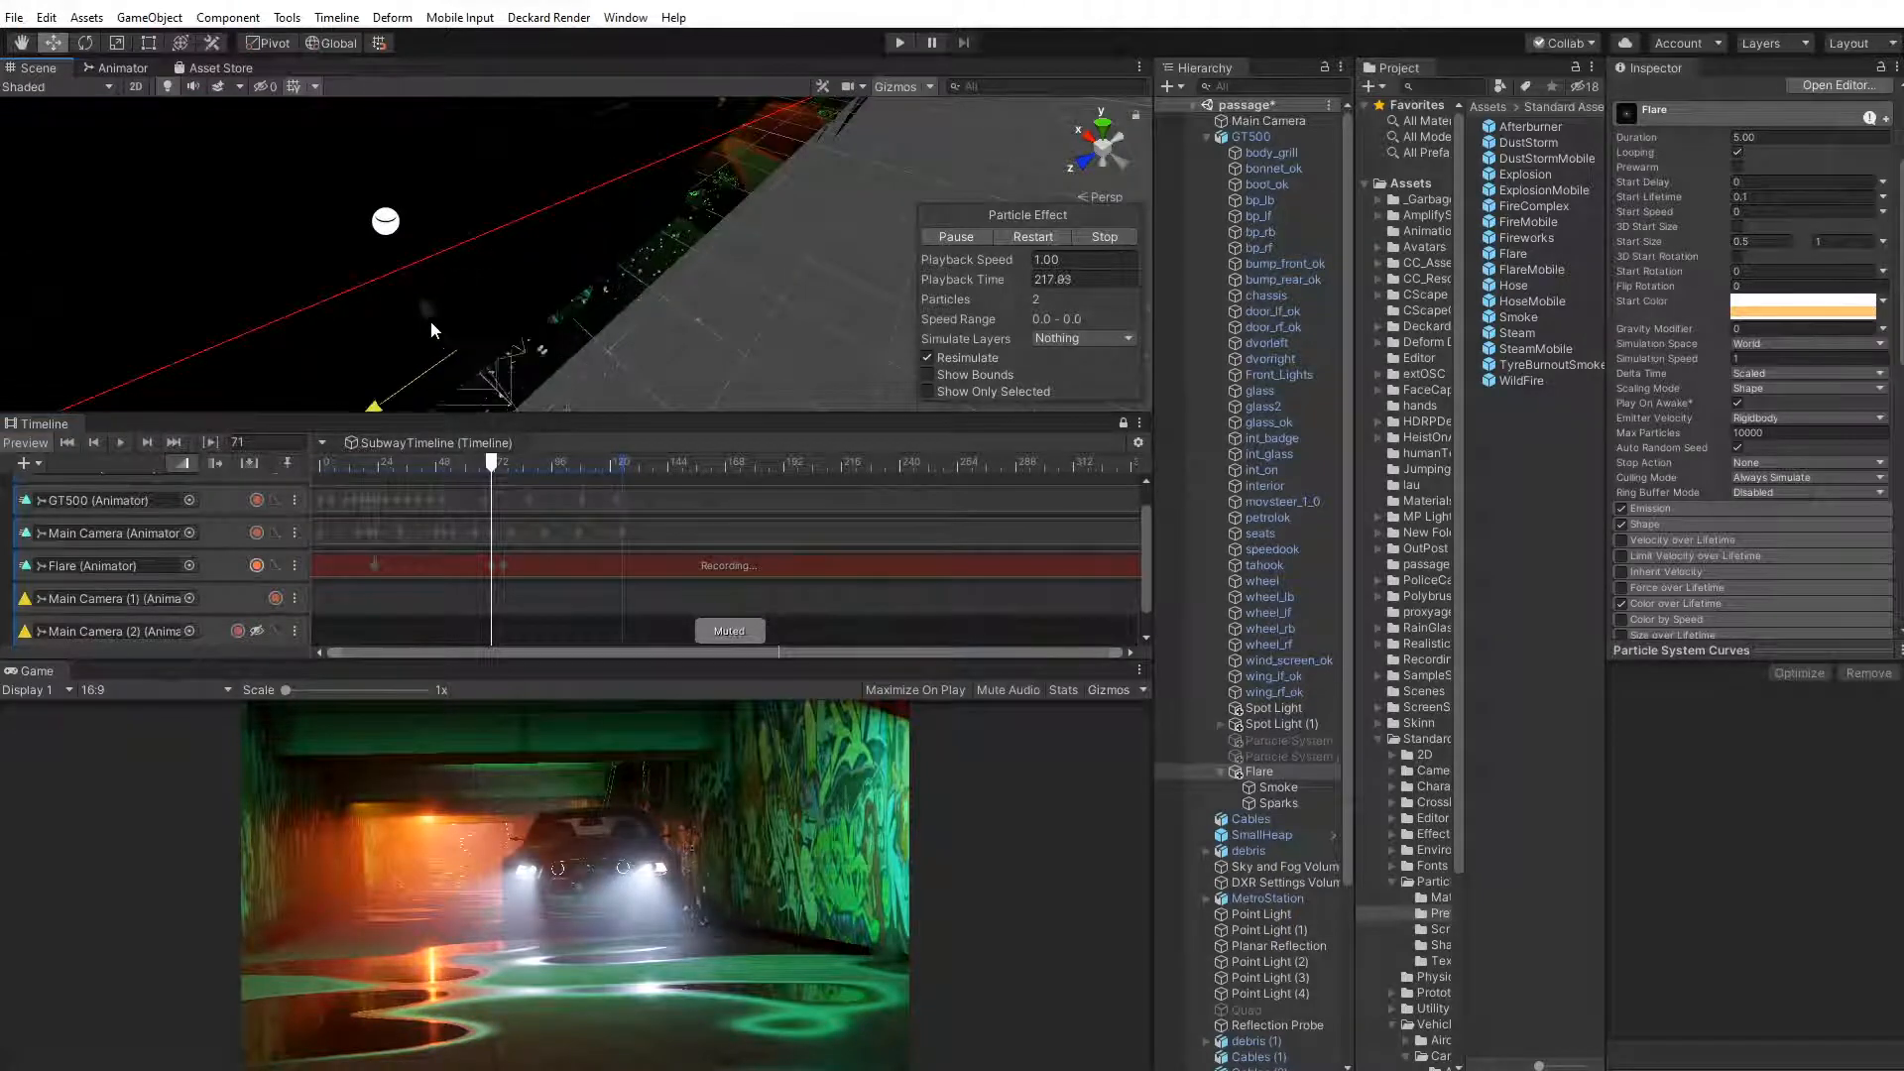
{"action": "left_click_drag", "start_coordinate": [543, 269], "coordinate": [612, 338], "text": "alt"}
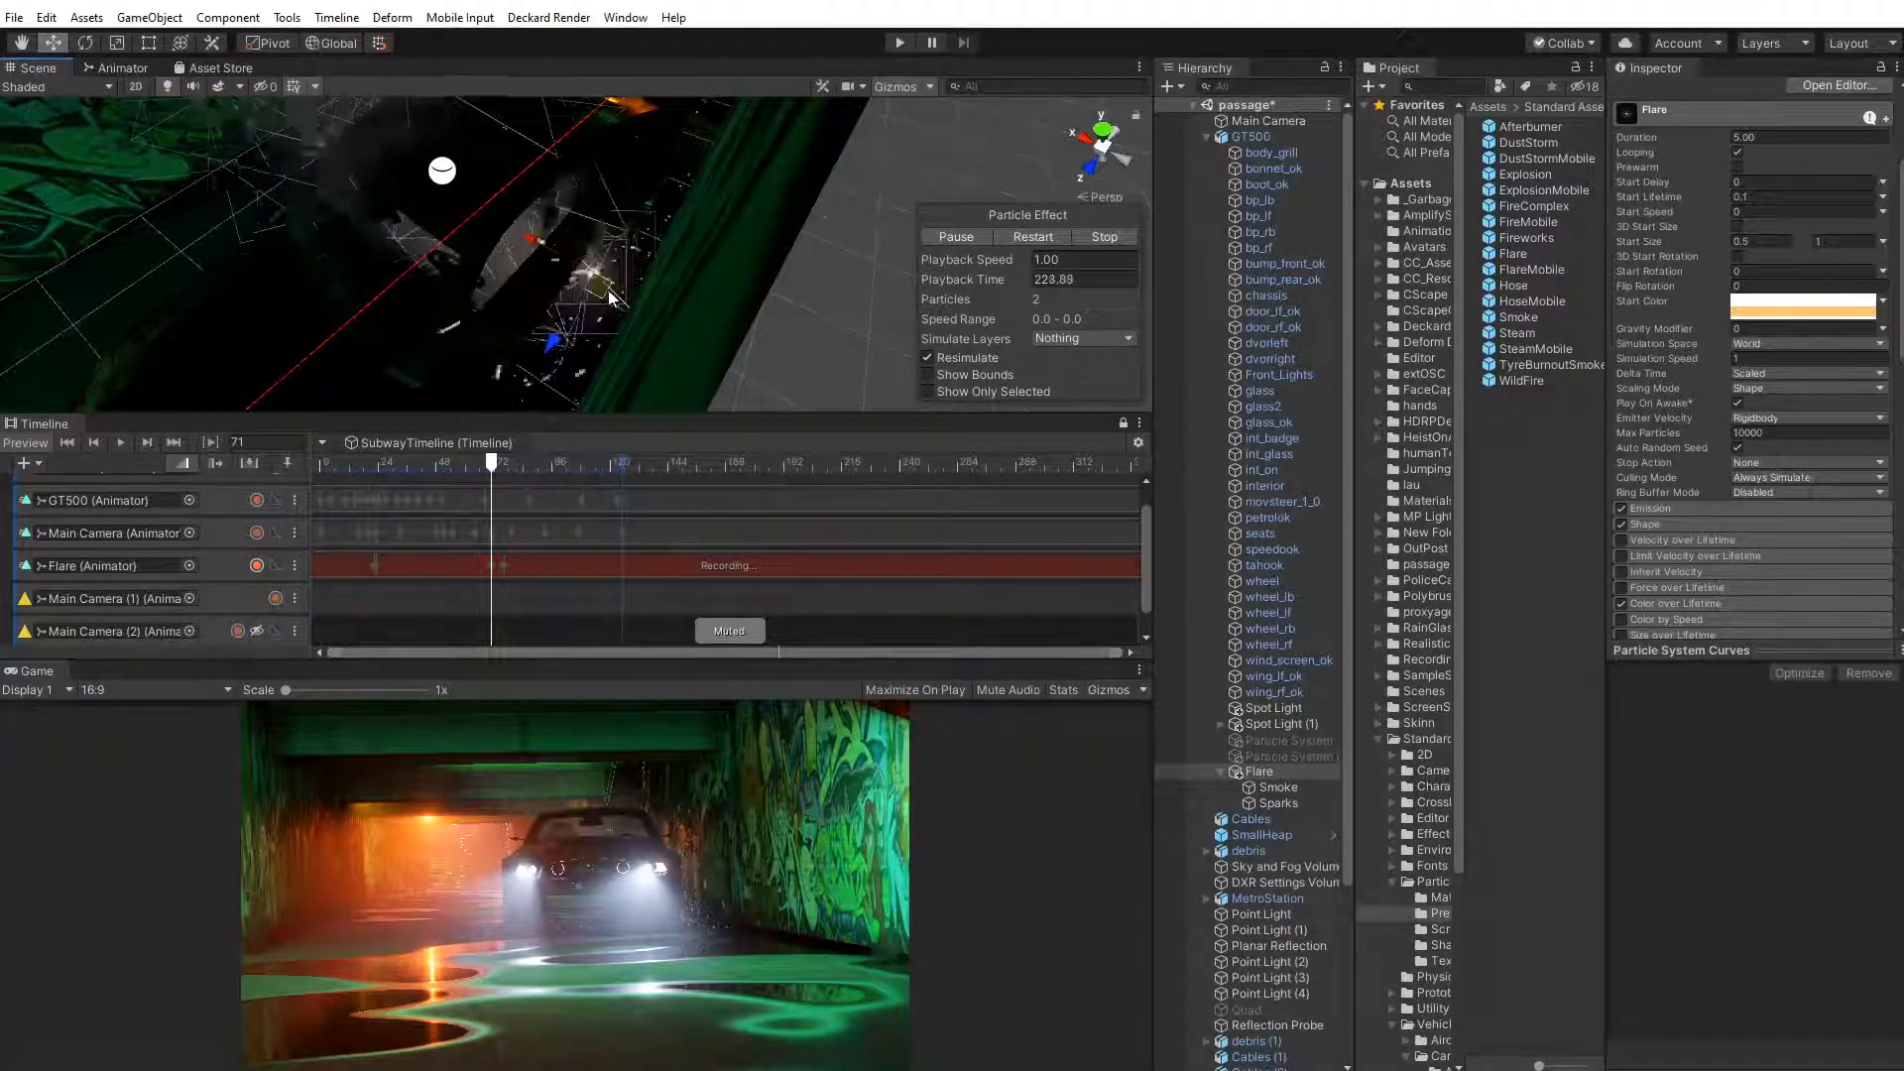
{"action": "key", "text": "ctrl+z"}
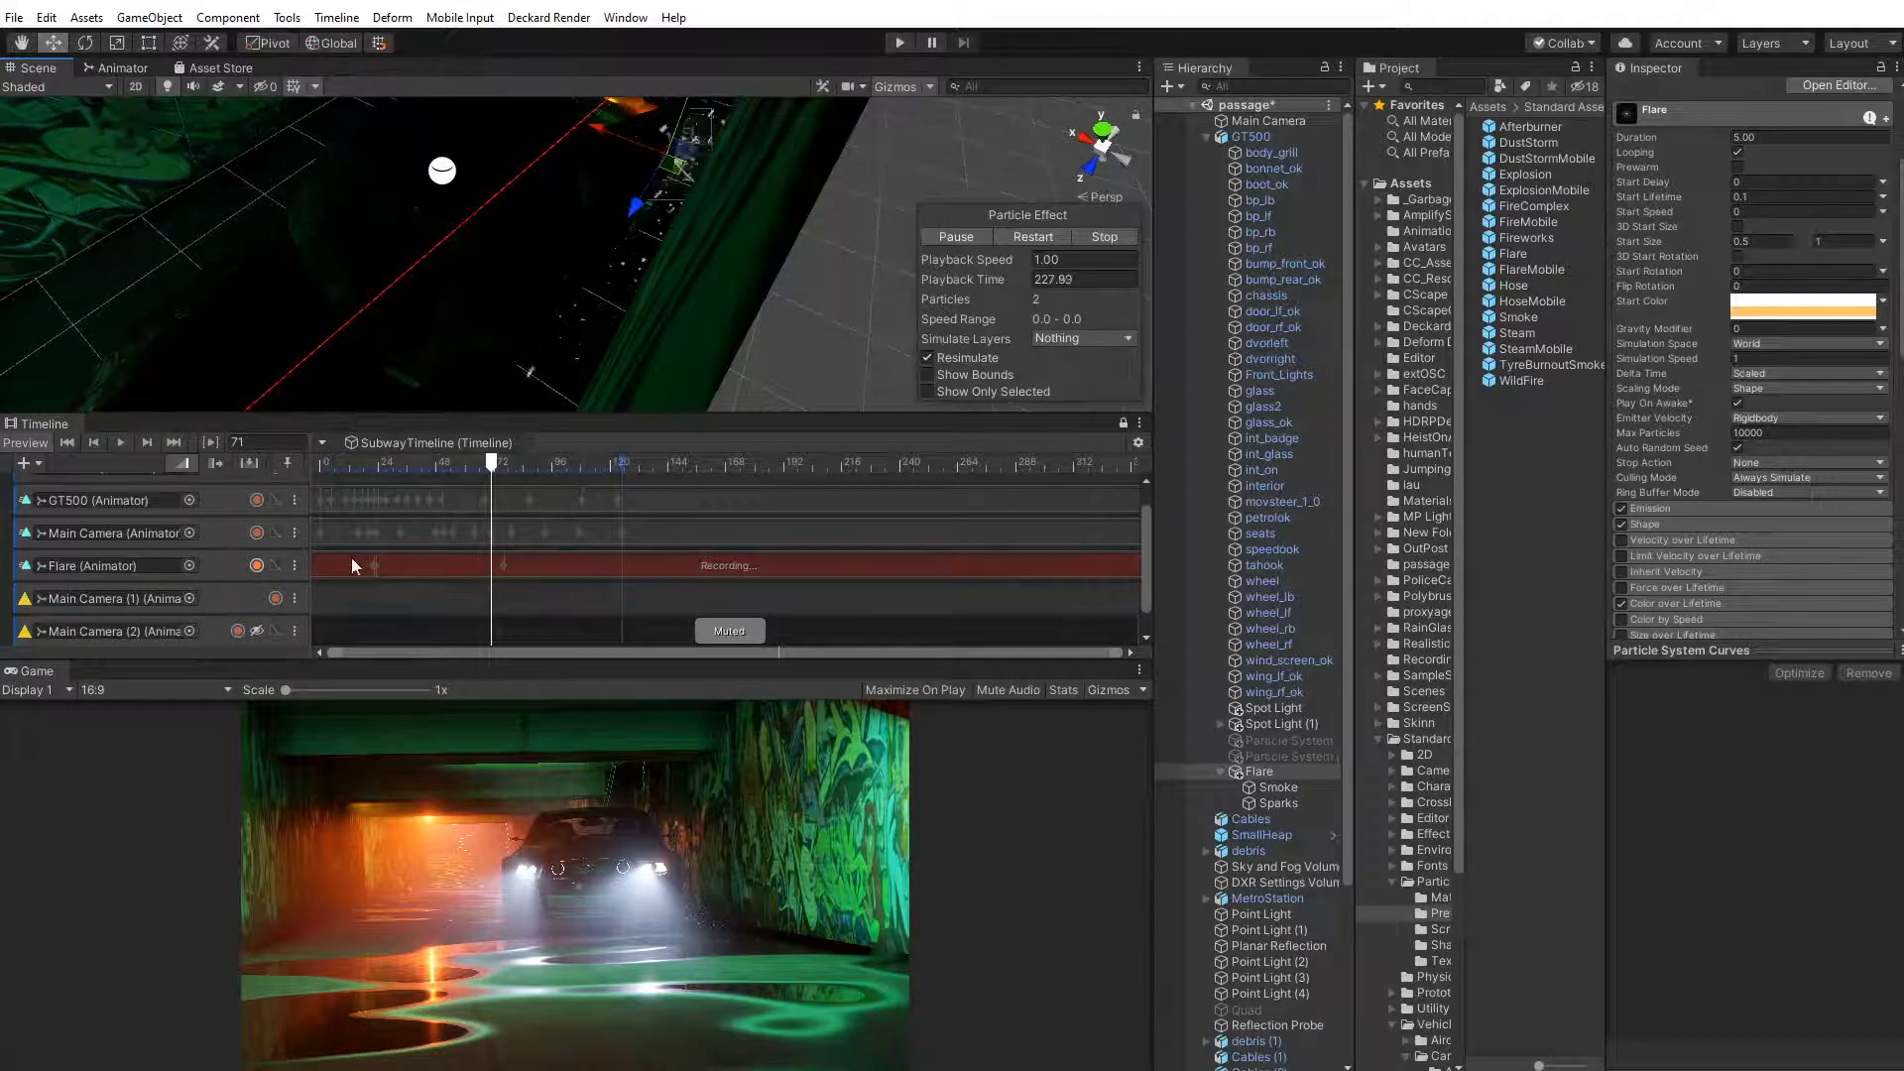
Open the Flare track's recorded clip for keyframe editing and copy its second position keyframe to 3:02
{"action": "double_click", "coordinate": [427, 561]}
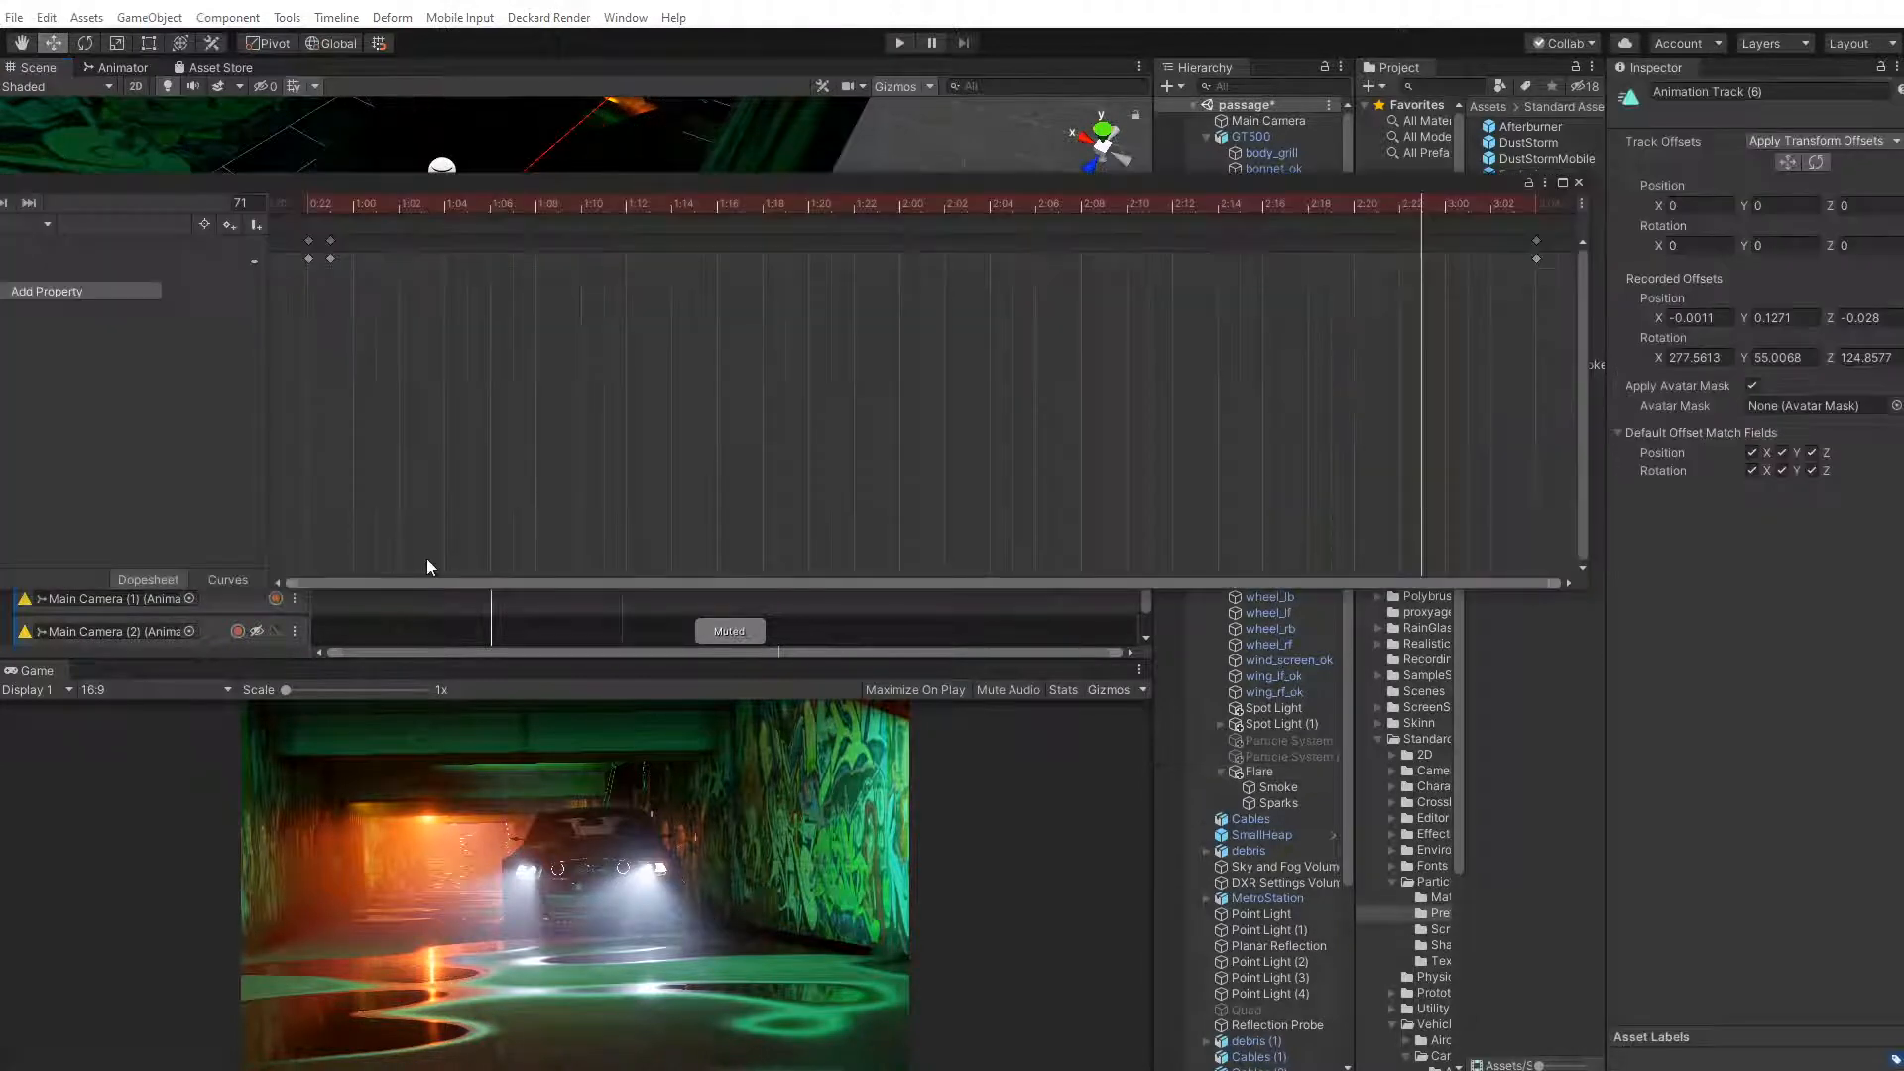
{"action": "left_click", "coordinate": [330, 258]}
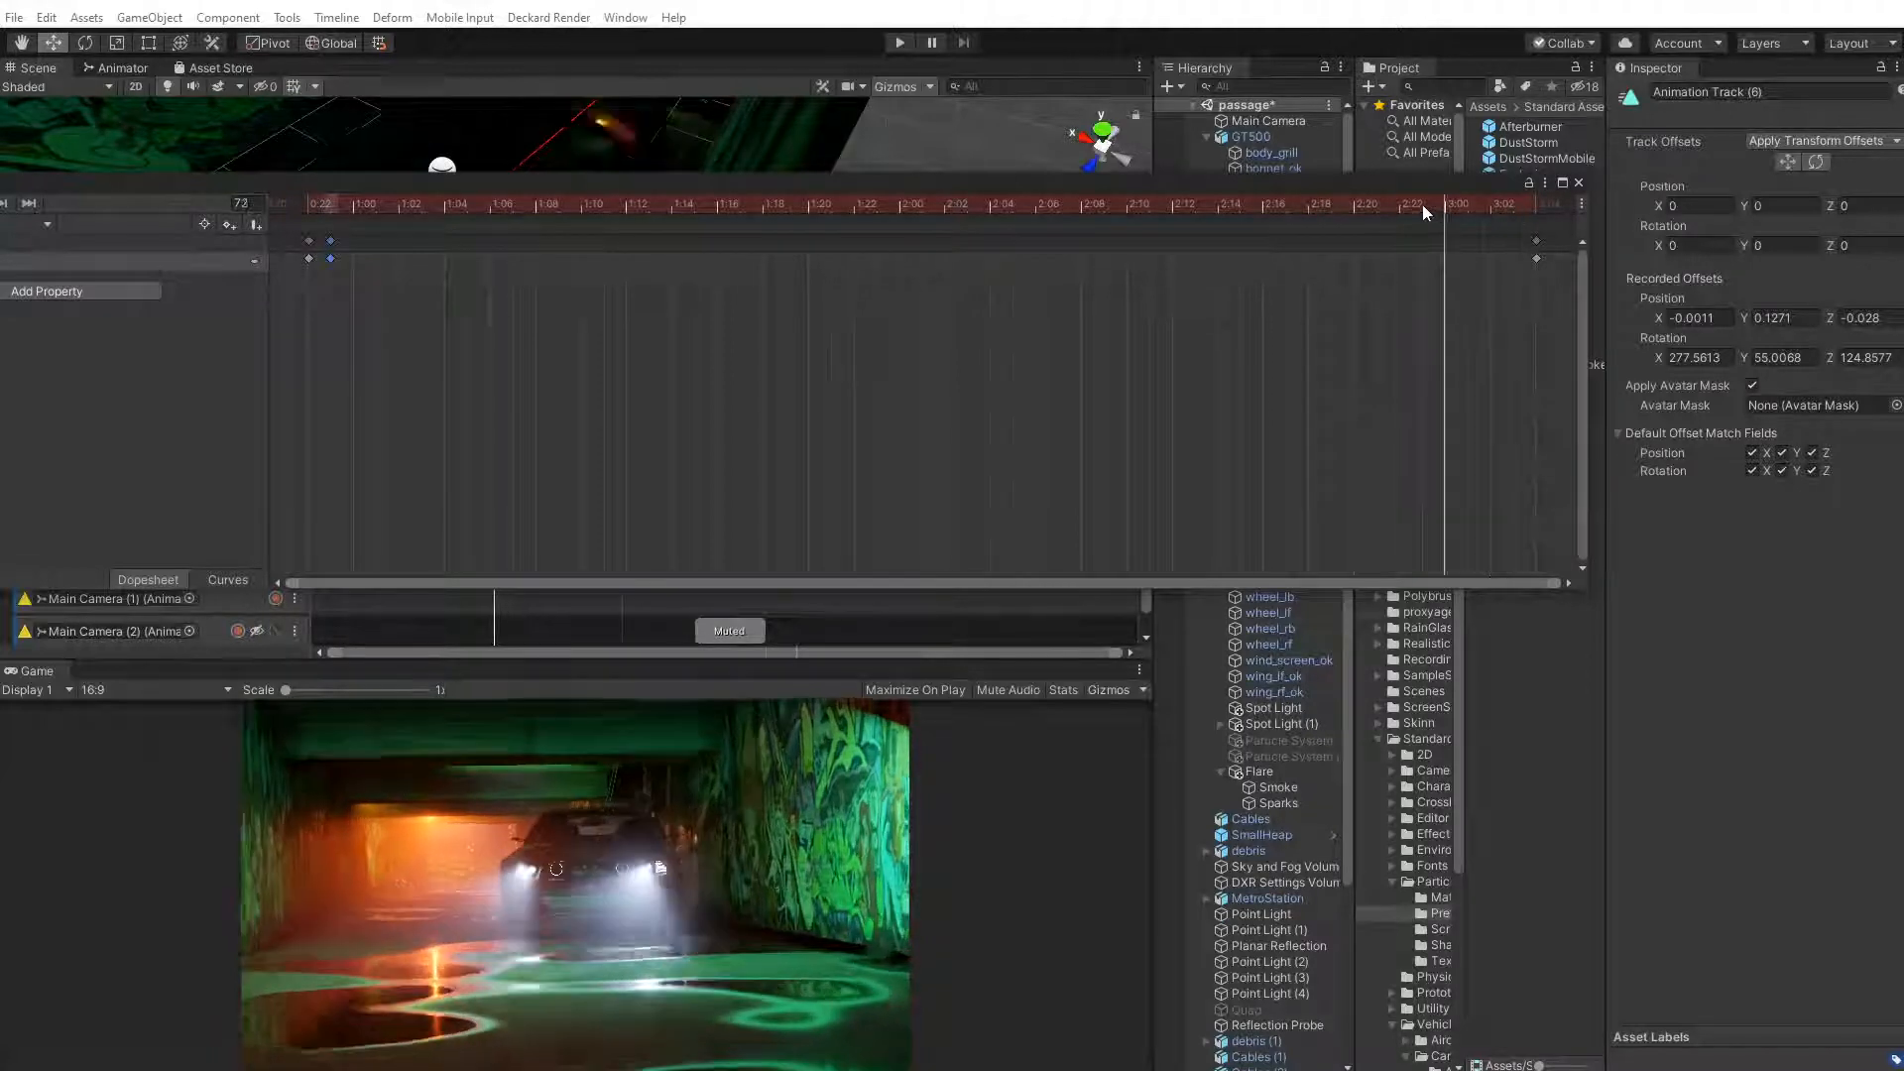
{"action": "left_click", "coordinate": [1333, 204]}
Scrub back to frame 18, select the Flare, and play the animation to check the added keyframe
{"action": "left_click_drag", "start_coordinate": [1333, 204], "coordinate": [760, 209]}
{"action": "left_click_drag", "start_coordinate": [460, 182], "coordinate": [318, 162]}
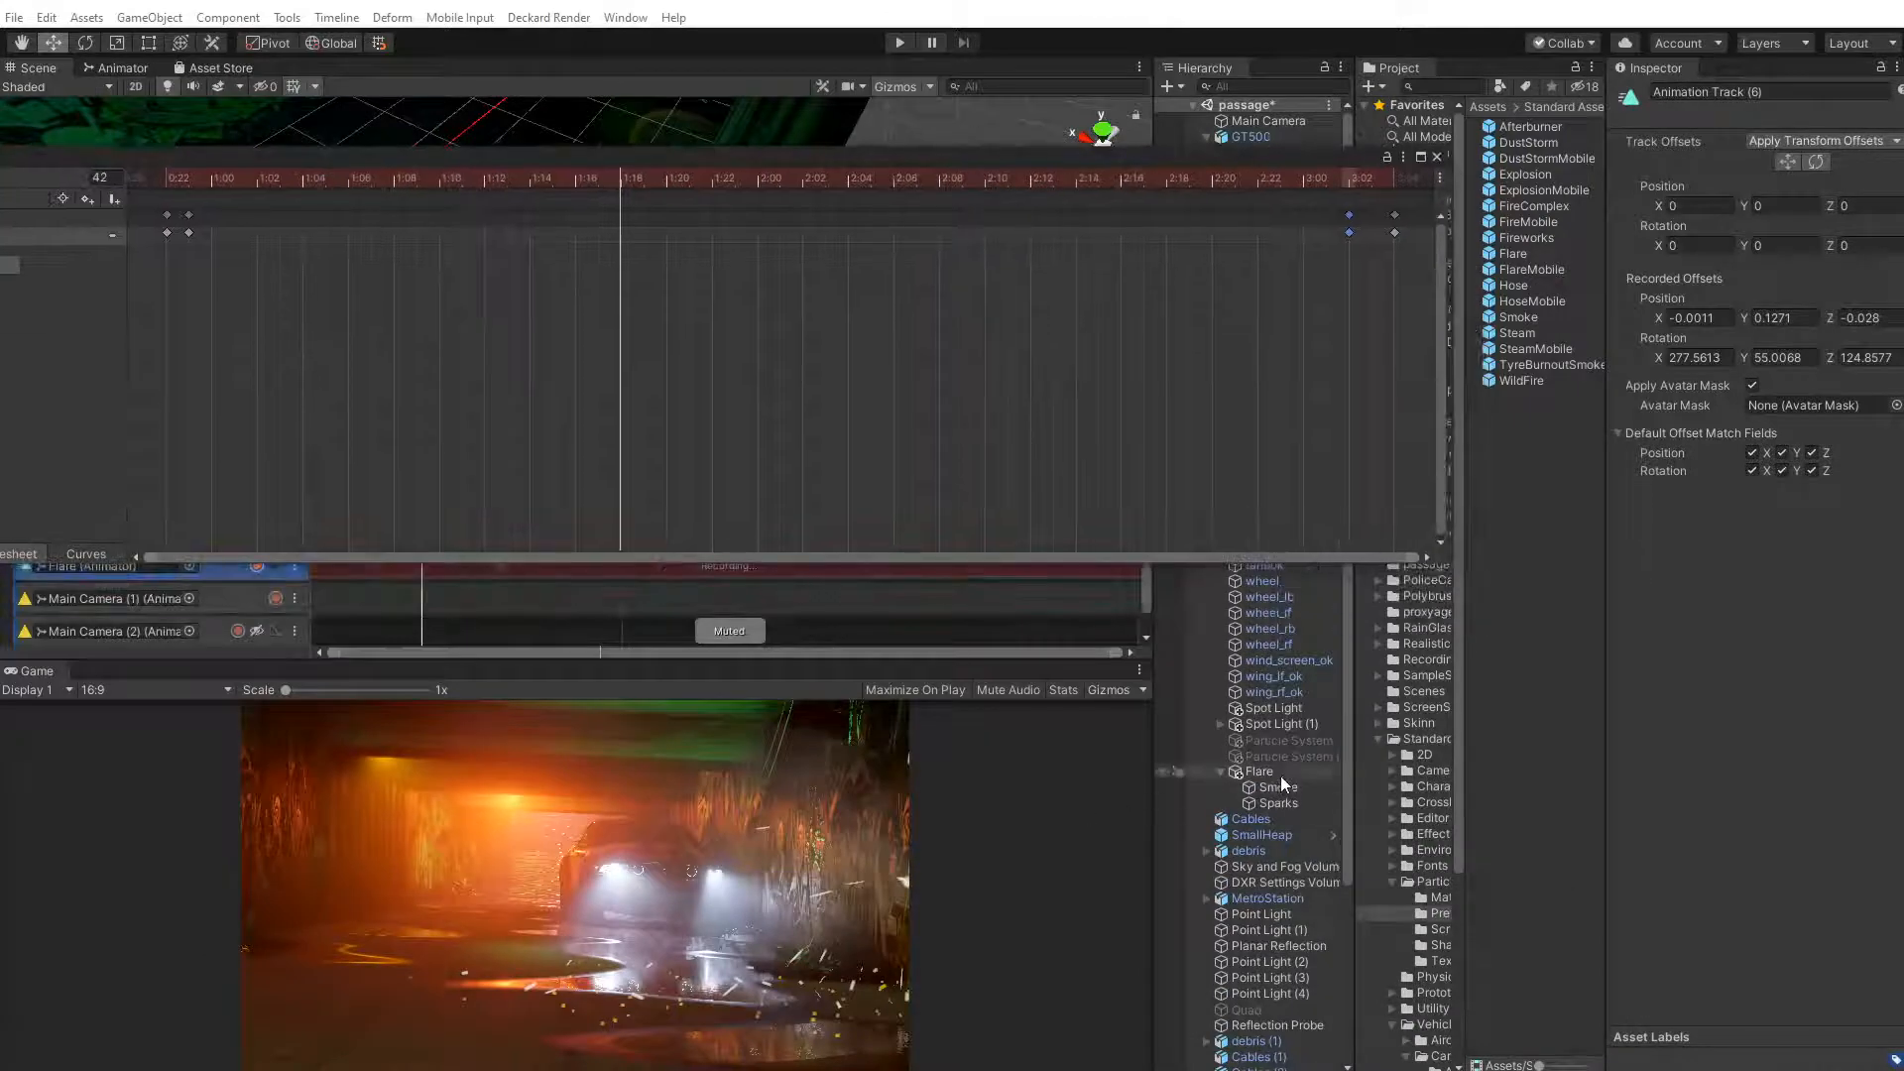
{"action": "left_click", "coordinate": [1281, 776]}
{"action": "left_click_drag", "start_coordinate": [617, 190], "coordinate": [85, 200]}
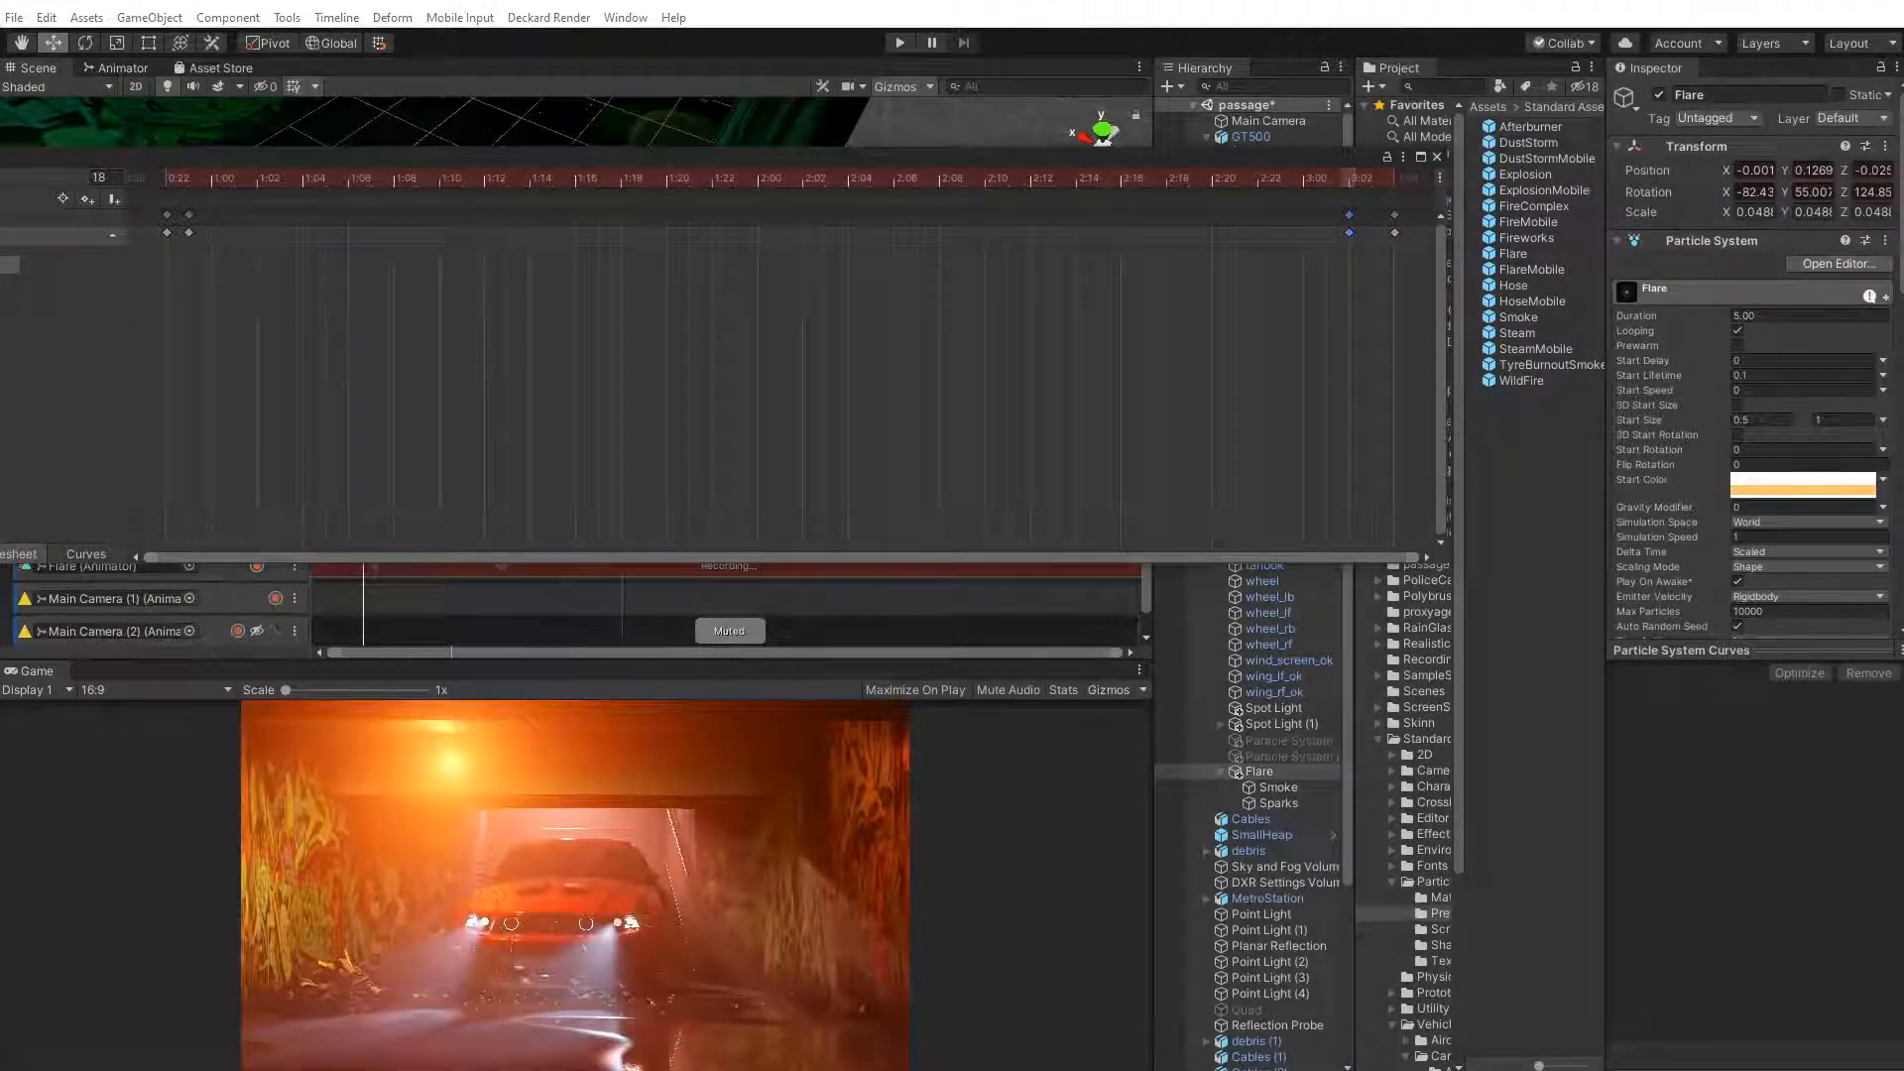
{"action": "key", "text": "space"}
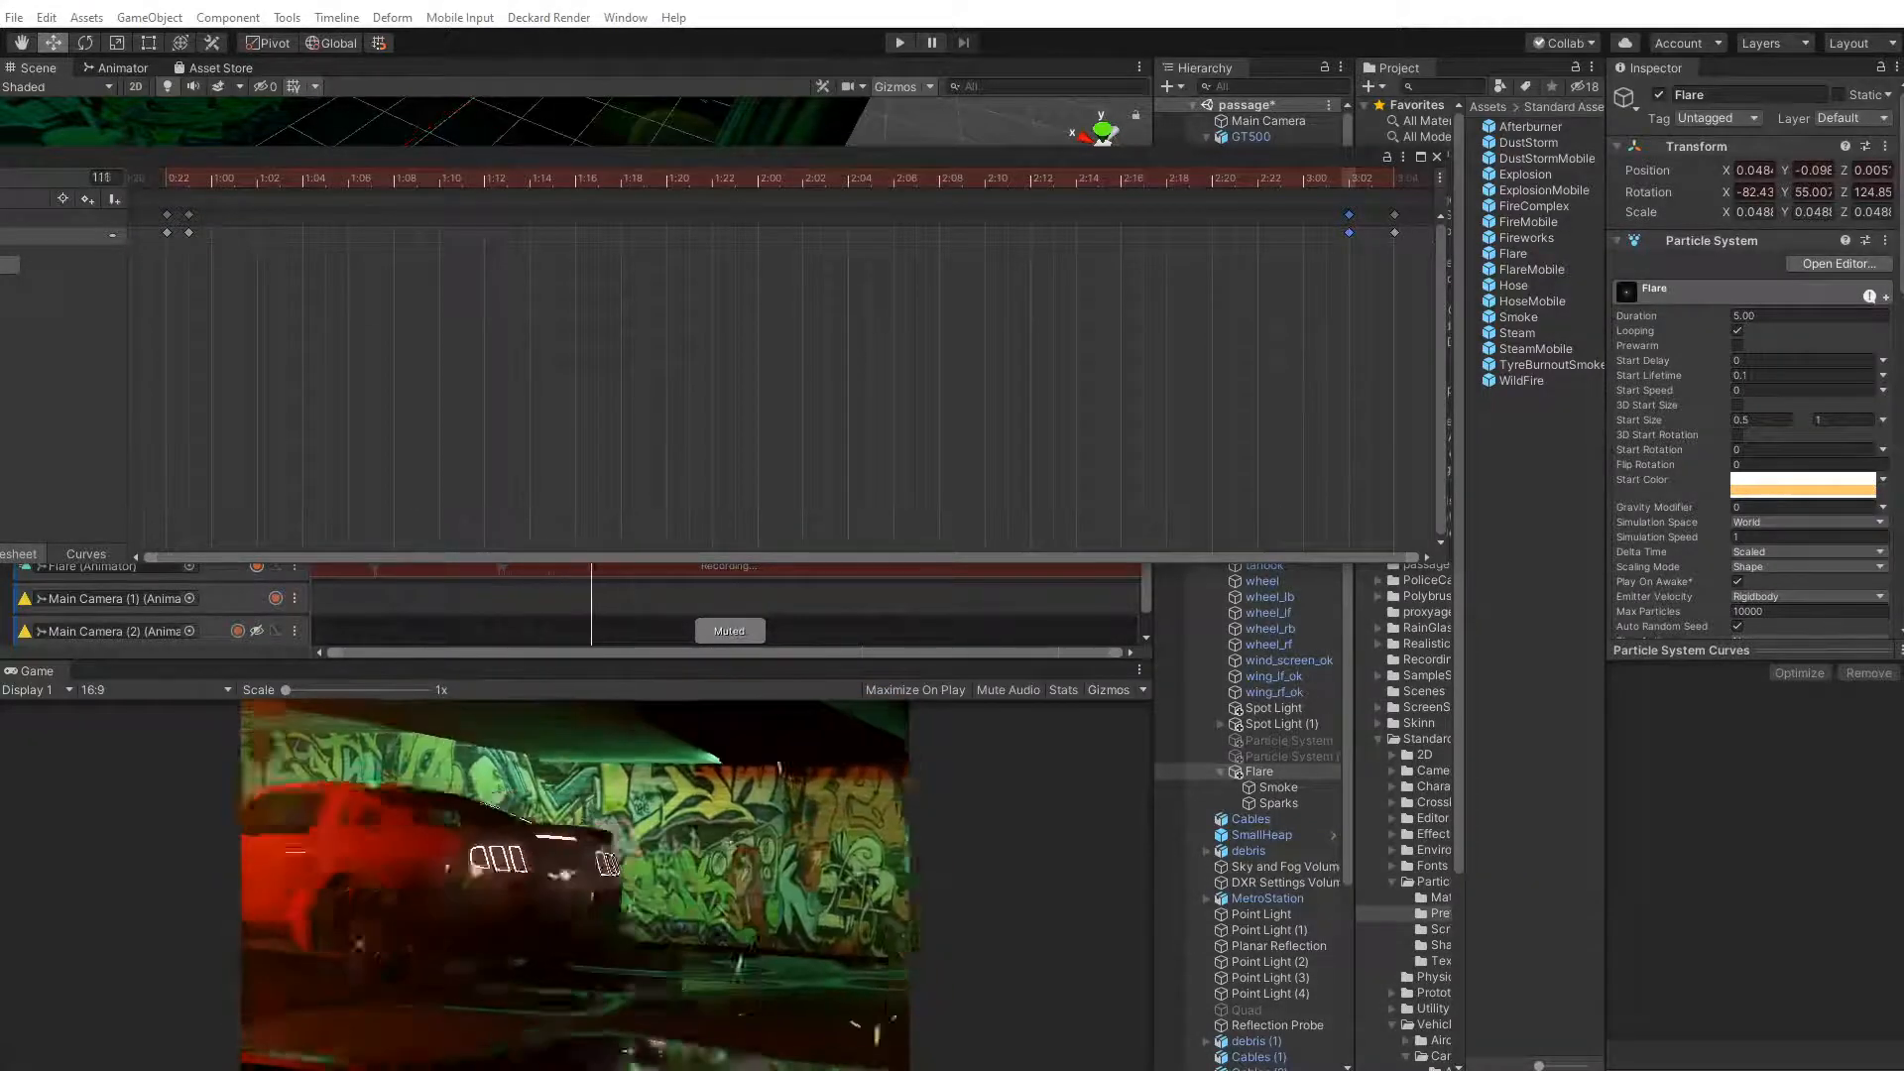
Go to frame 76 and move the Flare in toward the car, to about X 0.060, Y -0.070
{"action": "left_click_drag", "start_coordinate": [732, 164], "coordinate": [662, 179]}
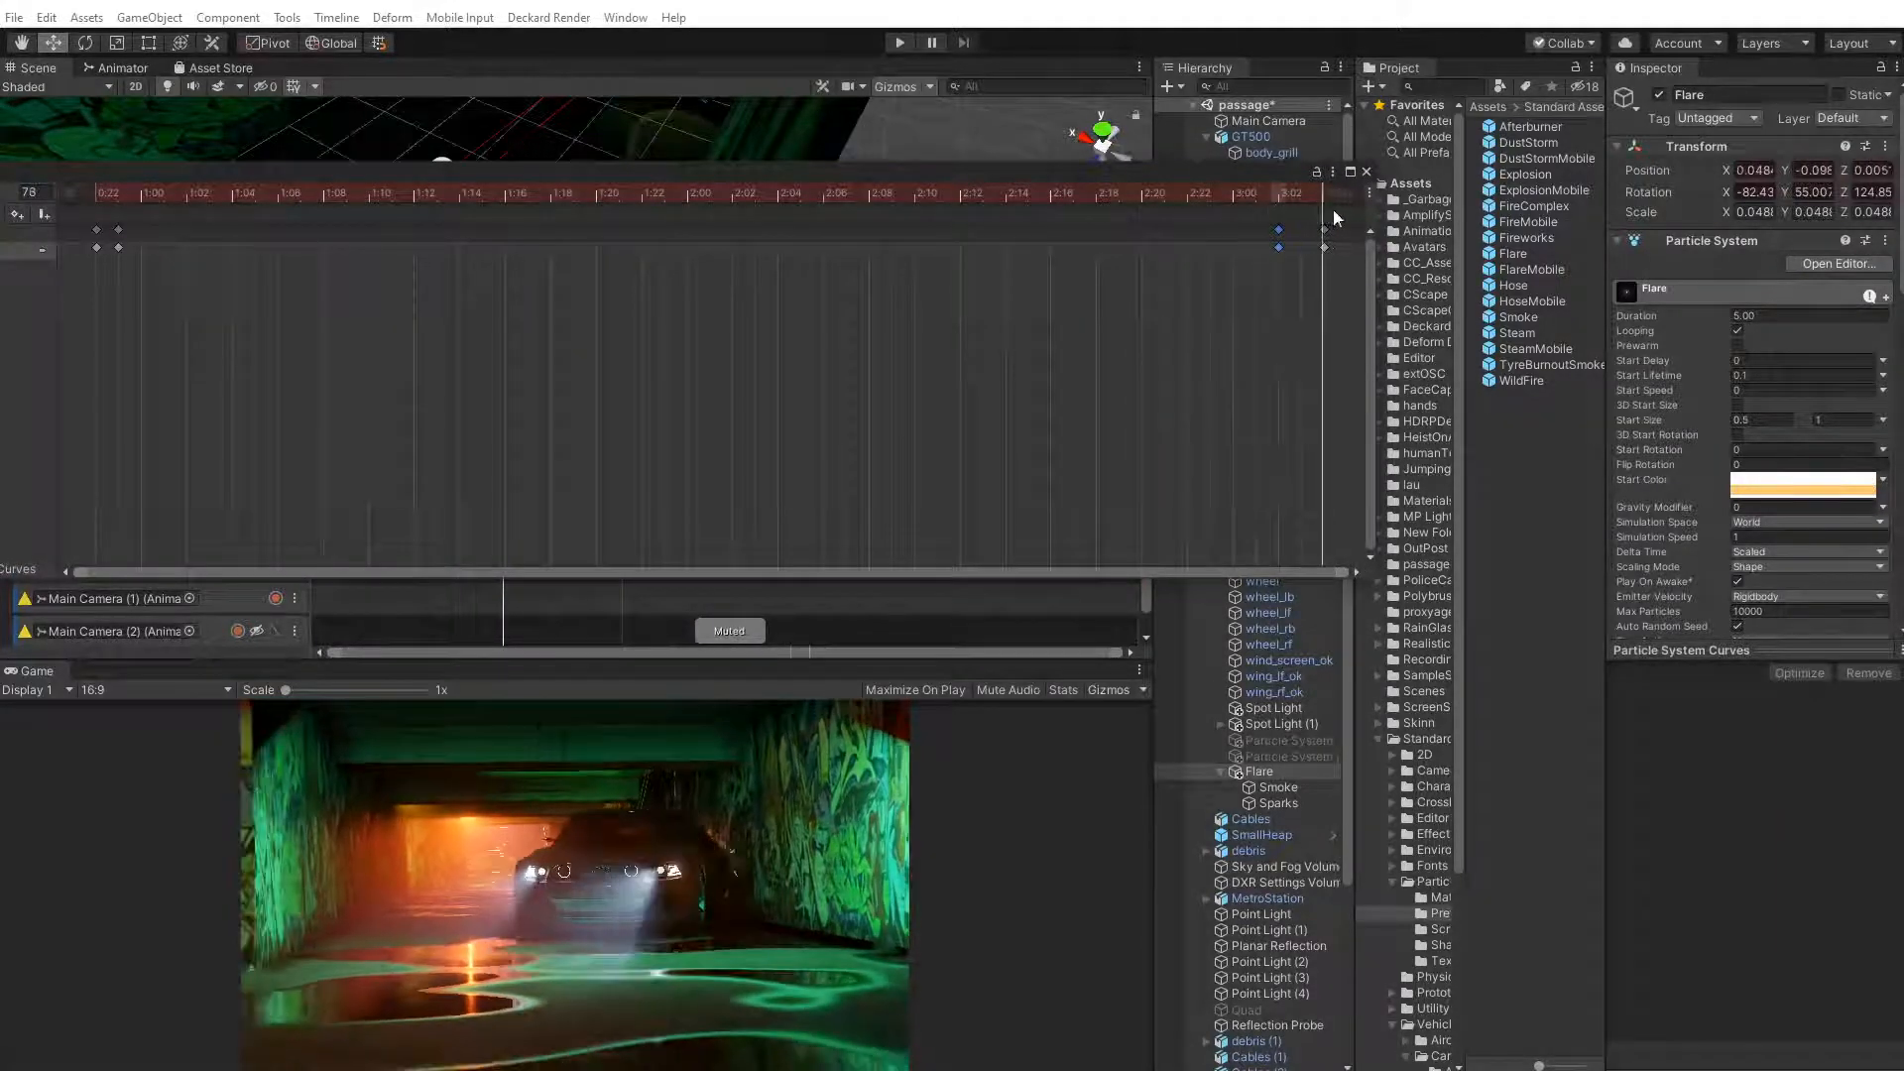
{"action": "left_click_drag", "start_coordinate": [1371, 212], "coordinate": [1318, 212]}
{"action": "left_click_drag", "start_coordinate": [1161, 172], "coordinate": [1537, 645]}
{"action": "middle_click_drag", "start_coordinate": [442, 288], "coordinate": [547, 278]}
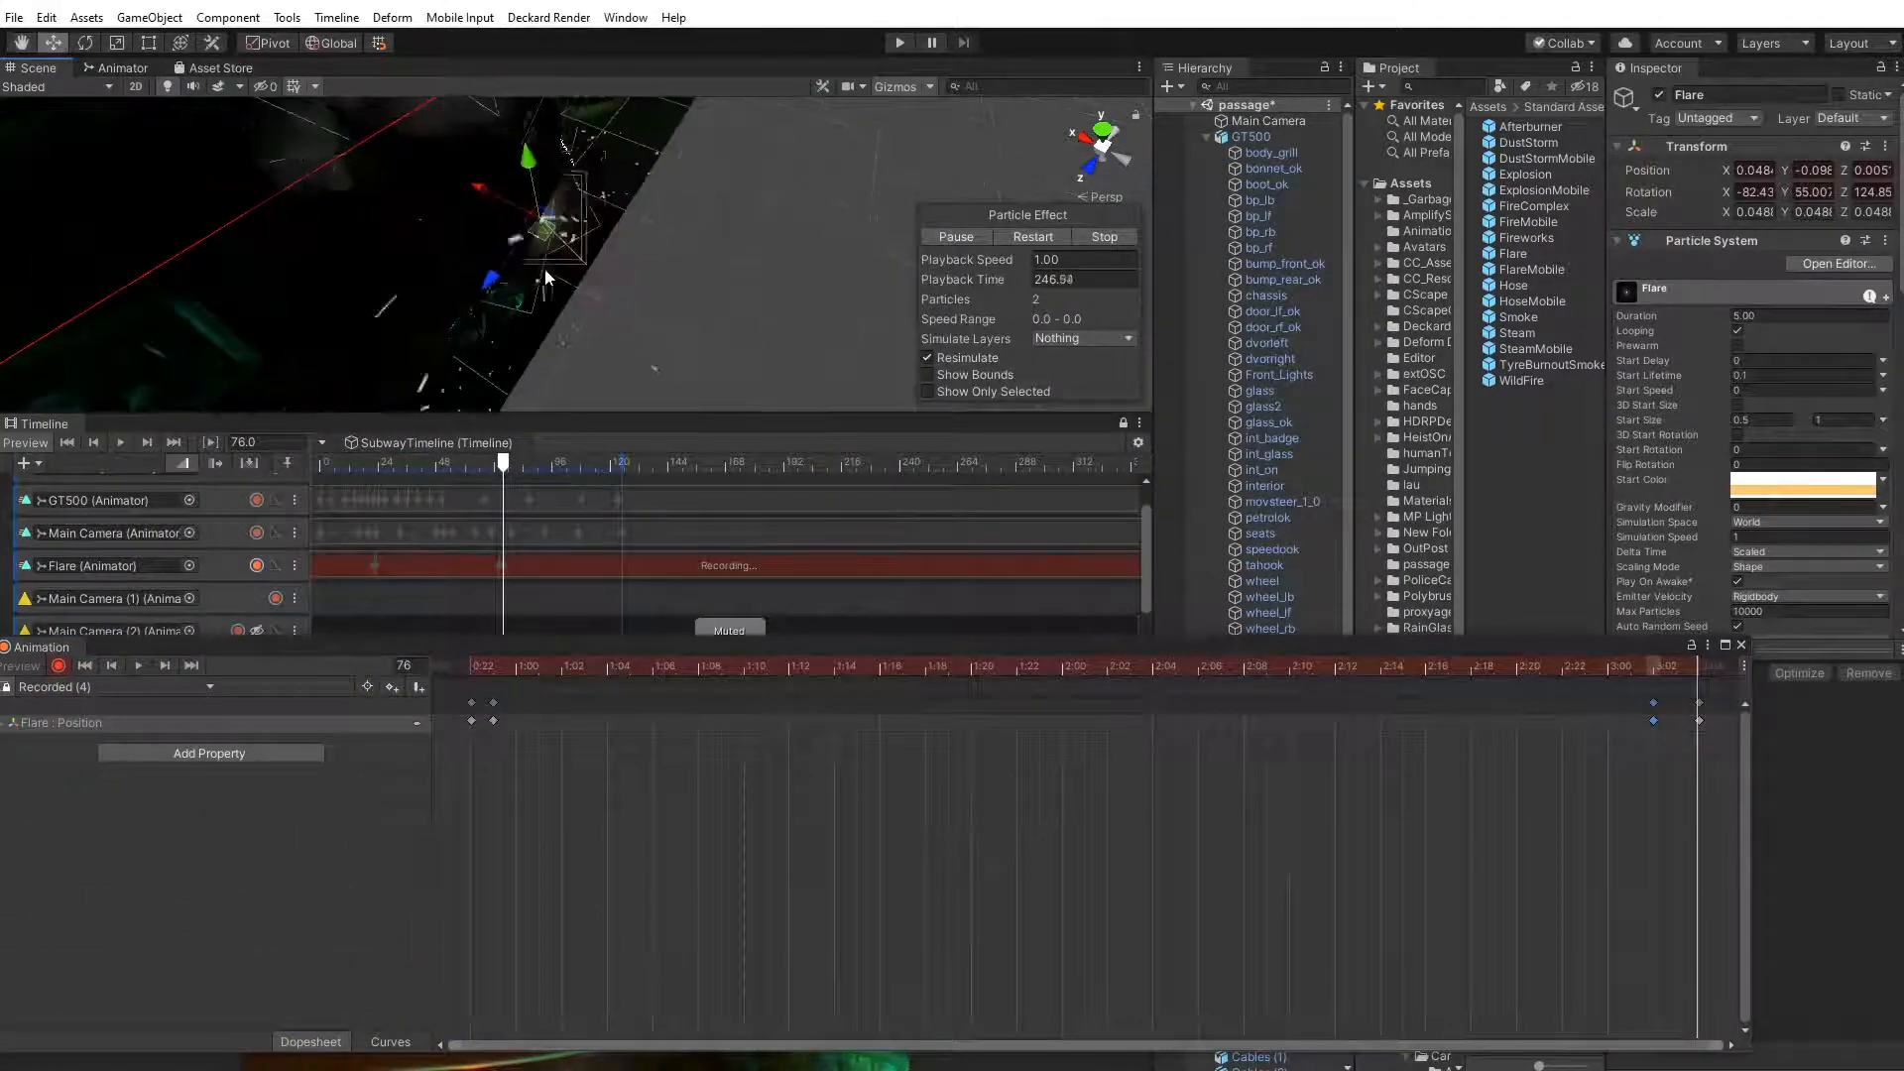
{"action": "left_click_drag", "start_coordinate": [543, 236], "coordinate": [488, 316]}
{"action": "left_click_drag", "start_coordinate": [462, 653], "coordinate": [438, 283]}
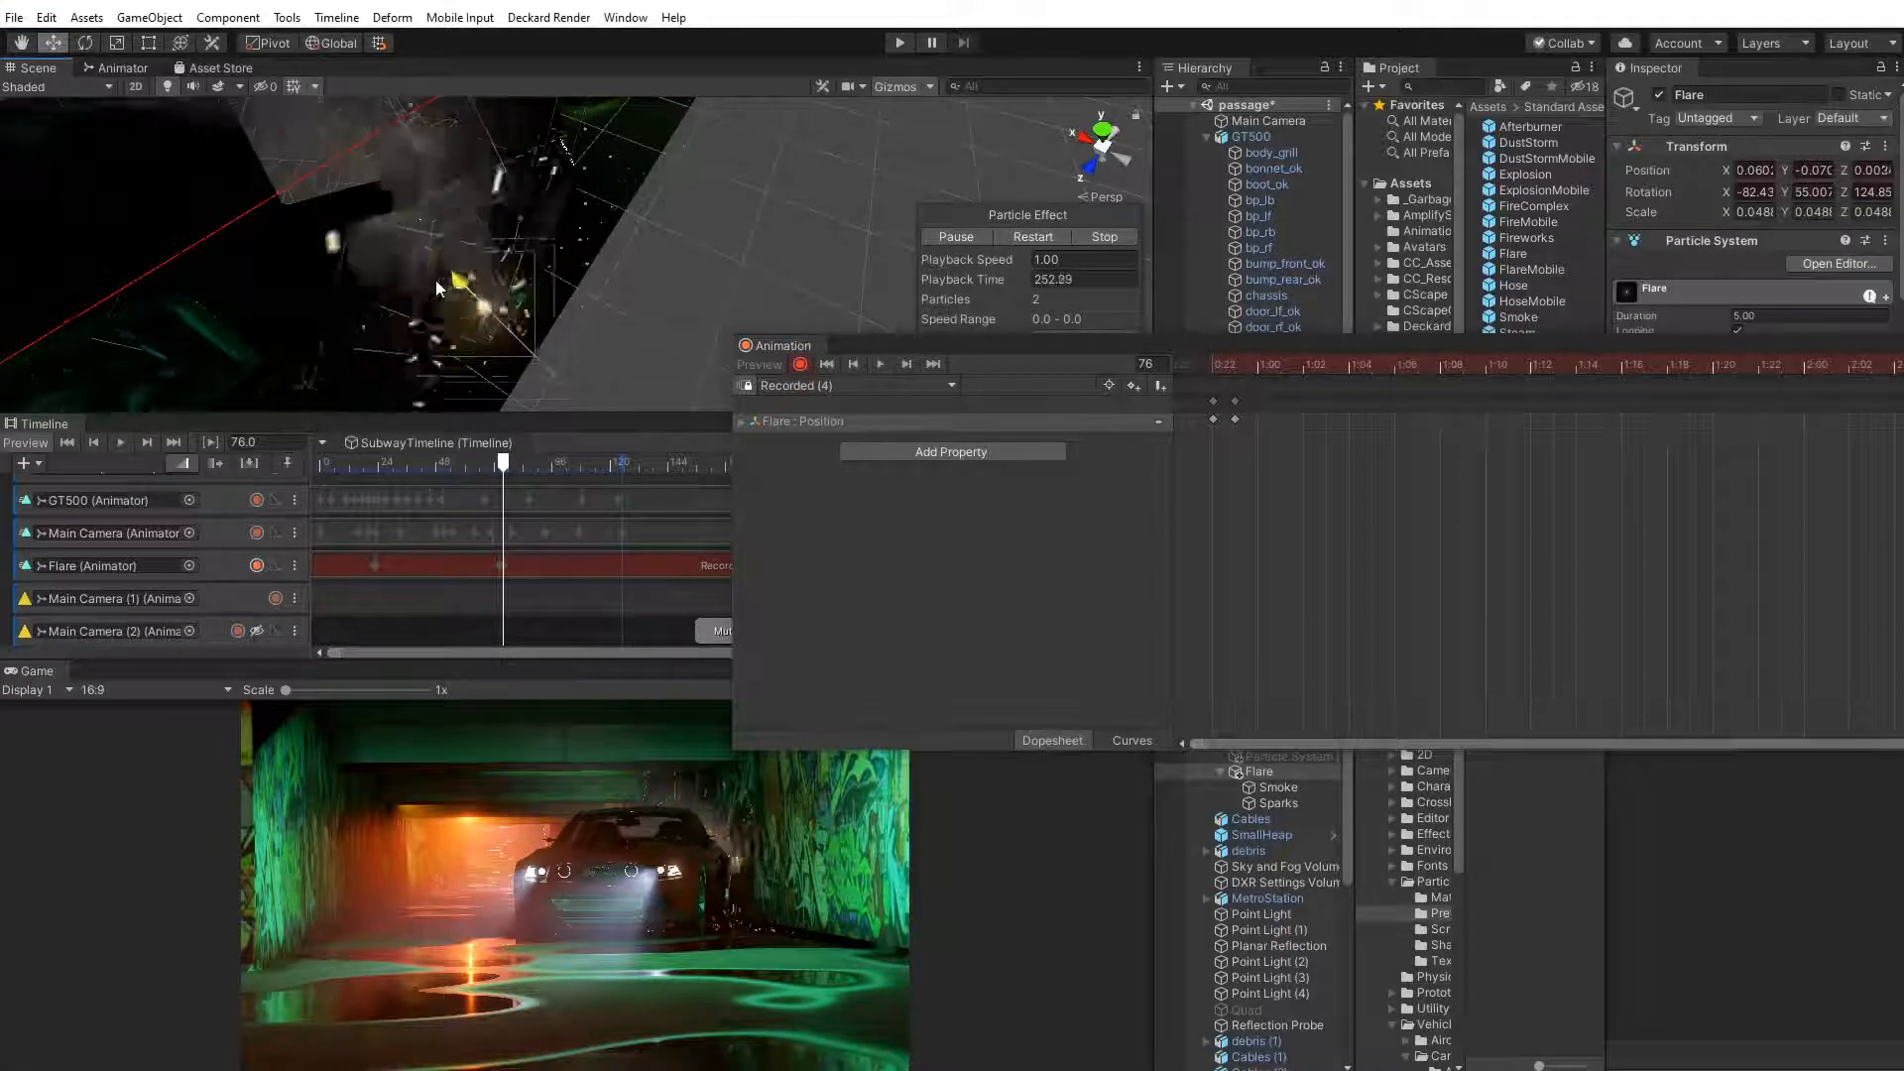
Refine the Flare's frame 76 position against the car's wall-facing side, to about X 0.056, Y -0.053
{"action": "middle_click_drag", "start_coordinate": [438, 282], "coordinate": [517, 317]}
{"action": "right_click_drag", "start_coordinate": [519, 319], "coordinate": [548, 220]}
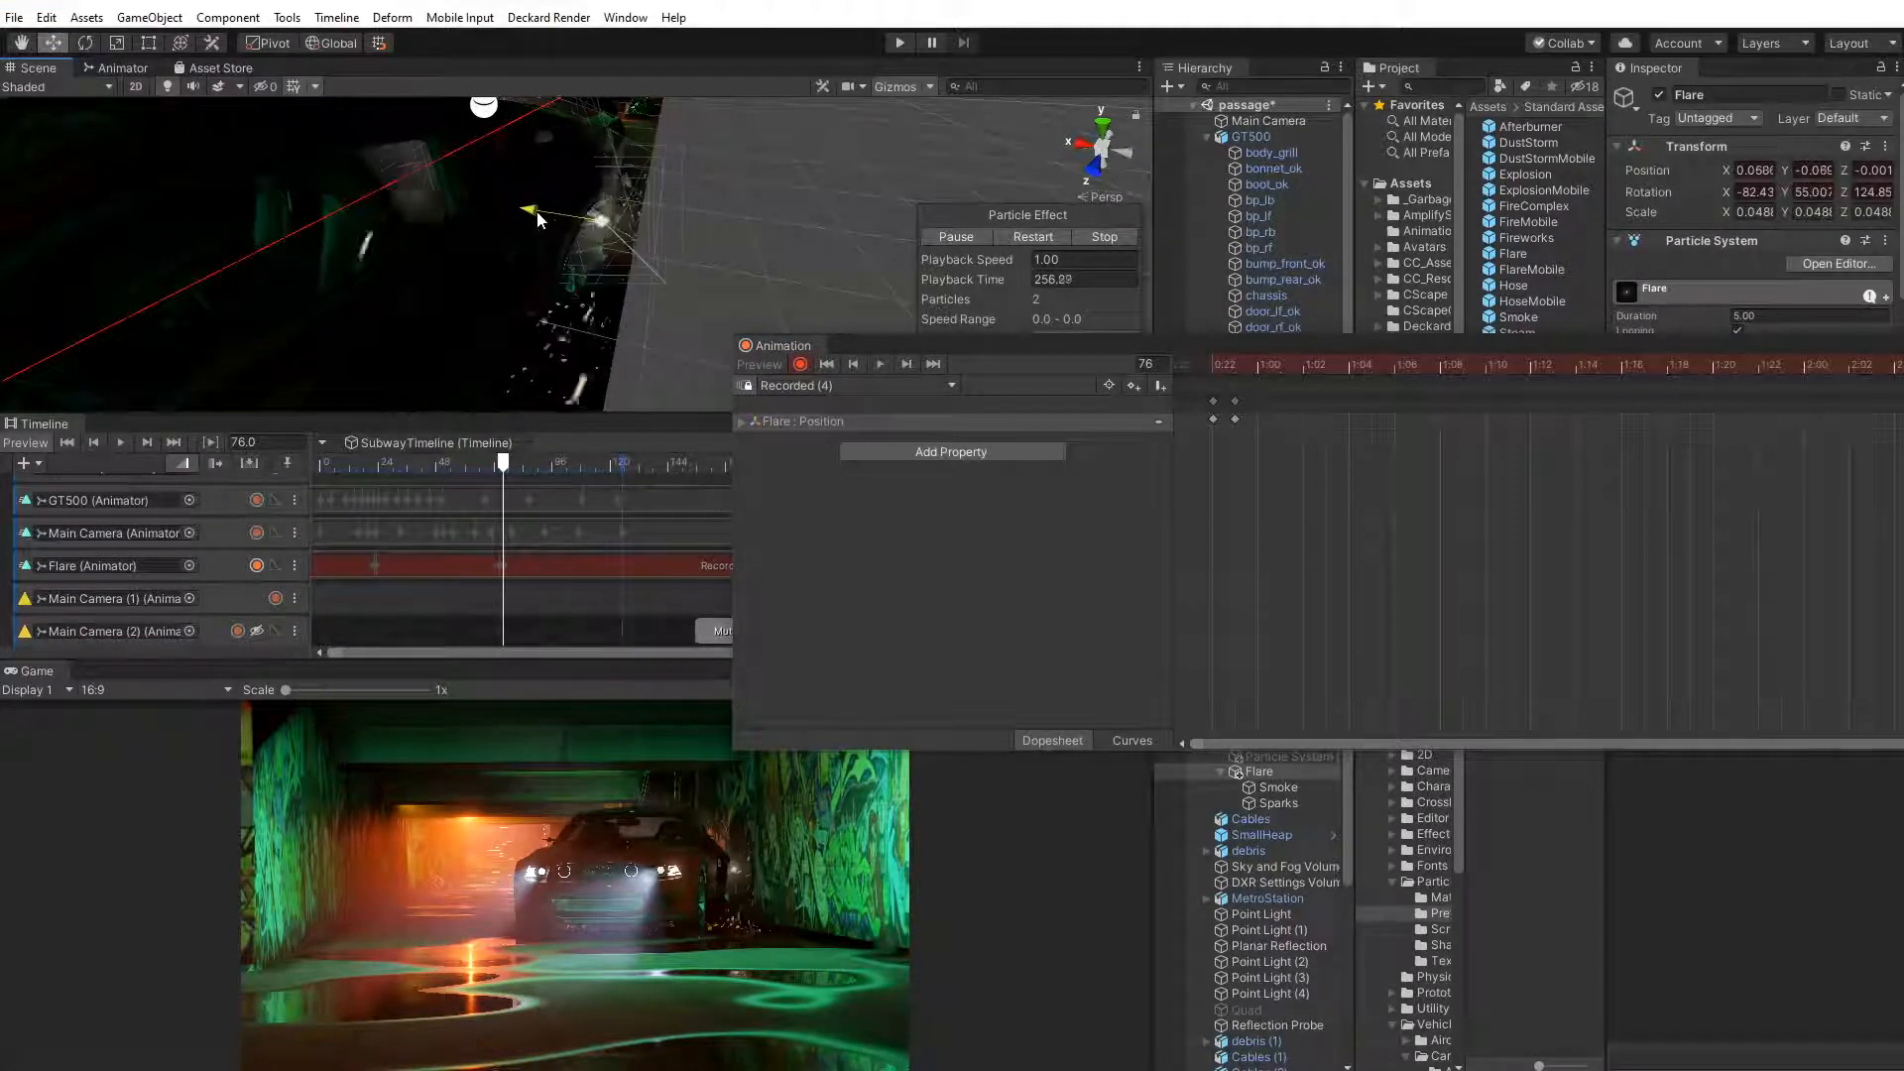
{"action": "left_click_drag", "start_coordinate": [533, 211], "coordinate": [526, 212]}
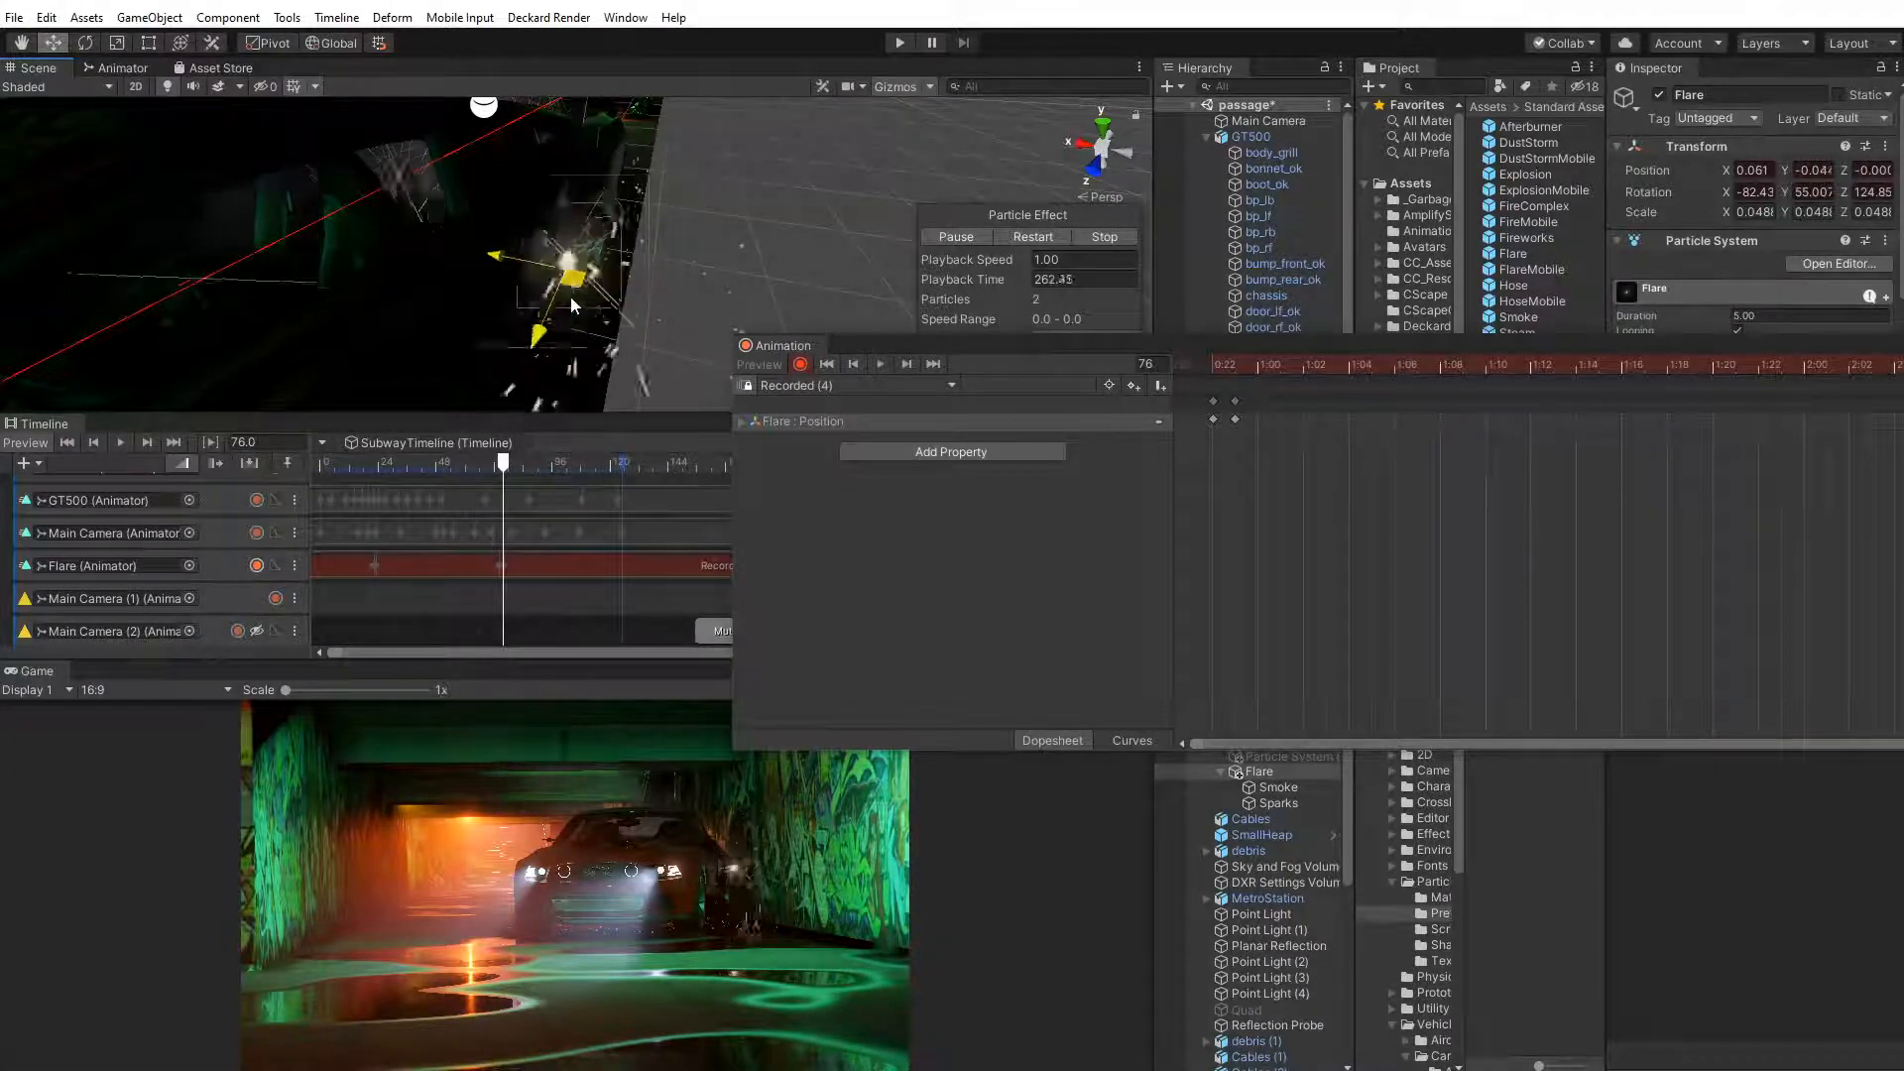
{"action": "left_click_drag", "start_coordinate": [571, 304], "coordinate": [562, 260]}
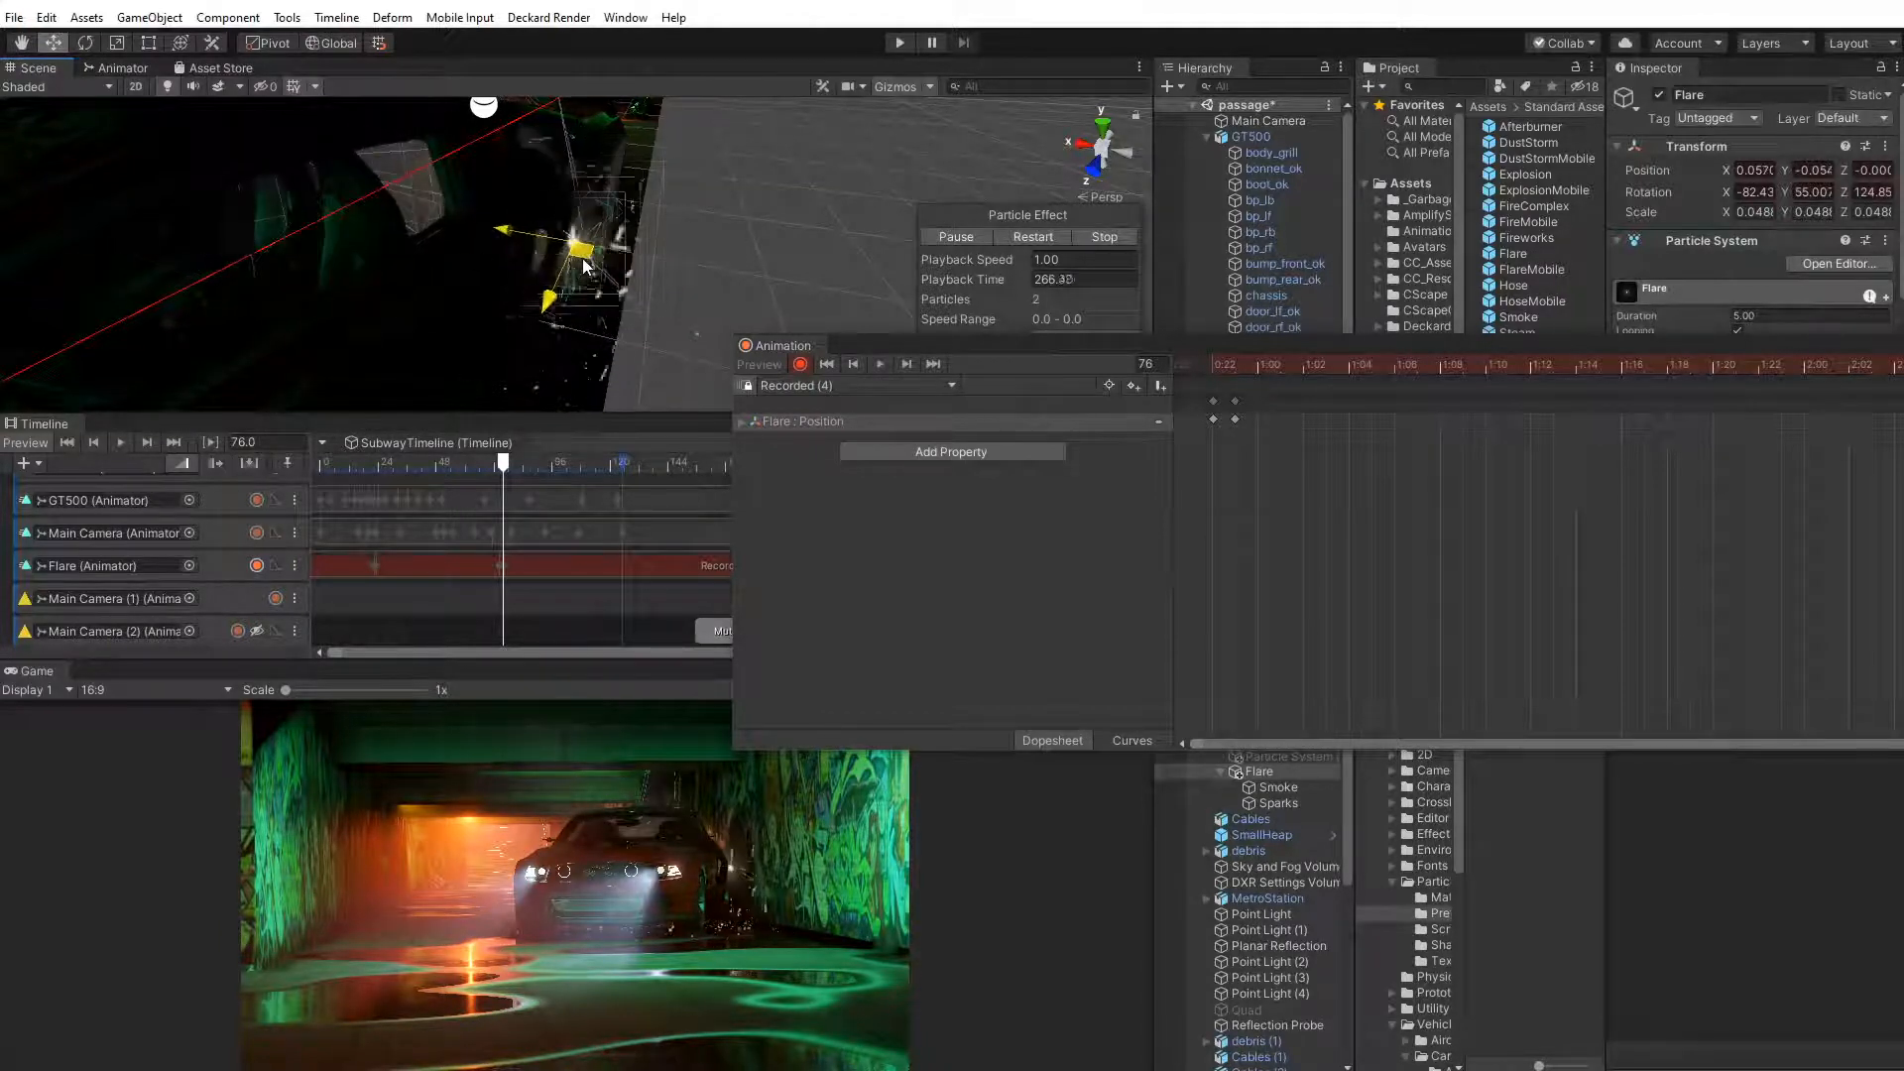
Rewind the timeline to frame 0 and play it with the Animation window clear of the preview
{"action": "left_click_drag", "start_coordinate": [1176, 349], "coordinate": [859, 825]}
{"action": "left_click_drag", "start_coordinate": [439, 472], "coordinate": [289, 474]}
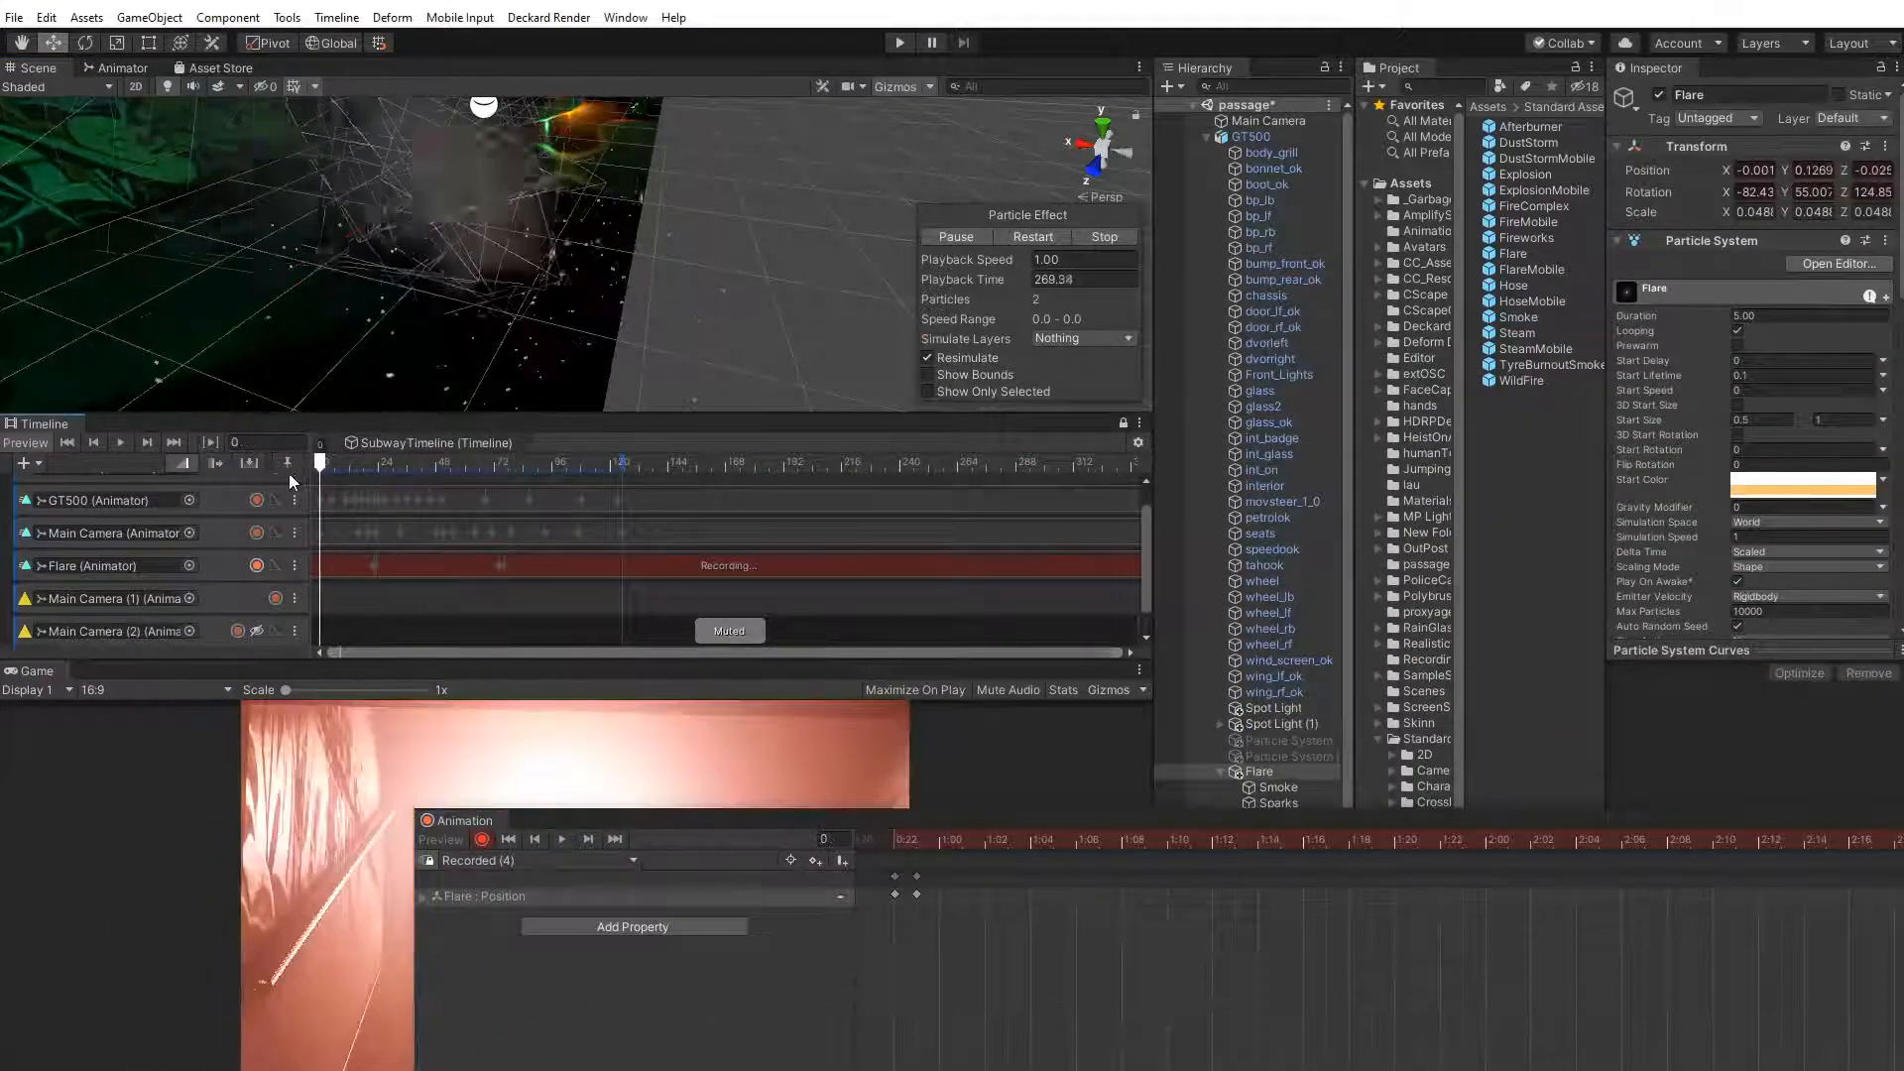
{"action": "left_click_drag", "start_coordinate": [723, 828], "coordinate": [1091, 774]}
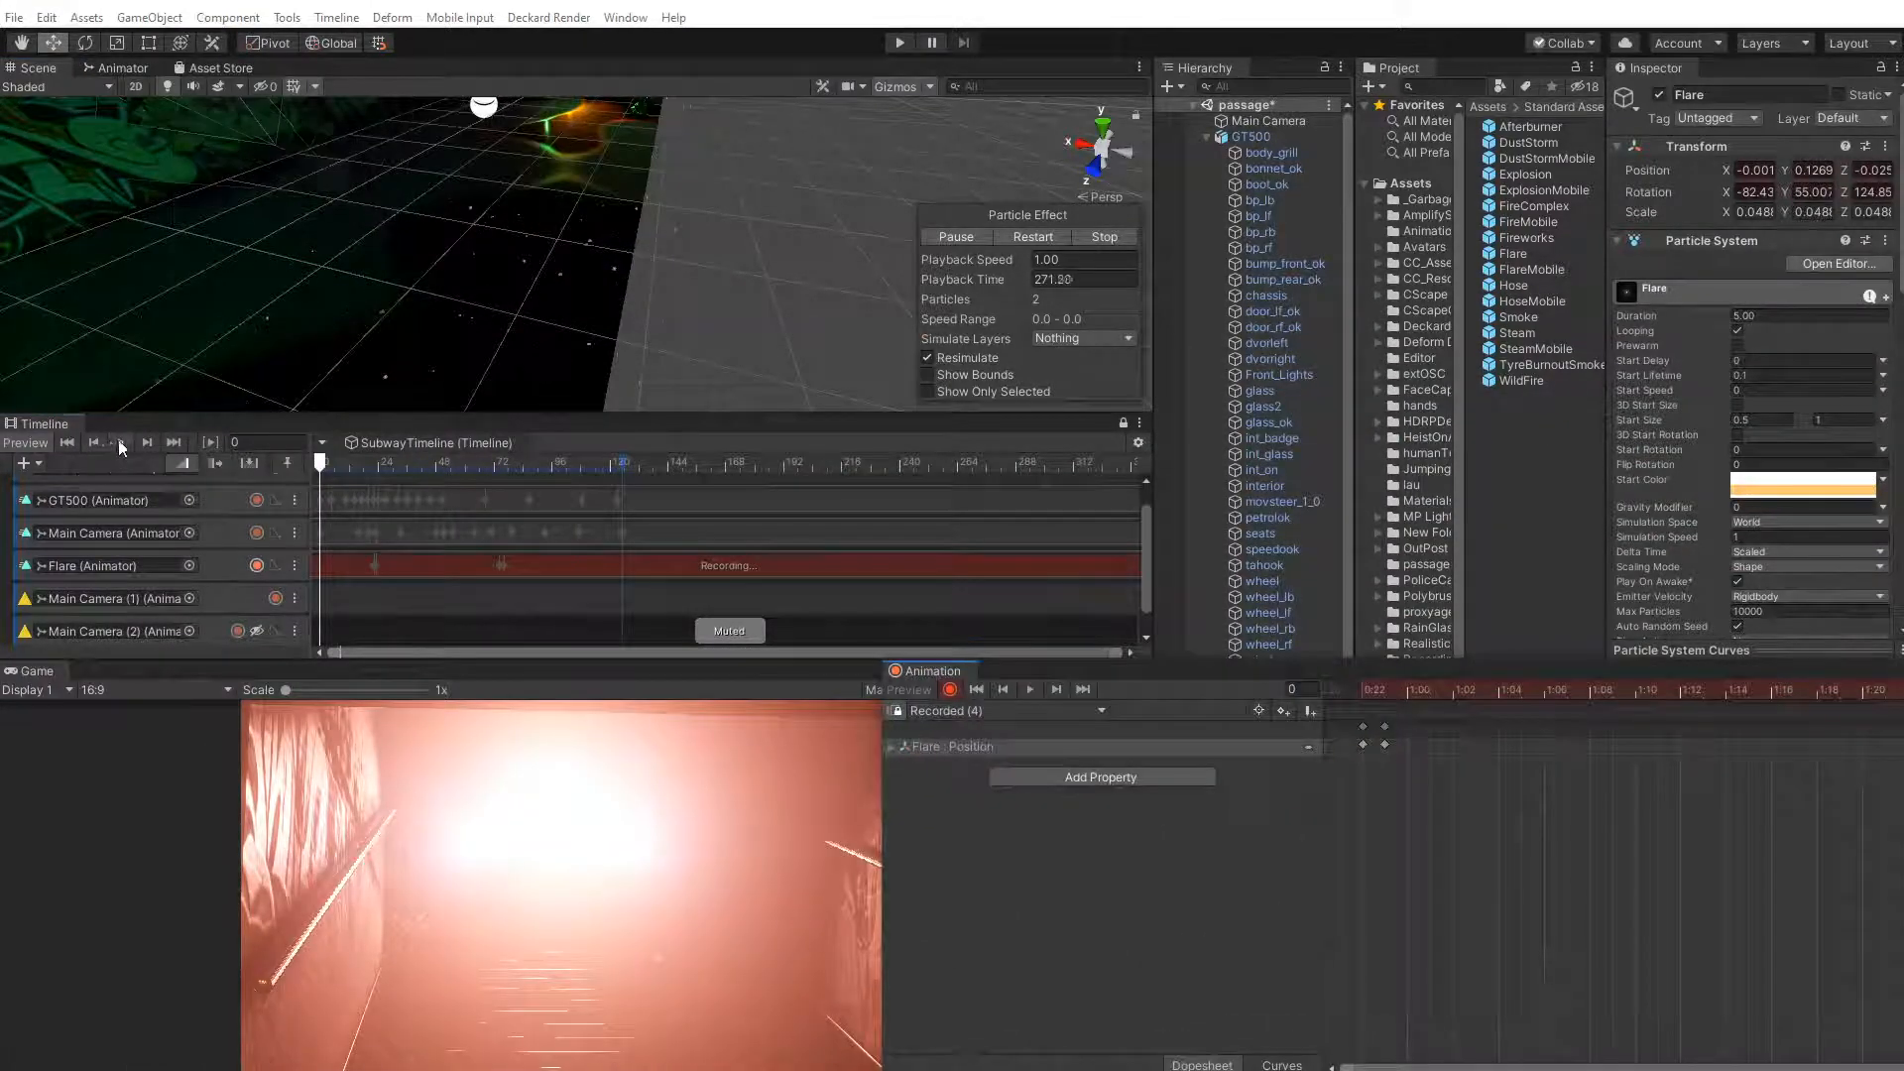
{"action": "left_click", "coordinate": [119, 444]}
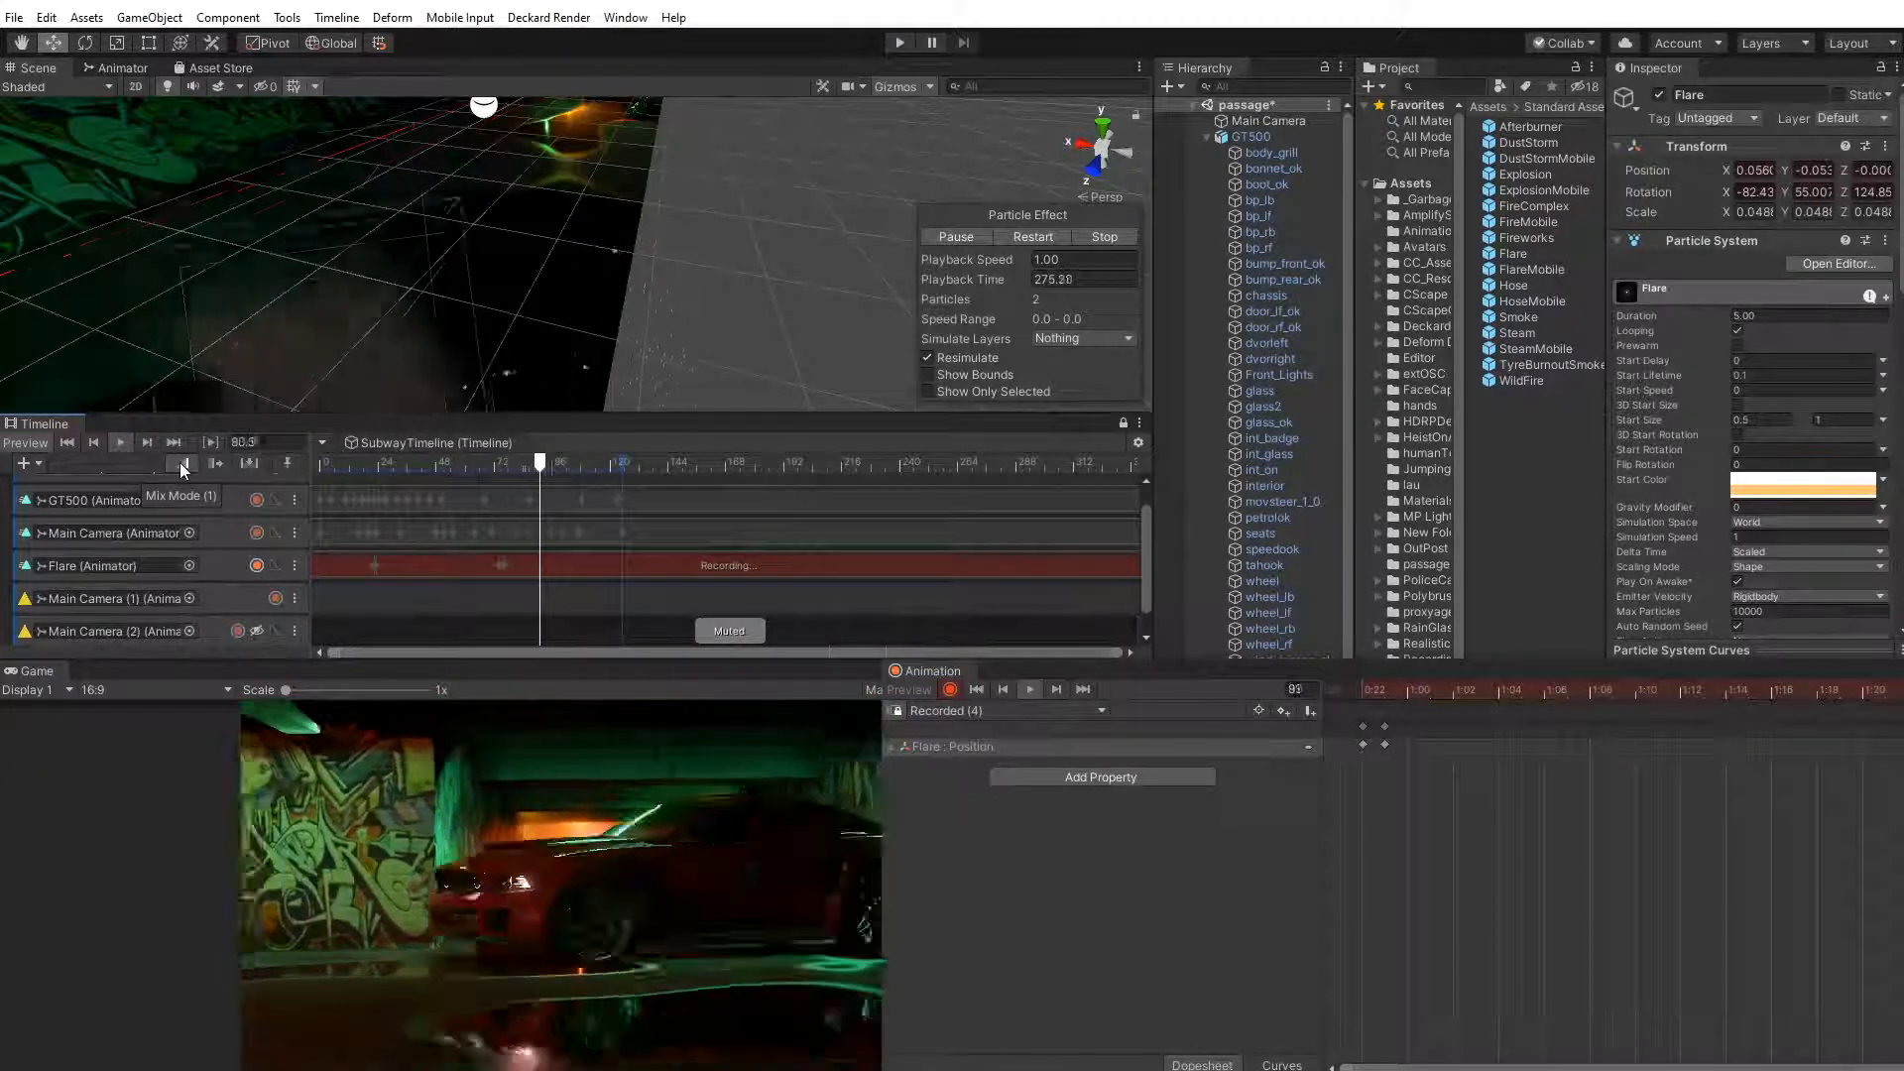
Replay the car's approach twice, including once from frame 35, to check when the sparks appear
{"action": "left_click_drag", "start_coordinate": [578, 470], "coordinate": [344, 480]}
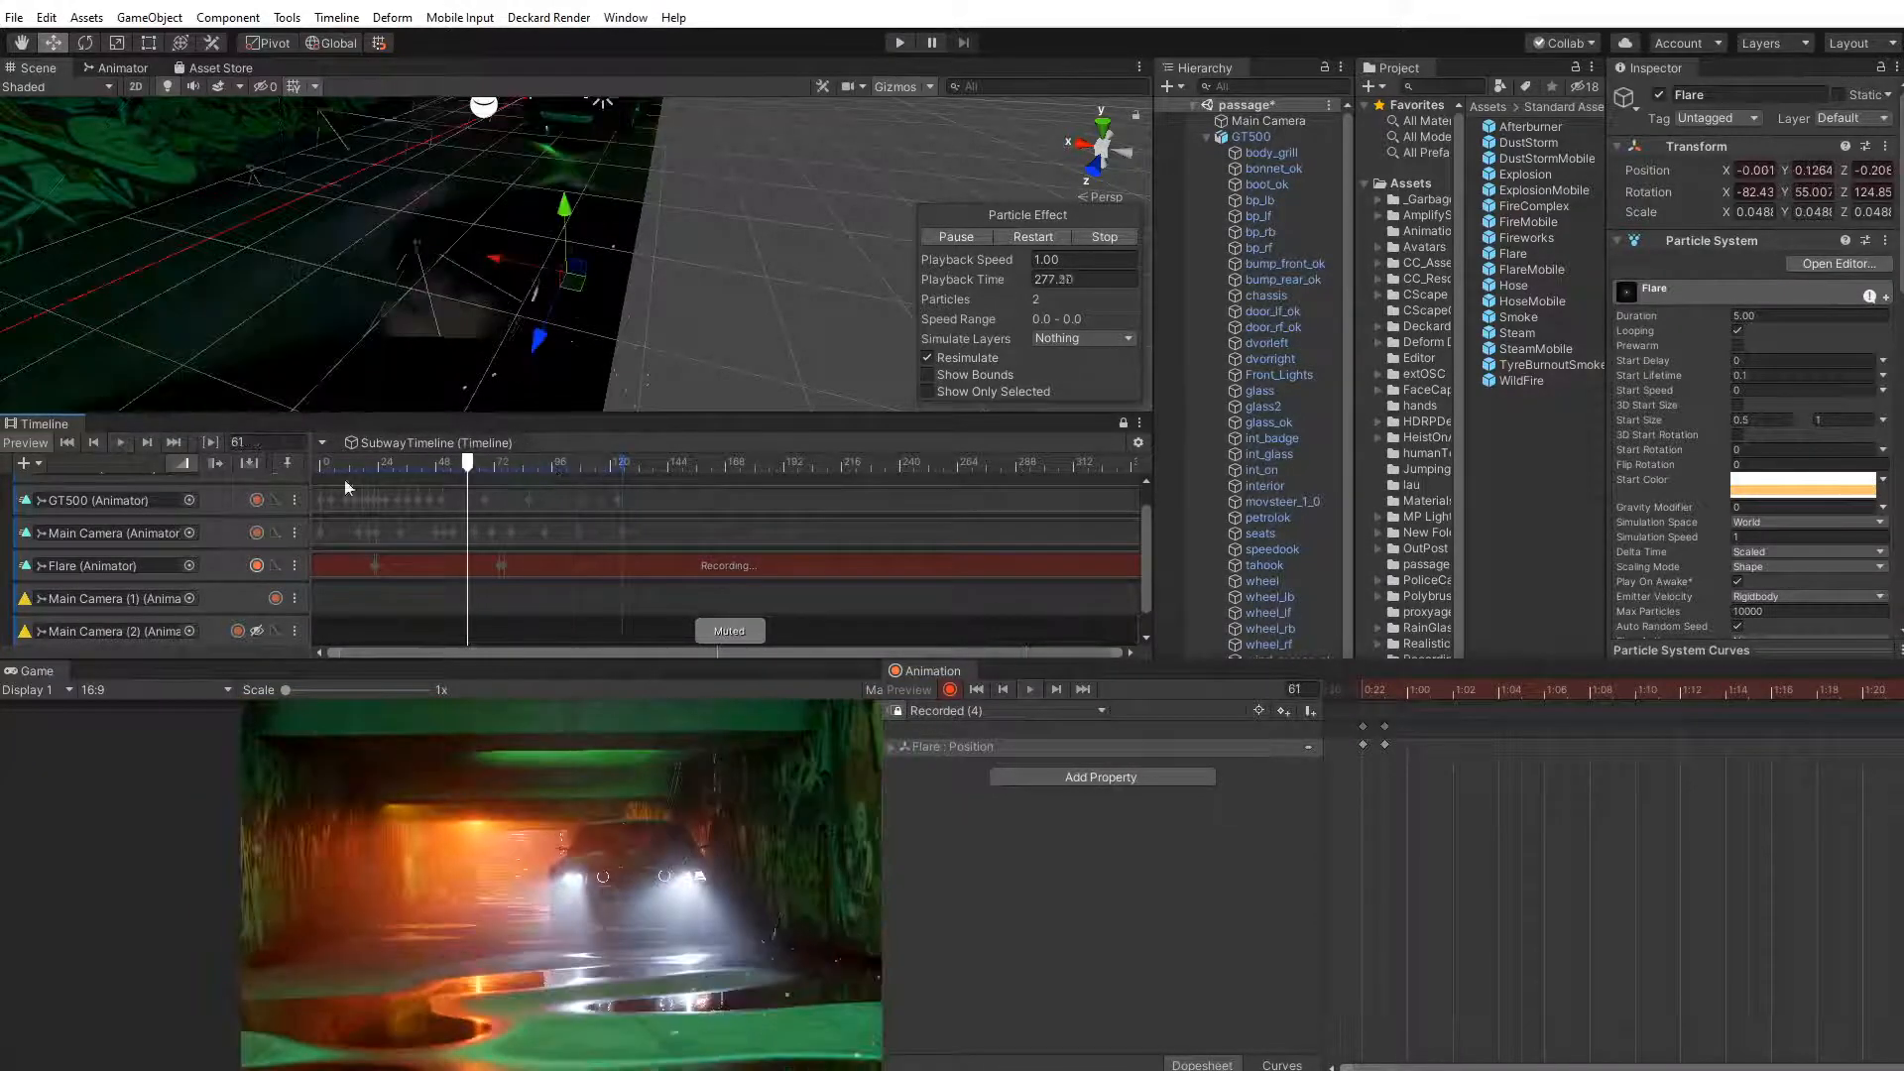
{"action": "left_click", "coordinate": [121, 442]}
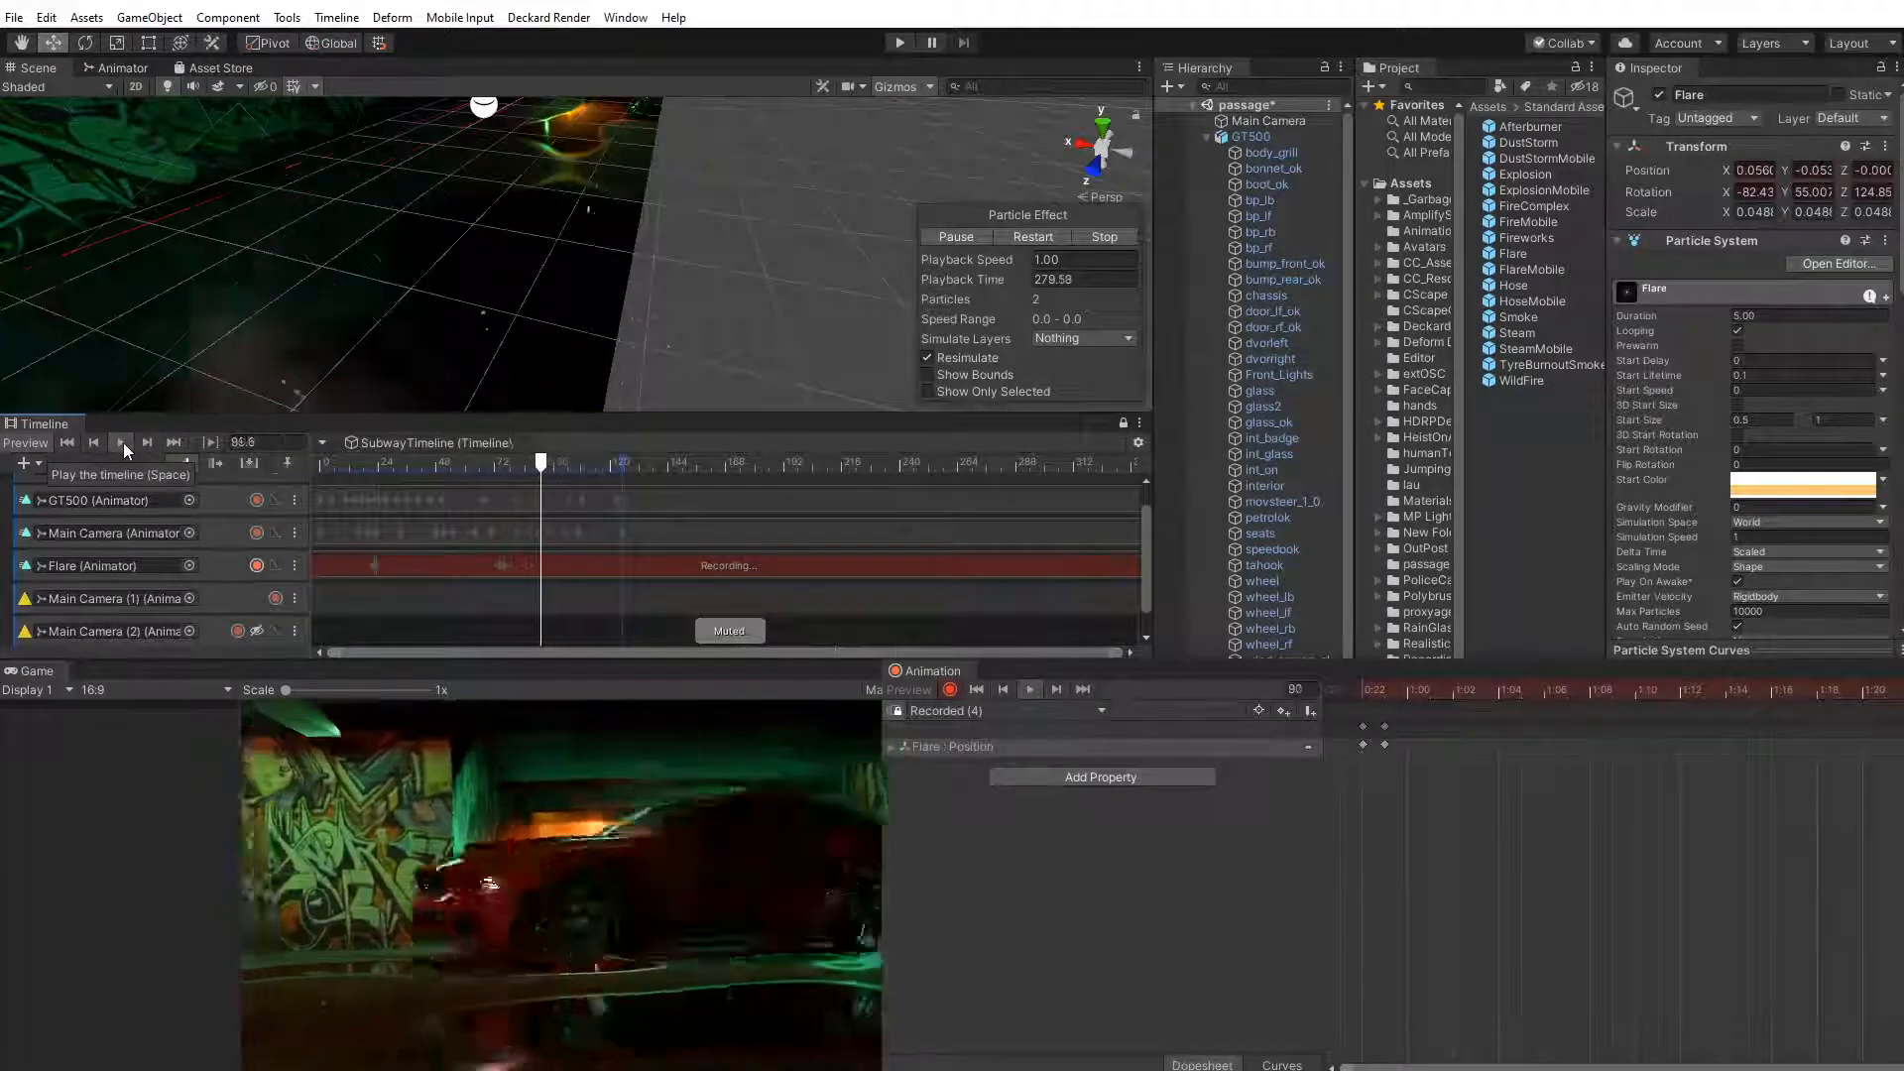
{"action": "left_click", "coordinate": [405, 464]}
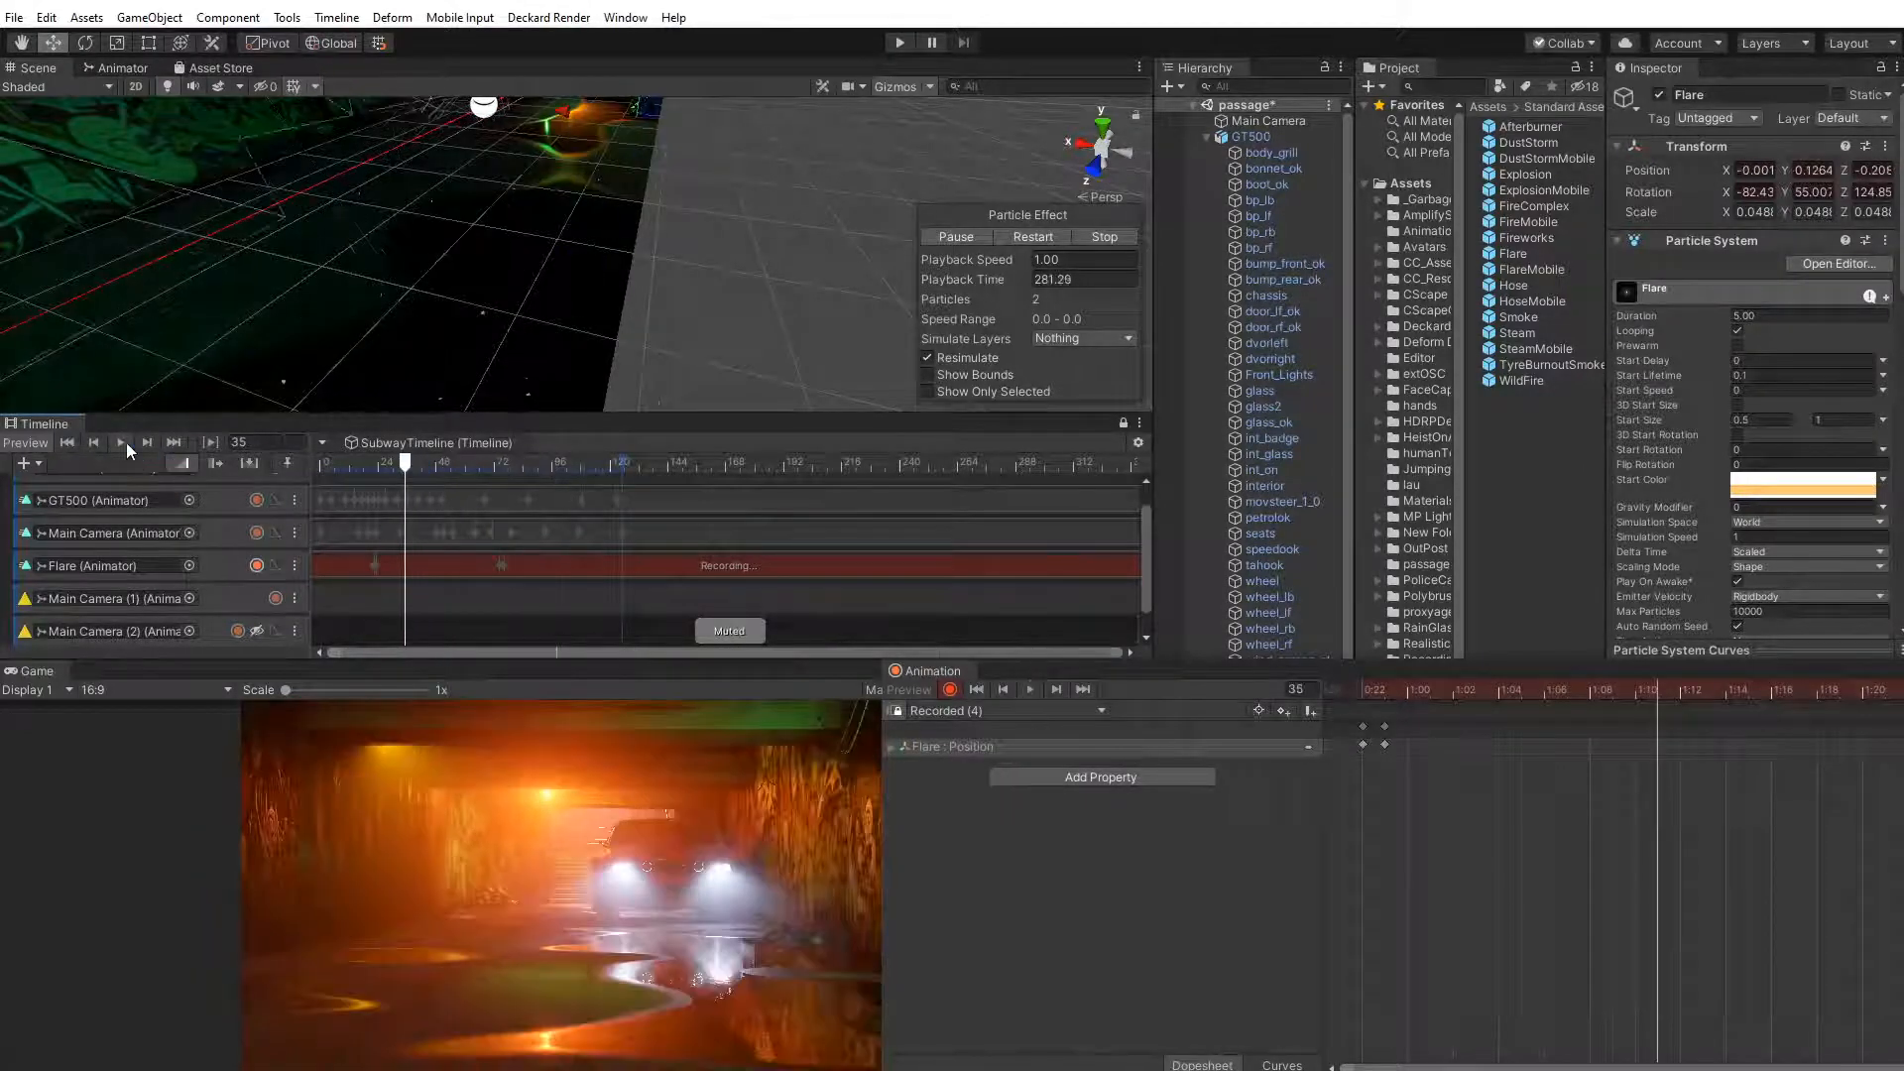
{"action": "left_click", "coordinate": [121, 443]}
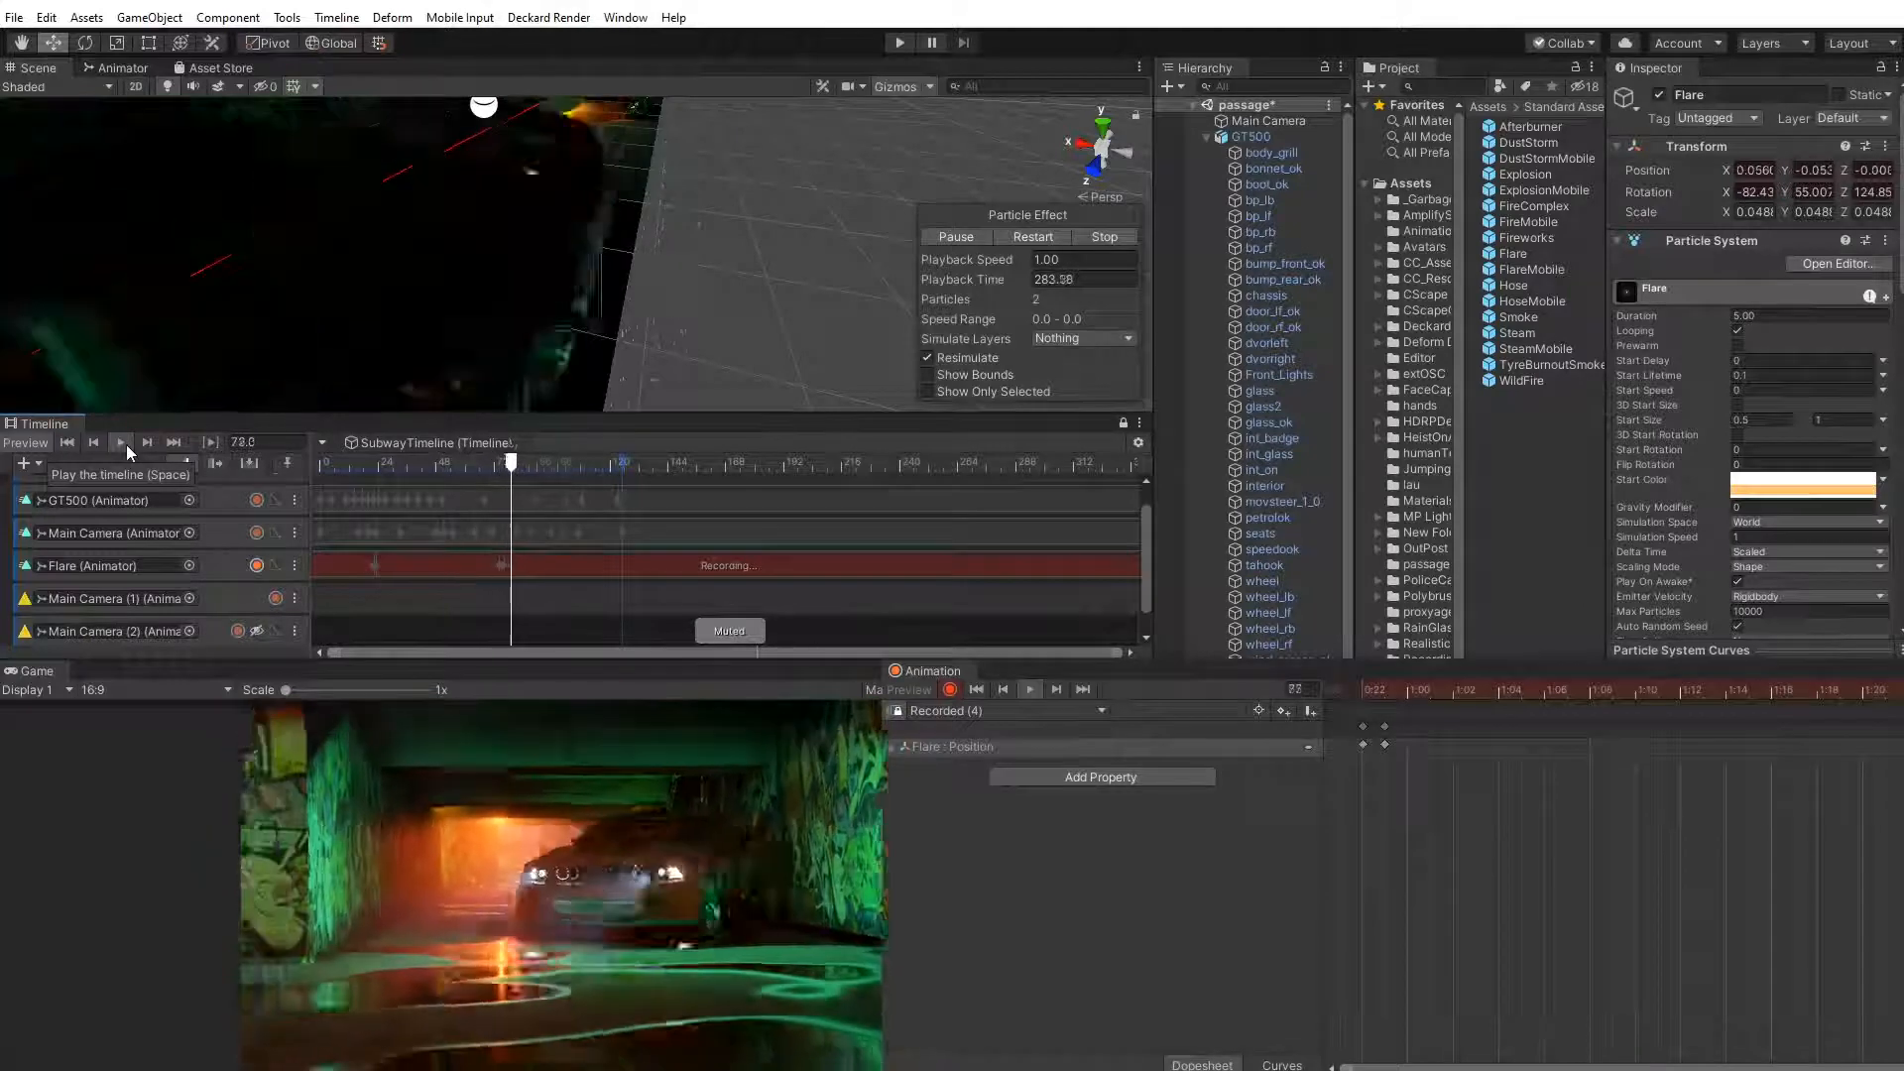
Set both tangents of all the Flare's position keyframes to Linear in the Animation window's curve view
{"action": "left_click", "coordinate": [525, 463]}
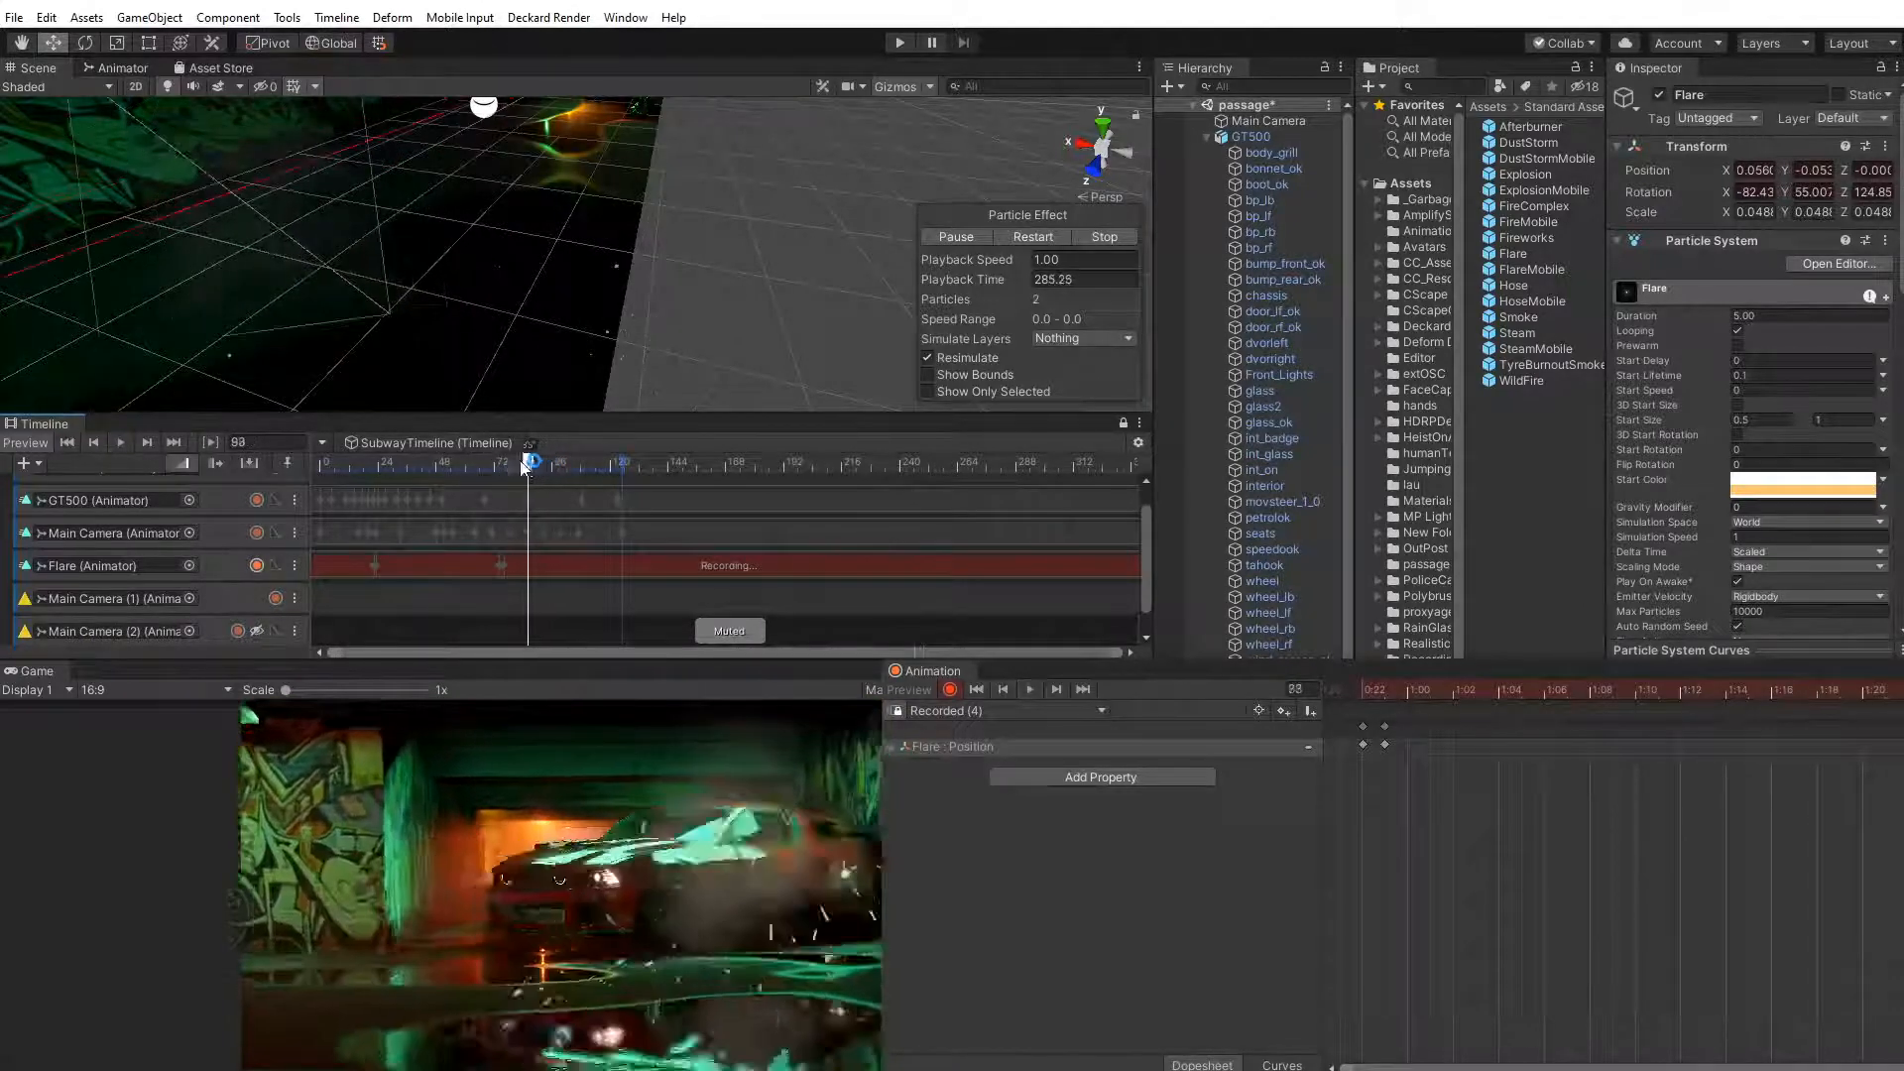
{"action": "mouse_move", "coordinate": [524, 464]}
{"action": "left_mouse_down"}
{"action": "mouse_move", "coordinate": [489, 466]}
{"action": "mouse_move", "coordinate": [532, 474]}
{"action": "mouse_move", "coordinate": [494, 482]}
{"action": "left_mouse_up"}
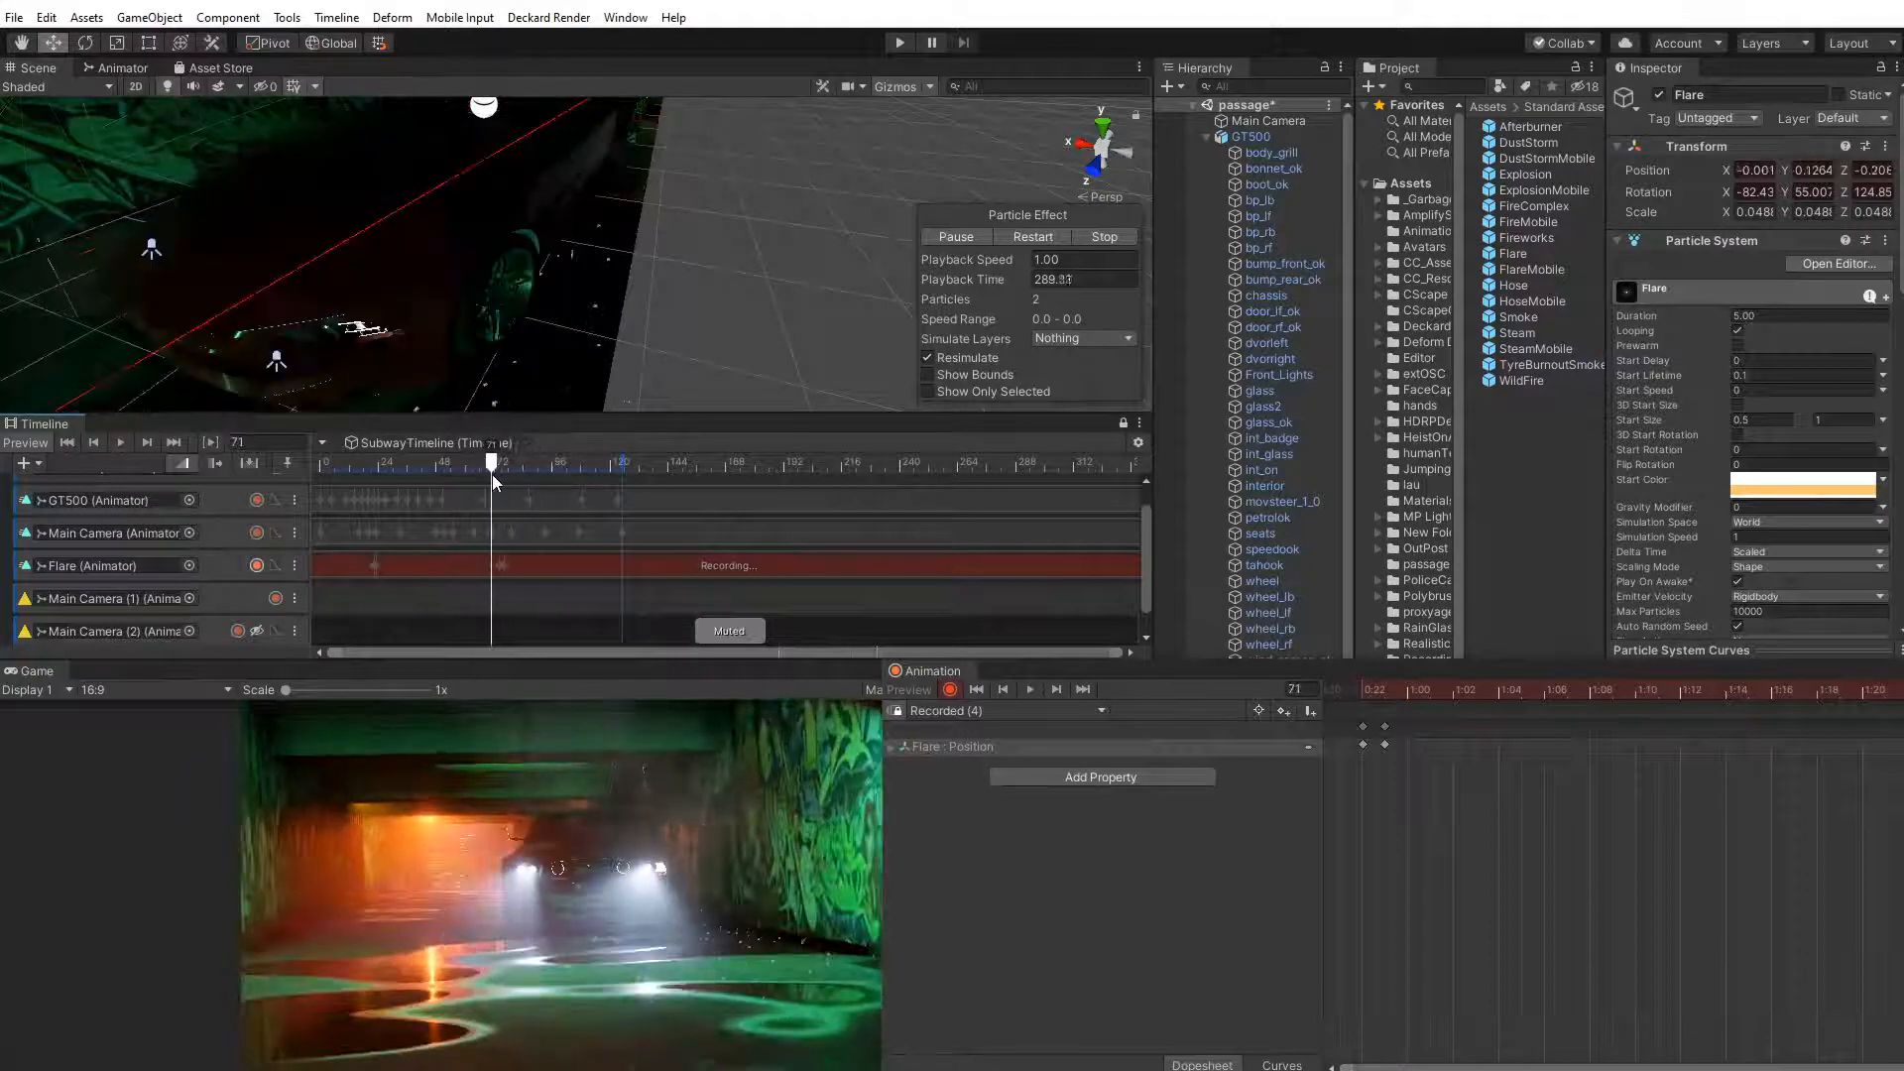
{"action": "left_click_drag", "start_coordinate": [1340, 686], "coordinate": [624, 425]}
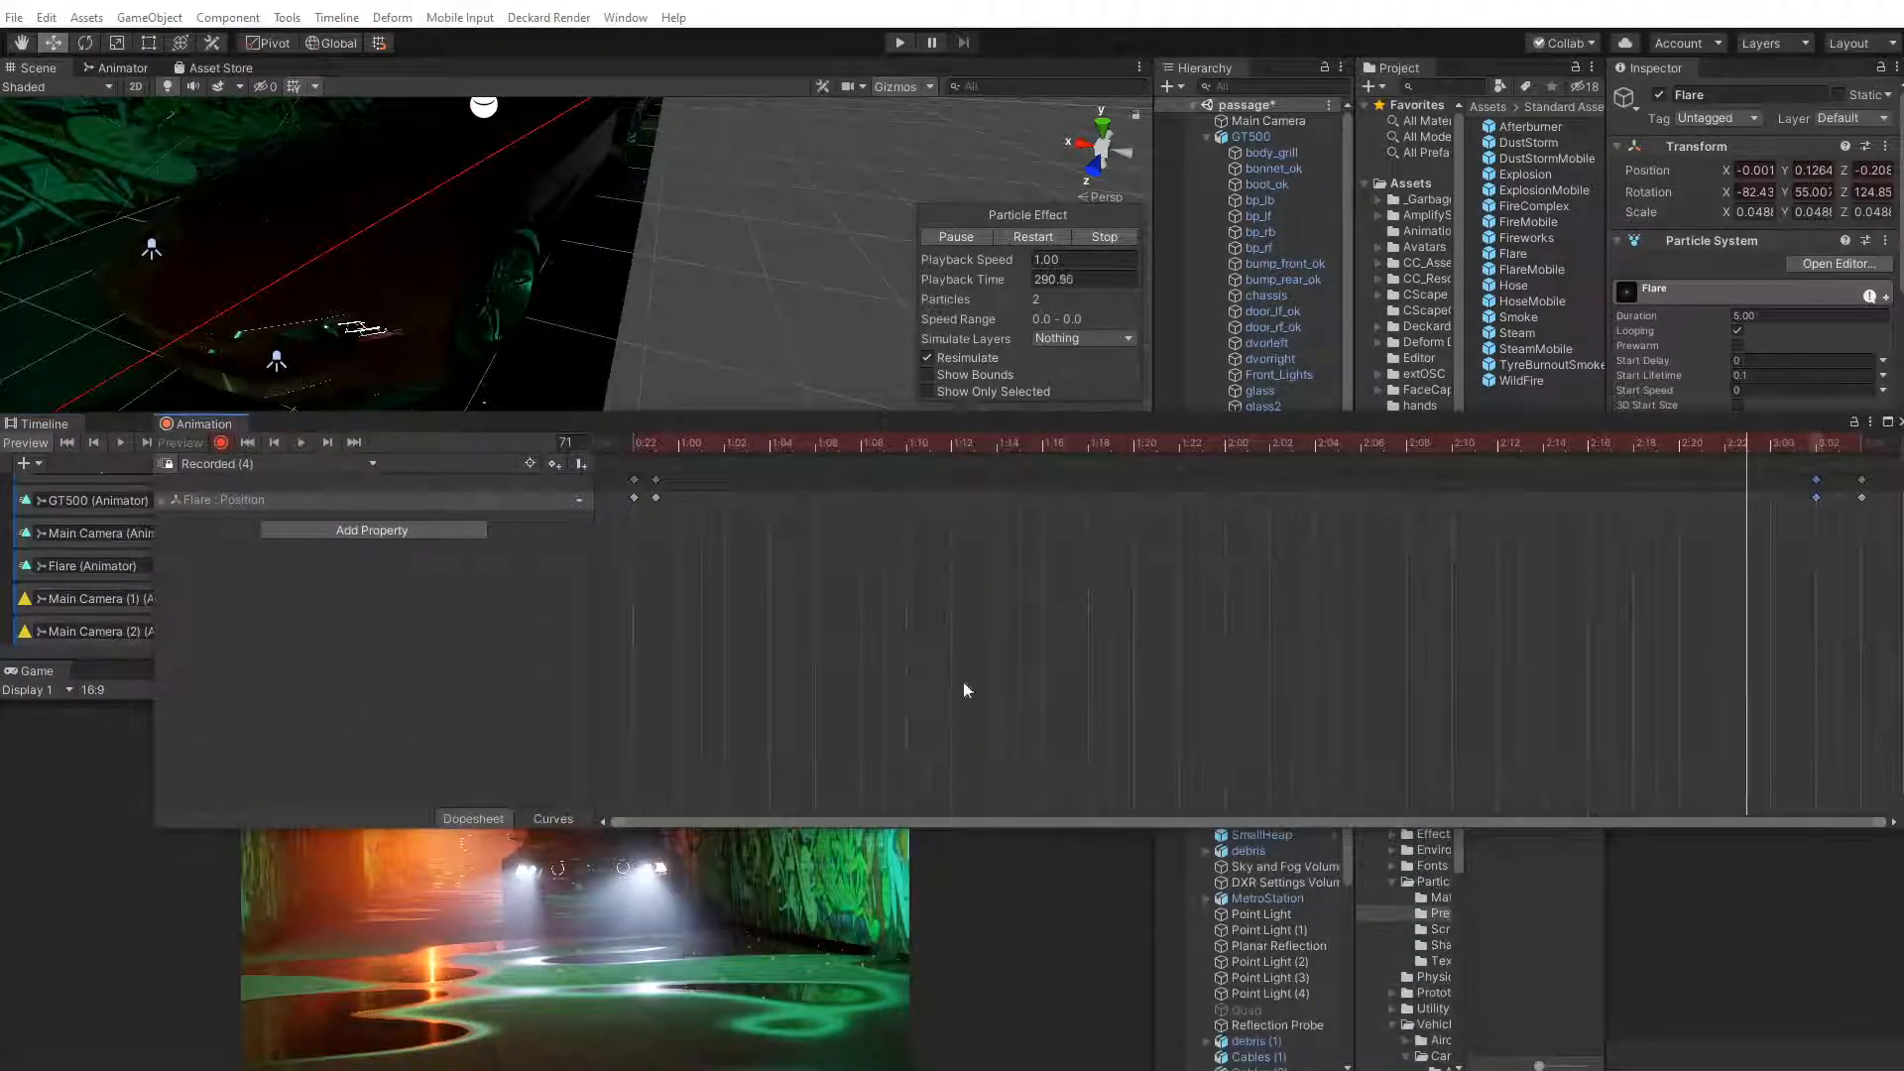
{"action": "left_click", "coordinate": [541, 815]}
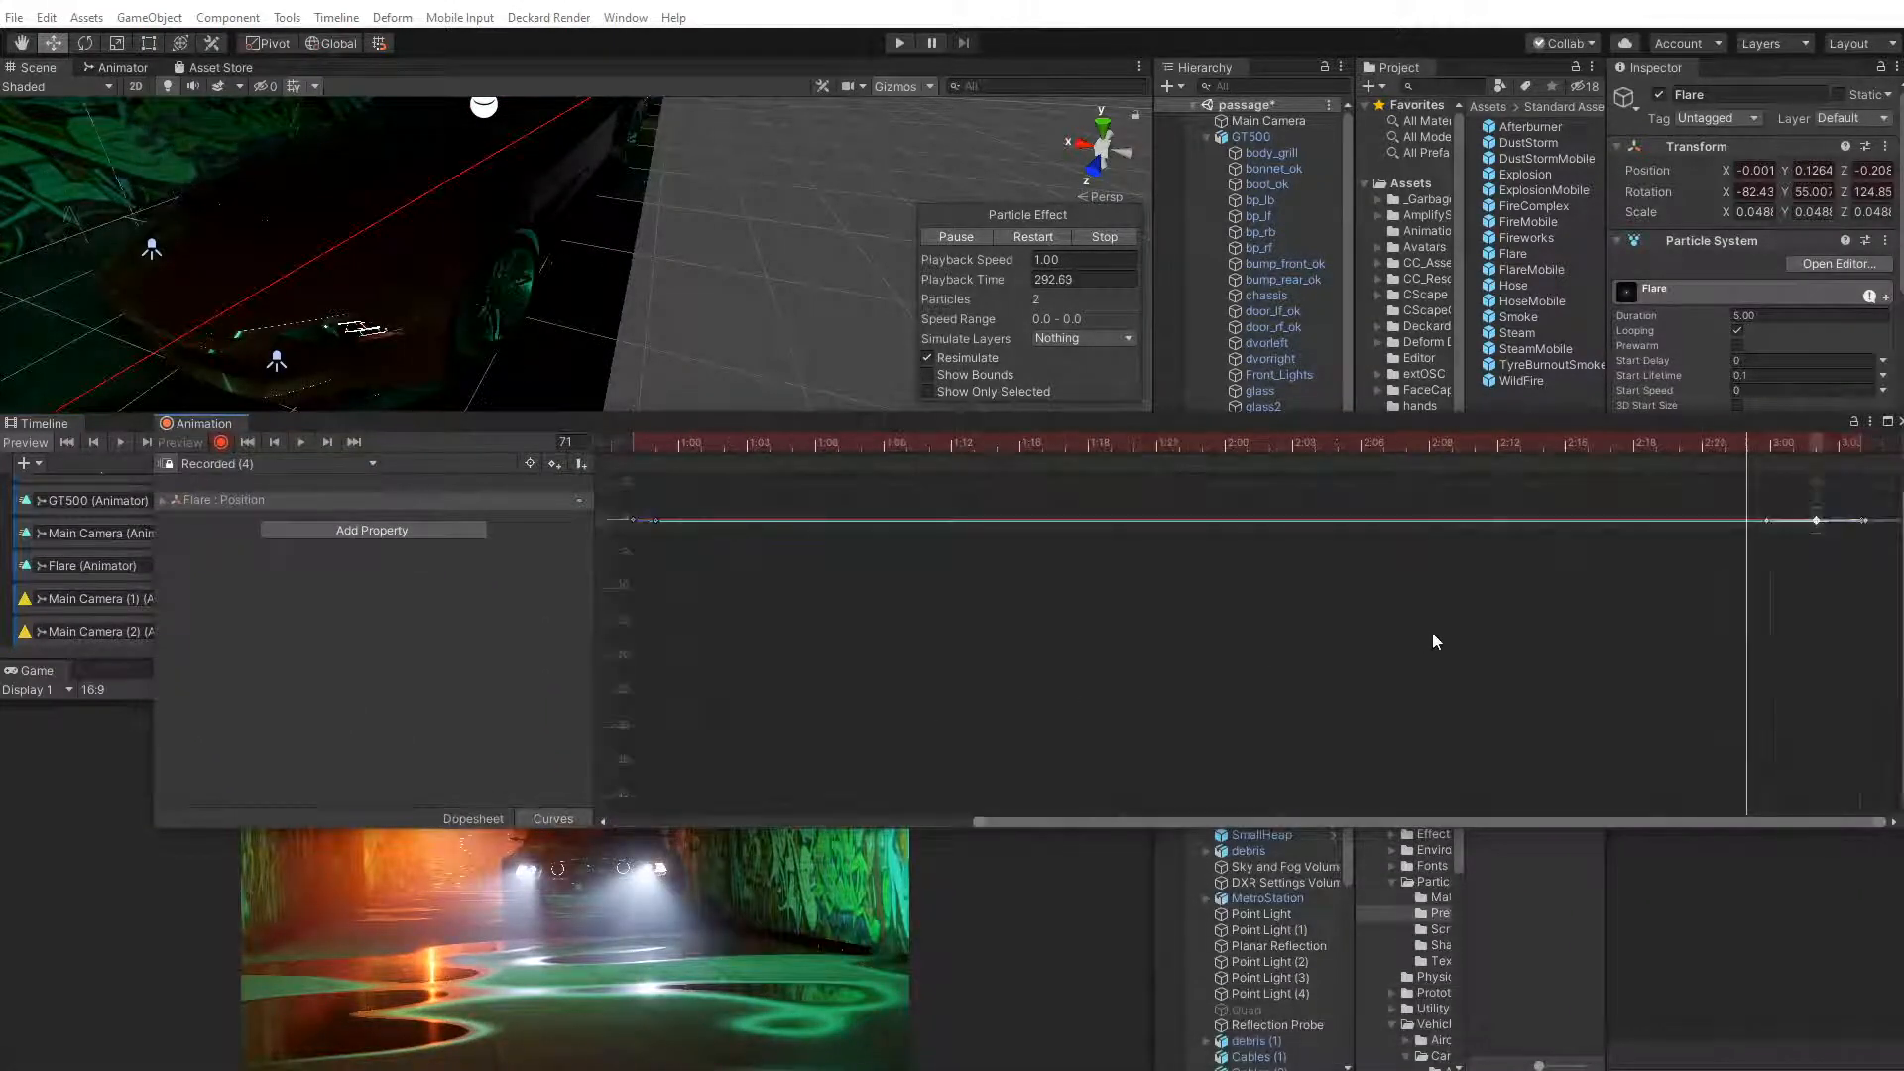
{"action": "key", "text": "f"}
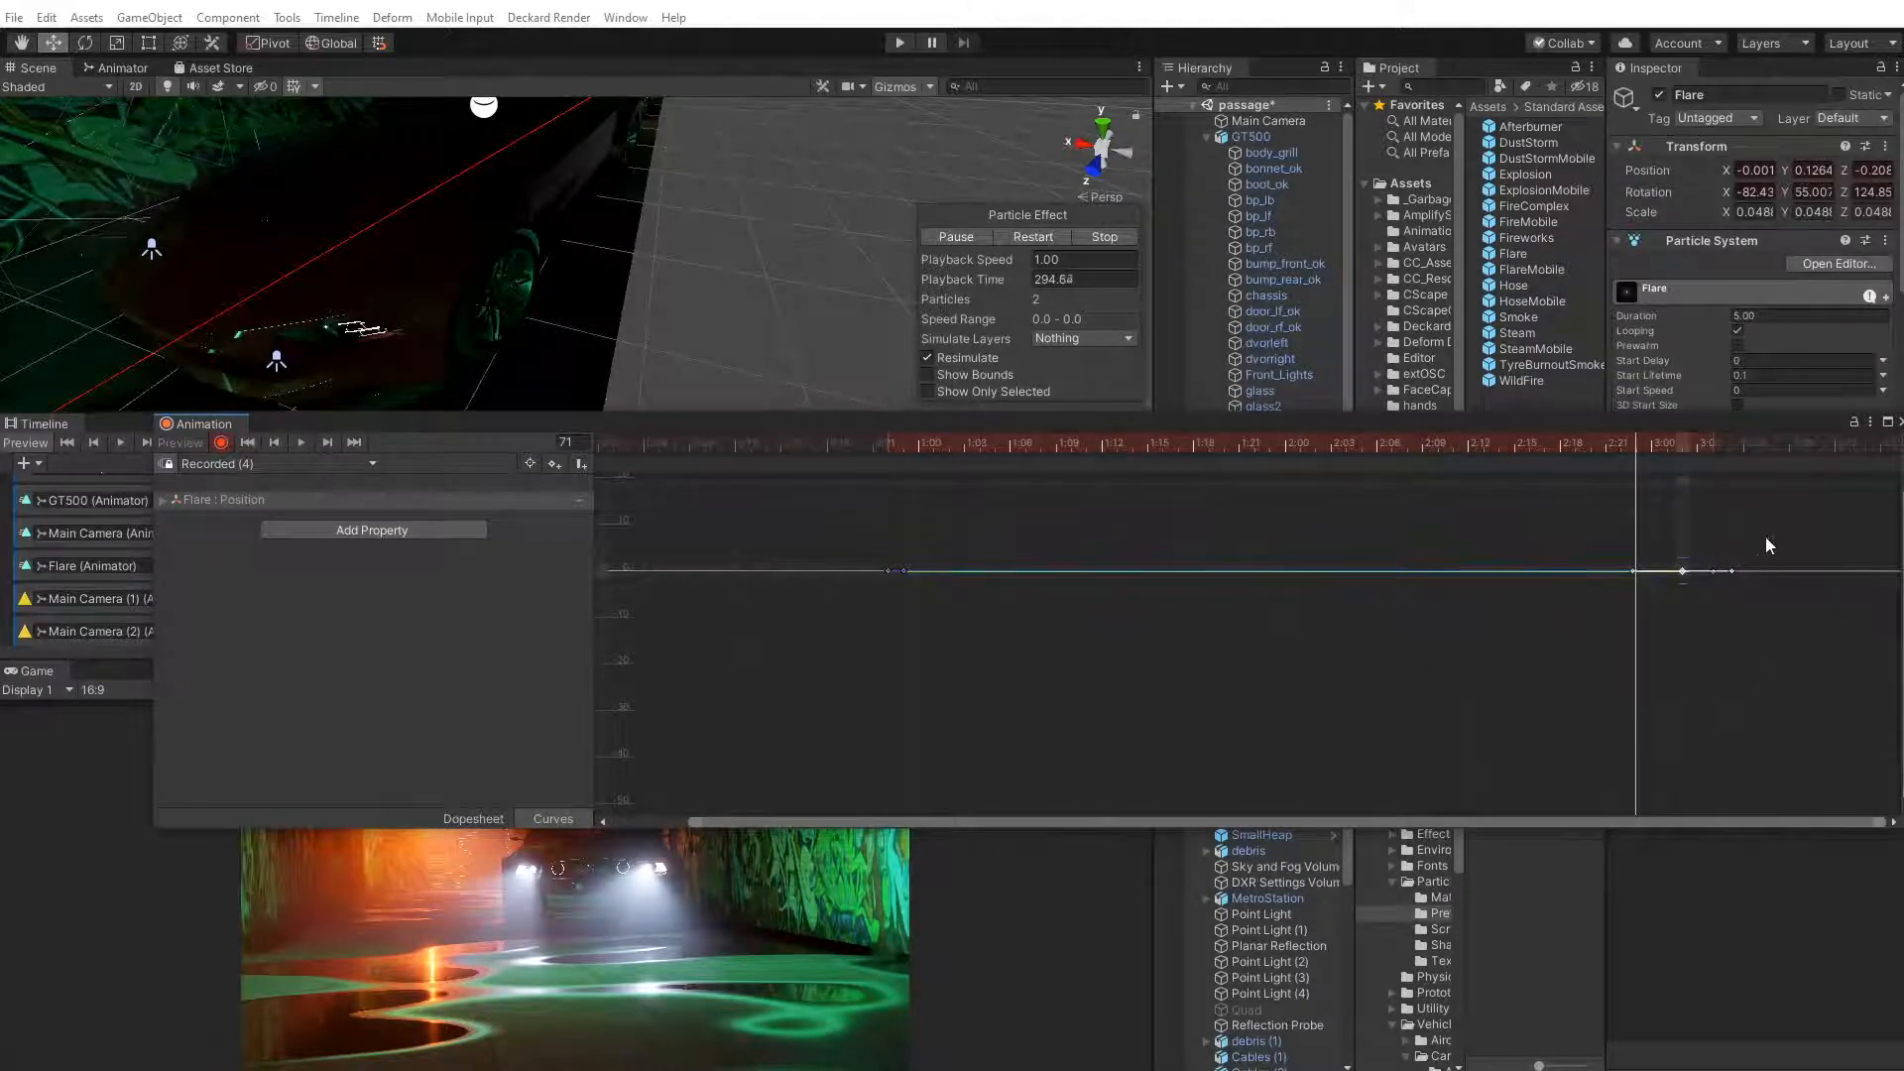
{"action": "left_click_drag", "start_coordinate": [1774, 536], "coordinate": [604, 629]}
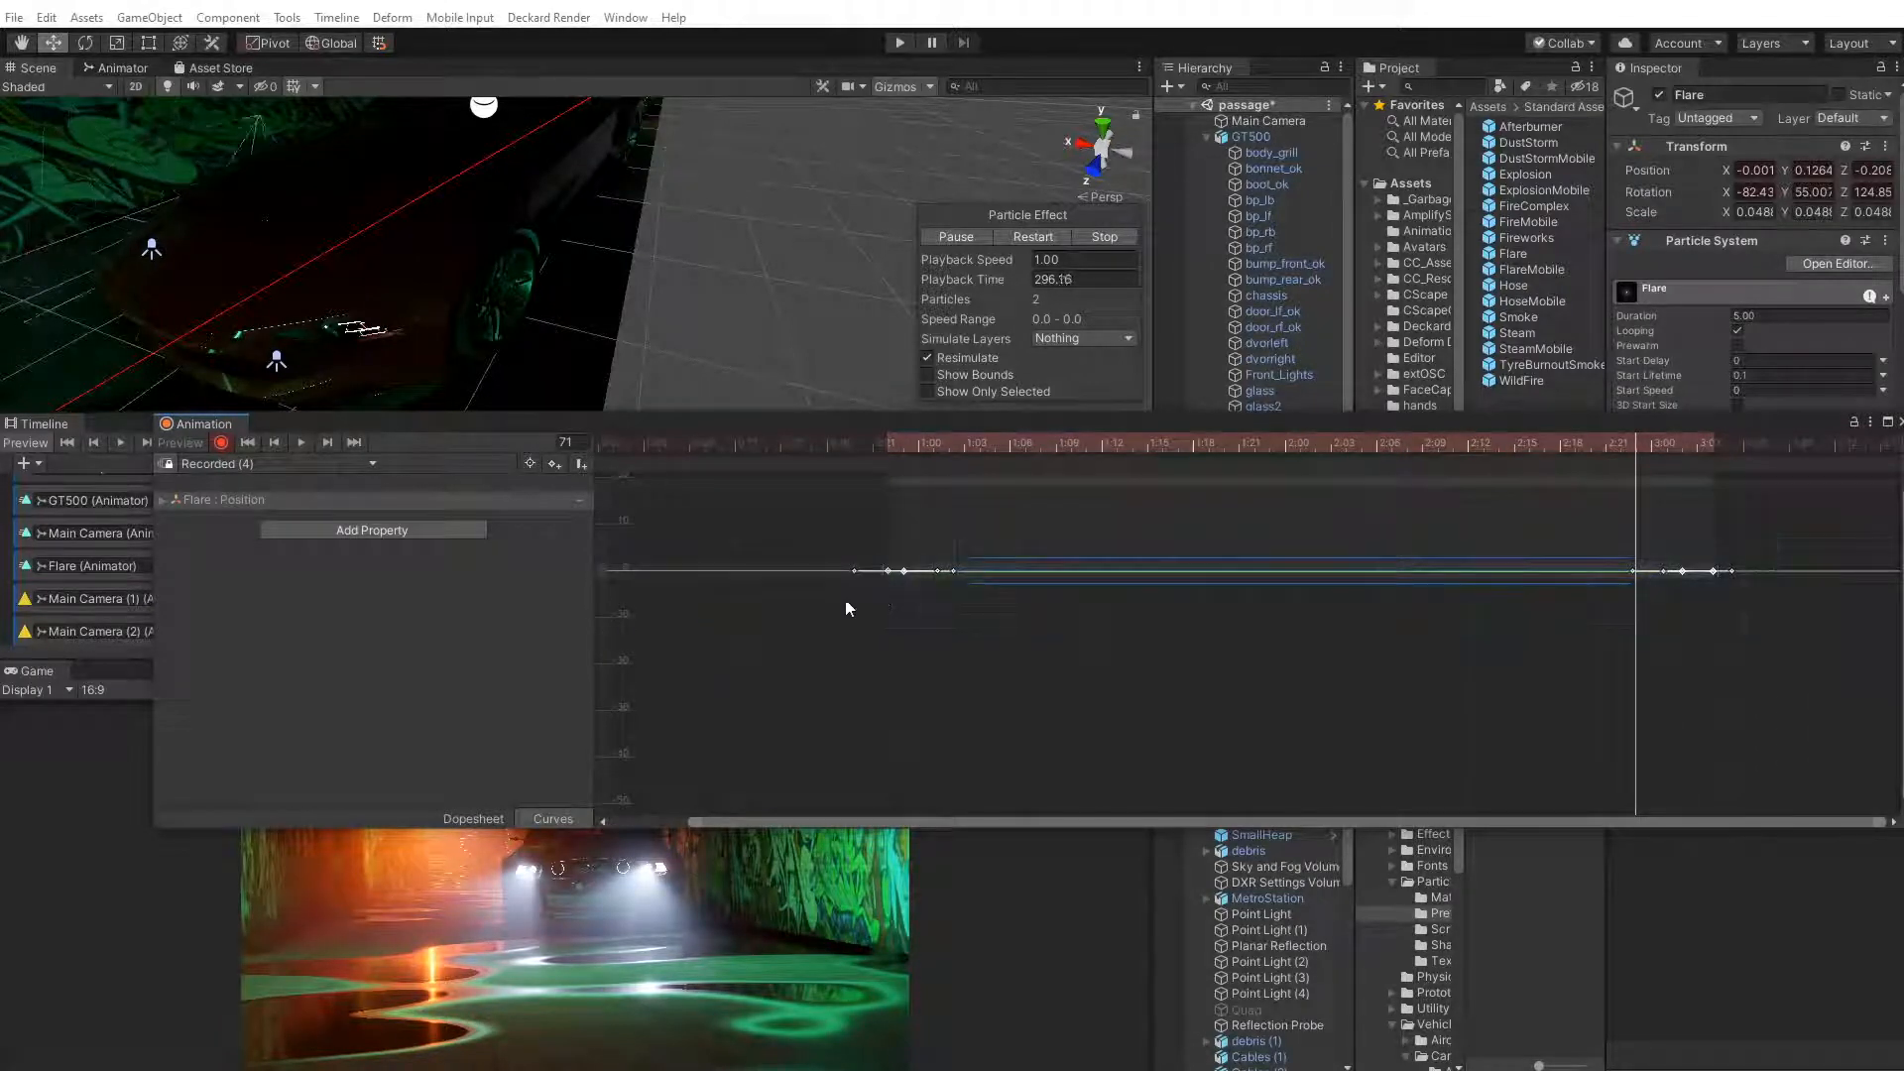
{"action": "right_click", "coordinate": [903, 572]}
{"action": "mouse_move", "coordinate": [1035, 761]}
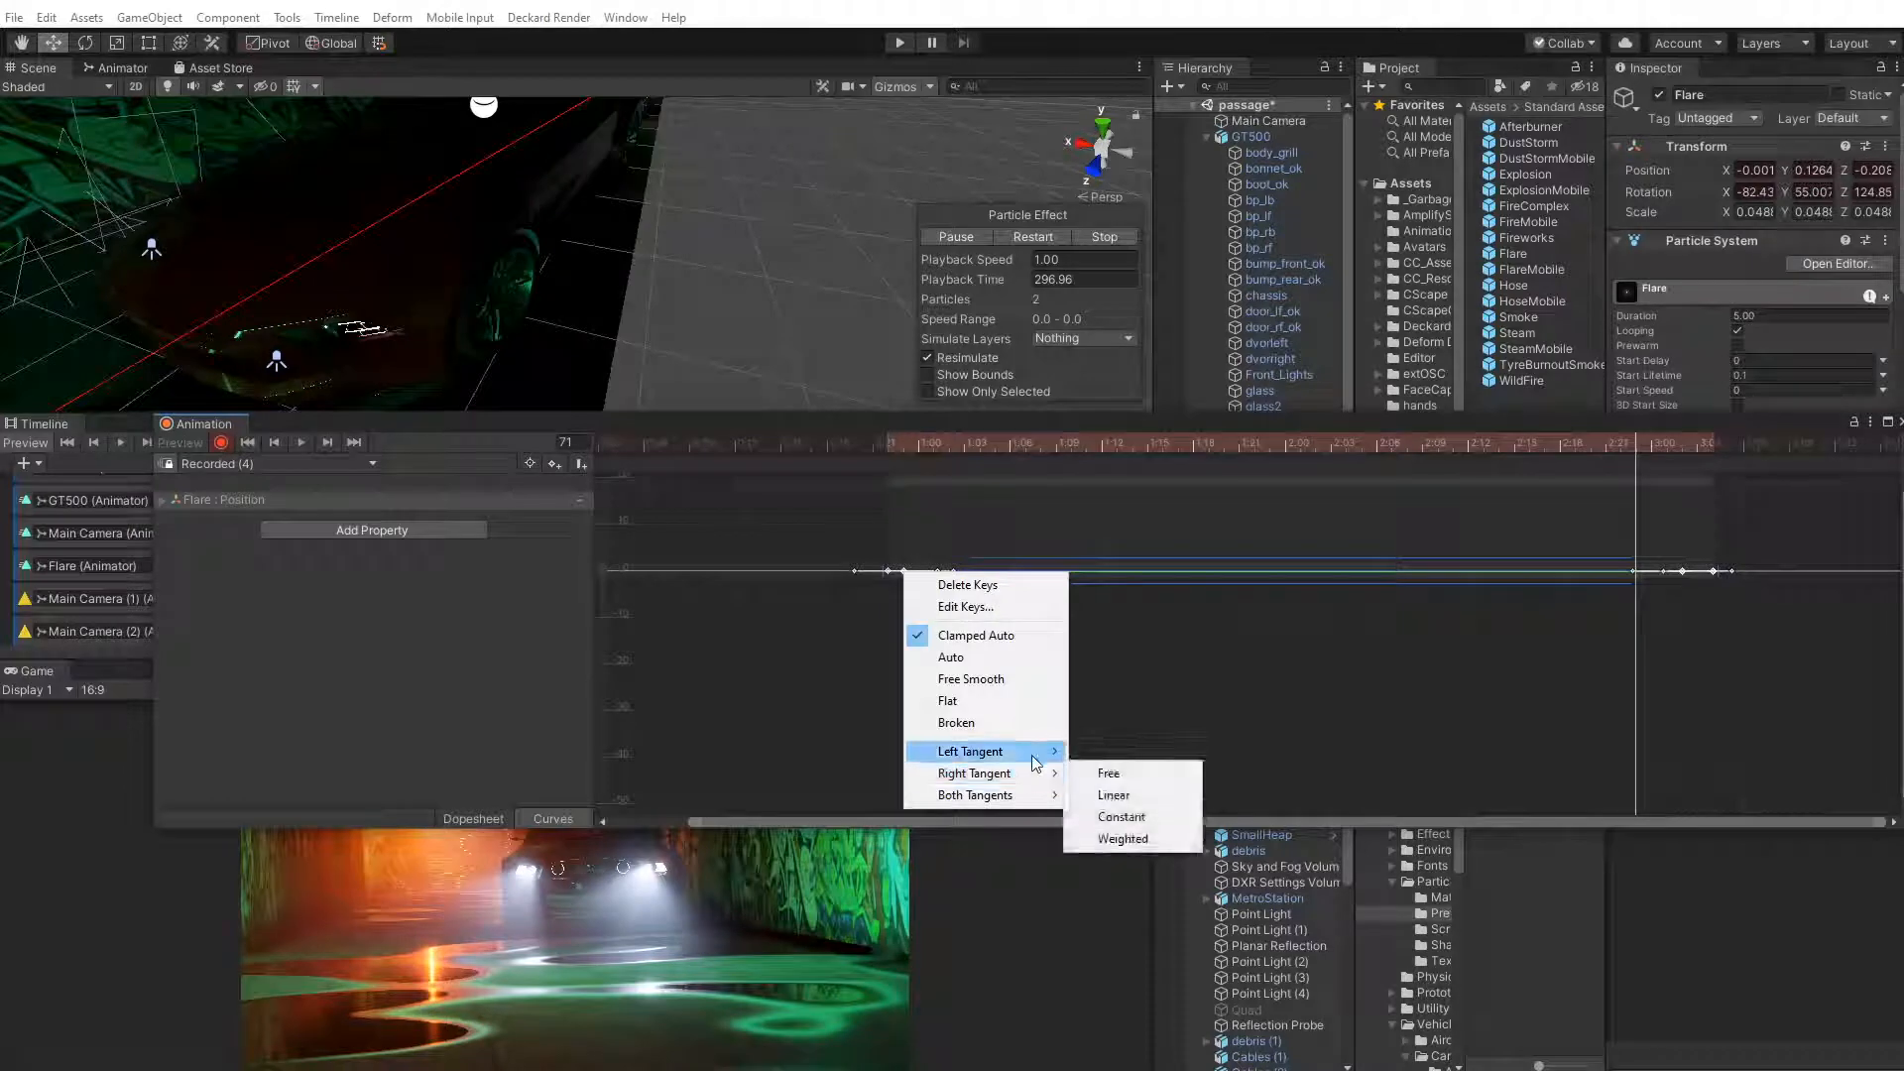
{"action": "mouse_move", "coordinate": [1042, 796]}
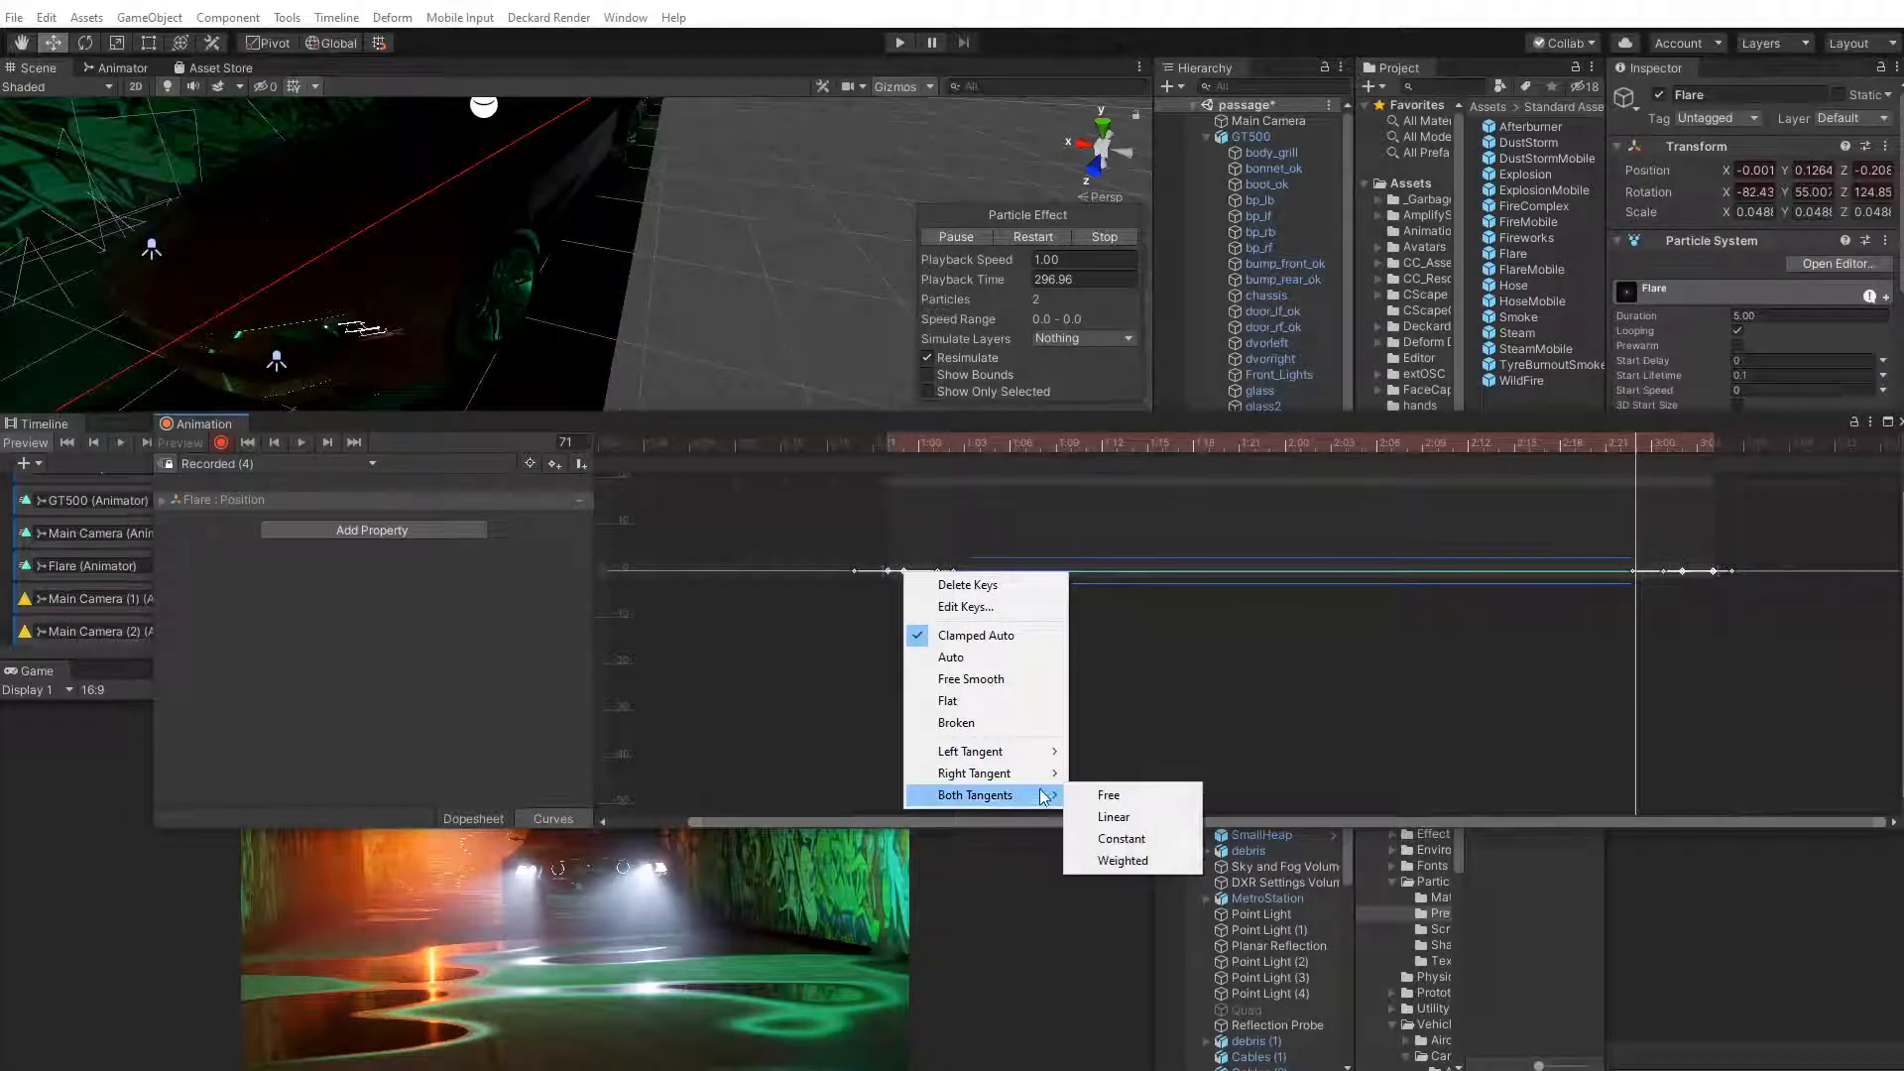
{"action": "left_click", "coordinate": [1131, 818]}
Scrub through the sparks' appearance around frame 79 and move the Animation window clear of the preview
{"action": "left_click_drag", "start_coordinate": [1572, 454], "coordinate": [1754, 477]}
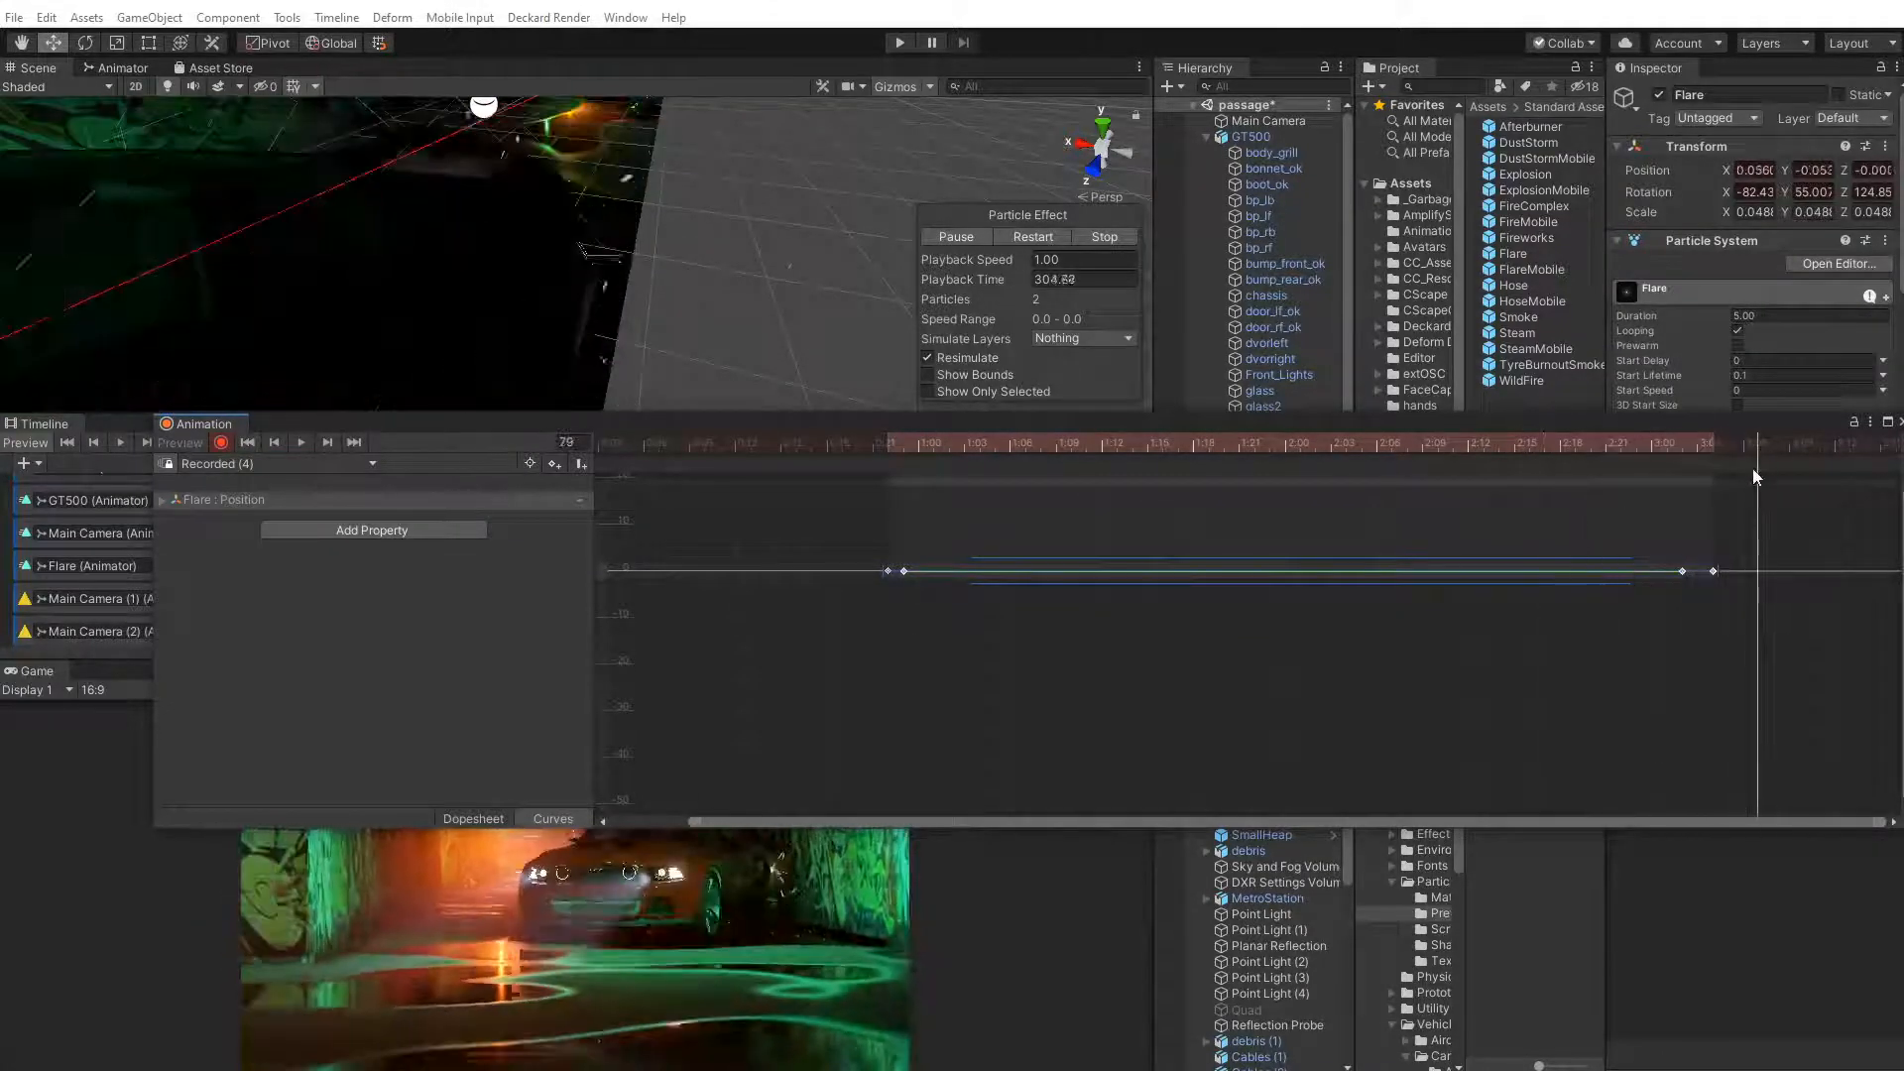
{"action": "left_click_drag", "start_coordinate": [1598, 448], "coordinate": [1587, 992]}
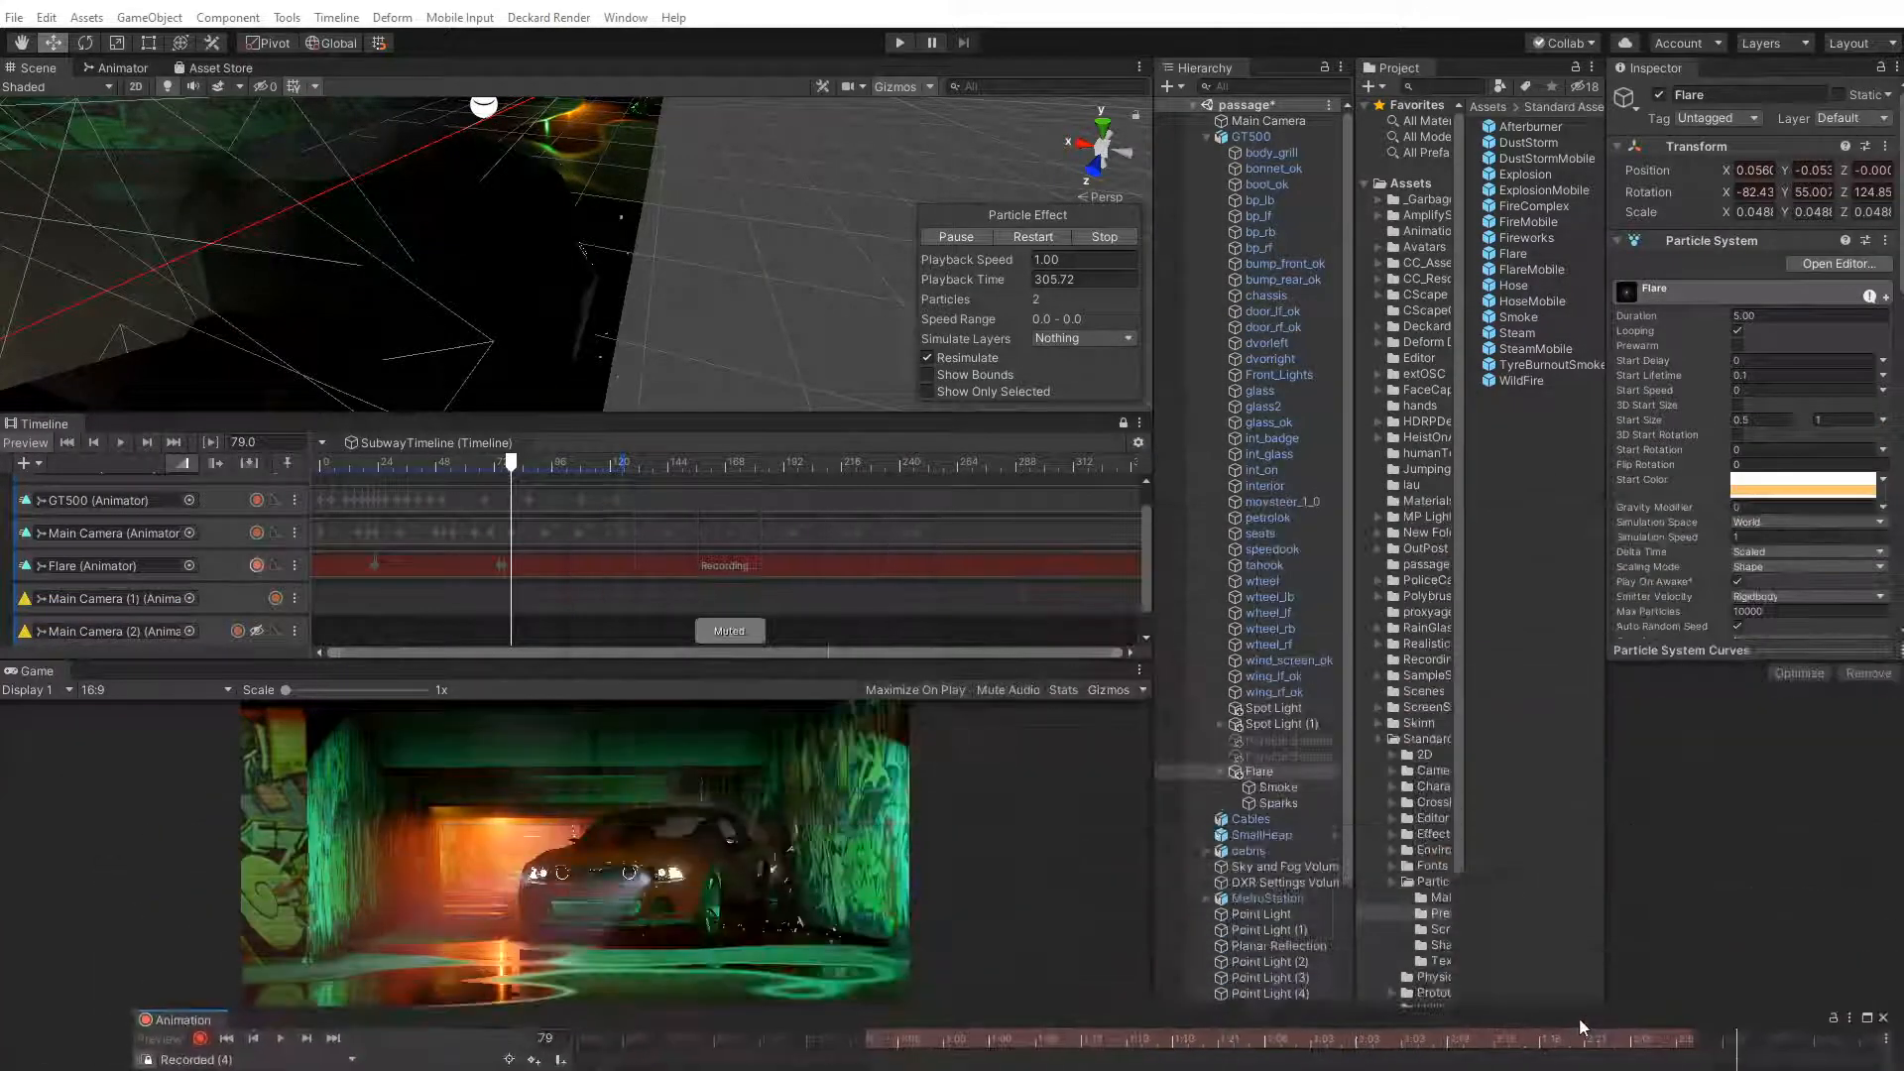
{"action": "left_click_drag", "start_coordinate": [516, 472], "coordinate": [522, 473]}
At frame 76, focus on the Flare and reposition it beside the car to about X 0.071, Y -0.064
{"action": "right_click_drag", "start_coordinate": [624, 304], "coordinate": [645, 210]}
{"action": "middle_click_drag", "start_coordinate": [654, 210], "coordinate": [624, 258]}
{"action": "left_click", "coordinate": [1692, 1041]}
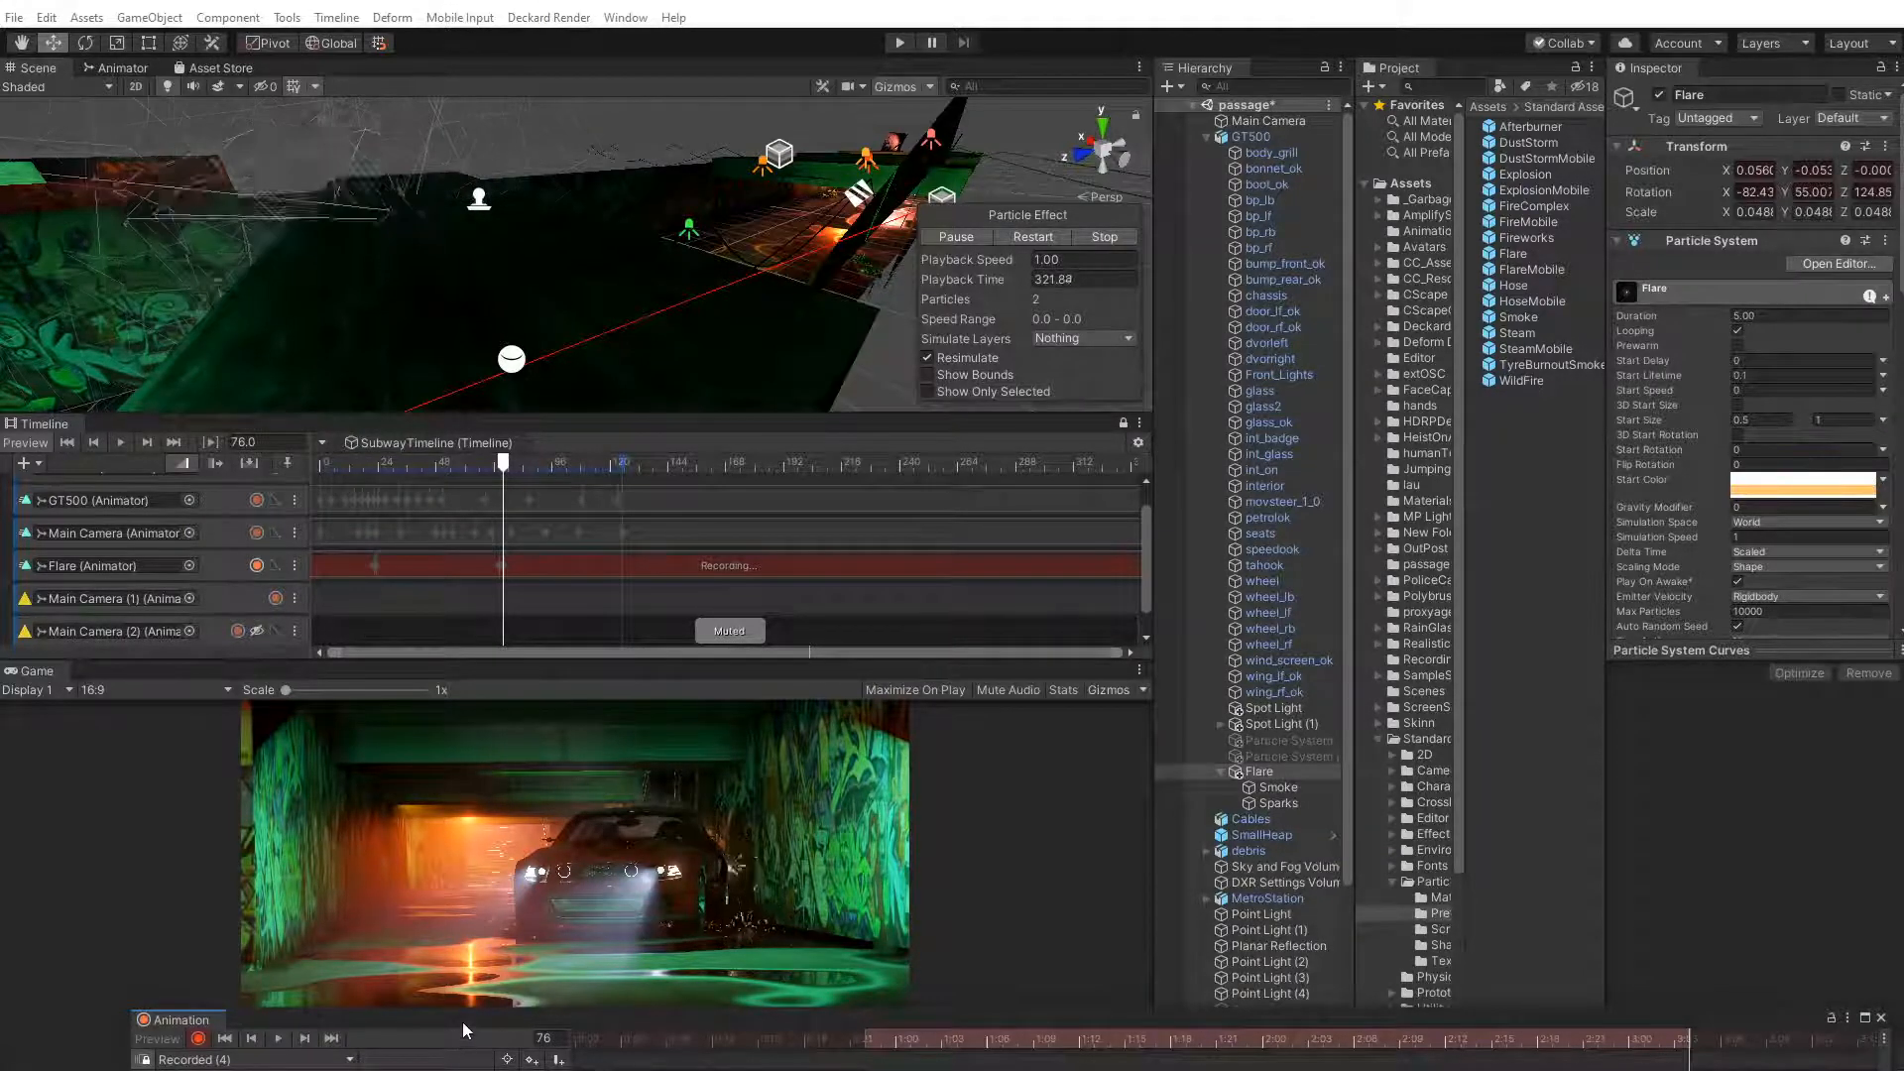
{"action": "left_click_drag", "start_coordinate": [700, 1028], "coordinate": [584, 979]}
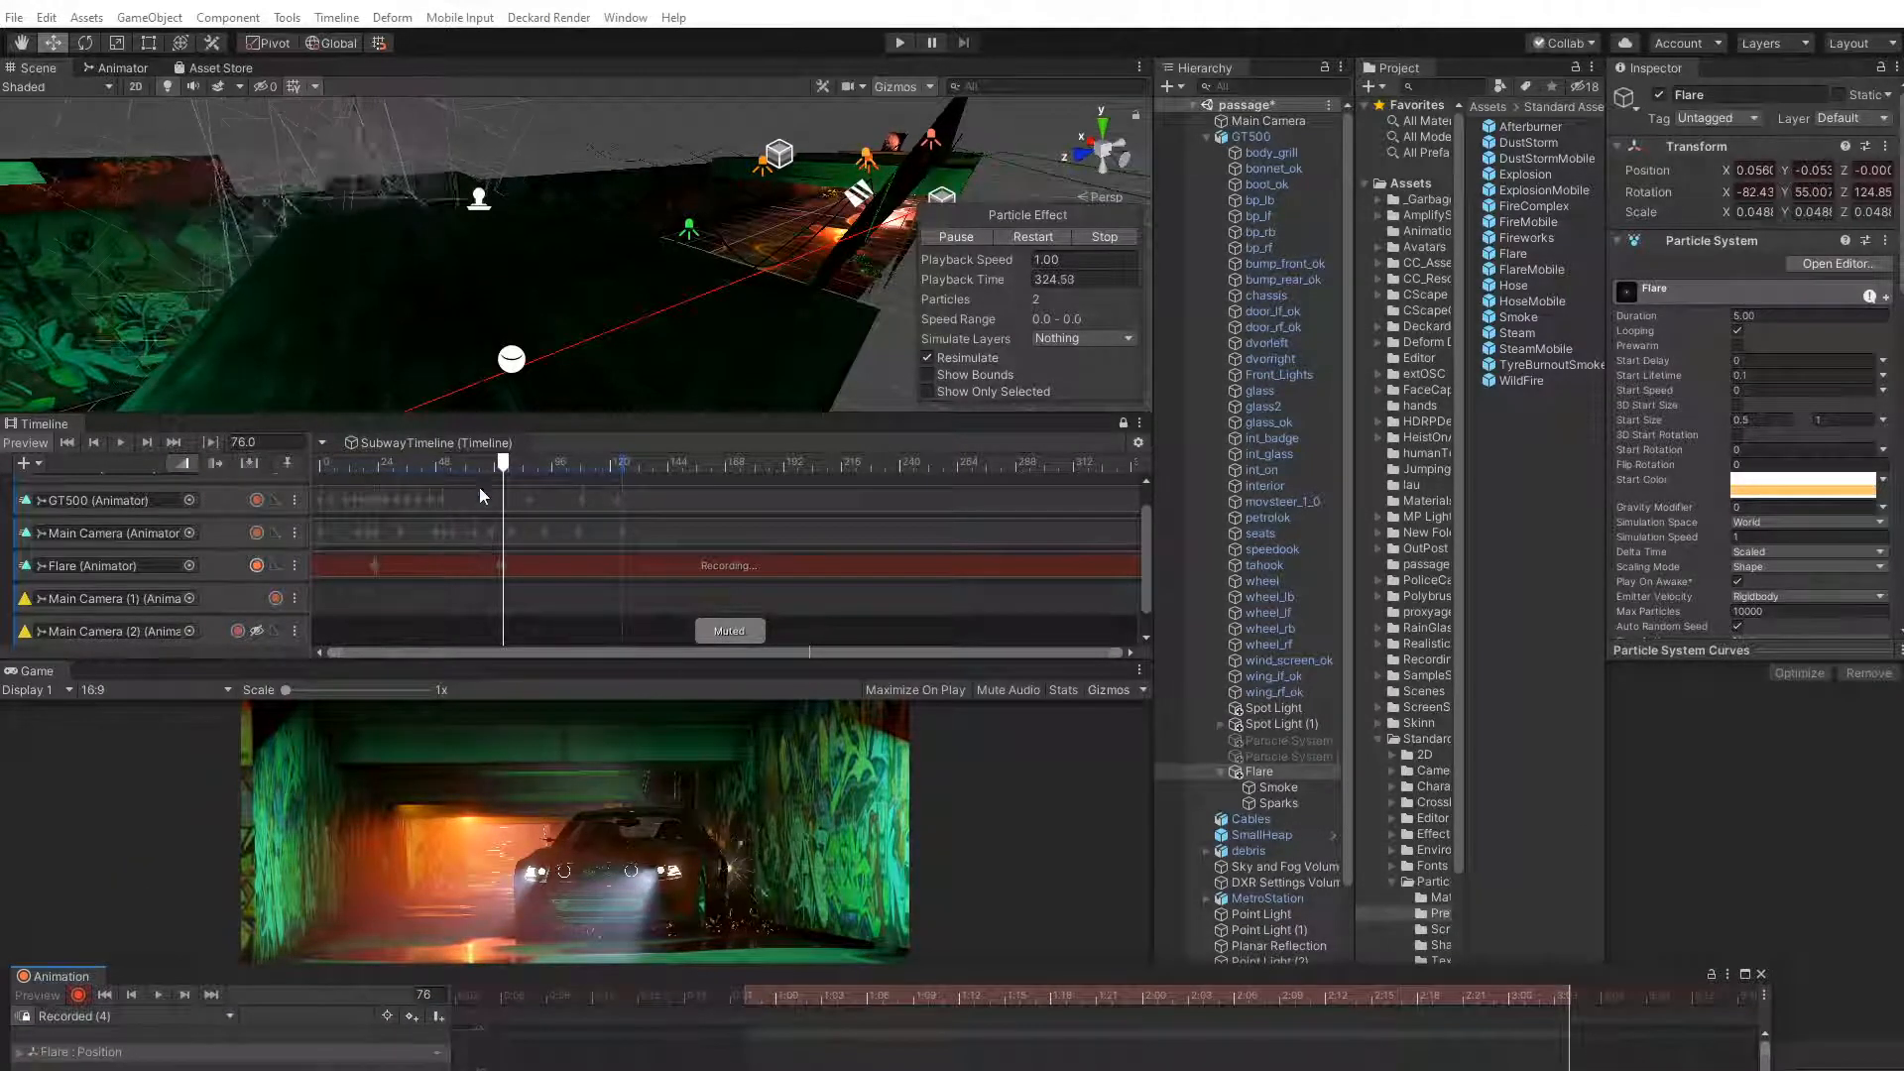
{"action": "middle_click_drag", "start_coordinate": [1087, 333], "coordinate": [1031, 360]}
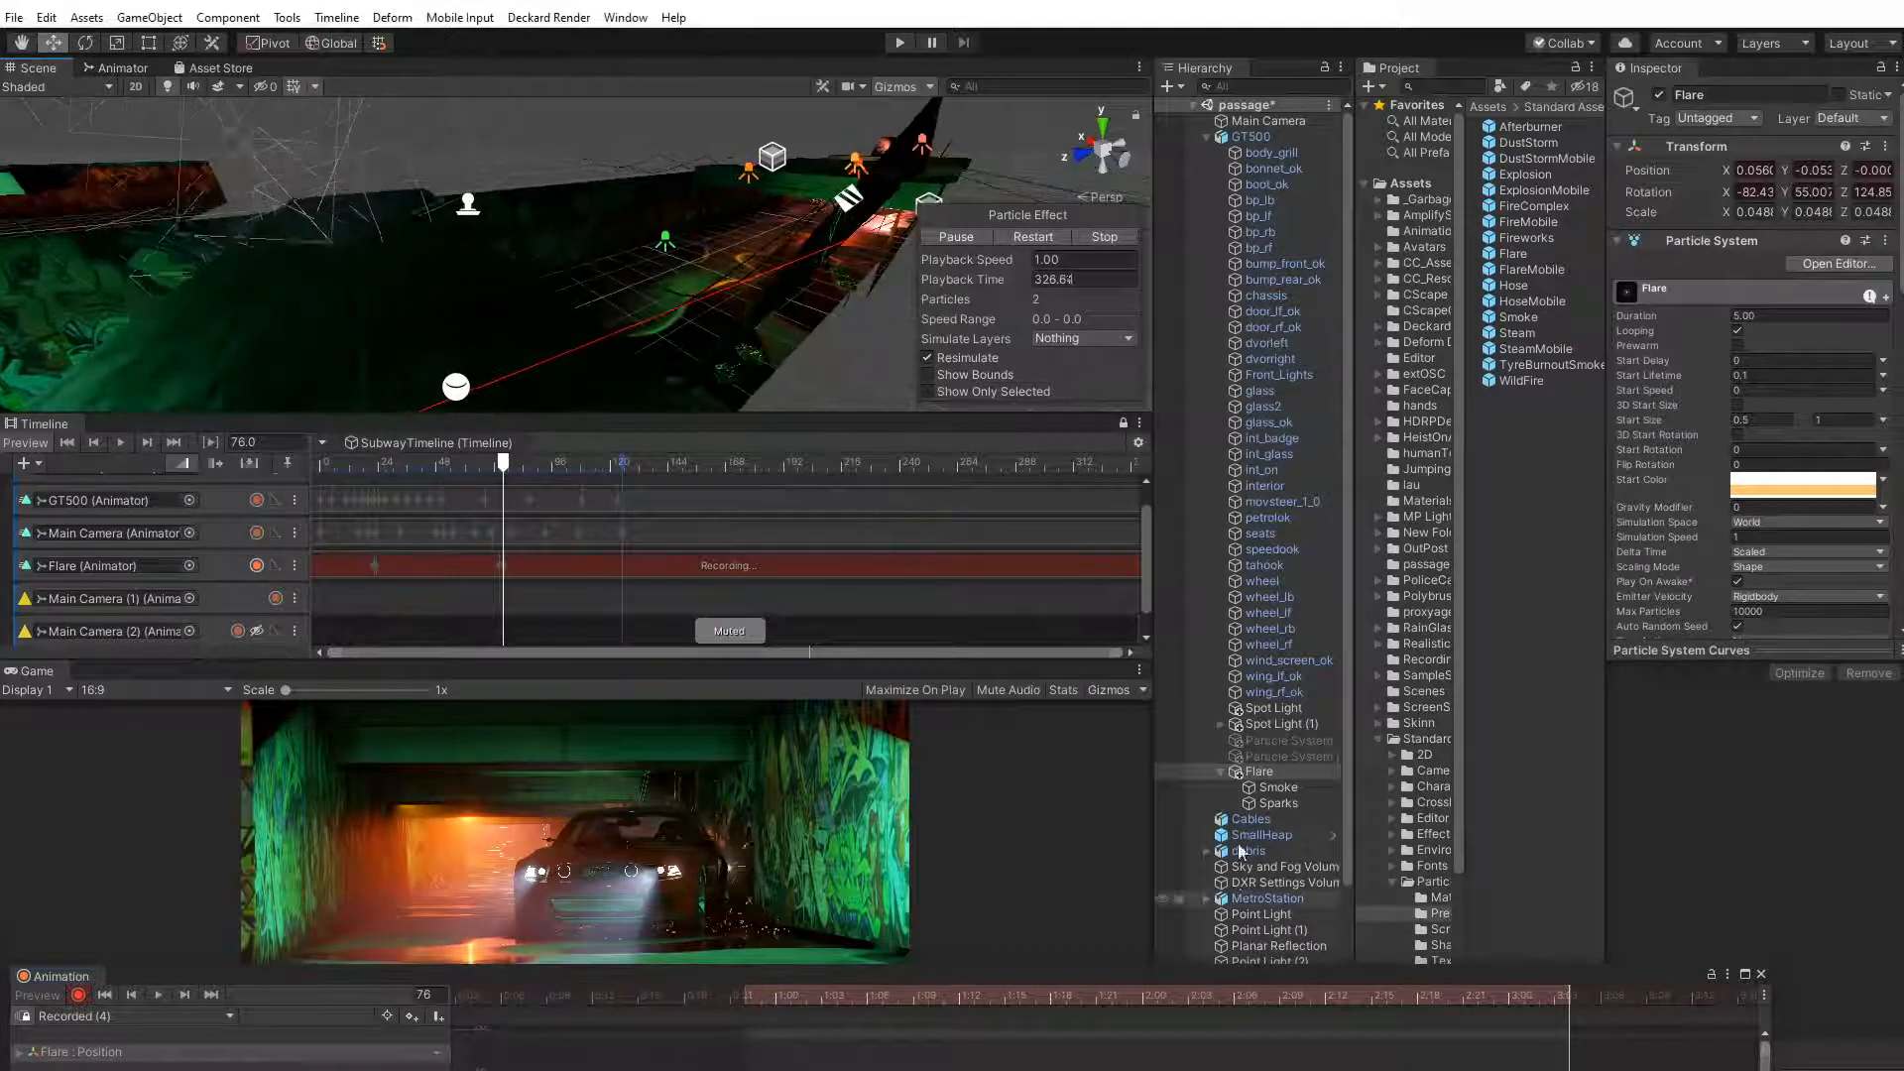
{"action": "double_click", "coordinate": [1285, 780]}
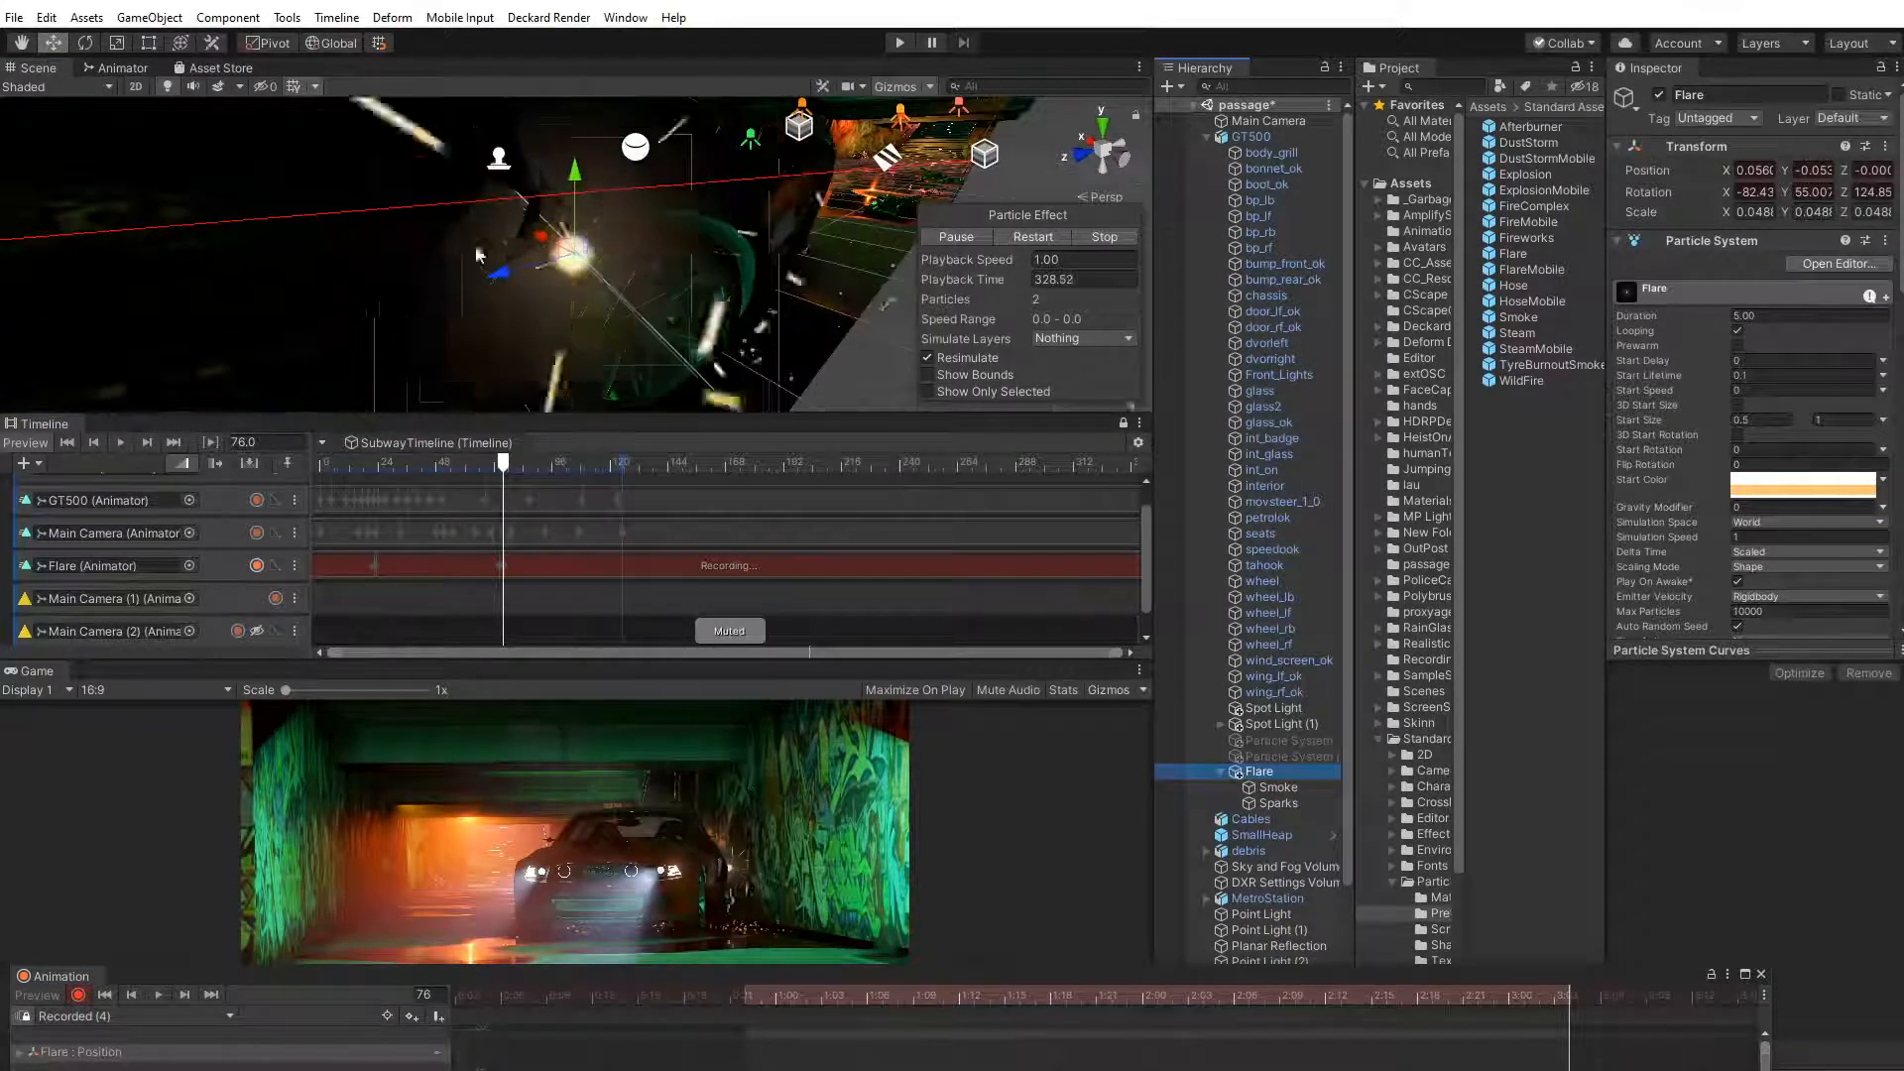
{"action": "right_click_drag", "start_coordinate": [470, 254], "coordinate": [525, 263]}
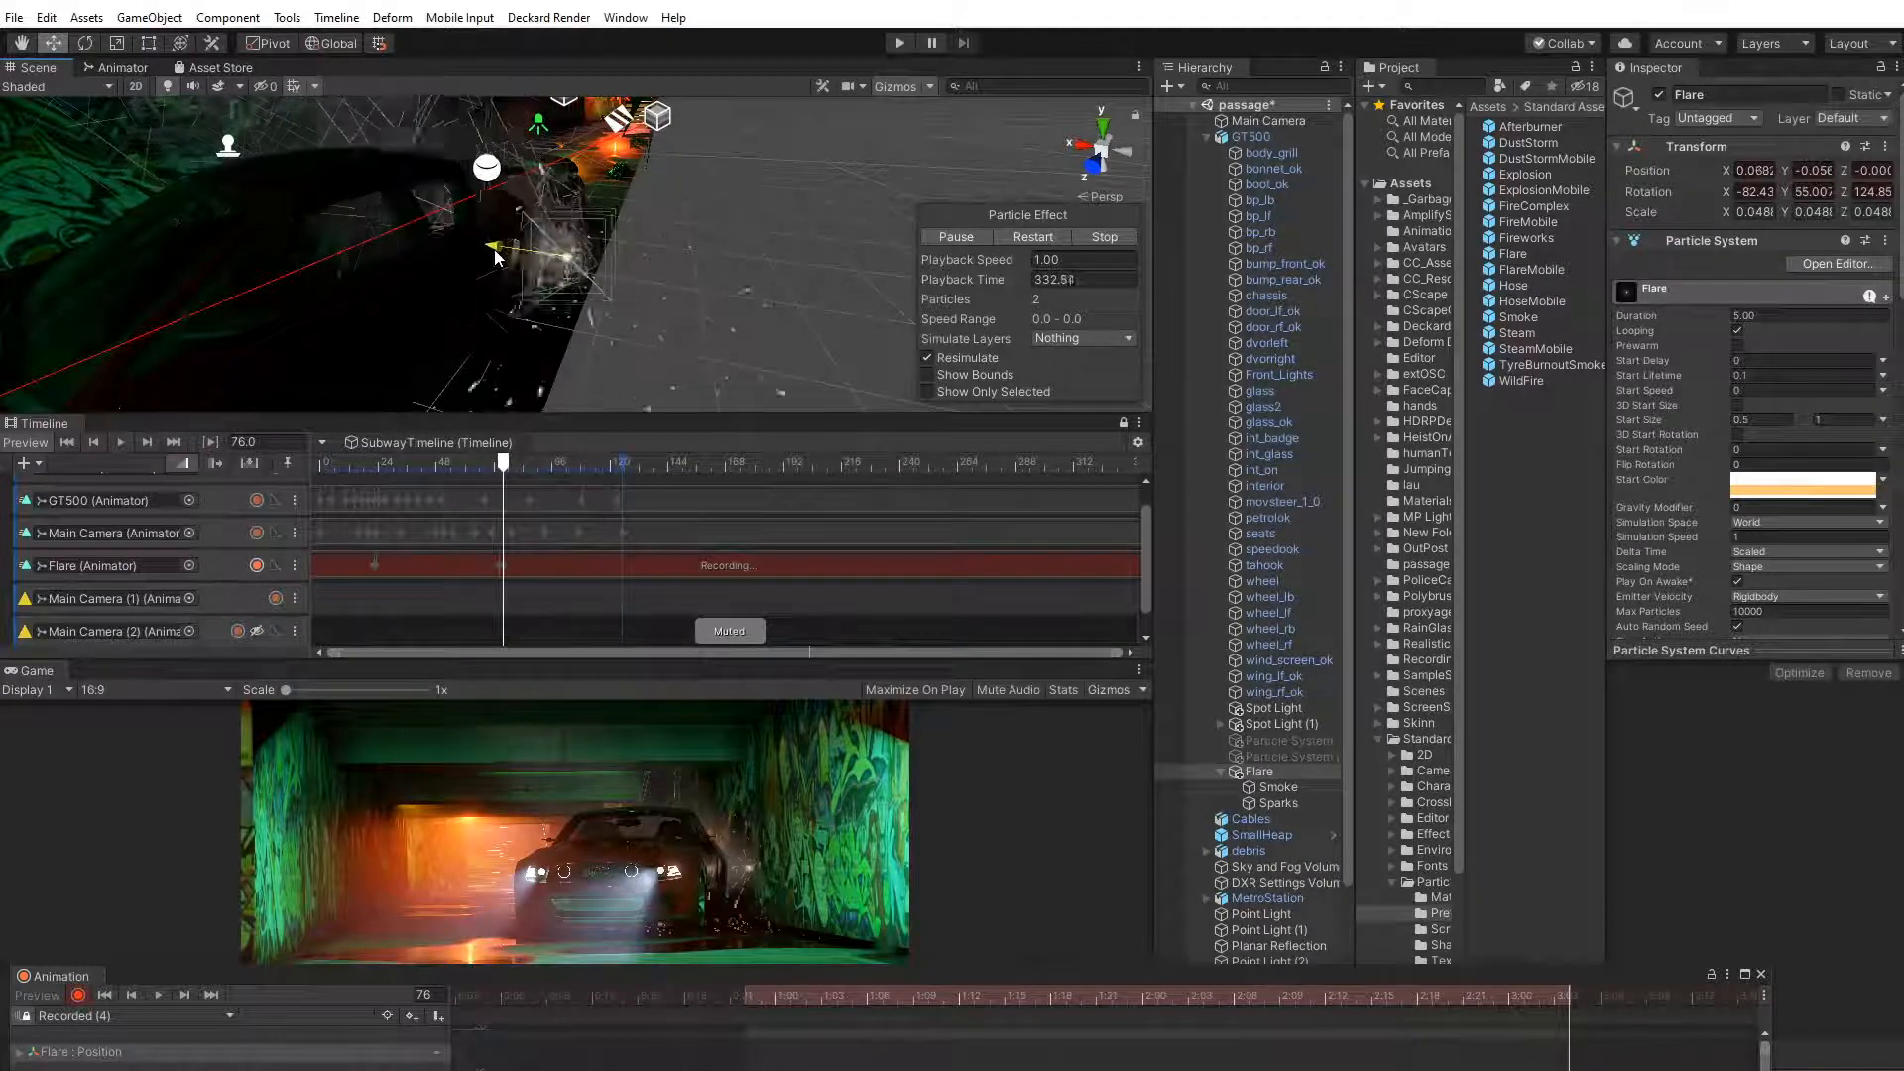
{"action": "left_click_drag", "start_coordinate": [496, 257], "coordinate": [589, 268]}
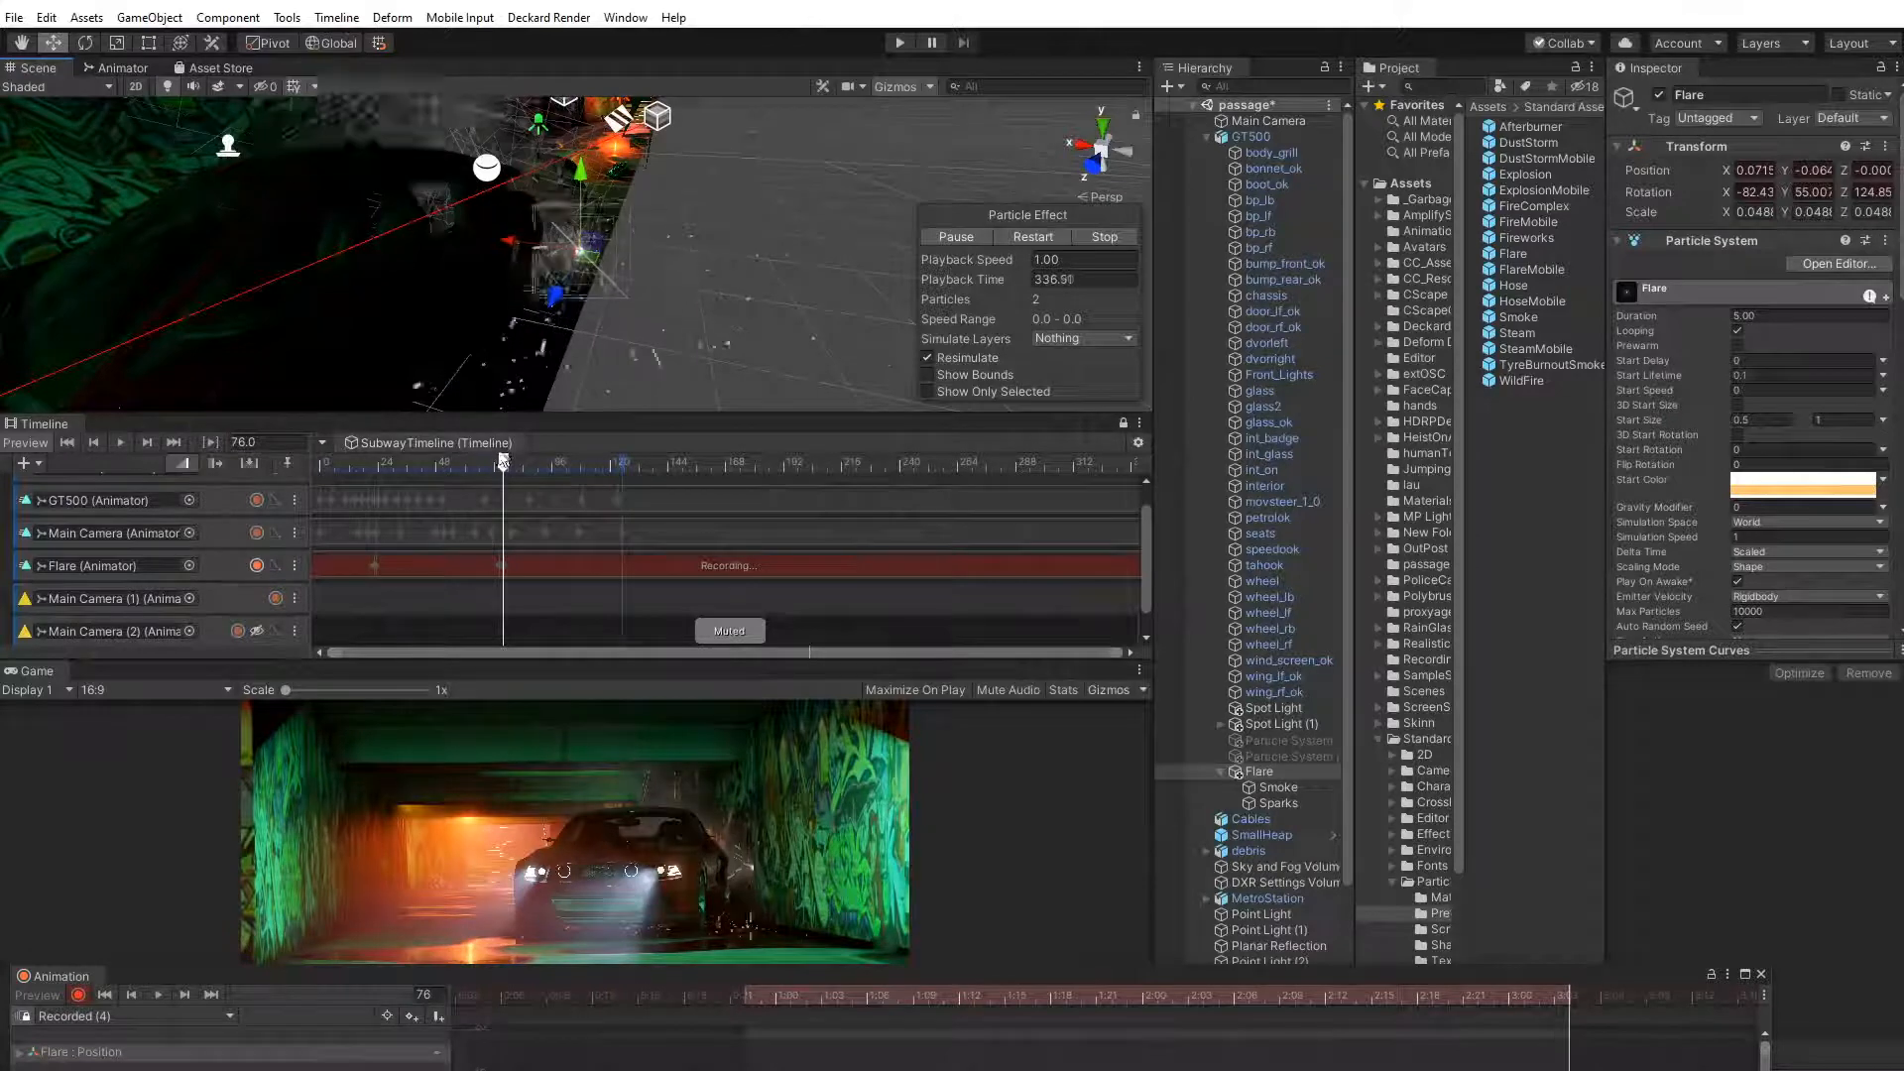
Keyframe the Flare's position at frame 93 to about X 0.052, Y -0.181 and at frame 88 to about X 0.071, Y -0.03
{"action": "left_click_drag", "start_coordinate": [503, 463], "coordinate": [549, 472]}
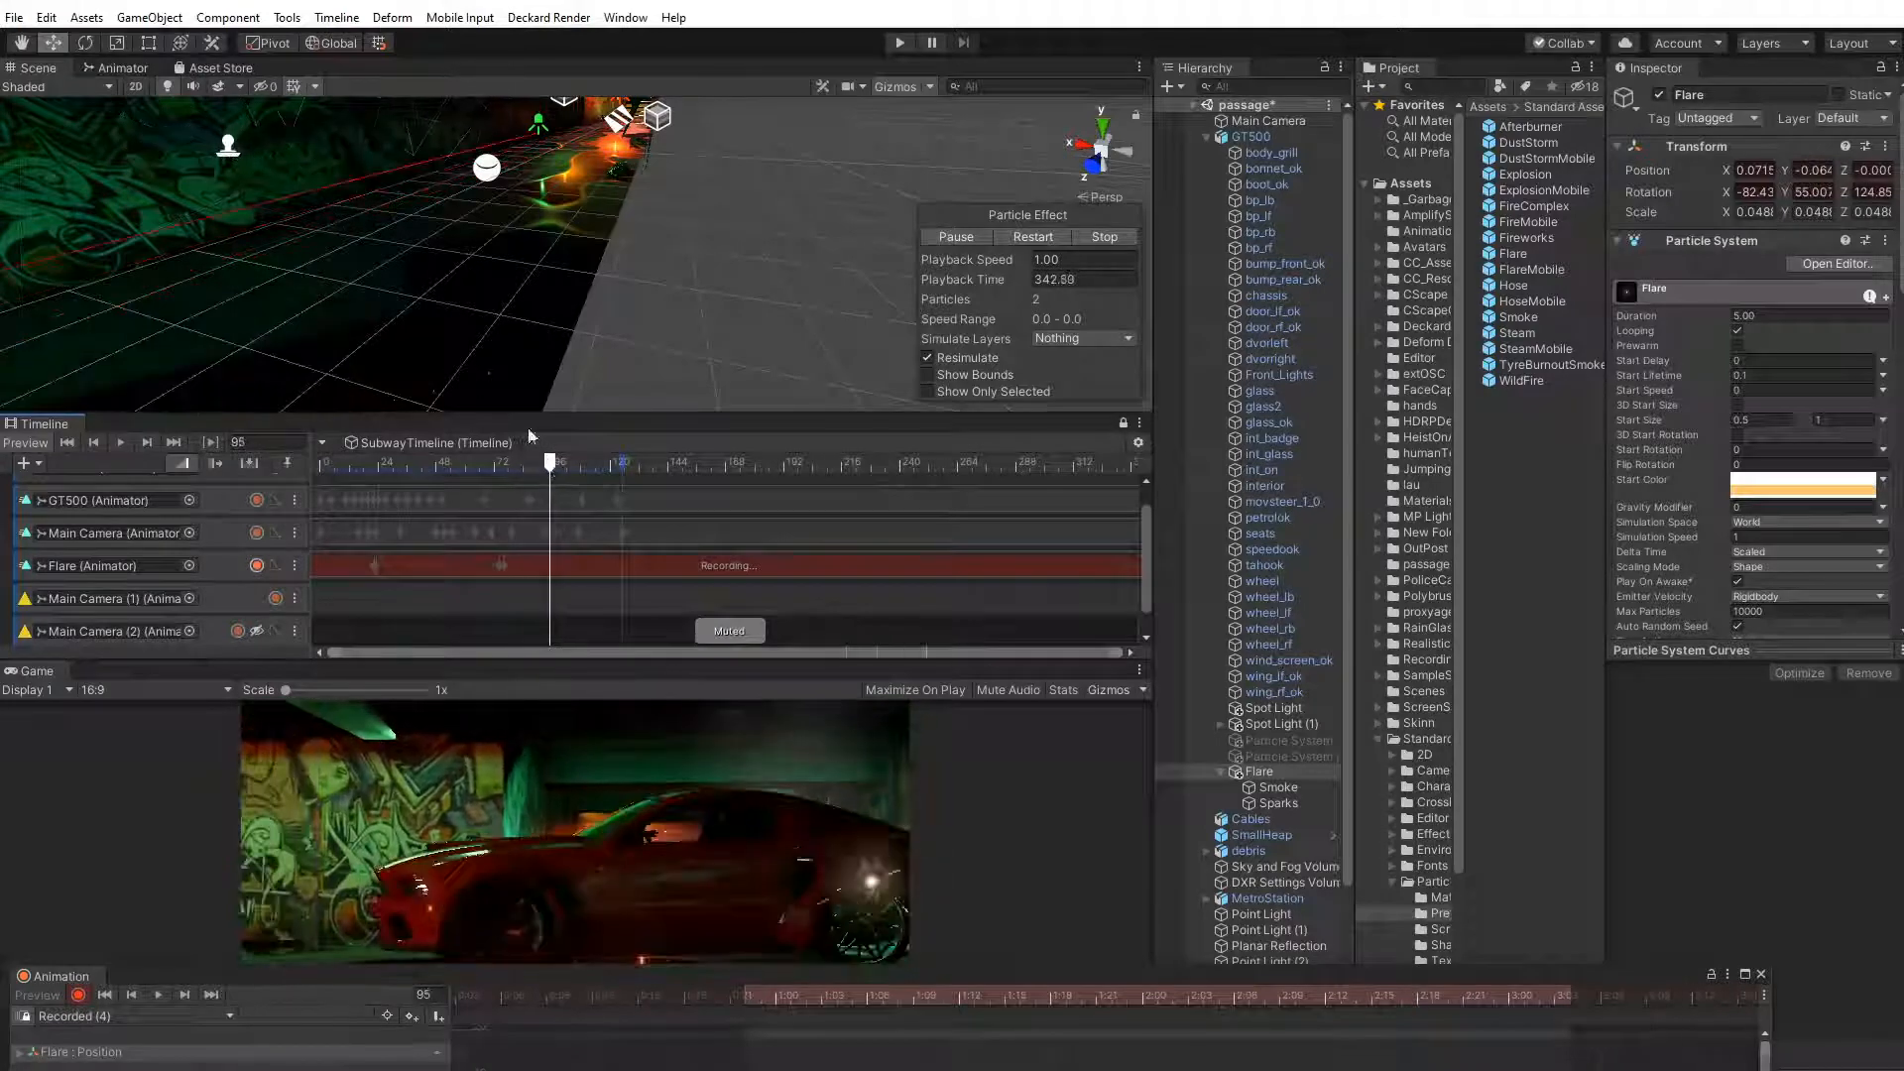
{"action": "middle_click_drag", "start_coordinate": [362, 206], "coordinate": [552, 268]}
{"action": "left_click_drag", "start_coordinate": [549, 463], "coordinate": [546, 467]}
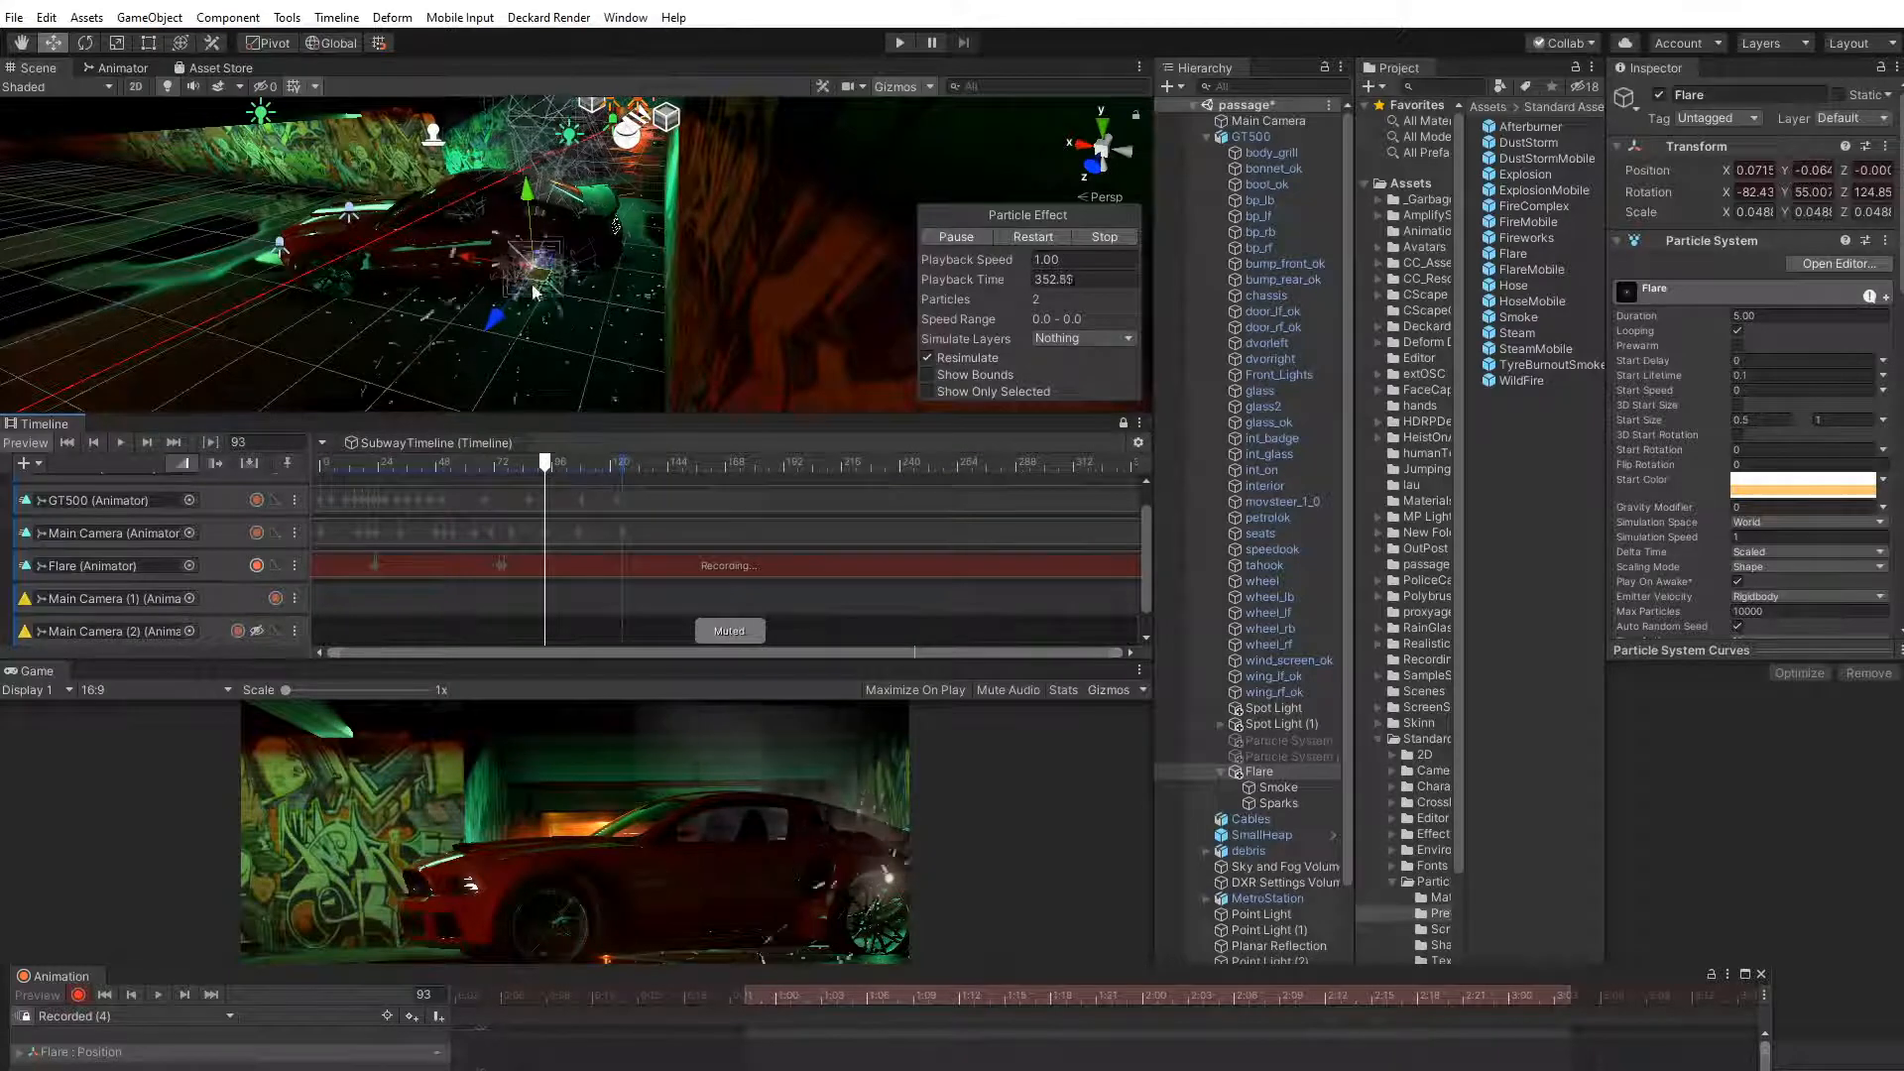
{"action": "left_click_drag", "start_coordinate": [544, 279], "coordinate": [674, 269]}
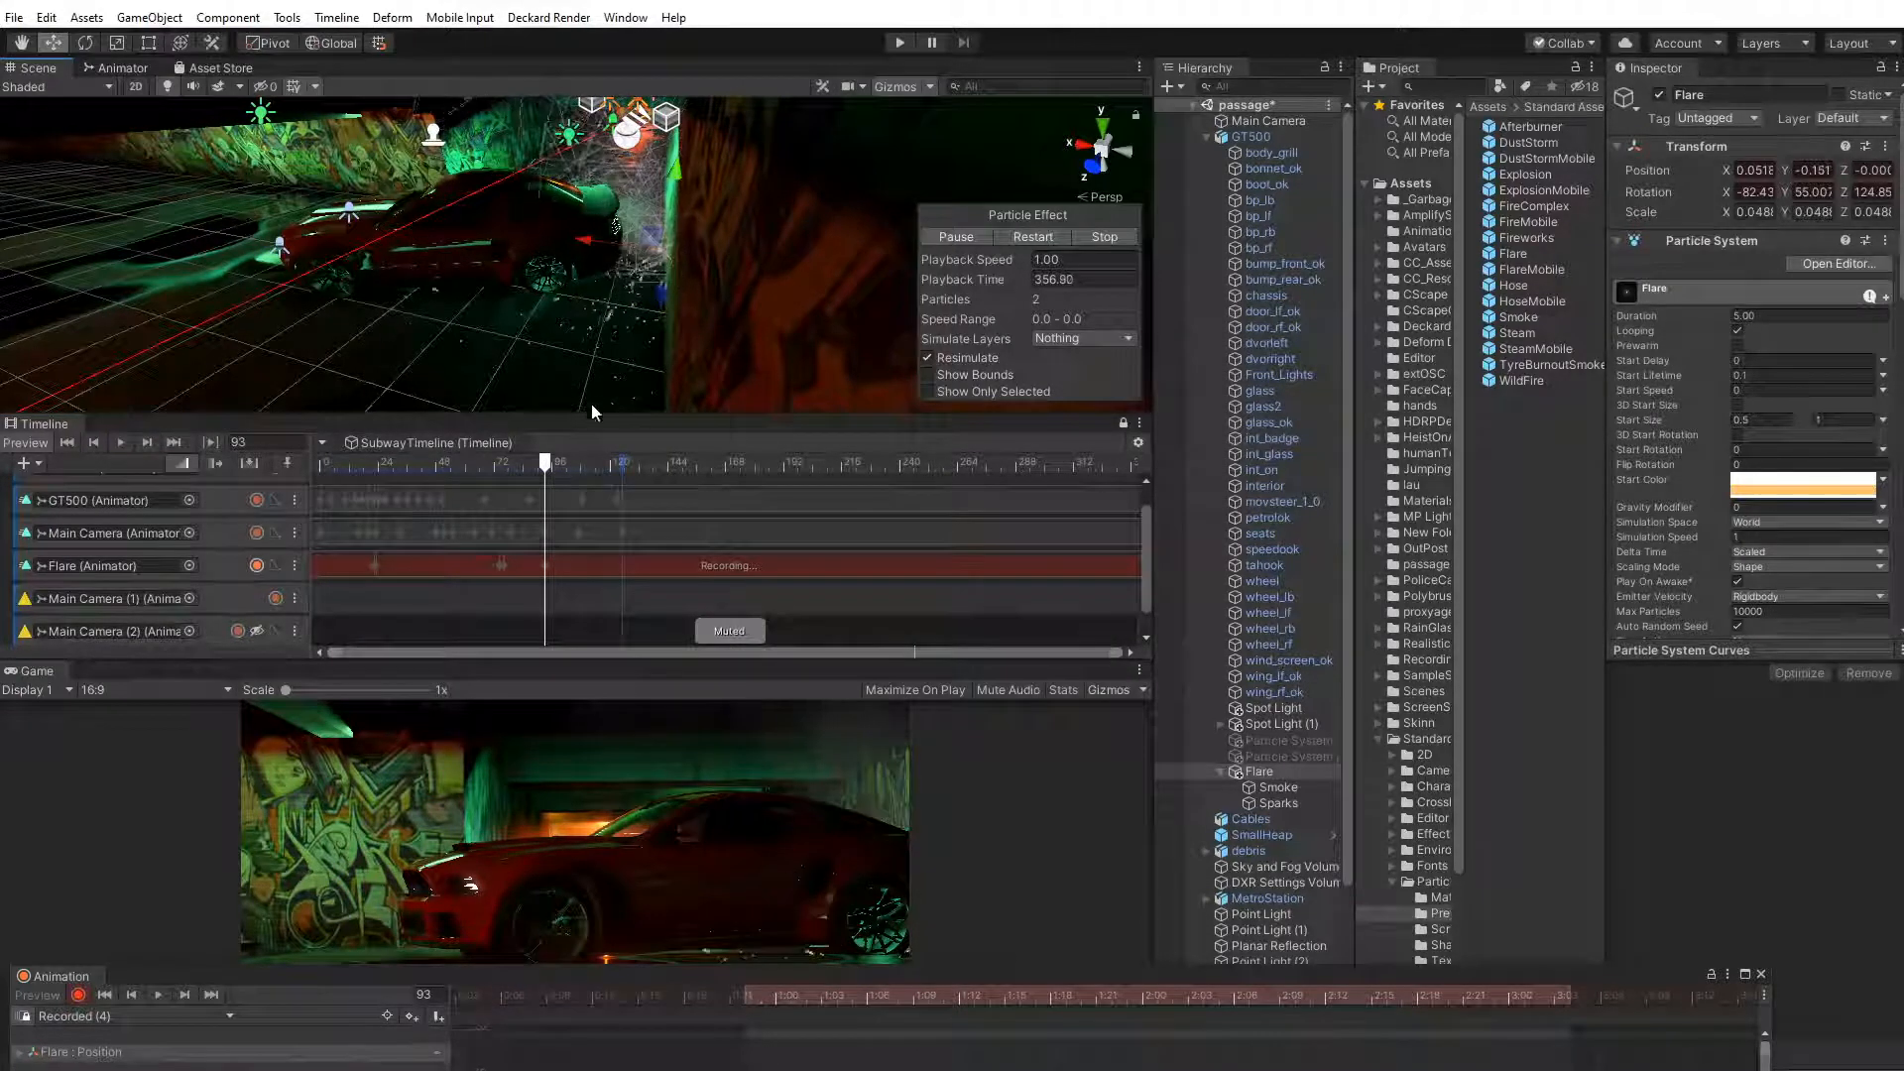
{"action": "mouse_move", "coordinate": [545, 471]}
{"action": "left_mouse_down"}
{"action": "mouse_move", "coordinate": [501, 471]}
{"action": "mouse_move", "coordinate": [533, 474]}
{"action": "left_mouse_up"}
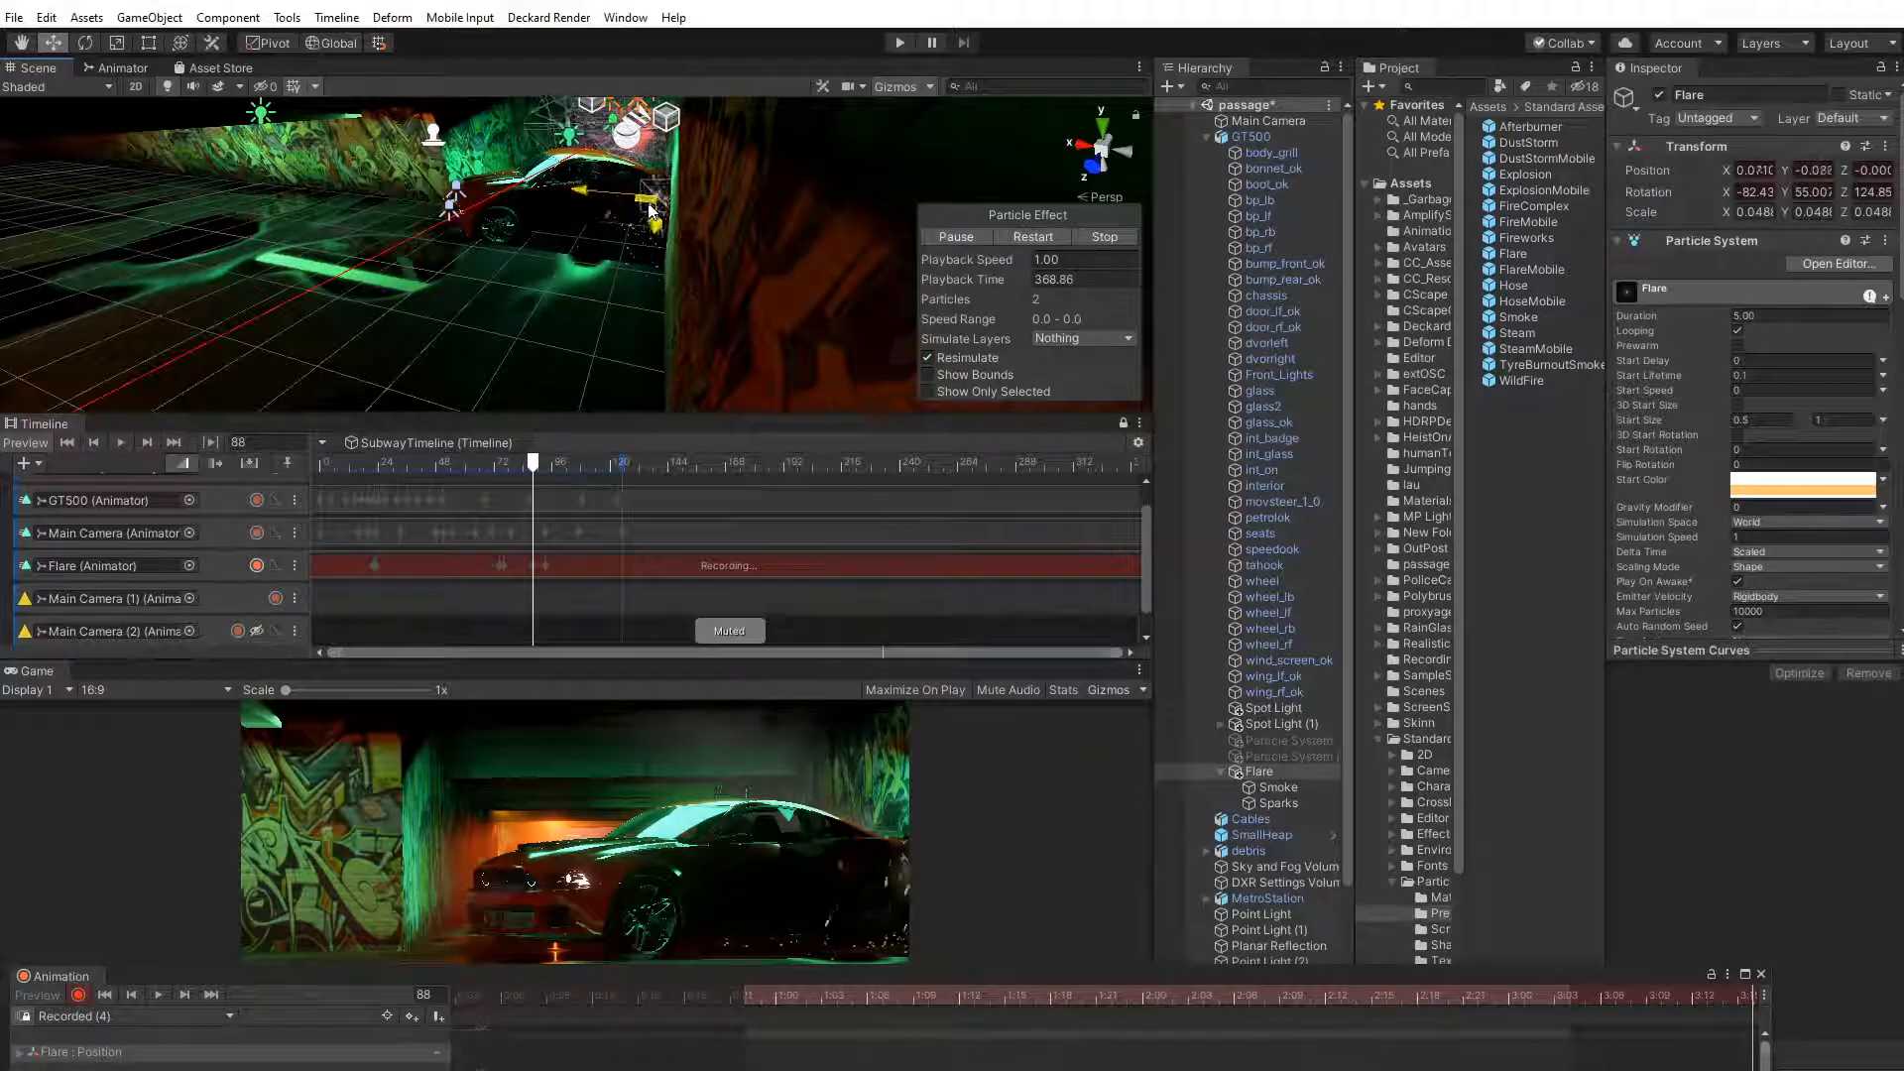
Replay the animation from frame 0, and end recording on the Flare track with the Animation window closed
{"action": "left_click_drag", "start_coordinate": [533, 466], "coordinate": [501, 471]}
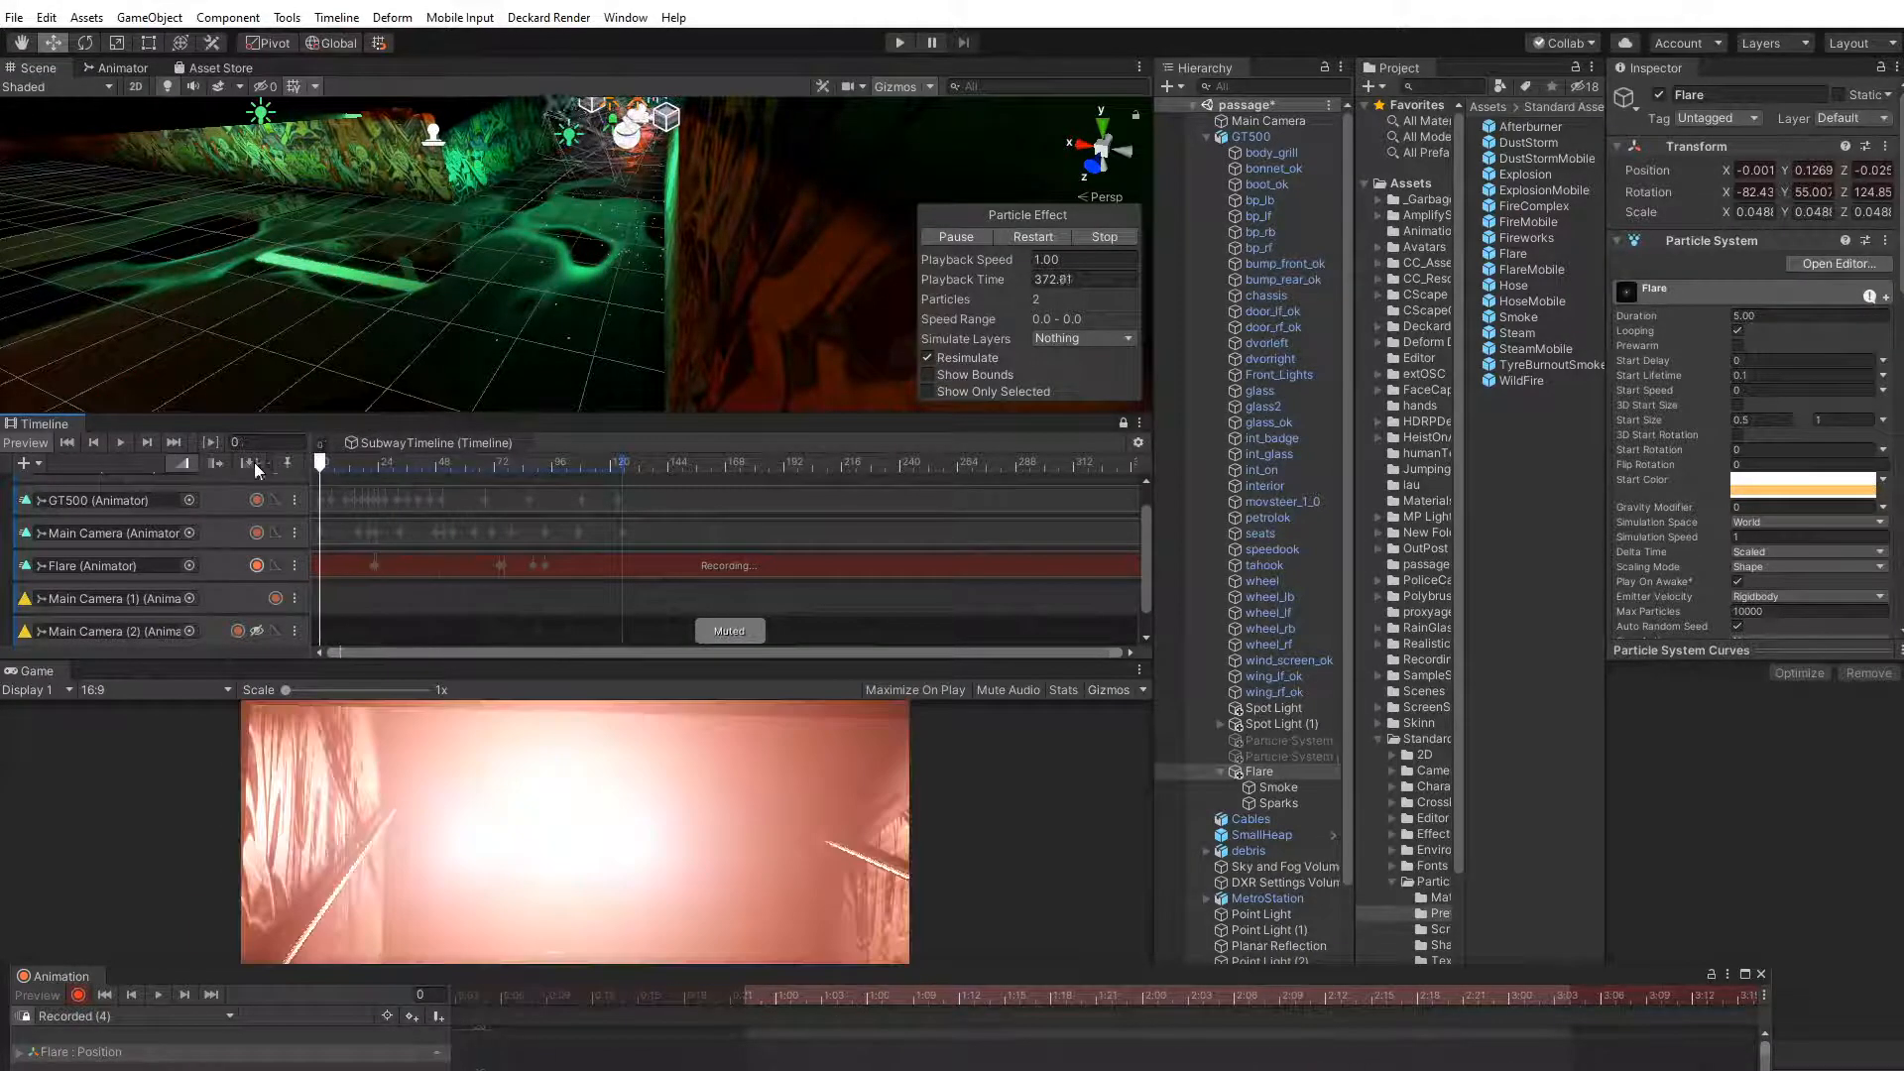
{"action": "left_click", "coordinate": [116, 444]}
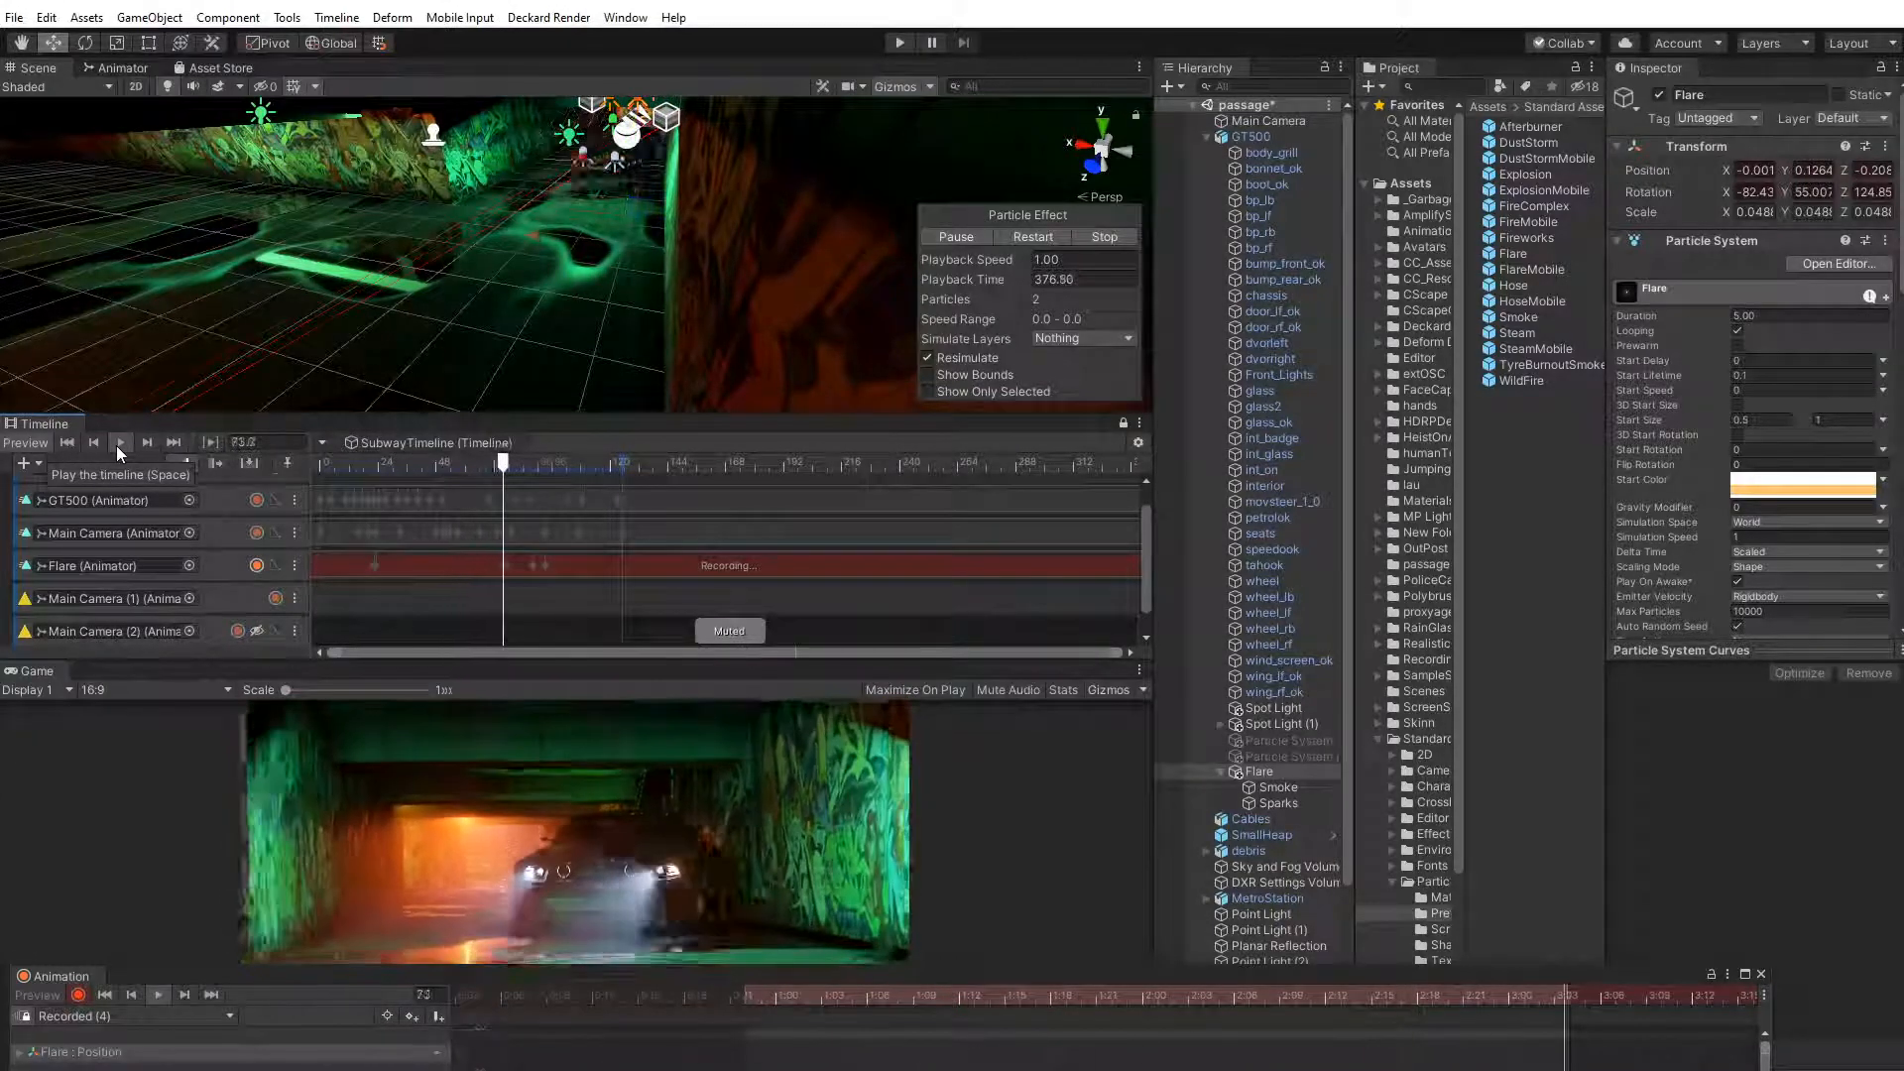
{"action": "left_click_drag", "start_coordinate": [536, 464], "coordinate": [506, 490]}
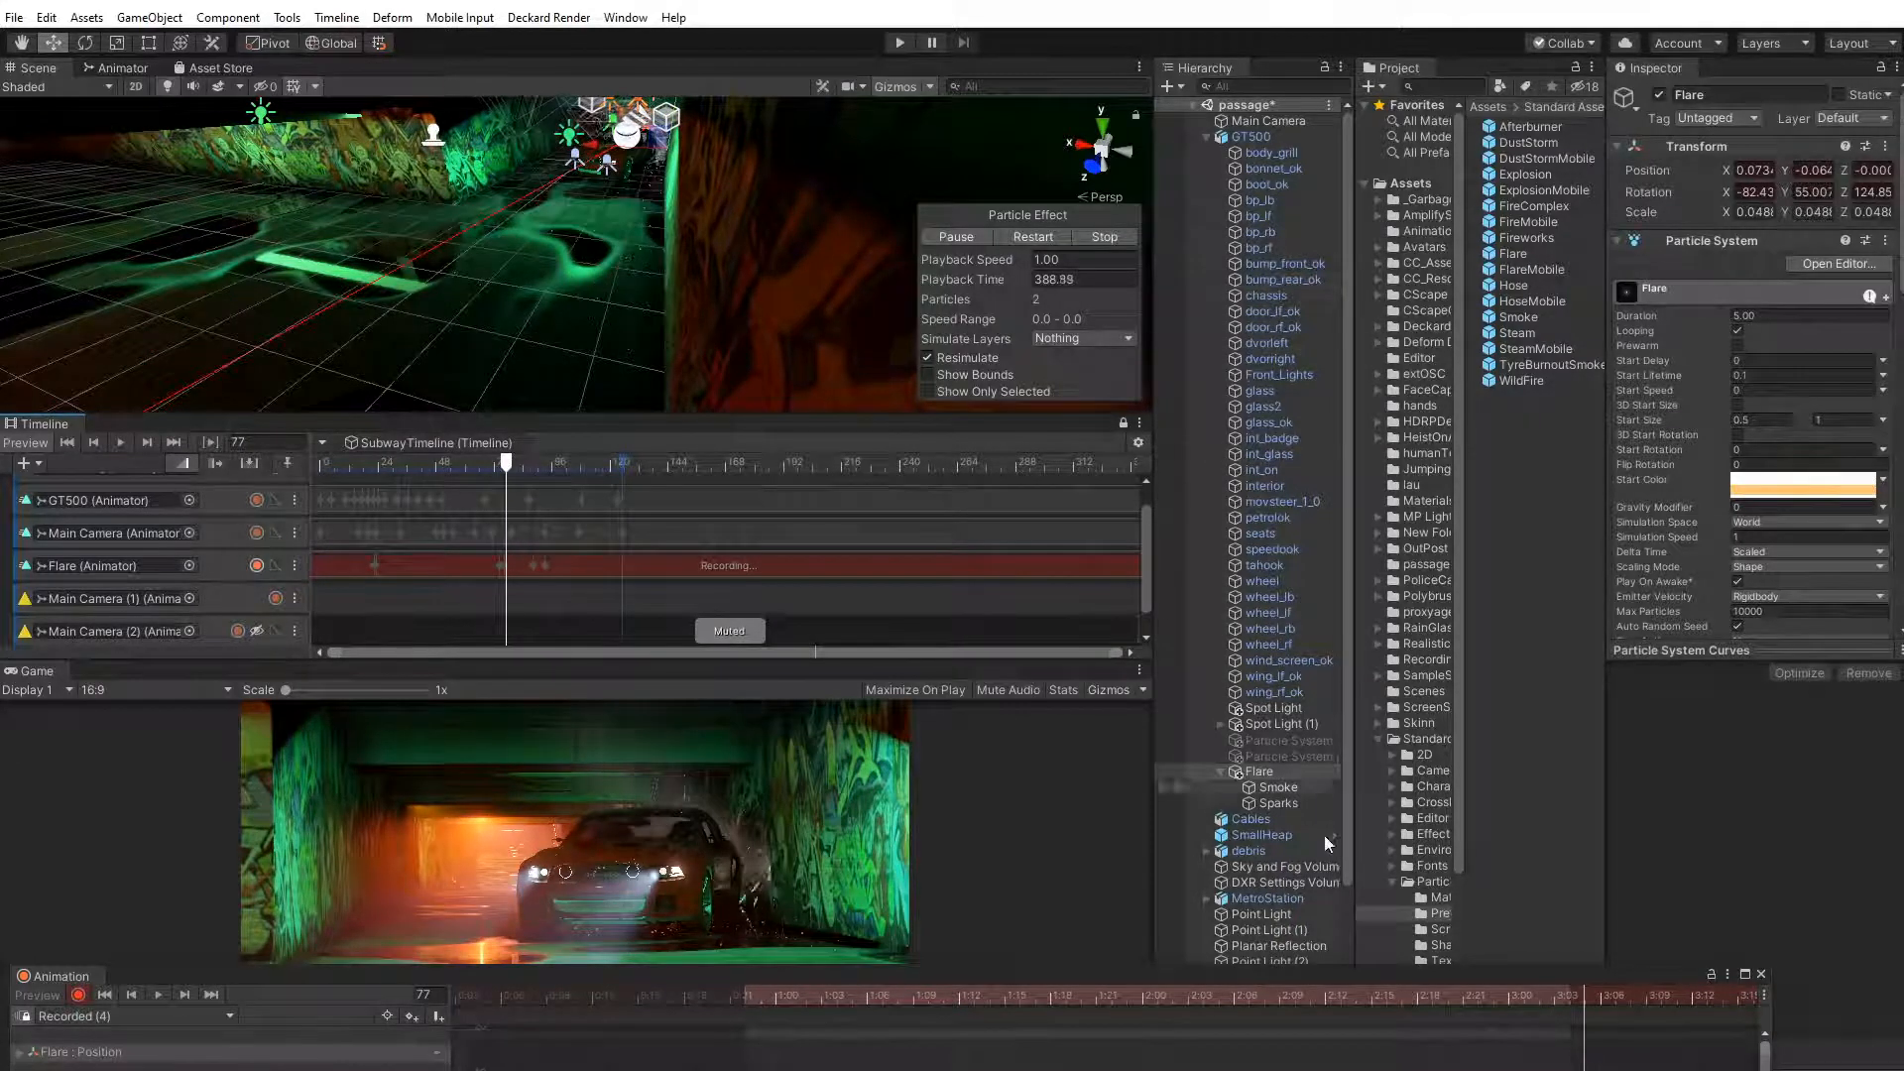
{"action": "left_click", "coordinate": [1761, 974]}
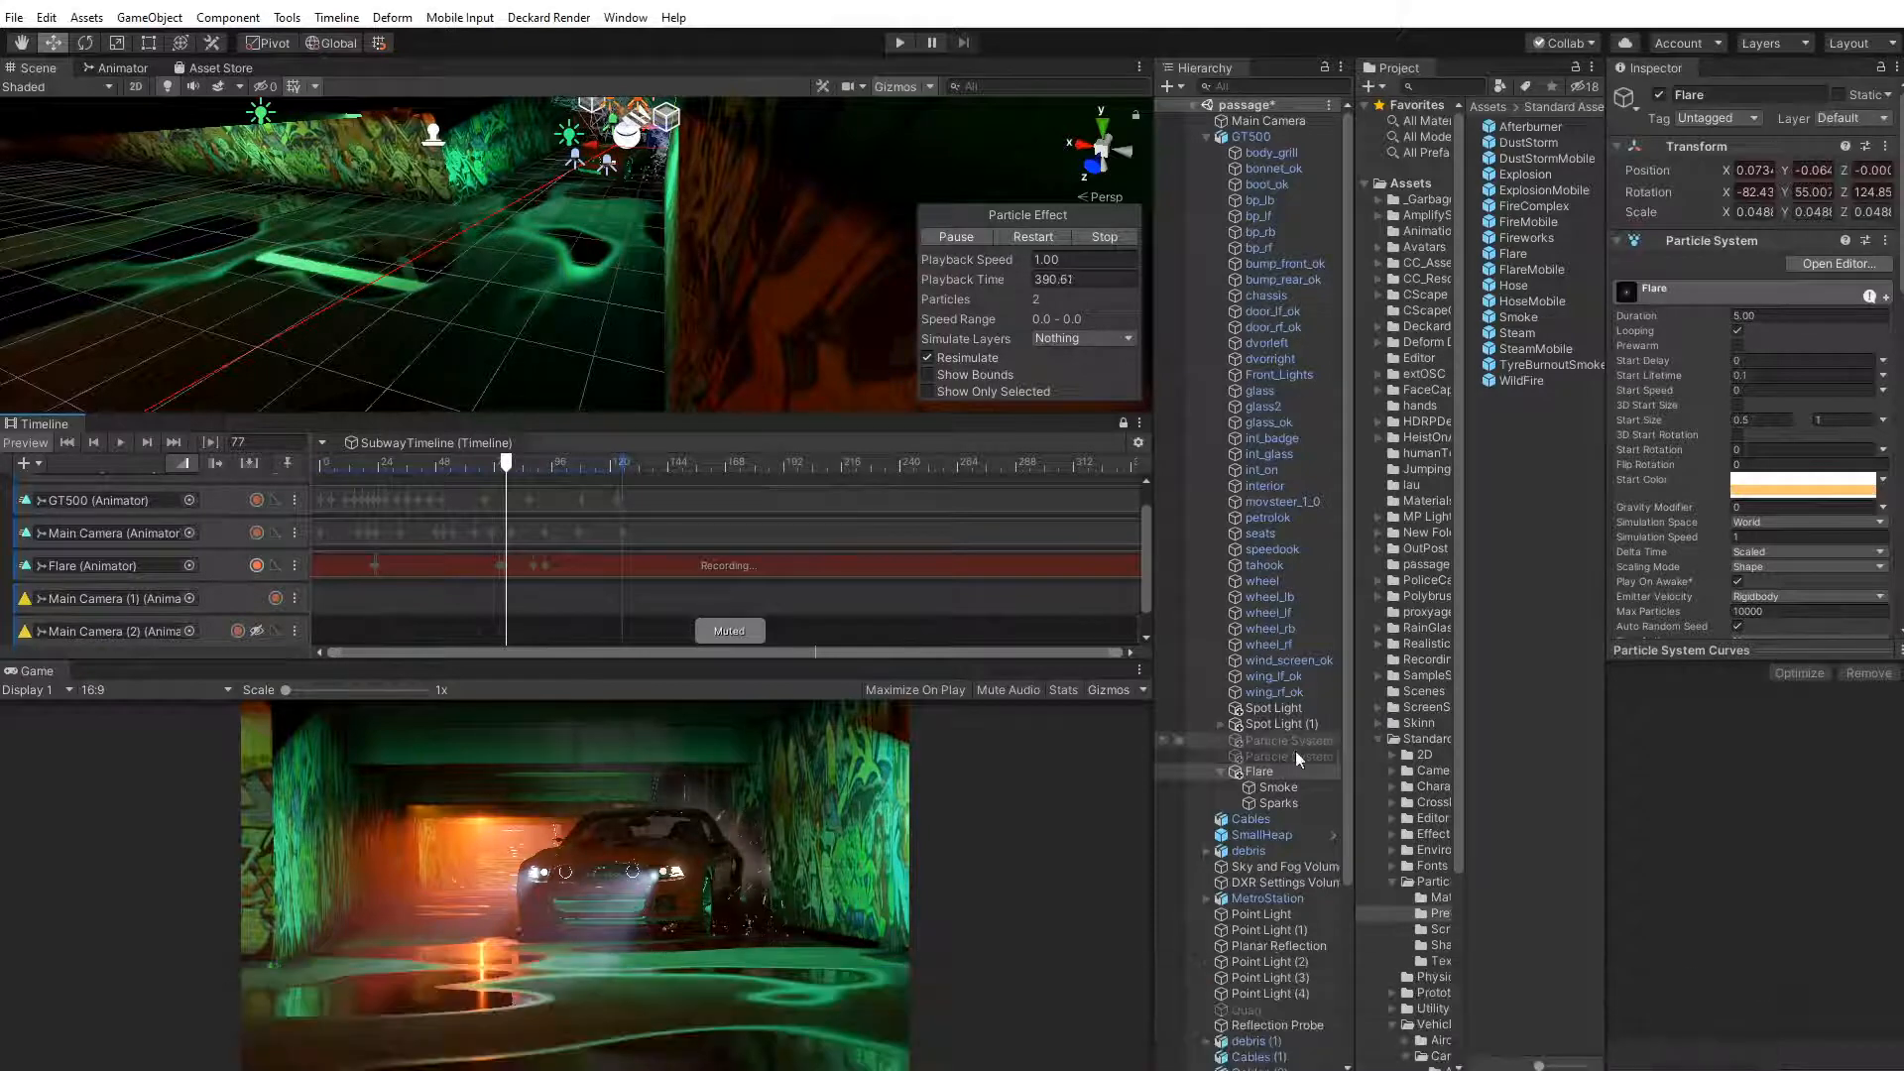
{"action": "left_click", "coordinate": [256, 565]}
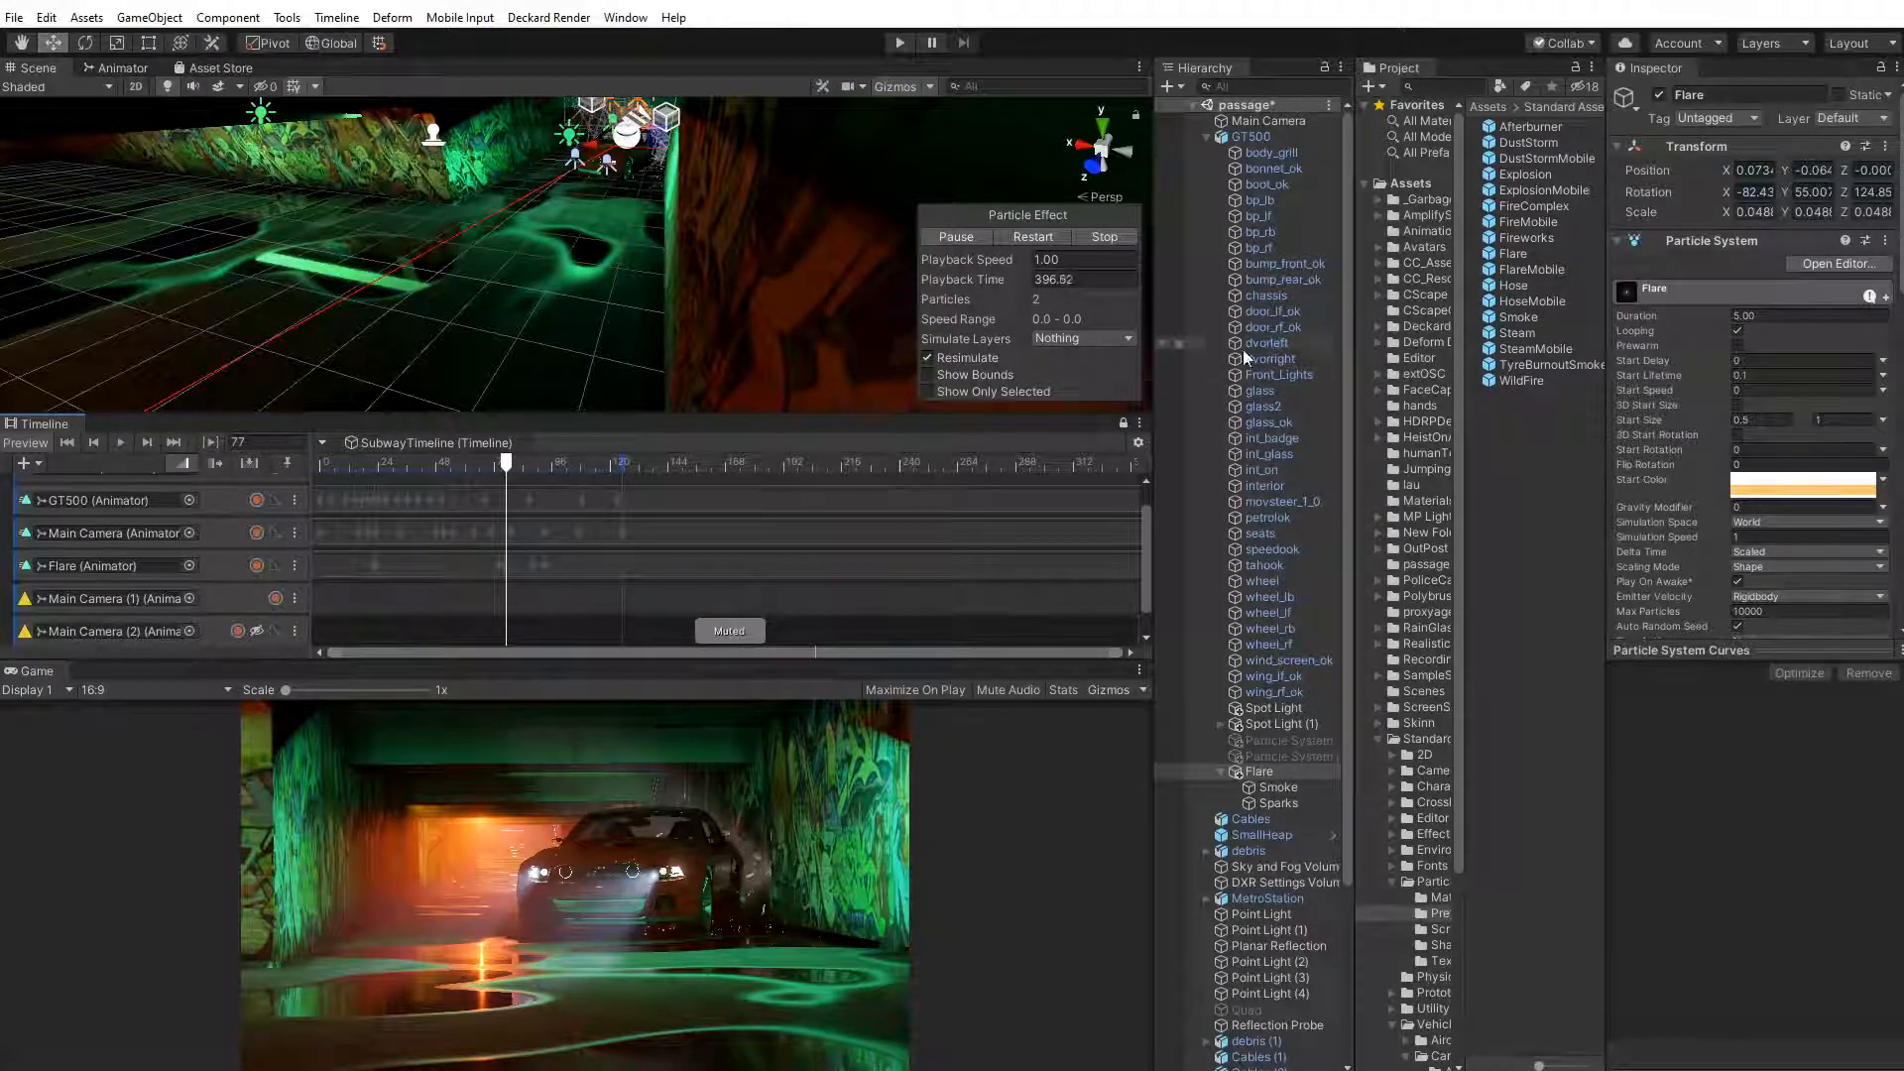
Set the Flare's emission Rate over Time to 150 and replay the timeline from frame 0
{"action": "scroll", "coordinate": [1693, 436], "scroll_direction": "down", "scroll_amount": 5}
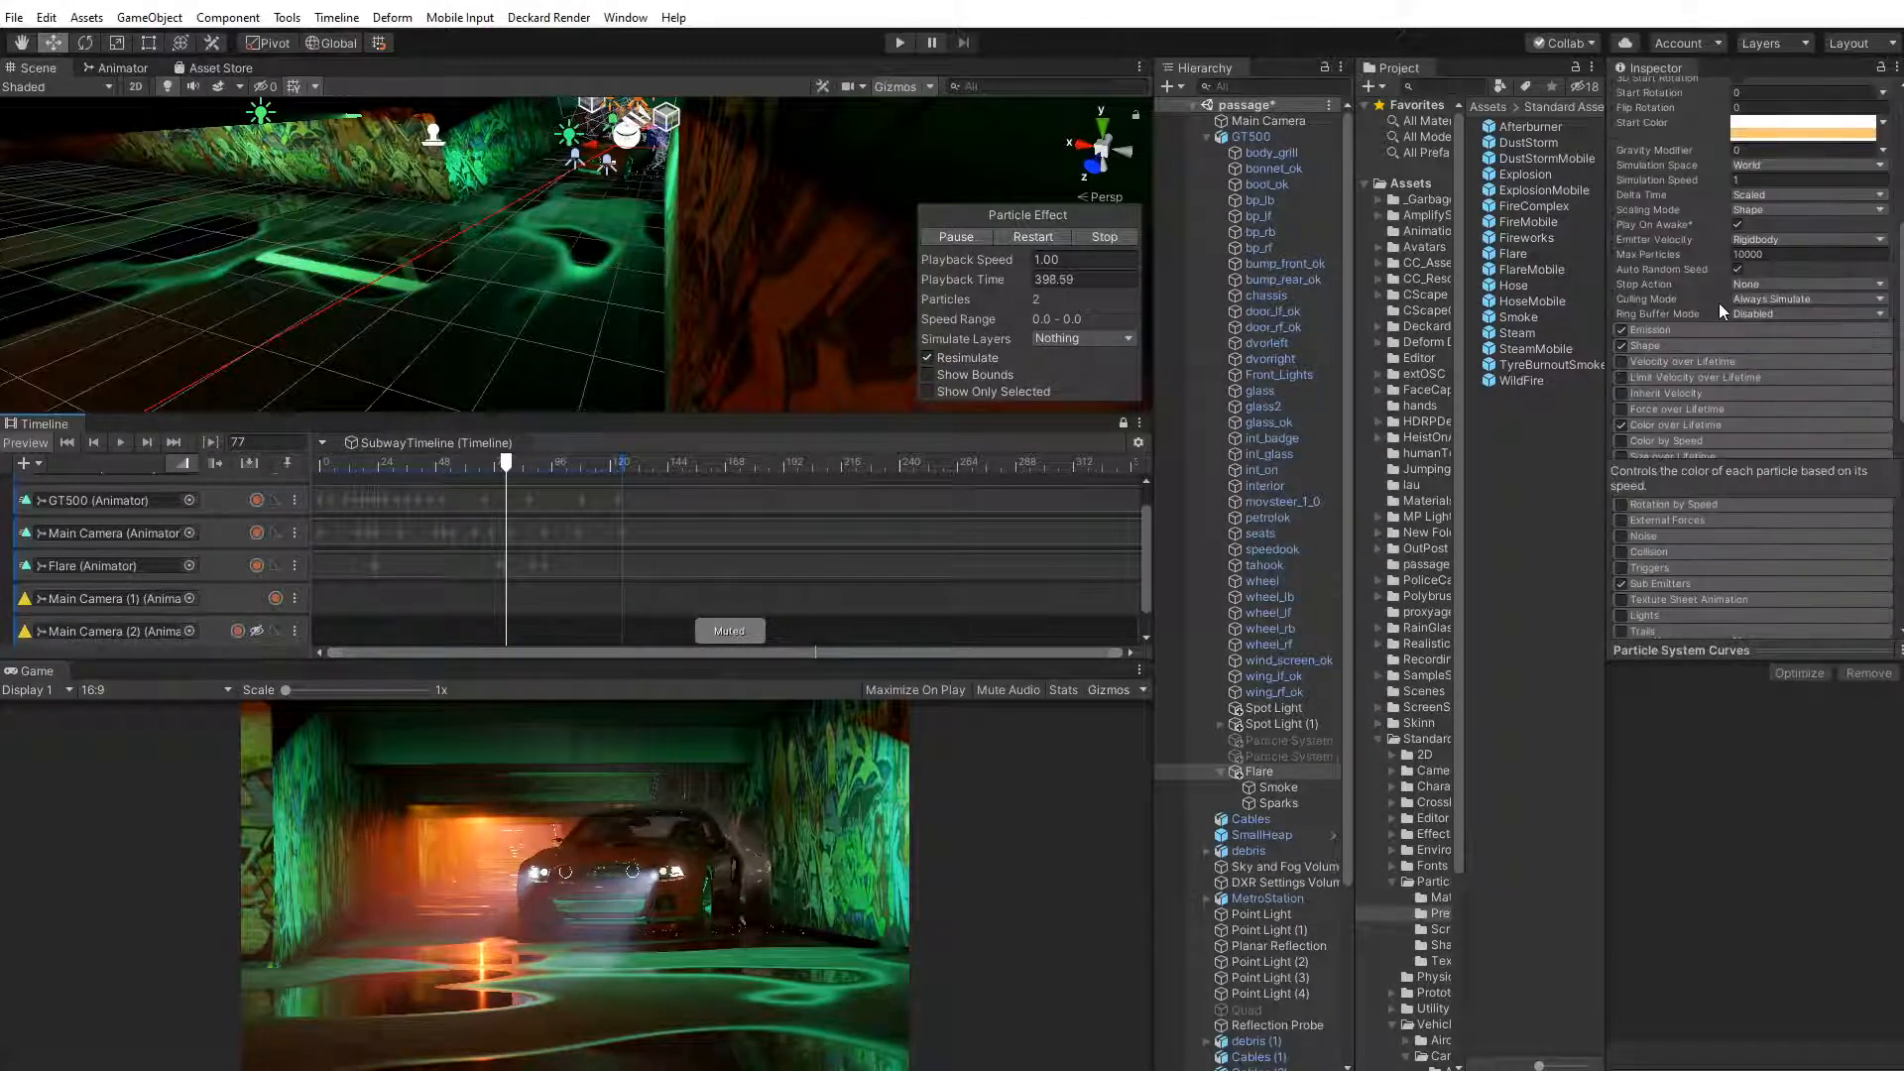
{"action": "scroll", "coordinate": [1711, 212], "scroll_direction": "up", "scroll_amount": 3}
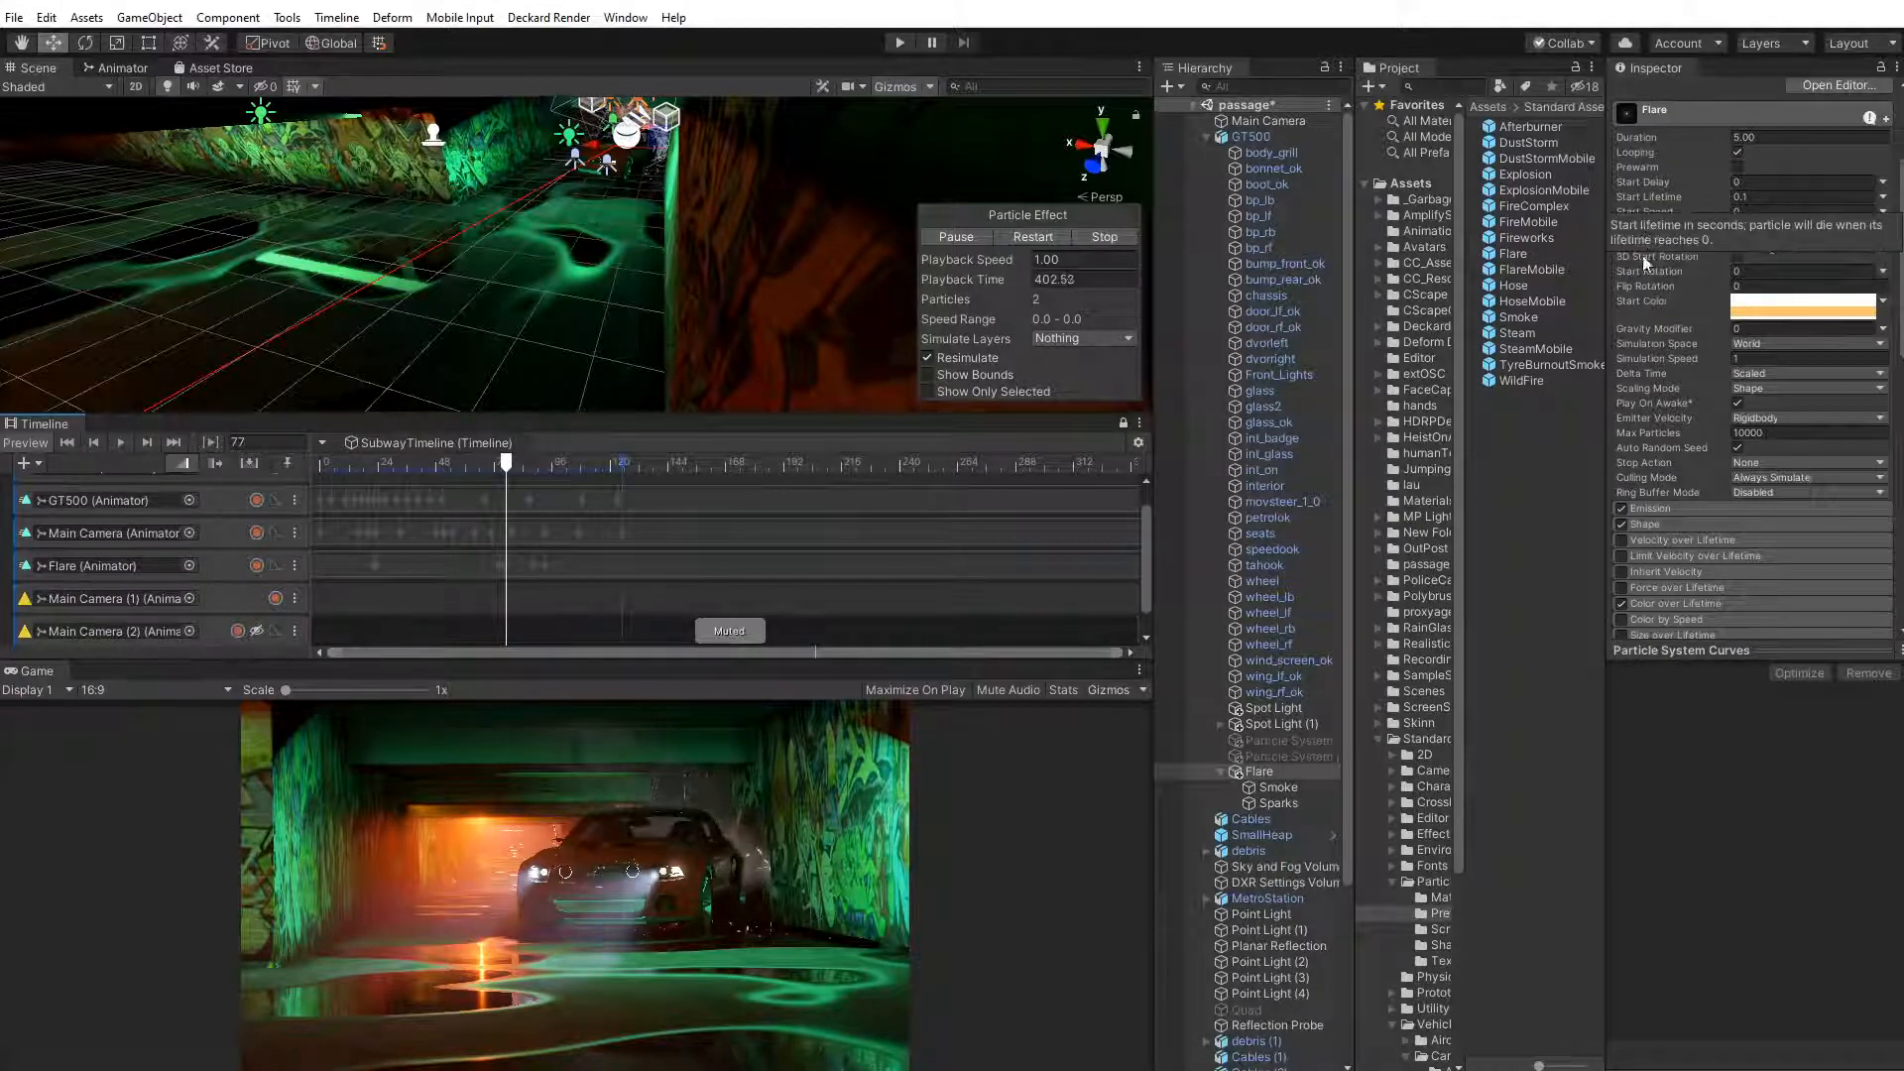
{"action": "left_click", "coordinate": [1669, 508]}
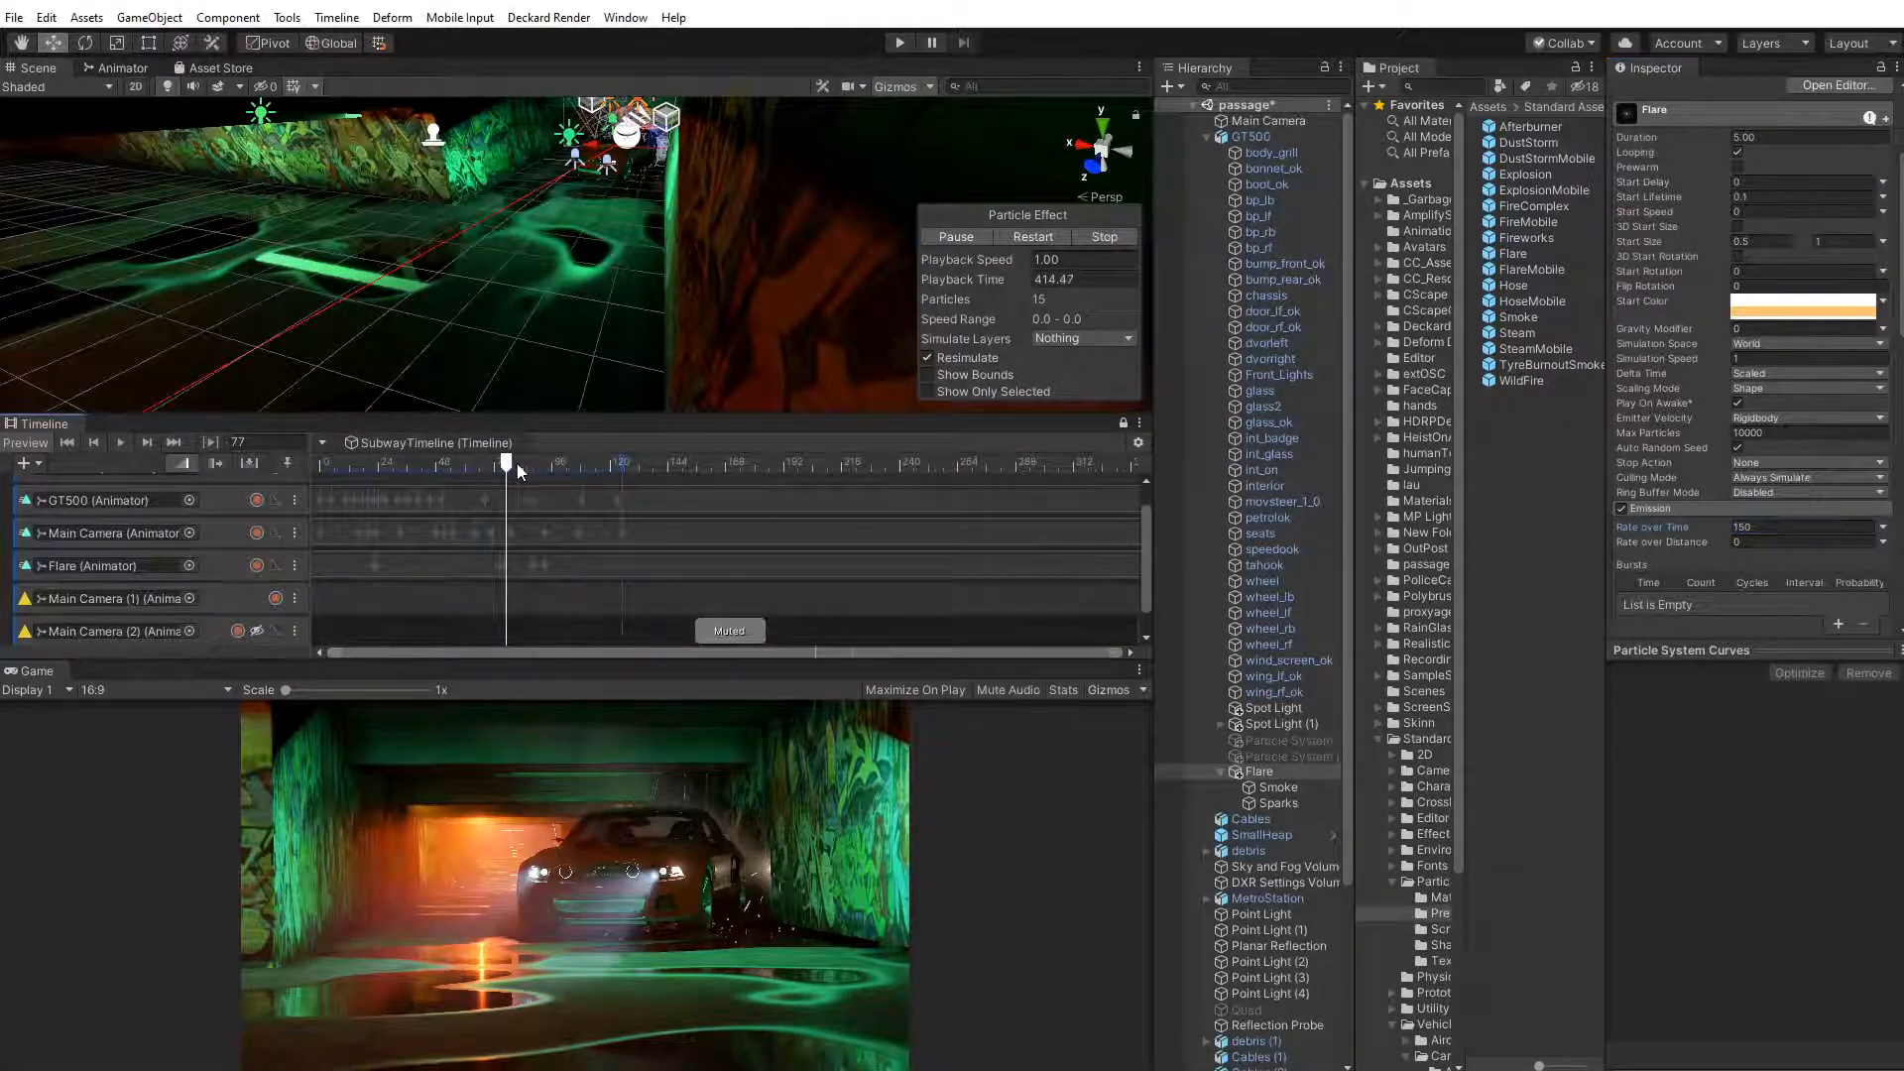
{"action": "left_click_drag", "start_coordinate": [518, 471], "coordinate": [313, 494]}
{"action": "left_click", "coordinate": [123, 442]}
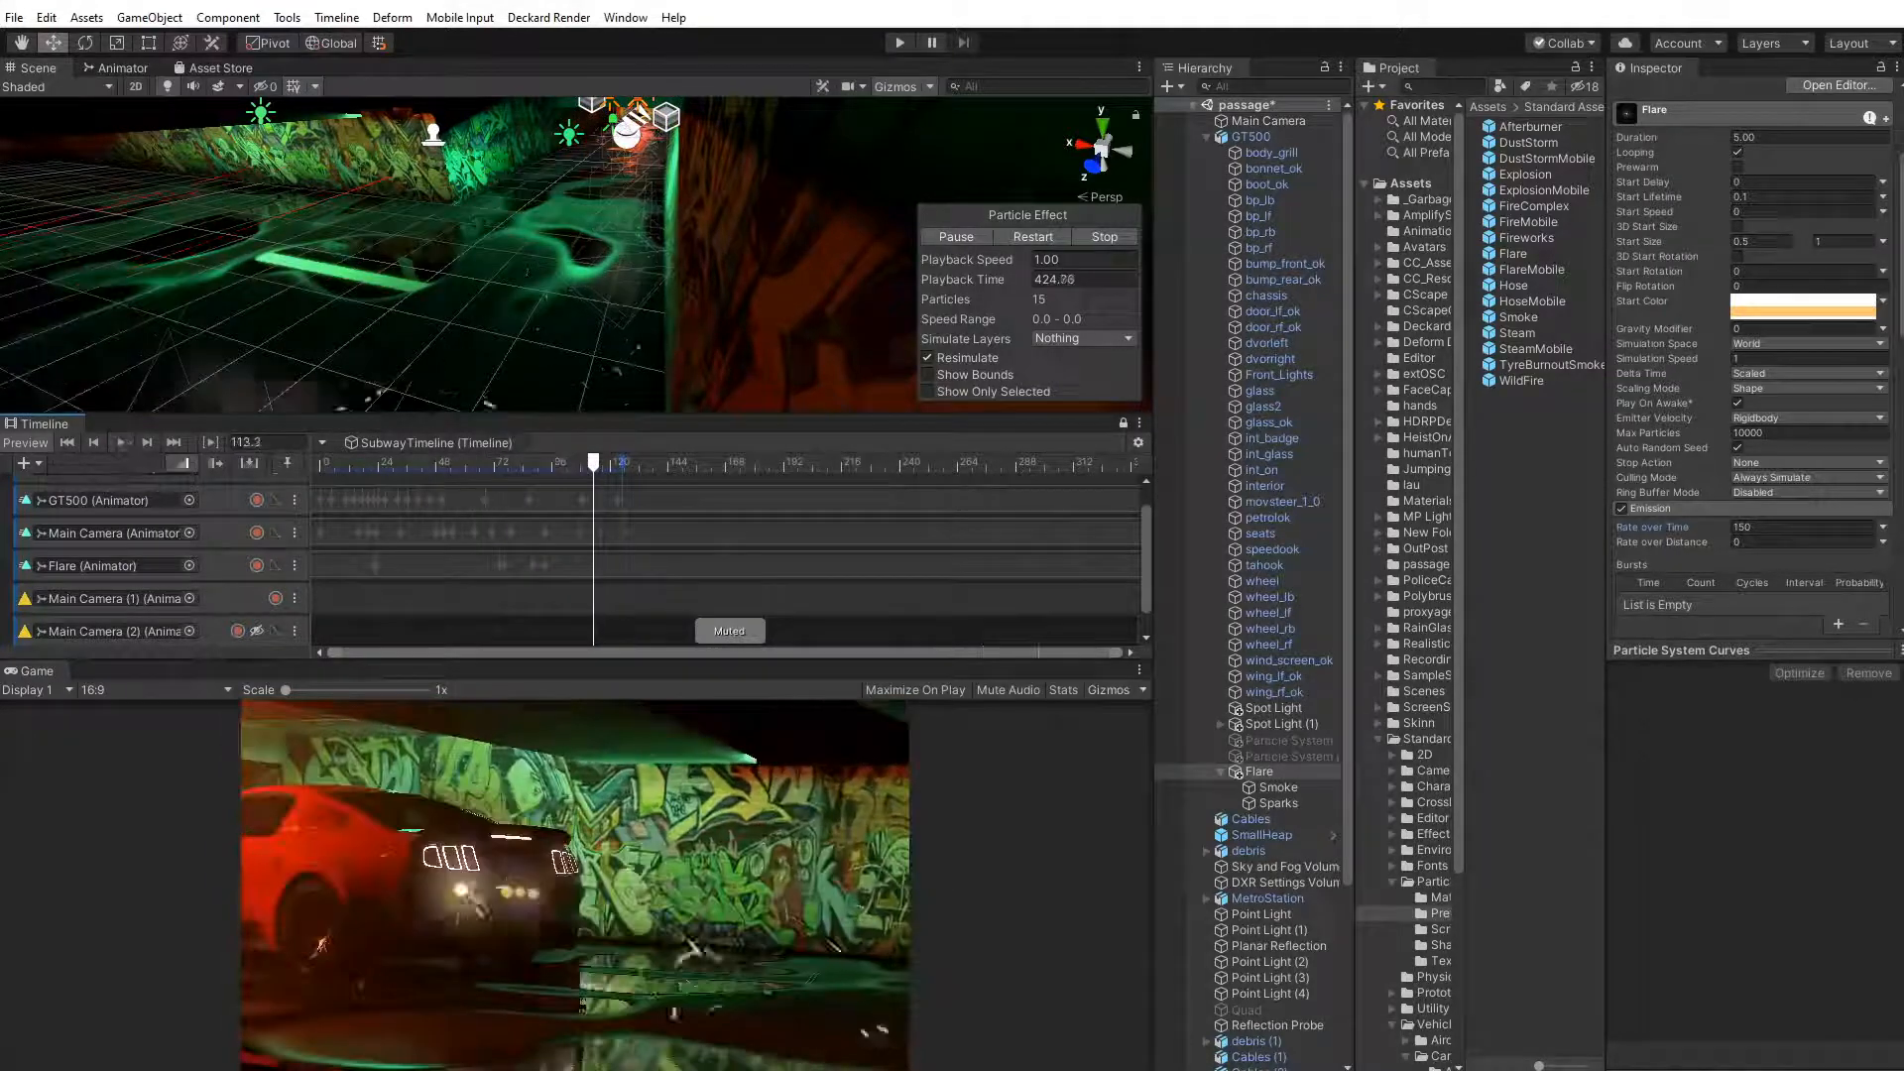
{"action": "left_click_drag", "start_coordinate": [590, 462], "coordinate": [349, 474]}
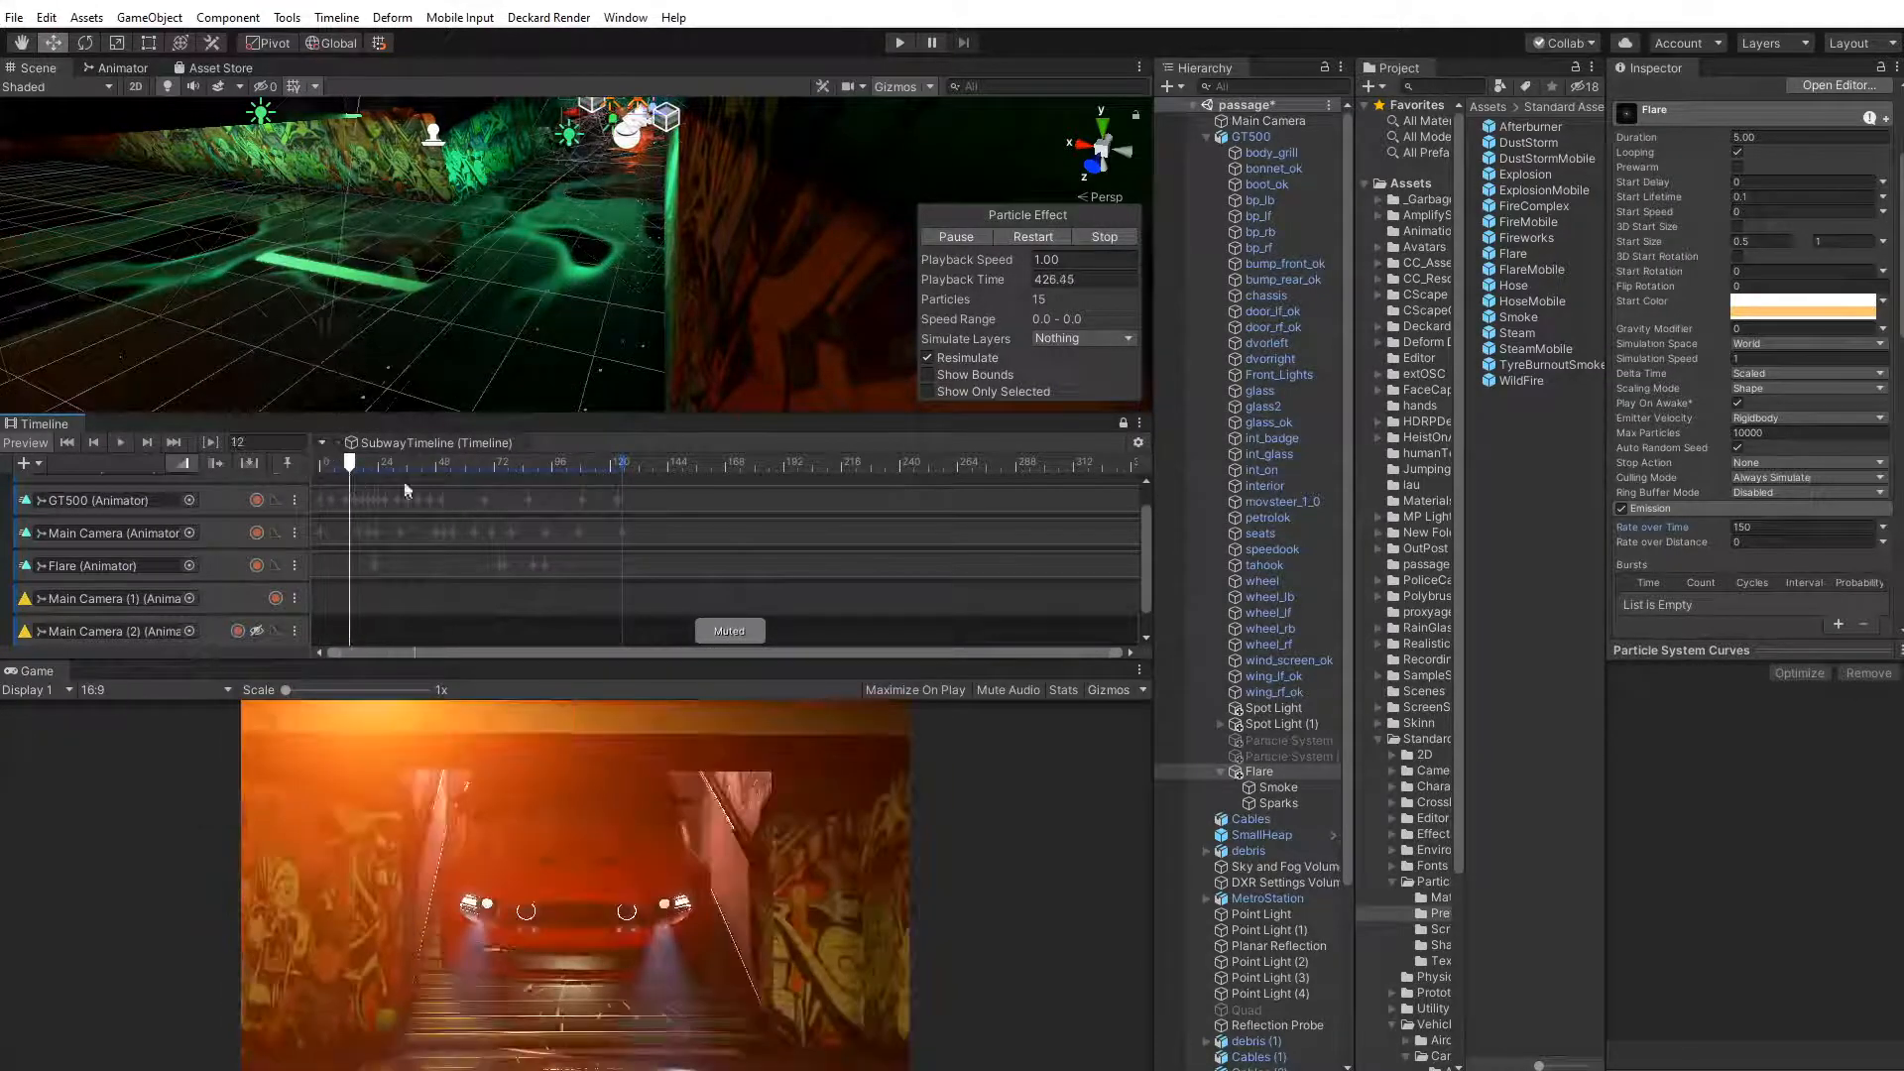
Set the Sparks child's emission Rate over Time to 200 and replay the timeline from frame 0
{"action": "left_click", "coordinate": [1281, 803]}
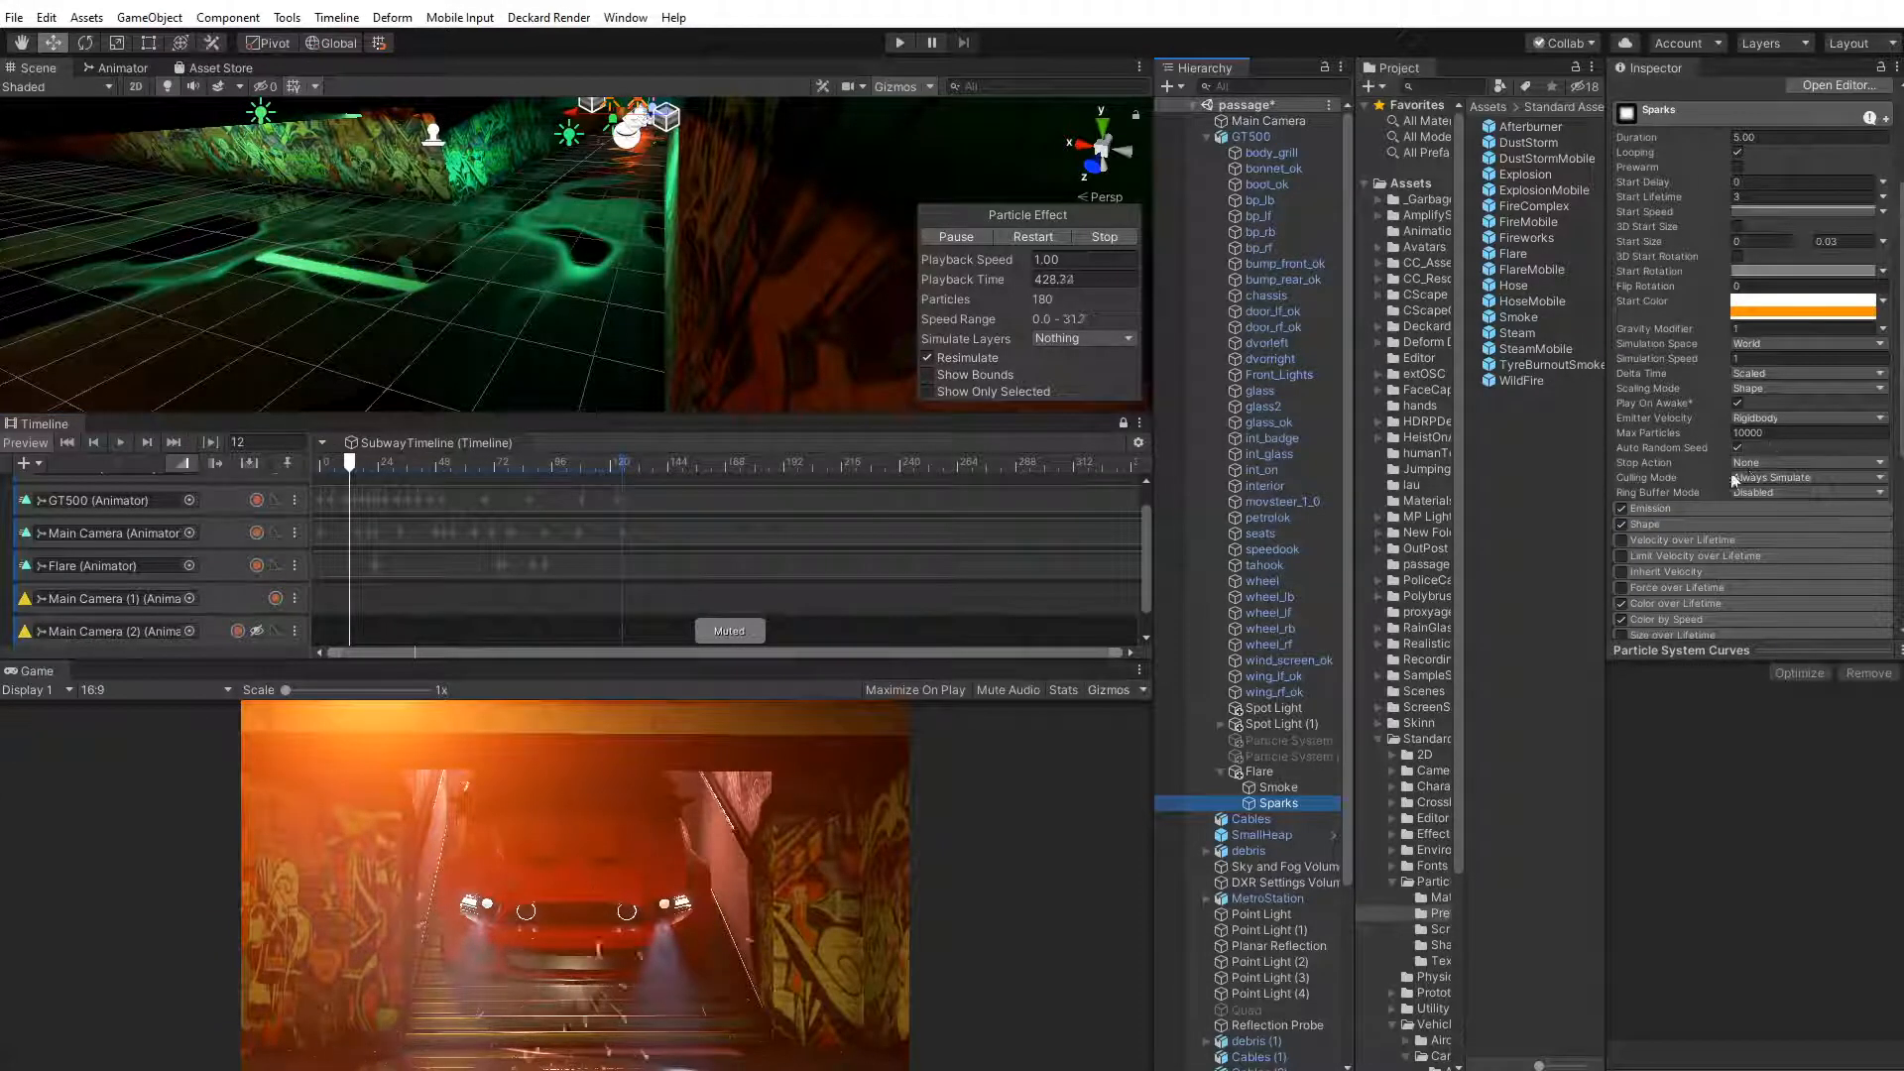
{"action": "left_click", "coordinate": [1676, 507]}
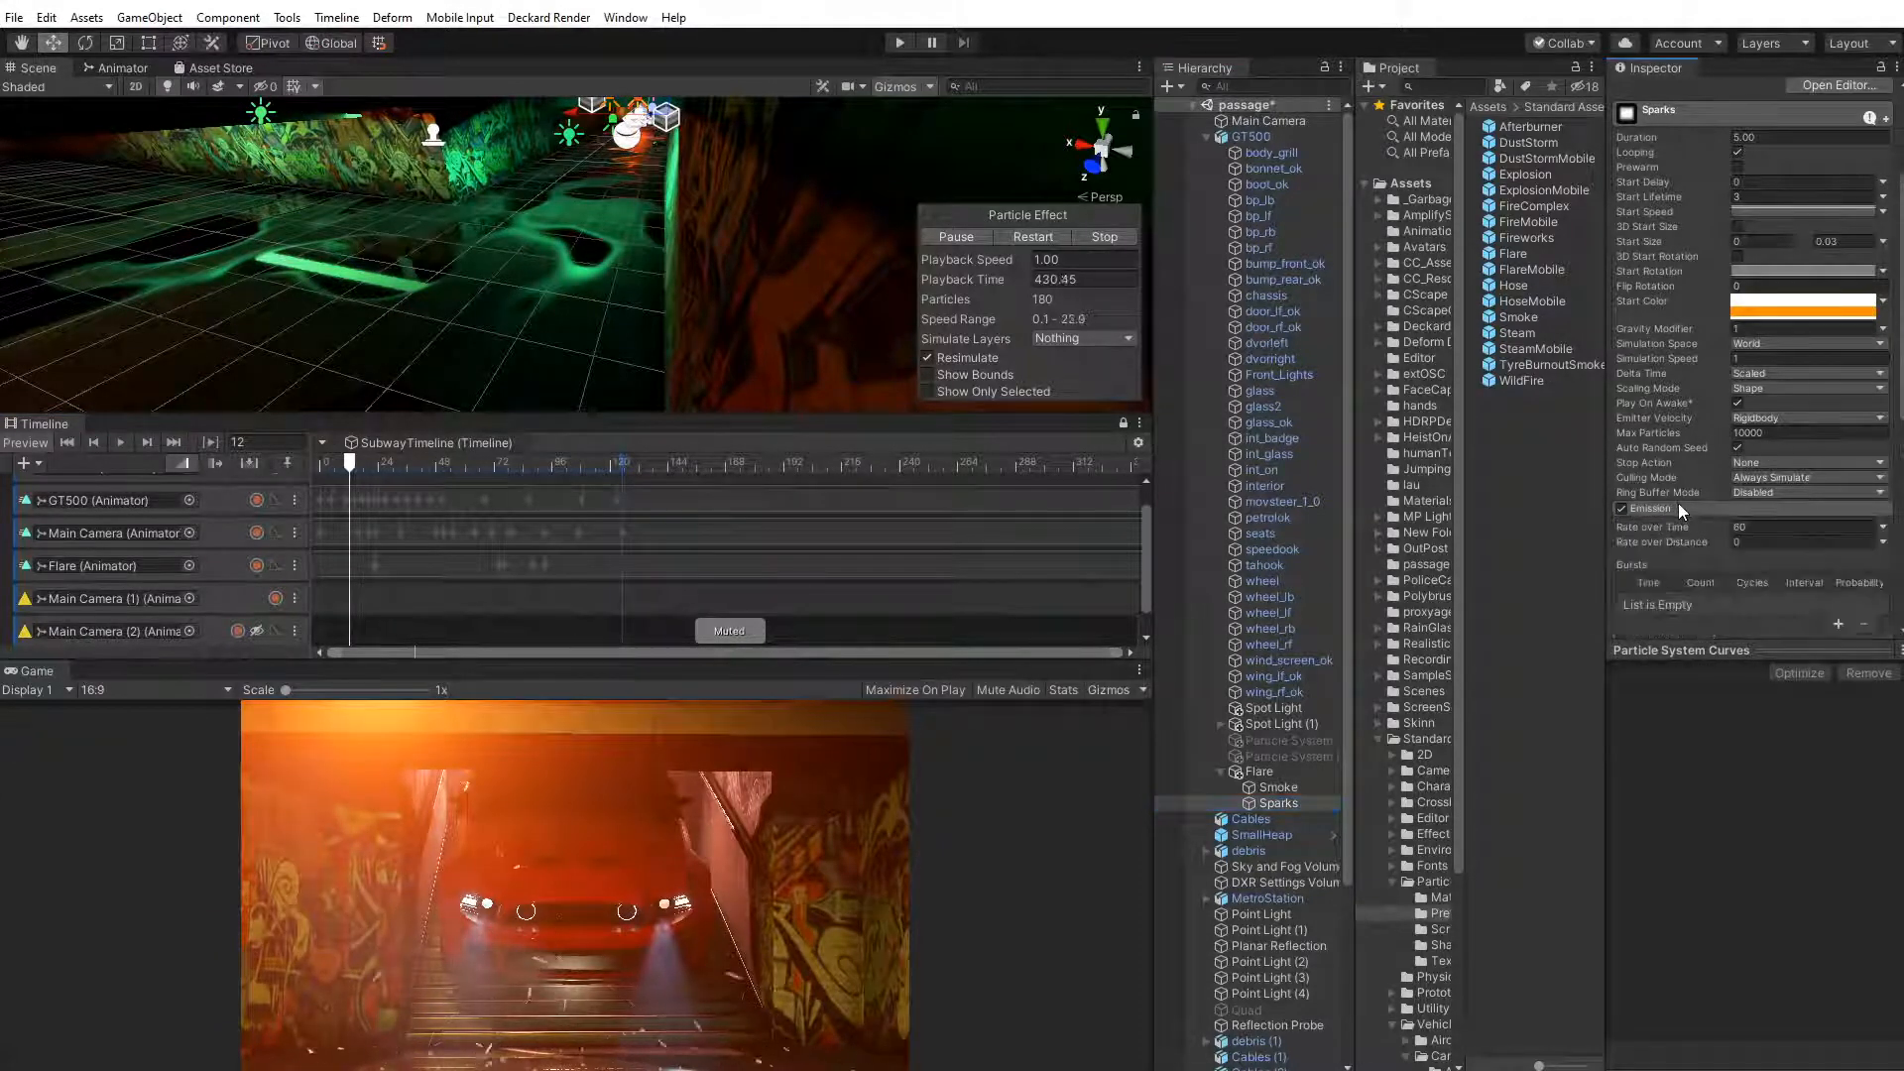
{"action": "left_click", "coordinate": [1738, 527]}
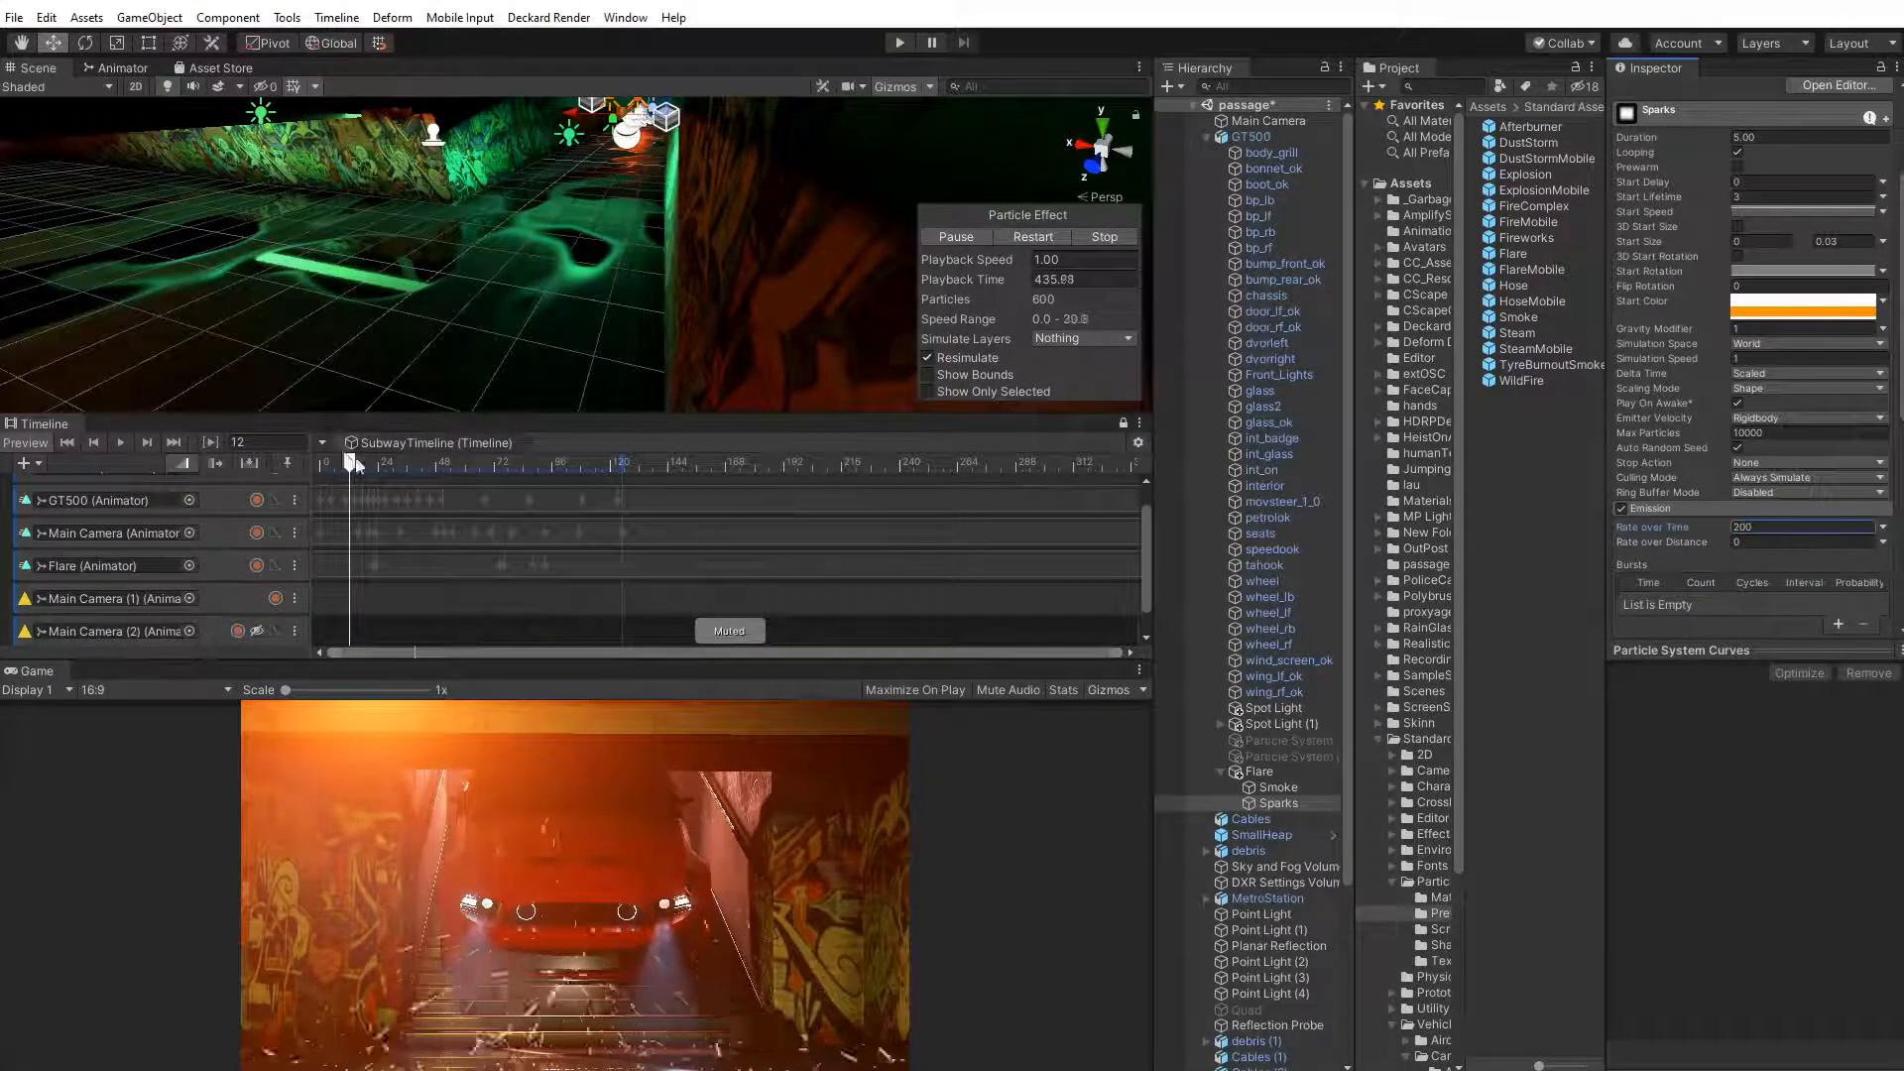
{"action": "left_click_drag", "start_coordinate": [355, 465], "coordinate": [325, 463]}
{"action": "left_click", "coordinate": [120, 442]}
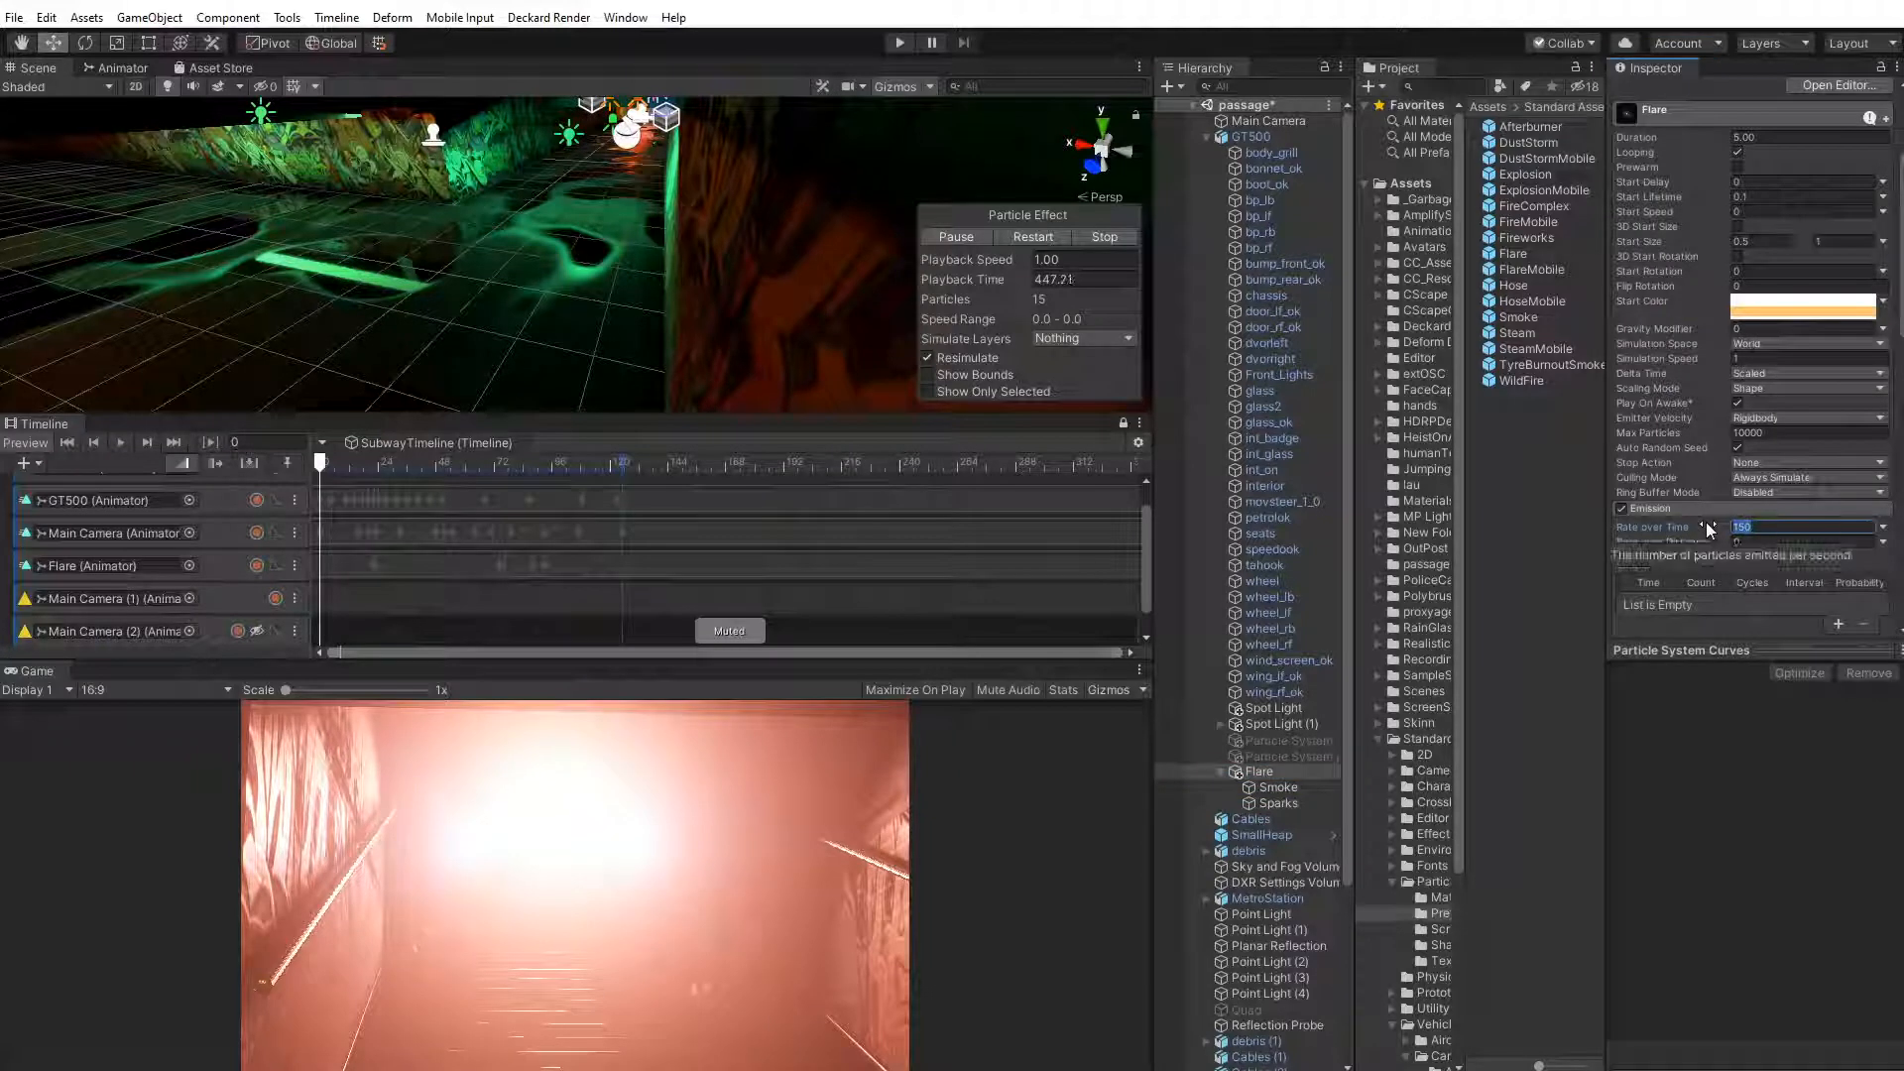
Set the parent Flare's emission Rate over Time to 20 and replay the shot from frame 0
{"action": "type", "text": "20"}
{"action": "left_click", "coordinate": [125, 444]}
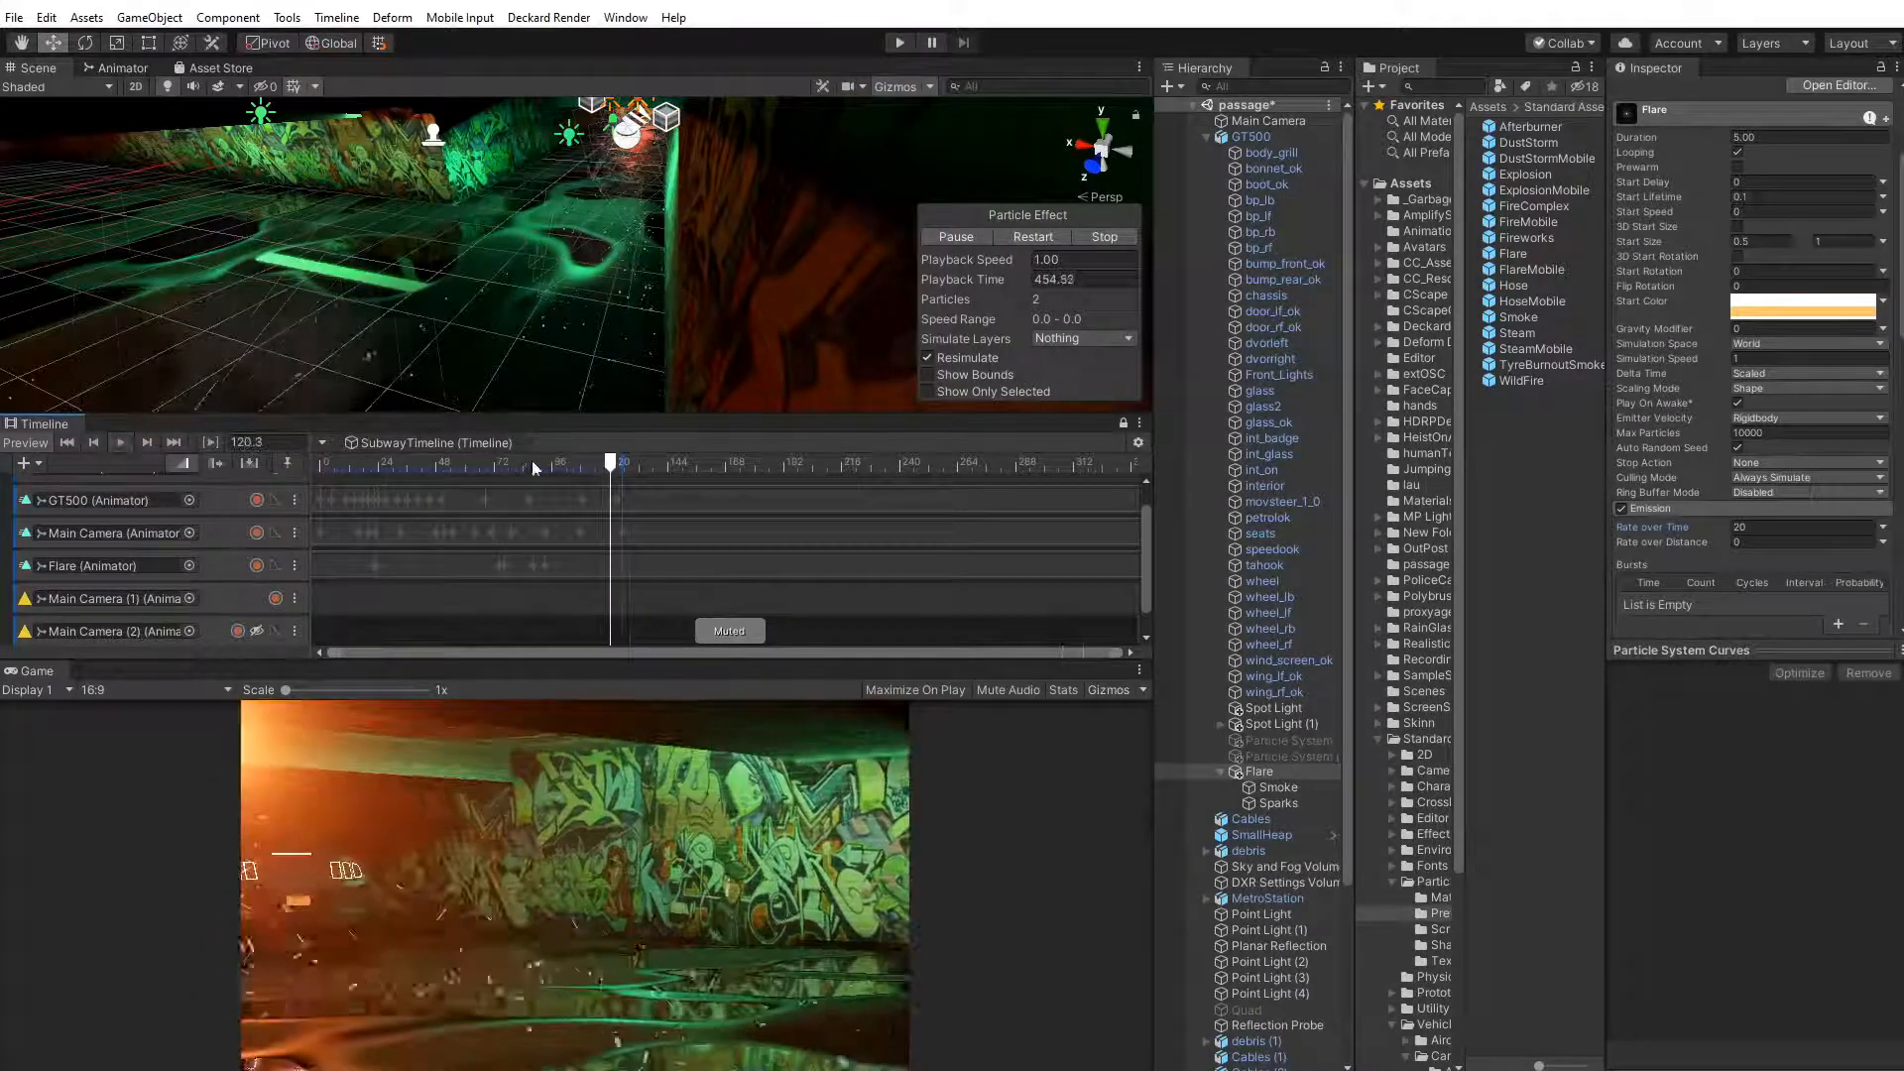
Check the Flare against the car's side at frames 84 and 83, and replay the timeline from frame 0
{"action": "mouse_move", "coordinate": [532, 460]}
{"action": "left_mouse_down"}
{"action": "mouse_move", "coordinate": [482, 464]}
{"action": "mouse_move", "coordinate": [526, 477]}
{"action": "left_mouse_up"}
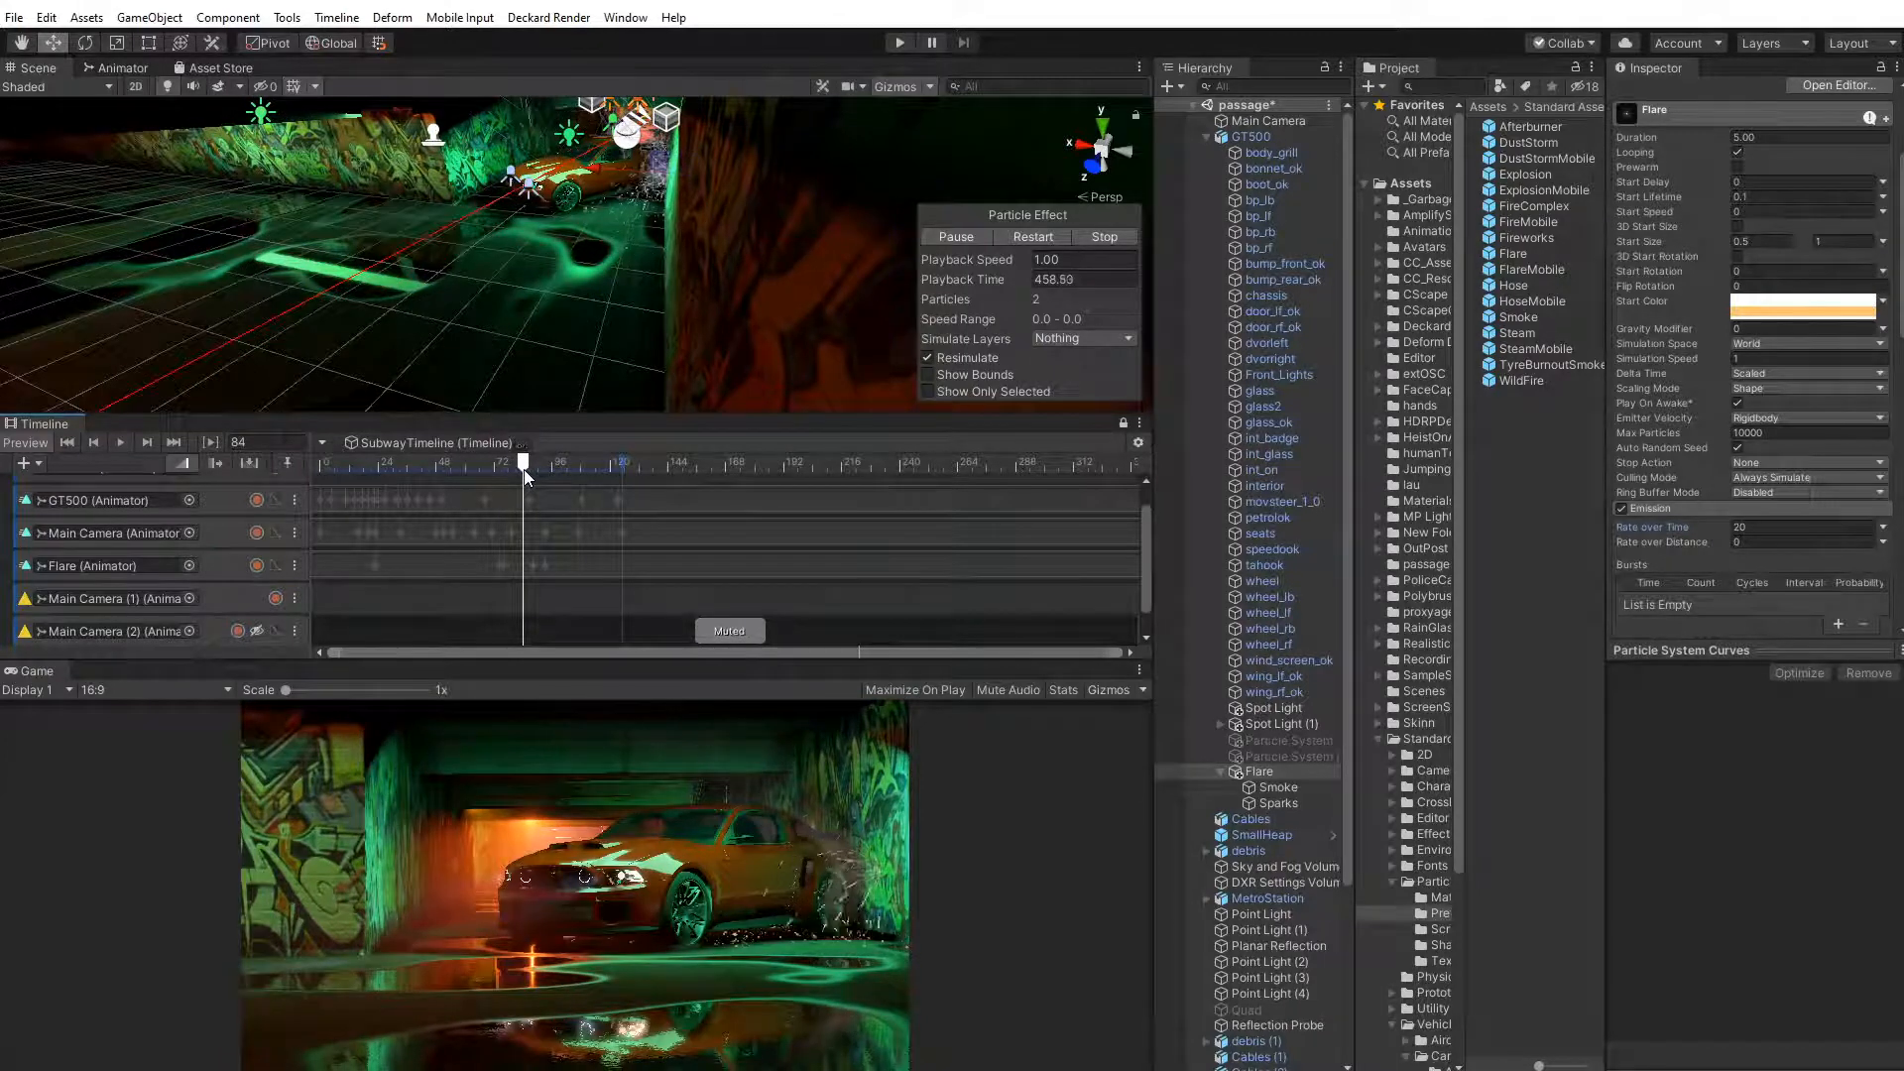
{"action": "key", "text": "f"}
{"action": "scroll", "coordinate": [623, 264], "scroll_direction": "up", "scroll_amount": 3}
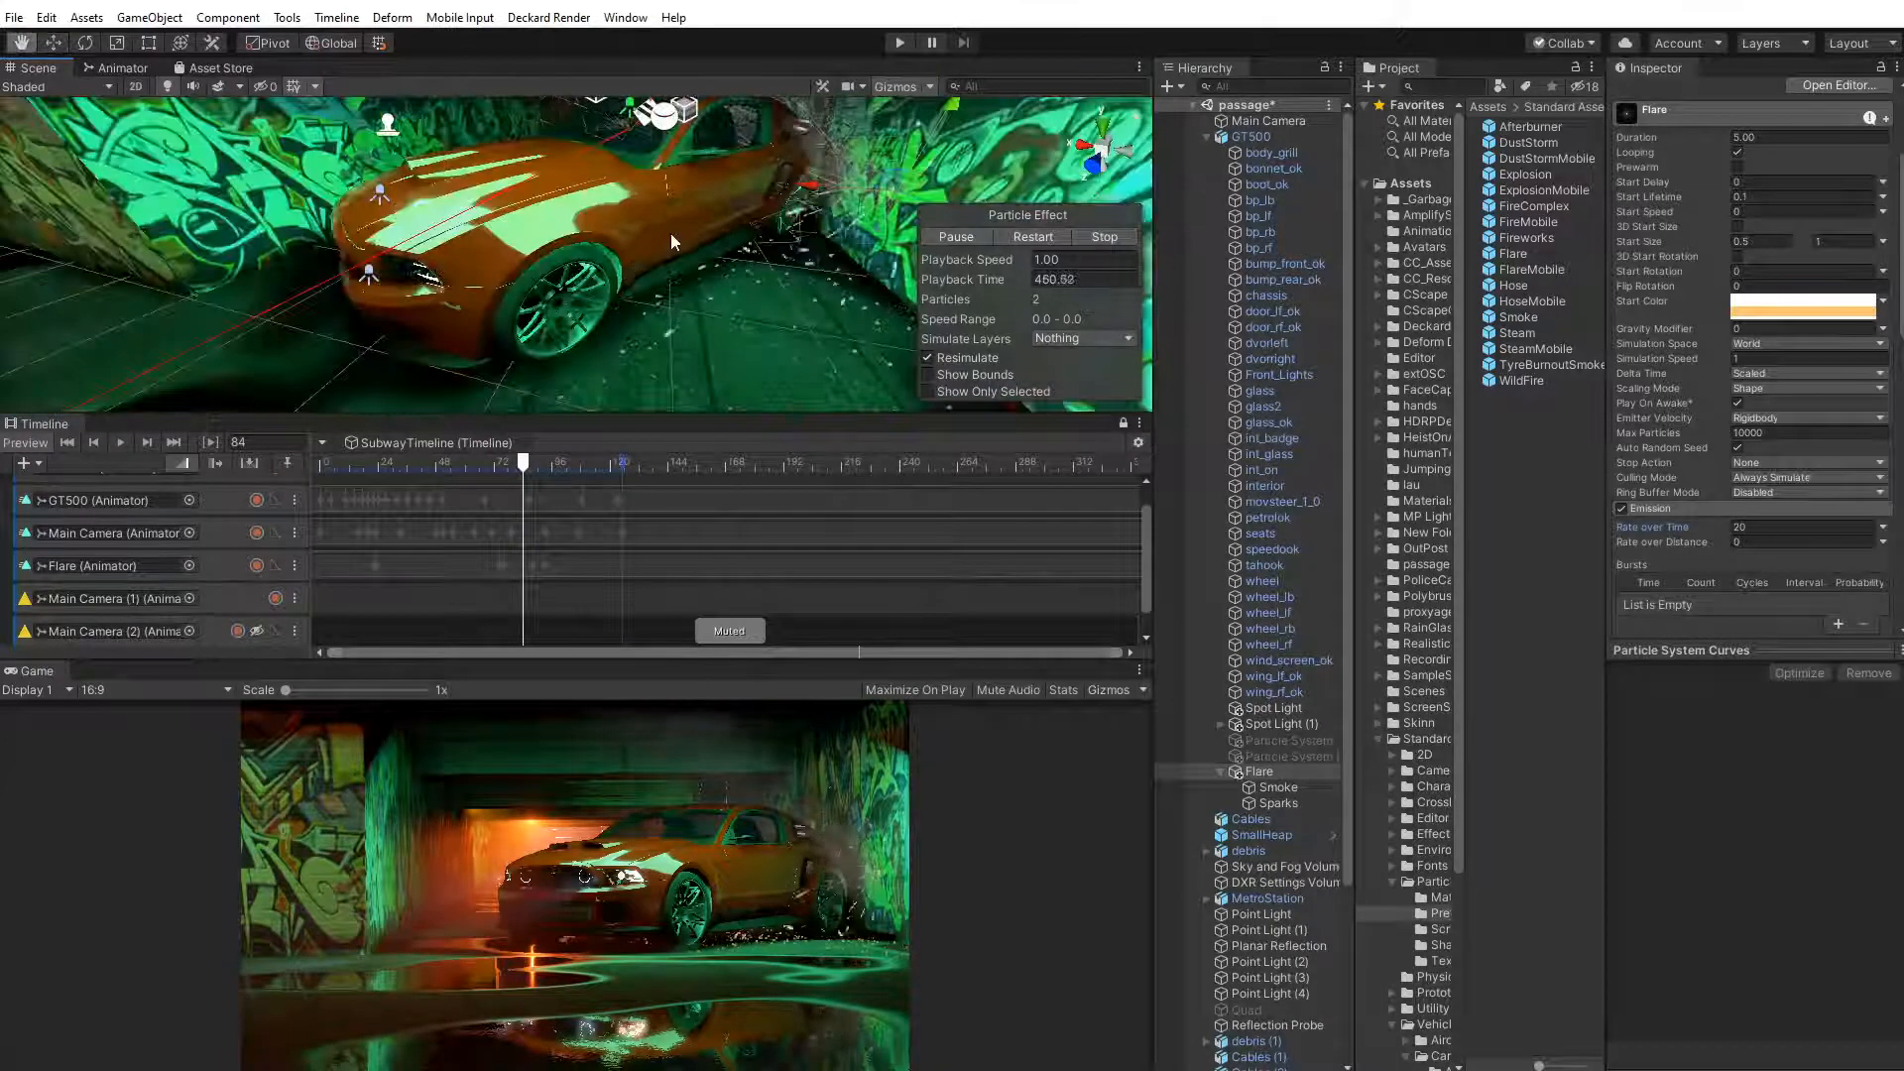
{"action": "middle_click_drag", "start_coordinate": [670, 234], "coordinate": [575, 327]}
{"action": "left_click_drag", "start_coordinate": [526, 469], "coordinate": [520, 467]}
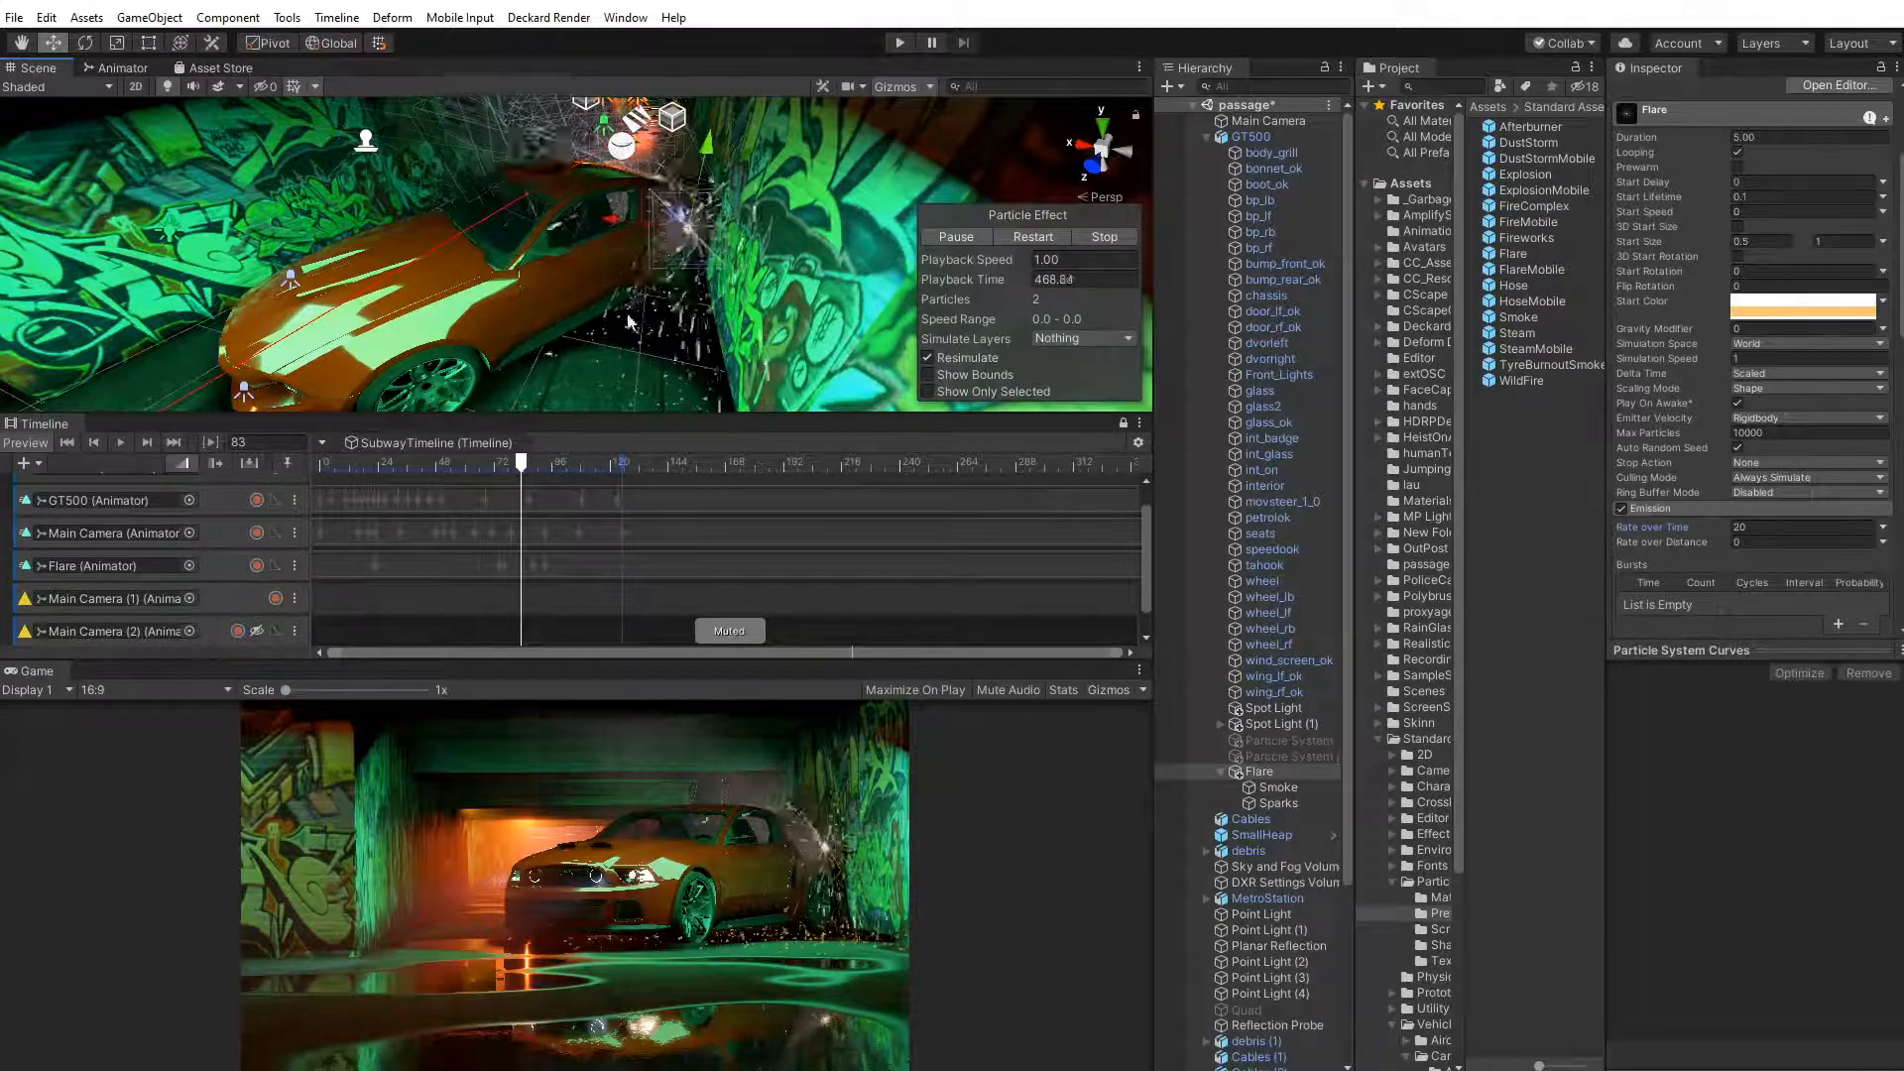
{"action": "left_click_drag", "start_coordinate": [520, 464], "coordinate": [319, 466]}
{"action": "left_click", "coordinate": [121, 444]}
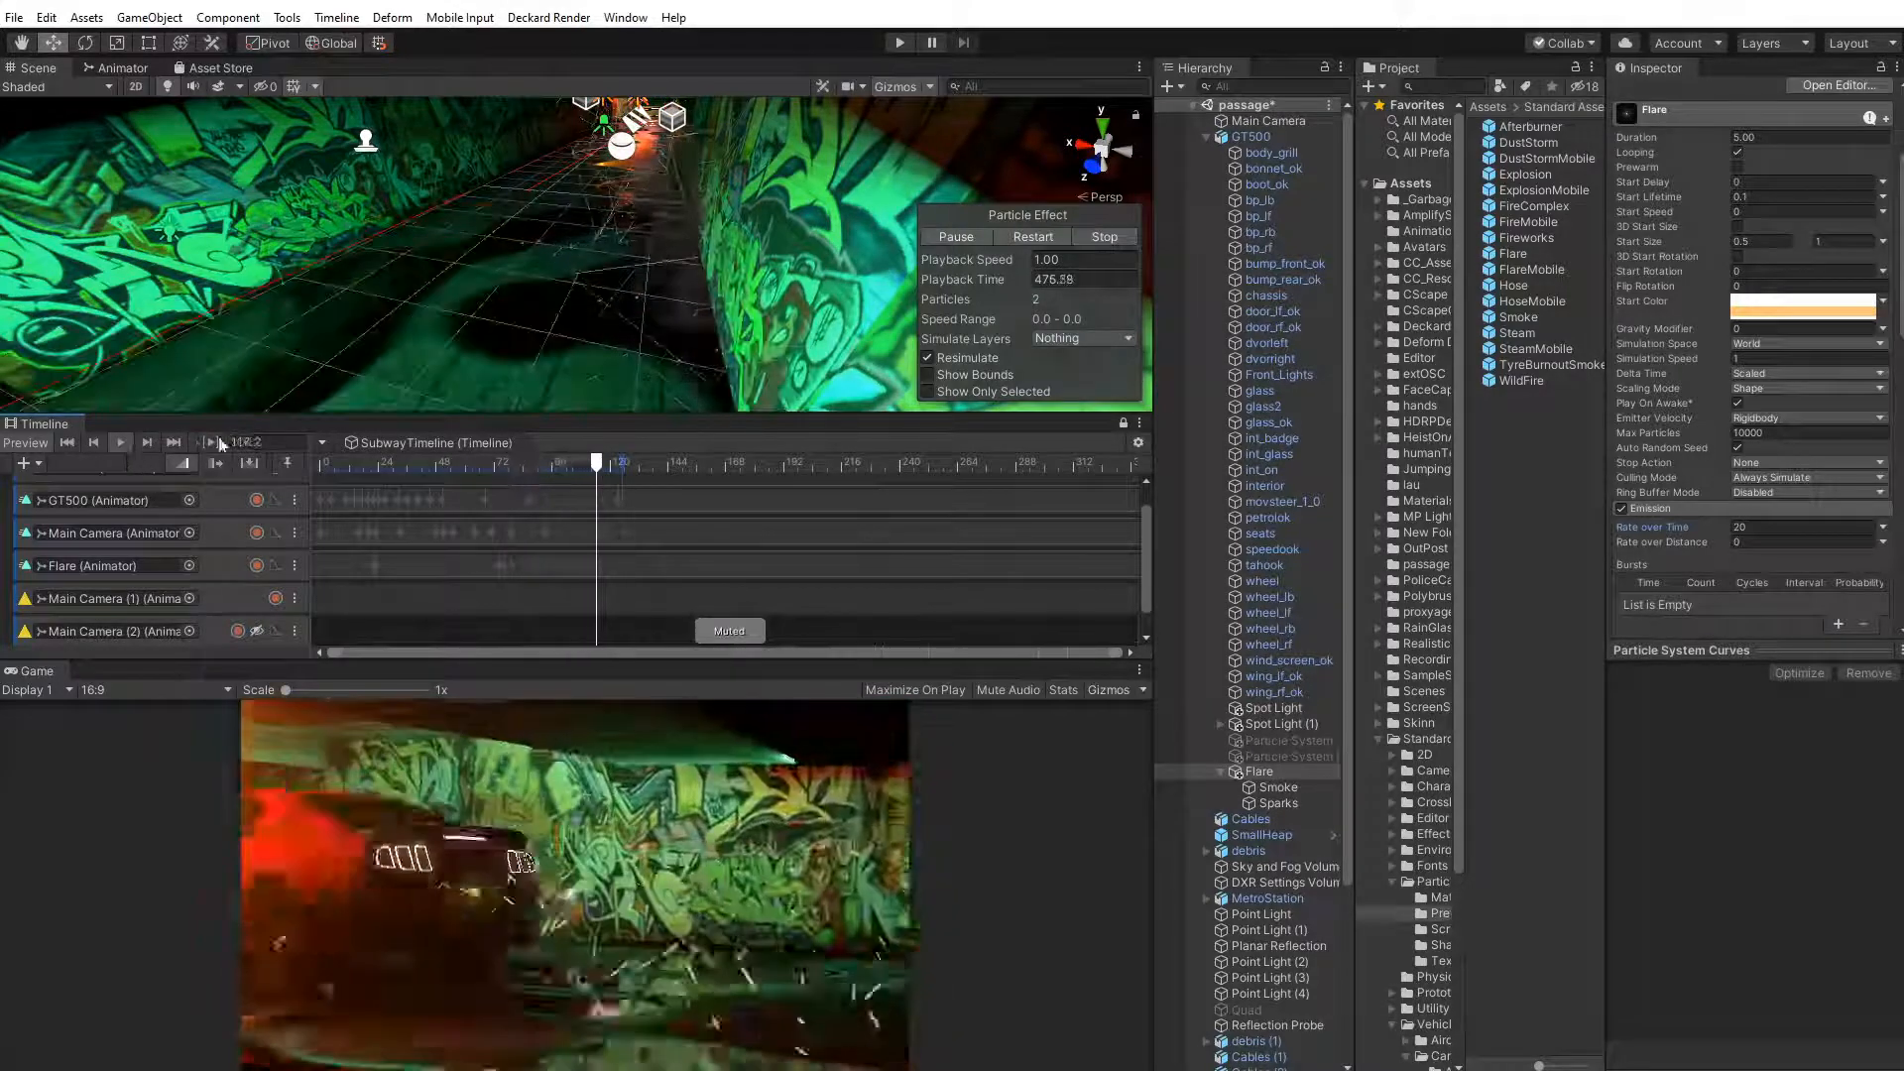
{"action": "left_click", "coordinate": [129, 444]}
{"action": "left_click", "coordinate": [129, 443]}
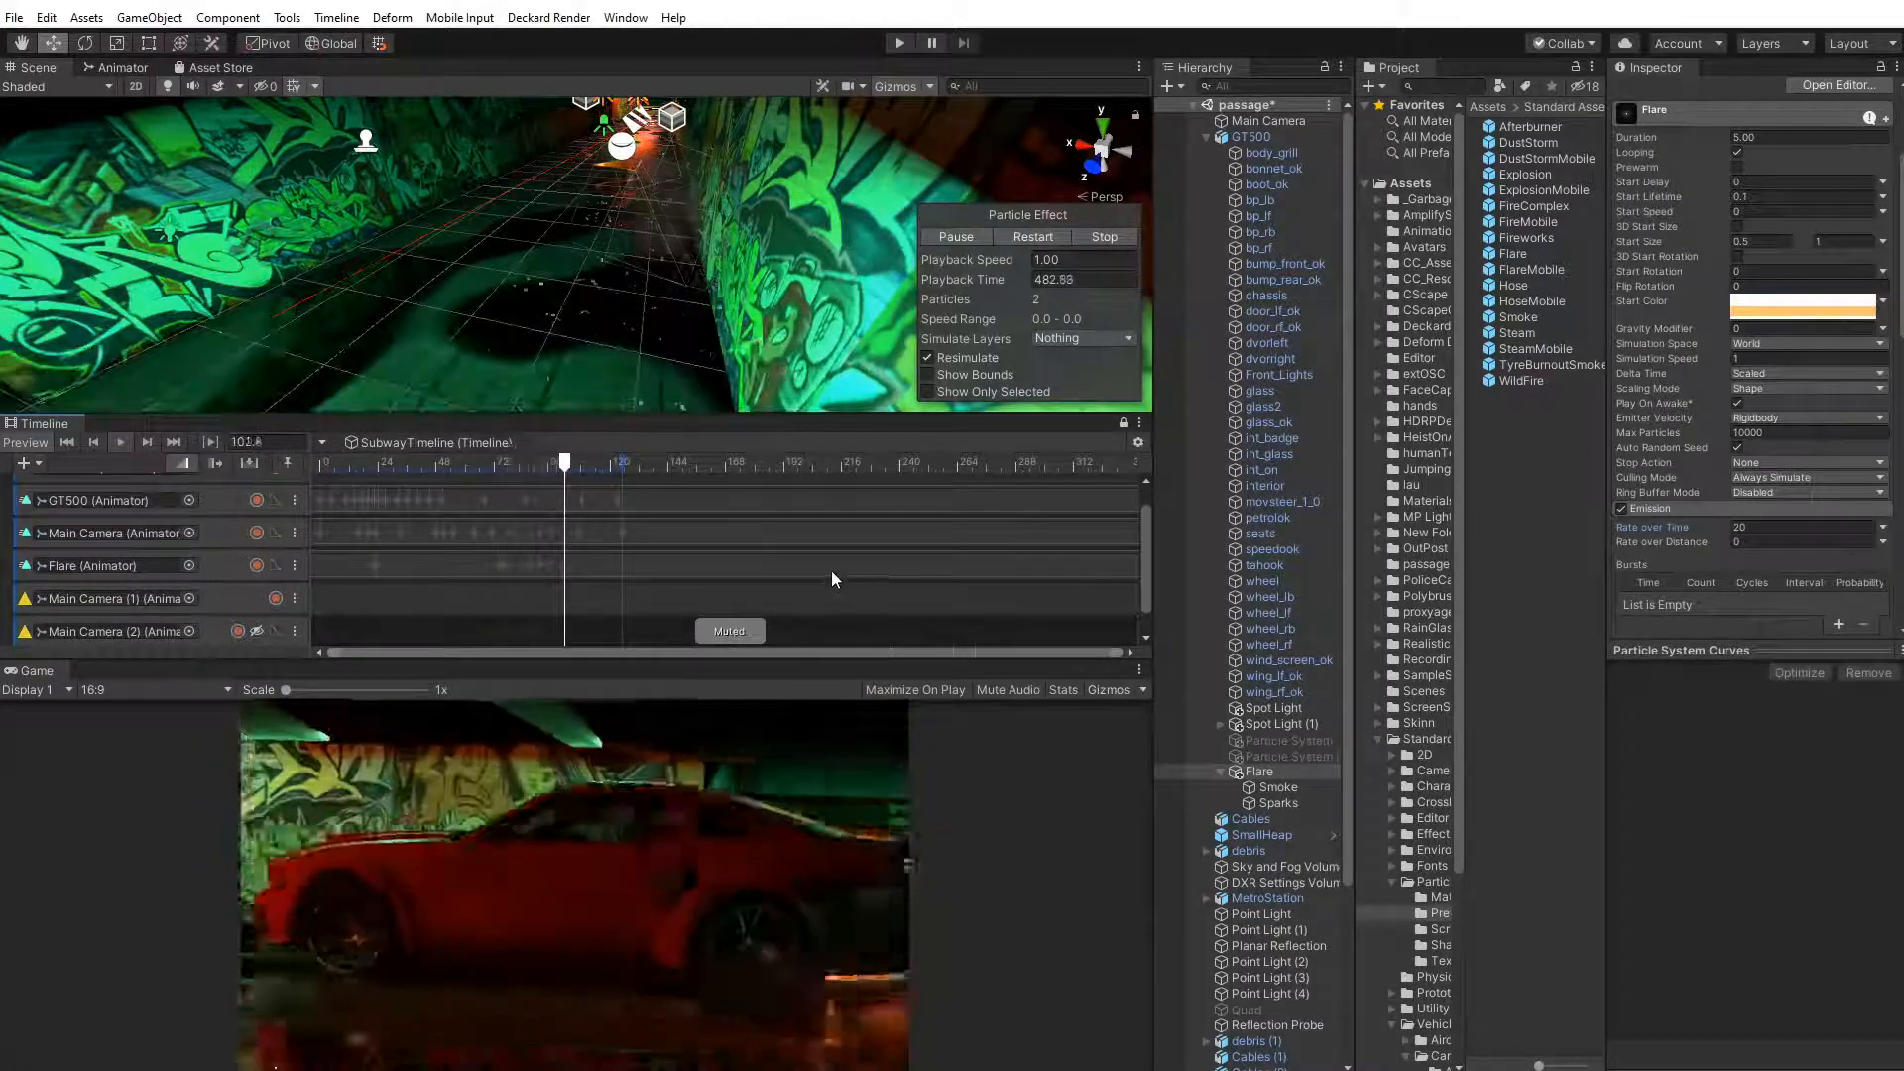
Record a Flare key at frame 103 that lowers the effect beneath the tunnel floor, out of the shot
{"action": "left_click", "coordinate": [571, 463]}
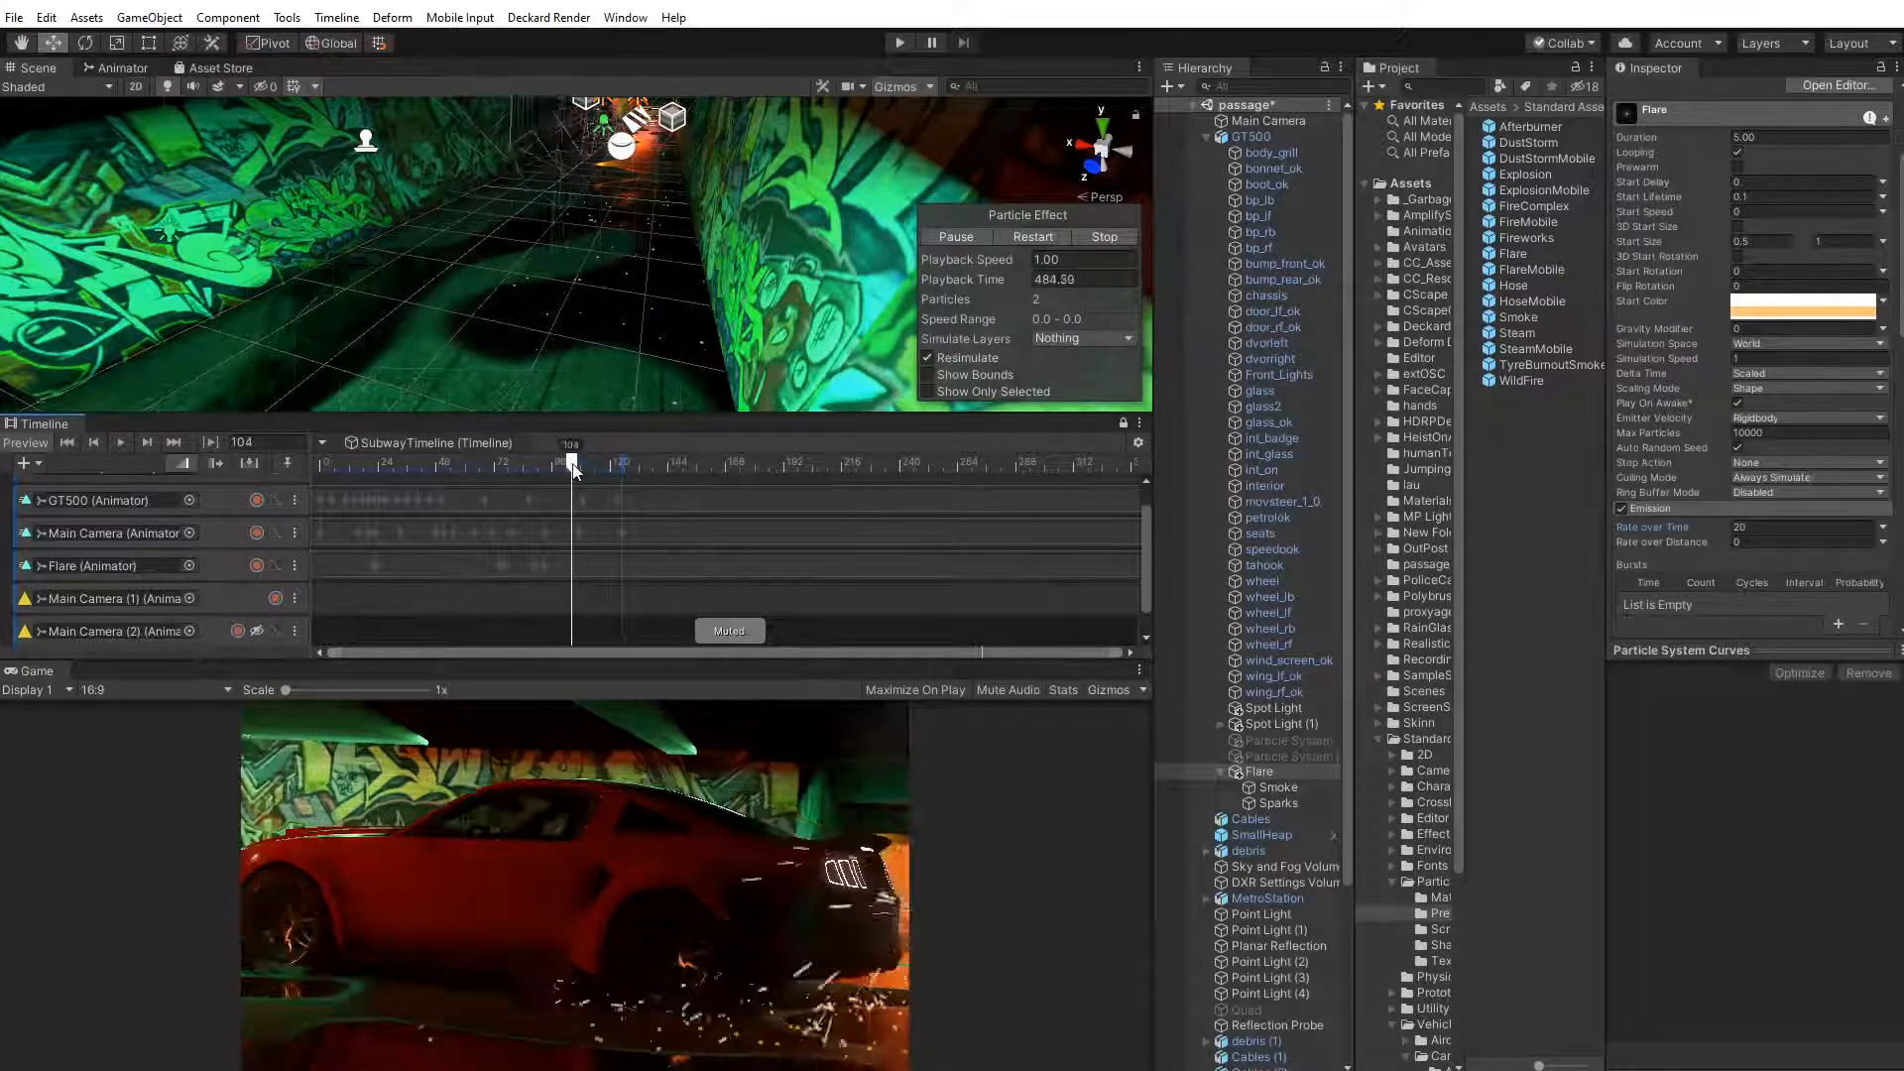
{"action": "left_click_drag", "start_coordinate": [570, 467], "coordinate": [569, 464]}
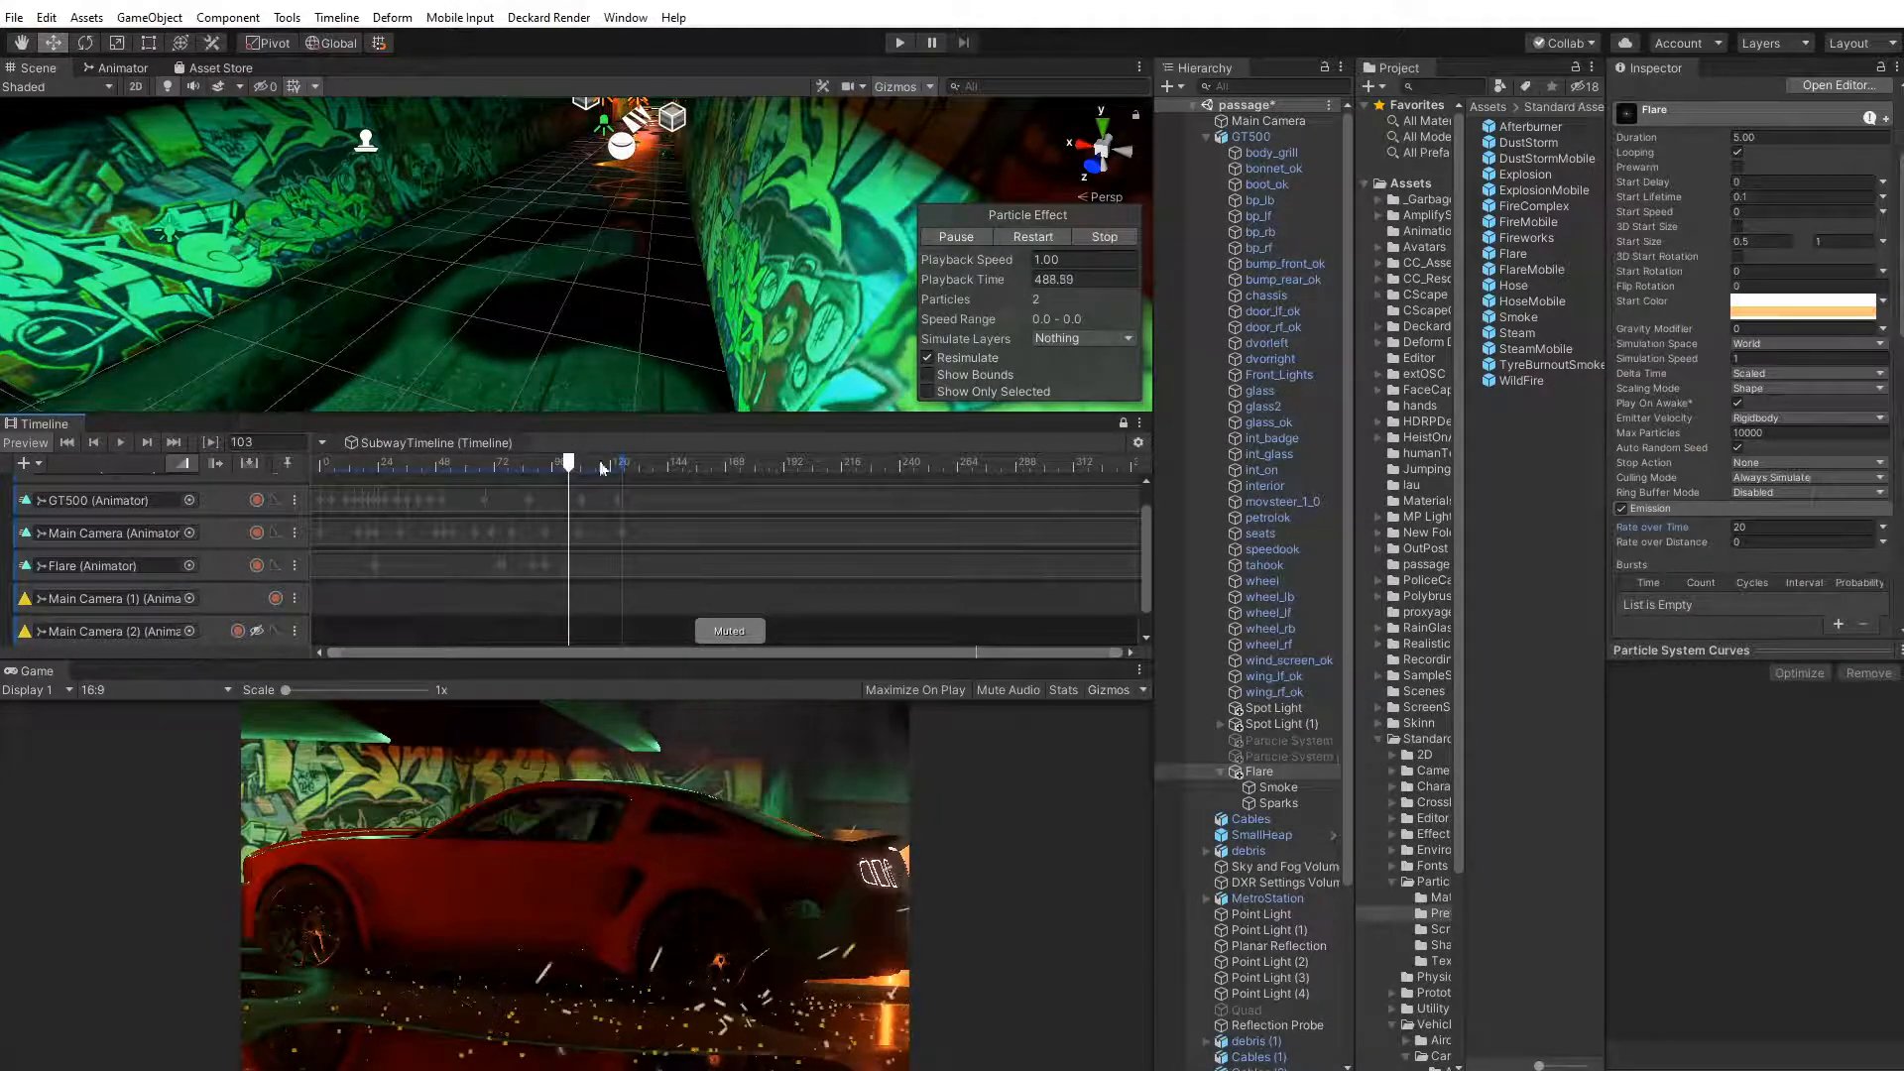
{"action": "left_click", "coordinate": [256, 565]}
{"action": "key", "text": "f"}
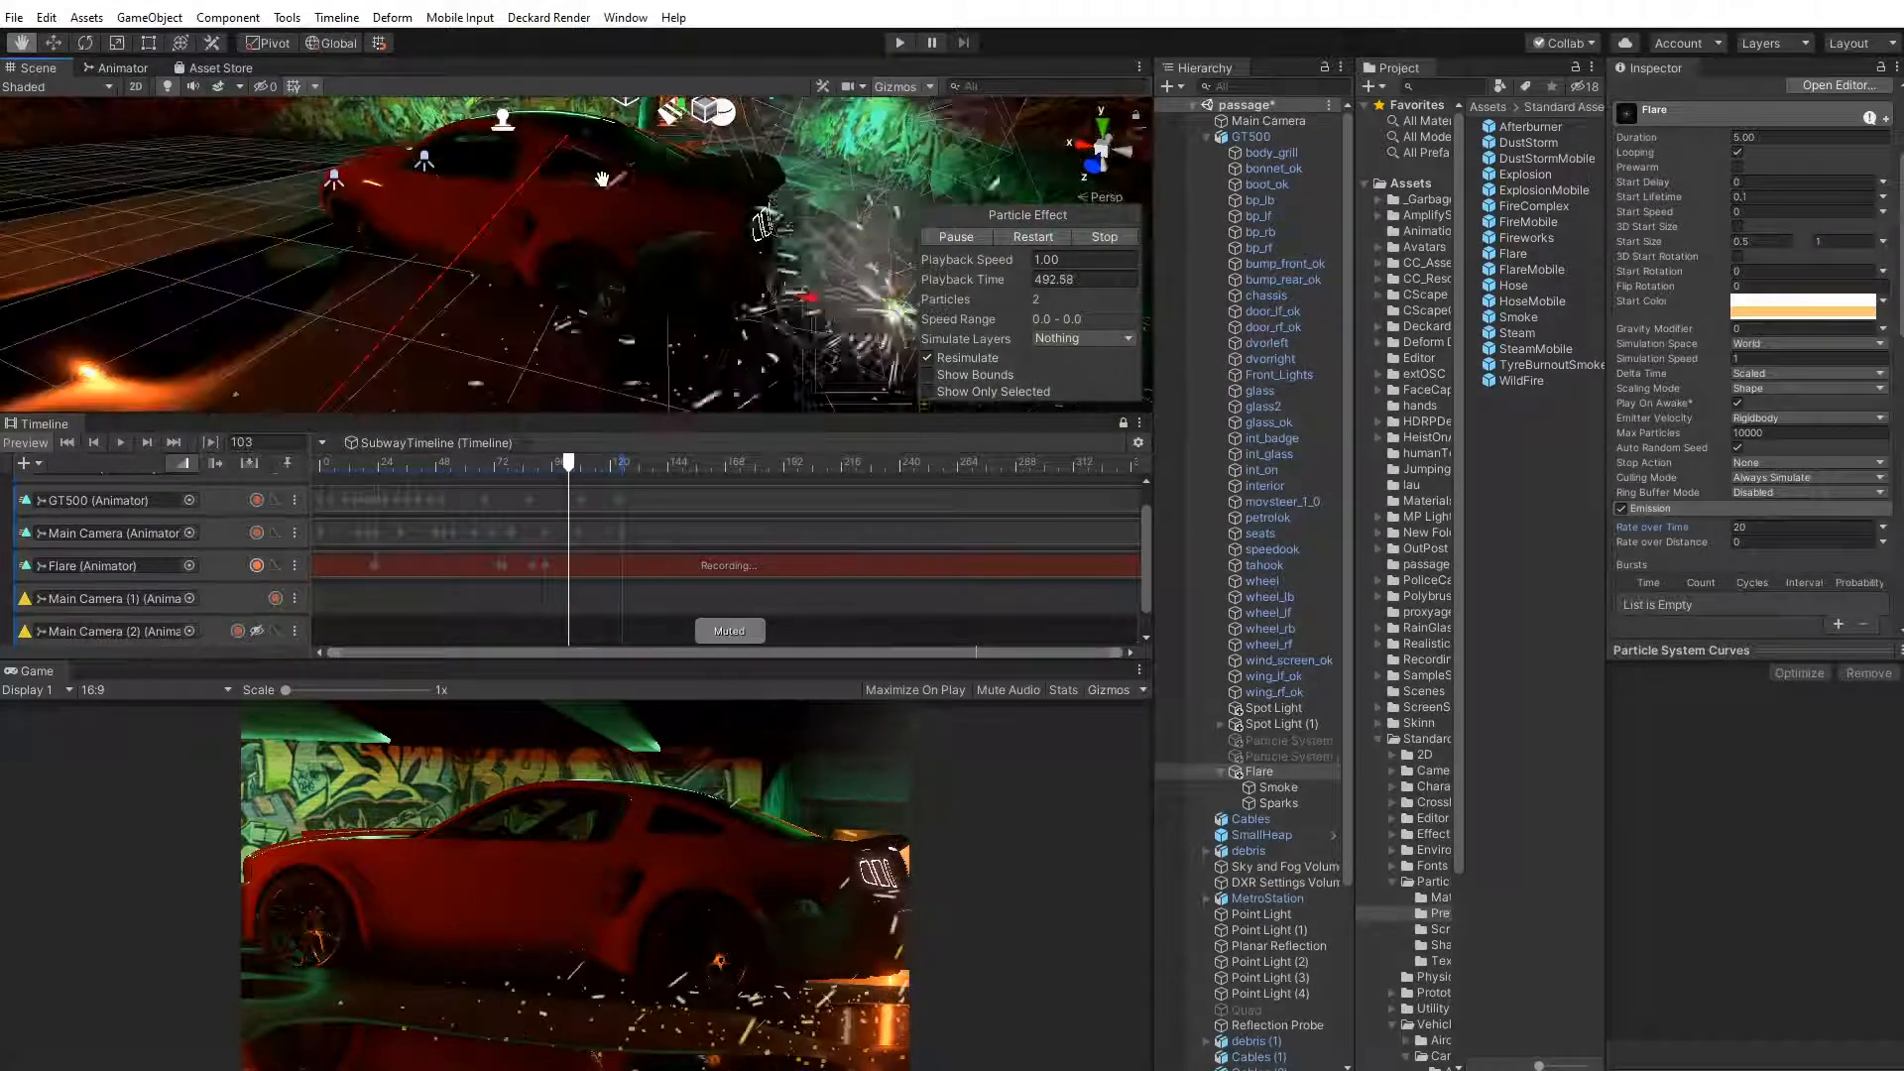
{"action": "left_click_drag", "start_coordinate": [829, 121], "coordinate": [784, 312]}
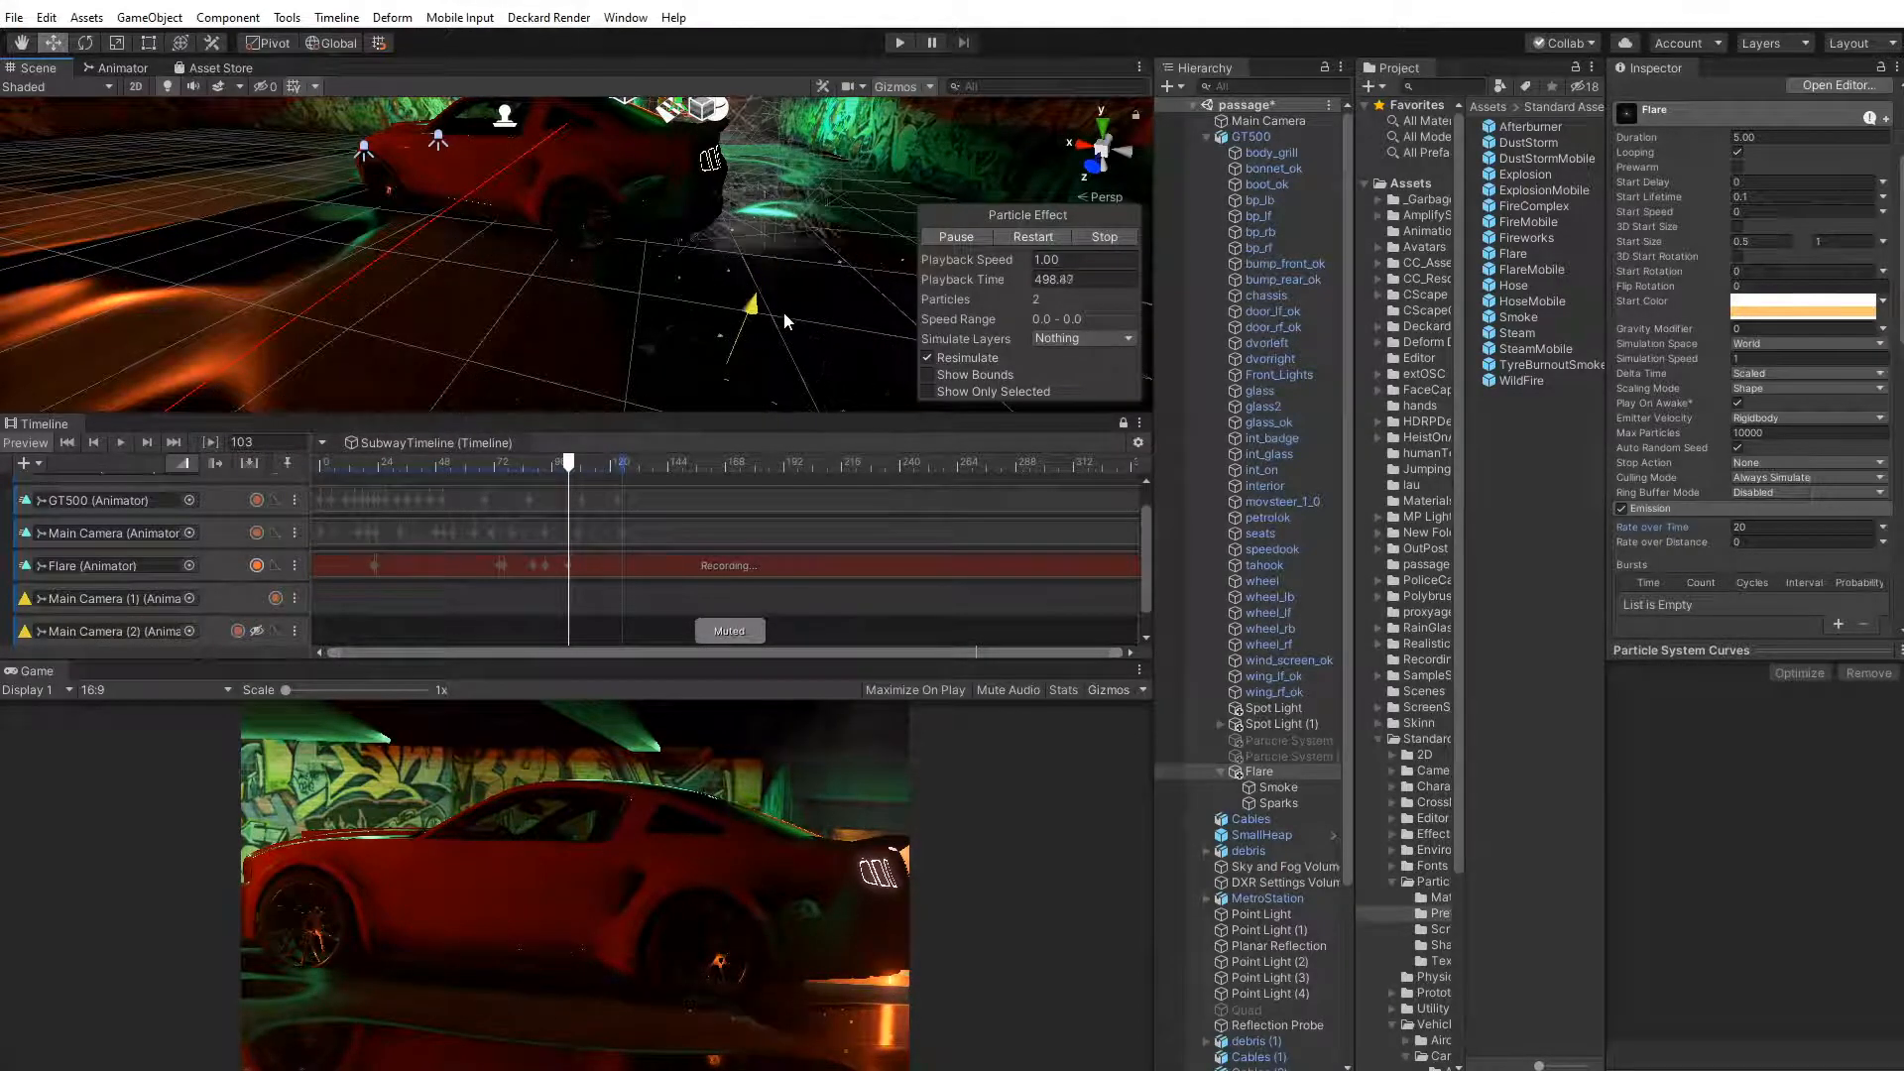
End recording on the Flare track and replay the timeline from frame 0
{"action": "left_click_drag", "start_coordinate": [568, 462], "coordinate": [287, 442]}
{"action": "left_click", "coordinate": [120, 443]}
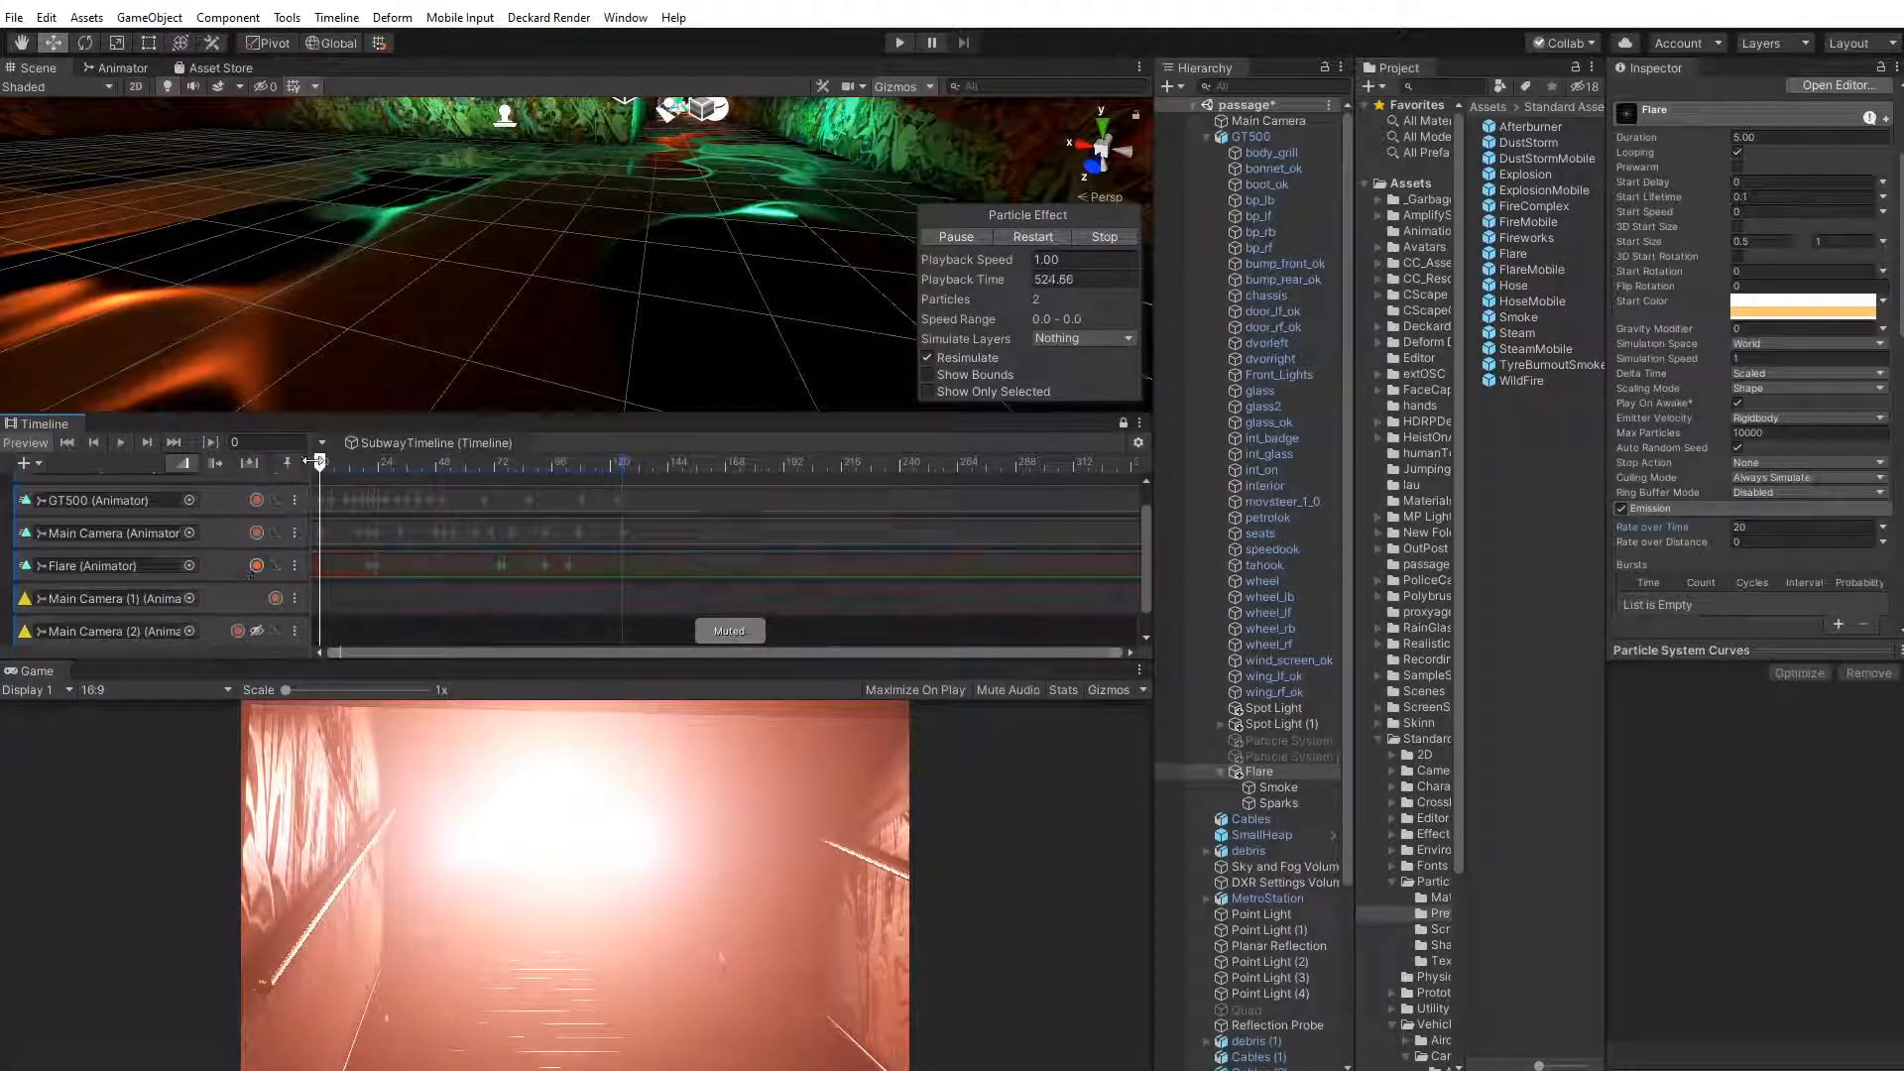
{"action": "left_click_drag", "start_coordinate": [314, 461], "coordinate": [195, 501]}
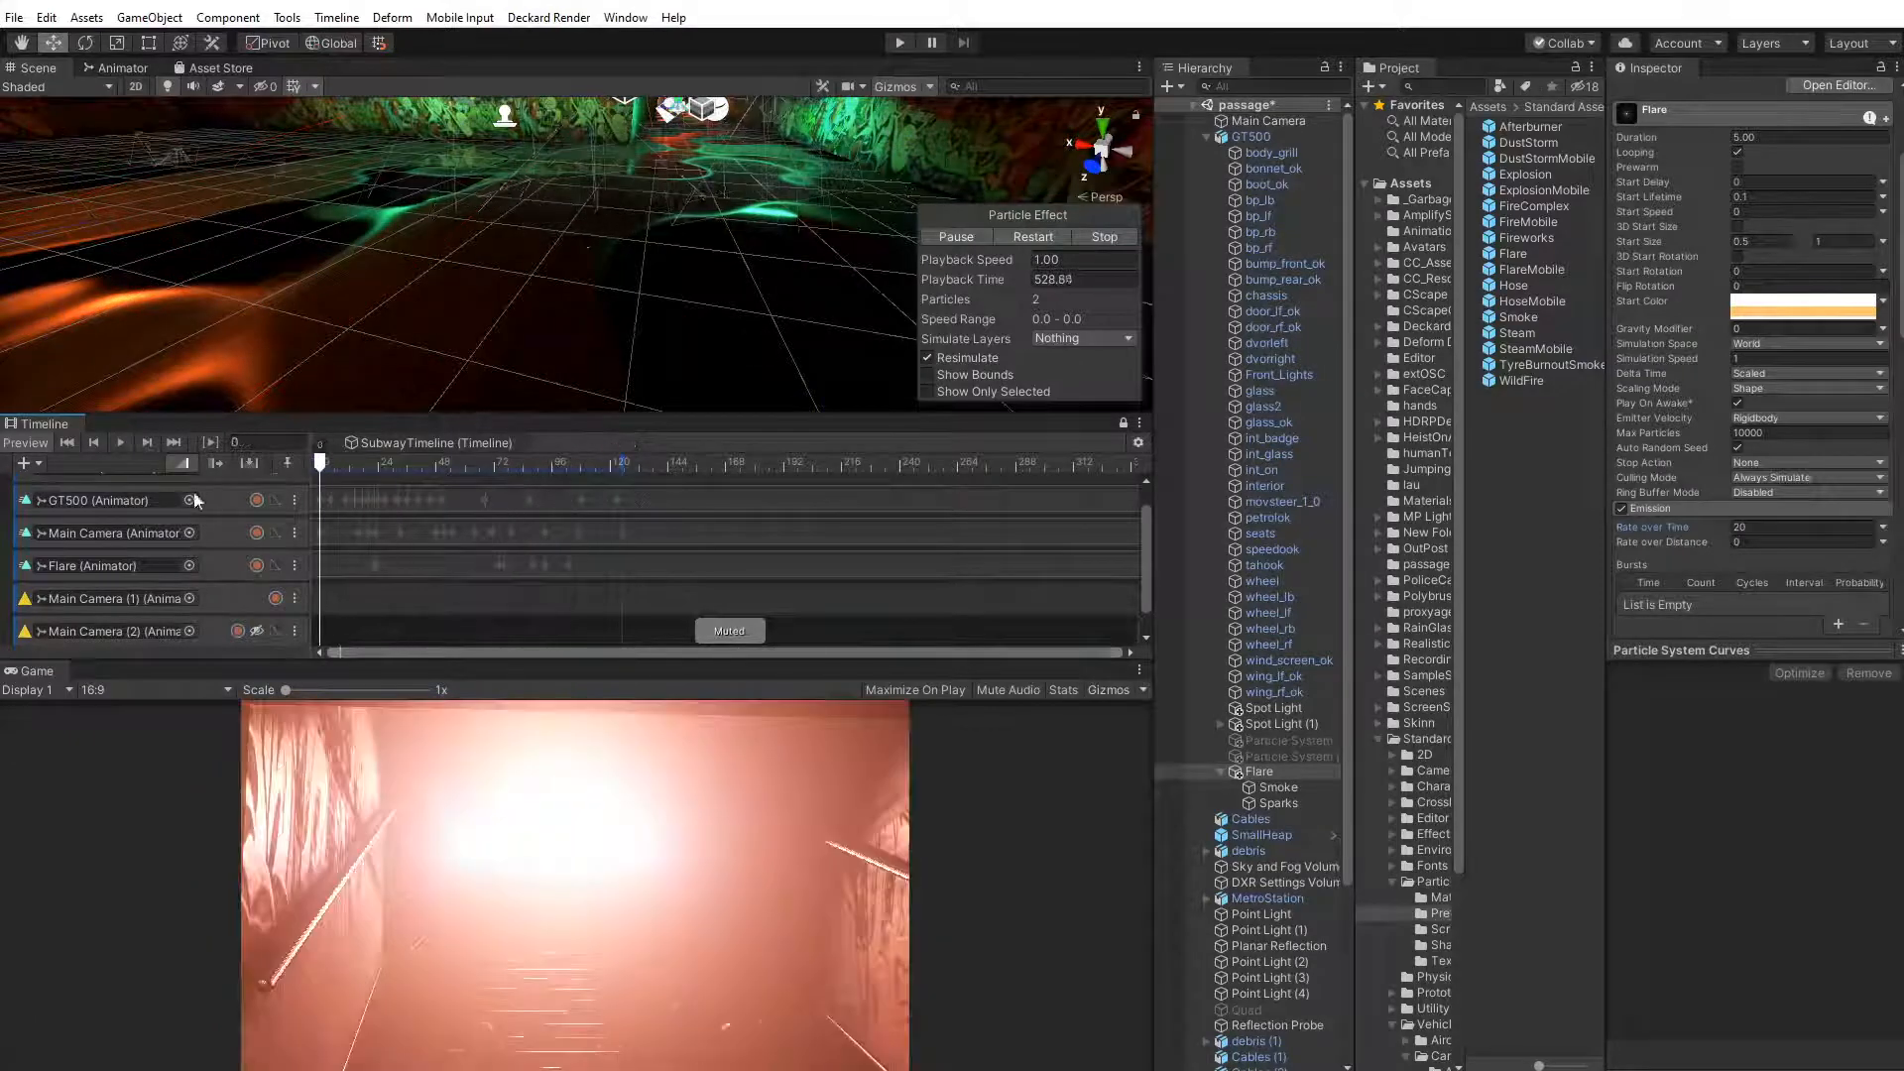
{"action": "left_click", "coordinate": [119, 442]}
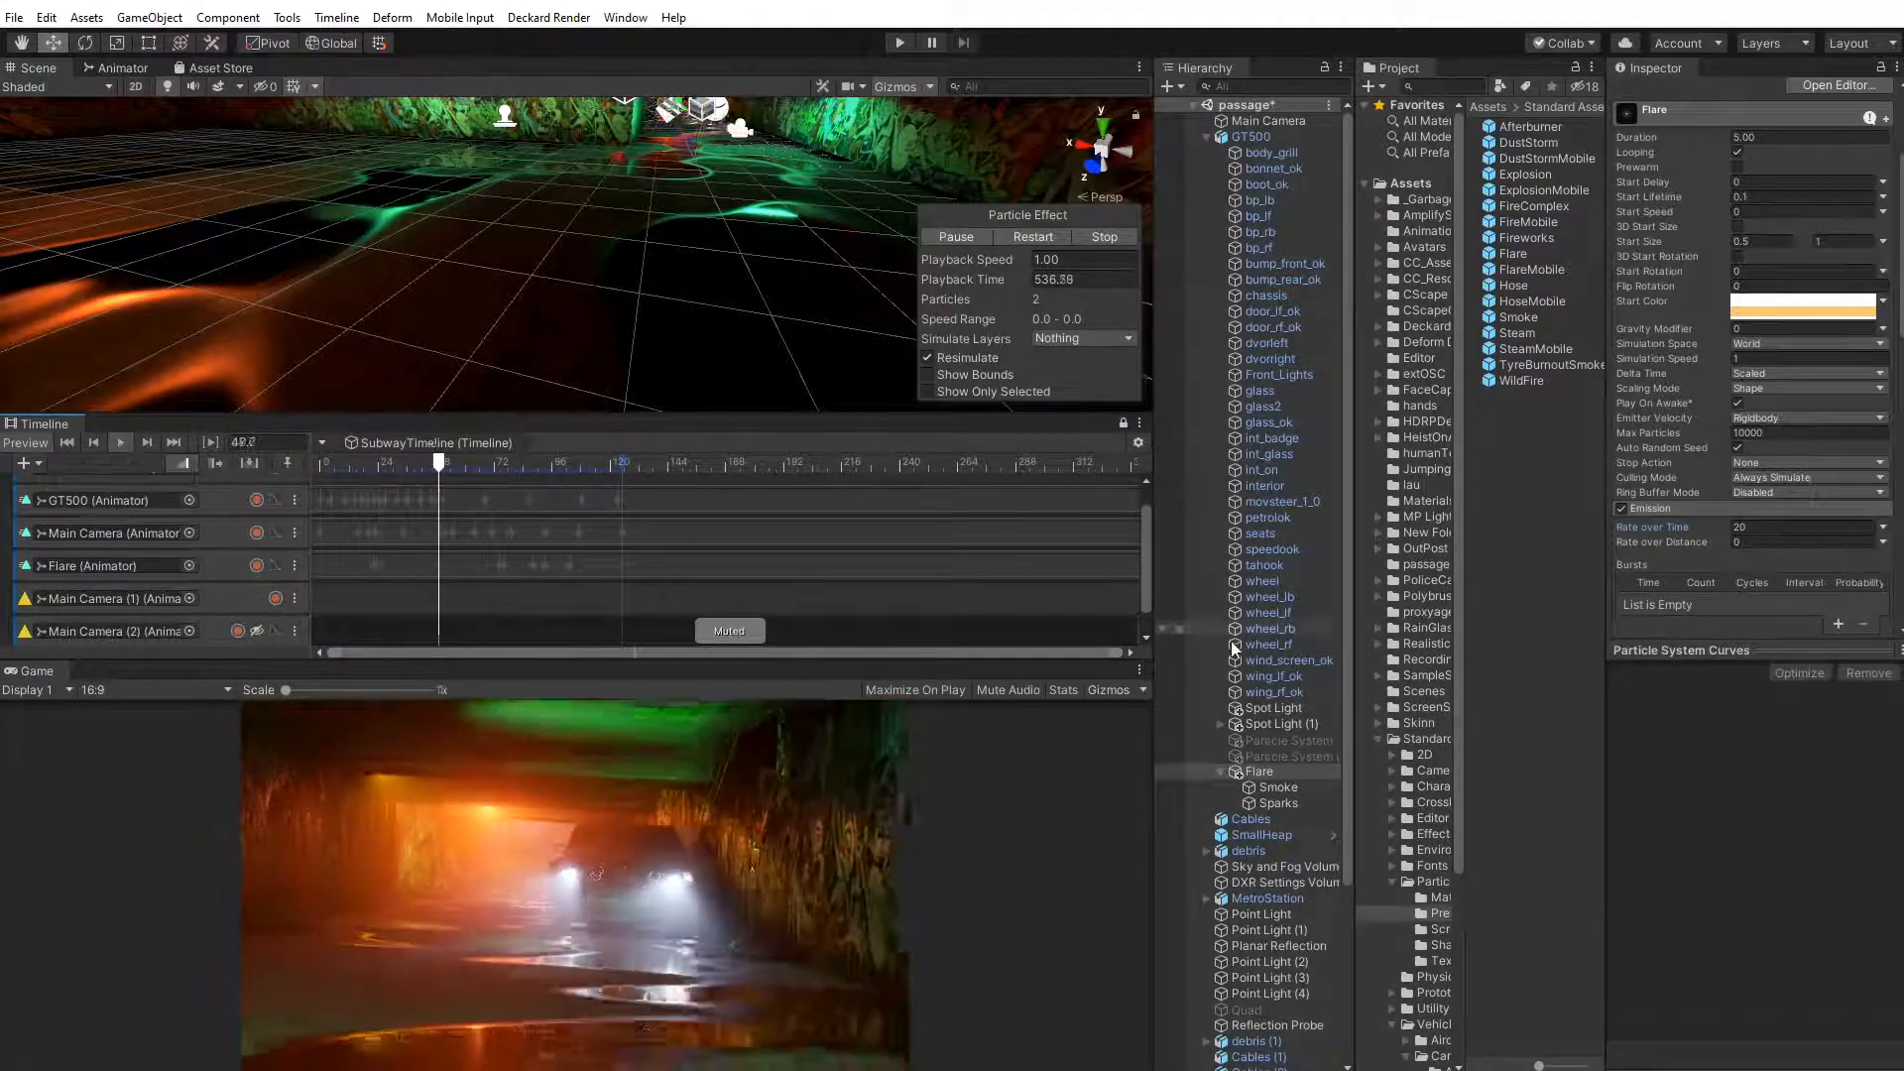
Select the Main Camera and scrub back through the end of the shot from around frame 114
{"action": "left_click", "coordinate": [1269, 120]}
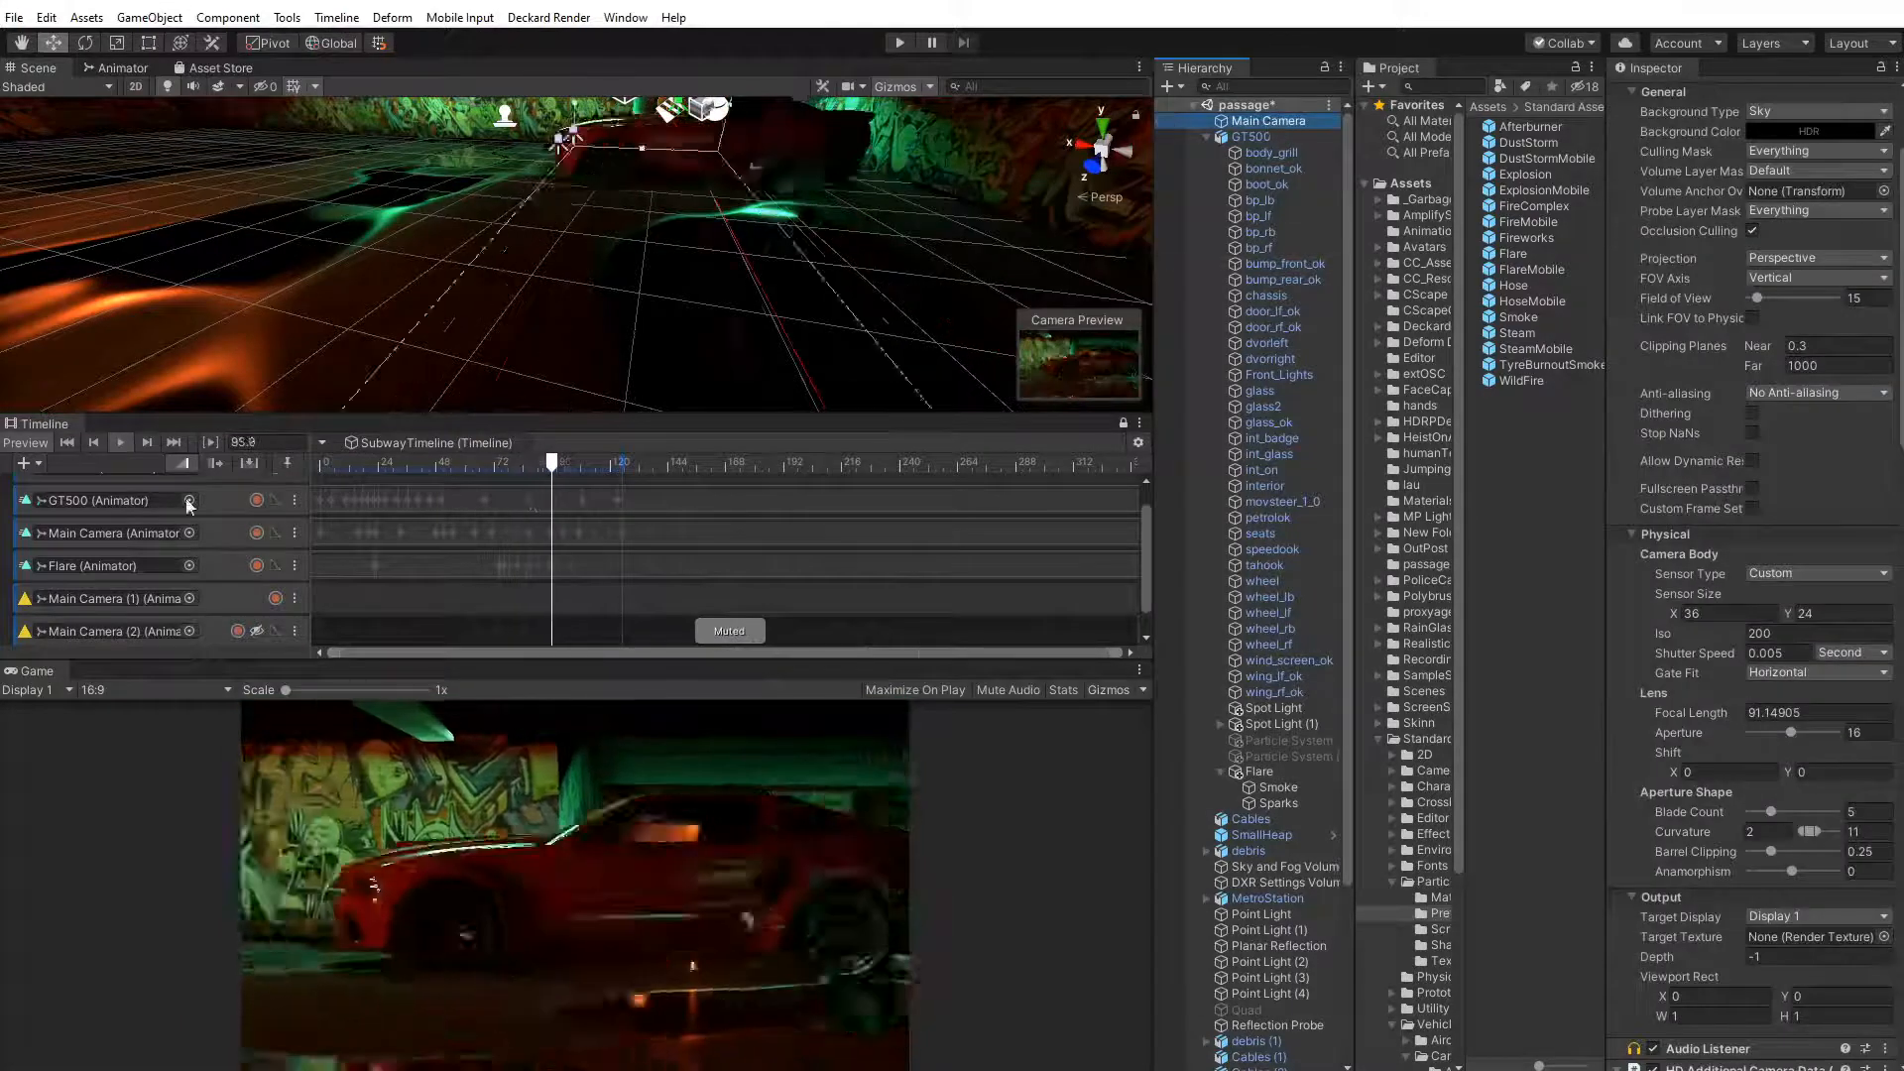
{"action": "left_click_drag", "start_coordinate": [608, 463], "coordinate": [595, 510]}
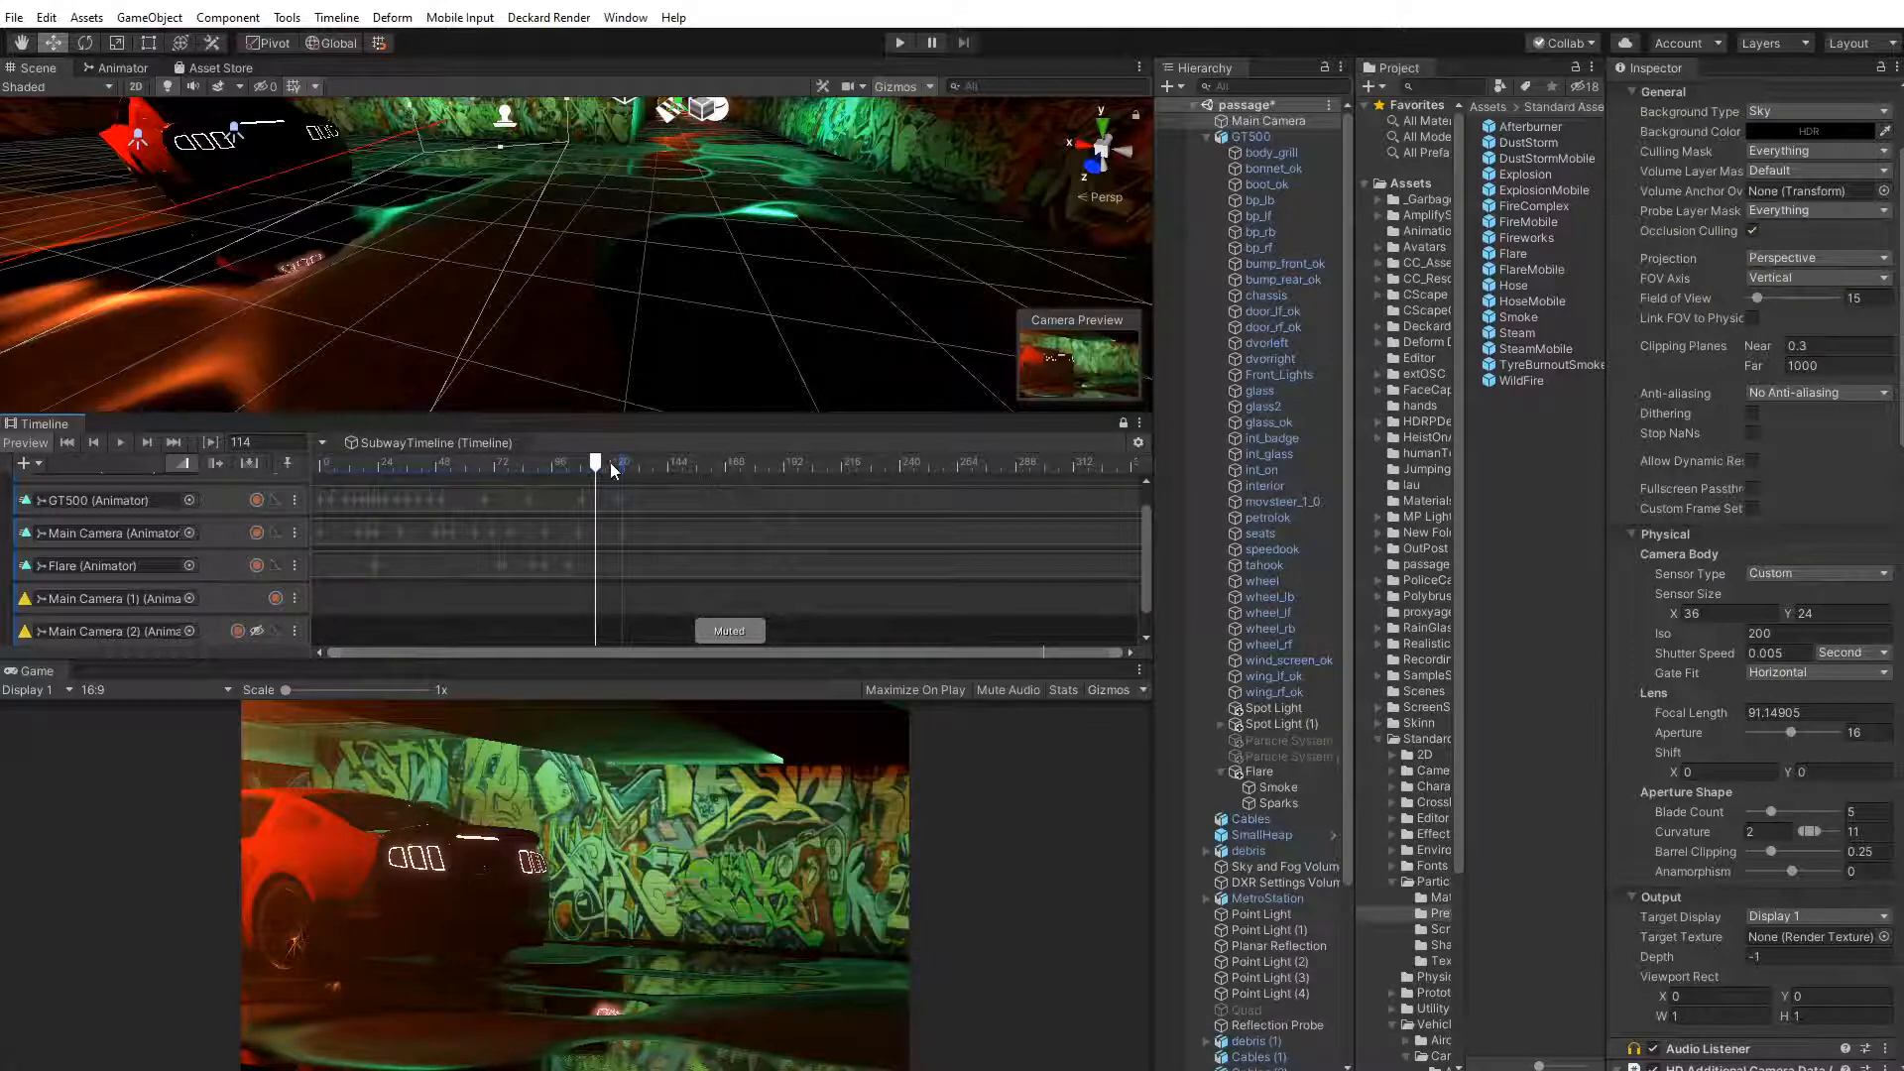
{"action": "left_click_drag", "start_coordinate": [610, 462], "coordinate": [486, 467]}
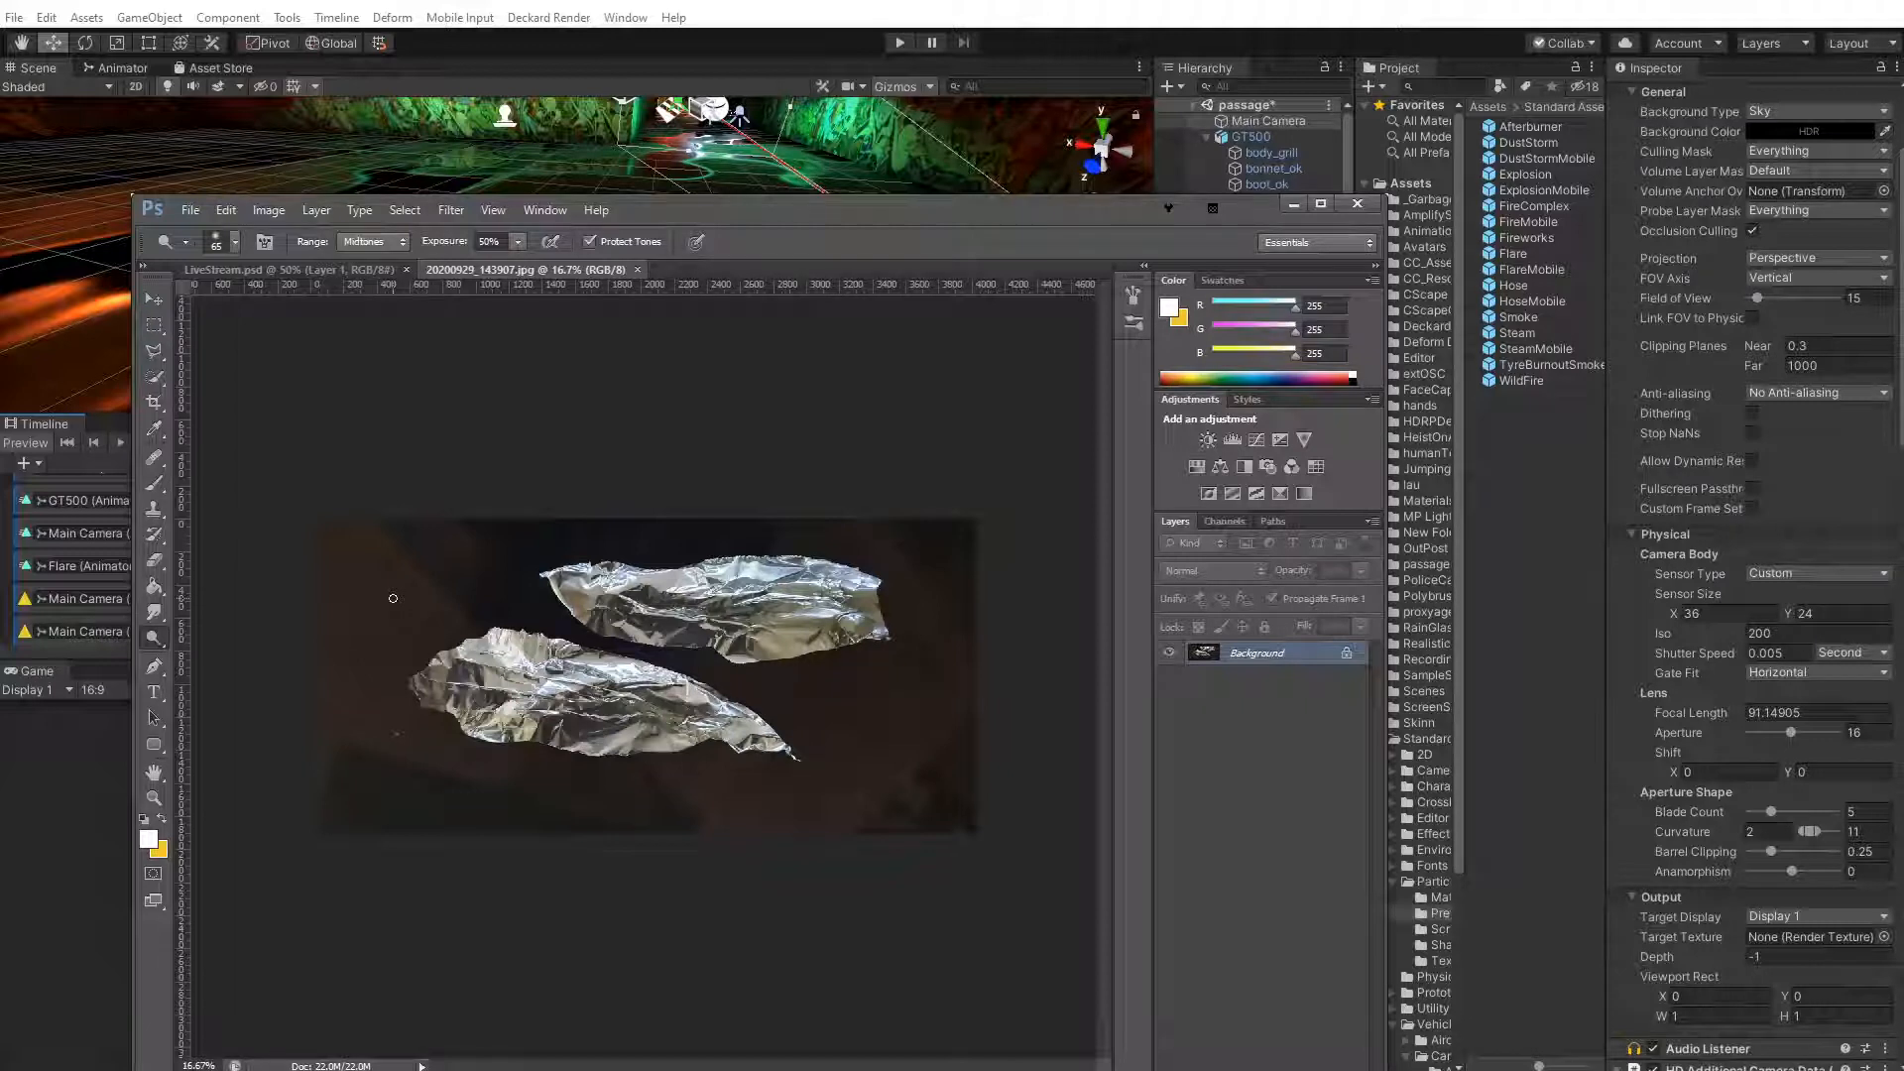
In Photoshop, apply Levels to the foil photo with the dark background as black point, midtone input 1.16 and white input 206
{"action": "key", "text": "l"}
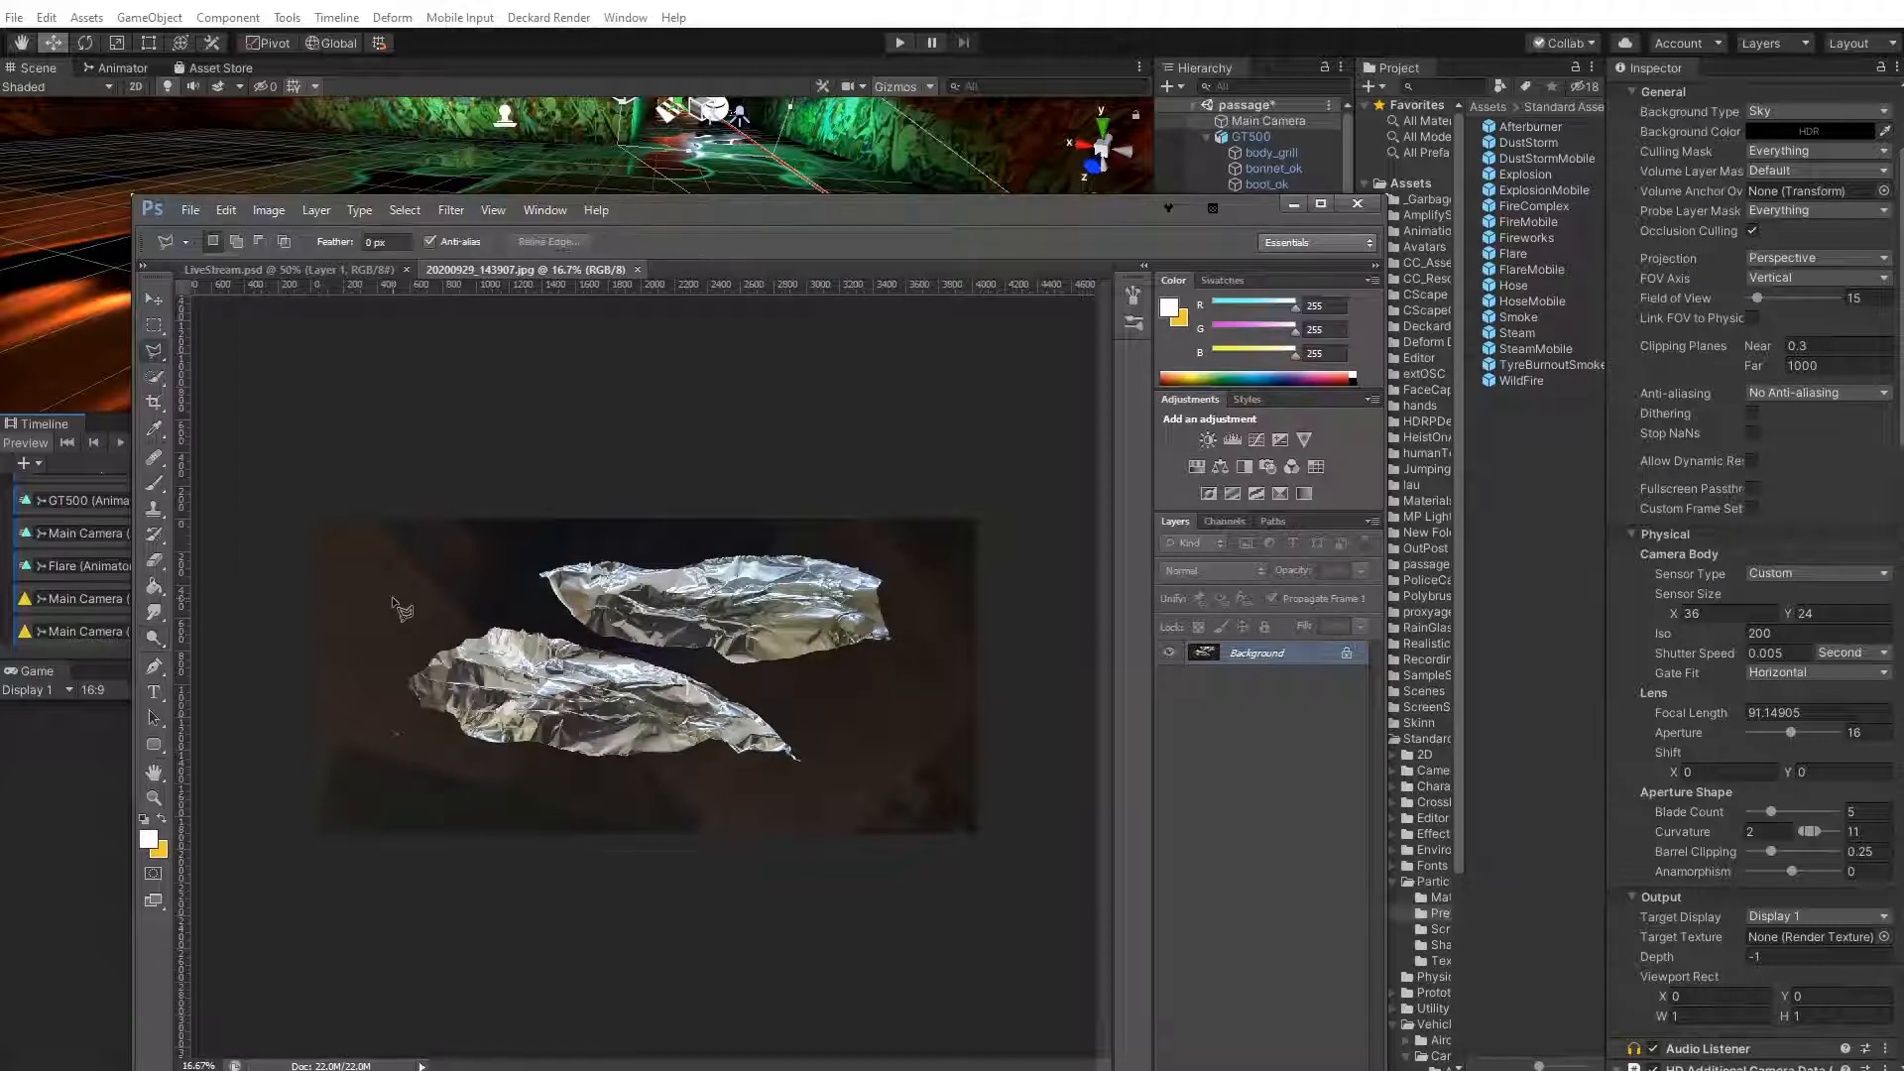
{"action": "key", "text": "ctrl+l"}
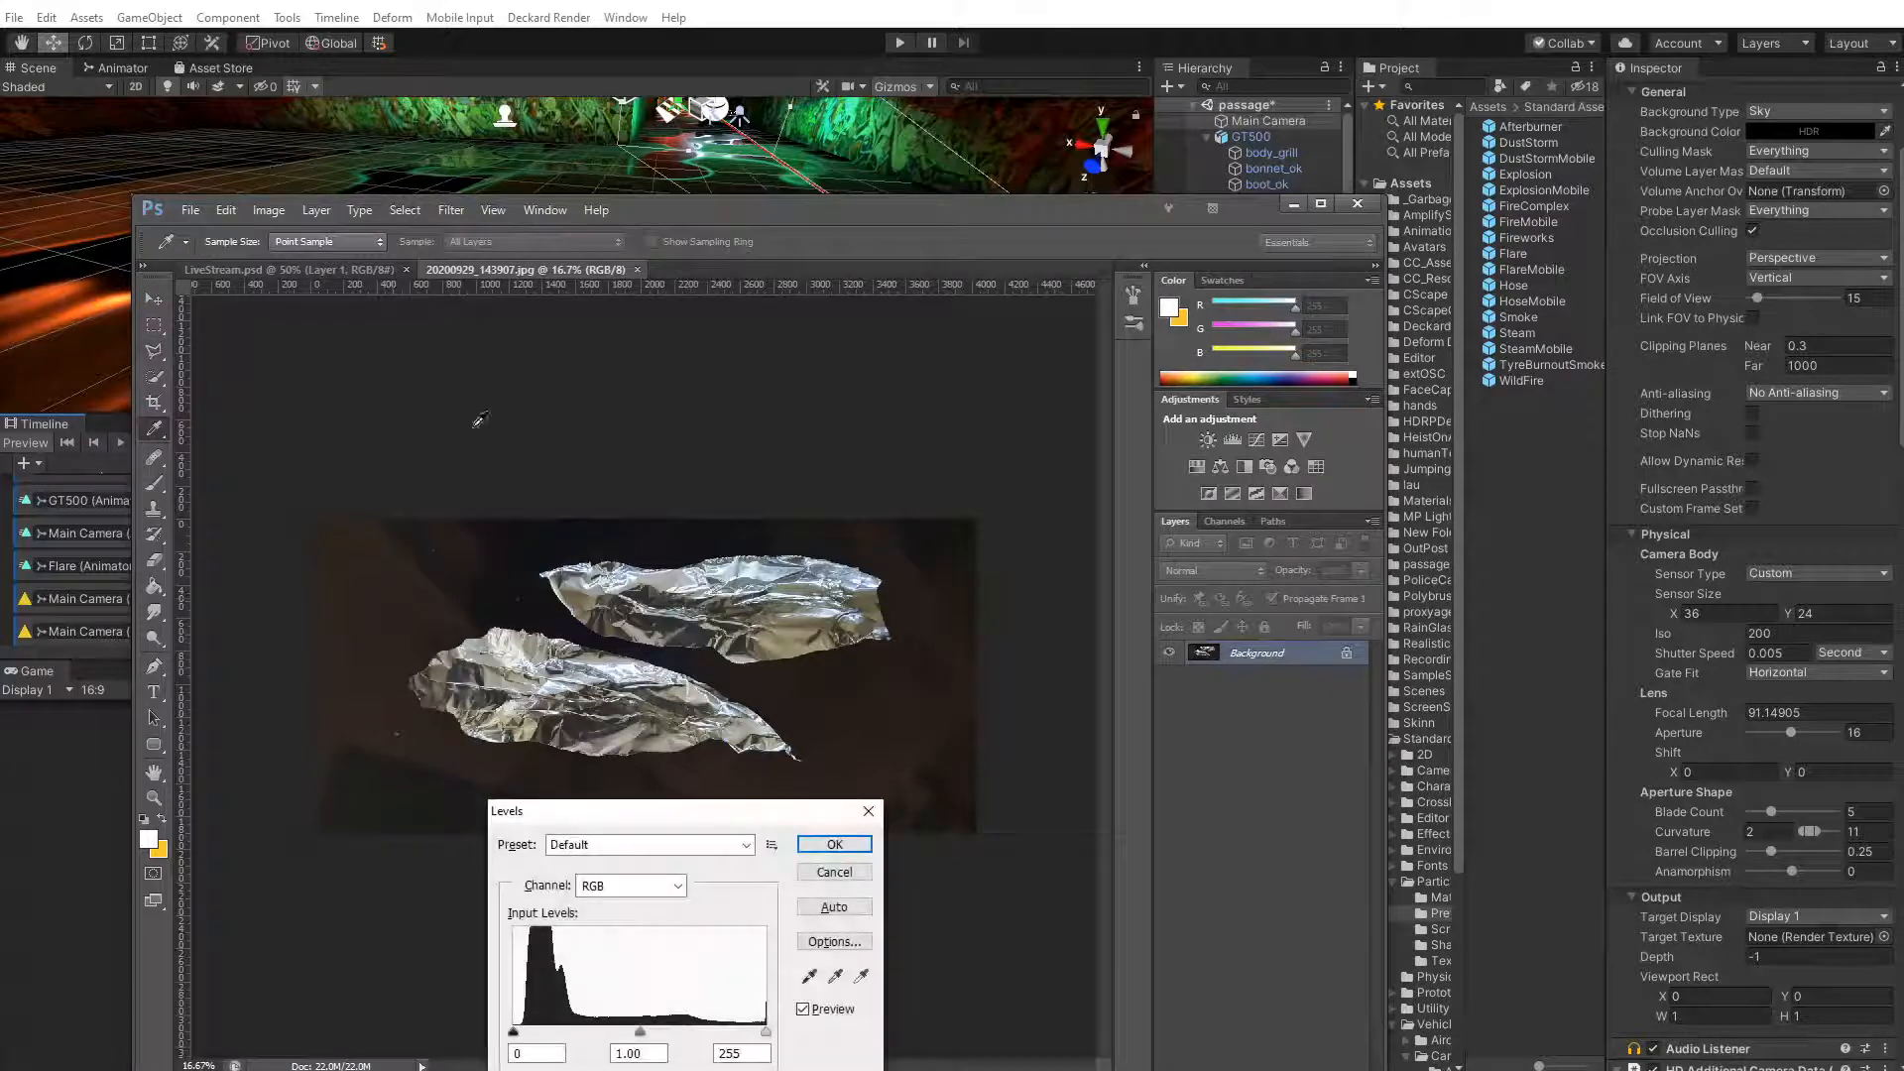
{"action": "left_click_drag", "start_coordinate": [595, 811], "coordinate": [853, 784]}
{"action": "left_click", "coordinate": [1067, 948]}
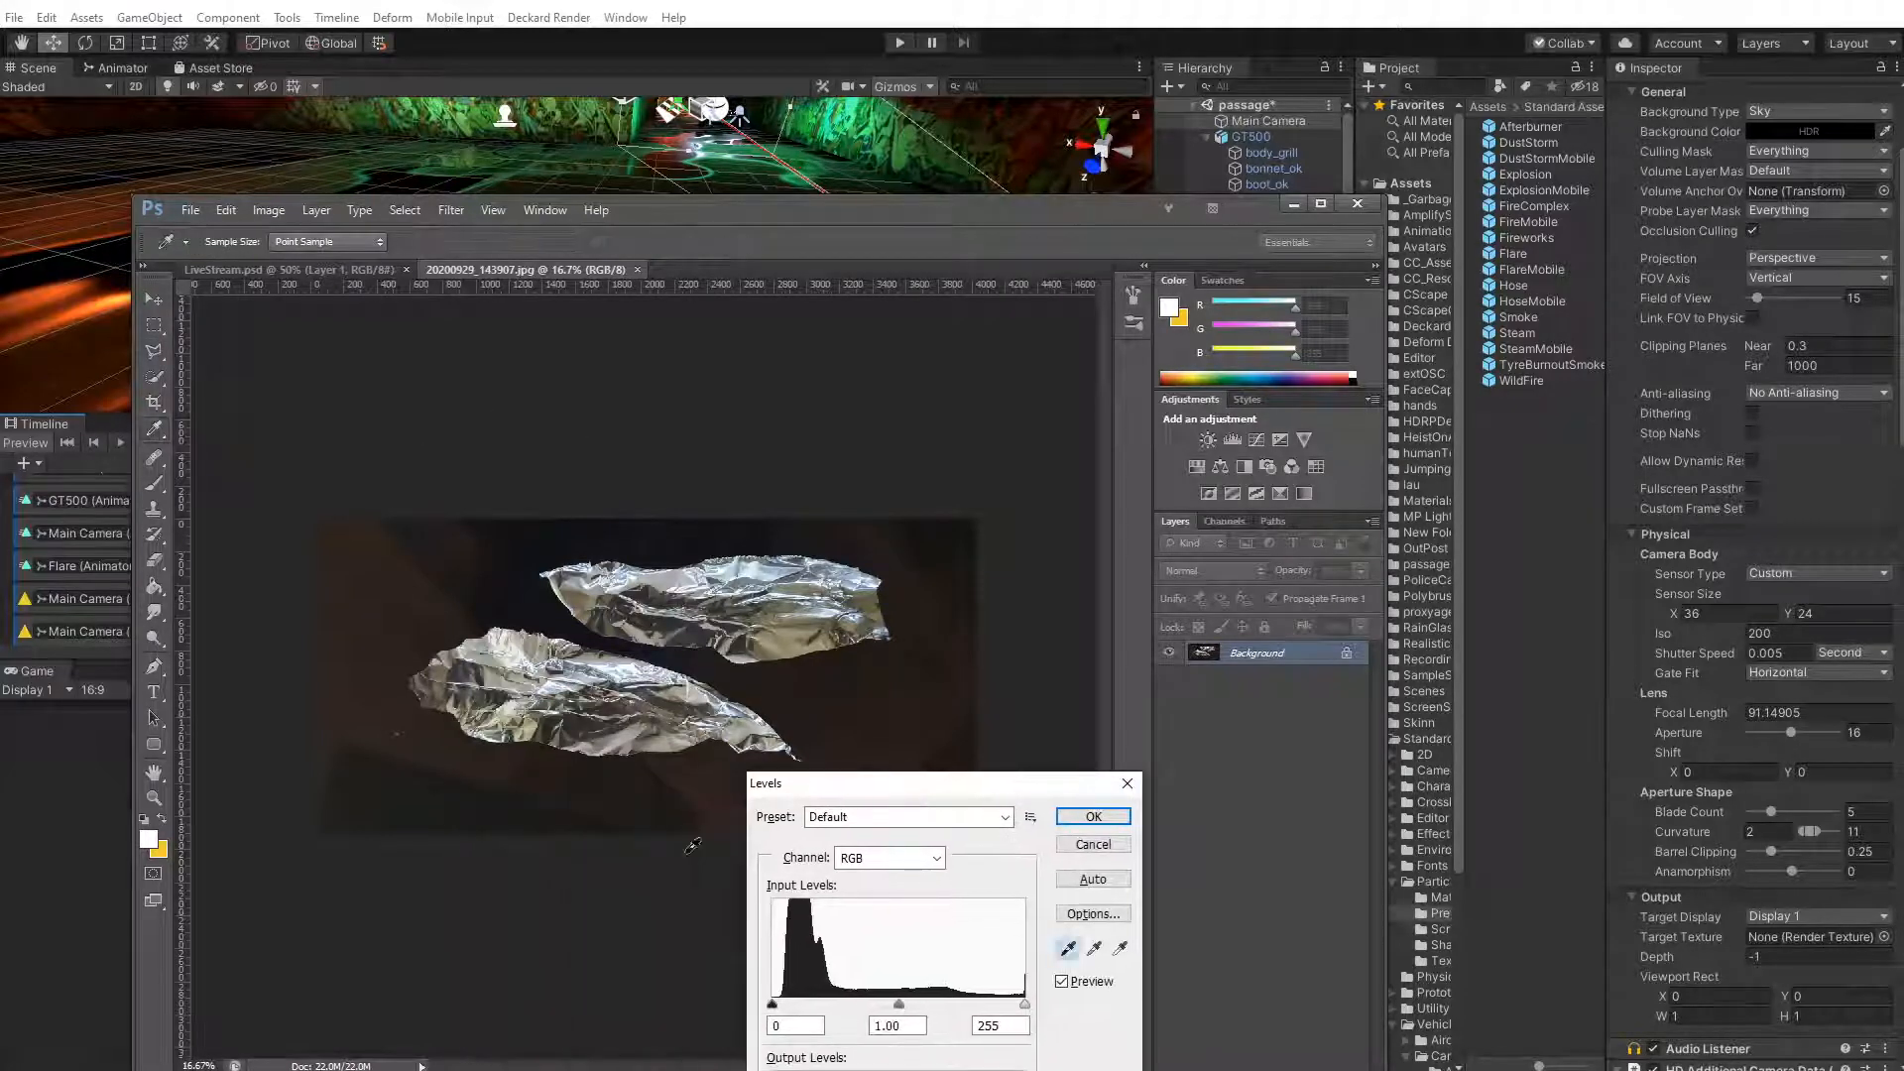
{"action": "left_click", "coordinate": [463, 745]}
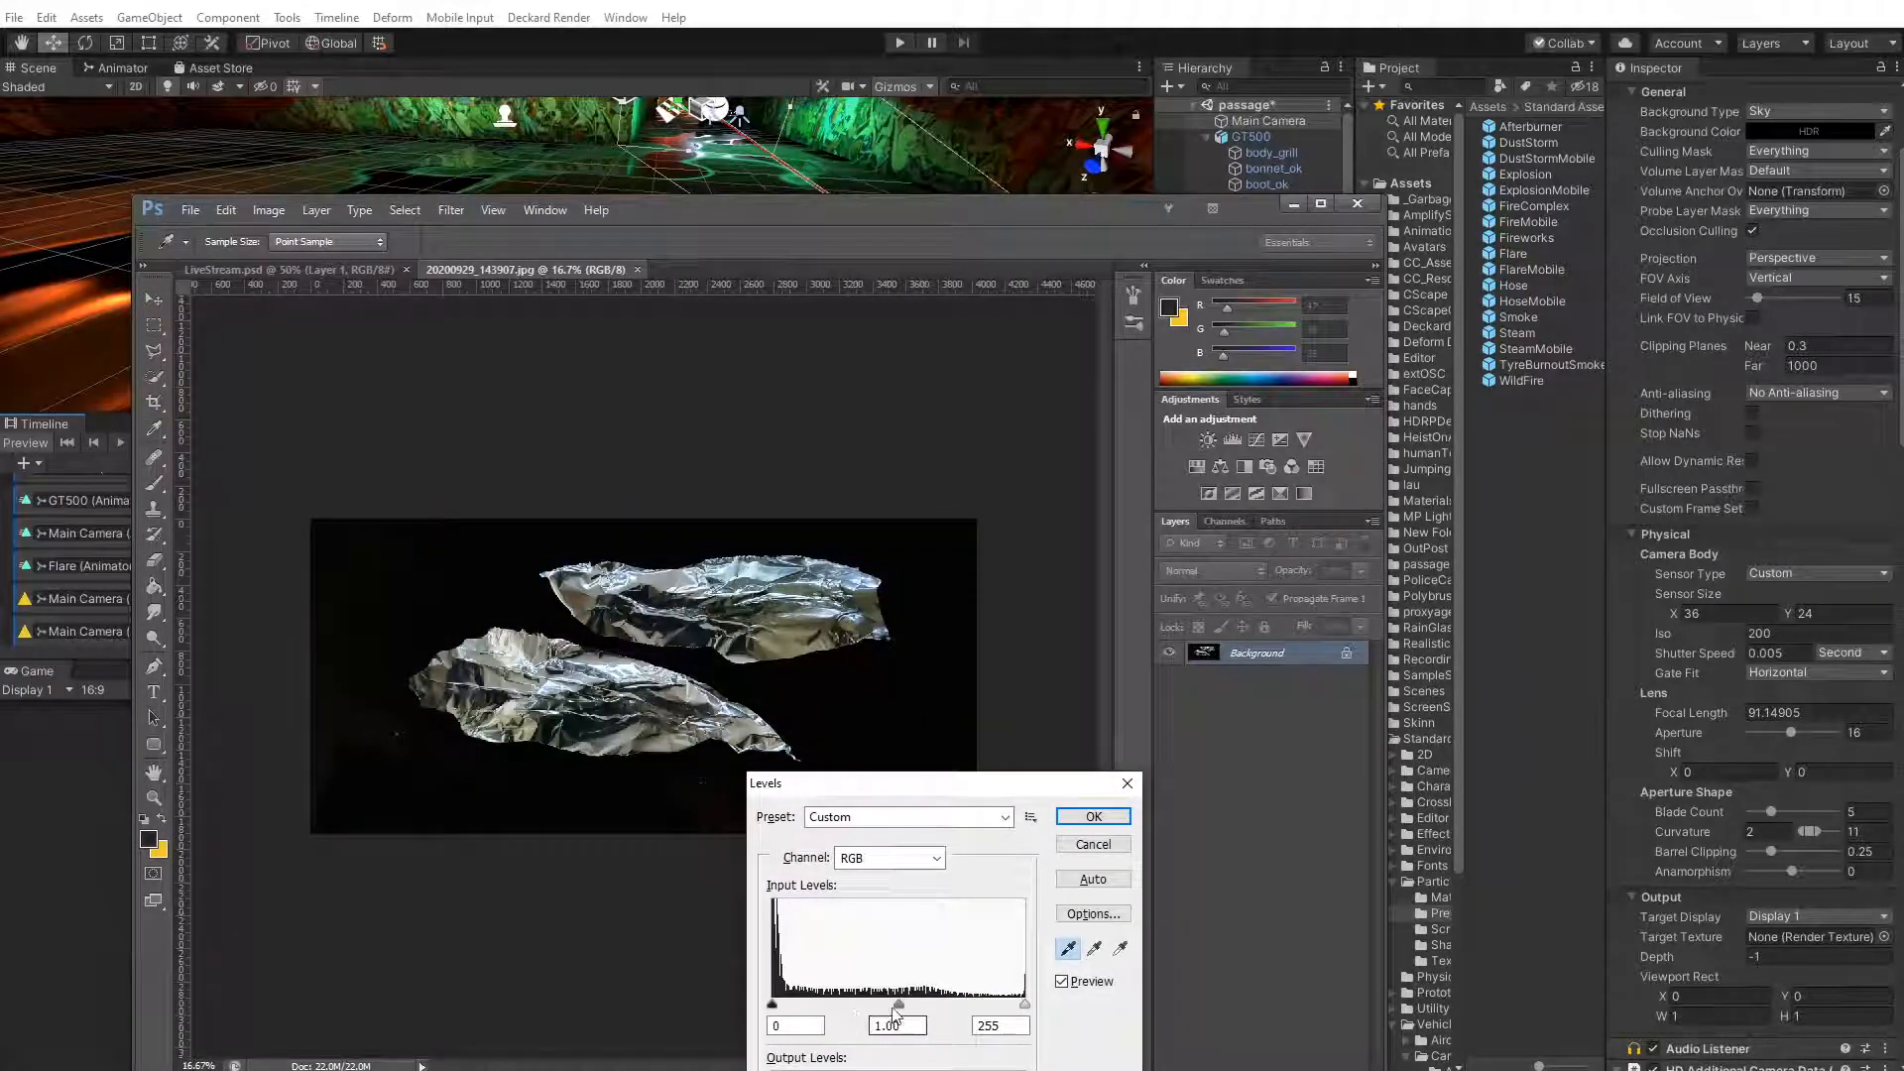
{"action": "mouse_move", "coordinate": [897, 1005]}
{"action": "left_mouse_down"}
{"action": "mouse_move", "coordinate": [878, 1010]}
{"action": "mouse_move", "coordinate": [899, 1012]}
{"action": "left_mouse_up"}
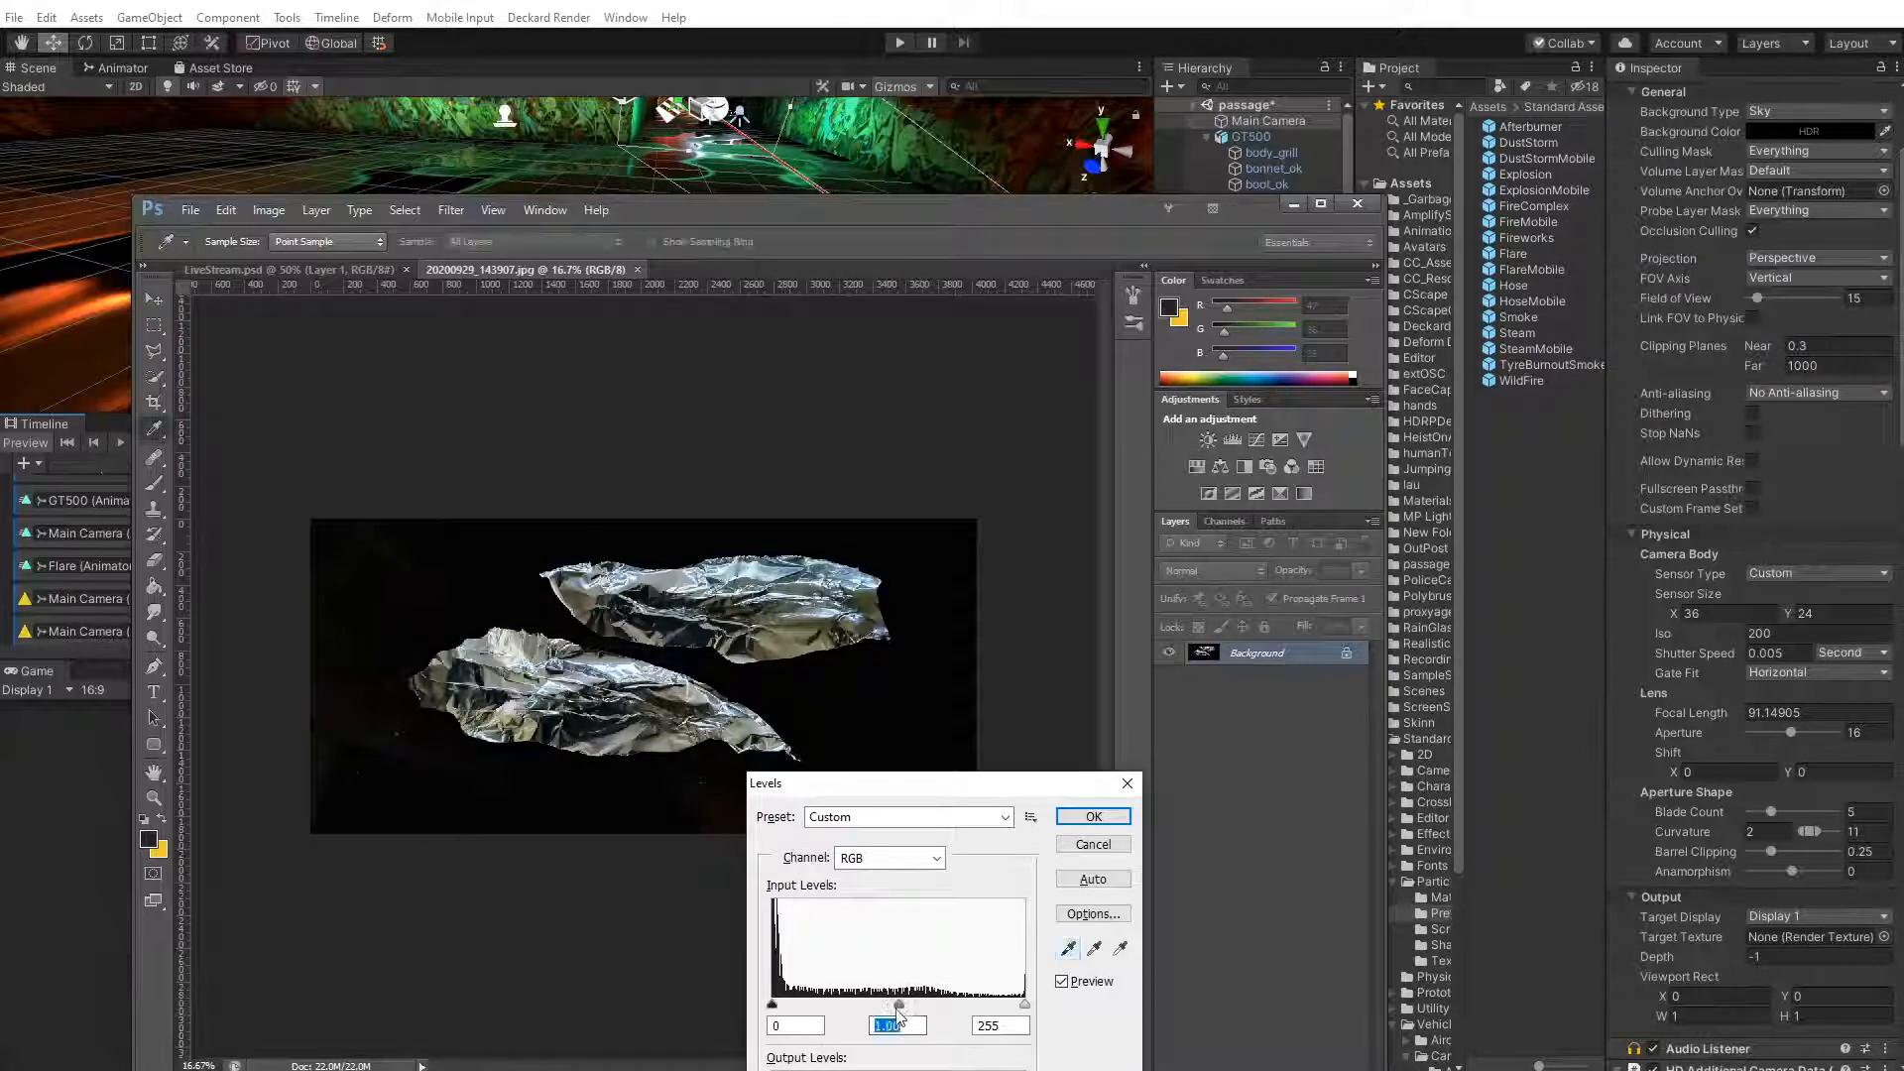
{"action": "left_click_drag", "start_coordinate": [1024, 1006], "coordinate": [865, 1009]}
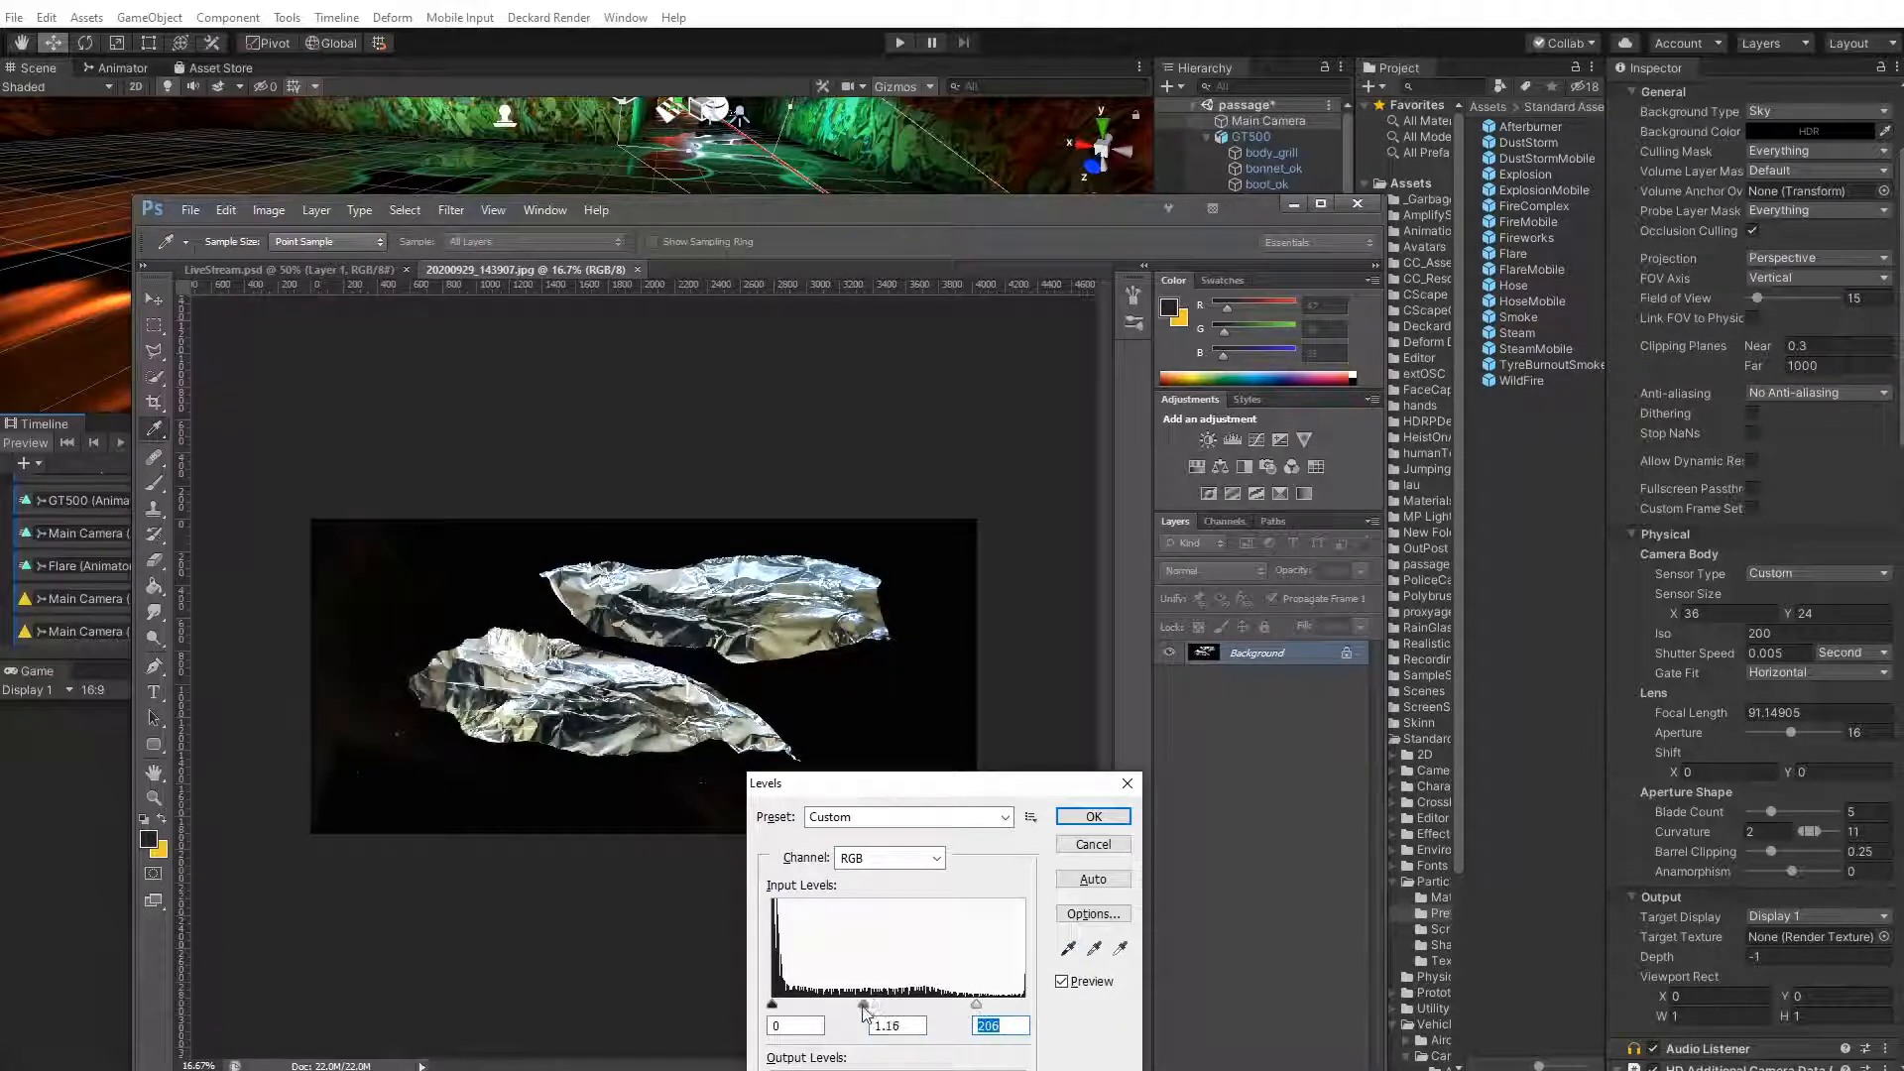
{"action": "left_click", "coordinate": [1093, 816]}
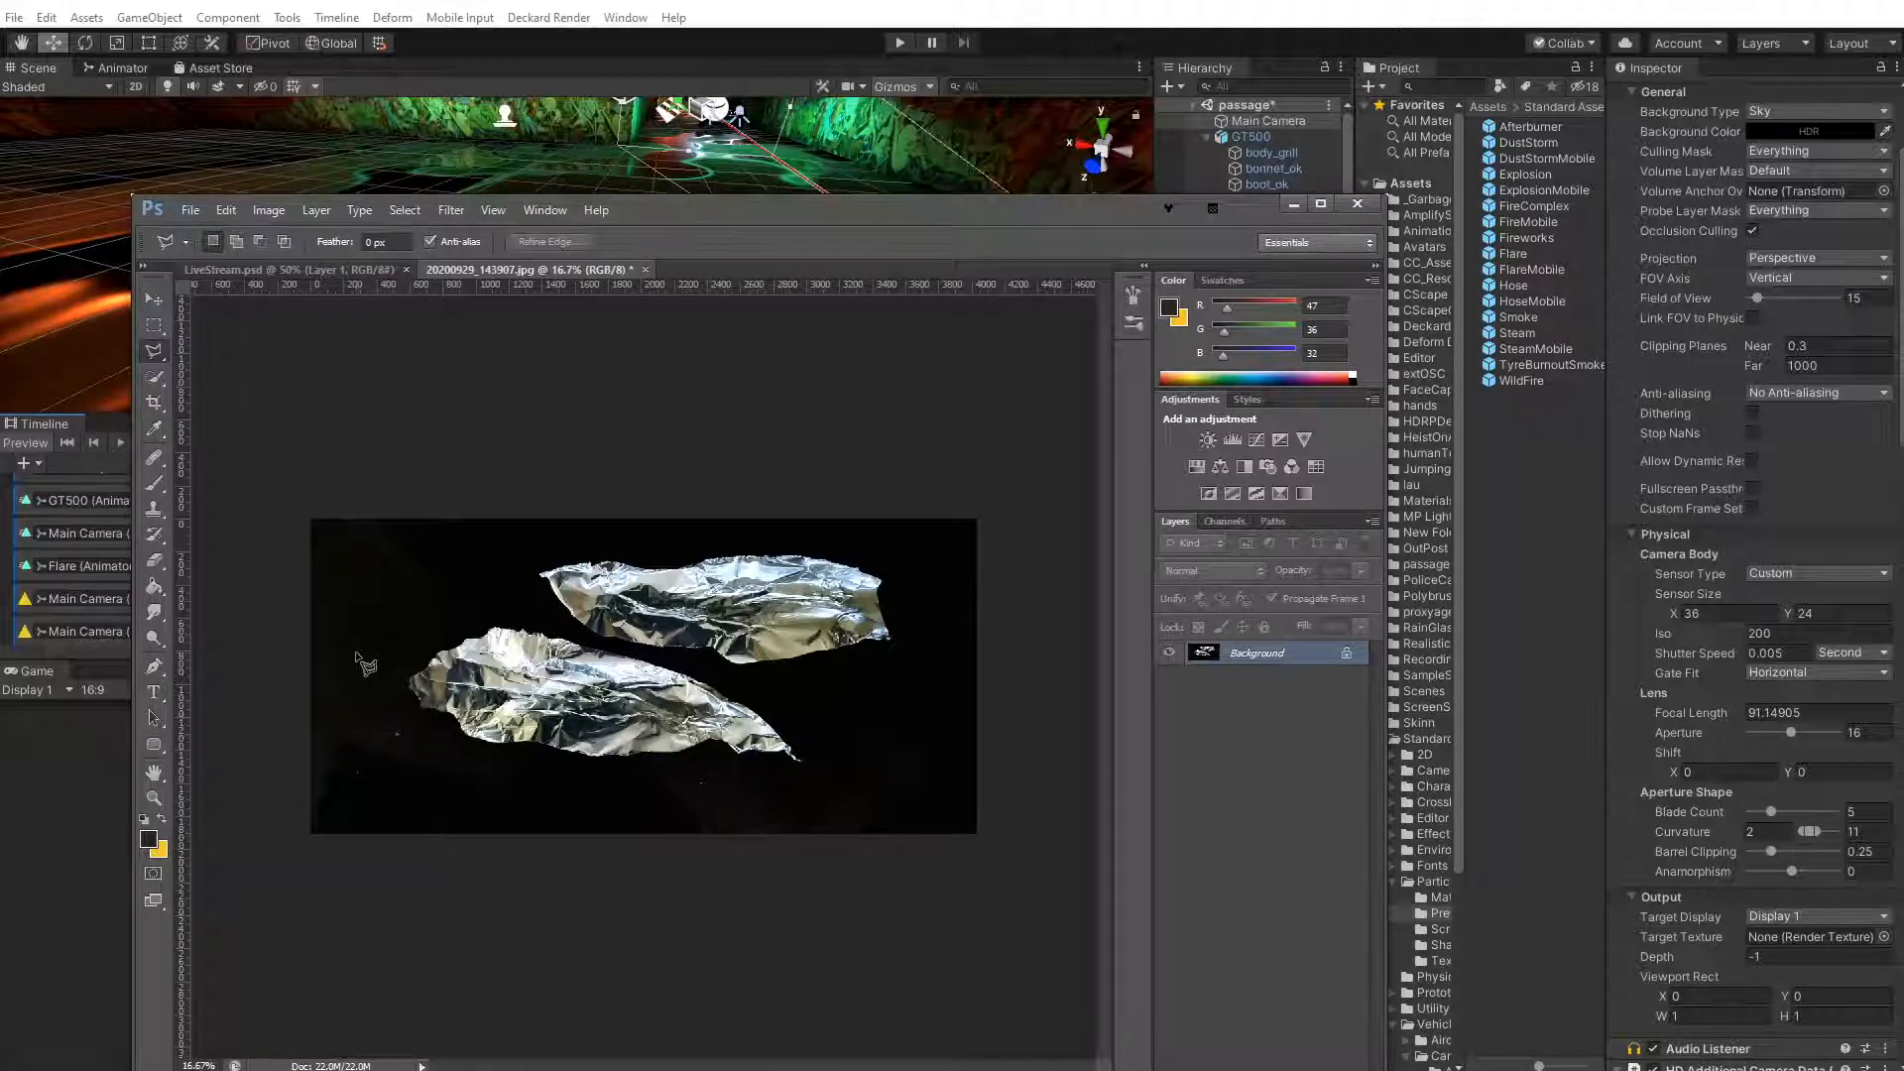
Apply a second Levels adjustment, sampling remaining background areas beside and above the foil as the black point
{"action": "key", "text": "ctrl+l"}
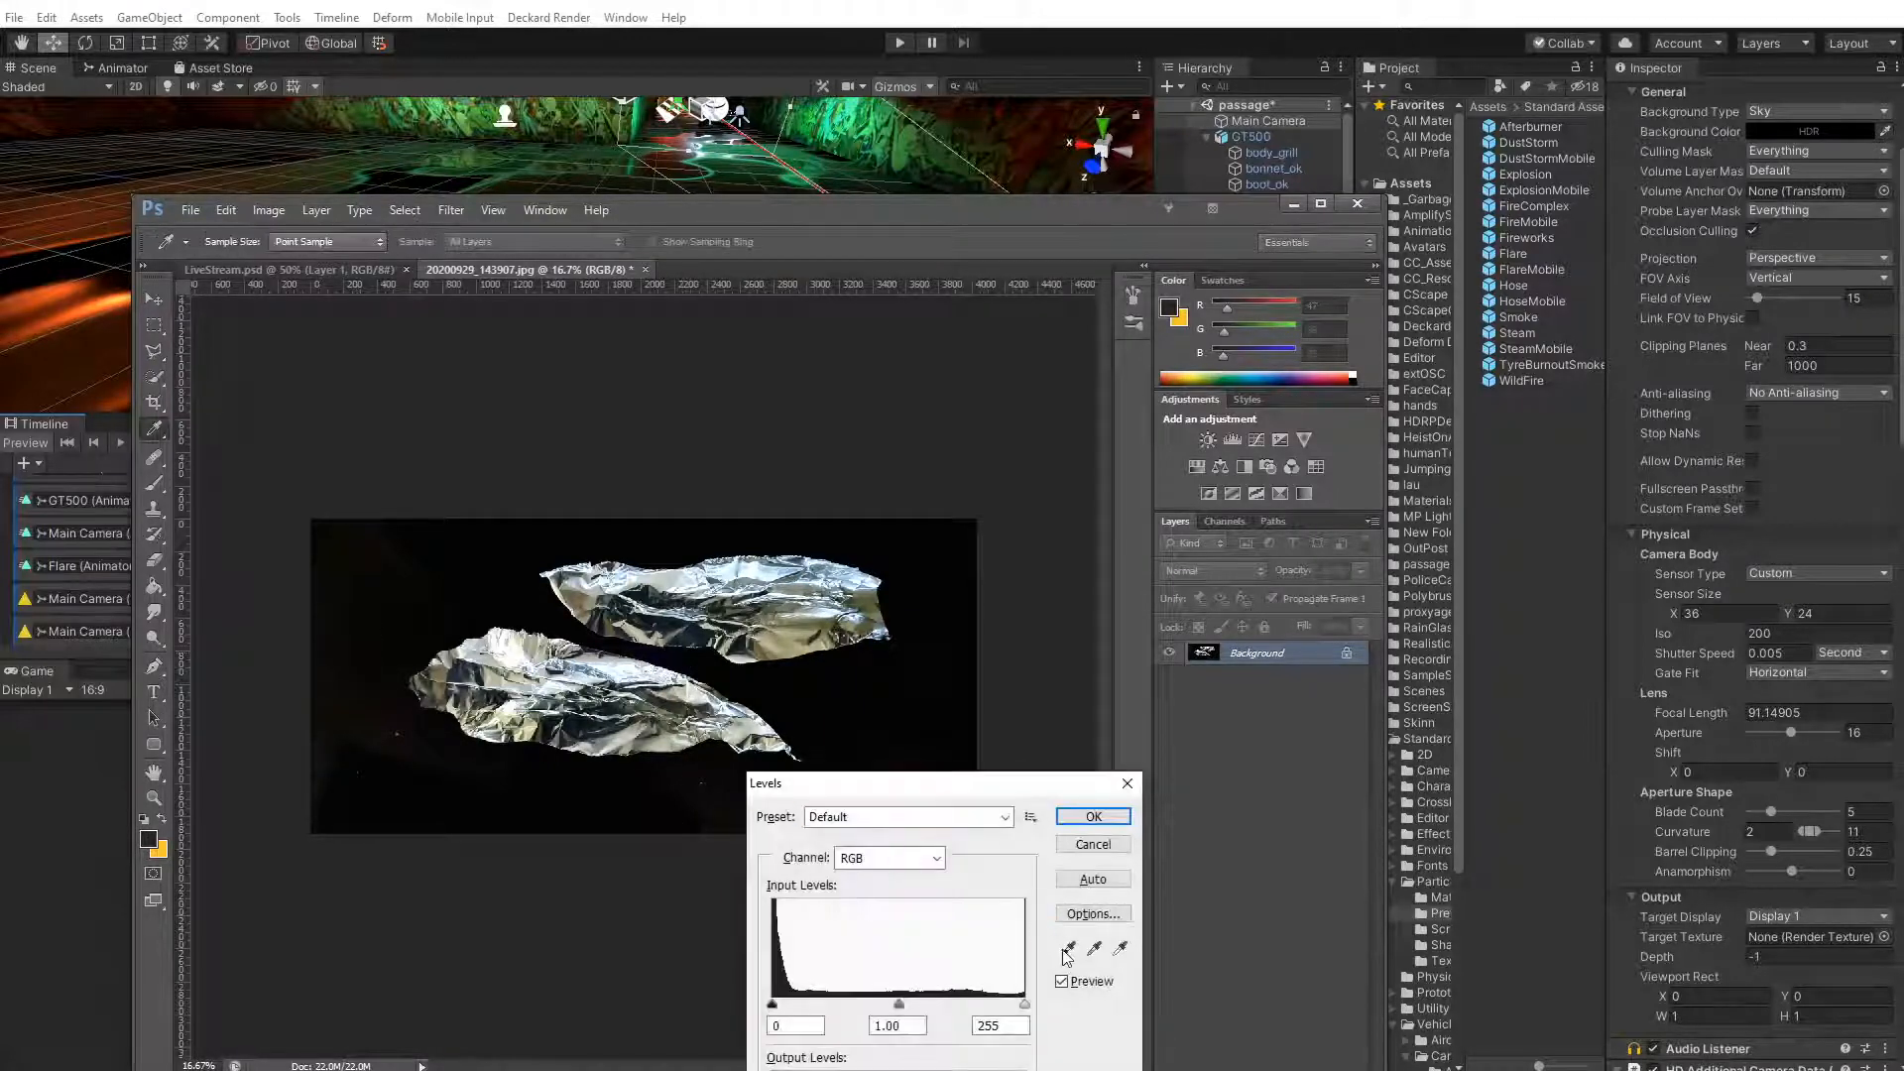
{"action": "left_click", "coordinate": [1068, 949]}
{"action": "left_click", "coordinate": [336, 740]}
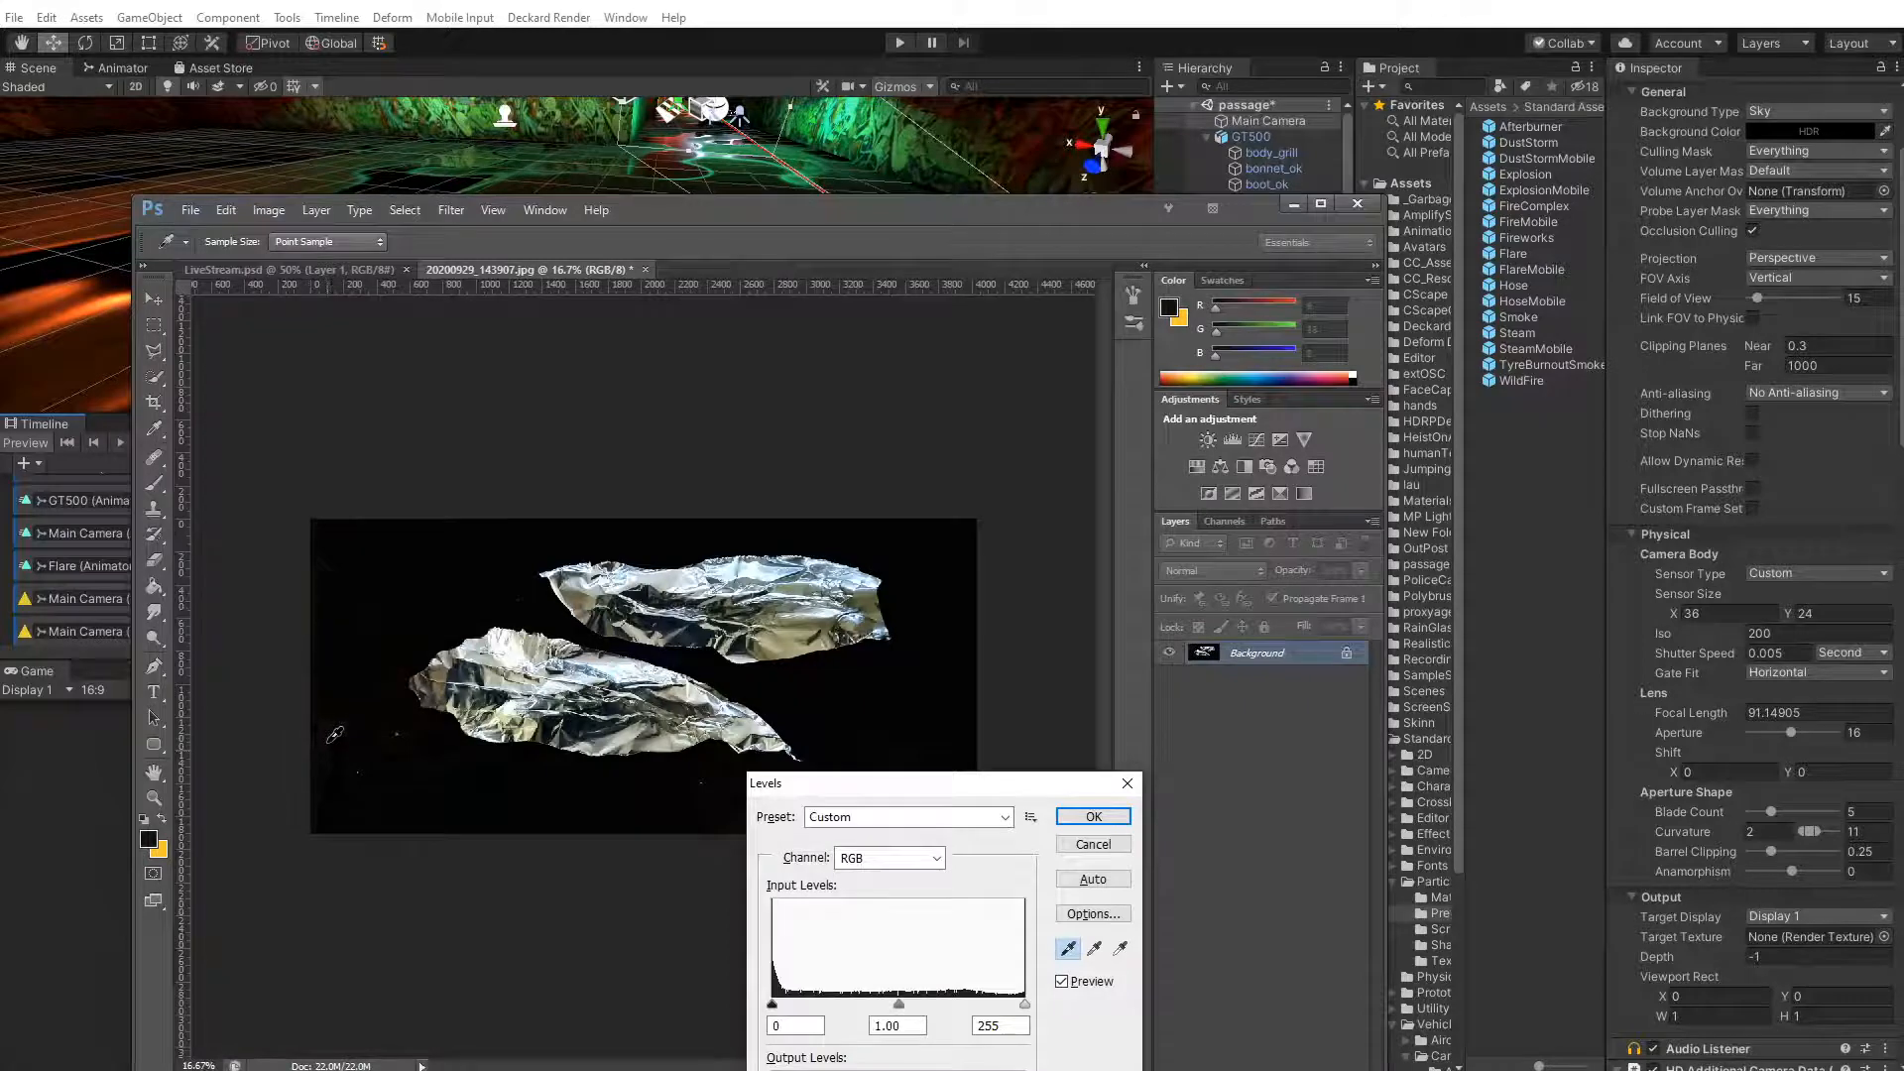
{"action": "left_click", "coordinate": [739, 537]}
{"action": "left_click", "coordinate": [1093, 817]}
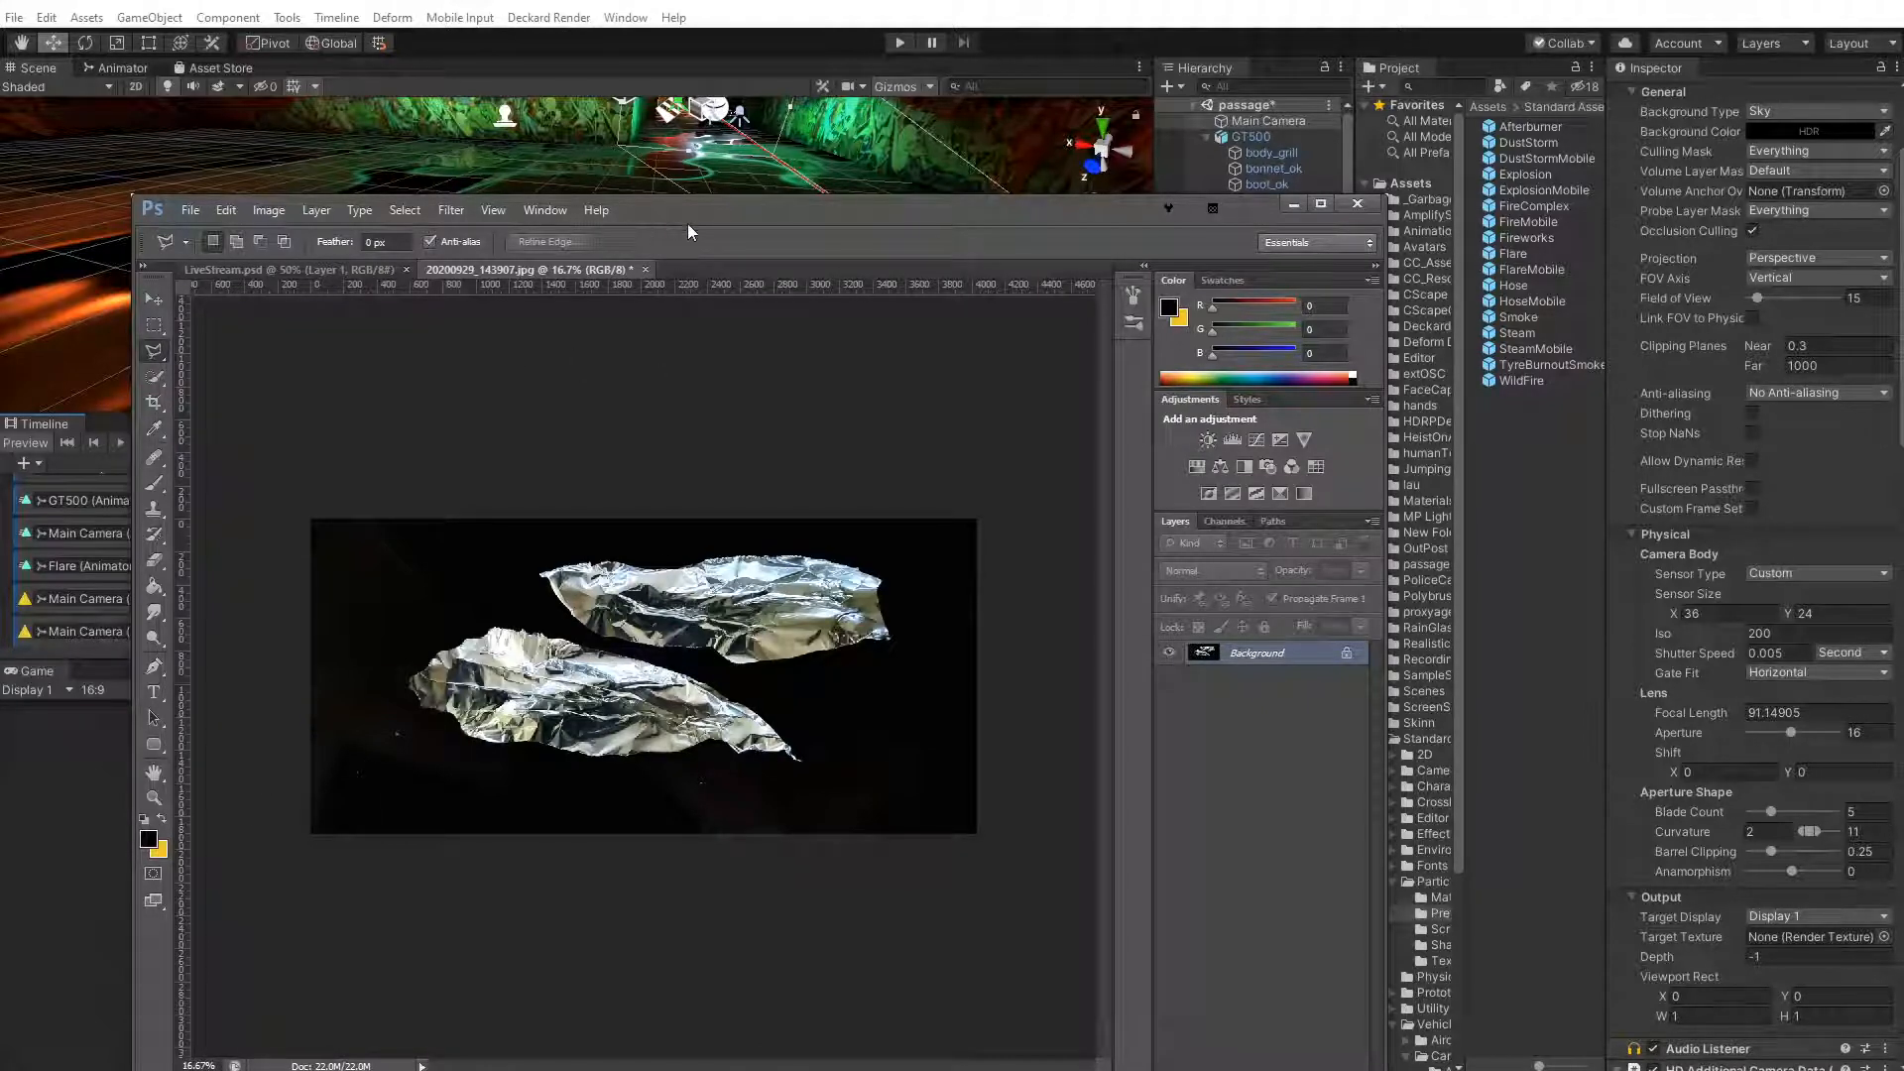
{"action": "left_click_drag", "start_coordinate": [689, 225], "coordinate": [700, 211]}
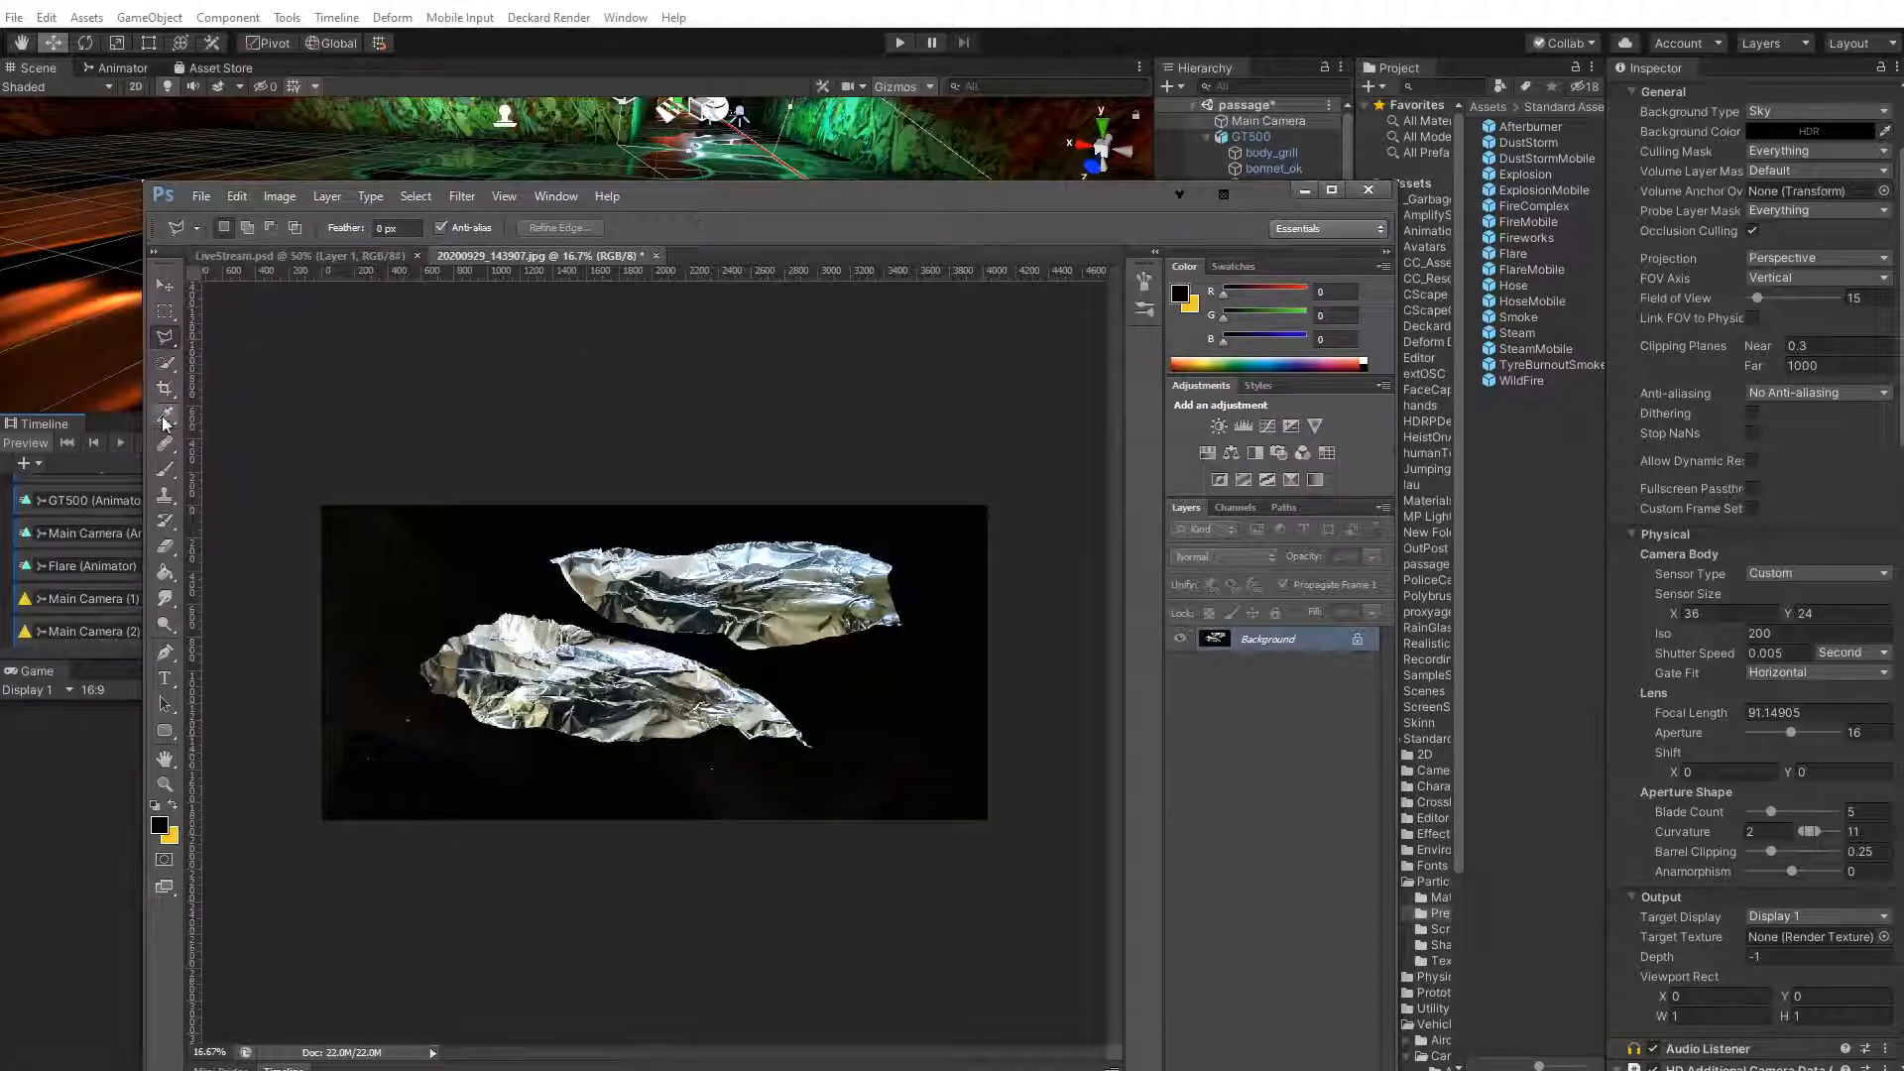
Quick-select the black background around both foil pieces, convert the Background to a normal layer and delete the selected area
{"action": "left_click", "coordinate": [166, 365]}
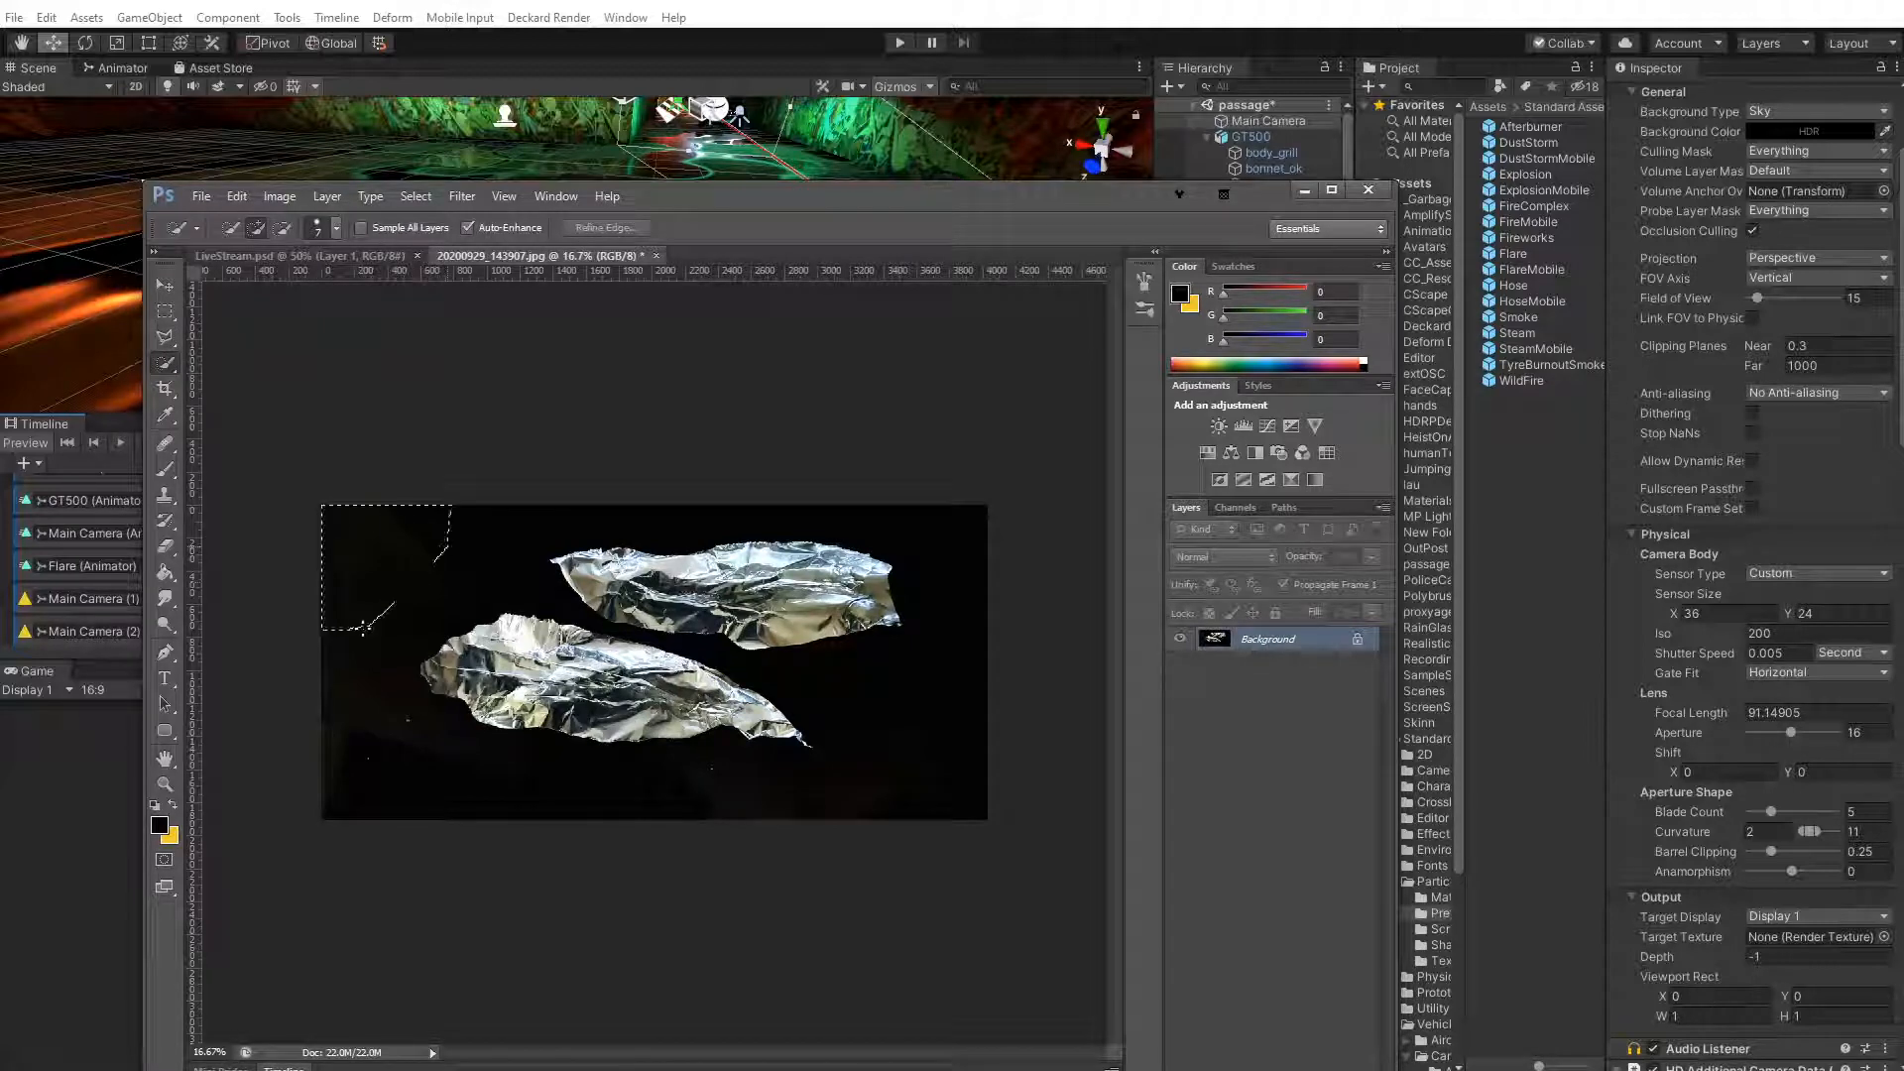
{"action": "left_click_drag", "start_coordinate": [363, 626], "coordinate": [383, 685]}
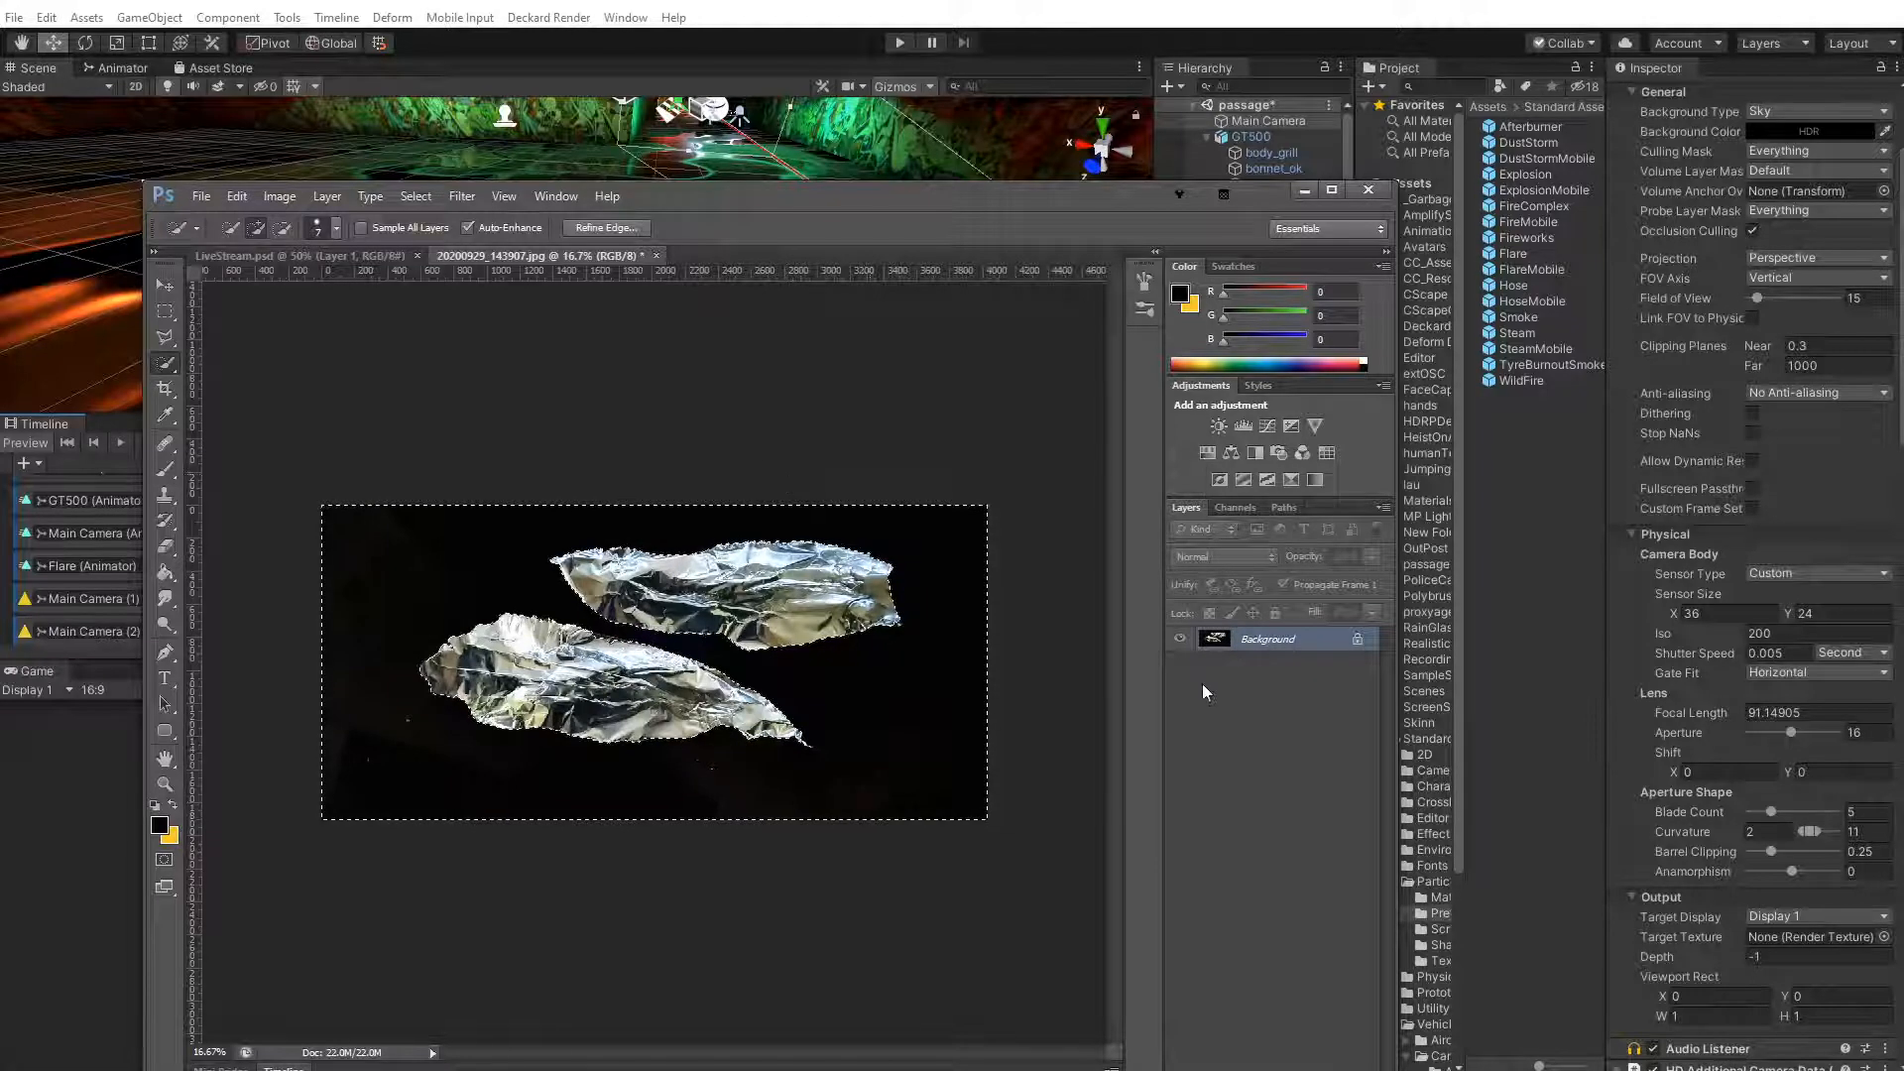
{"action": "double_click", "coordinate": [1269, 640]}
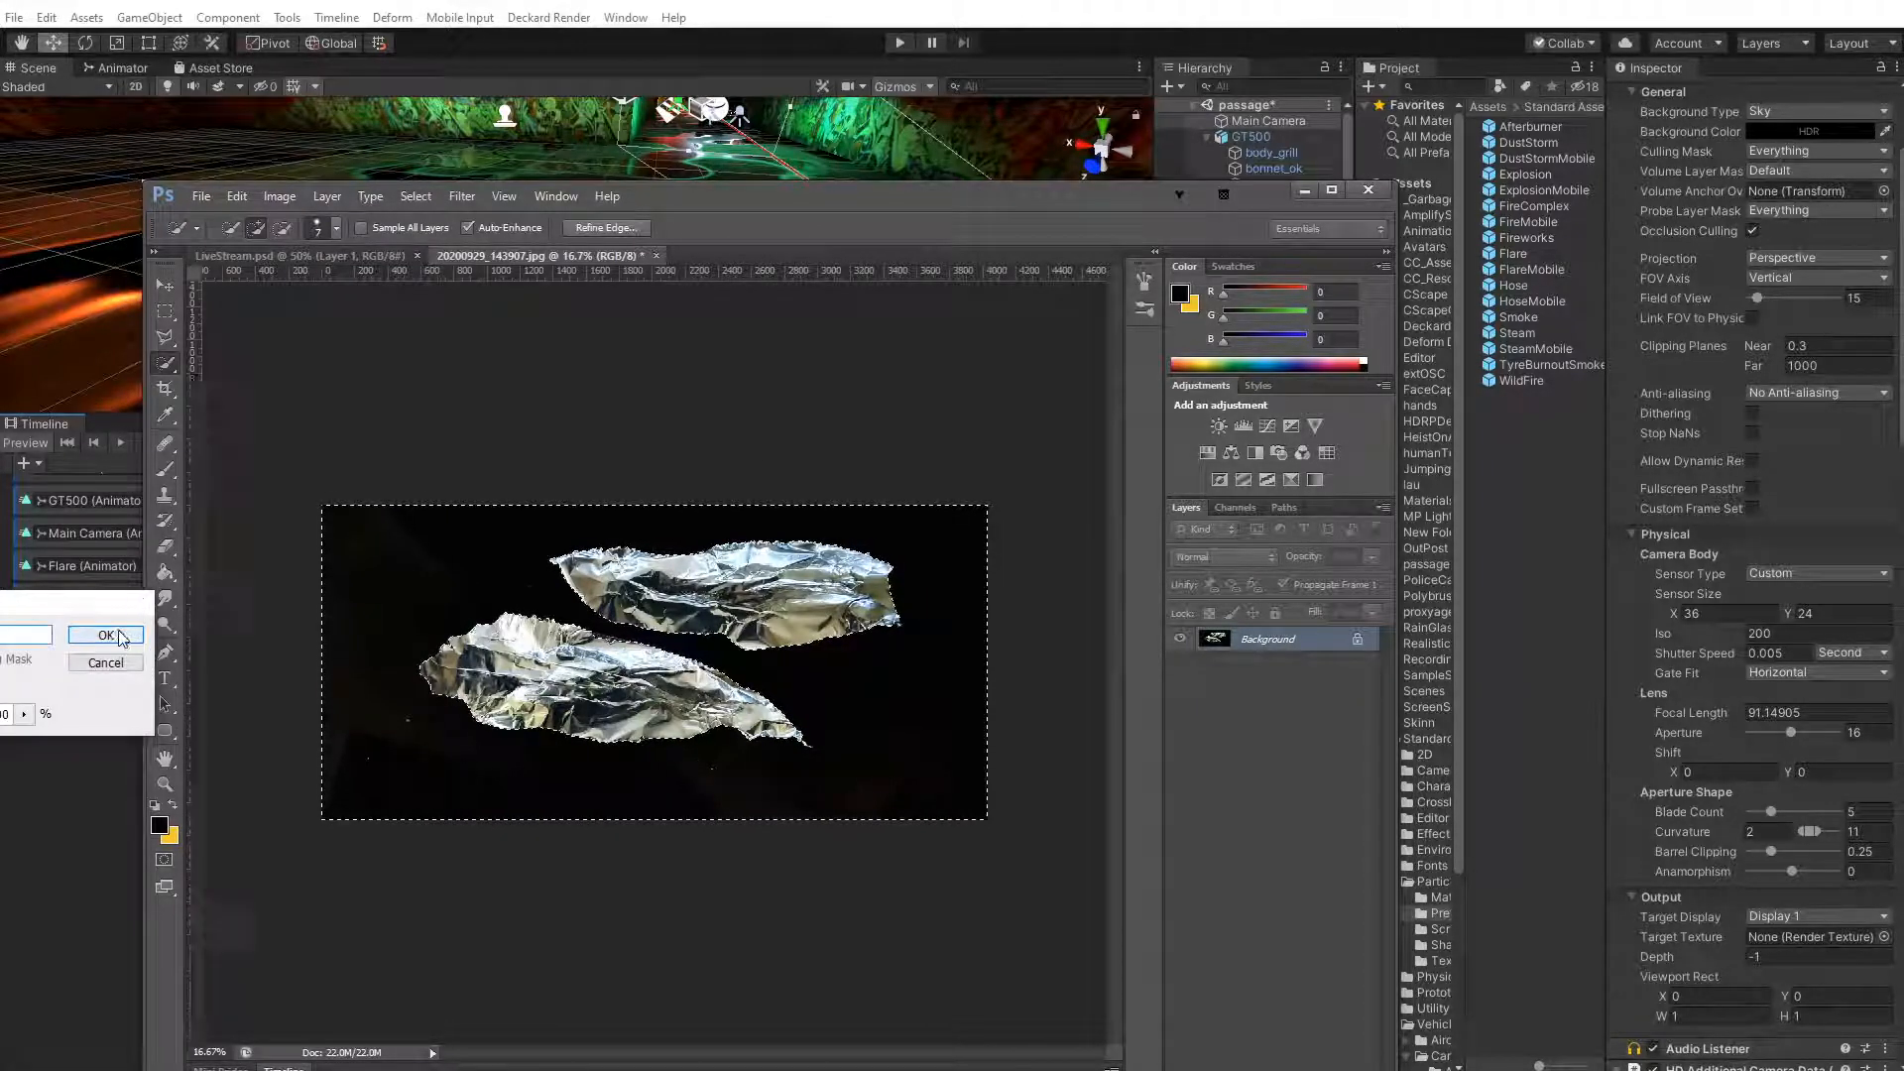
{"action": "left_click", "coordinate": [116, 629]}
{"action": "key", "text": "Delete"}
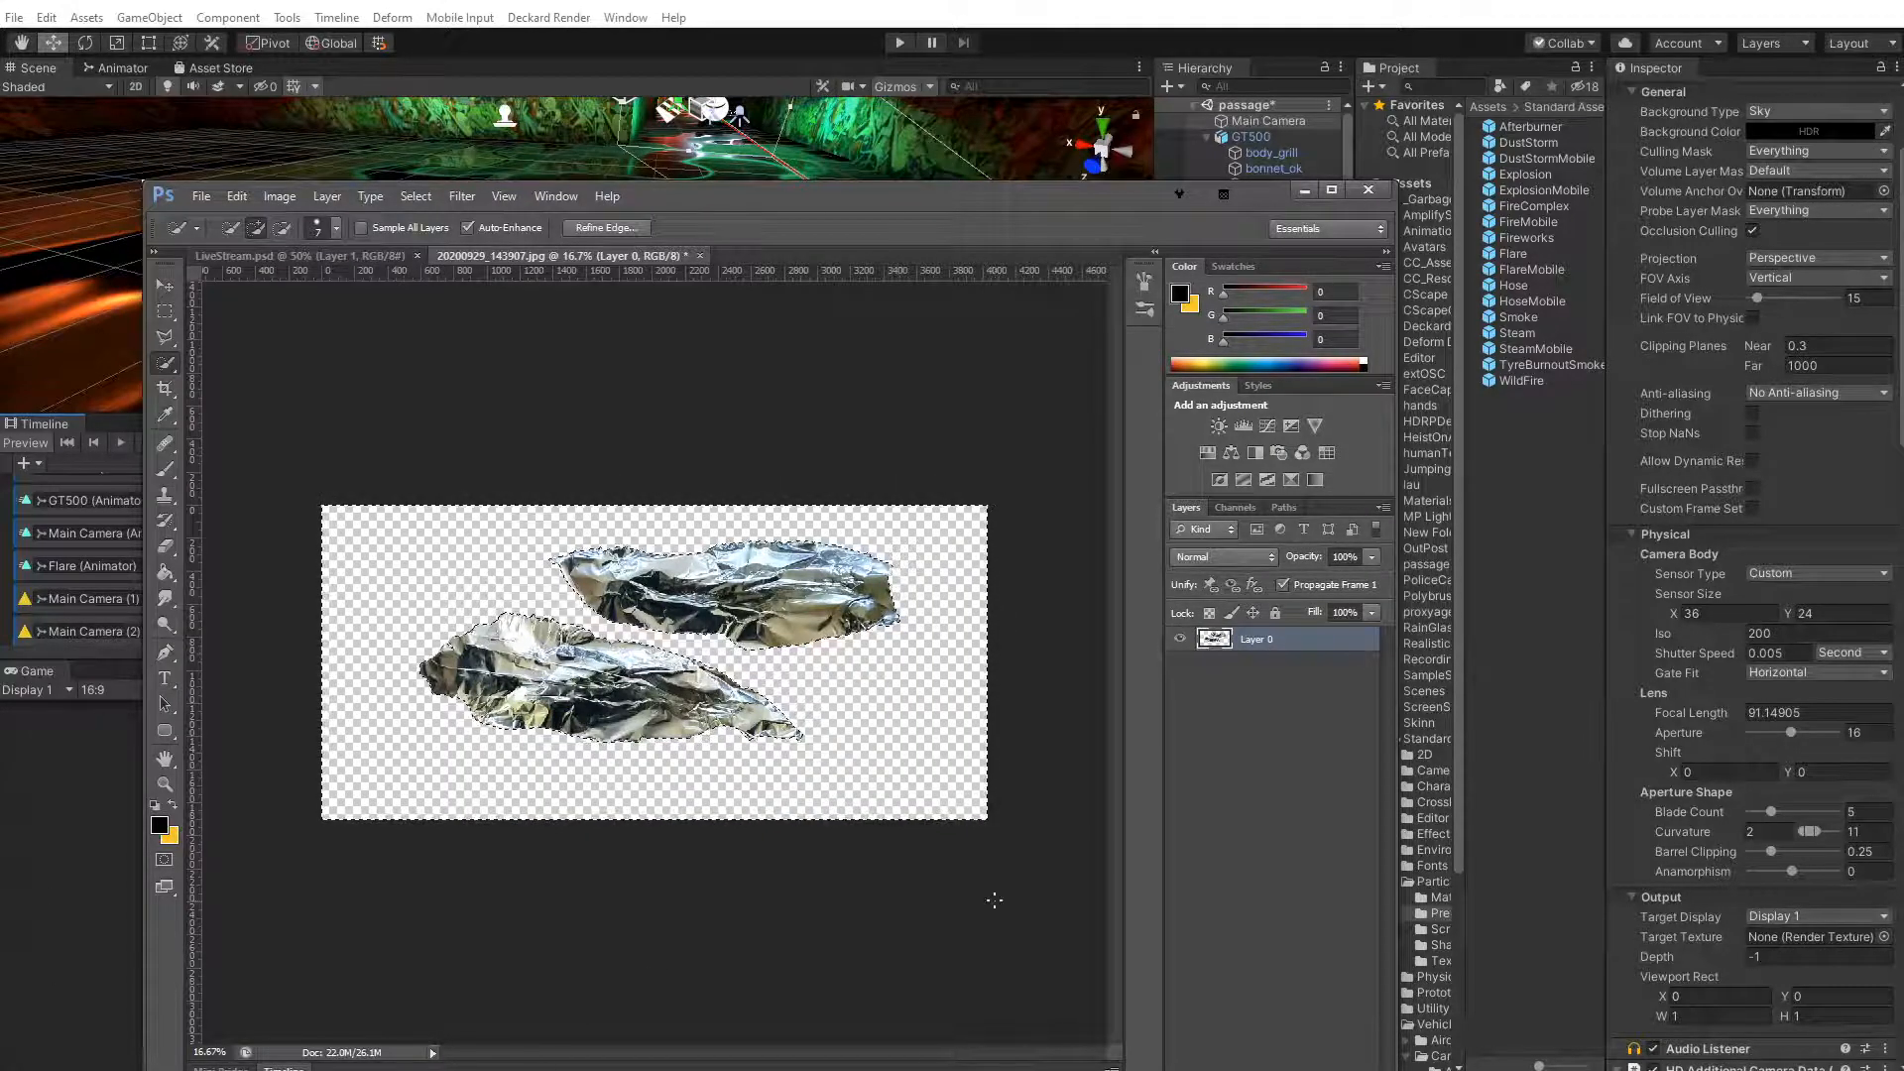
Add a new layer above the foil layer and invert the selection to the two foil pieces
{"action": "left_click", "coordinate": [1228, 691]}
{"action": "left_click", "coordinate": [1218, 640]}
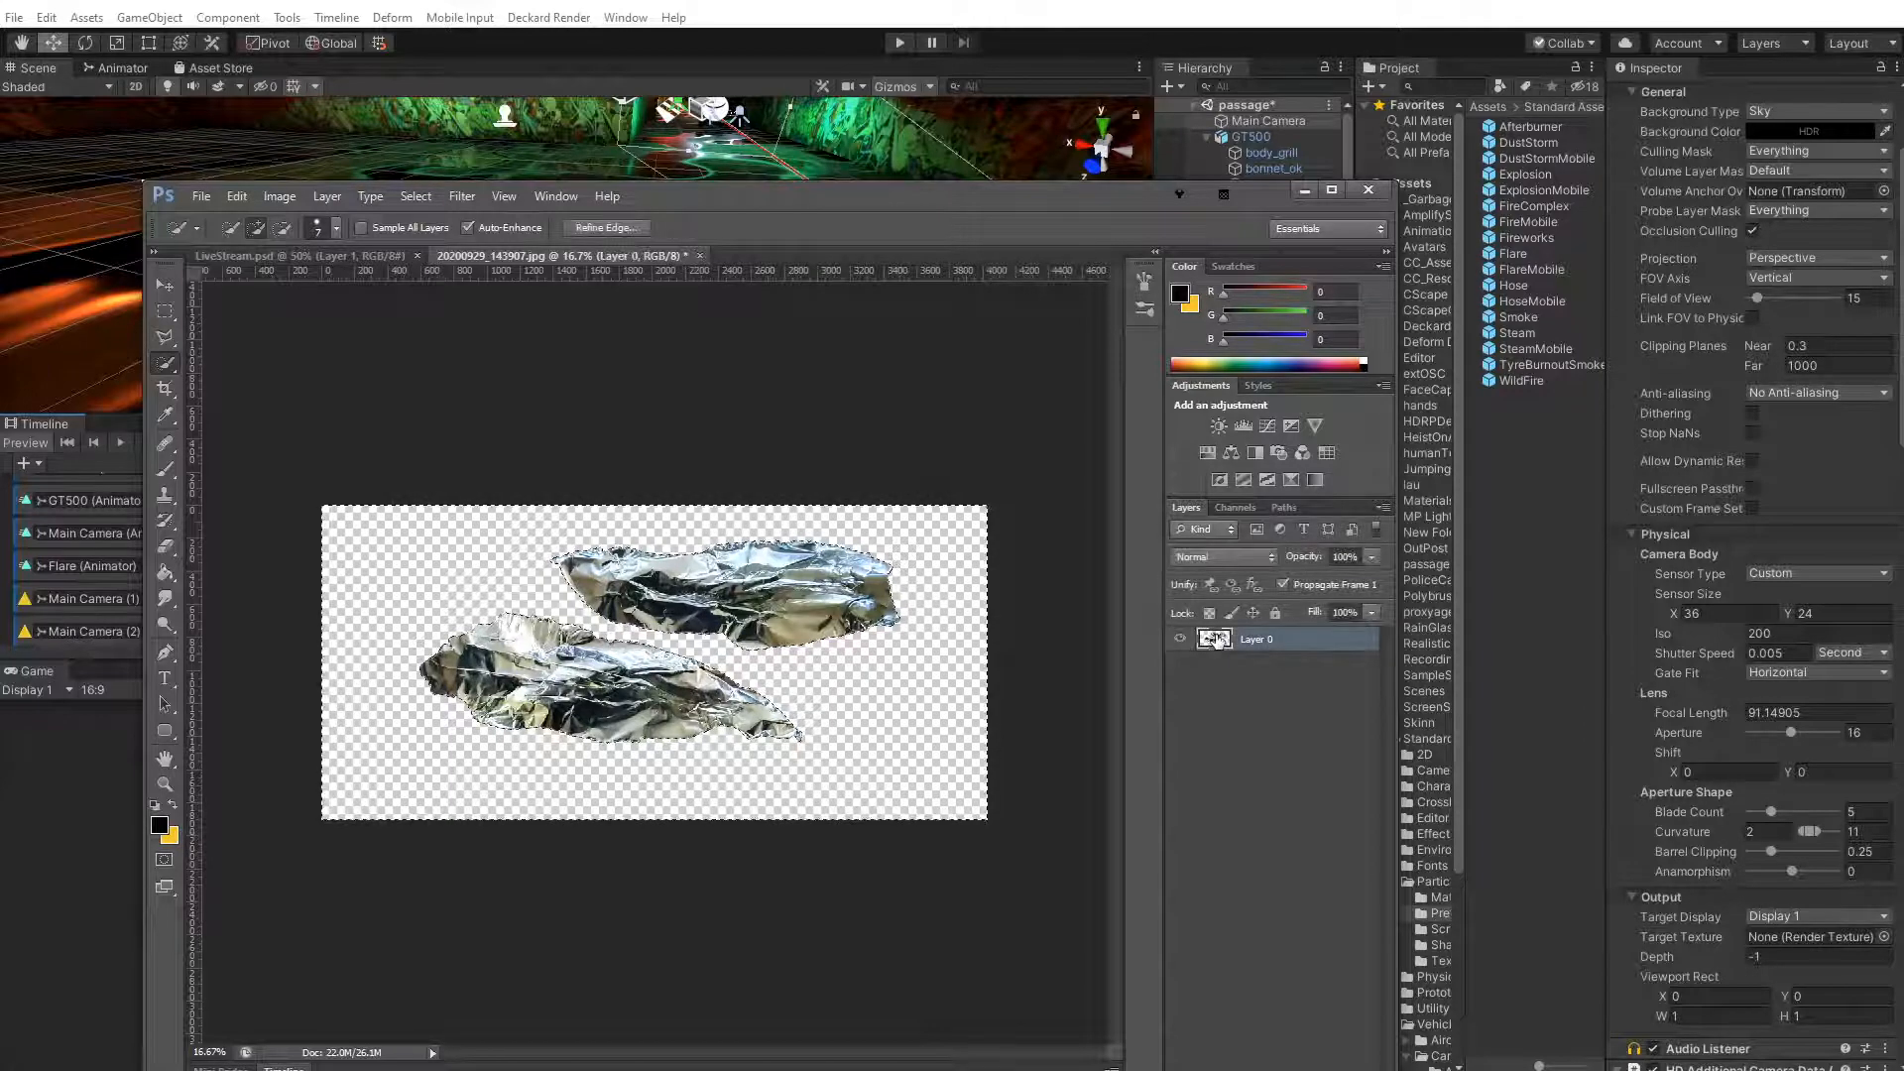
{"action": "left_click", "coordinate": [1330, 1070]}
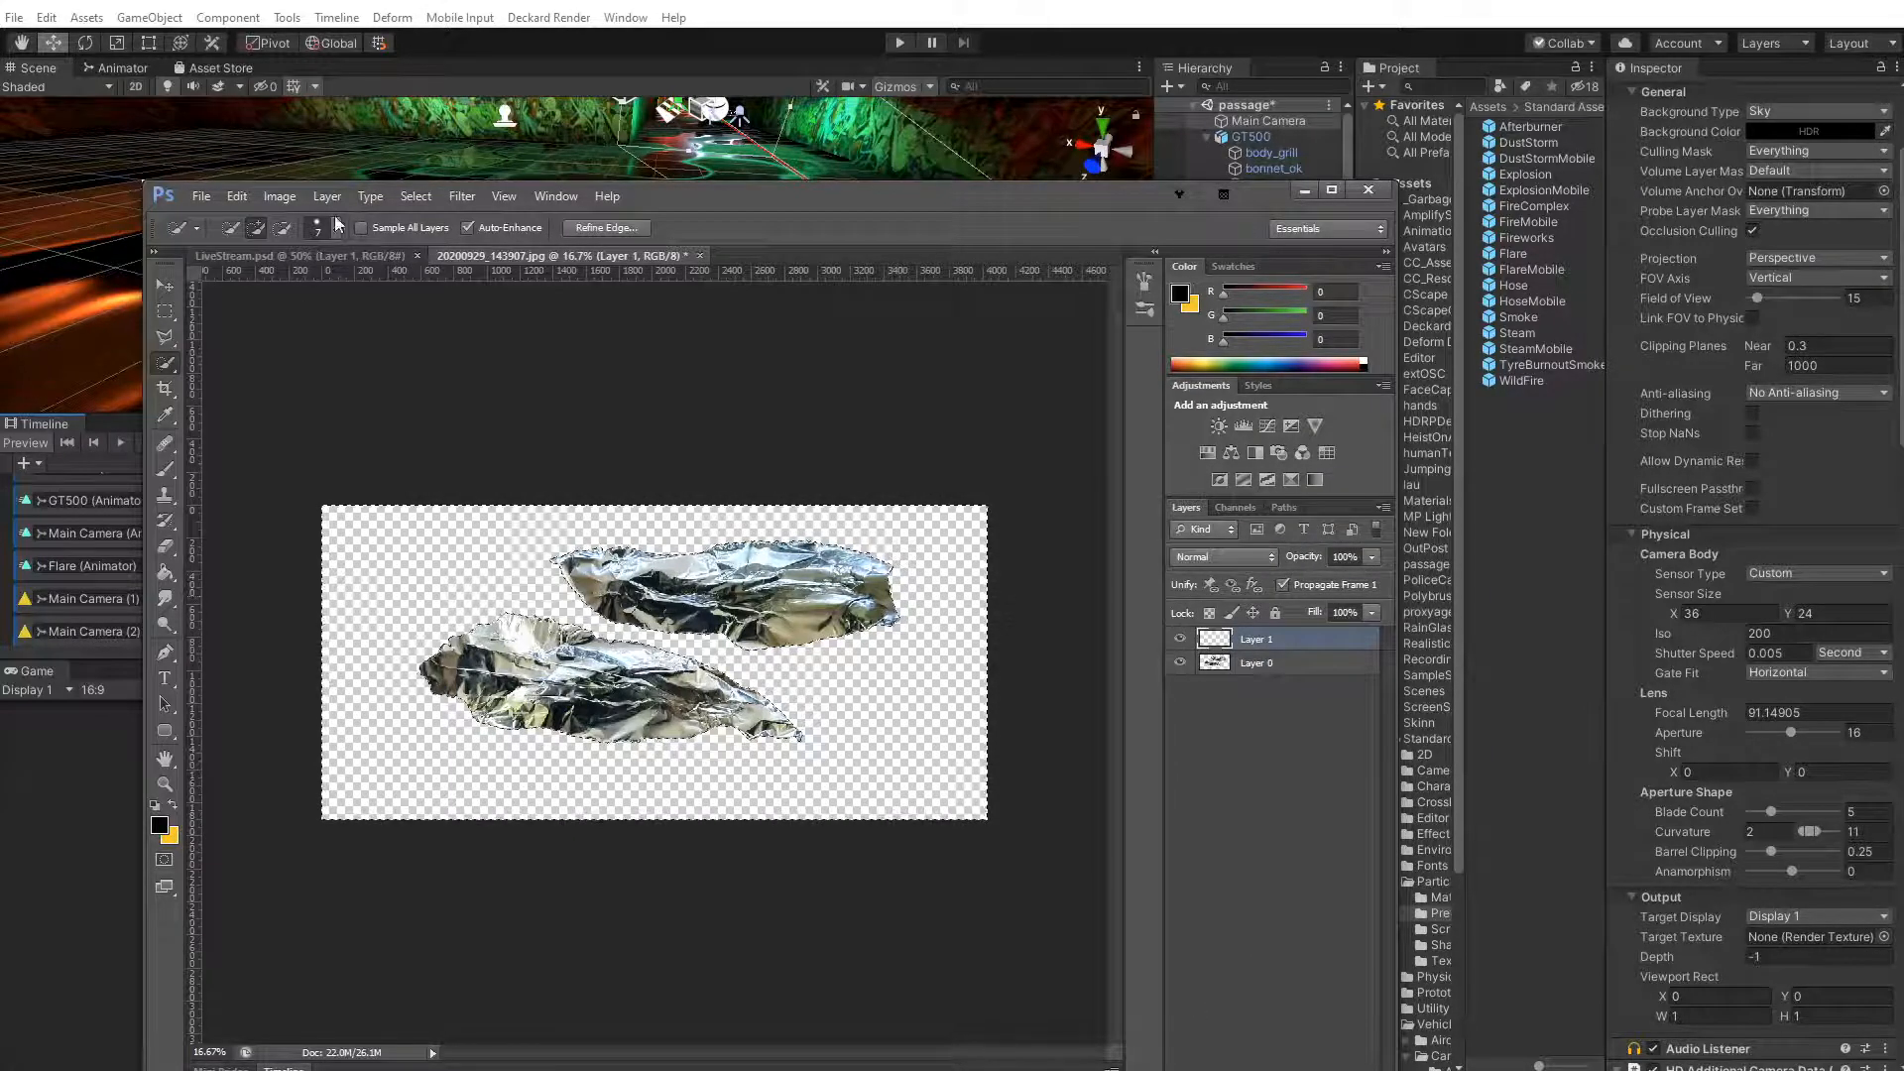
{"action": "left_click", "coordinate": [416, 195]}
{"action": "left_click", "coordinate": [431, 278]}
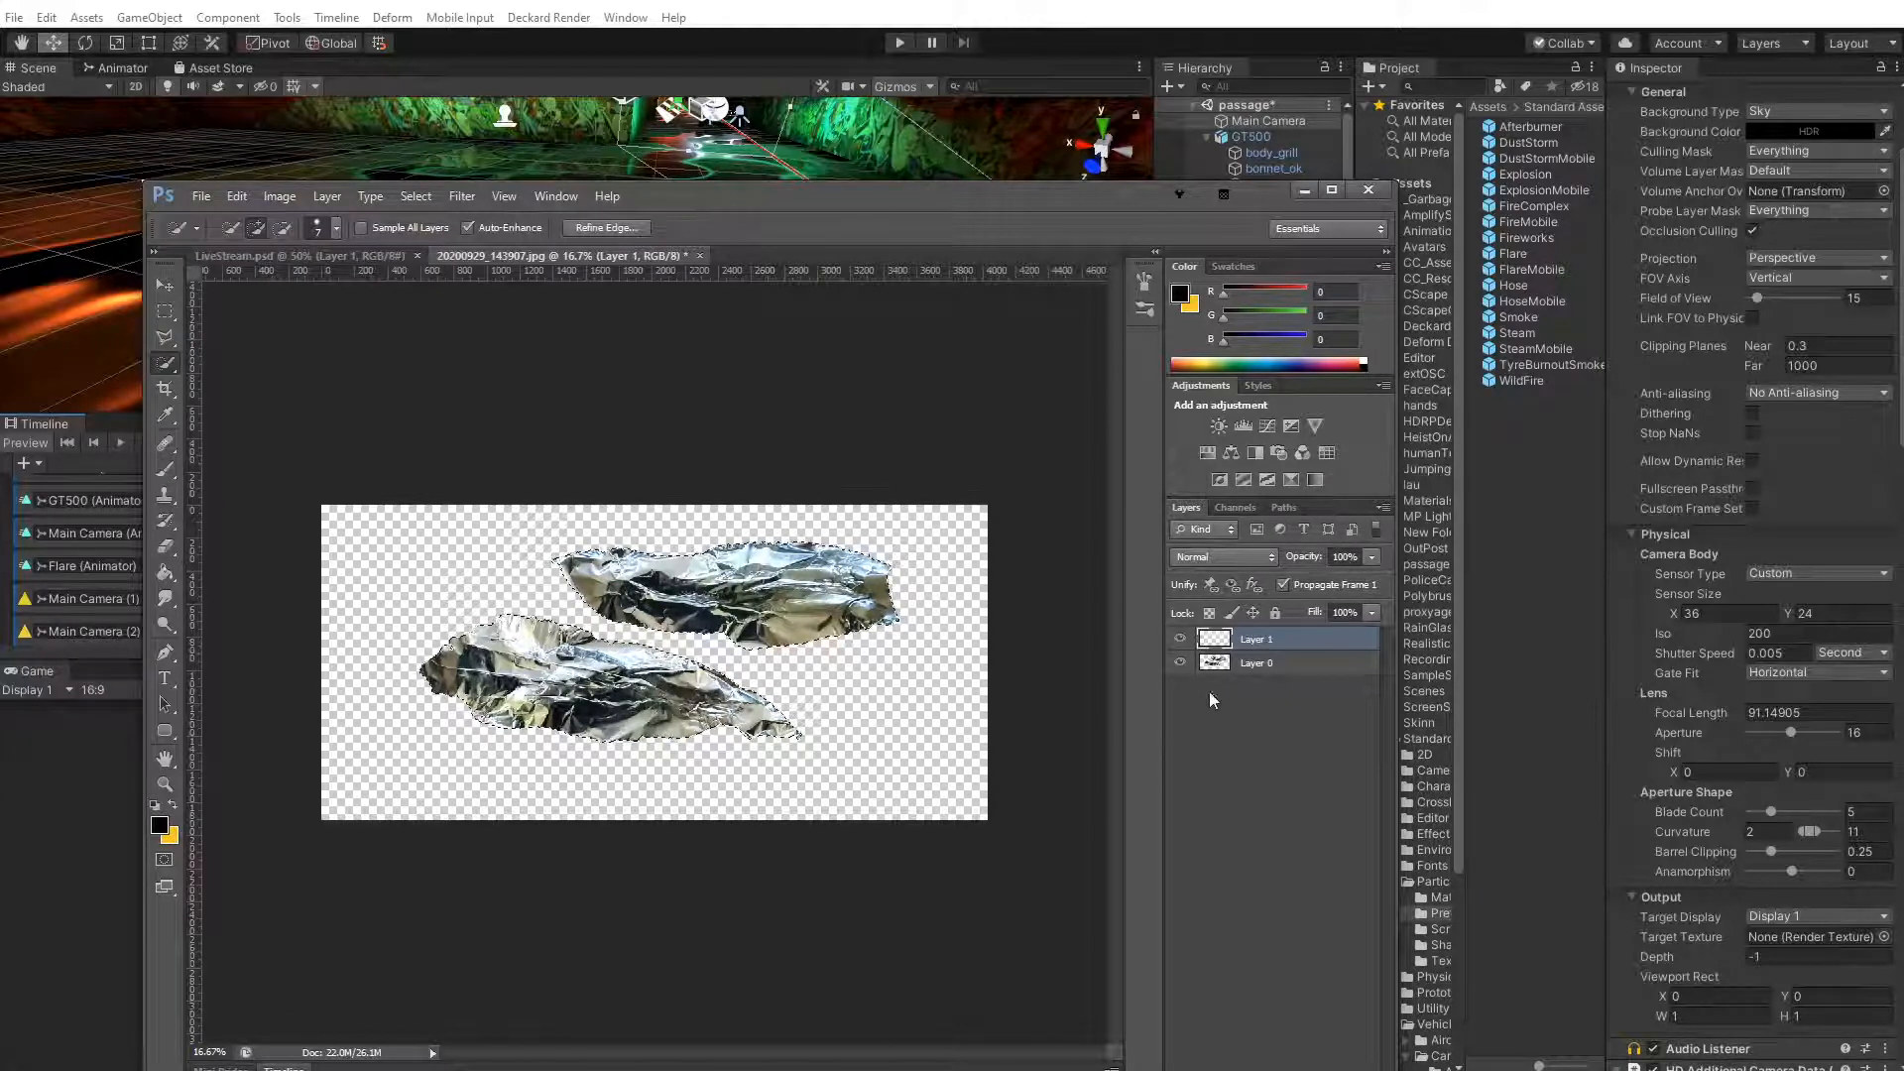
Start saving the foil cutout as a new file and browse from Documents to the Unity project's Assets/_Garbage folder
{"action": "left_click", "coordinate": [200, 196]}
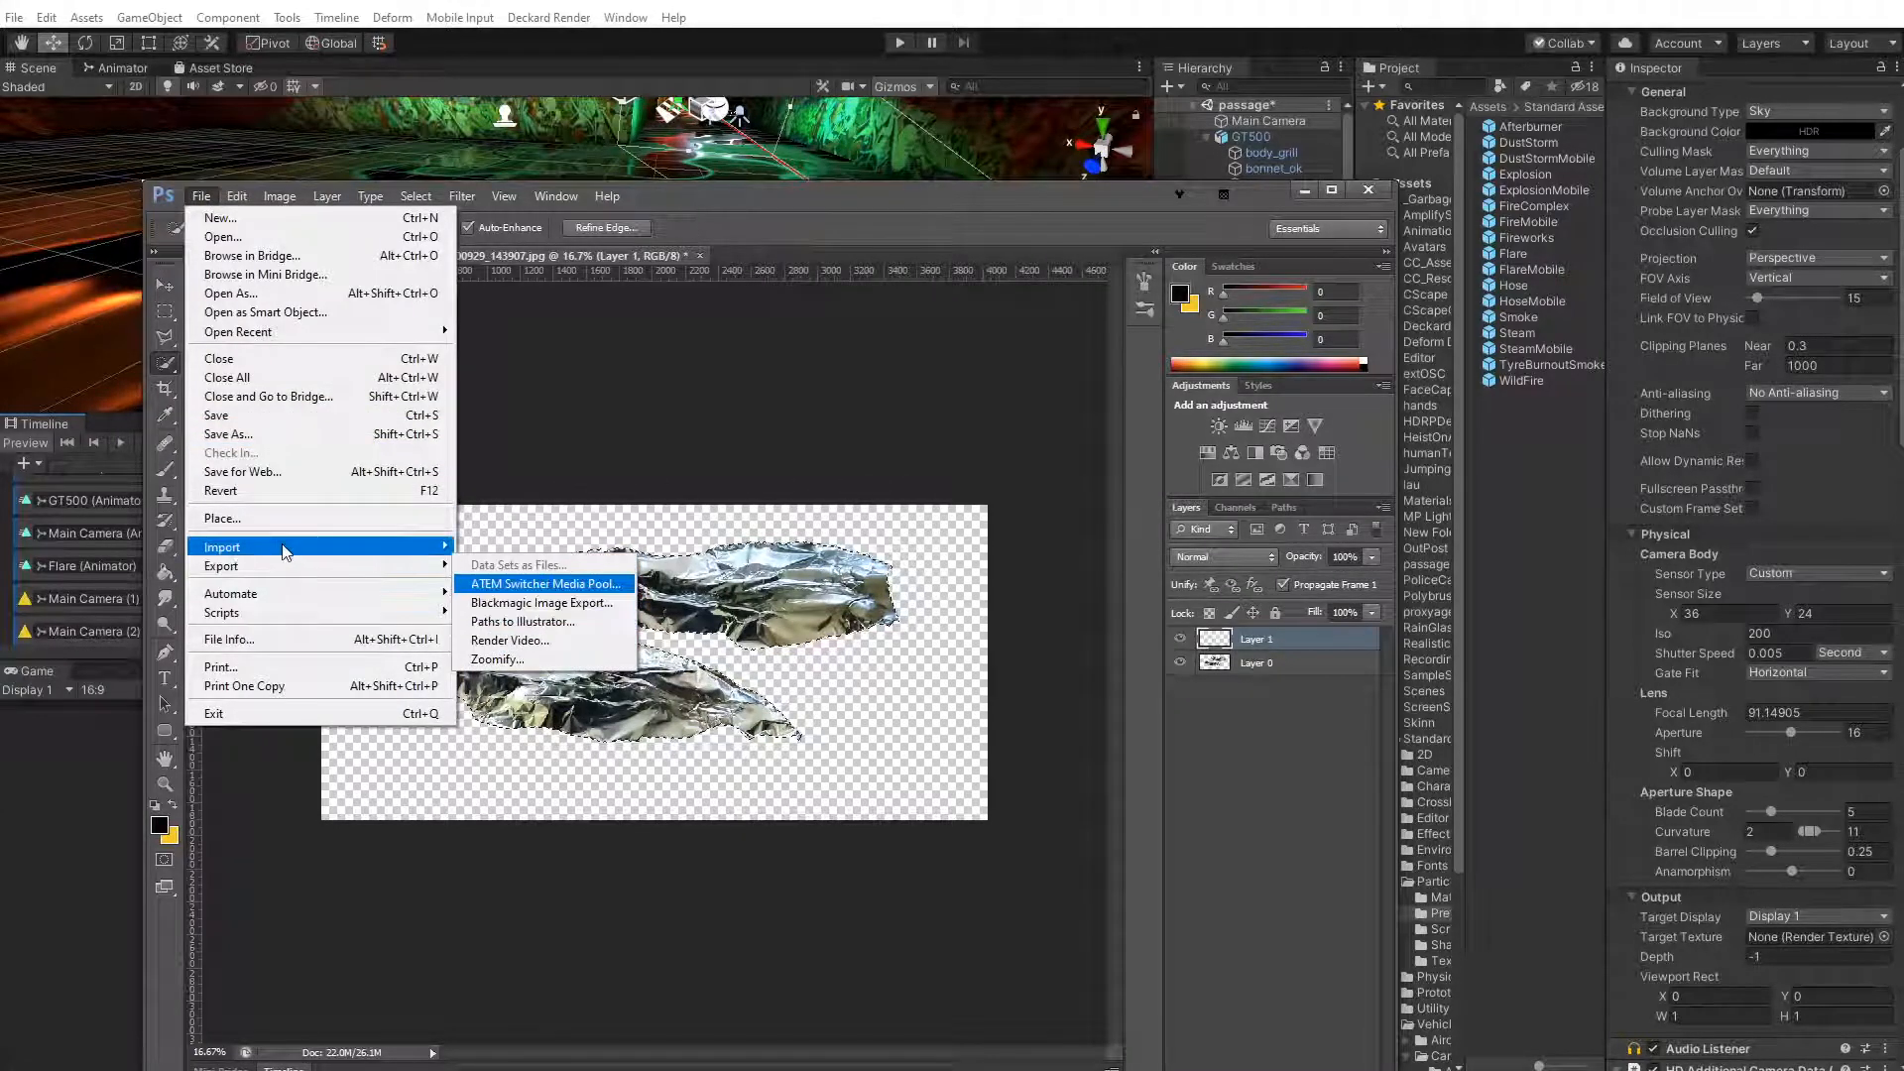
{"action": "left_click", "coordinate": [256, 440]}
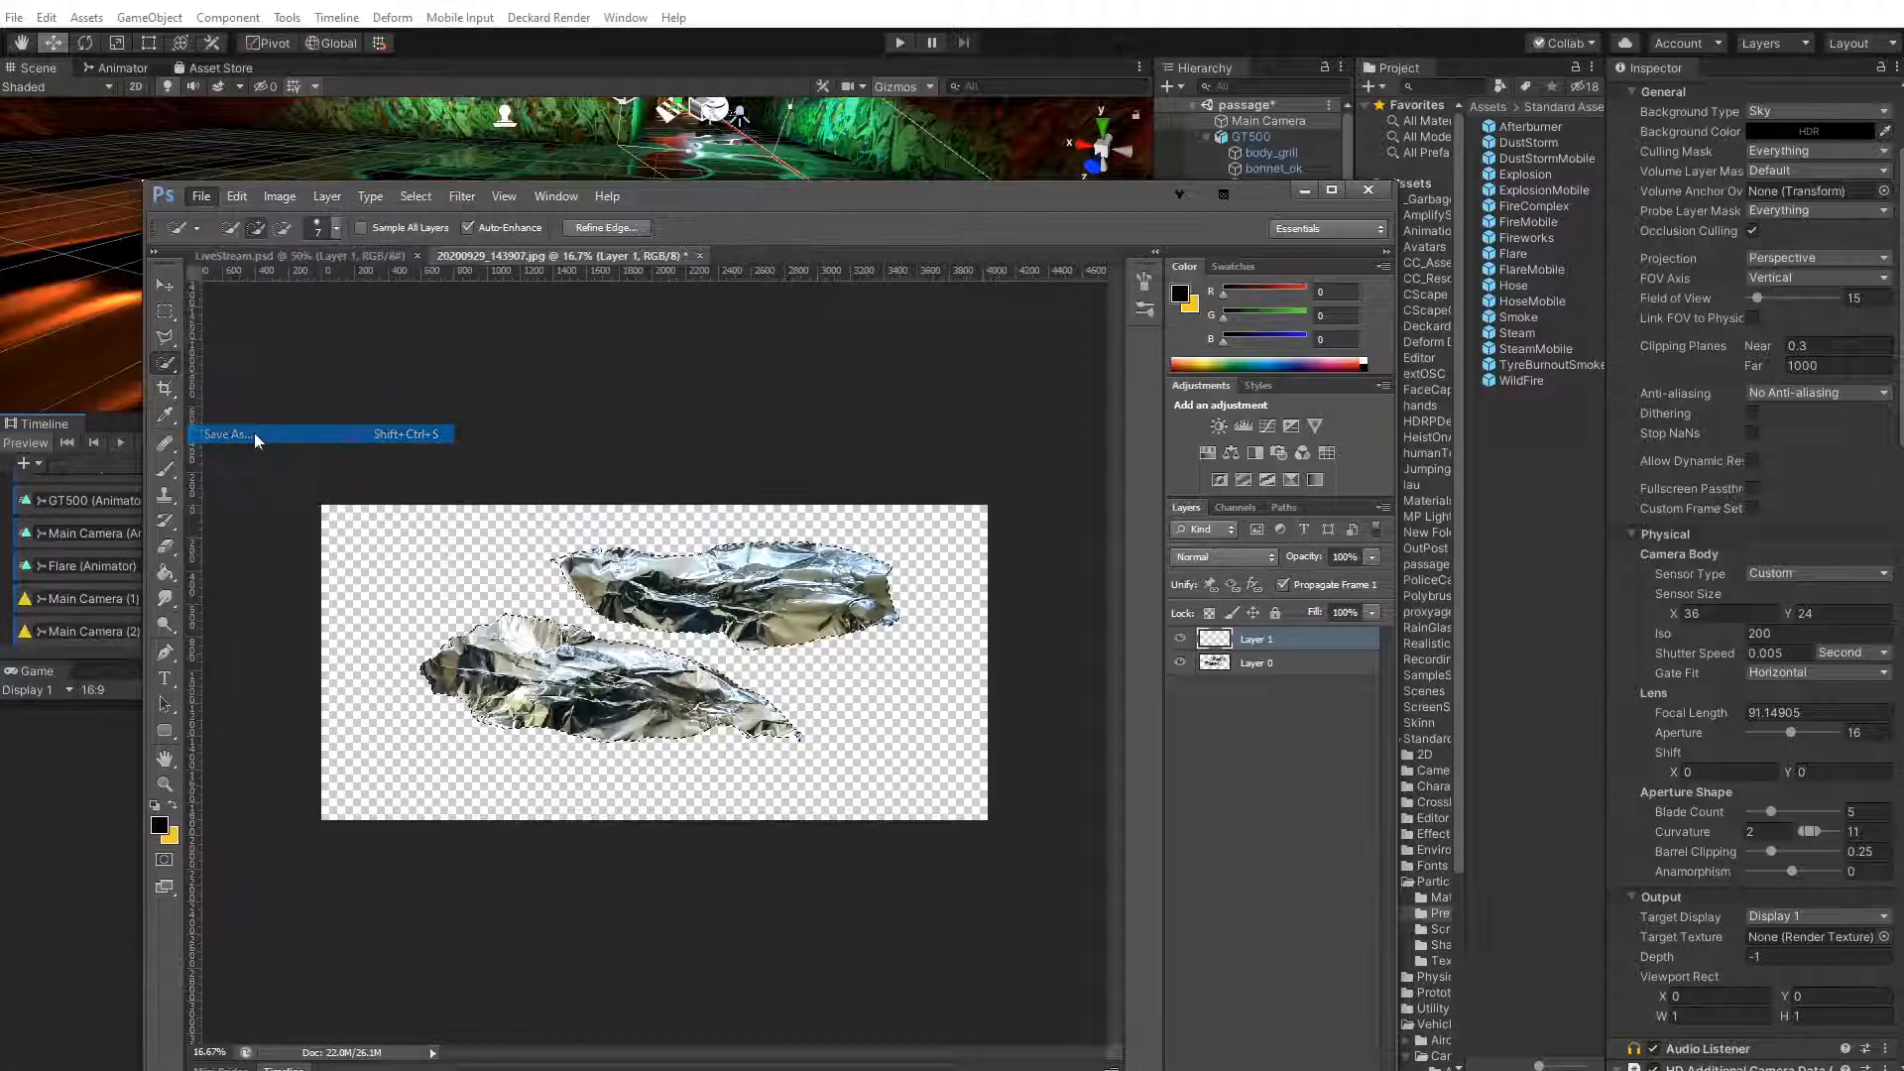
{"action": "left_click_drag", "start_coordinate": [22, 563], "coordinate": [449, 728]}
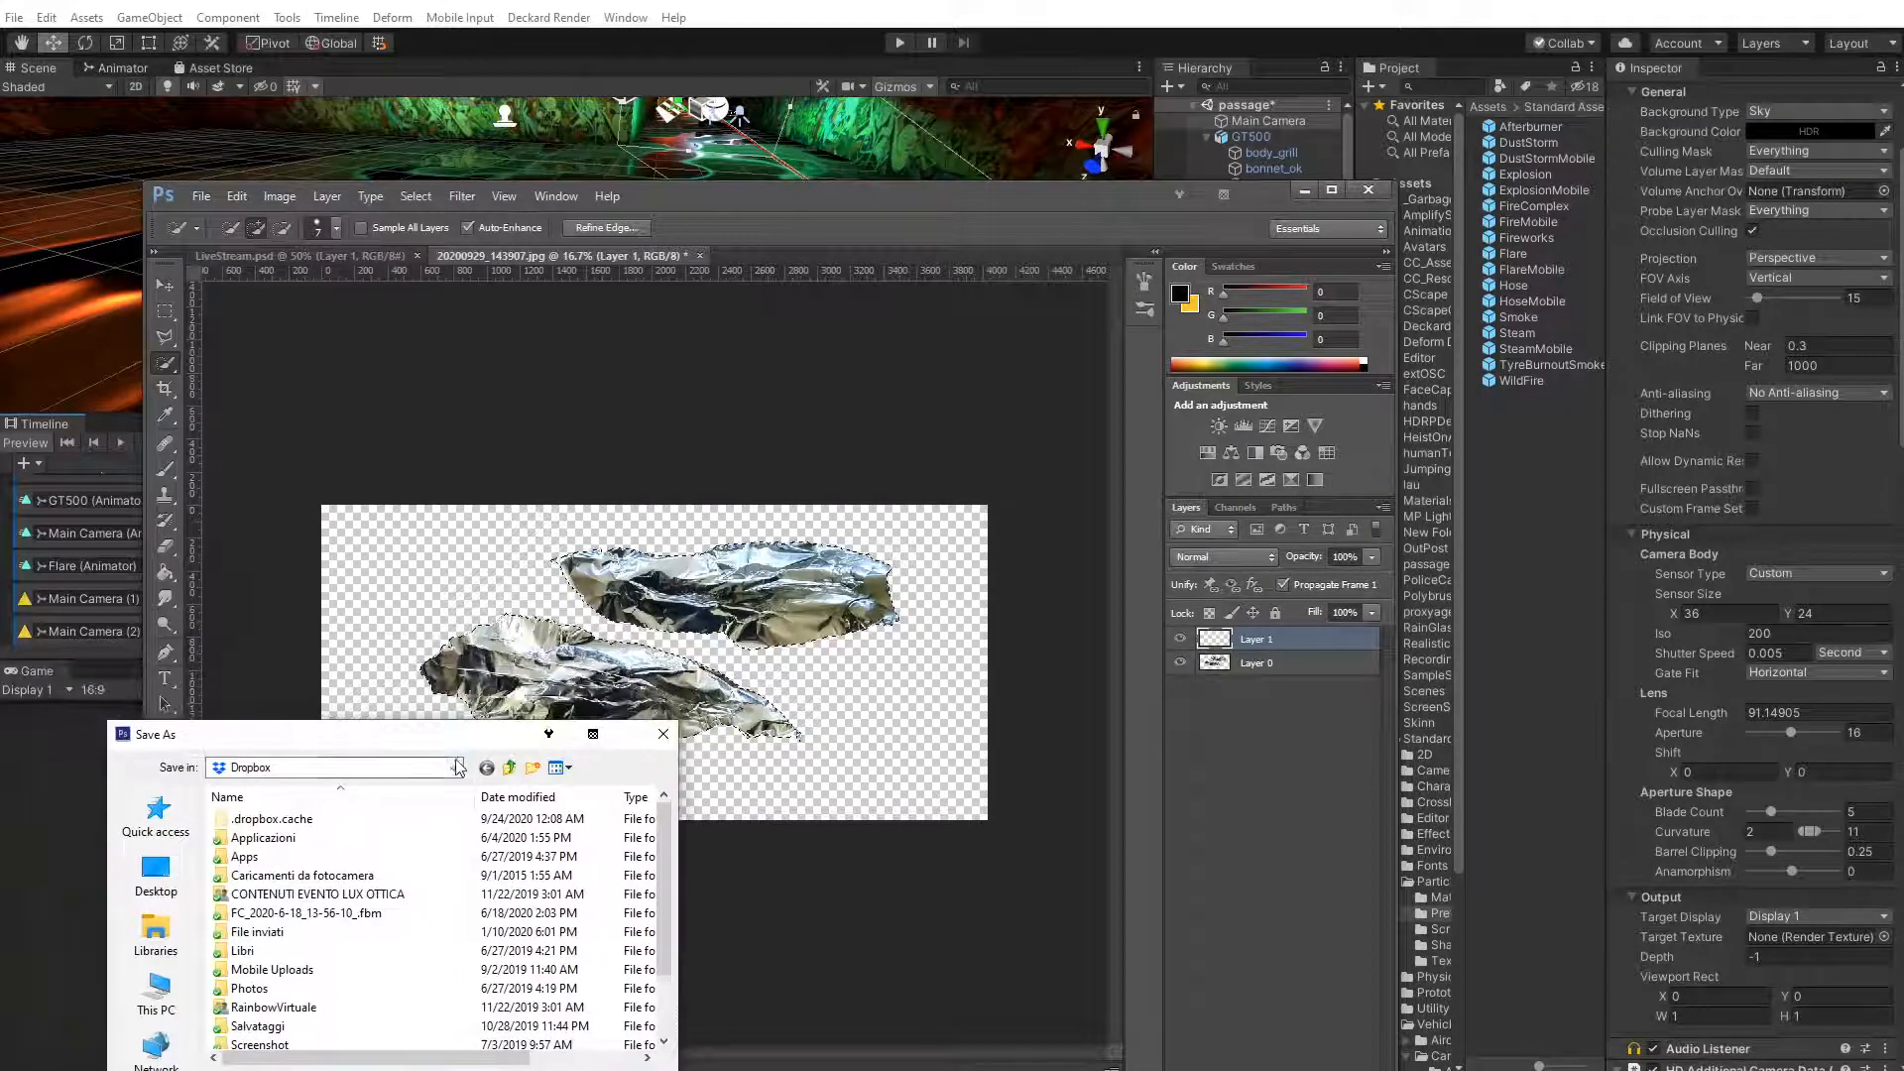
{"action": "left_click", "coordinate": [453, 767]}
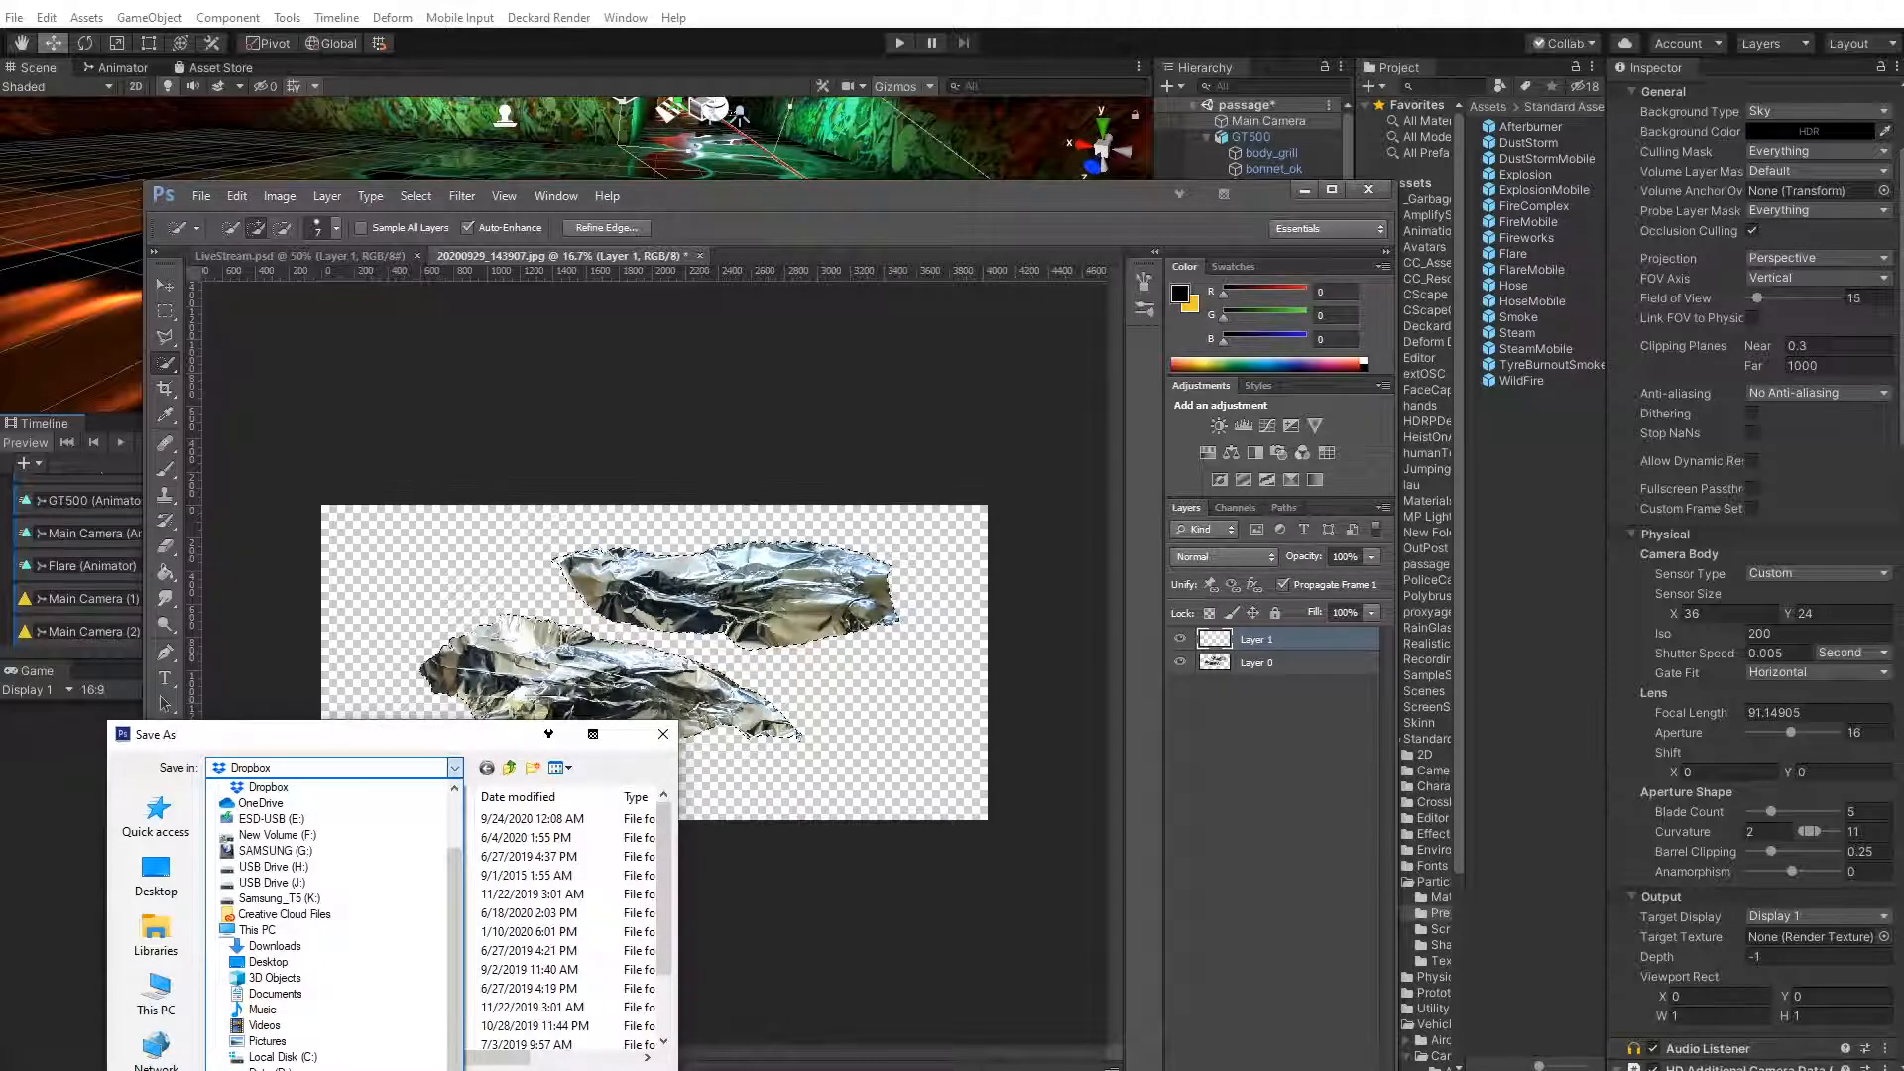
{"action": "left_click", "coordinate": [275, 993]}
{"action": "scroll", "coordinate": [350, 956], "scroll_direction": "down", "scroll_amount": 1}
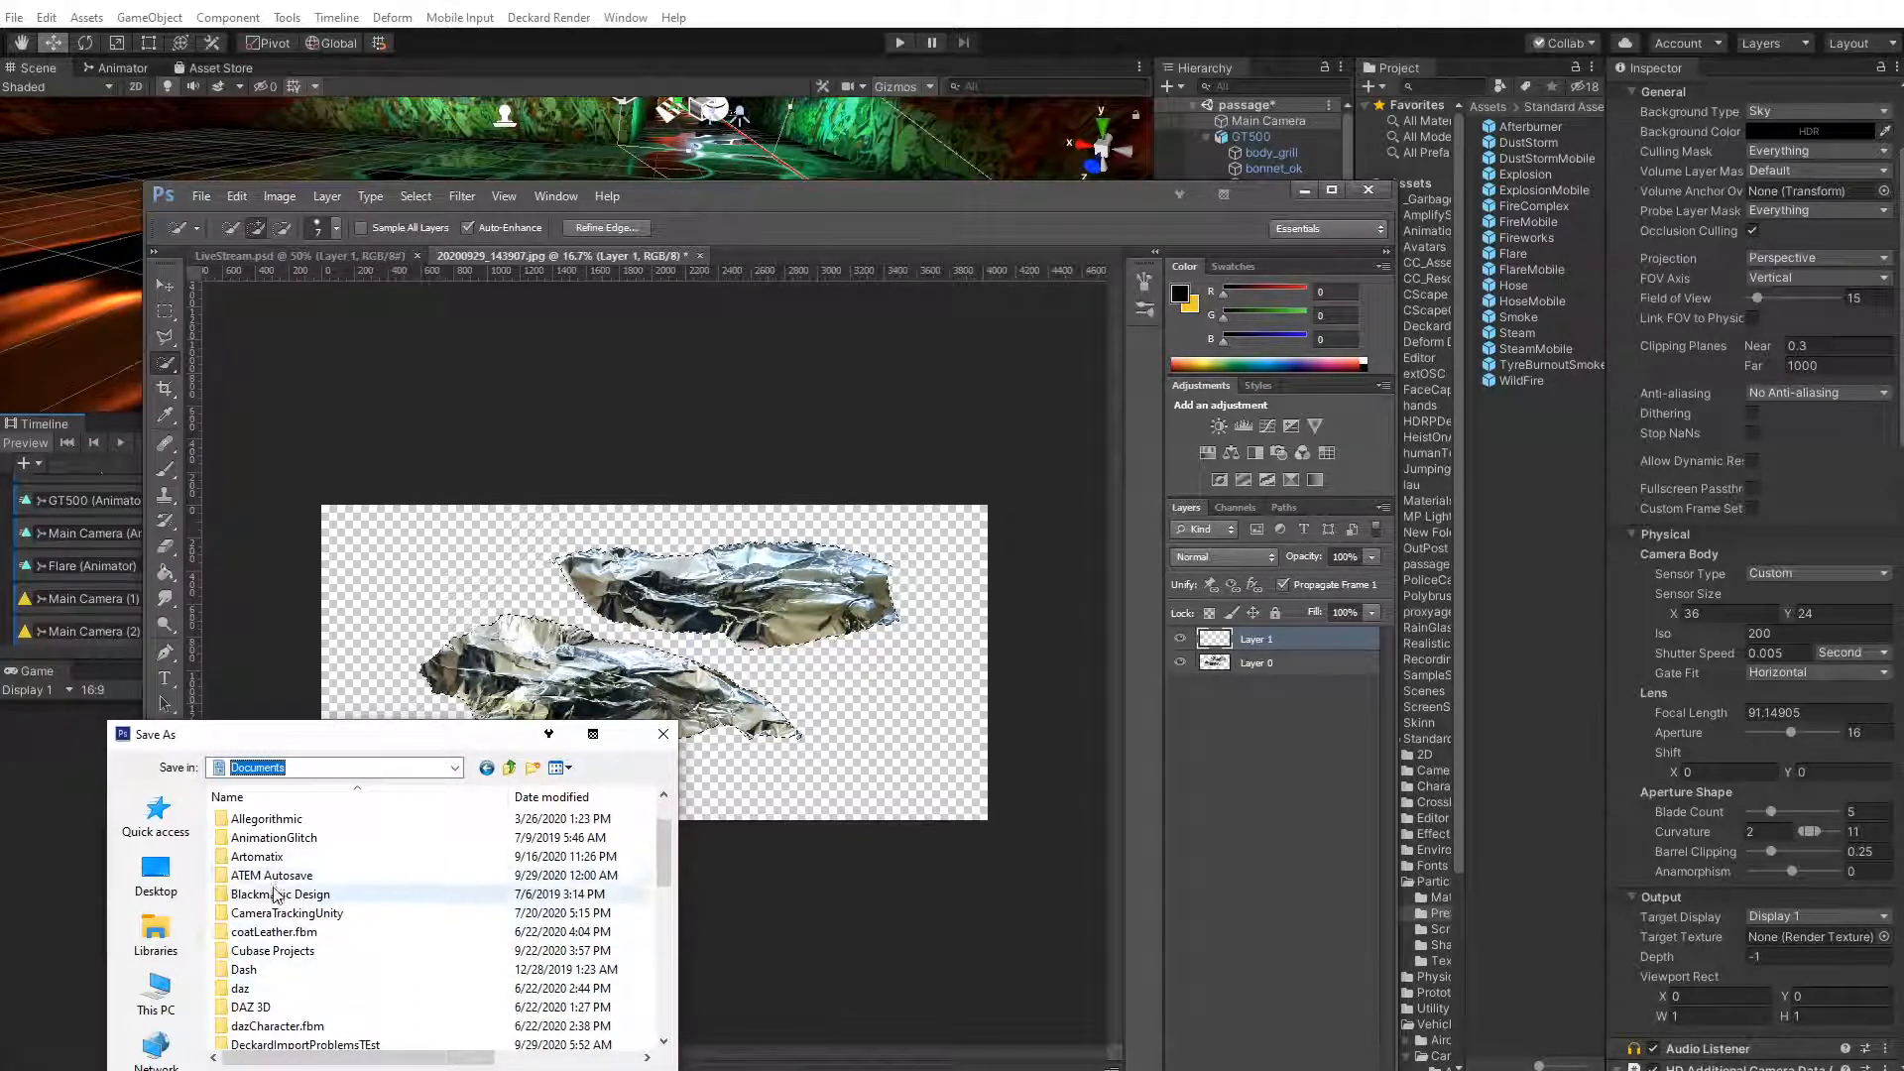
{"action": "scroll", "coordinate": [298, 952], "scroll_direction": "down", "scroll_amount": 4}
{"action": "scroll", "coordinate": [293, 947], "scroll_direction": "up", "scroll_amount": 1}
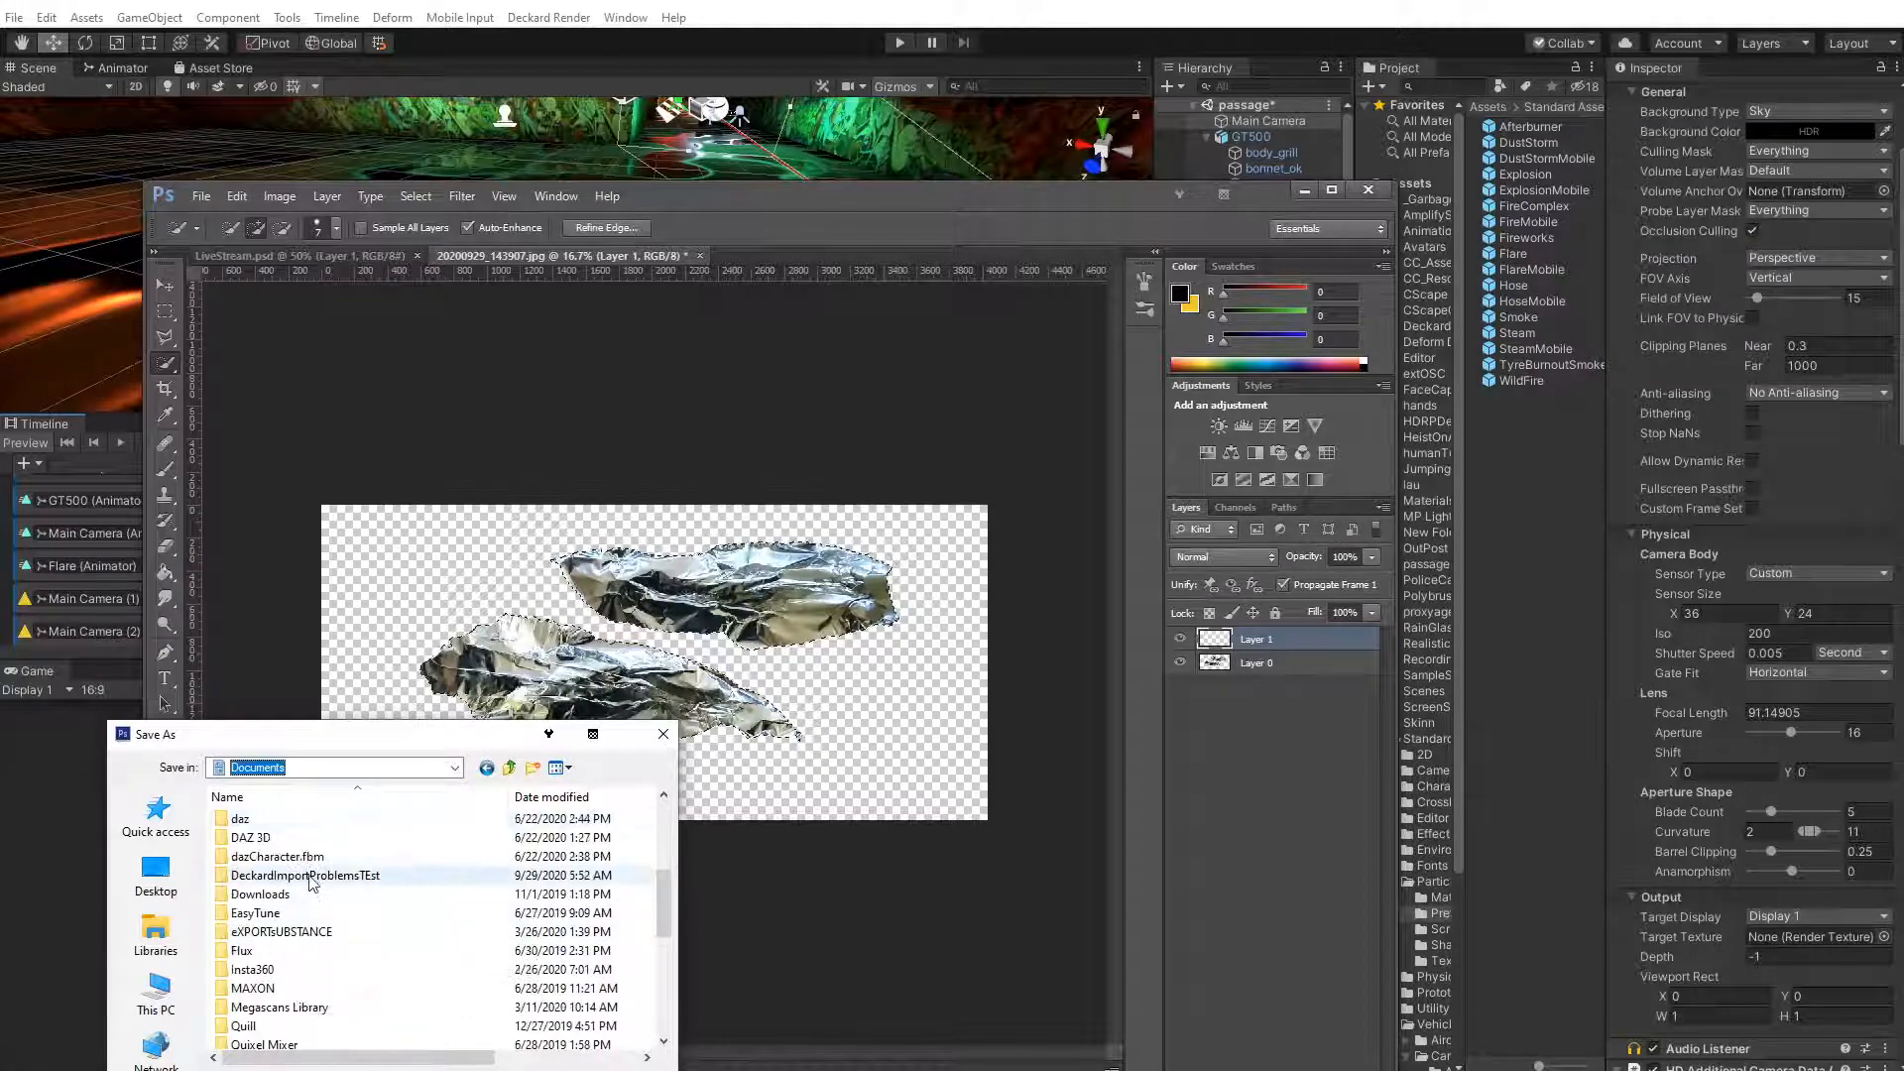
{"action": "double_click", "coordinate": [288, 875]}
{"action": "double_click", "coordinate": [247, 837]}
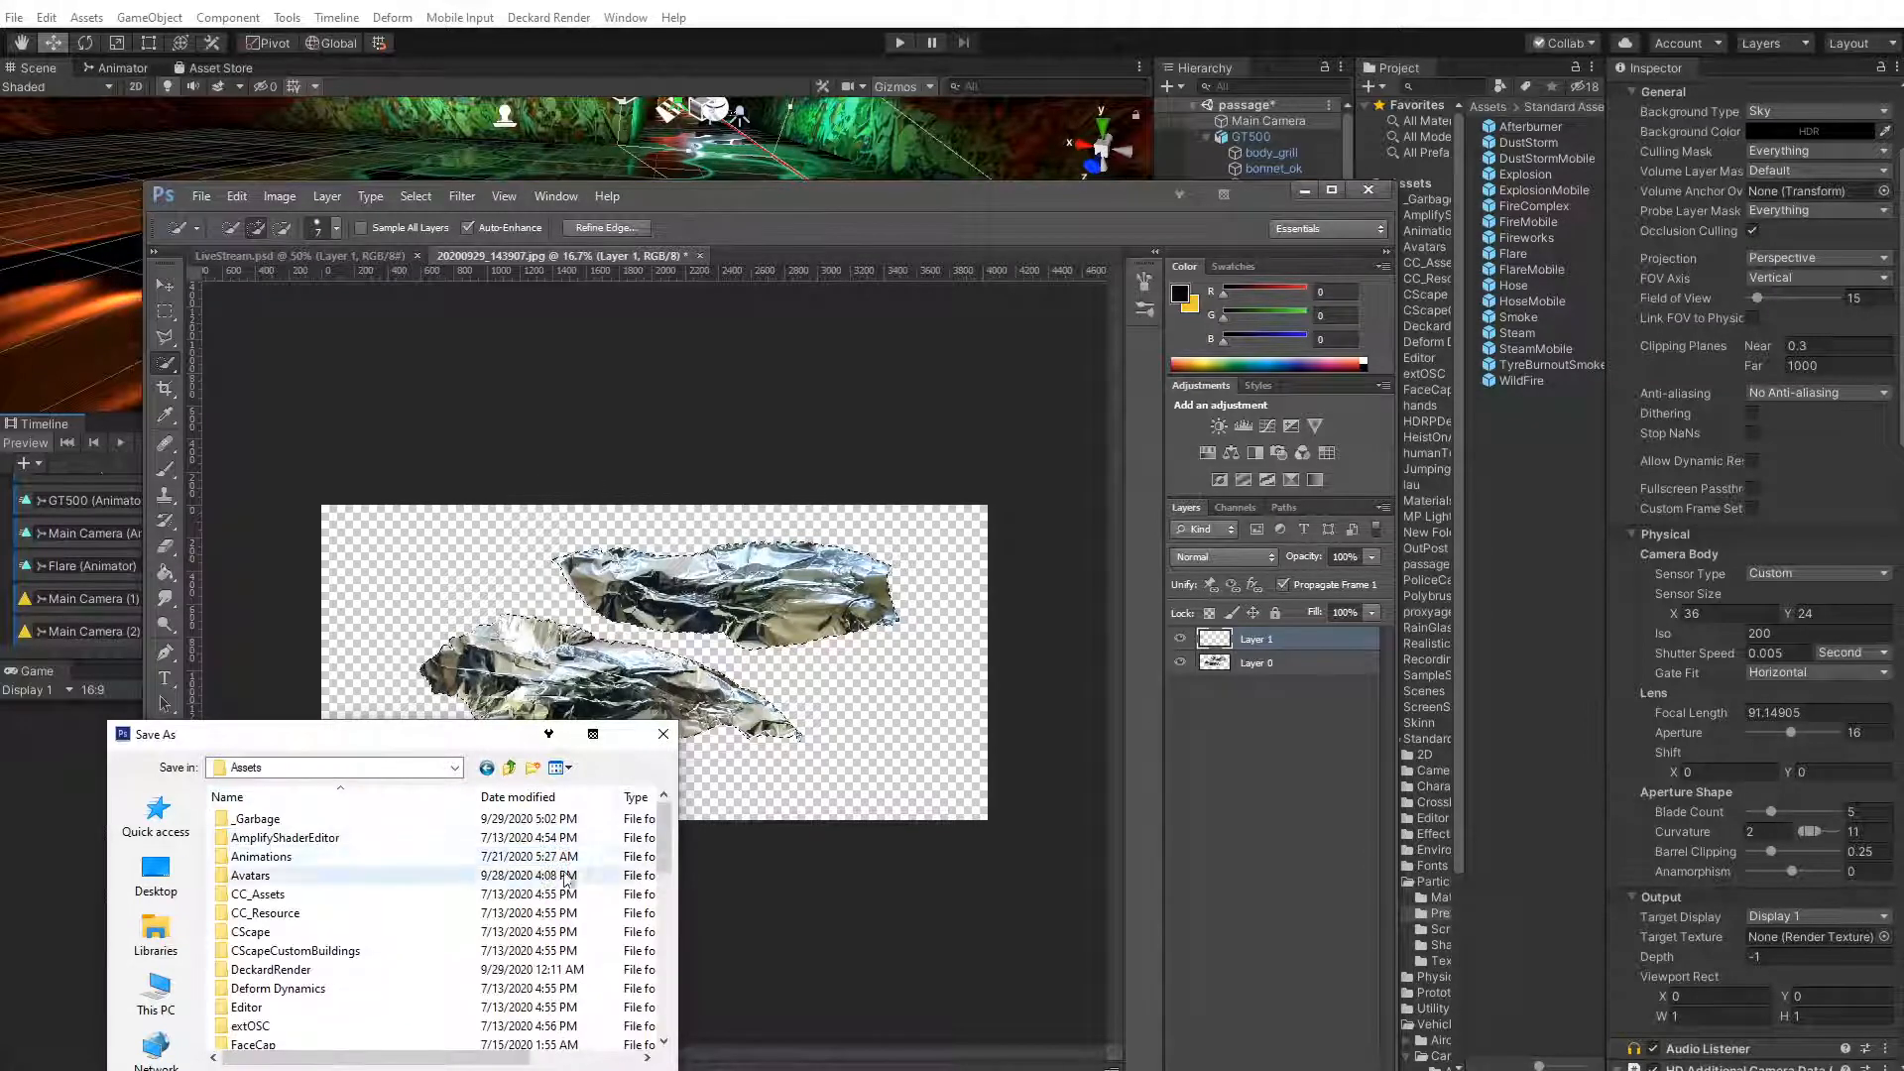
{"action": "double_click", "coordinate": [258, 820]}
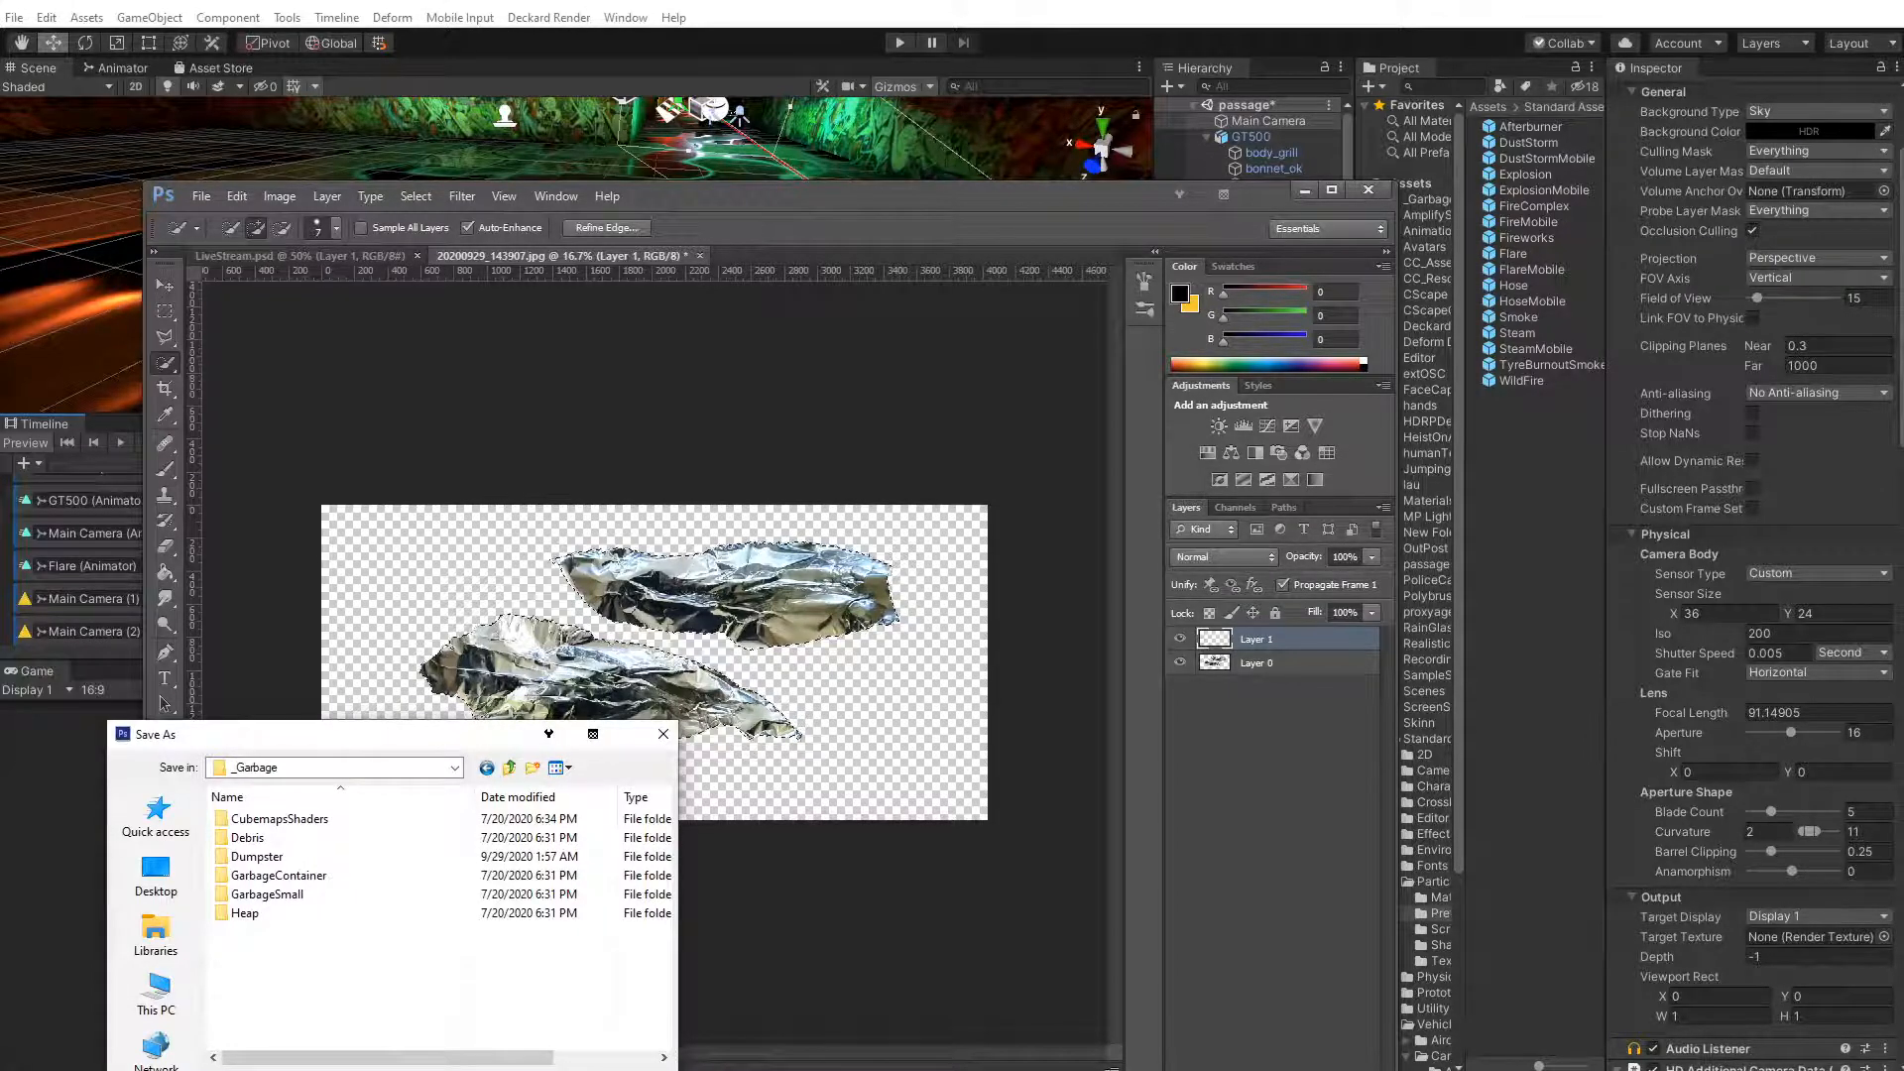
Save the foil cutout as a PNG named scratch, with smallest compression and no interlacing
{"action": "left_click", "coordinate": [443, 1070]}
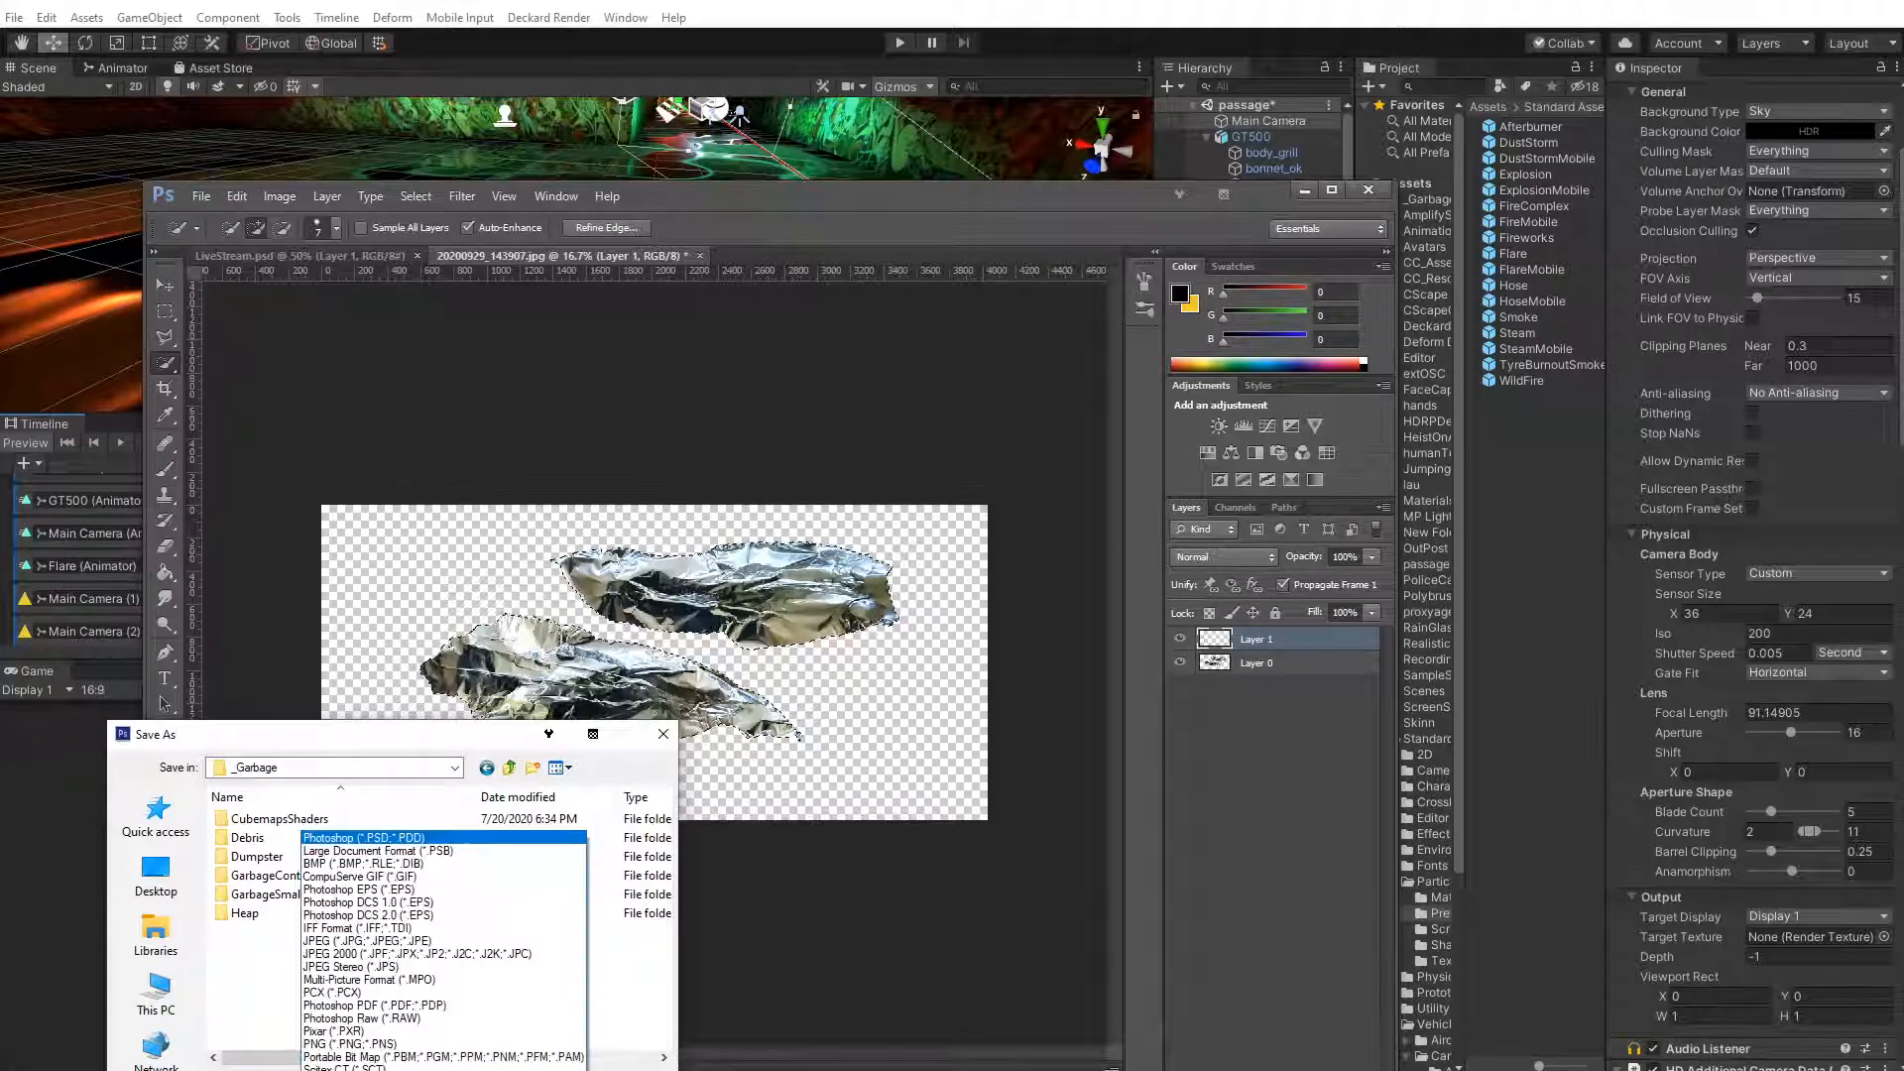
{"action": "left_click", "coordinate": [371, 1045]}
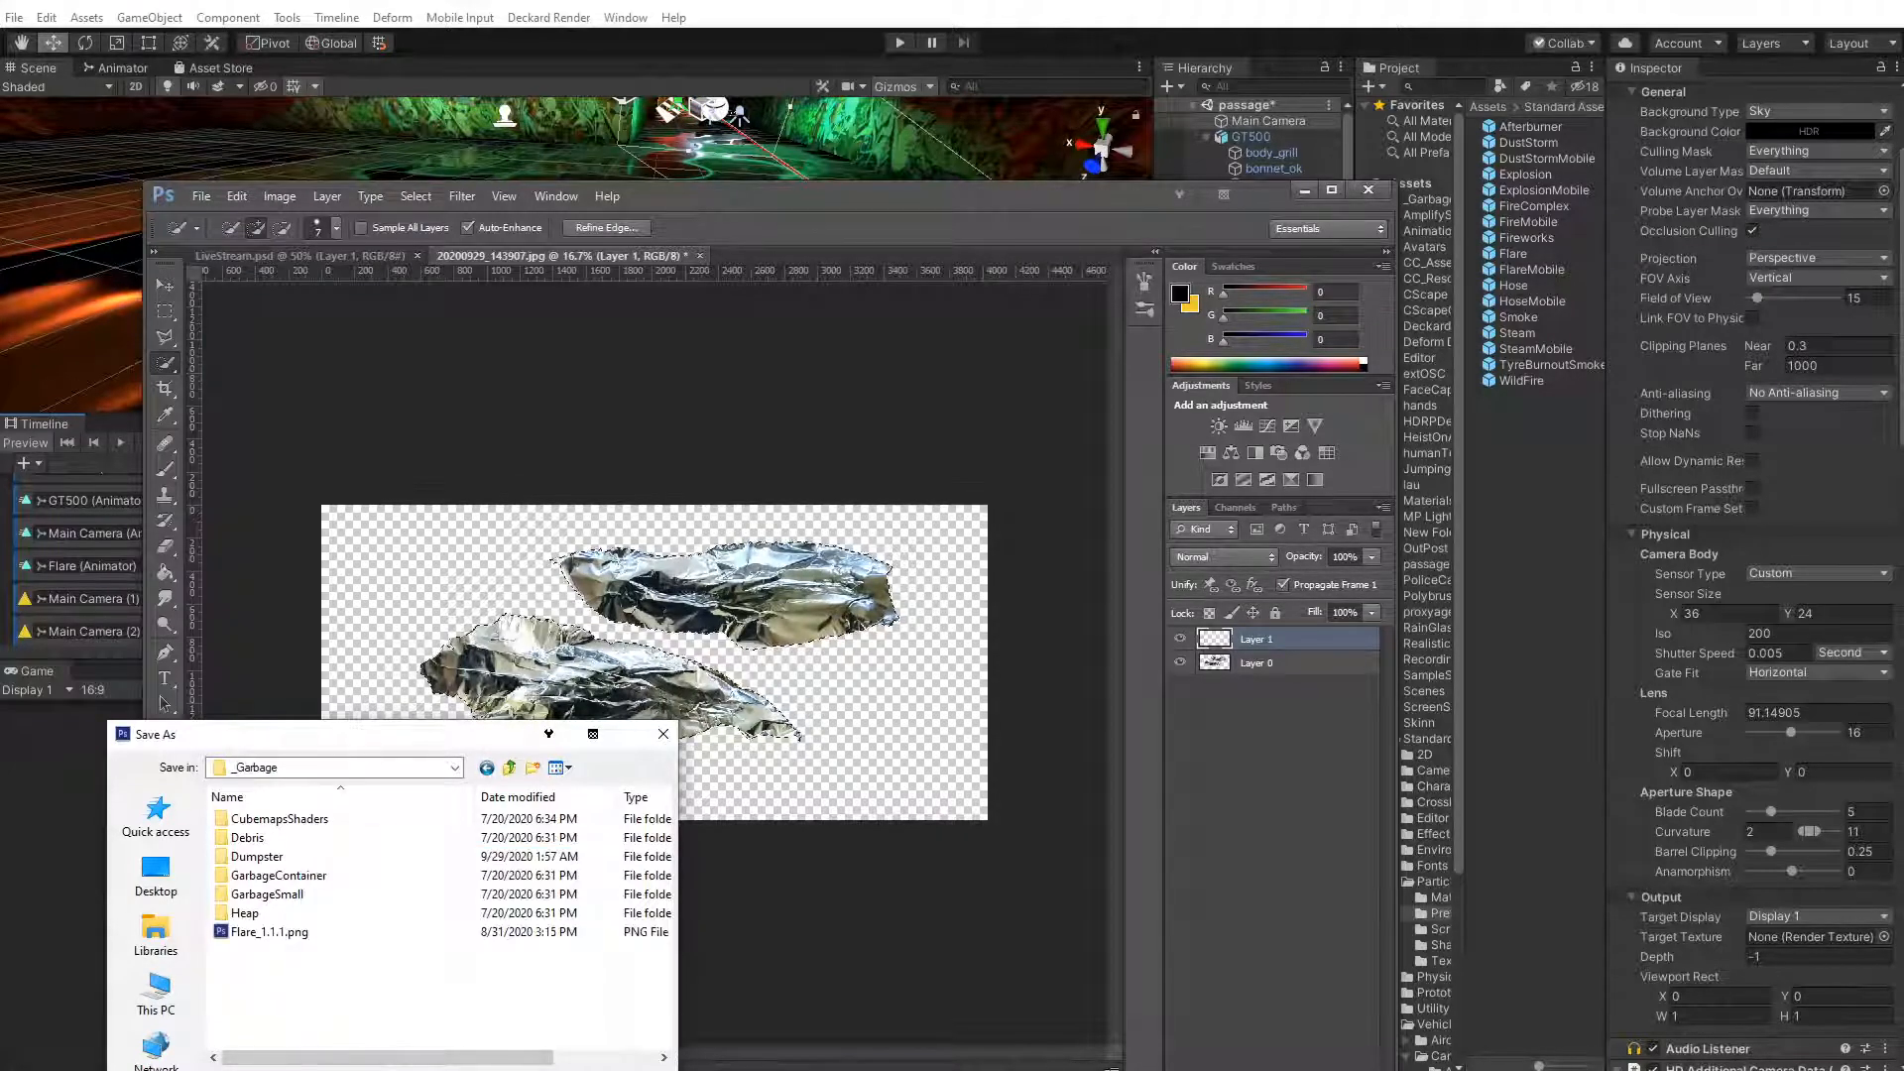
{"action": "key", "text": "Return"}
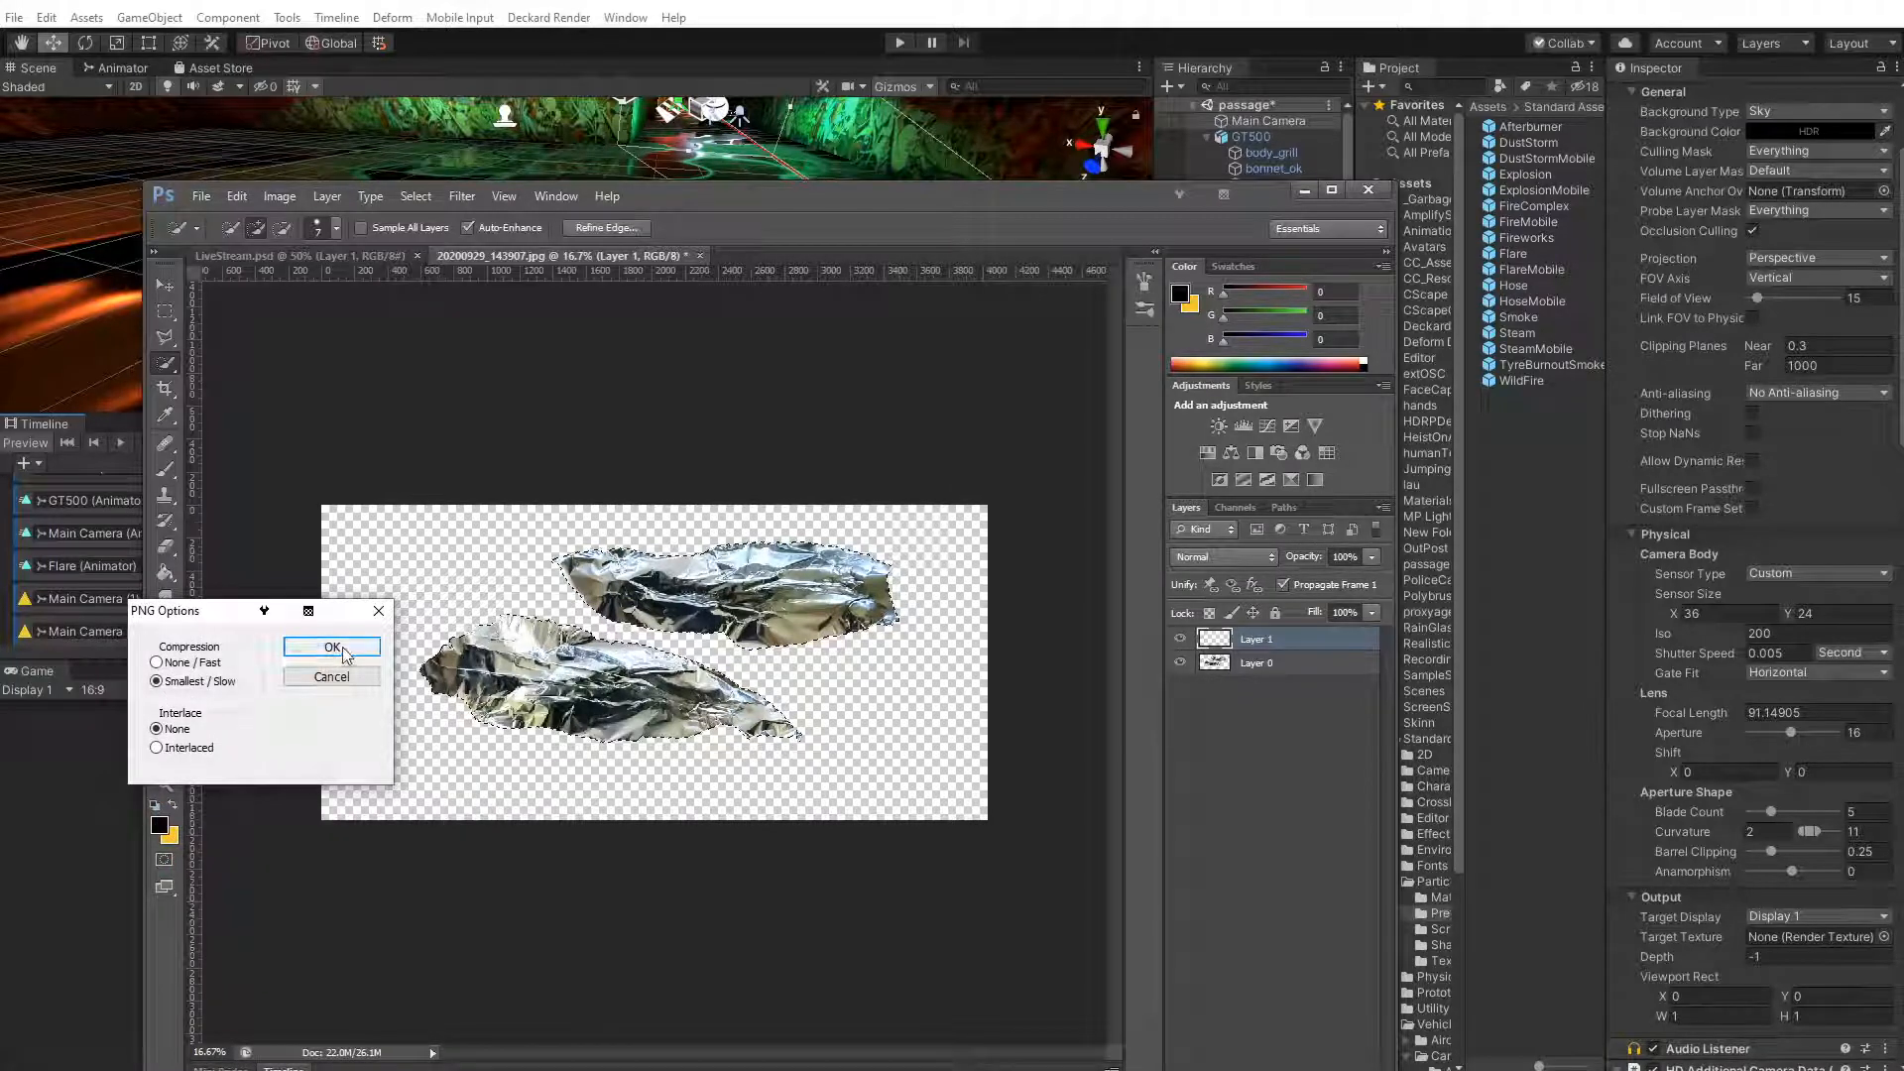
{"action": "left_click", "coordinate": [332, 648]}
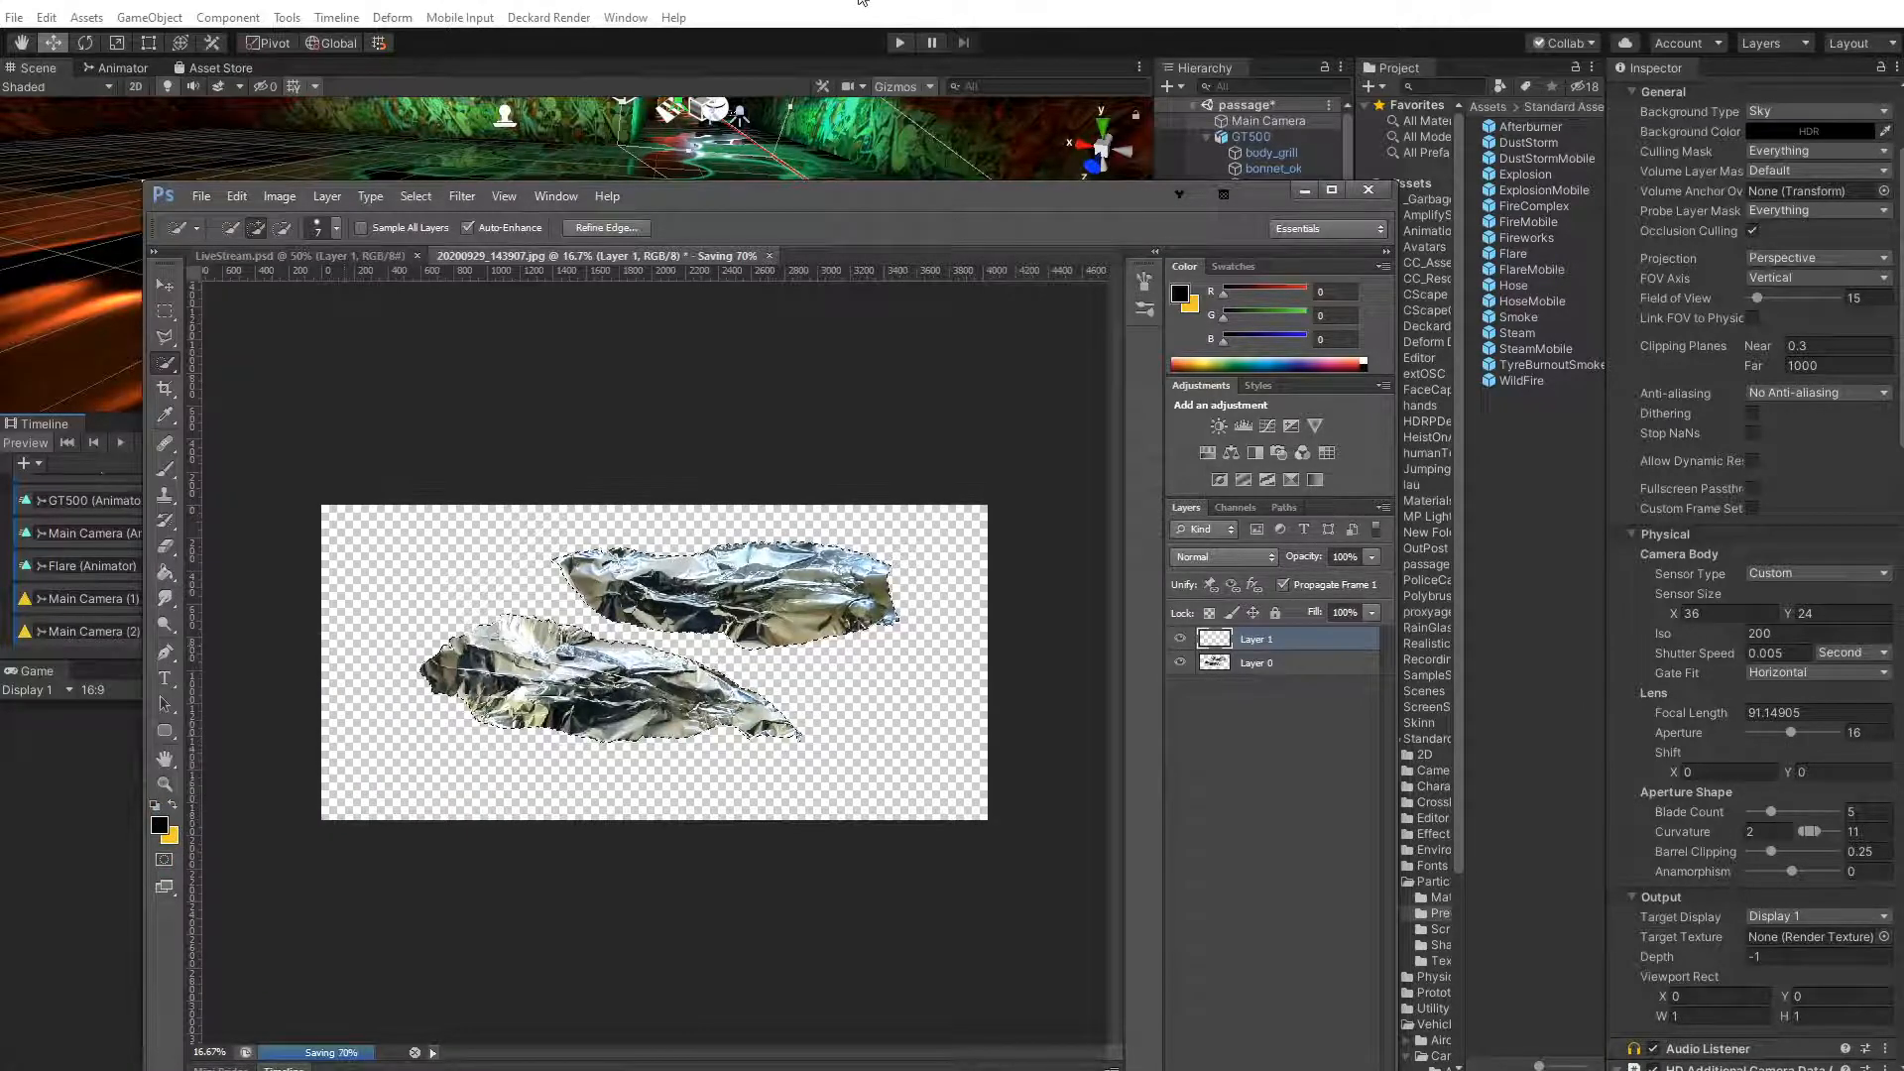
Switch to Unity and open the Assets/_Garbage folder in the project
{"action": "left_click", "coordinate": [863, 2]}
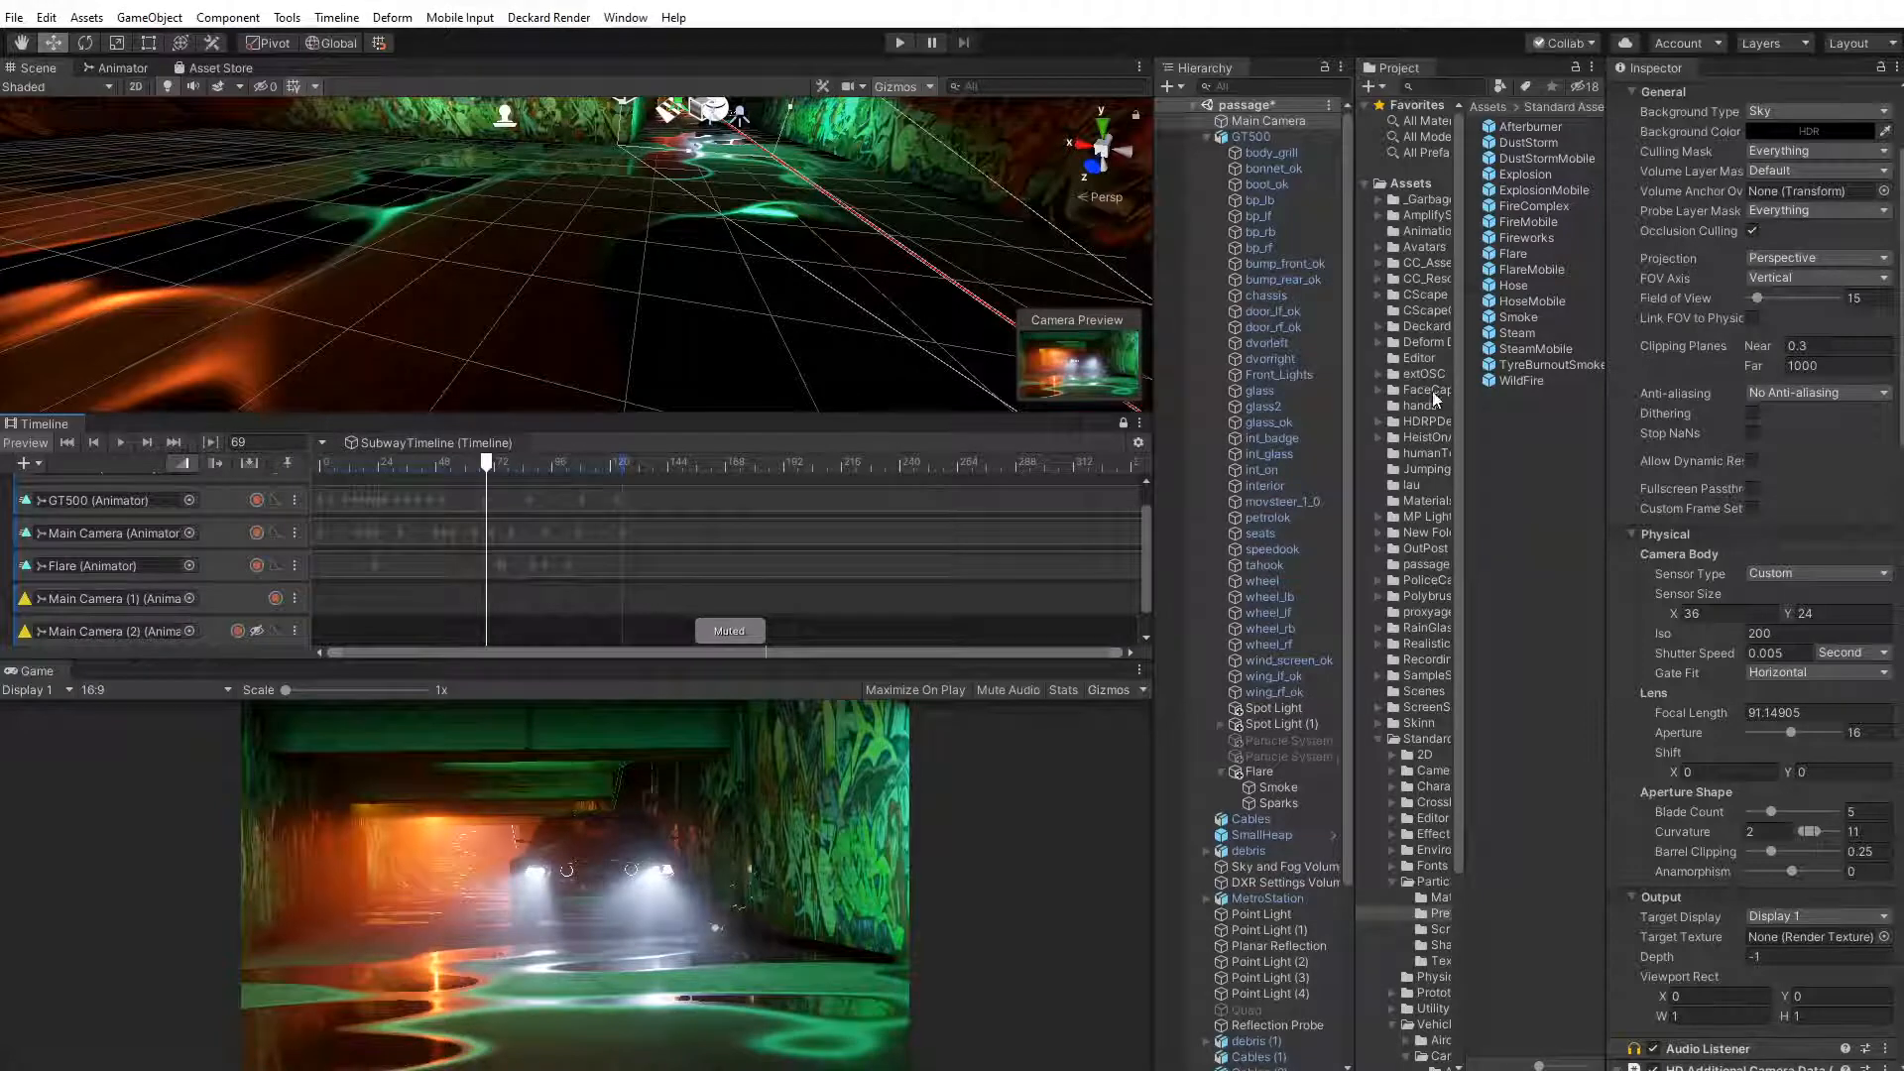
{"action": "right_click_drag", "start_coordinate": [579, 151], "coordinate": [681, 207]}
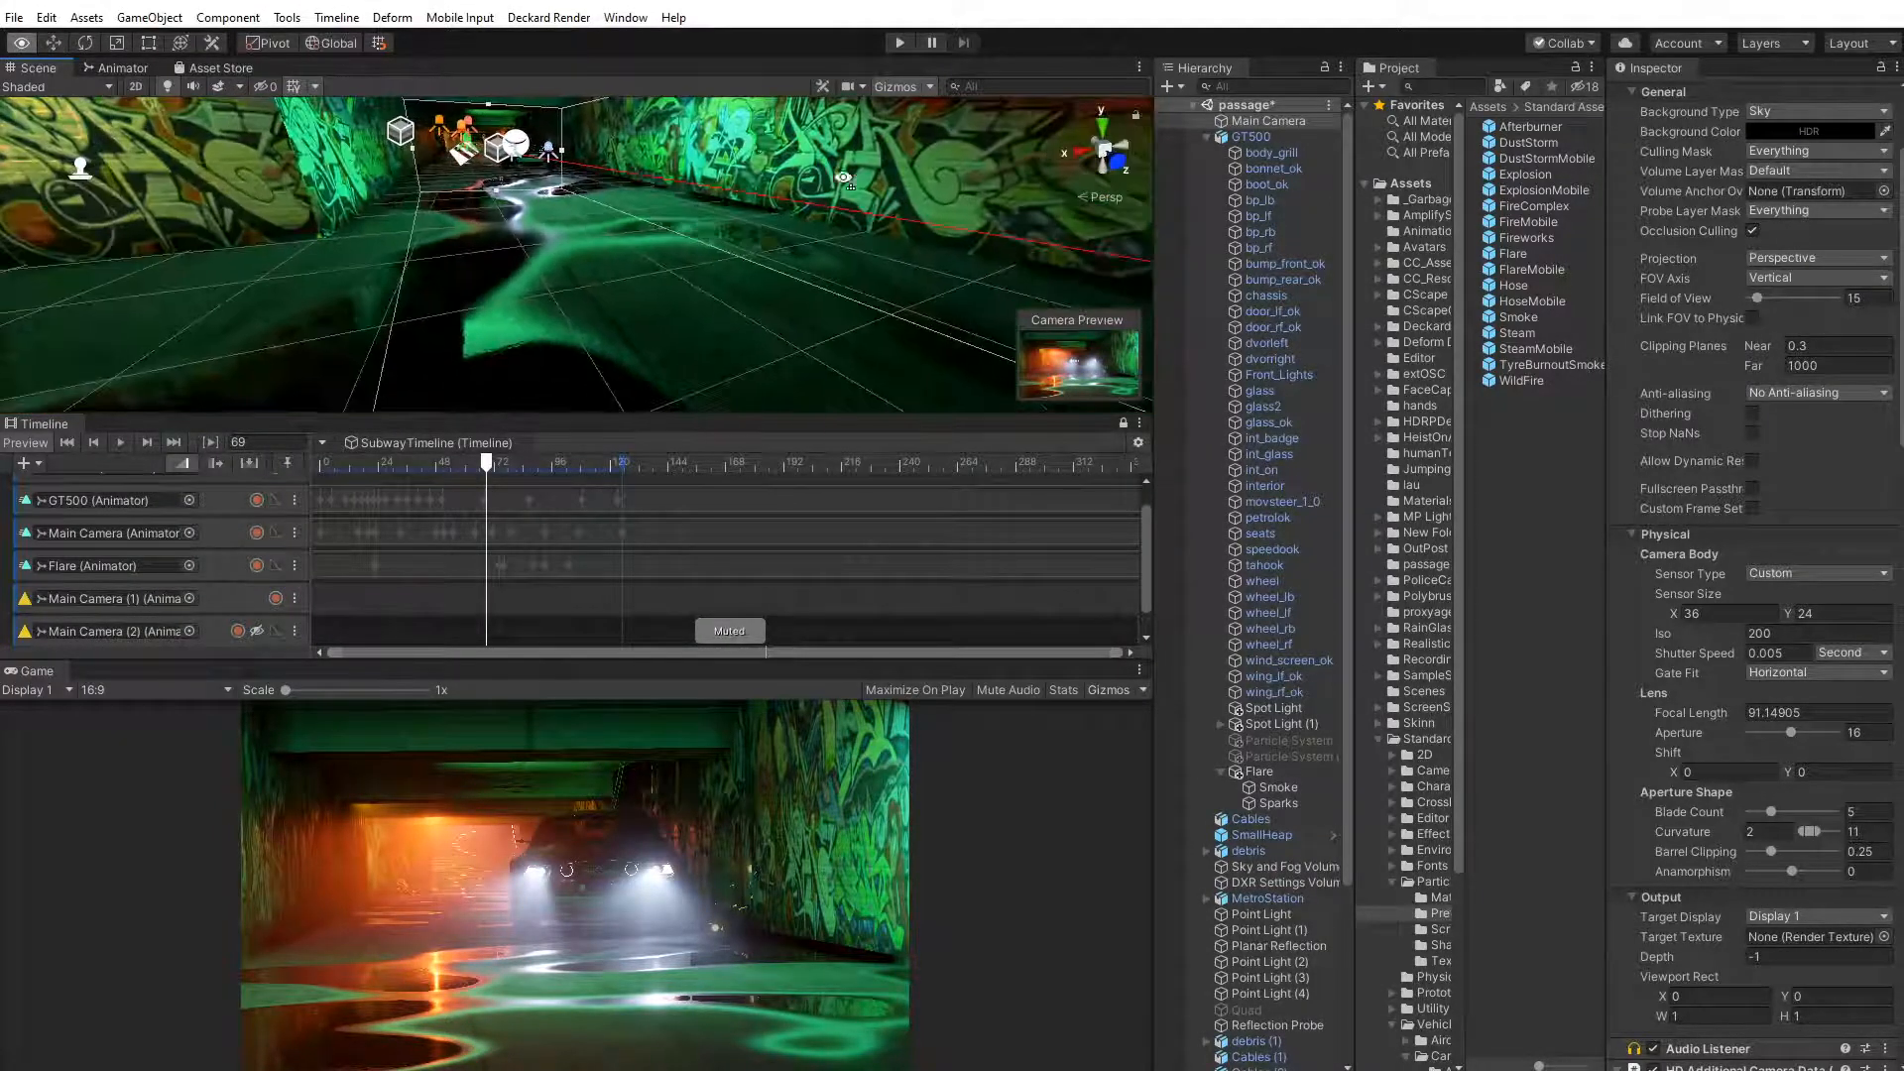
{"action": "middle_click_drag", "start_coordinate": [680, 207], "coordinate": [687, 232]}
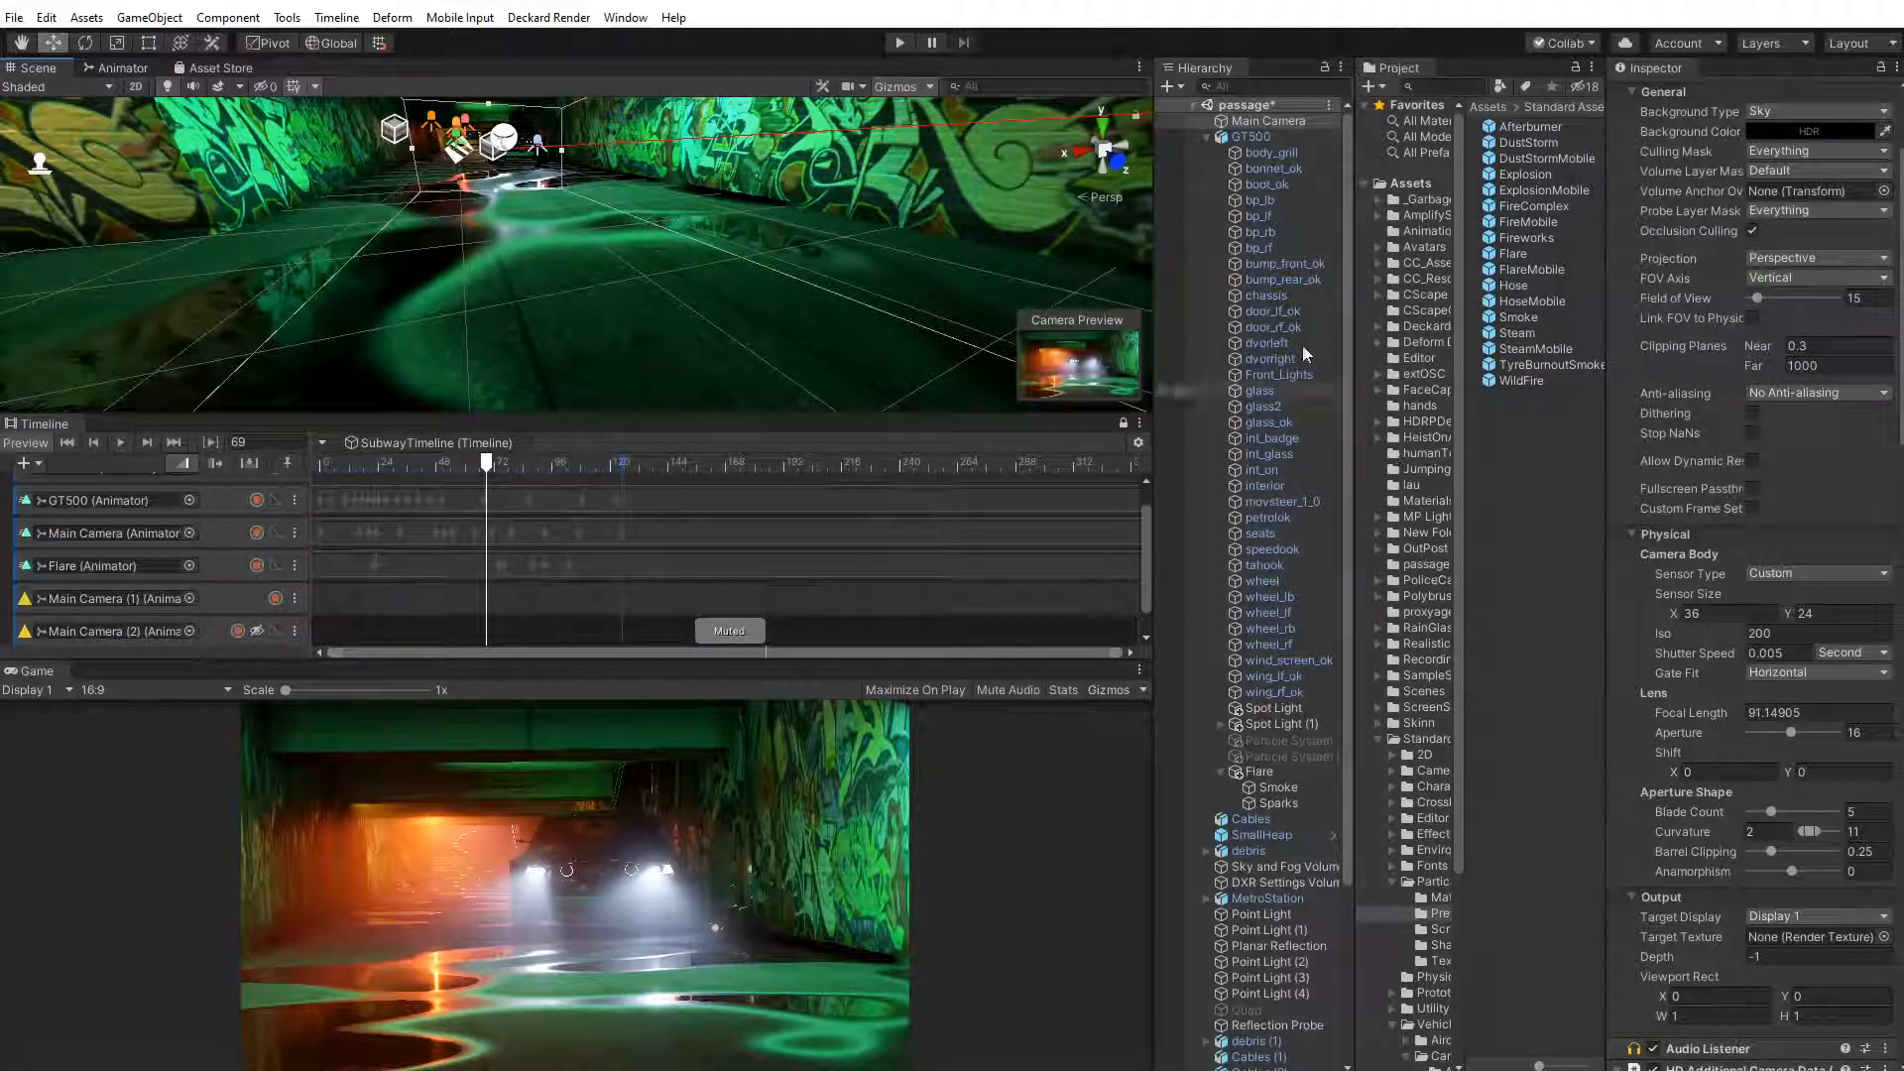
{"action": "left_click", "coordinate": [1561, 464]}
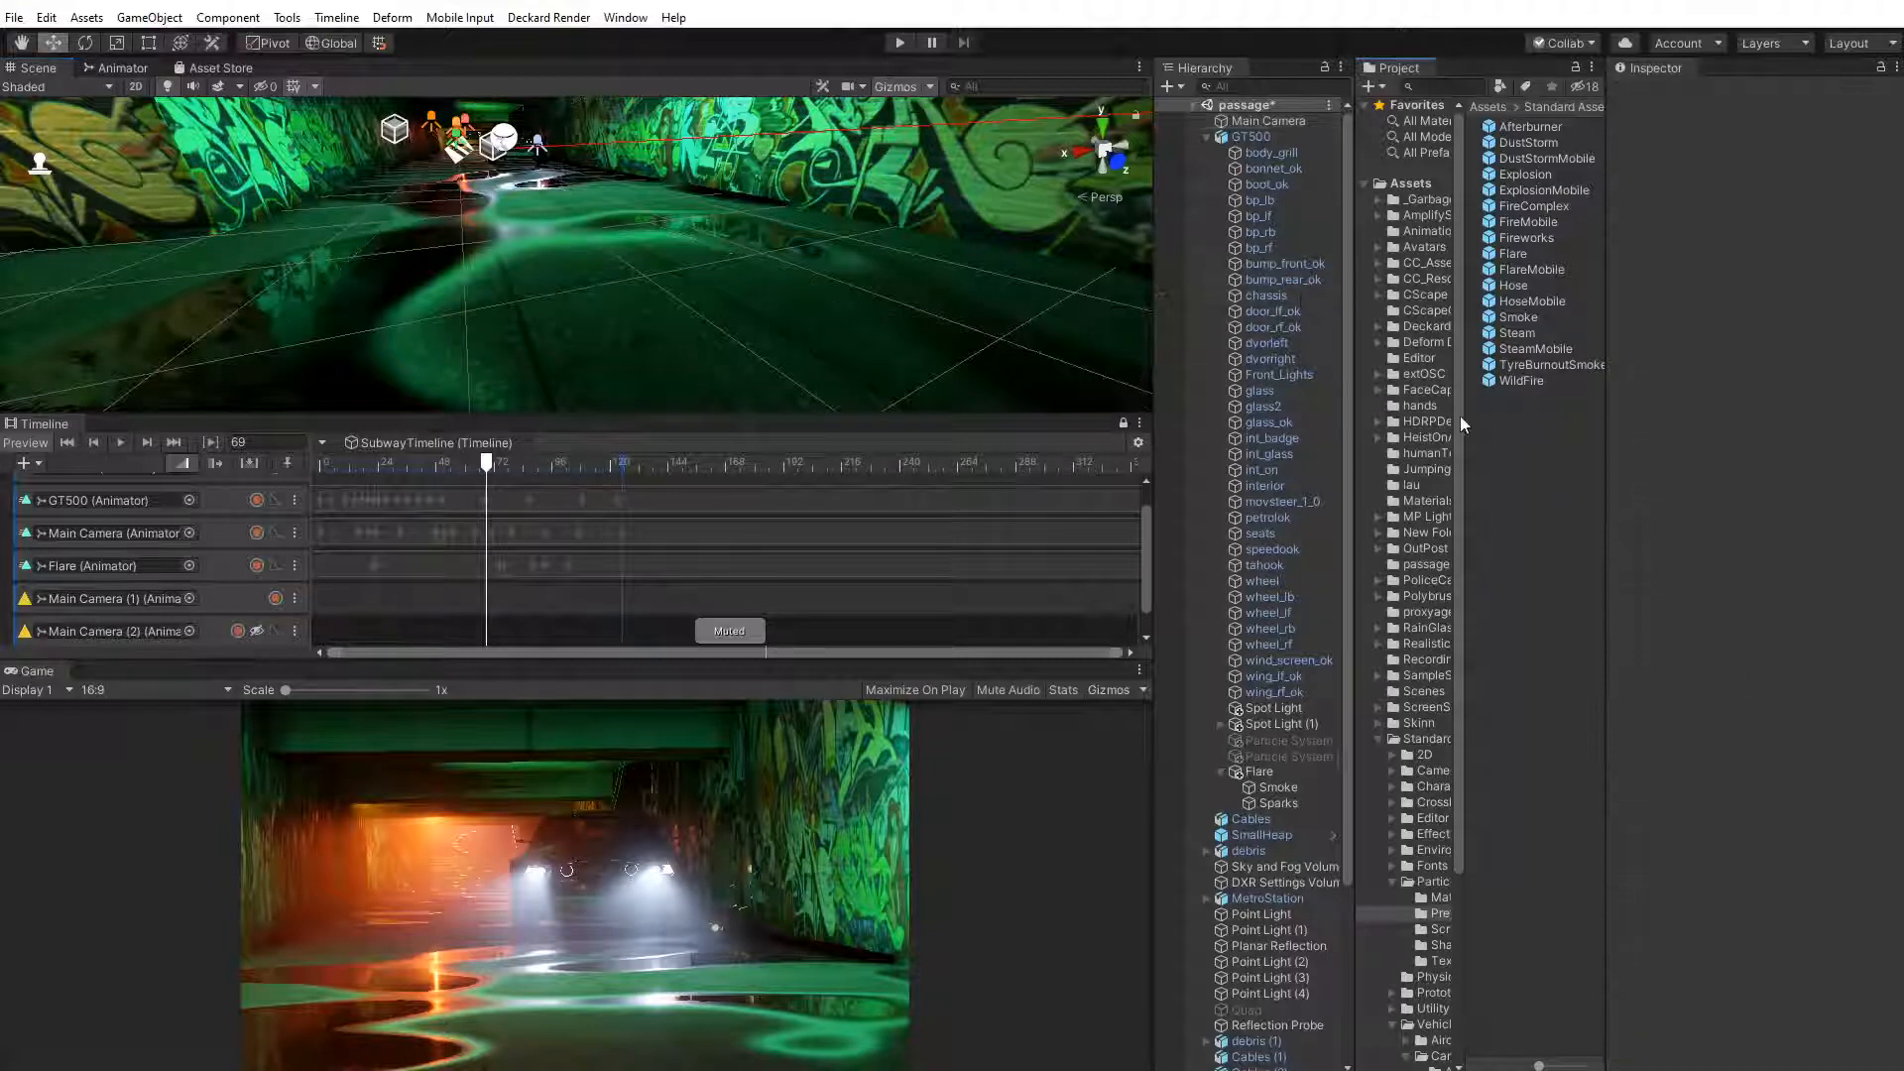
{"action": "left_click", "coordinate": [1242, 137]}
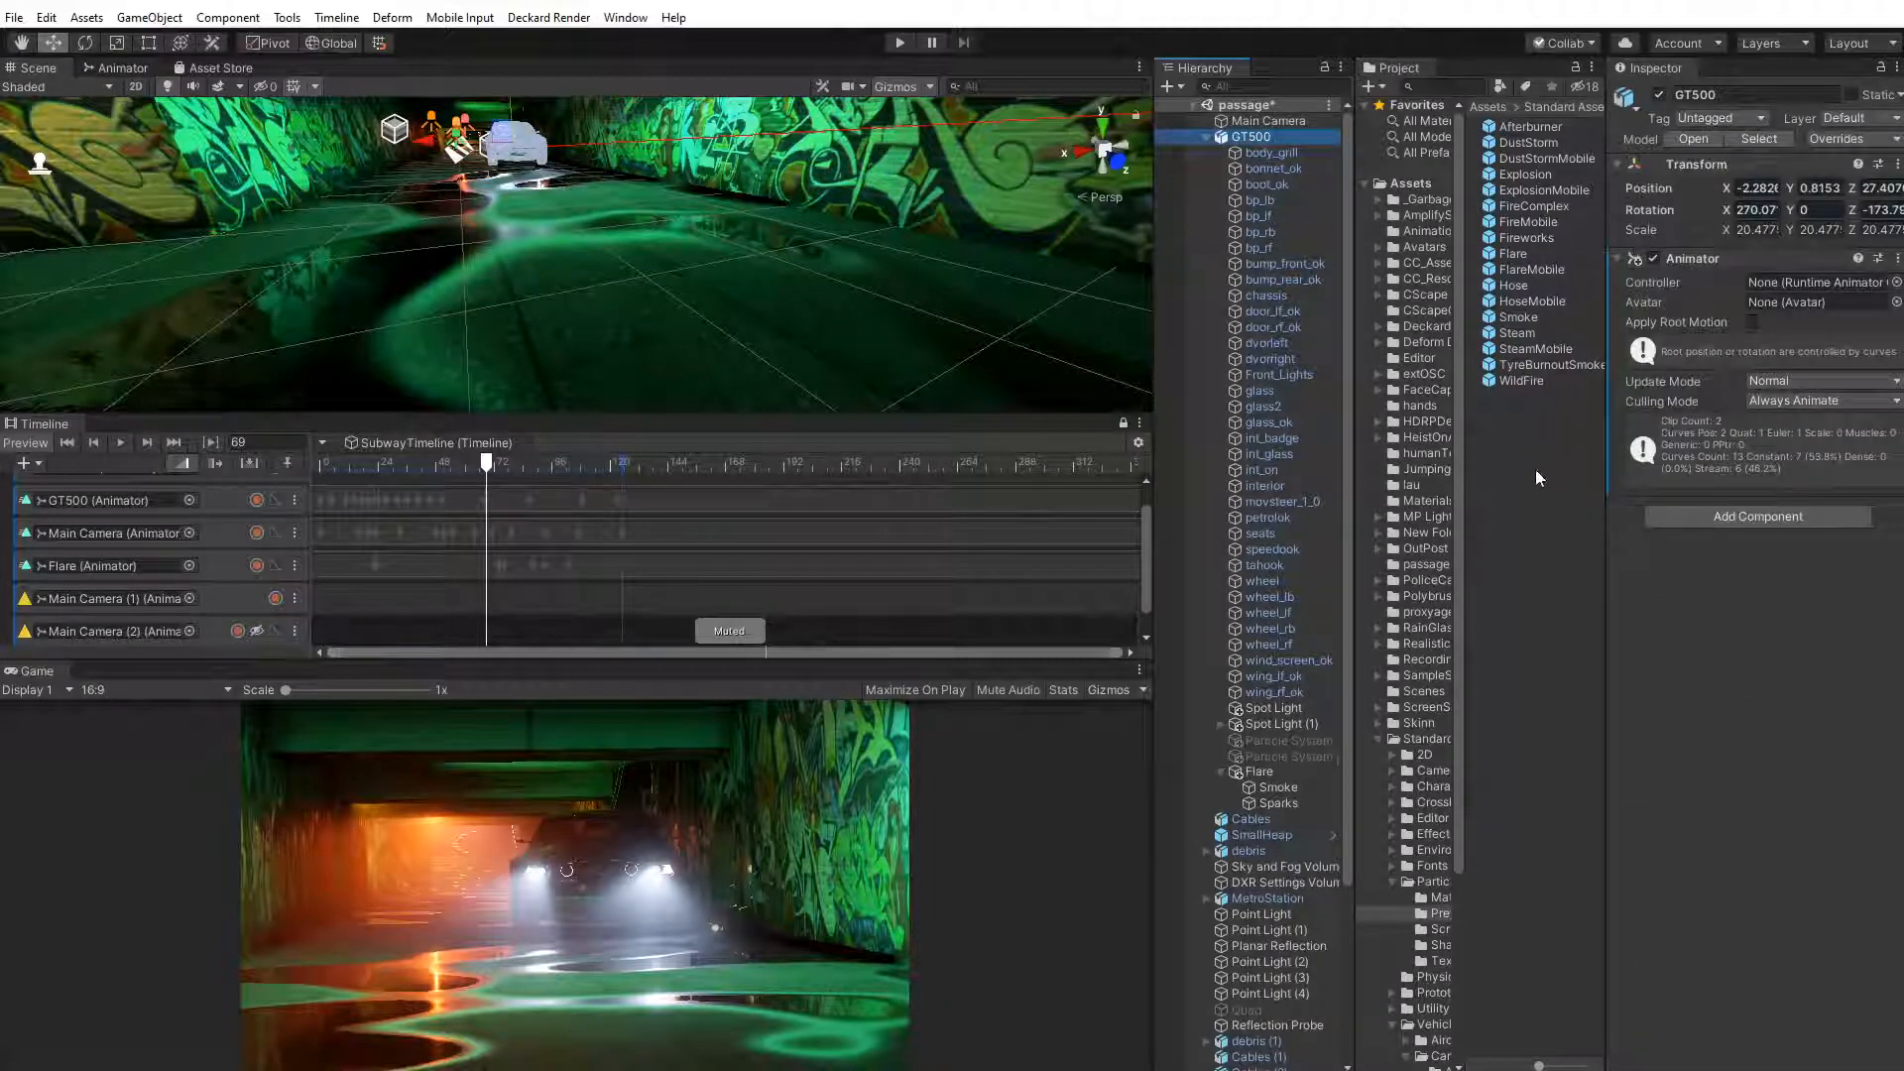
{"action": "left_click", "coordinate": [1538, 478]}
{"action": "left_click", "coordinate": [1416, 200]}
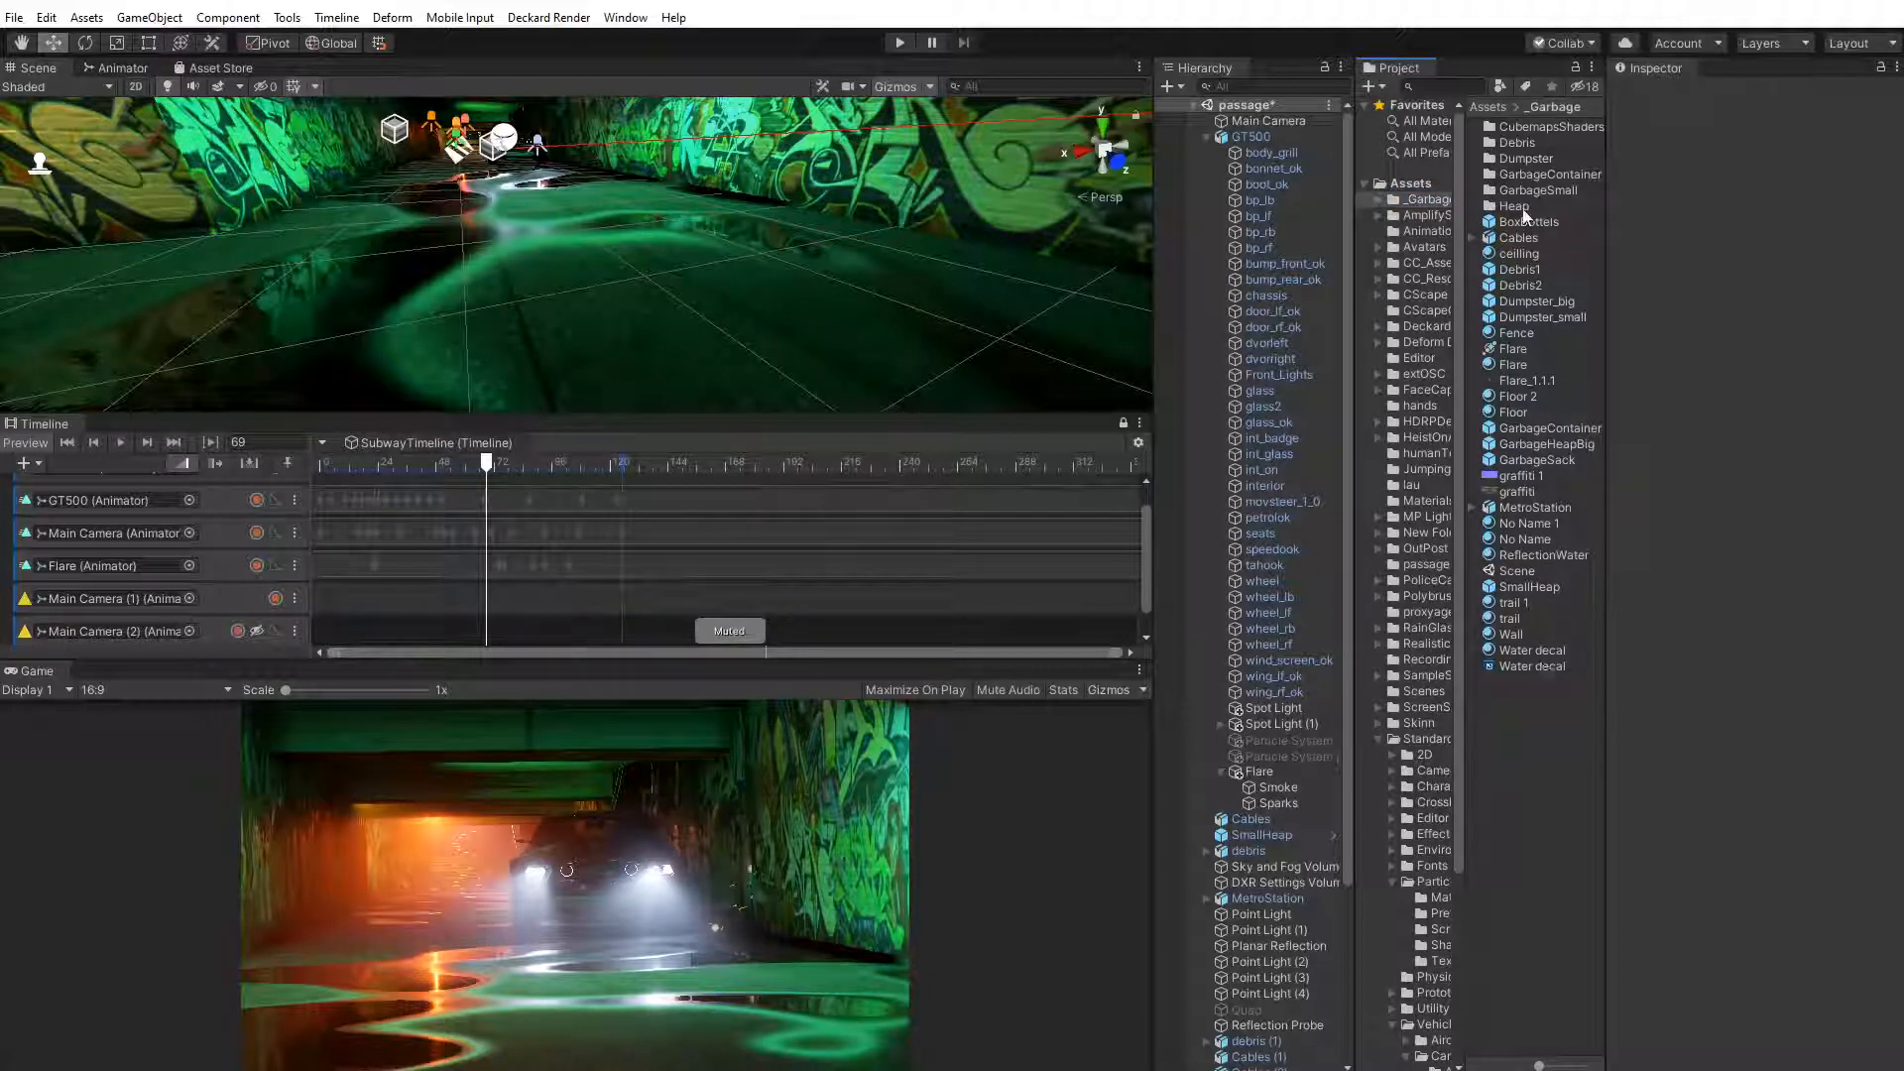
{"action": "key", "text": "alt+Tab"}
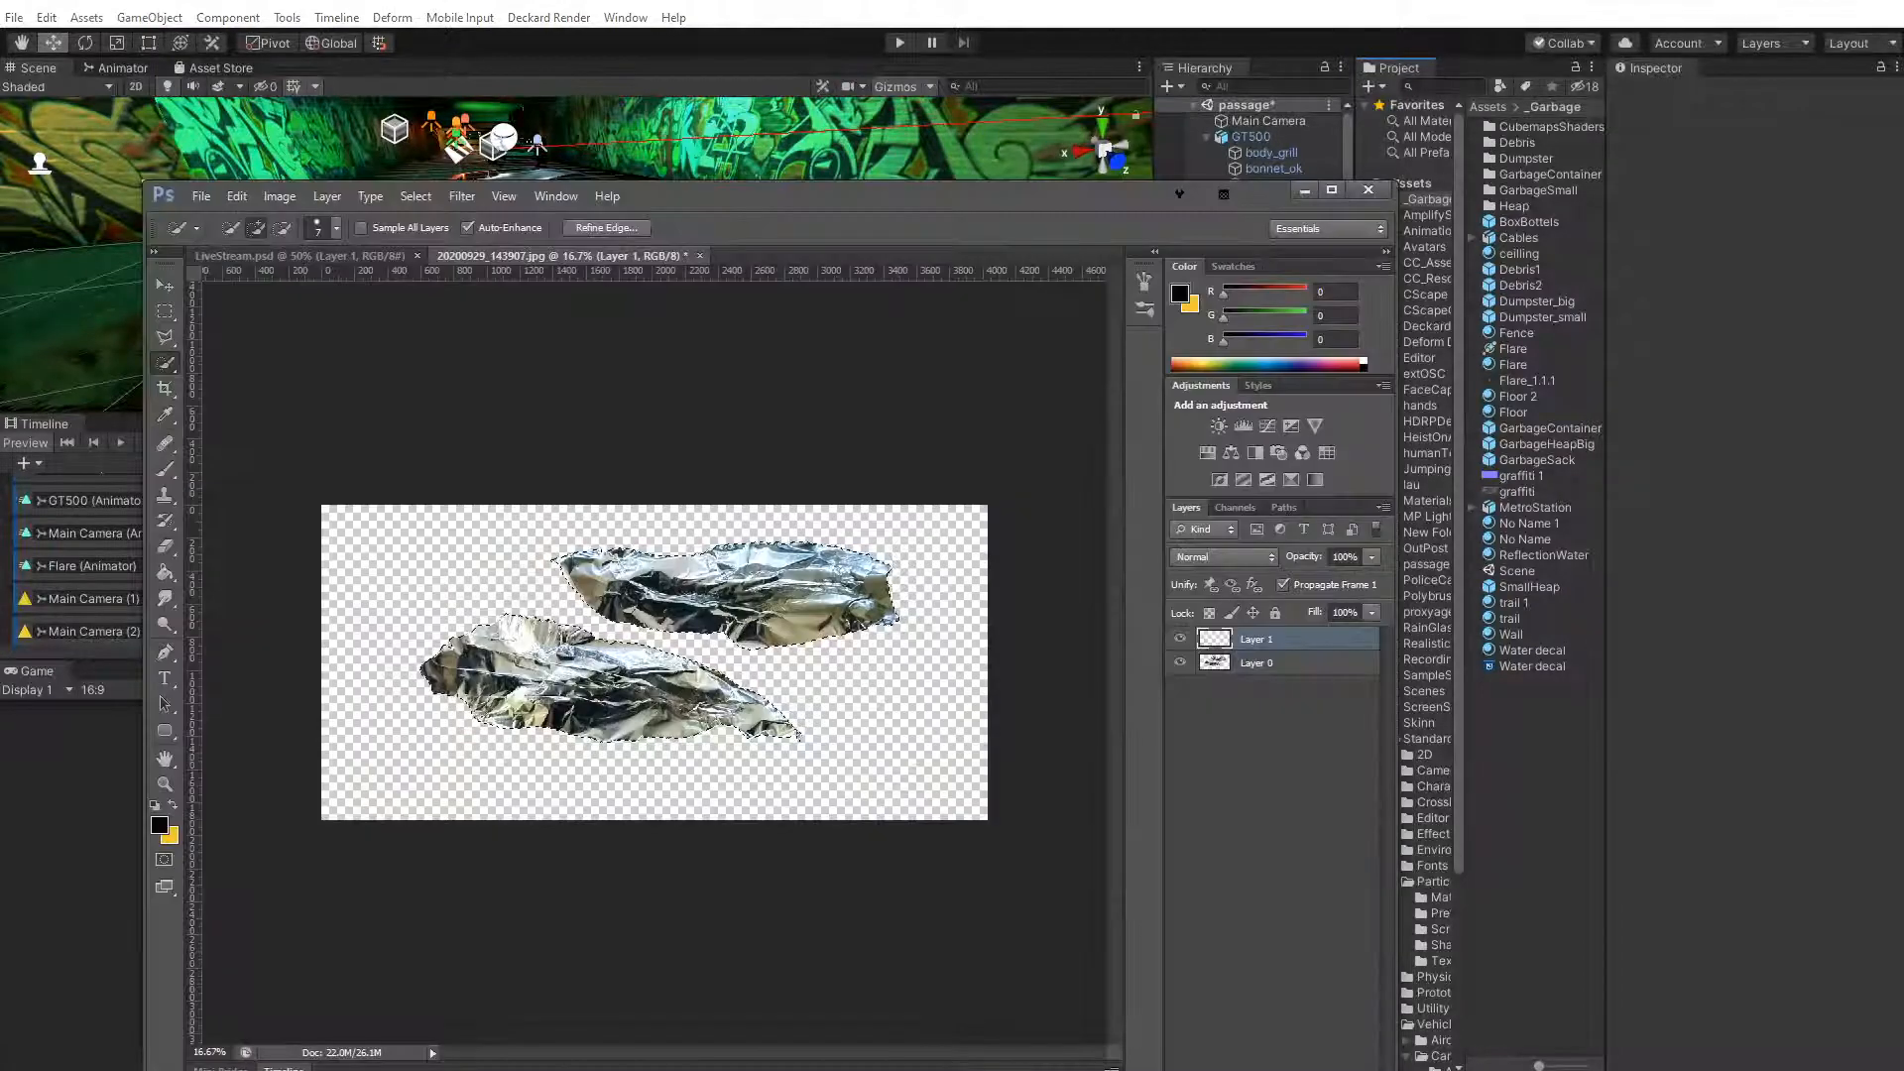
{"action": "left_click", "coordinate": [201, 195]}
{"action": "left_click", "coordinate": [258, 427]}
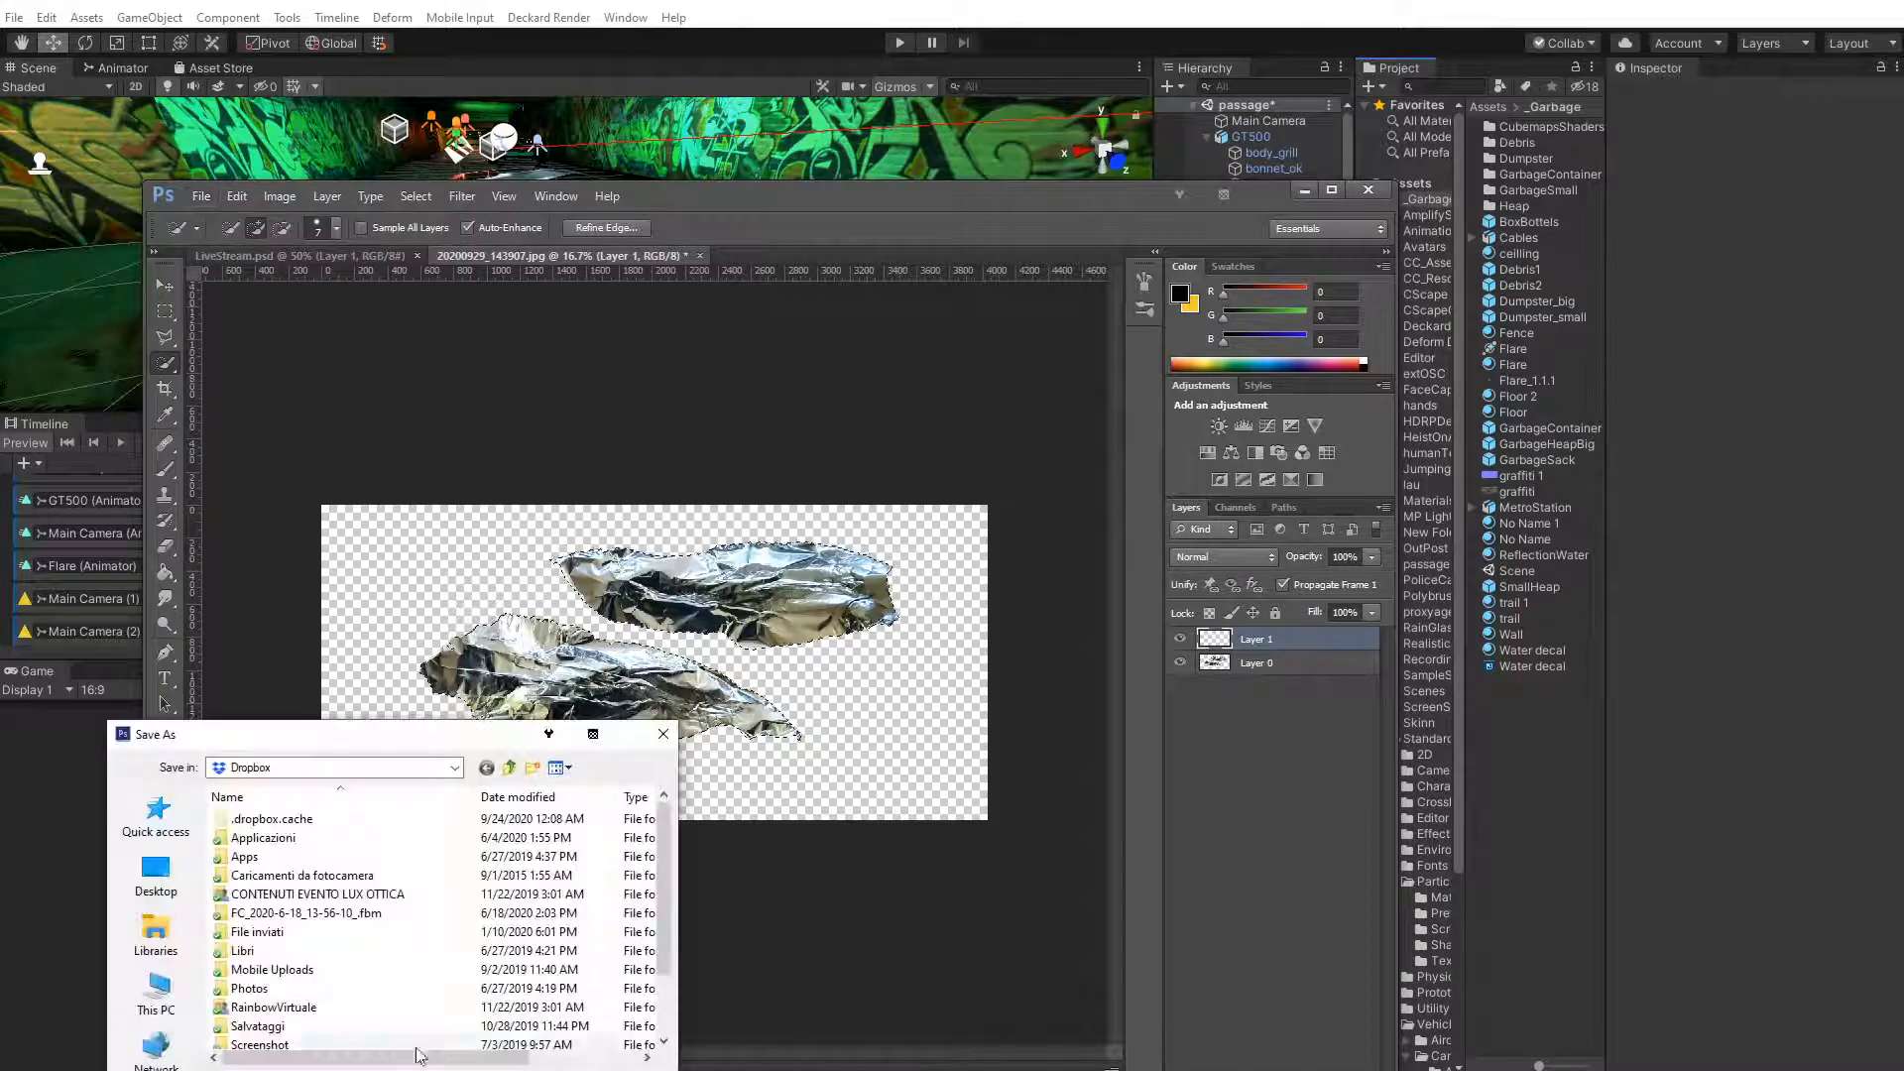
{"action": "key", "text": "Escape"}
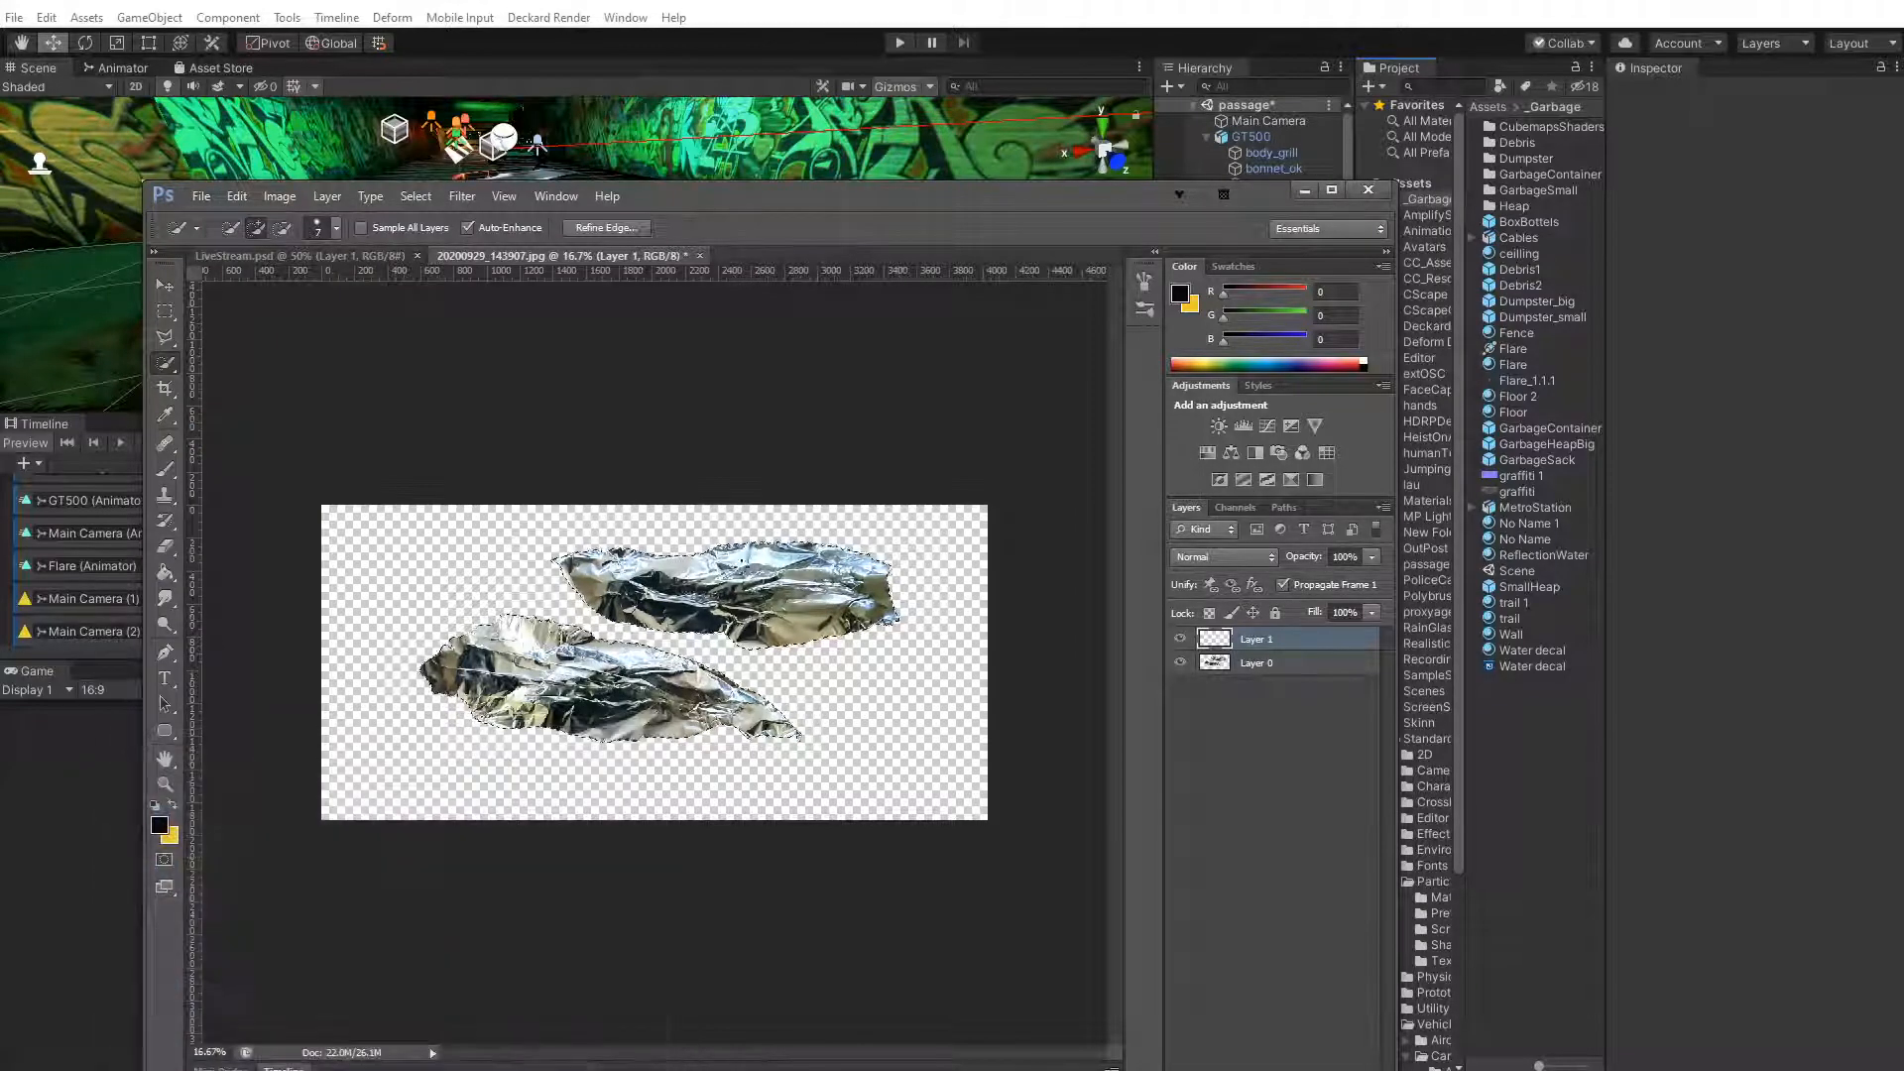
{"action": "left_click", "coordinate": [1305, 192]}
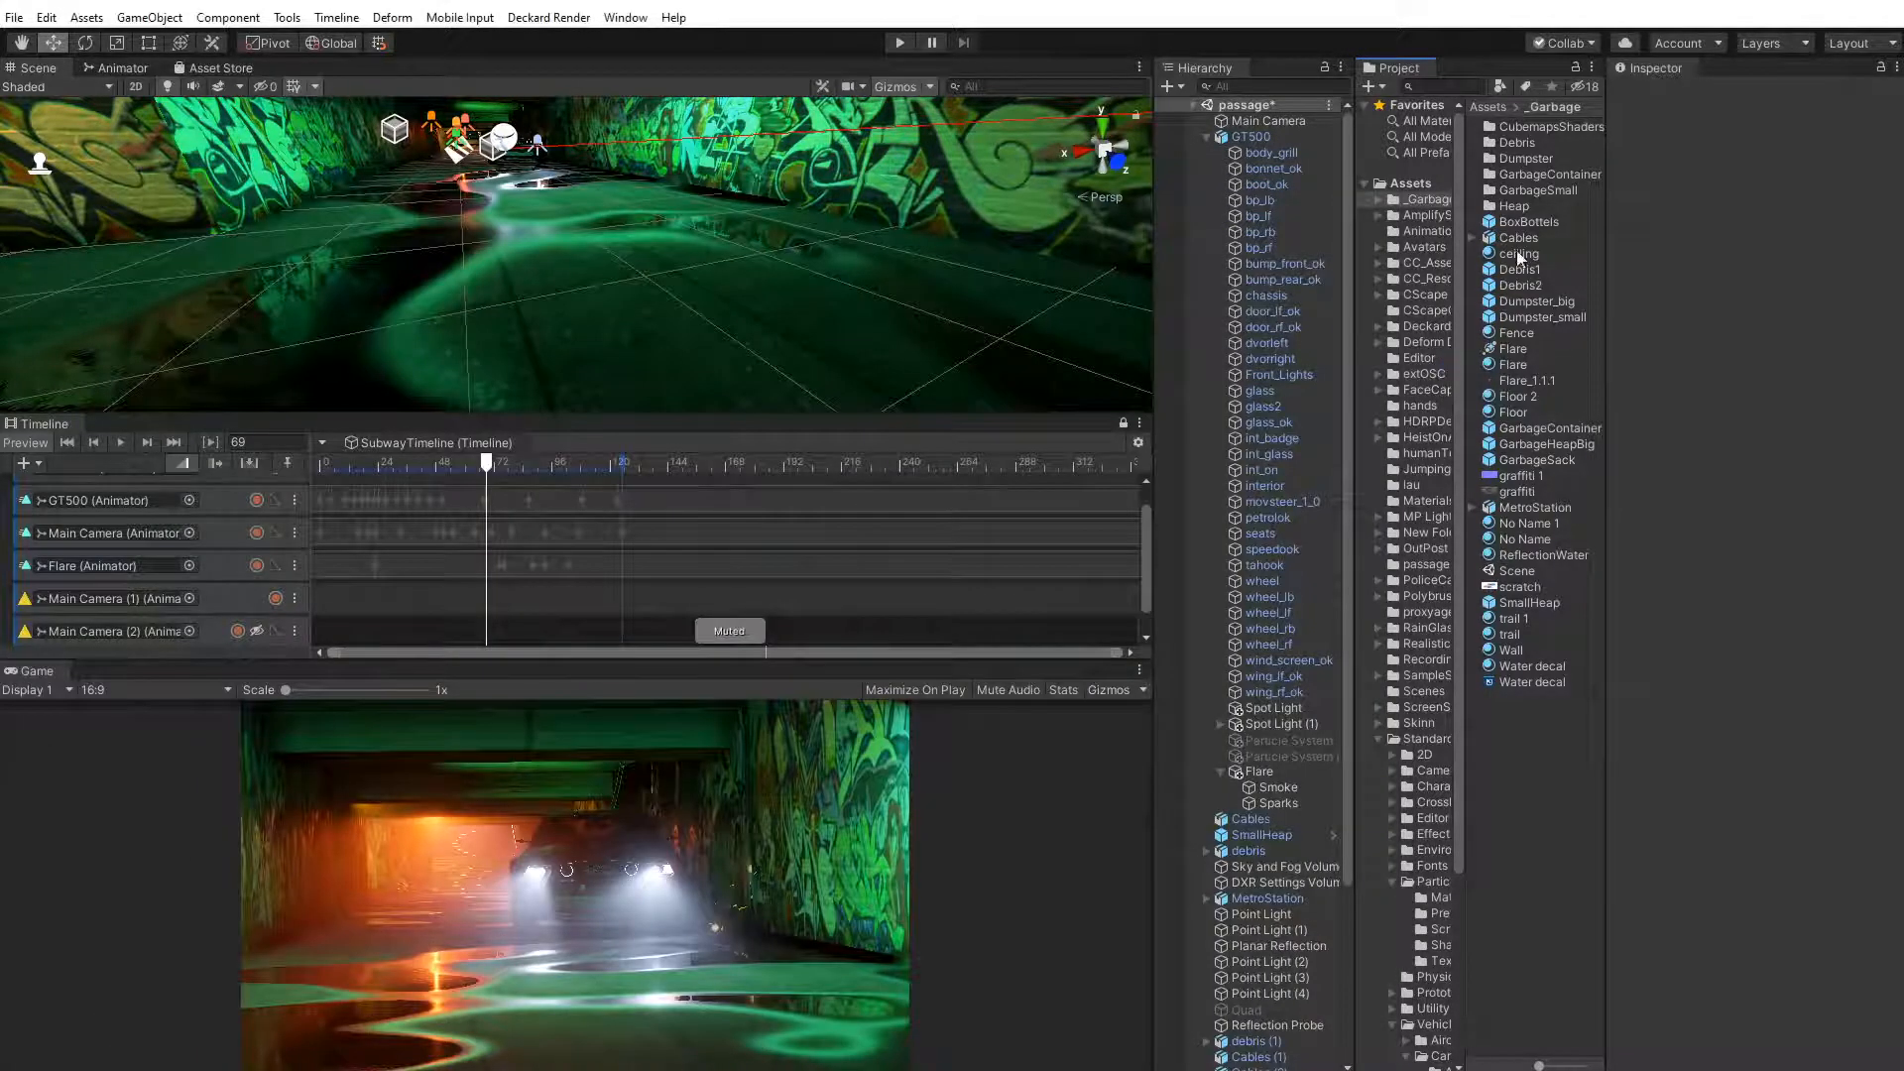
Enable Alpha Is Transparency on the scratch texture with Input Texture Alpha as alpha source, and apply the import settings
{"action": "left_click", "coordinate": [1523, 588]}
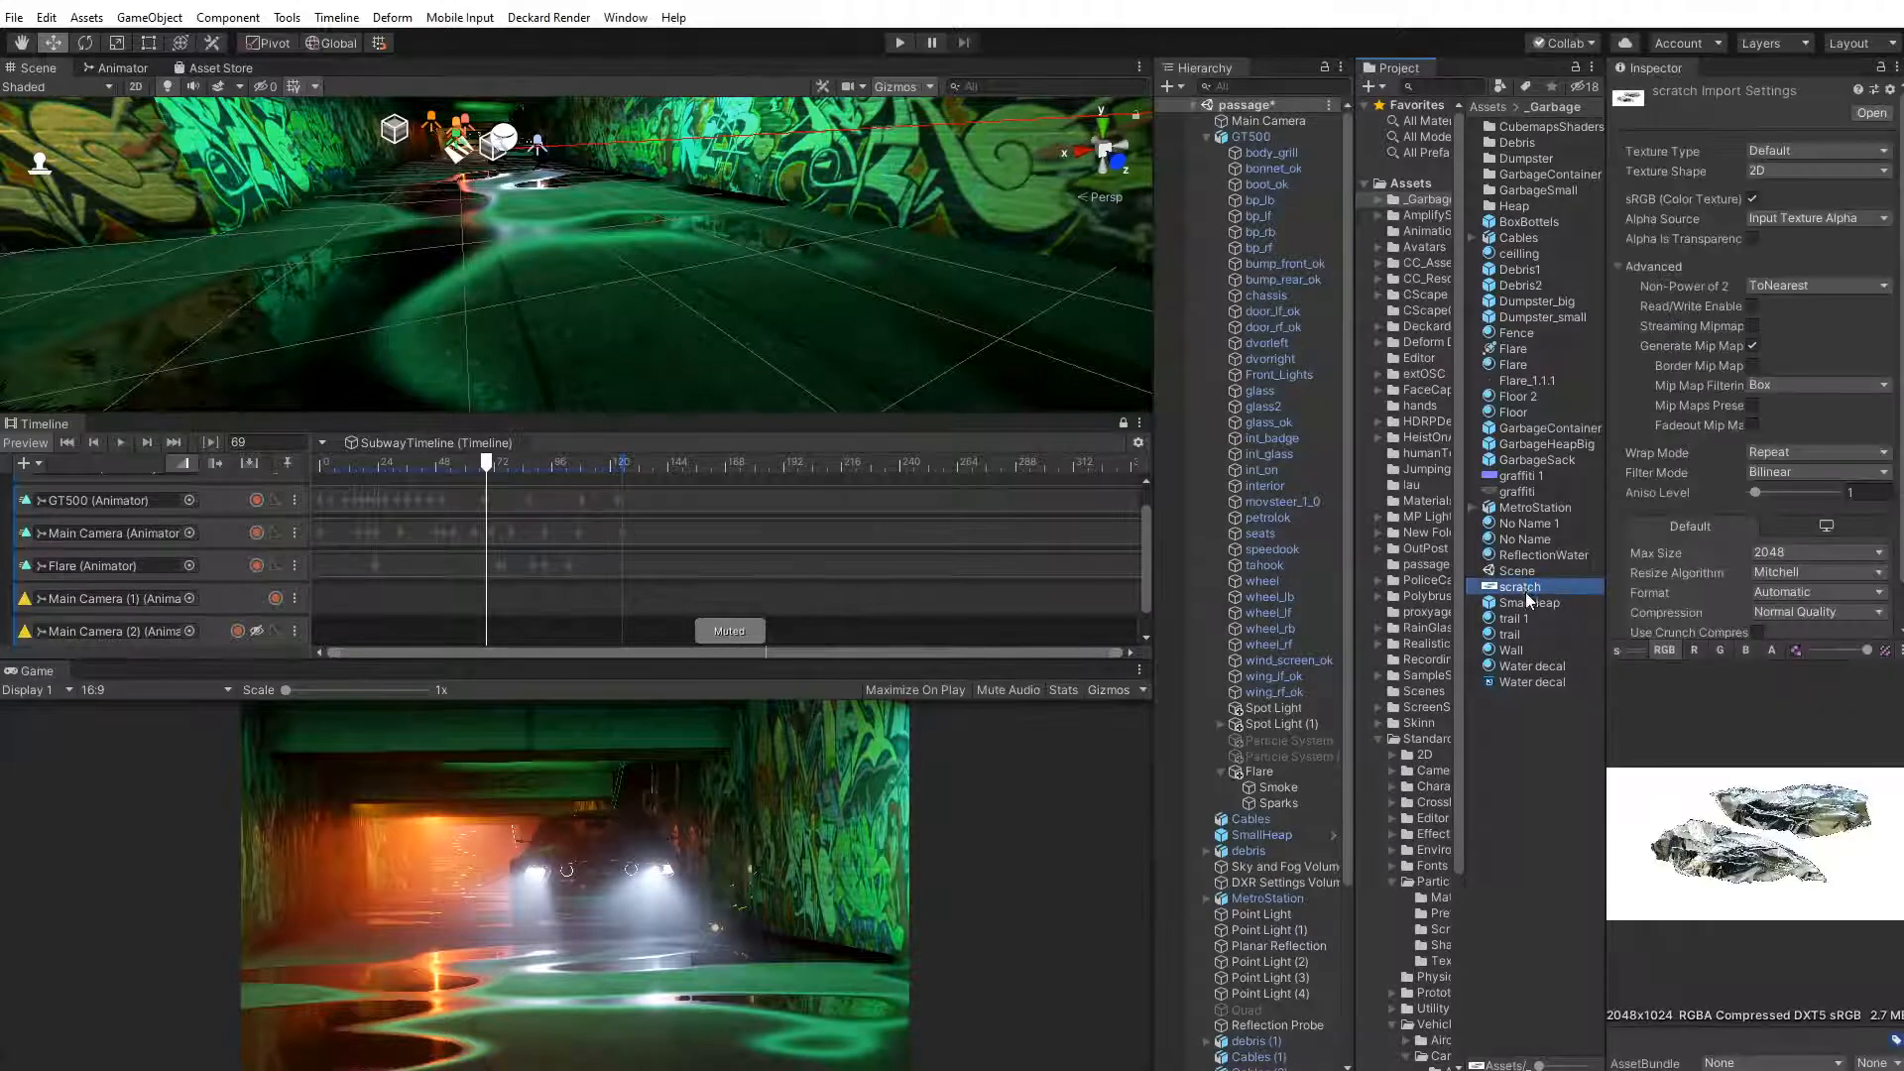
{"action": "left_click", "coordinate": [1752, 239]}
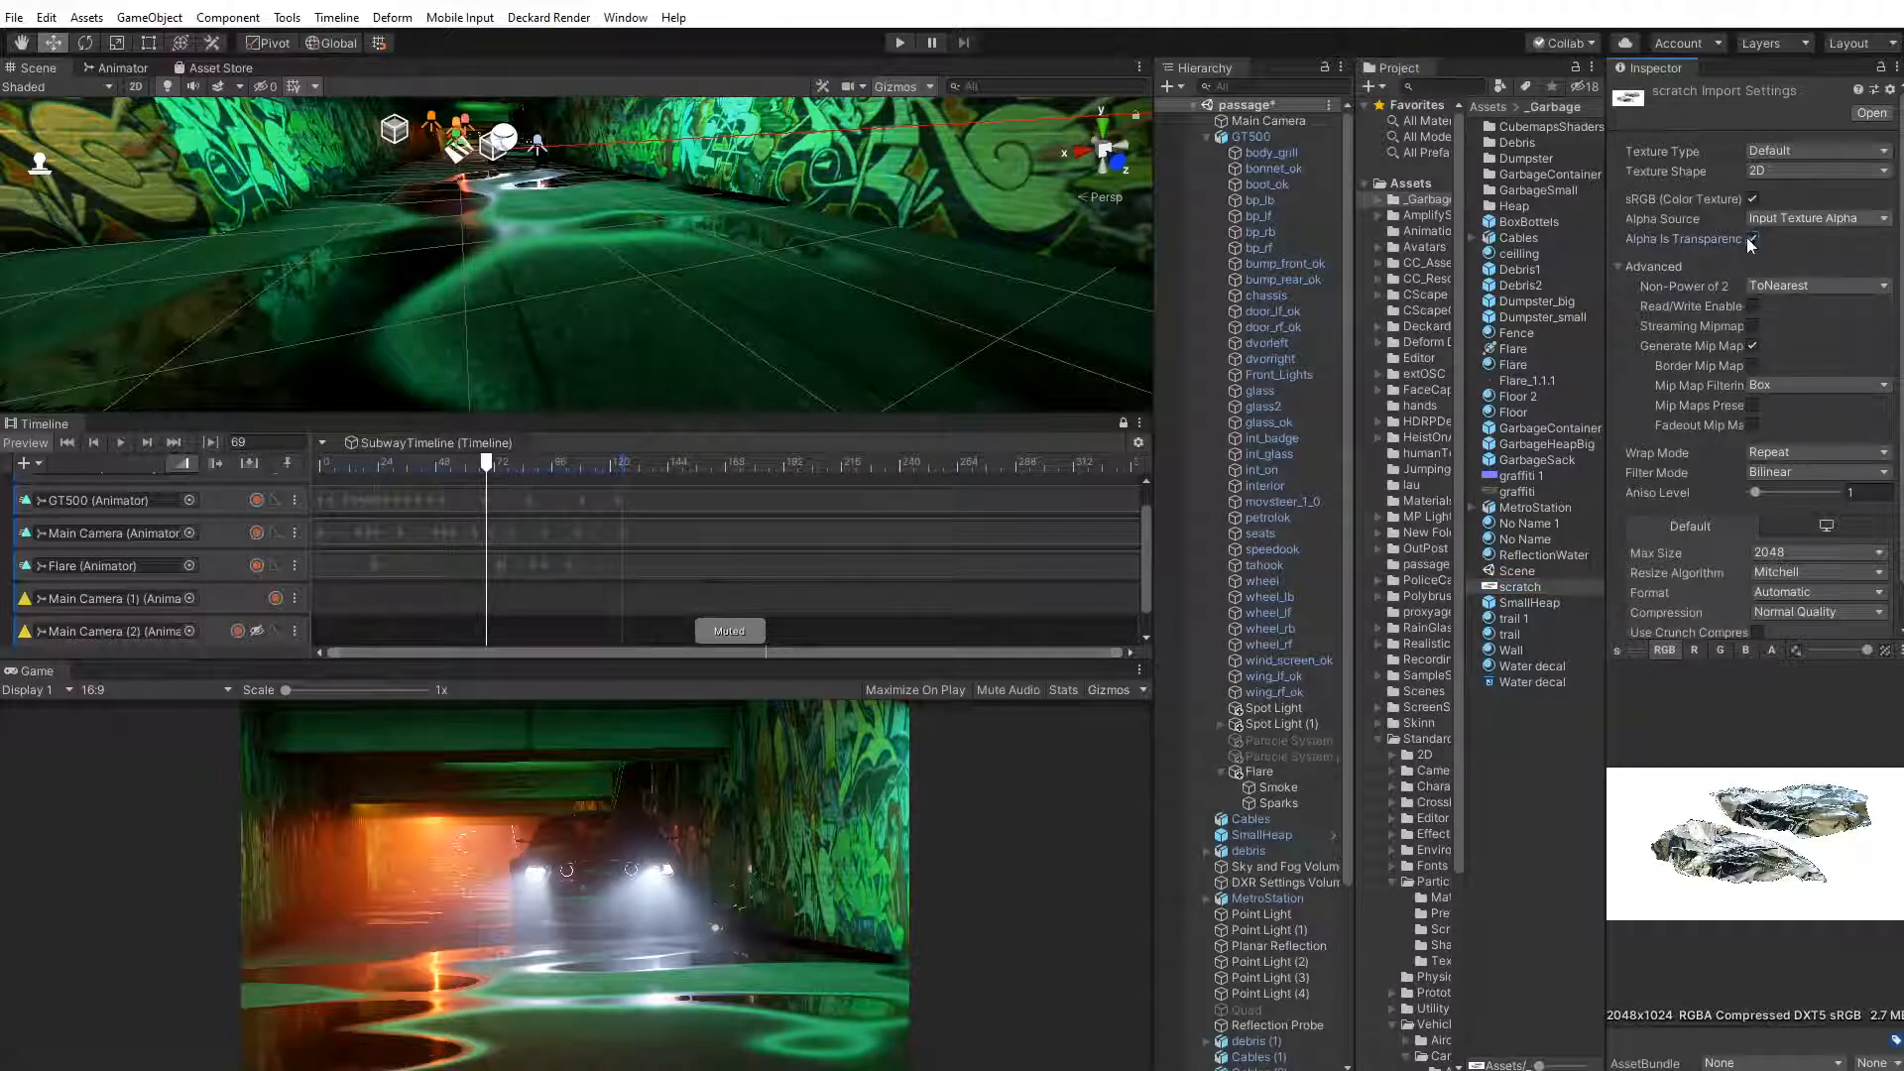
{"action": "left_click", "coordinate": [1753, 240]}
{"action": "left_click", "coordinate": [1765, 220]}
{"action": "left_click", "coordinate": [1766, 264]}
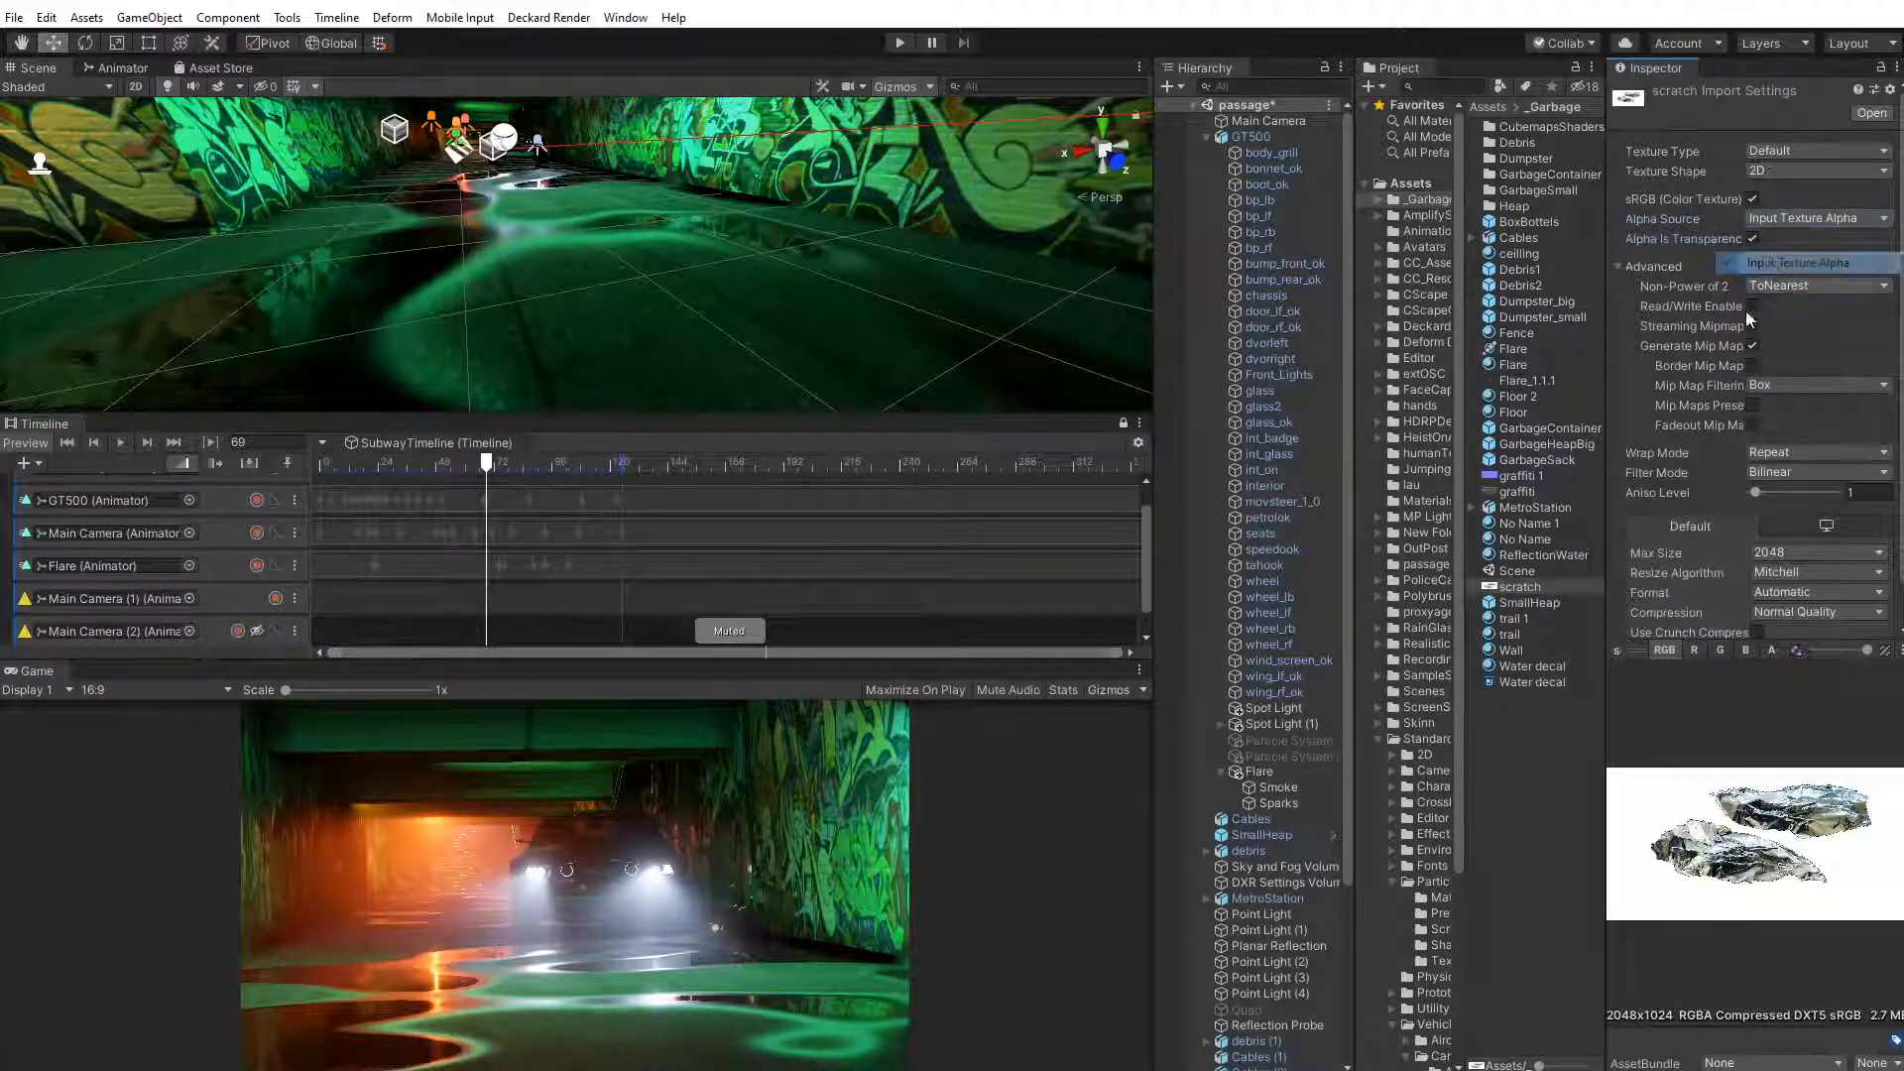
{"action": "scroll", "coordinate": [1719, 506], "scroll_direction": "down", "scroll_amount": 1}
{"action": "left_click", "coordinate": [1872, 624]}
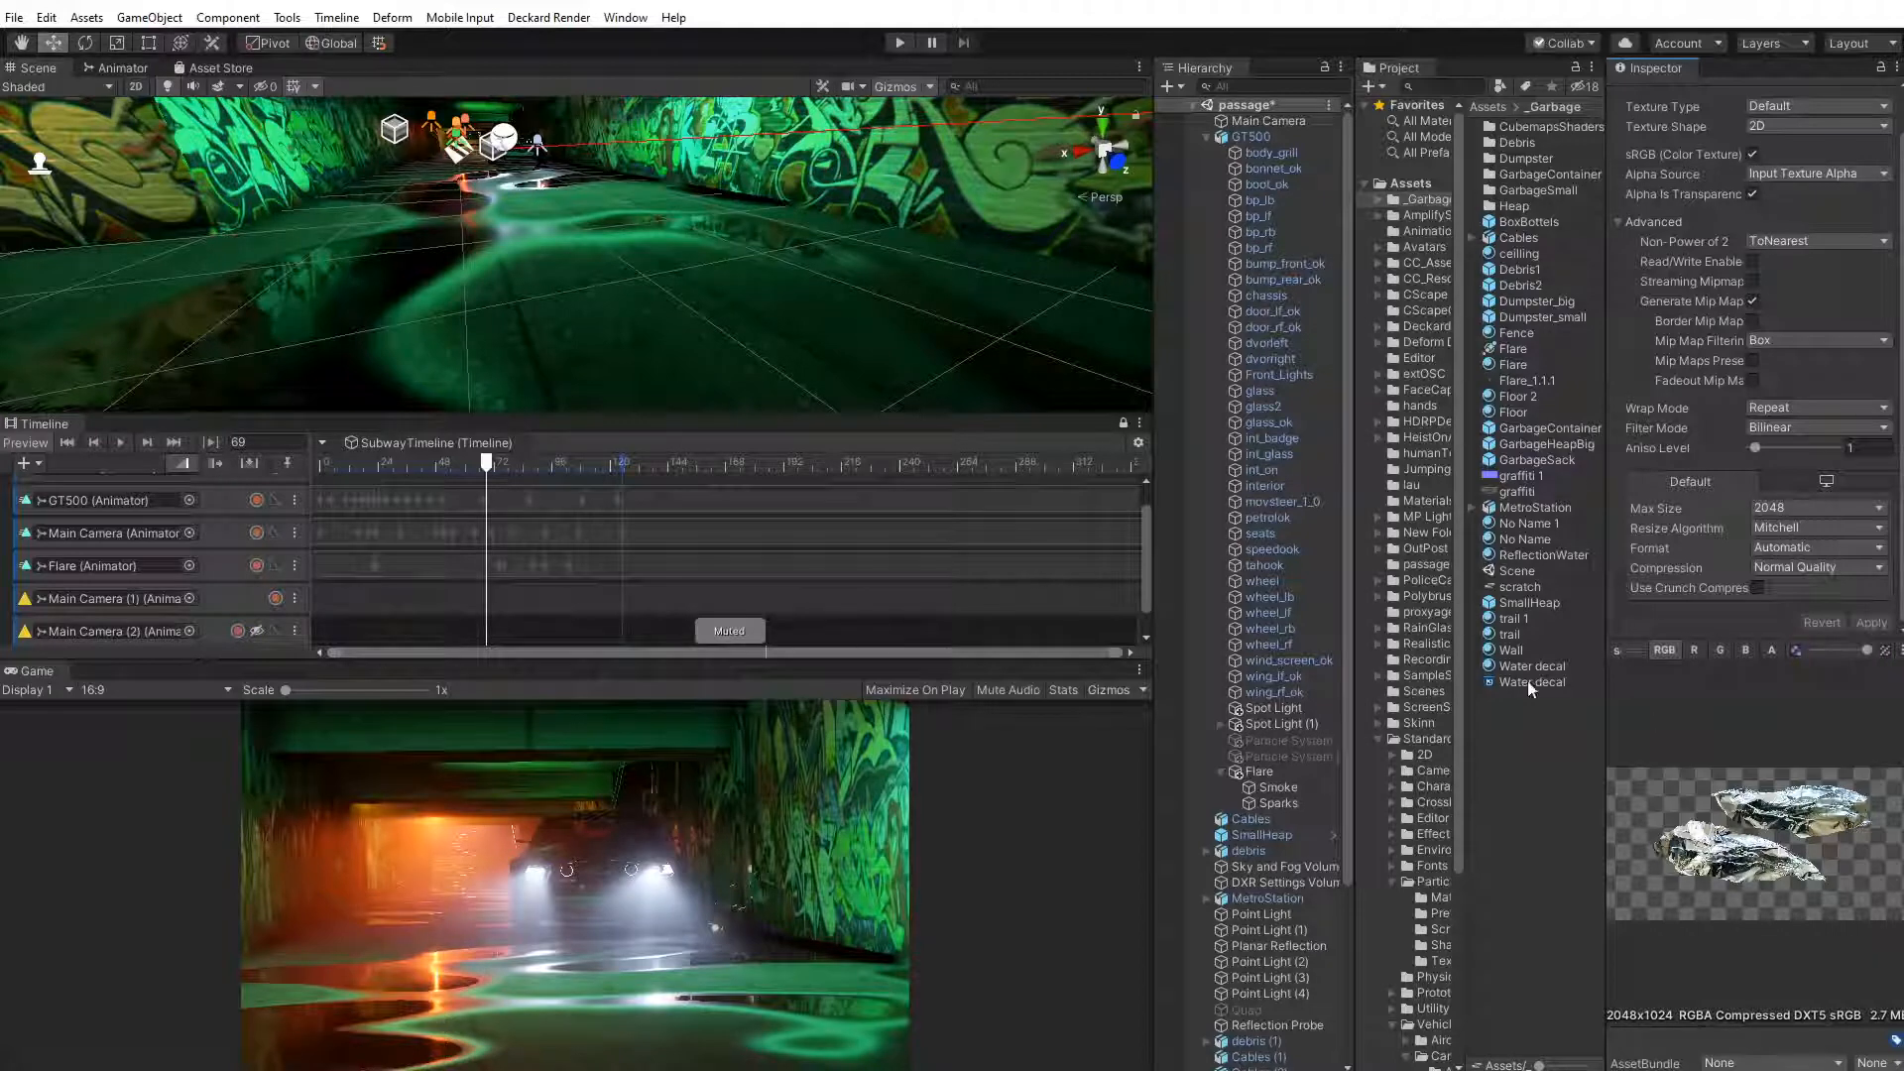
Duplicate the scratch texture and set the duplicate's texture type to Normal map, created from grayscale
{"action": "left_click", "coordinate": [1520, 587]}
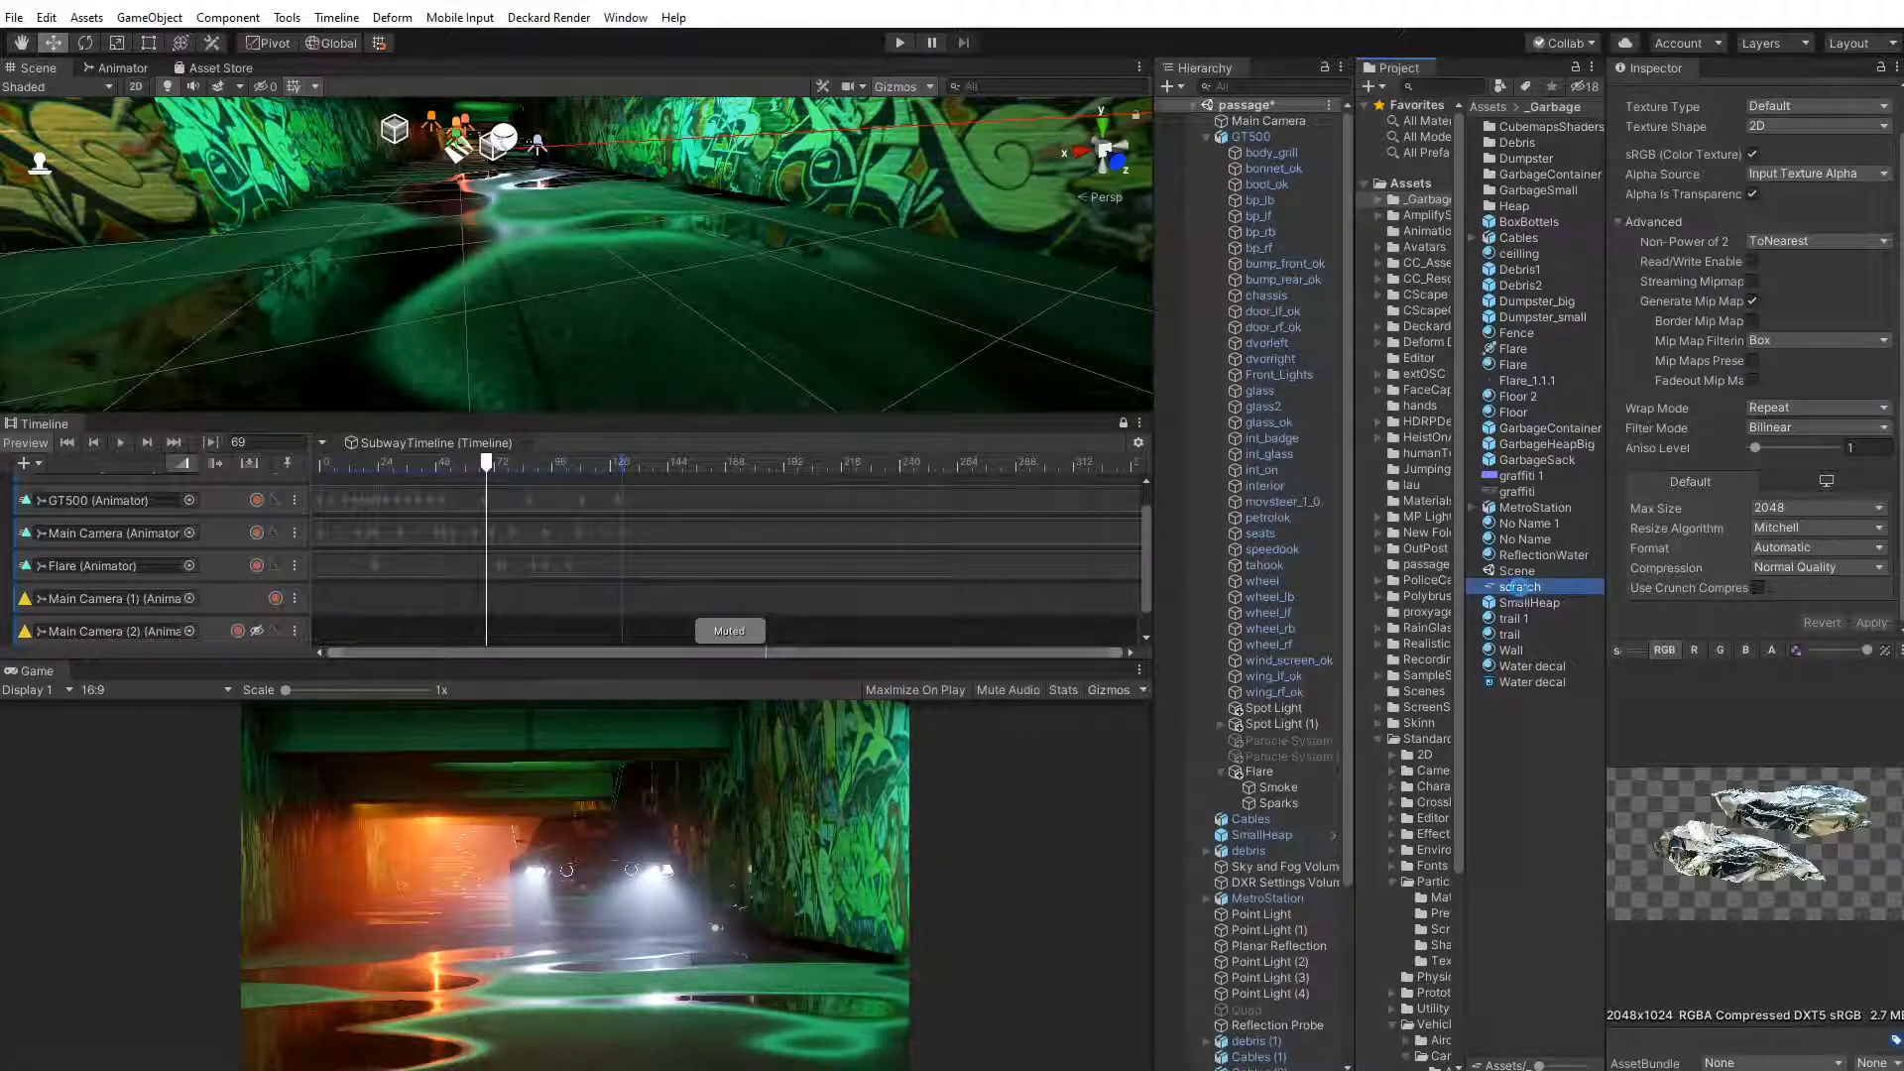
{"action": "key", "text": "ctrl+d"}
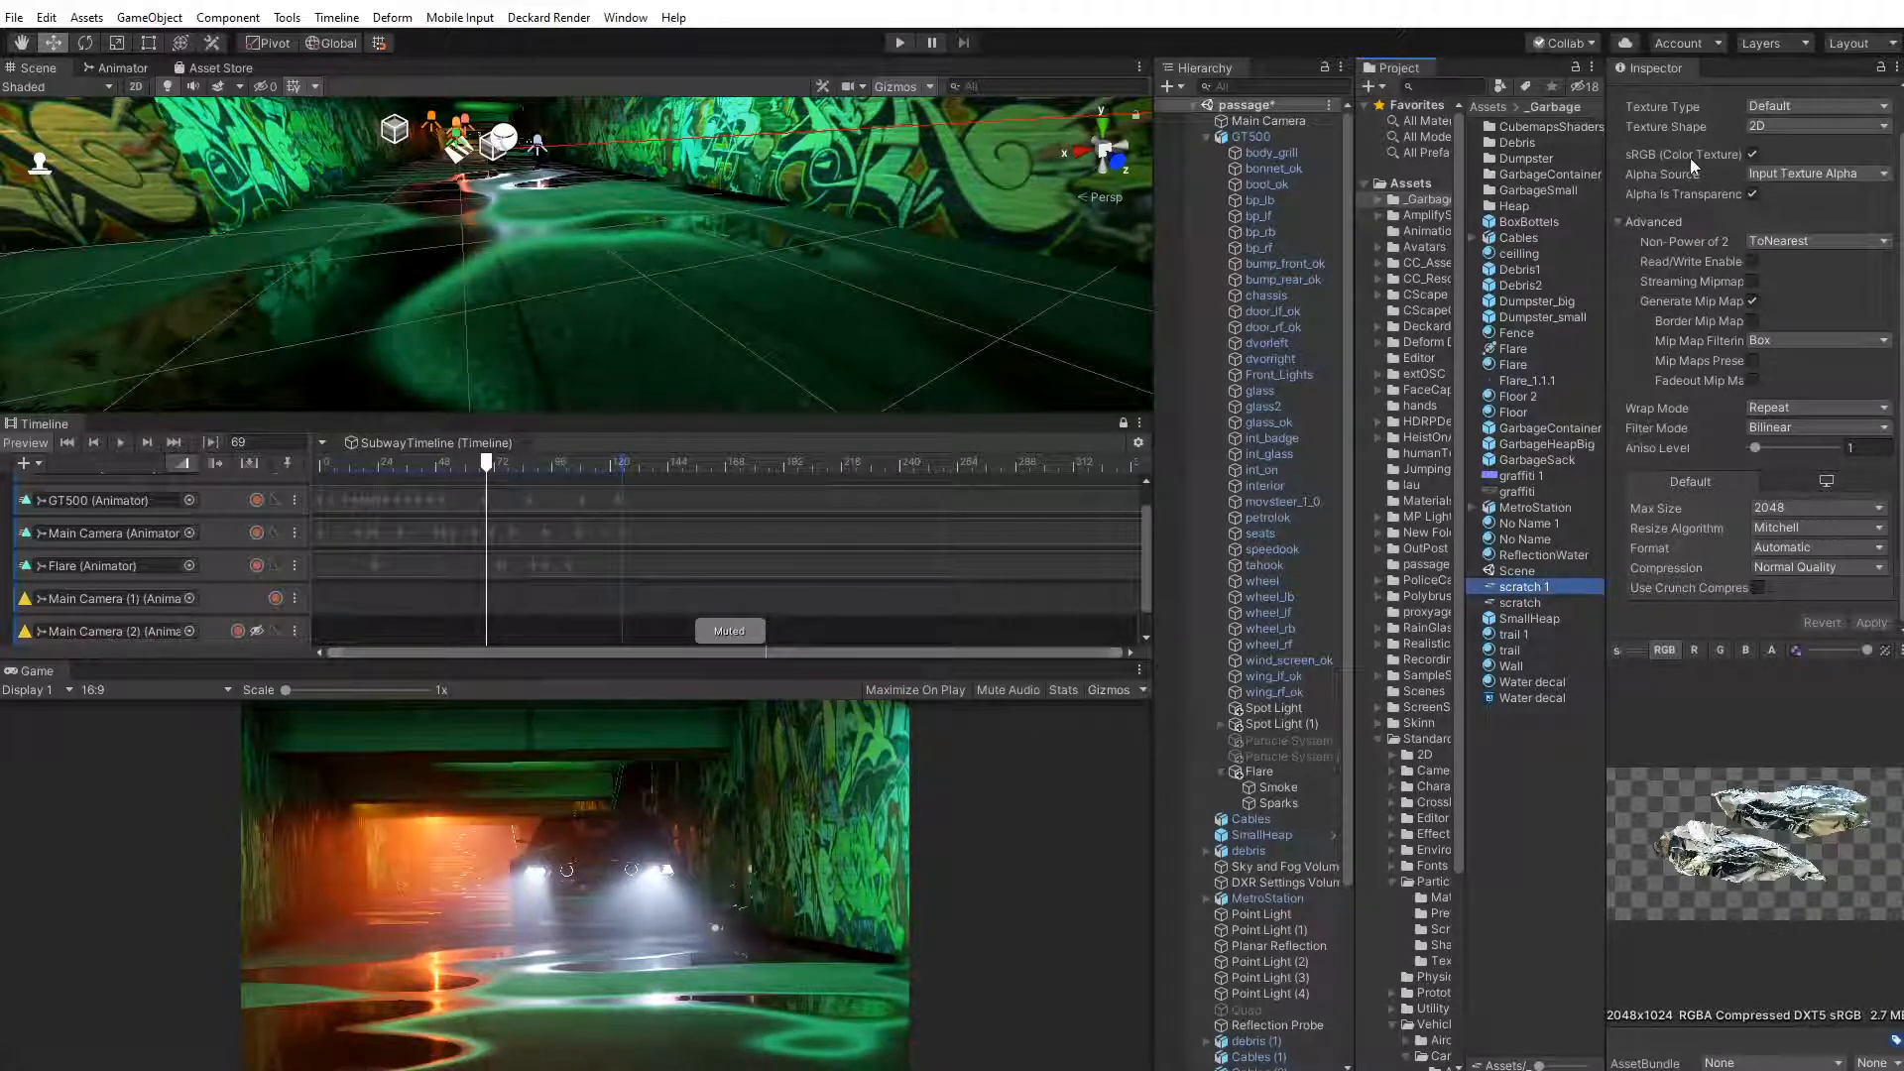
{"action": "left_click", "coordinate": [1785, 127]}
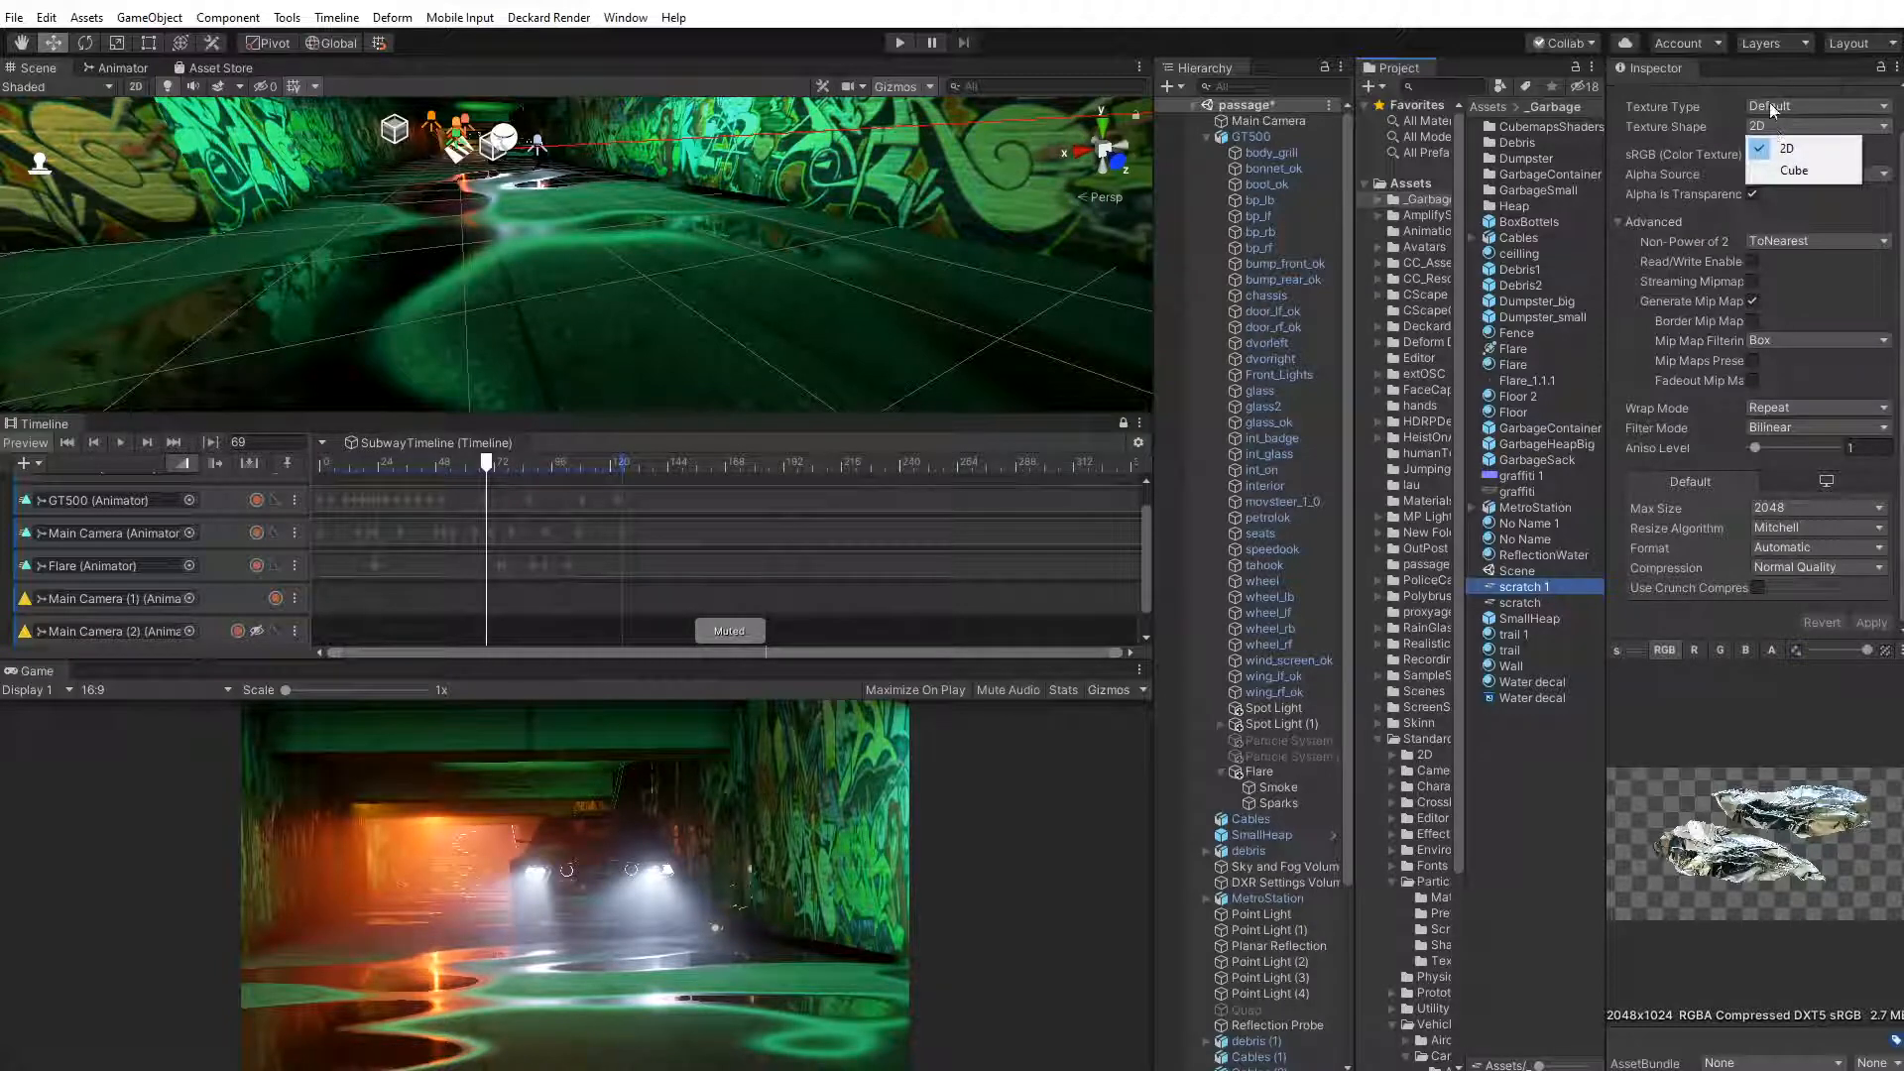
{"action": "left_click", "coordinate": [1775, 106]}
{"action": "left_click", "coordinate": [1747, 155]}
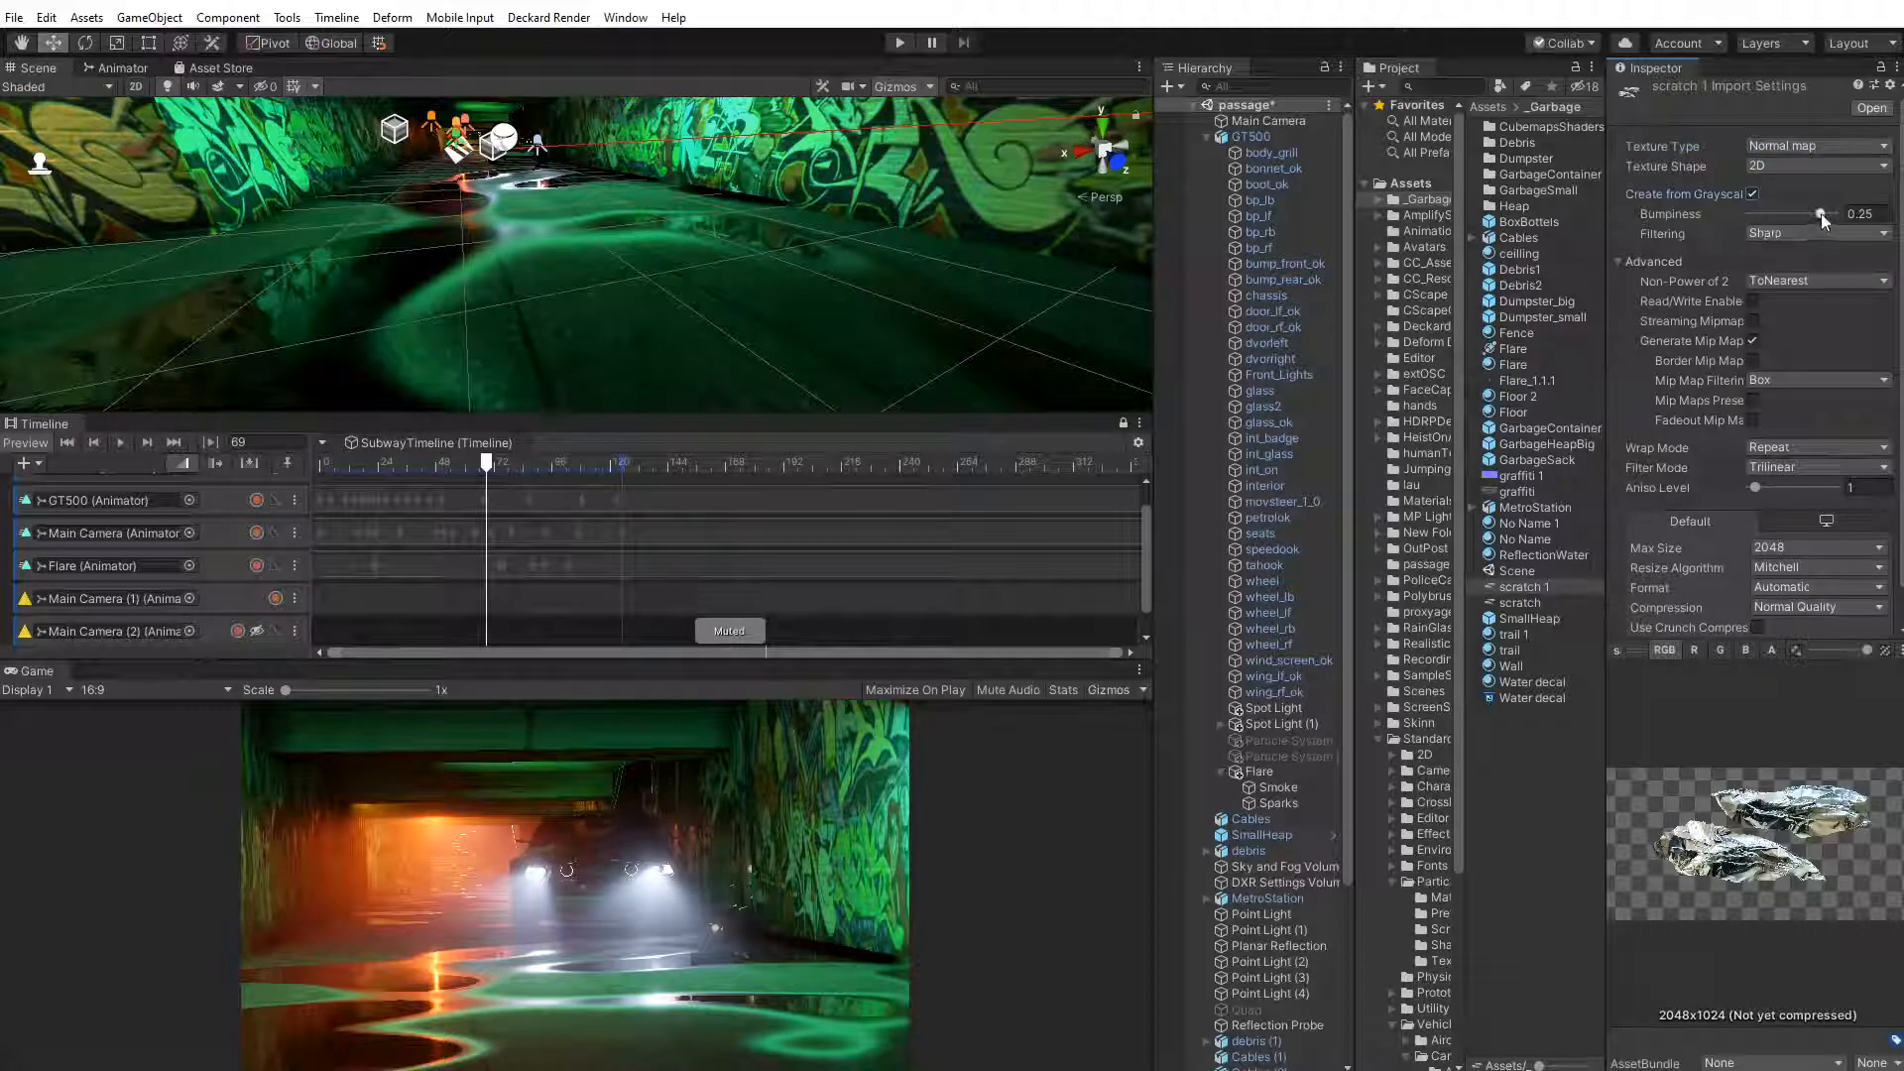
Set the scratch 1 normal map's bumpiness to 0.063 and its filtering to Smooth, and apply the import settings
{"action": "left_click_drag", "start_coordinate": [1820, 213], "coordinate": [1771, 216]}
{"action": "left_click", "coordinate": [1776, 233]}
{"action": "left_click", "coordinate": [1790, 281]}
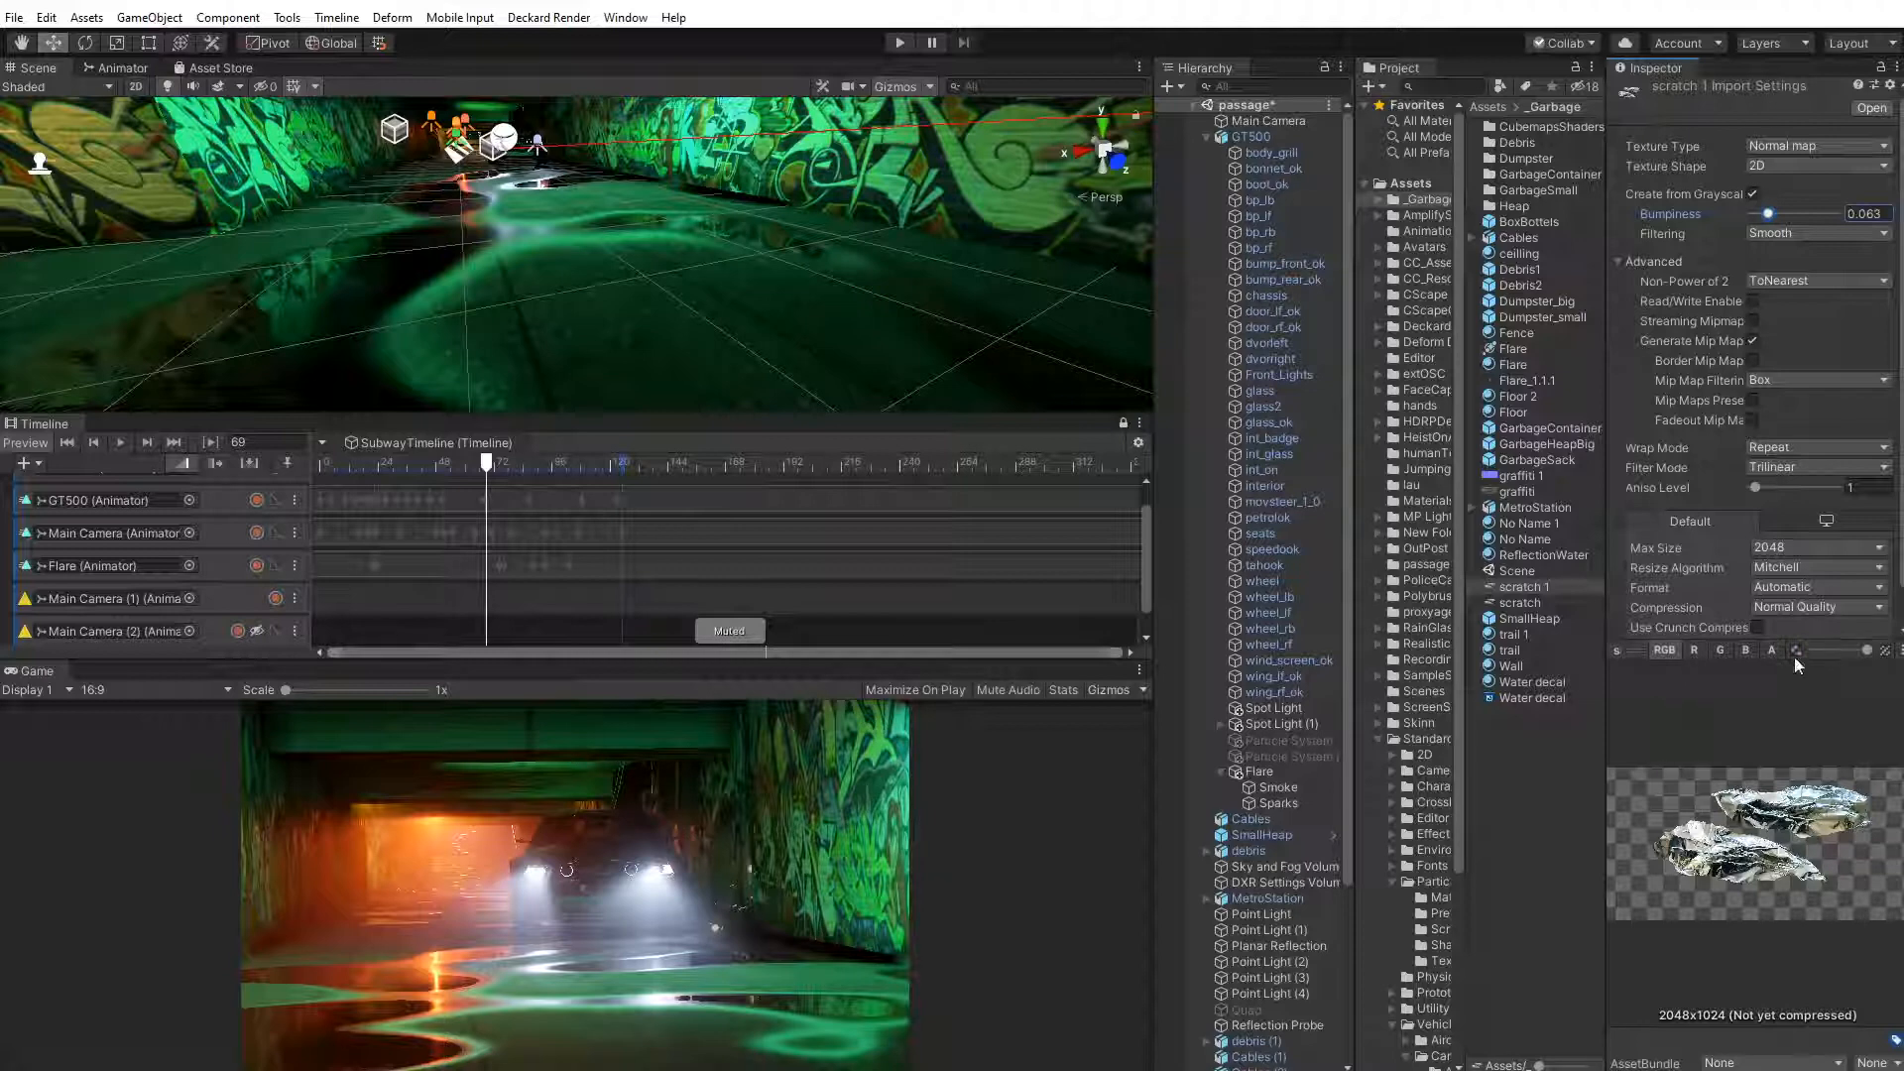
{"action": "scroll", "coordinate": [1765, 609], "scroll_direction": "down", "scroll_amount": 1}
{"action": "left_click", "coordinate": [1872, 623]}
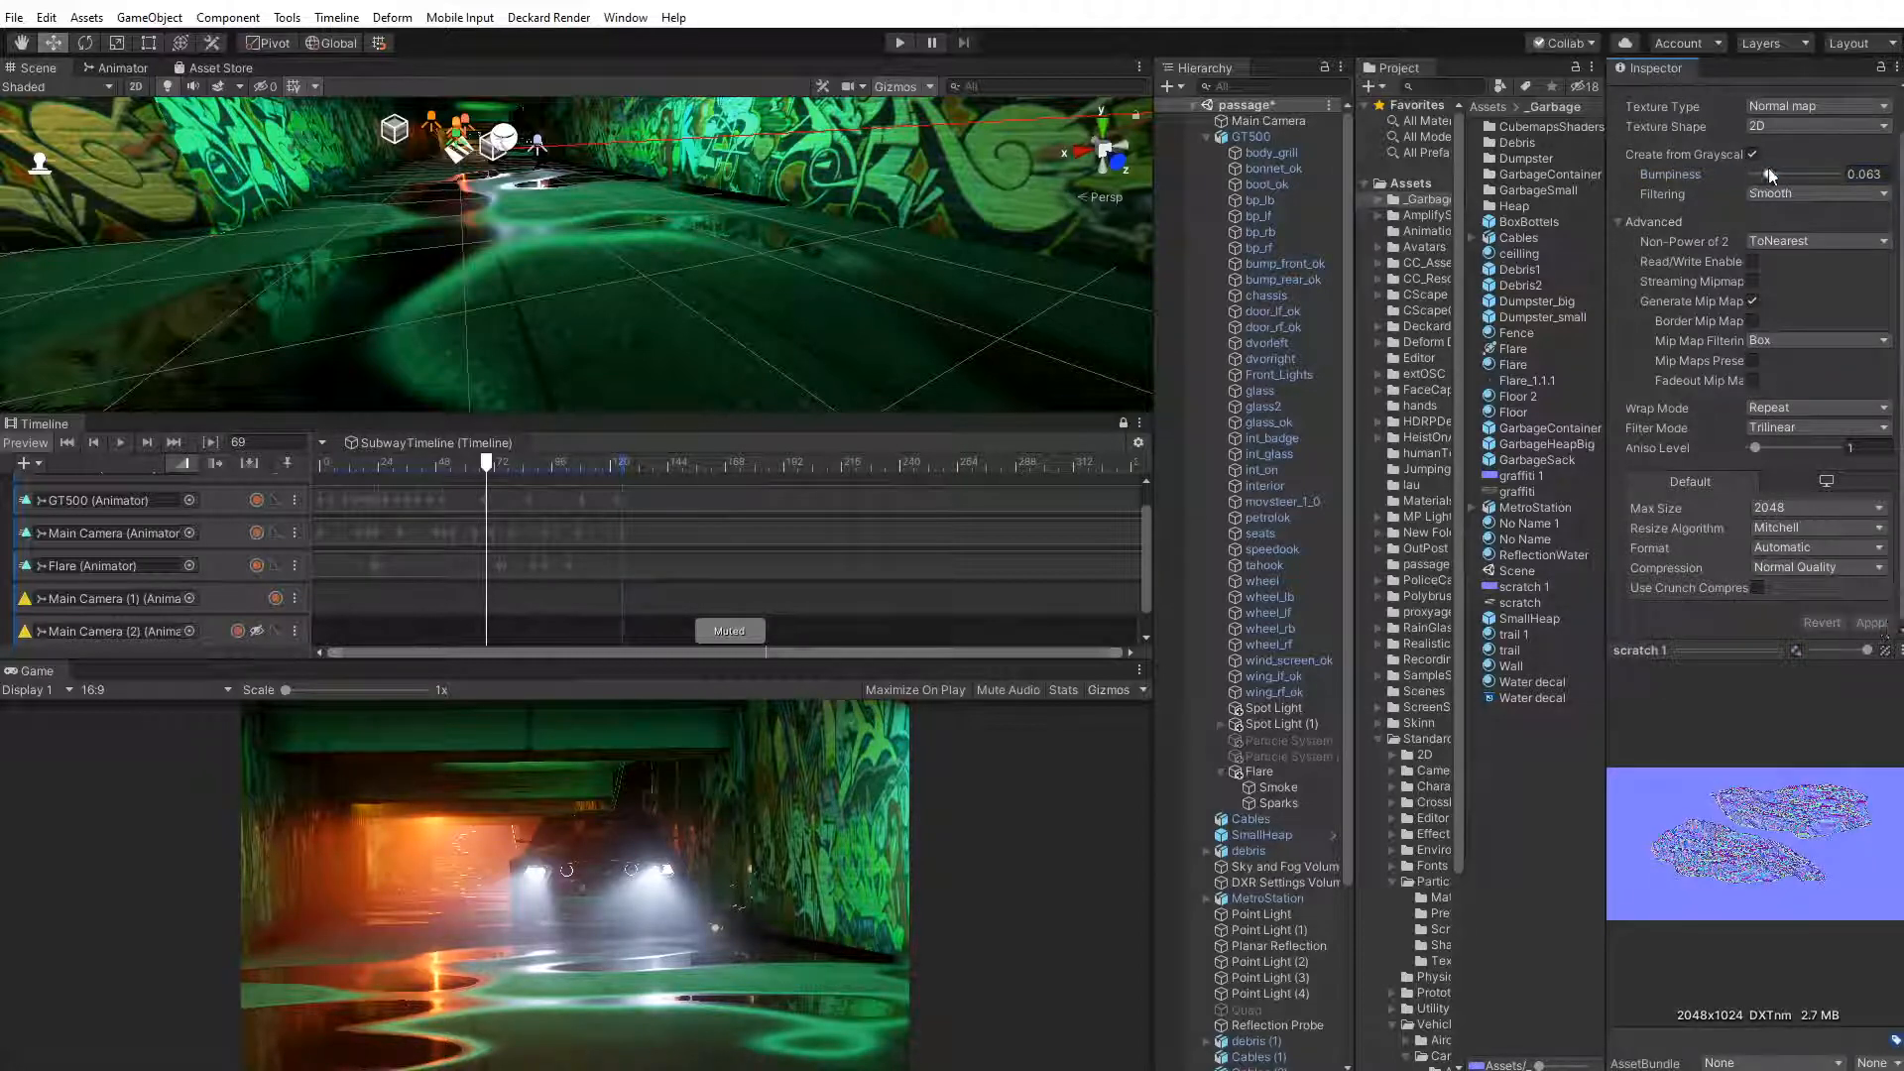
Reduce the scratch 1 normal map's bumpiness in two stages, 0.021 and 0.004, applying each value
{"action": "left_click_drag", "start_coordinate": [1772, 175], "coordinate": [1759, 176]}
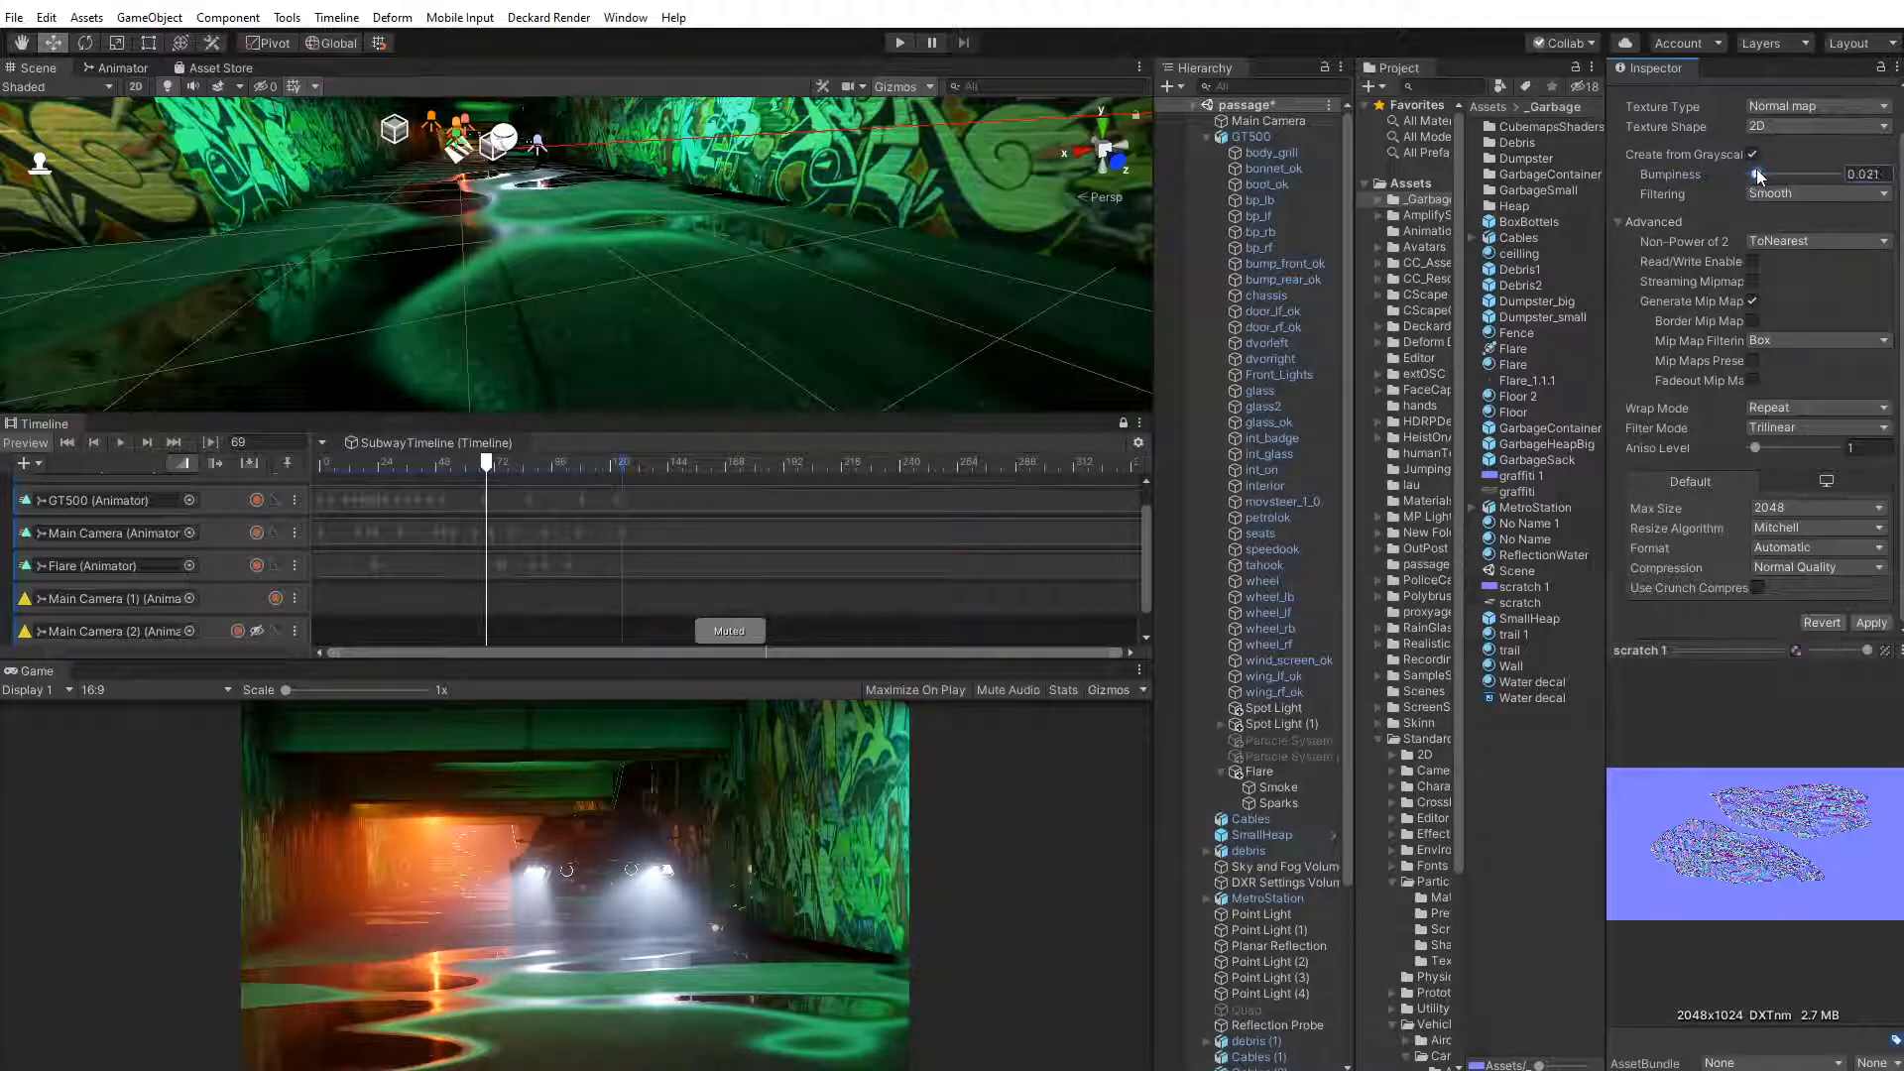
{"action": "left_click", "coordinate": [1876, 627]}
{"action": "left_click_drag", "start_coordinate": [1756, 174], "coordinate": [1752, 179]}
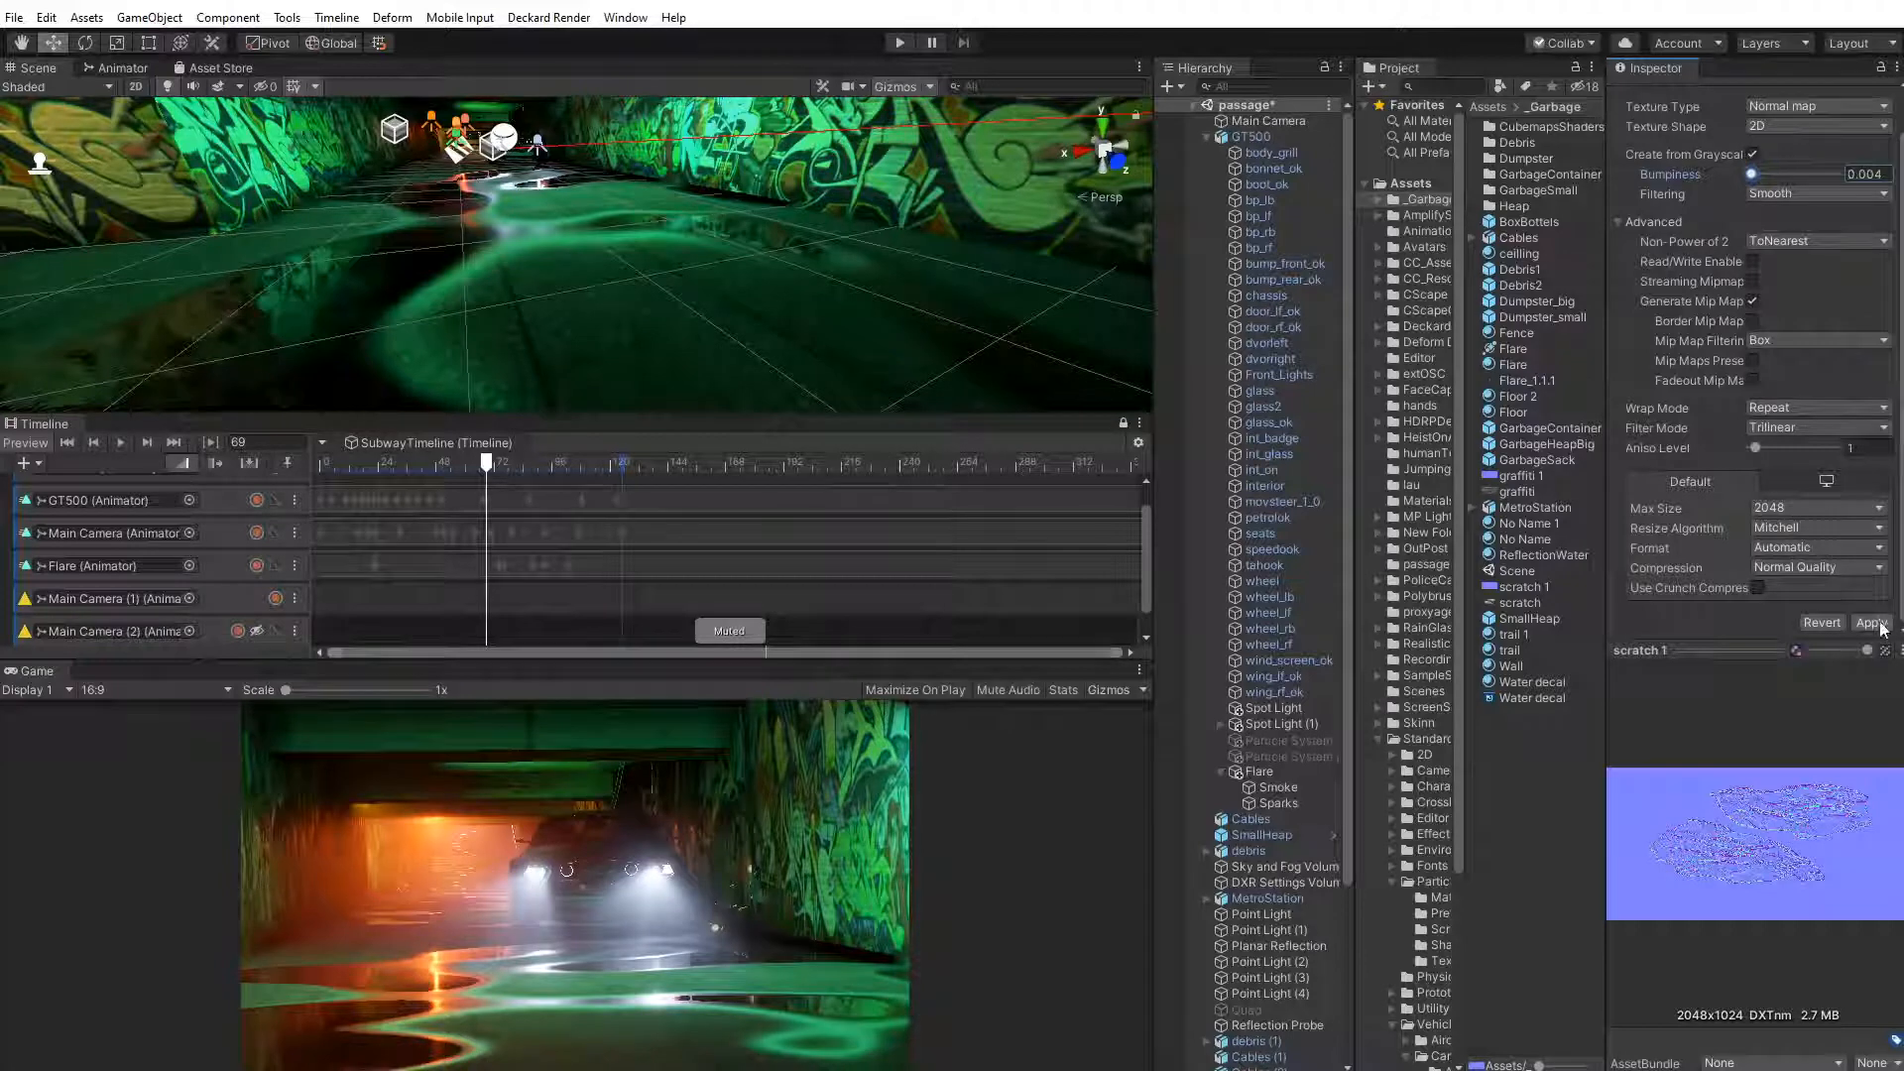
{"action": "left_click", "coordinate": [1877, 625]}
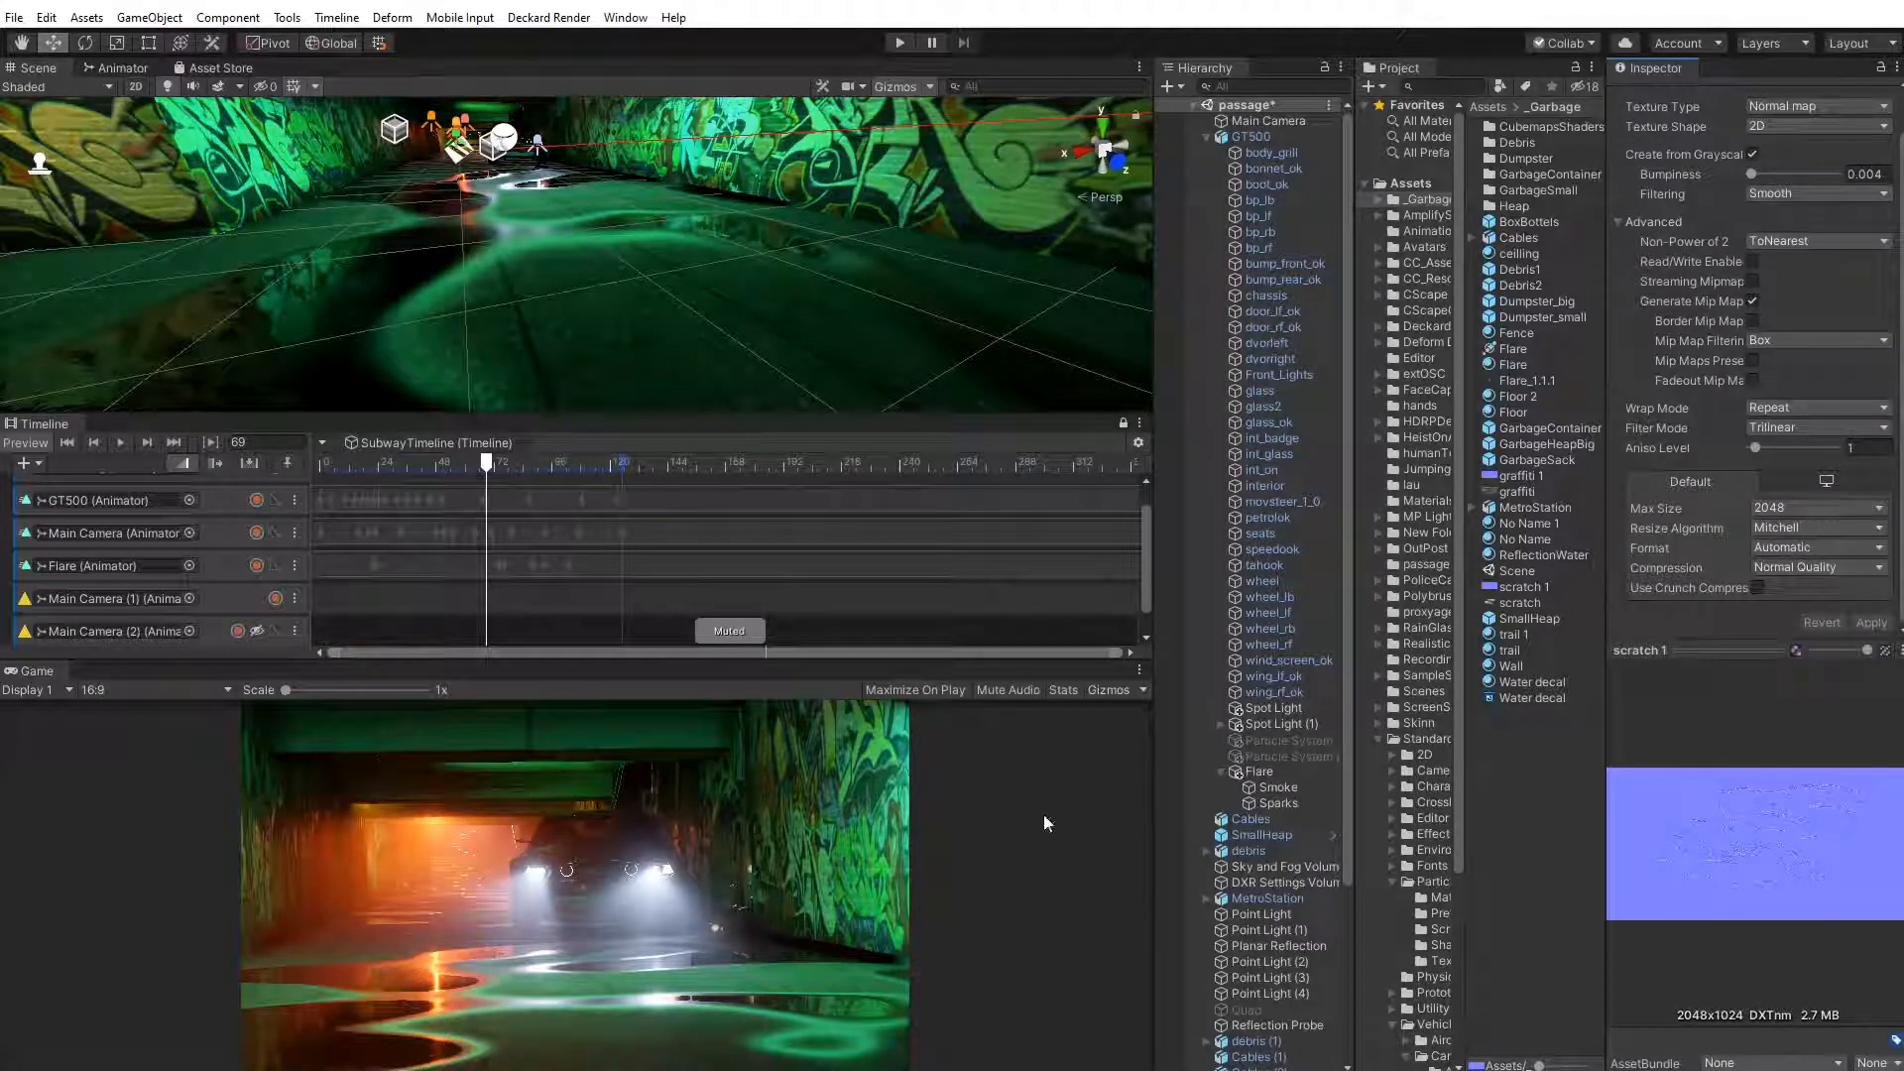
Open the scratch 1 texture in Photoshop and apply a Gaussian Blur to the foil layer with its transparent pixels locked
{"action": "double_click", "coordinate": [1526, 588]}
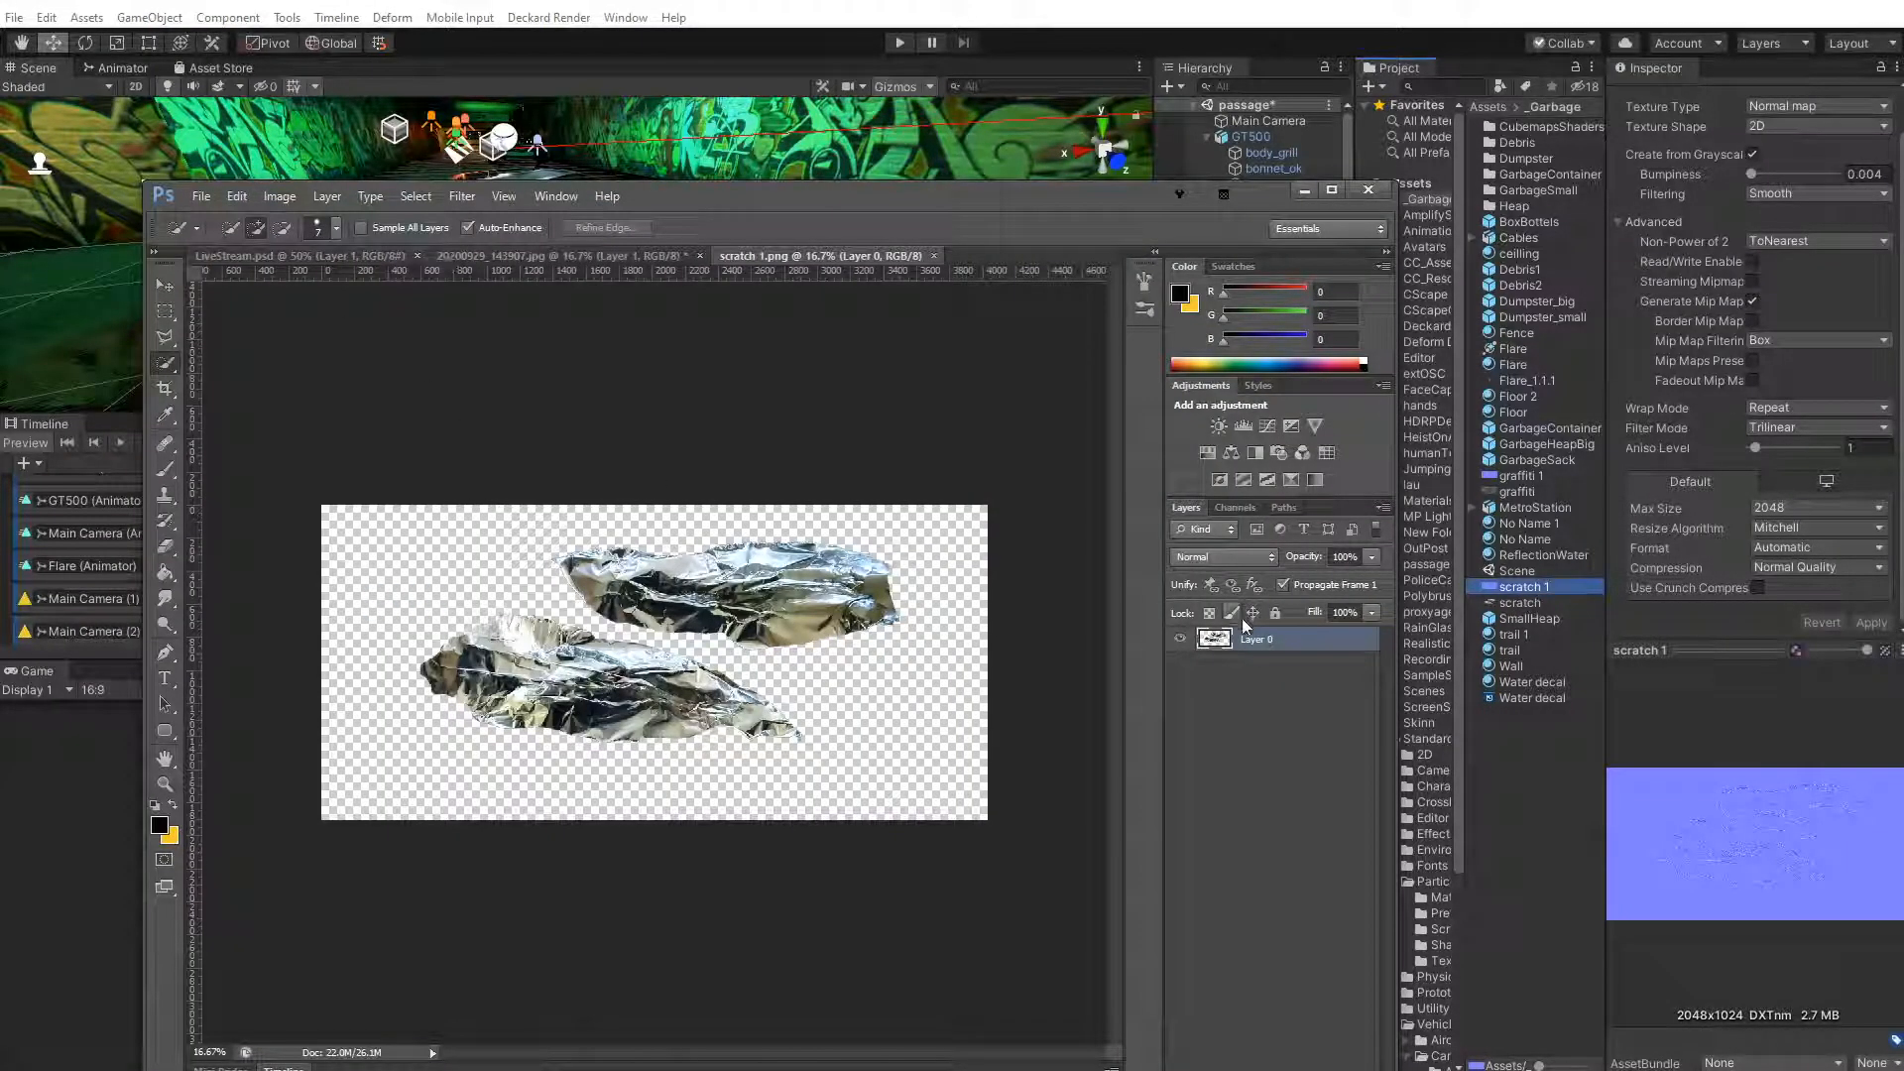
{"action": "left_click", "coordinate": [1209, 612]}
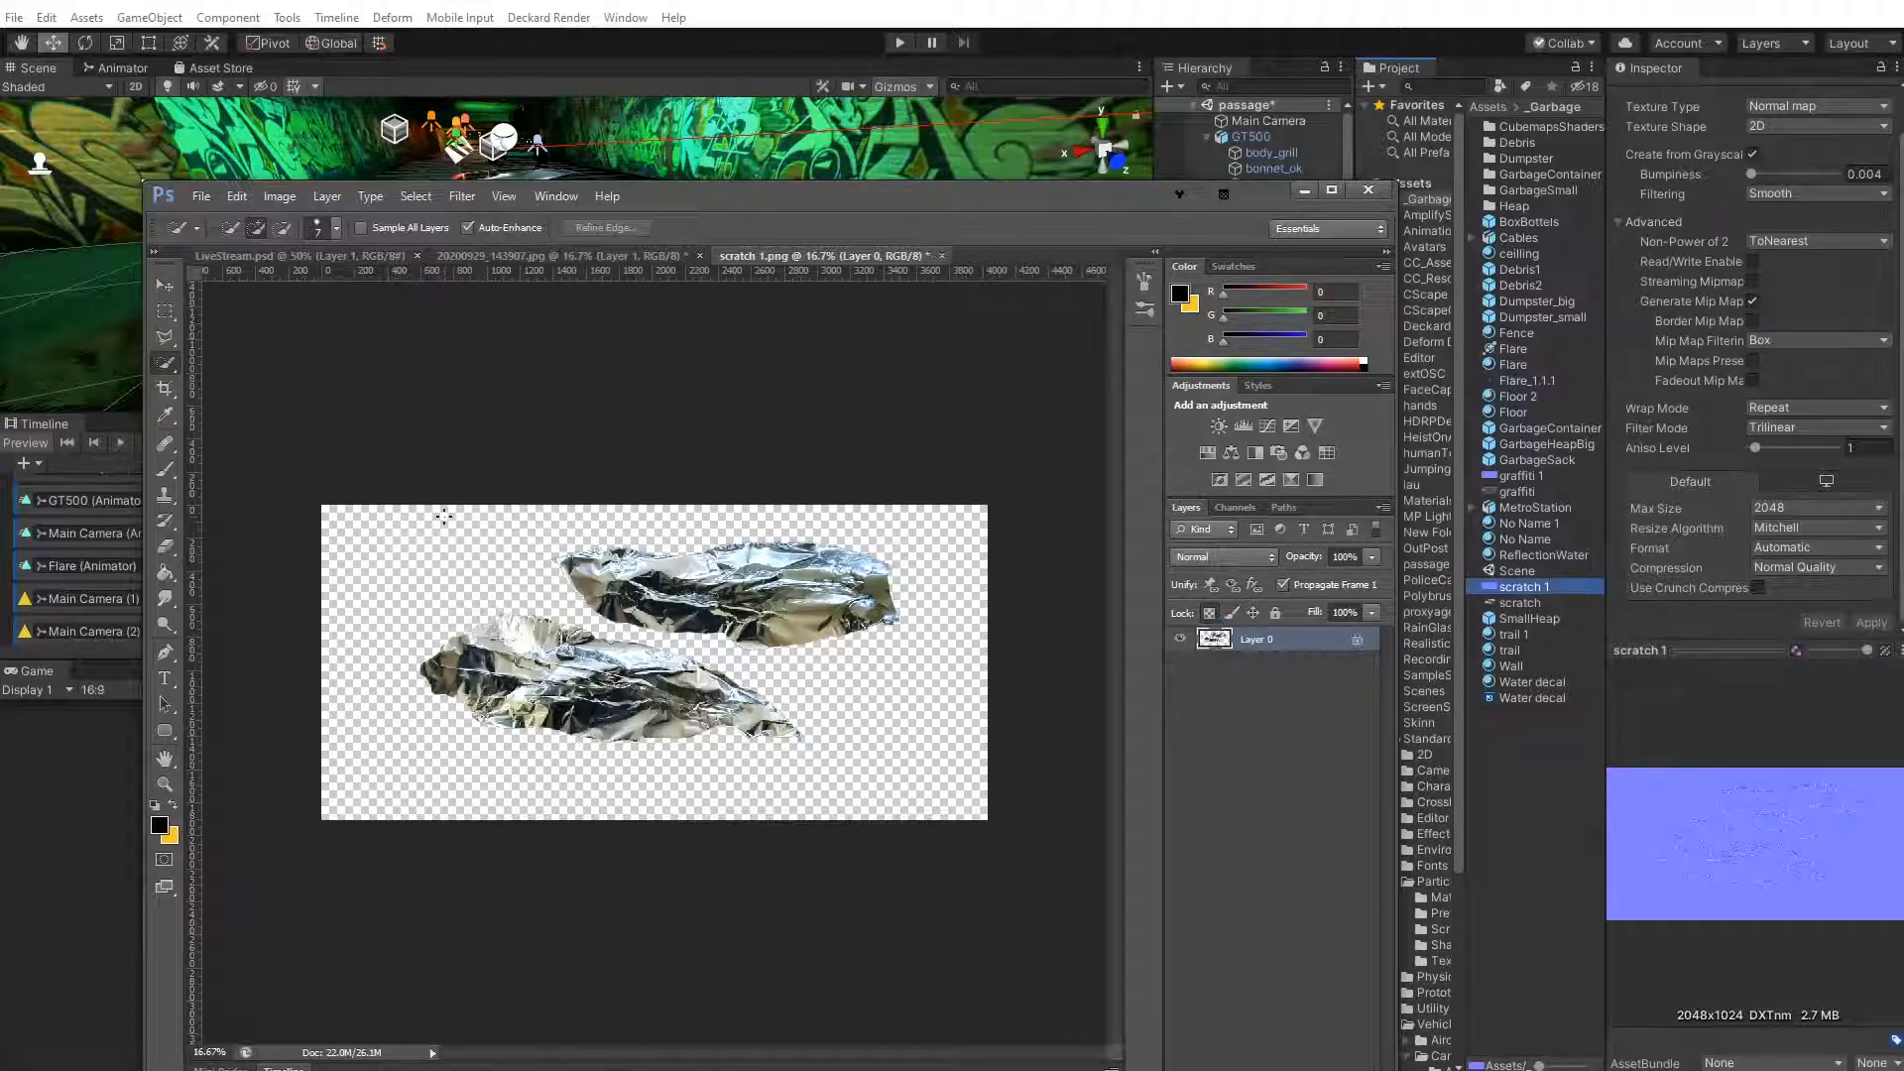
{"action": "left_click", "coordinate": [463, 196]}
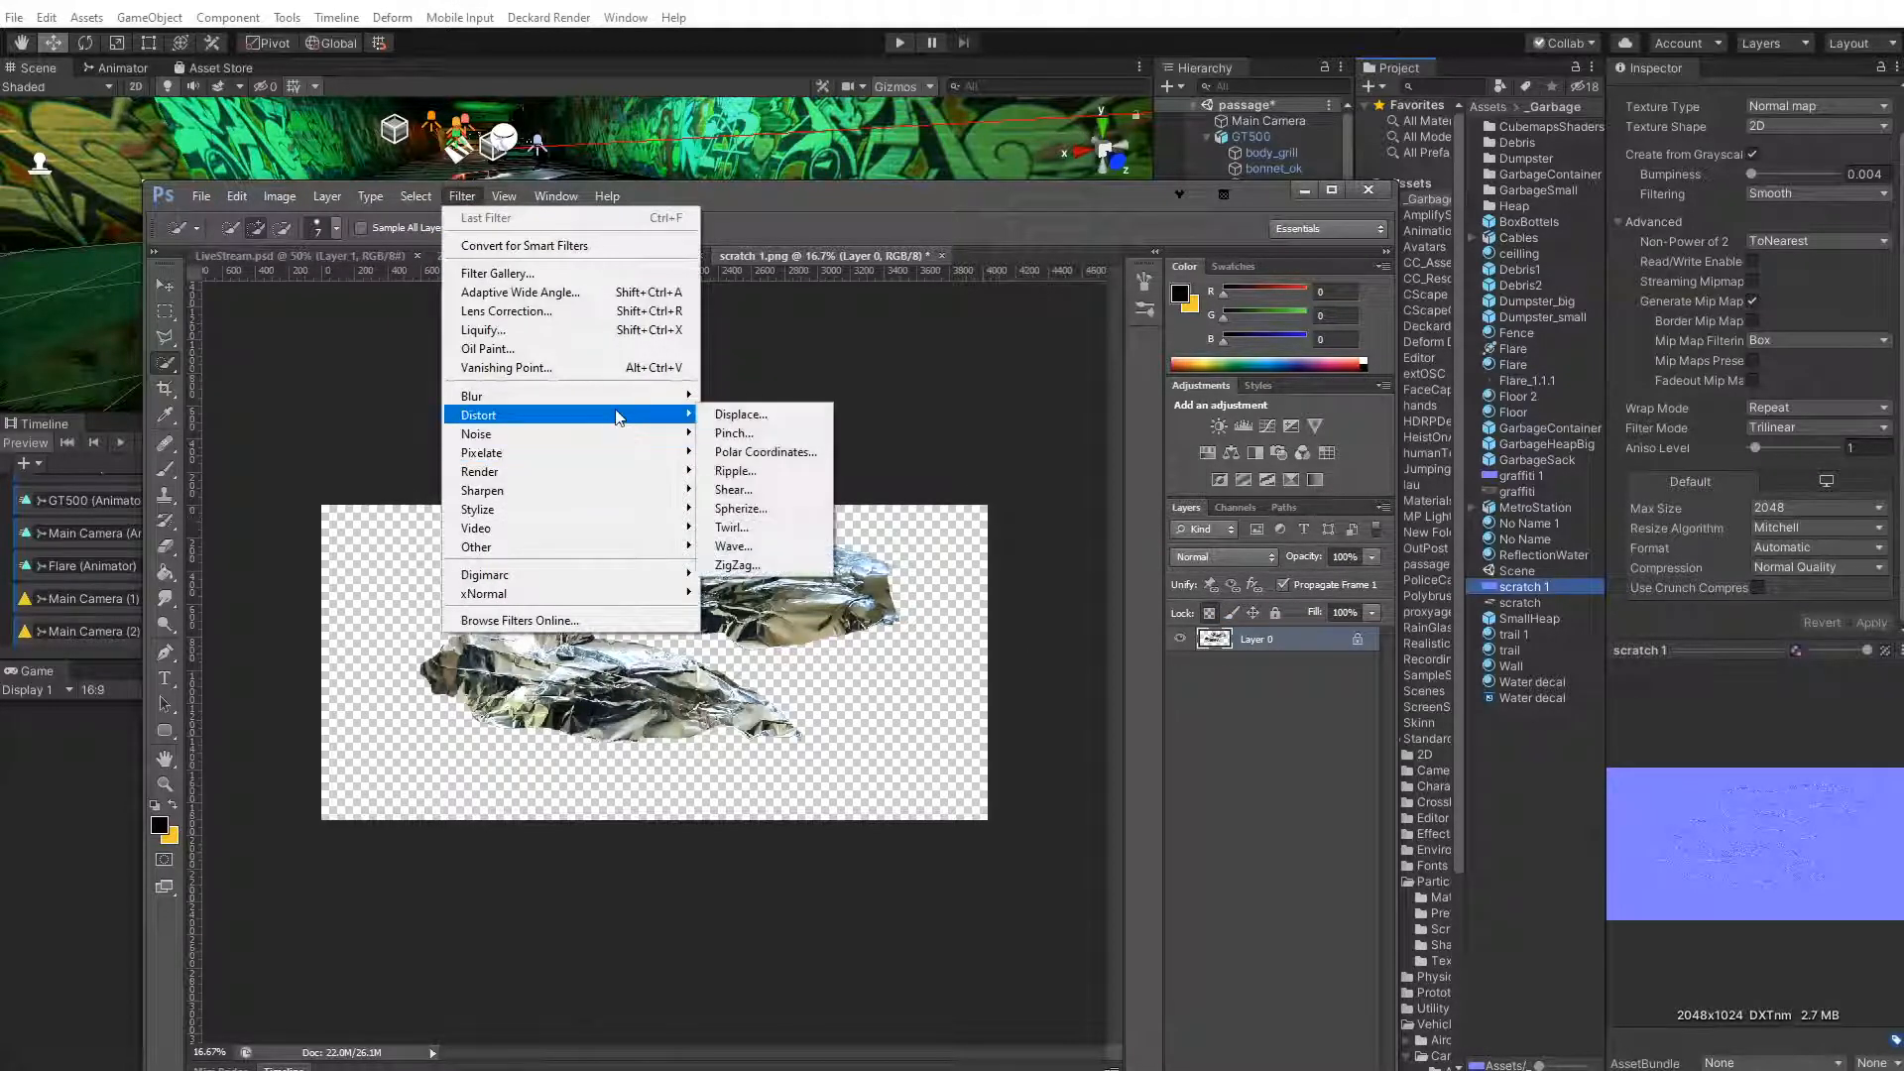
{"action": "mouse_move", "coordinate": [624, 404]}
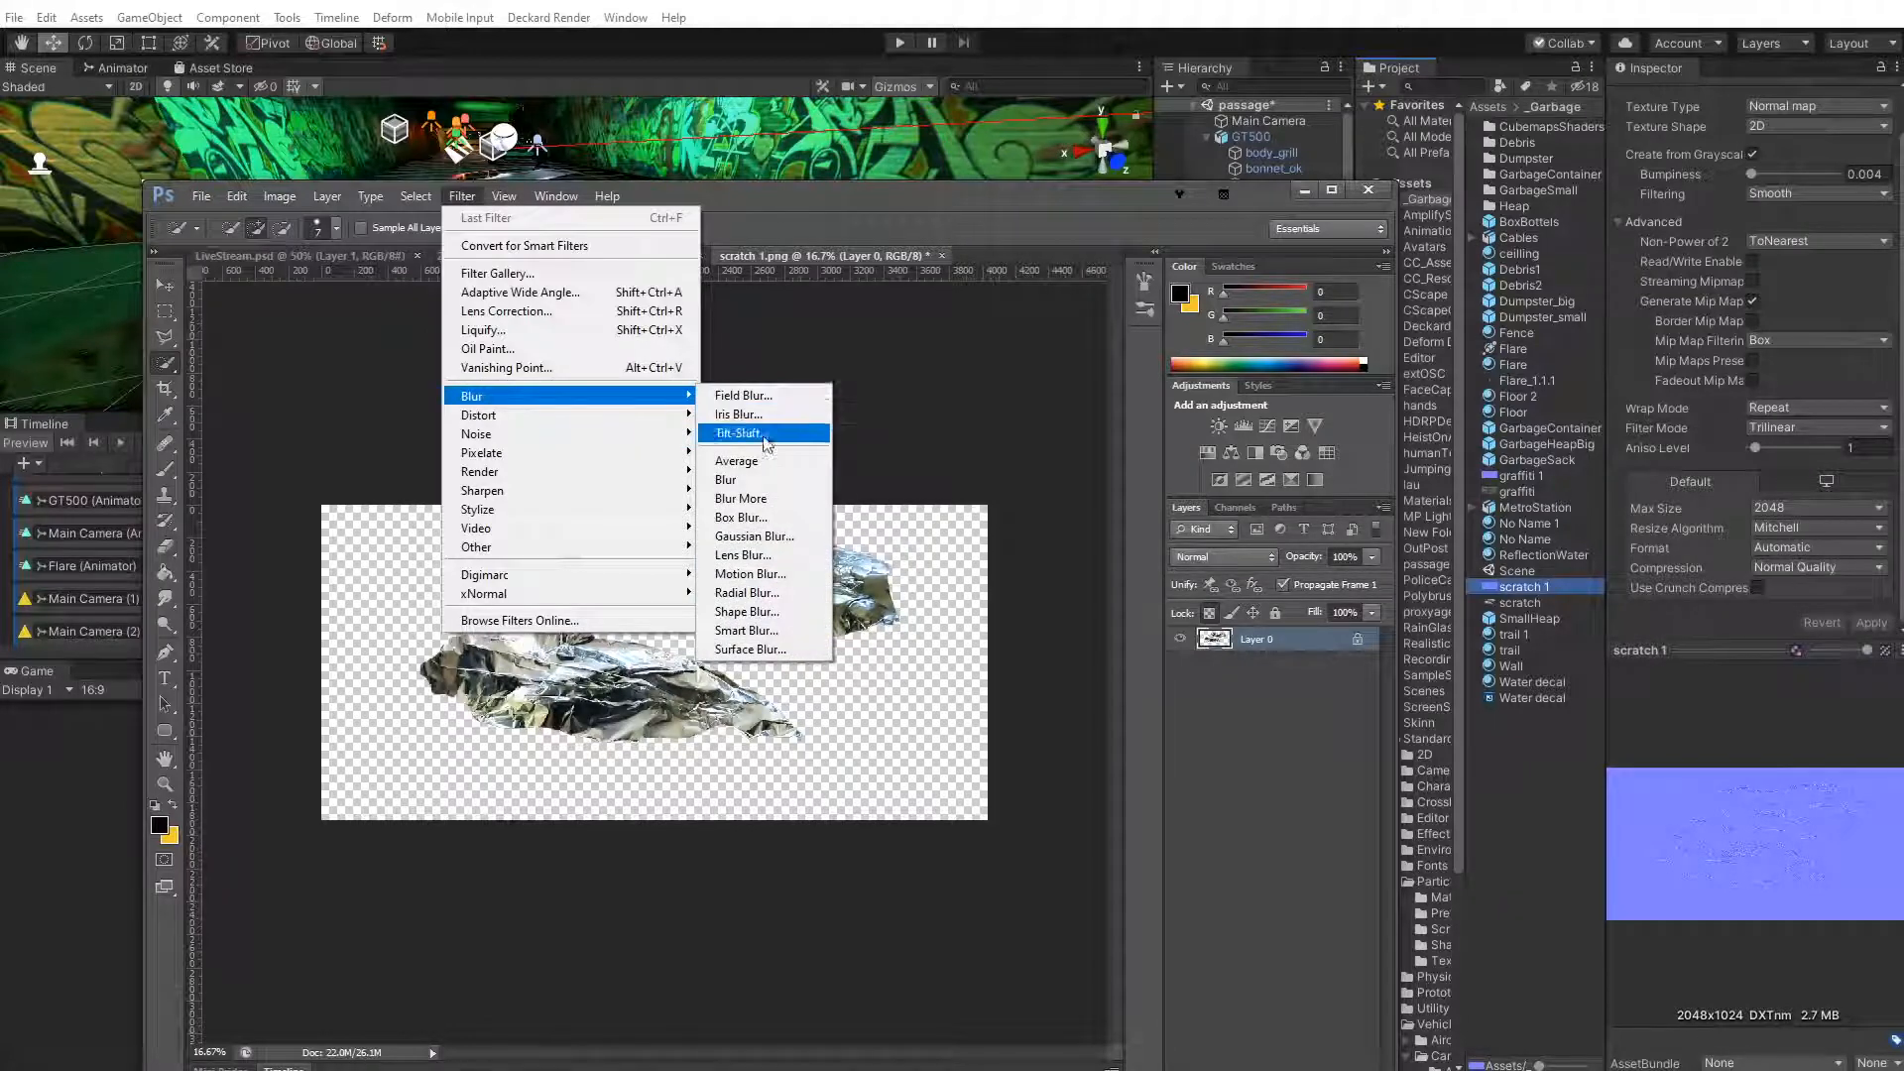
{"action": "left_click", "coordinate": [760, 540]}
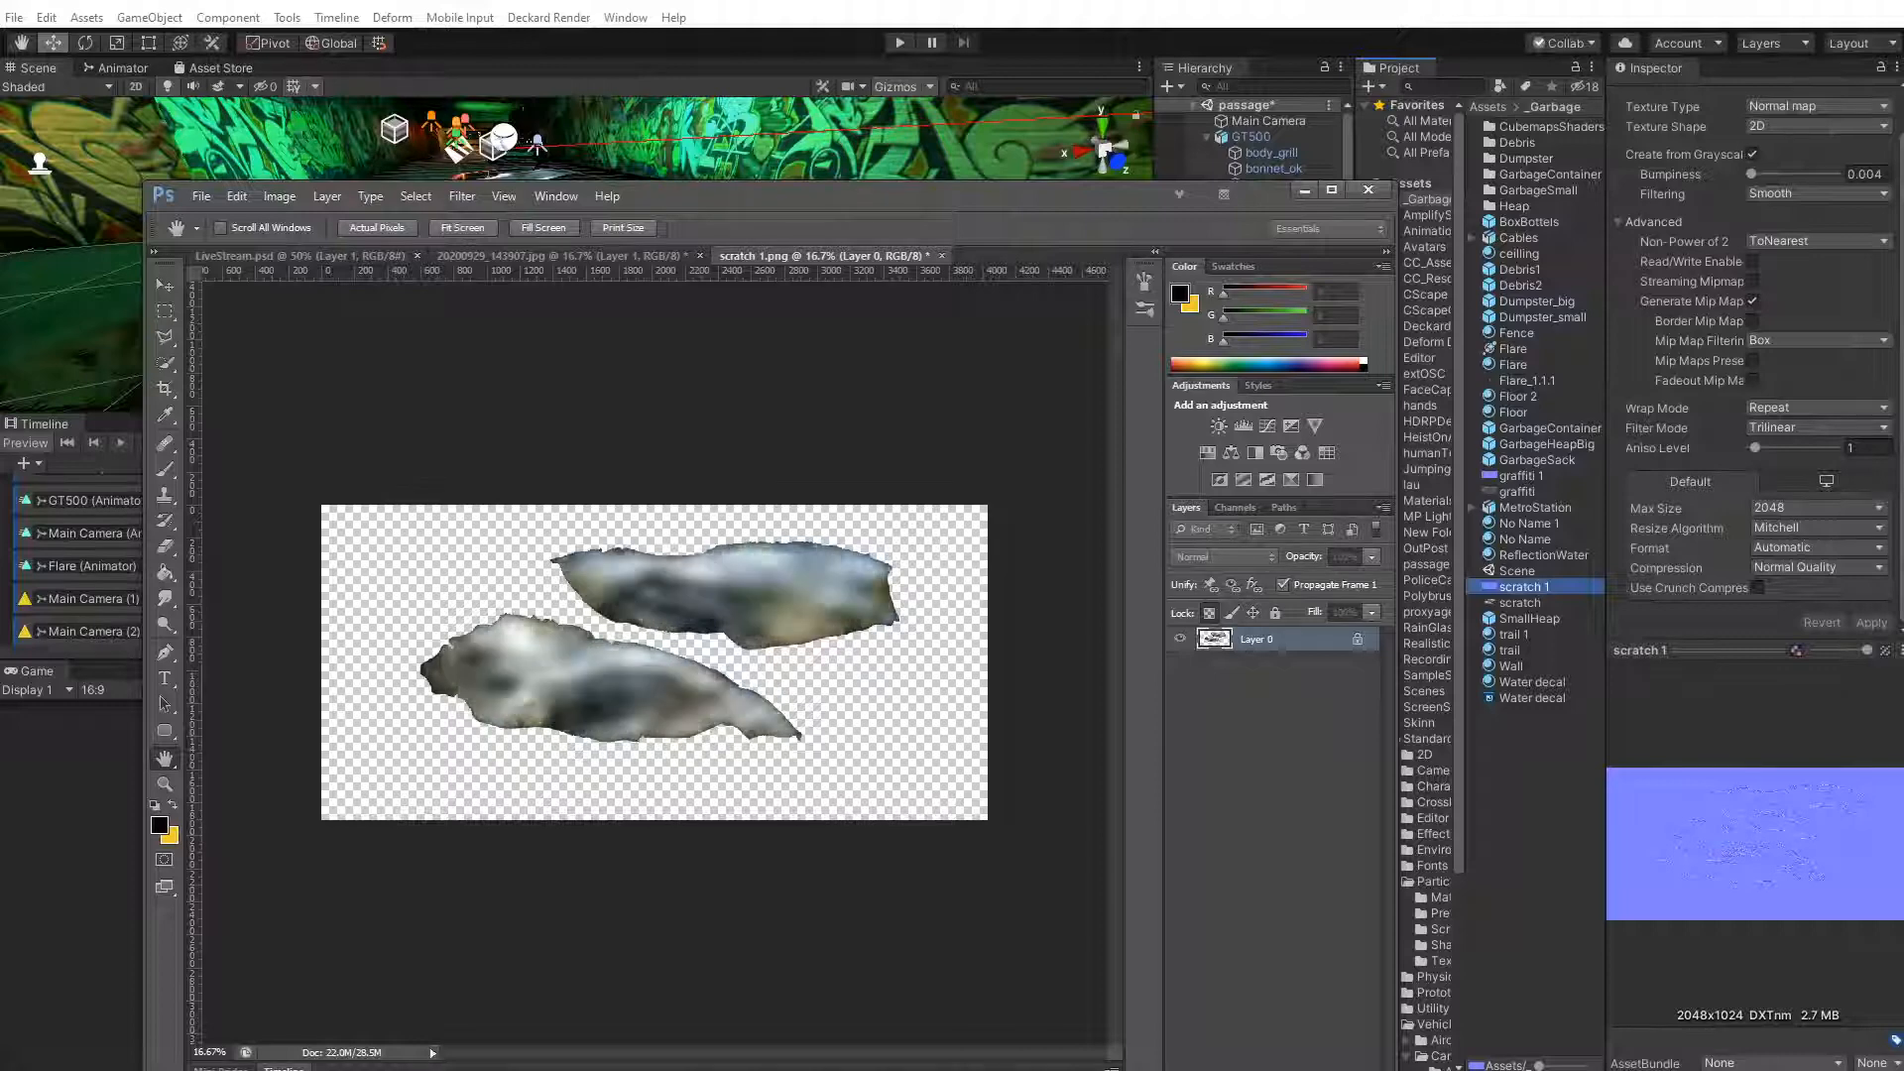
{"action": "key", "text": "Return"}
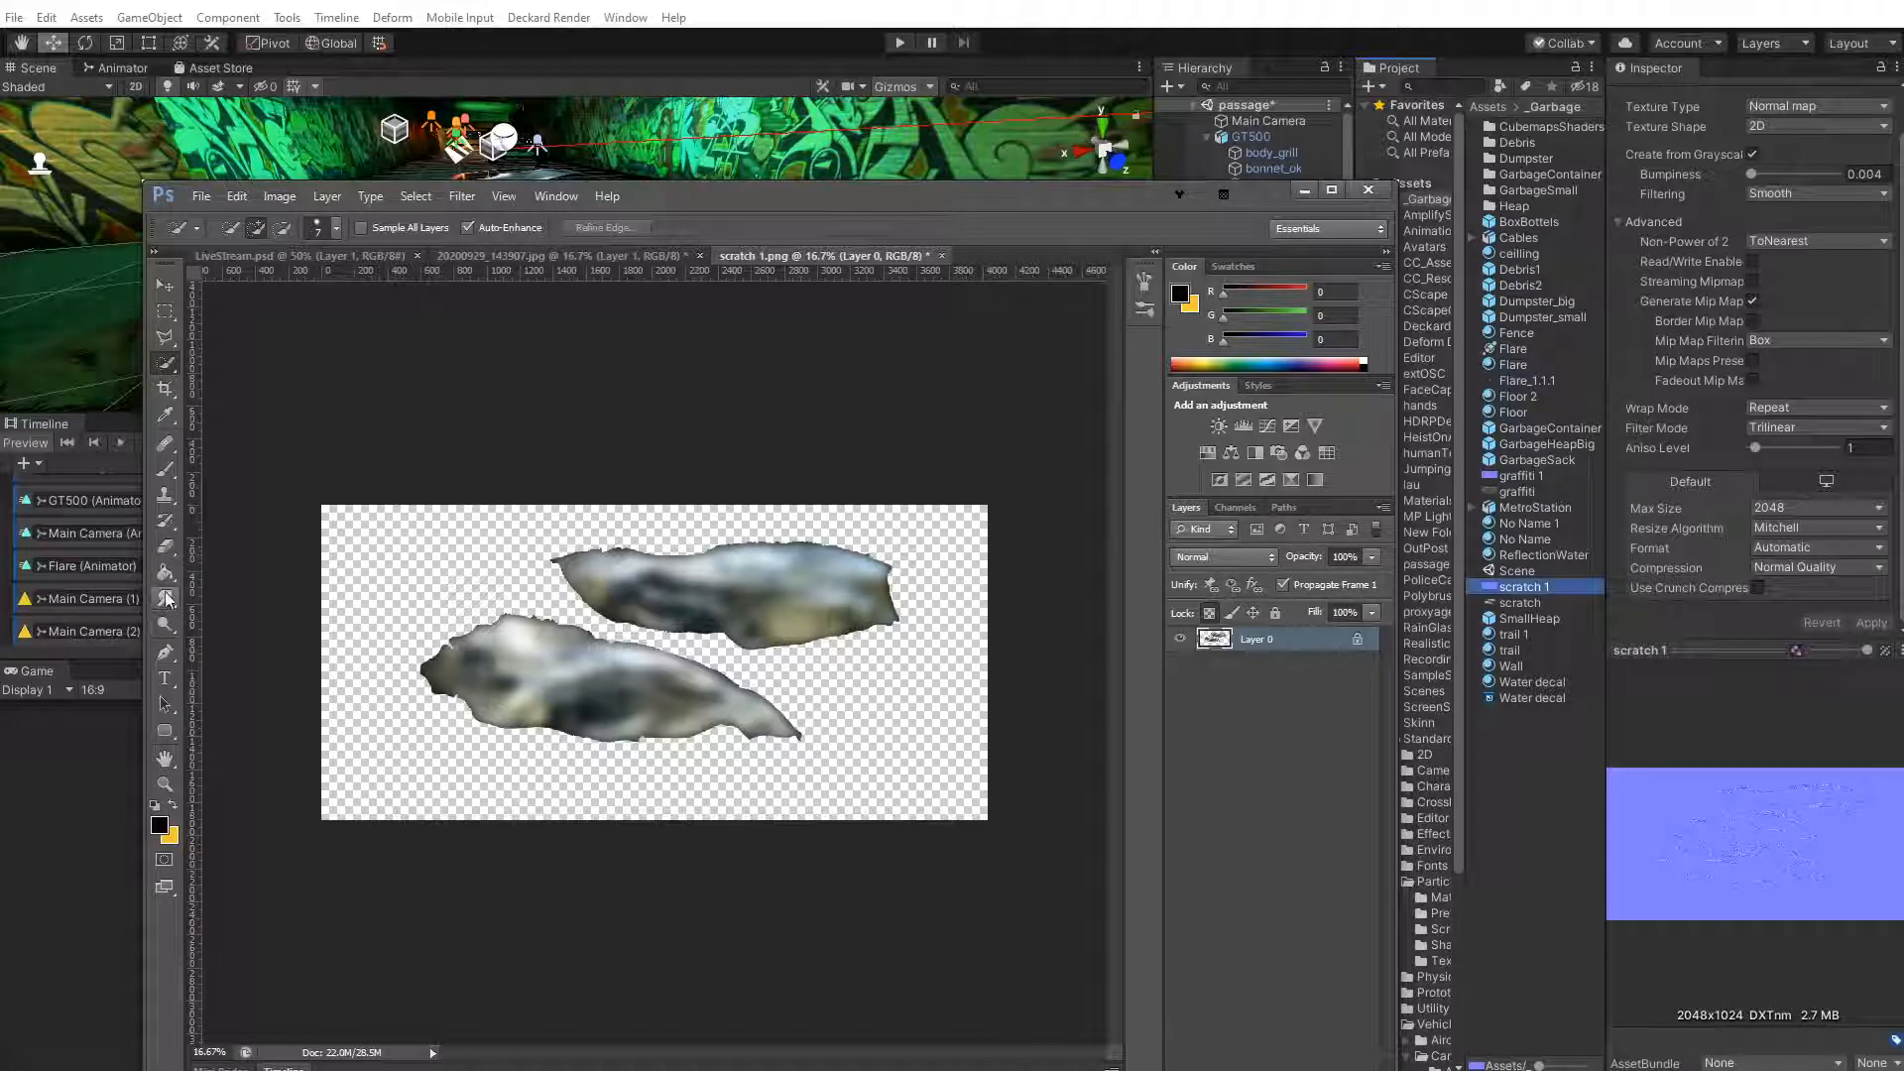
Paint the edges of both foil shapes white with a soft brush of about 349 px
{"action": "left_click", "coordinate": [165, 469]}
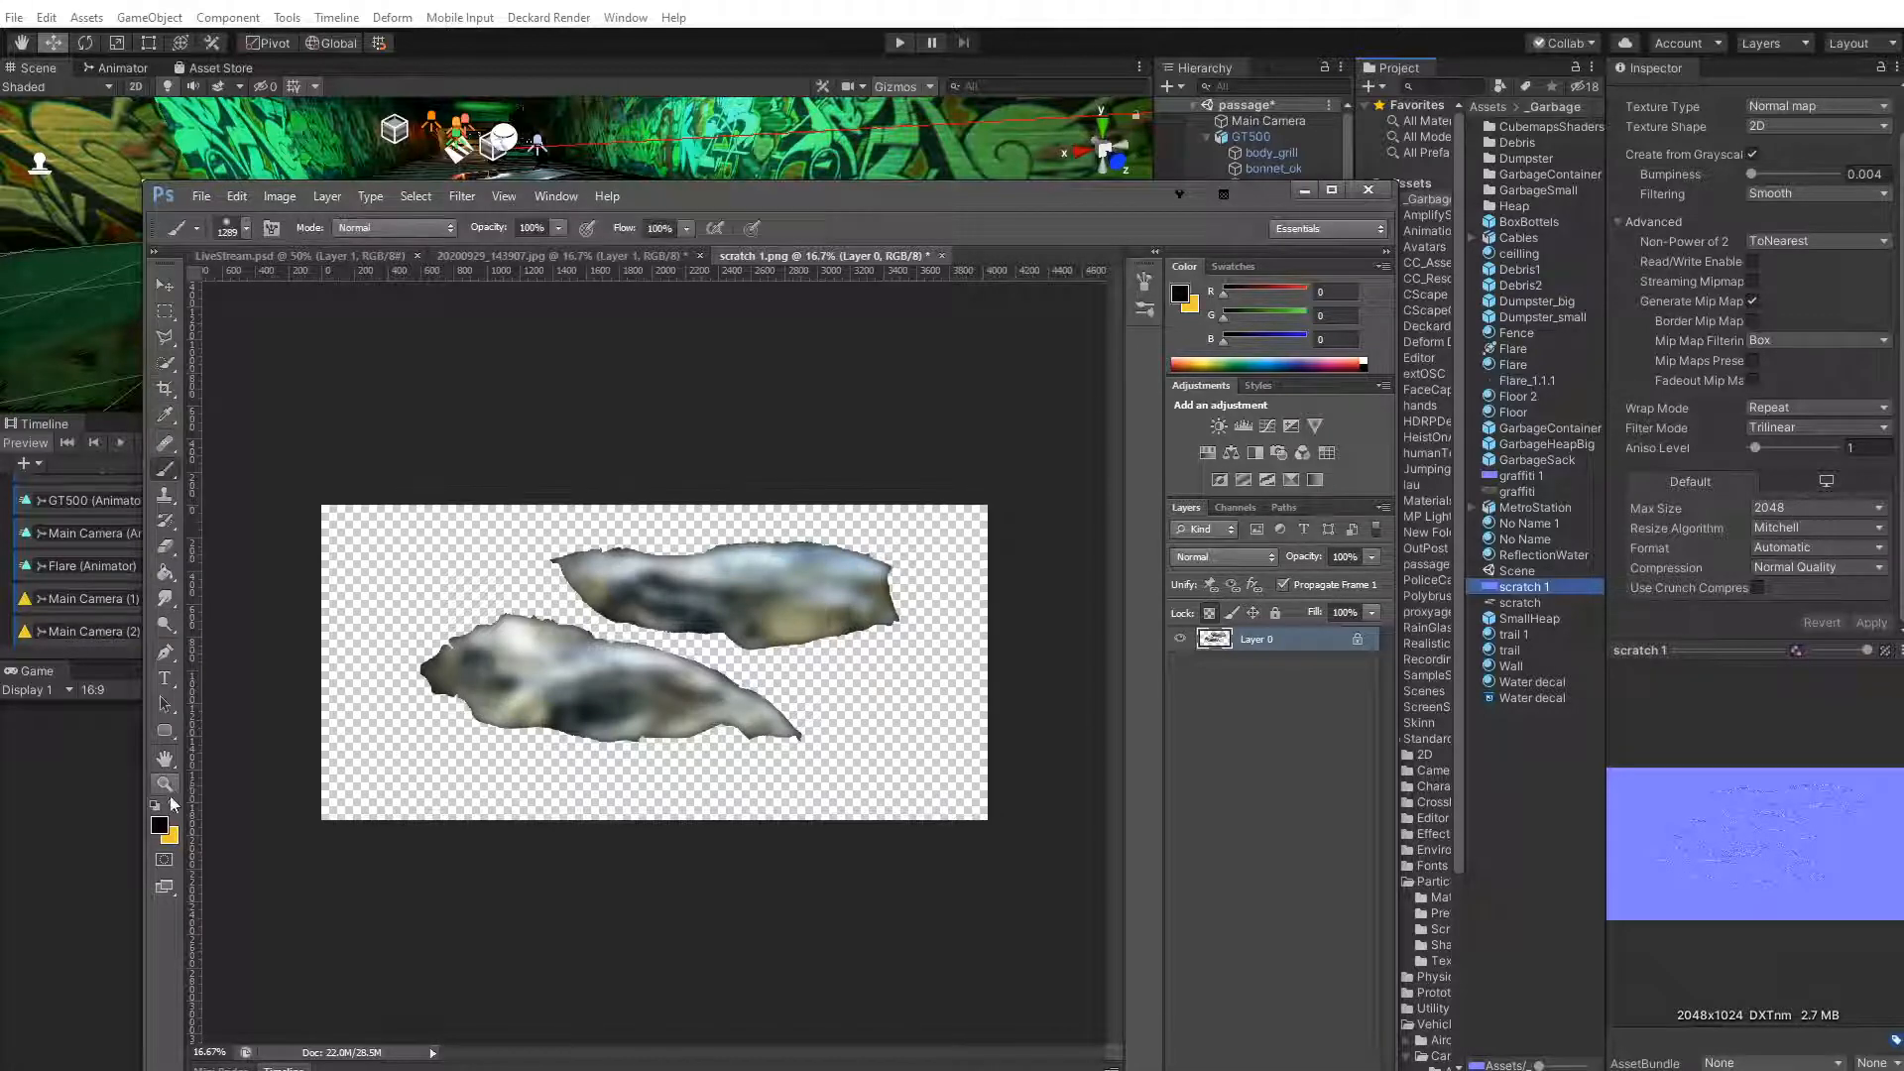
{"action": "left_click", "coordinate": [154, 805]}
{"action": "left_click", "coordinate": [172, 805]}
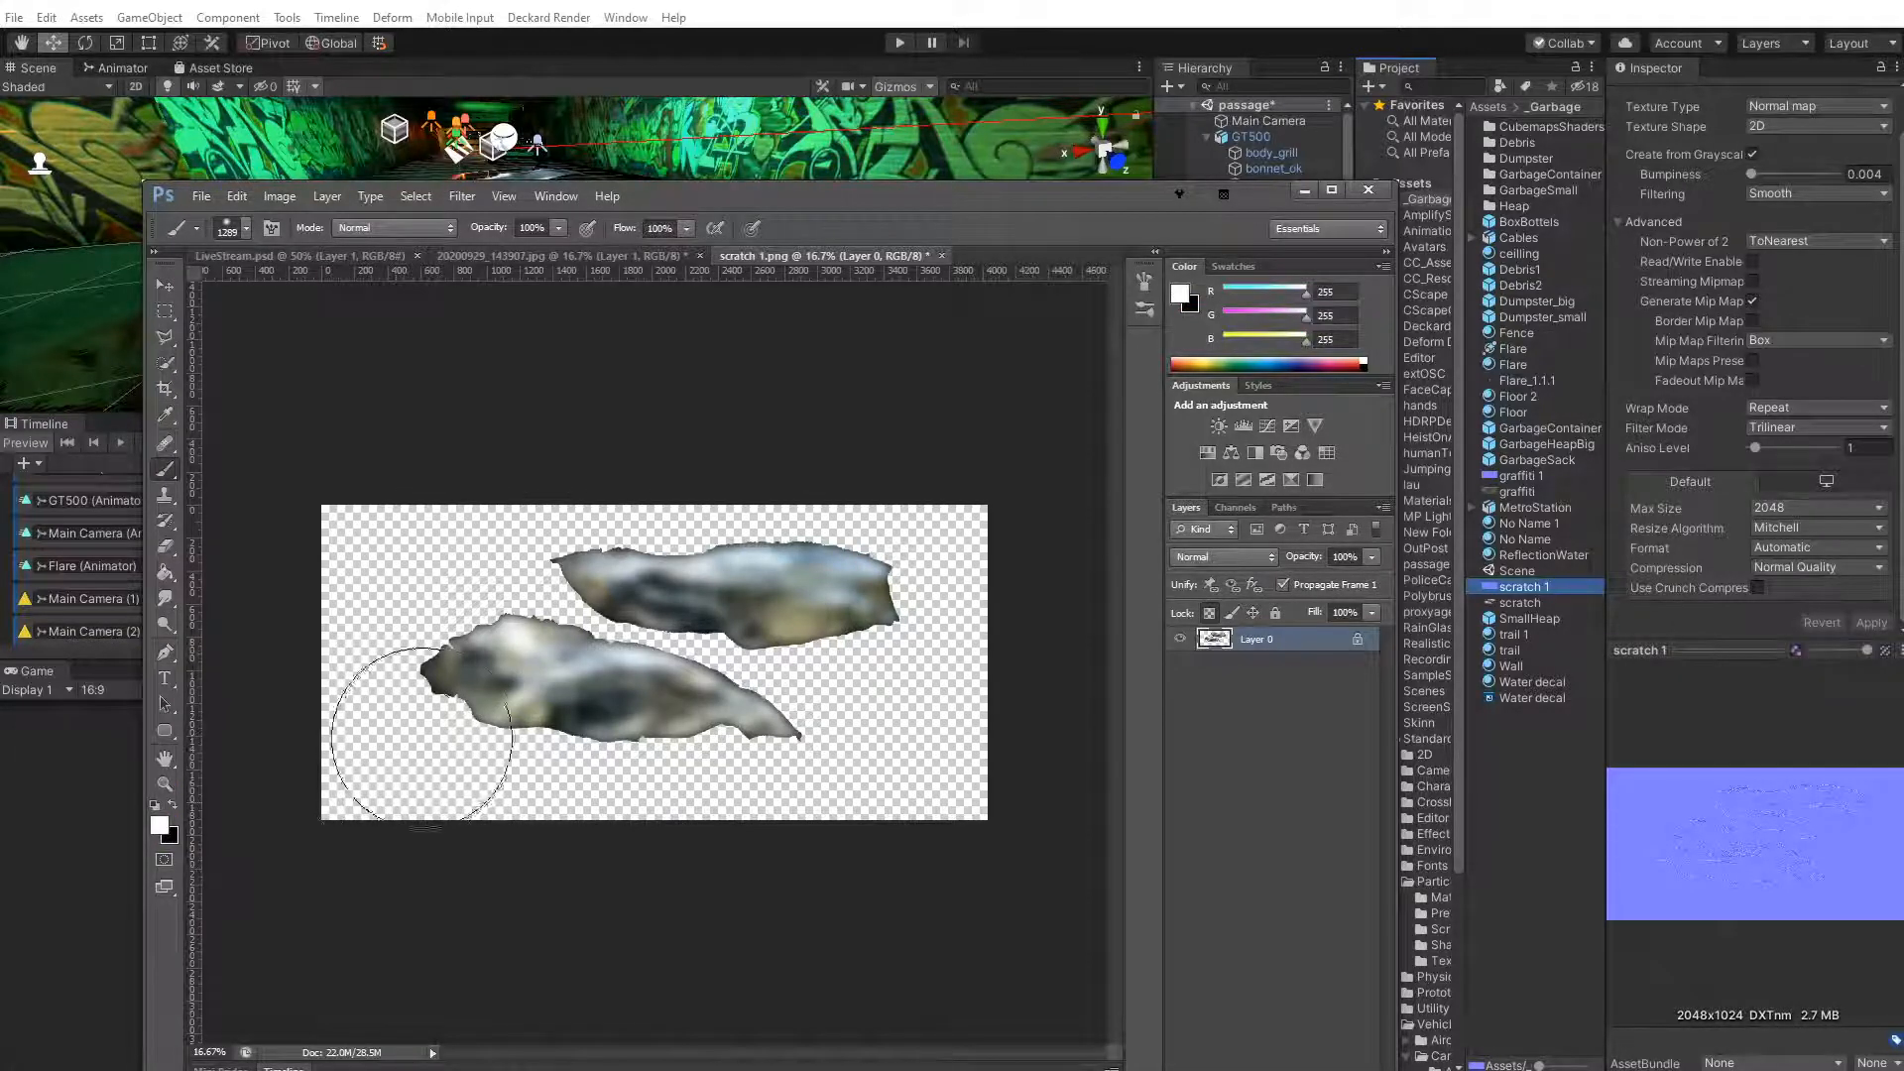
{"action": "left_click", "coordinate": [235, 232]}
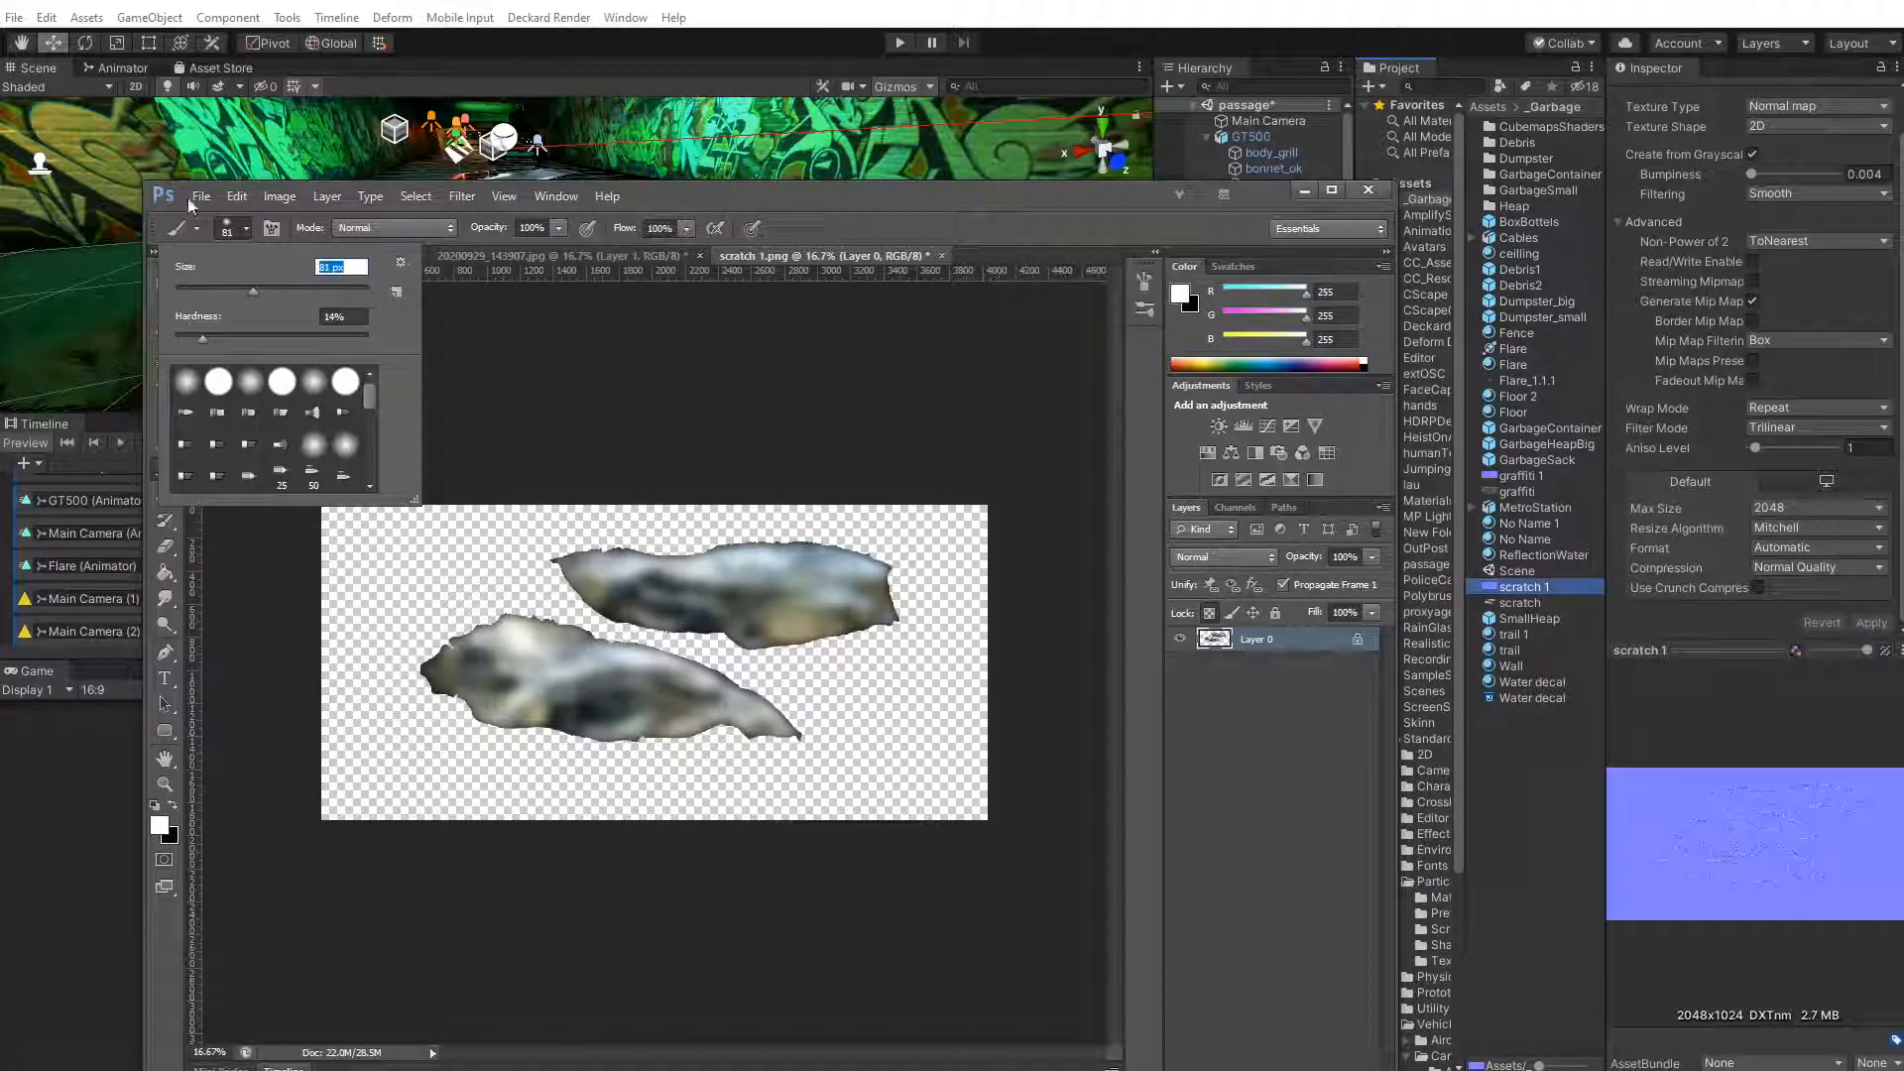
{"action": "left_click_drag", "start_coordinate": [256, 289], "coordinate": [350, 293]}
{"action": "mouse_move", "coordinate": [442, 678]}
{"action": "left_mouse_down"}
{"action": "mouse_move", "coordinate": [616, 738]}
{"action": "mouse_move", "coordinate": [824, 731]}
{"action": "mouse_move", "coordinate": [729, 669]}
{"action": "mouse_move", "coordinate": [621, 638]}
{"action": "mouse_move", "coordinate": [402, 643]}
{"action": "left_mouse_up"}
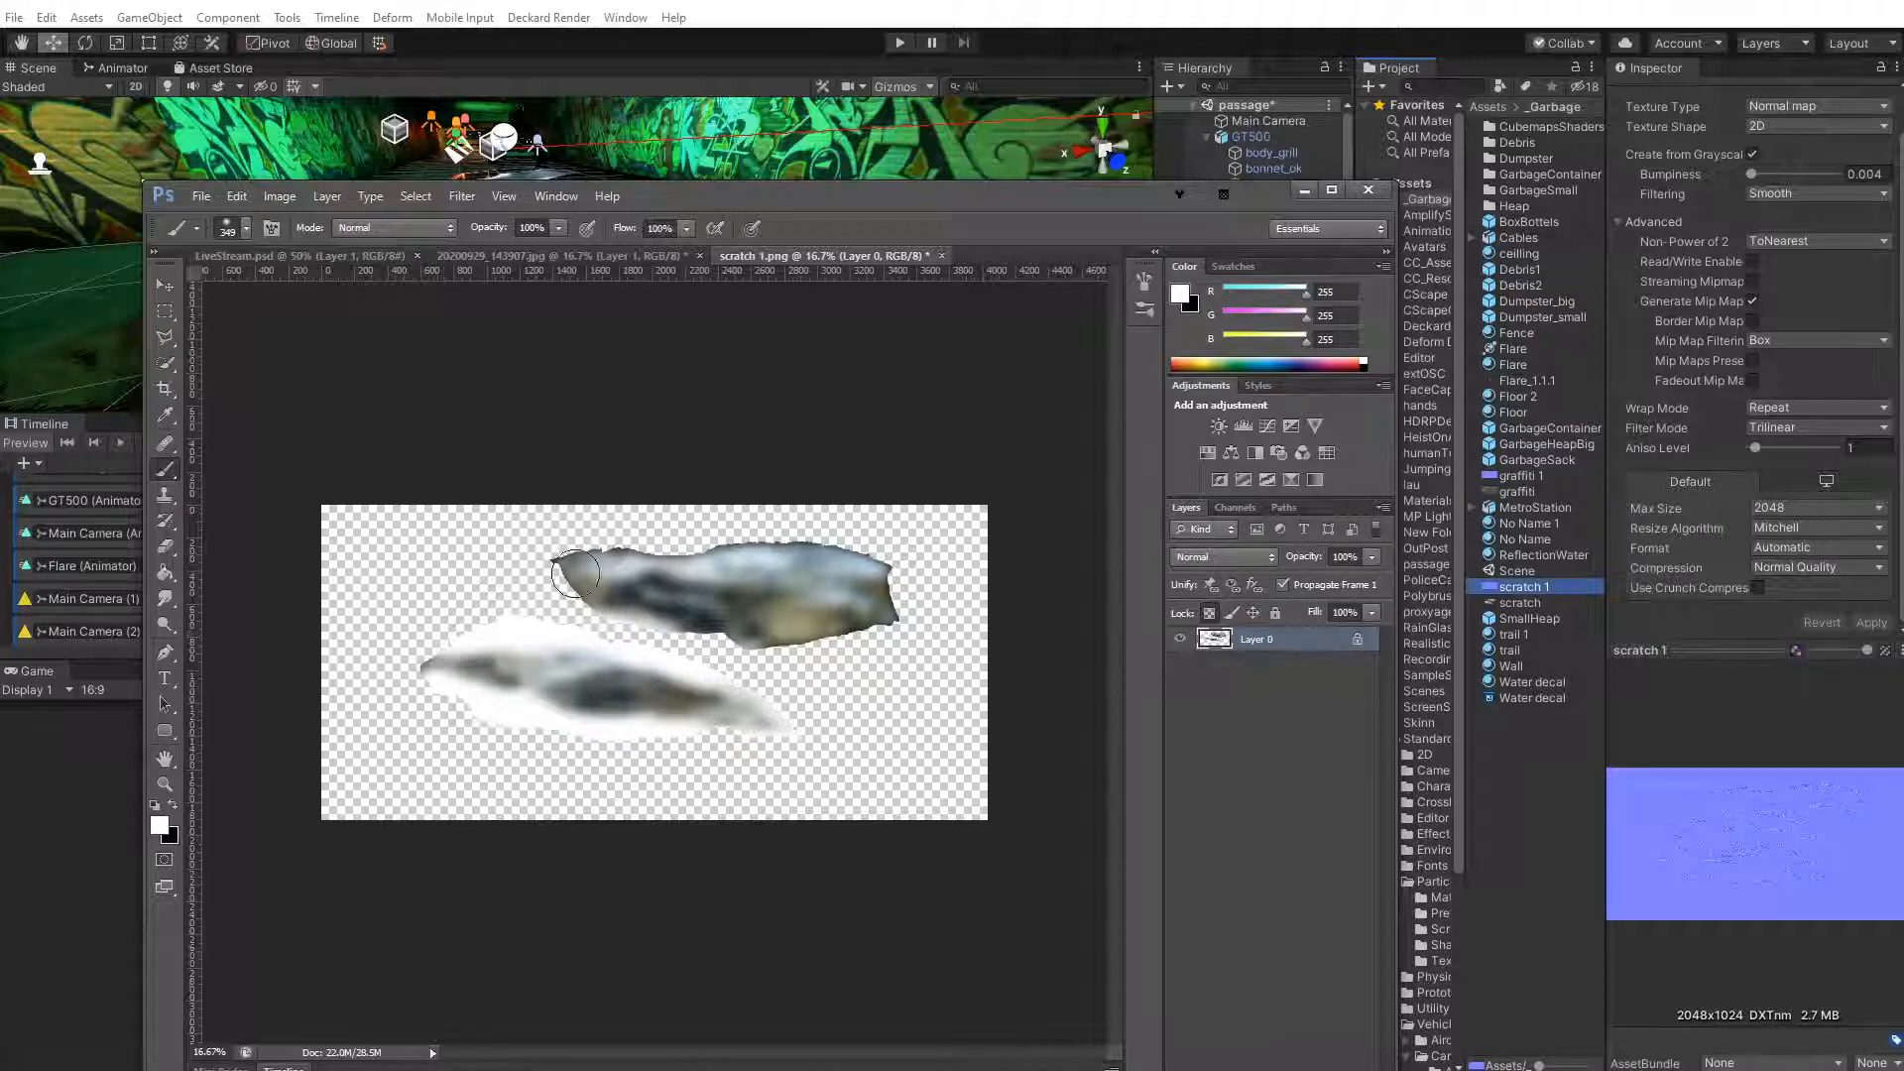
{"action": "mouse_move", "coordinate": [560, 553]}
{"action": "left_mouse_down"}
{"action": "mouse_move", "coordinate": [851, 550]}
{"action": "mouse_move", "coordinate": [913, 595]}
{"action": "mouse_move", "coordinate": [714, 644]}
{"action": "mouse_move", "coordinate": [574, 595]}
{"action": "mouse_move", "coordinate": [718, 639]}
{"action": "mouse_move", "coordinate": [799, 651]}
{"action": "mouse_move", "coordinate": [808, 635]}
{"action": "left_mouse_up"}
Save the edited scratch 1.png and switch back to Unity
{"action": "left_click", "coordinate": [200, 196]}
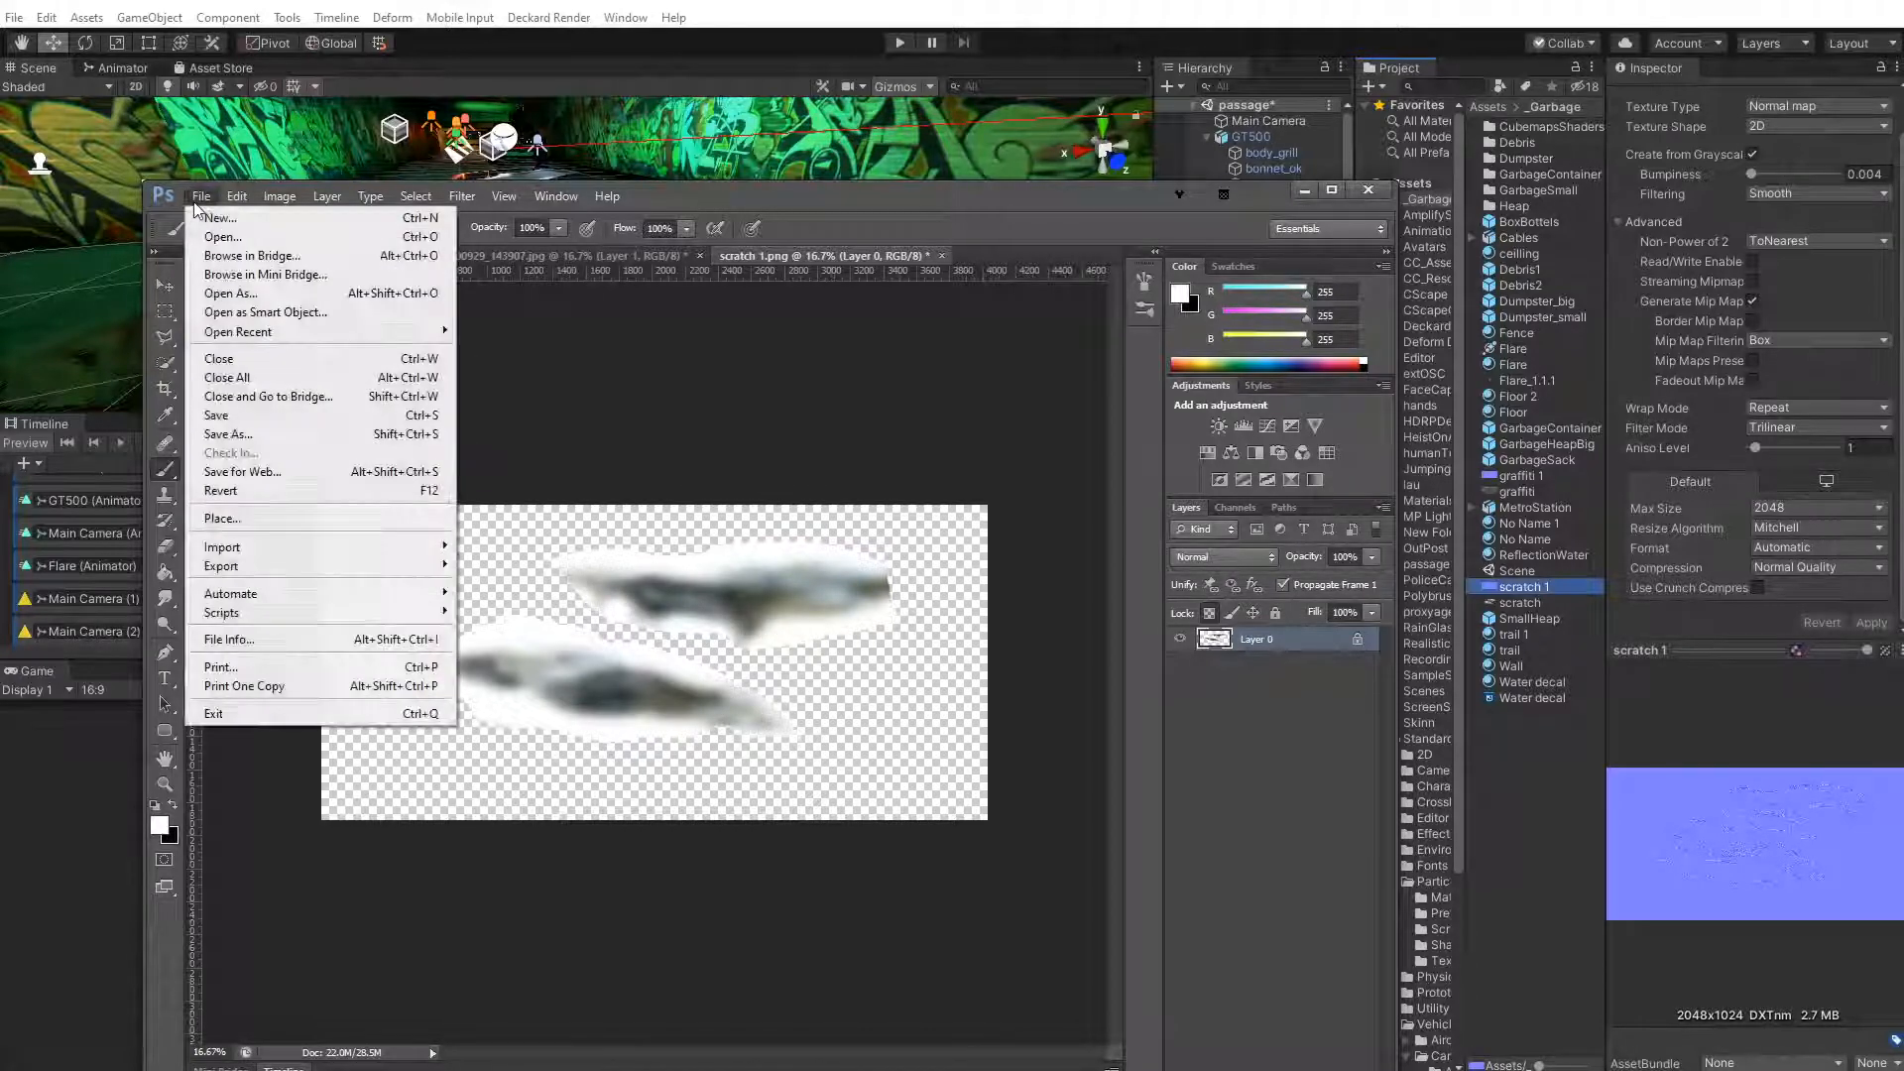
{"action": "left_click", "coordinate": [238, 429]}
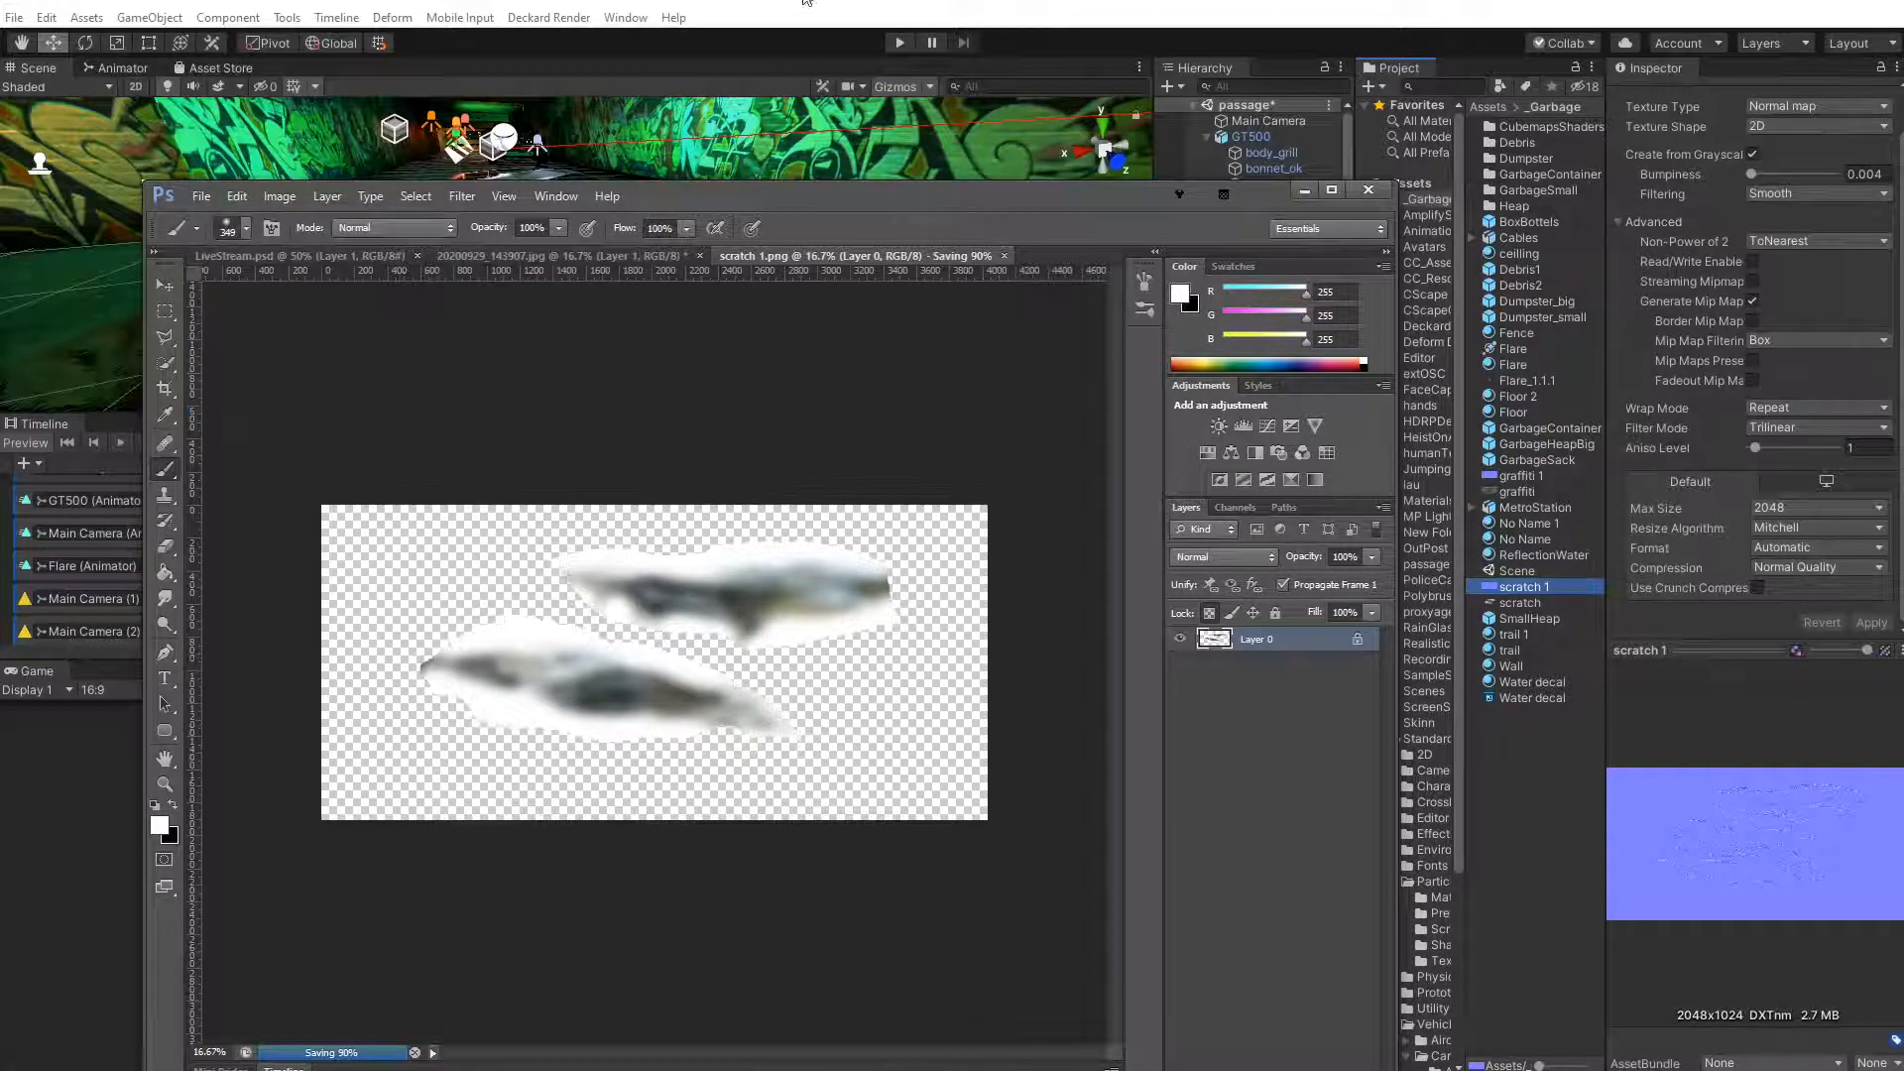
{"action": "left_click", "coordinate": [1290, 59]}
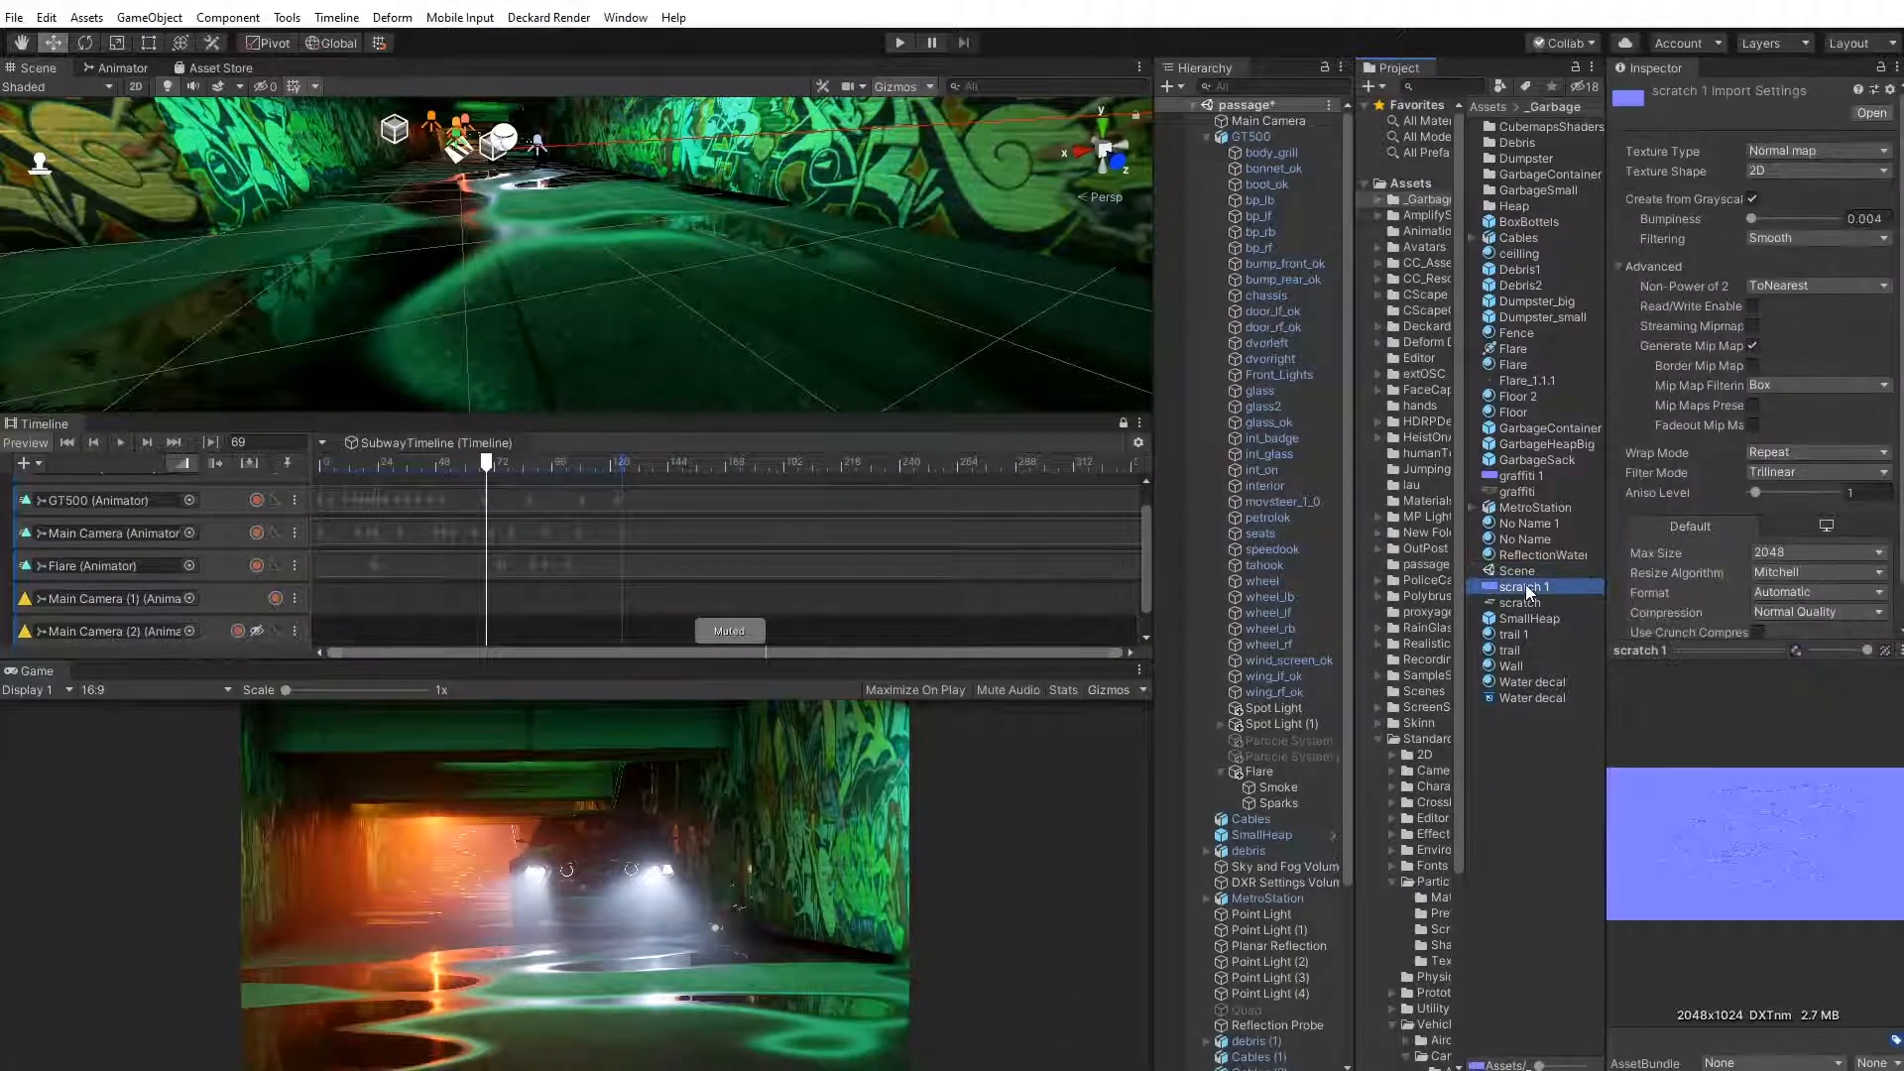
Turn off Create from Grayscale for the scratch 1 normal map and apply the import settings
{"action": "scroll", "coordinate": [1793, 170], "scroll_direction": "down", "scroll_amount": 1}
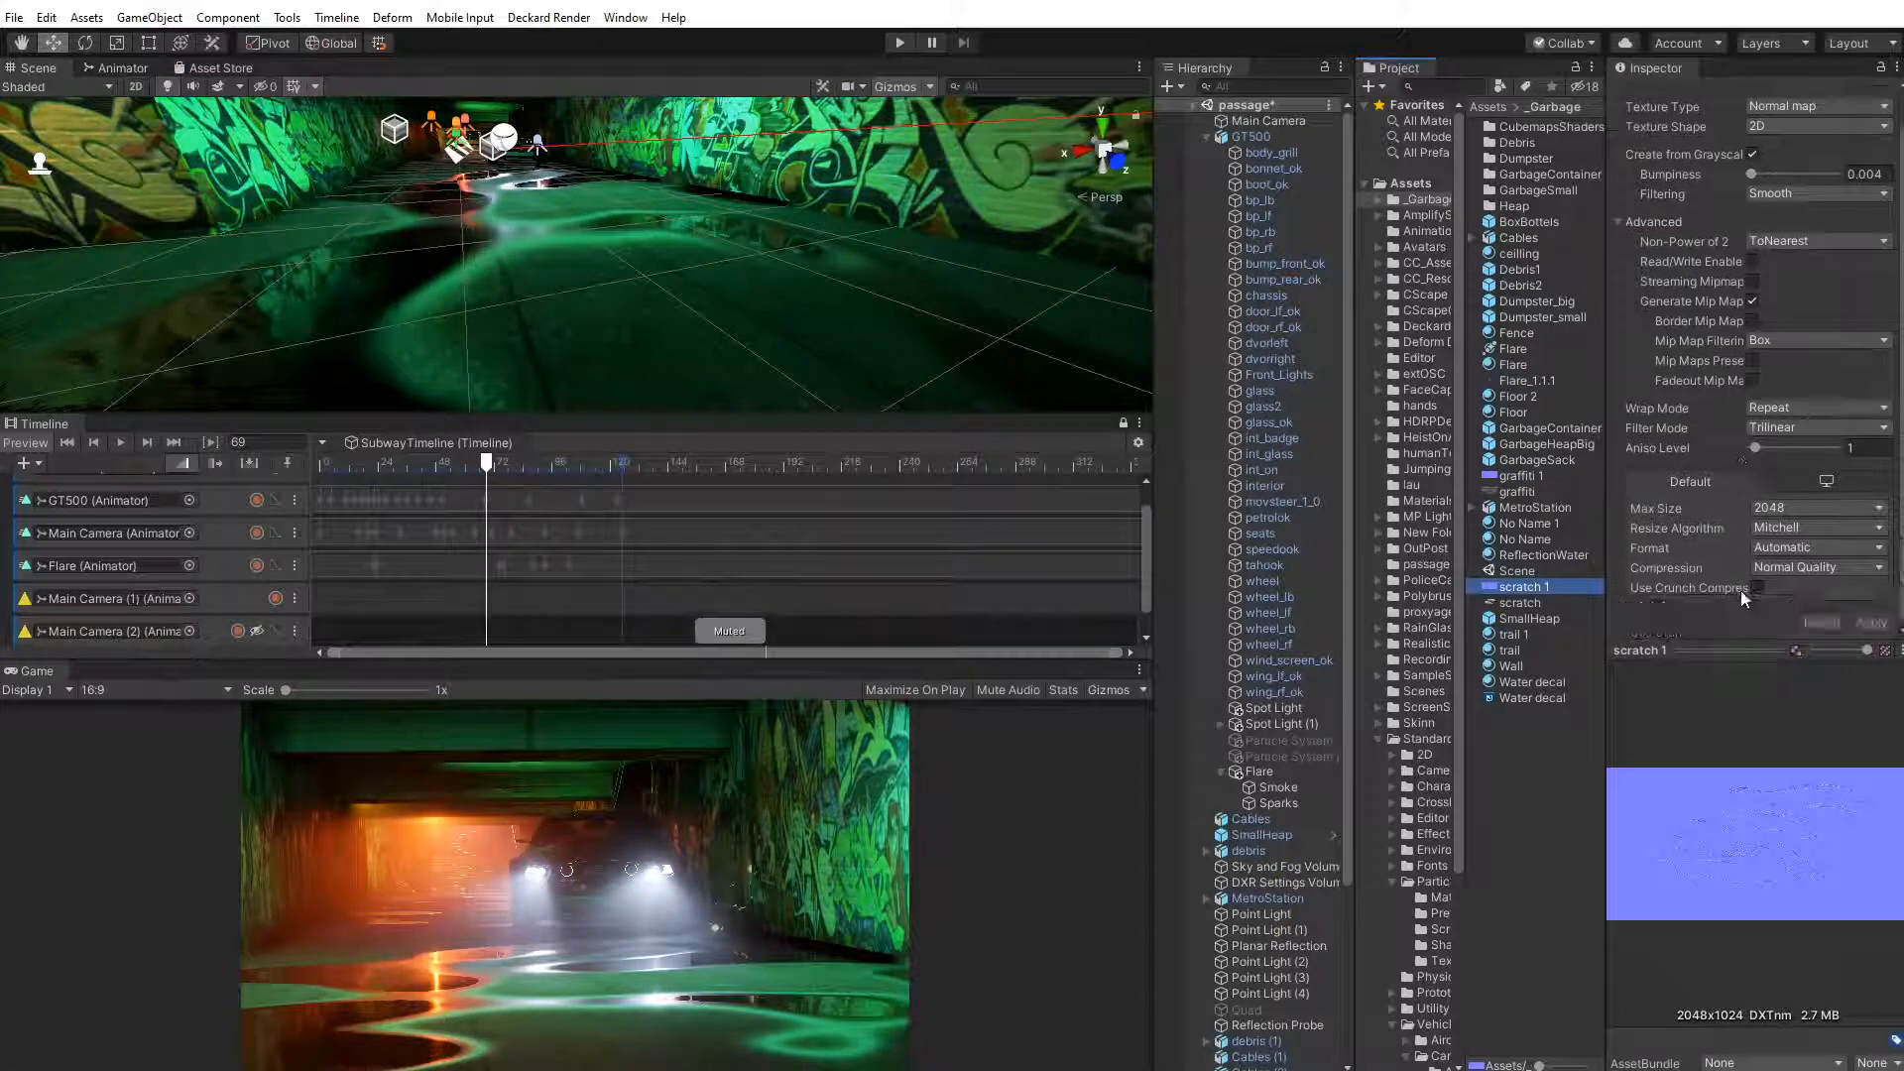
{"action": "left_click", "coordinate": [1753, 154]}
{"action": "left_click", "coordinate": [1871, 622]}
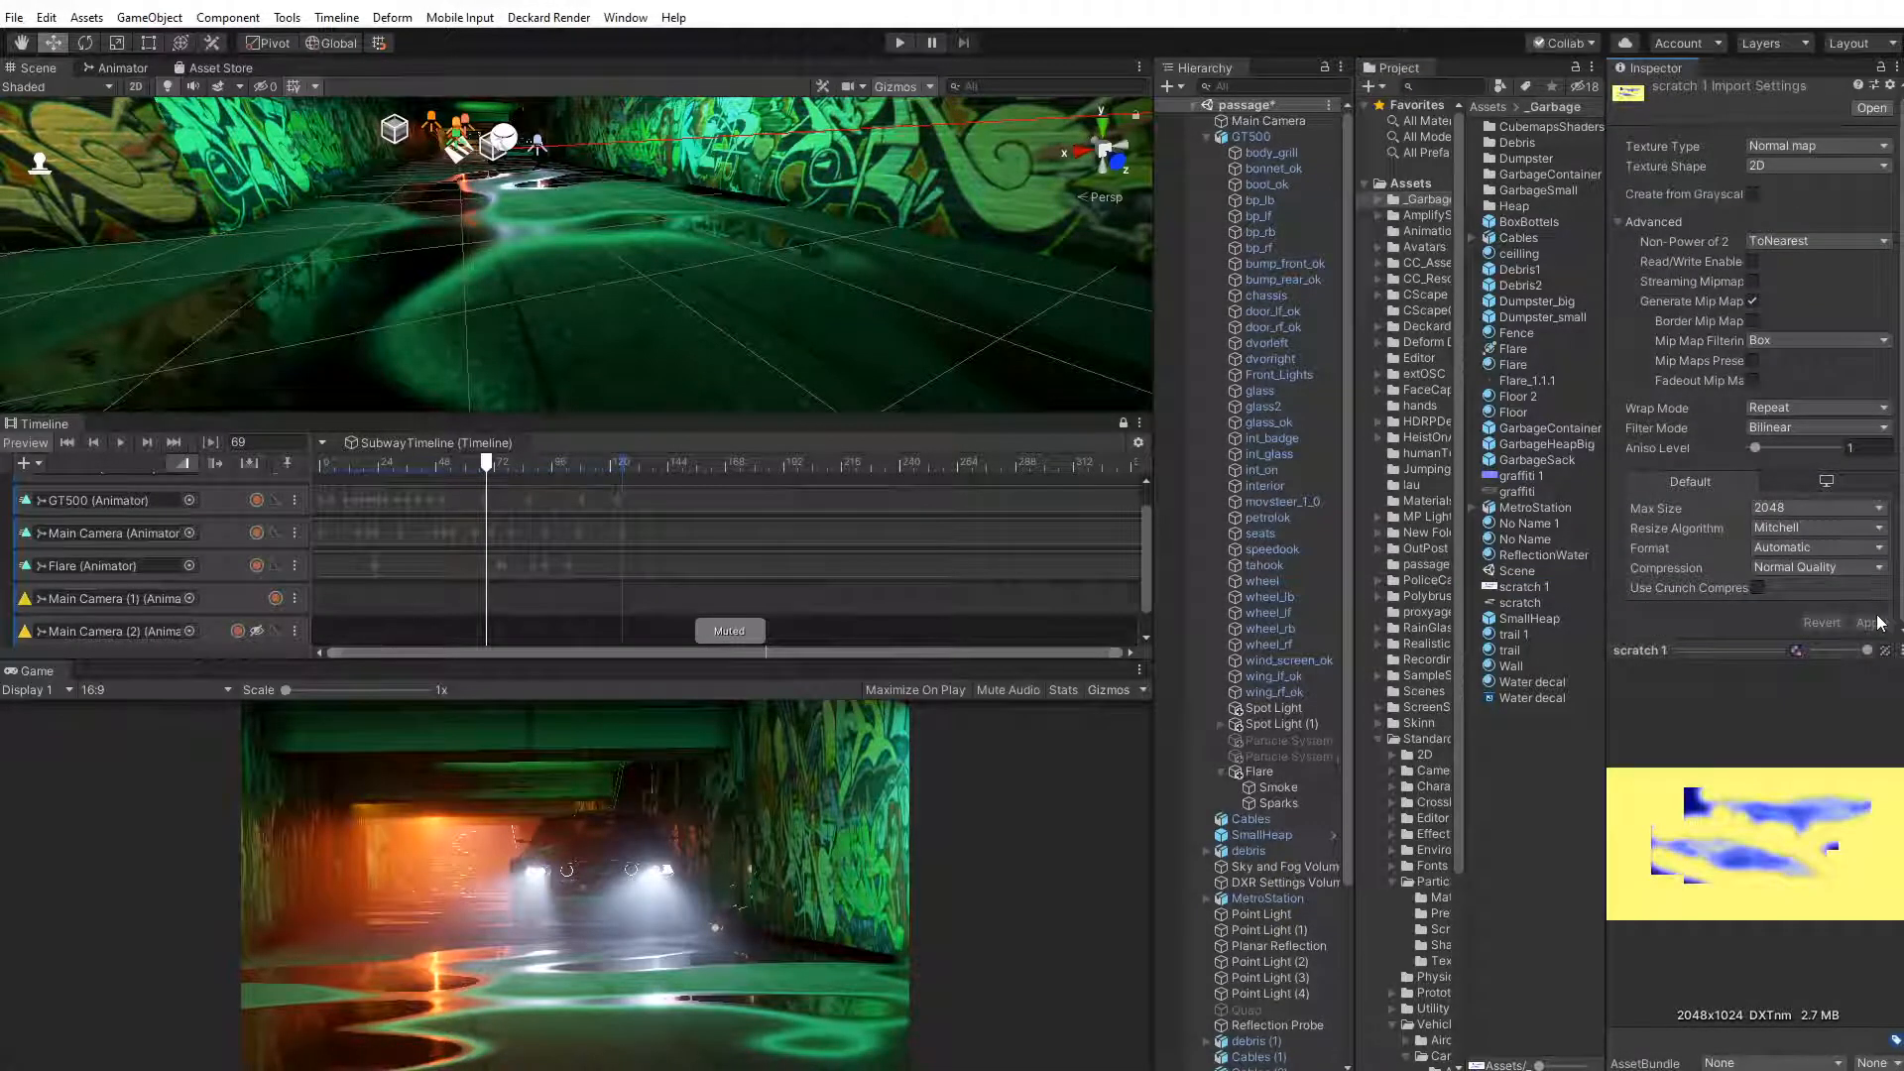
Turn Create from Grayscale back on for scratch 1 with Trilinear filter mode, and set its bumpiness to 0.036, applying the import settings
{"action": "left_click", "coordinate": [1752, 193]}
{"action": "left_click", "coordinate": [1818, 427]}
{"action": "left_click", "coordinate": [1785, 474]}
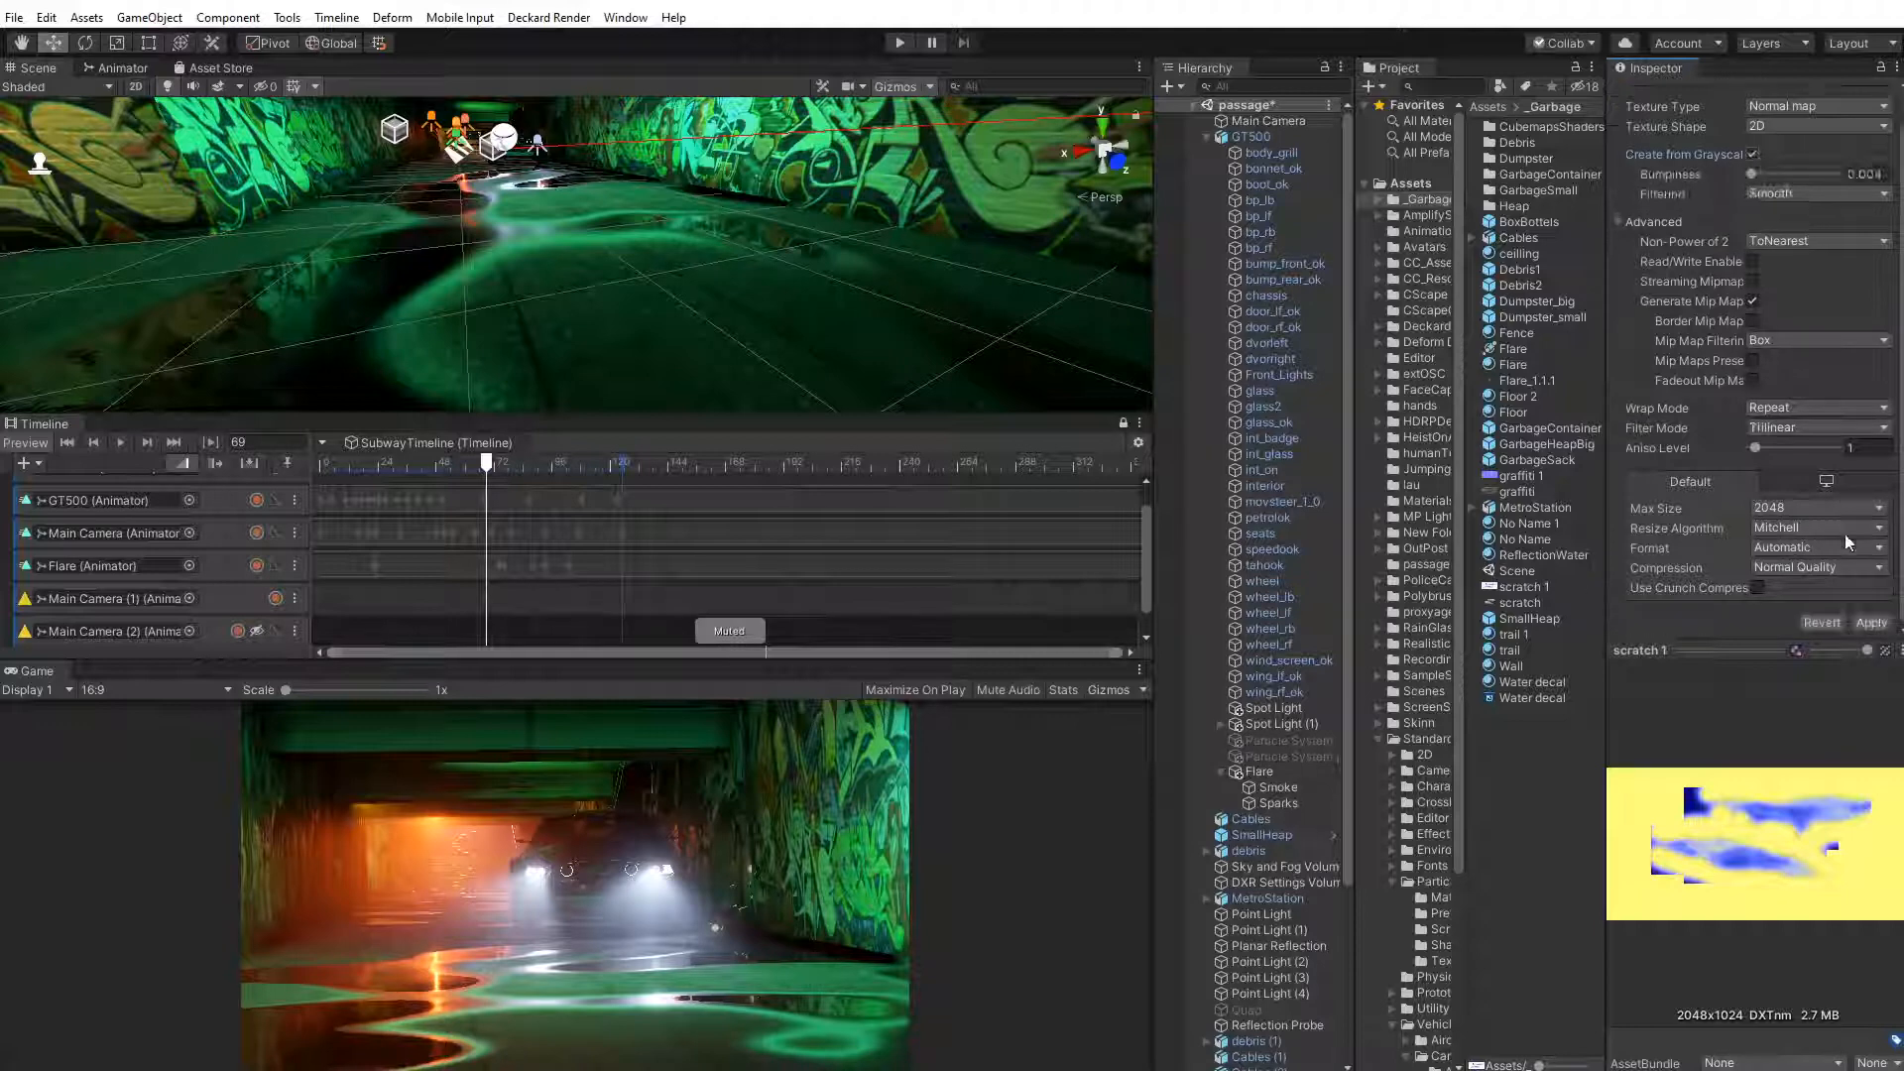
{"action": "left_click", "coordinate": [1872, 621]}
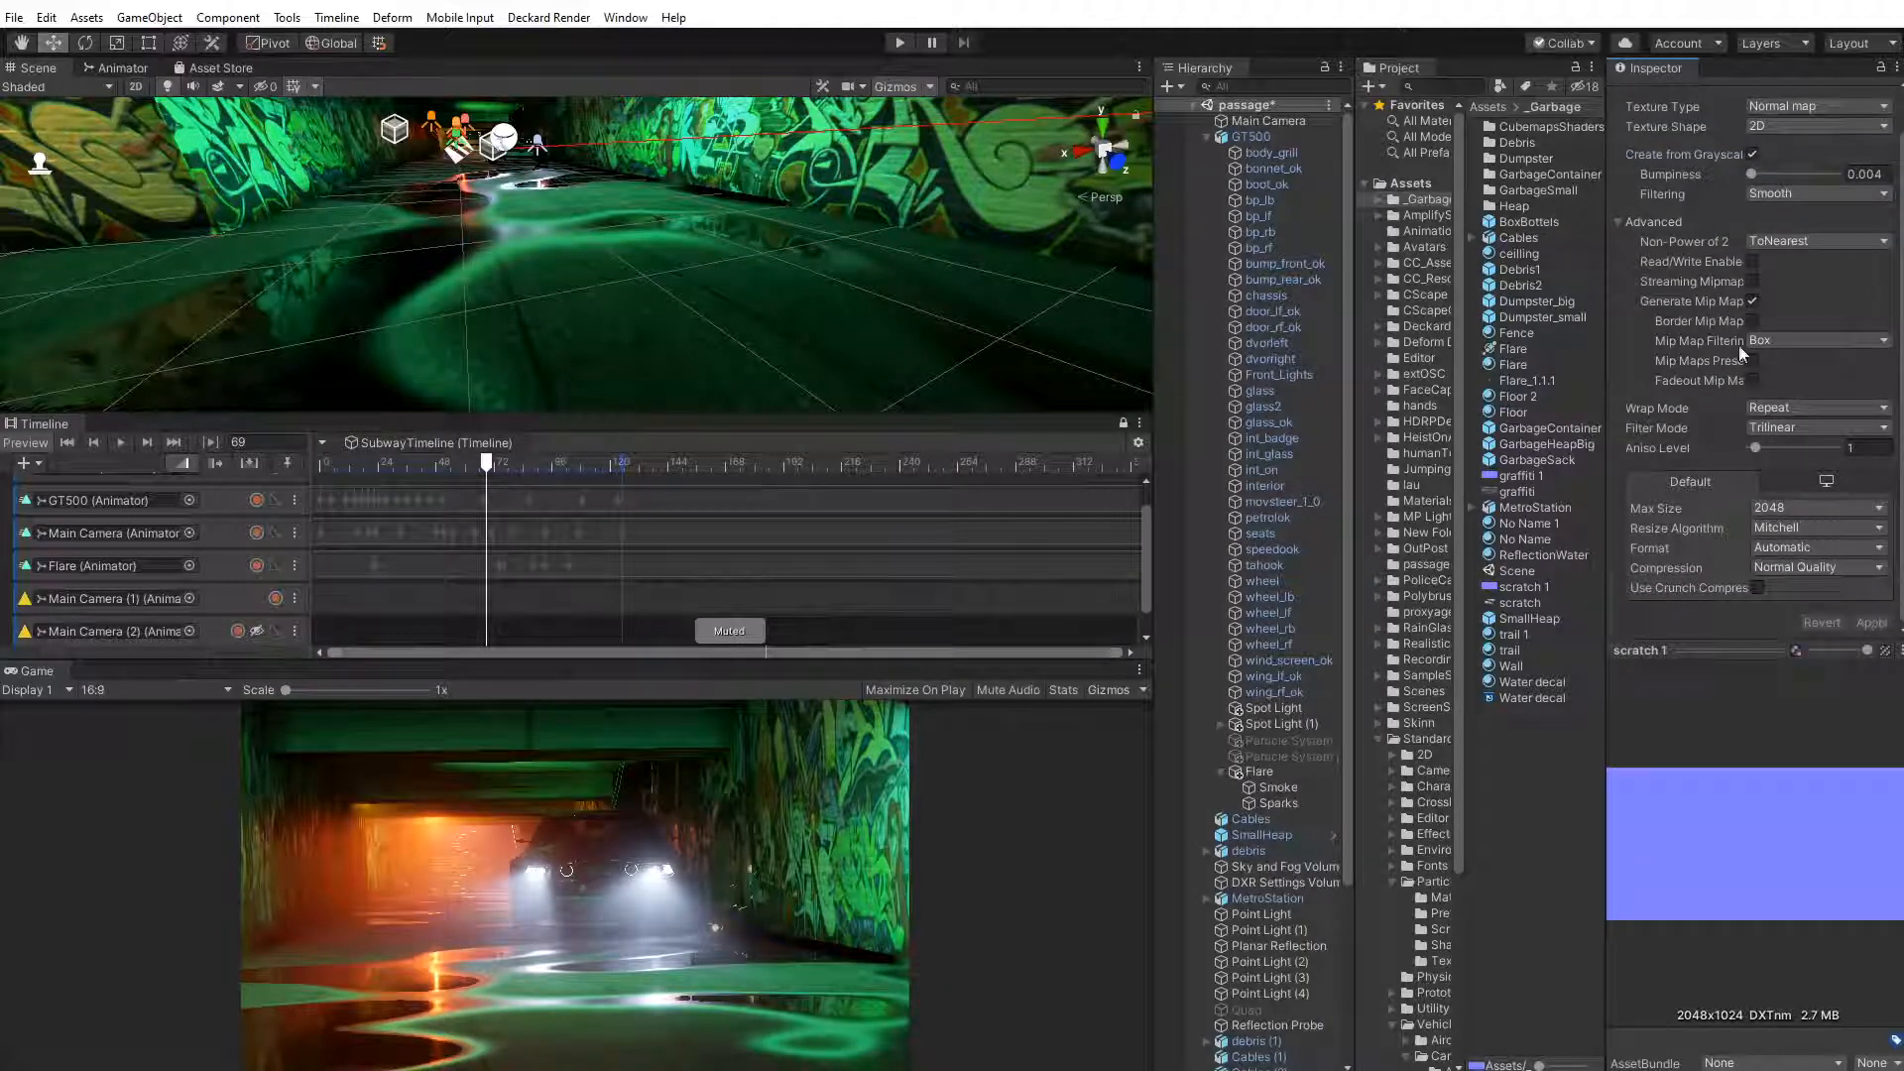
{"action": "left_click_drag", "start_coordinate": [1752, 174], "coordinate": [1760, 173]}
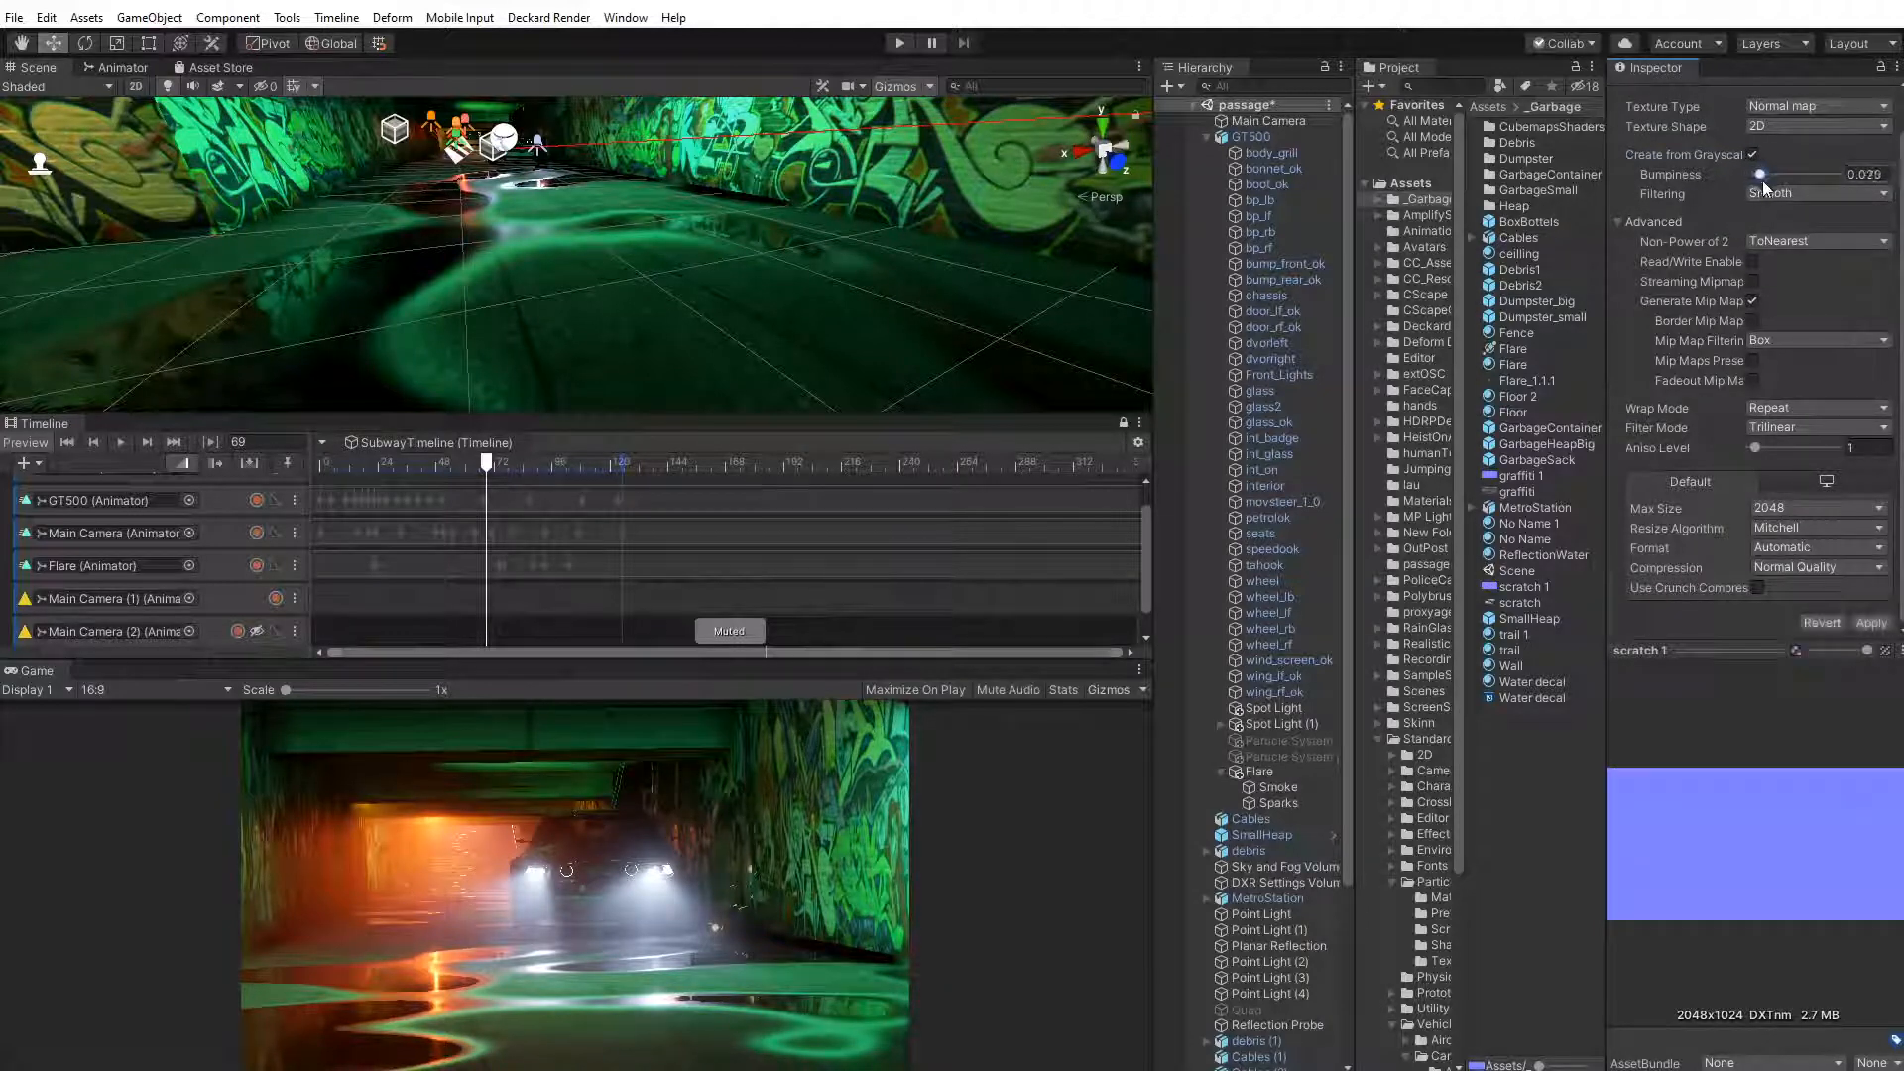
{"action": "left_click", "coordinate": [1870, 621]}
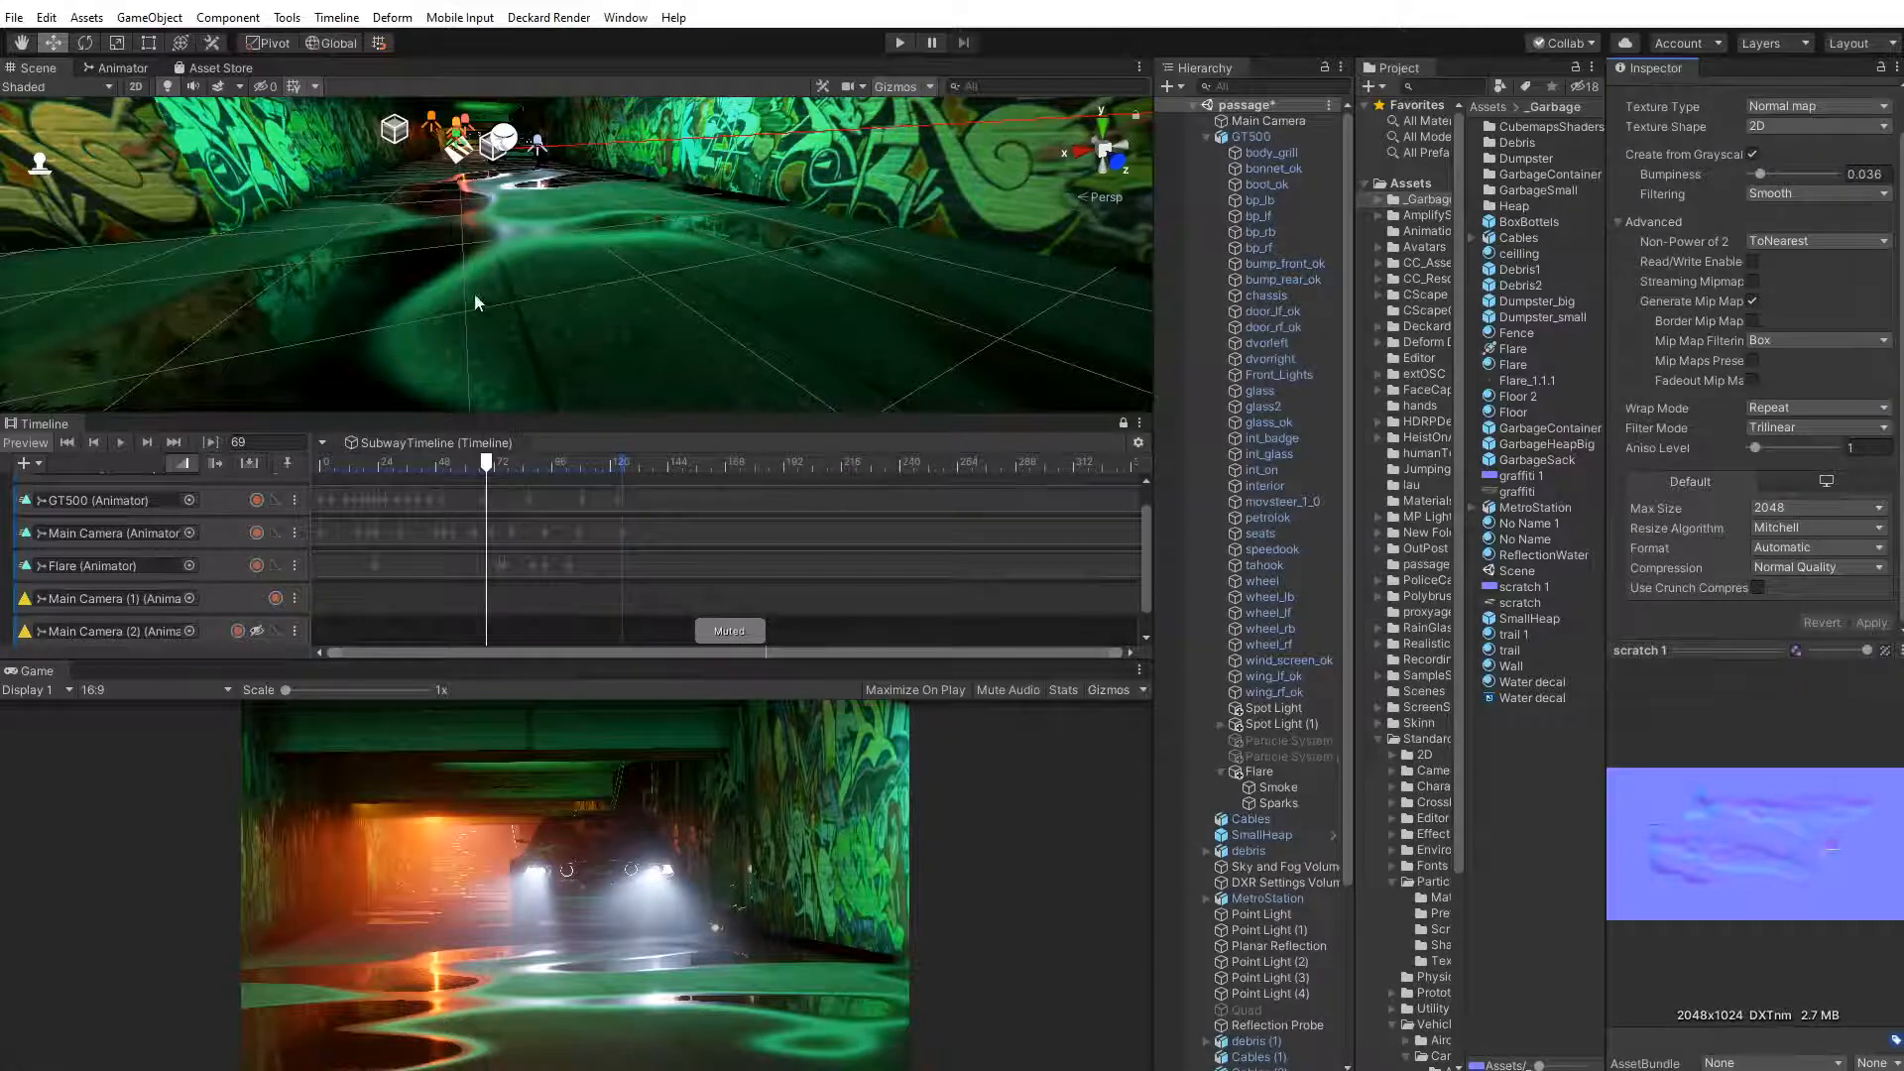
Move the timeline to frame 106 and add a Decal Projector as a child of the GT500
{"action": "right_click_drag", "start_coordinate": [559, 211], "coordinate": [527, 287]}
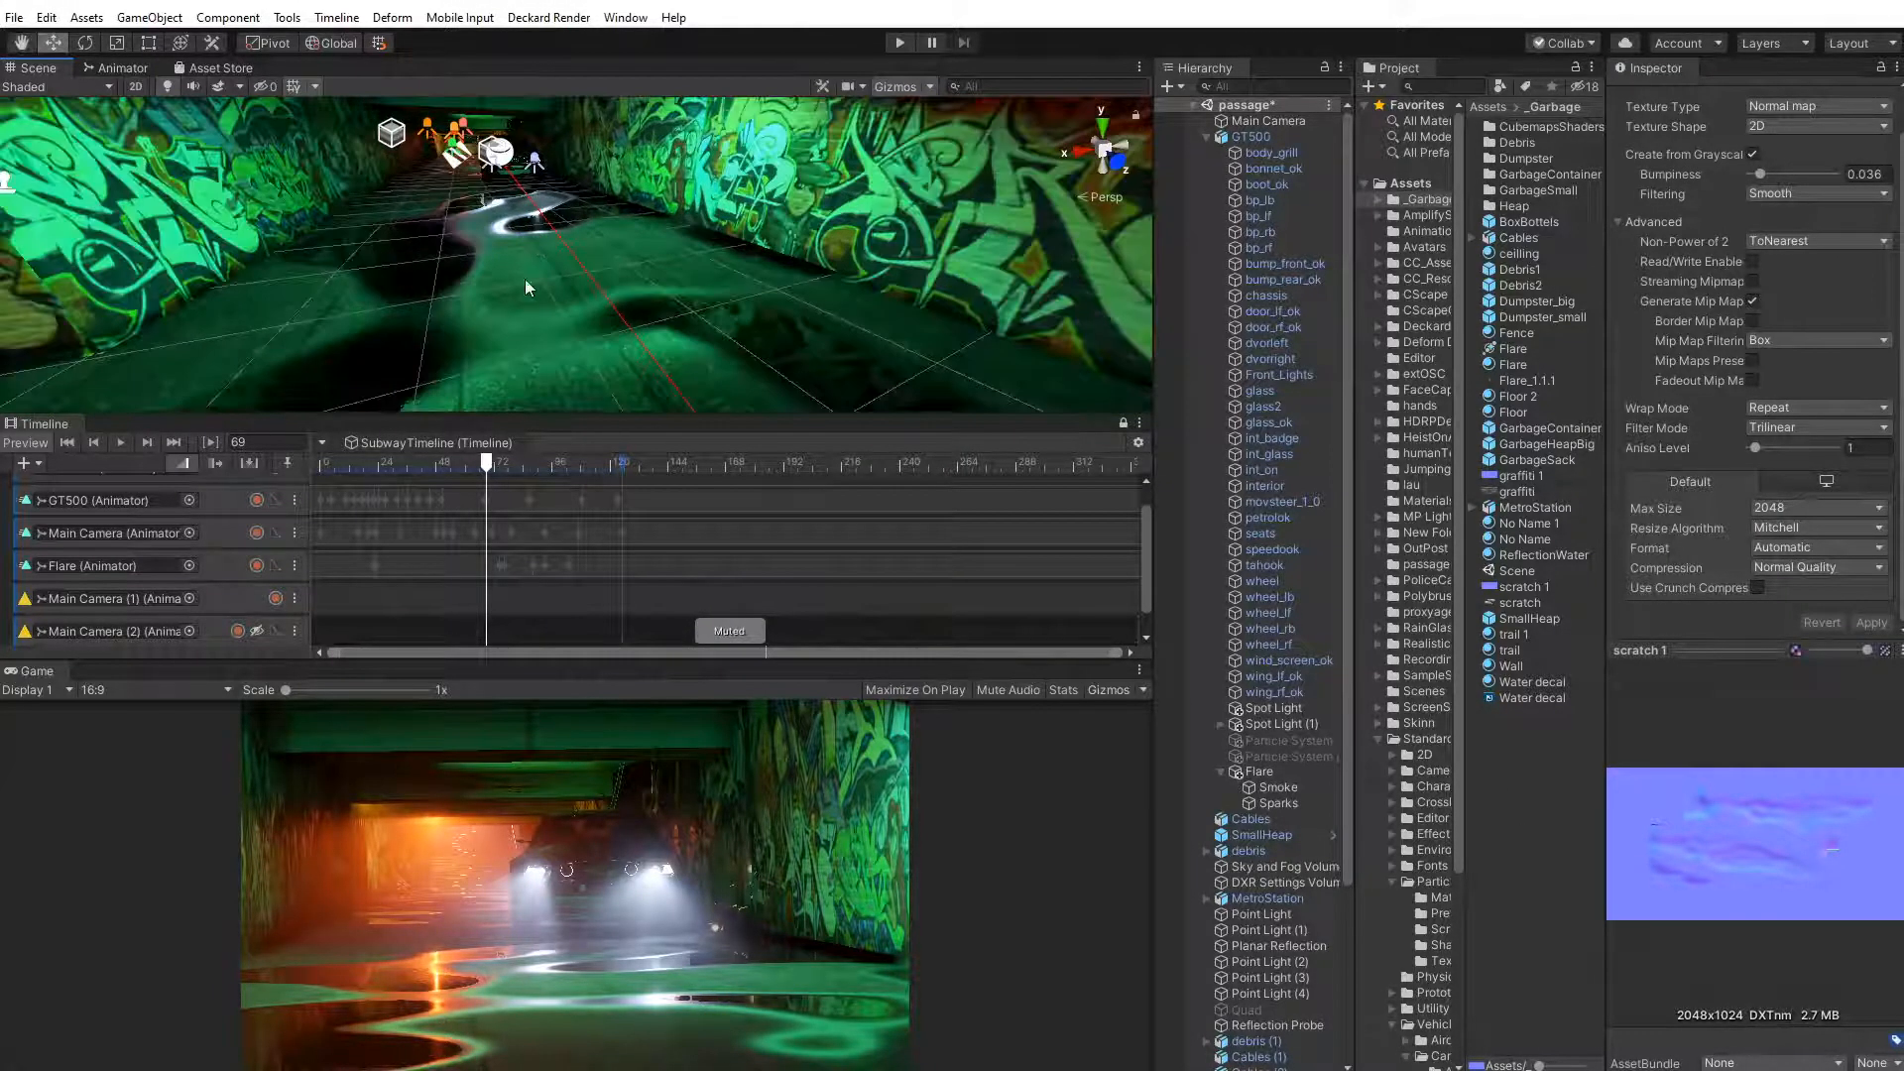
{"action": "left_click_drag", "start_coordinate": [486, 468], "coordinate": [577, 483]}
{"action": "left_click", "coordinate": [1251, 138]}
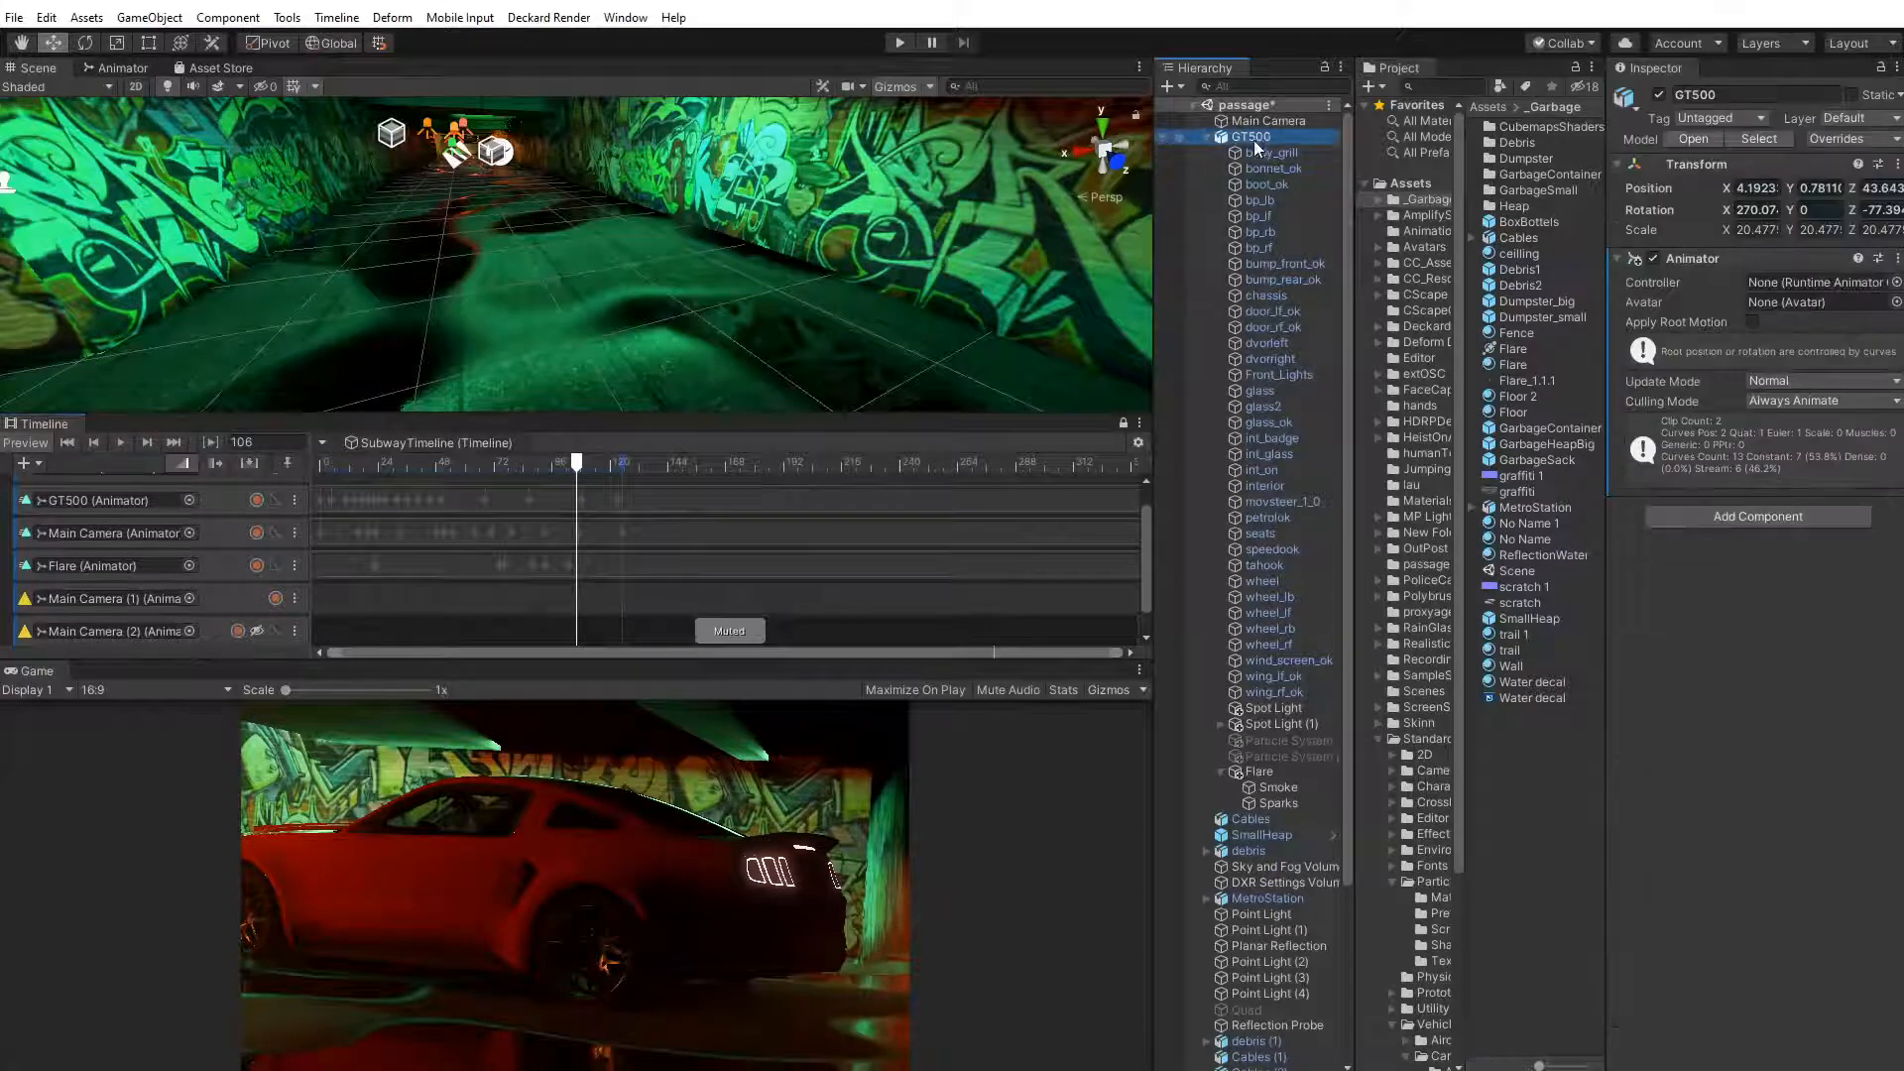
{"action": "right_click", "coordinate": [1258, 136]}
{"action": "mouse_move", "coordinate": [1432, 441]}
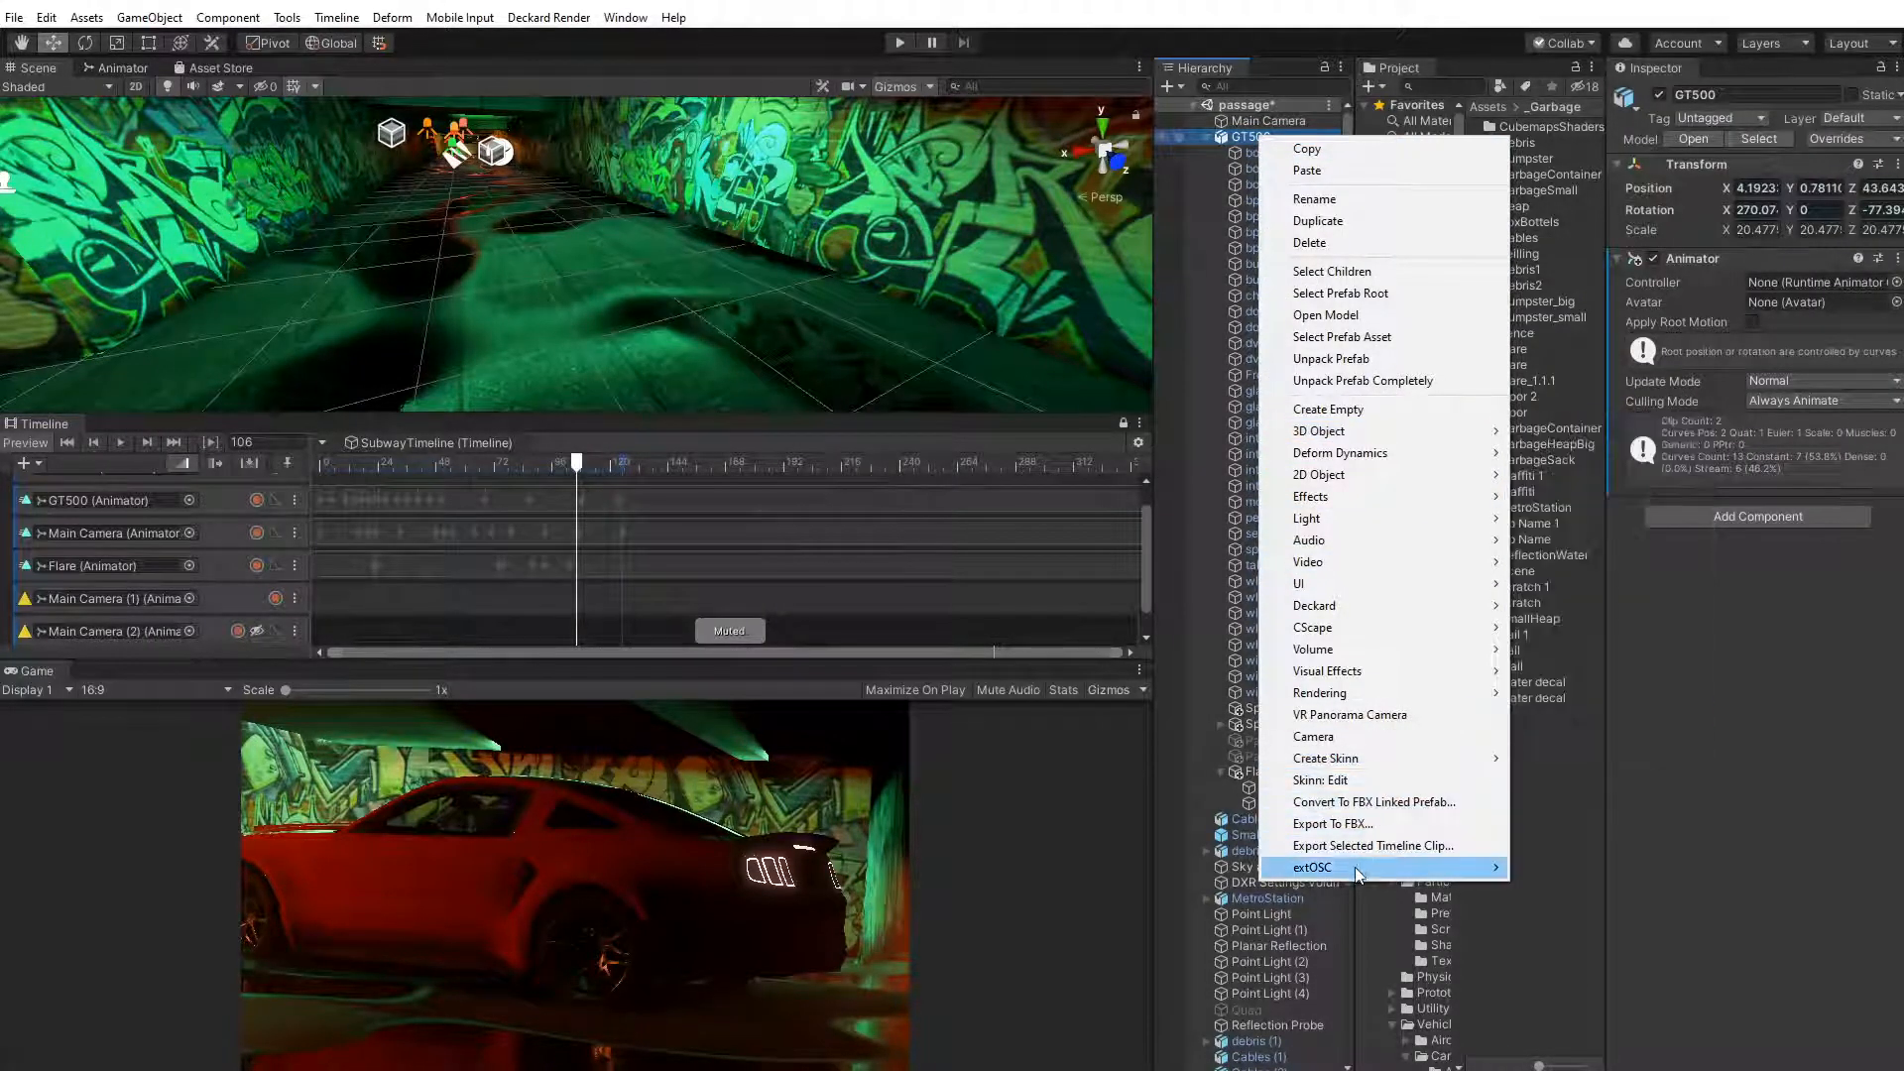
{"action": "mouse_move", "coordinate": [1468, 696]}
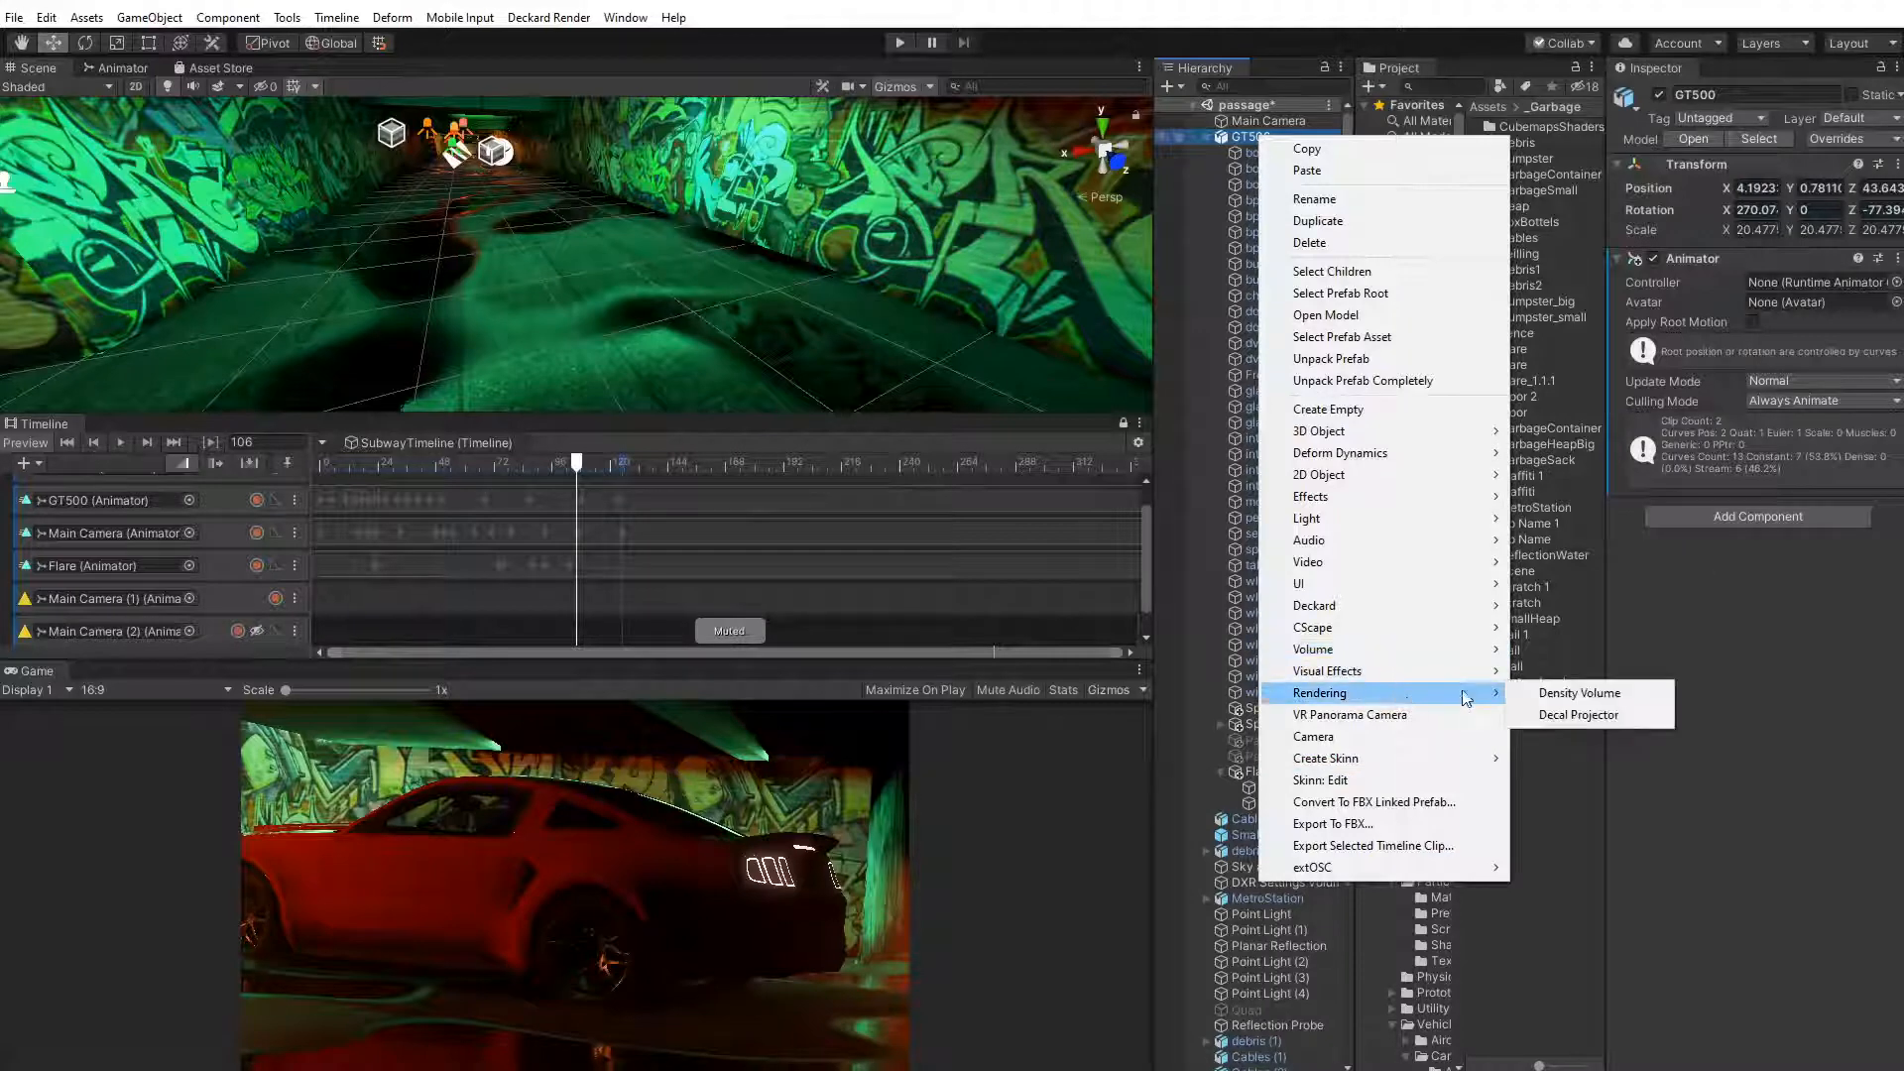
{"action": "left_click", "coordinate": [1578, 715]}
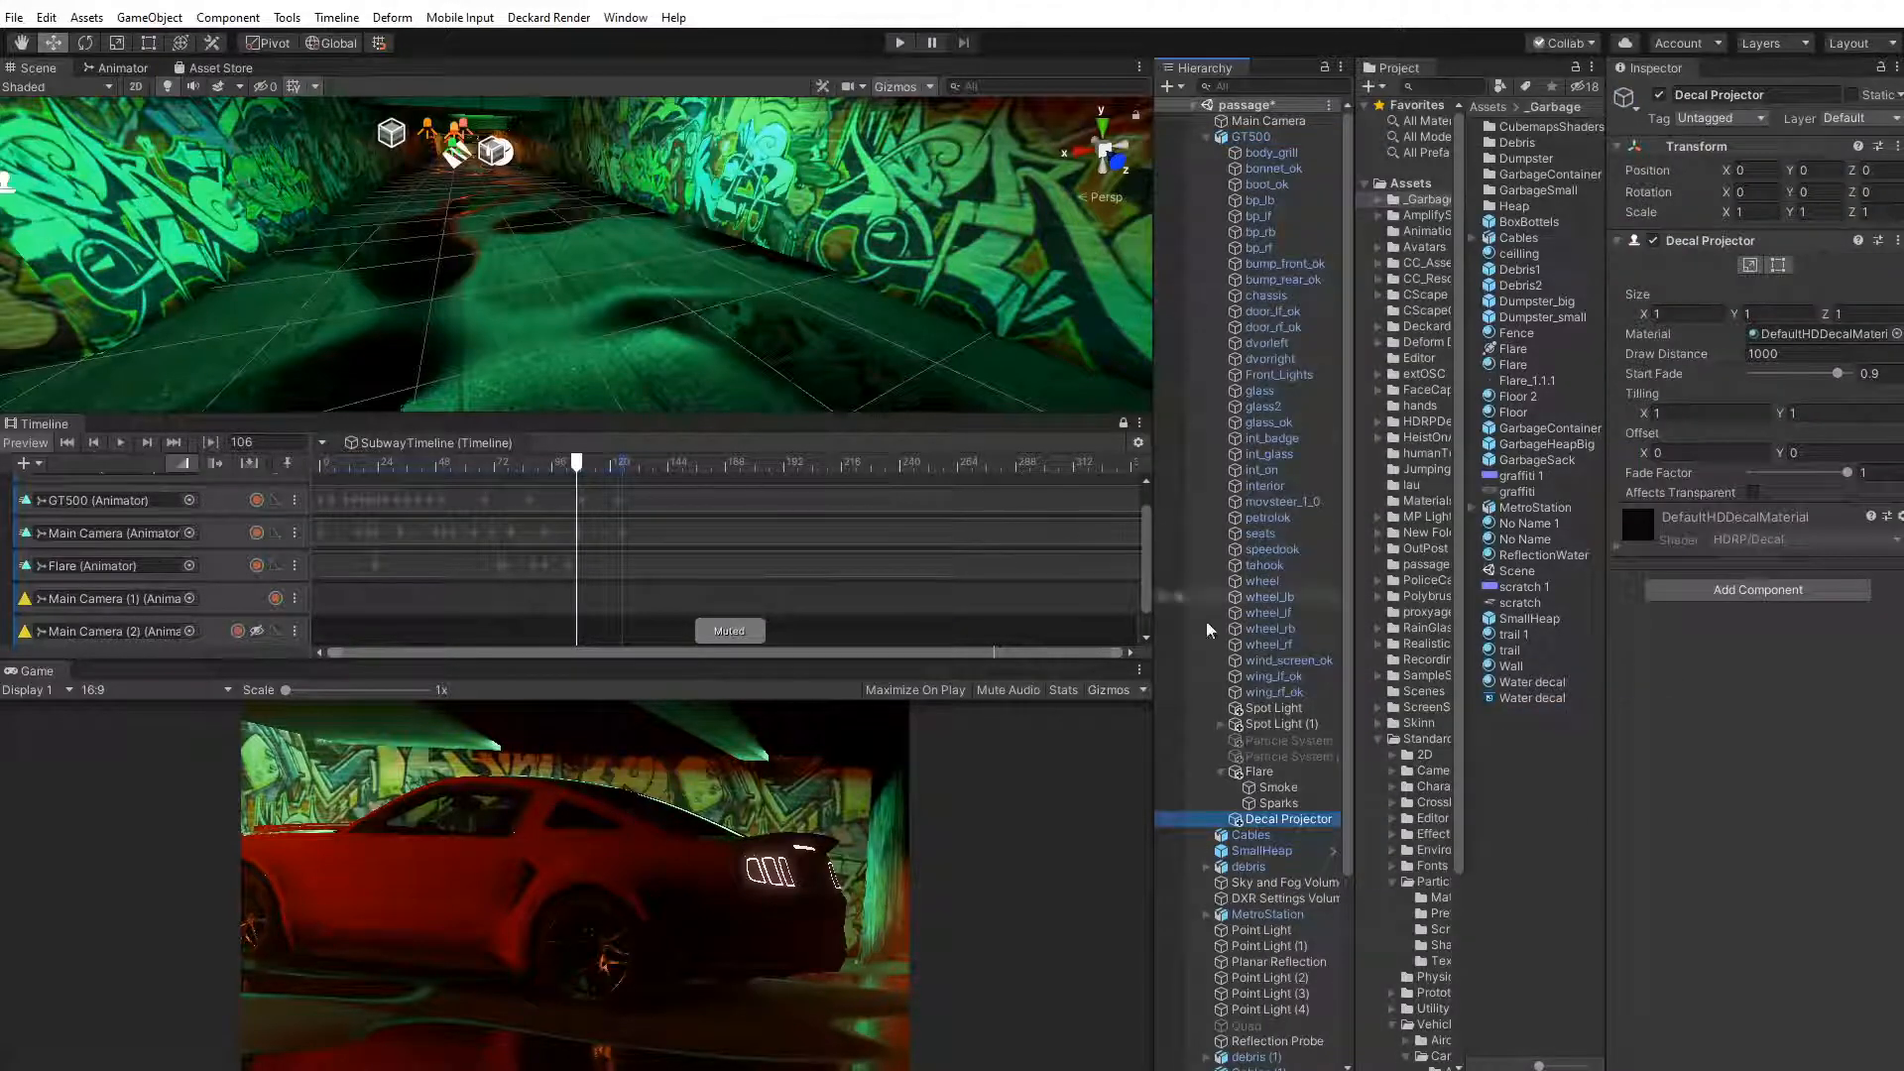
Rotate the Decal Projector to about 90° in Y so it faces the car's side, and move it beside the rear wheel
{"action": "double_click", "coordinate": [1262, 819]}
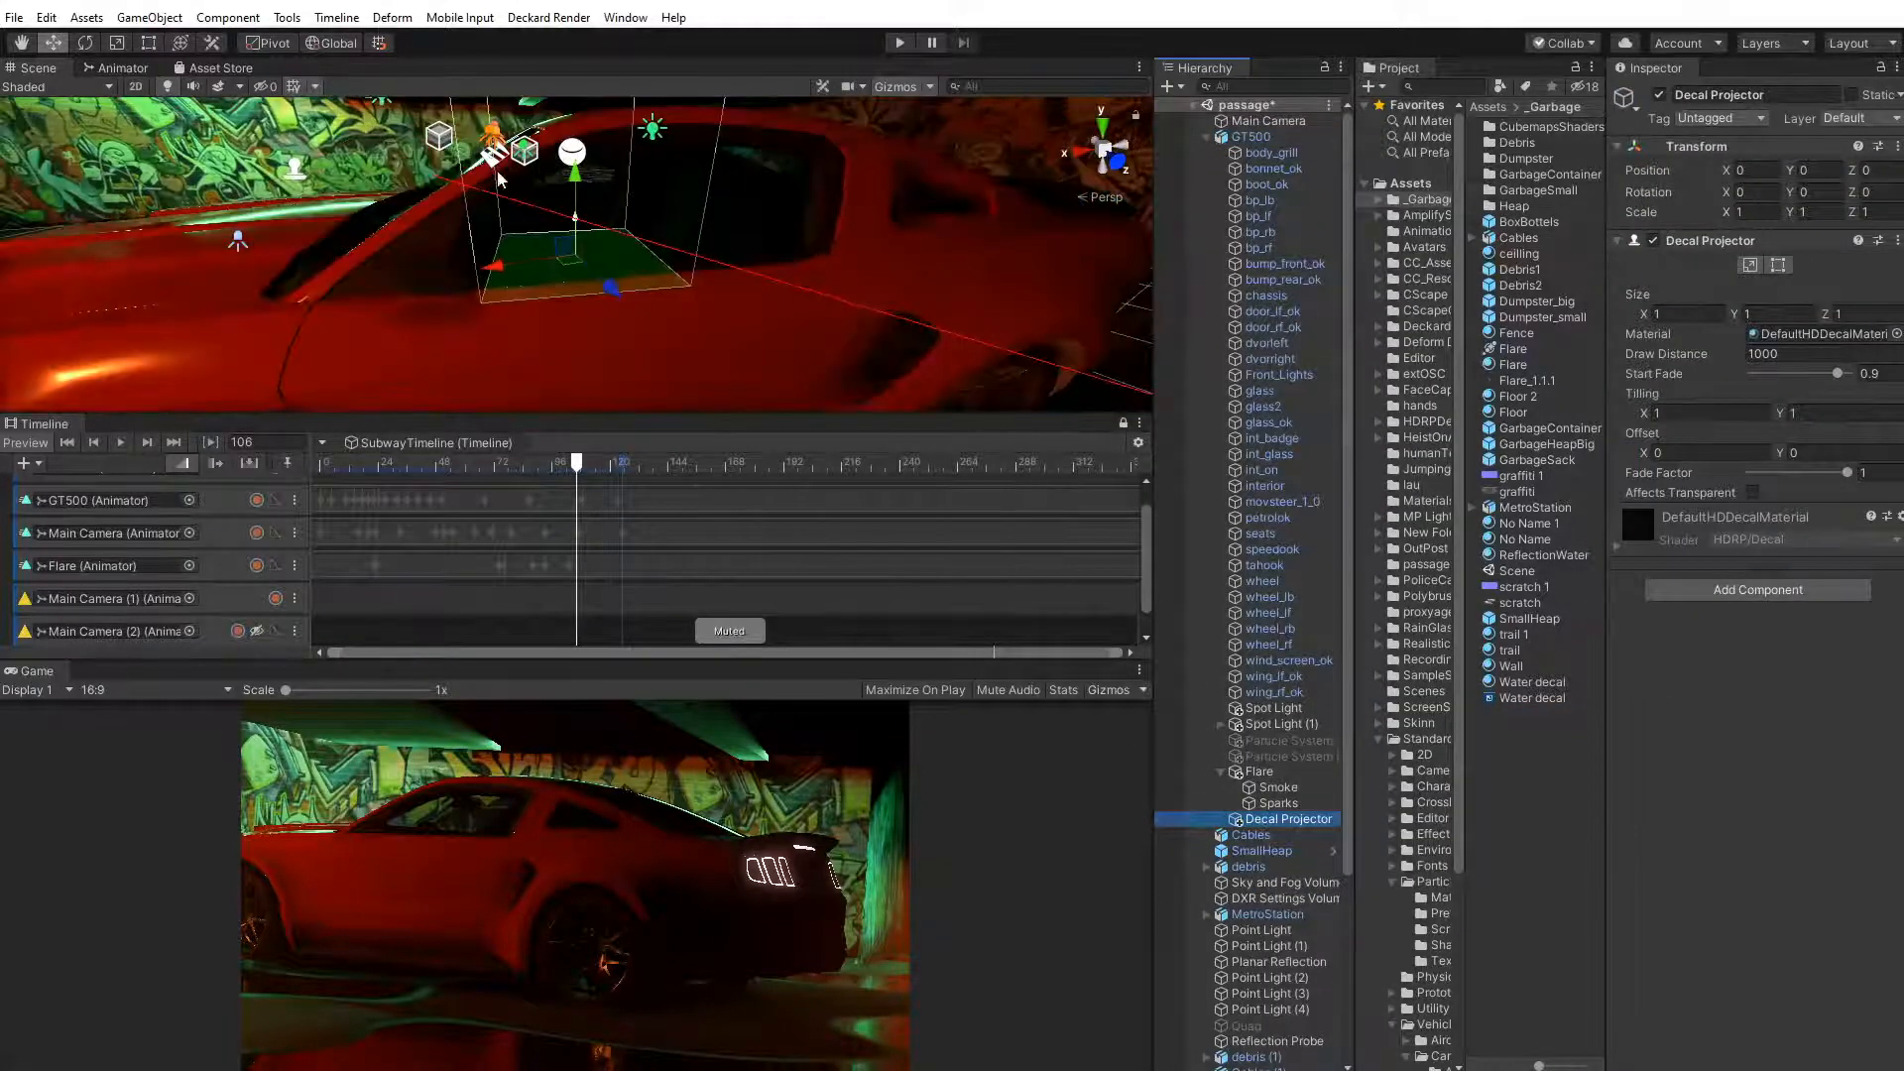
{"action": "scroll", "coordinate": [520, 191], "scroll_direction": "up", "scroll_amount": 4}
{"action": "middle_click_drag", "start_coordinate": [521, 190], "coordinate": [518, 192]}
{"action": "scroll", "coordinate": [520, 194], "scroll_direction": "down", "scroll_amount": 5}
{"action": "left_click_drag", "start_coordinate": [578, 263], "coordinate": [496, 387]}
{"action": "left_click", "coordinate": [86, 44]}
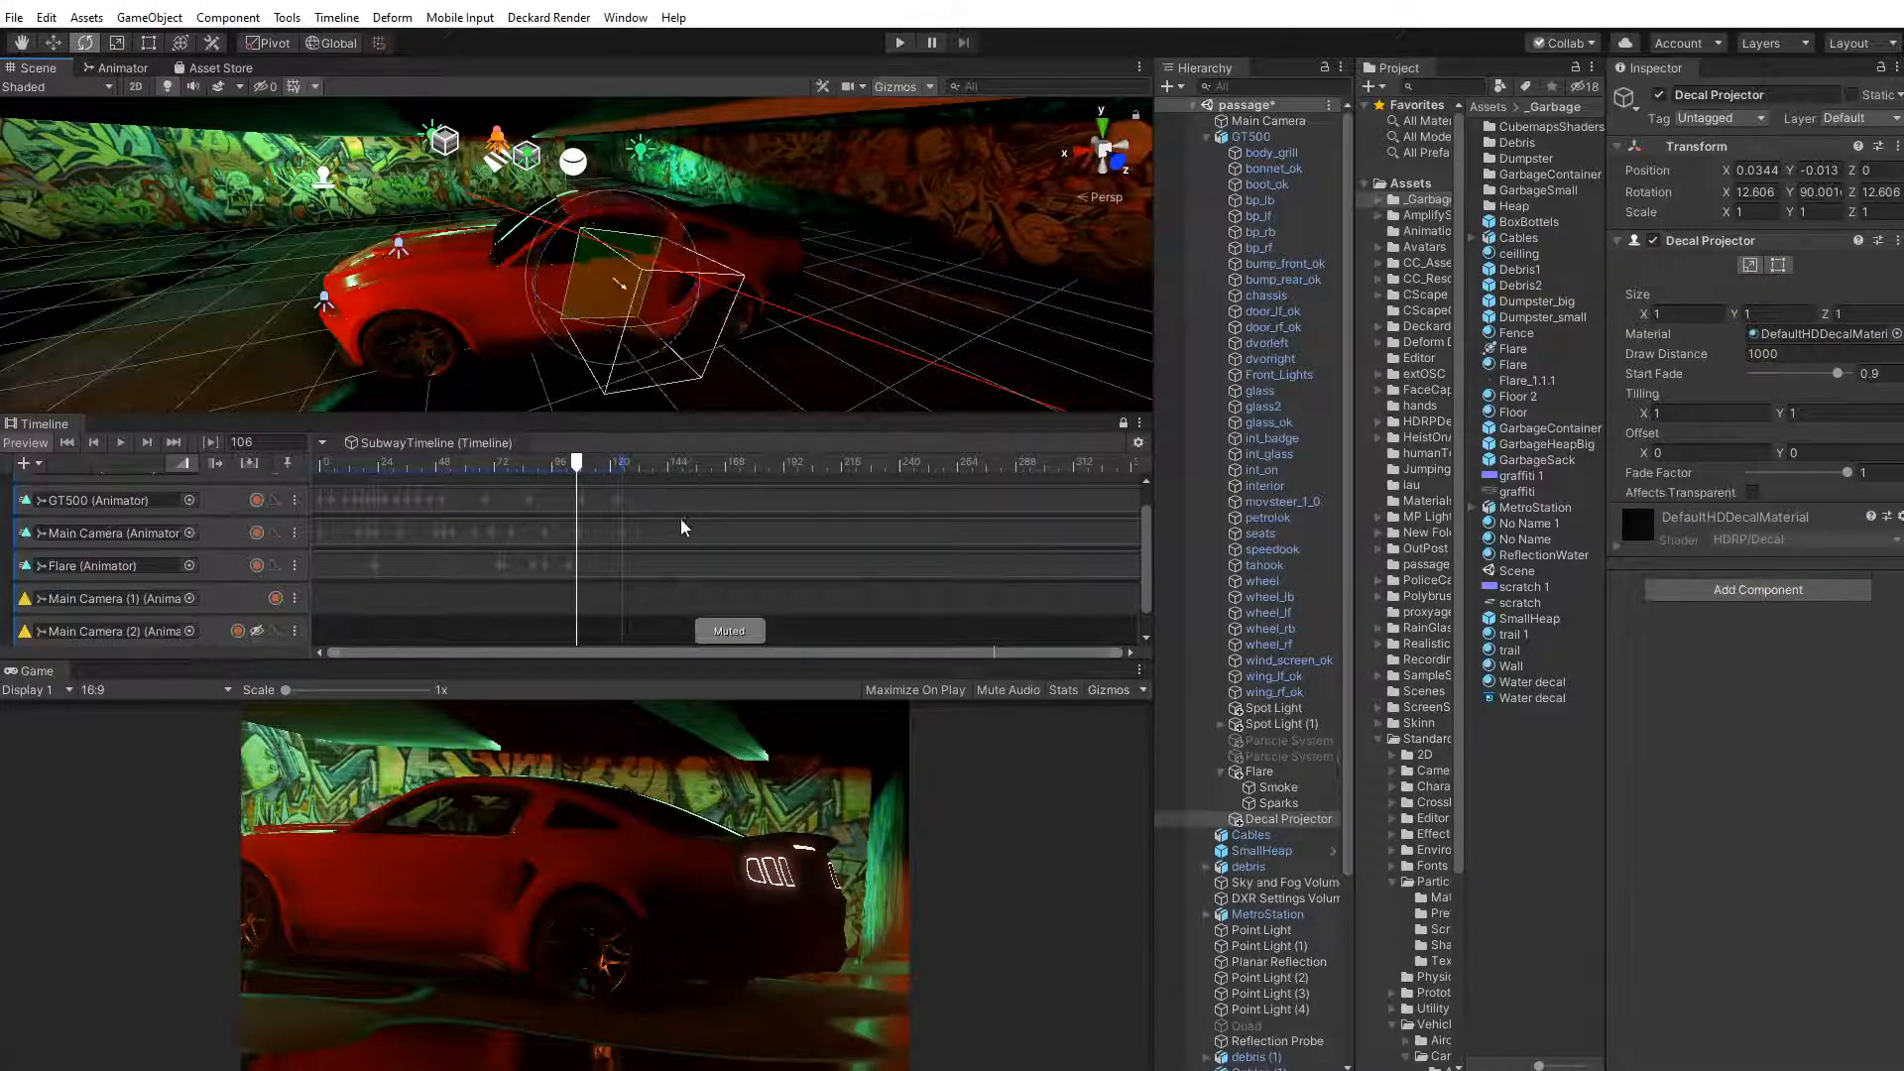
{"action": "left_click", "coordinate": [54, 42]}
{"action": "mouse_move", "coordinate": [650, 318]}
{"action": "left_mouse_down"}
{"action": "mouse_move", "coordinate": [626, 304]}
{"action": "mouse_move", "coordinate": [662, 336]}
{"action": "mouse_move", "coordinate": [636, 312]}
{"action": "mouse_move", "coordinate": [697, 325]}
{"action": "mouse_move", "coordinate": [472, 283]}
{"action": "mouse_move", "coordinate": [671, 332]}
{"action": "left_mouse_up"}
Enable Receive Decals on the red body material, Material #173 Slot #1, of the wing_lf_ok part
{"action": "left_click", "coordinate": [472, 289]}
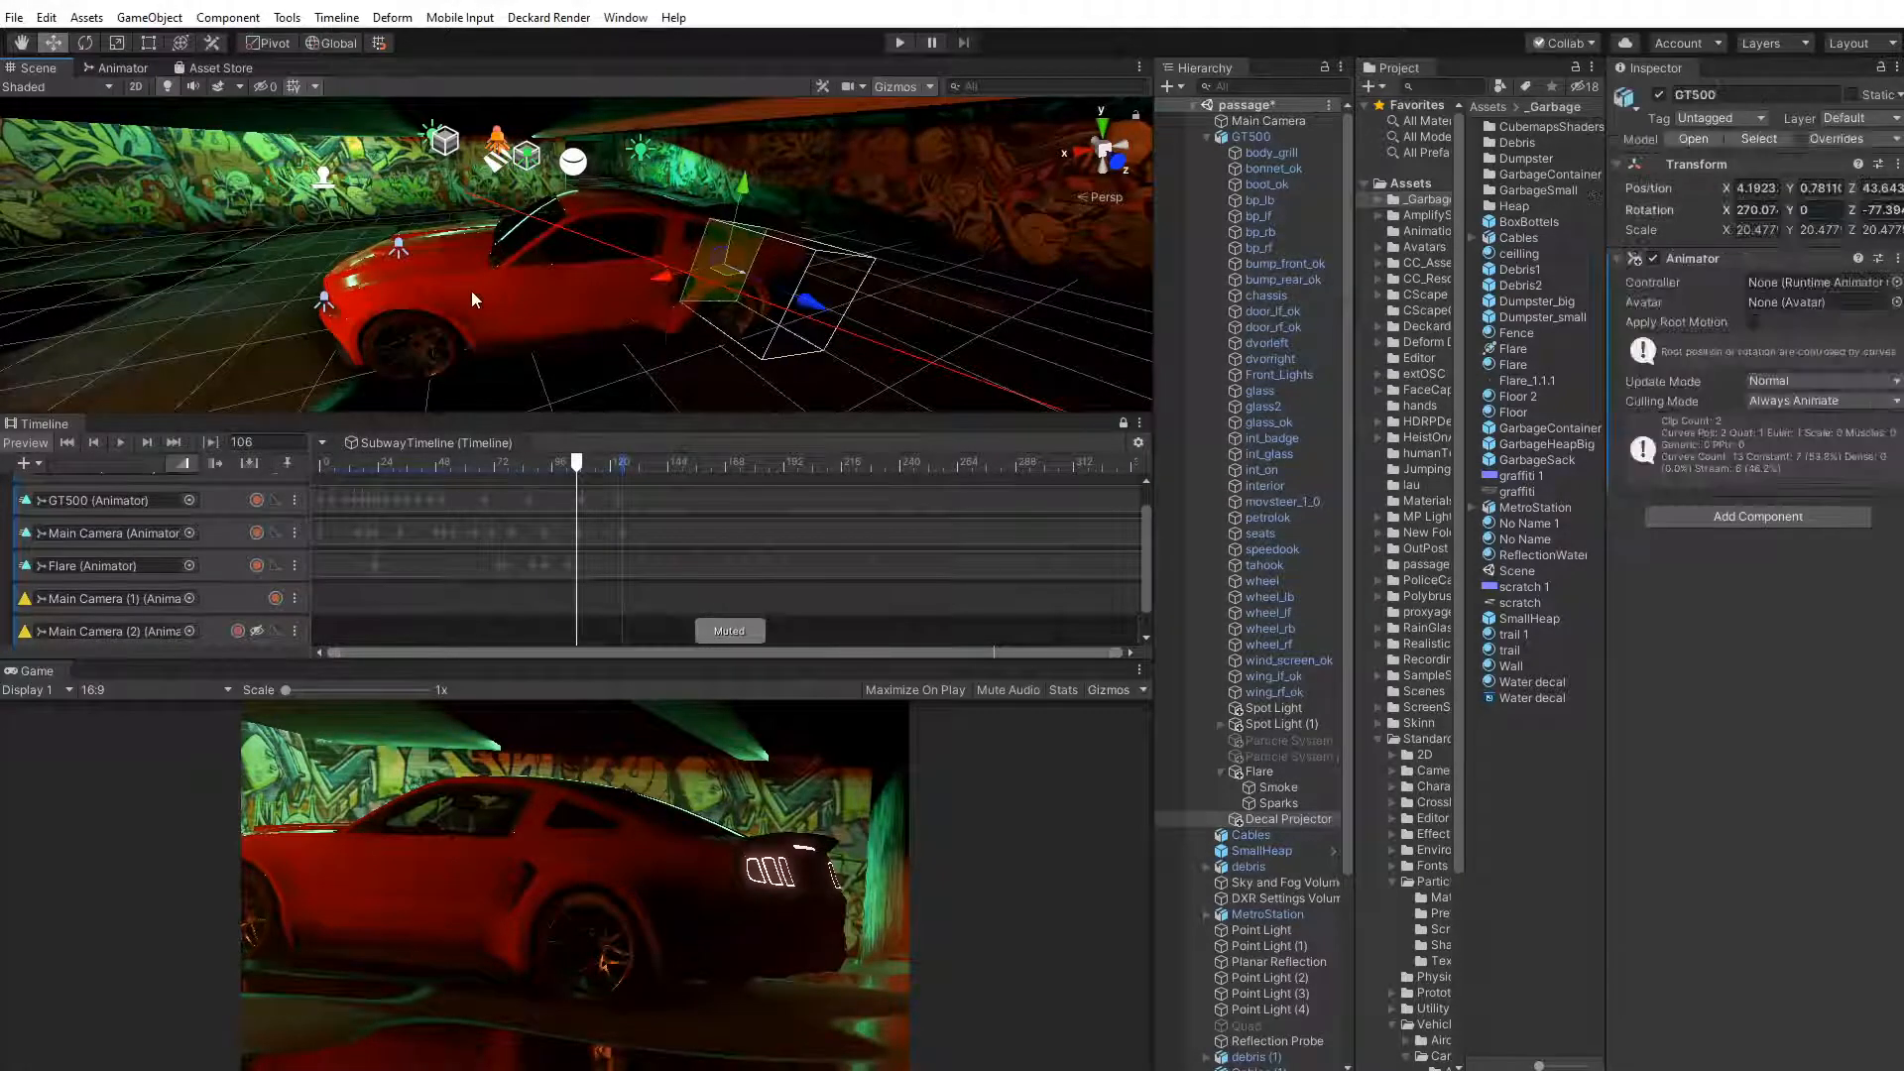
{"action": "left_click", "coordinate": [460, 293]}
{"action": "left_click", "coordinate": [1618, 674]}
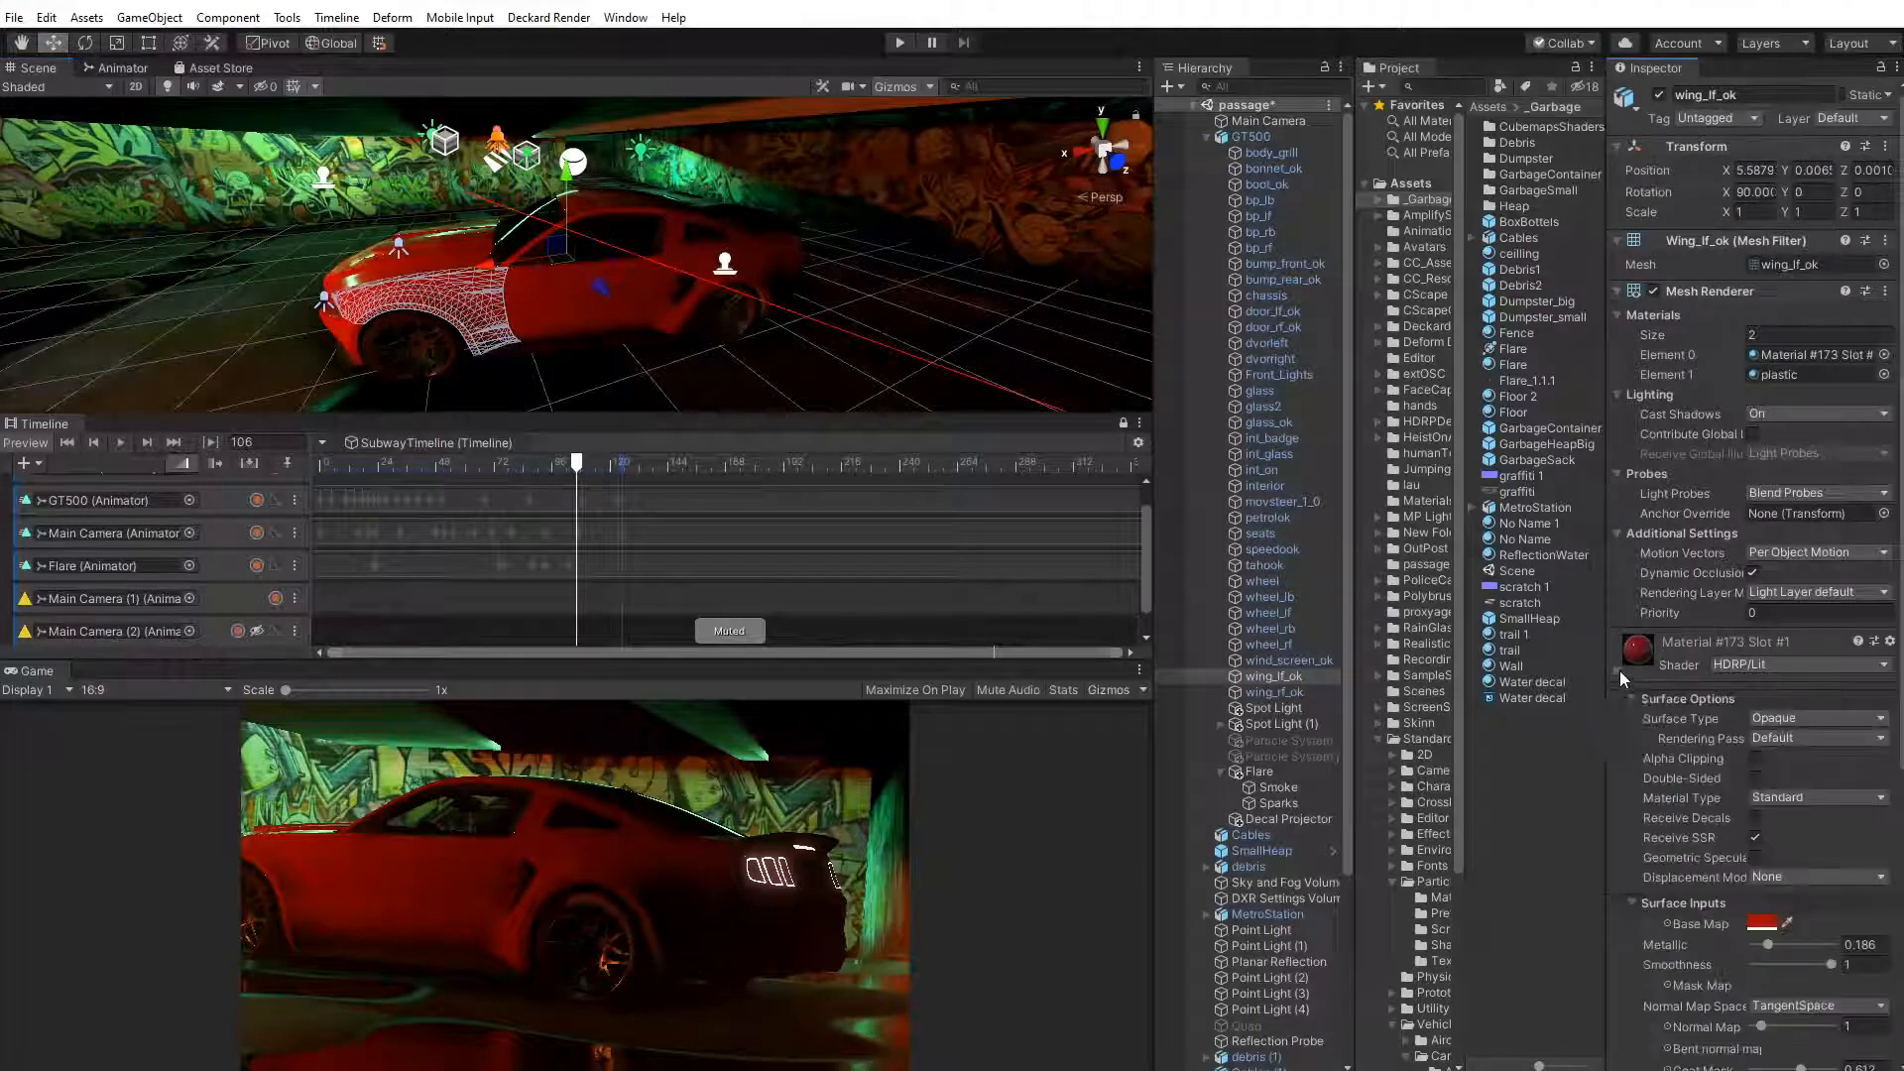
{"action": "left_click", "coordinate": [1756, 819]}
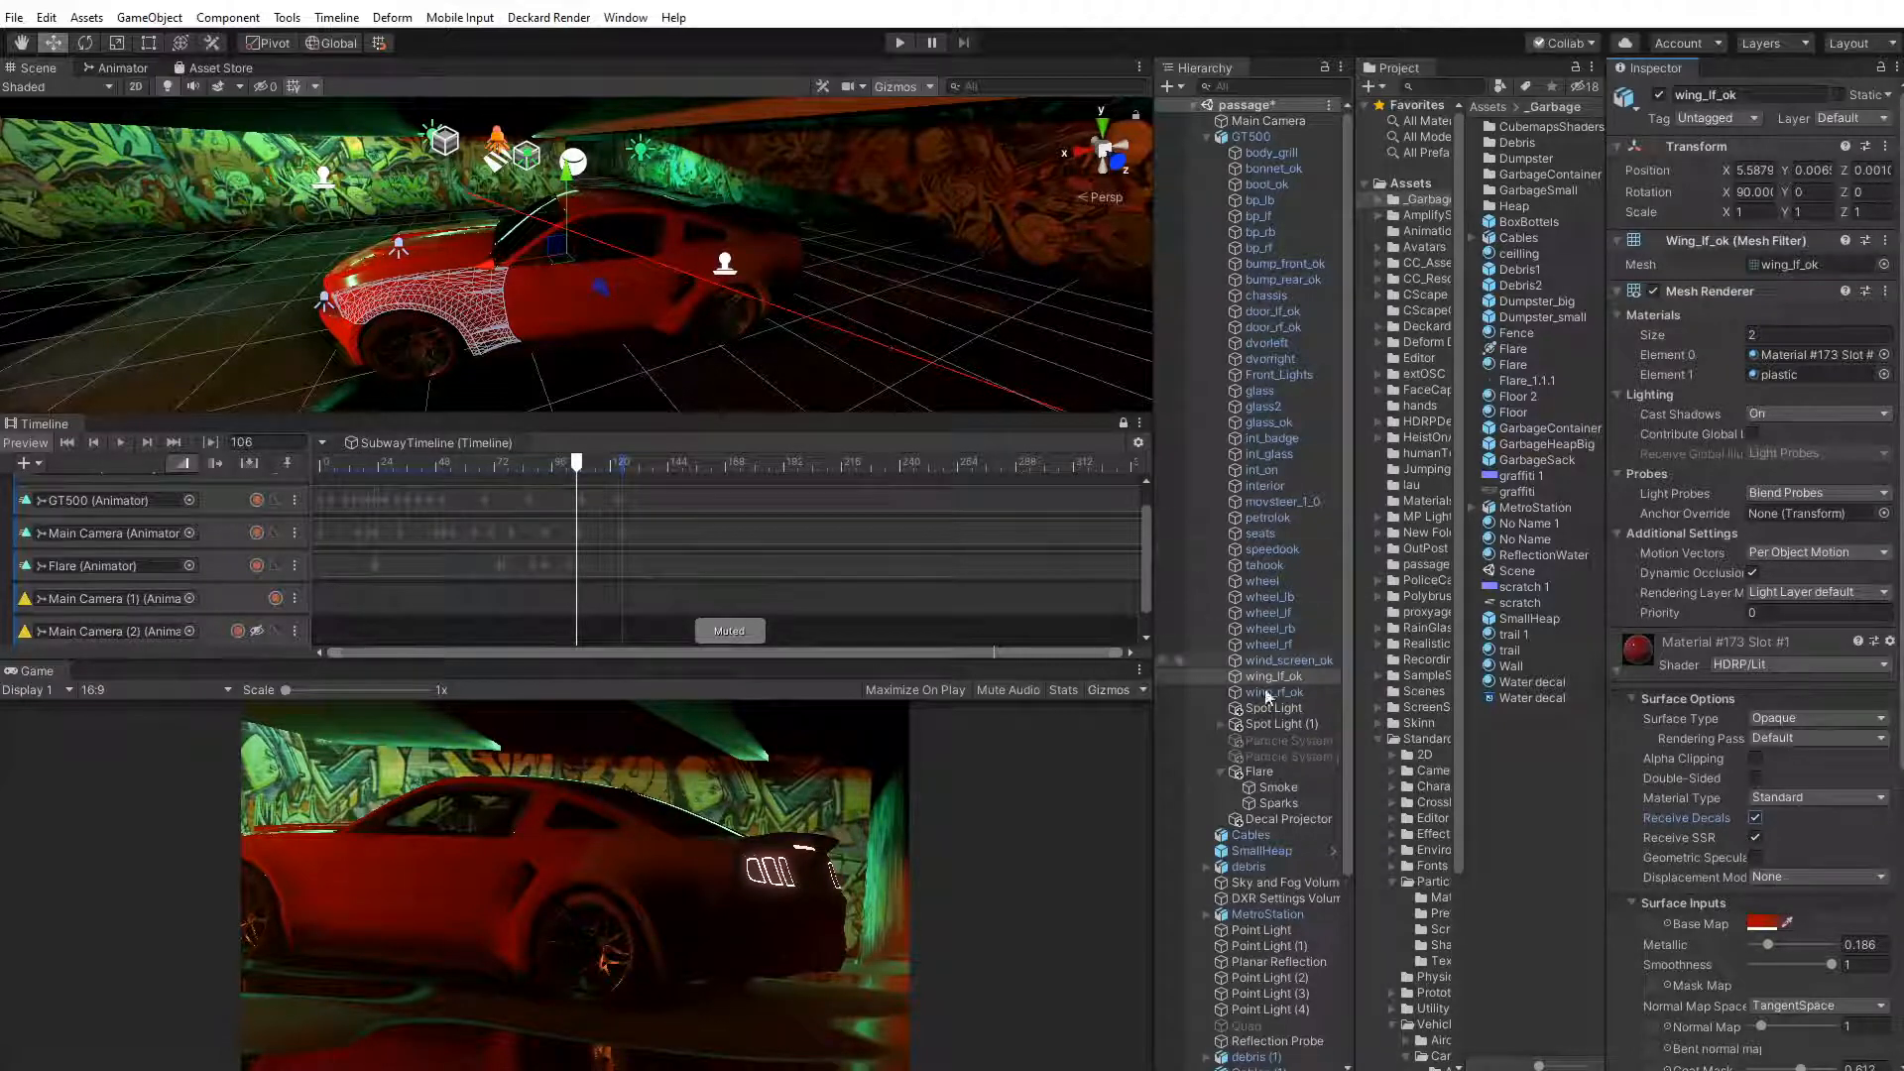
Move the Decal Projector forward onto the car's door and tilt it to about 15.9° in X rotation
{"action": "left_click", "coordinate": [1269, 820]}
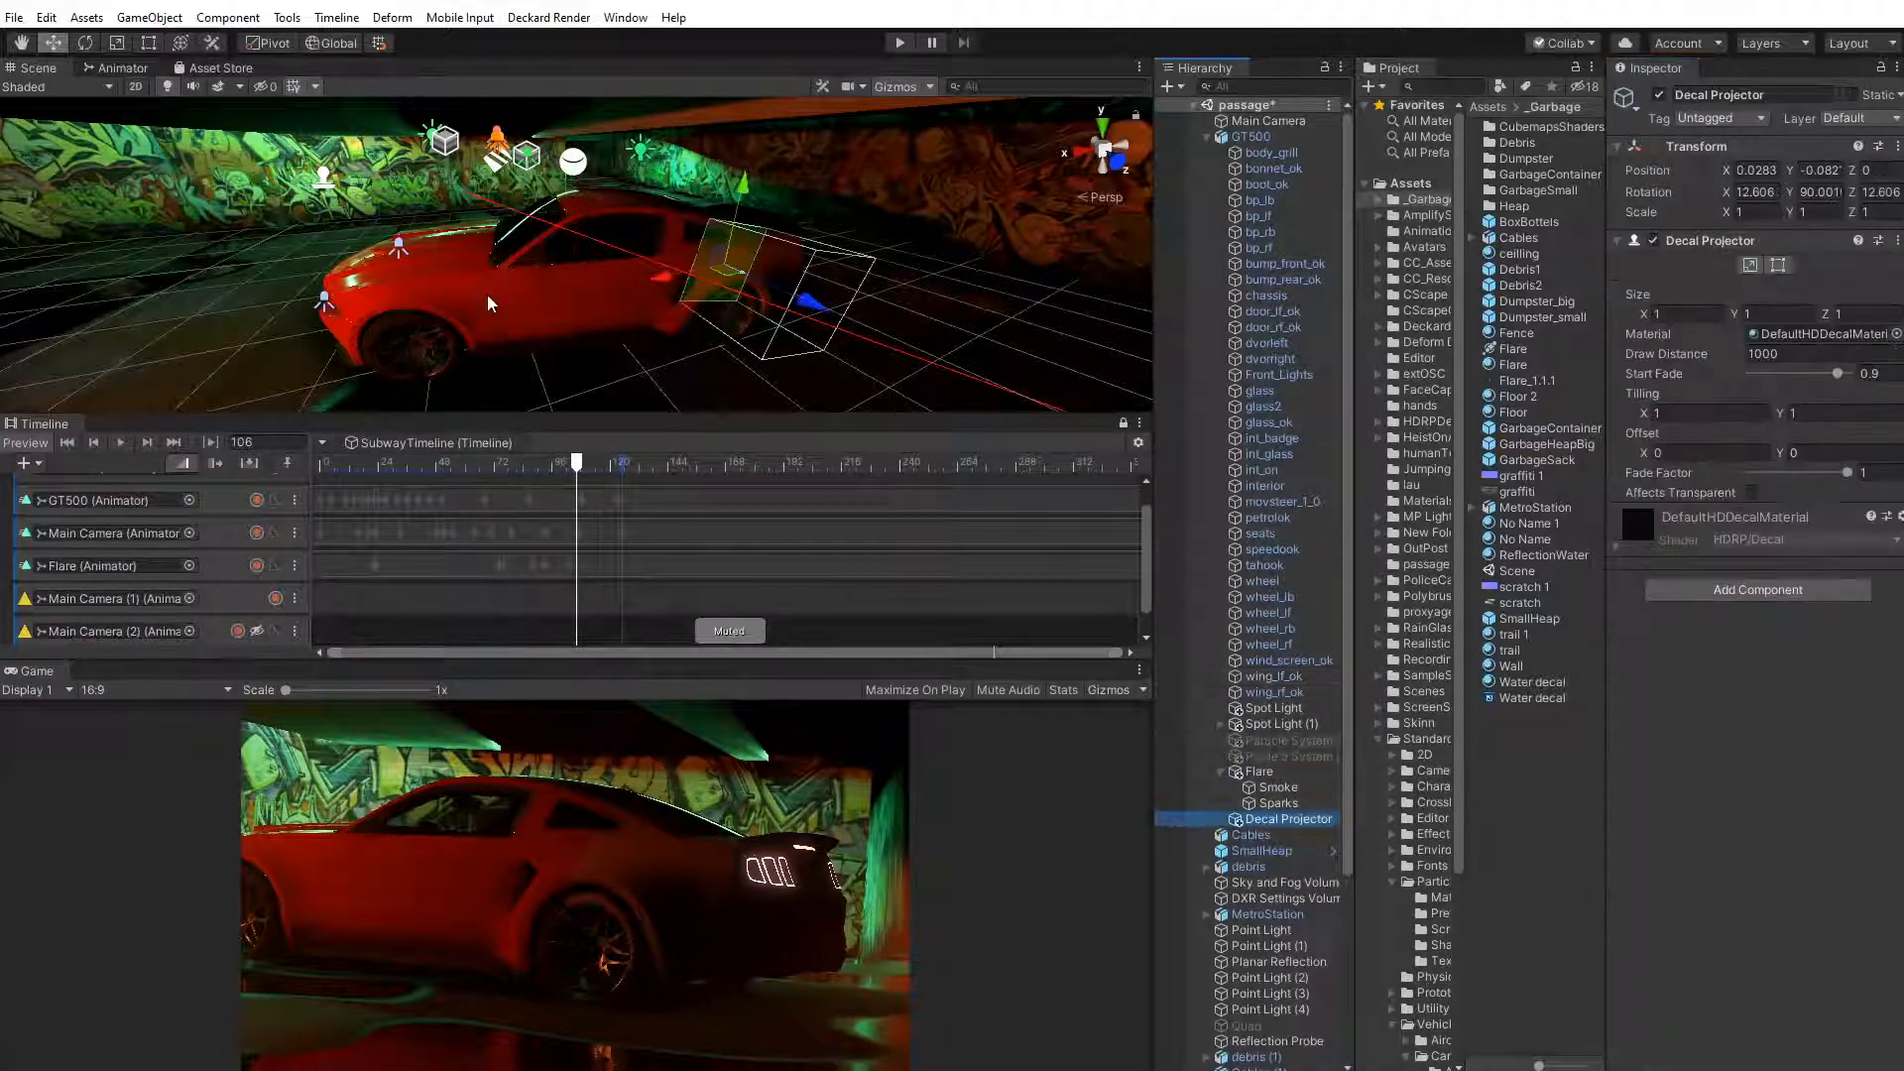
{"action": "left_click_drag", "start_coordinate": [687, 279], "coordinate": [555, 288]}
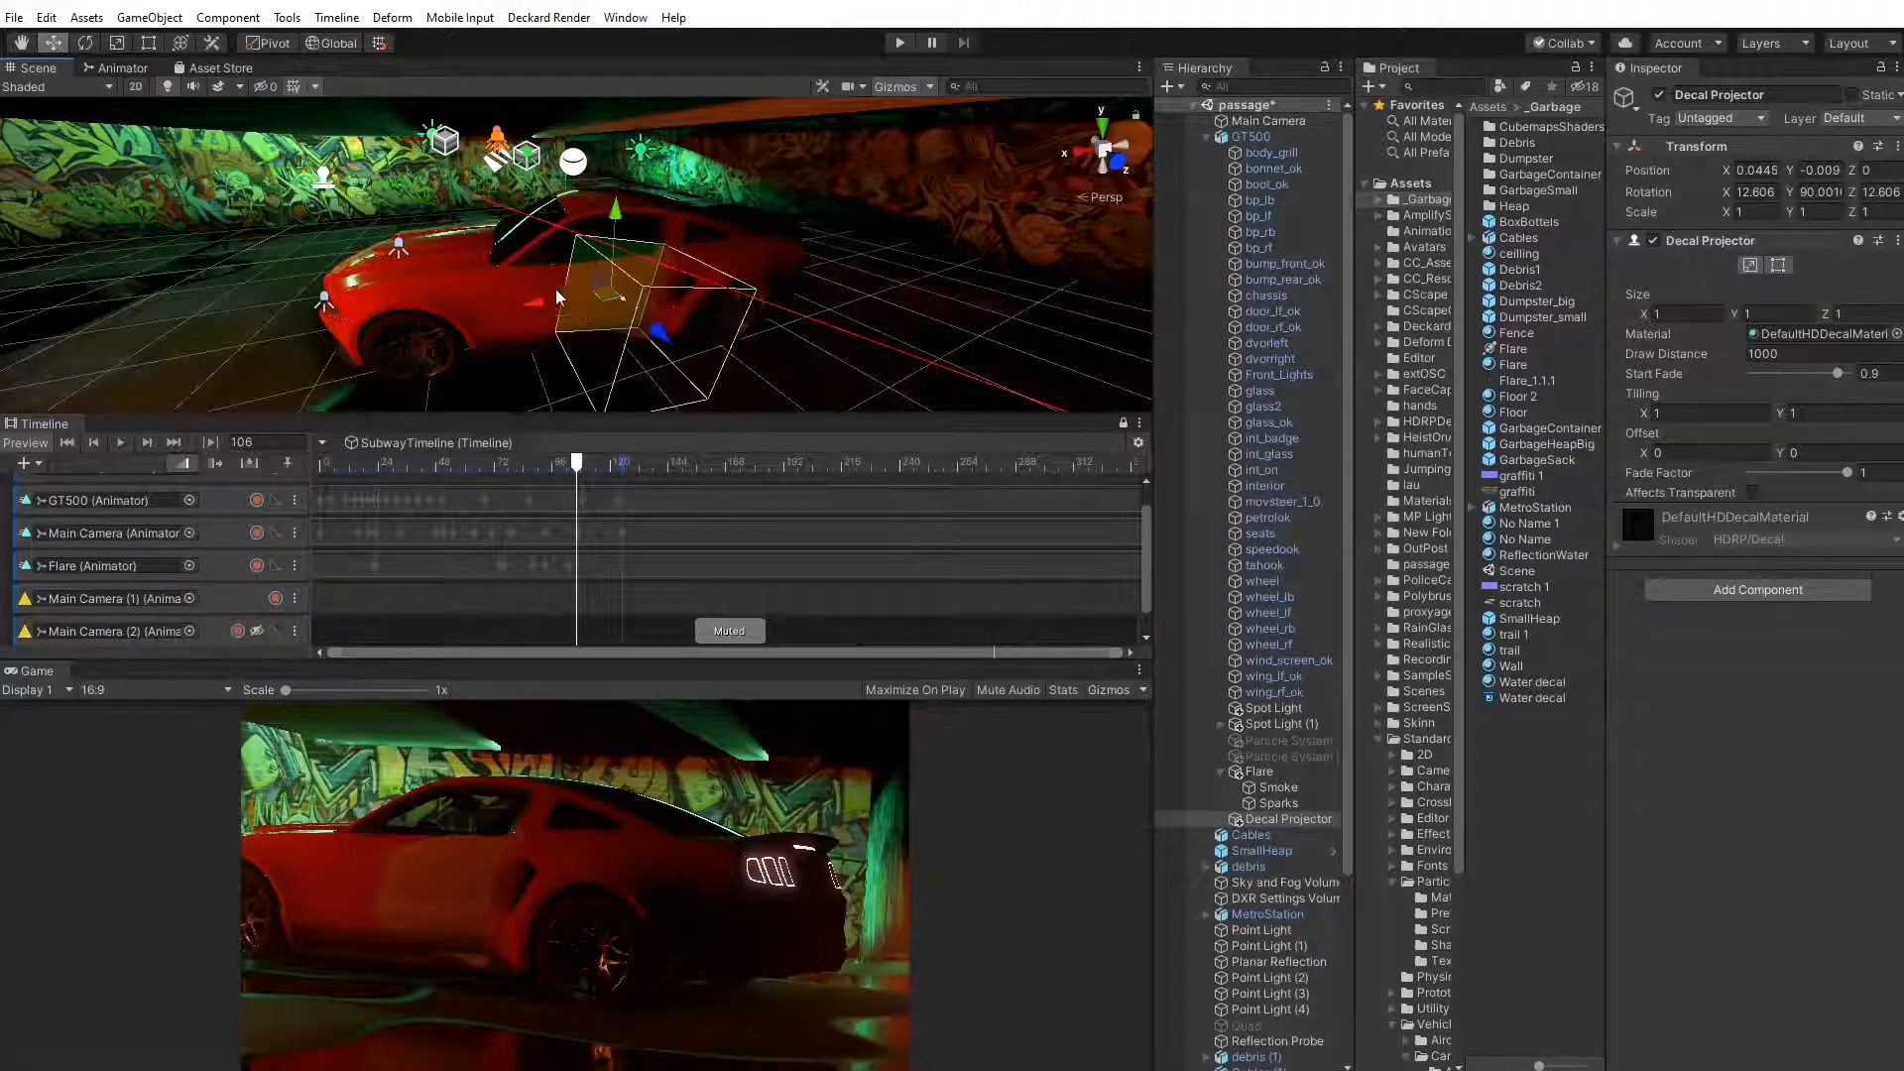
{"action": "left_click_drag", "start_coordinate": [659, 333], "coordinate": [595, 349]}
{"action": "key", "text": "e"}
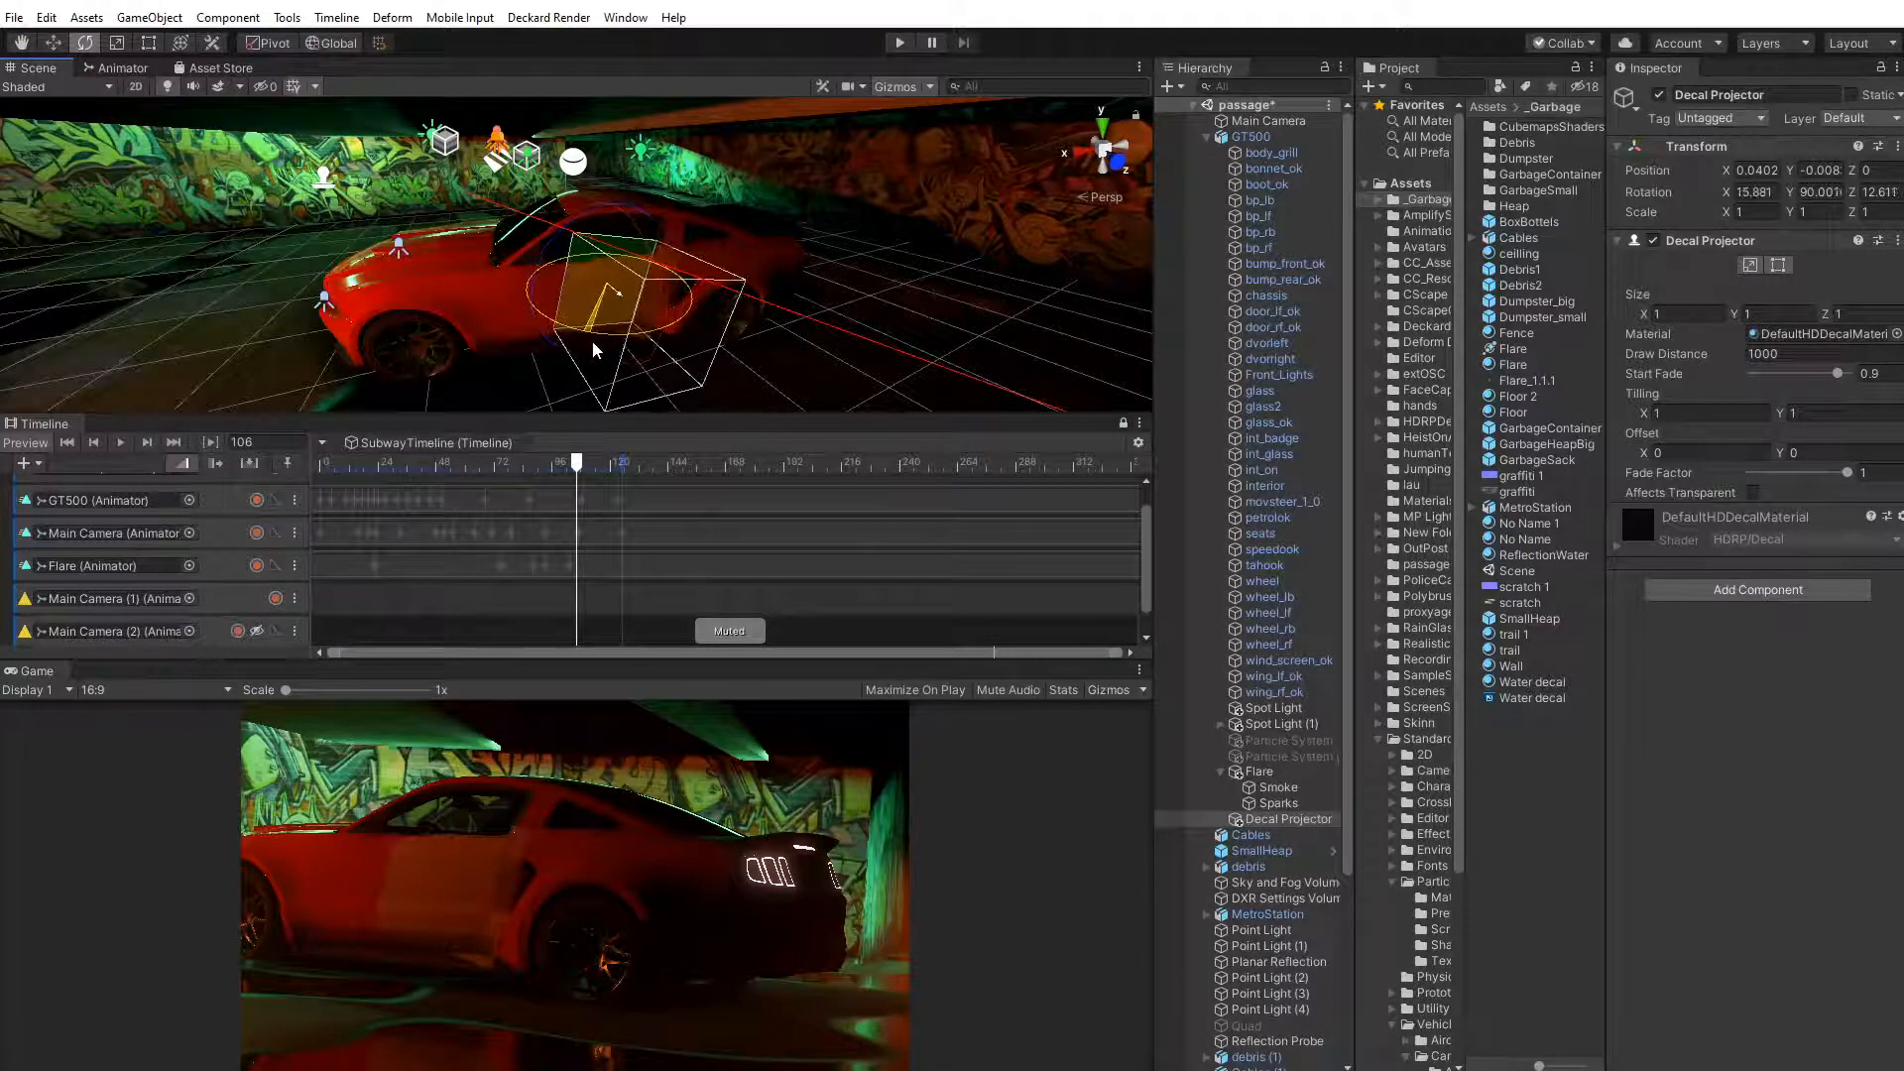
{"action": "key", "text": "w"}
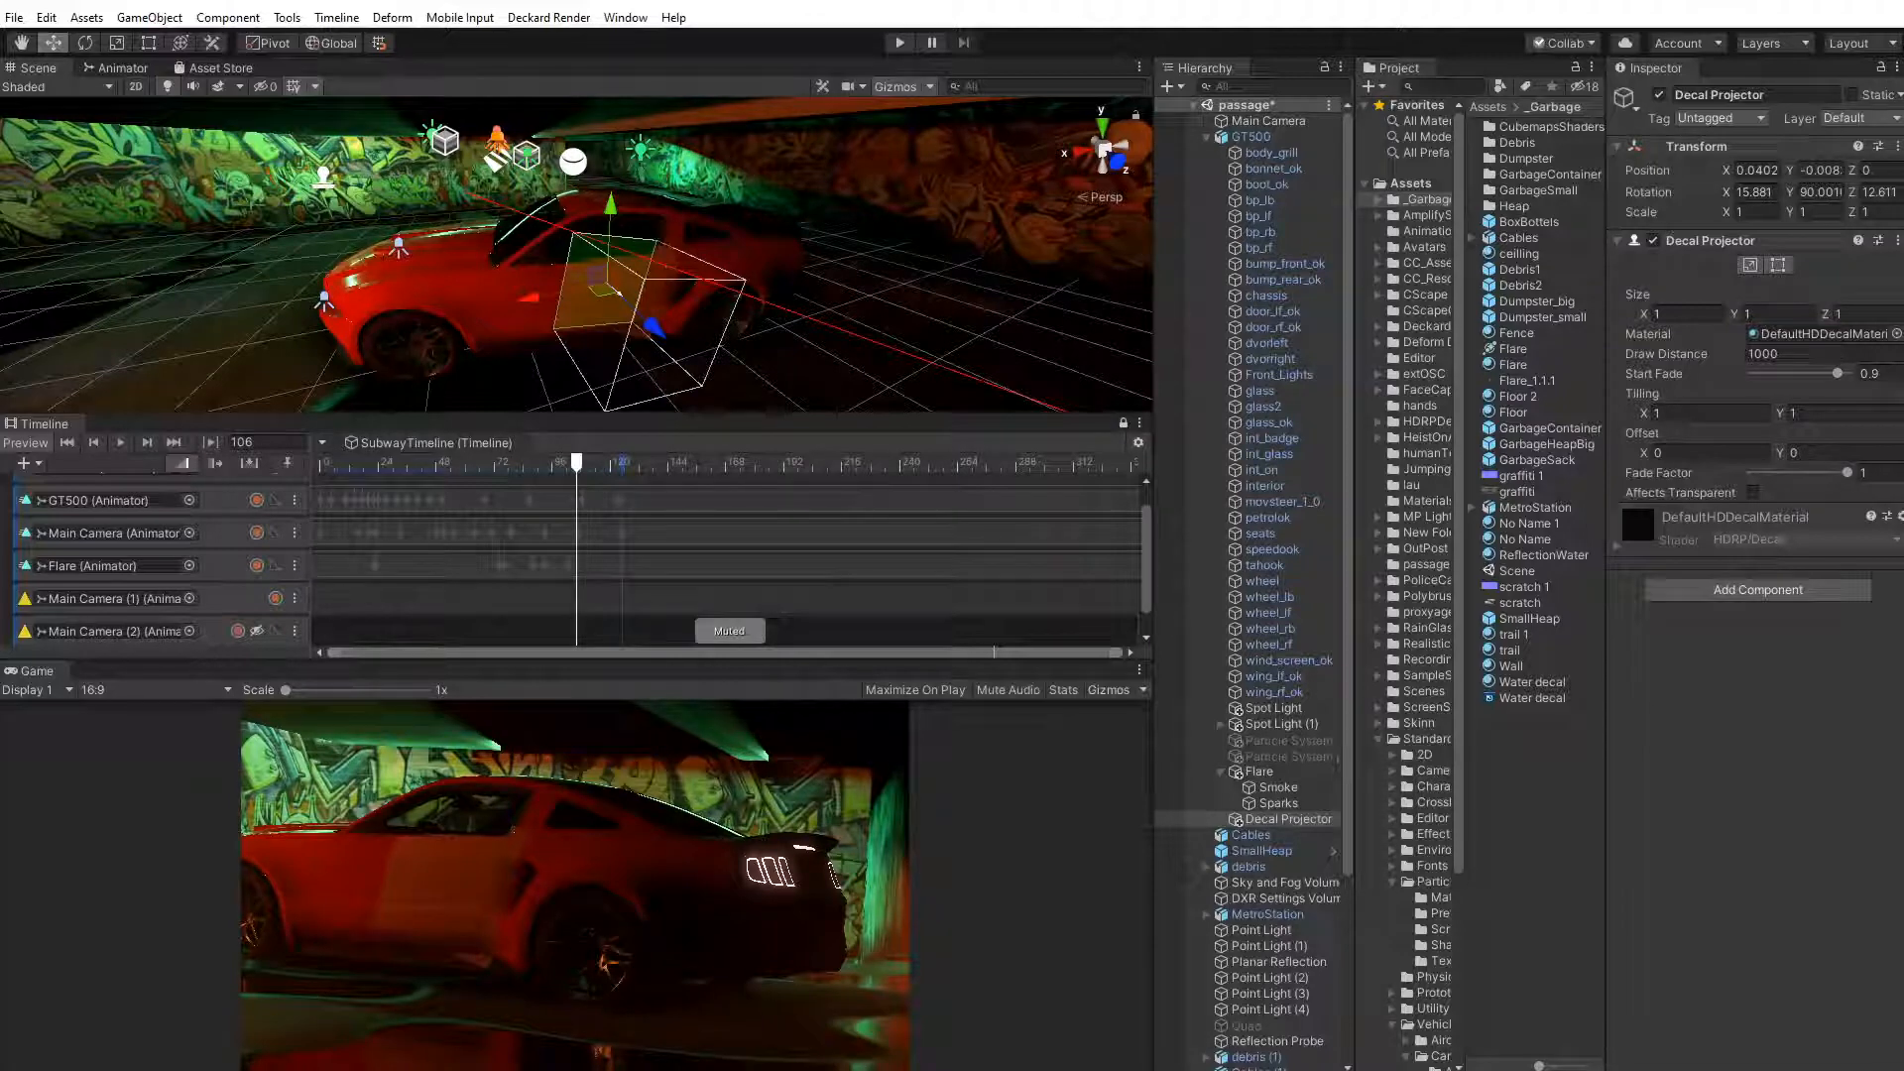
Locate the HDRenderPipelineAsset used by the Ultra level through the project's Quality settings and inspect it
{"action": "left_click", "coordinate": [47, 17]}
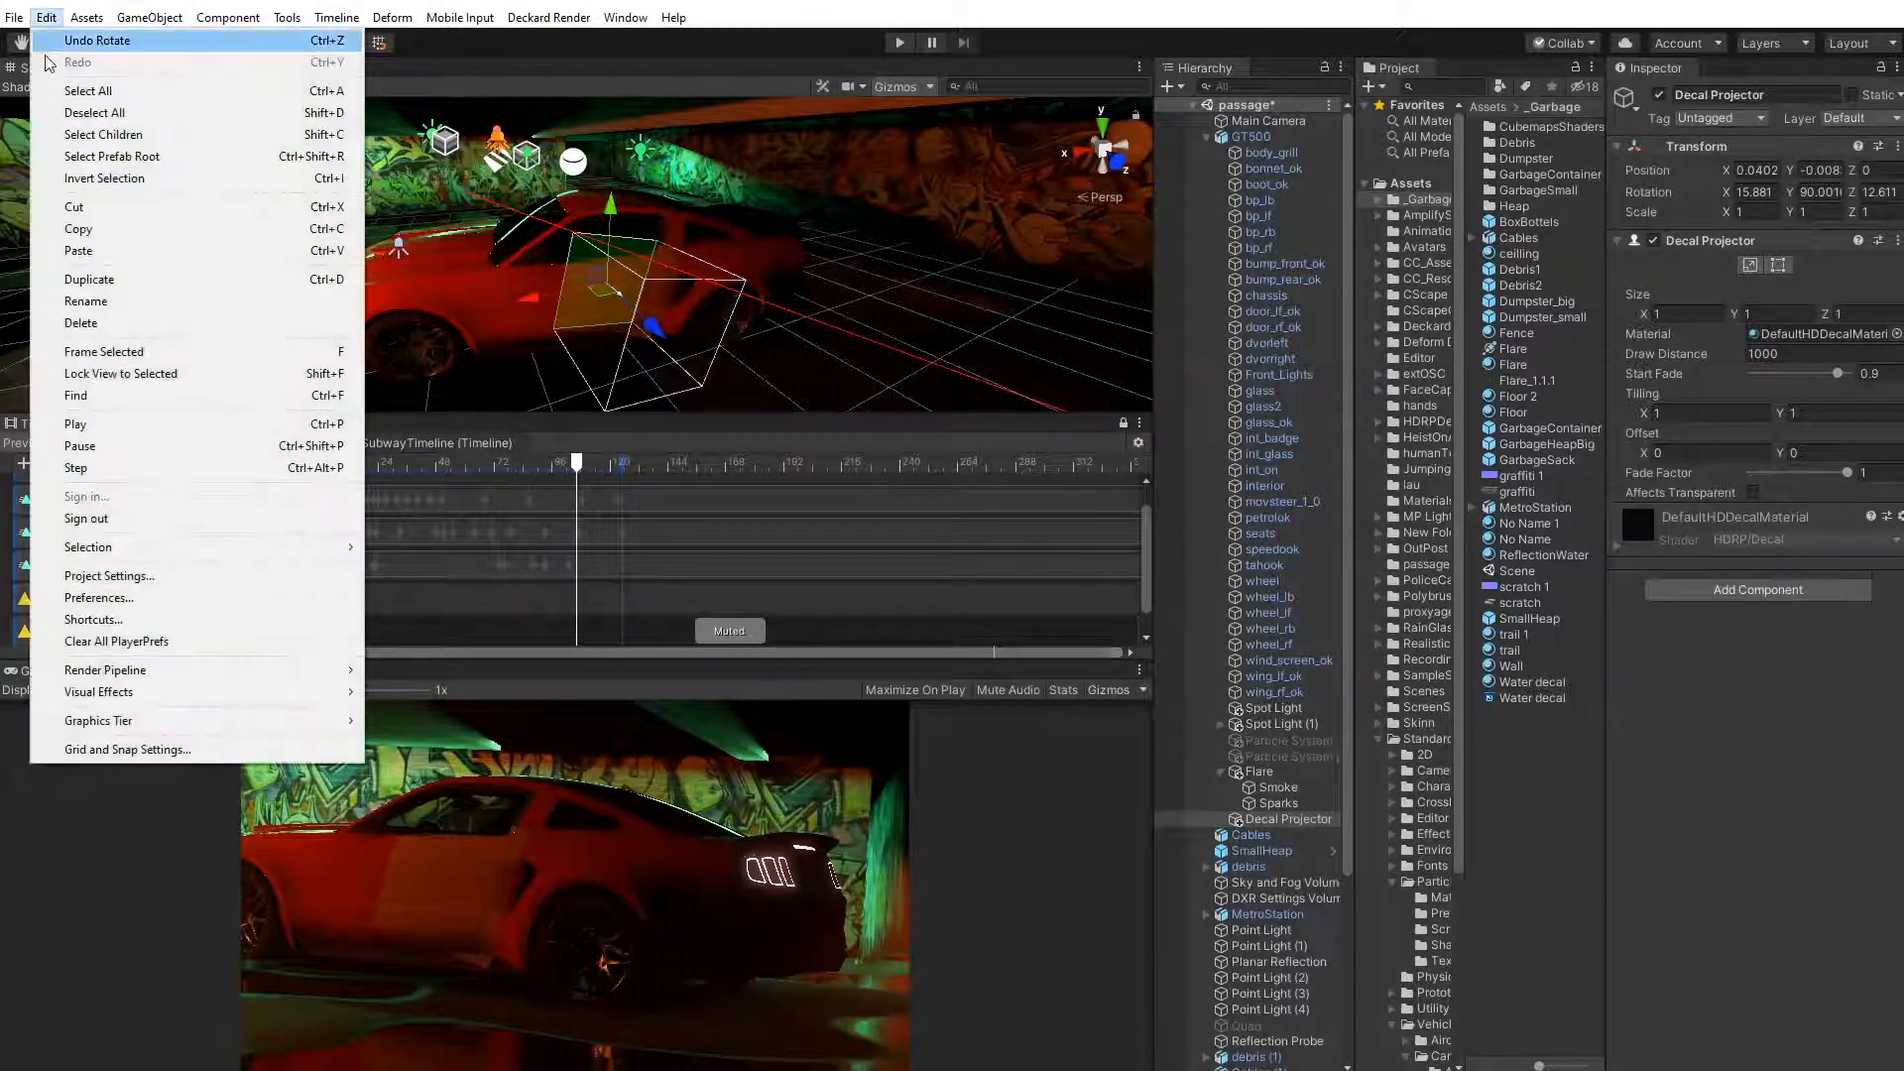
{"action": "left_click", "coordinate": [137, 578]}
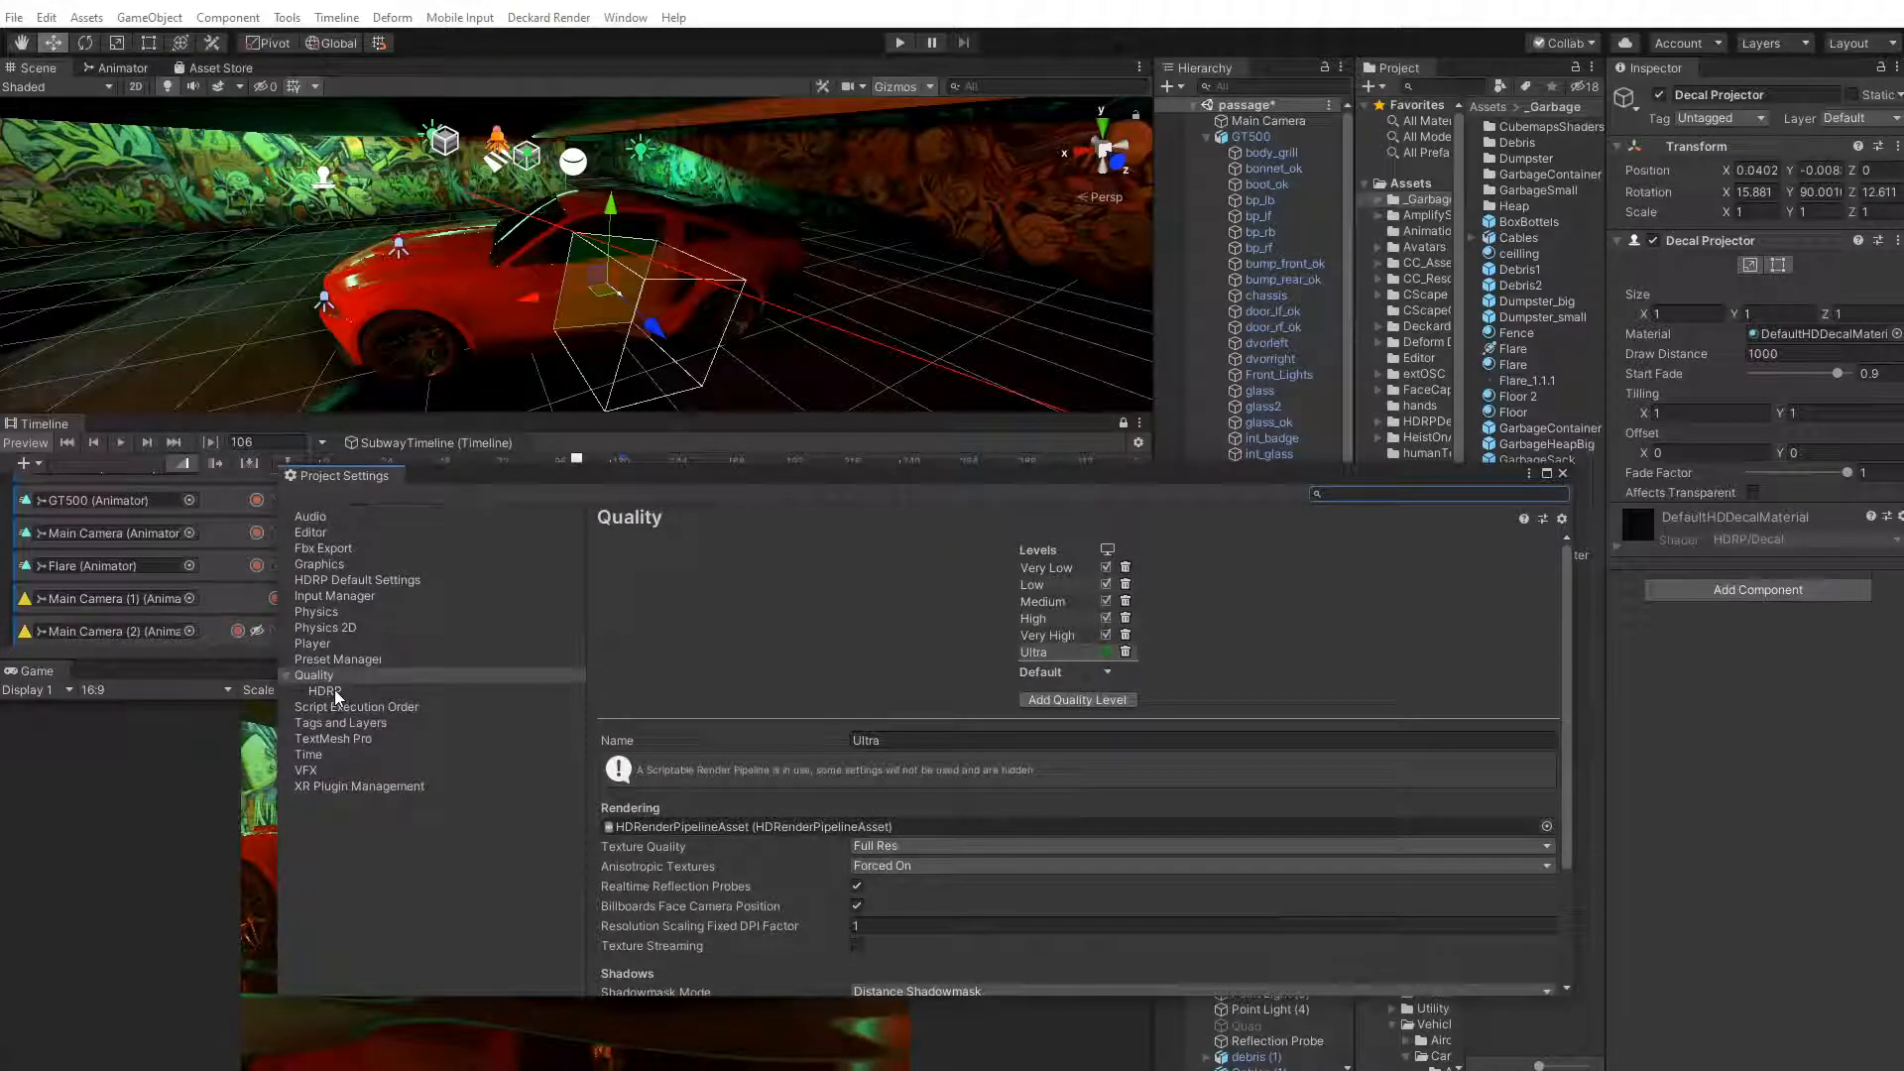
{"action": "left_click", "coordinate": [671, 831]}
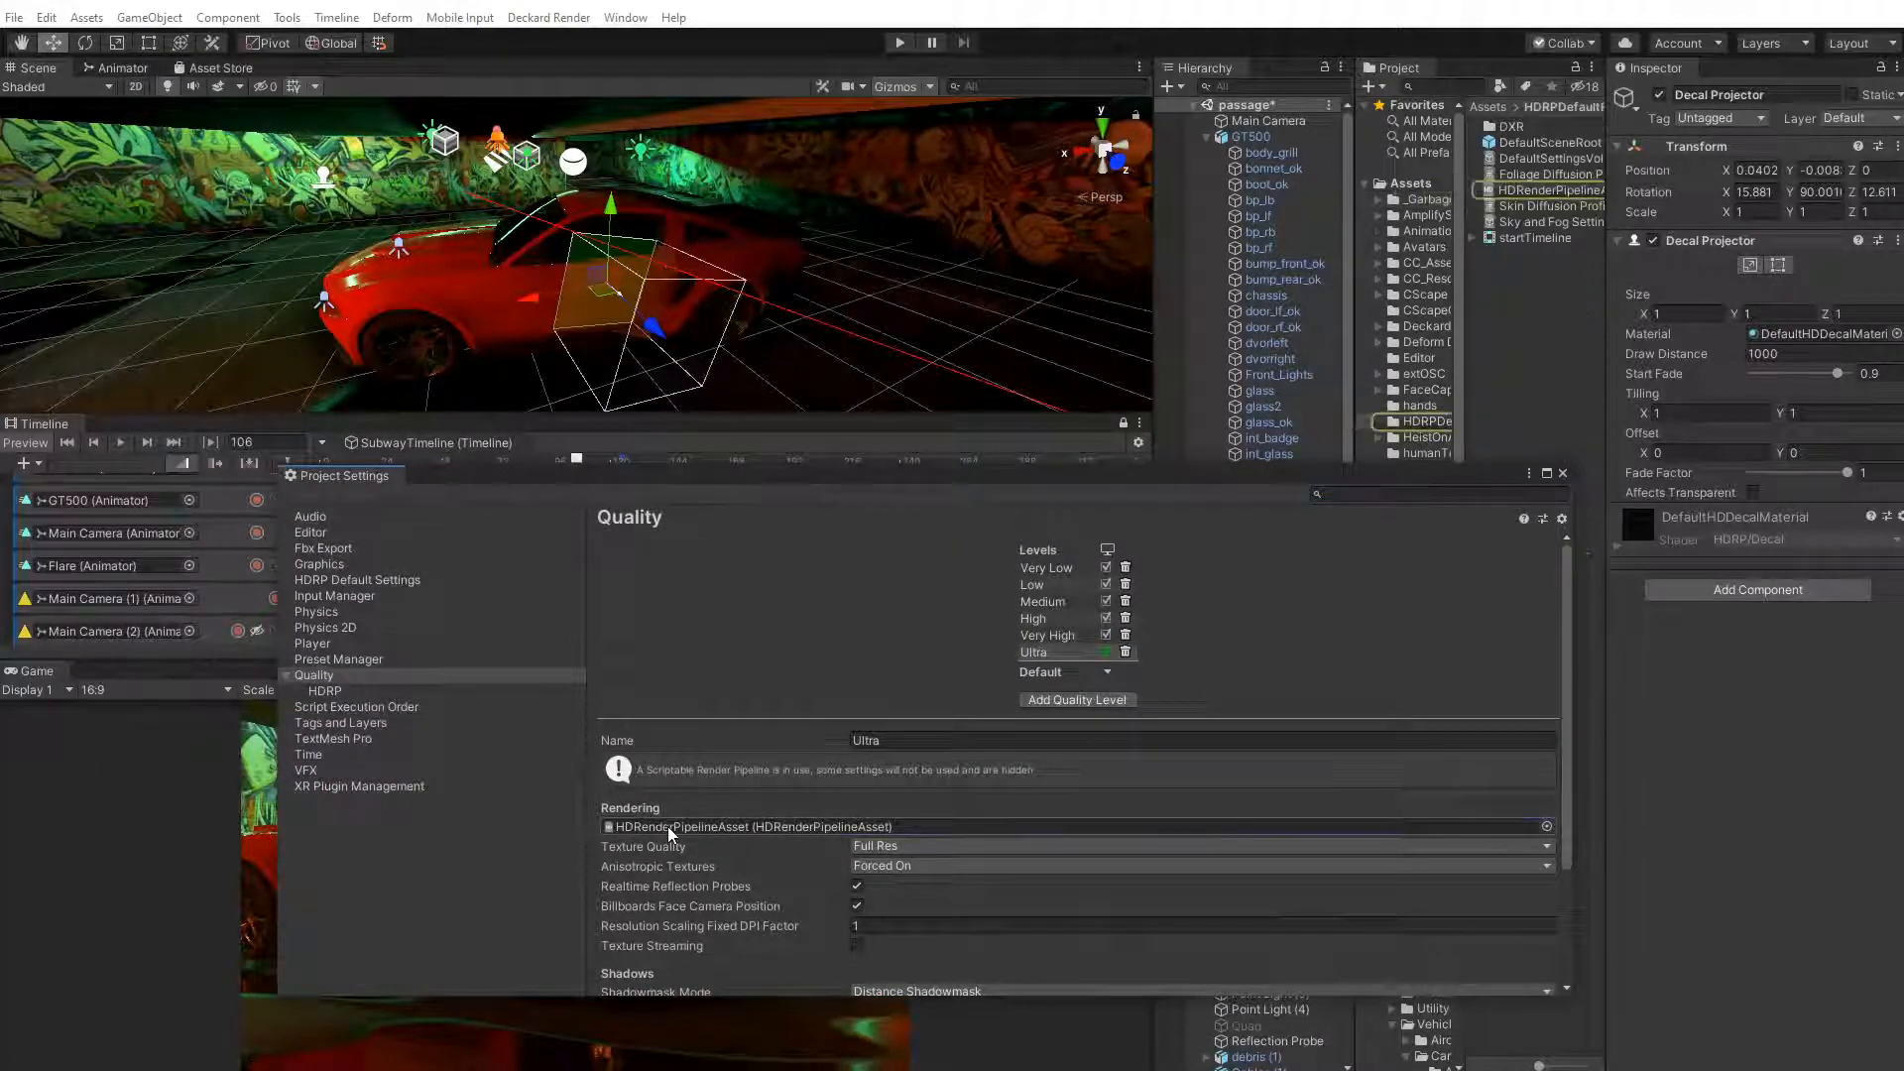
{"action": "left_click", "coordinate": [1499, 193]}
{"action": "left_click", "coordinate": [1563, 474]}
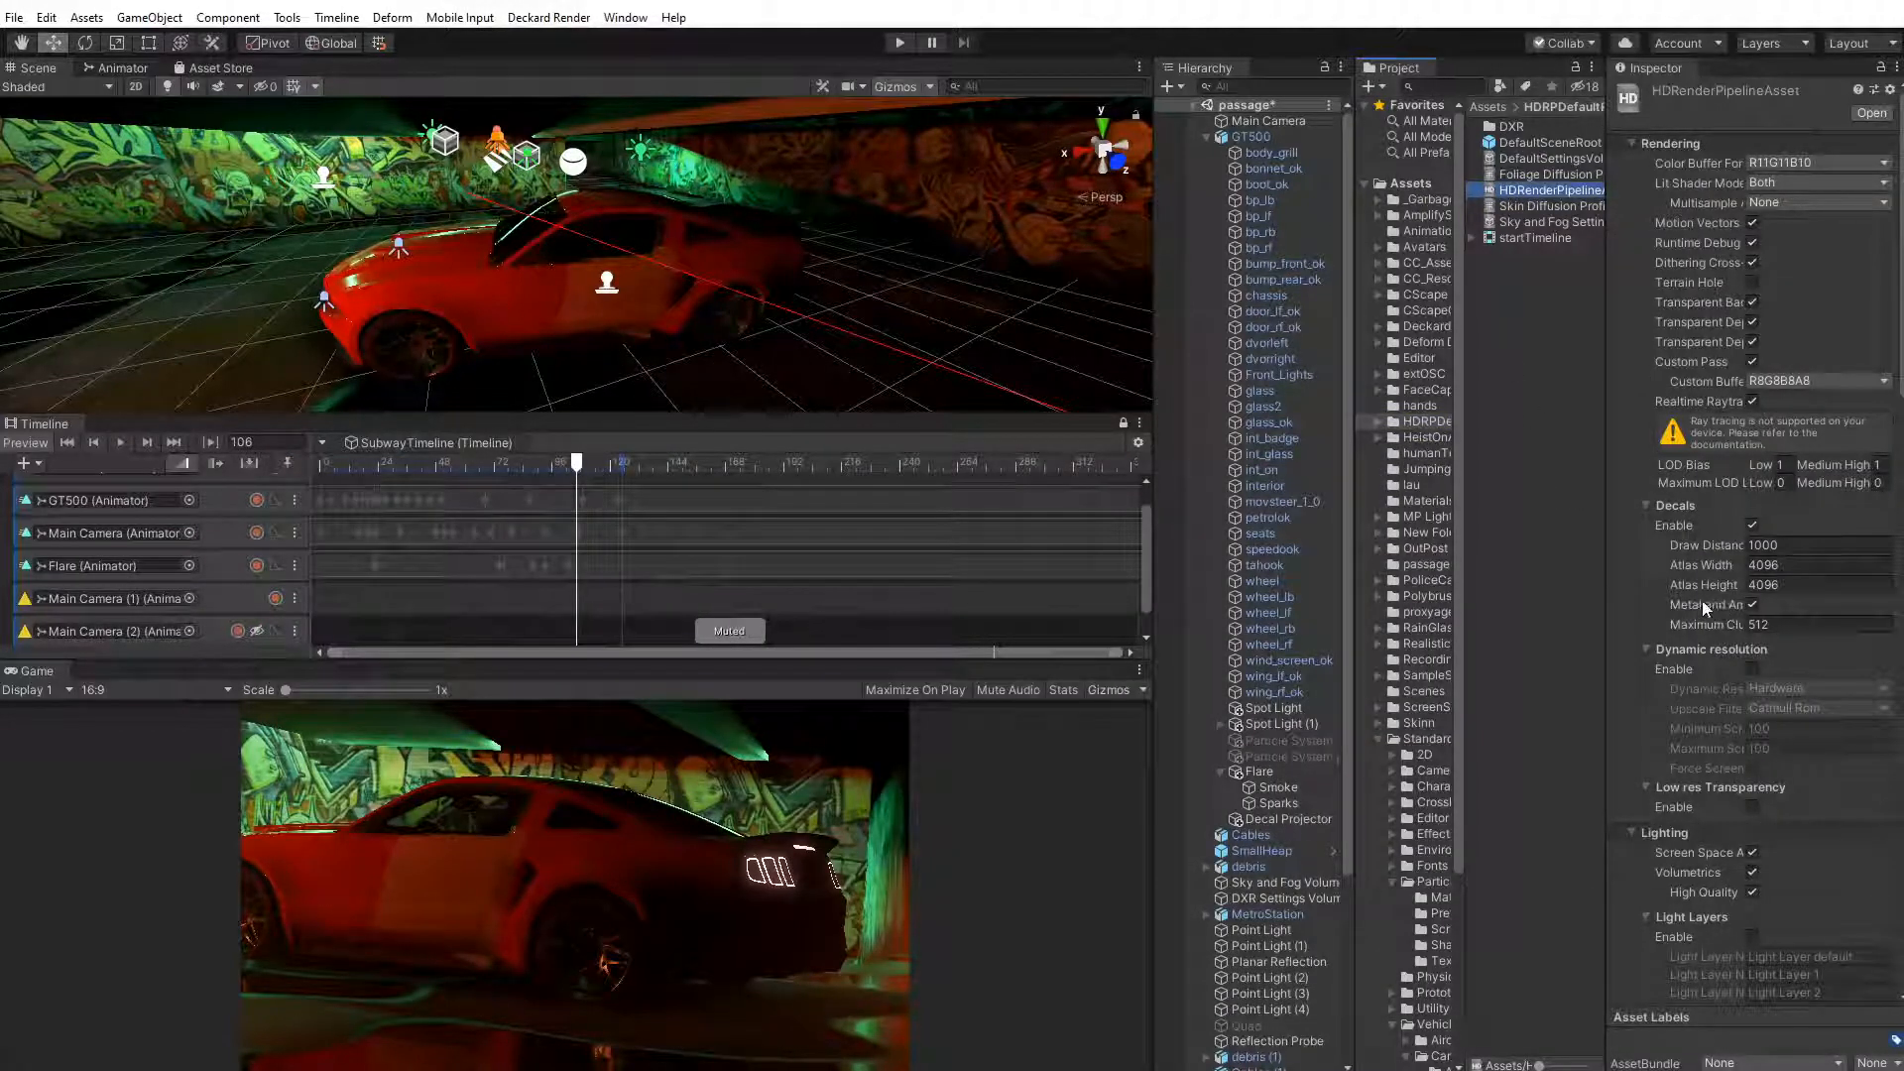
Examine the render pipeline asset's decal, lighting, reflection, shadow, material and post-processing settings
{"action": "scroll", "coordinate": [1706, 597], "scroll_direction": "down", "scroll_amount": 6}
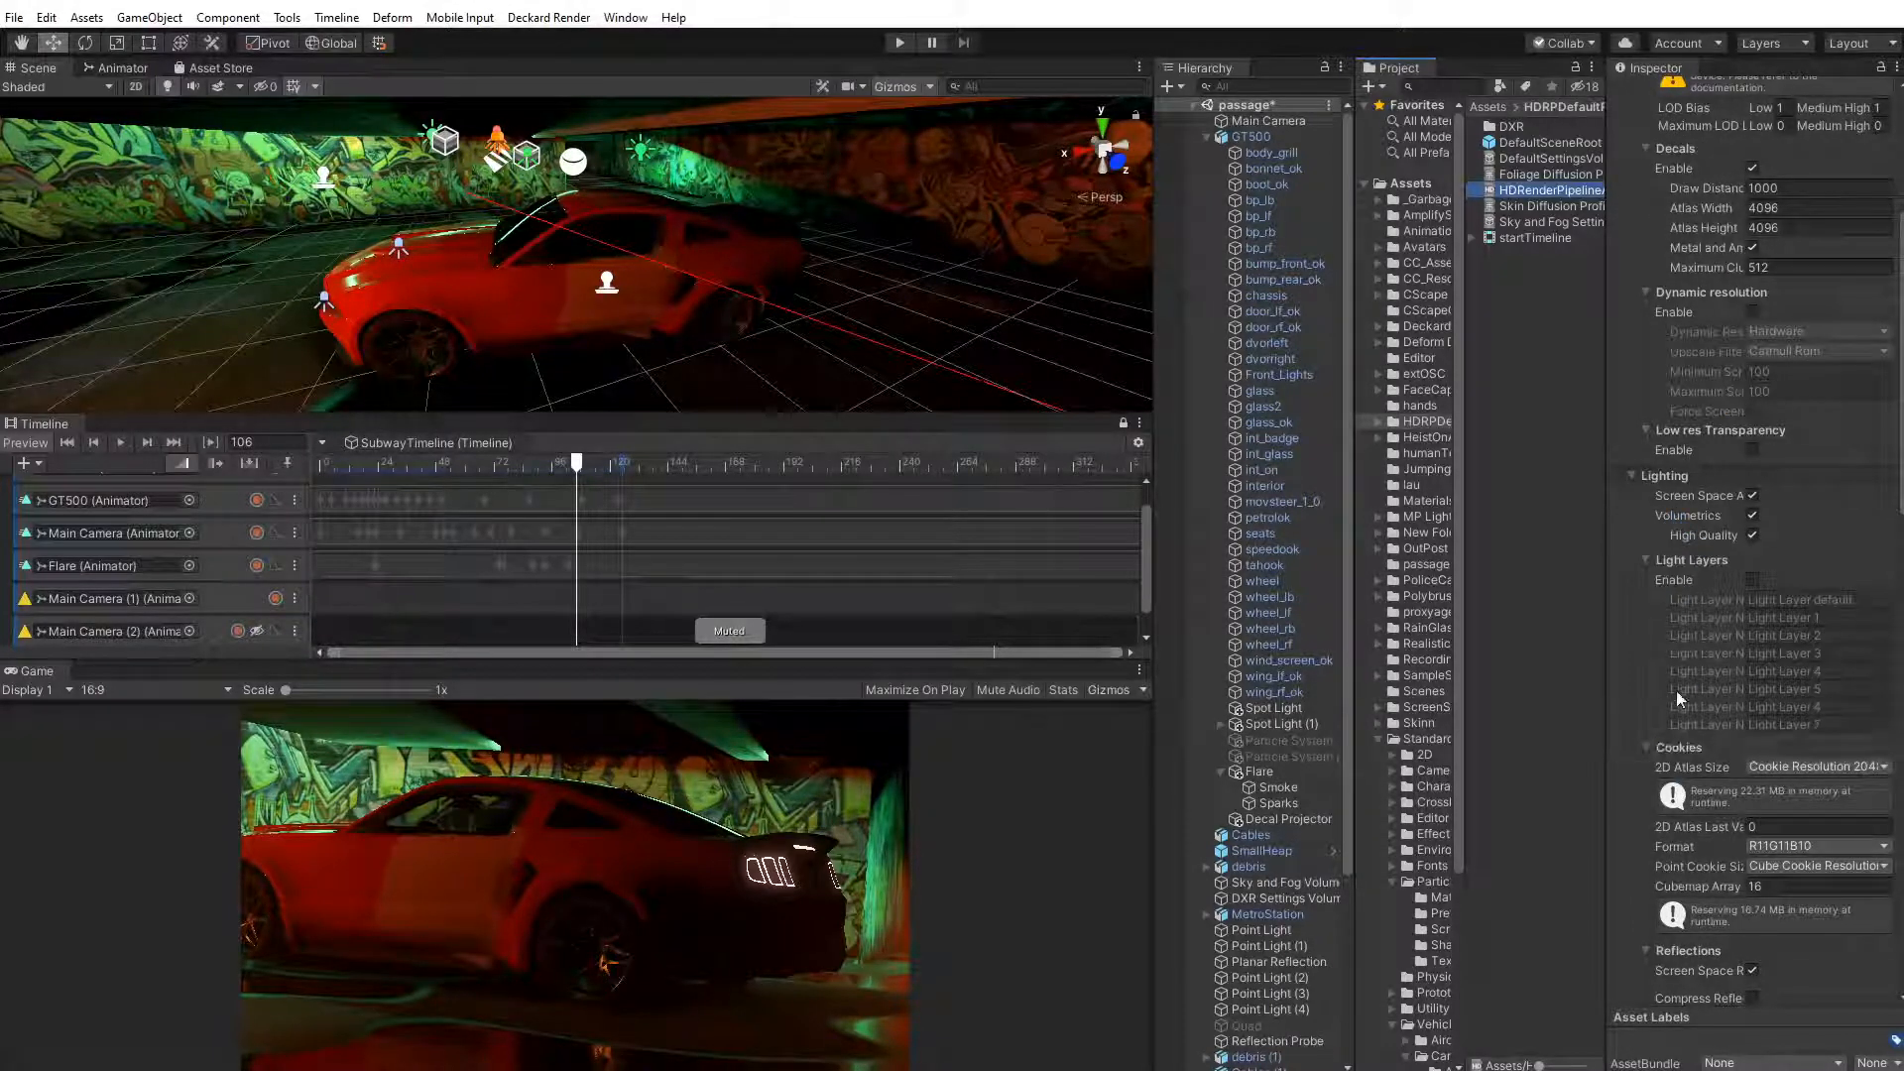
{"action": "scroll", "coordinate": [1677, 690], "scroll_direction": "down", "scroll_amount": 9}
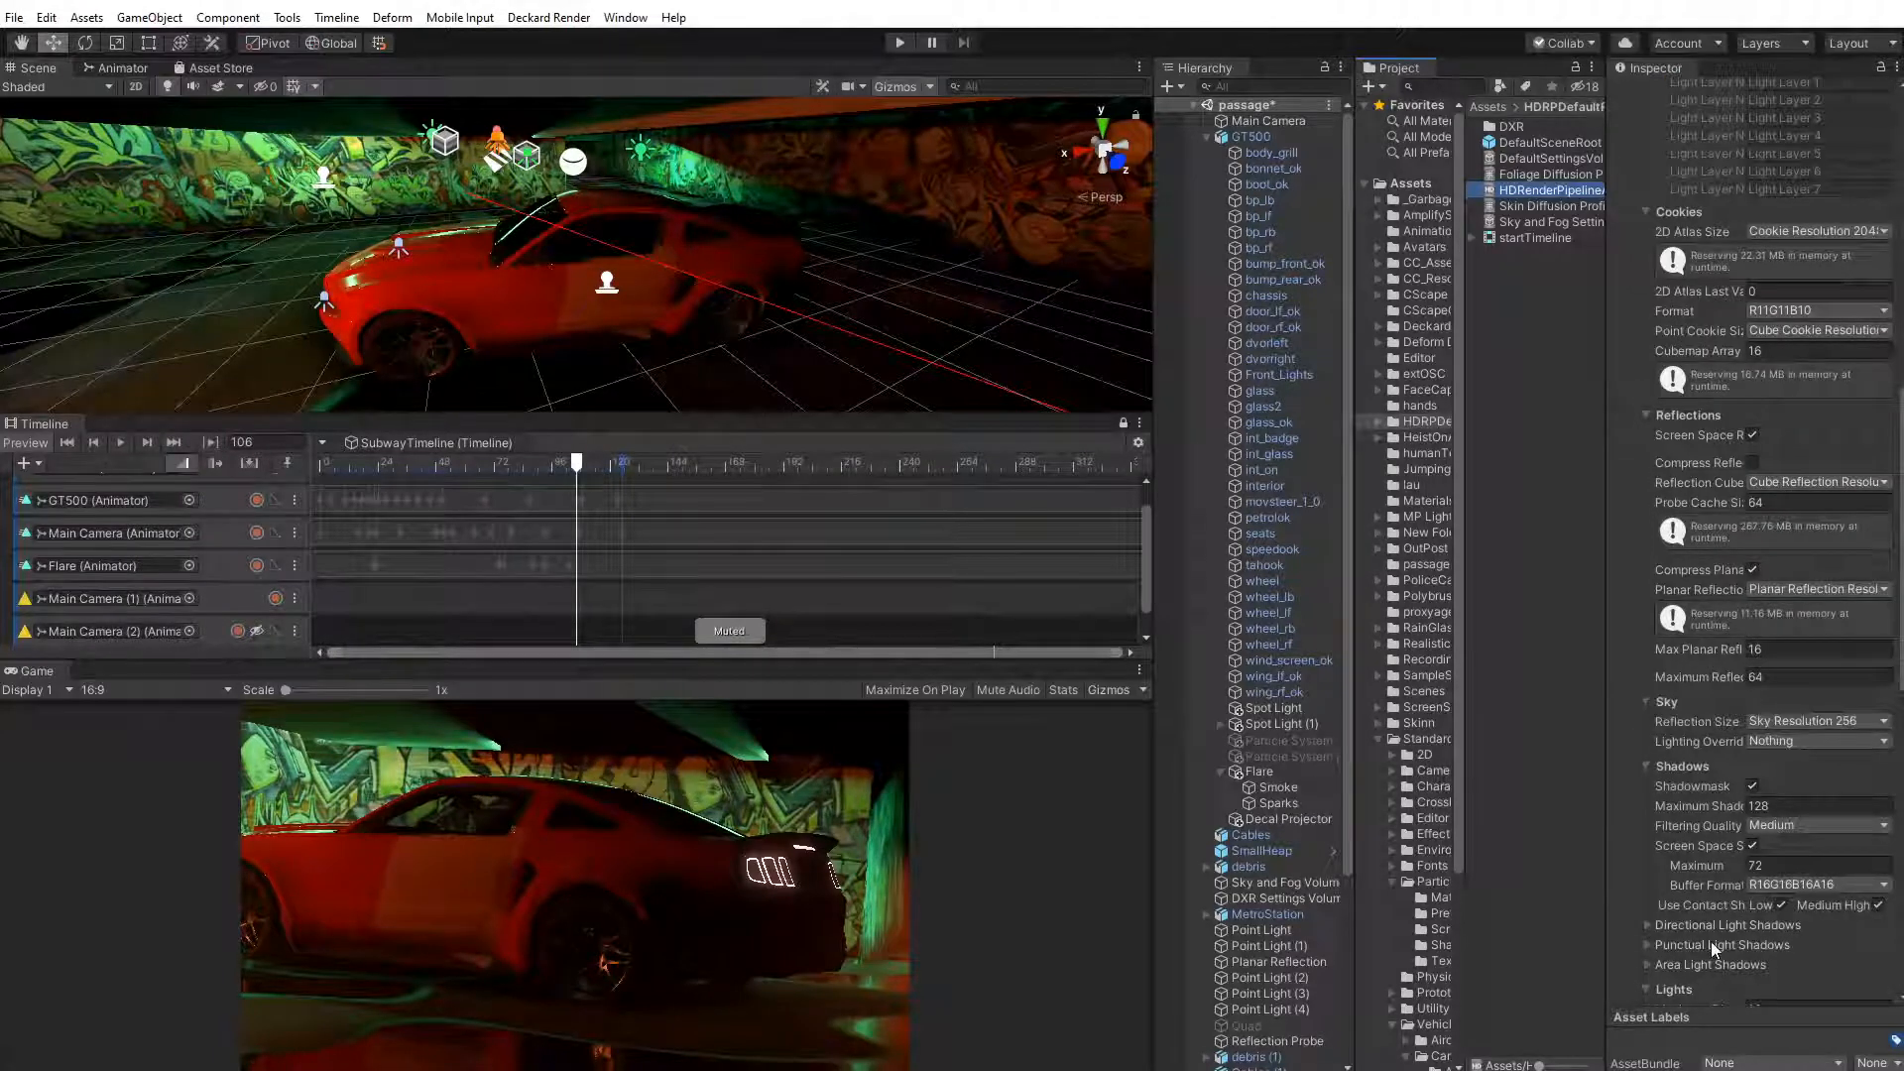
{"action": "scroll", "coordinate": [1711, 942], "scroll_direction": "down", "scroll_amount": 15}
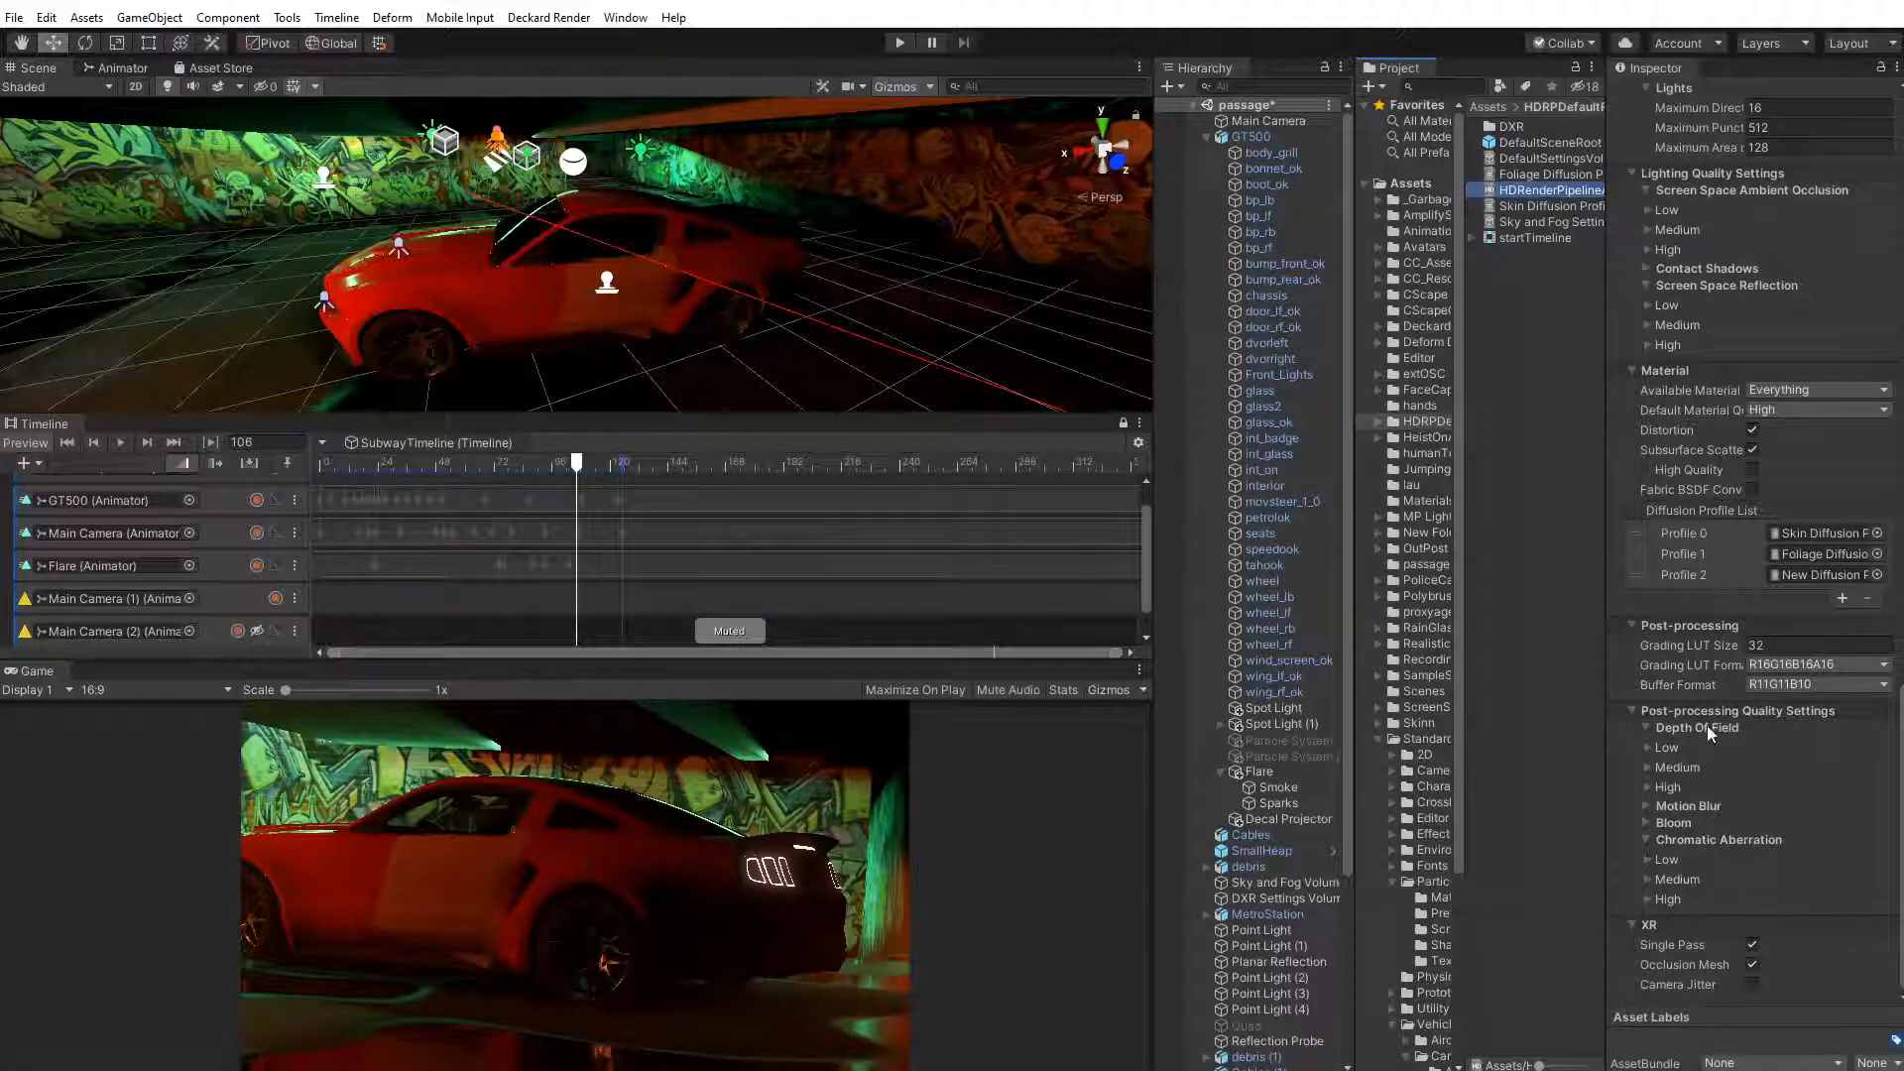
{"action": "scroll", "coordinate": [1710, 700], "scroll_direction": "up", "scroll_amount": 3}
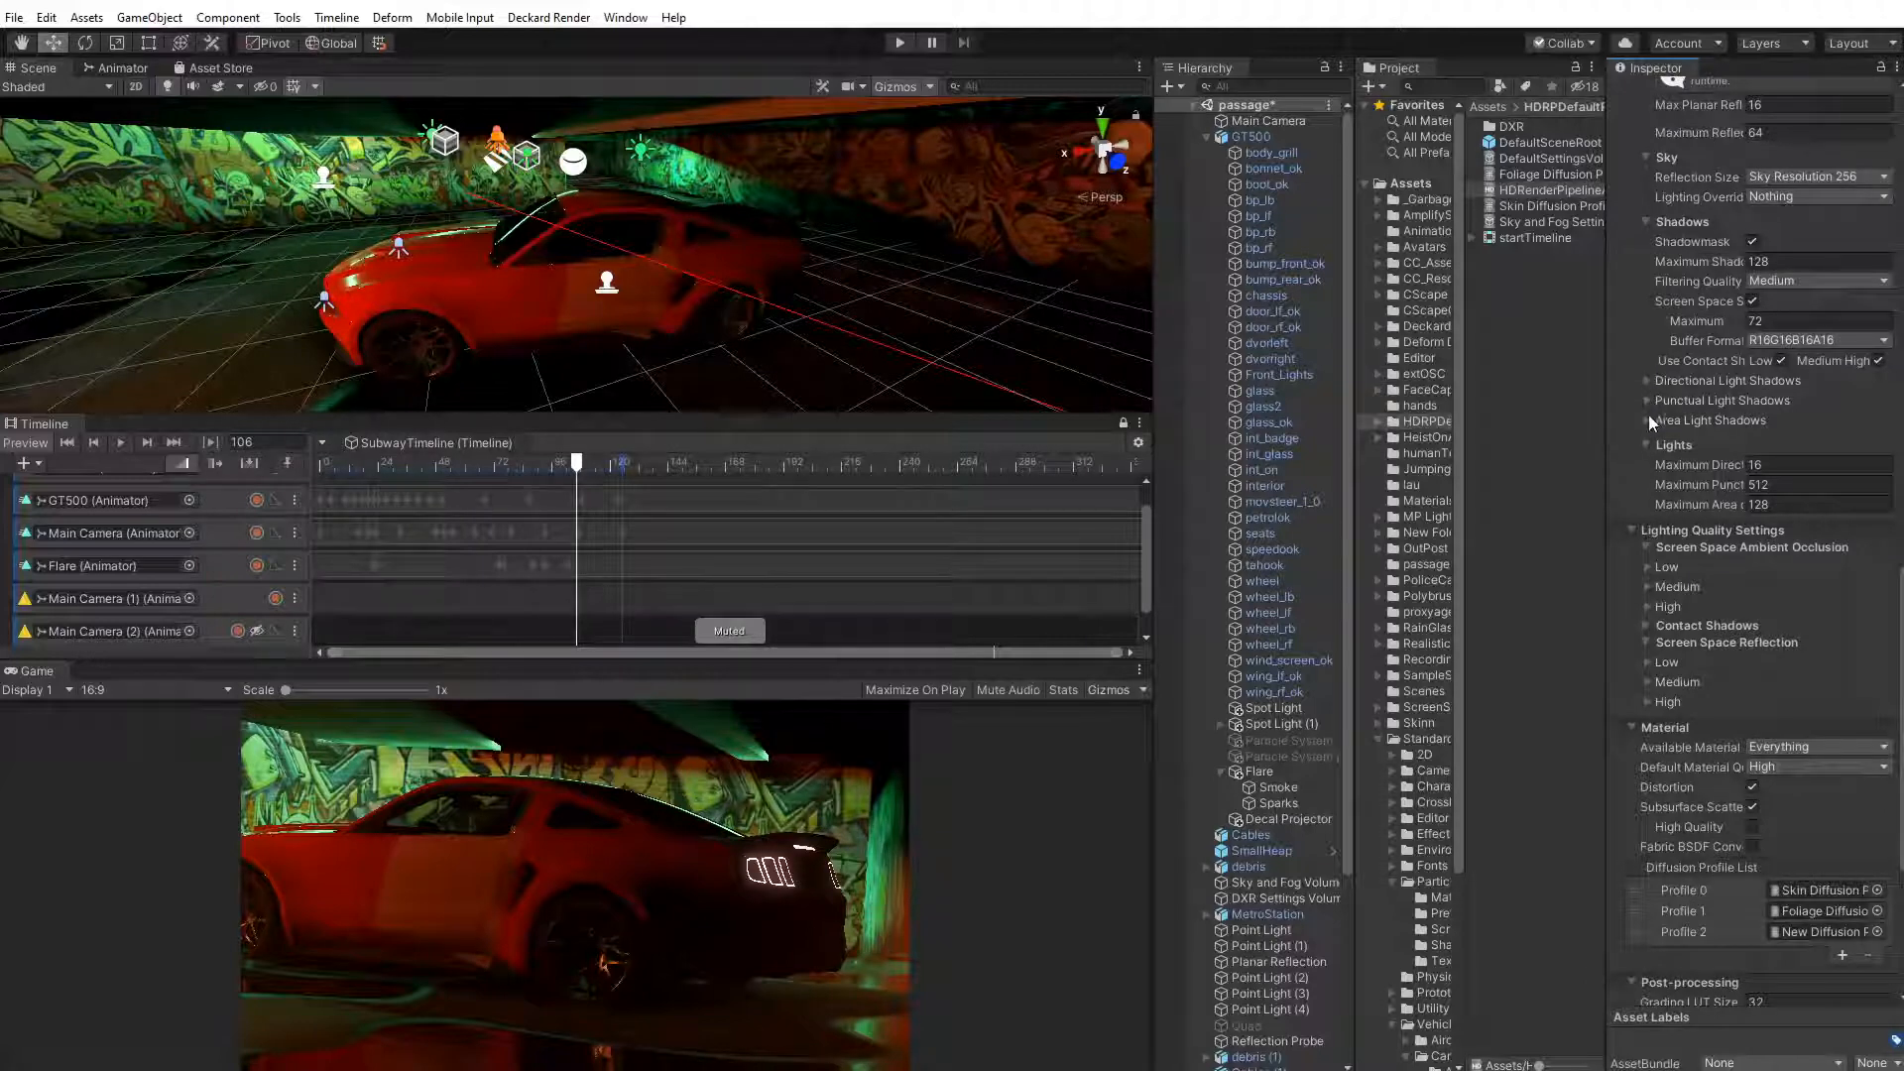
{"action": "left_click", "coordinate": [1650, 400]}
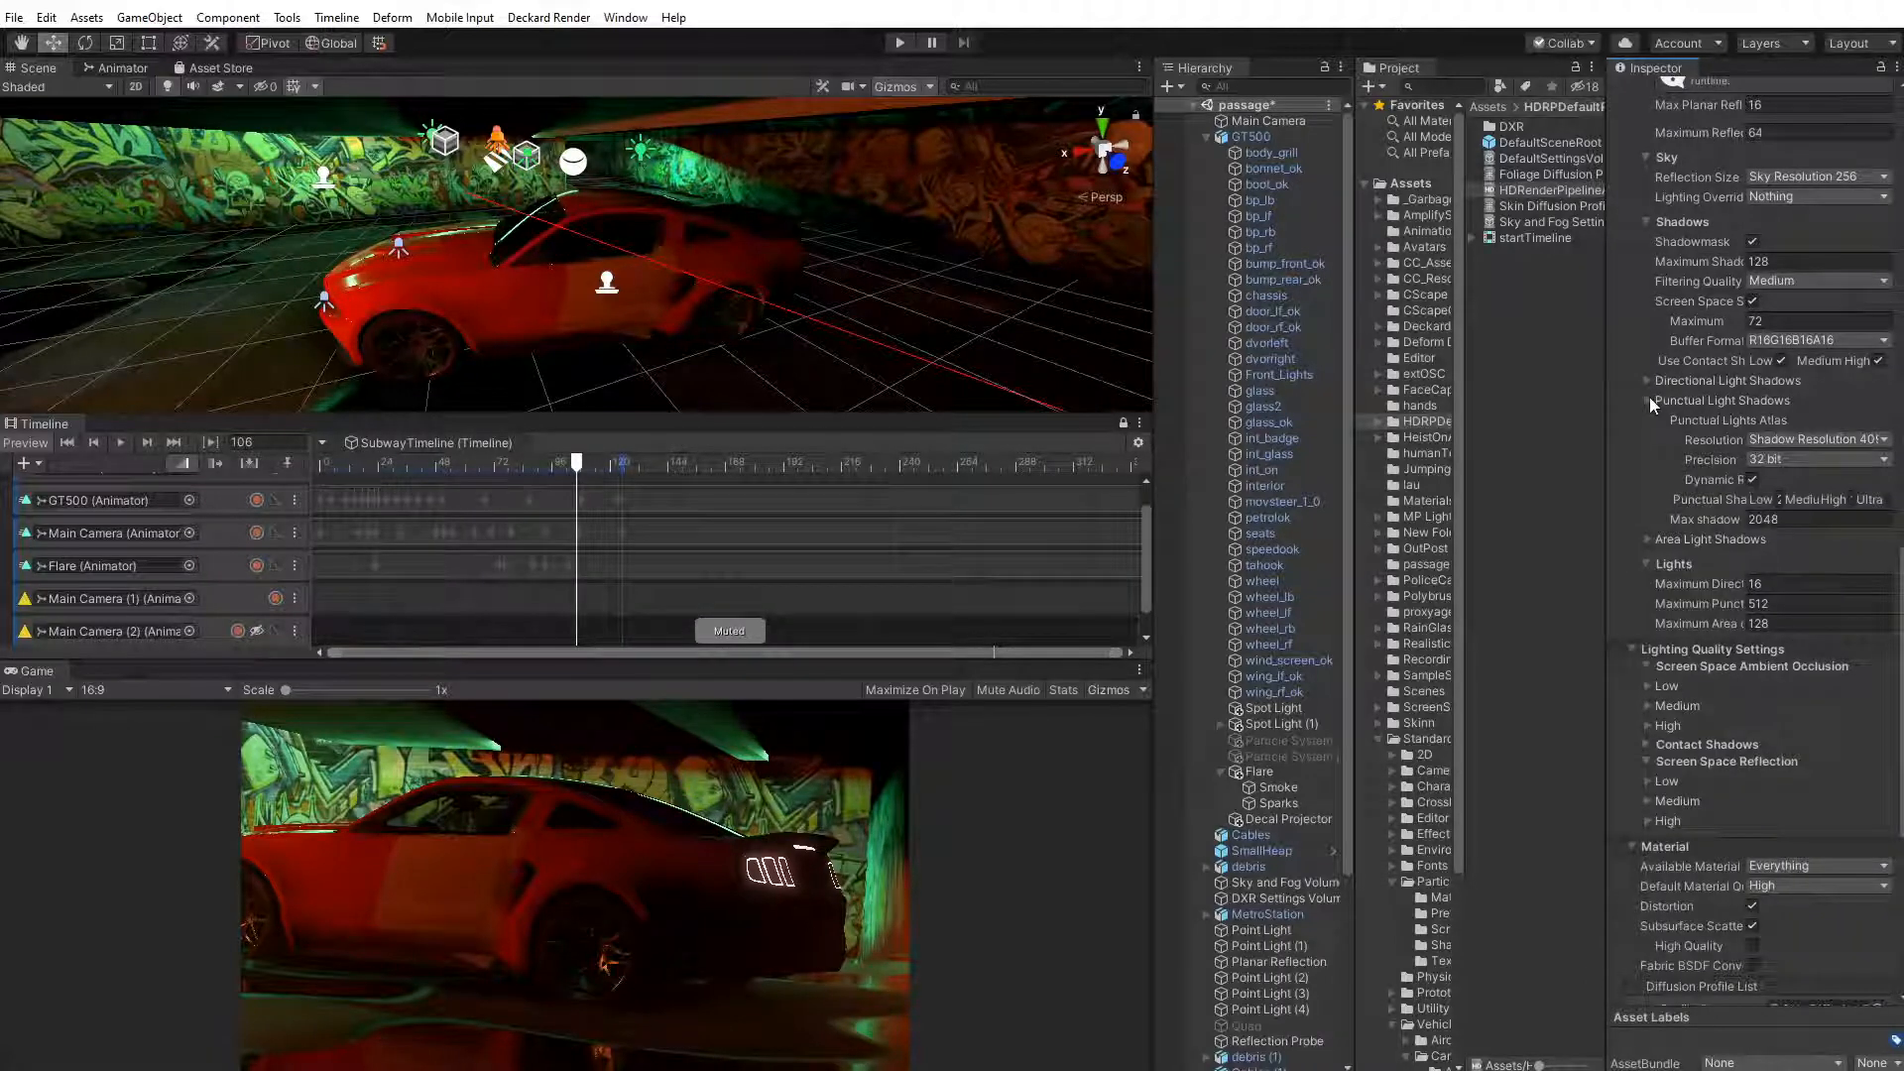
{"action": "left_click", "coordinate": [1651, 398]}
{"action": "left_click", "coordinate": [1645, 381]}
{"action": "left_click", "coordinate": [1645, 381]}
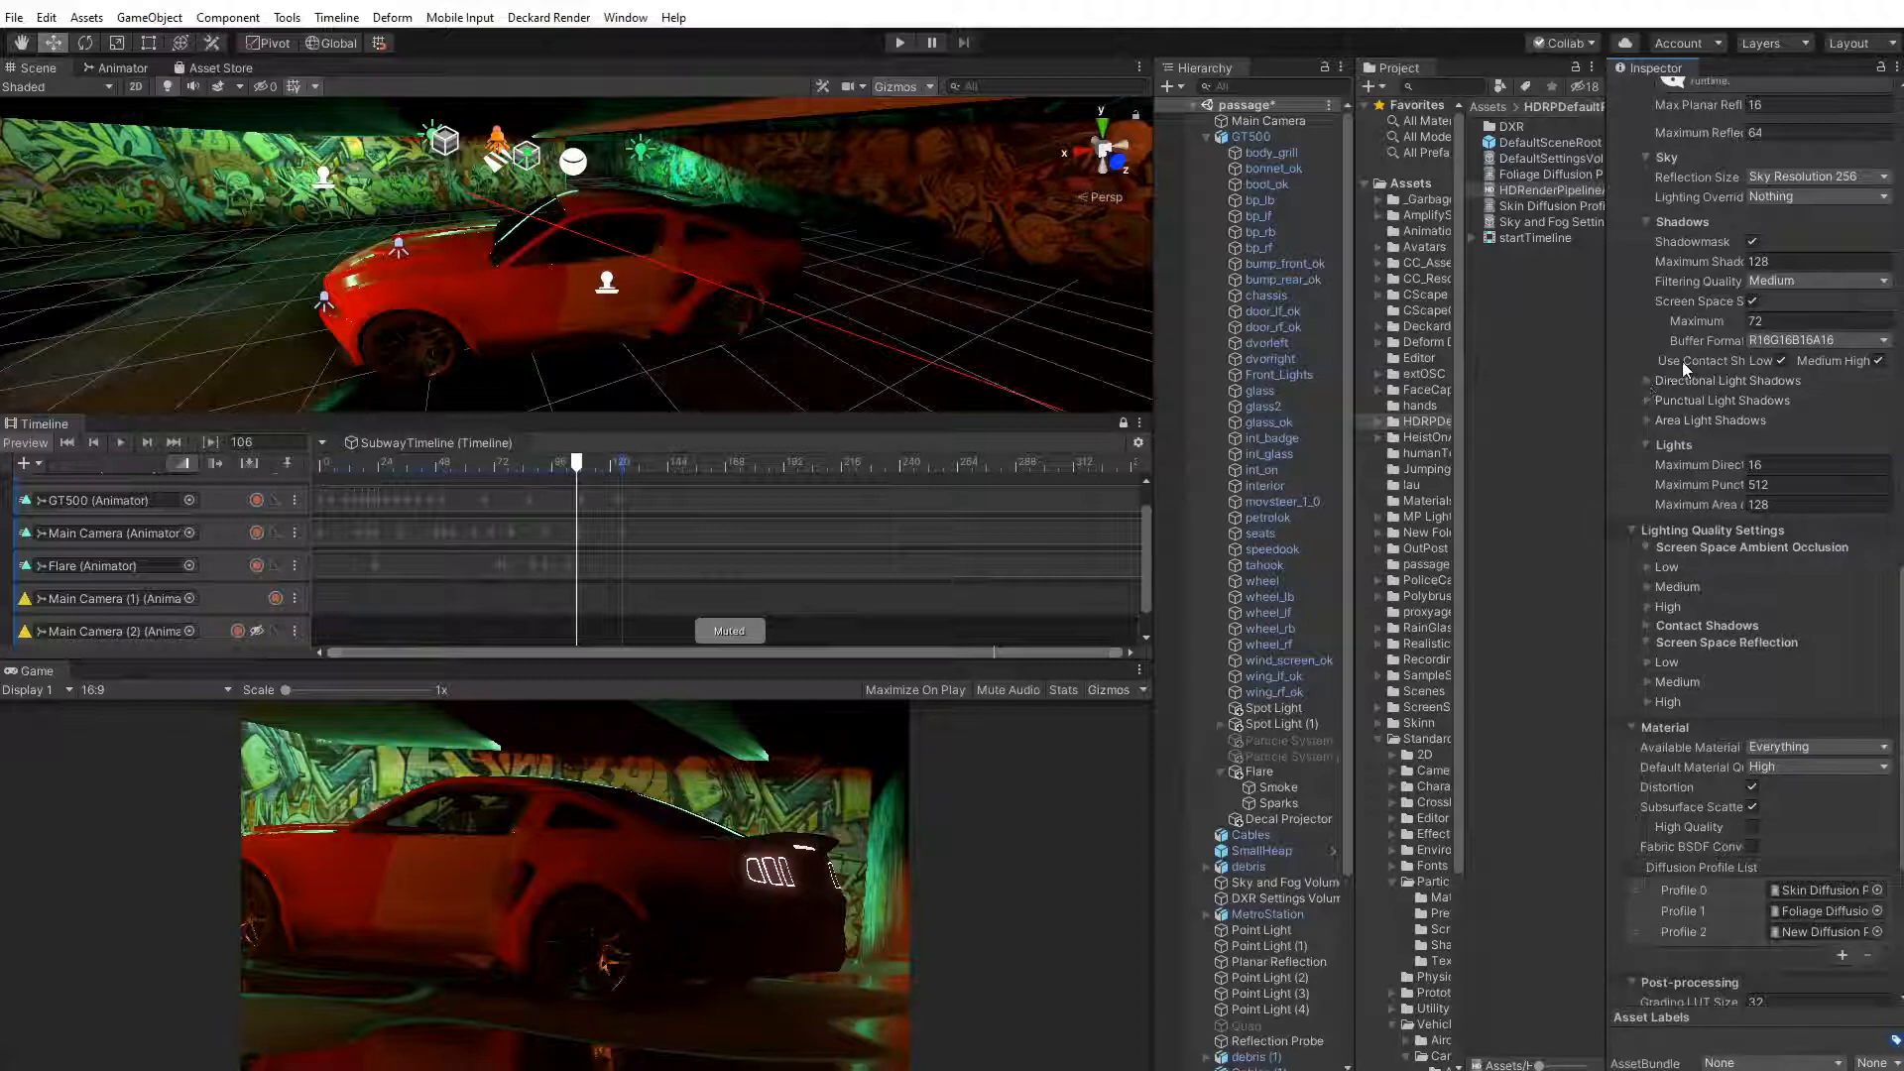
{"action": "scroll", "coordinate": [1682, 361], "scroll_direction": "up", "scroll_amount": 3}
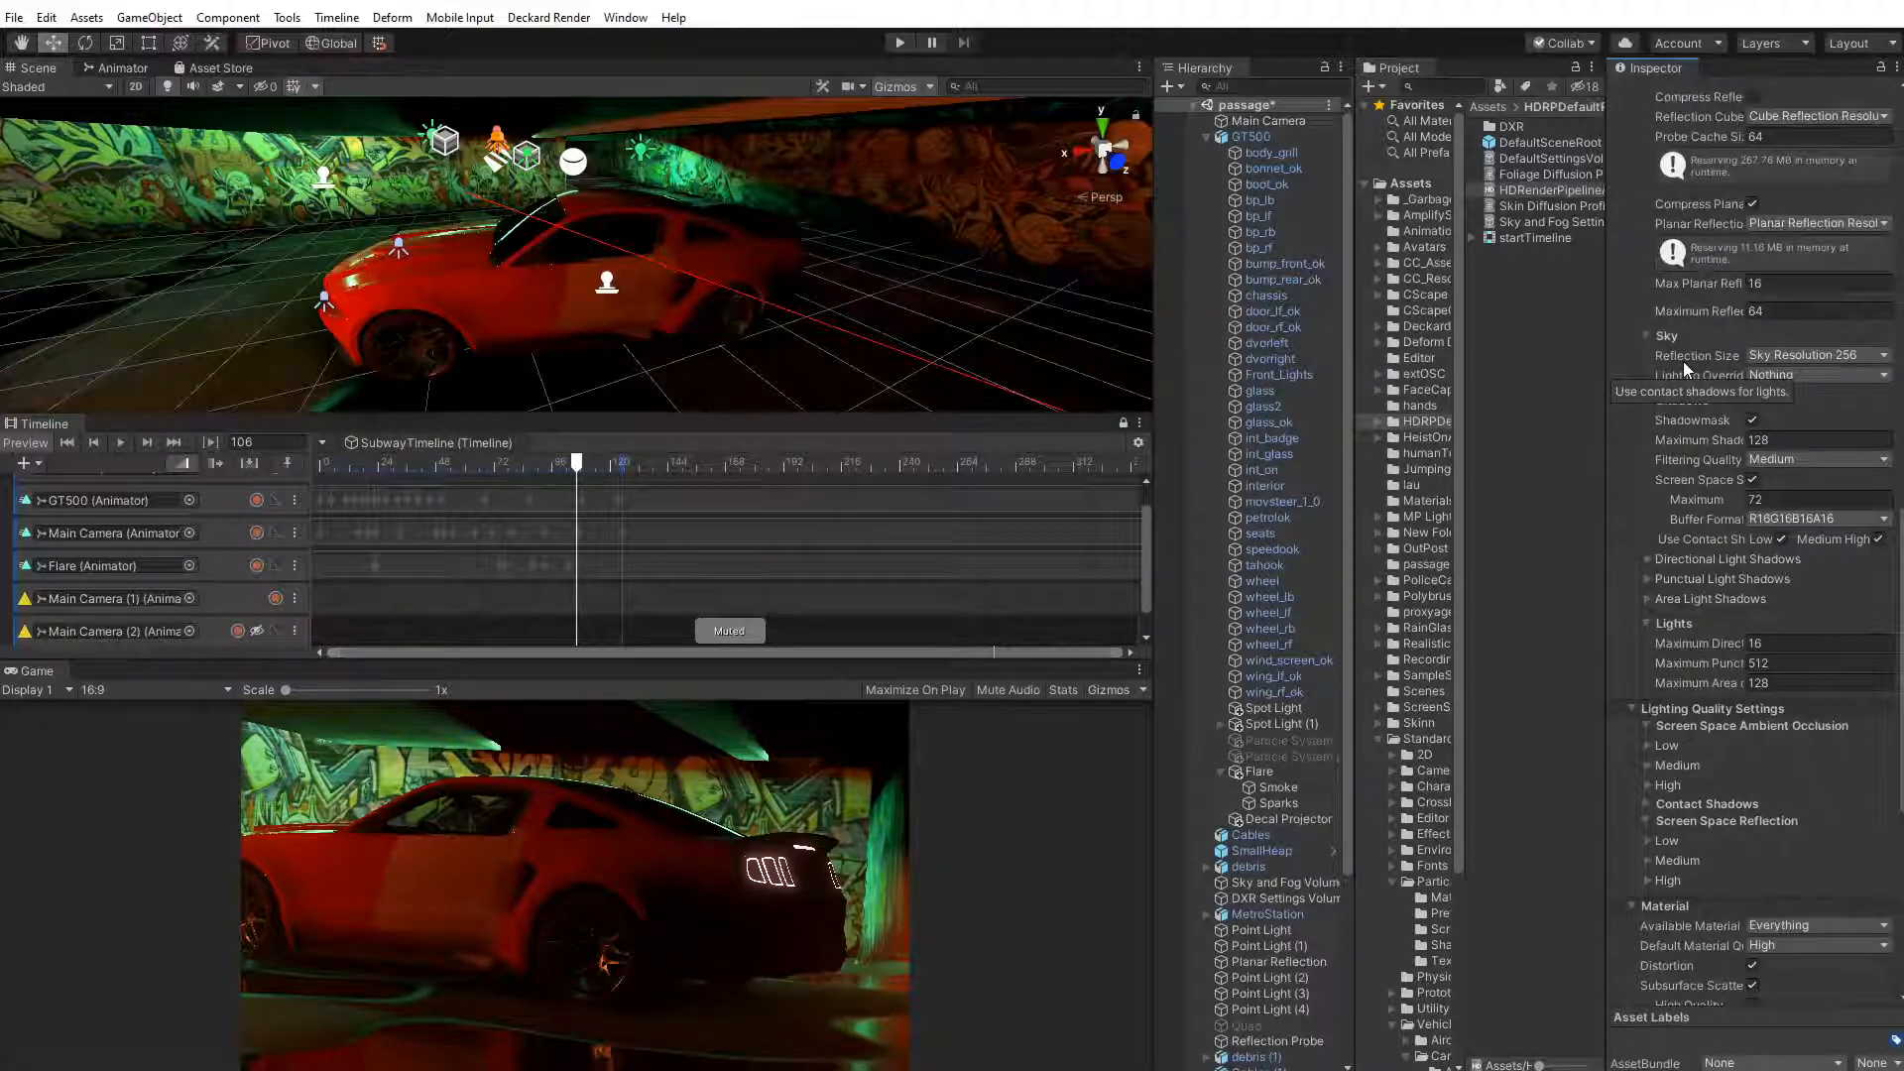
{"action": "scroll", "coordinate": [1723, 312], "scroll_direction": "up", "scroll_amount": 3}
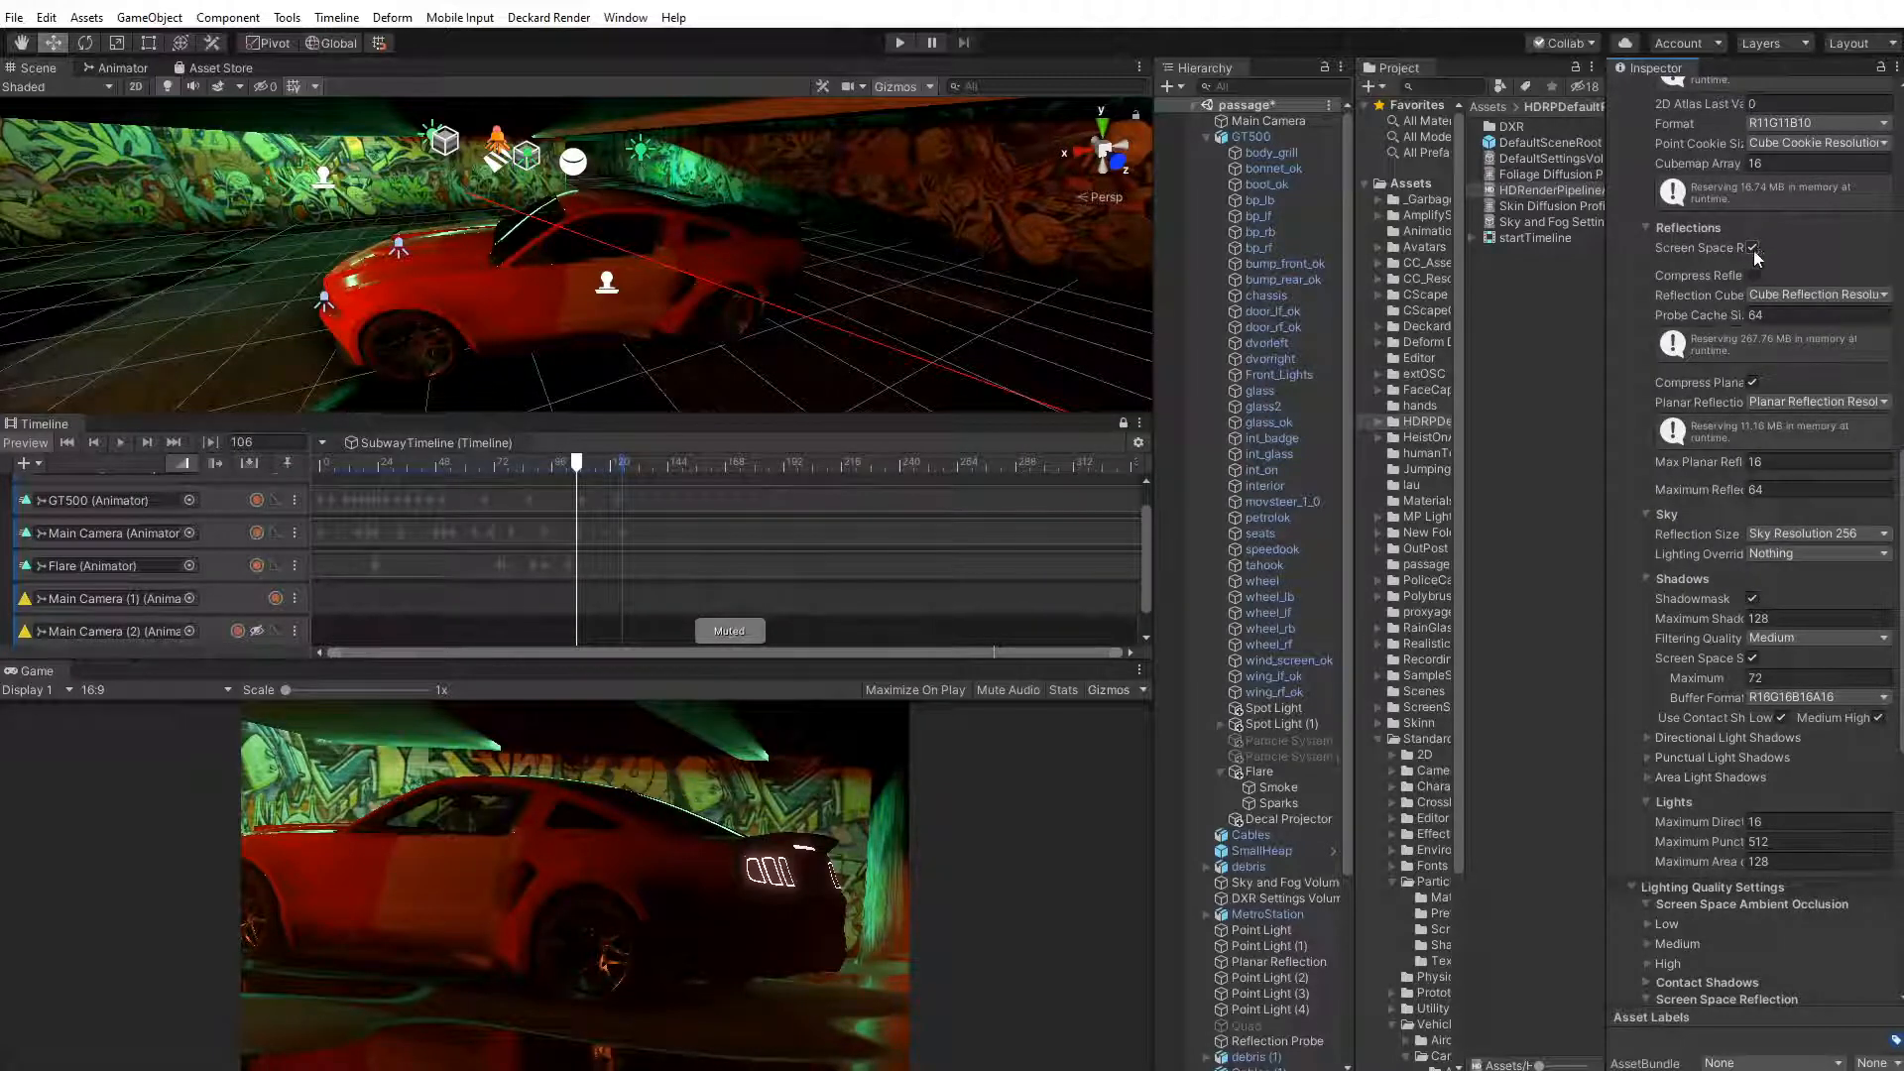
Enlarge the scene and game views, open the _Garbage asset folder and move the timeline to frame 105
{"action": "mouse_move", "coordinate": [1607, 287]}
{"action": "left_mouse_down"}
{"action": "mouse_move", "coordinate": [1505, 289]}
{"action": "mouse_move", "coordinate": [1636, 294]}
{"action": "mouse_move", "coordinate": [1615, 294]}
{"action": "left_mouse_up"}
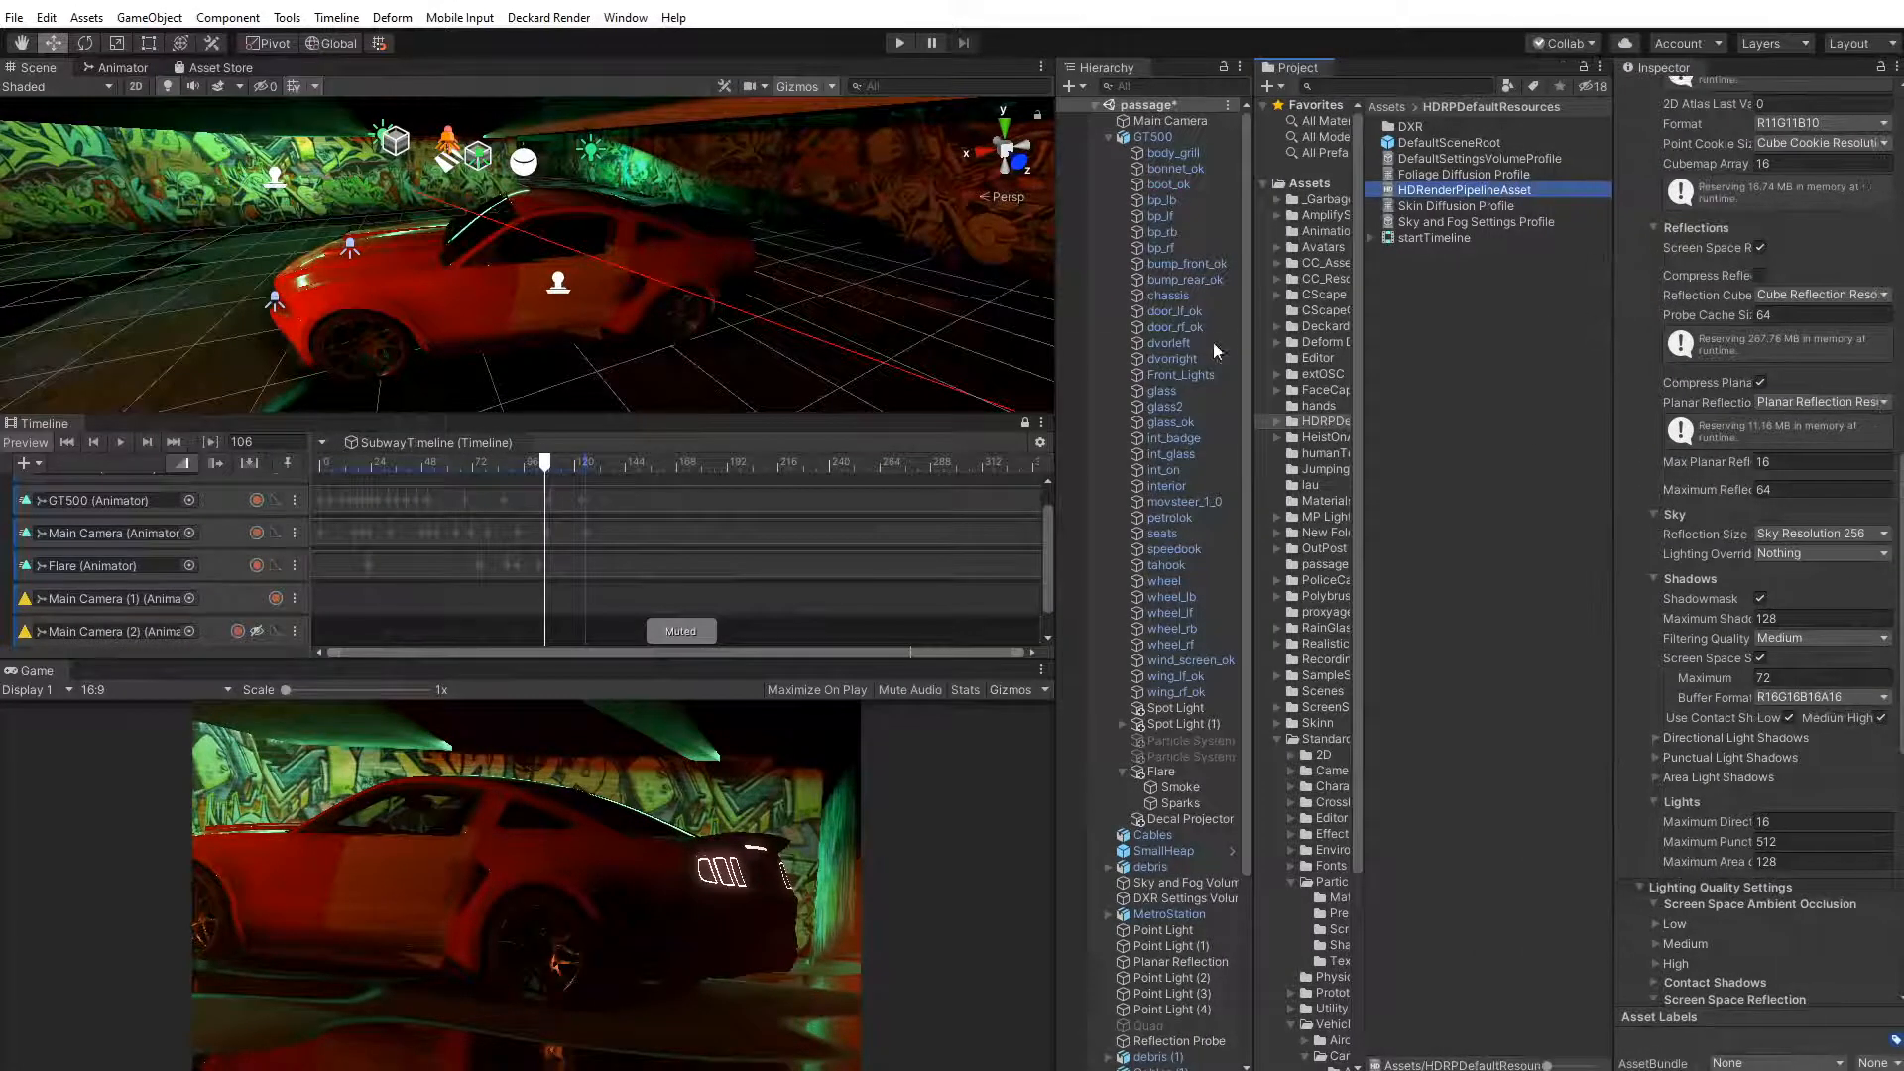
{"action": "left_click_drag", "start_coordinate": [1056, 375], "coordinate": [1210, 456]}
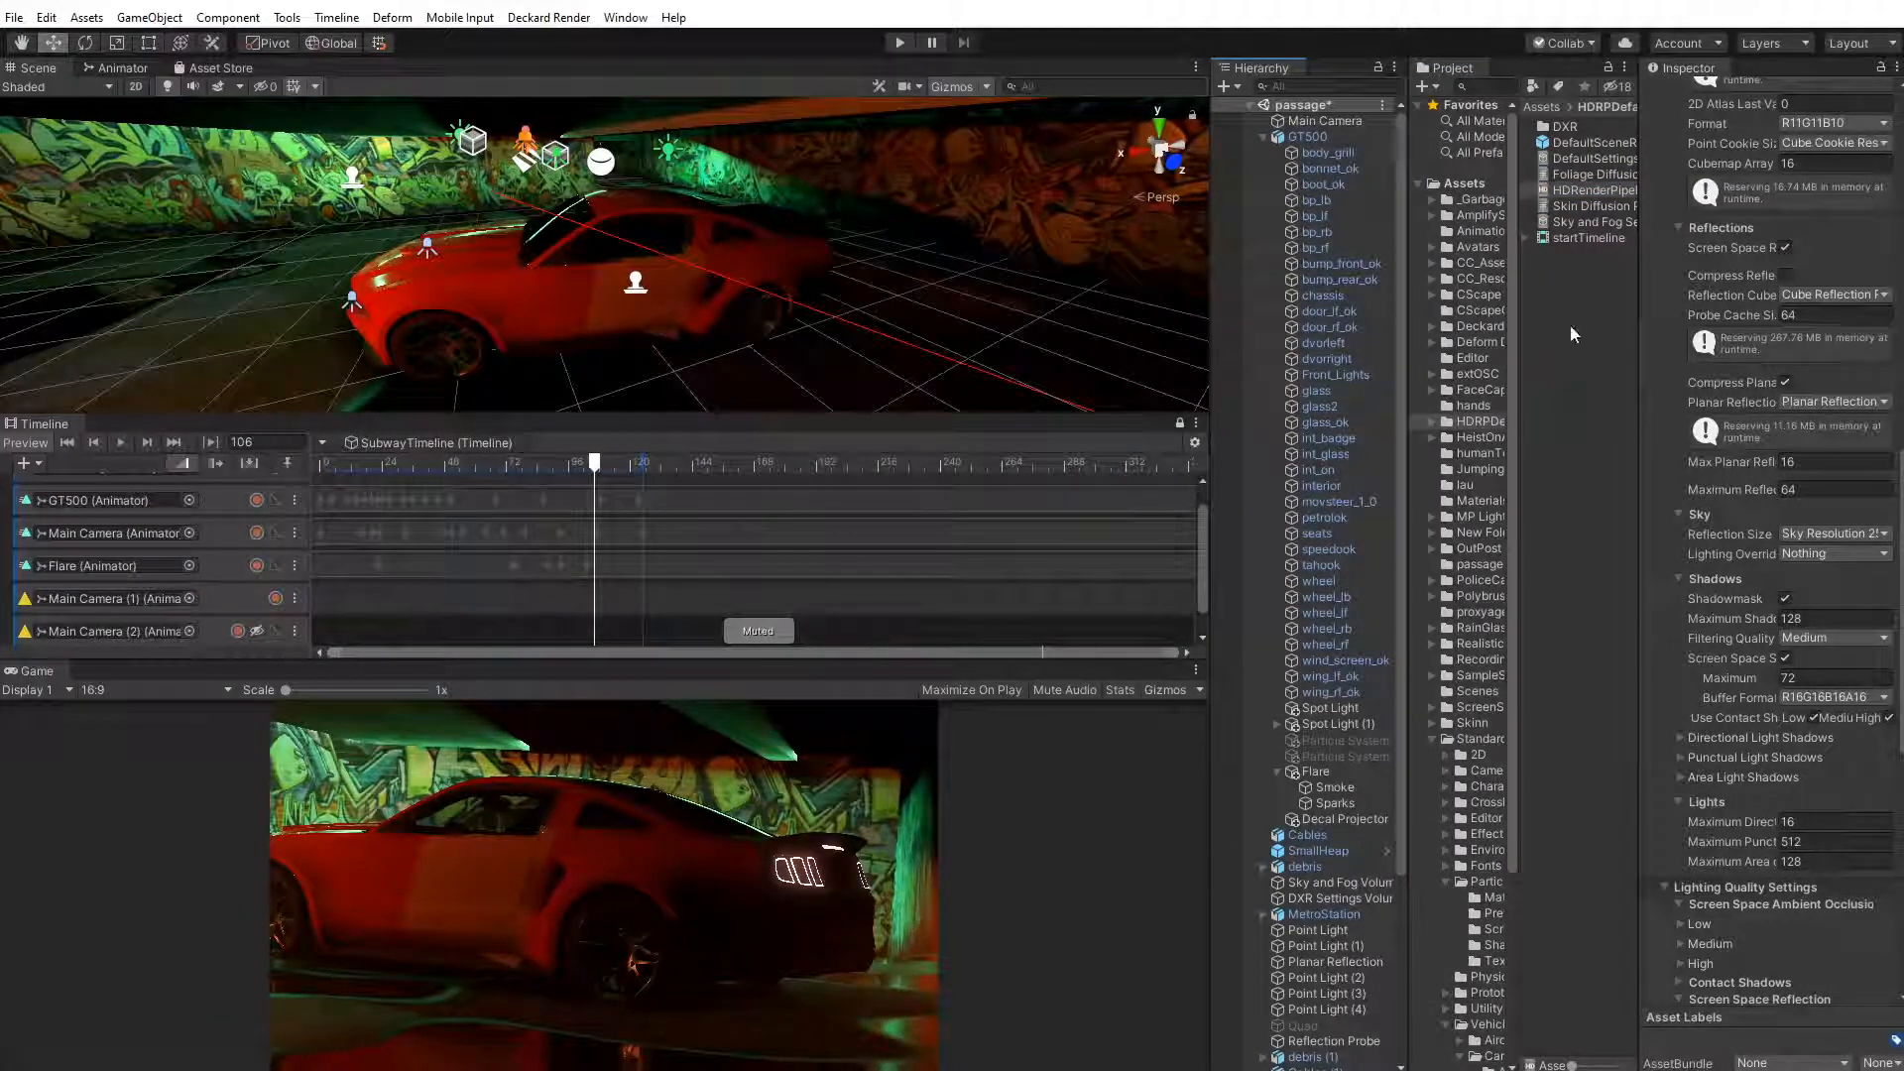
{"action": "left_click", "coordinate": [1480, 200]}
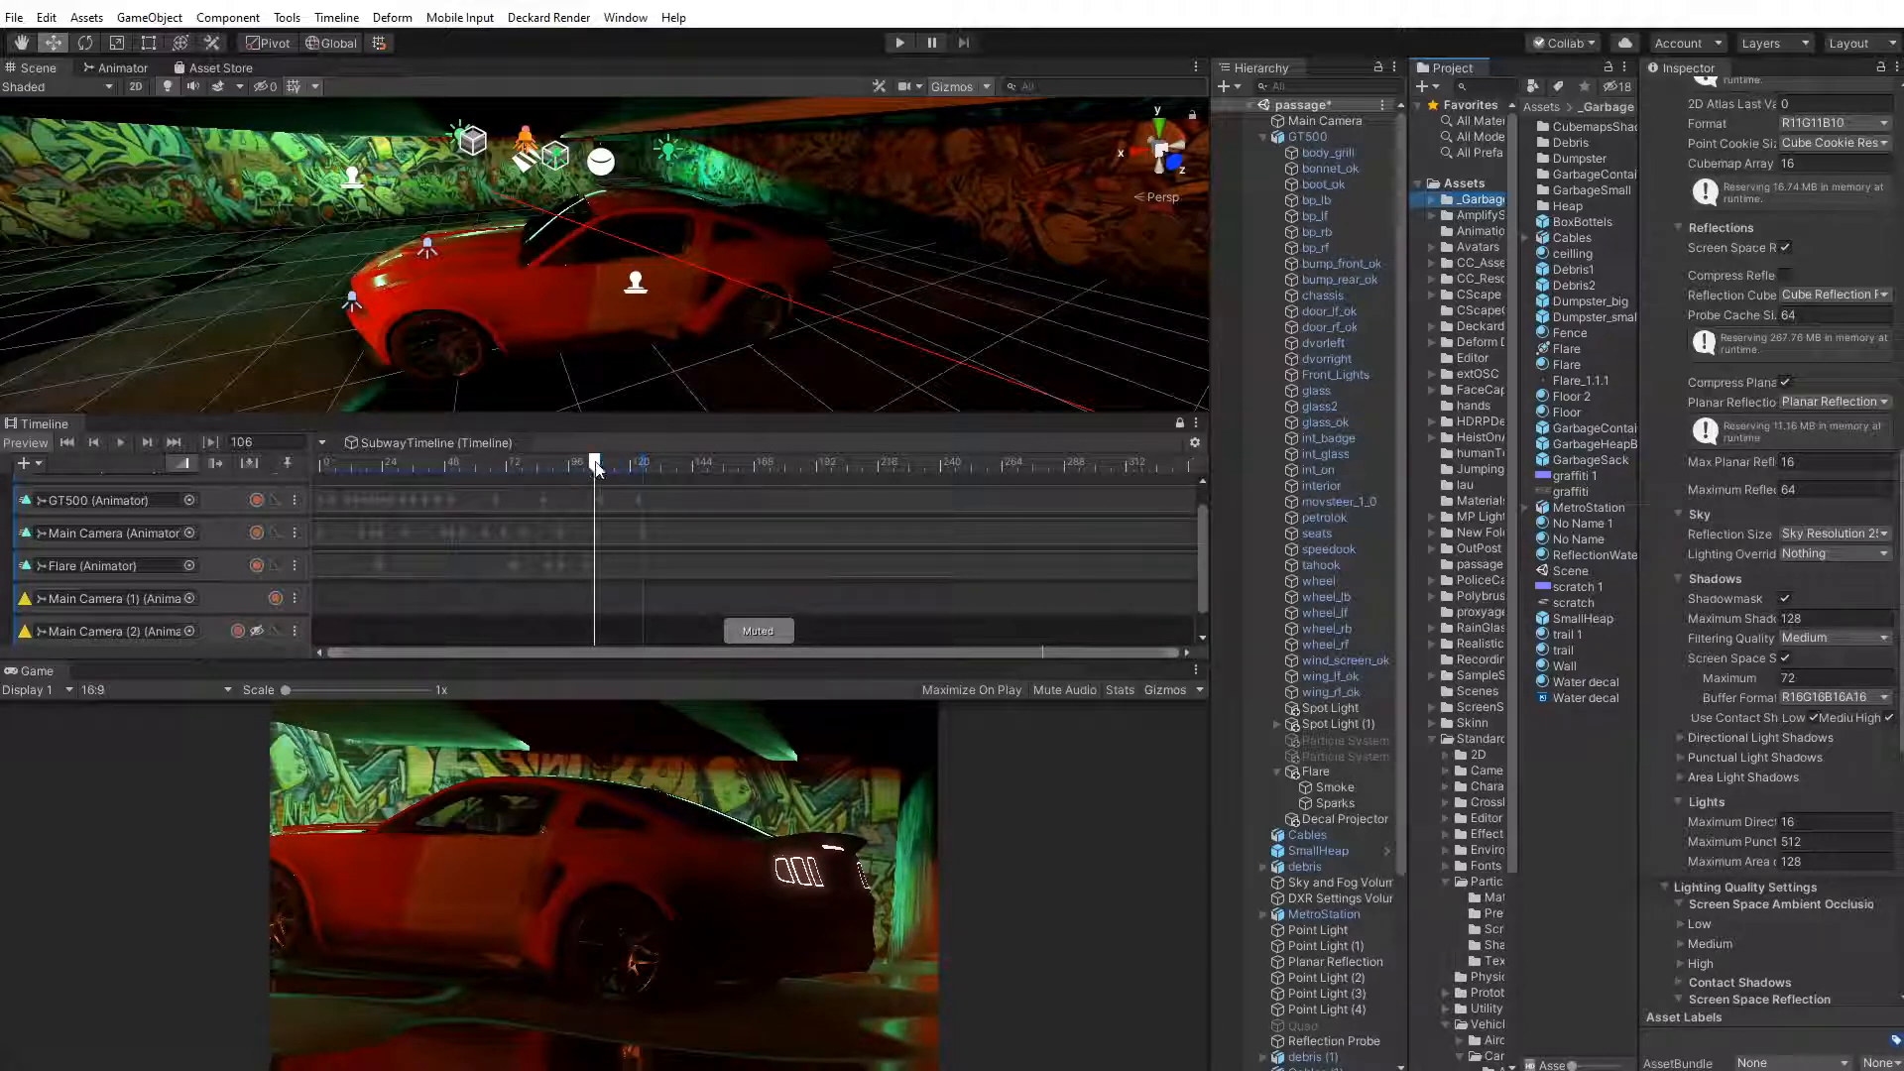
{"action": "mouse_move", "coordinate": [595, 466]}
{"action": "left_mouse_down"}
{"action": "mouse_move", "coordinate": [570, 469]}
{"action": "mouse_move", "coordinate": [591, 472]}
{"action": "left_mouse_up"}
Create an HDRP Decal Graph shader in the _Garbage folder and name it ScratchDecal
{"action": "right_click", "coordinate": [1555, 759]}
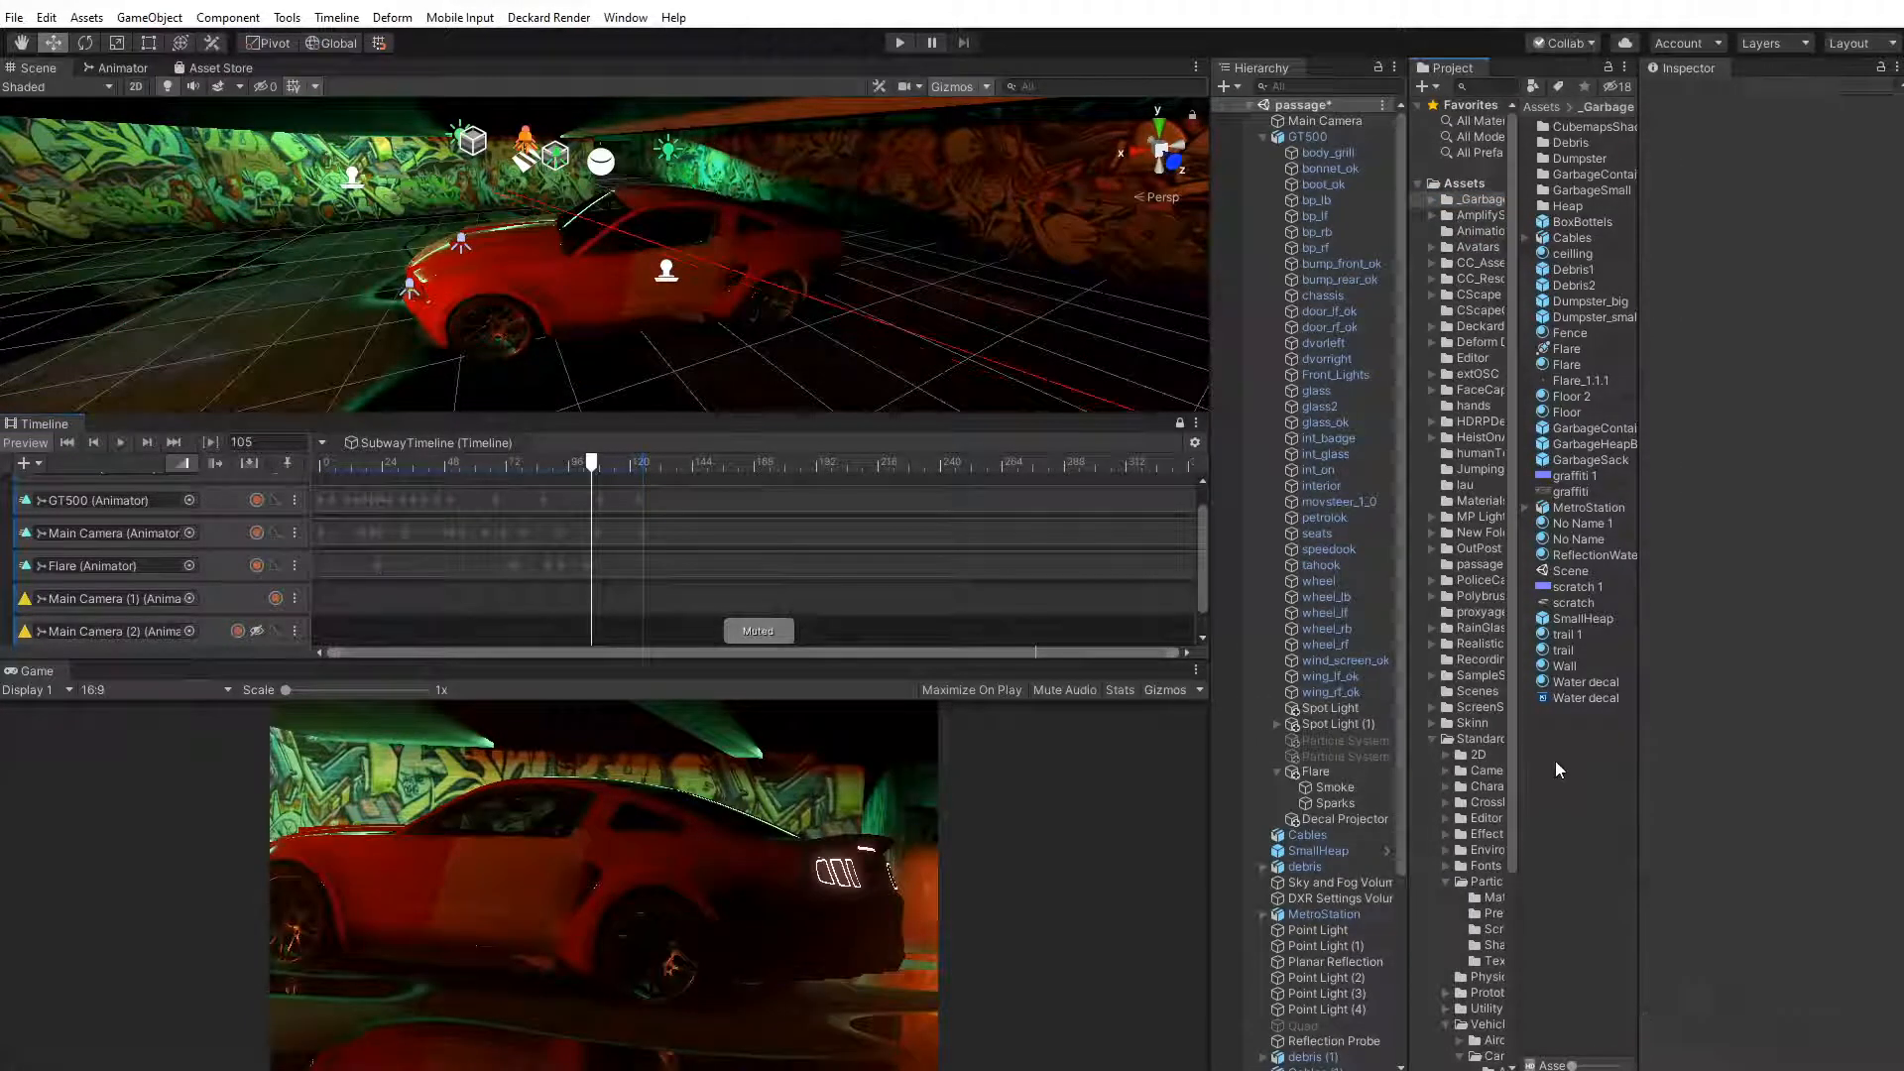
{"action": "mouse_move", "coordinate": [1678, 762]}
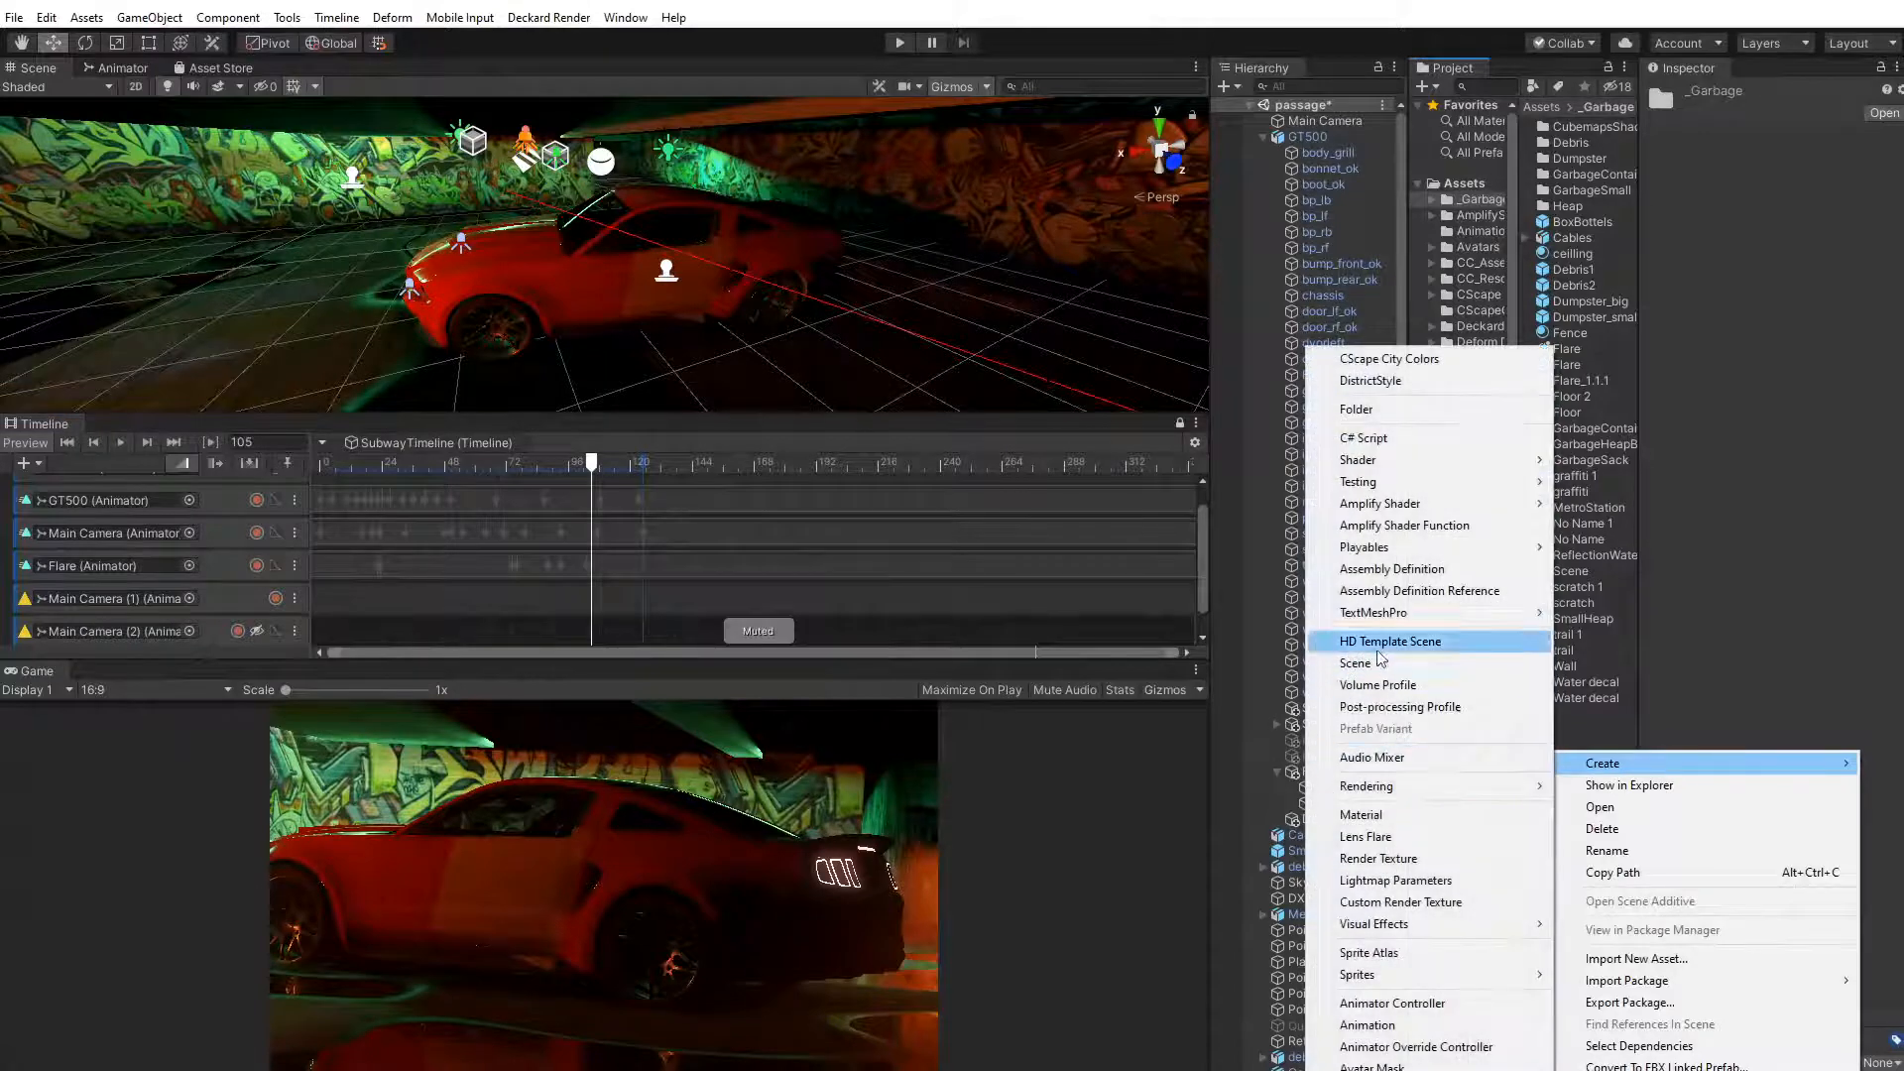
{"action": "mouse_move", "coordinate": [1394, 464]}
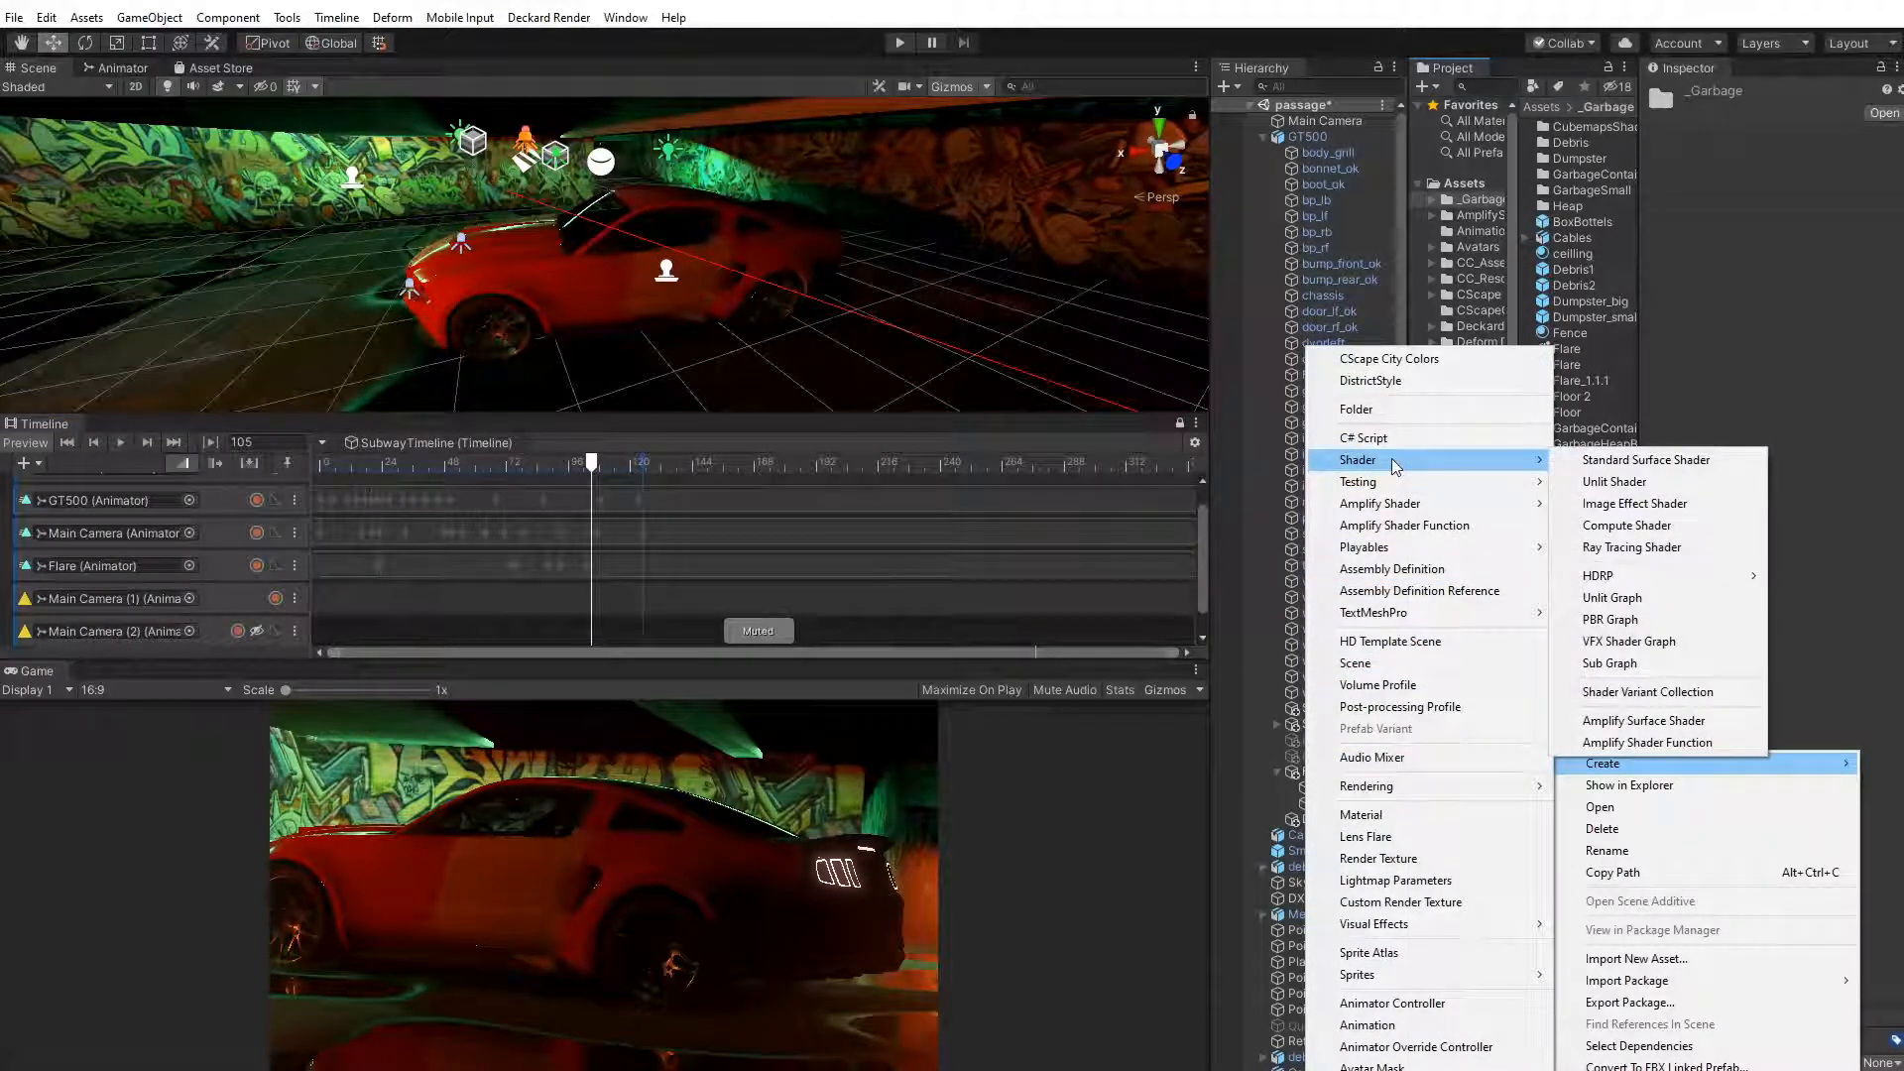
{"action": "mouse_move", "coordinate": [1608, 584]}
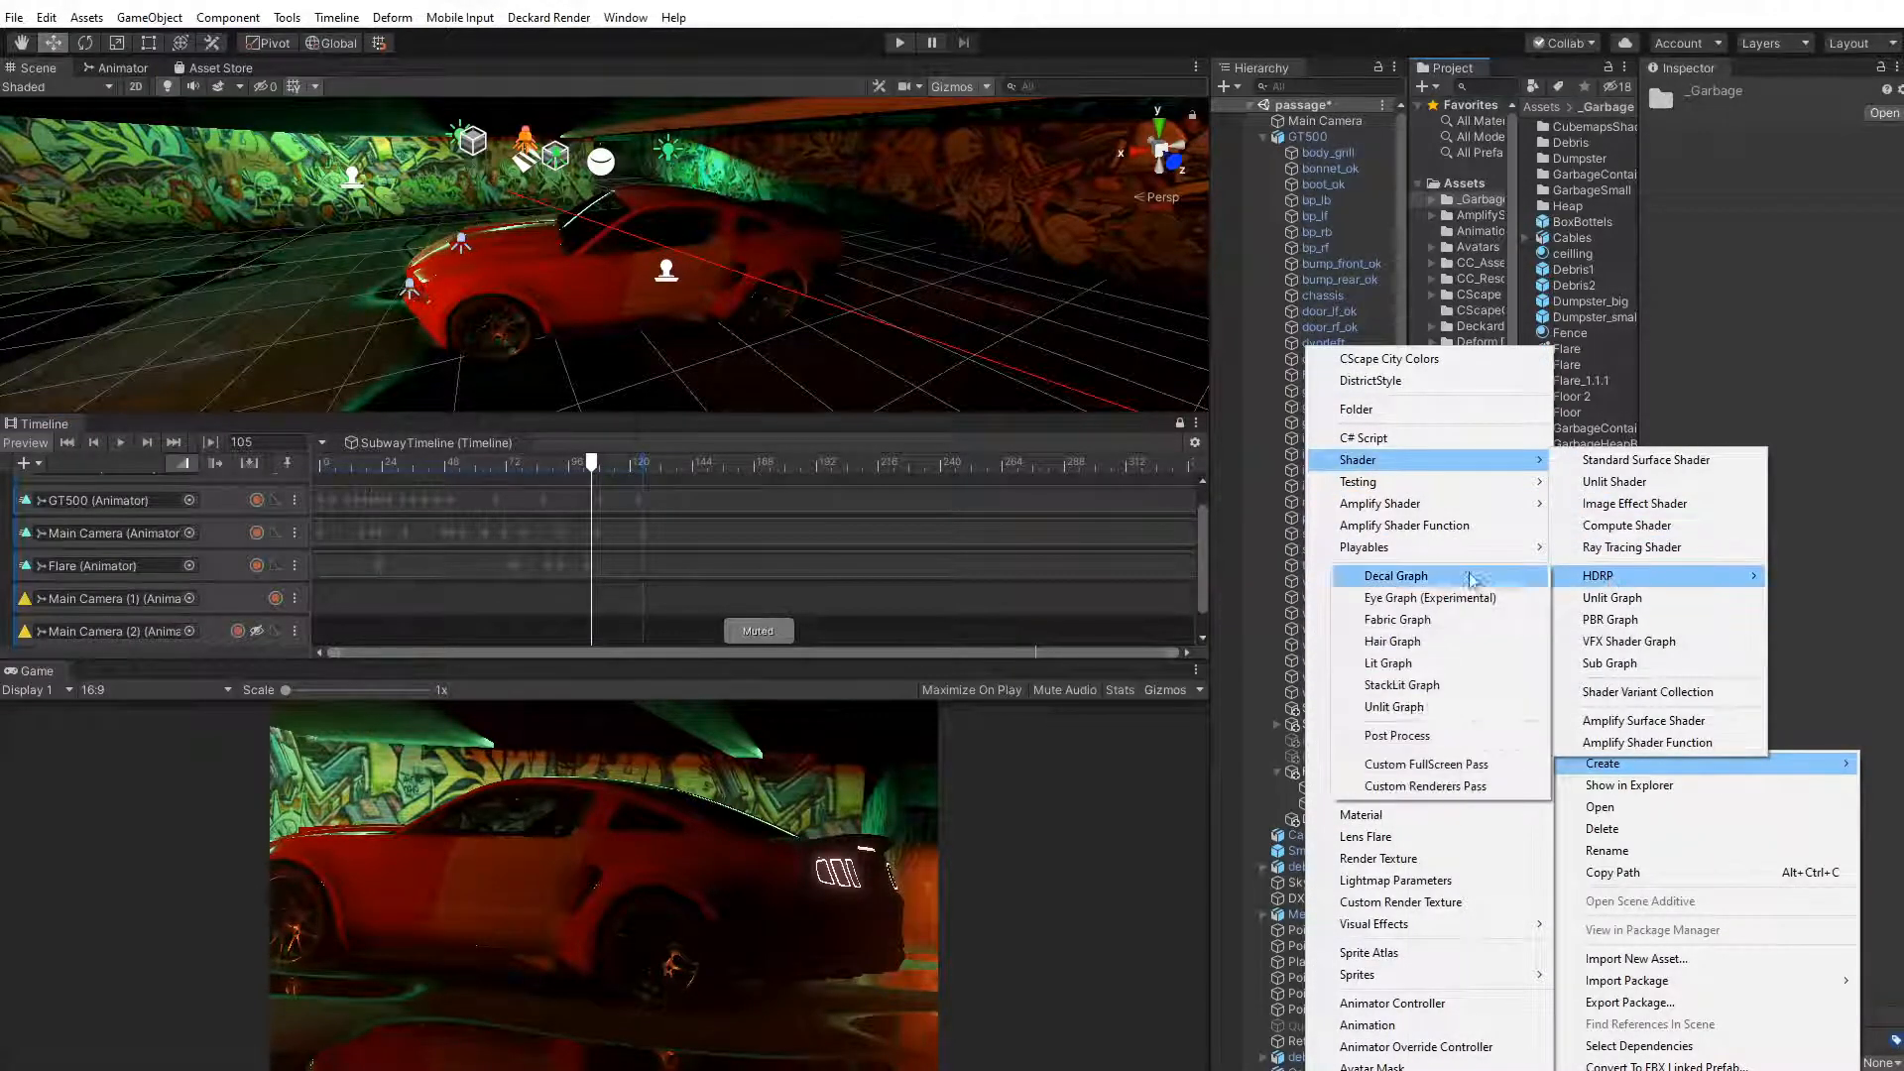
{"action": "left_click", "coordinate": [1409, 579]}
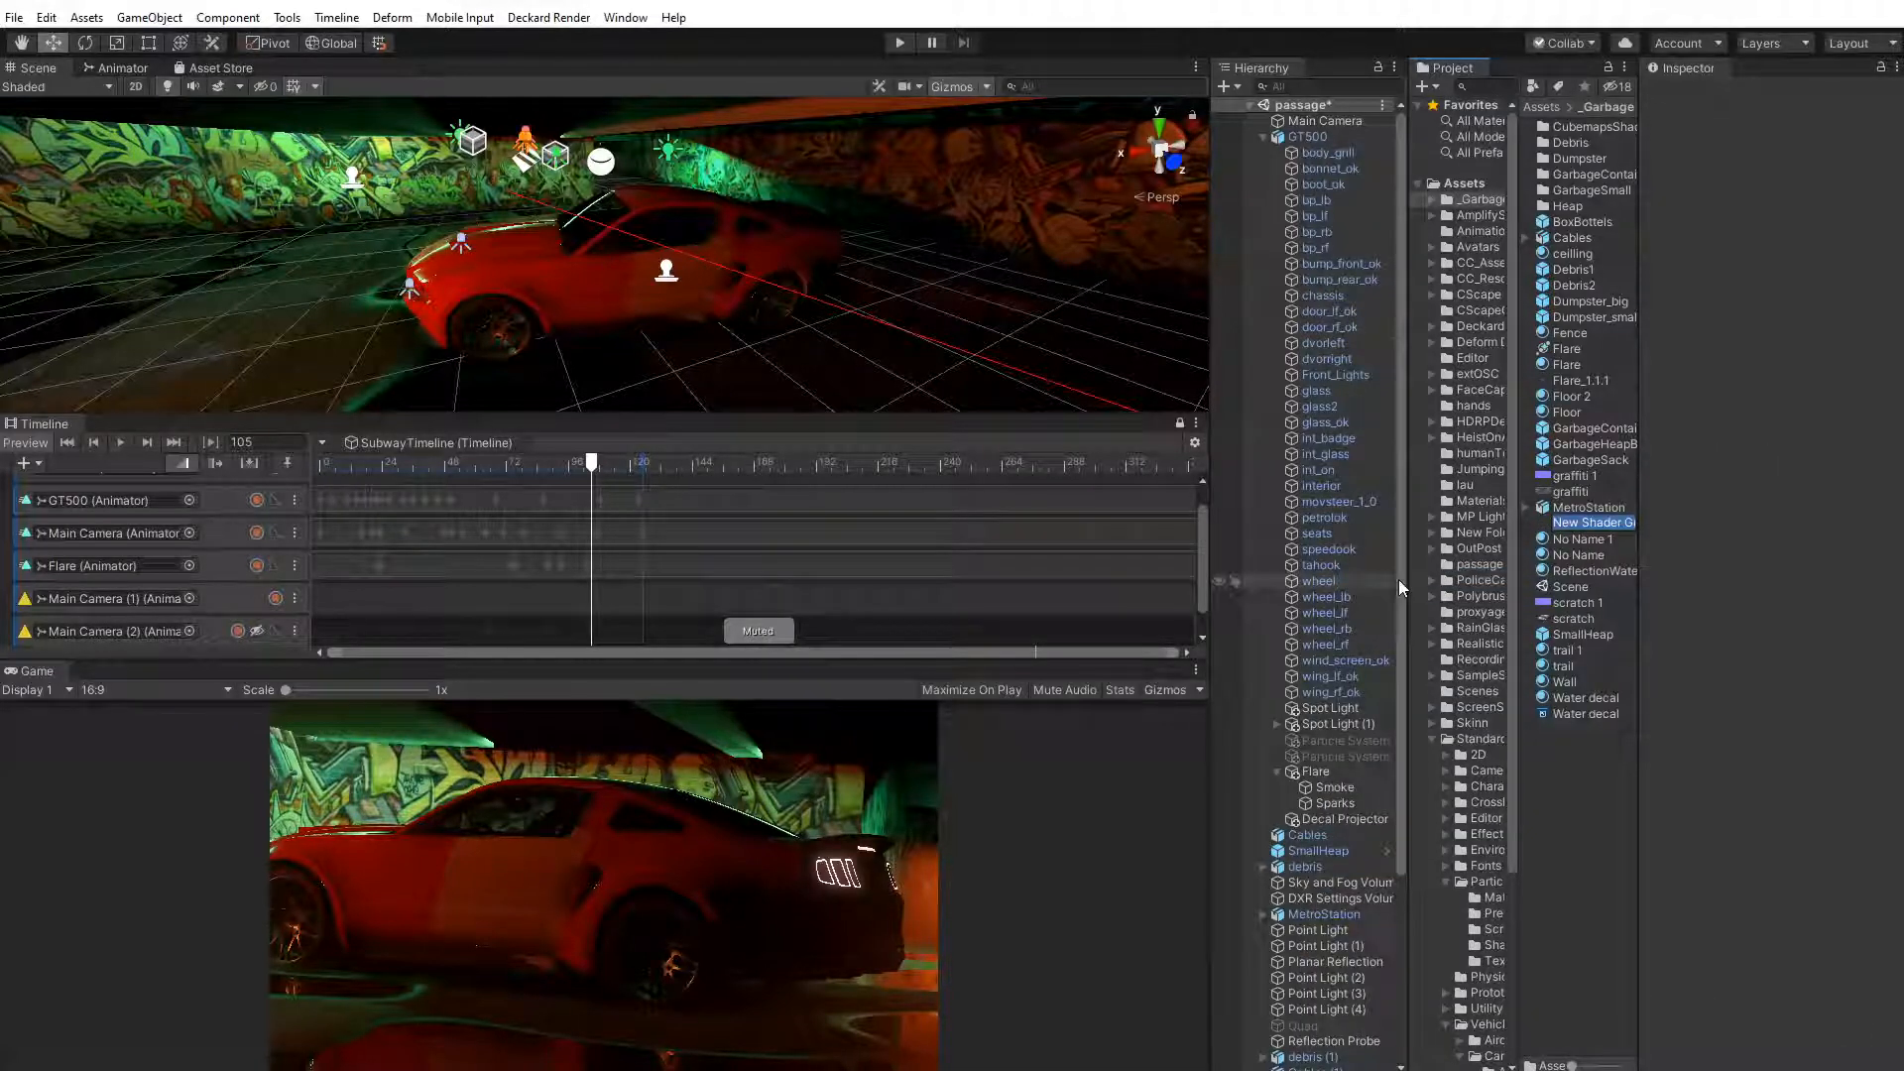
{"action": "type", "text": "Scratch"}
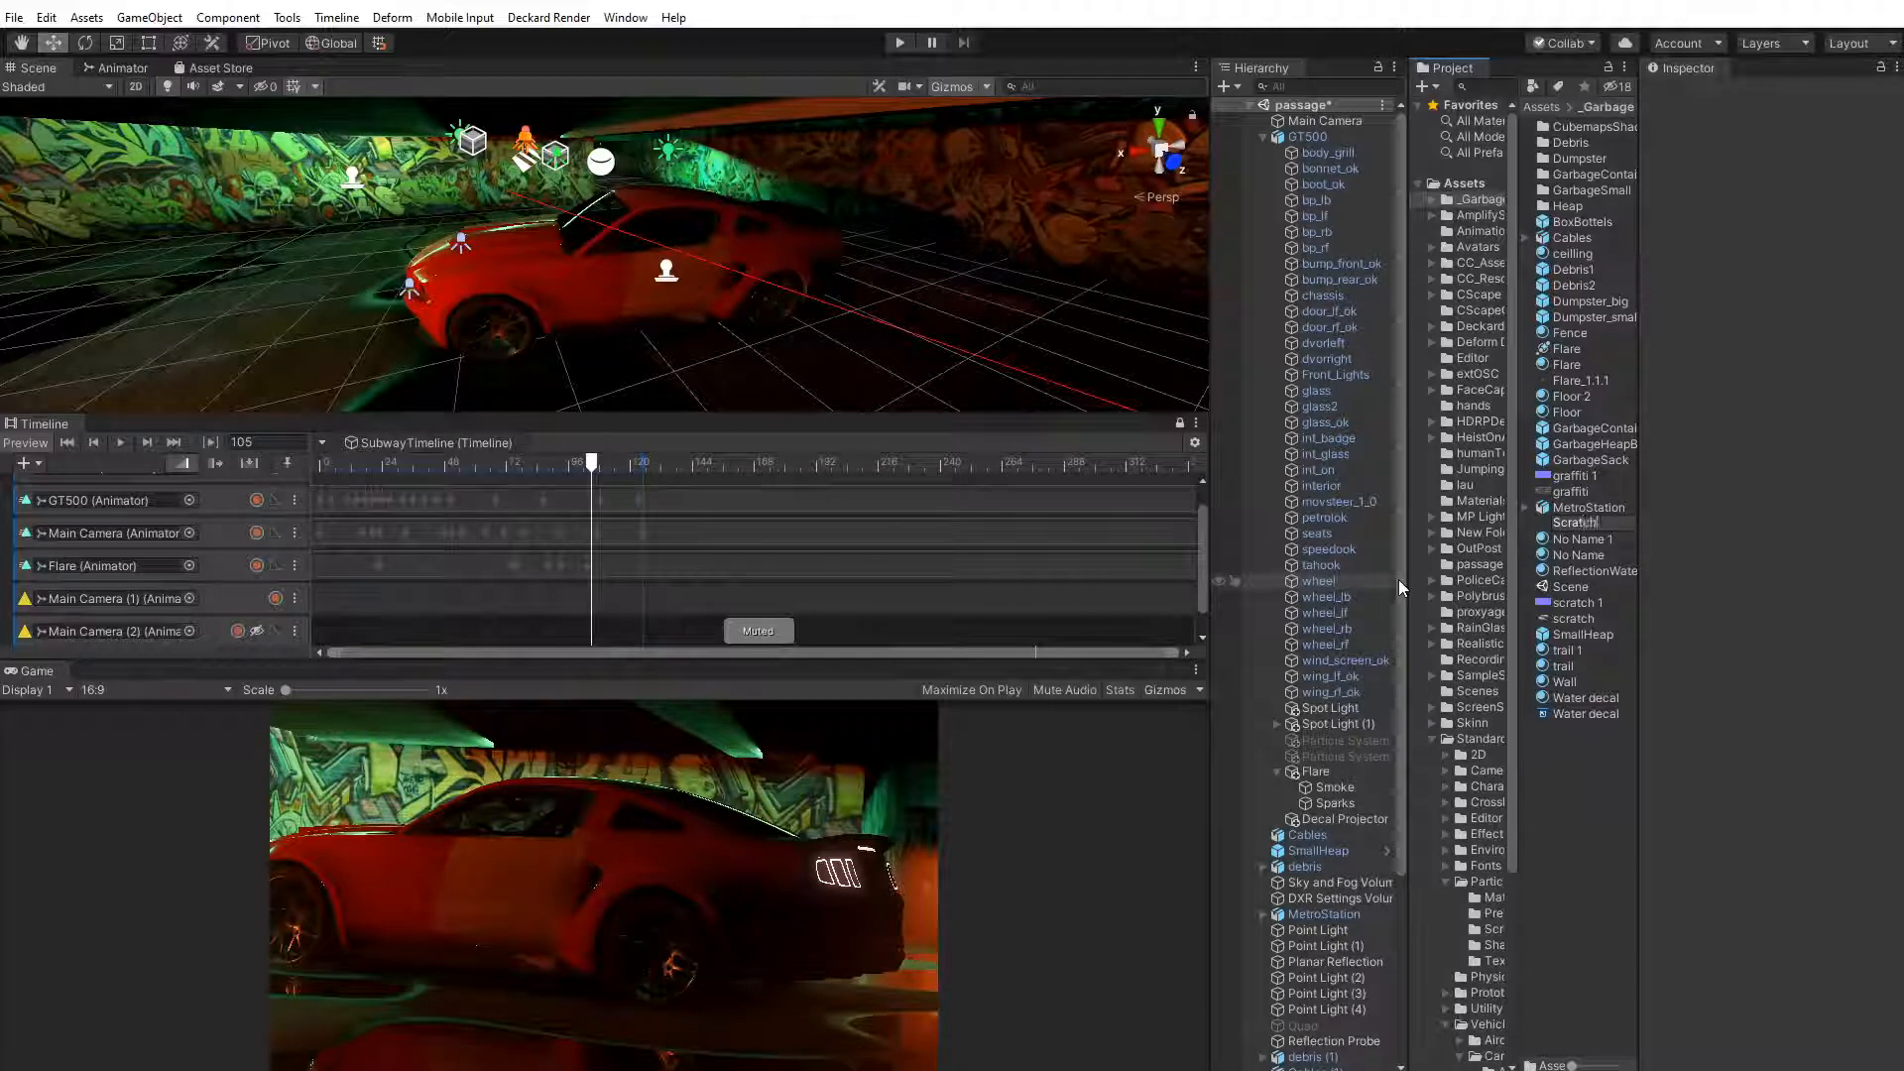
{"action": "type", "text": "Decal"}
{"action": "key", "text": "Return"}
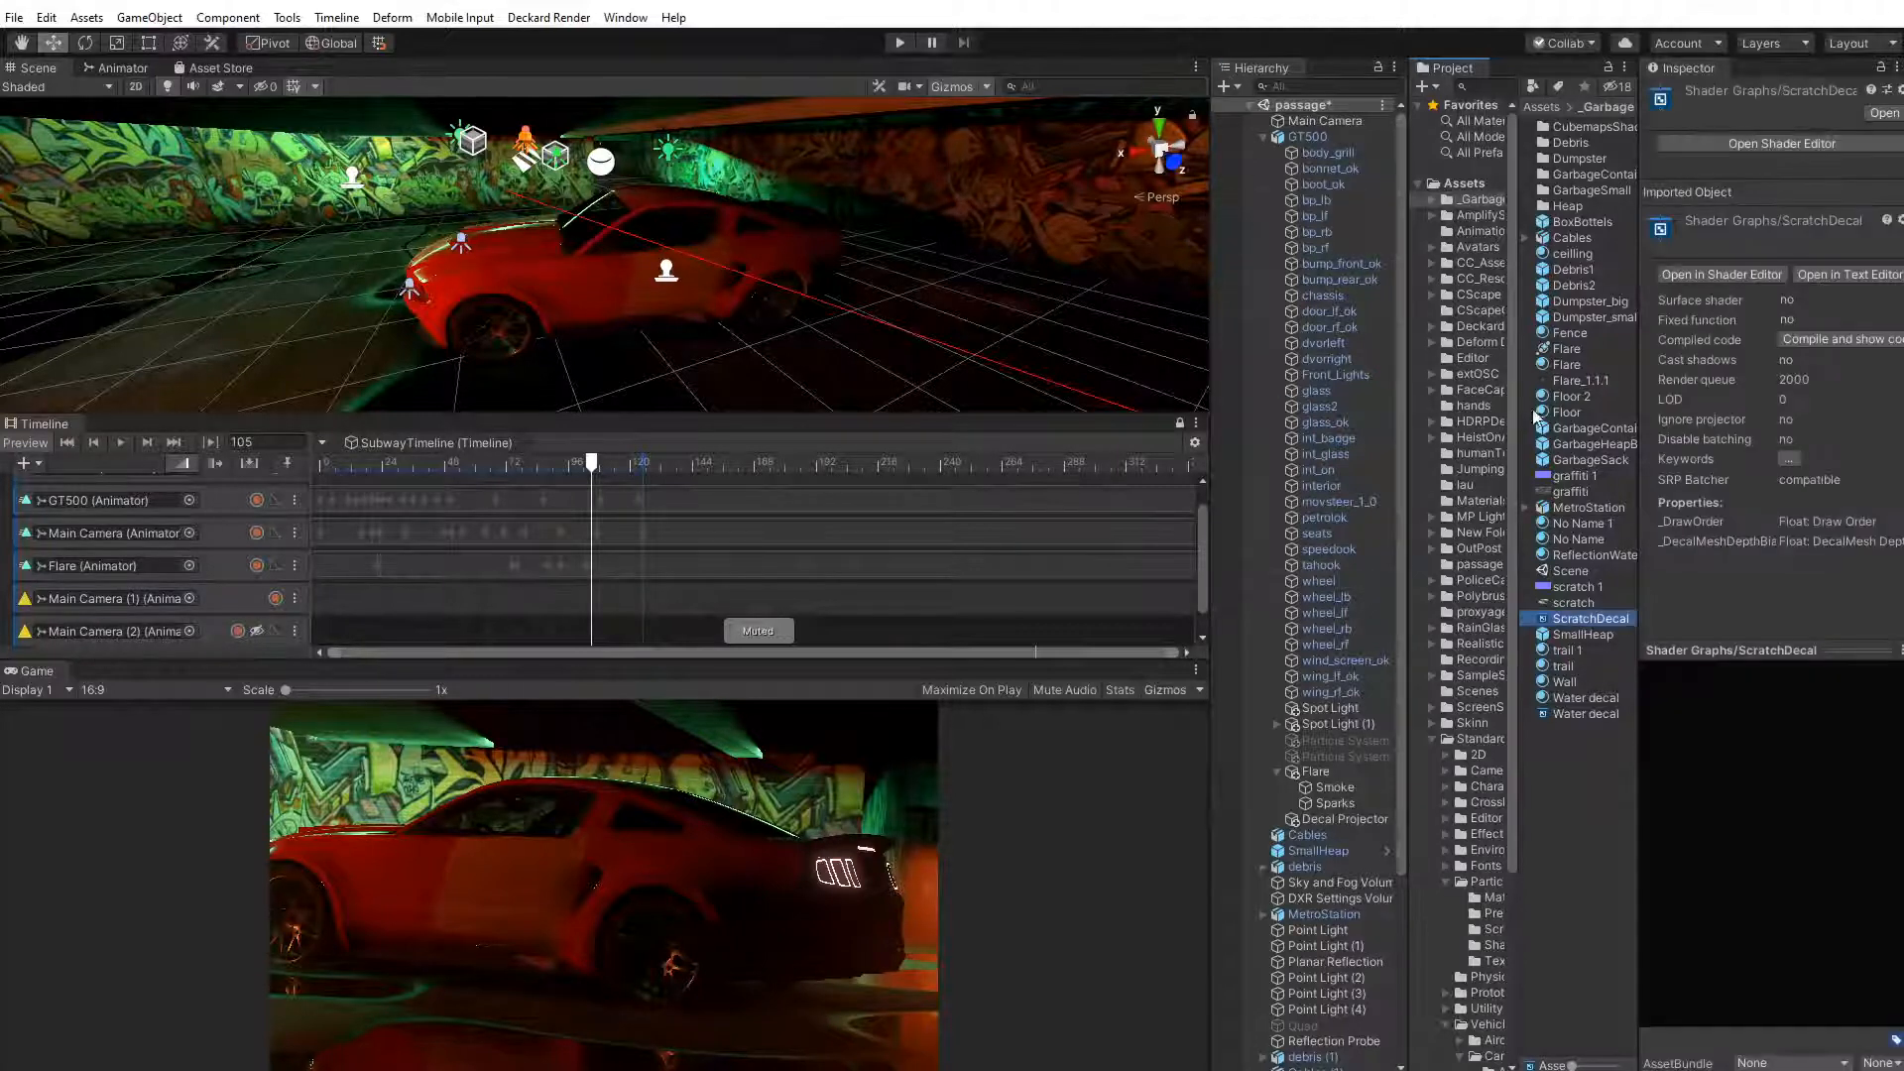
Create a material from the ScratchDecal shader graph and name it ScratchDecal
{"action": "right_click", "coordinate": [1563, 616]}
{"action": "mouse_move", "coordinate": [1658, 633]}
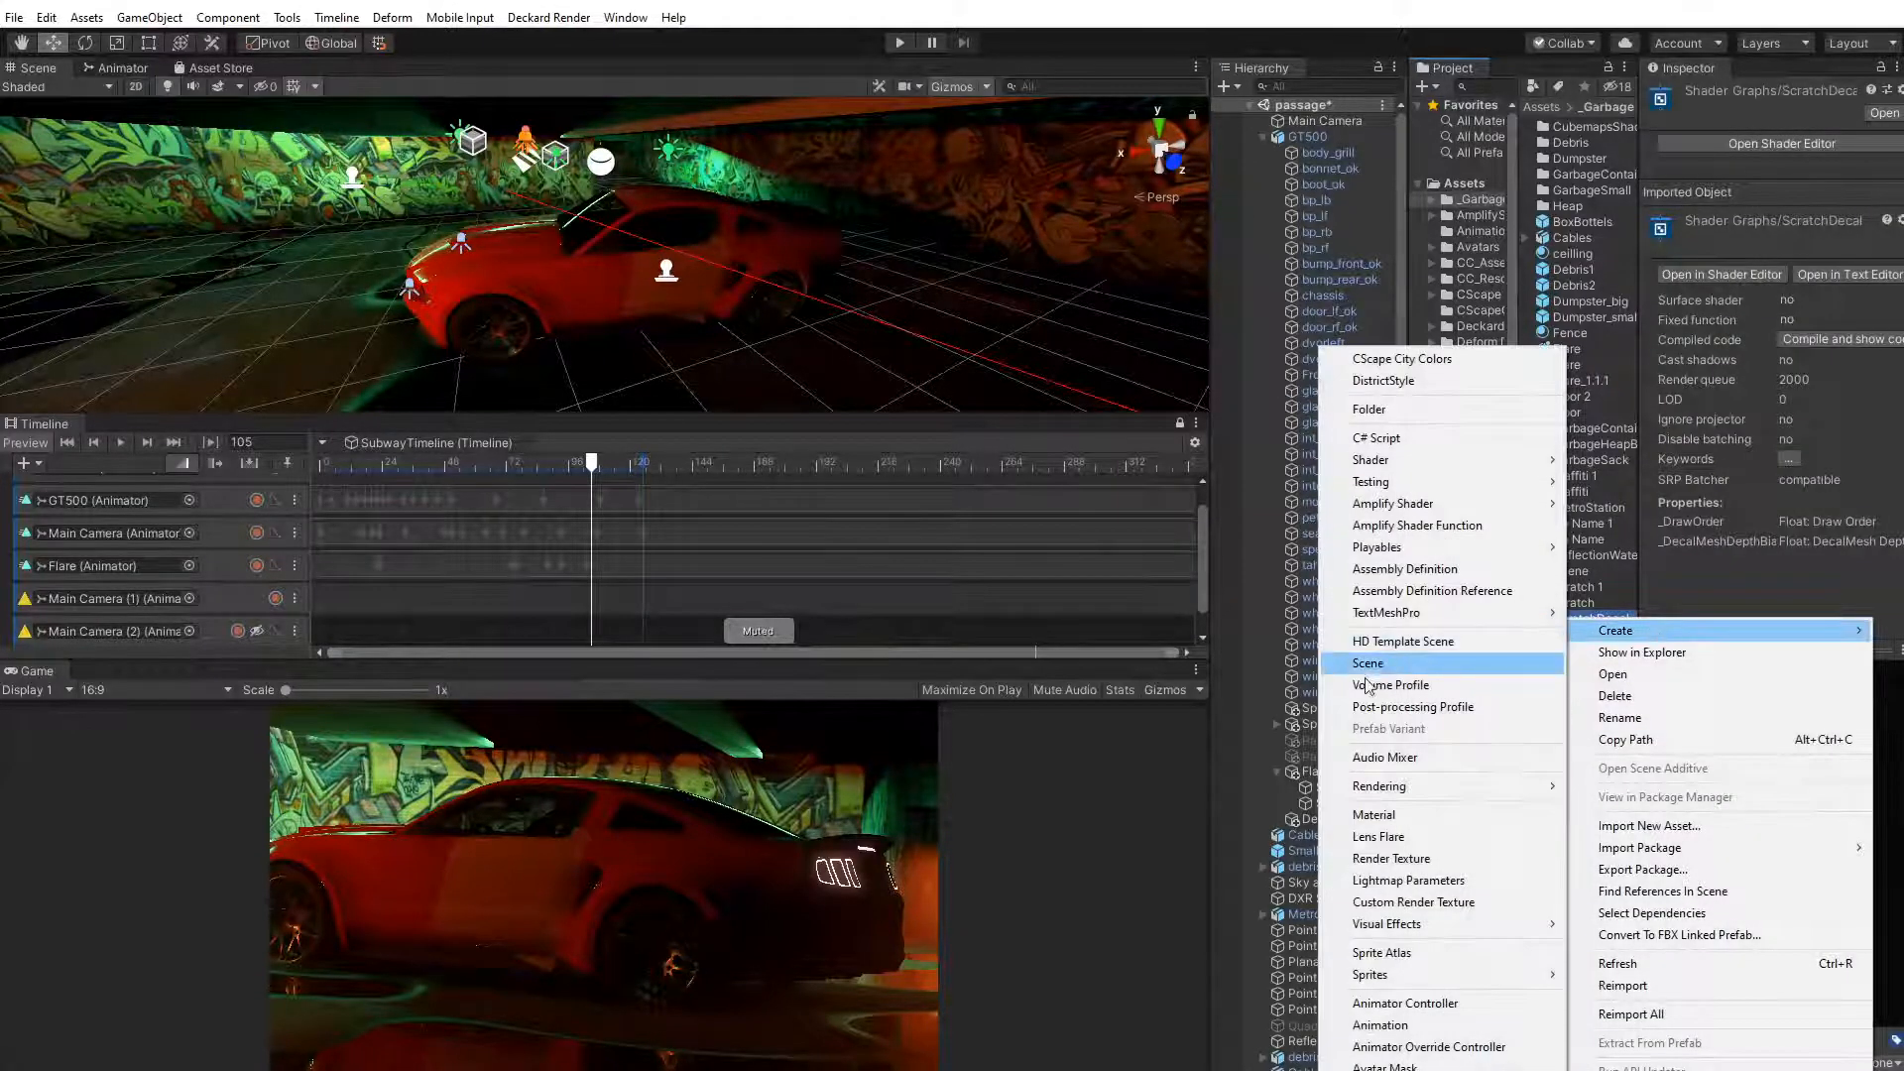
{"action": "left_click", "coordinate": [1375, 814]}
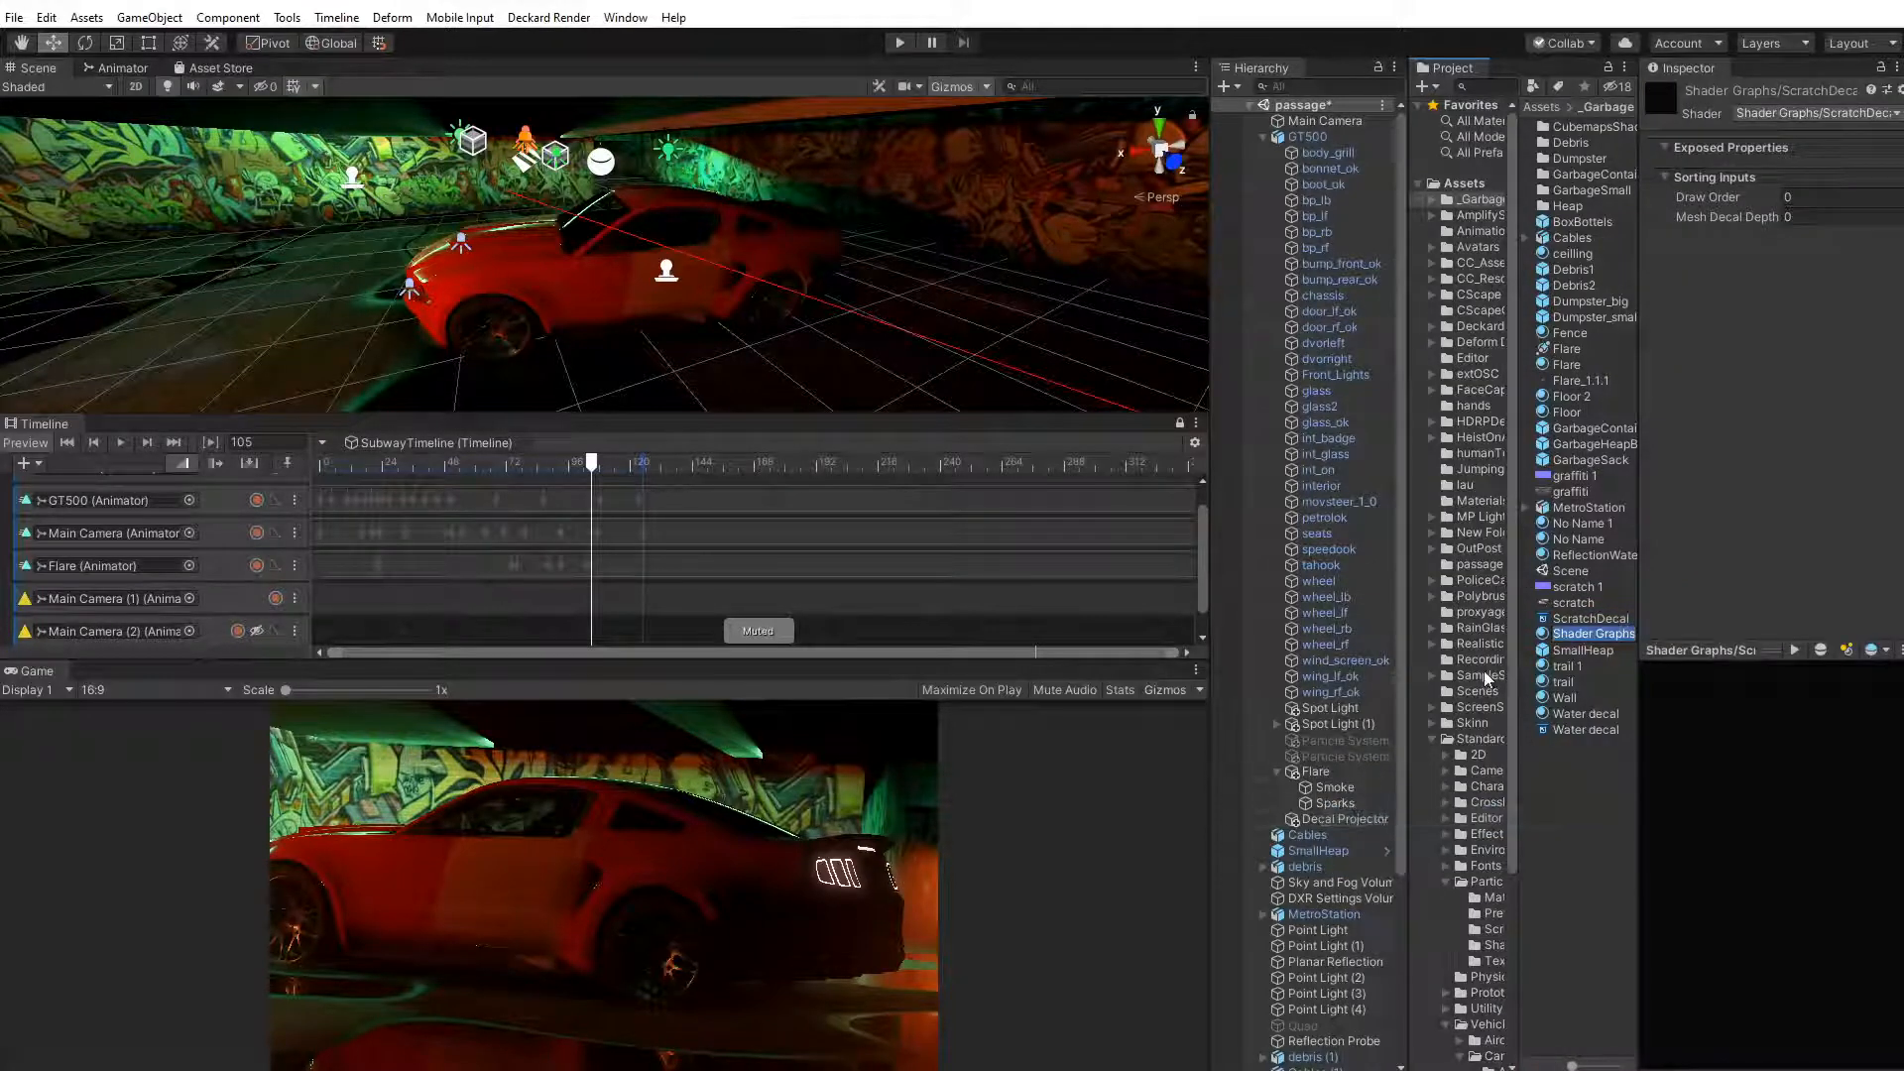
{"action": "type", "text": "Scra"}
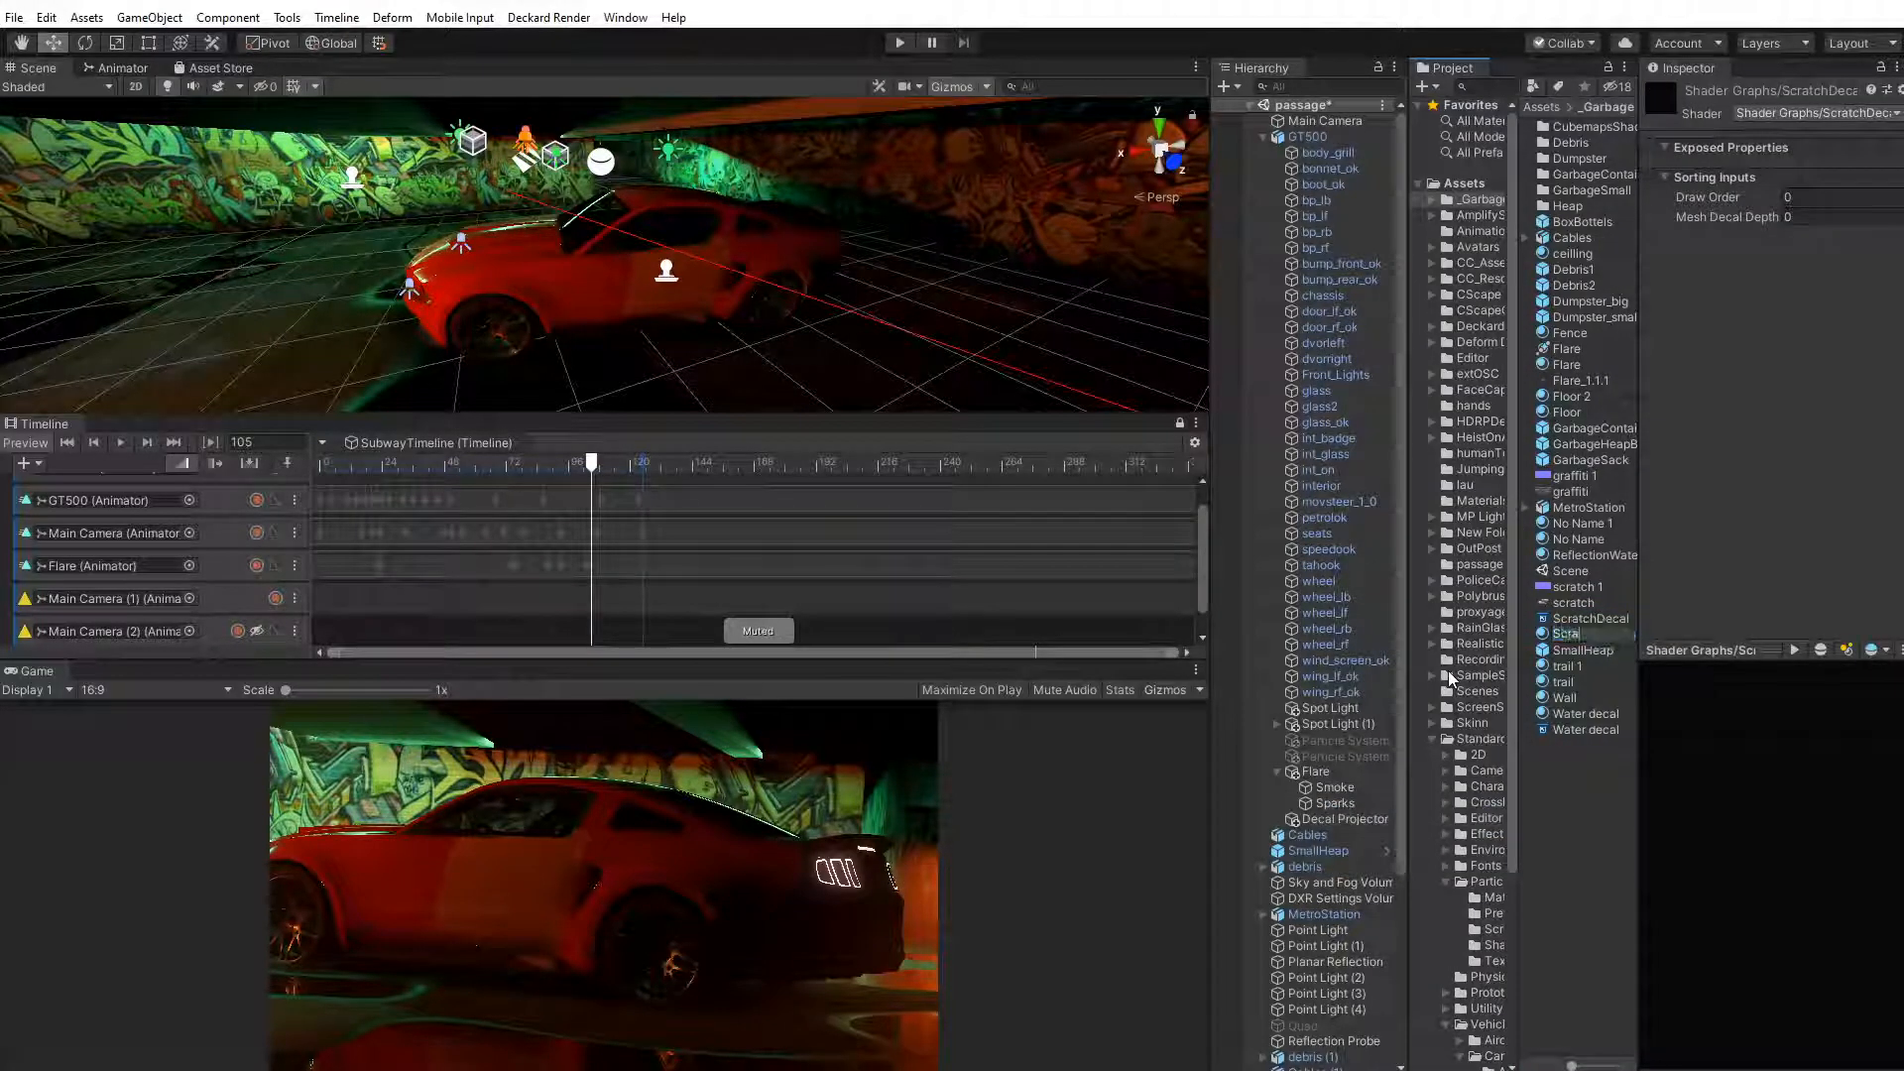
{"action": "type", "text": "tchDecal"}
{"action": "key", "text": "Return"}
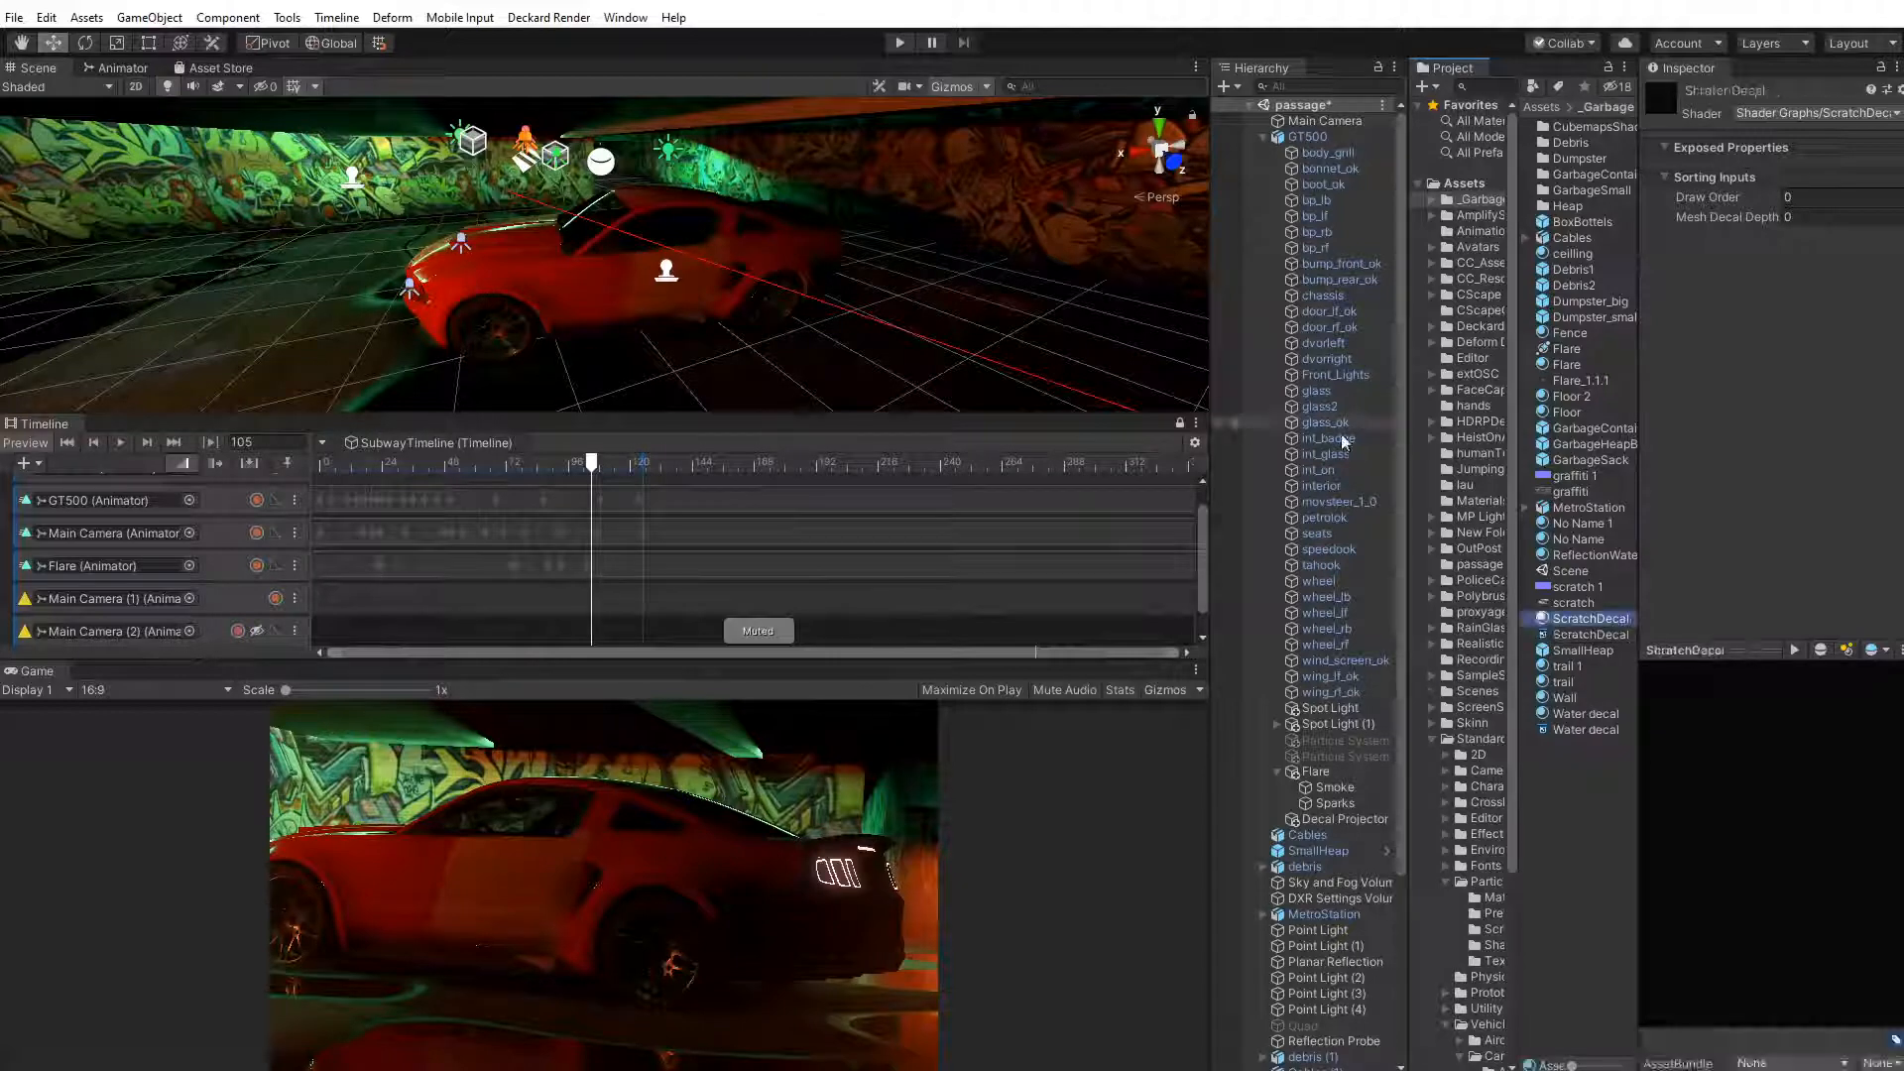
Open the ScratchDecal shader graph for editing with its Decal Master node in view
{"action": "double_click", "coordinate": [1585, 635]}
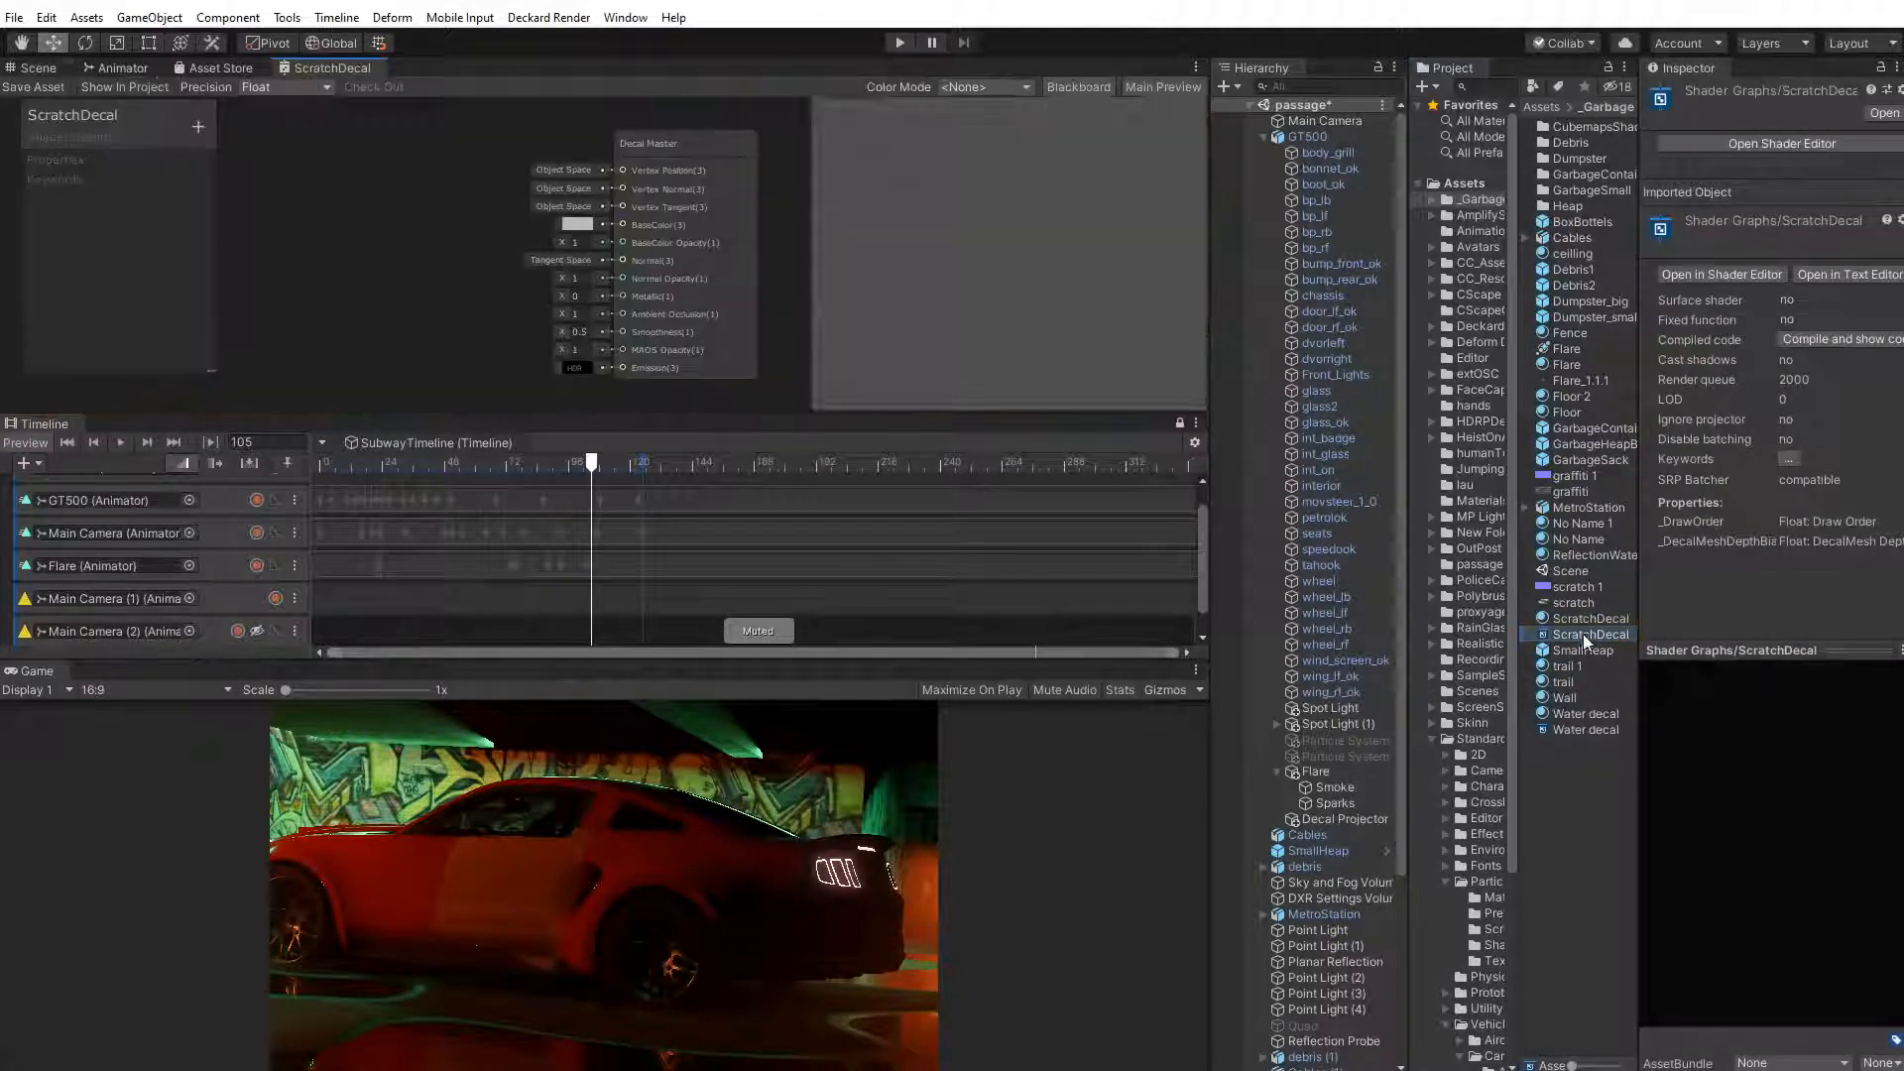
{"action": "scroll", "coordinate": [476, 252], "scroll_direction": "up", "scroll_amount": 3}
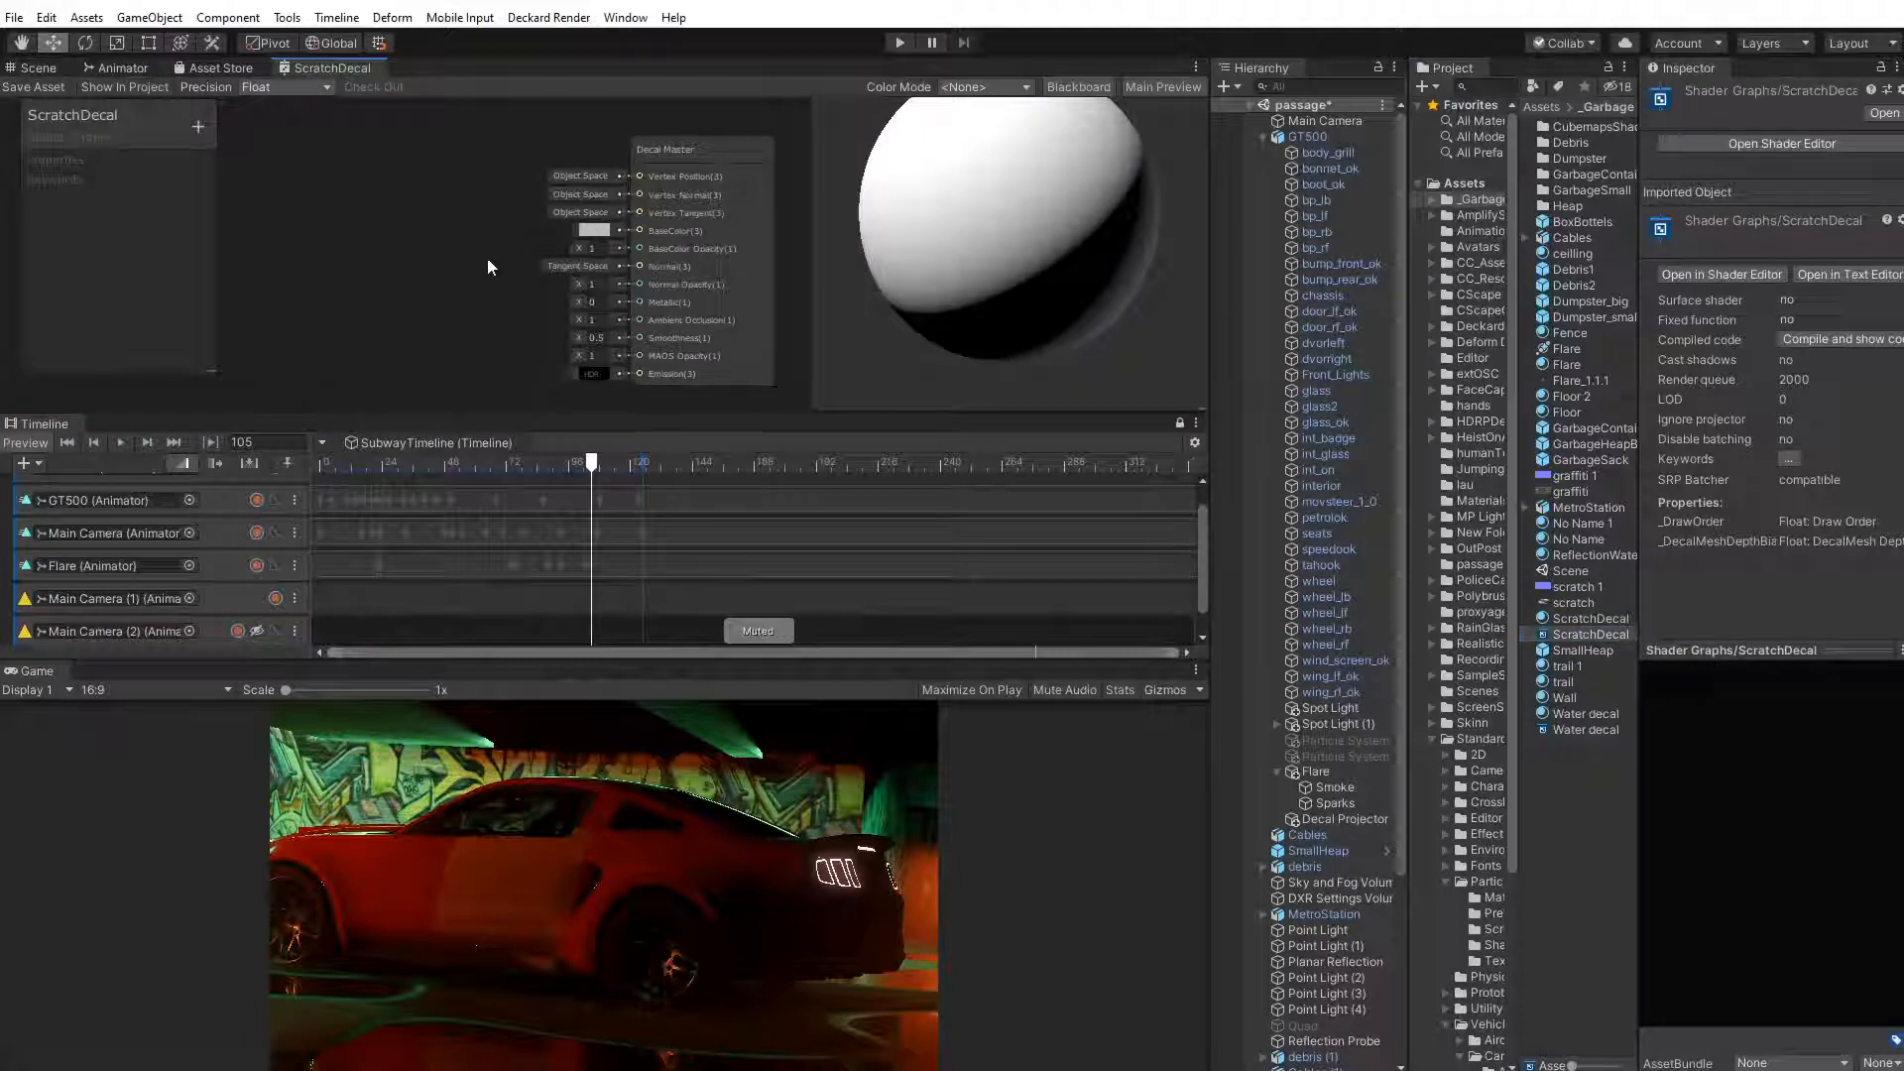
{"action": "scroll", "coordinate": [486, 259], "scroll_direction": "down", "scroll_amount": 2}
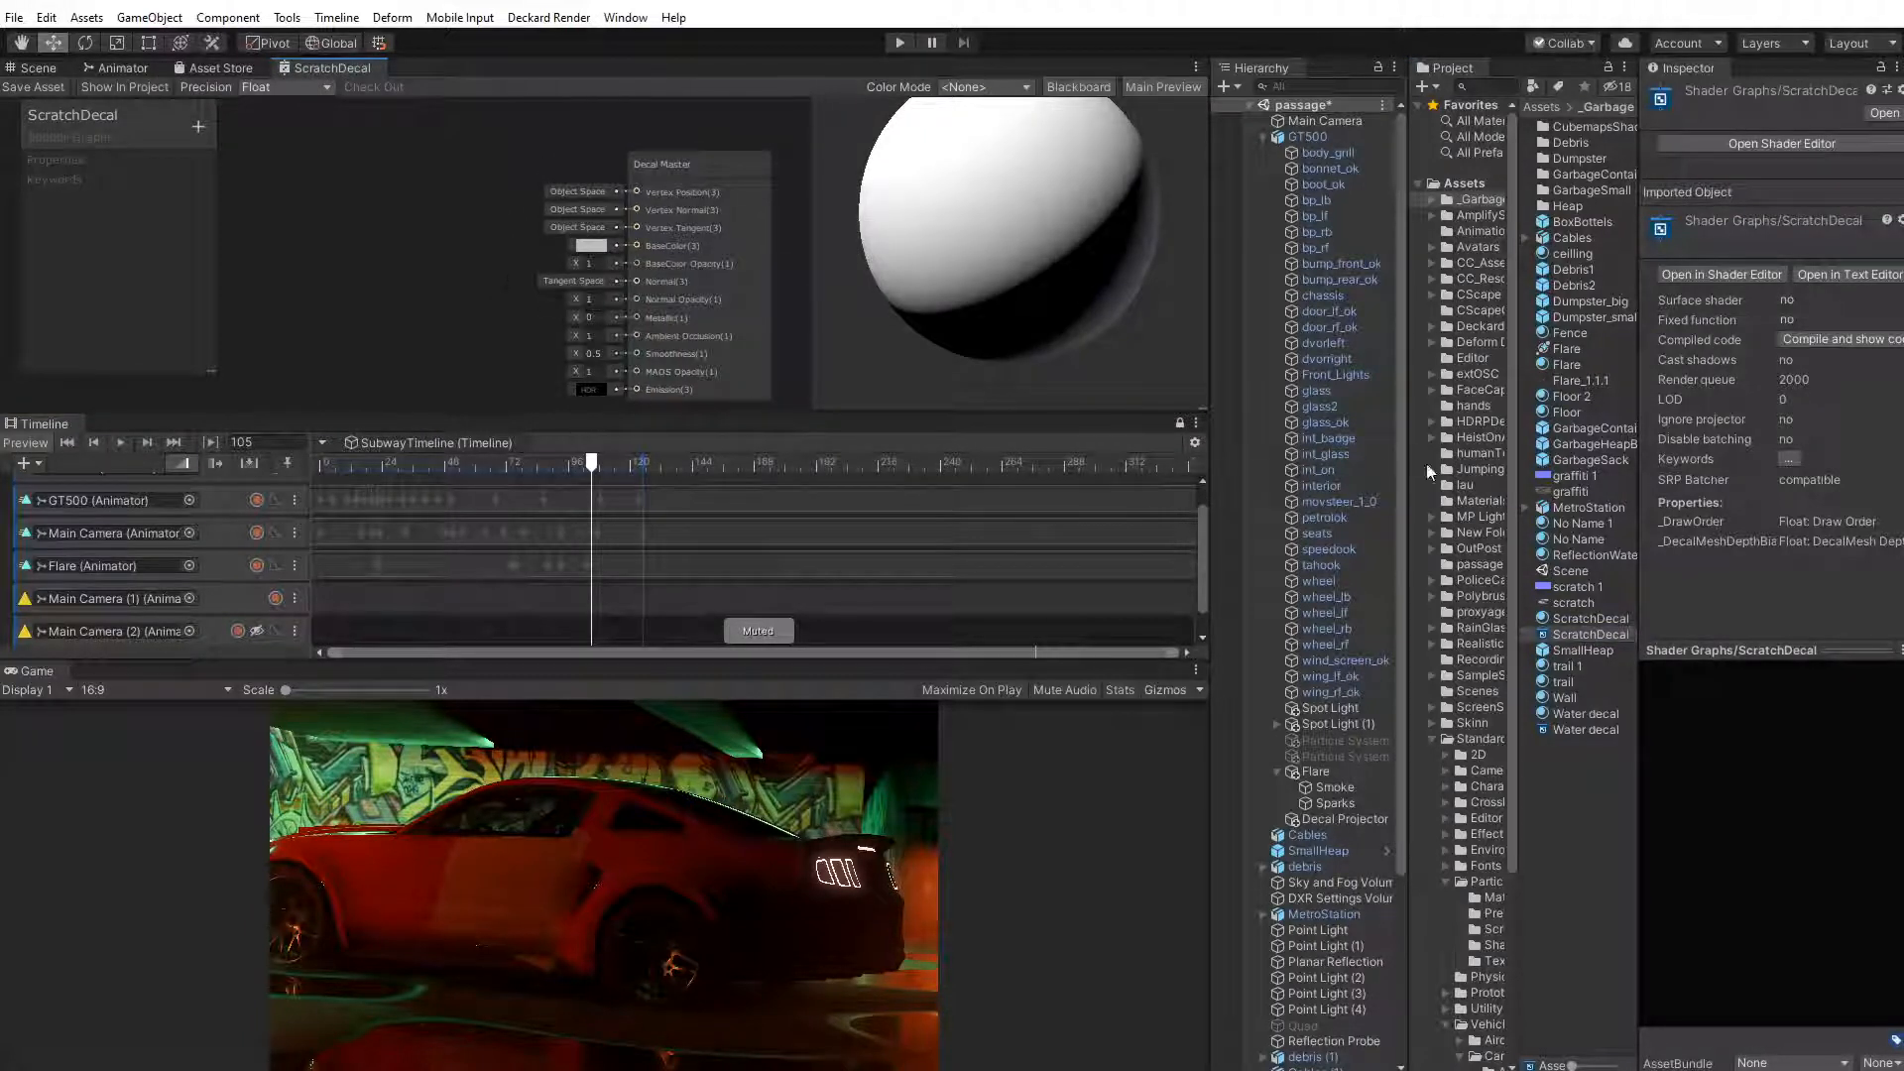
Set the scratch 1 normal map's filtering to Sharp and its bumpiness to 0.036, and apply the import settings
{"action": "left_click", "coordinate": [1574, 603]}
{"action": "key", "text": "Up"}
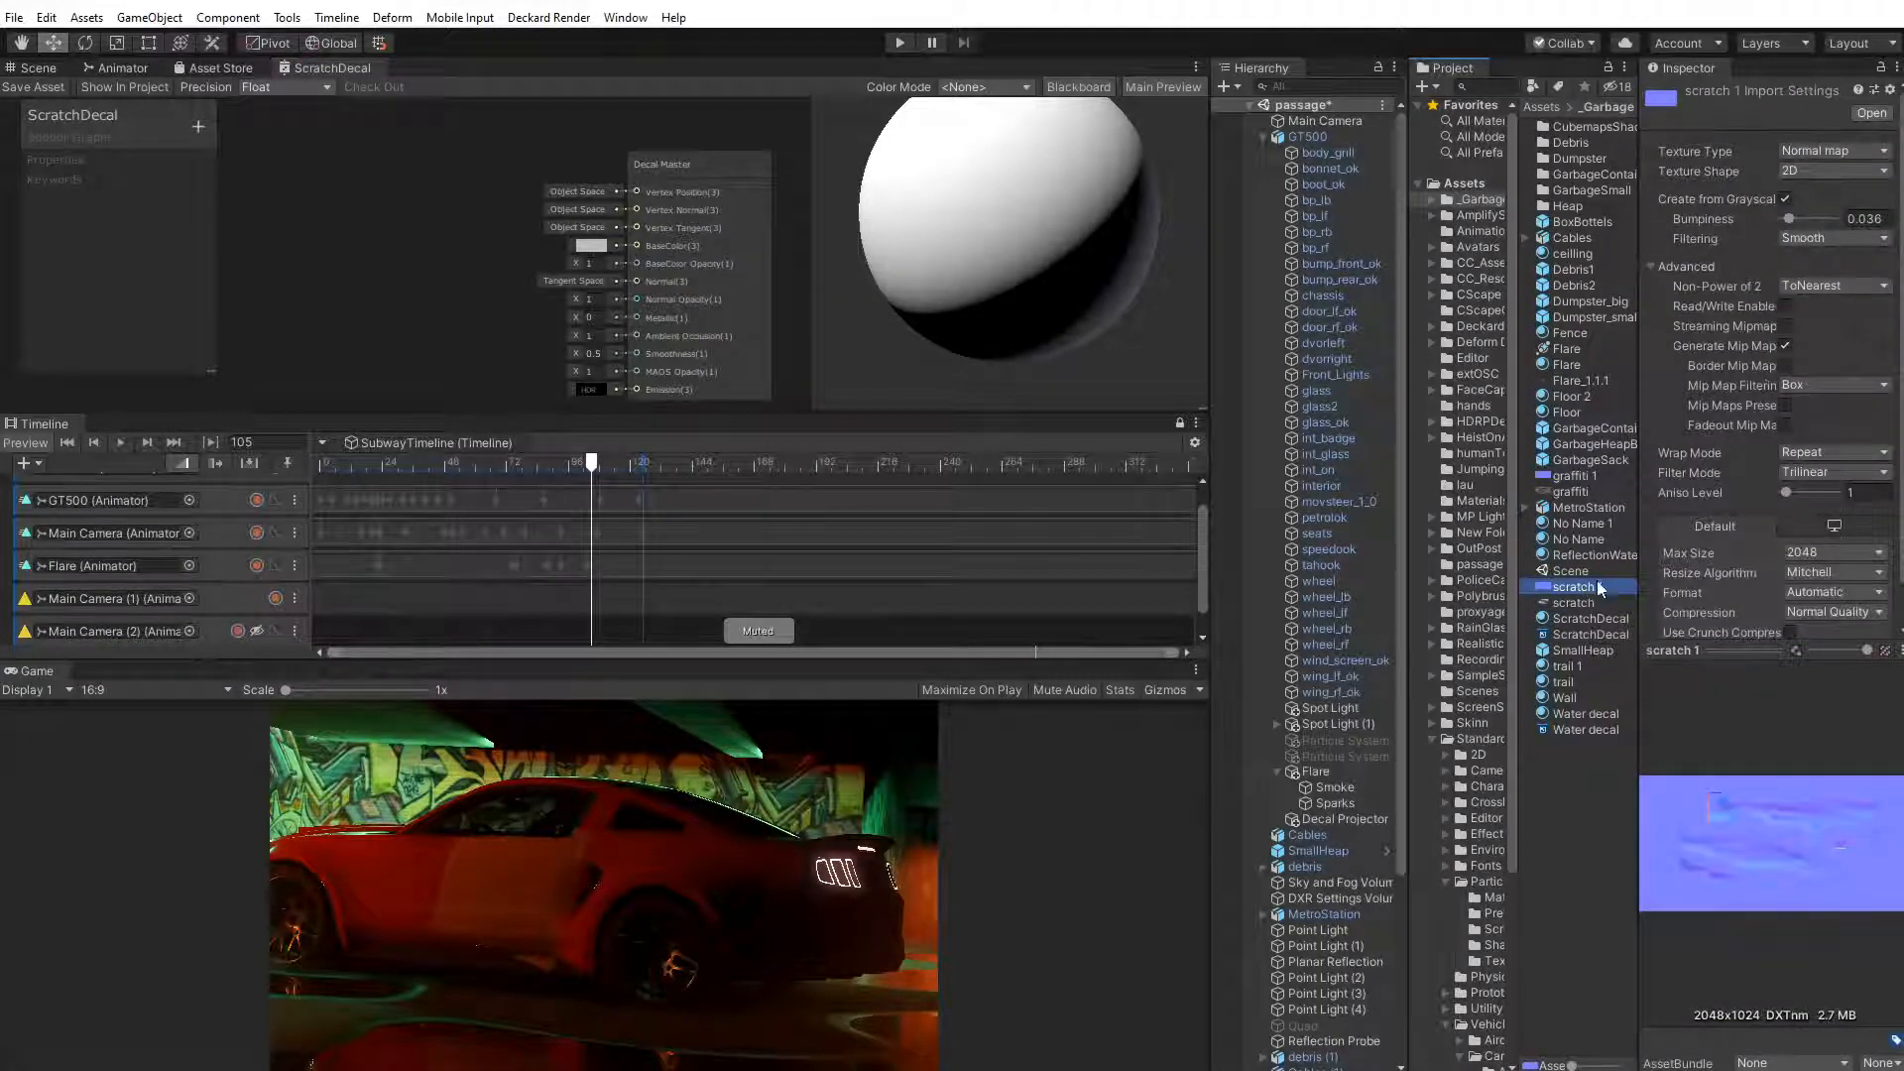
{"action": "left_click_drag", "start_coordinate": [1791, 221], "coordinate": [1796, 220]}
{"action": "left_click", "coordinate": [1801, 237]}
{"action": "left_click", "coordinate": [1810, 262]}
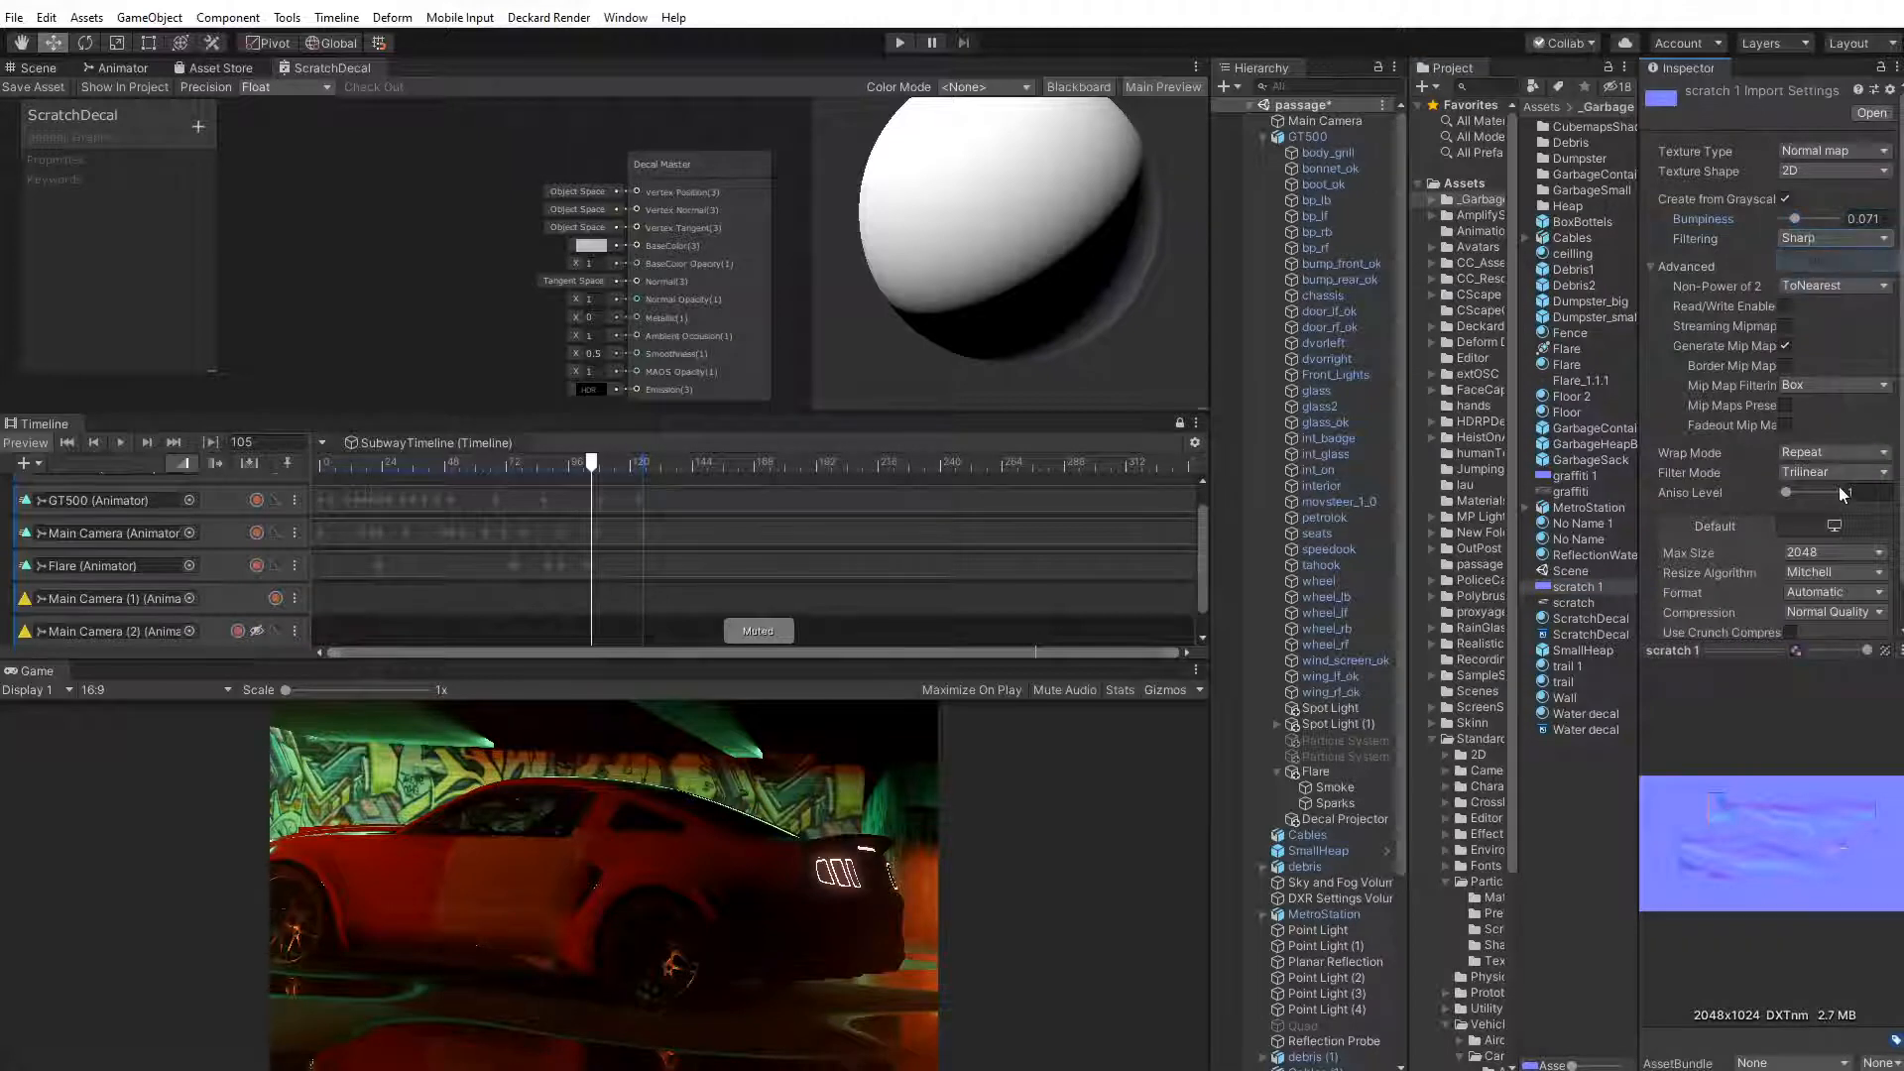
{"action": "scroll", "coordinate": [1817, 486], "scroll_direction": "down", "scroll_amount": 1}
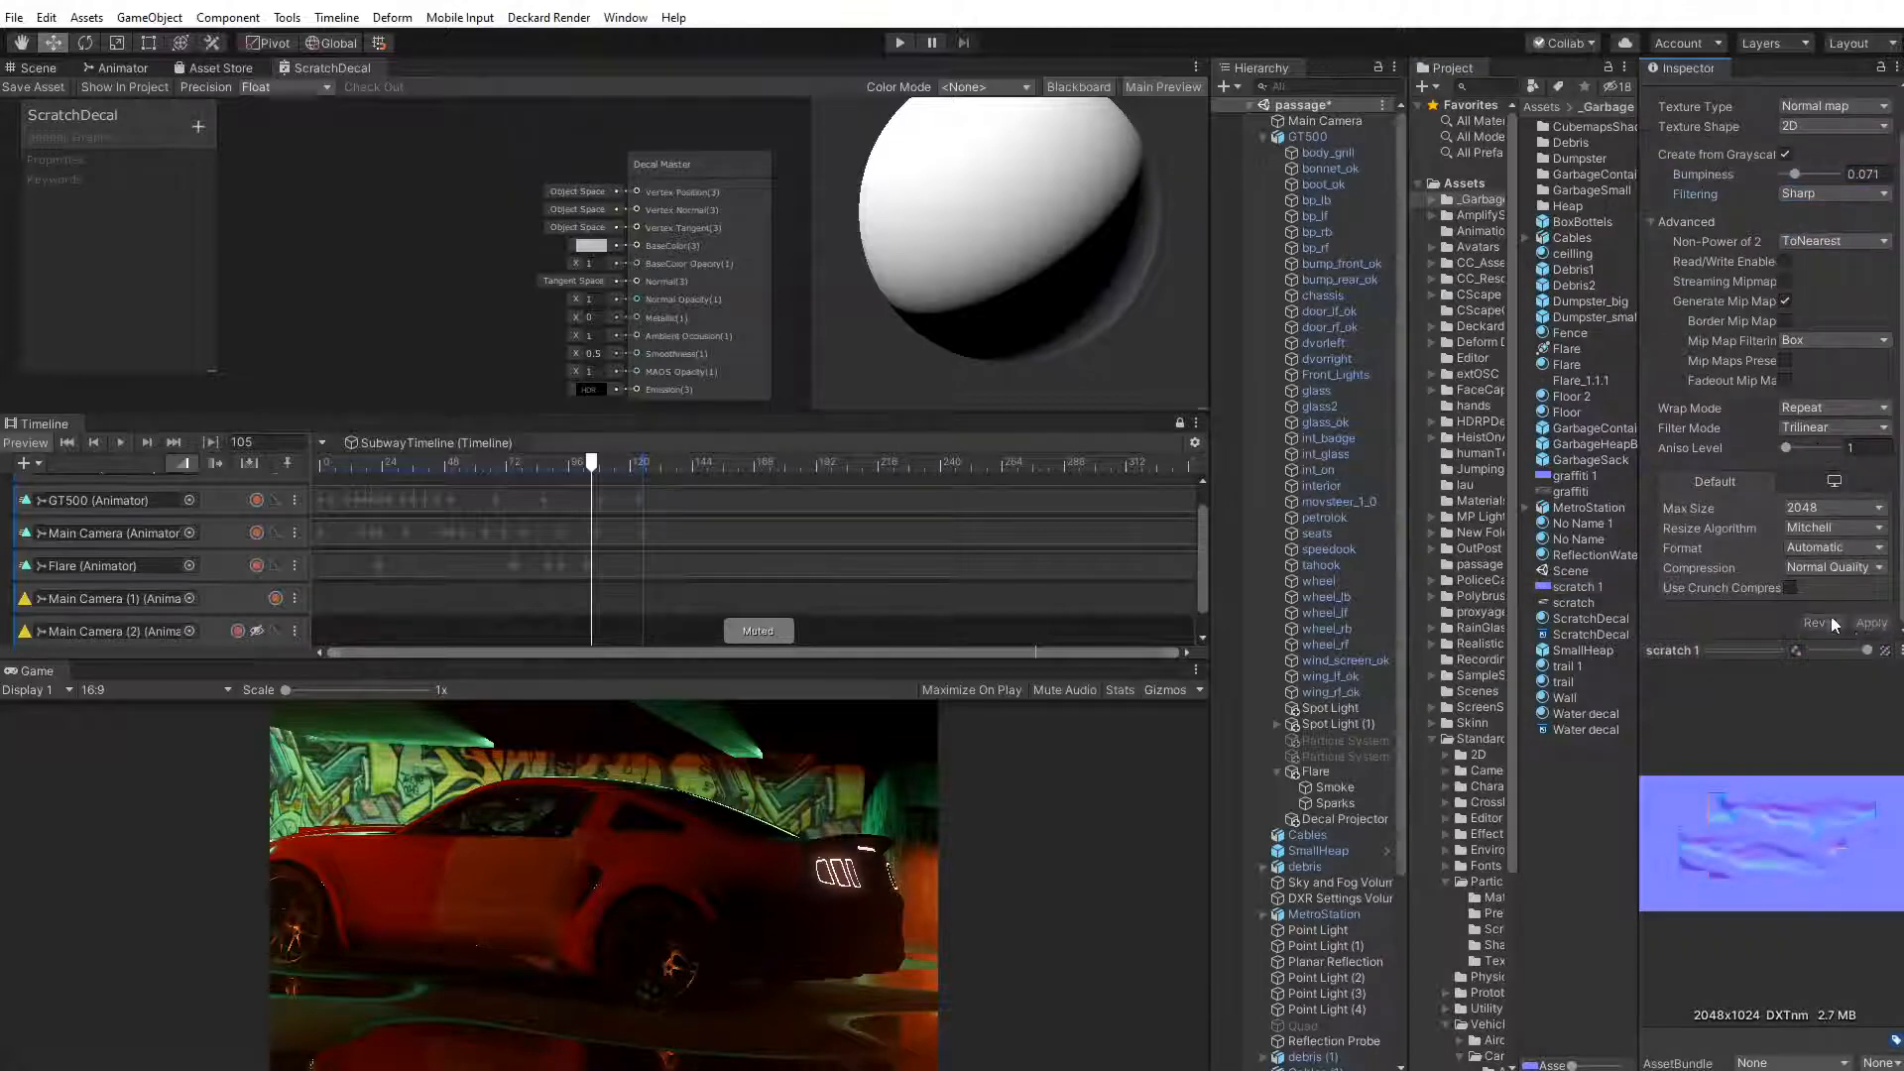
{"action": "left_click_drag", "start_coordinate": [1795, 174], "coordinate": [1793, 175]}
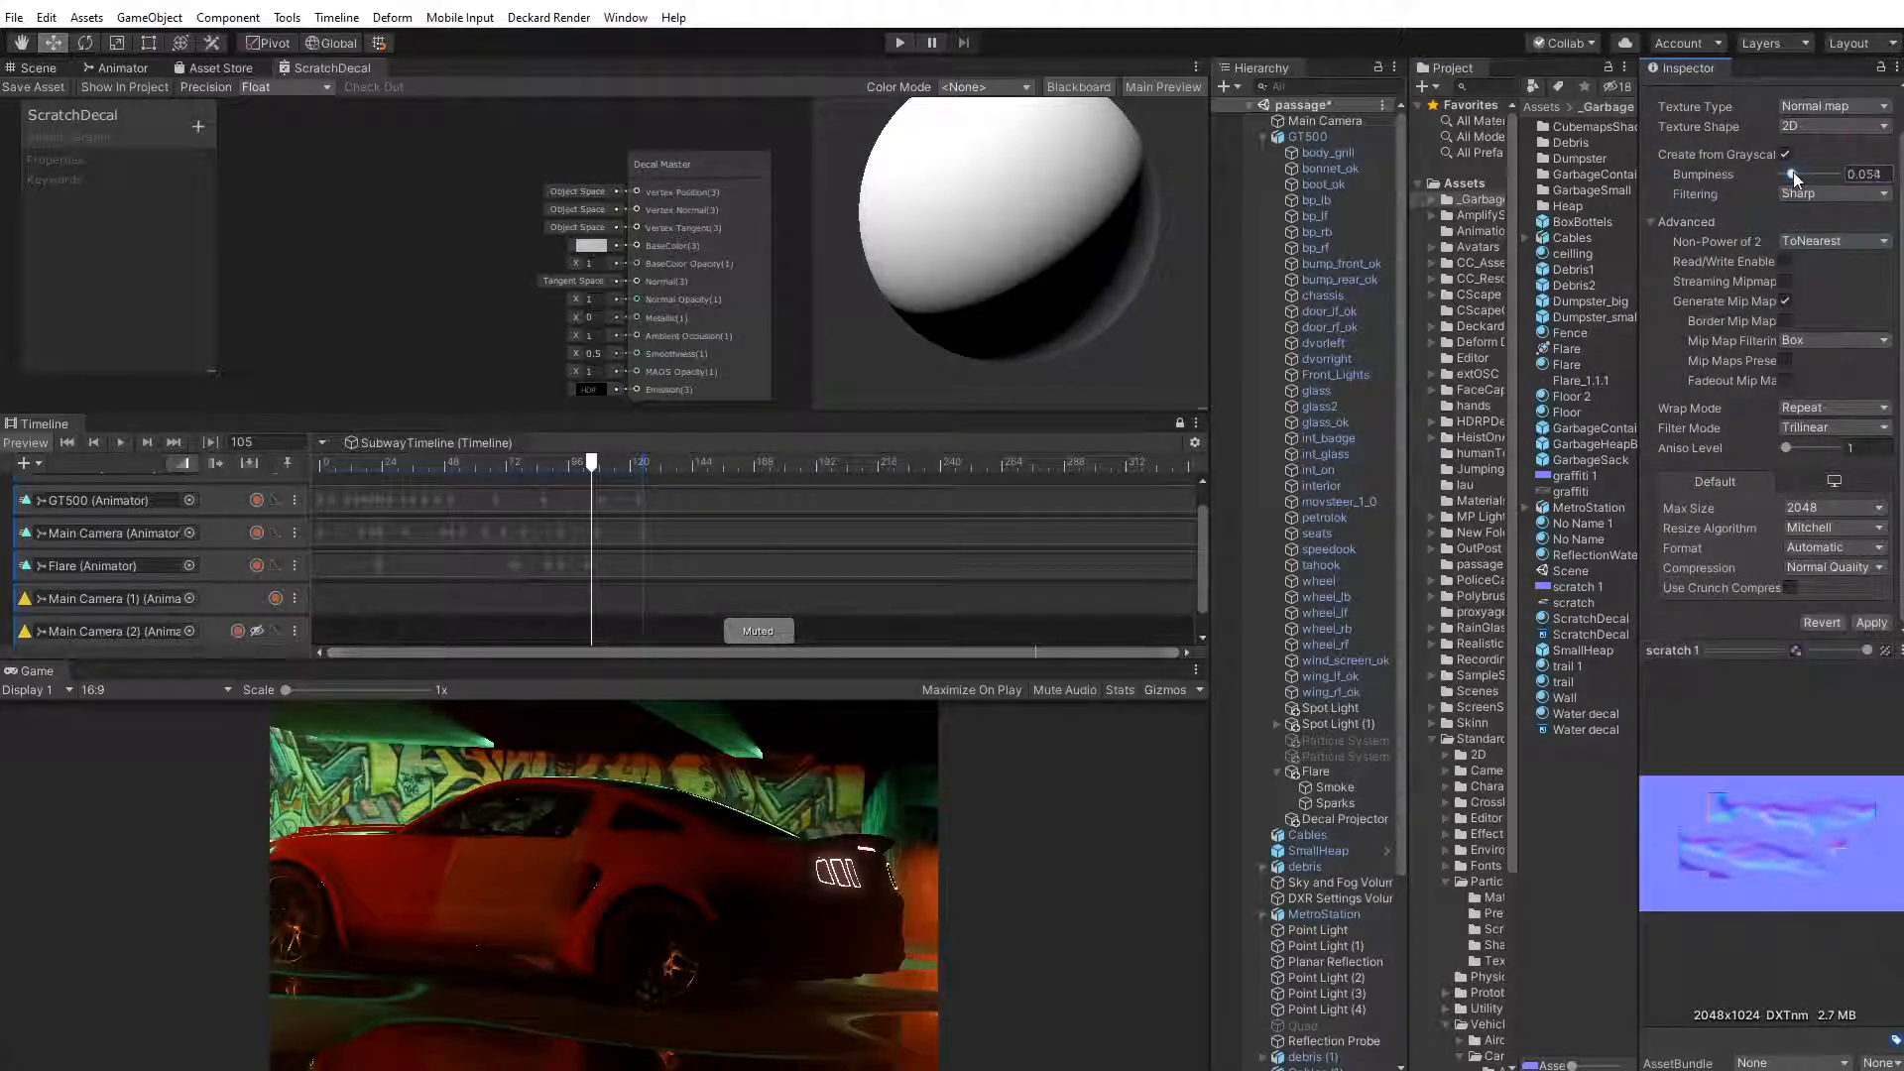
{"action": "left_click", "coordinate": [1872, 623]}
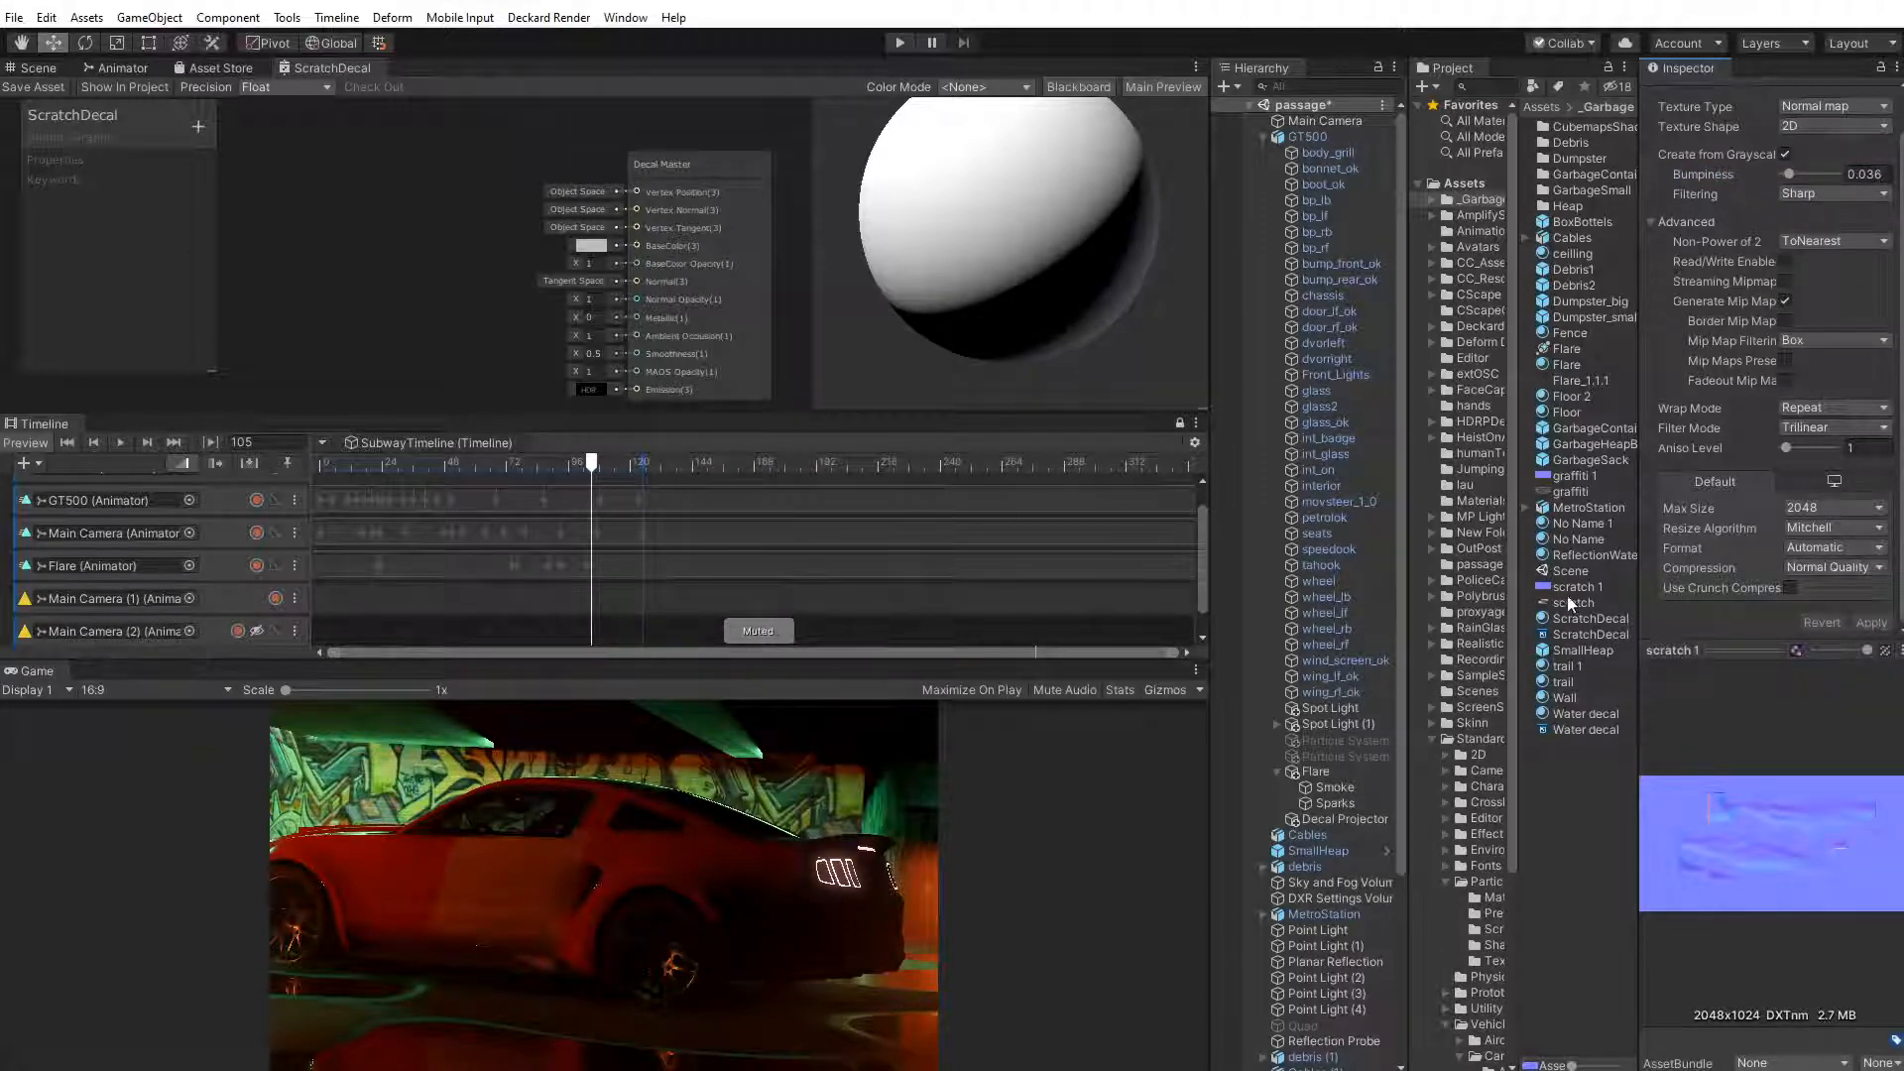
Add the scratch 1 normal map to the ScratchDecal graph as a Sample Texture 2D node beside the Decal Master
{"action": "left_click_drag", "start_coordinate": [1573, 585], "coordinate": [357, 212]}
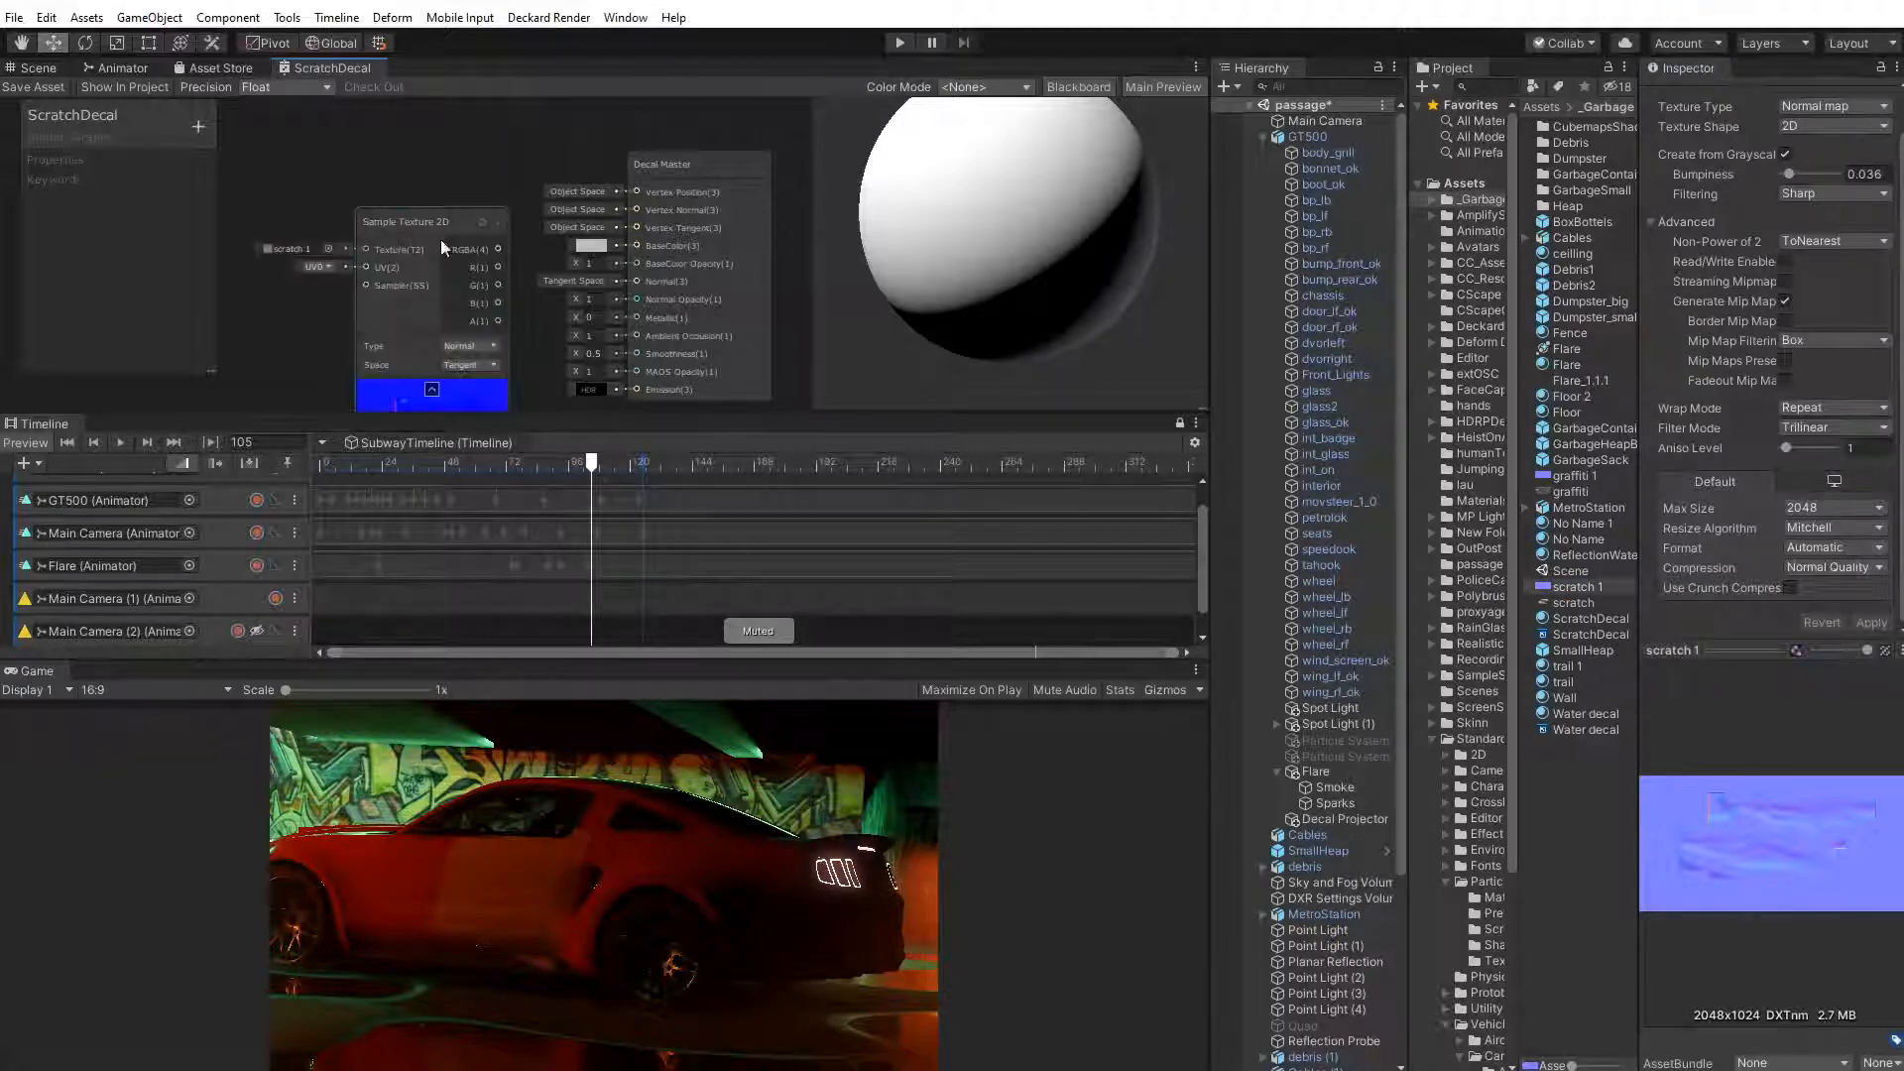
Connect the scratch 1 normal map node's RGBA output to the Decal Master's Normal input and reposition the node
{"action": "middle_click_drag", "start_coordinate": [498, 234], "coordinate": [476, 176]}
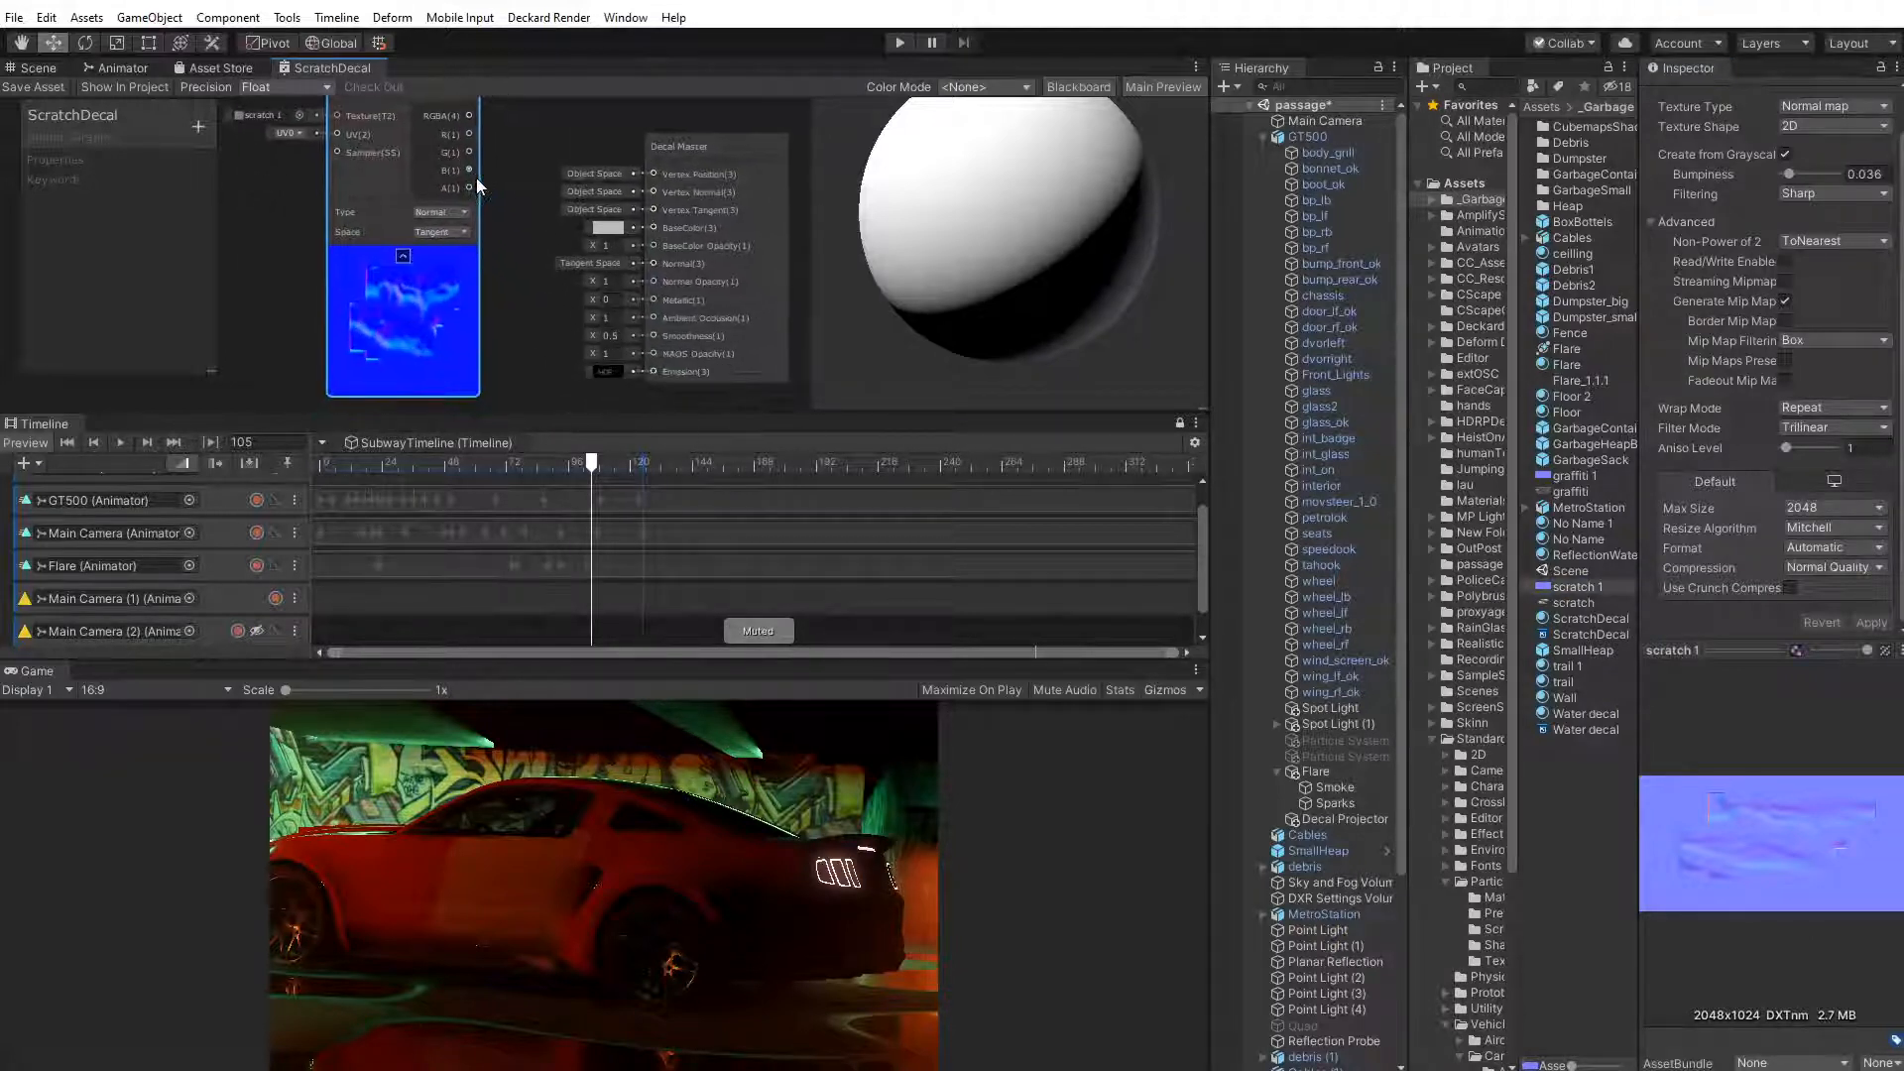
{"action": "left_click_drag", "start_coordinate": [379, 185], "coordinate": [339, 211]}
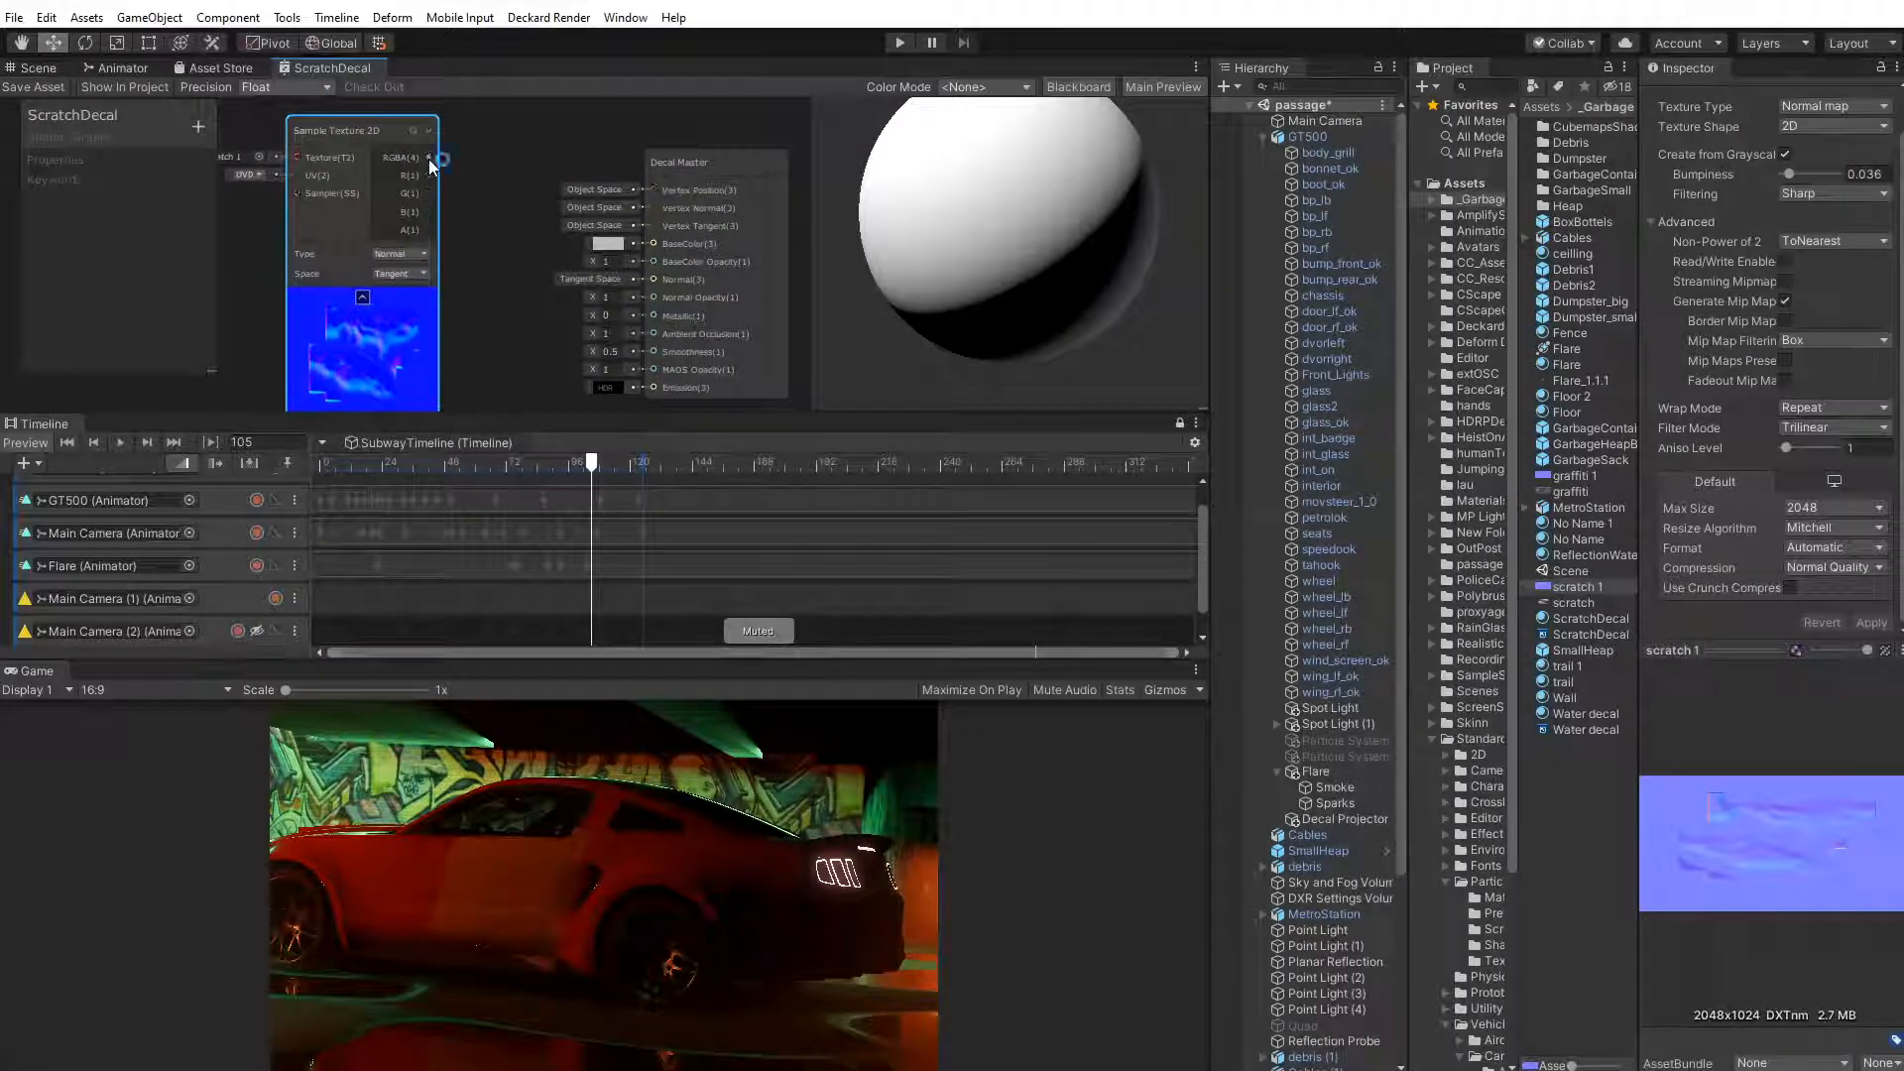
{"action": "left_click_drag", "start_coordinate": [428, 158], "coordinate": [652, 278]}
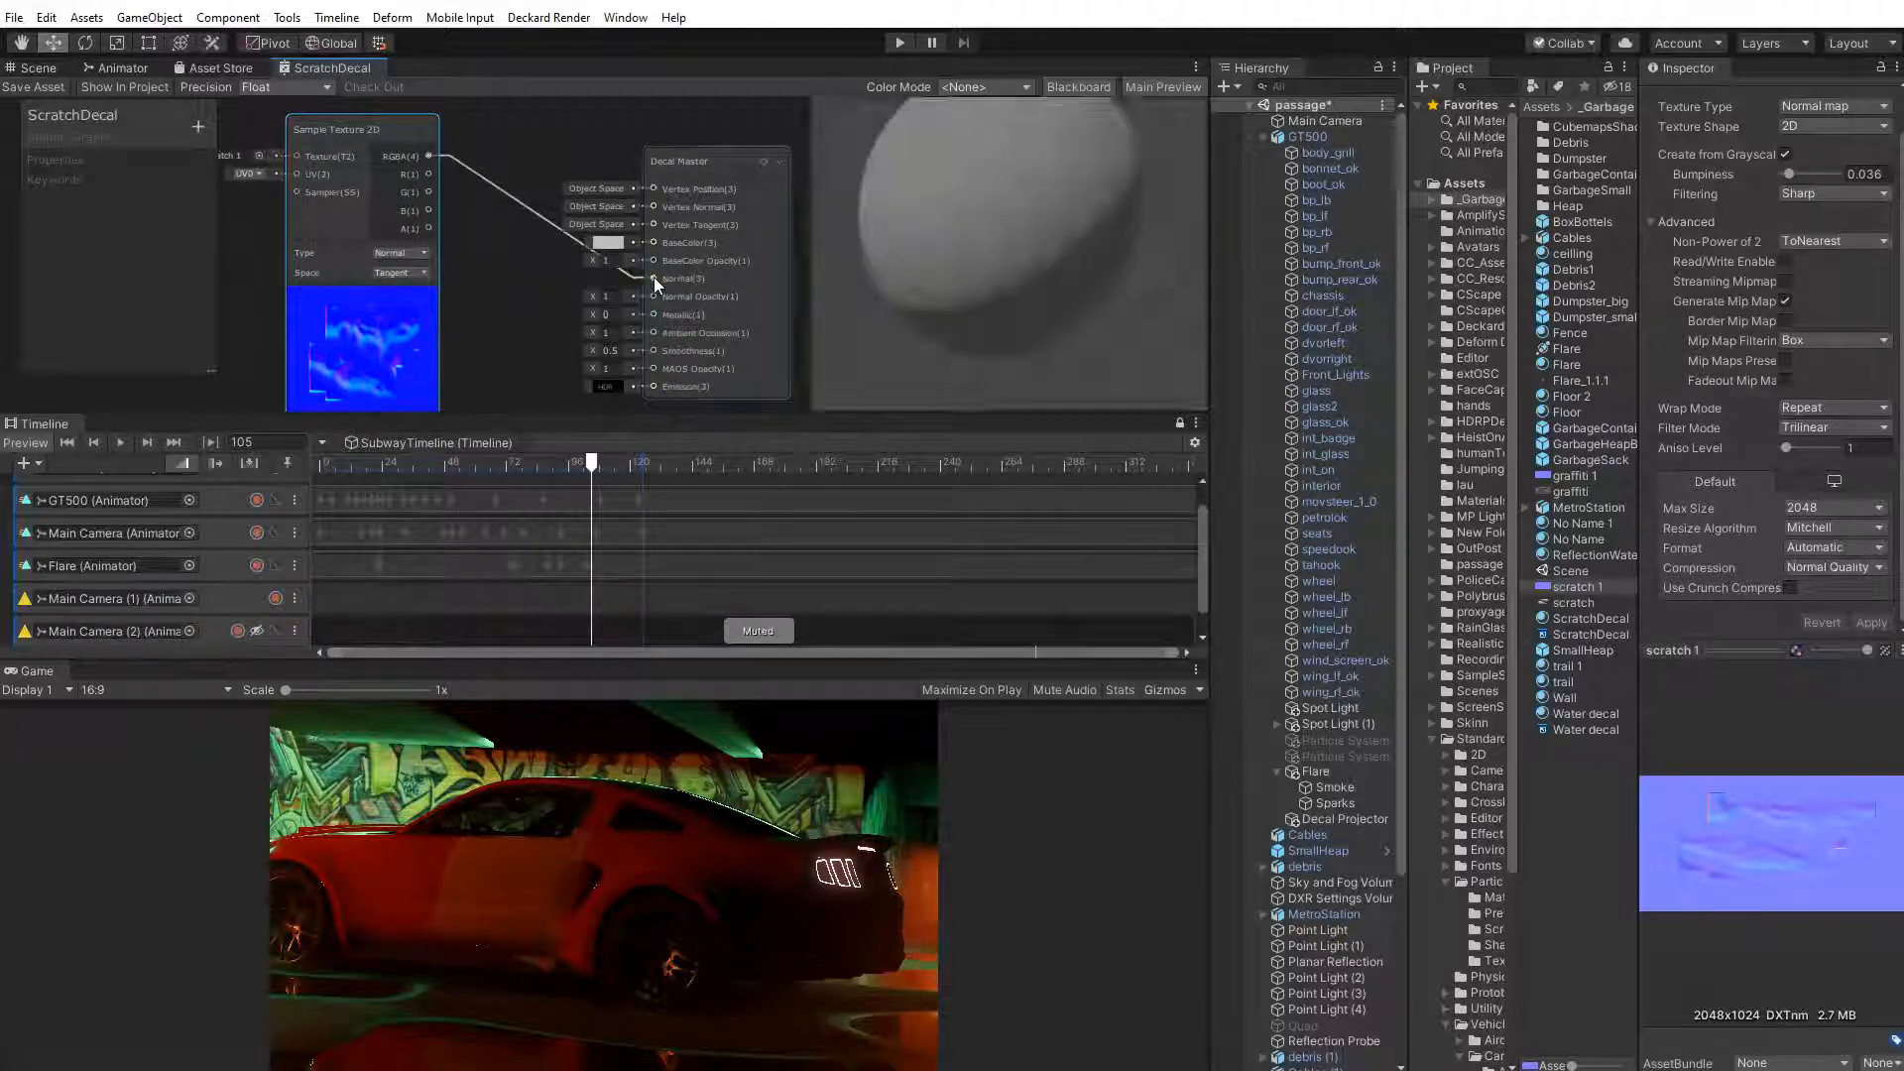
{"action": "left_click_drag", "start_coordinate": [379, 131], "coordinate": [351, 141]}
{"action": "middle_click_drag", "start_coordinate": [484, 252], "coordinate": [555, 195]}
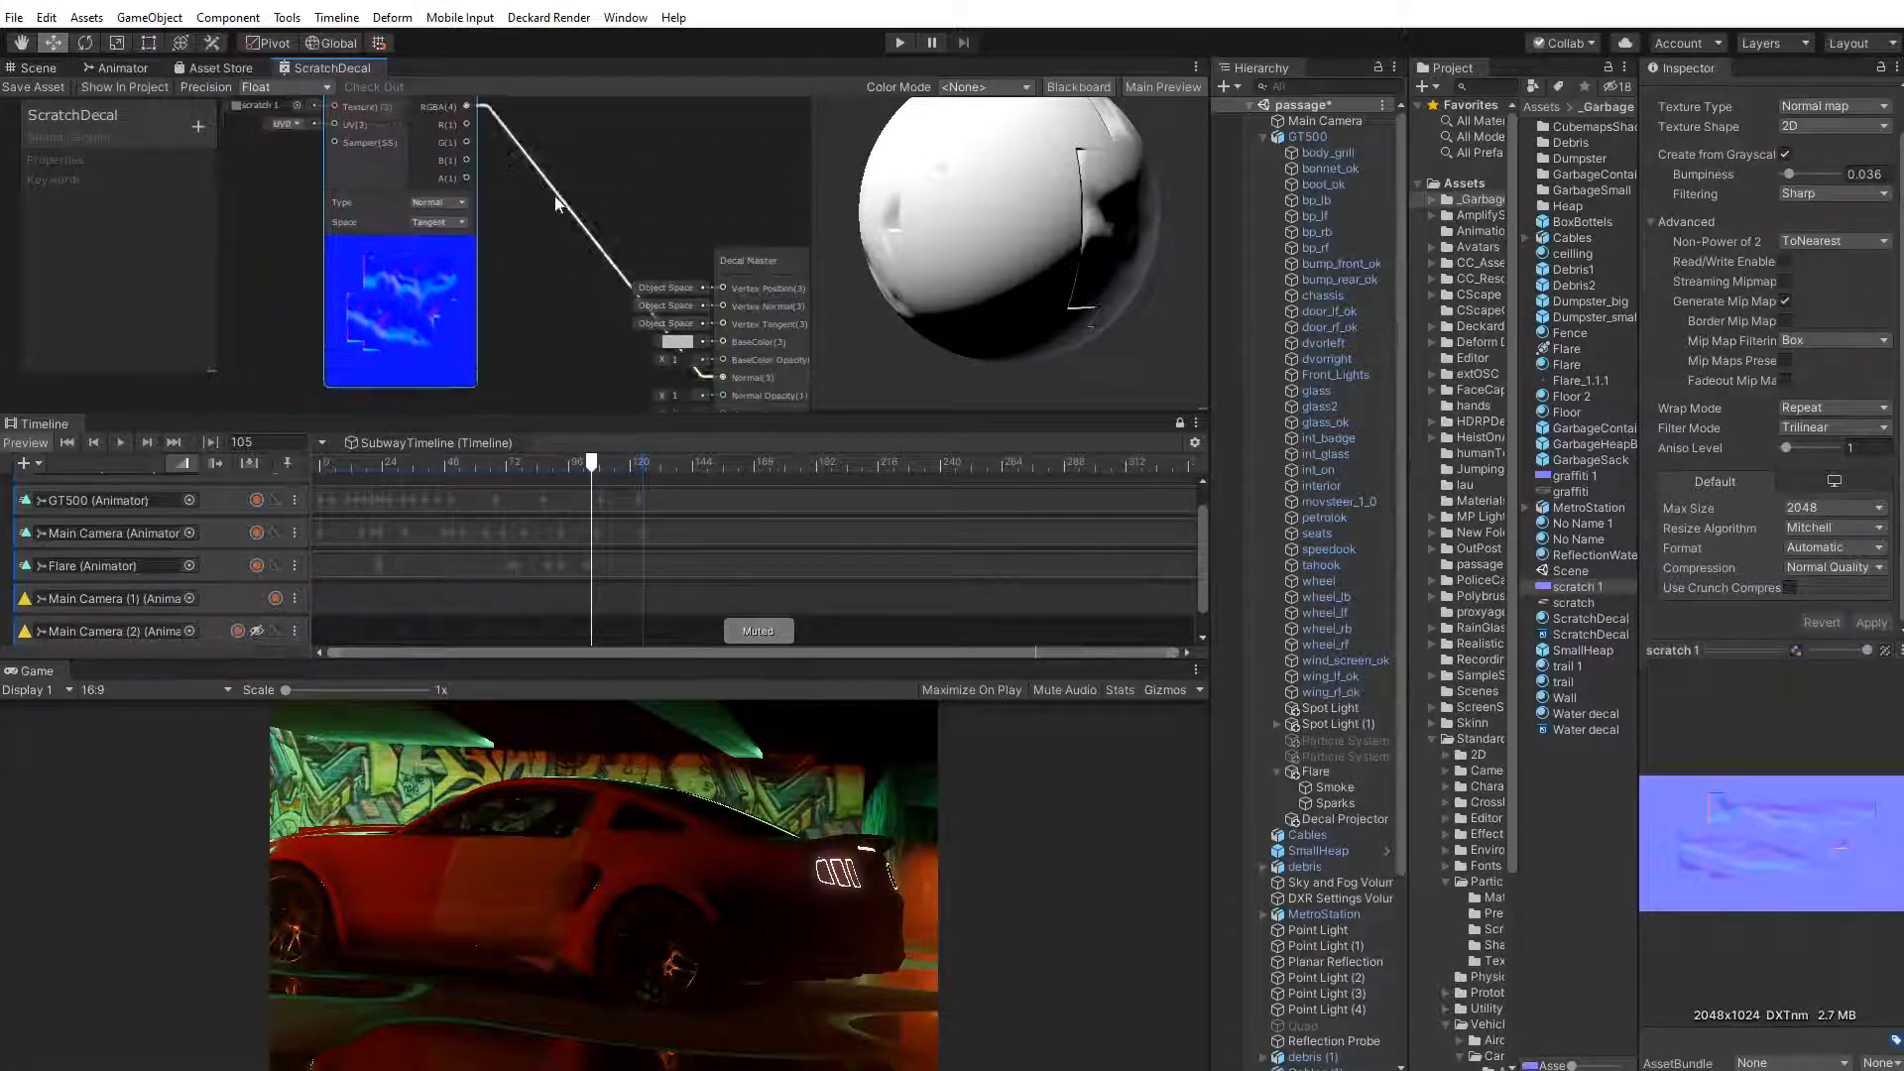
{"action": "scroll", "coordinate": [554, 196], "scroll_direction": "down", "scroll_amount": 2}
{"action": "left_click_drag", "start_coordinate": [429, 165], "coordinate": [400, 222]}
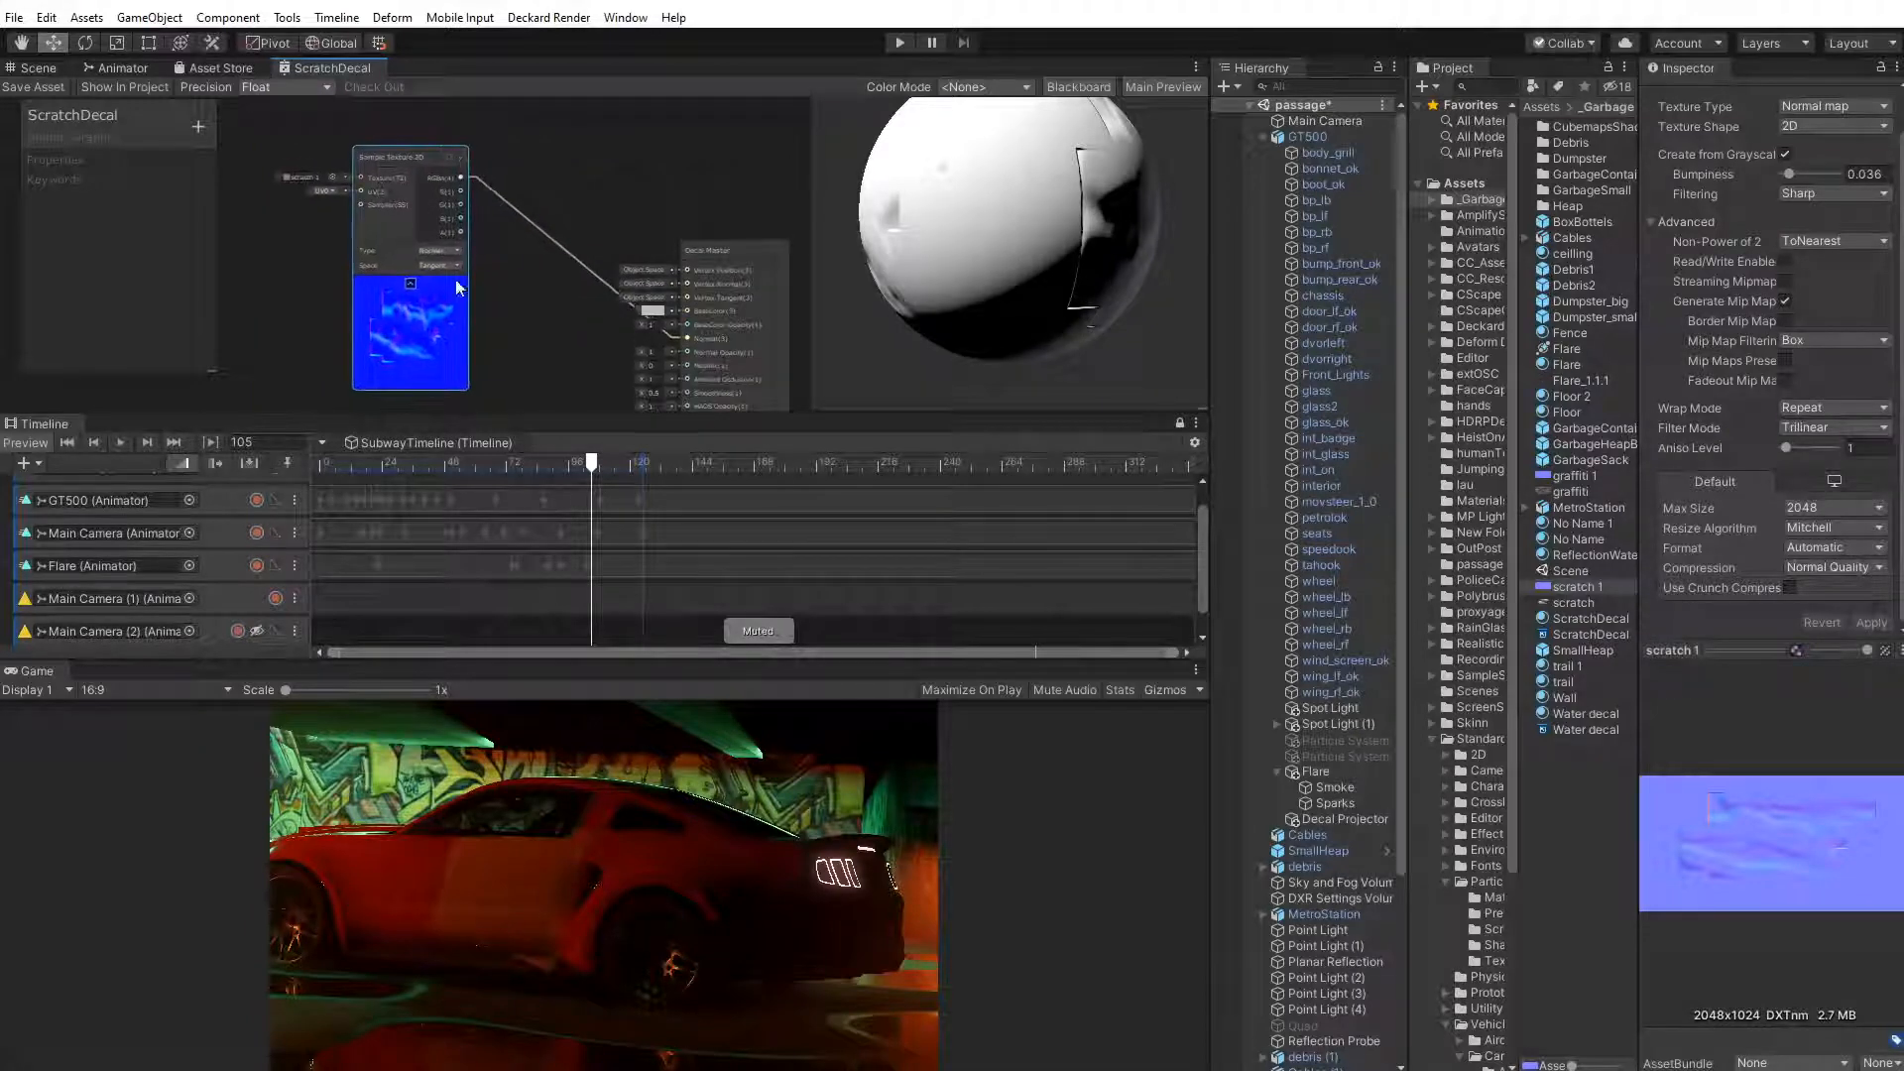
Add the scratch texture as a Sample Texture 2D node, wiring its RGBA to BaseColor and its A to BaseColor Opacity on the Decal Master
{"action": "mouse_move", "coordinate": [406, 288]}
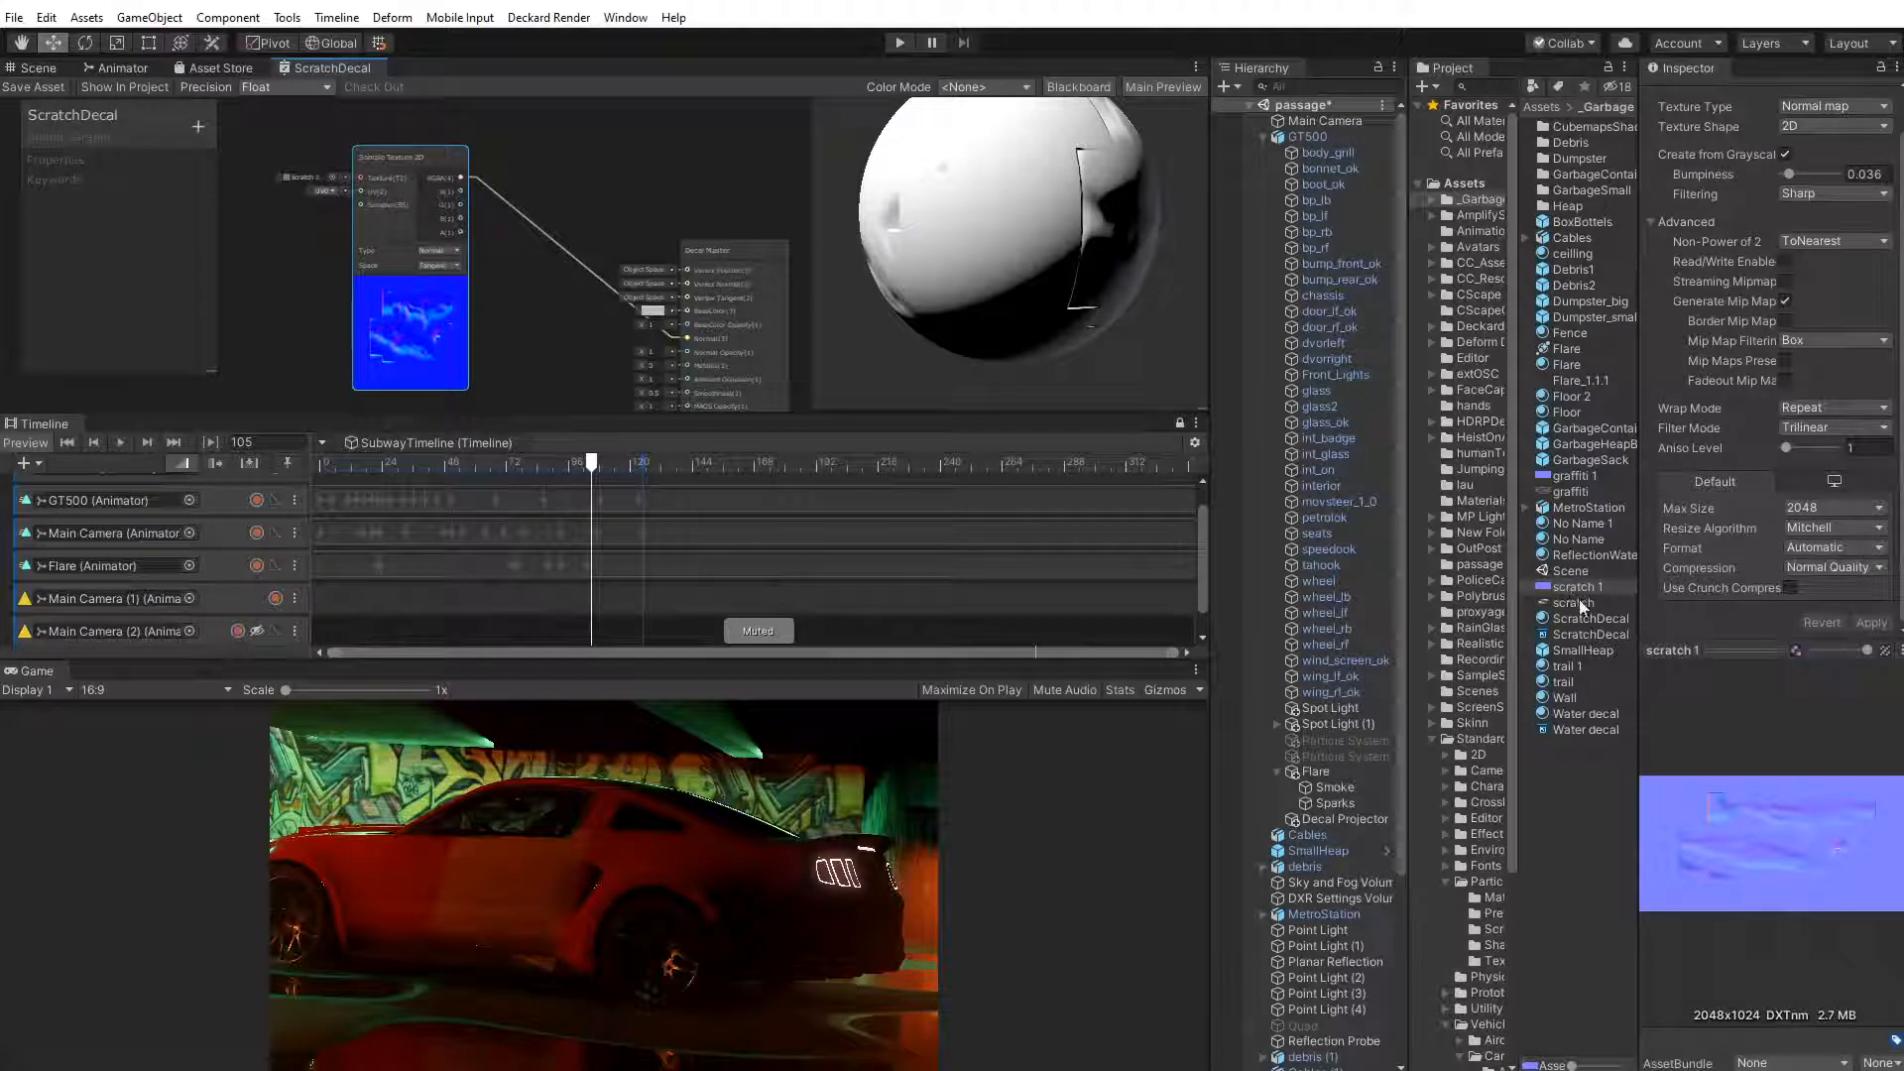
{"action": "left_click_drag", "start_coordinate": [1579, 600], "coordinate": [494, 192]}
{"action": "scroll", "coordinate": [599, 246], "scroll_direction": "up", "scroll_amount": 2}
{"action": "middle_click_drag", "start_coordinate": [541, 264], "coordinate": [402, 308]}
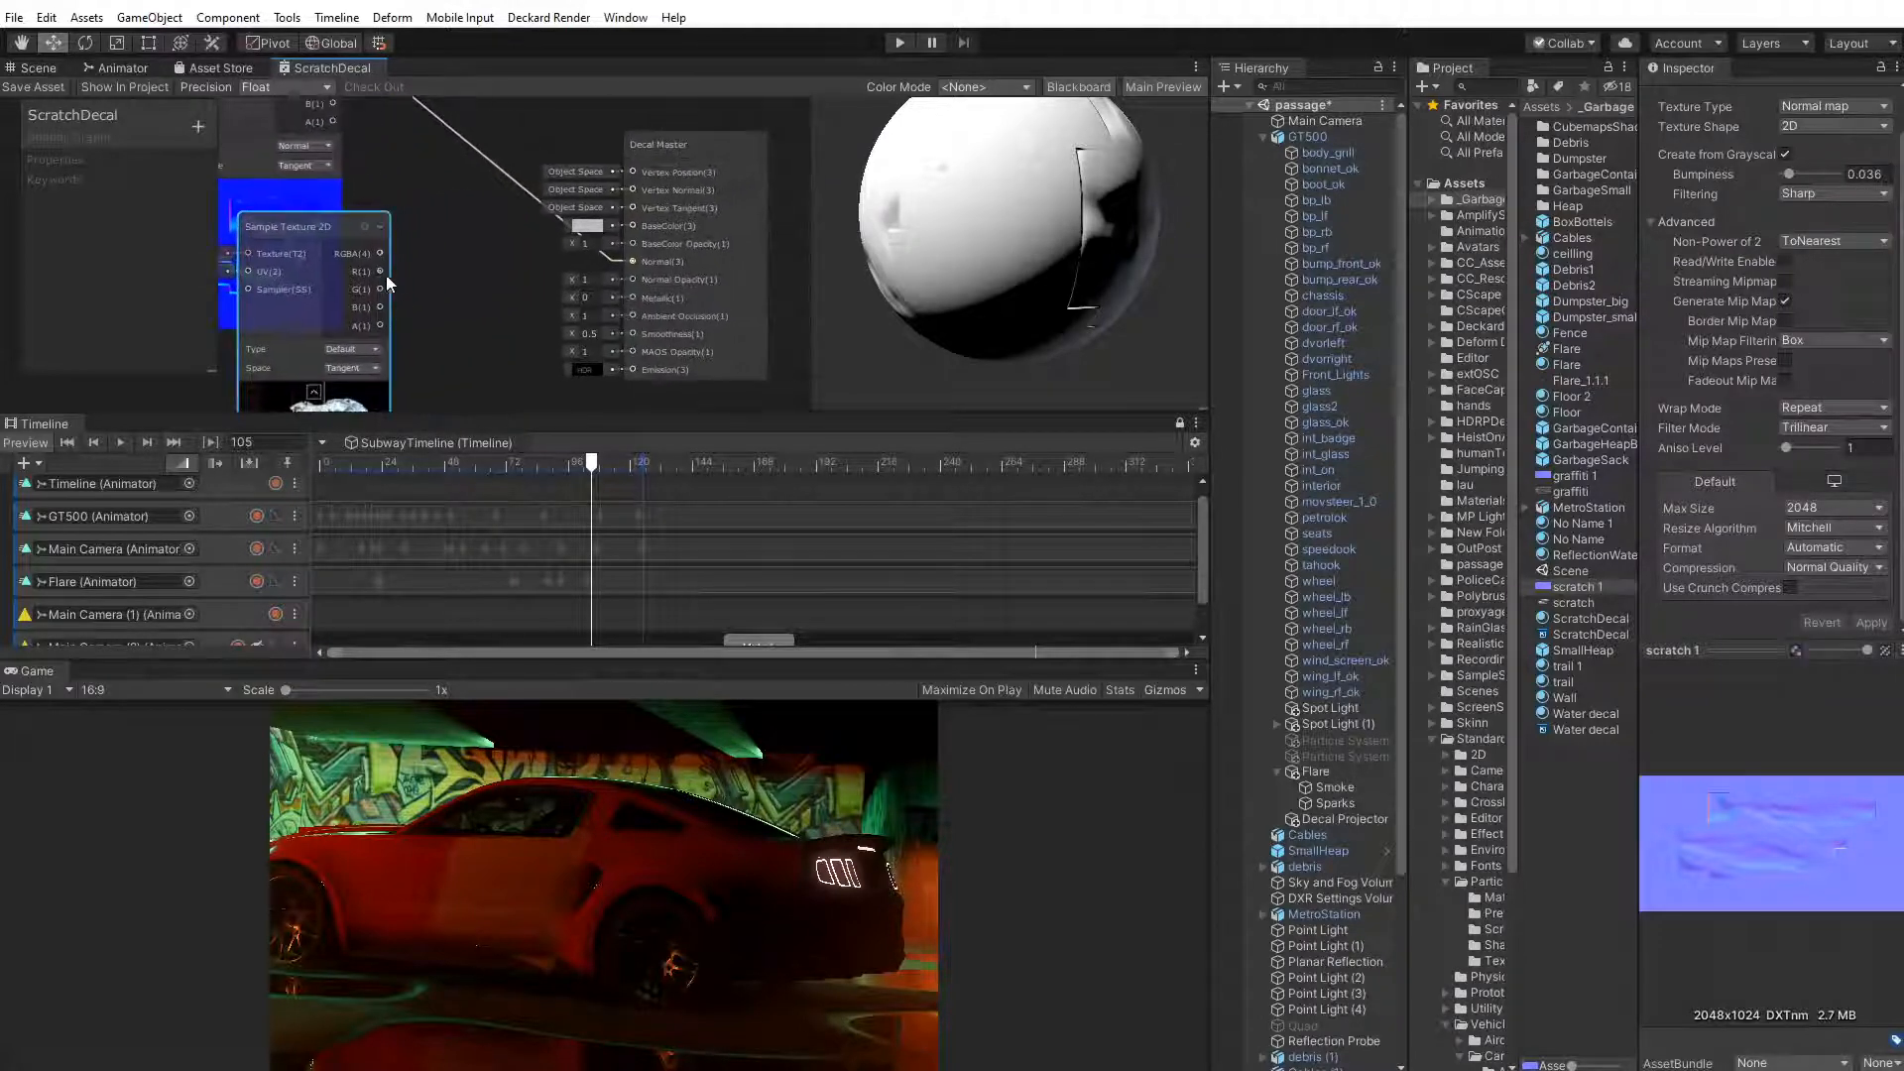
{"action": "left_click_drag", "start_coordinate": [379, 254], "coordinate": [629, 225]}
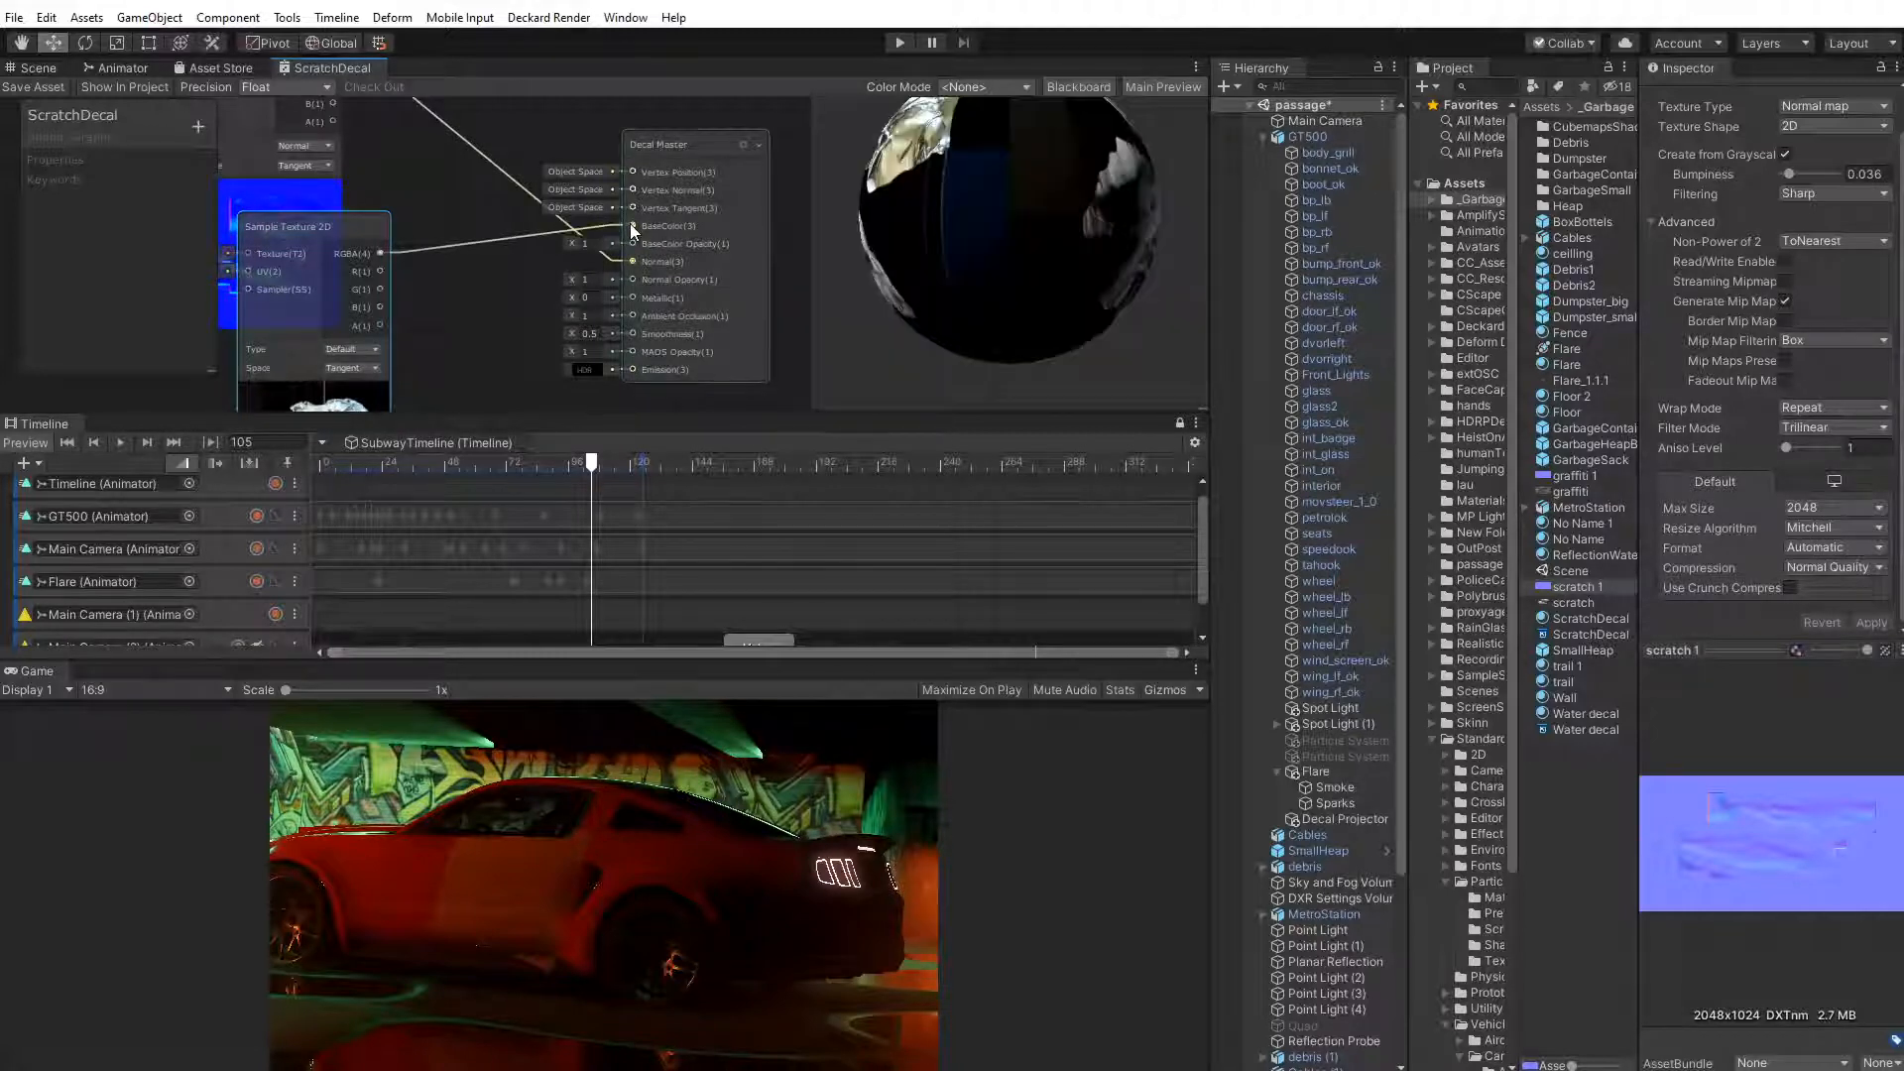
{"action": "left_click_drag", "start_coordinate": [328, 234], "coordinate": [359, 237]}
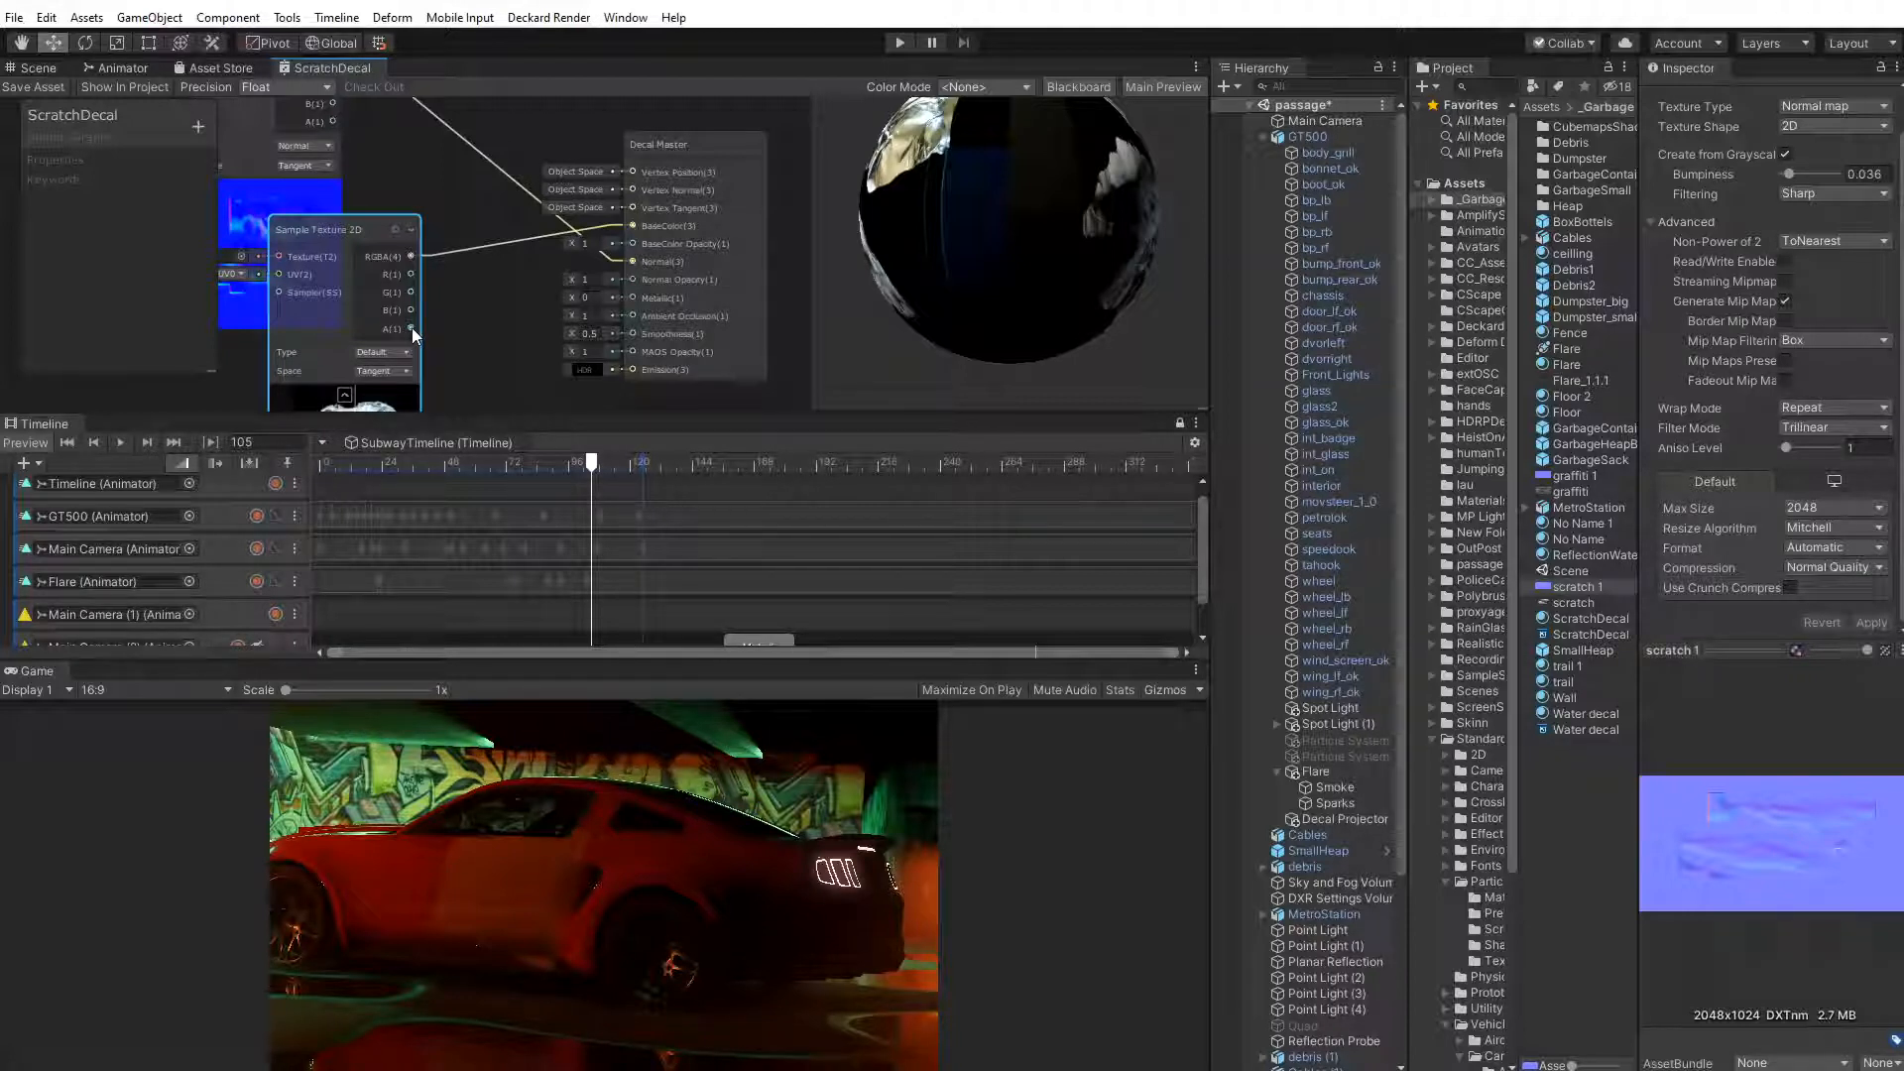
{"action": "left_click_drag", "start_coordinate": [413, 327], "coordinate": [631, 246]}
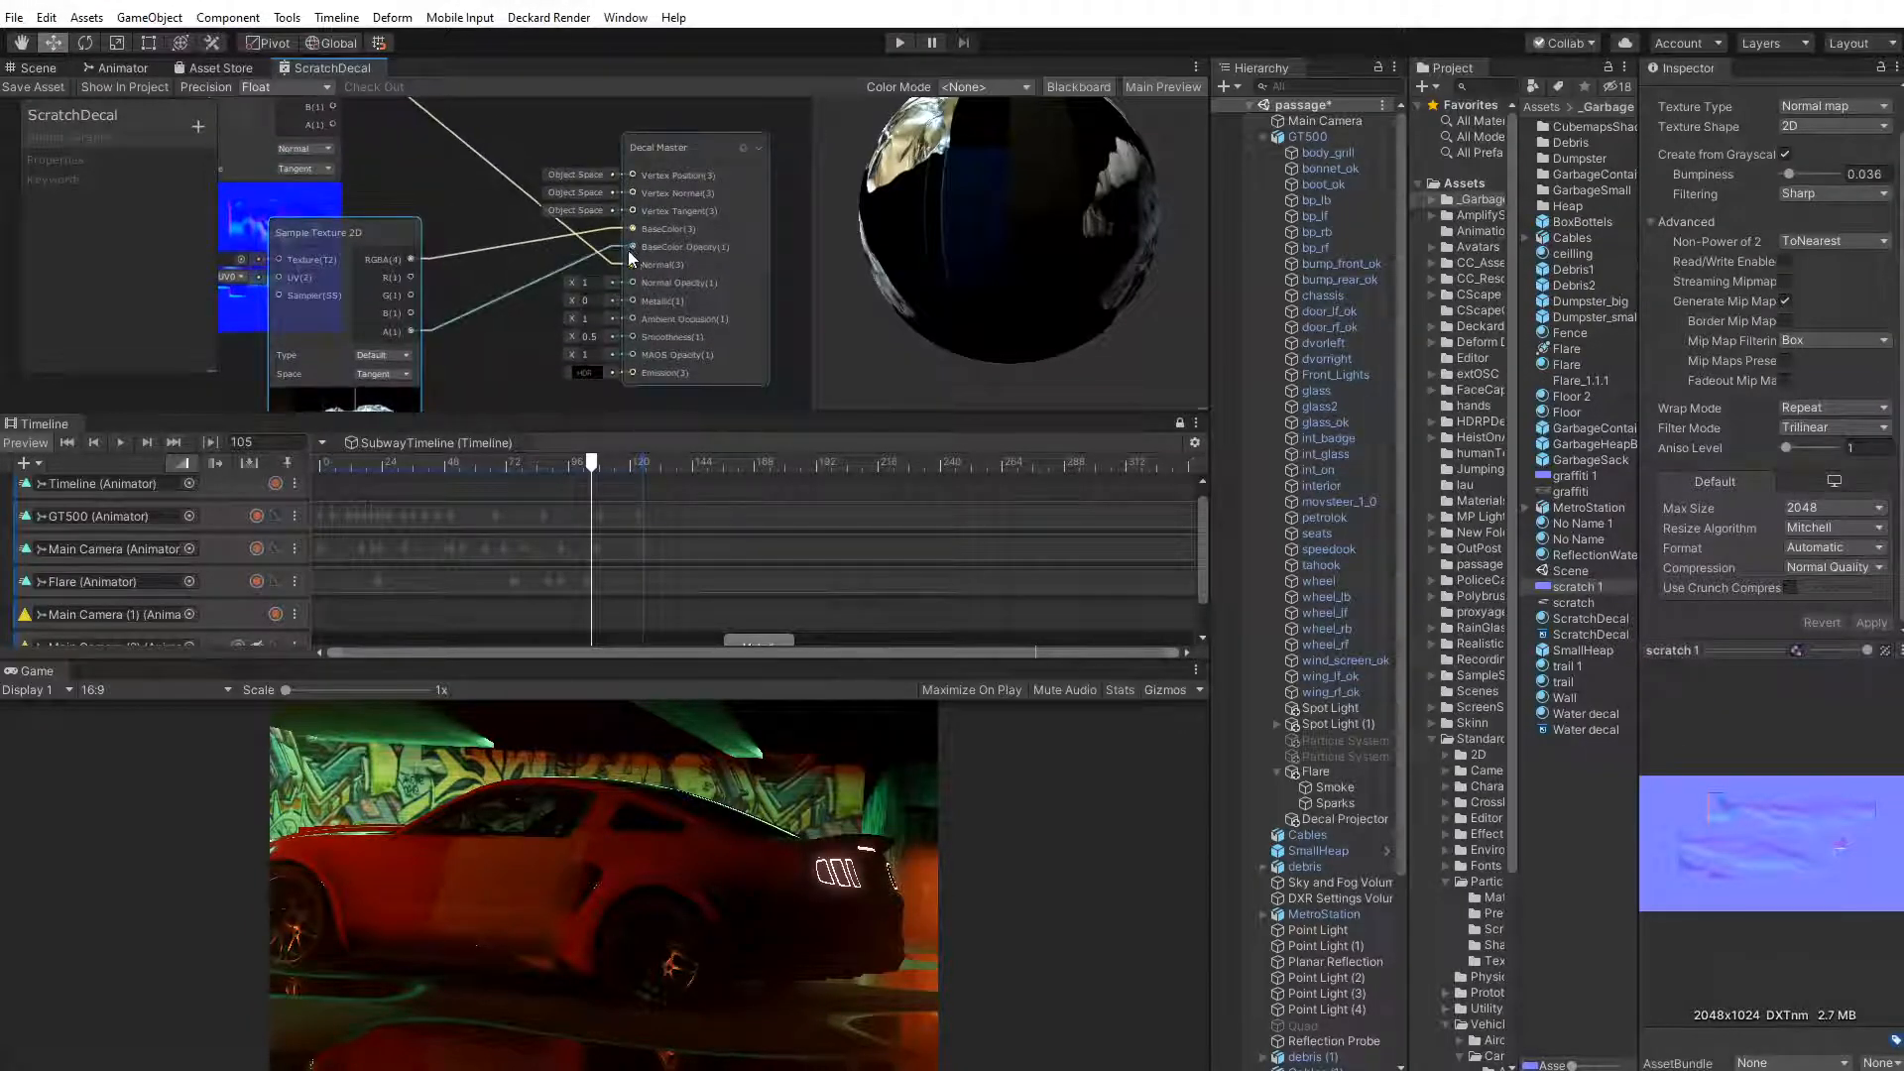
Save the ScratchDecal graph and assign the ScratchDecal material to the Decal Projector under GT500
{"action": "left_click", "coordinate": [43, 85]}
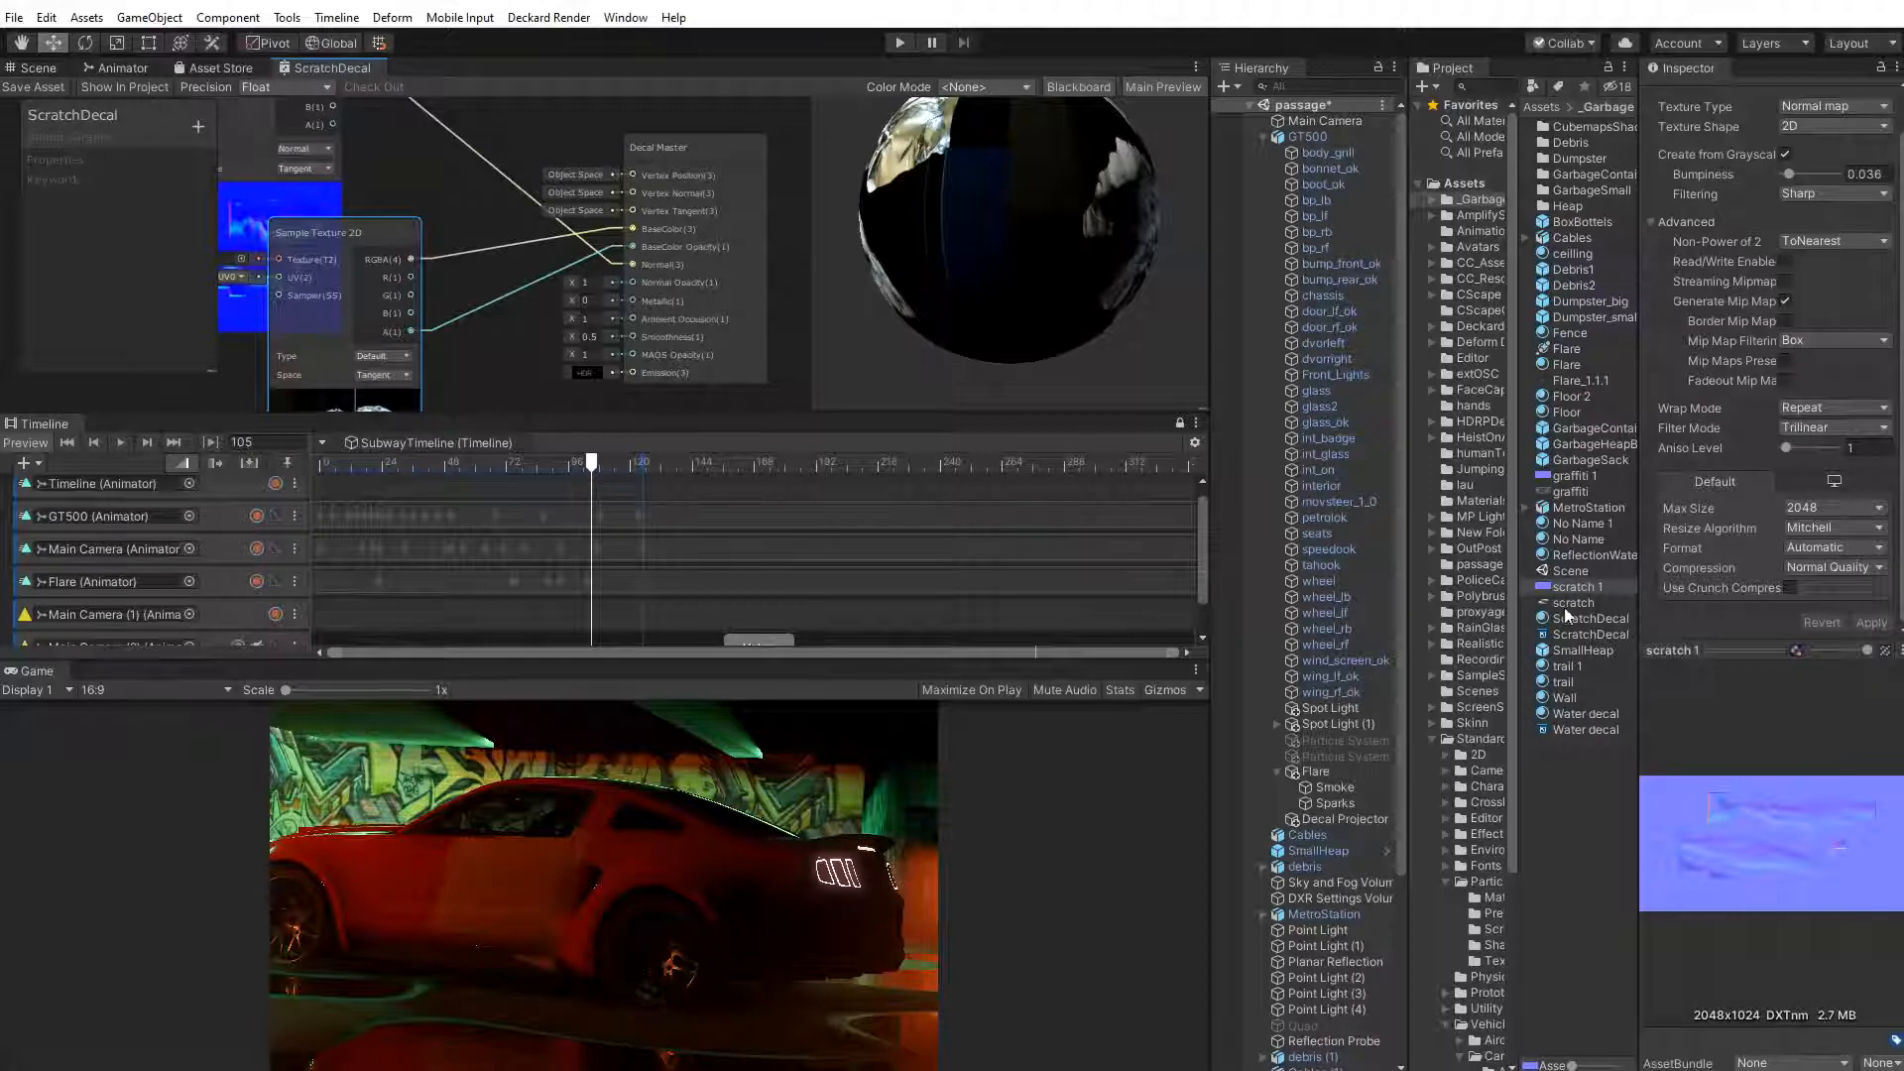
{"action": "left_click", "coordinate": [1586, 618]}
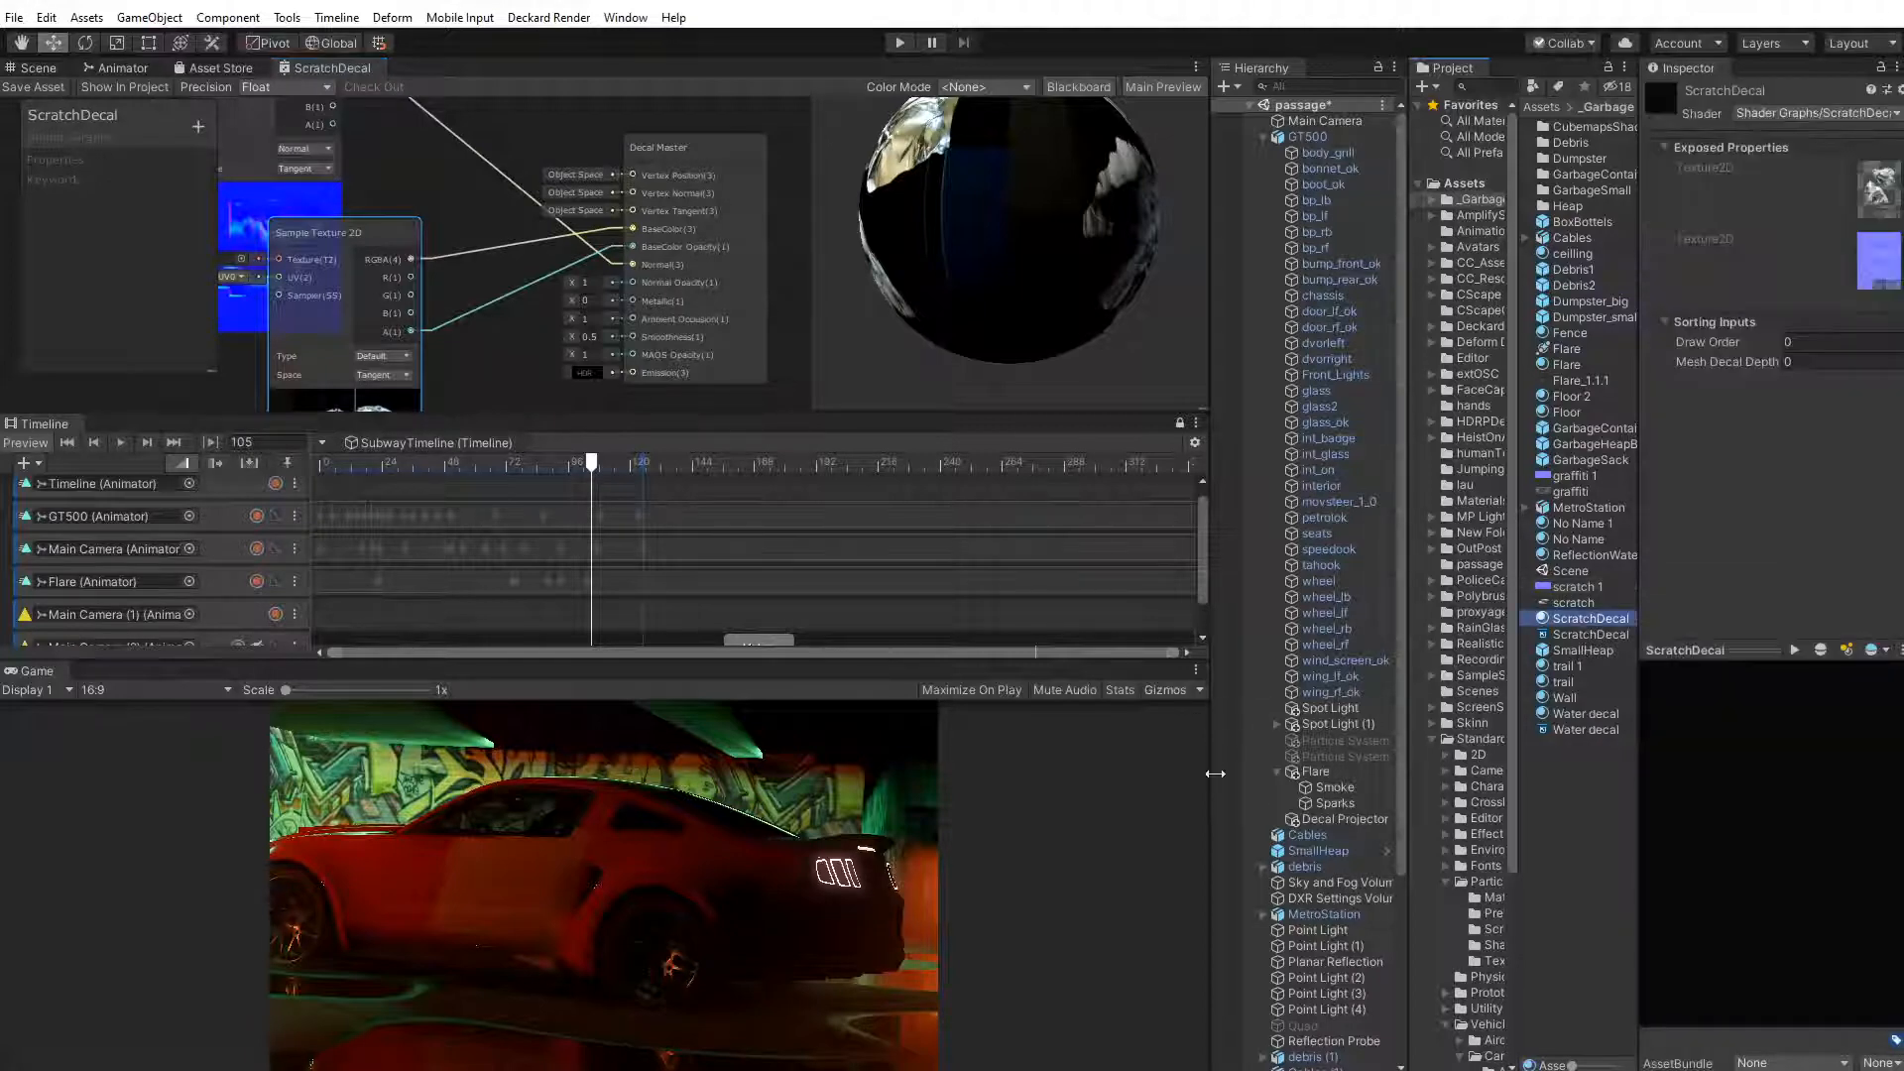
{"action": "left_click", "coordinate": [1344, 820]}
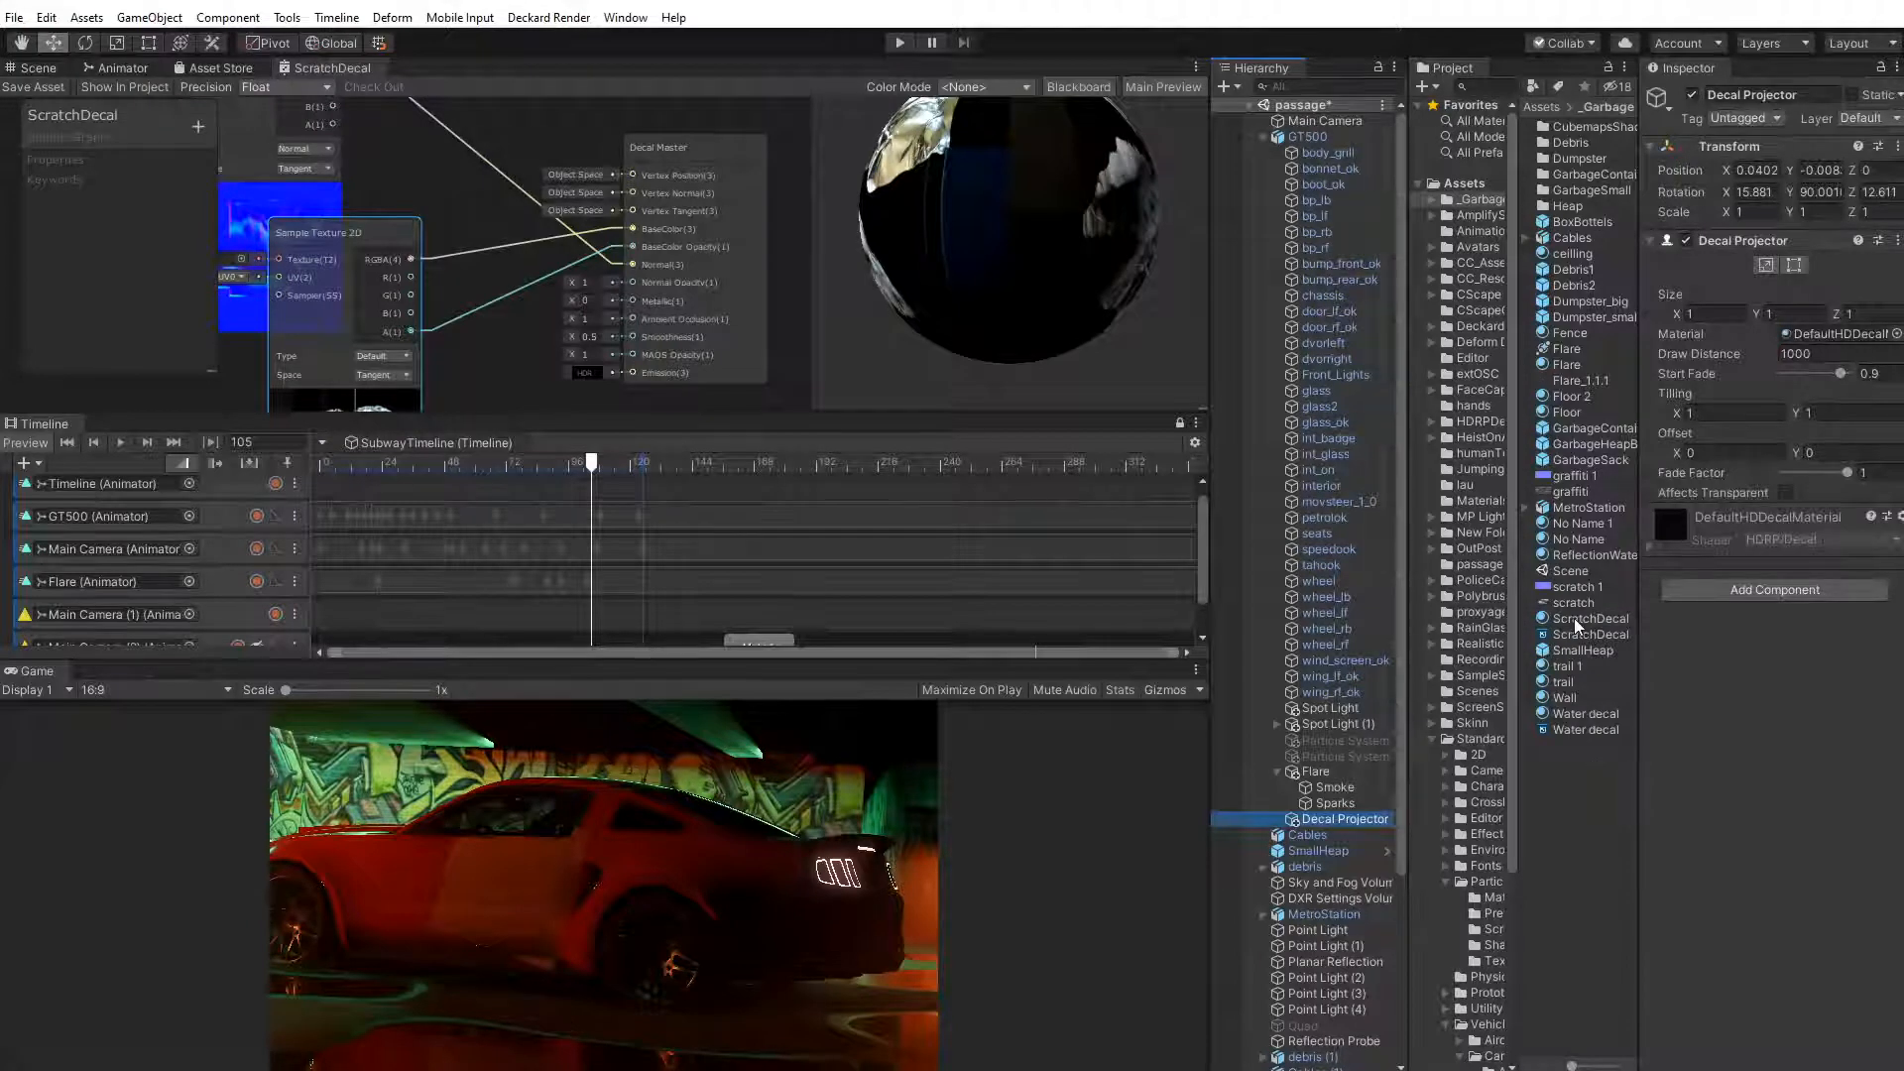
{"action": "left_click_drag", "start_coordinate": [1574, 617], "coordinate": [1837, 336]}
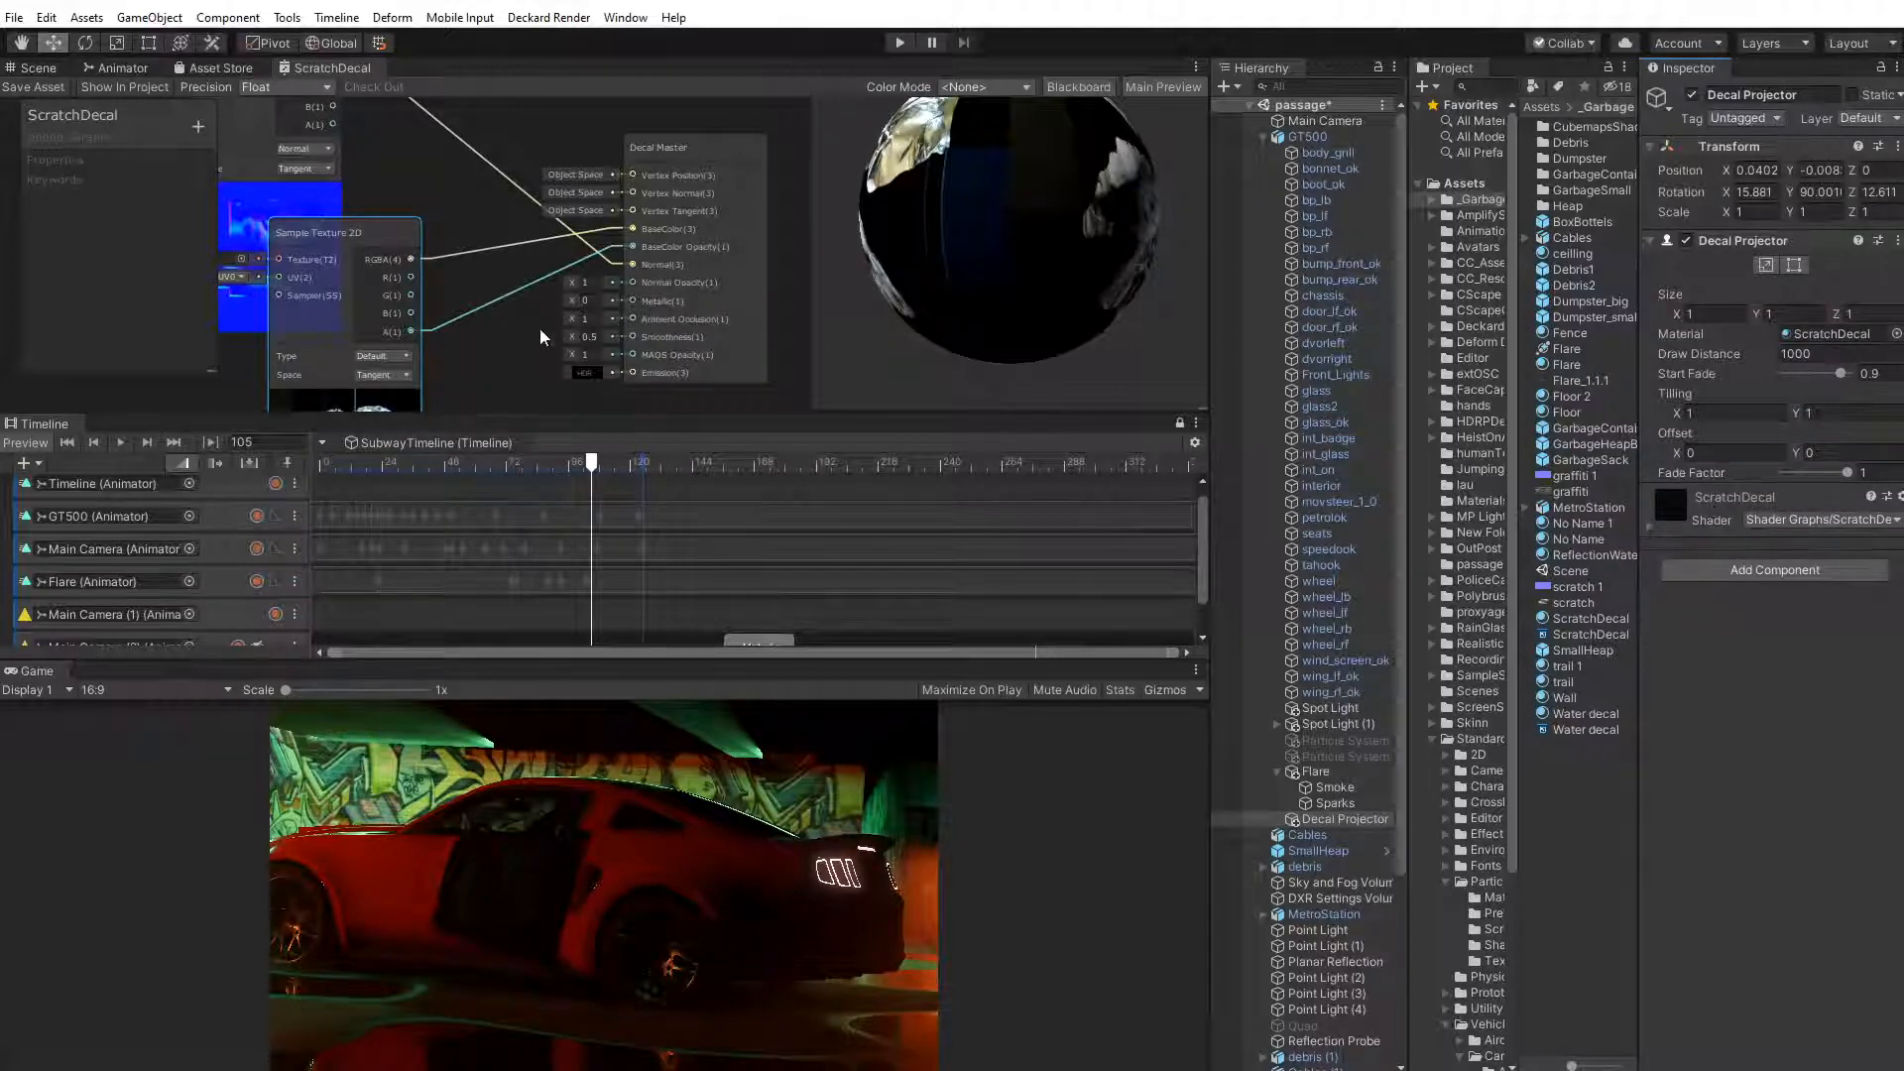
Set the scratch texture's Aniso Level to 16 in its import settings
{"action": "left_click_drag", "start_coordinate": [348, 234], "coordinate": [404, 200]}
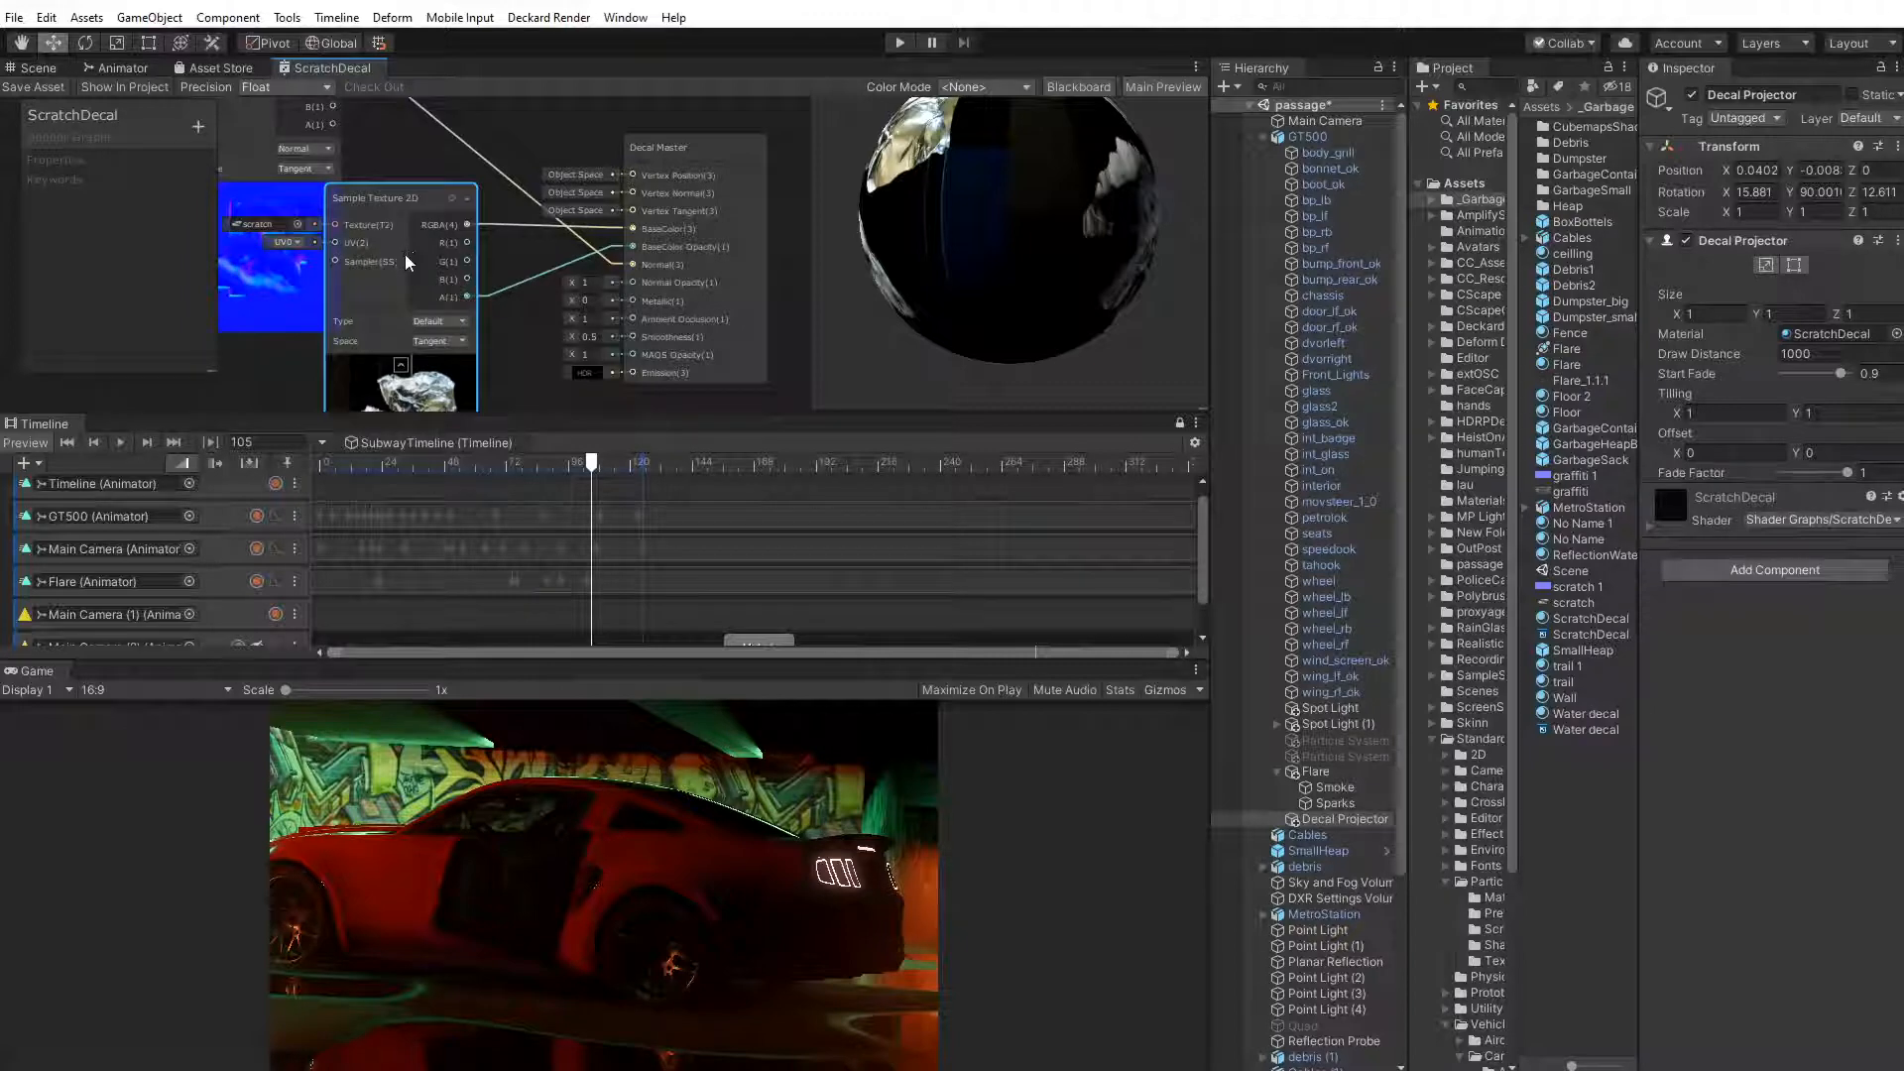
{"action": "left_click", "coordinate": [1575, 603]}
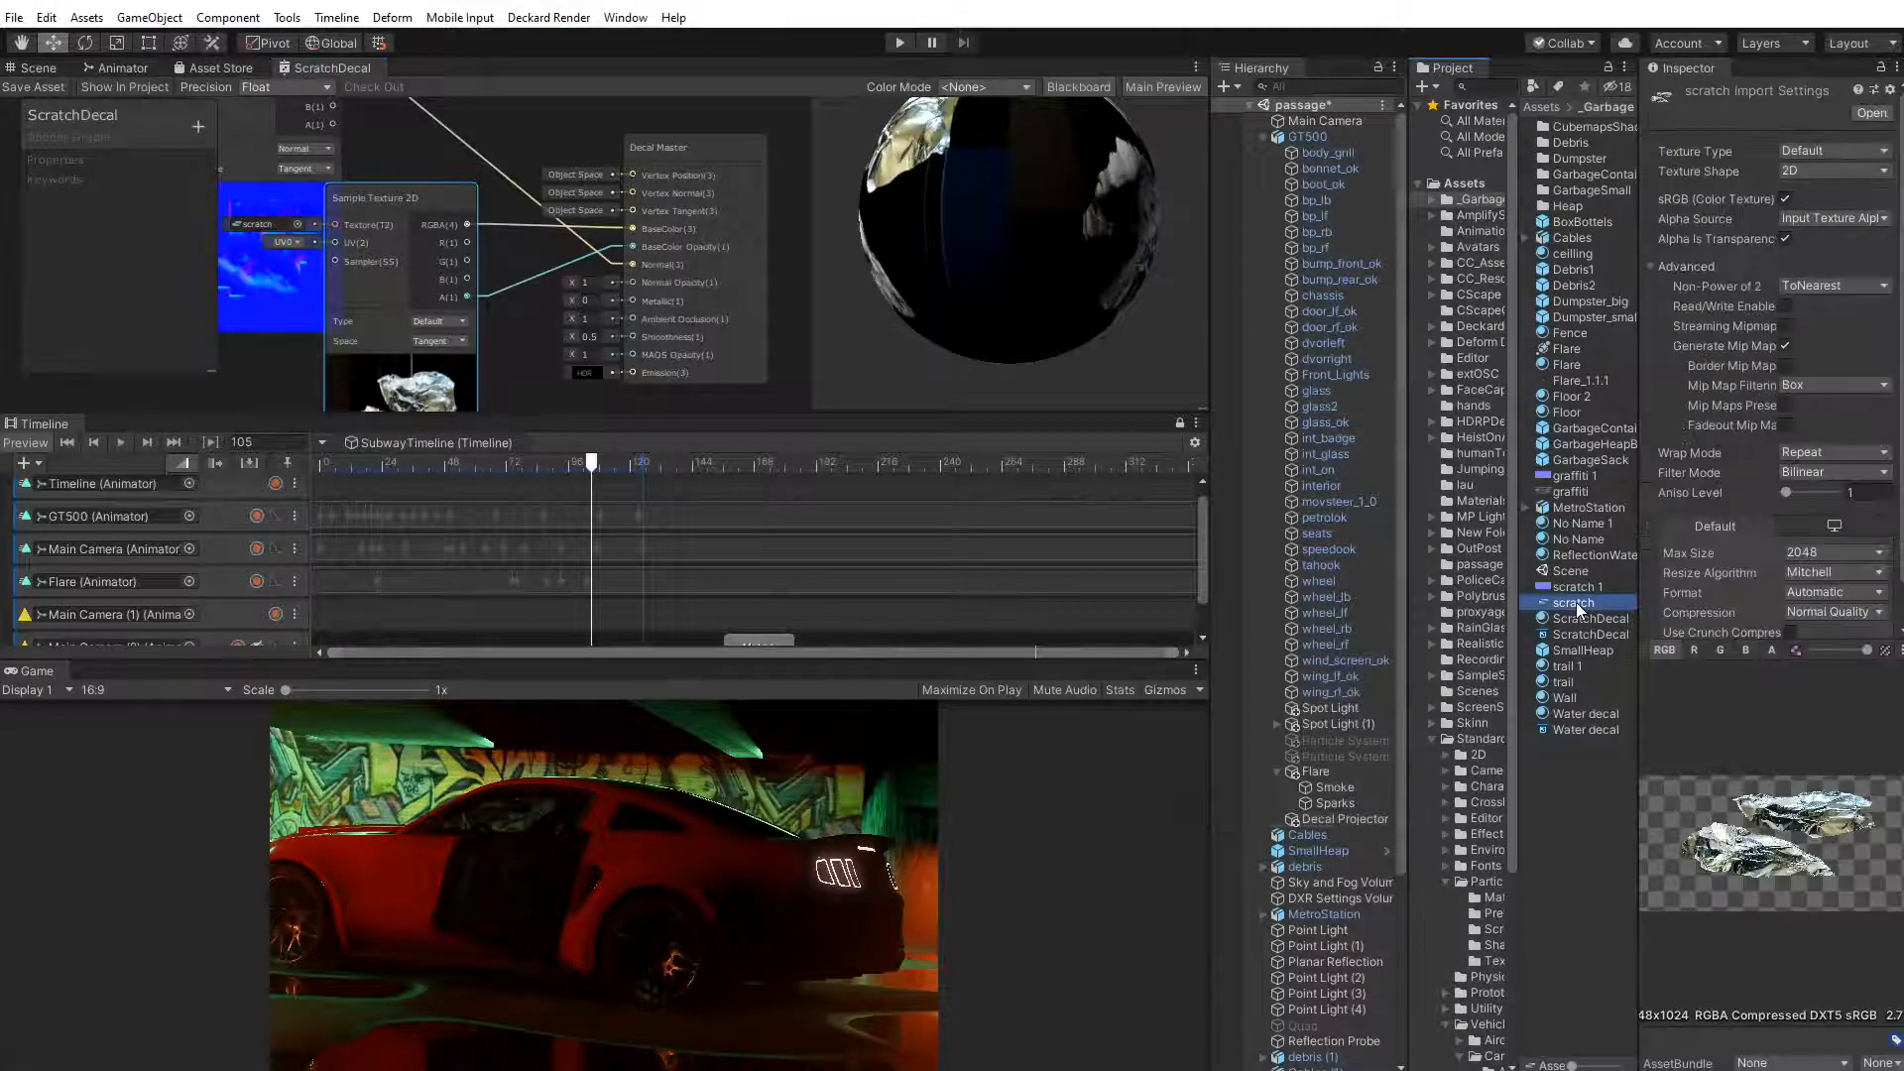
{"action": "left_click_drag", "start_coordinate": [1784, 493], "coordinate": [1842, 499]}
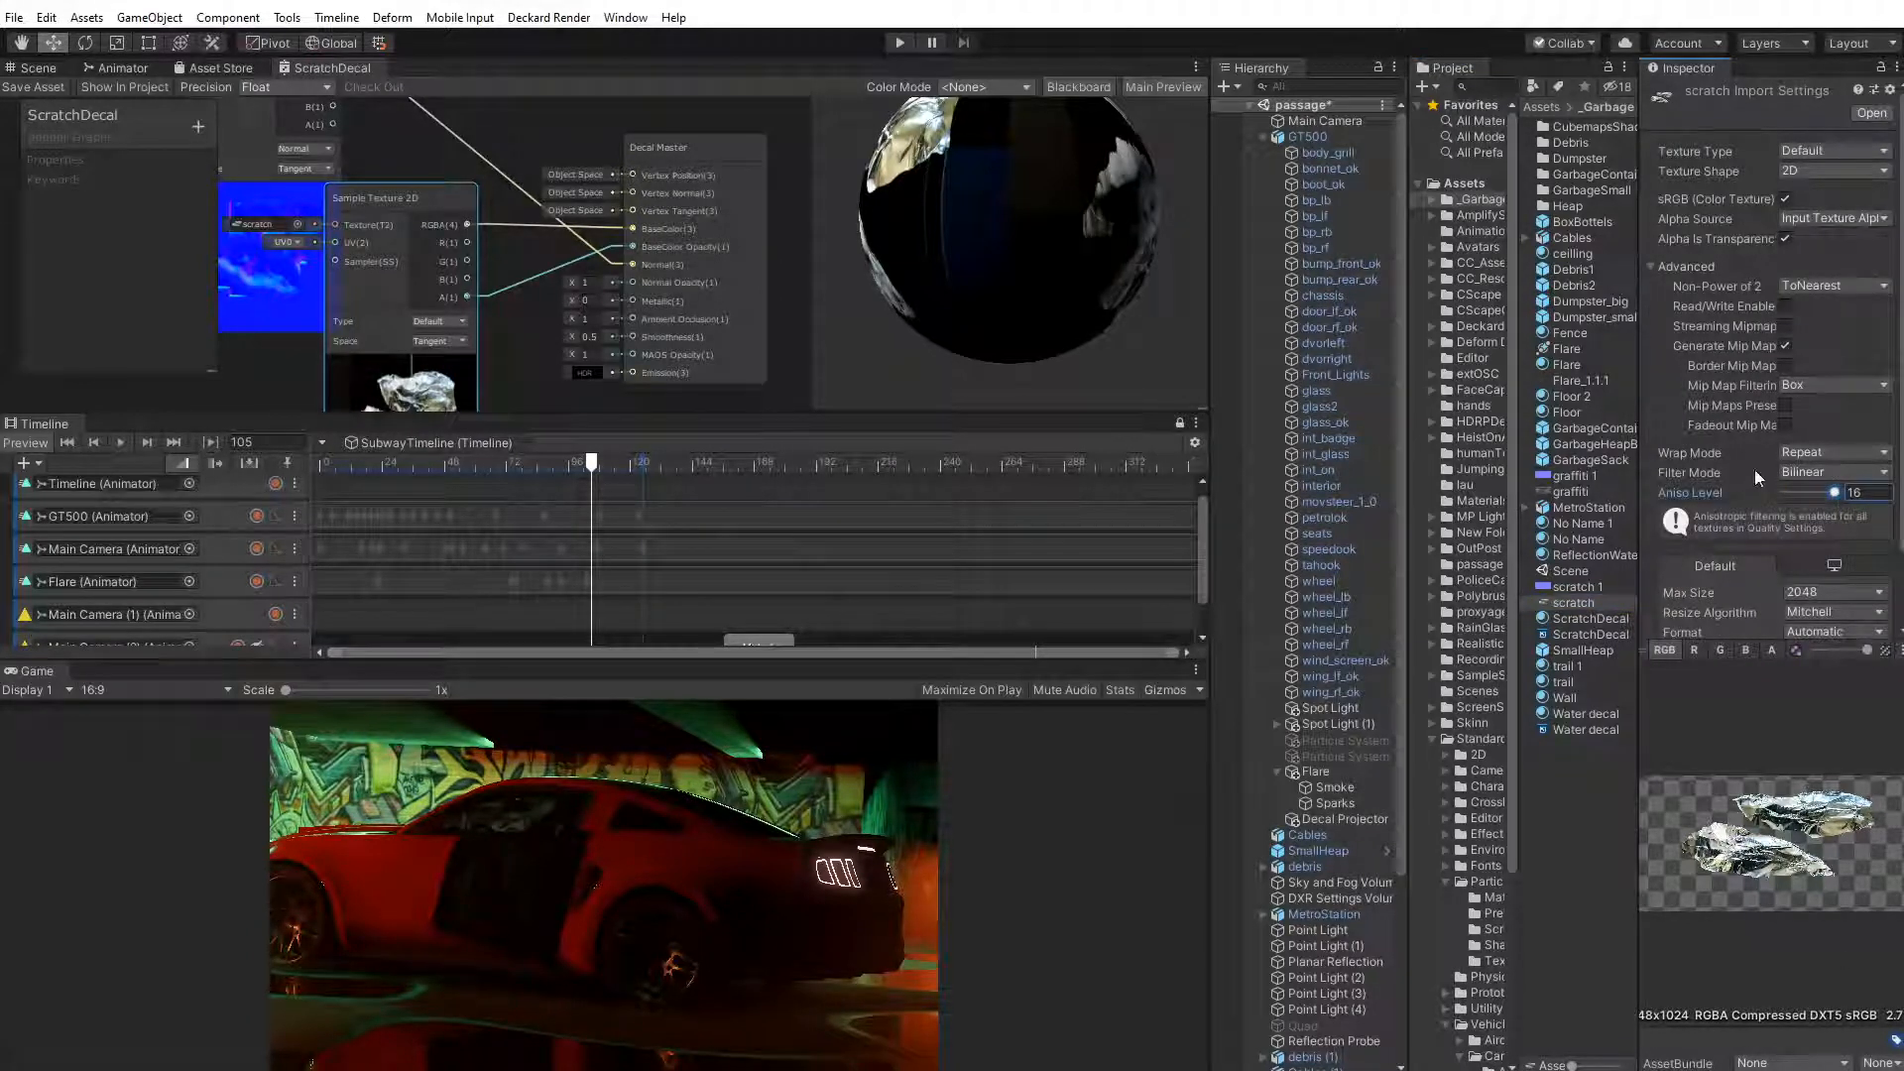
Connect the scratch texture node's A output to the Decal Master's Normal Opacity as well, and save the graph
{"action": "left_click_drag", "start_coordinate": [381, 201], "coordinate": [389, 240]}
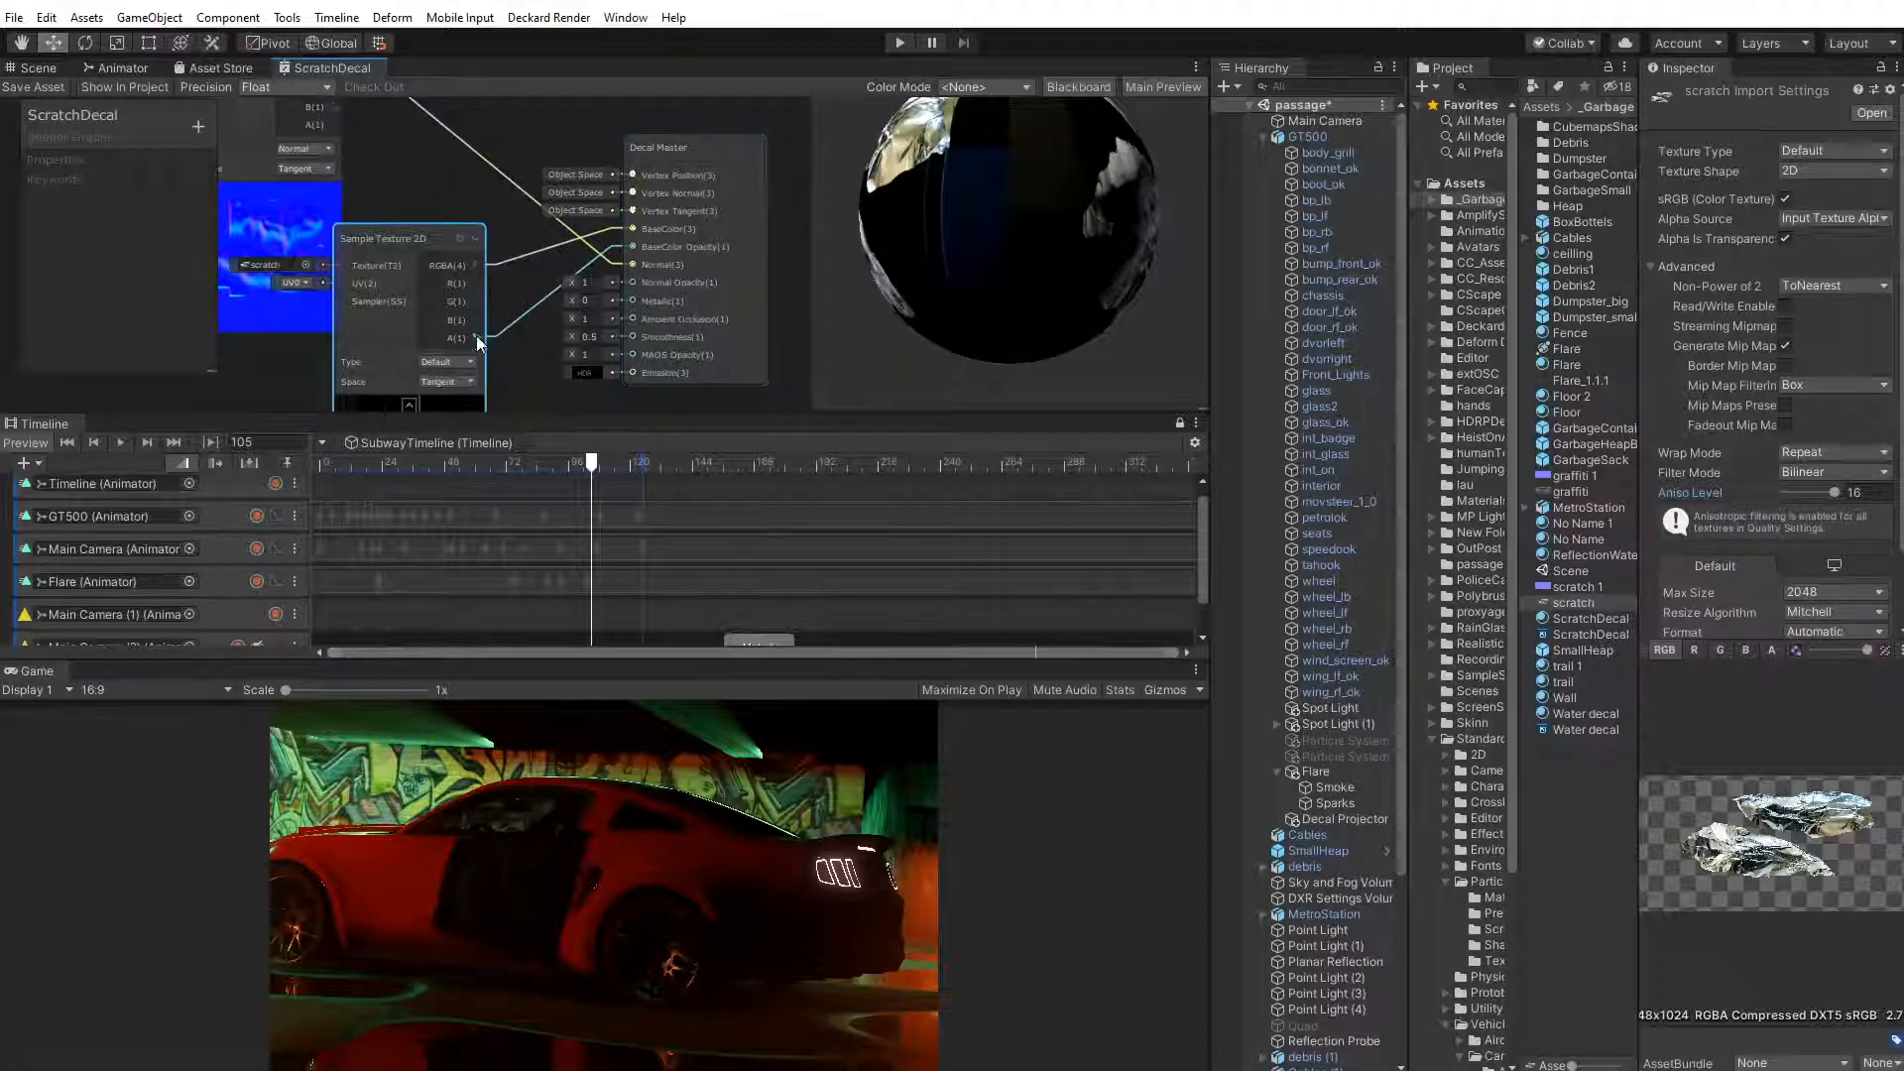
{"action": "left_click_drag", "start_coordinate": [476, 336], "coordinate": [635, 251]}
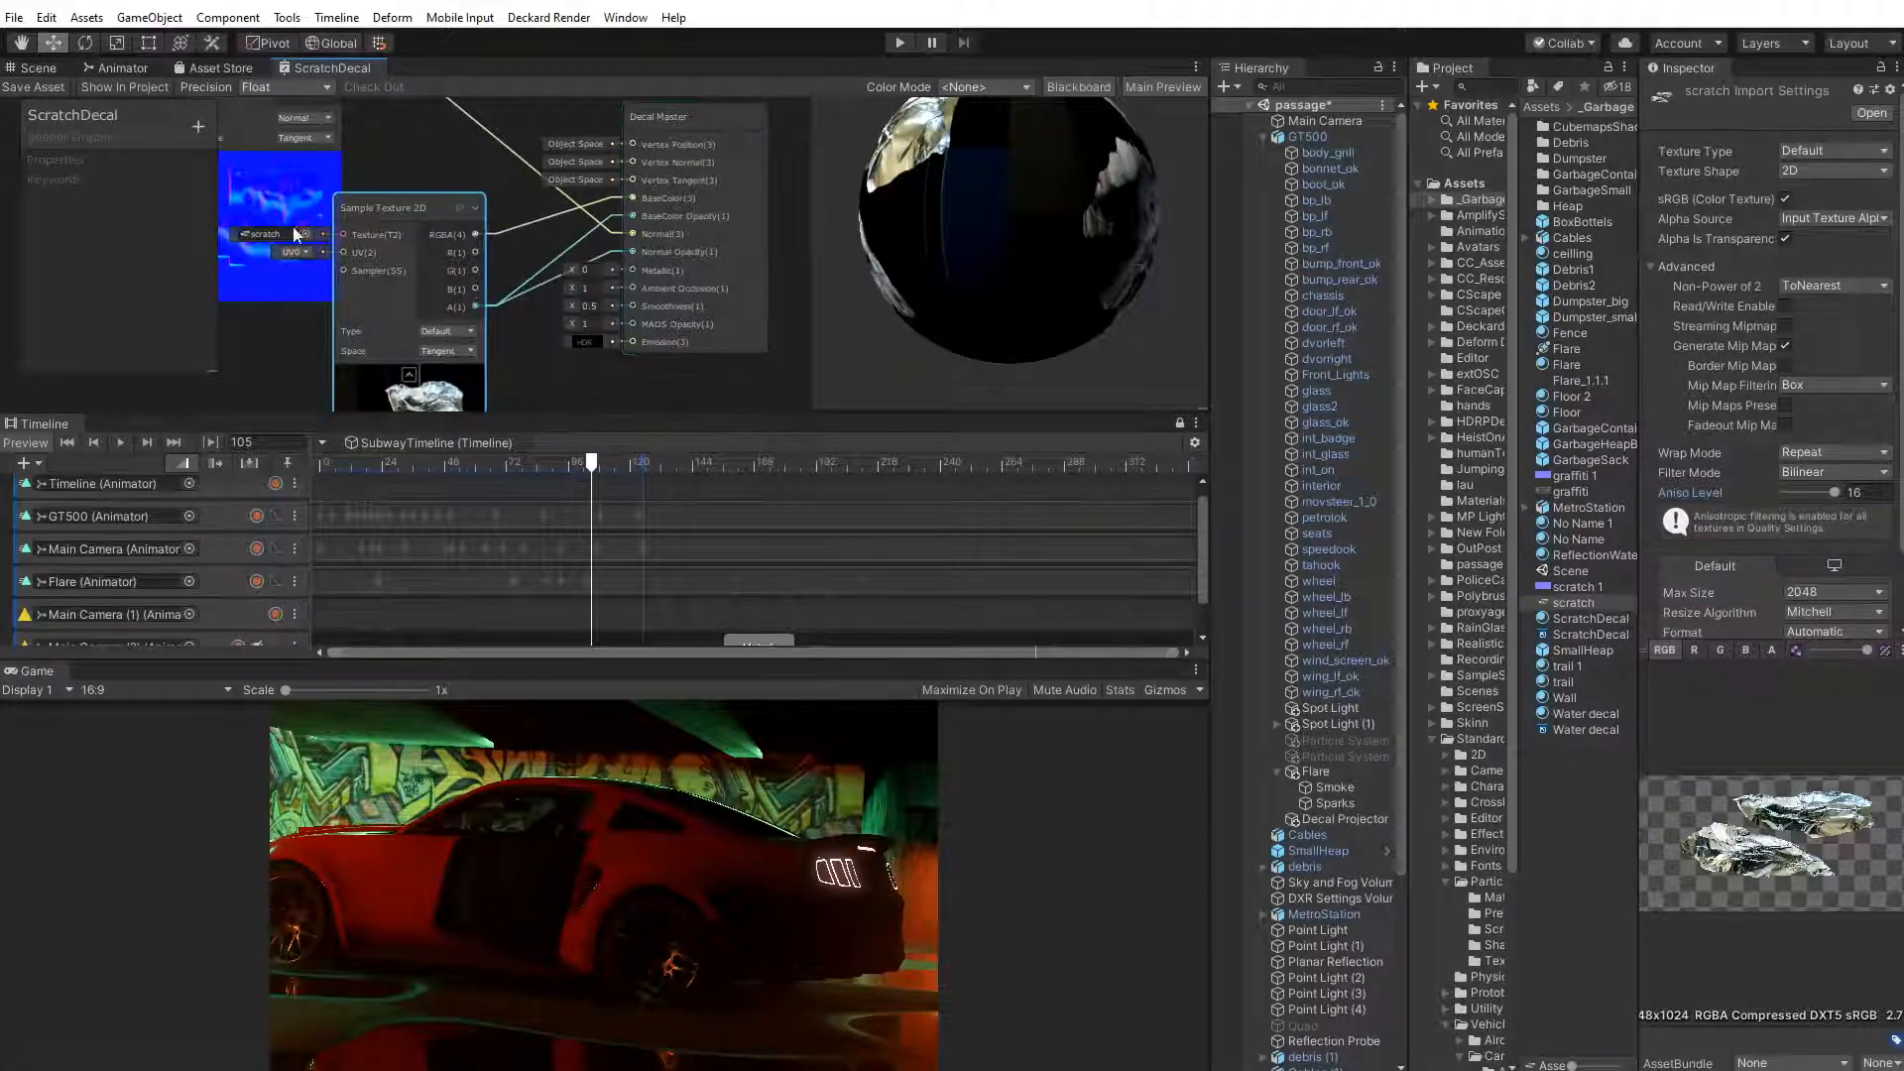
{"action": "left_click", "coordinate": [37, 86]}
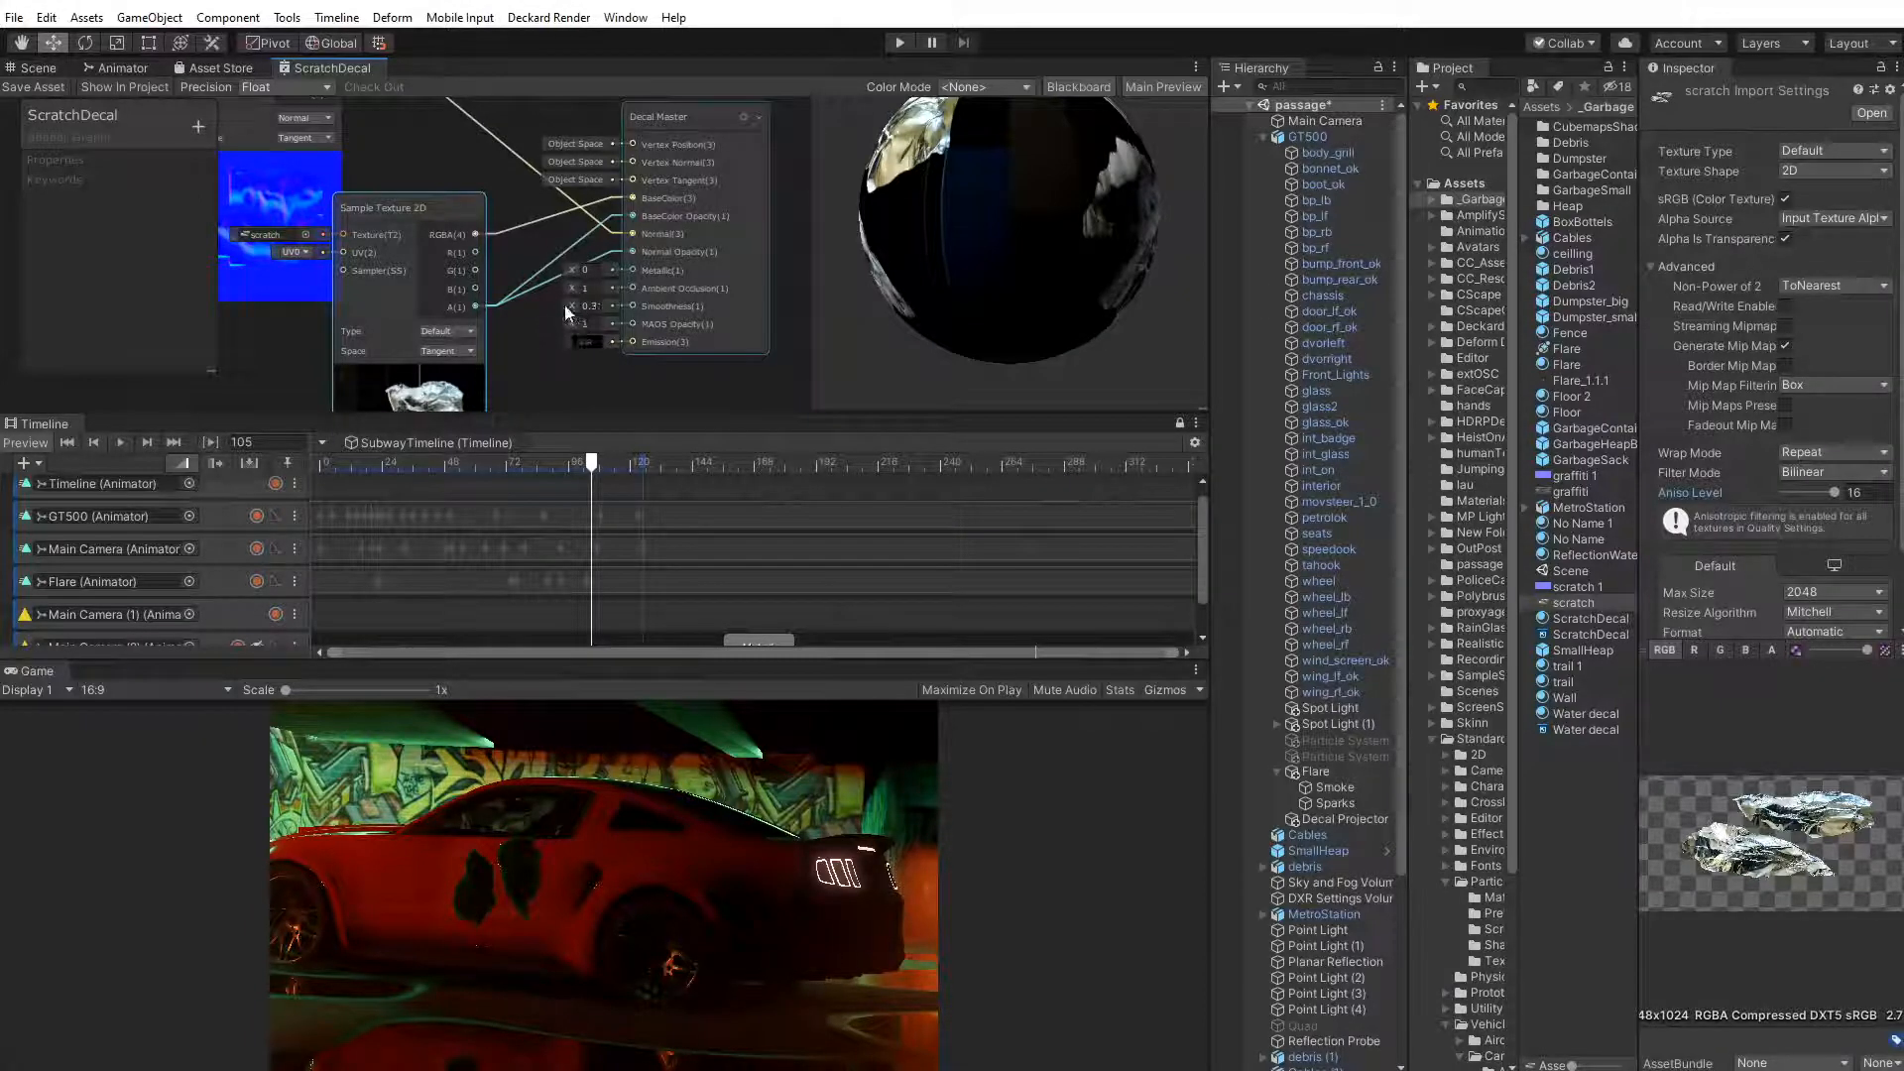
Set the Decal Master's Metallic to 1, adjust its Smoothness, and save the graph
{"action": "left_click_drag", "start_coordinate": [566, 305], "coordinate": [569, 305]}
{"action": "left_click_drag", "start_coordinate": [574, 271], "coordinate": [592, 272]}
{"action": "left_click_drag", "start_coordinate": [593, 270], "coordinate": [562, 277]}
{"action": "type", "text": "1"}
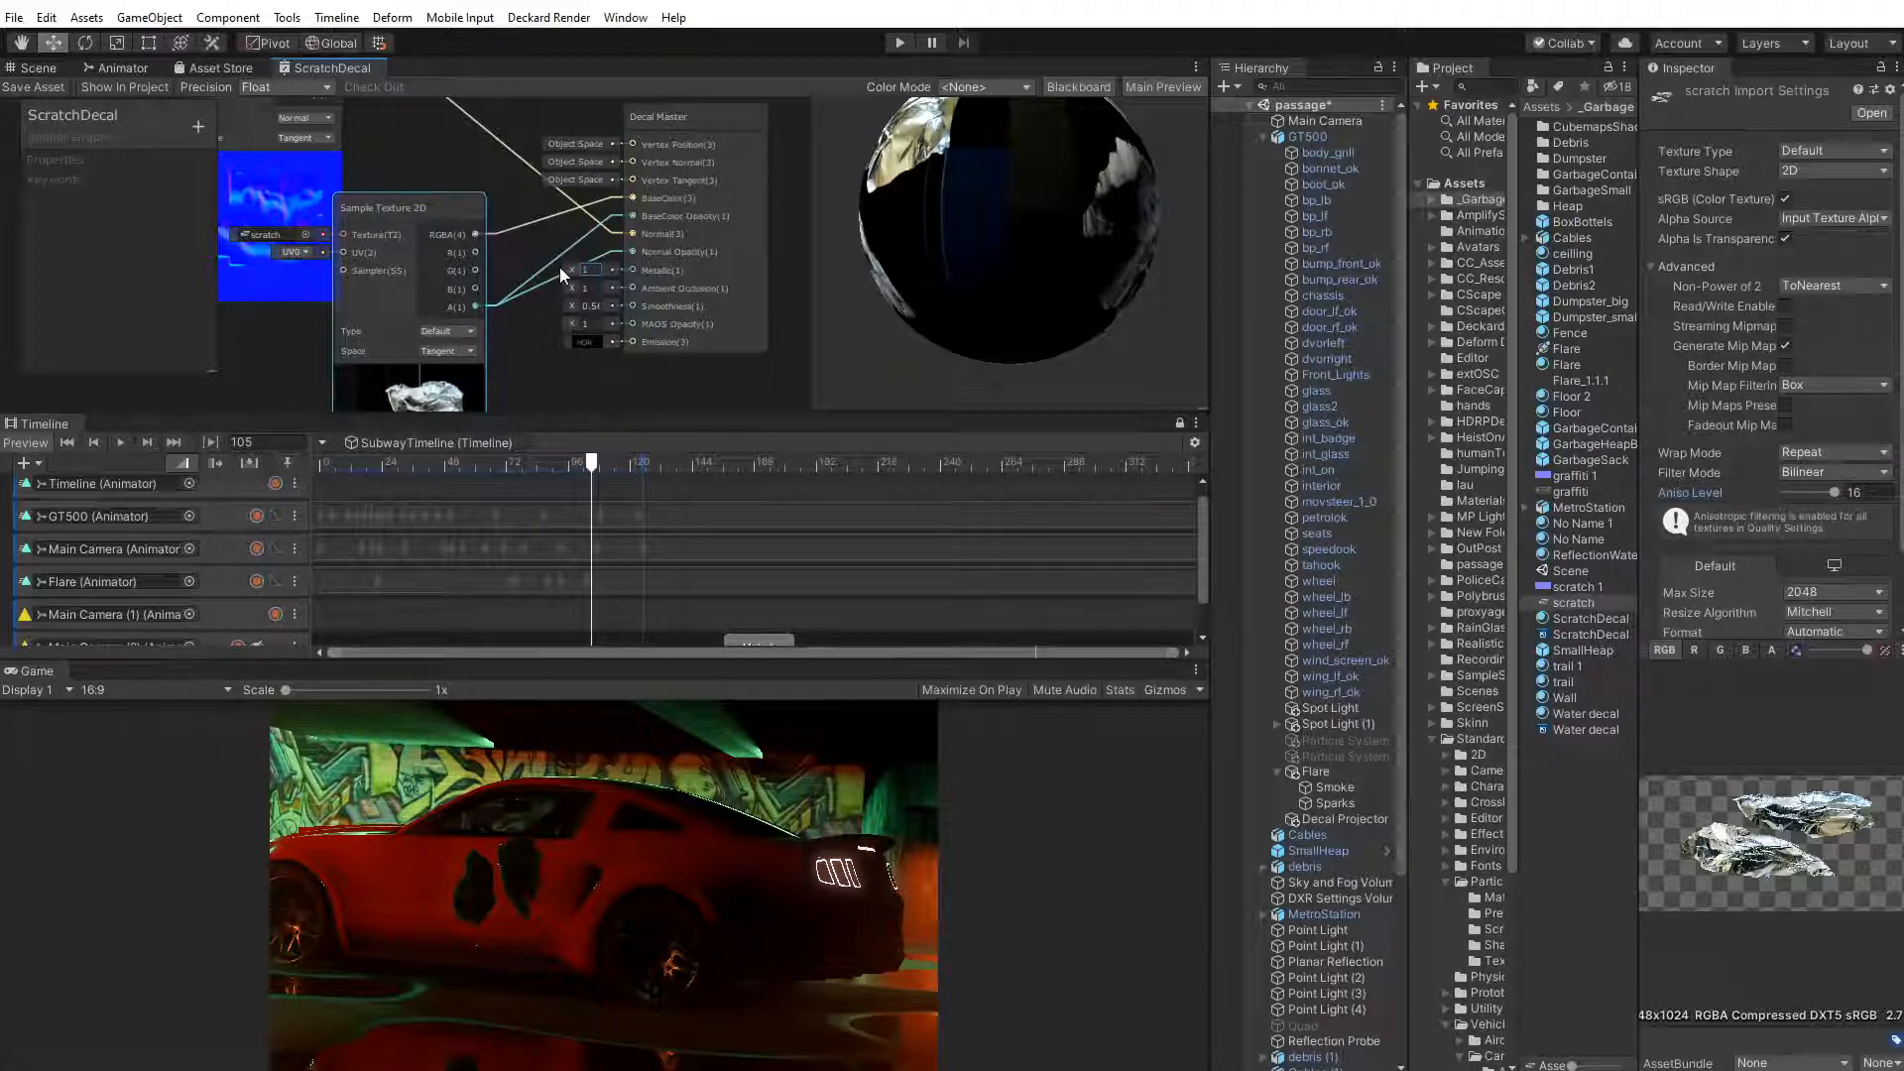
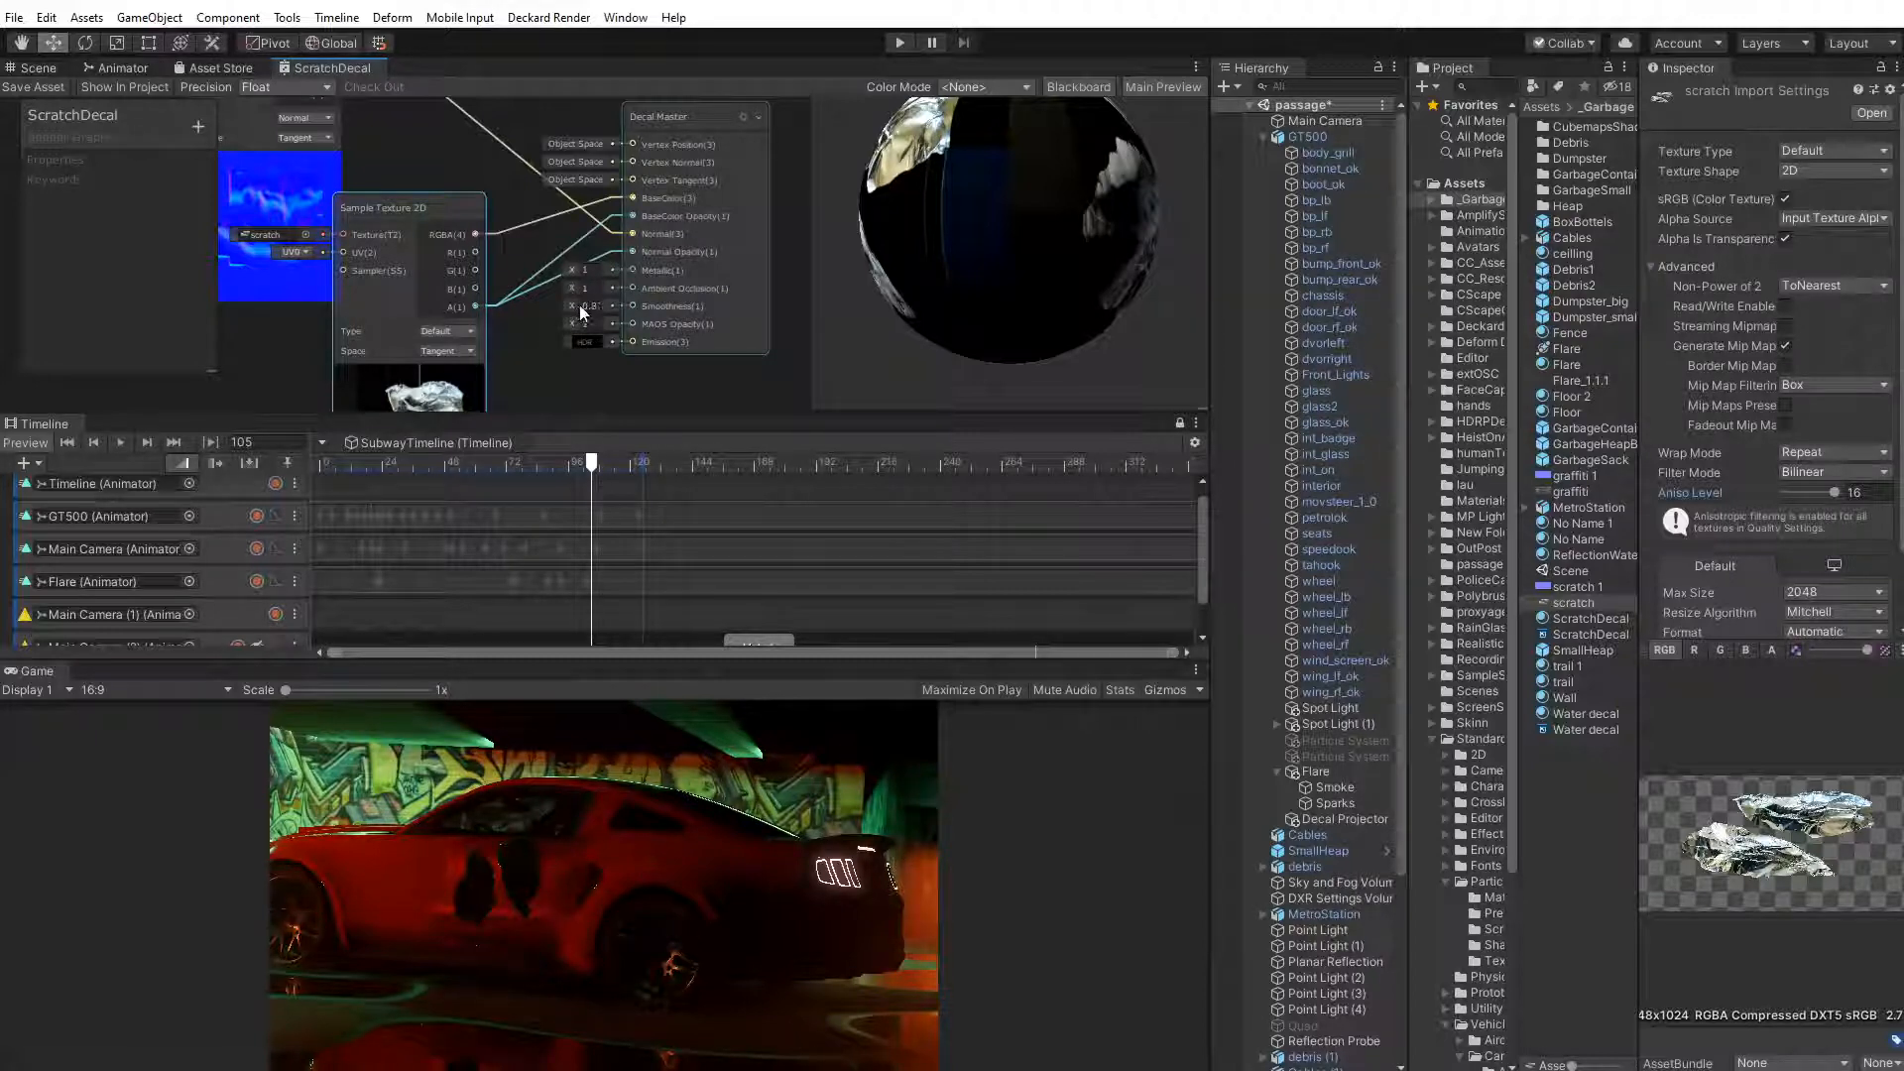
{"action": "left_click_drag", "start_coordinate": [581, 313], "coordinate": [571, 313]}
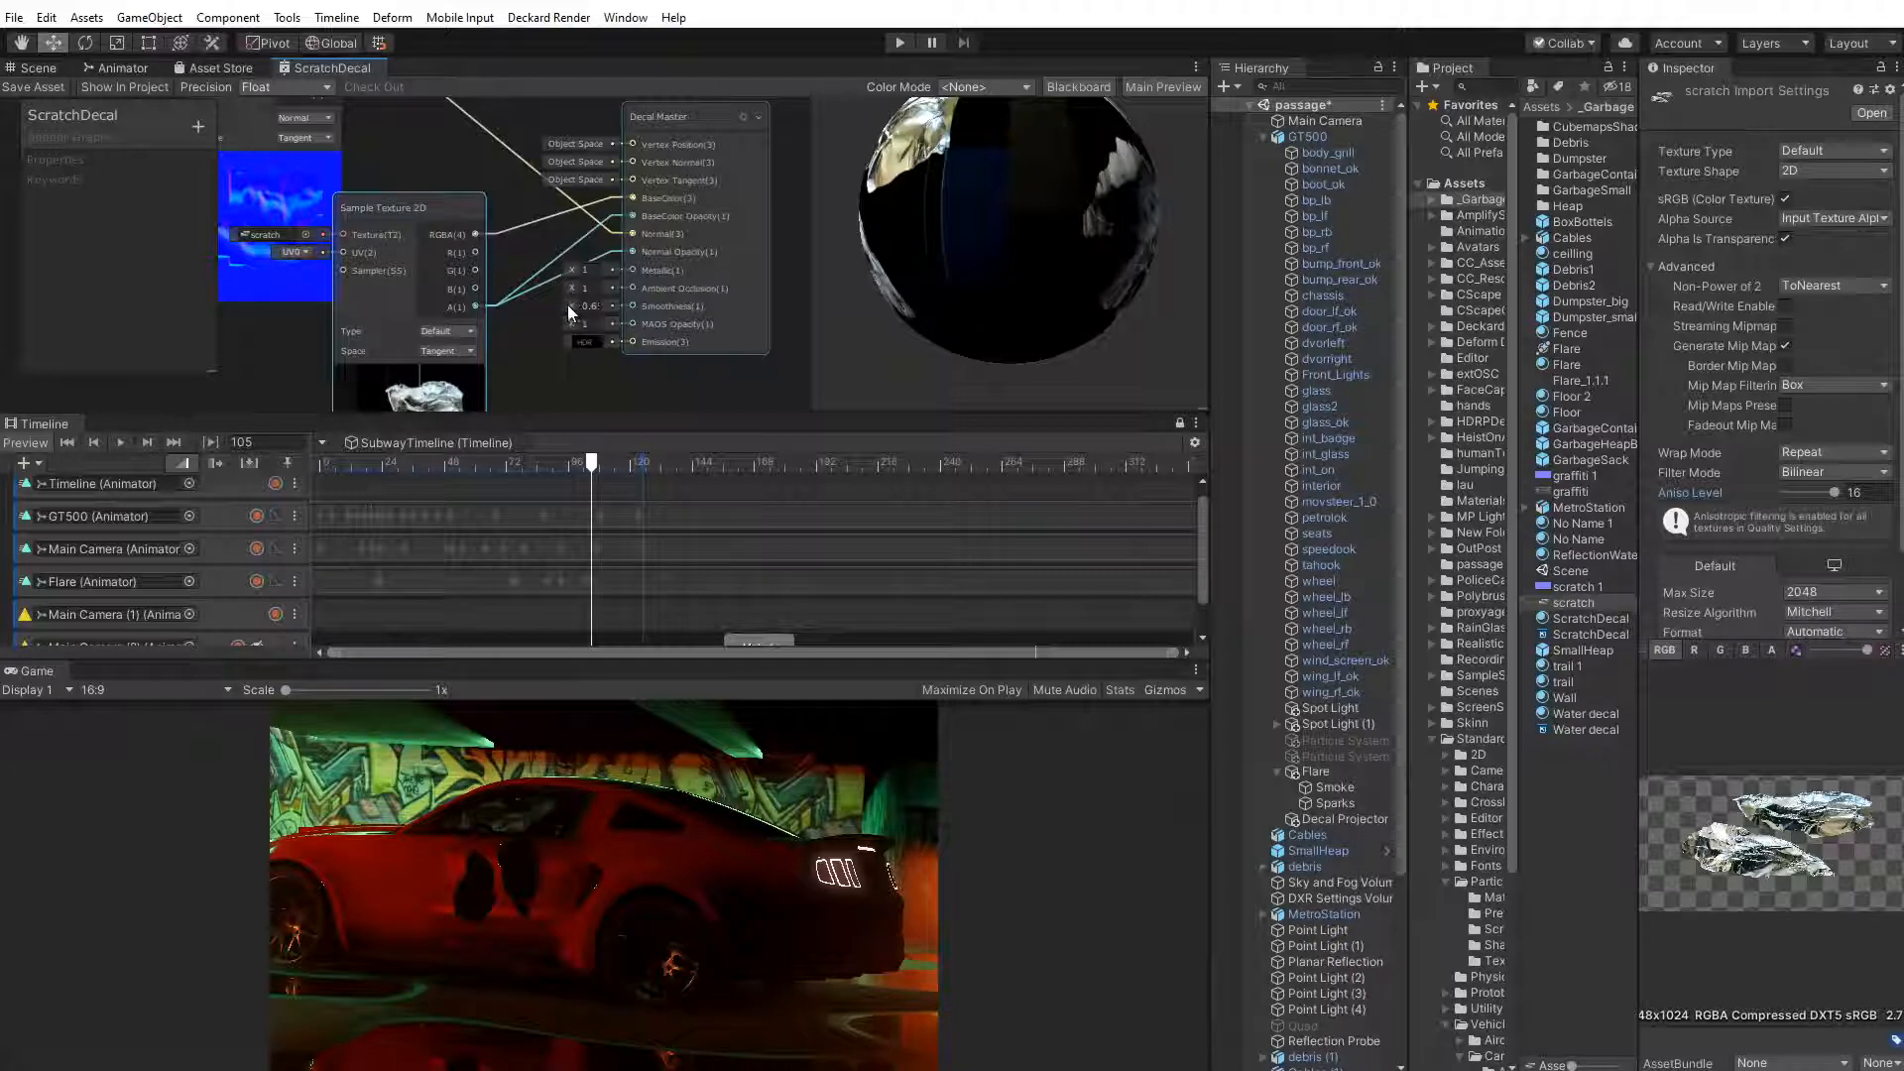
{"action": "left_click", "coordinate": [33, 83]}
Lower the Decal Master's Metallic to about 0.3 and save the graph
{"action": "left_click_drag", "start_coordinate": [568, 271], "coordinate": [558, 271]}
{"action": "left_click_drag", "start_coordinate": [565, 270], "coordinate": [557, 270]}
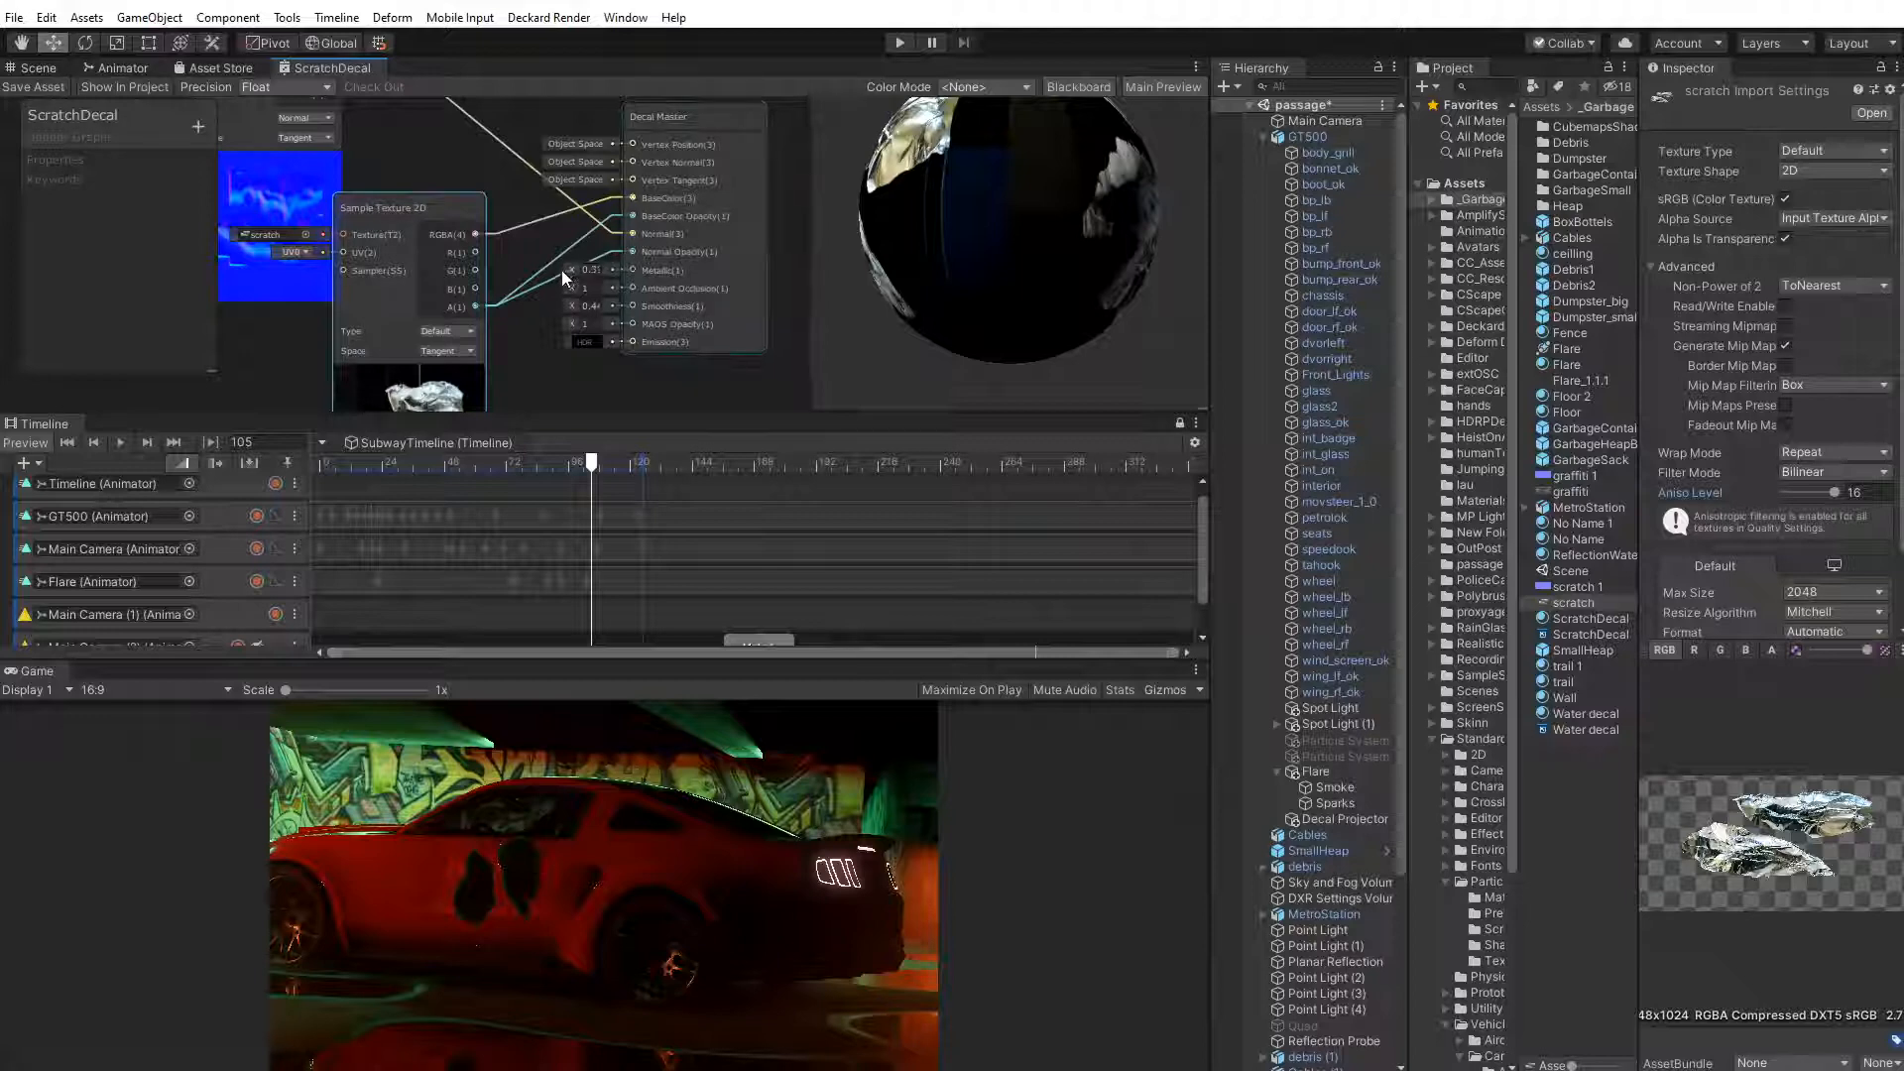
{"action": "left_click", "coordinate": [30, 87]}
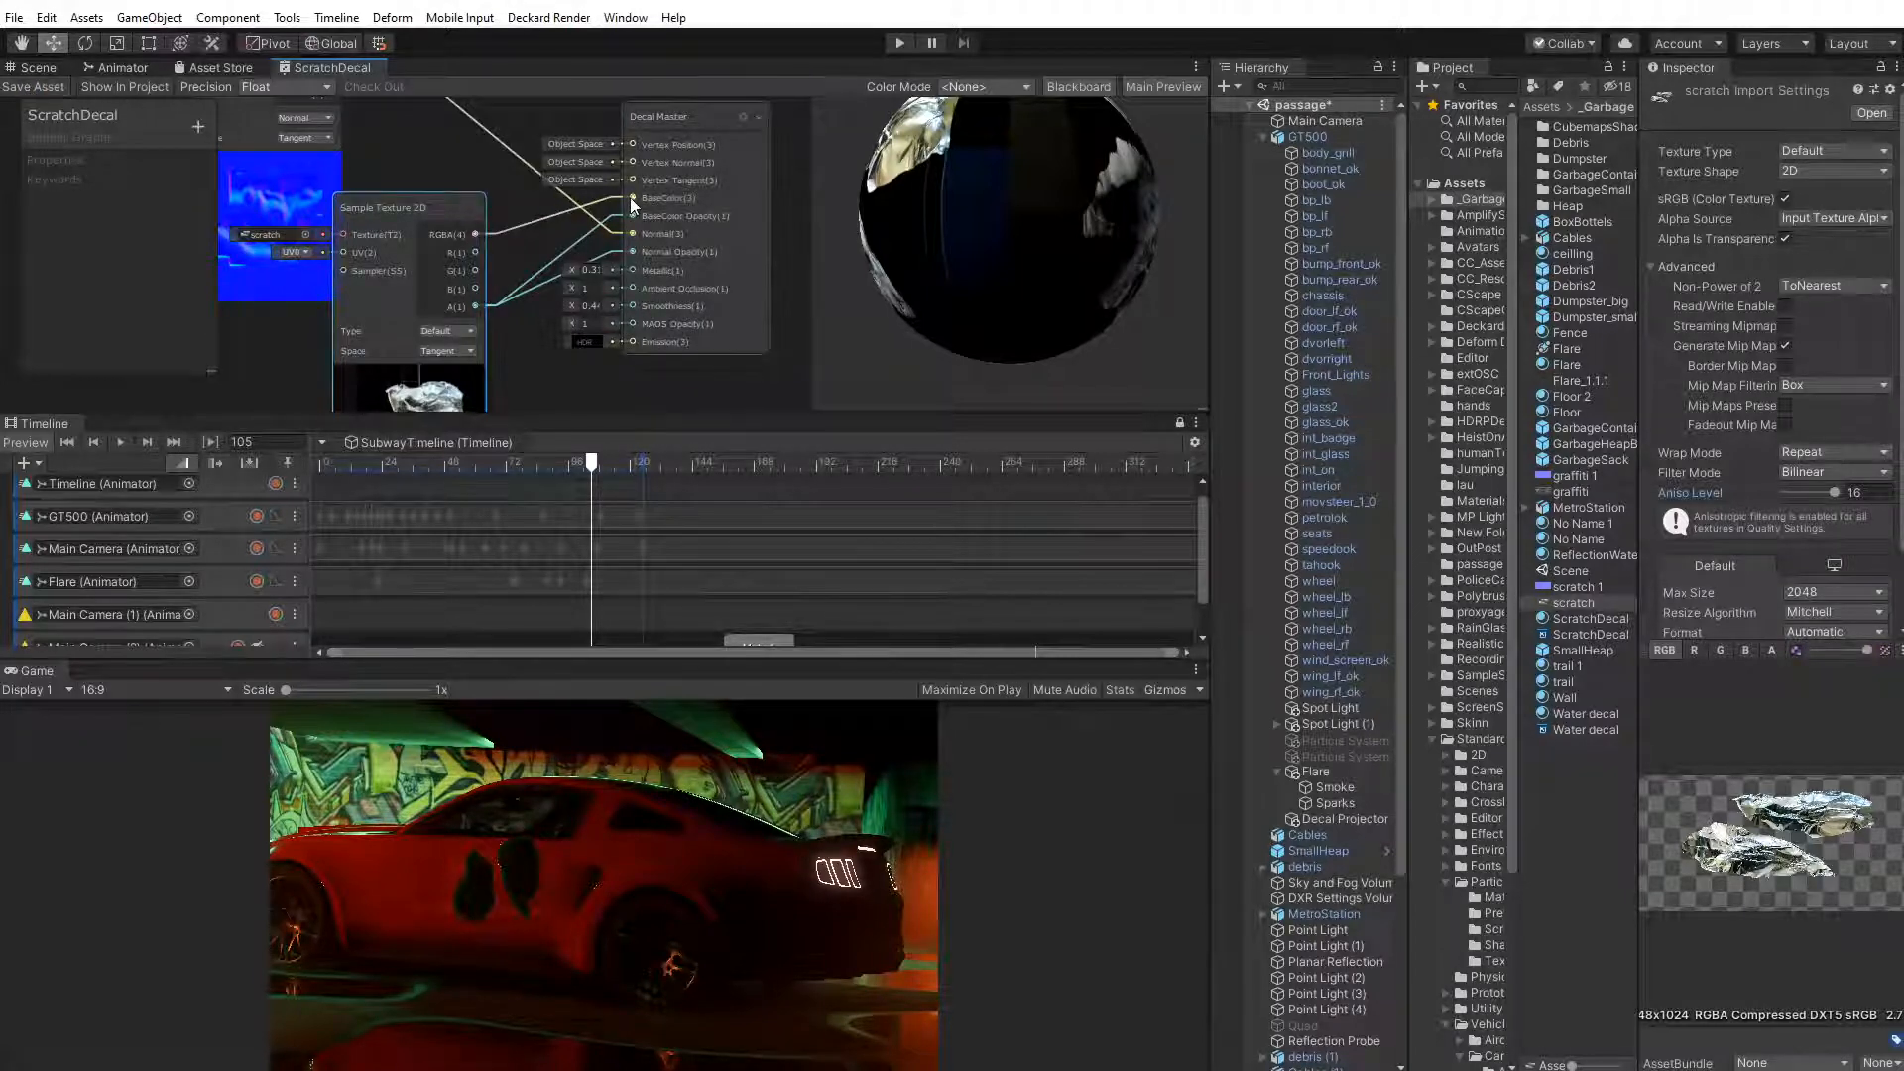
Delete the connection from the scratch texture's RGBA to BaseColor and set the Decal Master's BaseColor to white
{"action": "middle_click_drag", "start_coordinate": [597, 210], "coordinate": [597, 275]}
{"action": "left_click_drag", "start_coordinate": [574, 272], "coordinate": [576, 272]}
{"action": "left_click", "coordinate": [462, 218]}
{"action": "left_click", "coordinate": [521, 289]}
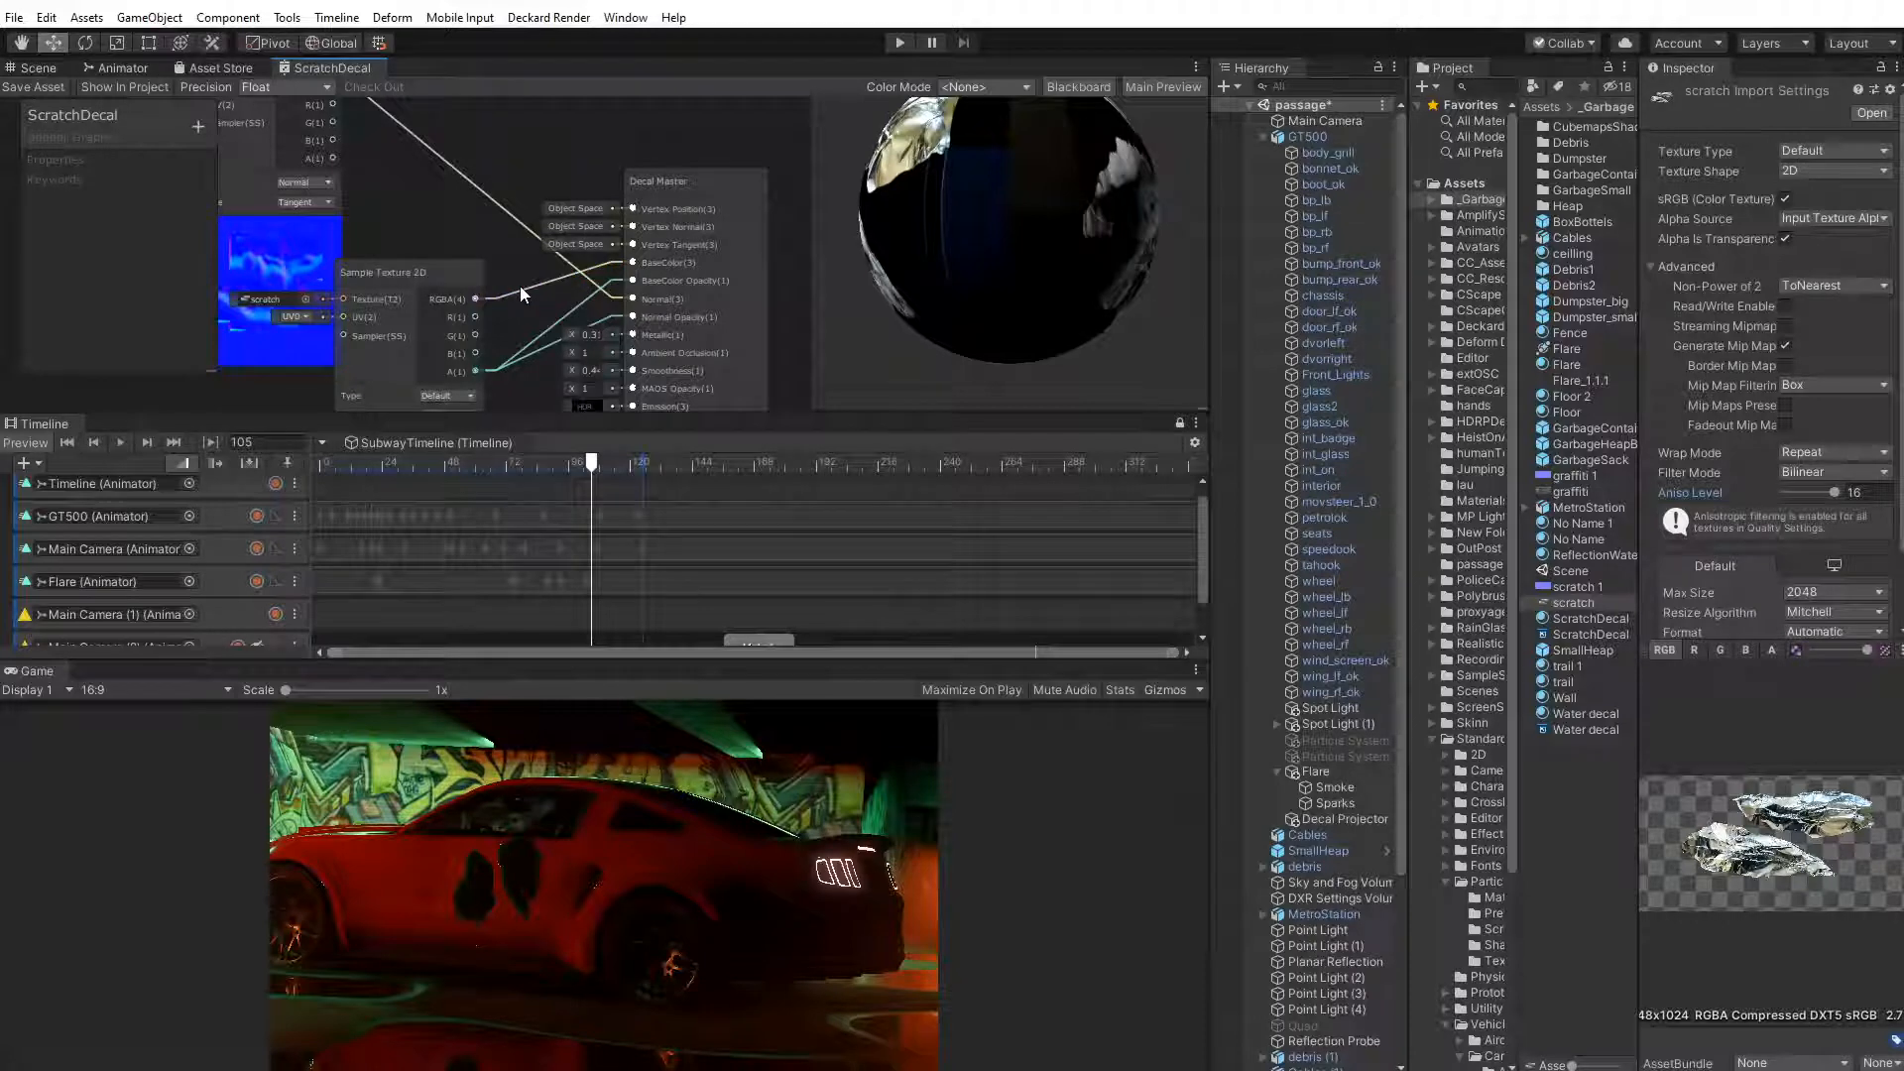
{"action": "left_click_drag", "start_coordinate": [476, 299], "coordinate": [567, 279]}
{"action": "left_click", "coordinate": [567, 278]}
{"action": "key", "text": "Delete"}
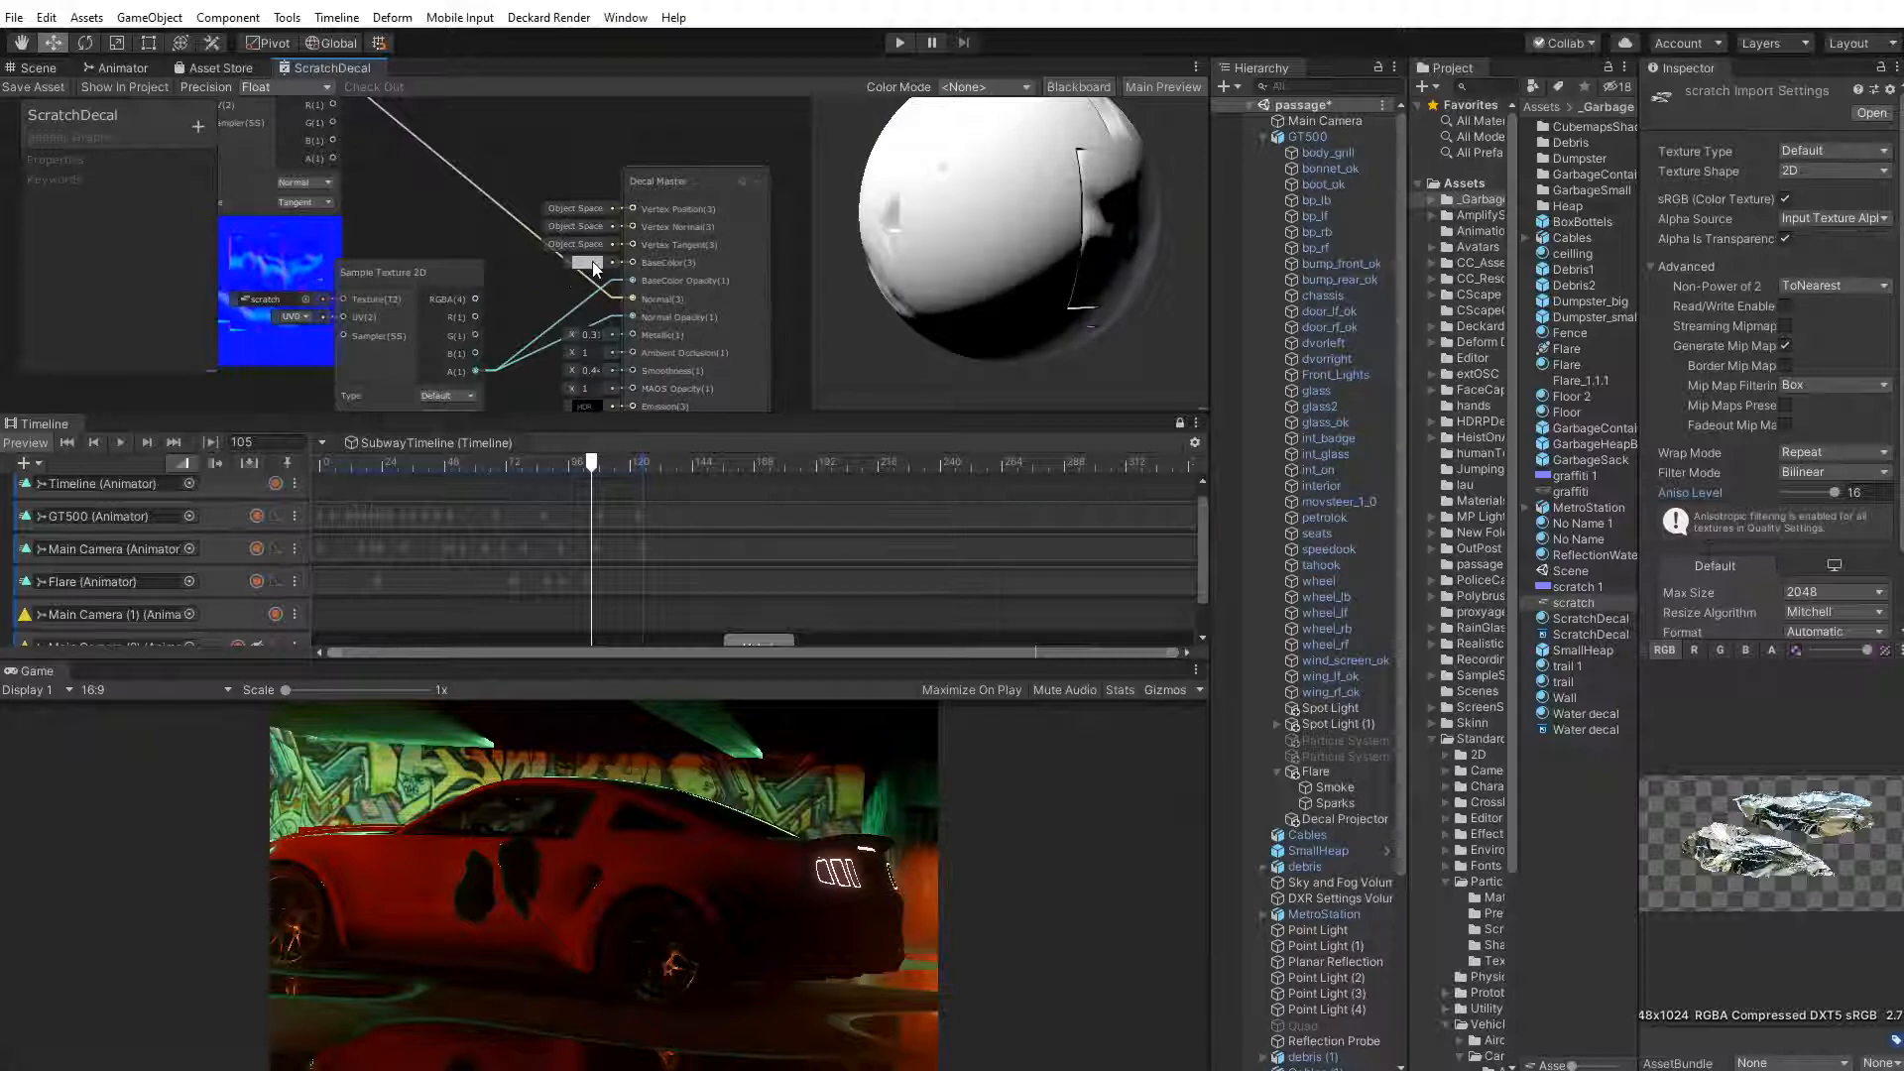
{"action": "left_click", "coordinate": [586, 263]}
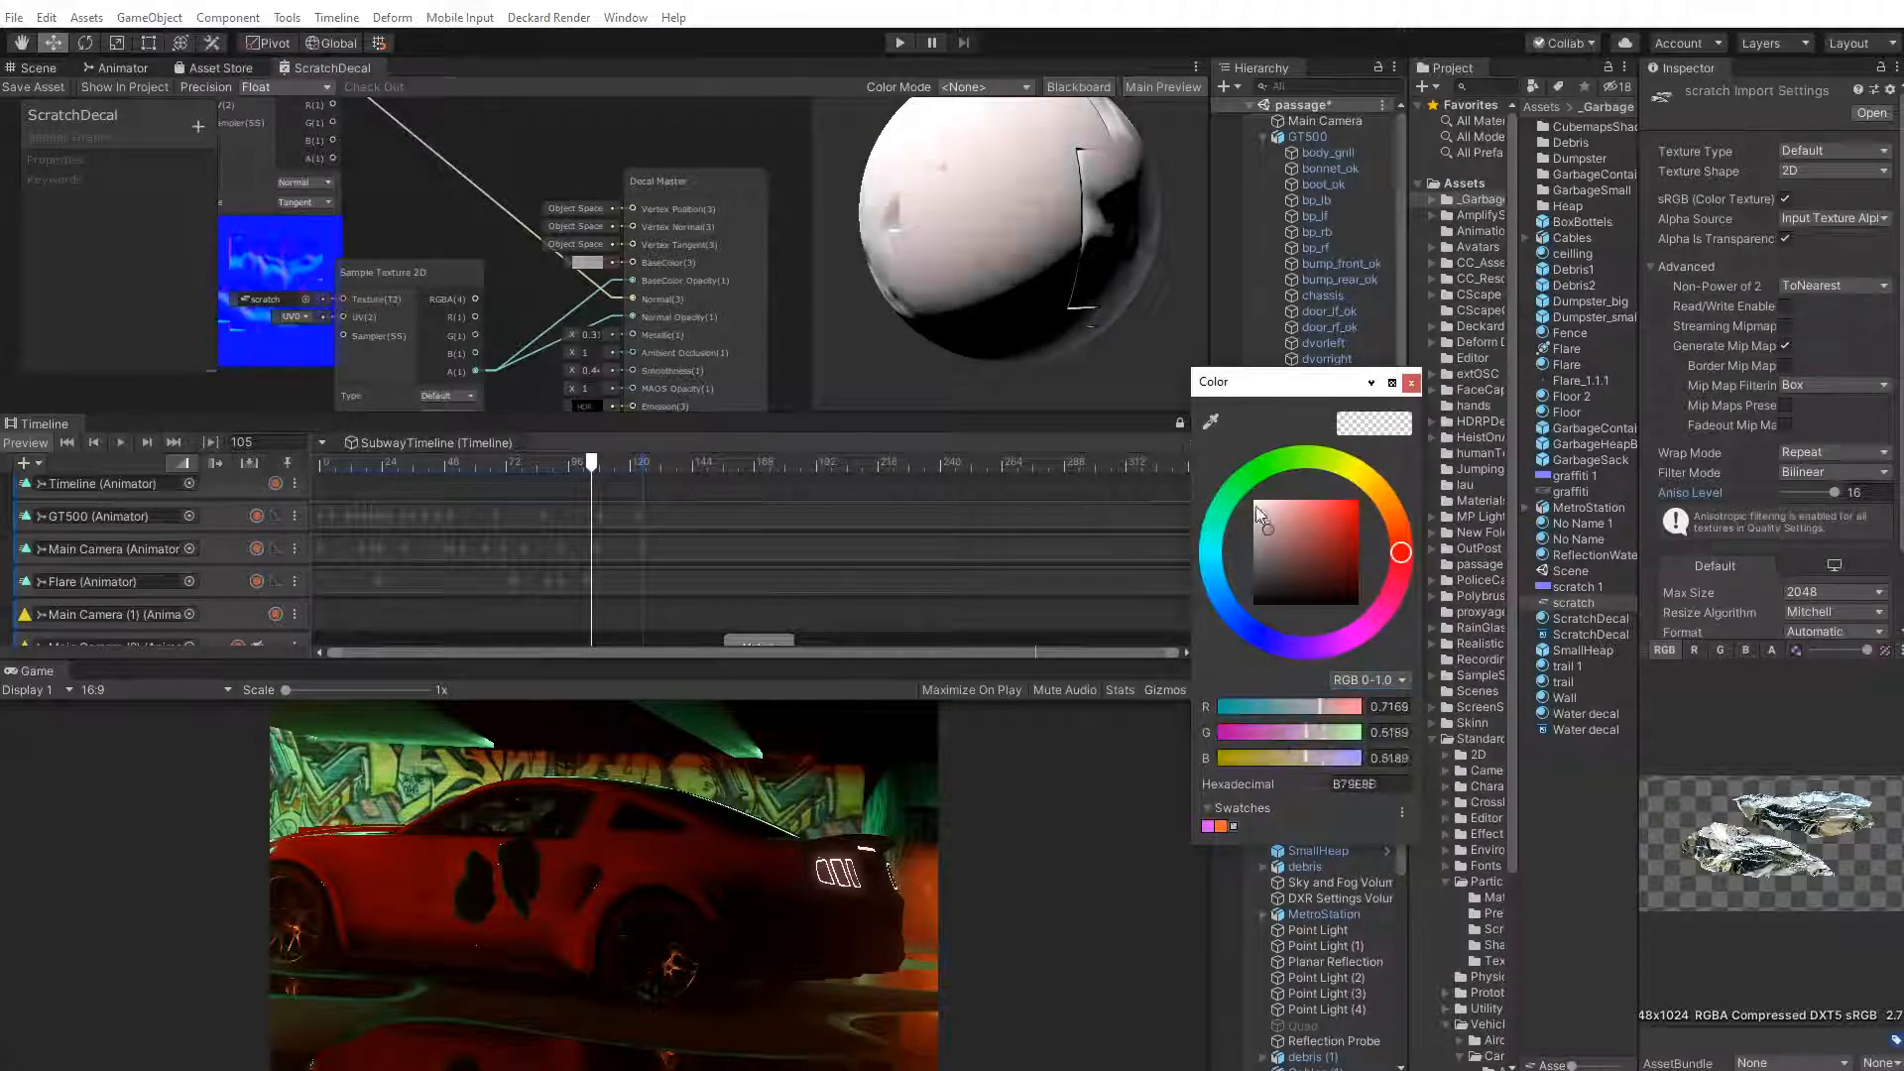
{"action": "left_click", "coordinate": [1388, 377]}
Set the Decal Master's Smoothness to 1
{"action": "scroll", "coordinate": [645, 294], "scroll_direction": "down", "scroll_amount": 1}
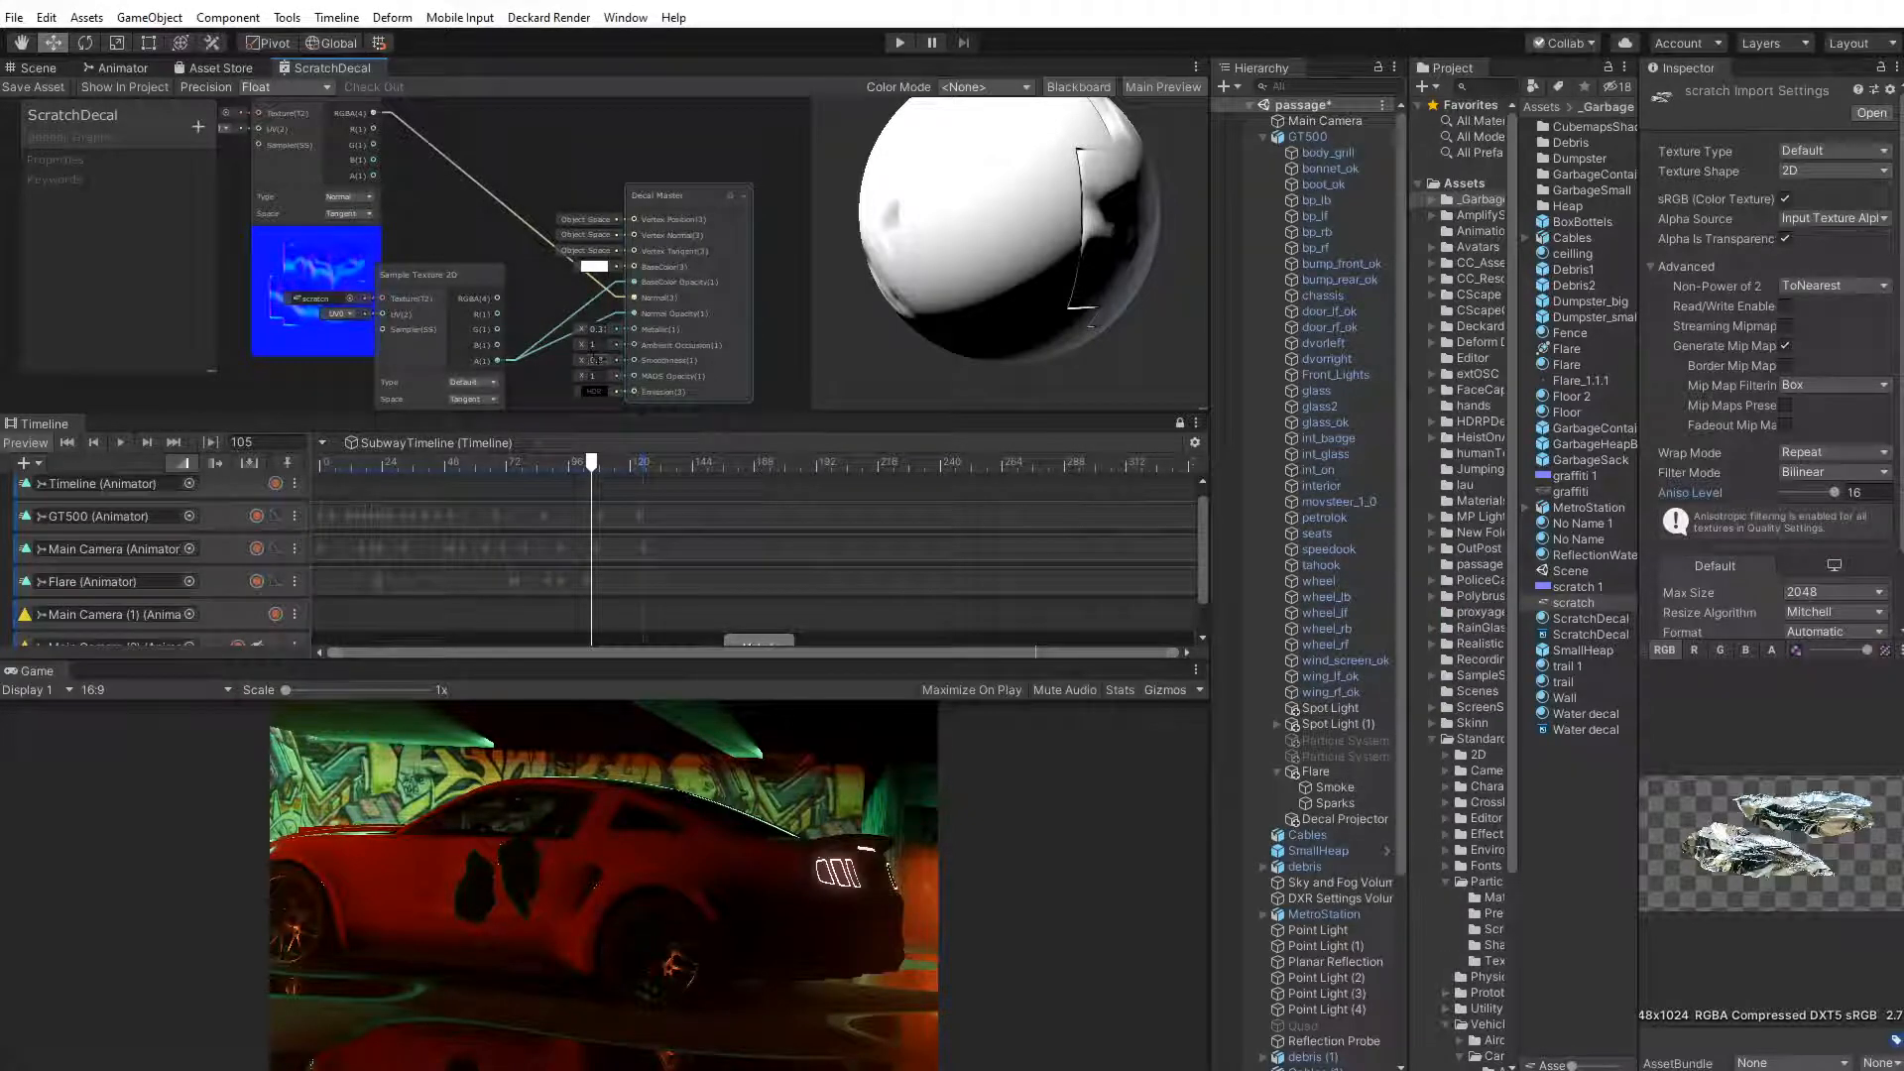
{"action": "left_click_drag", "start_coordinate": [611, 361], "coordinate": [571, 359]}
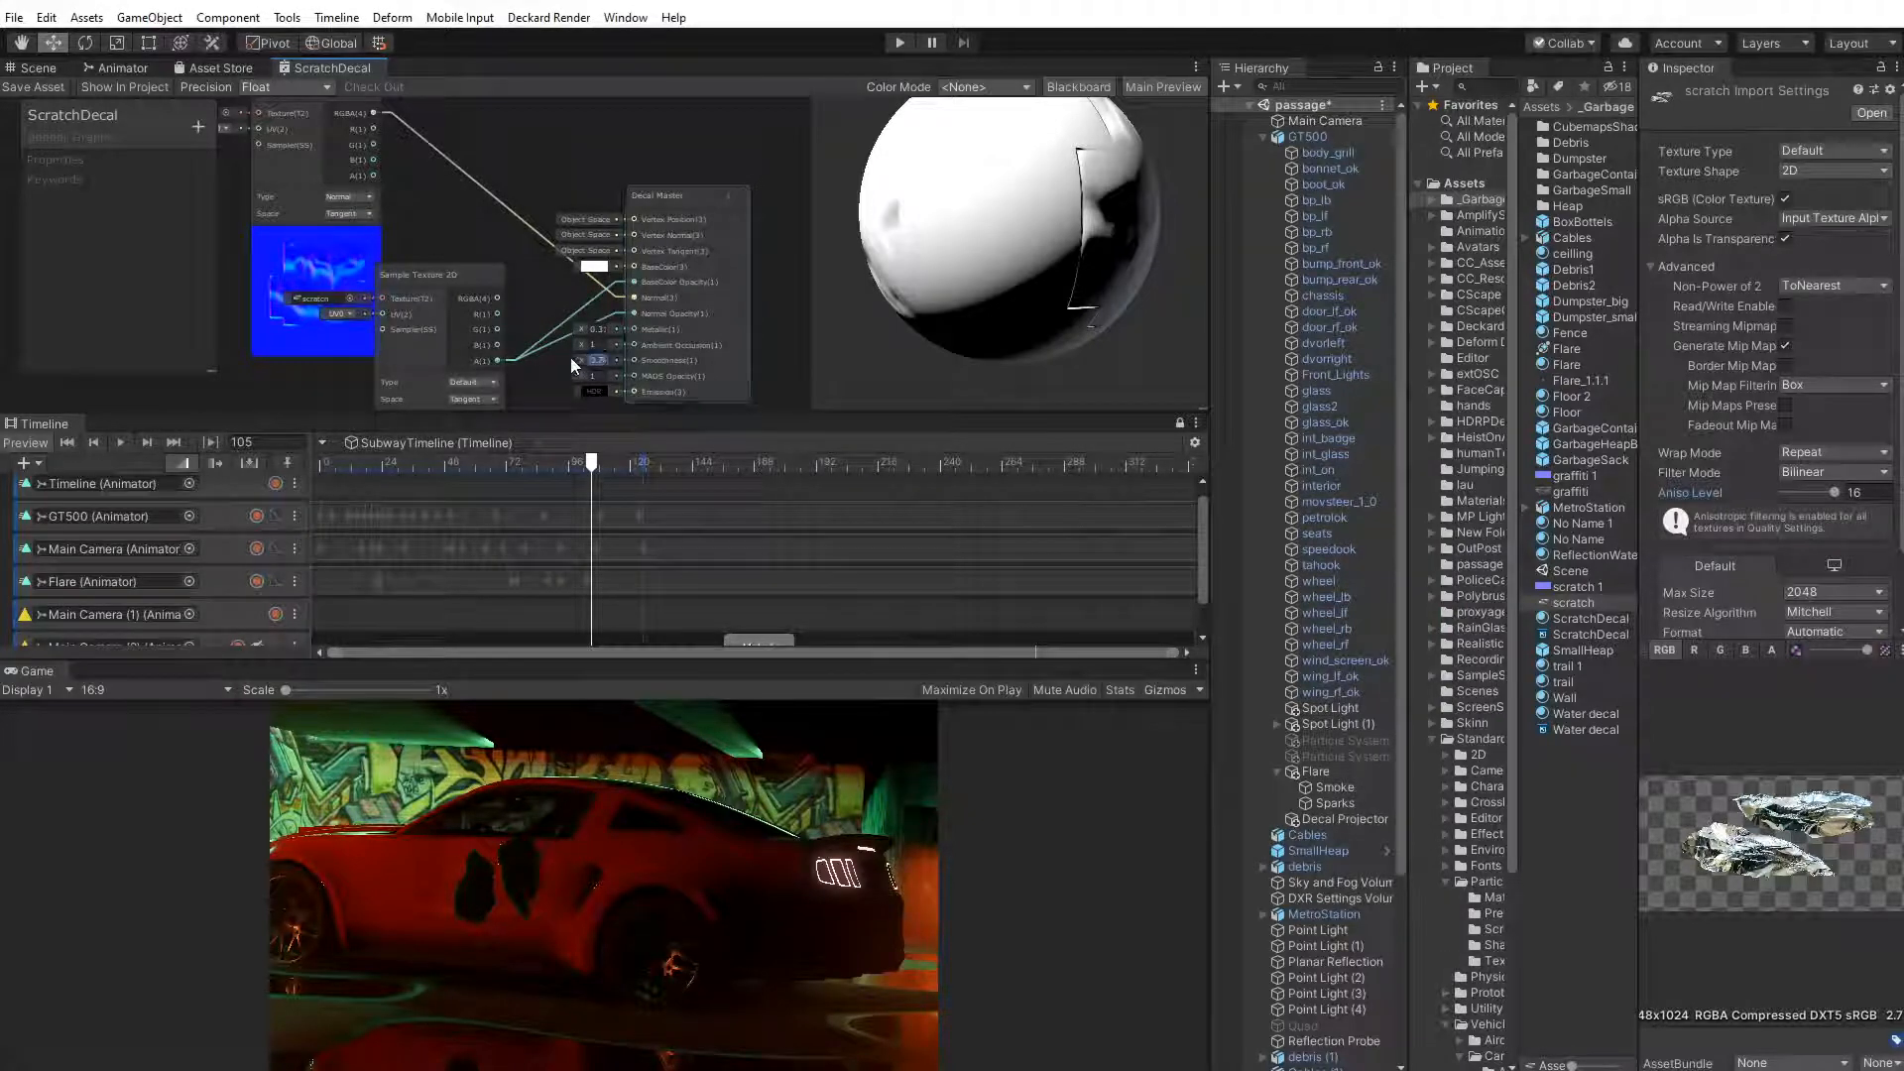
{"action": "type", "text": "1"}
Apply the scratch texture's pending import settings and view the Water decal material's properties
{"action": "scroll", "coordinate": [1722, 598], "scroll_direction": "down", "scroll_amount": 3}
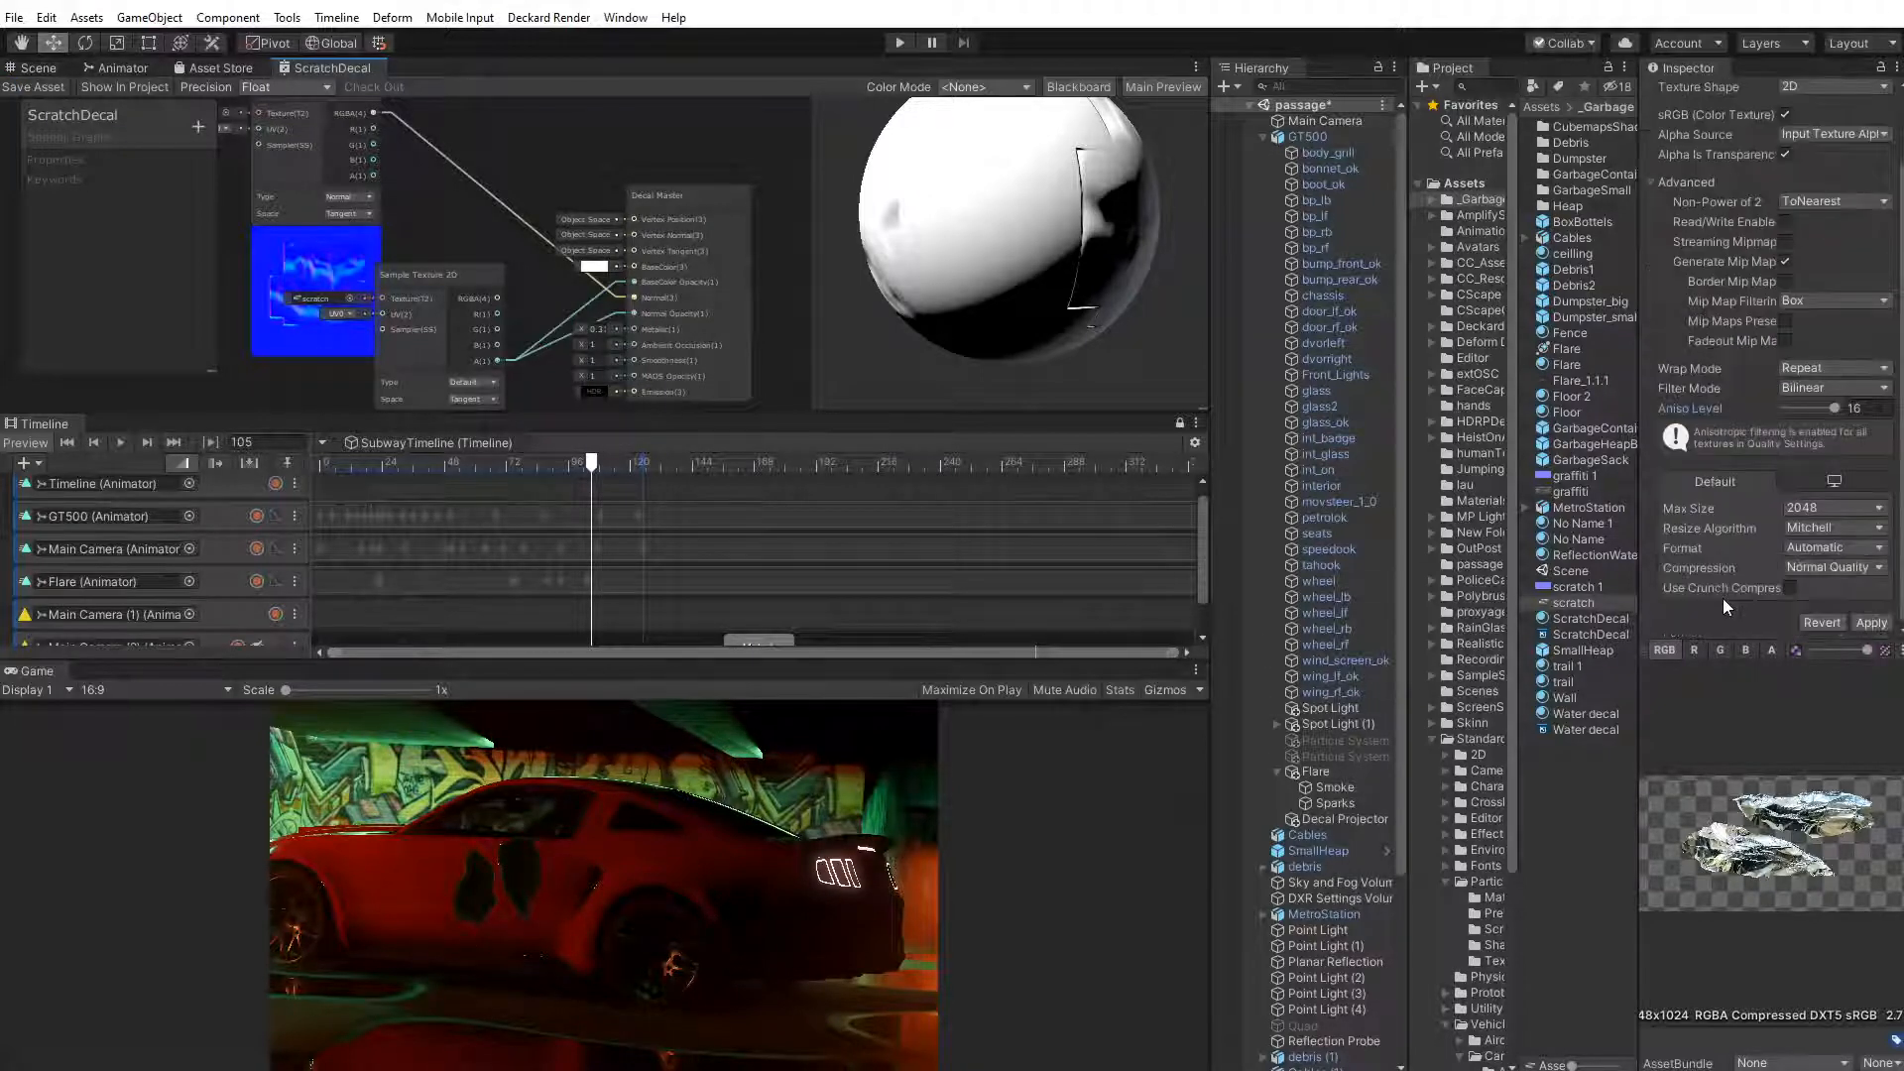
{"action": "scroll", "coordinate": [1765, 603], "scroll_direction": "up", "scroll_amount": 3}
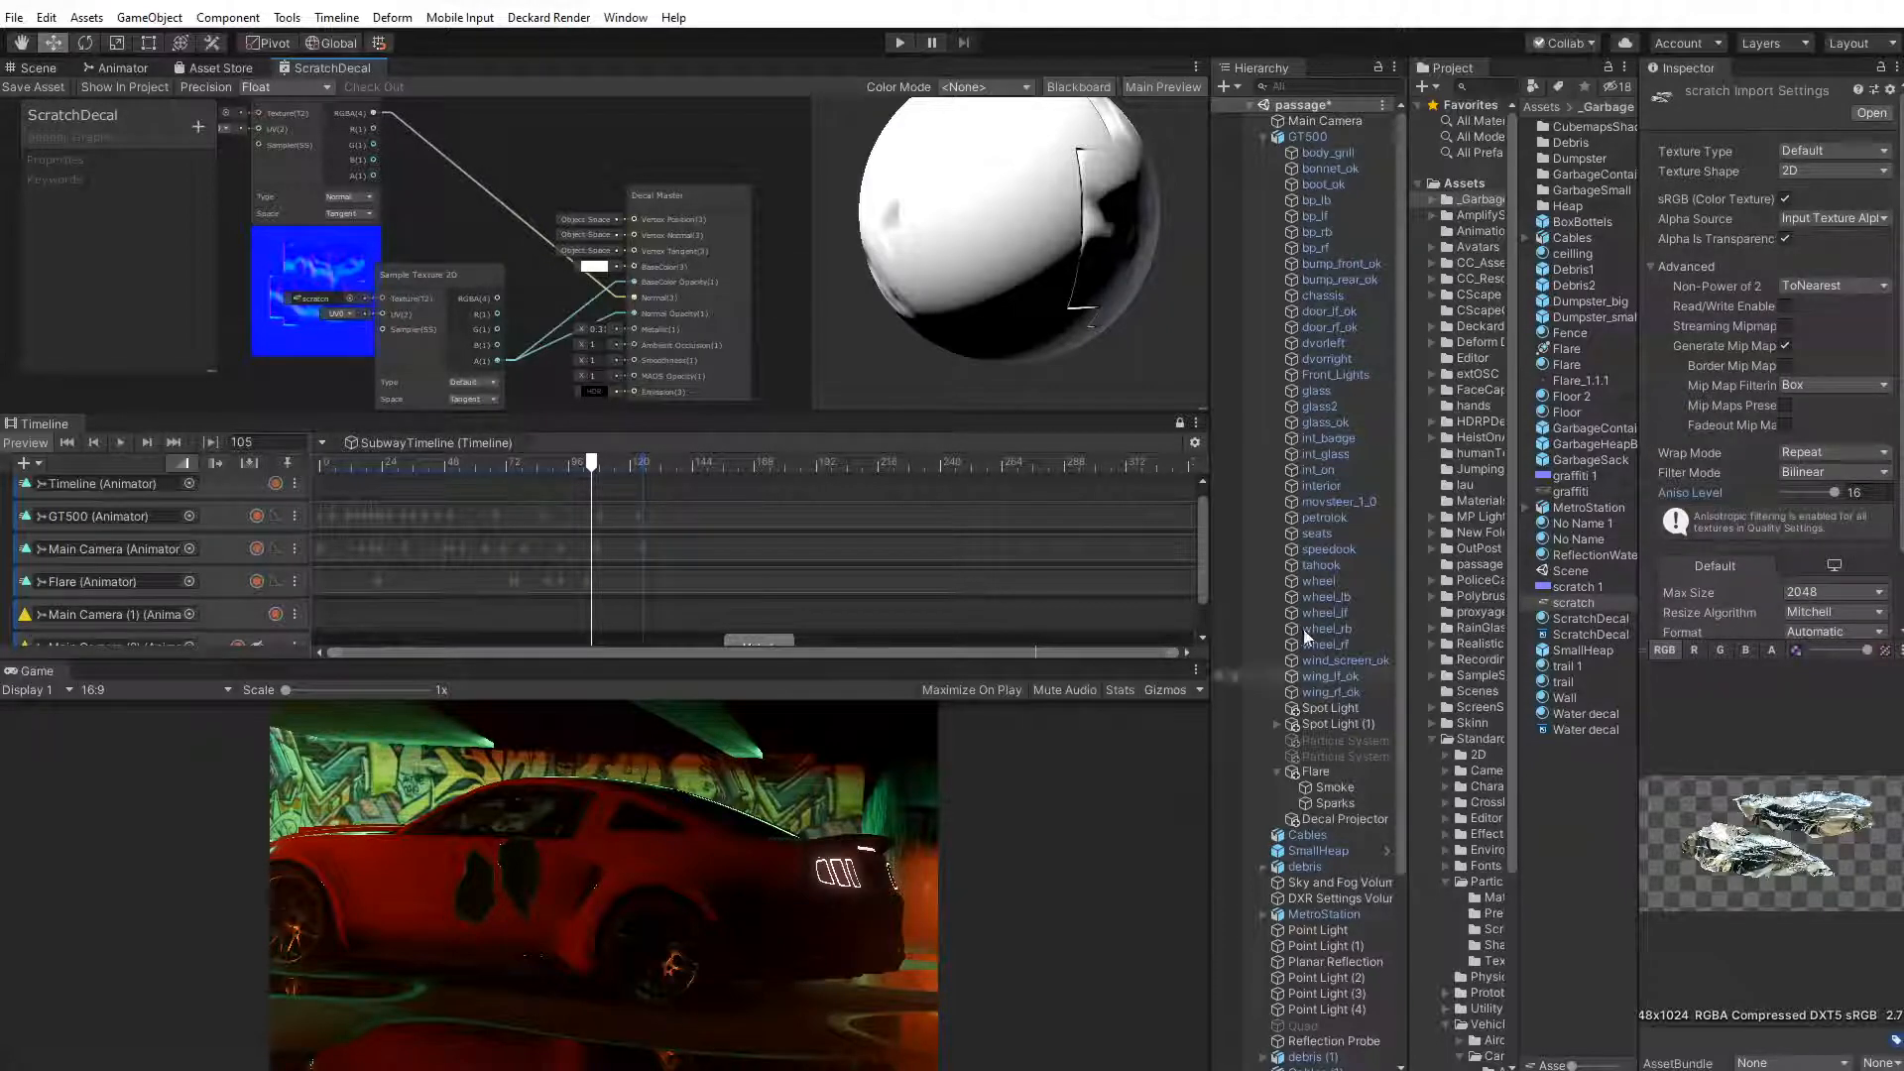
{"action": "left_click", "coordinate": [1586, 716]}
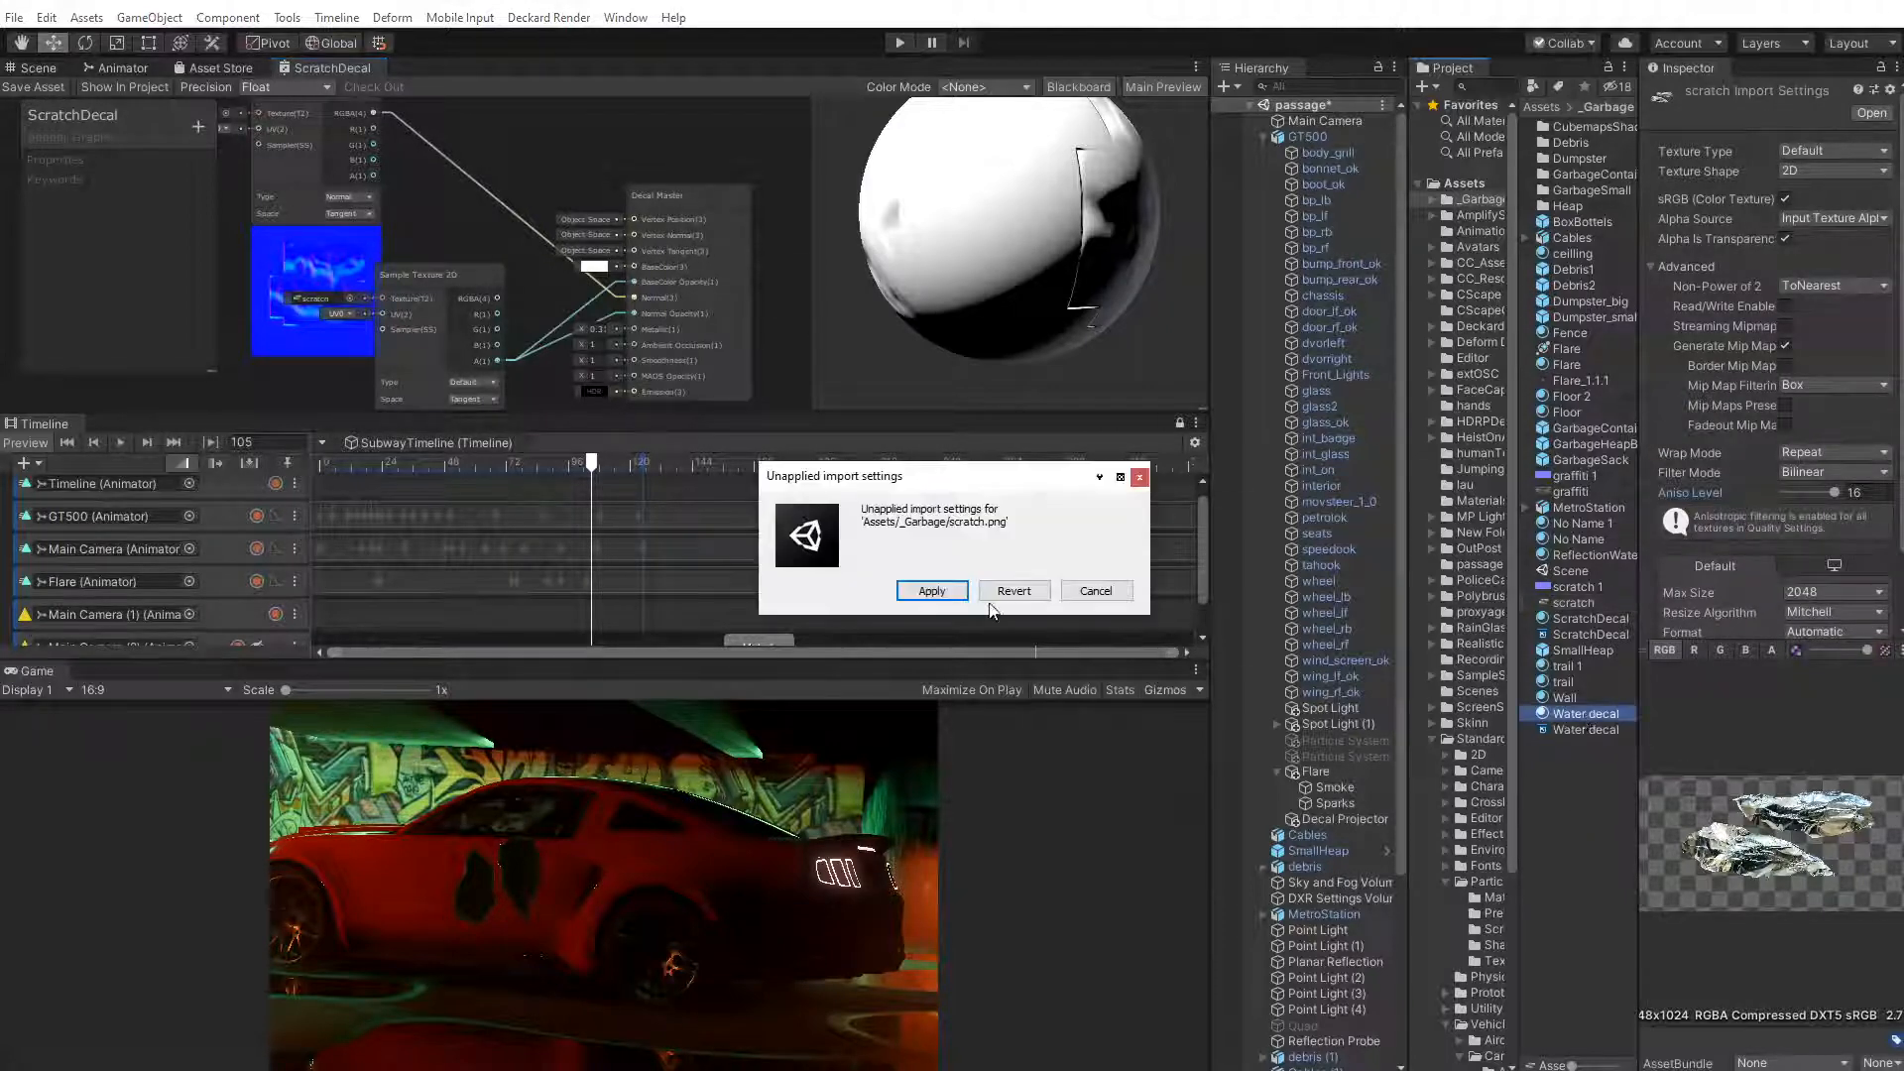
{"action": "left_click", "coordinate": [932, 591]}
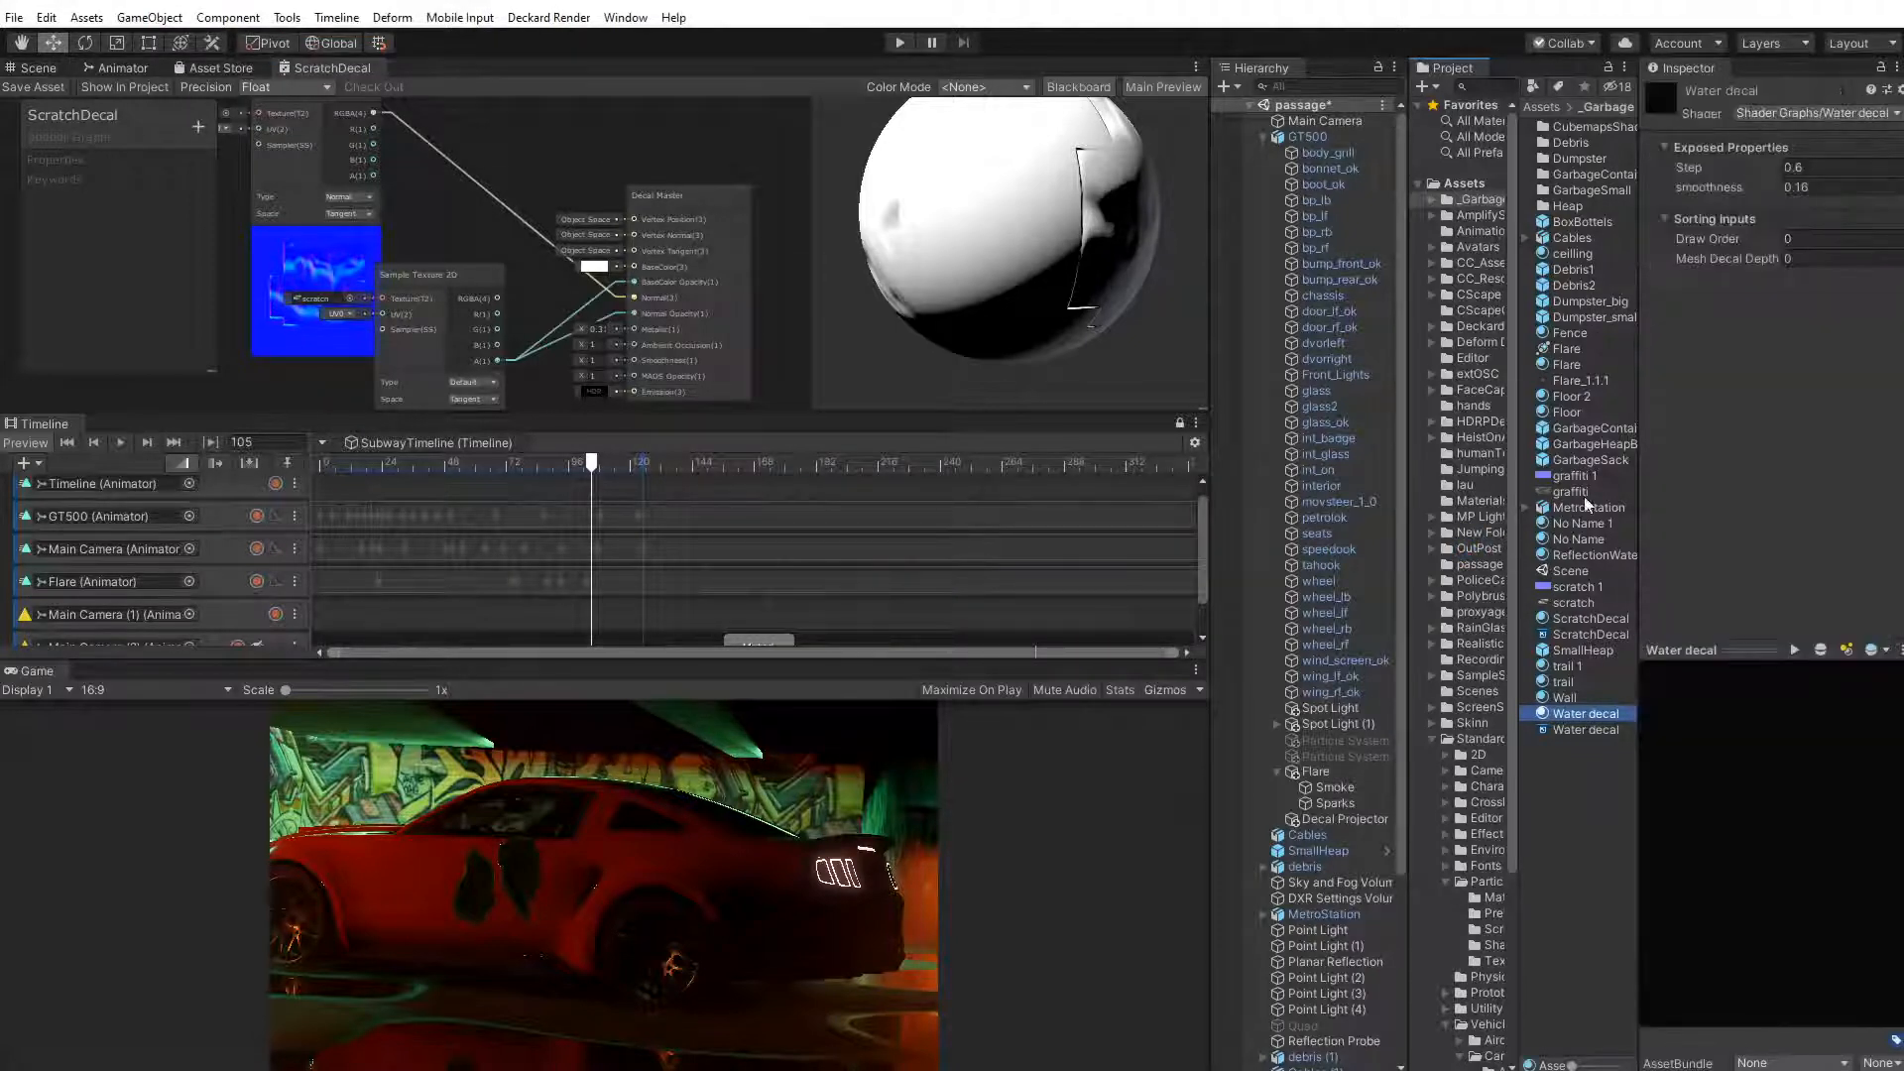
{"action": "left_click", "coordinate": [1591, 556]}
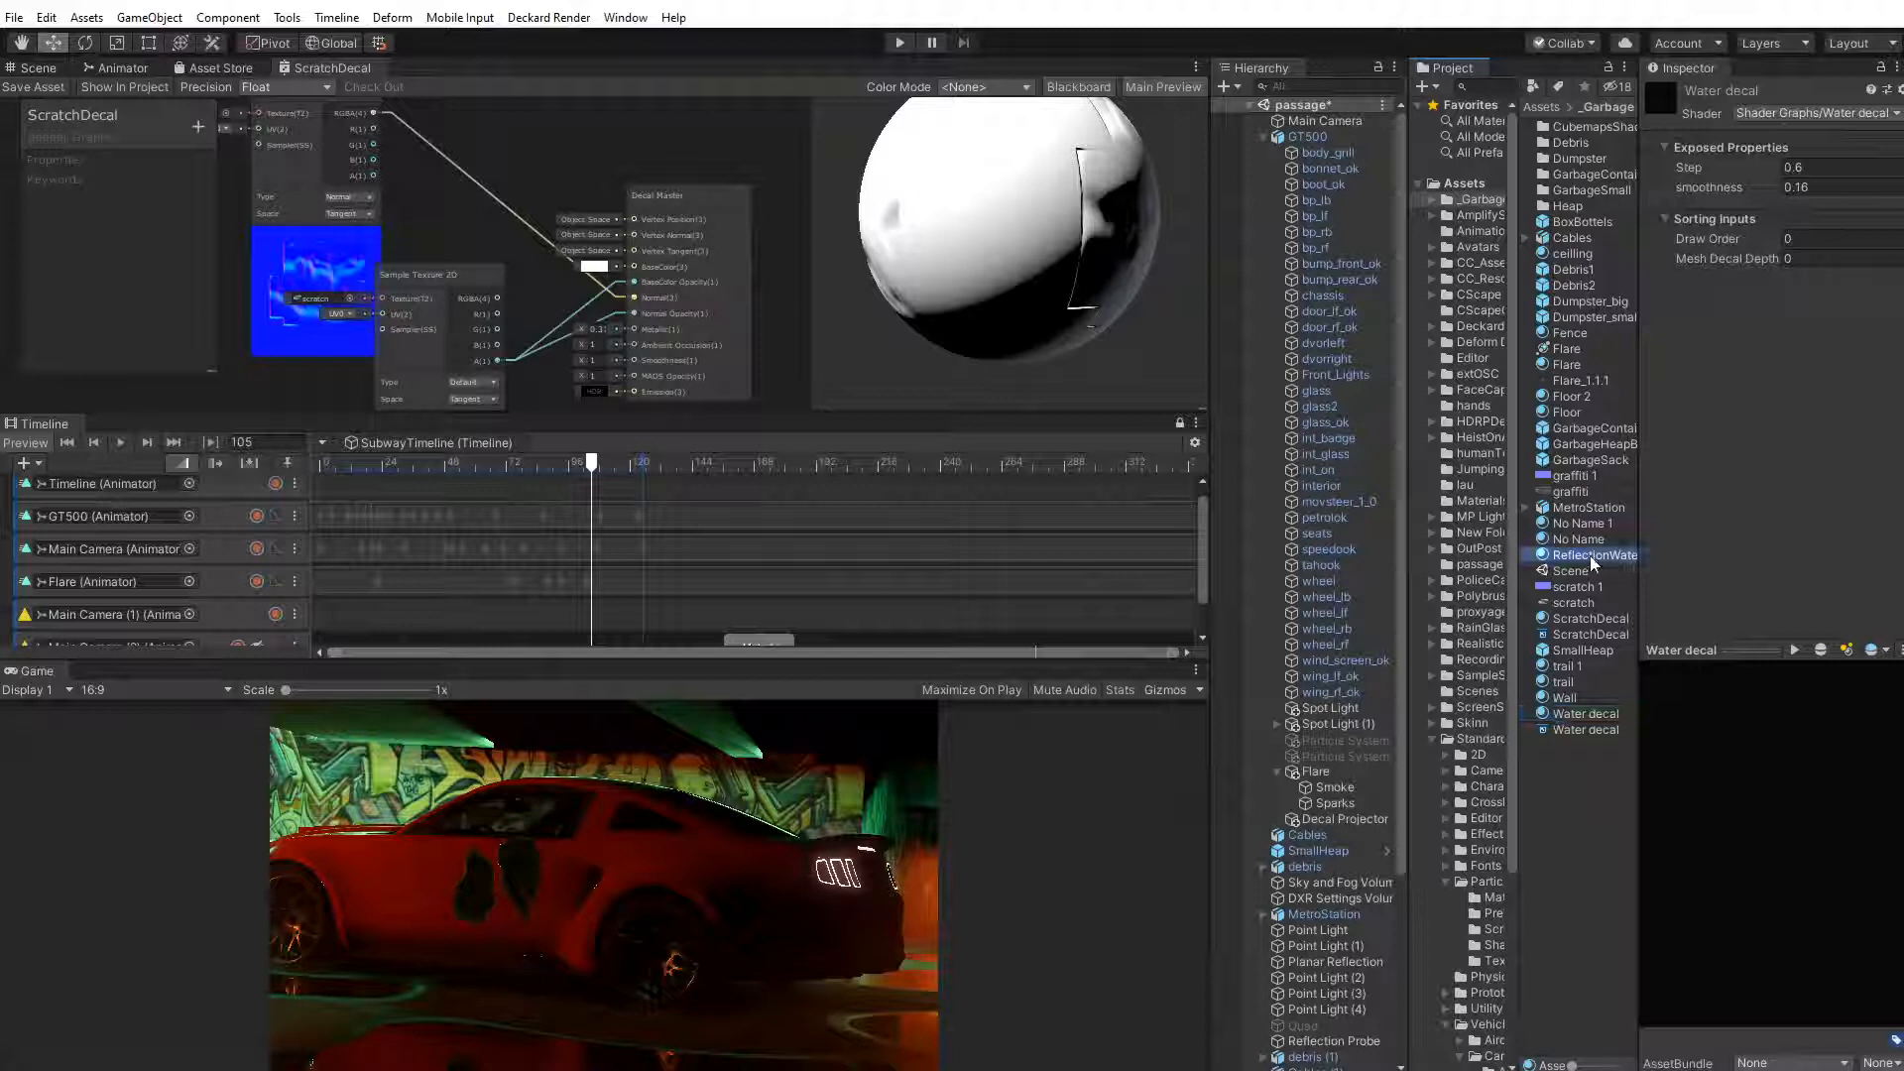
Set the ScratchDecal material's Mesh Decal Depth to 0.27
{"action": "left_click", "coordinate": [1590, 618]}
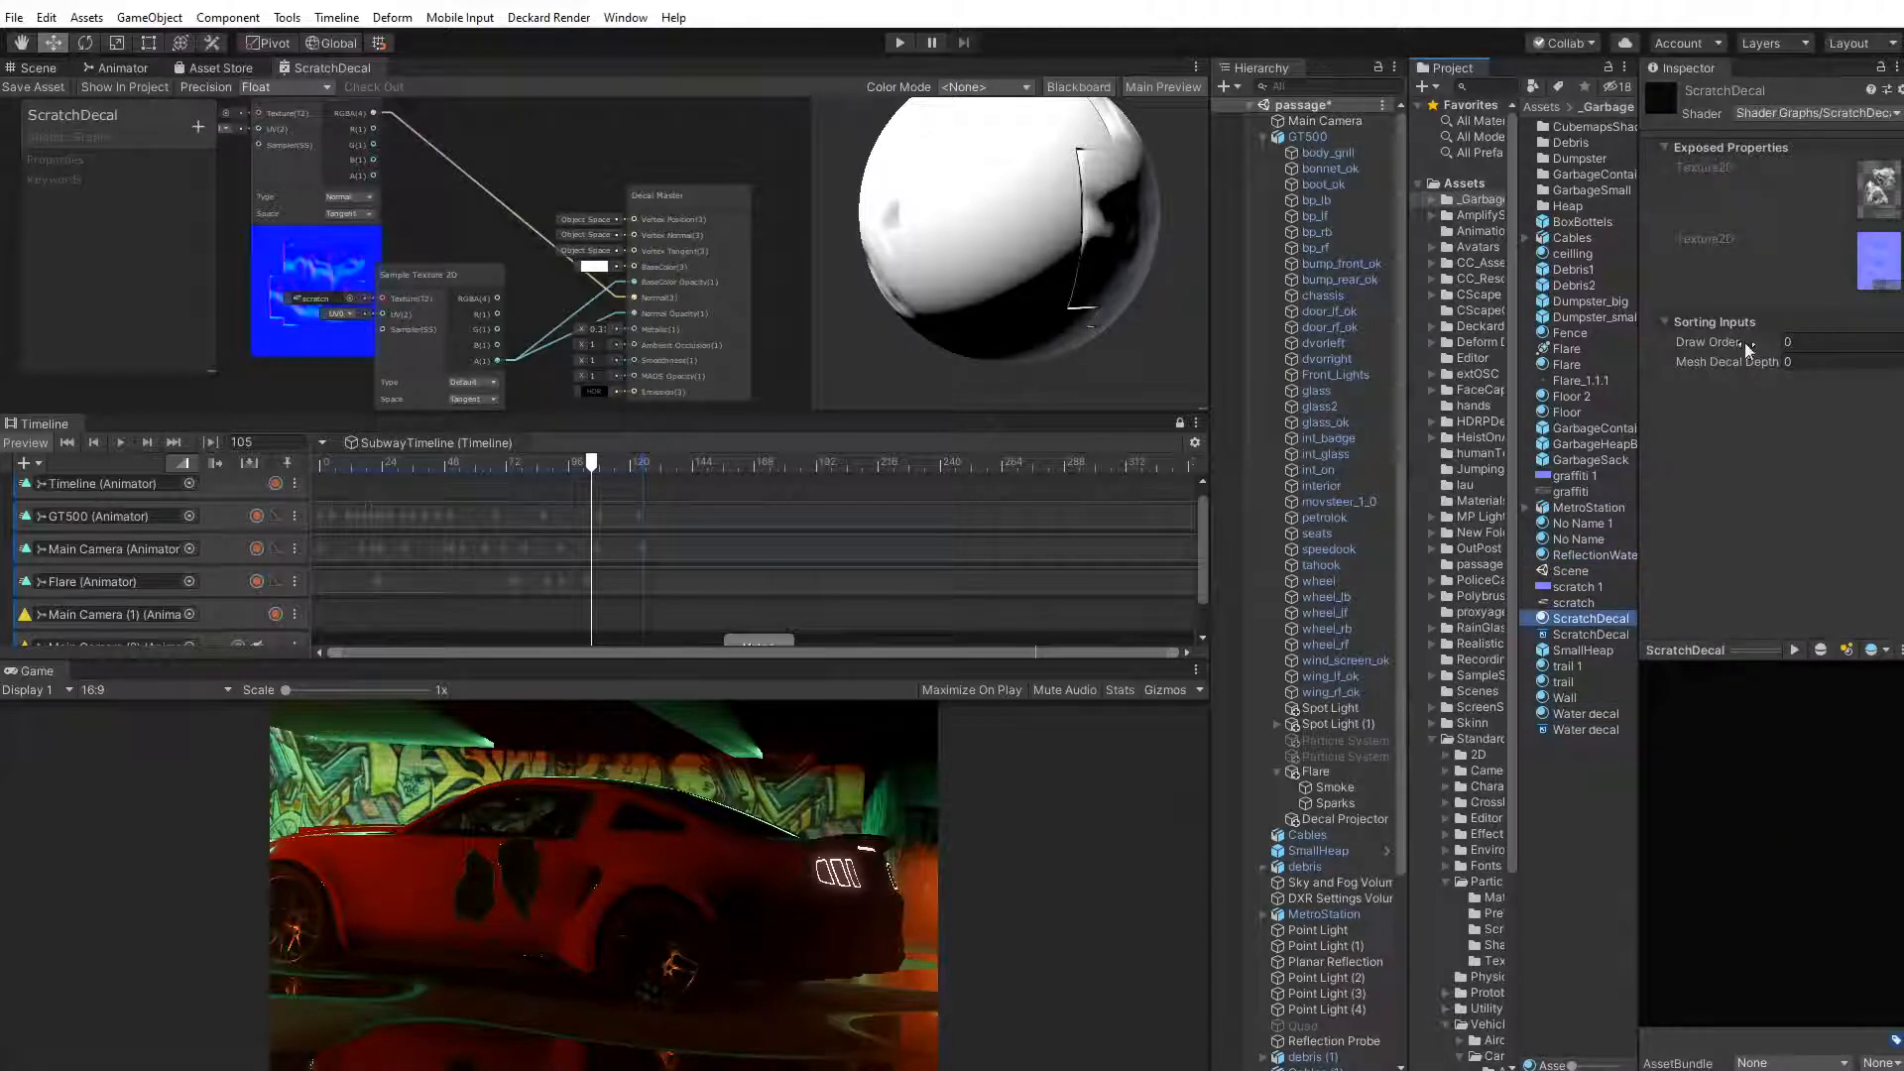
{"action": "left_click_drag", "start_coordinate": [1759, 365], "coordinate": [1753, 365]}
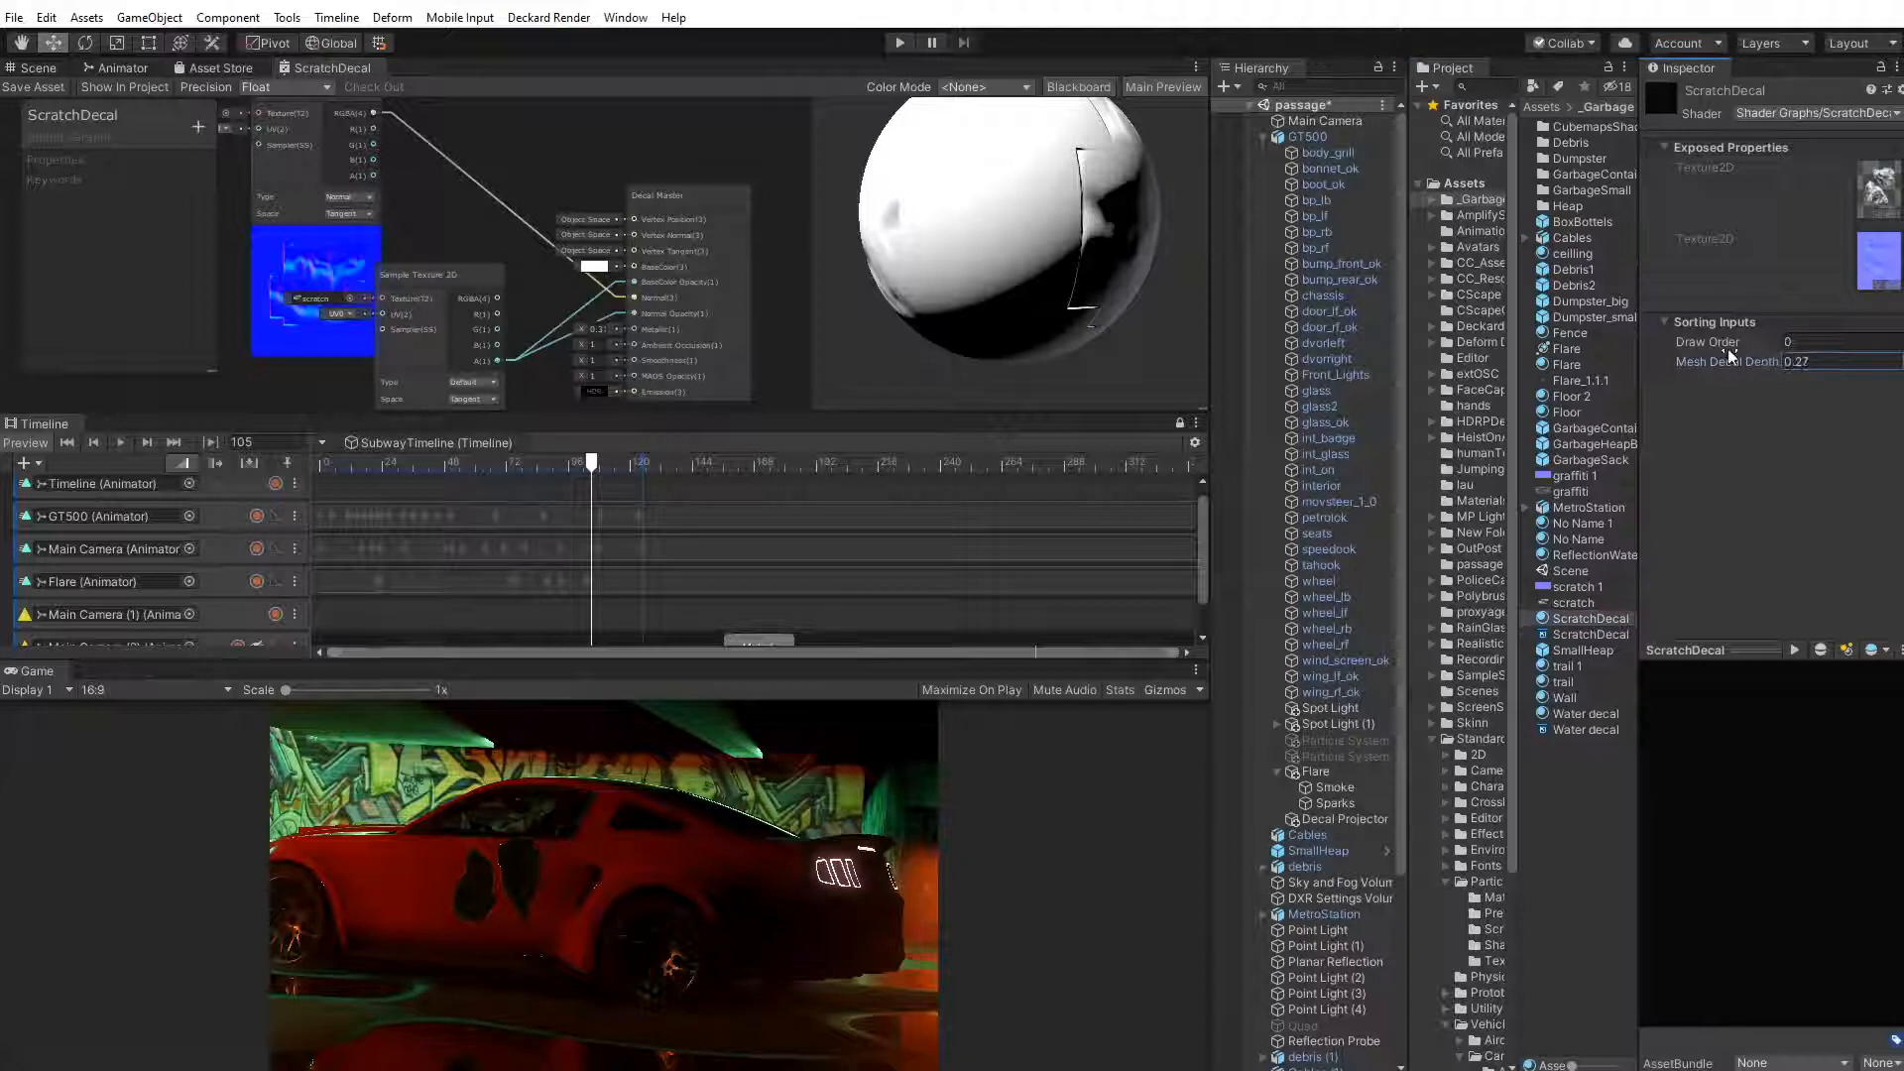
Set the Decal Projector's Start Fade to 1 and its Fade Factor to 0.4
{"action": "left_click", "coordinate": [1339, 820]}
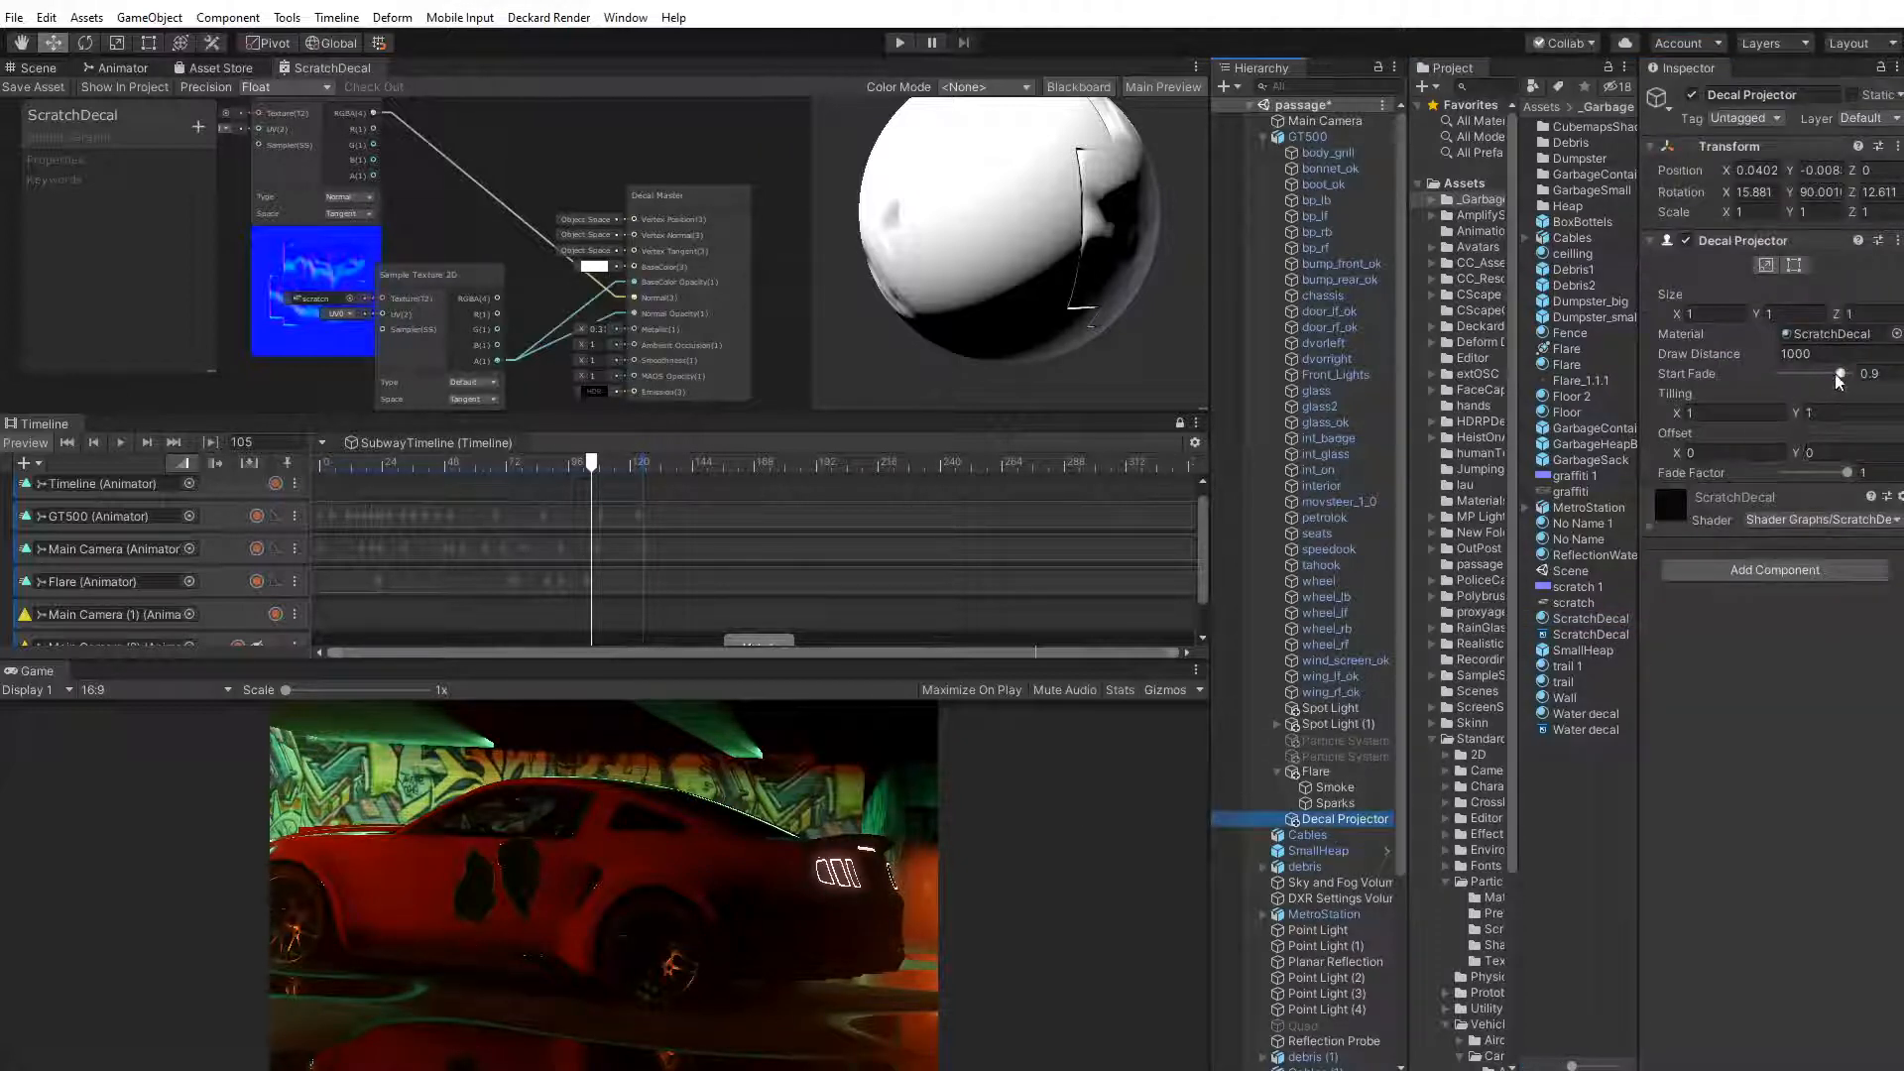
{"action": "left_click_drag", "start_coordinate": [1836, 375], "coordinate": [1850, 375]}
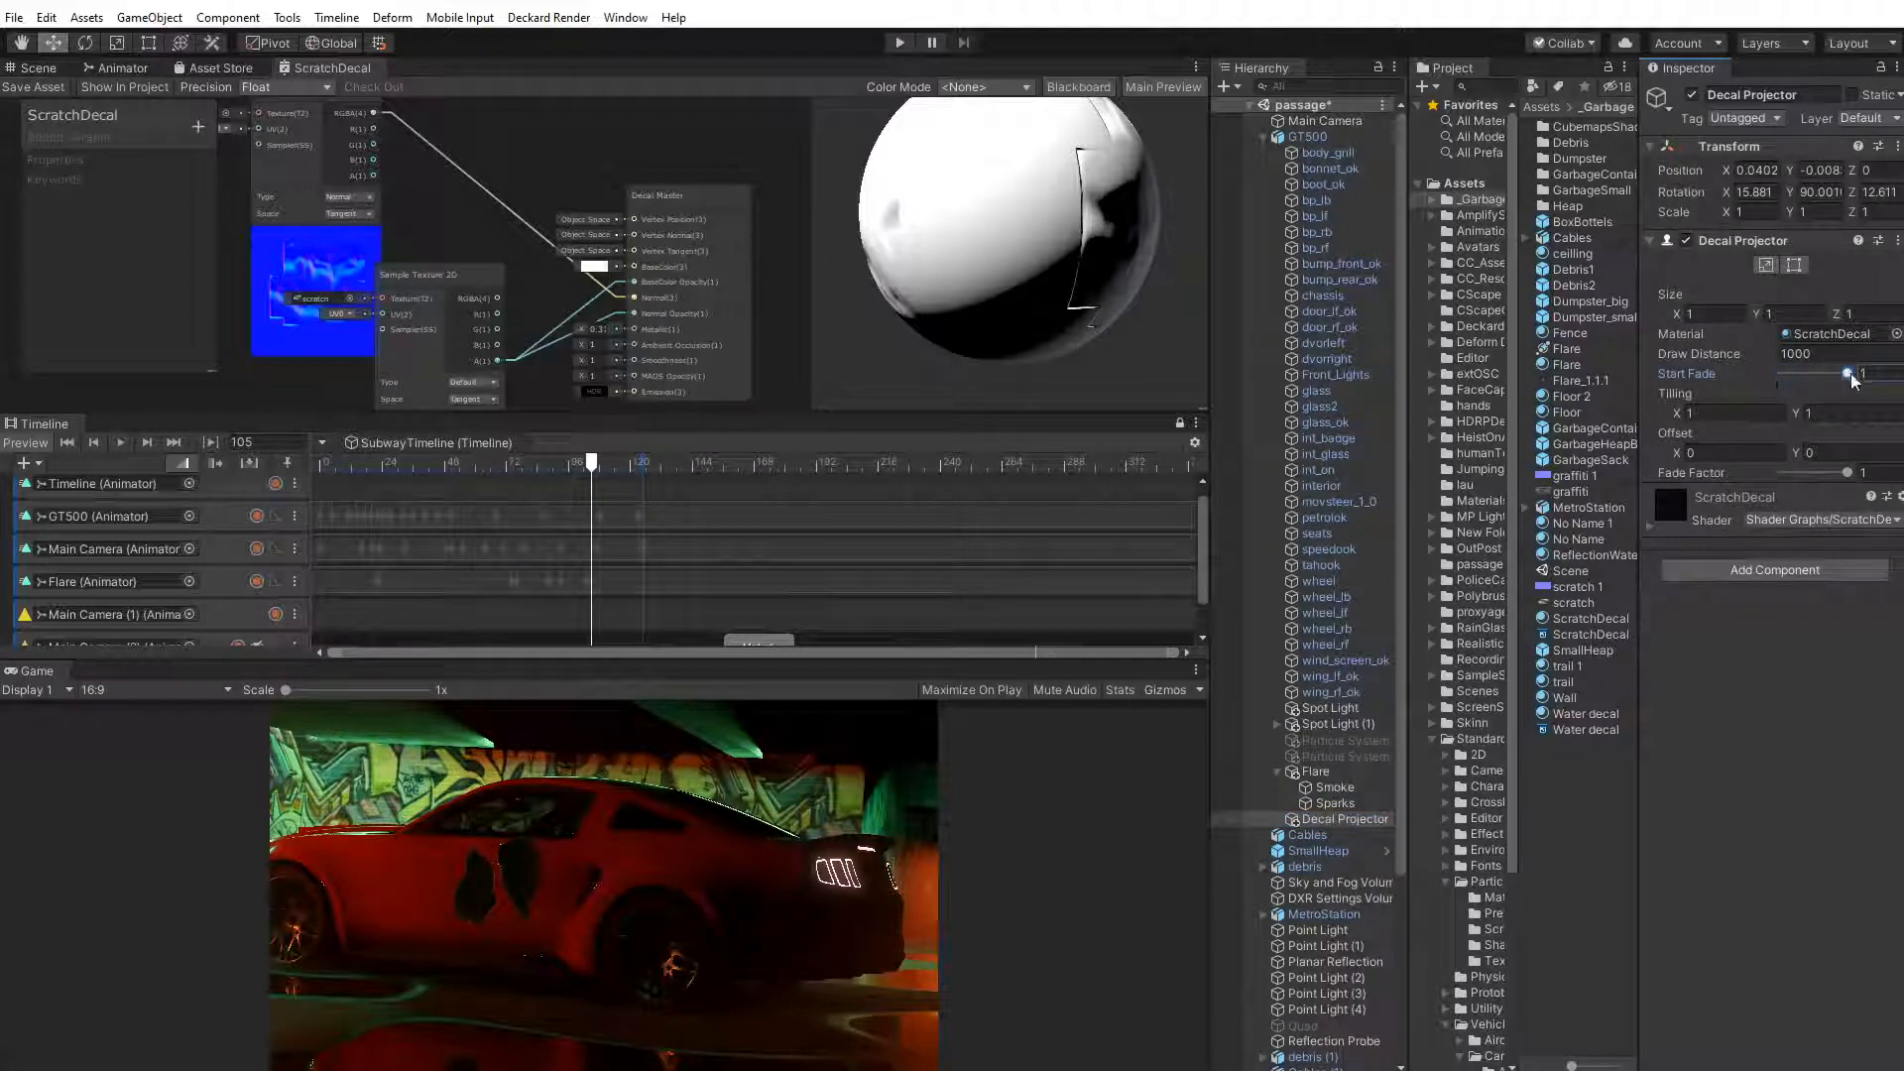
{"action": "left_click_drag", "start_coordinate": [1836, 473], "coordinate": [1807, 478]}
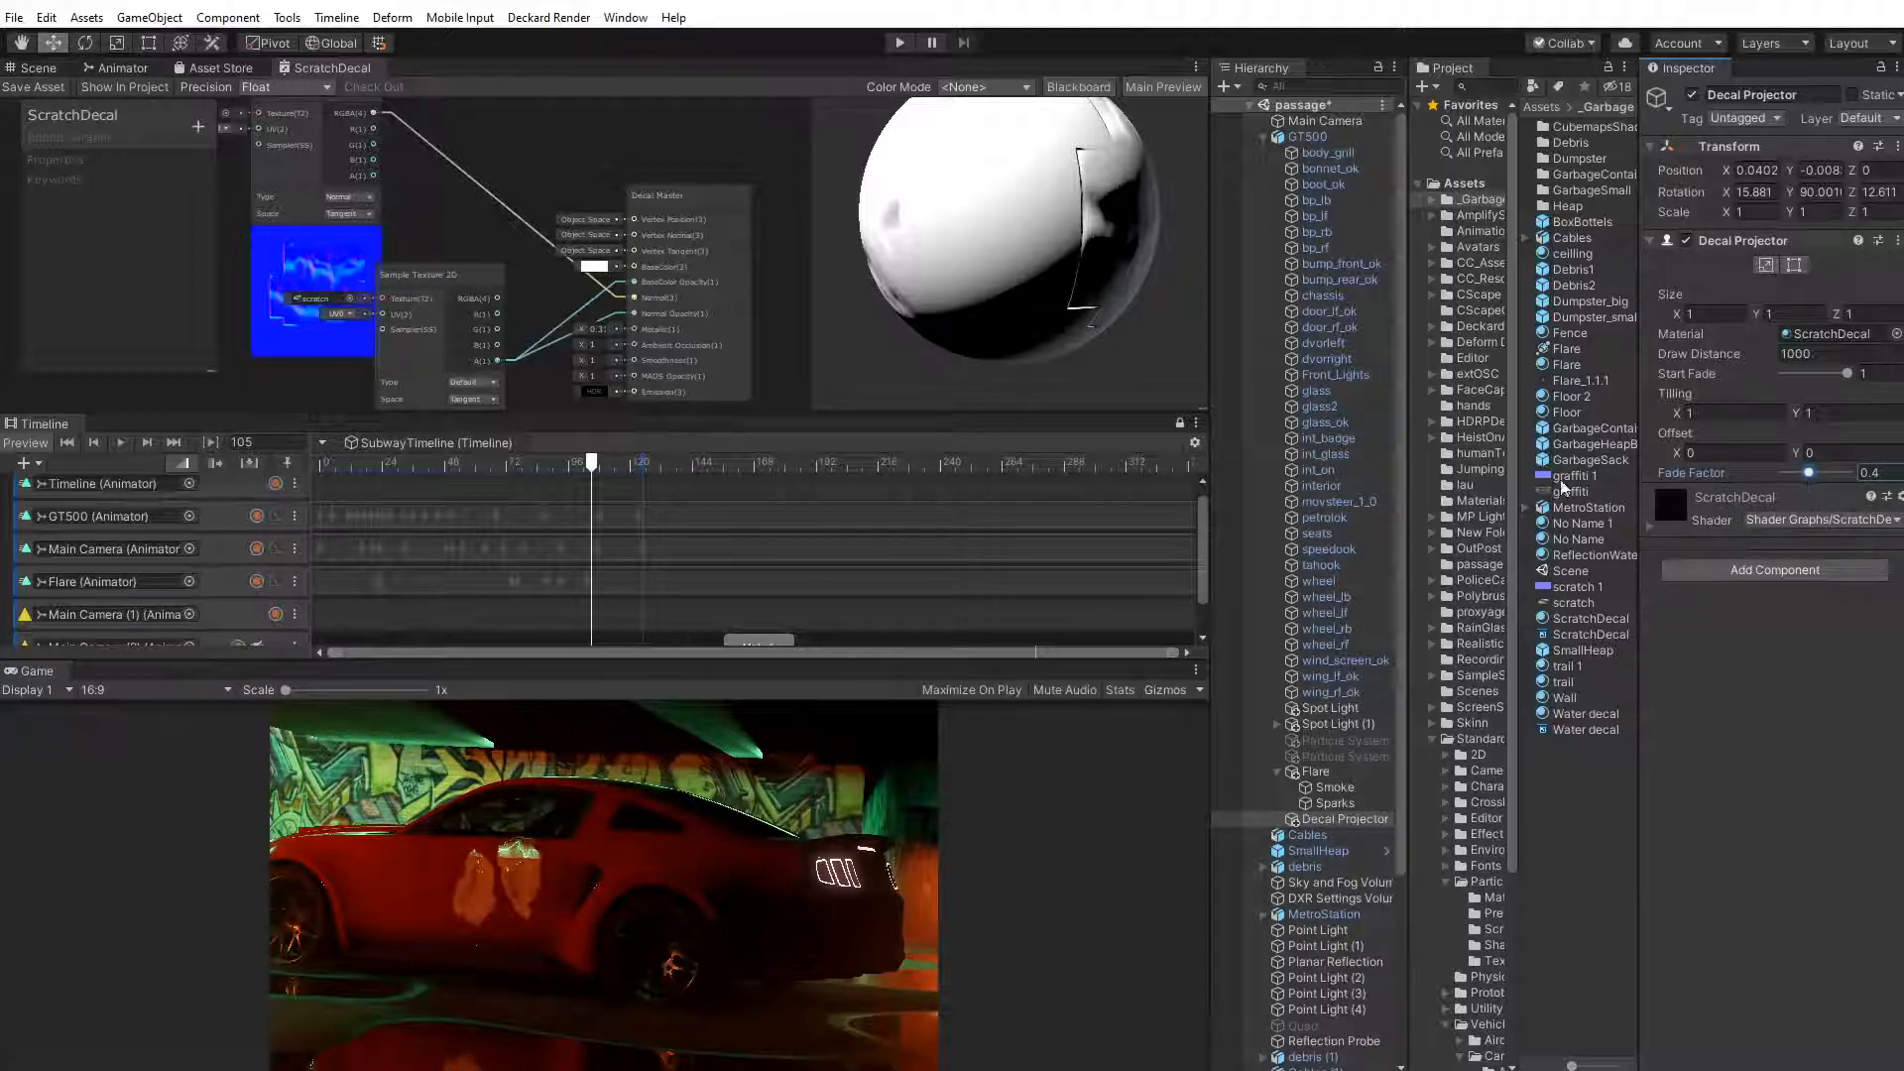
Rotate the Decal Projector in the scene so its rotation is about 12.4, 85.7, -68.8
{"action": "left_click", "coordinate": [84, 45]}
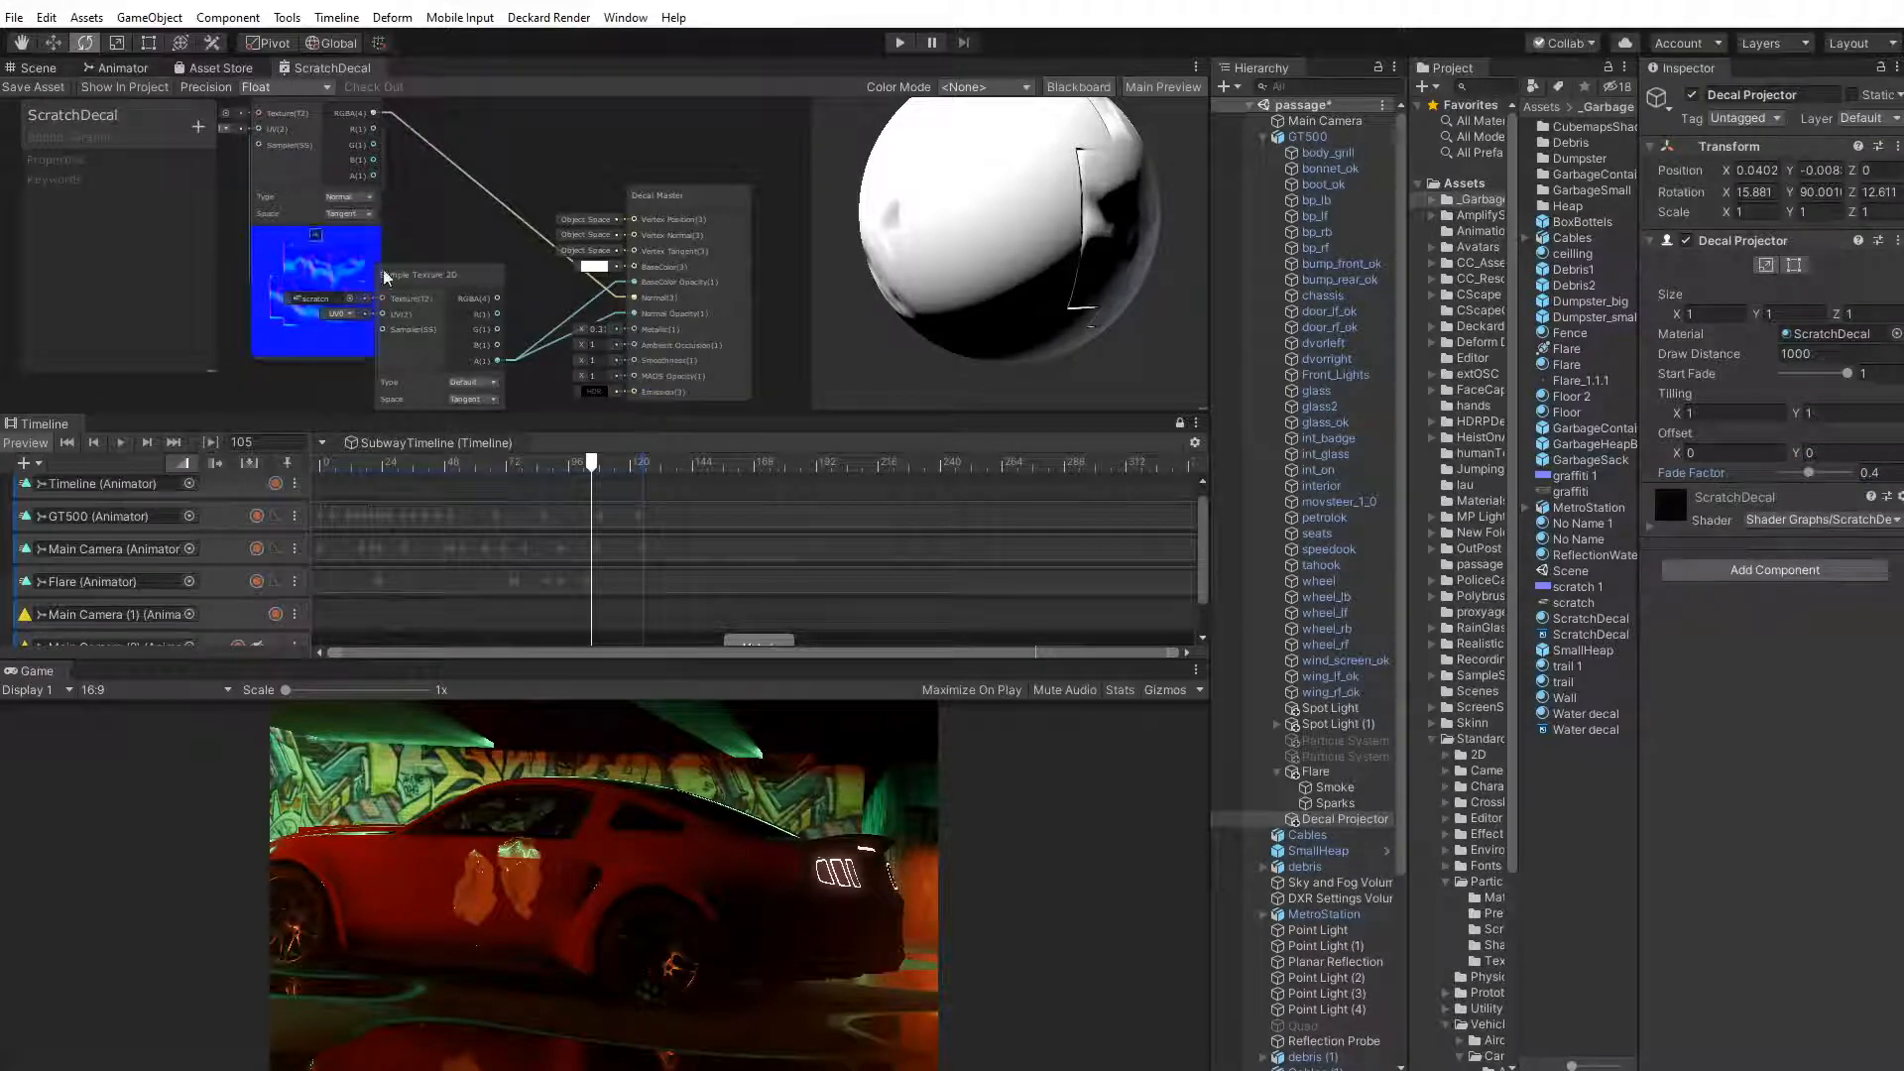
{"action": "left_click", "coordinate": [39, 69]}
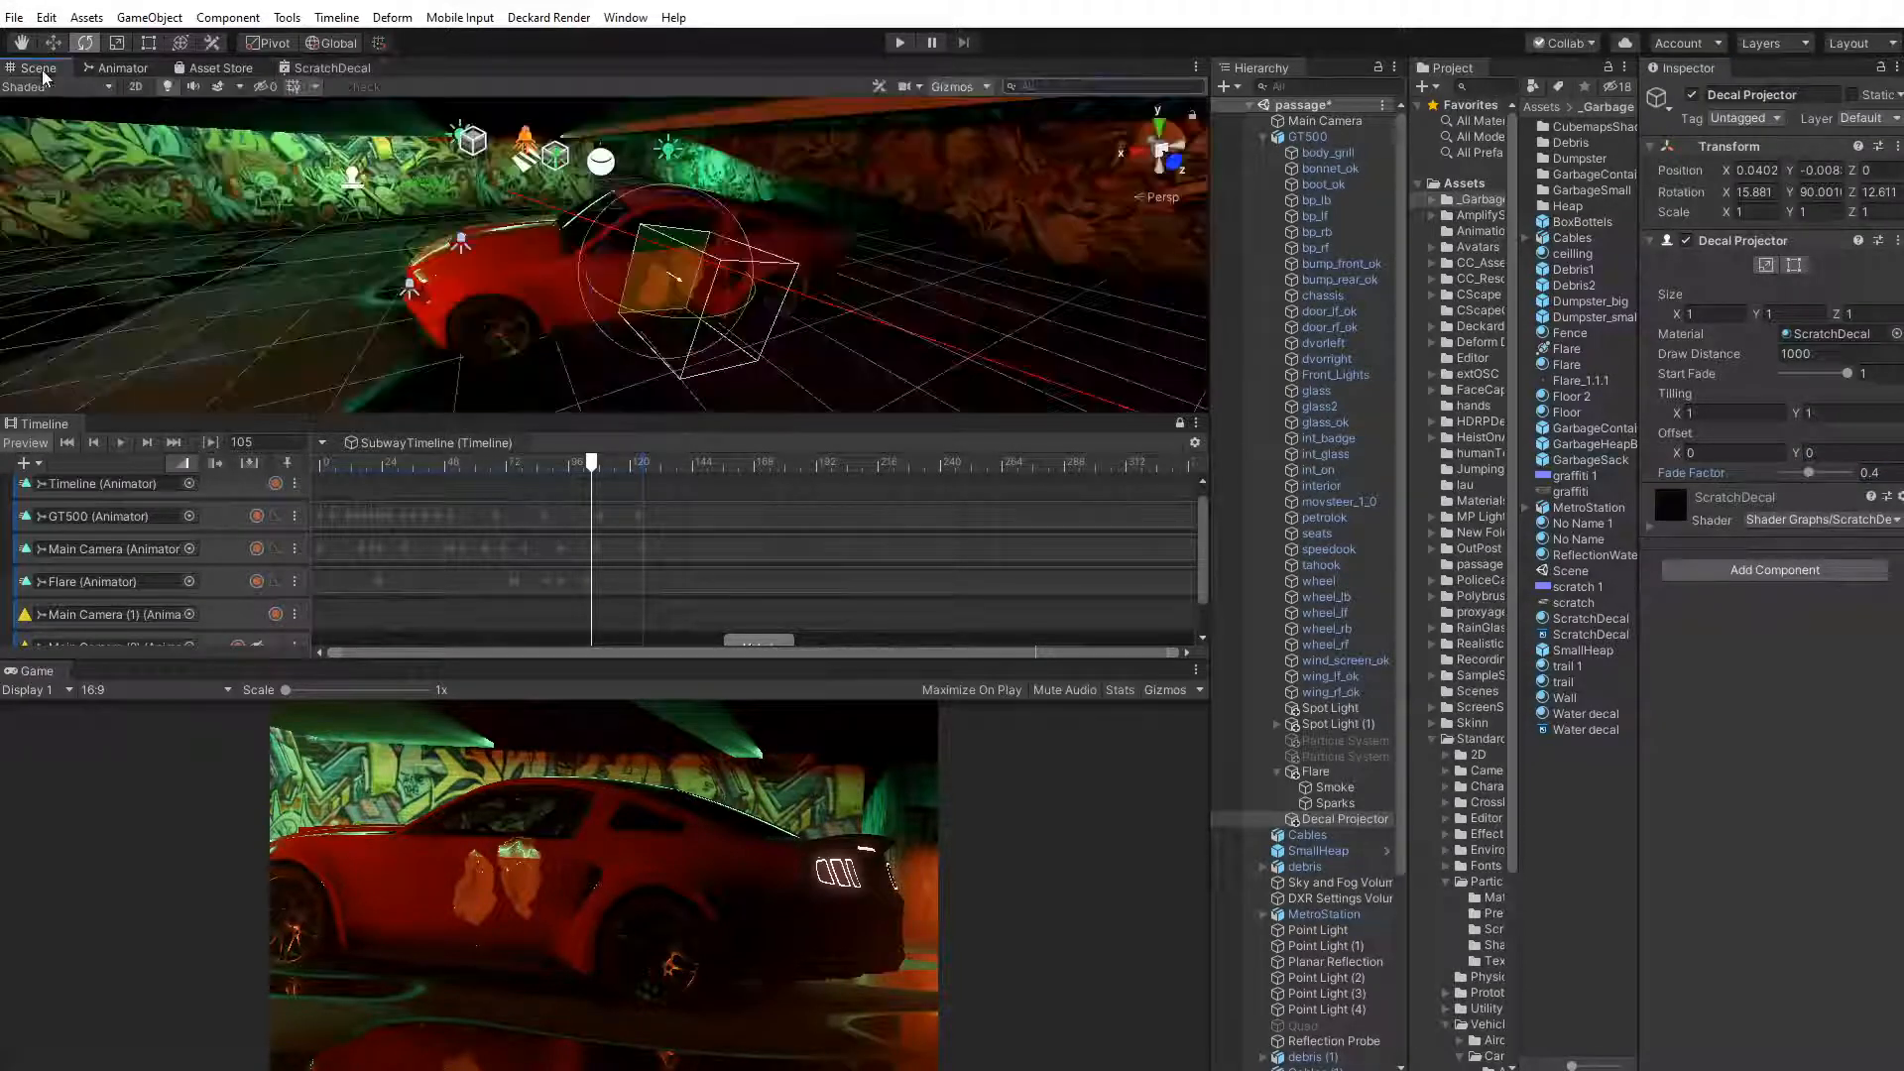
{"action": "left_click_drag", "start_coordinate": [608, 238], "coordinate": [610, 397]}
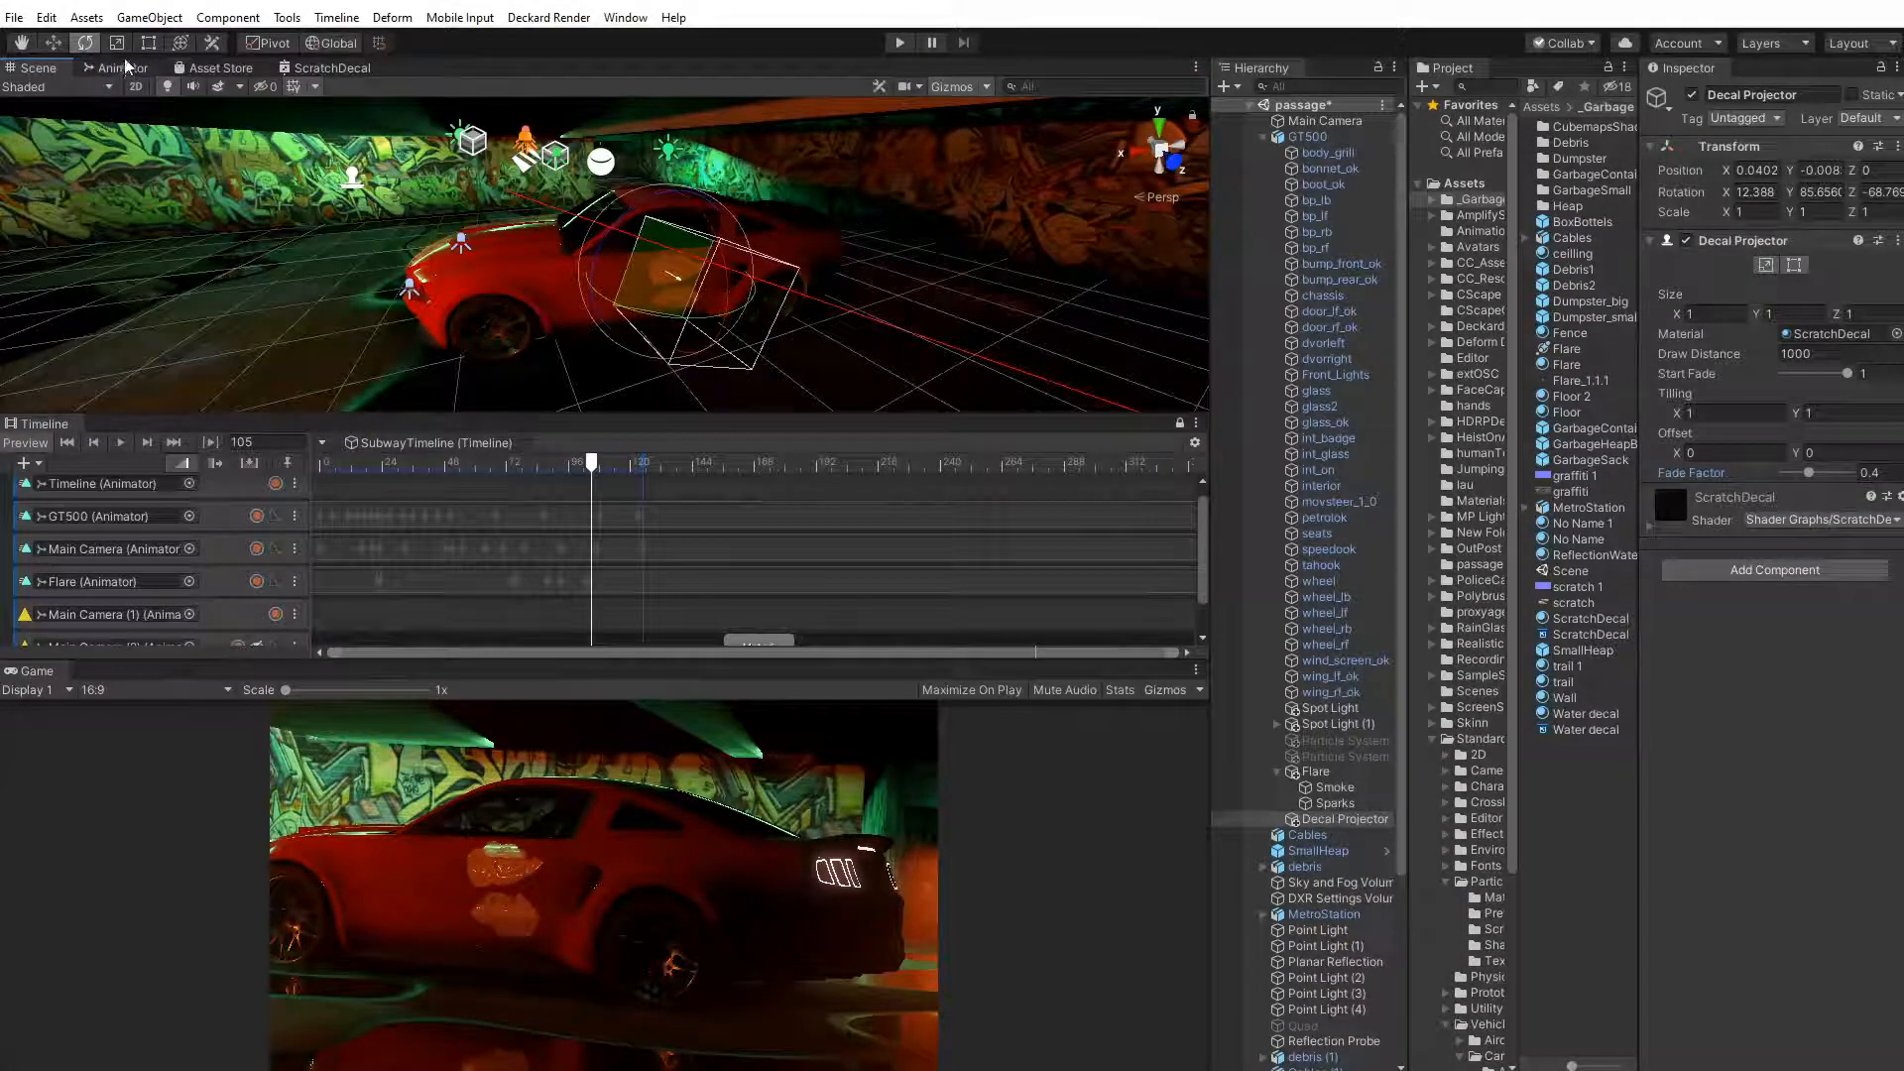
Stretch the projector's boundaries to a size of about 1.50 × 0.40 × 0.95 and shift it towards the car's rear fender
{"action": "left_click", "coordinate": [1767, 266]}
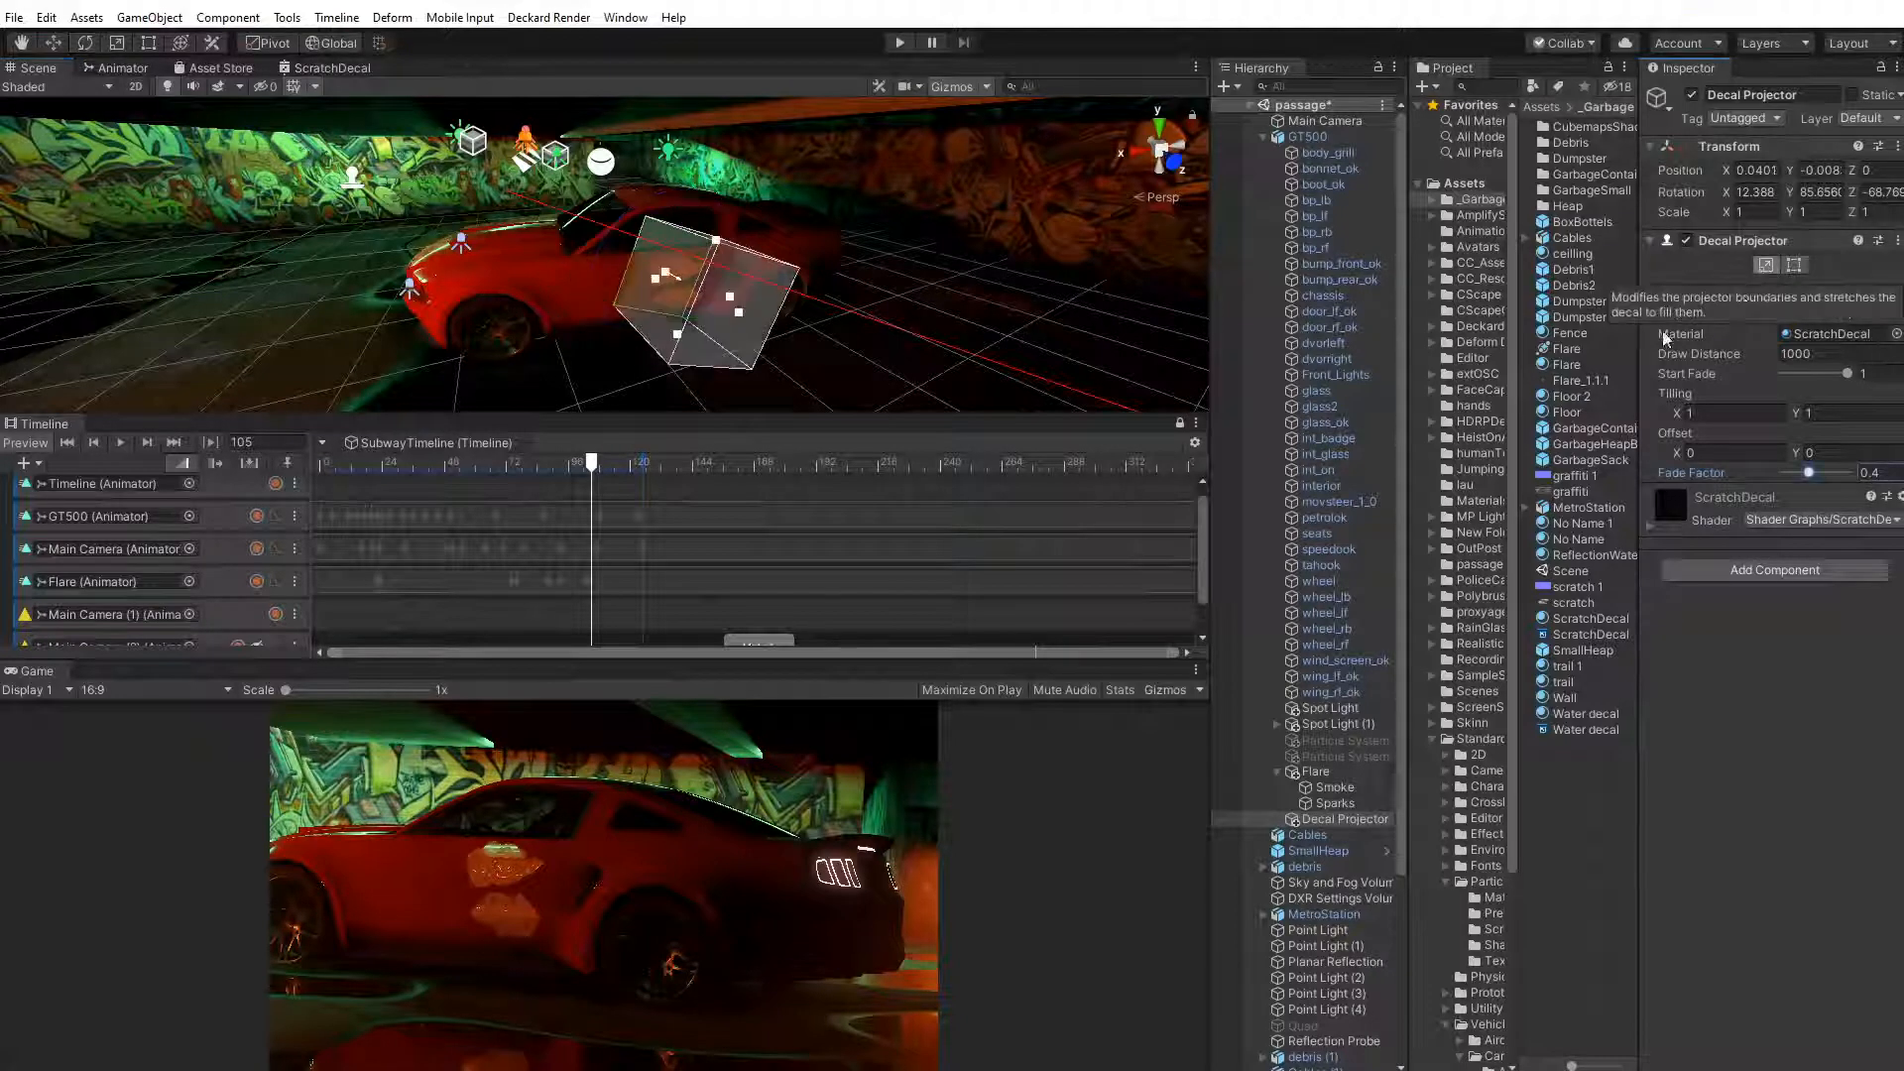
{"action": "left_click_drag", "start_coordinate": [709, 255], "coordinate": [704, 288]}
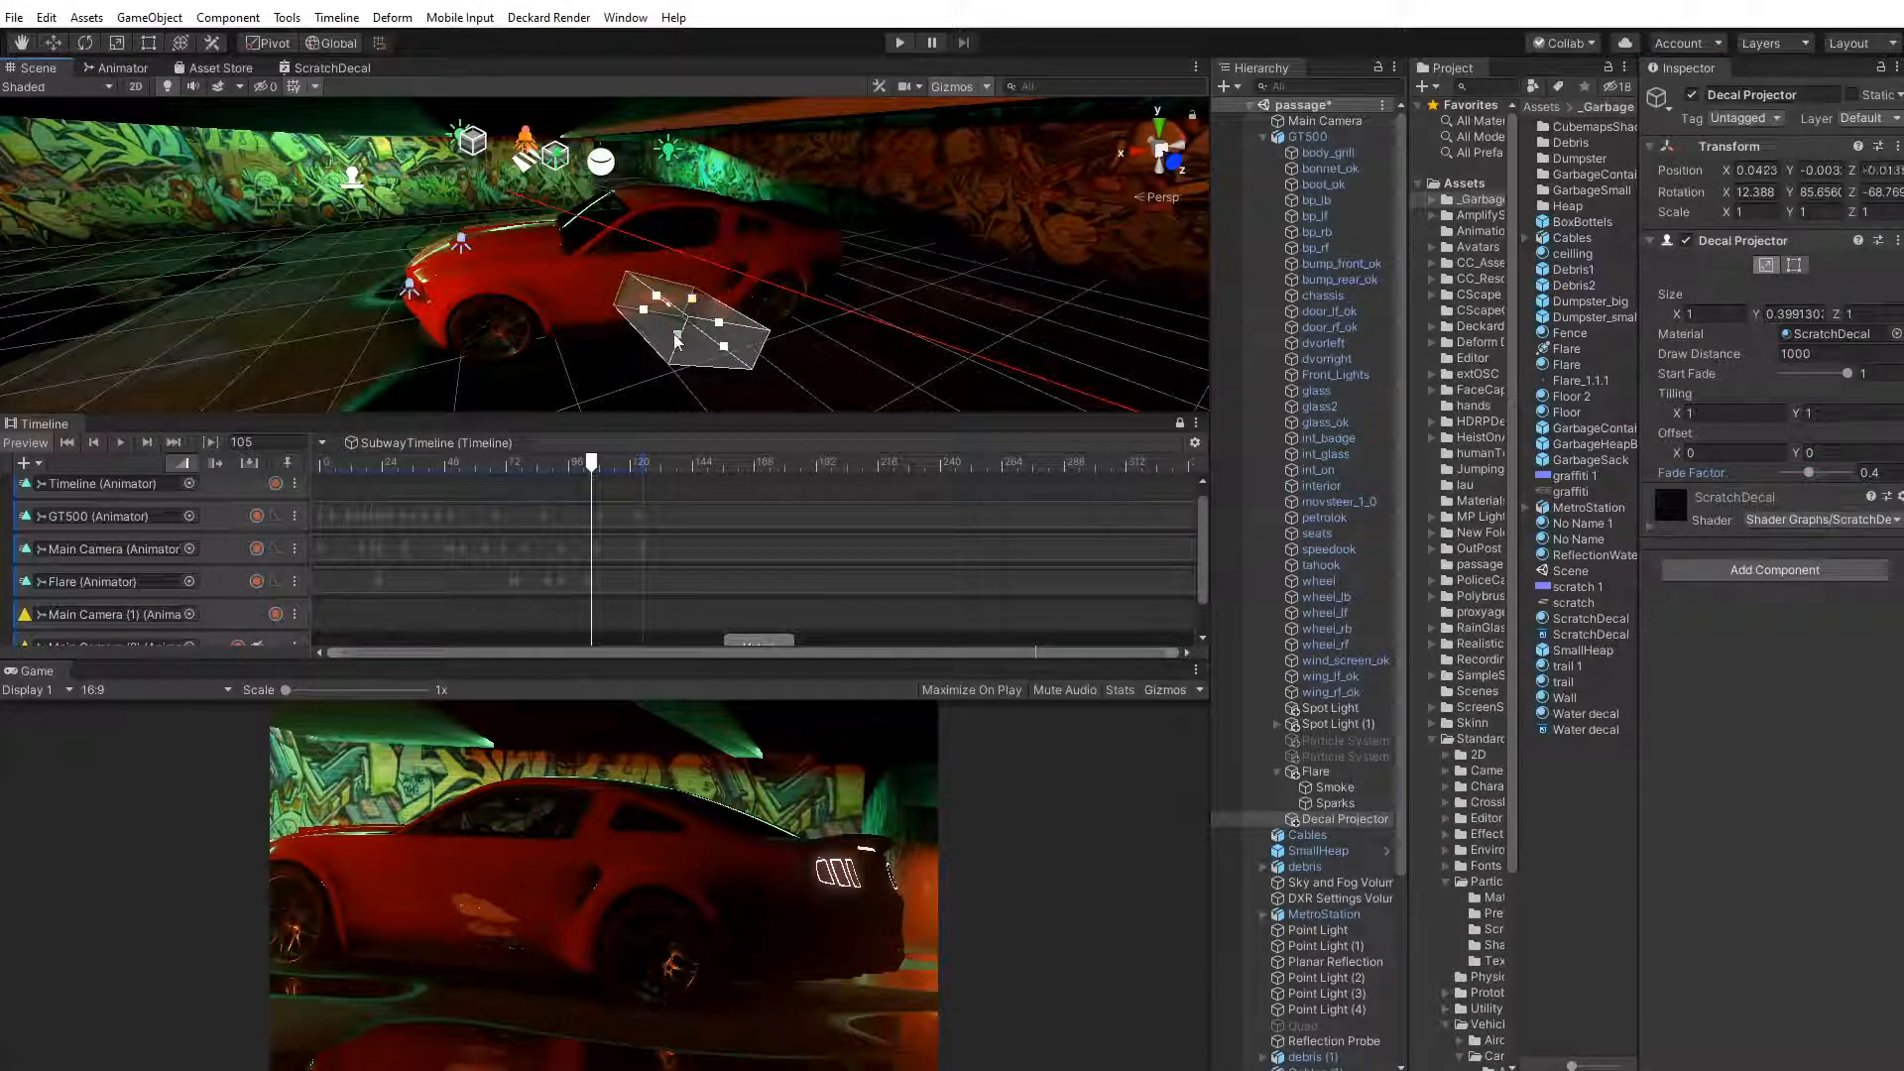
{"action": "left_click_drag", "start_coordinate": [658, 302], "coordinate": [799, 262]}
Nudge the projector at the car's rear and rotate it to about -79 degrees on Z
{"action": "left_click", "coordinate": [53, 42]}
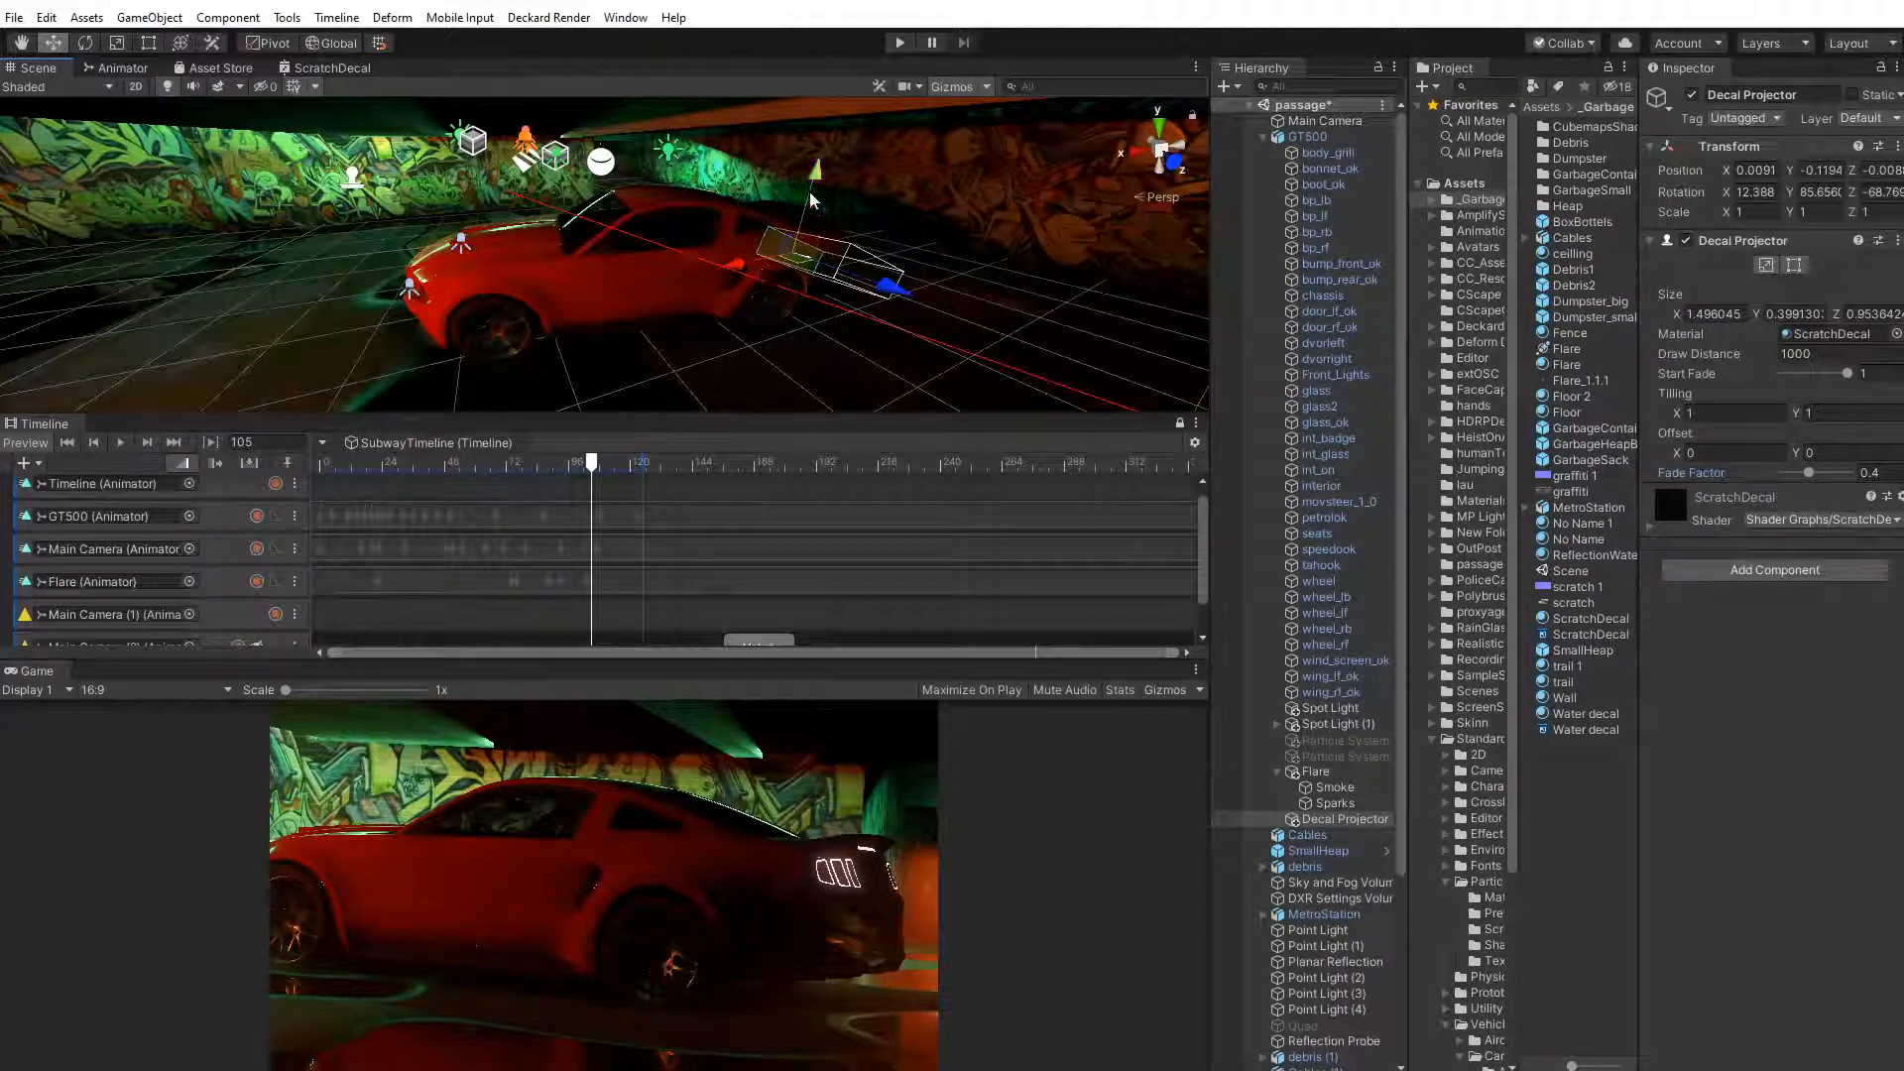
{"action": "left_click_drag", "start_coordinate": [811, 190], "coordinate": [809, 185]}
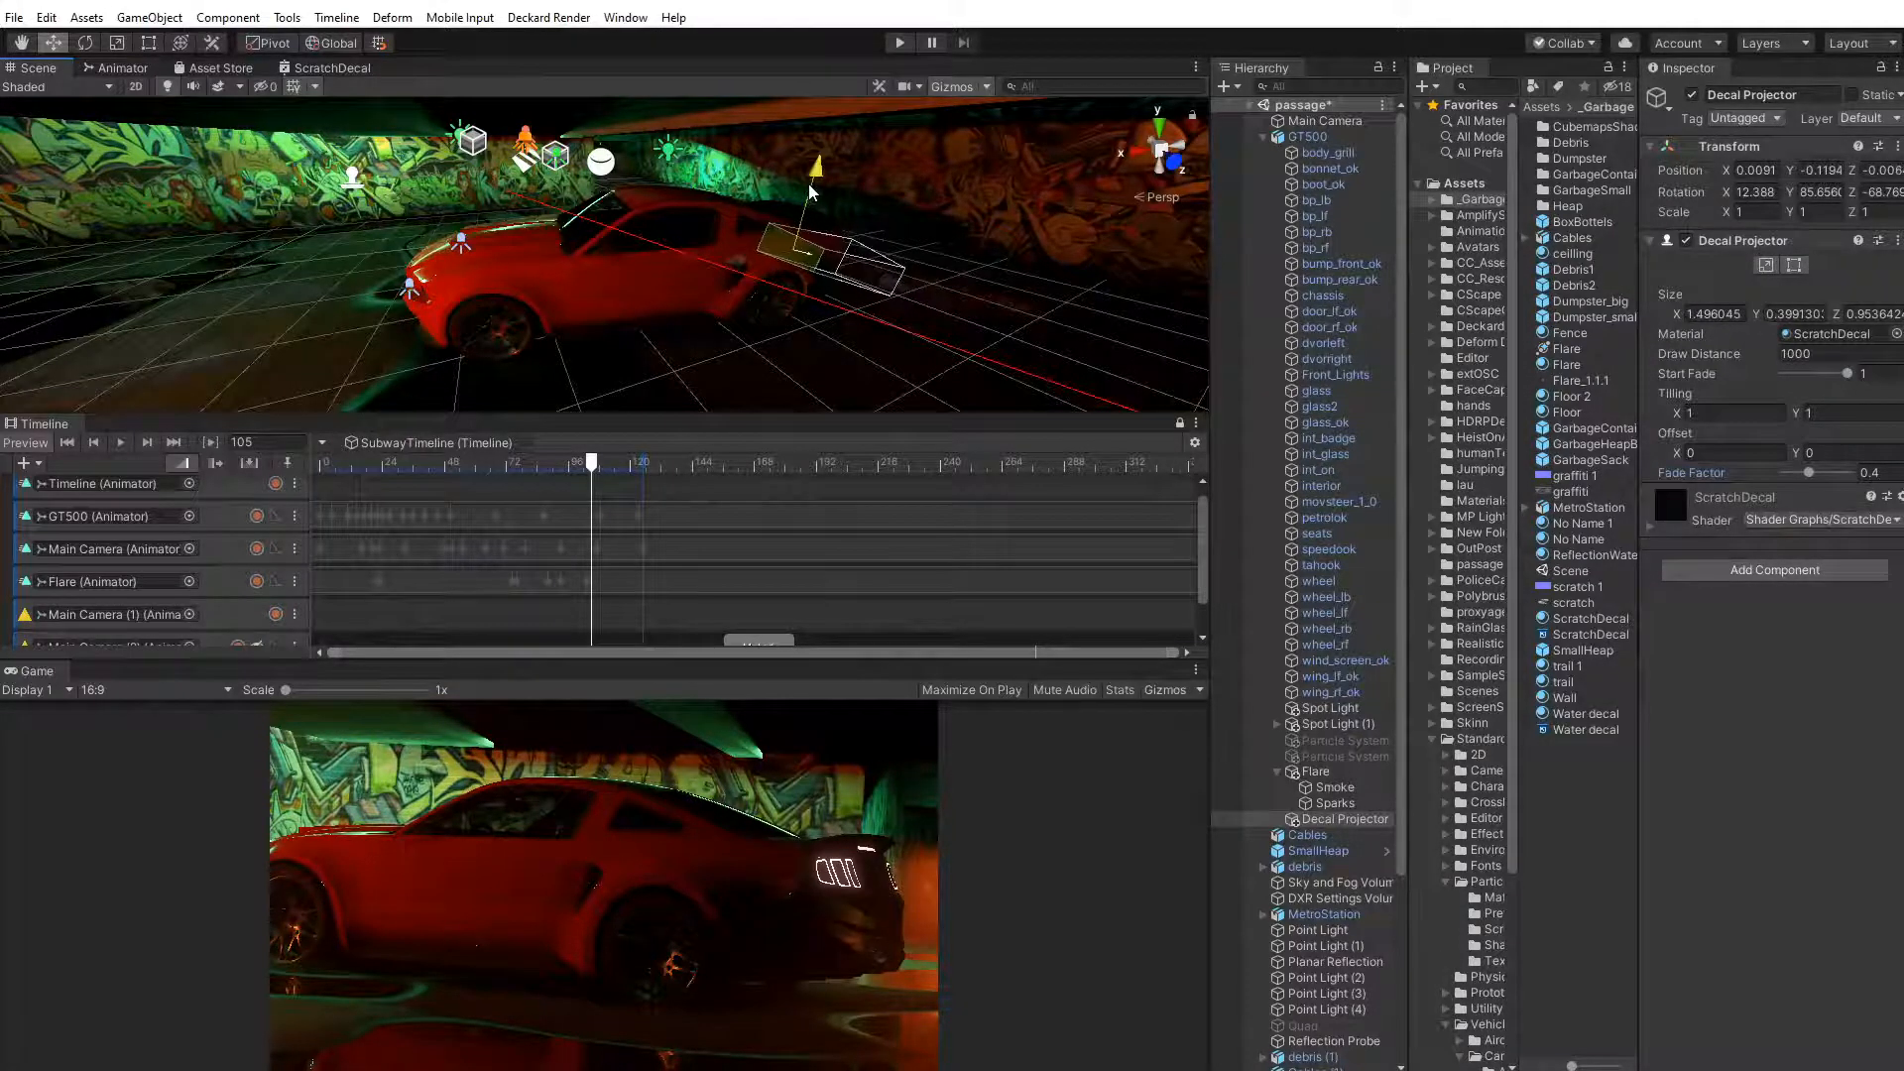
{"action": "left_click", "coordinate": [85, 42]}
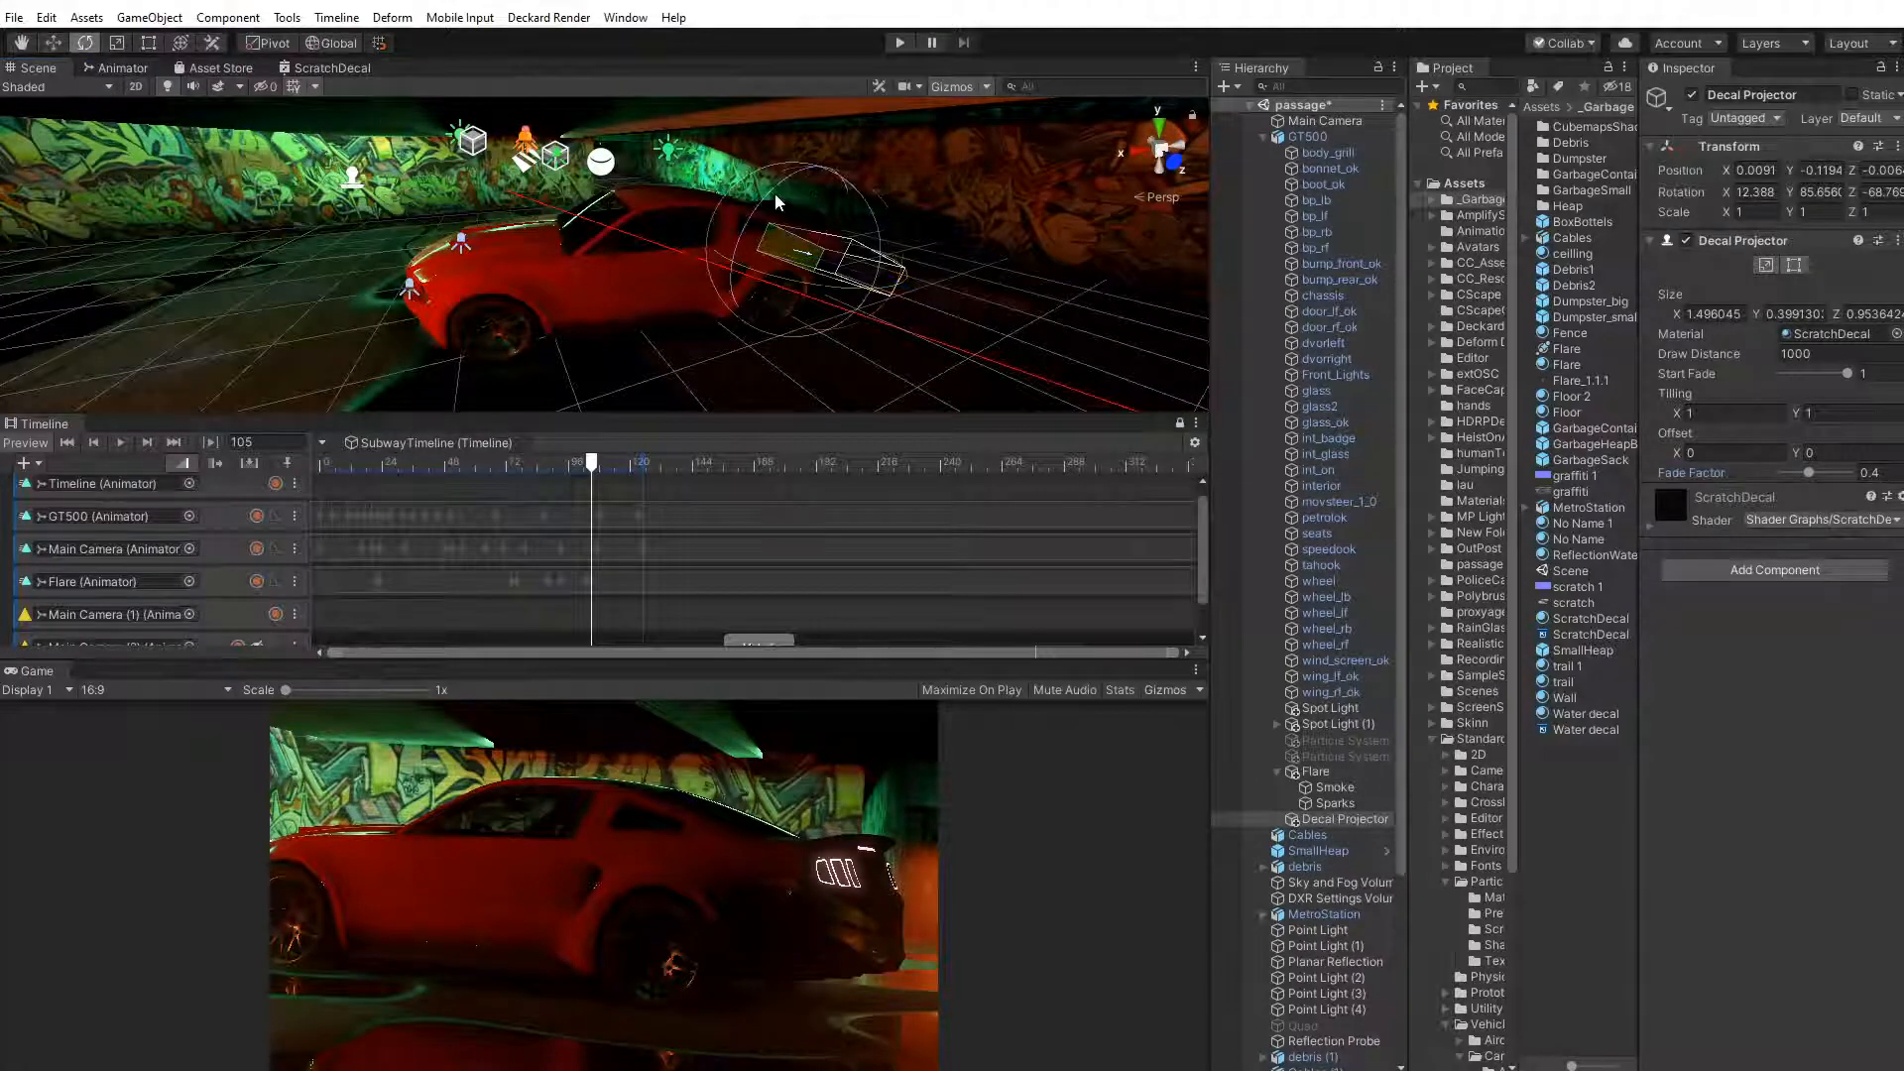
{"action": "left_click_drag", "start_coordinate": [763, 198], "coordinate": [727, 242]}
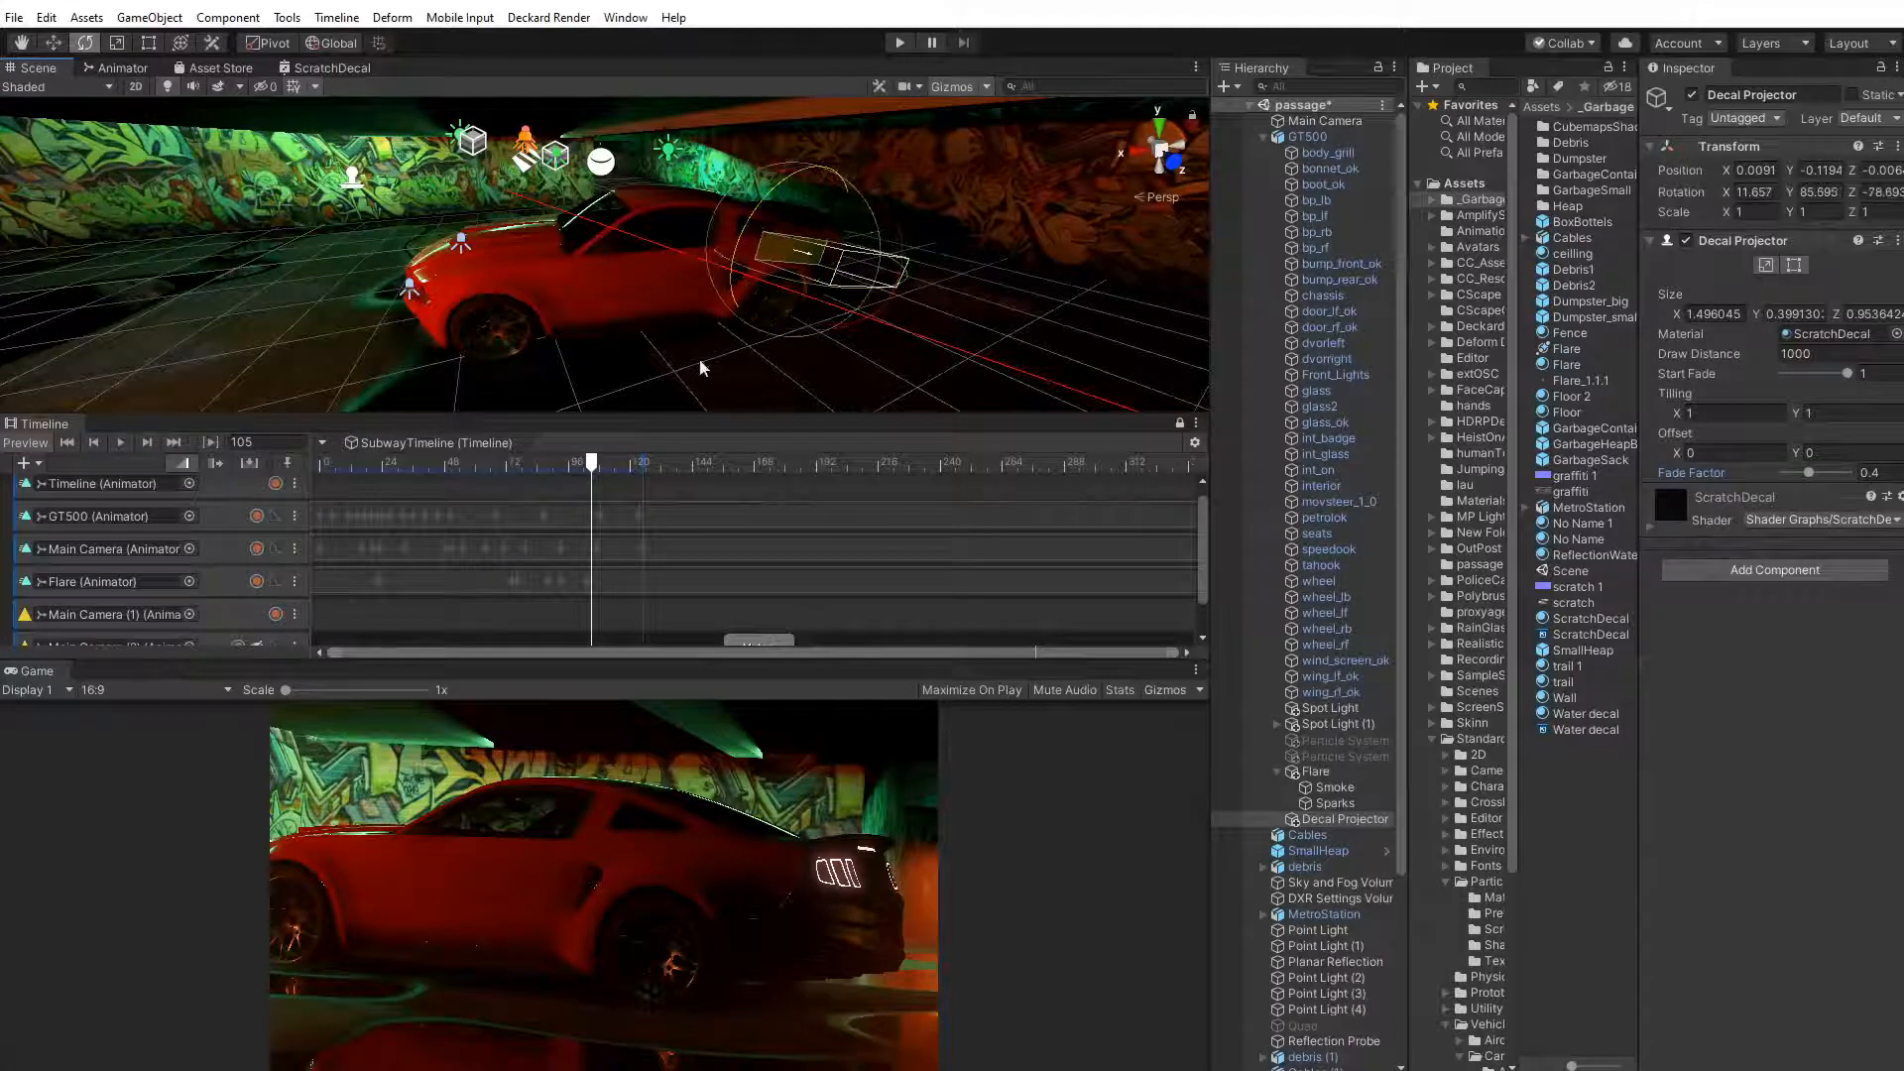
At timeline frame 115, shift the projector on the car's rear and rotate it to about 6.3, 85.7, -78.3
{"action": "left_click_drag", "start_coordinate": [599, 478], "coordinate": [617, 478]}
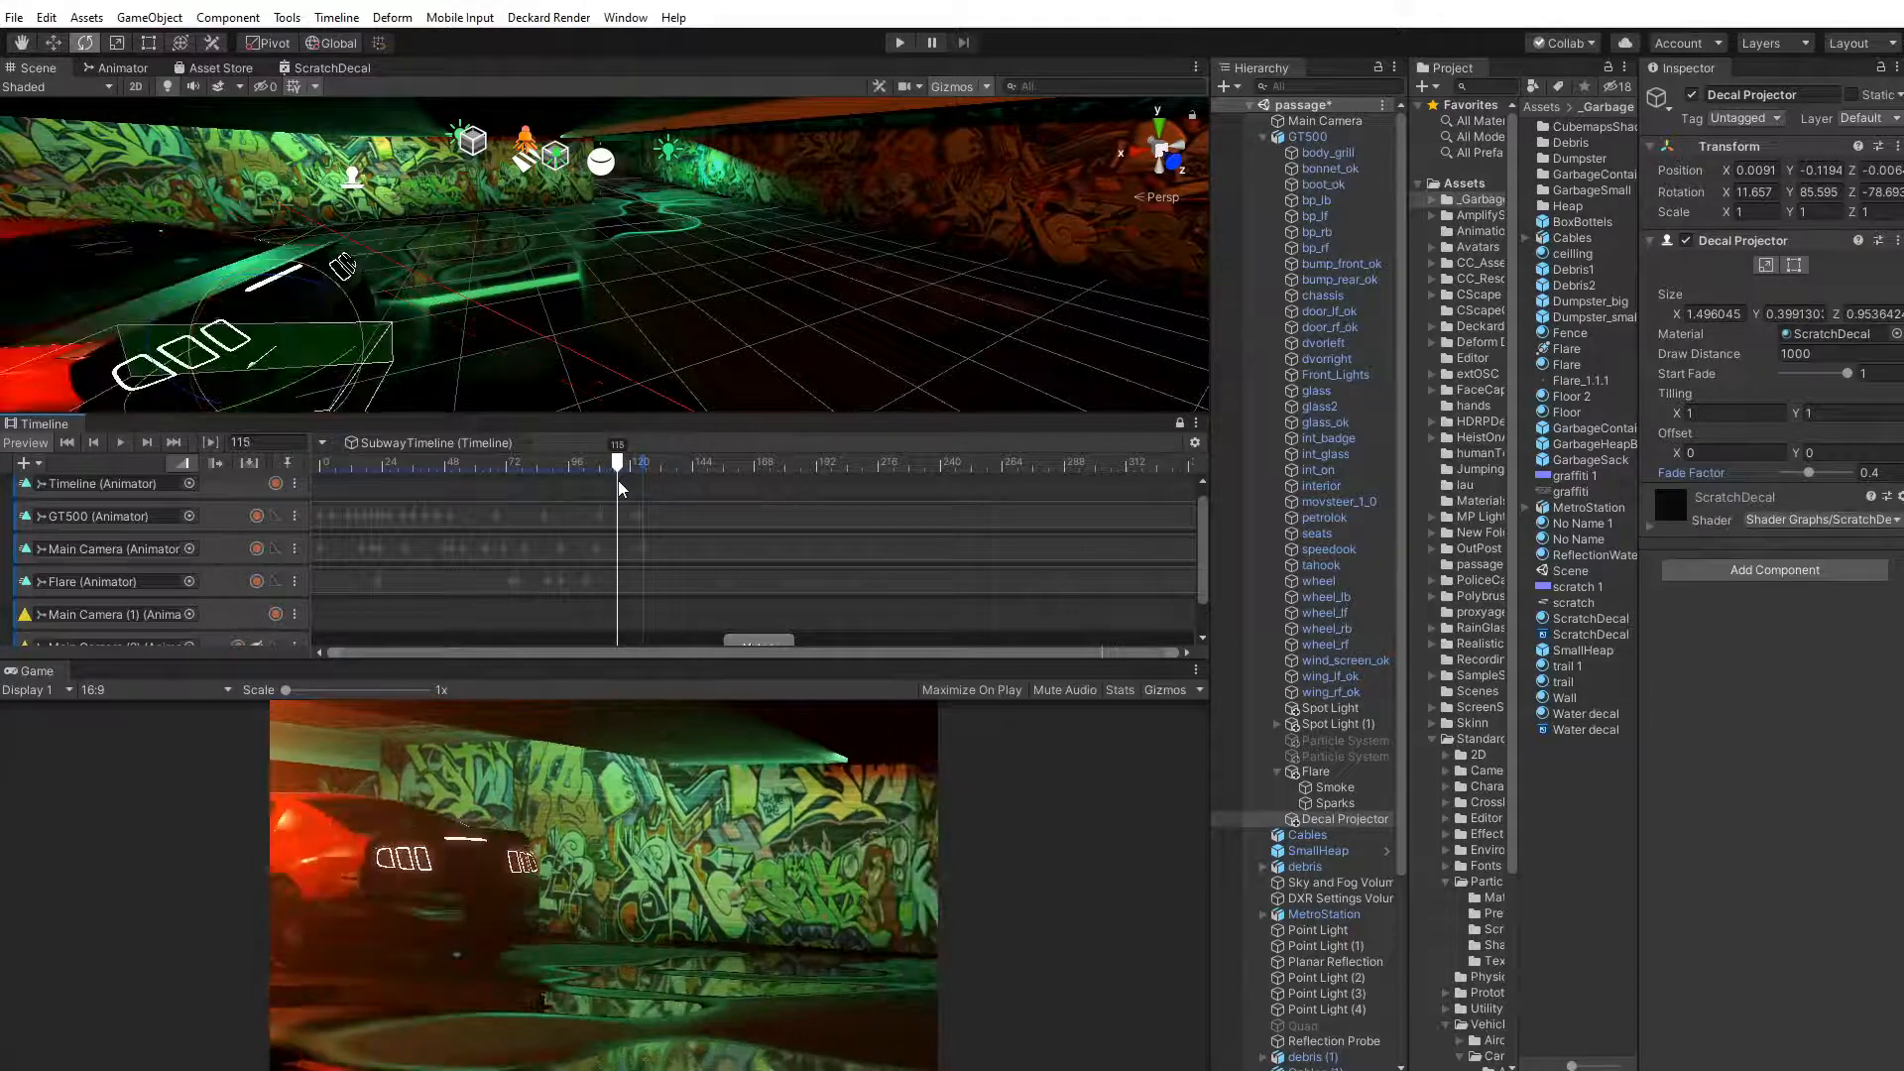
{"action": "middle_click_drag", "start_coordinate": [349, 241], "coordinate": [382, 244]}
{"action": "scroll", "coordinate": [385, 248], "scroll_direction": "down", "scroll_amount": 3}
{"action": "mouse_move", "coordinate": [397, 354]}
{"action": "left_mouse_down"}
{"action": "mouse_move", "coordinate": [352, 366]}
{"action": "mouse_move", "coordinate": [384, 365]}
{"action": "mouse_move", "coordinate": [352, 331]}
{"action": "mouse_move", "coordinate": [376, 325]}
{"action": "left_mouse_up"}
Rotate the projector to about 41.6, 84.2, -81.6 and move it onto the car's side behind the rear window
{"action": "left_click", "coordinate": [54, 42]}
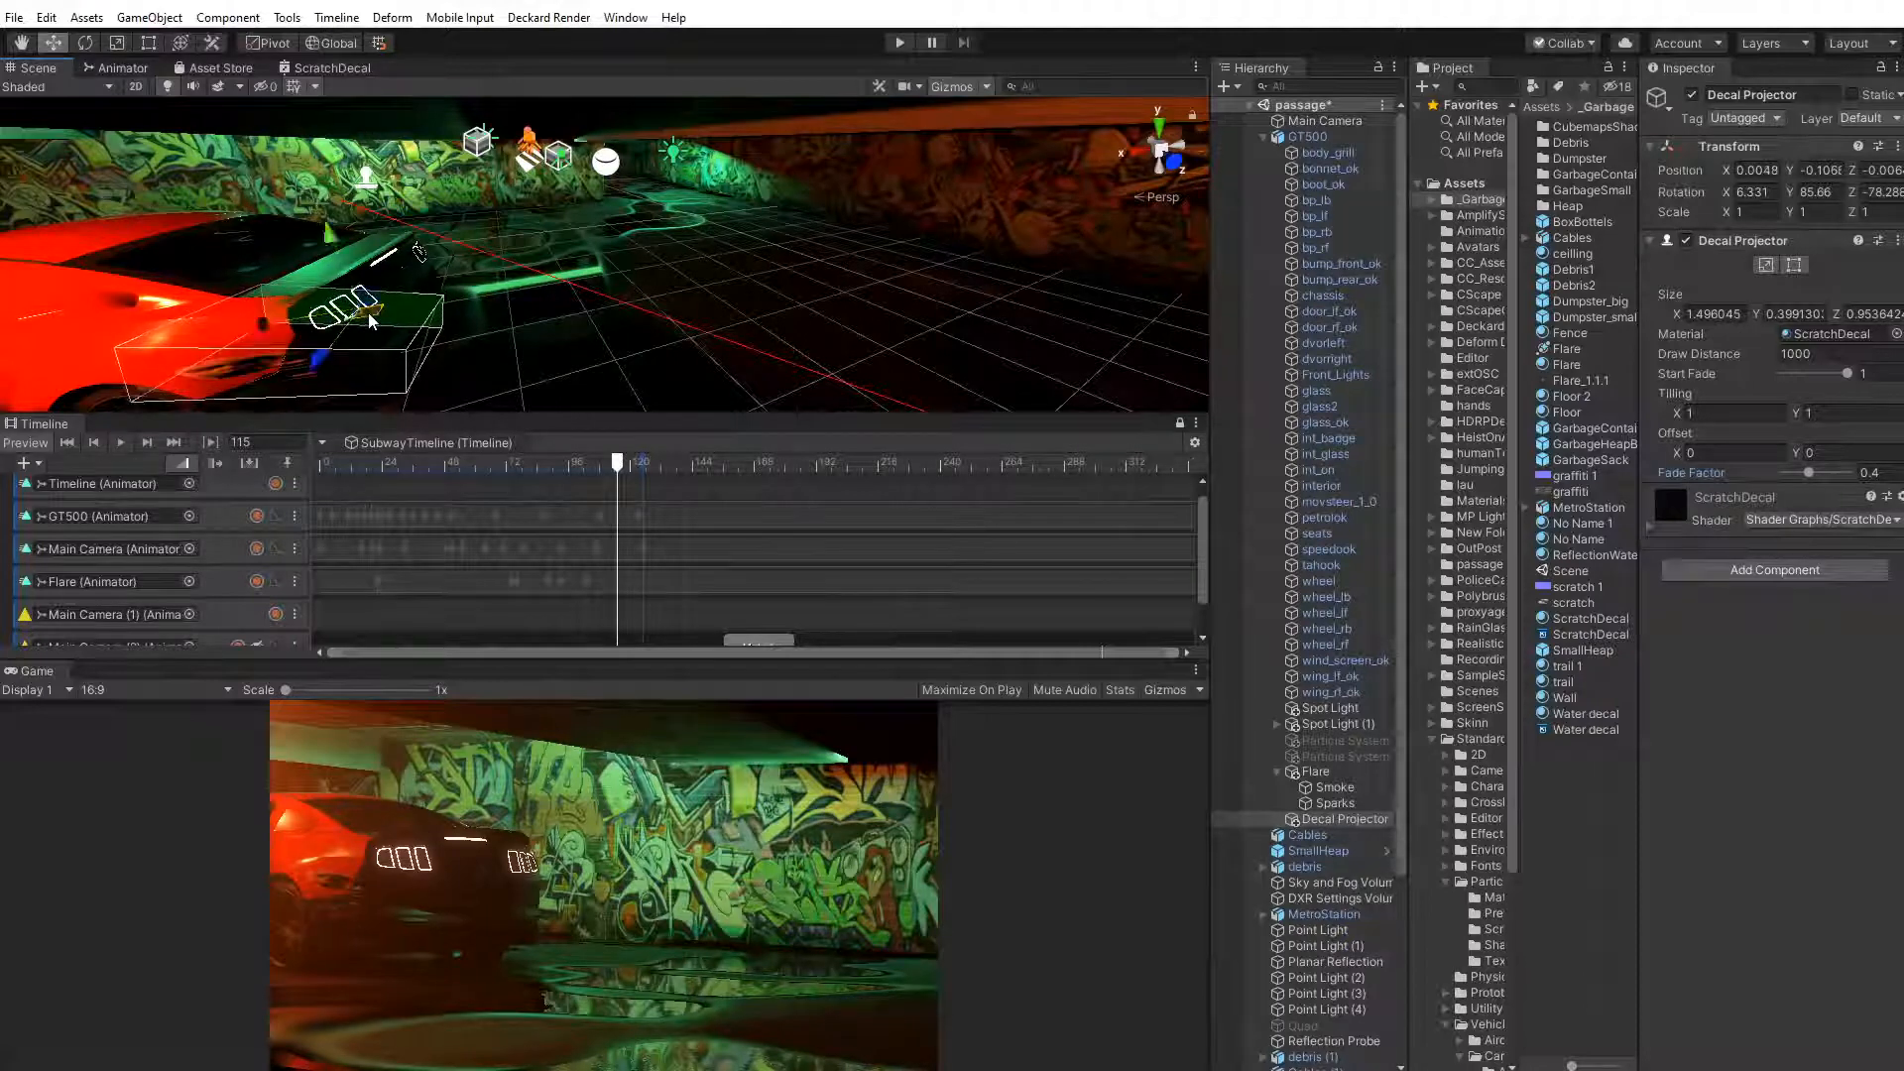
{"action": "scroll", "coordinate": [377, 331], "scroll_direction": "down", "scroll_amount": 4}
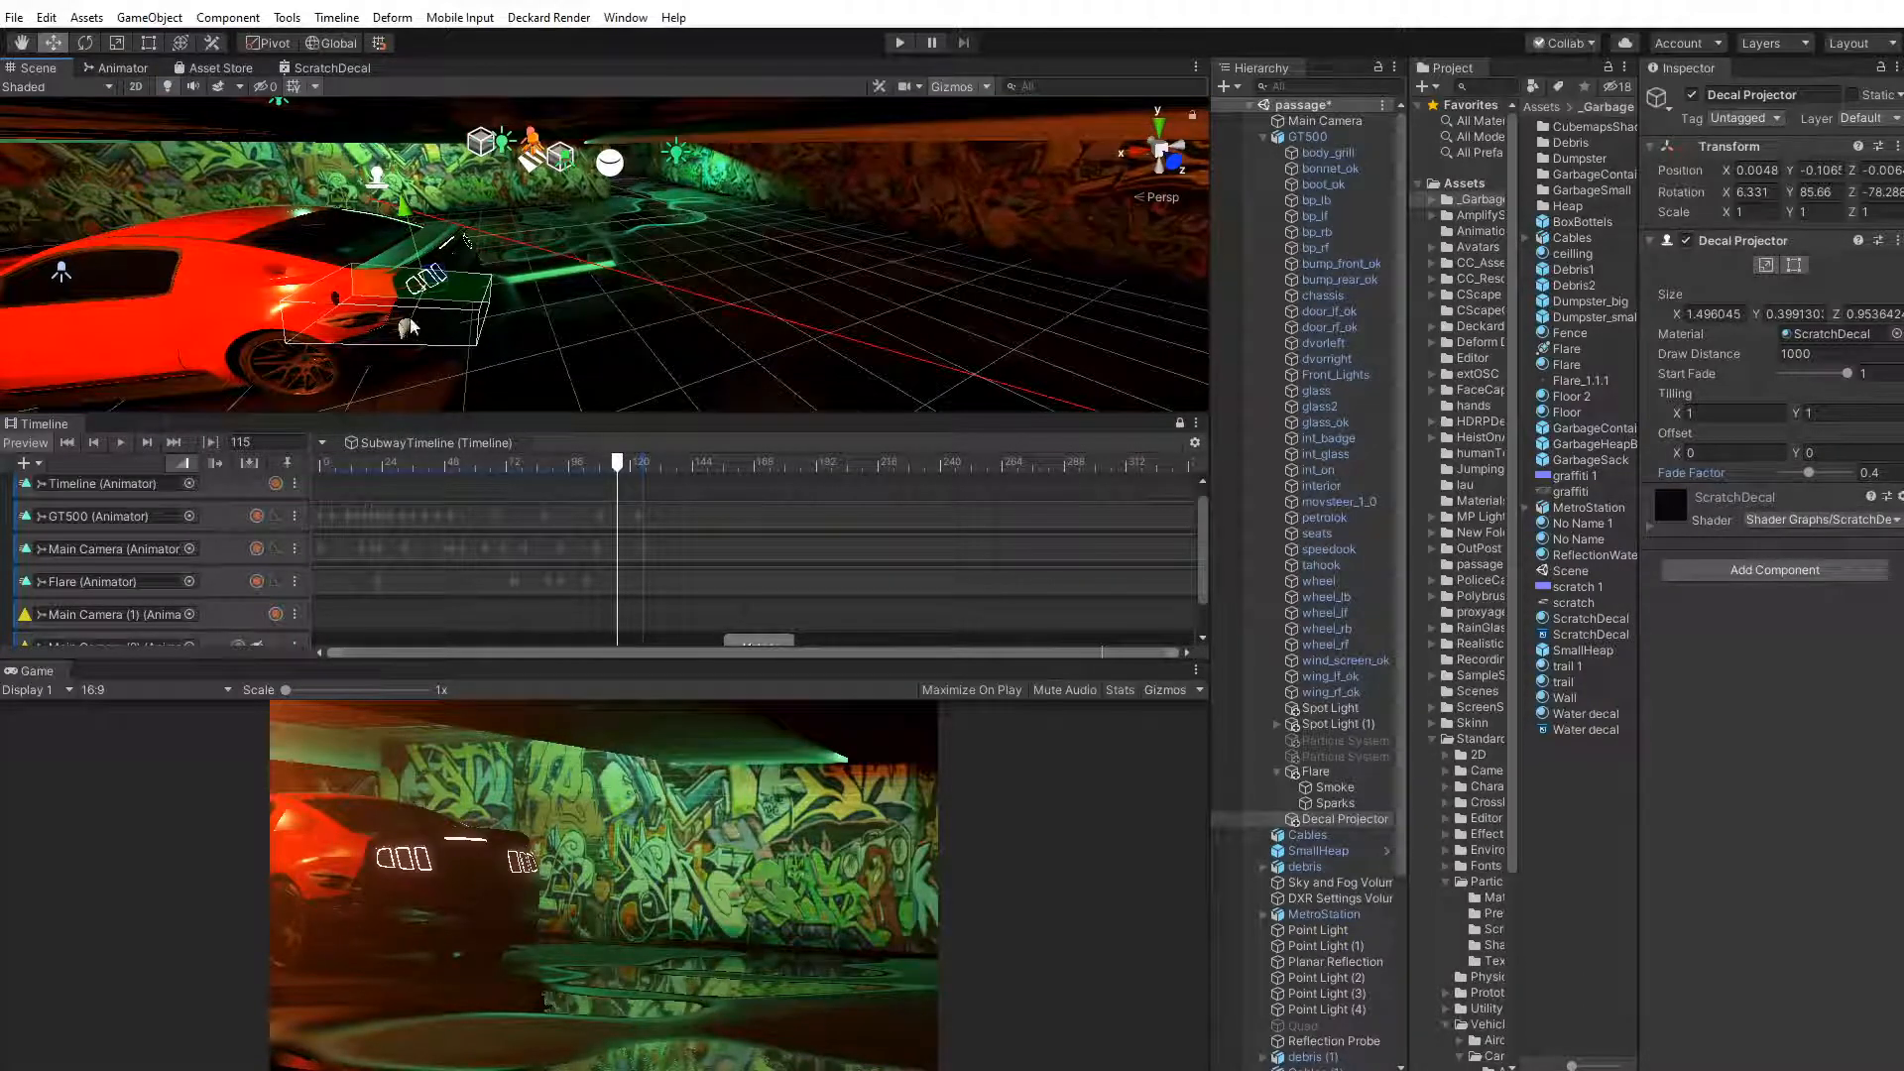
{"action": "key", "text": "e"}
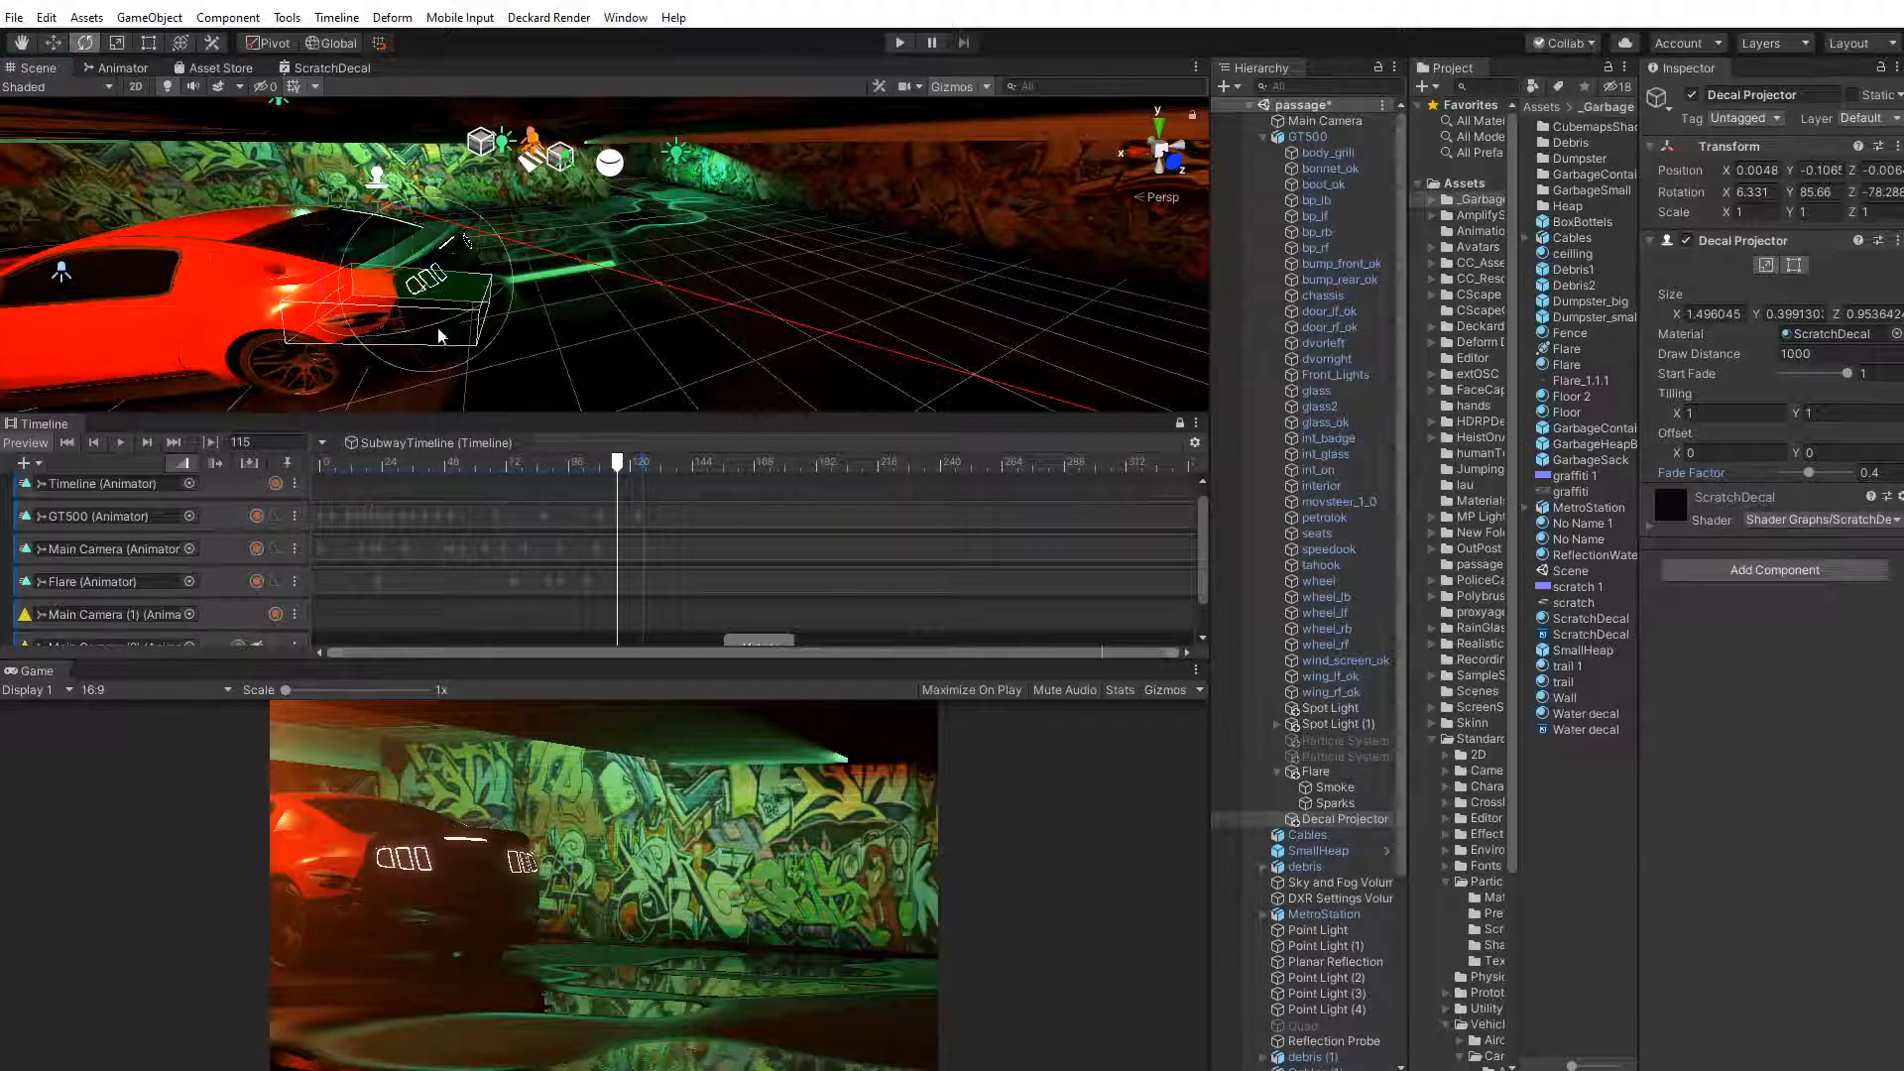
{"action": "left_click_drag", "start_coordinate": [442, 338], "coordinate": [559, 325]}
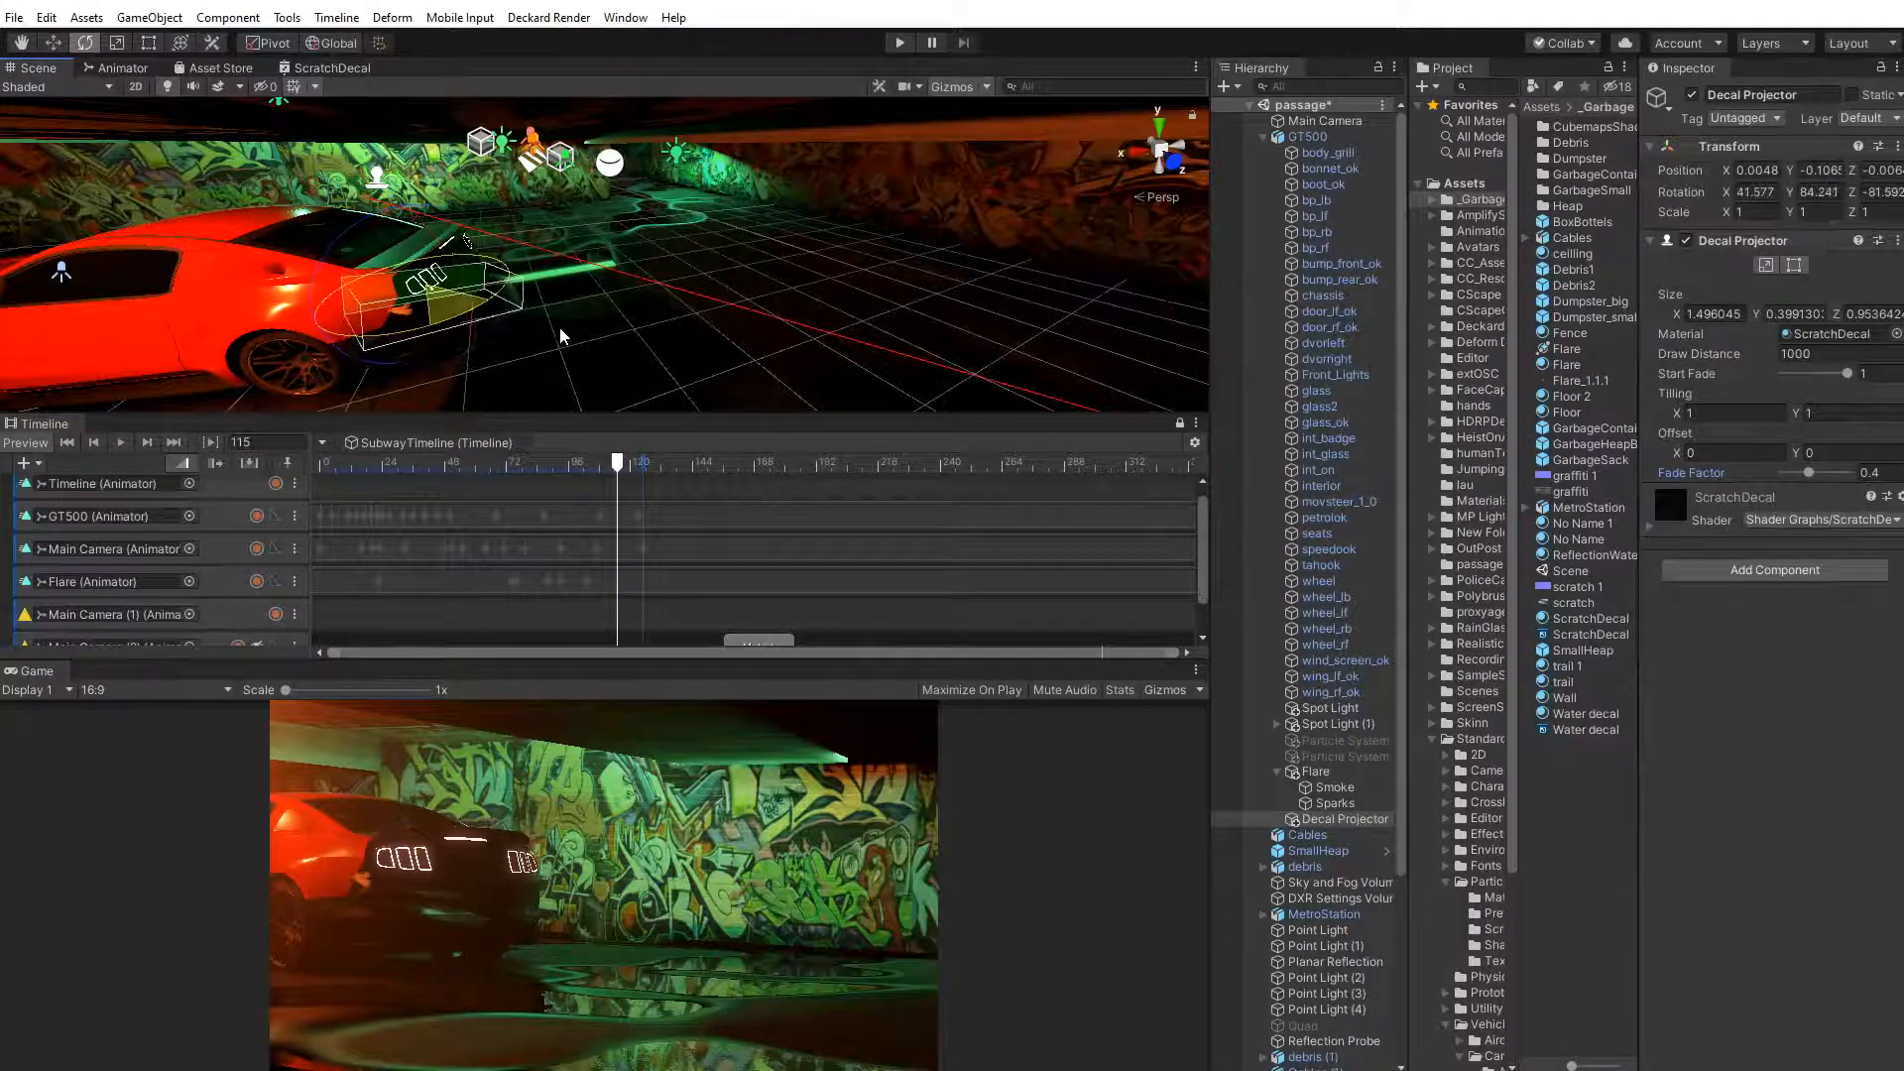
{"action": "left_click", "coordinate": [54, 43]}
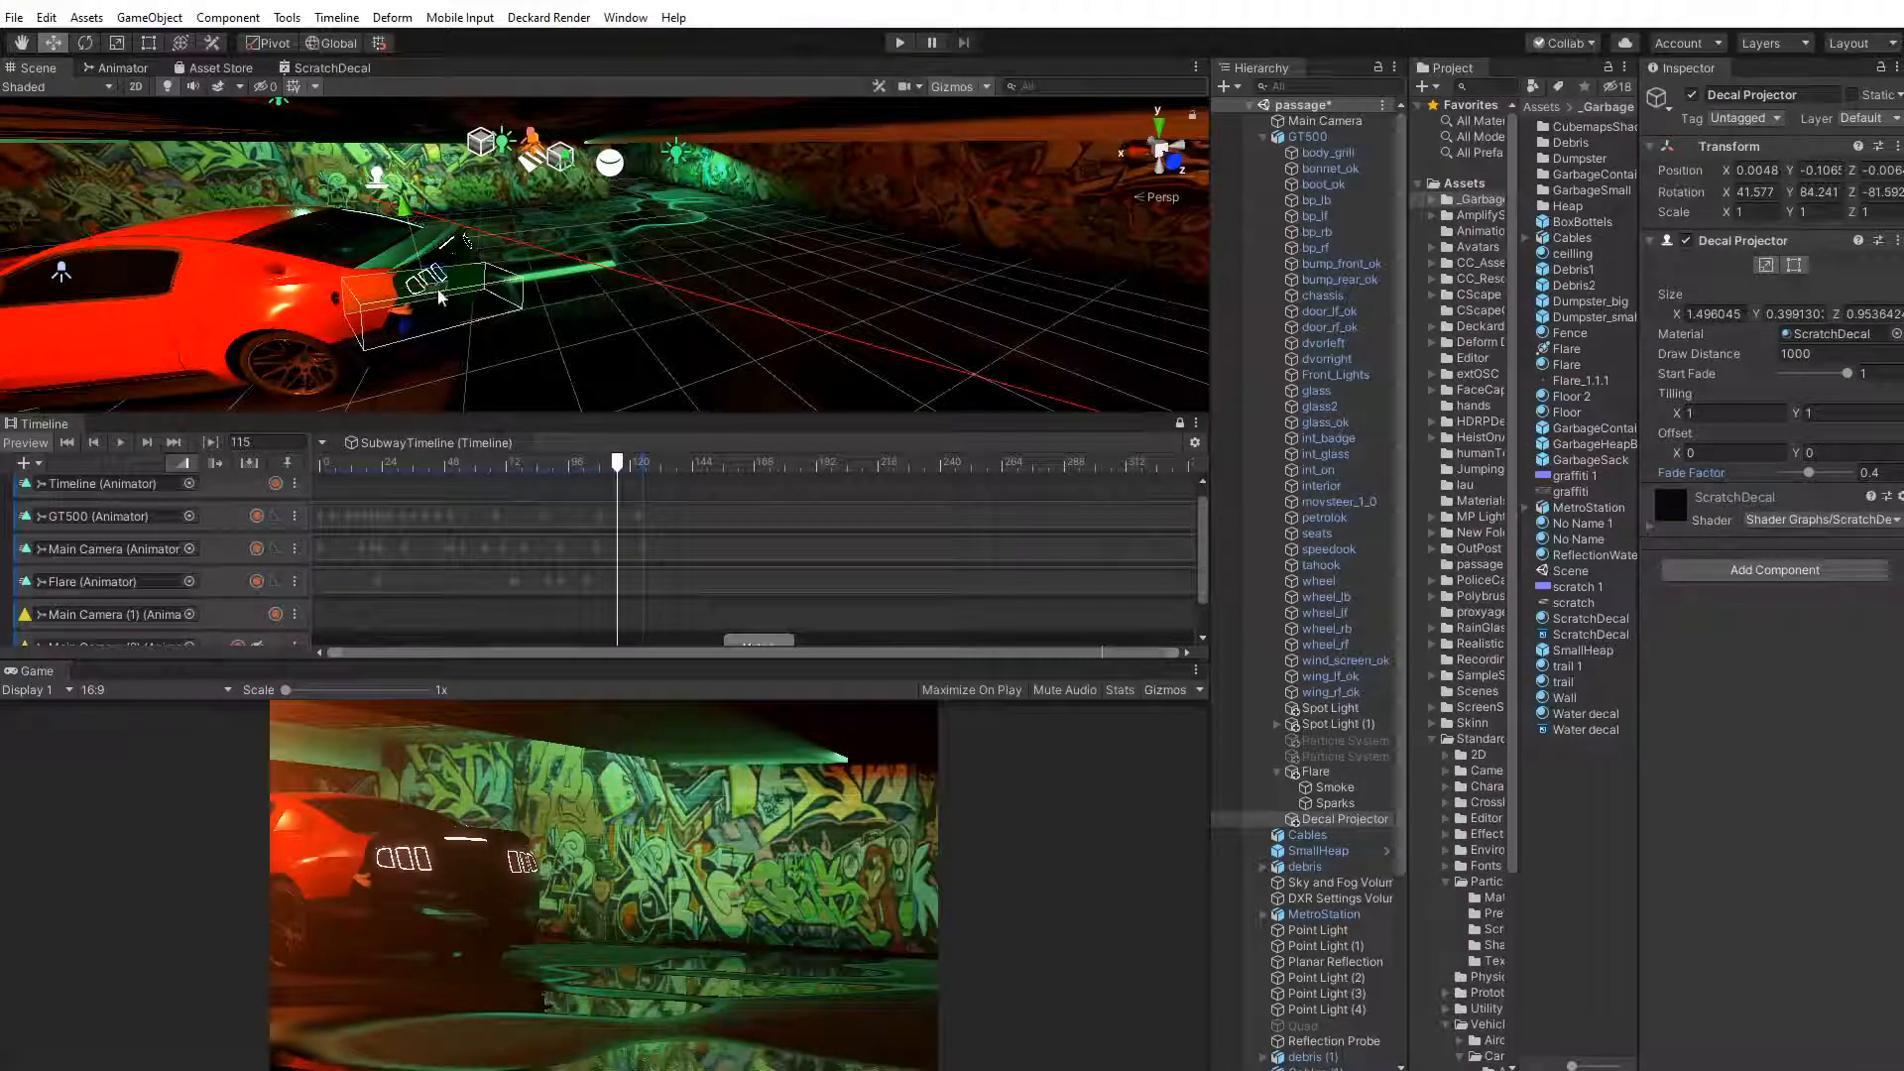
{"action": "left_click_drag", "start_coordinate": [436, 286], "coordinate": [373, 302]}
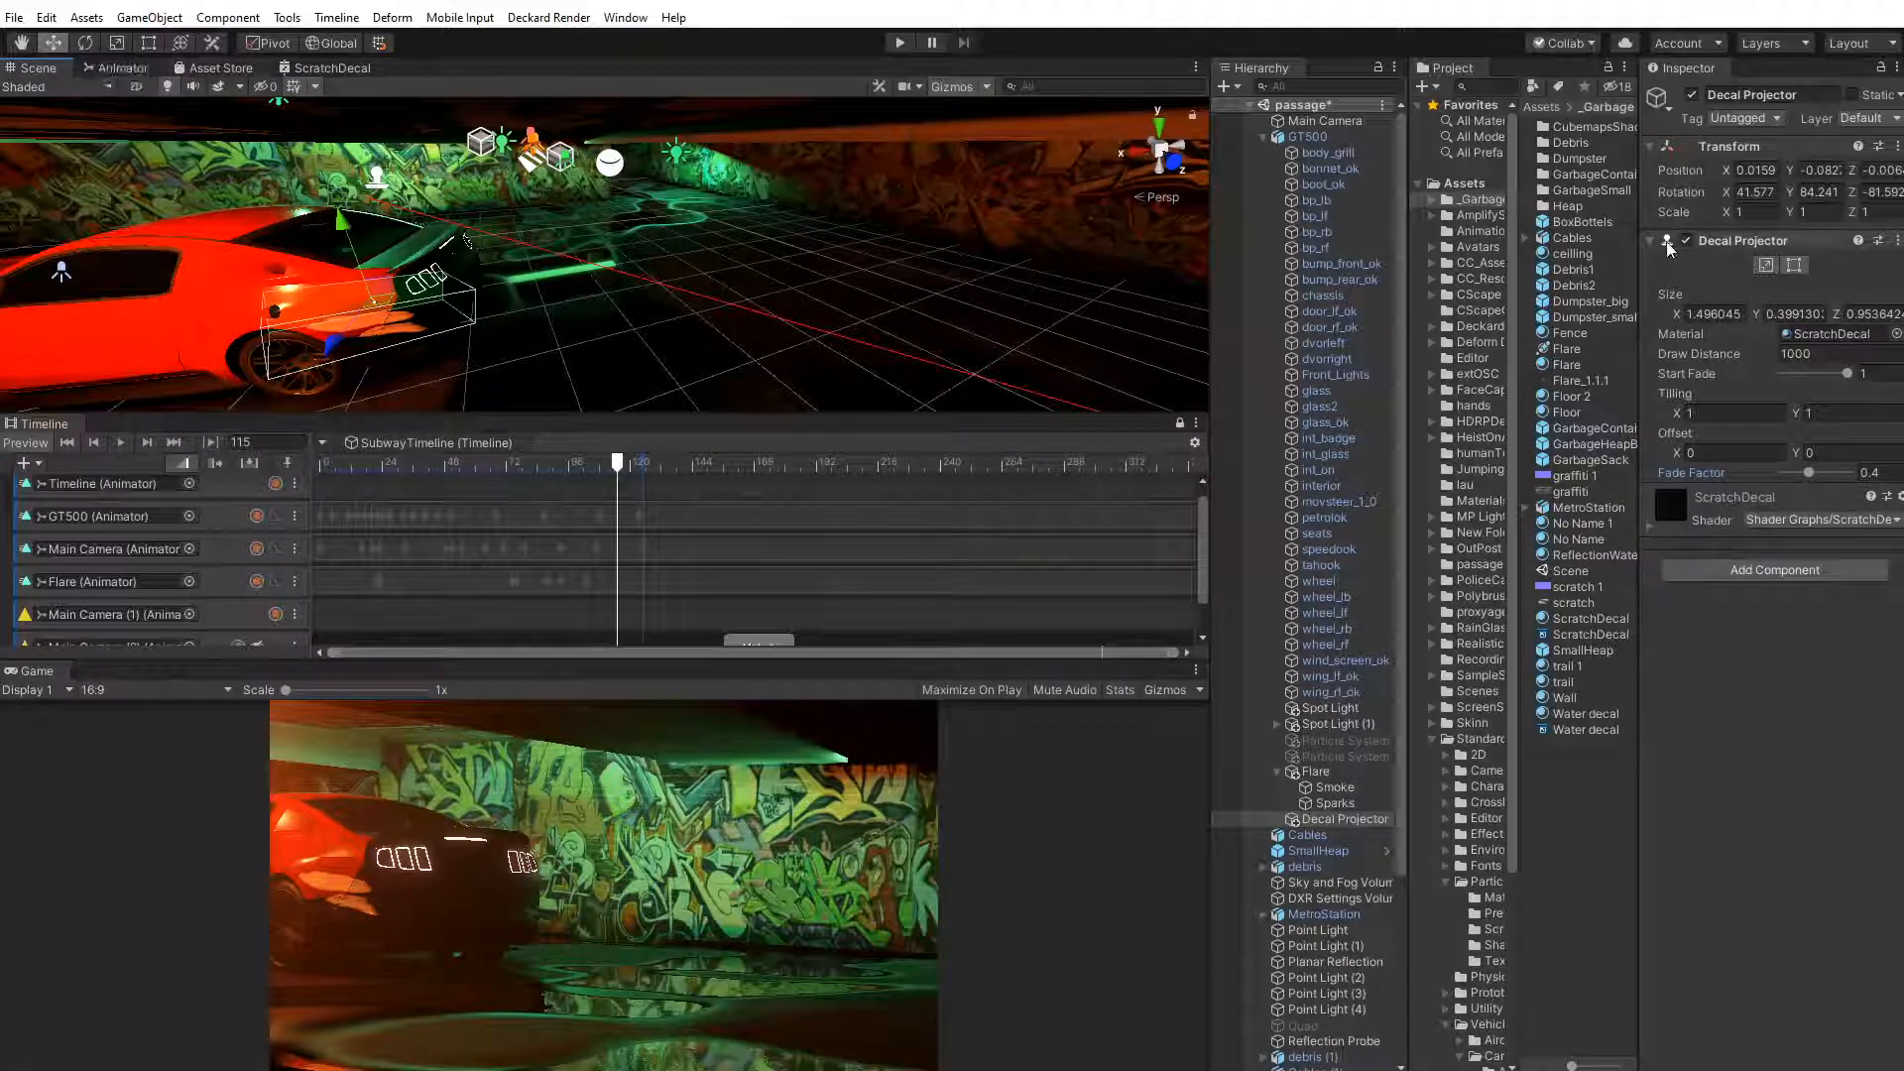
Crop the projector's height to about 0.35 without stretching the decal and set the ScratchDecal material's Draw Order to 0.12
{"action": "left_click", "coordinate": [1793, 265]}
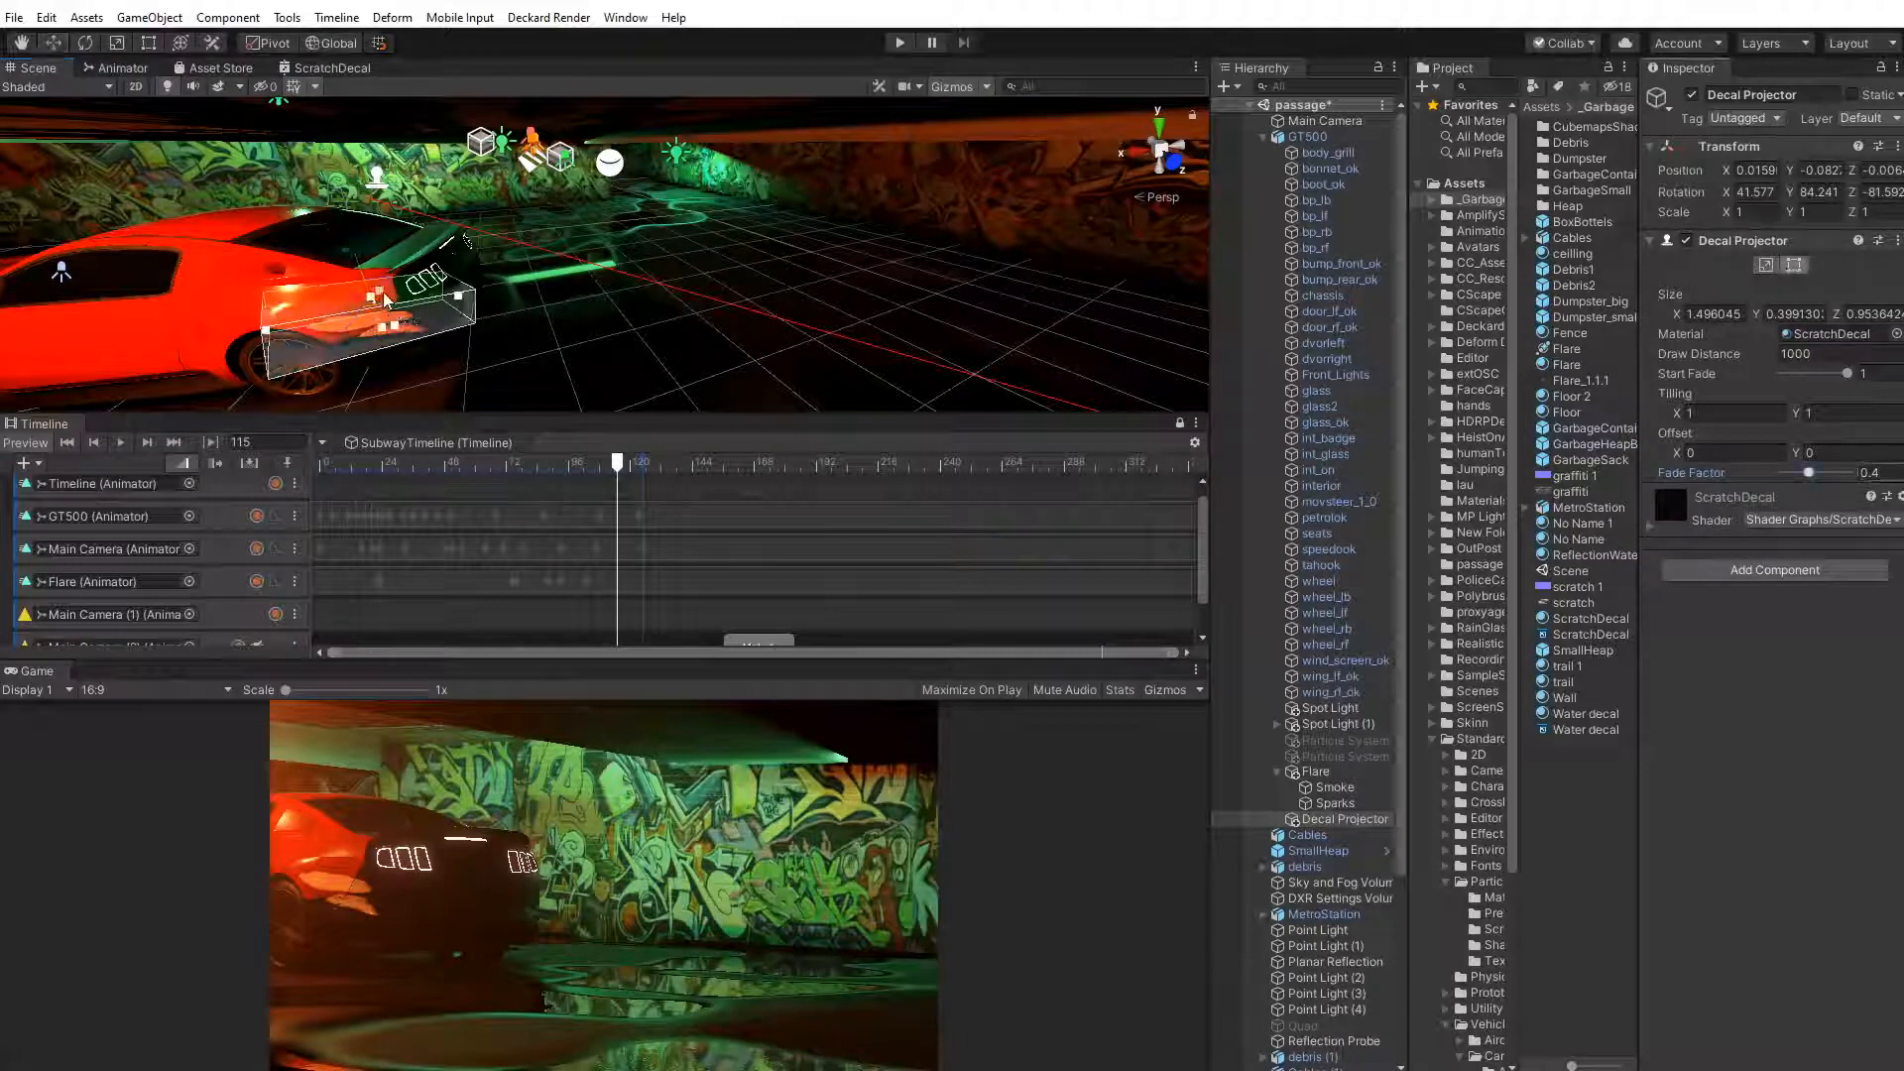
{"action": "left_click_drag", "start_coordinate": [385, 301], "coordinate": [383, 296]}
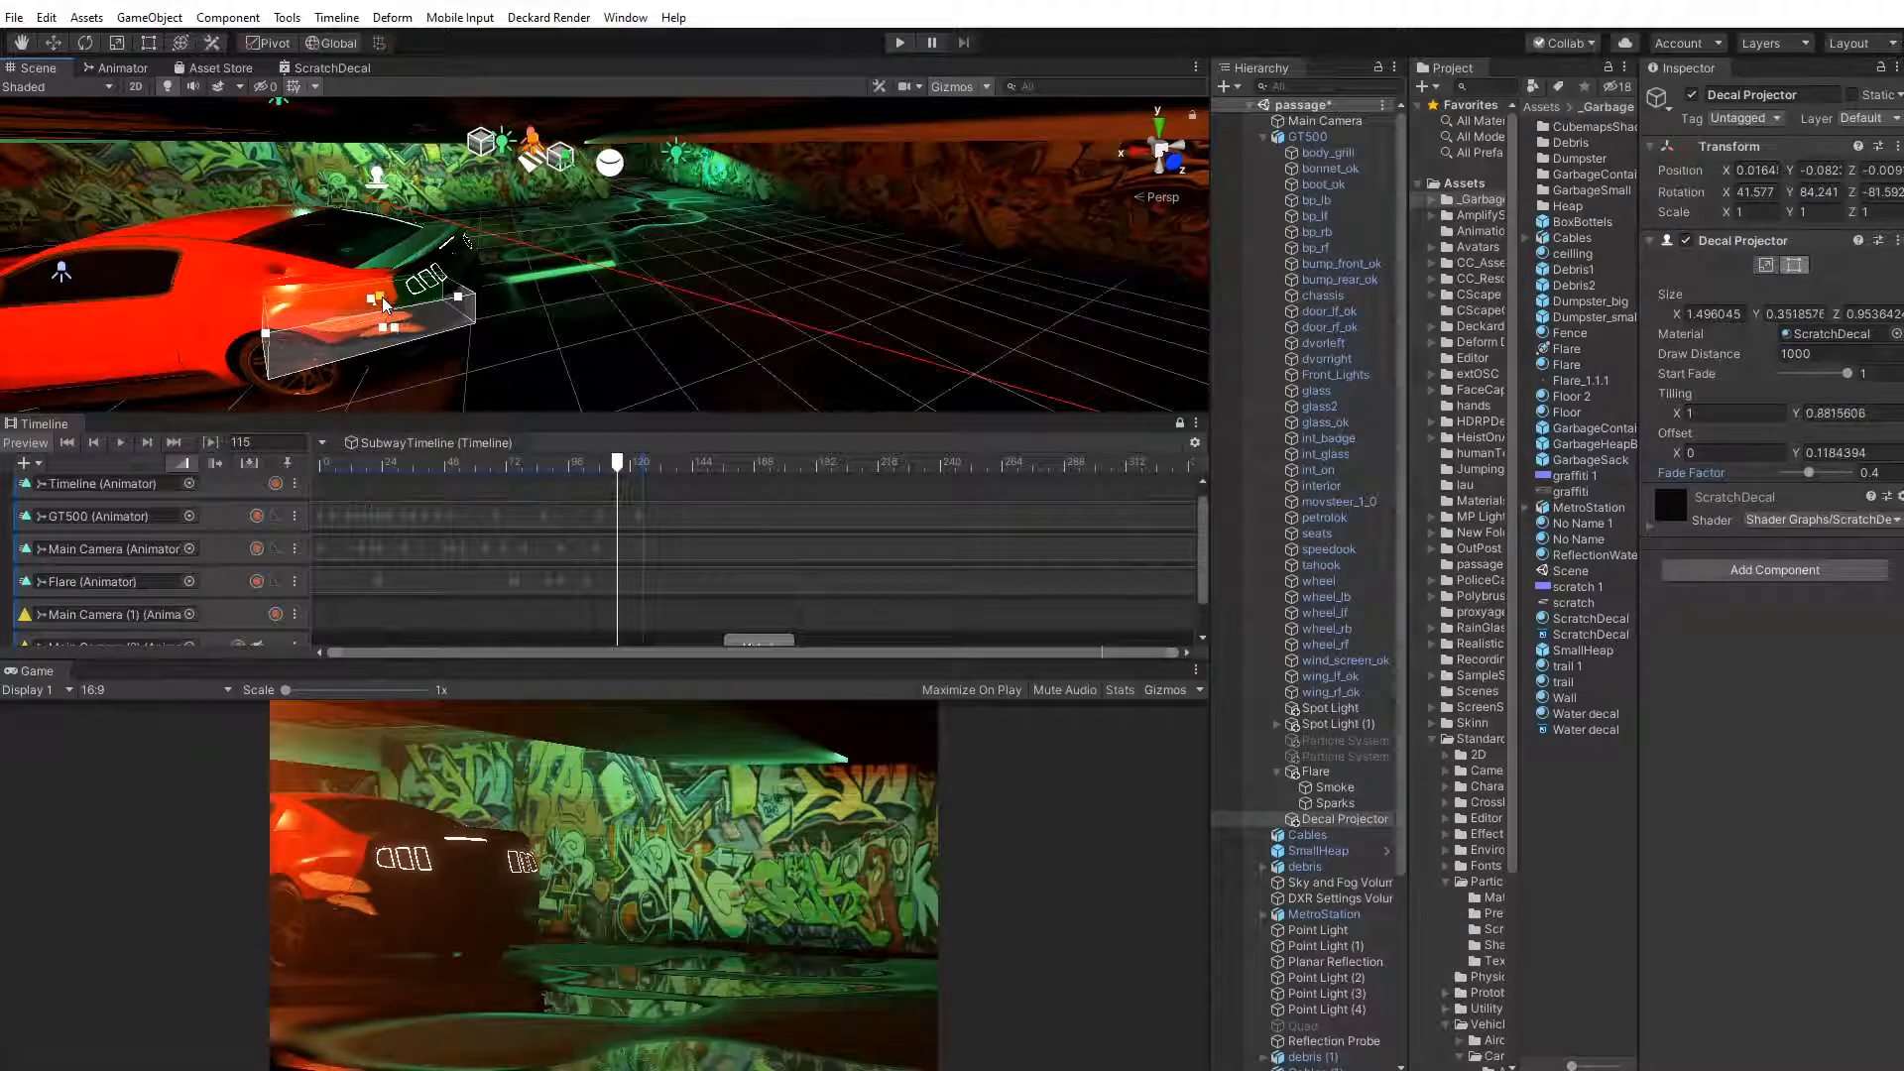
{"action": "left_click", "coordinate": [1650, 527]}
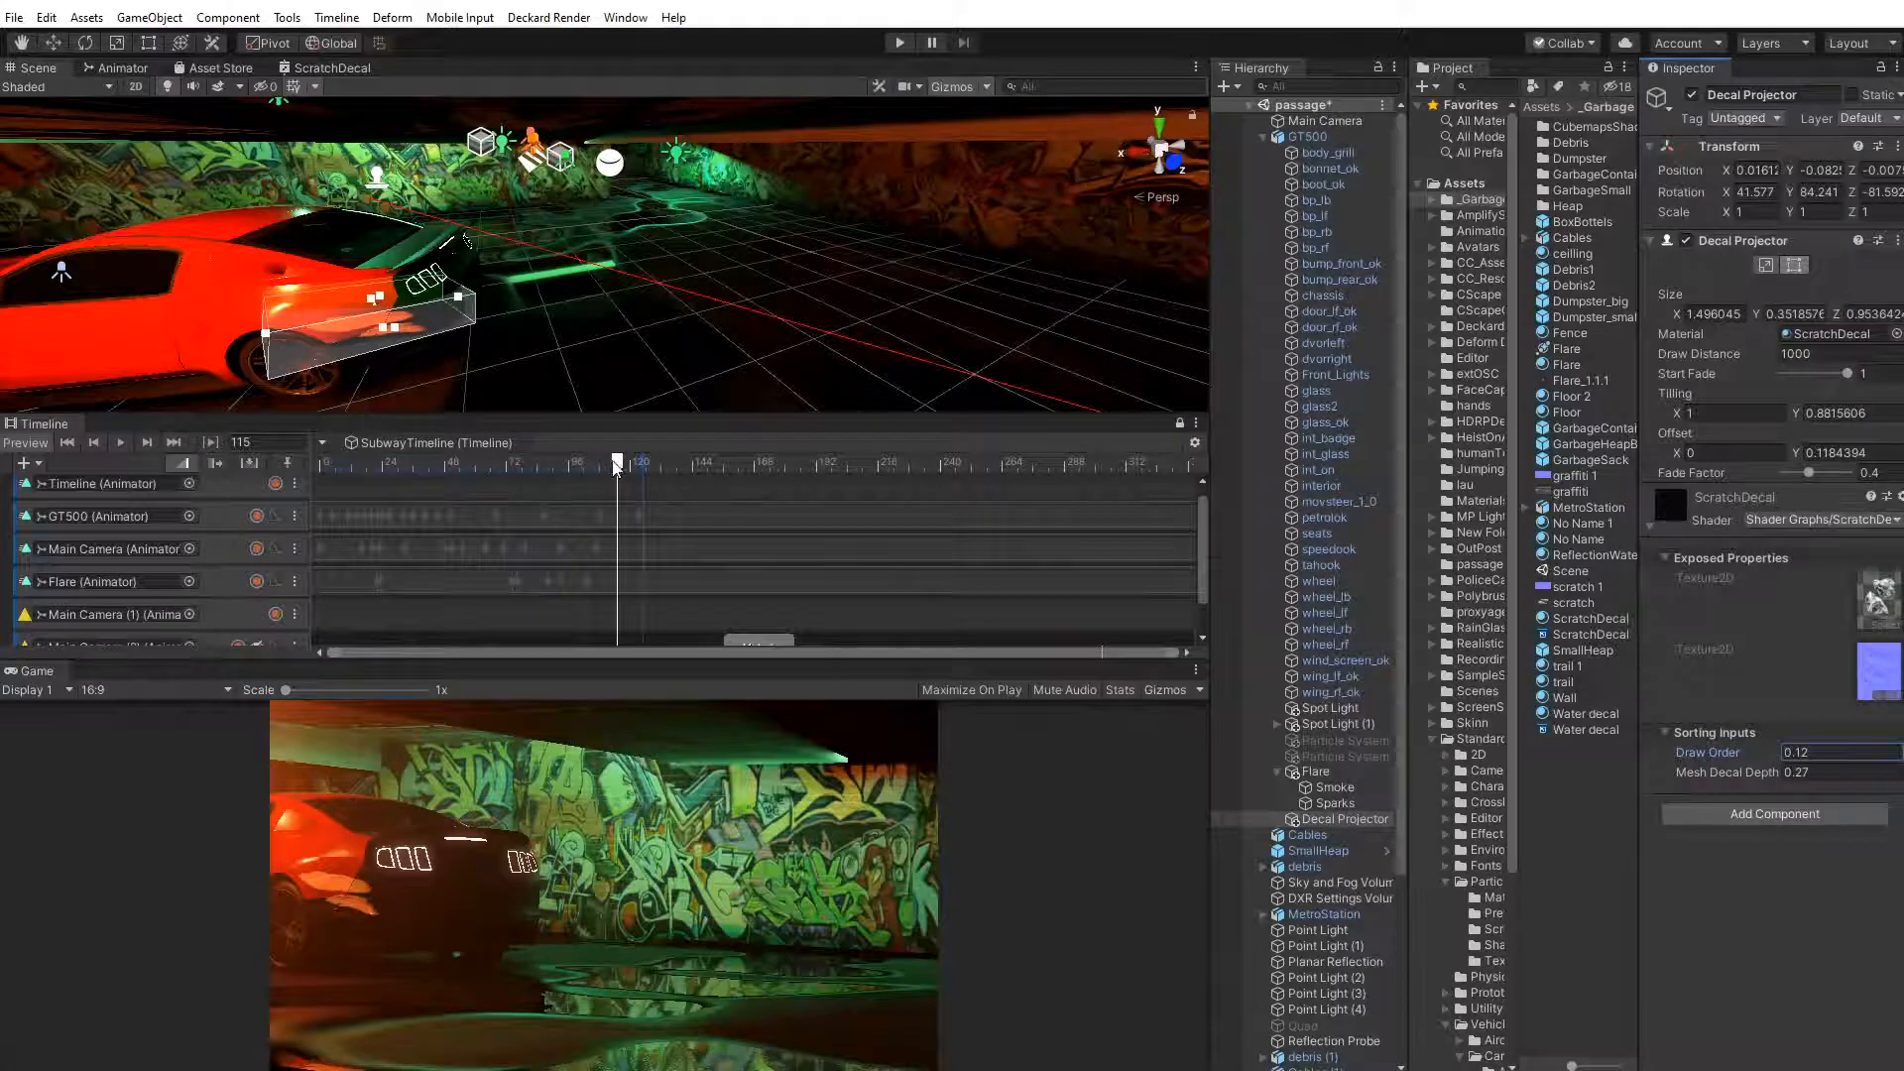
Move the timeline to frame 111 and set the Decal Projector's Fade Factor to 0.54
{"action": "mouse_move", "coordinate": [616, 466]}
{"action": "left_mouse_down"}
{"action": "mouse_move", "coordinate": [516, 470]}
{"action": "mouse_move", "coordinate": [620, 501]}
{"action": "left_mouse_up"}
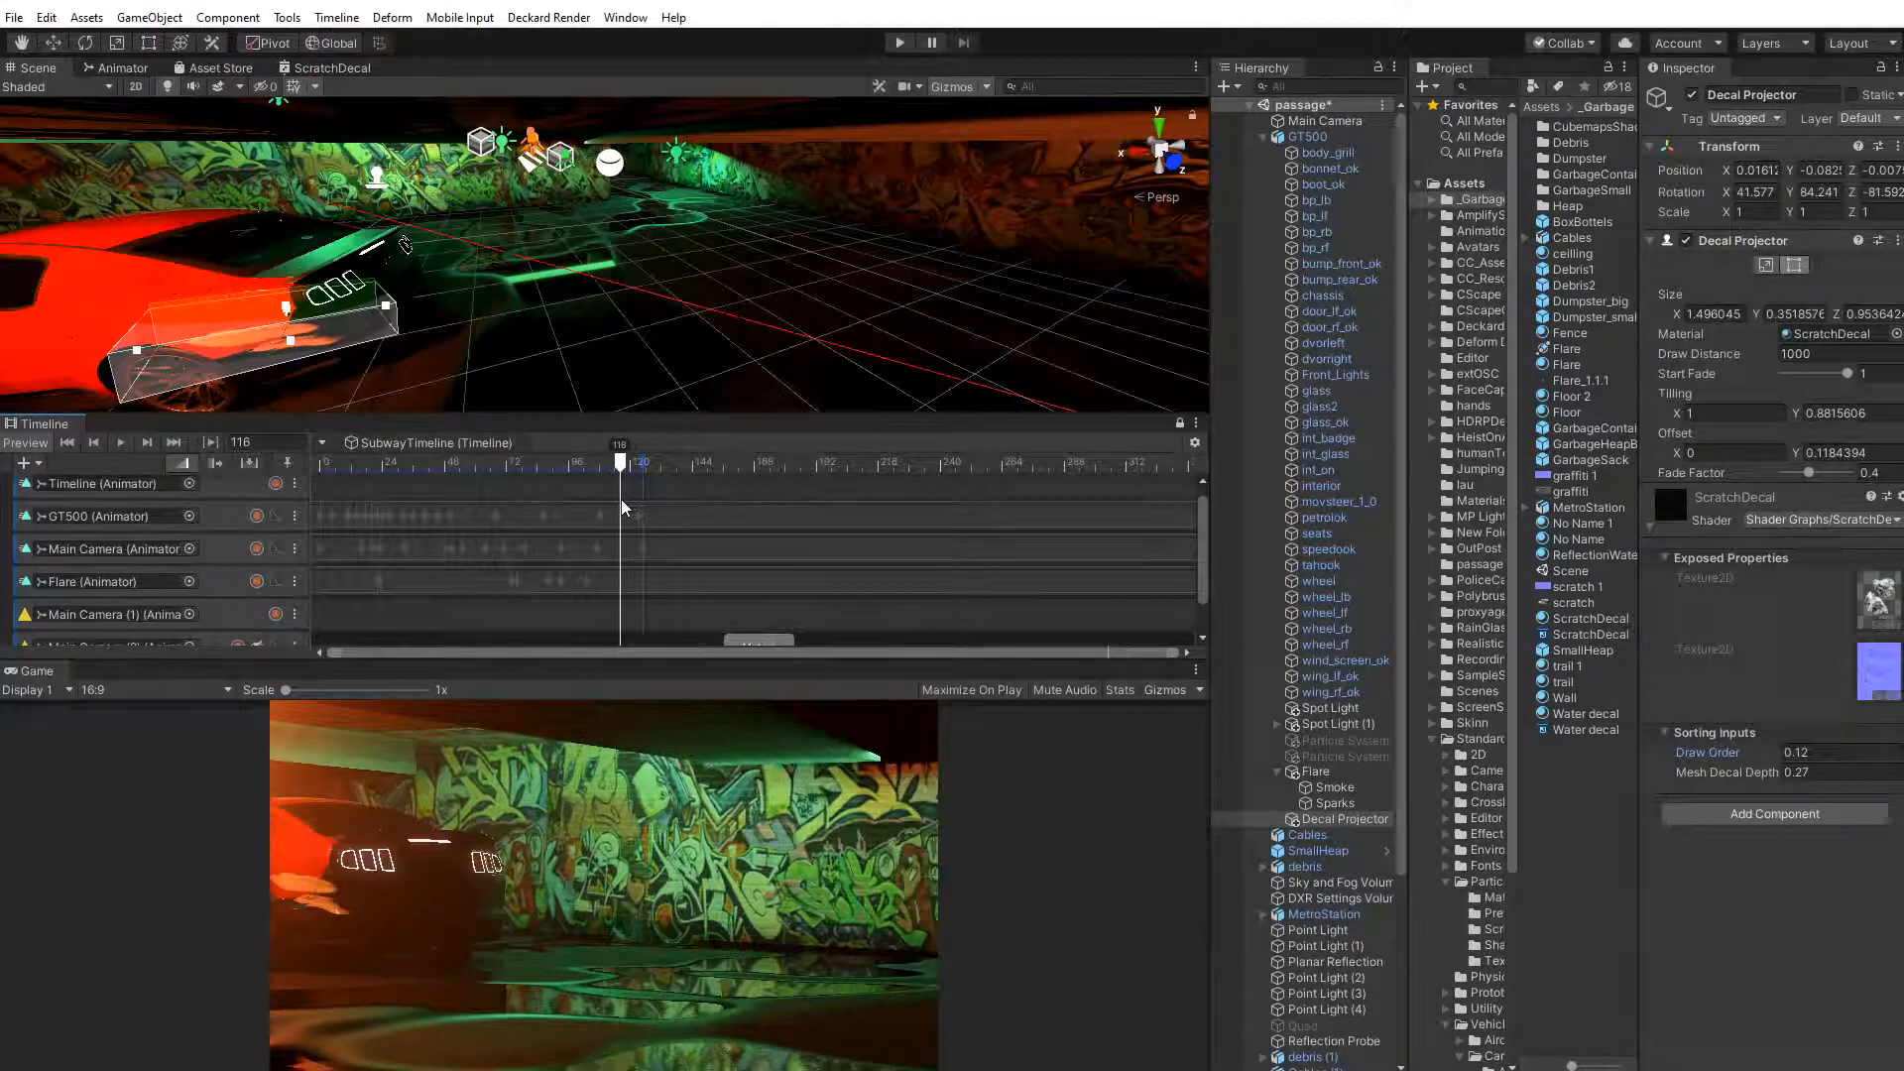
{"action": "left_click_drag", "start_coordinate": [625, 504], "coordinate": [606, 508]}
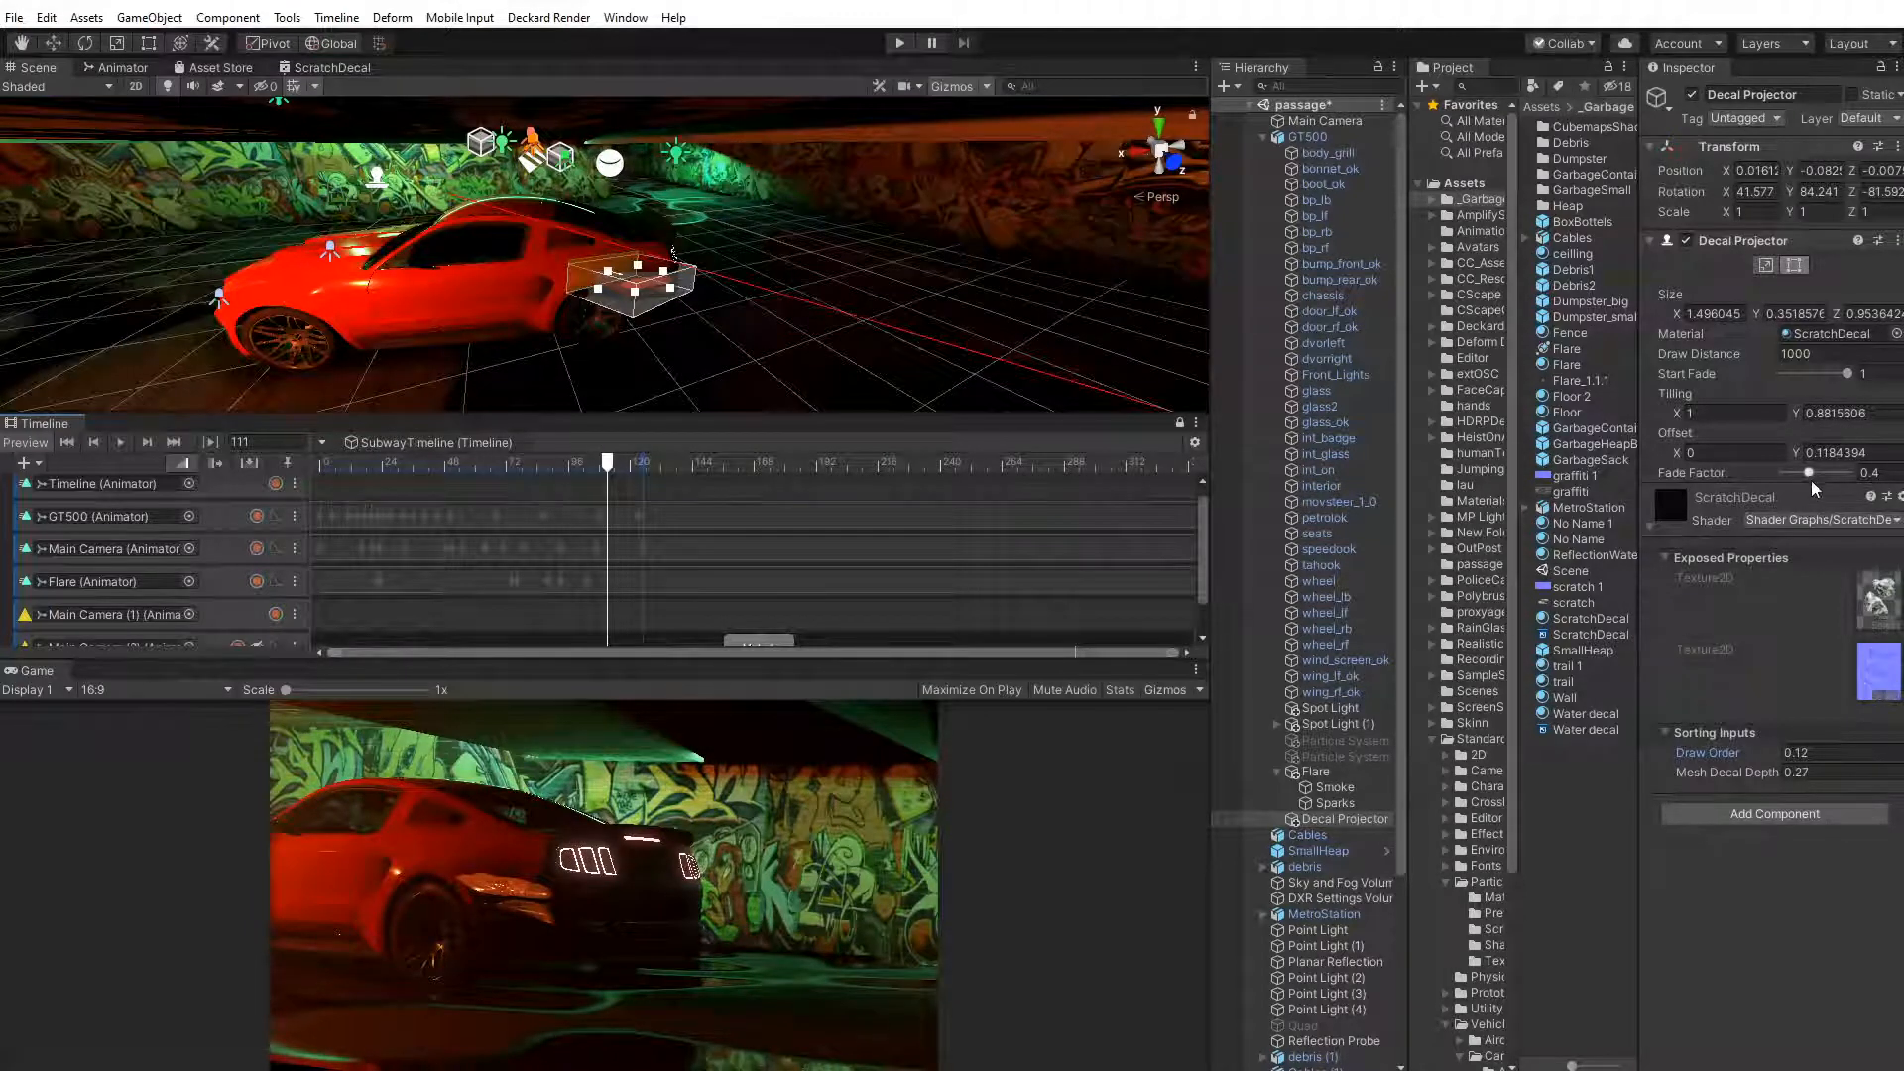
{"action": "left_click_drag", "start_coordinate": [1847, 476], "coordinate": [1826, 485]}
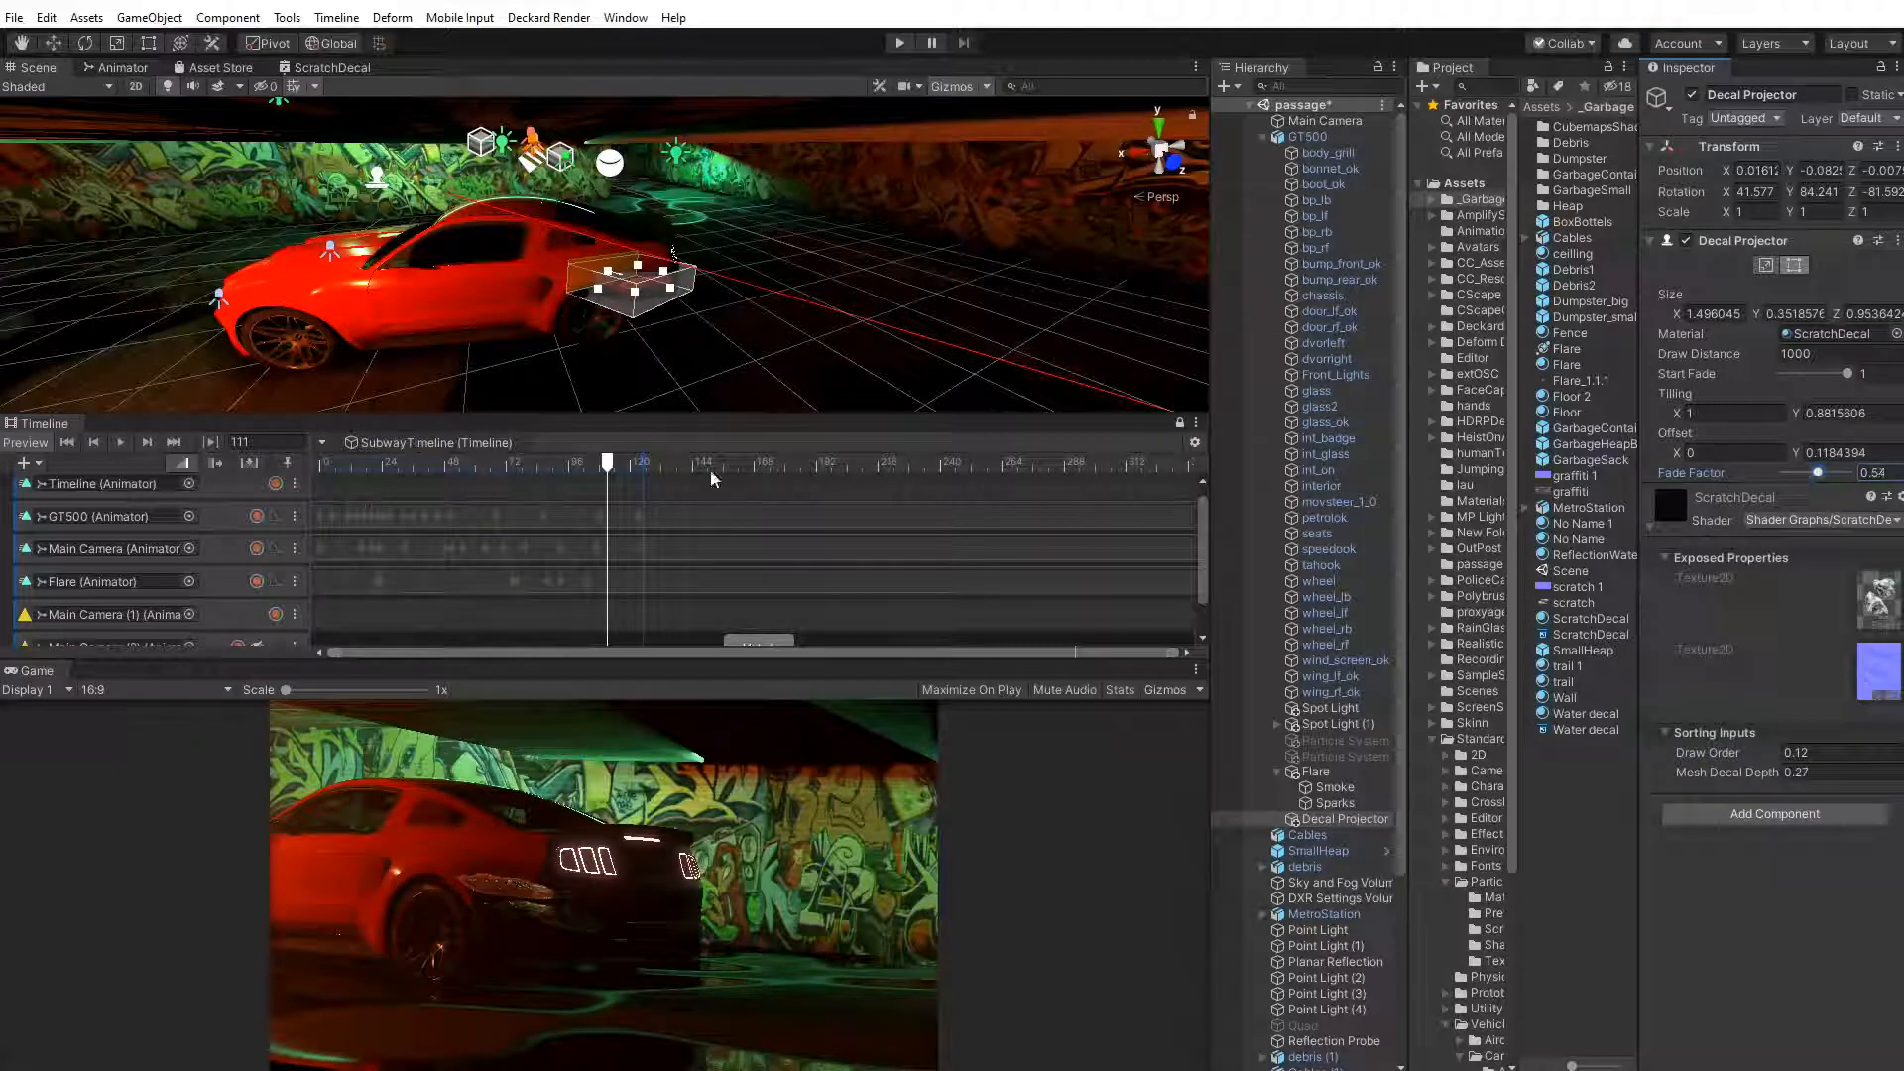
Review the SubwayTimeline from frame 0 up to frame 100 to check the scratch decal in the shot
{"action": "left_click_drag", "start_coordinate": [607, 462], "coordinate": [291, 483]}
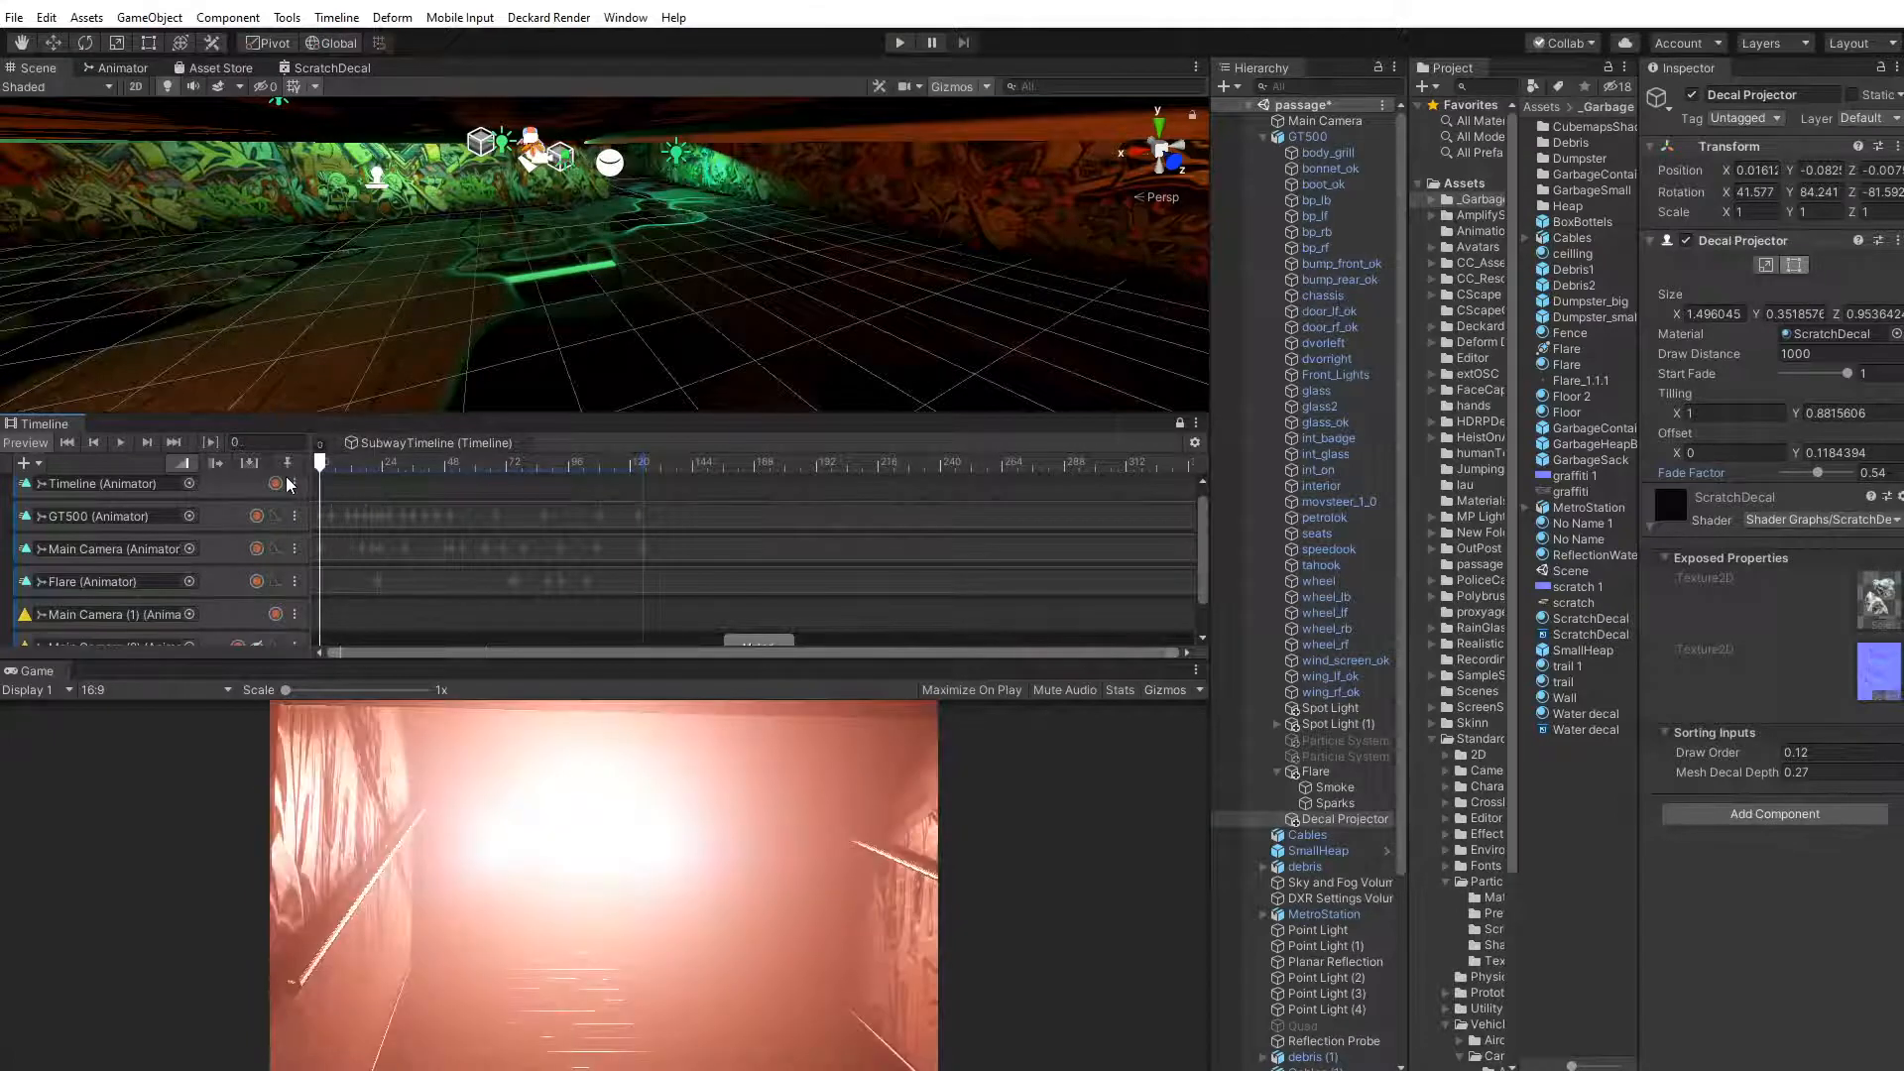
{"action": "left_click", "coordinate": [116, 443]}
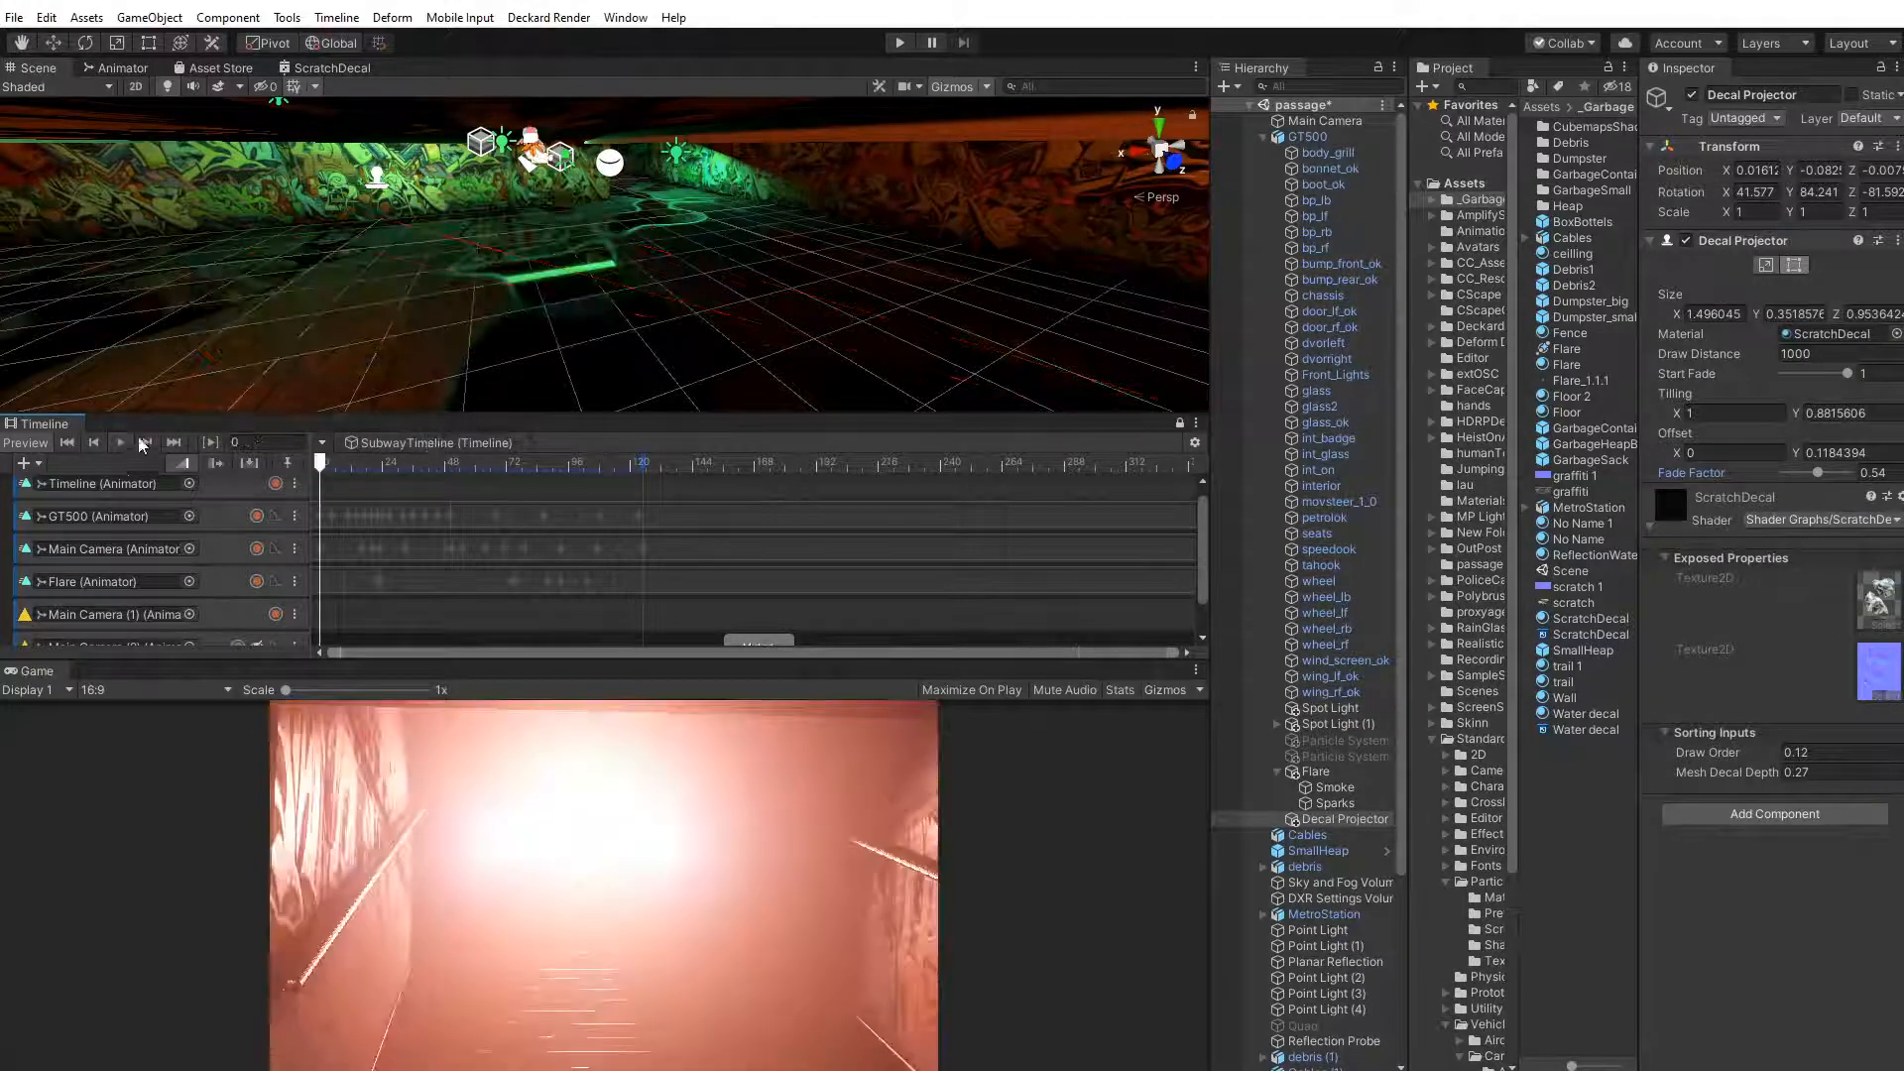
{"action": "left_click_drag", "start_coordinate": [307, 472], "coordinate": [580, 489]}
Duplicate the Decal Projector and move the copy to the front fender of the GT500
{"action": "scroll", "coordinate": [586, 289], "scroll_direction": "up", "scroll_amount": 3}
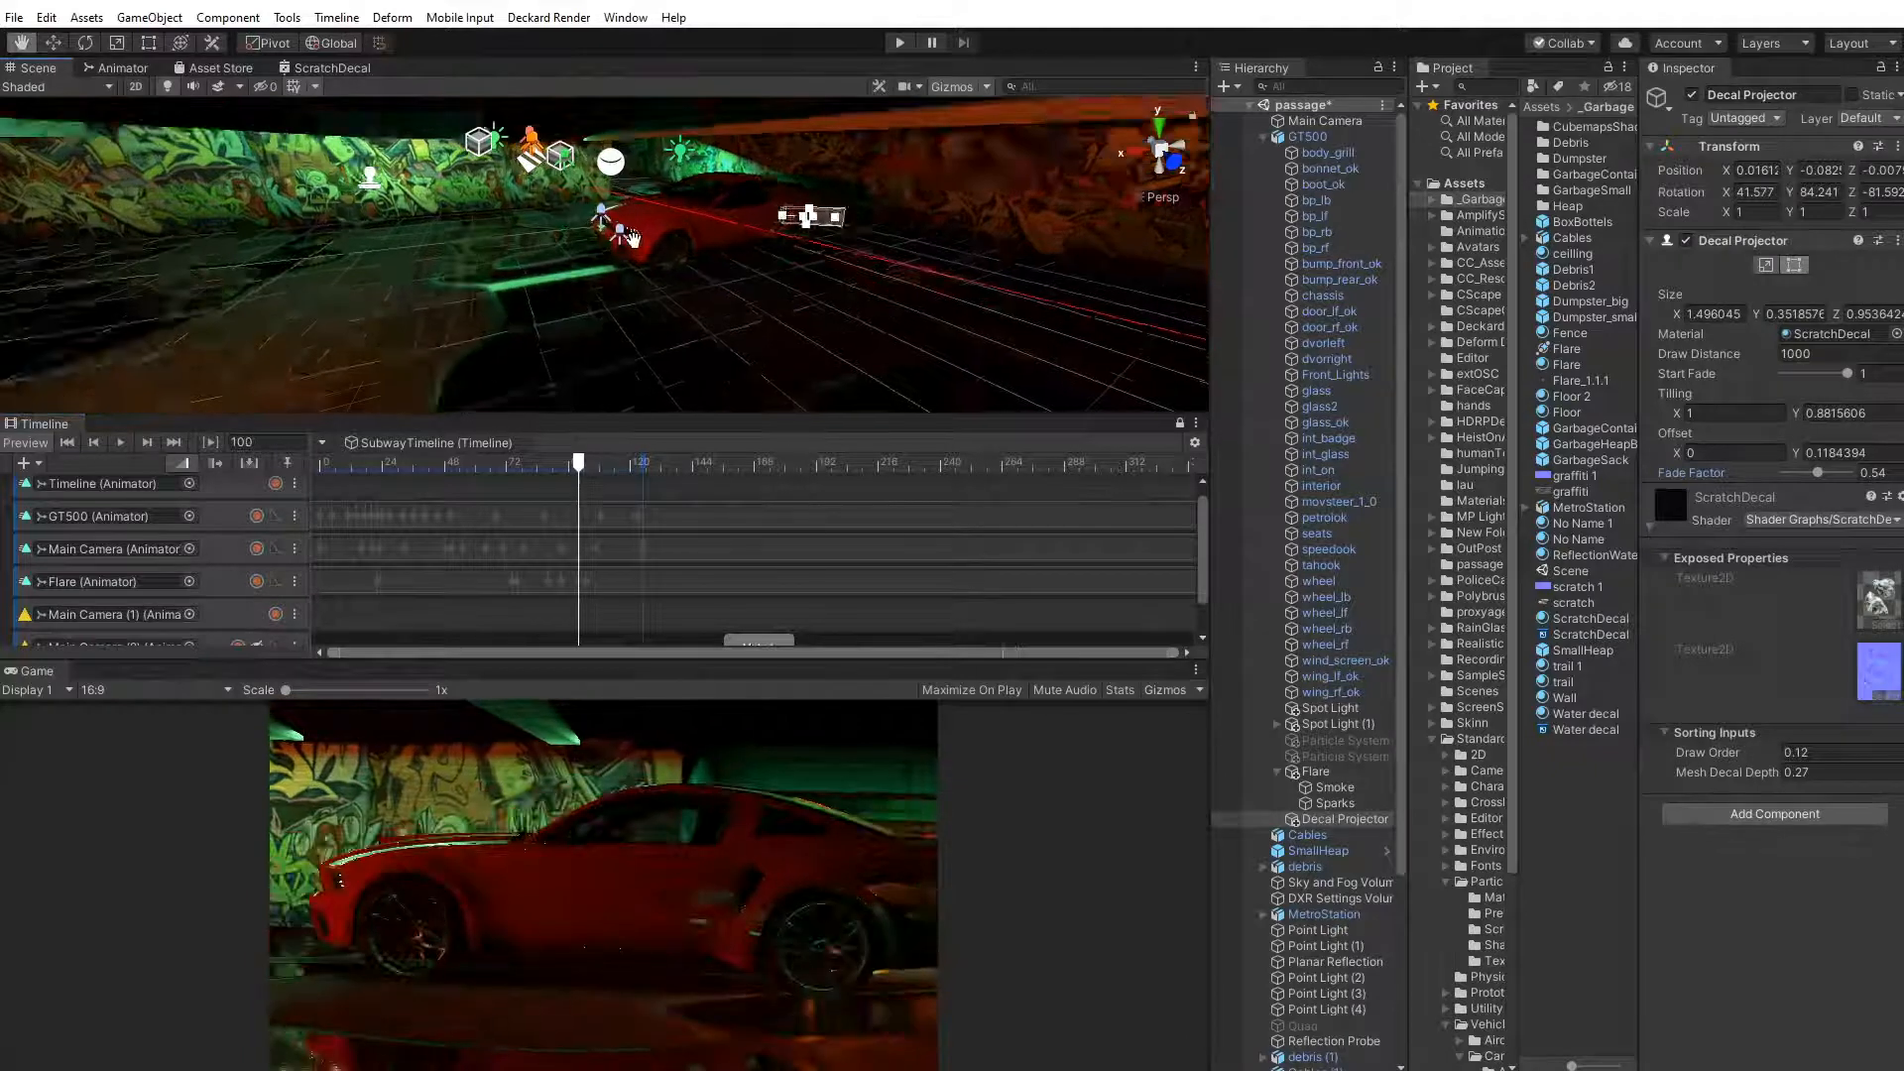
{"action": "middle_click_drag", "start_coordinate": [587, 288], "coordinate": [577, 290]}
{"action": "scroll", "coordinate": [576, 291], "scroll_direction": "up", "scroll_amount": 3}
{"action": "left_click_drag", "start_coordinate": [727, 281], "coordinate": [456, 296], "text": "alt"}
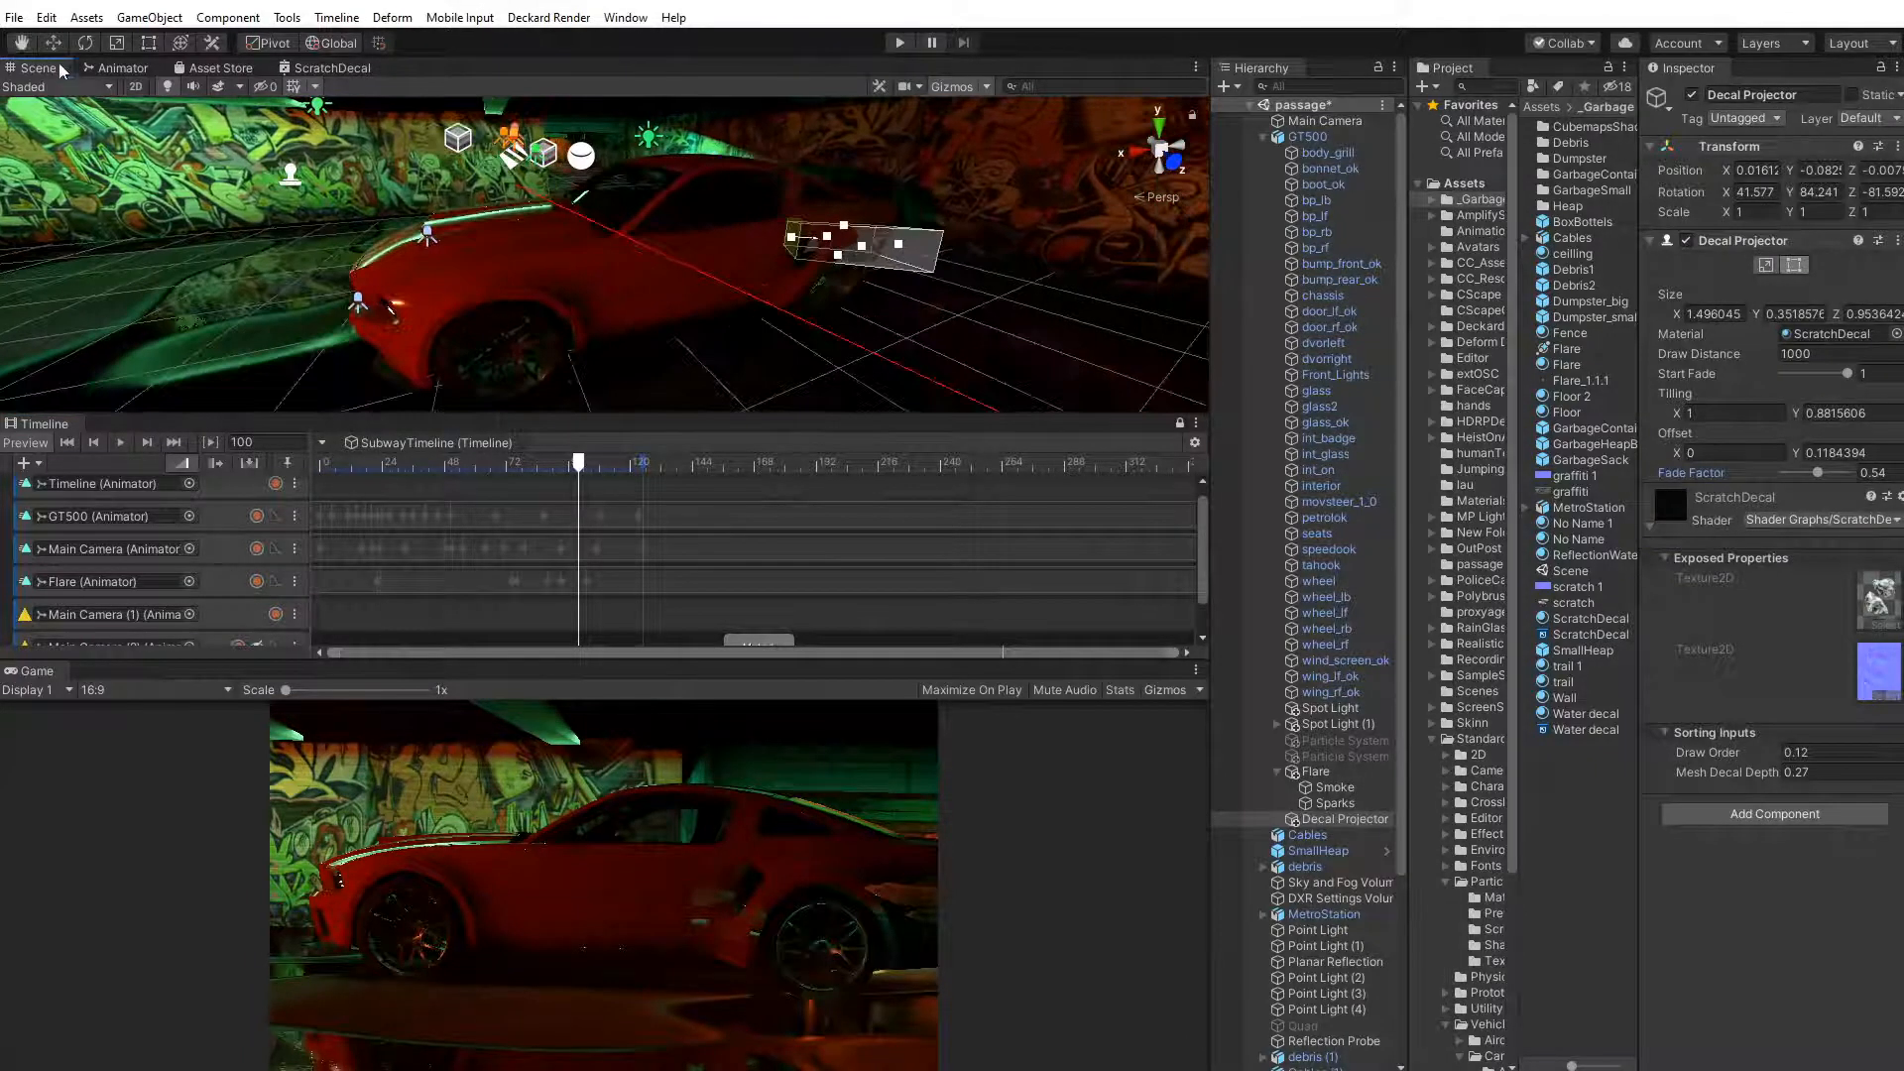
{"action": "left_click", "coordinate": [55, 46]}
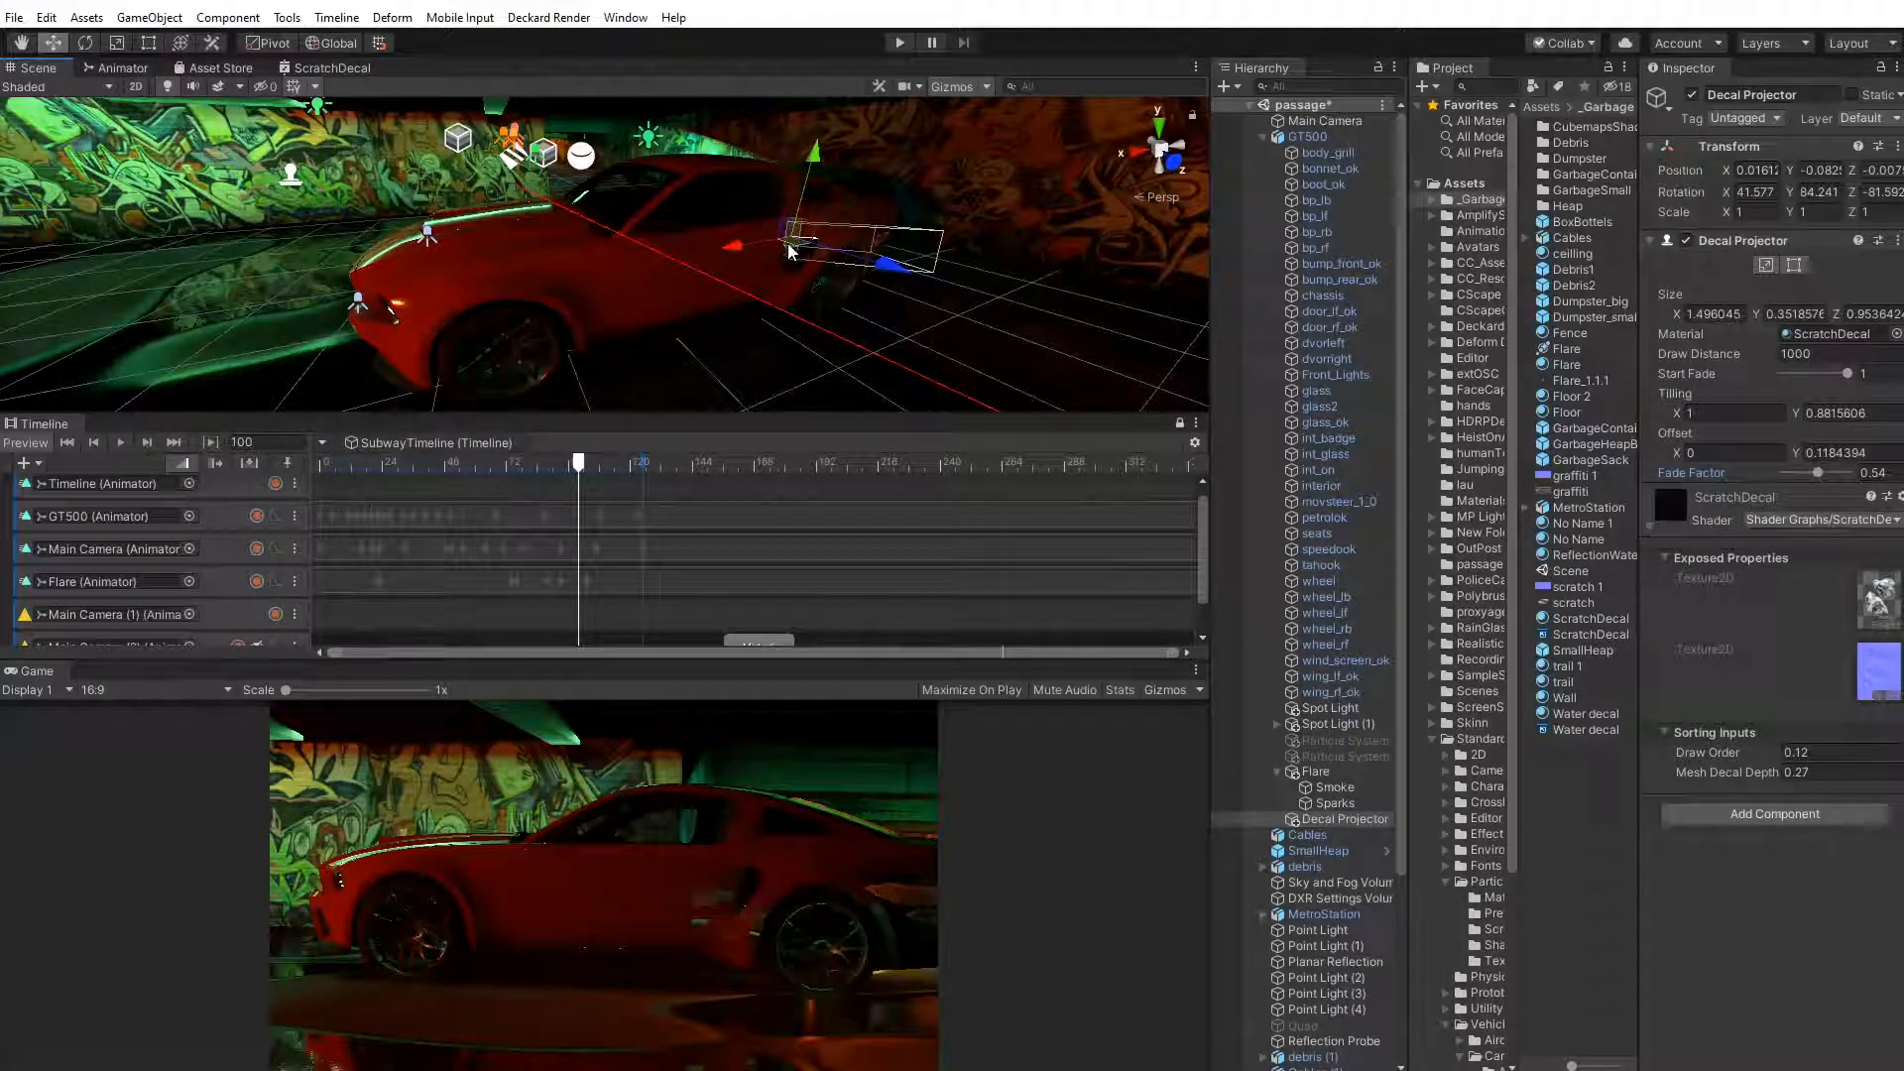
{"action": "left_click_drag", "start_coordinate": [747, 242], "coordinate": [438, 255]}
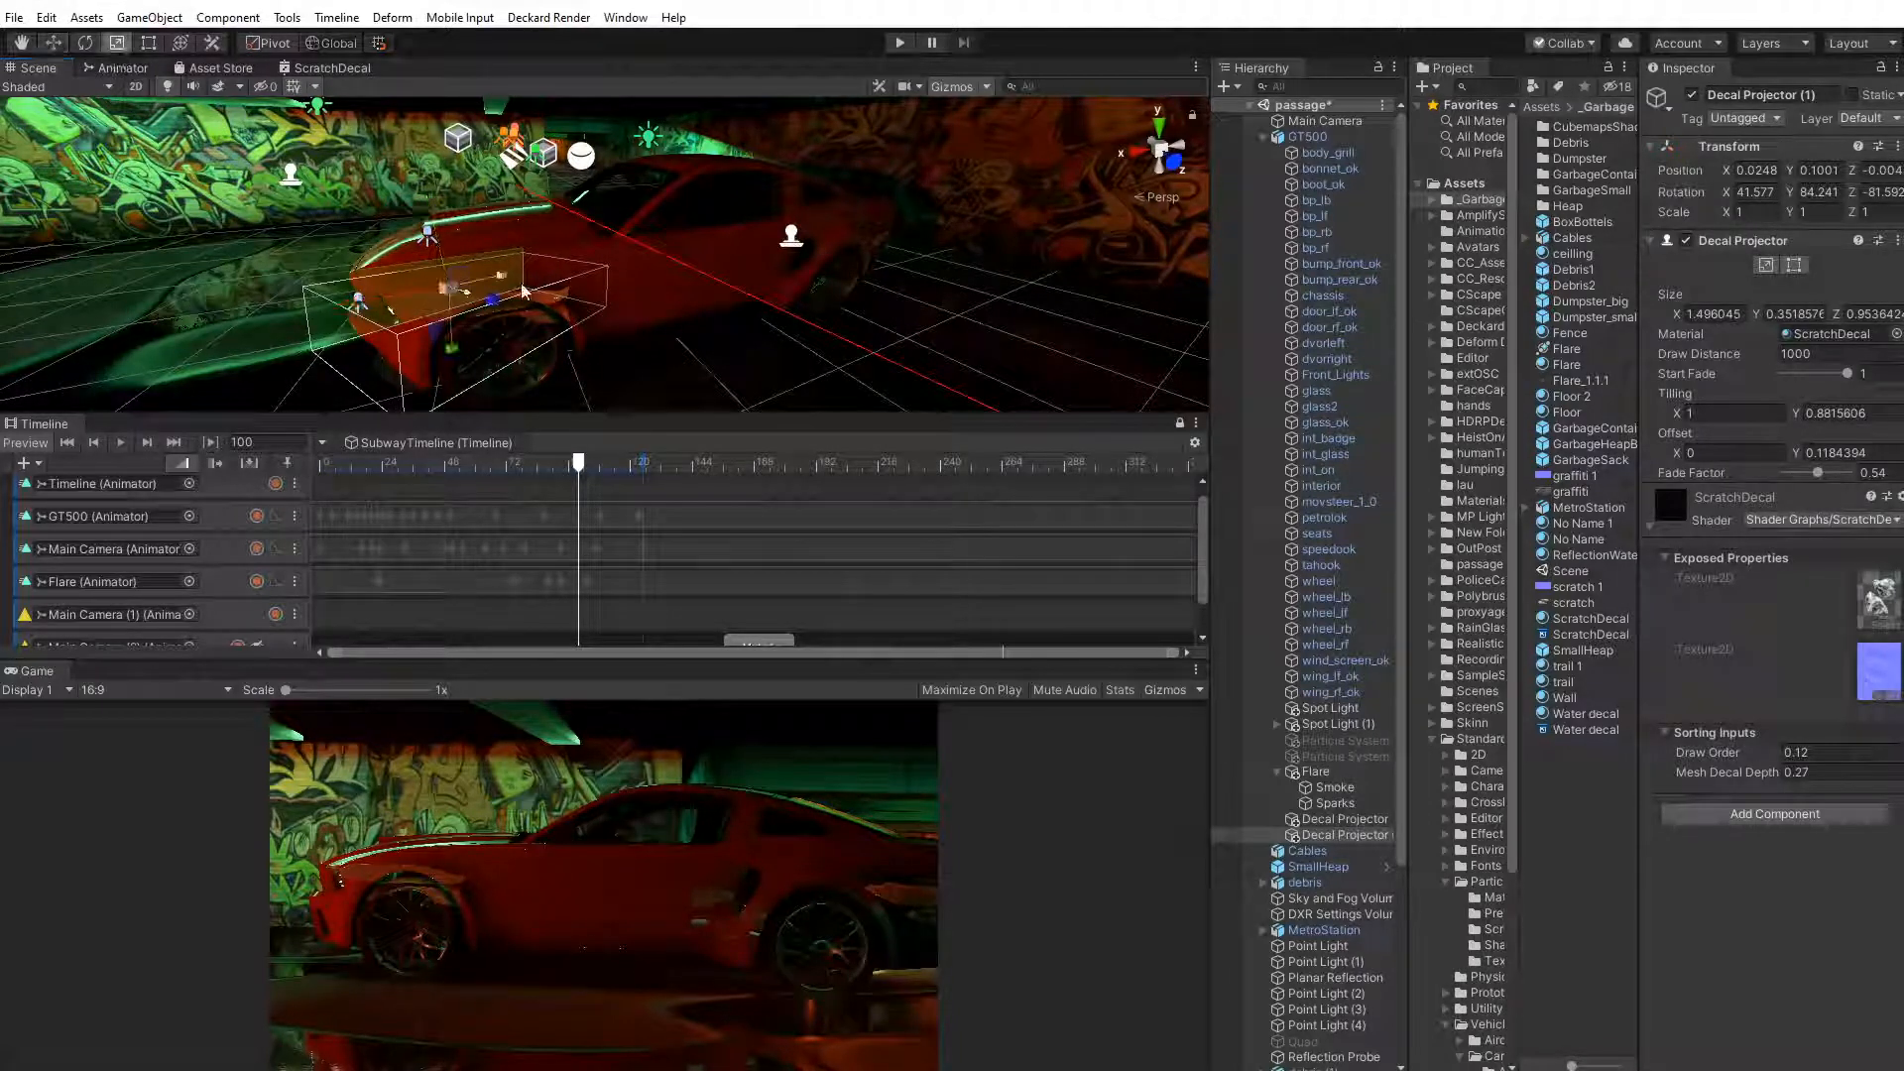
Scale down the copied Decal Projector and crop its size to about 0.66 by 0.10 over the front fender
{"action": "left_click", "coordinate": [1763, 266]}
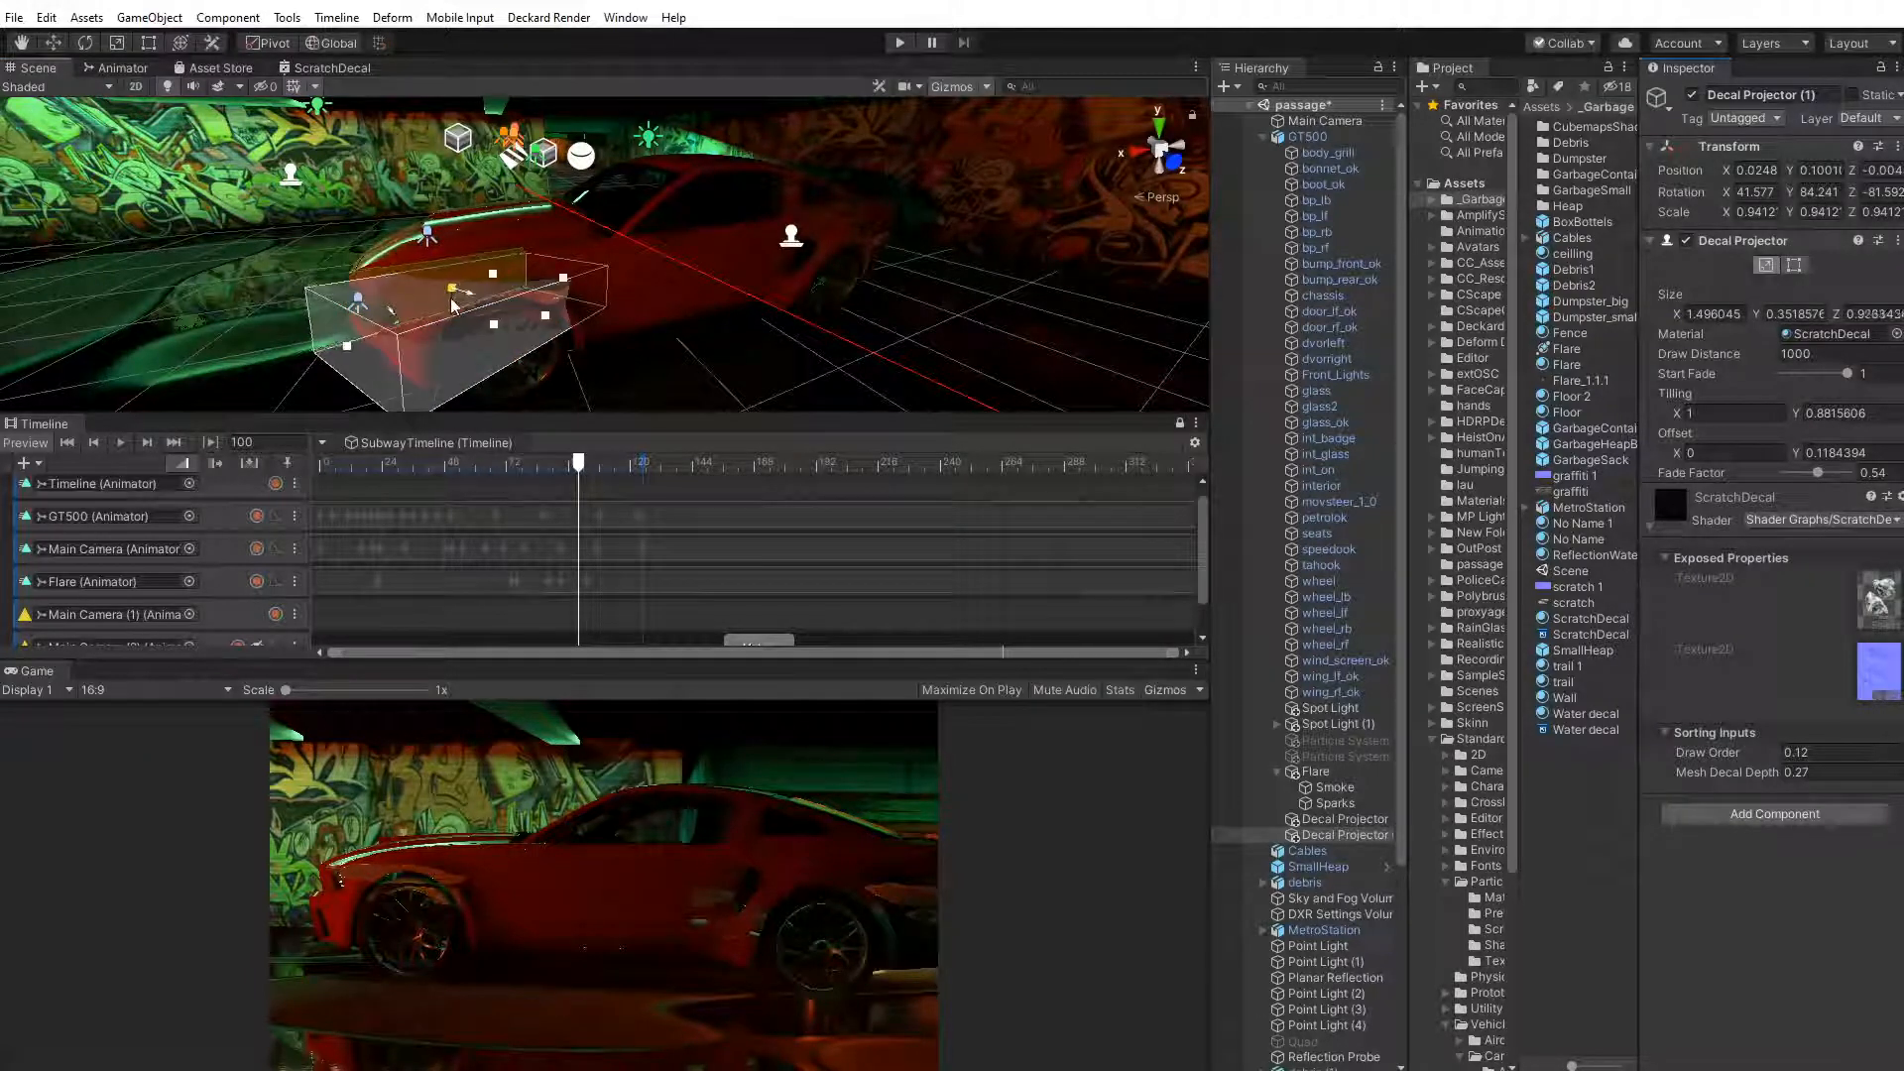
{"action": "mouse_move", "coordinate": [452, 303]}
{"action": "left_mouse_down"}
{"action": "mouse_move", "coordinate": [526, 298]}
{"action": "mouse_move", "coordinate": [437, 299]}
{"action": "mouse_move", "coordinate": [437, 320]}
{"action": "left_mouse_up"}
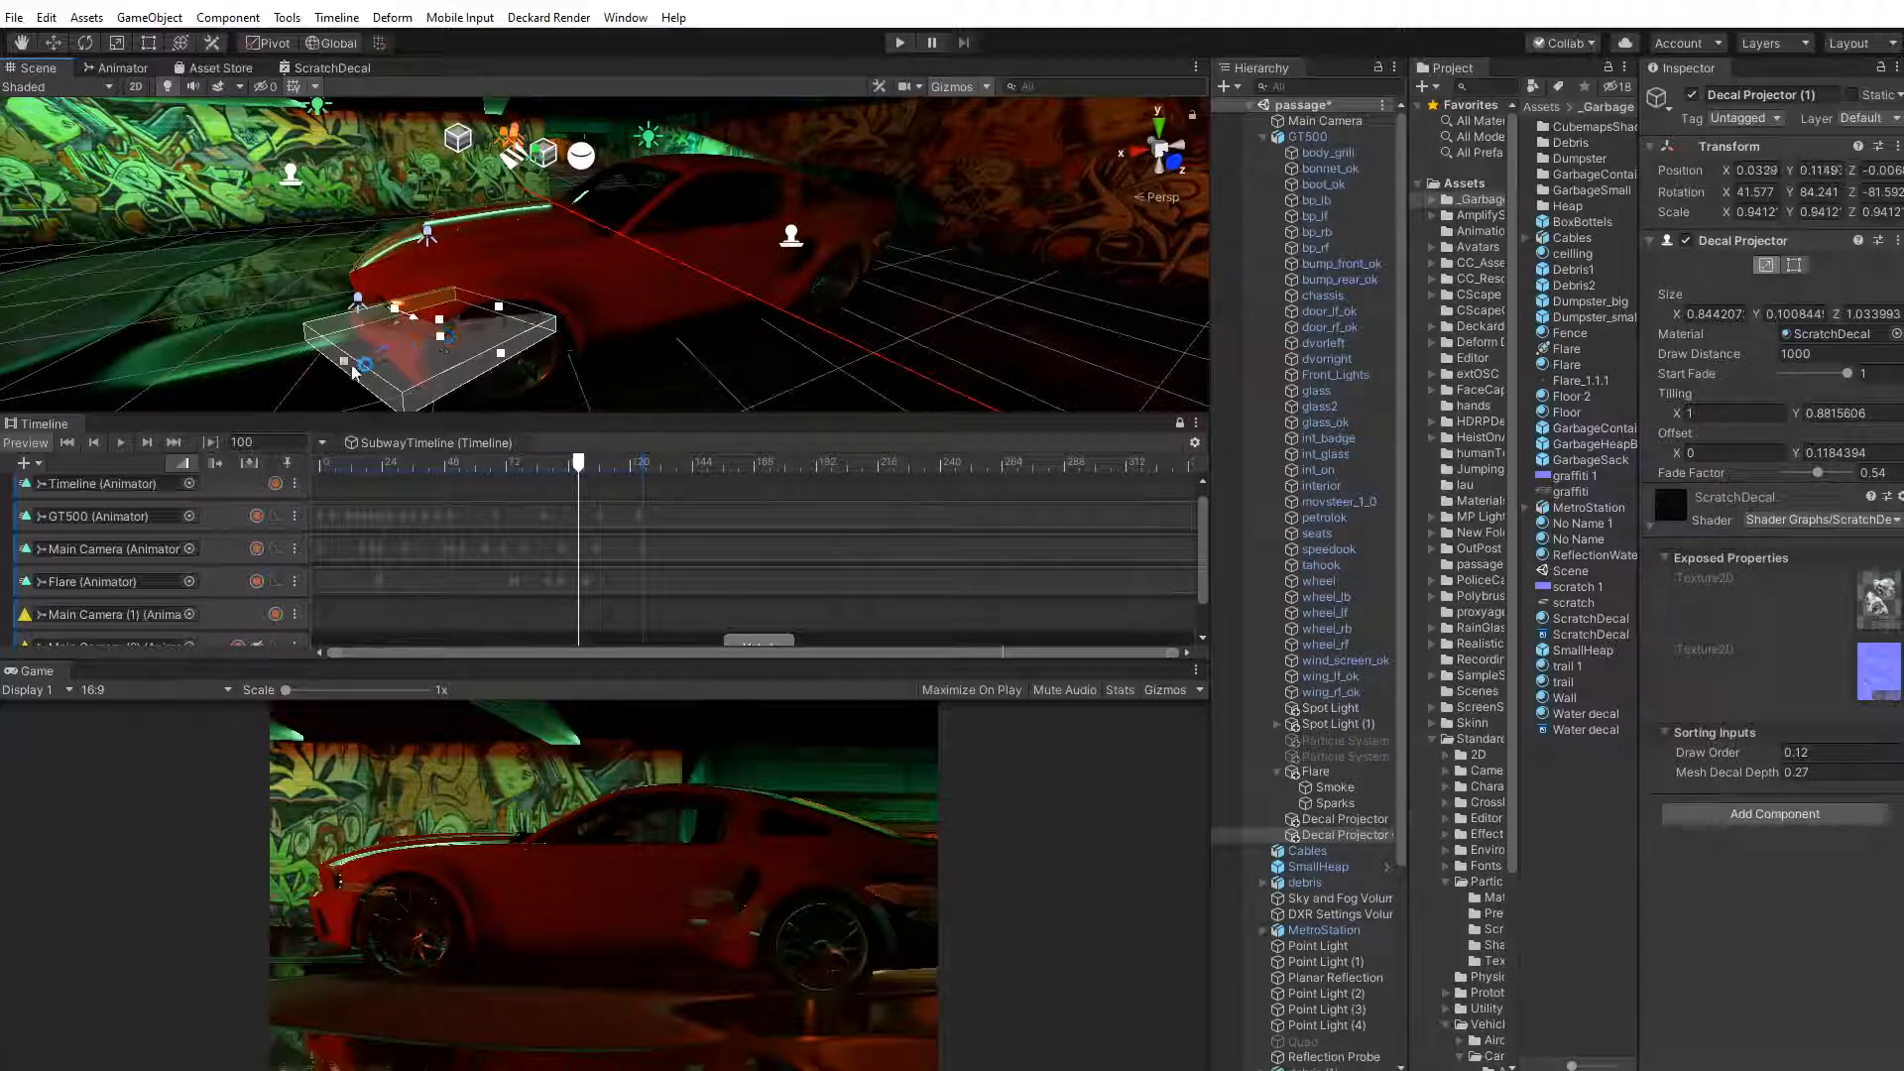
{"action": "left_click_drag", "start_coordinate": [354, 367], "coordinate": [376, 367]}
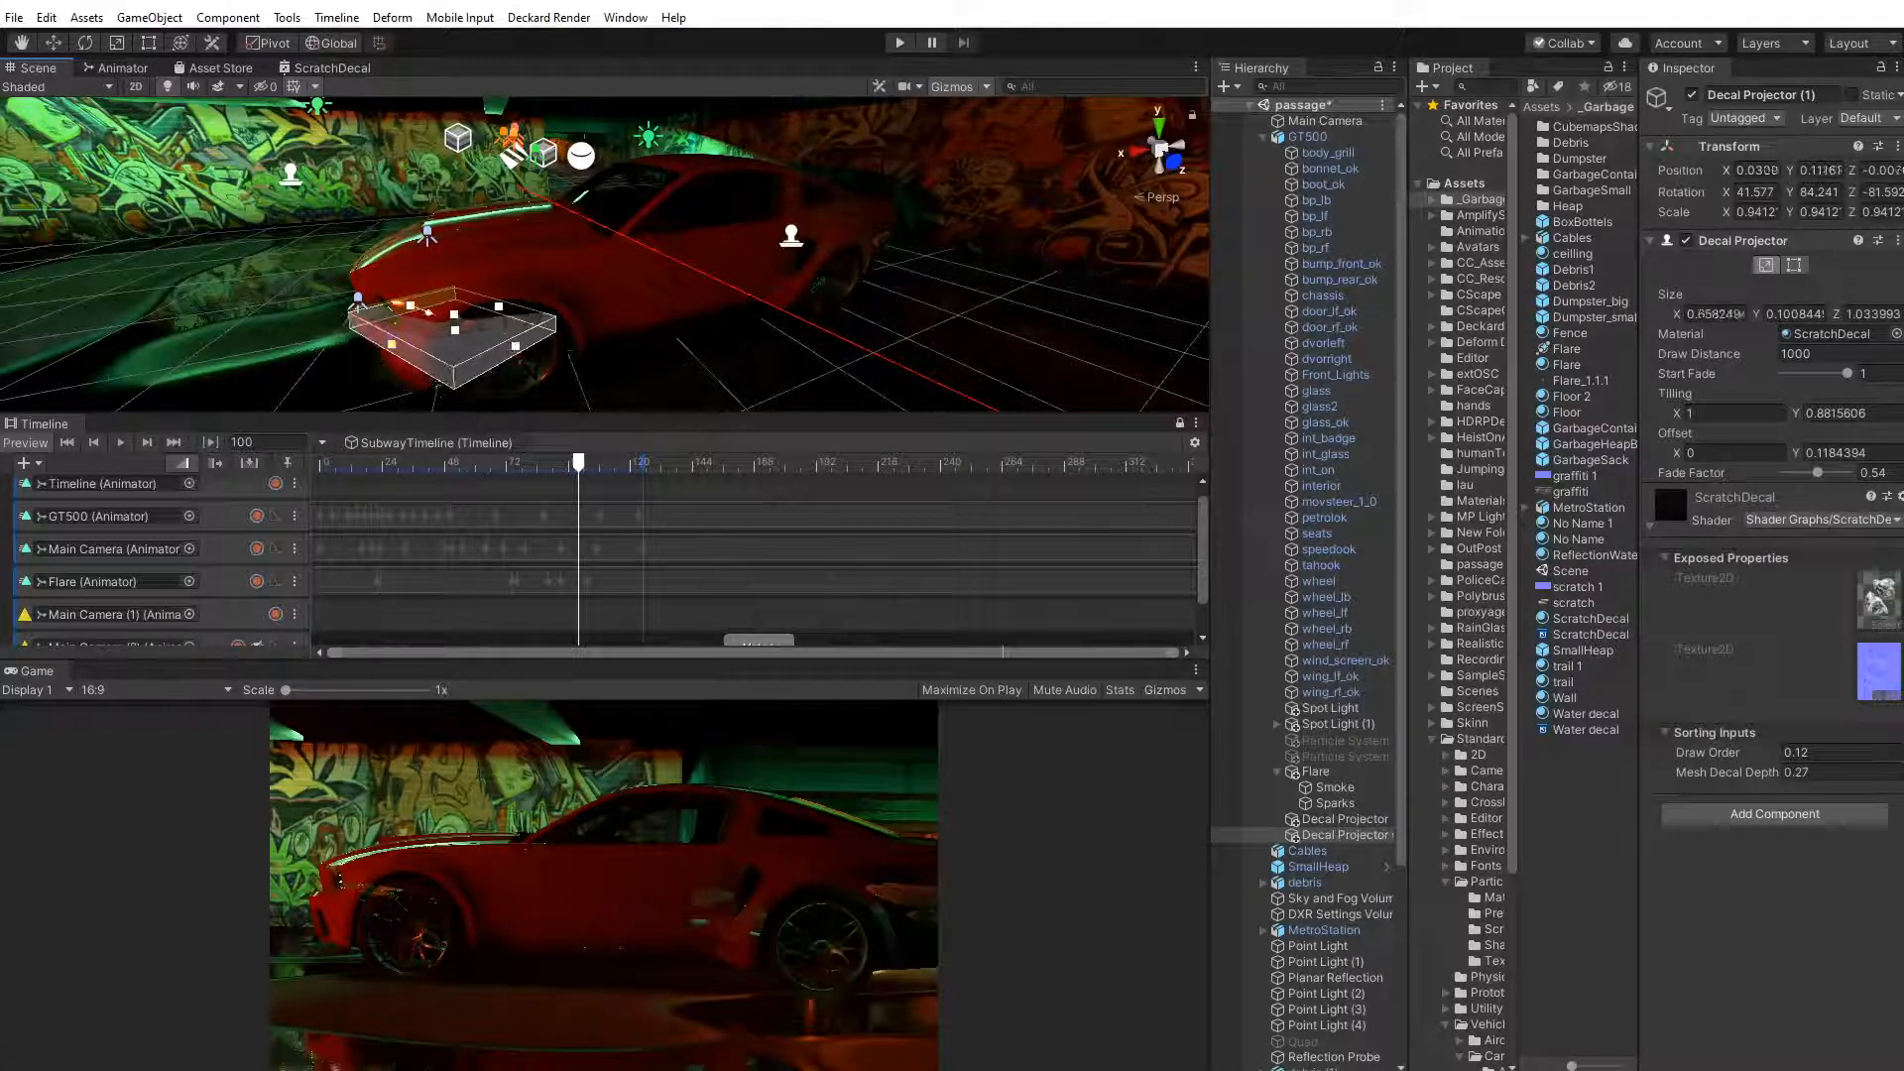
Raise the copied Decal Projector onto the front fender and rotate it to about 40.6, 78.7, -90.5
{"action": "left_click", "coordinate": [57, 46]}
{"action": "left_click_drag", "start_coordinate": [397, 258], "coordinate": [393, 235]}
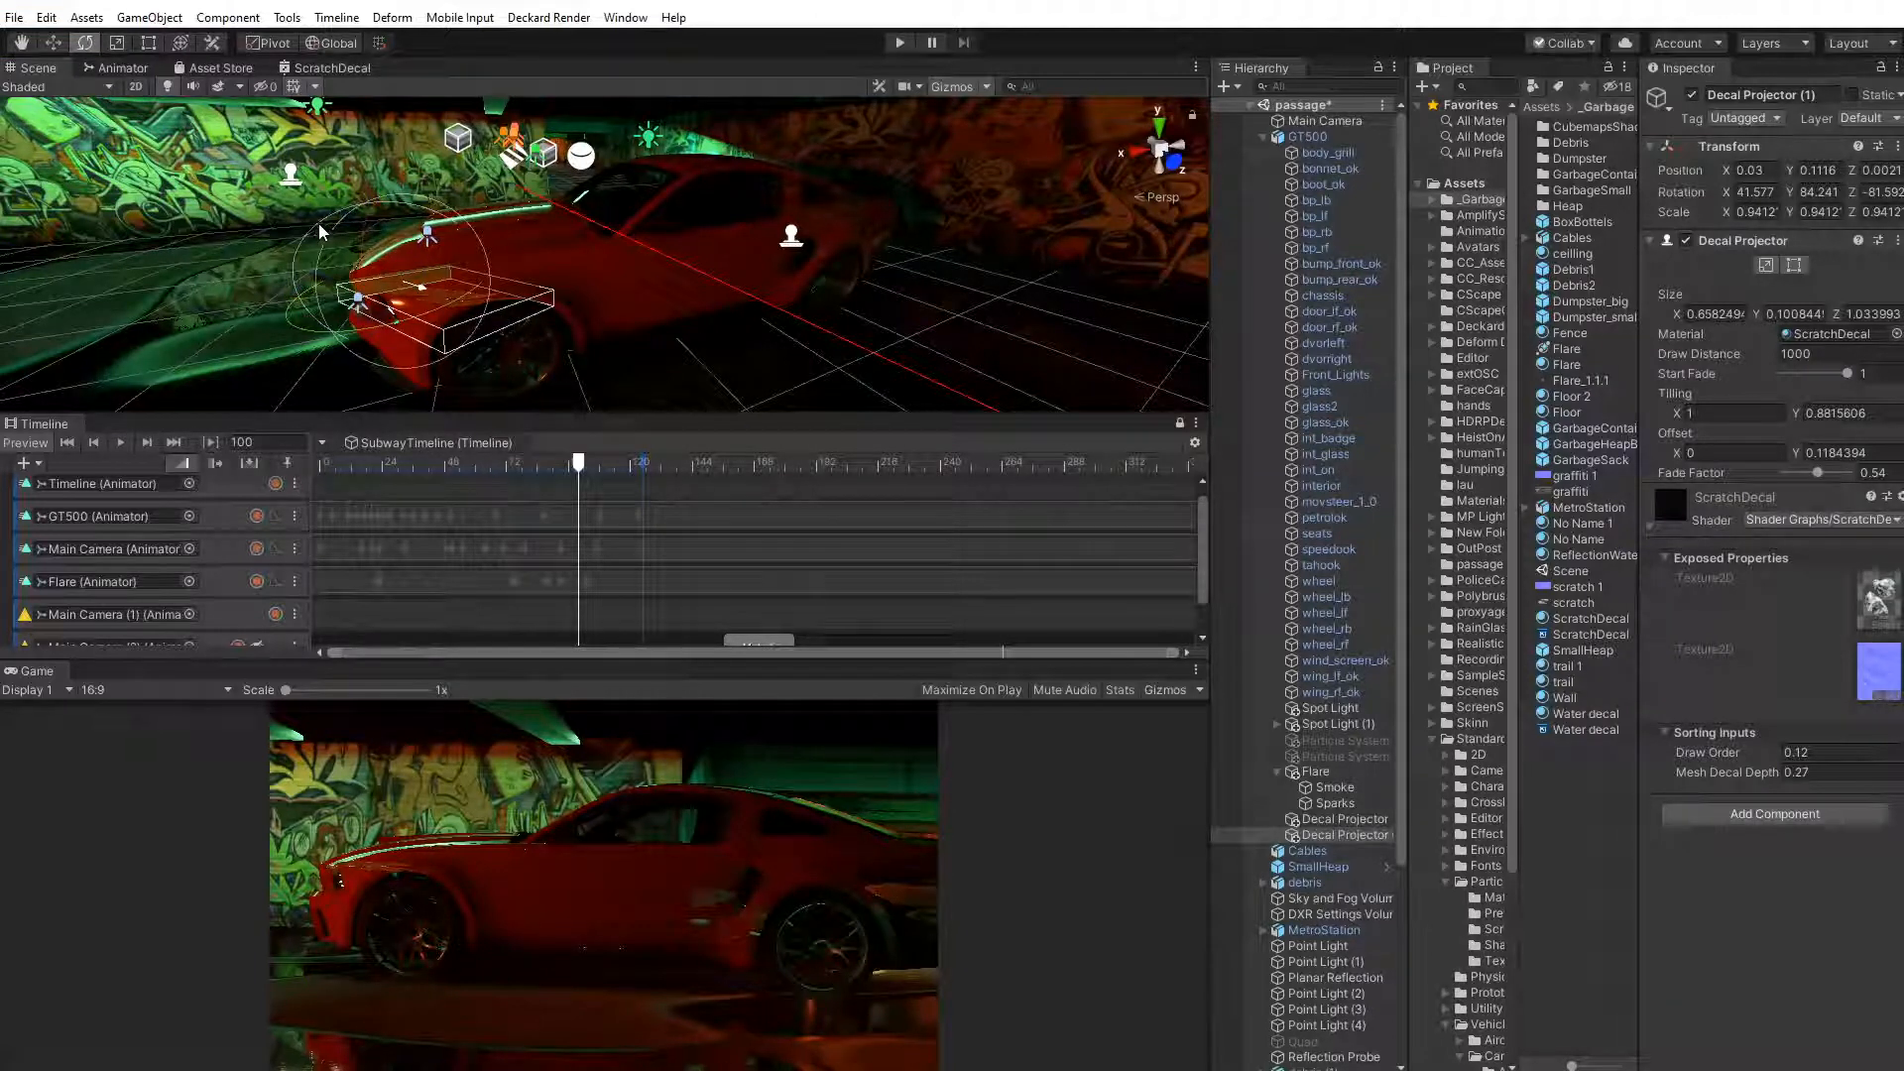
{"action": "left_click_drag", "start_coordinate": [318, 223], "coordinate": [304, 236]}
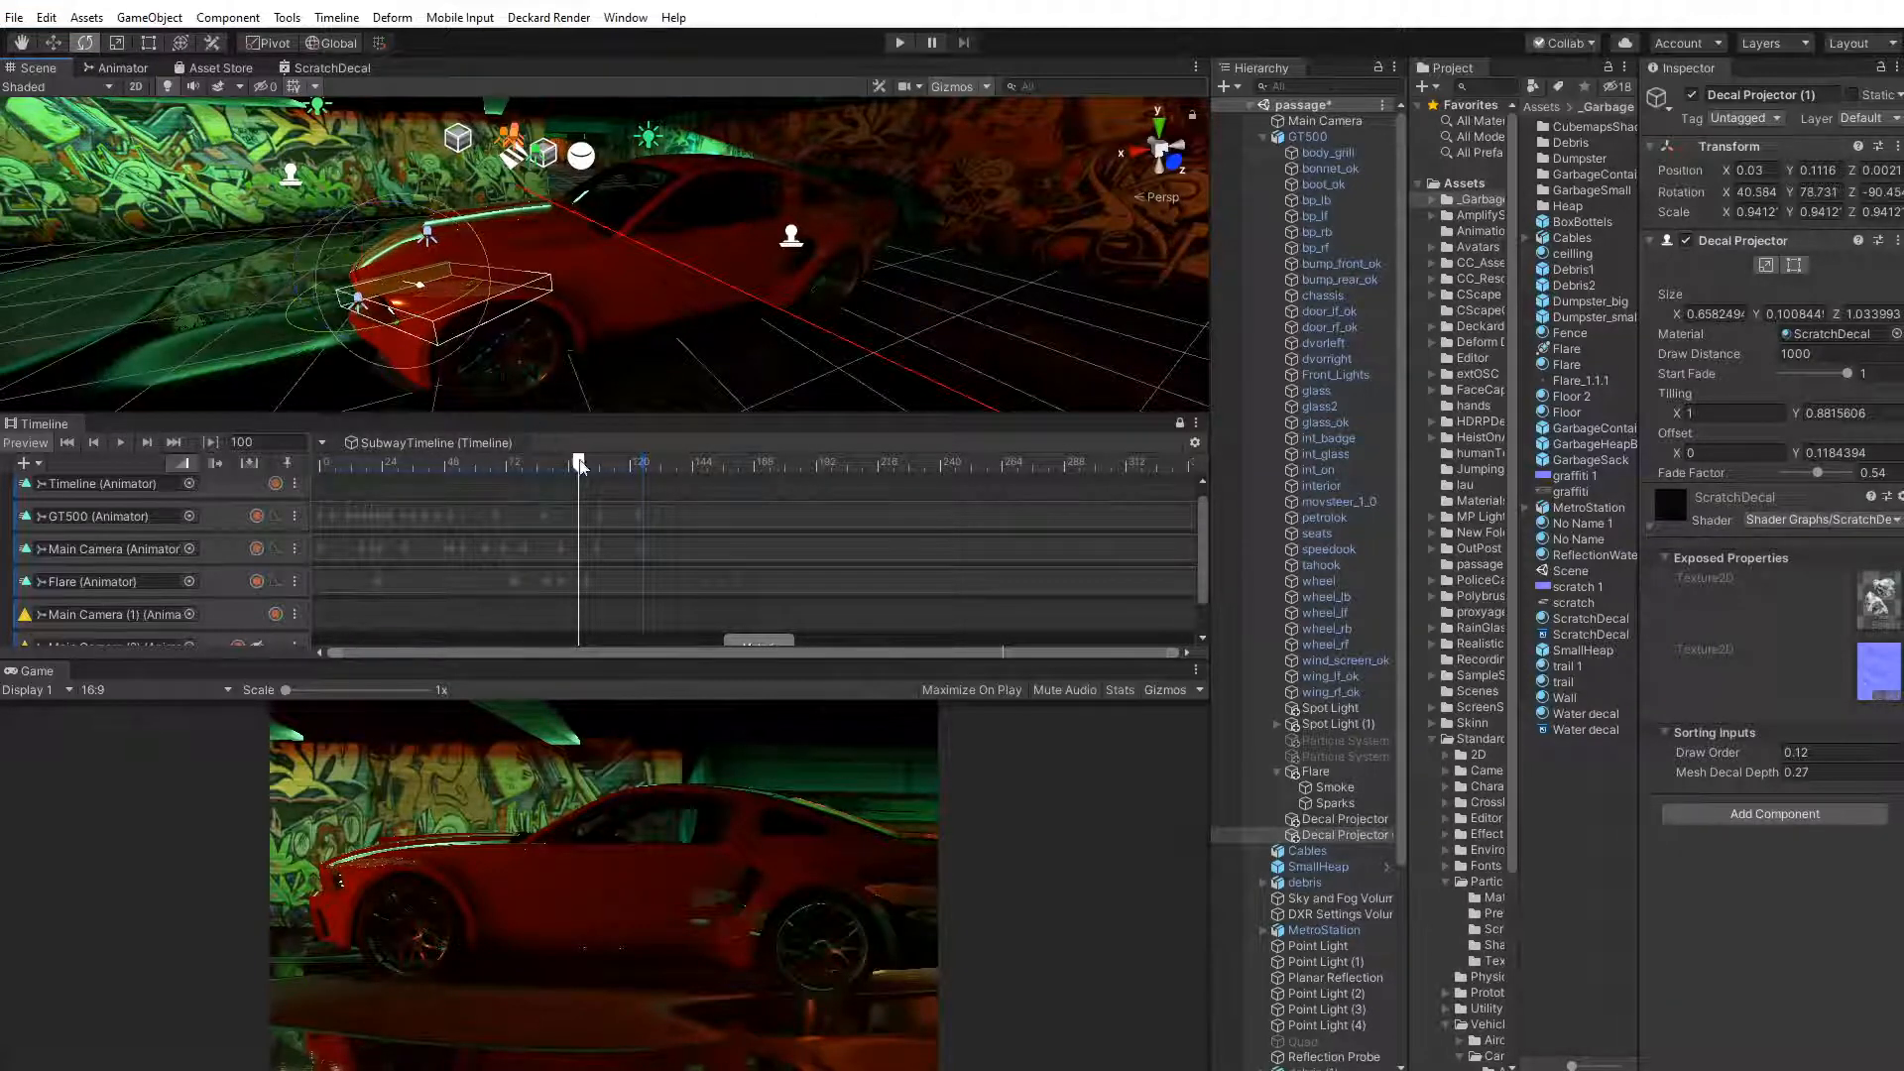
Review the SubwayTimeline between frames 0 and 109 to check the scratch decals in the shot
{"action": "left_click_drag", "start_coordinate": [579, 464], "coordinate": [601, 534]}
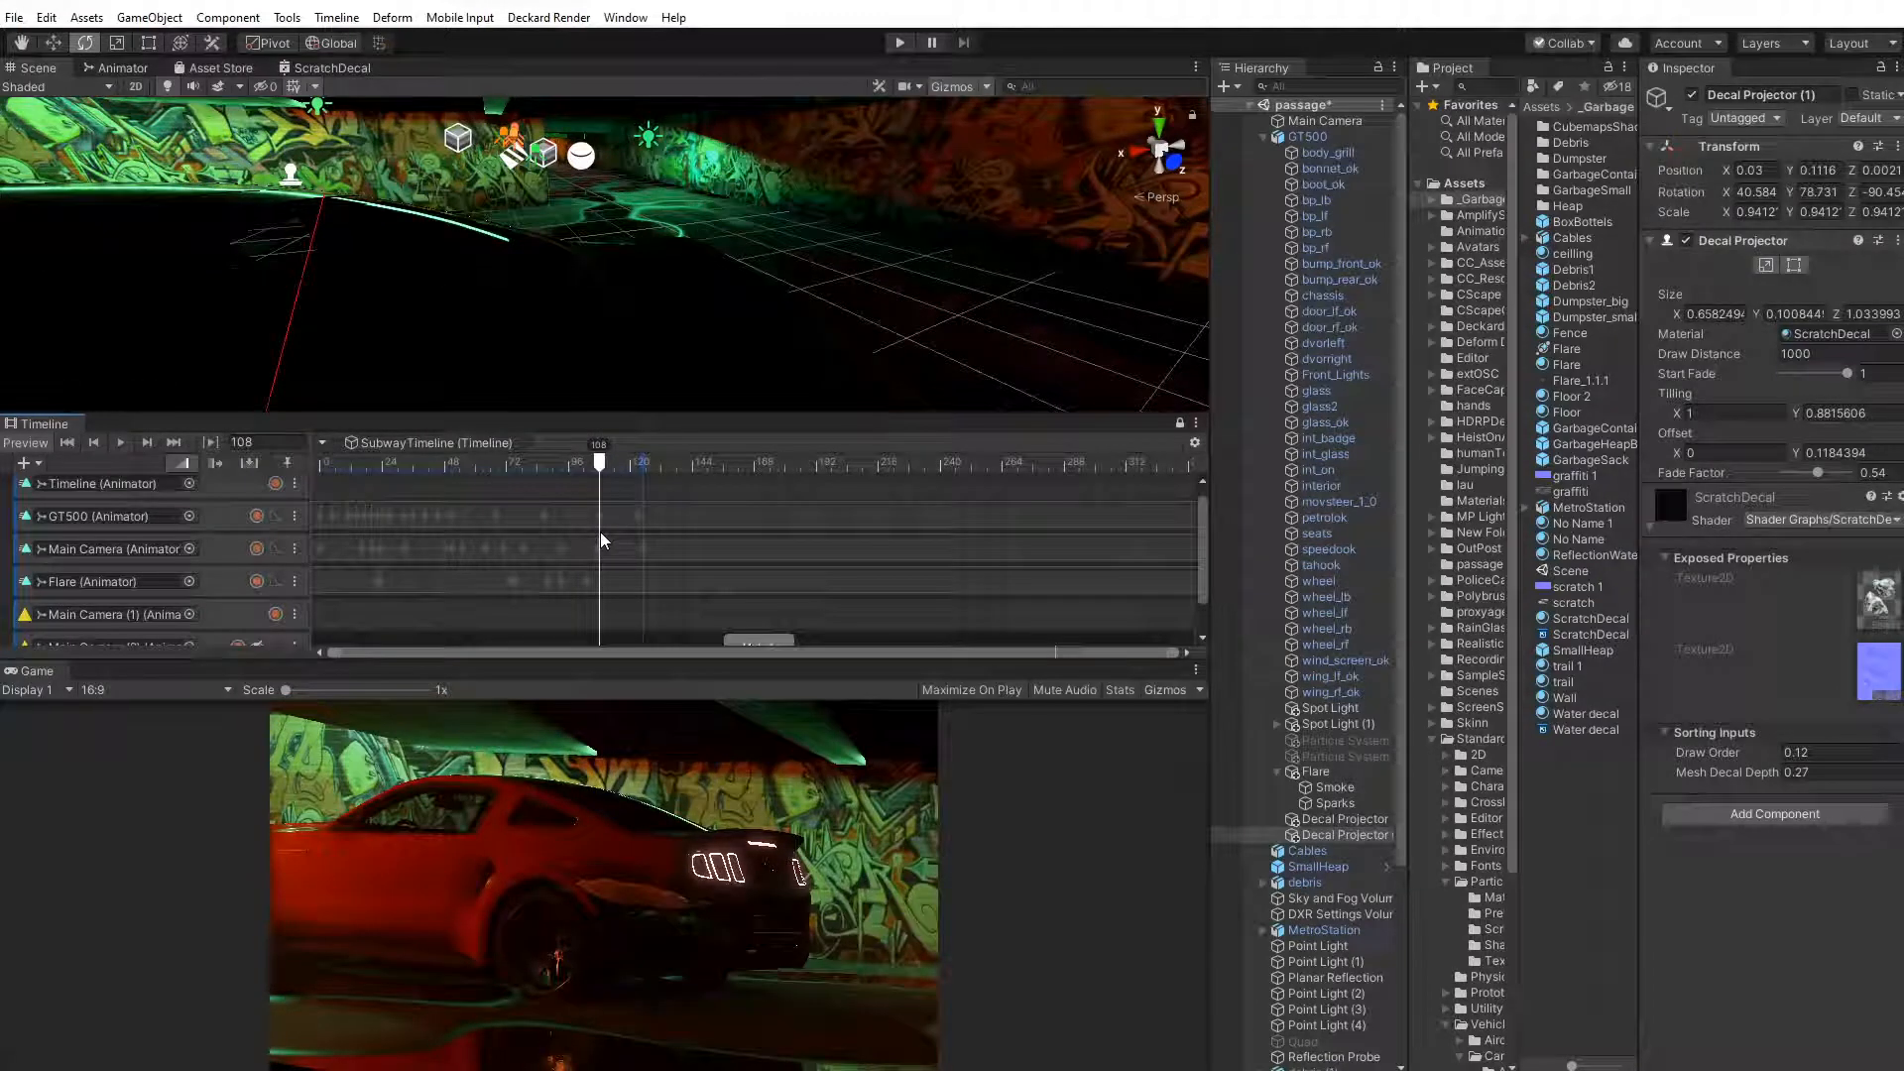
{"action": "left_click_drag", "start_coordinate": [601, 541], "coordinate": [272, 511]}
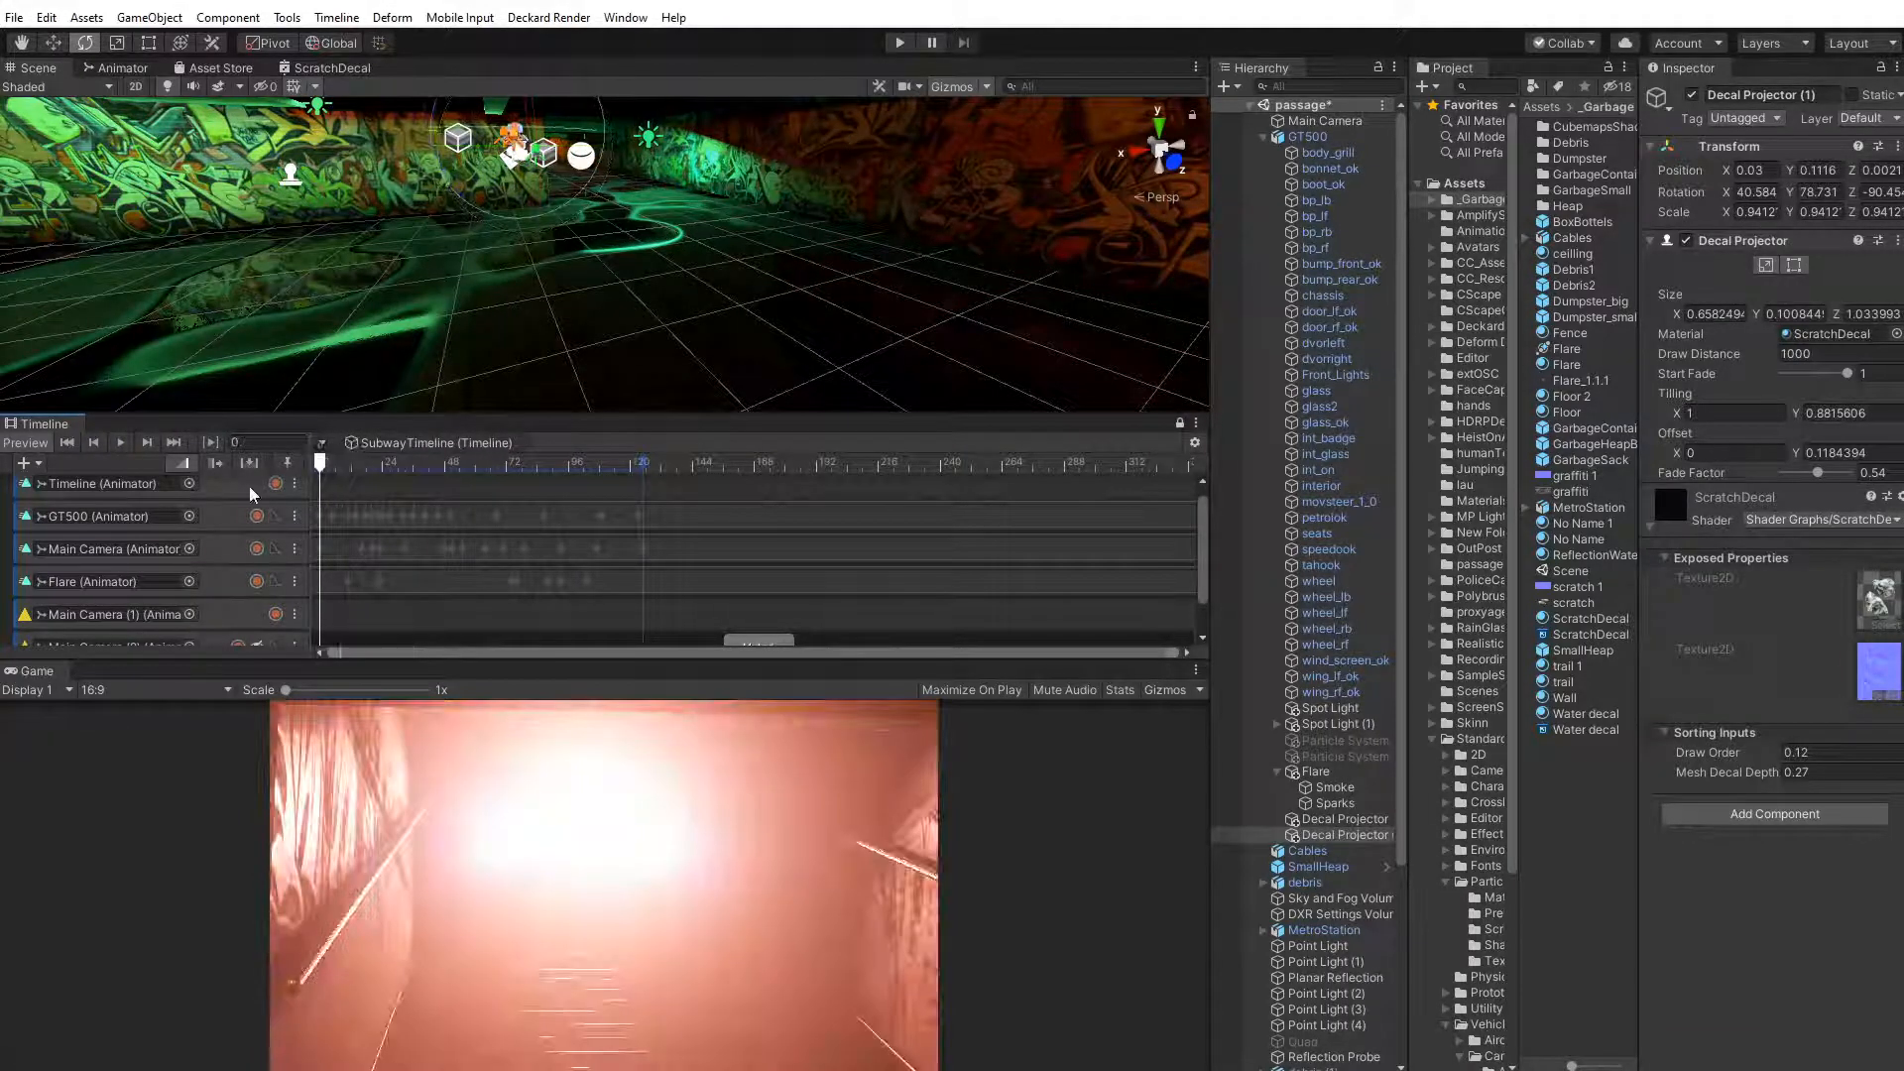
{"action": "left_click_drag", "start_coordinate": [486, 462], "coordinate": [607, 482]}
Open the Deckard render preview window, enlarge the Game view, and place the preview clear of the timeline
{"action": "left_click", "coordinate": [548, 16]}
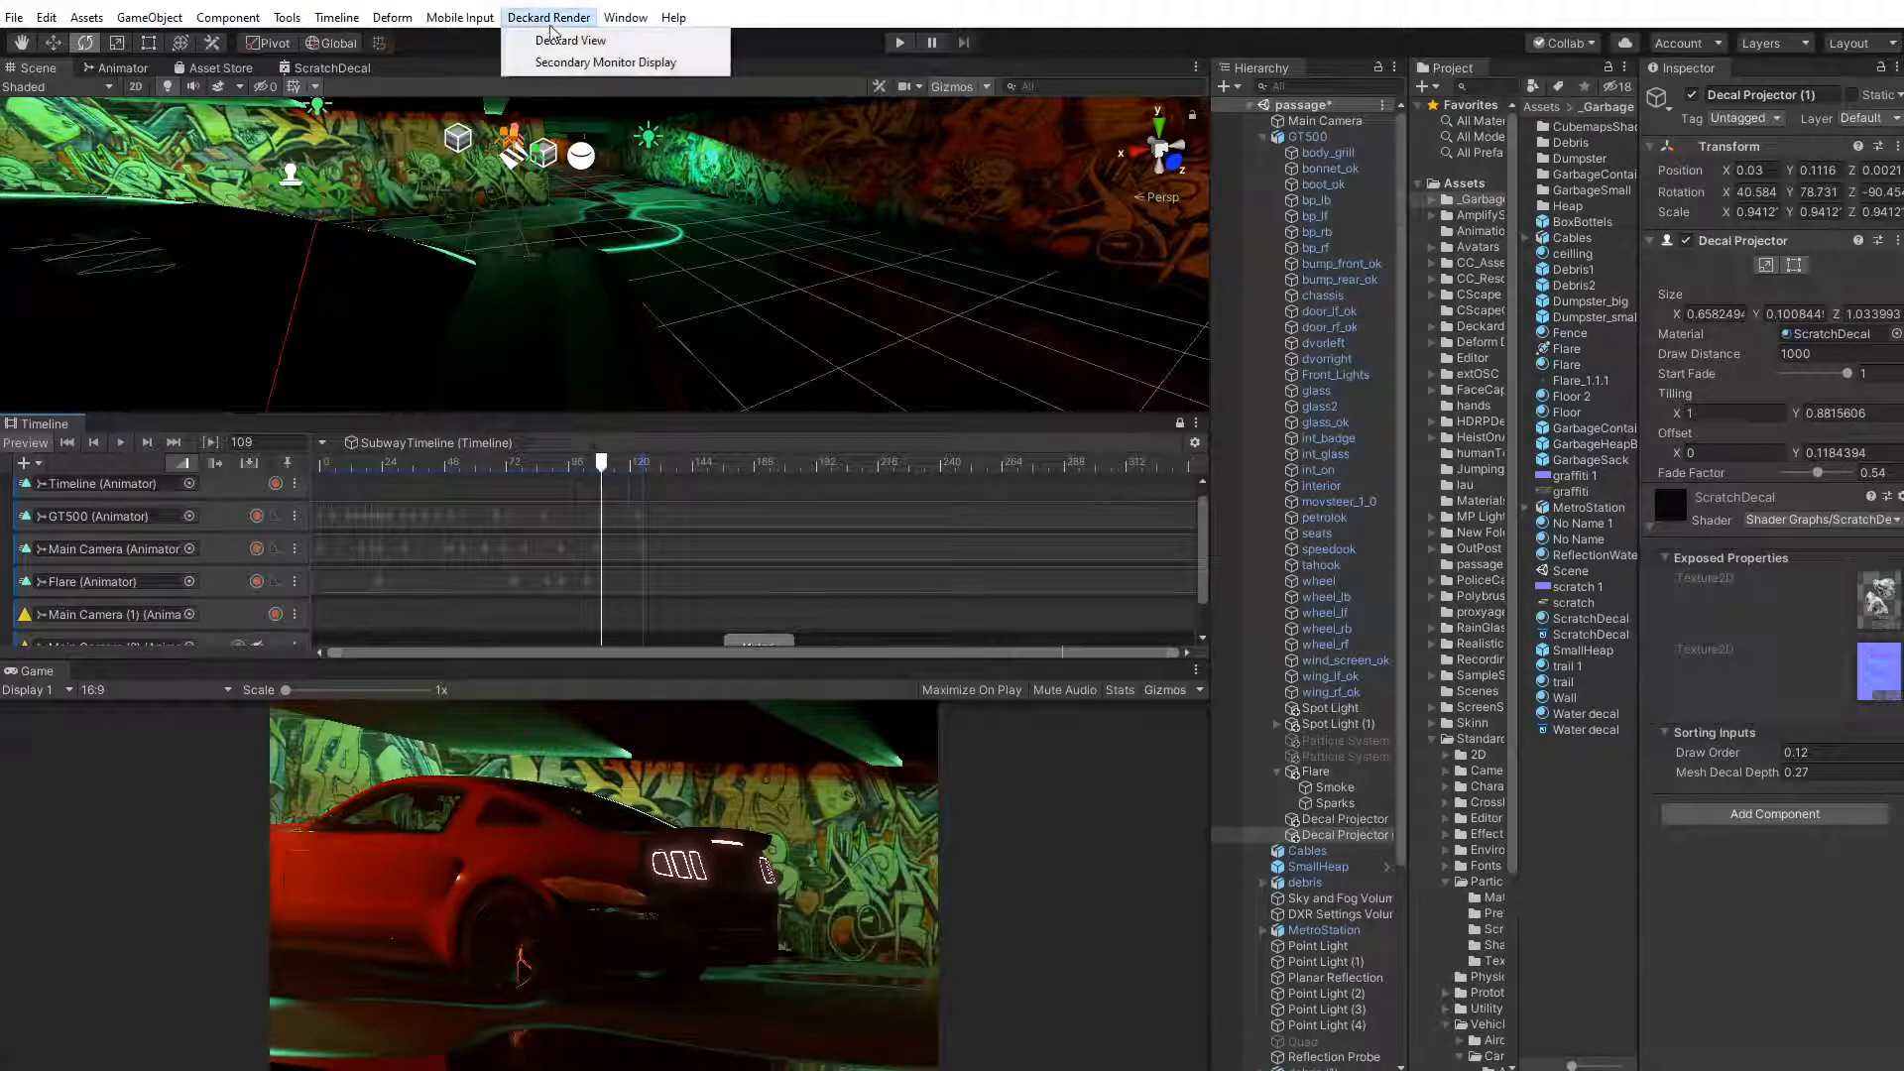
{"action": "left_click", "coordinate": [561, 61]}
{"action": "left_click_drag", "start_coordinate": [789, 597], "coordinate": [1044, 240]}
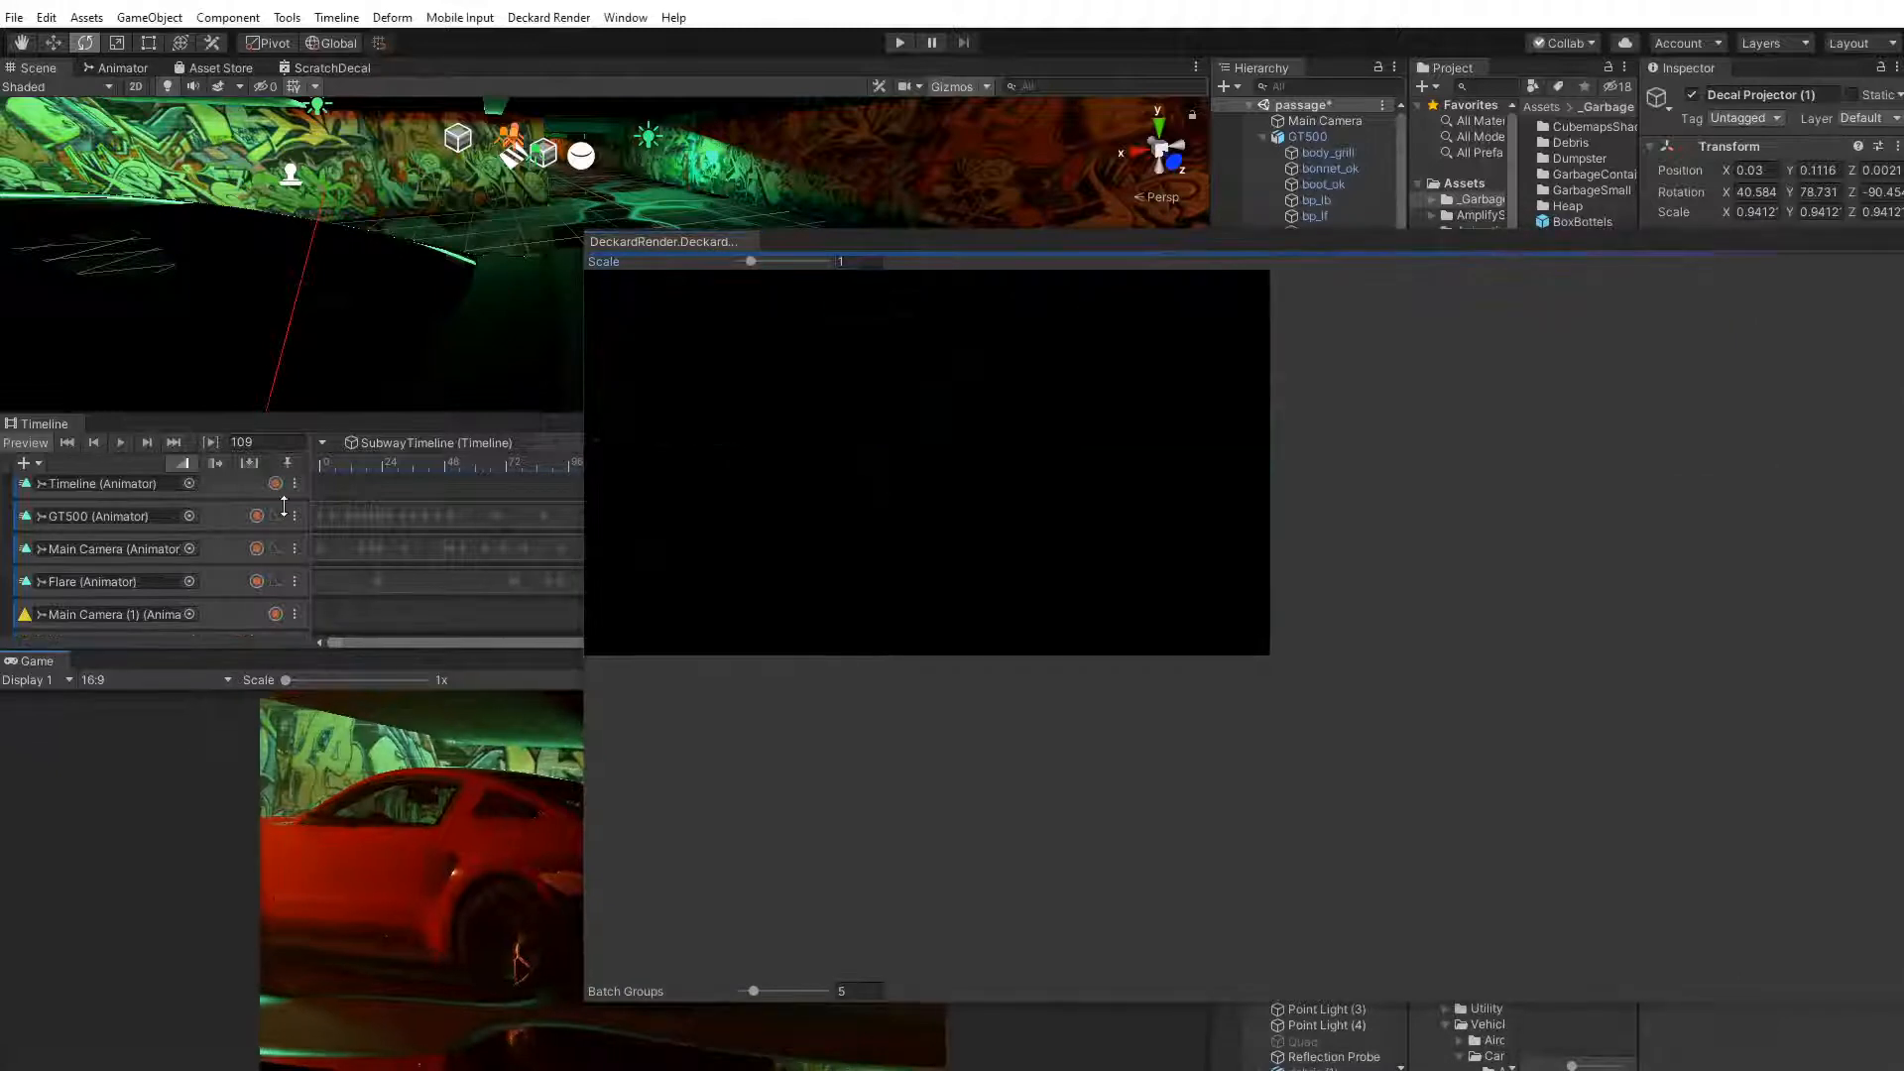
{"action": "left_click_drag", "start_coordinate": [282, 662], "coordinate": [284, 500]}
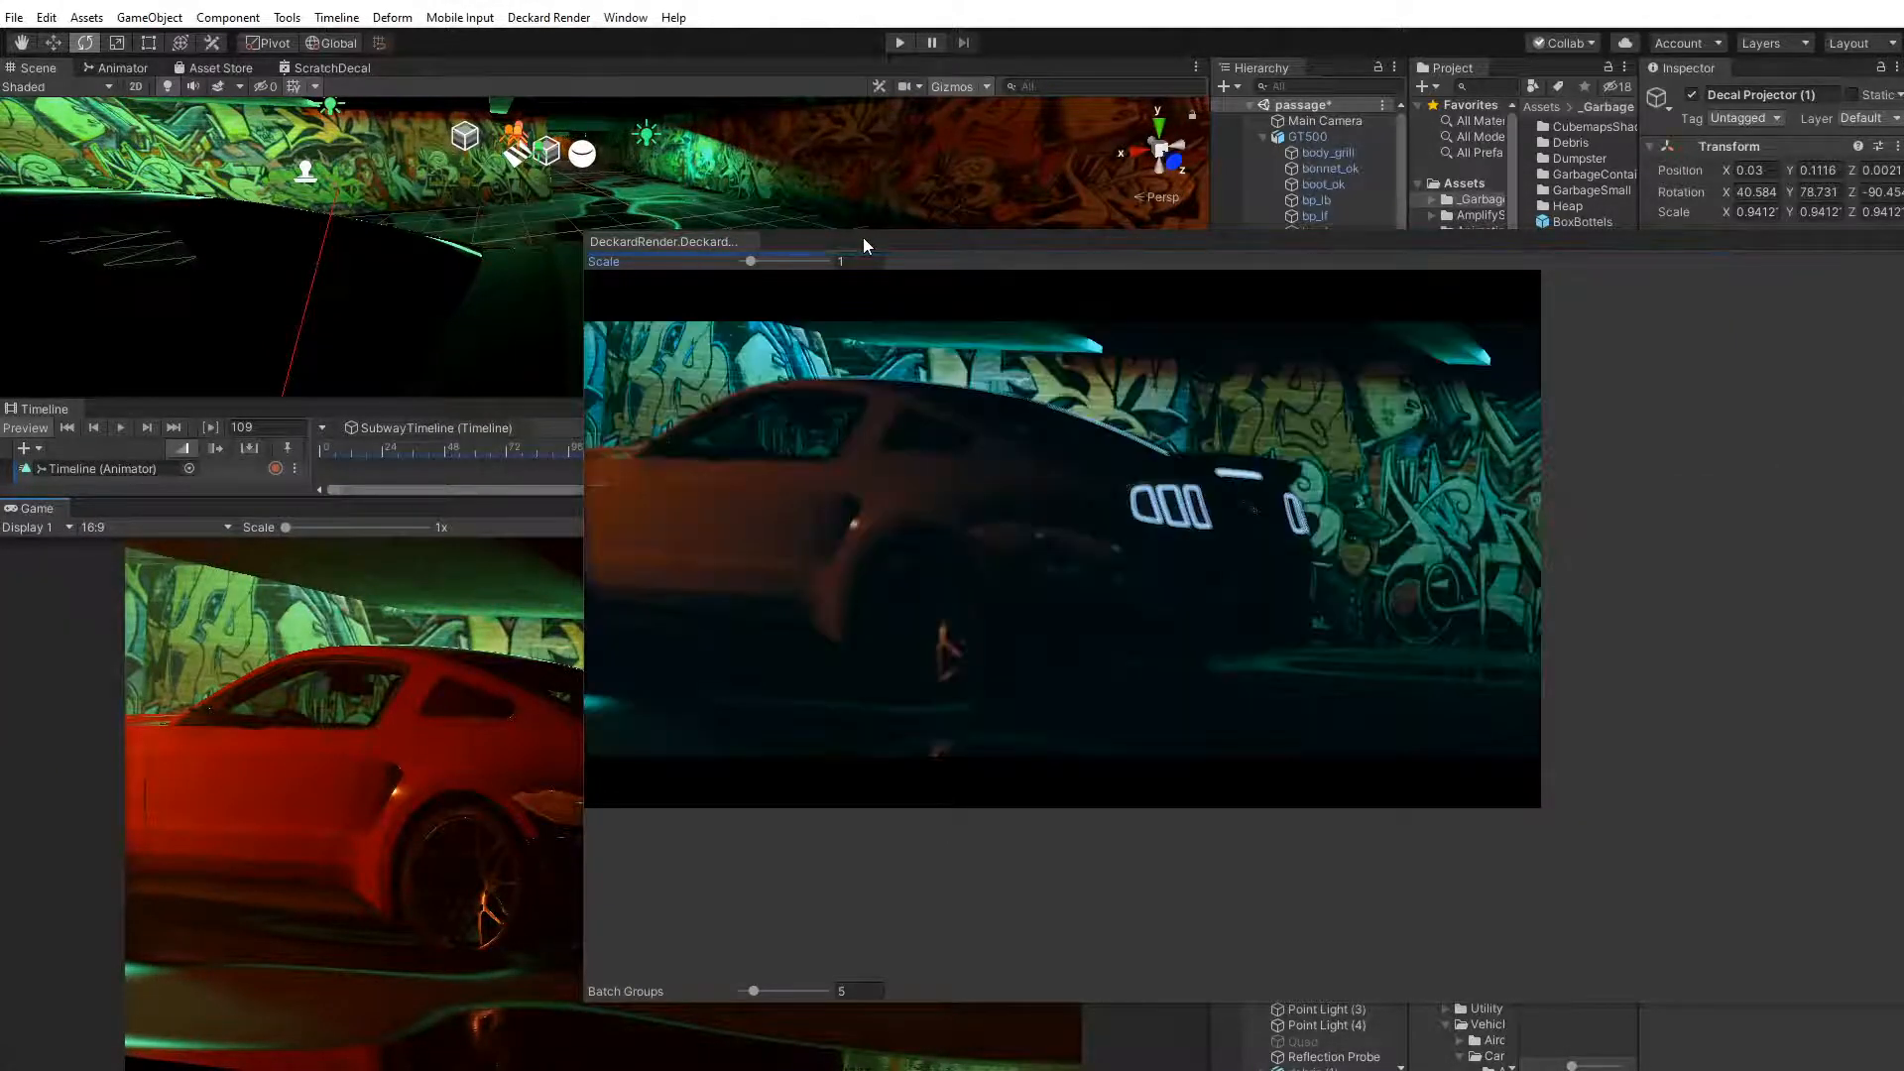
{"action": "left_click_drag", "start_coordinate": [863, 238], "coordinate": [924, 381]}
Check the shot in the Deckard preview between frames 58 and 105, and close the preview window
{"action": "left_click_drag", "start_coordinate": [601, 448], "coordinate": [554, 453]}
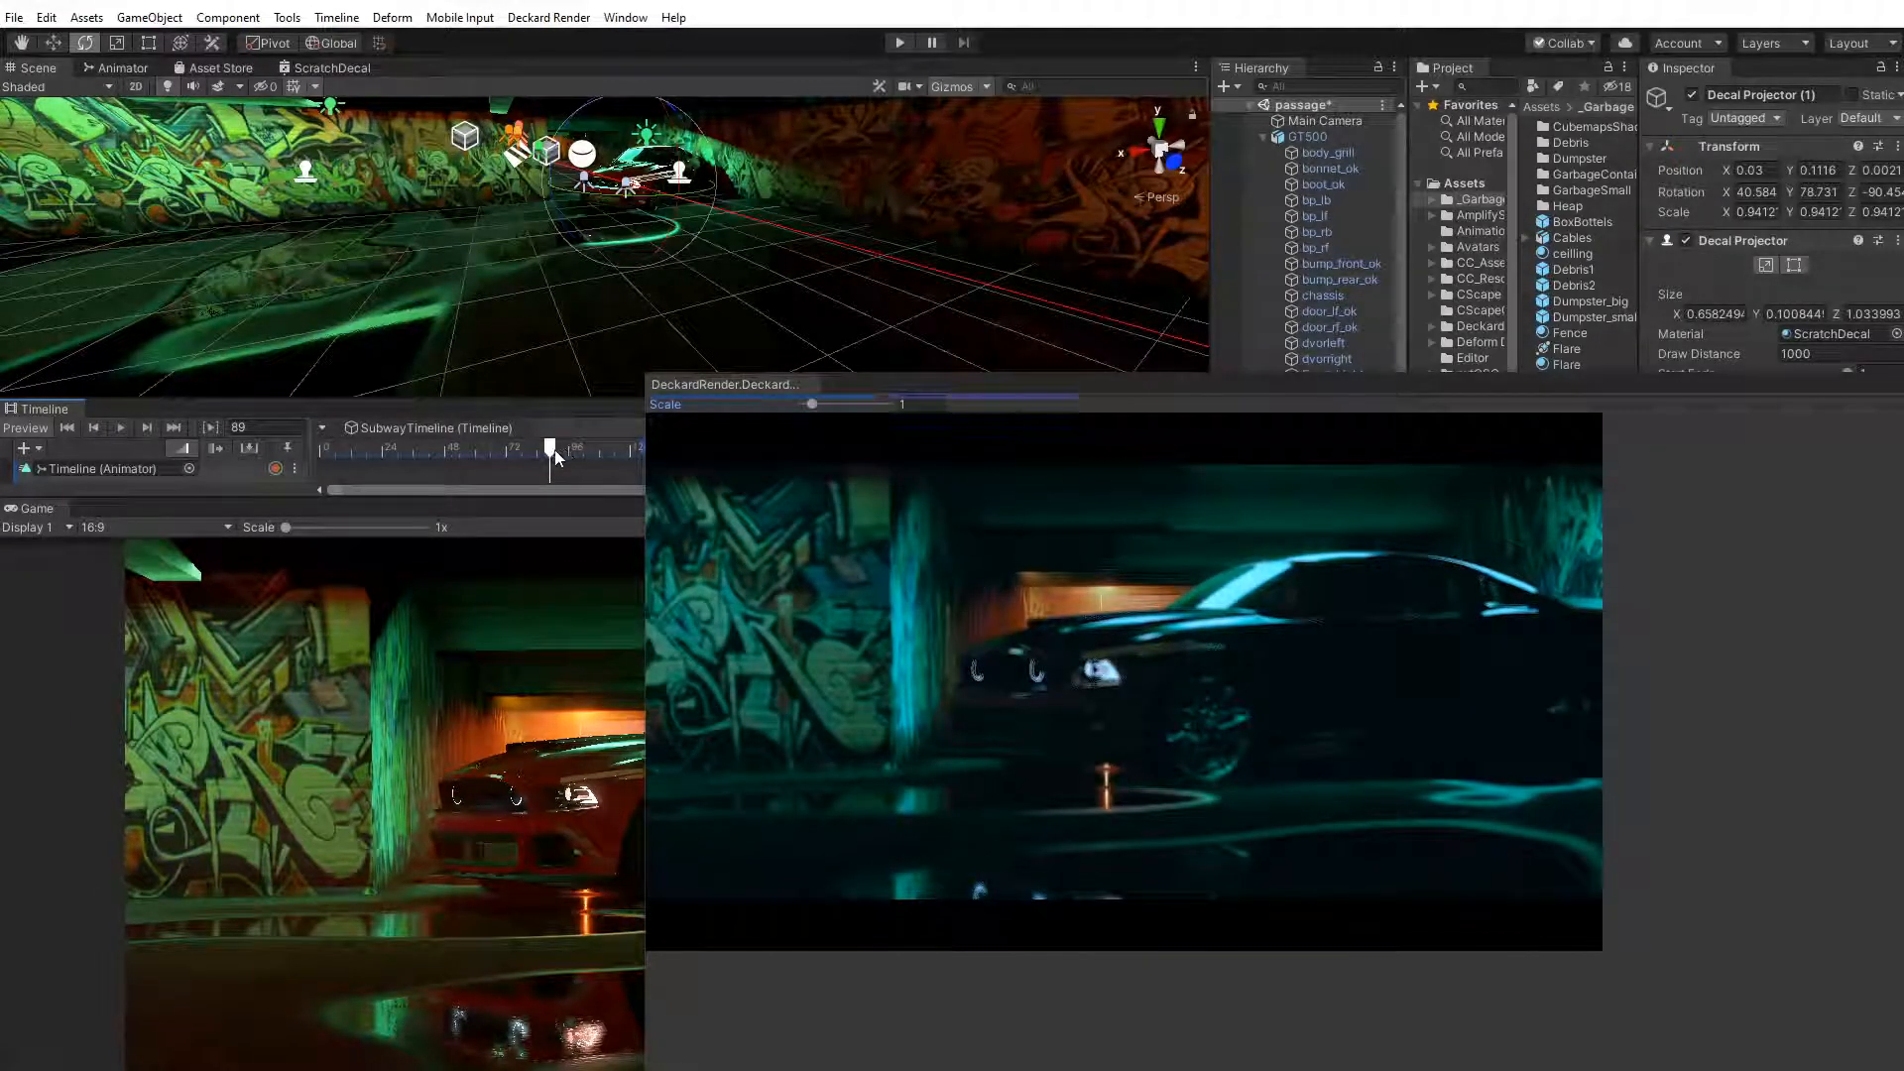
{"action": "left_click_drag", "start_coordinate": [552, 453], "coordinate": [473, 456]}
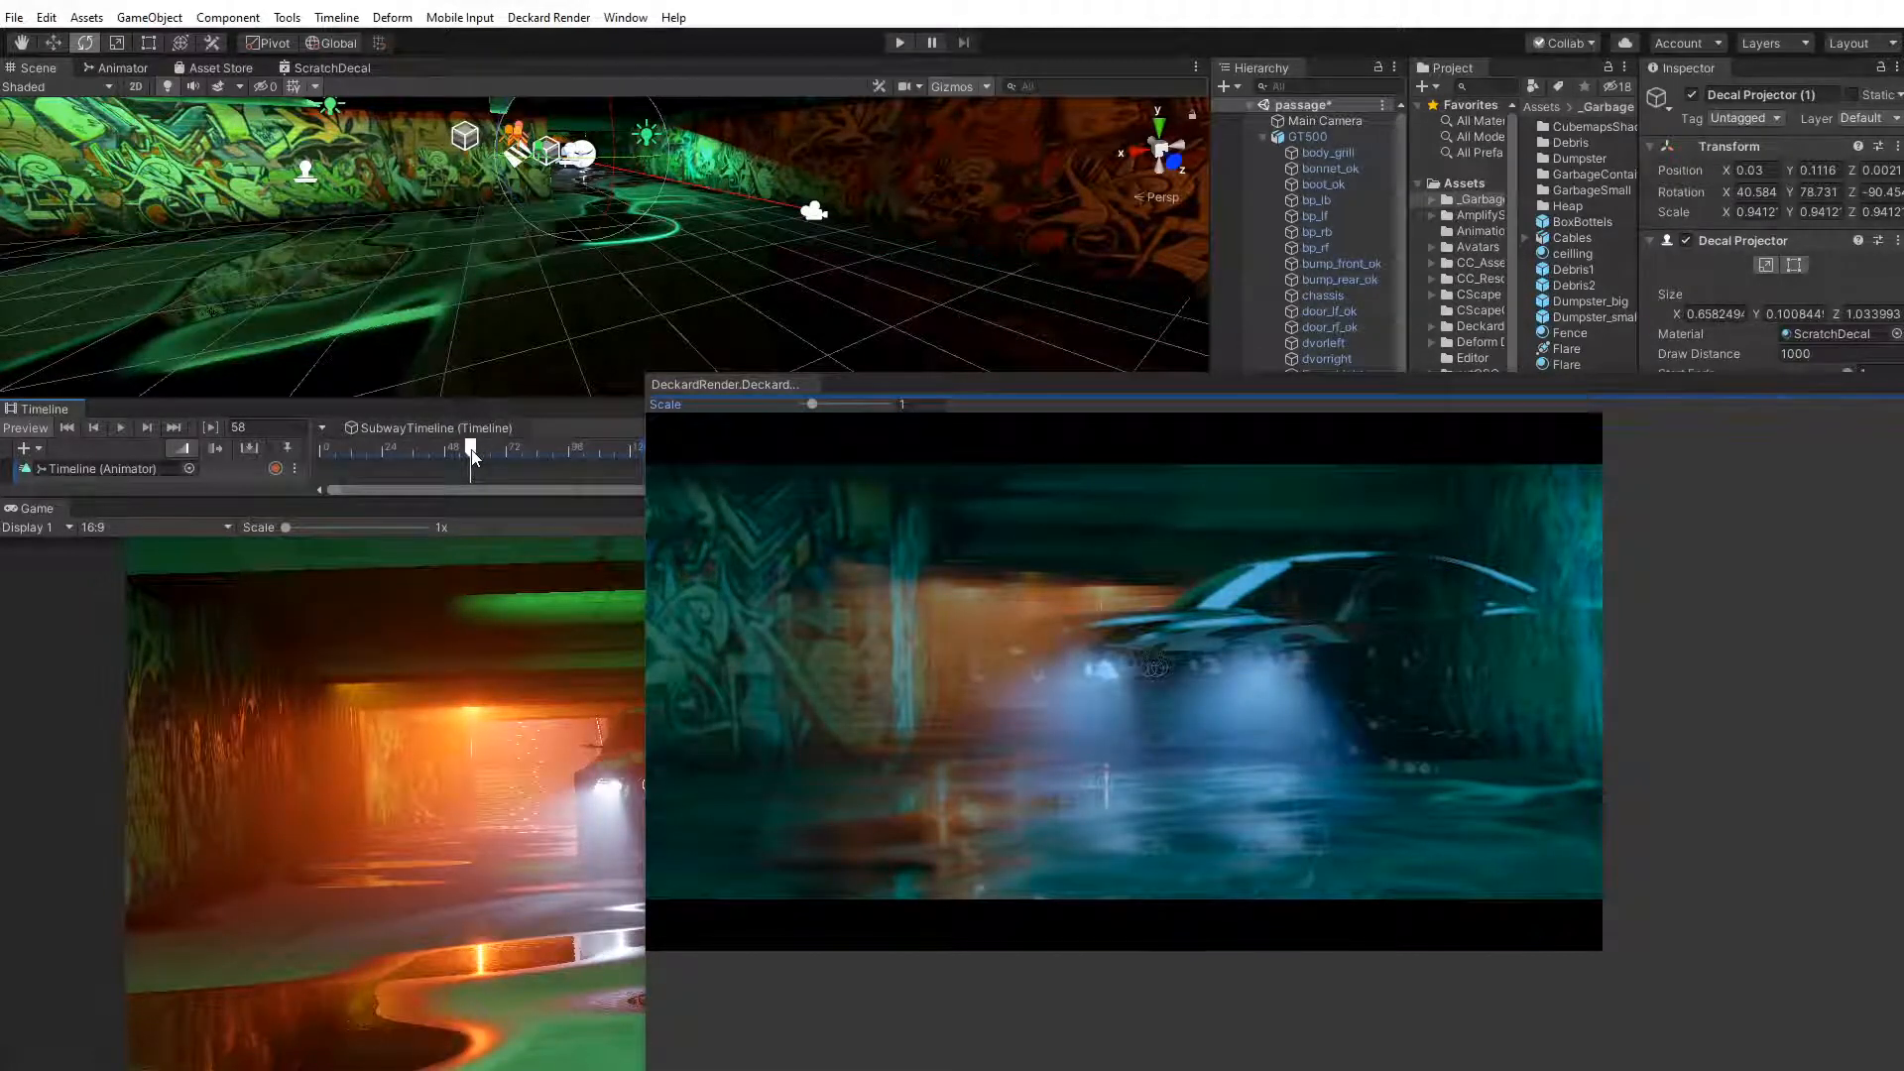
{"action": "left_click_drag", "start_coordinate": [472, 455], "coordinate": [591, 472]}
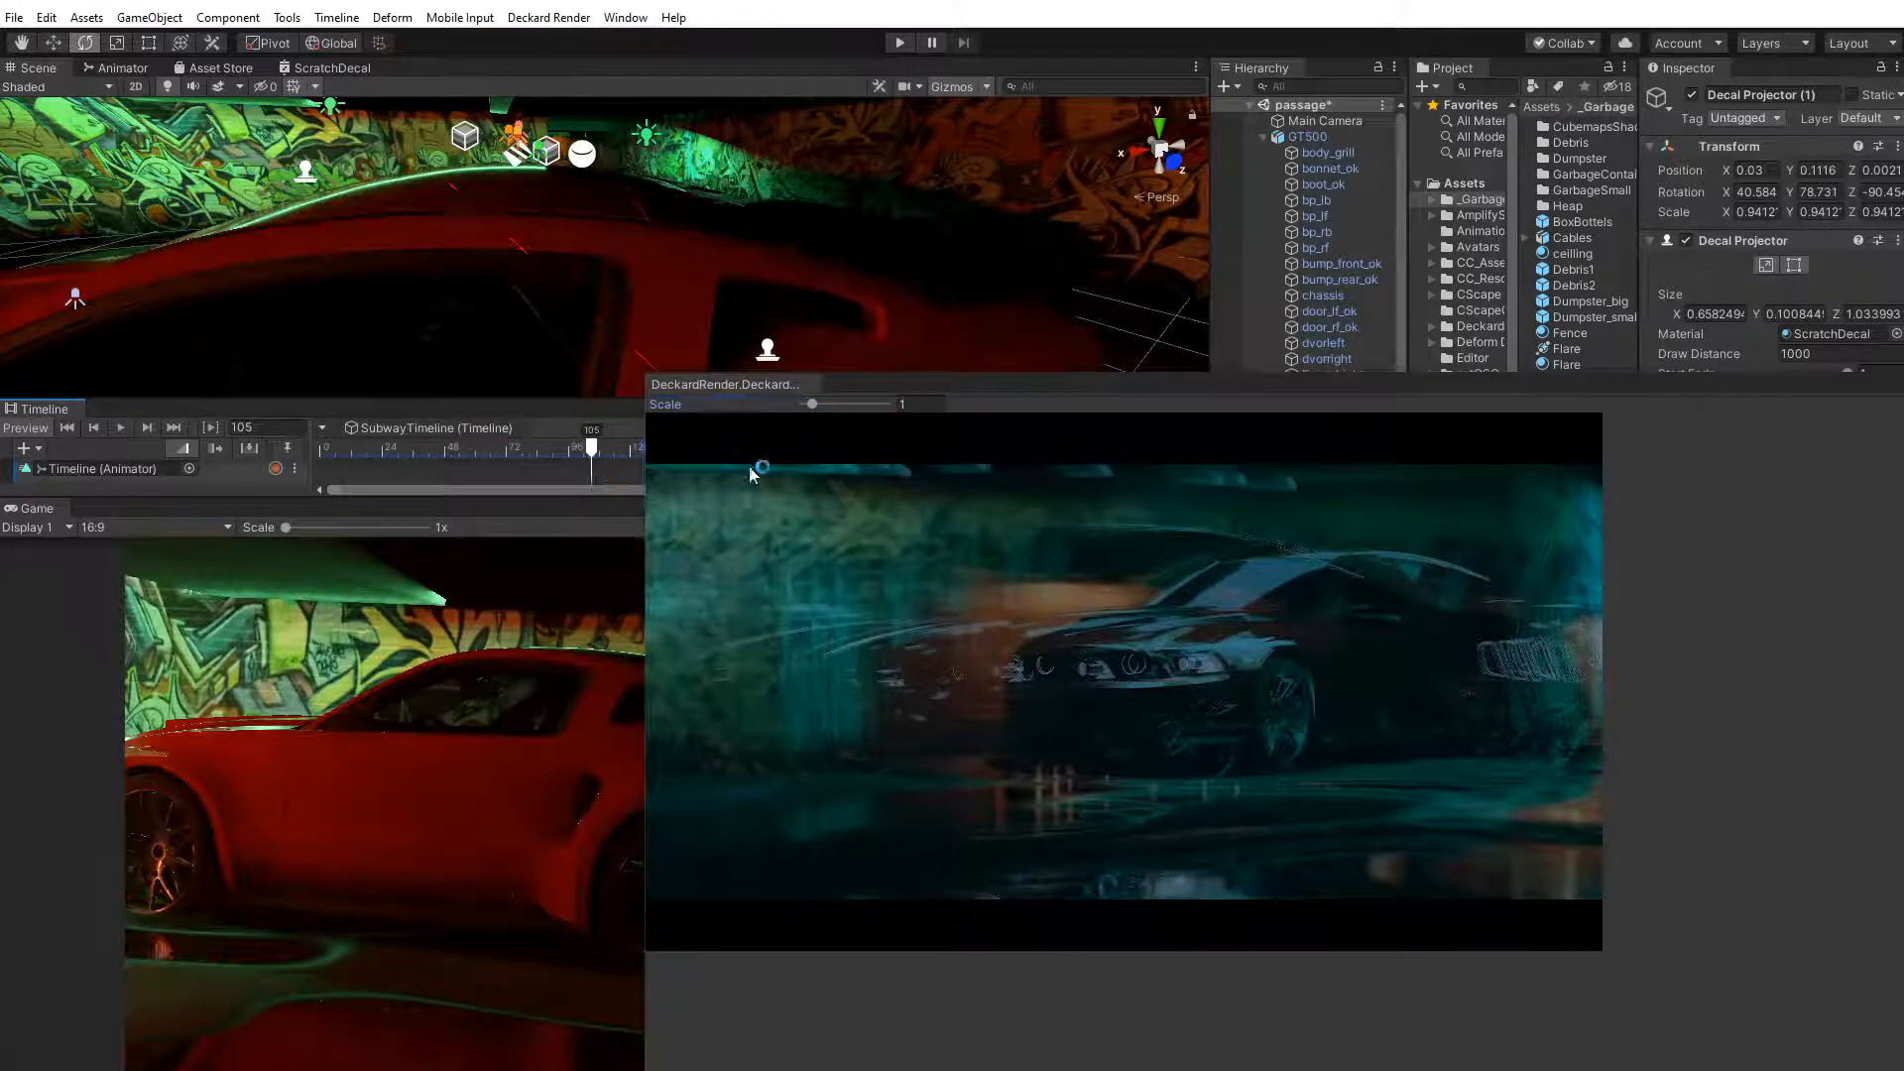
{"action": "left_click_drag", "start_coordinate": [877, 384], "coordinate": [712, 580]}
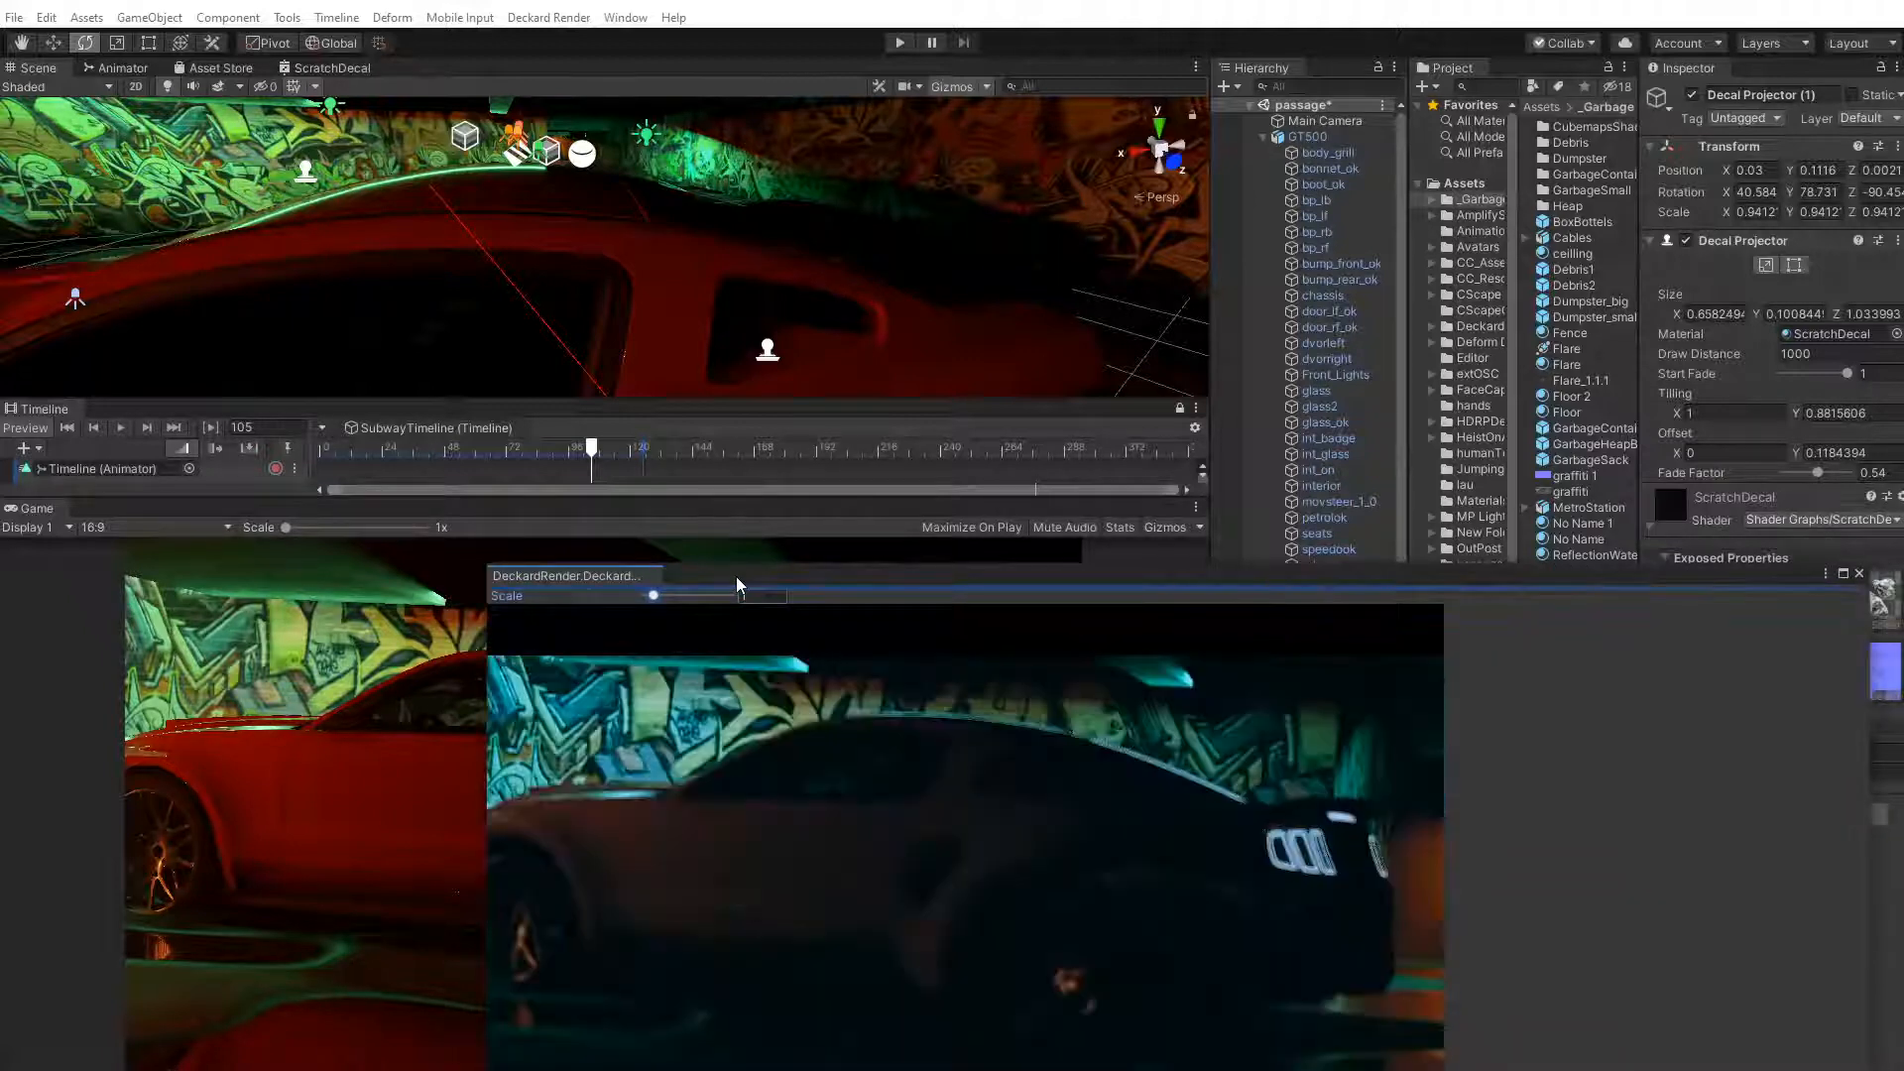
{"action": "left_click_drag", "start_coordinate": [785, 578], "coordinate": [594, 589]}
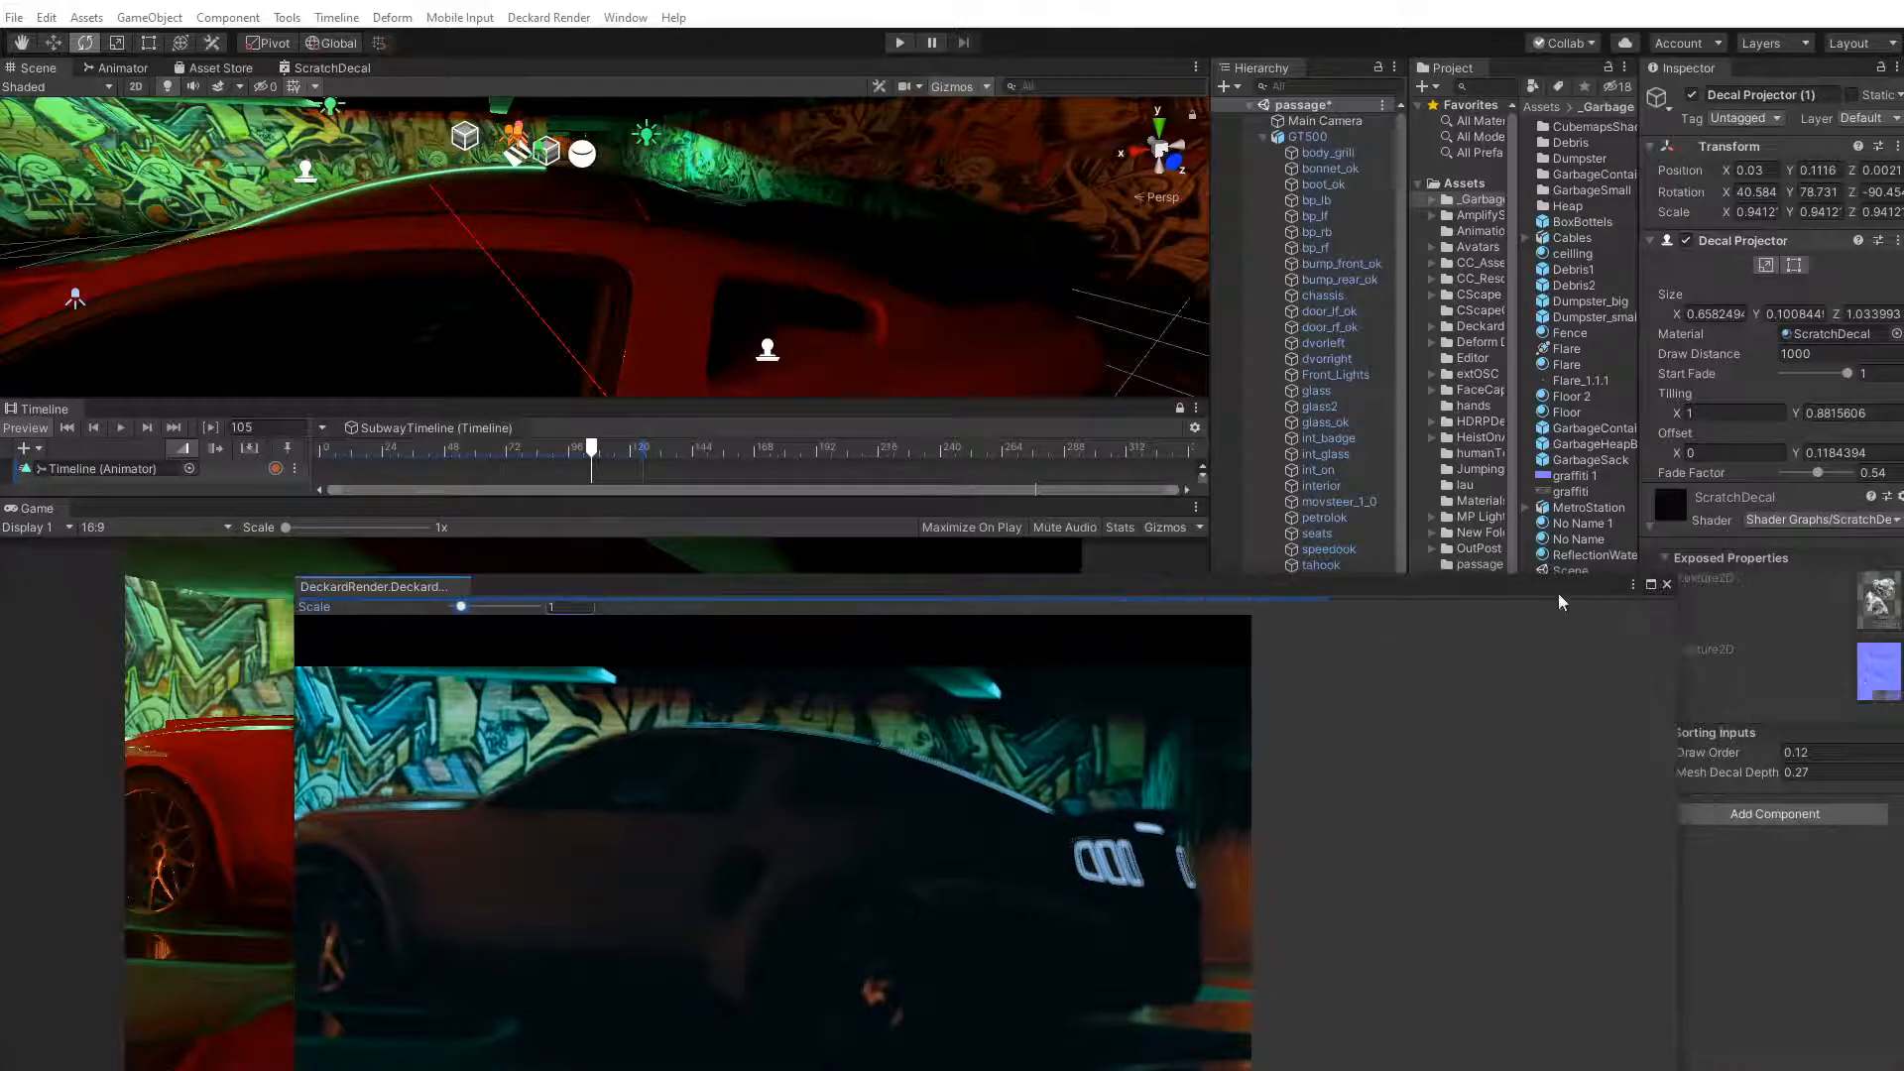
{"action": "left_click", "coordinate": [1668, 585]}
Set the timeline to frame 99, create an empty GameObject, and parent it to the GT500
{"action": "left_click_drag", "start_coordinate": [594, 454], "coordinate": [577, 597]}
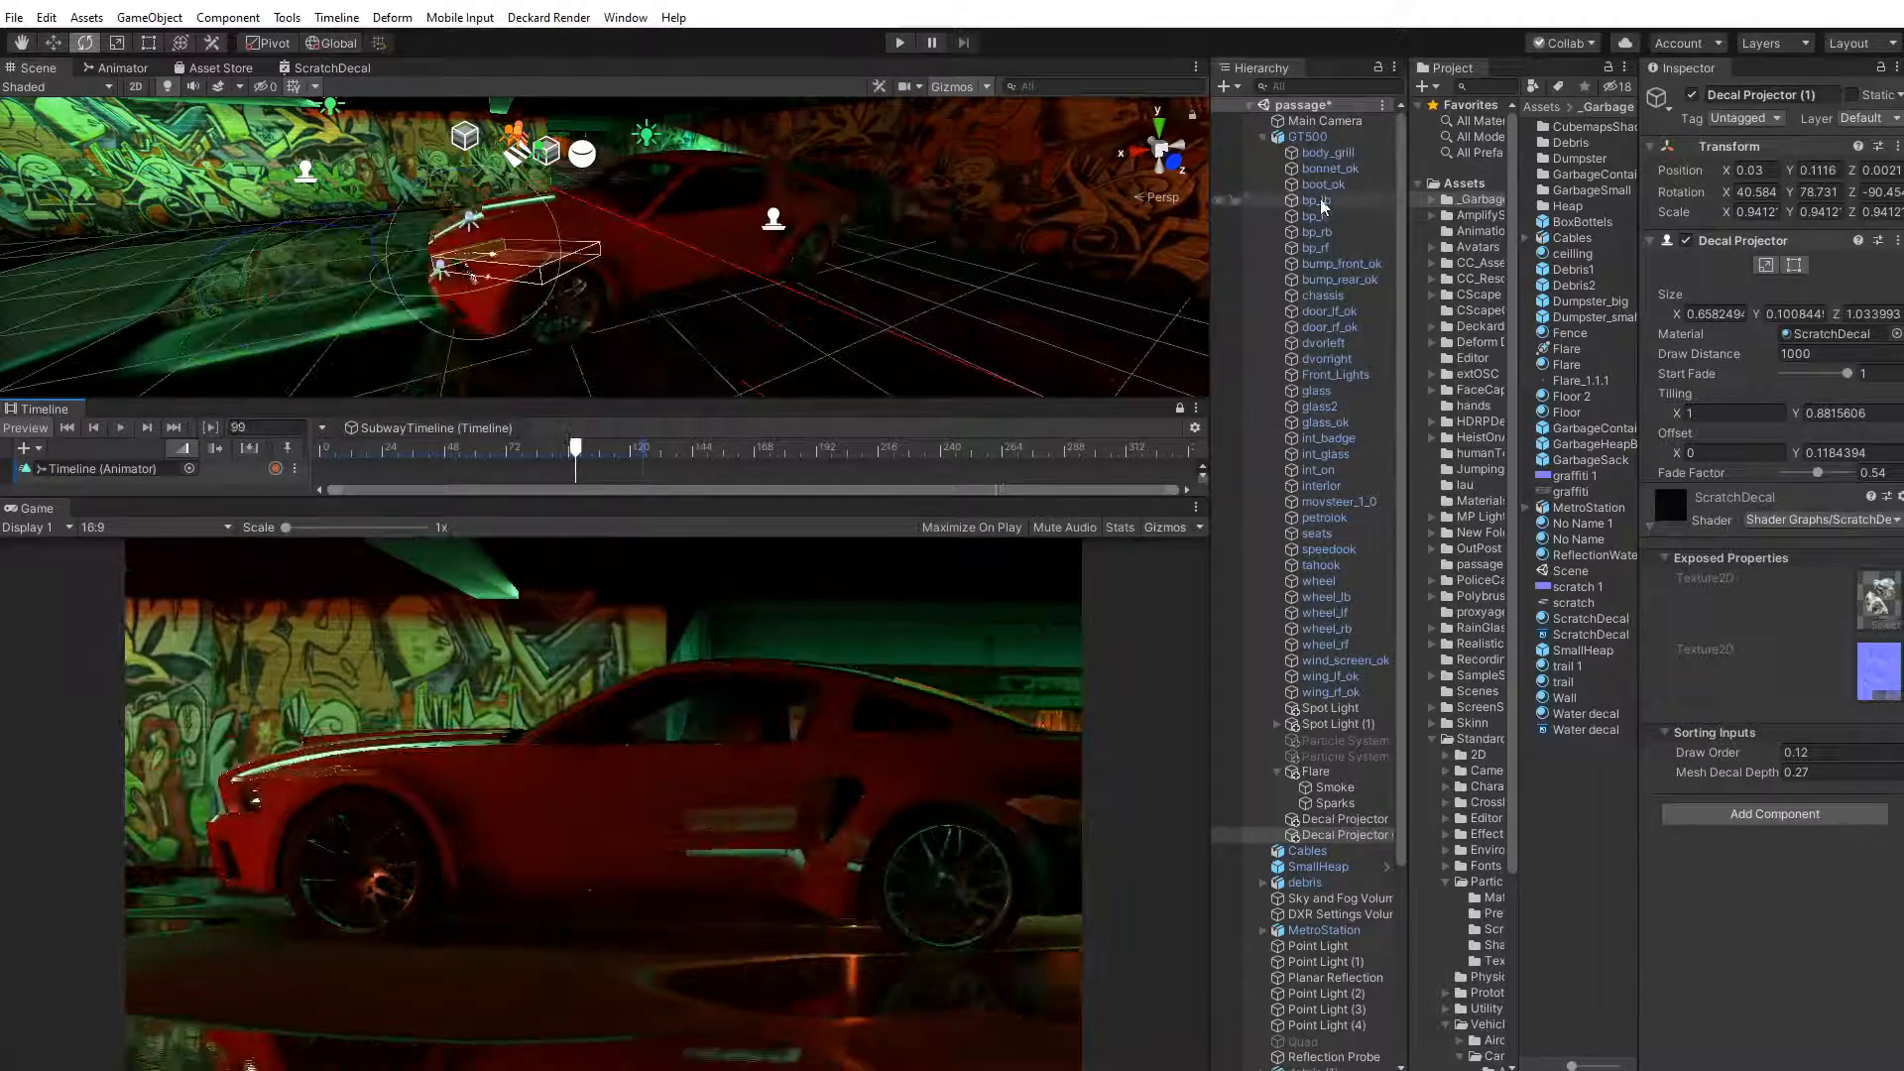
{"action": "left_click", "coordinate": [1264, 137]}
{"action": "right_click", "coordinate": [1281, 690]}
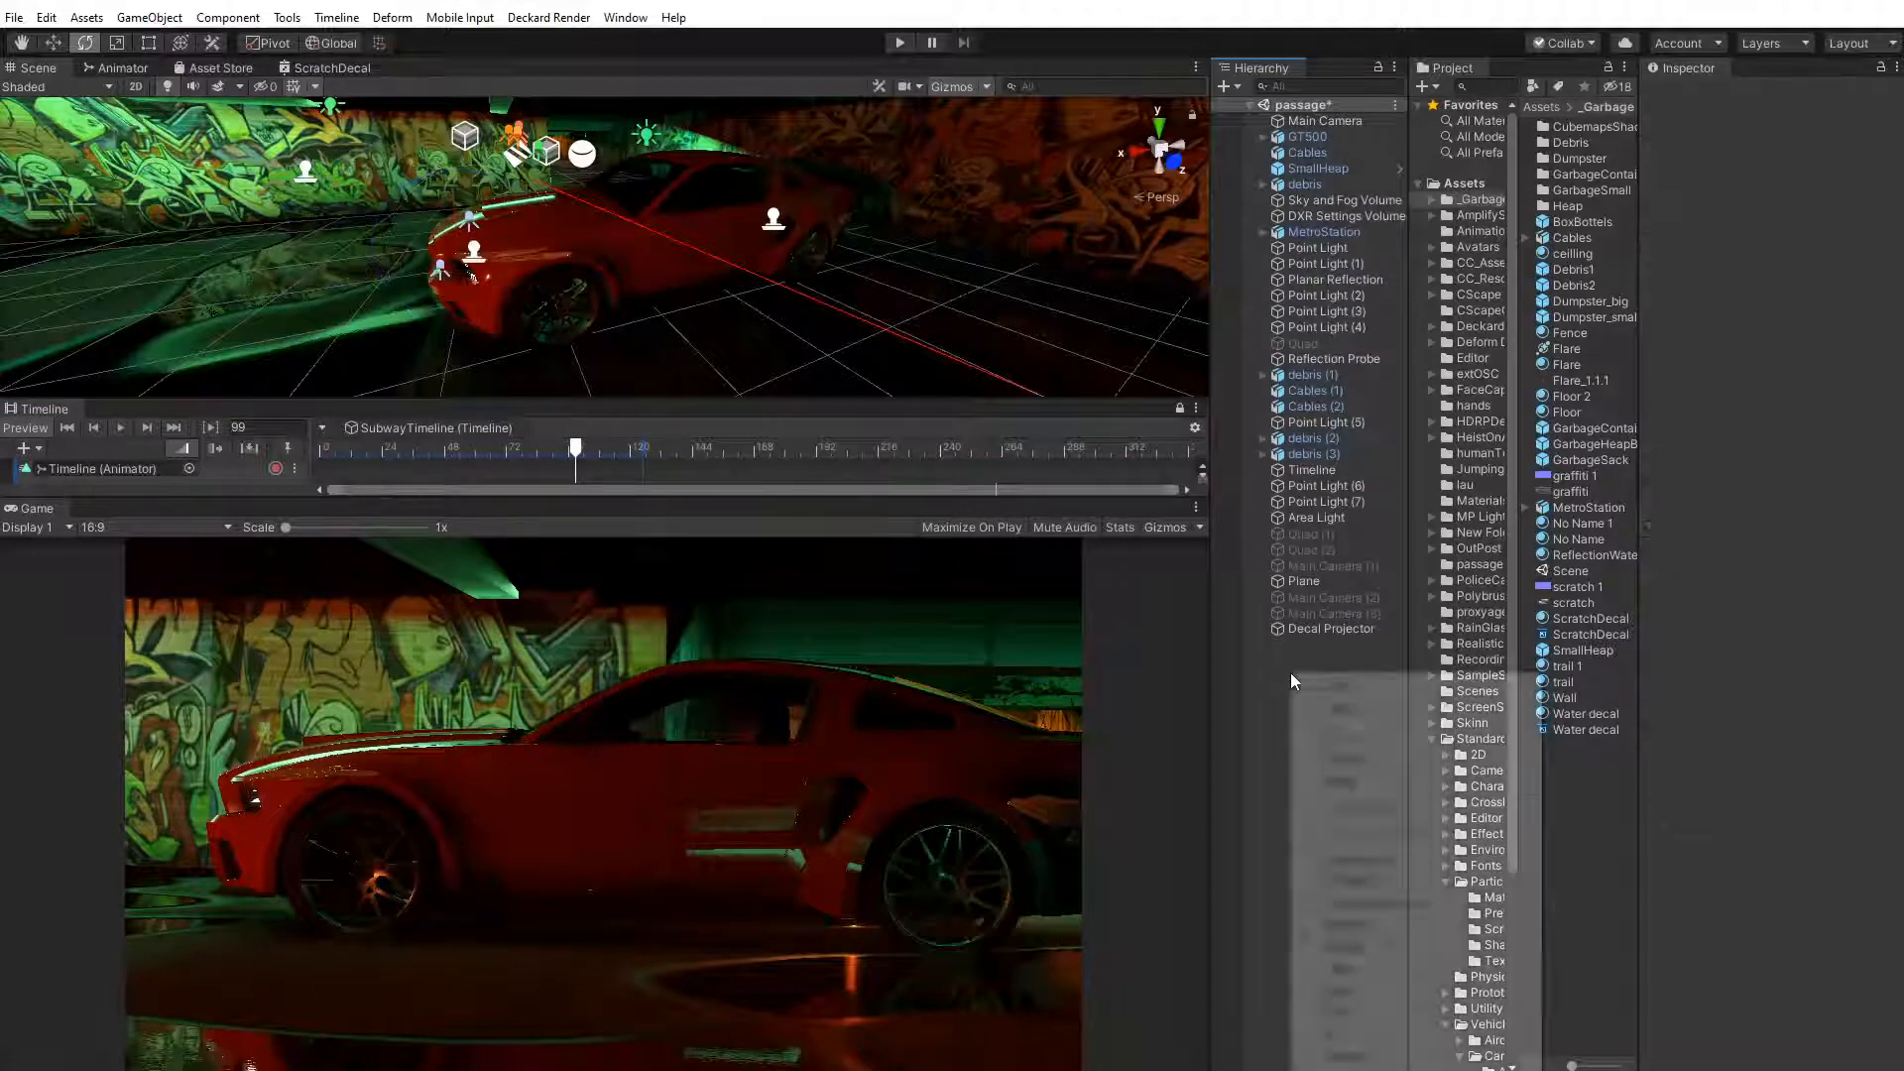
{"action": "mouse_move", "coordinate": [1484, 890]}
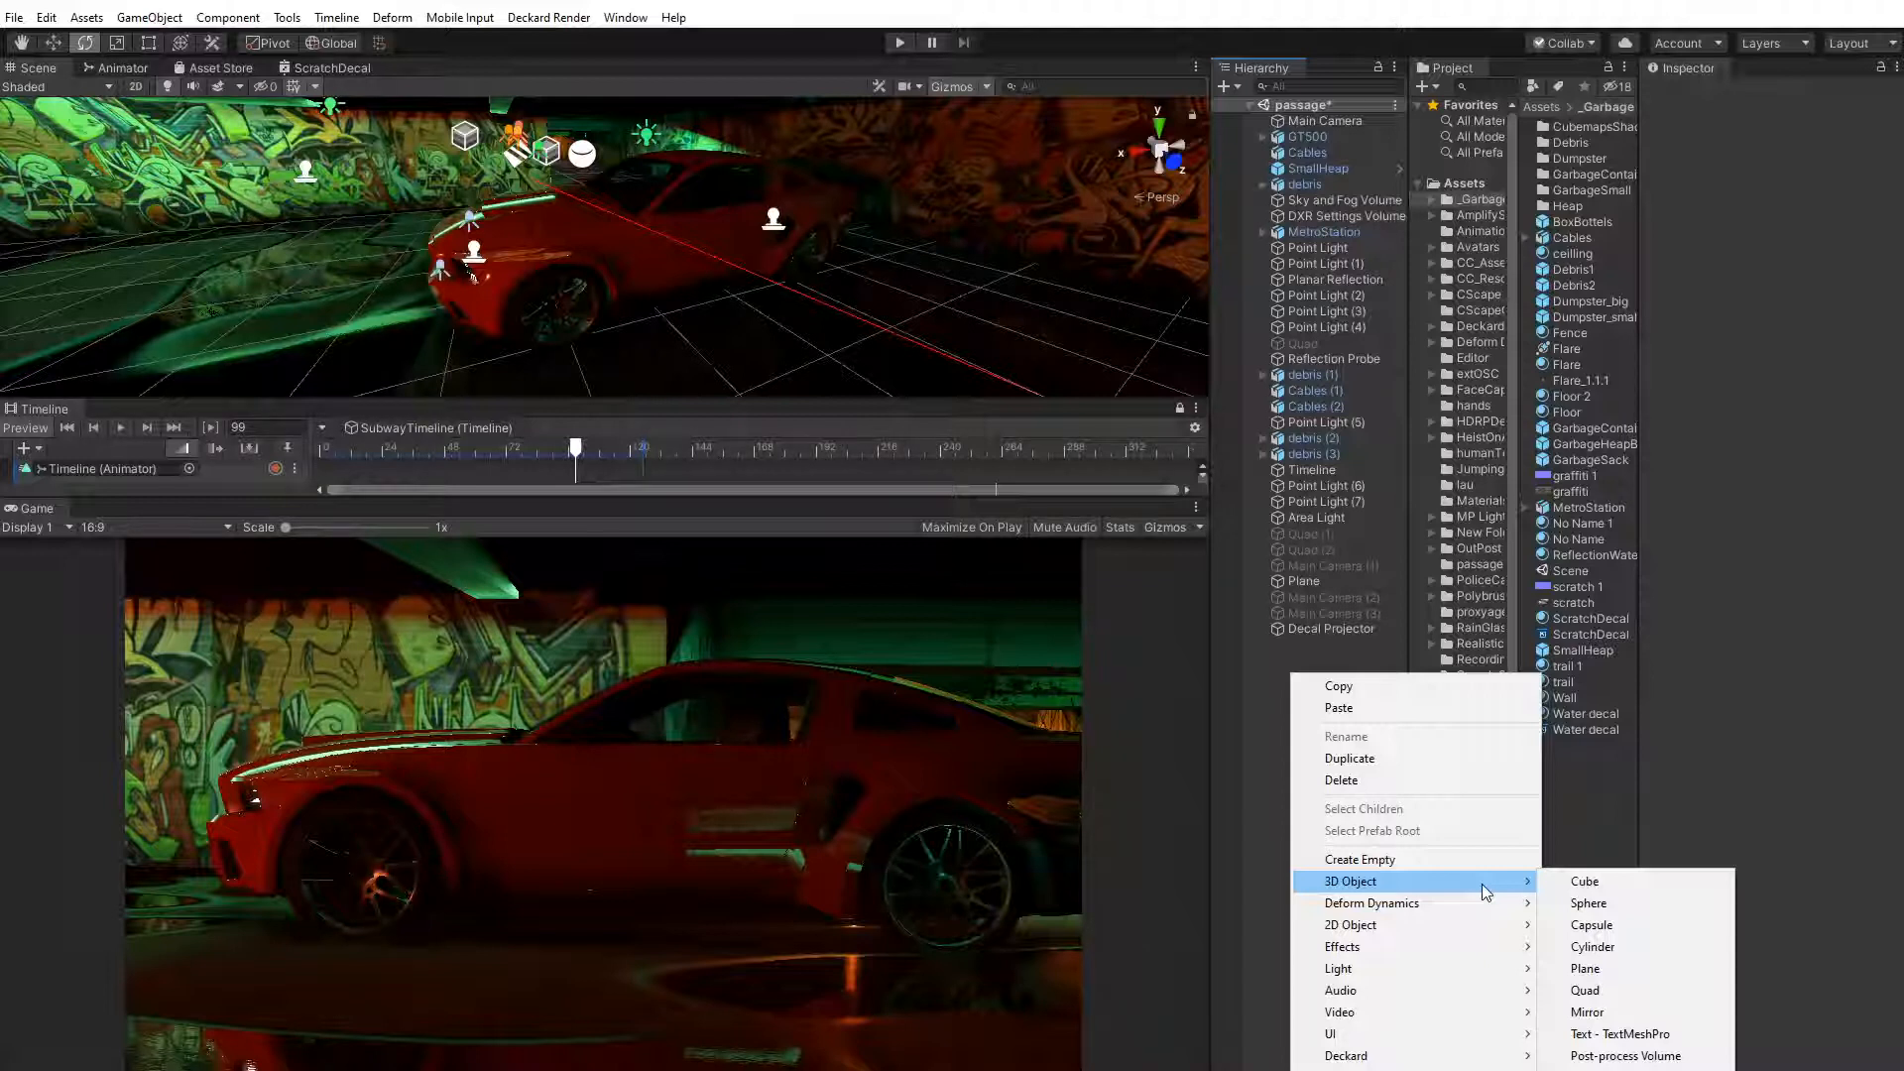
{"action": "left_click", "coordinate": [1345, 859]}
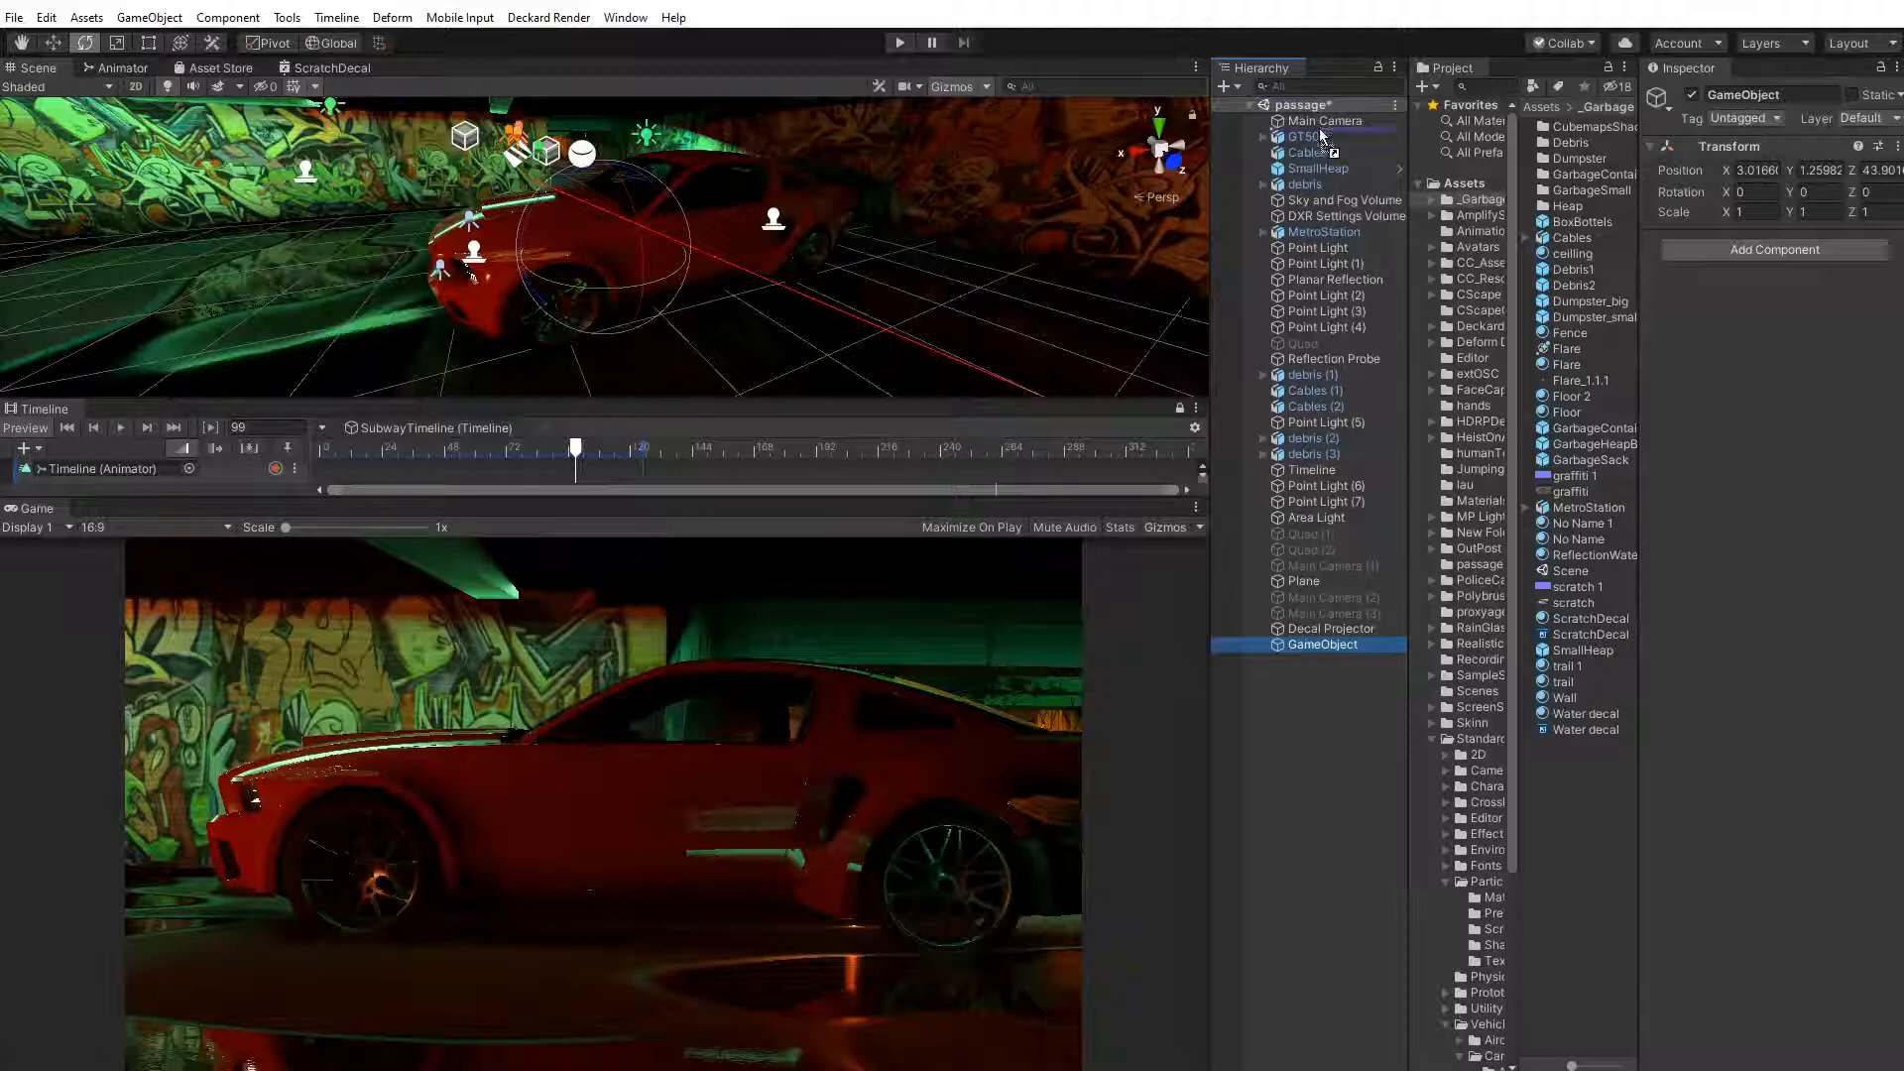
{"action": "left_click_drag", "start_coordinate": [1311, 145], "coordinate": [1271, 144]}
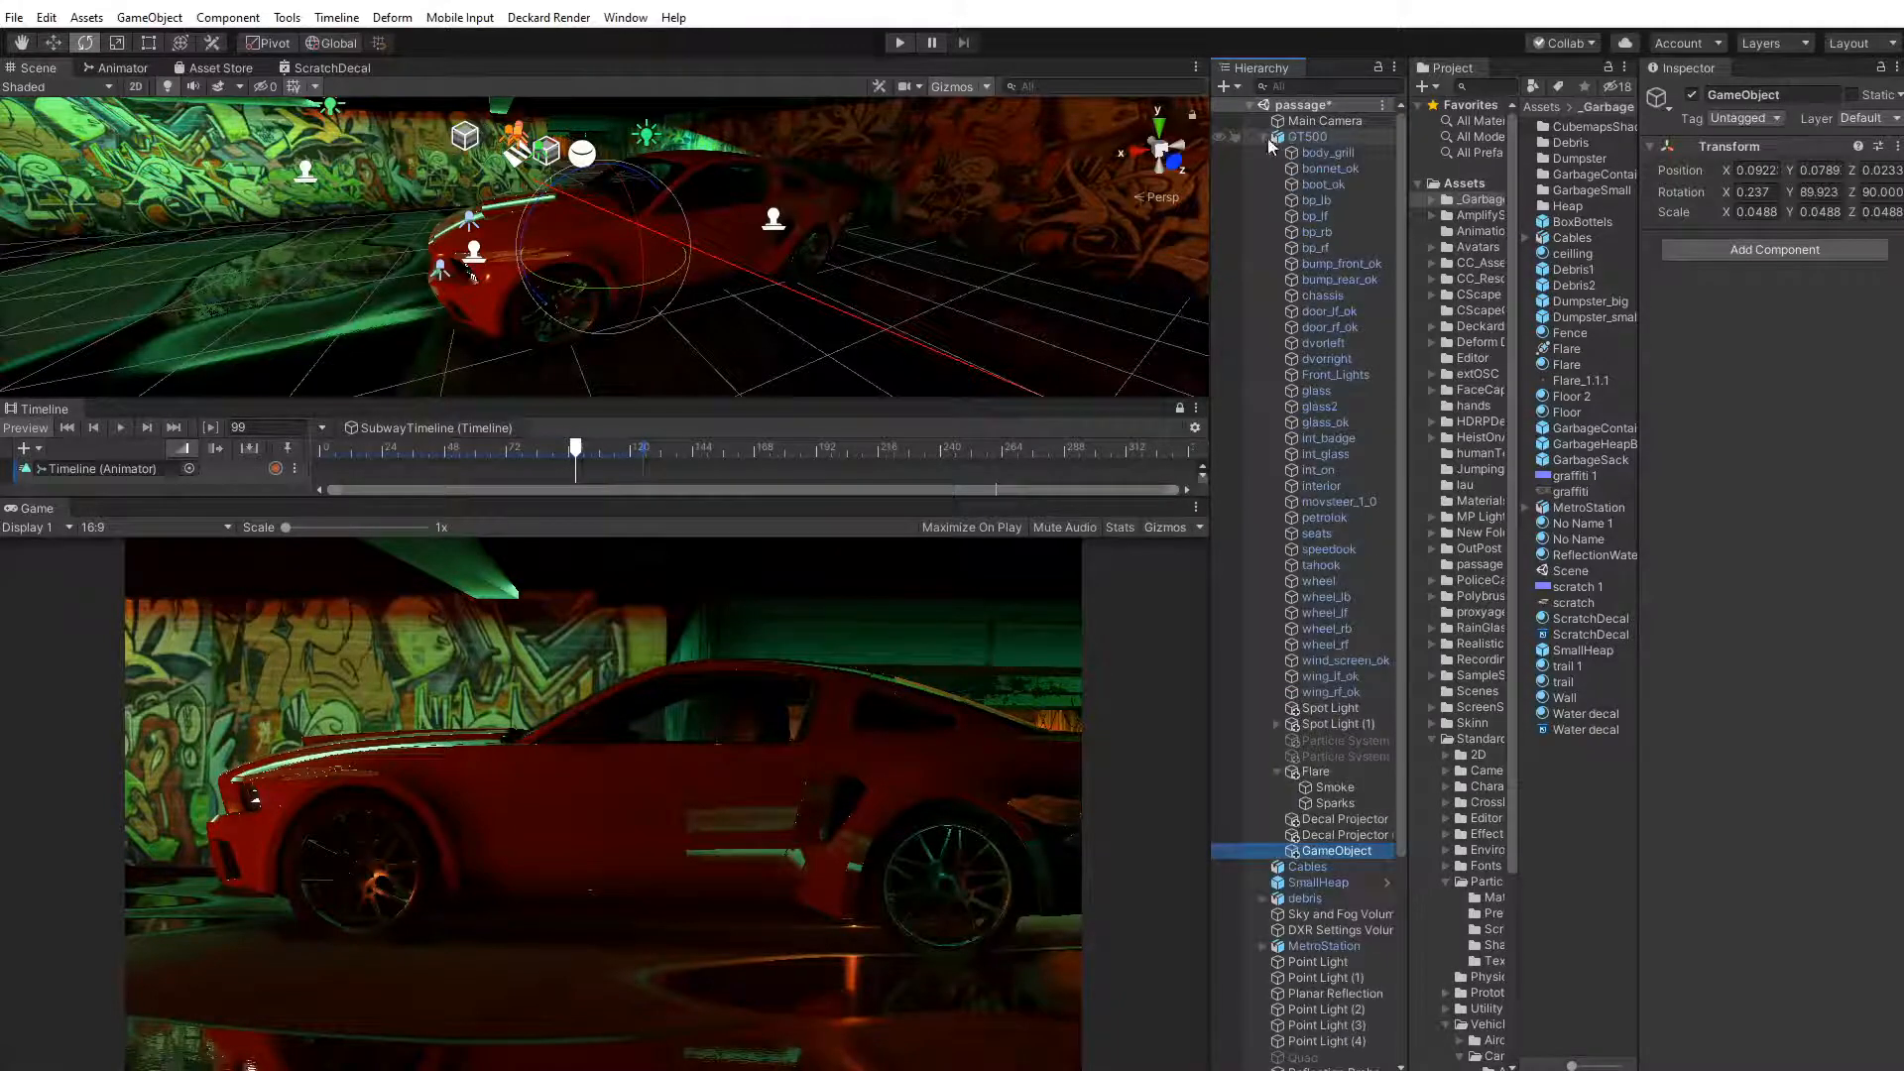
Move the empty GameObject forward along the GT500 to the hood, at an X position of about 0.035
{"action": "double_click", "coordinate": [1319, 851]}
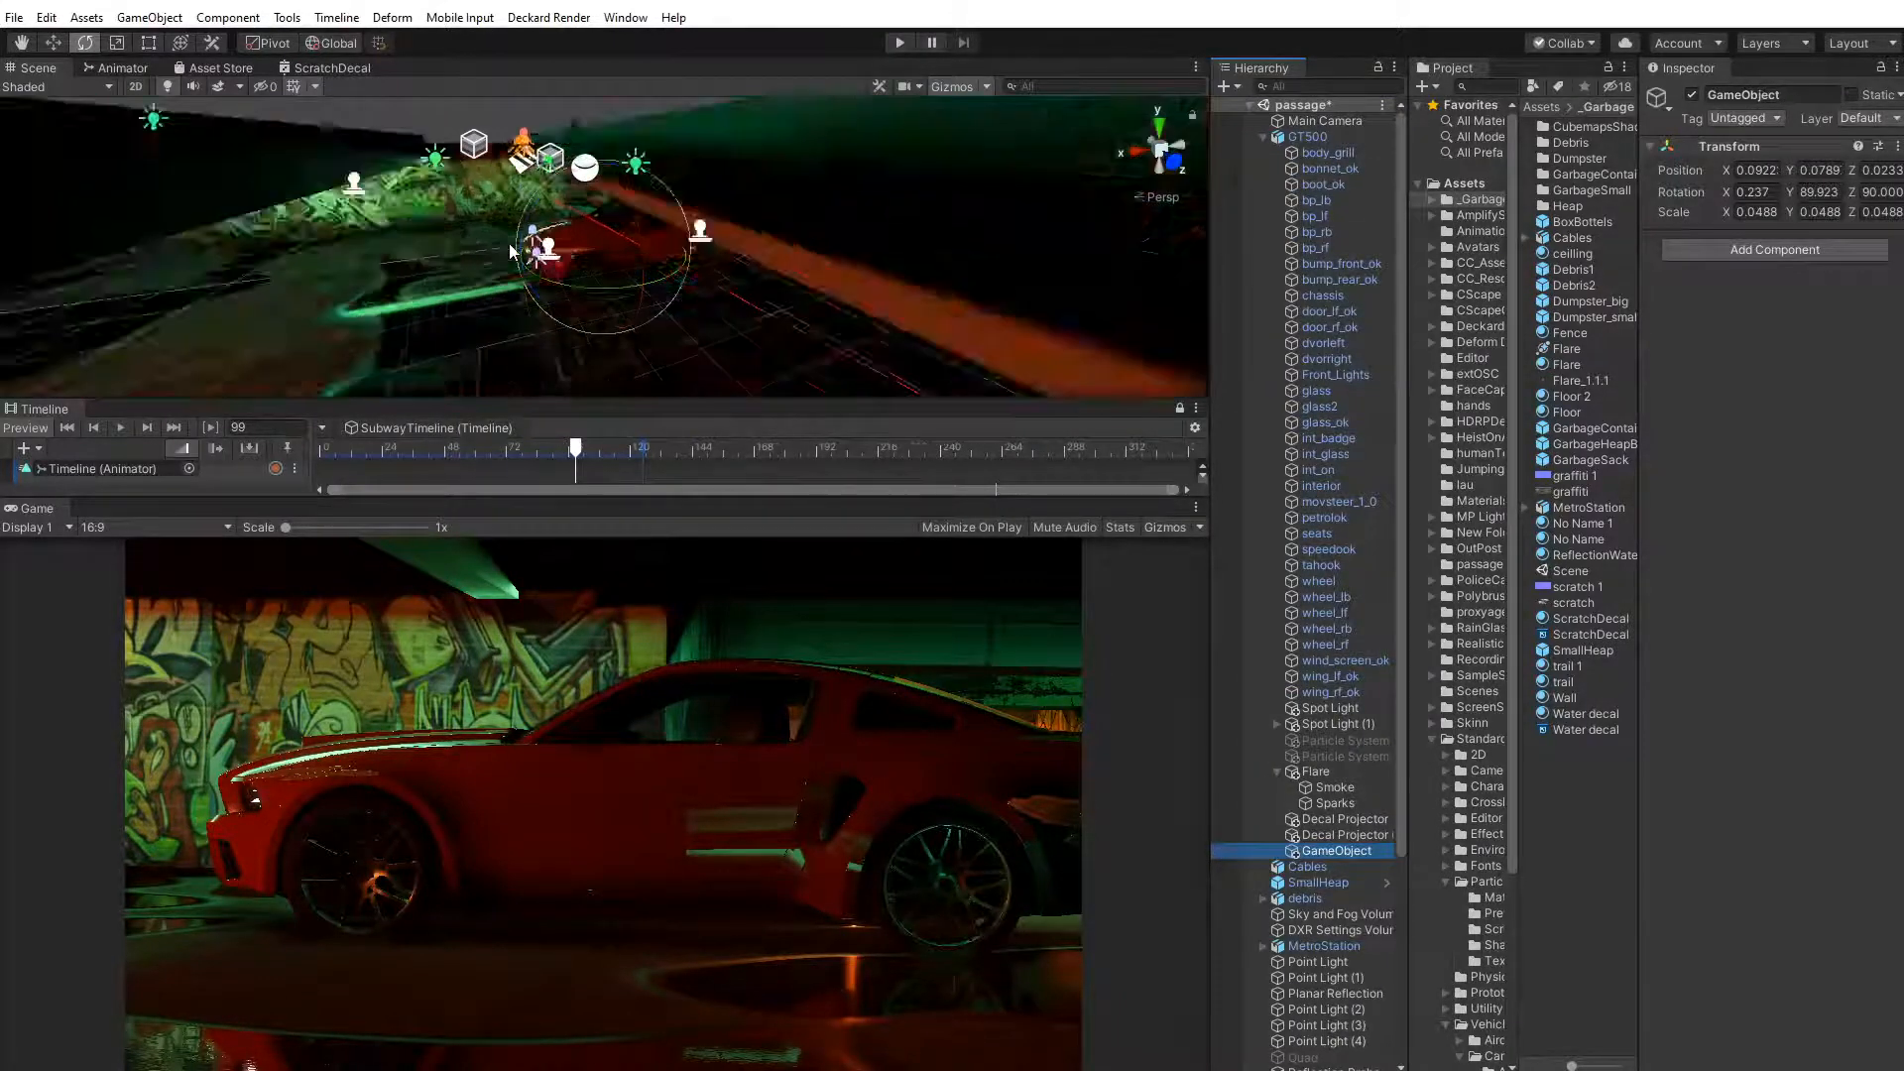
{"action": "middle_click_drag", "start_coordinate": [514, 240], "coordinate": [598, 299]}
{"action": "left_click", "coordinate": [54, 43]}
{"action": "left_click_drag", "start_coordinate": [729, 375], "coordinate": [669, 334]}
{"action": "scroll", "coordinate": [566, 306], "scroll_direction": "up", "scroll_amount": 2}
{"action": "scroll", "coordinate": [605, 273], "scroll_direction": "up", "scroll_amount": 2}
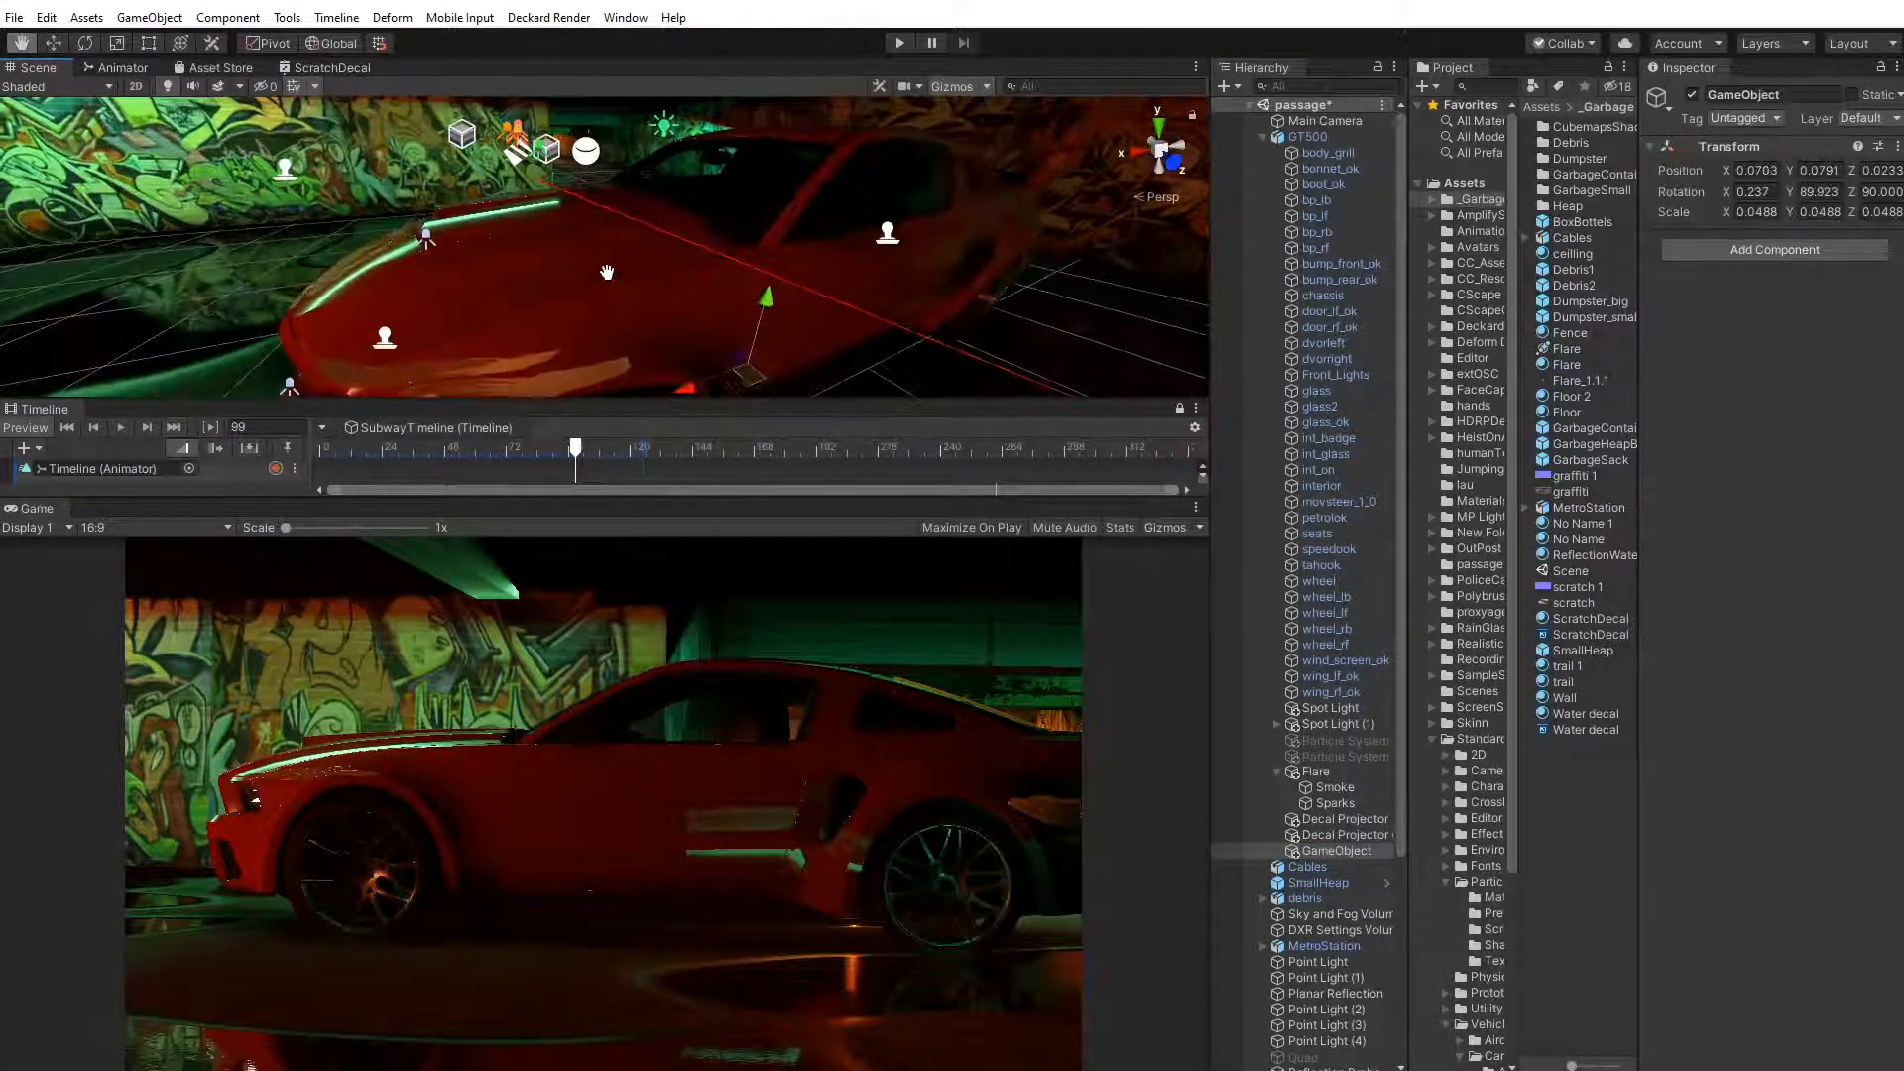
{"action": "scroll", "coordinate": [608, 273], "scroll_direction": "down", "scroll_amount": 2}
{"action": "middle_click_drag", "start_coordinate": [608, 273], "coordinate": [698, 236]}
{"action": "left_click_drag", "start_coordinate": [772, 307], "coordinate": [684, 286]}
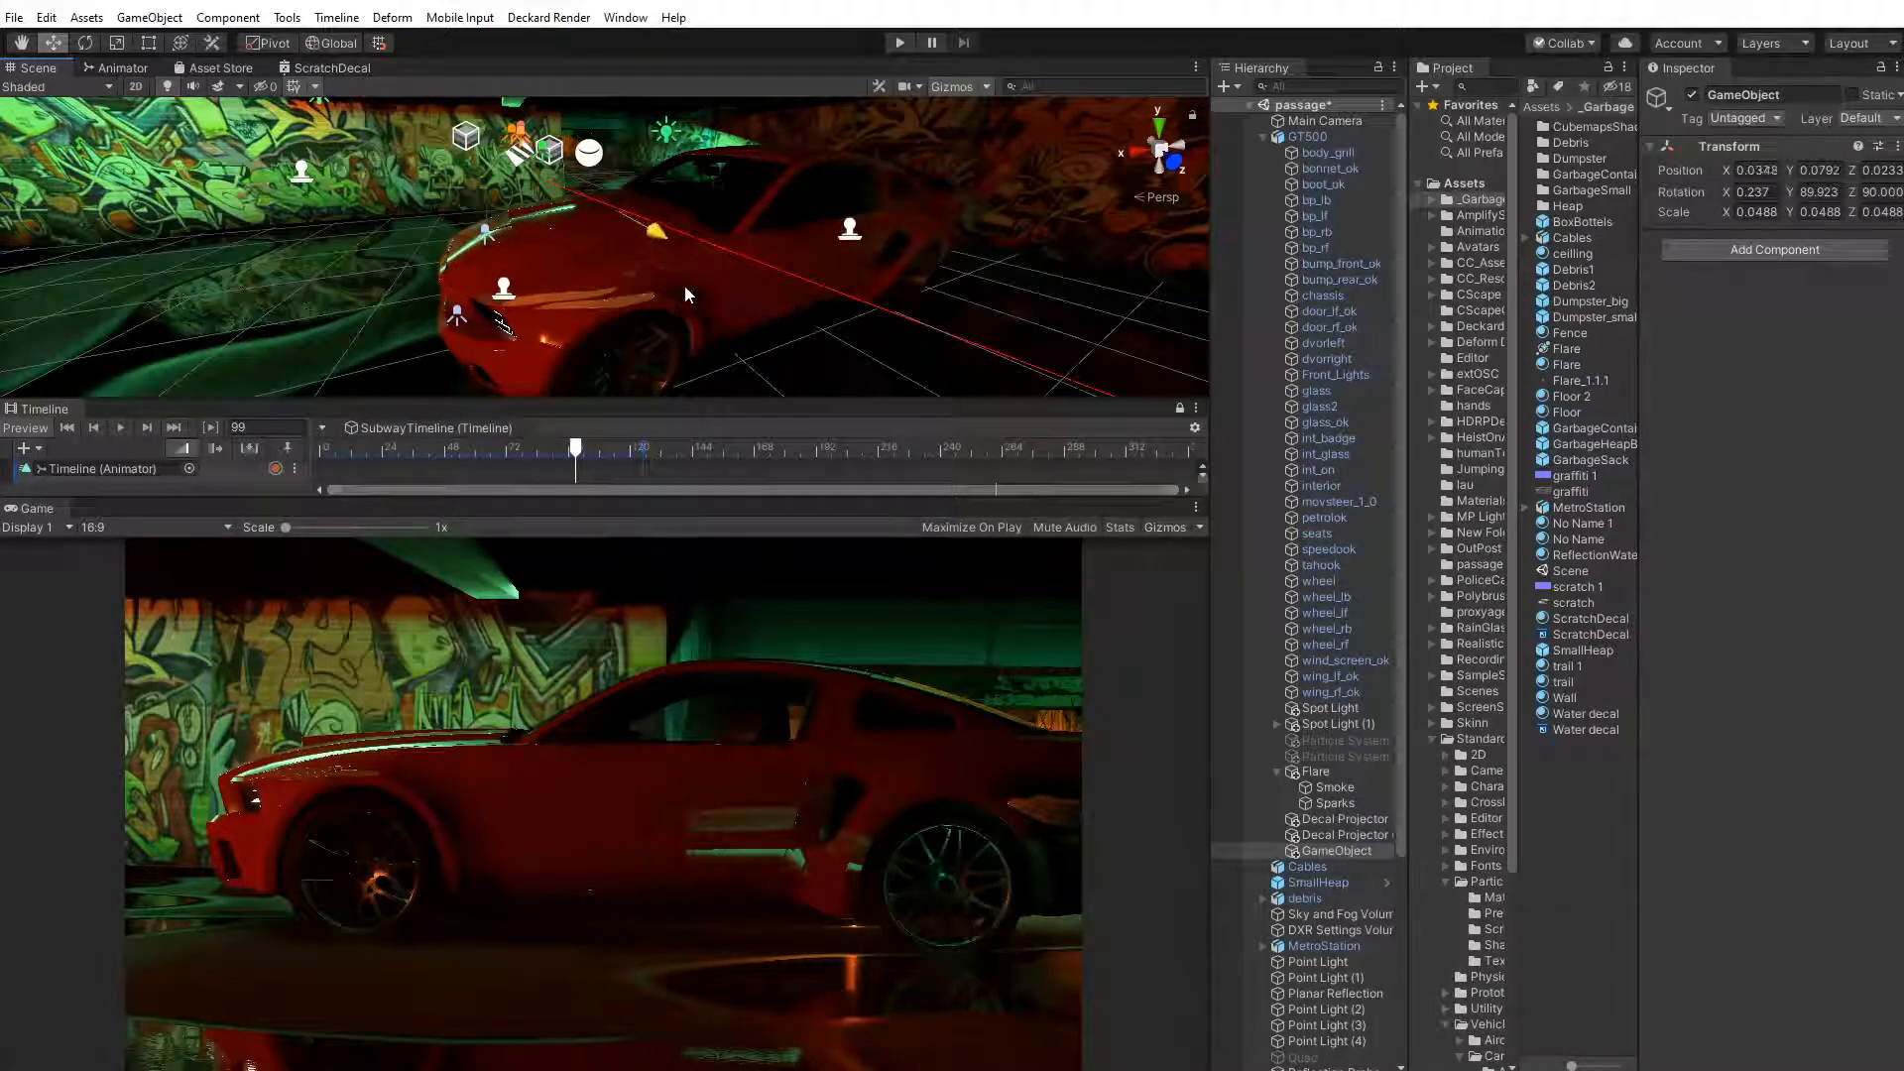
Adjust the GameObject's height above the car's hood to a Z position of about 0.016
{"action": "mouse_move", "coordinate": [625, 132]}
{"action": "left_mouse_down"}
{"action": "mouse_move", "coordinate": [626, 186]}
{"action": "mouse_move", "coordinate": [625, 165]}
{"action": "left_mouse_up"}
{"action": "scroll", "coordinate": [621, 238], "scroll_direction": "up", "scroll_amount": 3}
{"action": "middle_click_drag", "start_coordinate": [619, 255], "coordinate": [721, 225]}
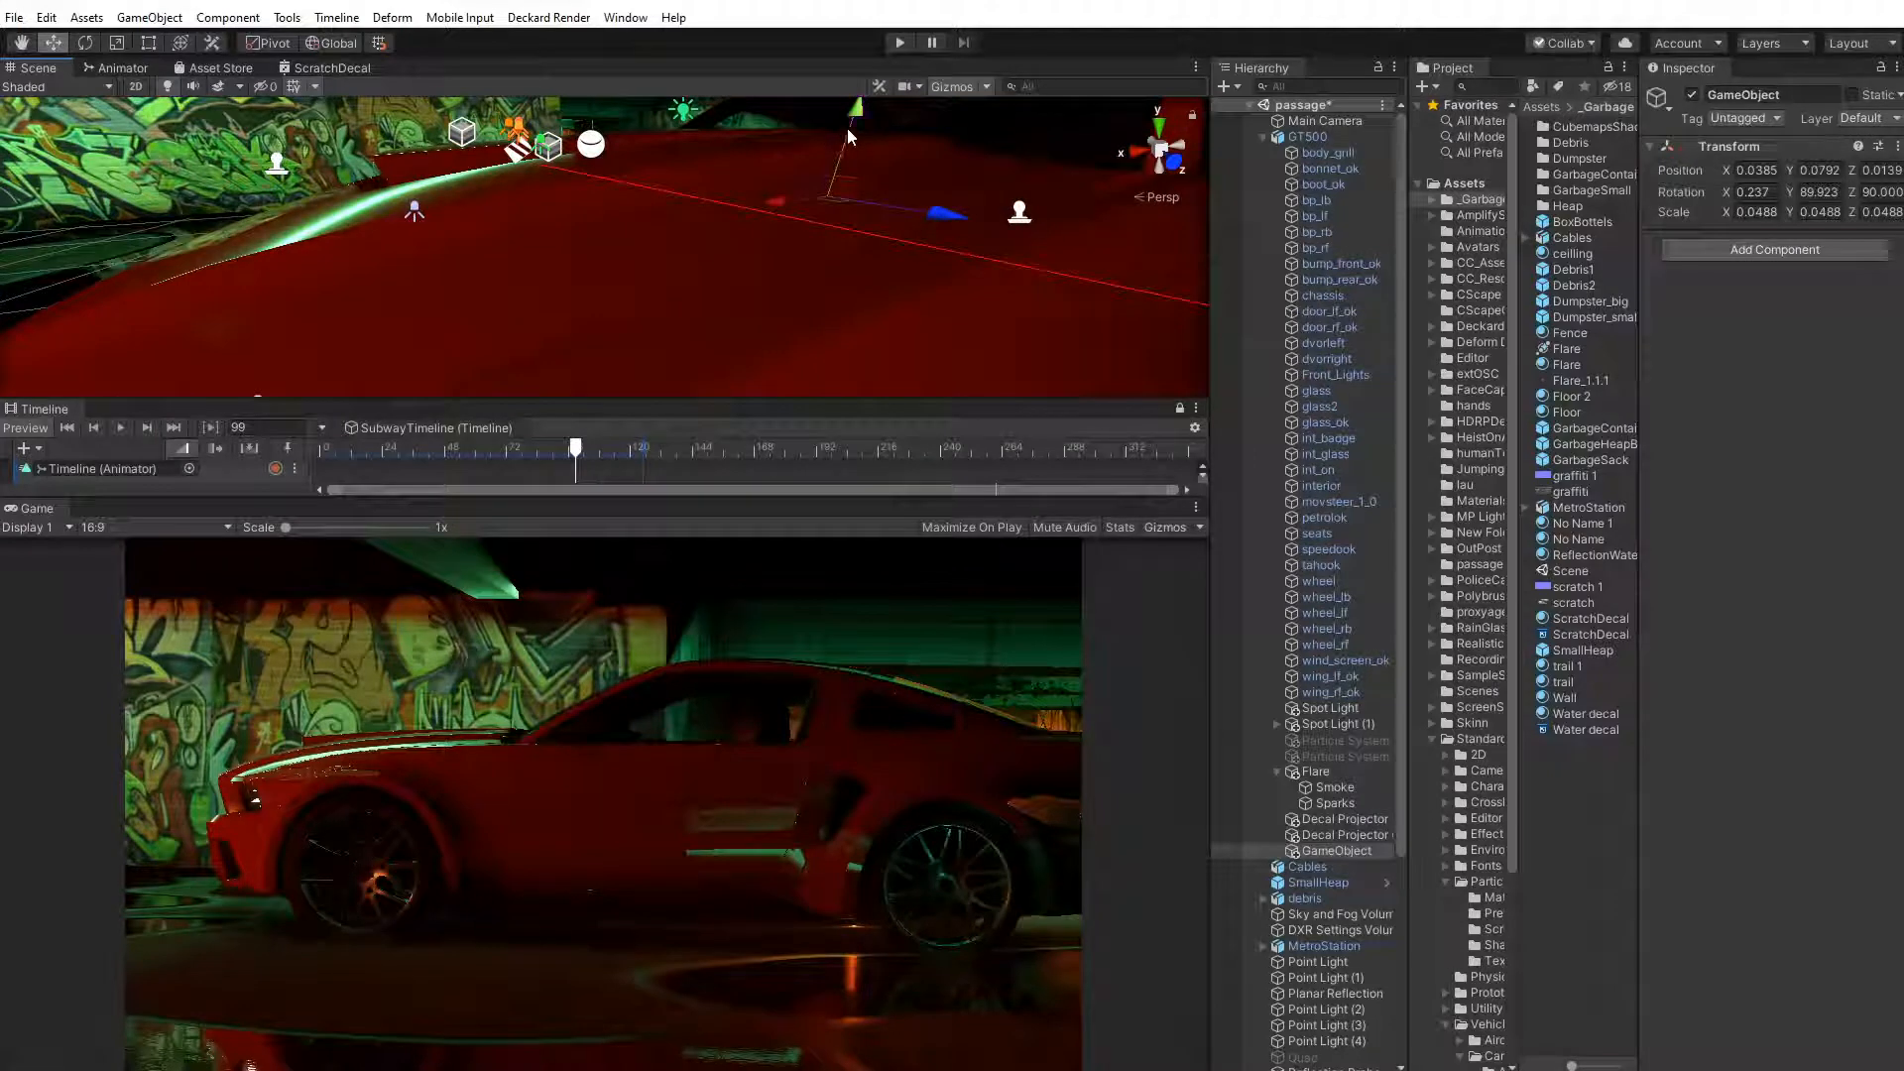
{"action": "left_click_drag", "start_coordinate": [848, 137], "coordinate": [853, 112]}
{"action": "scroll", "coordinate": [809, 189], "scroll_direction": "down", "scroll_amount": 3}
{"action": "middle_click_drag", "start_coordinate": [787, 204], "coordinate": [737, 211]}
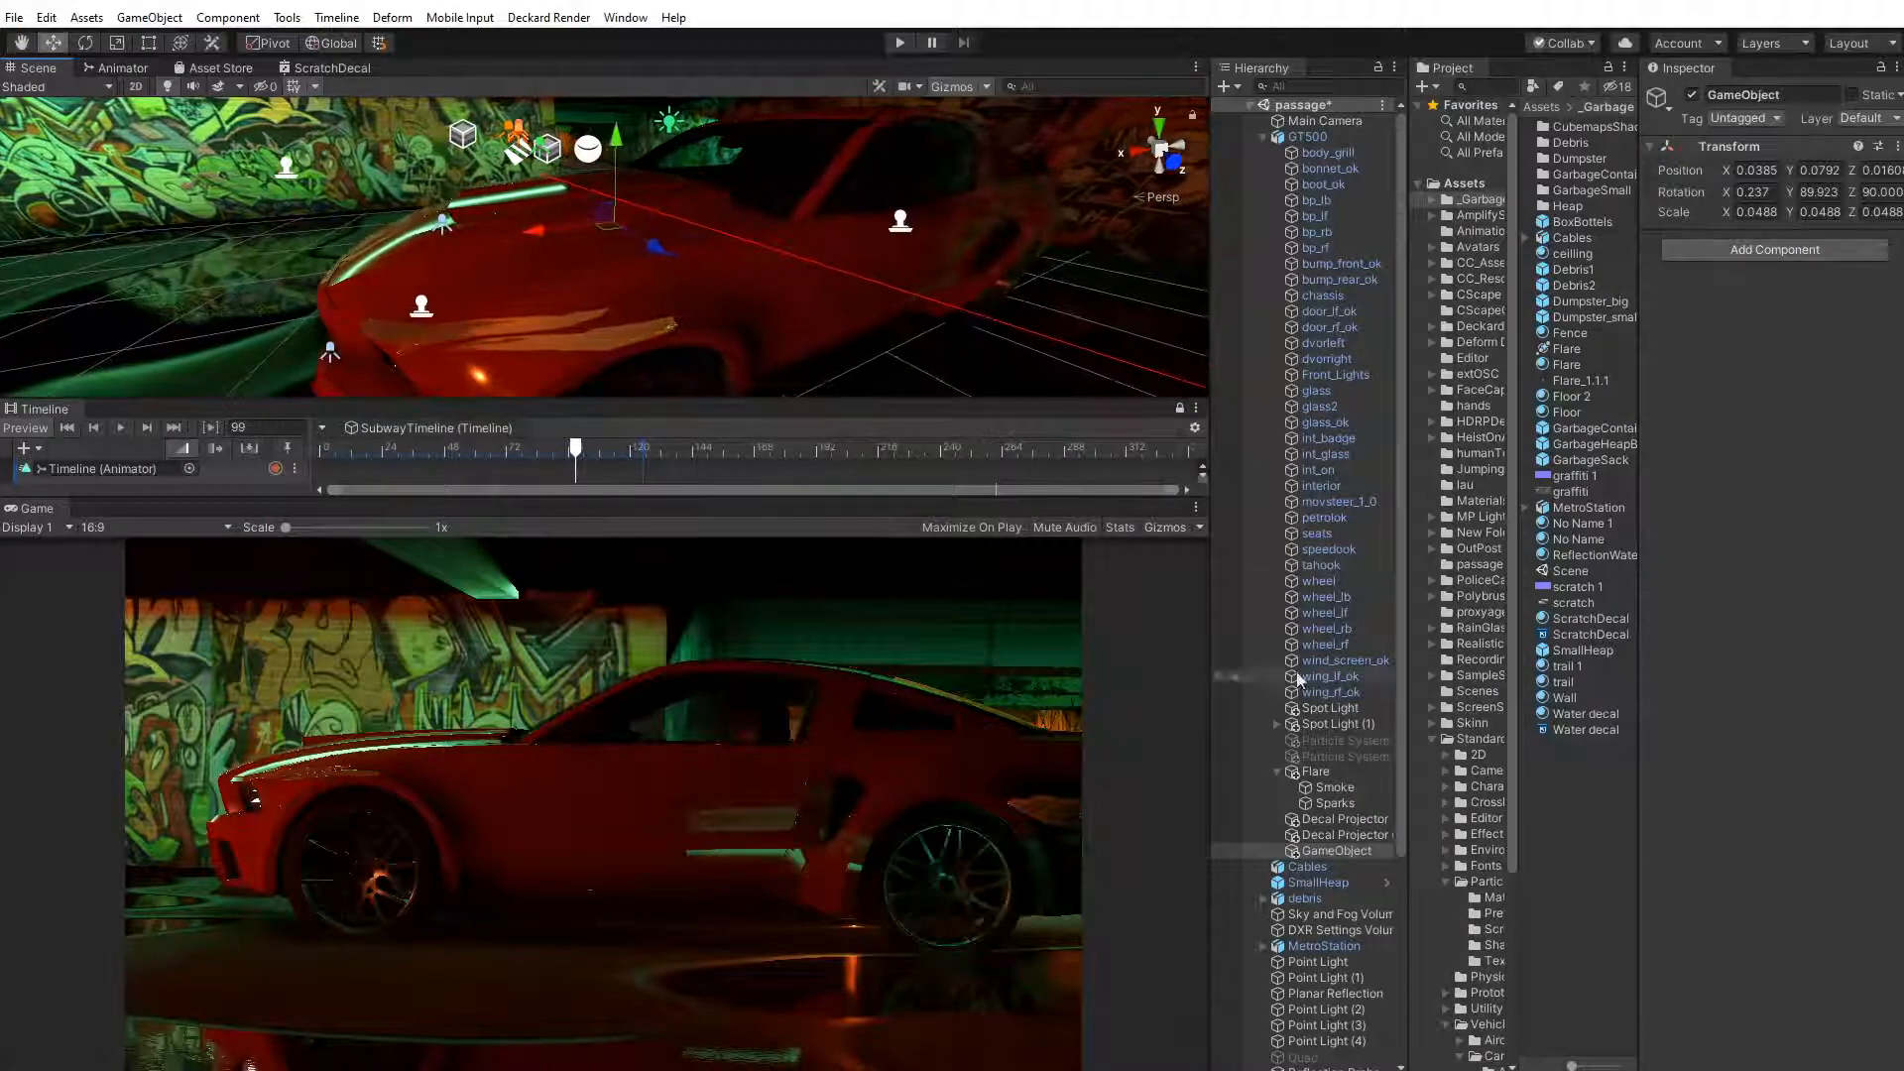
Add a Trail Renderer component to the GameObject and set its Time to 9.12
{"action": "left_click", "coordinate": [1775, 249]}
{"action": "type", "text": "trail"}
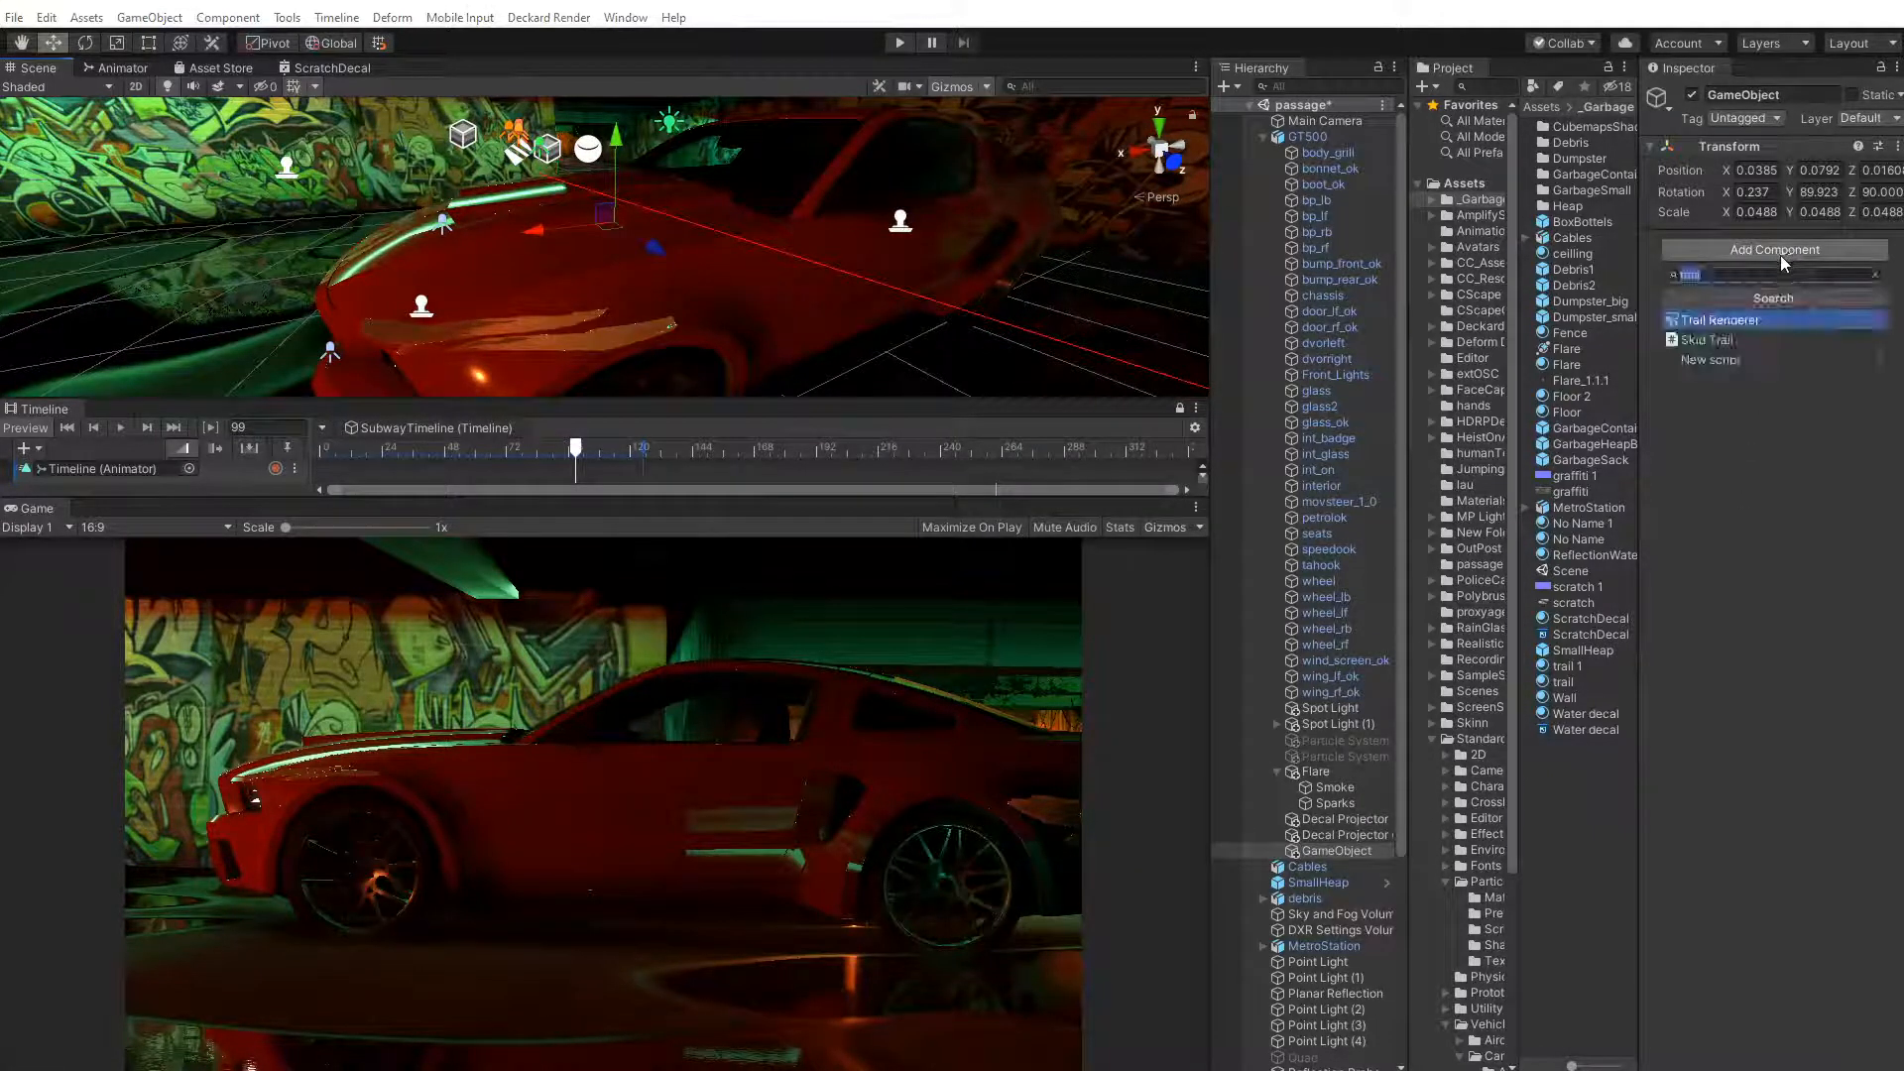
{"action": "left_click", "coordinate": [1721, 320]}
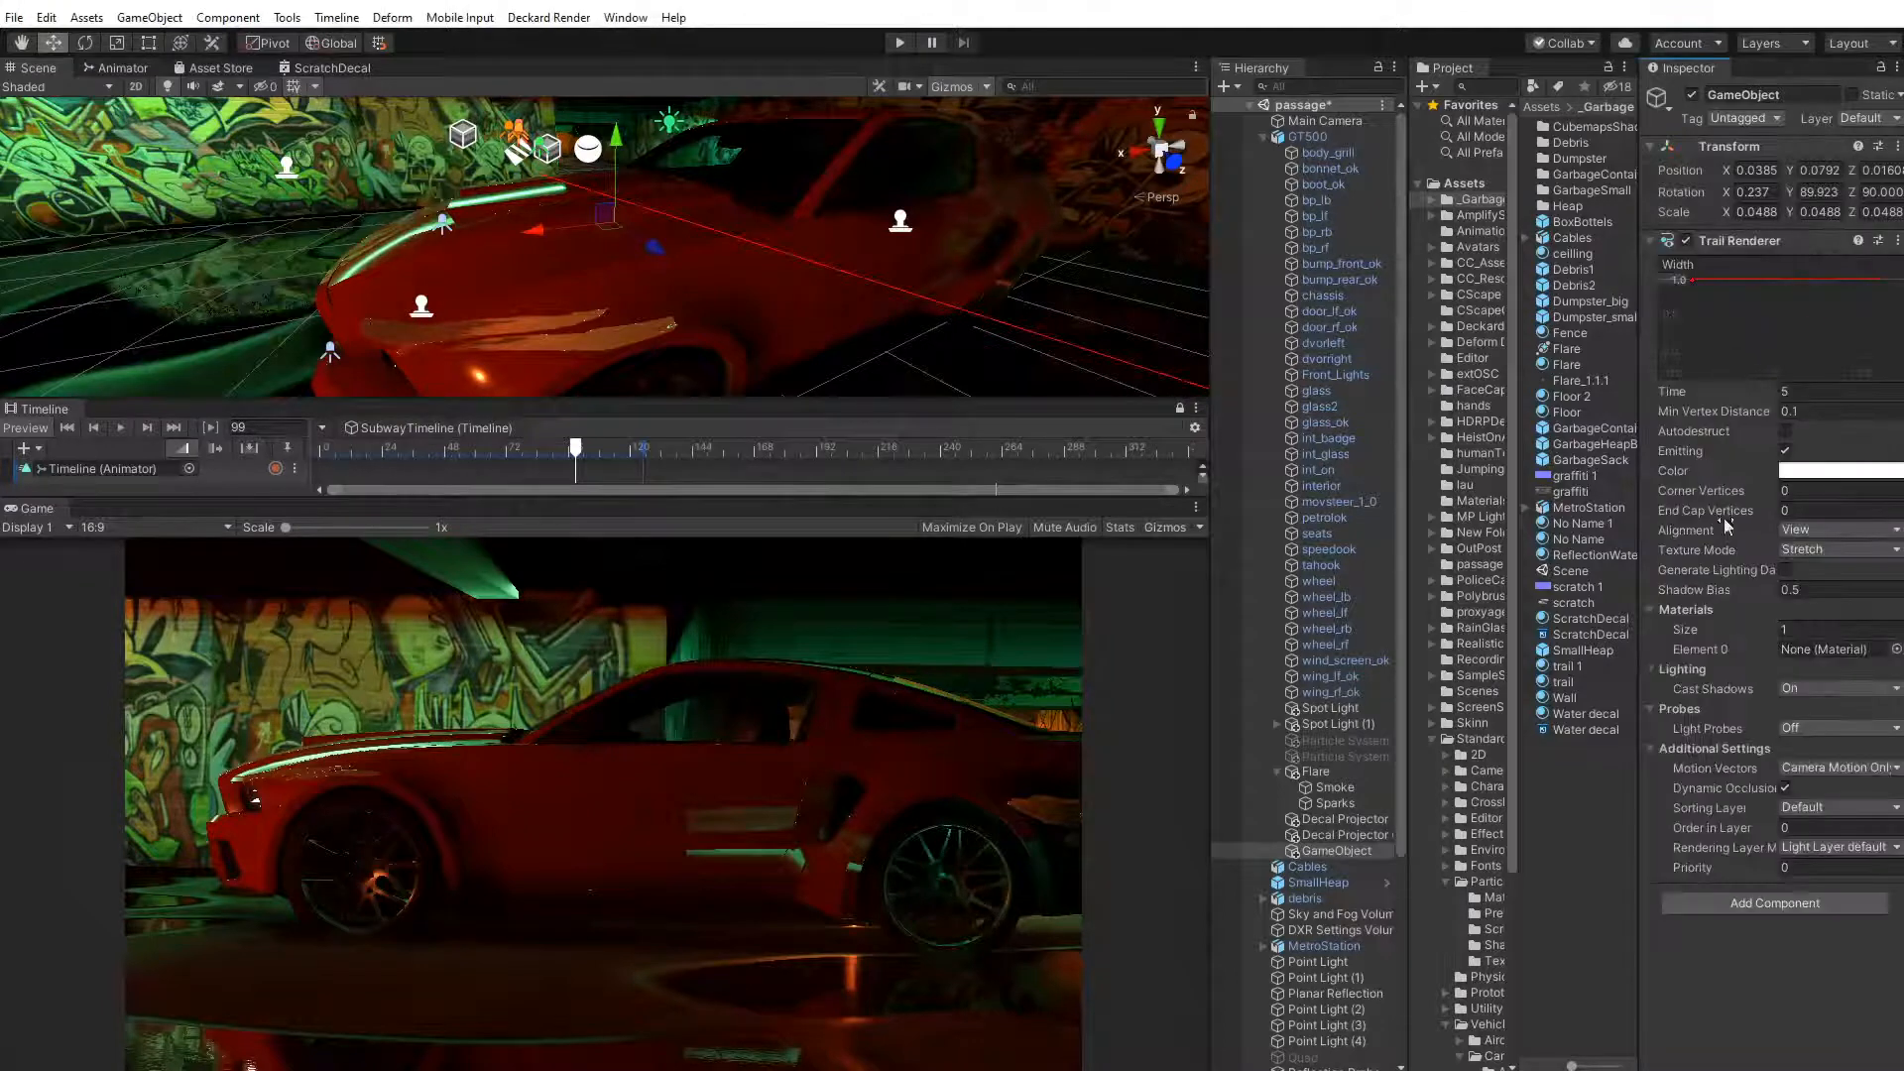
{"action": "left_click_drag", "start_coordinate": [1740, 390], "coordinate": [1783, 397]}
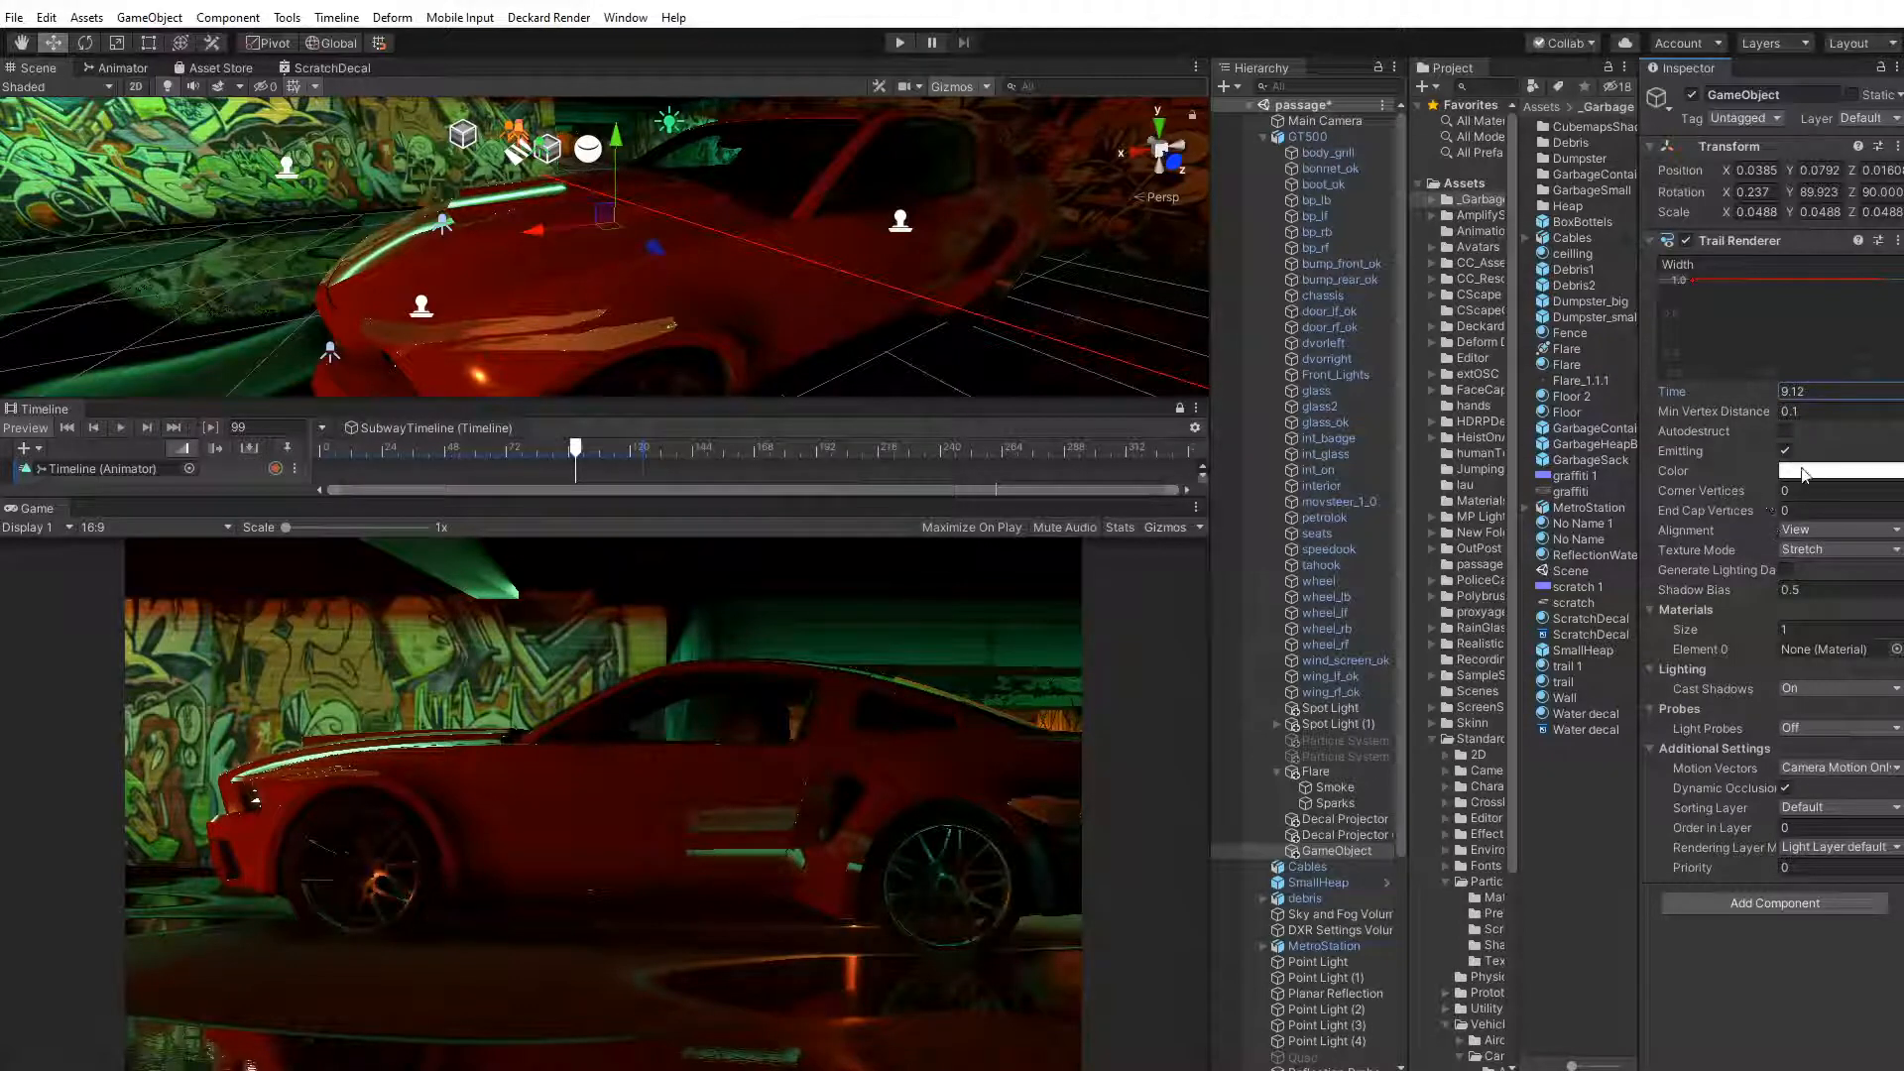
Create a material named trailRender in the _Garbage folder and assign it to Element 0 of the GameObject's Trail Renderer
{"action": "right_click", "coordinate": [1551, 758]}
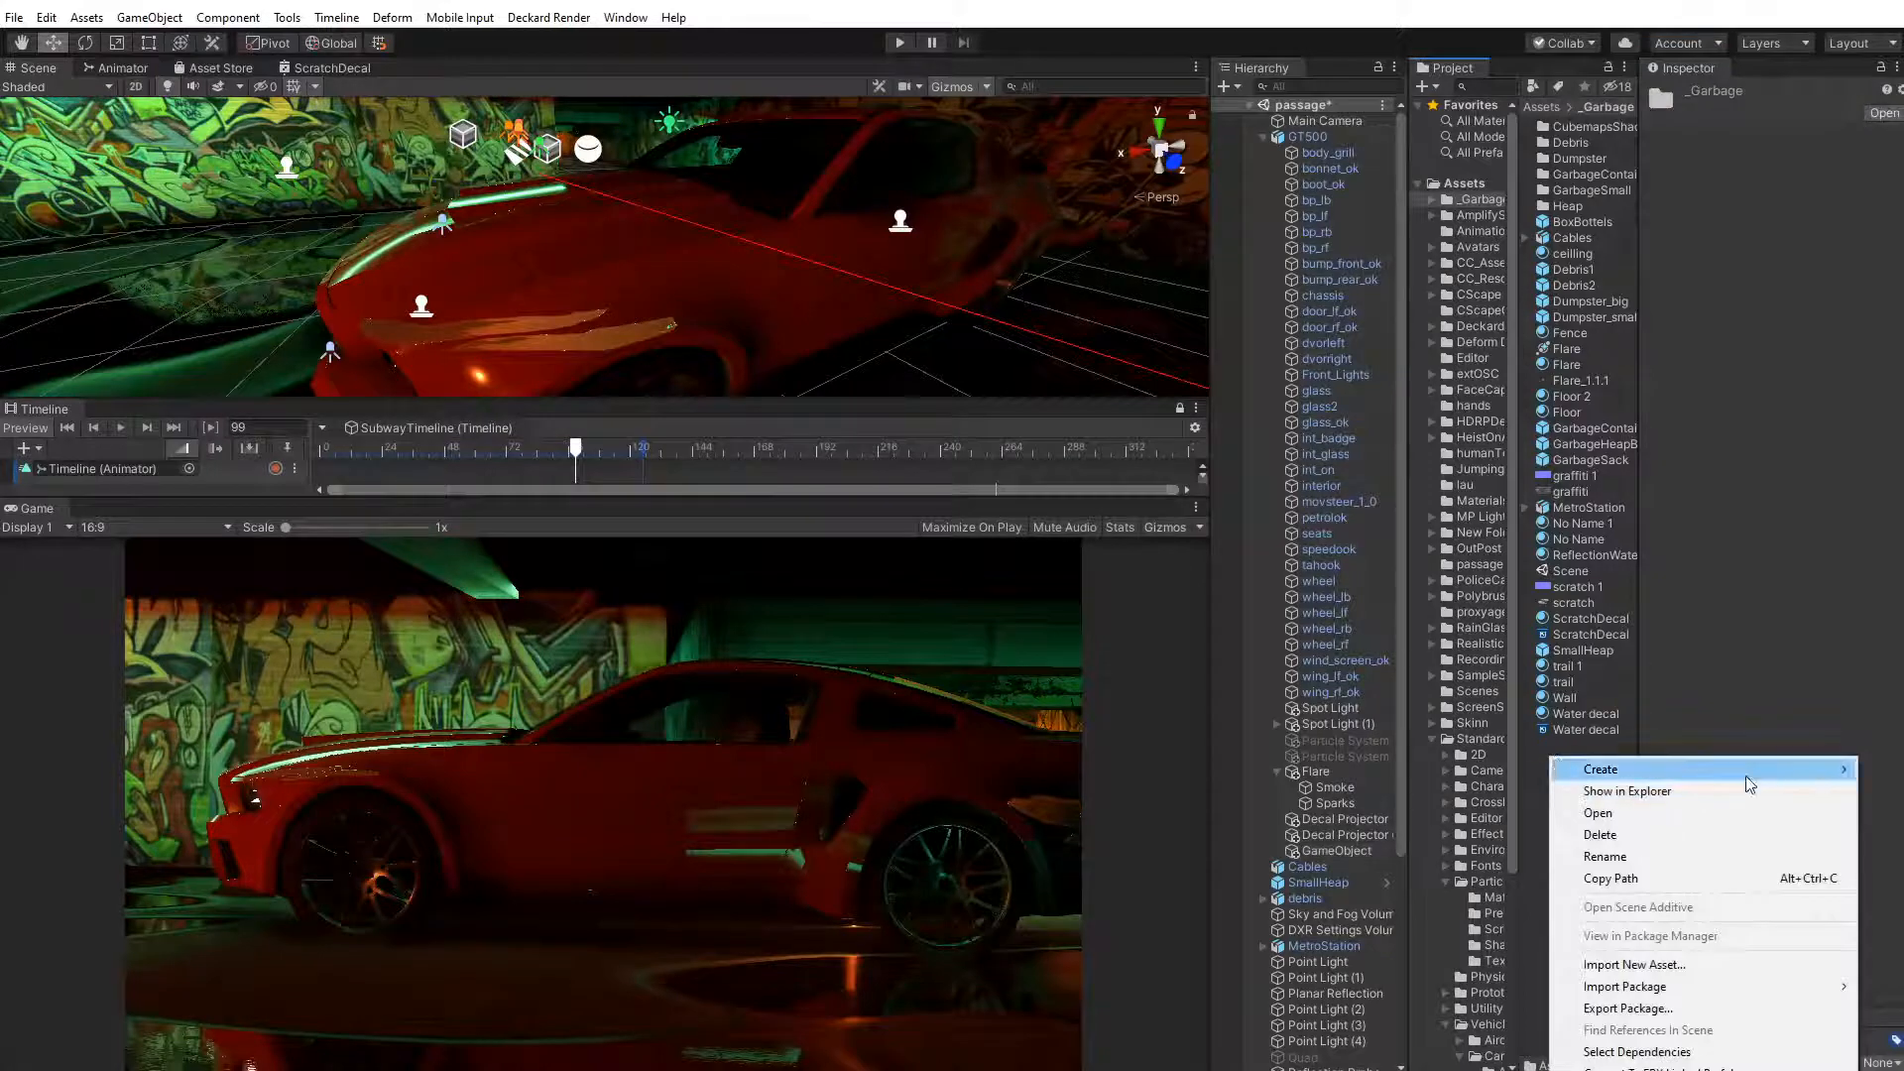
{"action": "mouse_move", "coordinate": [1745, 776]}
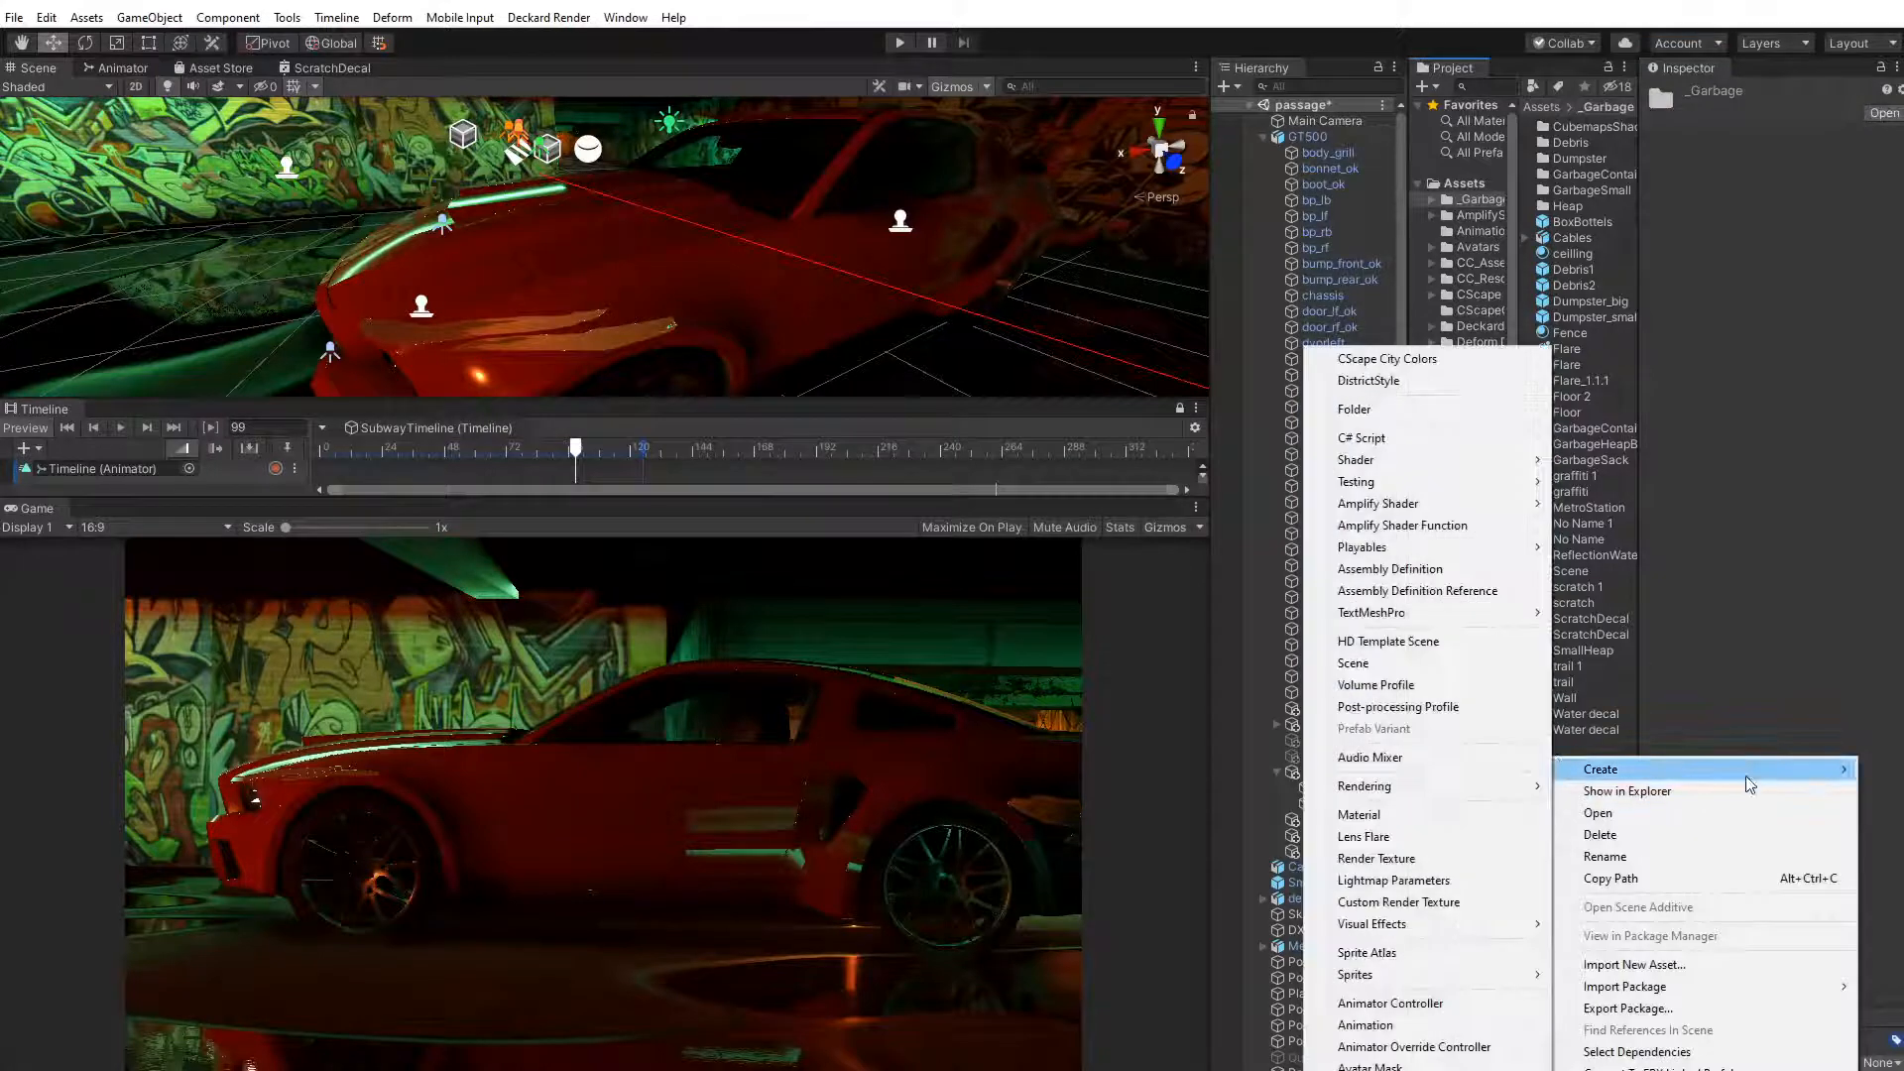
{"action": "left_click", "coordinate": [1409, 815]}
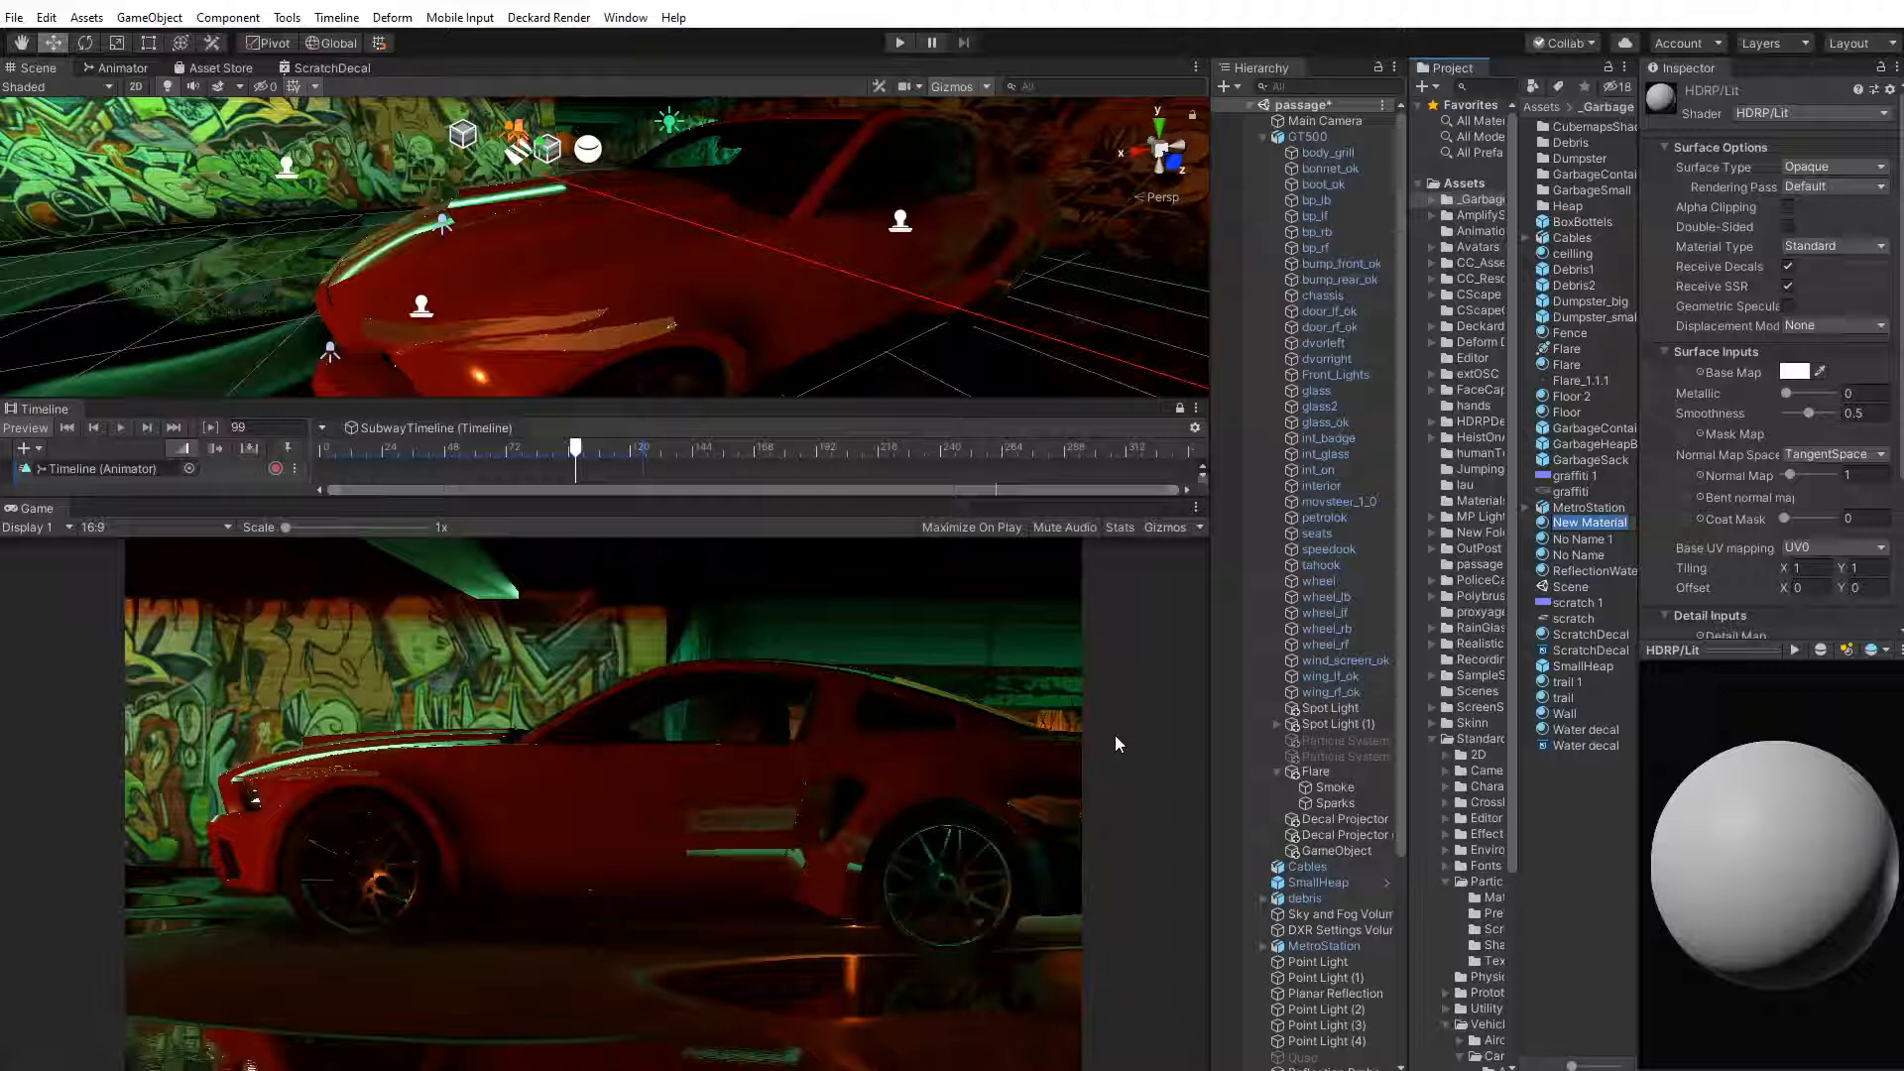
{"action": "type", "text": "trail"}
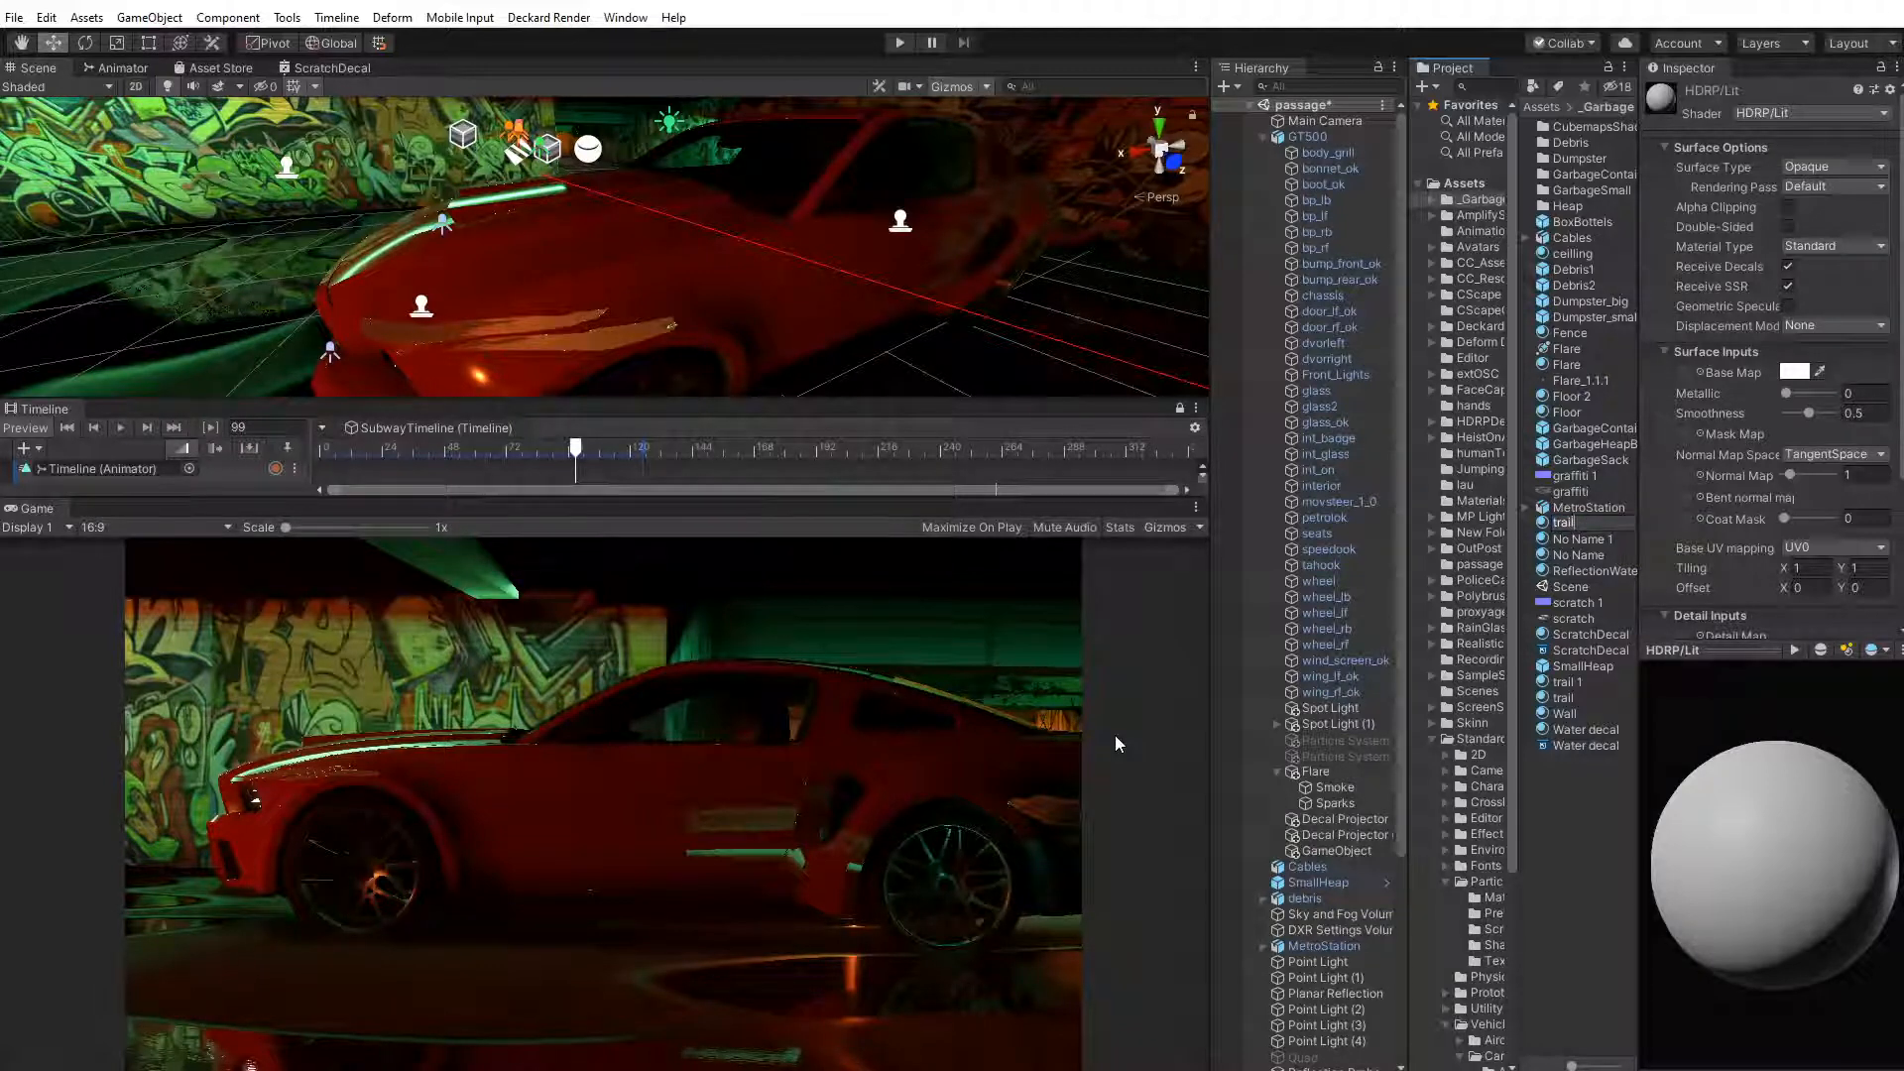
{"action": "type", "text": "Render"}
{"action": "key", "text": "Return"}
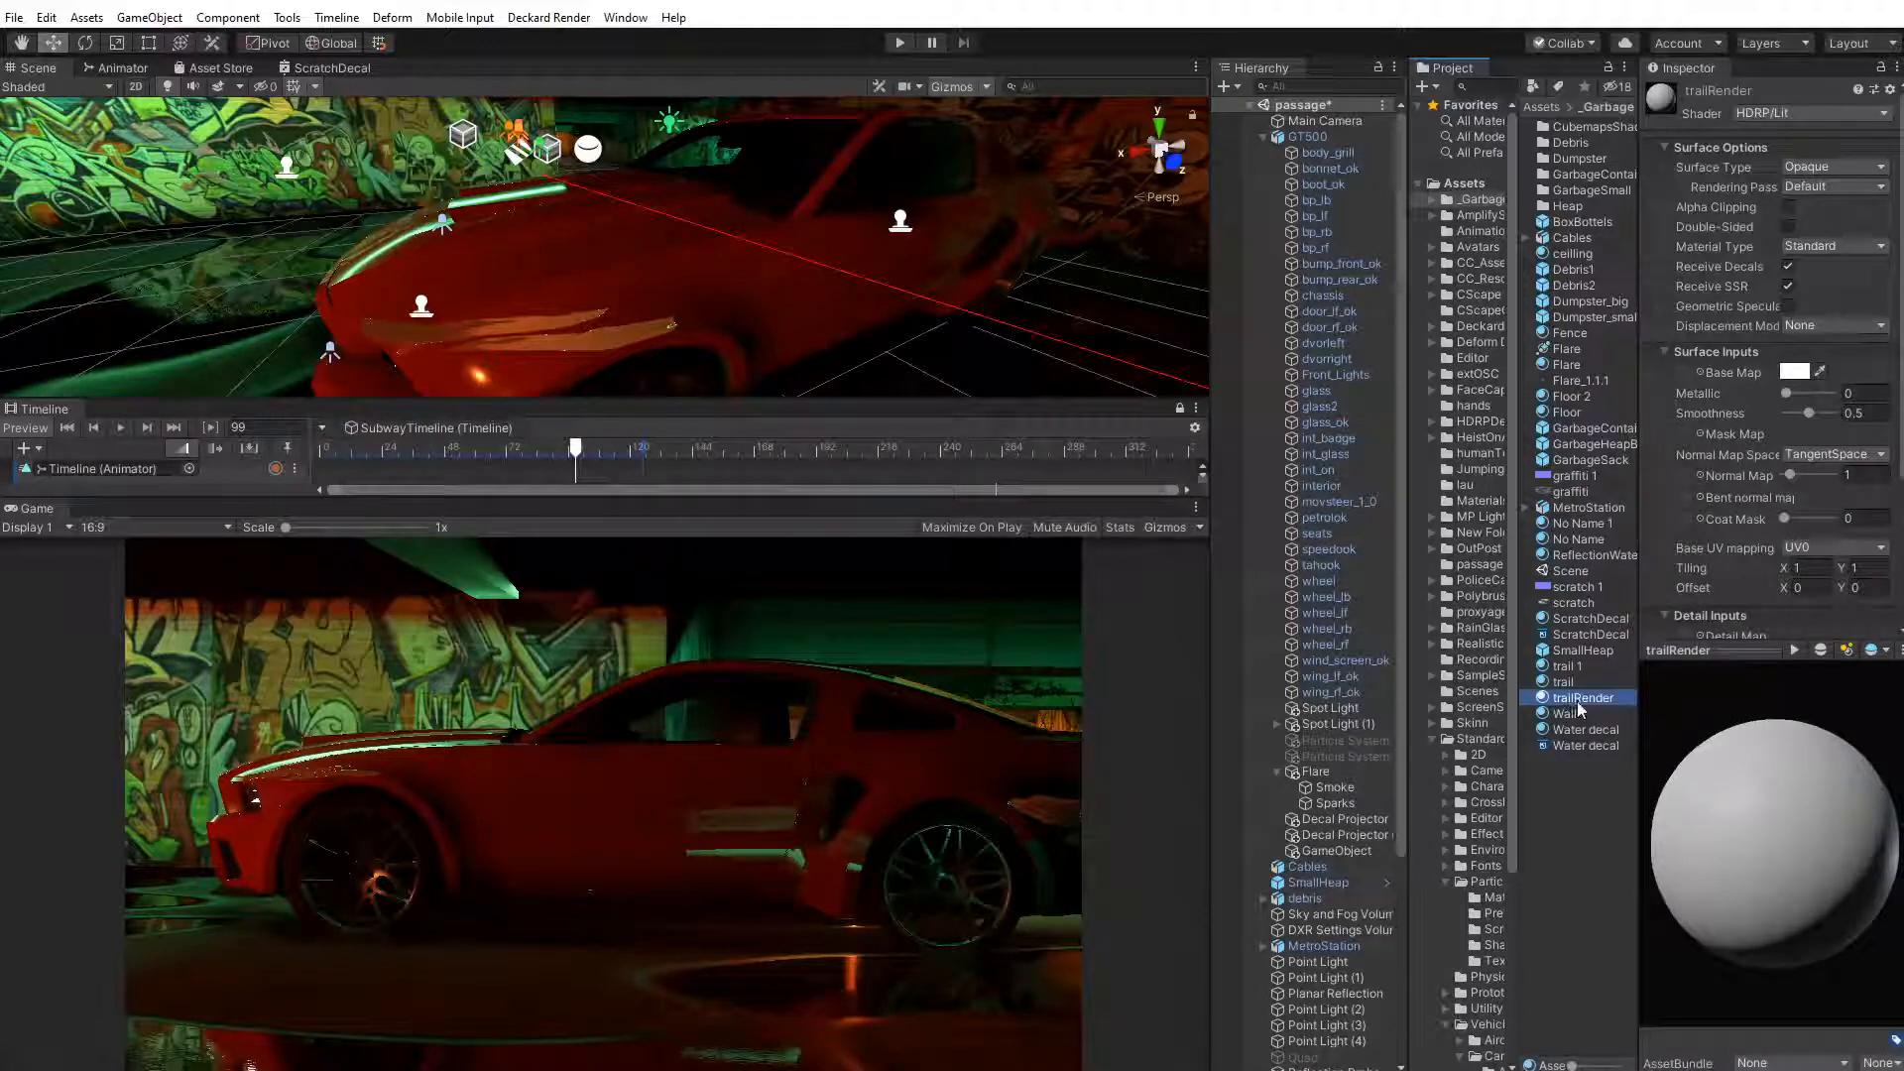
{"action": "left_click", "coordinate": [1345, 852]}
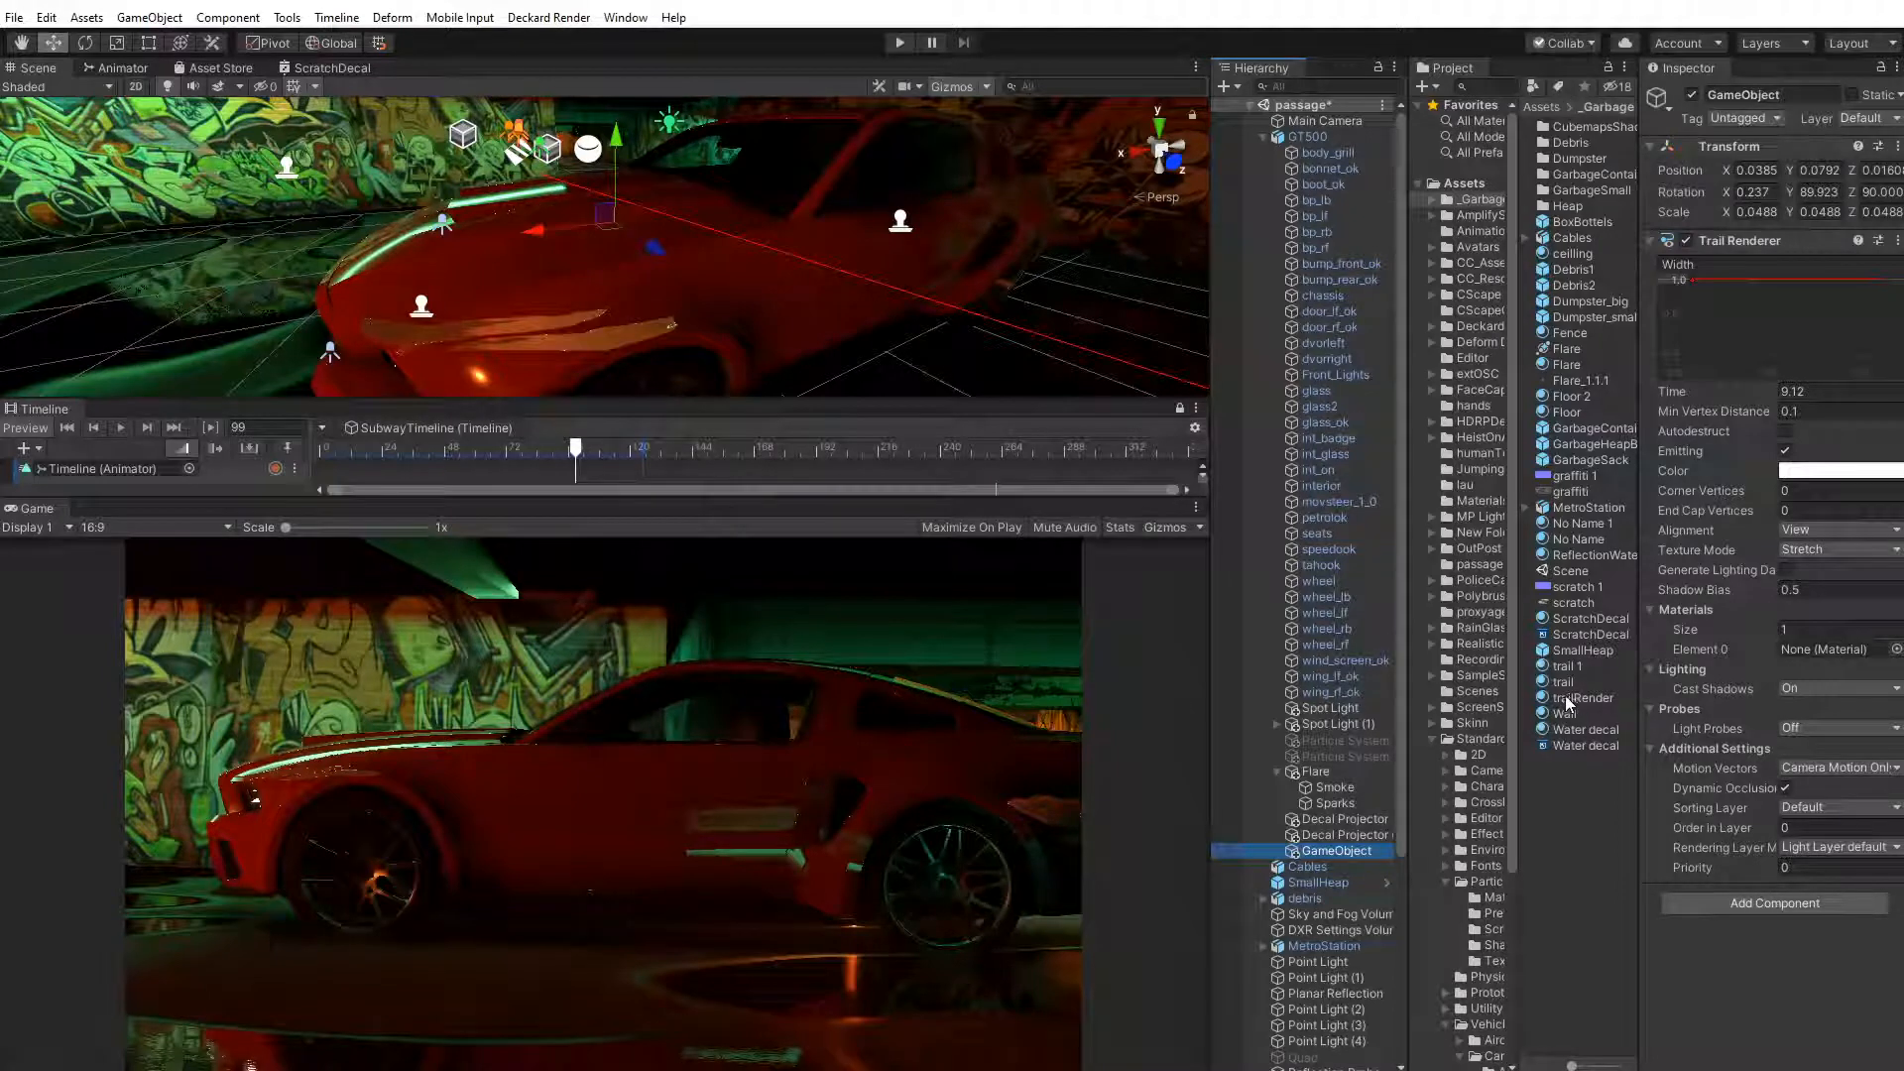
{"action": "left_click_drag", "start_coordinate": [1569, 700], "coordinate": [1819, 657]}
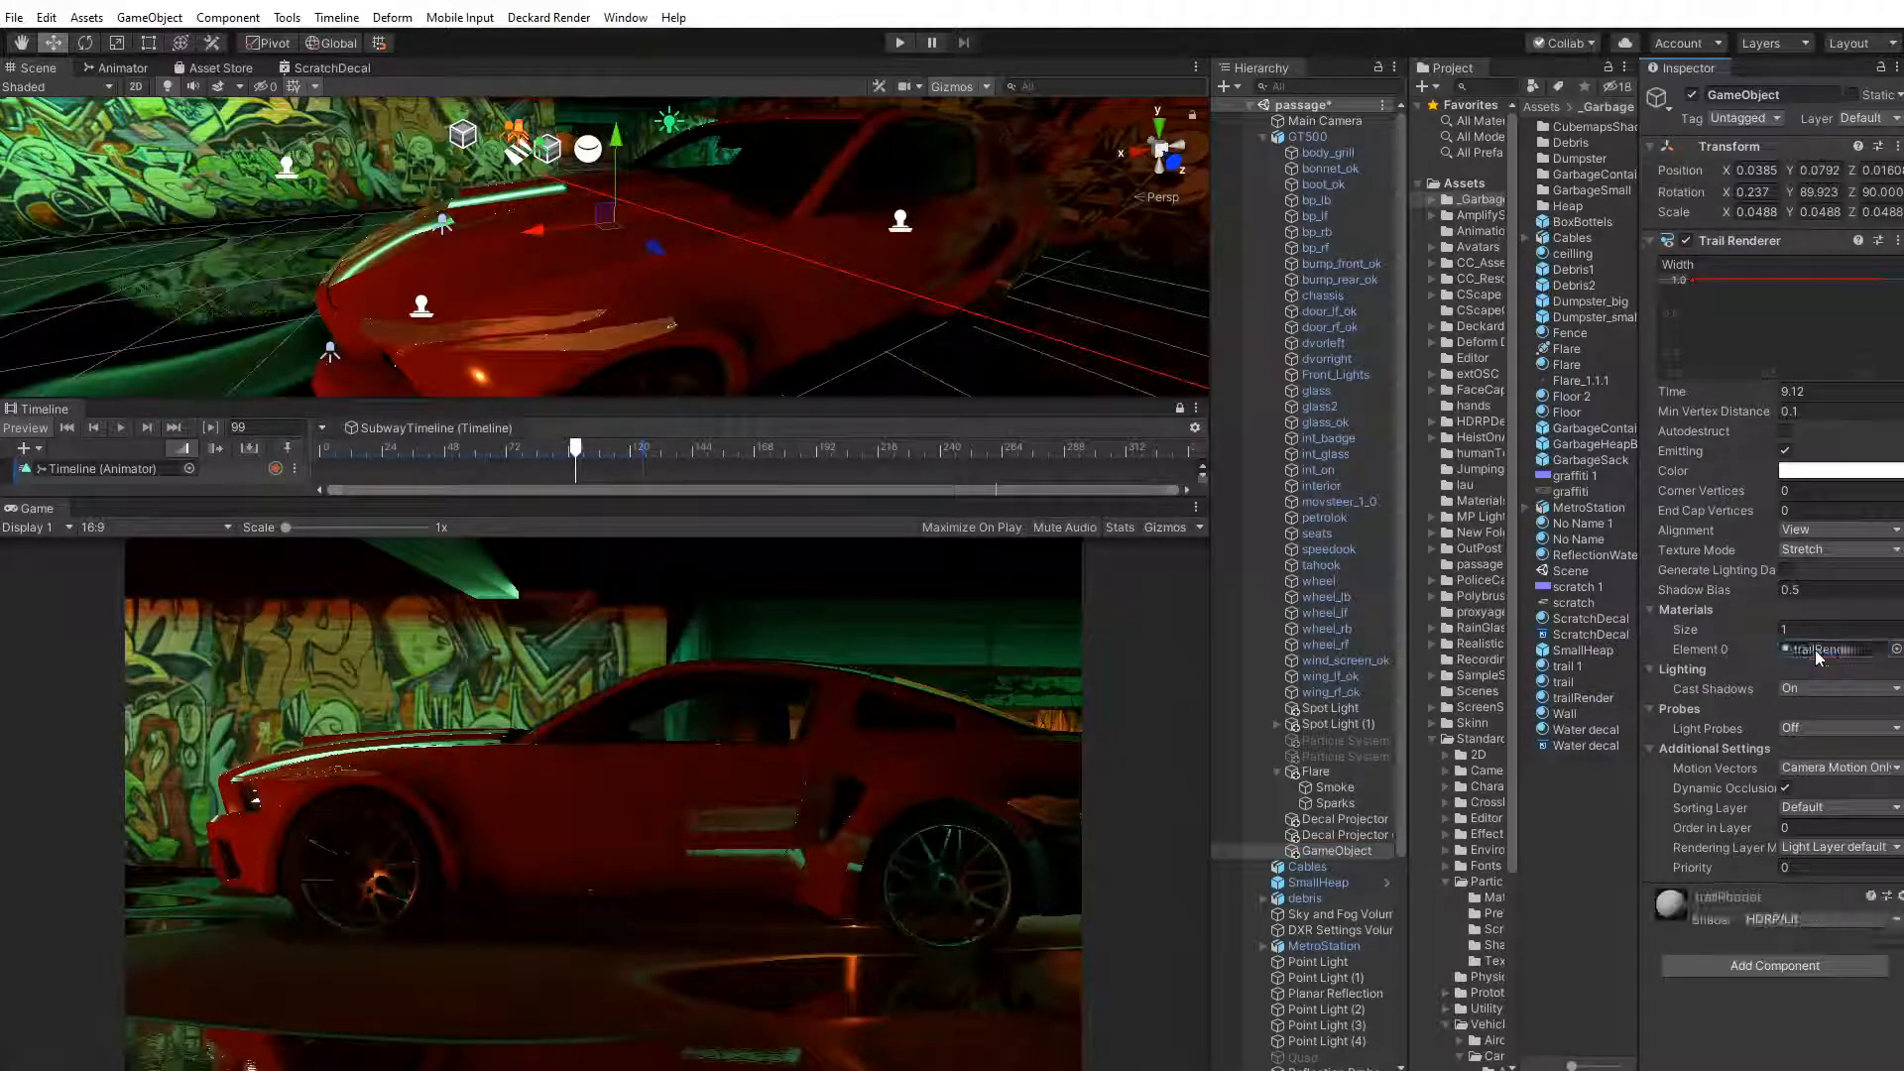
Set the trailRender material's surface type to Transparent
{"action": "left_click", "coordinate": [1582, 699]}
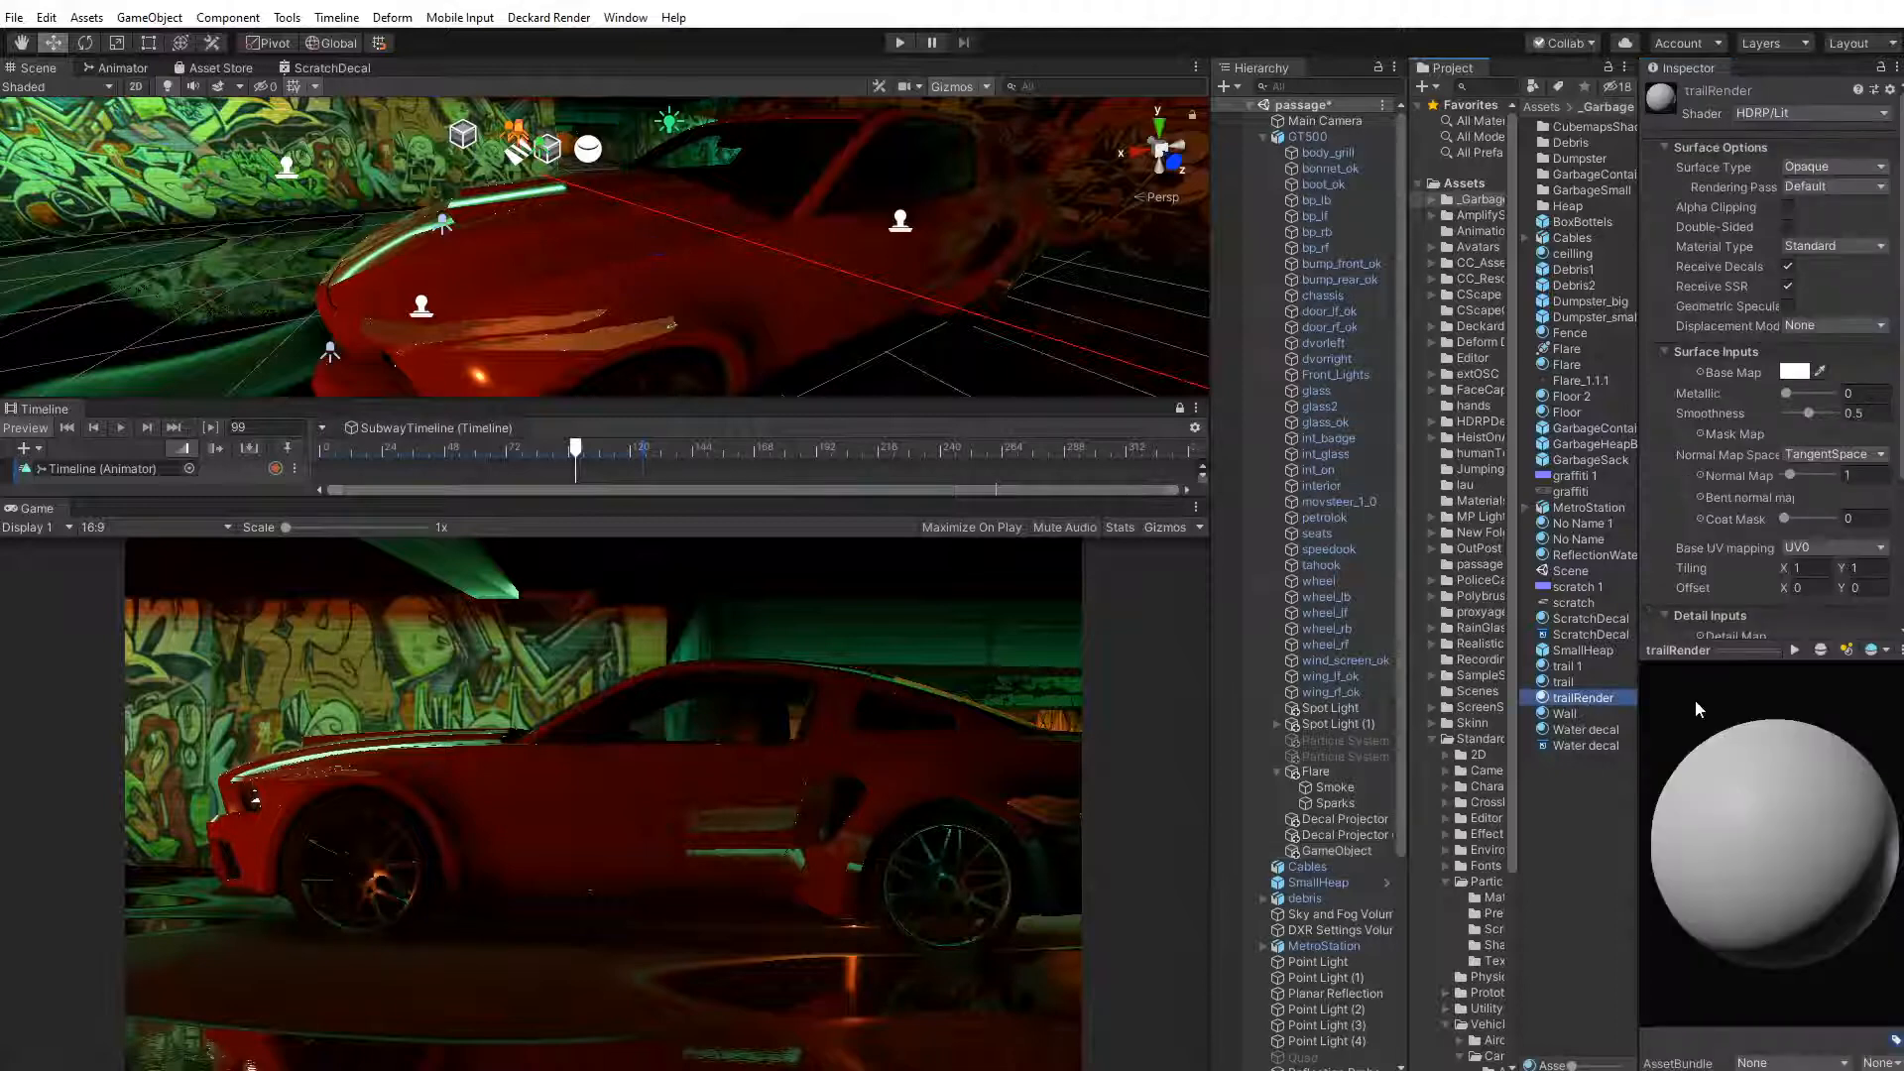
{"action": "left_click", "coordinate": [1810, 171]}
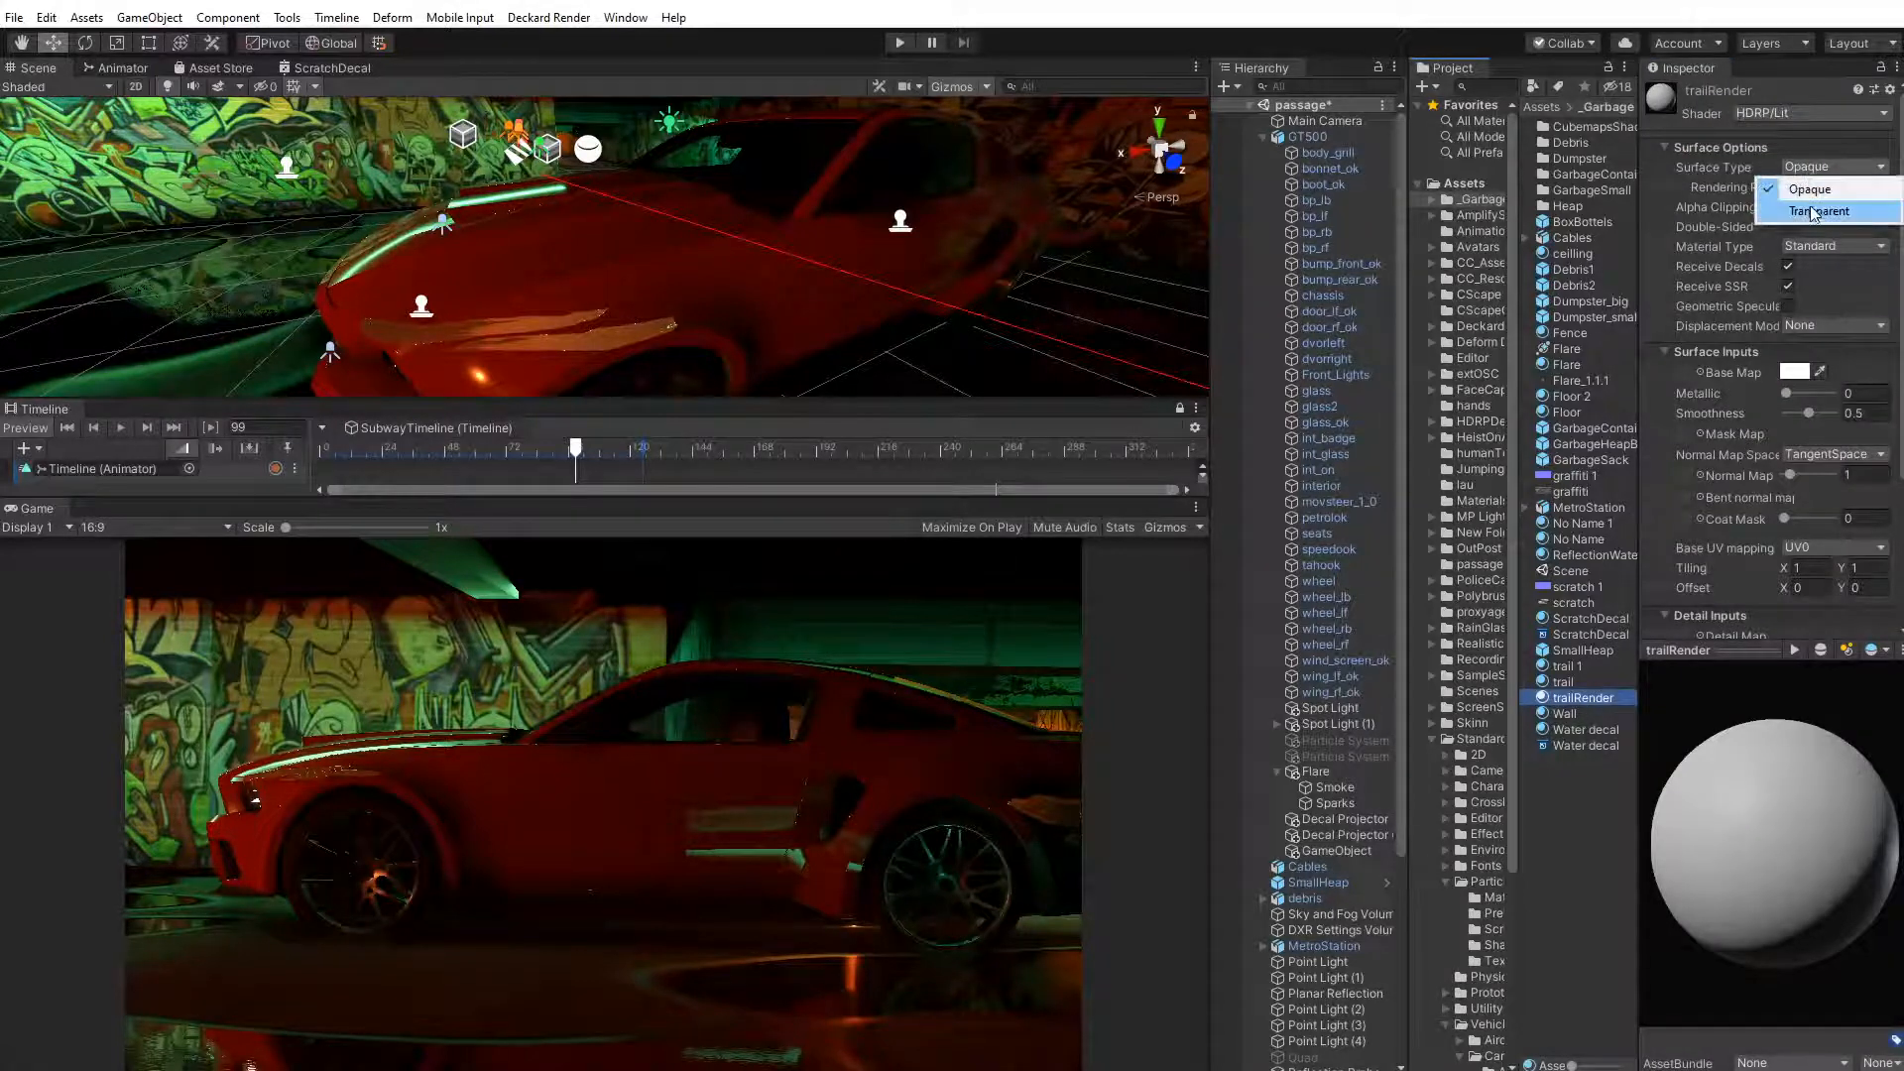
{"action": "left_click", "coordinate": [1814, 212]}
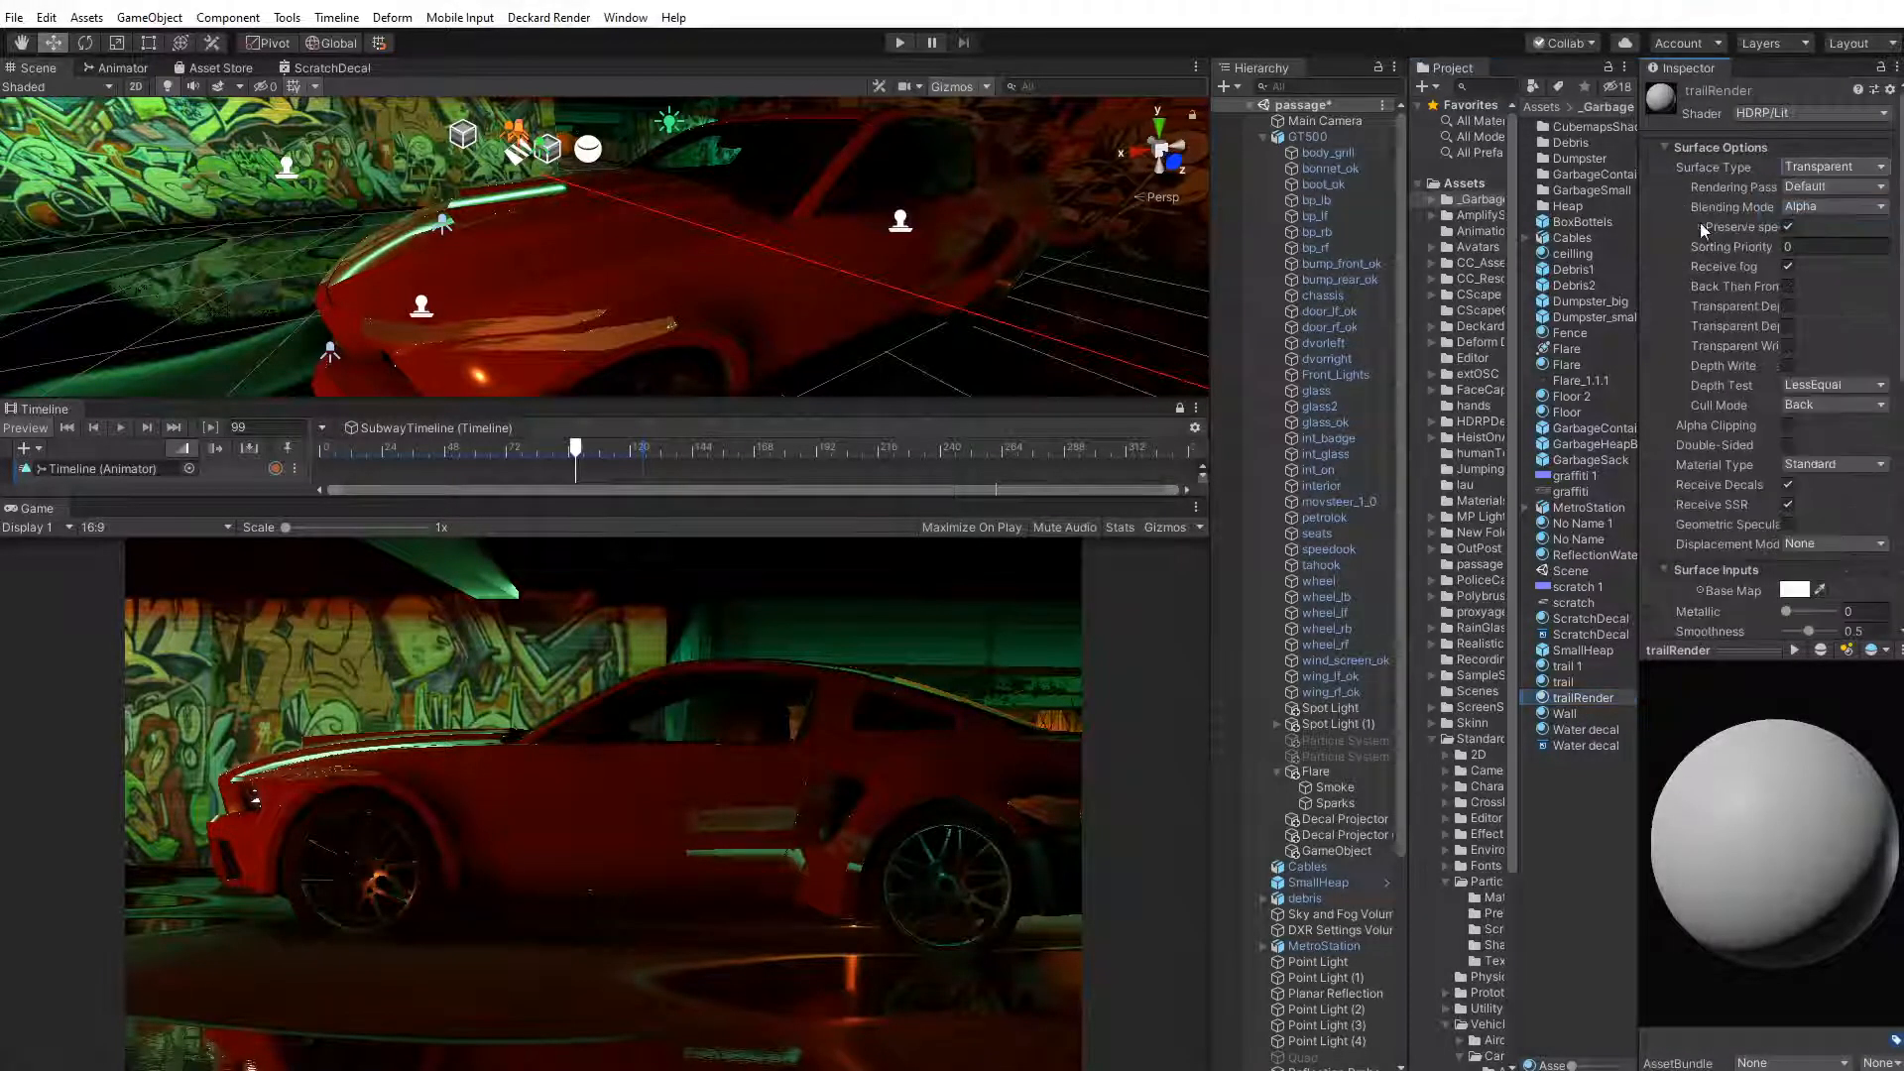
{"action": "left_click", "coordinate": [1847, 171]}
{"action": "left_click", "coordinate": [1803, 190]}
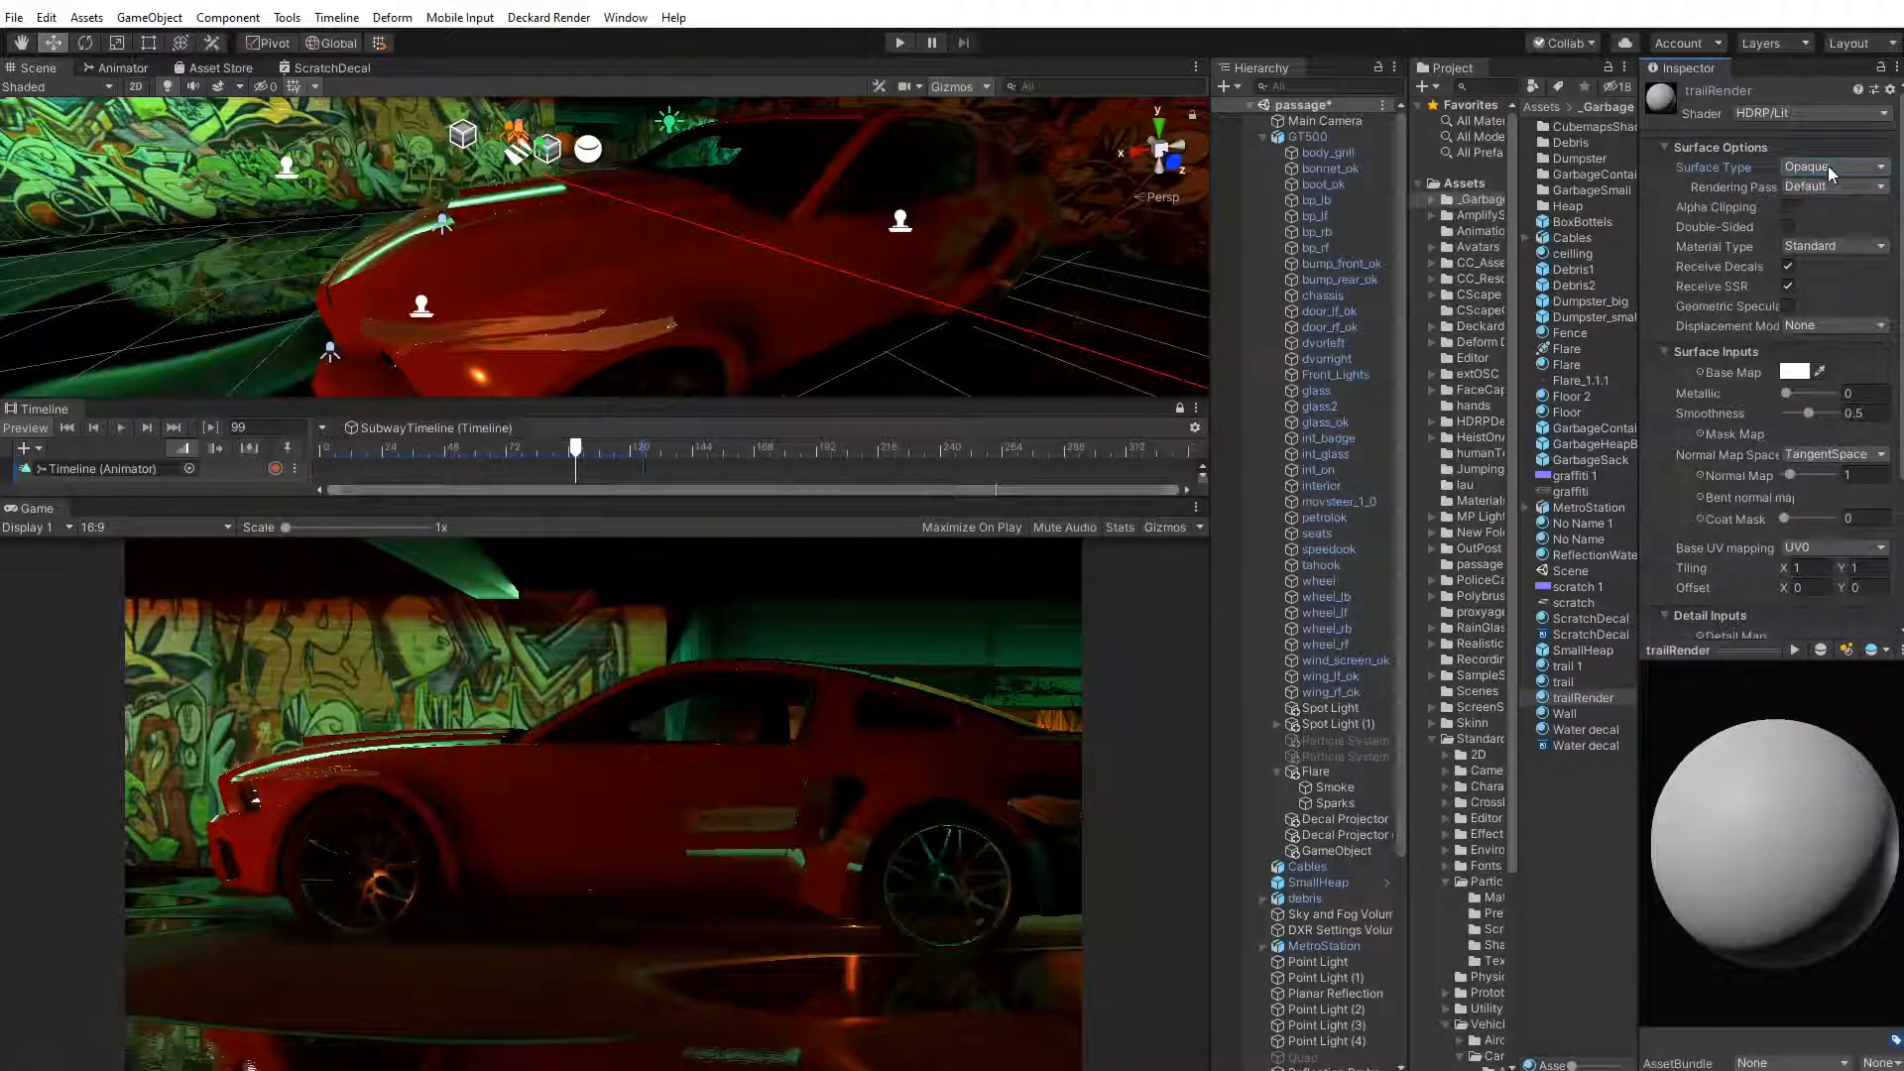
{"action": "left_click", "coordinate": [1821, 170]}
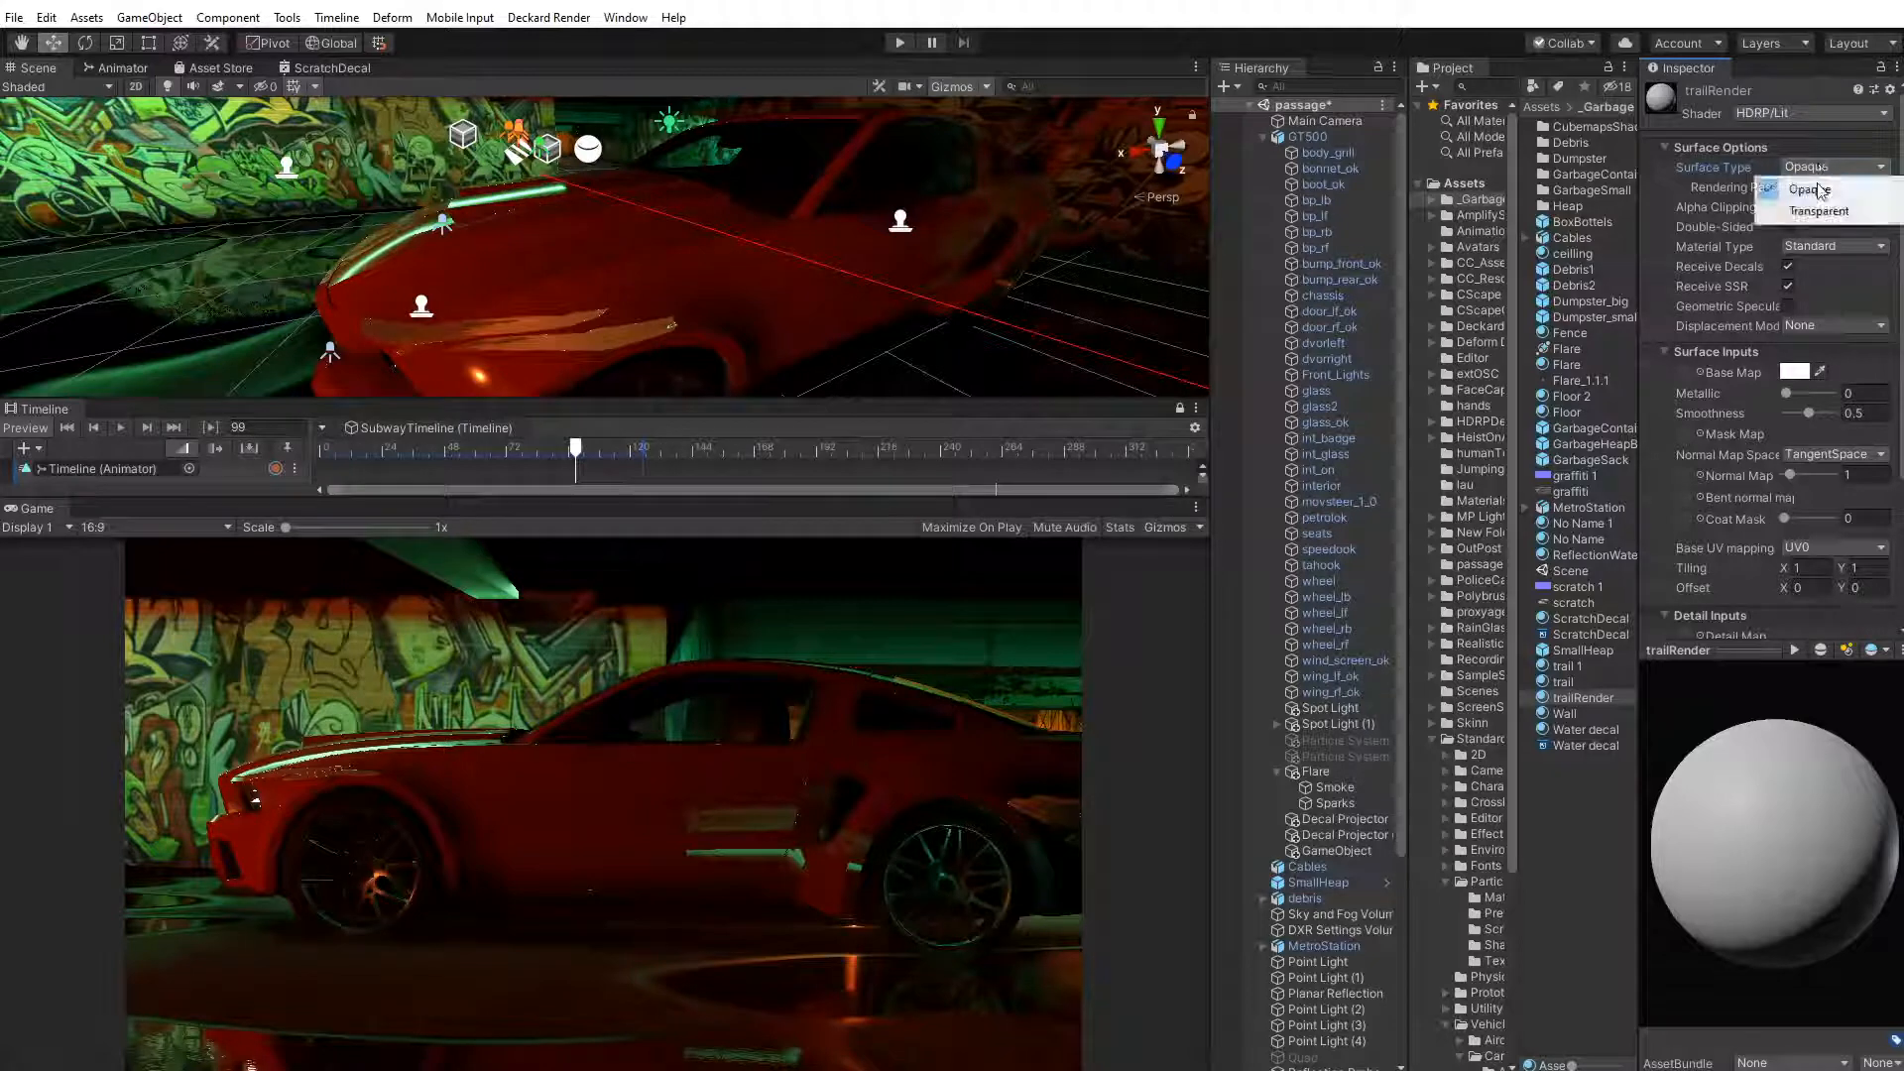
{"action": "left_click", "coordinate": [1813, 212]}
{"action": "left_click", "coordinate": [1819, 168]}
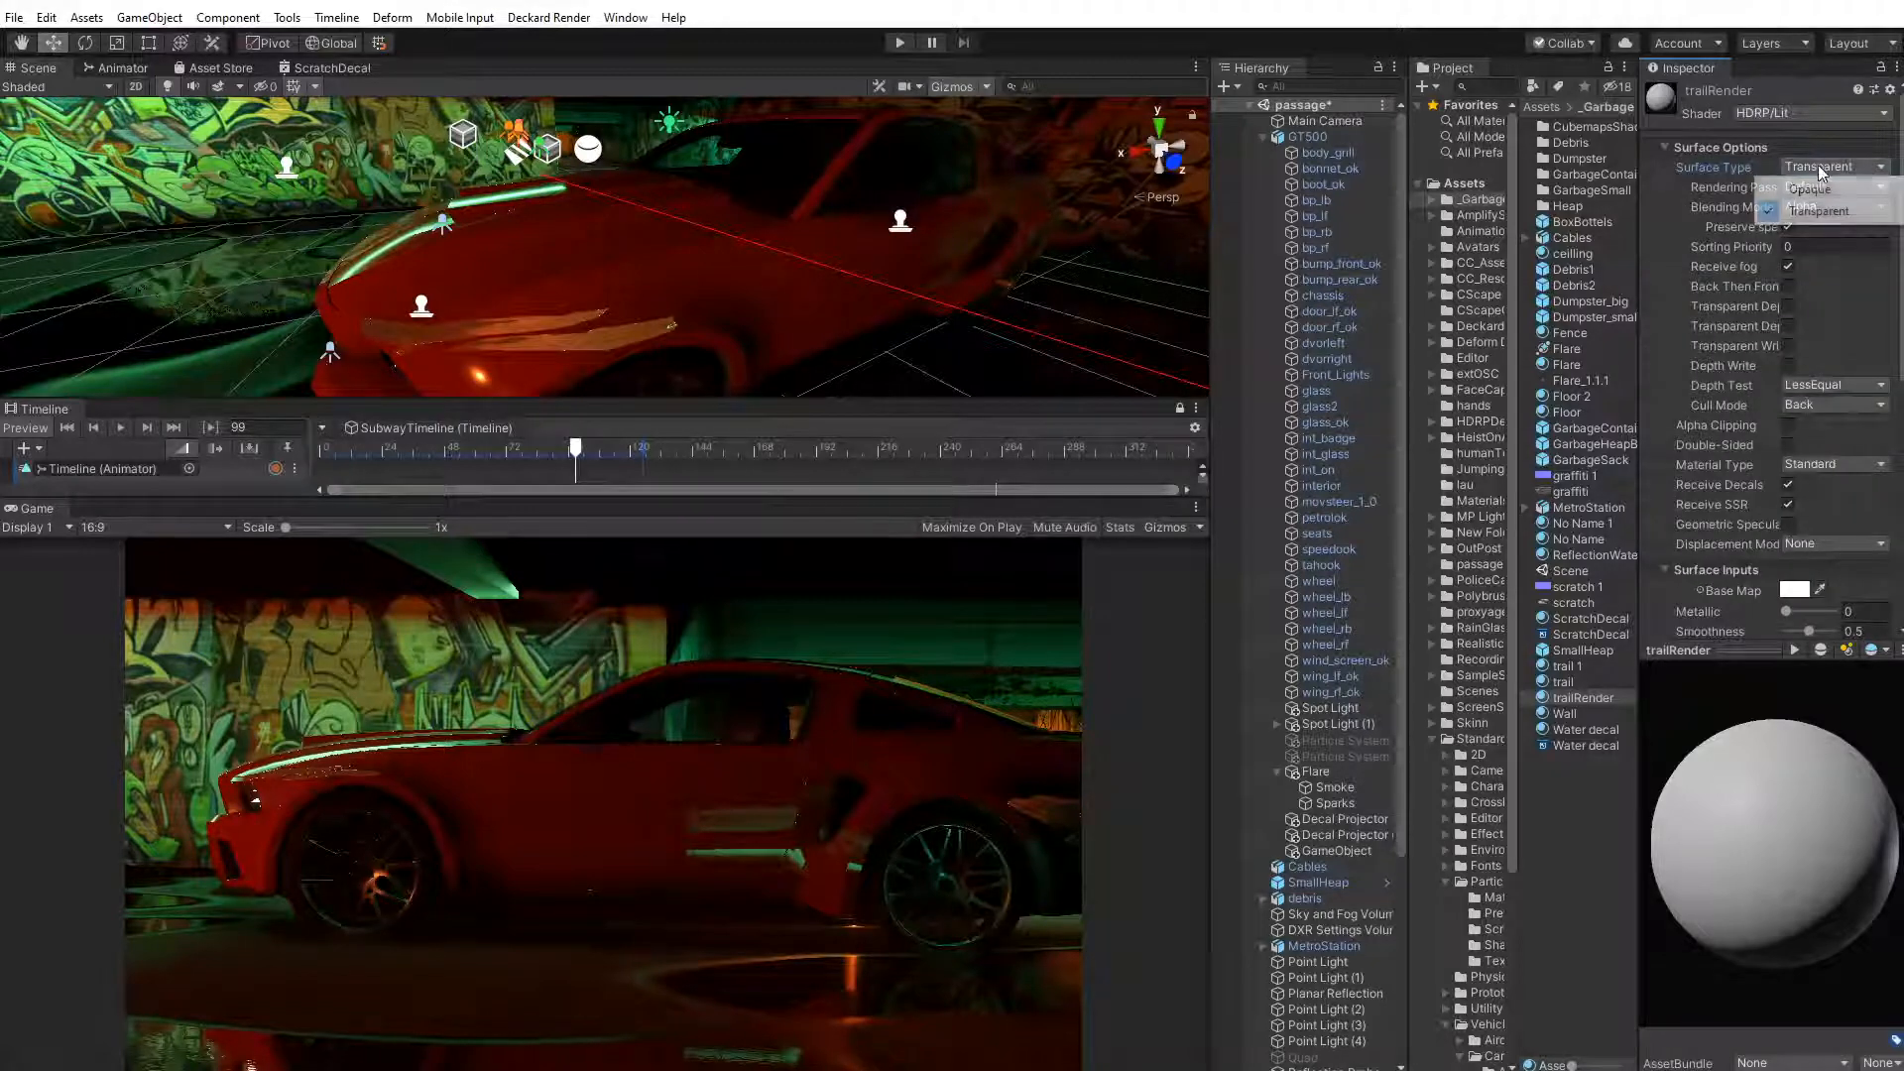
{"action": "key", "text": "Escape"}
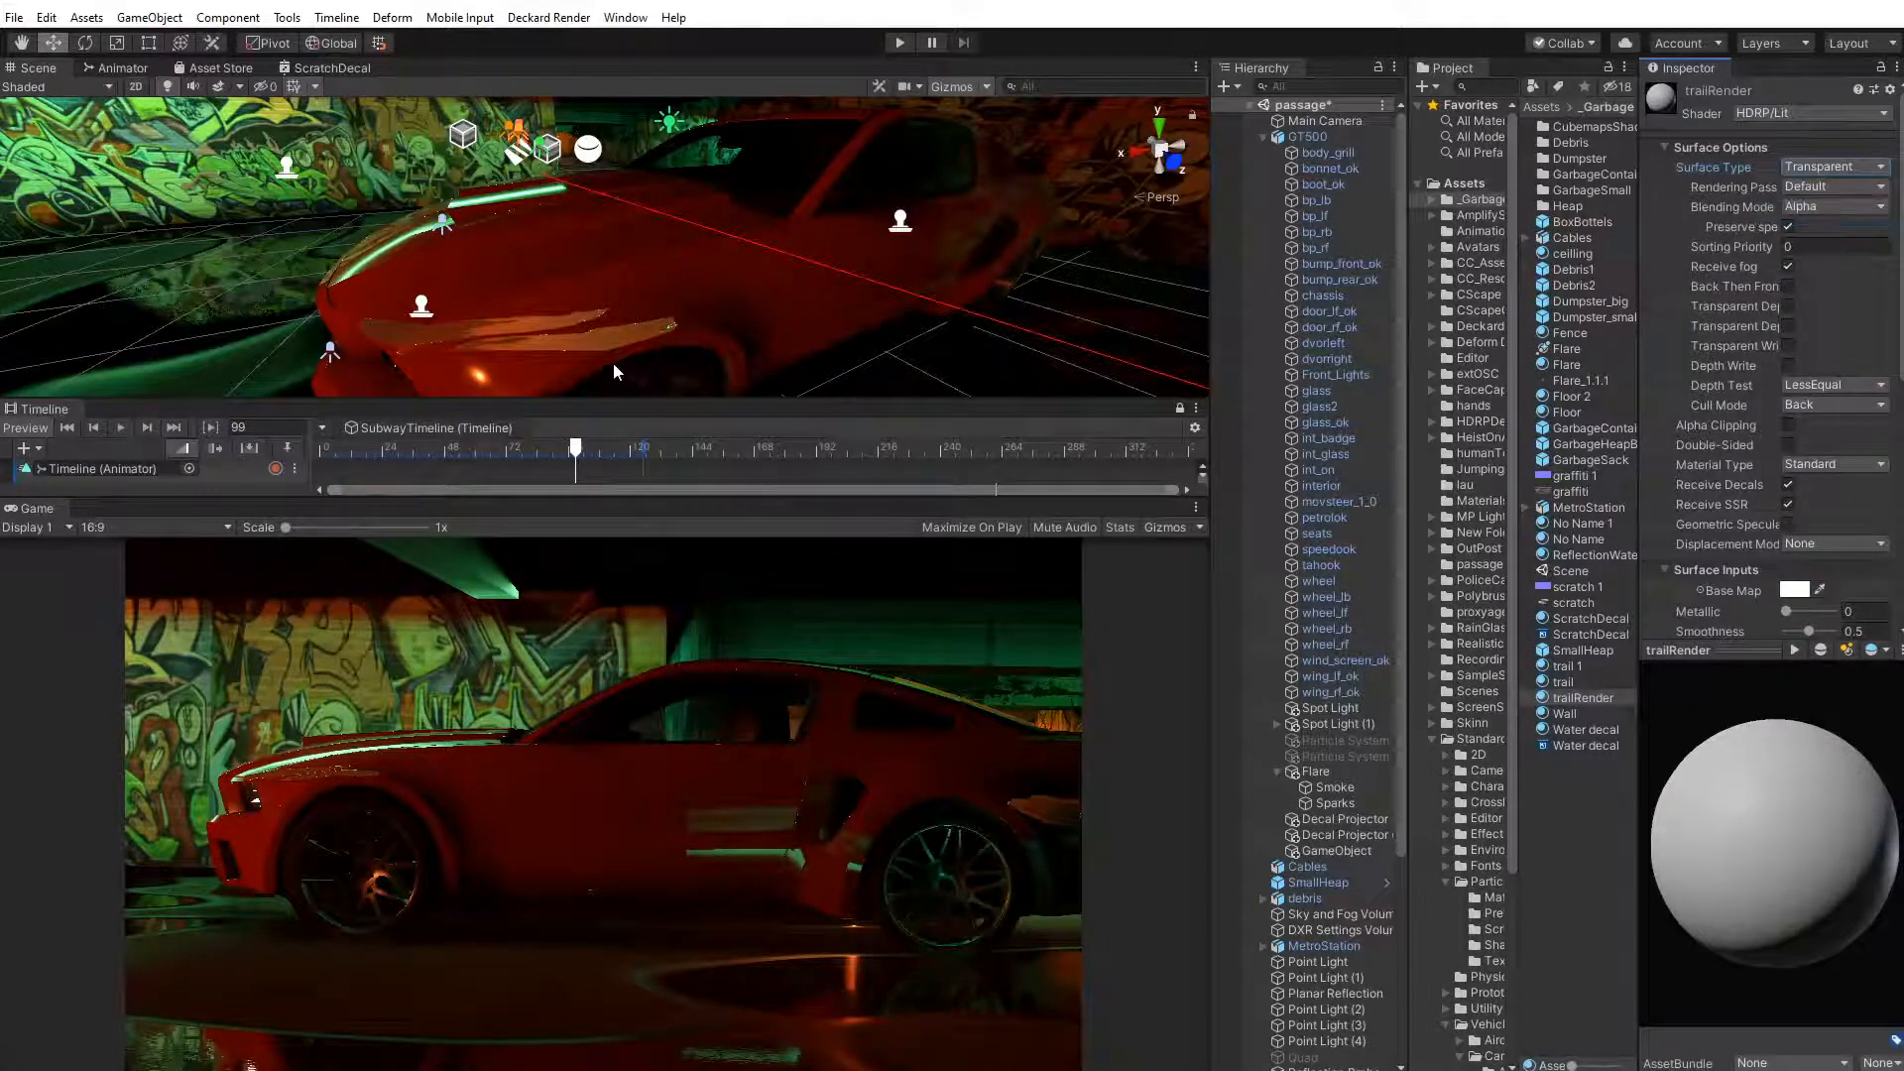
Preview the trail at frame 98 and set the GameObject's Trail Renderer alignment to Transform Z
{"action": "left_click", "coordinate": [574, 452]}
{"action": "mouse_move", "coordinate": [575, 451]}
{"action": "left_mouse_down"}
{"action": "mouse_move", "coordinate": [460, 467]}
{"action": "mouse_move", "coordinate": [573, 472]}
{"action": "left_mouse_up"}
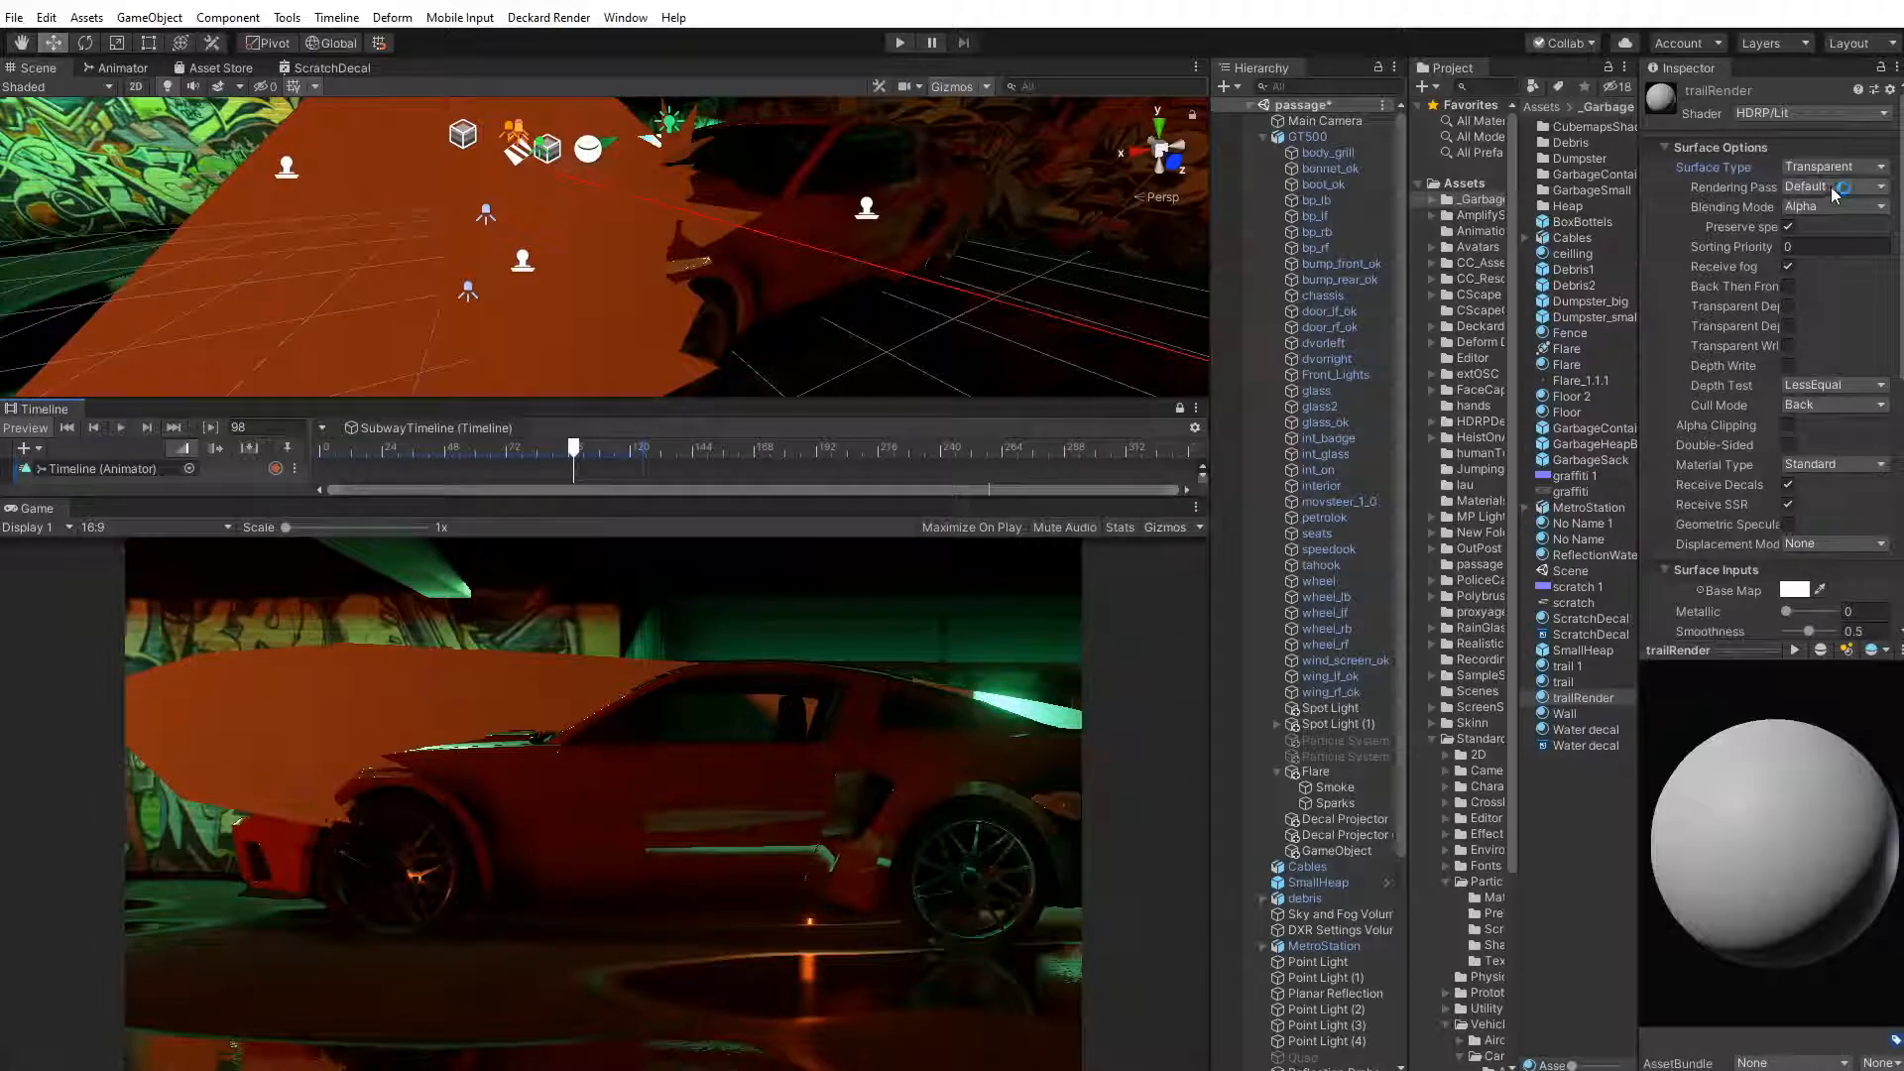
{"action": "left_click", "coordinate": [1330, 851]}
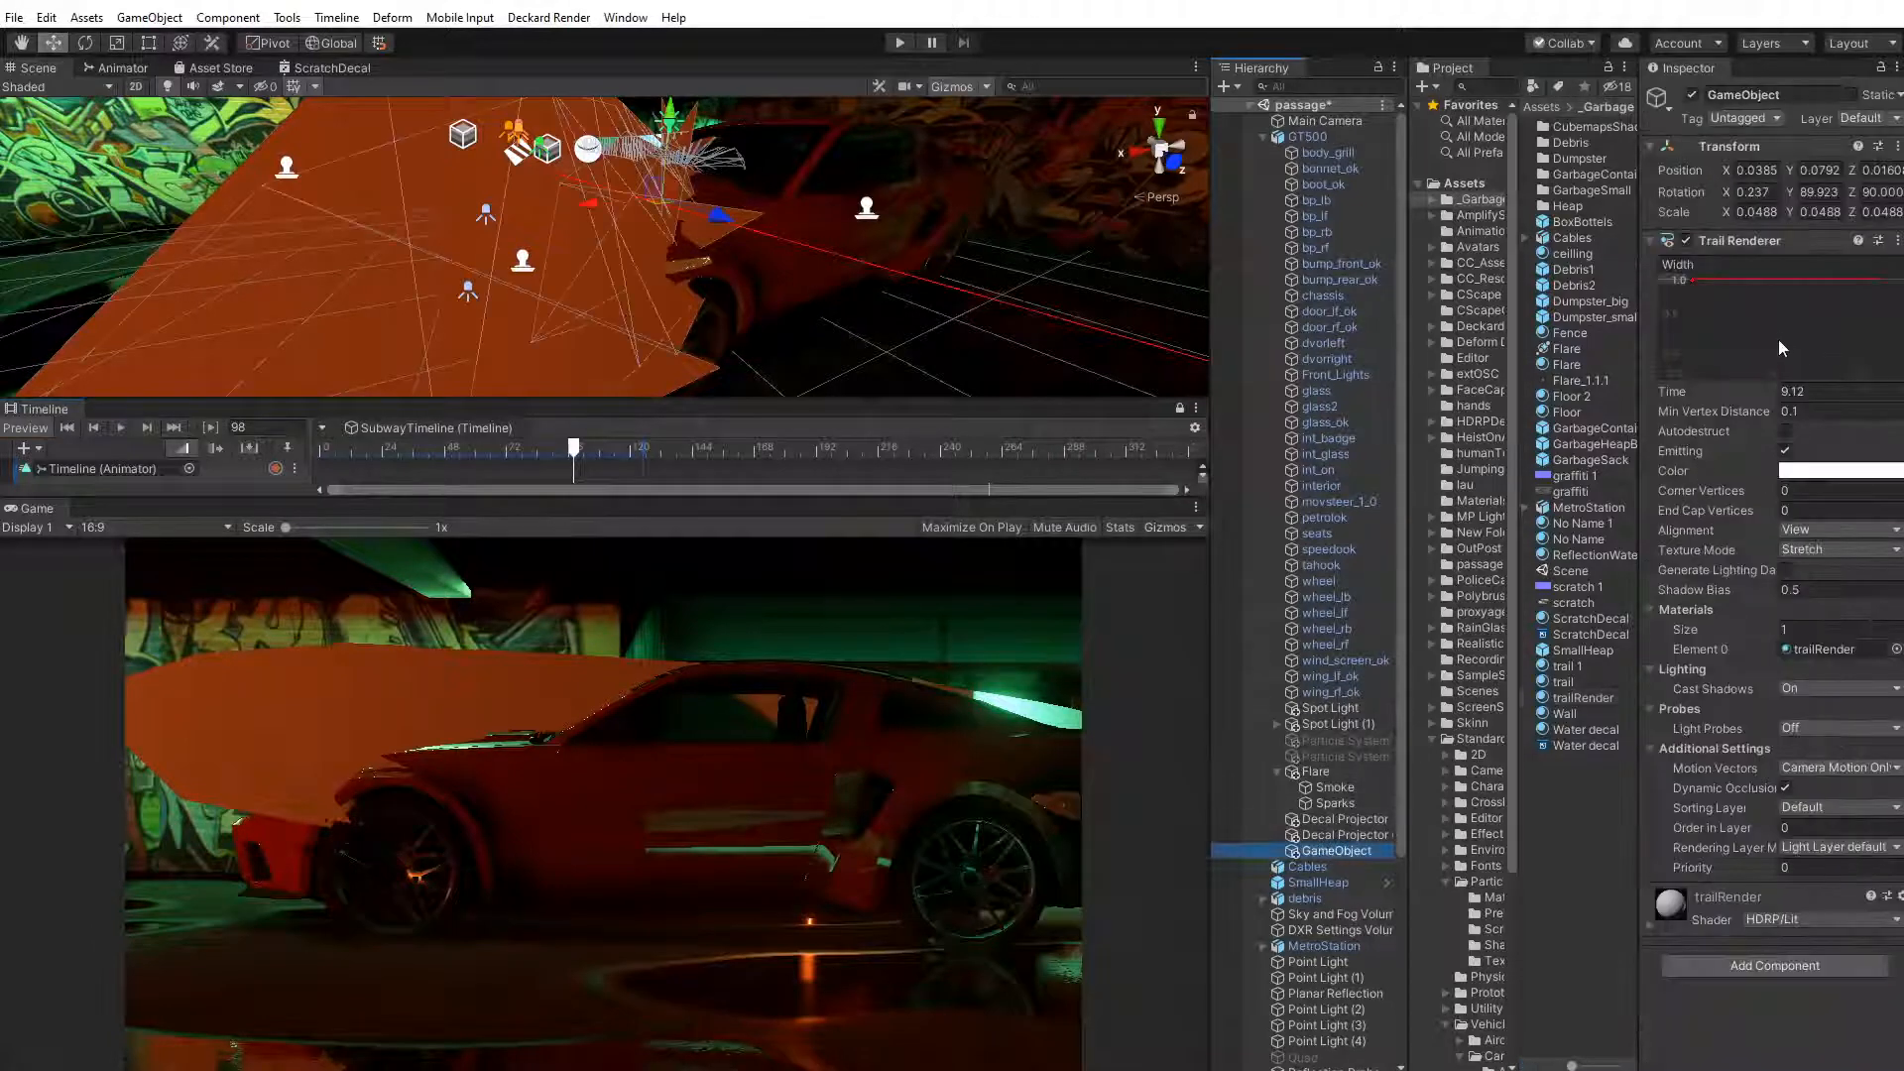
{"action": "left_click", "coordinate": [1784, 449]}
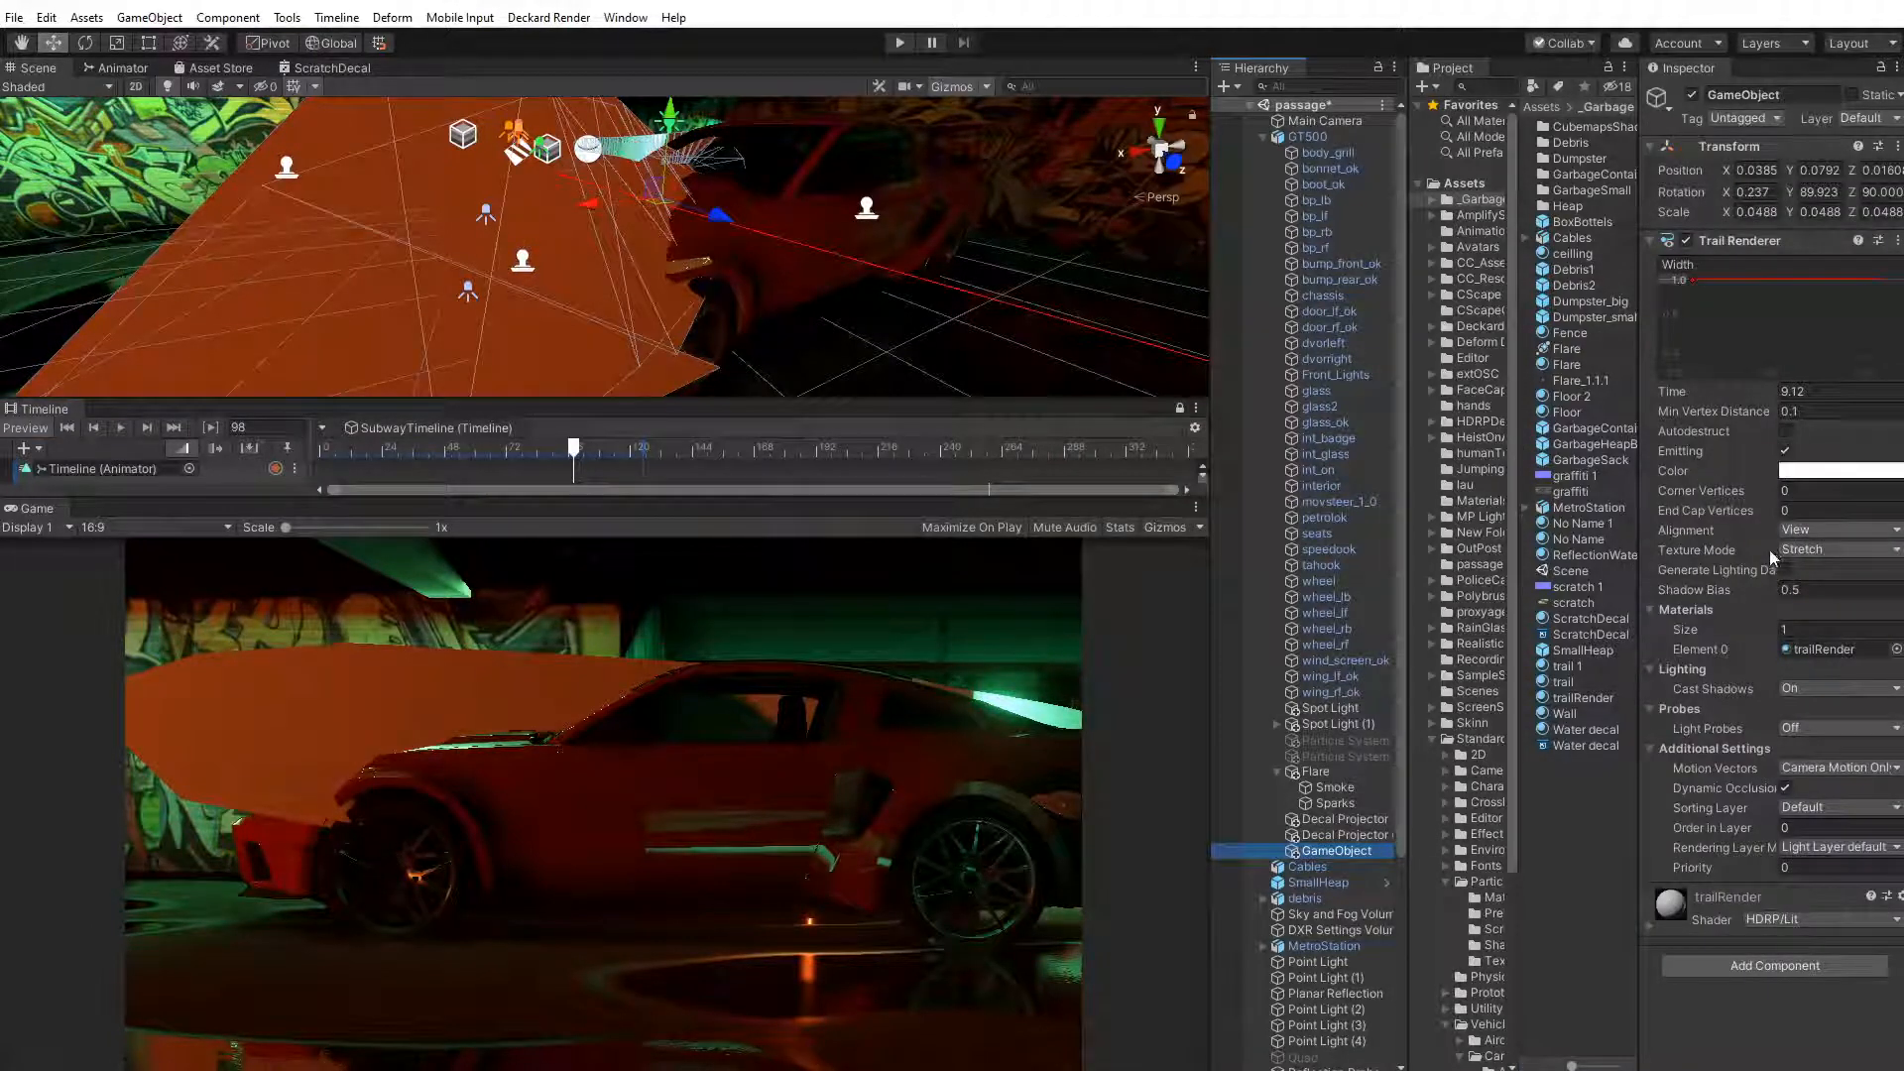
{"action": "left_click", "coordinate": [1833, 537]}
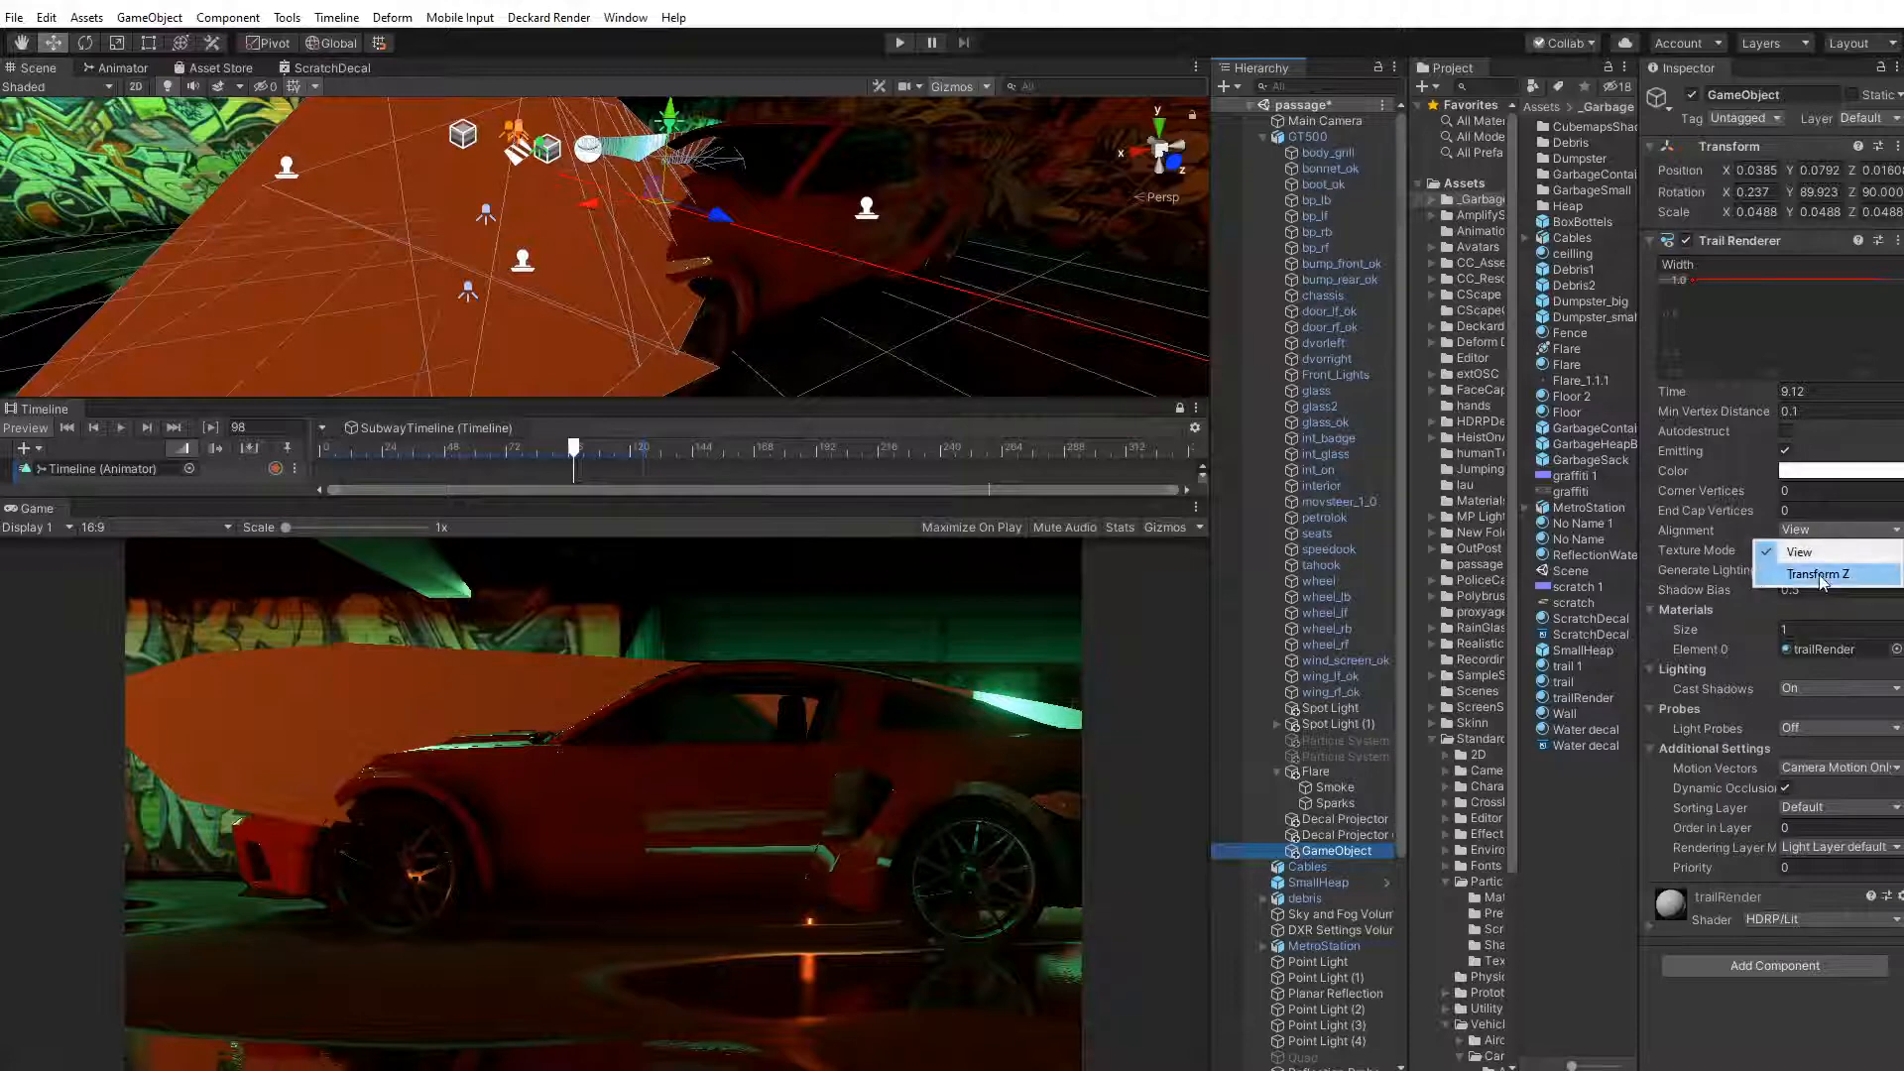
{"action": "left_click", "coordinate": [1821, 575]}
{"action": "middle_click_drag", "start_coordinate": [503, 183], "coordinate": [642, 313]}
{"action": "scroll", "coordinate": [632, 297], "scroll_direction": "down", "scroll_amount": 4}
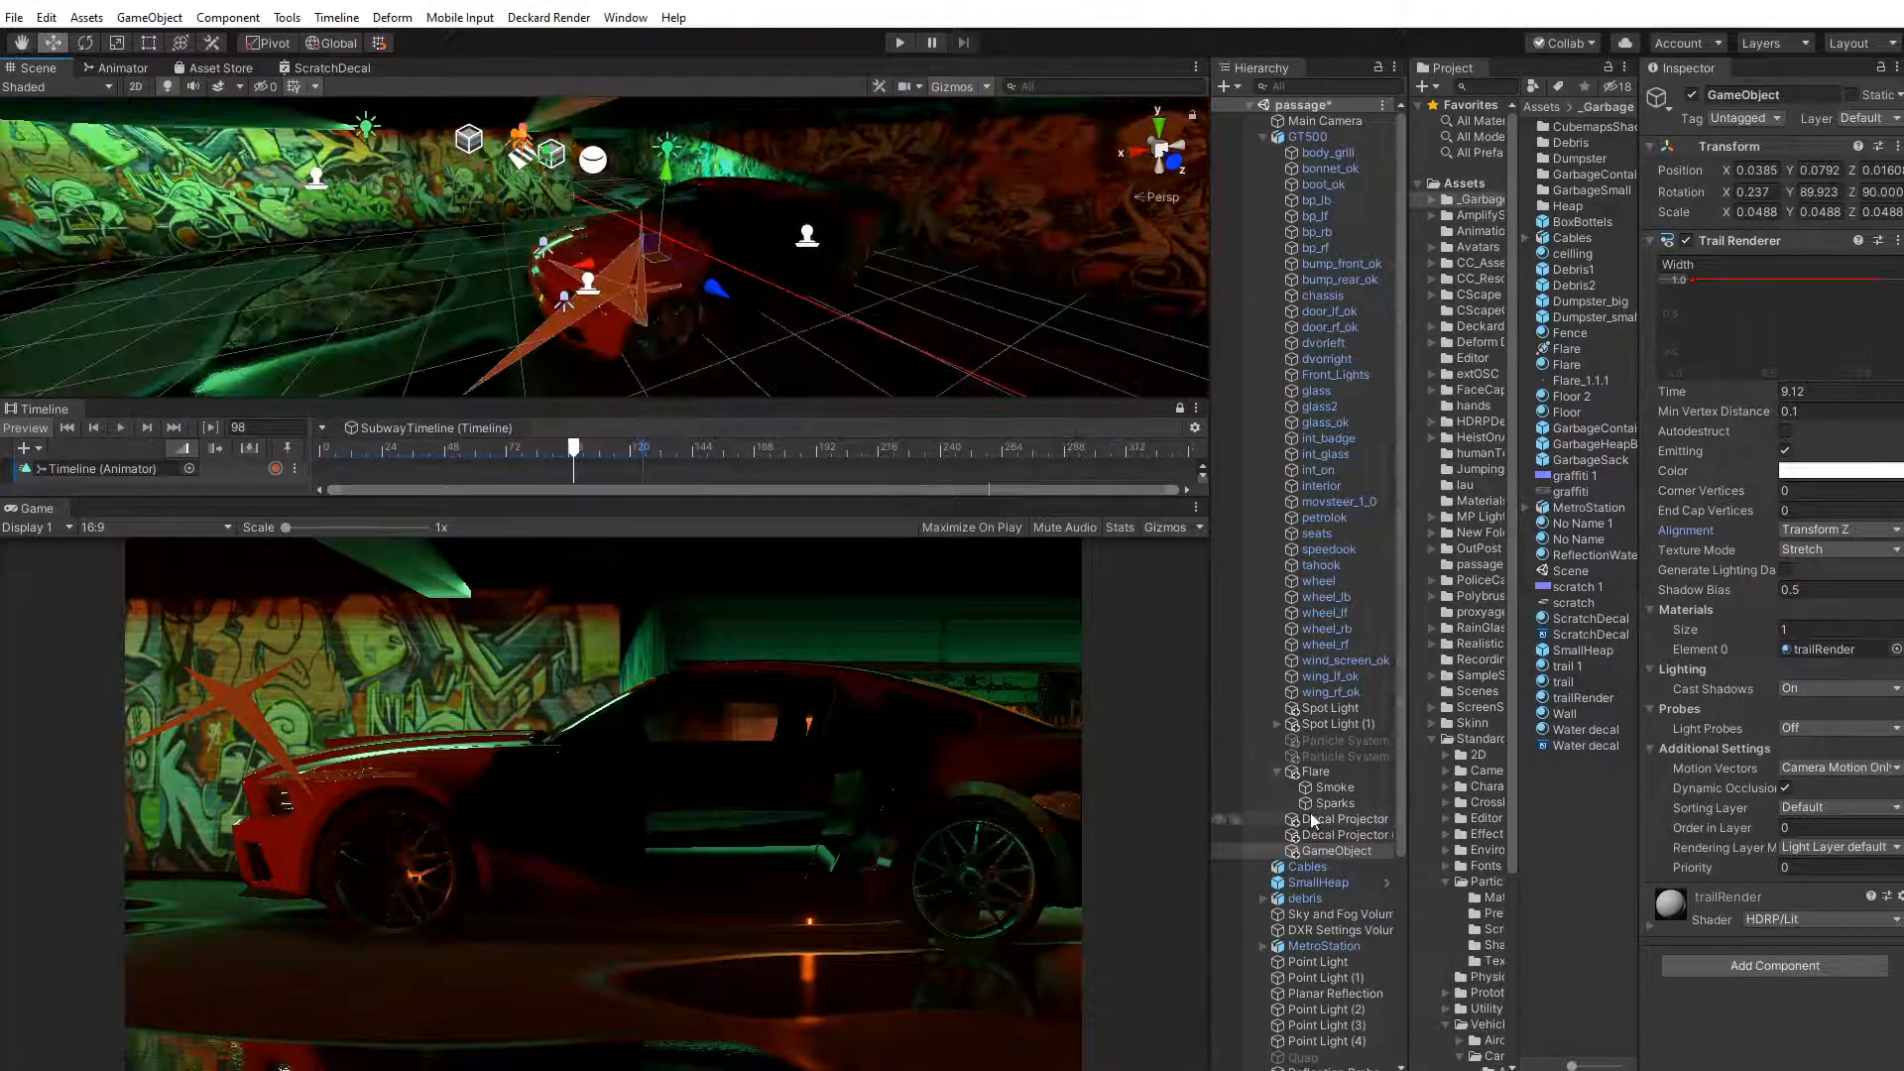
Rotate the trail GameObject in local space to about 179.92 in Y and 90.24 in Z, and preview frame 84
{"action": "mouse_move", "coordinate": [574, 447]}
{"action": "left_mouse_down"}
{"action": "mouse_move", "coordinate": [532, 452]}
{"action": "mouse_move", "coordinate": [593, 455]}
{"action": "mouse_move", "coordinate": [510, 462]}
{"action": "mouse_move", "coordinate": [599, 470]}
{"action": "mouse_move", "coordinate": [561, 468]}
{"action": "left_mouse_up"}
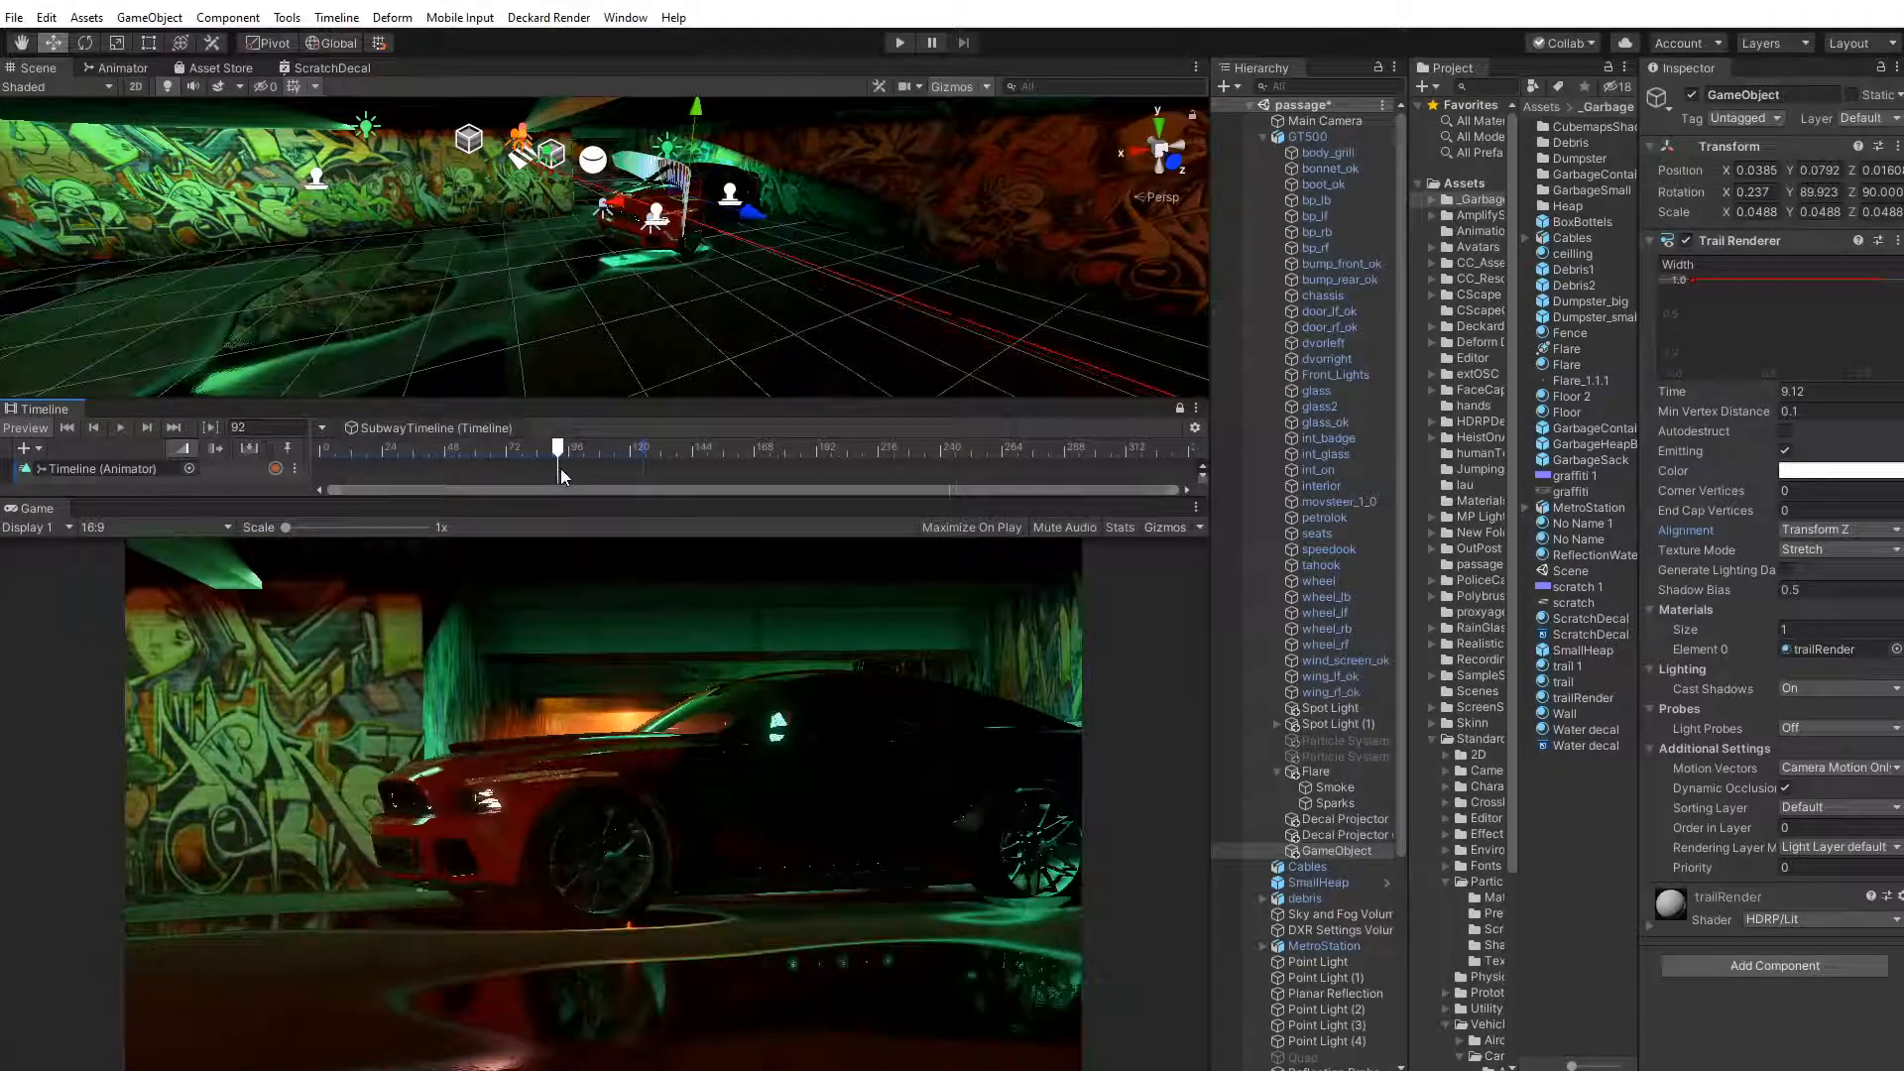
{"action": "left_click", "coordinate": [86, 42]}
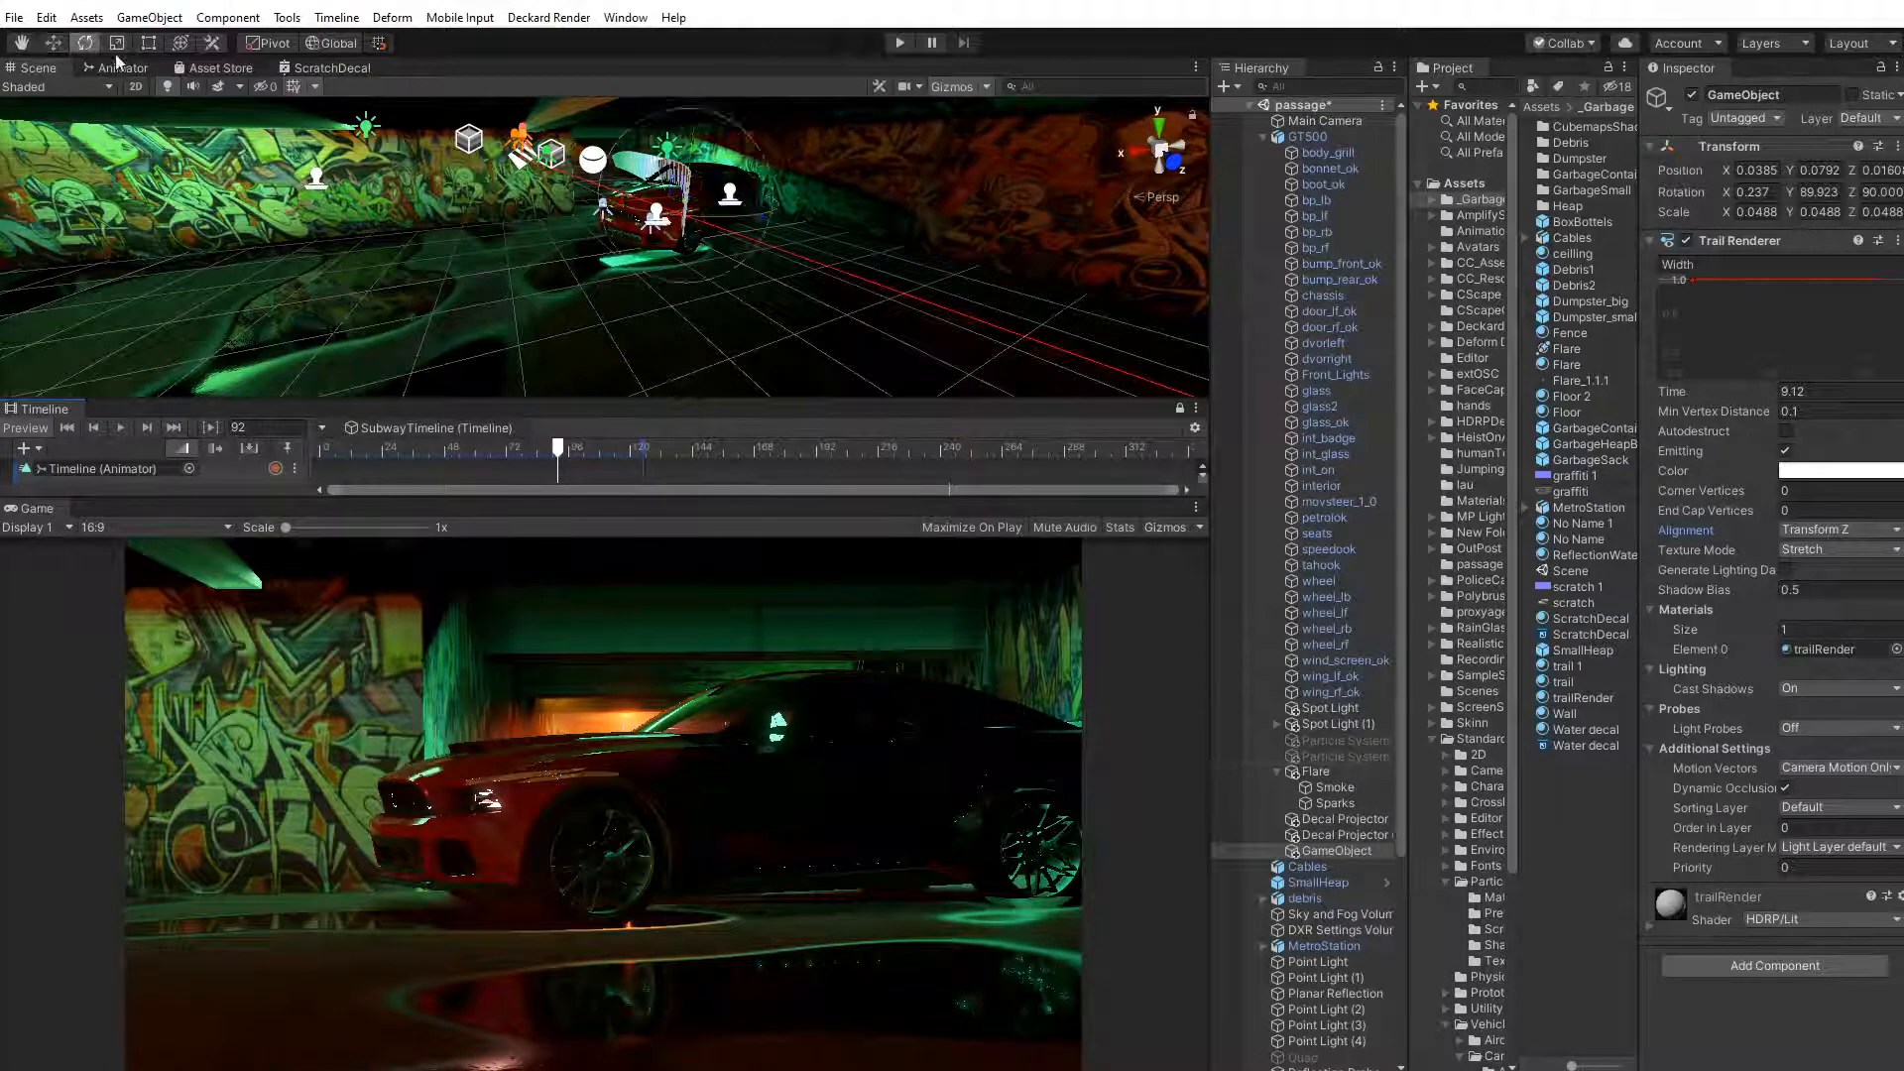
{"action": "left_click_drag", "start_coordinate": [595, 258], "coordinate": [514, 234], "text": "alt"}
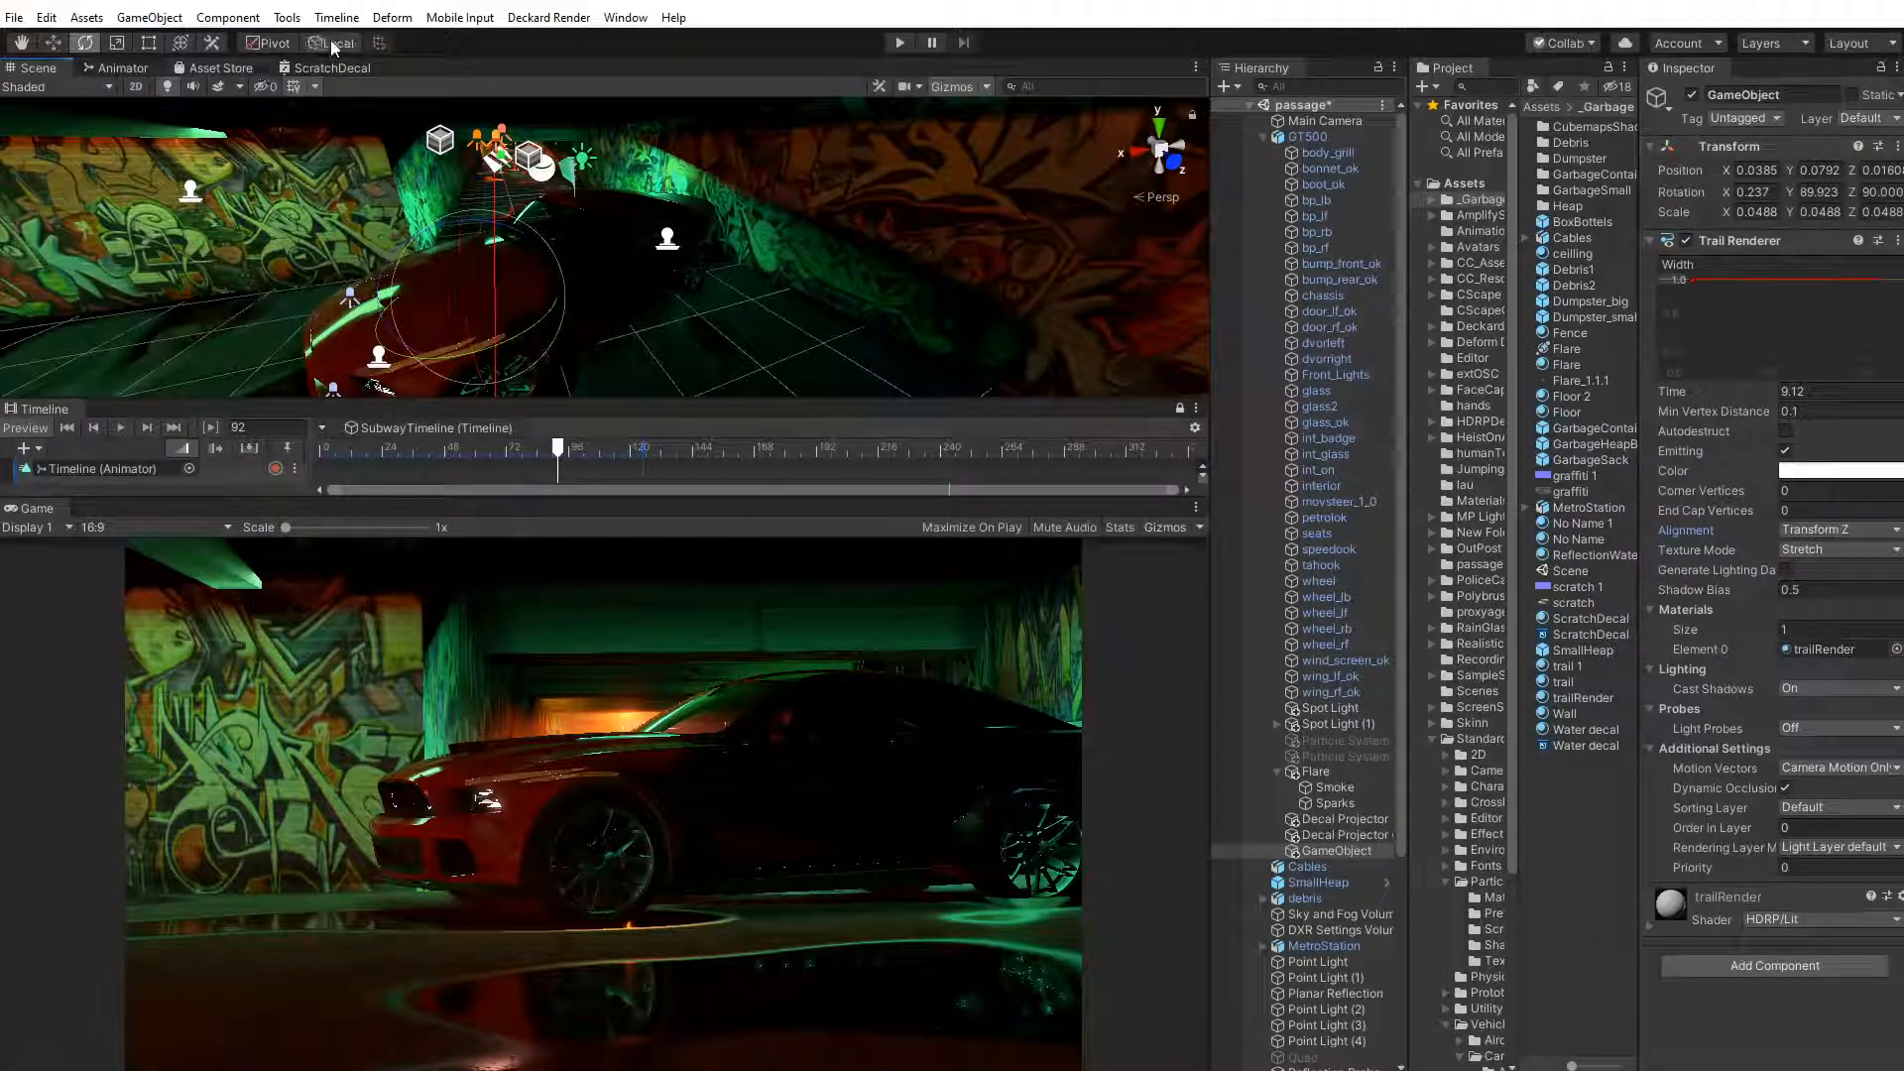
{"action": "left_click_drag", "start_coordinate": [494, 270], "coordinate": [568, 532]}
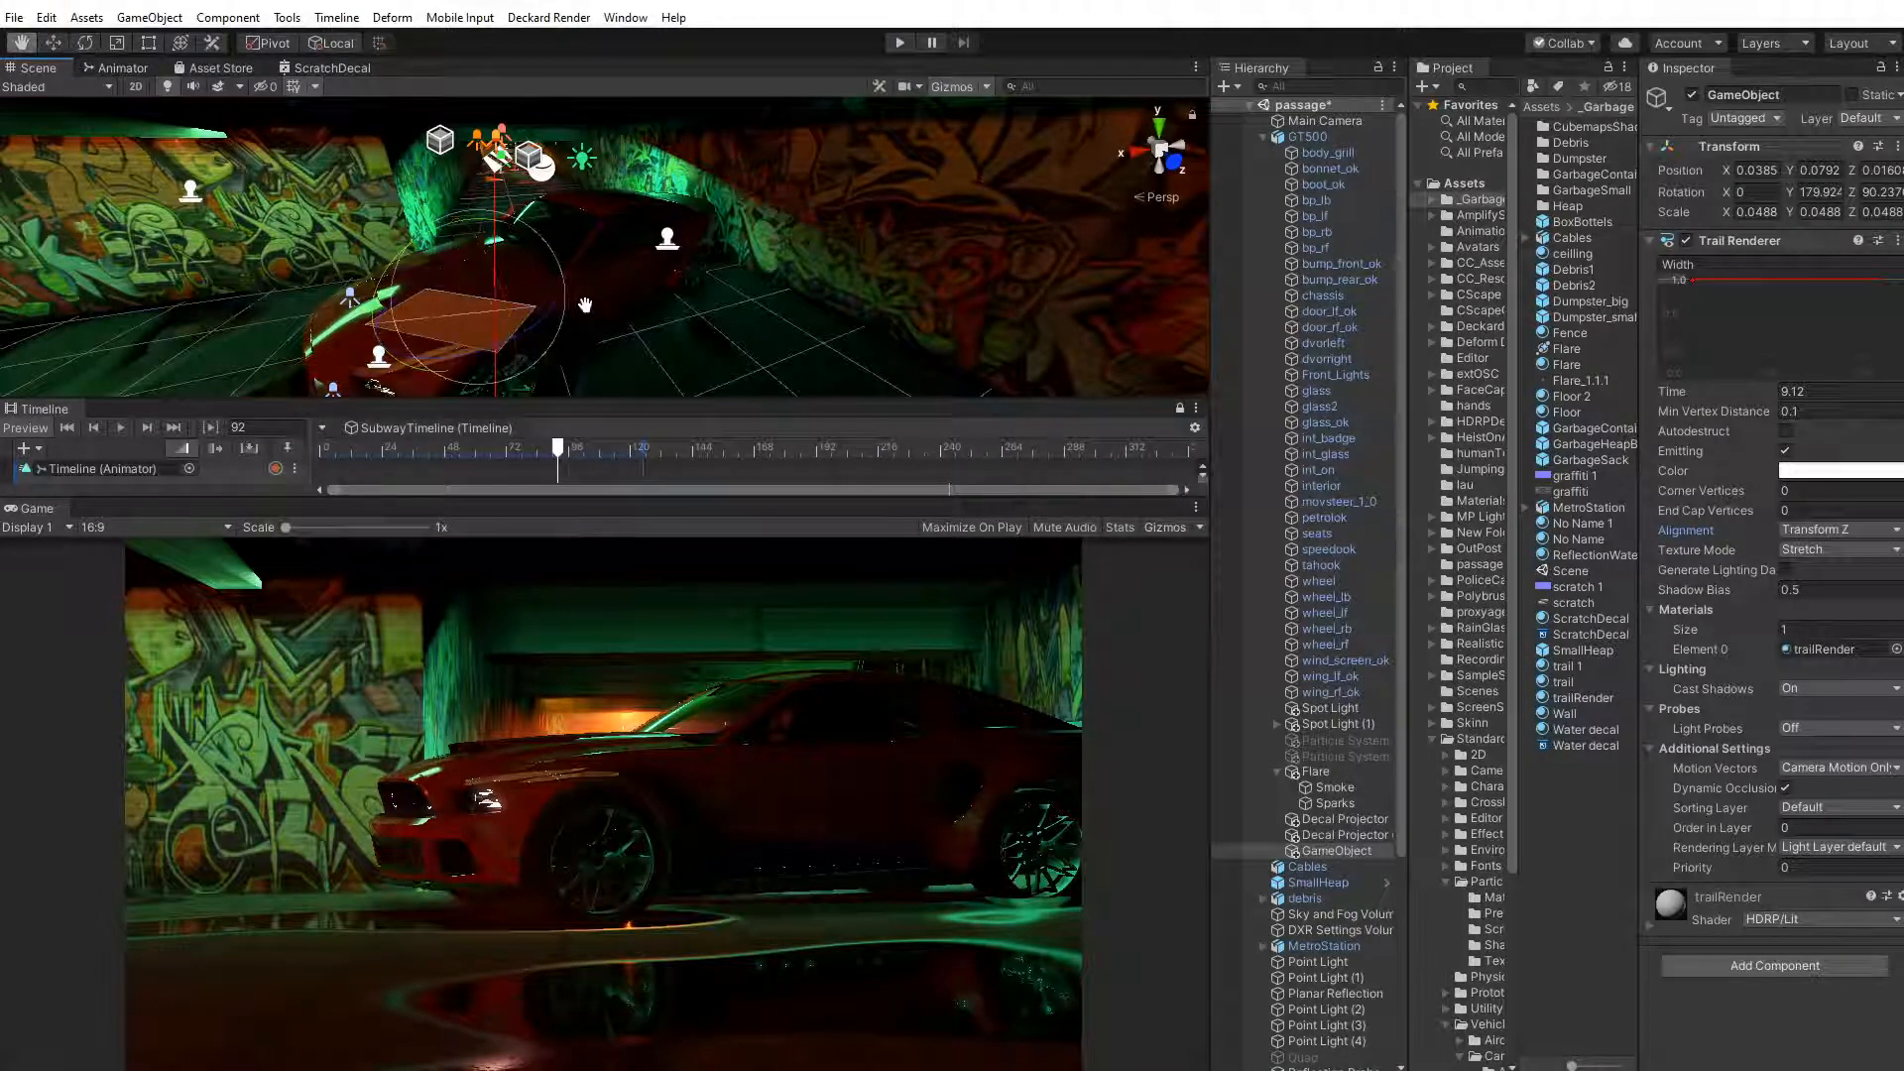
{"action": "left_click_drag", "start_coordinate": [584, 301], "coordinate": [496, 316], "text": "alt"}
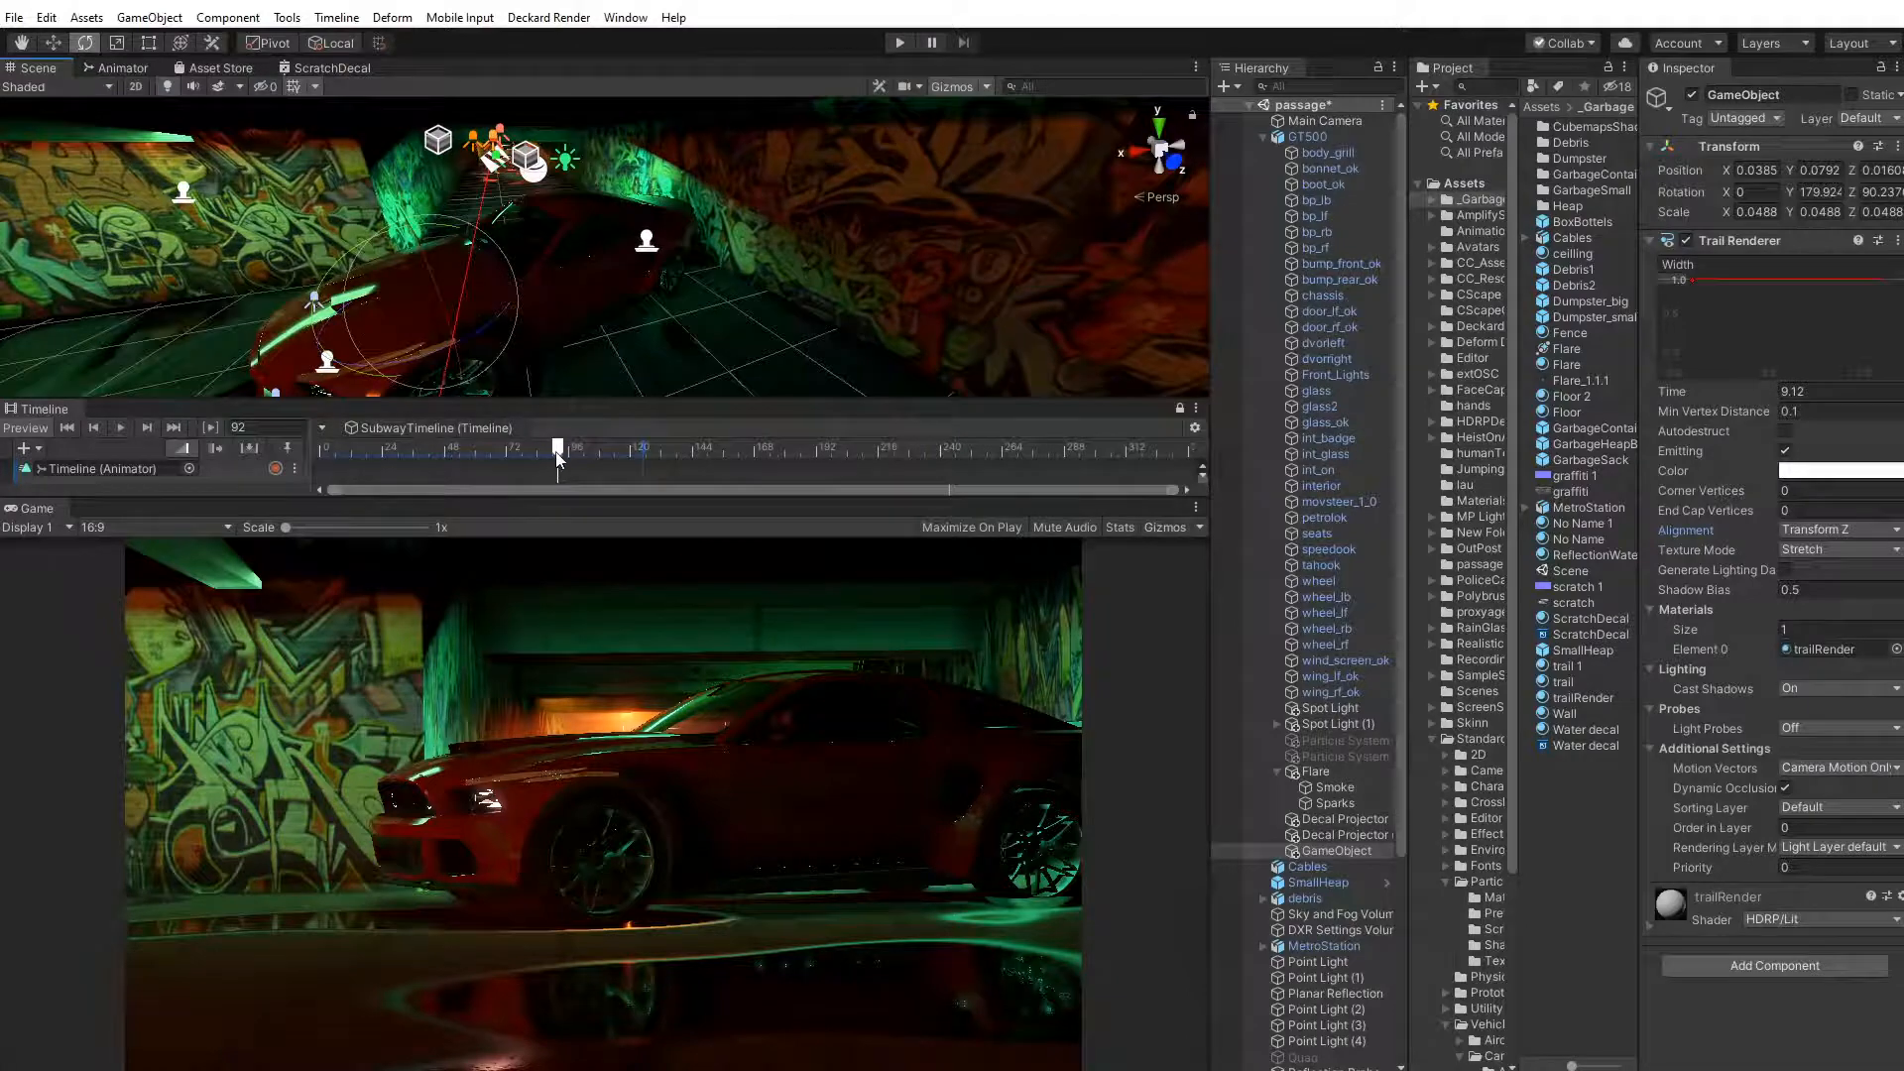
{"action": "mouse_move", "coordinate": [558, 451]}
{"action": "left_mouse_down"}
{"action": "mouse_move", "coordinate": [530, 452]}
{"action": "mouse_move", "coordinate": [621, 456]}
{"action": "mouse_move", "coordinate": [536, 456]}
{"action": "left_mouse_up"}
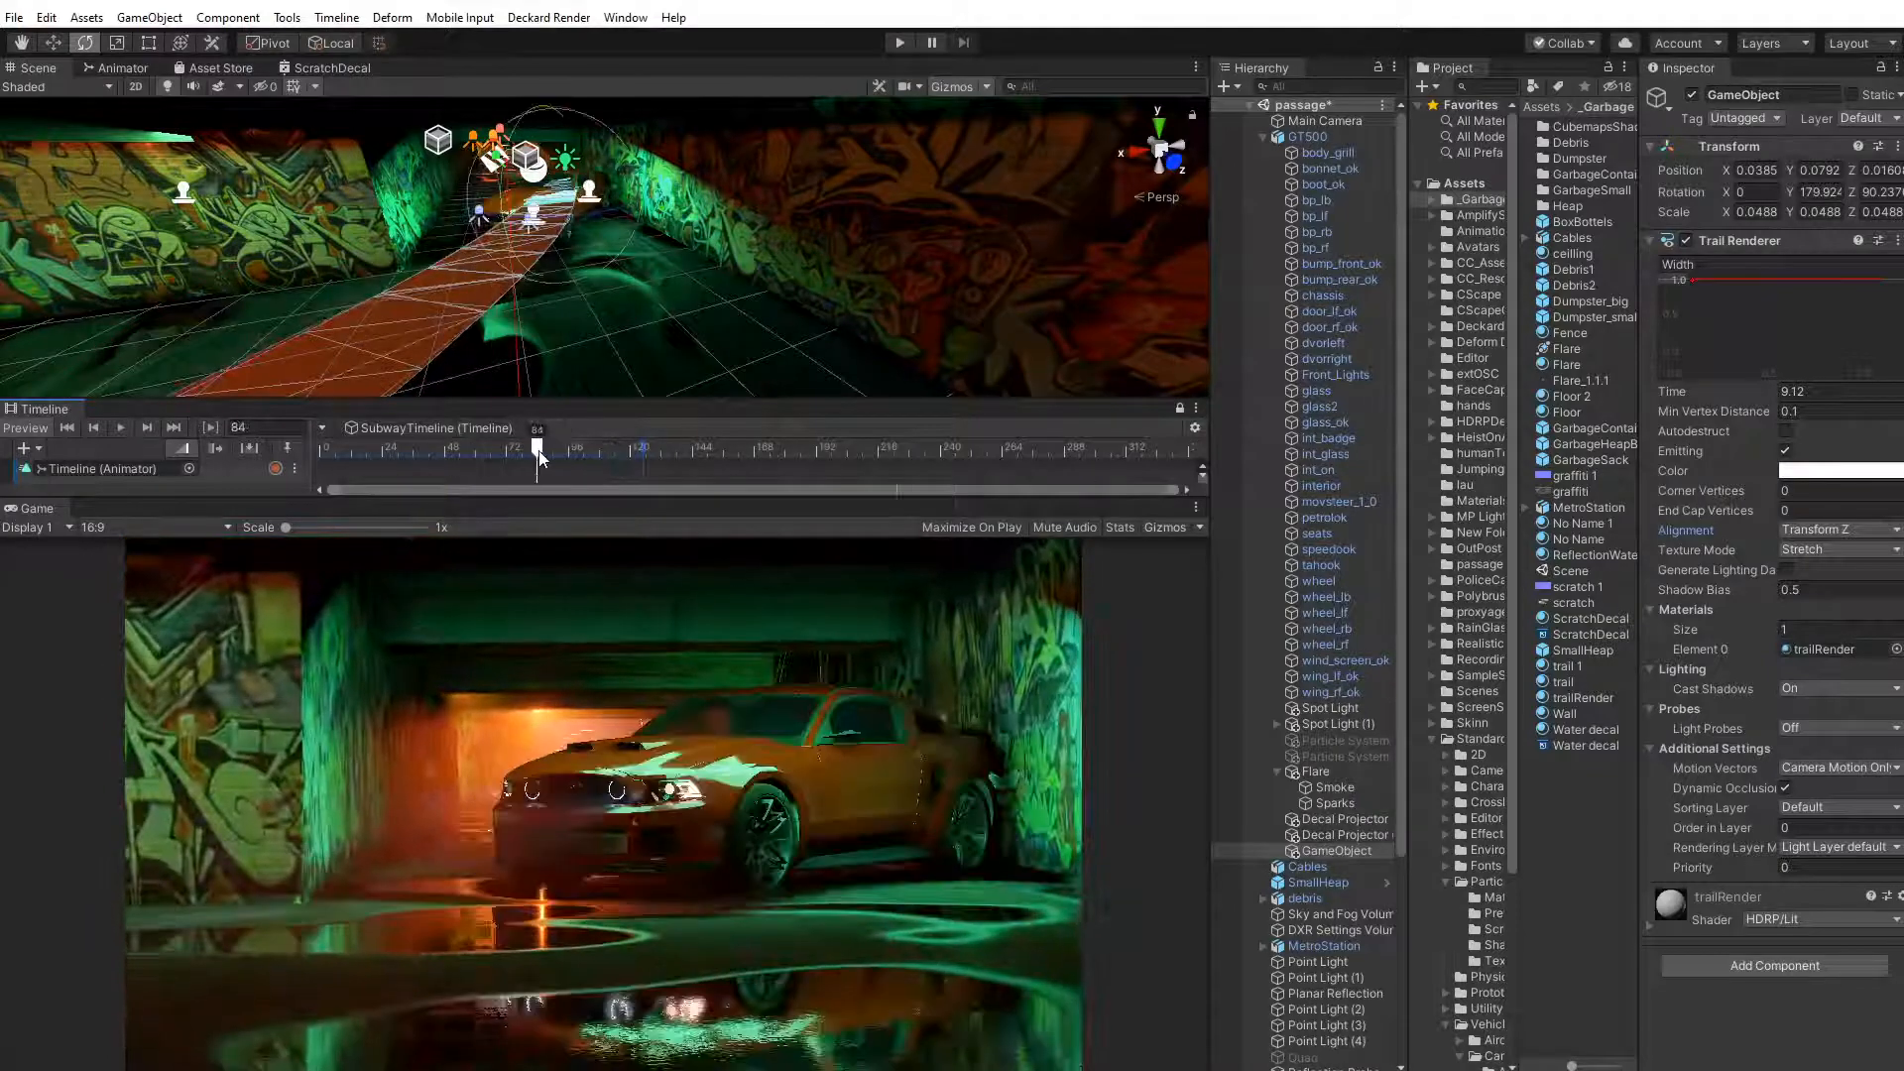
Move the trail GameObject down to the floor under the car's front wheel, to about 0.039, 0.079, -0.036
{"action": "left_click", "coordinate": [54, 42]}
{"action": "middle_click_drag", "start_coordinate": [536, 223], "coordinate": [321, 405]}
{"action": "right_click_drag", "start_coordinate": [751, 254], "coordinate": [532, 286]}
{"action": "left_click_drag", "start_coordinate": [580, 312], "coordinate": [572, 367]}
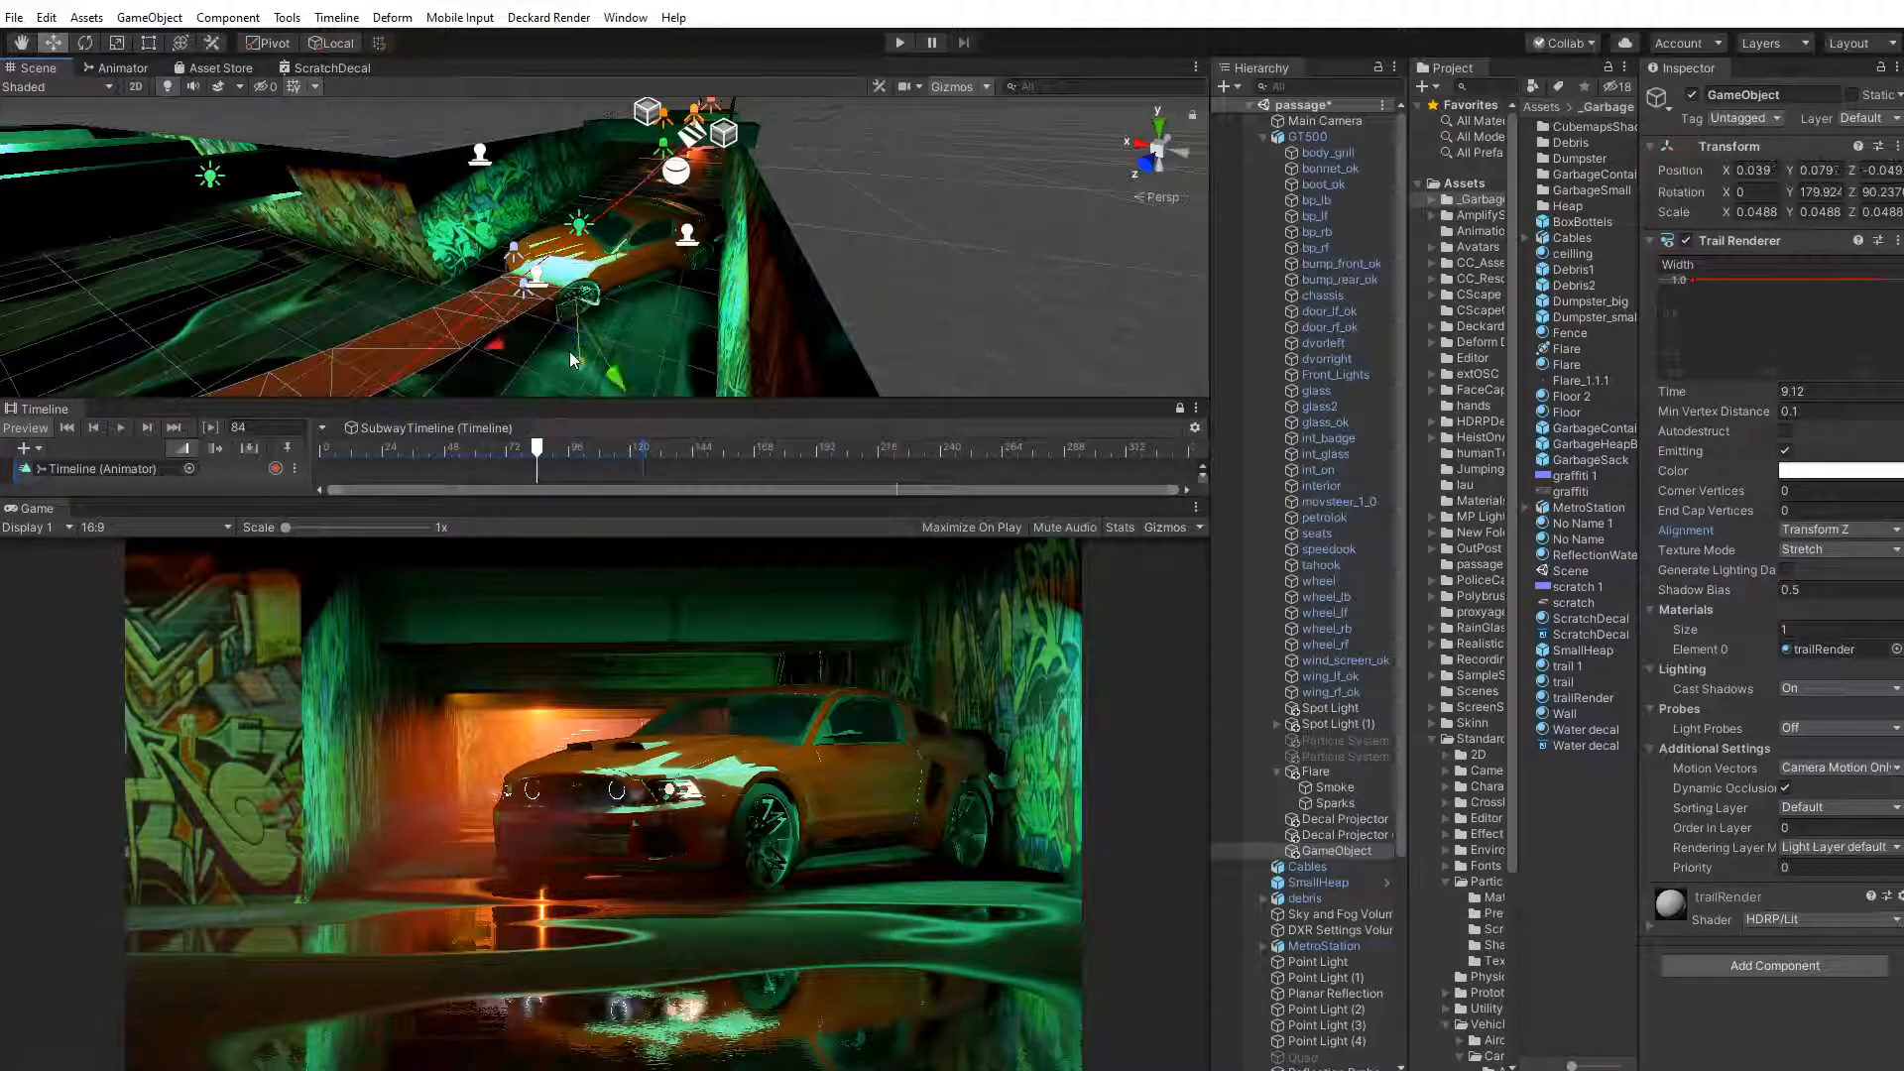
{"action": "right_click_drag", "start_coordinate": [569, 352], "coordinate": [557, 982]}
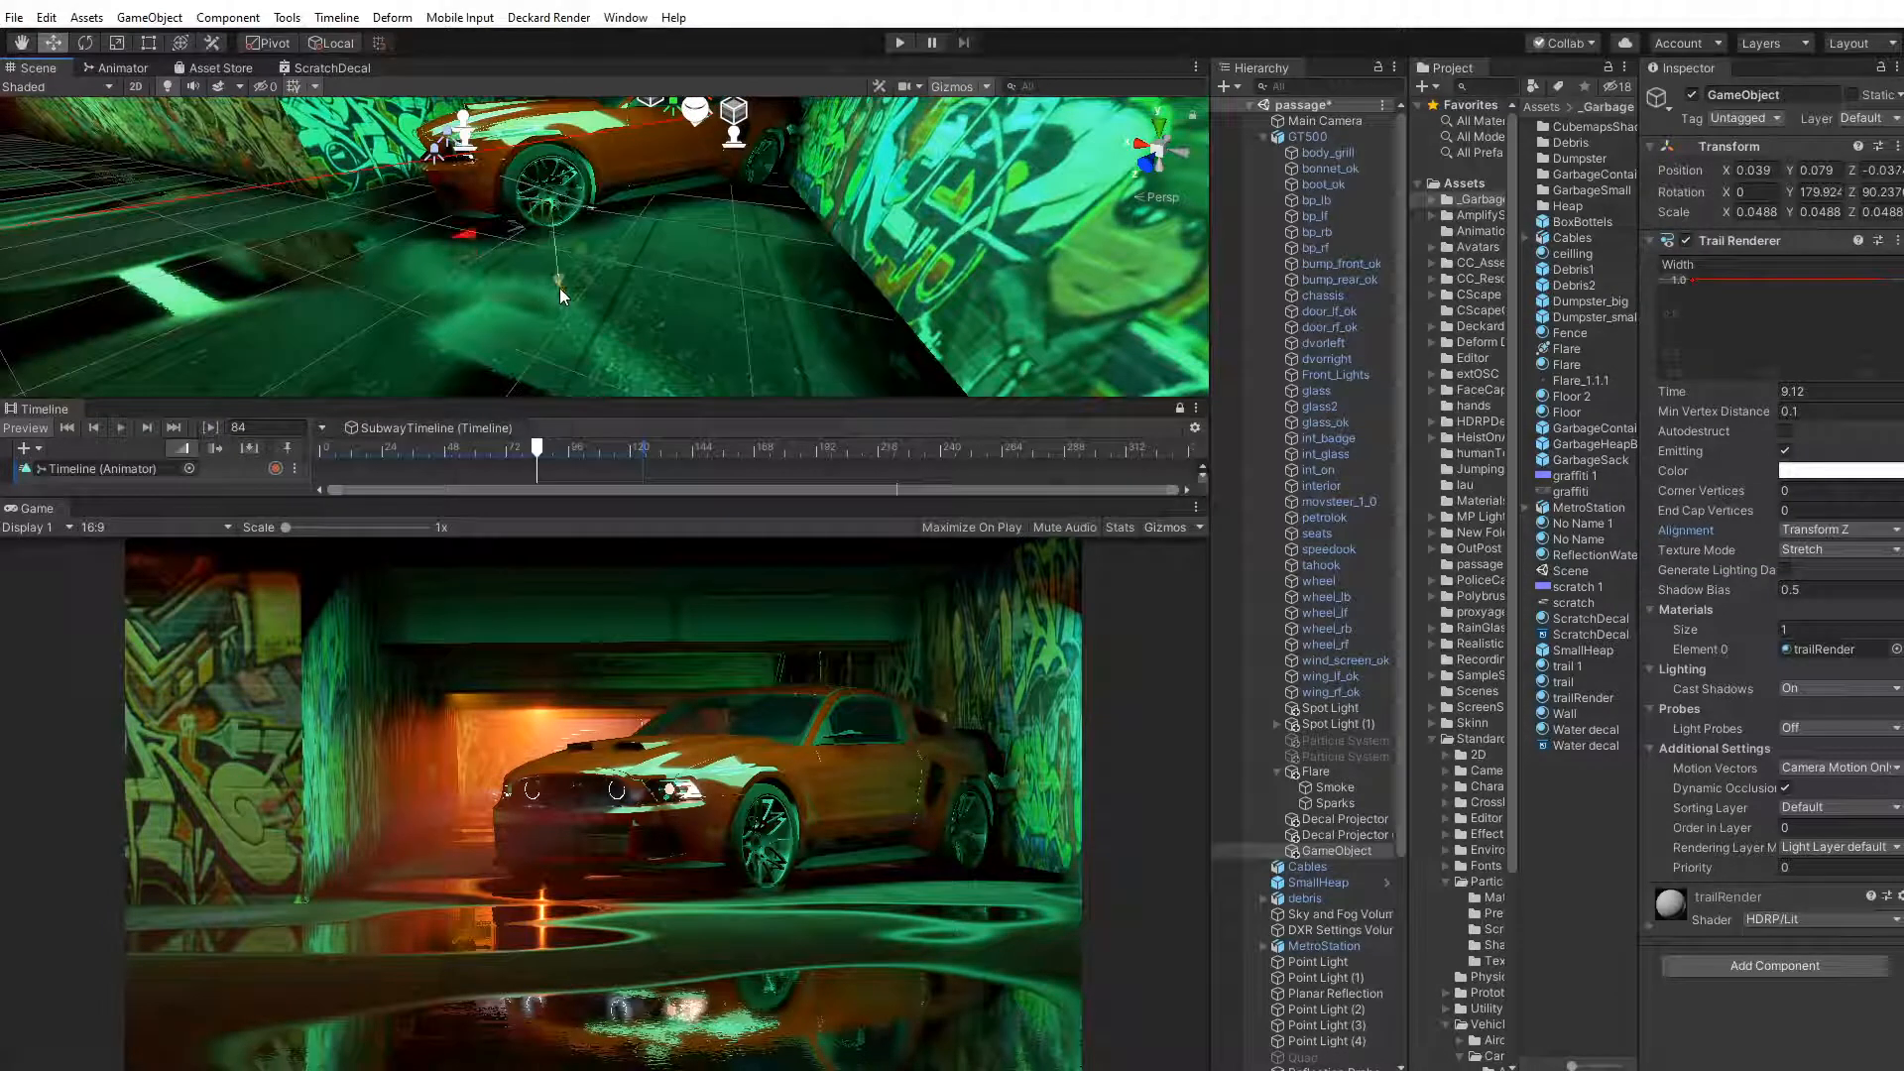
{"action": "middle_click_drag", "start_coordinate": [559, 287], "coordinate": [556, 235]}
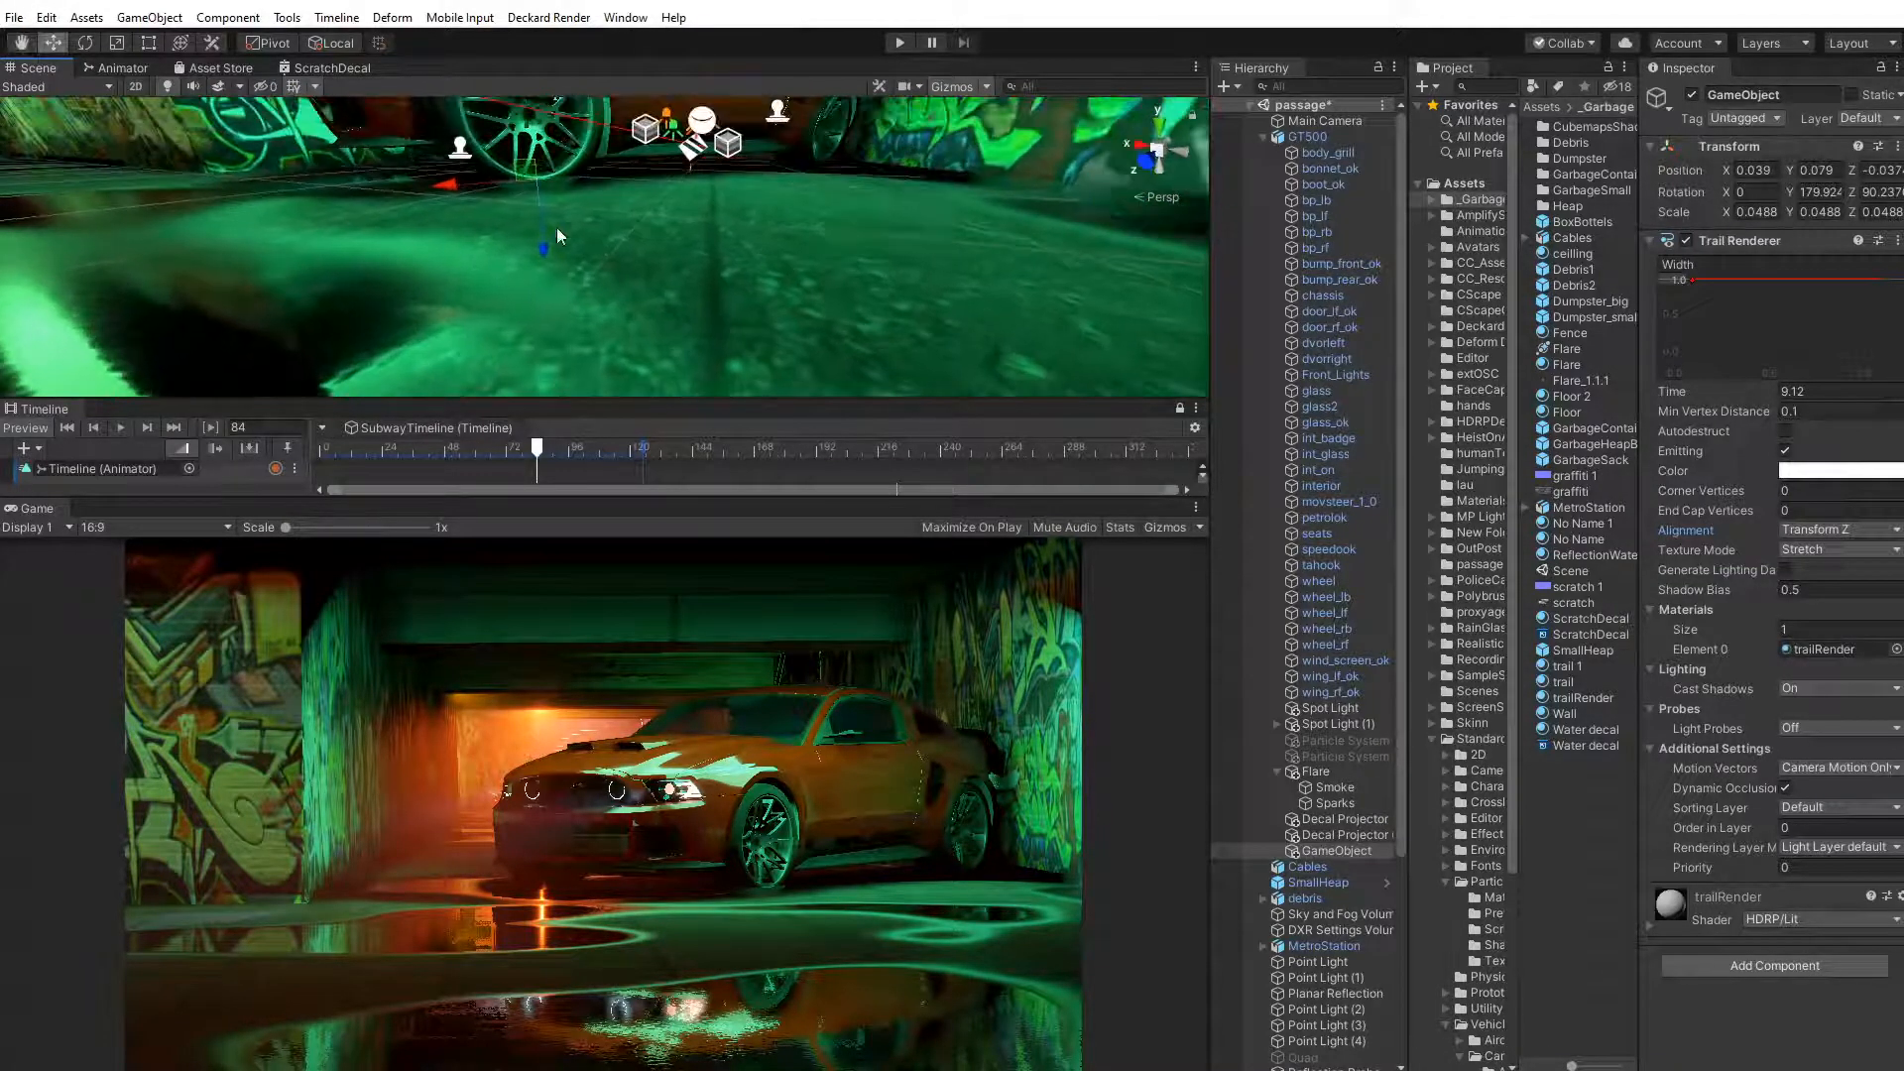
{"action": "left_click_drag", "start_coordinate": [543, 250], "coordinate": [544, 248]}
Inspect the trail at frame 95, rotate its GameObject to about 75.2 in Z, and preview frame 83
{"action": "mouse_move", "coordinate": [537, 448]}
{"action": "left_mouse_down"}
{"action": "mouse_move", "coordinate": [517, 452]}
{"action": "mouse_move", "coordinate": [611, 456]}
{"action": "mouse_move", "coordinate": [424, 458]}
{"action": "mouse_move", "coordinate": [568, 466]}
{"action": "left_mouse_up"}
{"action": "middle_click_drag", "start_coordinate": [744, 165], "coordinate": [583, 284]}
{"action": "scroll", "coordinate": [694, 214], "scroll_direction": "down", "scroll_amount": 4}
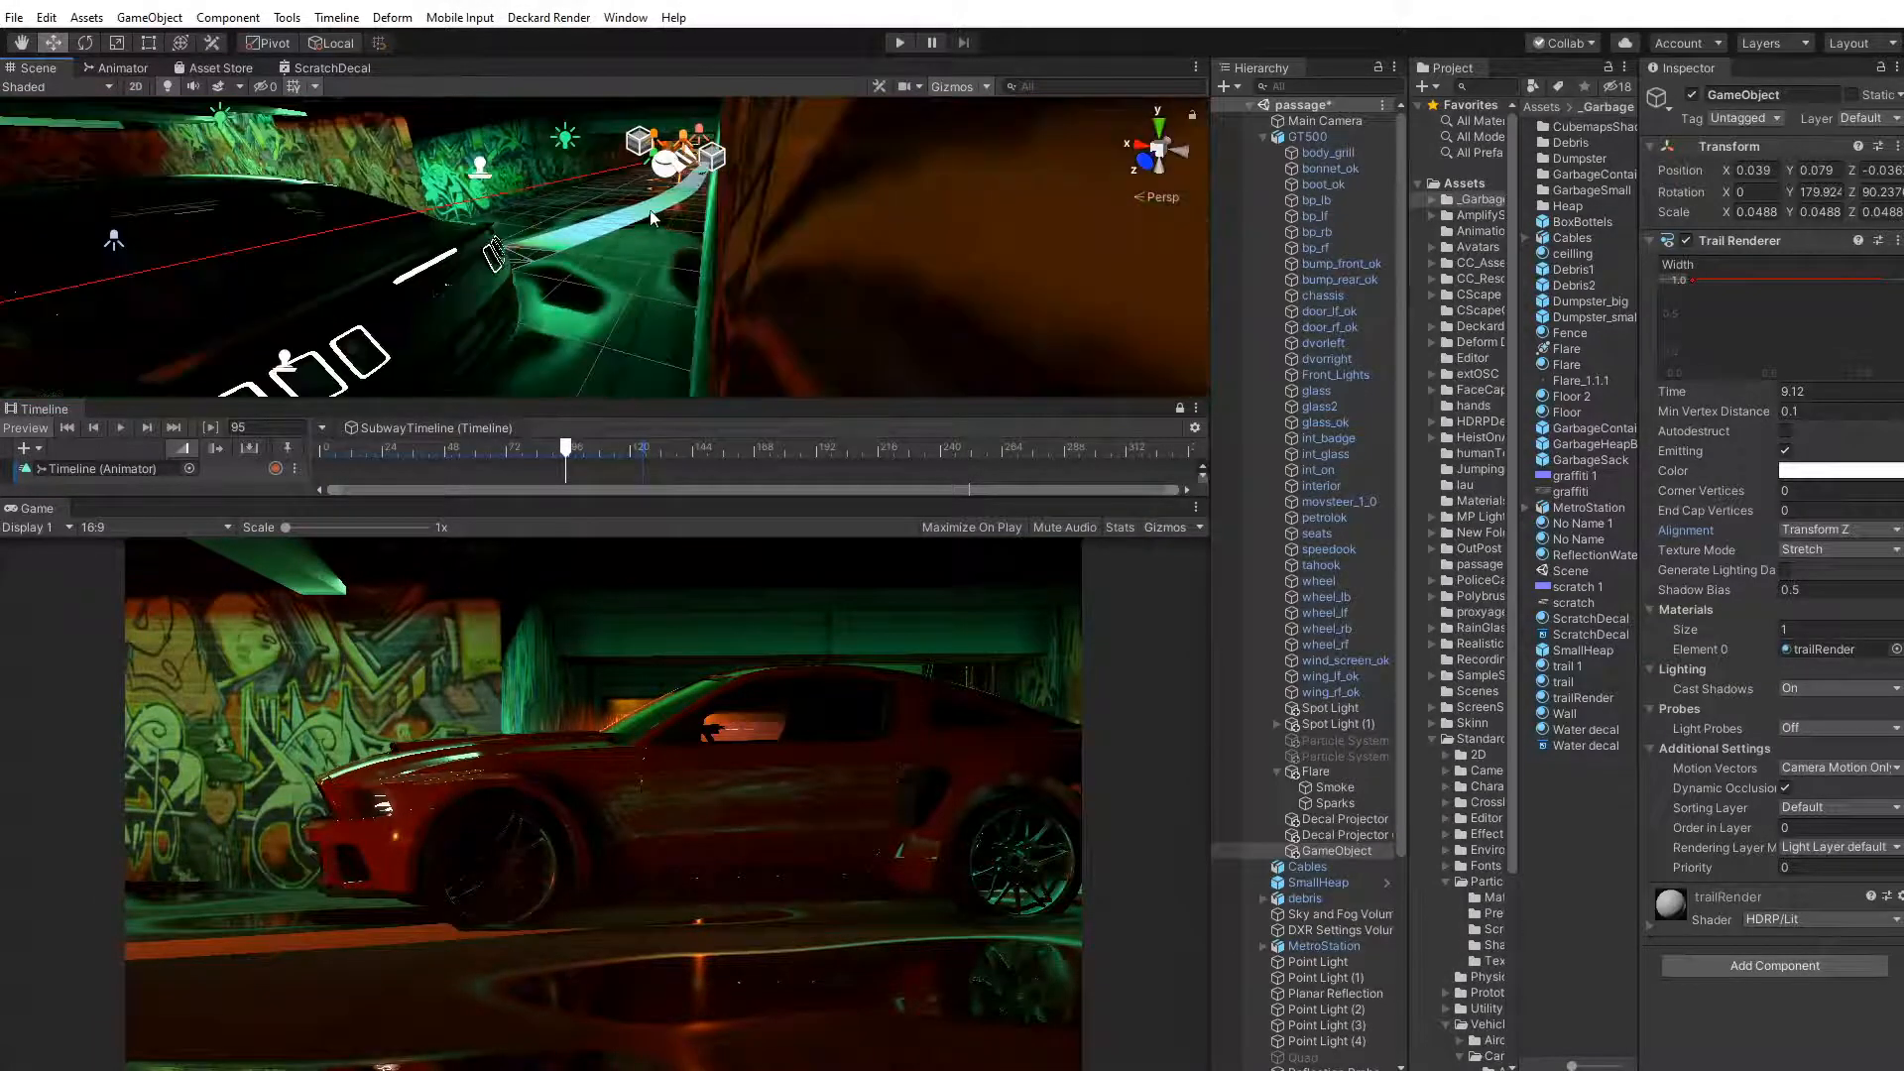
{"action": "middle_click_drag", "start_coordinate": [647, 218], "coordinate": [714, 297]}
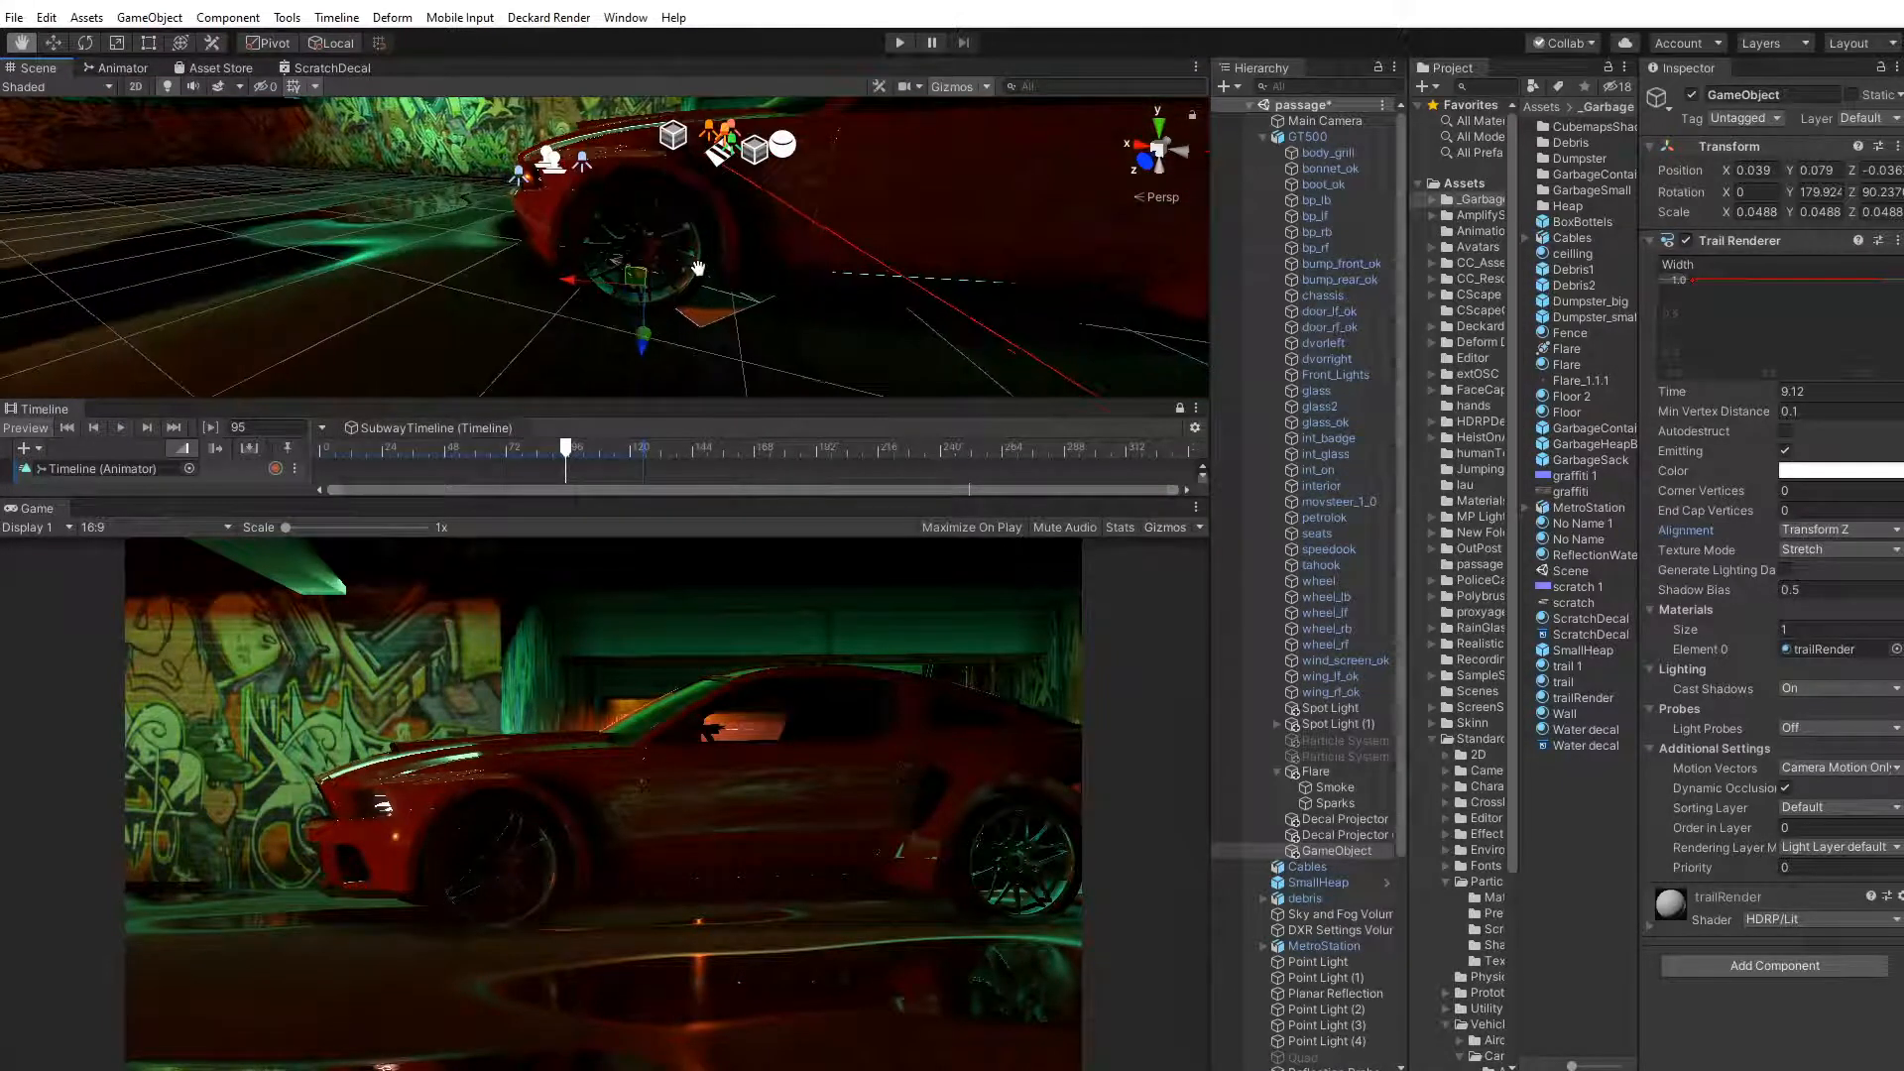
{"action": "left_click", "coordinate": [95, 45]}
{"action": "left_click_drag", "start_coordinate": [613, 345], "coordinate": [571, 349]}
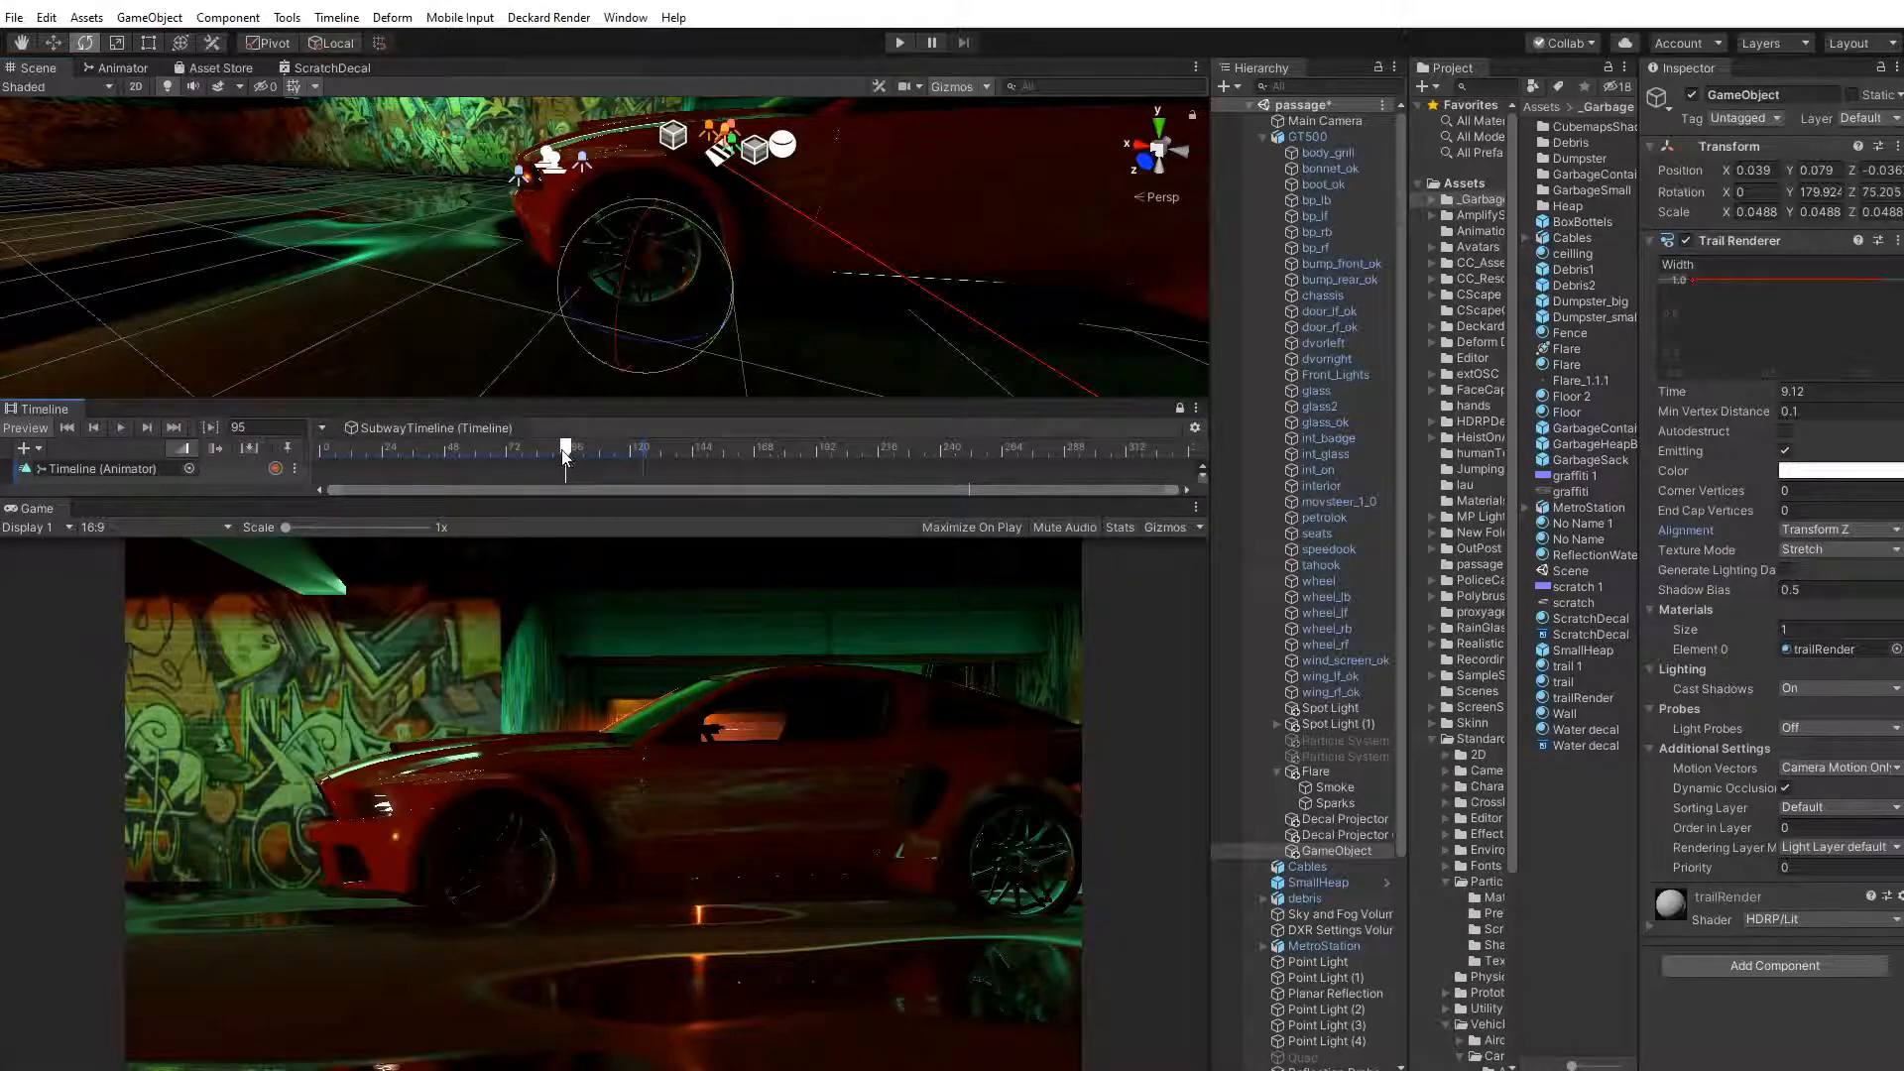
{"action": "mouse_move", "coordinate": [561, 449]}
{"action": "left_mouse_down"}
{"action": "mouse_move", "coordinate": [532, 453]}
{"action": "mouse_move", "coordinate": [581, 461]}
{"action": "mouse_move", "coordinate": [536, 470]}
{"action": "left_mouse_up"}
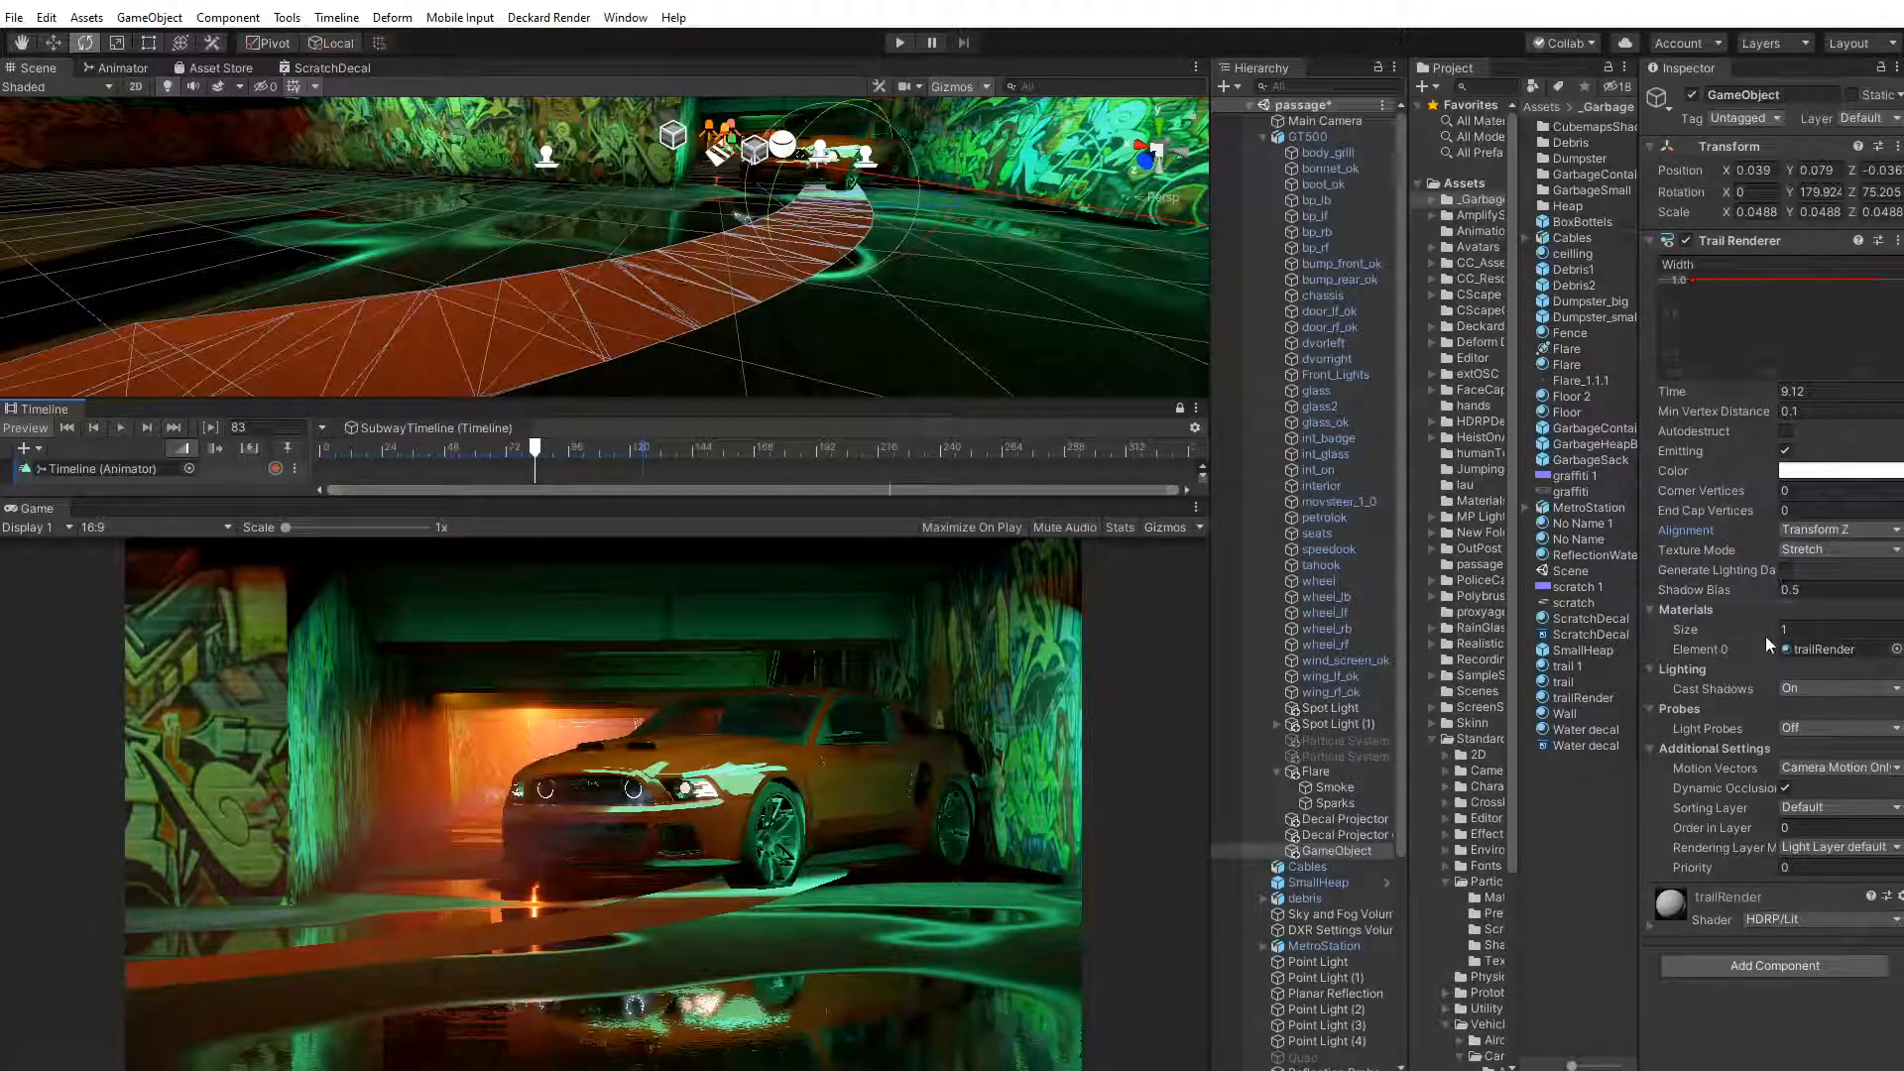
Turn off shadow casting for the Trail Renderer and set its light probes to Blend Probes
{"action": "left_click", "coordinate": [1805, 698]}
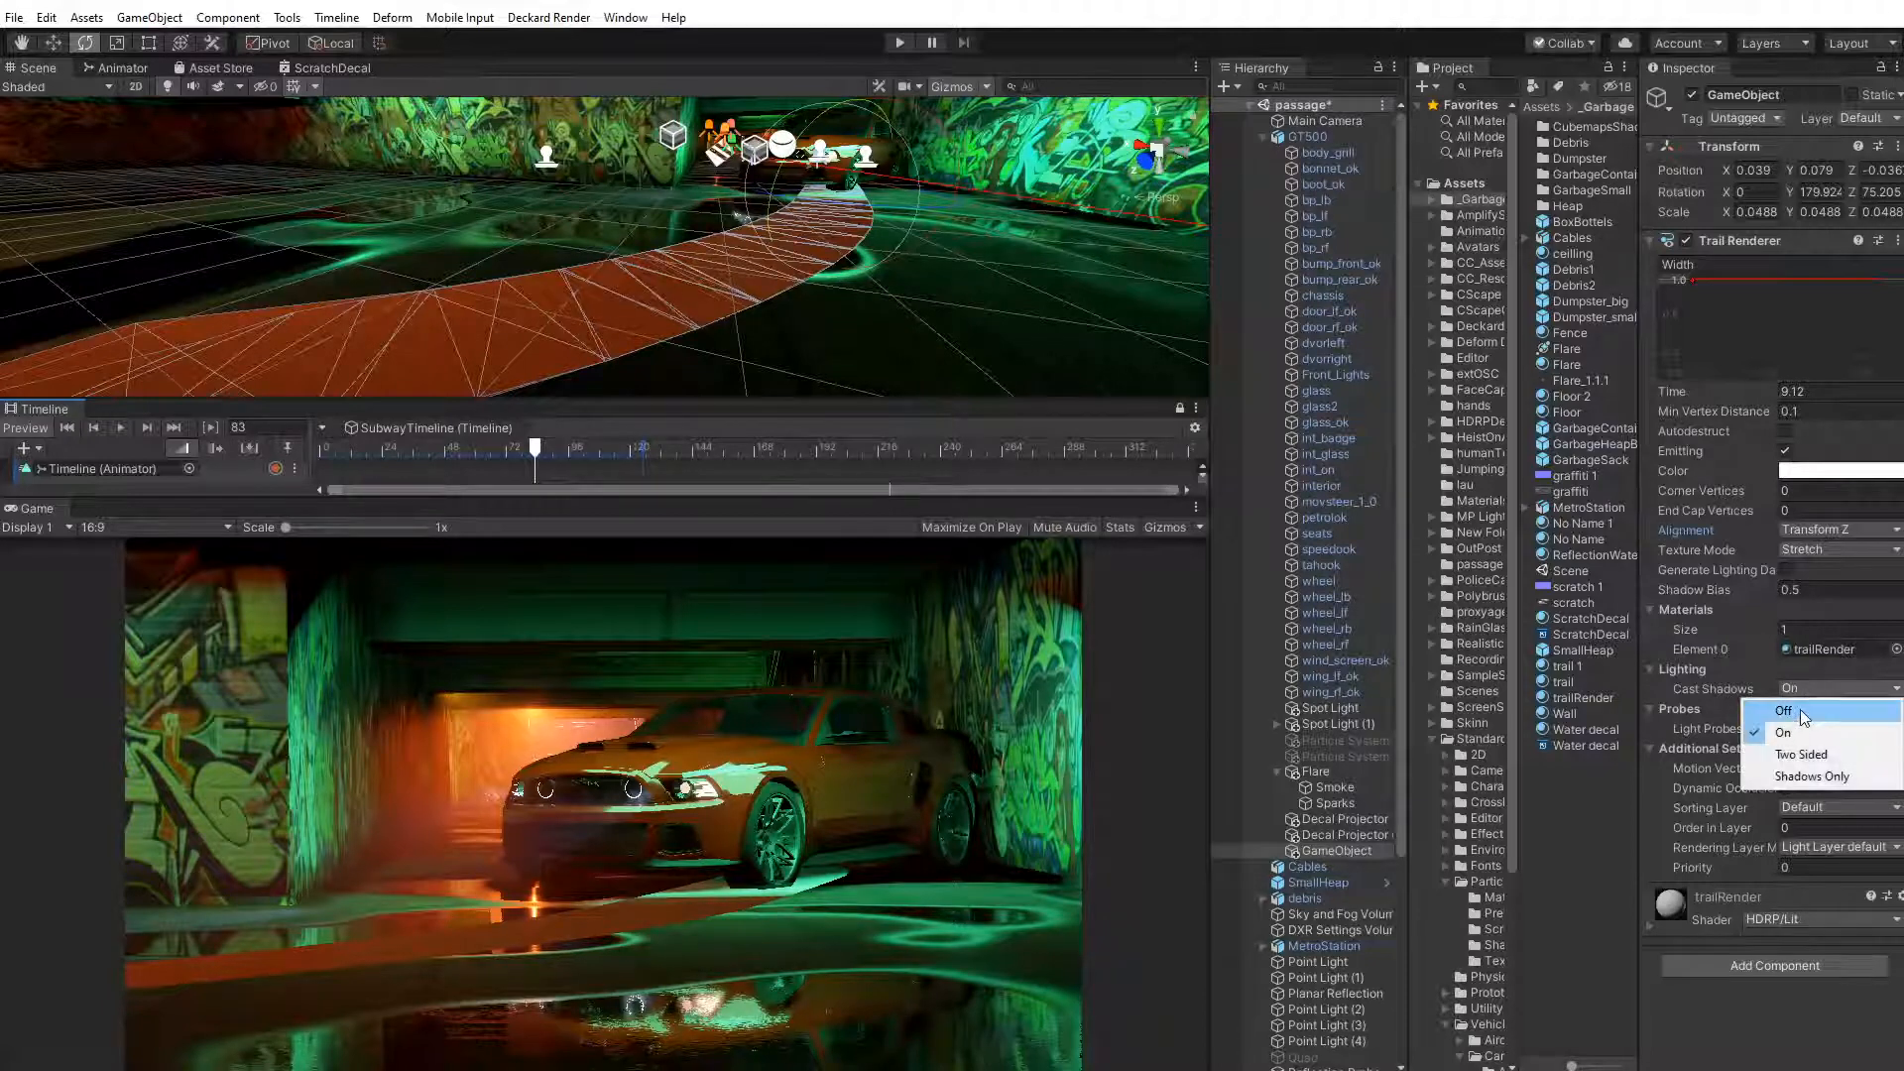
{"action": "left_click", "coordinate": [1800, 712]}
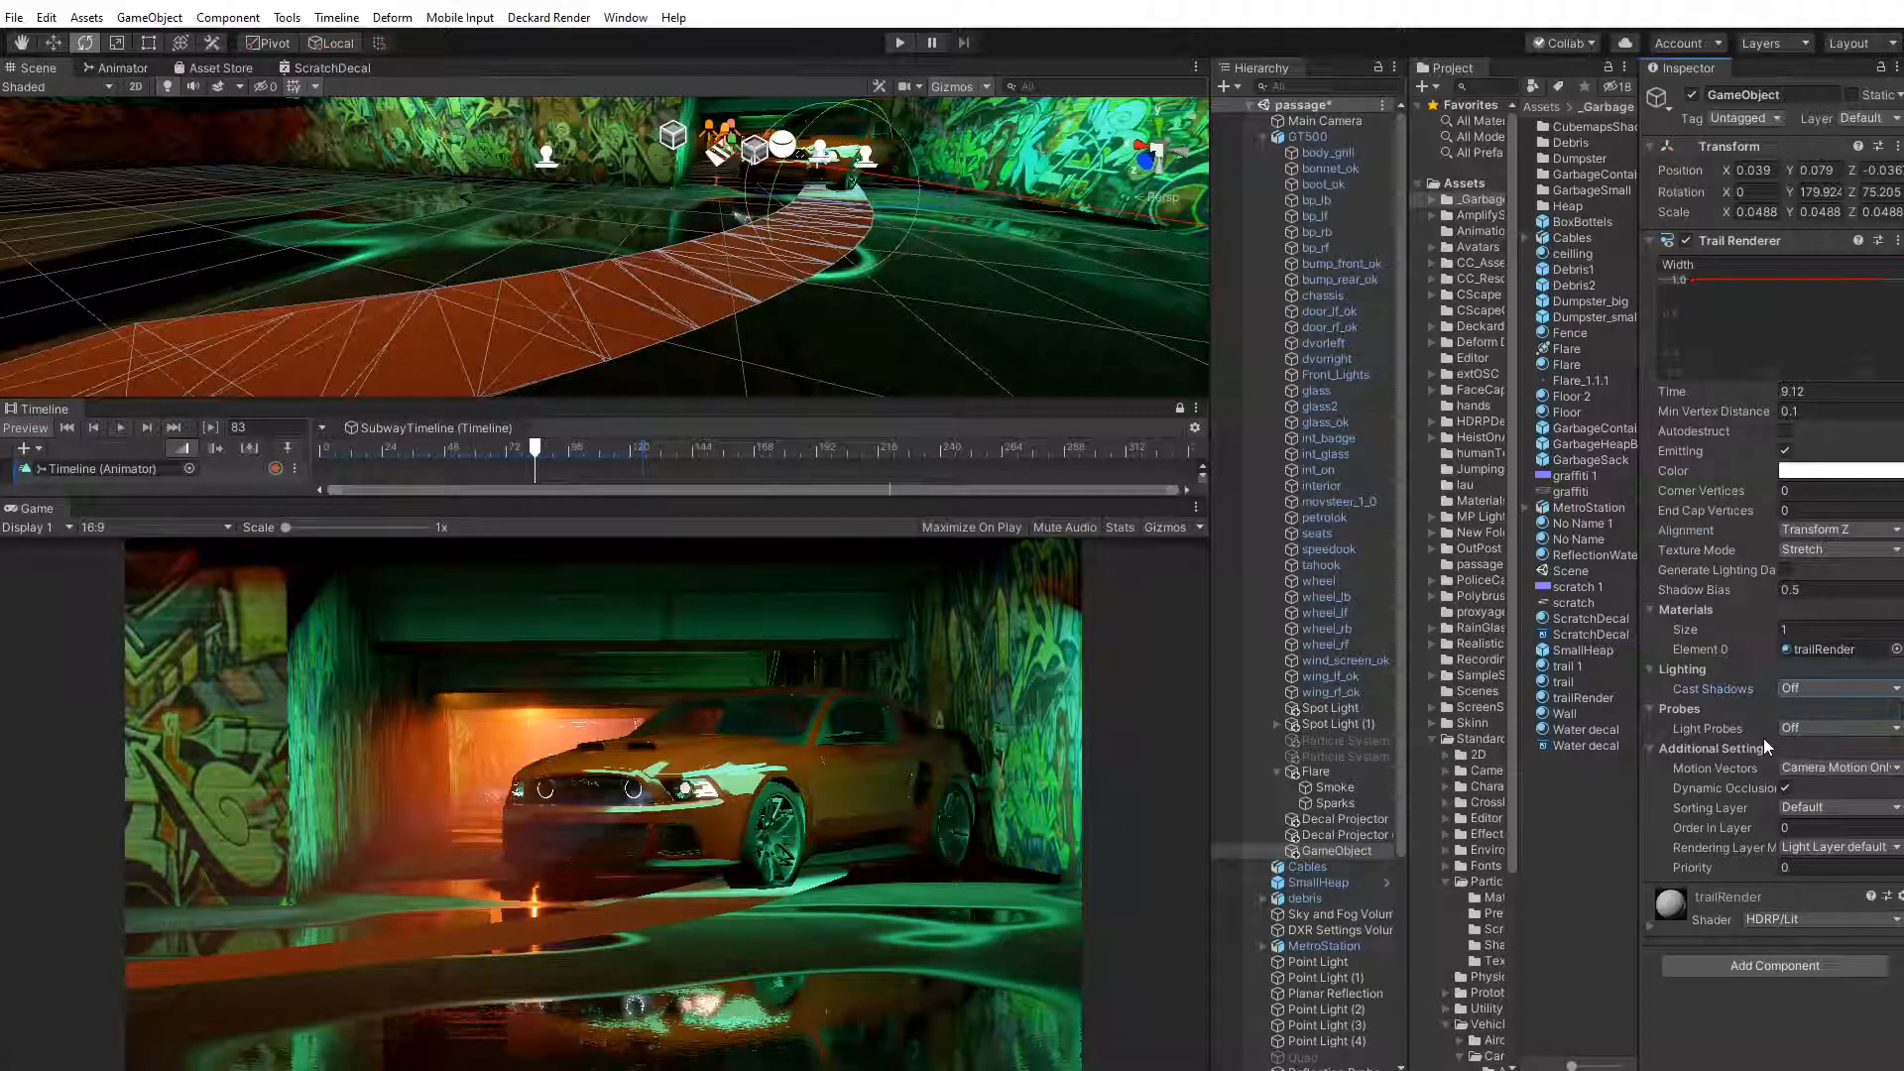
{"action": "left_click", "coordinate": [1831, 728]}
{"action": "left_click", "coordinate": [1807, 777]}
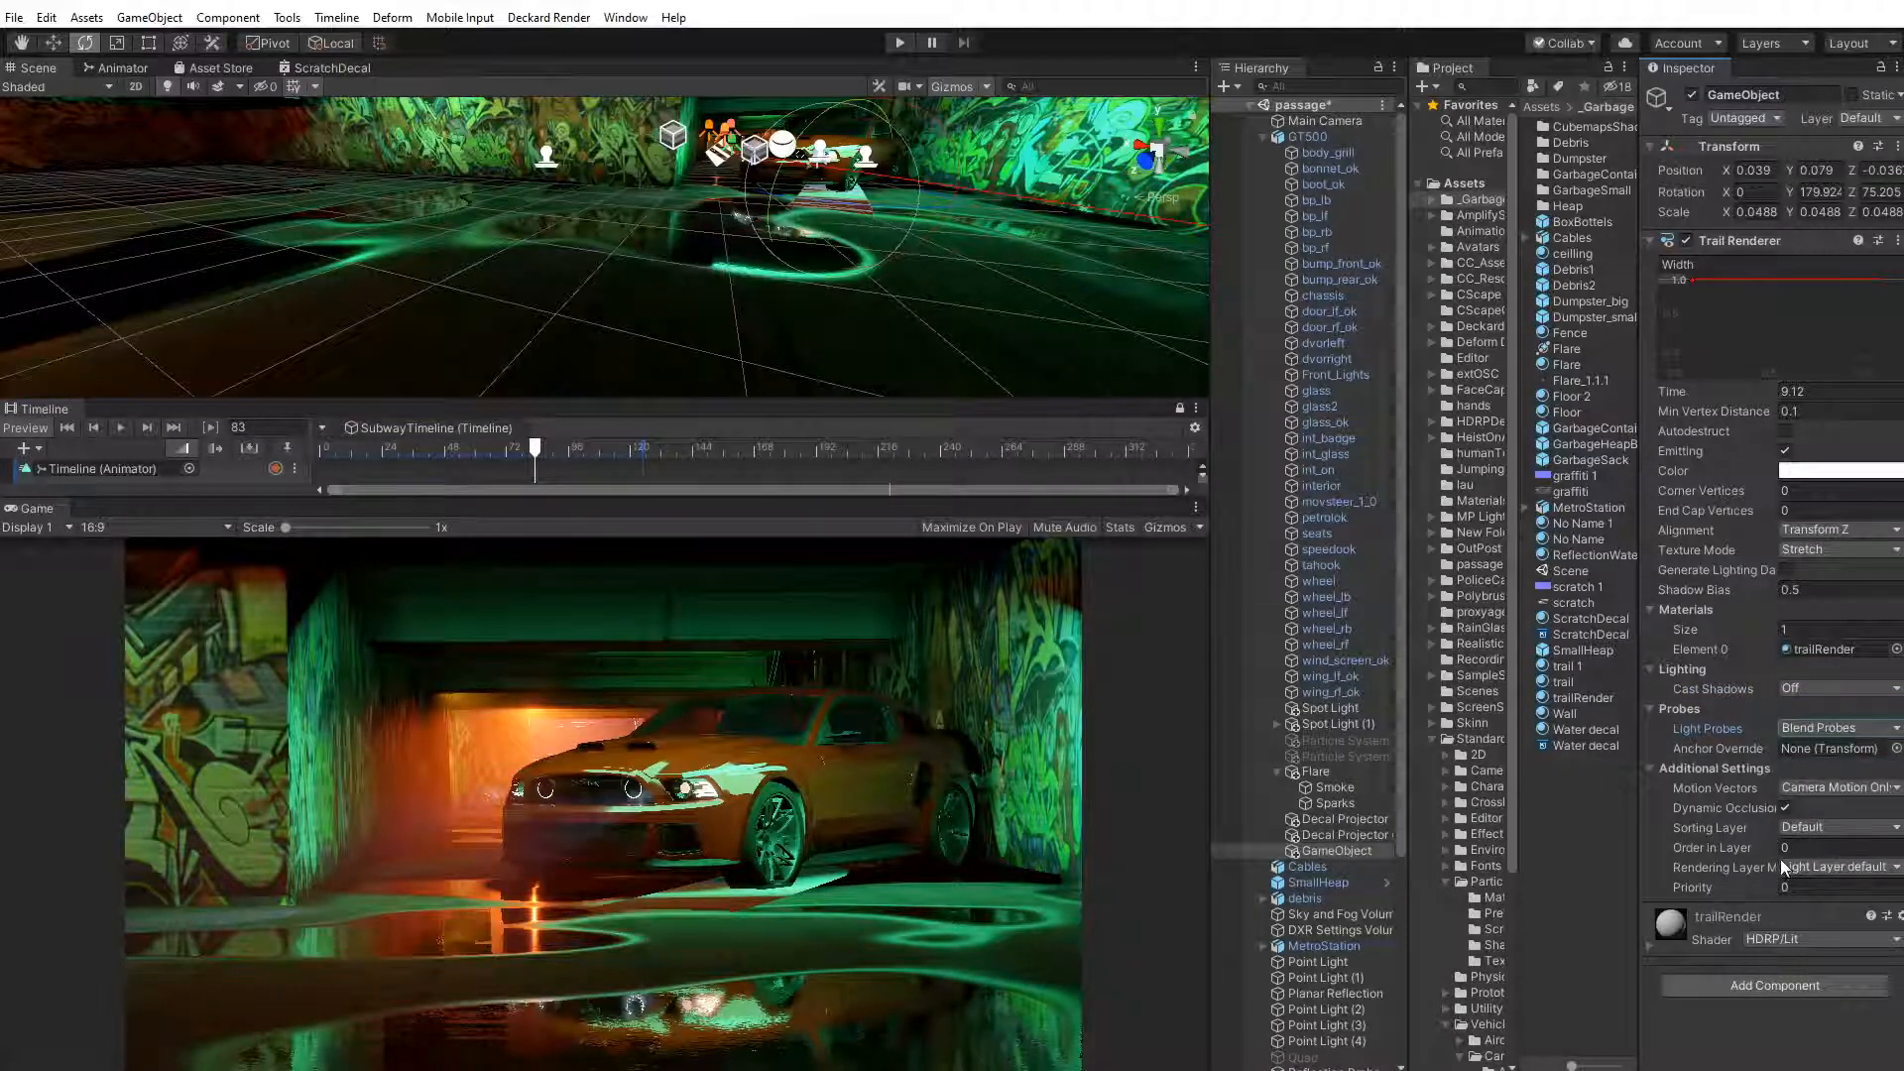
Set the trailRender material's metallic and smoothness to 1 and its base colour to black, and preview frame 51
{"action": "left_click", "coordinate": [1654, 946]}
{"action": "scroll", "coordinate": [1736, 793], "scroll_direction": "down", "scroll_amount": 6}
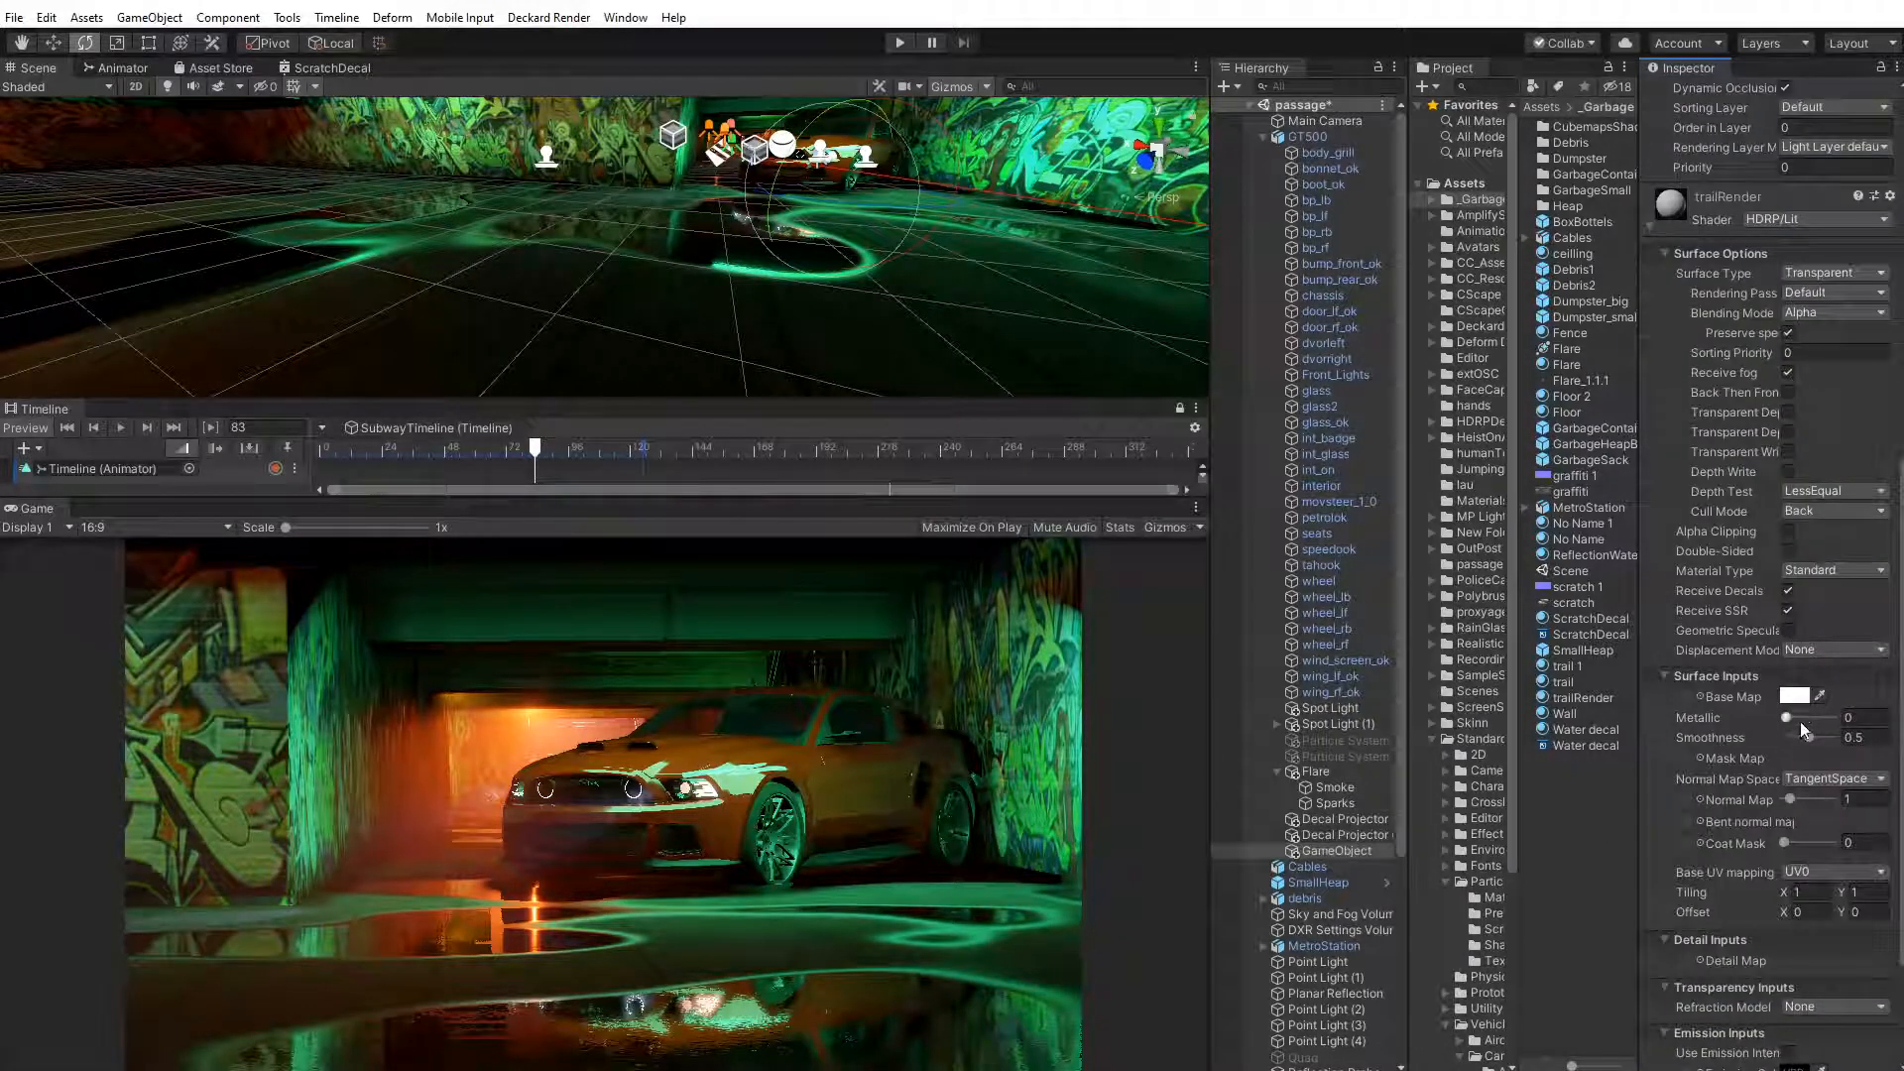
{"action": "left_click_drag", "start_coordinate": [1786, 716], "coordinate": [1890, 742]}
{"action": "left_click", "coordinate": [1795, 696]}
{"action": "left_click_drag", "start_coordinate": [1289, 550], "coordinate": [1253, 607]}
{"action": "left_click", "coordinate": [1411, 383]}
{"action": "left_click_drag", "start_coordinate": [536, 449], "coordinate": [454, 498]}
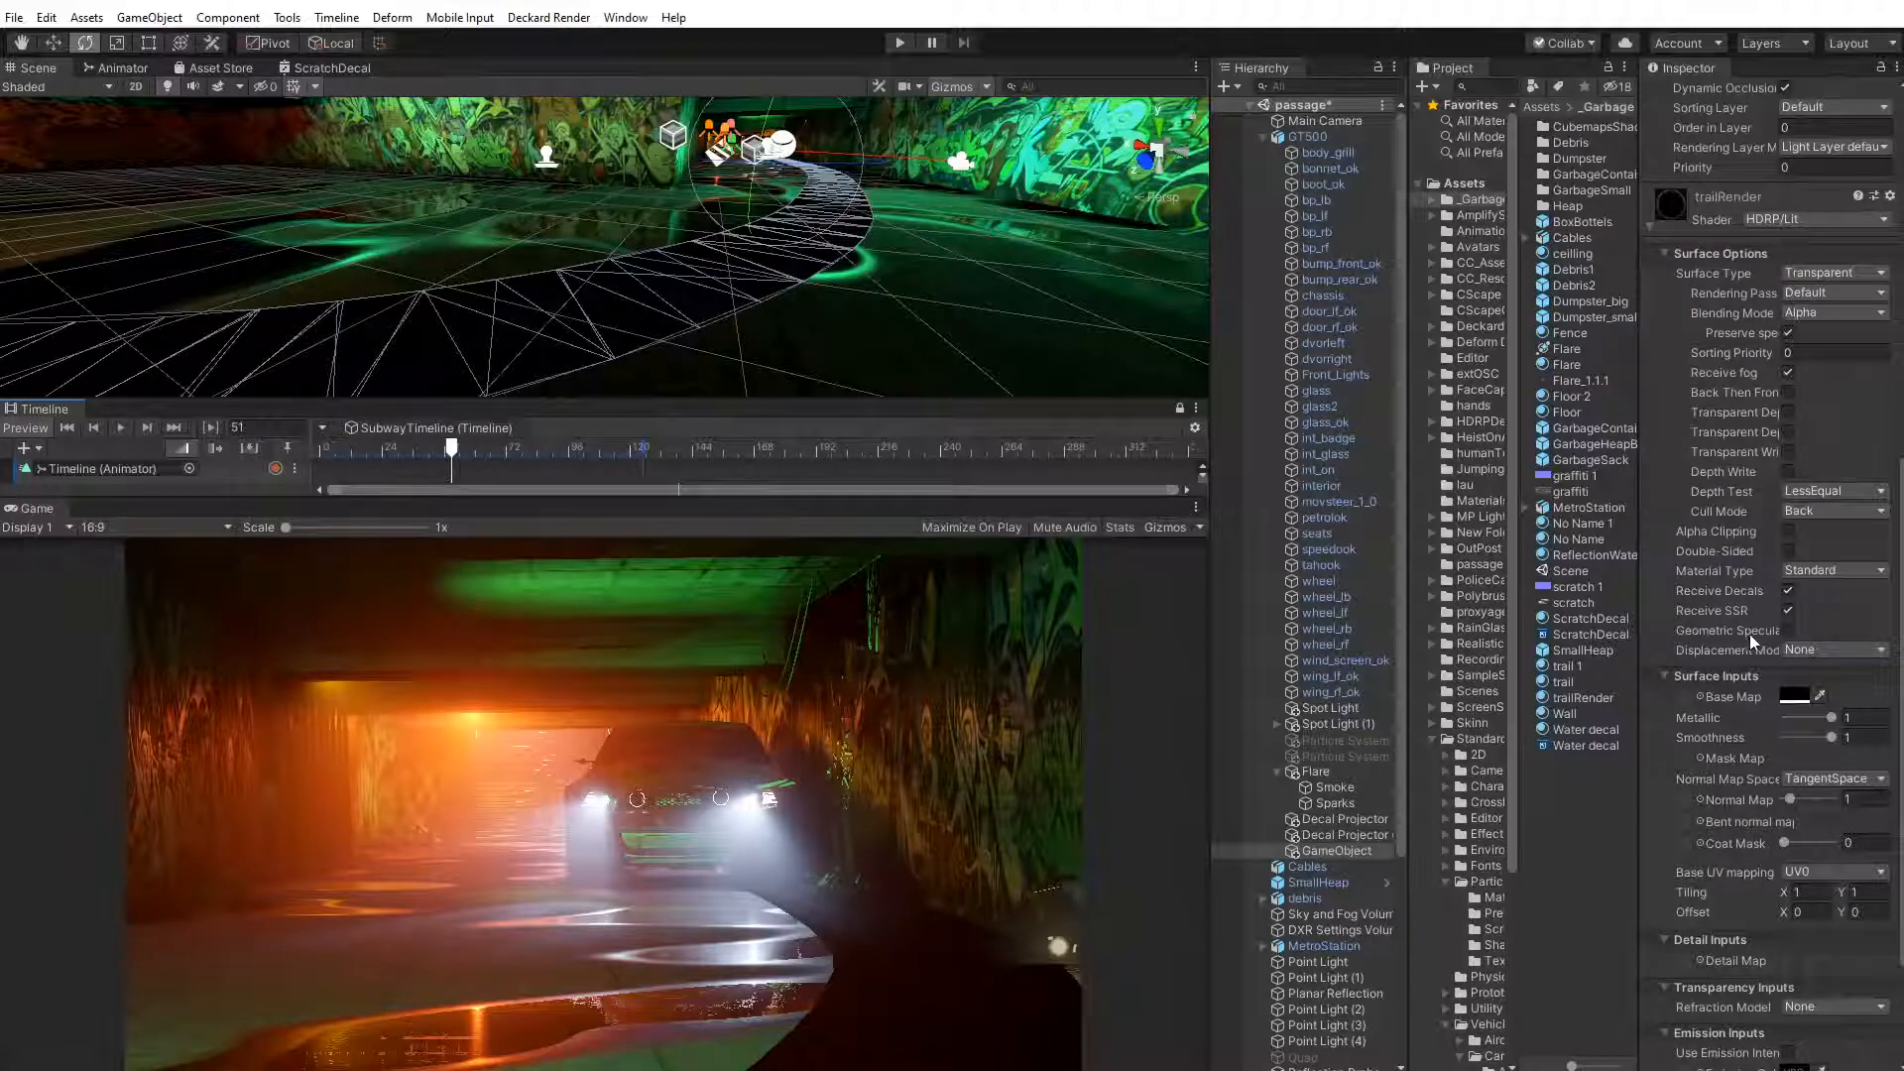
Enable Generate Lighting Data for the Trail Renderer, lower its width curve to narrow the trail, and preview frame 78
{"action": "scroll", "coordinate": [1753, 569], "scroll_direction": "up", "scroll_amount": 10}
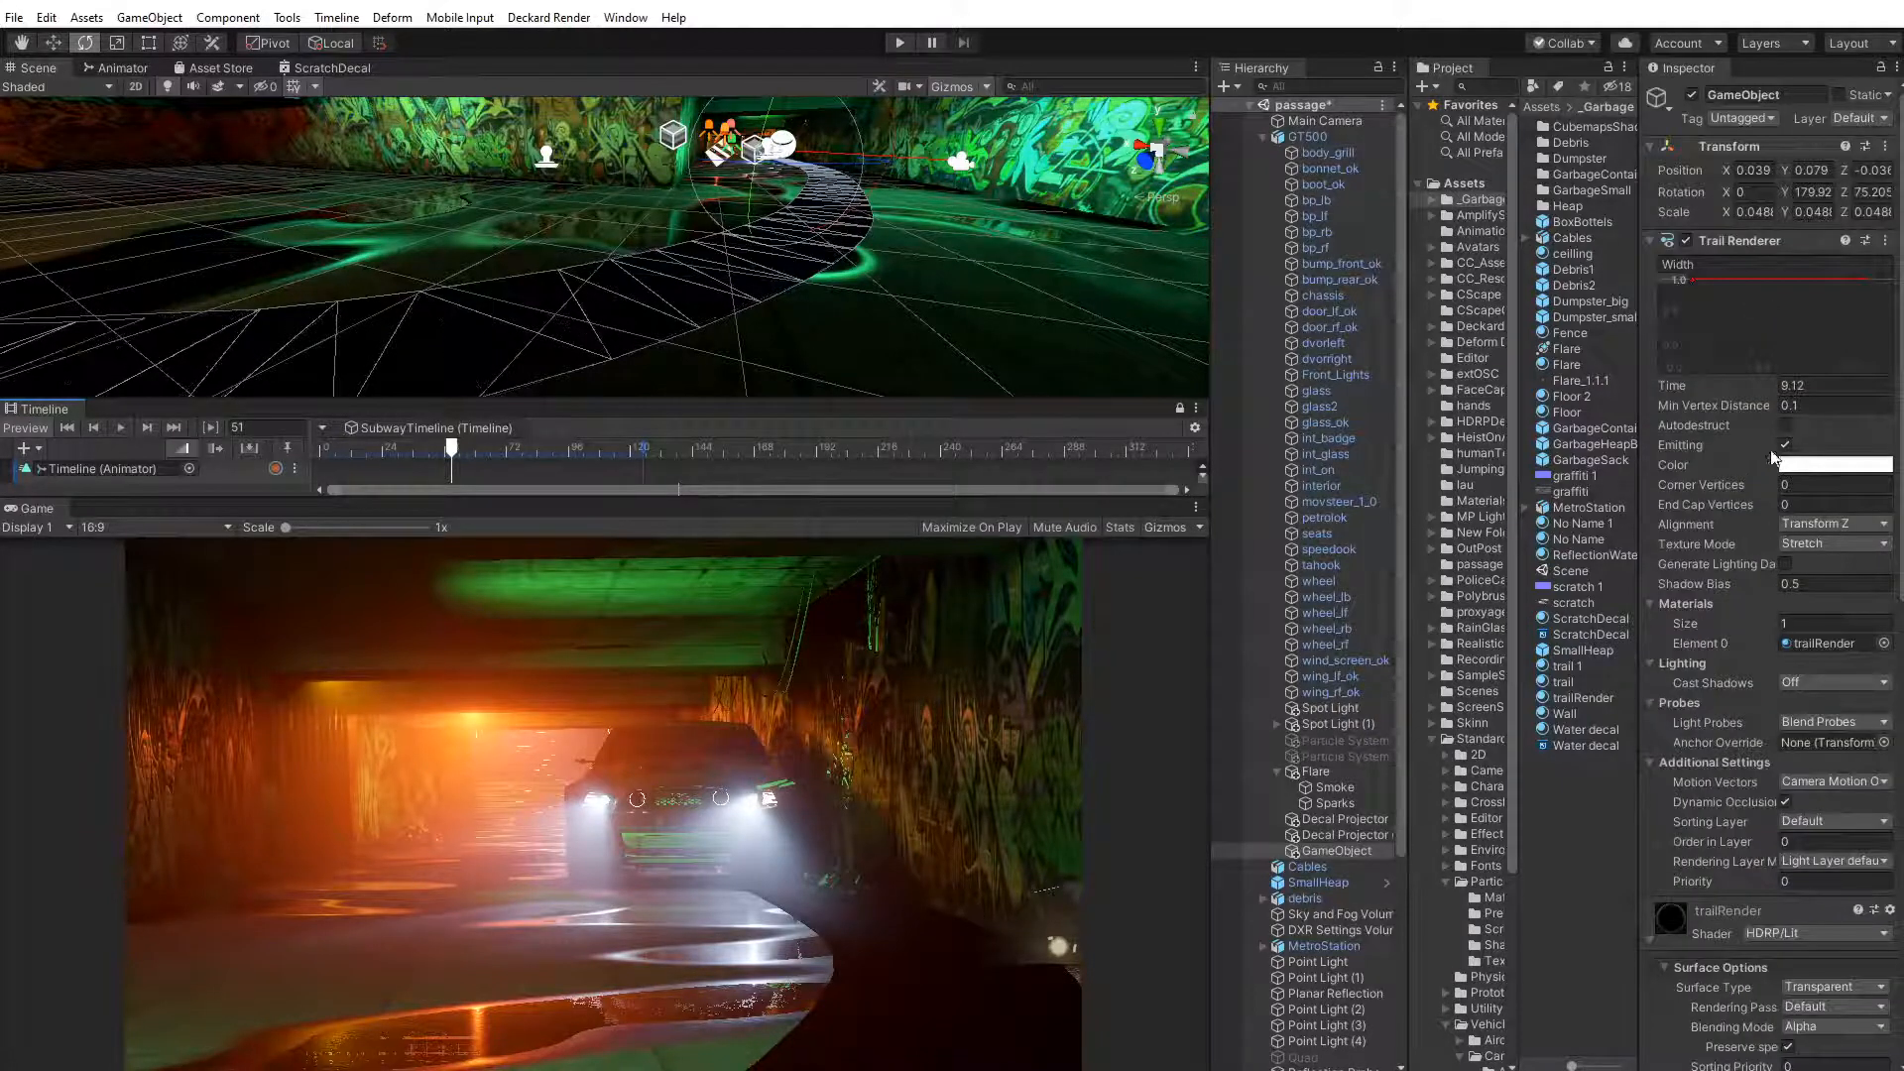
{"action": "left_click", "coordinate": [1786, 564]}
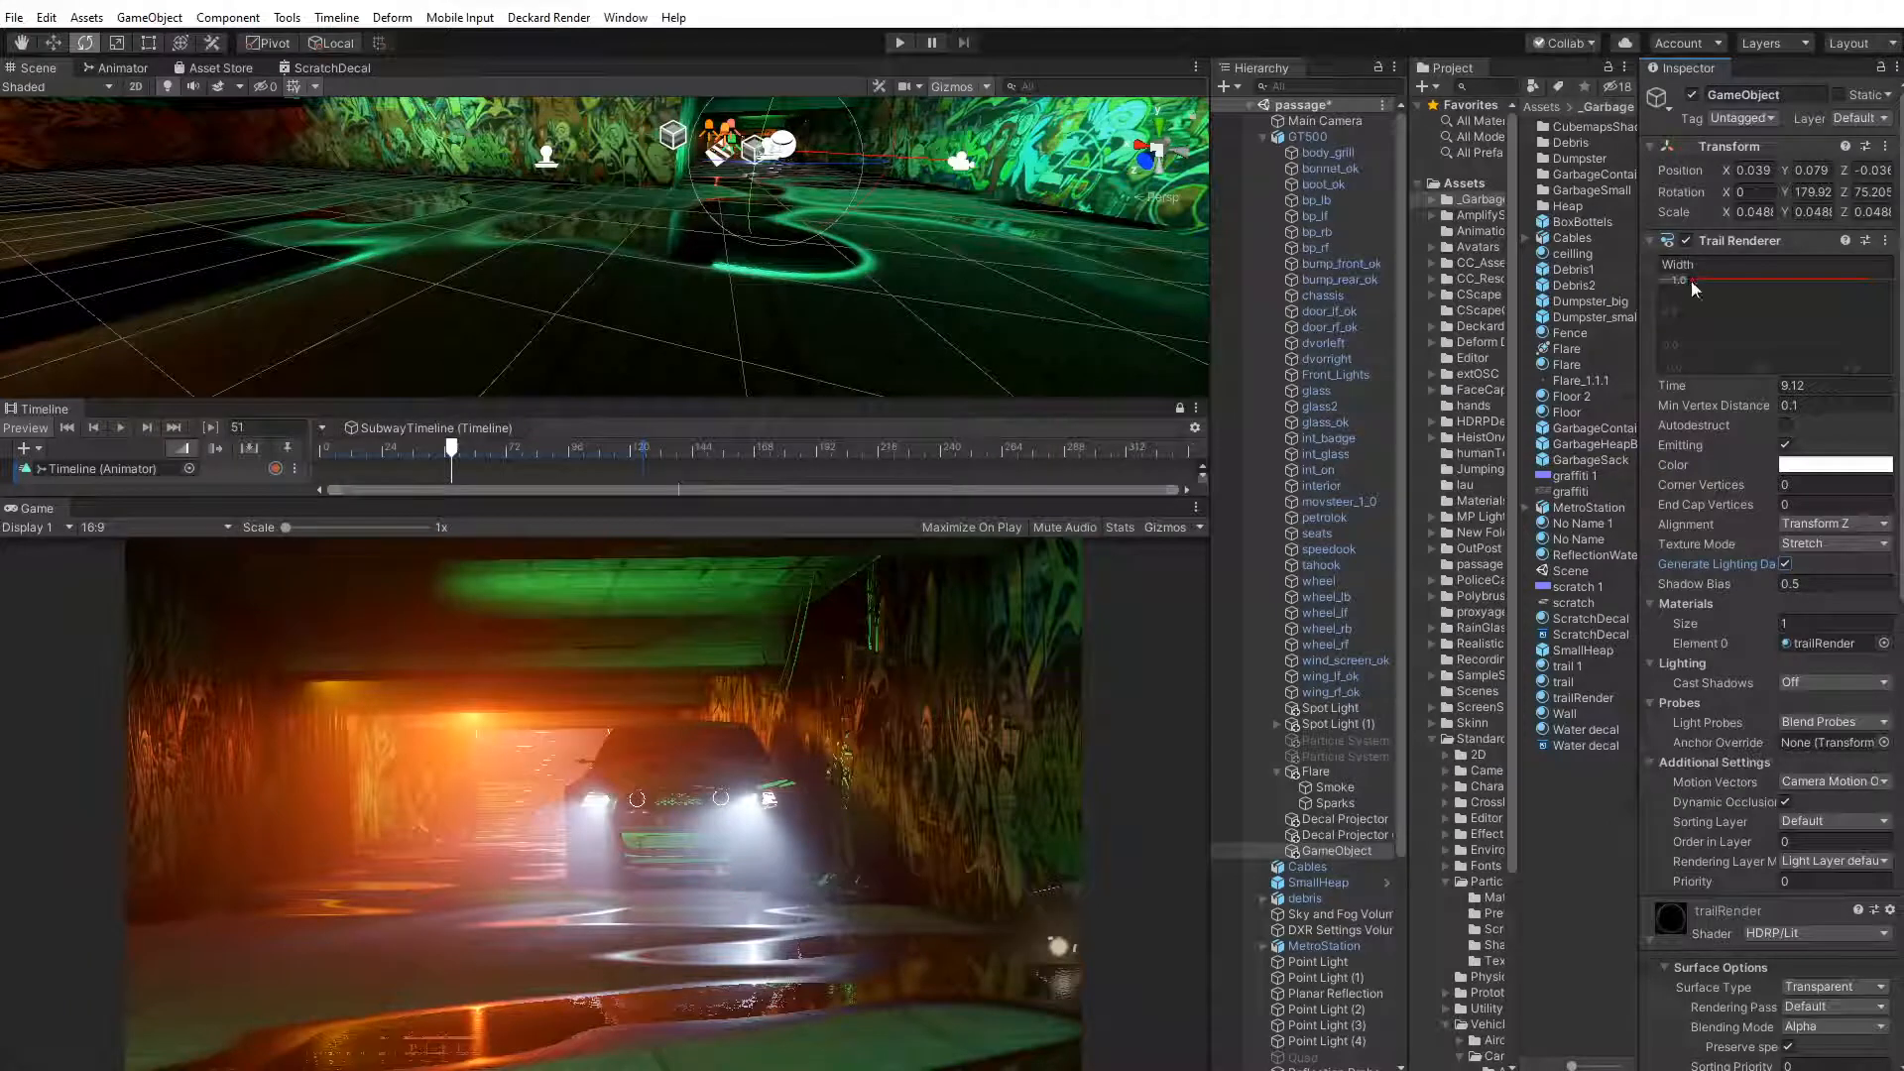
{"action": "left_click_drag", "start_coordinate": [1692, 280], "coordinate": [1687, 329]}
{"action": "left_click_drag", "start_coordinate": [452, 453], "coordinate": [522, 484]}
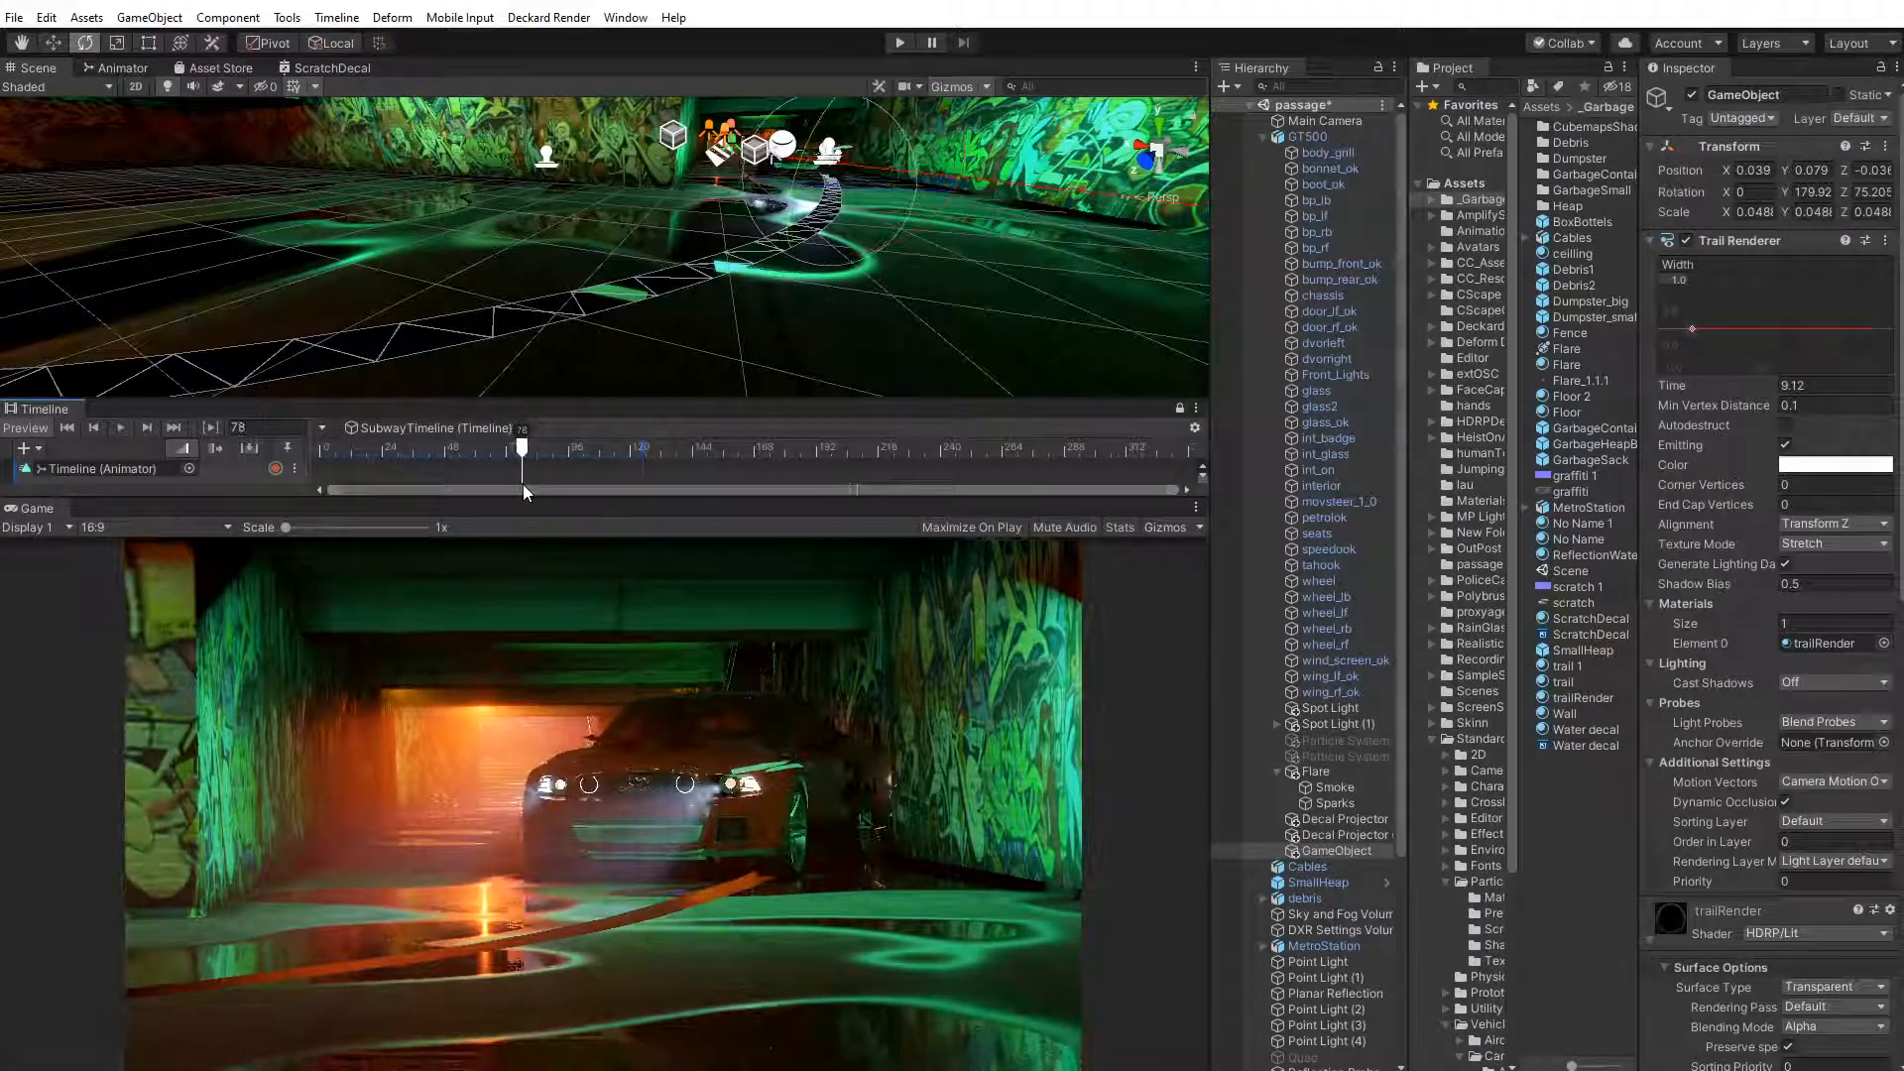
Move the trail GameObject to about 0.044, 0.080, -0.036 and preview the trail at frame 72
{"action": "left_click_drag", "start_coordinate": [795, 228], "coordinate": [543, 307], "text": "alt"}
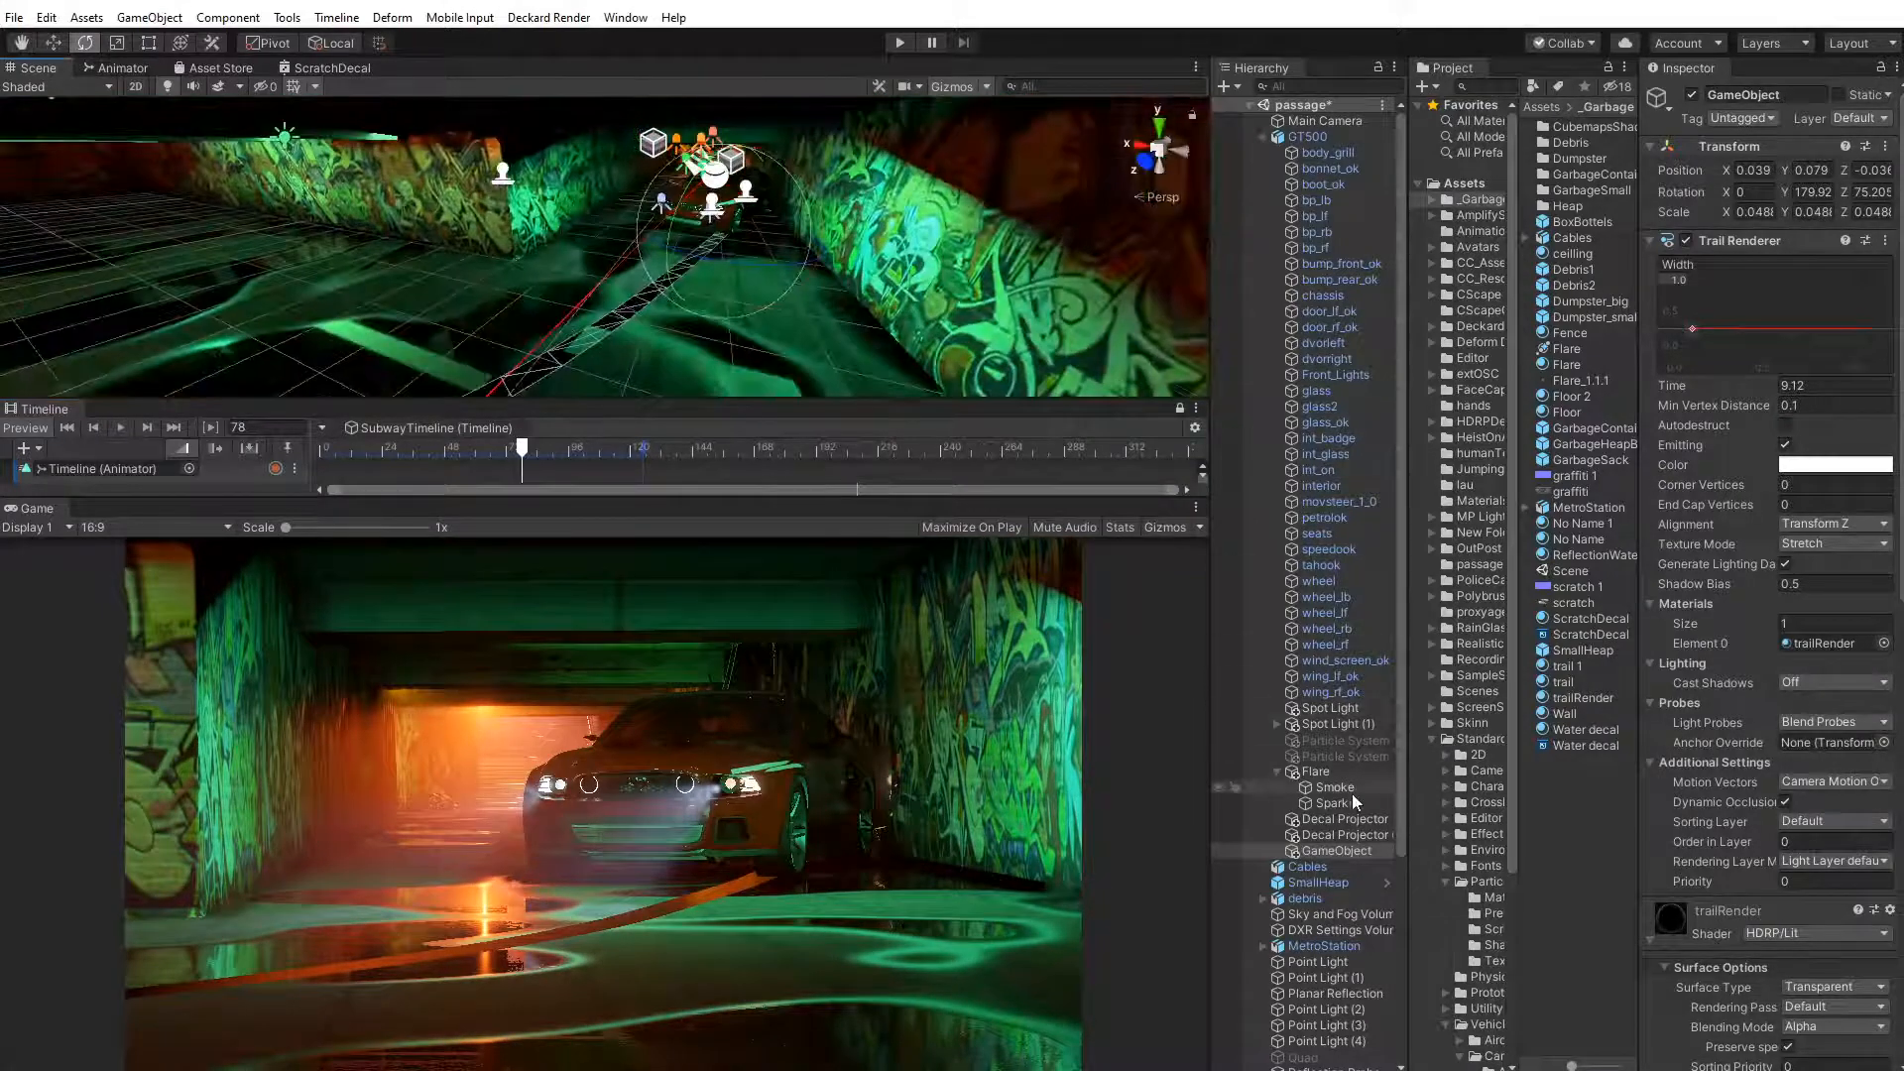
{"action": "double_click", "coordinate": [1317, 855]}
{"action": "scroll", "coordinate": [644, 298], "scroll_direction": "up", "scroll_amount": 3}
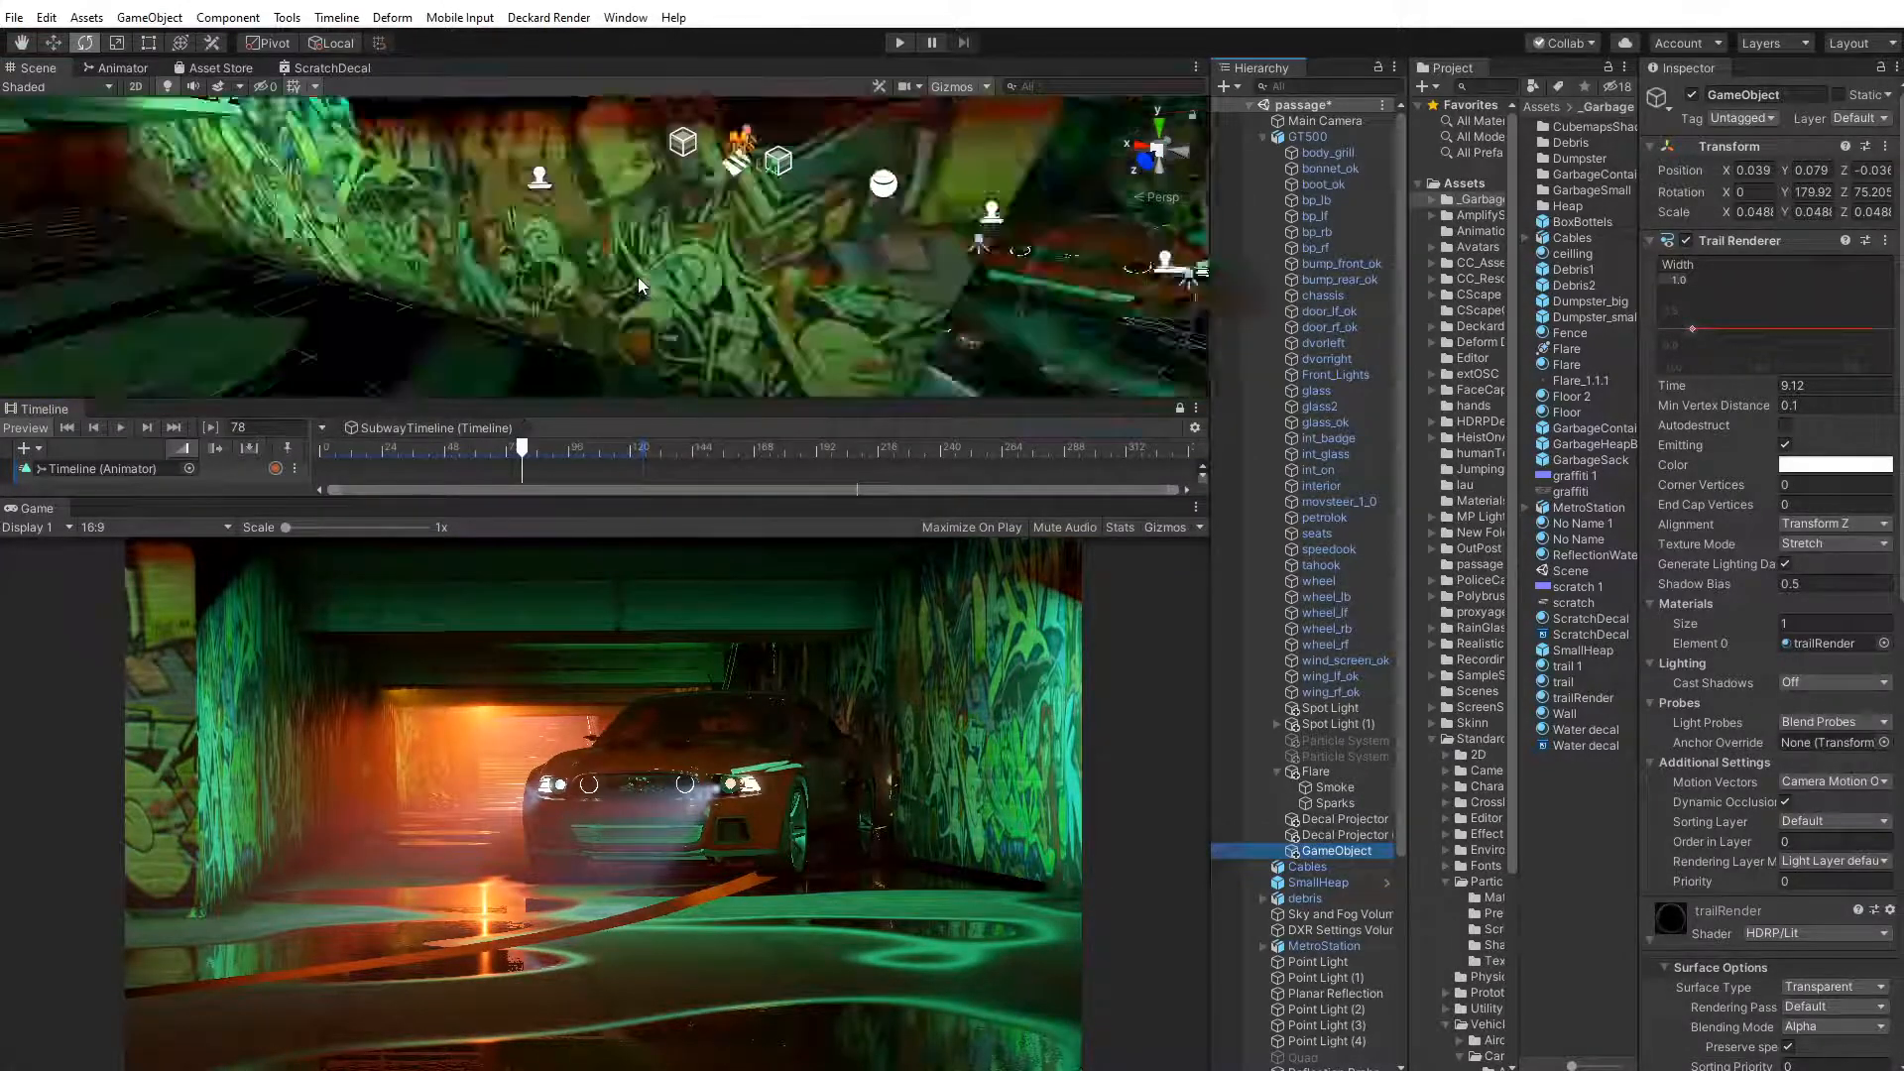
{"action": "middle_click_drag", "start_coordinate": [639, 277], "coordinate": [752, 223]}
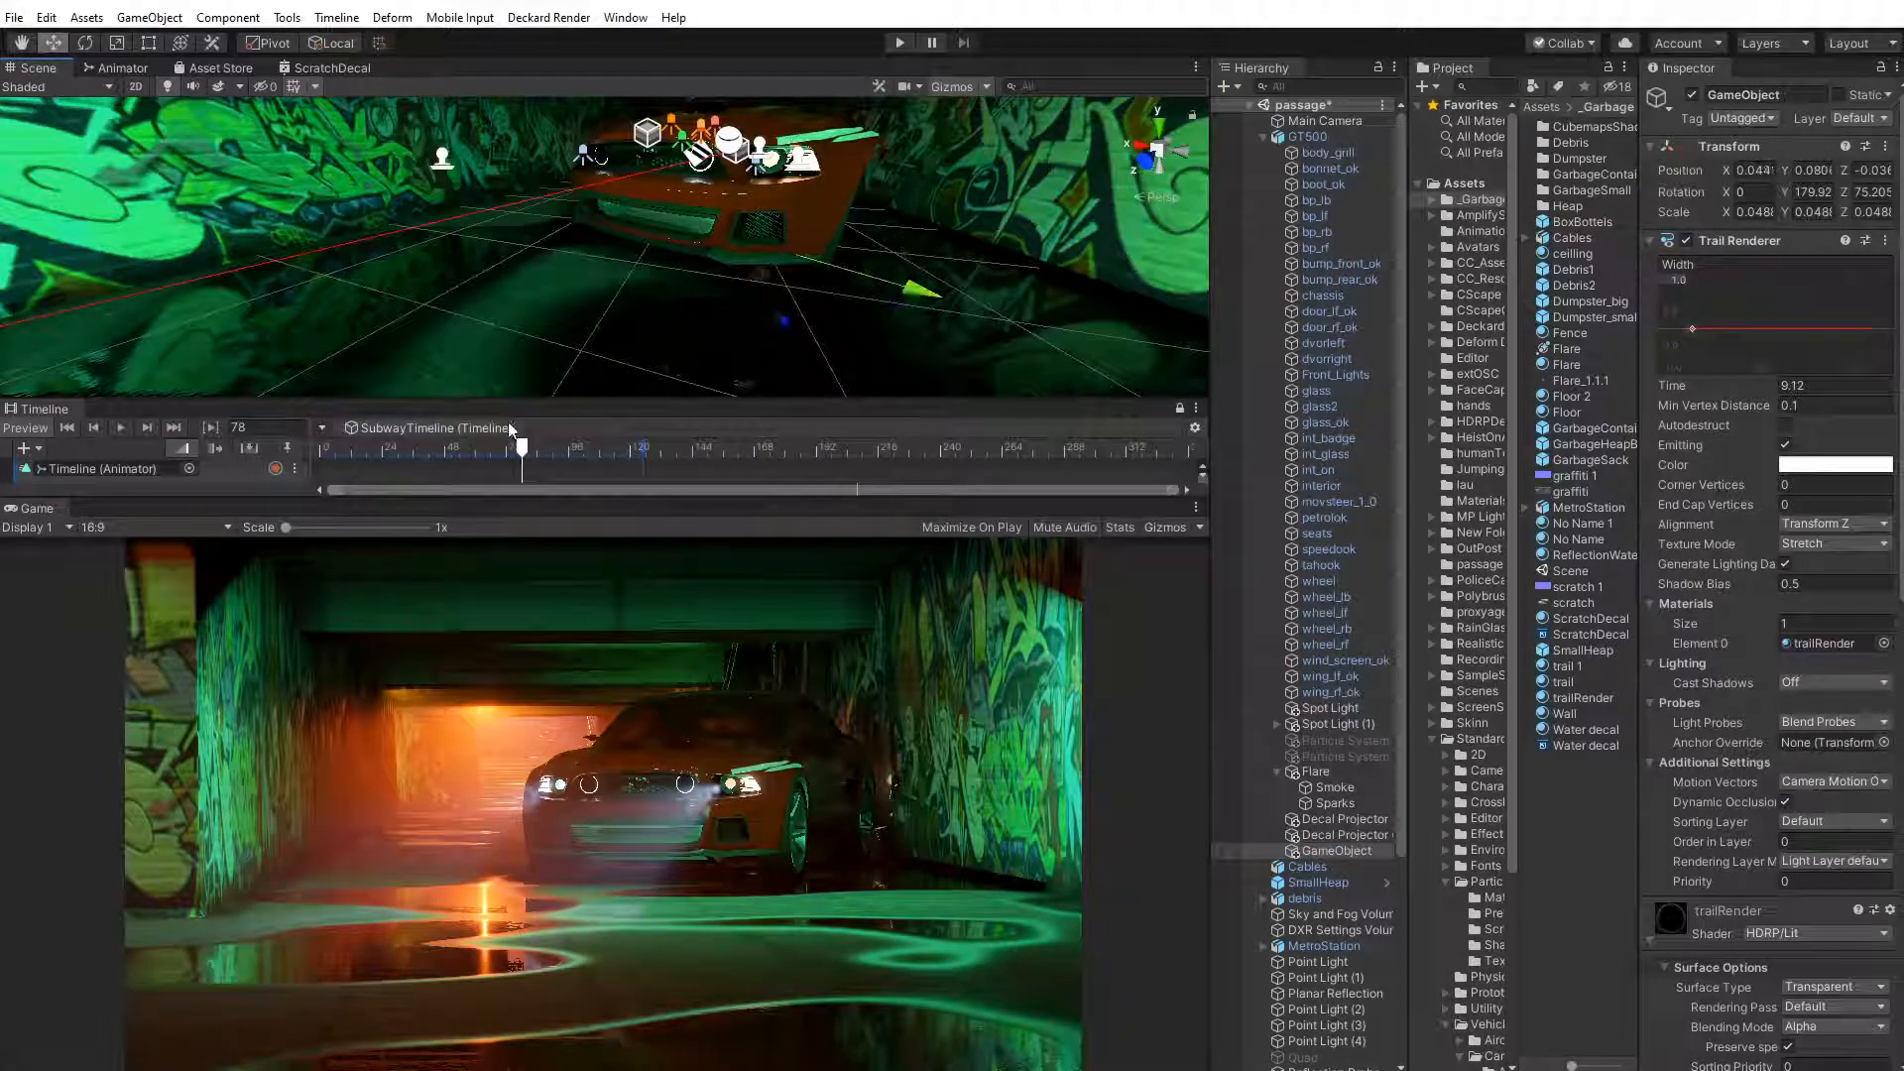
{"action": "left_click_drag", "start_coordinate": [523, 456], "coordinate": [509, 558]}
Change the trailRender material's surface type to Opaque and preview frame 64
{"action": "scroll", "coordinate": [1734, 896], "scroll_direction": "down", "scroll_amount": 6}
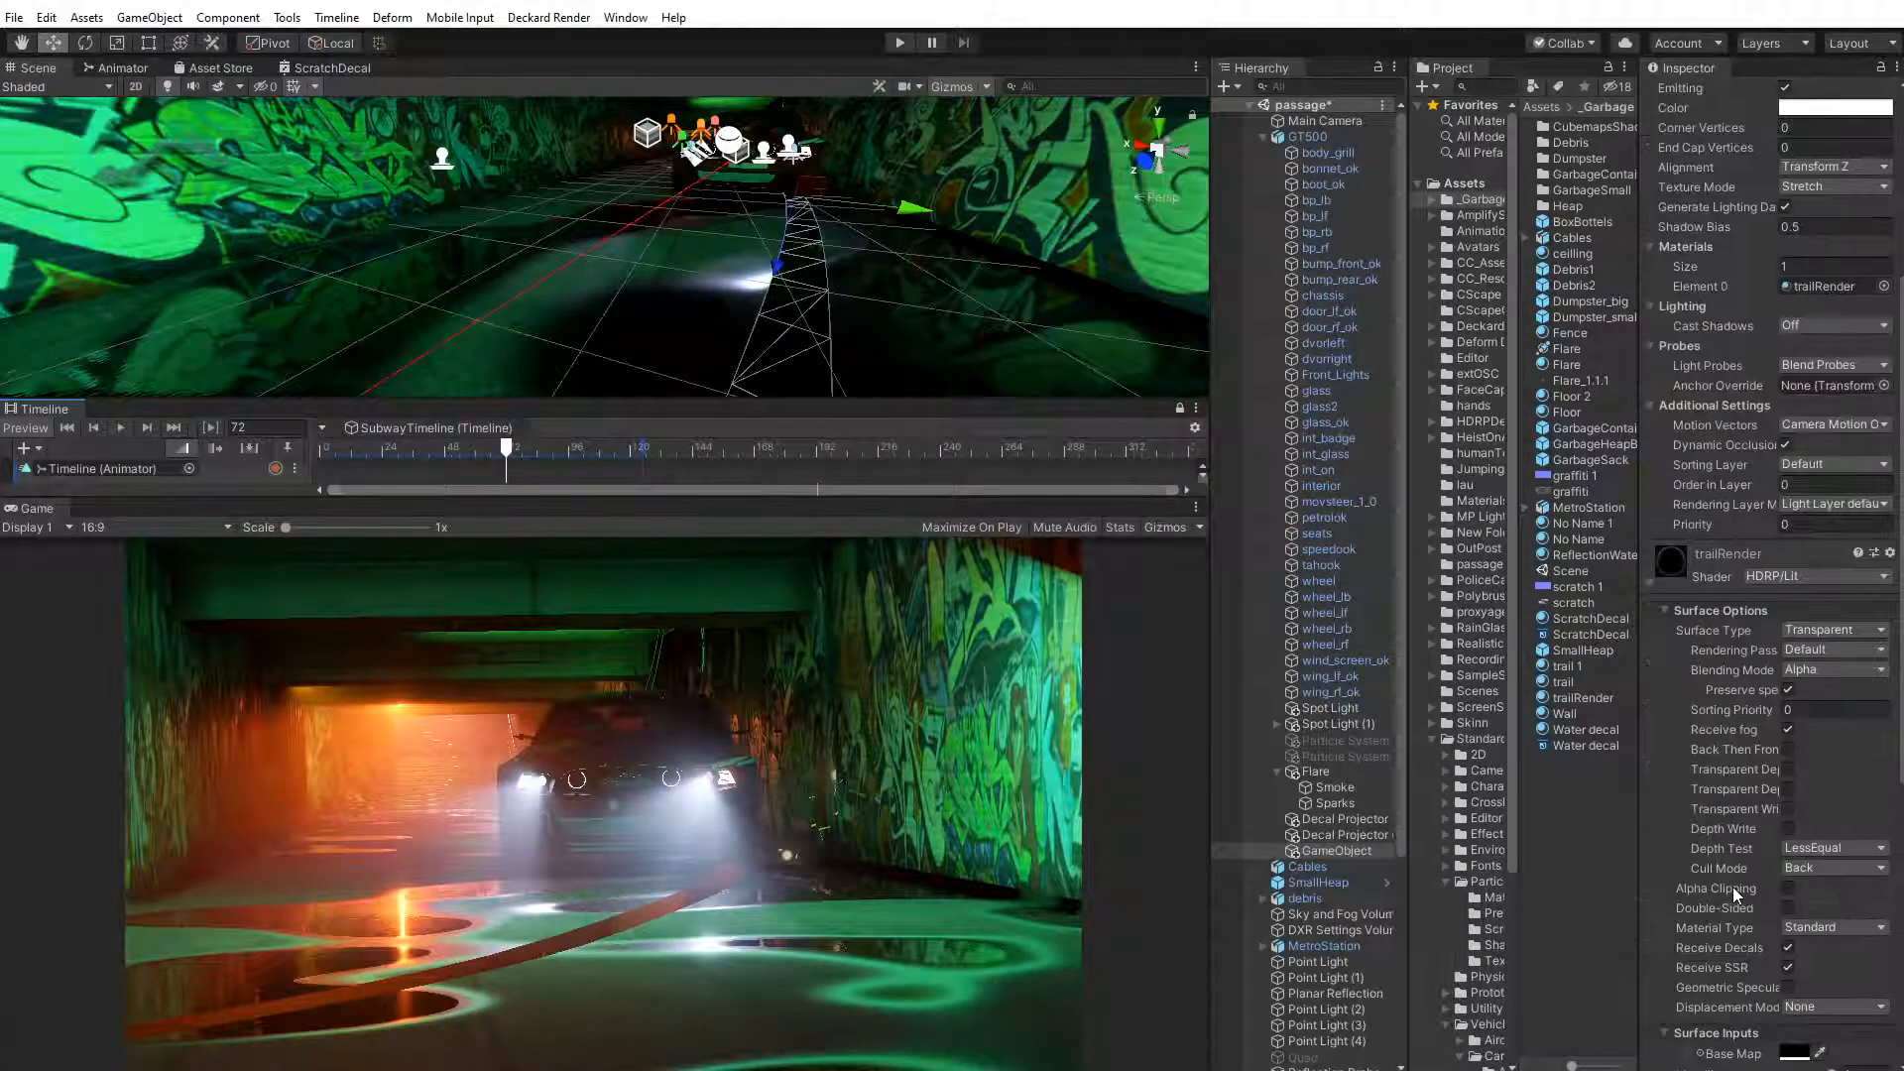
{"action": "left_click", "coordinate": [1821, 629]}
{"action": "left_click", "coordinate": [1807, 652]}
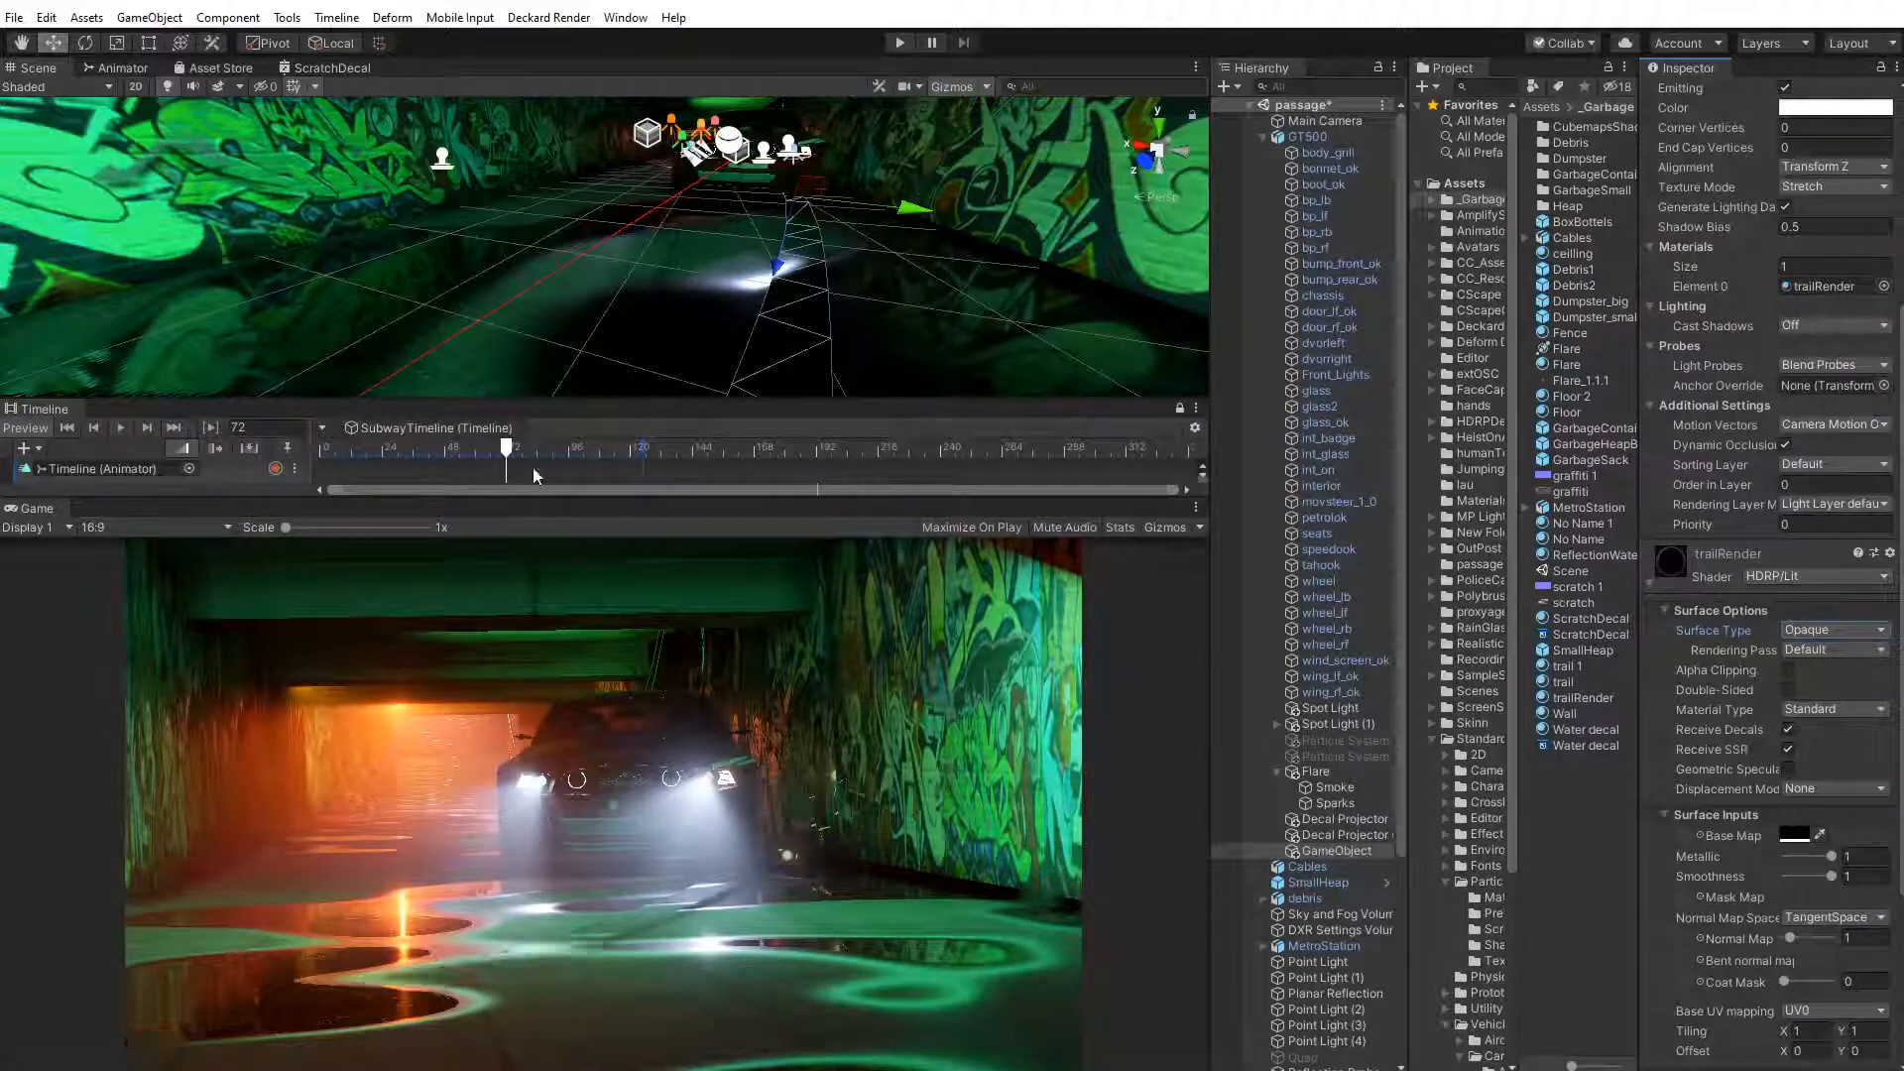
{"action": "mouse_move", "coordinate": [510, 454]}
{"action": "left_mouse_down"}
{"action": "mouse_move", "coordinate": [467, 454]}
{"action": "mouse_move", "coordinate": [634, 456]}
{"action": "mouse_move", "coordinate": [488, 457]}
{"action": "left_mouse_up"}
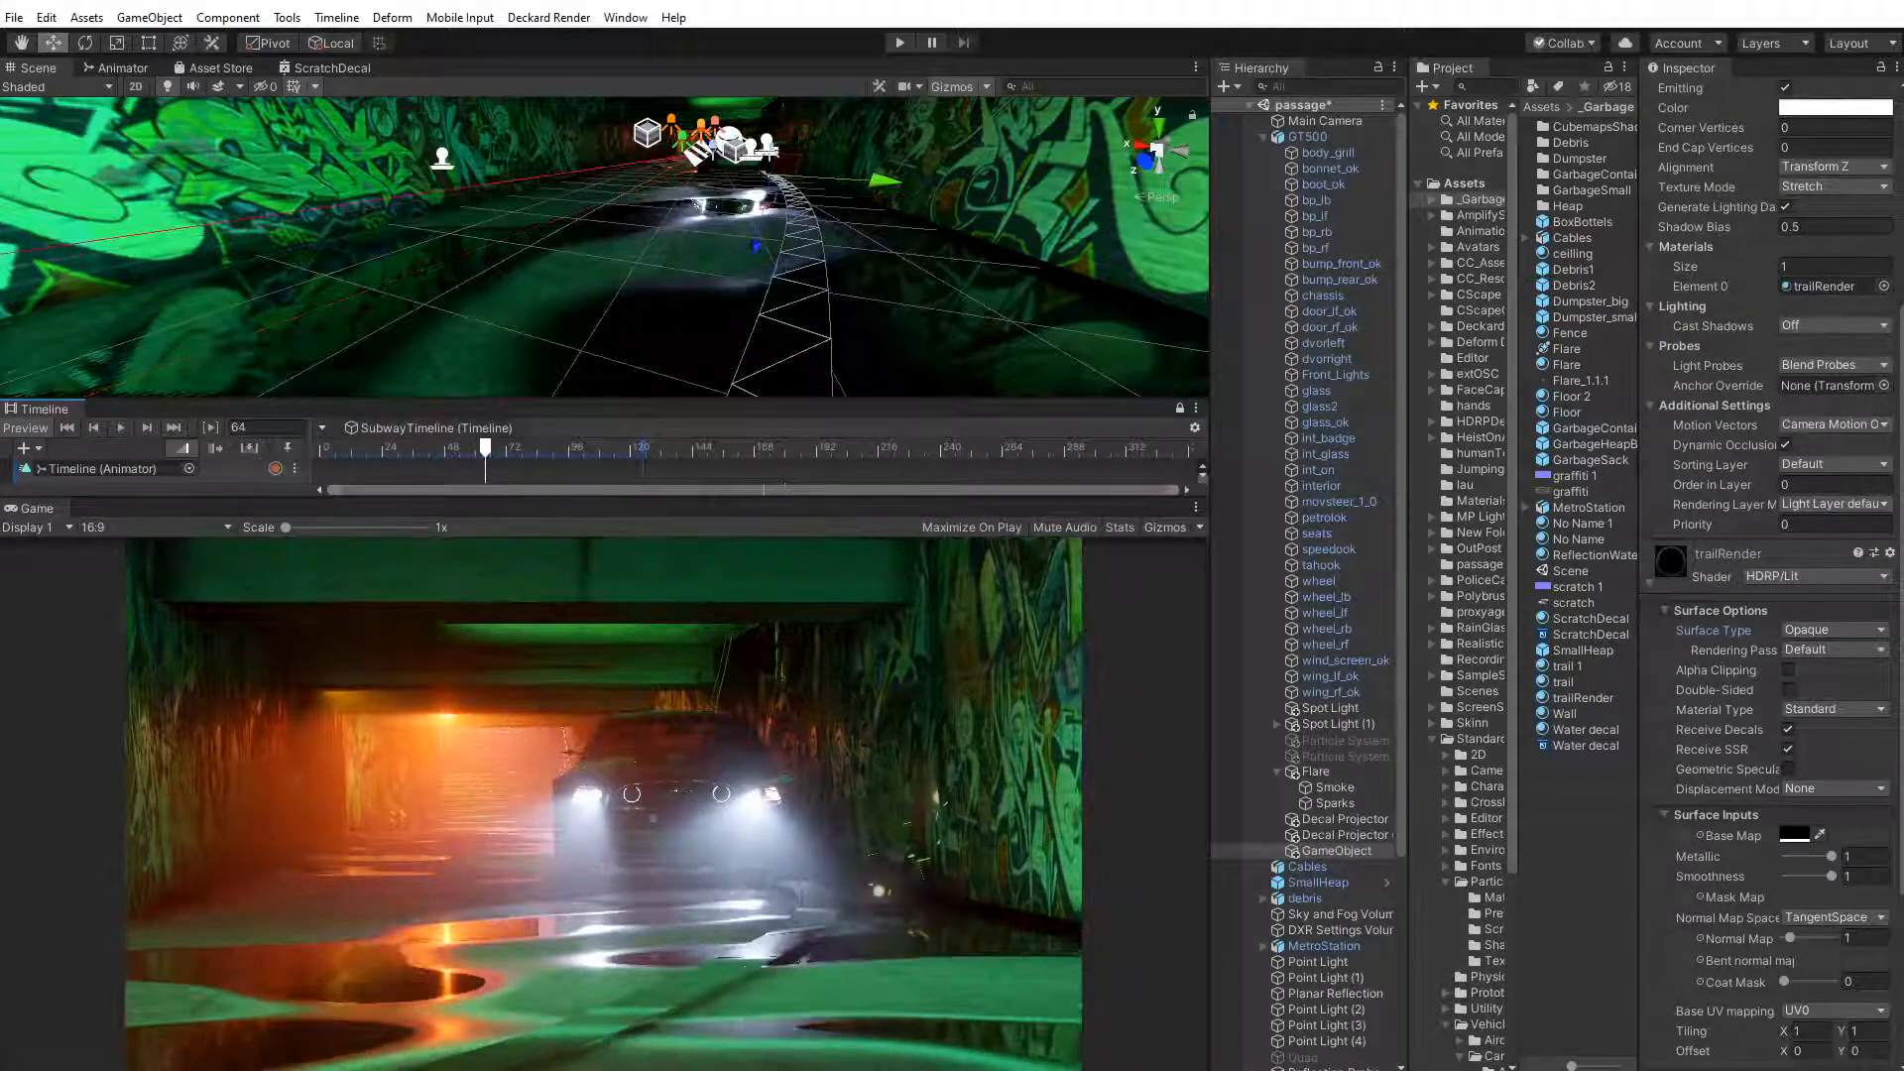
Turn off Receive Decals on the trailRender material and preview frame 76
{"action": "left_click", "coordinate": [1830, 707]}
{"action": "left_click", "coordinate": [1728, 694]}
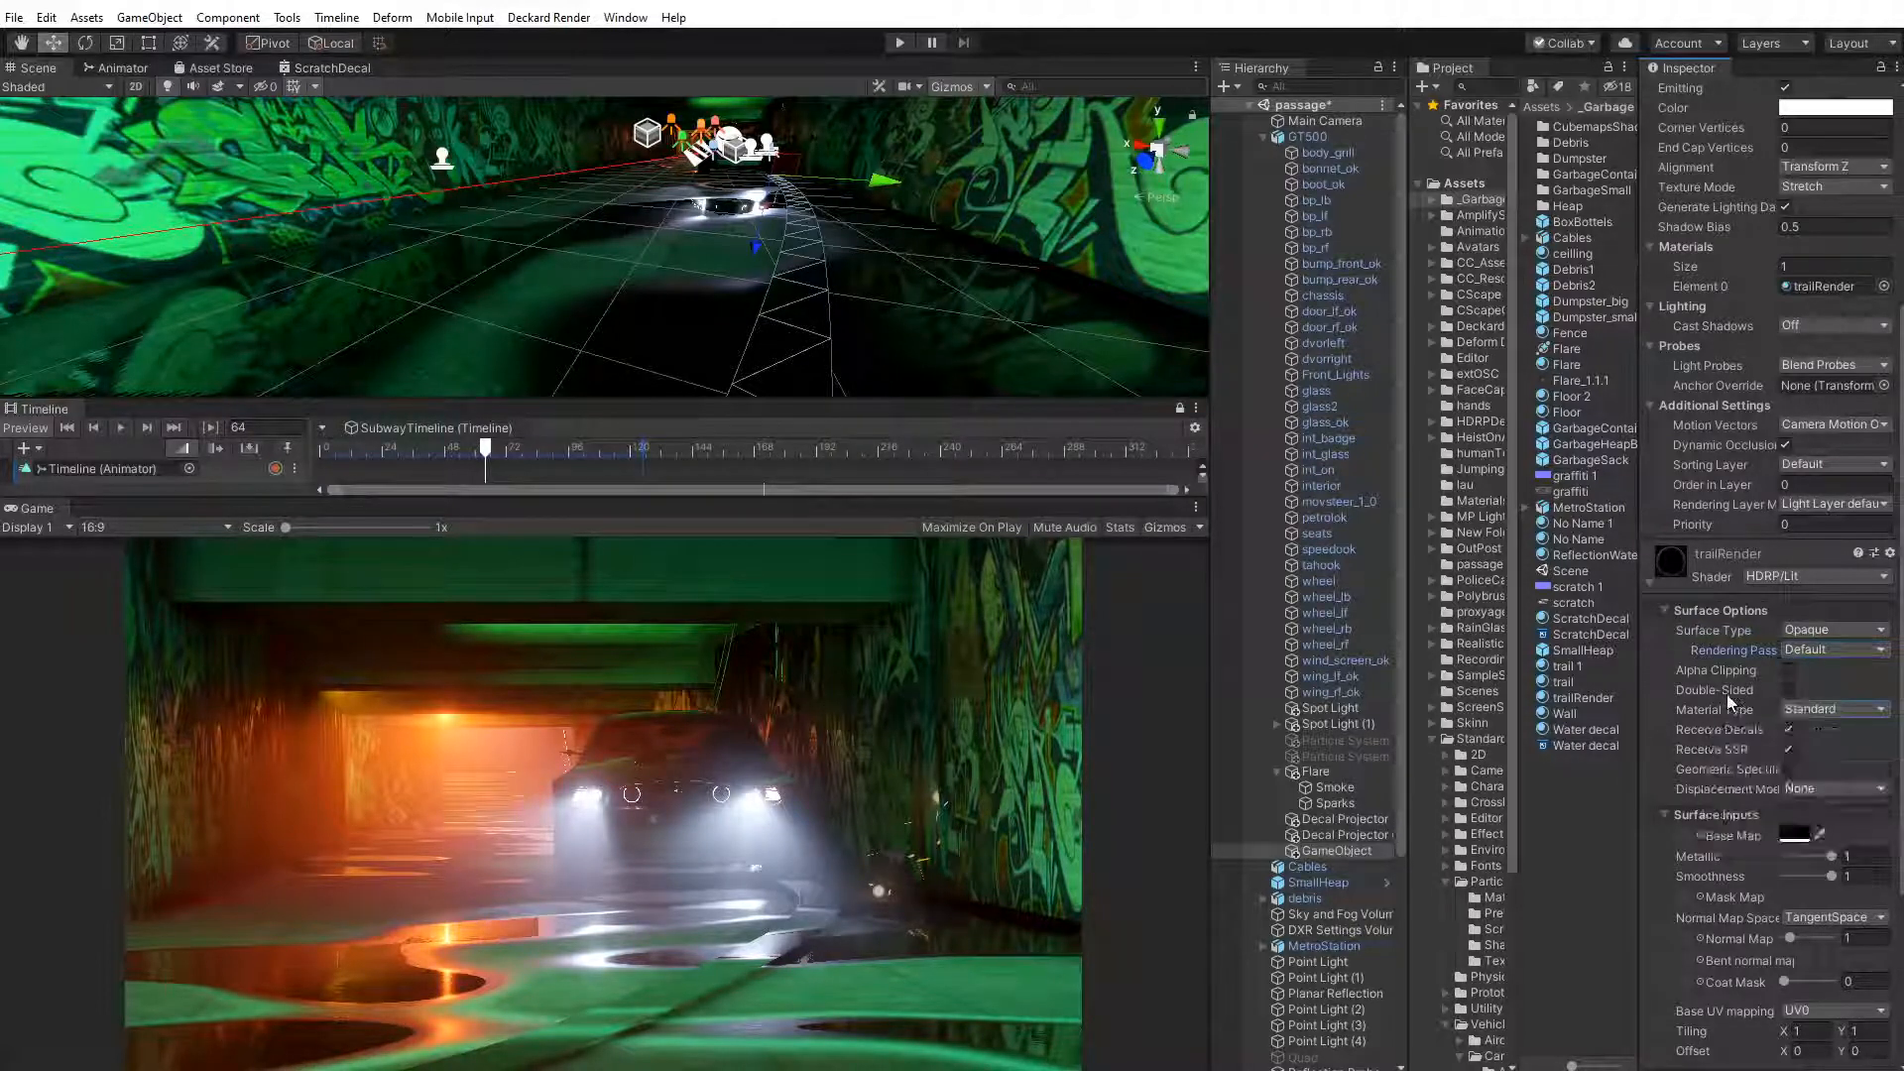
{"action": "left_click", "coordinate": [1789, 731]}
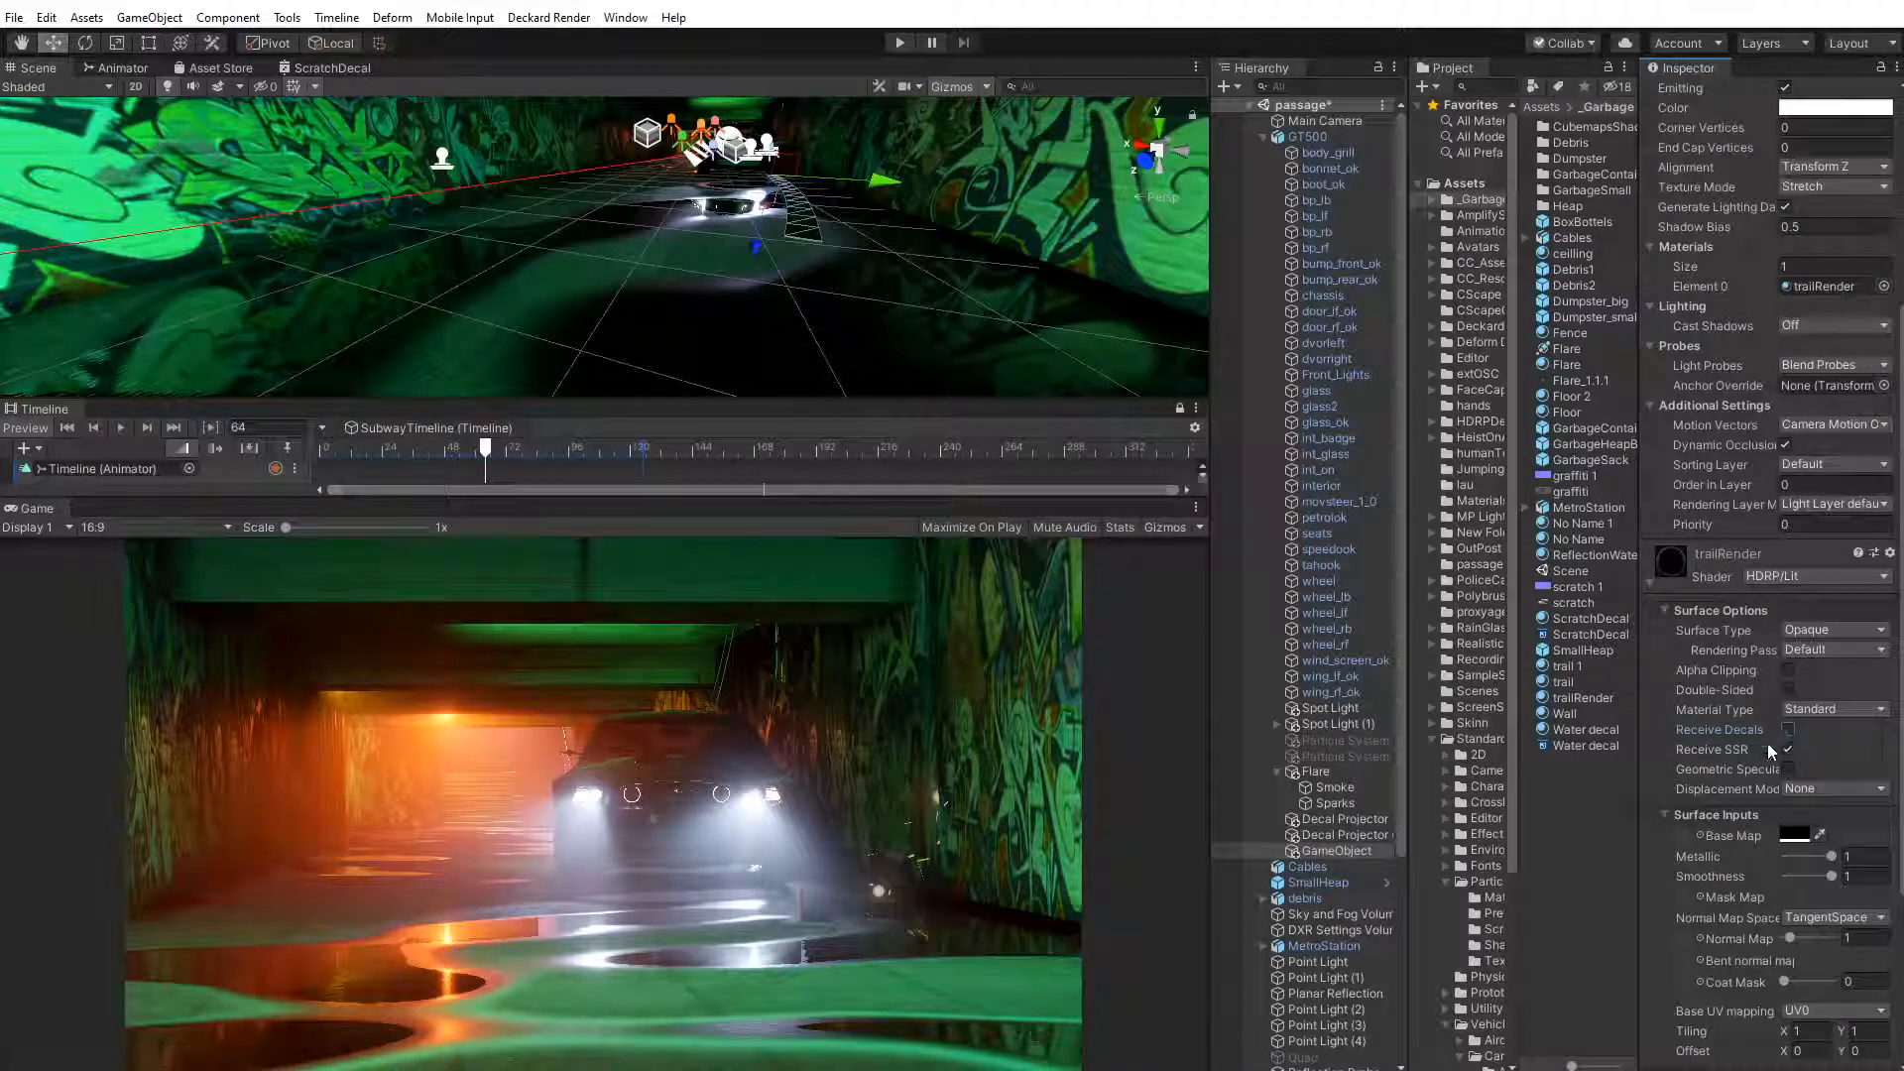
{"action": "left_click_drag", "start_coordinate": [486, 450], "coordinate": [517, 476]}
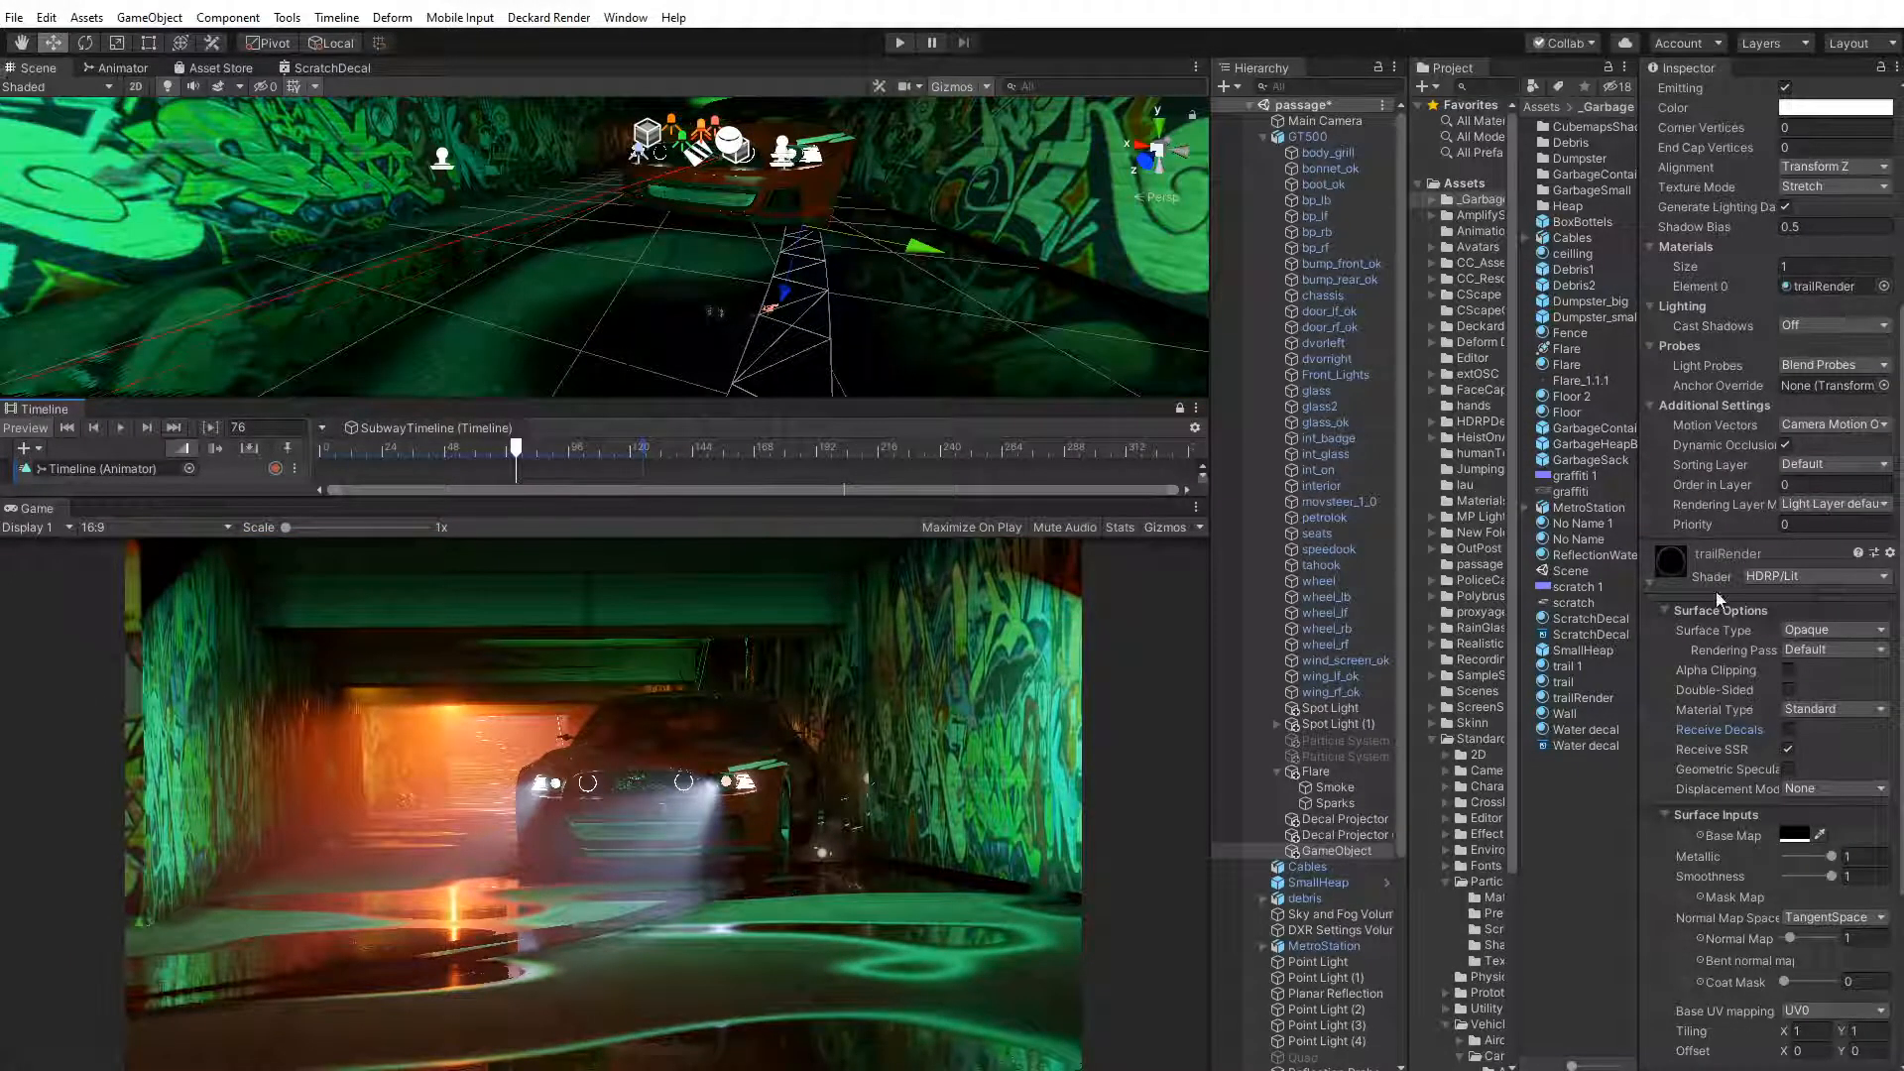
Try the Double-Sided option on the trailRender material and review its Material Type choices, keeping Standard
{"action": "scroll", "coordinate": [1759, 407], "scroll_direction": "up", "scroll_amount": 5}
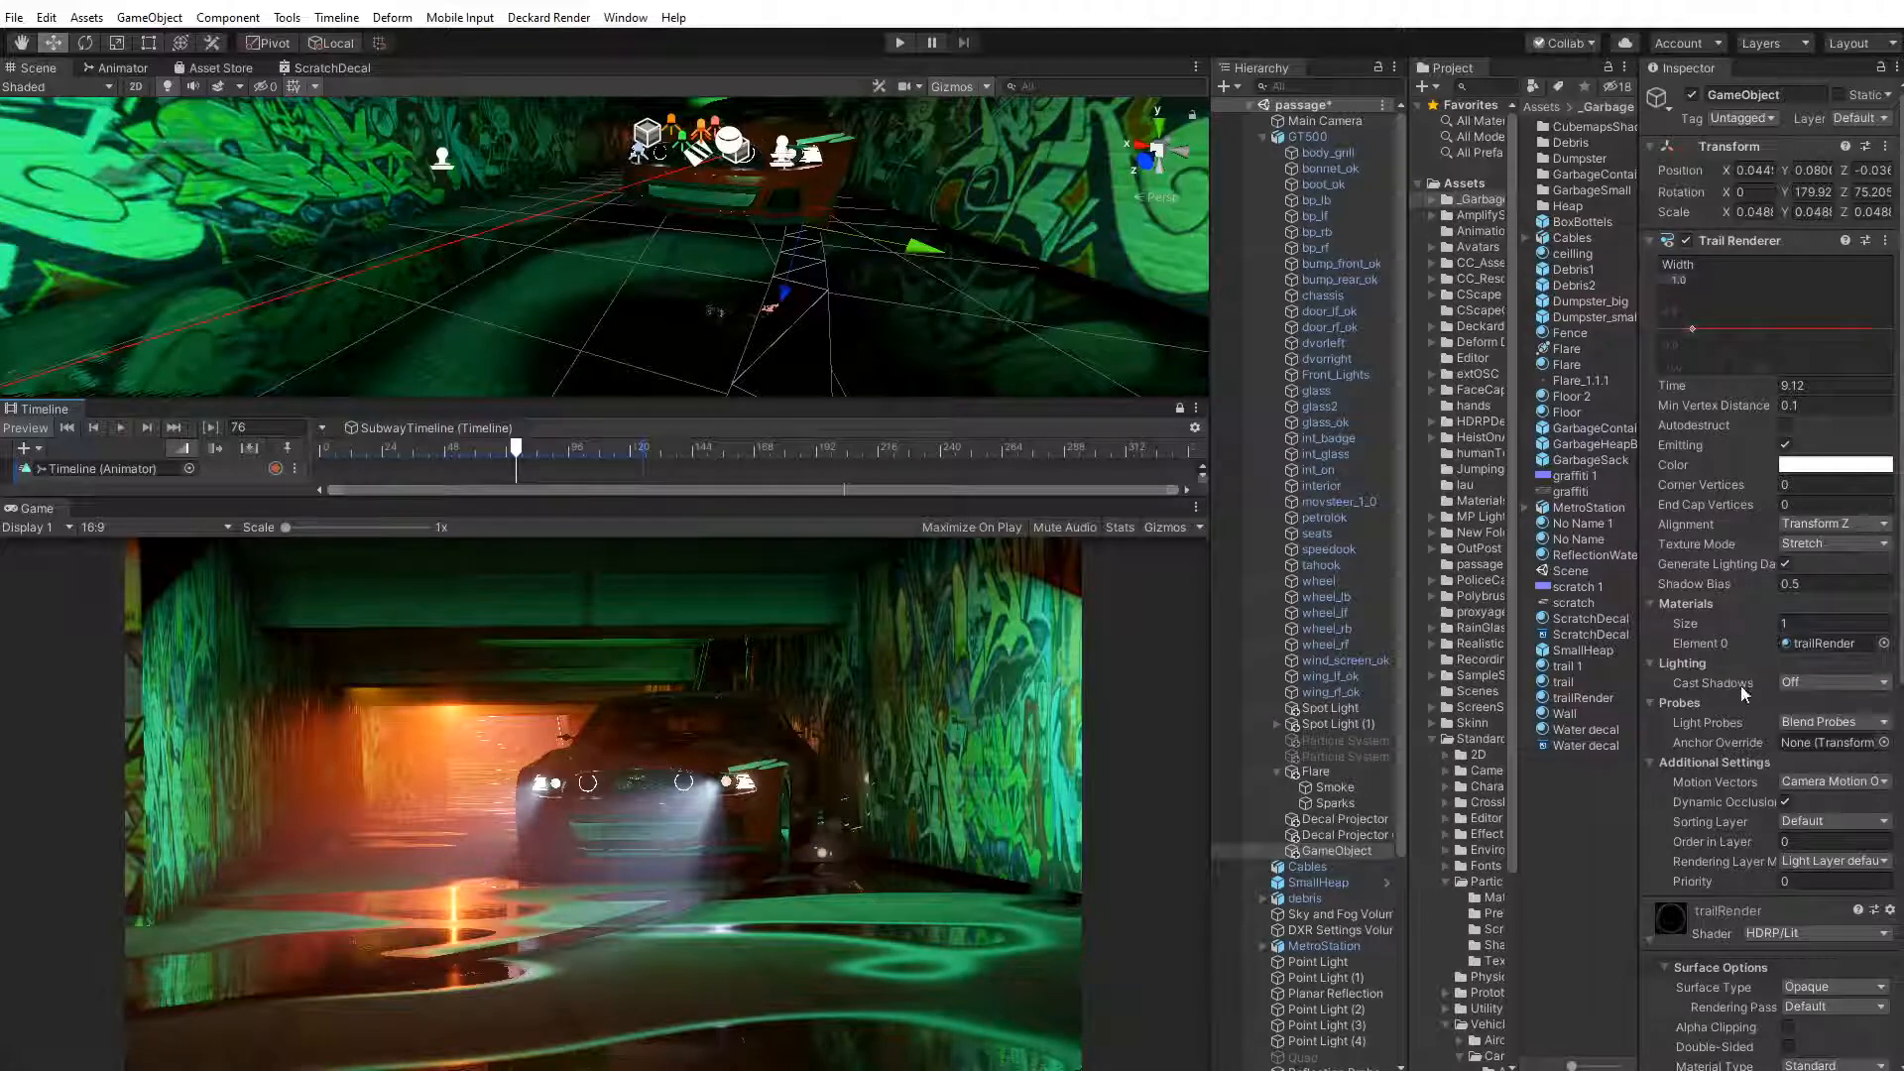
{"action": "scroll", "coordinate": [1742, 692], "scroll_direction": "down", "scroll_amount": 8}
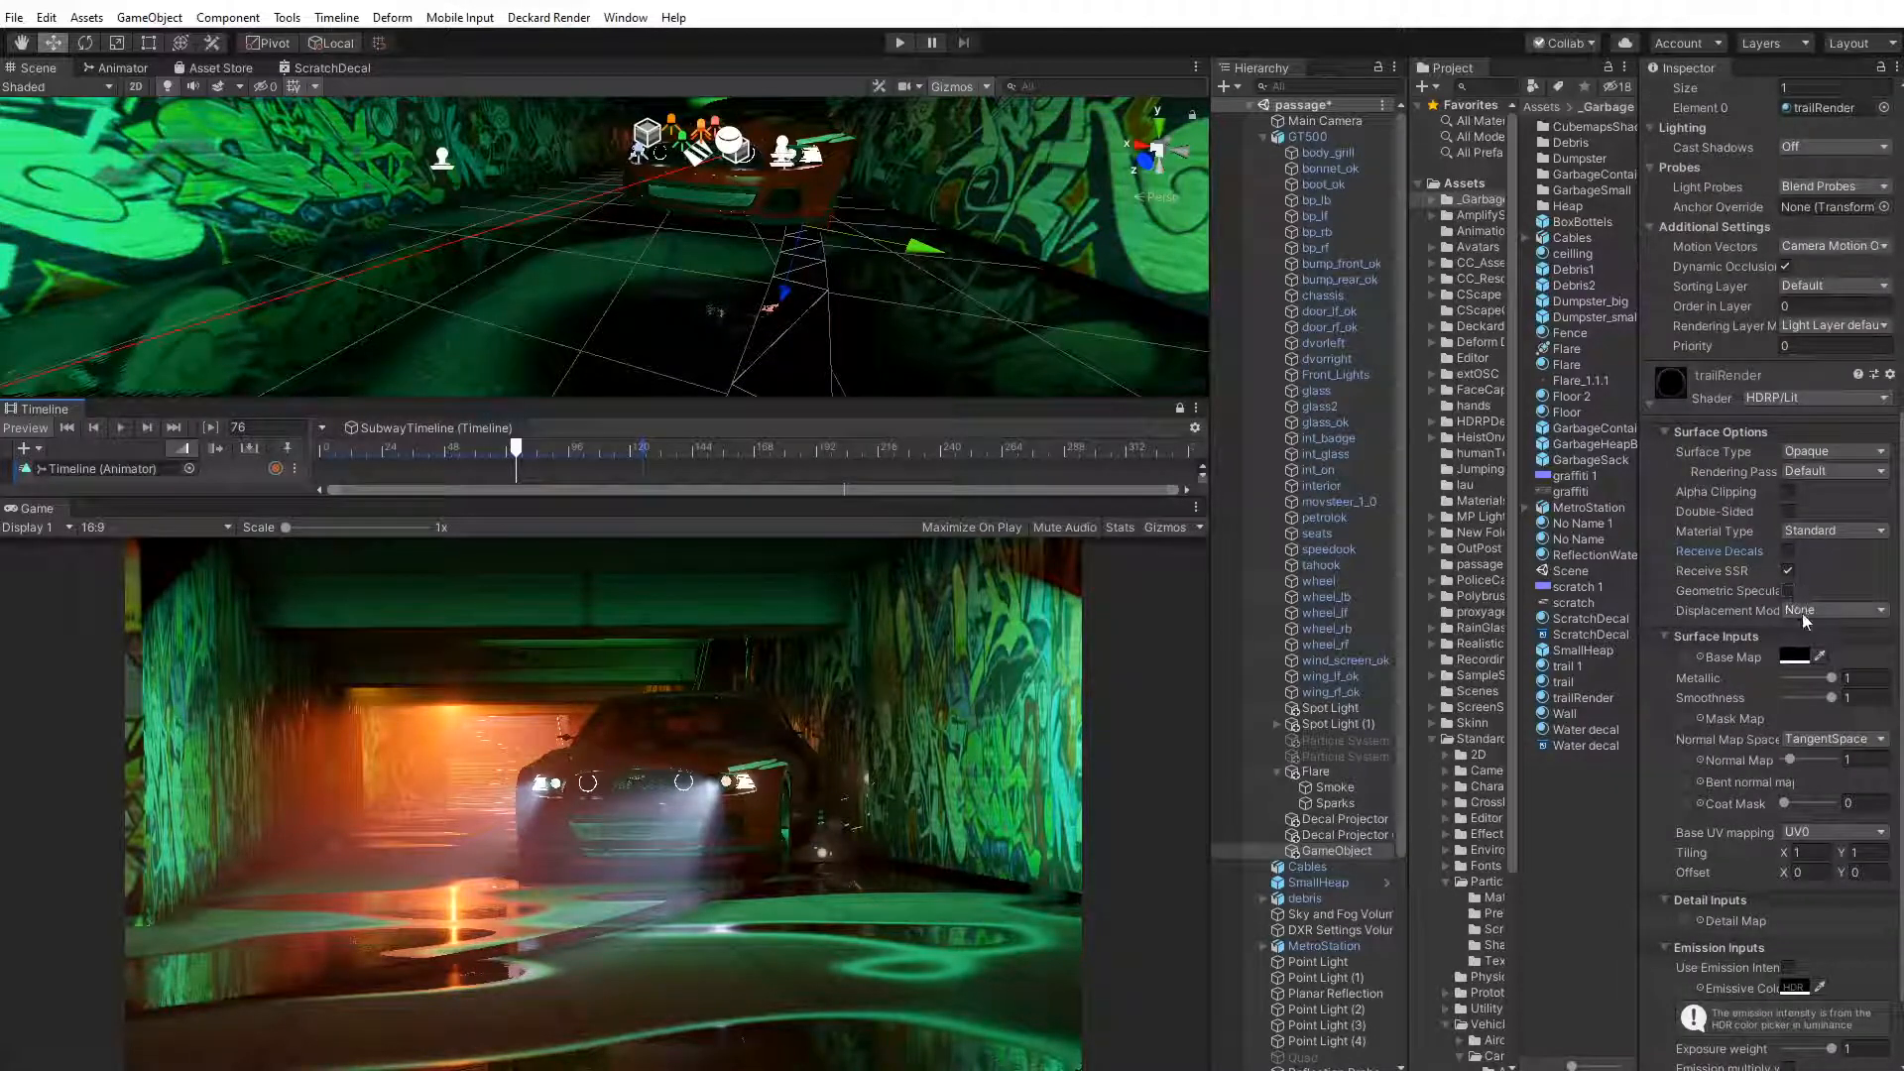
{"action": "left_click", "coordinate": [1788, 569]}
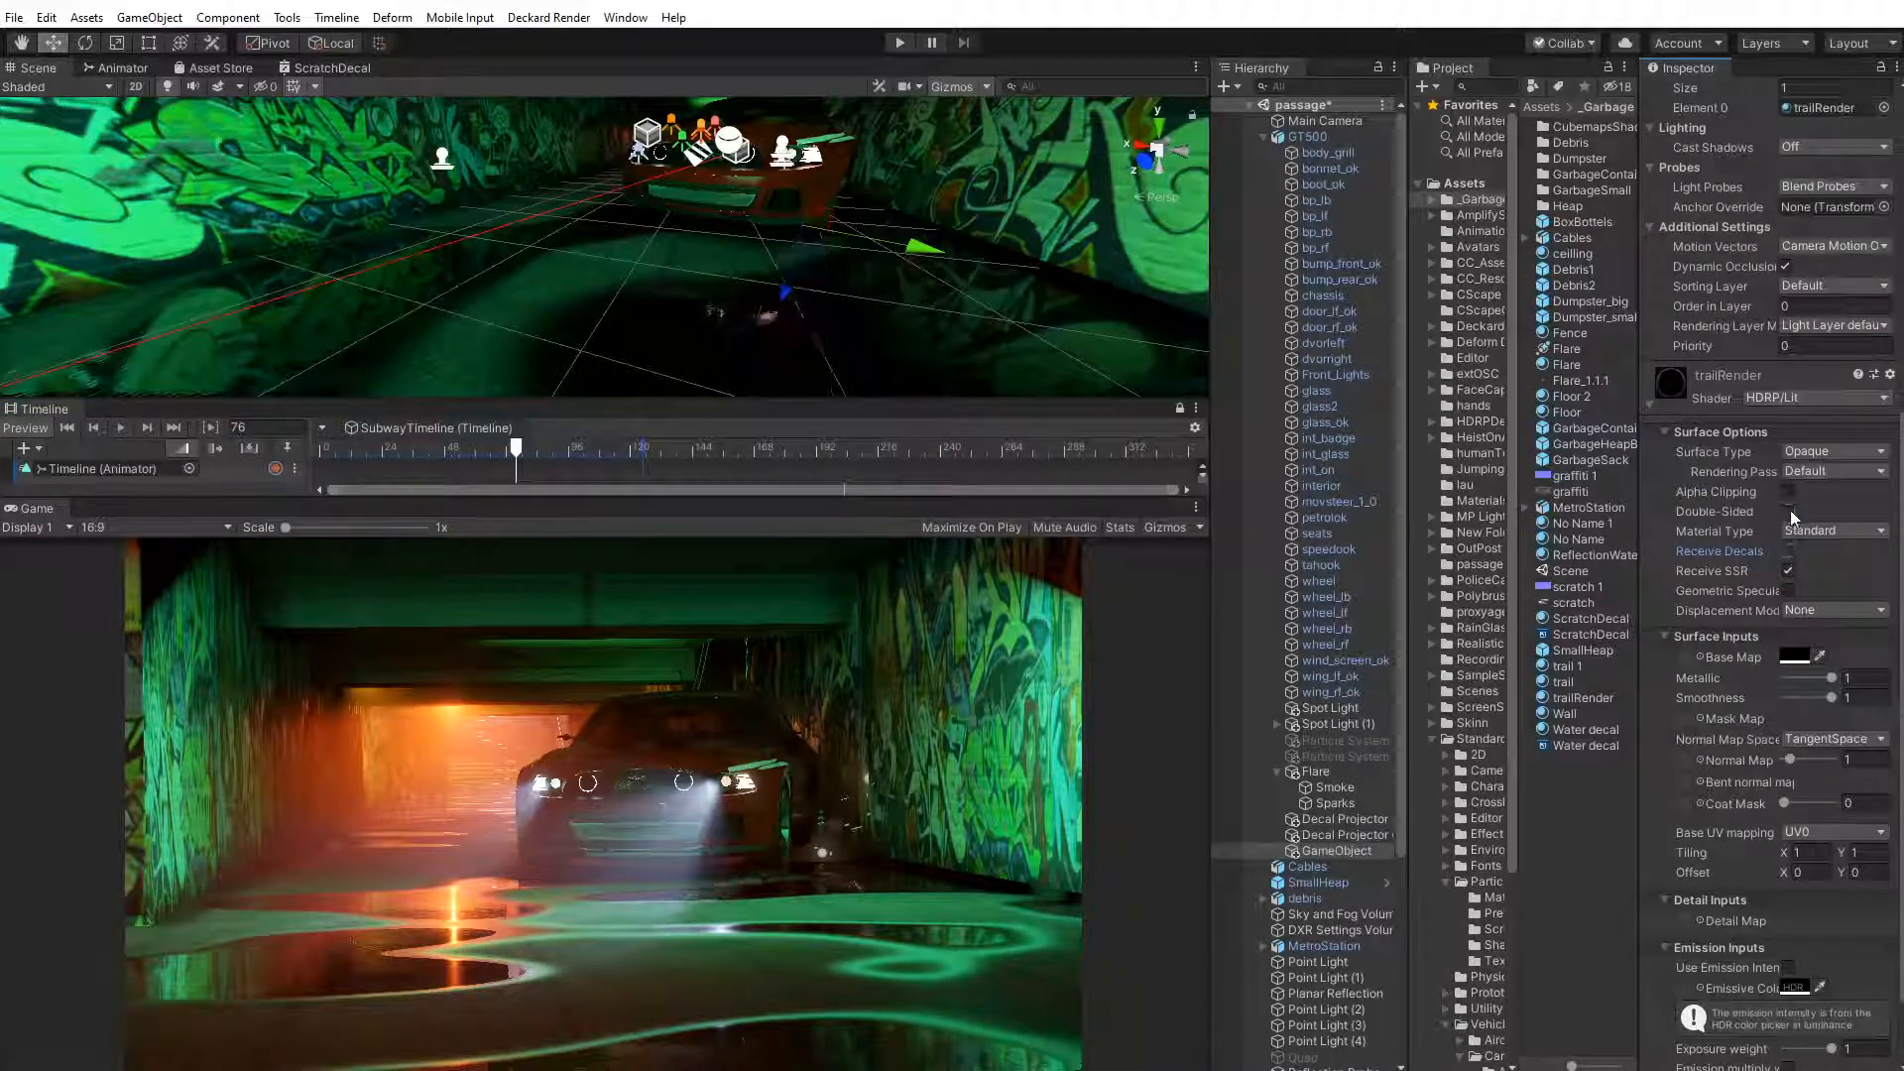
{"action": "left_click", "coordinate": [1789, 512]}
{"action": "left_click", "coordinate": [1788, 511]}
{"action": "left_click", "coordinate": [1803, 532]}
{"action": "left_click", "coordinate": [1722, 536]}
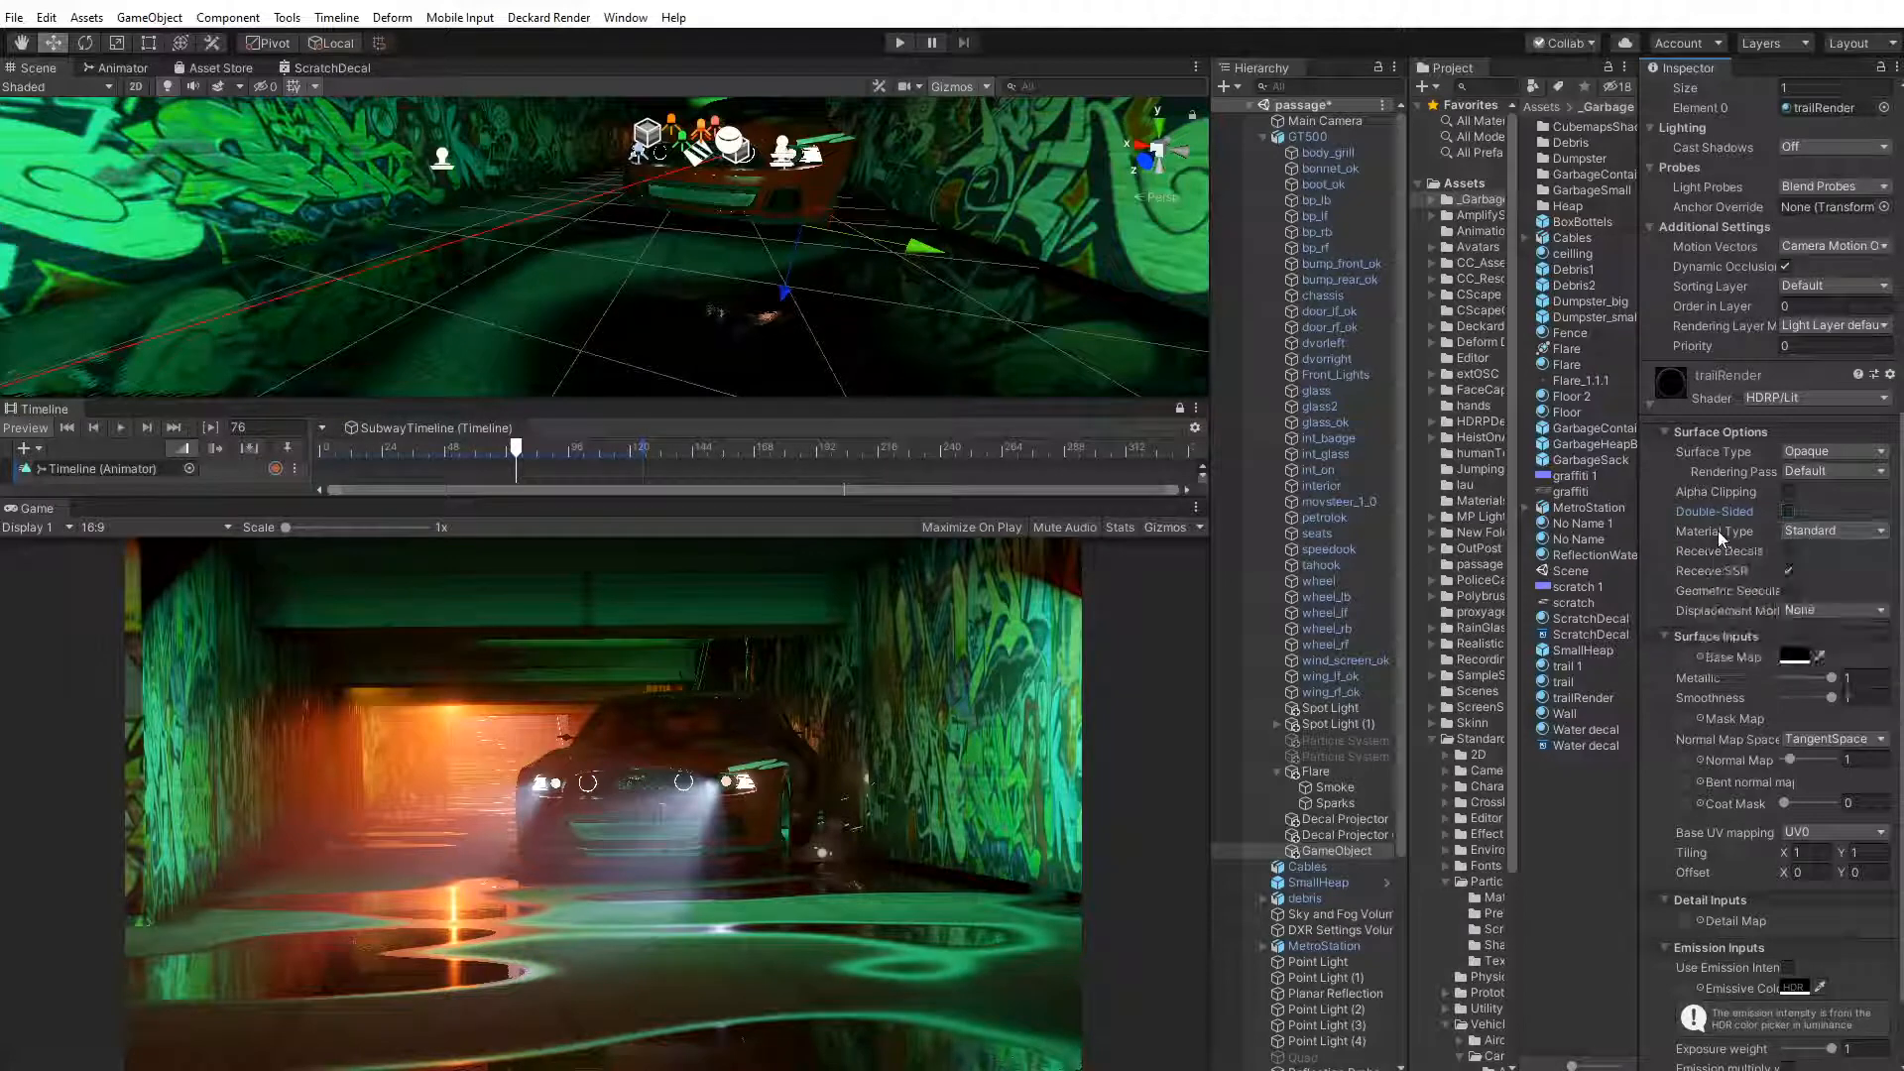
{"action": "left_click", "coordinate": [1798, 536]}
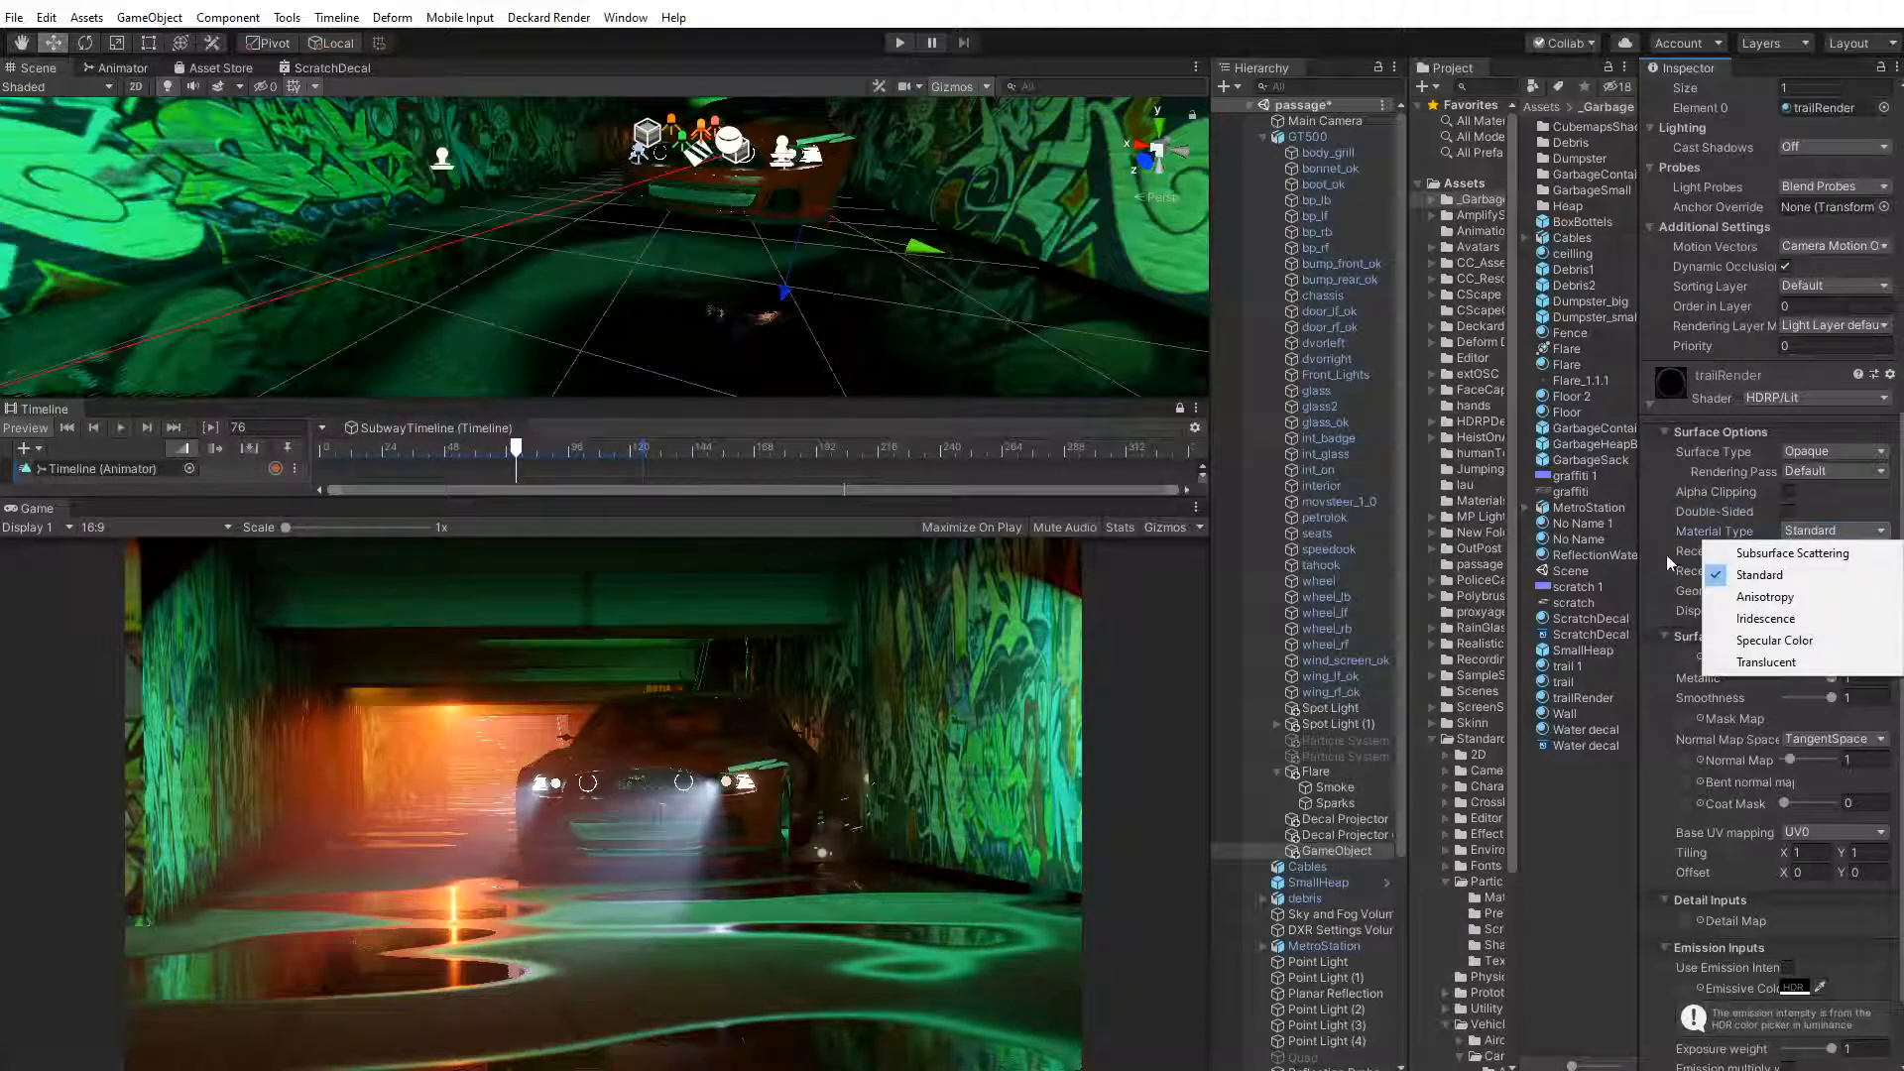
{"action": "left_click", "coordinate": [1721, 536]}
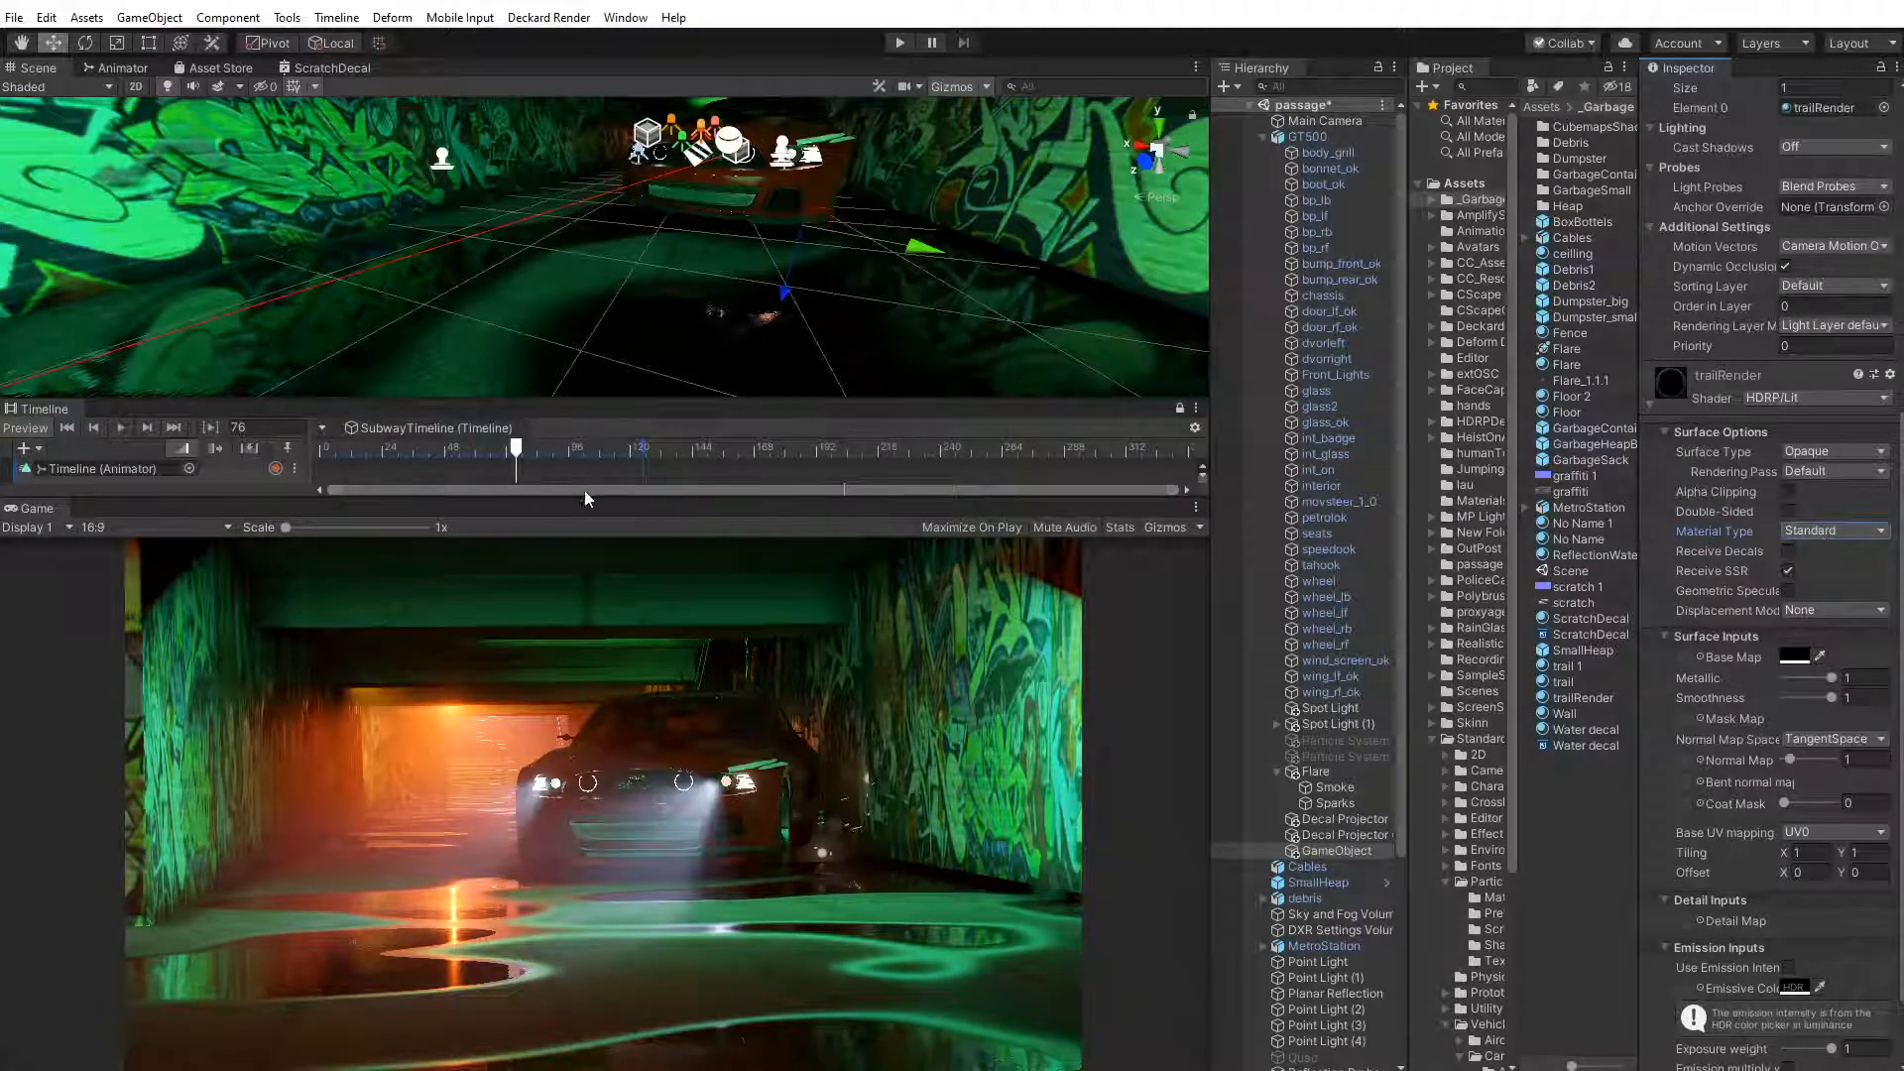
Inspect the trail up close at frame 67, play the timeline from frame 0, and preview frame 76
{"action": "mouse_move", "coordinate": [516, 450]}
{"action": "left_mouse_down"}
{"action": "mouse_move", "coordinate": [619, 453]}
{"action": "mouse_move", "coordinate": [492, 458]}
{"action": "left_mouse_up"}
{"action": "middle_click_drag", "start_coordinate": [572, 260], "coordinate": [483, 257]}
{"action": "scroll", "coordinate": [625, 175], "scroll_direction": "up", "scroll_amount": 4}
{"action": "middle_click_drag", "start_coordinate": [676, 154], "coordinate": [330, 466]}
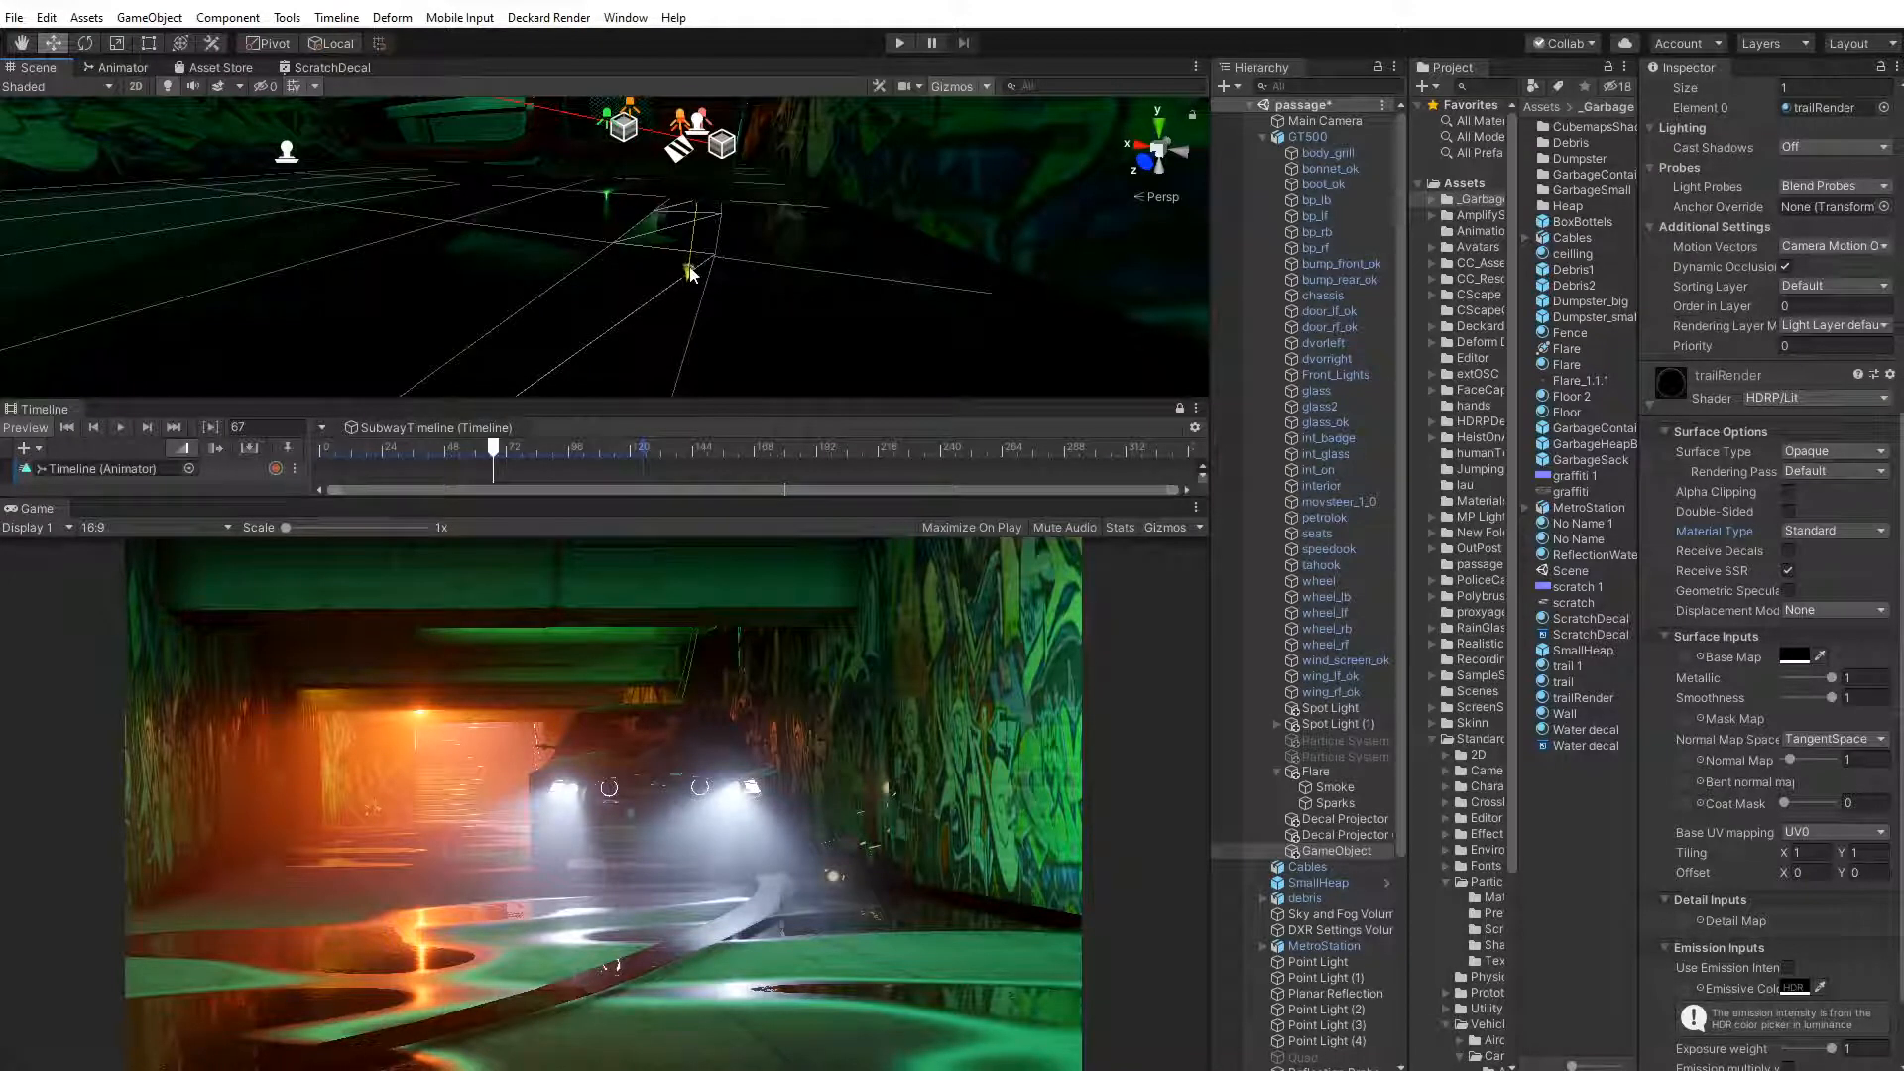
{"action": "left_click_drag", "start_coordinate": [493, 449], "coordinate": [289, 508]}
{"action": "left_click", "coordinate": [118, 427]}
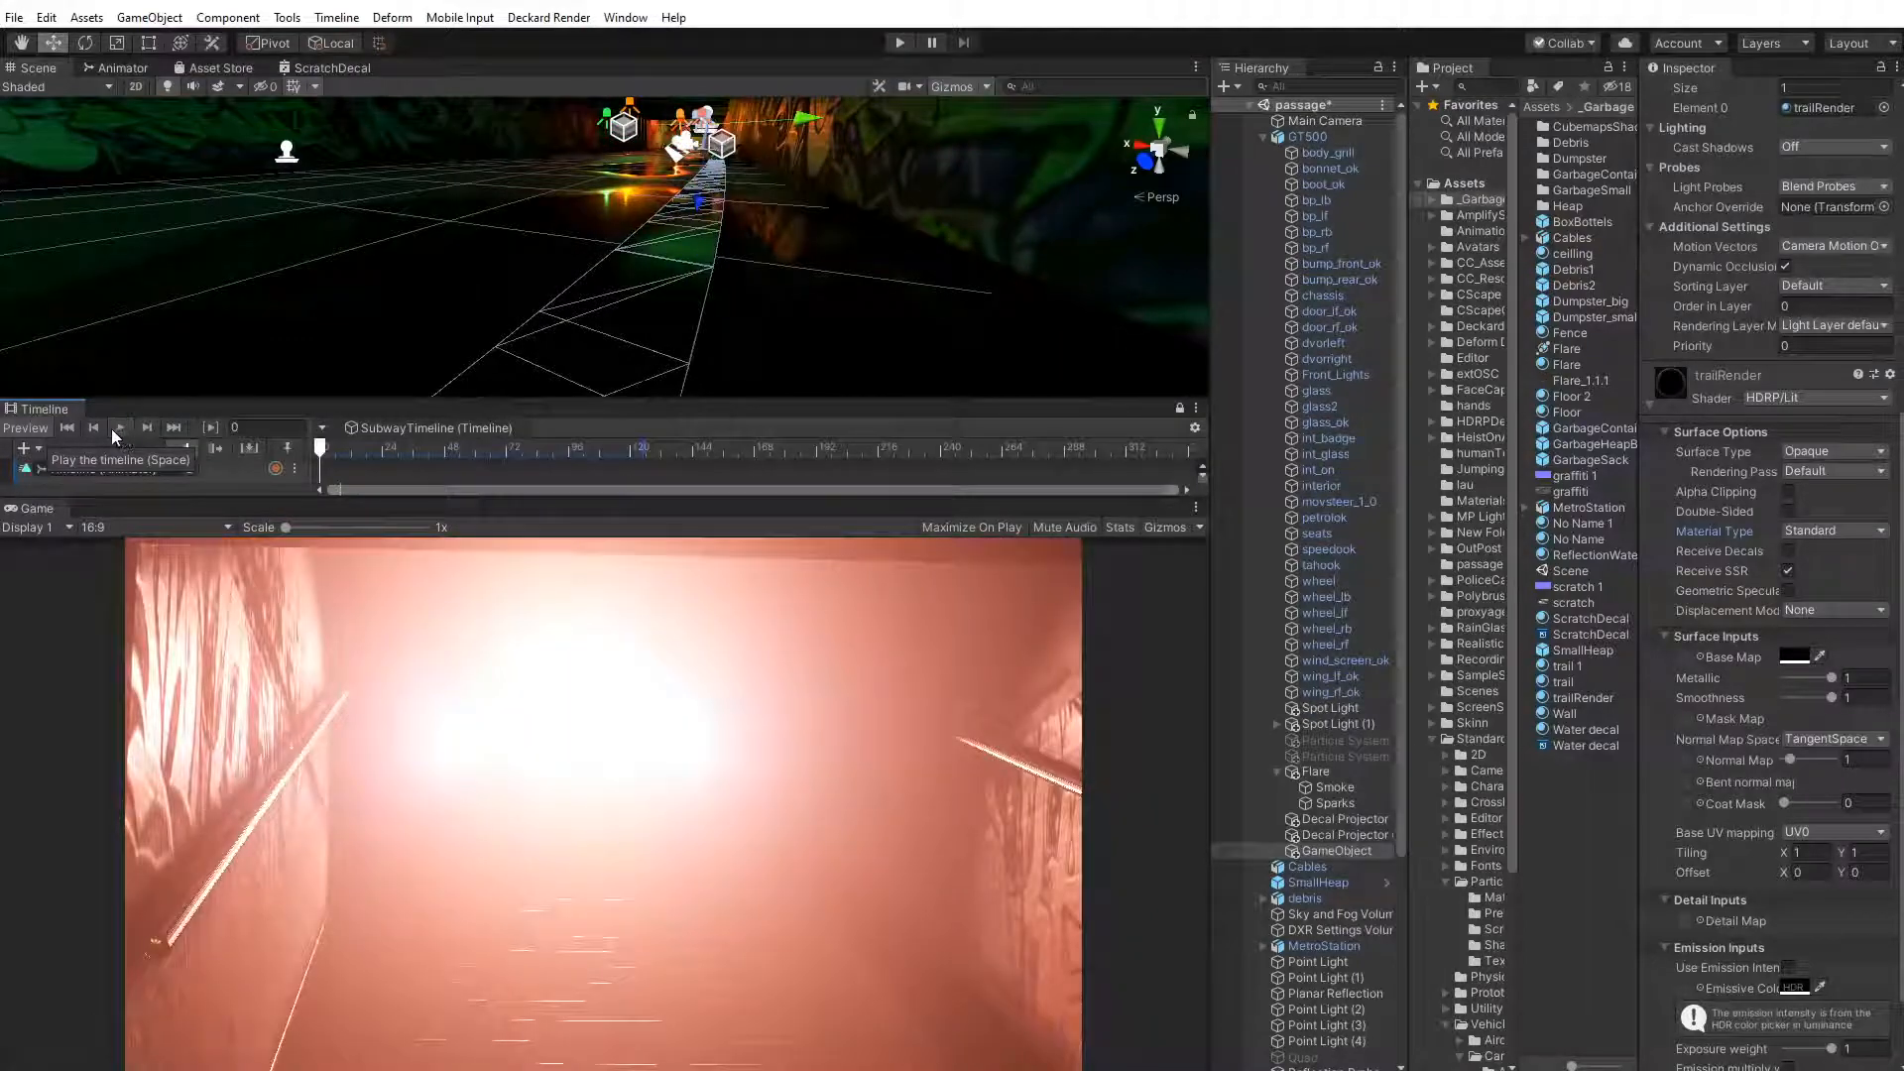
{"action": "left_click_drag", "start_coordinate": [320, 448], "coordinate": [504, 489]}
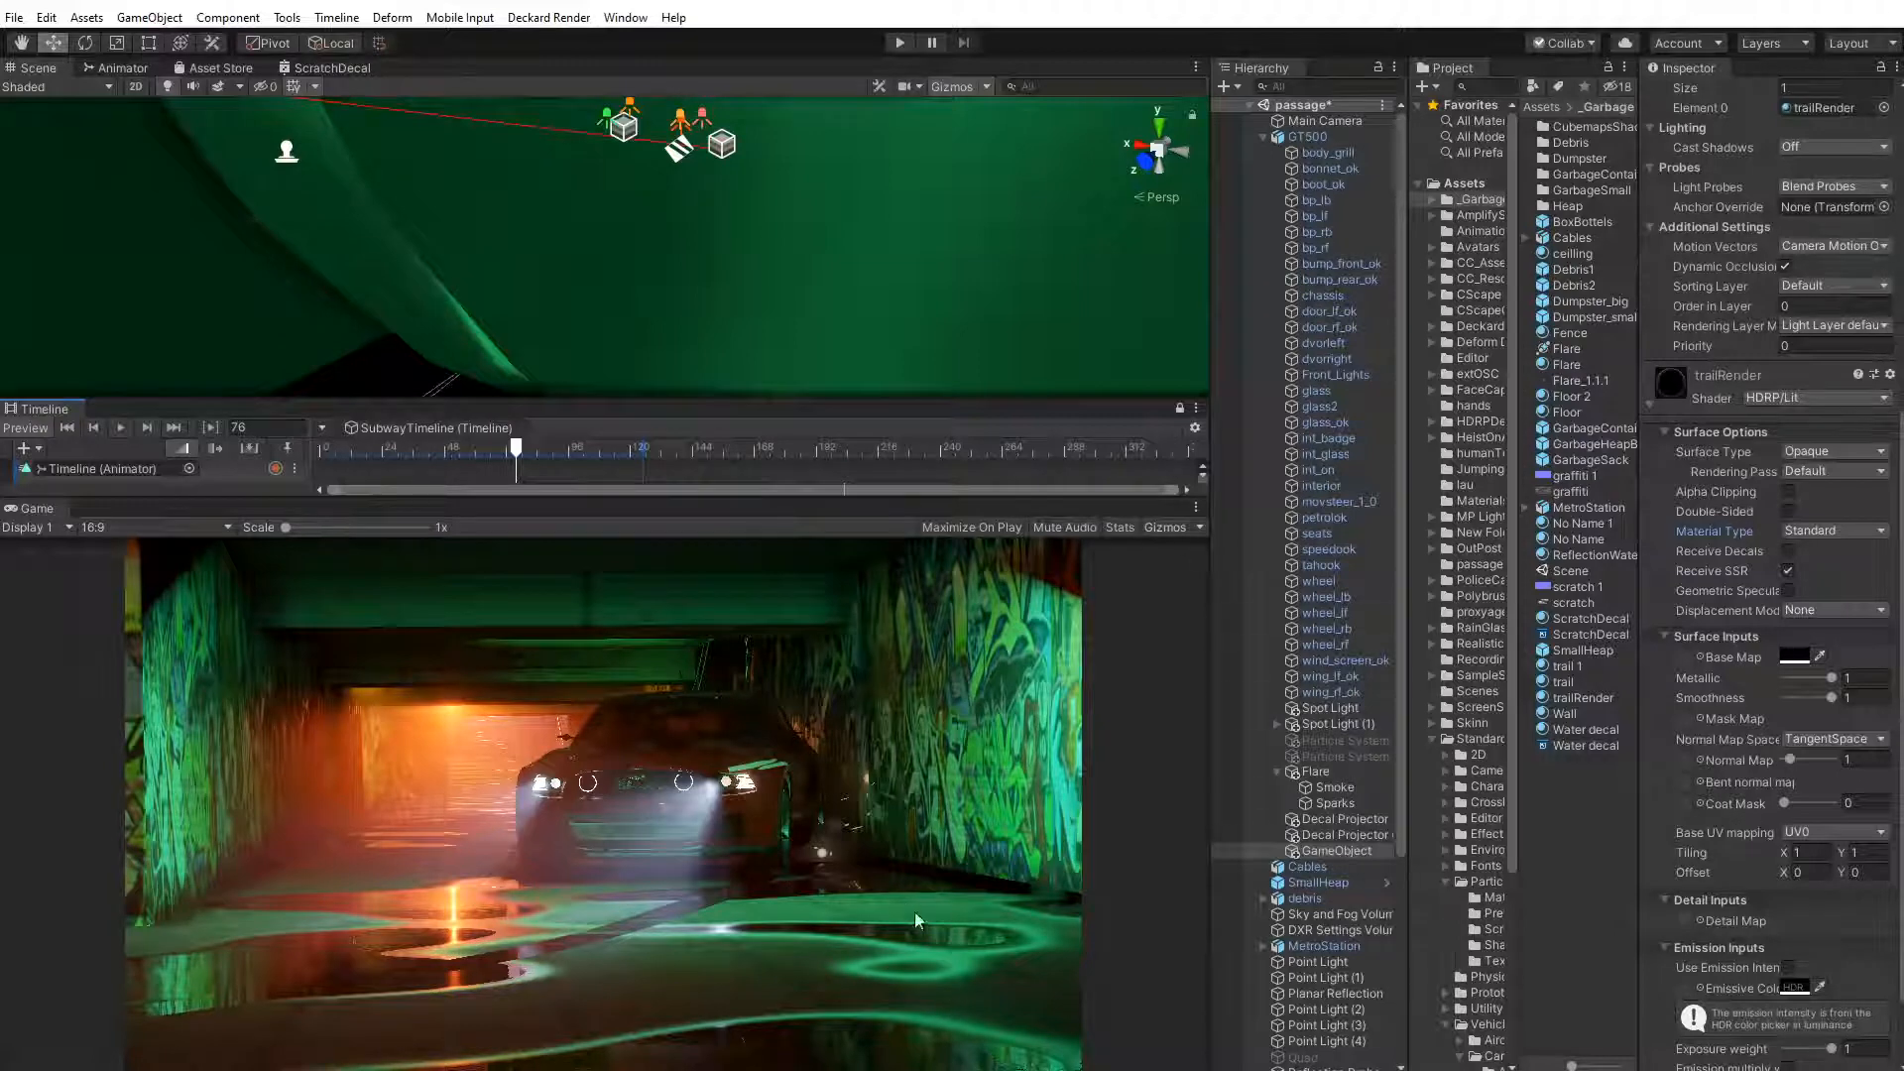
At frame 90, move the trail GameObject along the floor from the car's front wheel to its rear wheel
{"action": "scroll", "coordinate": [724, 273], "scroll_direction": "down", "scroll_amount": 3}
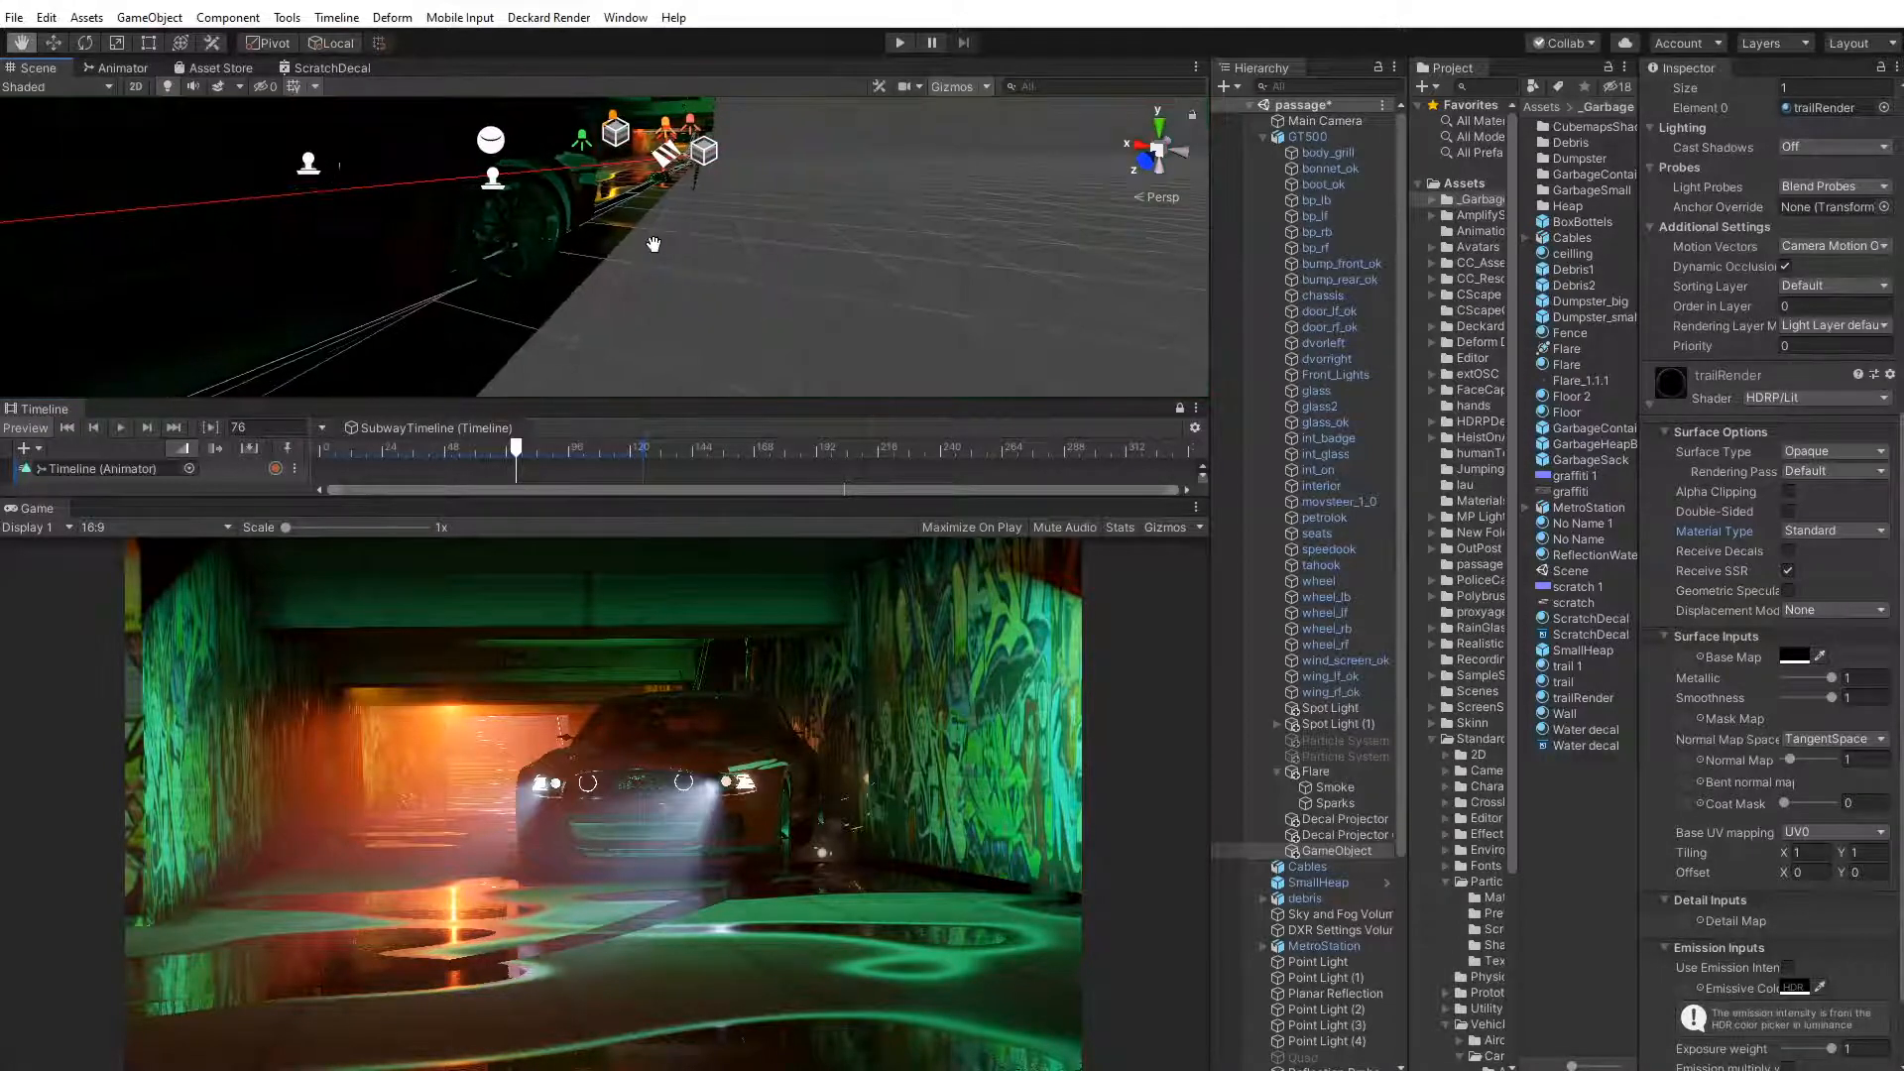
{"action": "scroll", "coordinate": [650, 246], "scroll_direction": "down", "scroll_amount": 1}
{"action": "left_click_drag", "start_coordinate": [518, 454], "coordinate": [554, 455]}
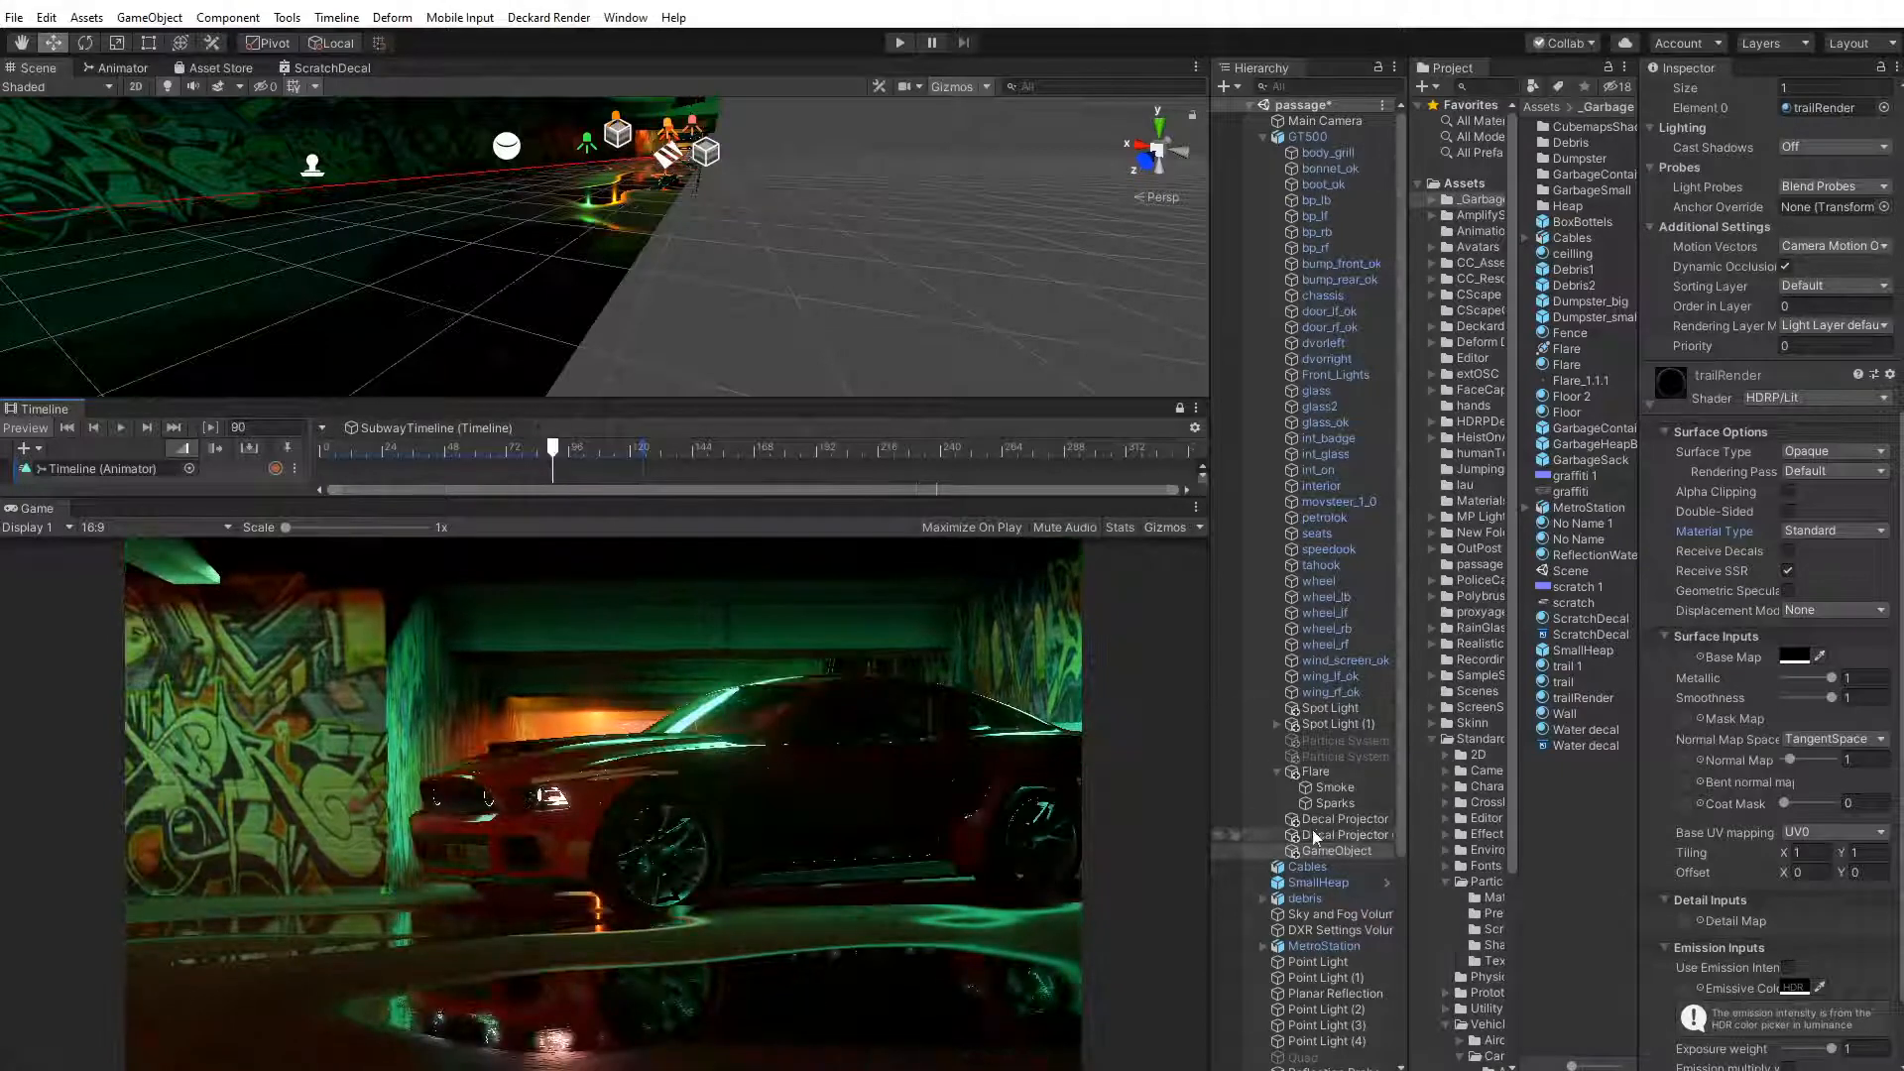
{"action": "middle_click_drag", "start_coordinate": [552, 291], "coordinate": [426, 178]}
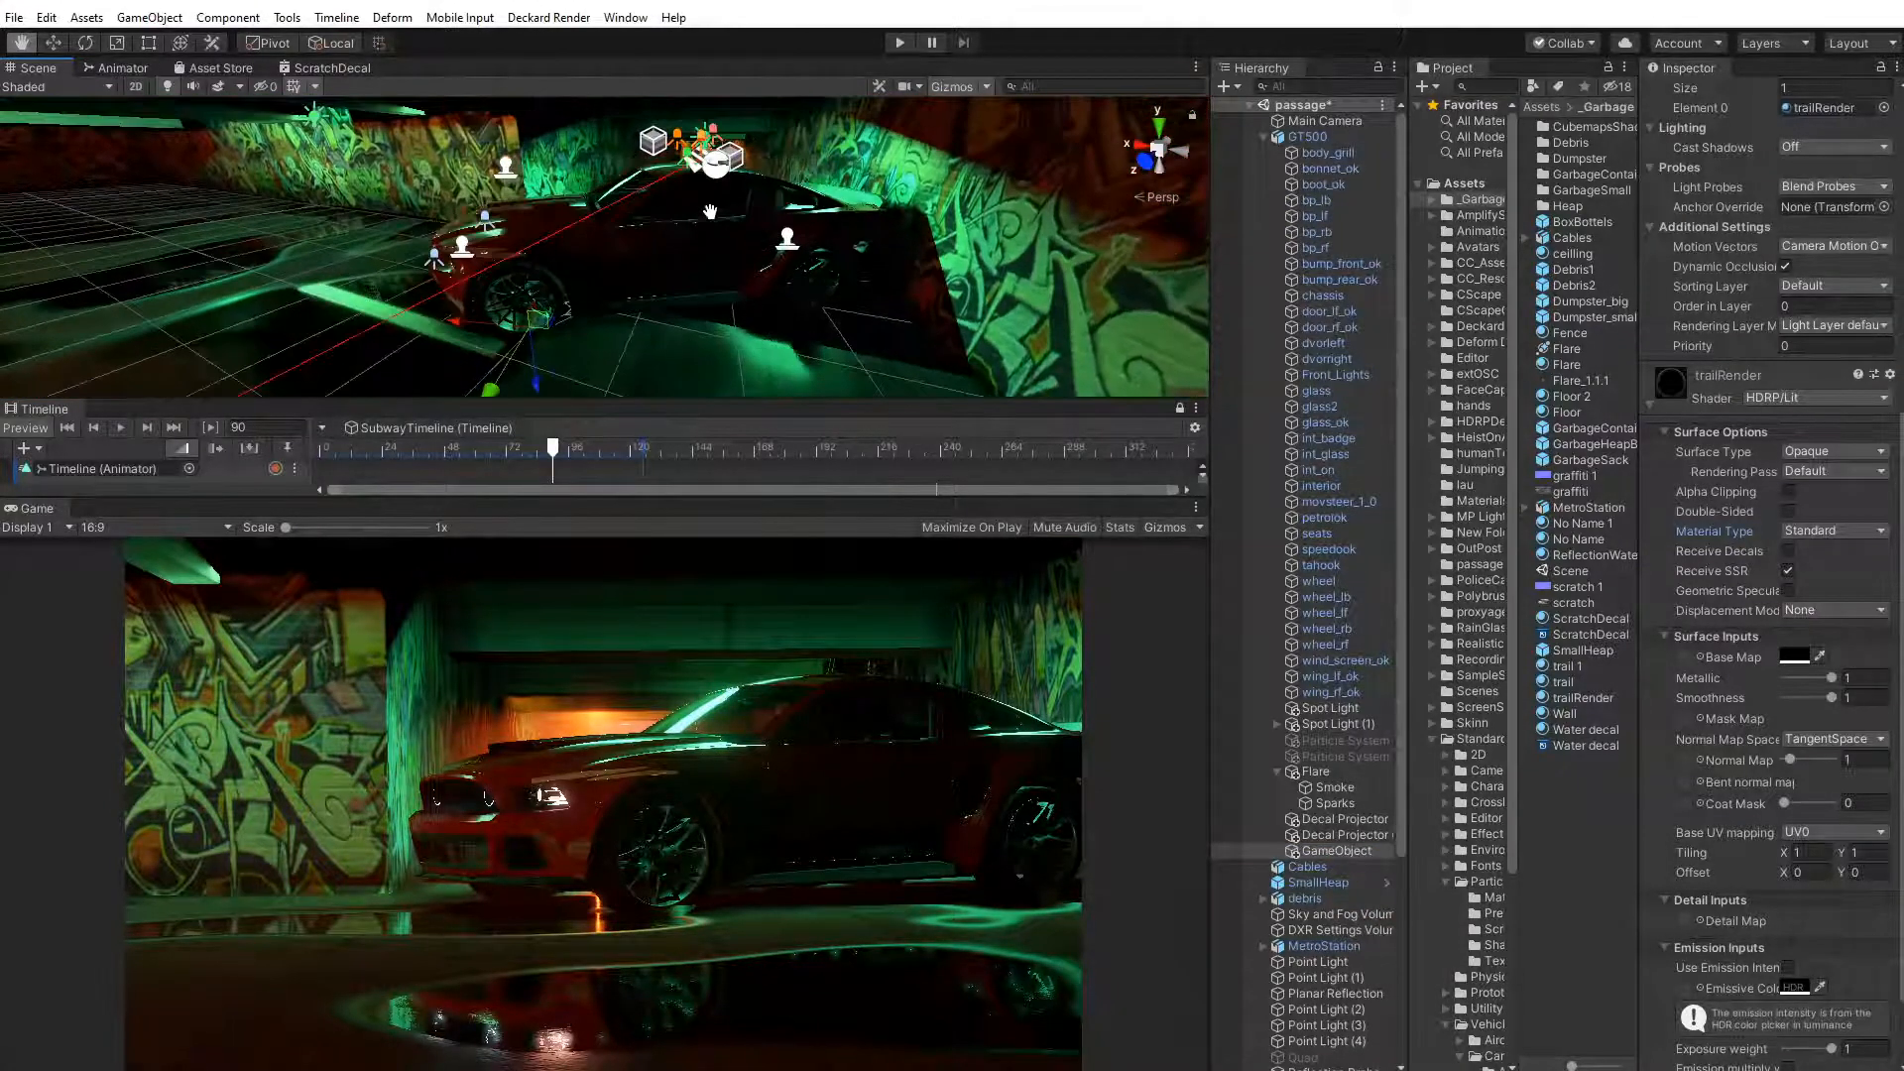
{"action": "left_click", "coordinate": [316, 46]}
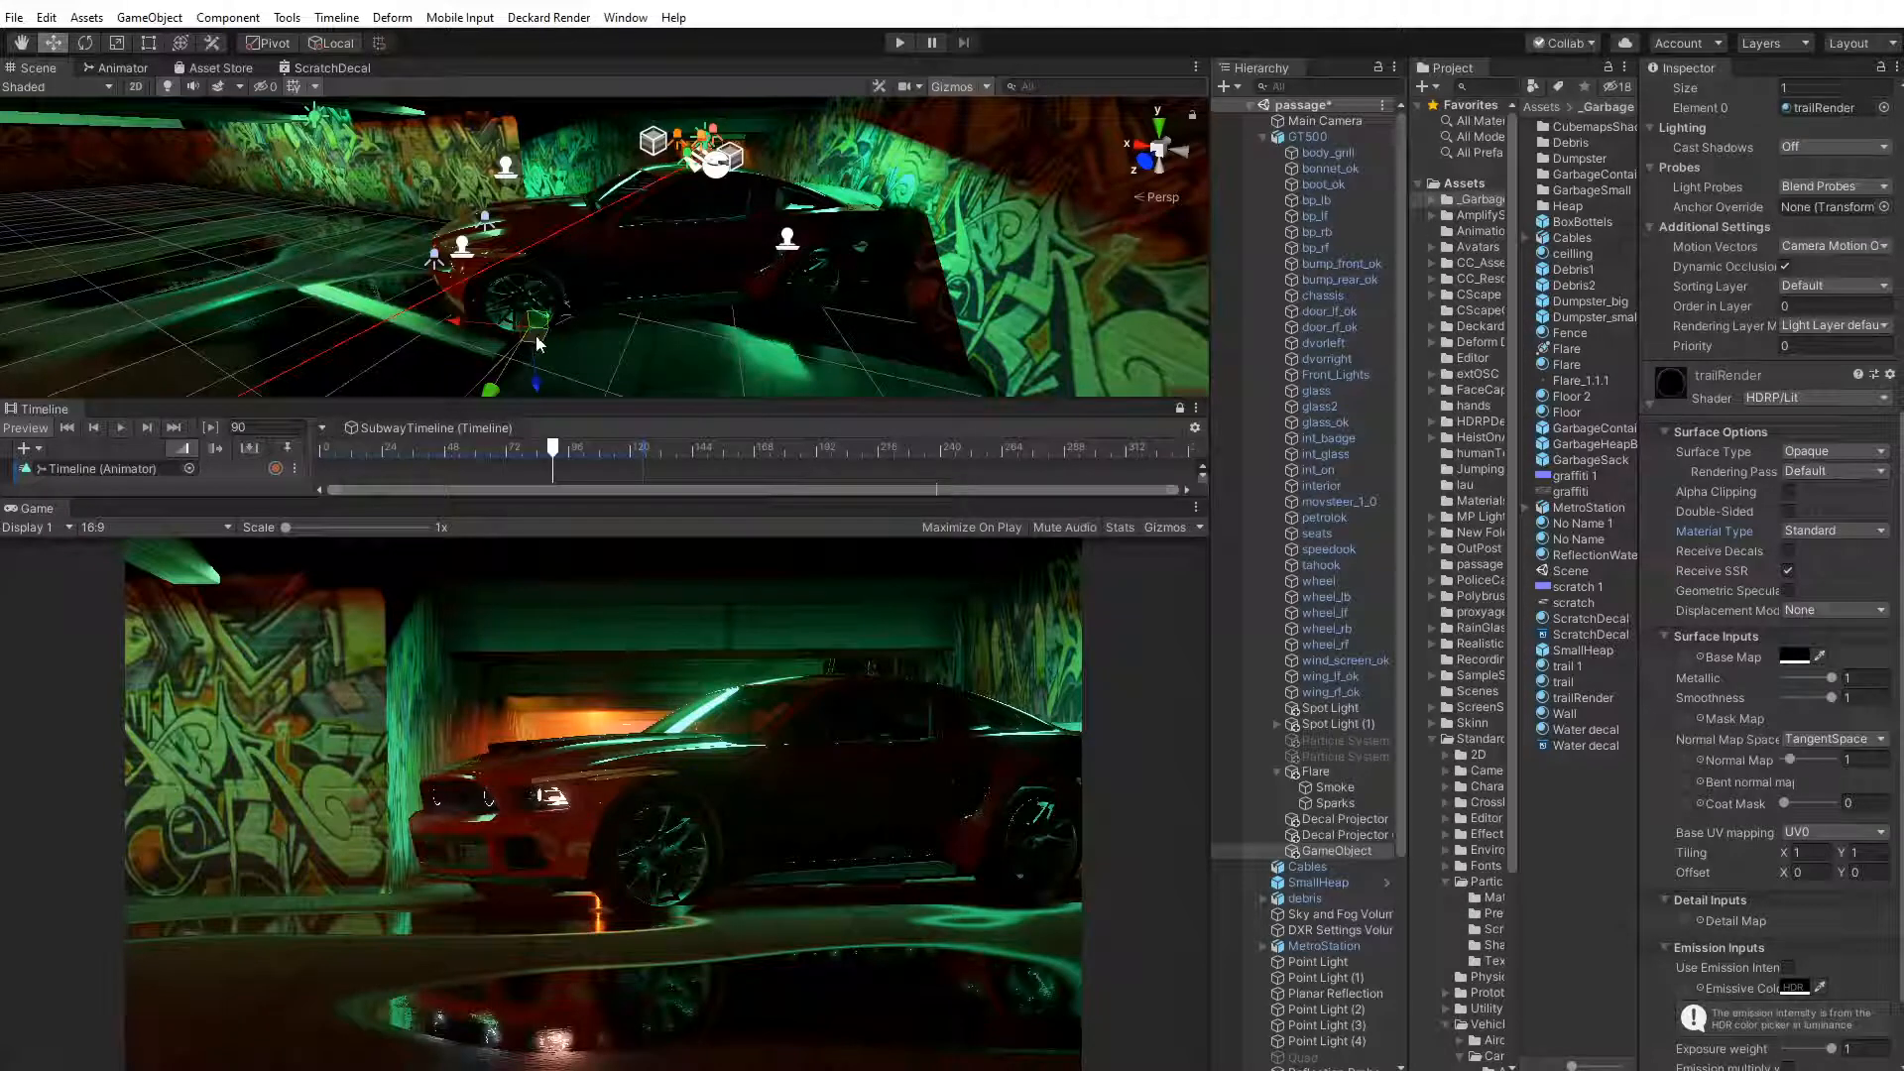
{"action": "left_click_drag", "start_coordinate": [553, 345], "coordinate": [805, 322]}
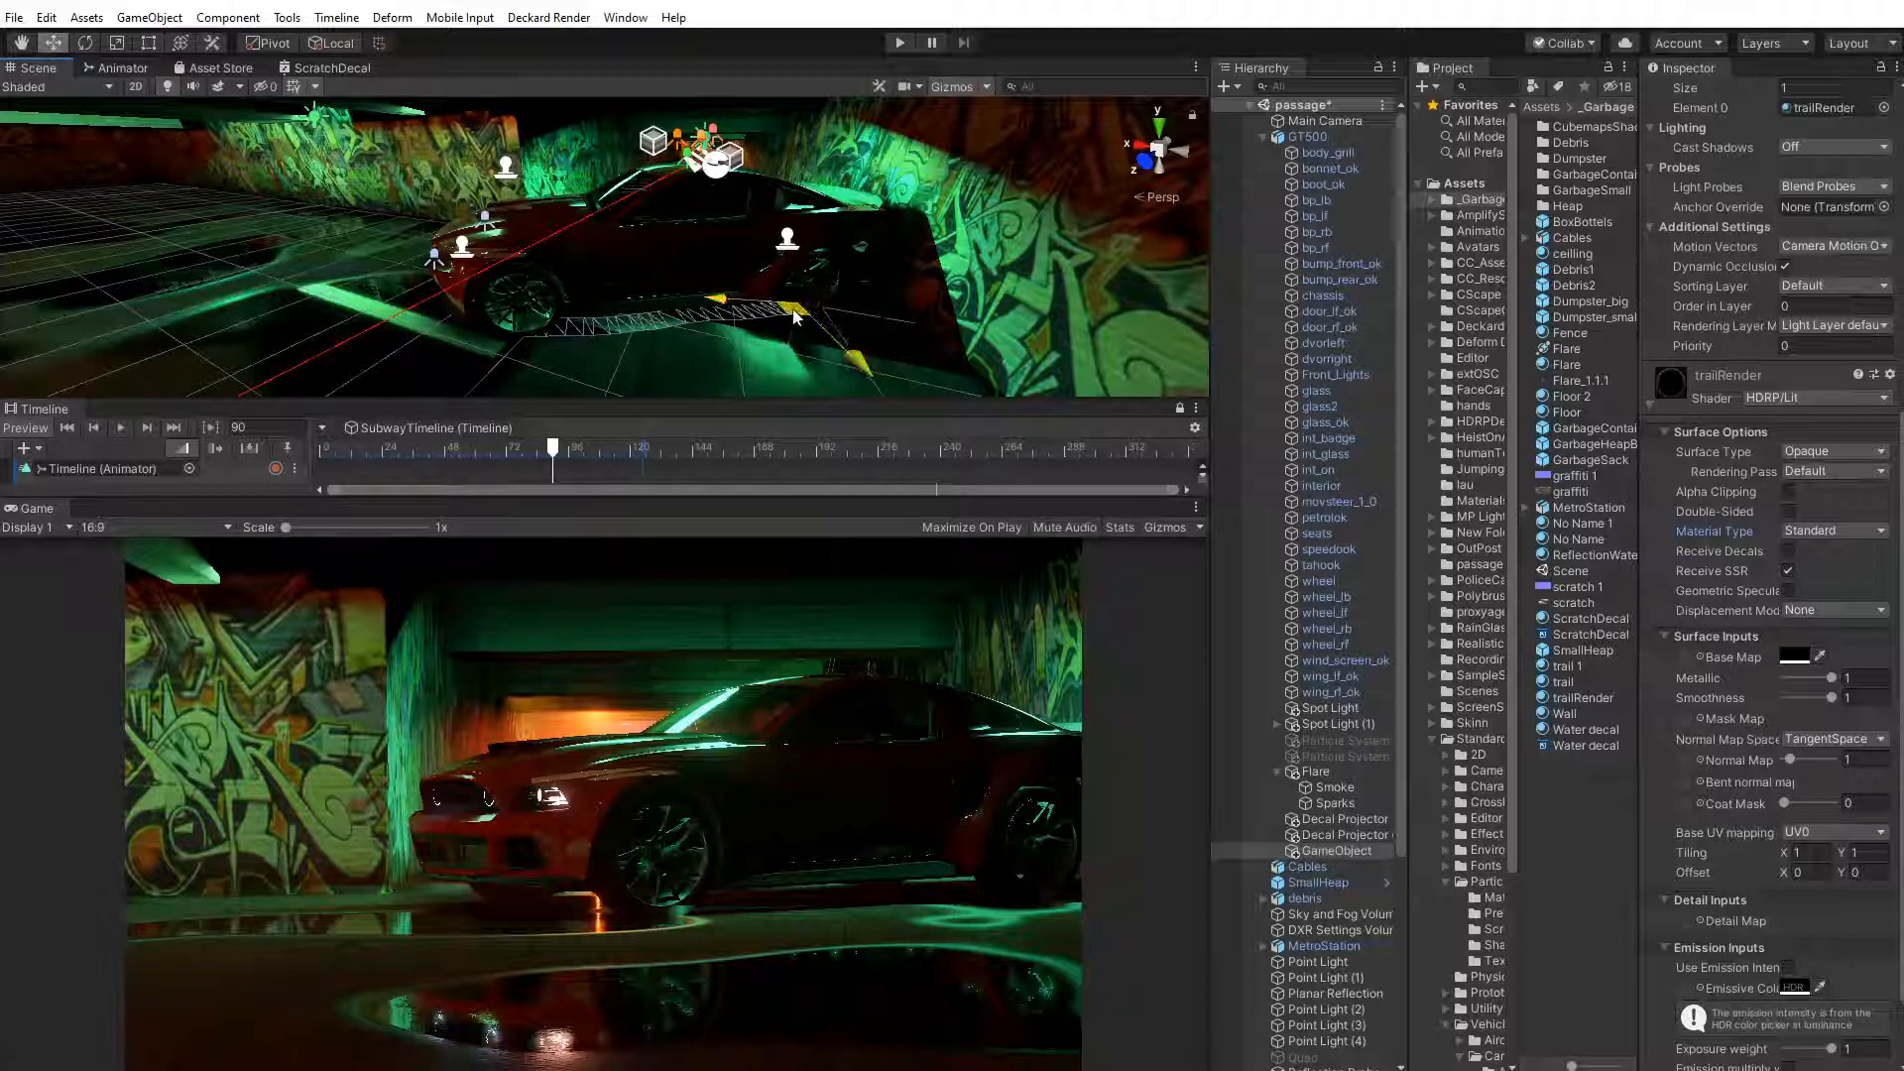
Play the timeline from the start several times to review the trail behind the car's rear wheel
{"action": "left_click_drag", "start_coordinate": [554, 446], "coordinate": [355, 446]}
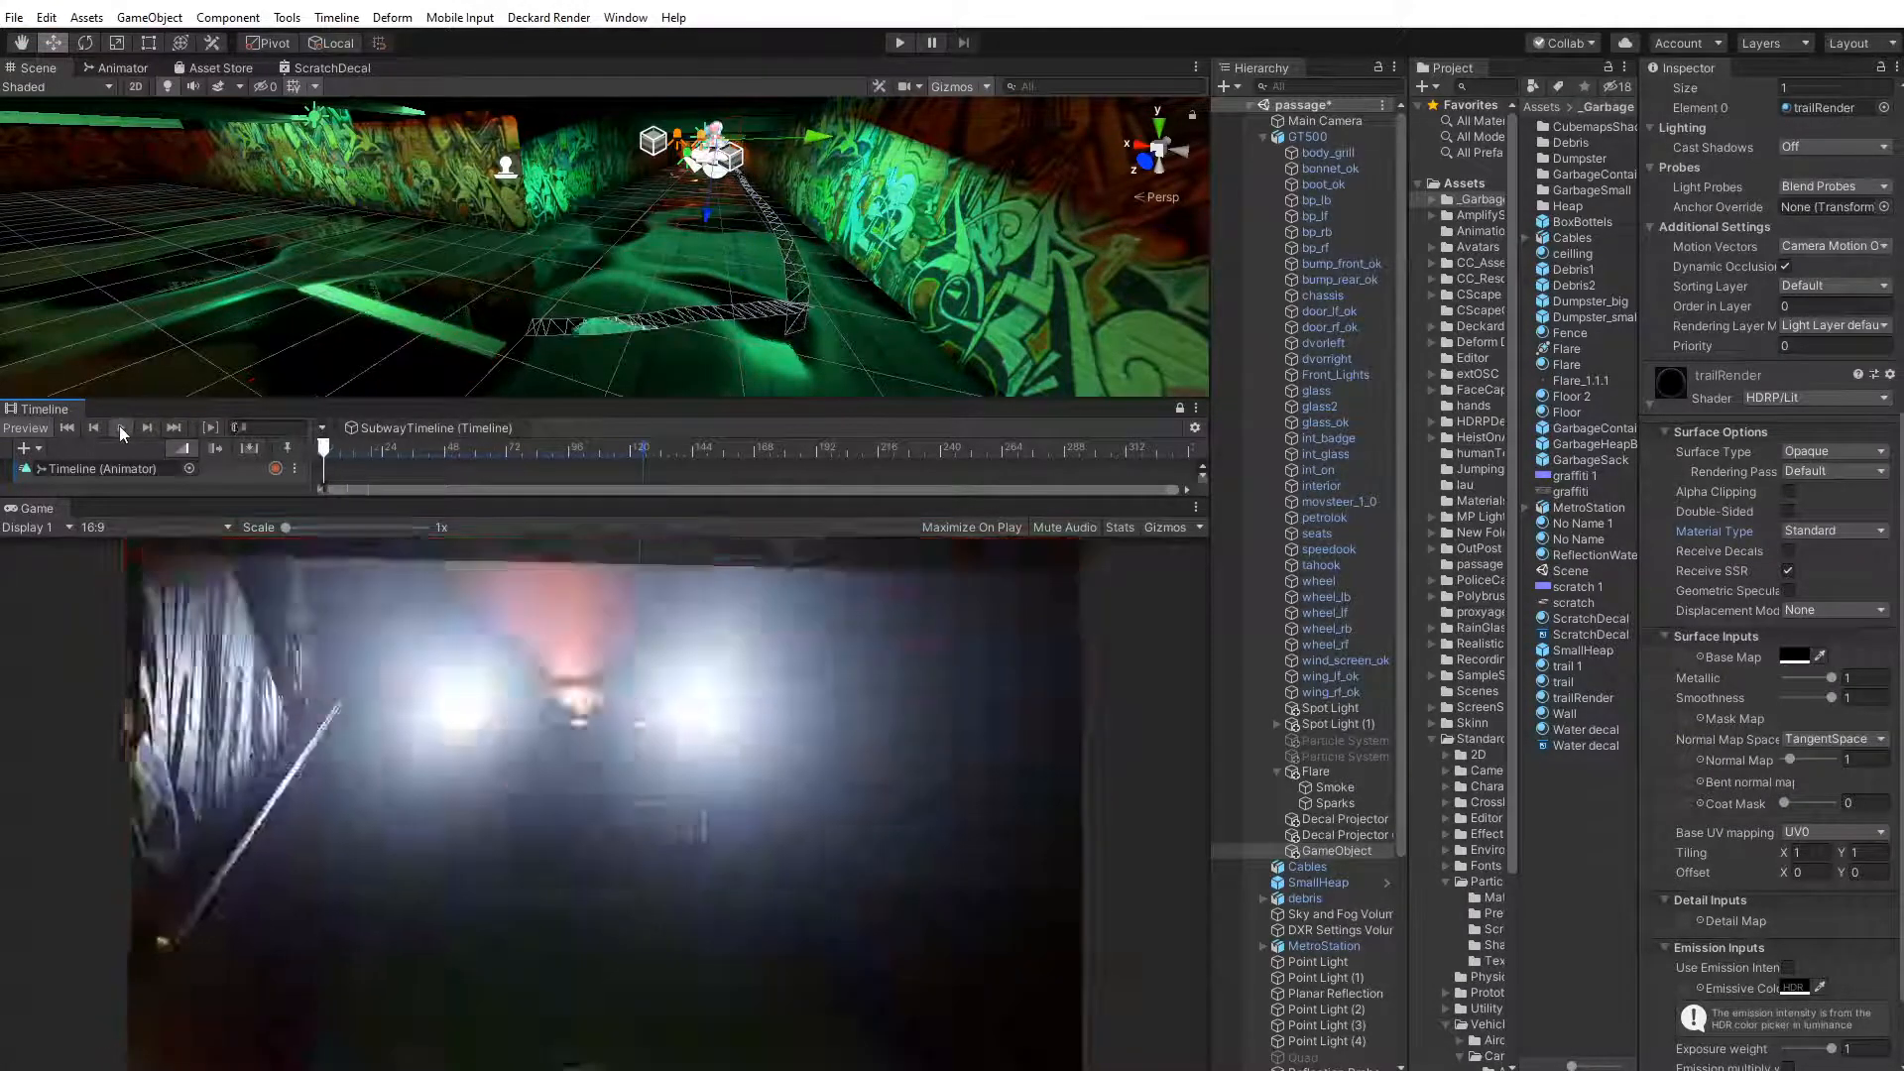
{"action": "left_click", "coordinate": [119, 425]}
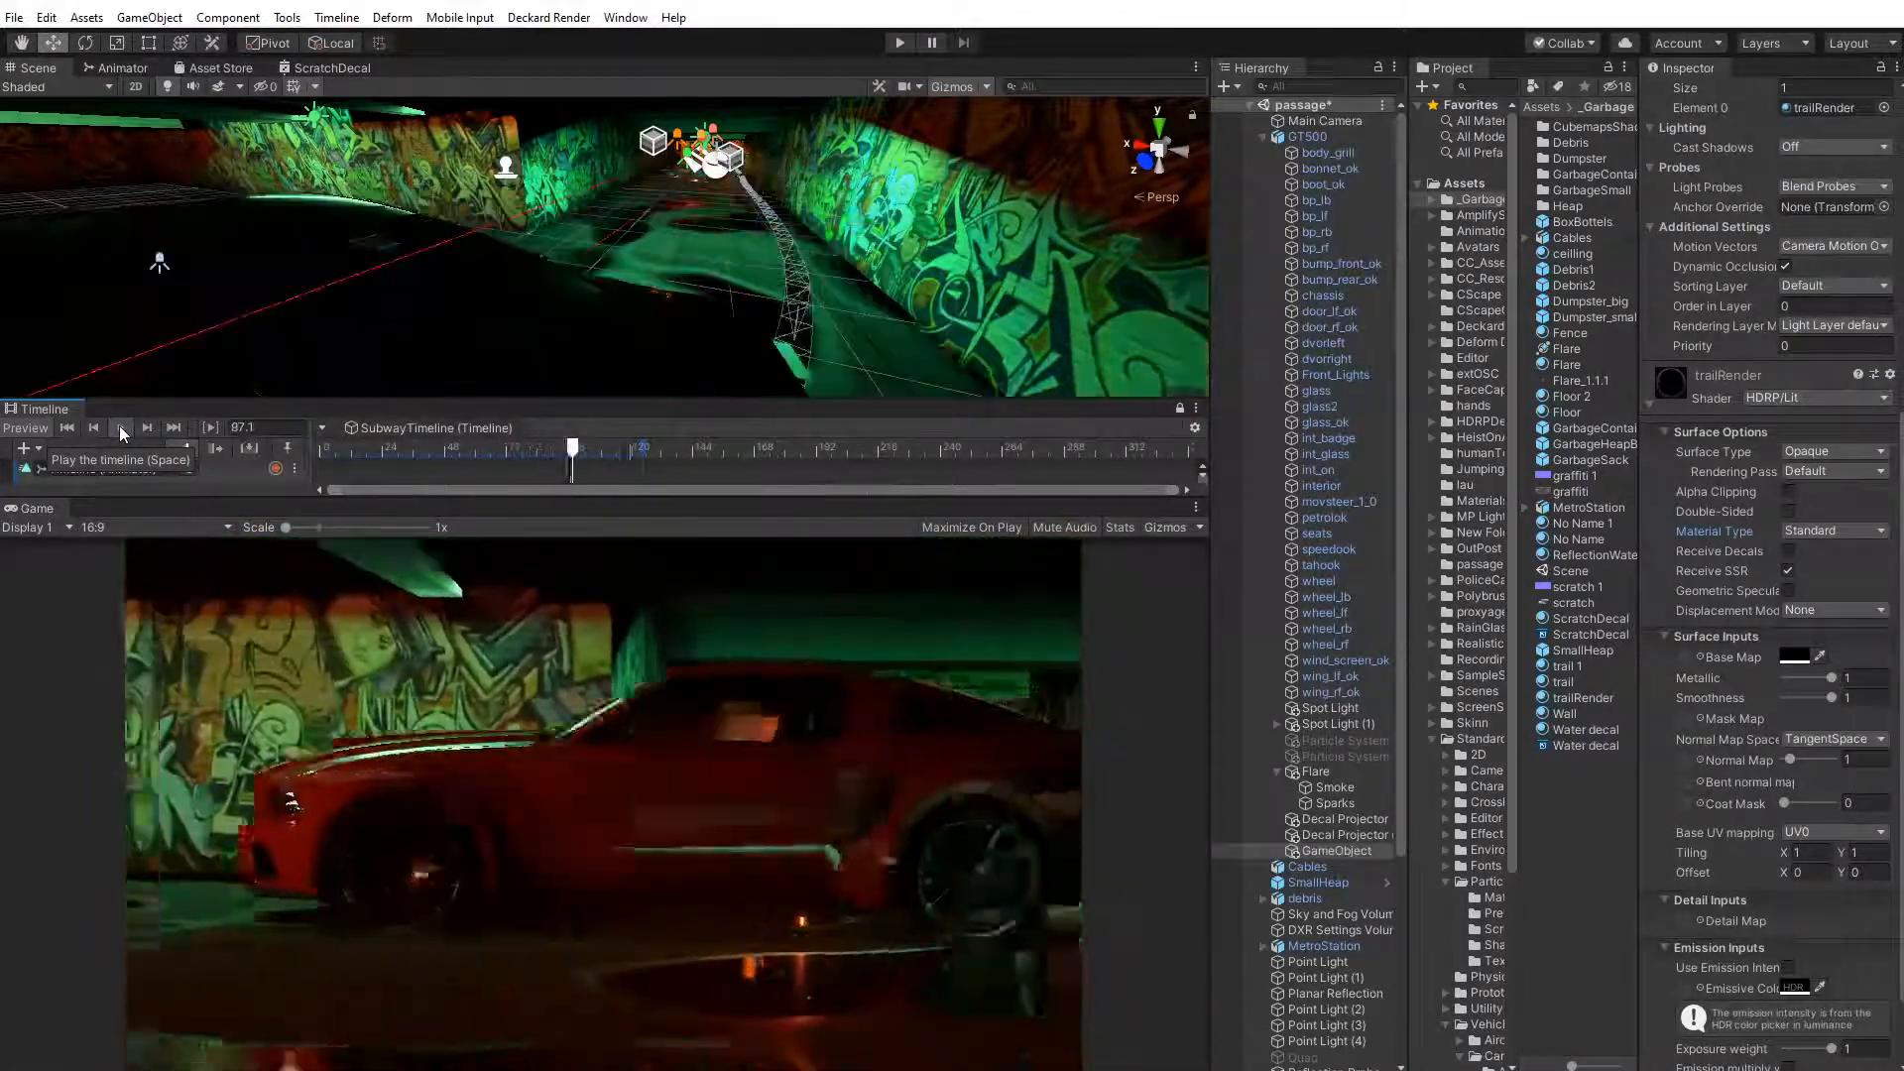
{"action": "left_click", "coordinate": [325, 451]}
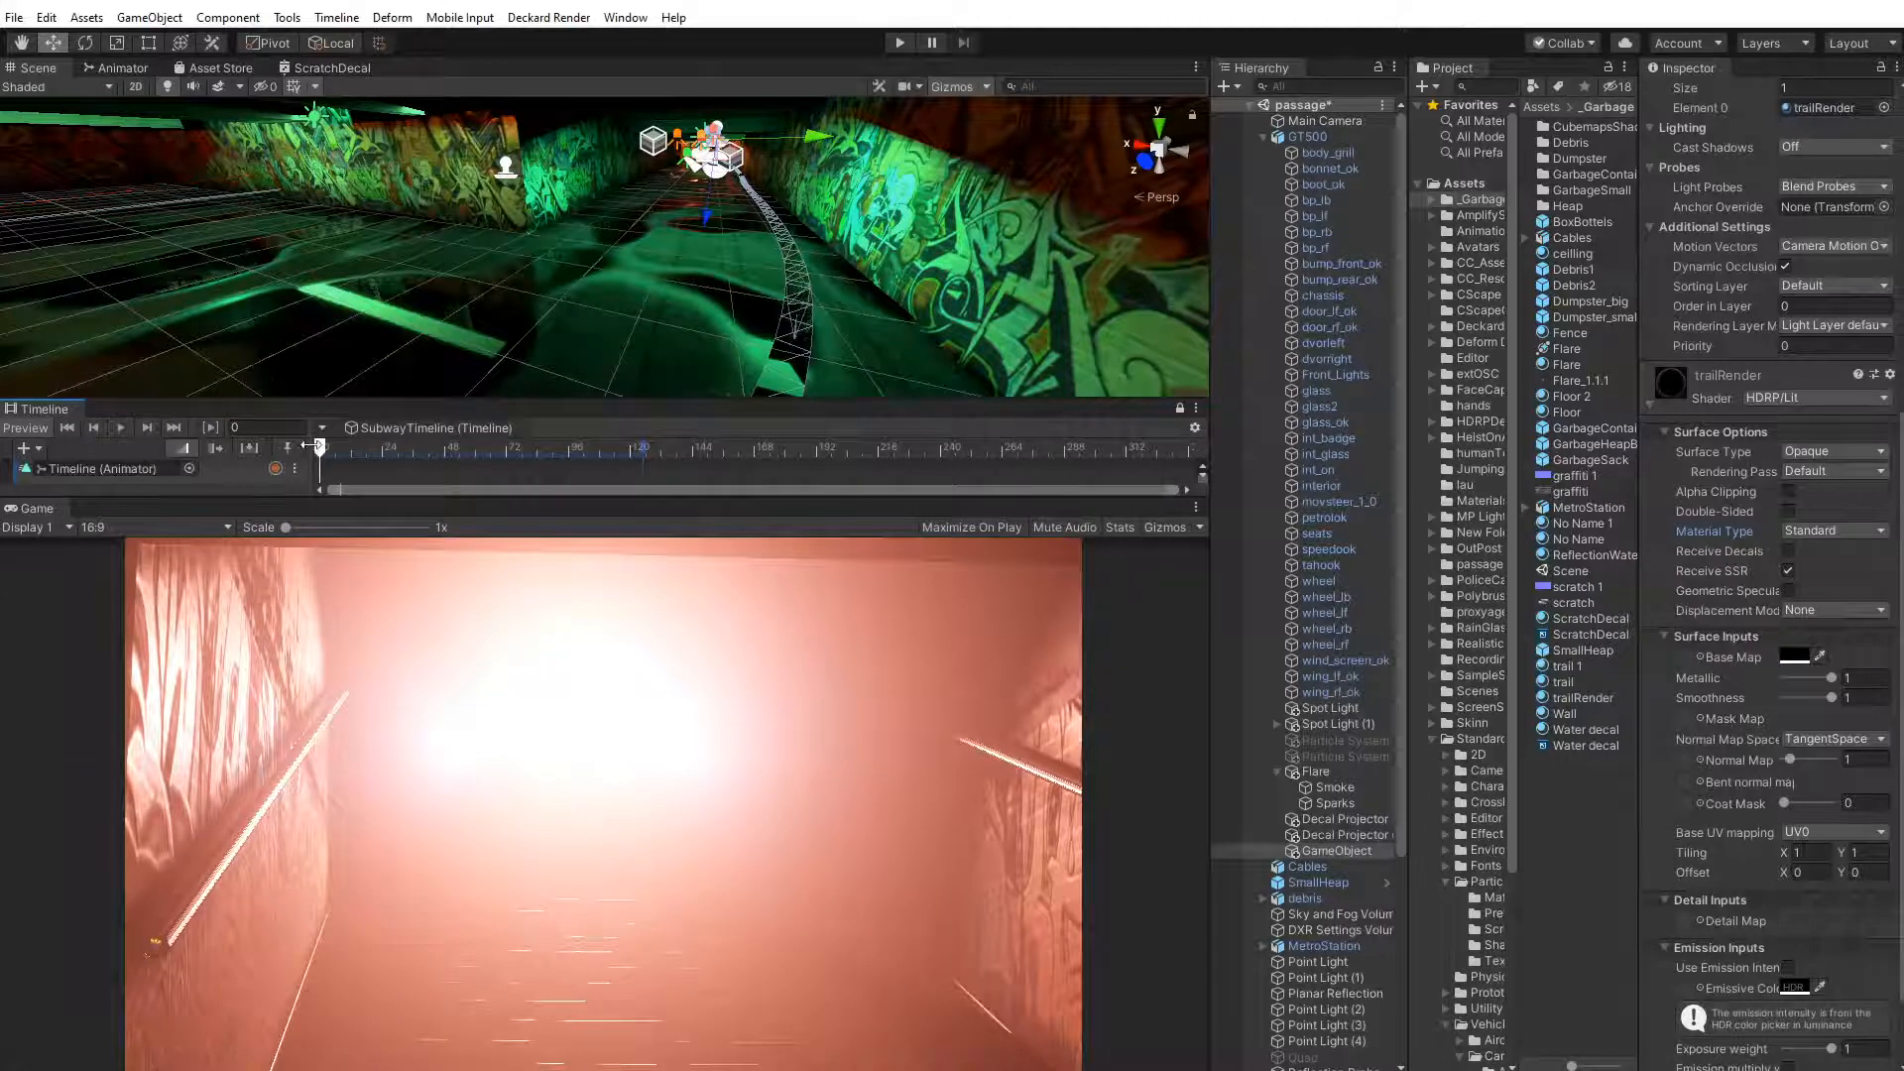
{"action": "mouse_move", "coordinate": [328, 456]}
{"action": "left_mouse_down"}
{"action": "mouse_move", "coordinate": [657, 492]}
{"action": "mouse_move", "coordinate": [545, 484]}
{"action": "mouse_move", "coordinate": [591, 492]}
{"action": "mouse_move", "coordinate": [571, 457]}
{"action": "mouse_move", "coordinate": [481, 457]}
{"action": "mouse_move", "coordinate": [621, 484]}
{"action": "mouse_move", "coordinate": [323, 478]}
{"action": "left_mouse_up"}
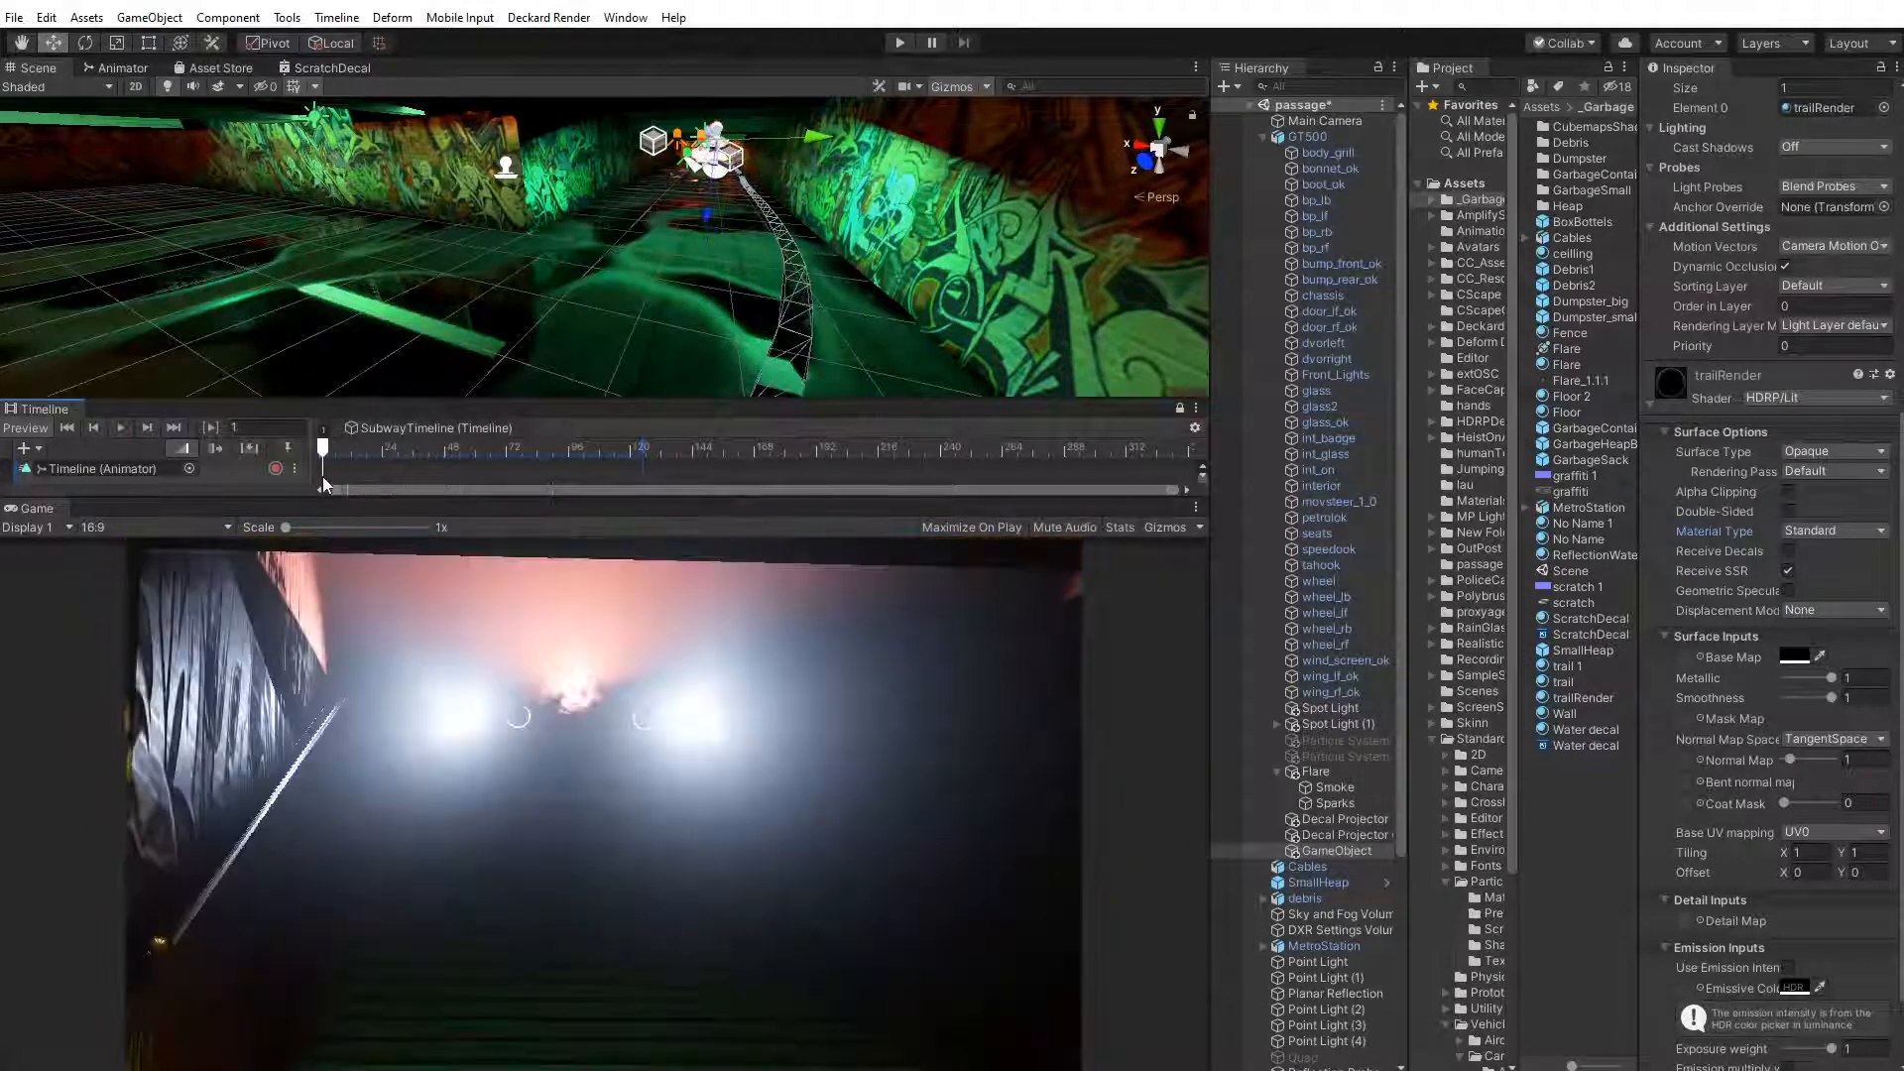
{"action": "left_click", "coordinate": [120, 427]}
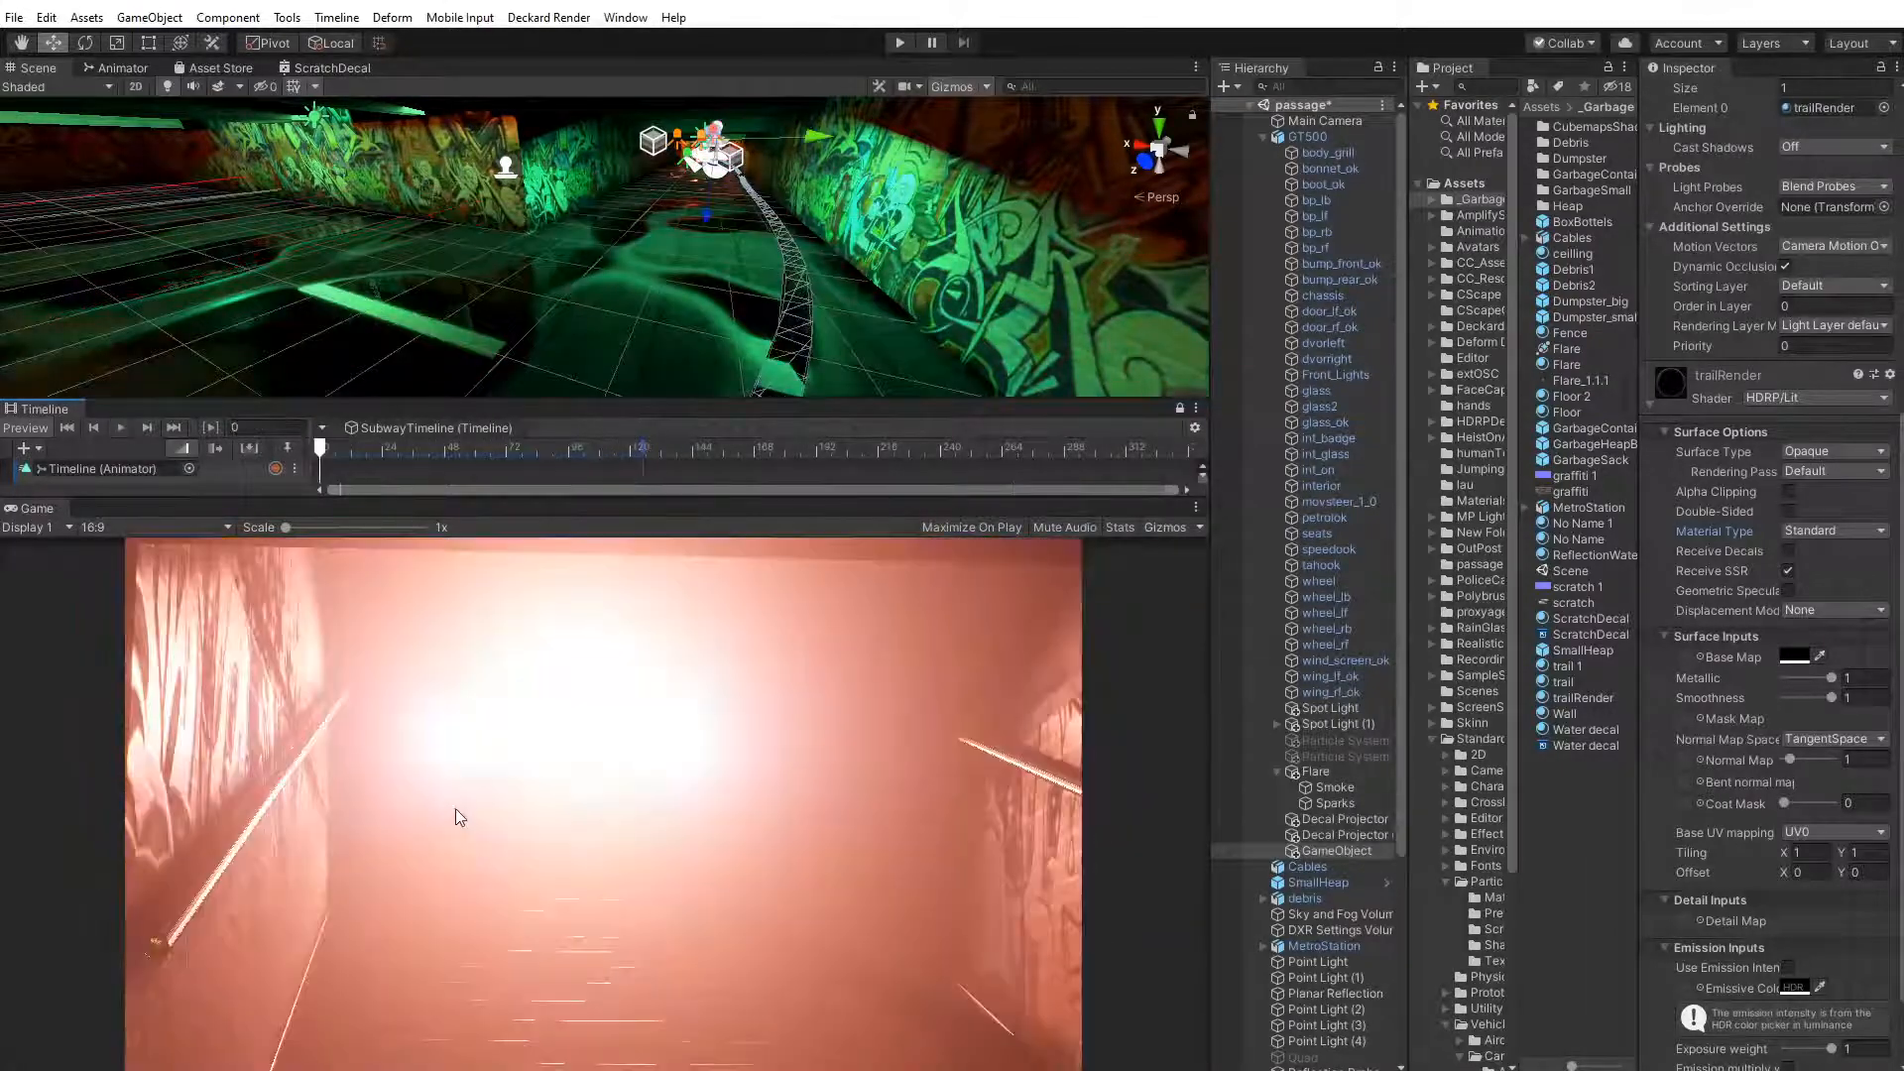
{"action": "left_click_drag", "start_coordinate": [319, 449], "coordinate": [288, 510]}
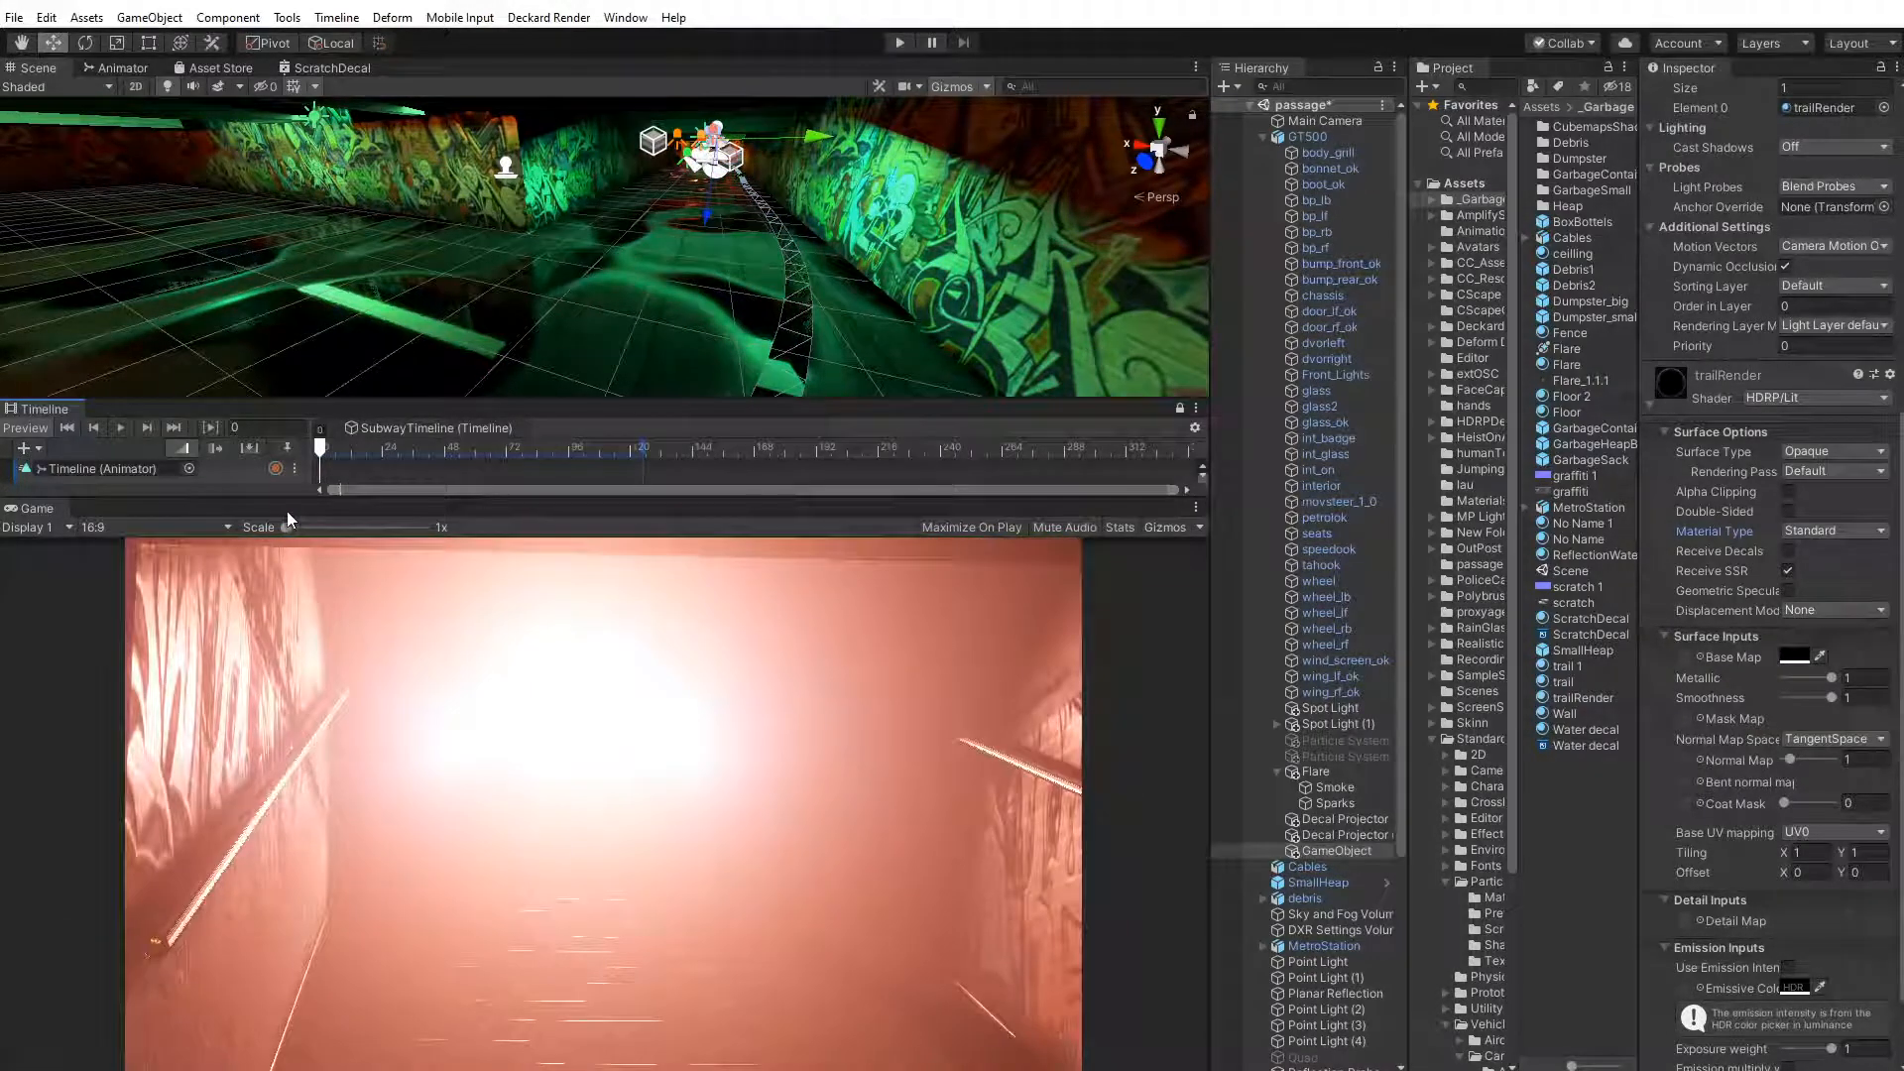
{"action": "left_click", "coordinate": [119, 427]}
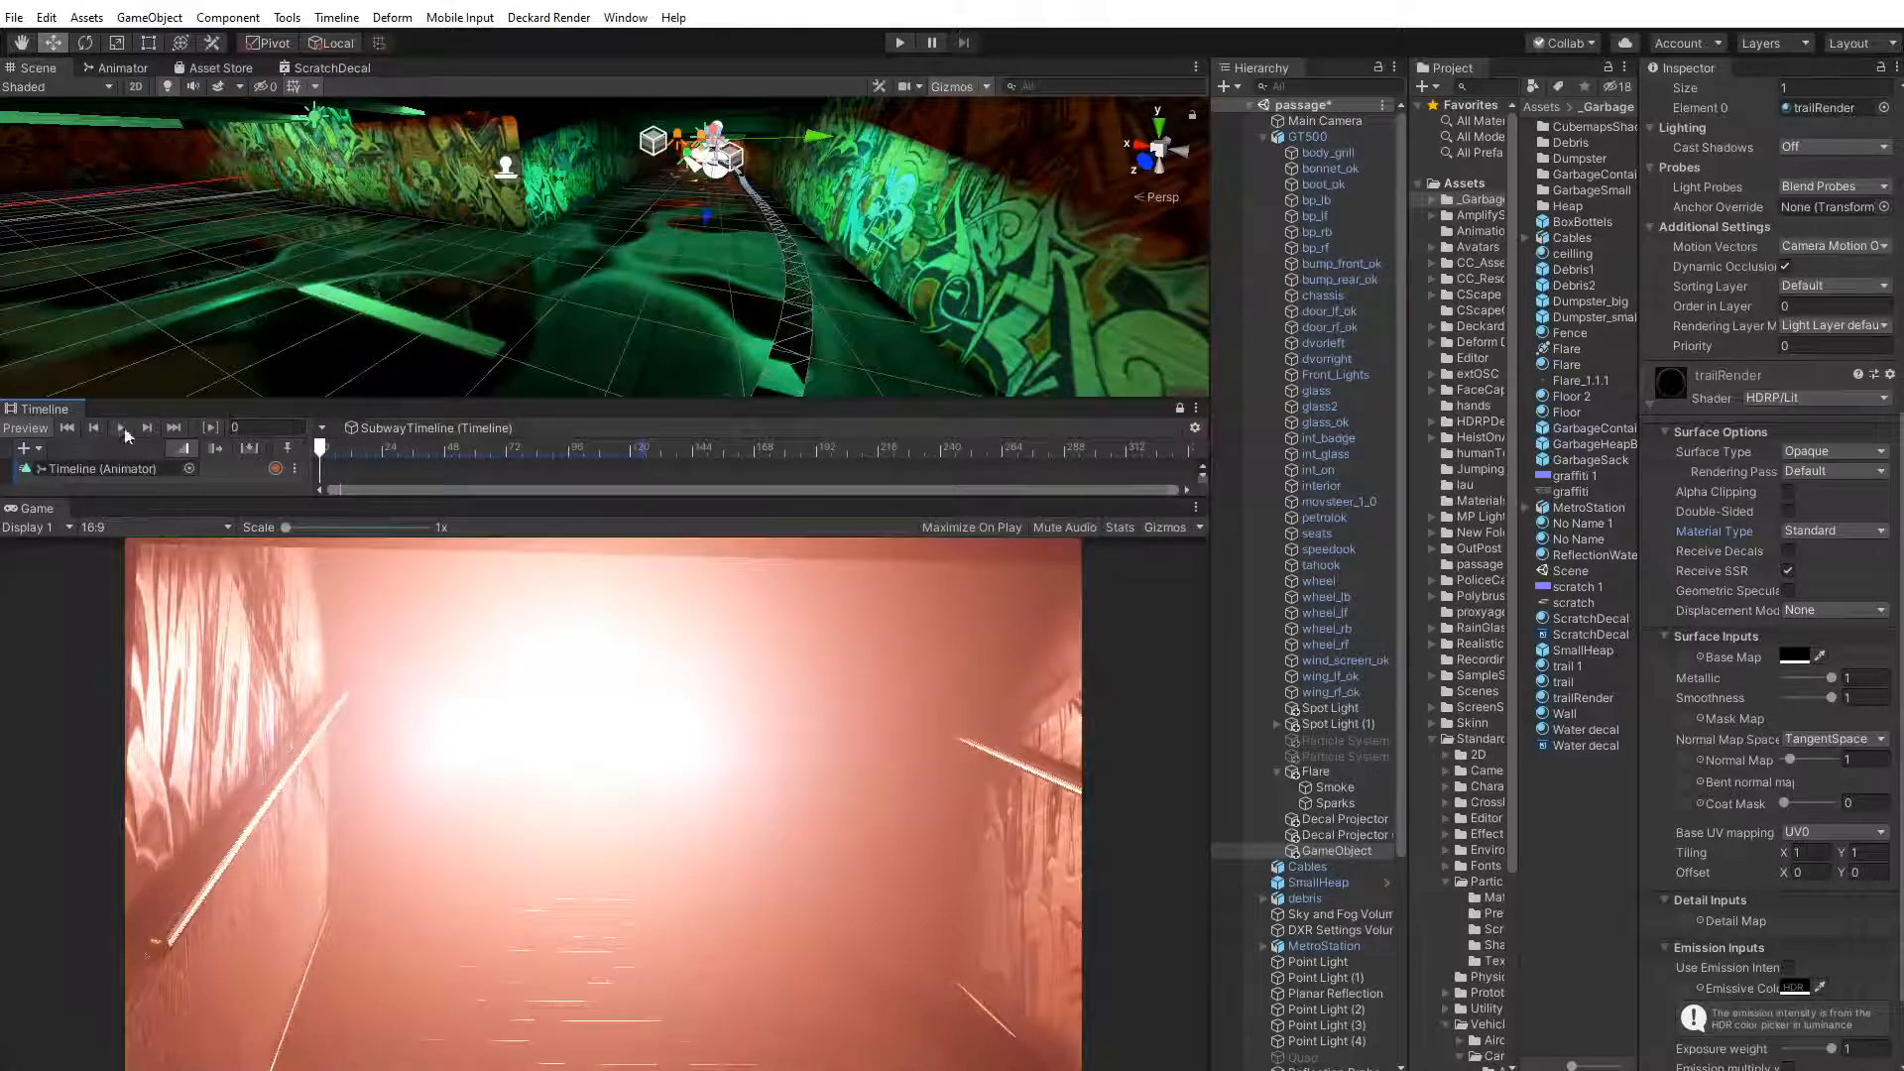
Play the timeline, stop at frame 101, and examine the lighting around the car's rear in the scene
{"action": "left_click", "coordinate": [122, 428]}
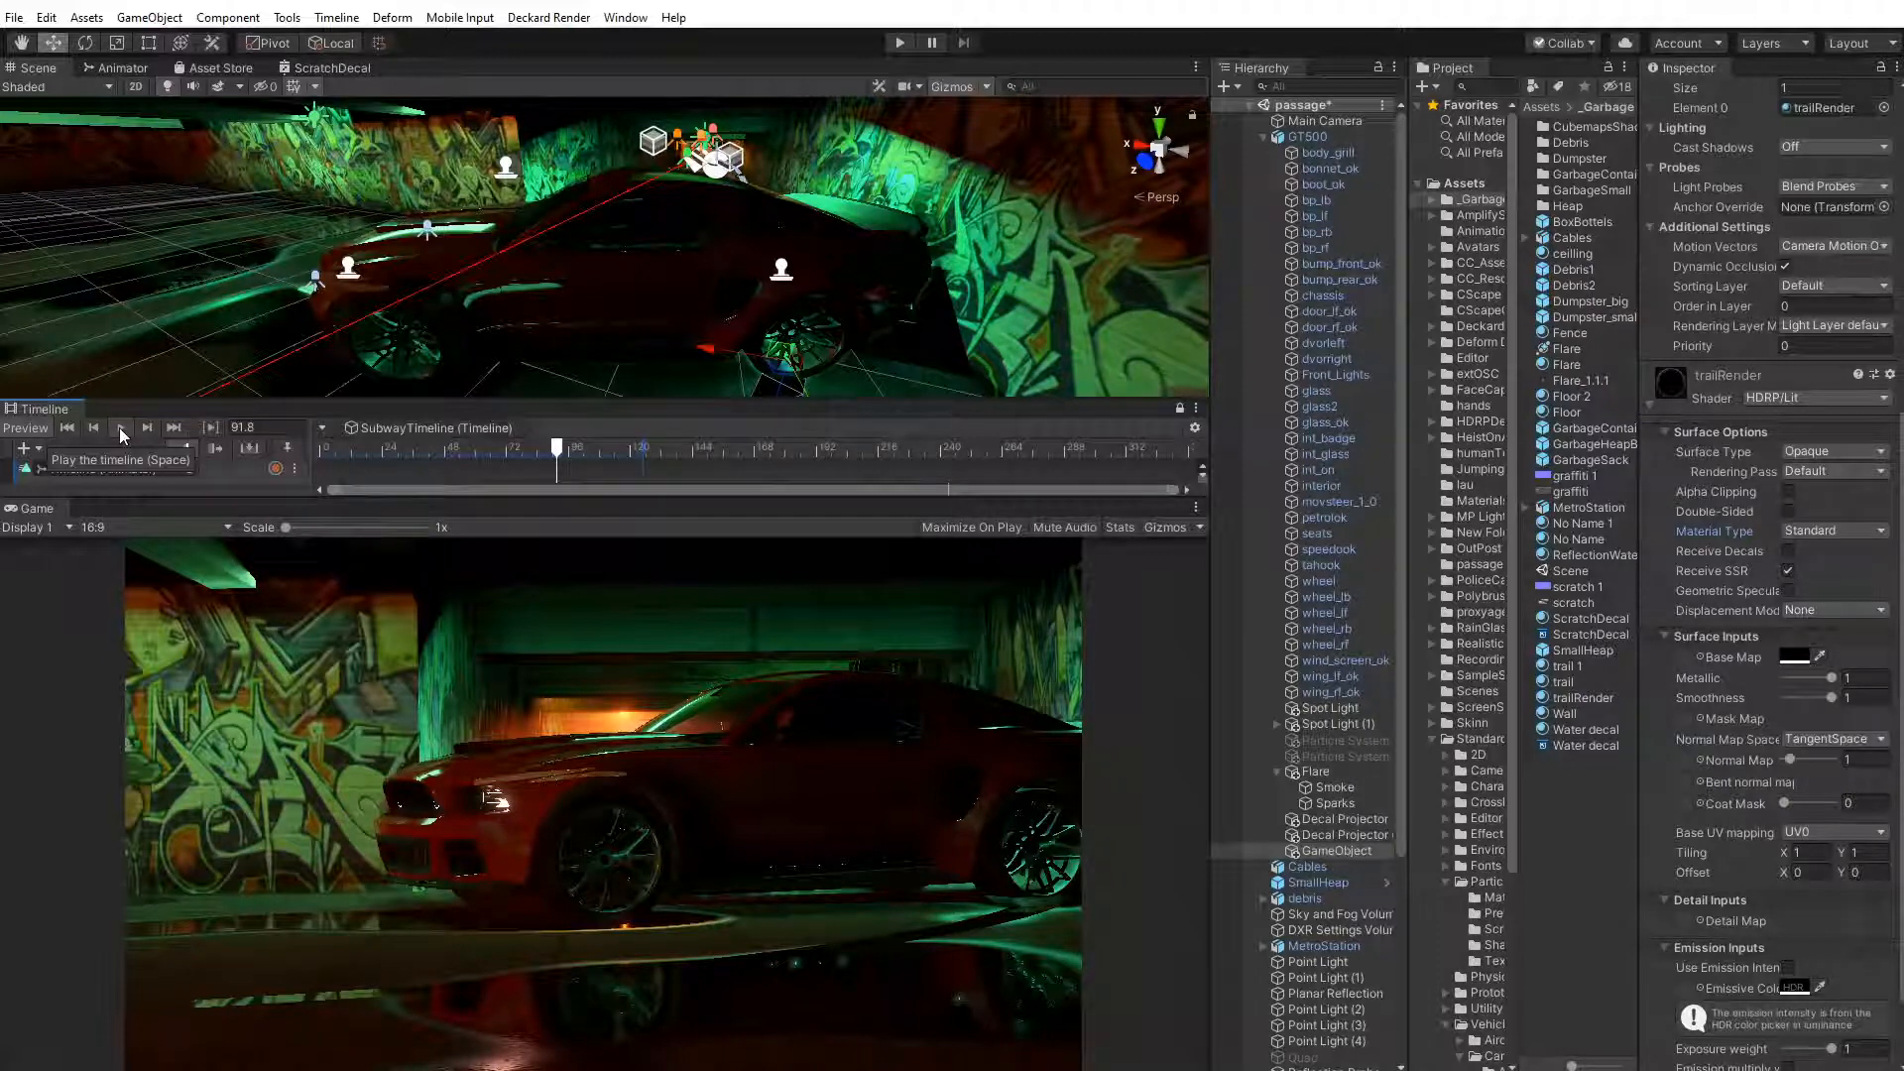
{"action": "left_click_drag", "start_coordinate": [544, 449], "coordinate": [581, 459]}
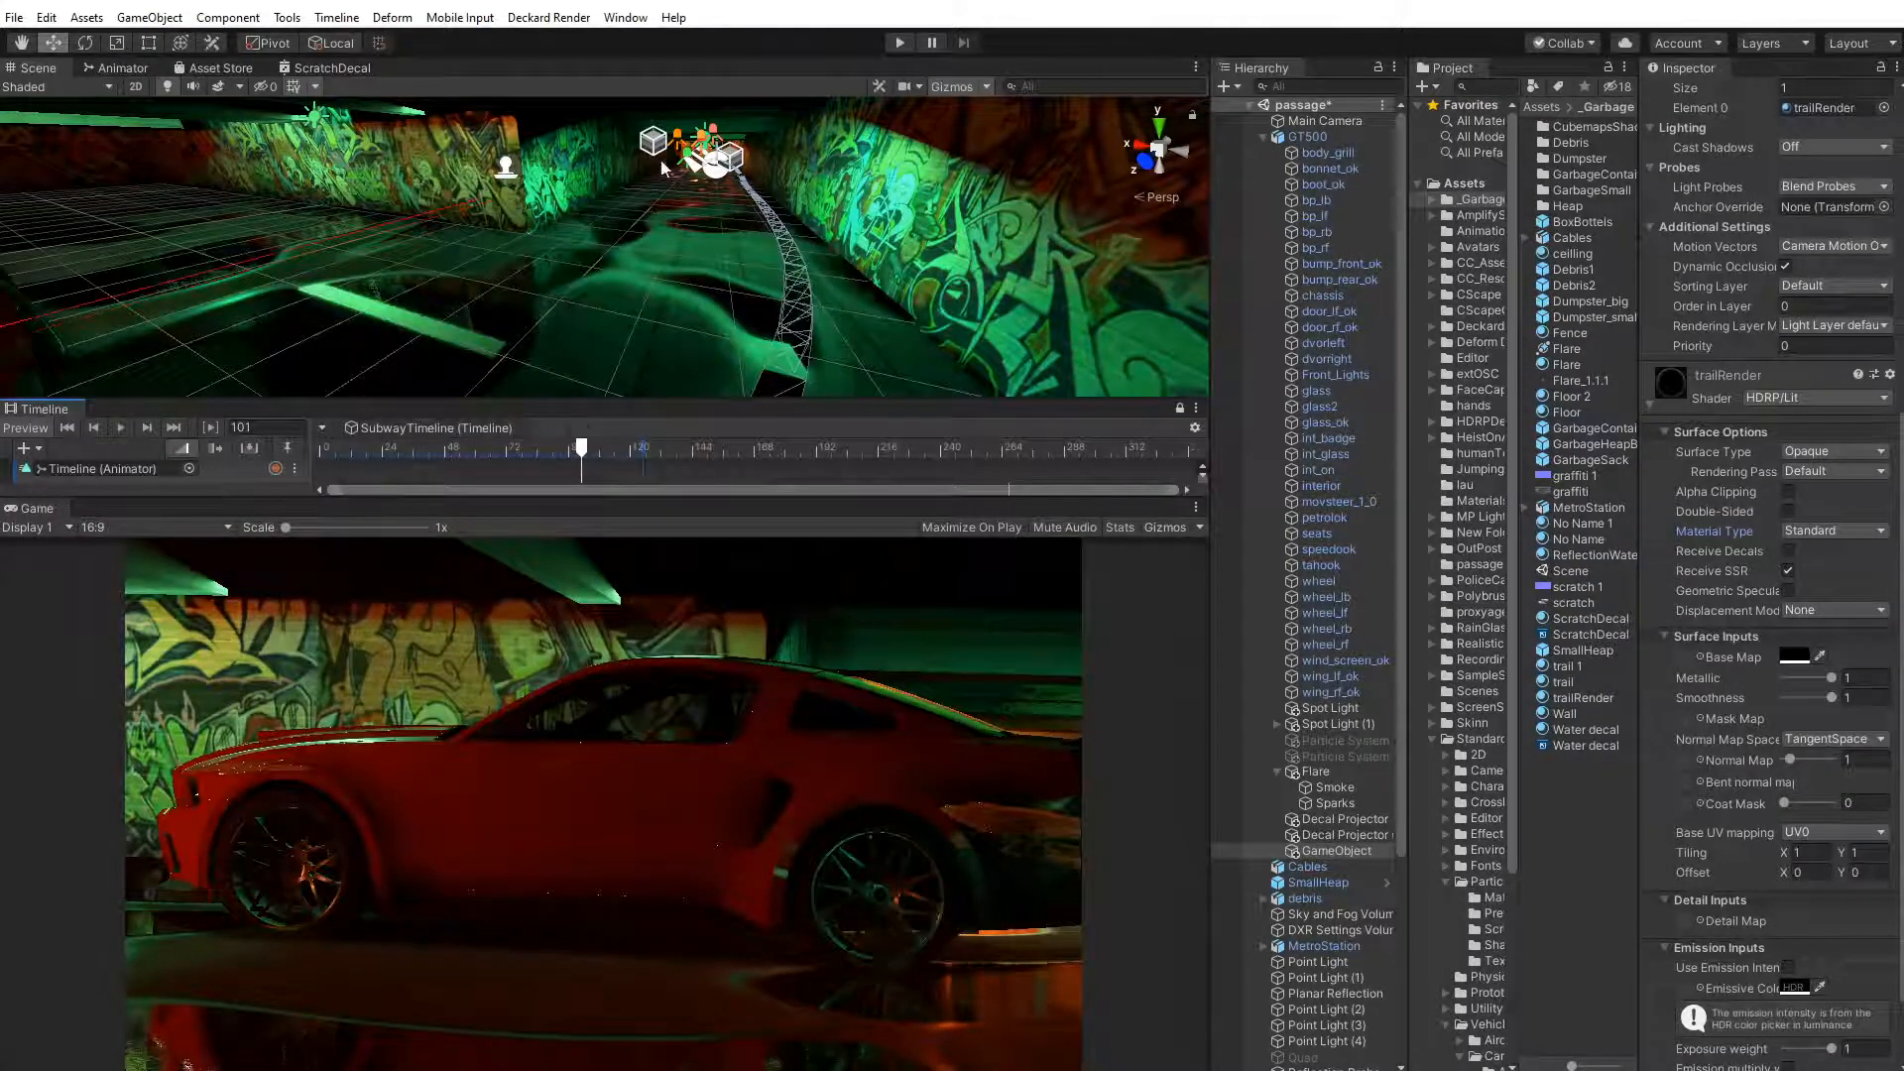
{"action": "scroll", "coordinate": [660, 169], "scroll_direction": "down", "scroll_amount": 6}
{"action": "middle_click_drag", "start_coordinate": [516, 286], "coordinate": [636, 202]}
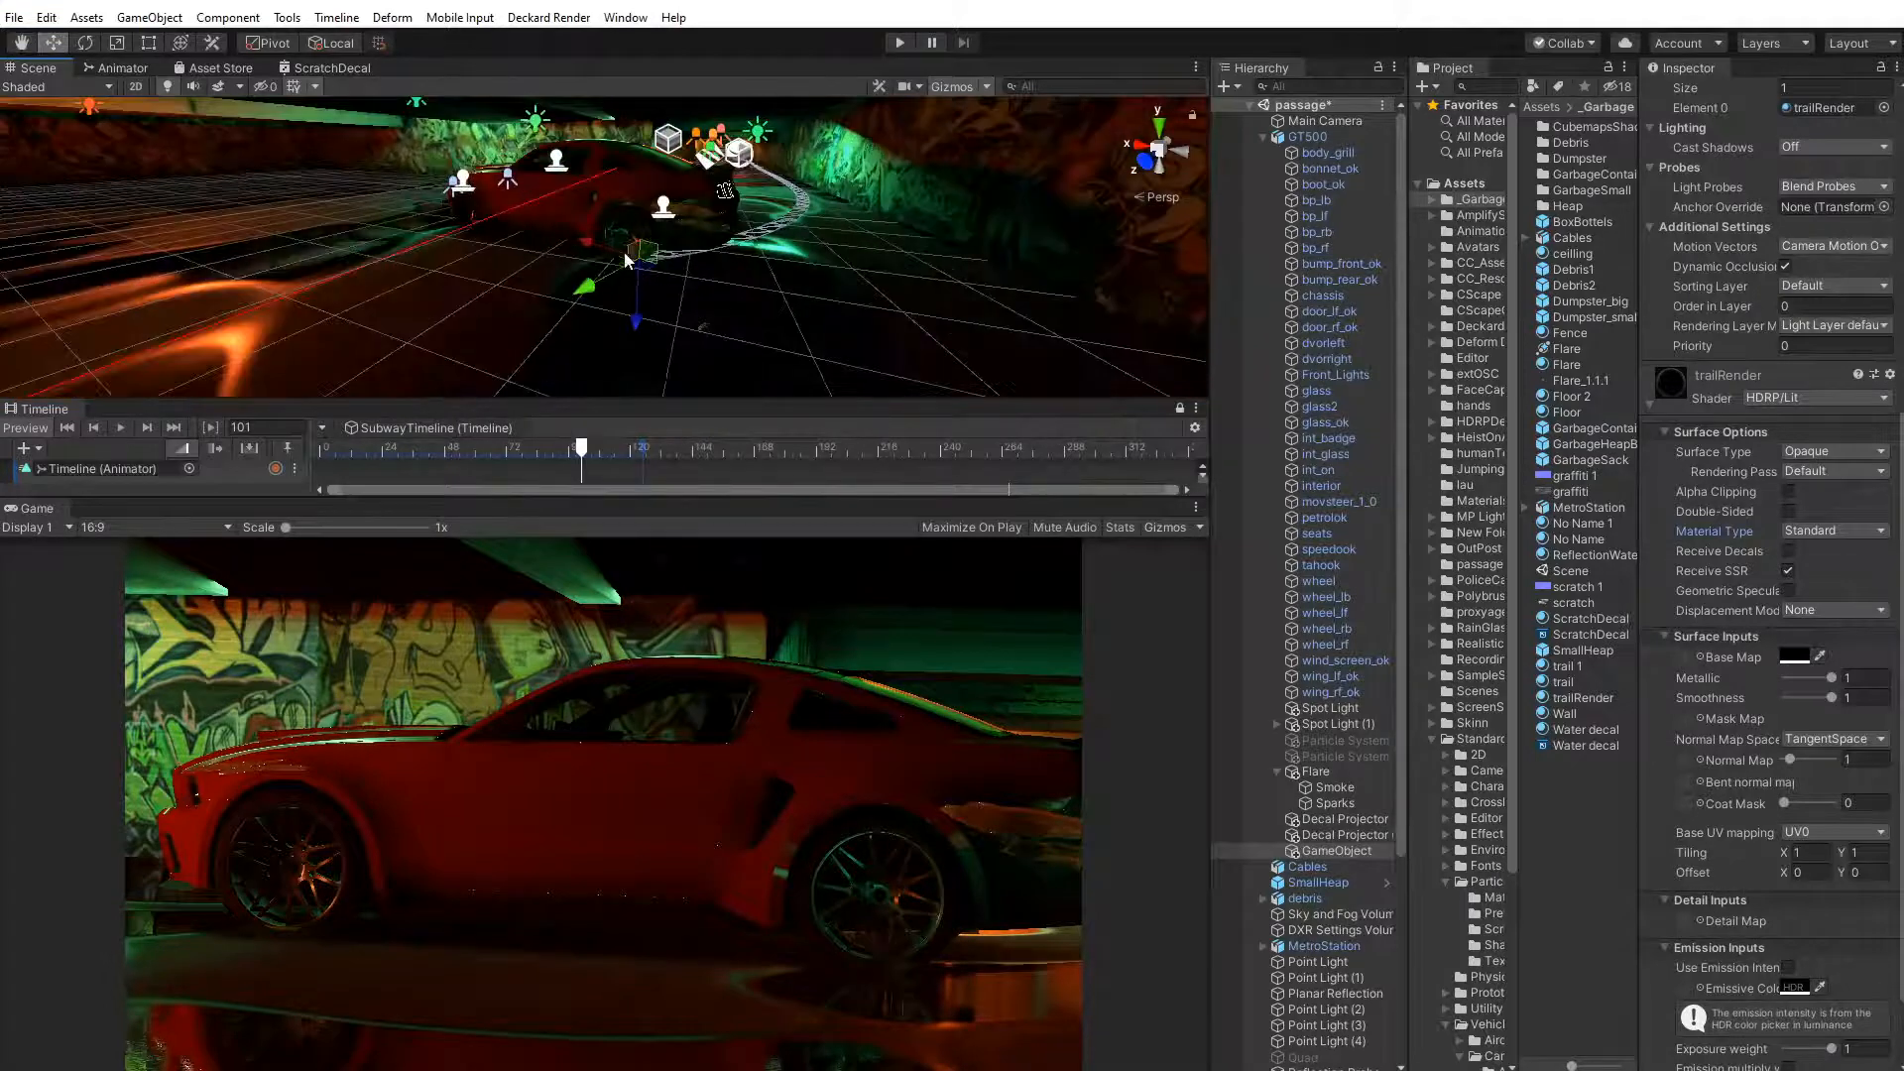
{"action": "left_click_drag", "start_coordinate": [626, 260], "coordinate": [877, 181], "text": "alt"}
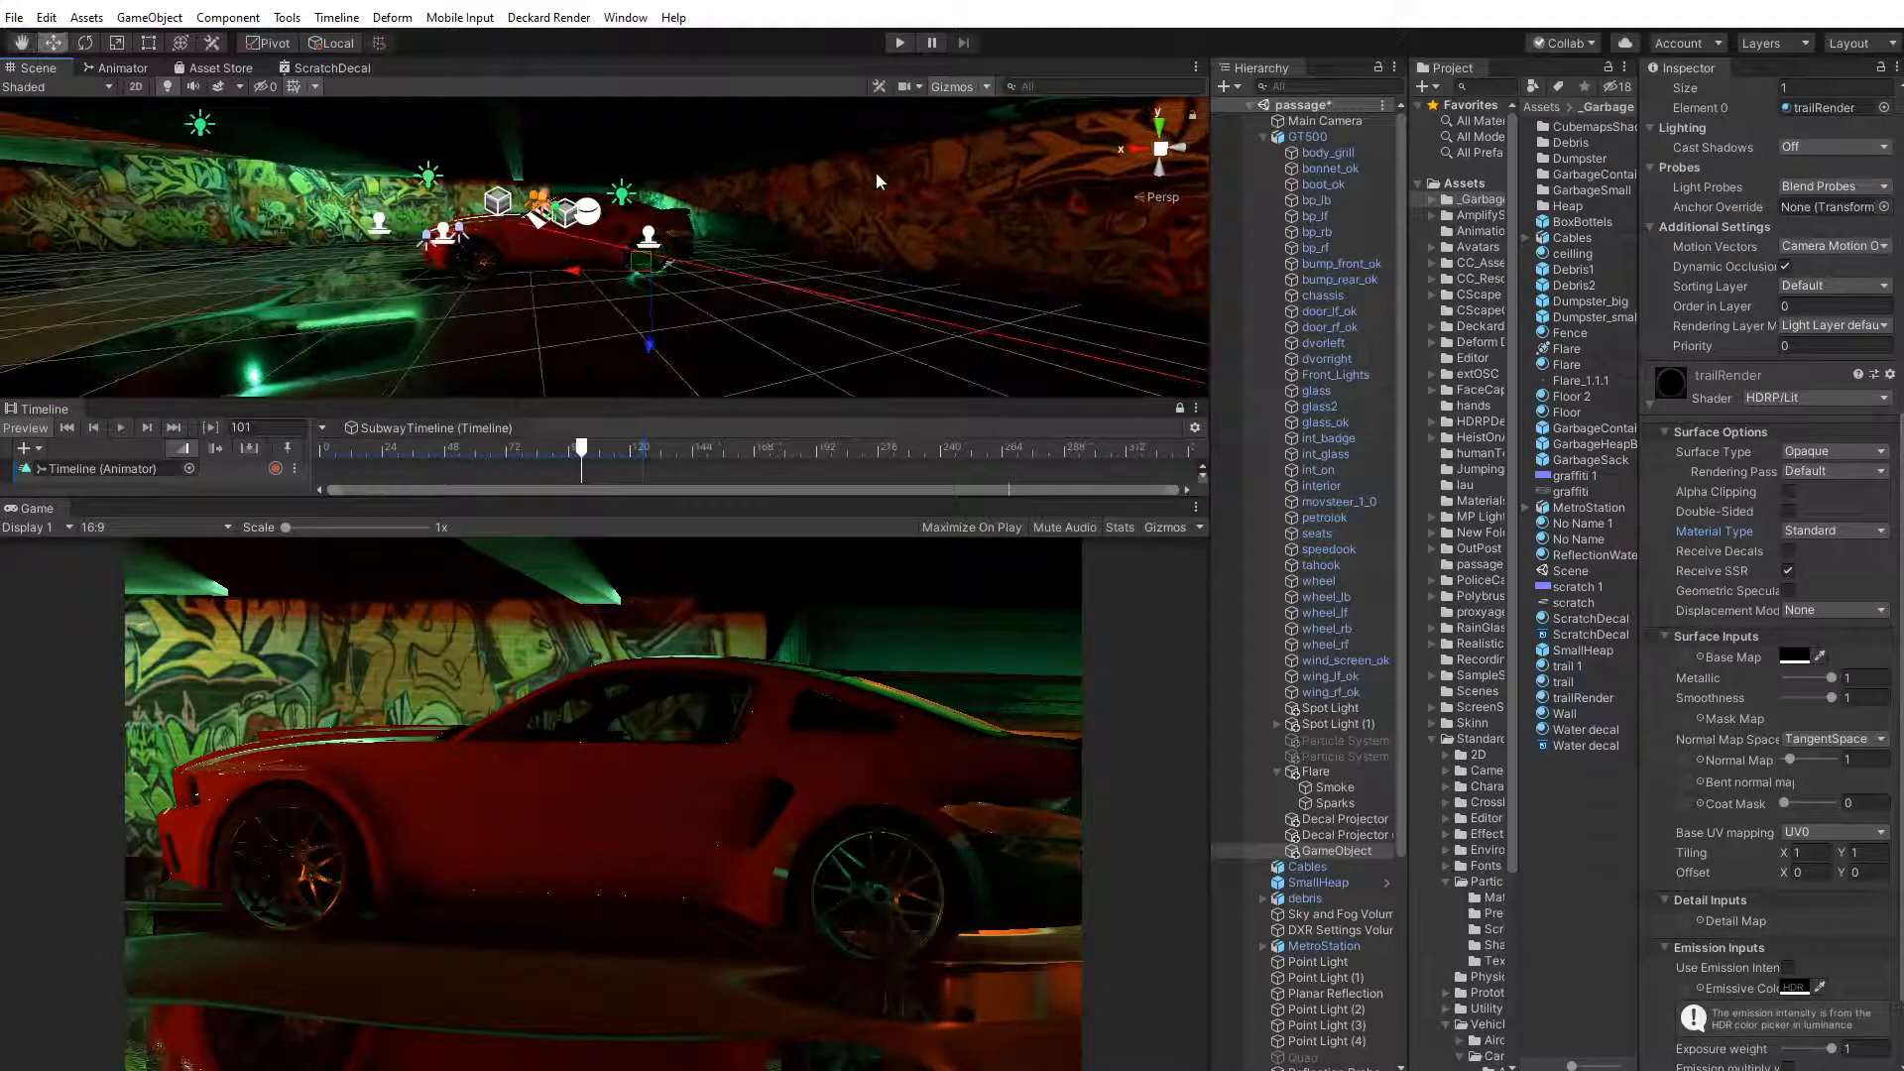
{"action": "middle_click_drag", "start_coordinate": [416, 245], "coordinate": [503, 227]}
Duplicate the green Point Light (6) and place the copy across the passage near the floor, at about X -8.01, Y -0.22, Z 46.83
{"action": "left_click", "coordinate": [350, 119]}
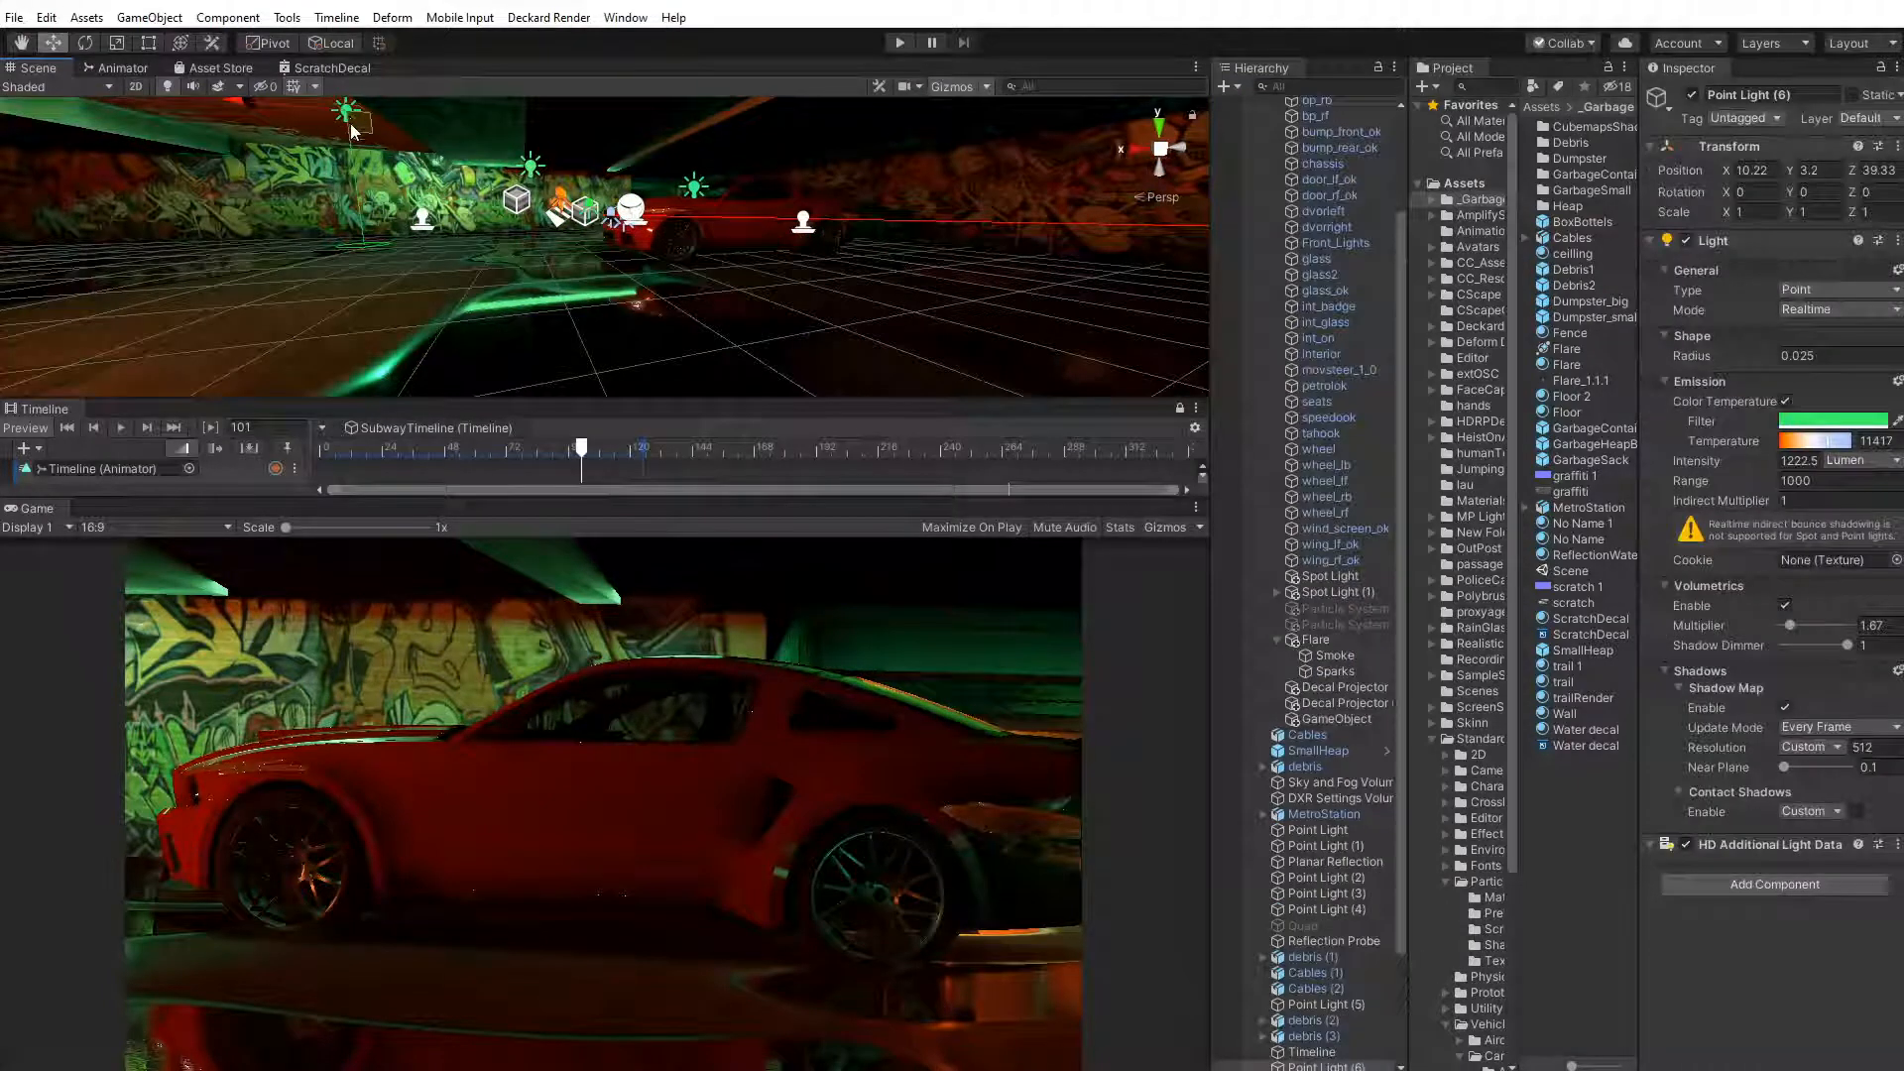
{"action": "key", "text": "ctrl+d"}
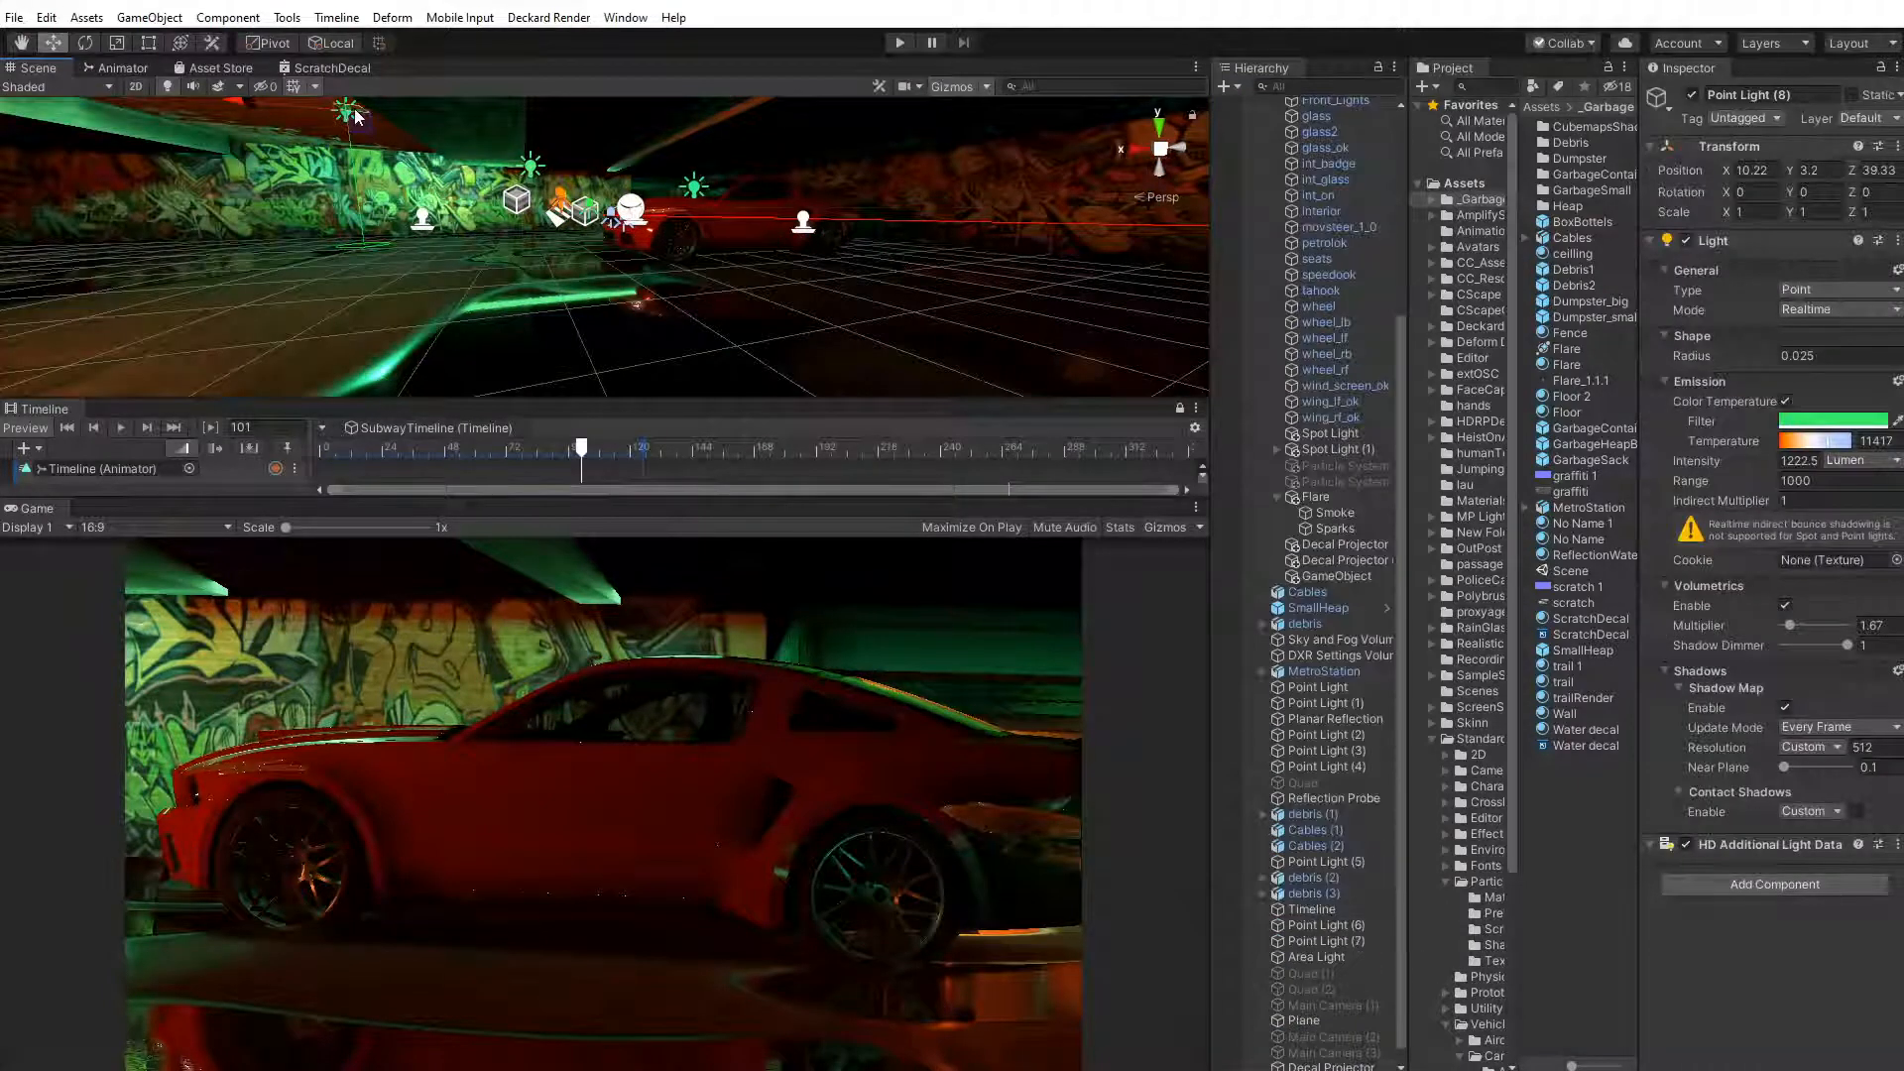
{"action": "left_click_drag", "start_coordinate": [357, 117], "coordinate": [1152, 160]}
{"action": "right_click_drag", "start_coordinate": [1131, 178], "coordinate": [1039, 170]}
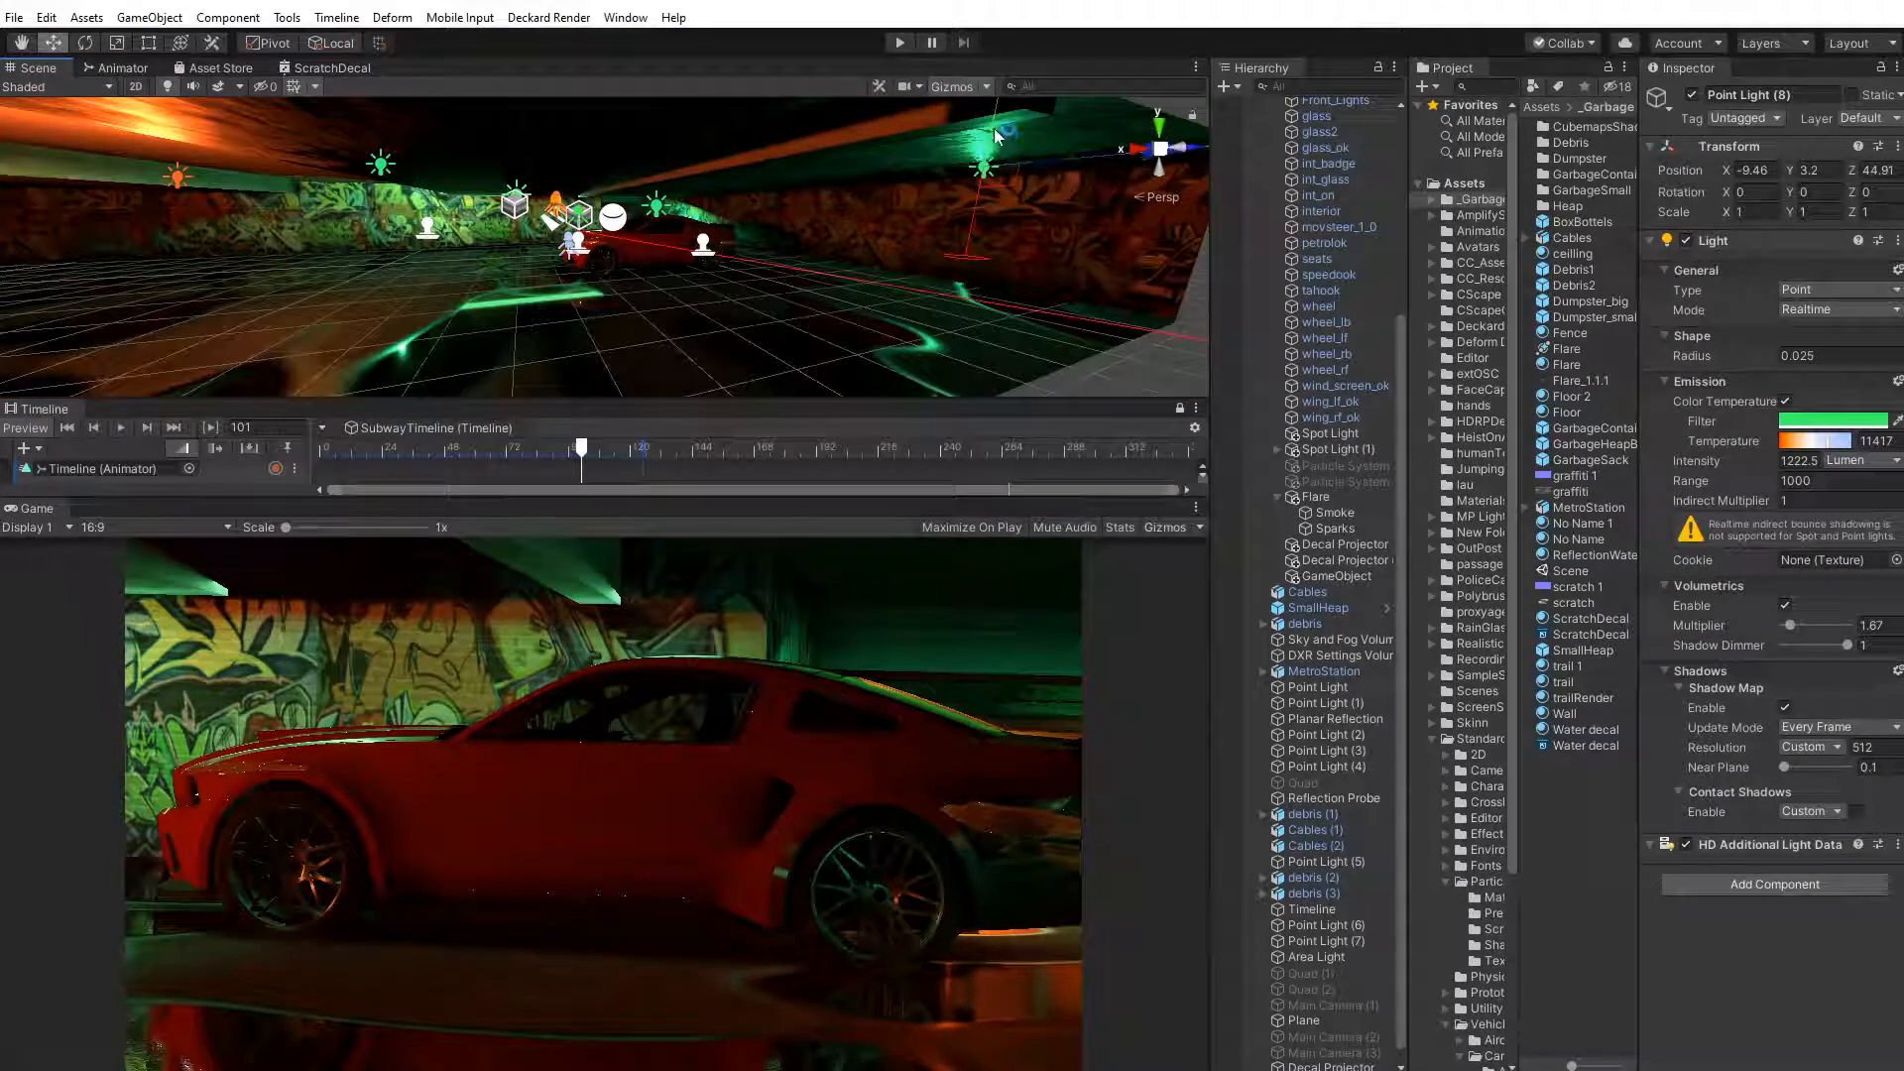
{"action": "left_click_drag", "start_coordinate": [996, 135], "coordinate": [978, 238]}
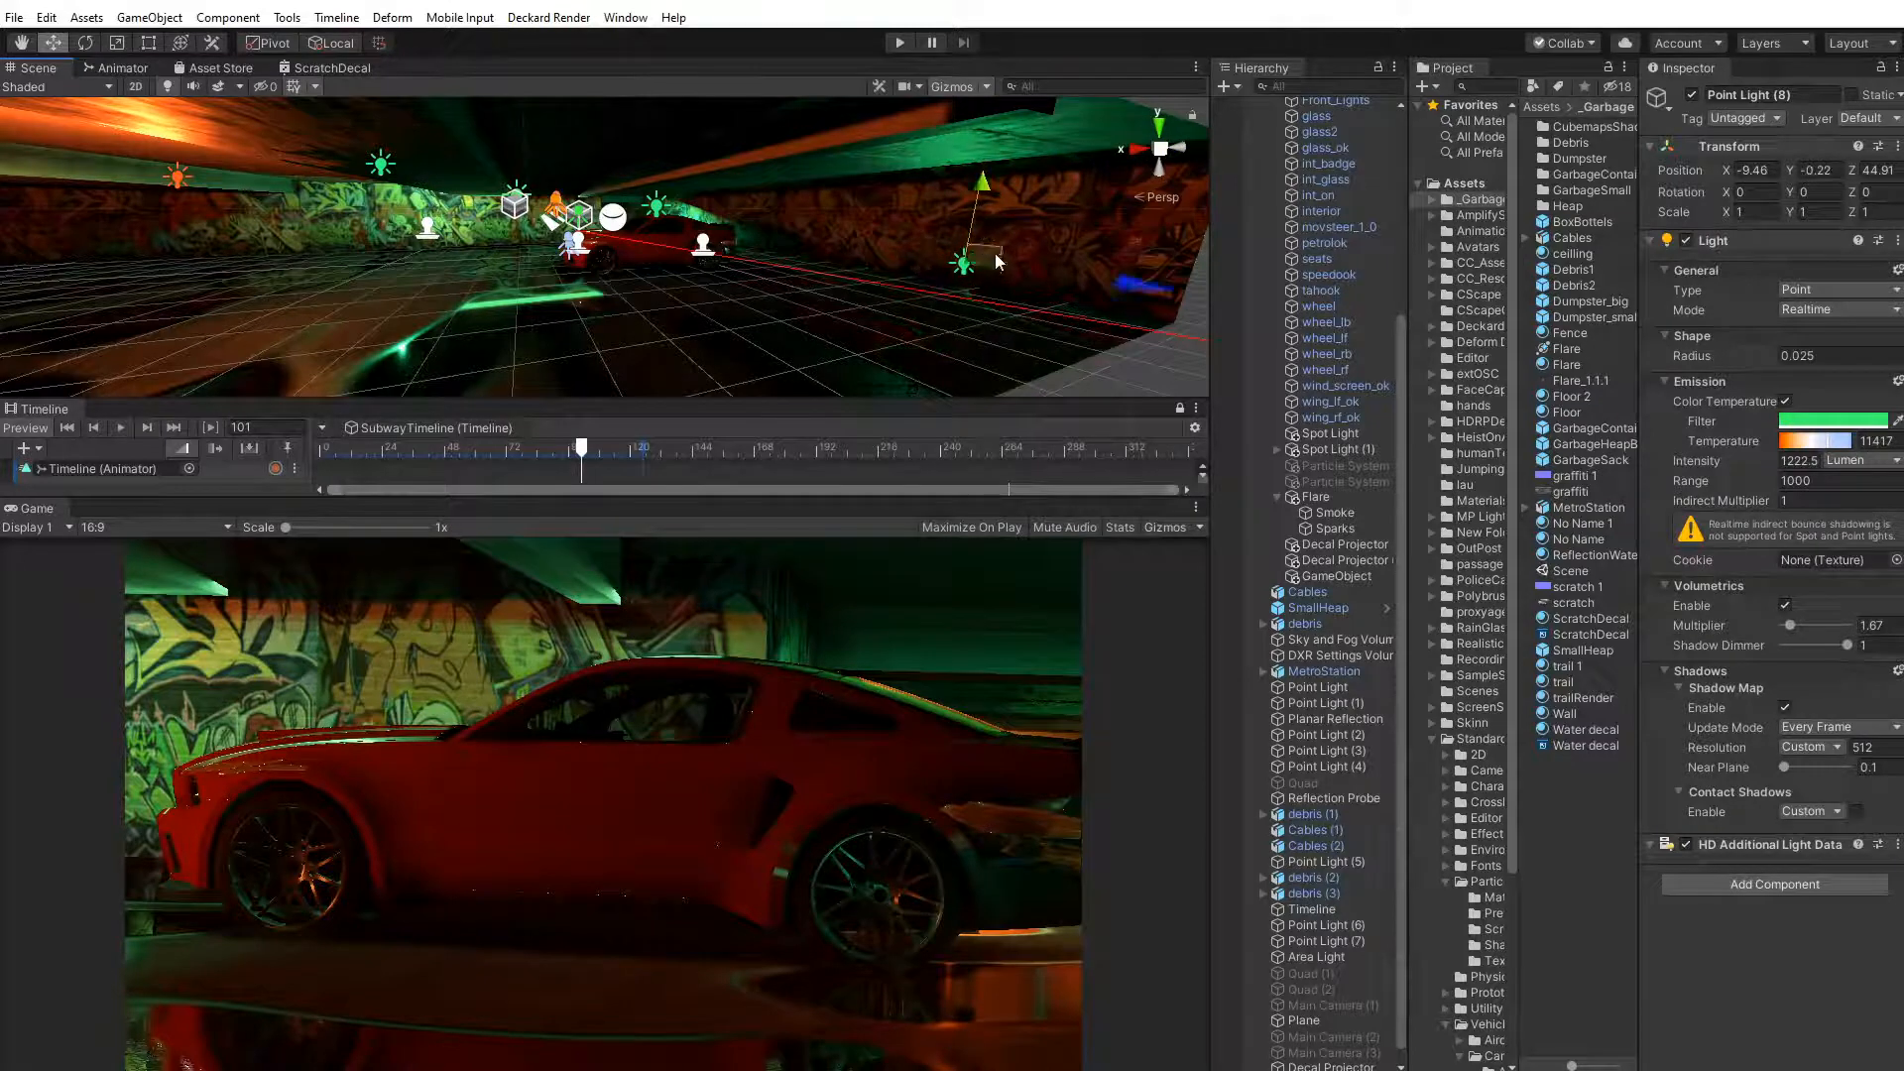
{"action": "left_click_drag", "start_coordinate": [1063, 282], "coordinate": [1017, 306]}
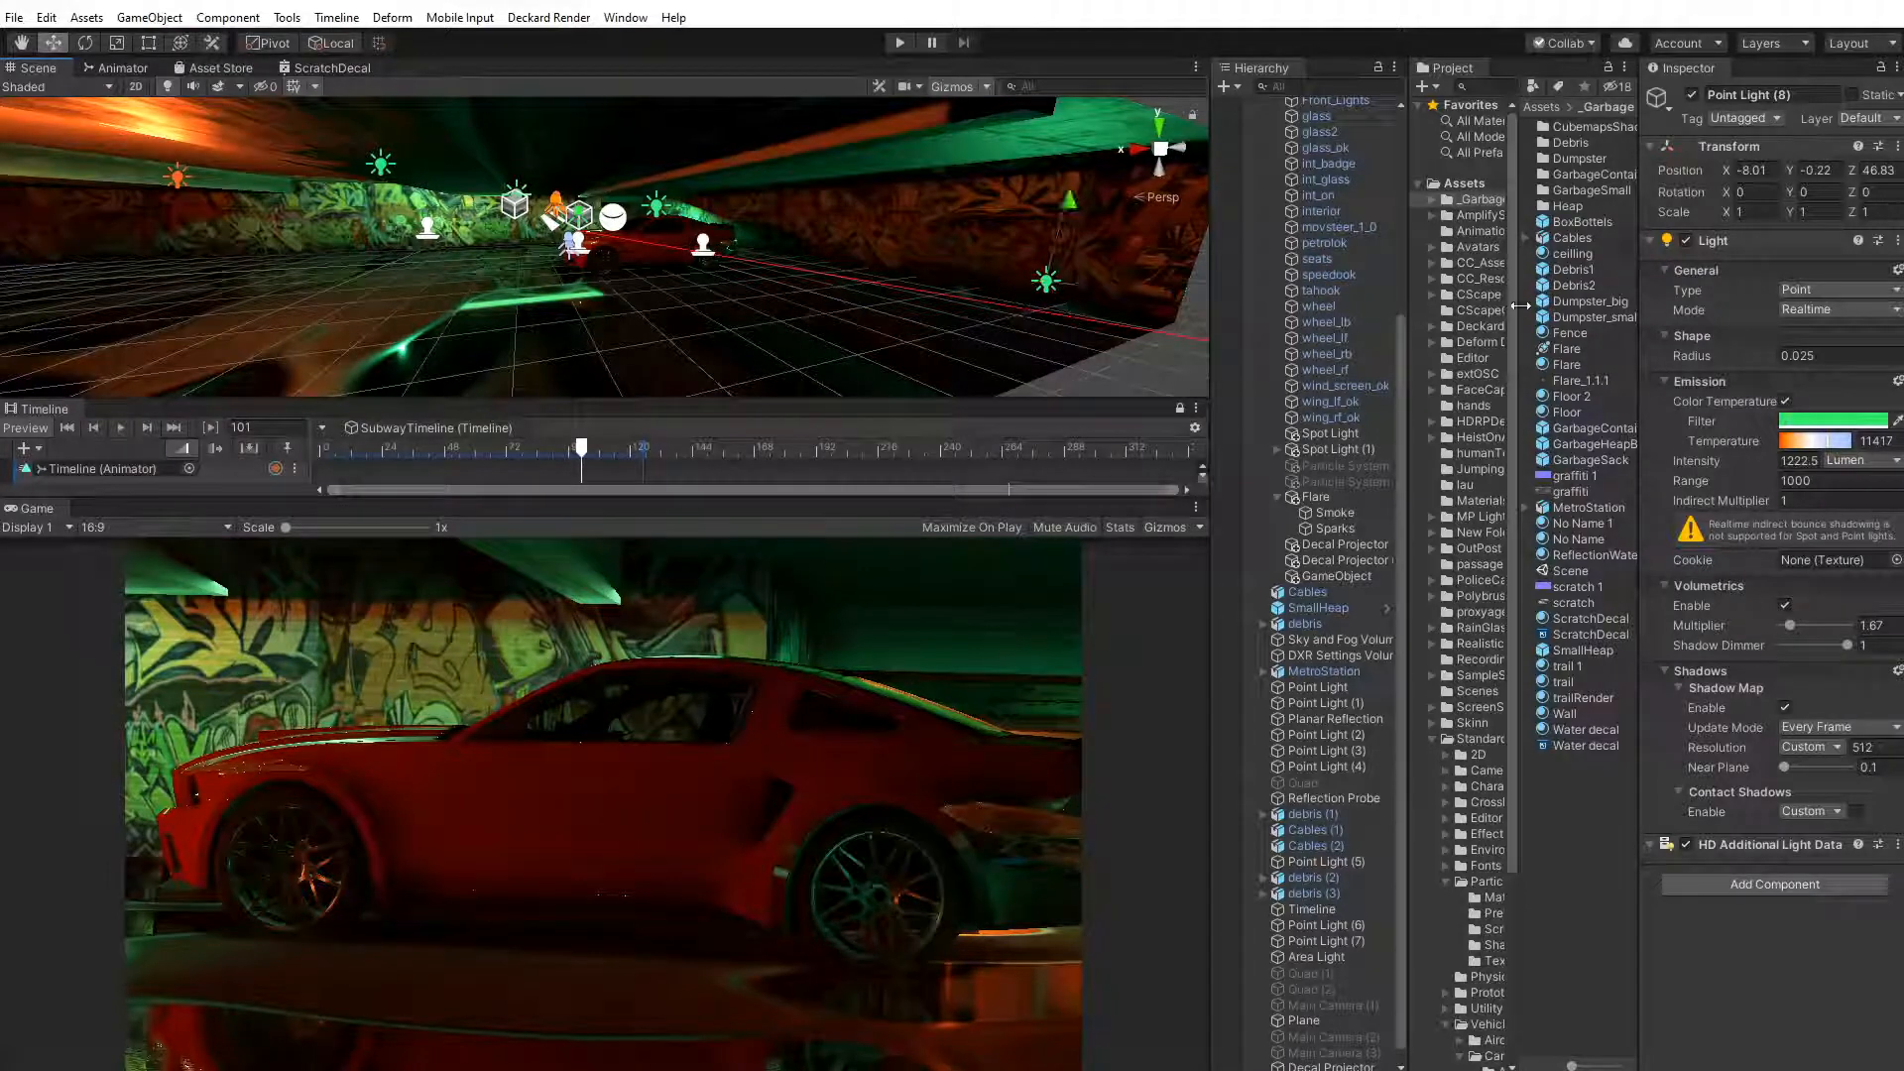
Keep Color Temperature enabled on the copied light, set its temperature to 10657, and make its green filter color slightly paler
{"action": "left_click", "coordinate": [1785, 400]}
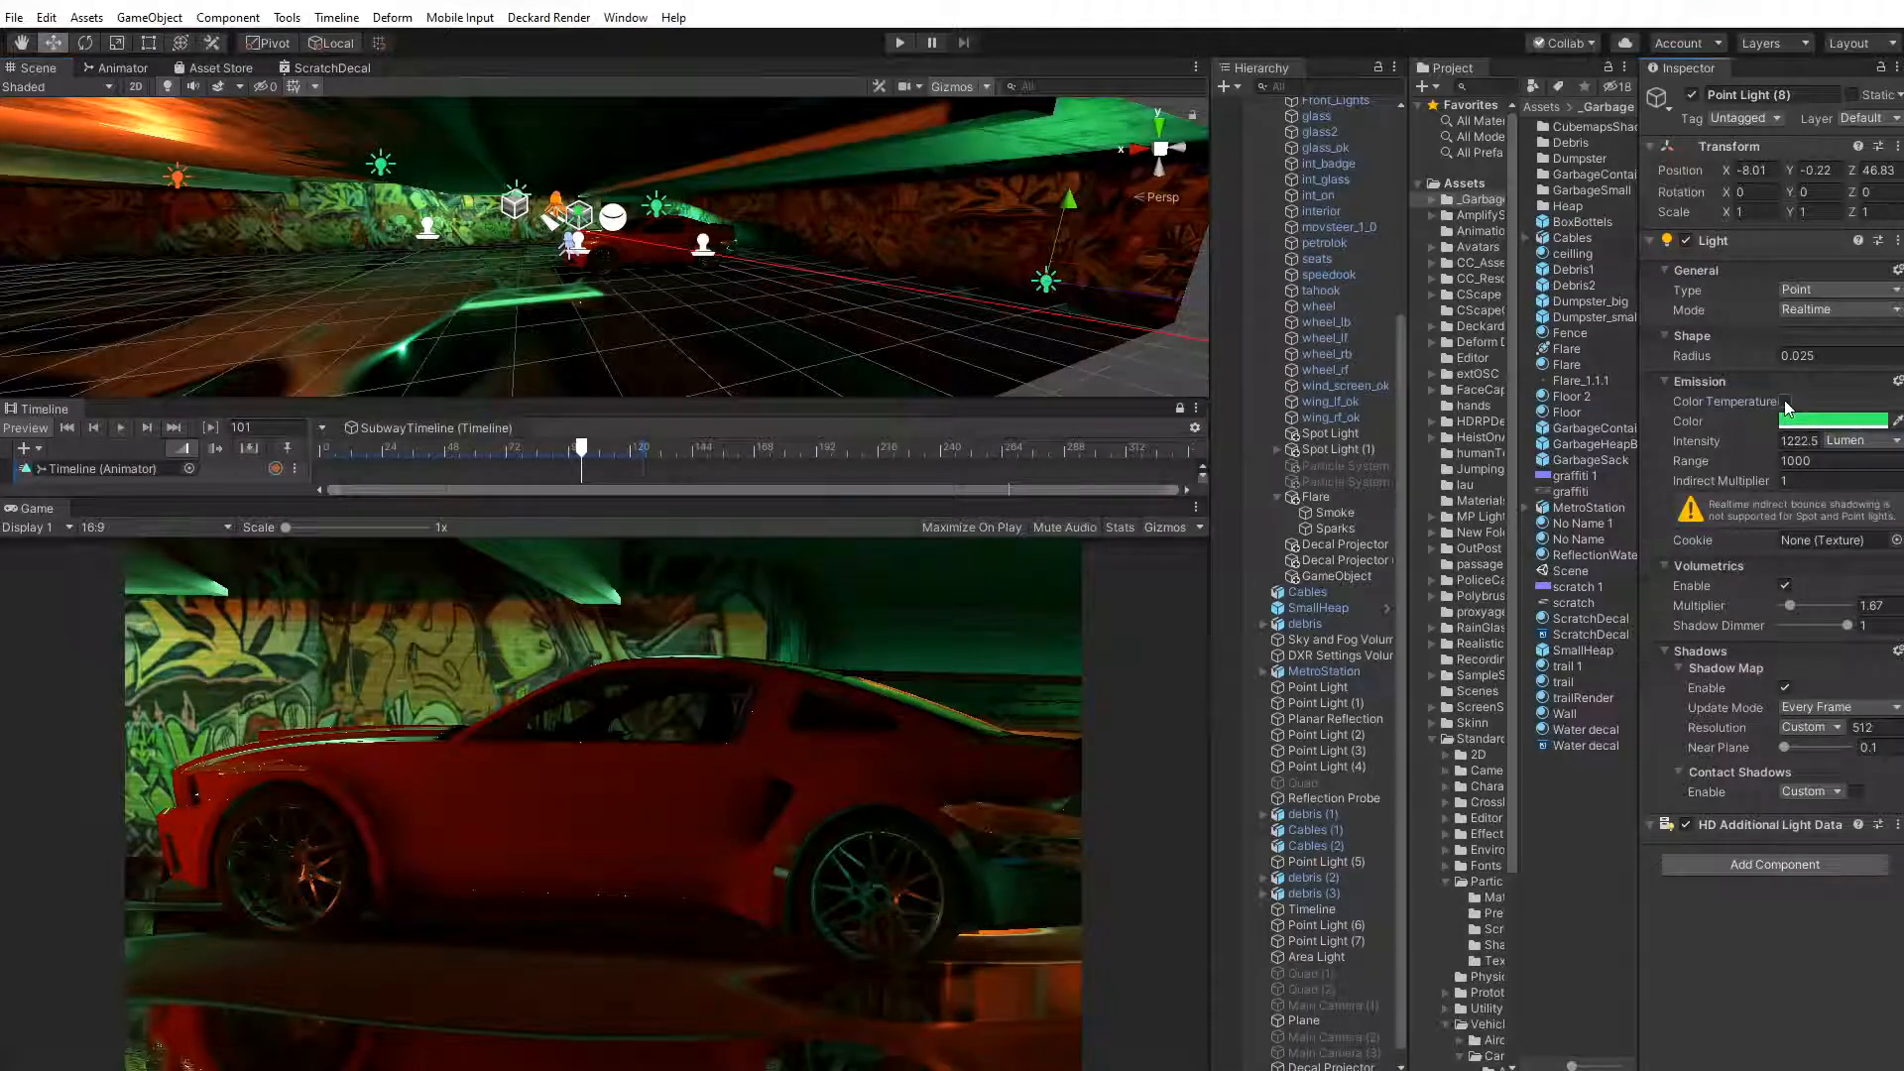
{"action": "left_click", "coordinate": [1785, 401]}
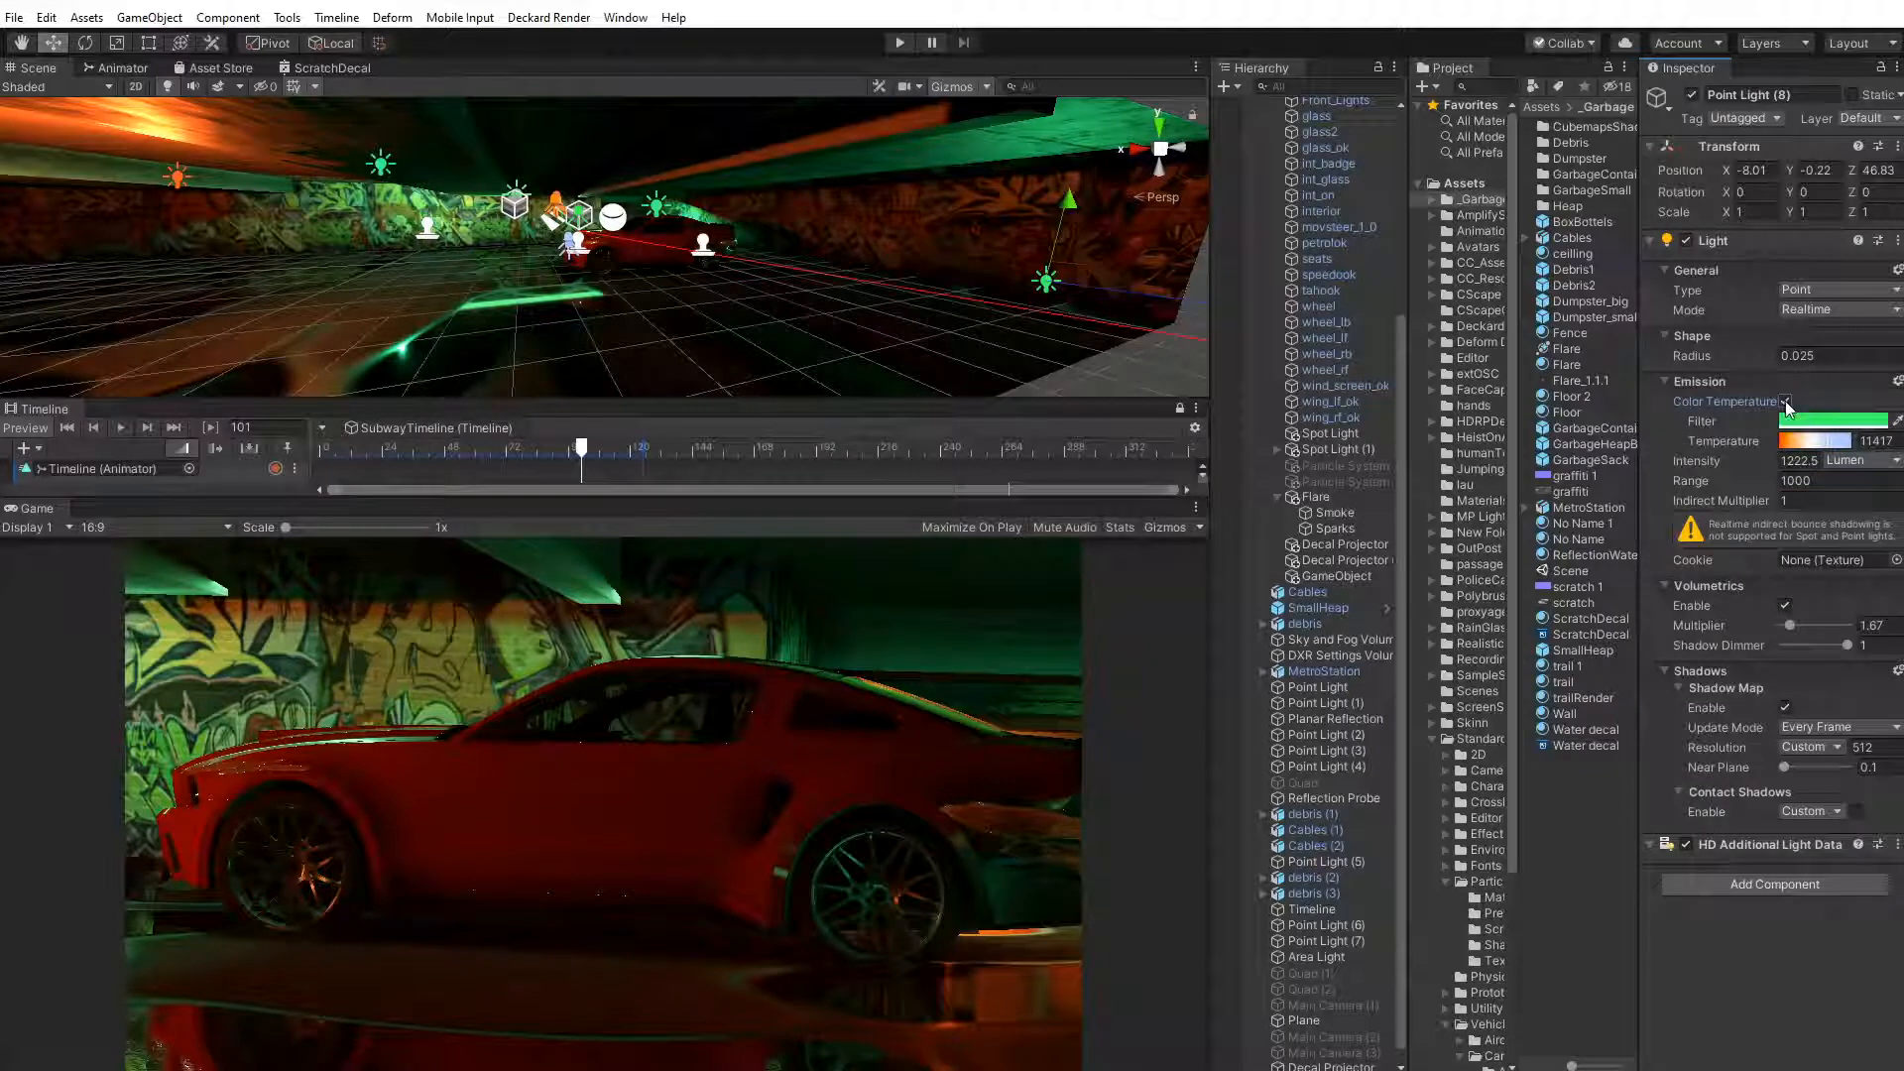
{"action": "left_click_drag", "start_coordinate": [1875, 451], "coordinate": [1800, 448]}
{"action": "left_click", "coordinate": [1805, 420]}
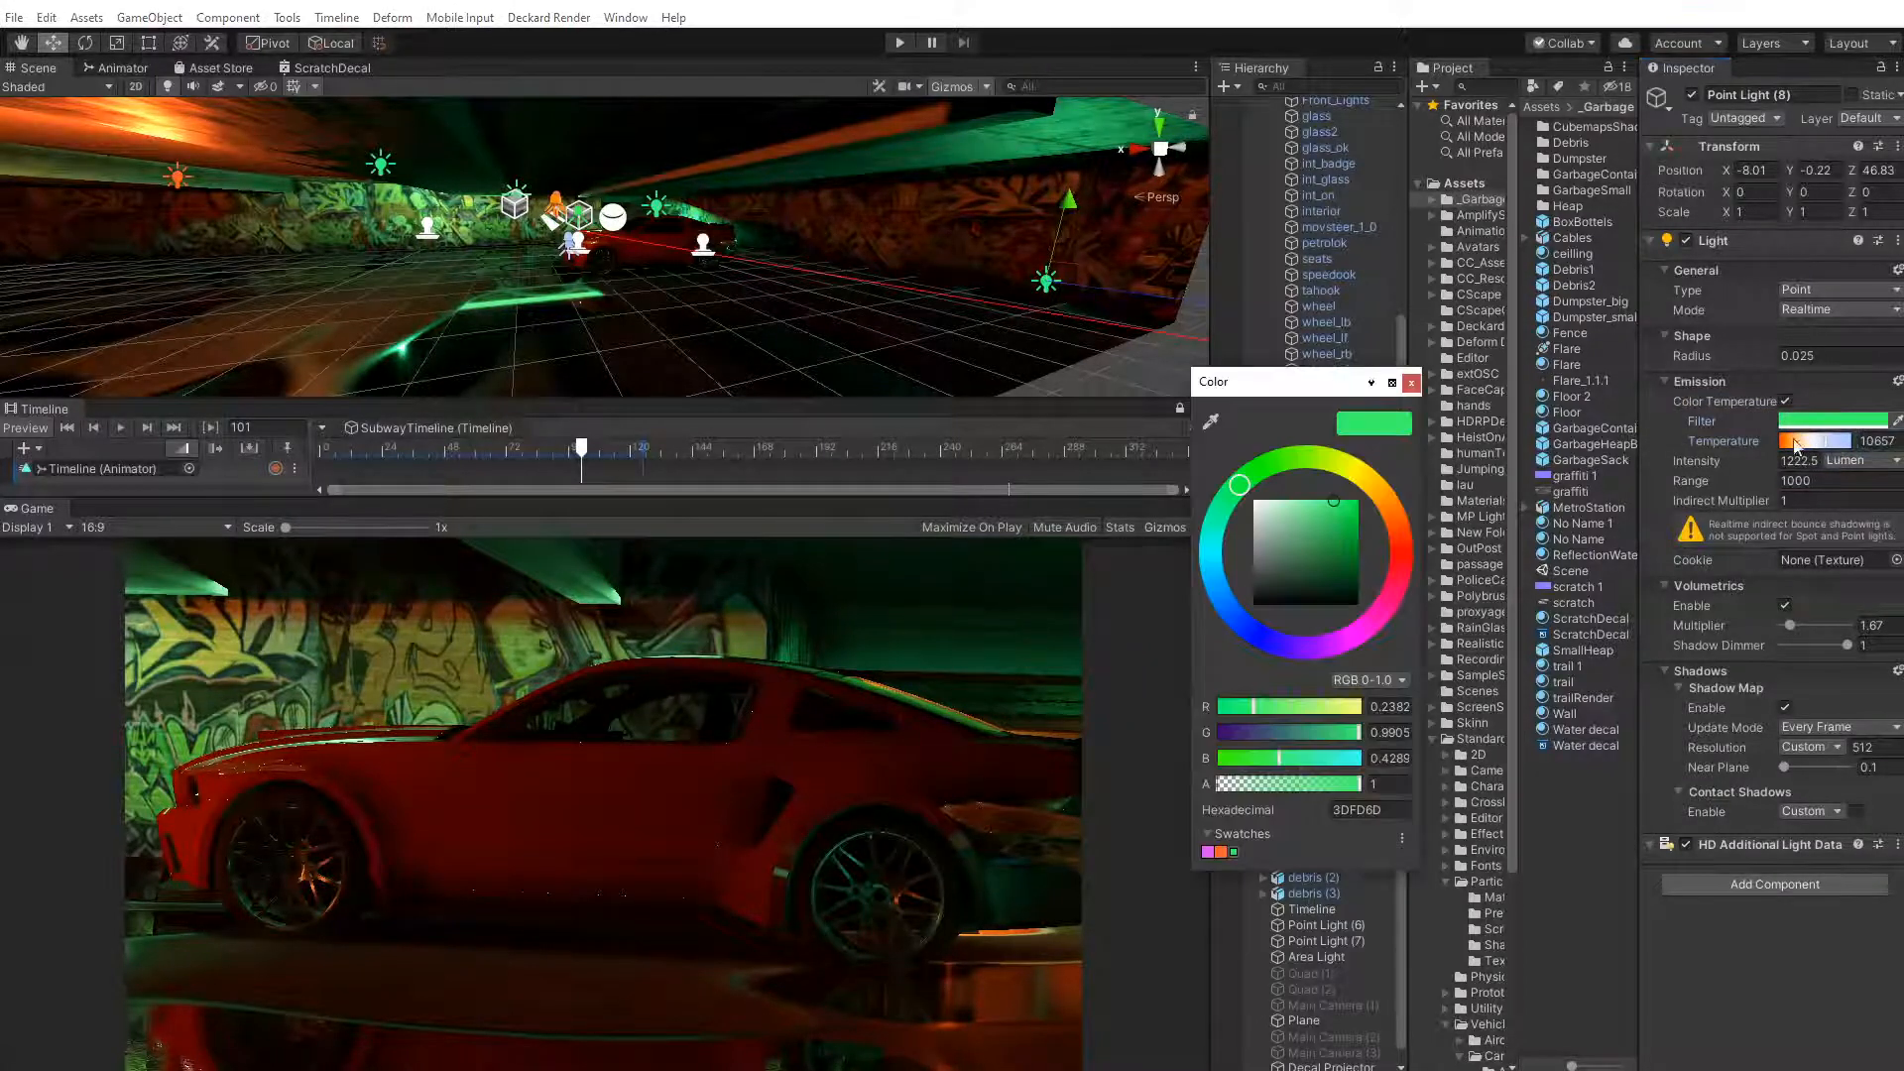
{"action": "mouse_move", "coordinate": [1317, 524]}
{"action": "left_mouse_down"}
{"action": "mouse_move", "coordinate": [1252, 501]}
{"action": "mouse_move", "coordinate": [1337, 521]}
{"action": "left_mouse_up"}
{"action": "left_click", "coordinate": [1410, 383]}
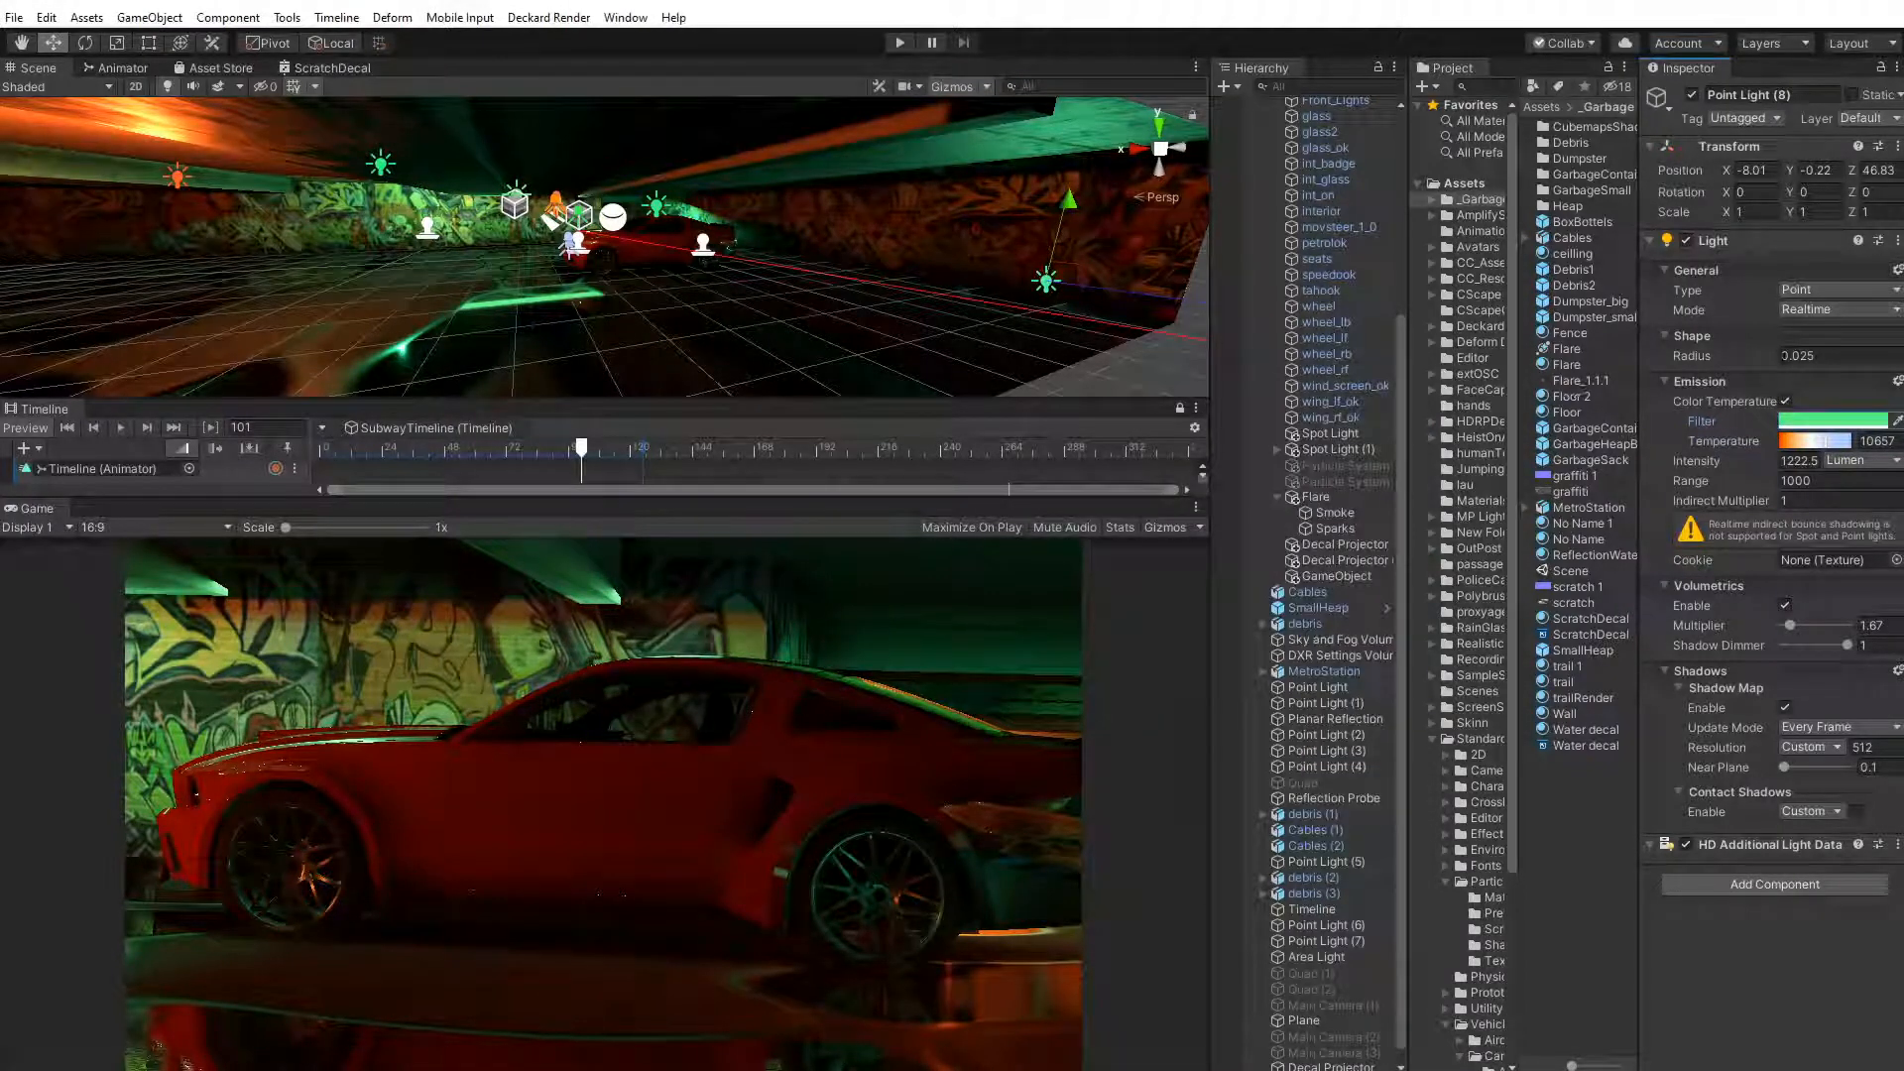
Change the copied light's type to Spot and rotate it to about -186° around Y
{"action": "left_click", "coordinate": [1811, 290]}
{"action": "left_click", "coordinate": [1813, 307]}
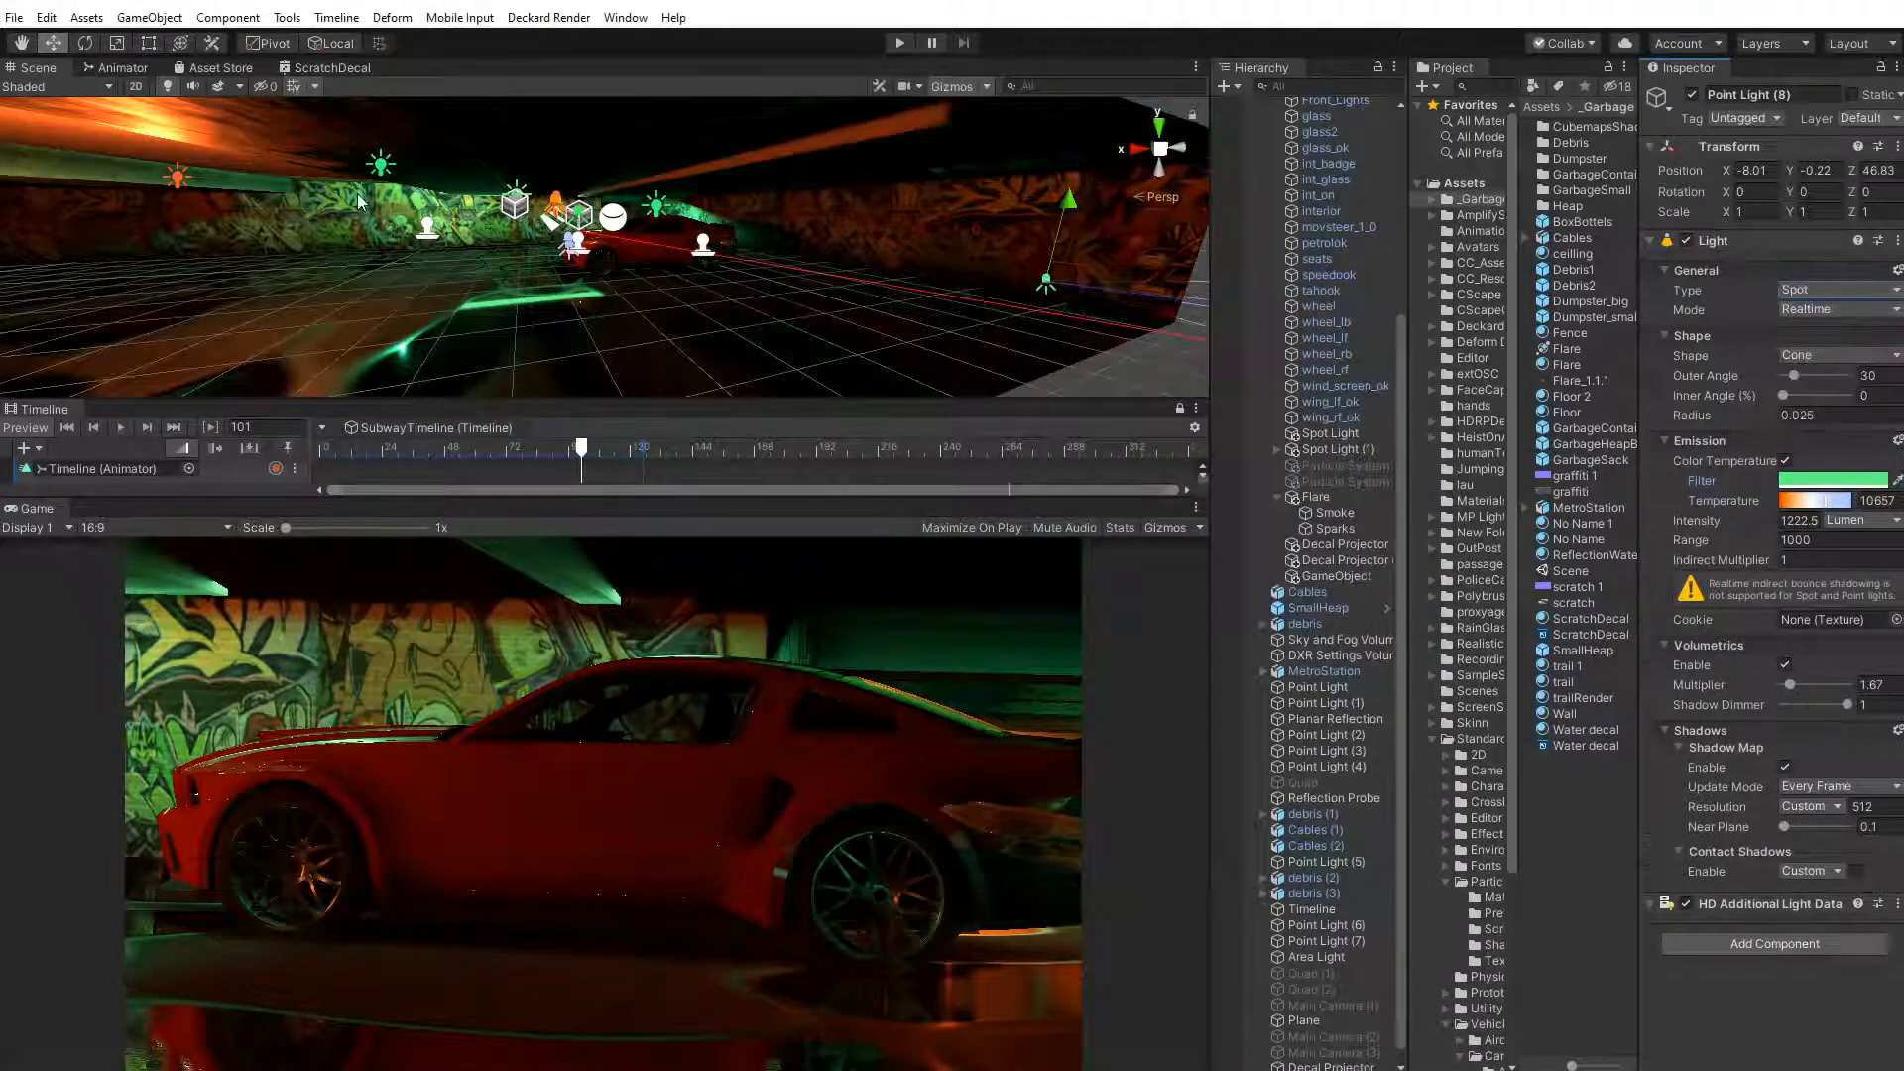
{"action": "left_click", "coordinate": [84, 43]}
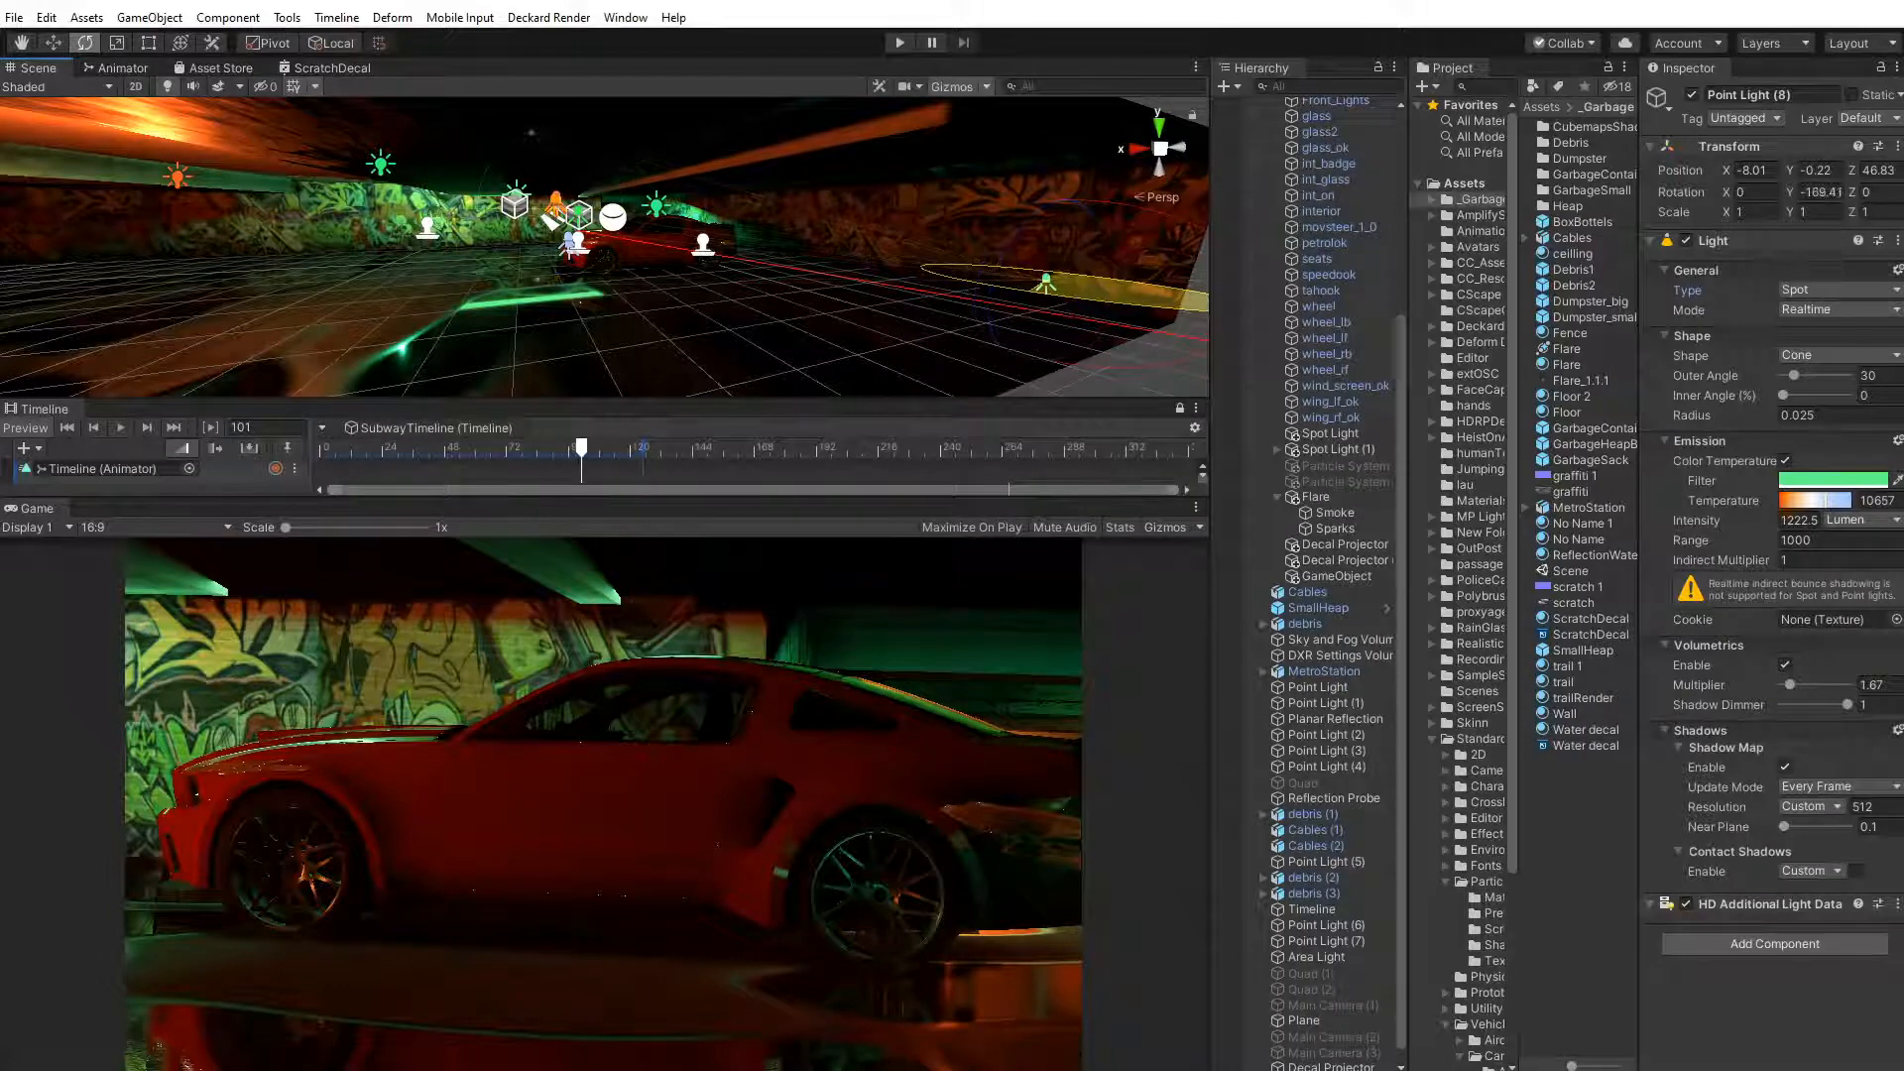
{"action": "left_click_drag", "start_coordinate": [1487, 325], "coordinate": [1500, 326]}
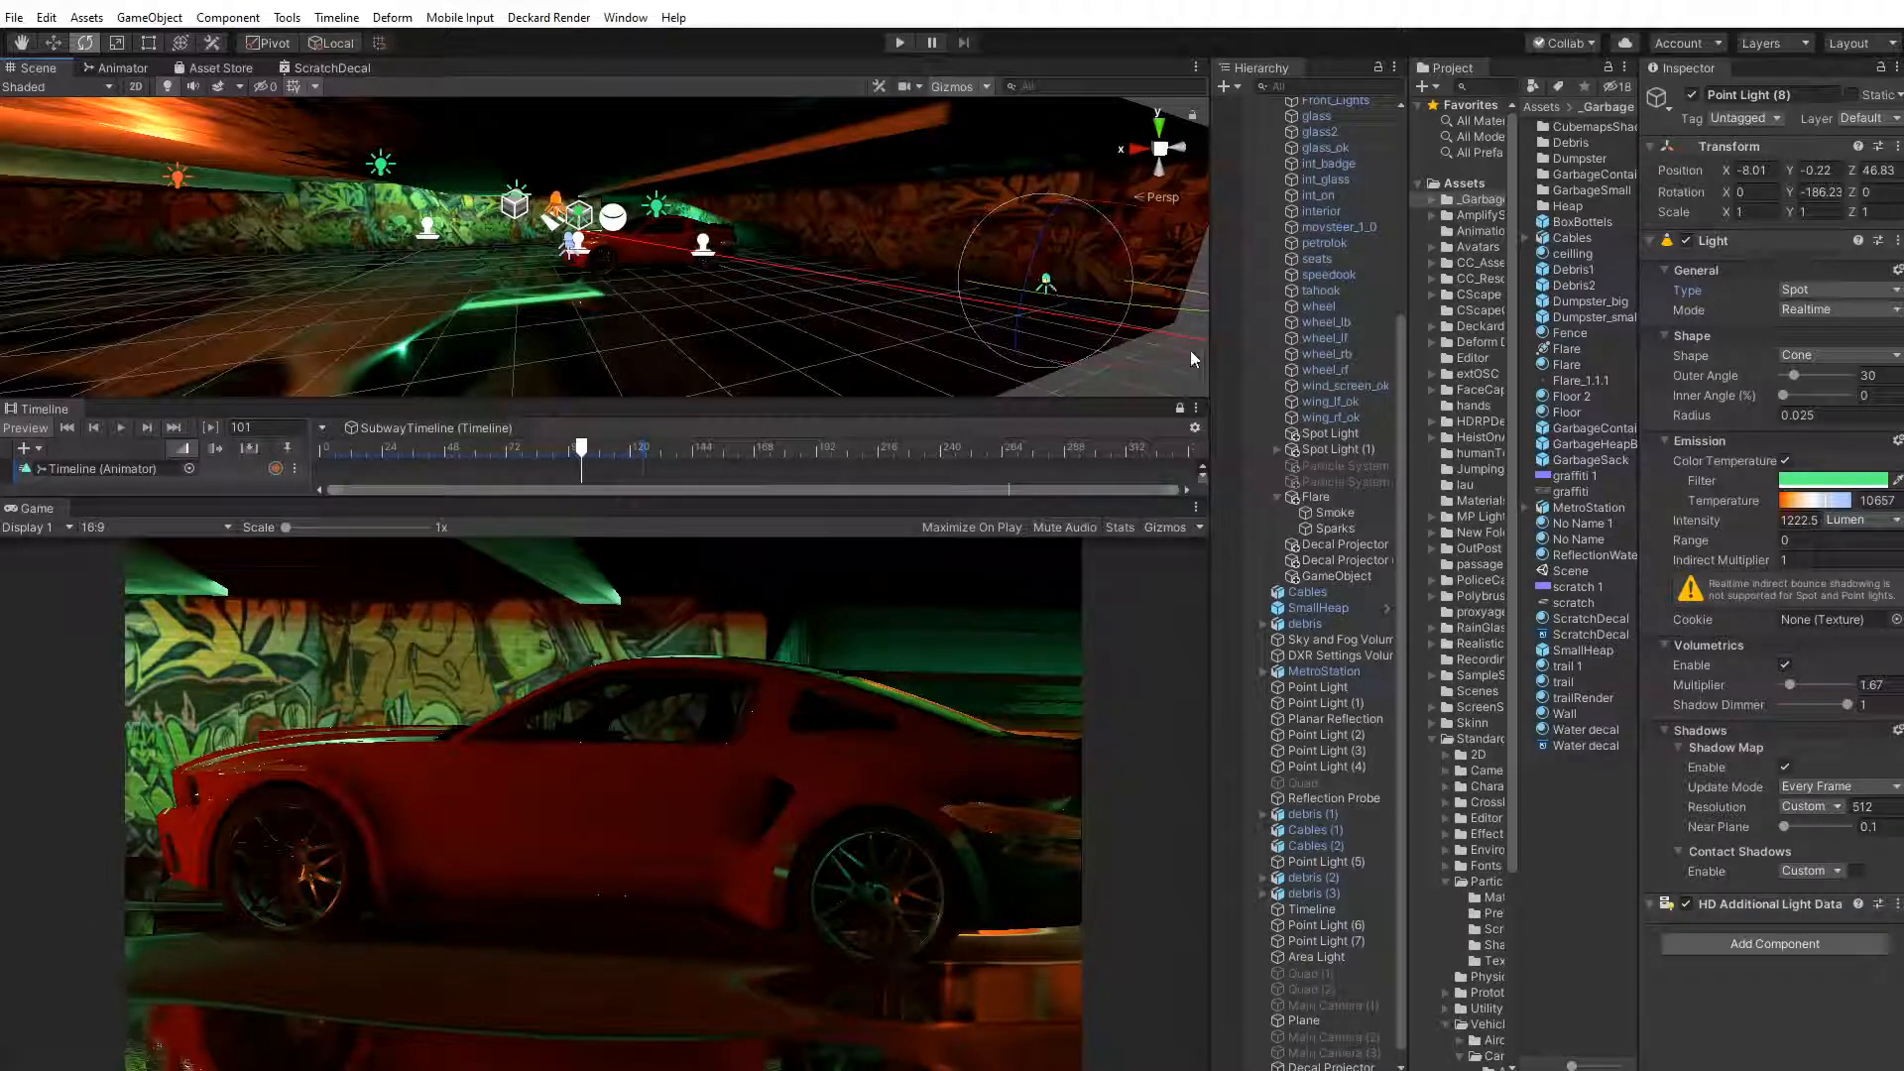
{"action": "left_click", "coordinate": [1188, 379]}
{"action": "left_click", "coordinate": [1048, 282]}
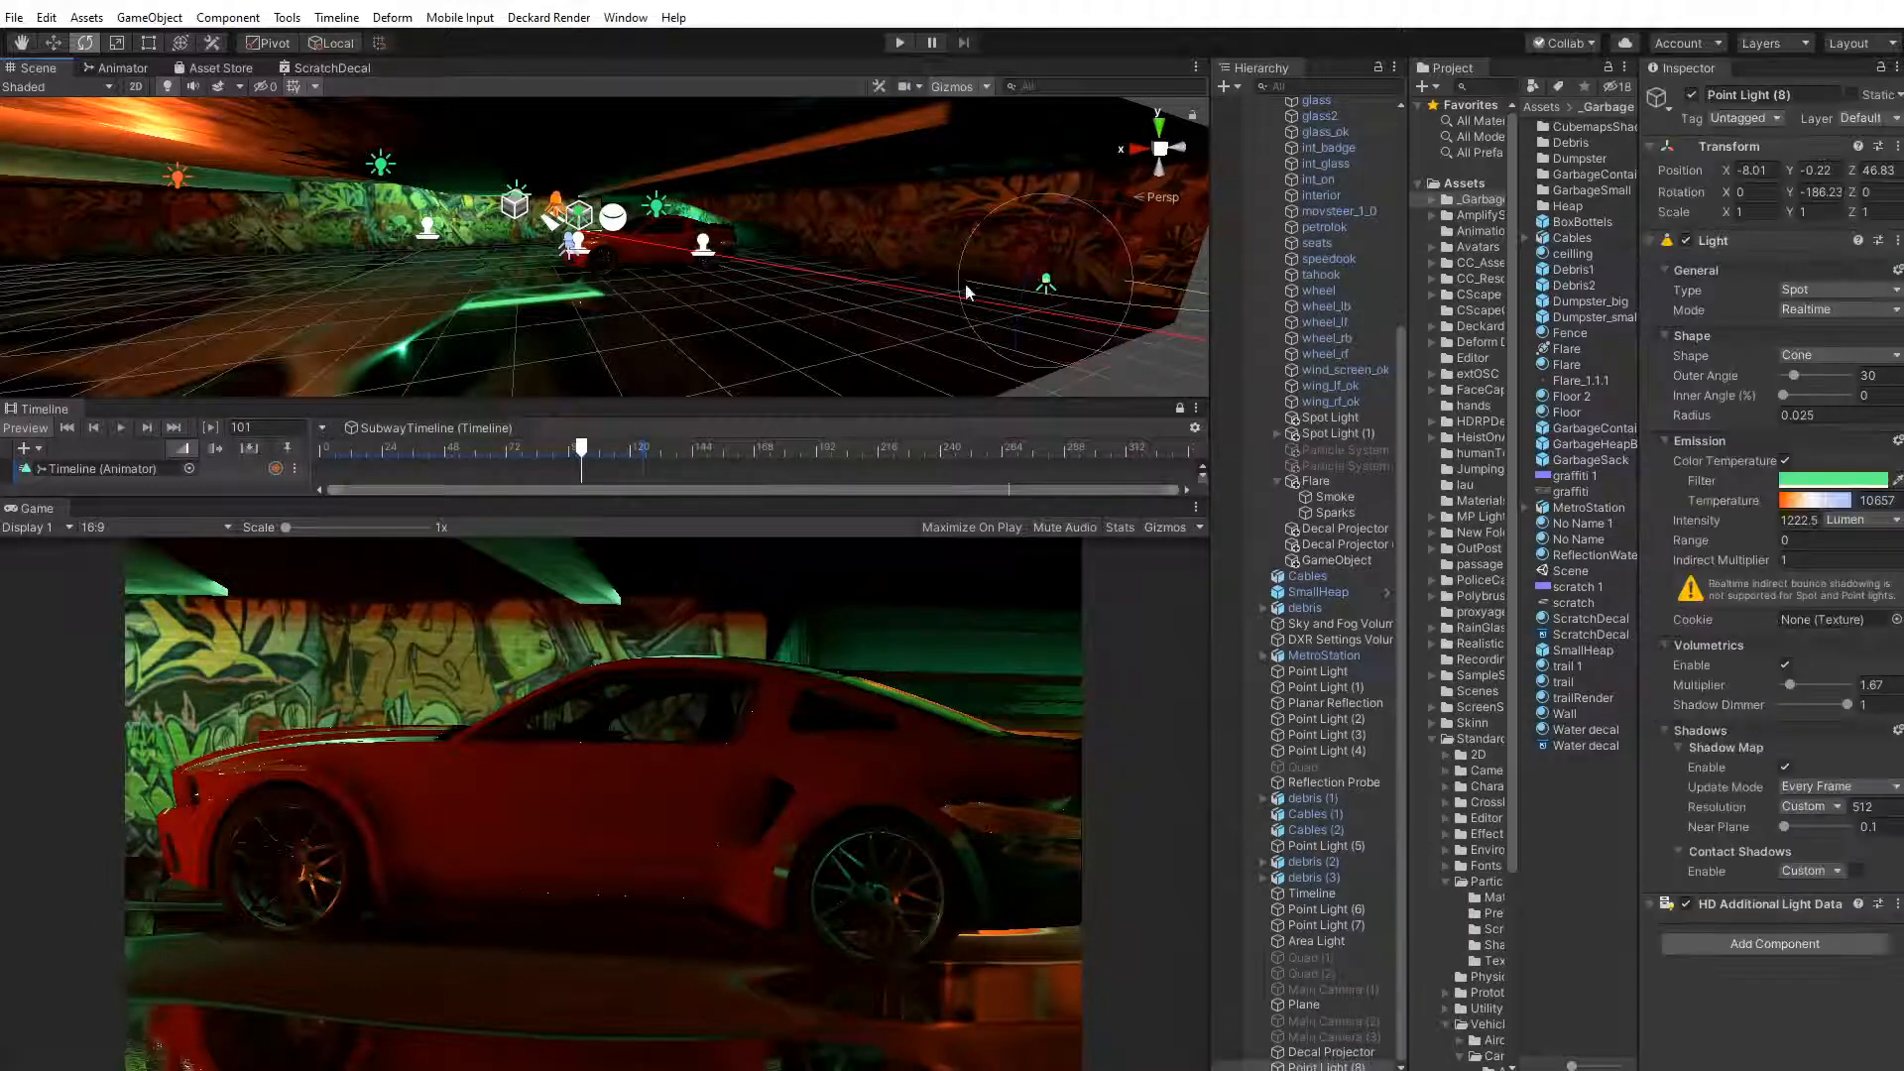
Move the spot light to about X -2.04, Y 0.41, Z 47.48 and rotate it to about -189° around Y
{"action": "middle_click_drag", "start_coordinate": [966, 286], "coordinate": [805, 277]}
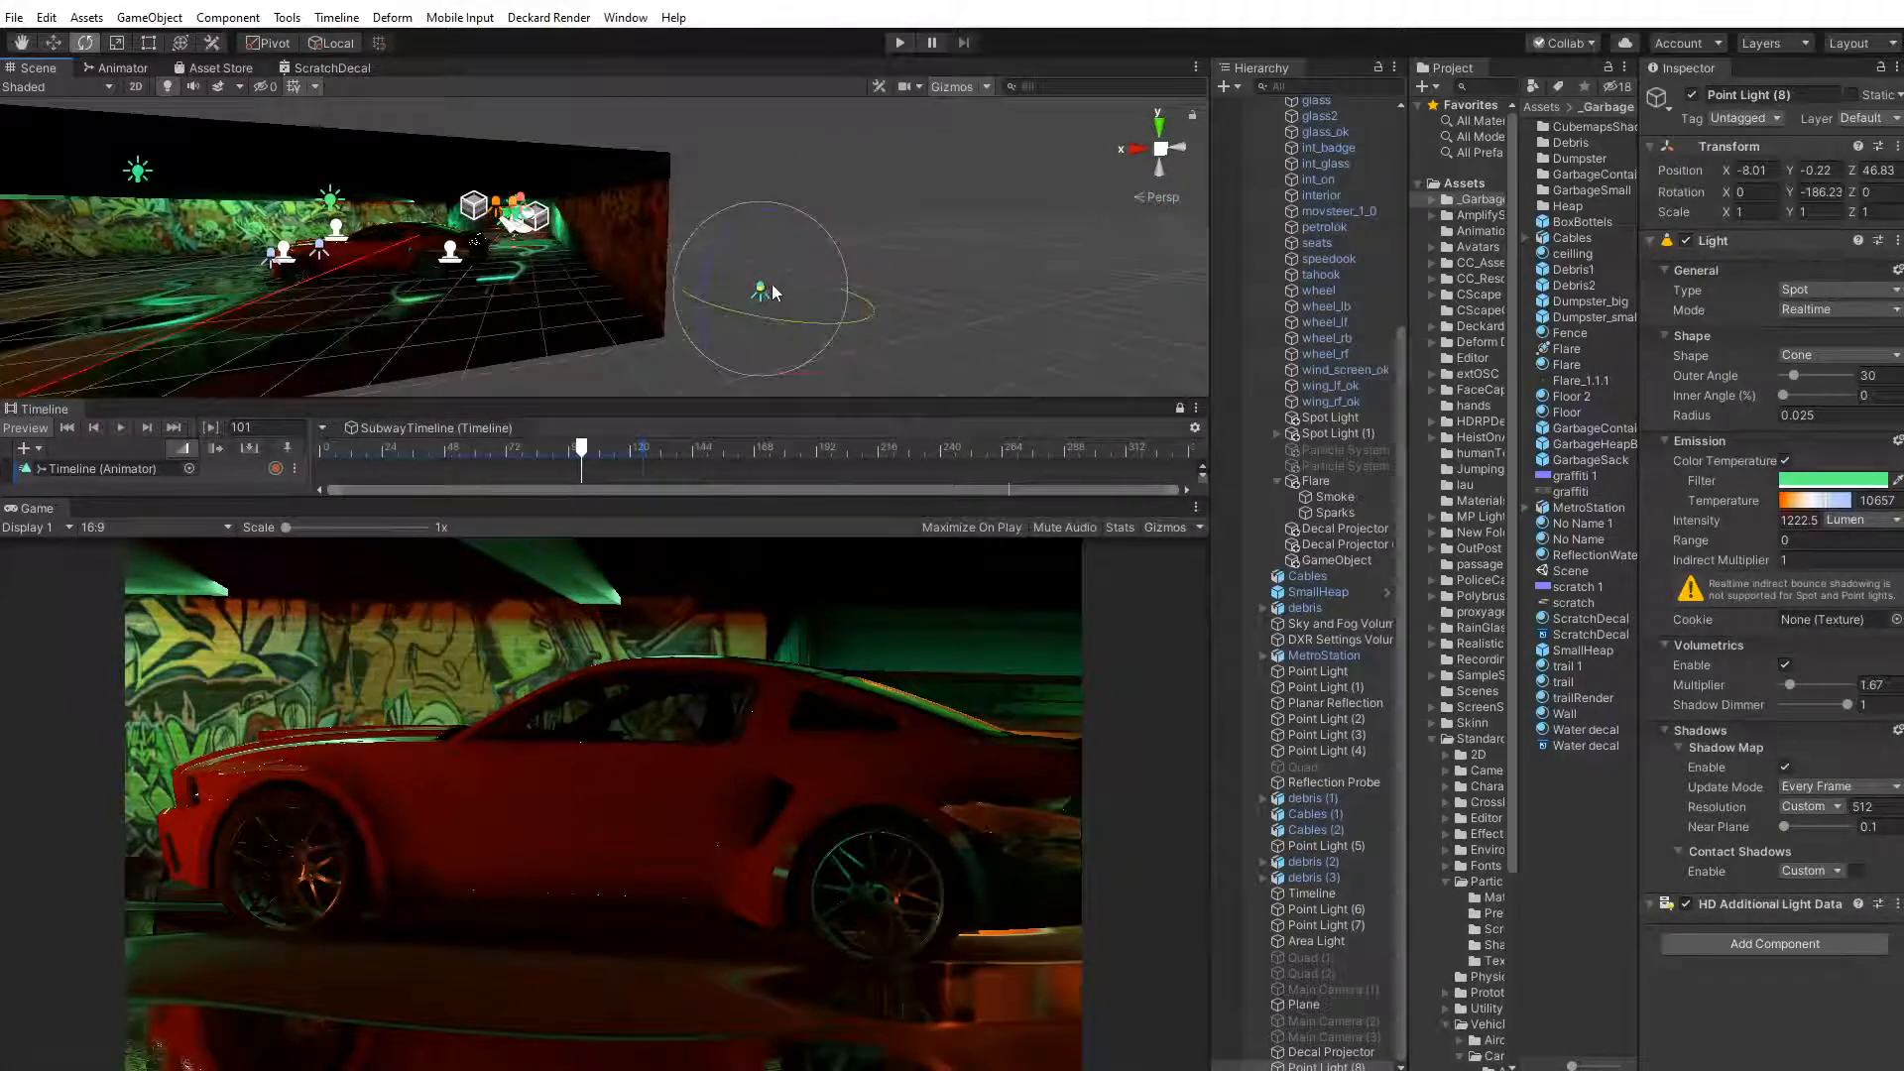
{"action": "left_click", "coordinate": [54, 44]}
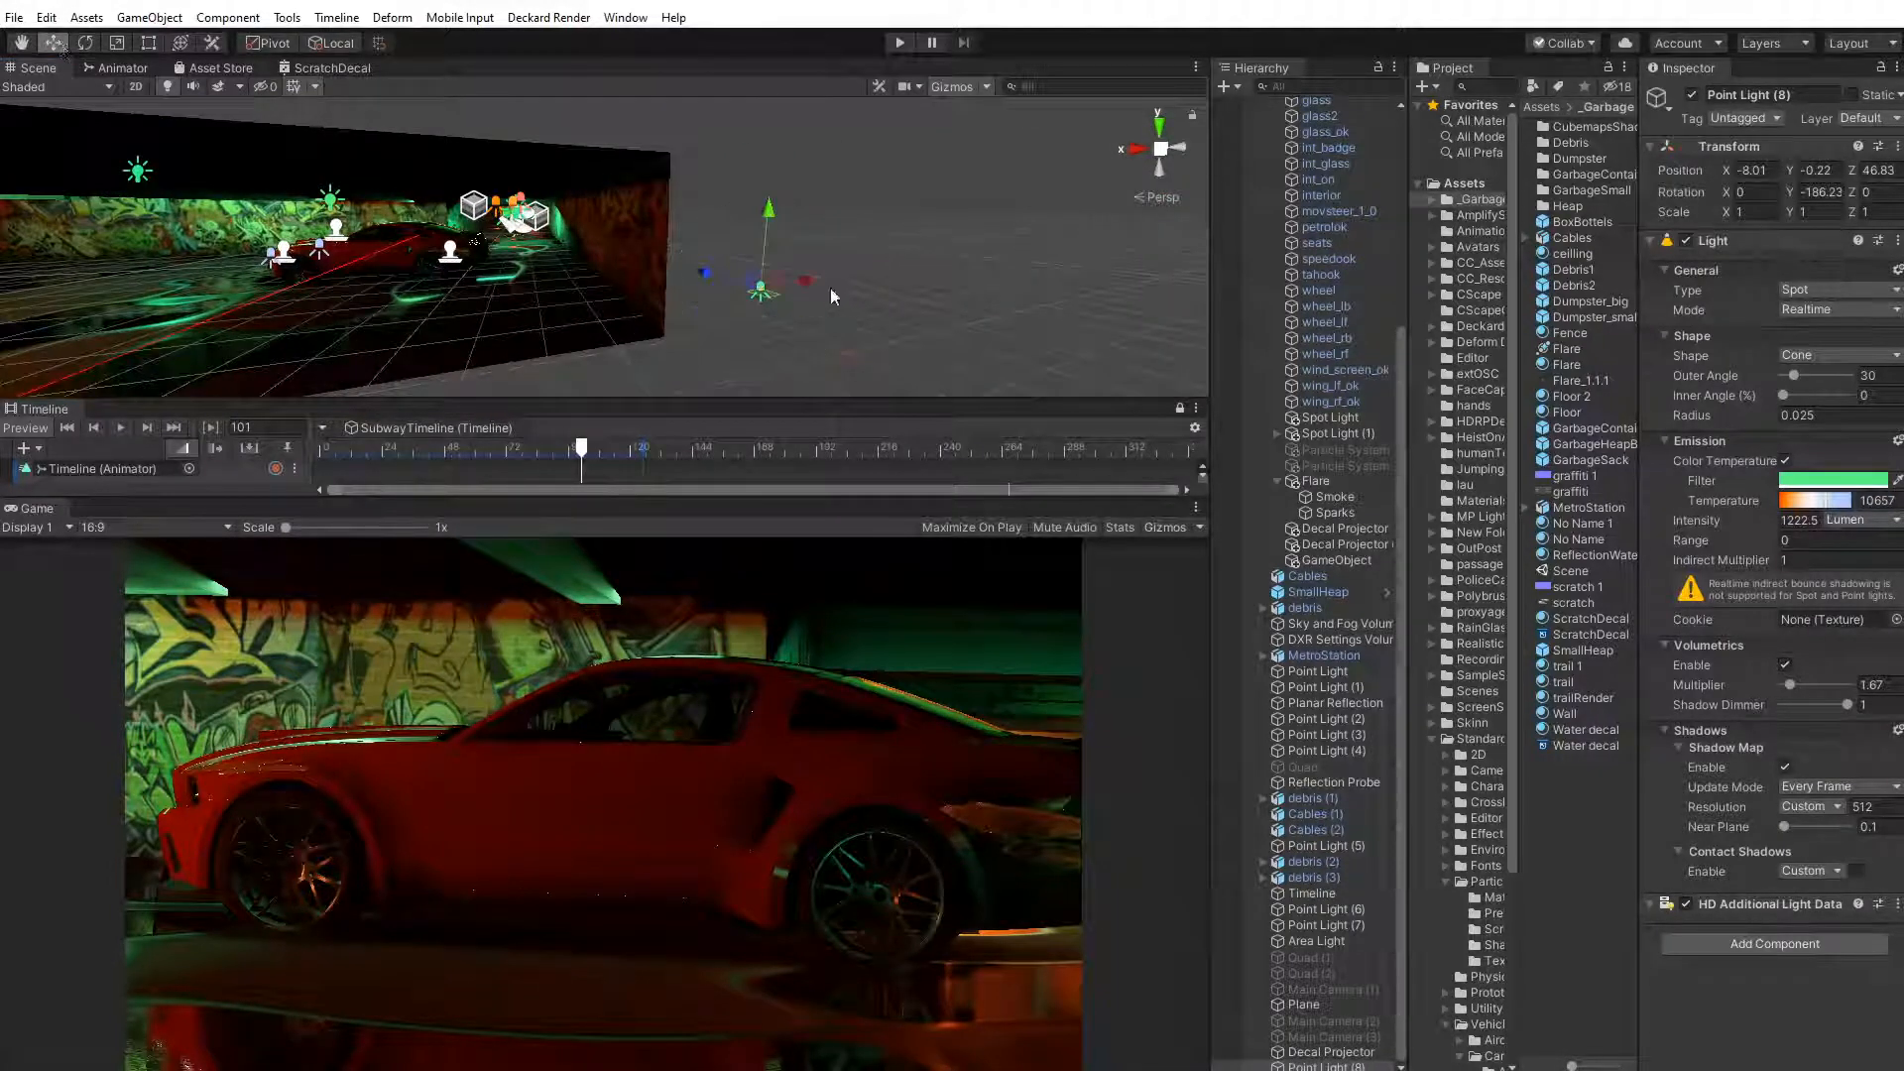
{"action": "left_click_drag", "start_coordinate": [771, 293], "coordinate": [708, 300]}
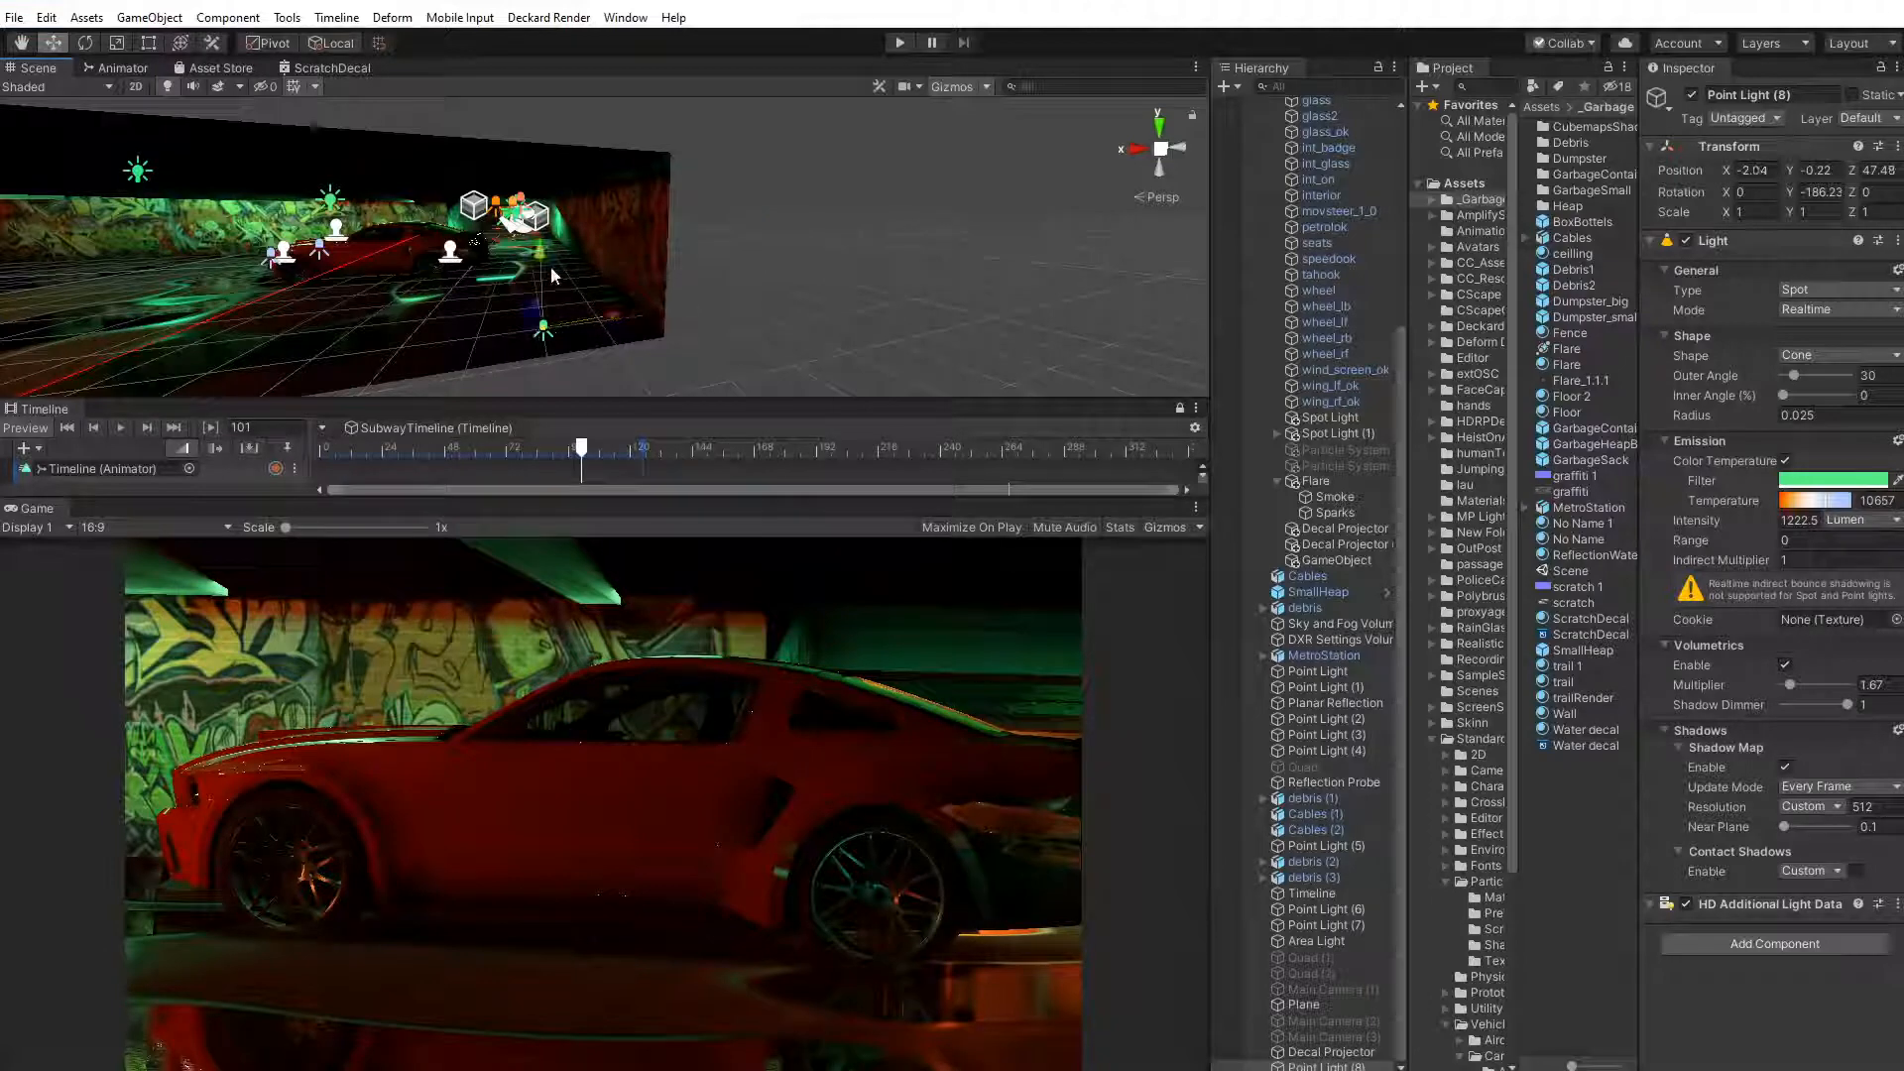
{"action": "left_click_drag", "start_coordinate": [551, 266], "coordinate": [542, 229]}
{"action": "left_click", "coordinate": [85, 43]}
{"action": "left_click_drag", "start_coordinate": [520, 324], "coordinate": [523, 331]}
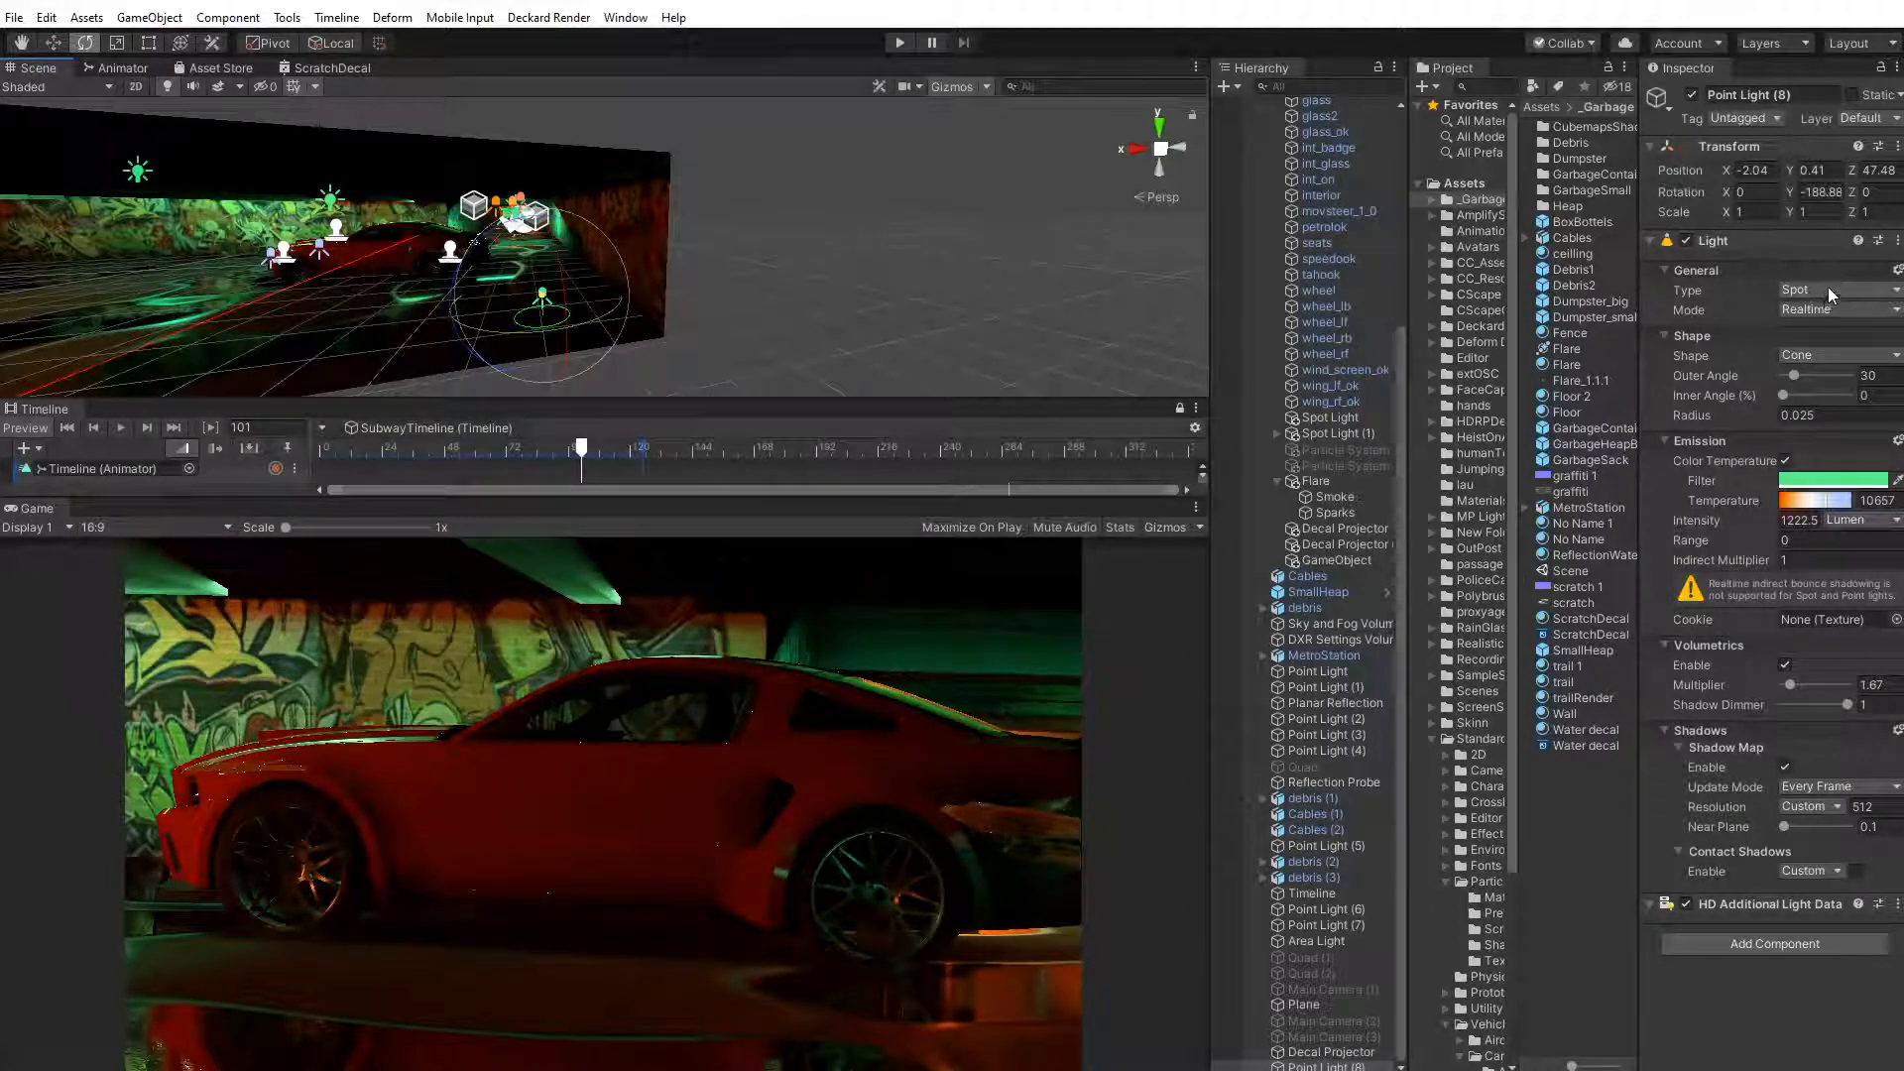
Raise the spot light to about Y 0.83 and set its outer angle to 109, inner angle to 62% and range to 8.85
{"action": "mouse_move", "coordinate": [669, 282]}
{"action": "middle_mouse_down"}
{"action": "mouse_move", "coordinate": [731, 263]}
{"action": "mouse_move", "coordinate": [691, 298]}
{"action": "middle_mouse_up"}
{"action": "left_click", "coordinate": [52, 44]}
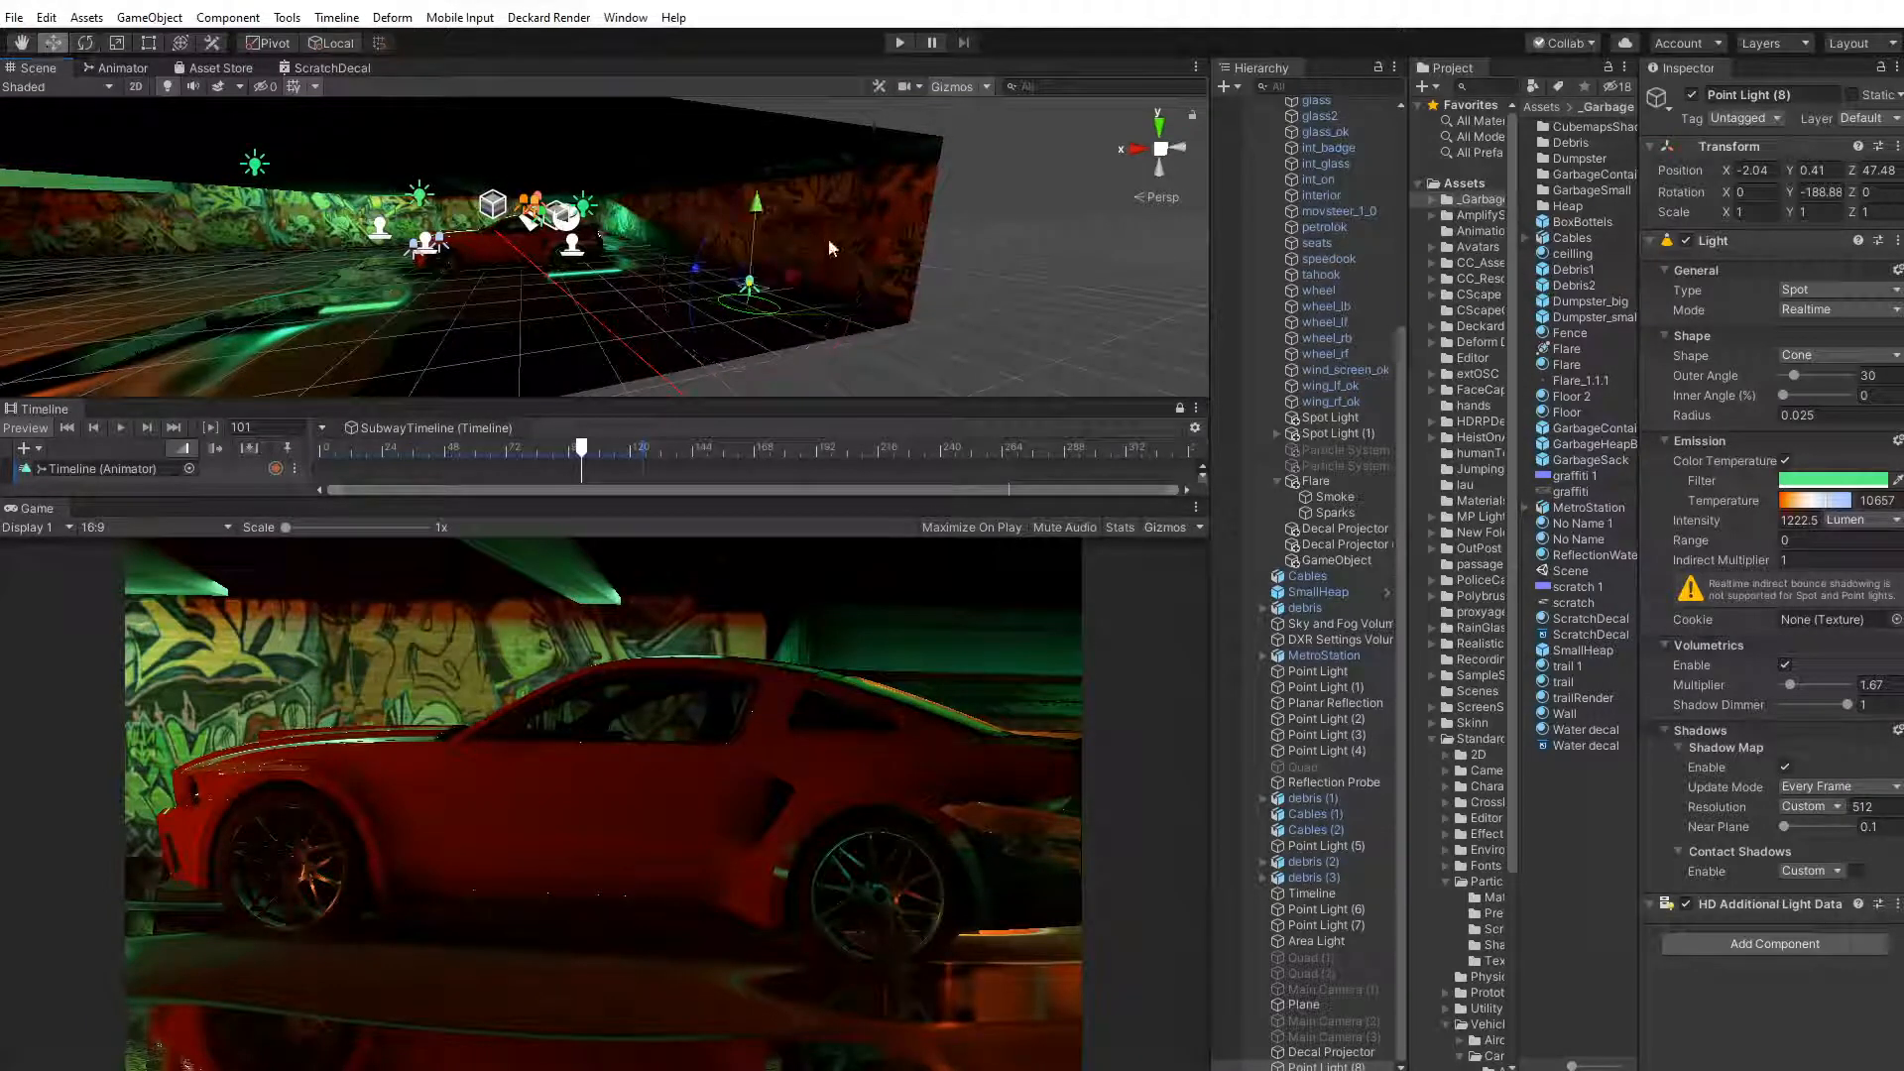
{"action": "left_click_drag", "start_coordinate": [756, 213], "coordinate": [762, 154]}
{"action": "left_click_drag", "start_coordinate": [772, 67], "coordinate": [763, 193]}
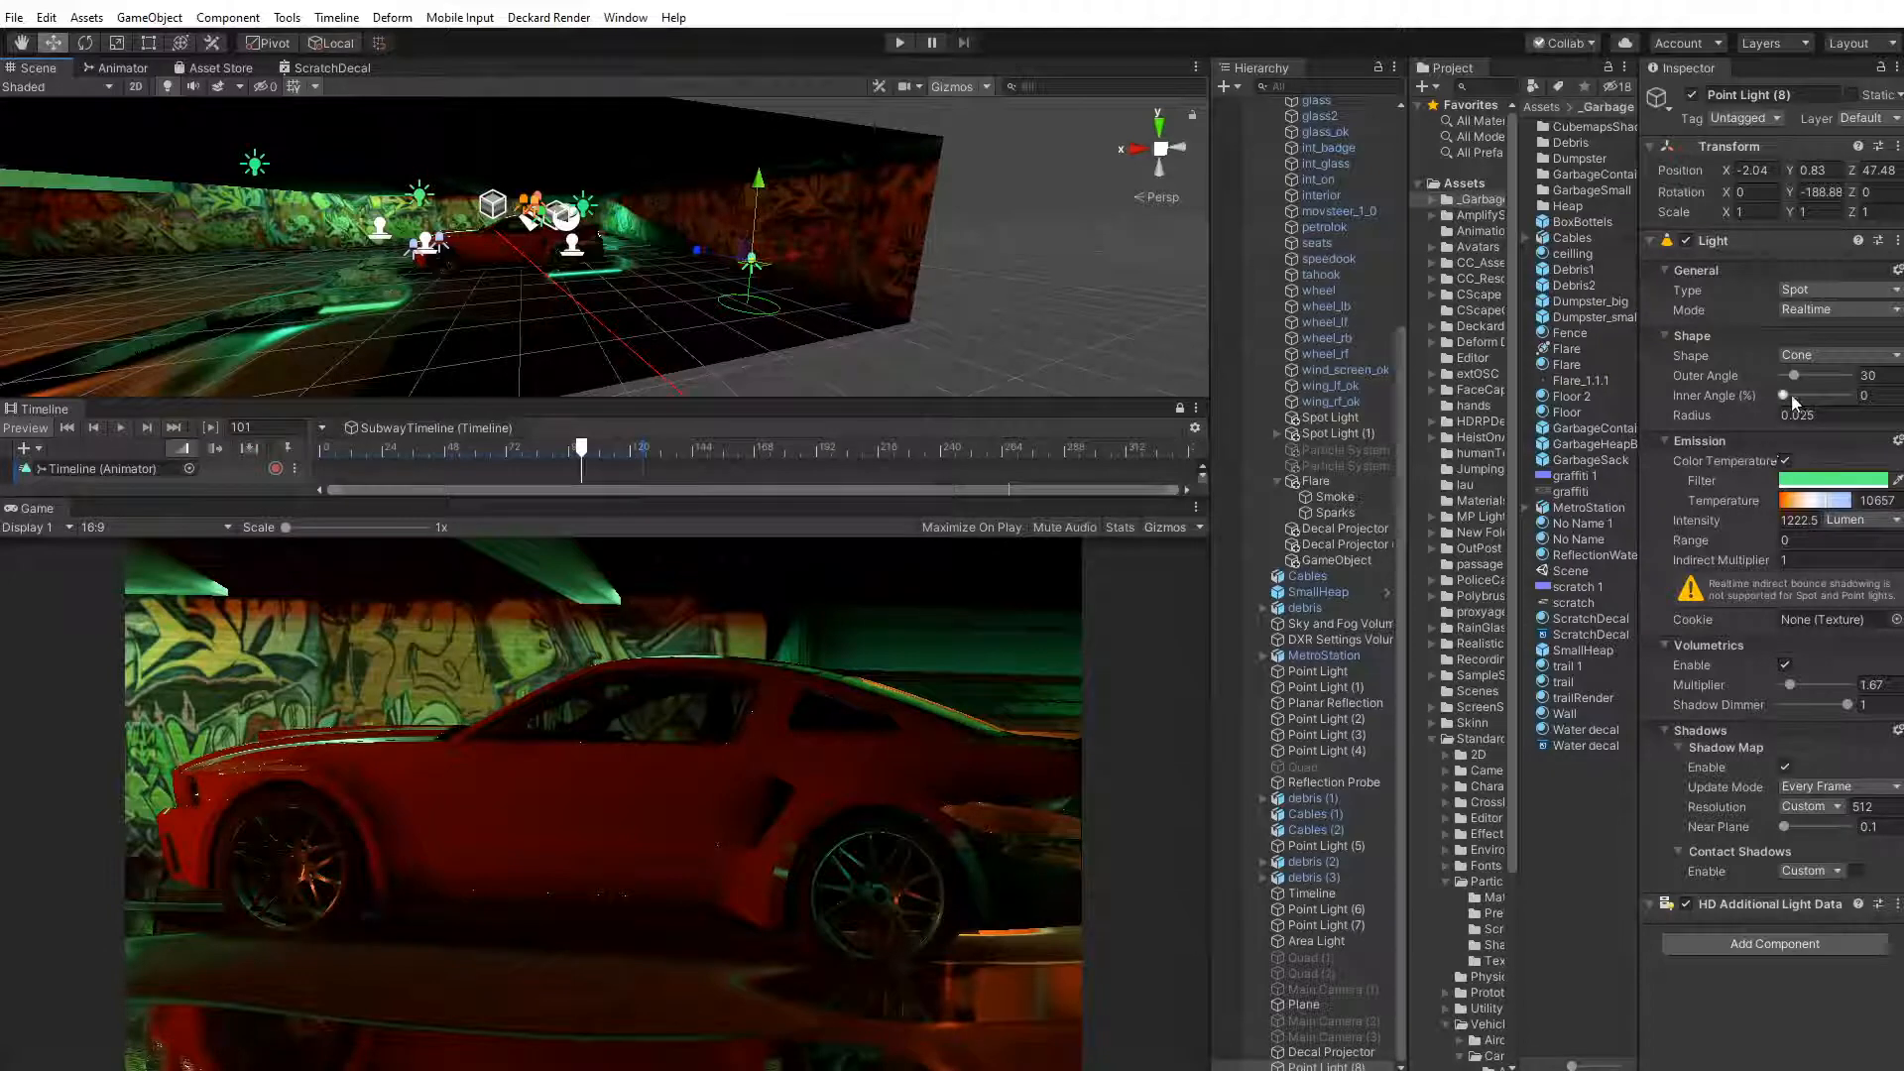
{"action": "left_click_drag", "start_coordinate": [1795, 377], "coordinate": [1823, 377]}
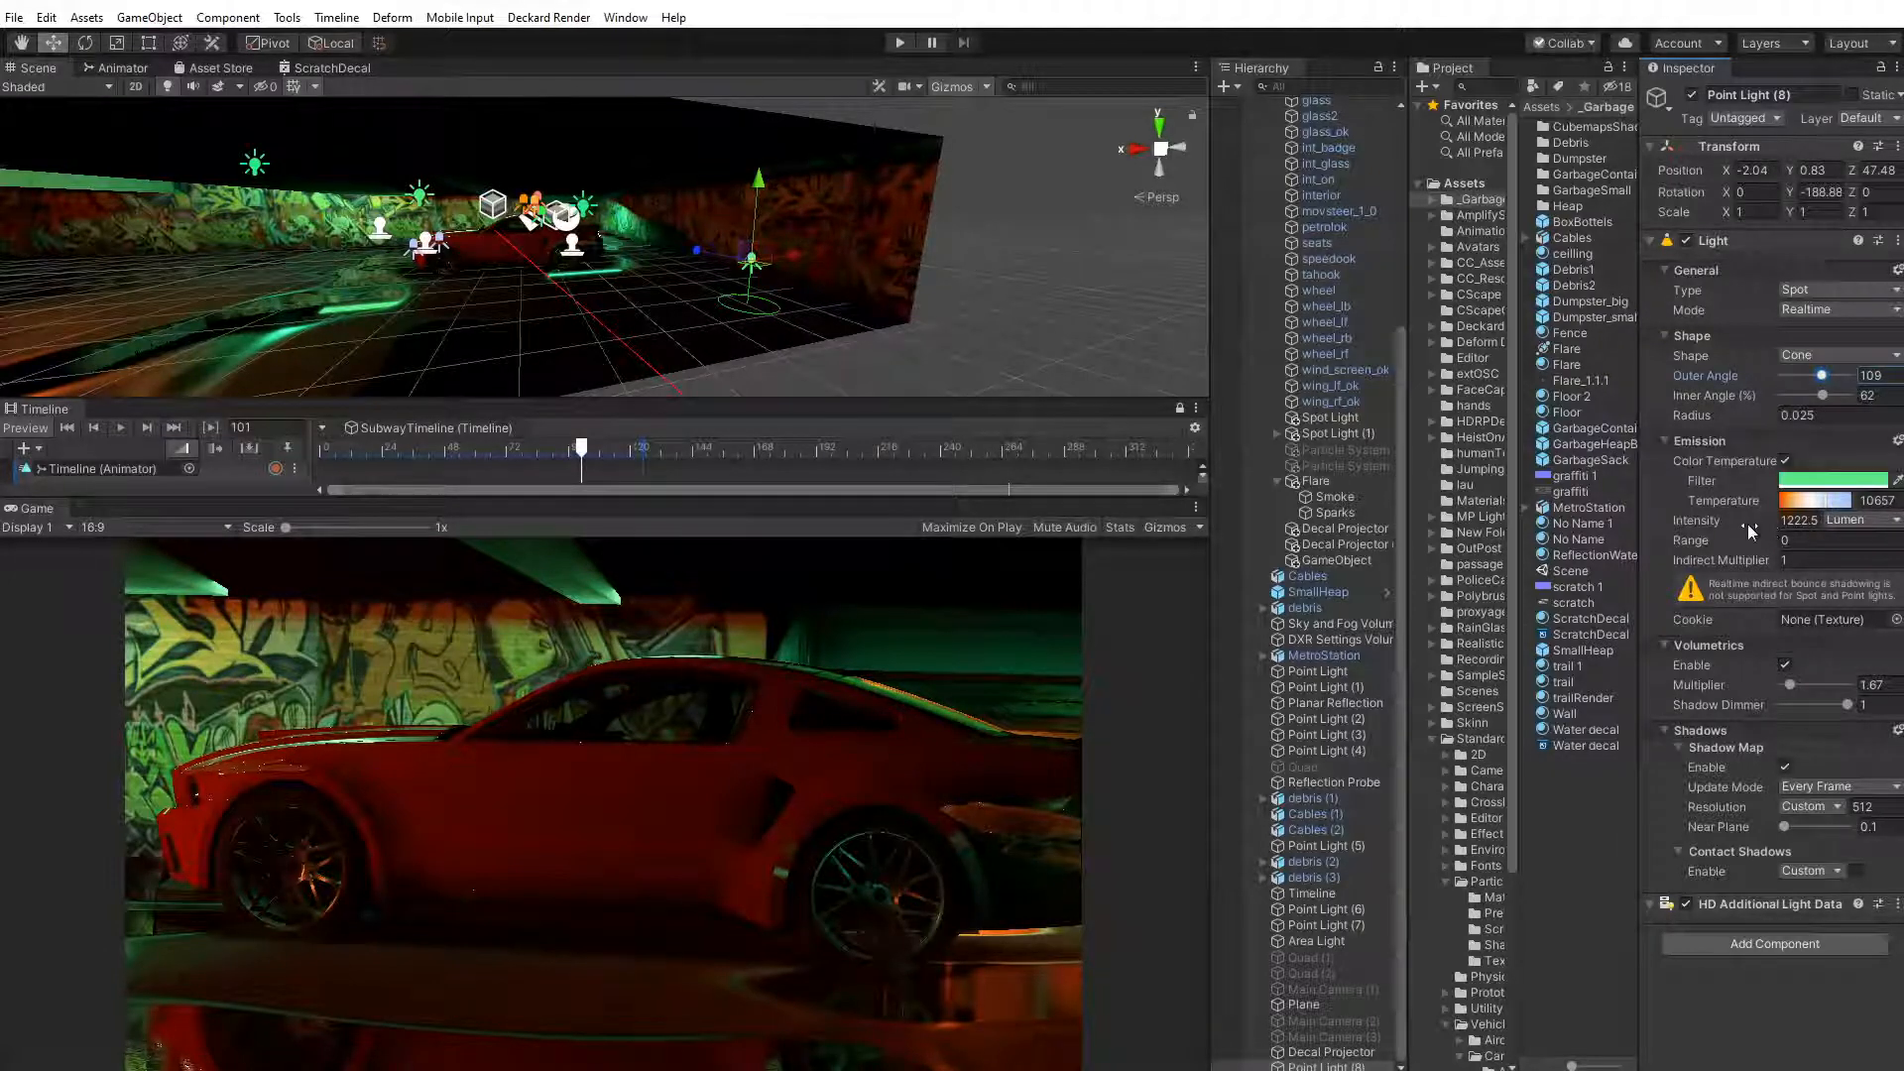
{"action": "mouse_move", "coordinate": [1736, 539]}
{"action": "left_mouse_down"}
{"action": "mouse_move", "coordinate": [1860, 546]}
{"action": "mouse_move", "coordinate": [1771, 545]}
{"action": "left_mouse_up"}
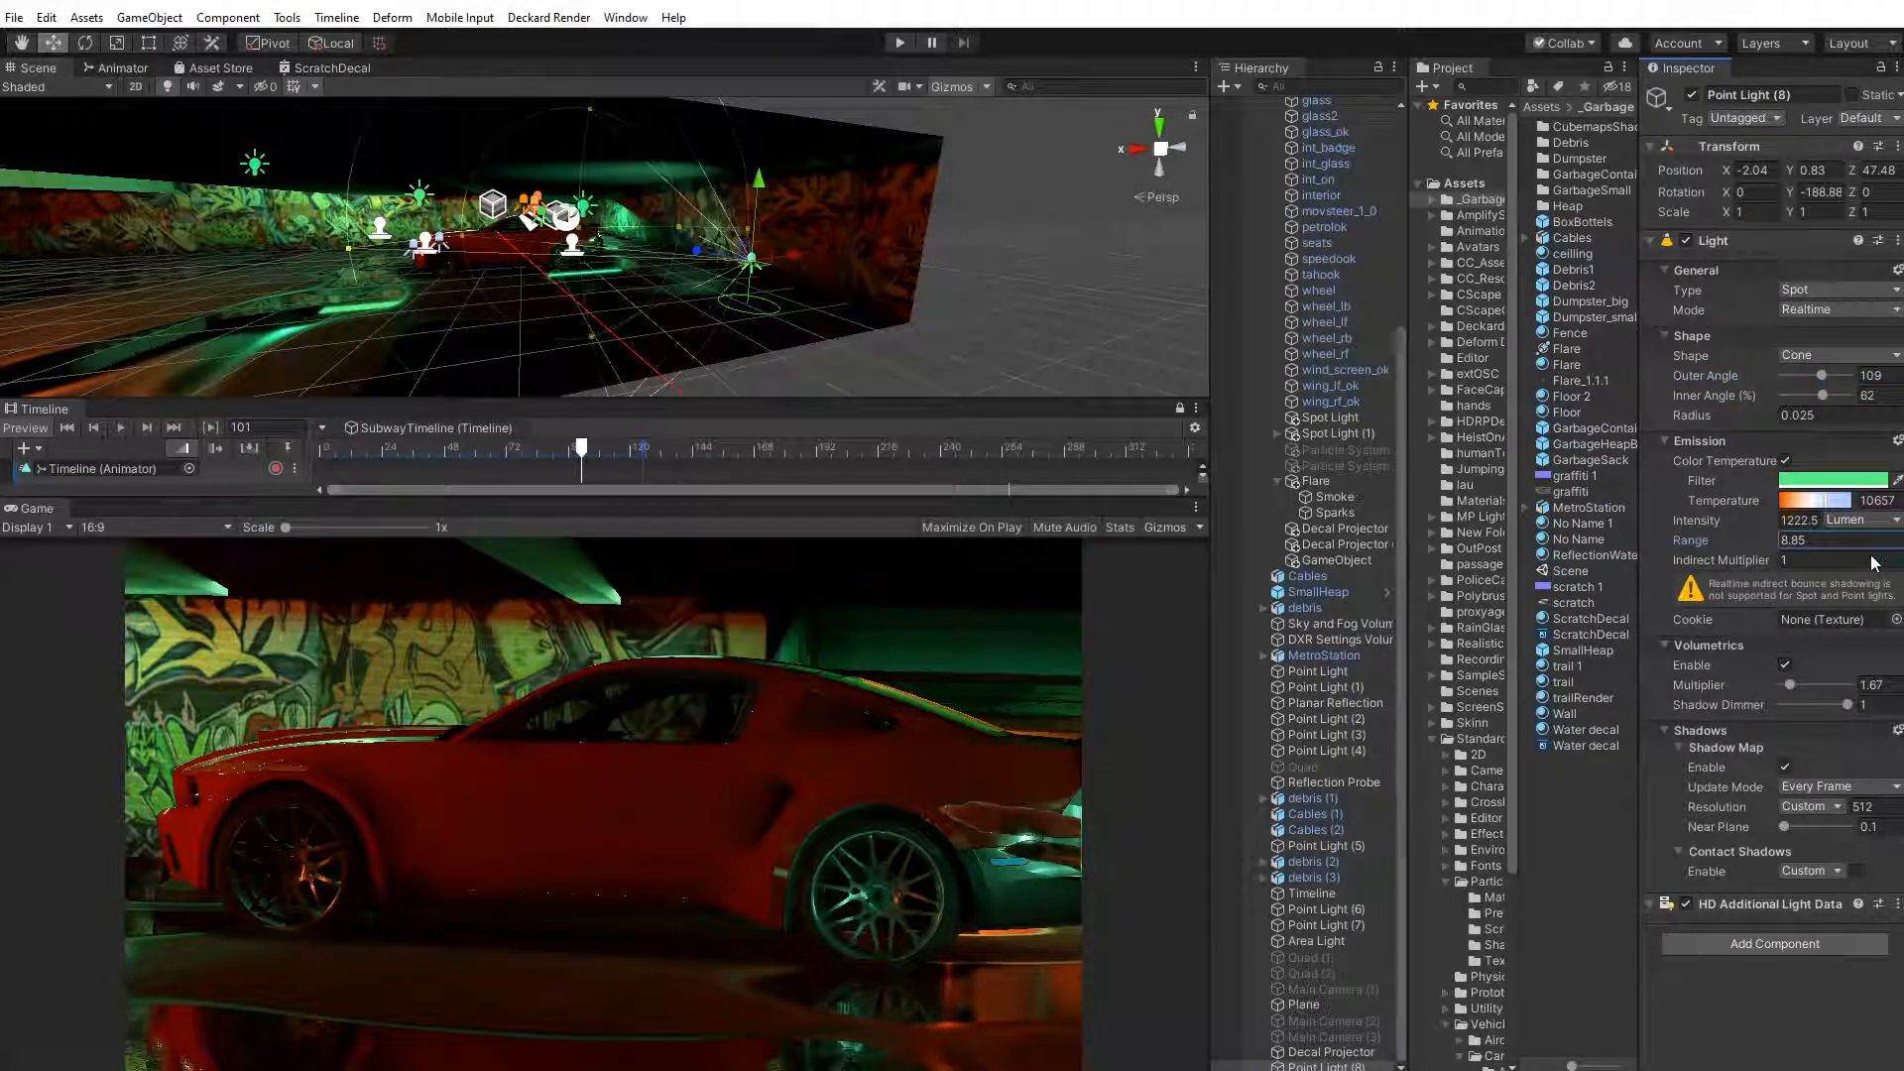
Move the spot light to about X -3.92, Z 47.19, then at frame 111 aim it to about -225° around Y with a range of about 12.54
{"action": "left_click_drag", "start_coordinate": [782, 265], "coordinate": [972, 288]}
{"action": "left_click", "coordinate": [85, 44]}
{"action": "left_click_drag", "start_coordinate": [583, 452], "coordinate": [607, 452]}
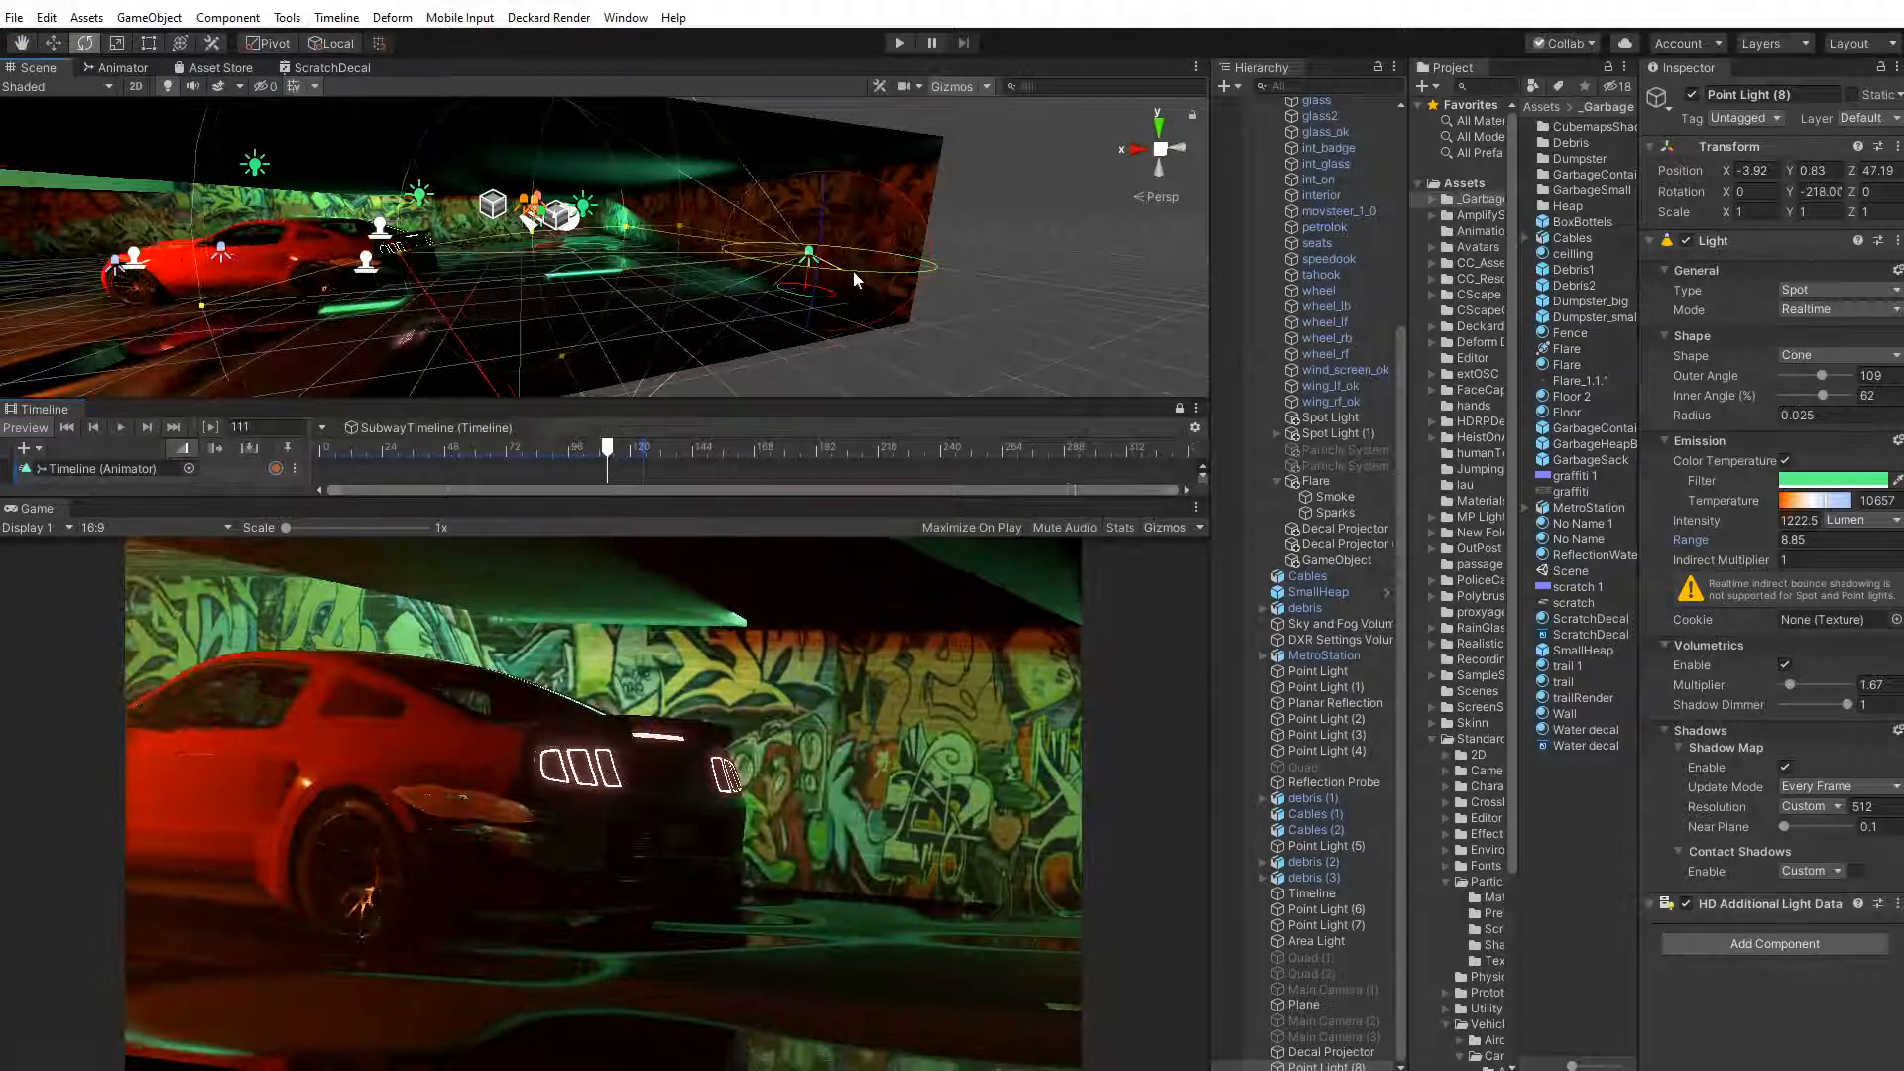
{"action": "left_click_drag", "start_coordinate": [853, 270], "coordinate": [1020, 299]}
{"action": "left_click_drag", "start_coordinate": [347, 268], "coordinate": [111, 244]}
{"action": "left_click_drag", "start_coordinate": [841, 276], "coordinate": [692, 264]}
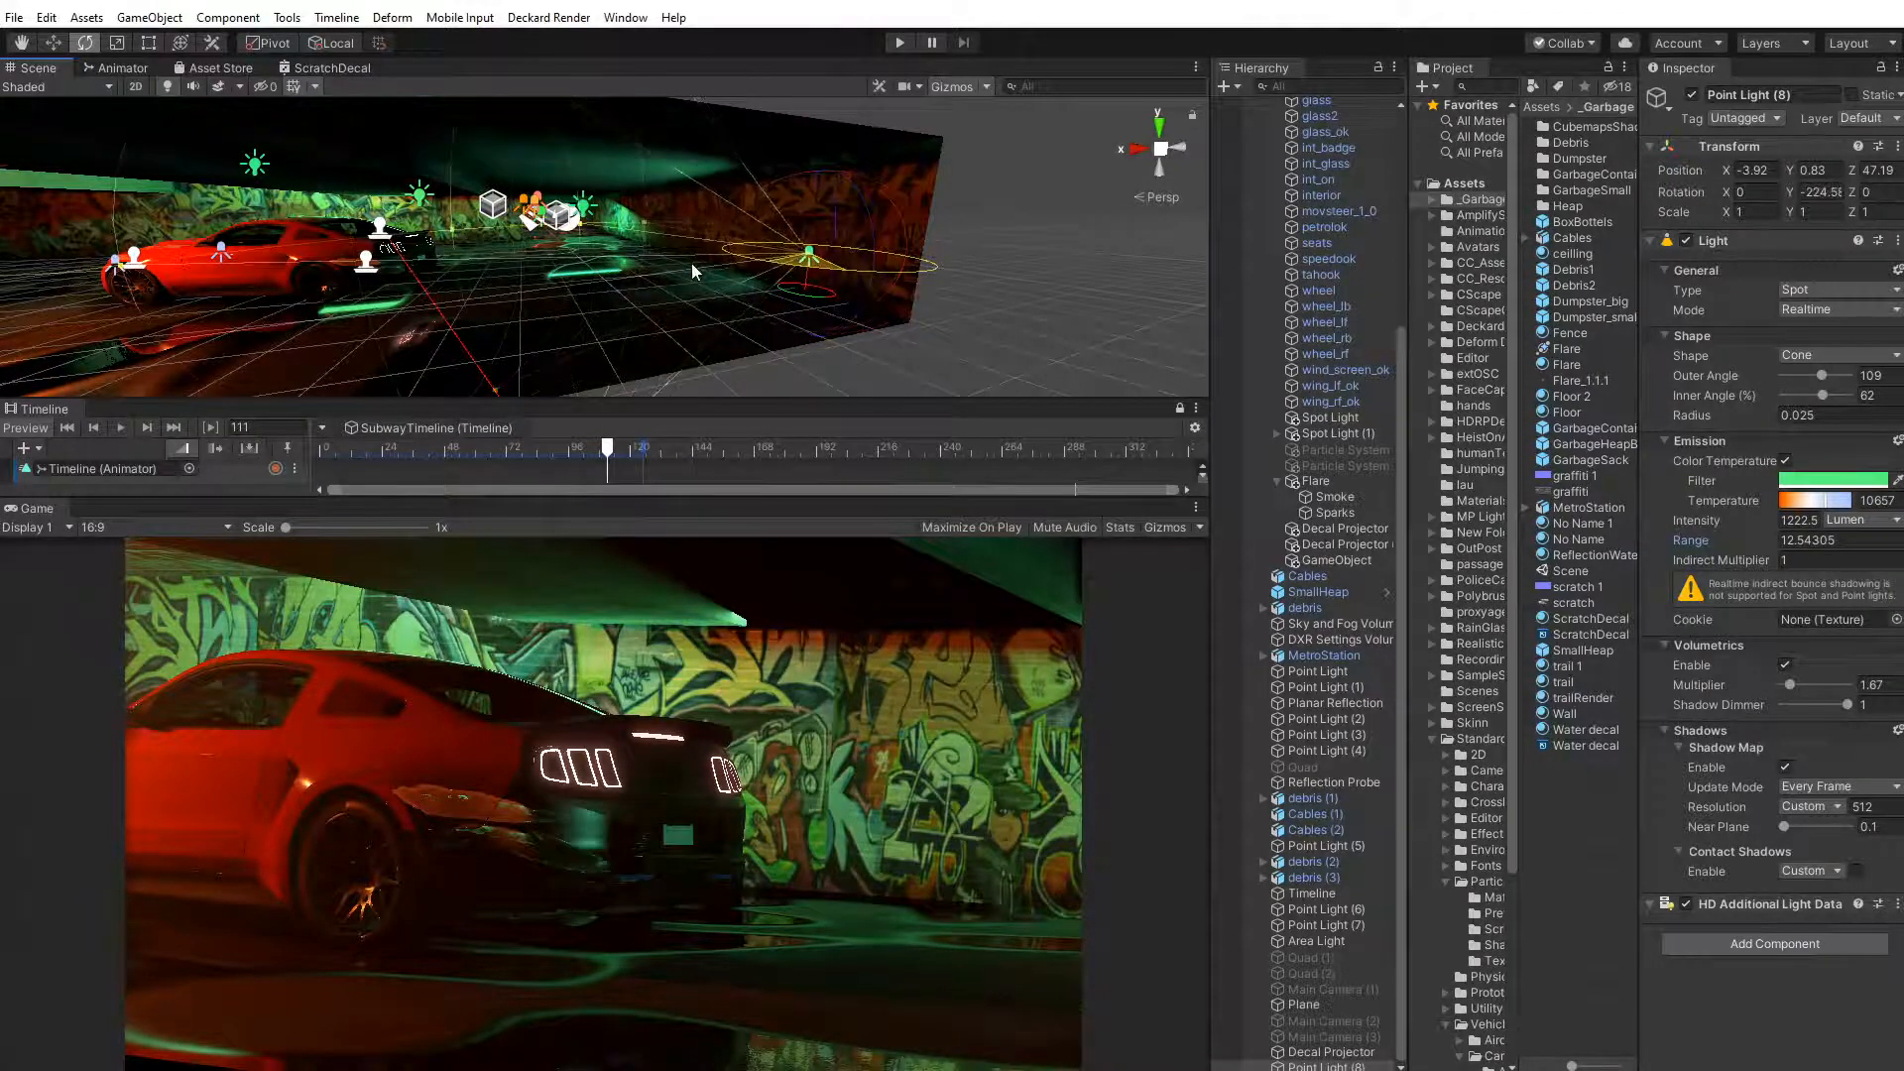
At frame 93, narrow the spot light's cone to an outer angle of about 66 and an inner angle of about 27%
{"action": "left_click_drag", "start_coordinate": [607, 449], "coordinate": [561, 458]}
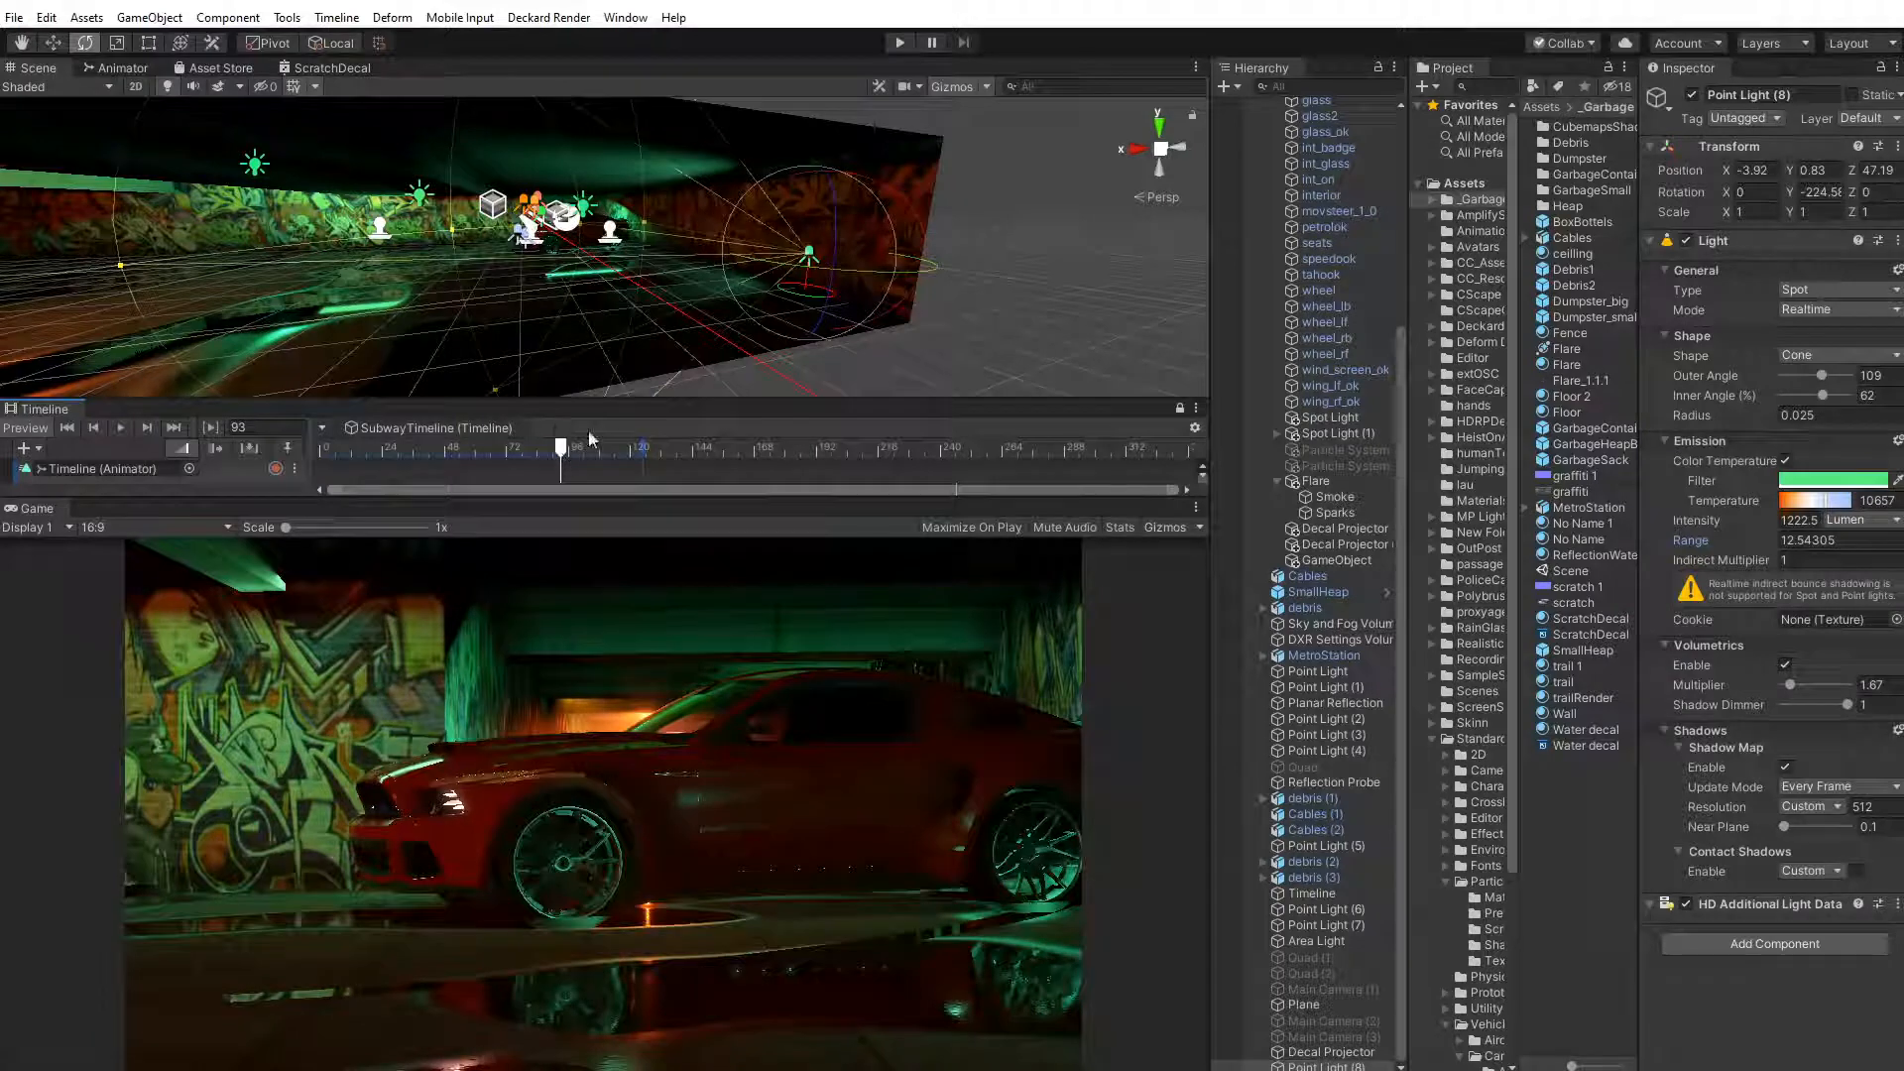
{"action": "left_click_drag", "start_coordinate": [853, 268], "coordinate": [788, 268]}
{"action": "left_click_drag", "start_coordinate": [652, 234], "coordinate": [474, 195]}
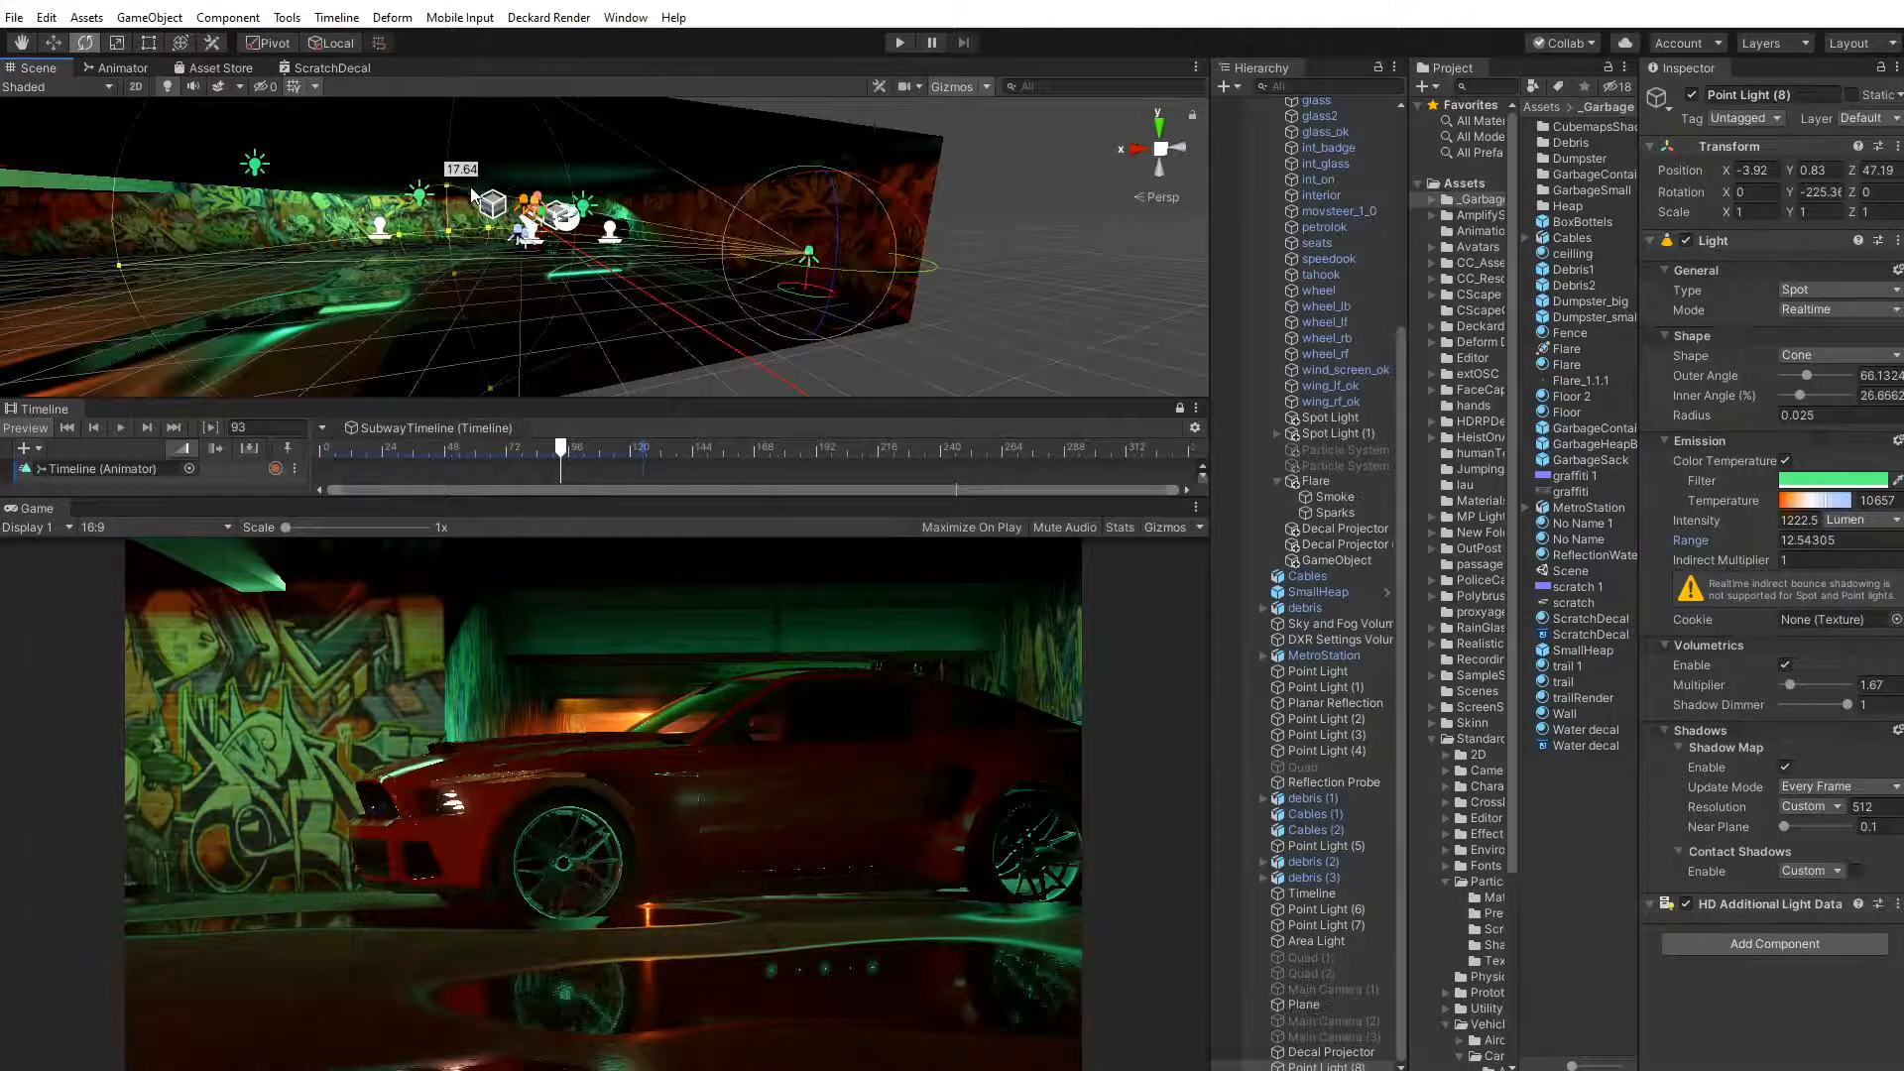
Raise the spot light to about Y 2.66 and tilt it down to about 25.6° around X
{"action": "left_click", "coordinate": [53, 43]}
{"action": "left_click_drag", "start_coordinate": [822, 195], "coordinate": [824, 114]}
{"action": "left_click", "coordinate": [86, 43]}
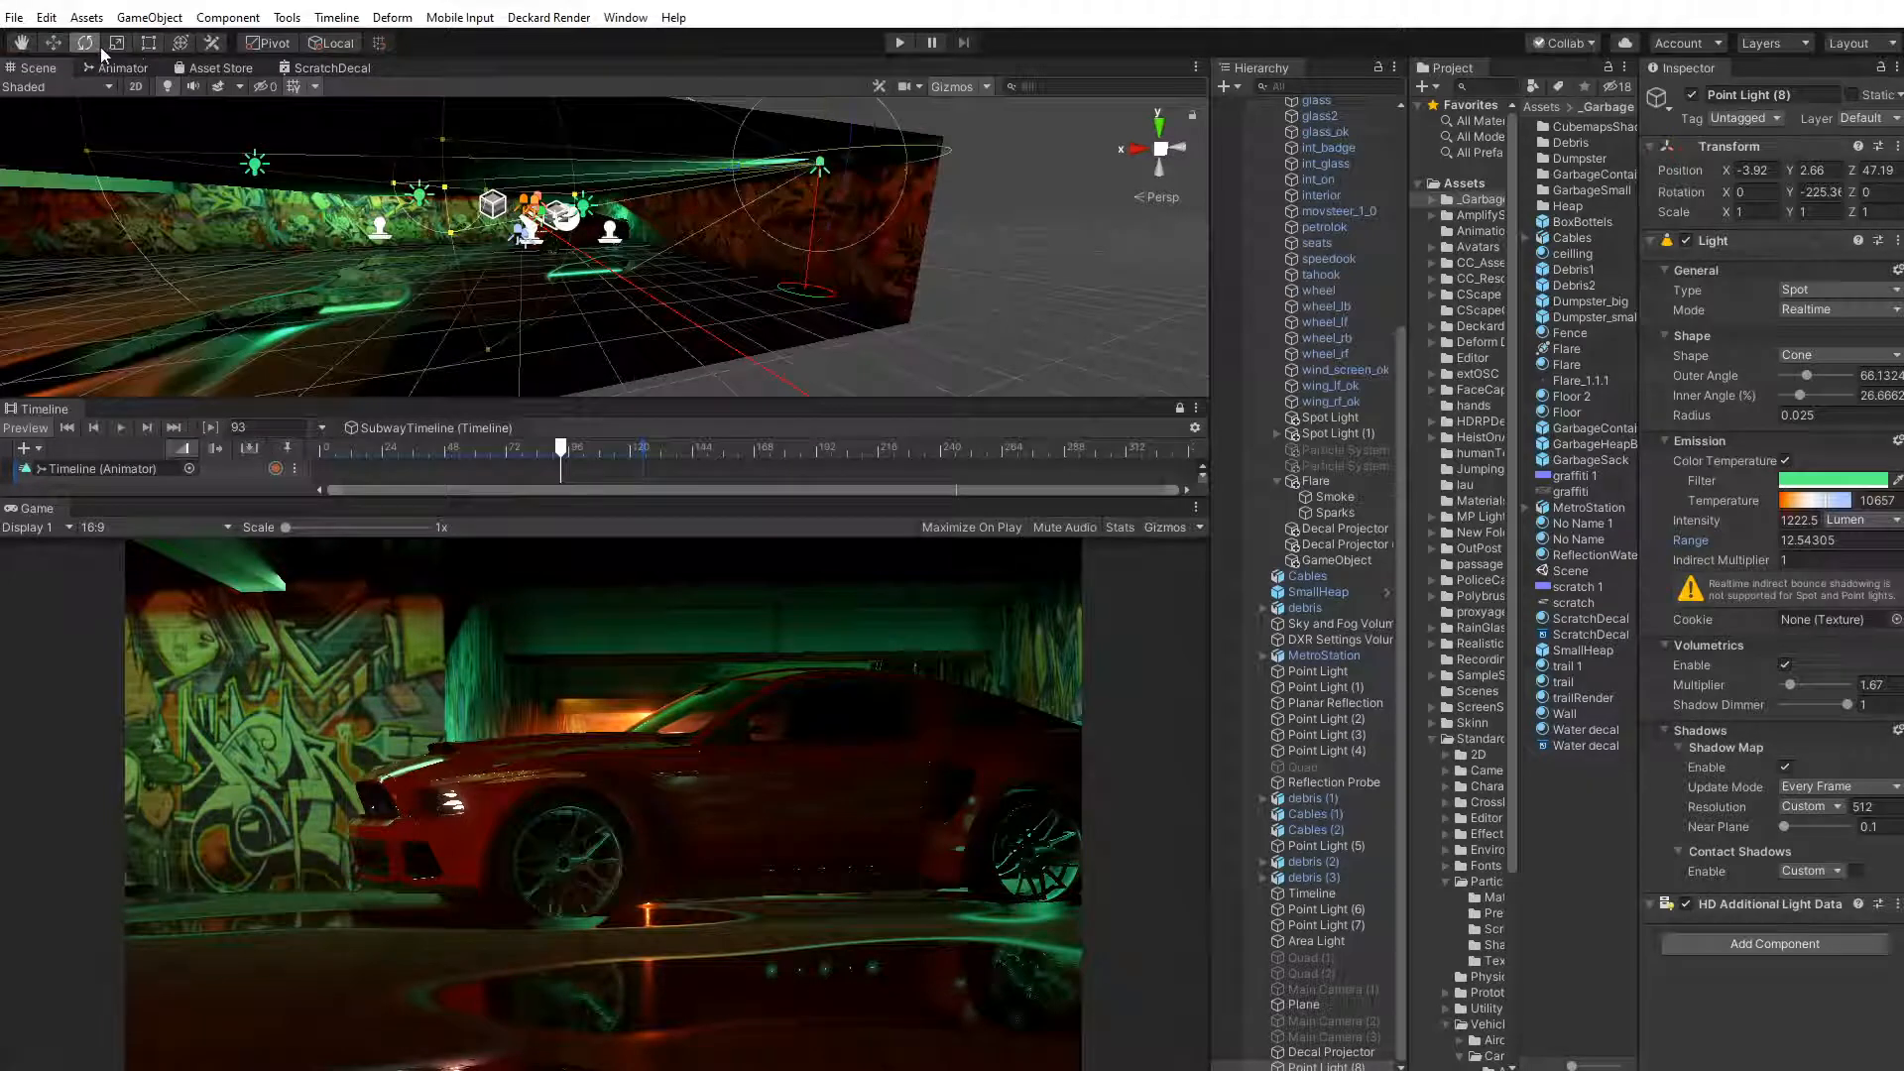
{"action": "left_click_drag", "start_coordinate": [923, 177], "coordinate": [950, 97]}
Play the timeline from frame 0 to review the new spot light on the car
{"action": "left_click_drag", "start_coordinate": [563, 454], "coordinate": [170, 490]}
{"action": "left_click", "coordinate": [120, 427]}
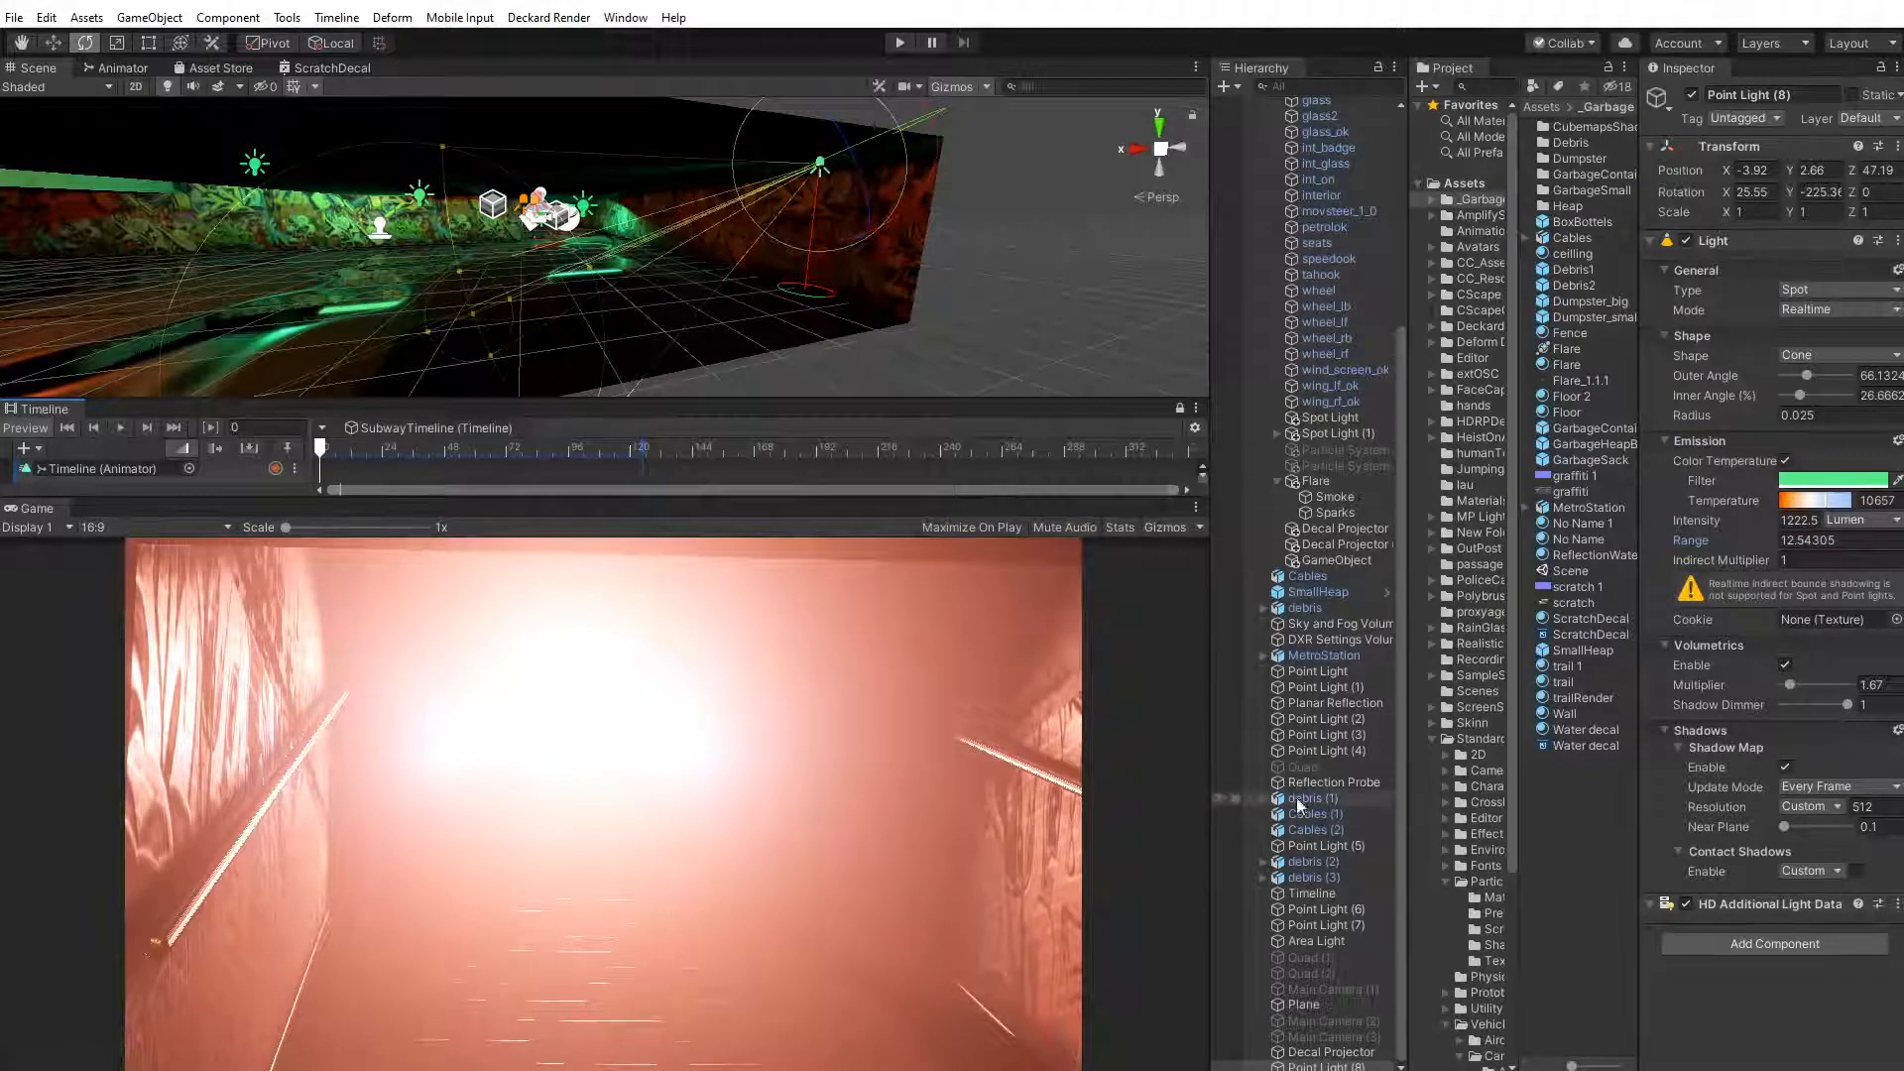
Rename the GT500's child object that carries the Trail Renderer as "trail render"
{"action": "left_click", "coordinate": [1337, 528]}
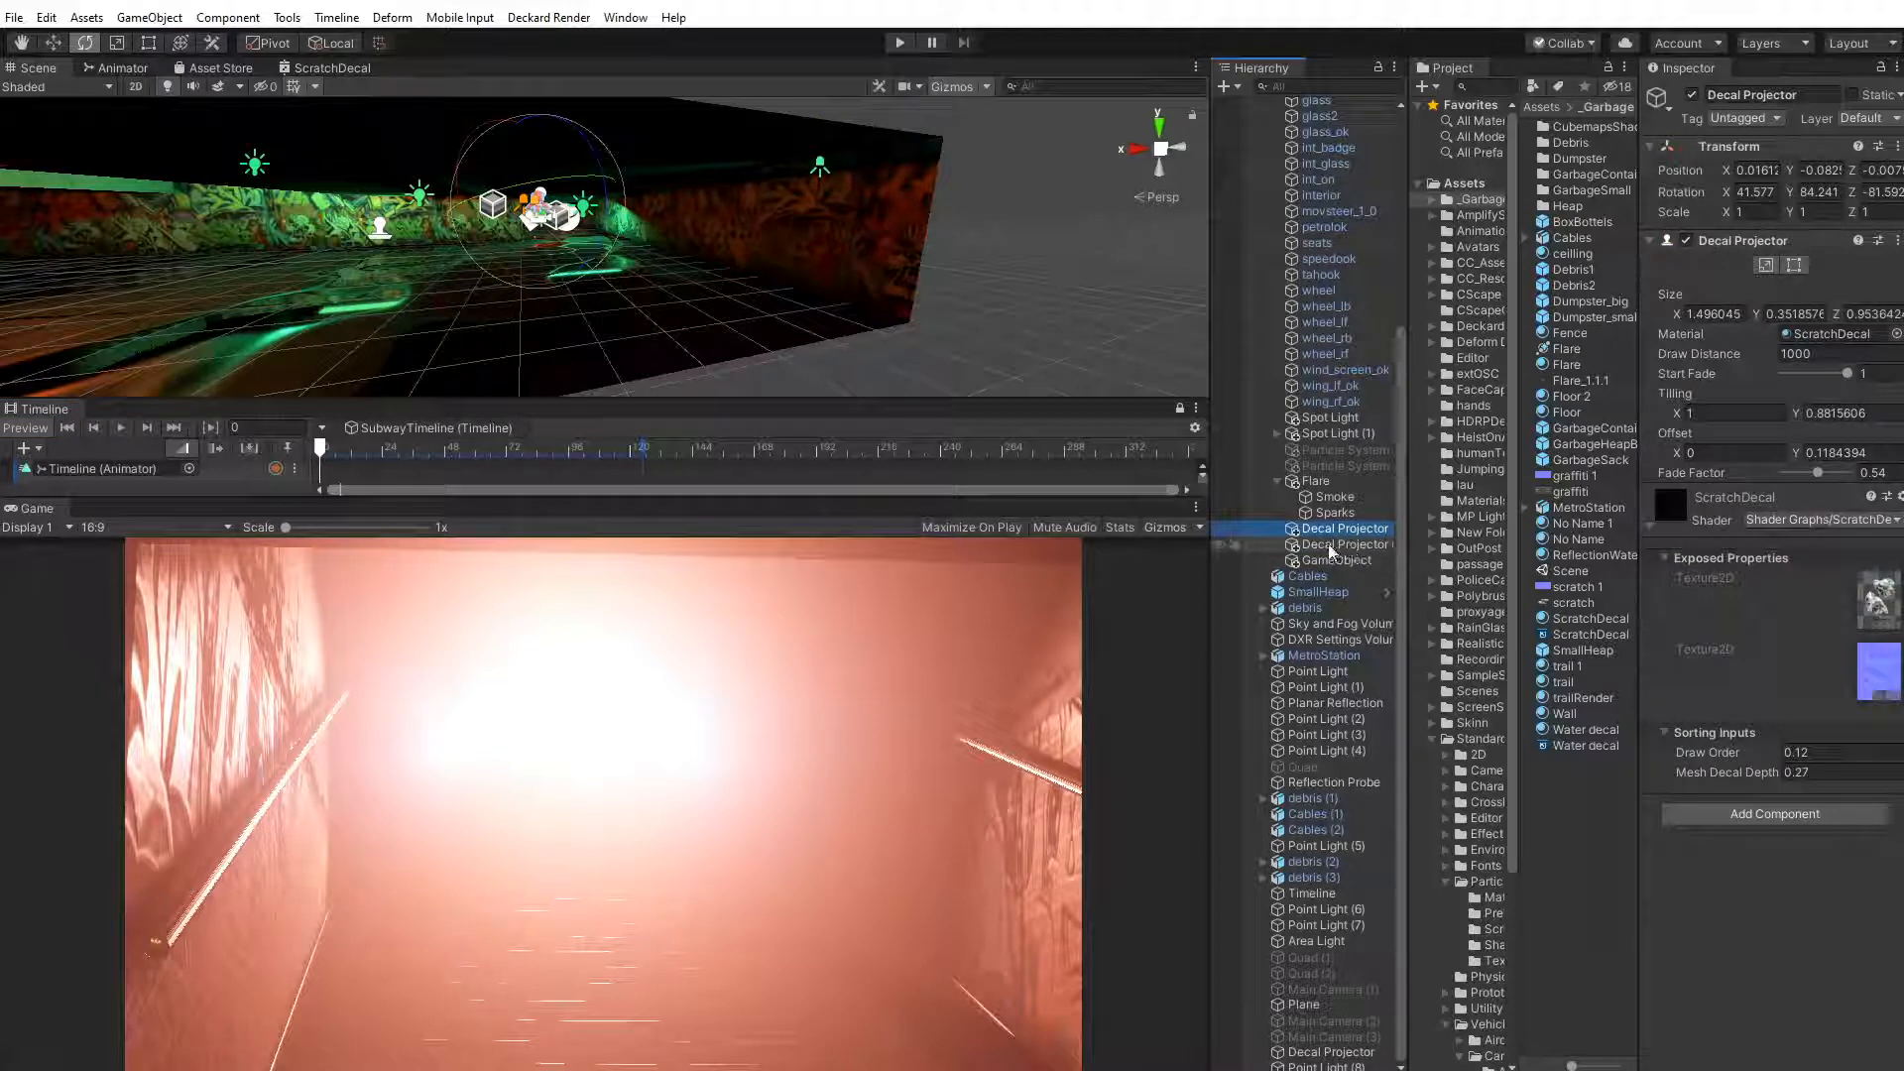
{"action": "scroll", "coordinate": [1329, 543], "scroll_direction": "up", "scroll_amount": 3}
{"action": "scroll", "coordinate": [1330, 538], "scroll_direction": "up", "scroll_amount": 4}
{"action": "scroll", "coordinate": [1330, 538], "scroll_direction": "down", "scroll_amount": 7}
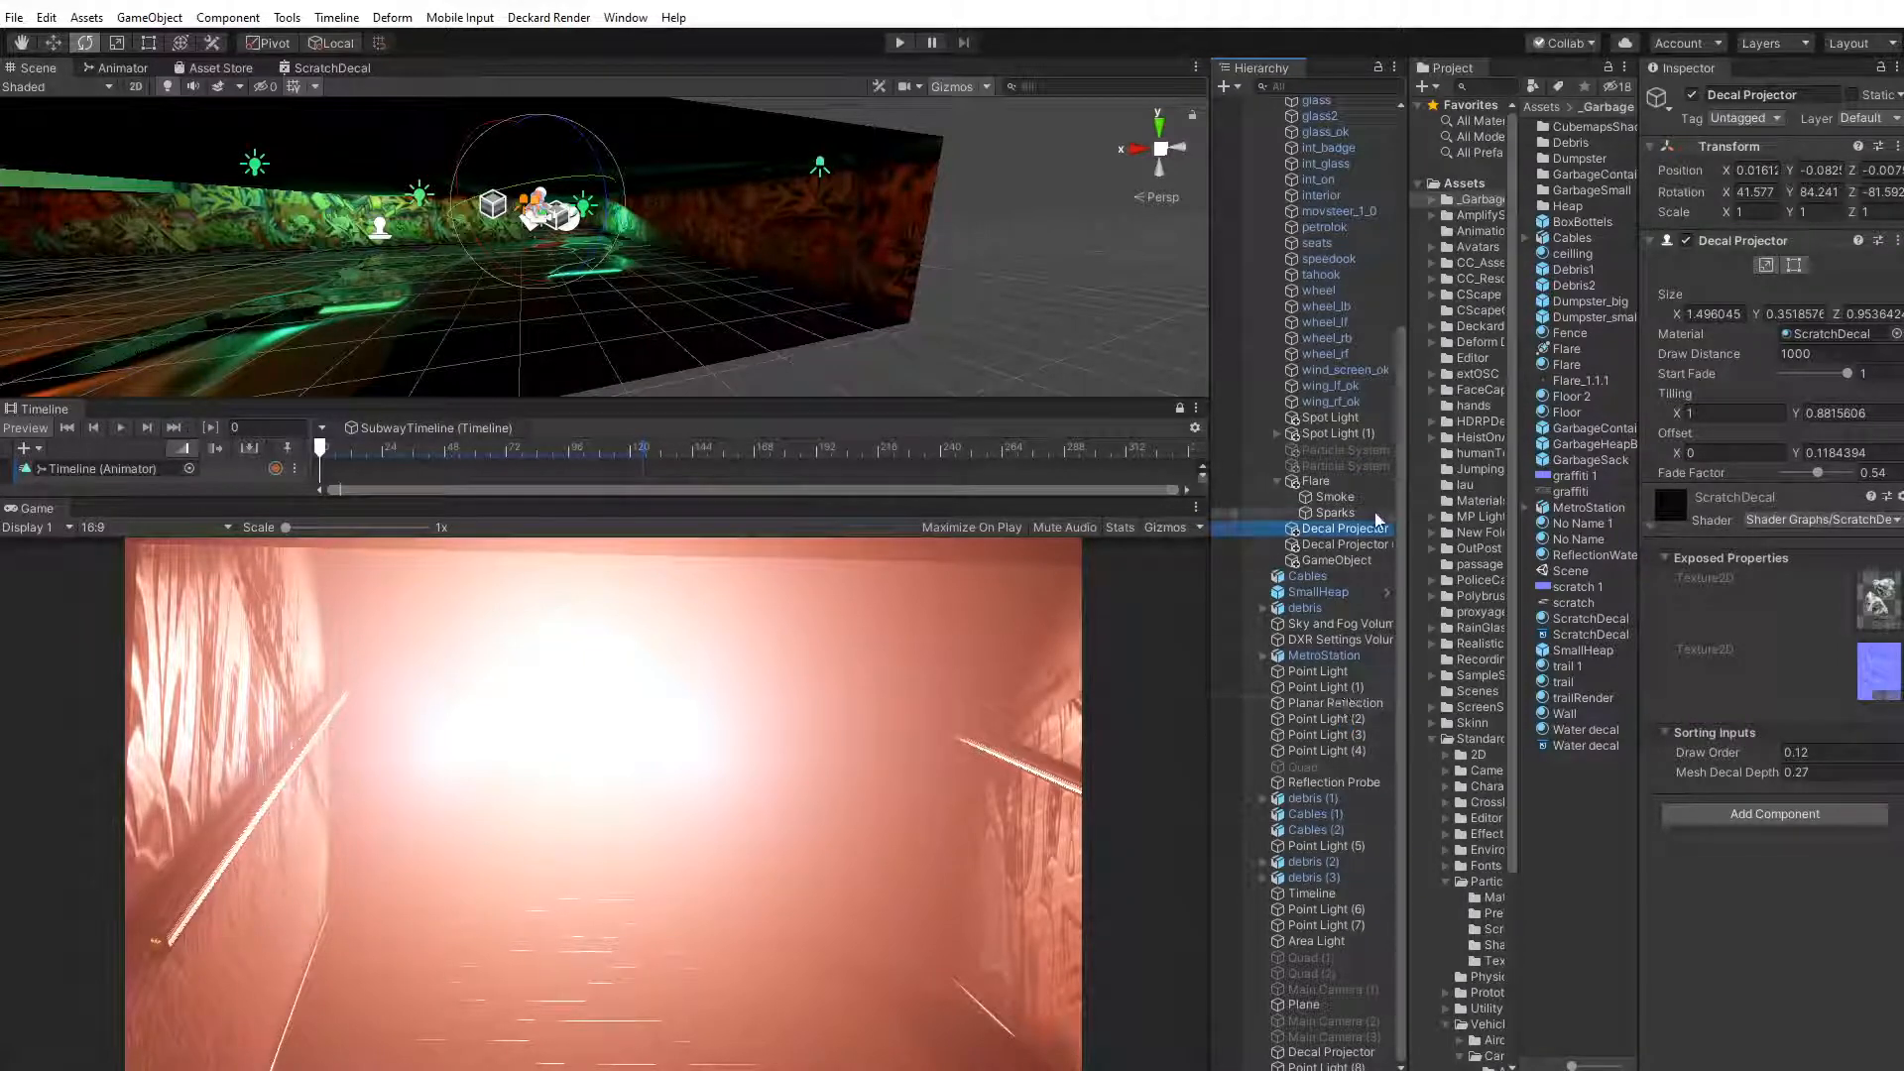
{"action": "left_click", "coordinate": [1334, 561]}
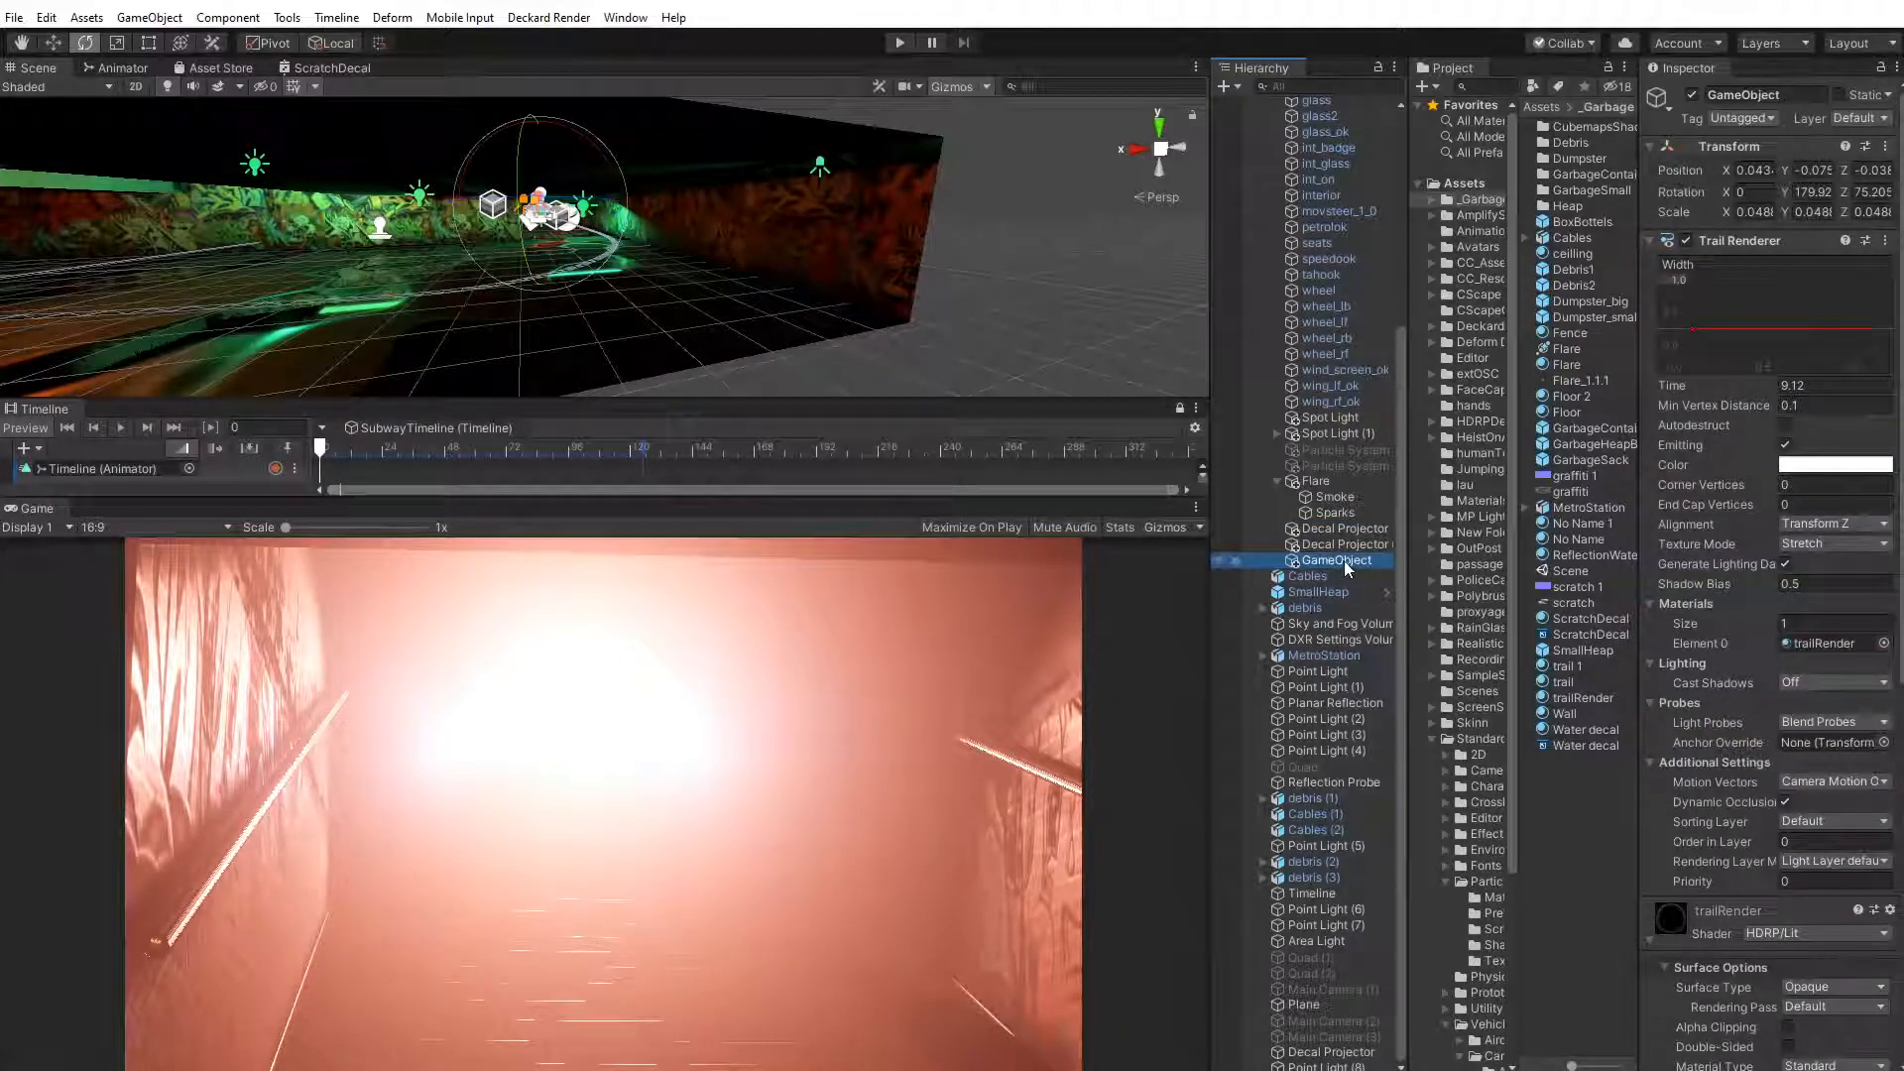
{"action": "left_click", "coordinate": [1343, 561]}
{"action": "type", "text": "tra"}
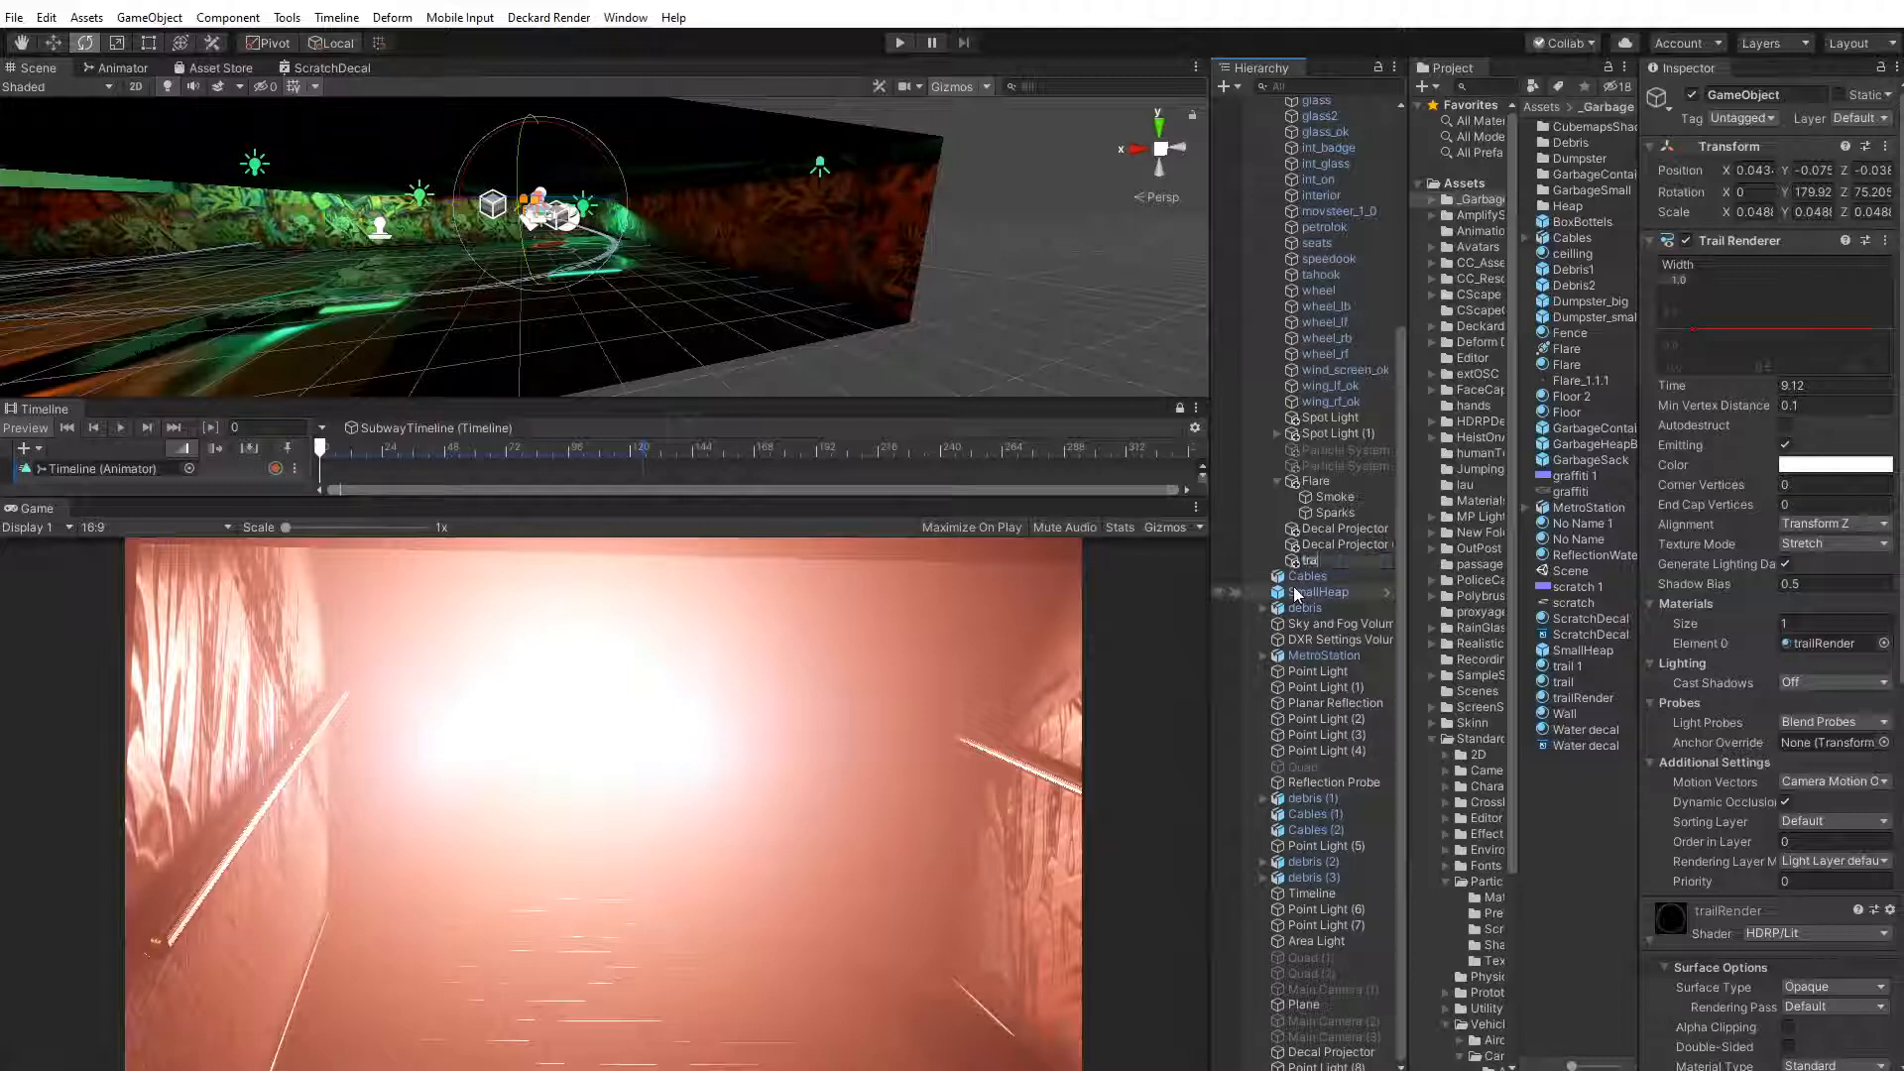
{"action": "type", "text": "il render"}
{"action": "key", "text": "Return"}
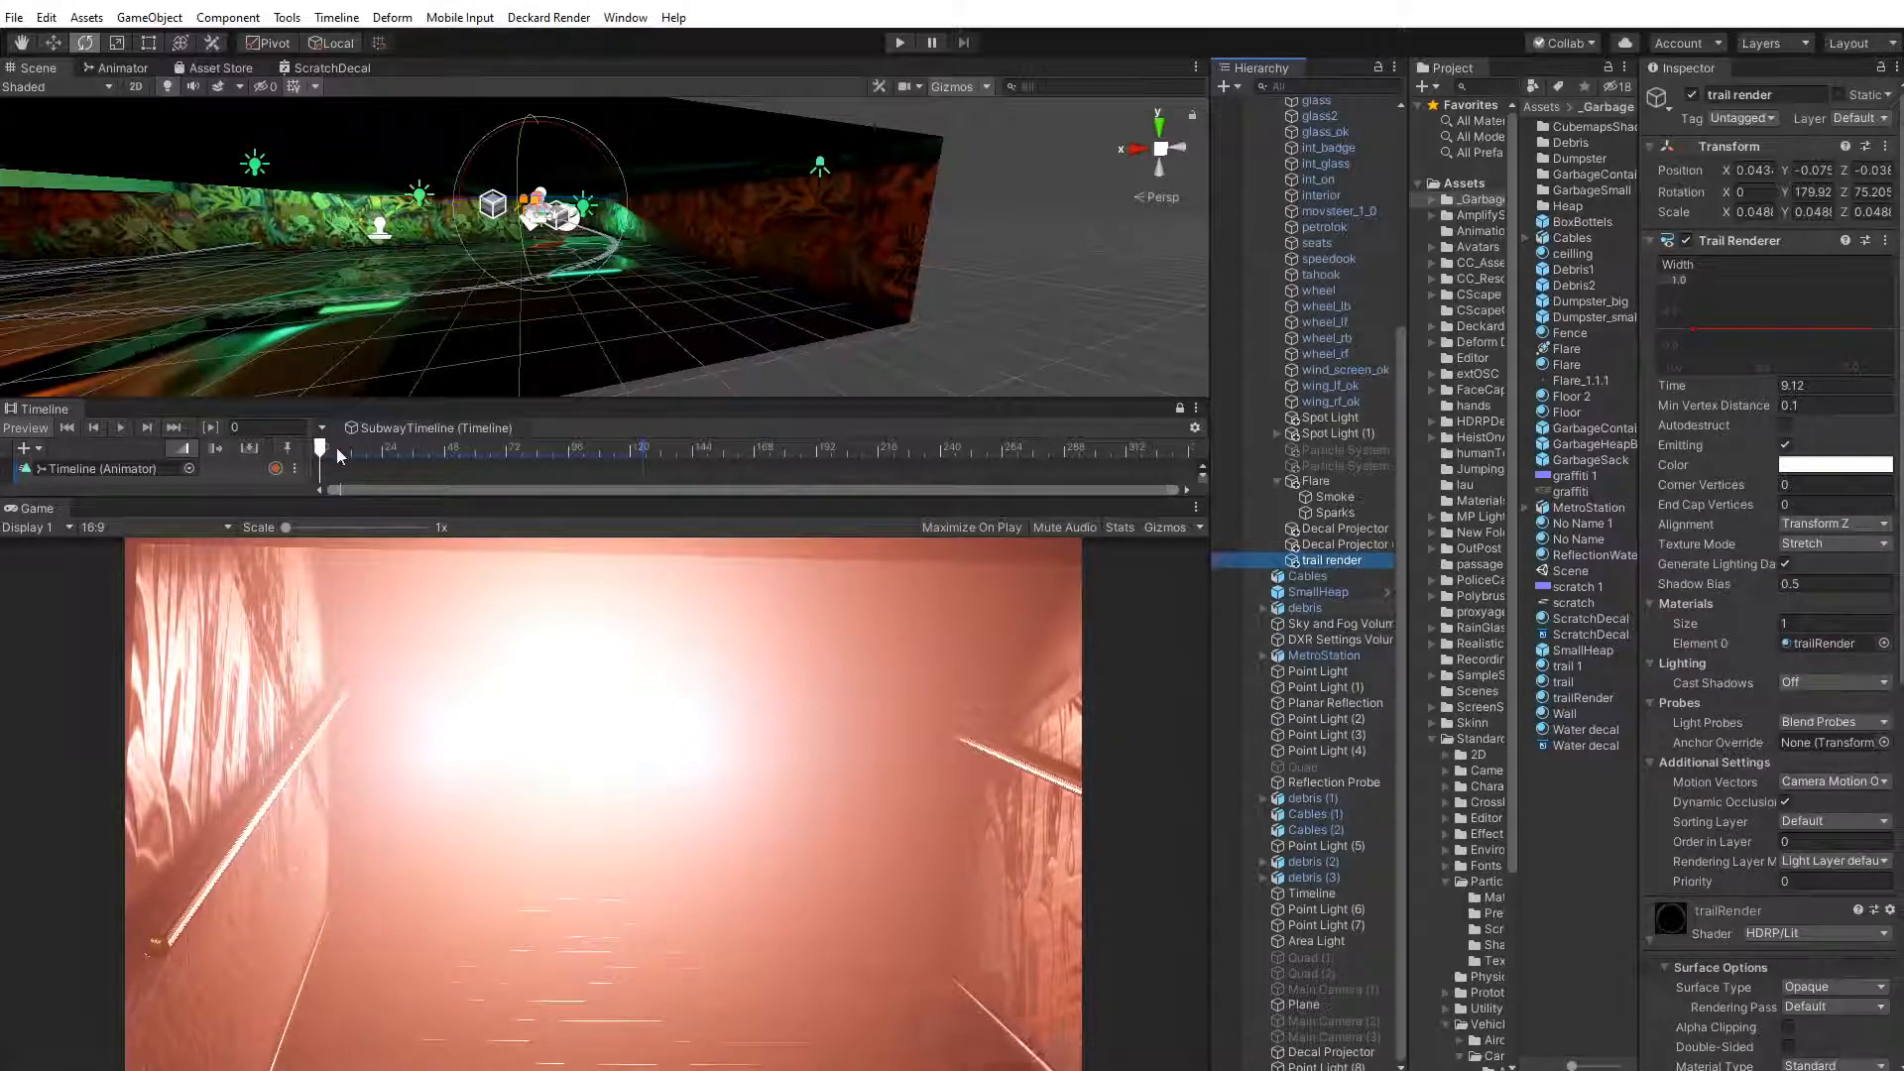
Duplicate trail render at frame 83 and move the copy to the car's opposite wheel, at about X 0.047, Y 0.078
{"action": "left_click_drag", "start_coordinate": [336, 448], "coordinate": [536, 492]}
{"action": "scroll", "coordinate": [537, 254], "scroll_direction": "up", "scroll_amount": 3}
{"action": "middle_click_drag", "start_coordinate": [537, 255], "coordinate": [557, 276]}
{"action": "left_click", "coordinate": [1312, 563]}
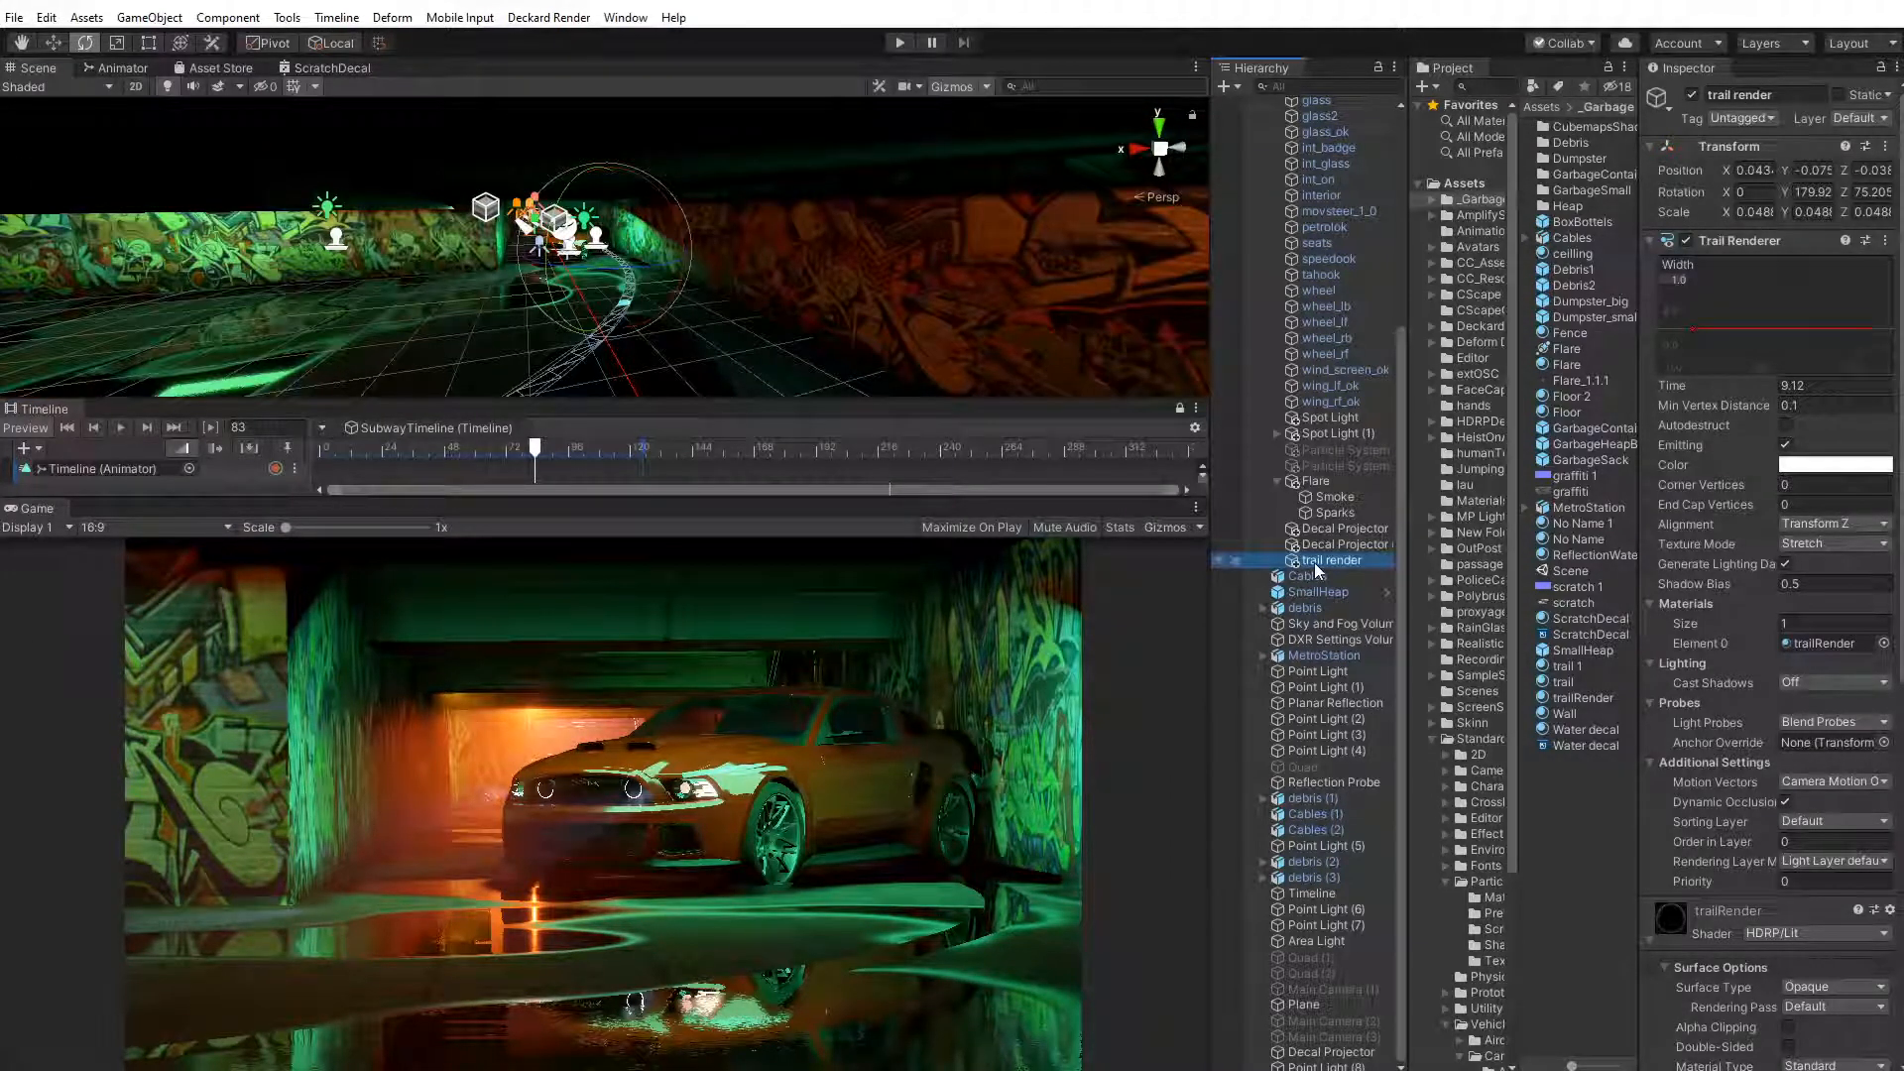
{"action": "key", "text": "ctrl+d"}
{"action": "middle_click_drag", "start_coordinate": [556, 294], "coordinate": [413, 279]}
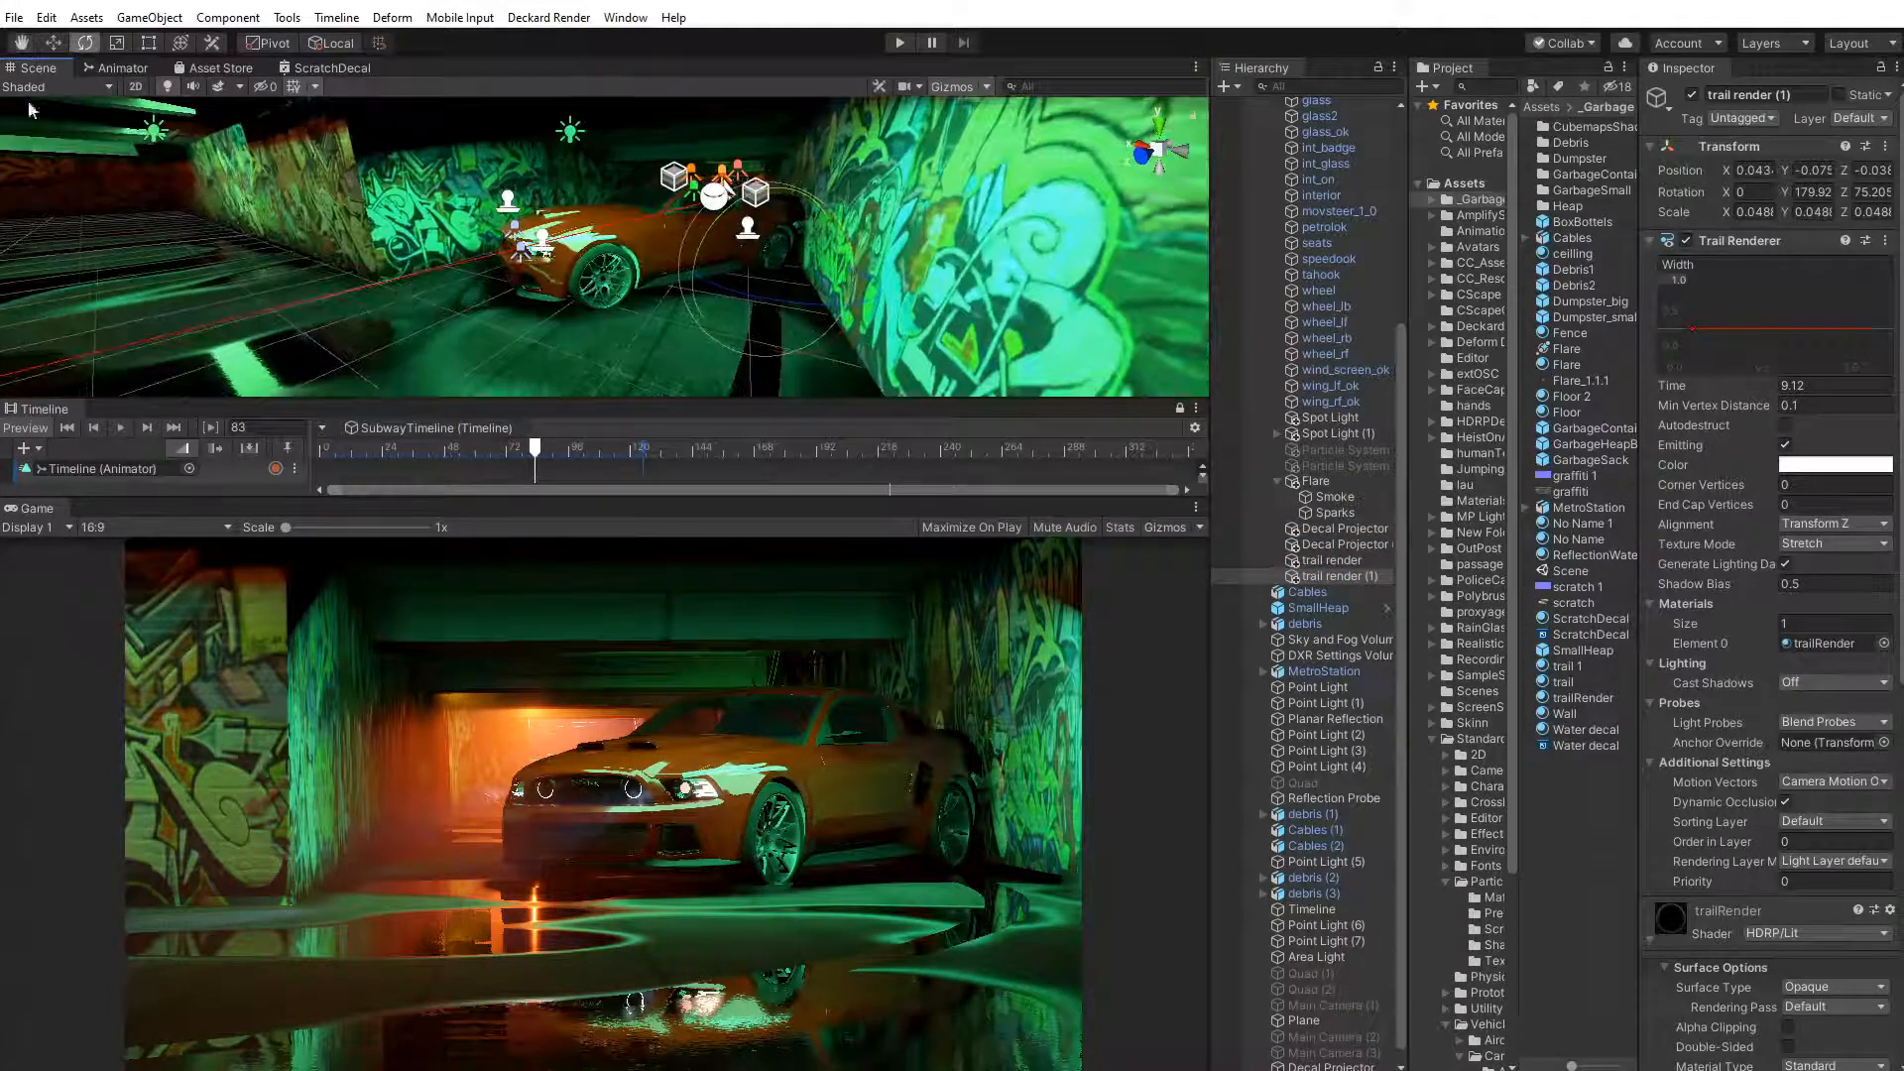
{"action": "left_click", "coordinate": [51, 47]}
{"action": "left_click_drag", "start_coordinate": [705, 276], "coordinate": [619, 306]}
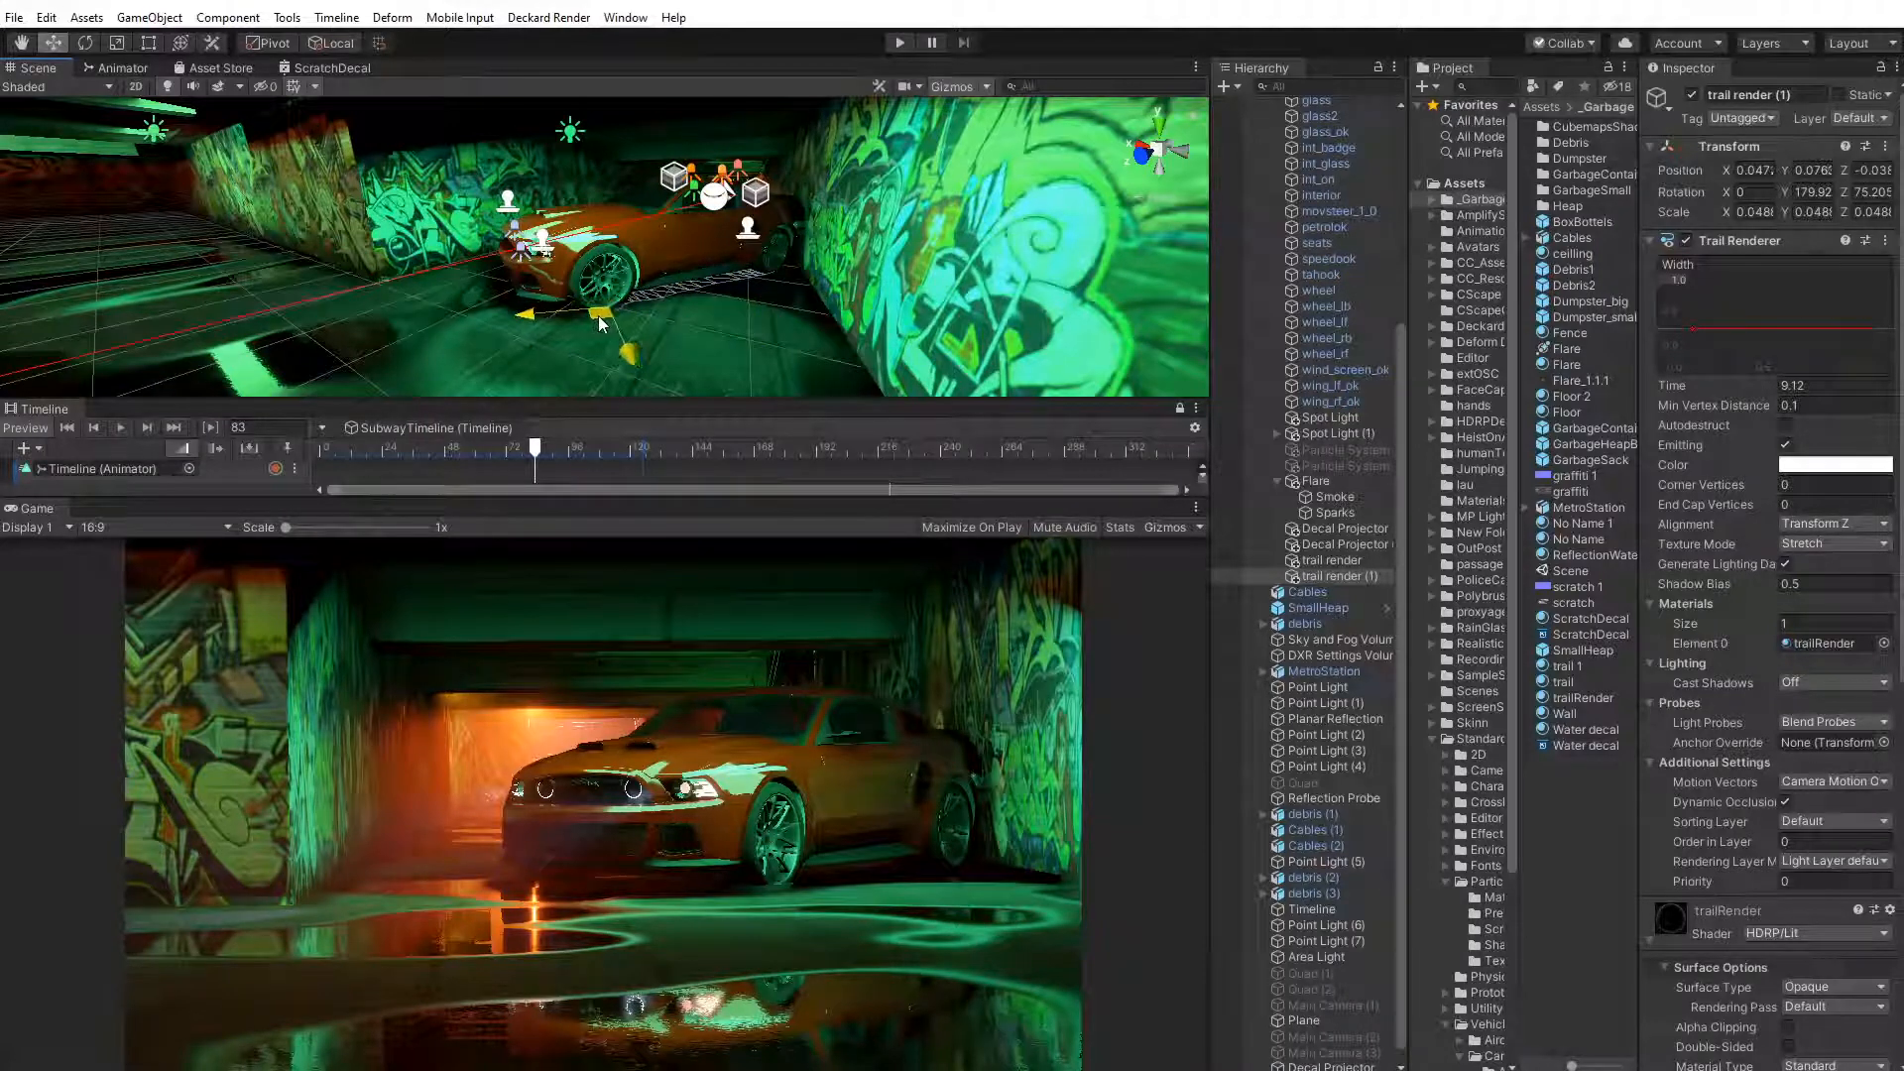
{"action": "left_click_drag", "start_coordinate": [562, 454], "coordinate": [597, 556]}
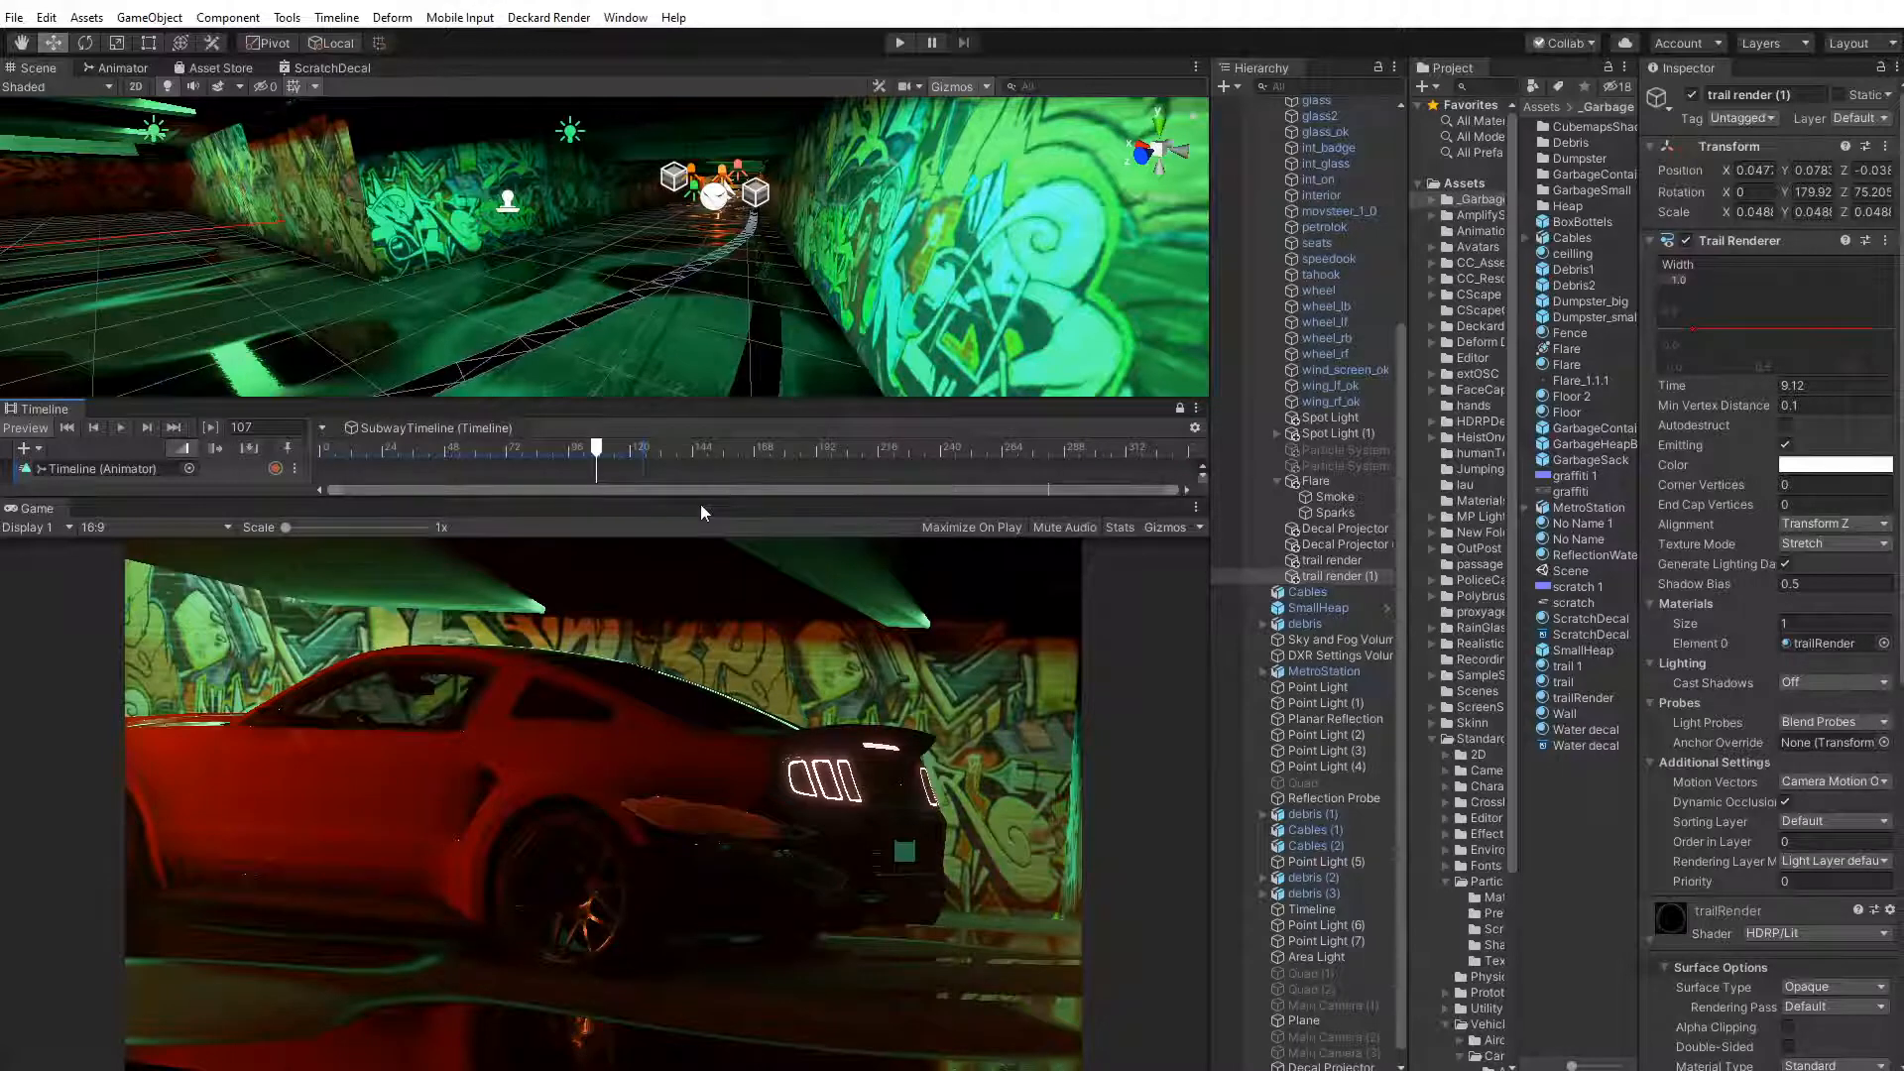
Open the GT500 track's recorded animation, go to the keyframe at frame 108 and expand the Position property
{"action": "left_click_drag", "start_coordinate": [700, 503], "coordinate": [392, 643]}
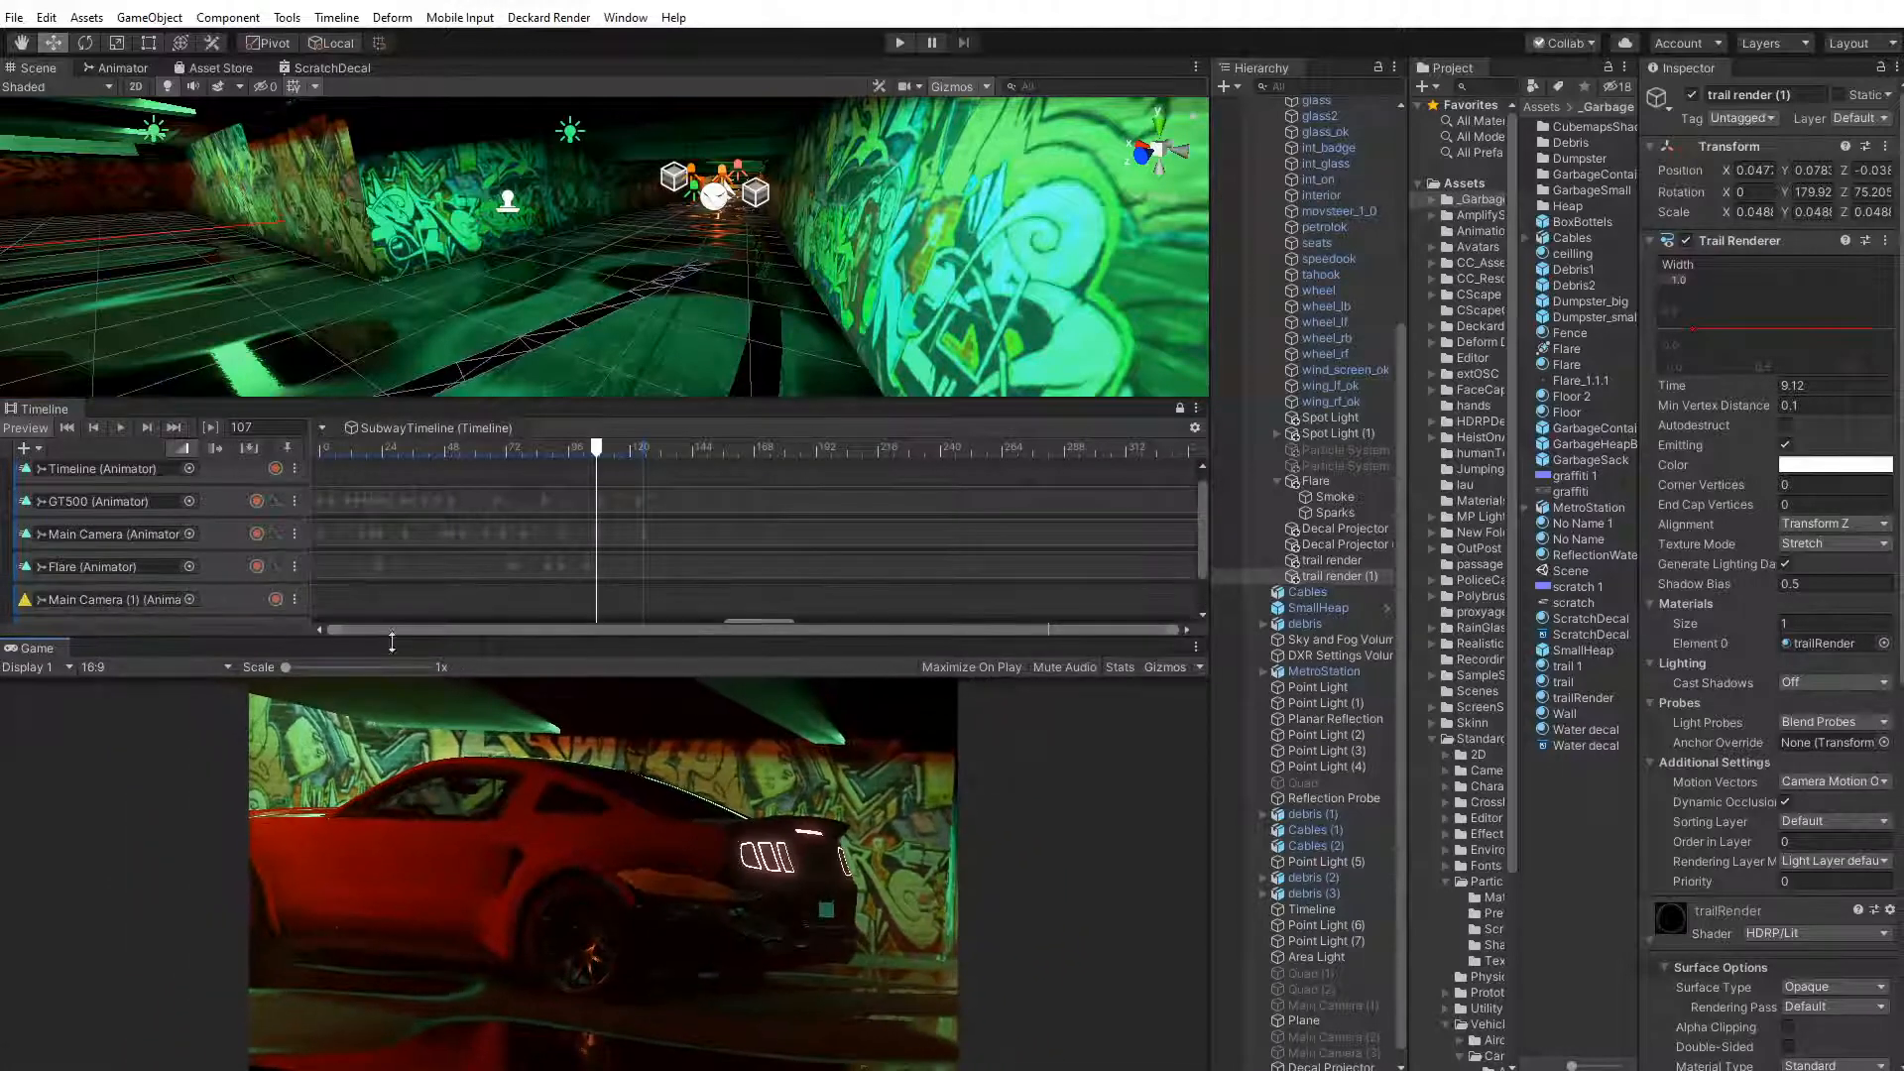
{"action": "left_click", "coordinate": [217, 534]}
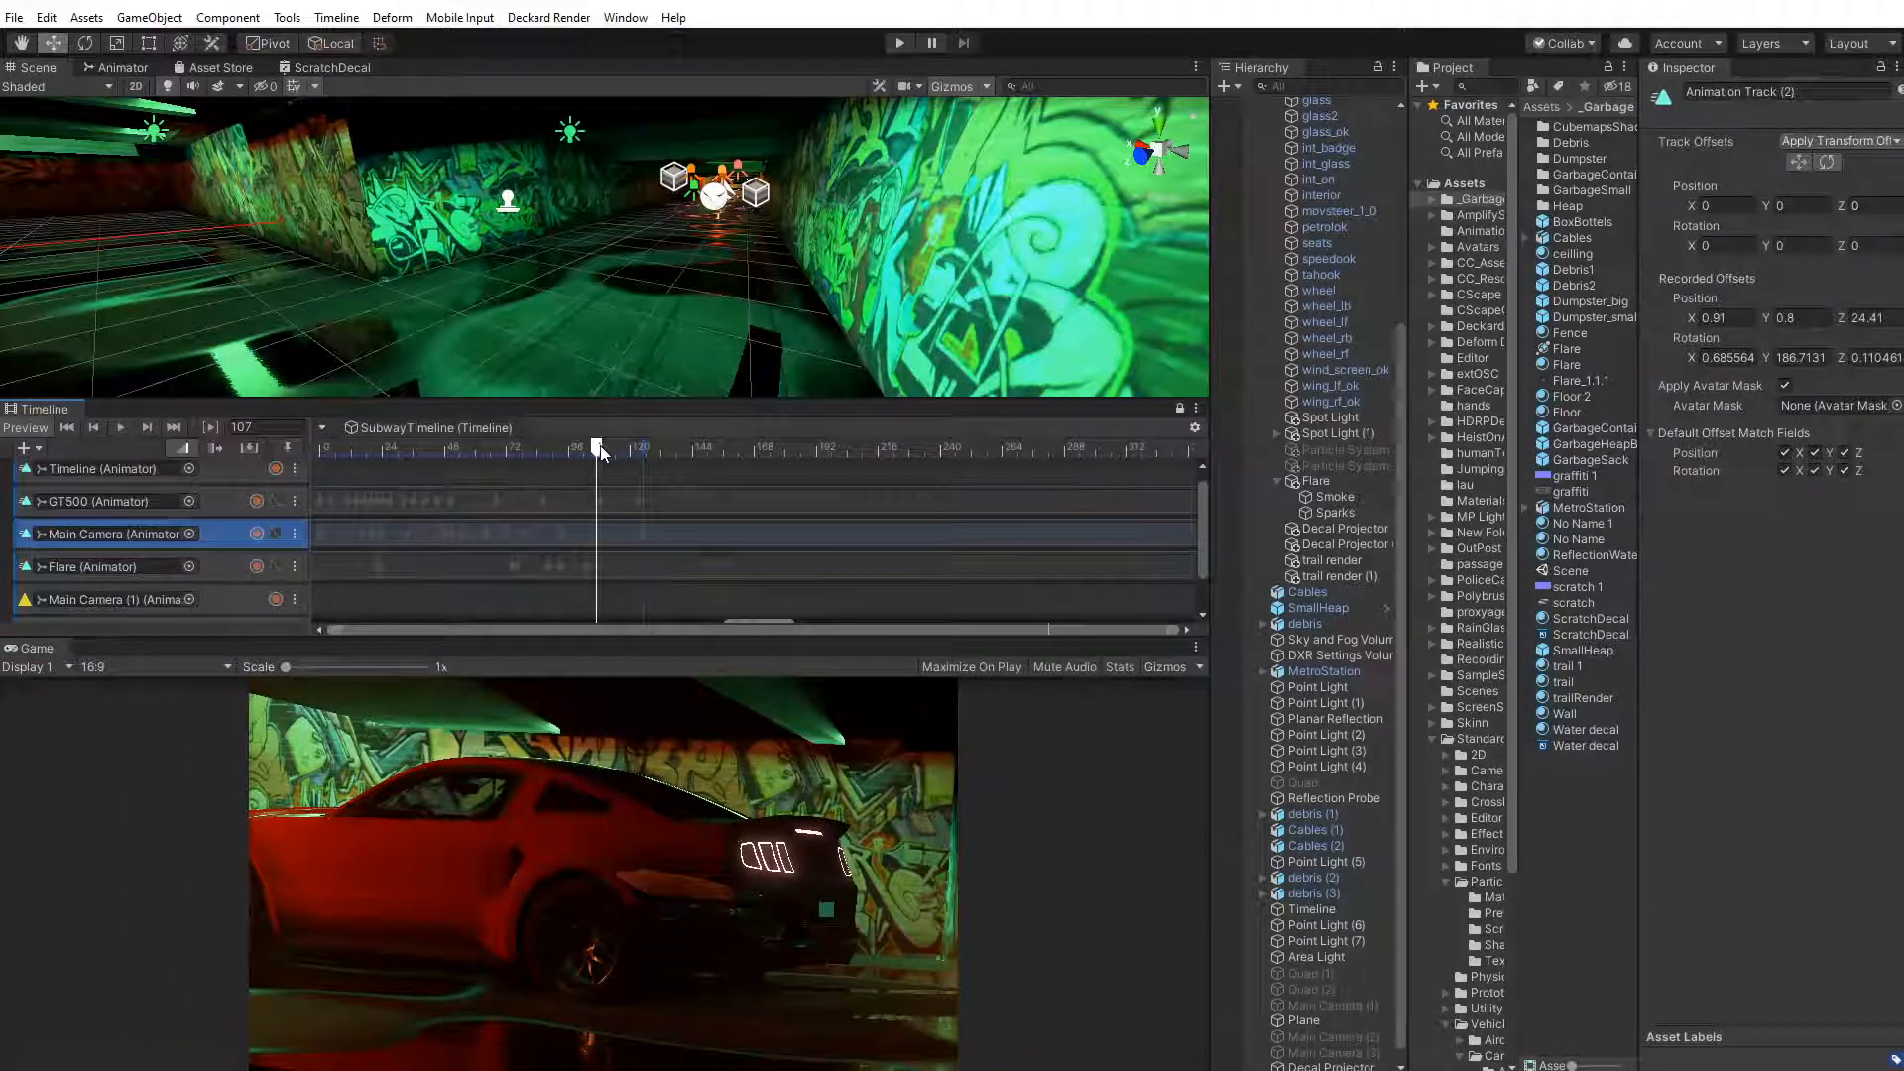
{"action": "left_click", "coordinate": [223, 504]}
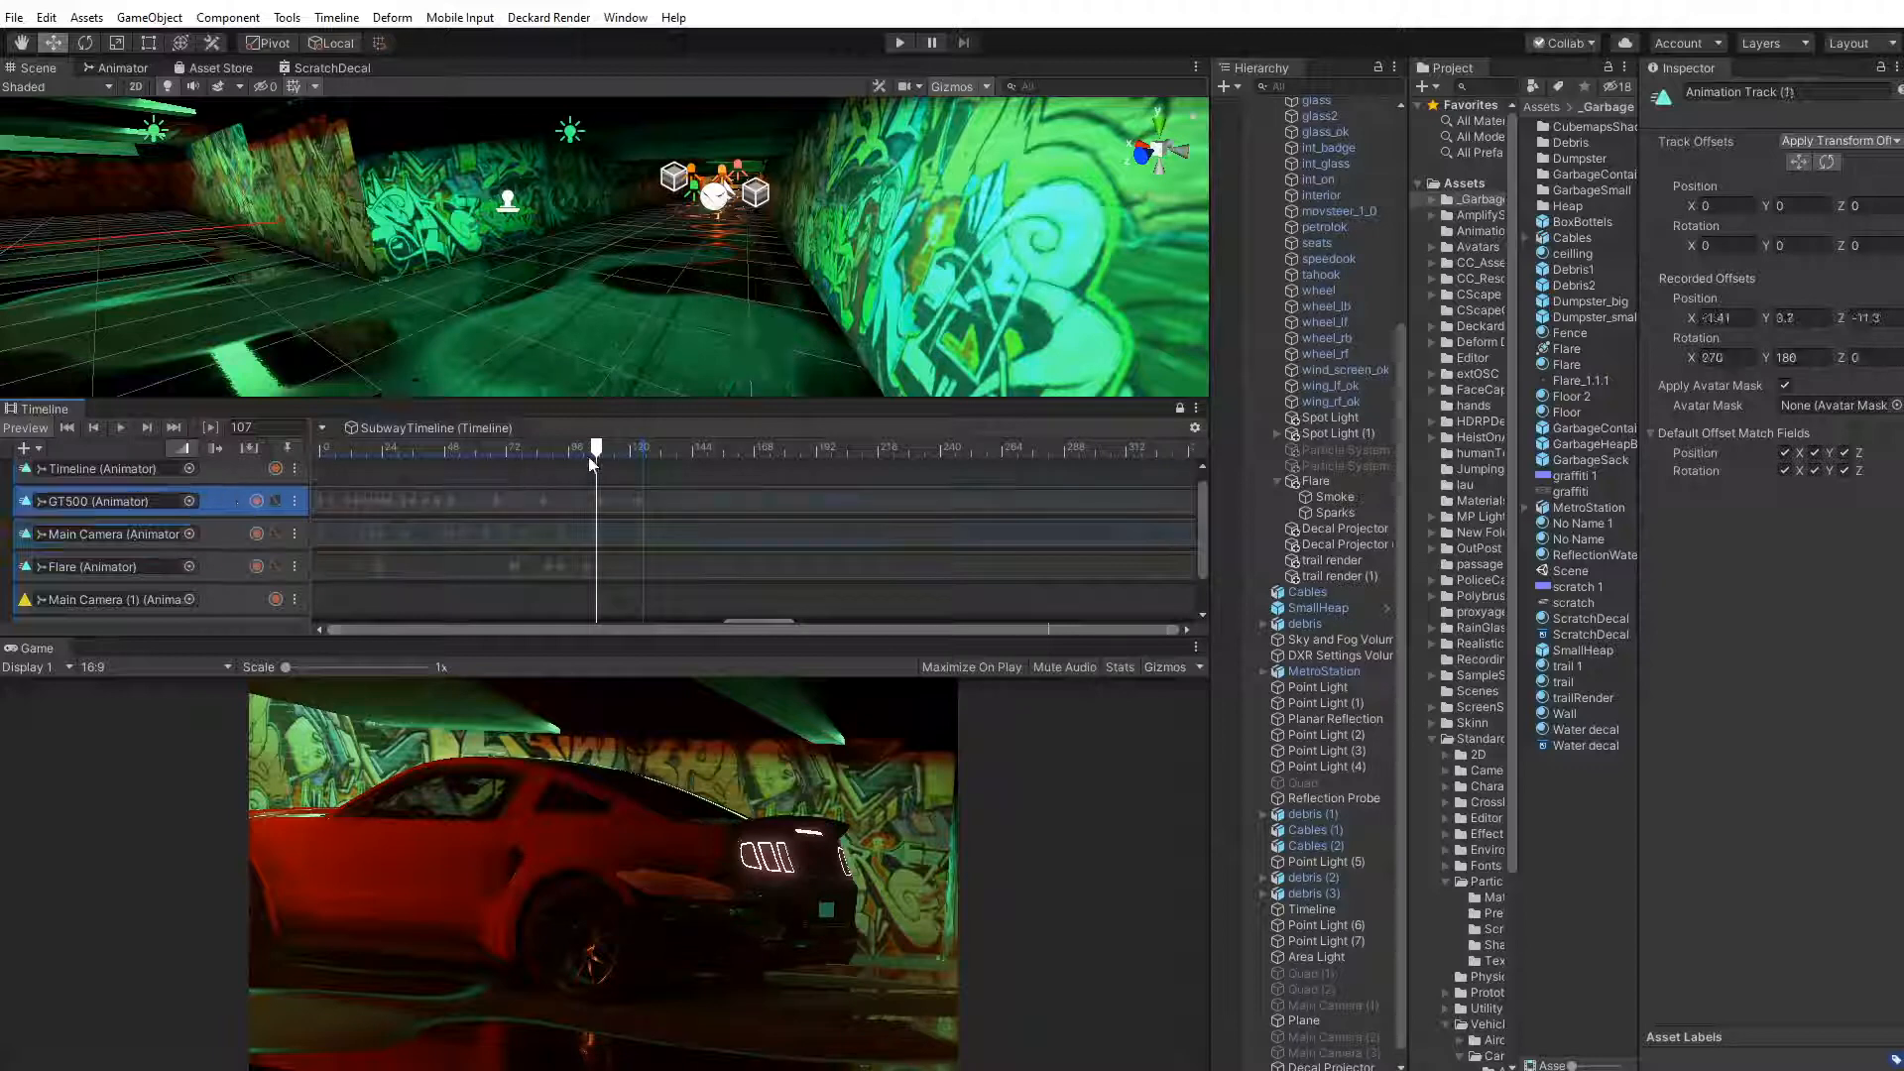
{"action": "left_click_drag", "start_coordinate": [592, 465], "coordinate": [604, 457]}
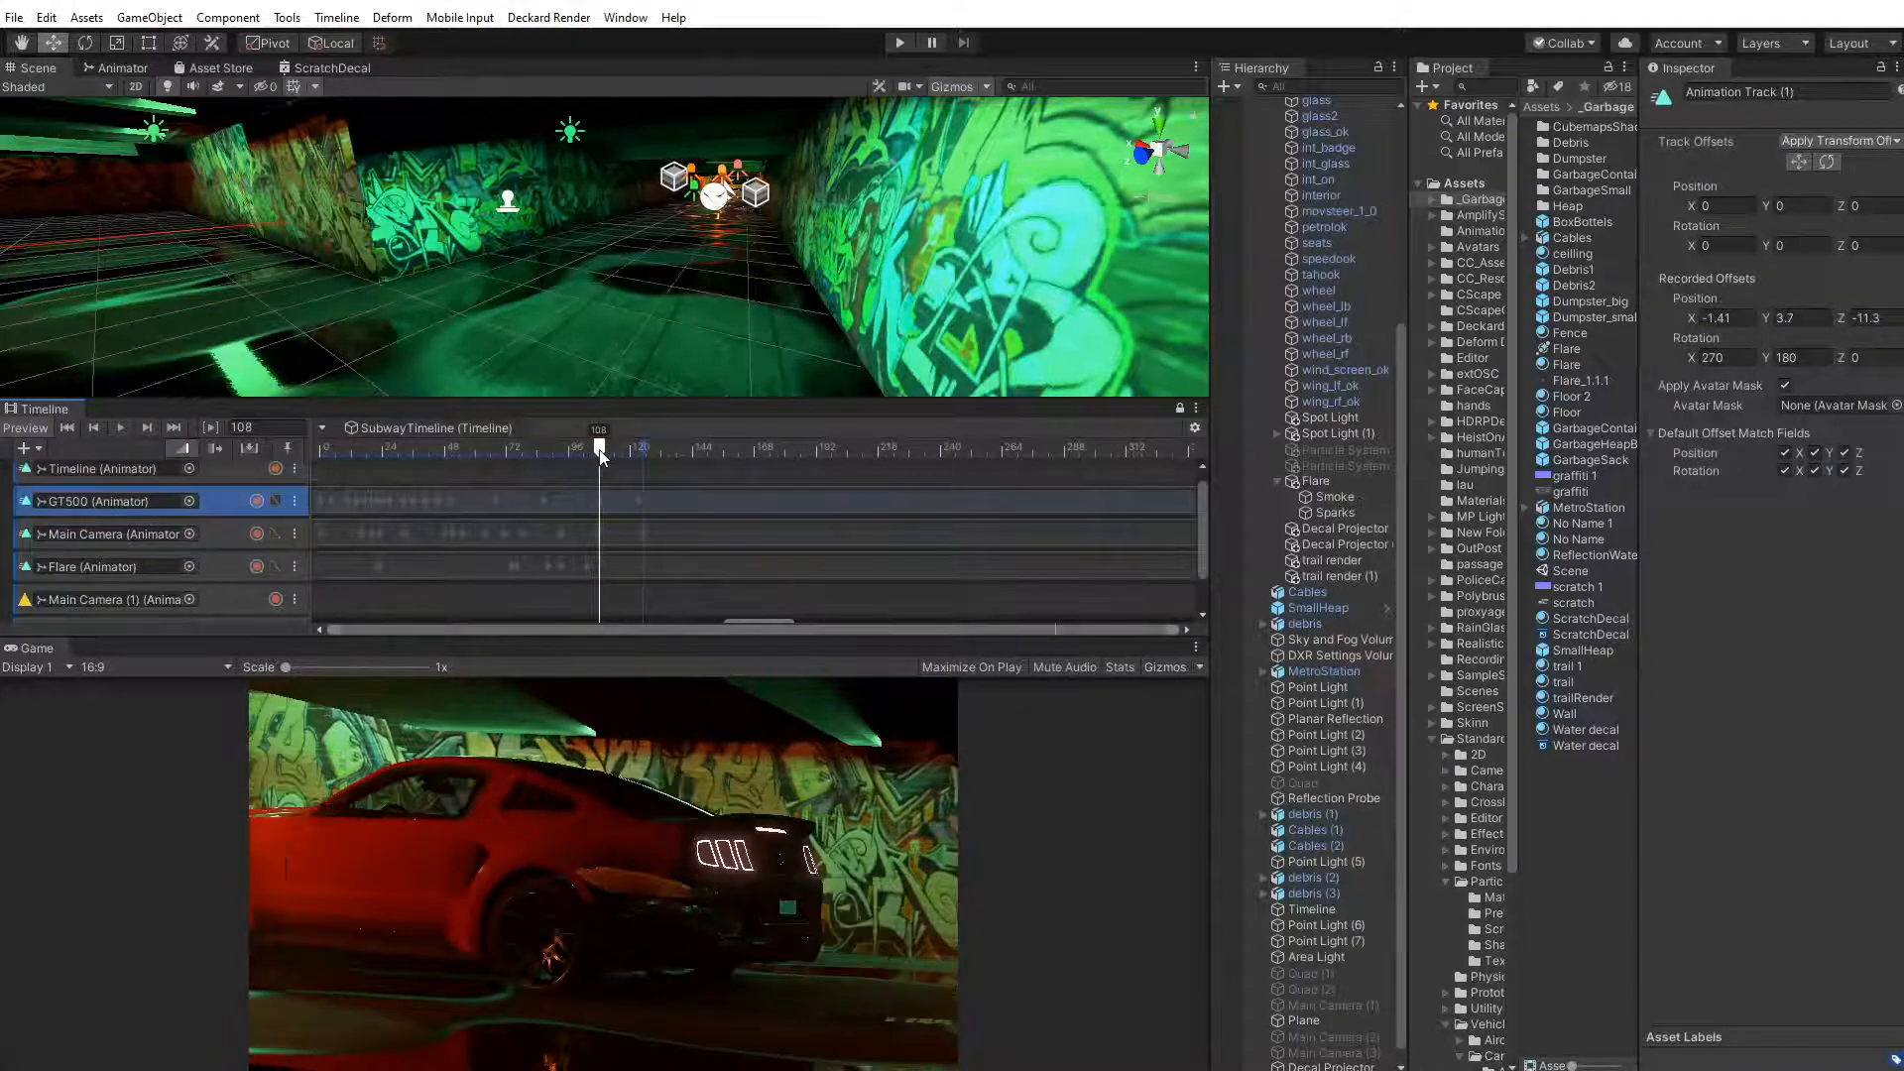
{"action": "double_click", "coordinate": [582, 502]}
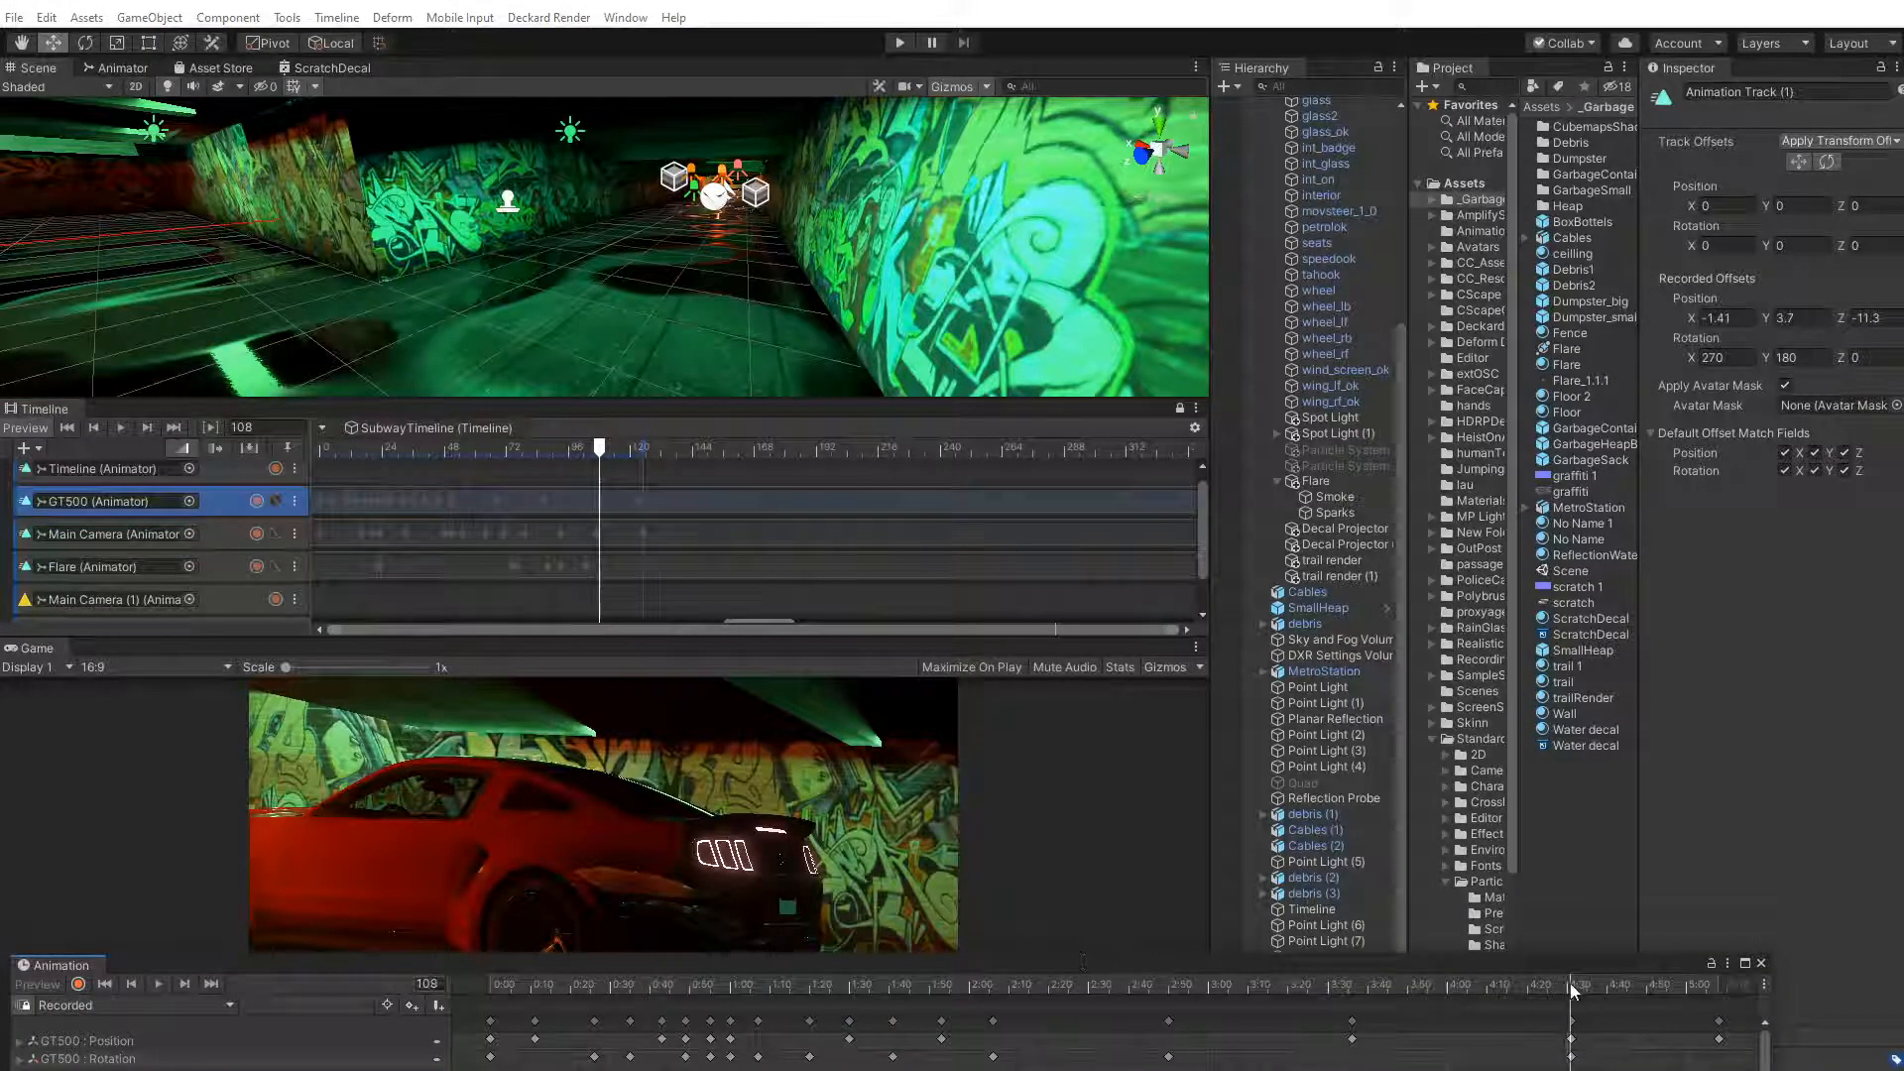
{"action": "left_click_drag", "start_coordinate": [1532, 965], "coordinate": [1515, 215]}
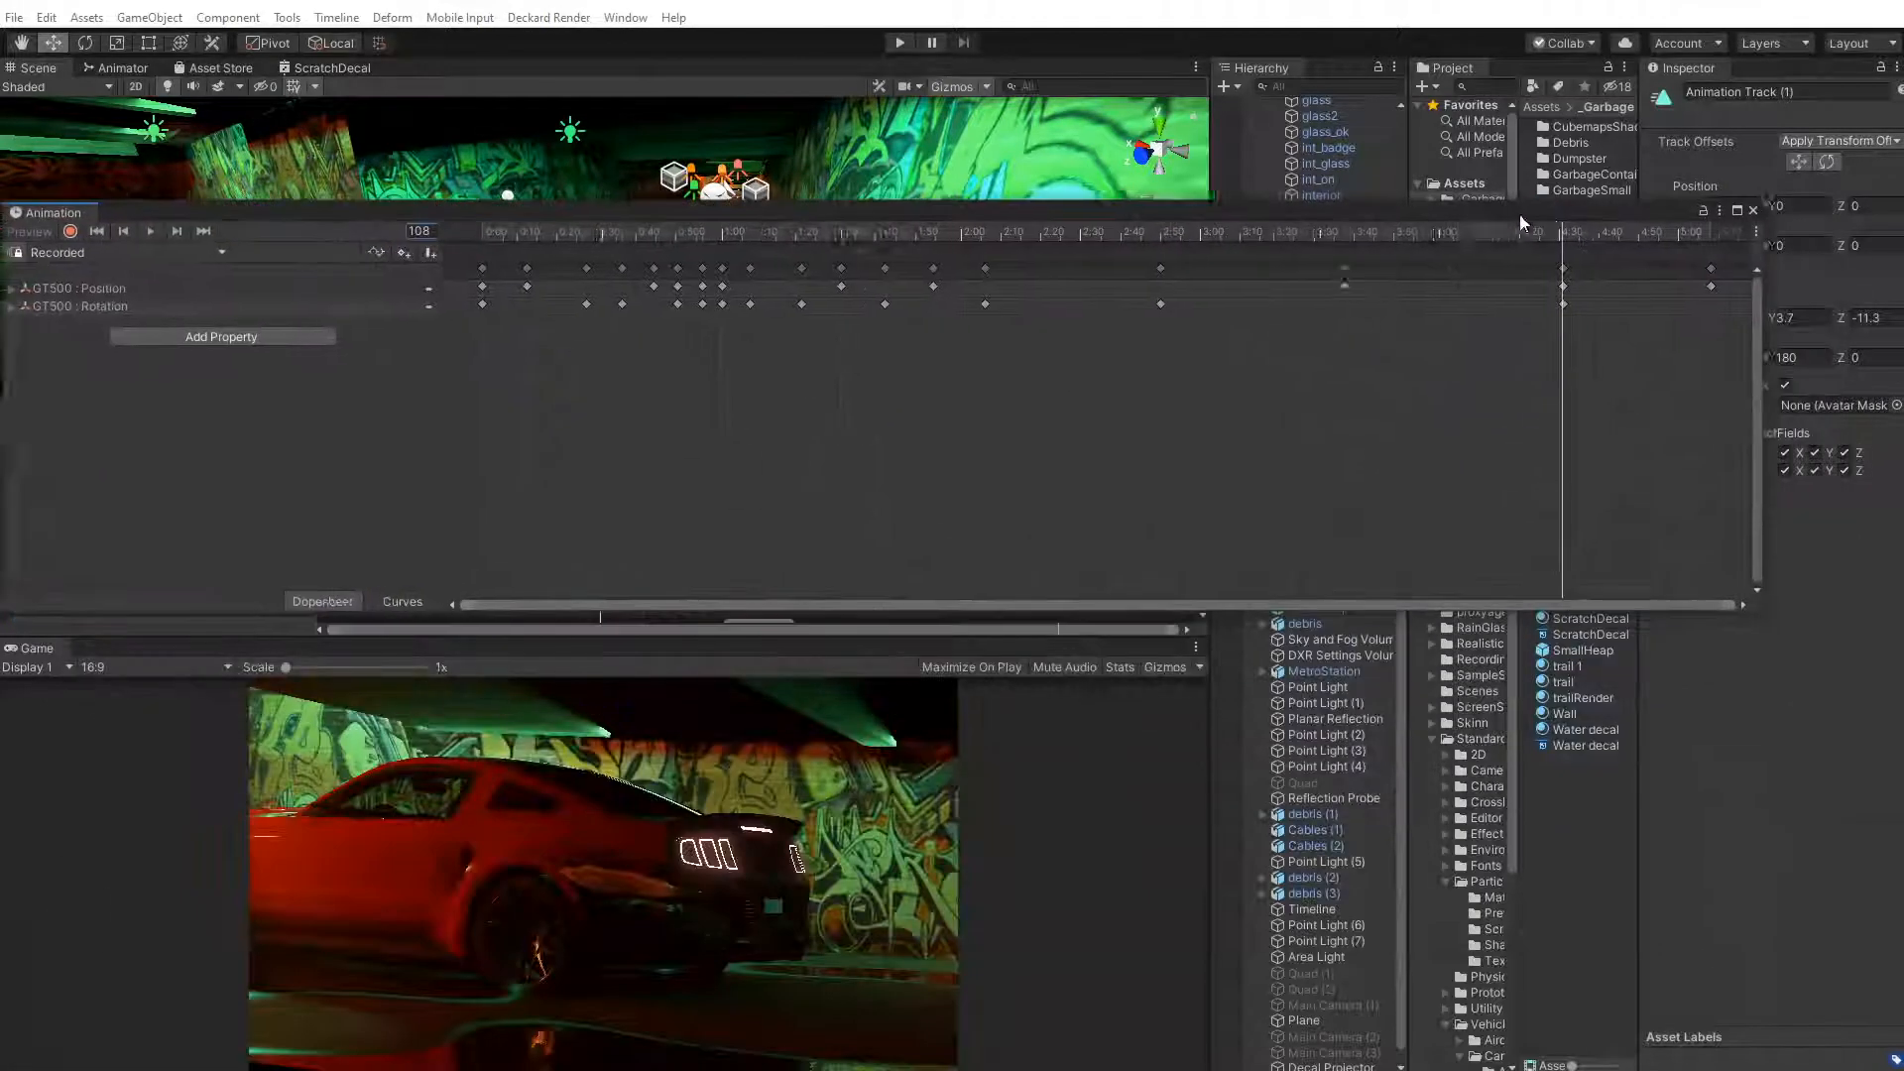
{"action": "left_click", "coordinate": [174, 231]}
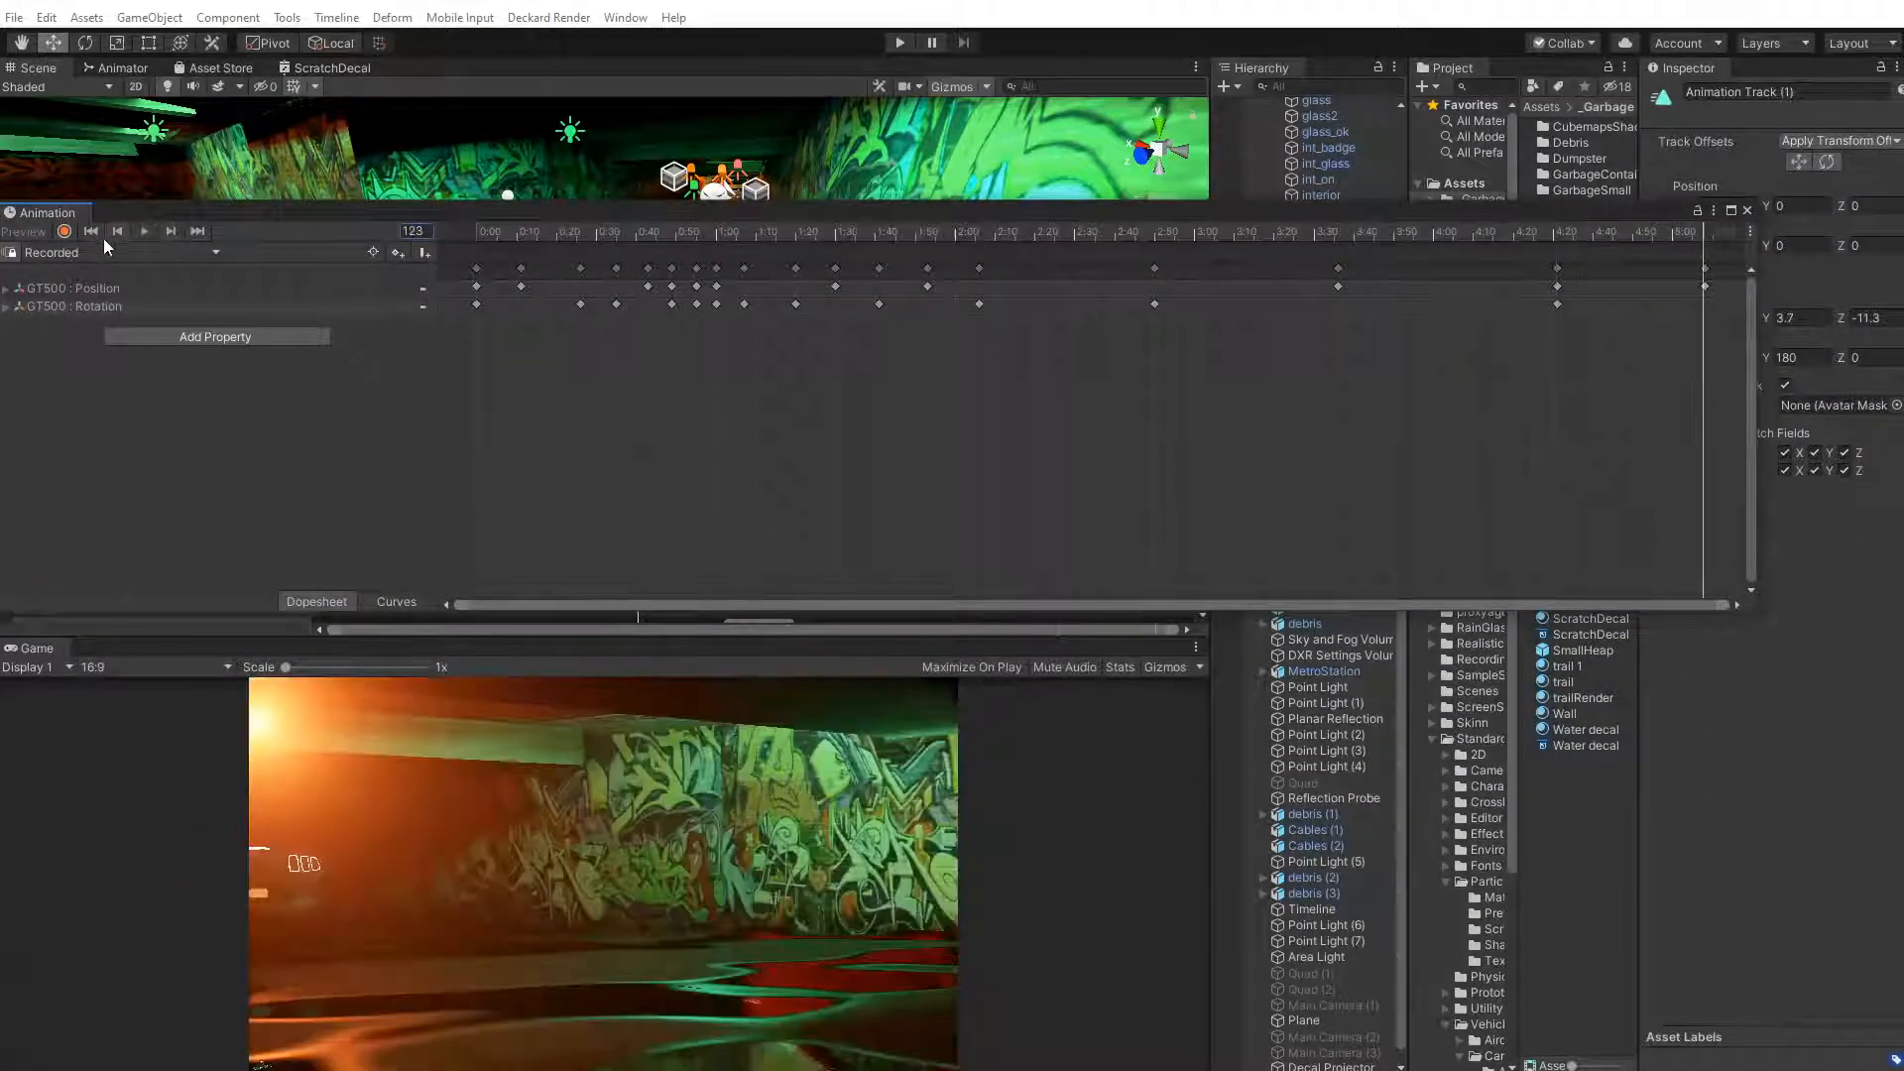
{"action": "left_click", "coordinate": [116, 230]}
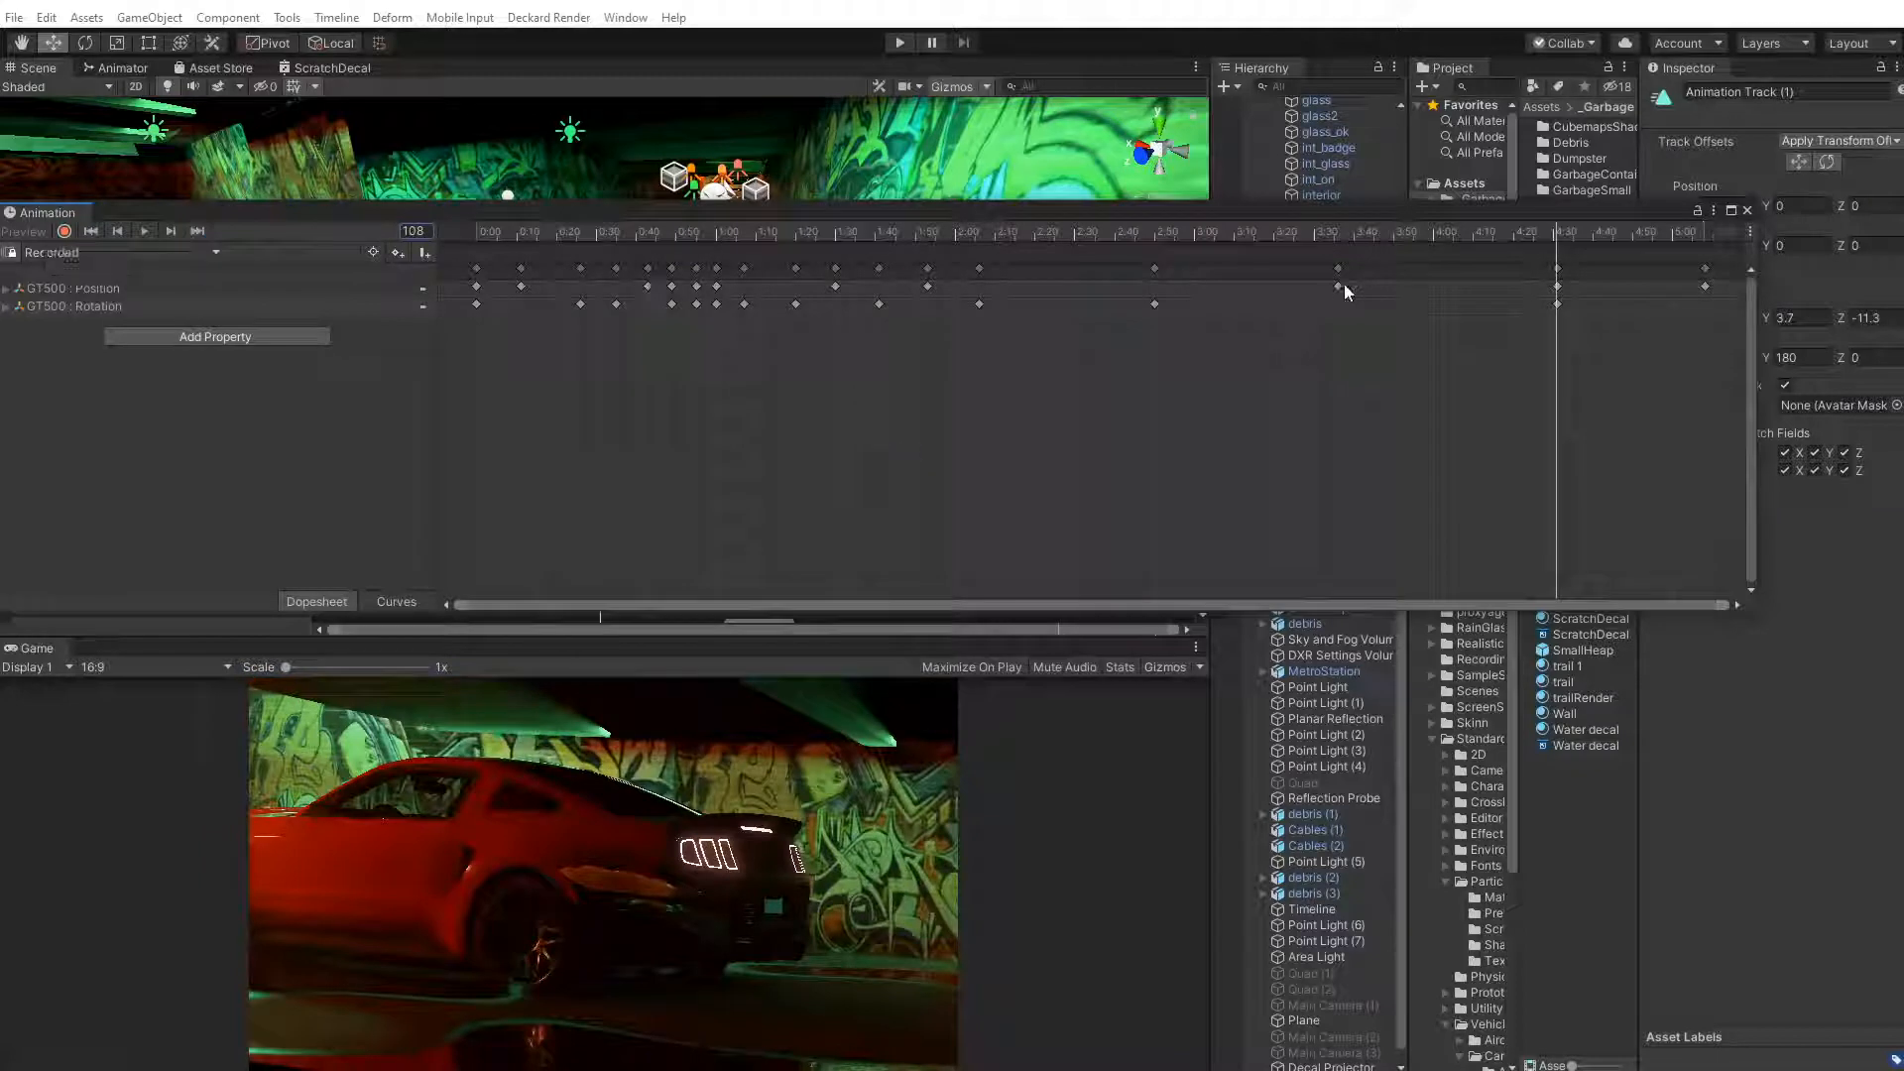
{"action": "left_click", "coordinate": [95, 290]}
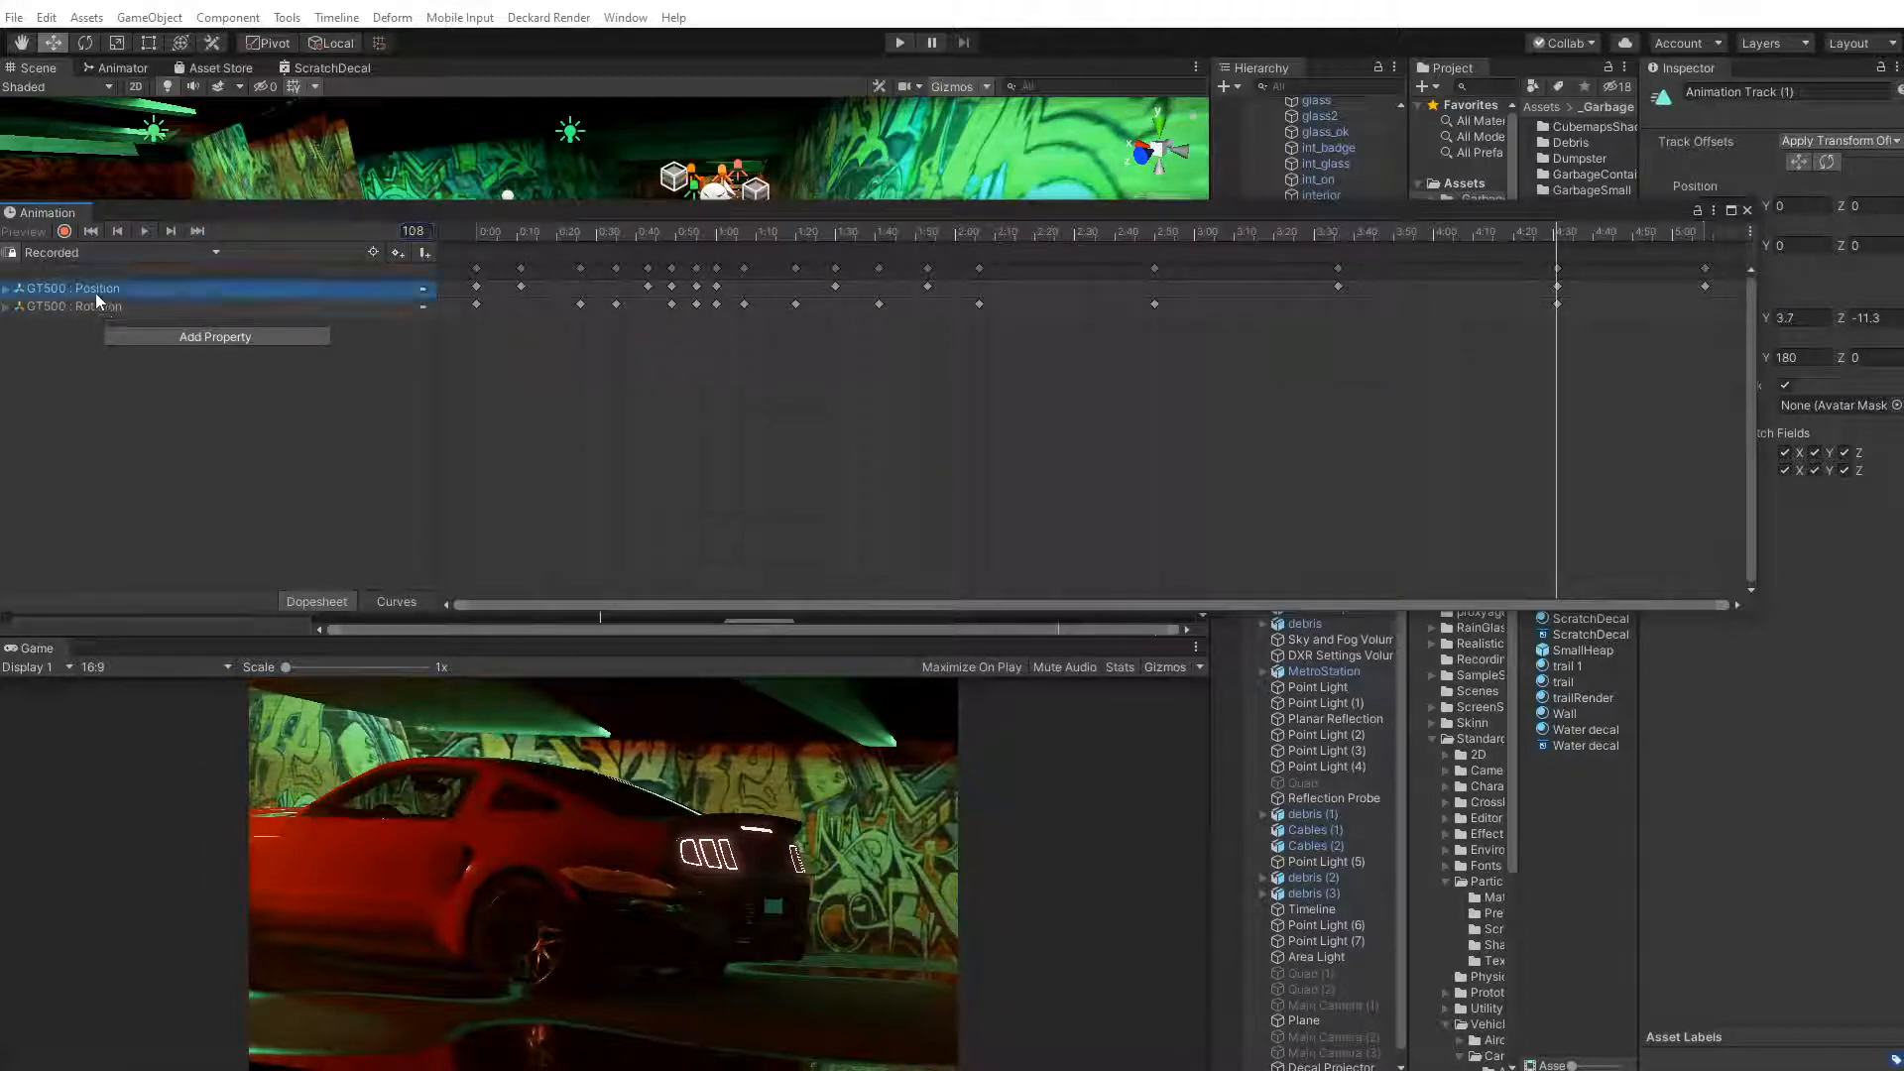
{"action": "left_click", "coordinate": [7, 289]}
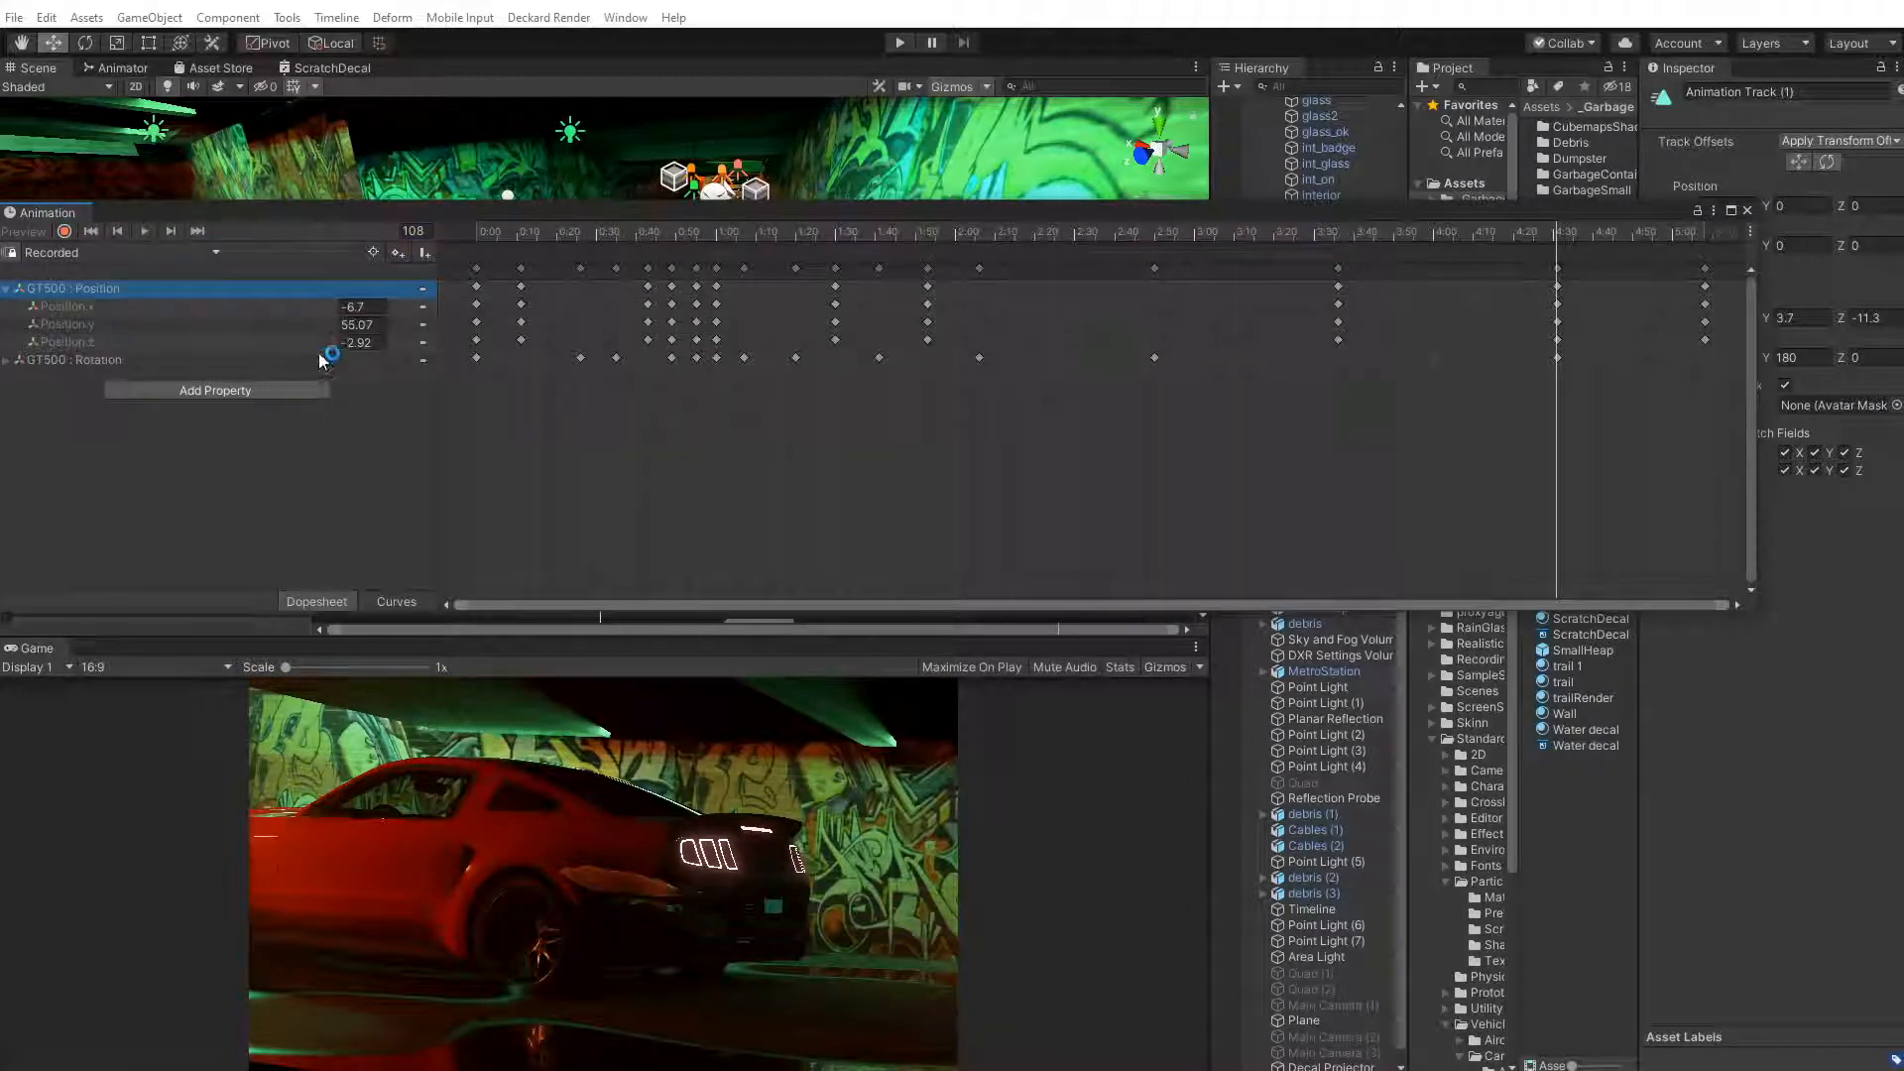
Set the GT500's Position.z to -2.9 in the keyframe at frame 108
{"action": "left_click_drag", "start_coordinate": [513, 210], "coordinate": [341, 189]}
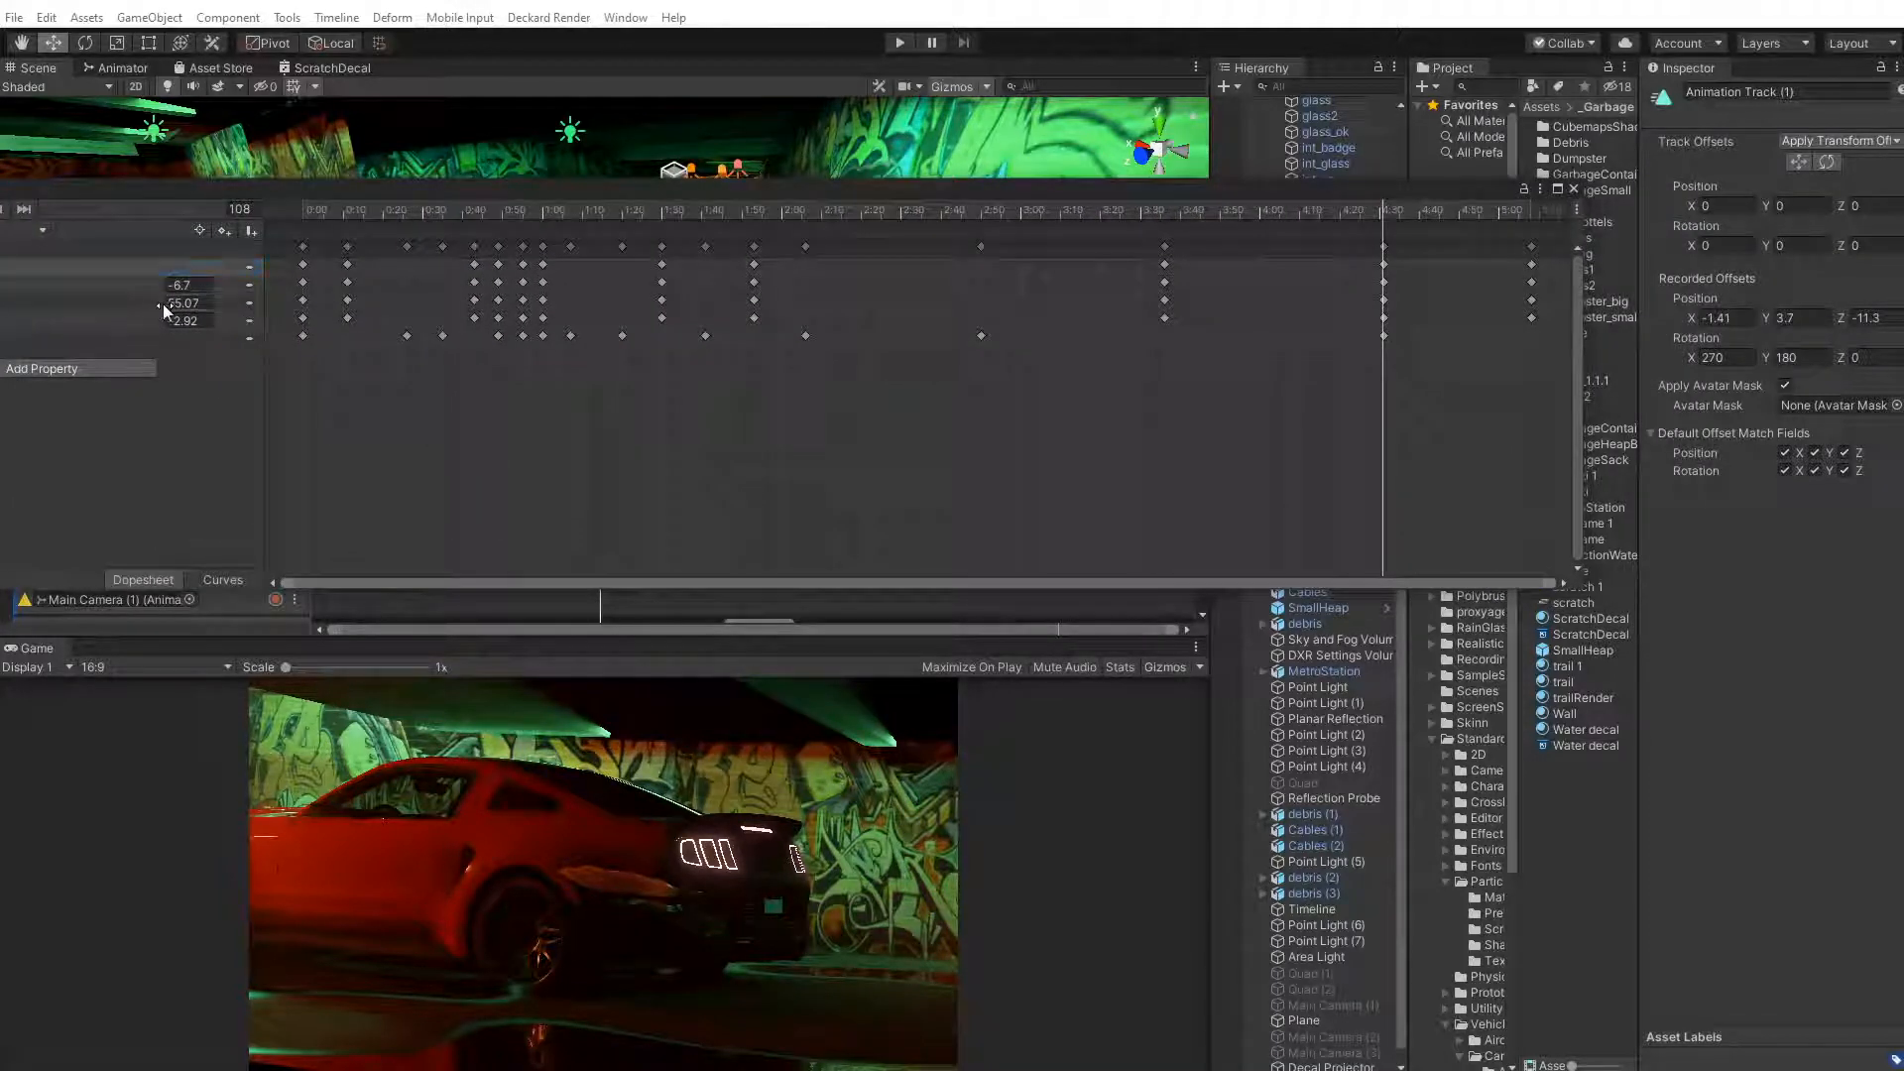
{"action": "left_click_drag", "start_coordinate": [163, 304], "coordinate": [164, 321]}
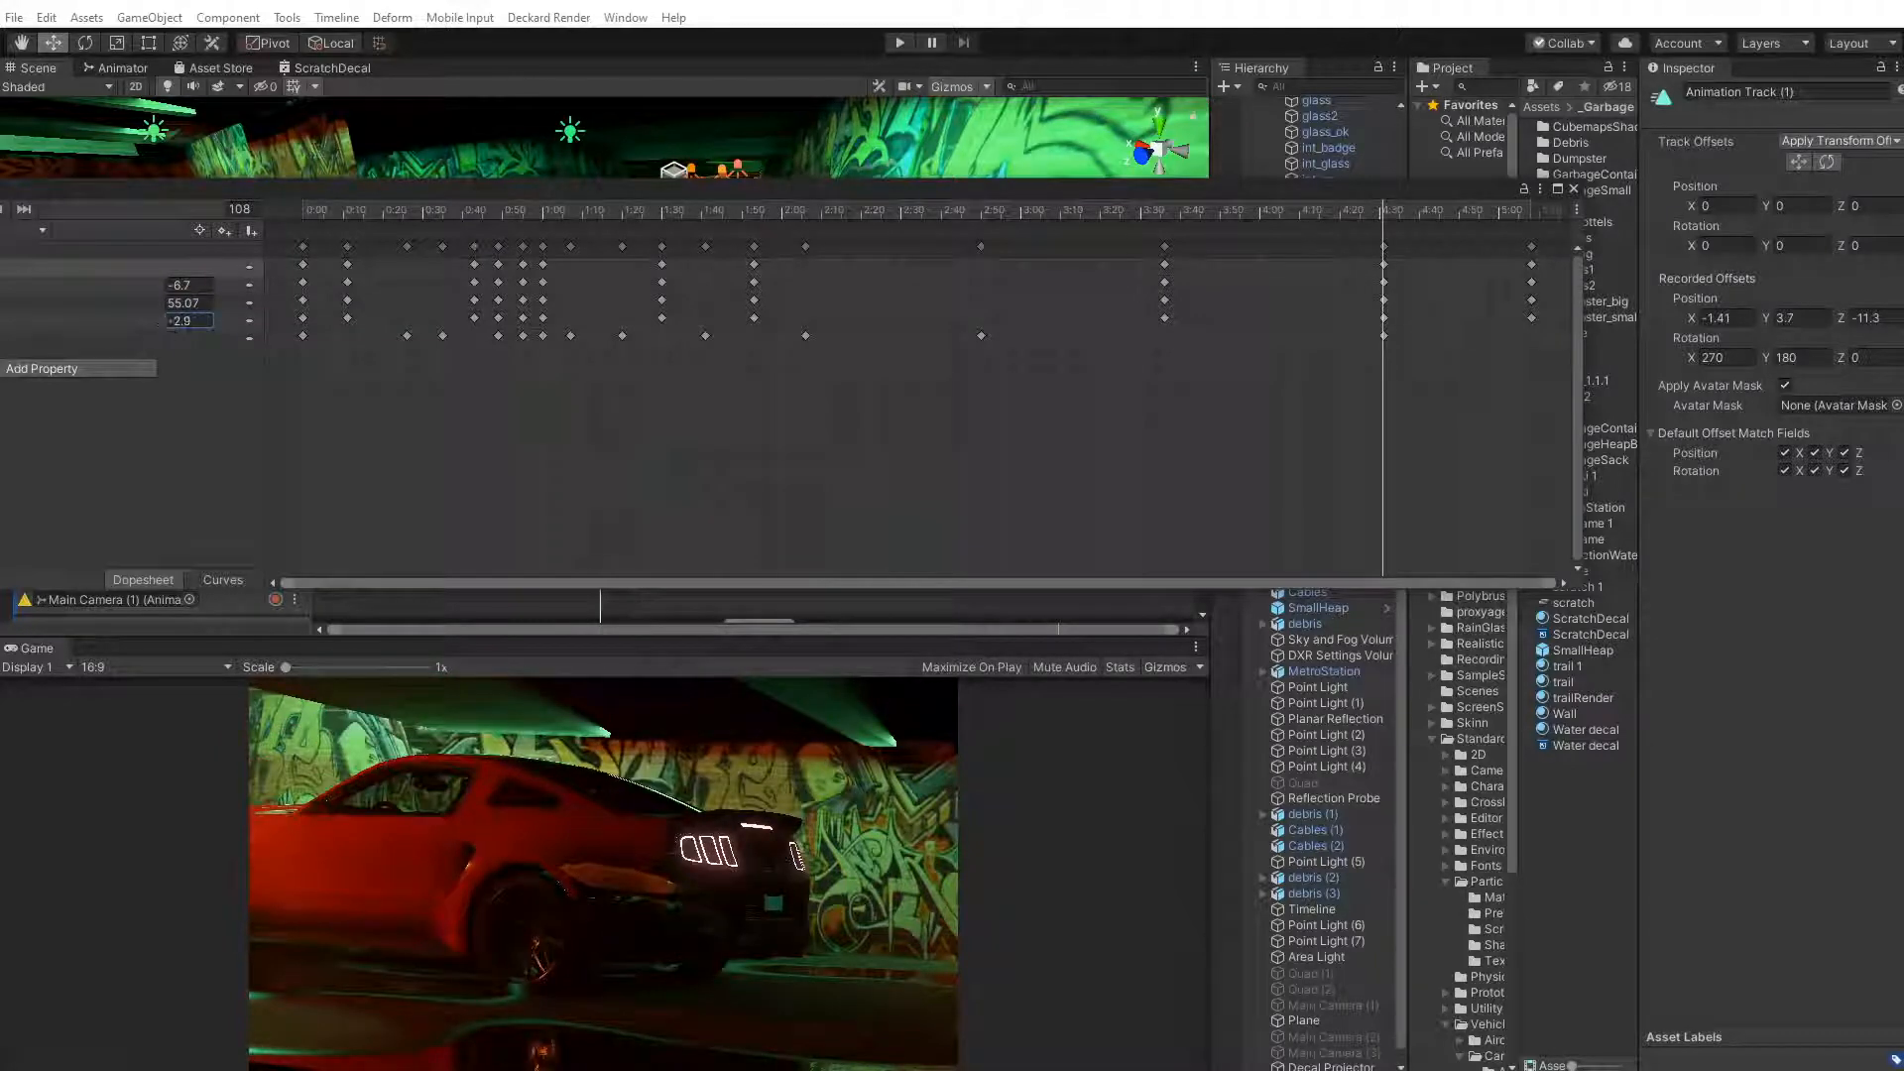
{"action": "left_click_drag", "start_coordinate": [417, 194], "coordinate": [0, 295]}
Select the GT500 and, with its track recording, raise the car to about Y 0.85 at the frame 108 keyframe
{"action": "scroll", "coordinate": [1289, 645], "scroll_direction": "up", "scroll_amount": 6}
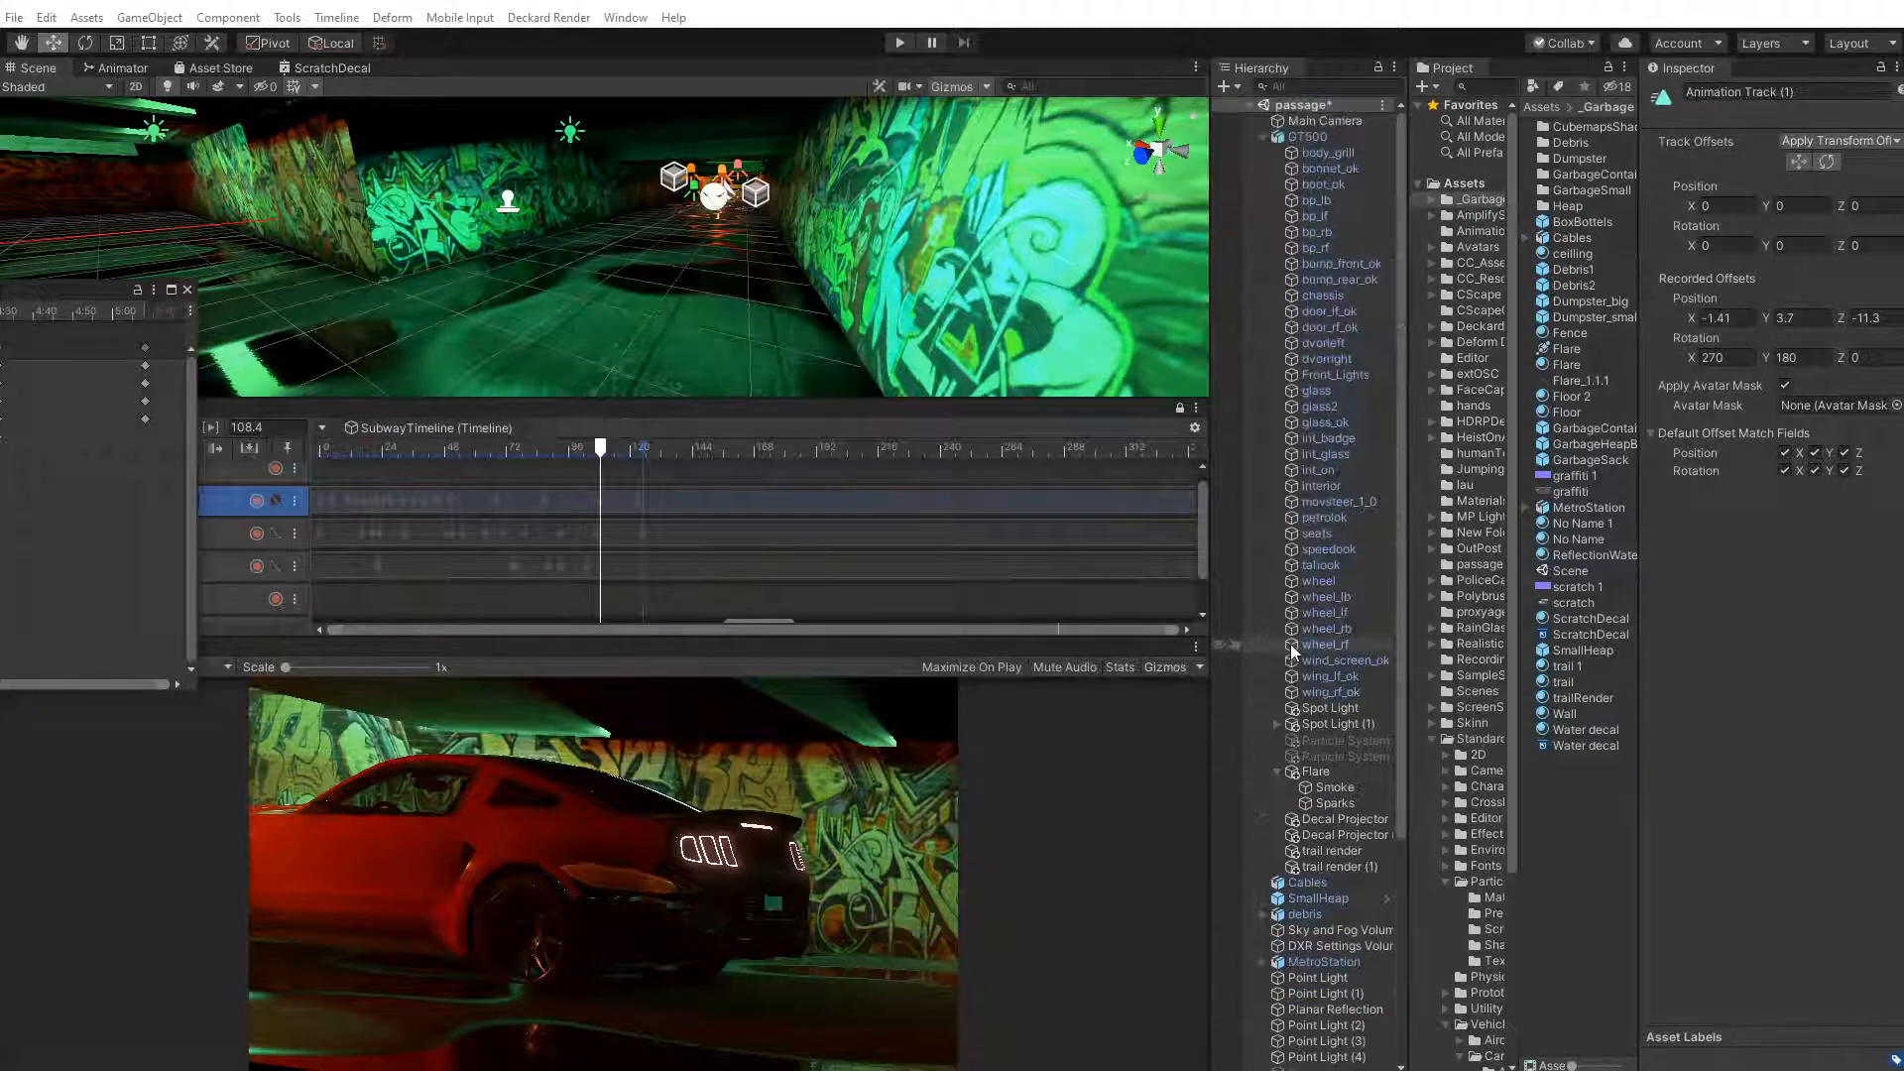
{"action": "left_click", "coordinate": [1329, 136]}
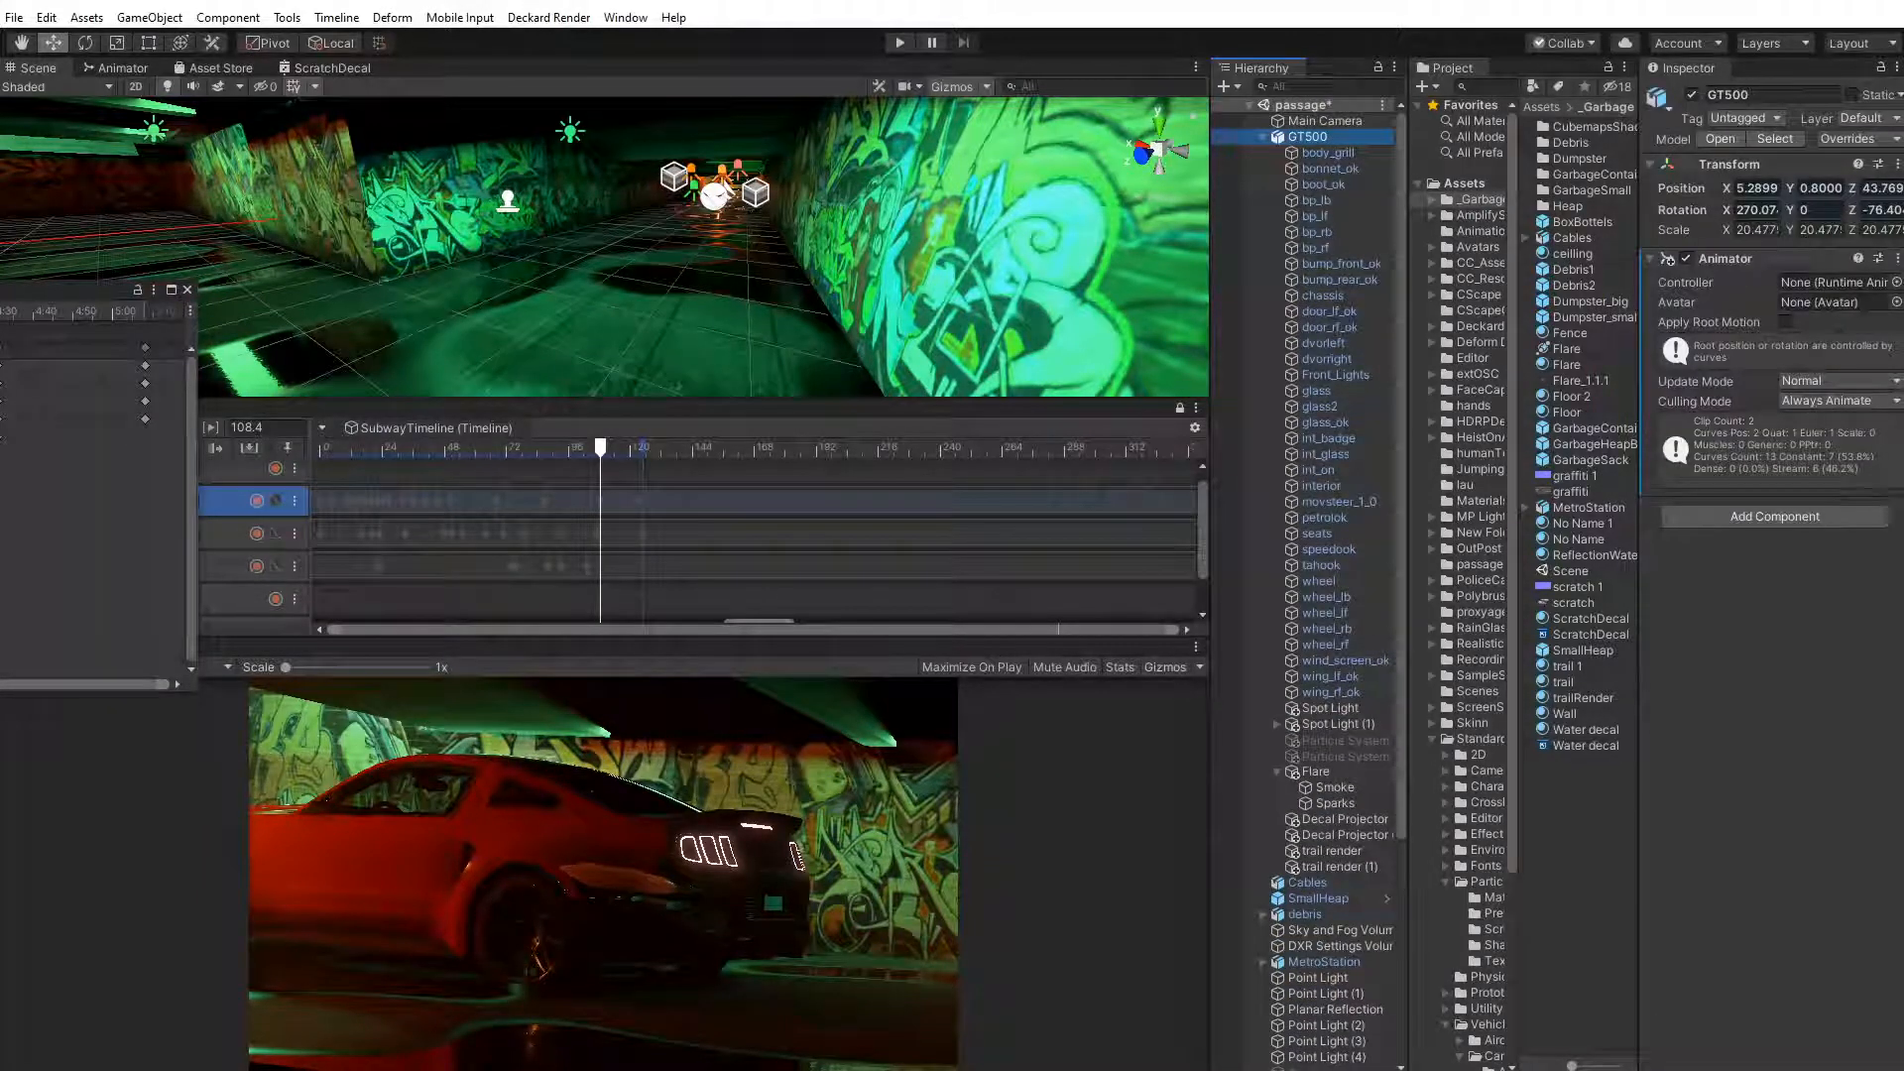
{"action": "left_click_drag", "start_coordinate": [20, 289], "coordinate": [1628, 913]}
{"action": "middle_click_drag", "start_coordinate": [293, 264], "coordinate": [494, 236]}
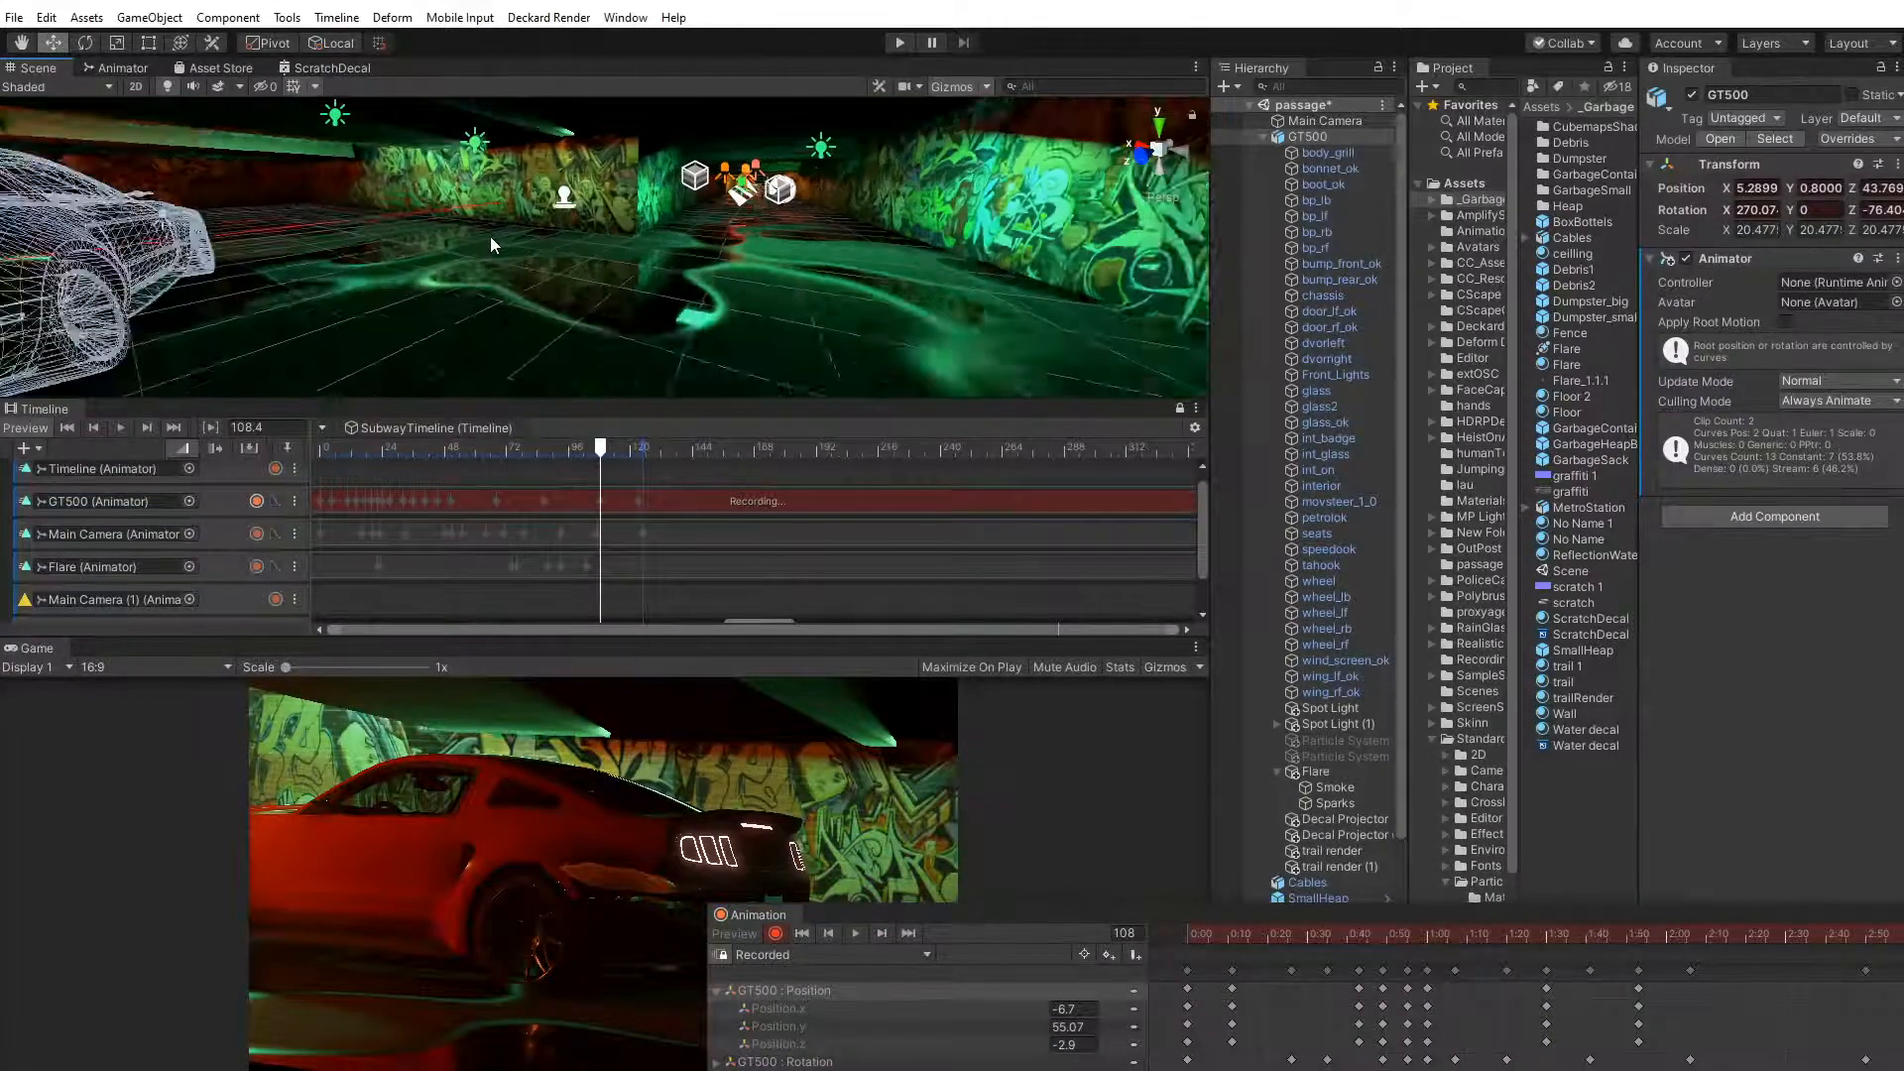
{"action": "scroll", "coordinate": [494, 236], "scroll_direction": "down", "scroll_amount": 3}
{"action": "middle_click_drag", "start_coordinate": [184, 270], "coordinate": [409, 254]}
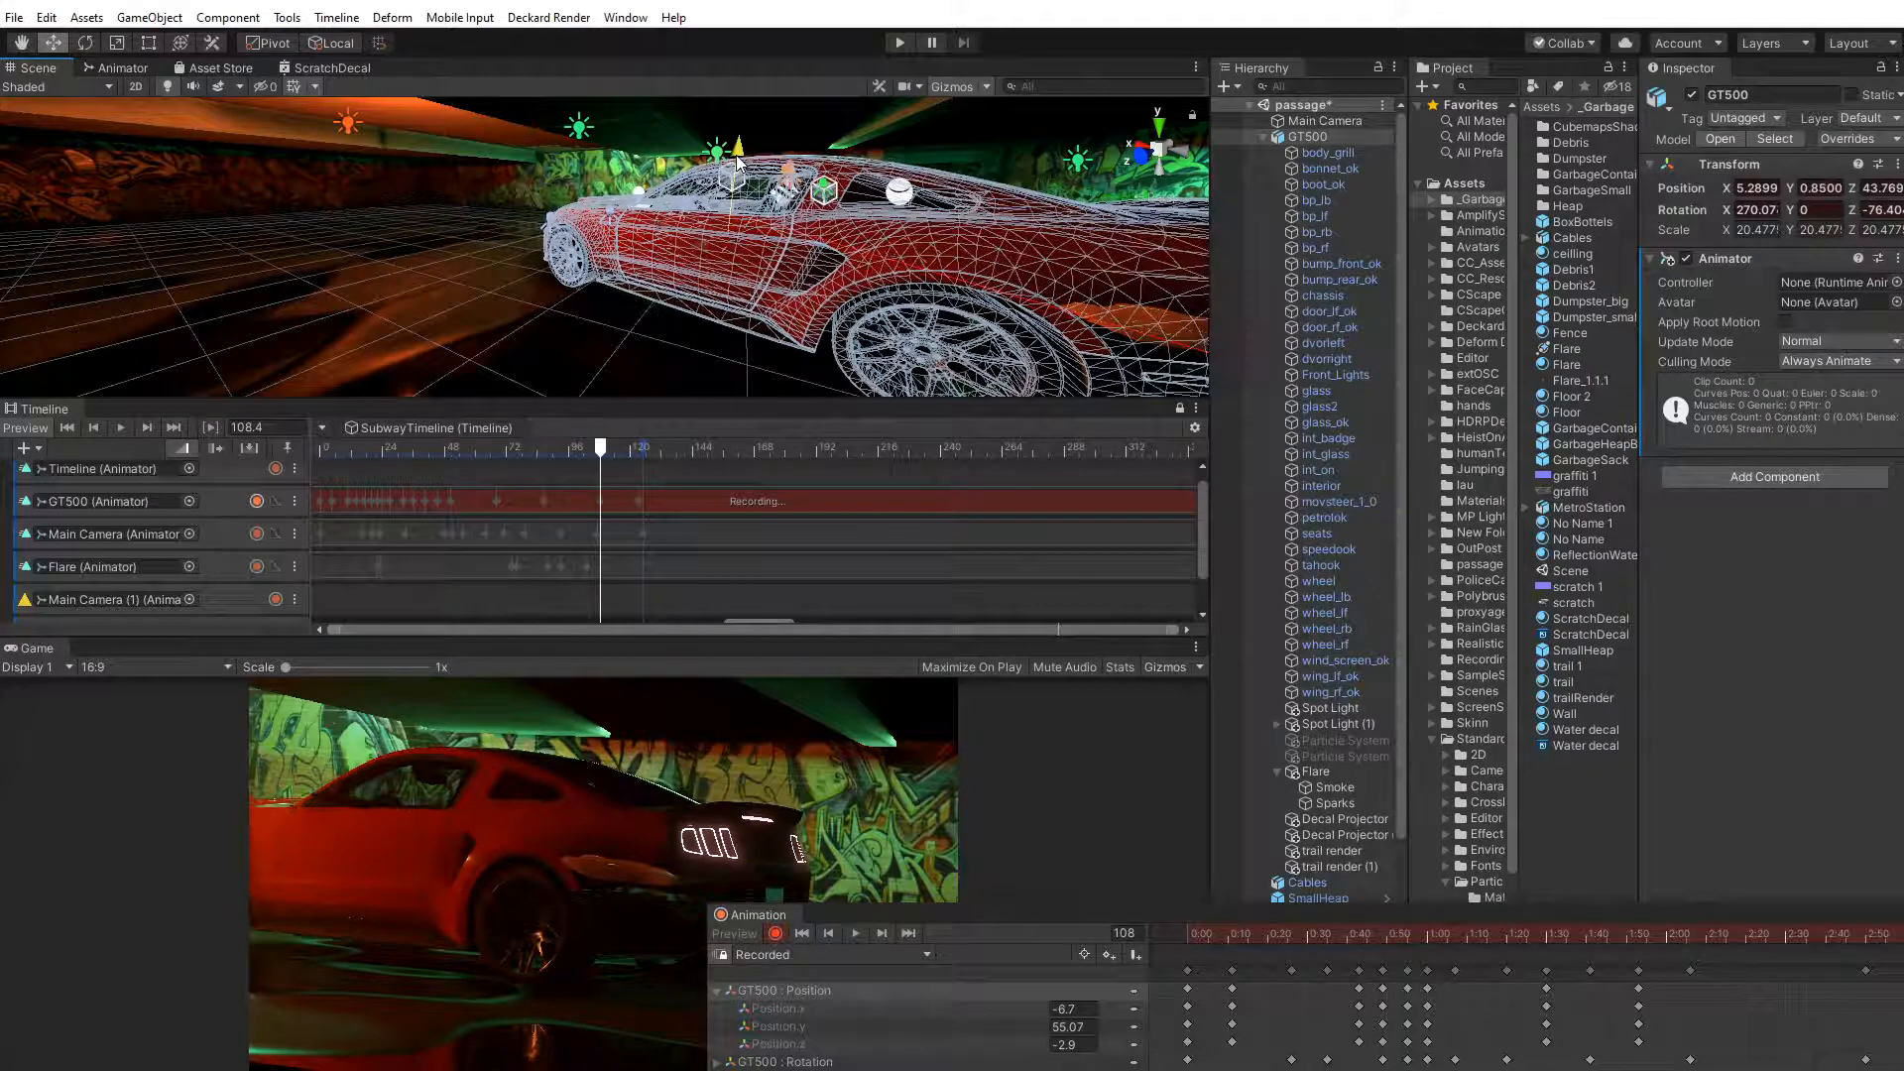
Check the car's height between frames 94 and 109, and set Position.z to -2.84 in the frame 108 keyframe
{"action": "left_click_drag", "start_coordinate": [585, 449], "coordinate": [562, 496]}
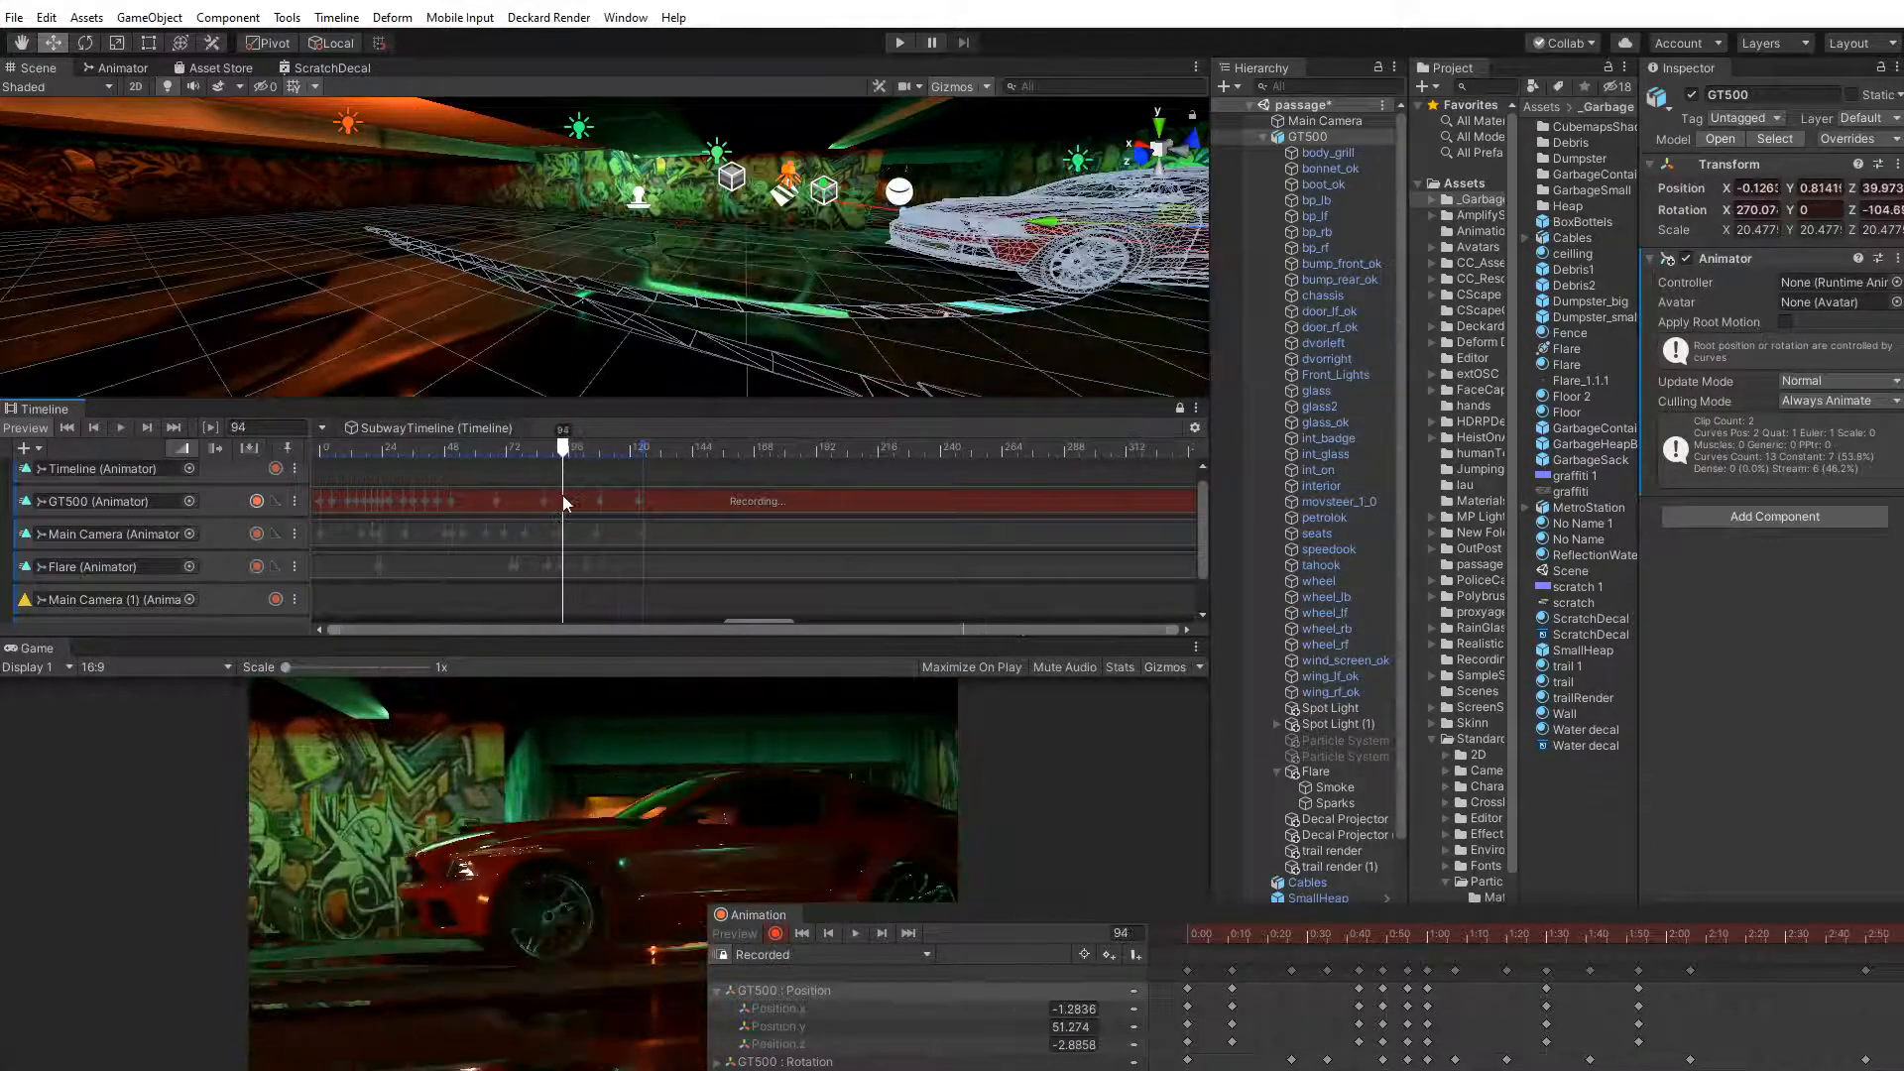
{"action": "key", "text": "f"}
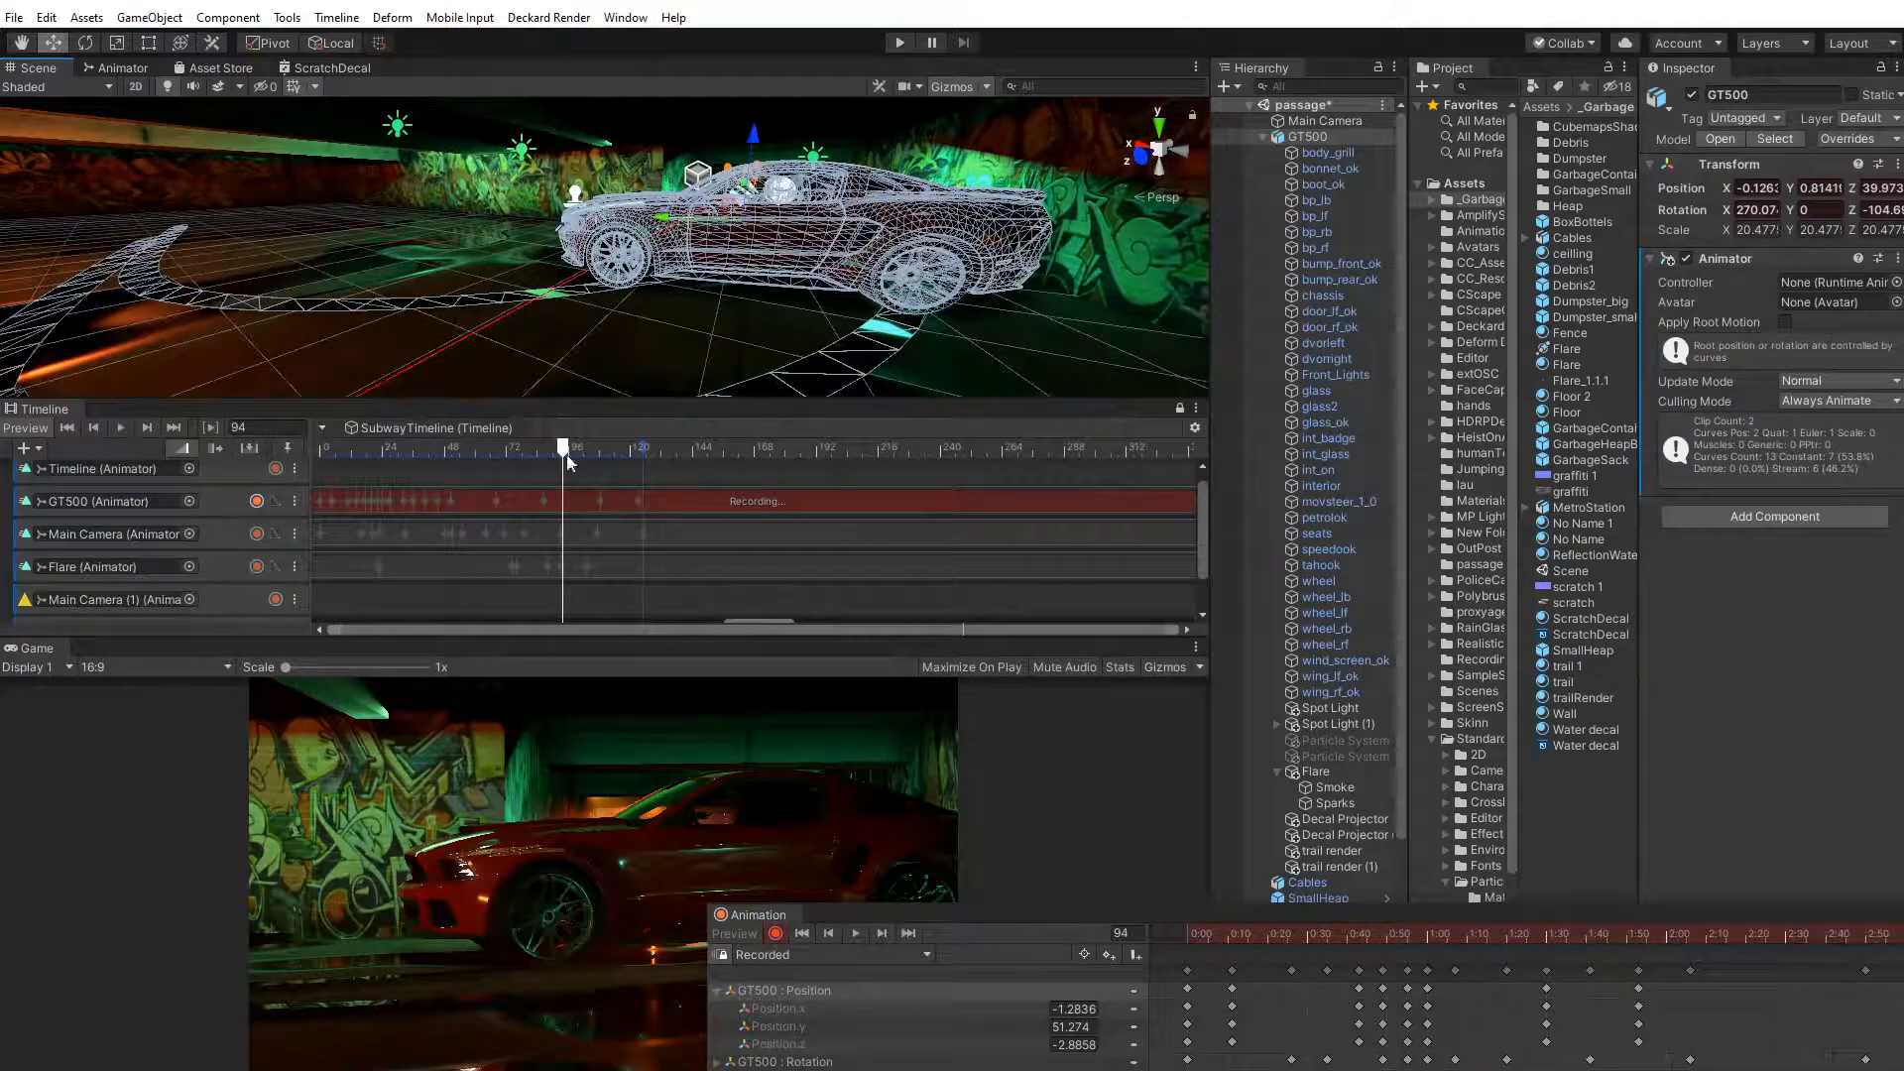
{"action": "left_click_drag", "start_coordinate": [565, 453], "coordinate": [603, 461]}
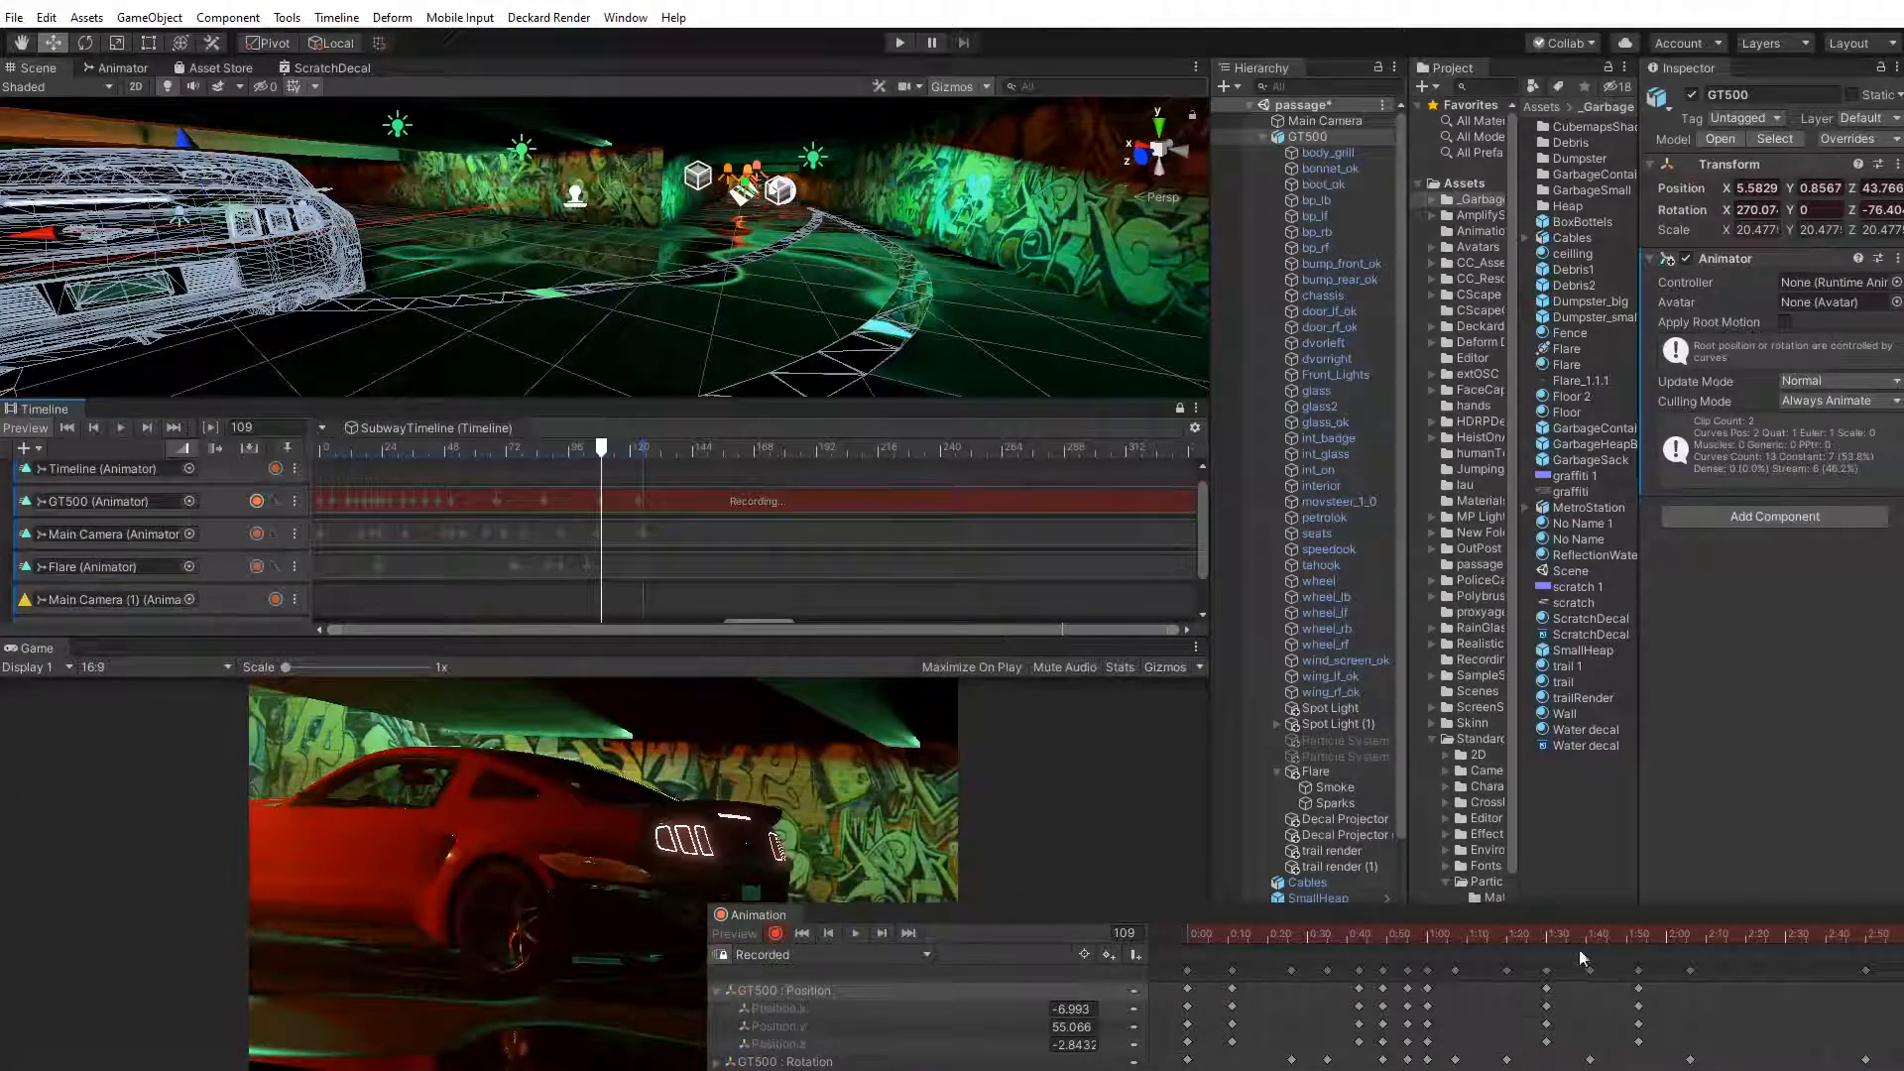
{"action": "left_click_drag", "start_coordinate": [1537, 920], "coordinate": [1067, 911]}
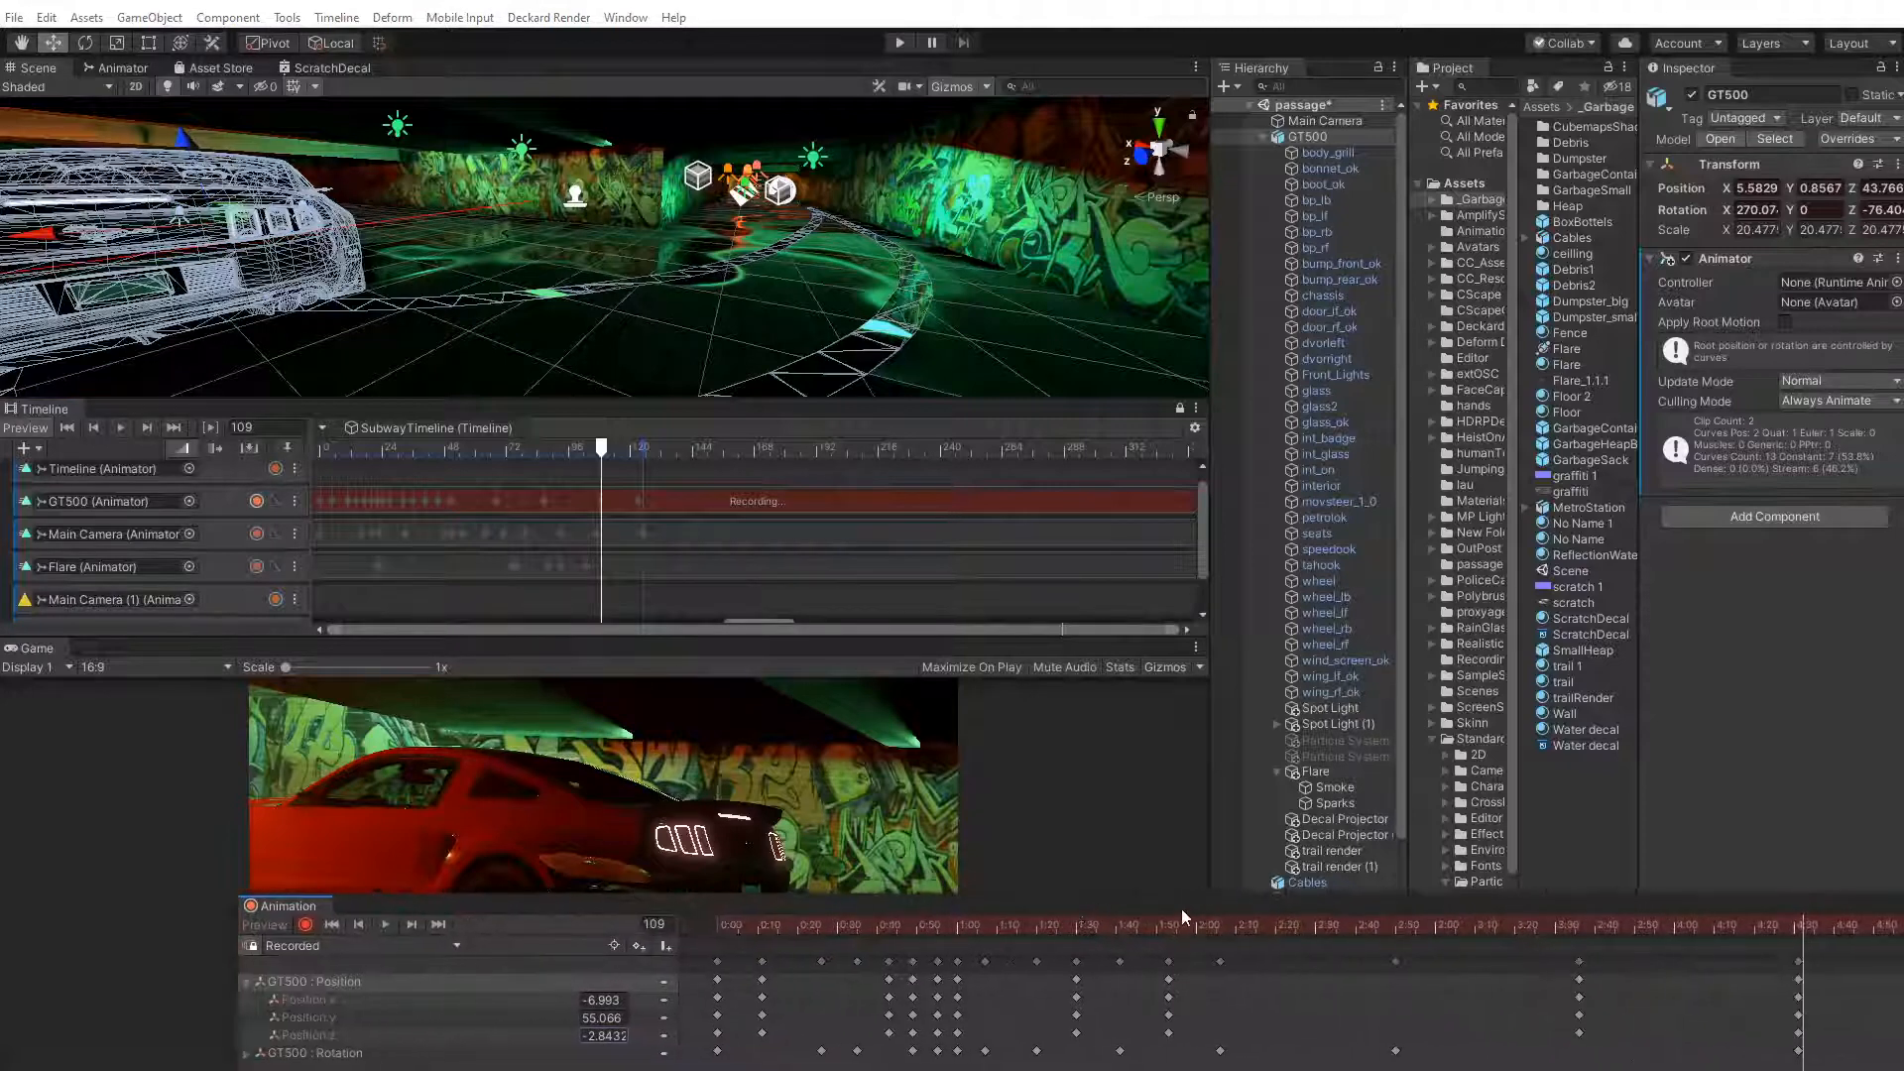
{"action": "left_click", "coordinate": [359, 924]}
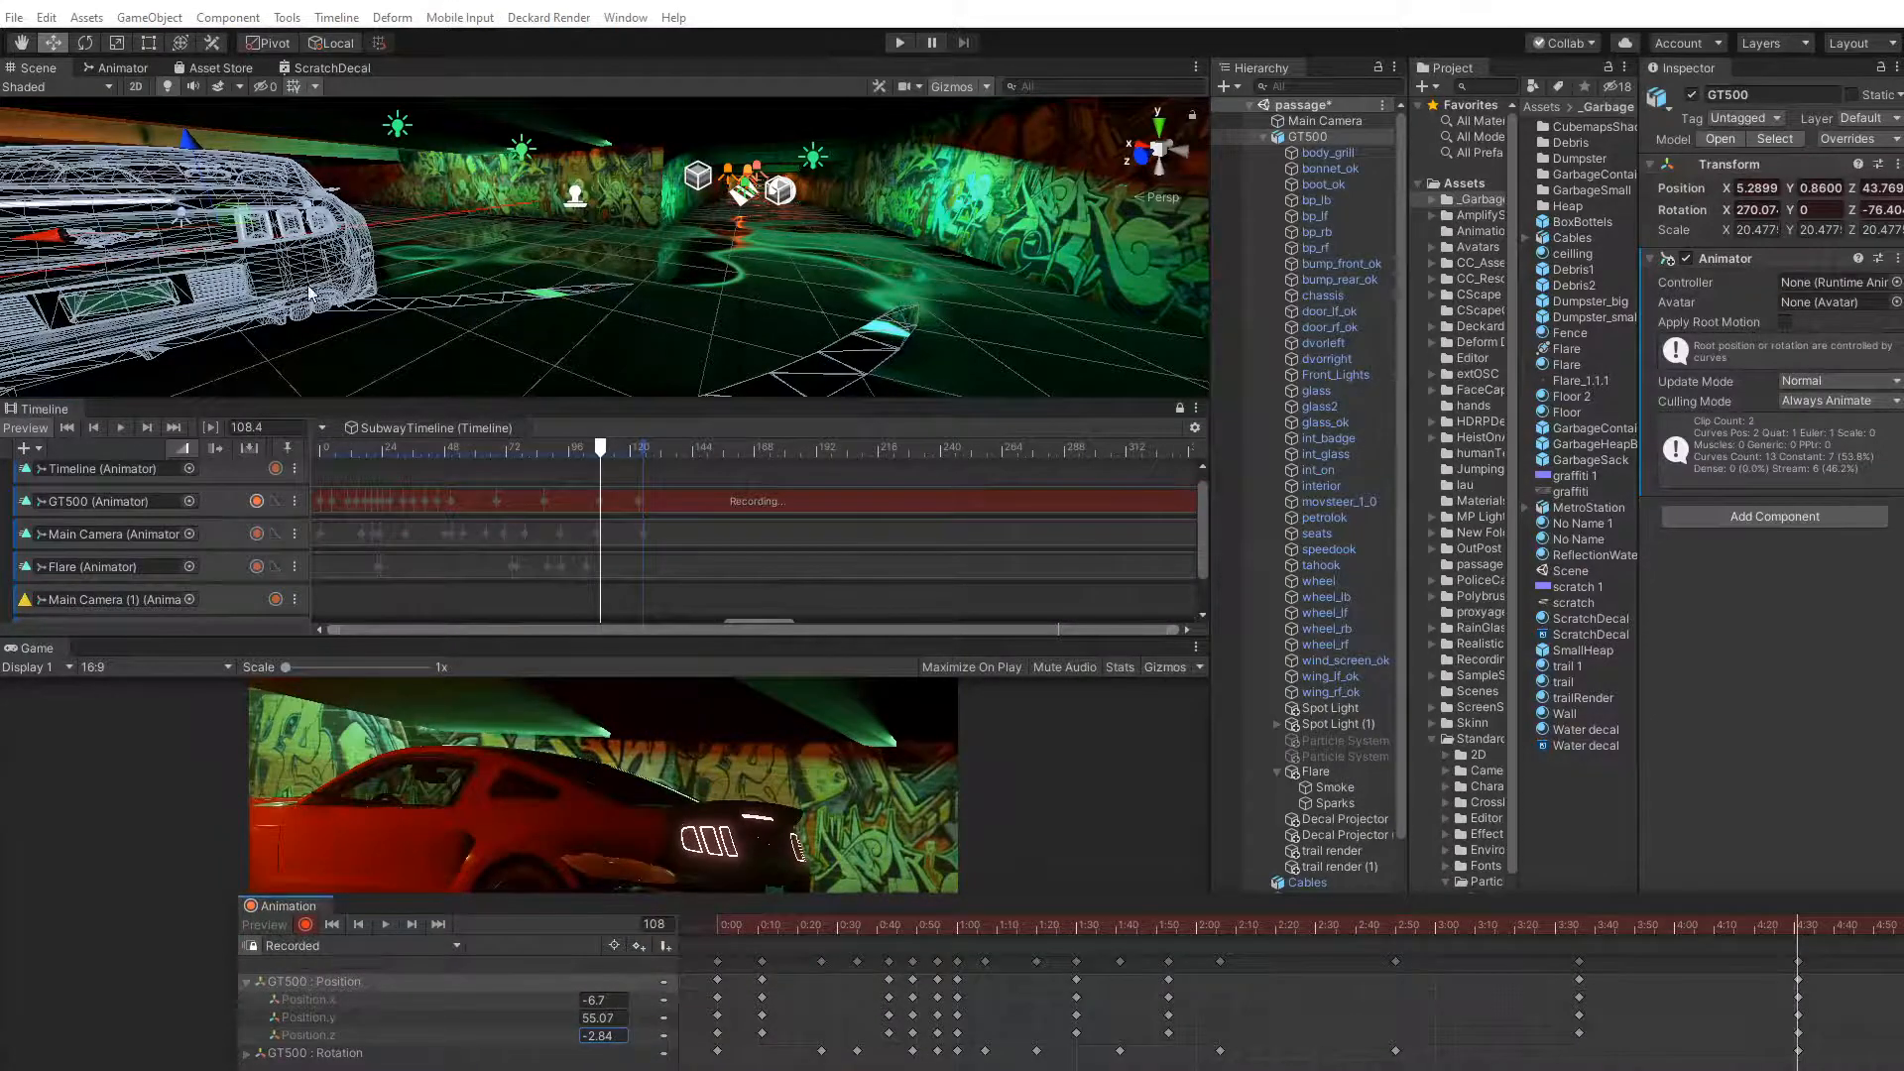
{"action": "key", "text": "f"}
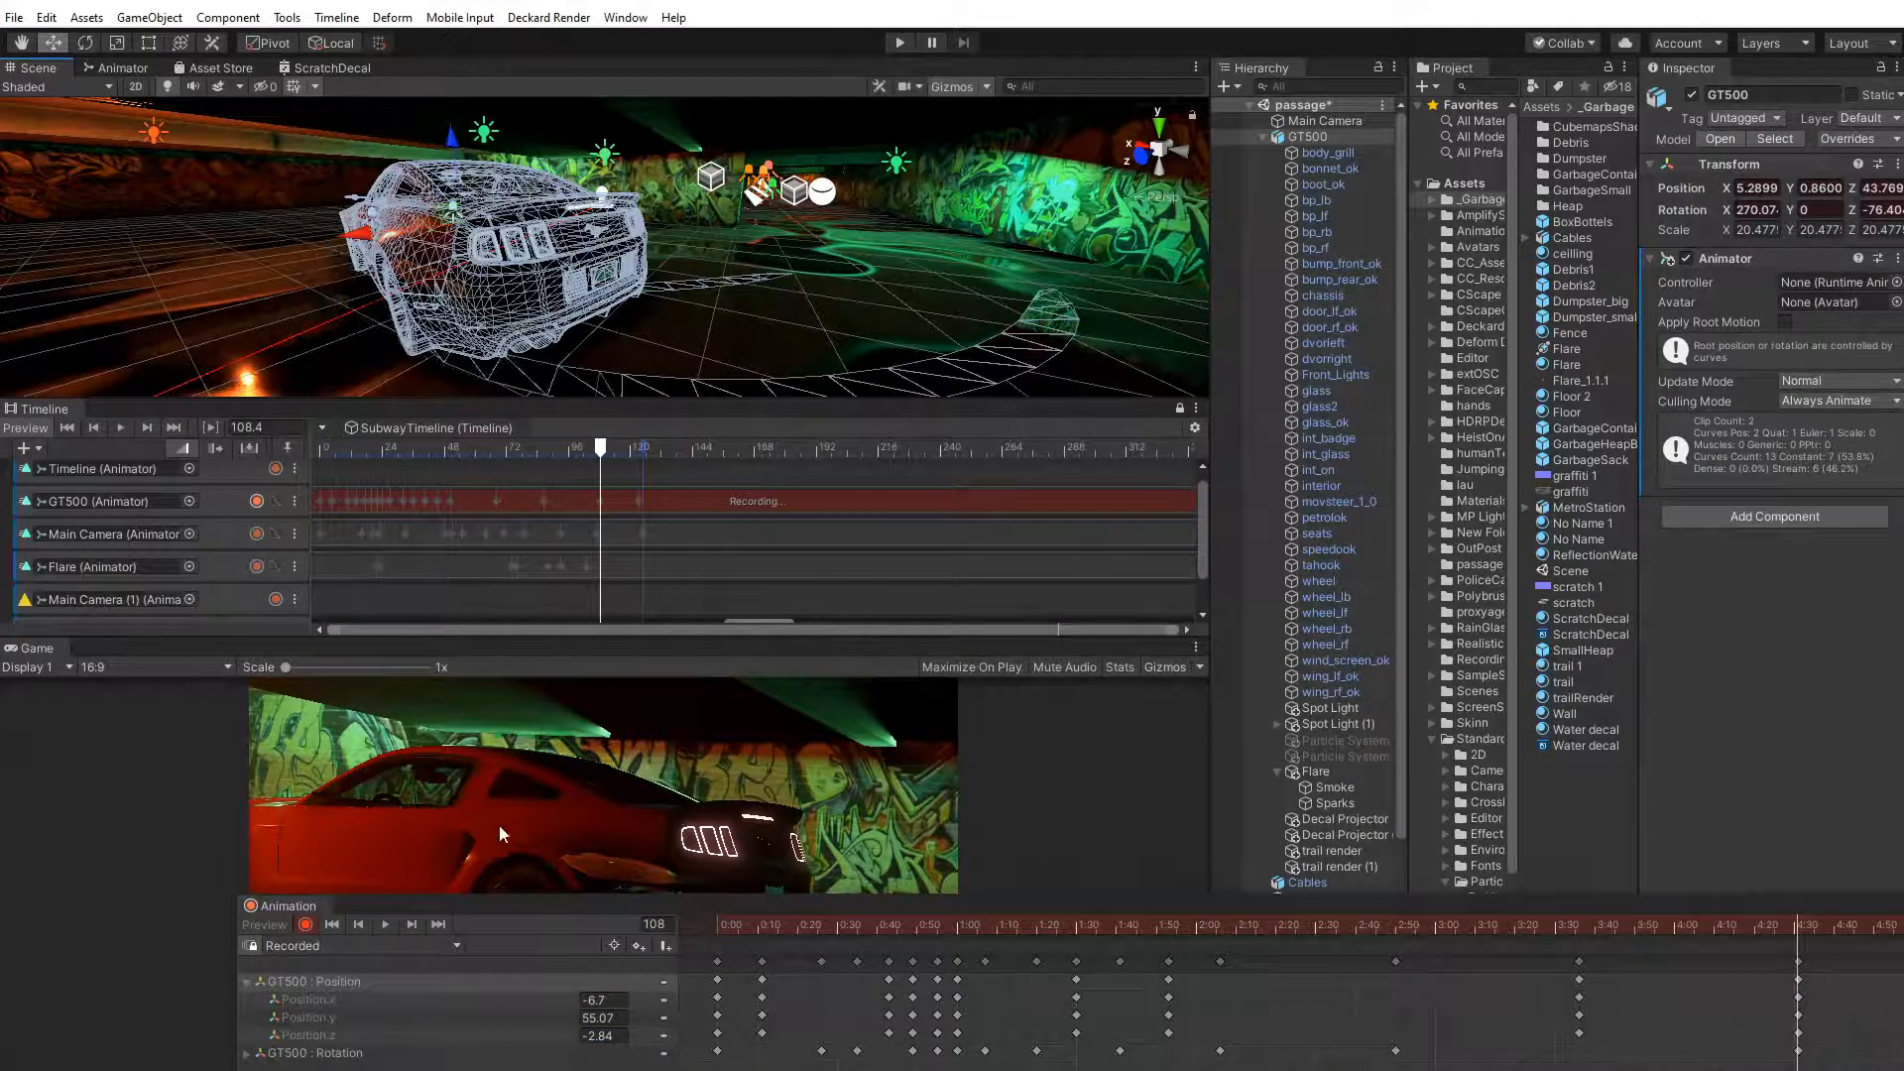
Play the timeline from frame 0 to review the car's adjusted height, and close the Animation window
{"action": "left_click_drag", "start_coordinate": [460, 908], "coordinate": [879, 155]}
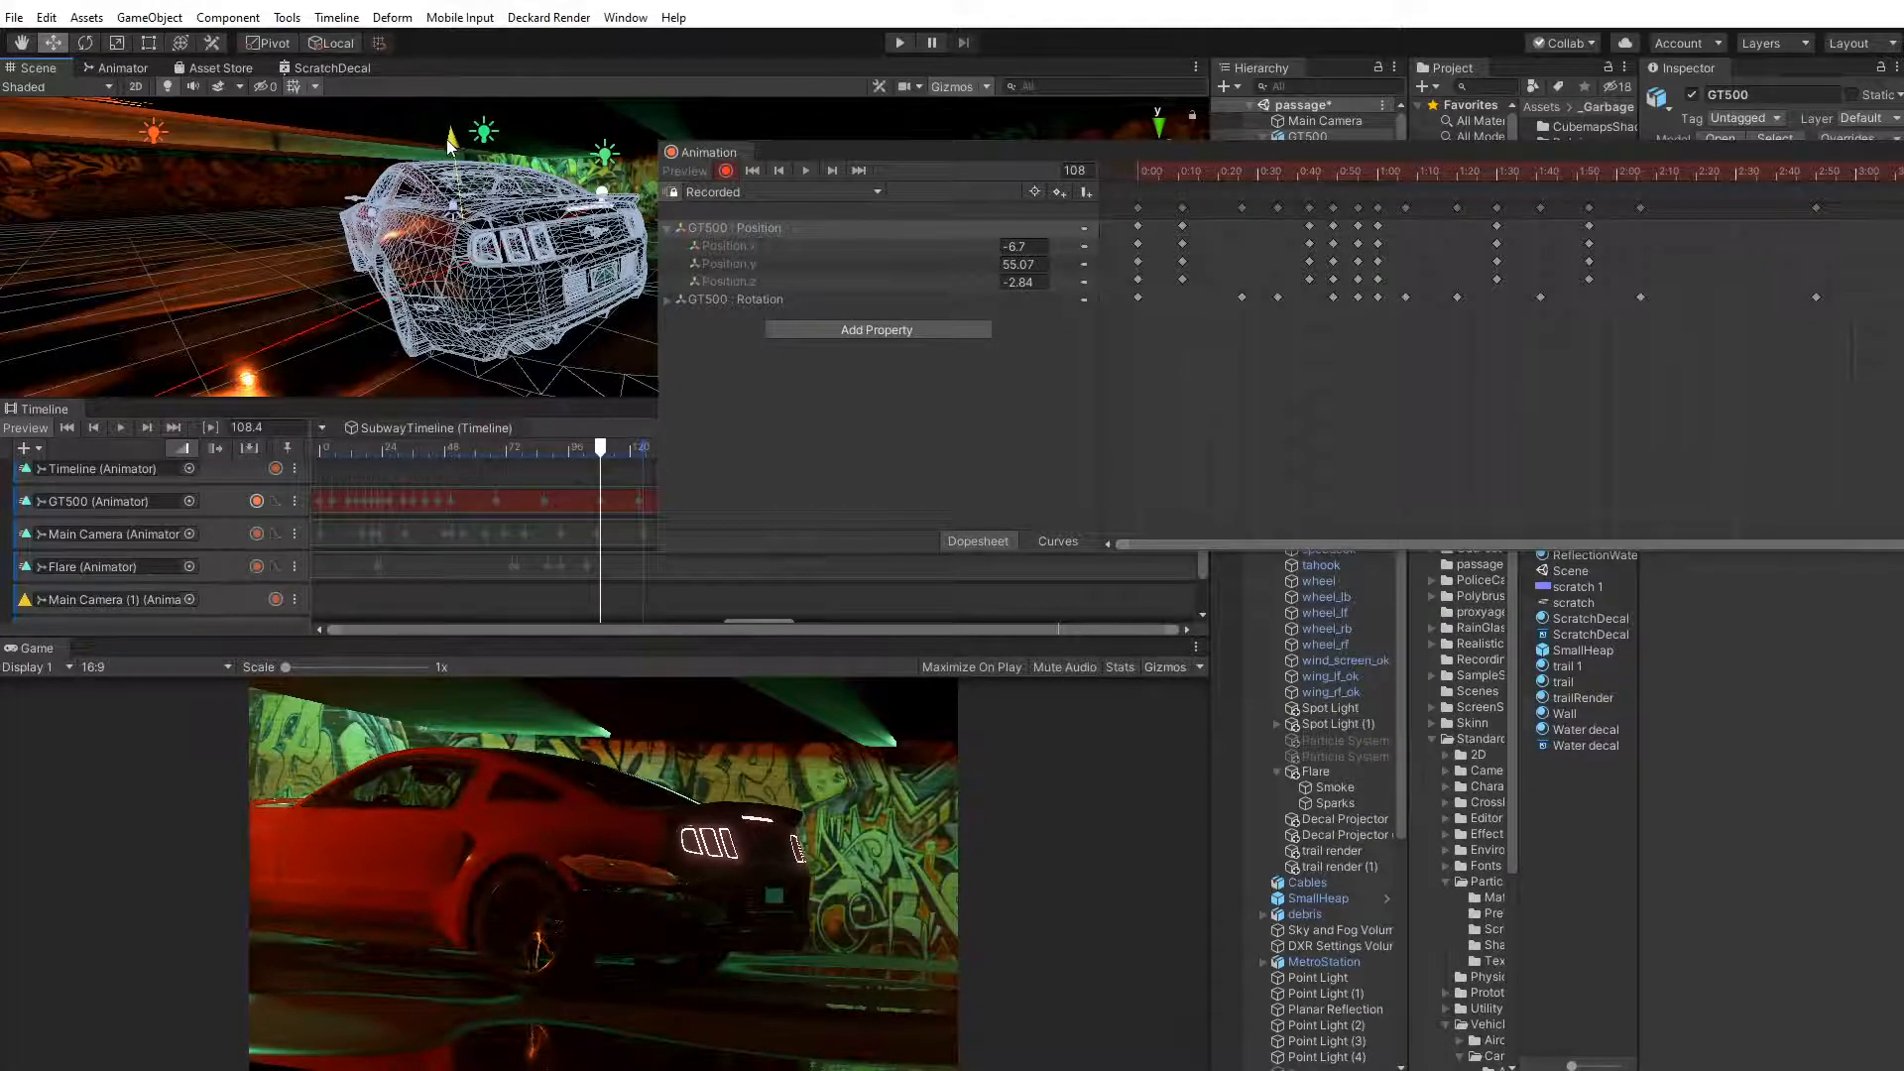
{"action": "left_click", "coordinate": [592, 452]}
{"action": "left_click_drag", "start_coordinate": [587, 453], "coordinate": [220, 491]}
{"action": "left_click", "coordinate": [123, 429]}
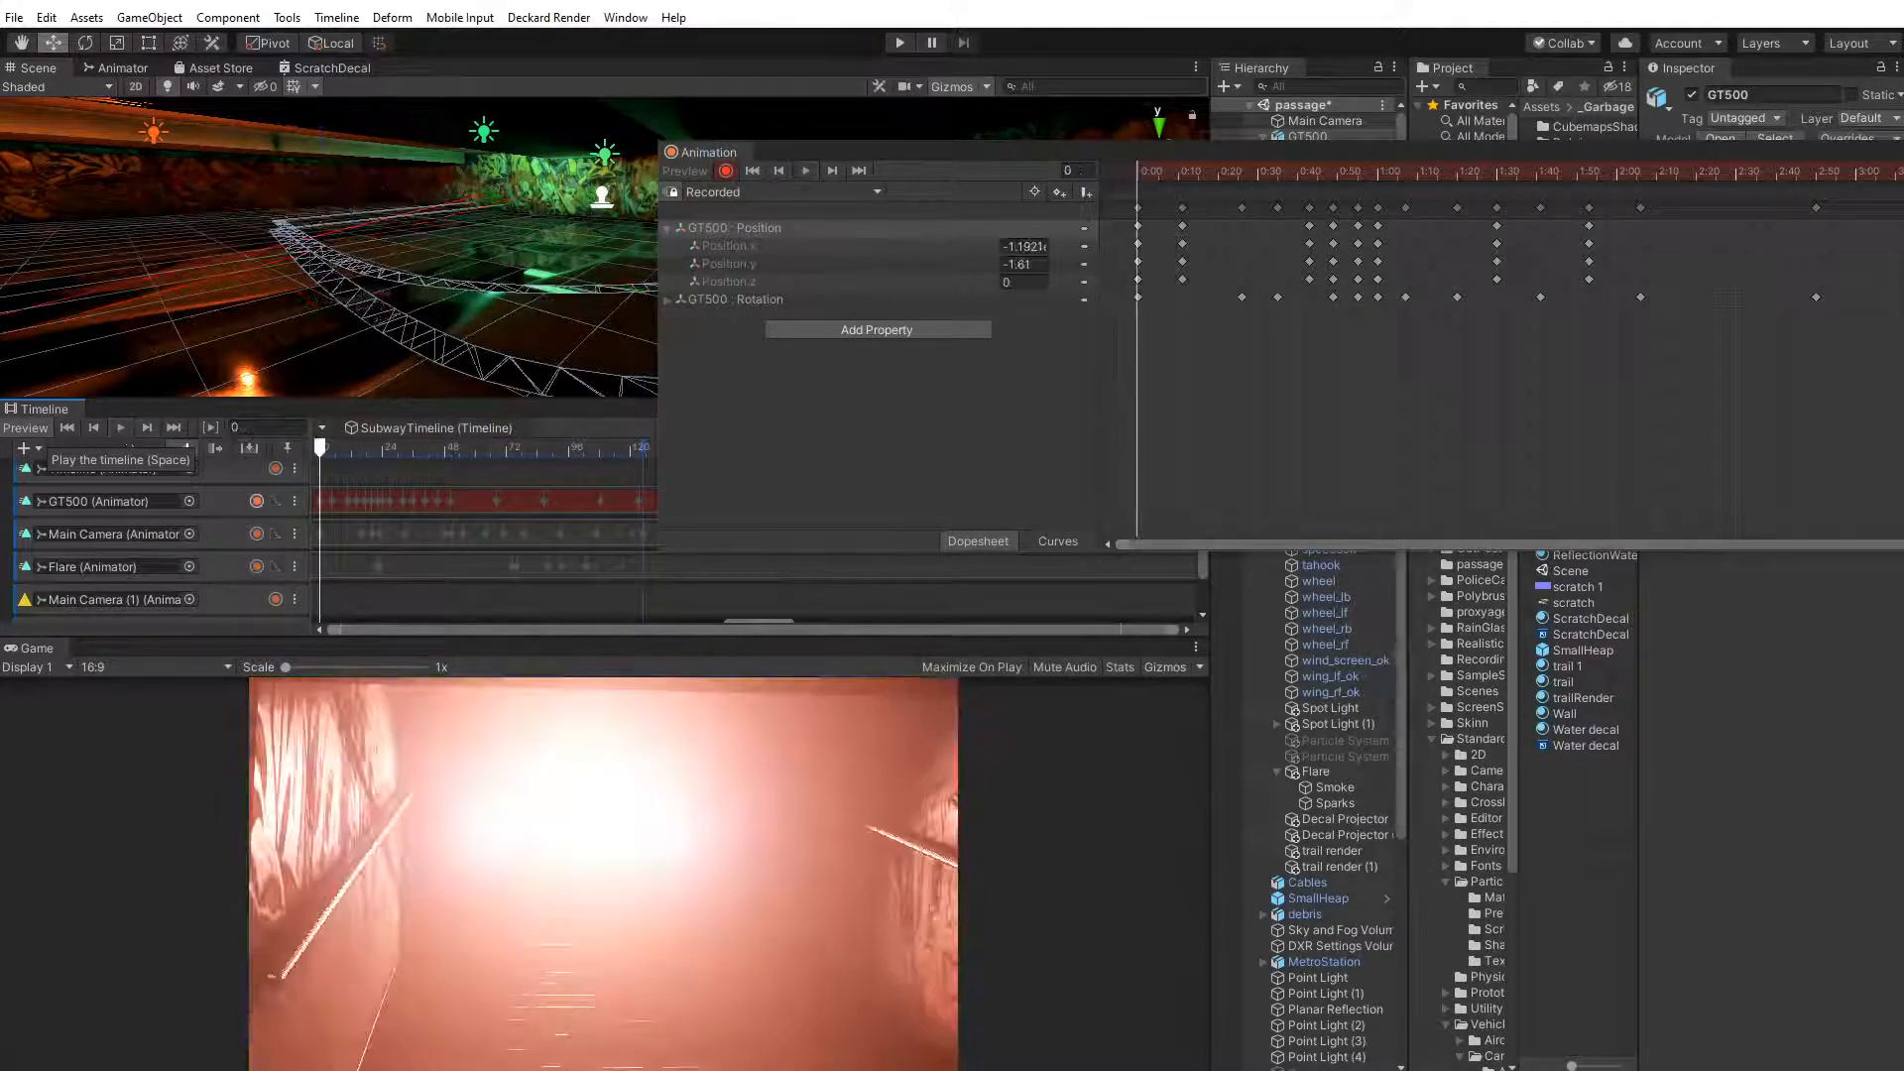
{"action": "left_click_drag", "start_coordinate": [1097, 157], "coordinate": [1415, 384]}
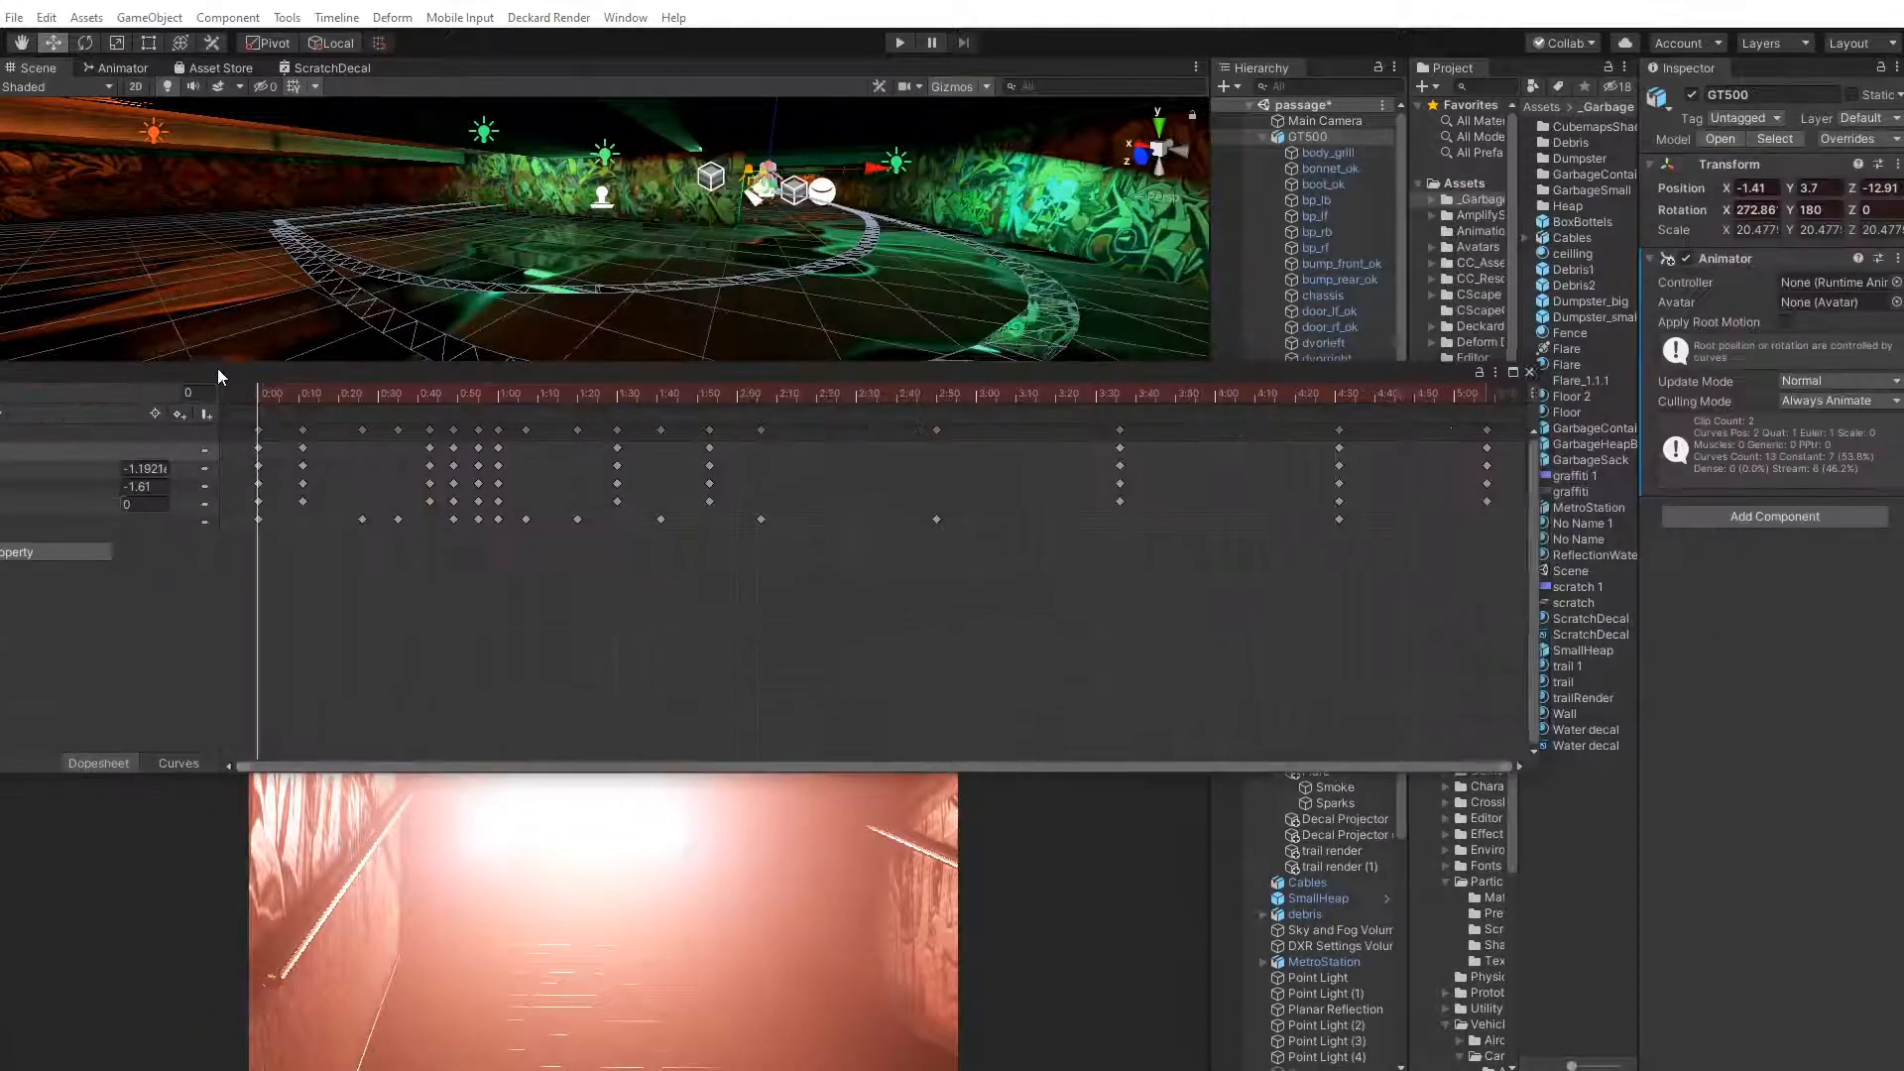
{"action": "left_click", "coordinate": [1532, 375]}
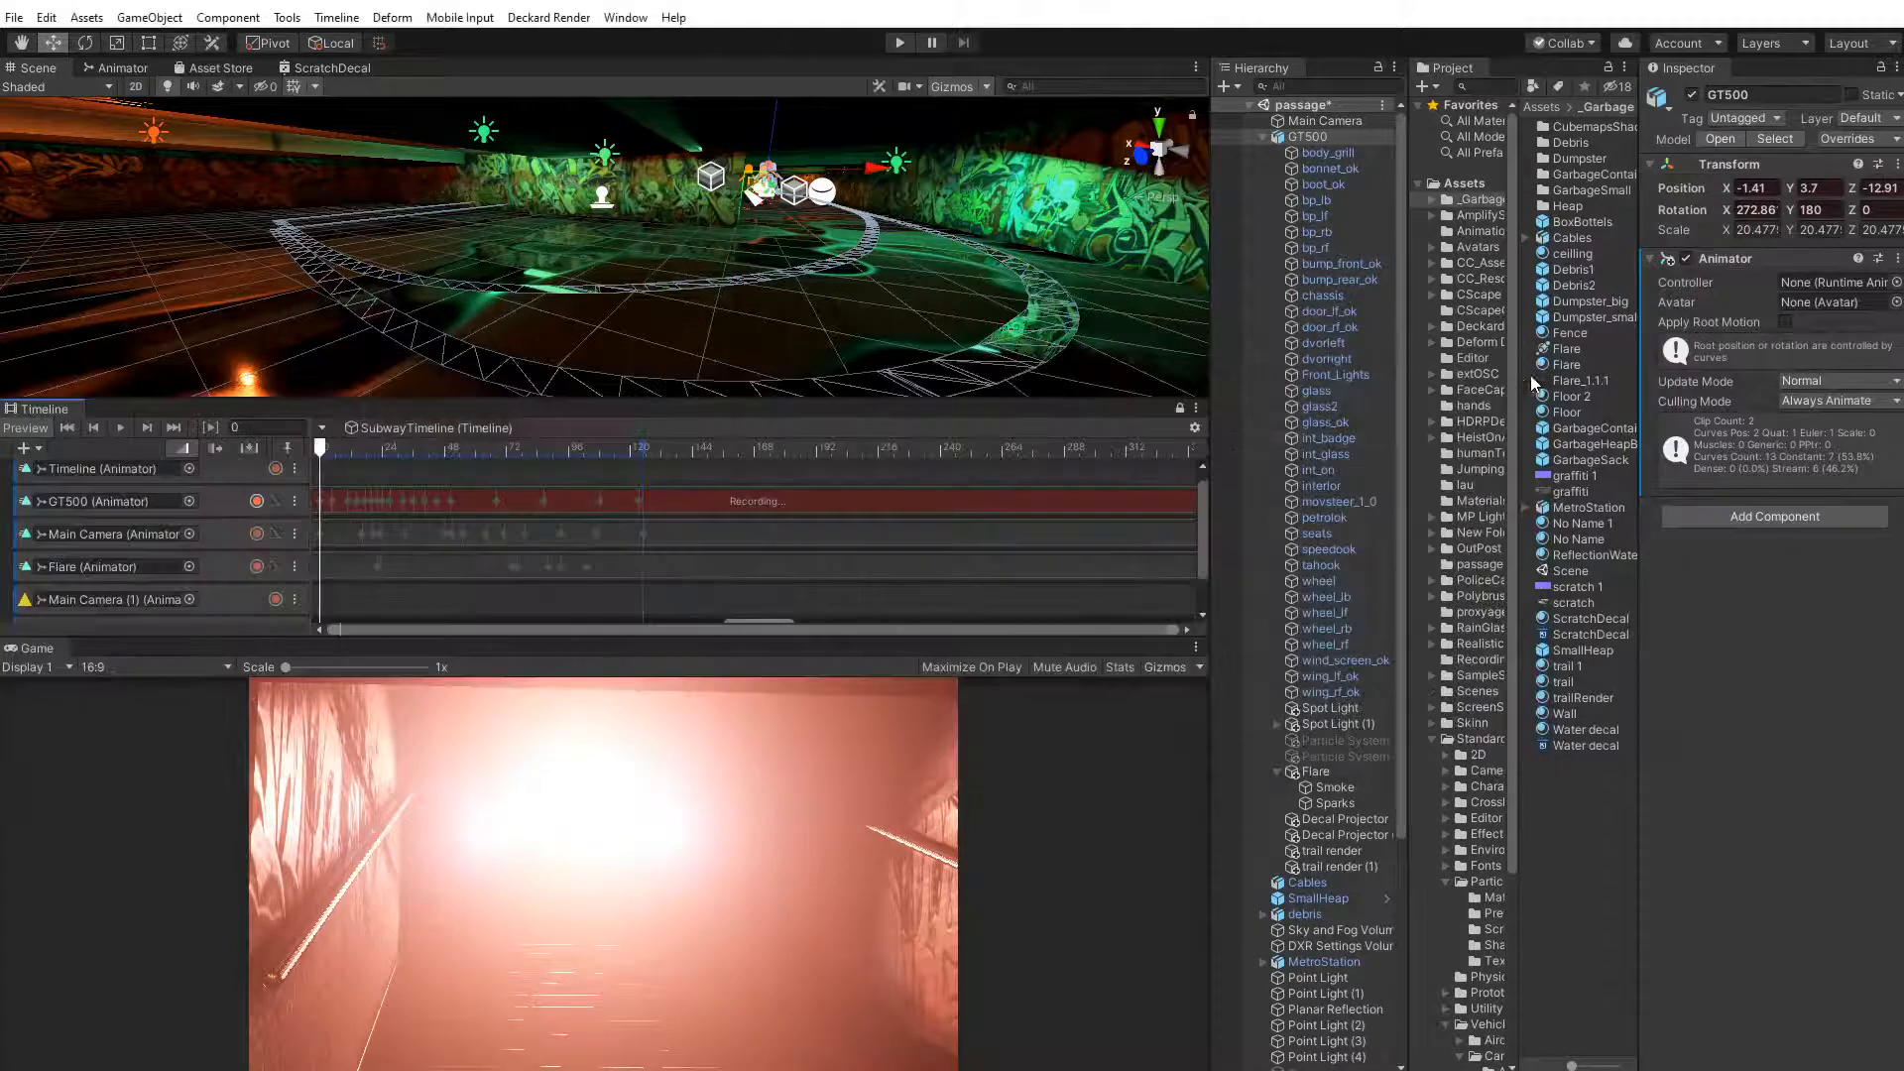
Stop recording on the GT500 track and set the Trail Renderer Time of trail render and trail render (1) to 3
{"action": "left_click", "coordinate": [258, 502]}
{"action": "left_click", "coordinate": [1334, 851]}
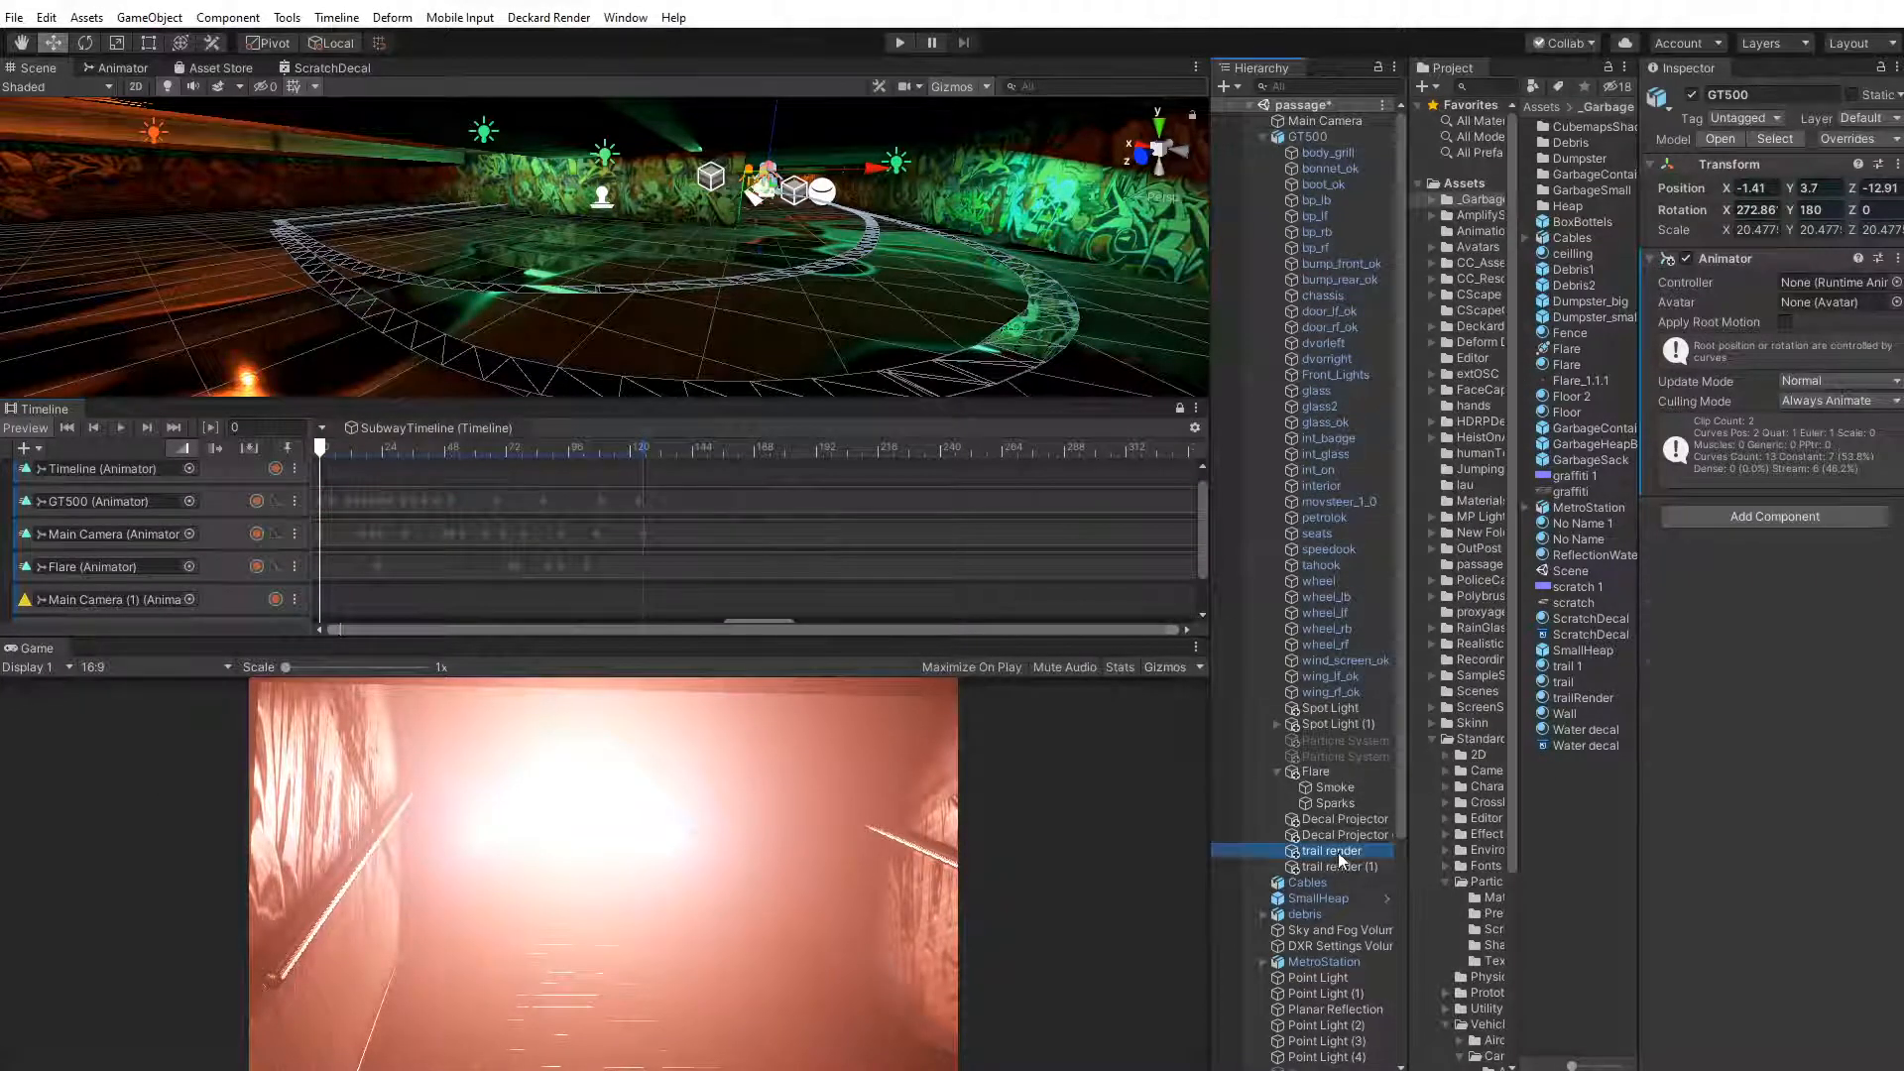
{"action": "left_click", "coordinate": [1335, 867], "text": "shift"}
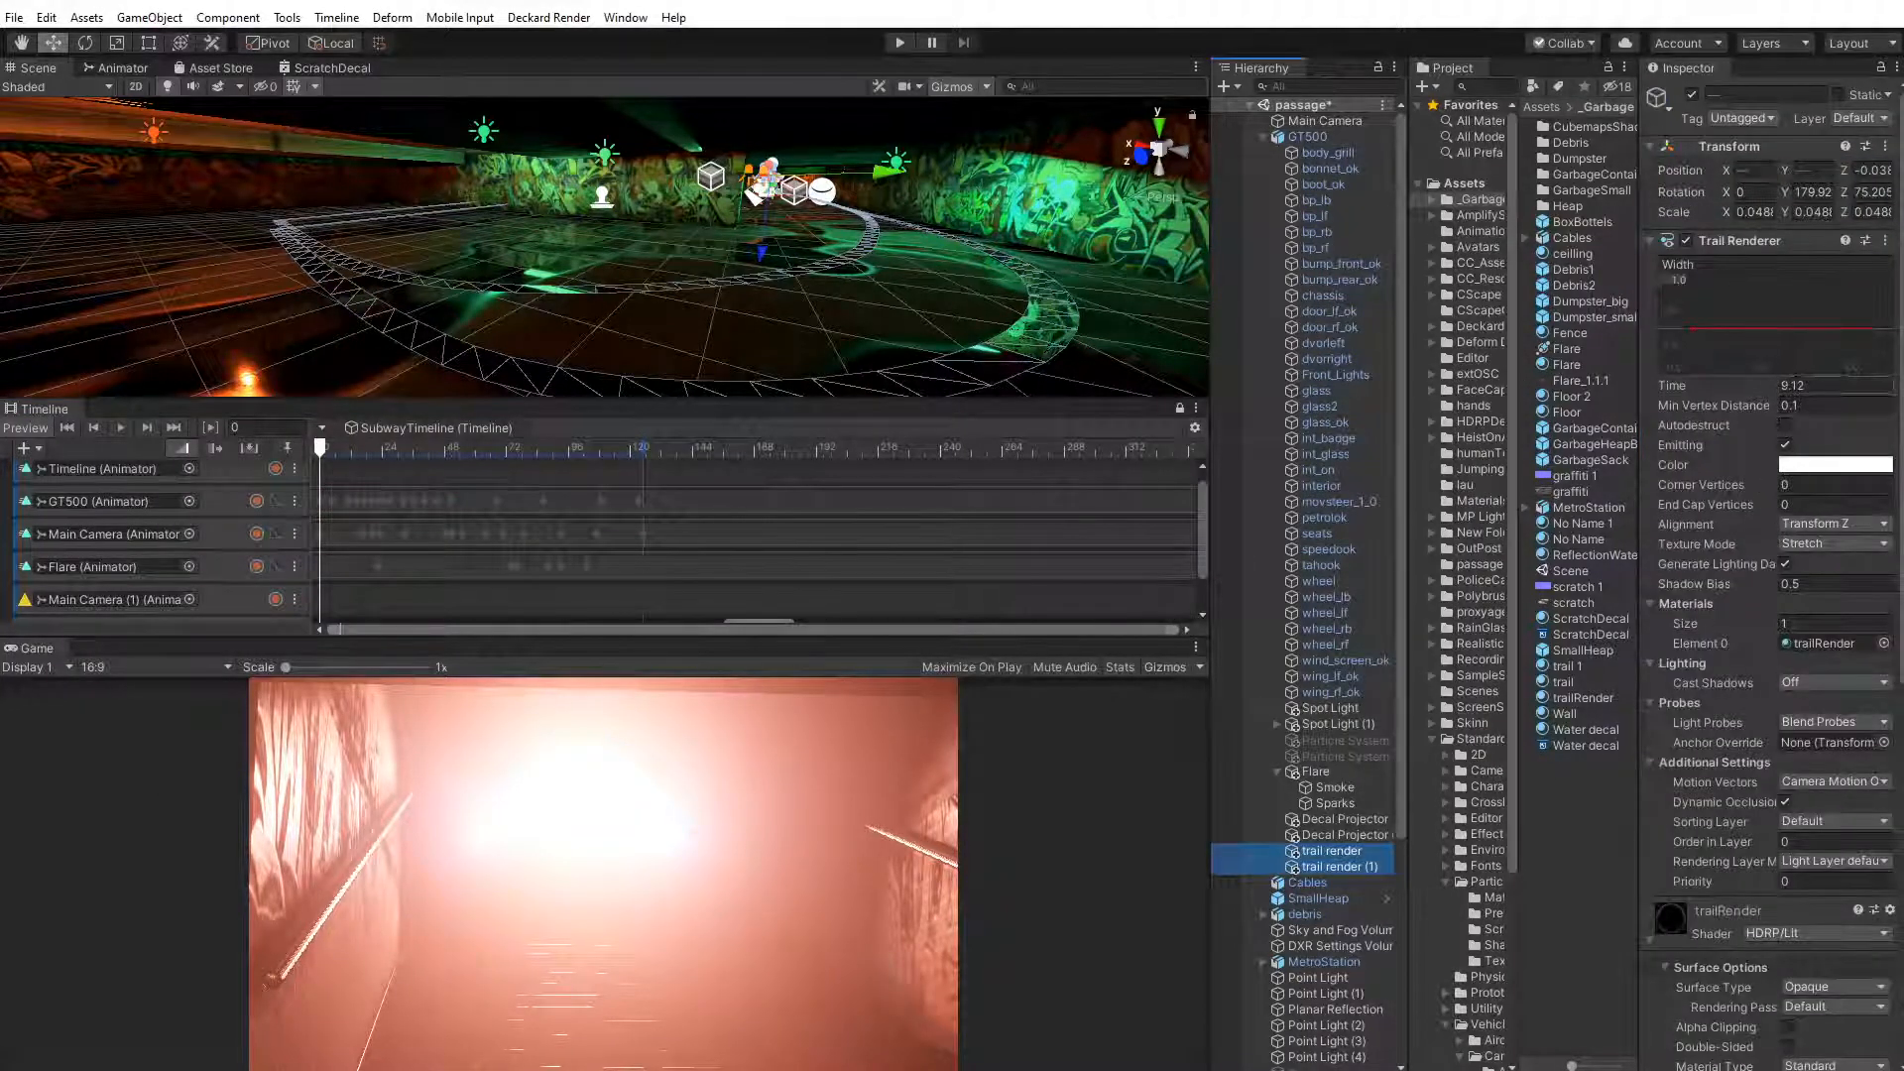
{"action": "left_click", "coordinate": [1809, 385]}
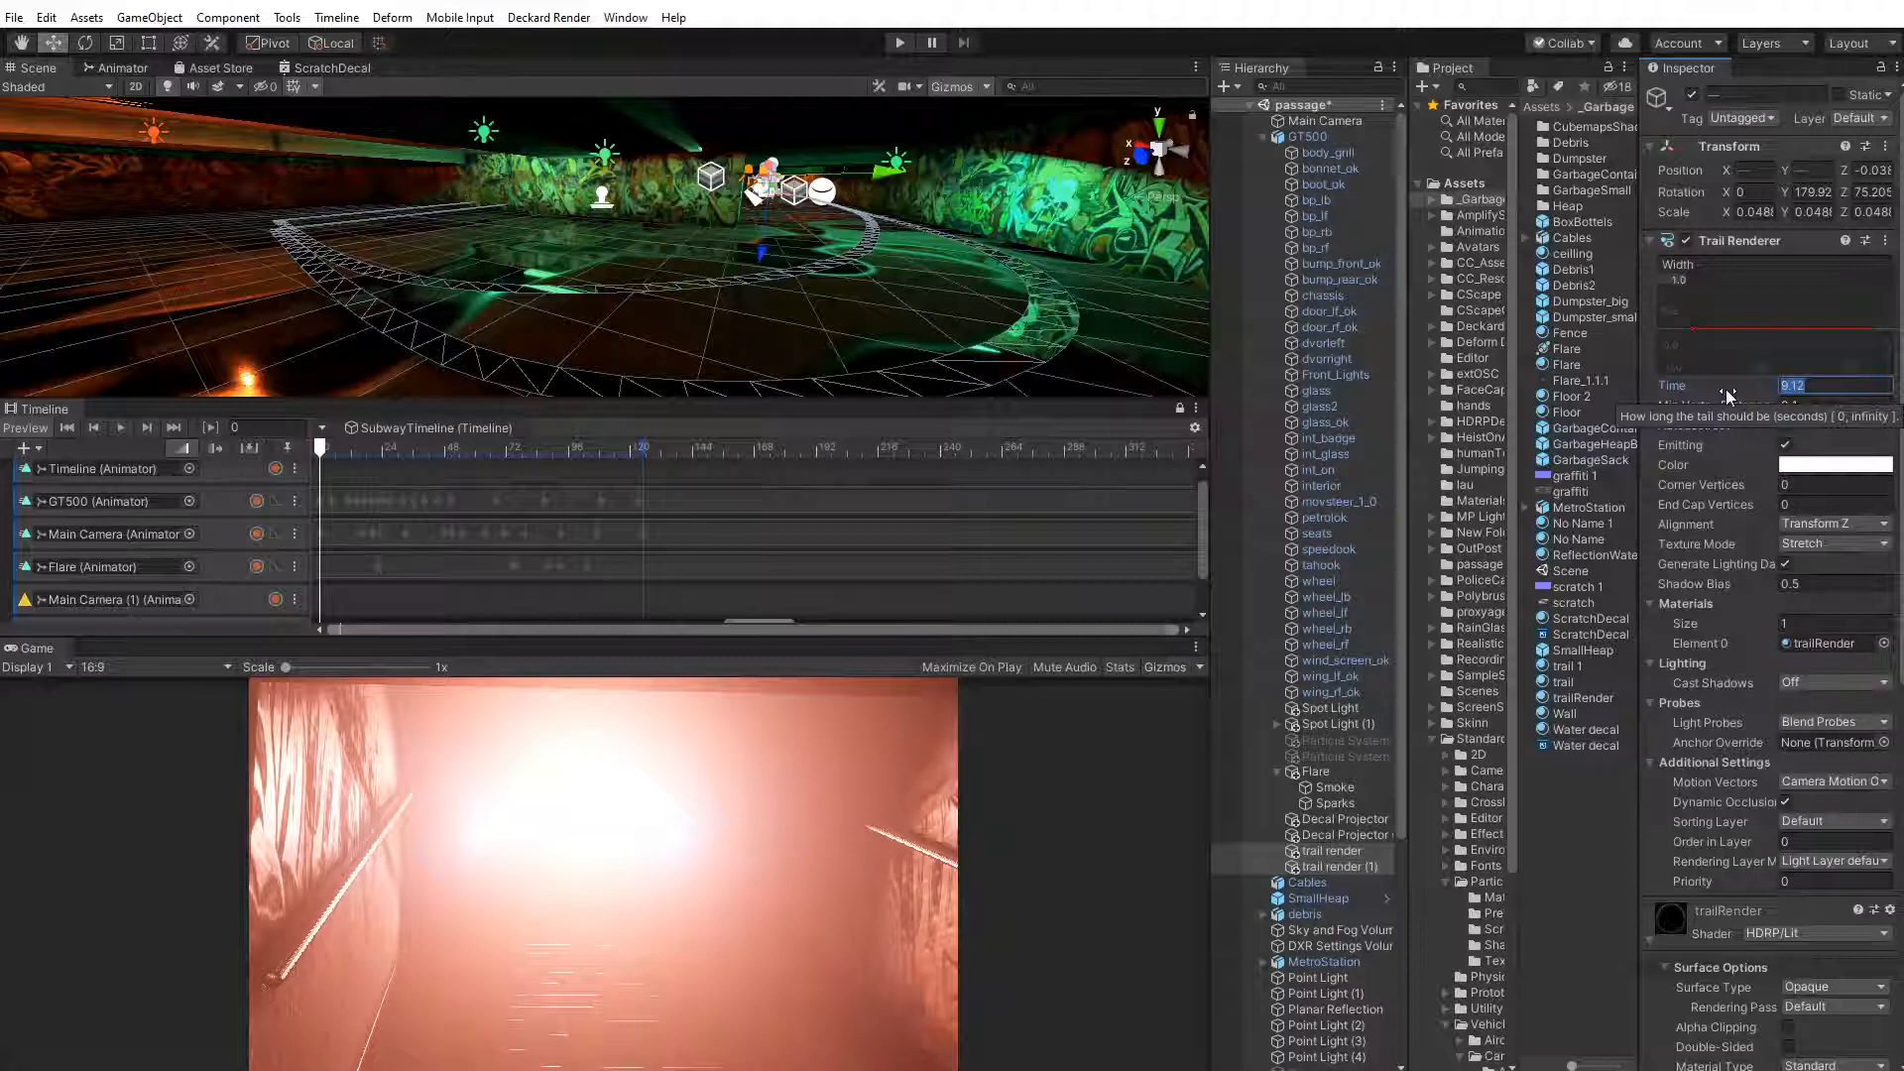
{"action": "type", "text": "3"}
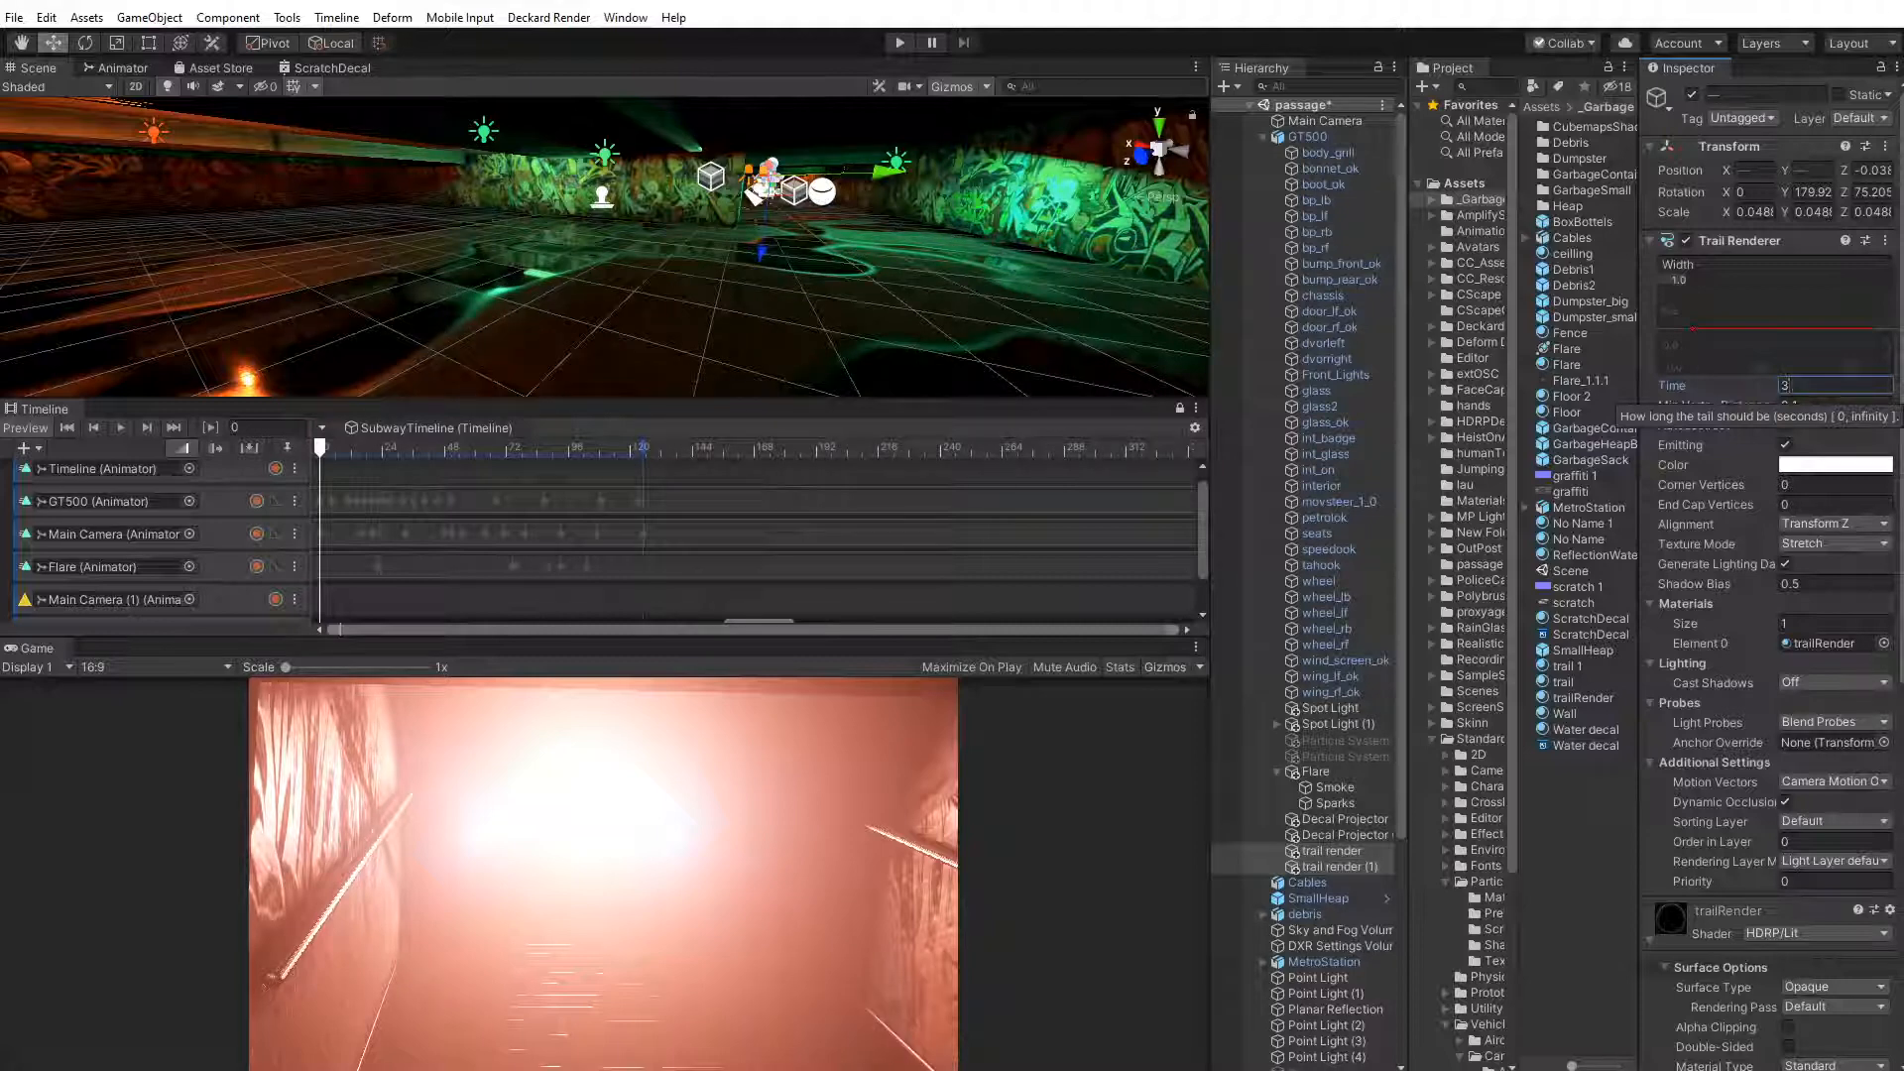
Play the timeline and scrub from frame 0 to frame 119 to check the shortened trails behind the car
{"action": "left_click", "coordinate": [124, 425]}
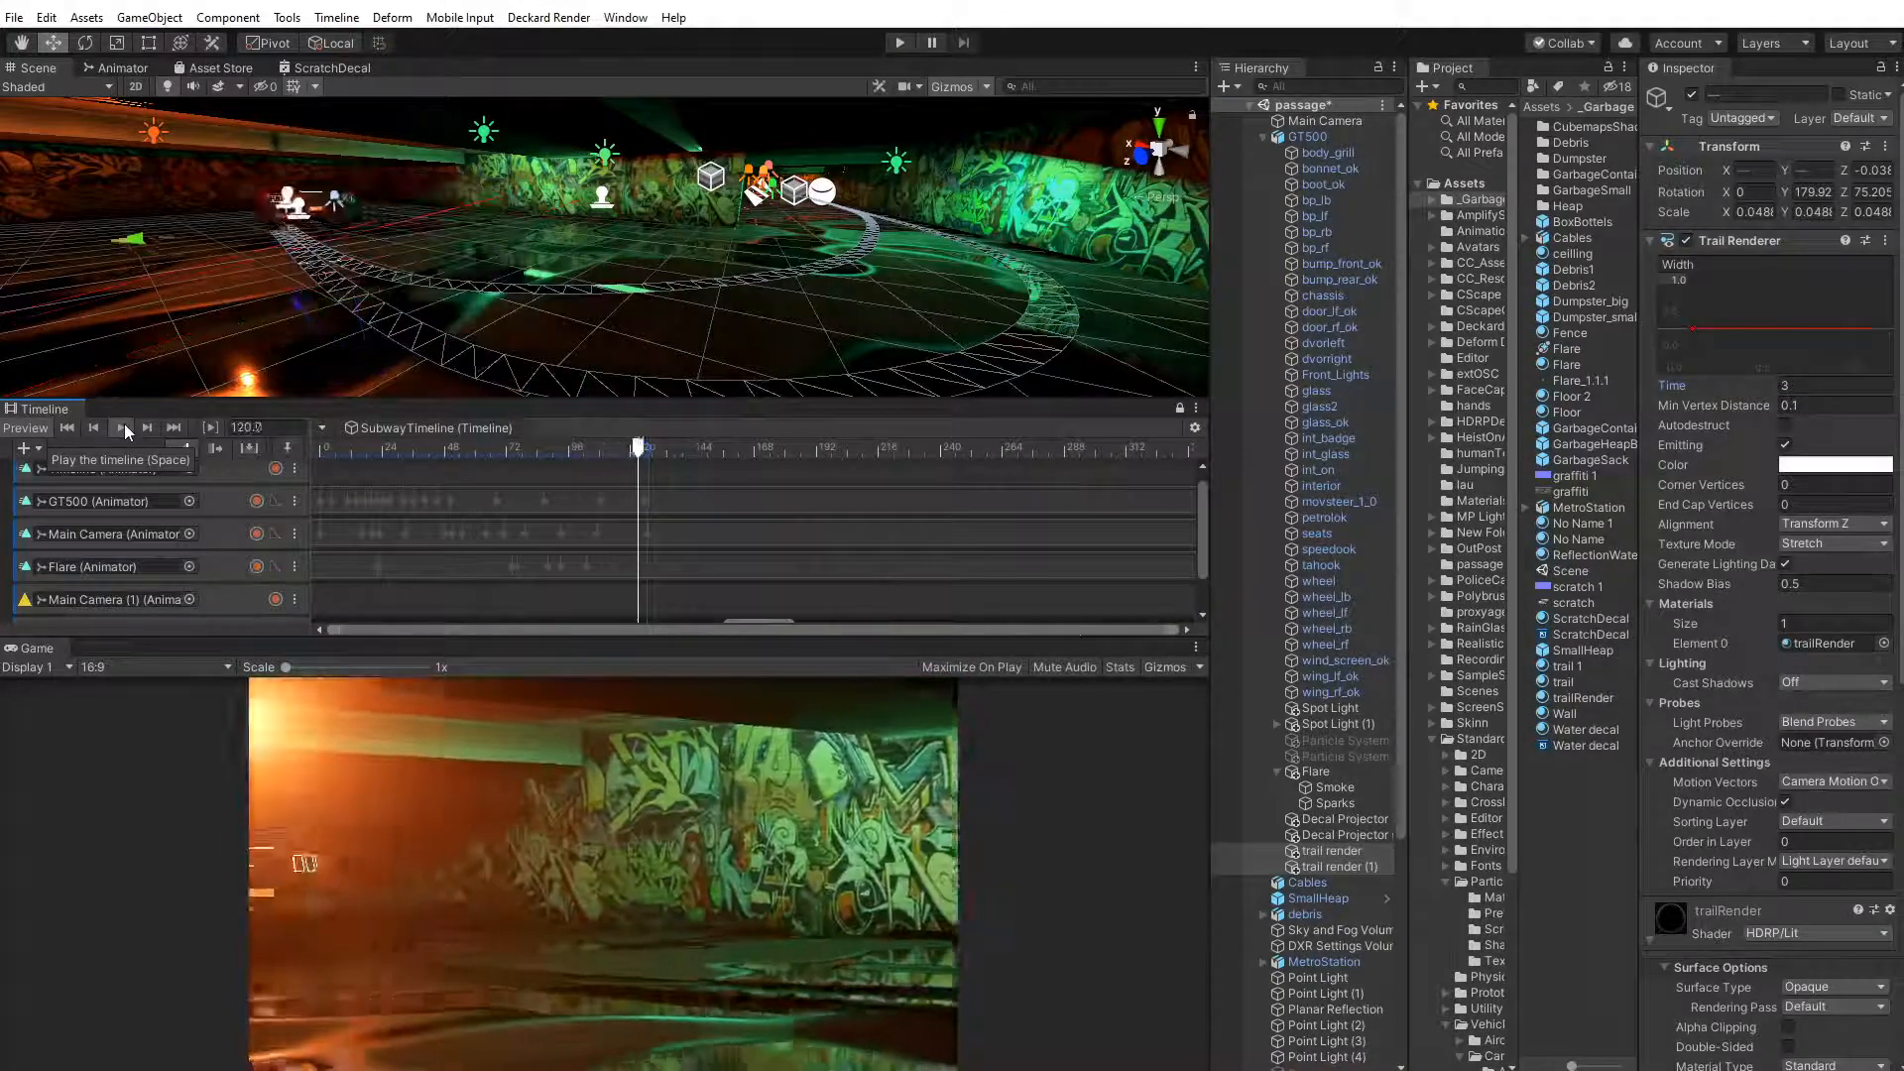
{"action": "left_click", "coordinate": [117, 426]}
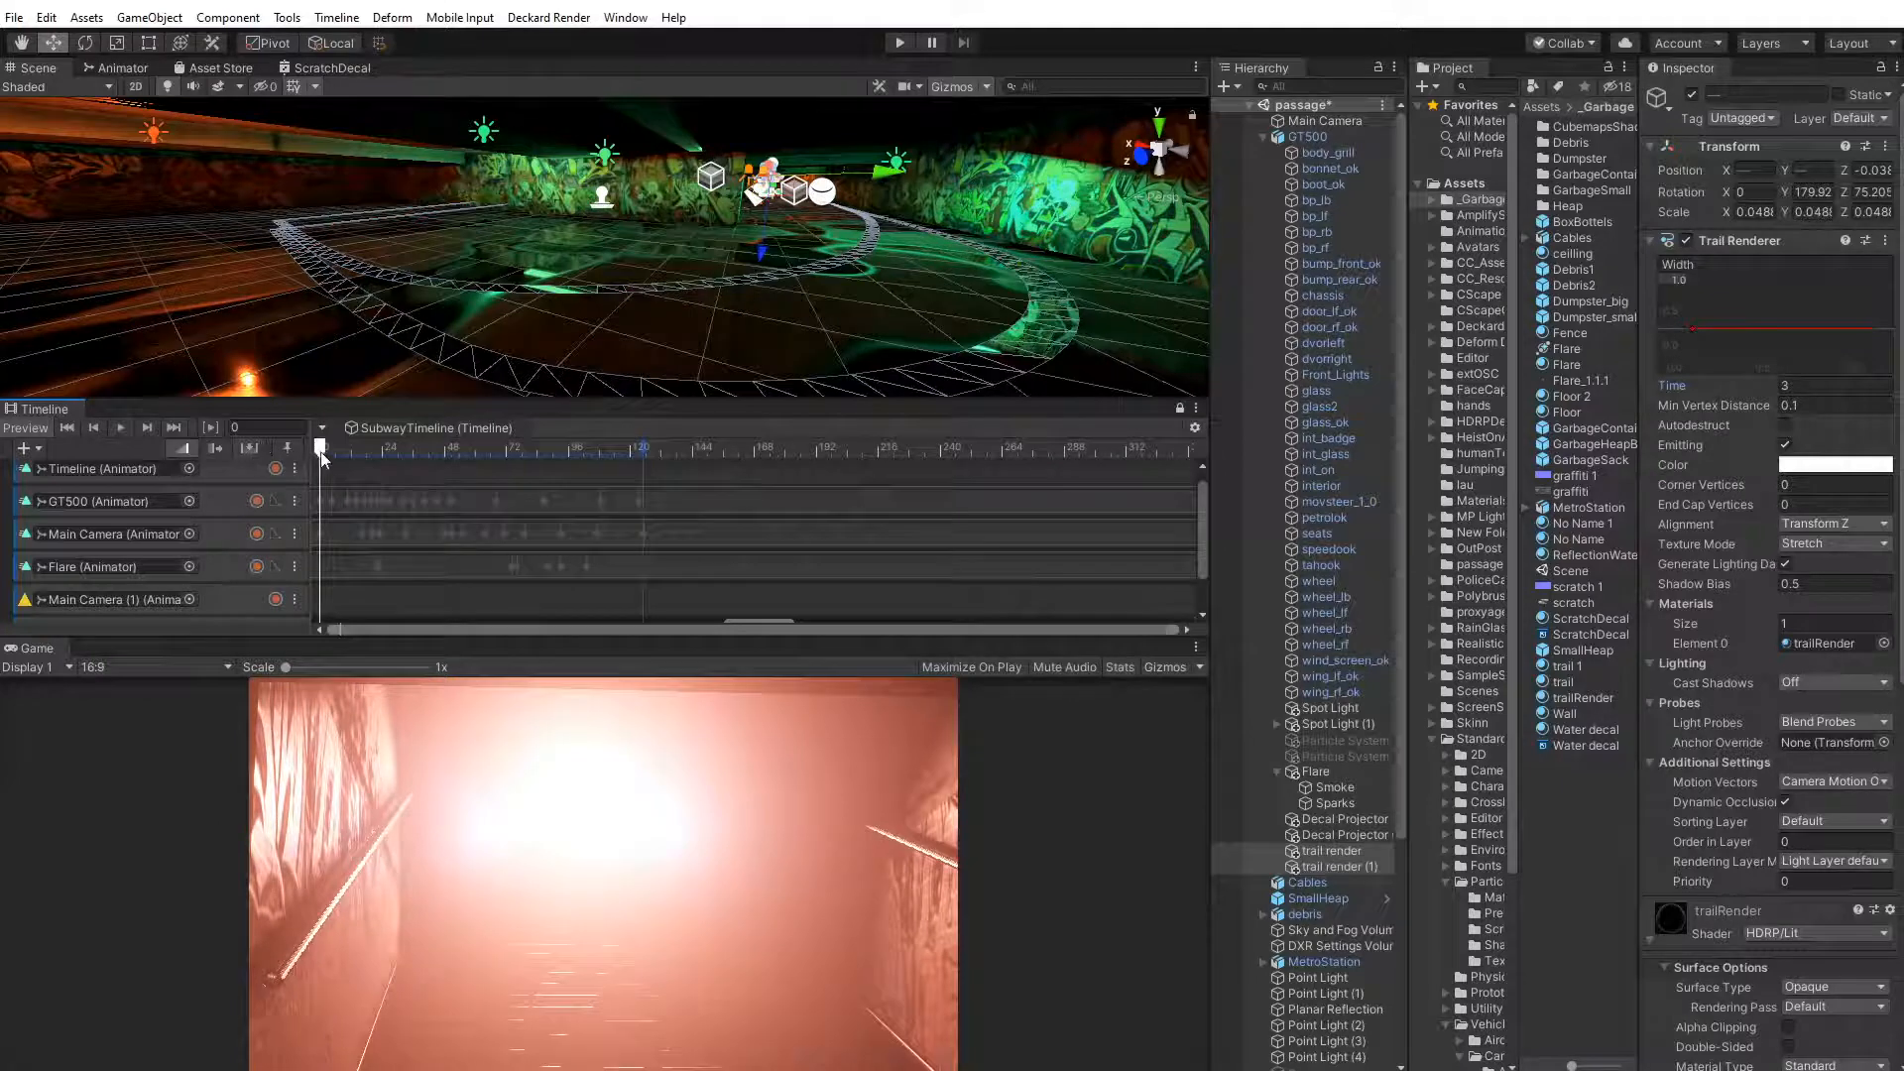
{"action": "left_click_drag", "start_coordinate": [321, 449], "coordinate": [628, 475]}
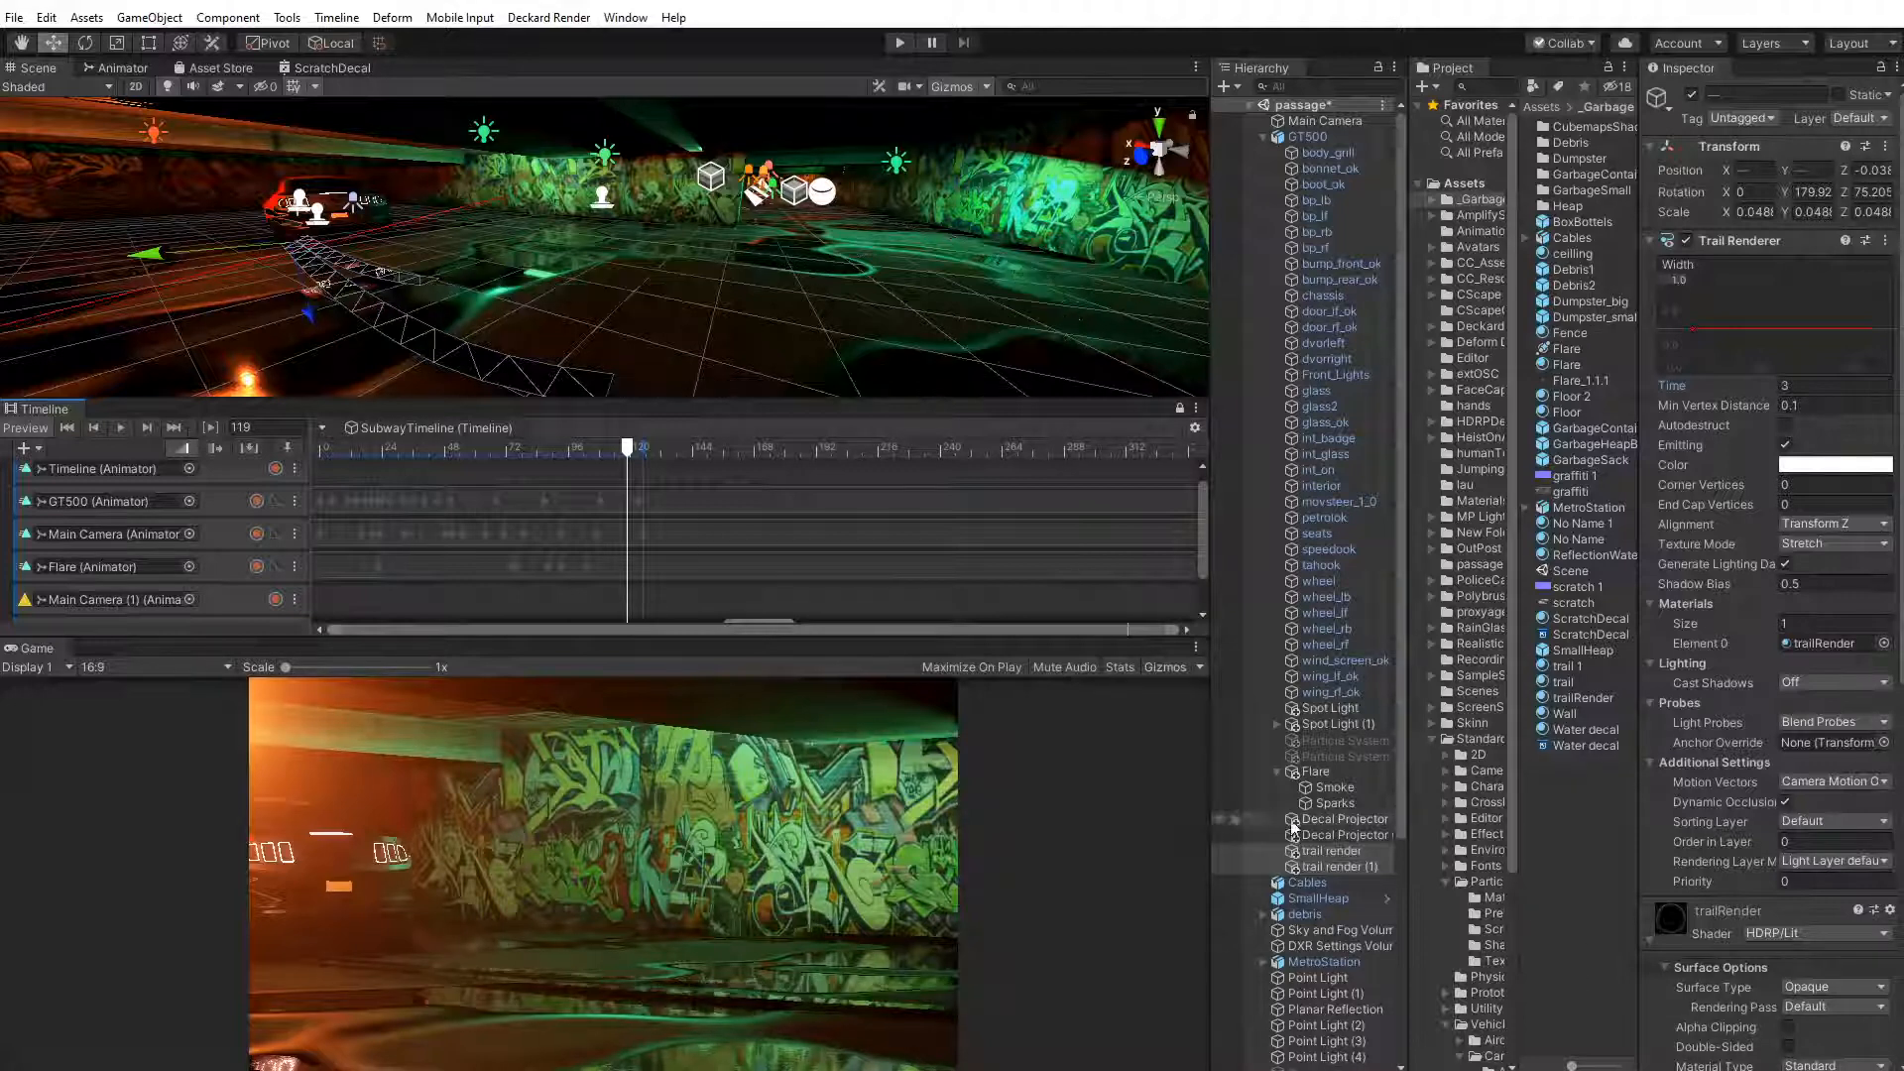
{"action": "left_click", "coordinate": [1314, 853]}
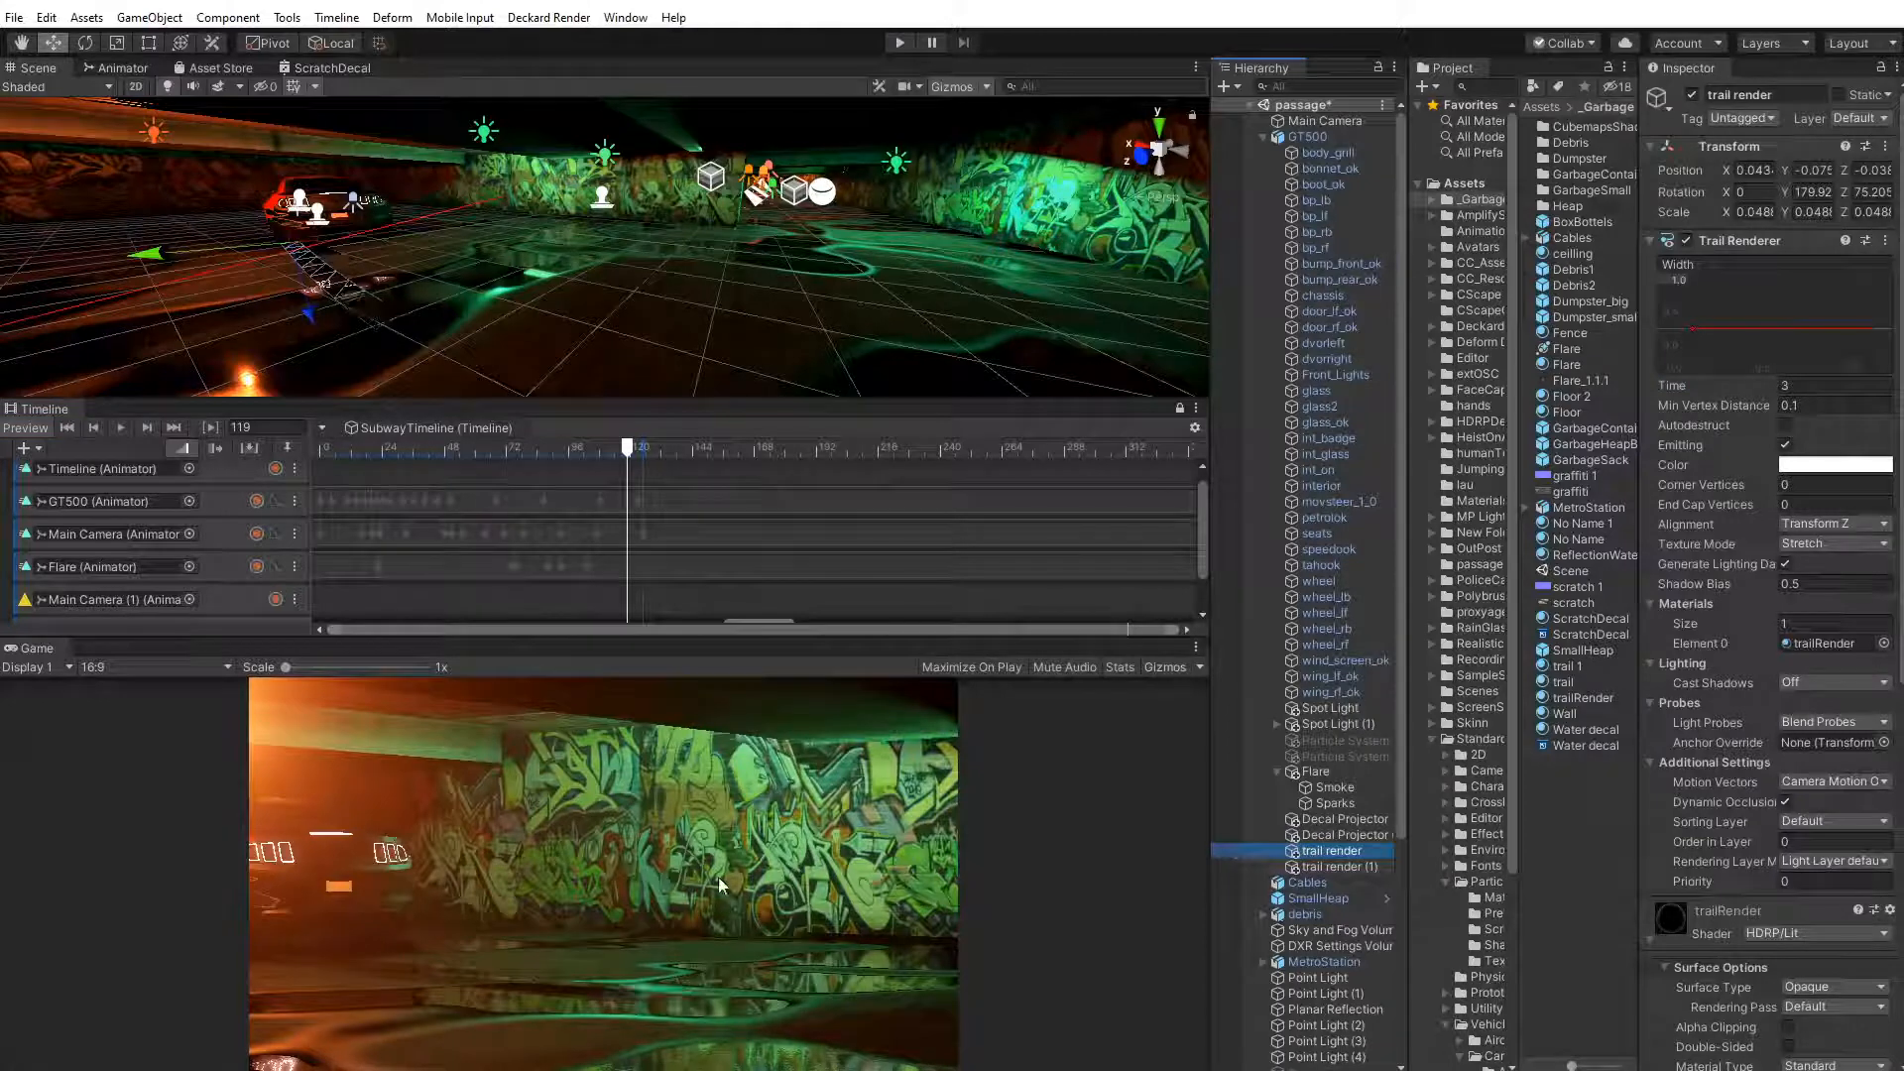
{"action": "mouse_move", "coordinate": [628, 448]}
{"action": "left_mouse_down"}
{"action": "mouse_move", "coordinate": [555, 453]}
{"action": "mouse_move", "coordinate": [629, 470]}
{"action": "left_mouse_up"}
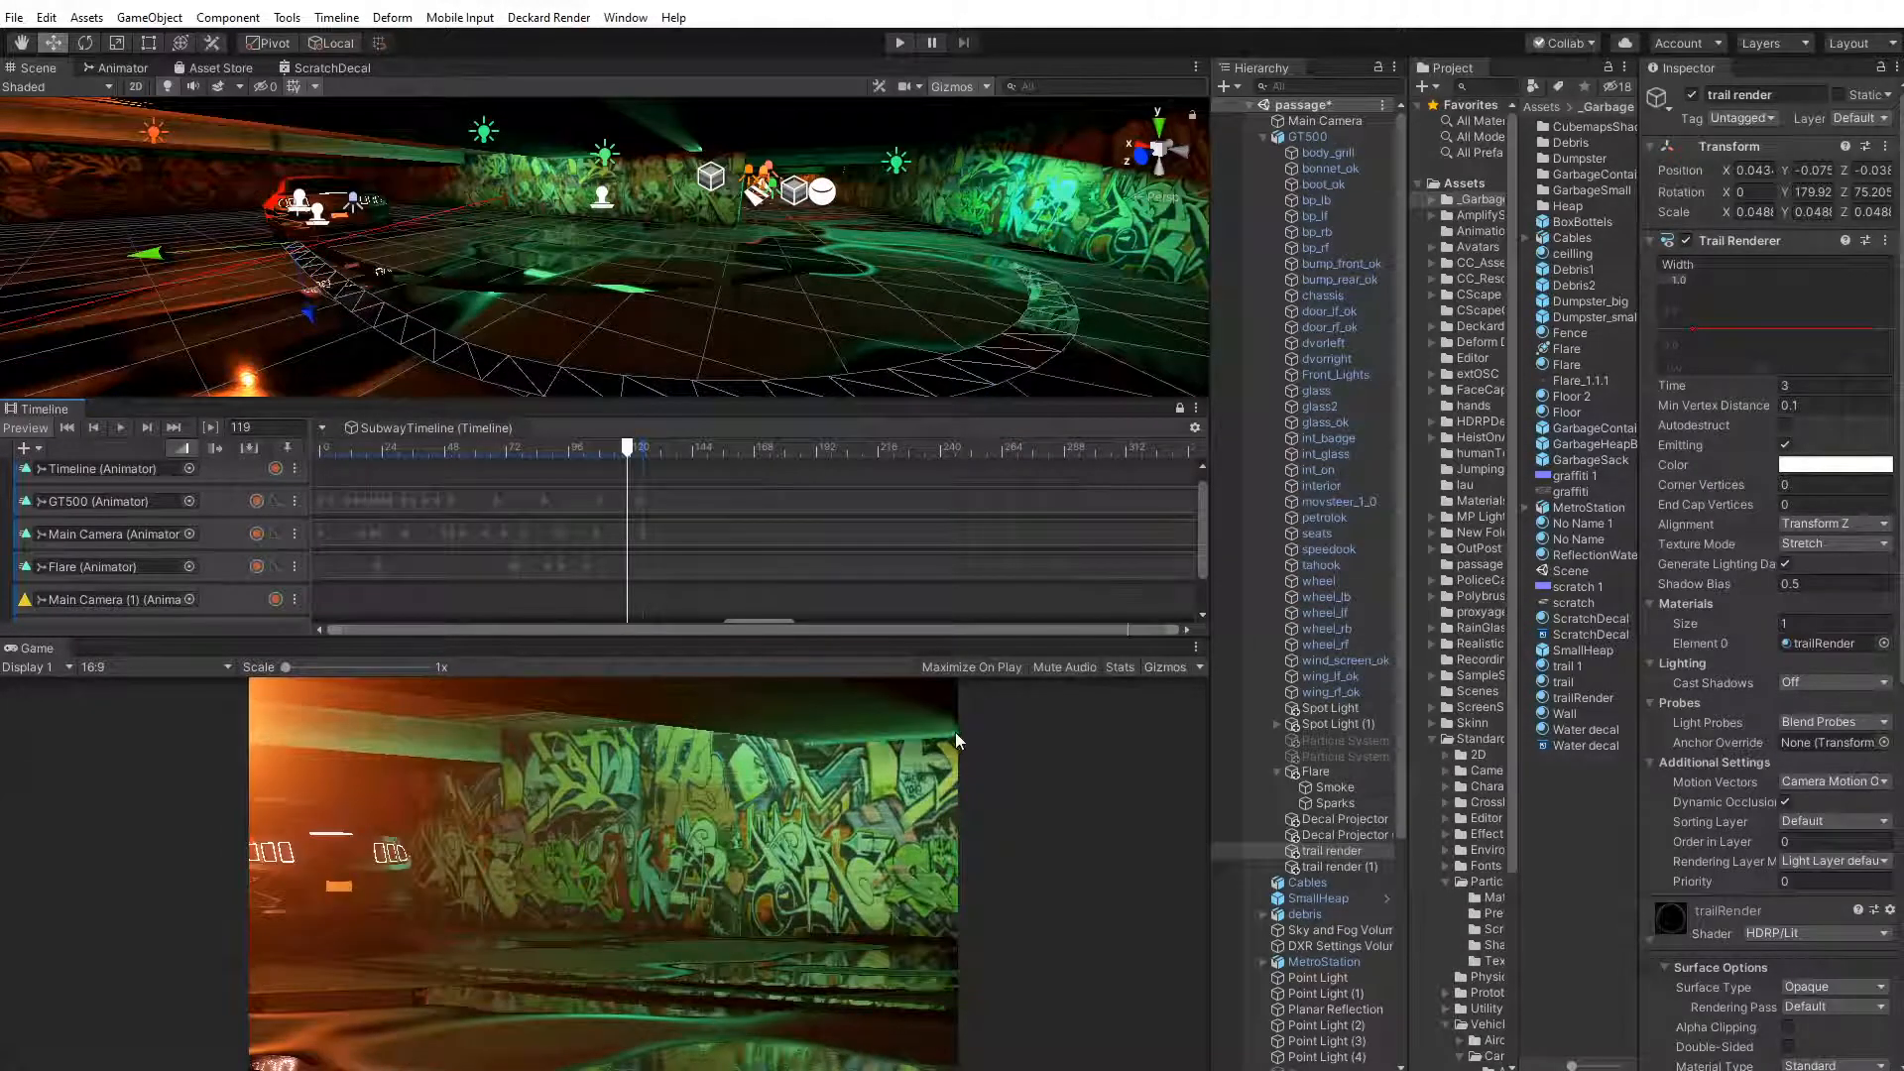
Create a C# script named TrailConstrain in the _Garbage folder and open it in Visual Studio
{"action": "right_click", "coordinate": [1573, 797]}
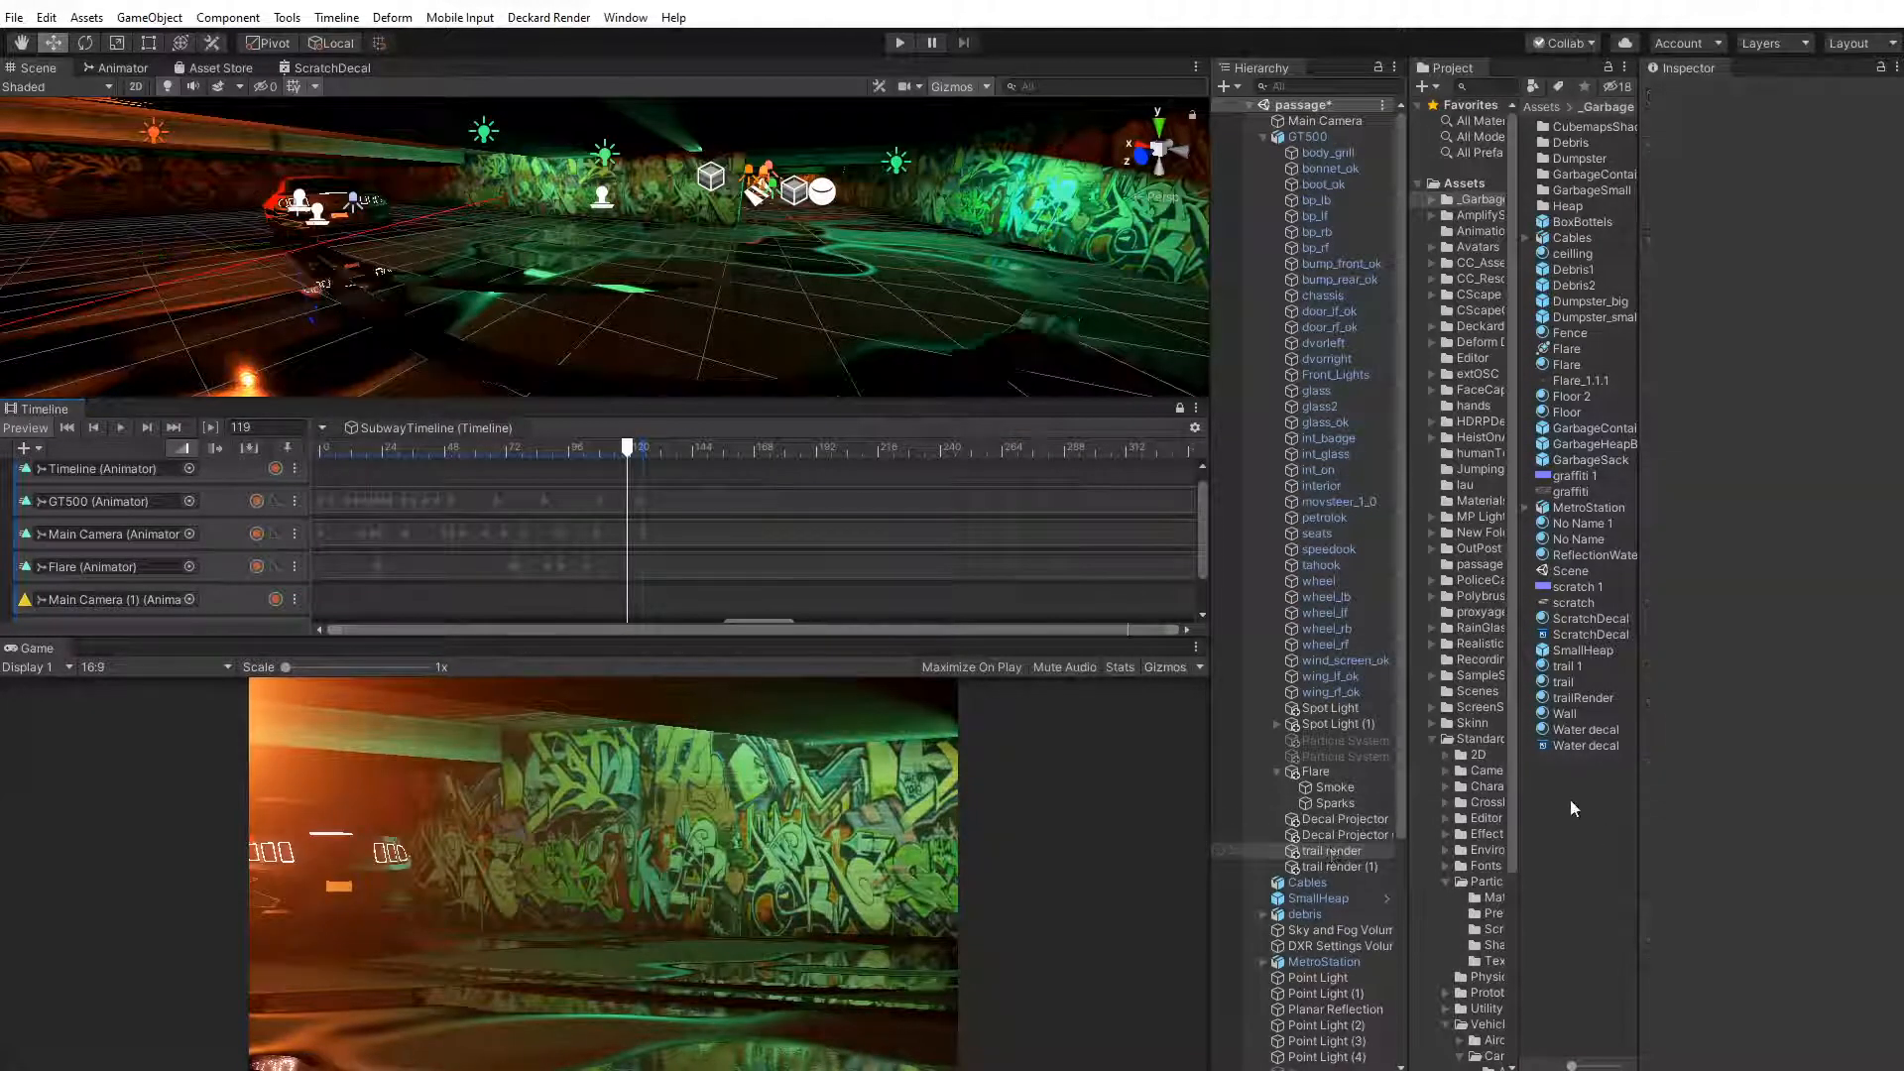
{"action": "mouse_move", "coordinate": [1704, 807]}
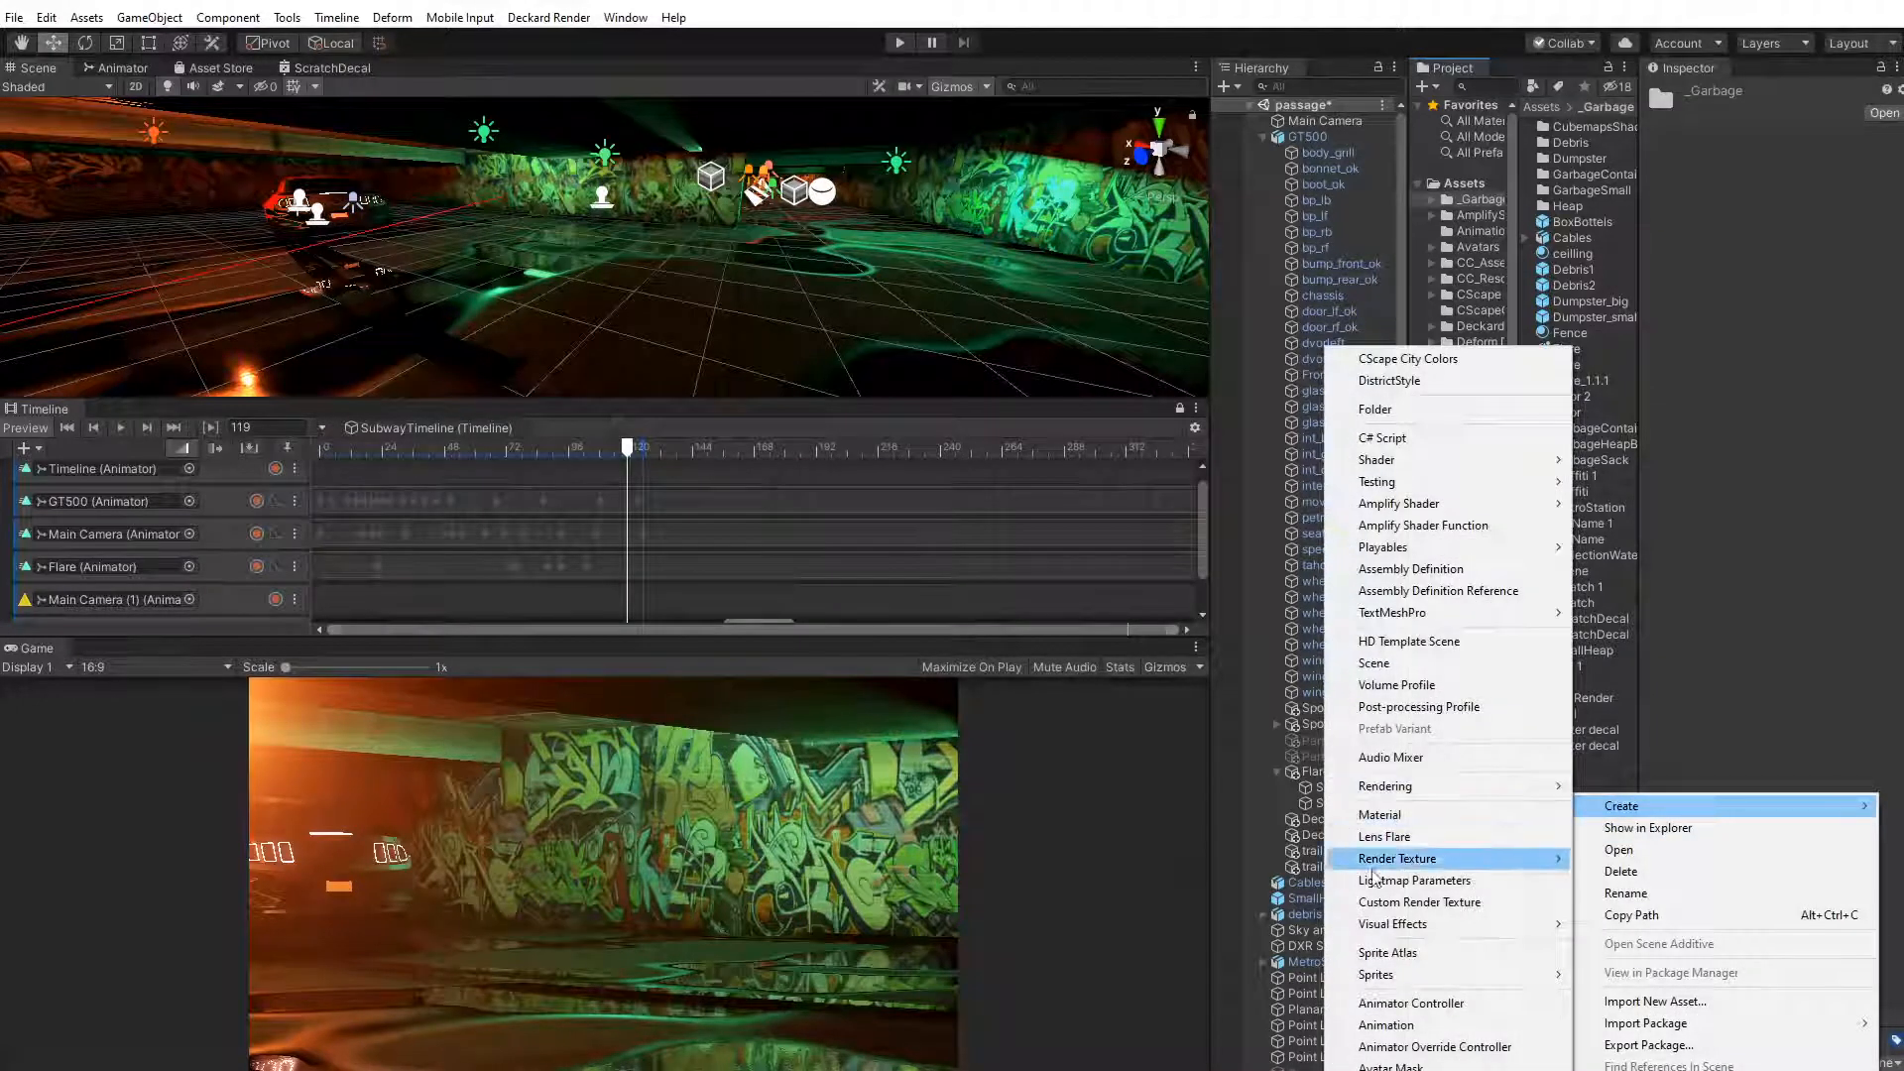
{"action": "left_click", "coordinate": [1382, 437]}
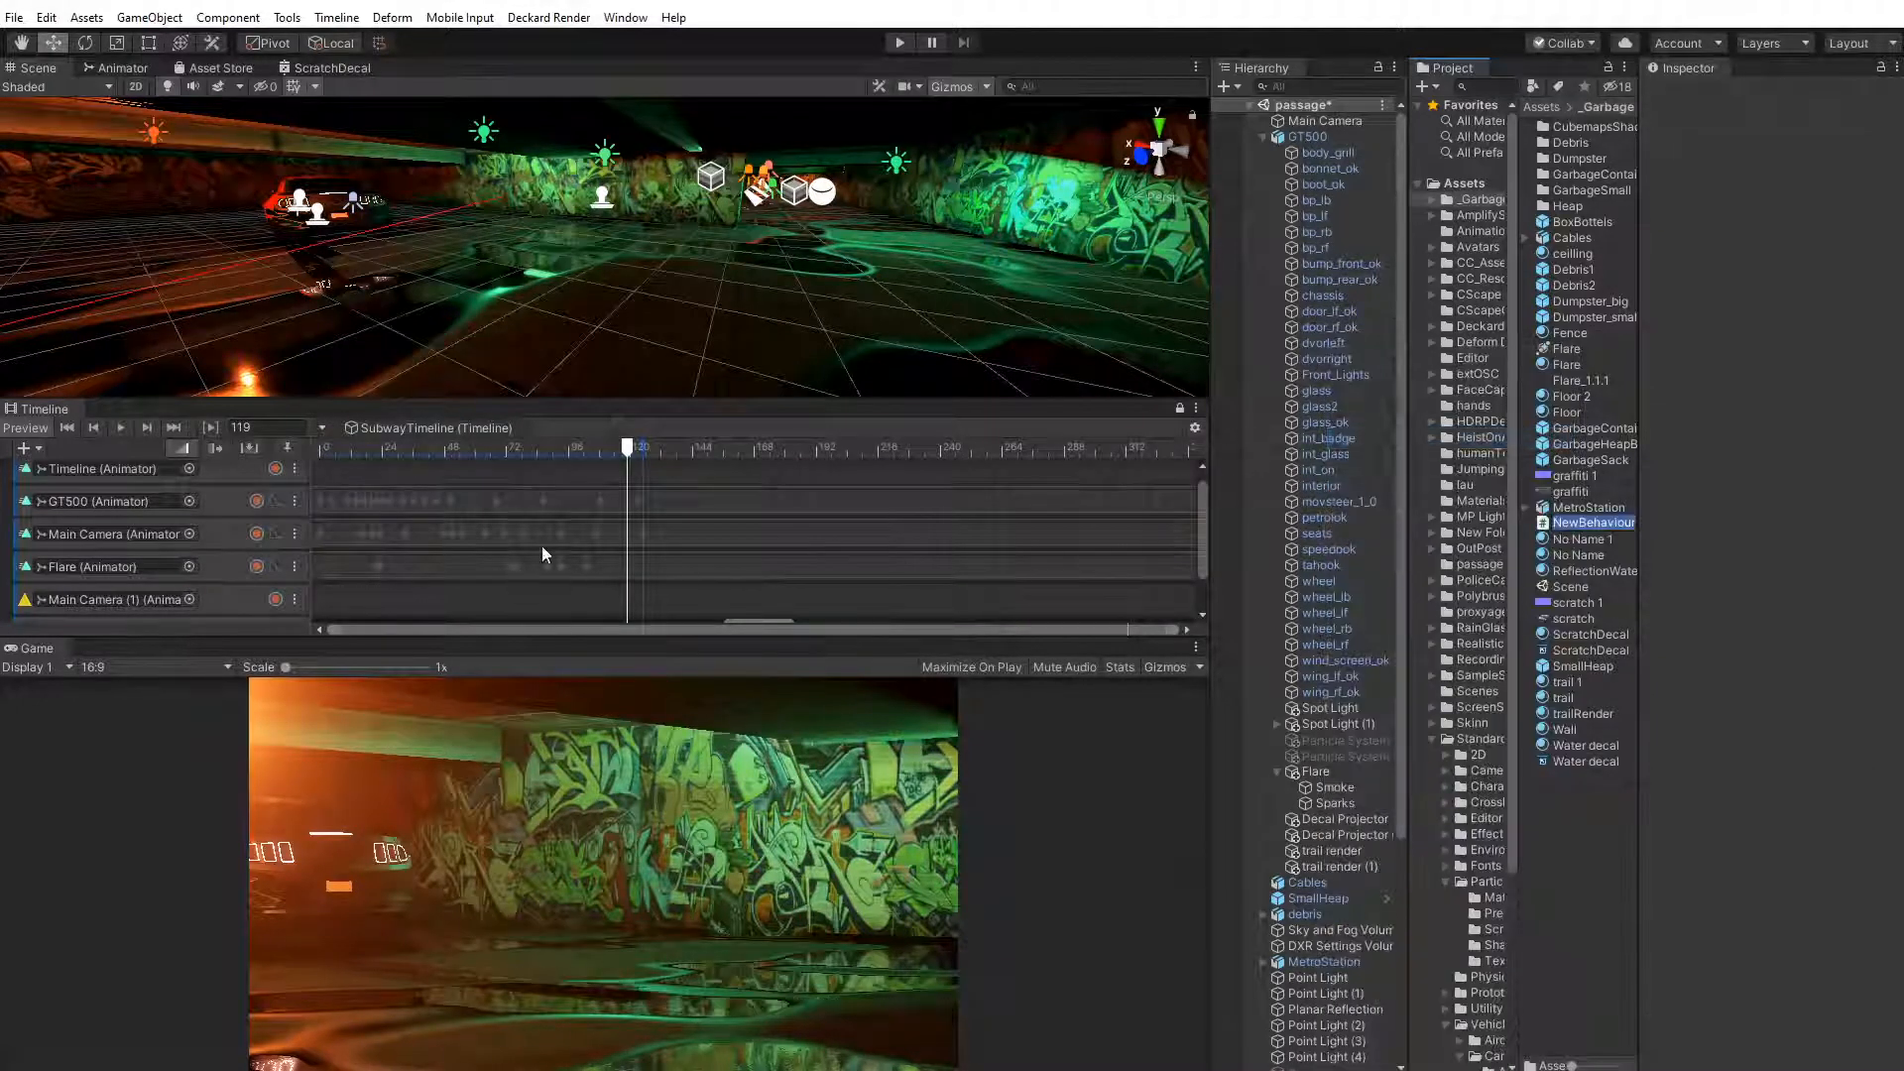
{"action": "type", "text": "T"}
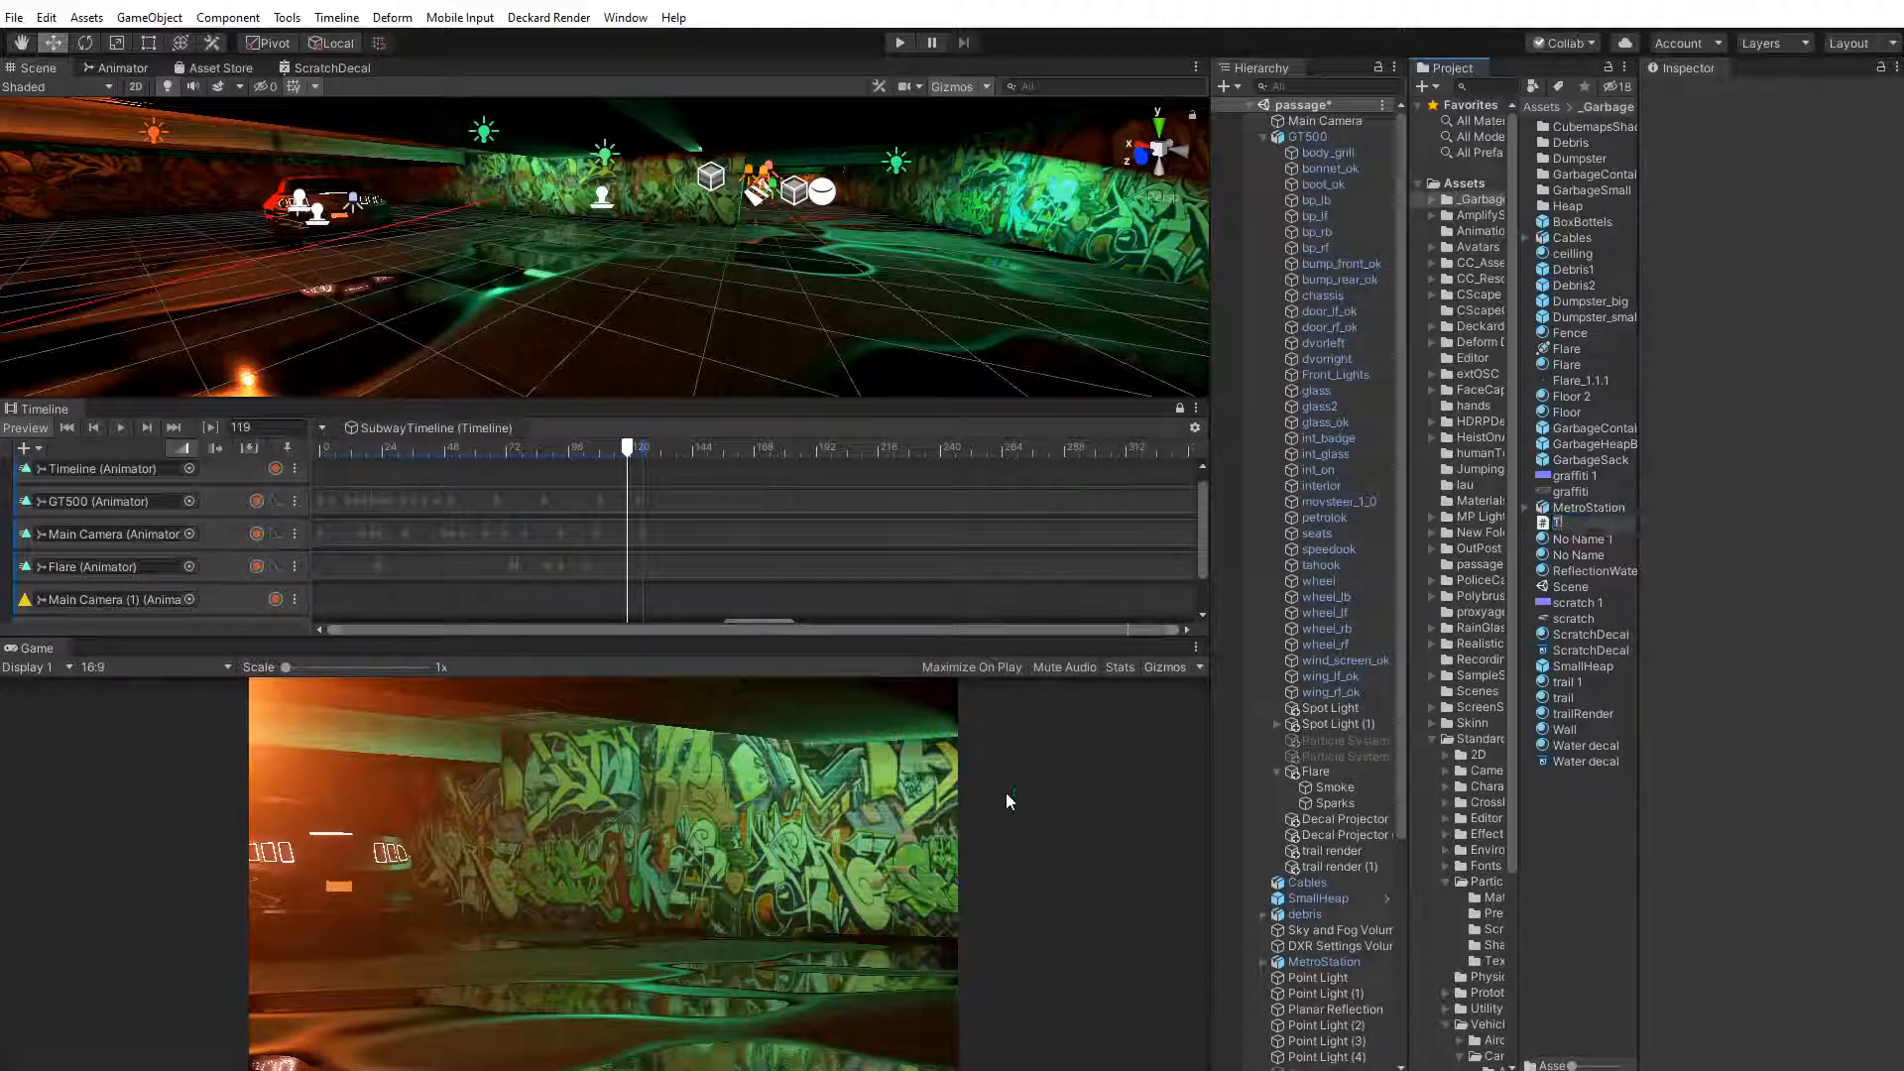
{"action": "type", "text": "railConstrain"}
{"action": "key", "text": "Return"}
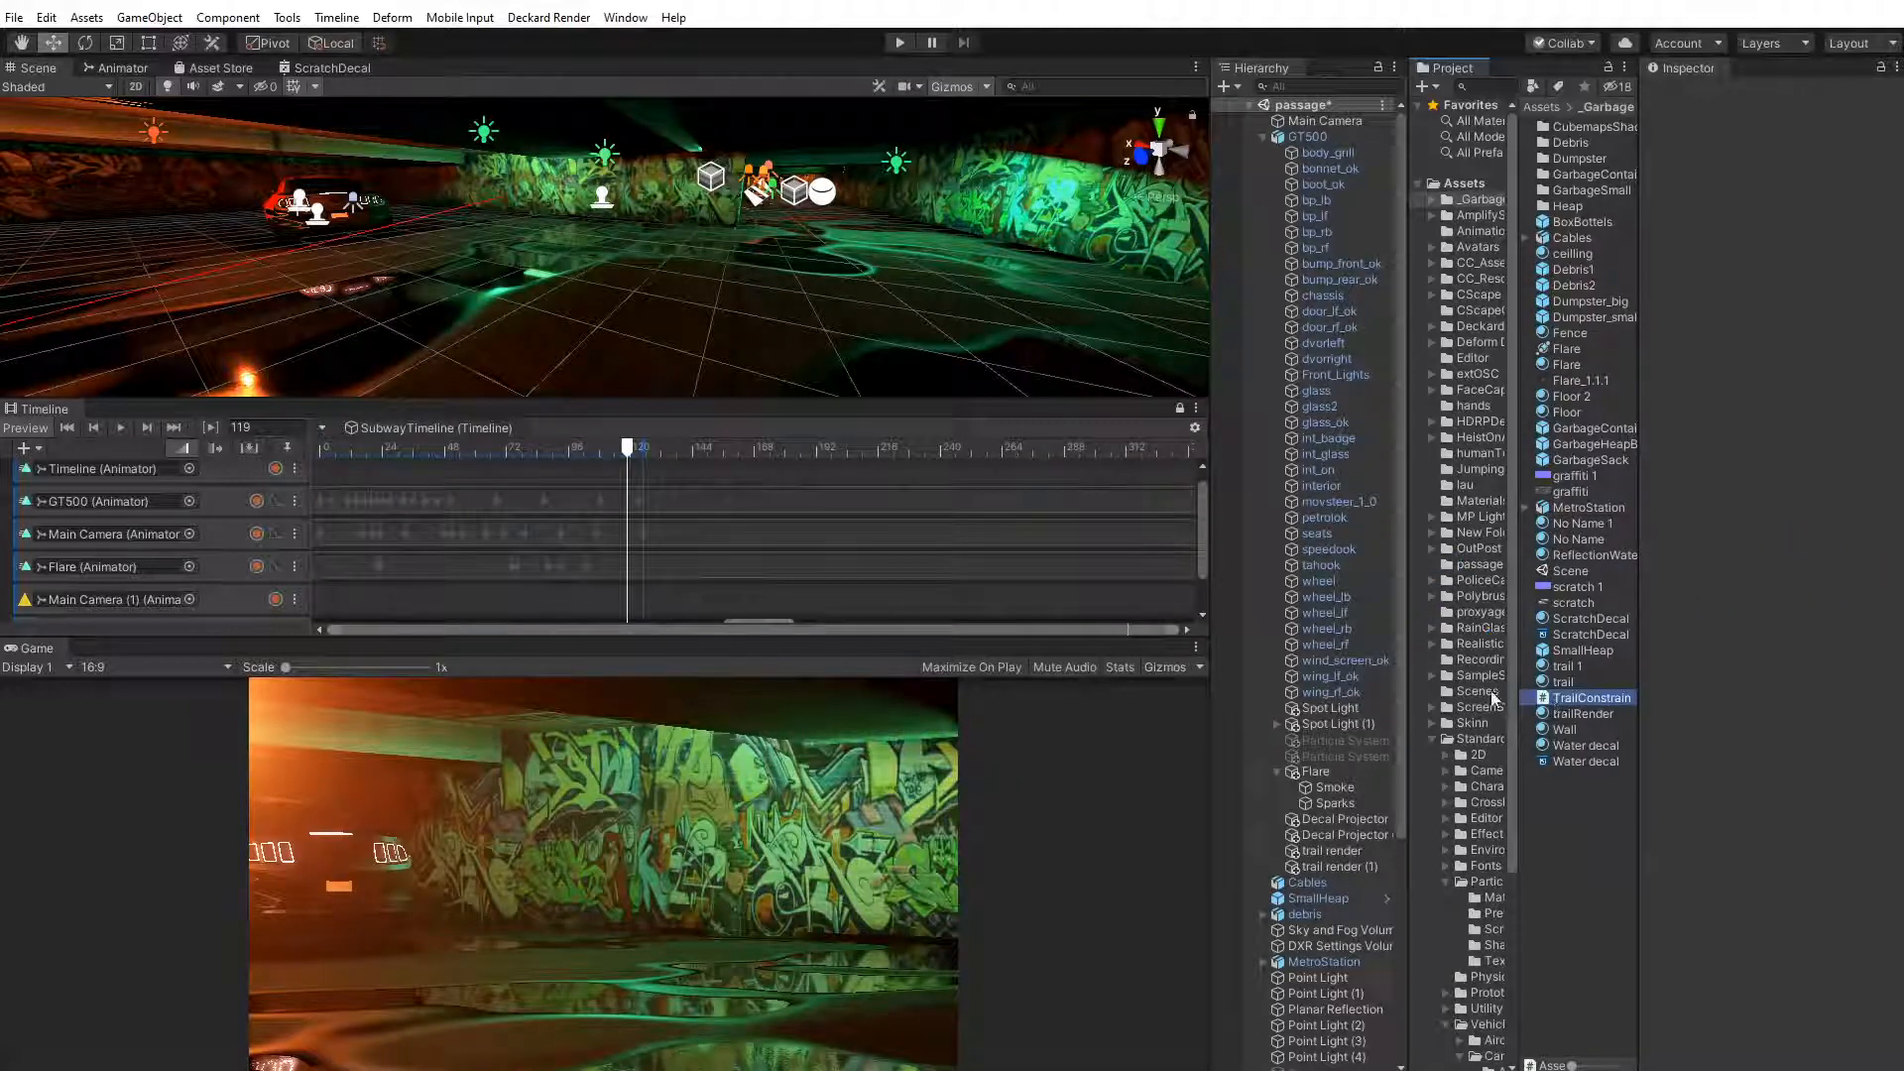
{"action": "double_click", "coordinate": [1550, 703]}
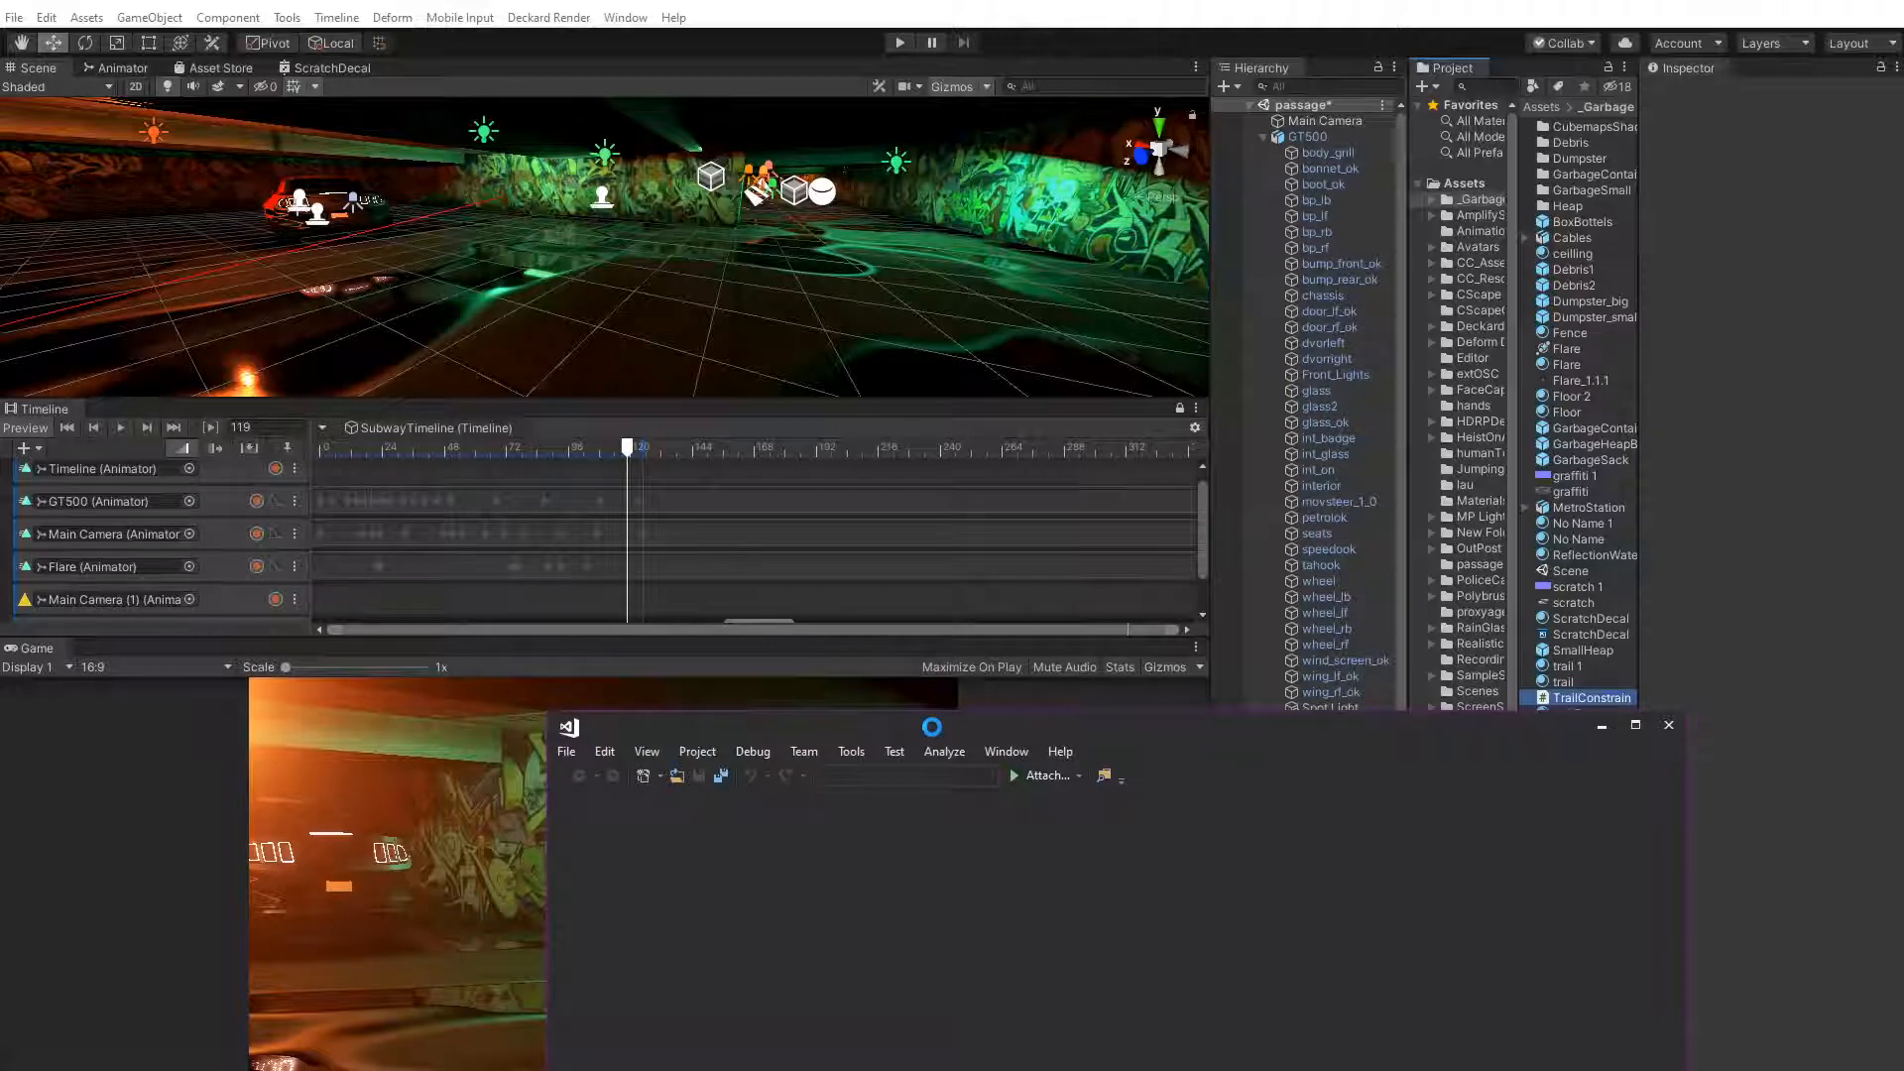
{"action": "left_click_drag", "start_coordinate": [954, 728], "coordinate": [728, 375]}
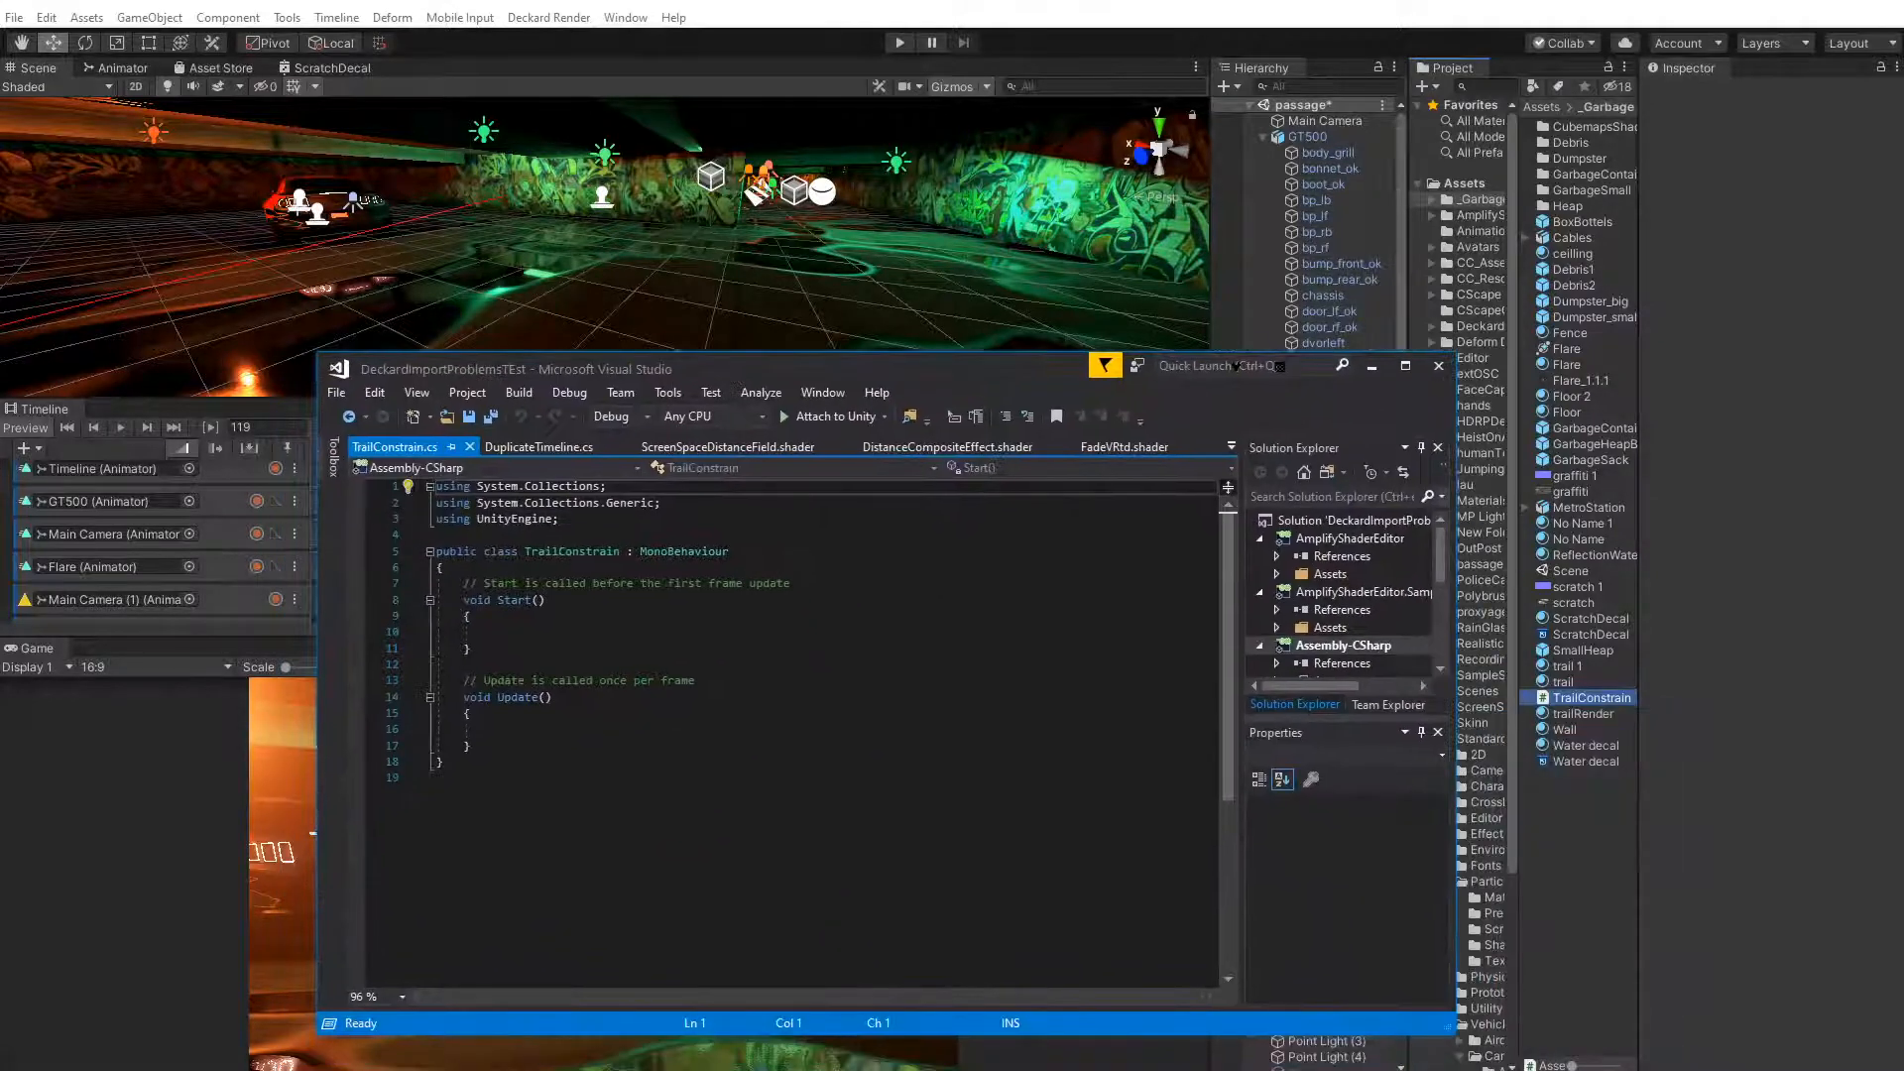
Declare public float constrainHeight = 0; above Start() in the TrailConstrain class, followed by a blank line
{"action": "left_click", "coordinate": [581, 698]}
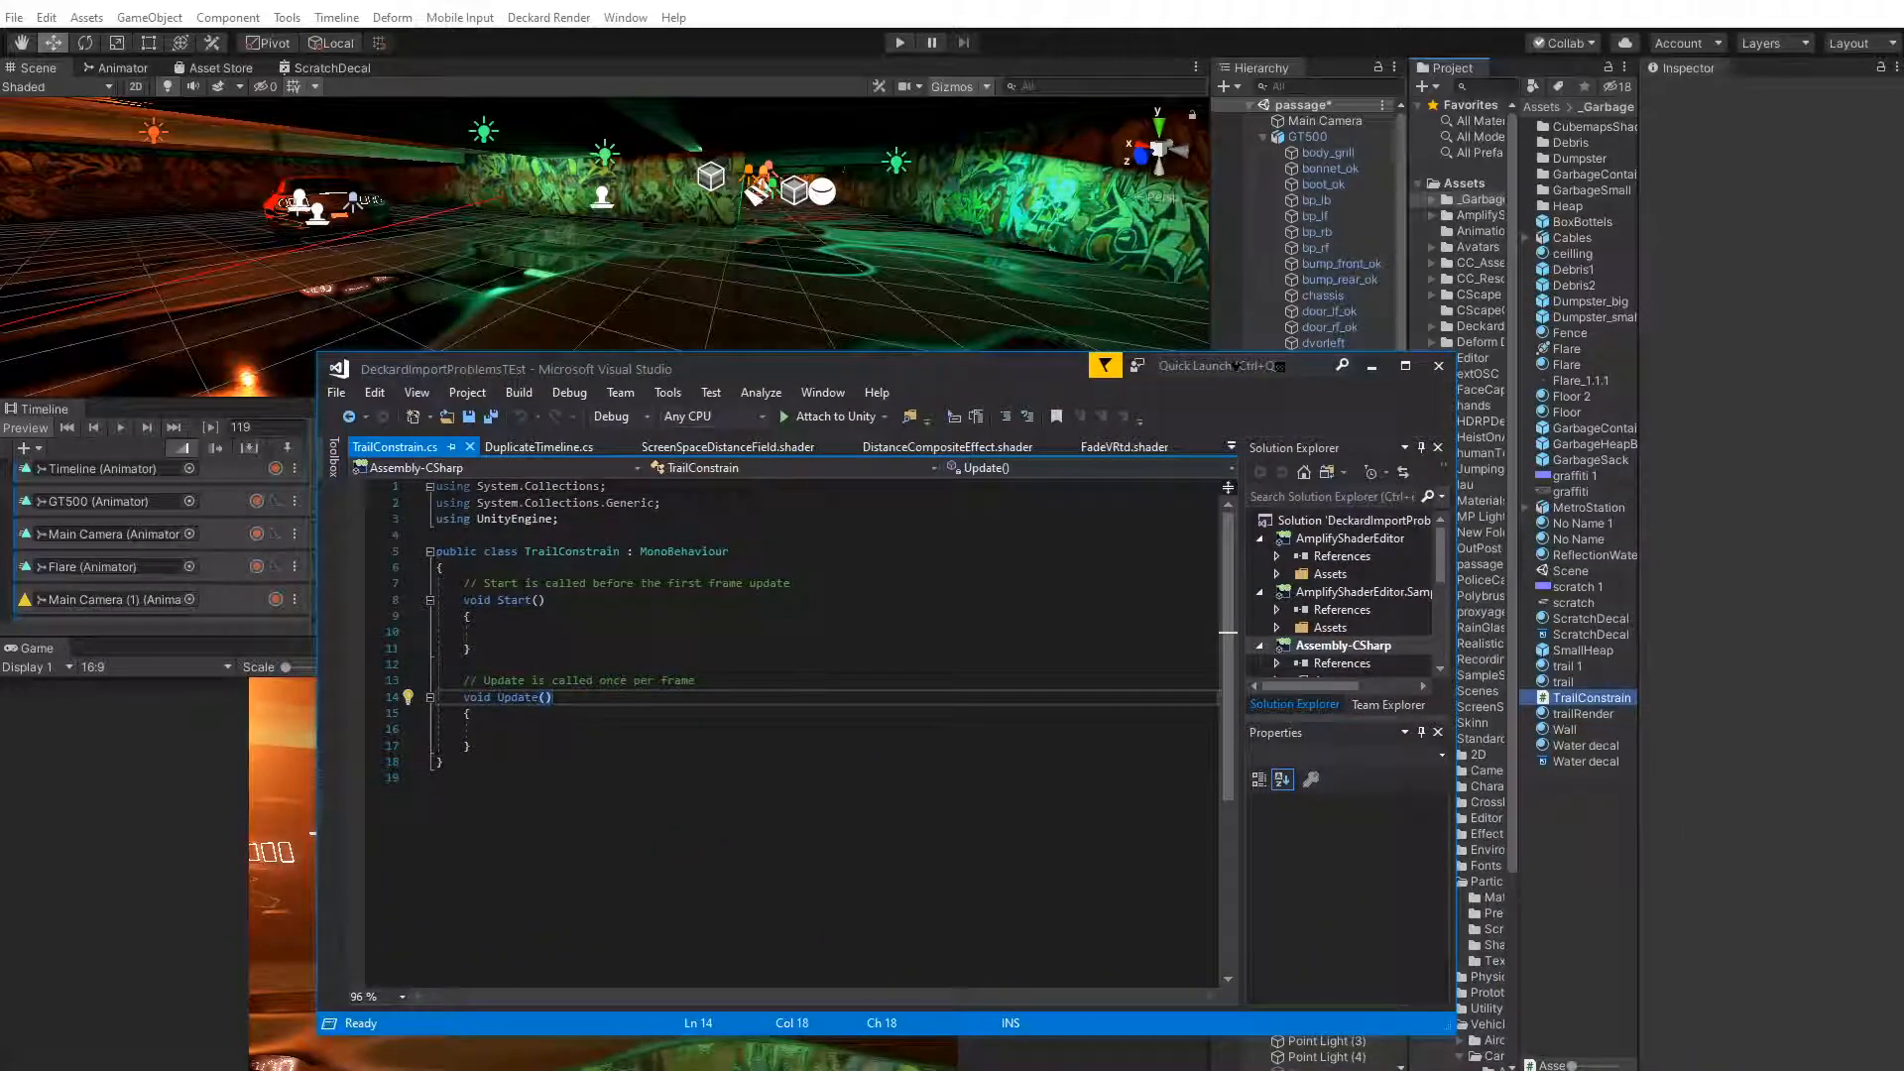
{"action": "left_click", "coordinate": [491, 730]}
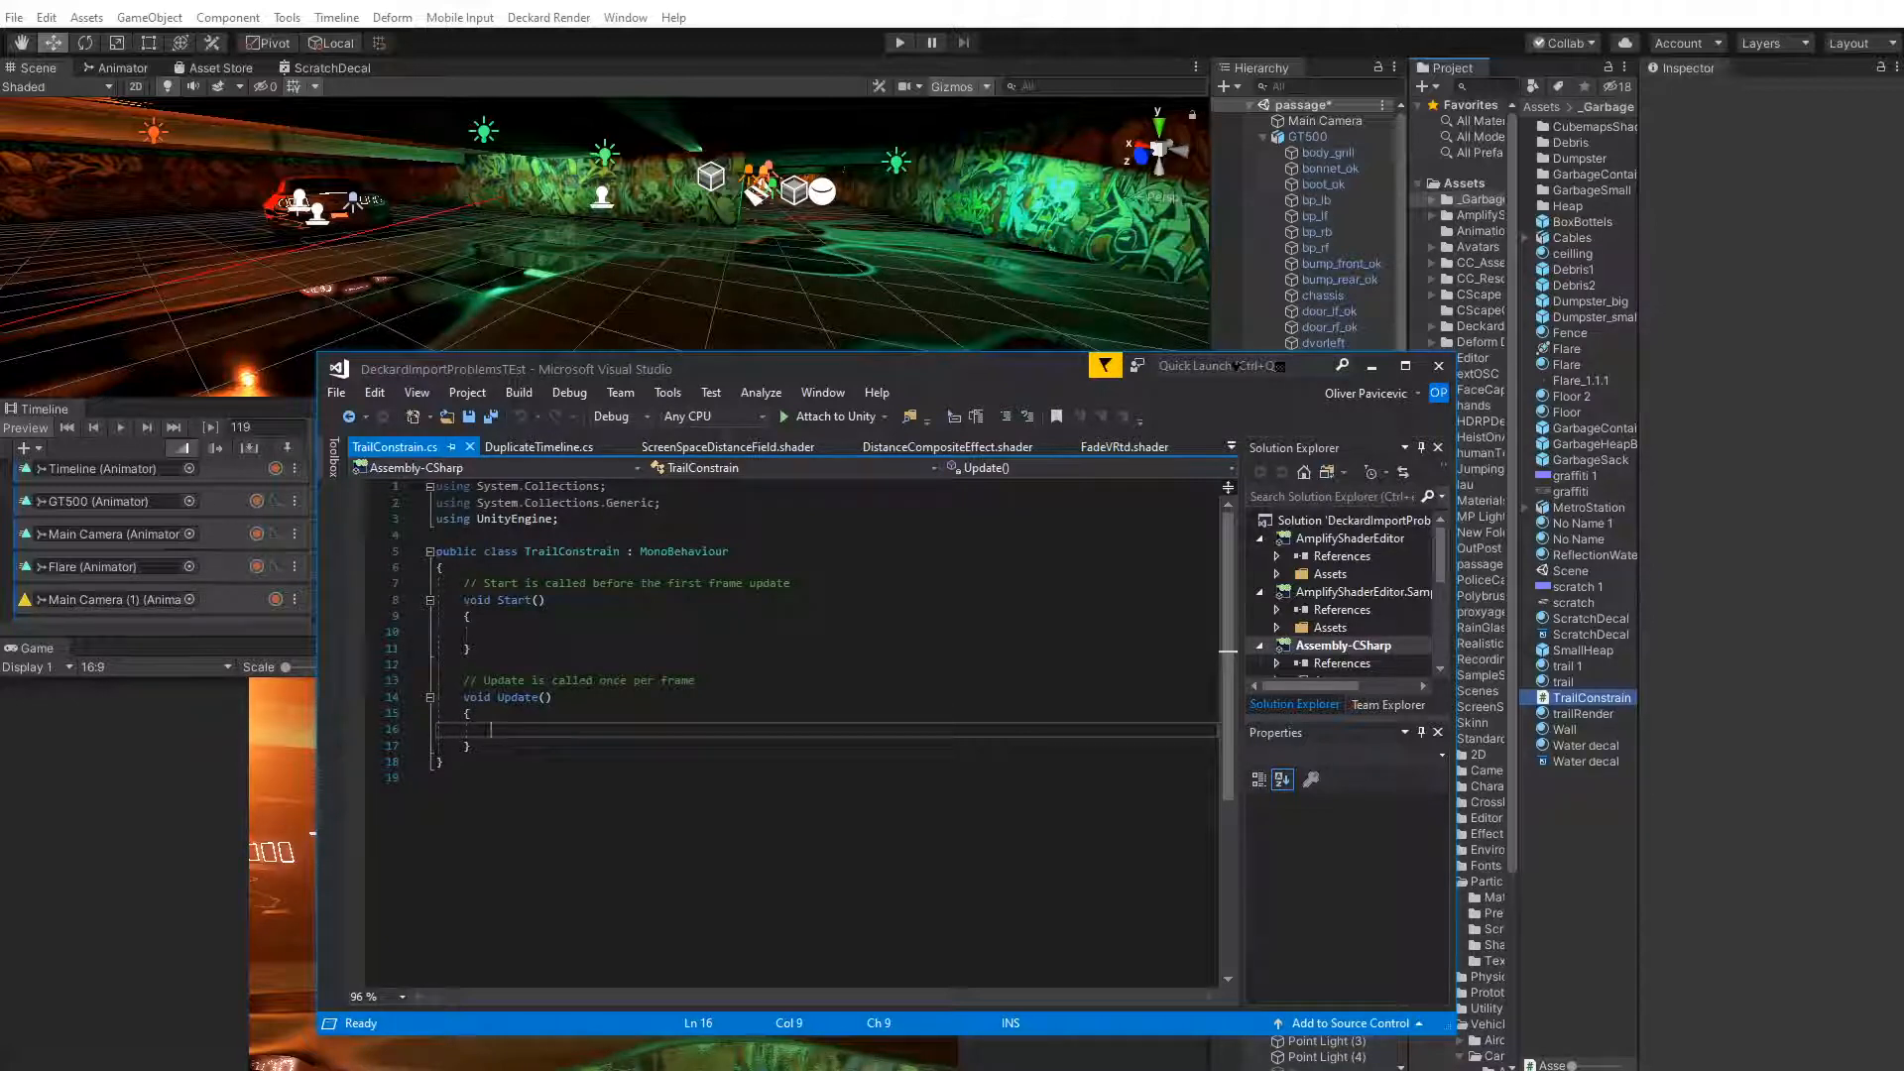
{"action": "left_click", "coordinate": [821, 586]}
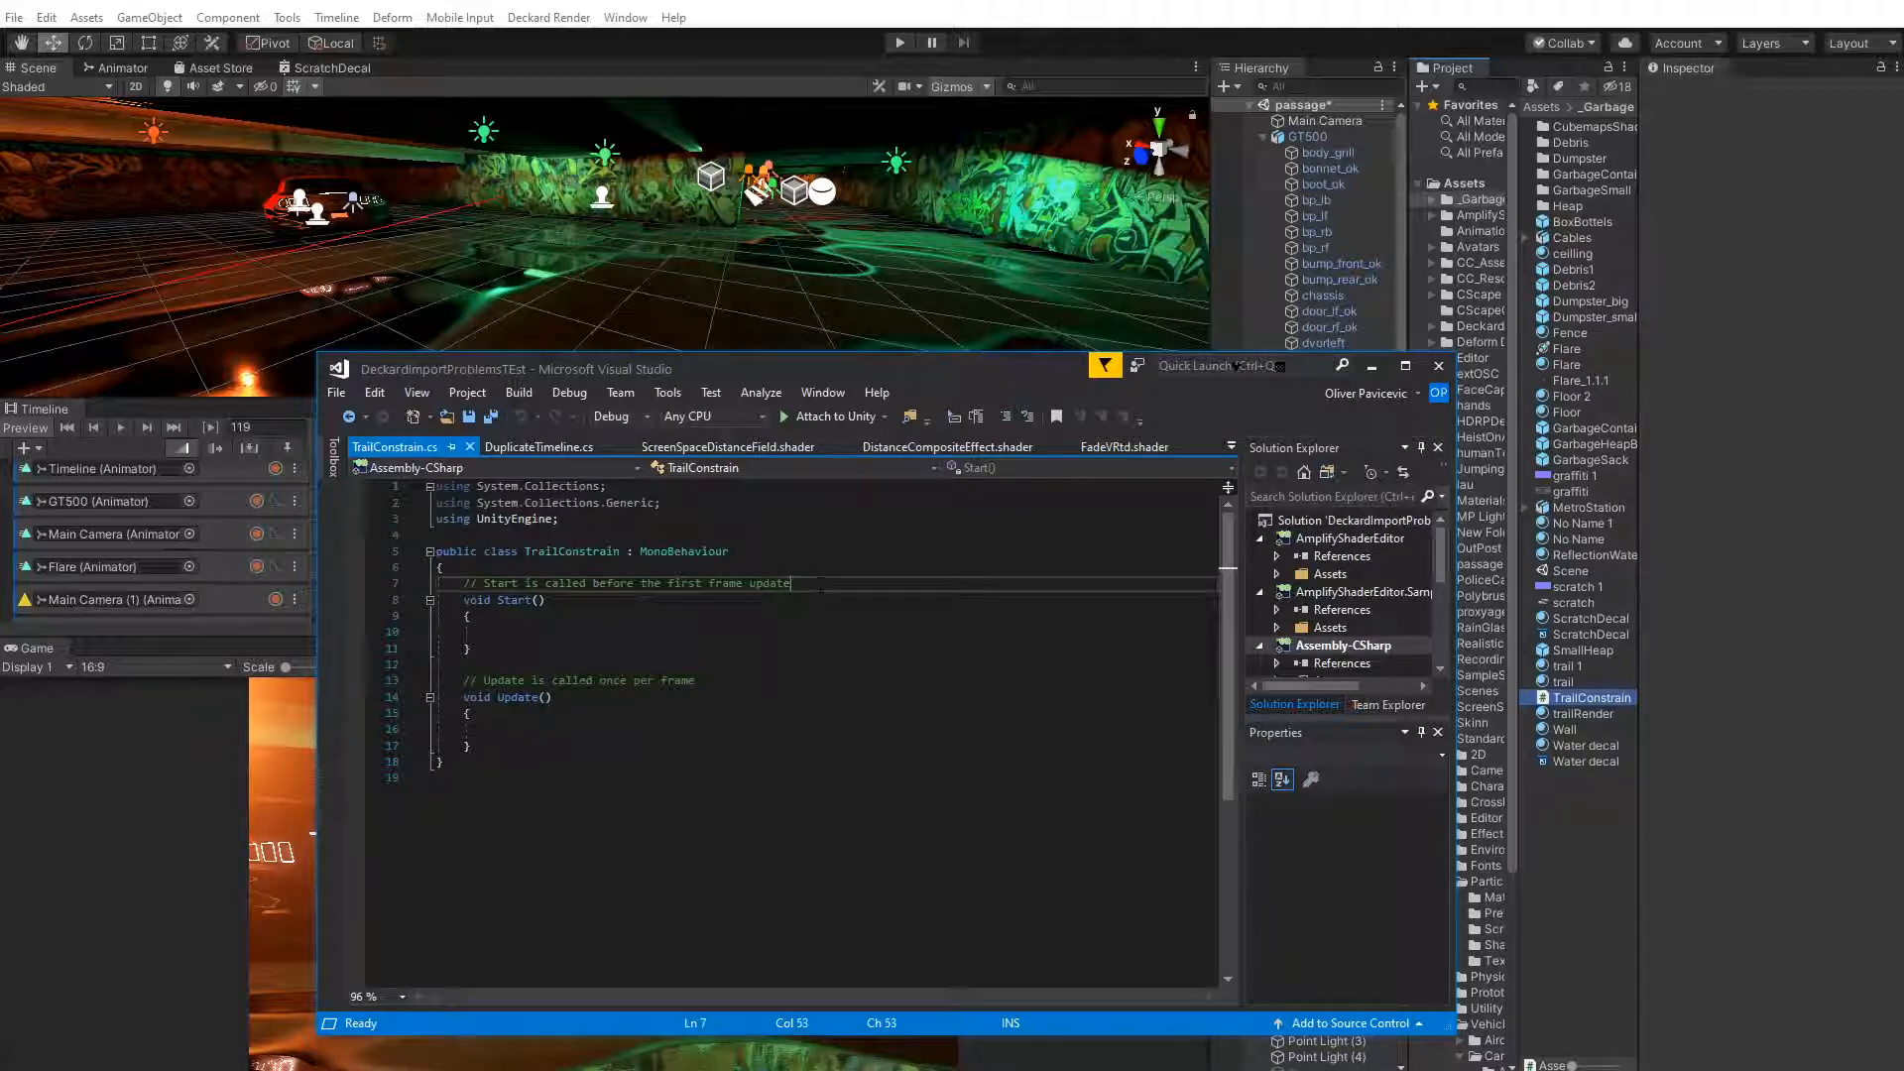
{"action": "key", "text": "Return"}
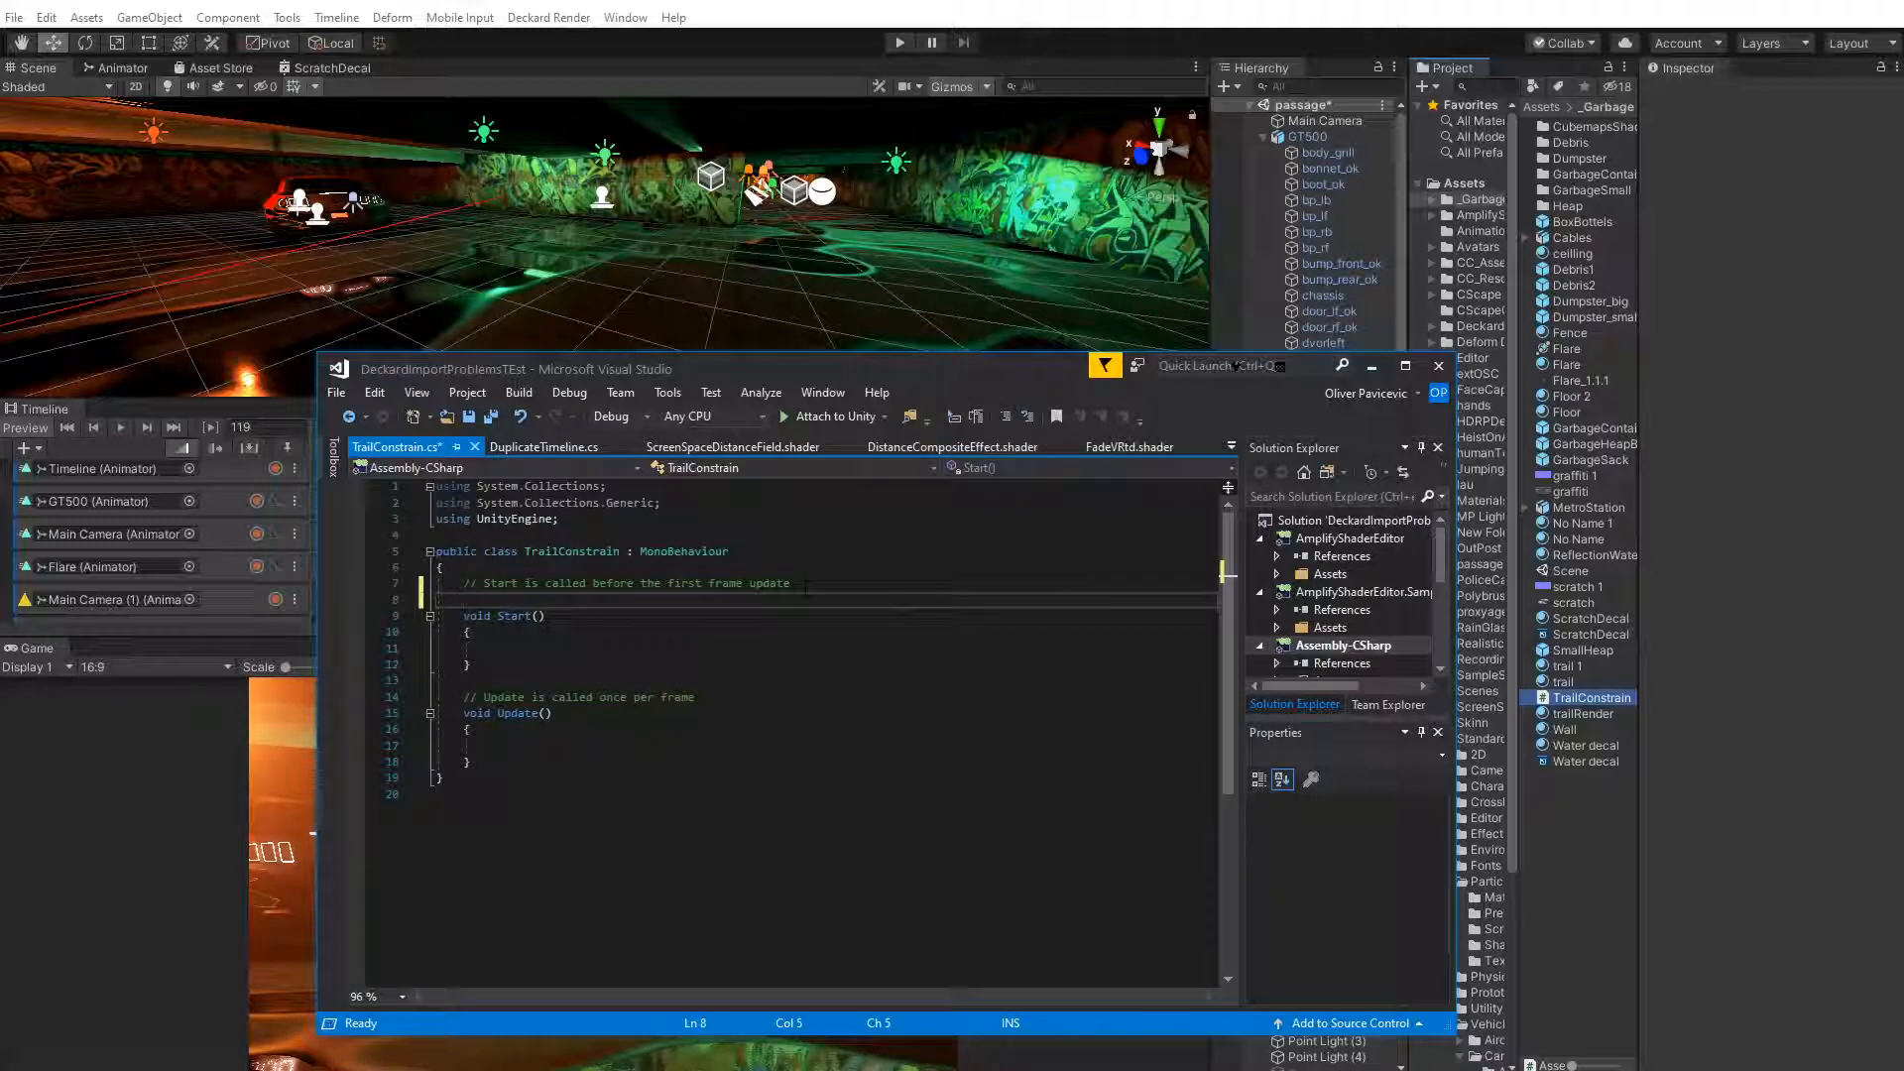
{"action": "type", "text": "public float"}
{"action": "type", "text": "constrai"}
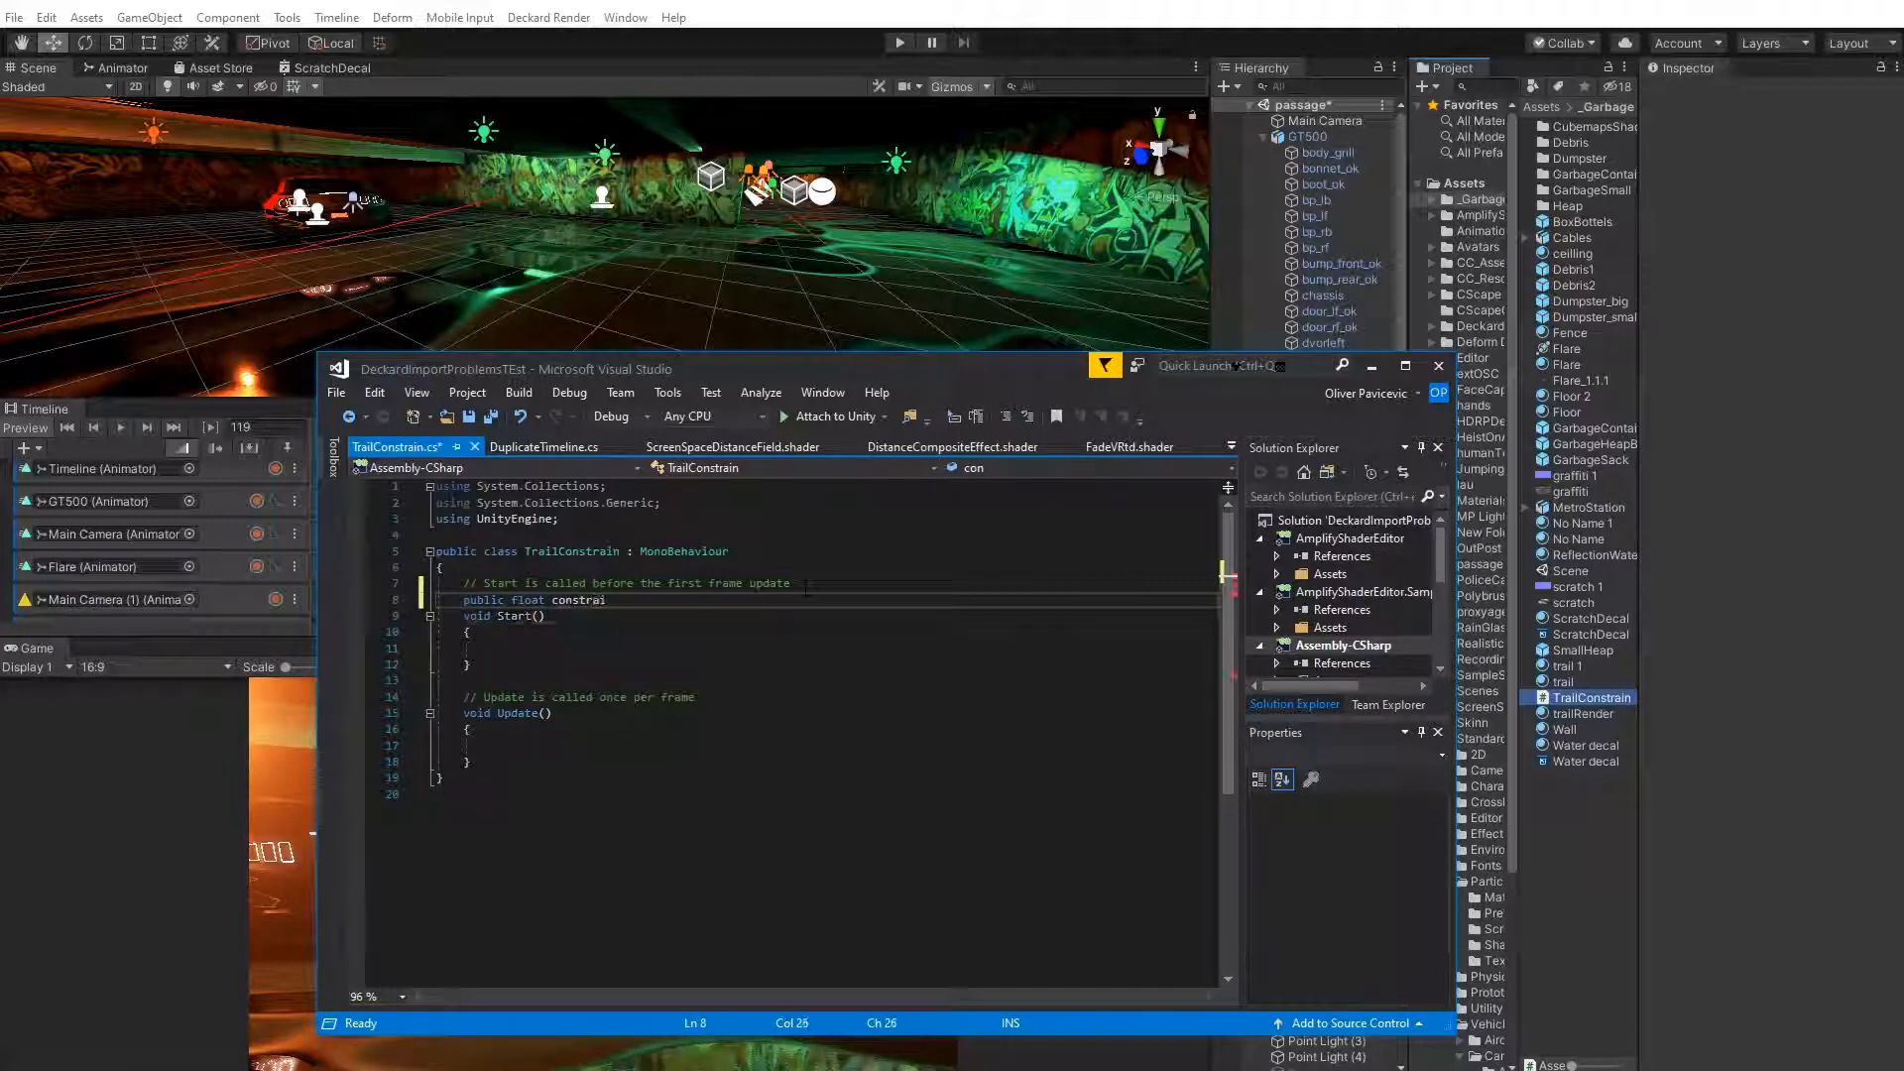
{"action": "type", "text": "nHeight"}
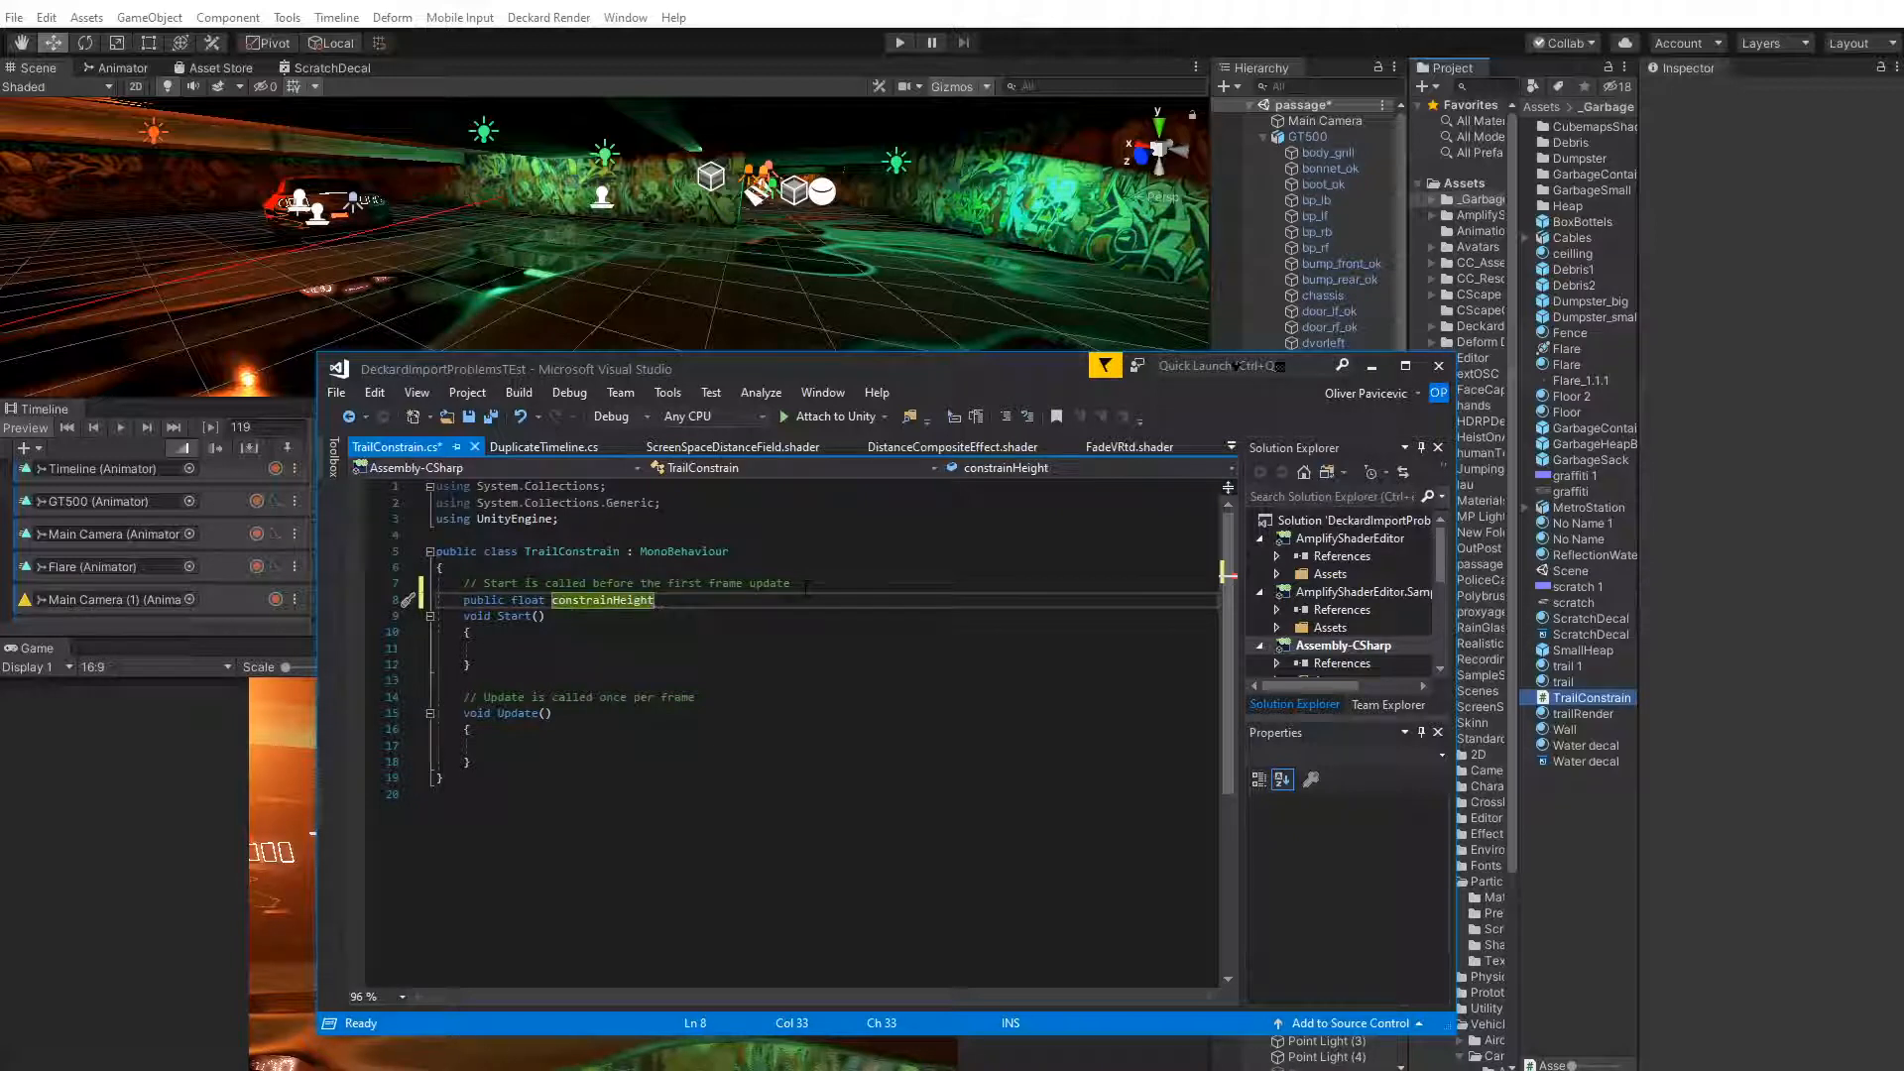
{"action": "type", "text": " = 0"}
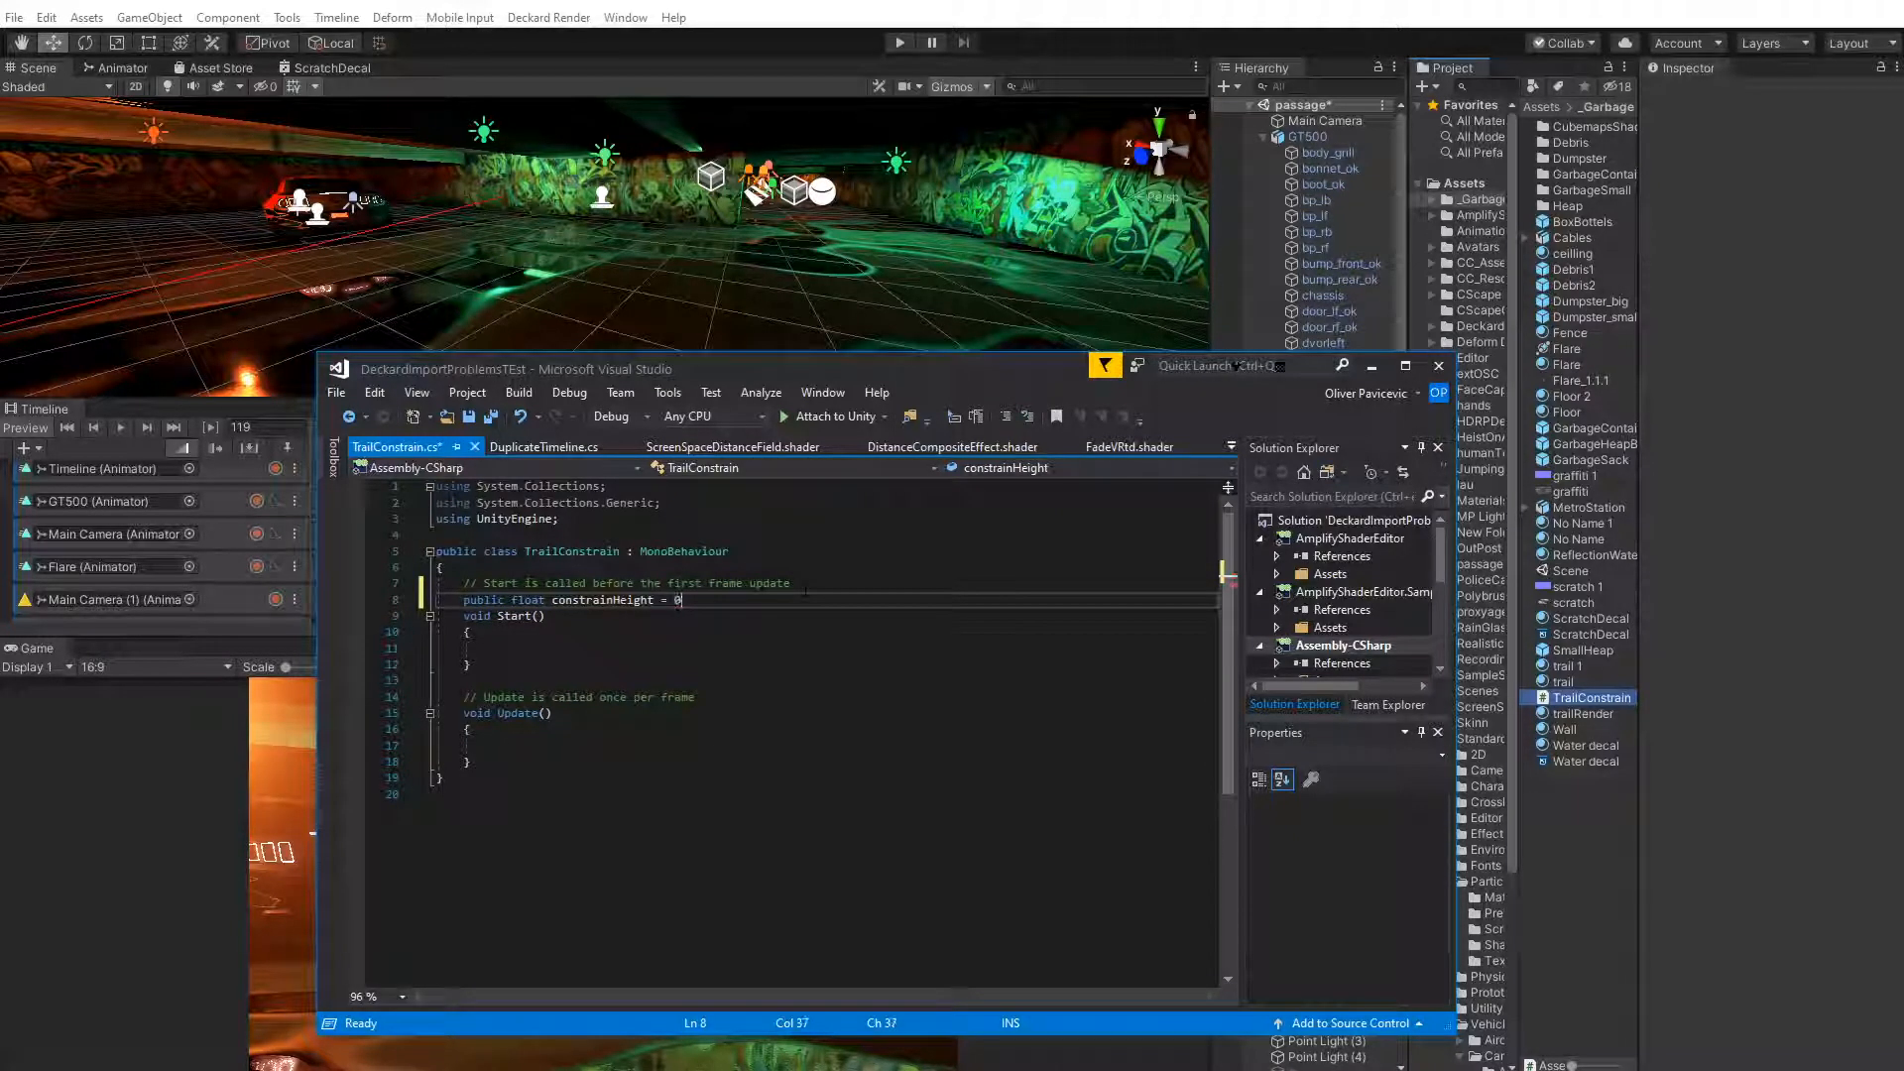
{"action": "type", "text": ";"}
{"action": "key", "text": "Return"}
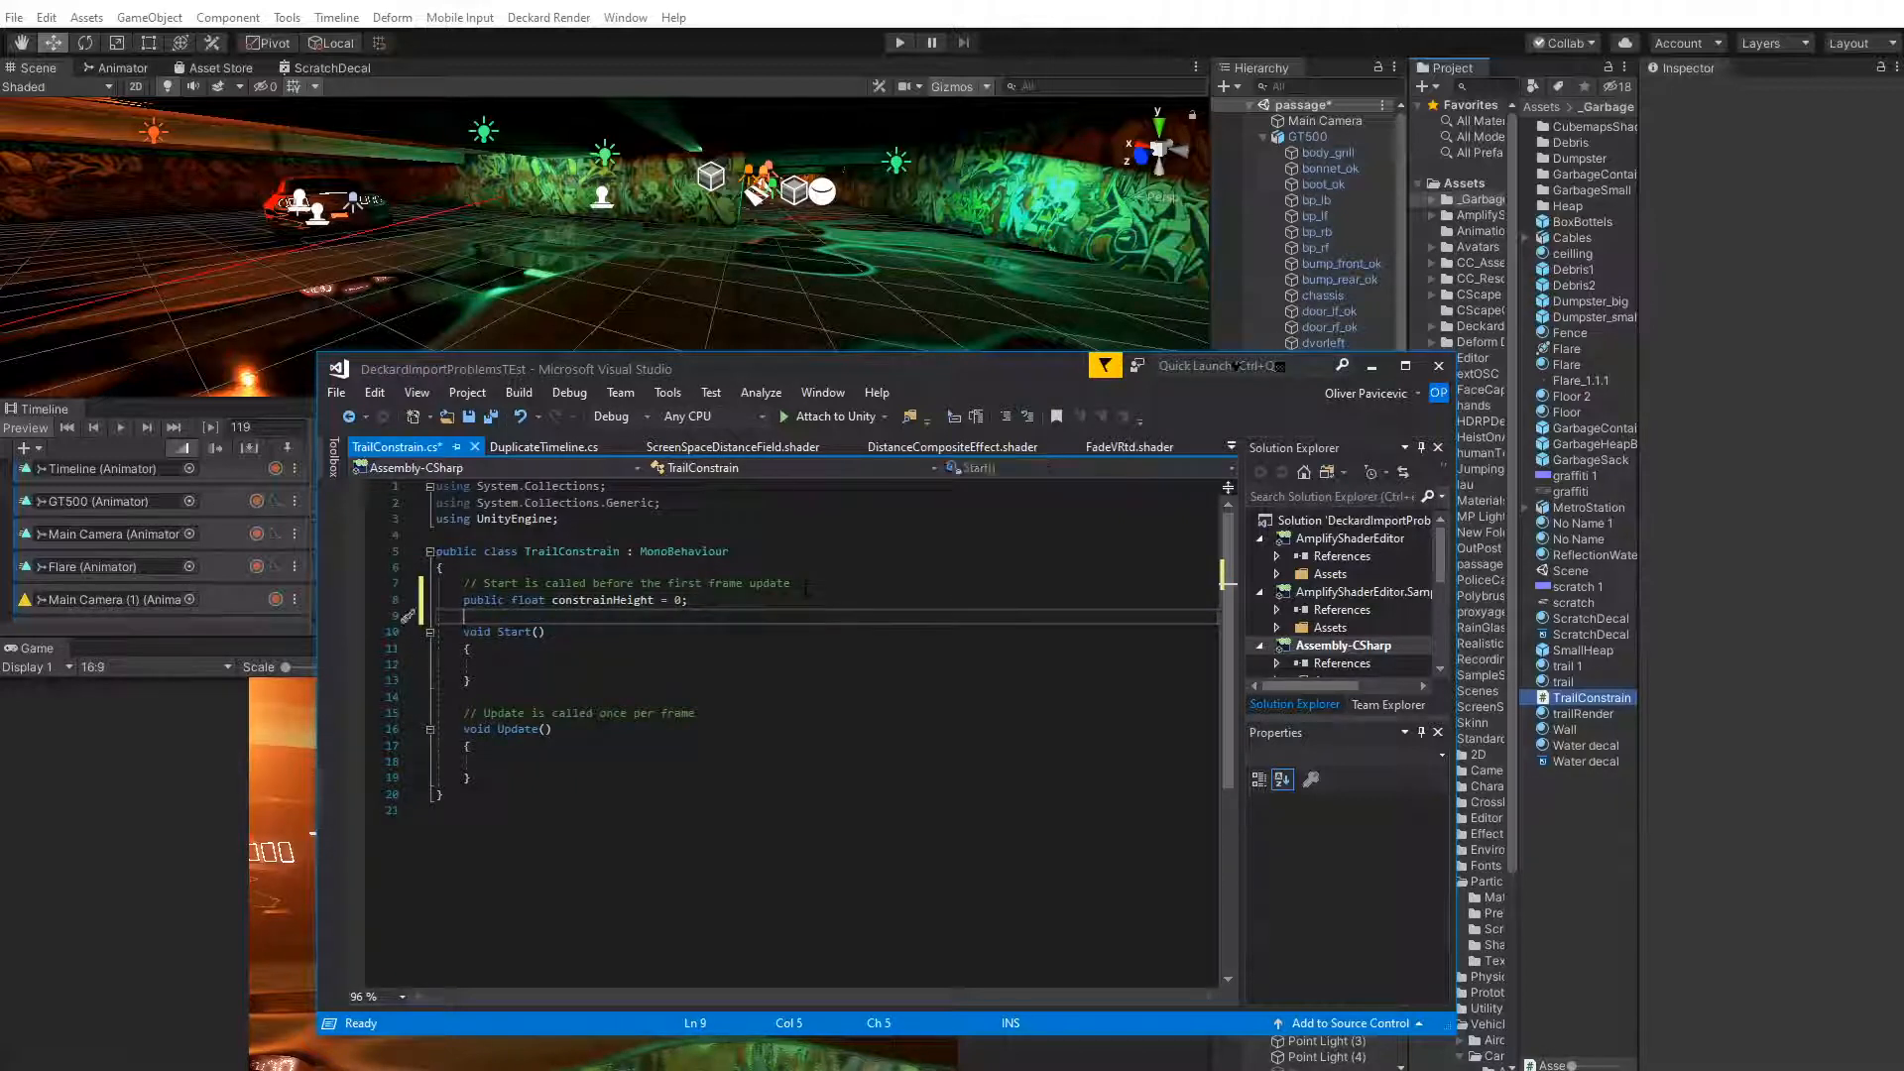
Begin a statement inside Update() that assigns to gameObject.position.y
{"action": "key", "text": "Down"}
{"action": "key", "text": "Down"}
{"action": "key", "text": "Down"}
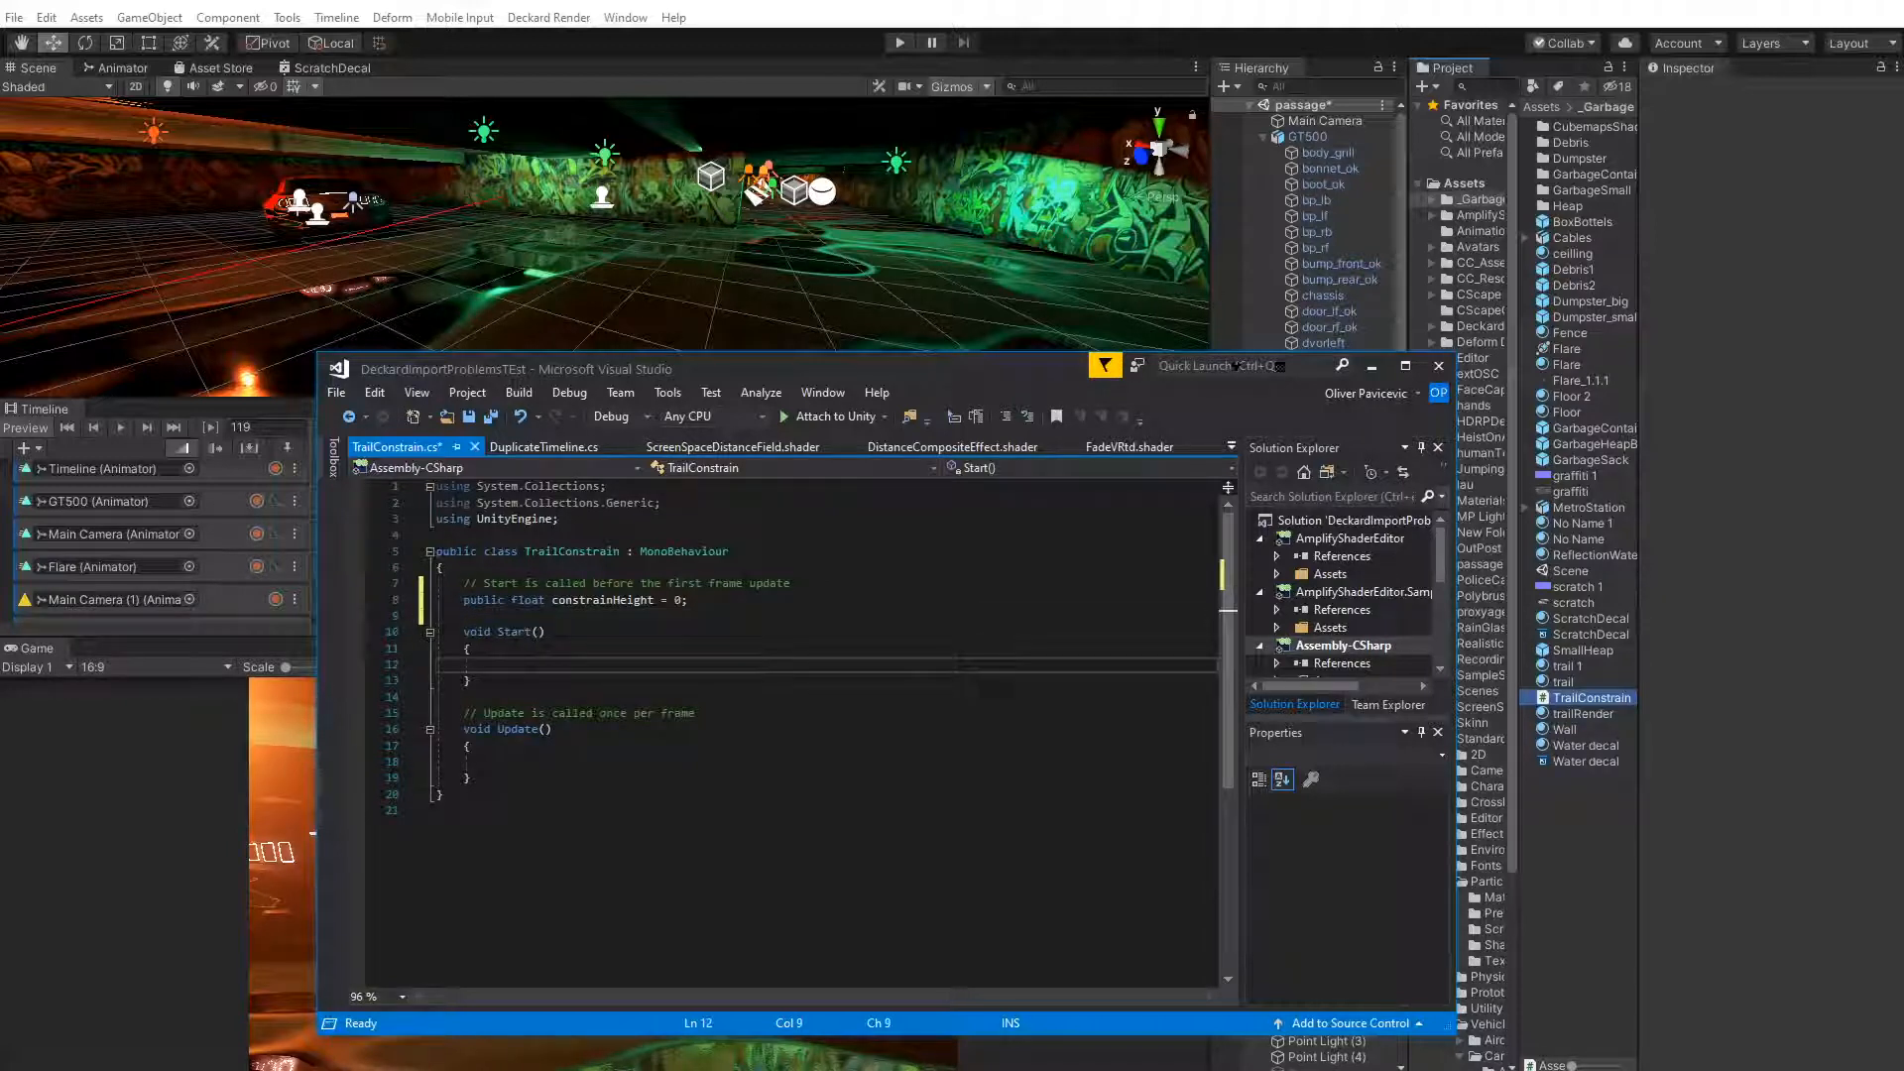
{"action": "left_click", "coordinate": [503, 760]}
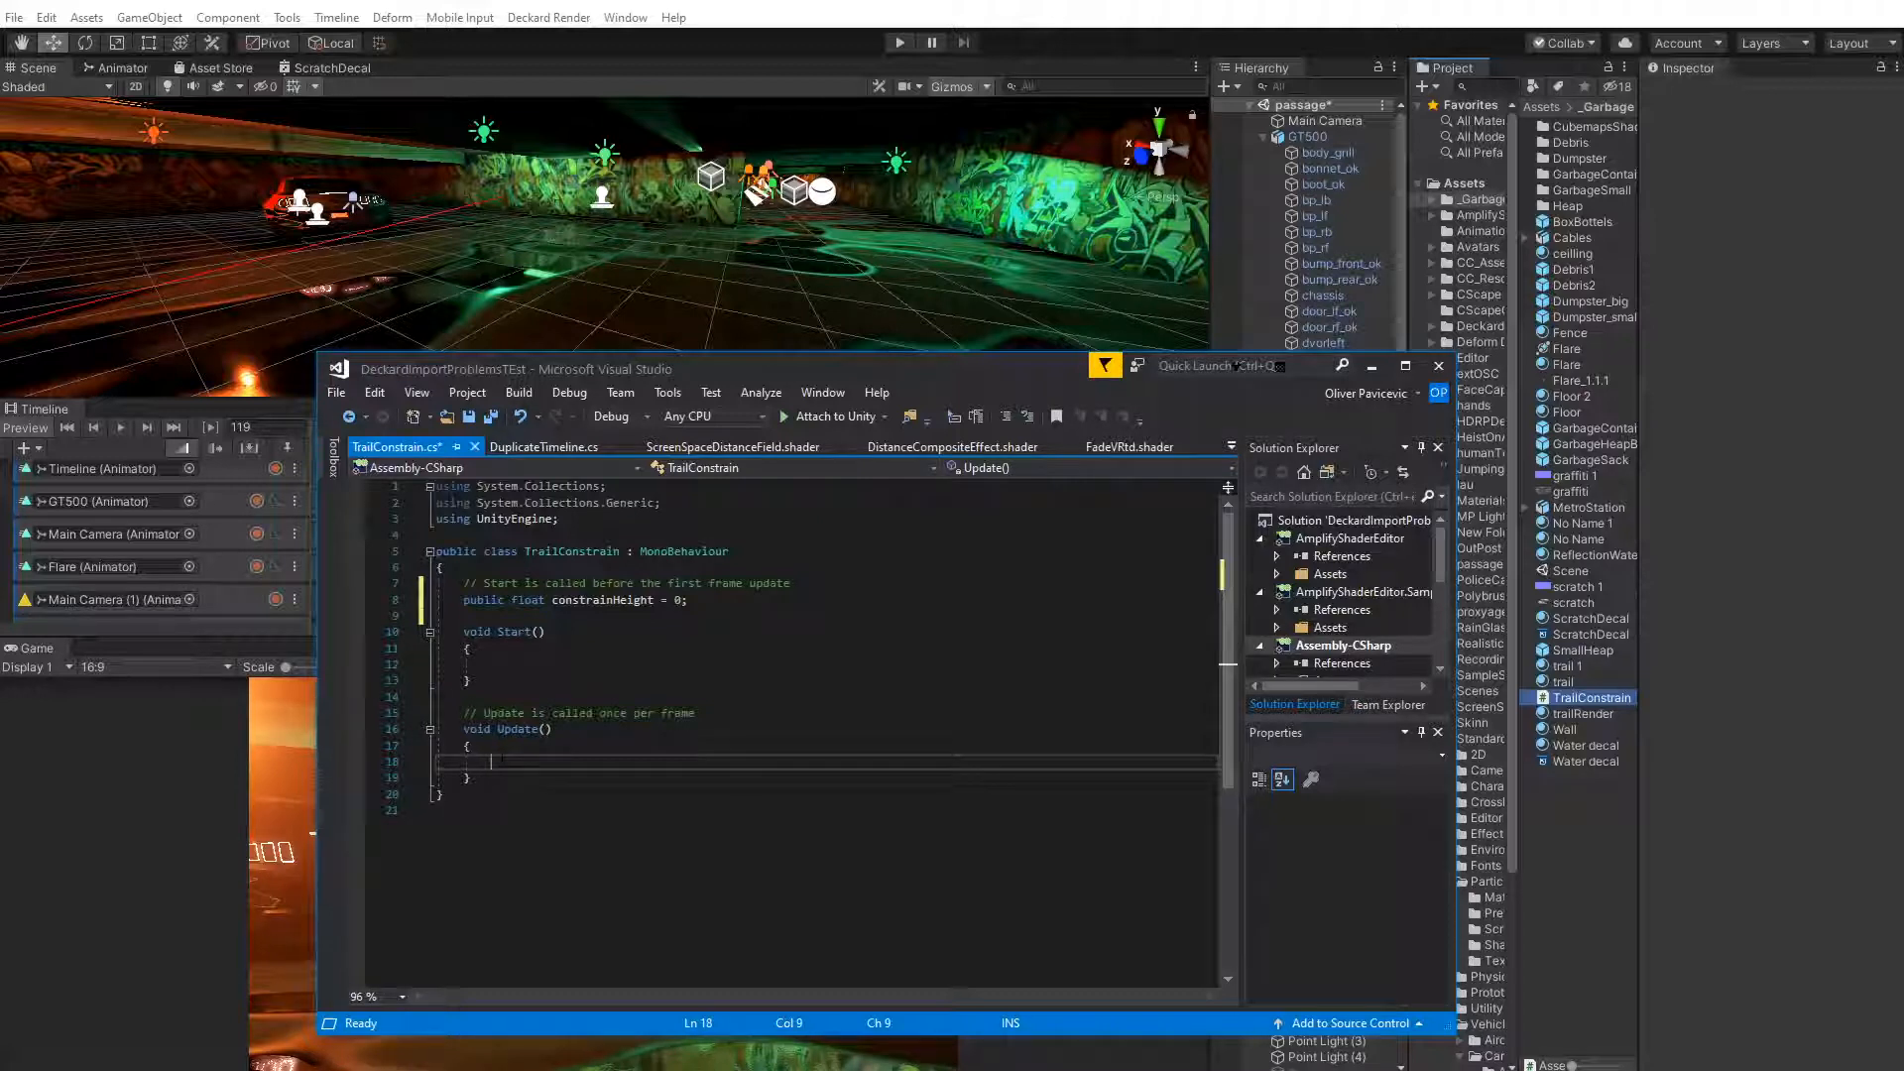
{"action": "type", "text": "gameO"}
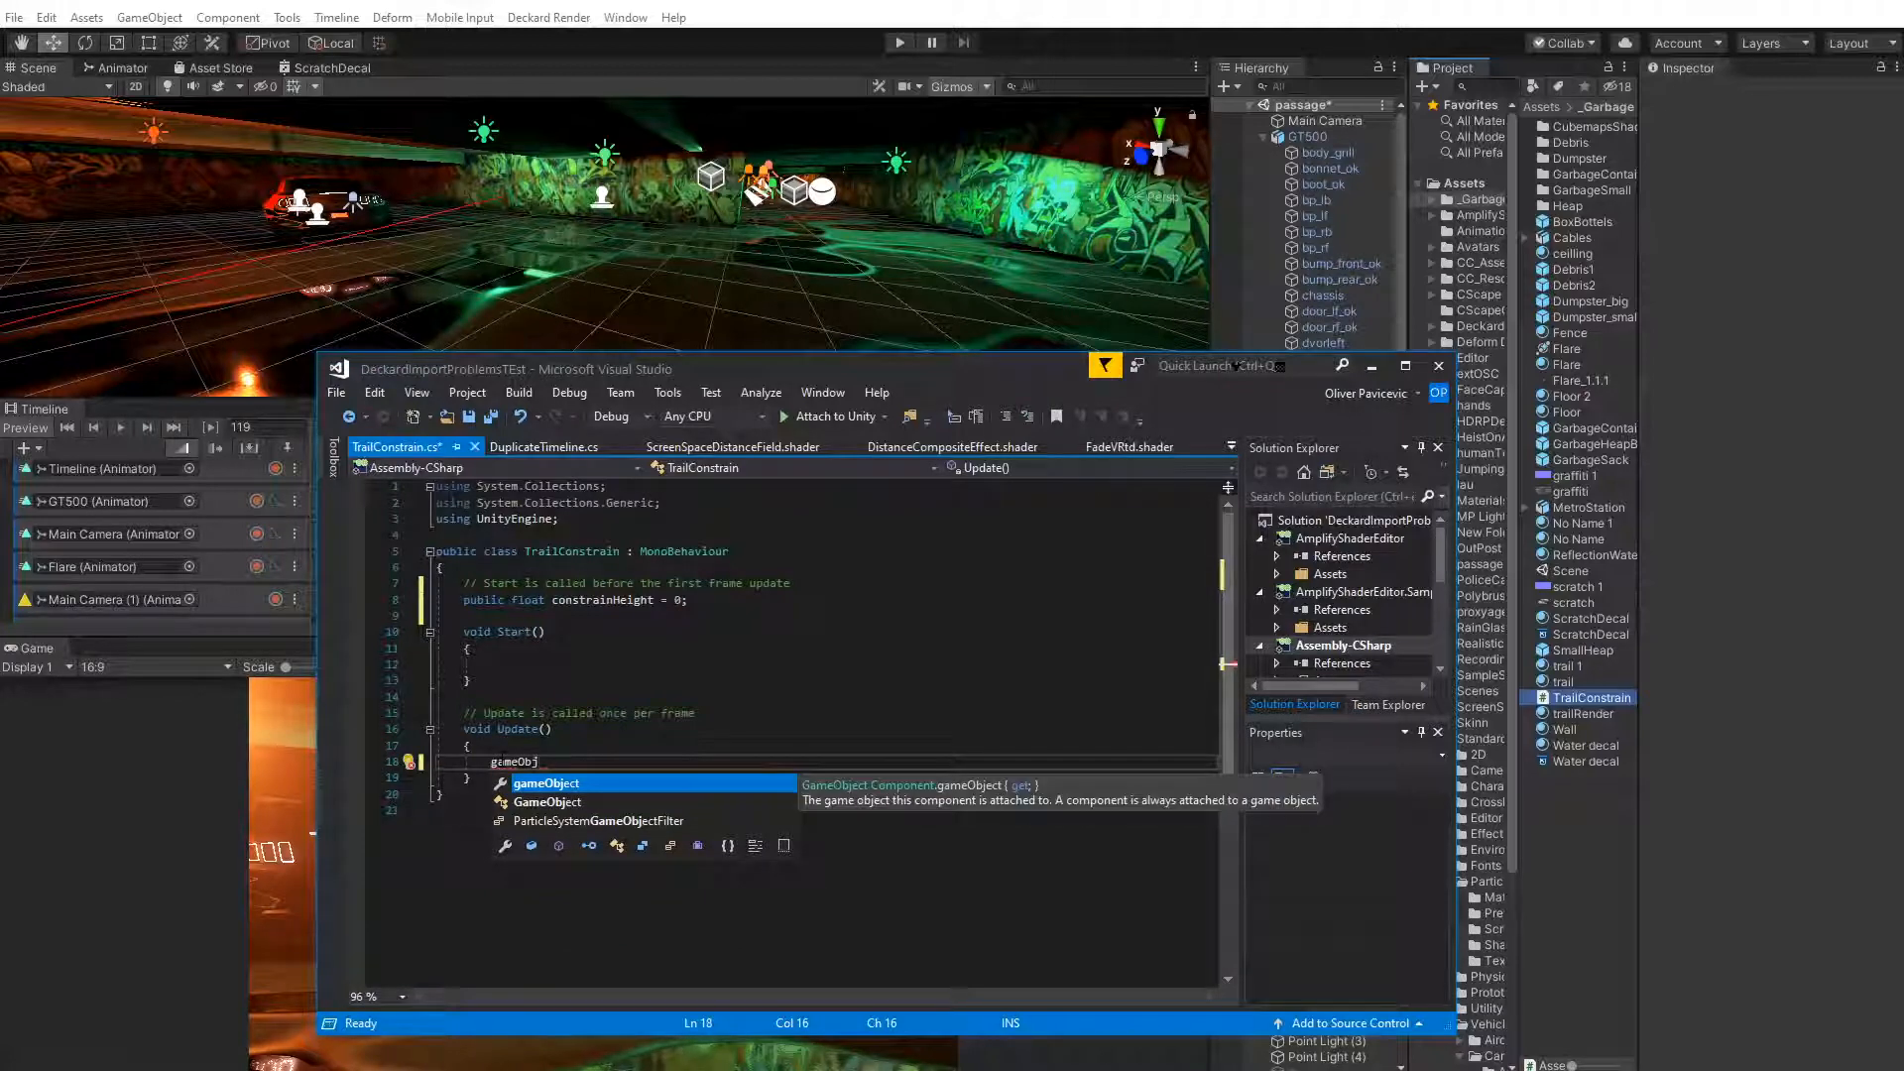
{"action": "type", "text": "bj"}
{"action": "key", "text": "Tab"}
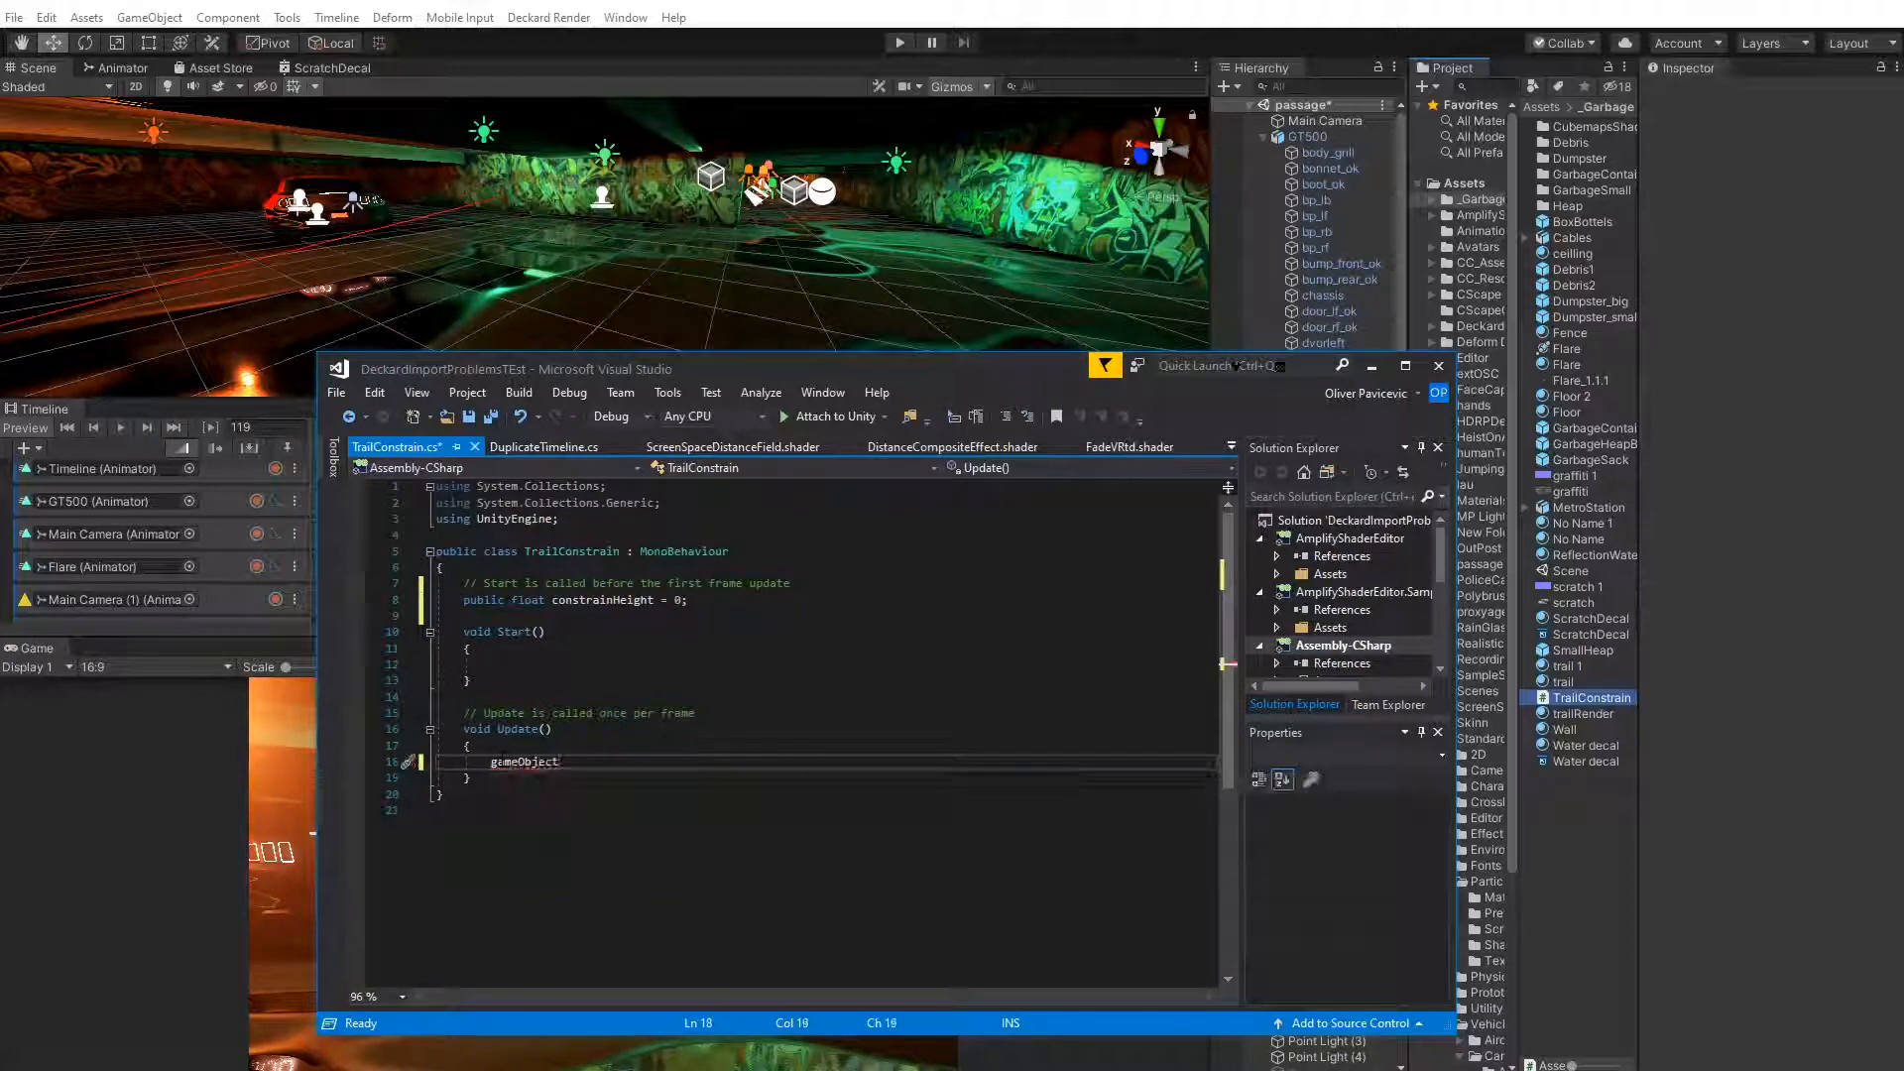
{"action": "type", "text": ".pos"}
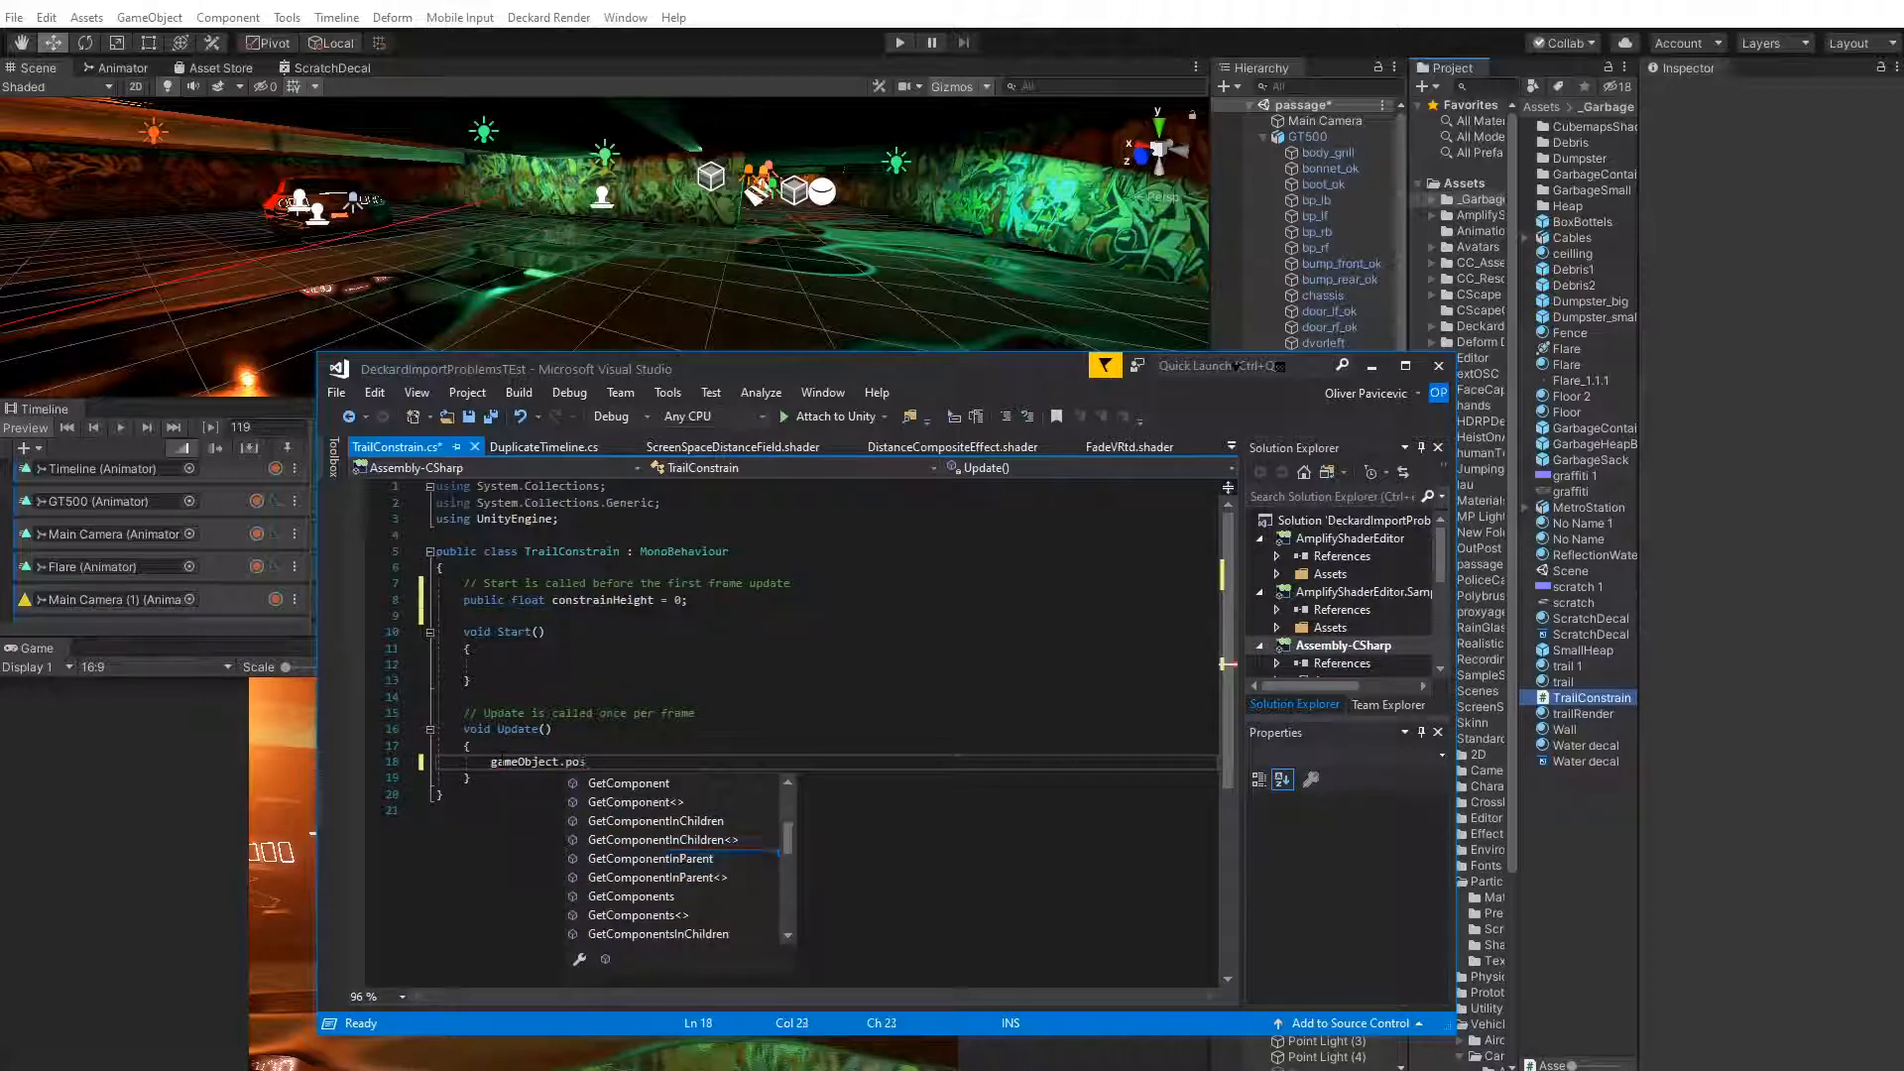
{"action": "type", "text": "ition"}
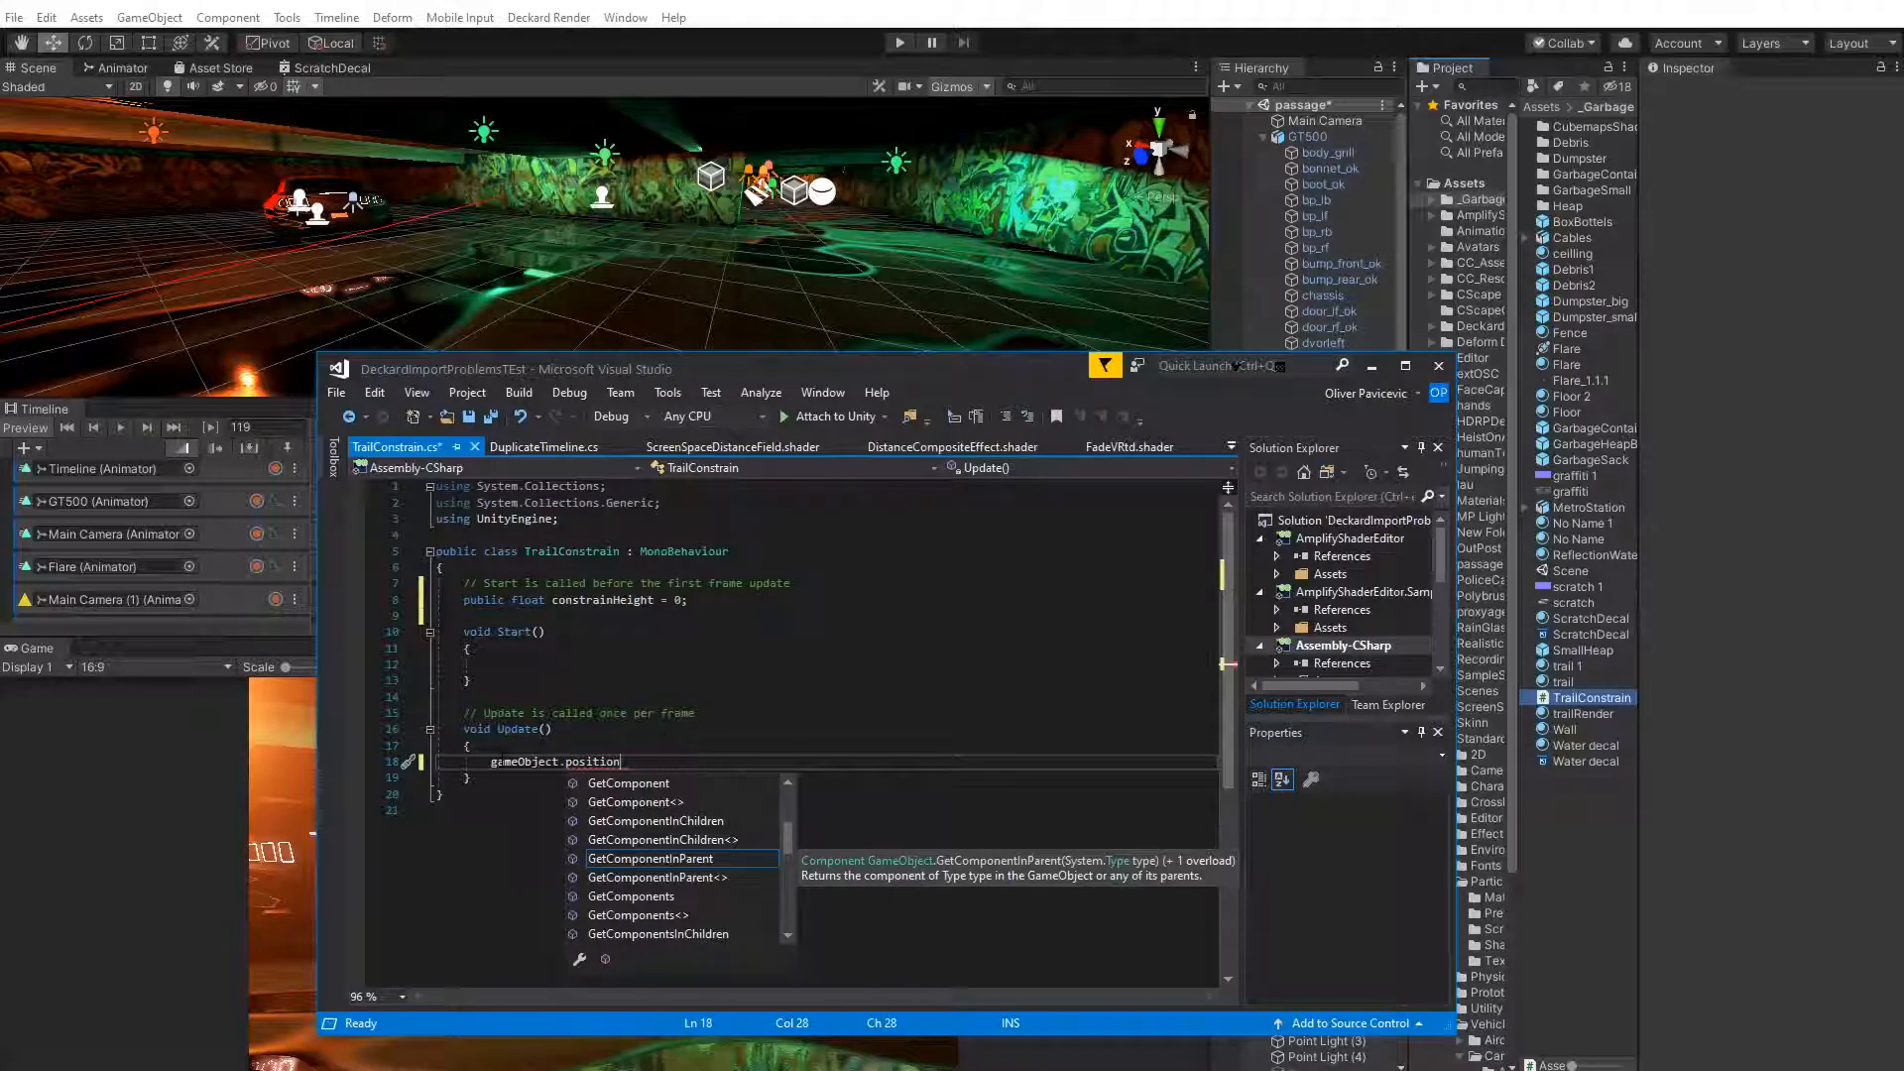
{"action": "type", "text": ".y ="}
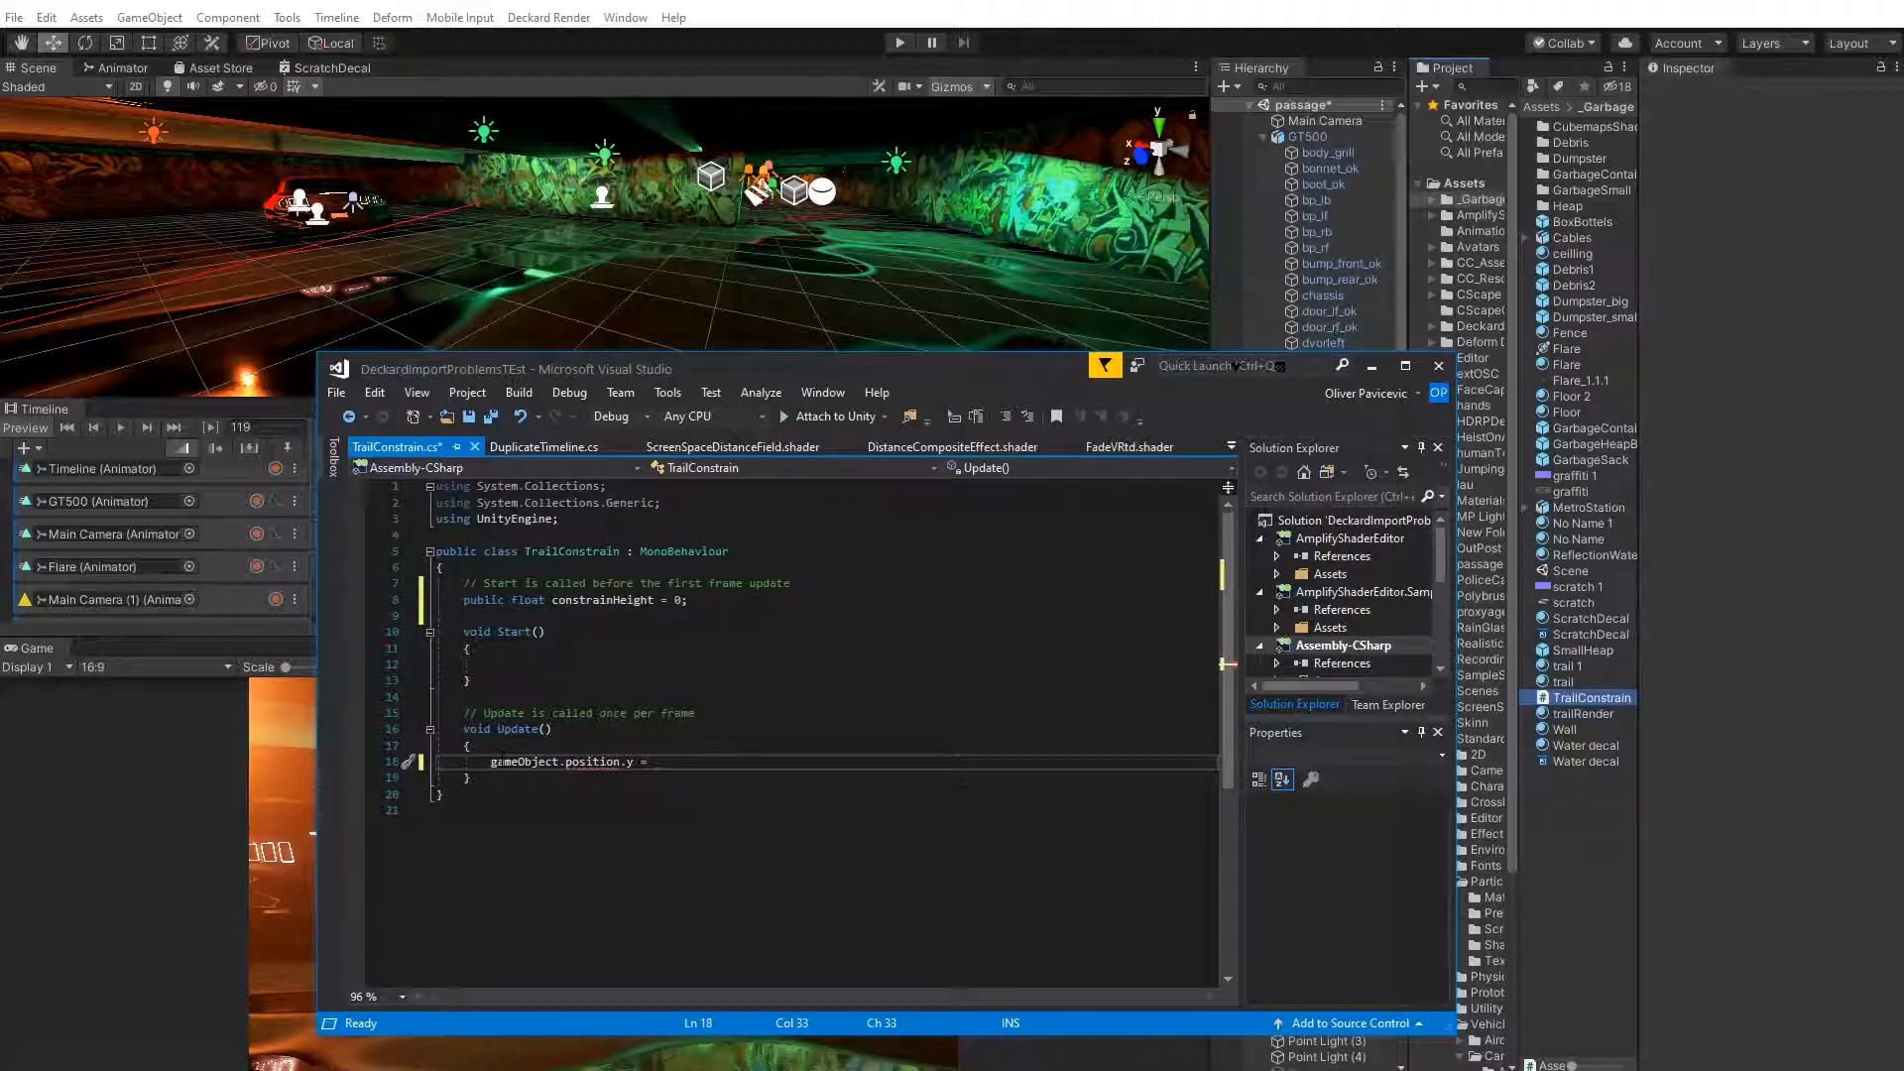
{"action": "type", "text": "game"}
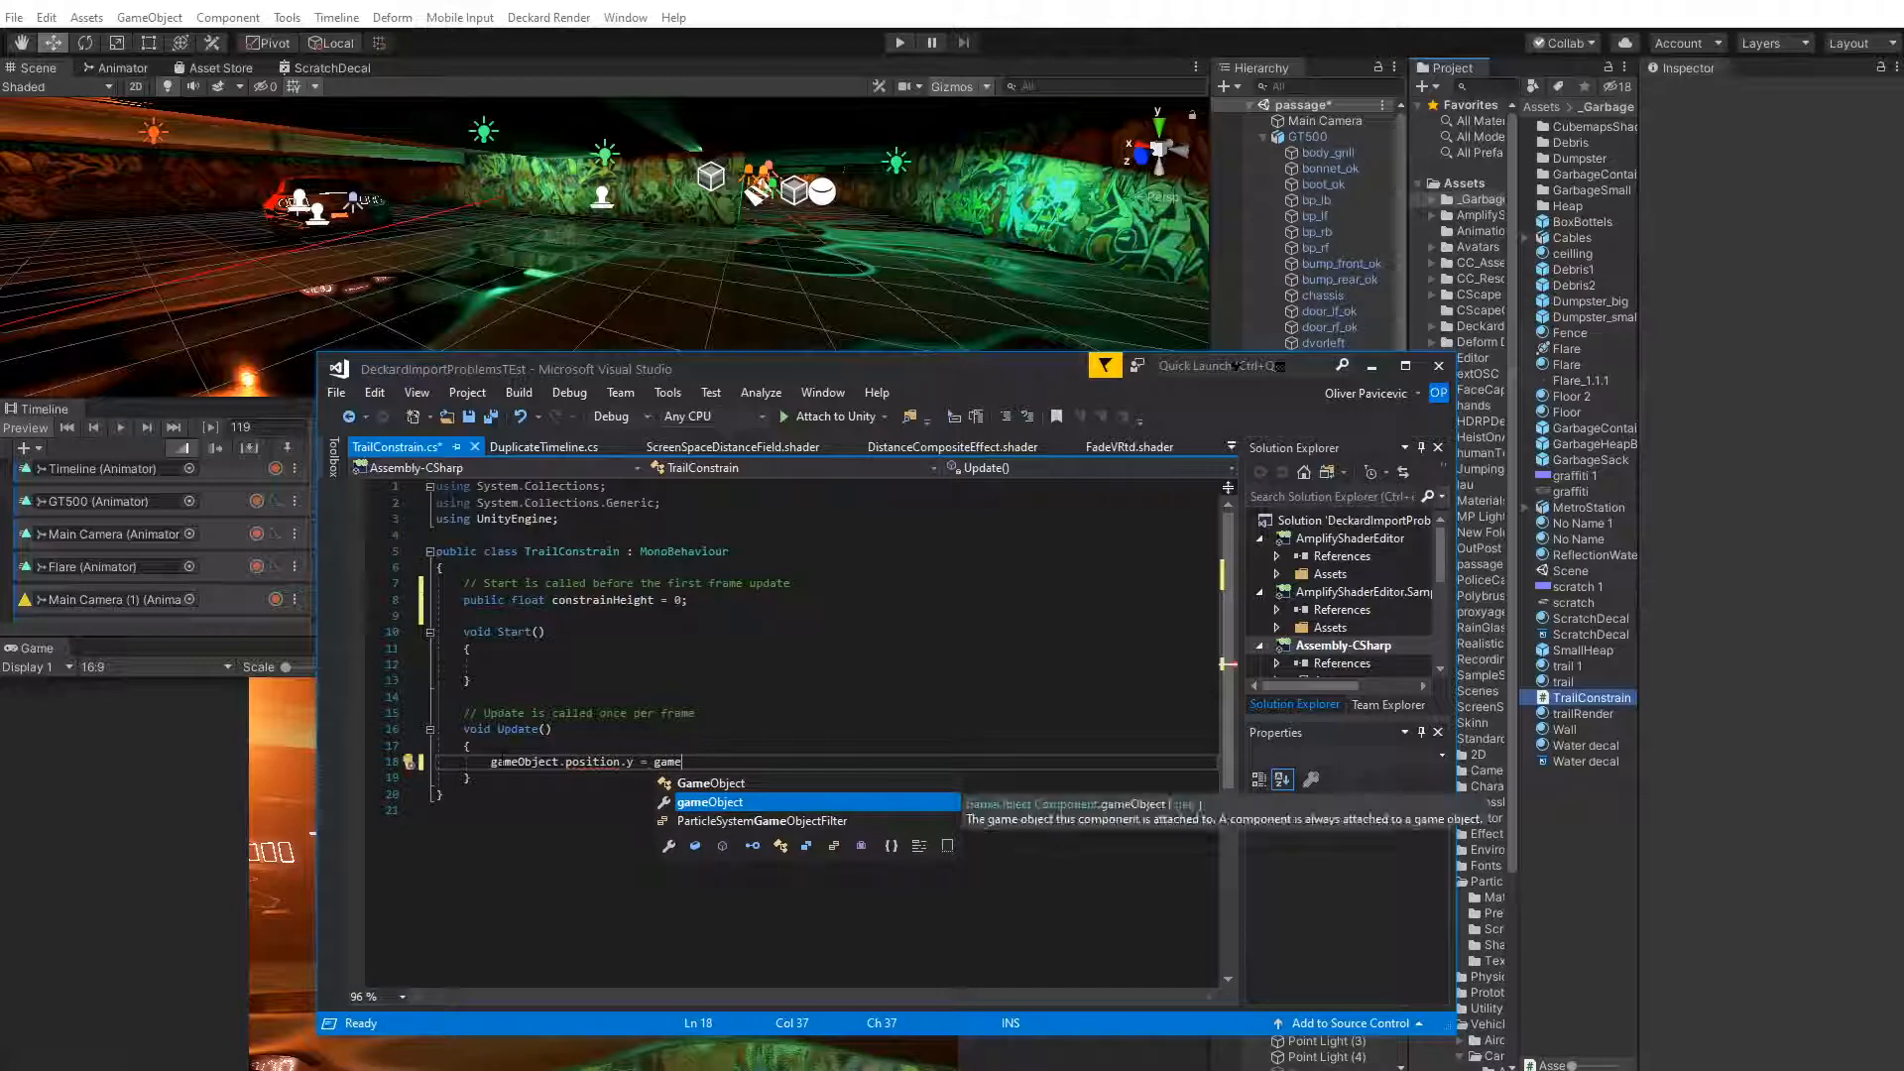
{"action": "key", "text": "Tab"}
{"action": "type", "text": ".po"}
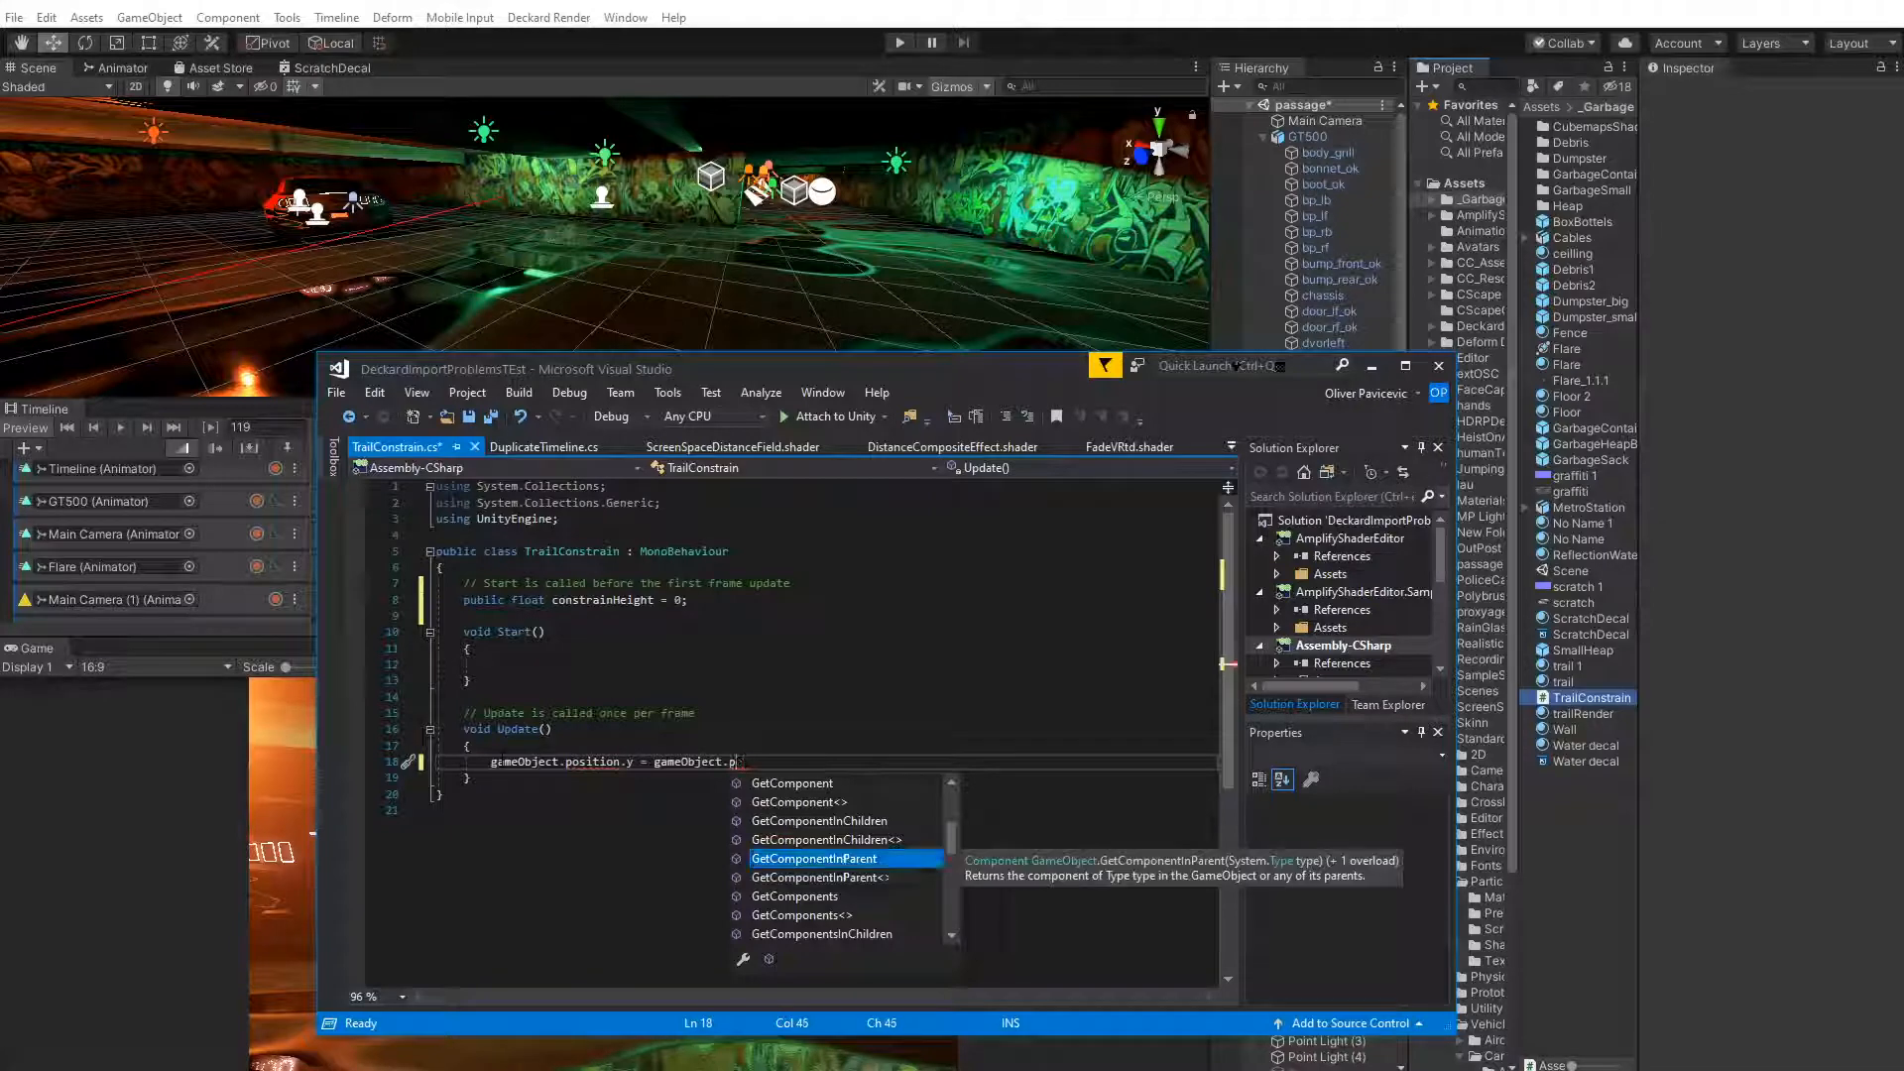
{"action": "type", "text": "siti"}
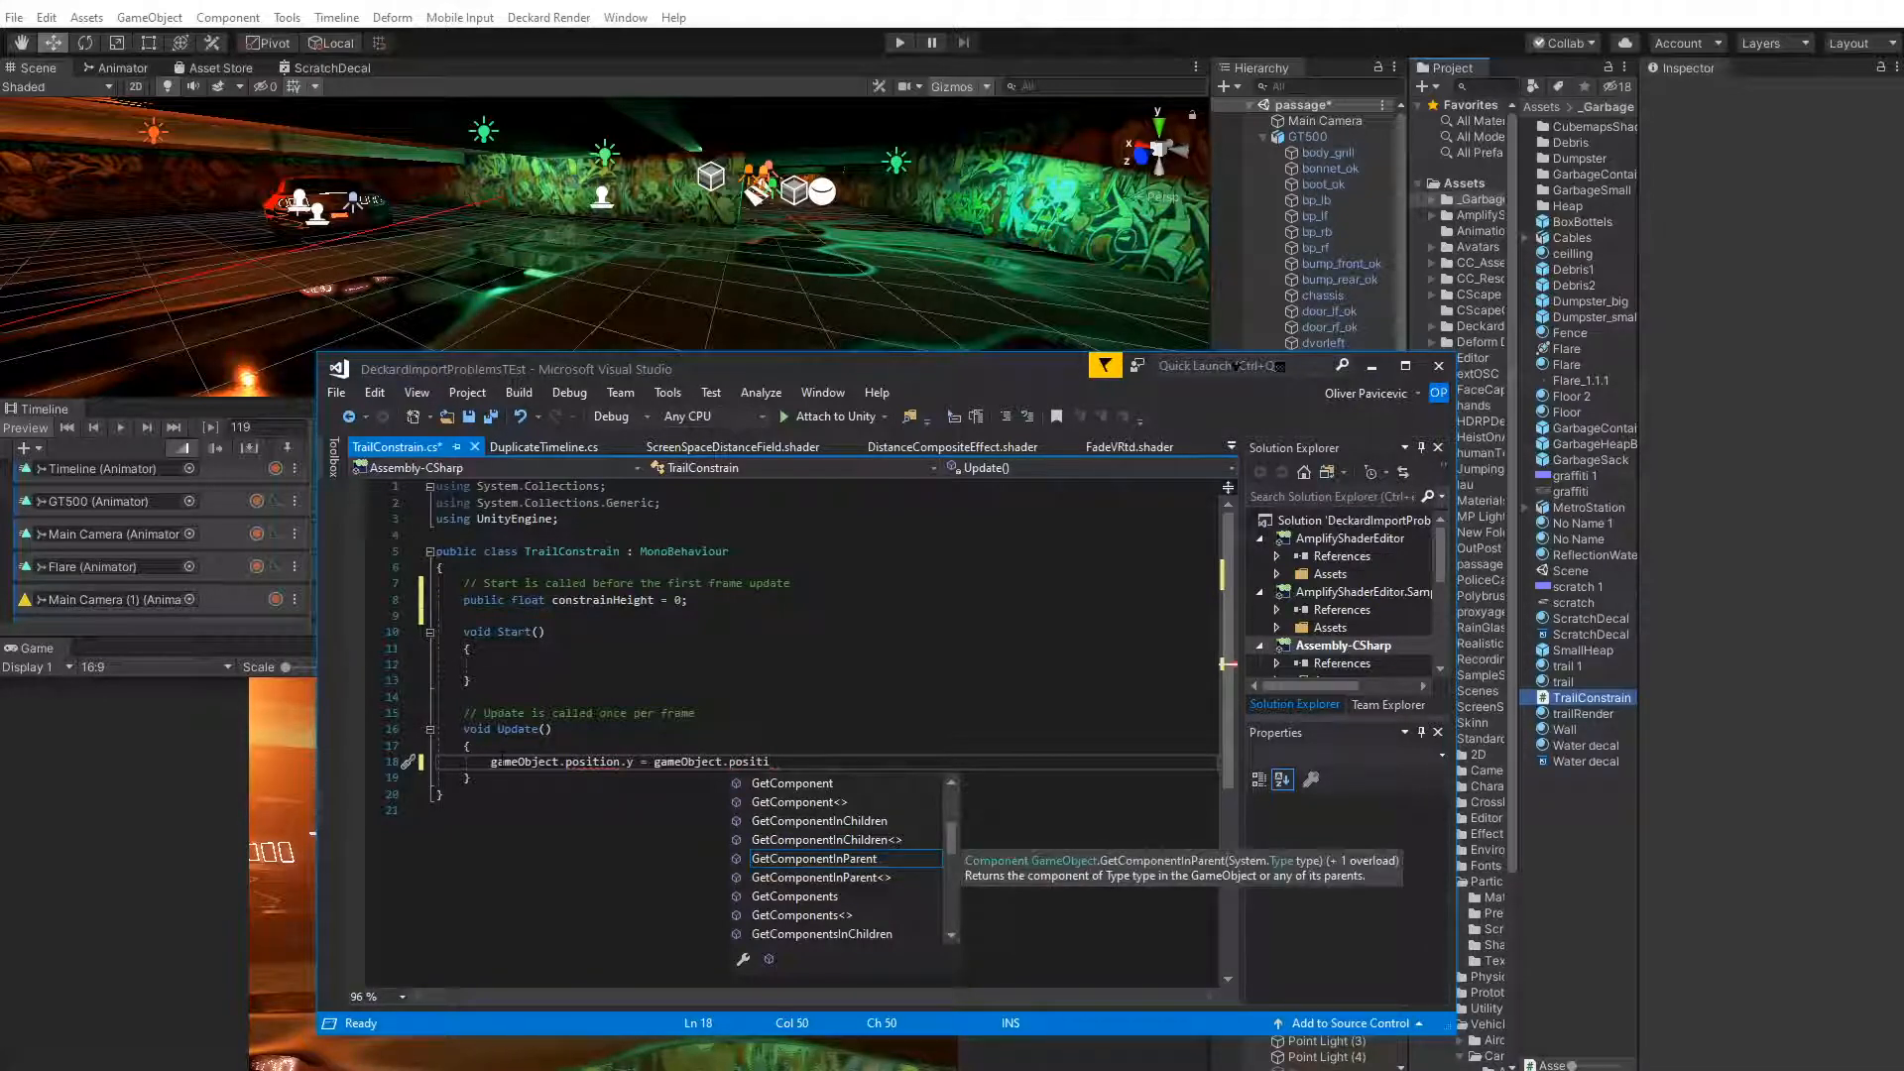
{"action": "type", "text": "on"}
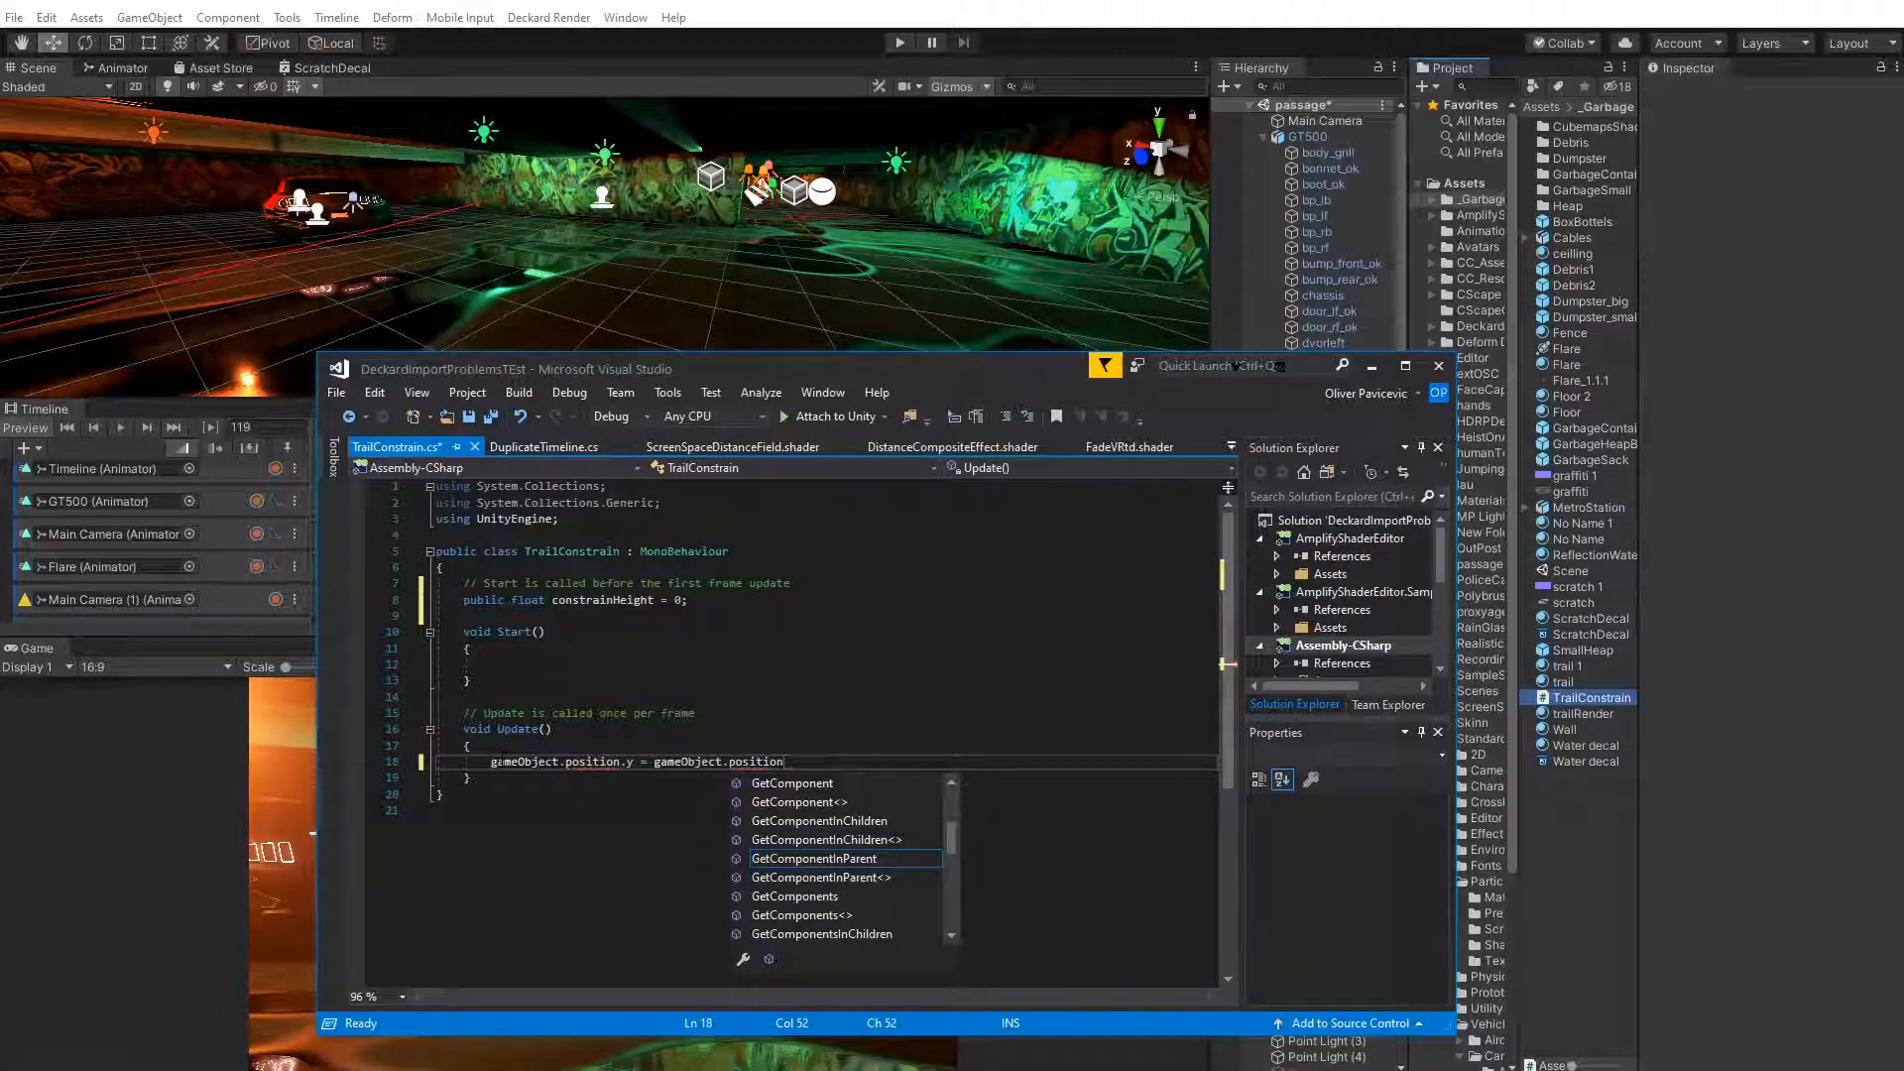
{"action": "type", "text": "."}
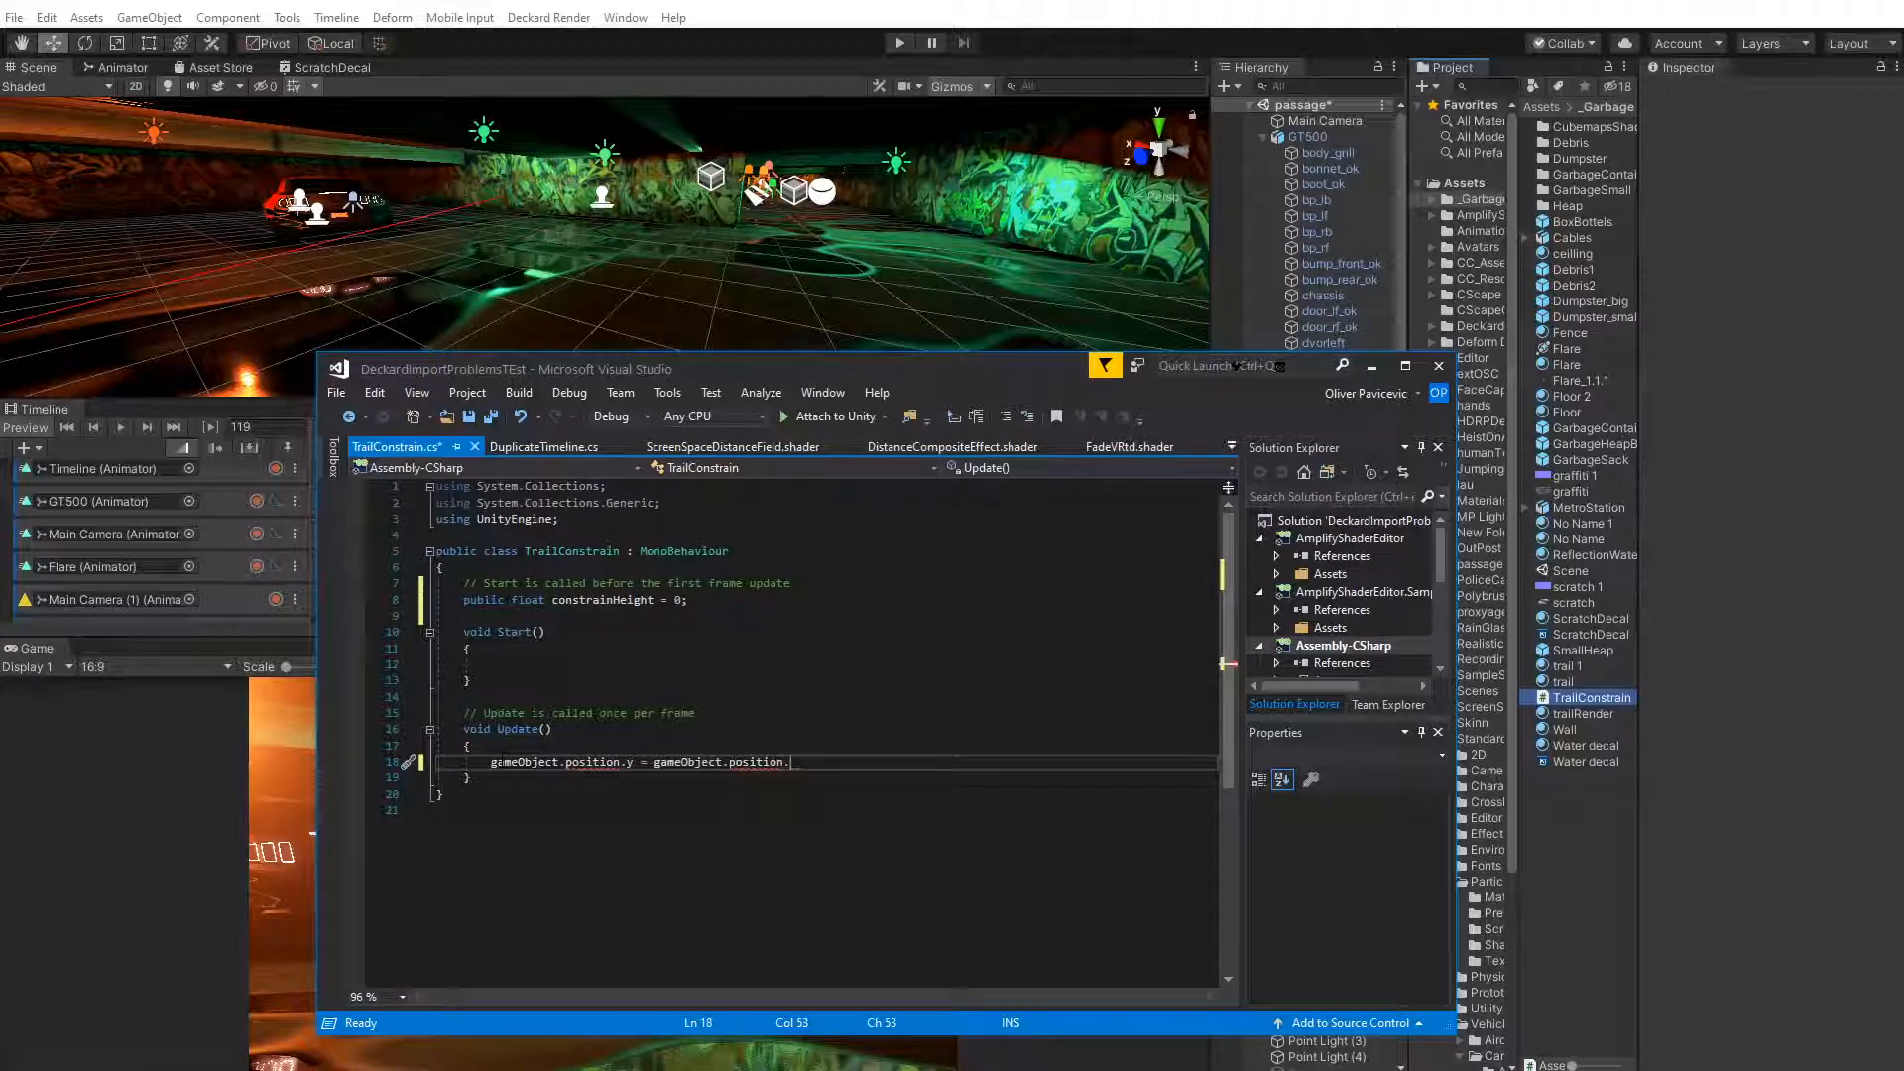
{"action": "key", "text": "BackSpace"}
{"action": "key", "text": "BackSpace"}
{"action": "key", "text": "BackSpace"}
{"action": "key", "text": "BackSpace"}
{"action": "key", "text": "BackSpace"}
{"action": "key", "text": "BackSpace"}
{"action": "key", "text": "BackSpace"}
{"action": "key", "text": "BackSpace"}
{"action": "key", "text": "BackSpace"}
{"action": "key", "text": "BackSpace"}
{"action": "key", "text": "BackSpace"}
{"action": "key", "text": "BackSpace"}
{"action": "key", "text": "BackSpace"}
{"action": "key", "text": "BackSpace"}
{"action": "key", "text": "BackSpace"}
{"action": "key", "text": "BackSpace"}
{"action": "key", "text": "BackSpace"}
{"action": "key", "text": "BackSpace"}
{"action": "key", "text": "BackSpace"}
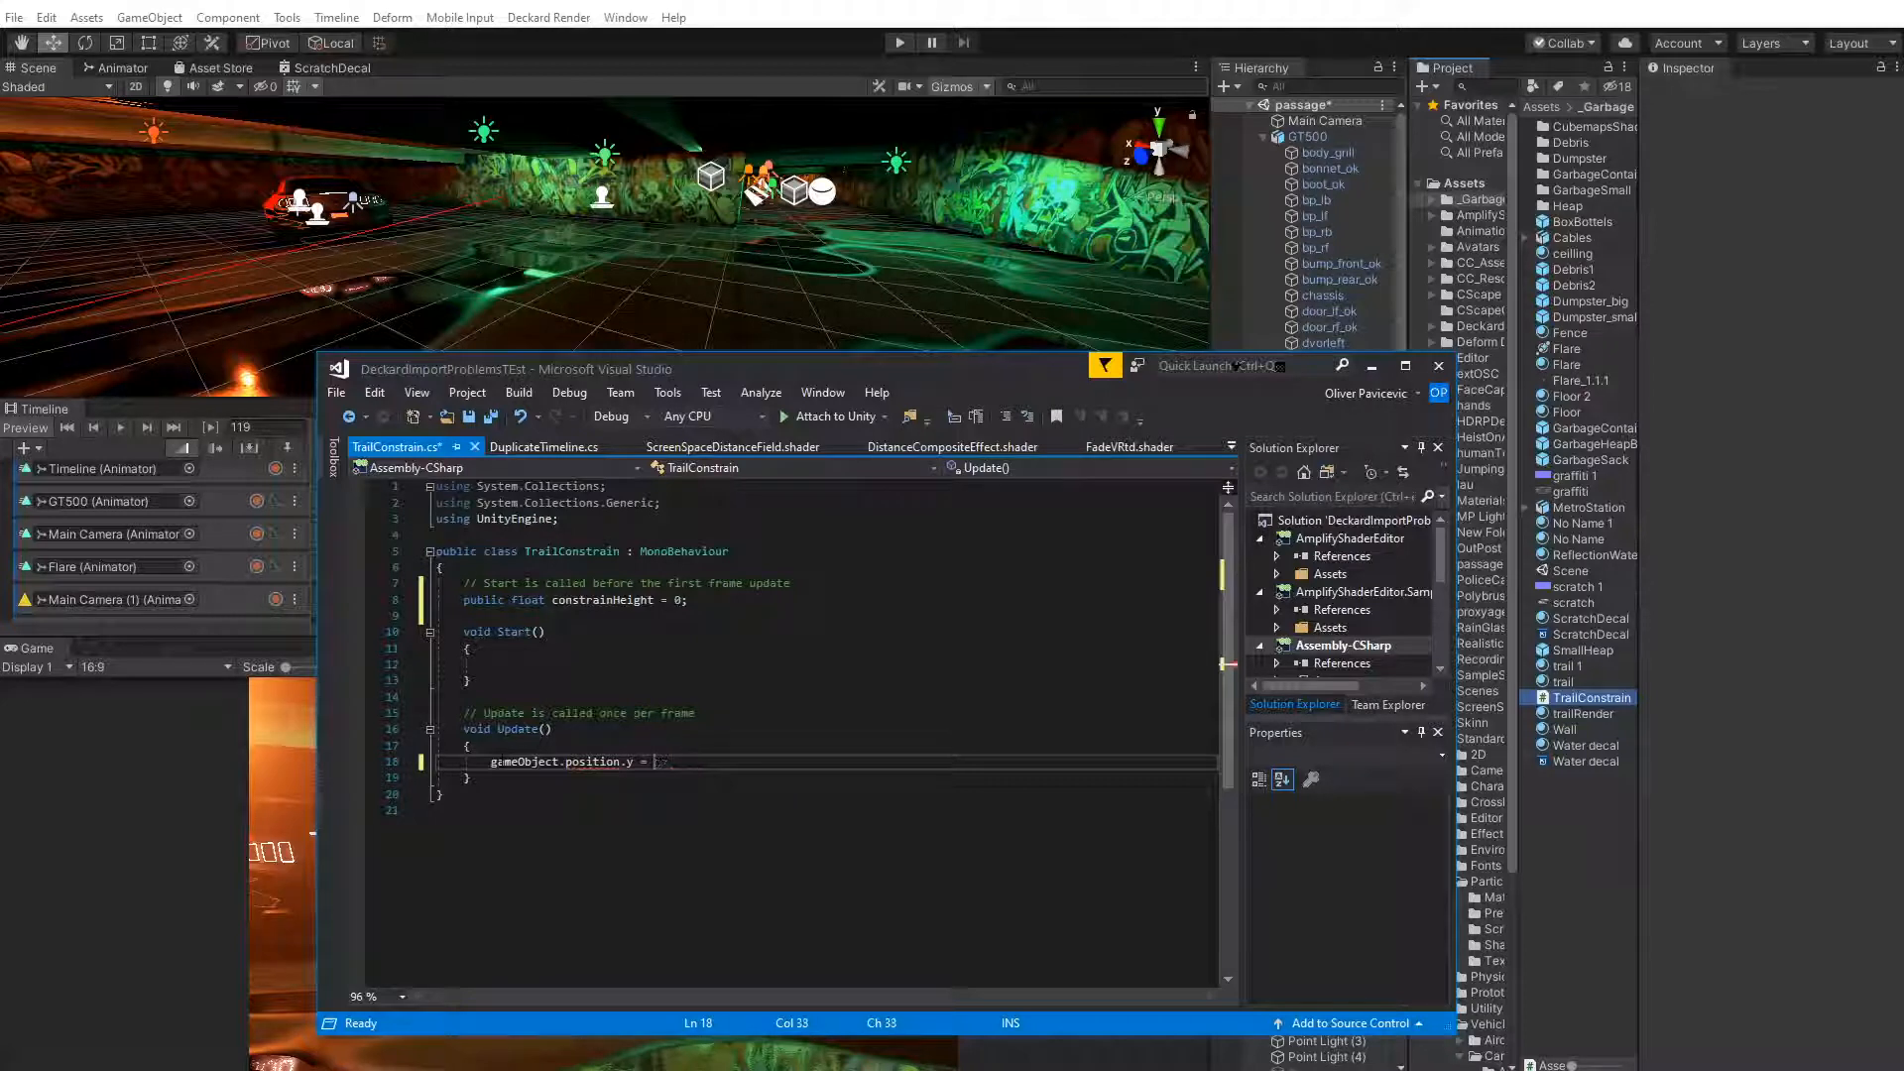
Change the assignment in Update() to gameObject.position = new Vector3(), dropping the .y component
{"action": "key", "text": "BackSpace"}
{"action": "key", "text": "BackSpace"}
{"action": "key", "text": "BackSpace"}
{"action": "key", "text": "BackSpace"}
{"action": "key", "text": "BackSpace"}
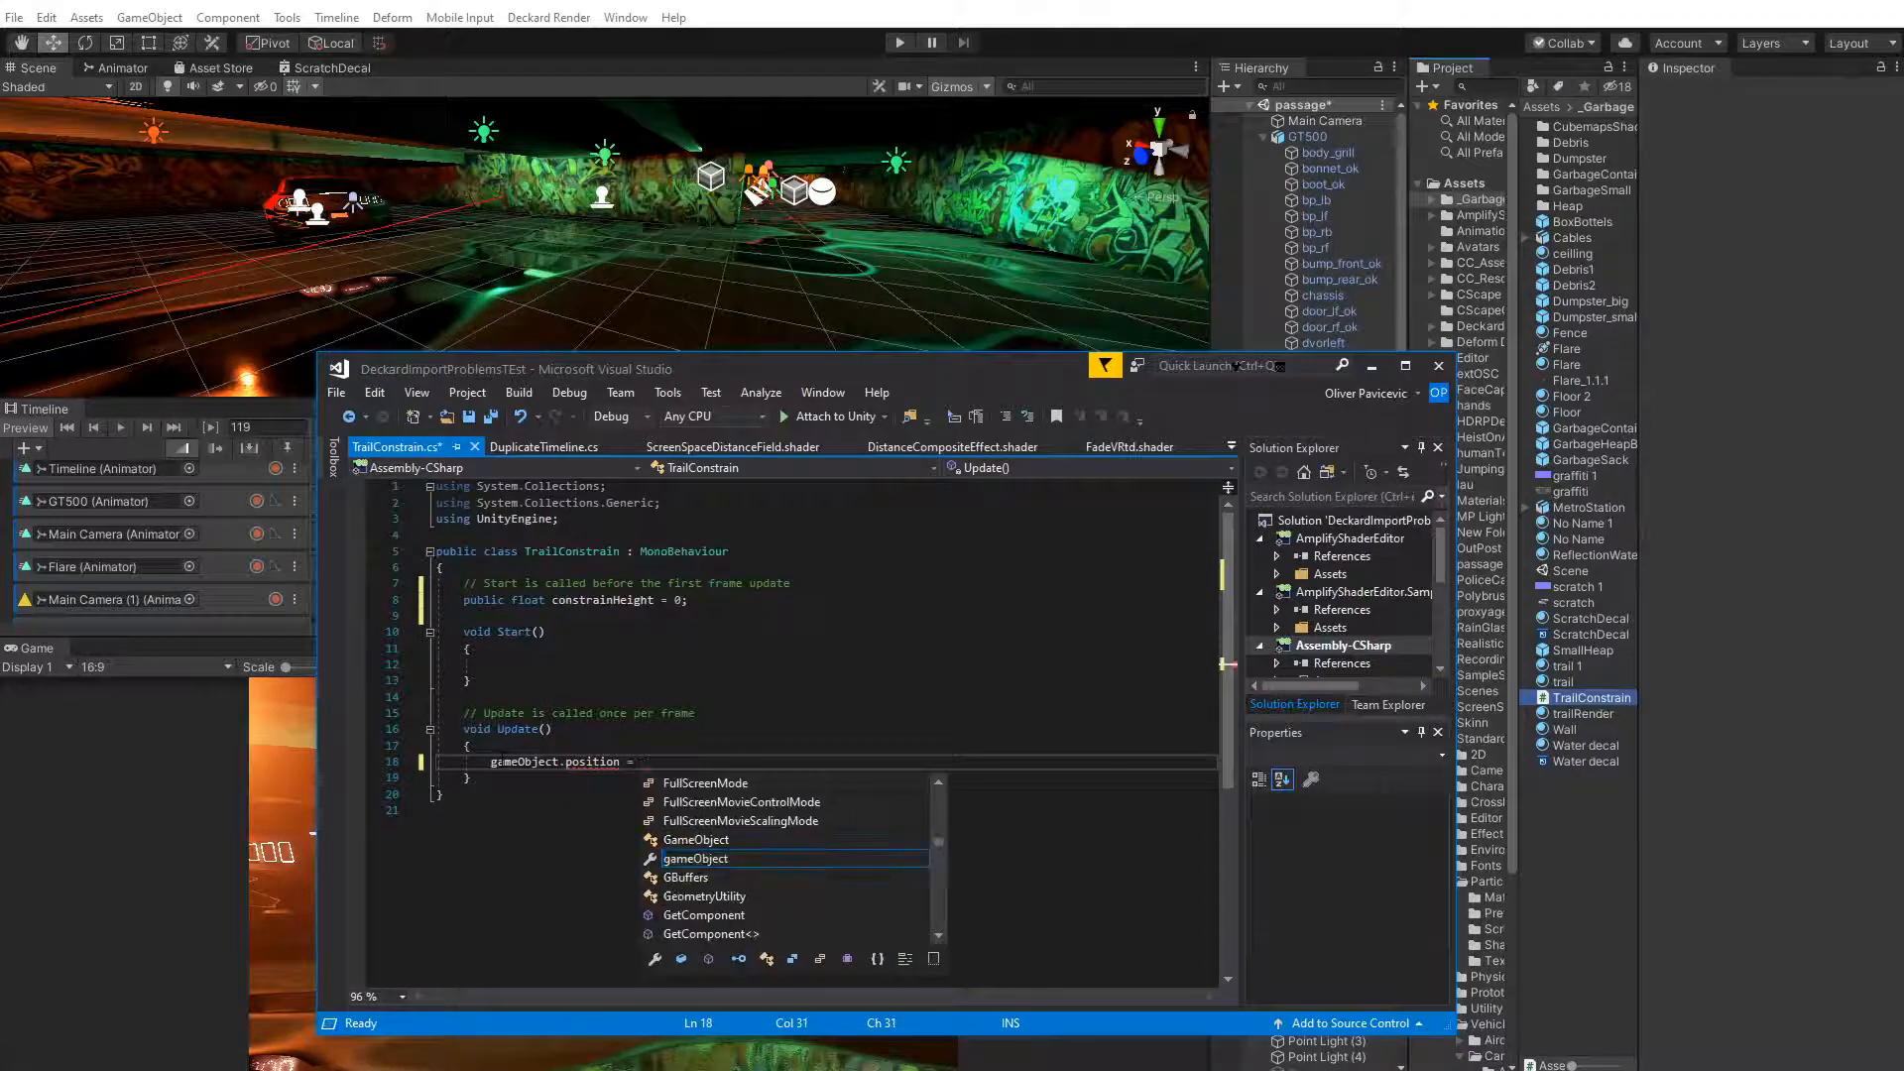
{"action": "type", "text": "new "}
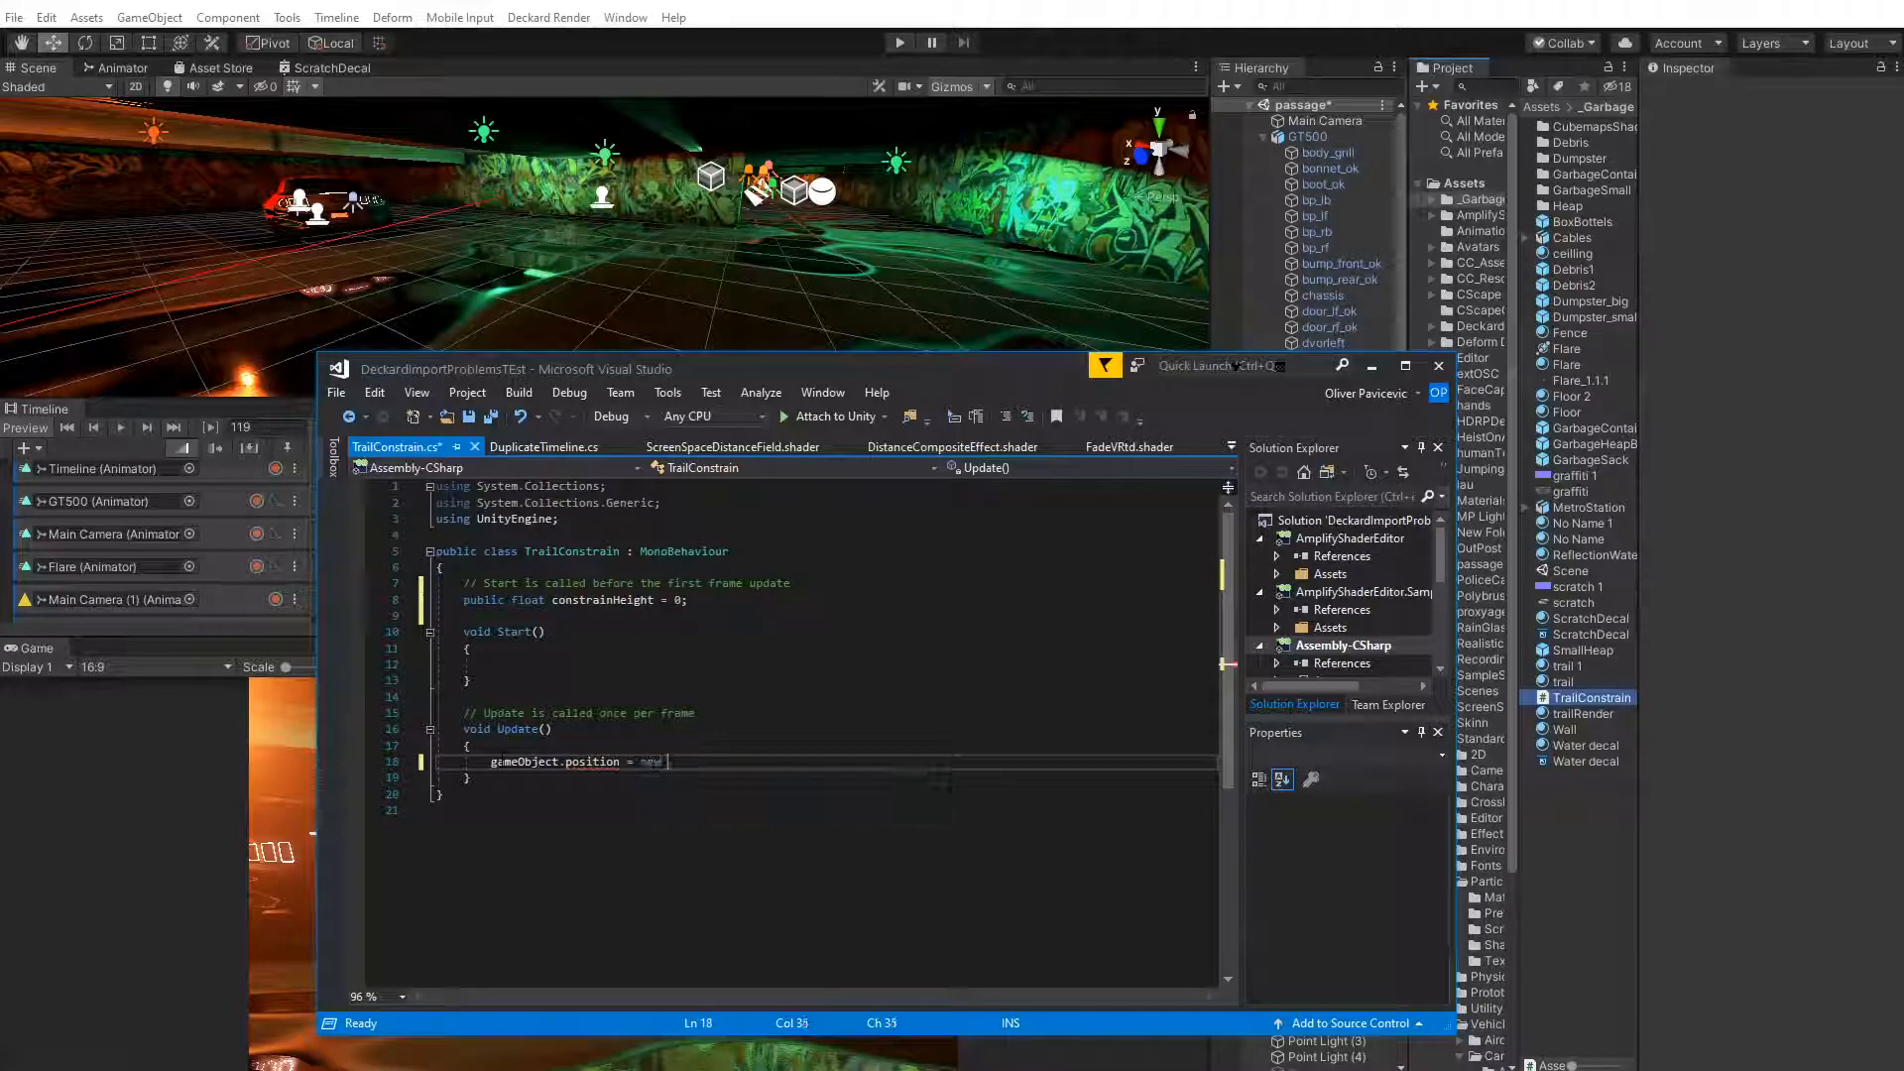
{"action": "type", "text": "Vector"}
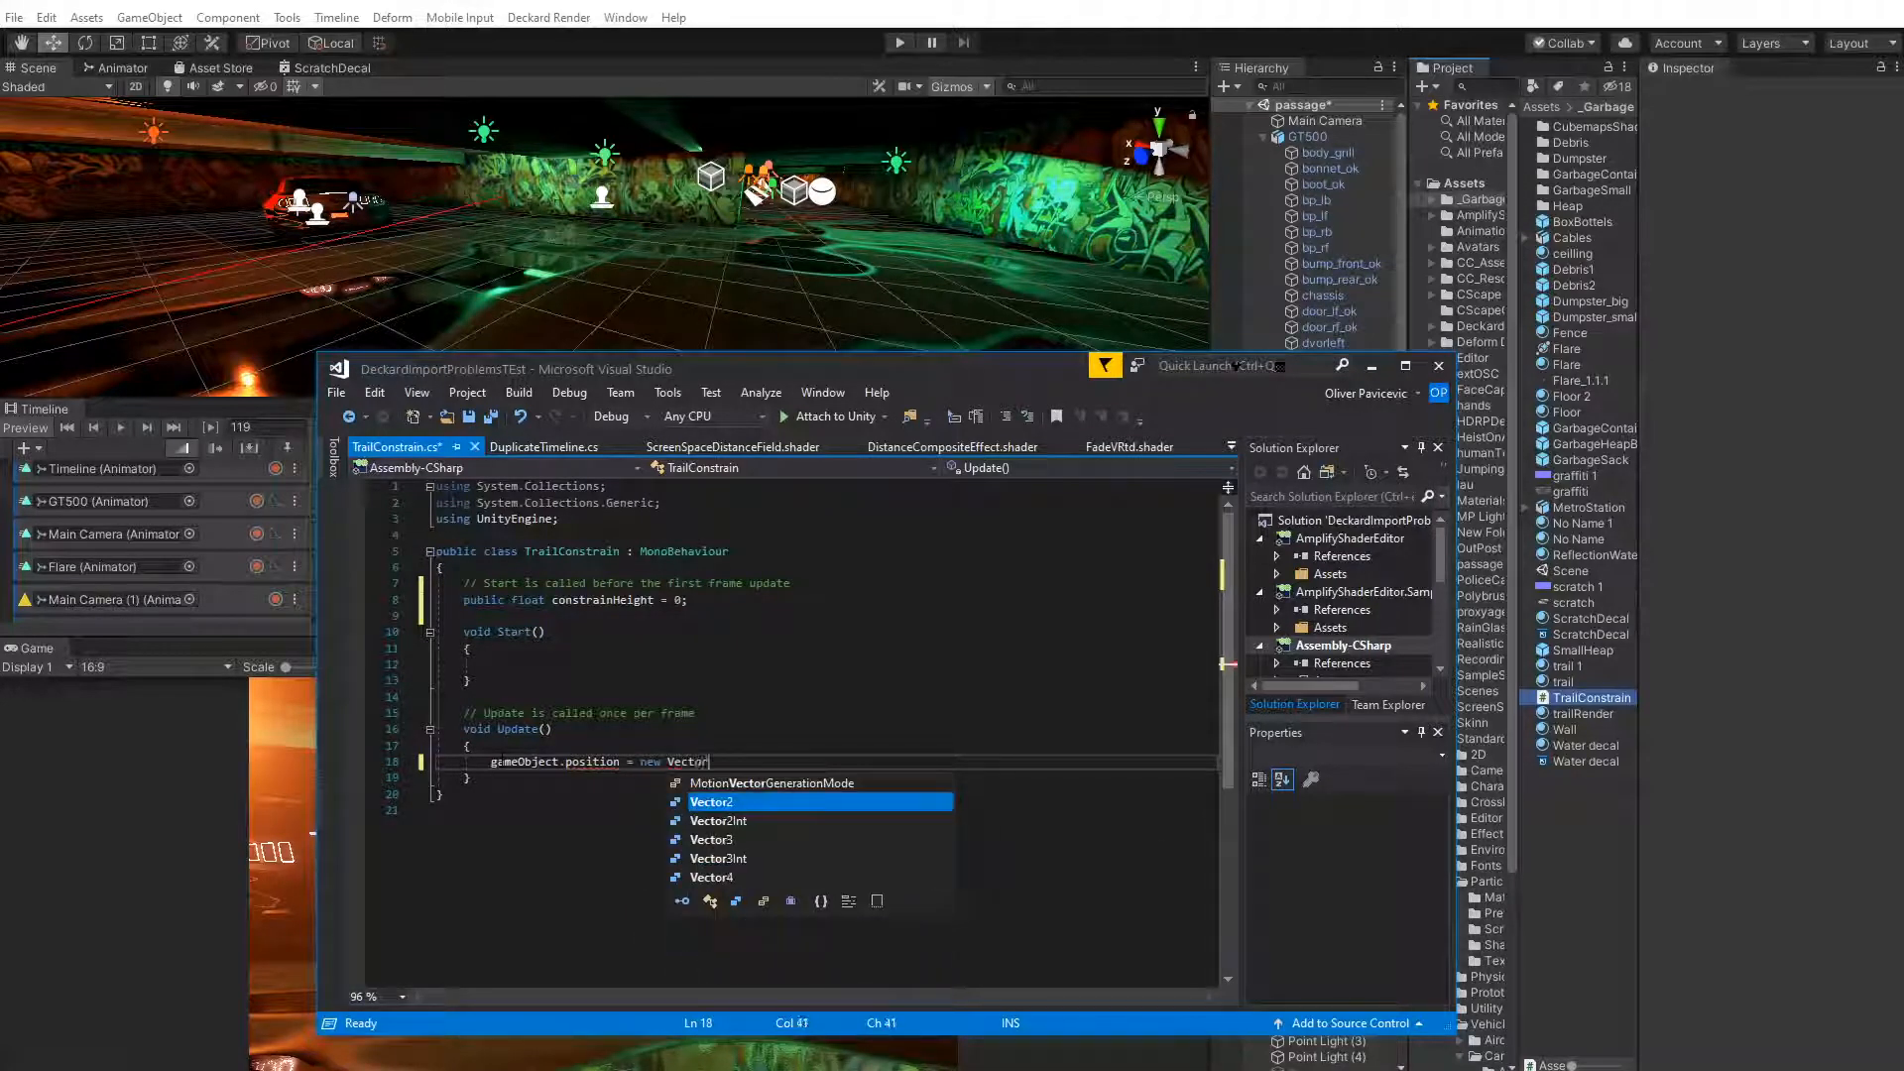
{"action": "type", "text": "3("}
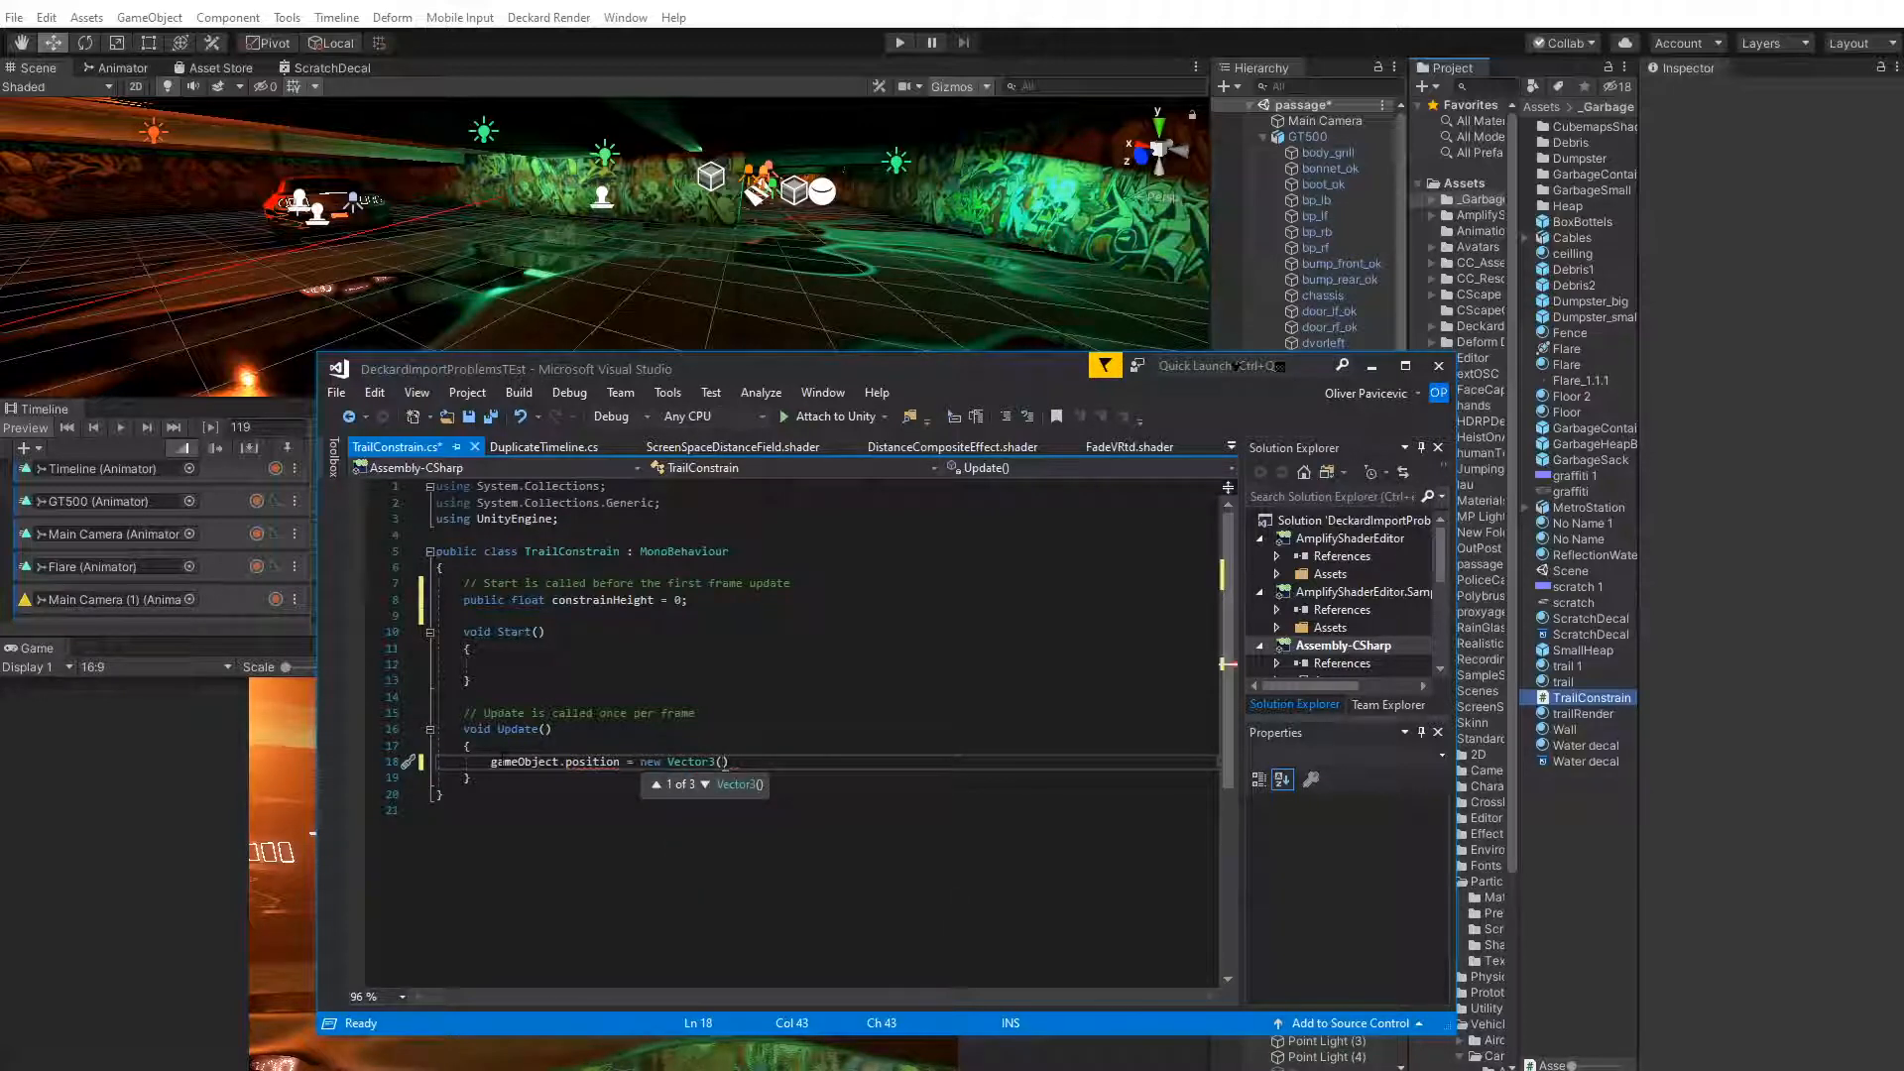
Fill the Vector3 with gameObject.position.x, constrainHeight and gameObject.position.z, and end the statement with a semicolon
{"action": "type", "text": "game"}
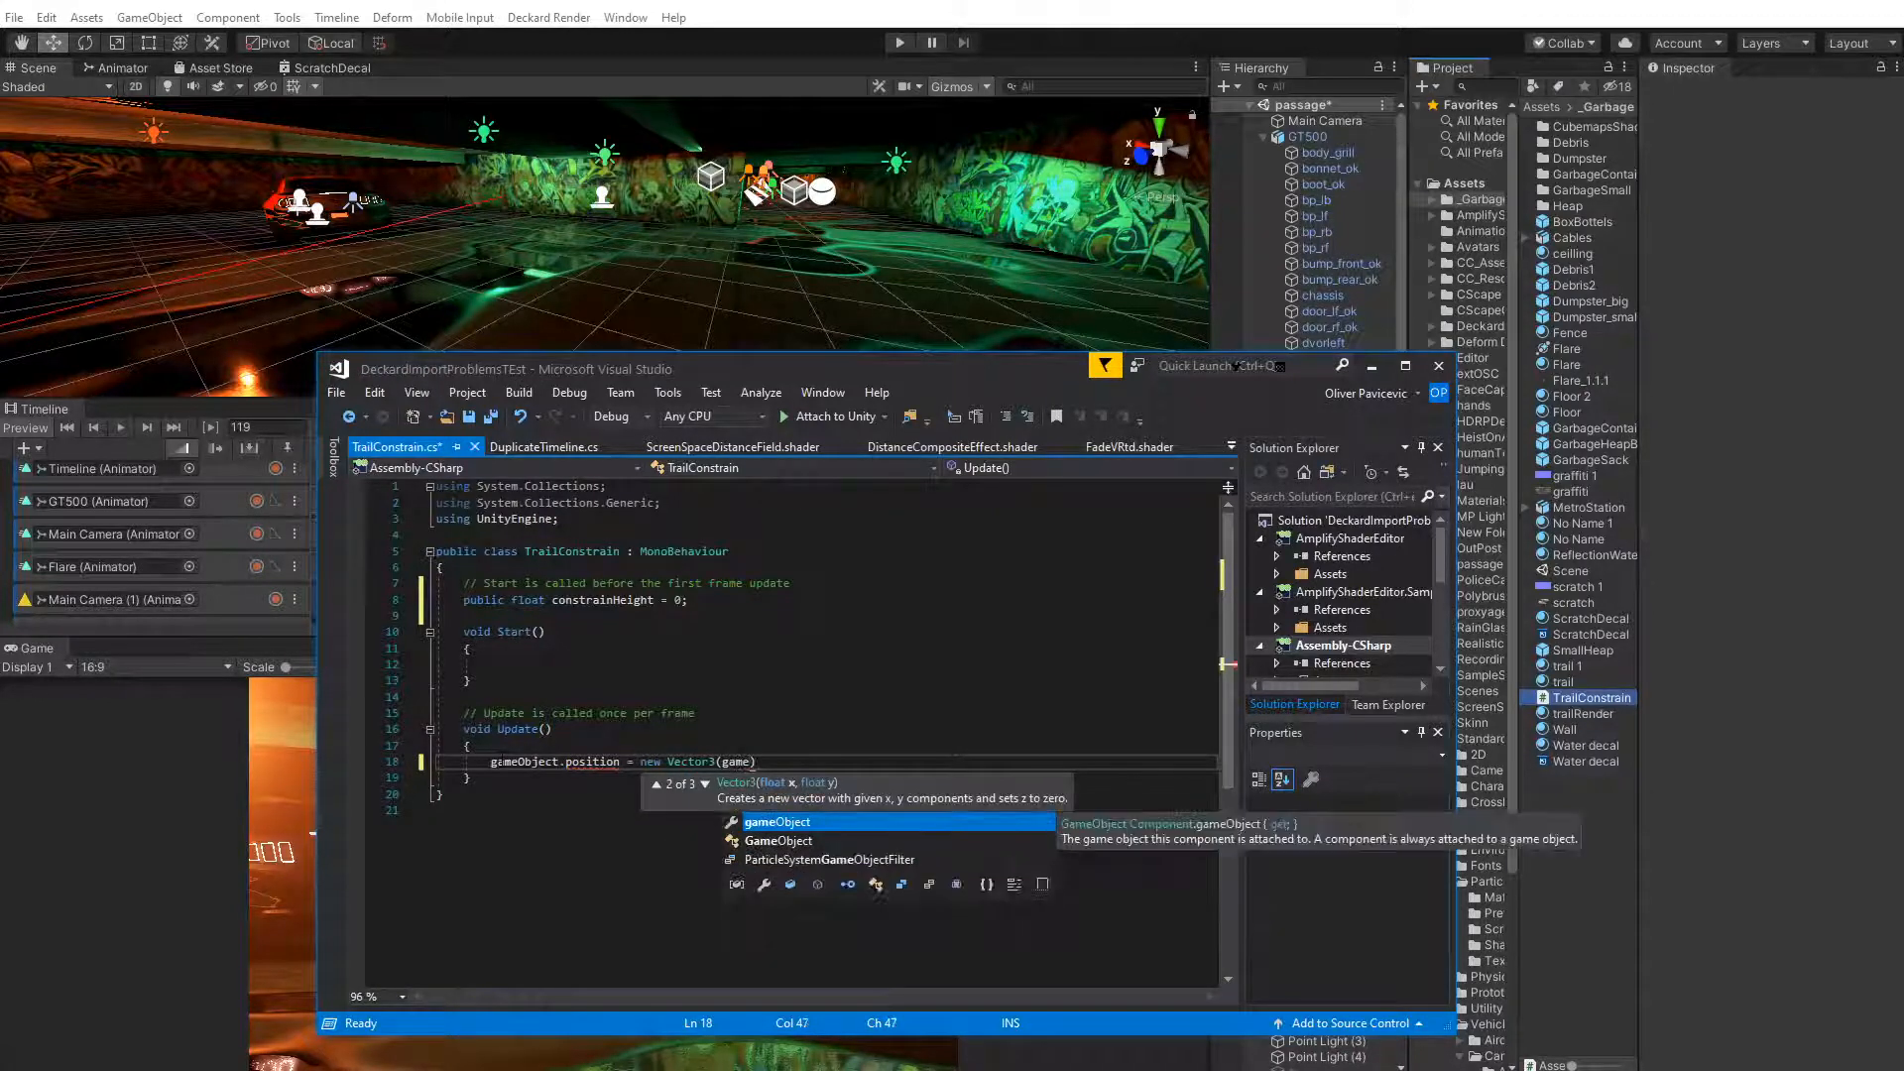
{"action": "key", "text": "Tab"}
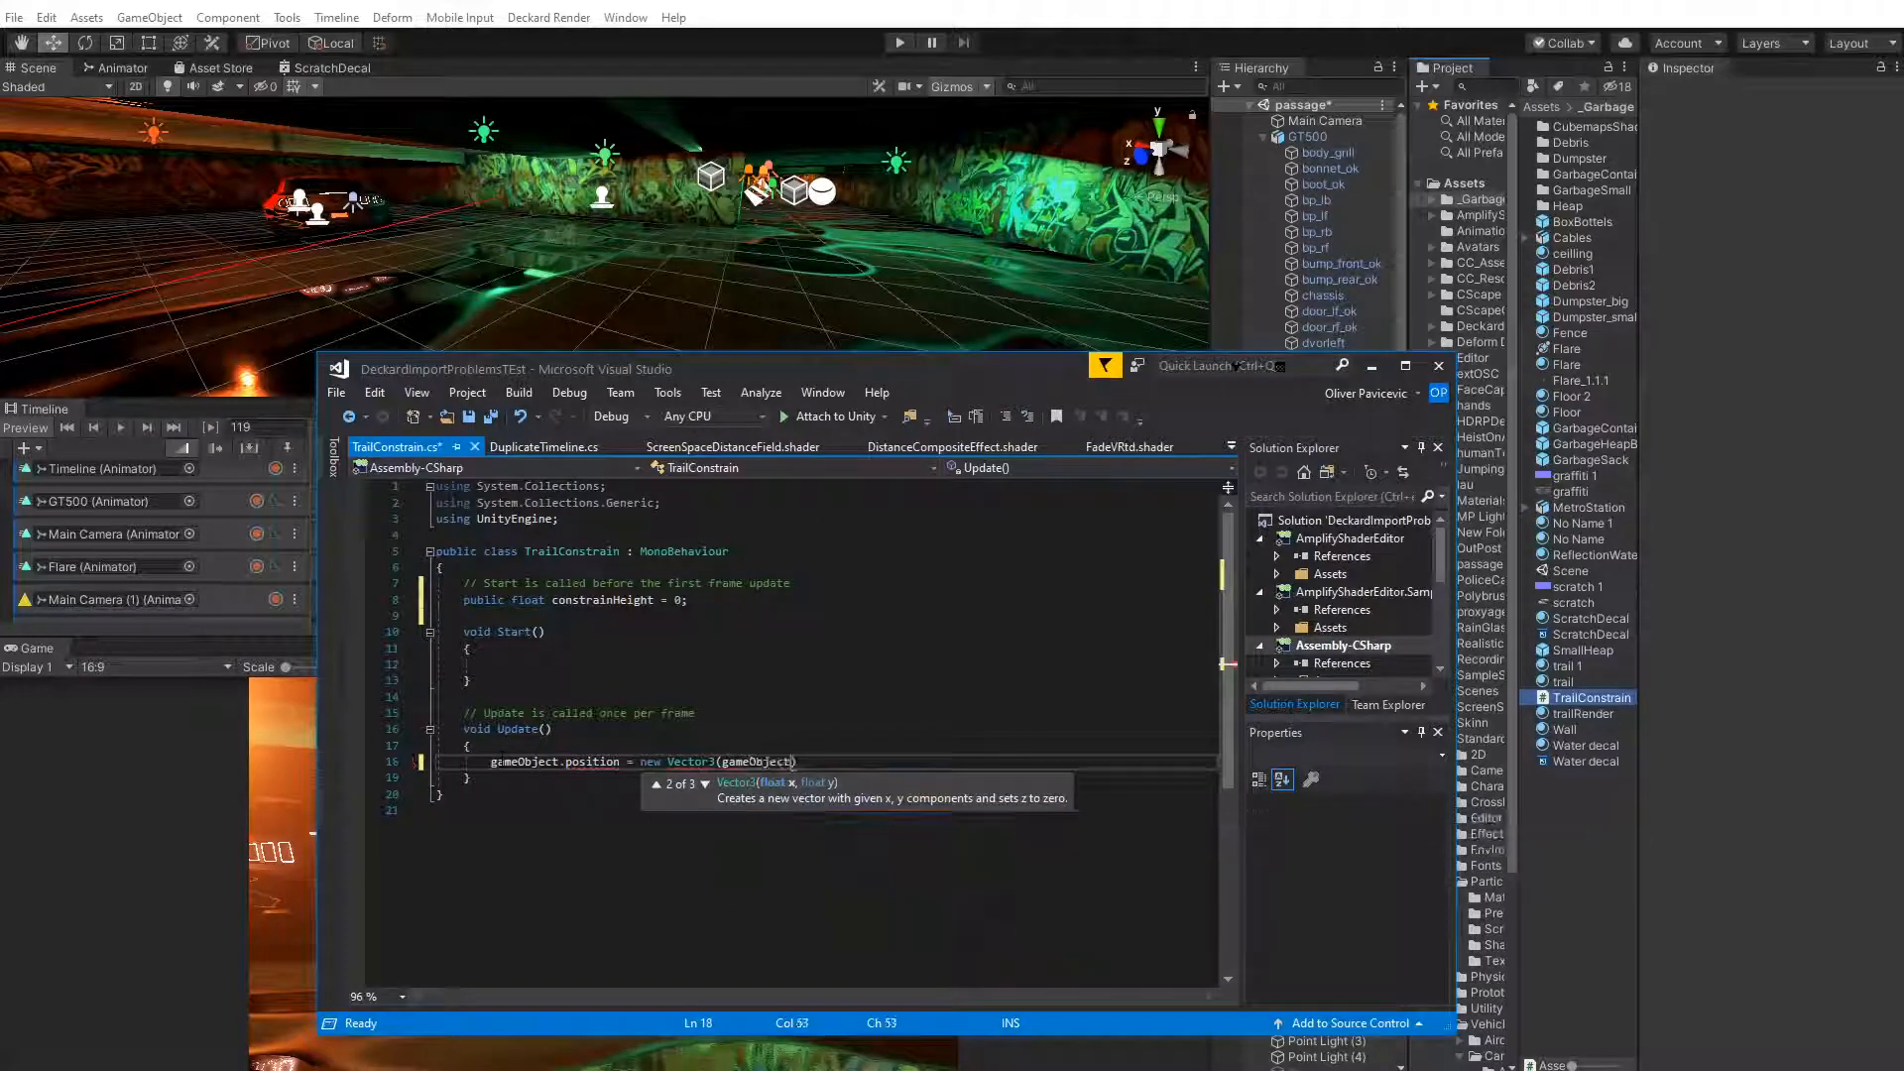
{"action": "type", "text": ".positio"}
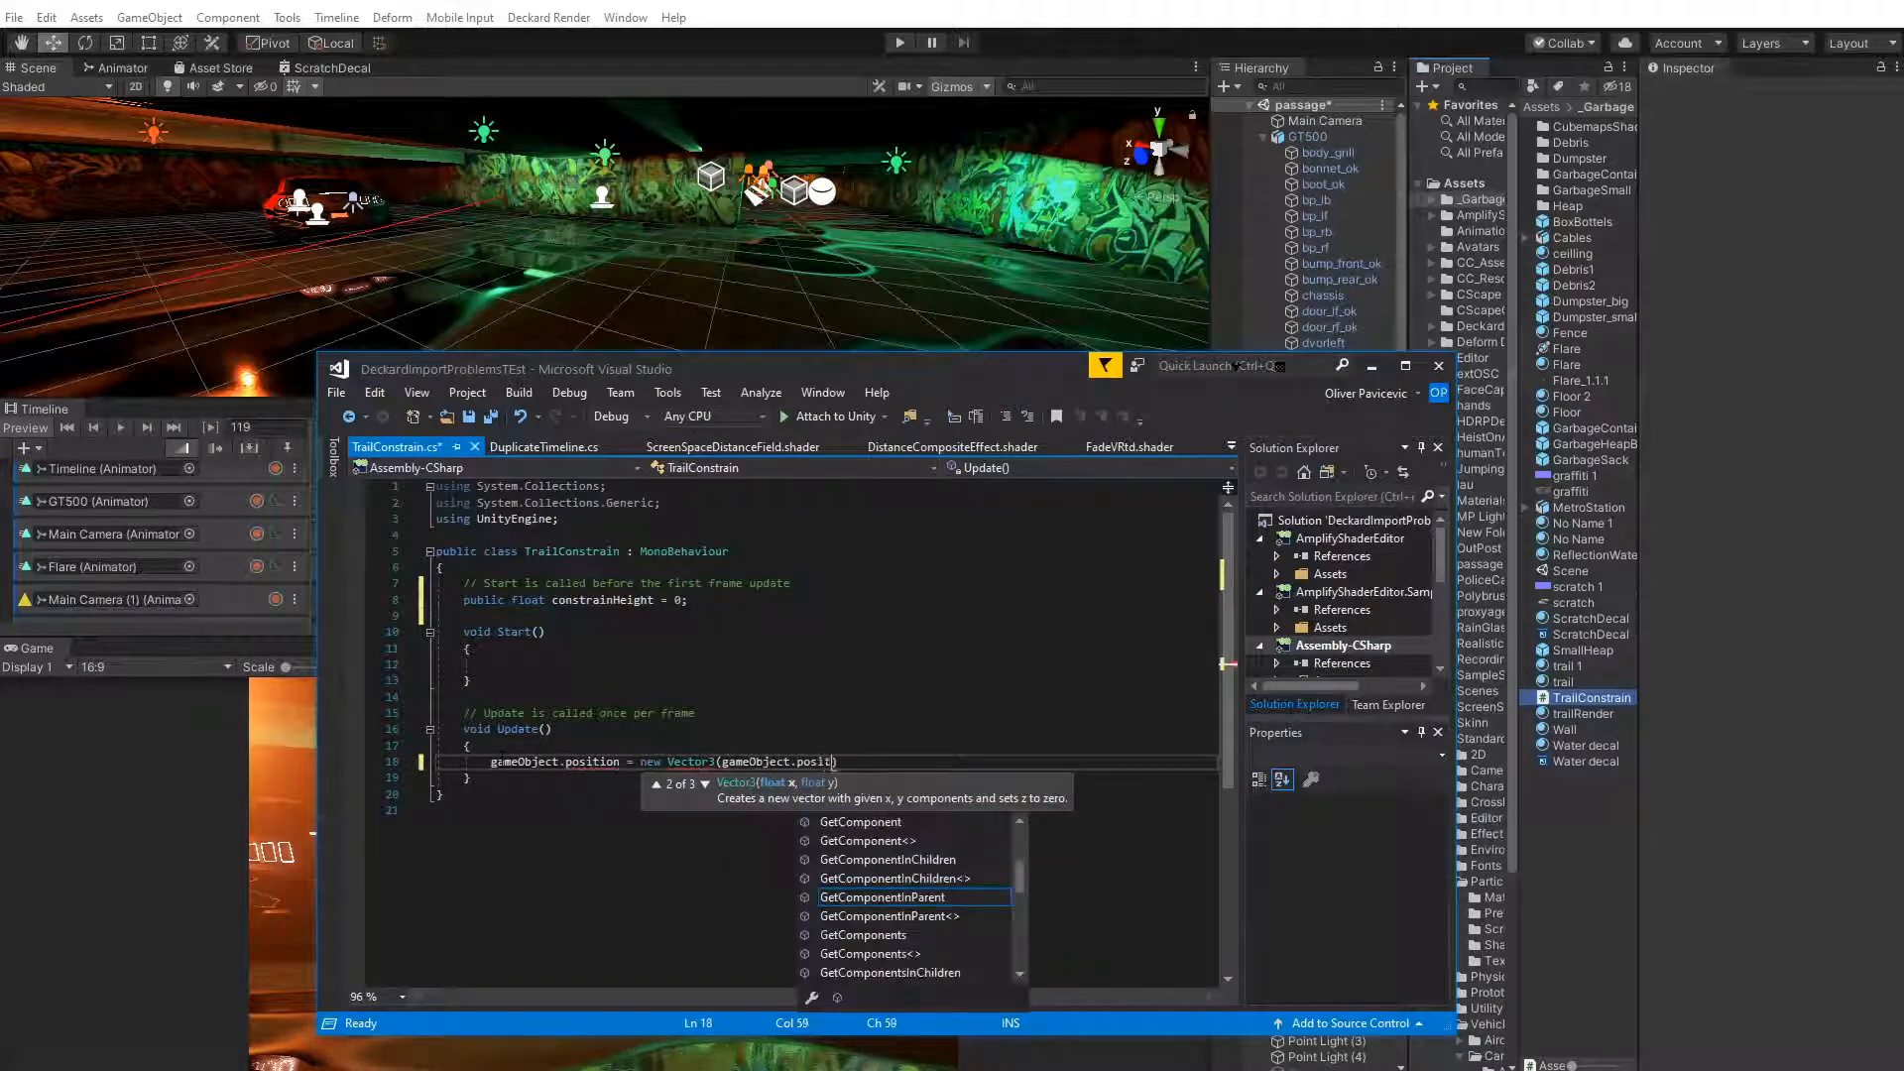
{"action": "type", "text": "n."}
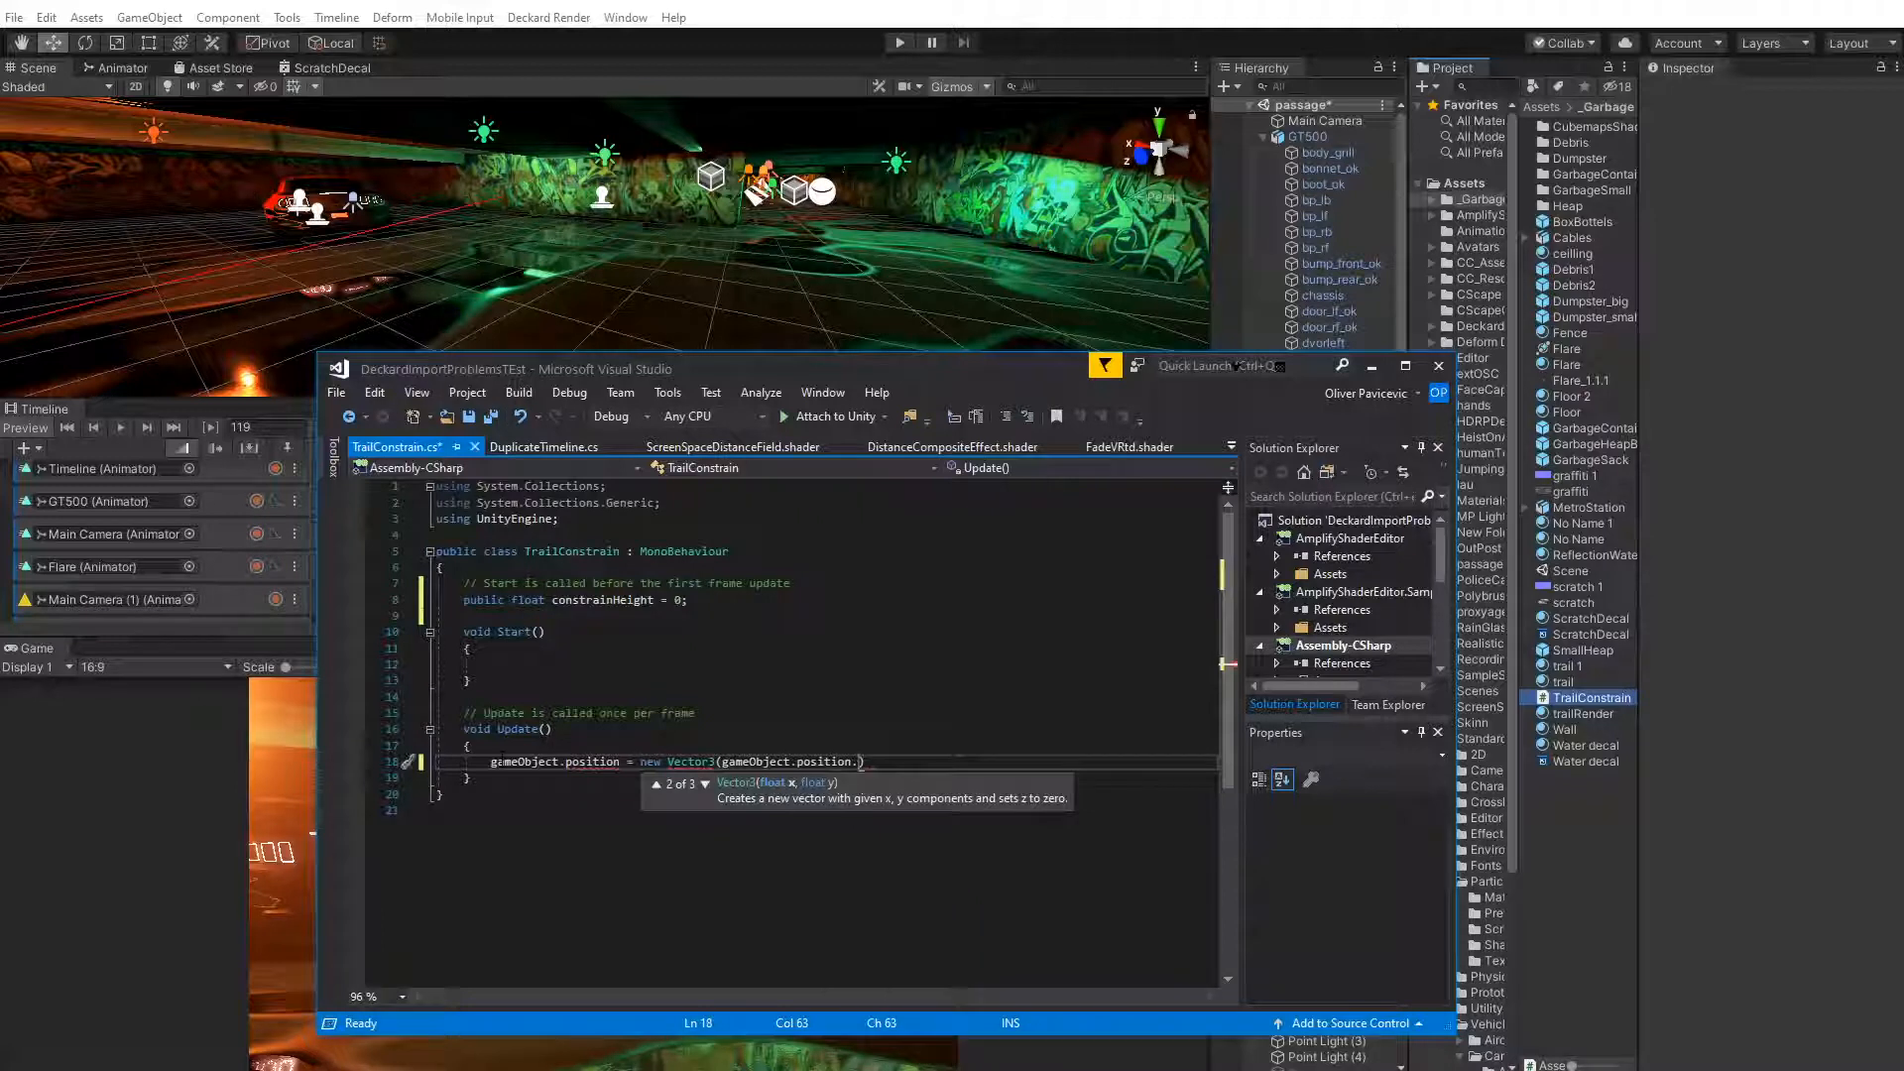
{"action": "type", "text": "x, constrain"}
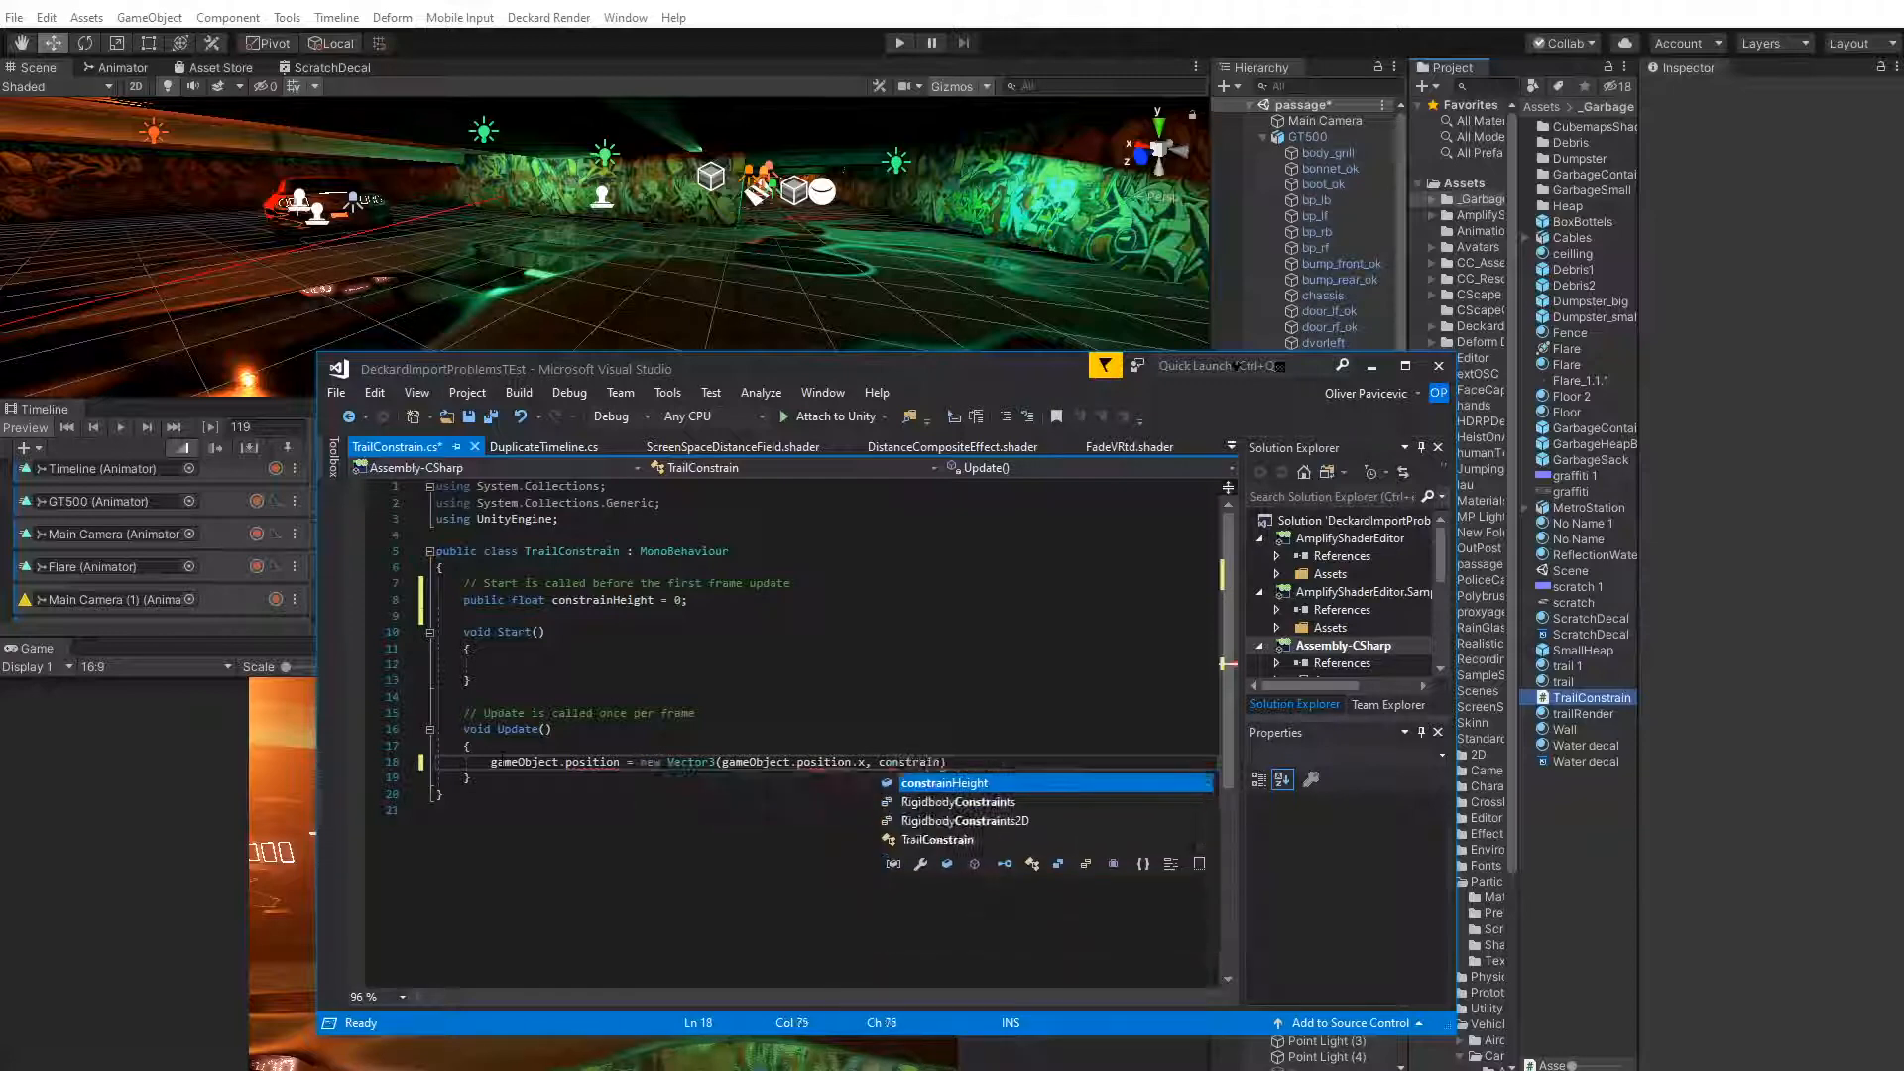
{"action": "type", "text": "t"}
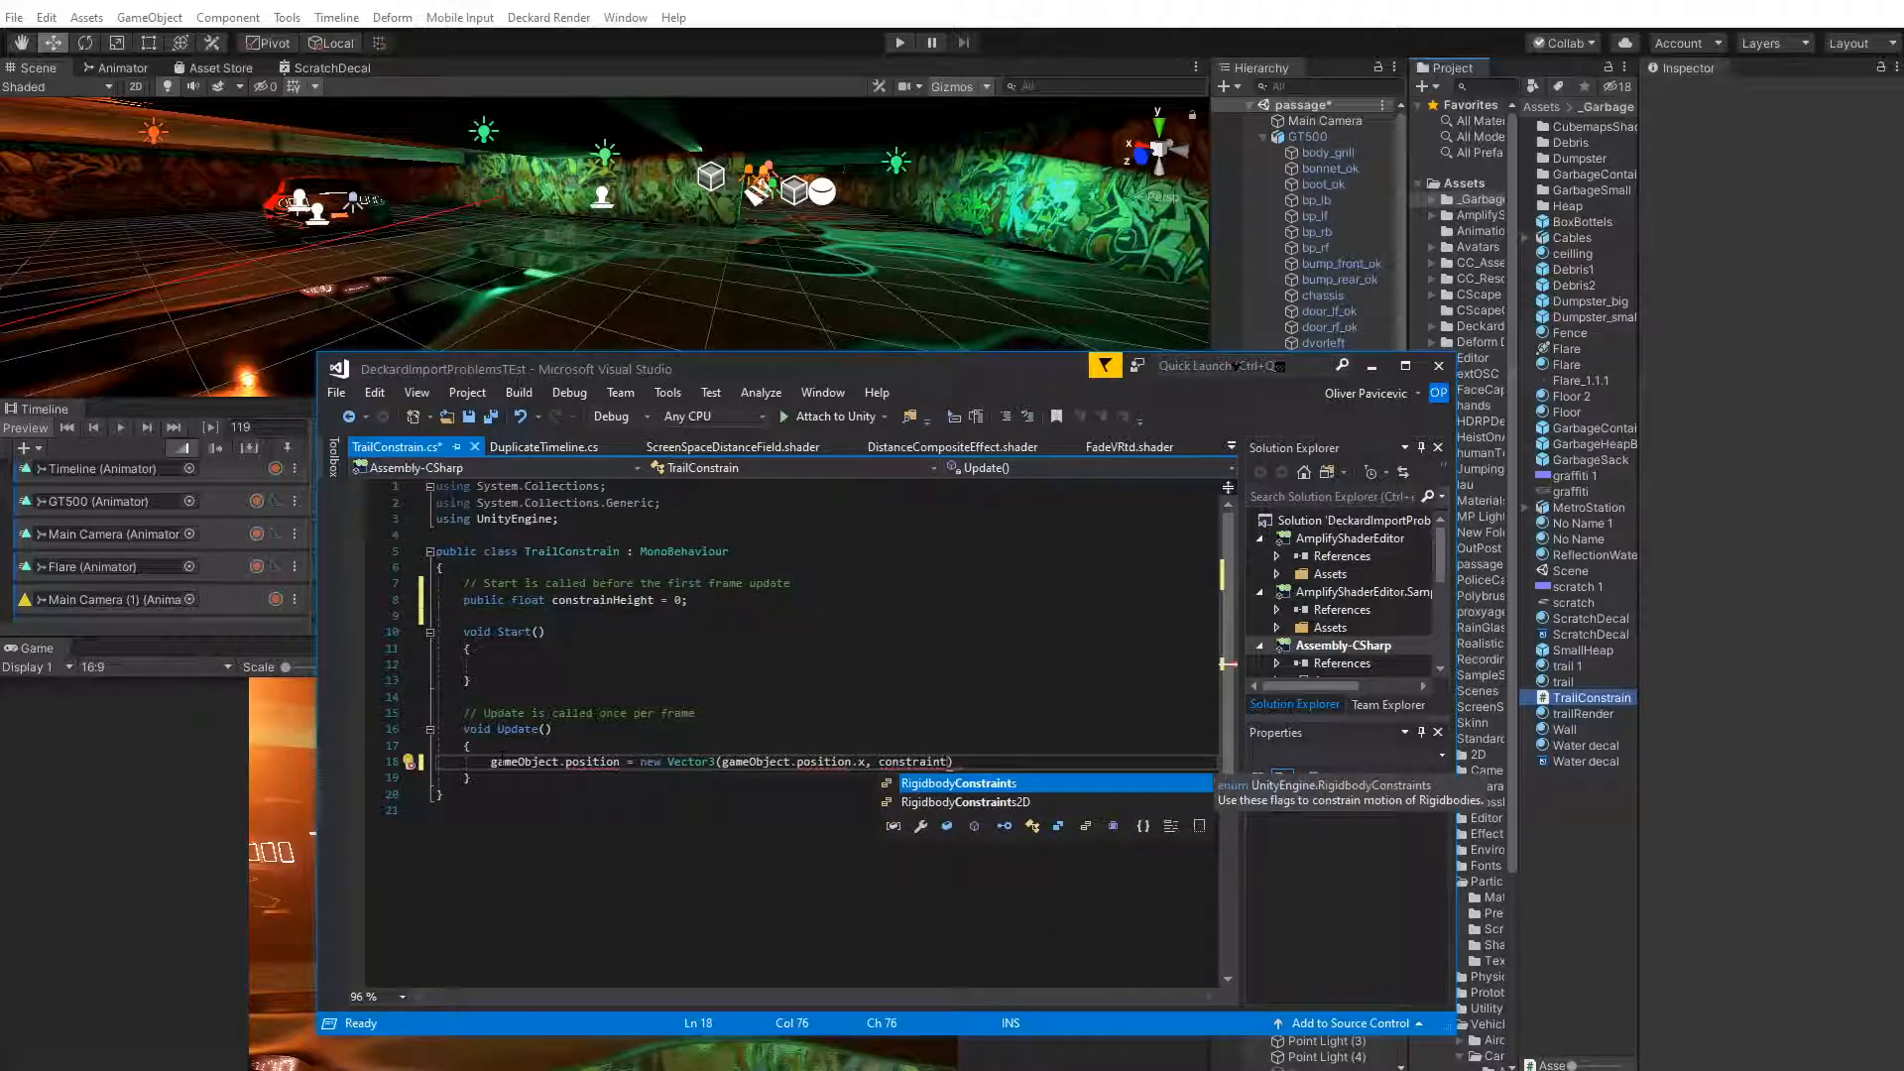
{"action": "key", "text": "BackSpace"}
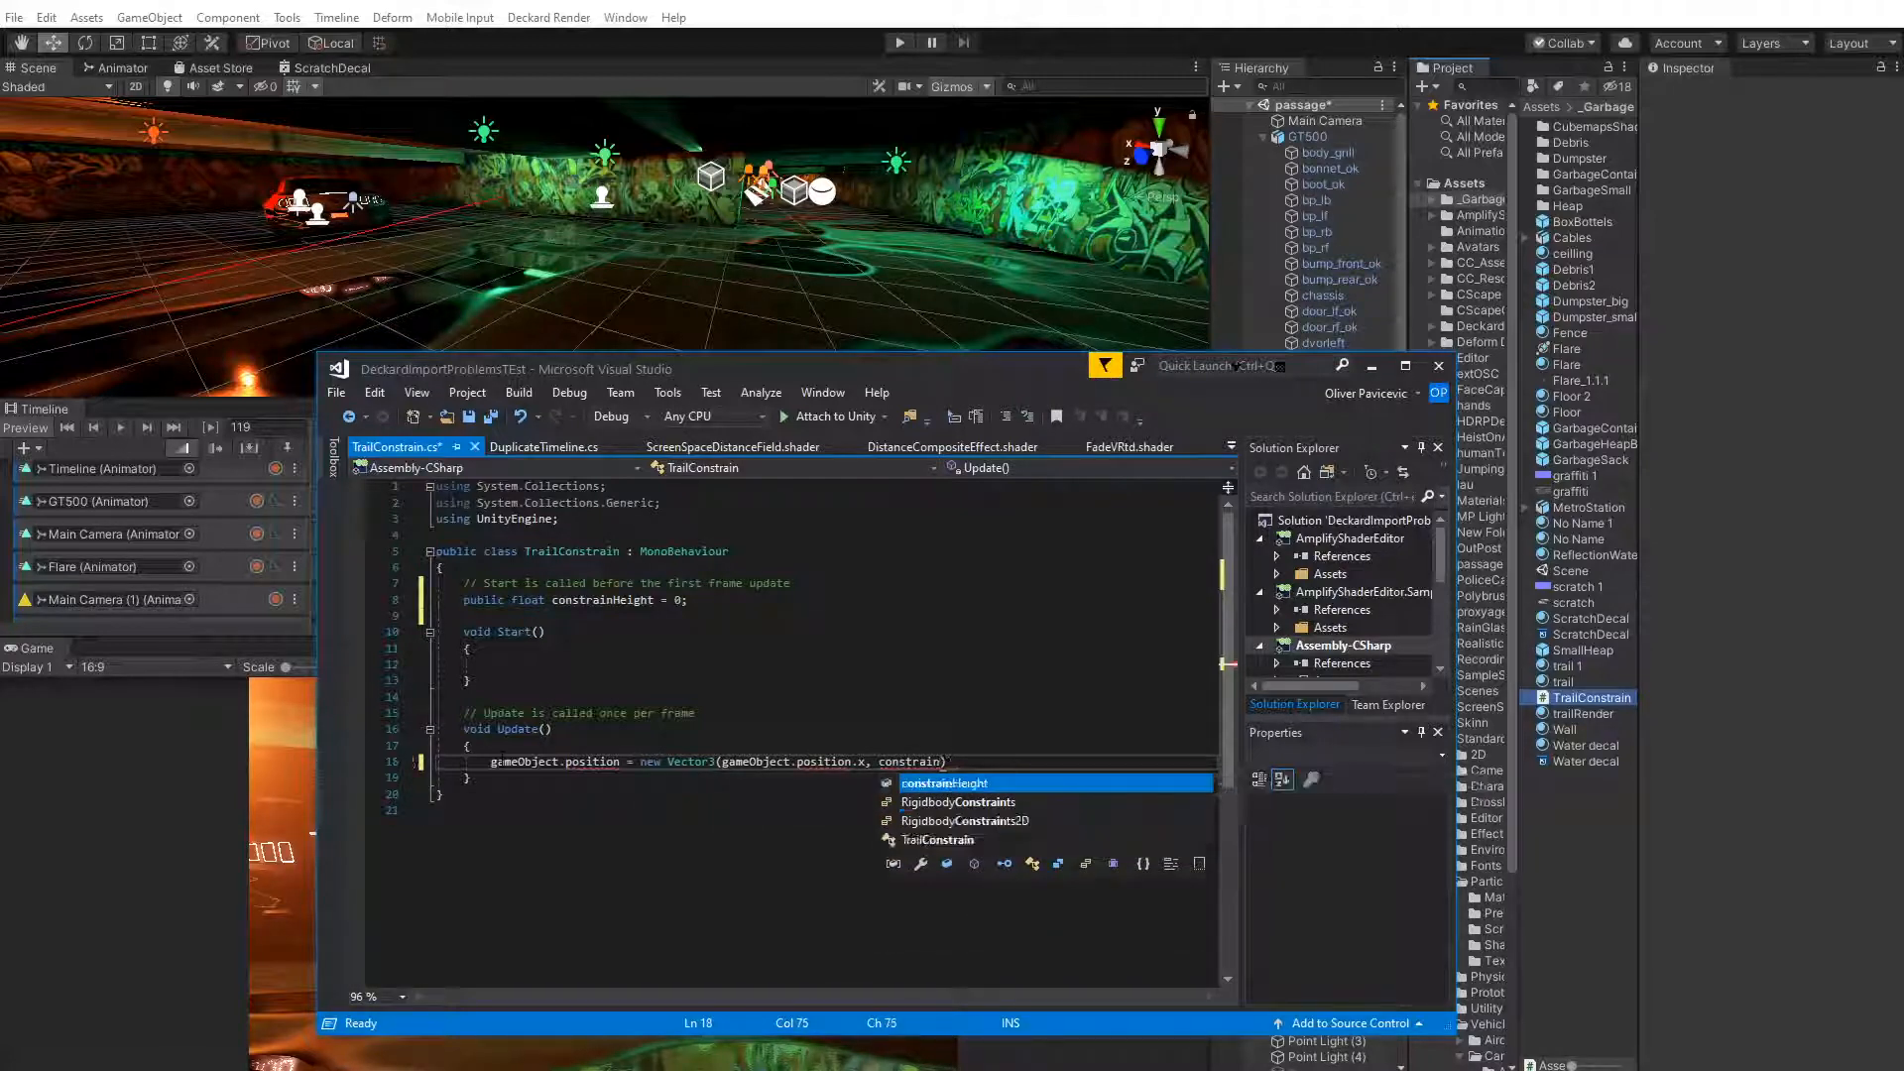
{"action": "key", "text": "Tab"}
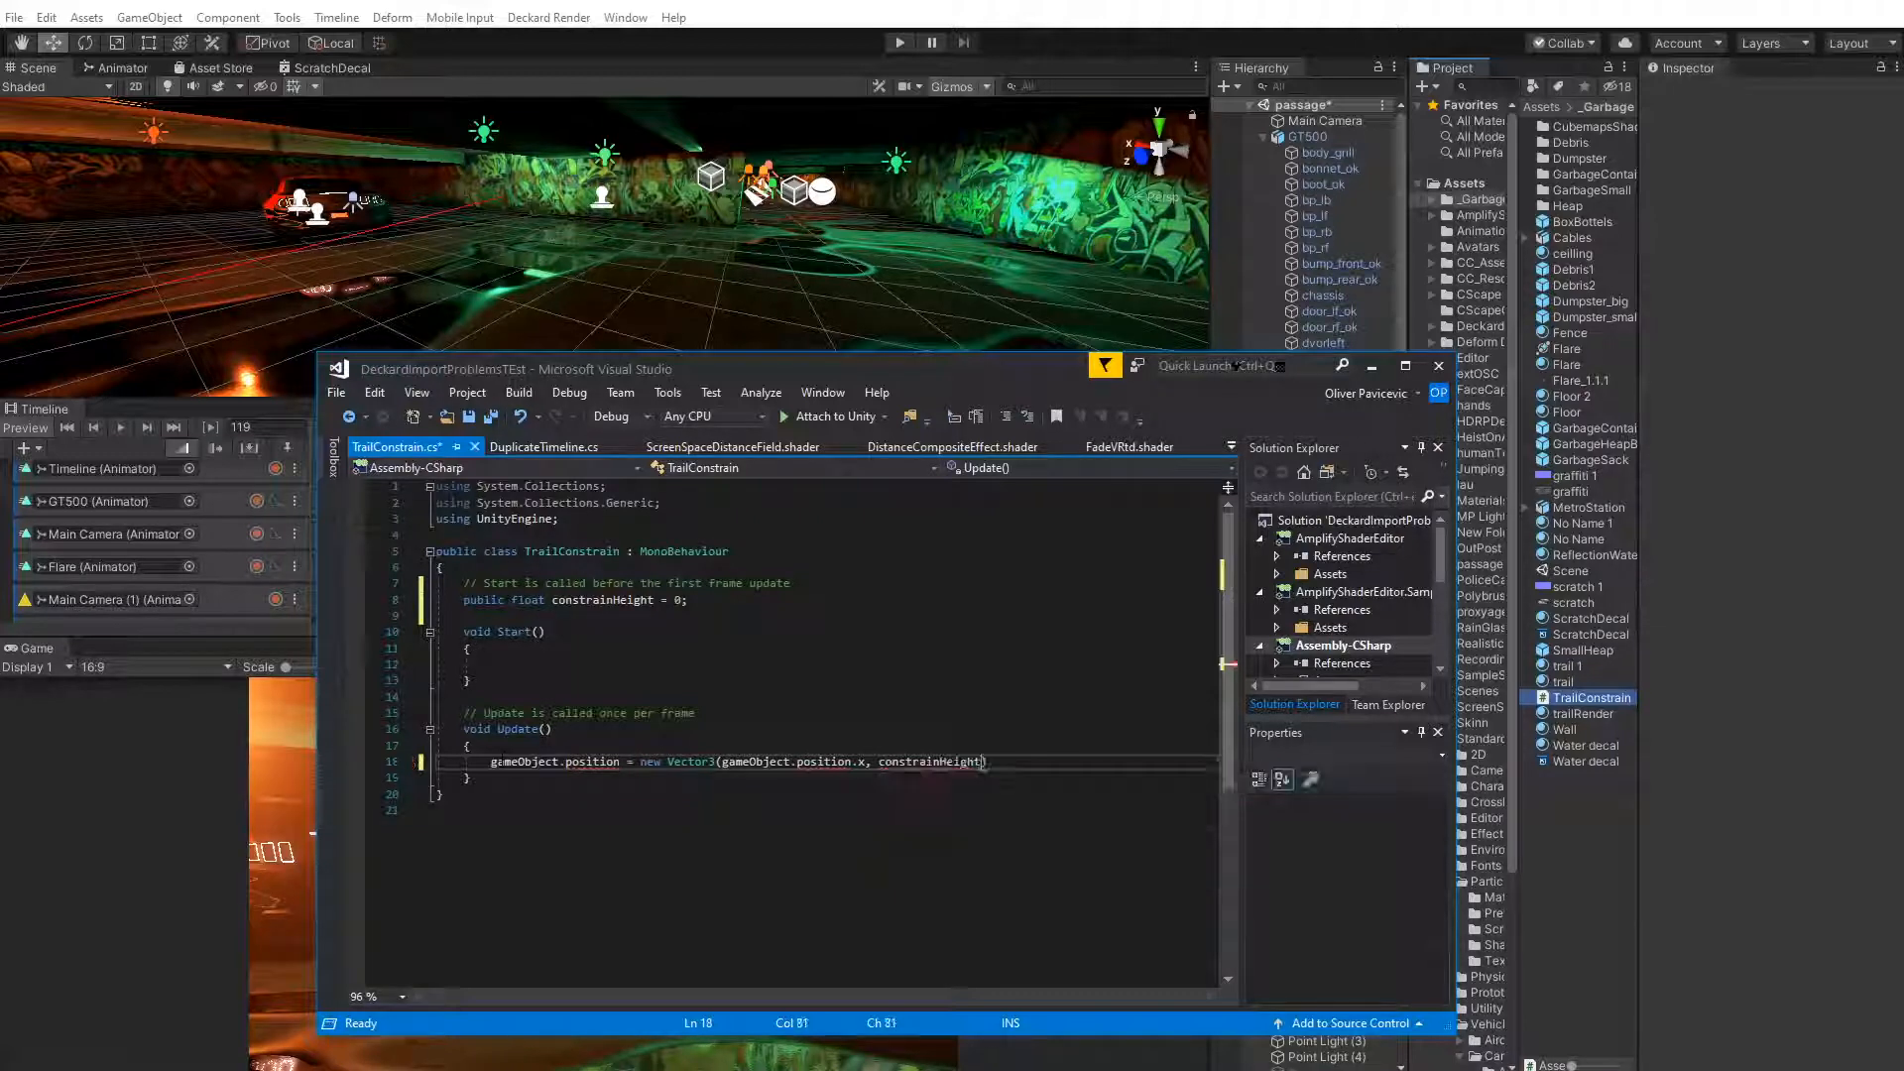
{"action": "type", "text": ", "}
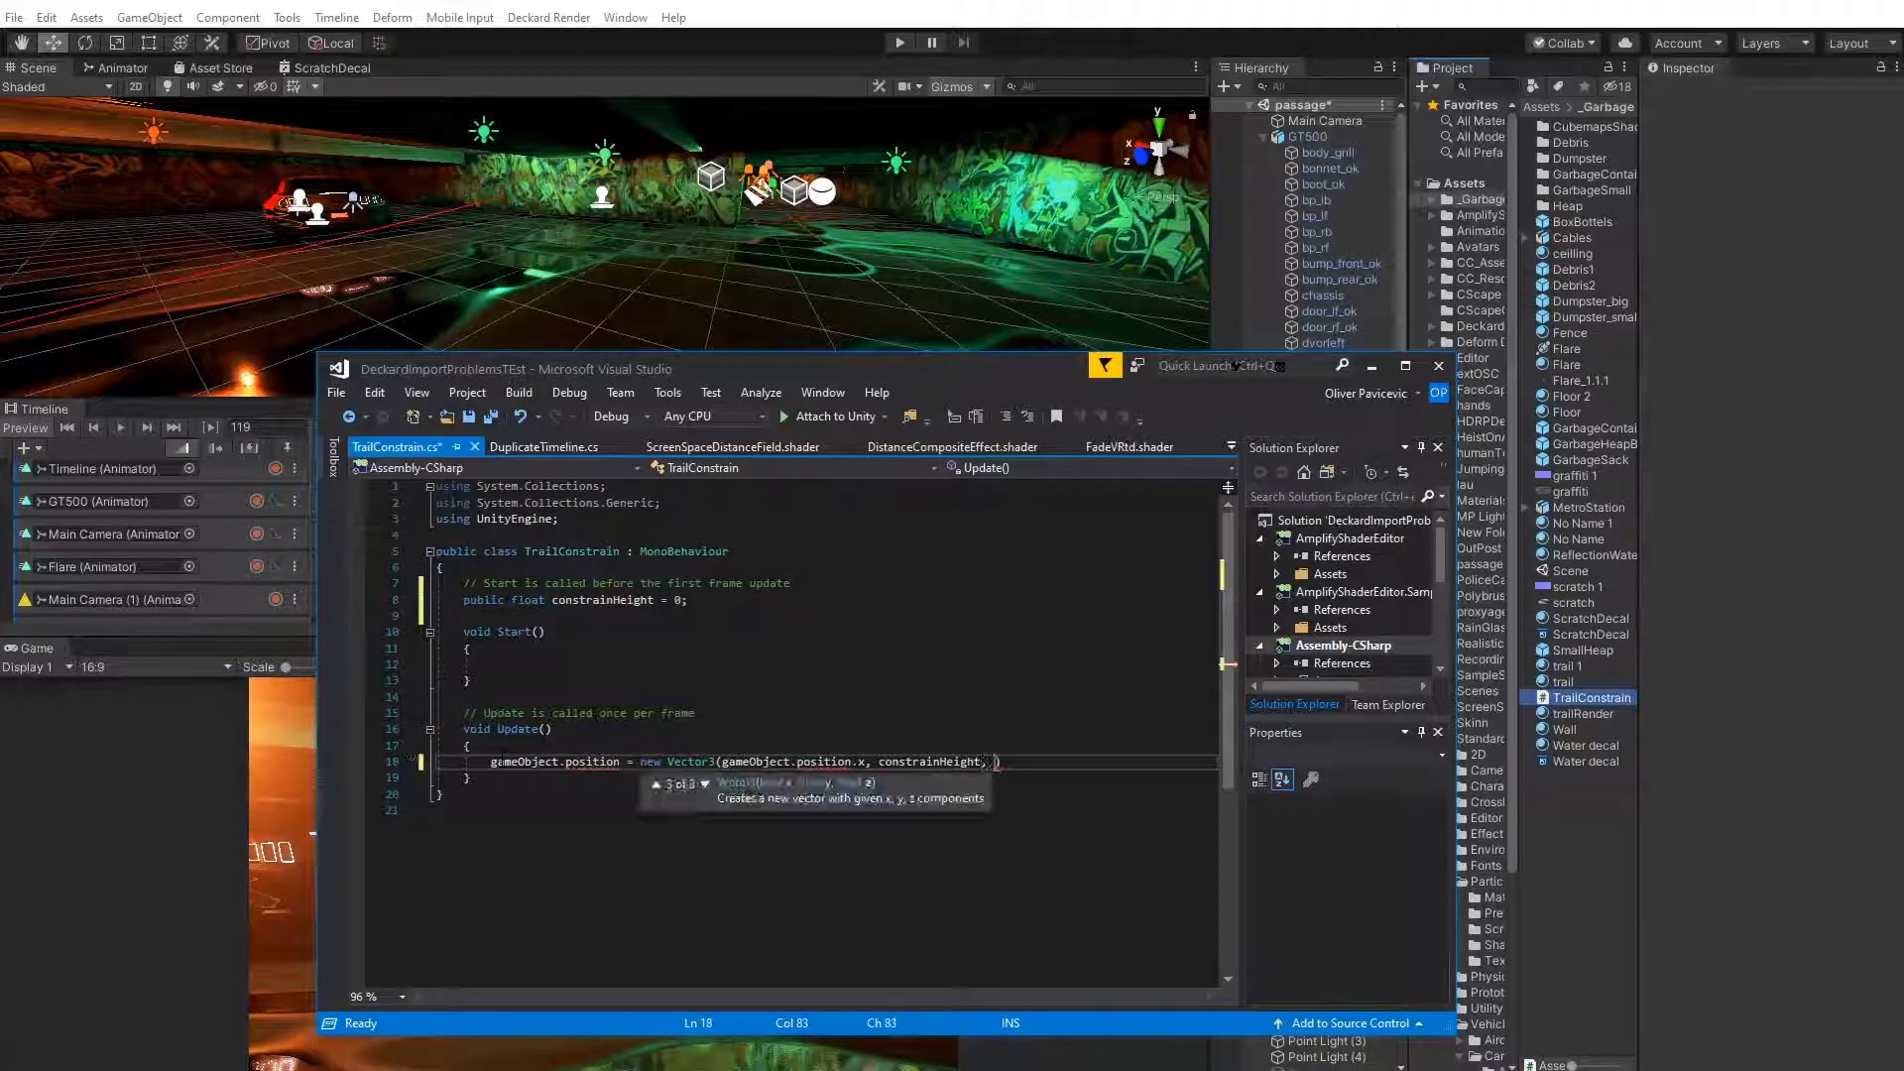
{"action": "type", "text": "game"}
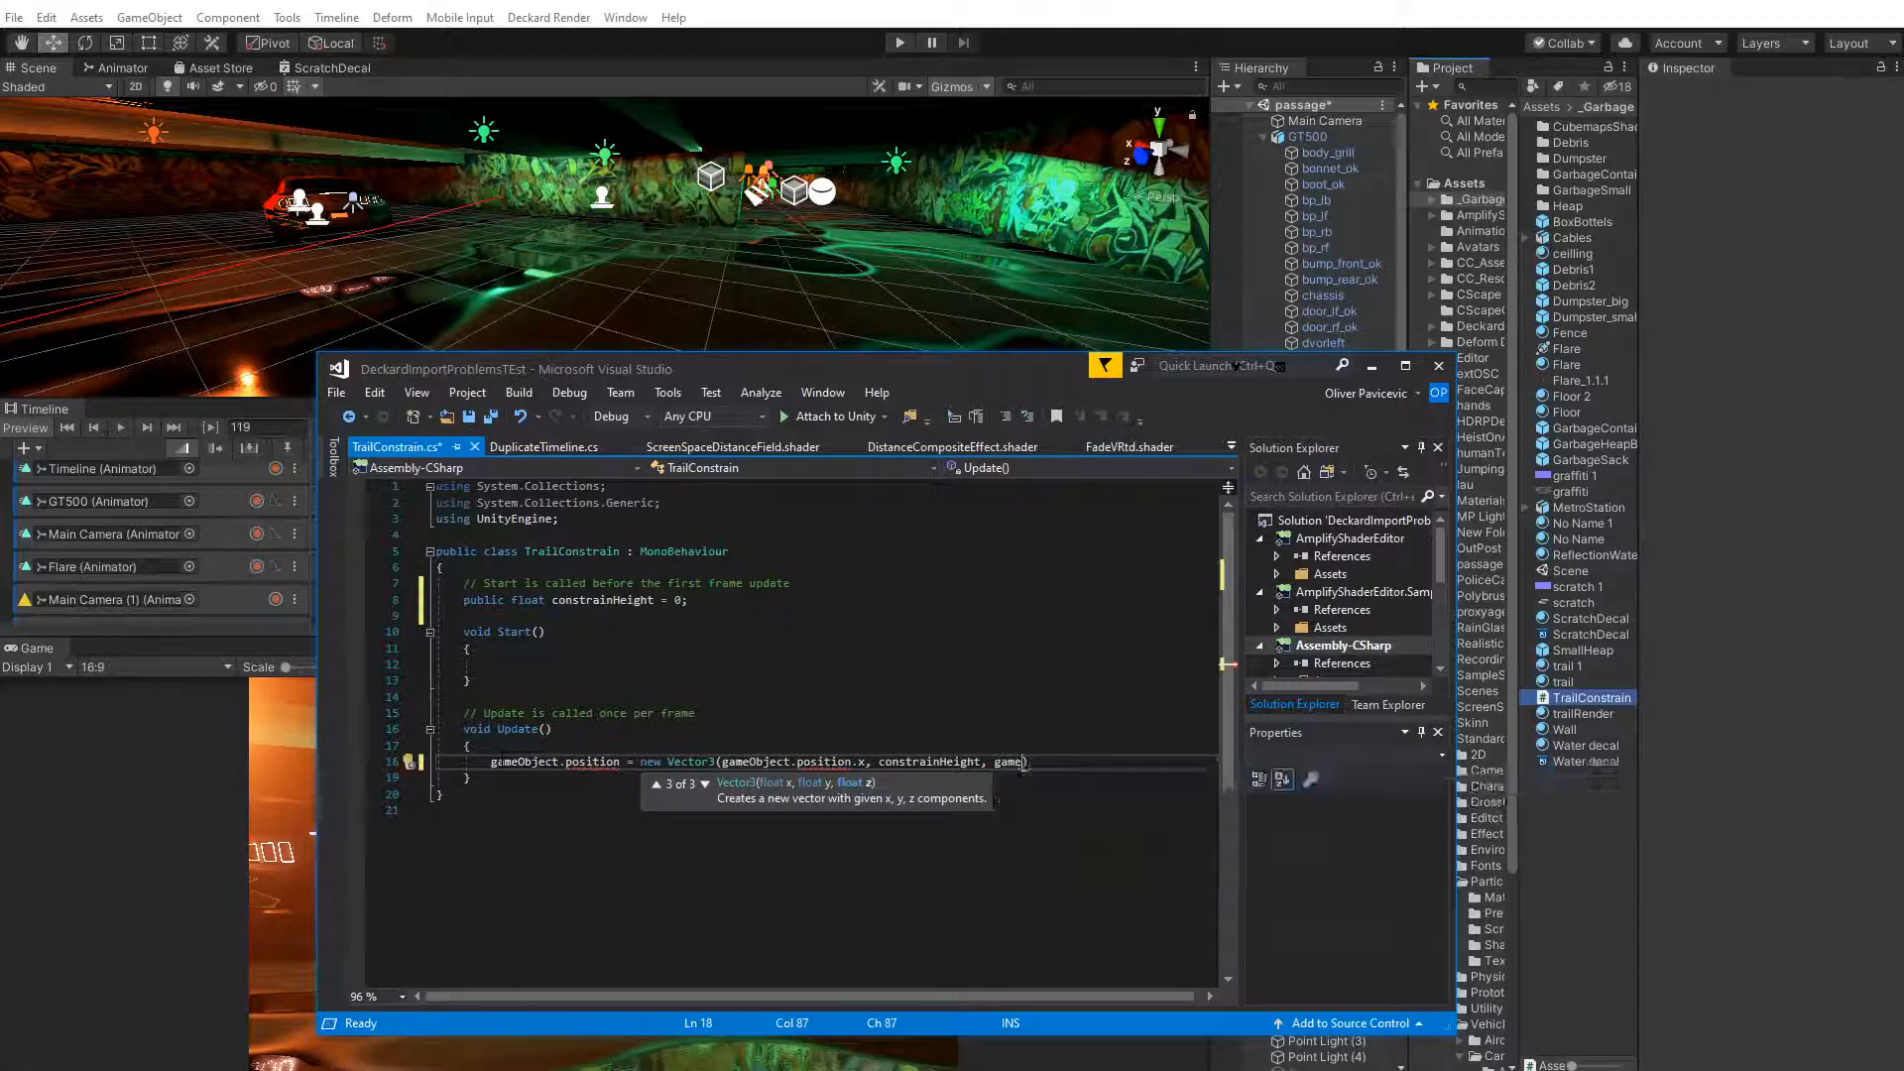
{"action": "type", "text": "Object."}
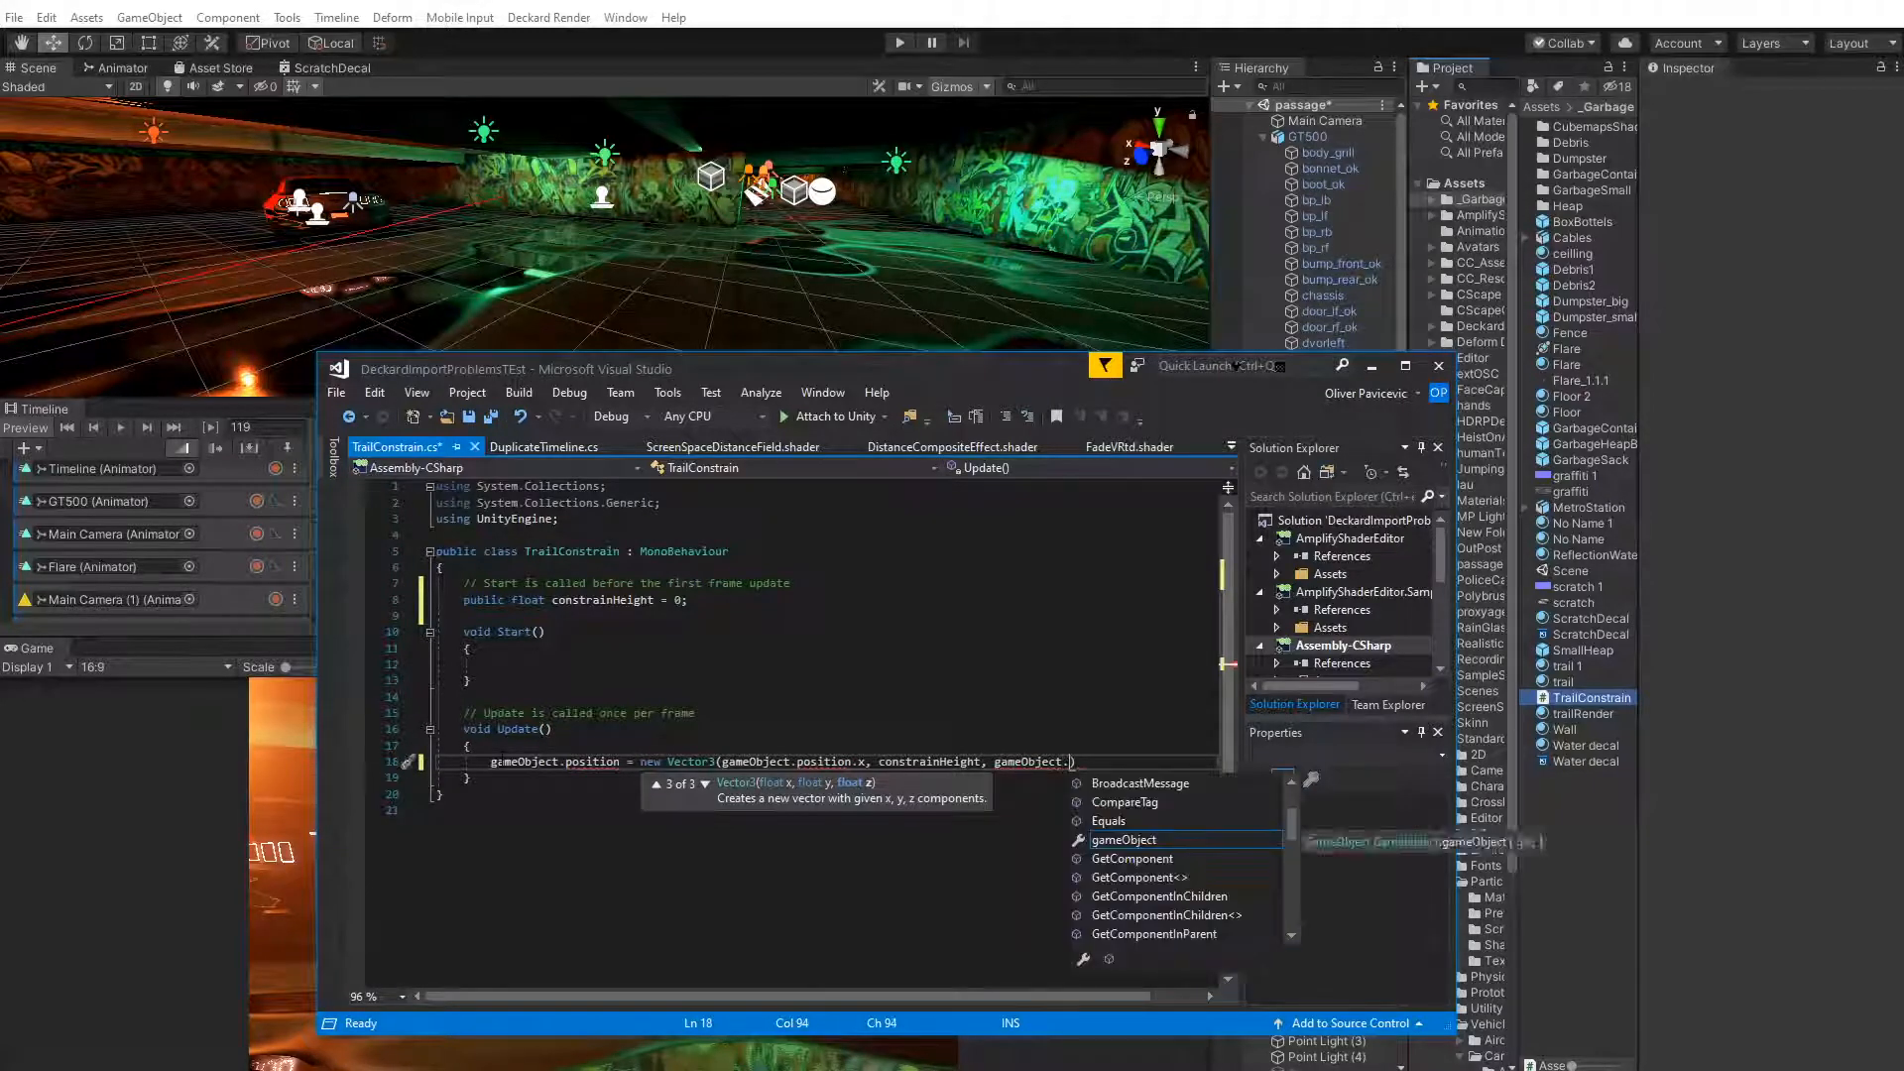
{"action": "type", "text": "position"}
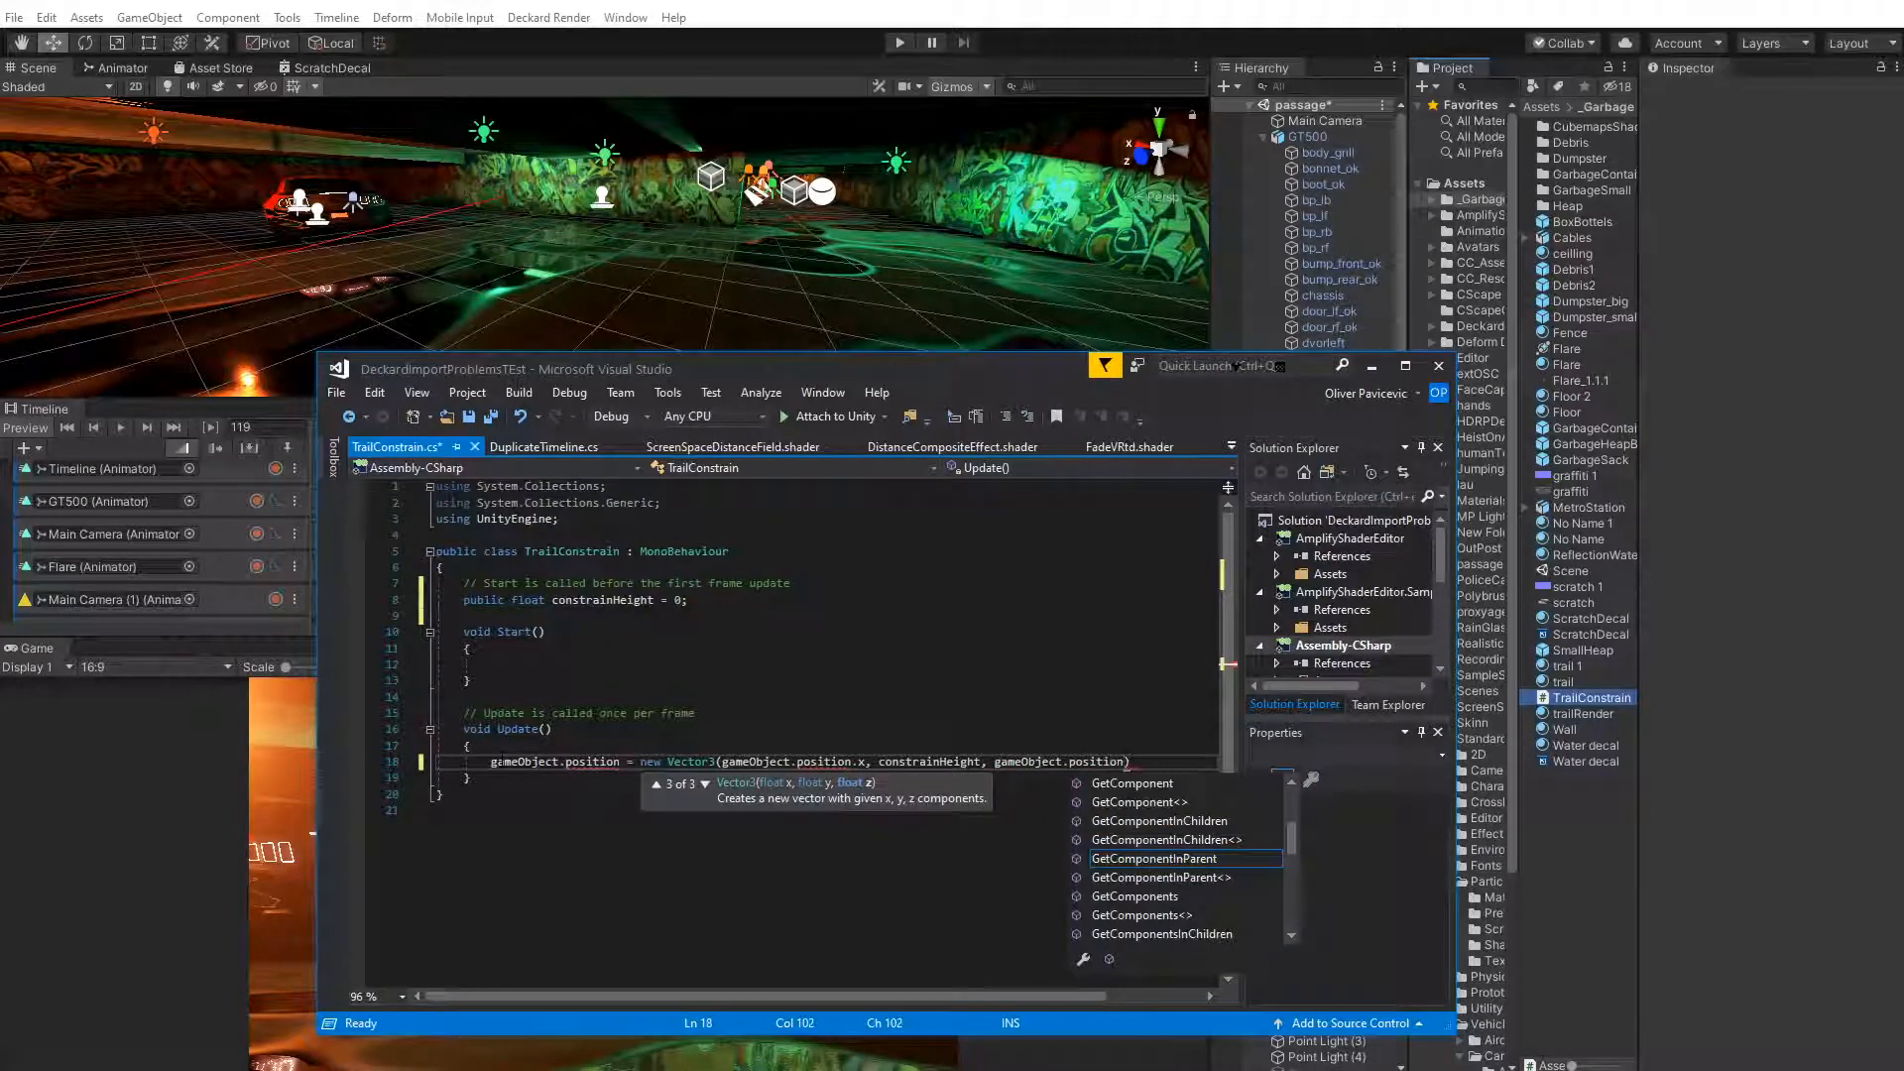
{"action": "type", "text": ".z"}
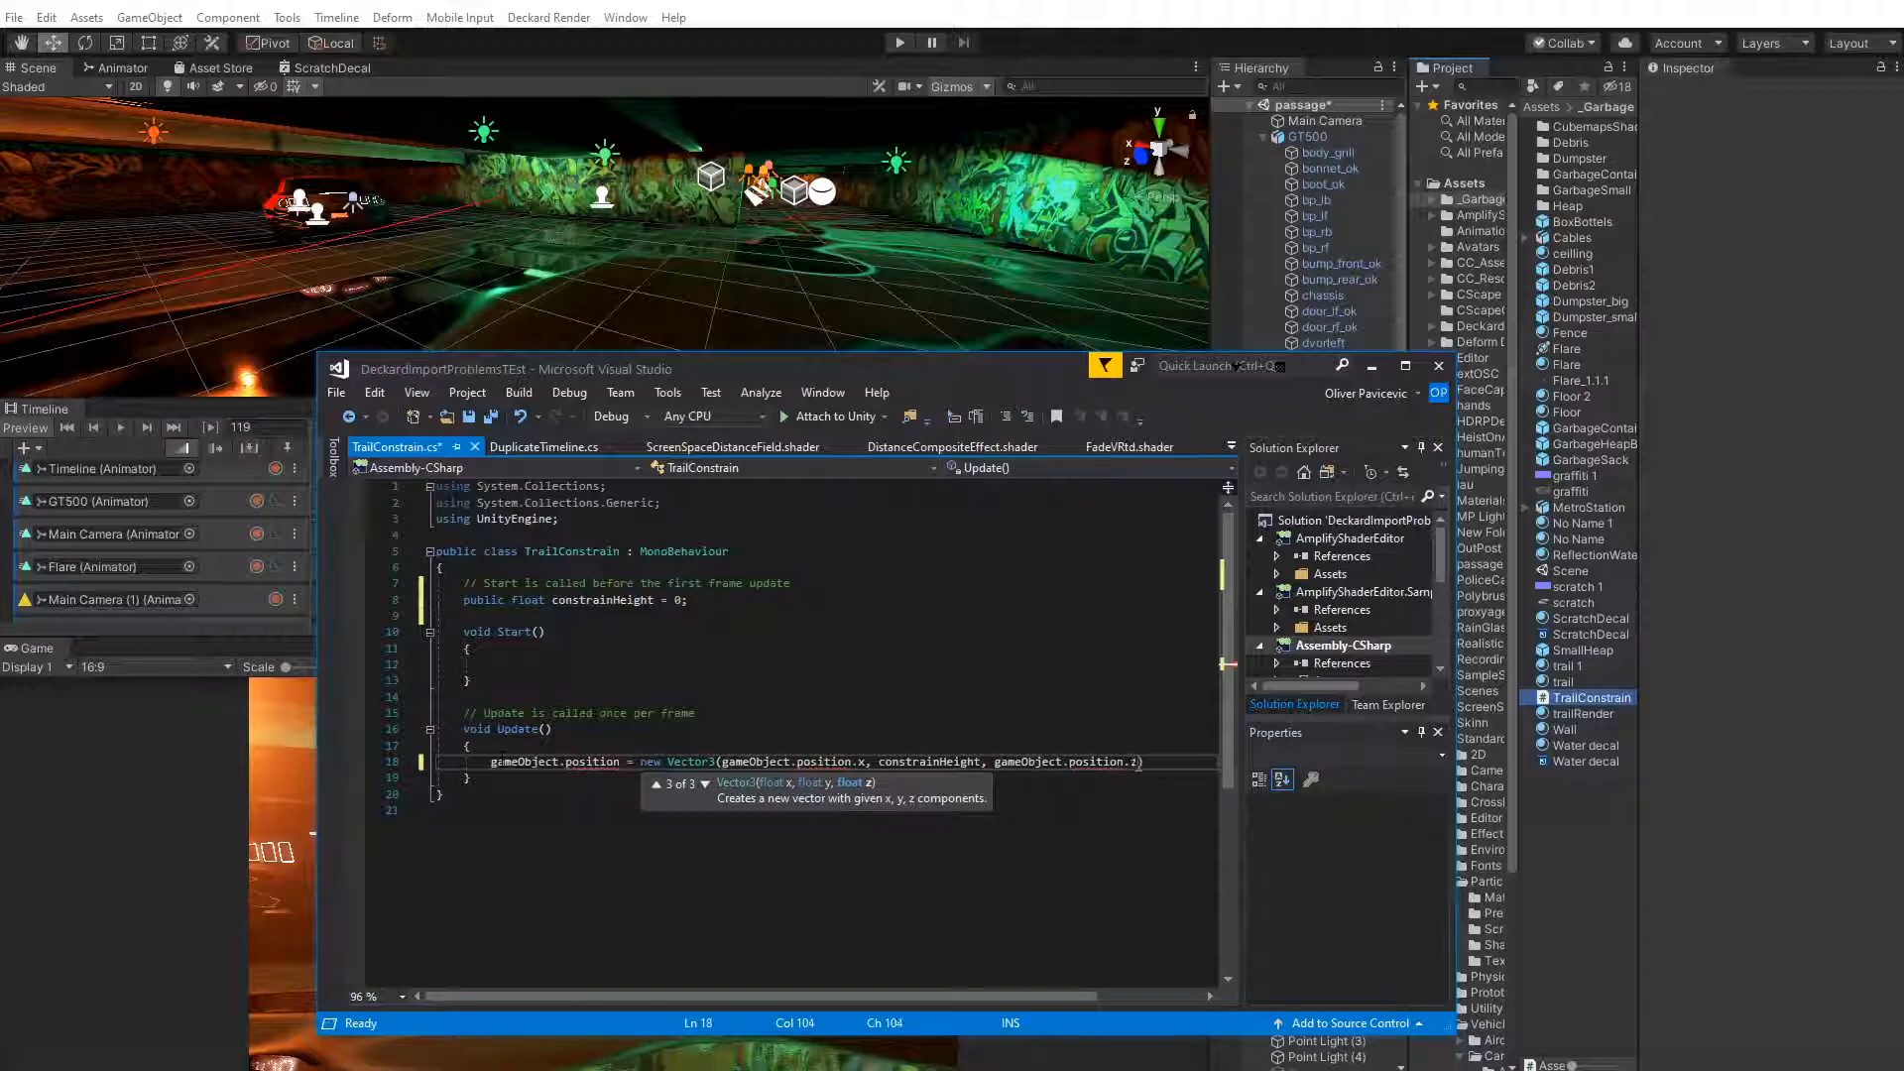
{"action": "type", "text": ");"}
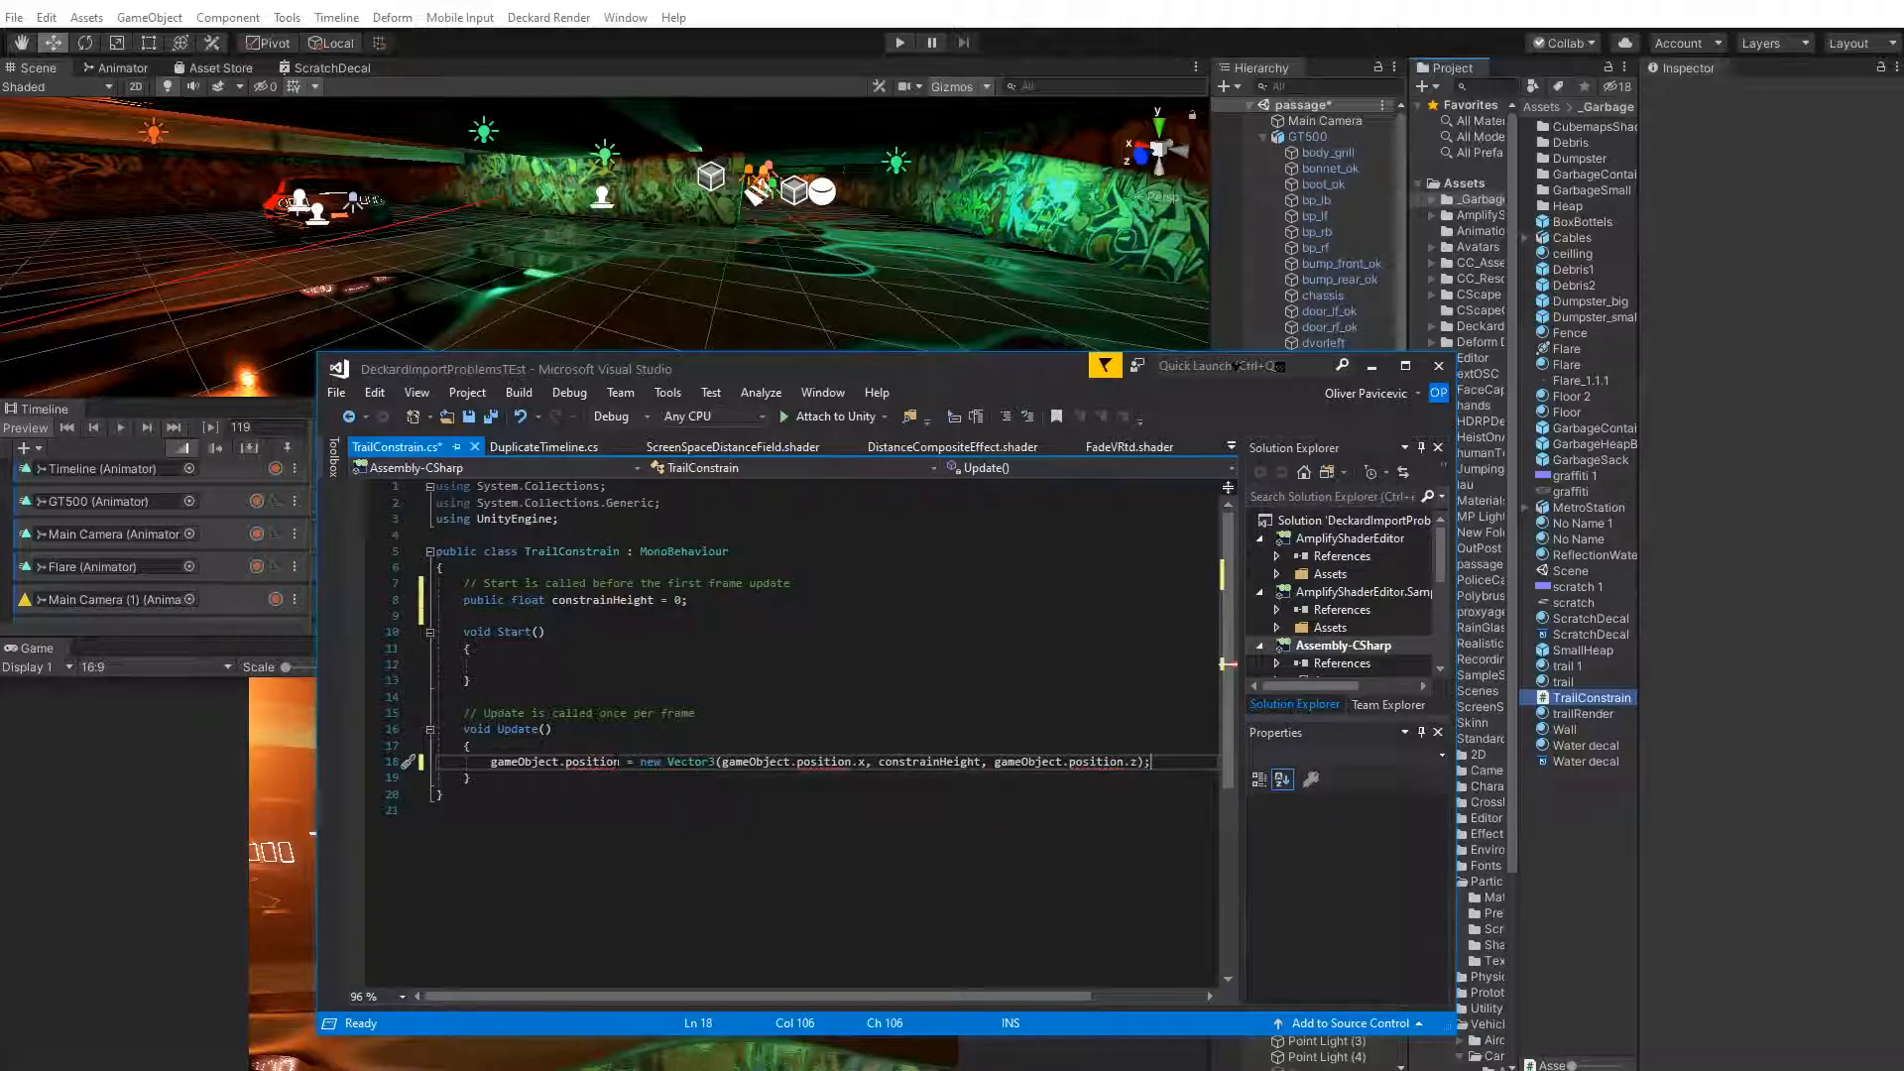
Insert transform before position in the assignment target so it reads gameObject.transform.position
{"action": "type", "text": "transfor"}
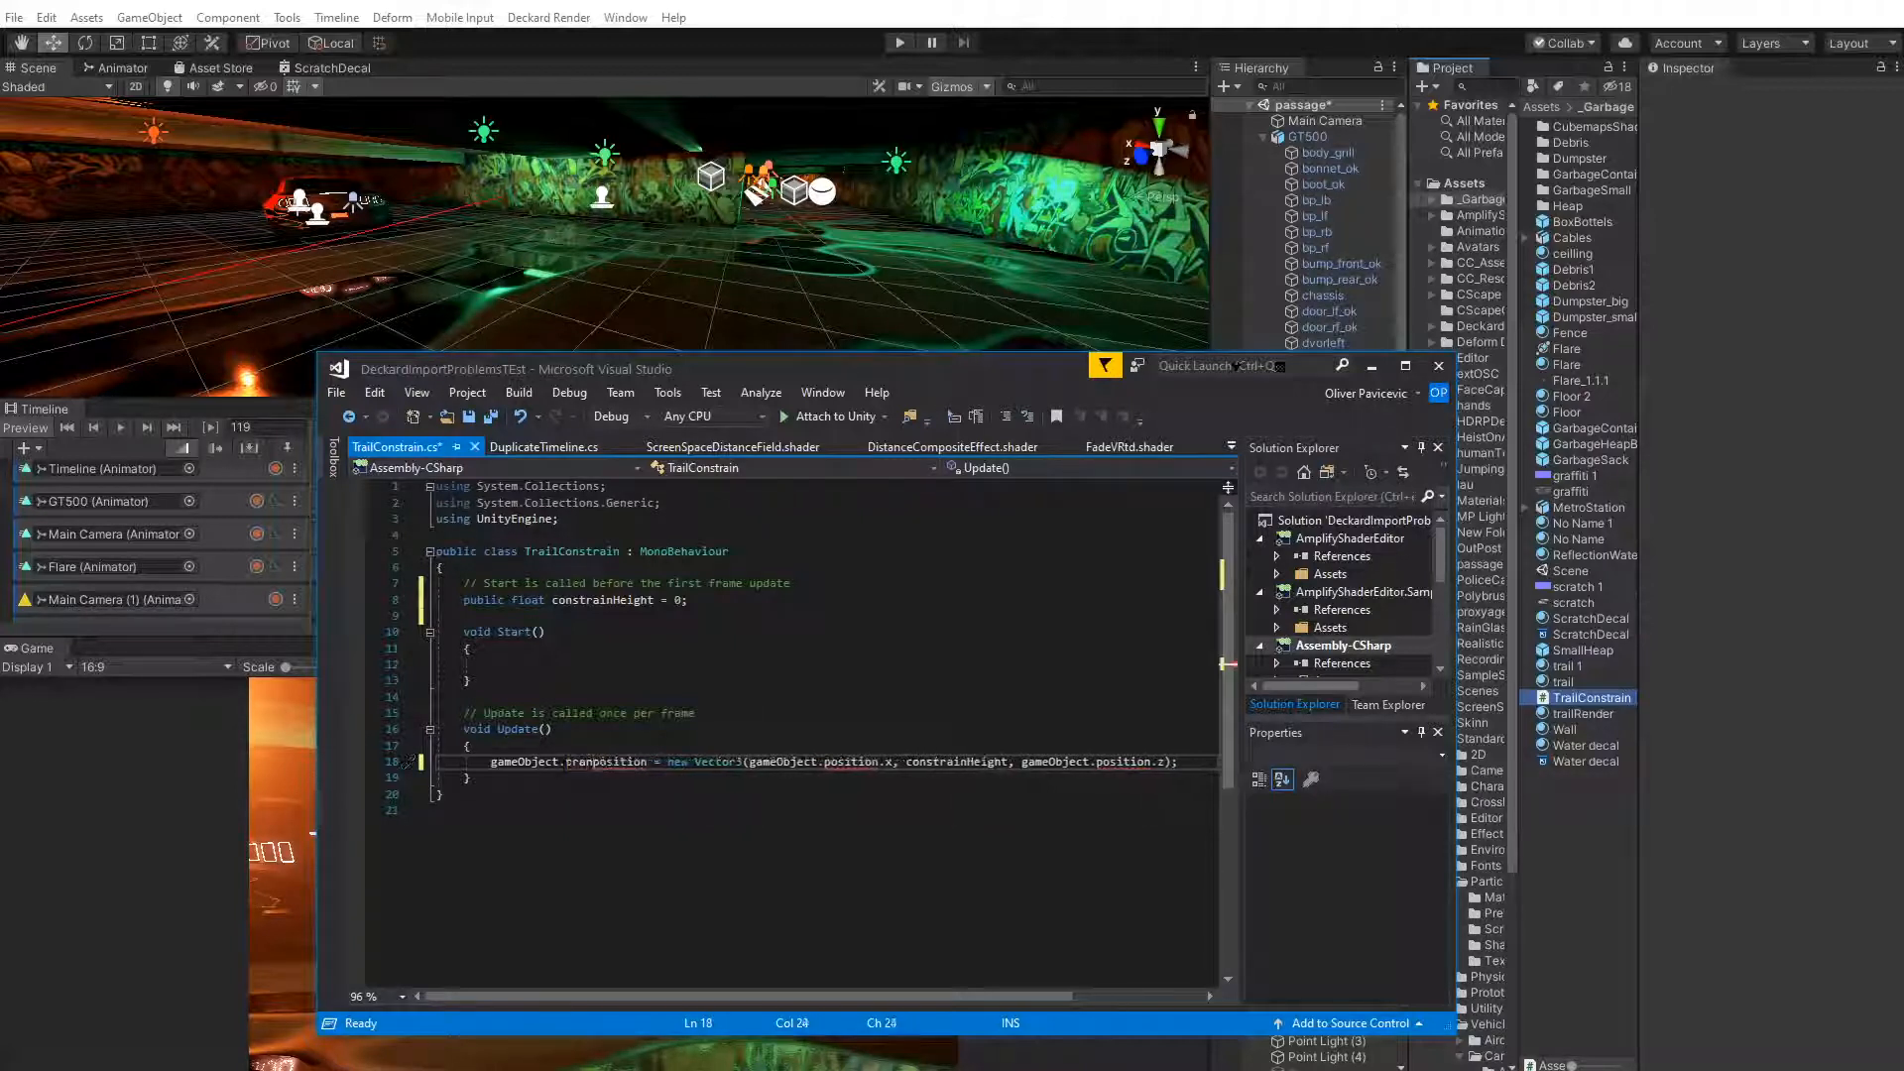
{"action": "type", "text": "m."}
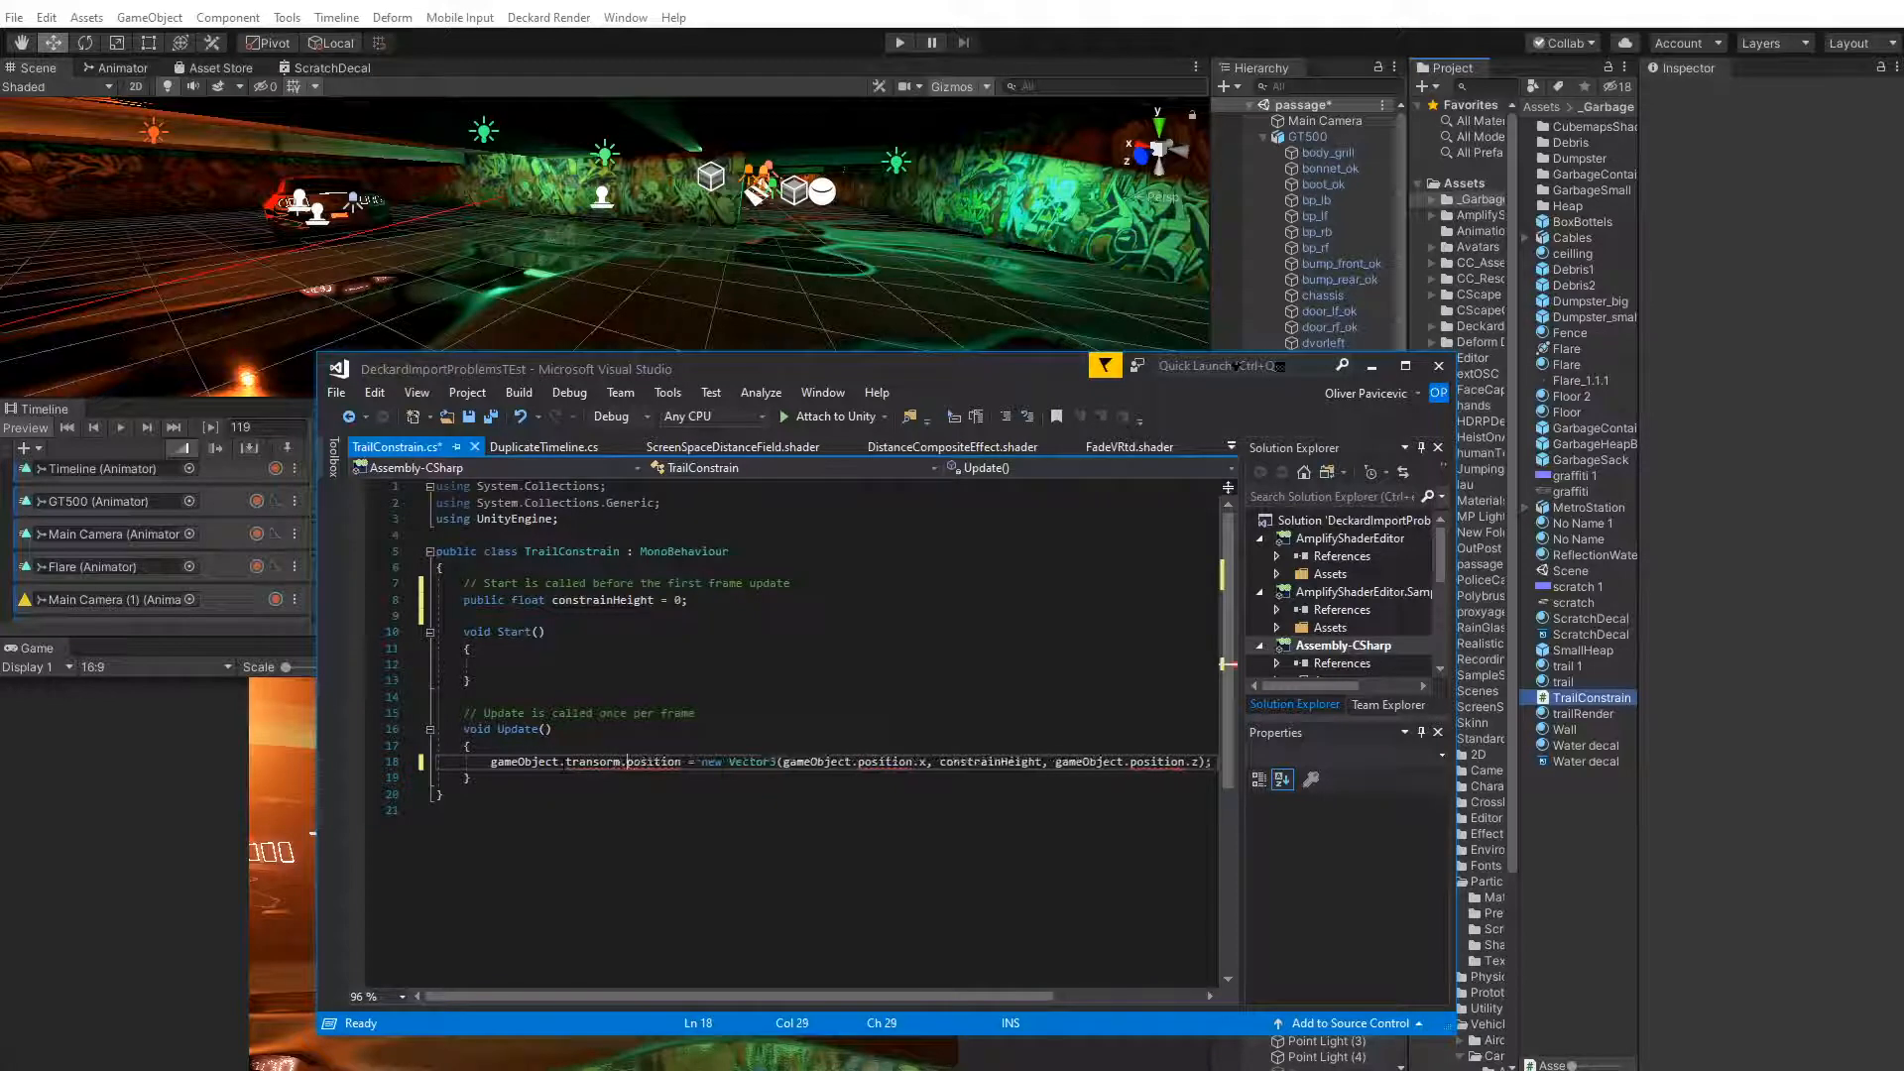
{"action": "left_click", "coordinate": [600, 762]}
{"action": "type", "text": "f"}
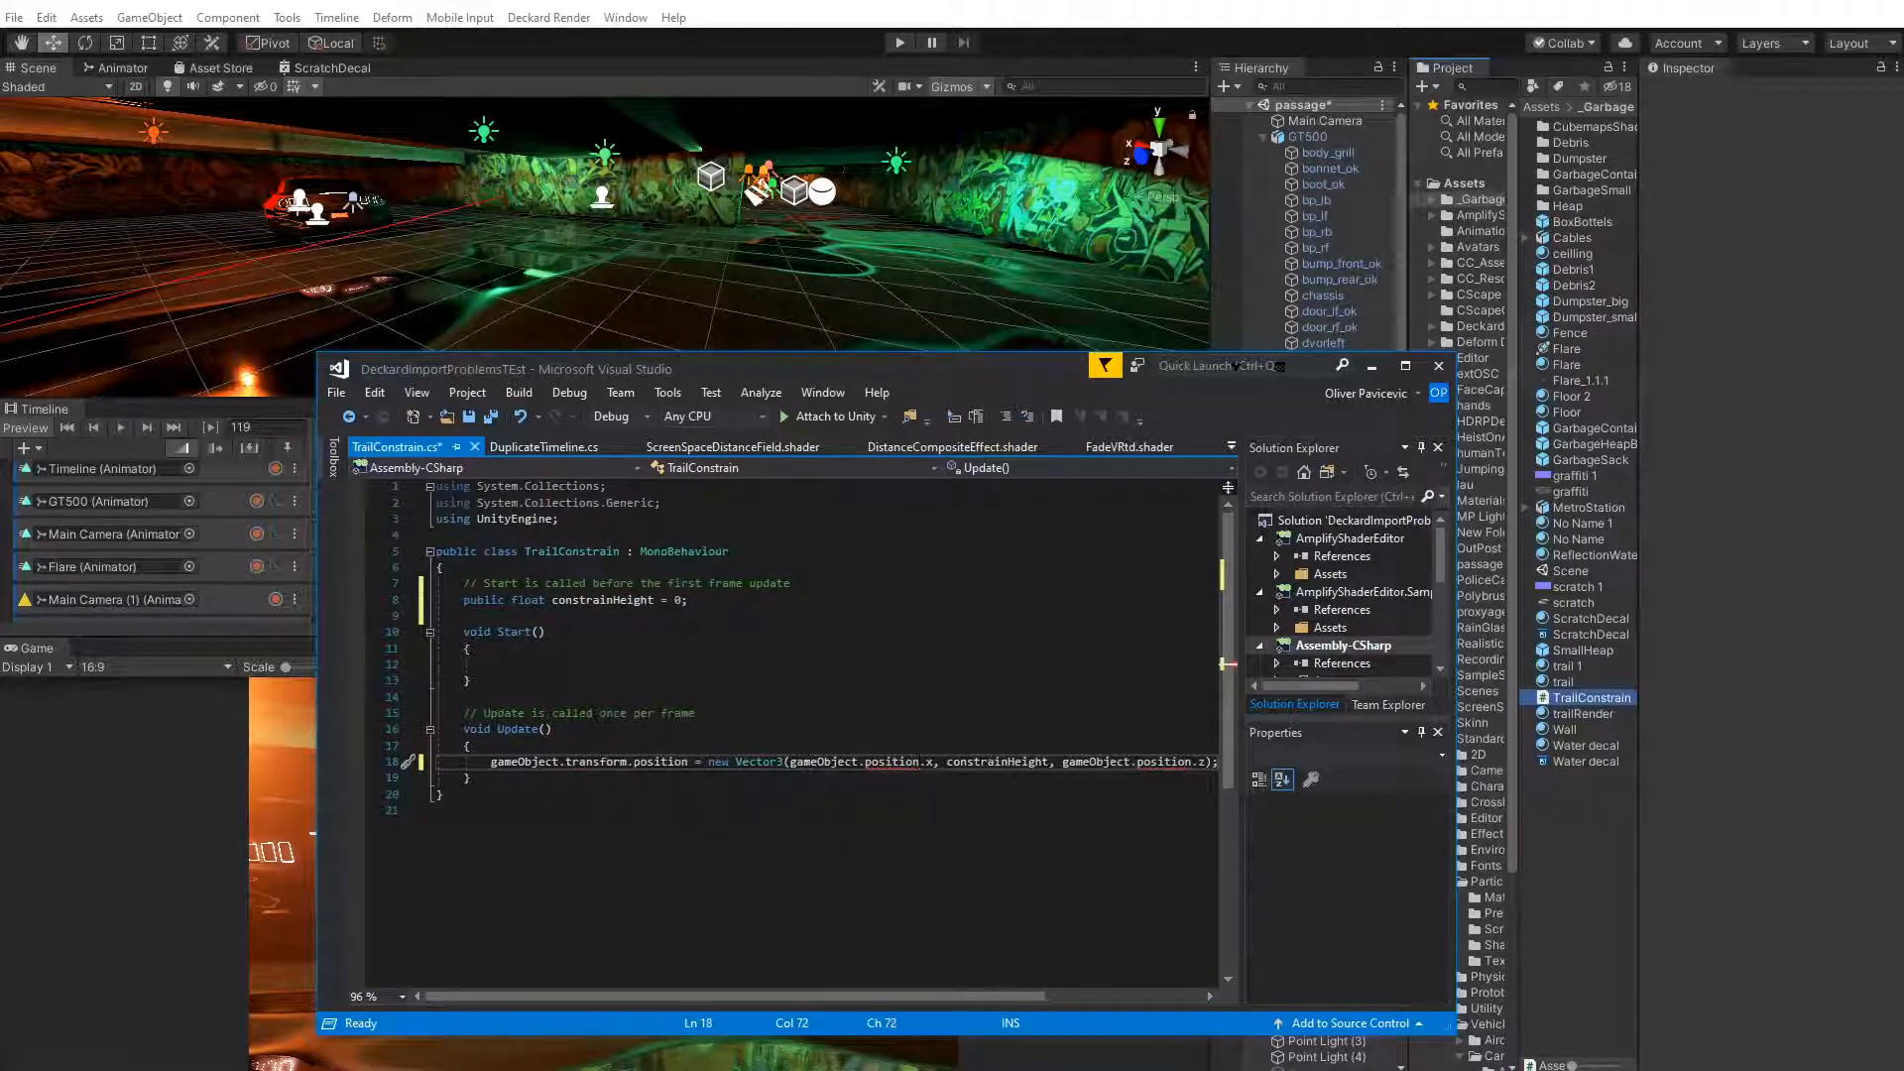
{"action": "left_click", "coordinate": [920, 762]}
{"action": "type", "text": ".transform."}
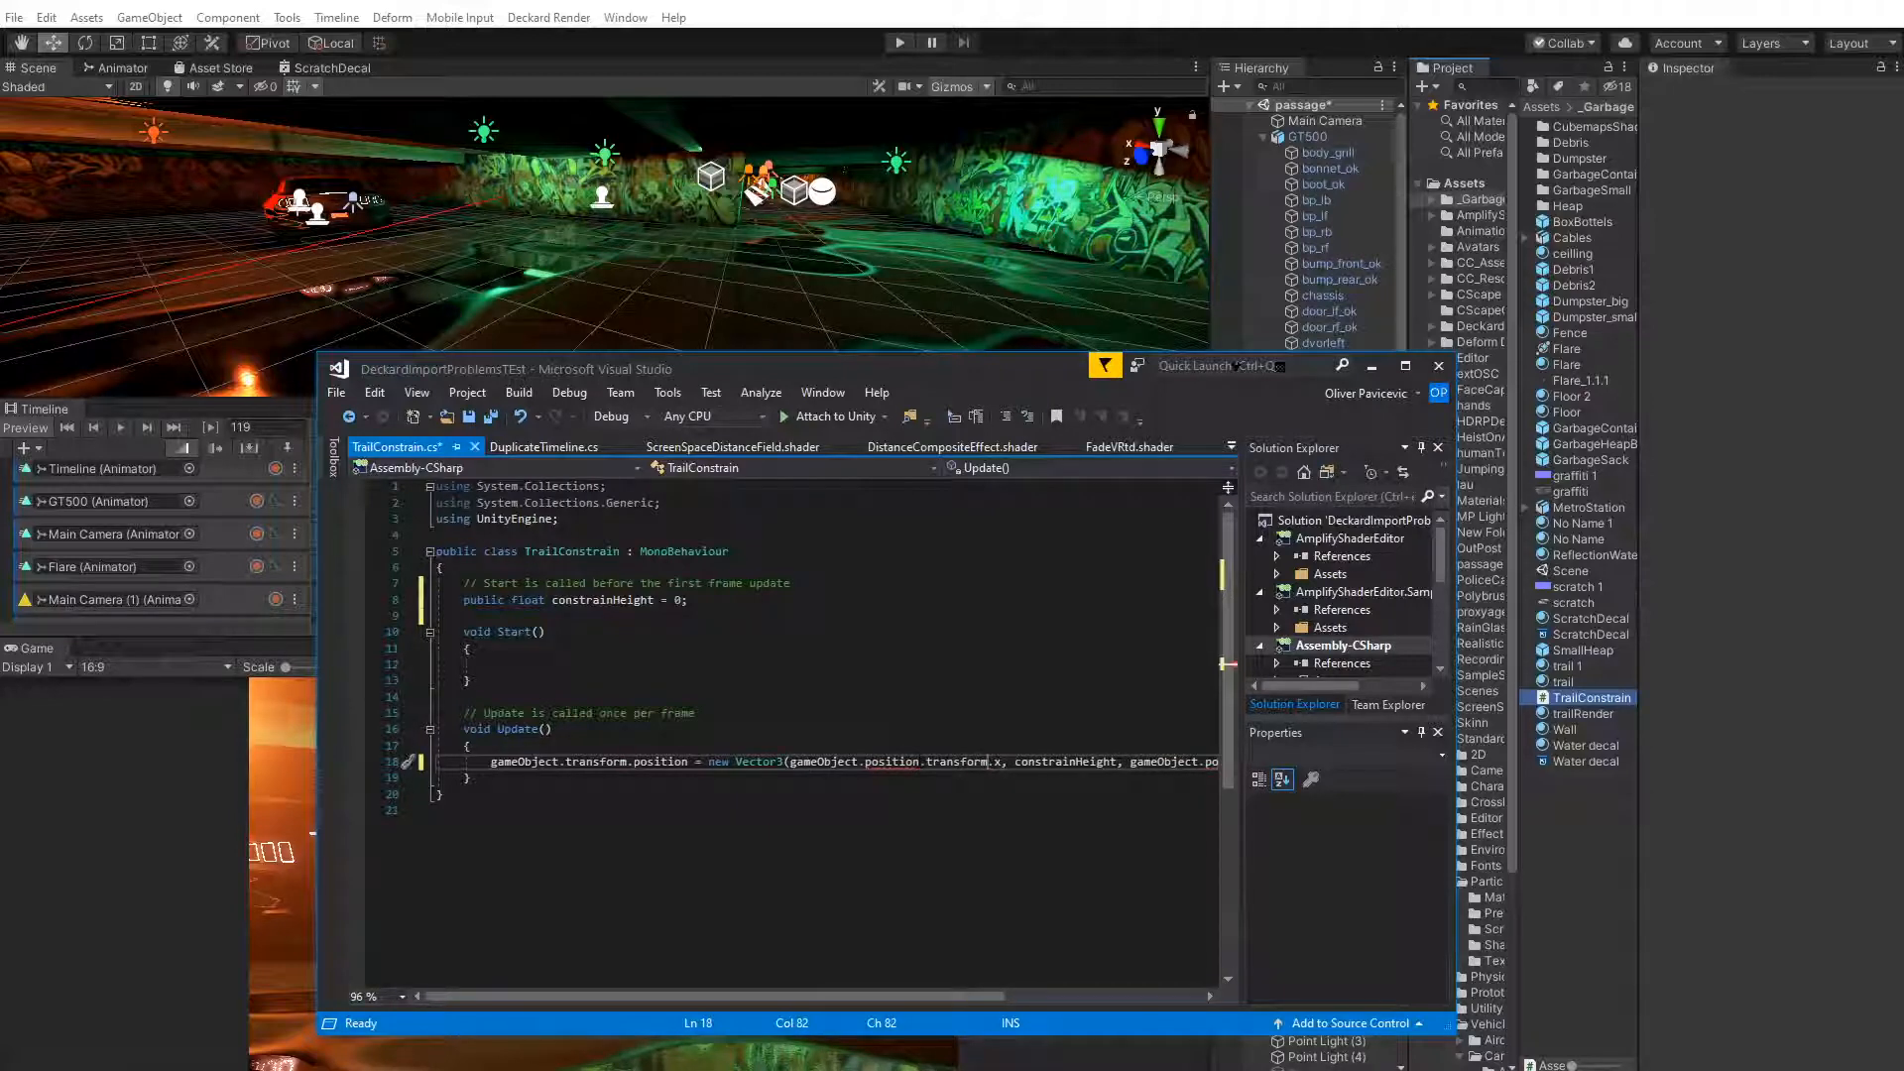
{"action": "key", "text": "BackSpace"}
{"action": "key", "text": "BackSpace"}
{"action": "key", "text": "BackSpace"}
{"action": "key", "text": "BackSpace"}
{"action": "key", "text": "BackSpace"}
{"action": "key", "text": "BackSpace"}
{"action": "key", "text": "BackSpace"}
{"action": "key", "text": "BackSpace"}
{"action": "key", "text": "BackSpace"}
{"action": "key", "text": "BackSpace"}
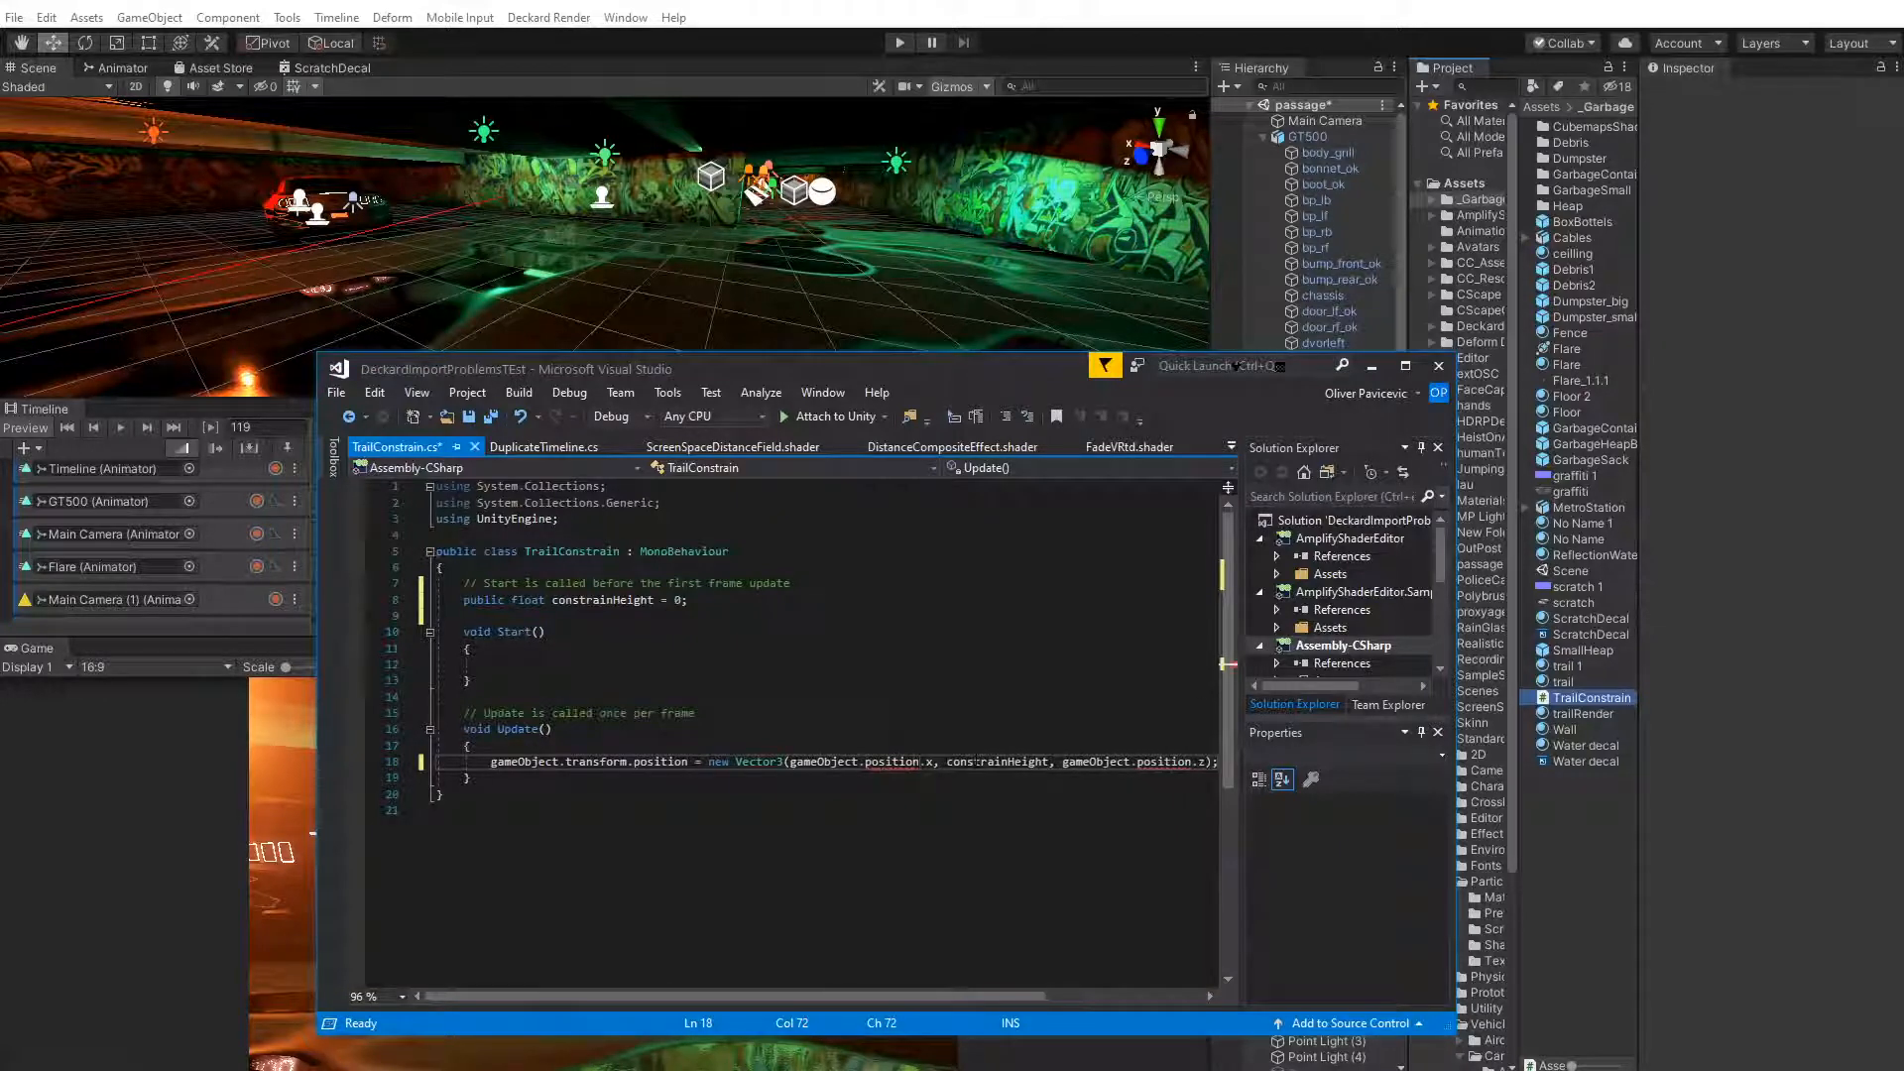
Insert transform before position in both the x and z arguments of the Vector3, giving gameObject.transform.position.x and gameObject.transform.position.z
{"action": "left_click", "coordinate": [866, 762]}
{"action": "type", "text": "trans"}
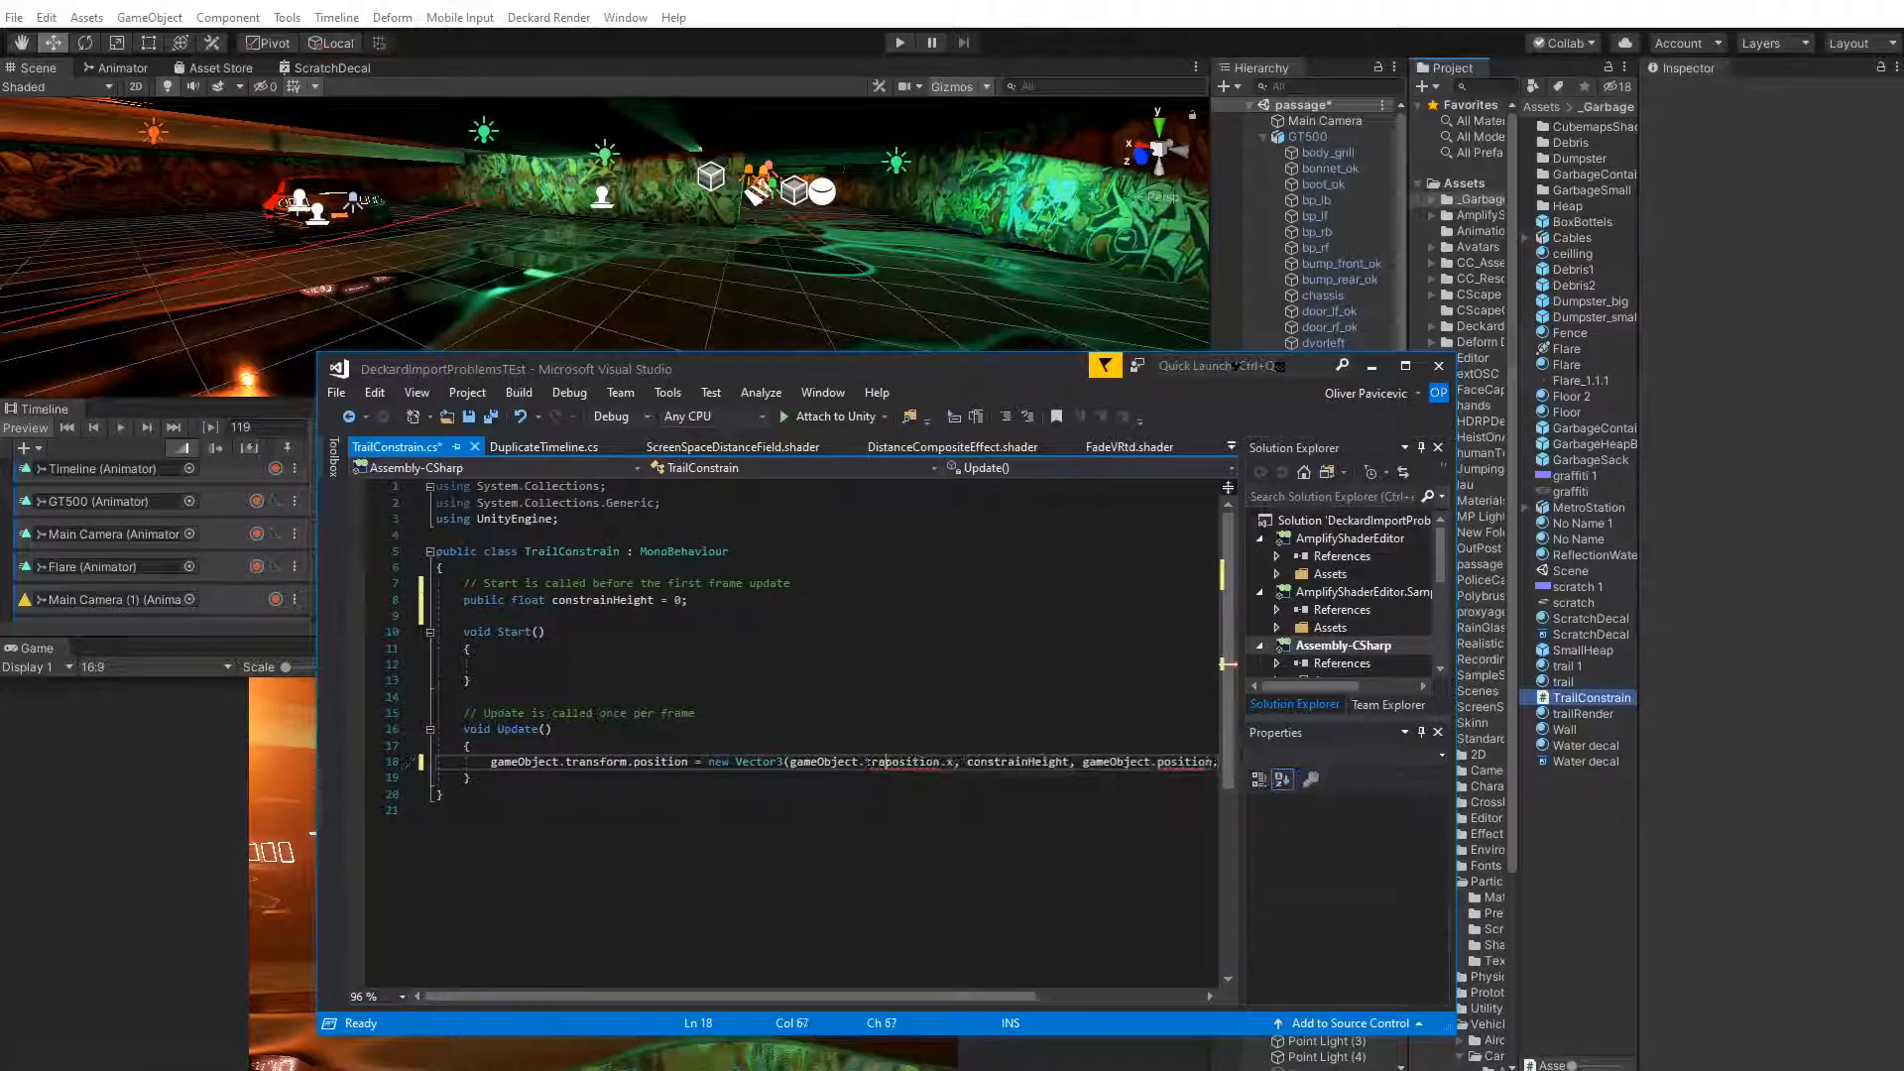
{"action": "type", "text": "form."}
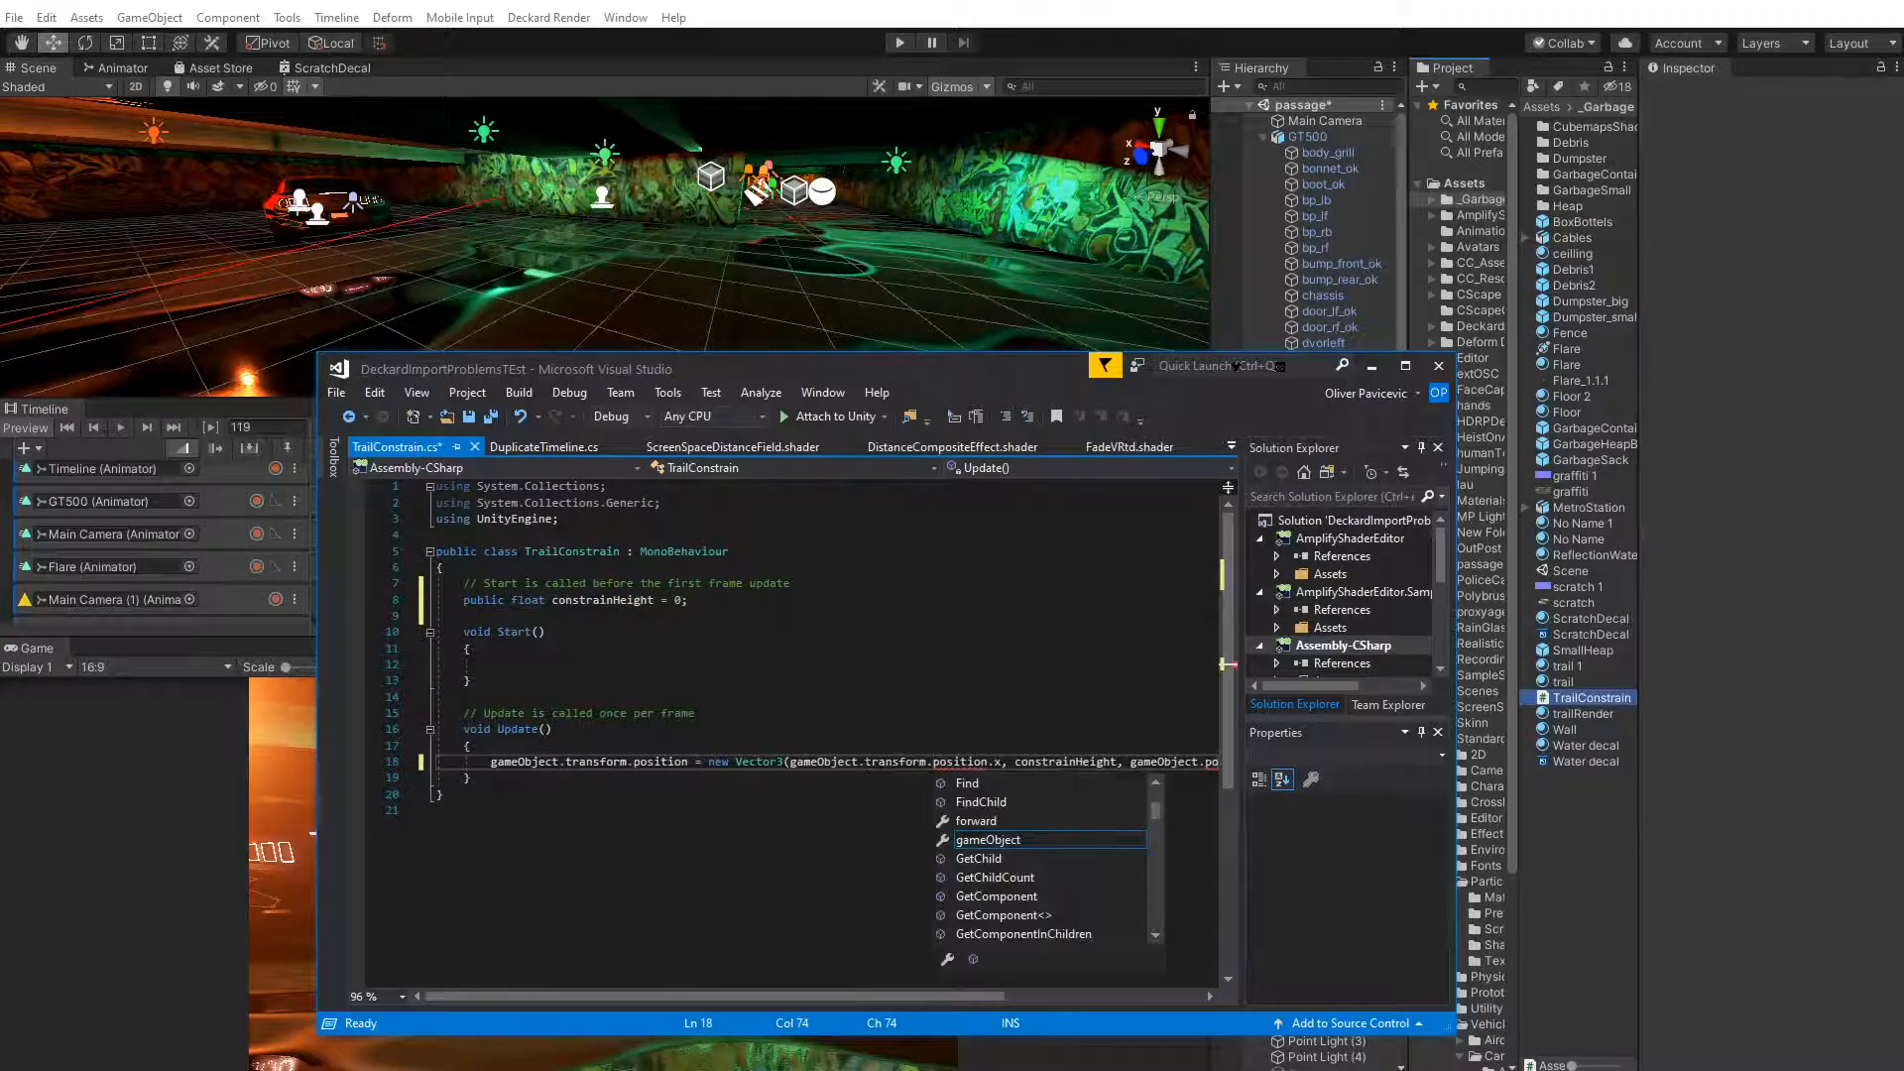
{"action": "left_click_drag", "start_coordinate": [904, 998], "coordinate": [1062, 998]}
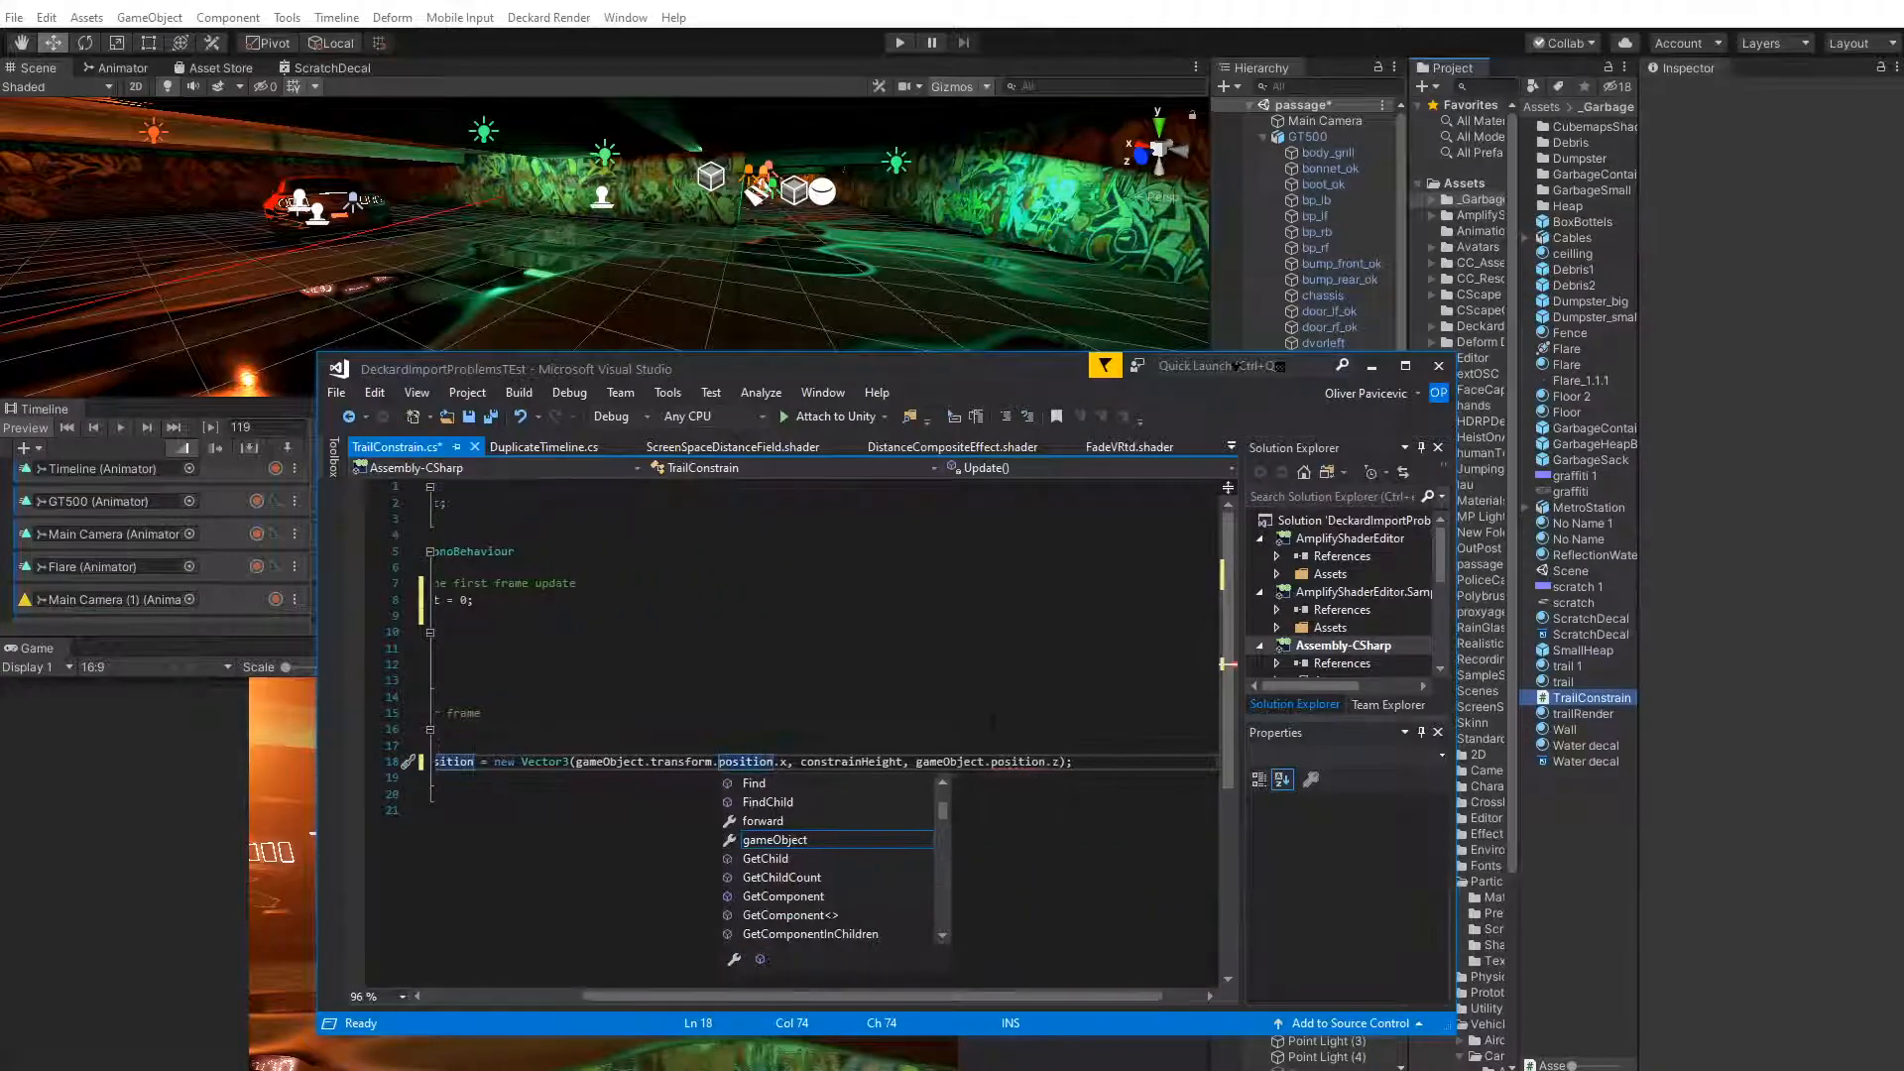
{"action": "left_click", "coordinate": [988, 763]}
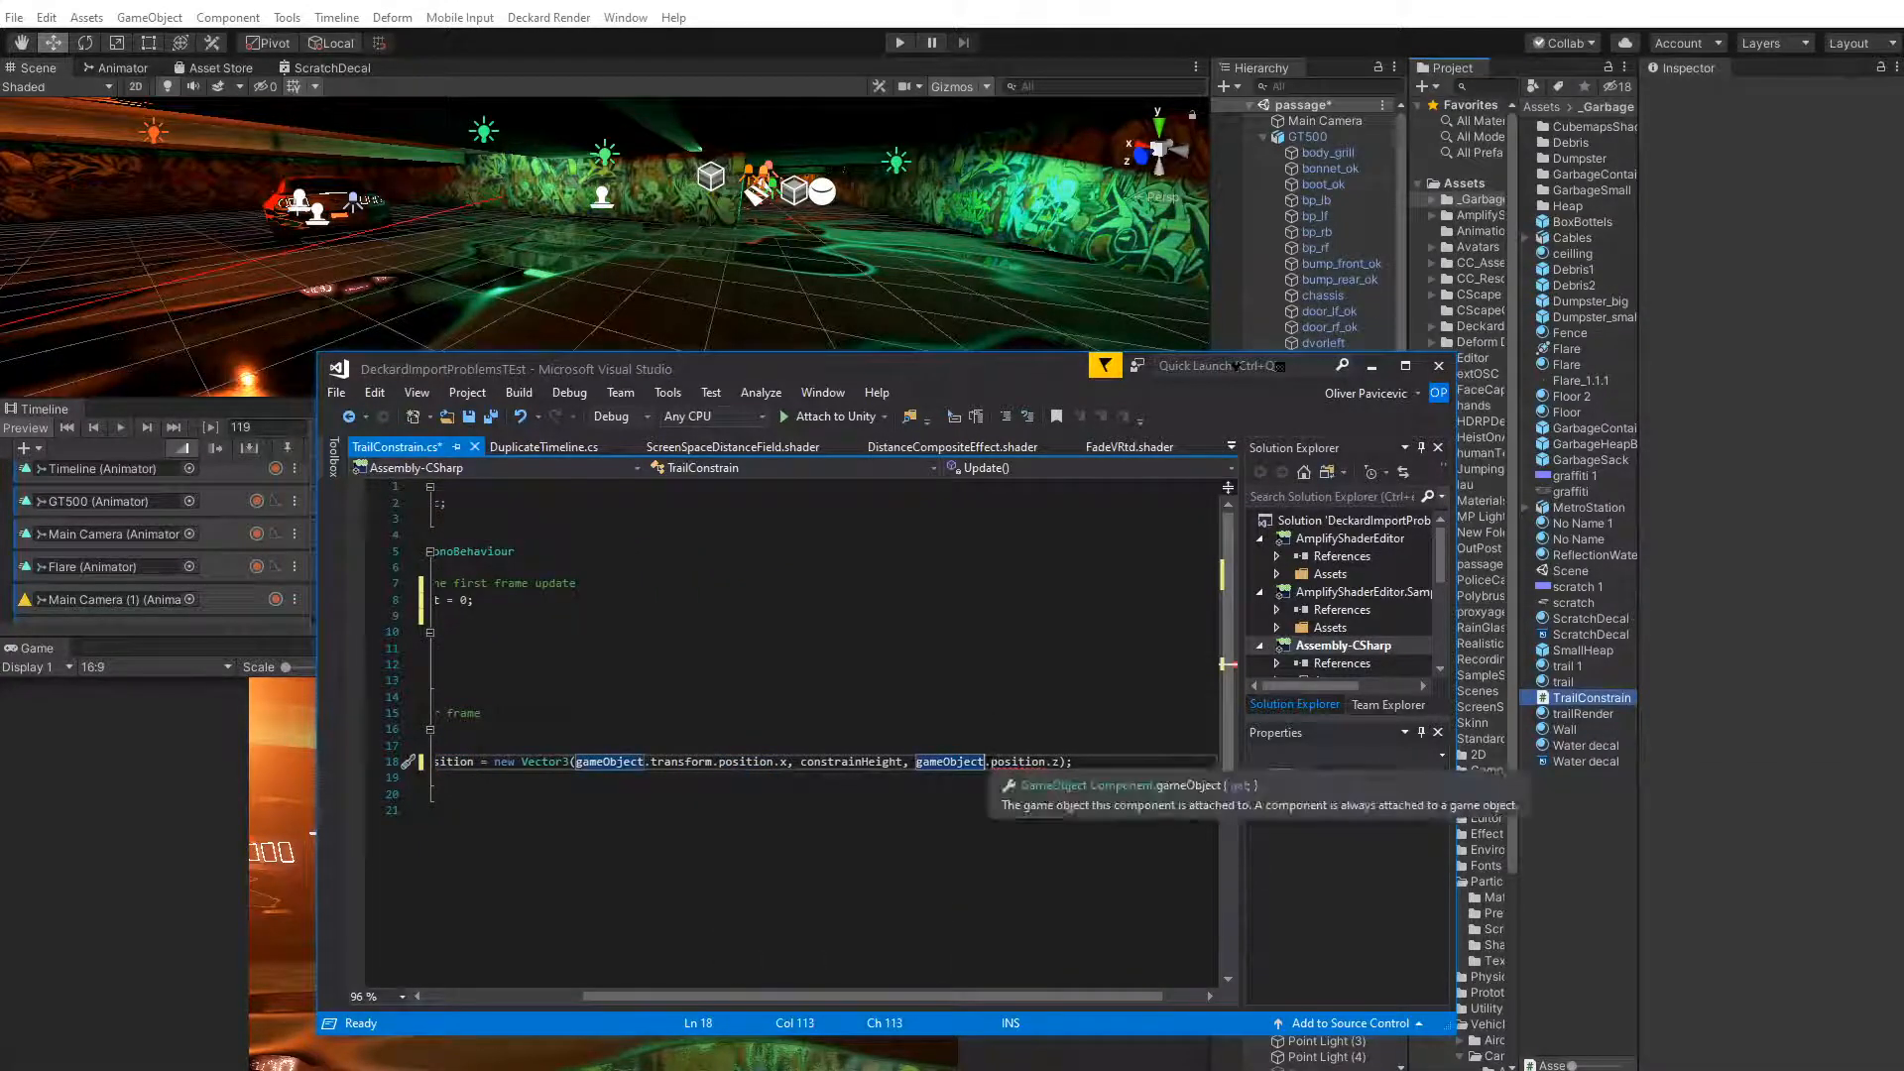
{"action": "type", "text": ".tran"}
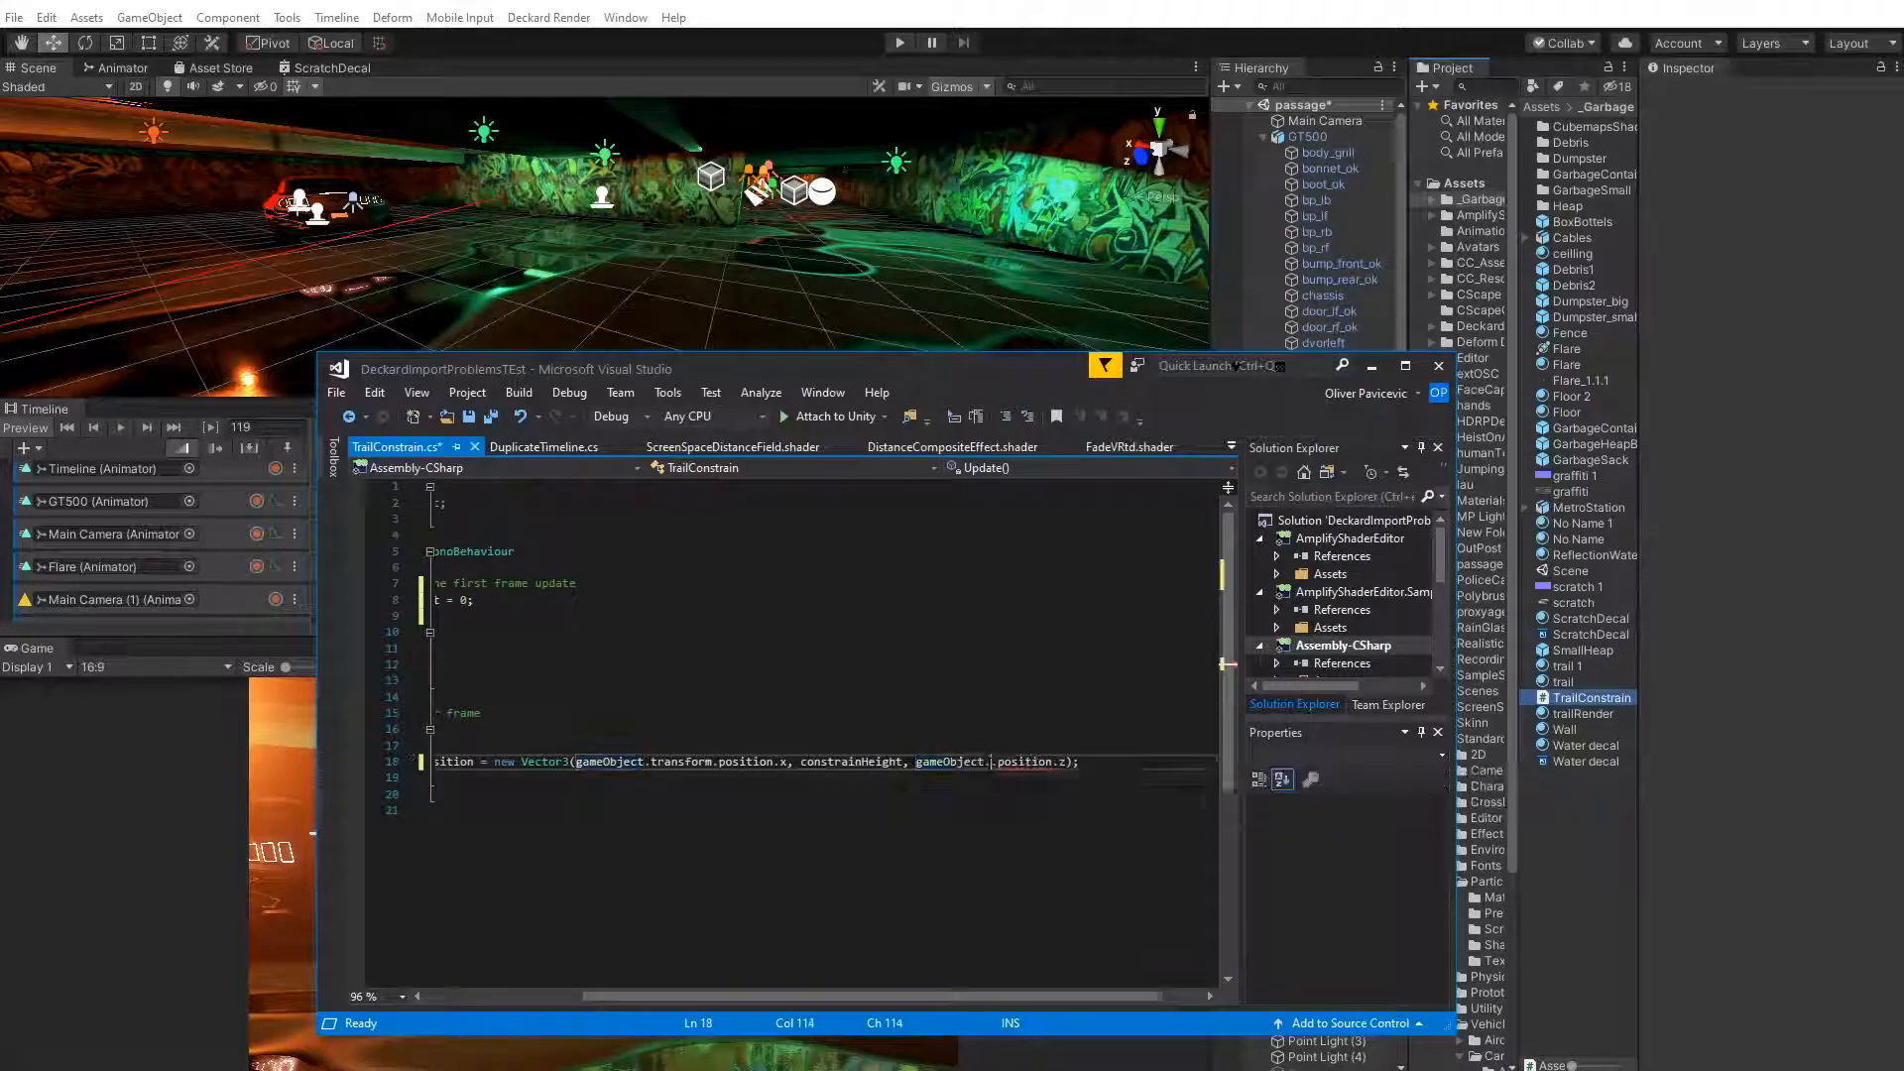
{"action": "type", "text": "sform"}
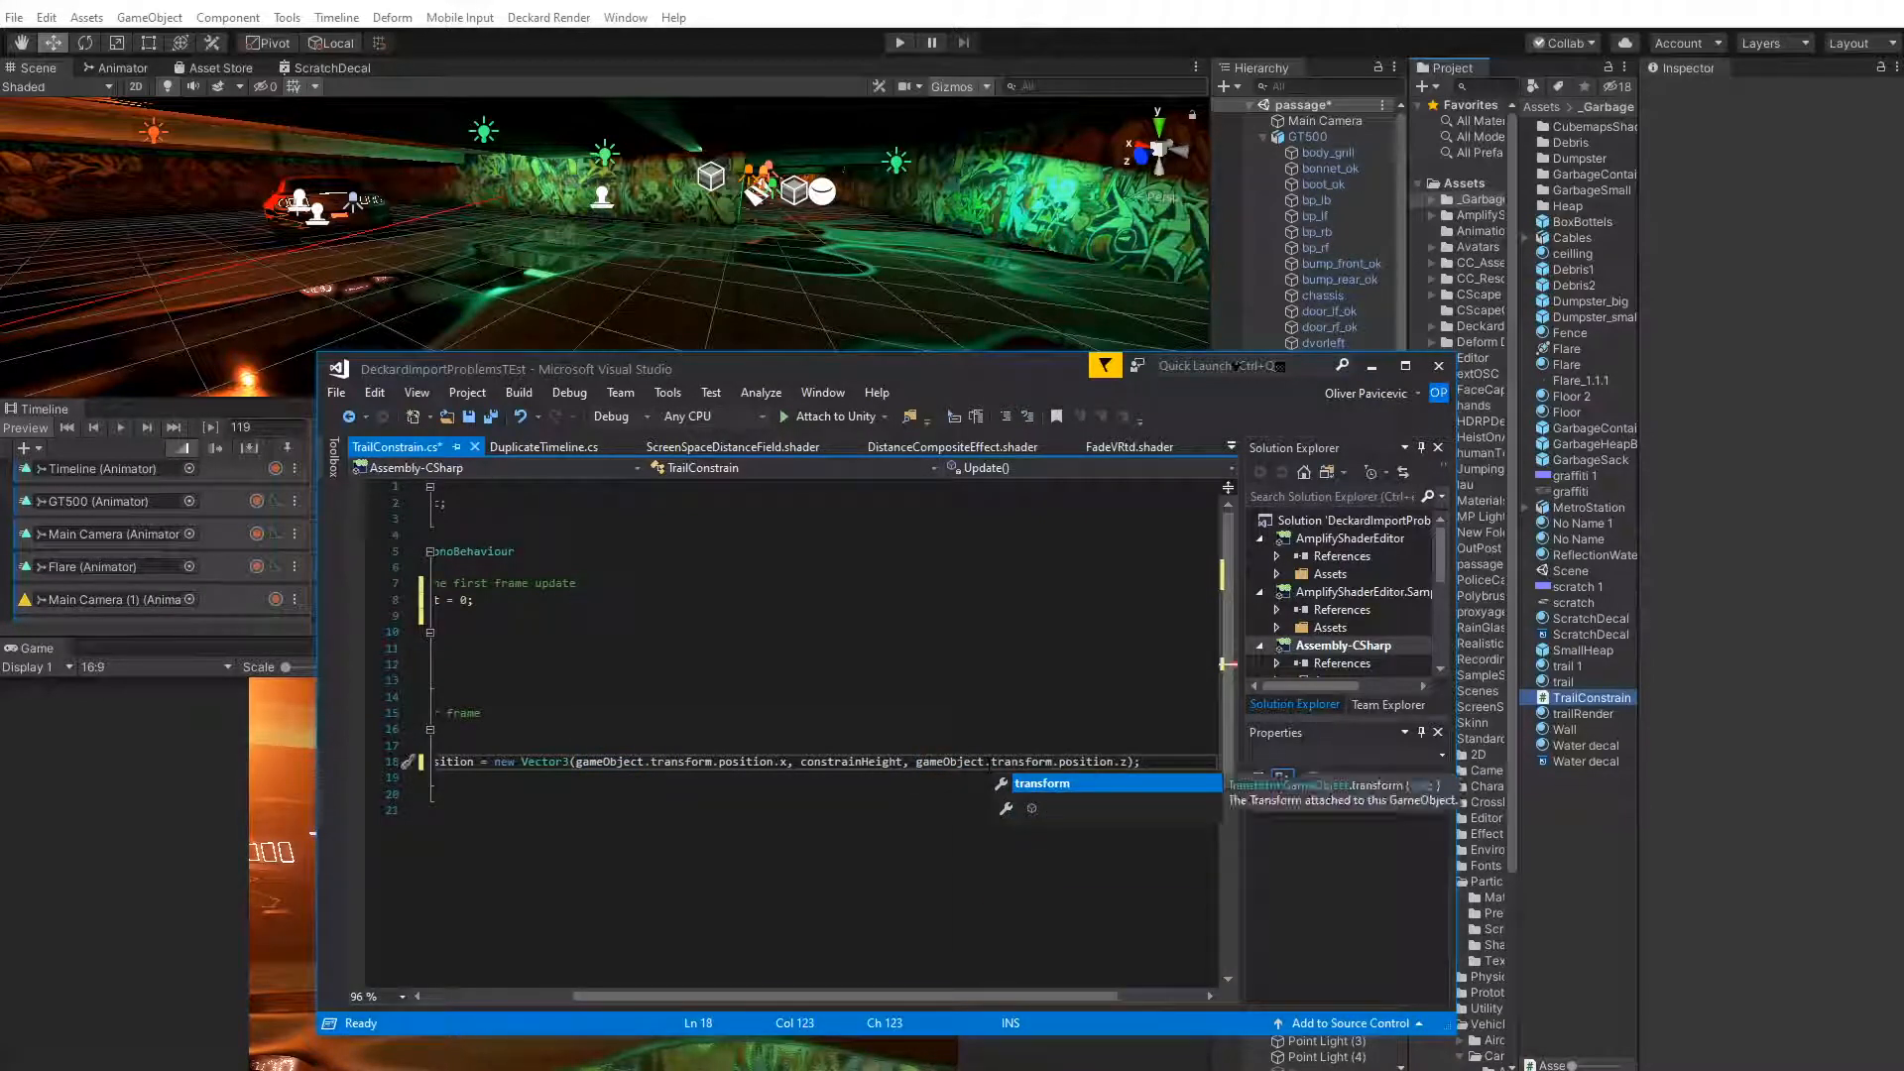
{"action": "key", "text": "End"}
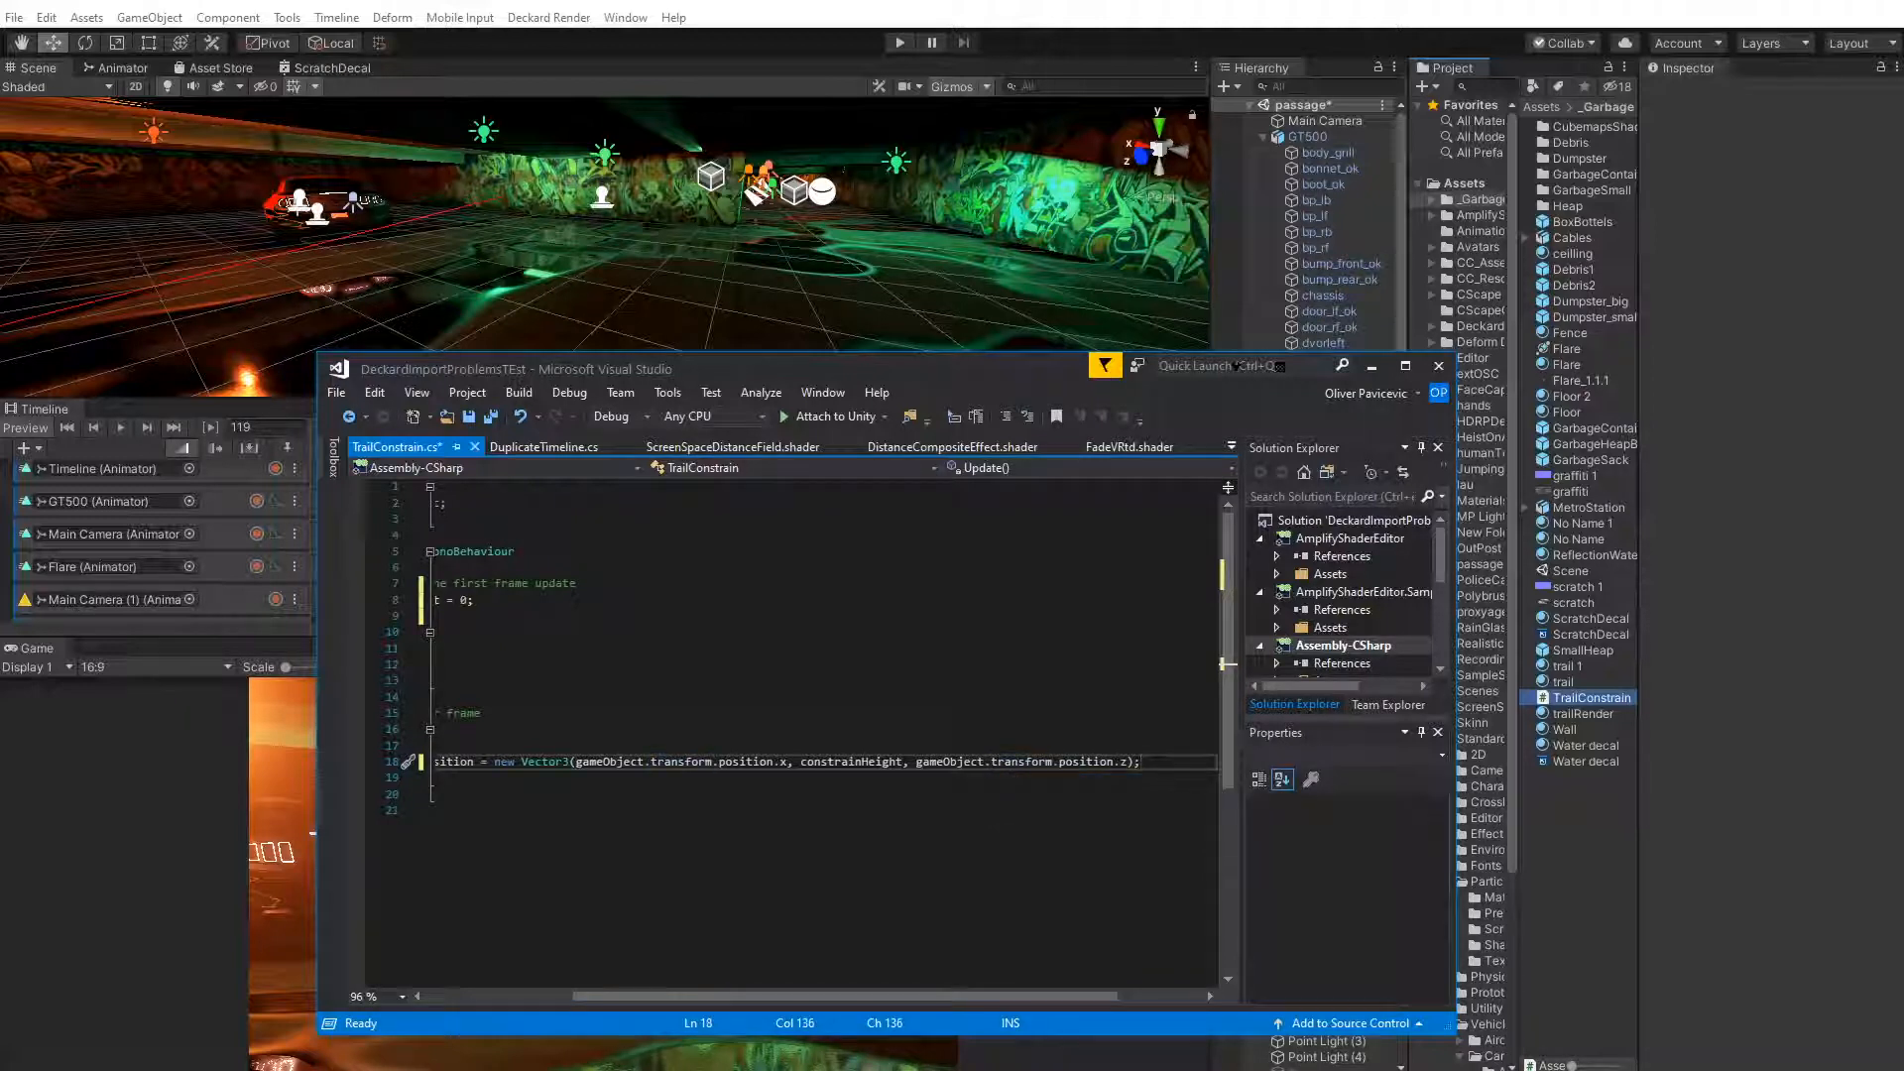
{"action": "scroll", "coordinate": [782, 996], "scroll_direction": "left", "scroll_amount": 3}
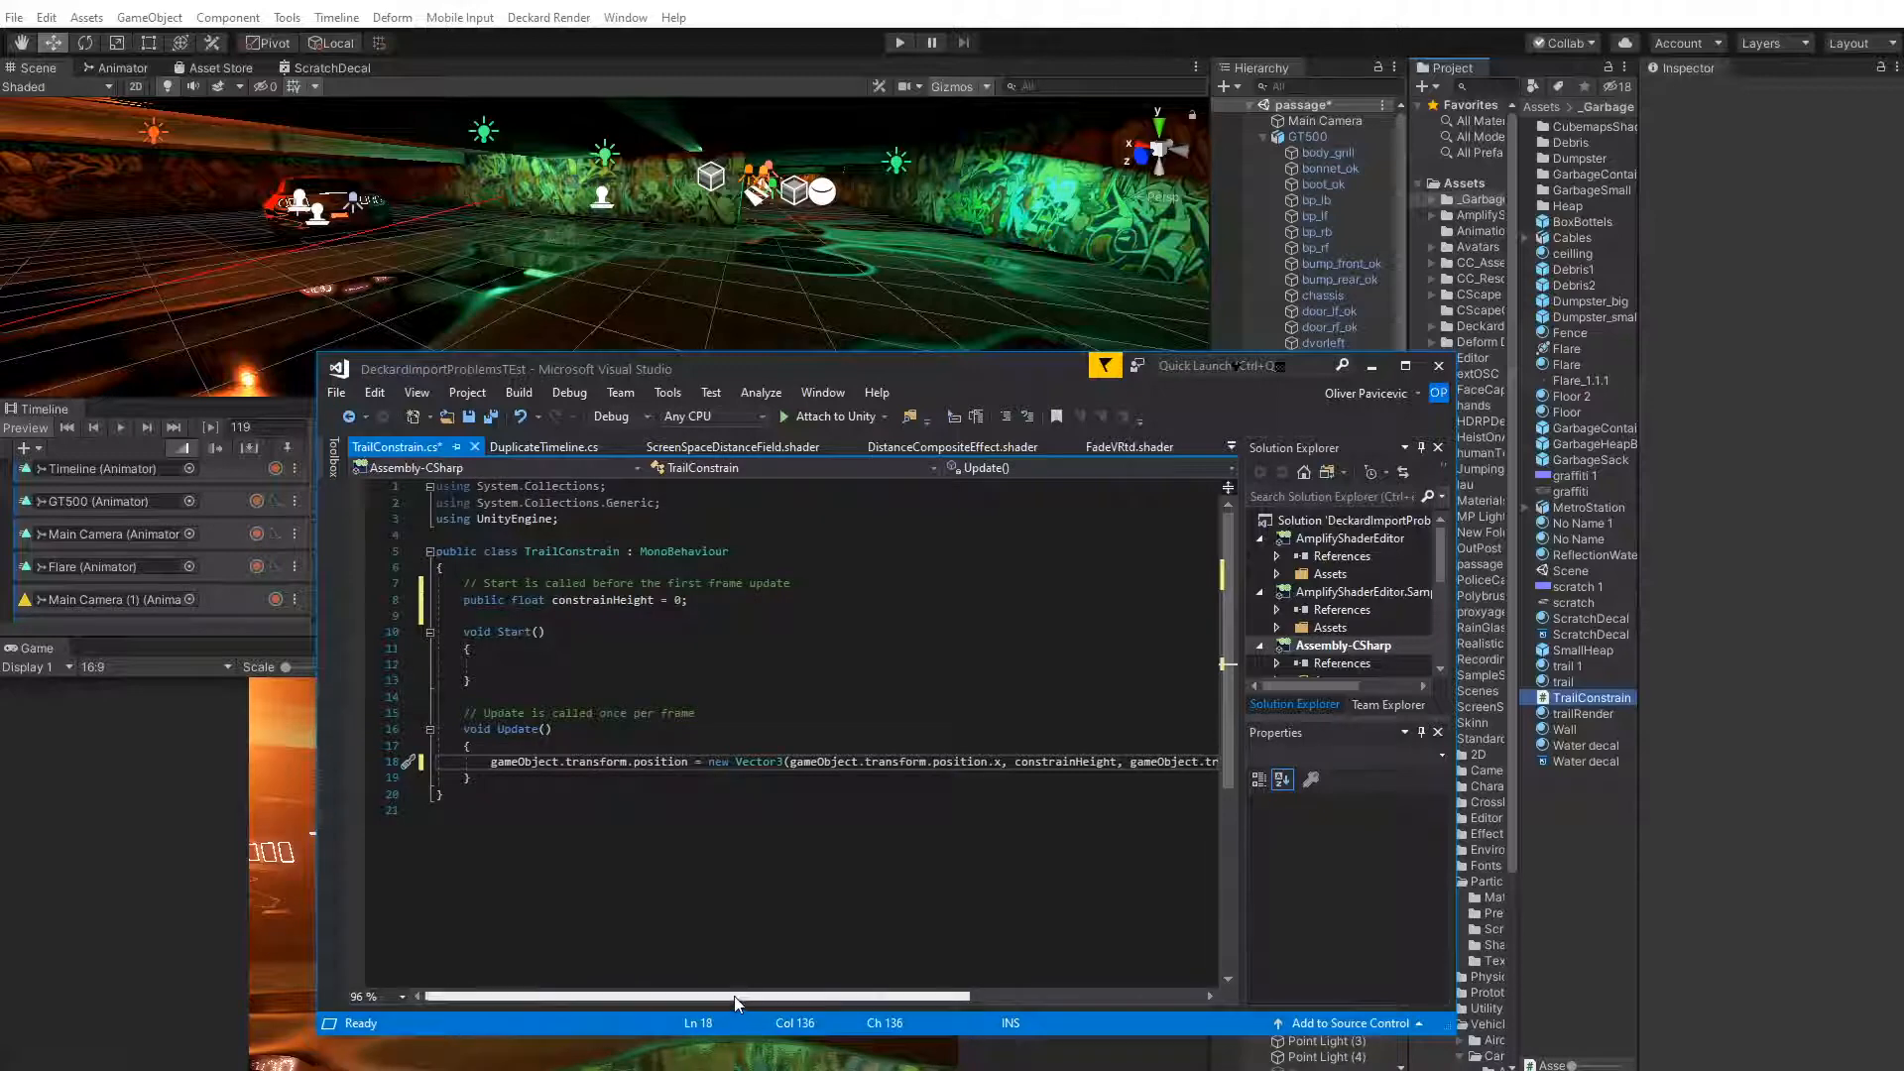
{"action": "mouse_move", "coordinate": [734, 996]}
{"action": "left_mouse_down"}
{"action": "mouse_move", "coordinate": [803, 1003]}
{"action": "mouse_move", "coordinate": [719, 1002]}
{"action": "left_mouse_up"}
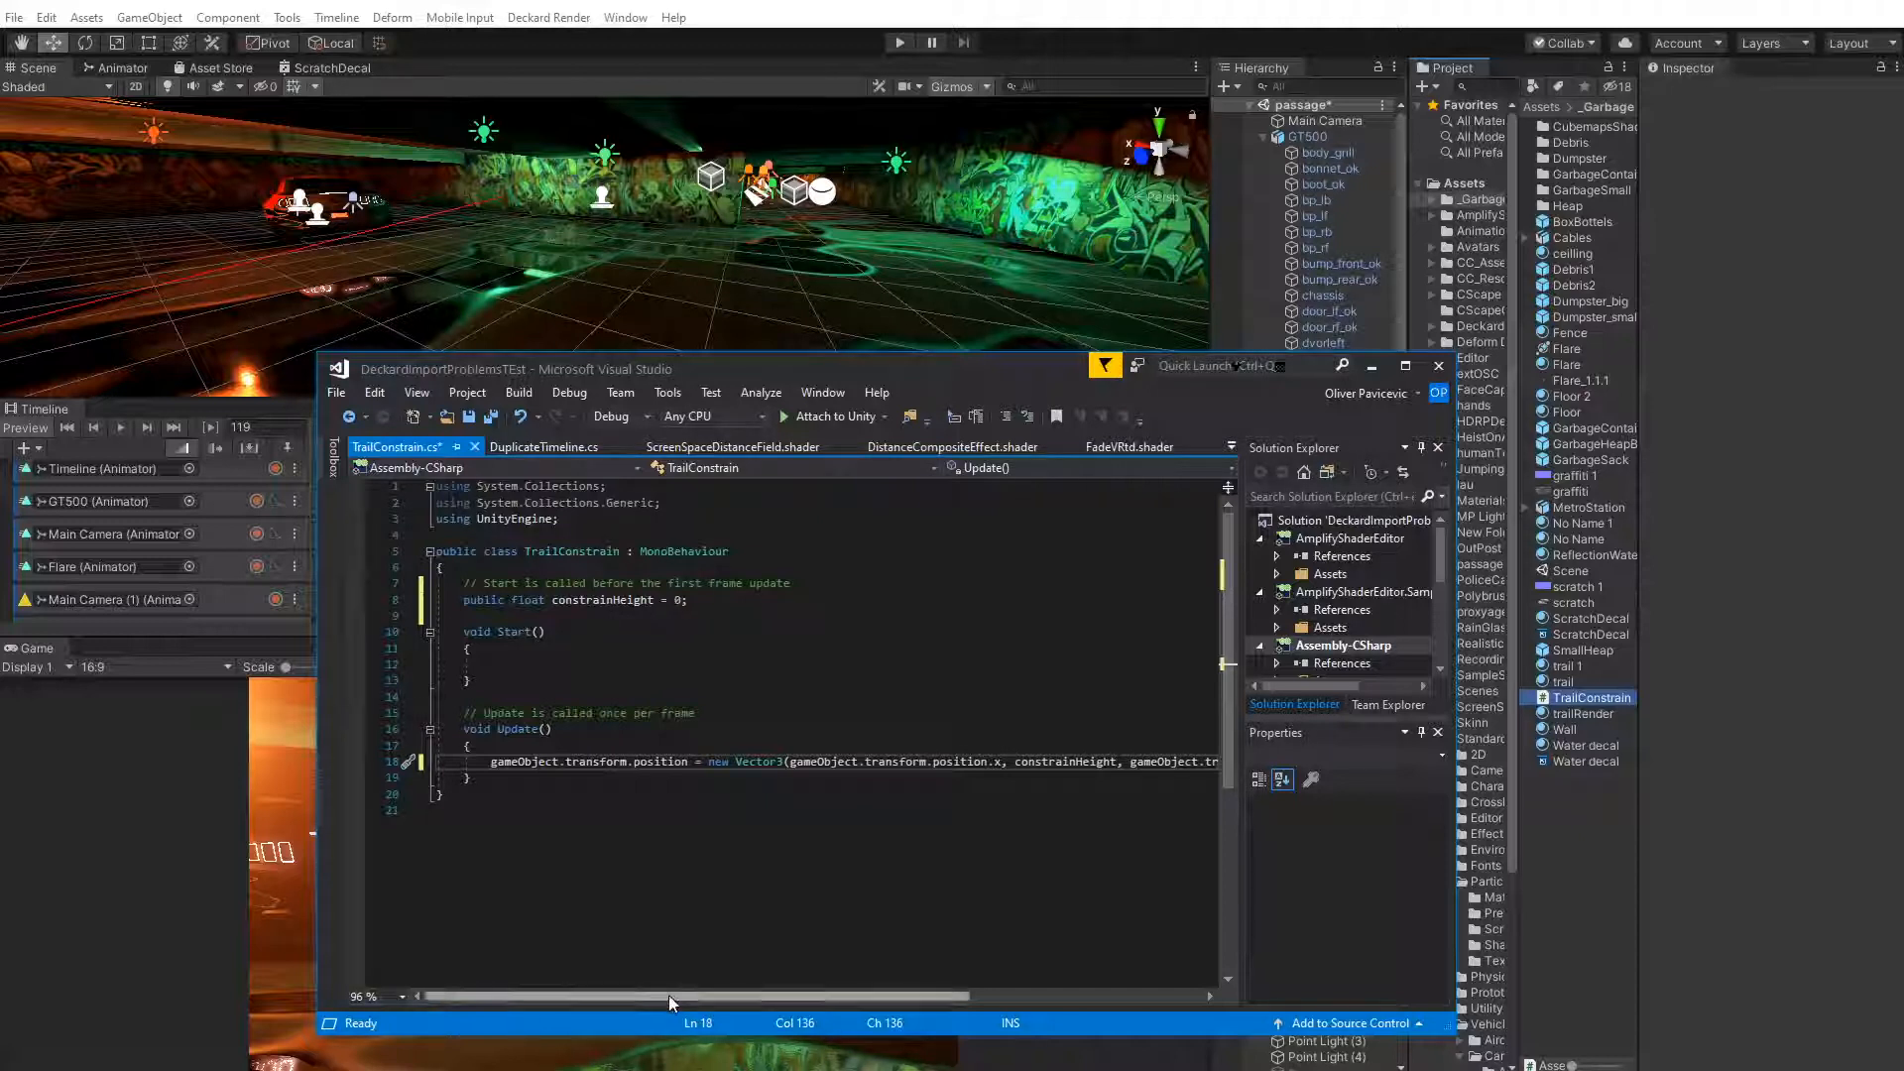
{"action": "left_click_drag", "start_coordinate": [669, 996], "coordinate": [621, 995]}
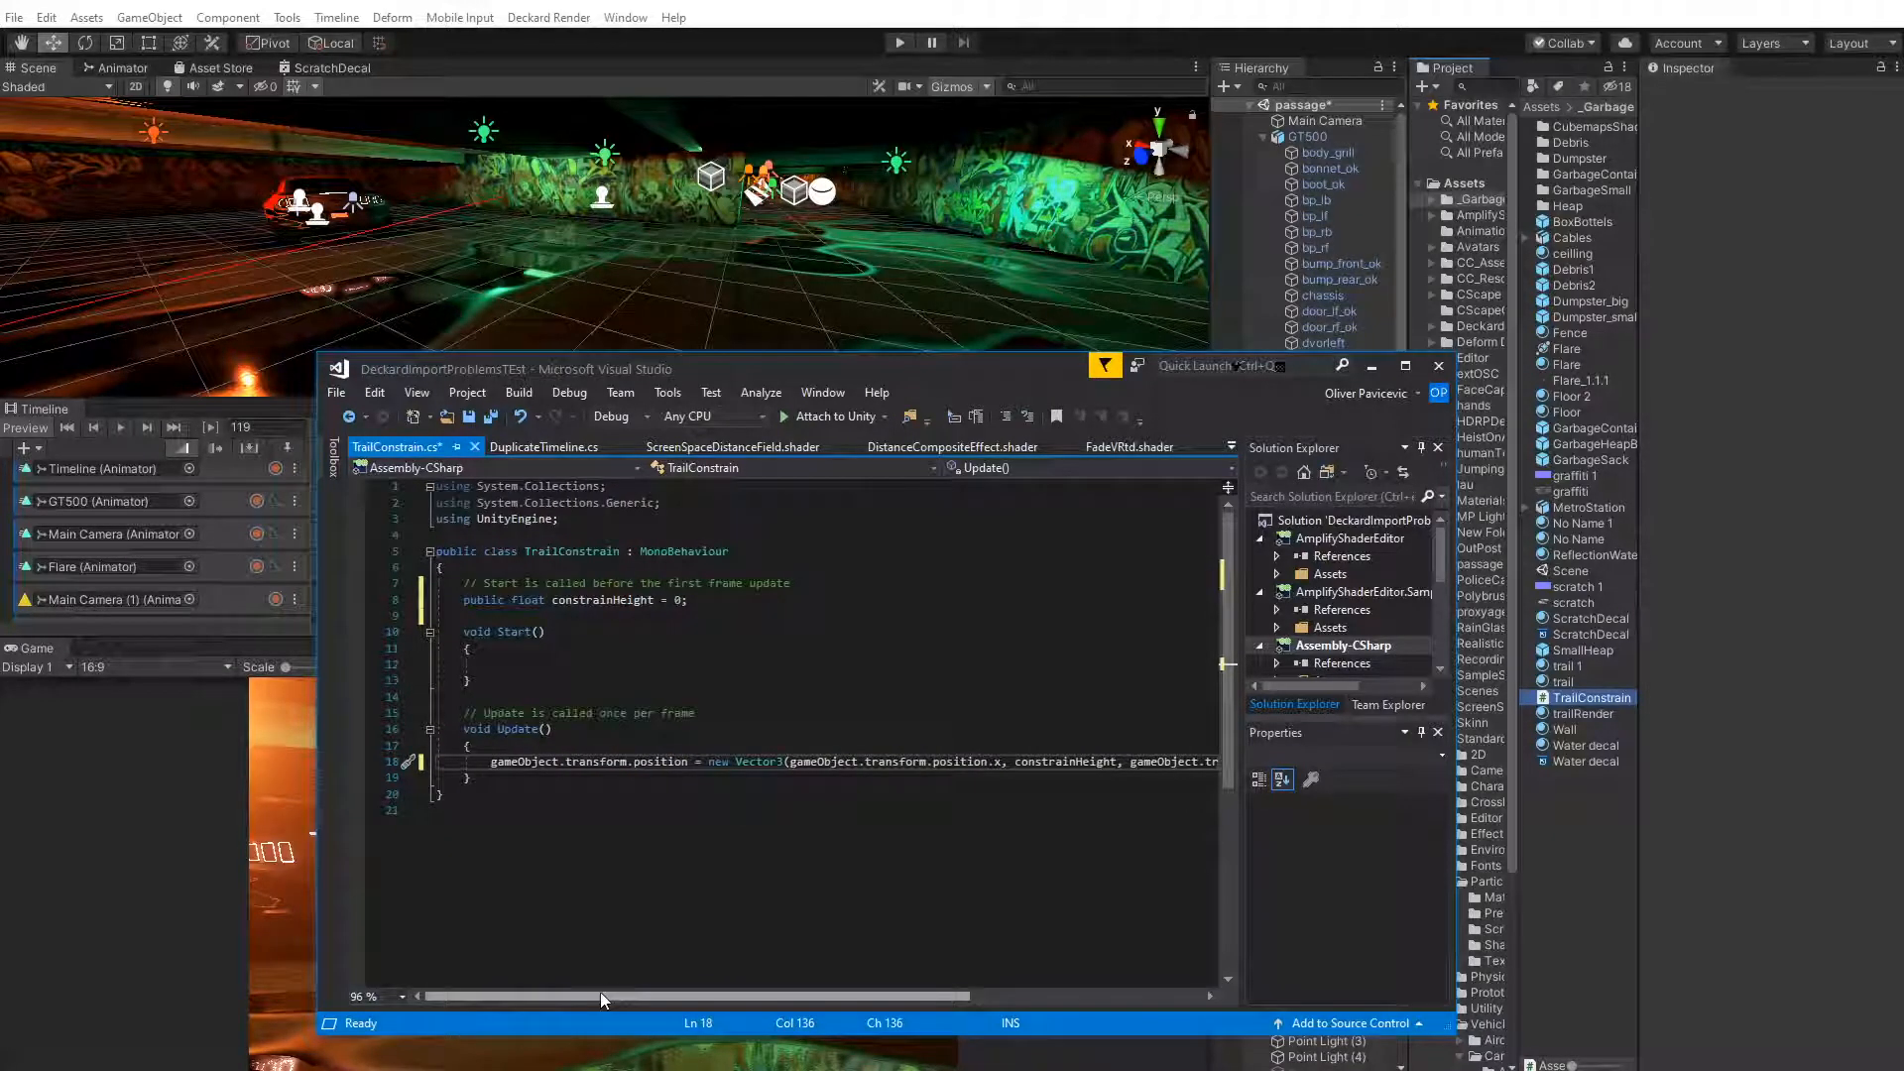
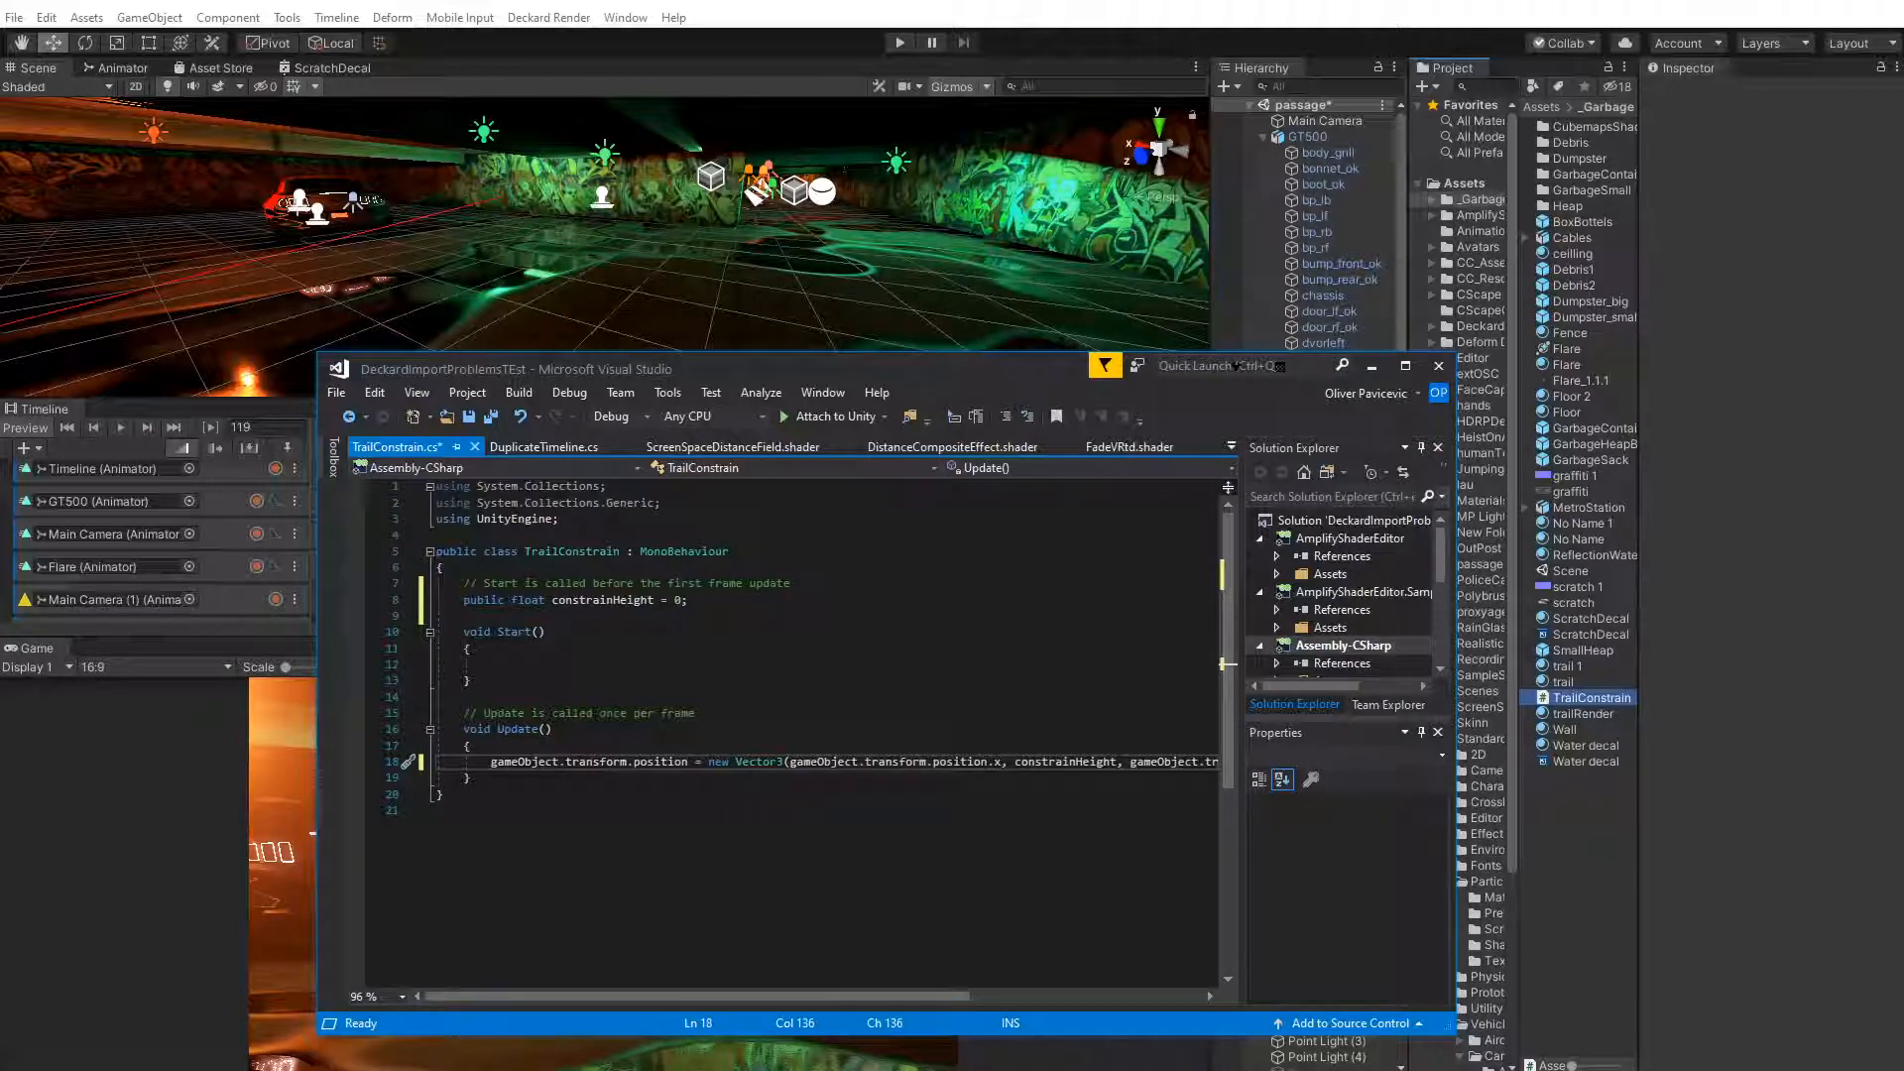
Move the code editor window aside, switch back to Unity and select the Main Camera in the scene
{"action": "left_click_drag", "start_coordinate": [952, 375], "coordinate": [1098, 699]}
{"action": "left_click", "coordinate": [1319, 117]}
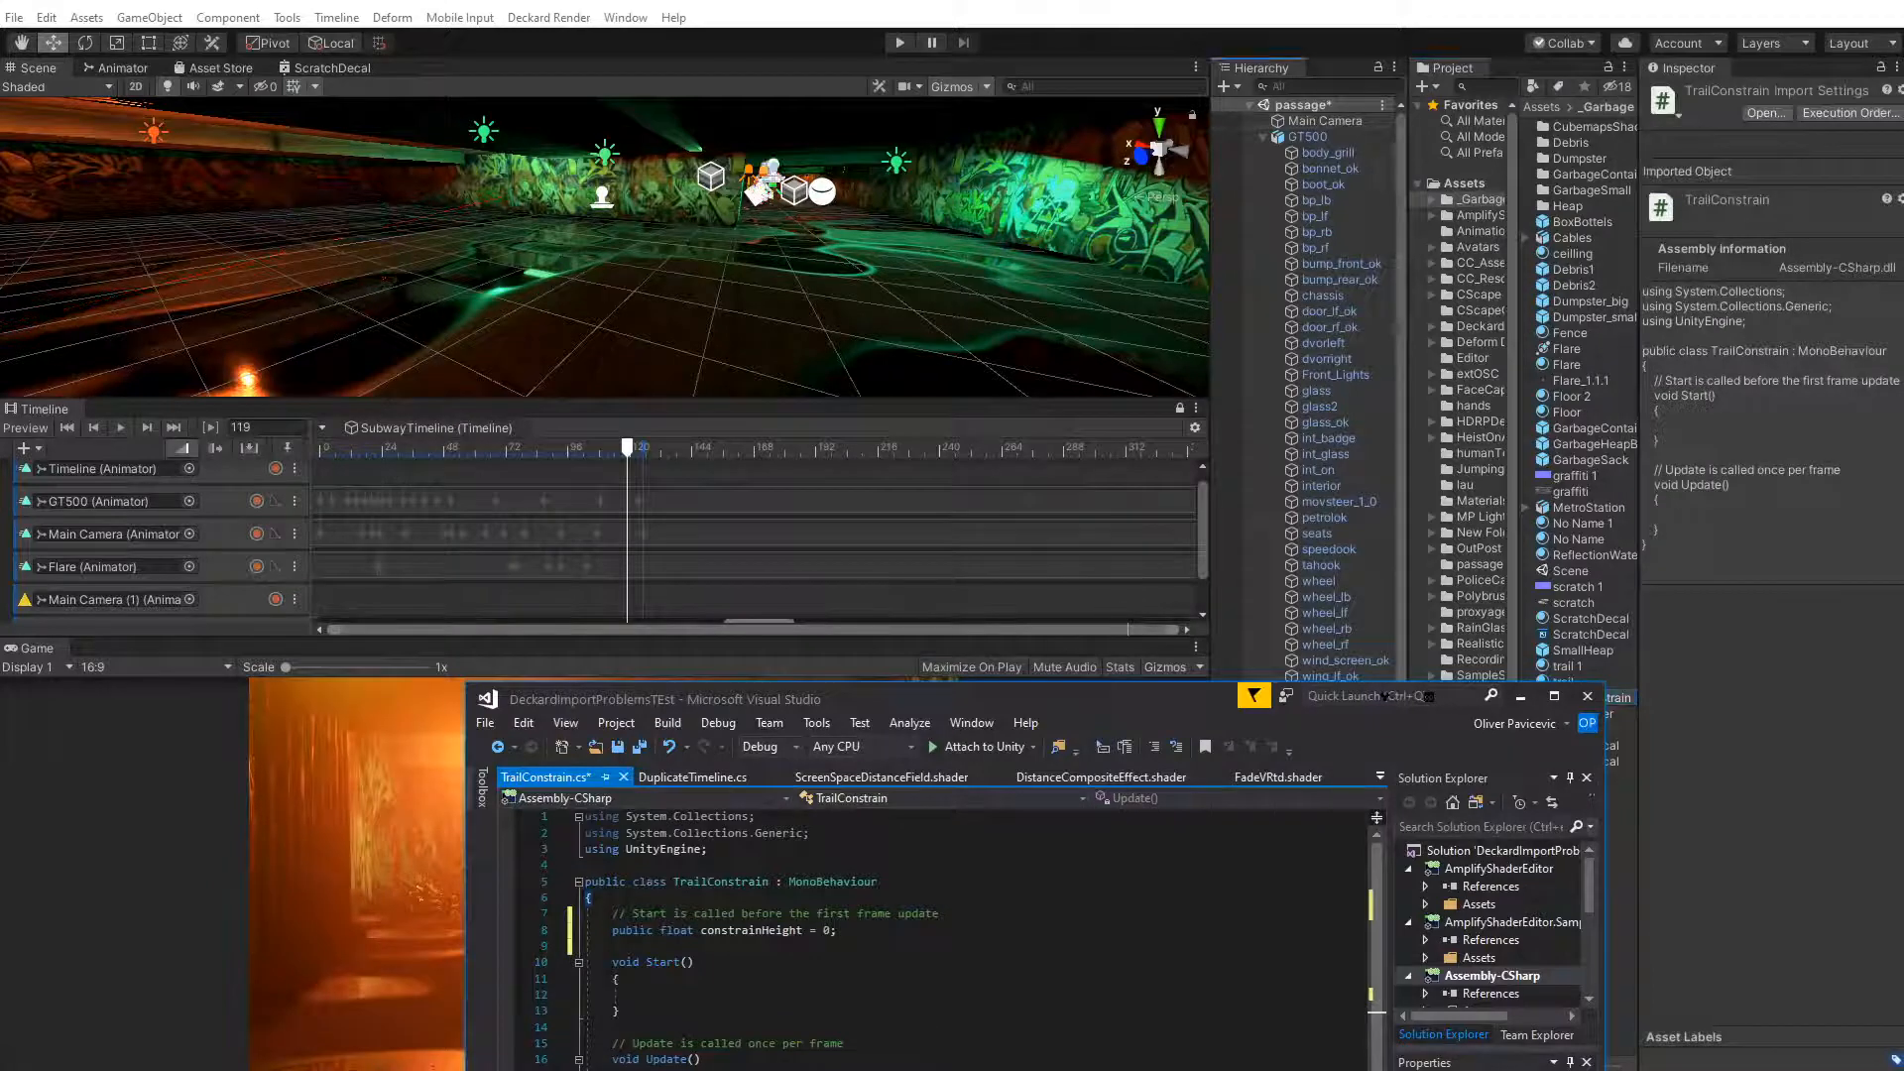
{"action": "left_click_drag", "start_coordinate": [928, 698], "coordinate": [1166, 496]}
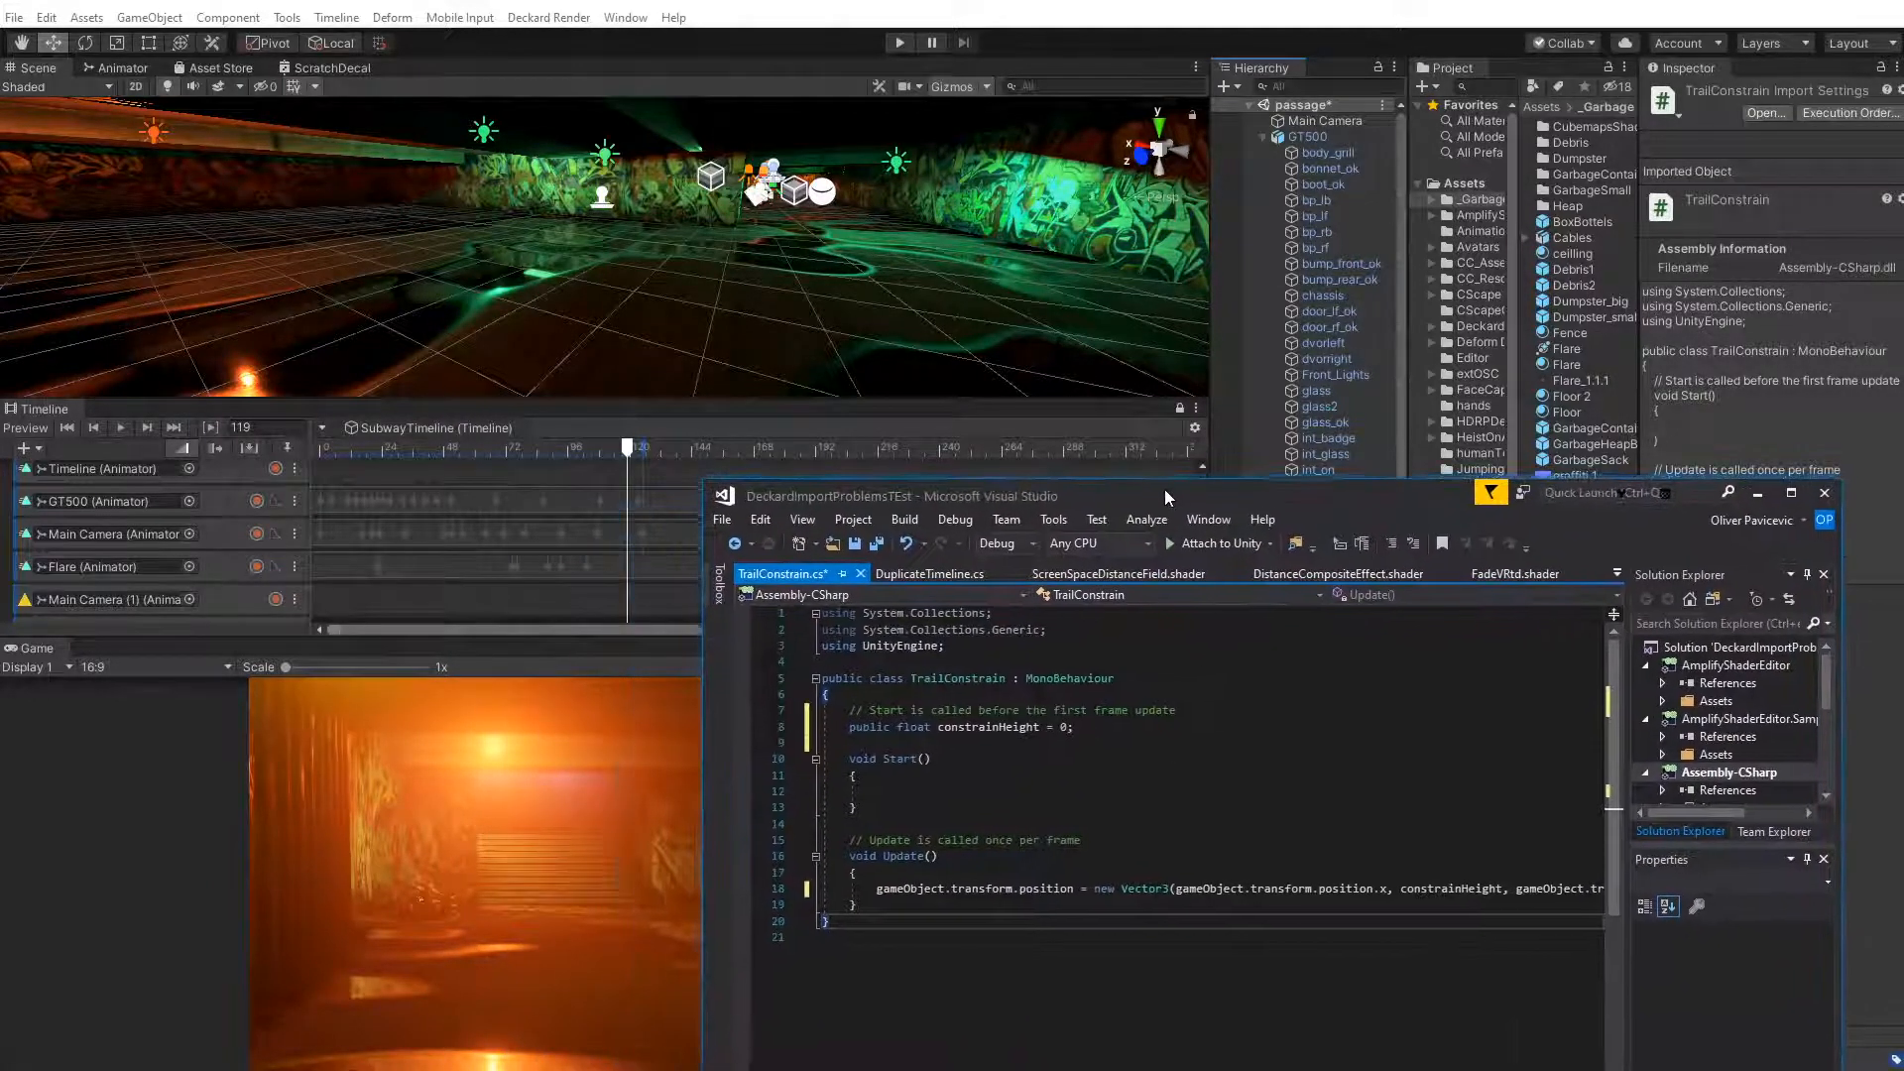
{"action": "left_click", "coordinate": [1310, 116]}
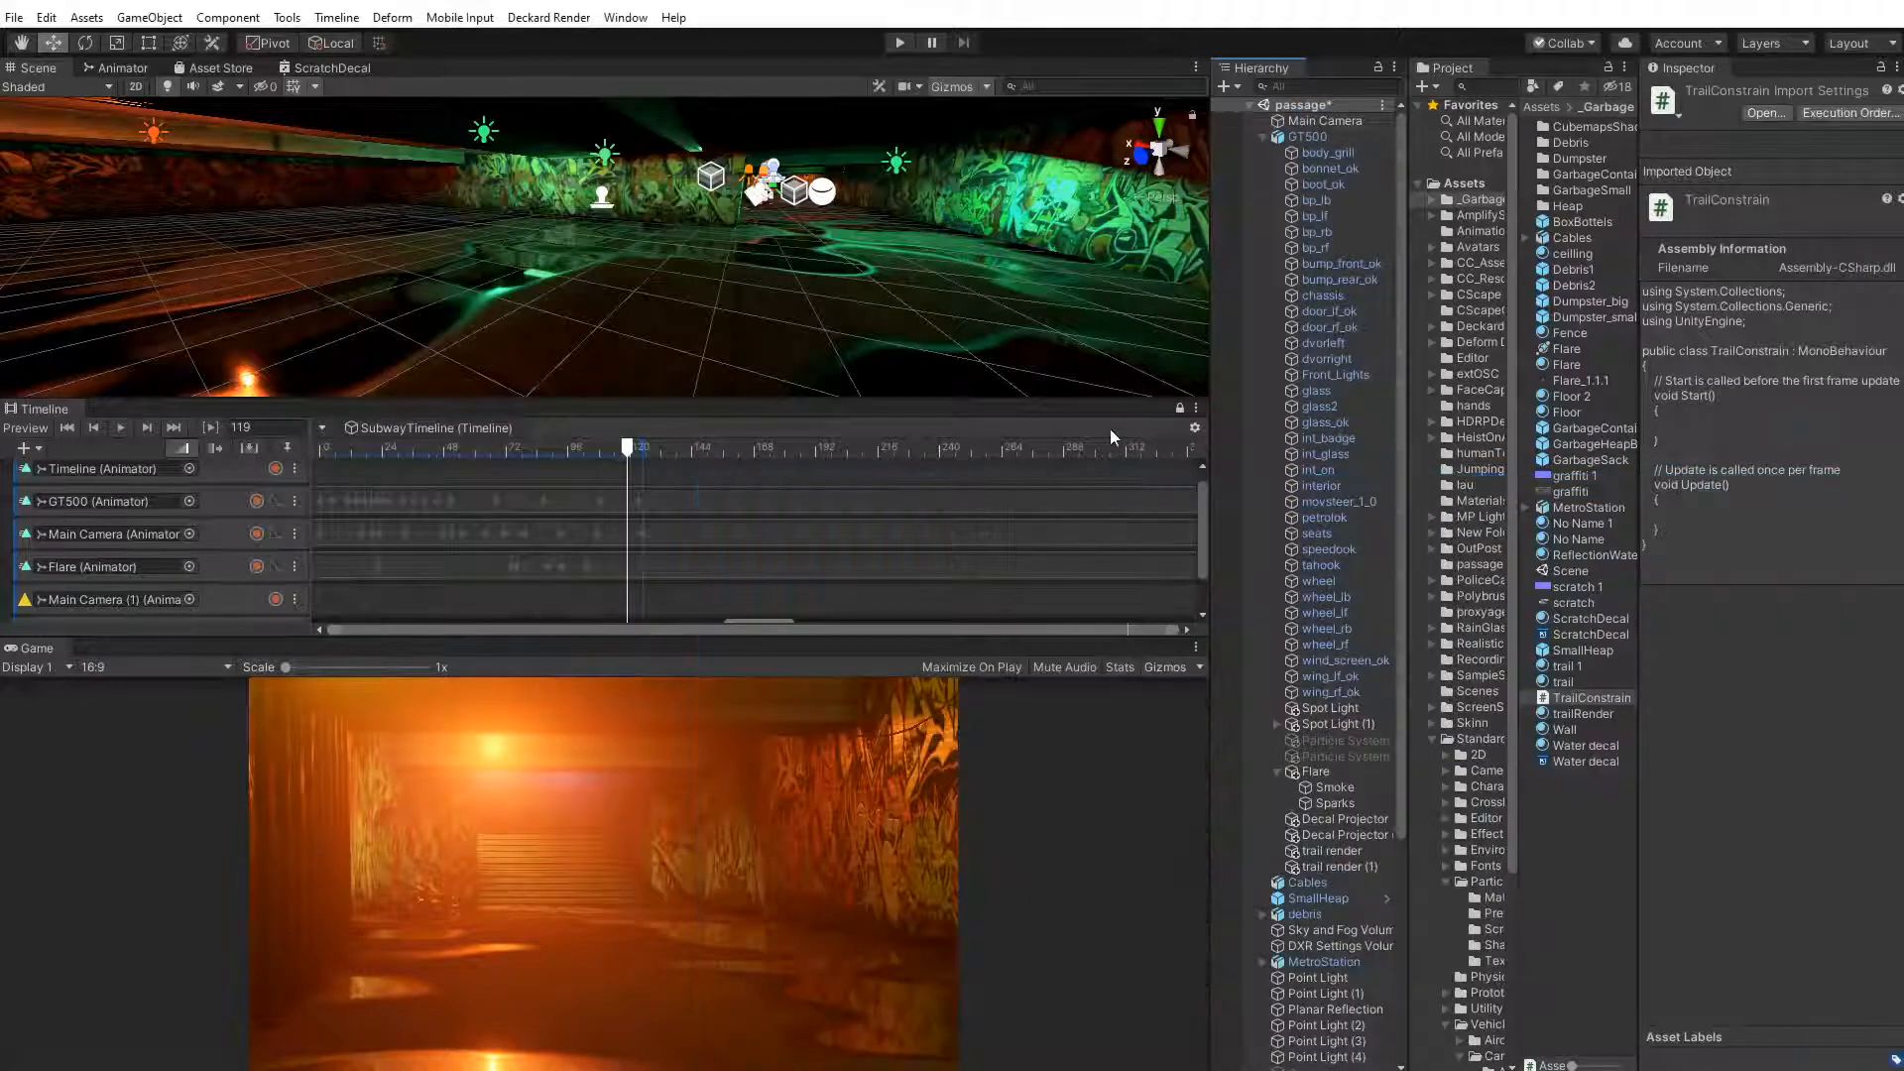
{"action": "left_click", "coordinate": [1331, 119]}
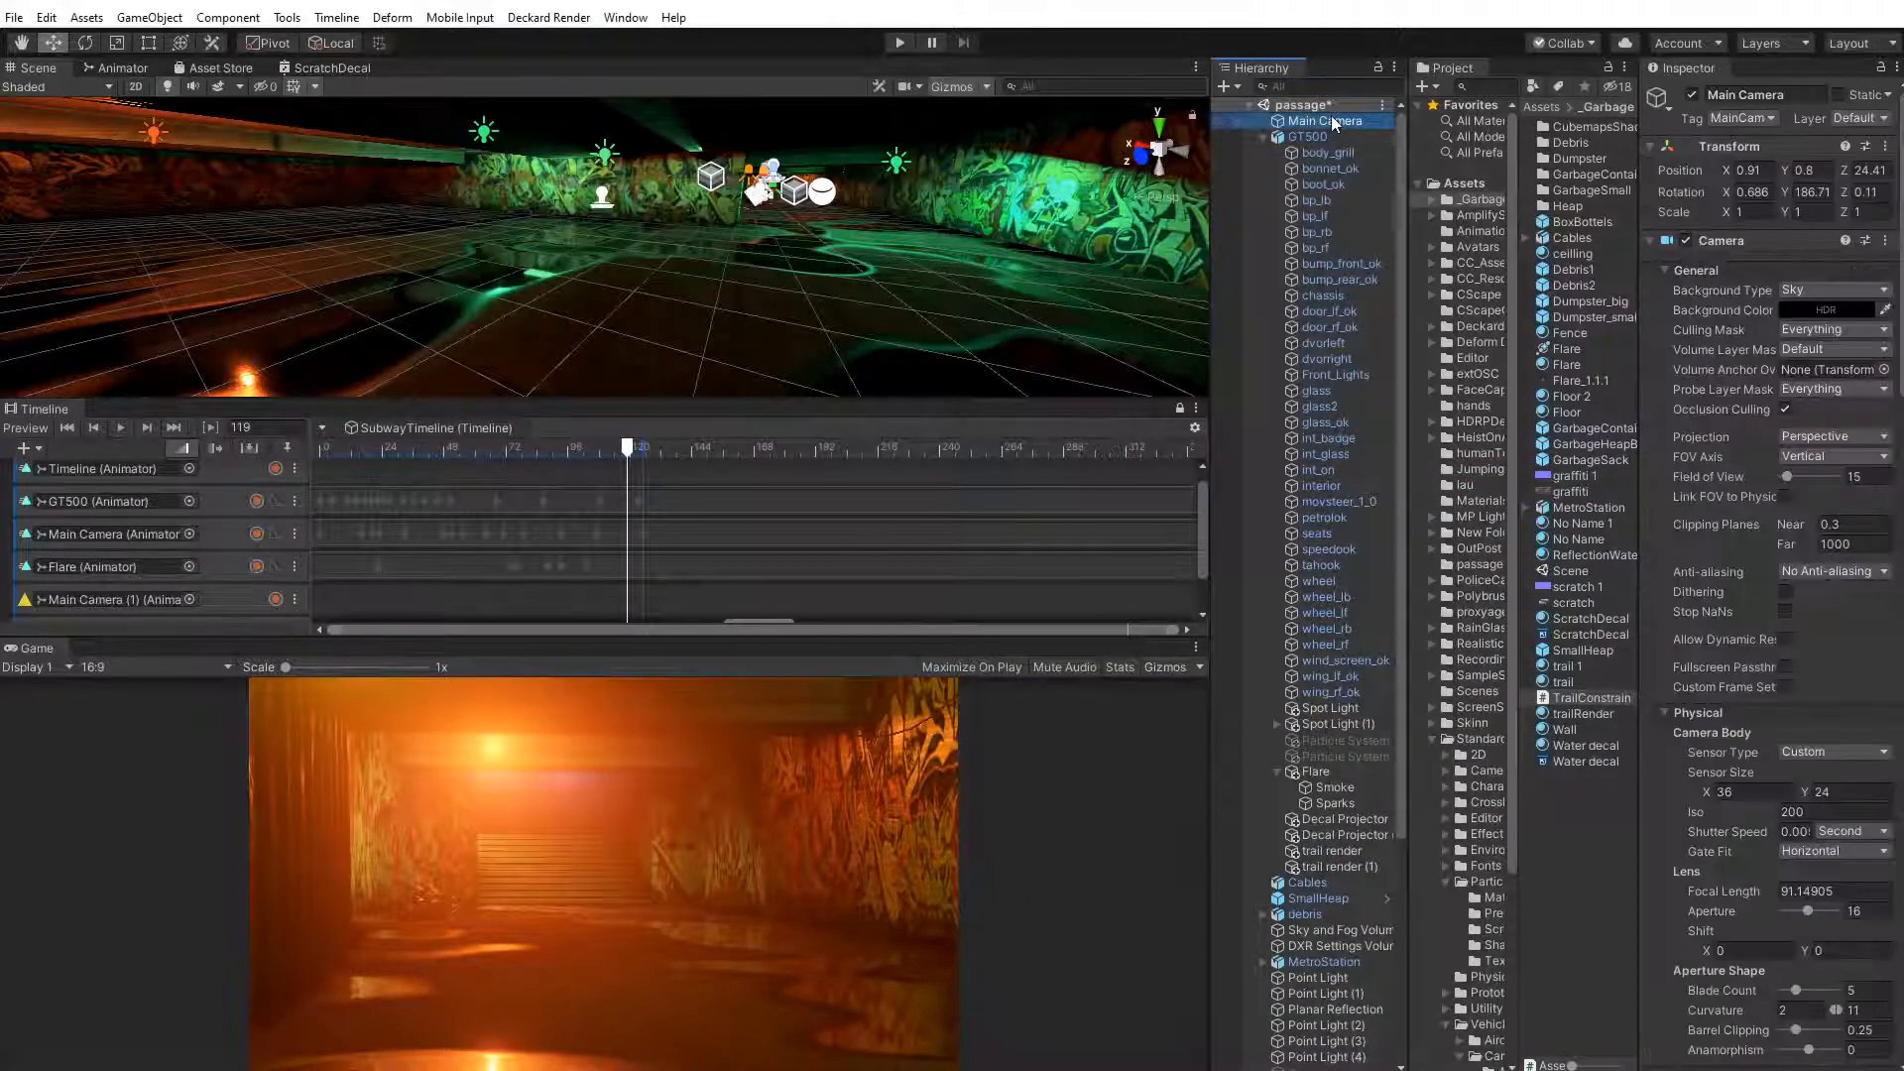
Open the Deckard render window to preview the Main Camera's shot at scale 1.6, and enlarge the Game view
{"action": "left_click", "coordinate": [617, 18]}
{"action": "left_click", "coordinate": [561, 57]}
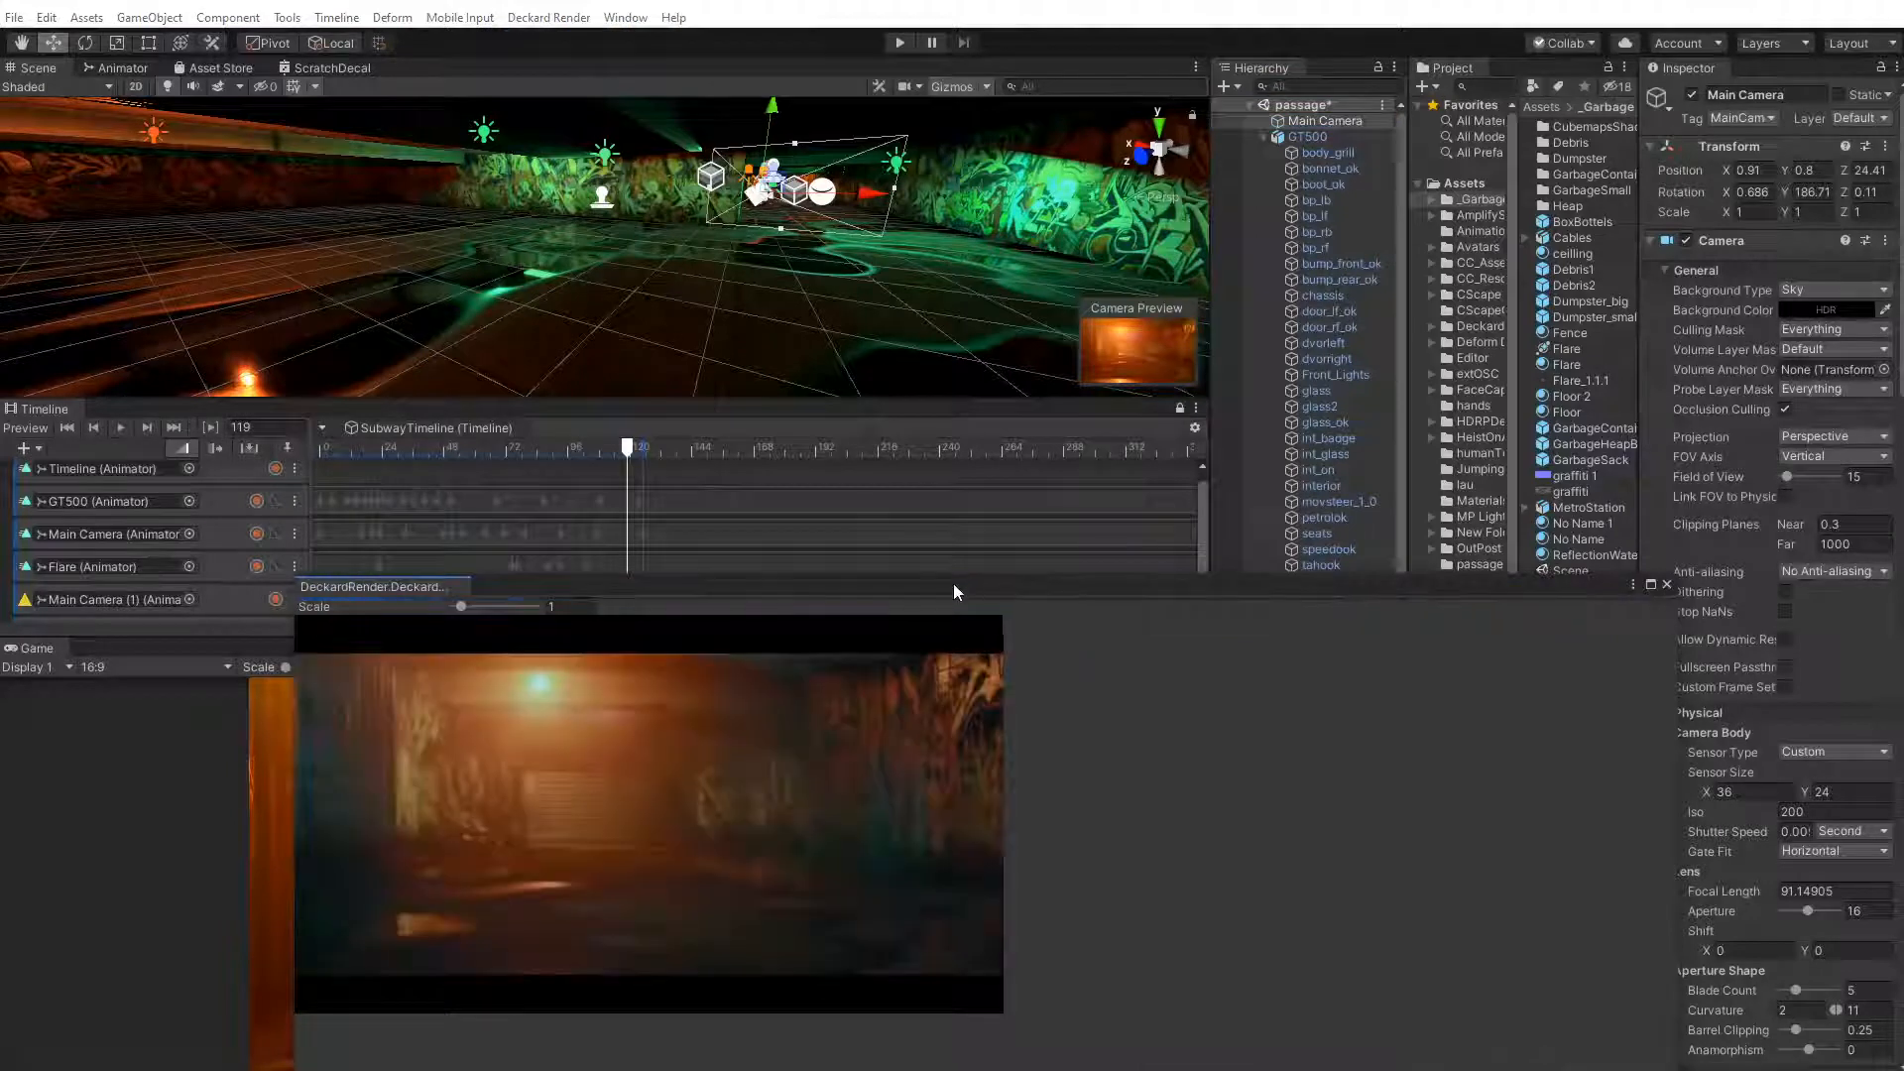
{"action": "left_click_drag", "start_coordinate": [955, 583], "coordinate": [791, 339]}
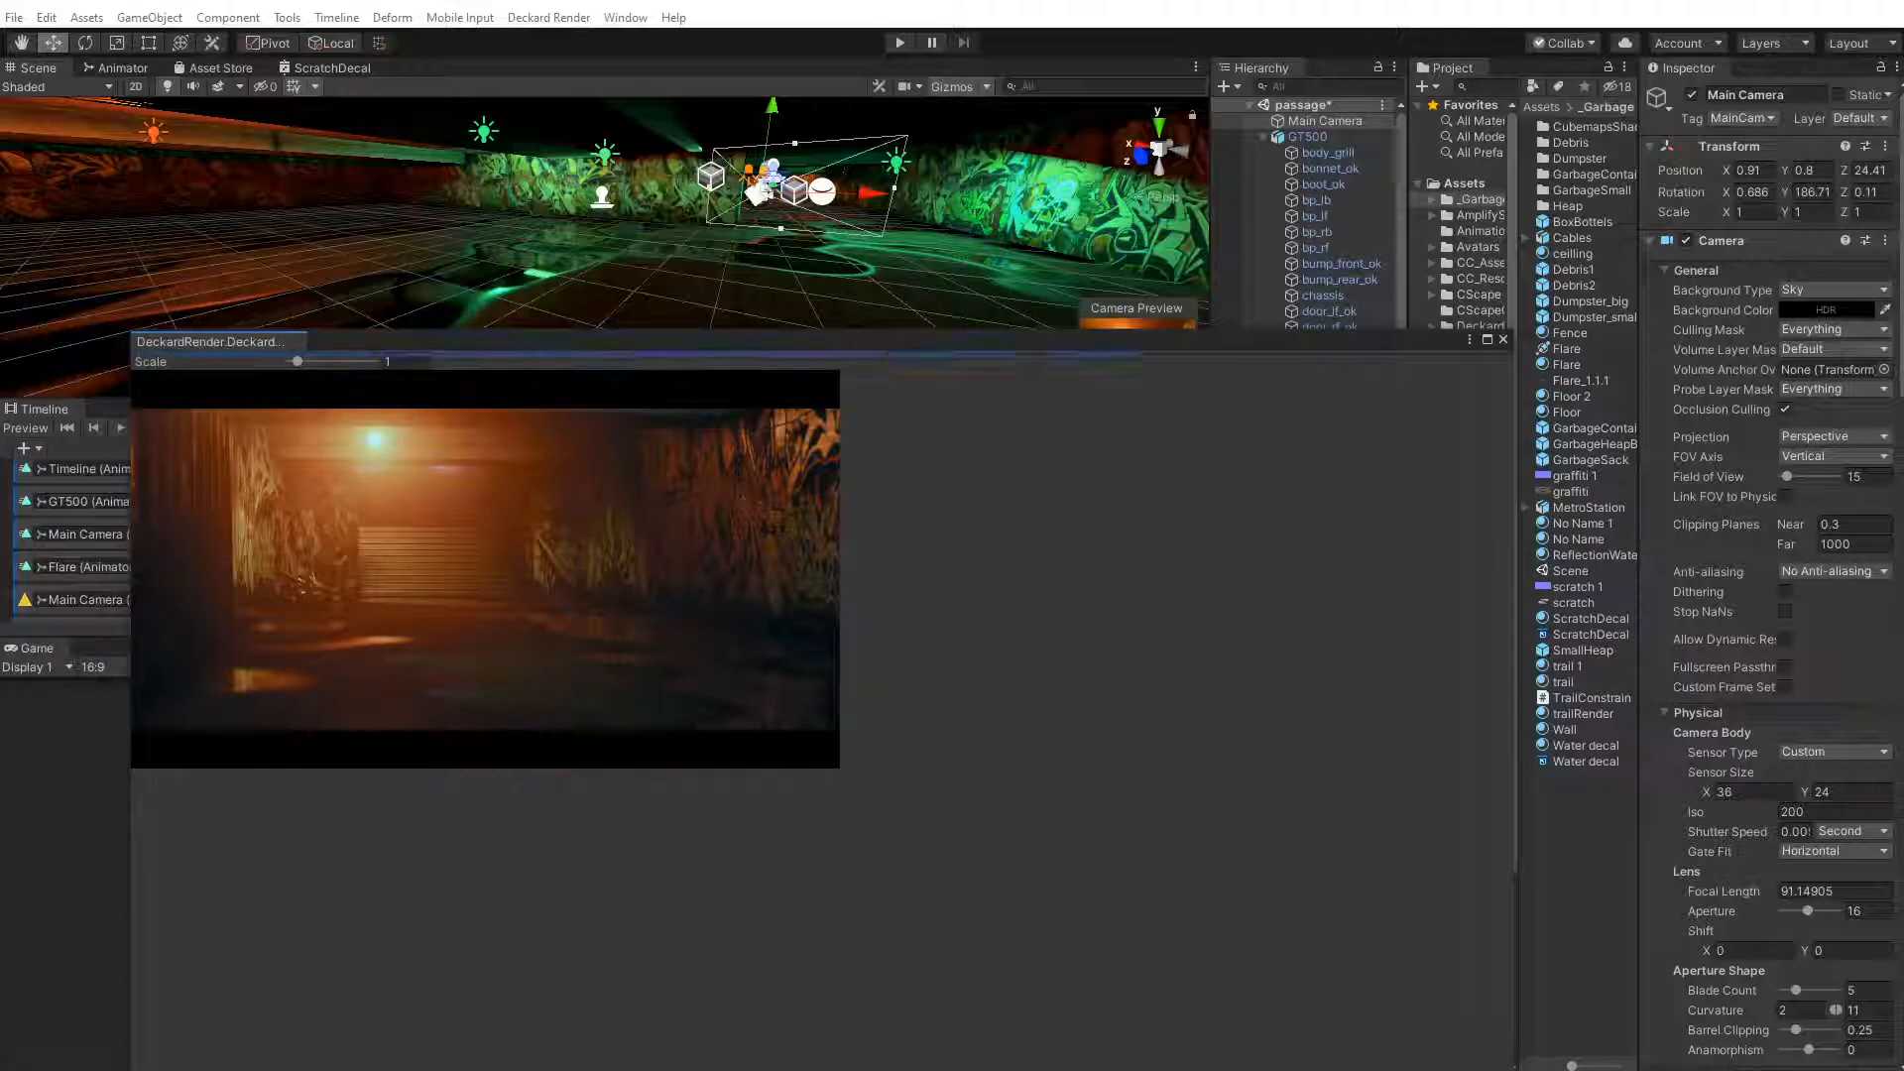
{"action": "left_click", "coordinate": [306, 365]}
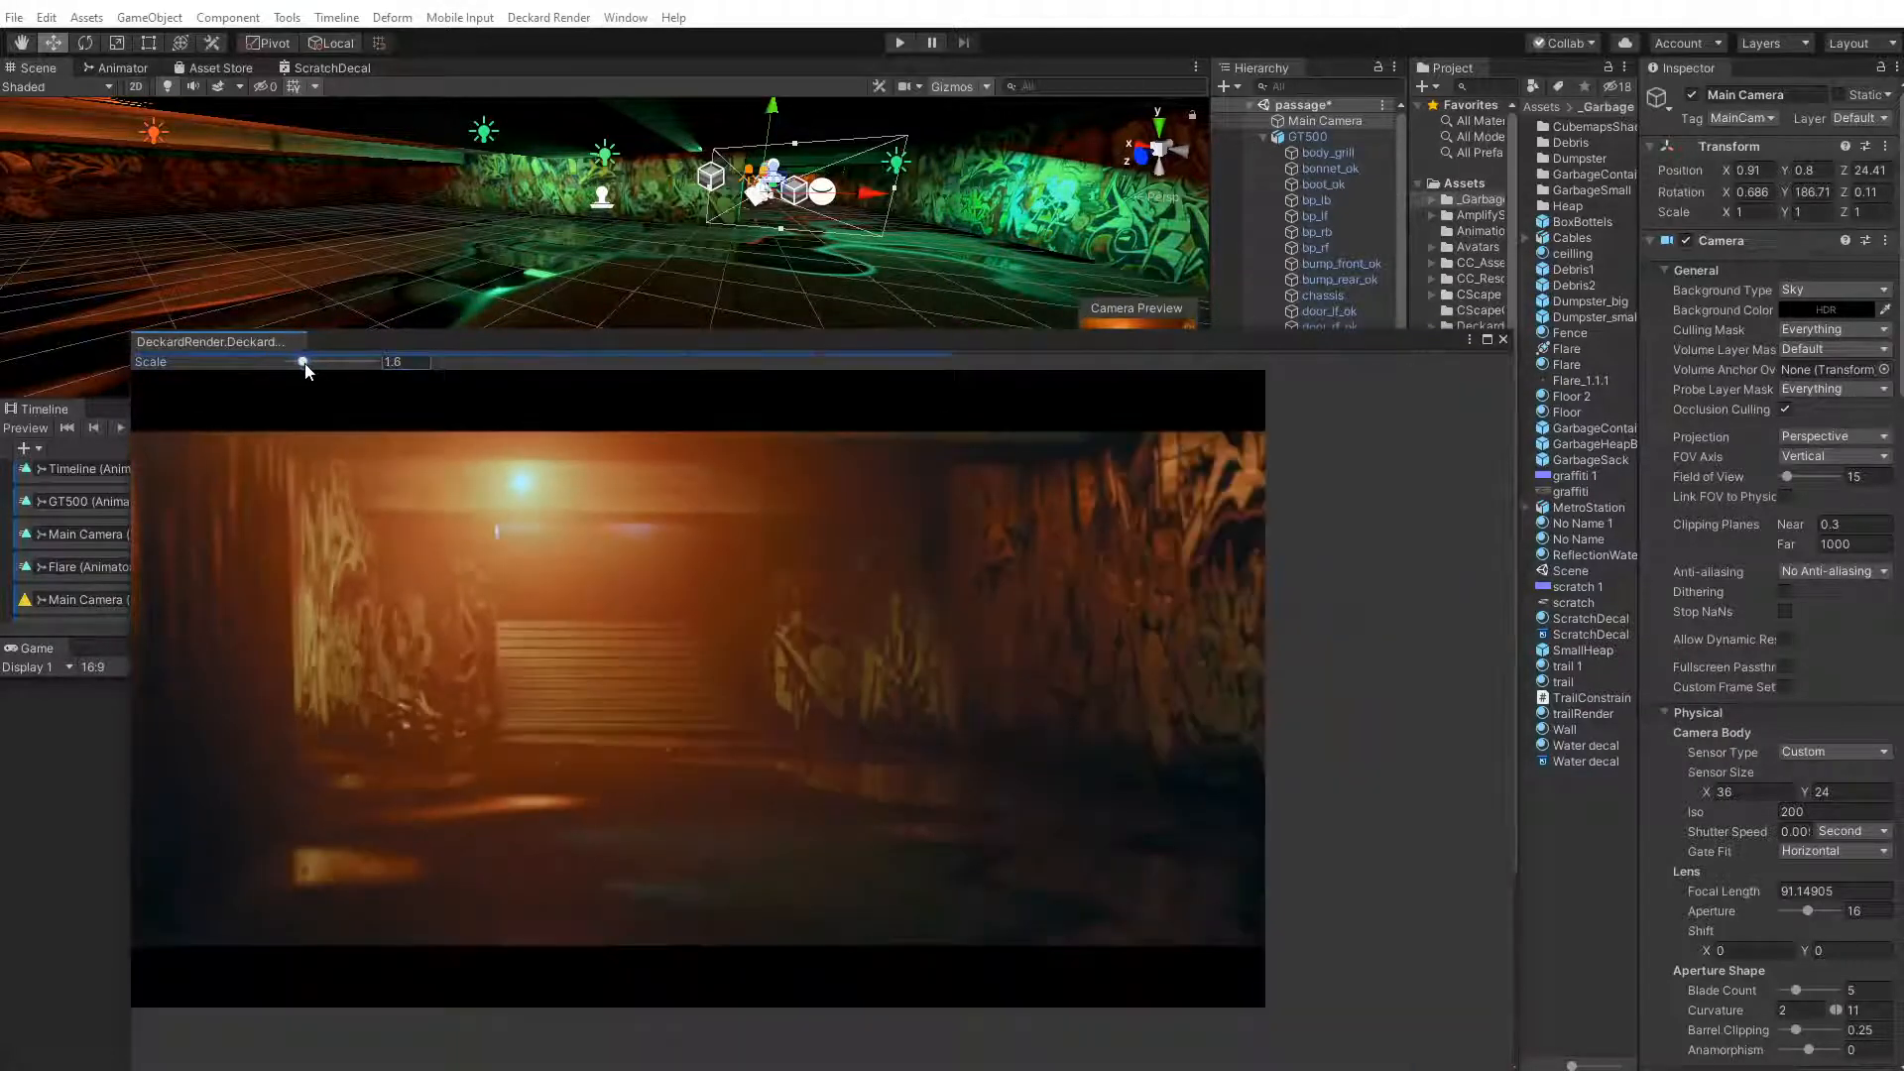
{"action": "left_click_drag", "start_coordinate": [390, 339], "coordinate": [702, 390]}
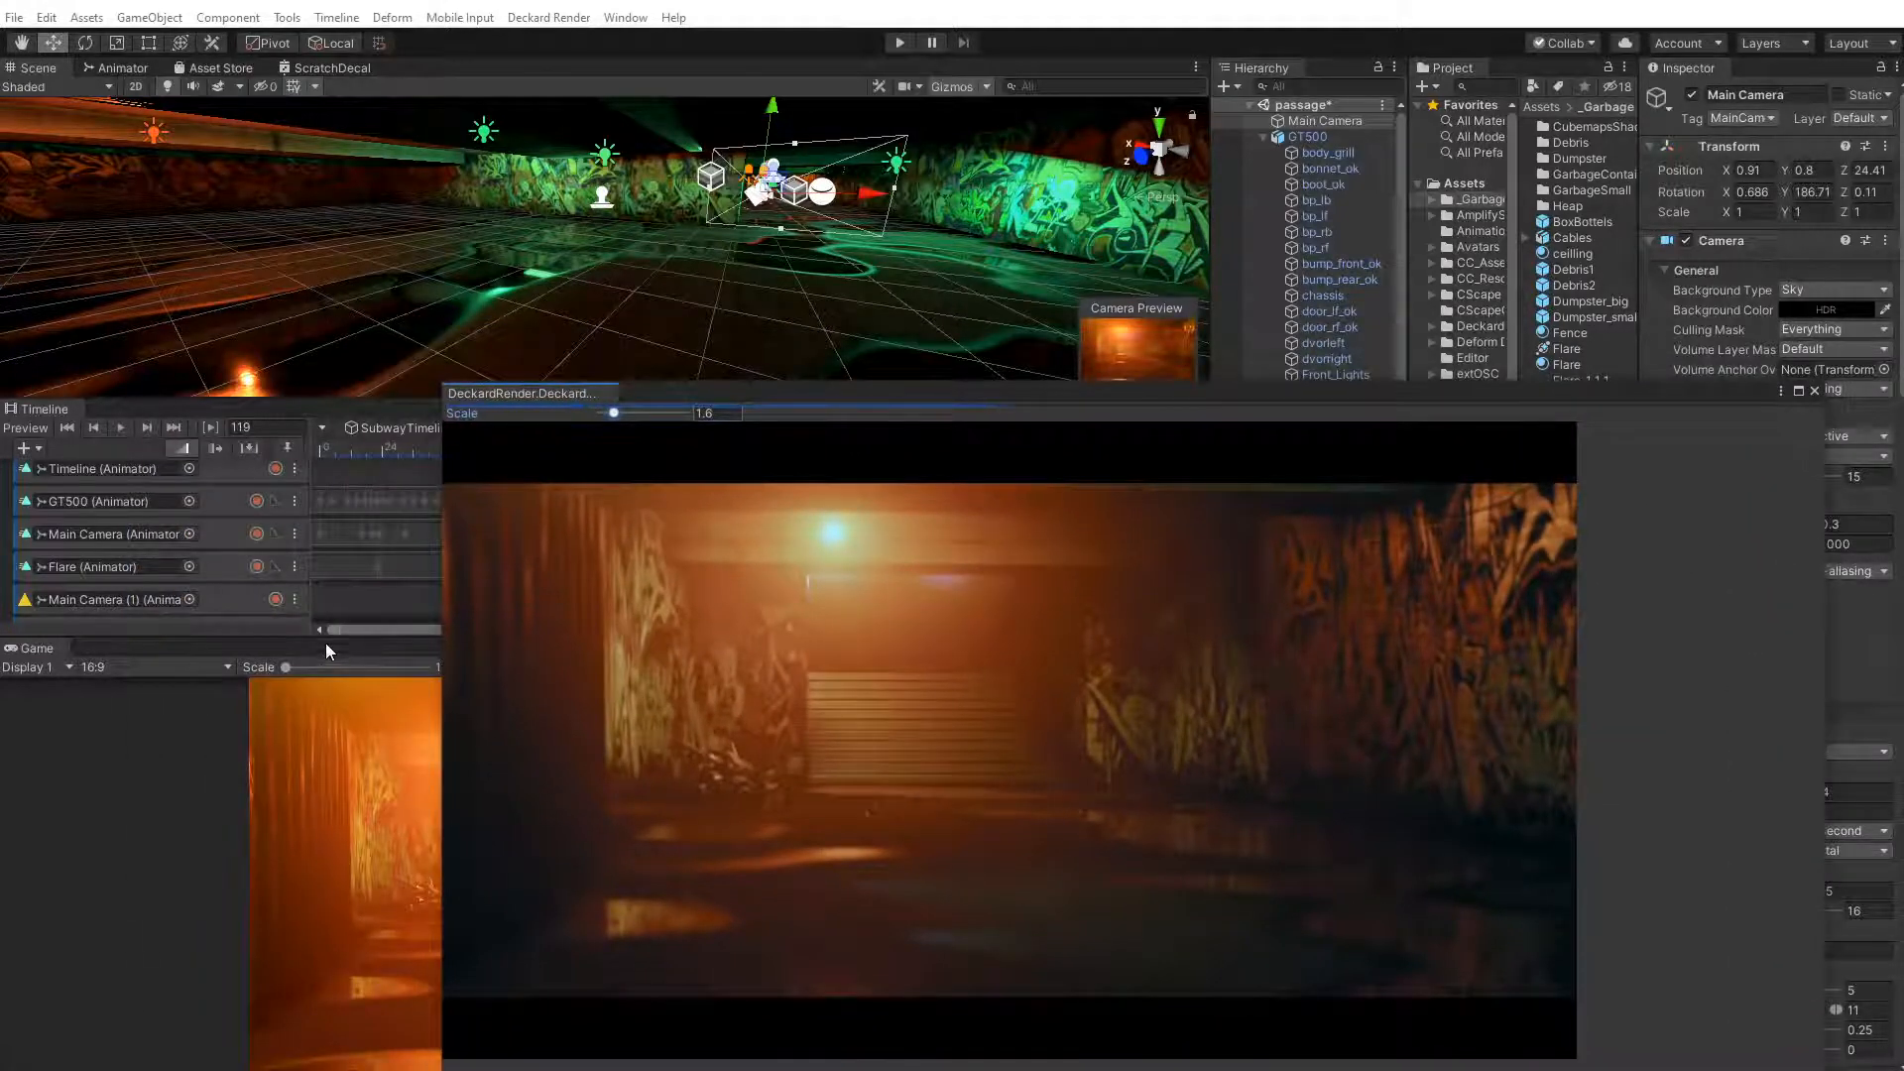
{"action": "left_click_drag", "start_coordinate": [325, 643], "coordinate": [329, 470]}
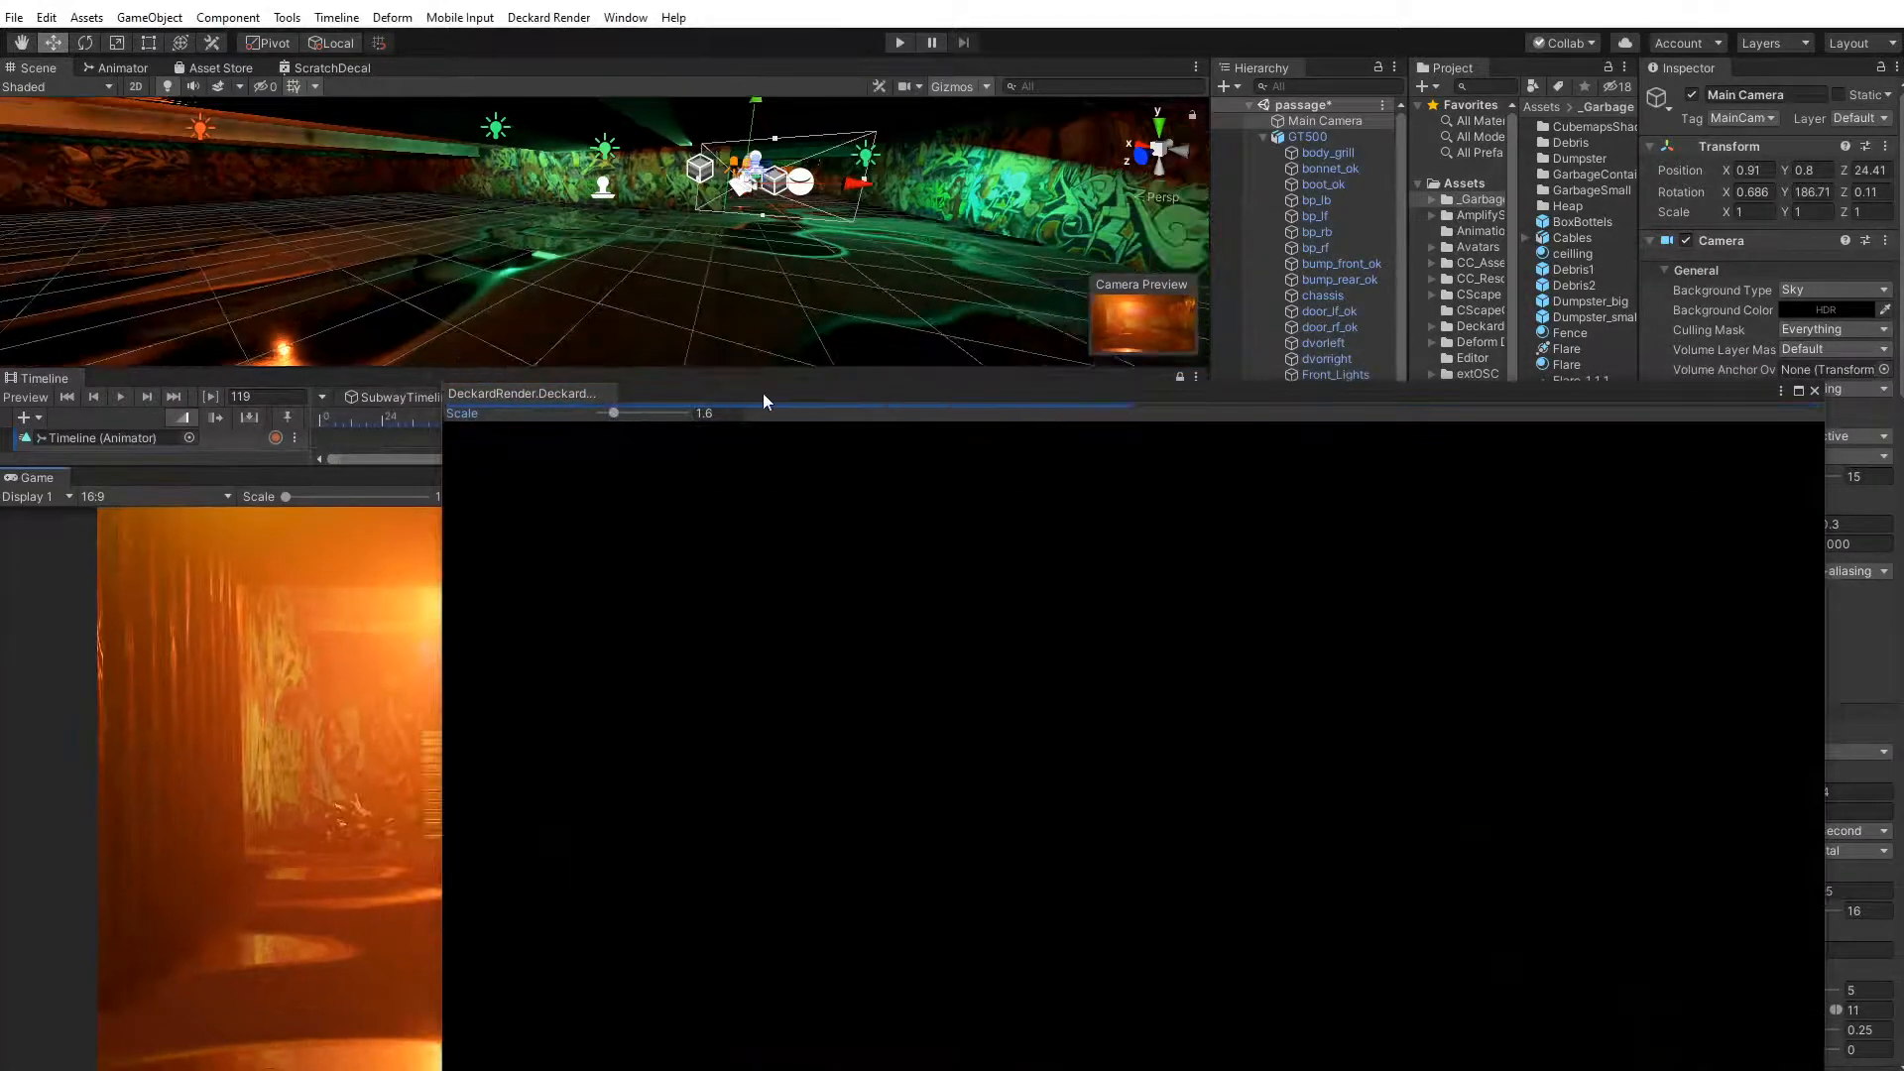
{"action": "left_click_drag", "start_coordinate": [765, 395], "coordinate": [406, 343]}
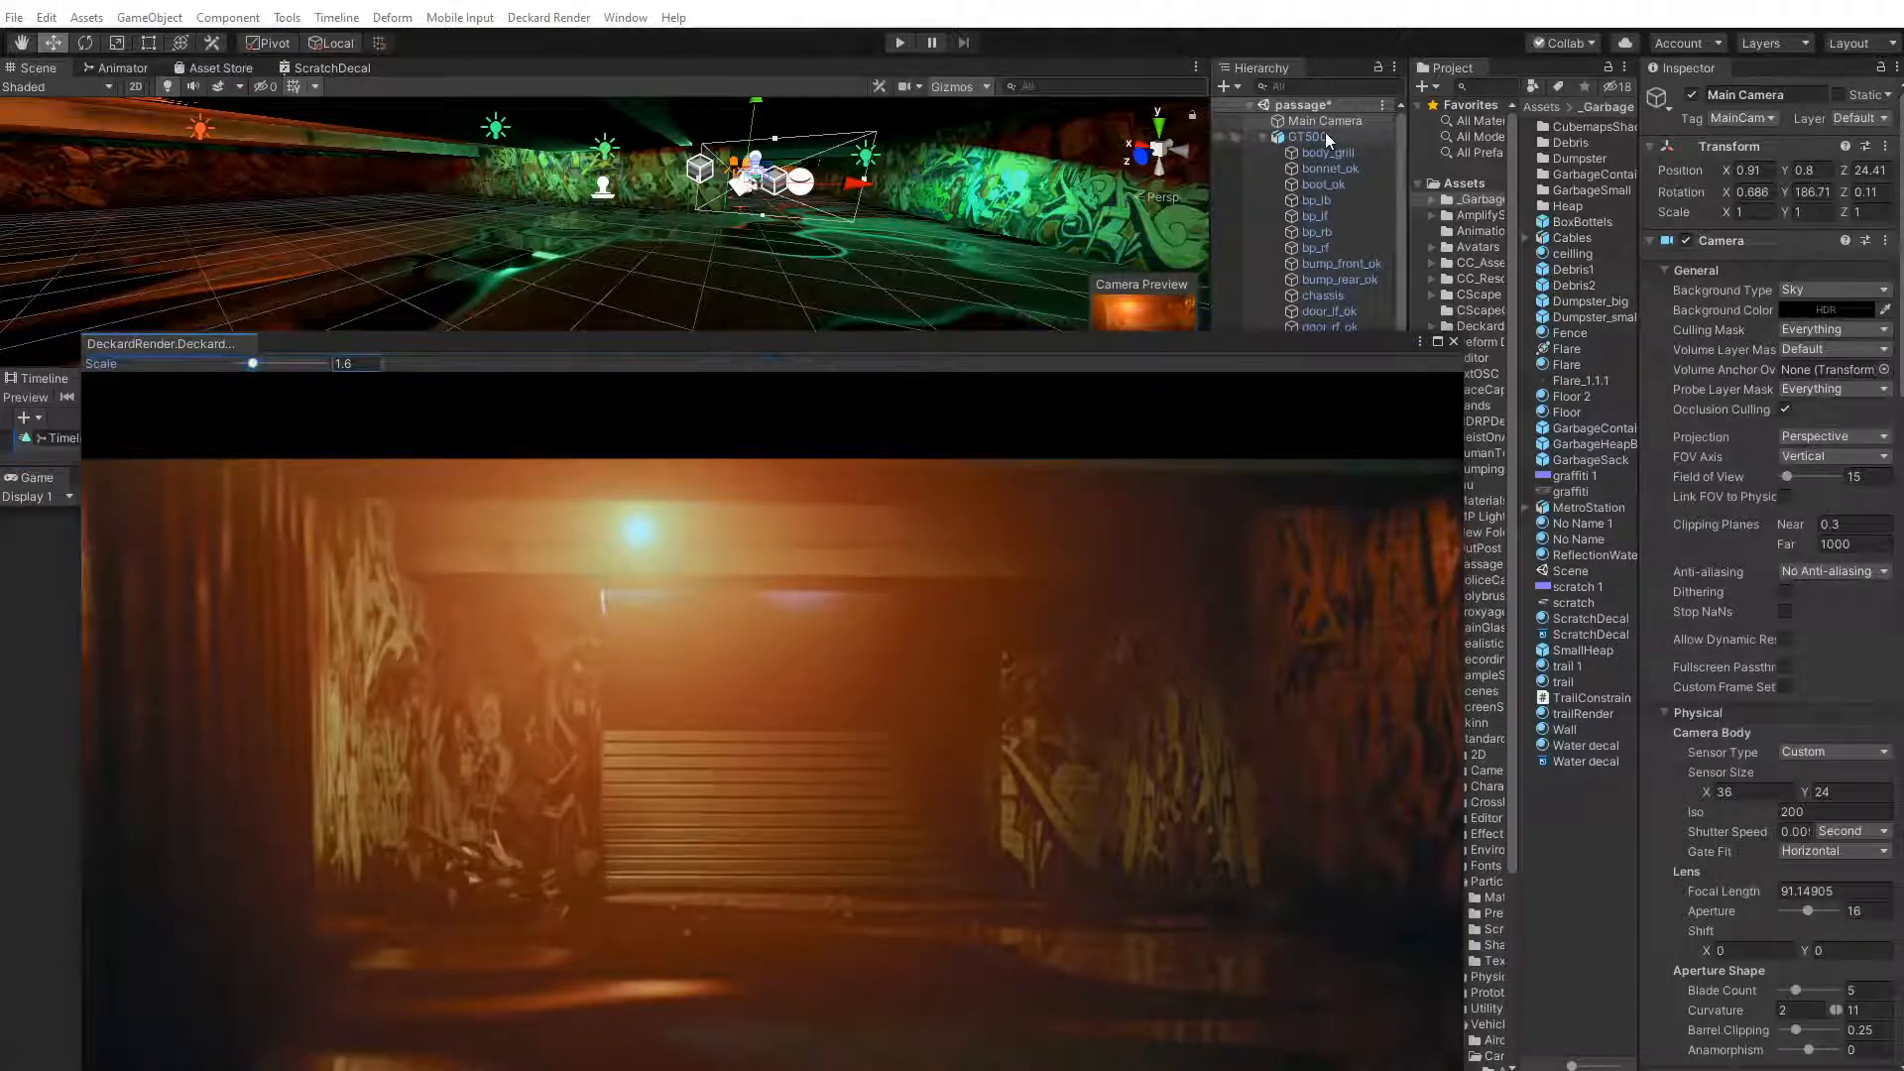
Try Temporal Anti-aliasing (TAA) and Fast Approximate Anti-aliasing (FXAA) on the Main Camera, and return it to No Anti-aliasing
{"action": "left_click", "coordinate": [1812, 572]}
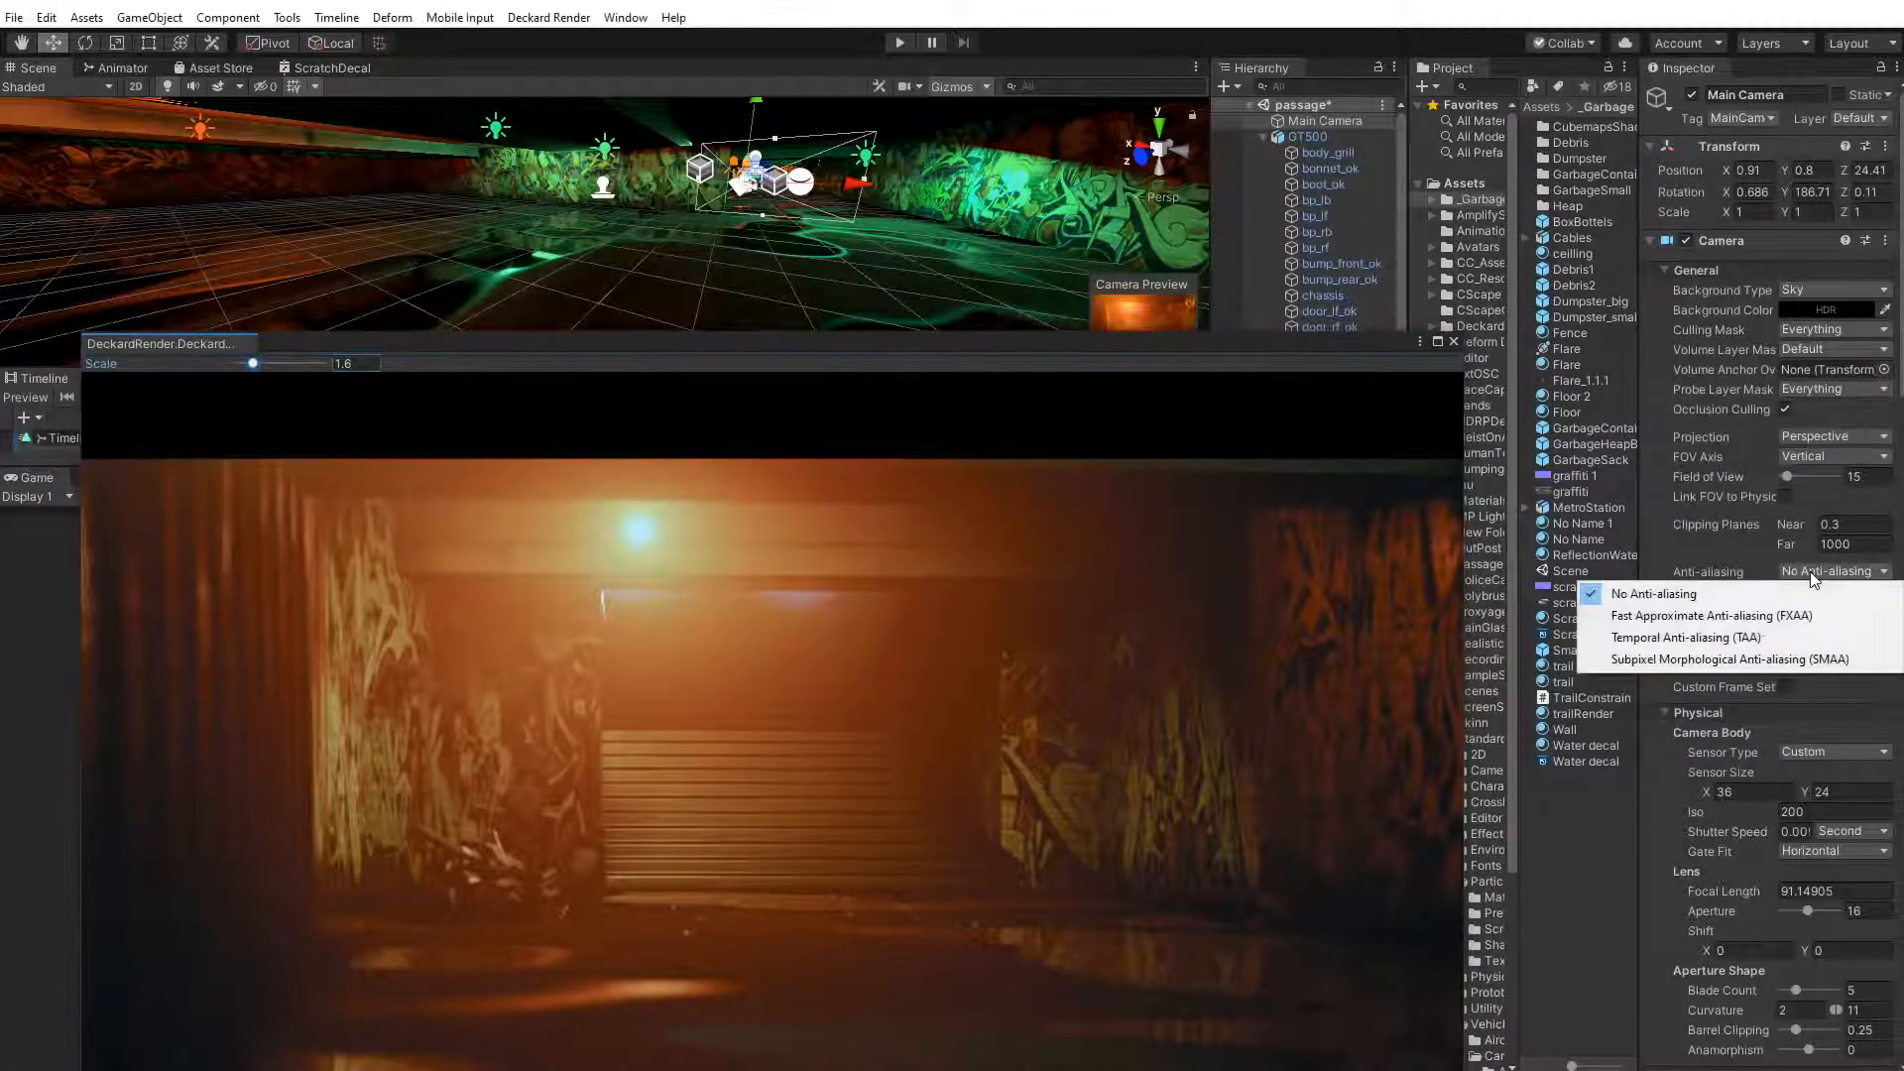
{"action": "left_click", "coordinate": [1746, 640]}
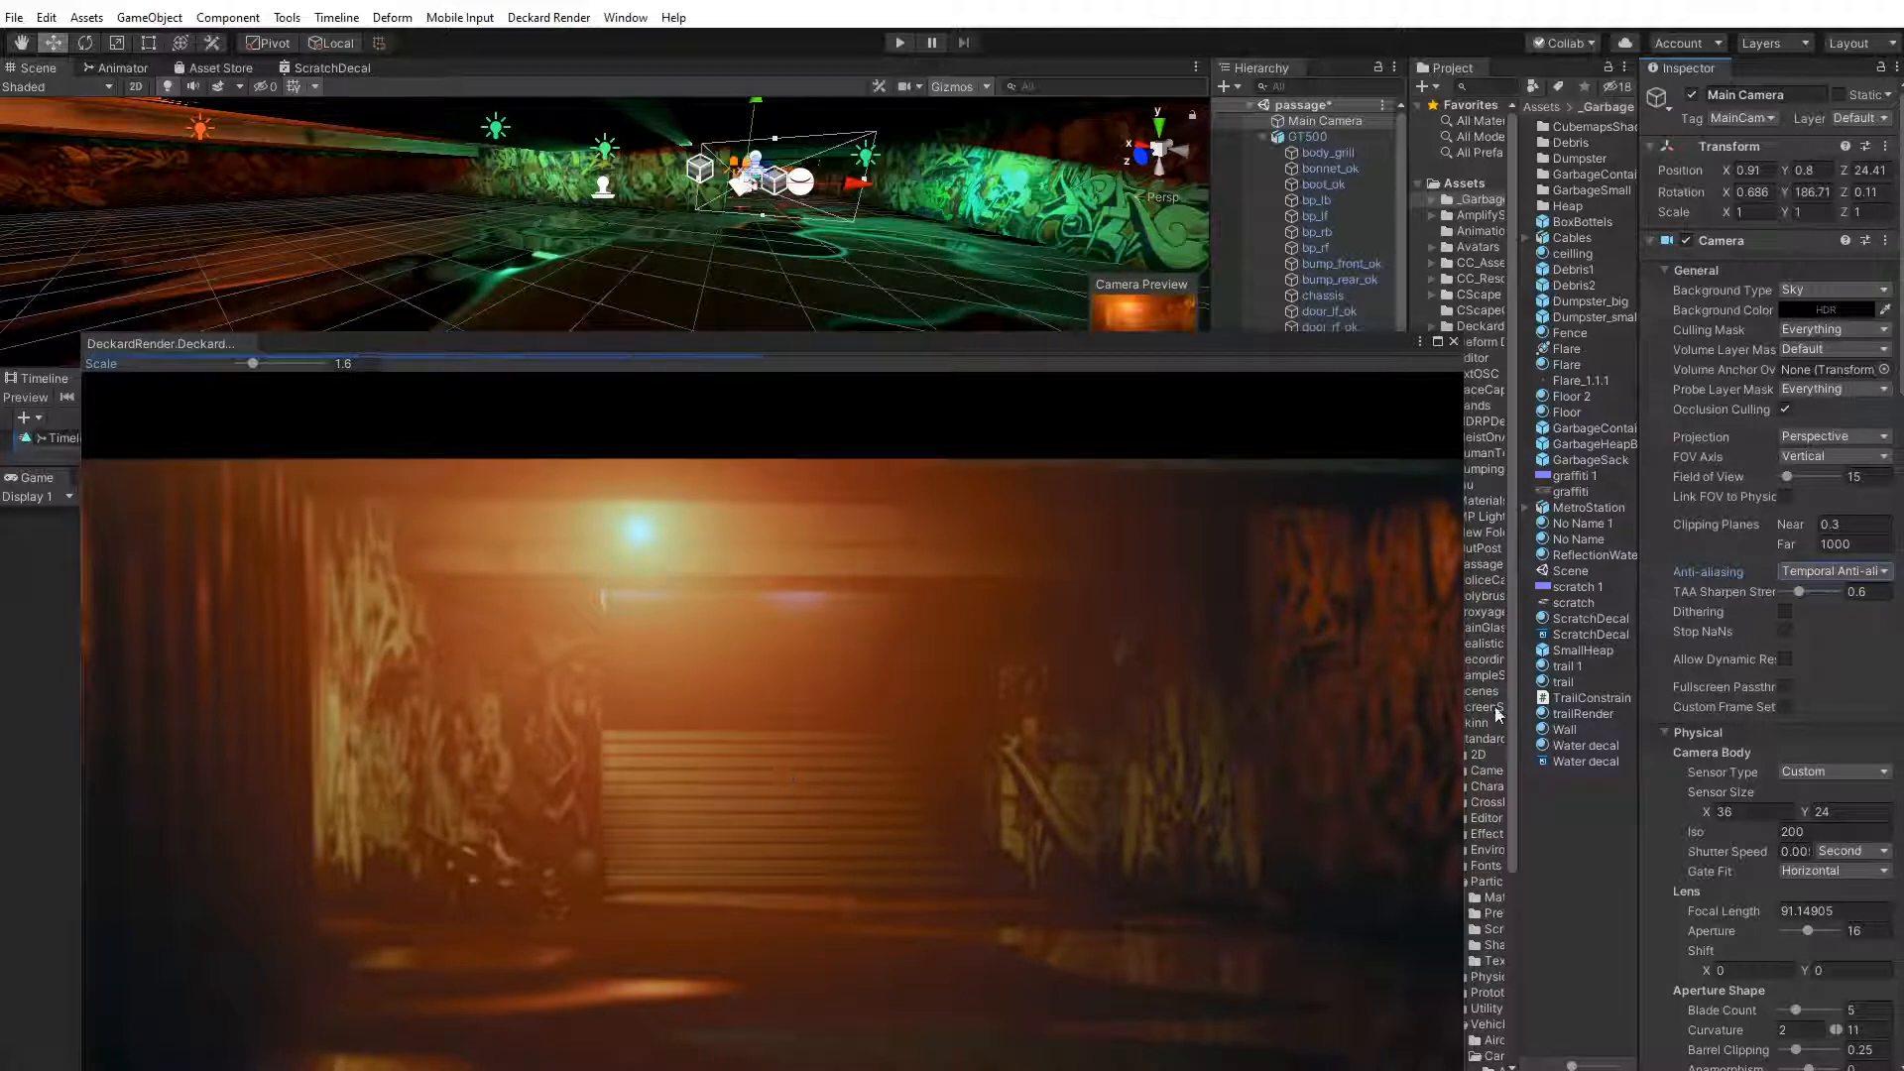
{"action": "left_click", "coordinate": [1817, 571]}
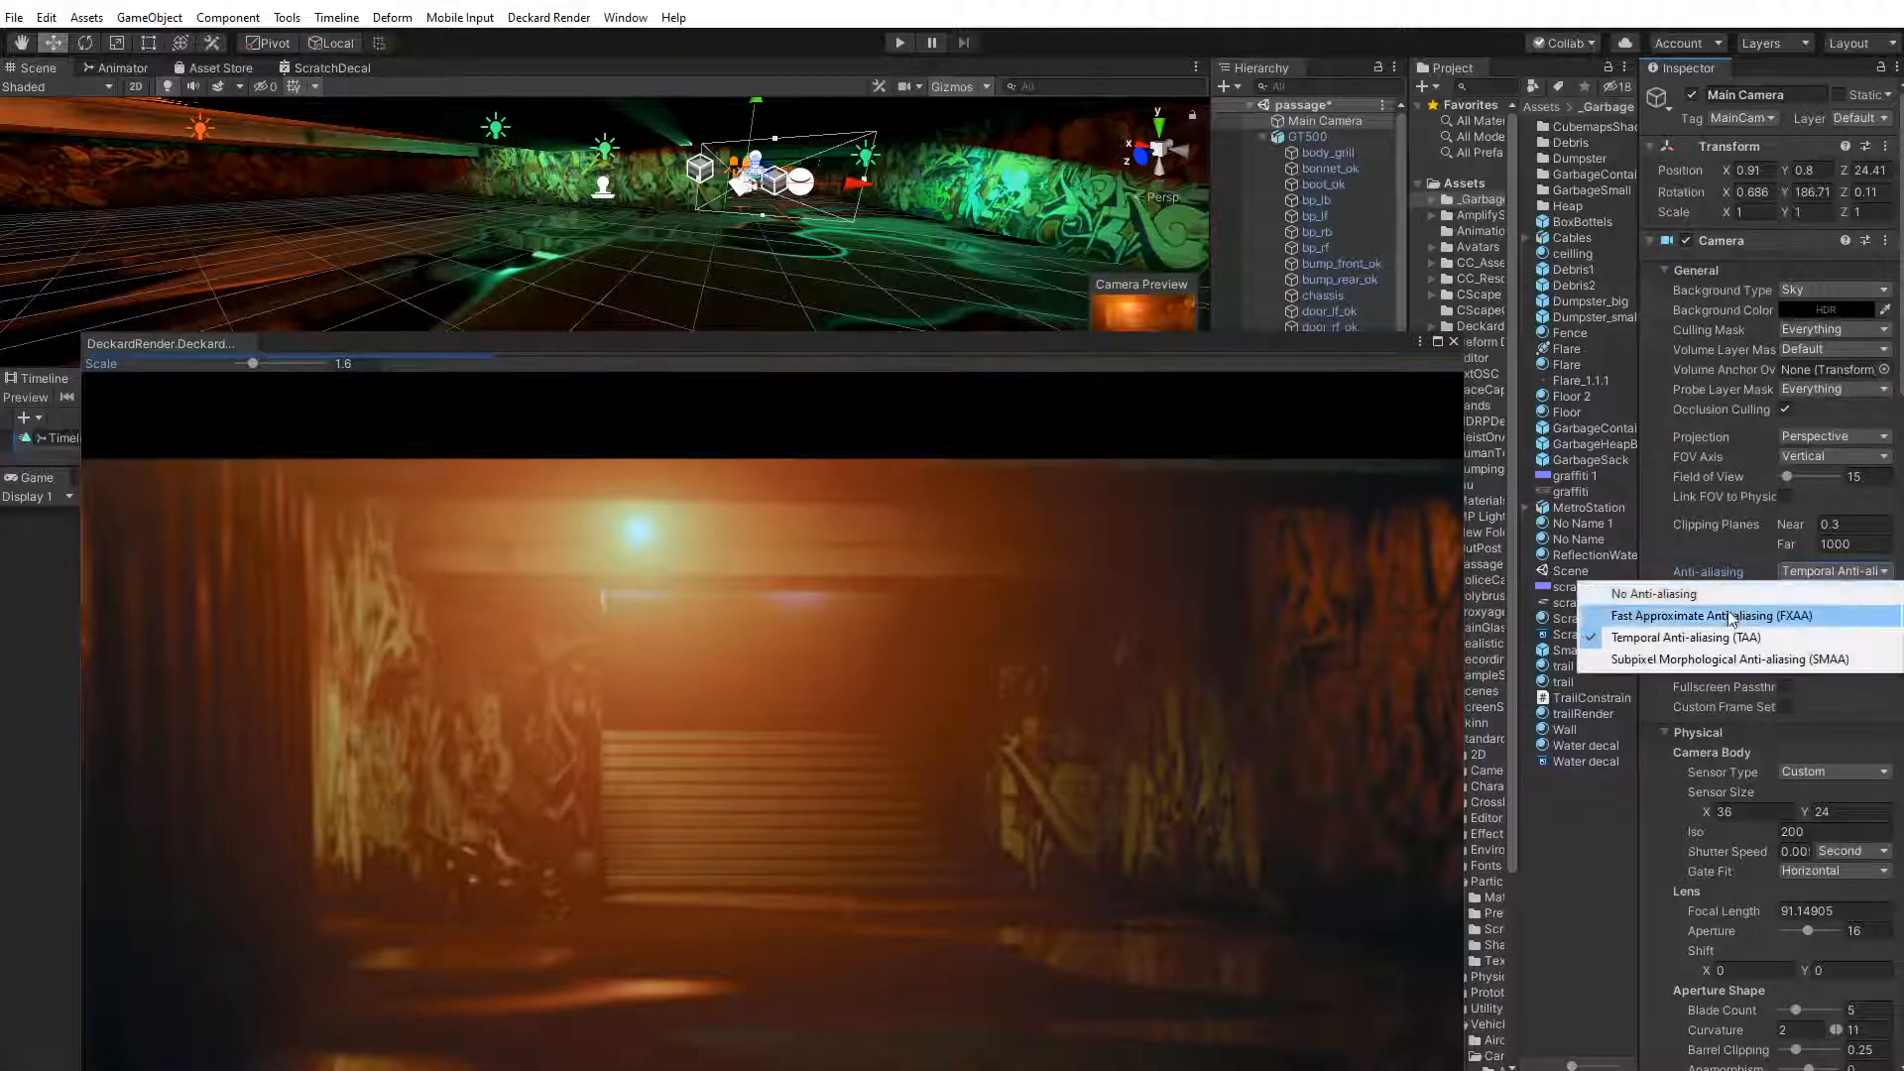
{"action": "left_click", "coordinate": [1683, 616]}
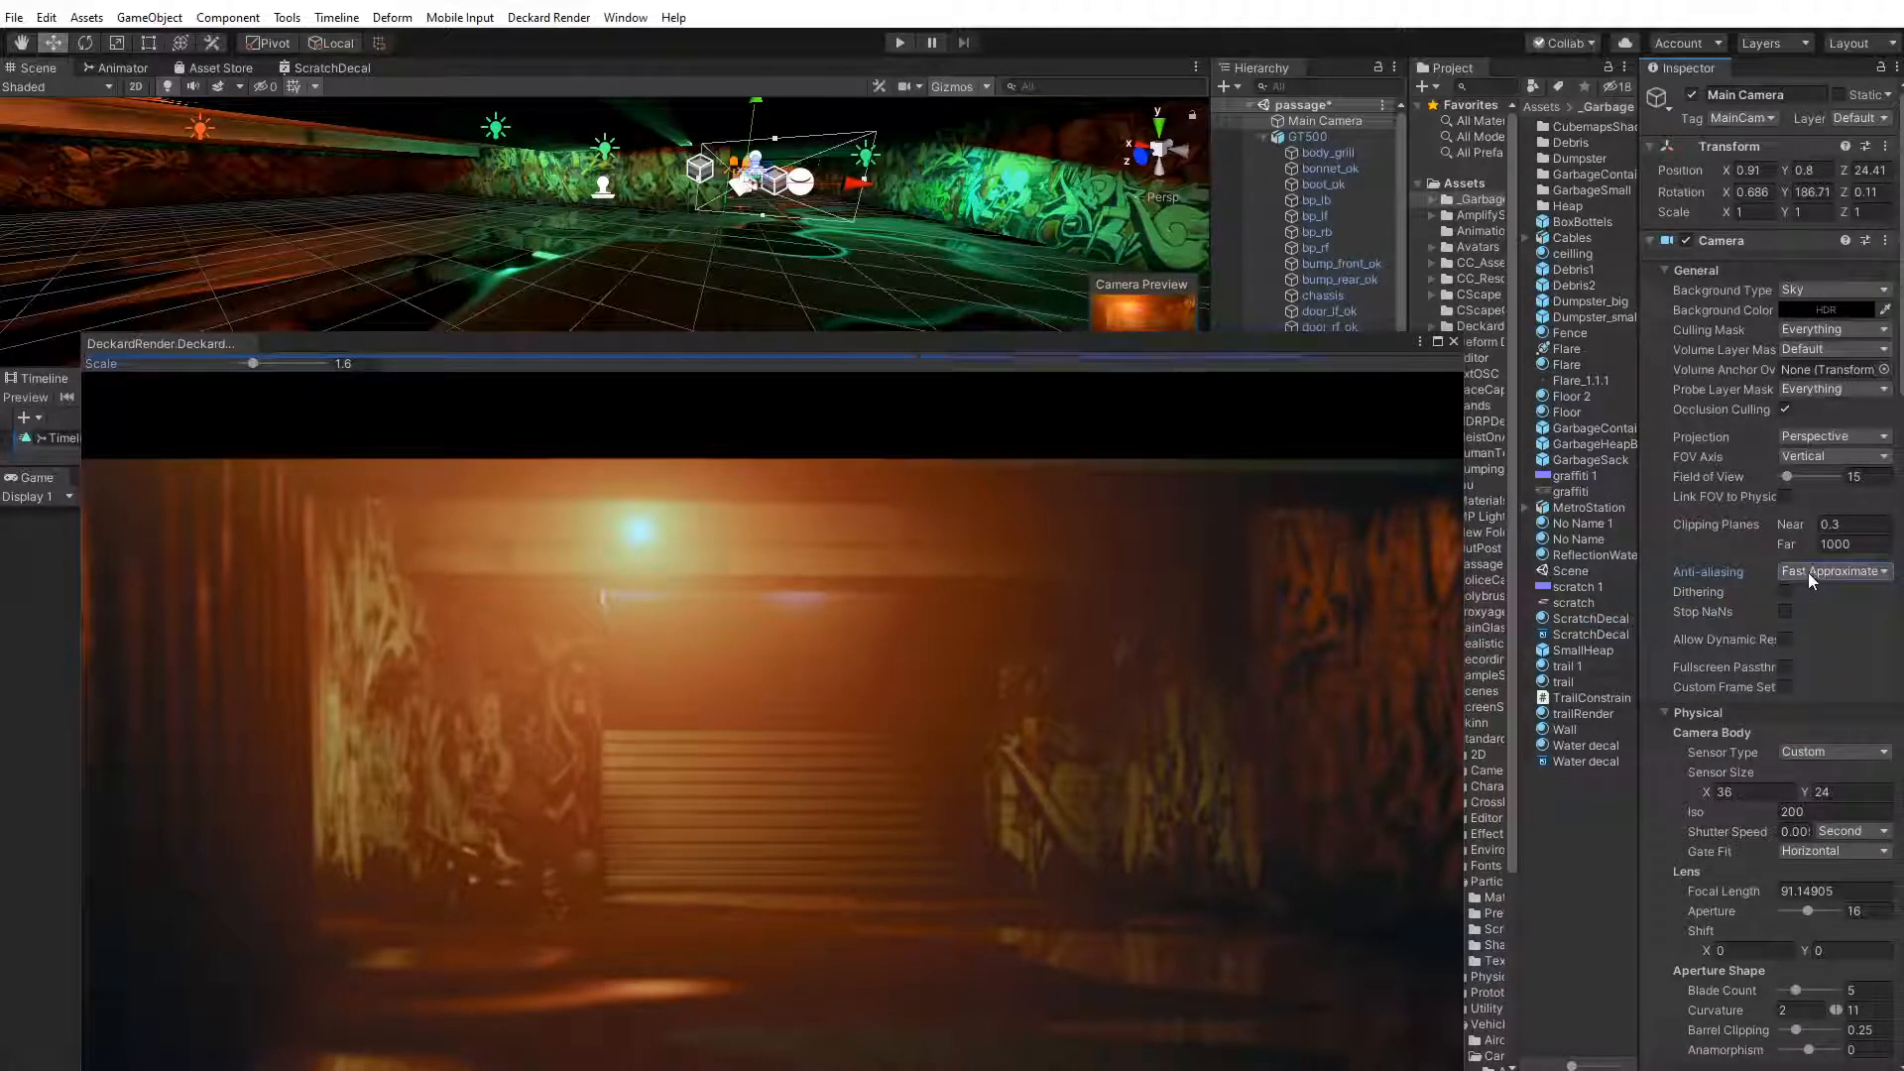
{"action": "left_click", "coordinate": [1807, 573]}
{"action": "left_click", "coordinate": [1722, 596]}
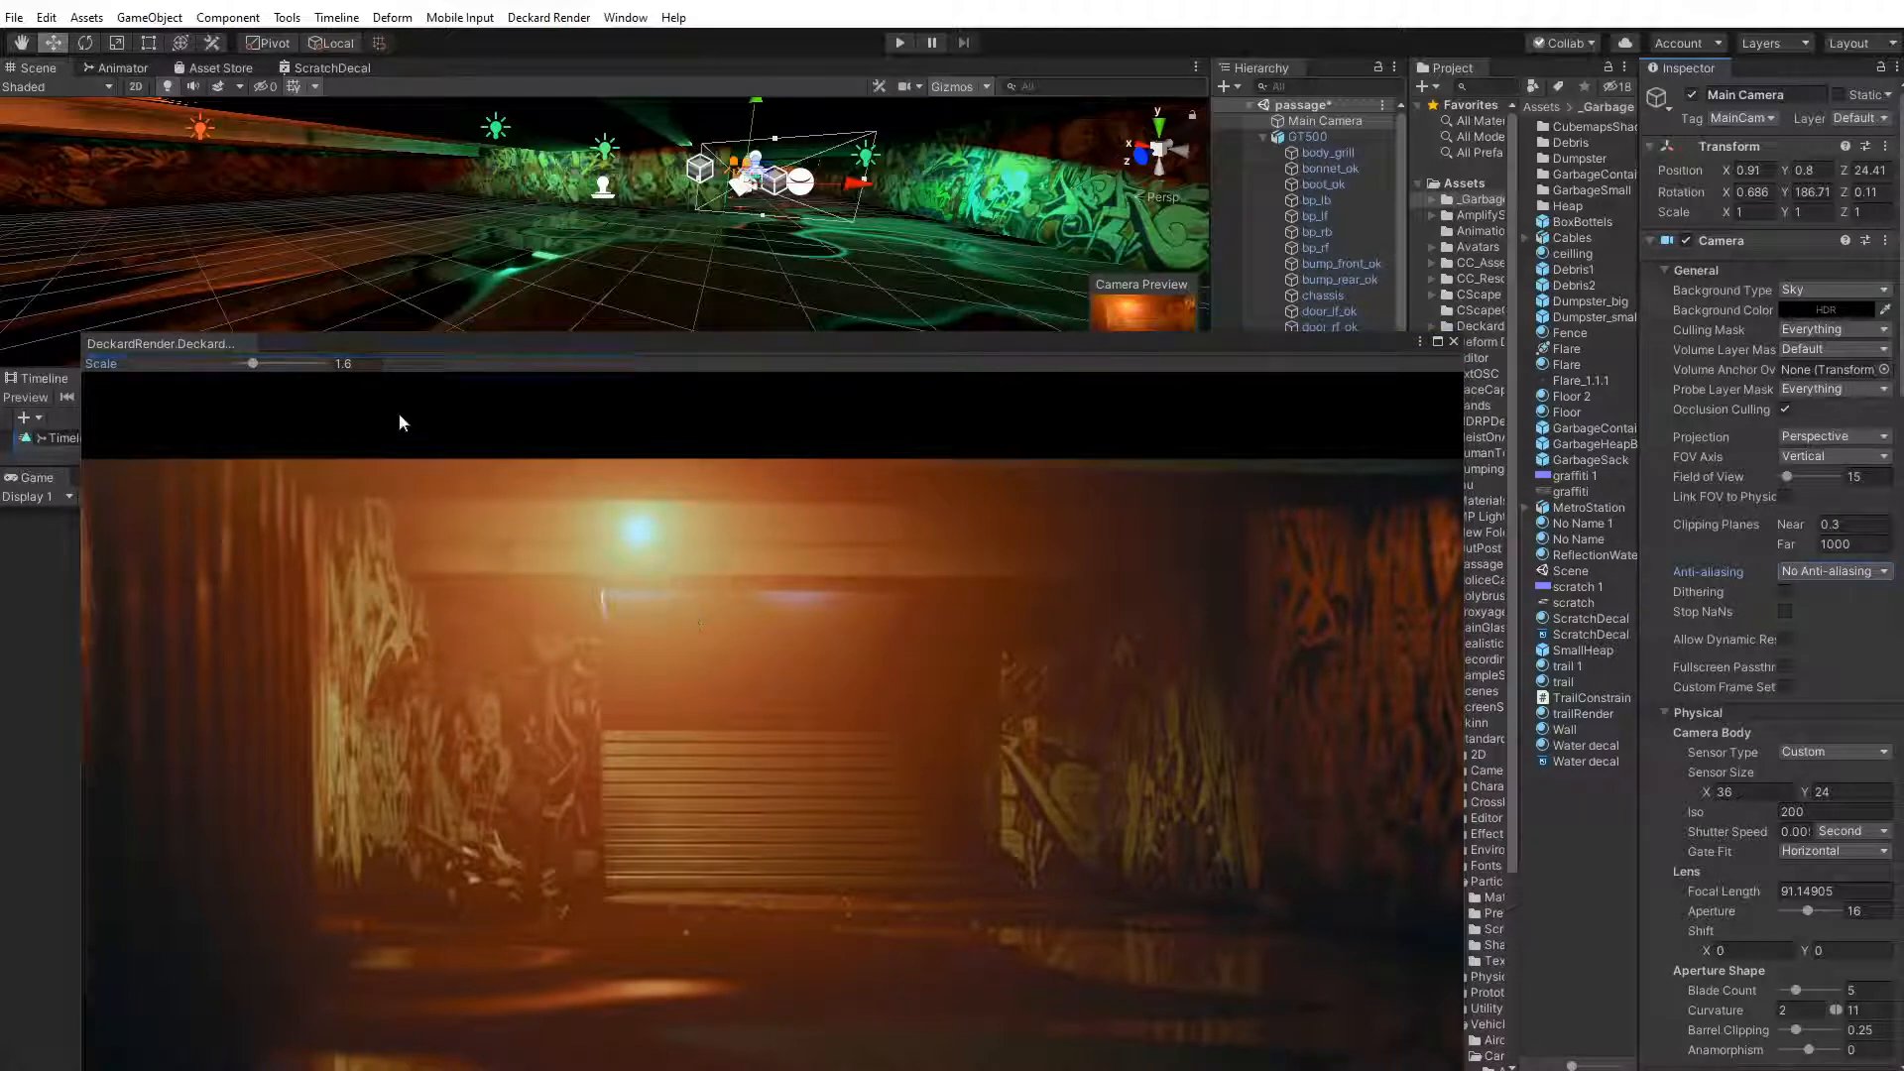
Try Subpixel Morphological Anti-aliasing (SMAA) on the Main Camera, restore No Anti-aliasing and close the Deckard render window
{"action": "left_click_drag", "start_coordinate": [438, 347], "coordinate": [506, 362]}
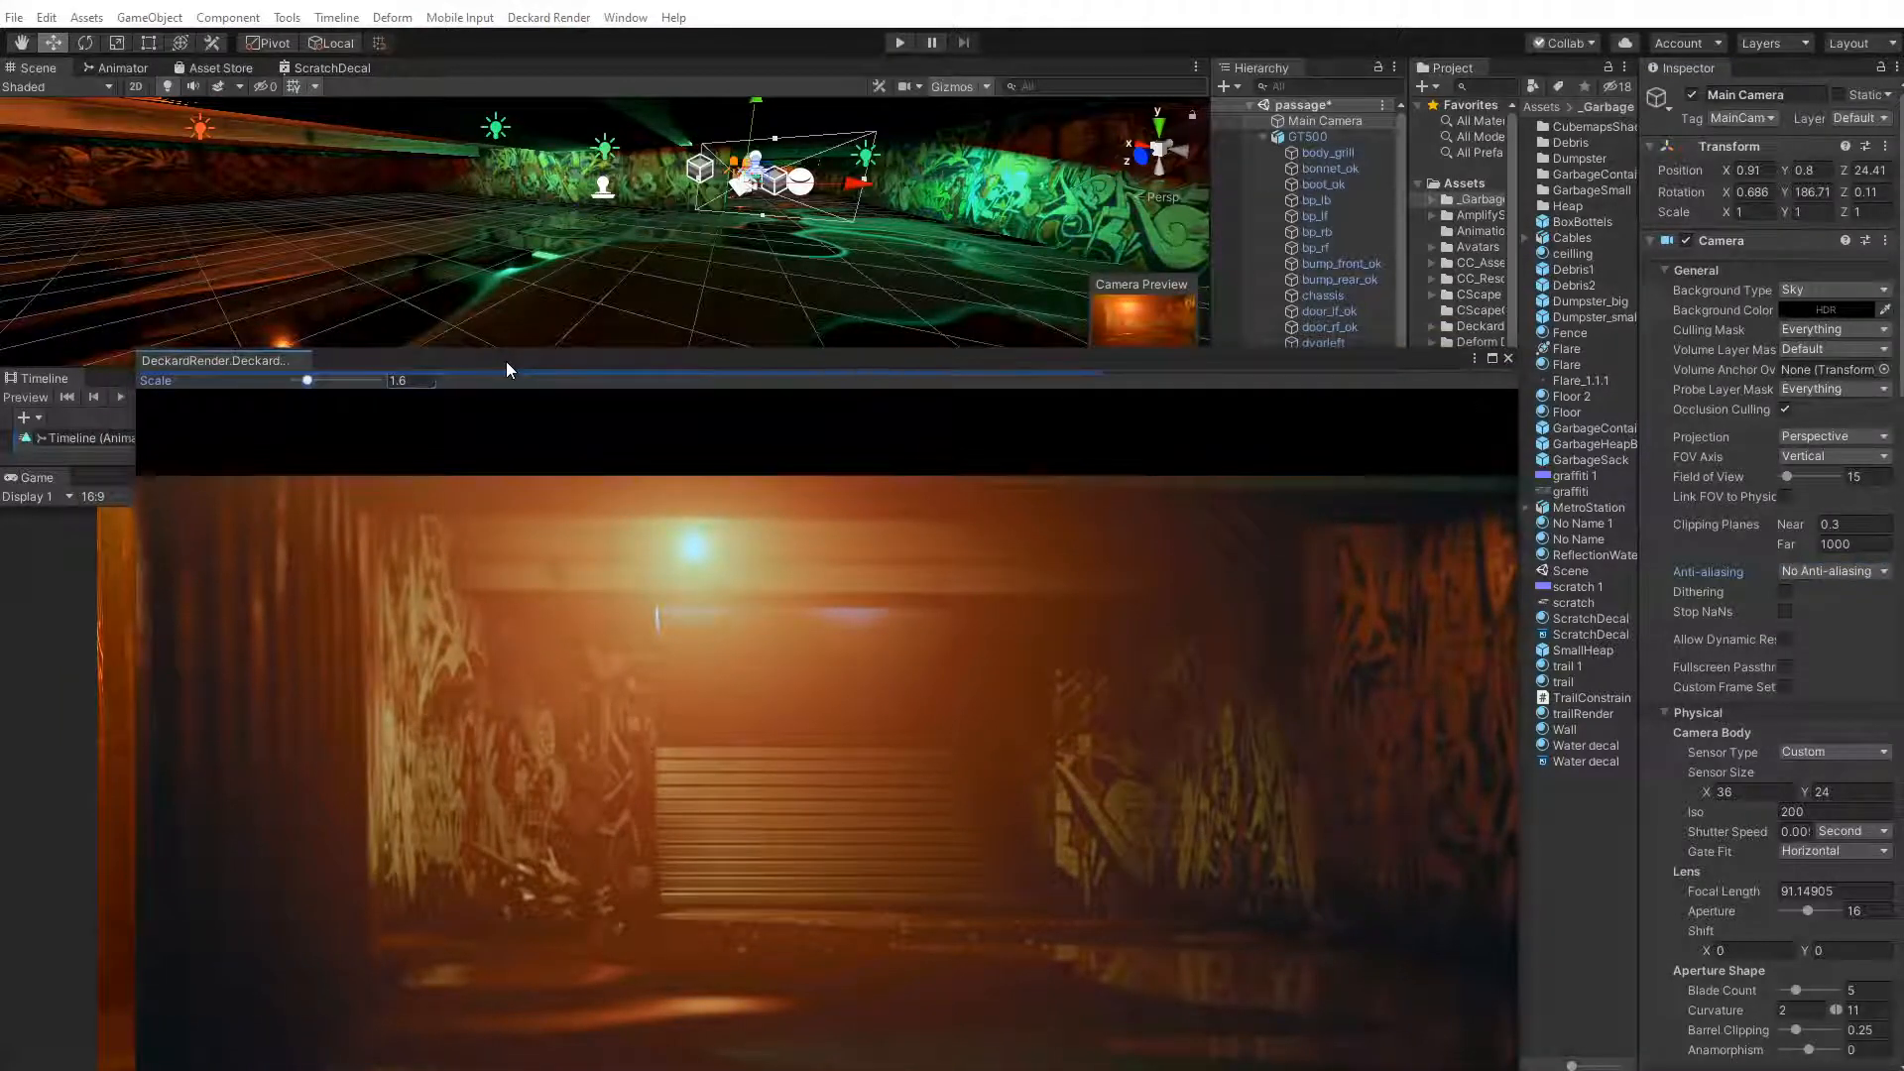
{"action": "left_click", "coordinate": [1820, 576]}
{"action": "left_click", "coordinate": [1738, 654]}
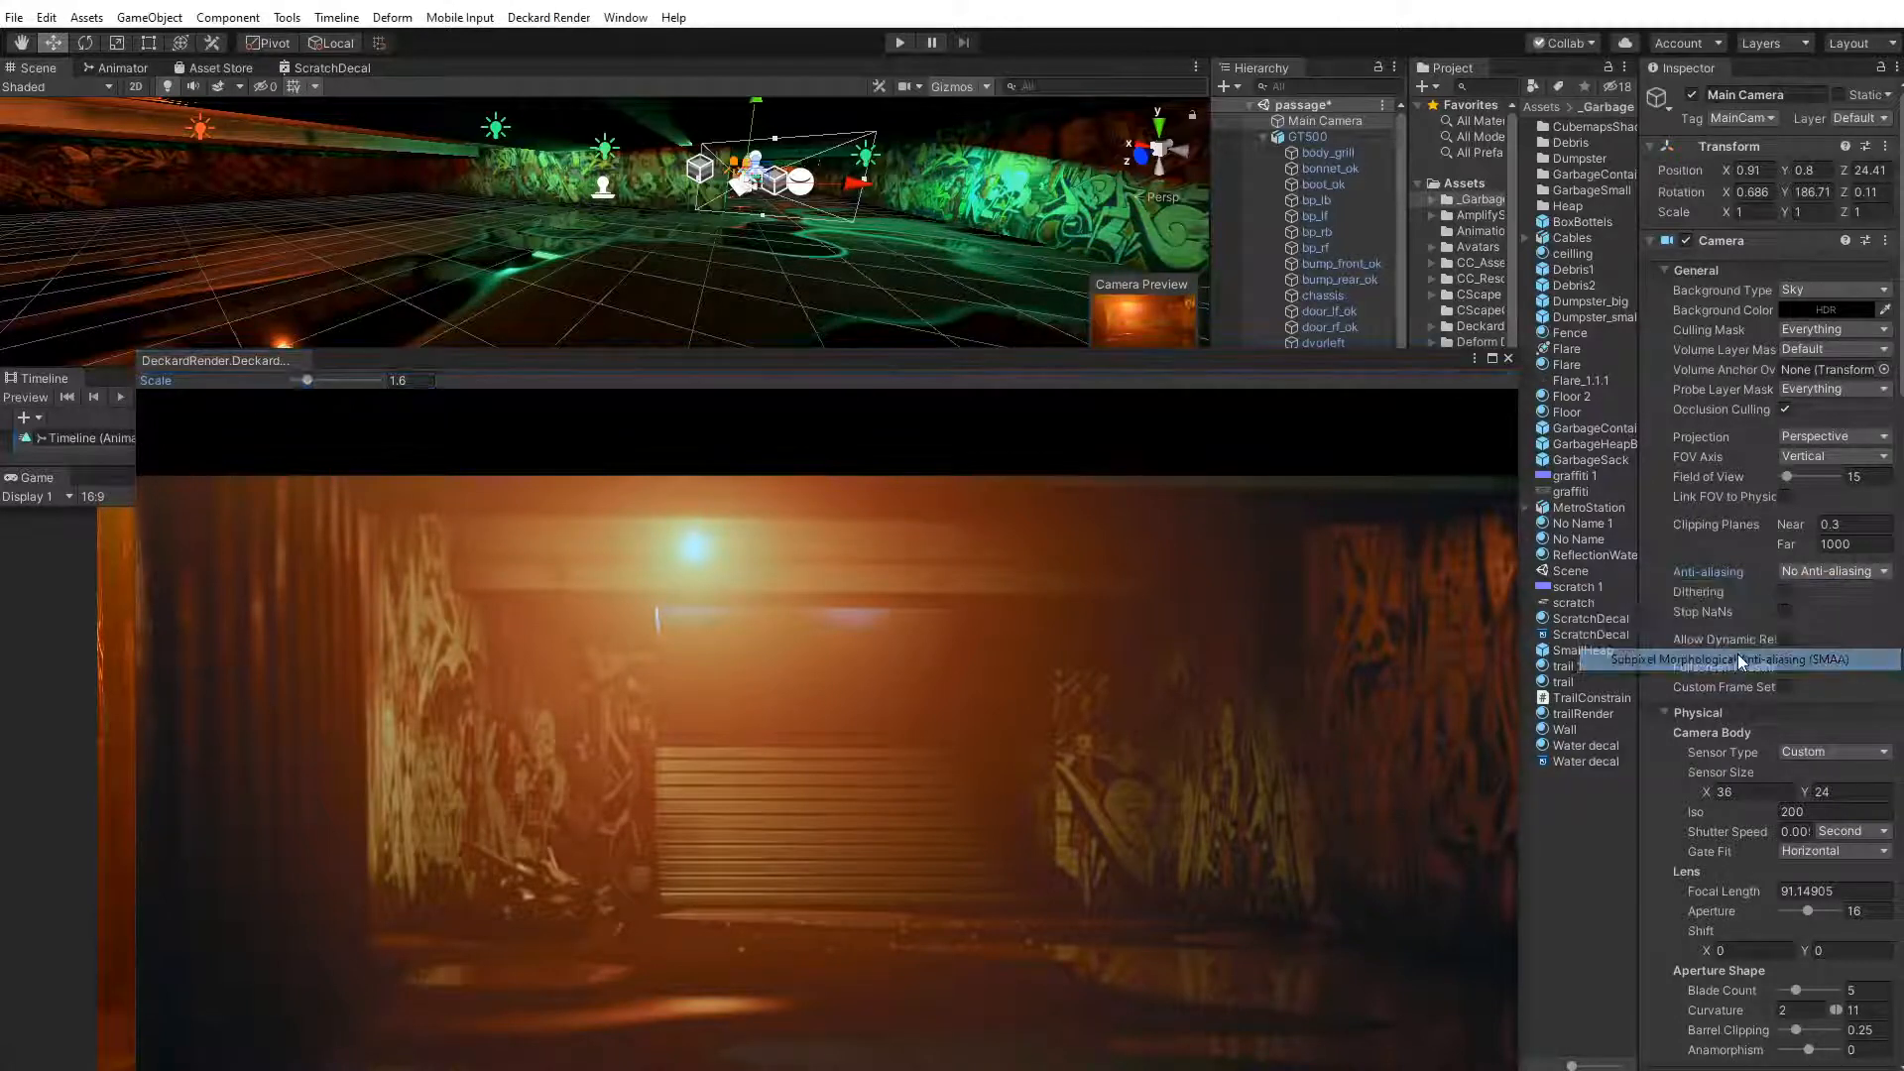
{"action": "left_click", "coordinate": [1819, 569]}
{"action": "left_click", "coordinate": [1684, 595]}
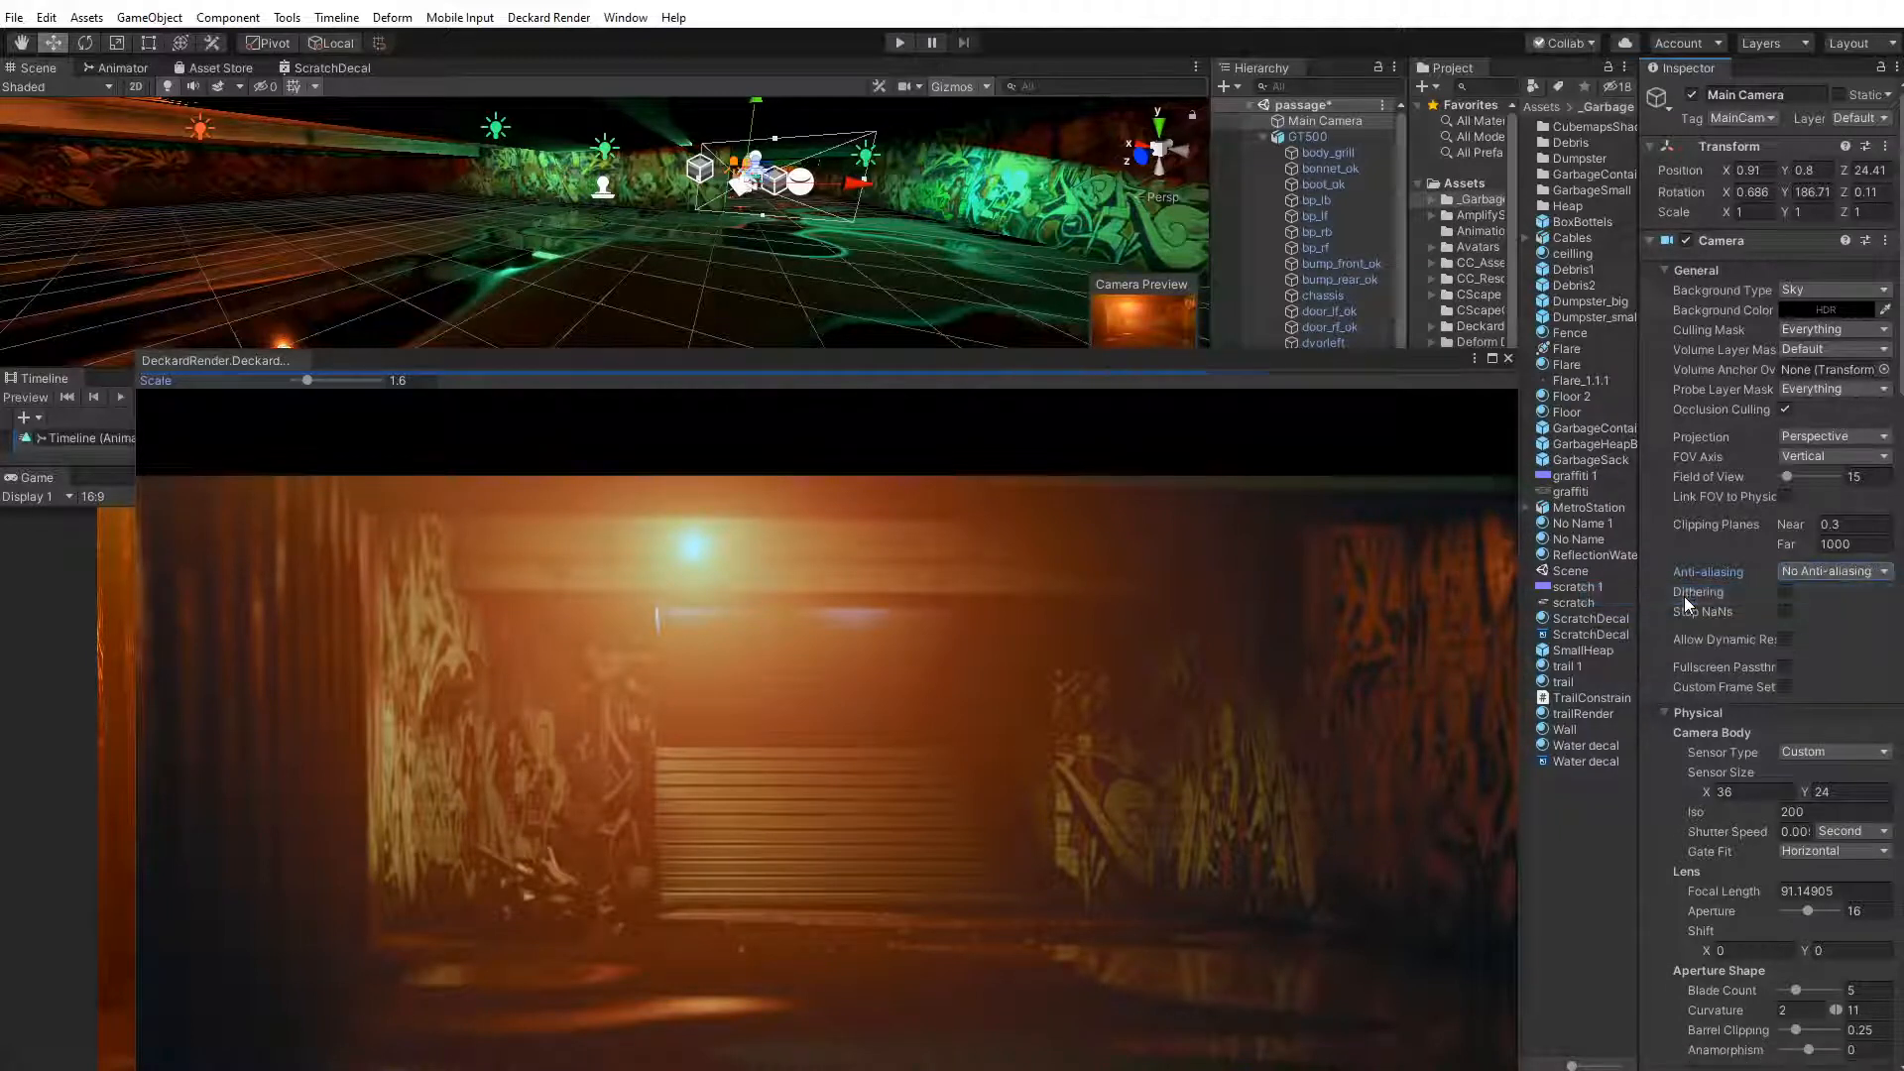
{"action": "left_click_drag", "start_coordinate": [966, 361], "coordinate": [986, 369]}
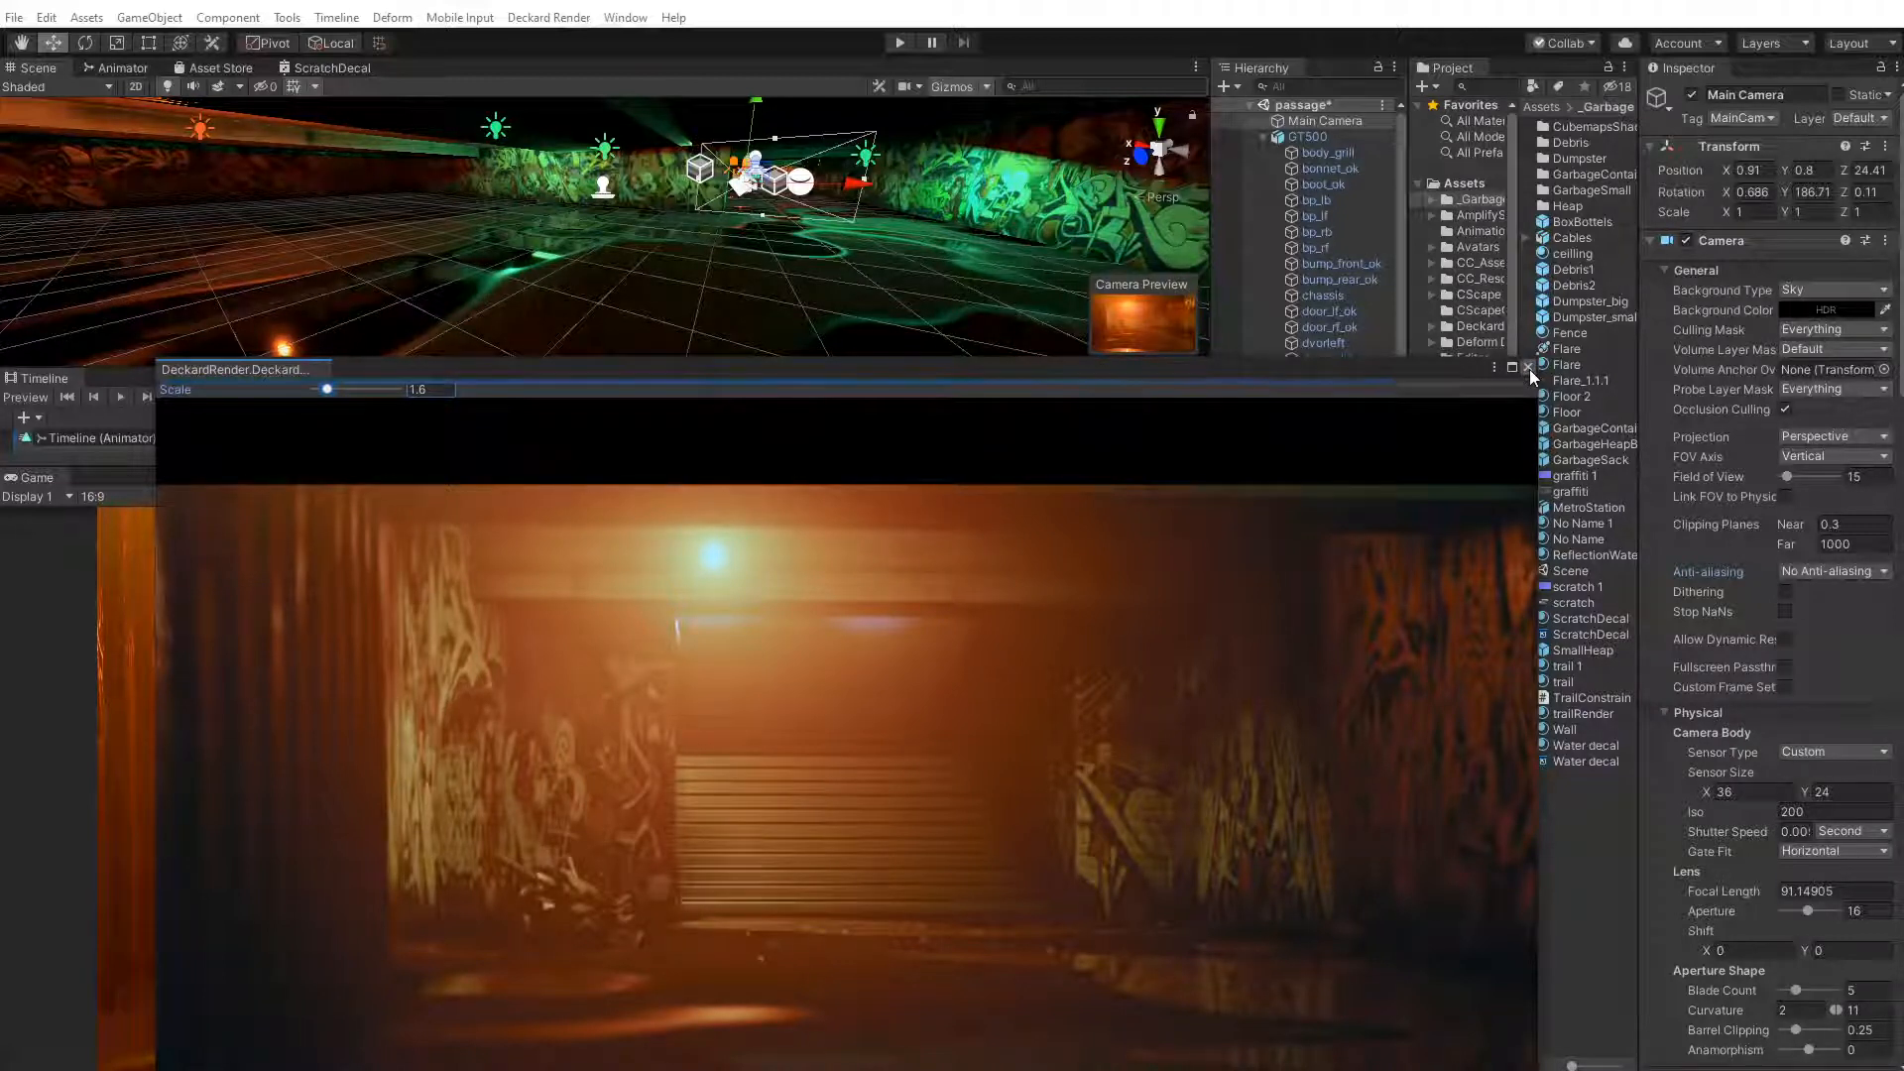
{"action": "left_click", "coordinate": [1528, 368]}
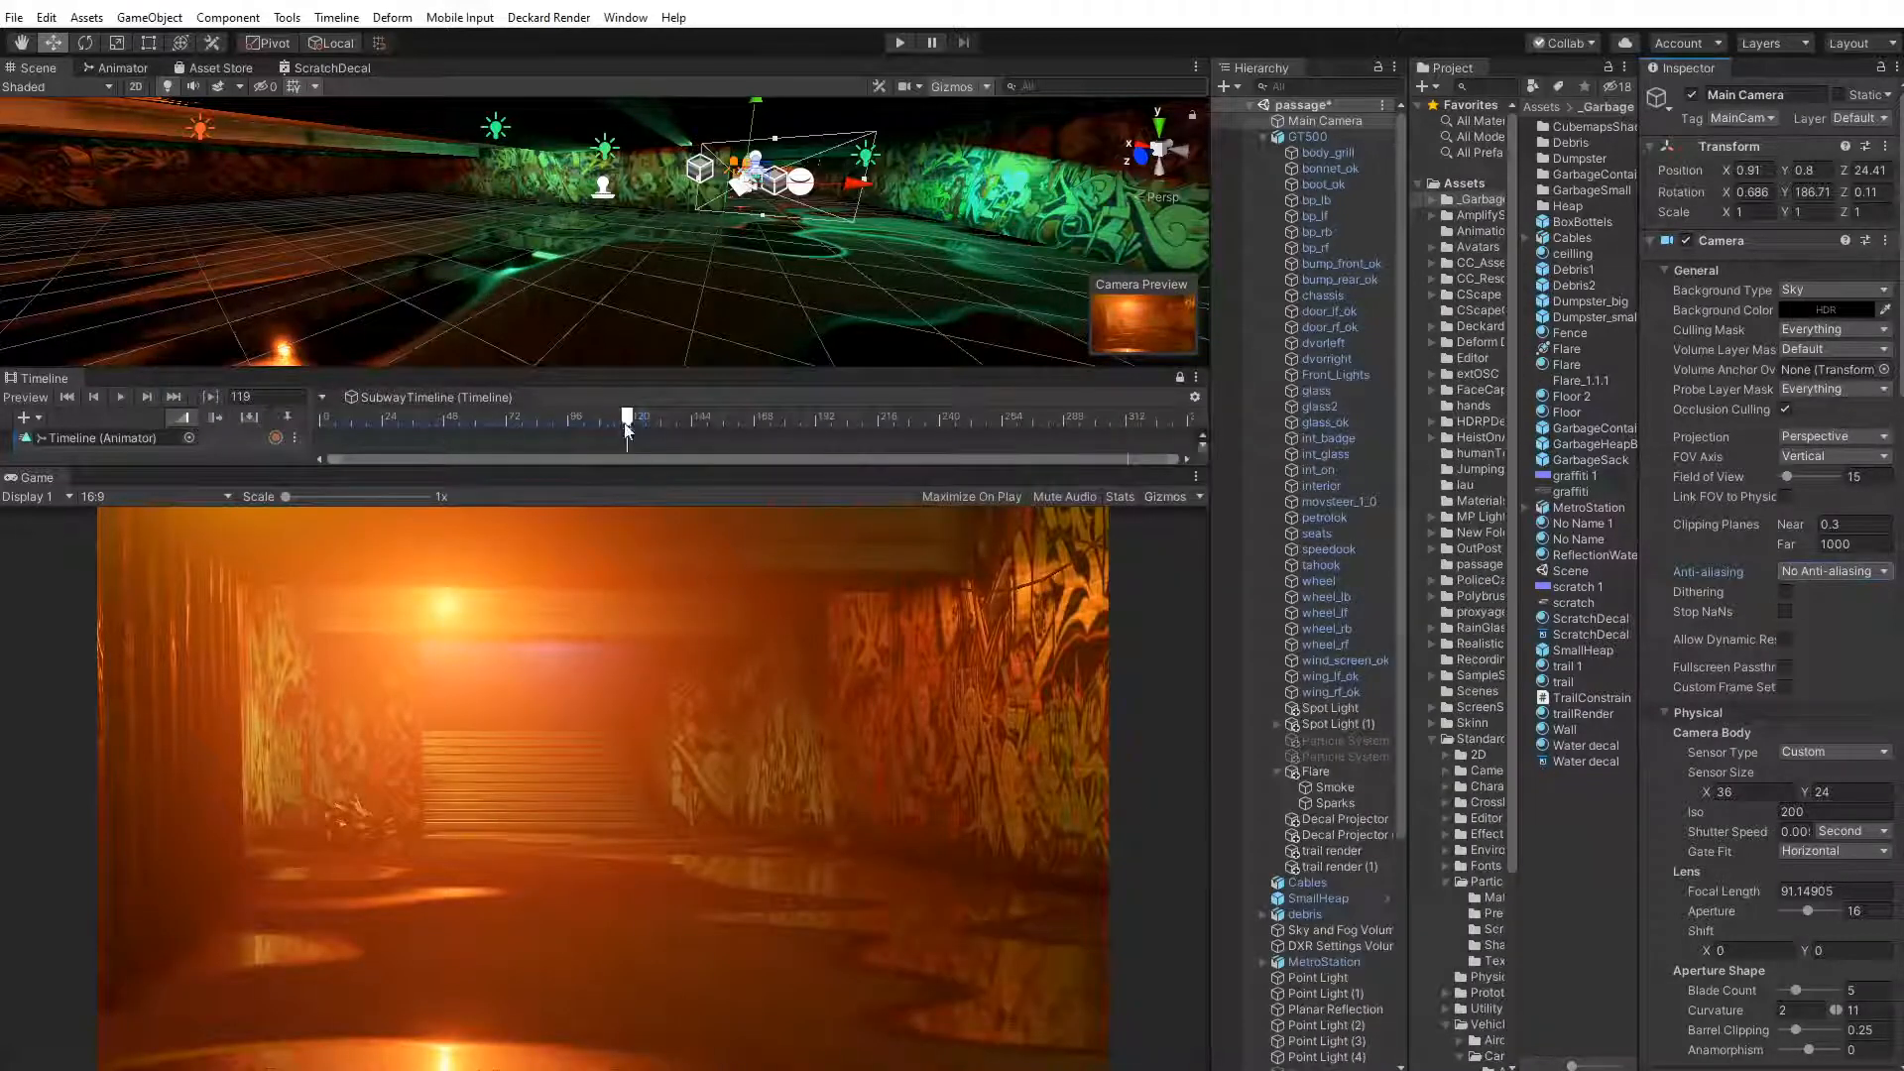
Move the SubwayTimeline to frame 81 and attach the TrailConstrain script to both trail render and trail render (1)
{"action": "left_click_drag", "start_coordinate": [627, 429], "coordinate": [532, 438]}
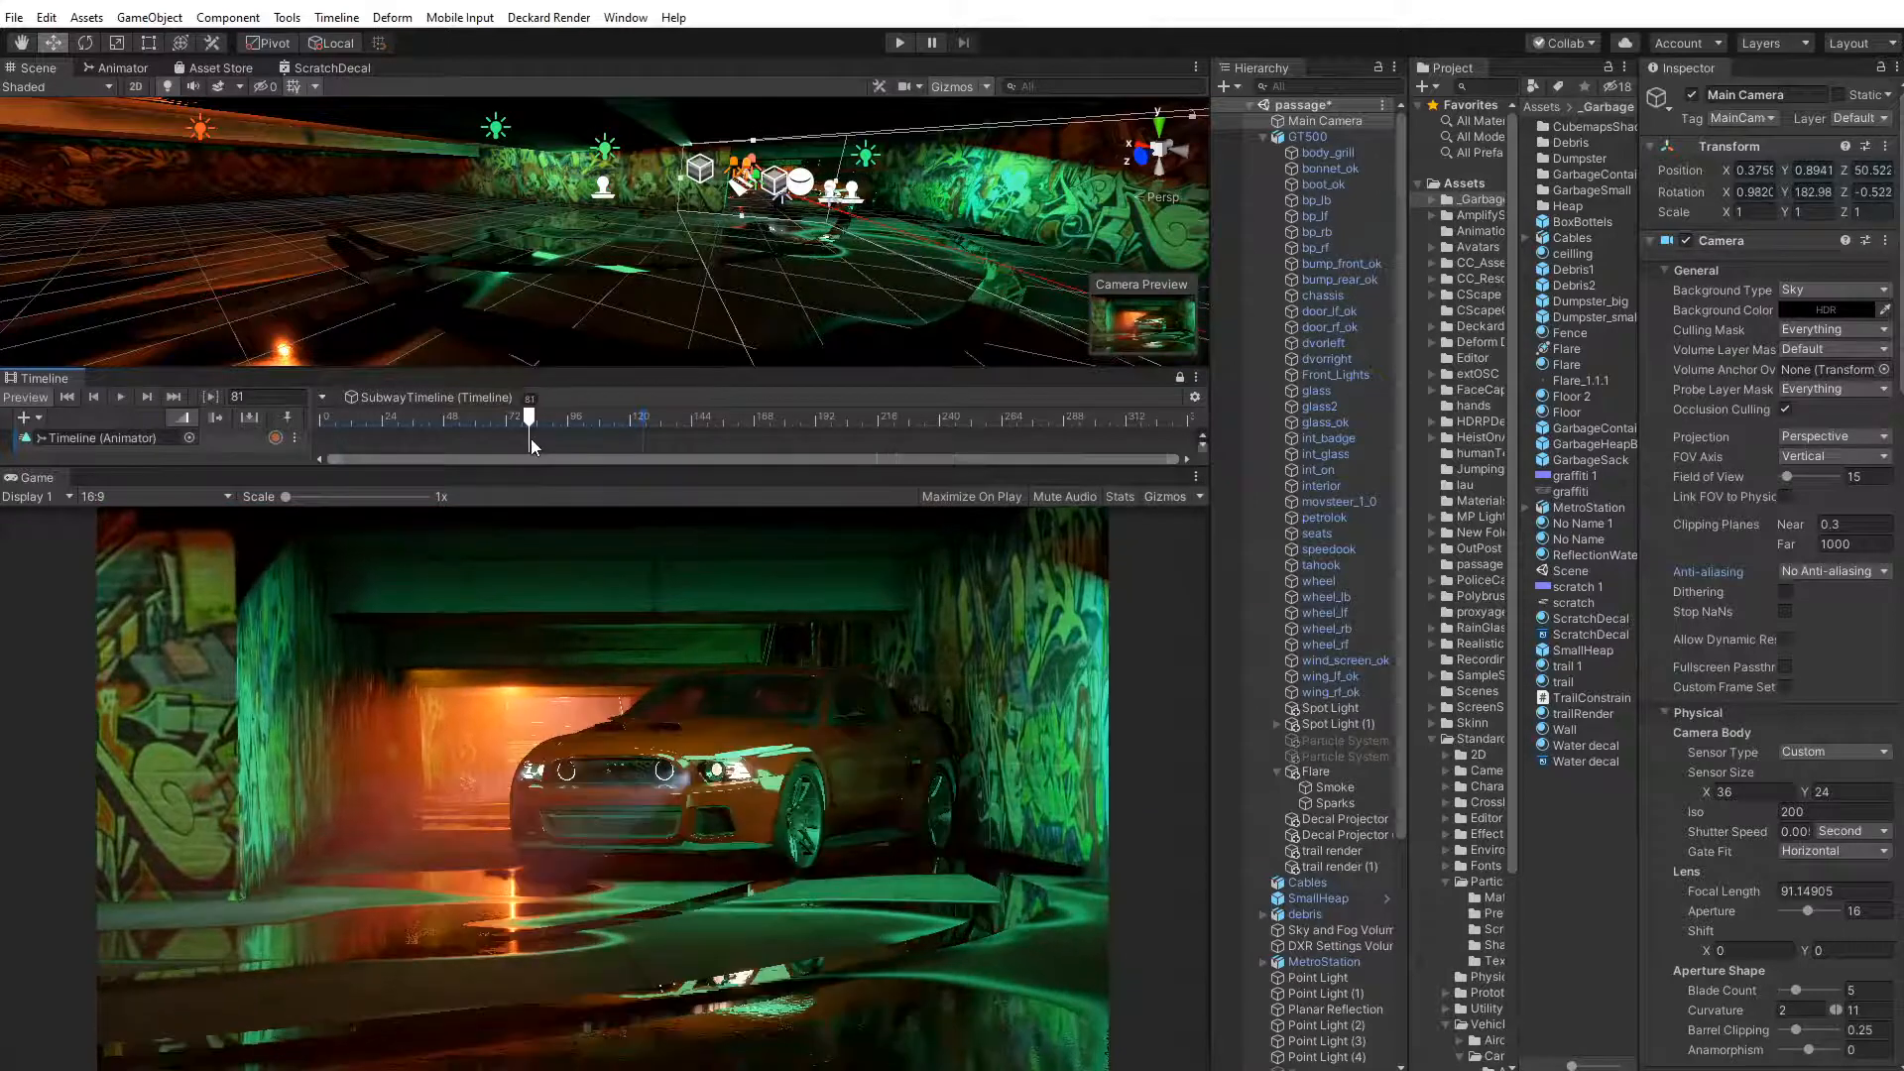
{"action": "middle_click_drag", "start_coordinate": [853, 220], "coordinate": [749, 210]}
{"action": "left_click", "coordinate": [1329, 851]}
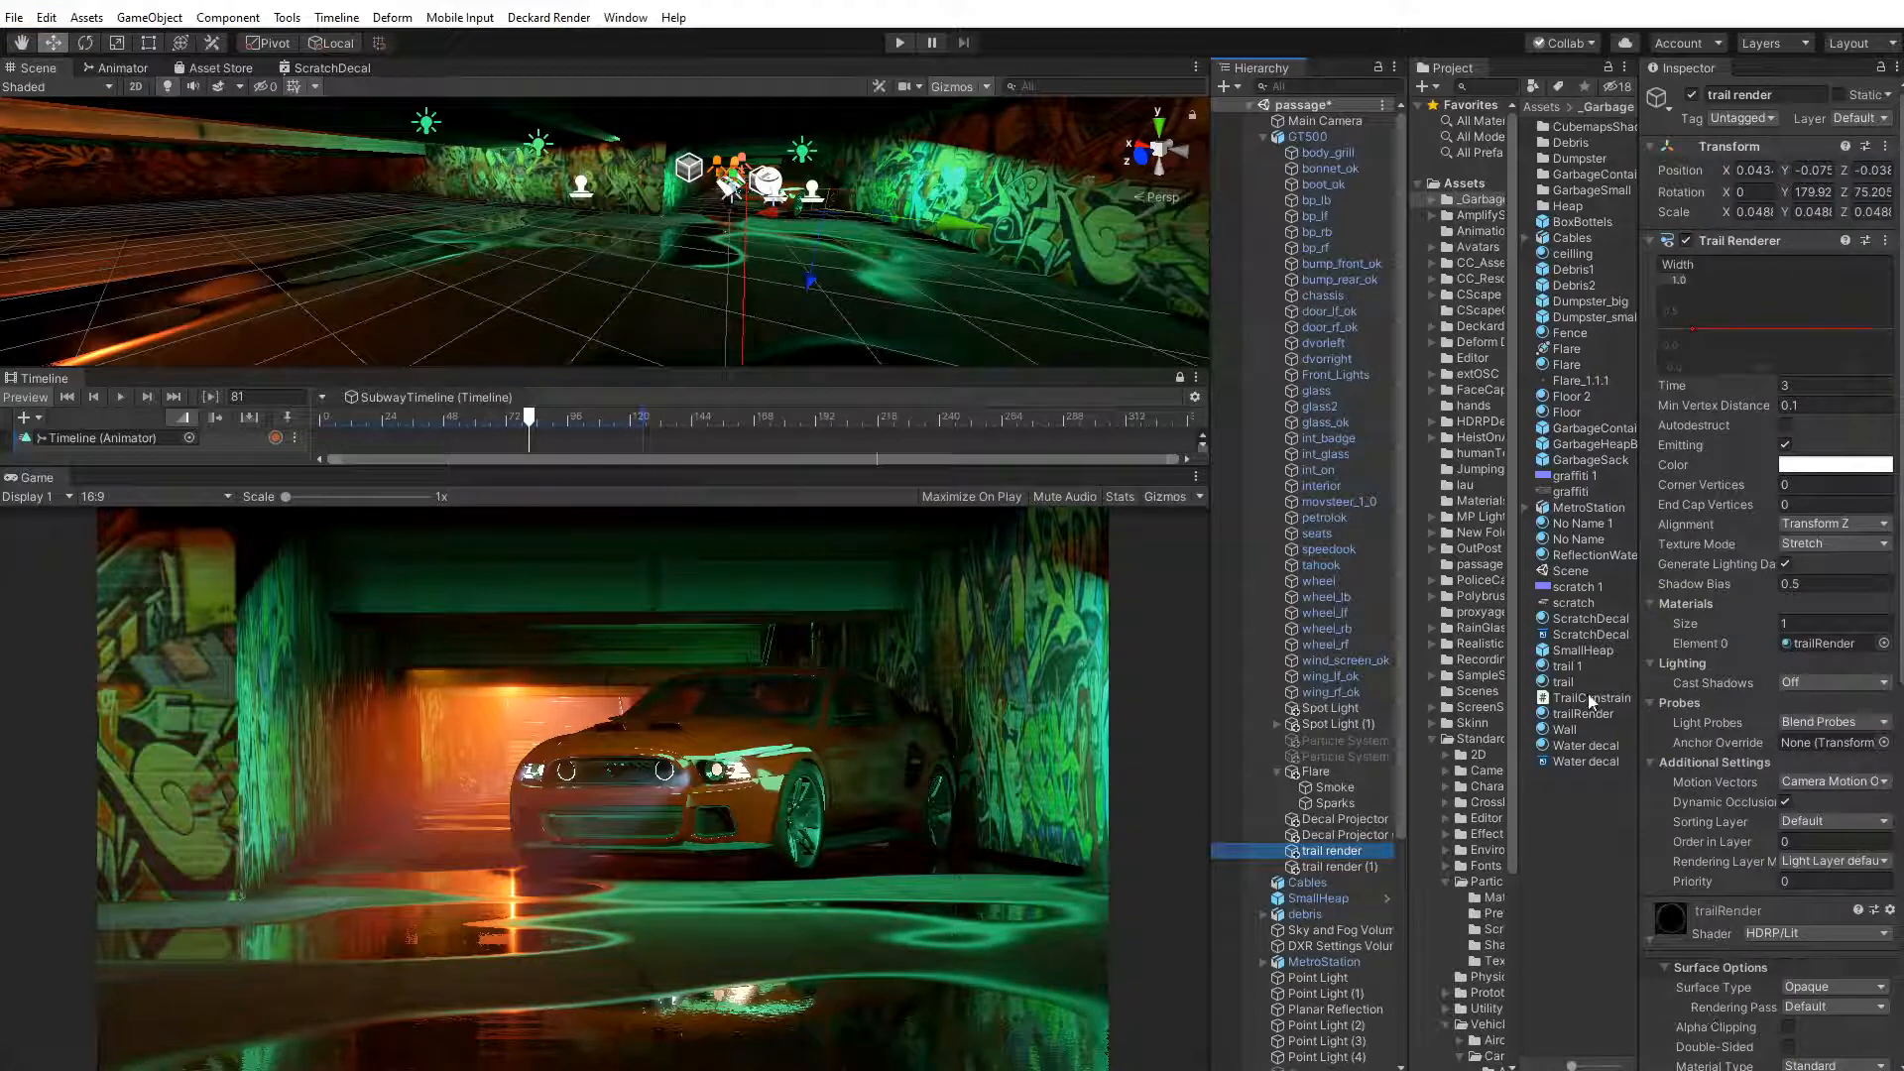
{"action": "left_click_drag", "start_coordinate": [1590, 698], "coordinate": [1349, 852]}
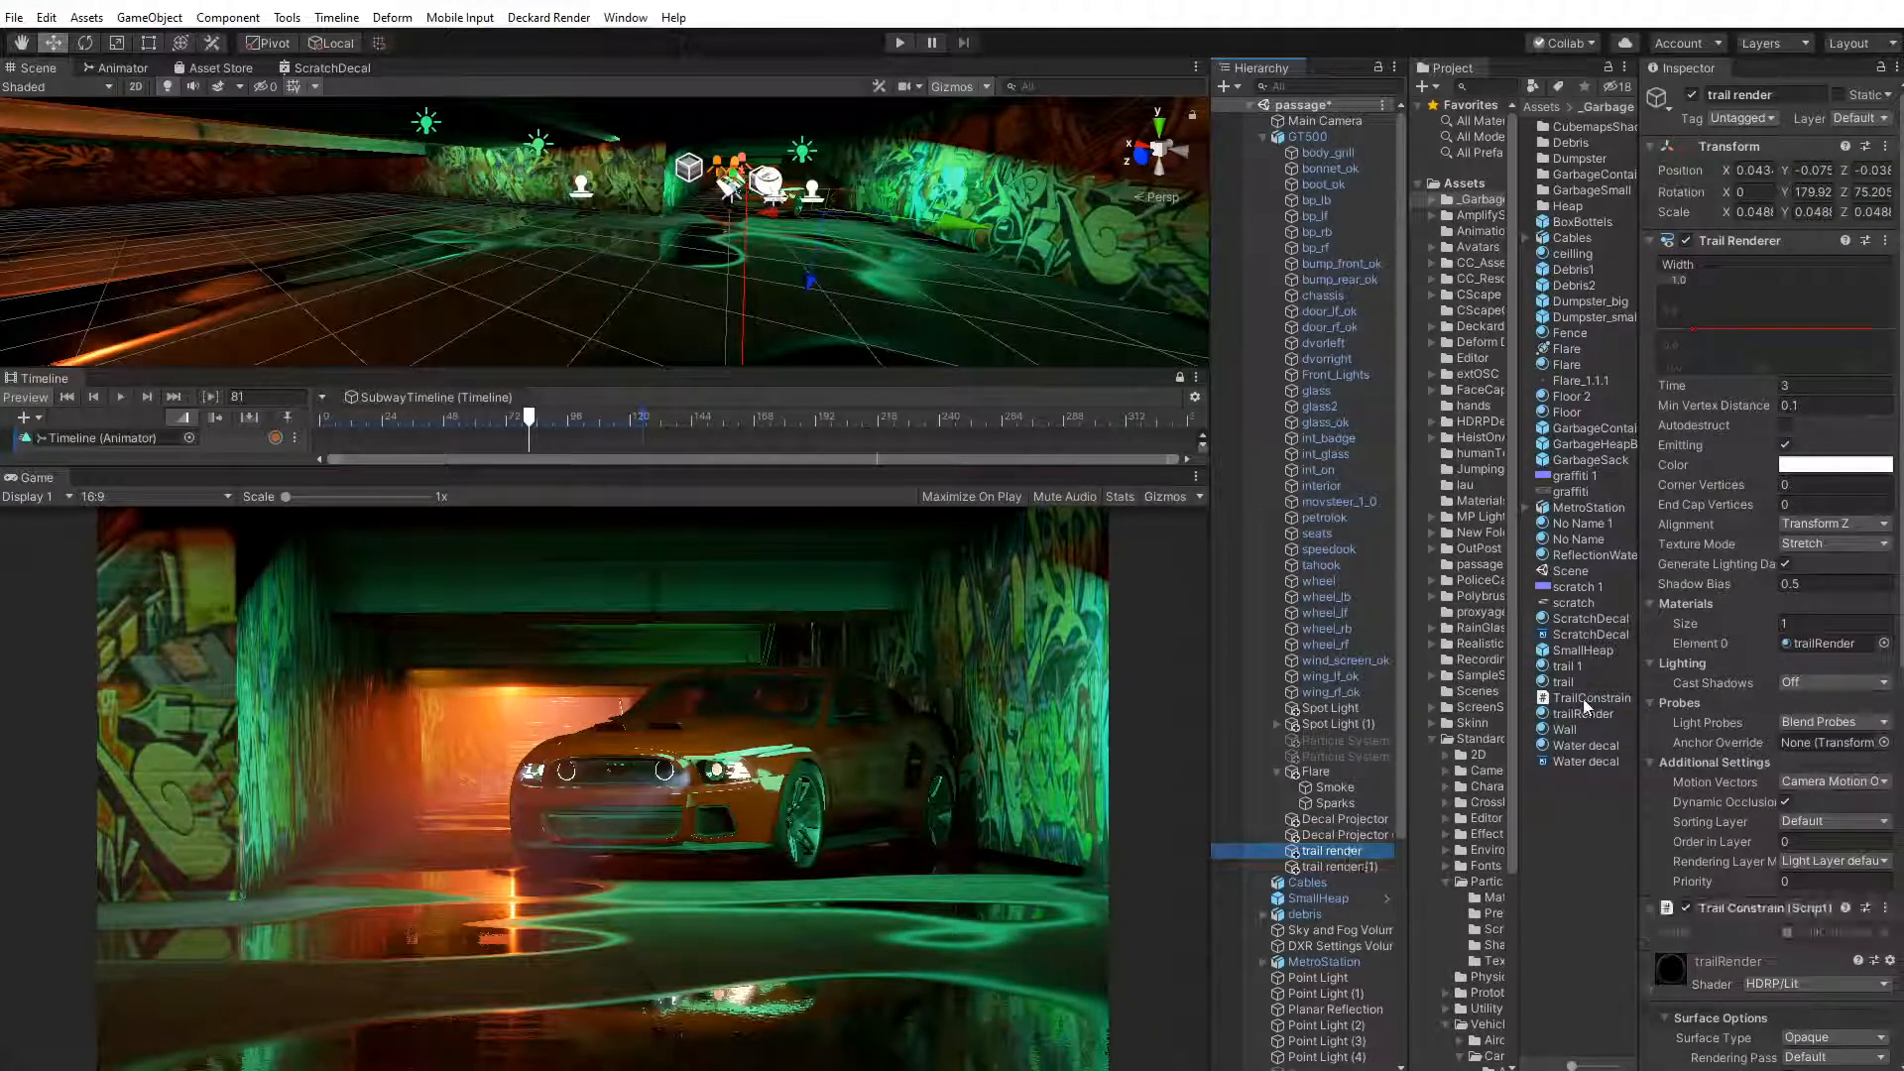
{"action": "left_click_drag", "start_coordinate": [1584, 700], "coordinate": [1343, 865]}
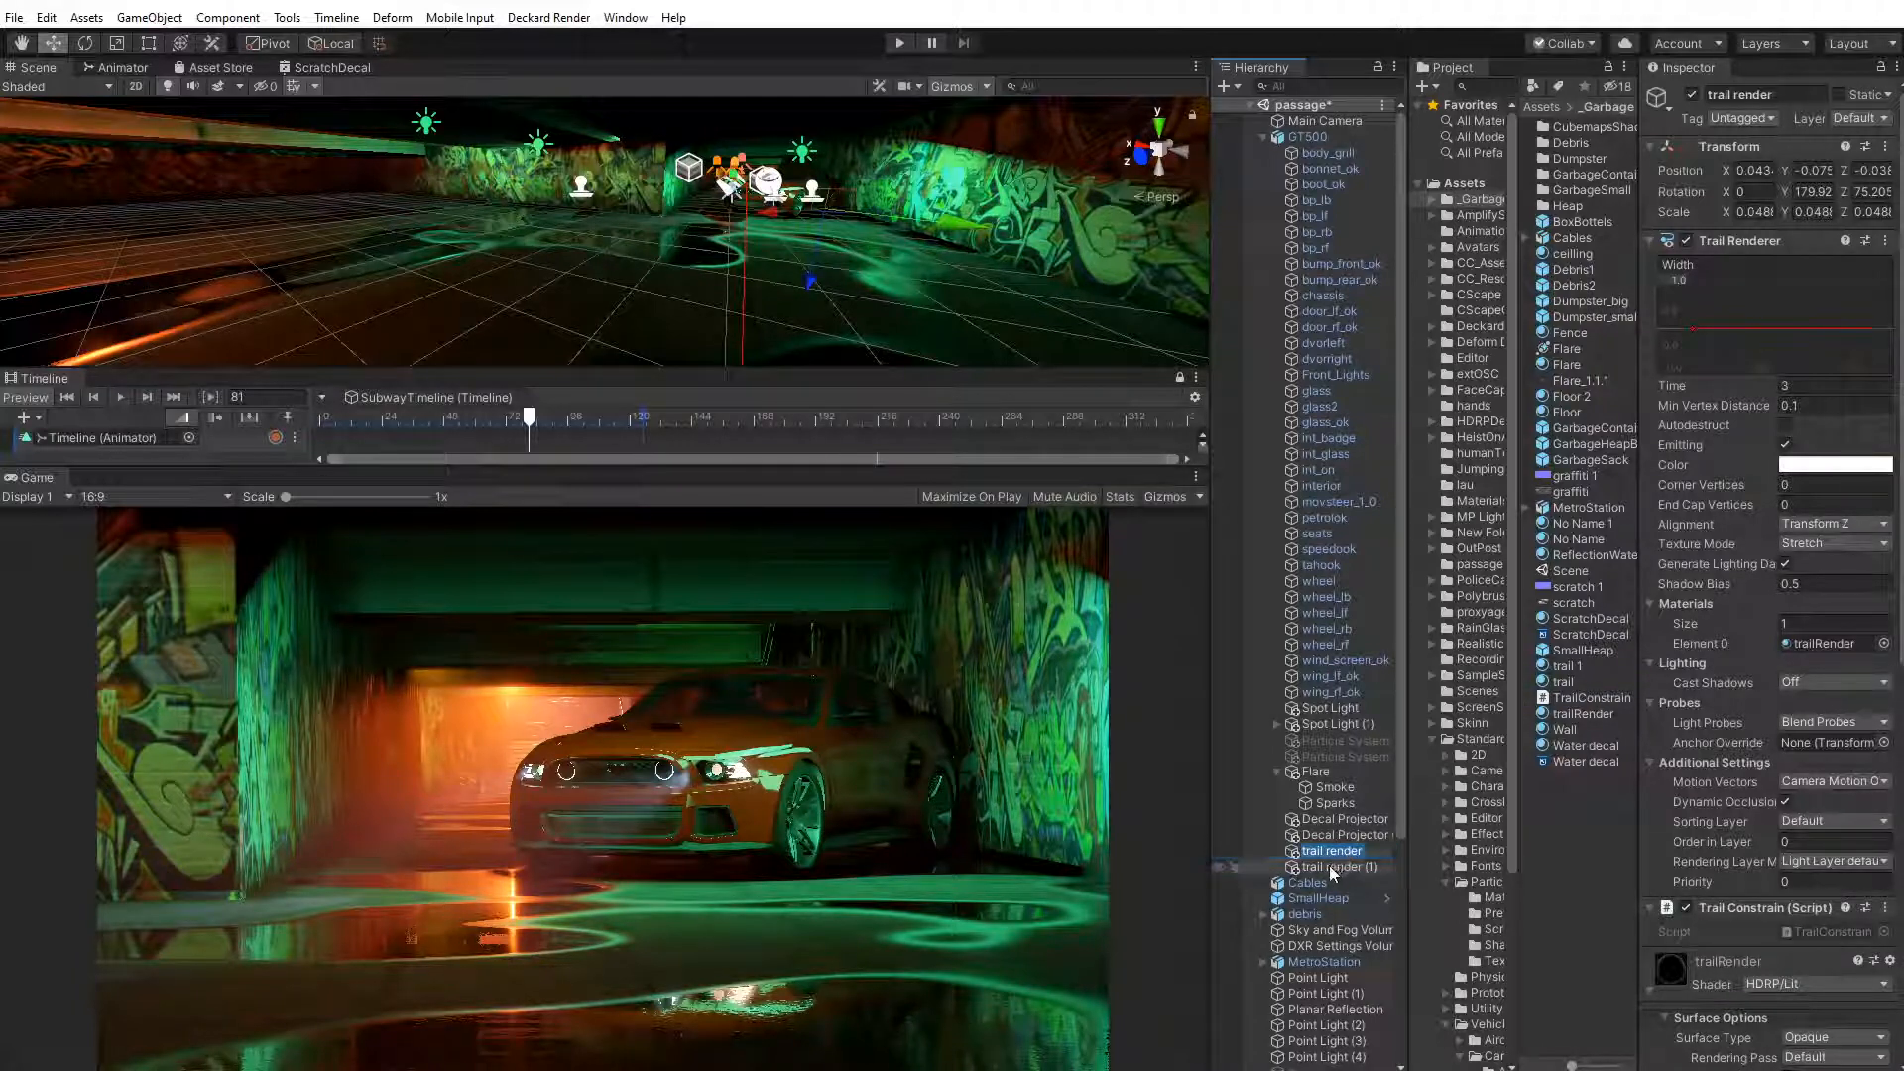
Deactivate the trail render (1) object and select trail render
{"action": "left_click", "coordinate": [1330, 867]}
{"action": "left_click", "coordinate": [1690, 95]}
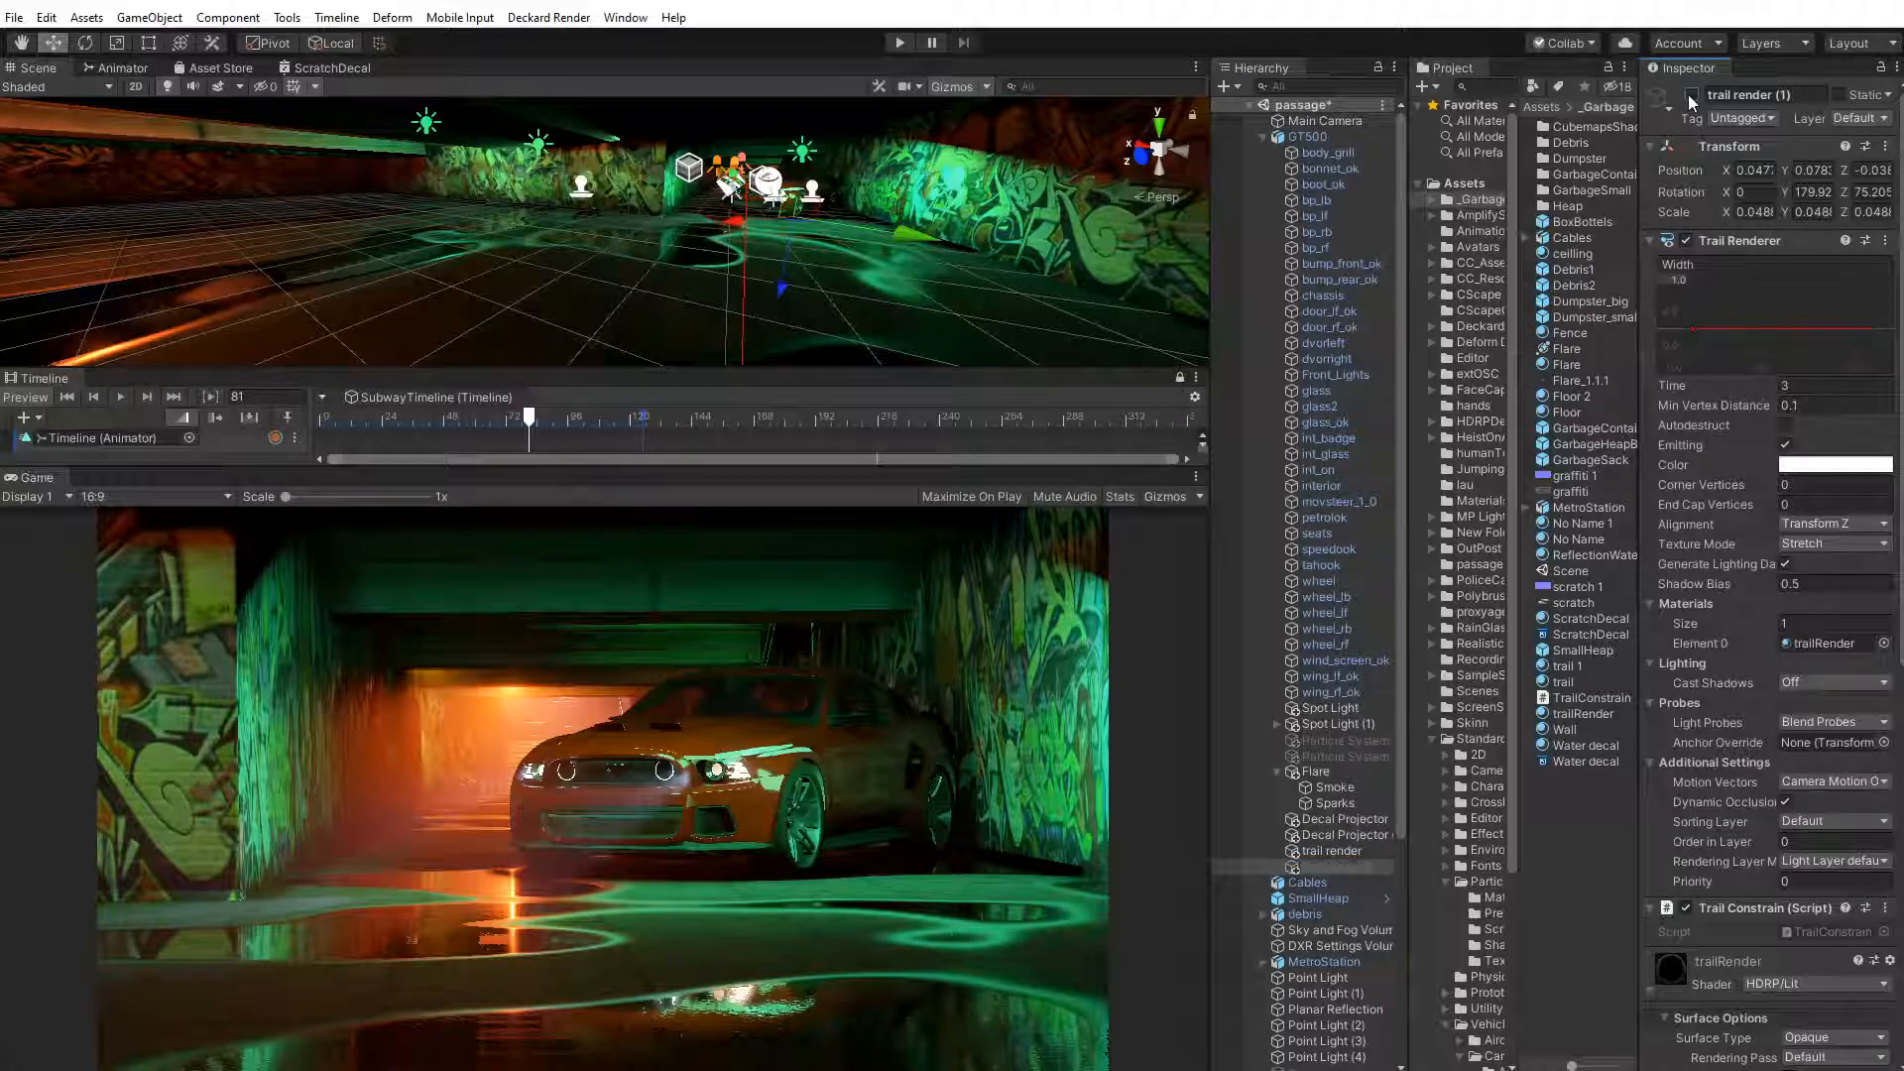
{"action": "left_click", "coordinate": [1326, 849]}
Look through trail render's component settings and copy its Transform component
{"action": "scroll", "coordinate": [1702, 888], "scroll_direction": "down", "scroll_amount": 5}
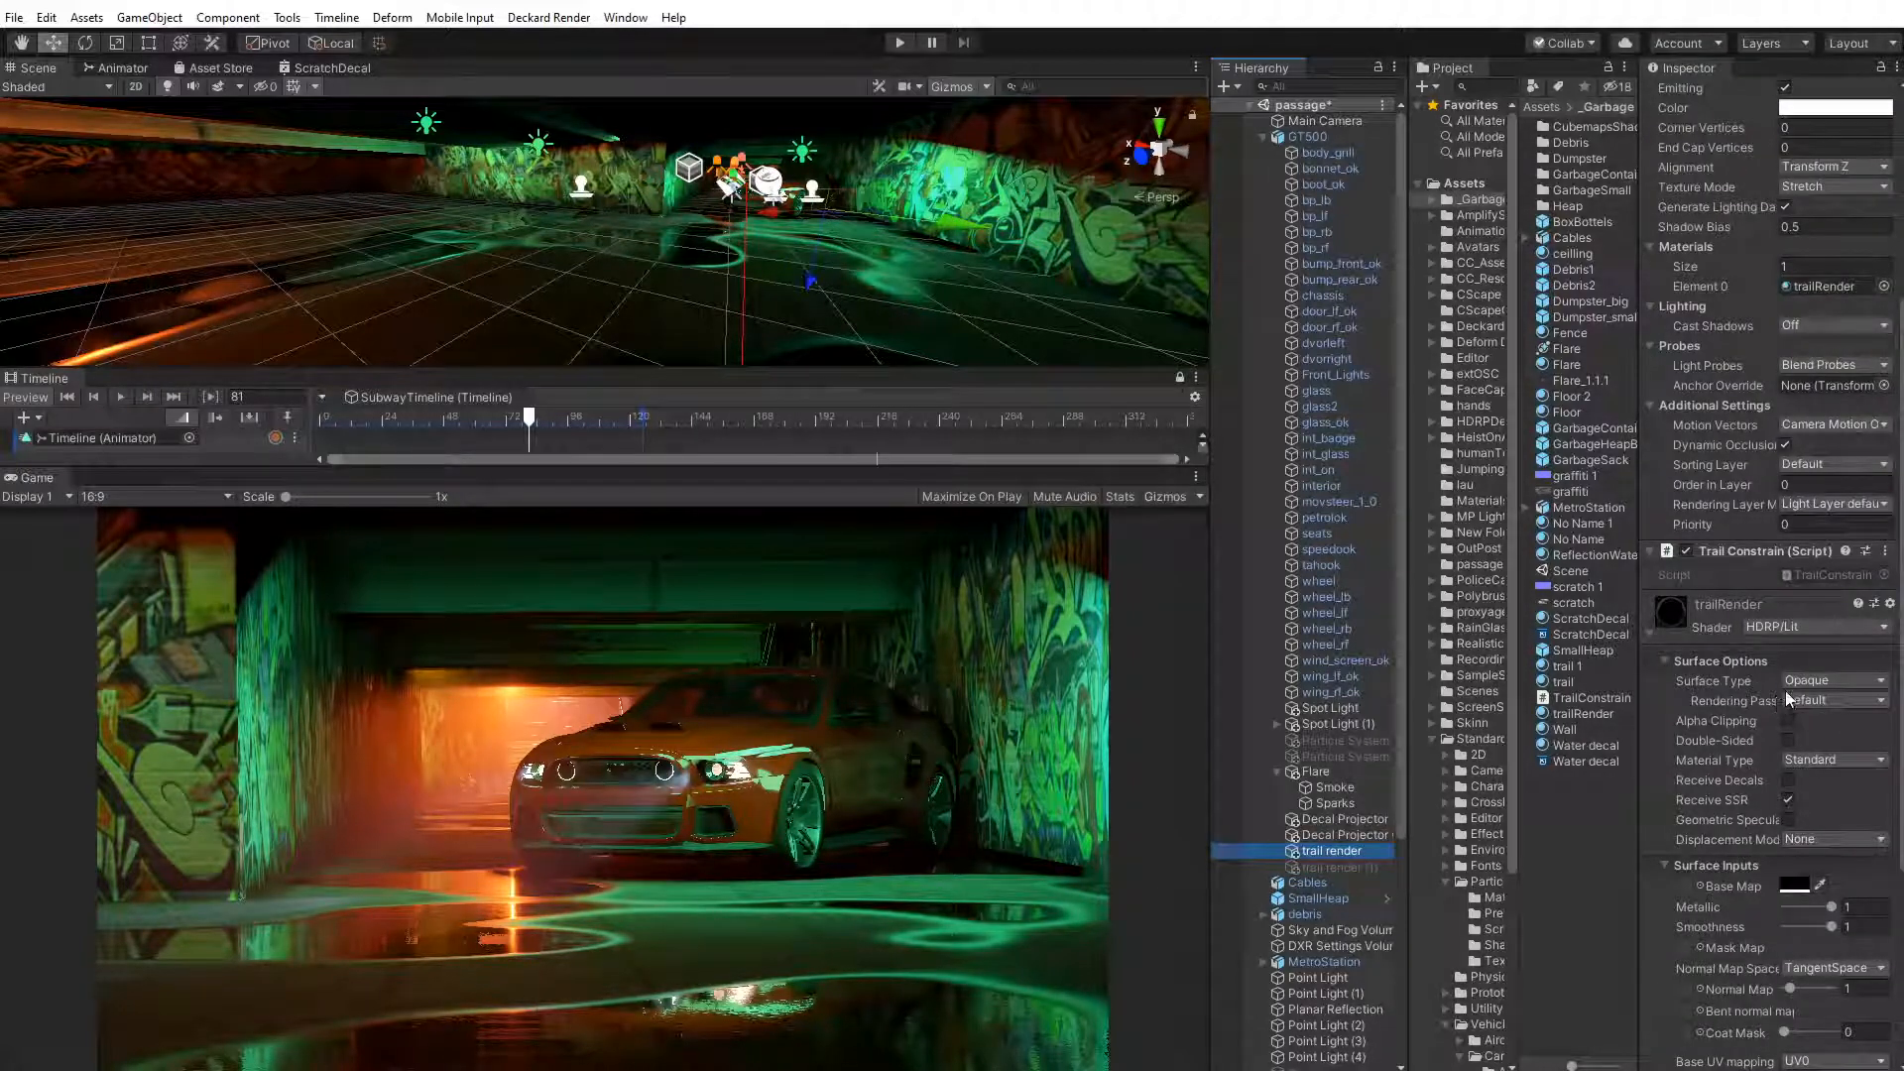
{"action": "scroll", "coordinate": [1775, 694], "scroll_direction": "up", "scroll_amount": 5}
{"action": "left_click", "coordinate": [1885, 146]}
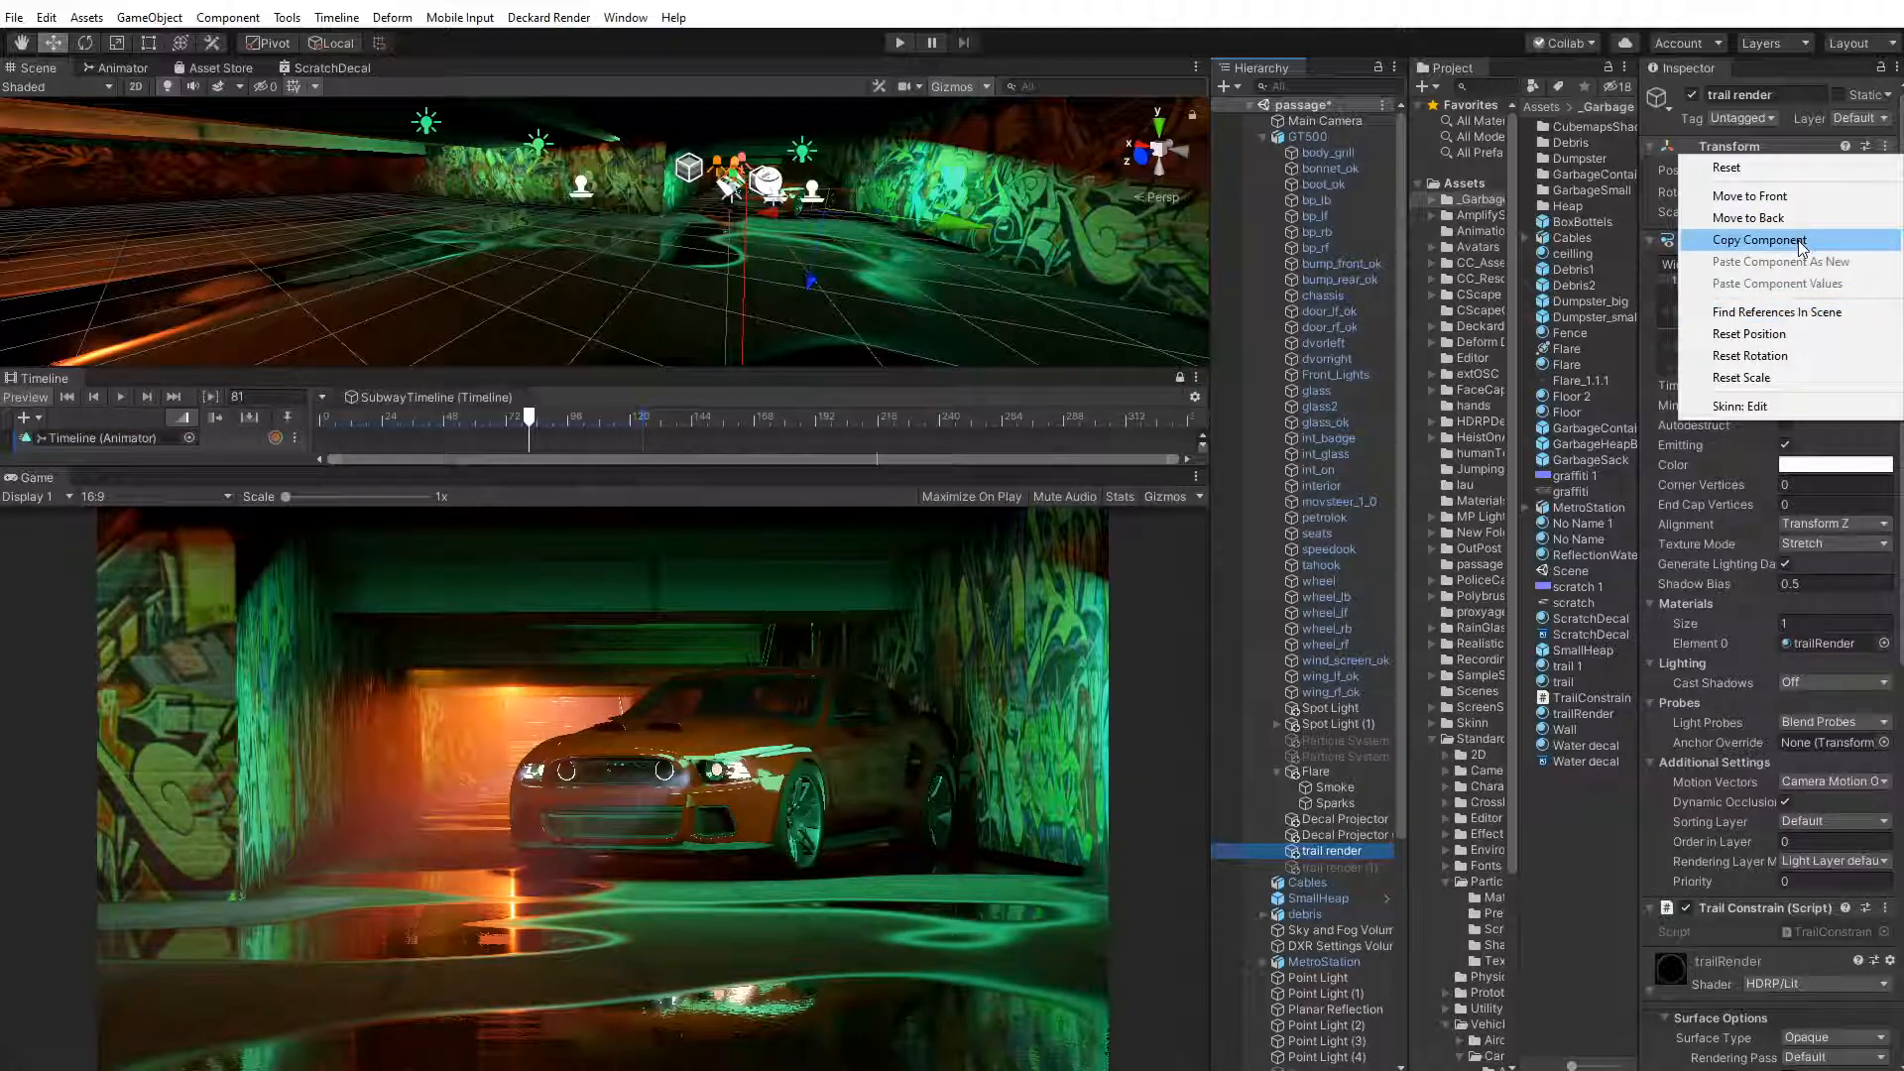
{"action": "left_click", "coordinate": [1743, 240]}
{"action": "left_click", "coordinate": [1885, 146]}
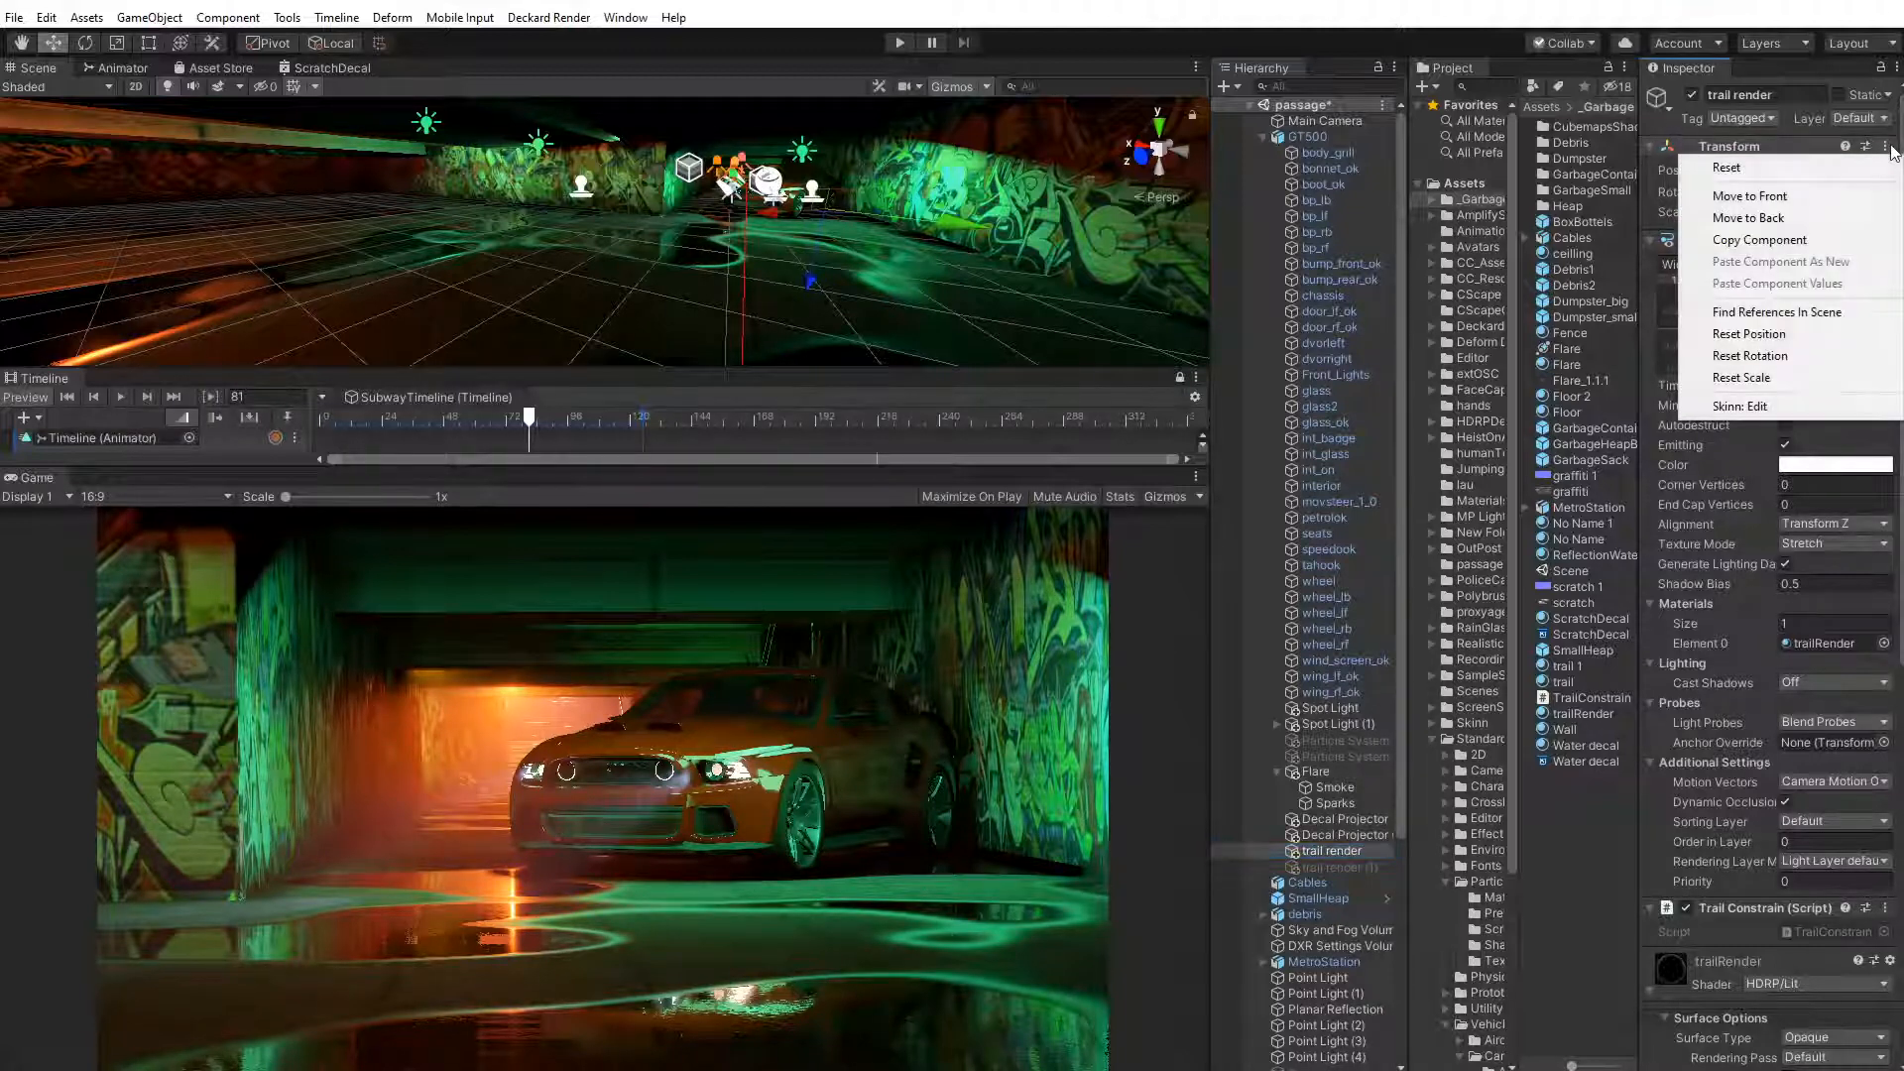
{"action": "left_click", "coordinate": [1788, 240]}
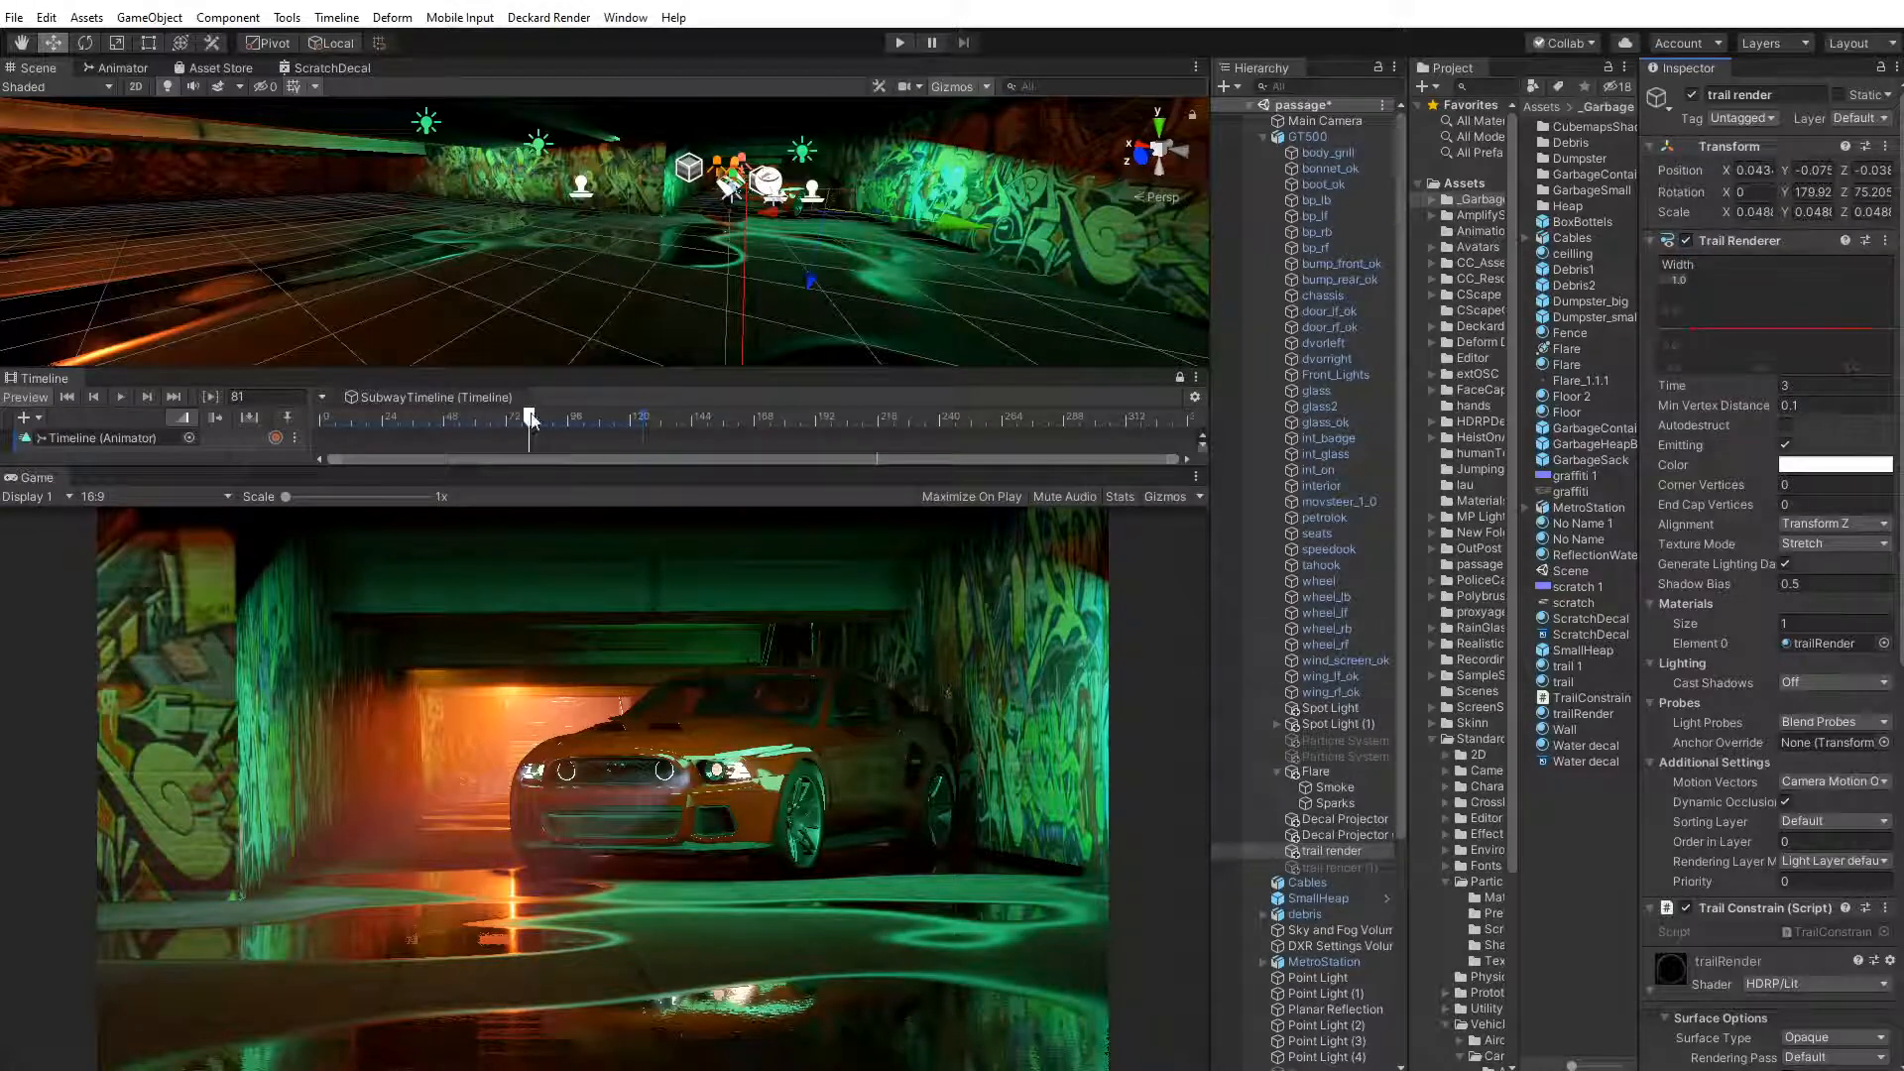
Switch to Visual Studio and add the [ExecuteInEditMode] attribute above the TrailConstrain class
{"action": "key", "text": "alt+Tab"}
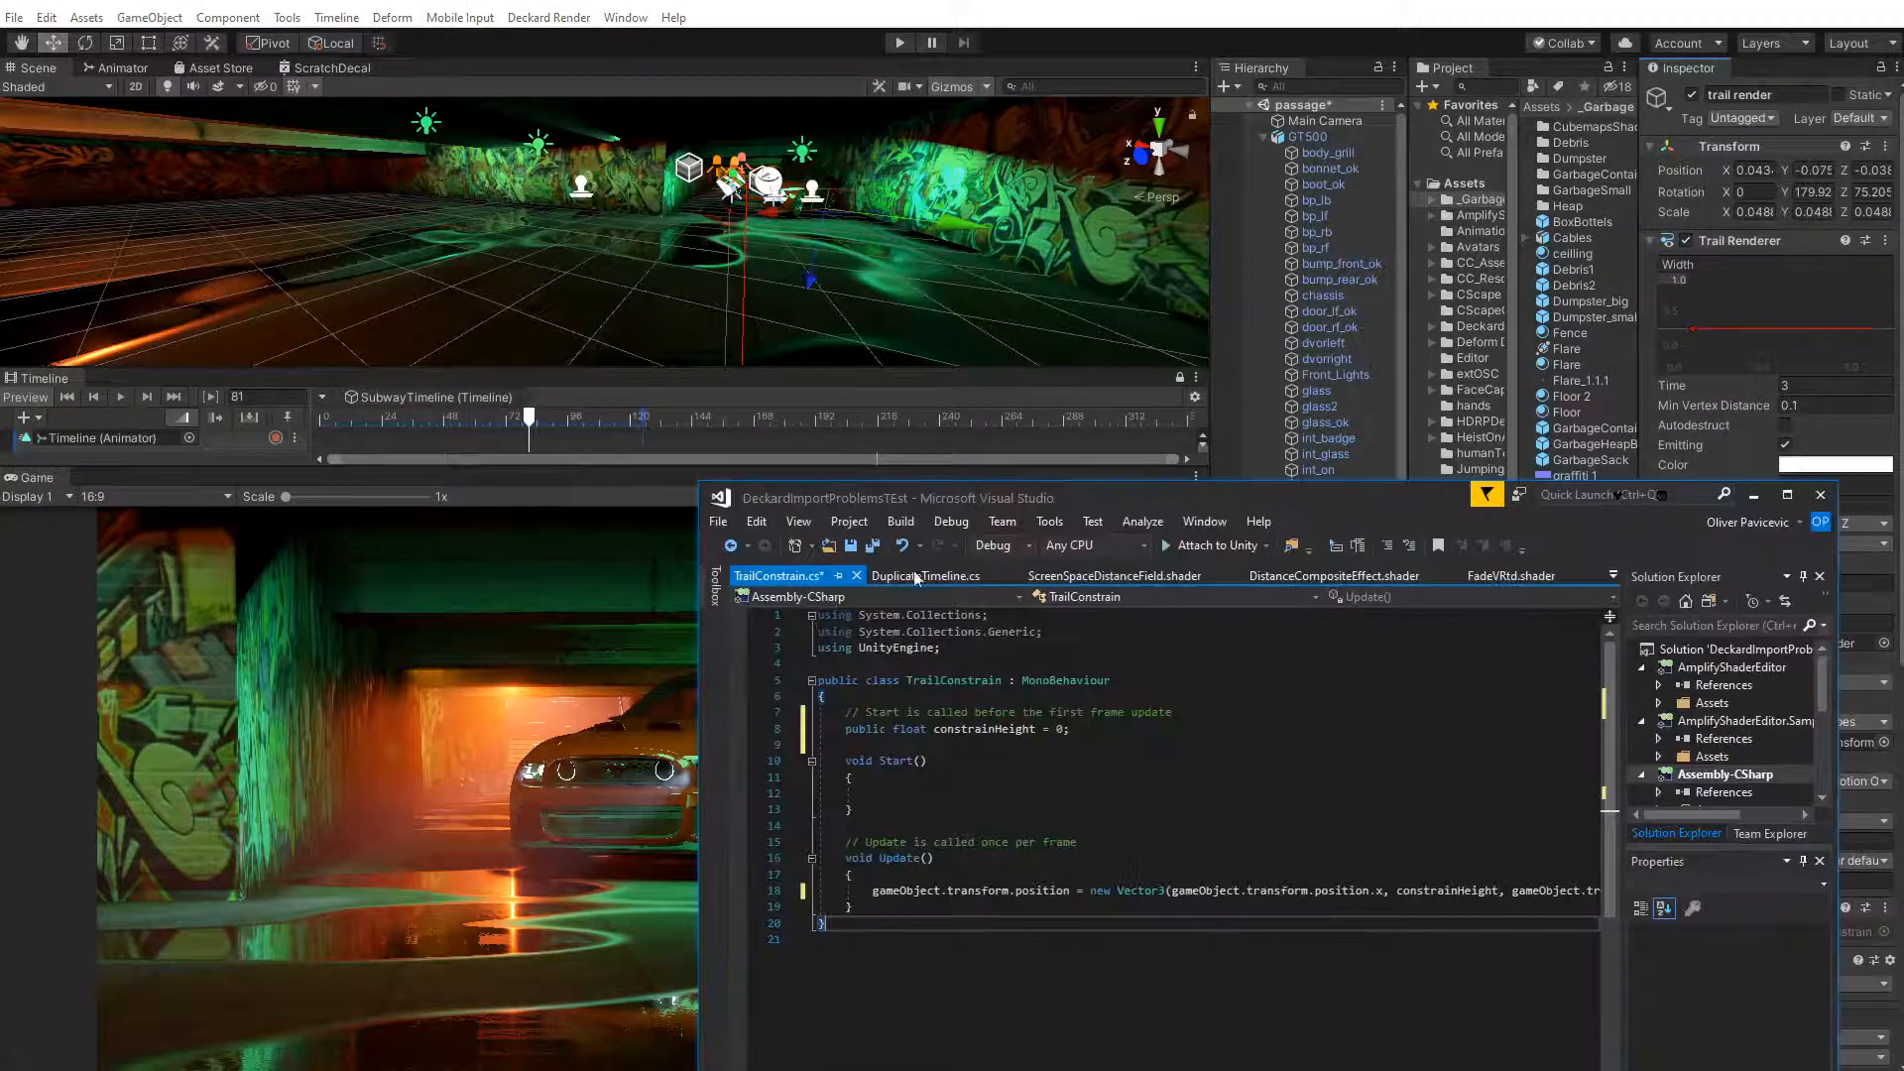
{"action": "left_click_drag", "start_coordinate": [1046, 497], "coordinate": [1071, 421]}
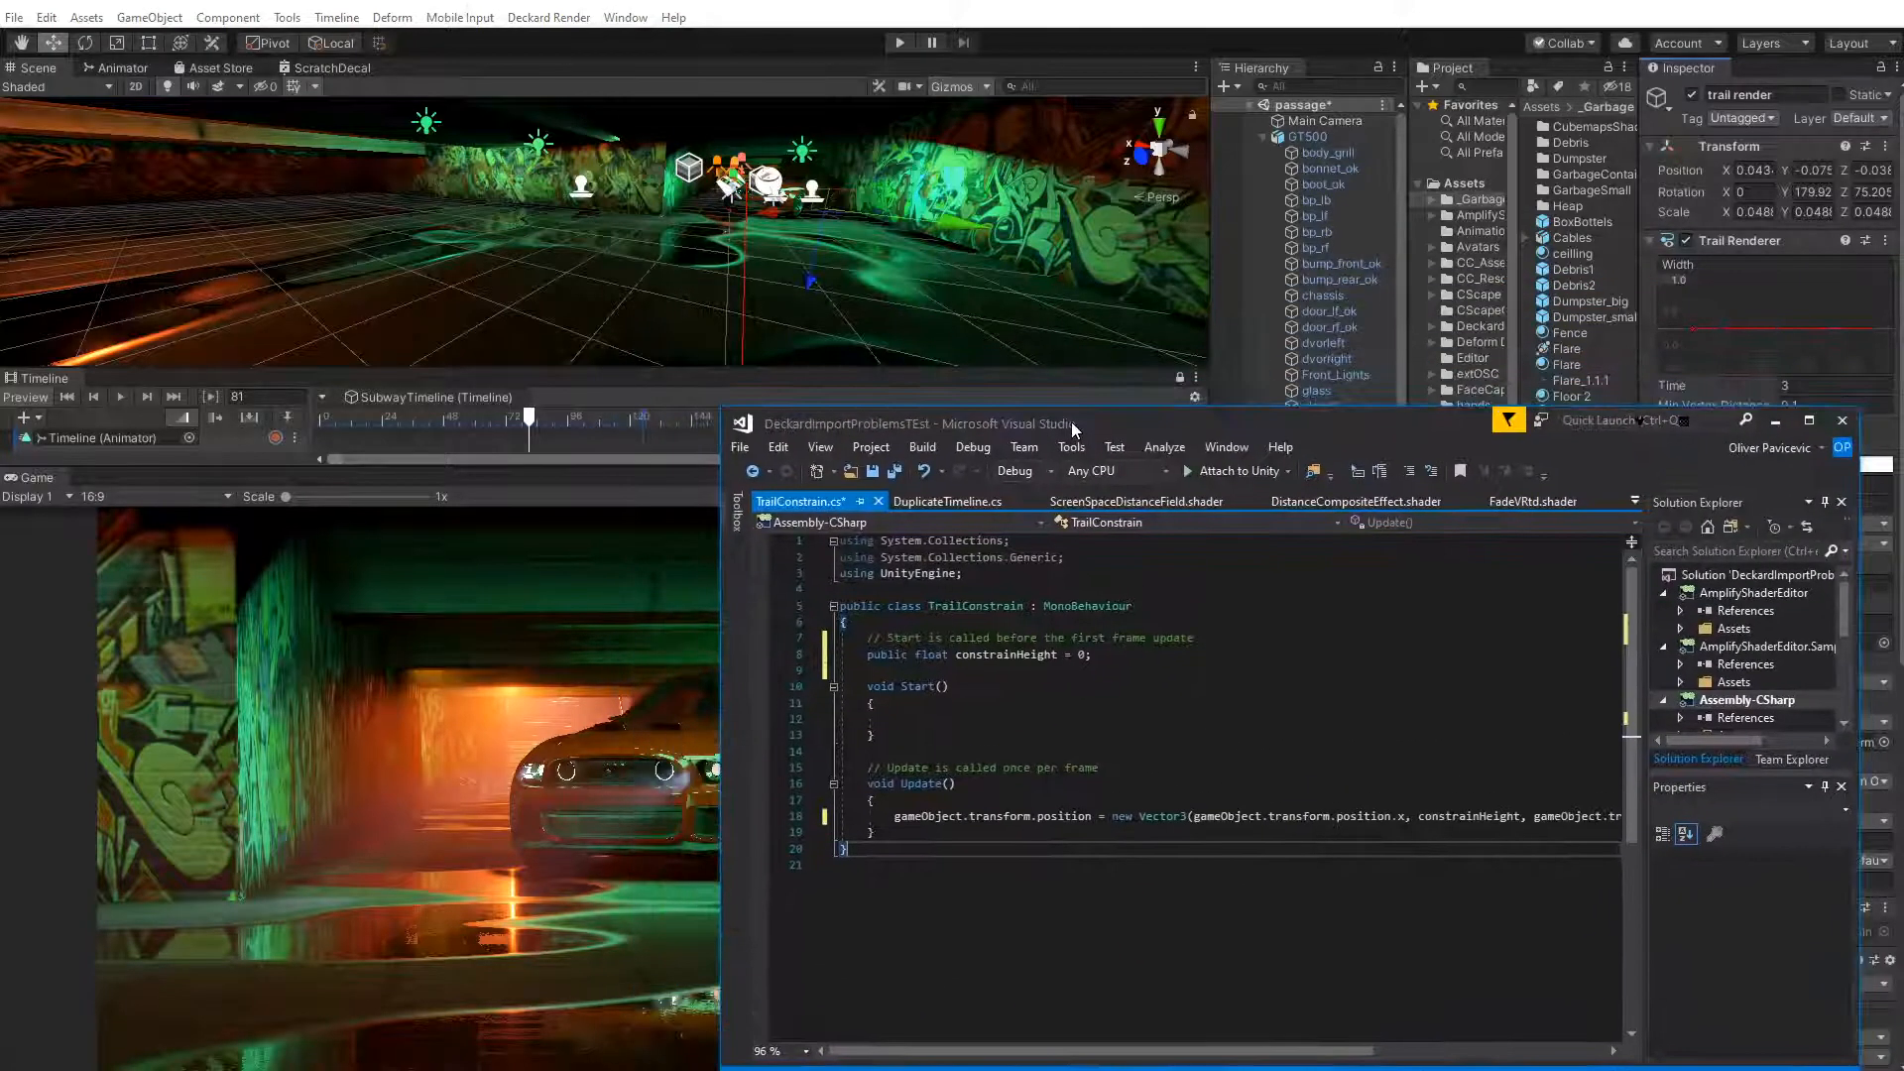
{"action": "left_click", "coordinate": [855, 592]}
{"action": "key", "text": "Return"}
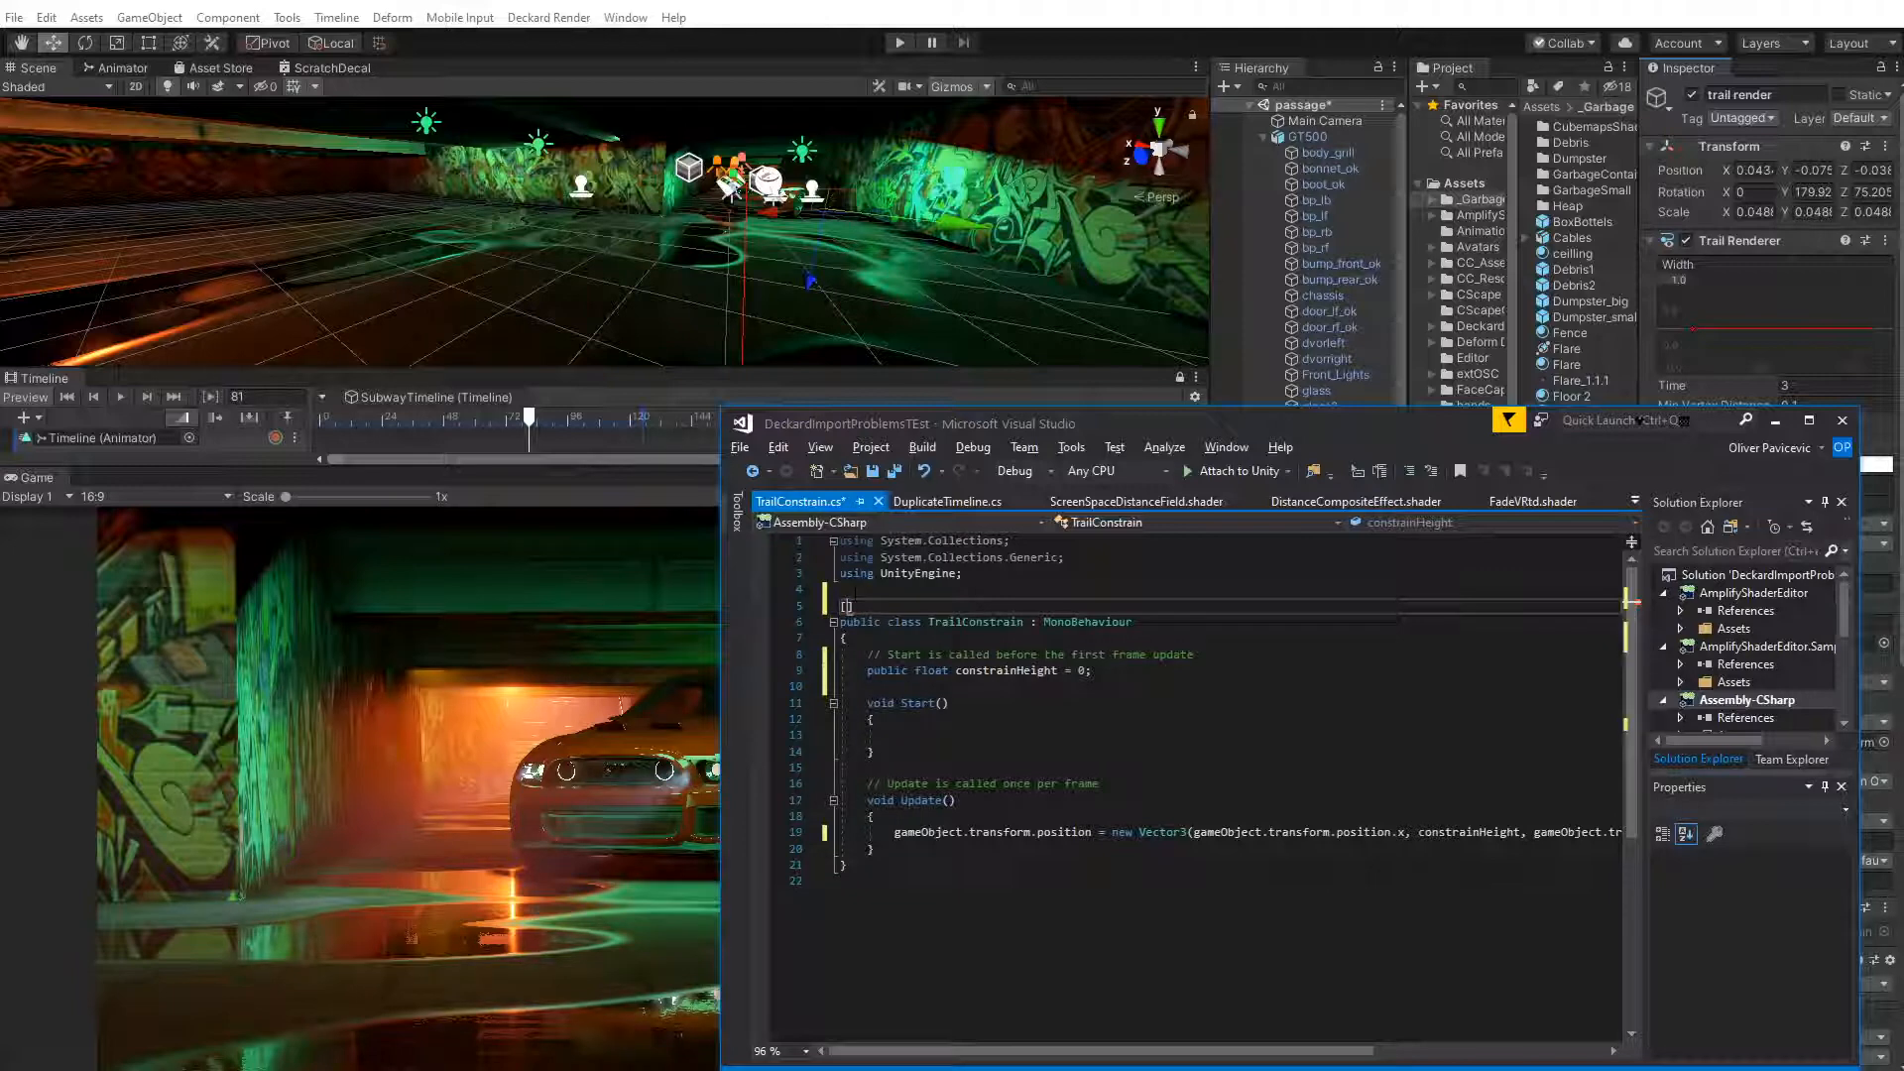
{"action": "type", "text": "execute"}
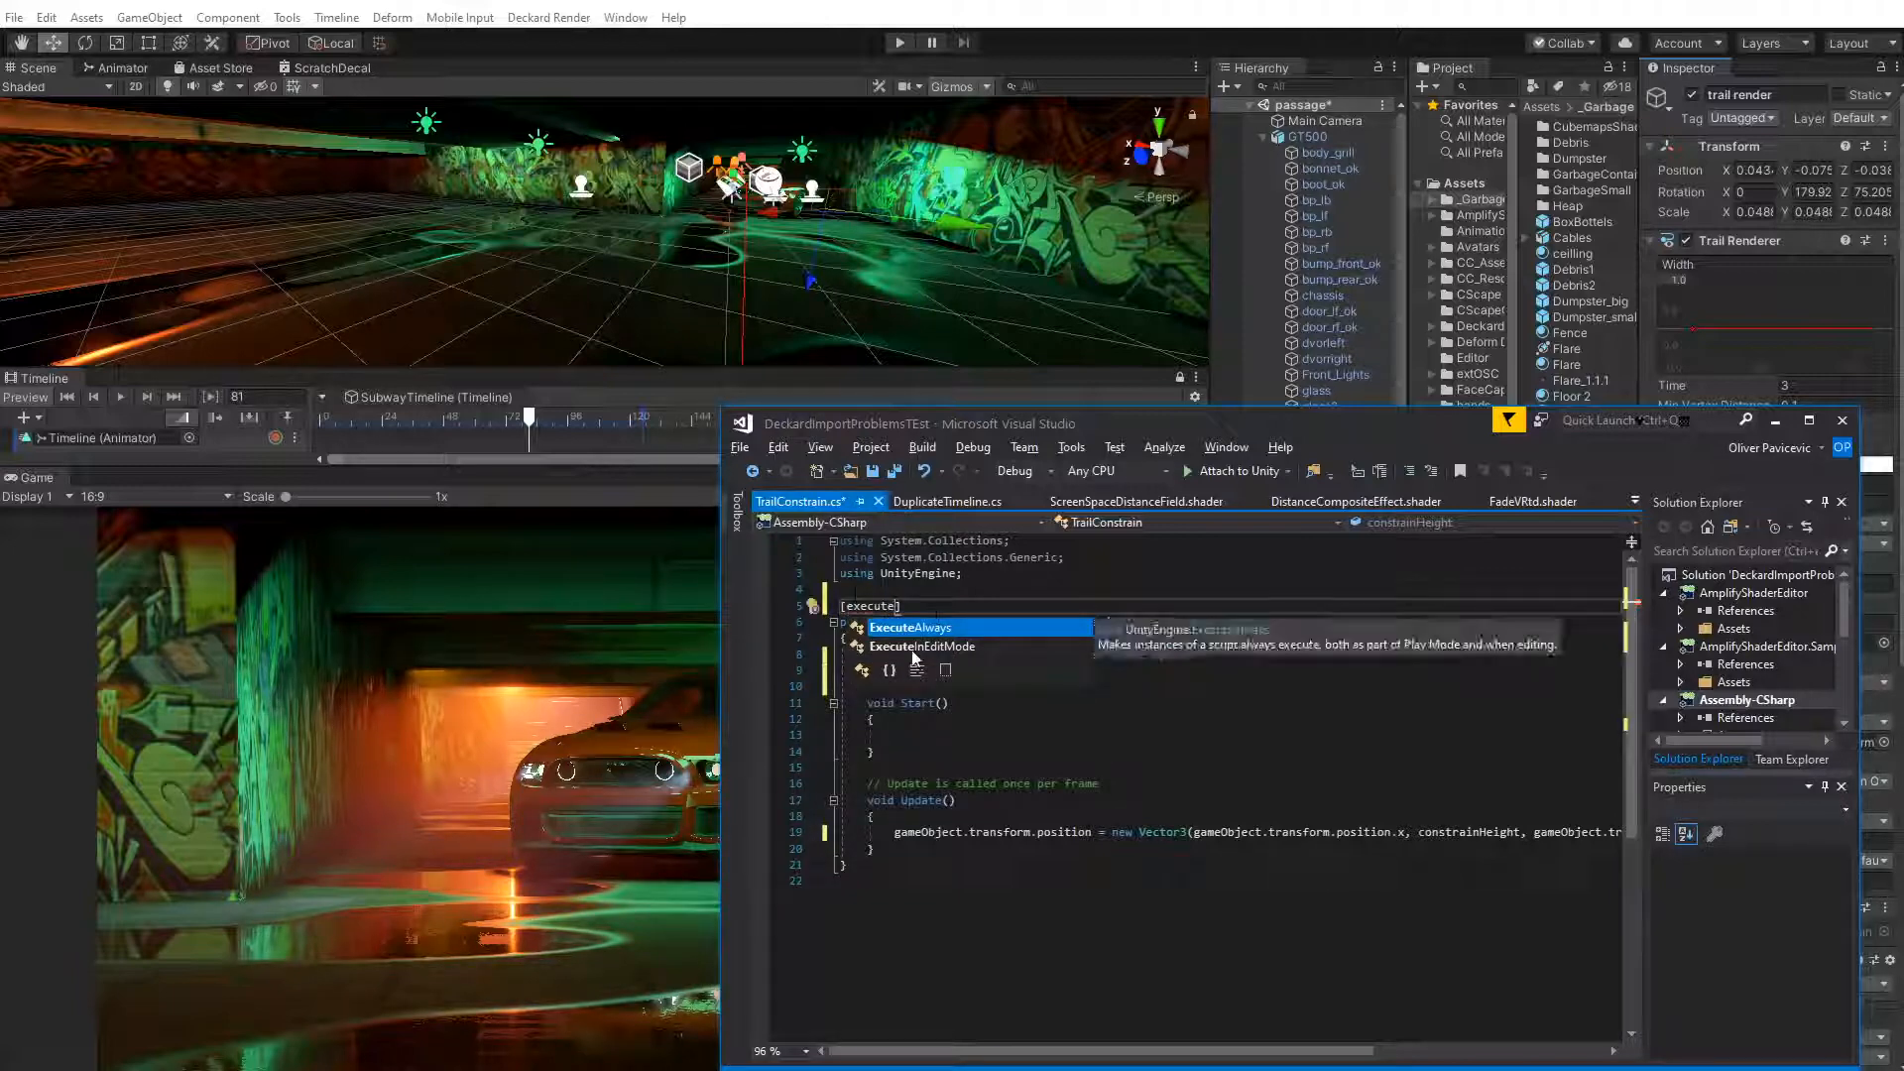
{"action": "double_click", "coordinate": [922, 647]}
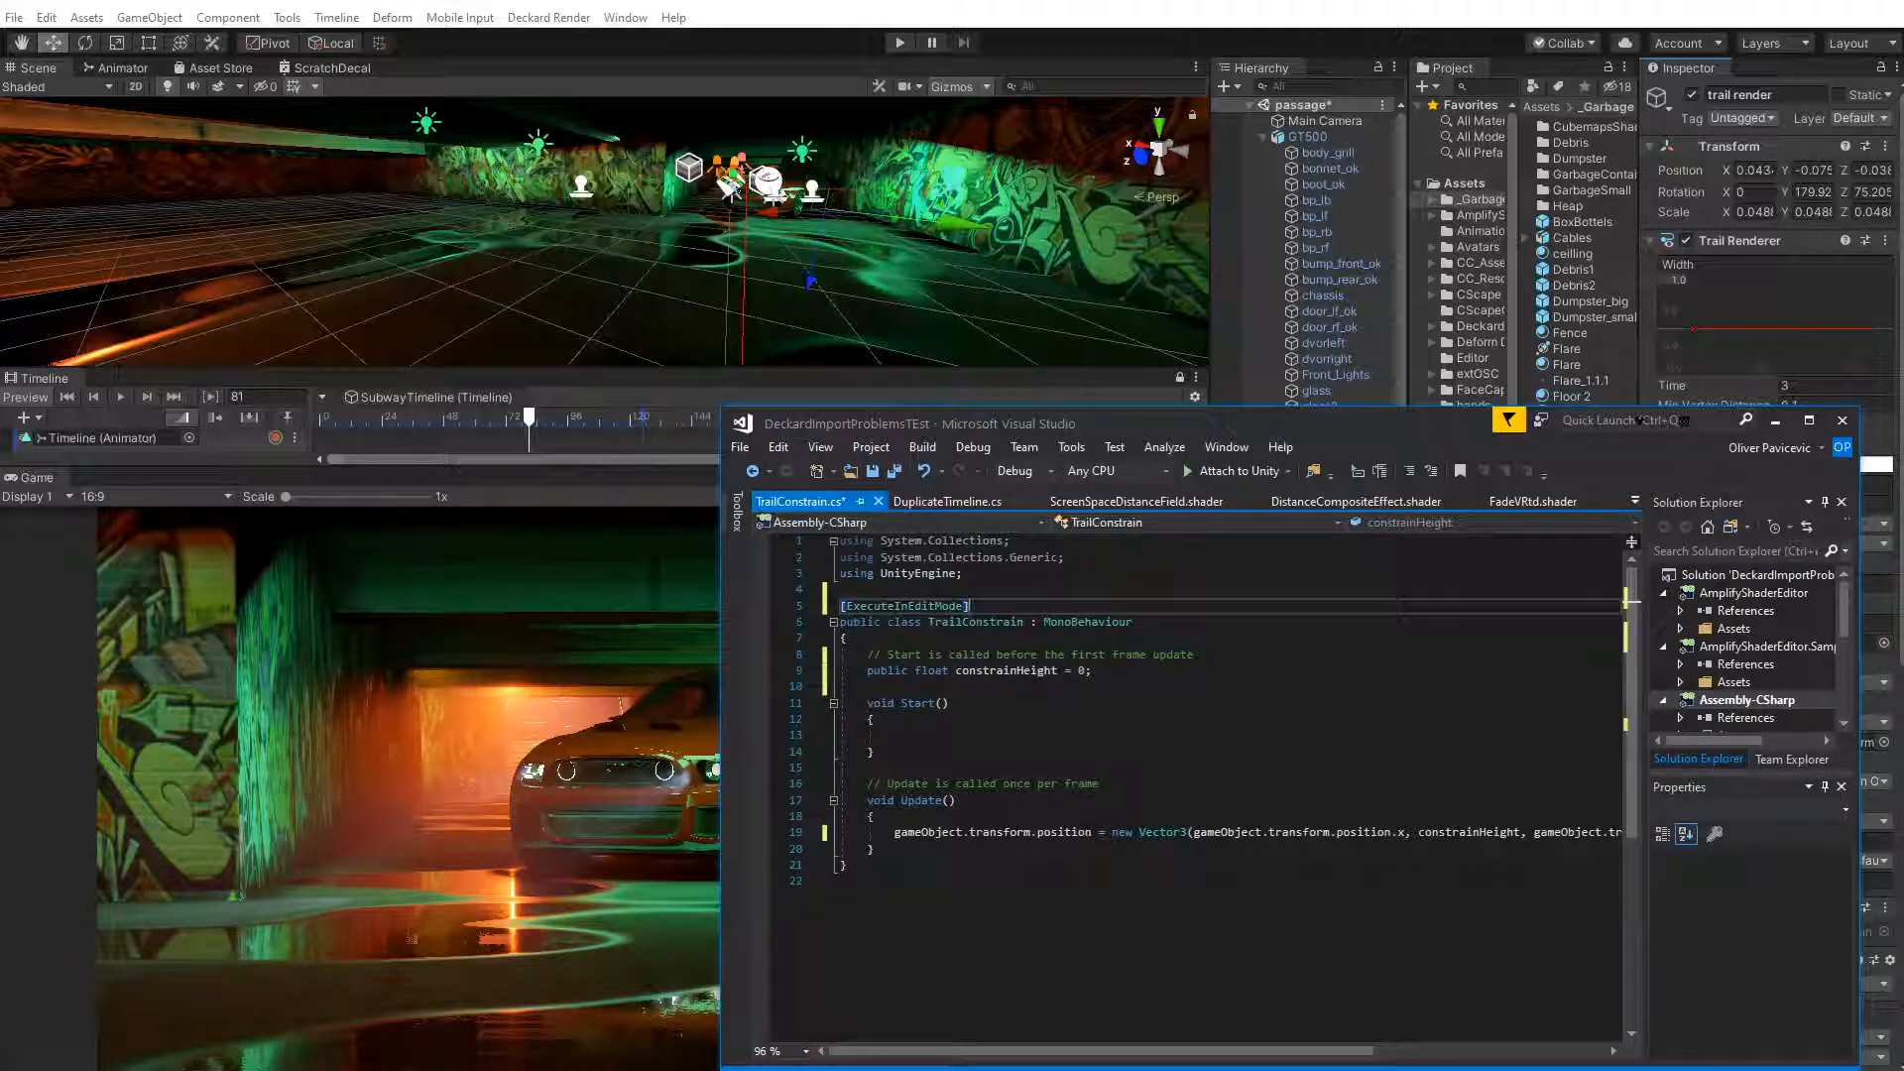
Delete the empty Start() method from the TrailConstrain class and save TrailConstrain.cs
{"action": "left_click", "coordinate": [875, 752]}
{"action": "left_click_drag", "start_coordinate": [875, 752], "coordinate": [813, 685]}
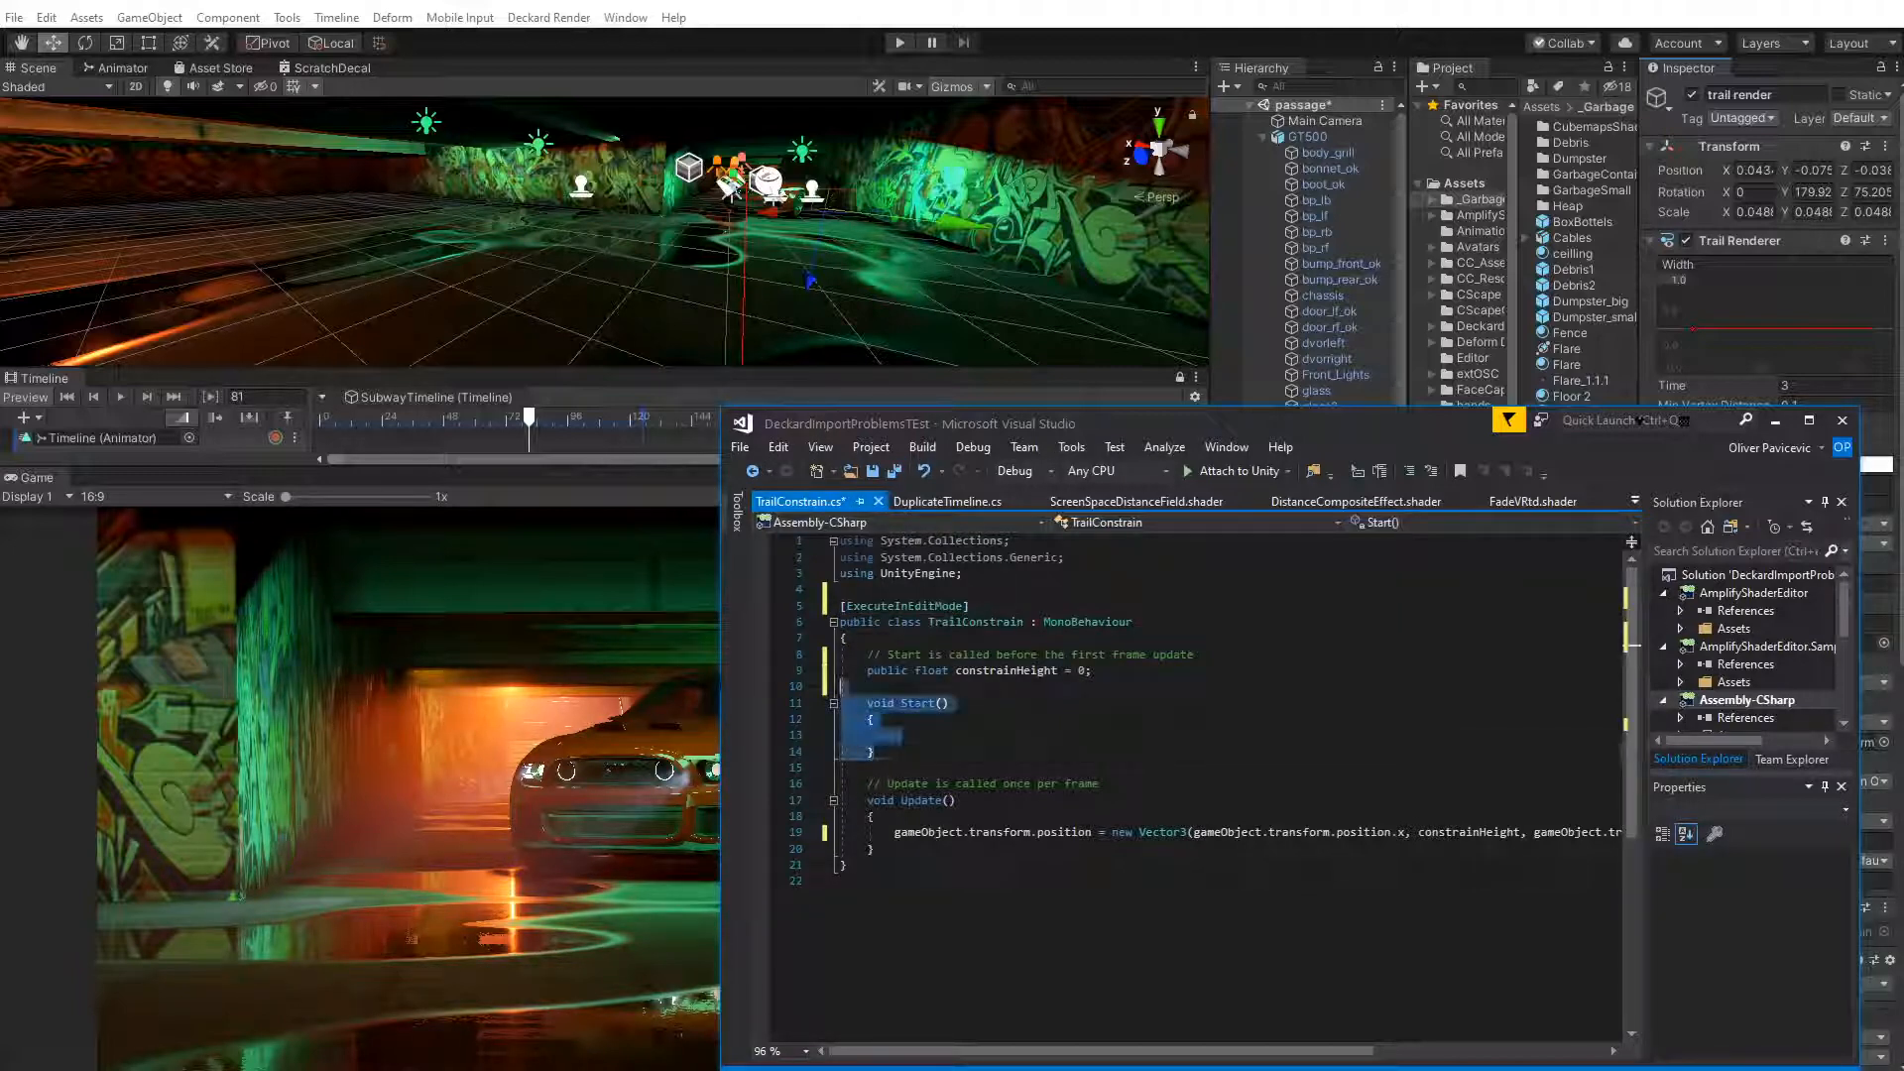
{"action": "key", "text": "Delete"}
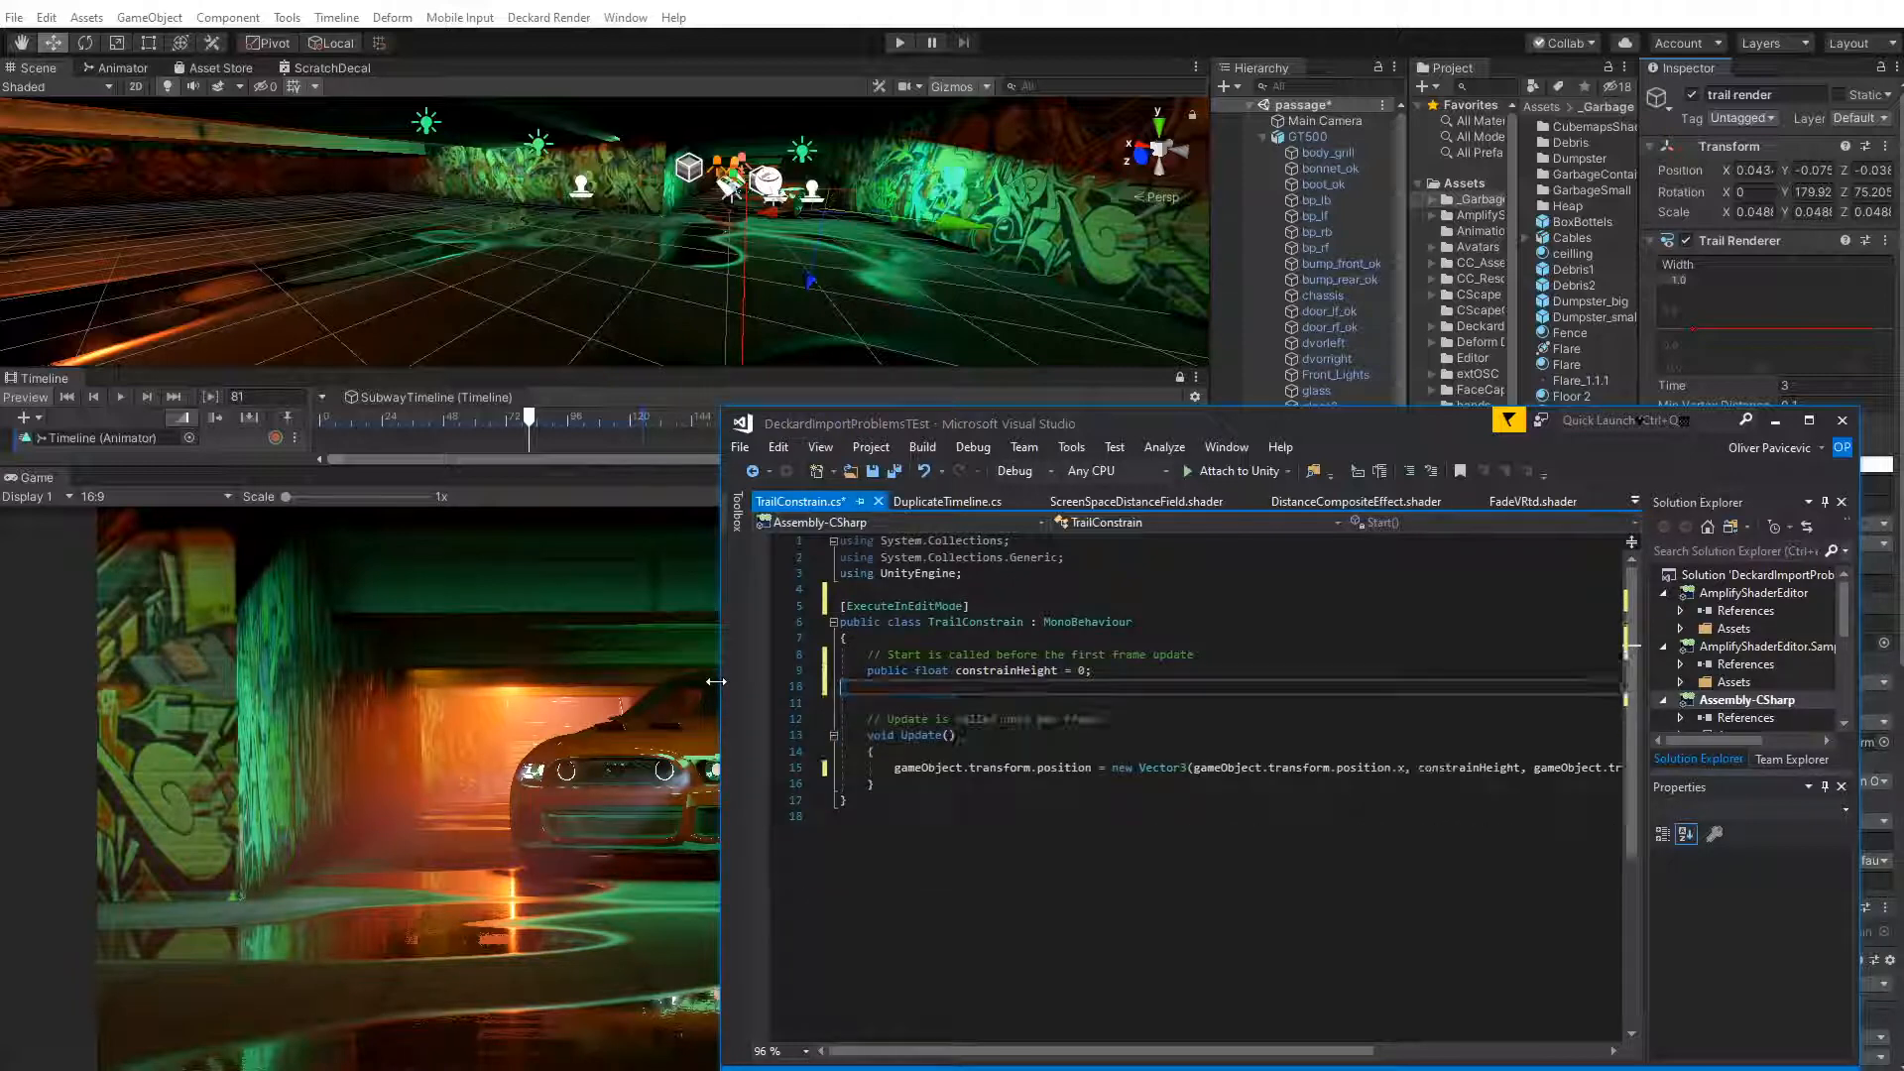
{"action": "left_click", "coordinate": [877, 785]}
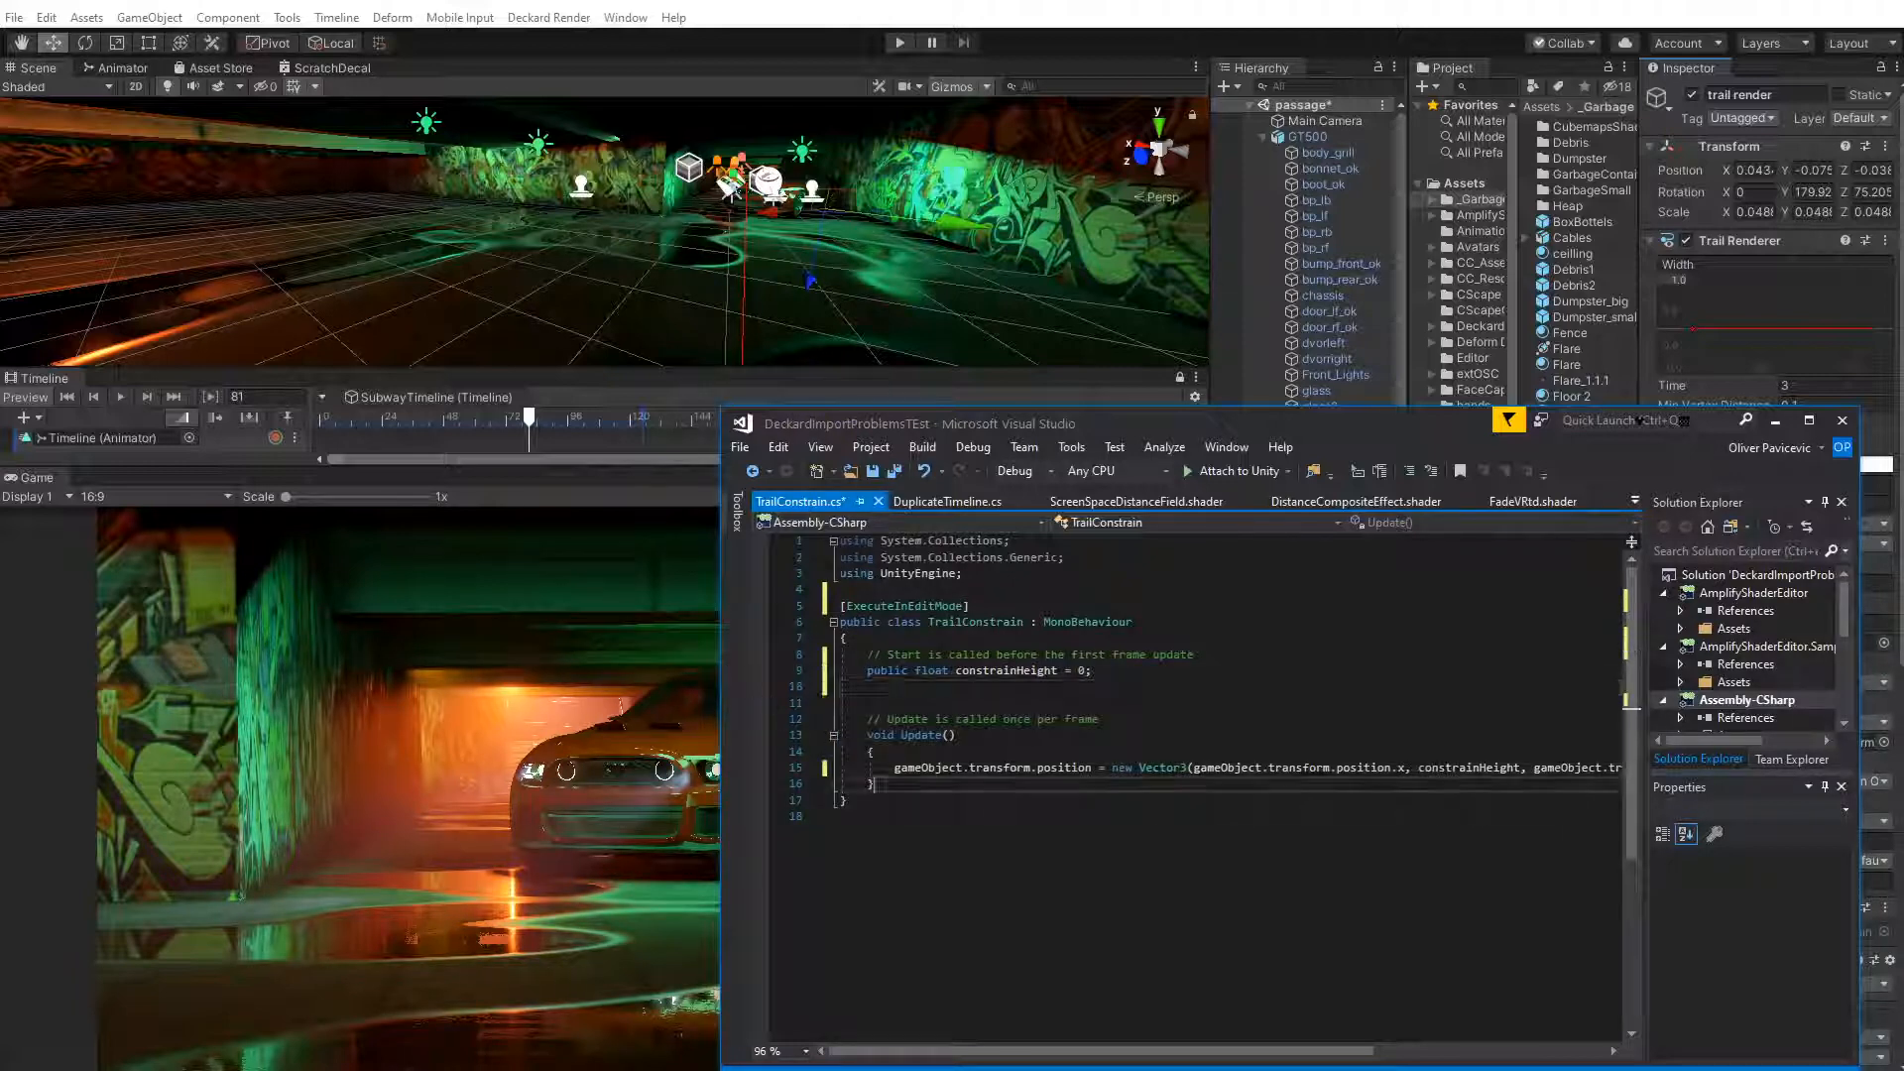
{"action": "left_click", "coordinate": [739, 449]}
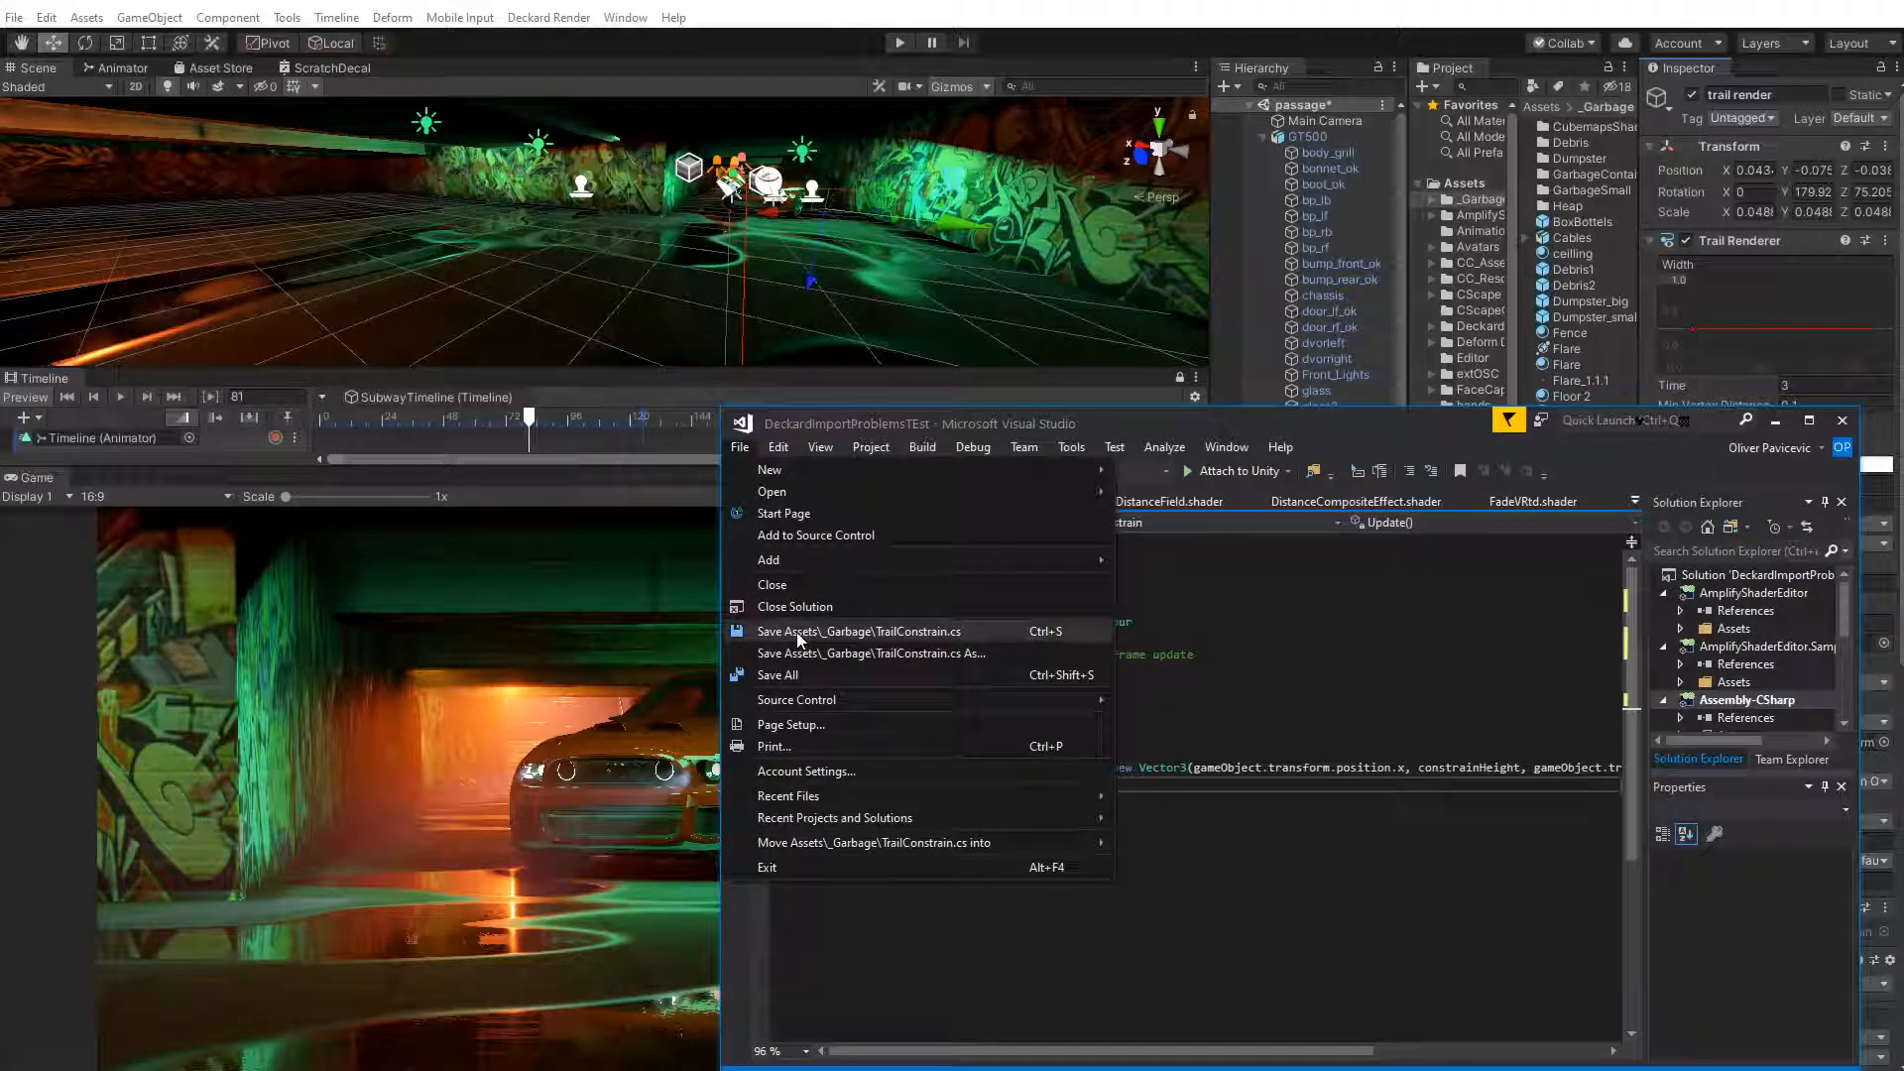
{"action": "left_click", "coordinate": [795, 633]}
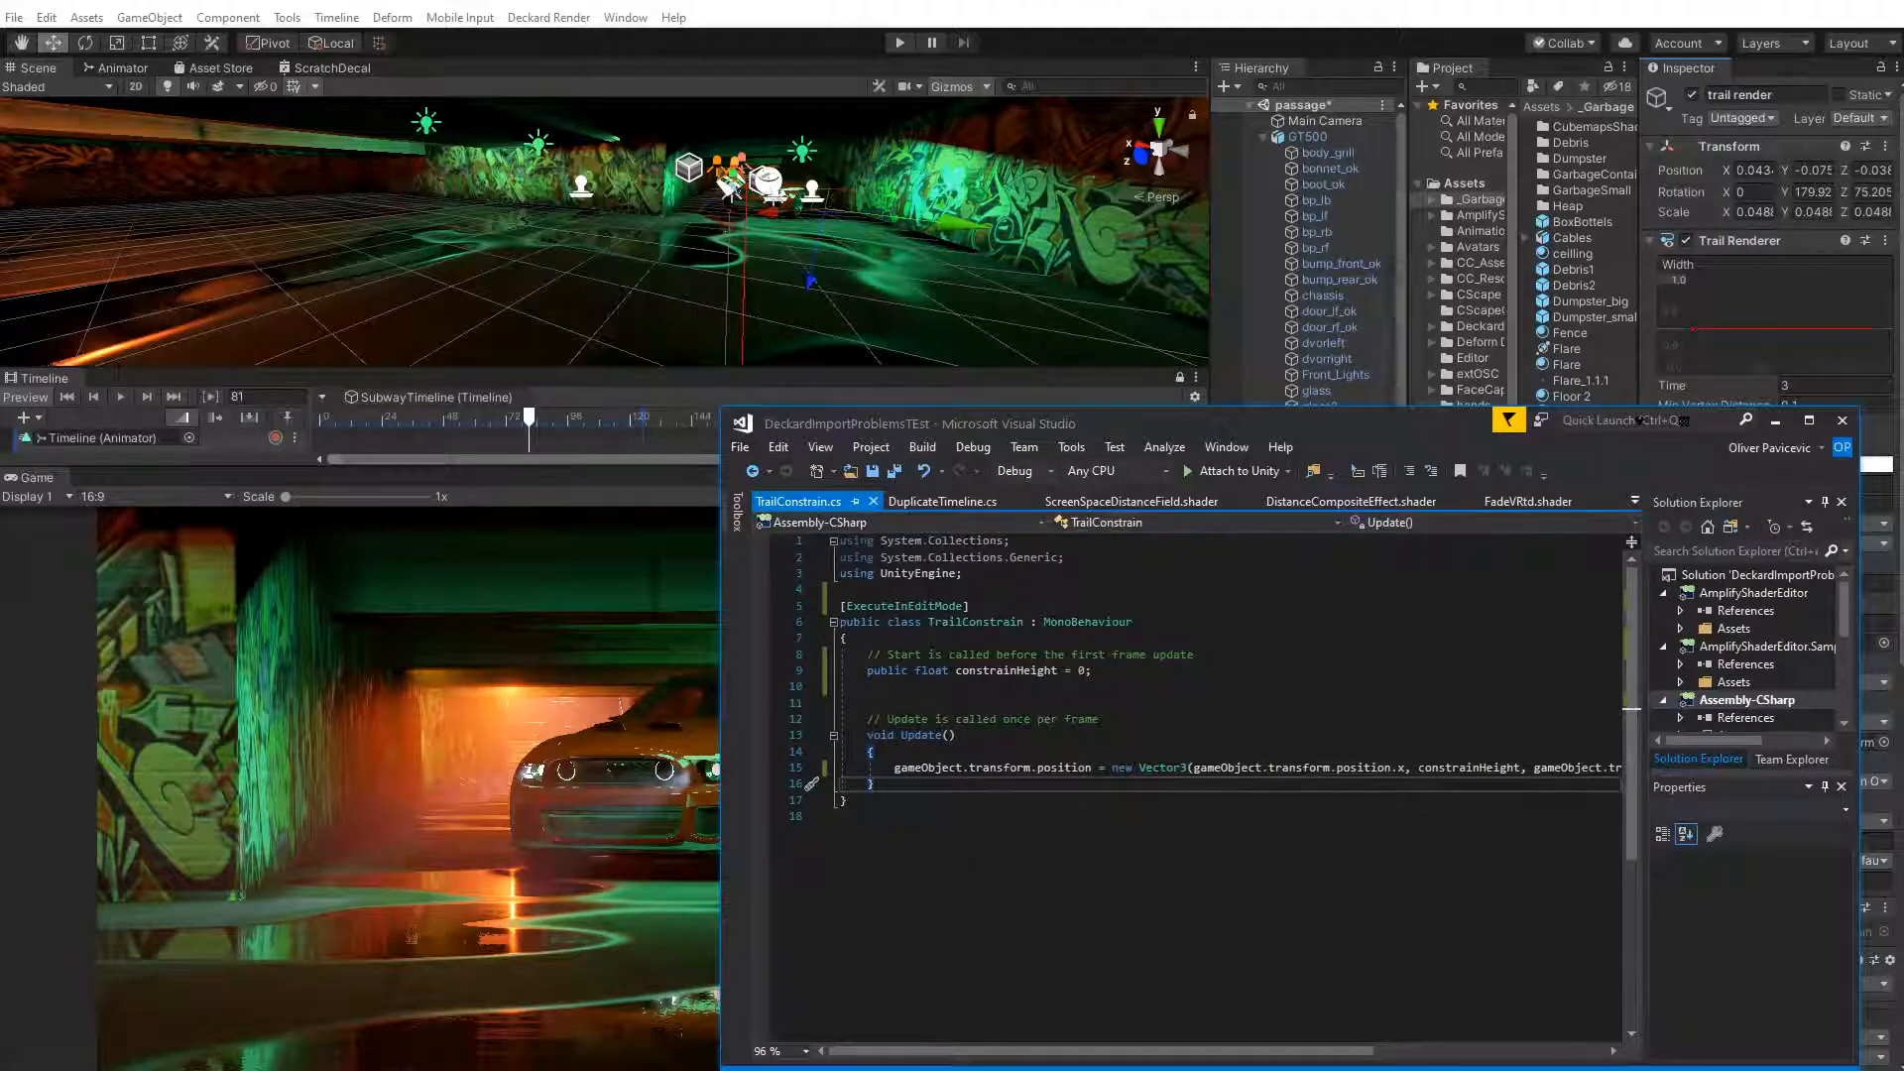
Switch back to Unity and scrub the SubwayTimeline to frame 114 to examine the constrained trail behind the car
{"action": "left_click", "coordinate": [850, 3]}
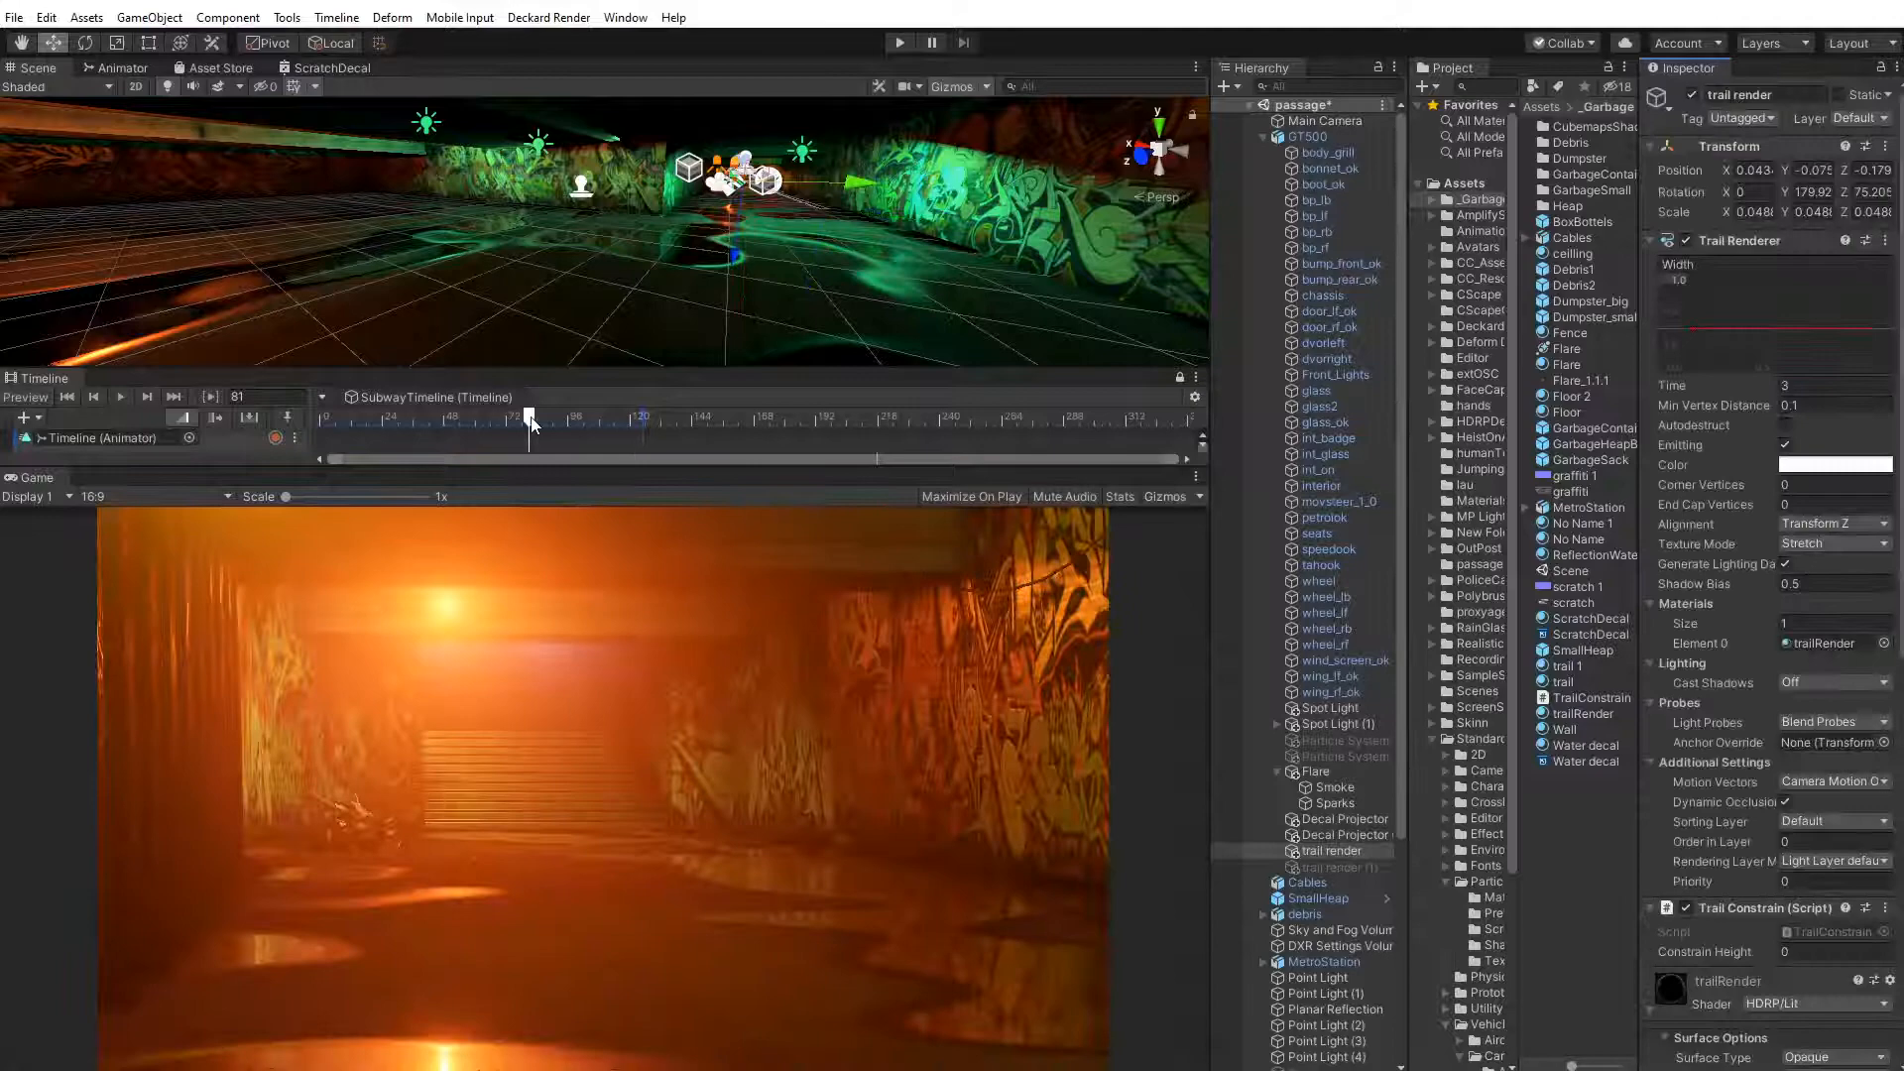
{"action": "left_click_drag", "start_coordinate": [530, 418], "coordinate": [613, 434]}
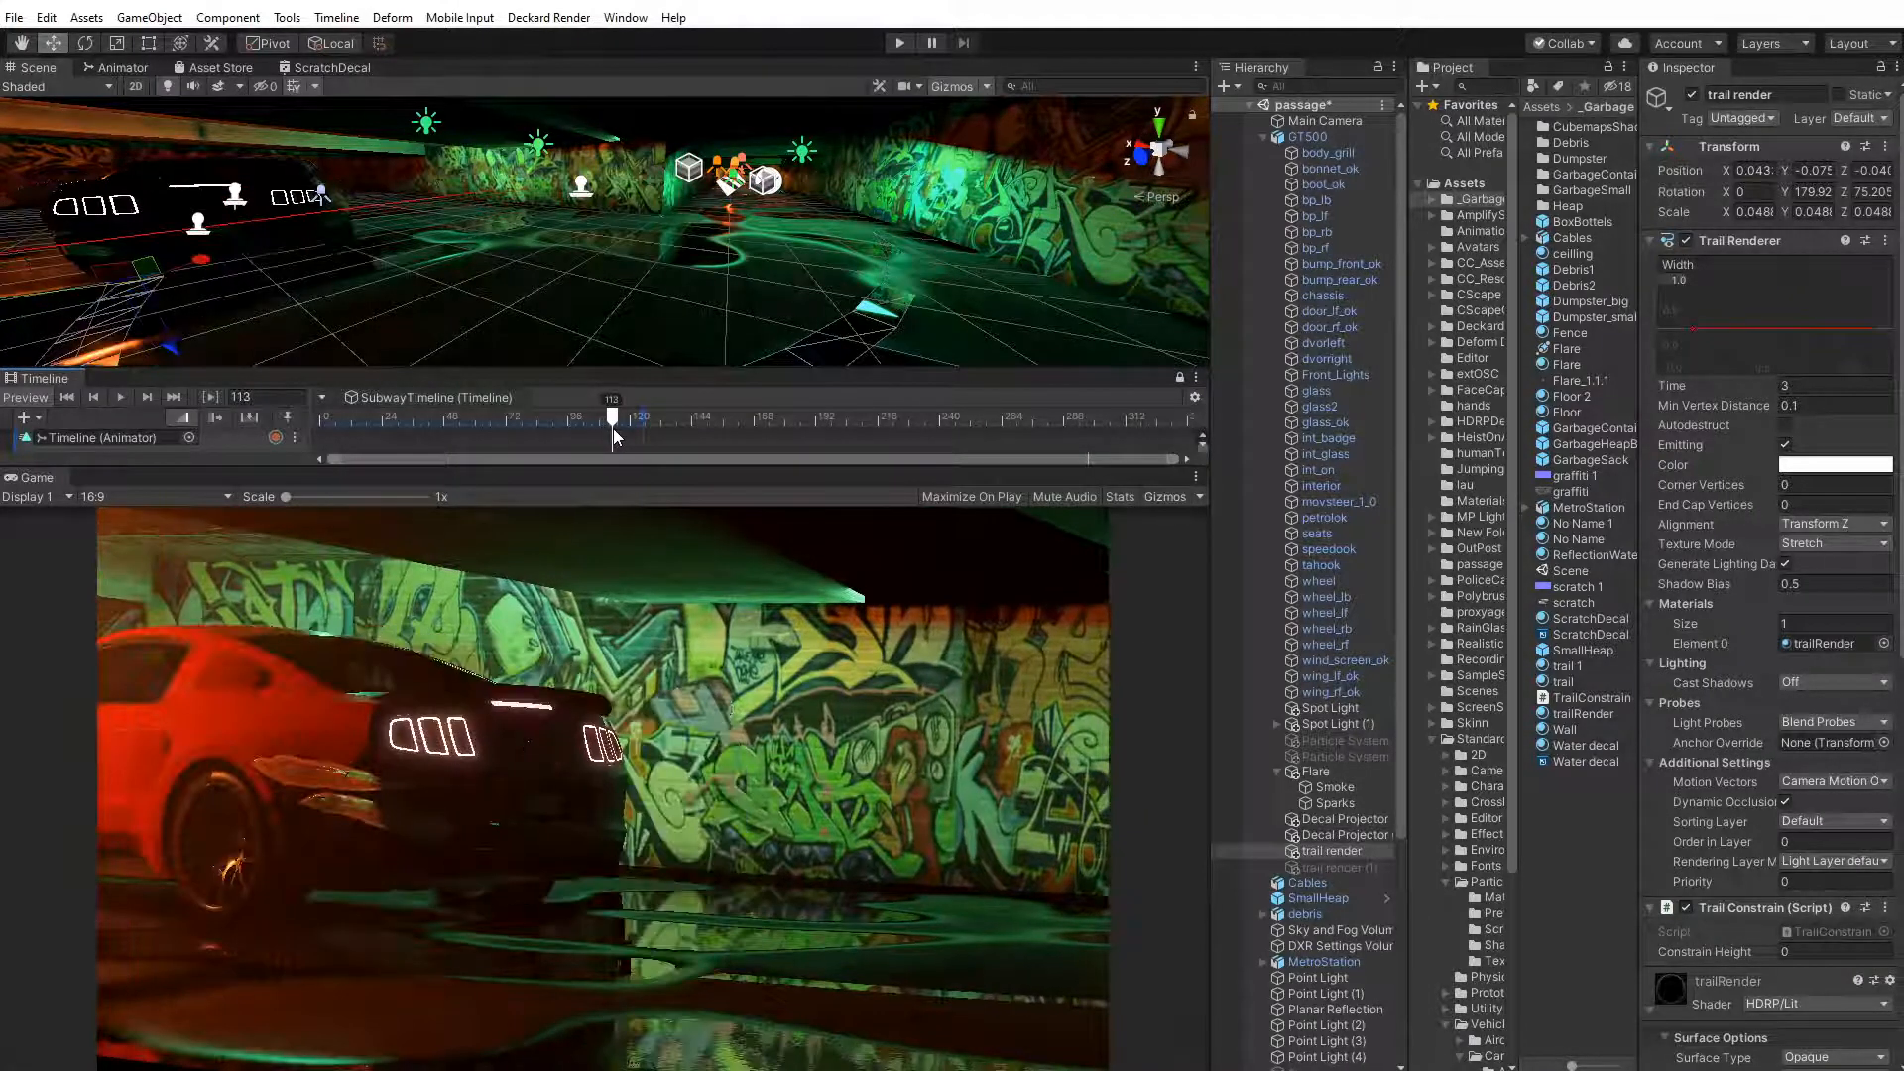
{"action": "scroll", "coordinate": [1722, 926], "scroll_direction": "down", "scroll_amount": 6}
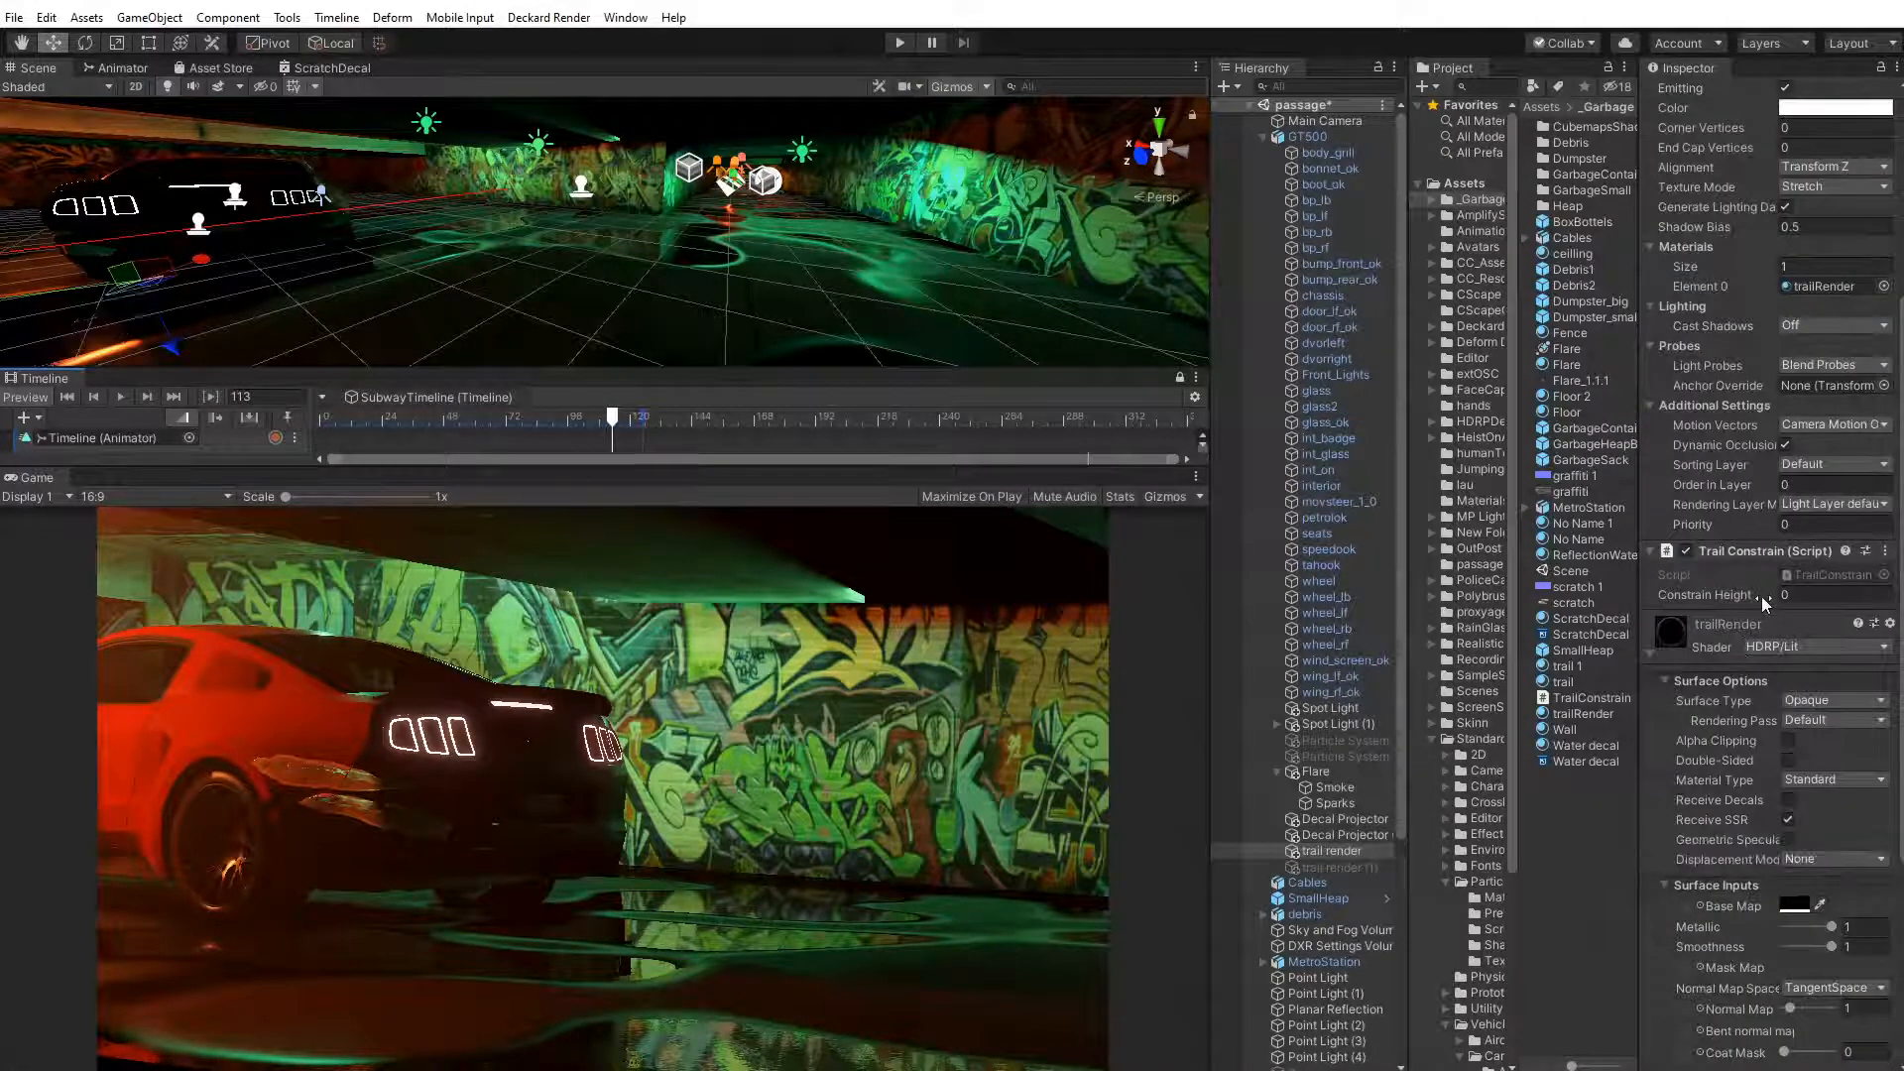
{"action": "left_click_drag", "start_coordinate": [622, 424], "coordinate": [615, 467]}
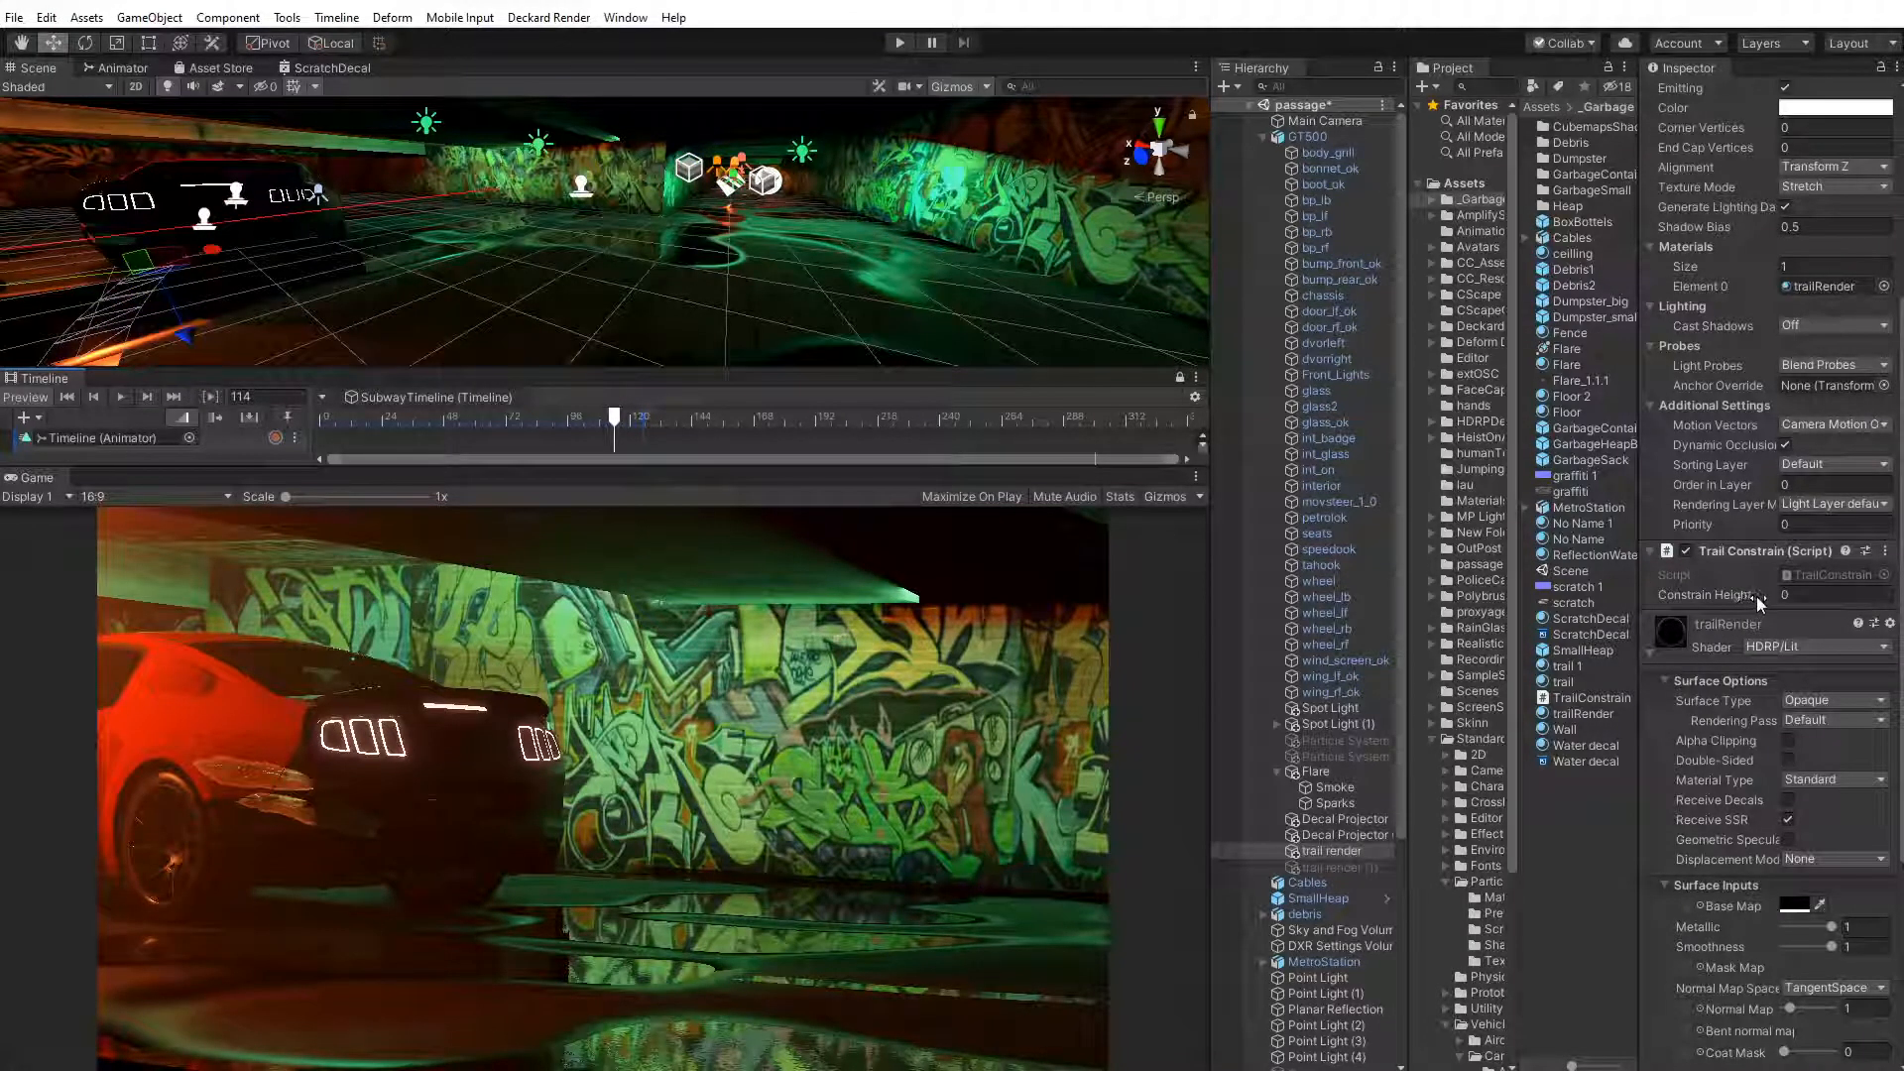
Try a Constrain Height of 0.15 on trail render, set it to 0.01 and check the trail by scrubbing the timeline
{"action": "left_click_drag", "start_coordinate": [1763, 597], "coordinate": [1766, 597]}
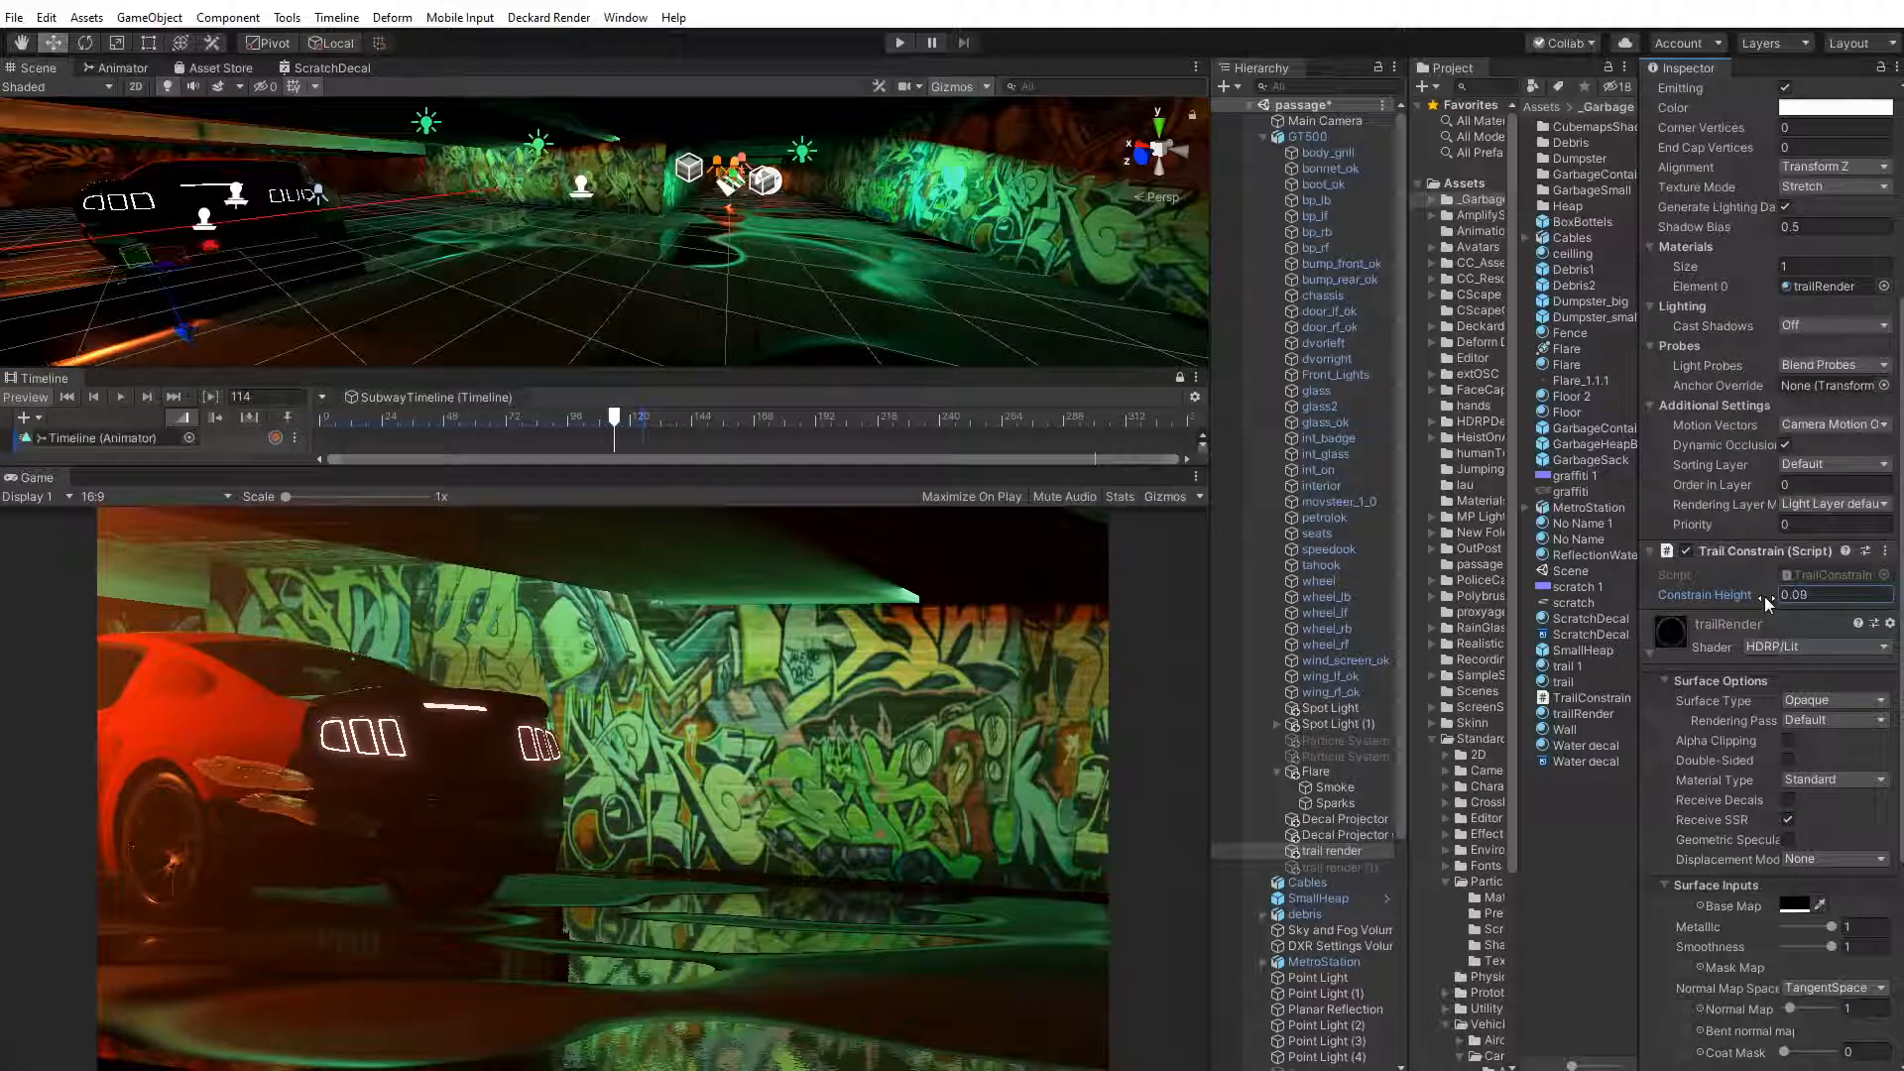
{"action": "left_click_drag", "start_coordinate": [549, 425], "coordinate": [623, 468]}
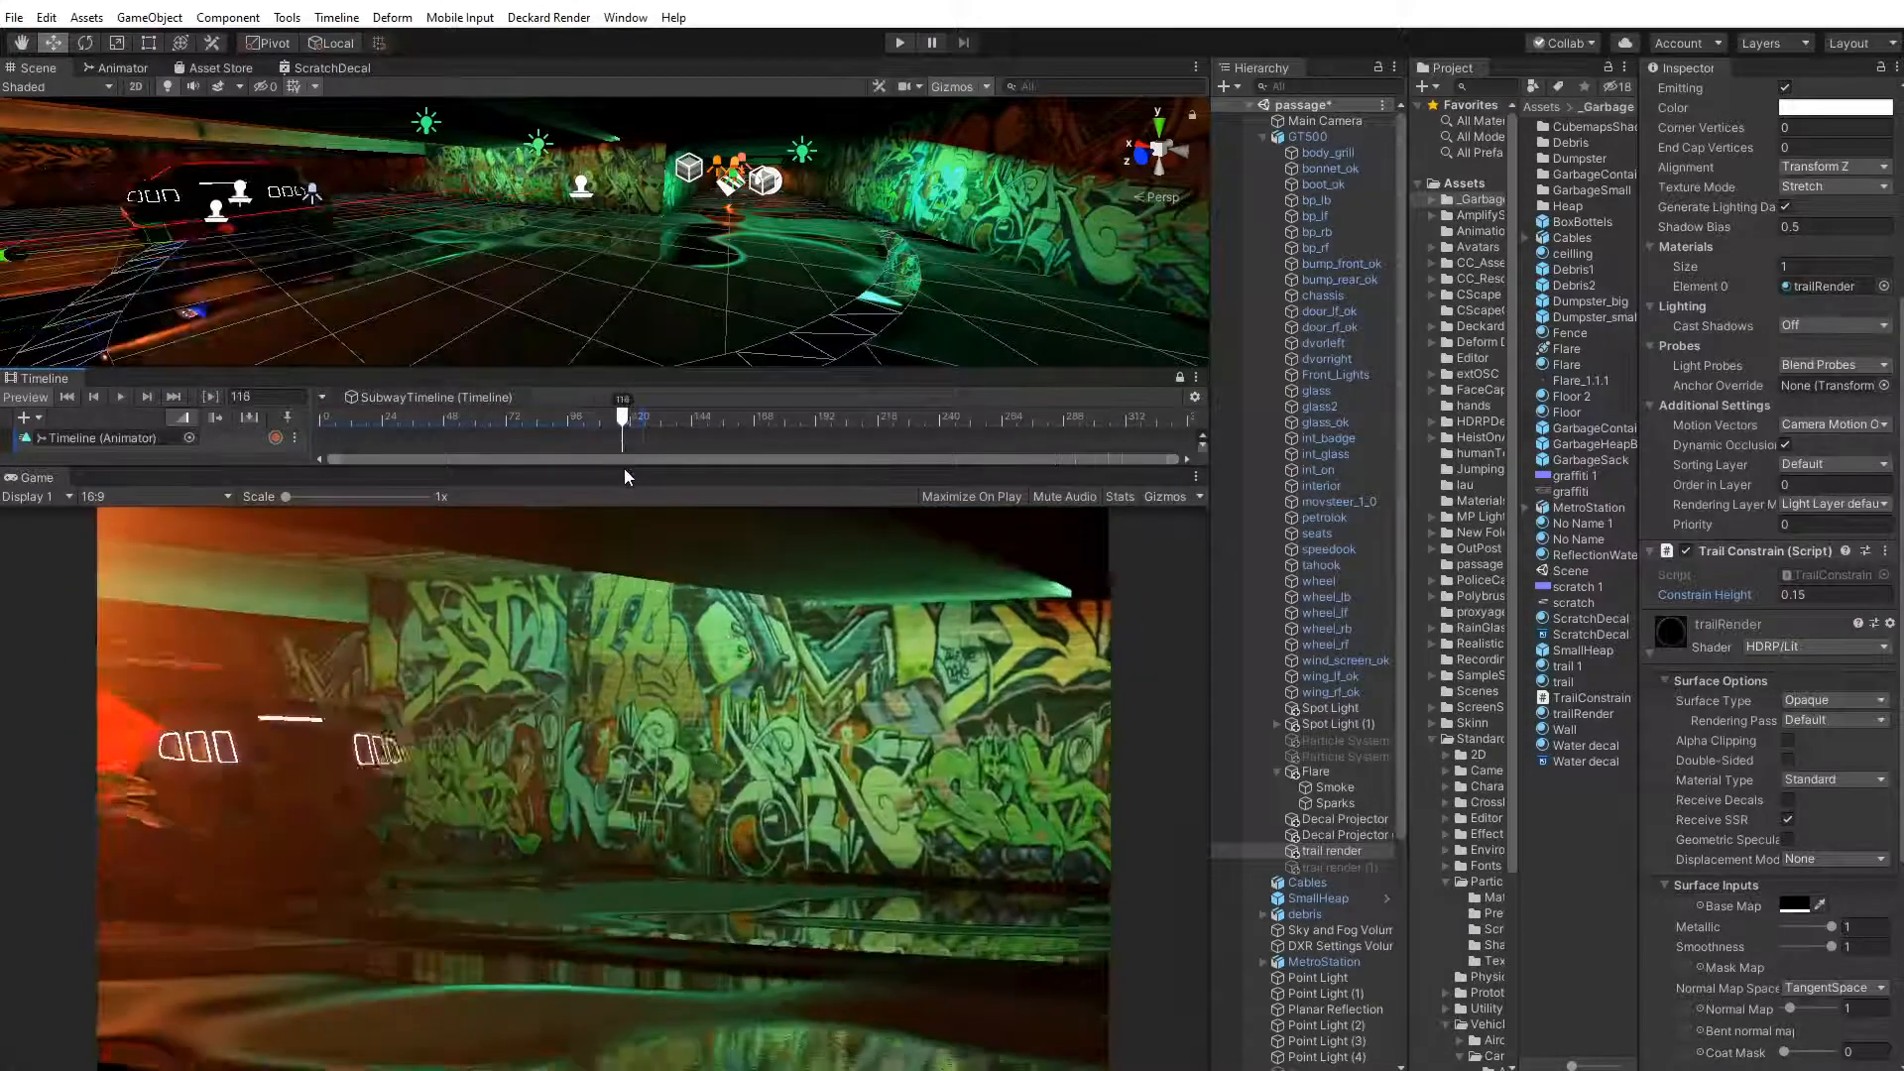
{"action": "left_click", "coordinate": [1797, 595]}
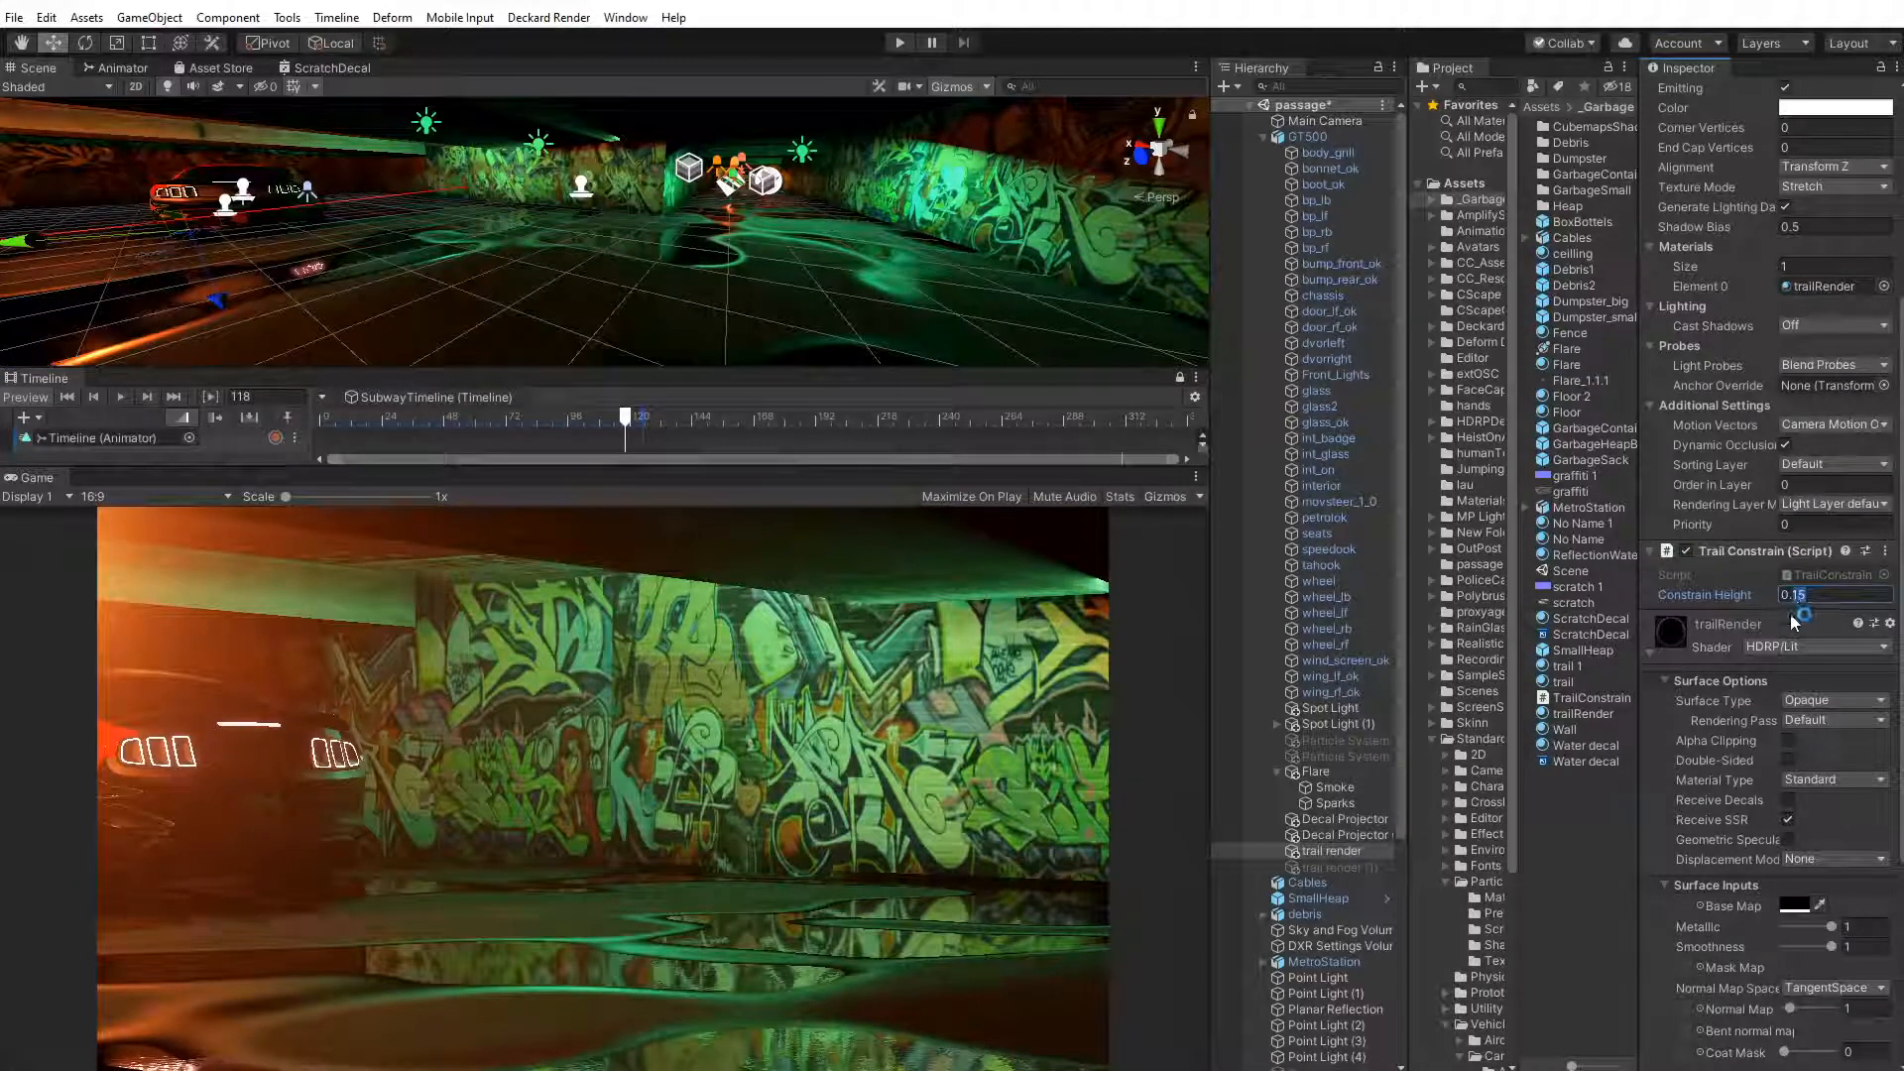
{"action": "type", "text": "0.01"}
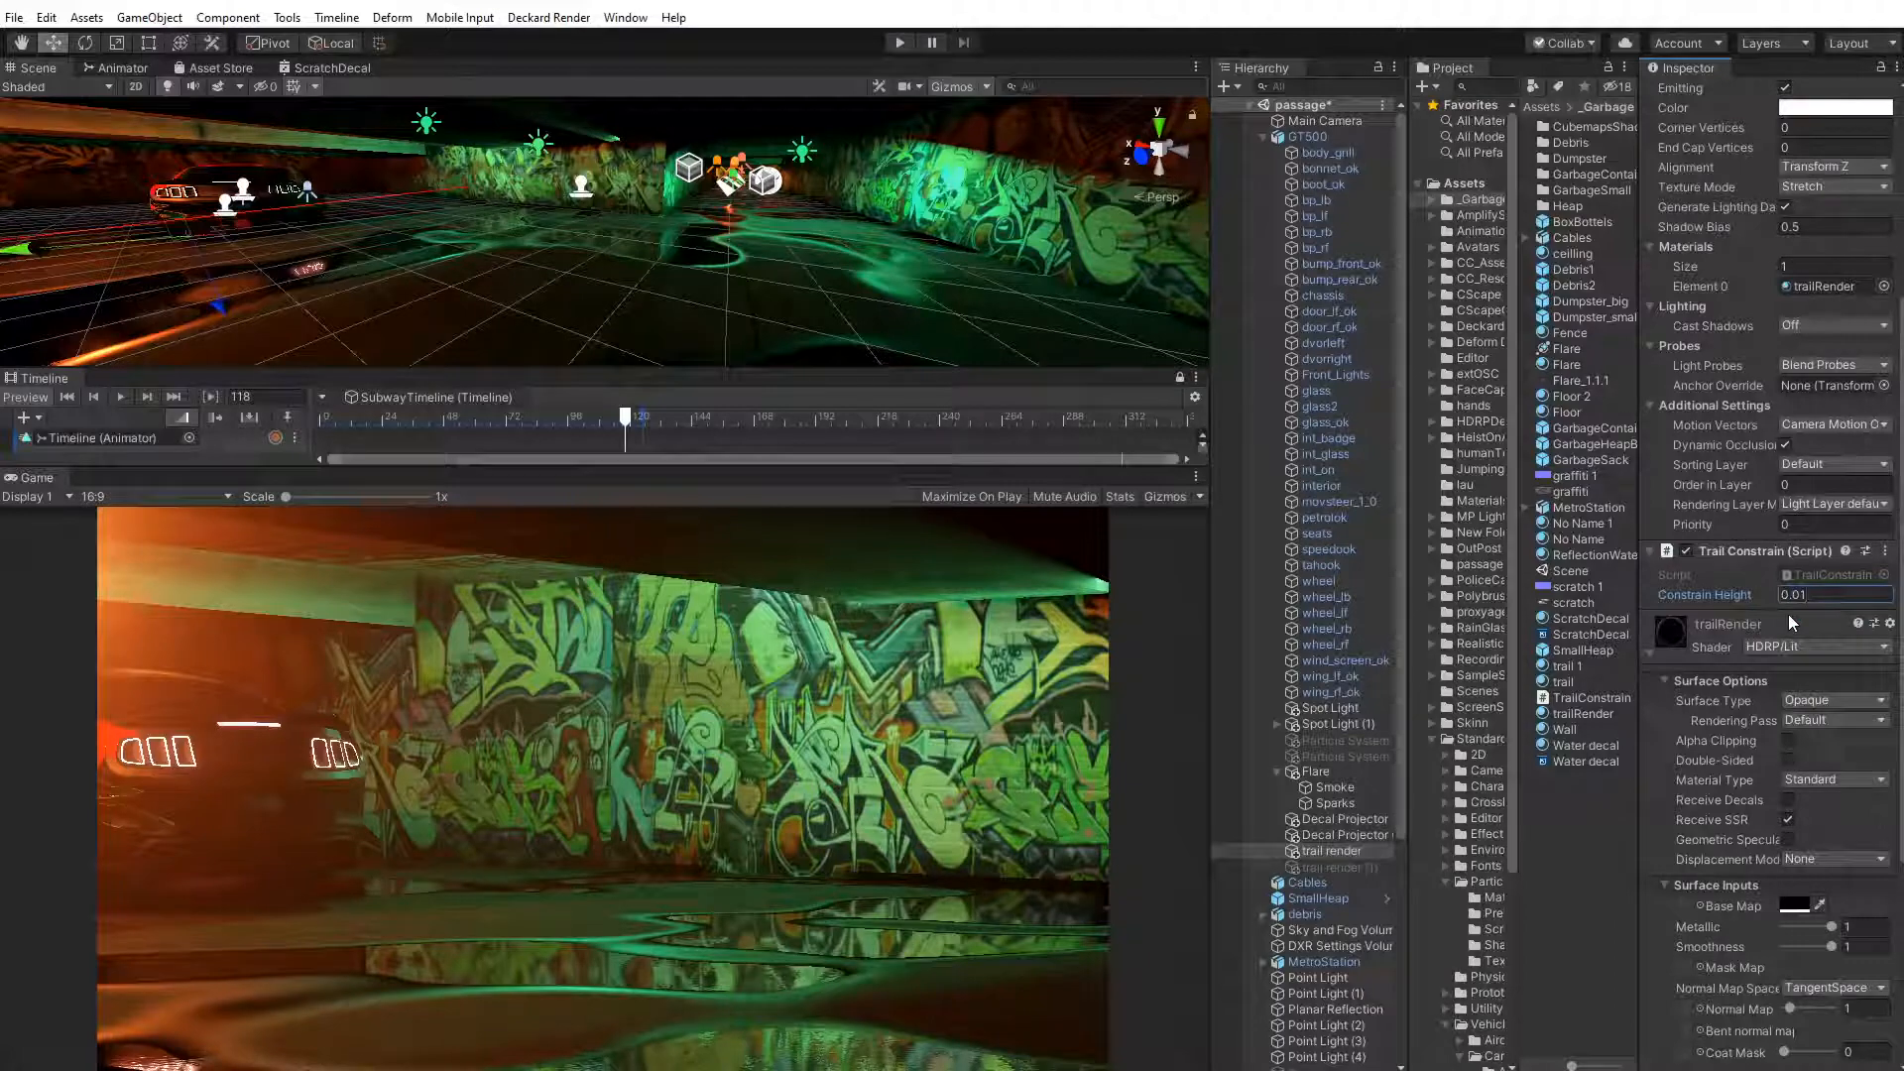
{"action": "left_click_drag", "start_coordinate": [626, 420], "coordinate": [587, 527]}
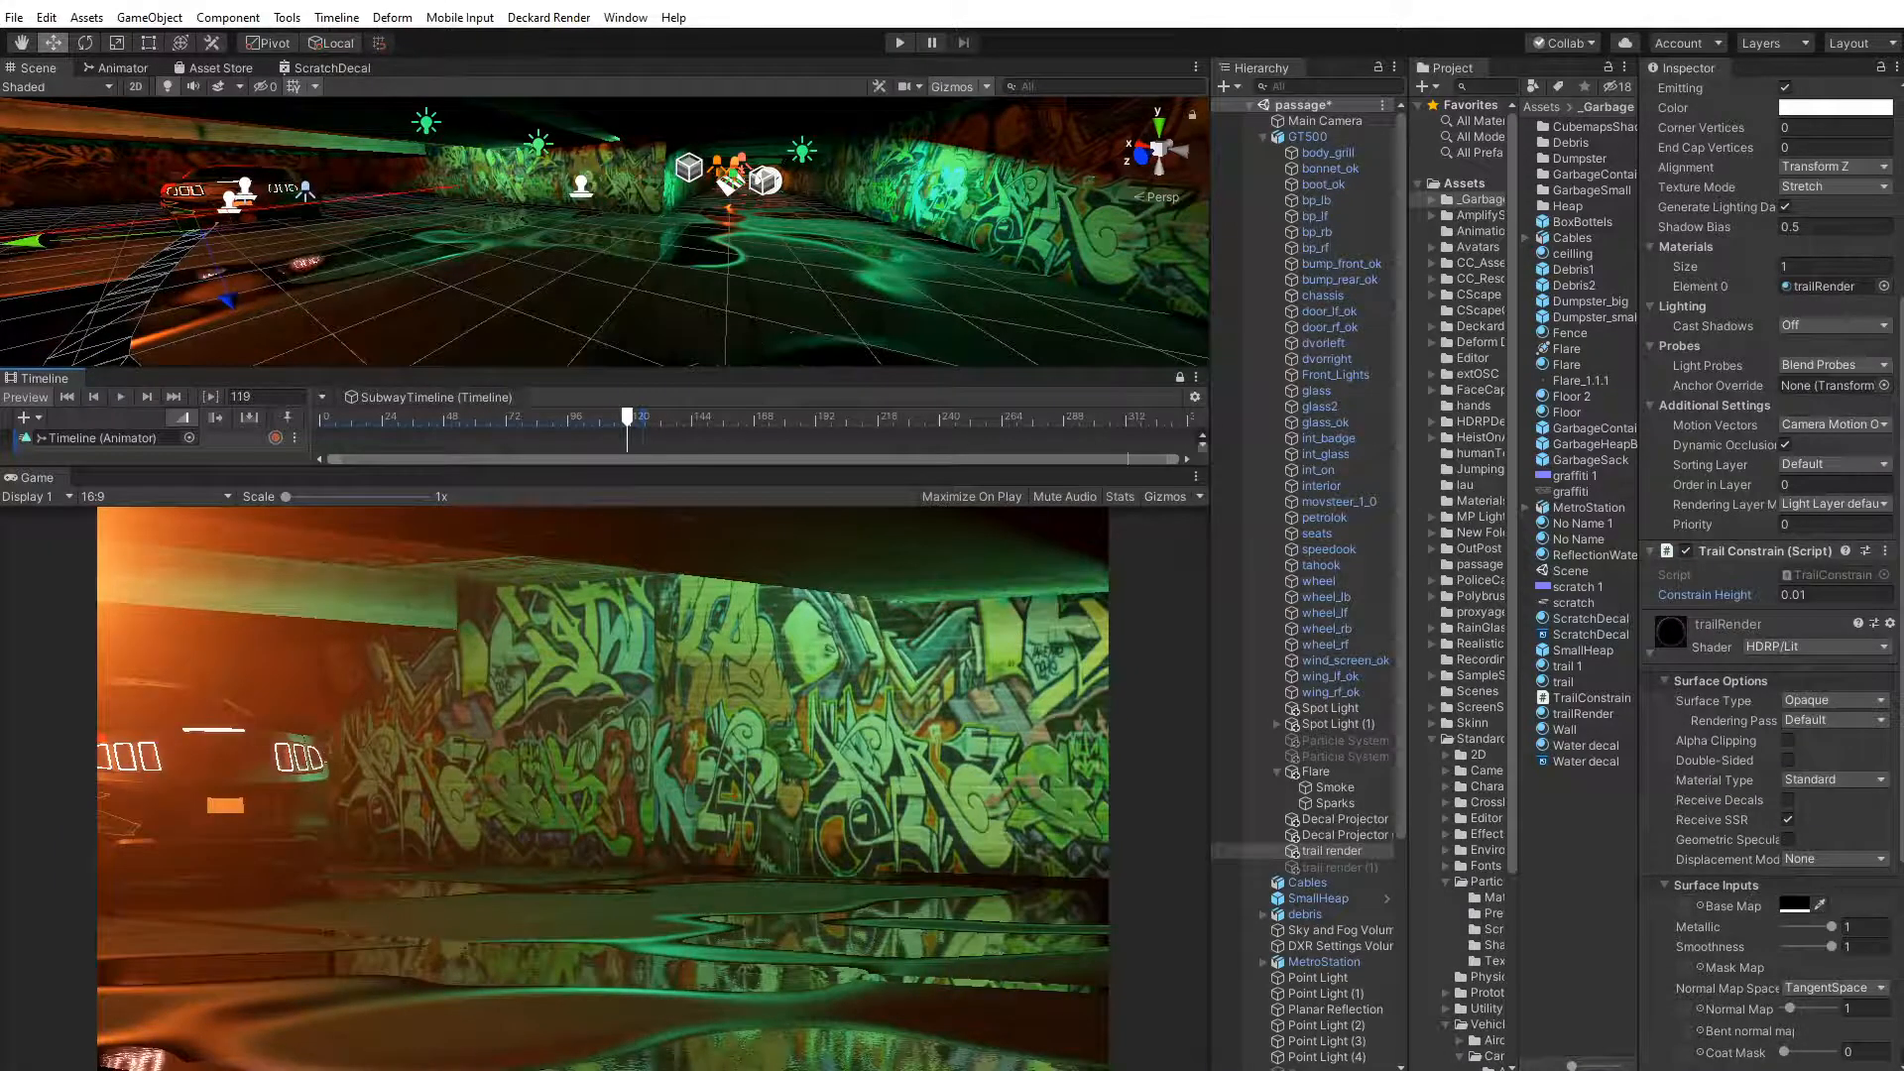
Copy trail render's Trail Constrain component, set trail render (1)'s Constrain Height to 0.01 and reactivate that object
{"action": "left_click", "coordinate": [1886, 552]}
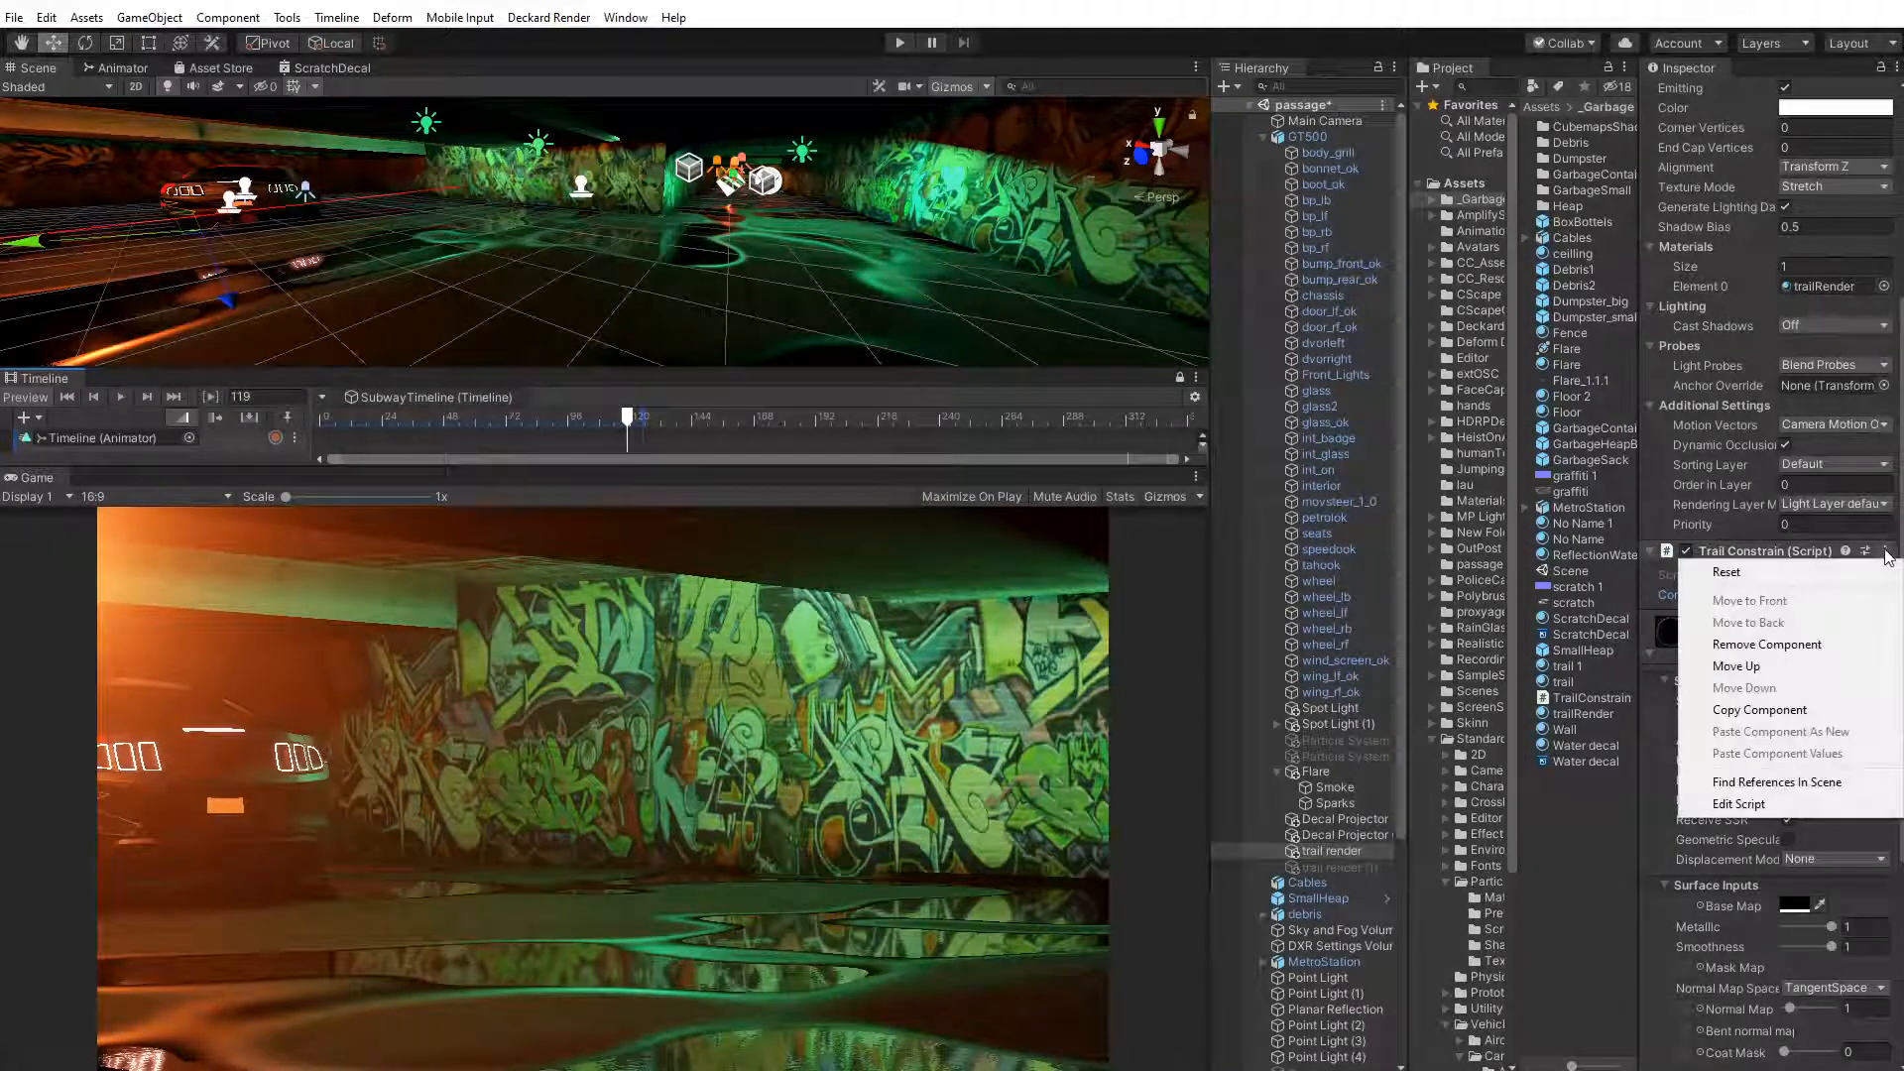
{"action": "left_click", "coordinate": [1785, 712]}
{"action": "left_click", "coordinate": [1359, 868]}
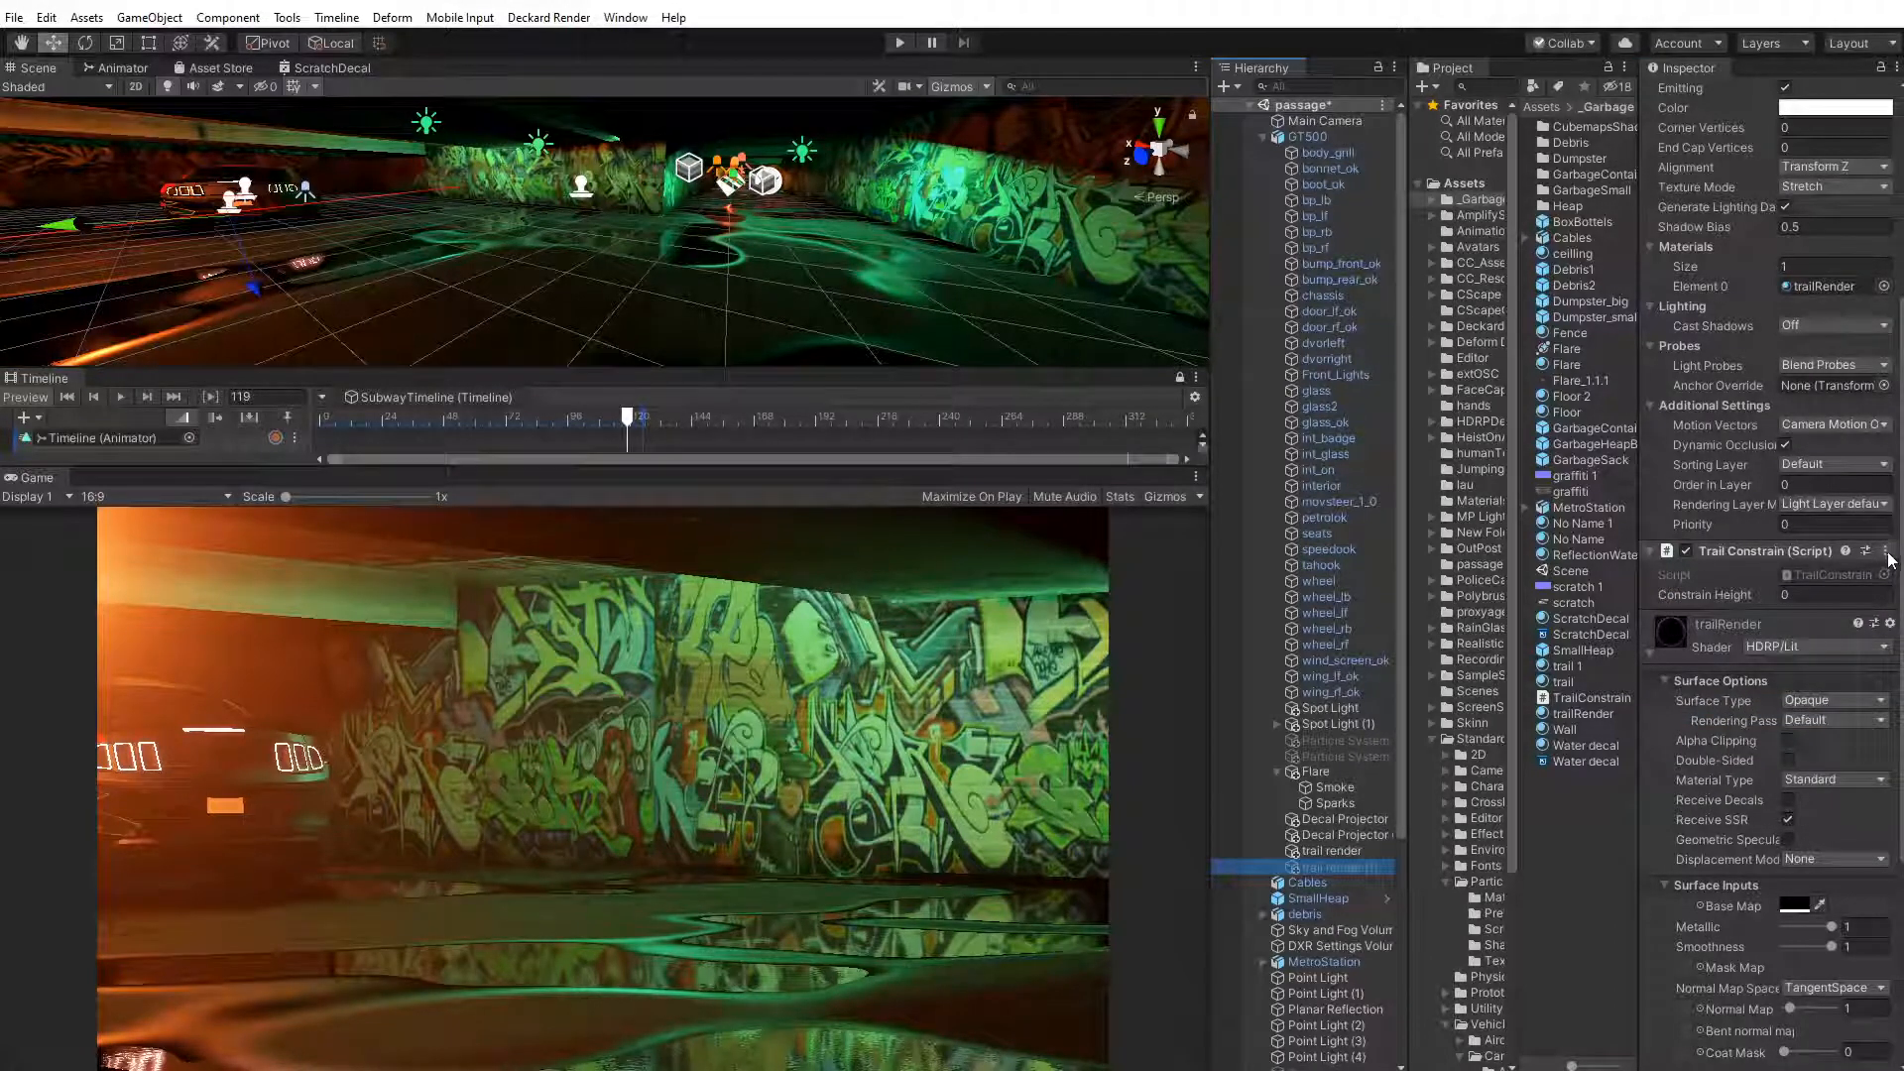
{"action": "left_click", "coordinate": [1347, 855]}
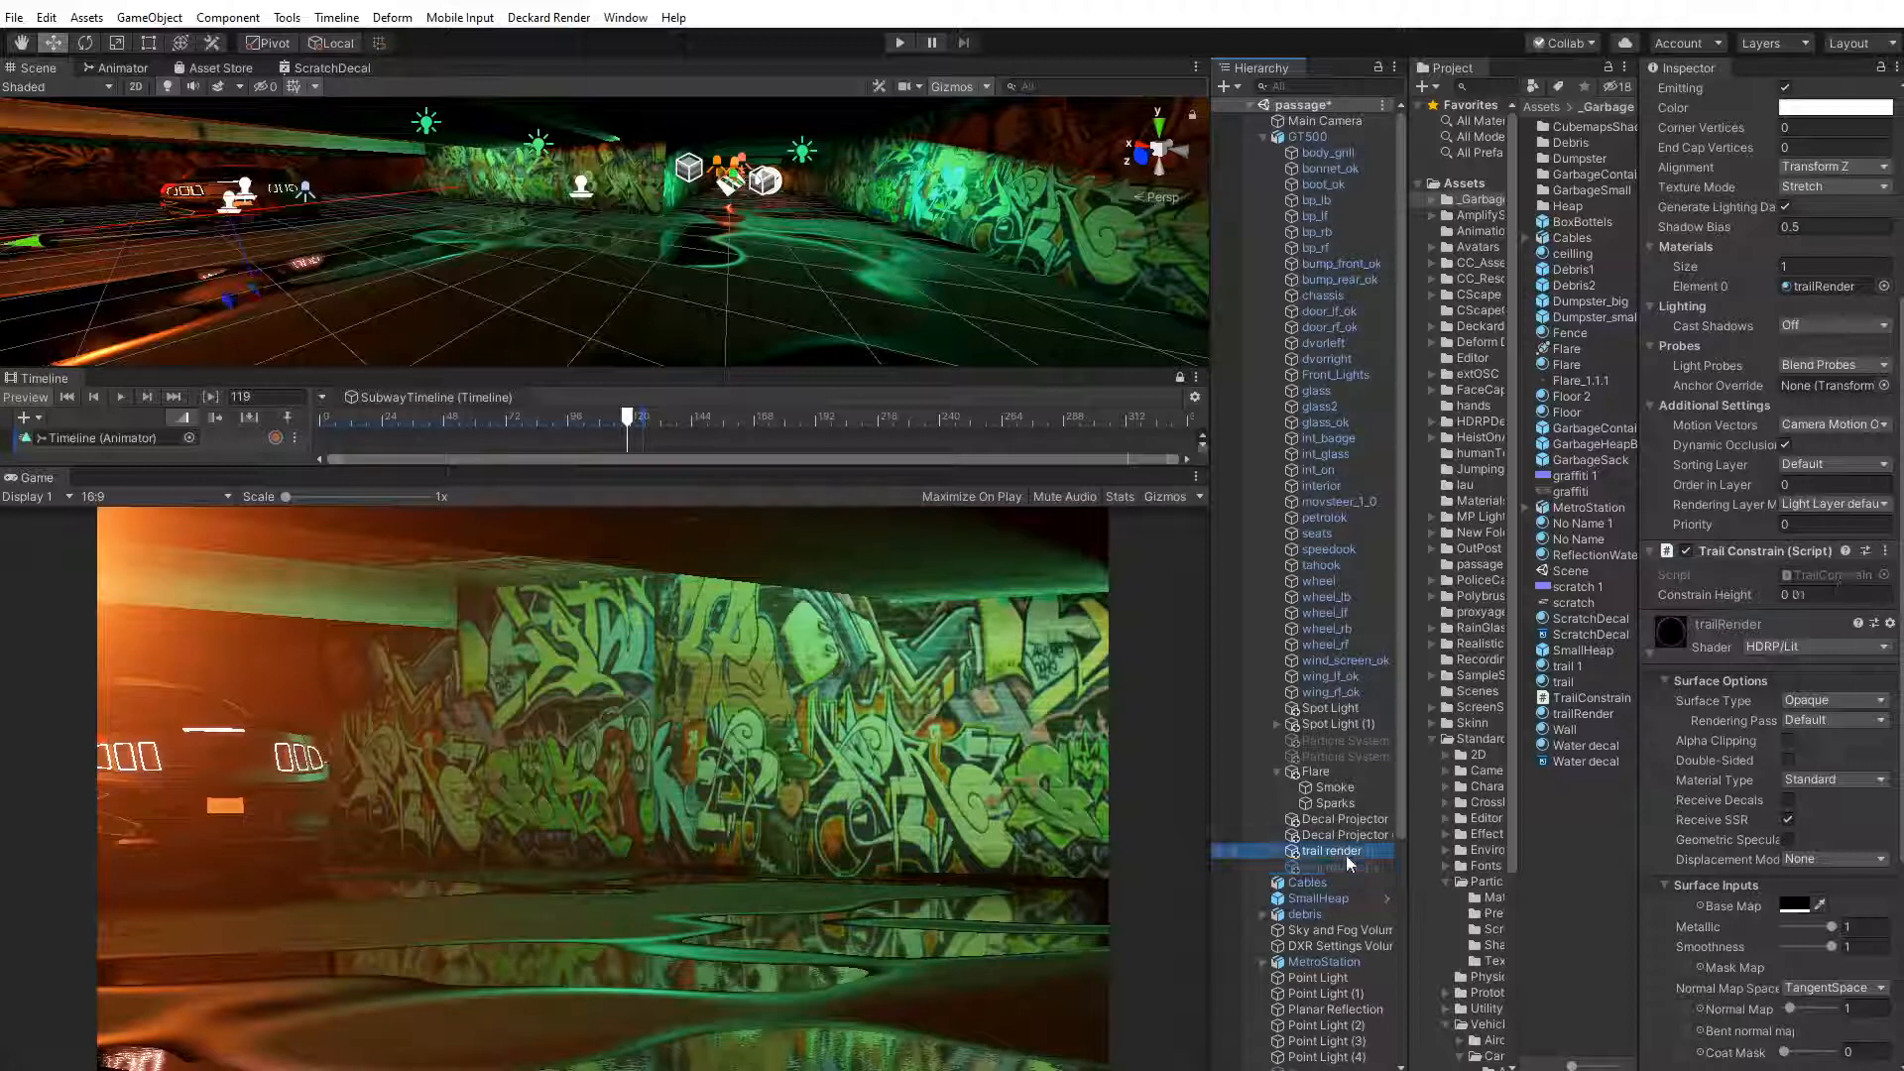
{"action": "left_click", "coordinate": [1341, 870]}
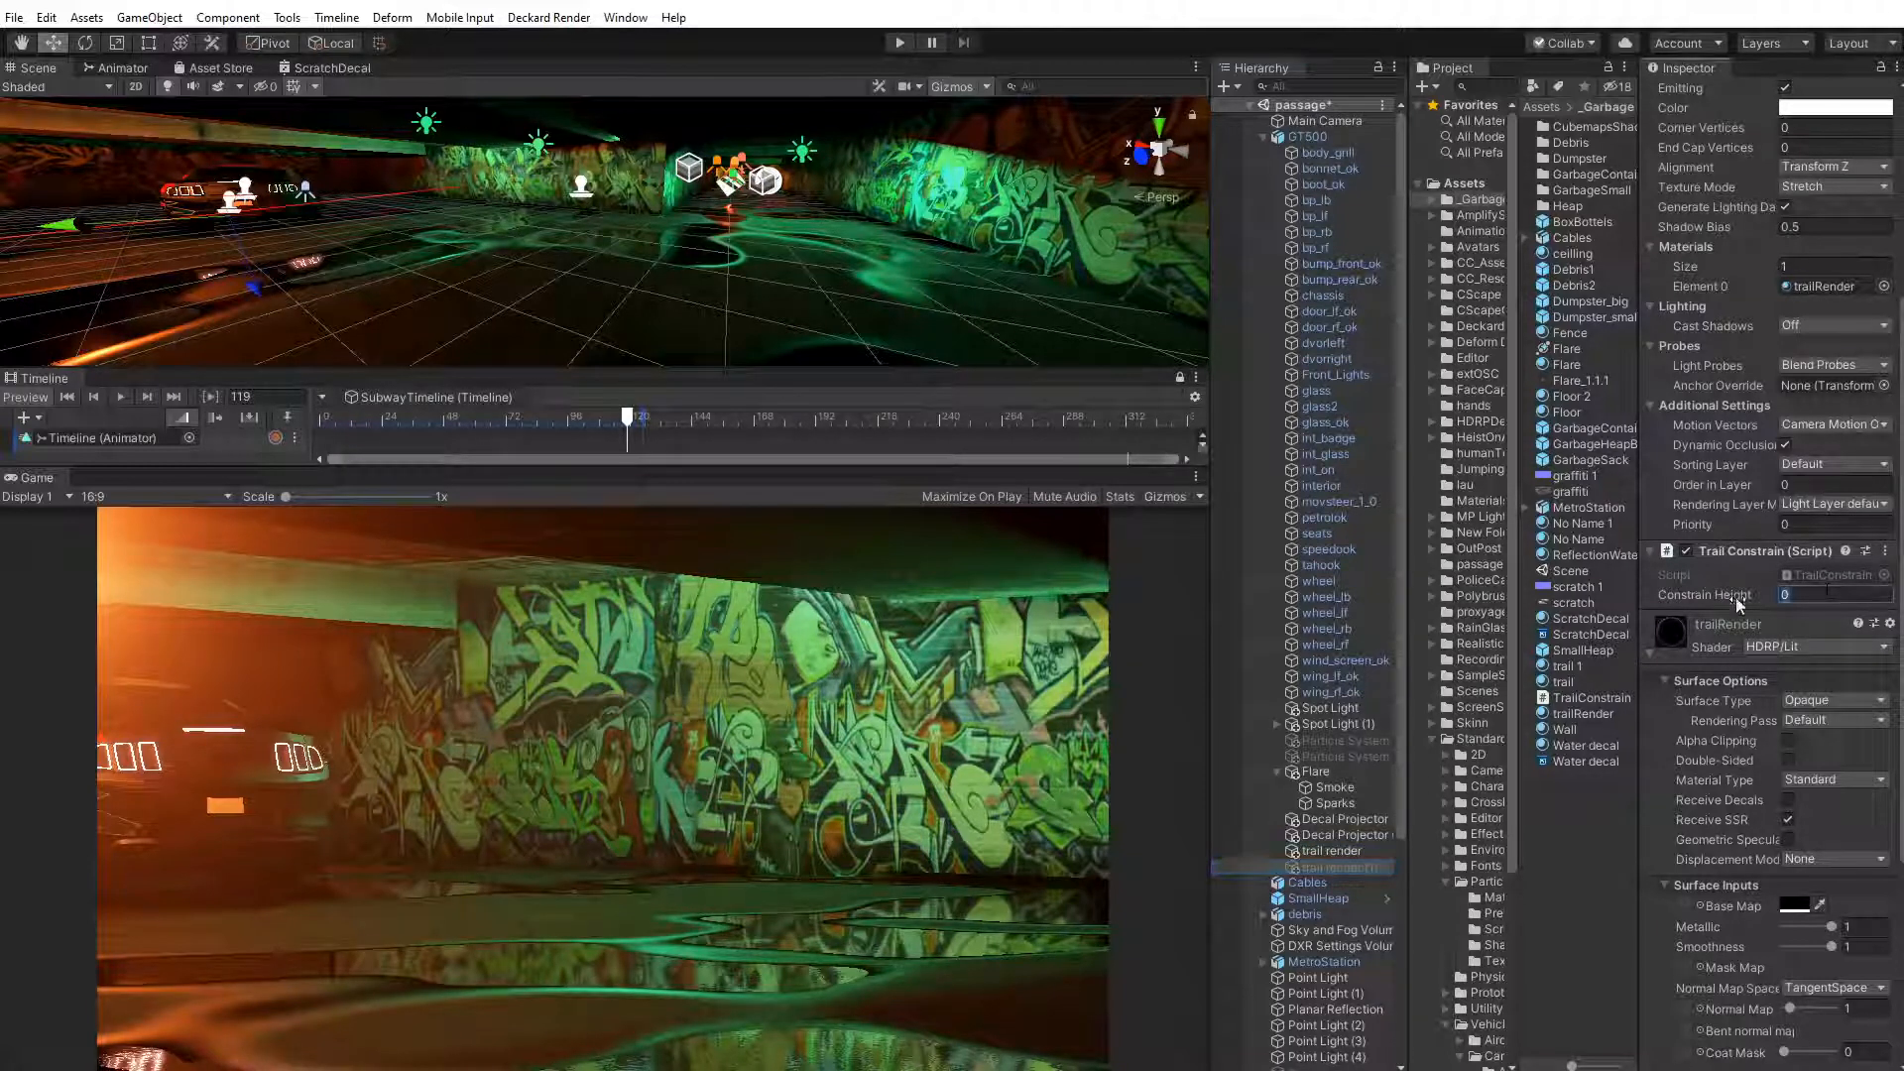
{"action": "type", "text": ".01"}
Scrub the SubwayTimeline between frames 100 and 117 to examine both wheel trails, and return to frame 0
{"action": "left_click_drag", "start_coordinate": [609, 415], "coordinate": [578, 442]}
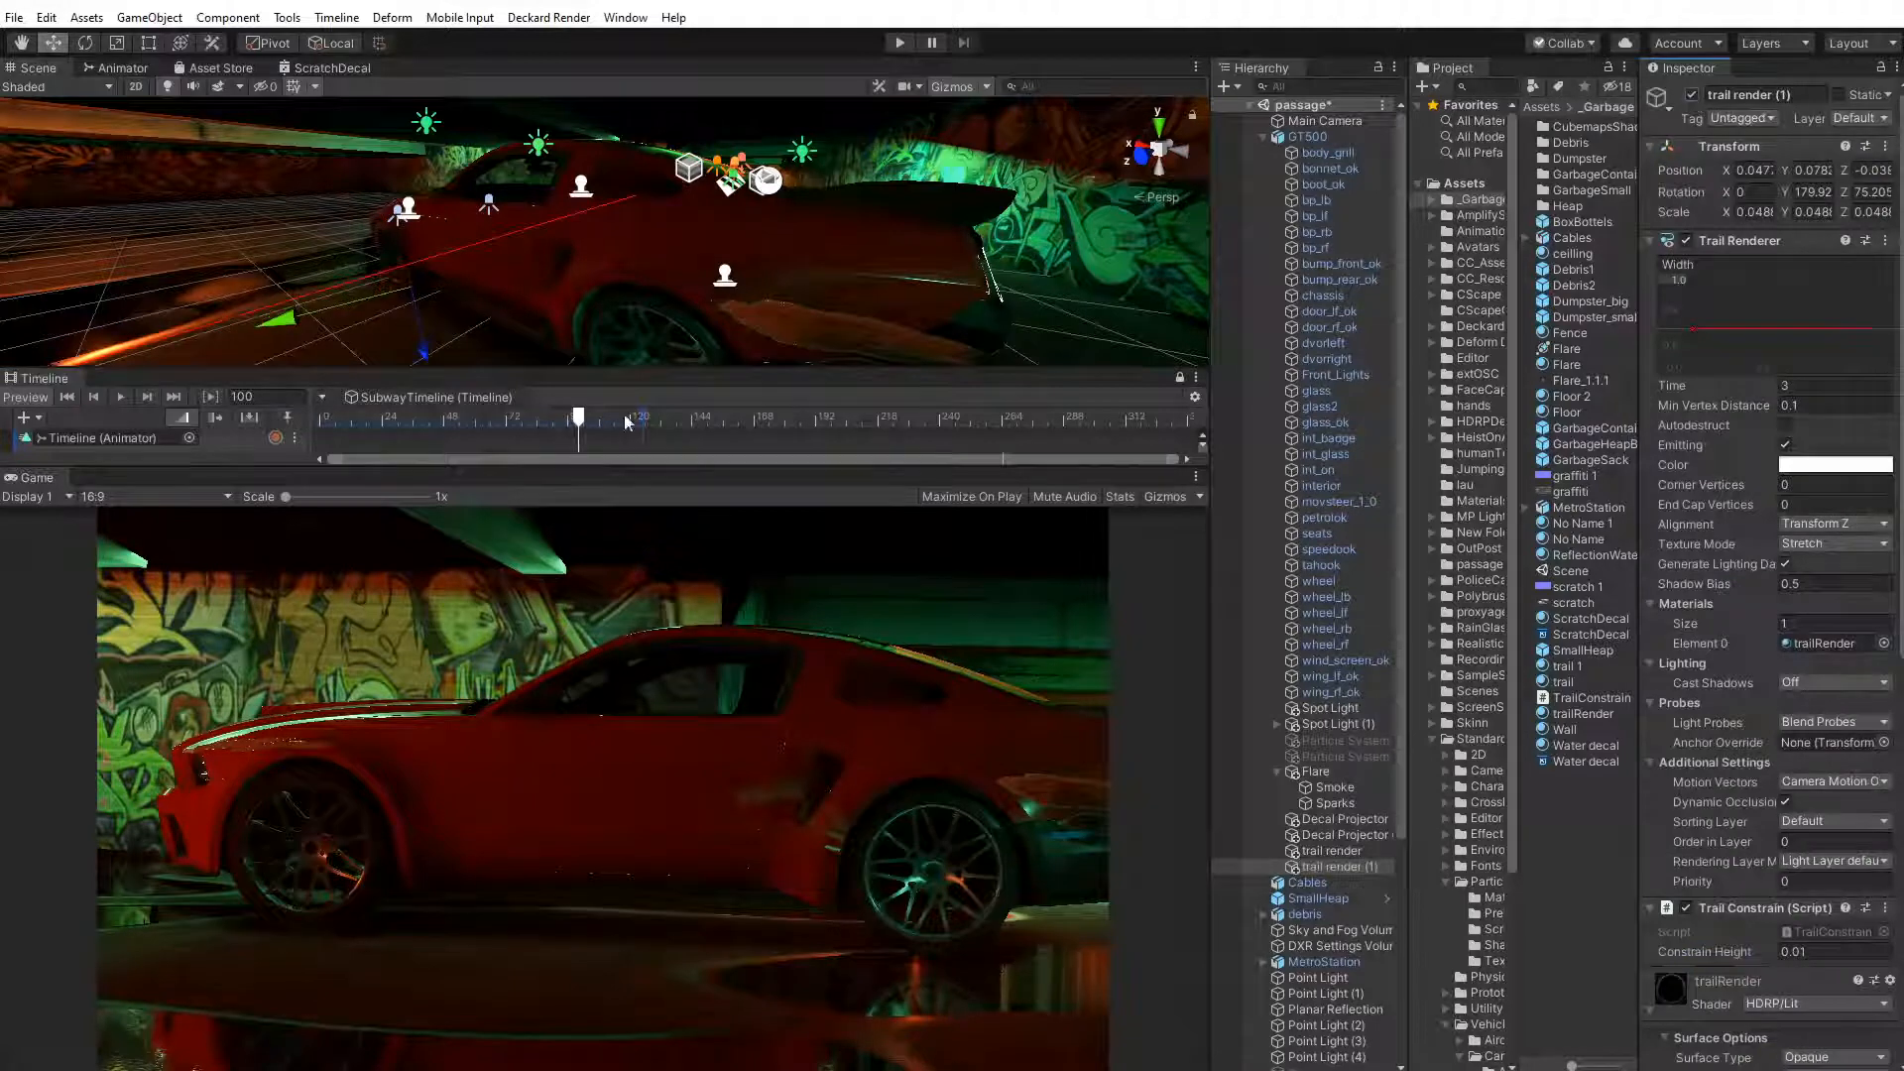
{"action": "left_click_drag", "start_coordinate": [581, 420], "coordinate": [622, 448]}
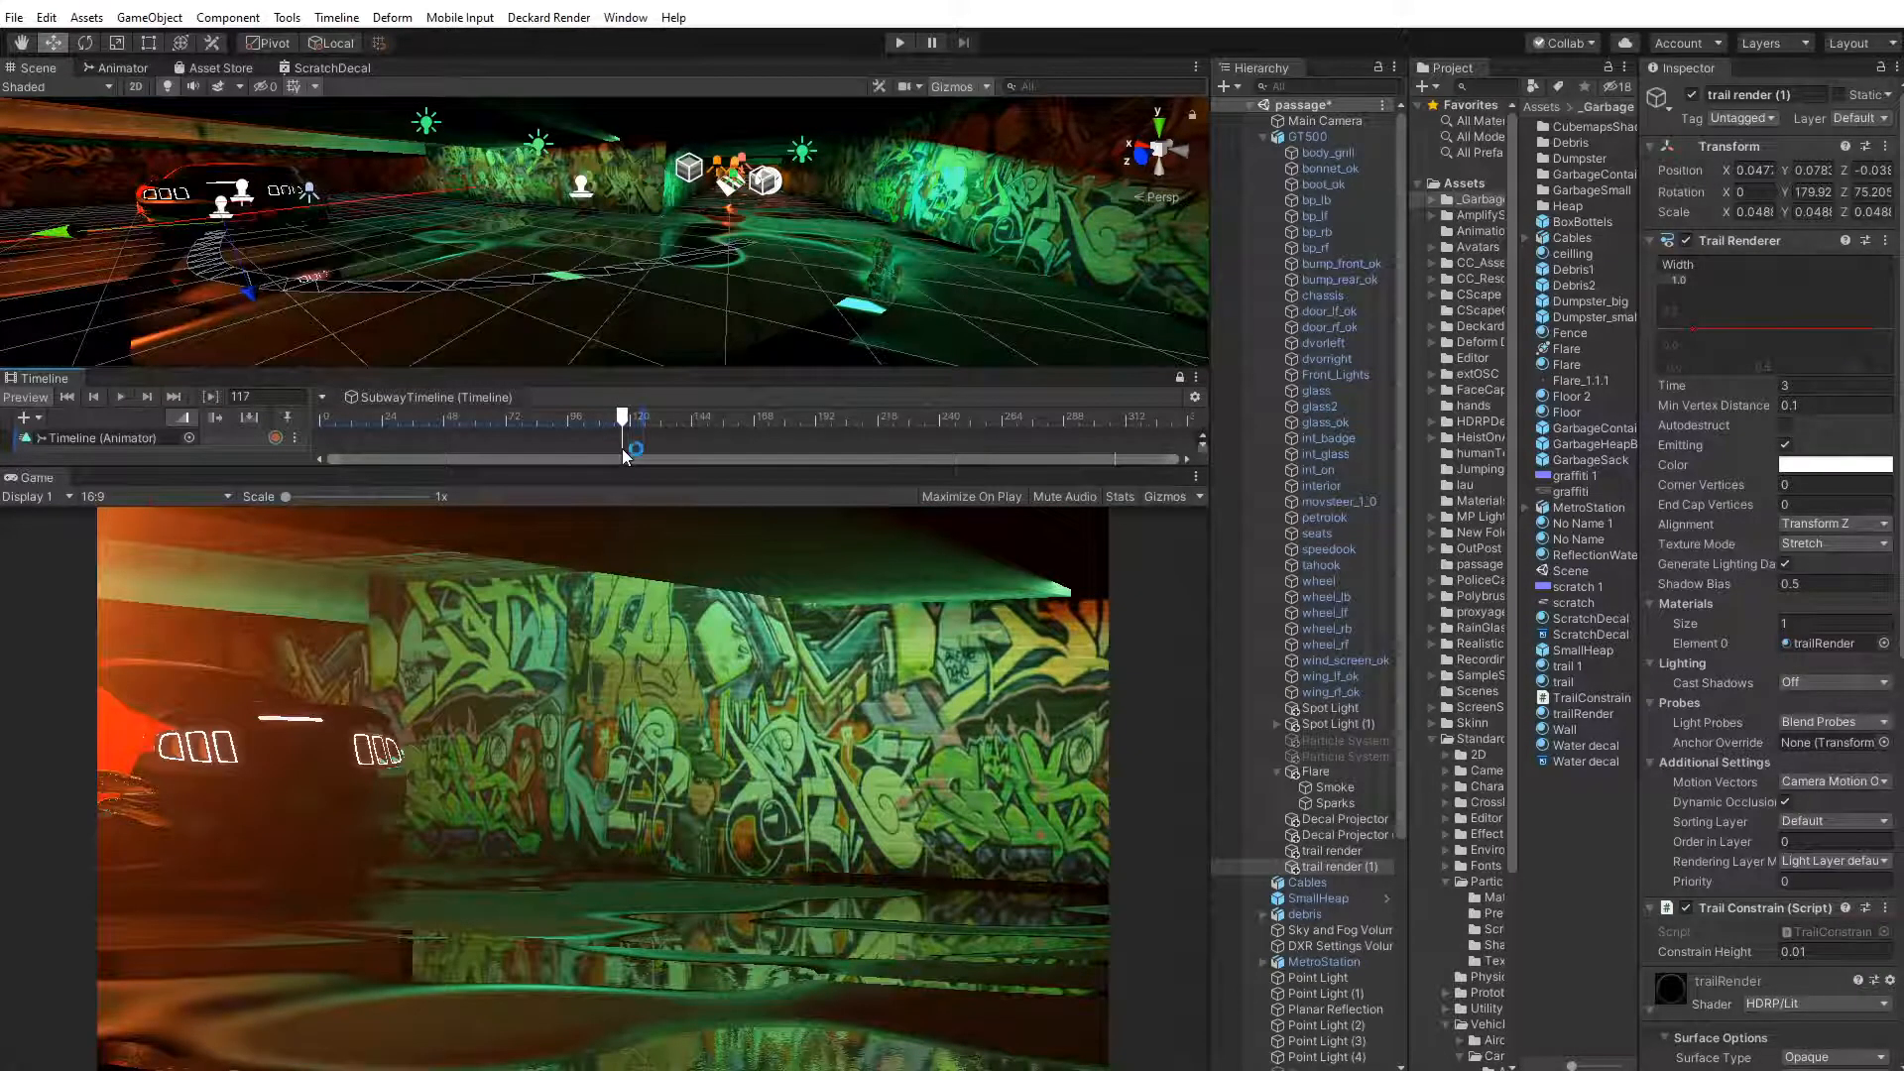
{"action": "left_click_drag", "start_coordinate": [629, 421], "coordinate": [280, 454]}
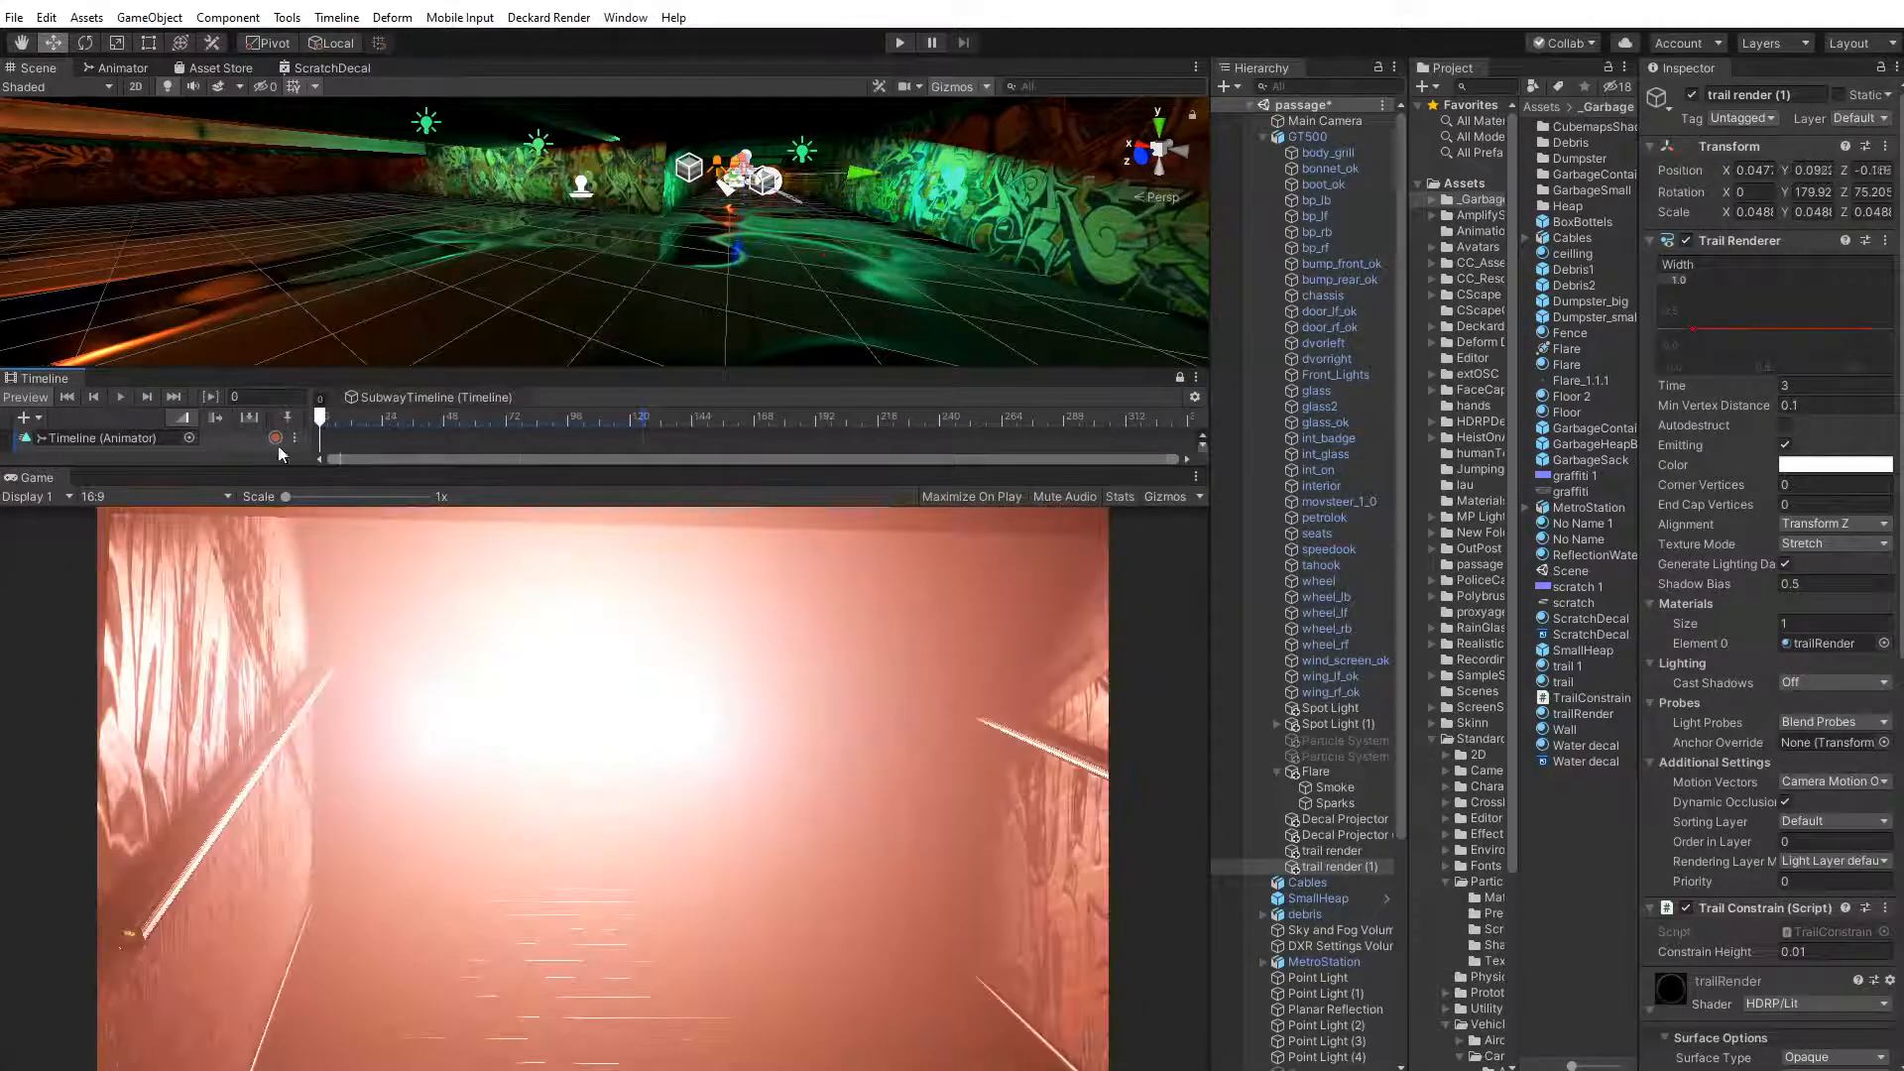
Play the SubwayTimeline from frame 0 to check both wheel trails
{"action": "left_click", "coordinate": [121, 397]}
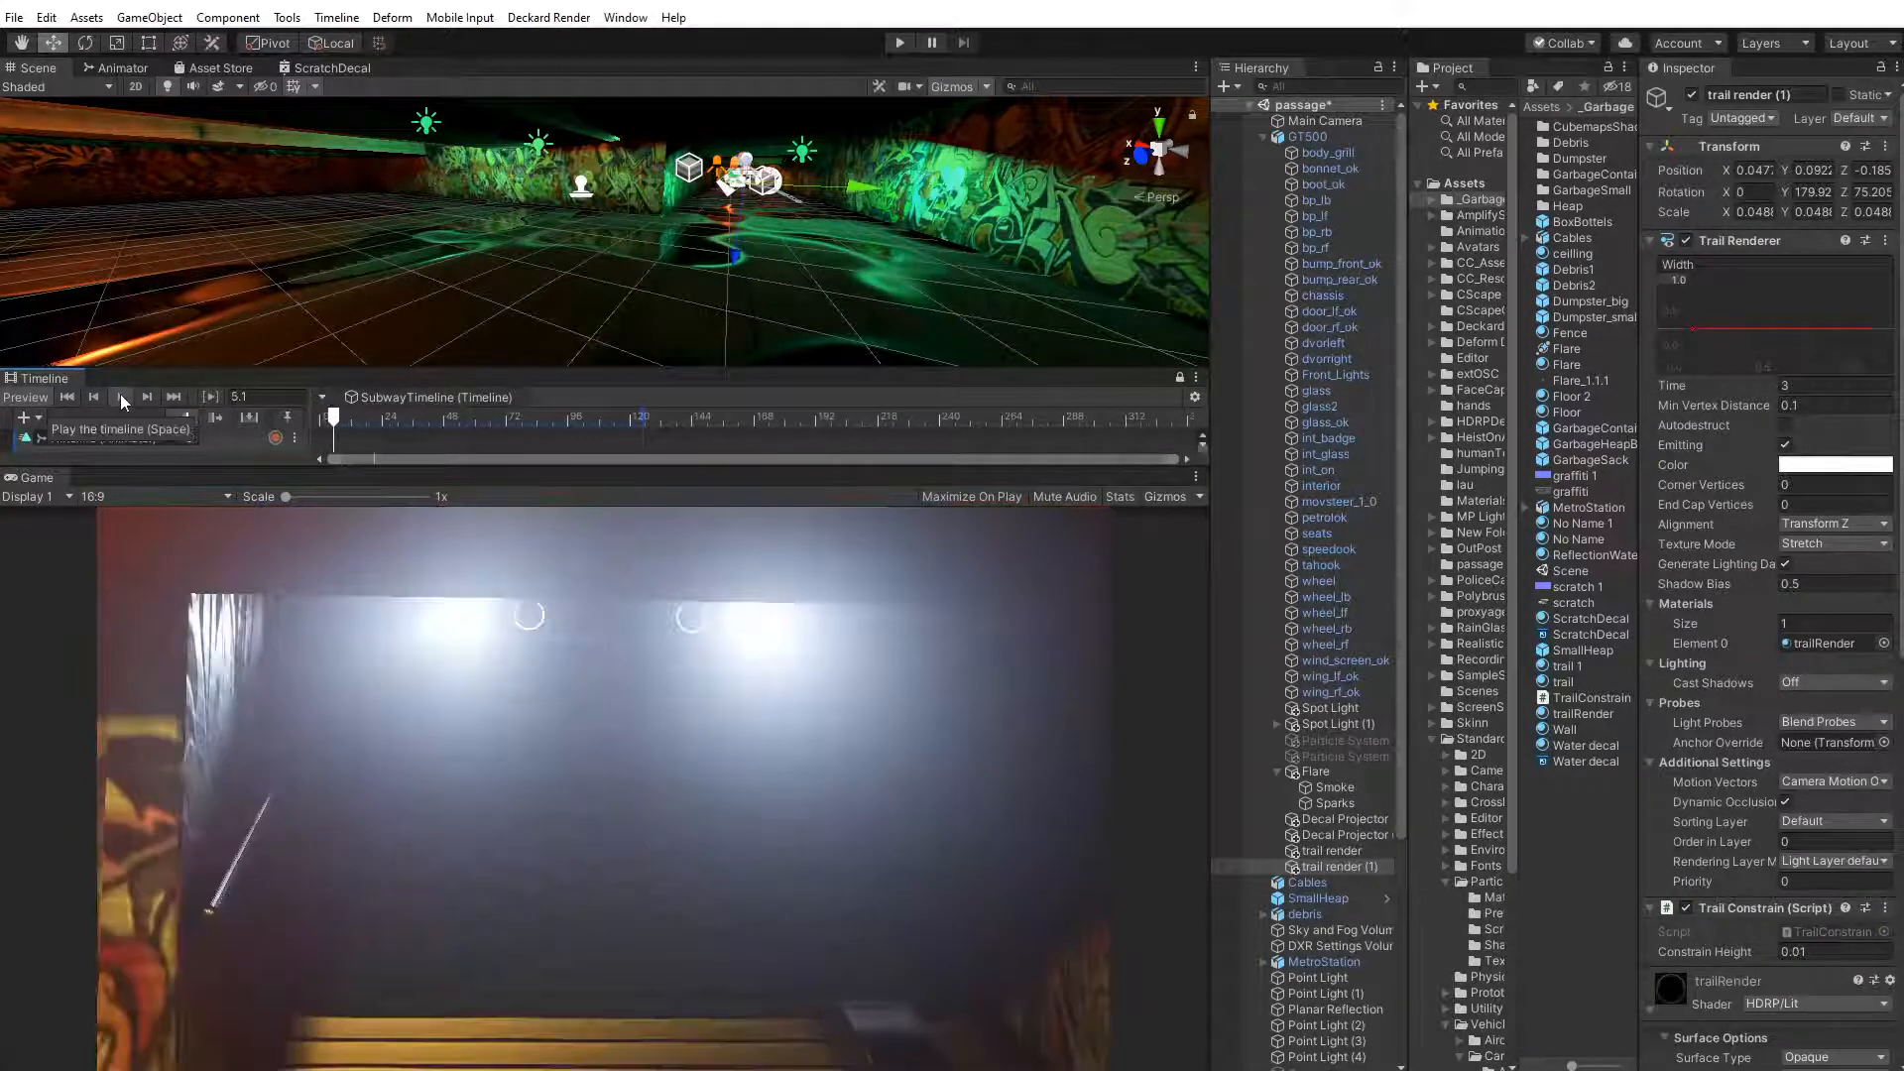
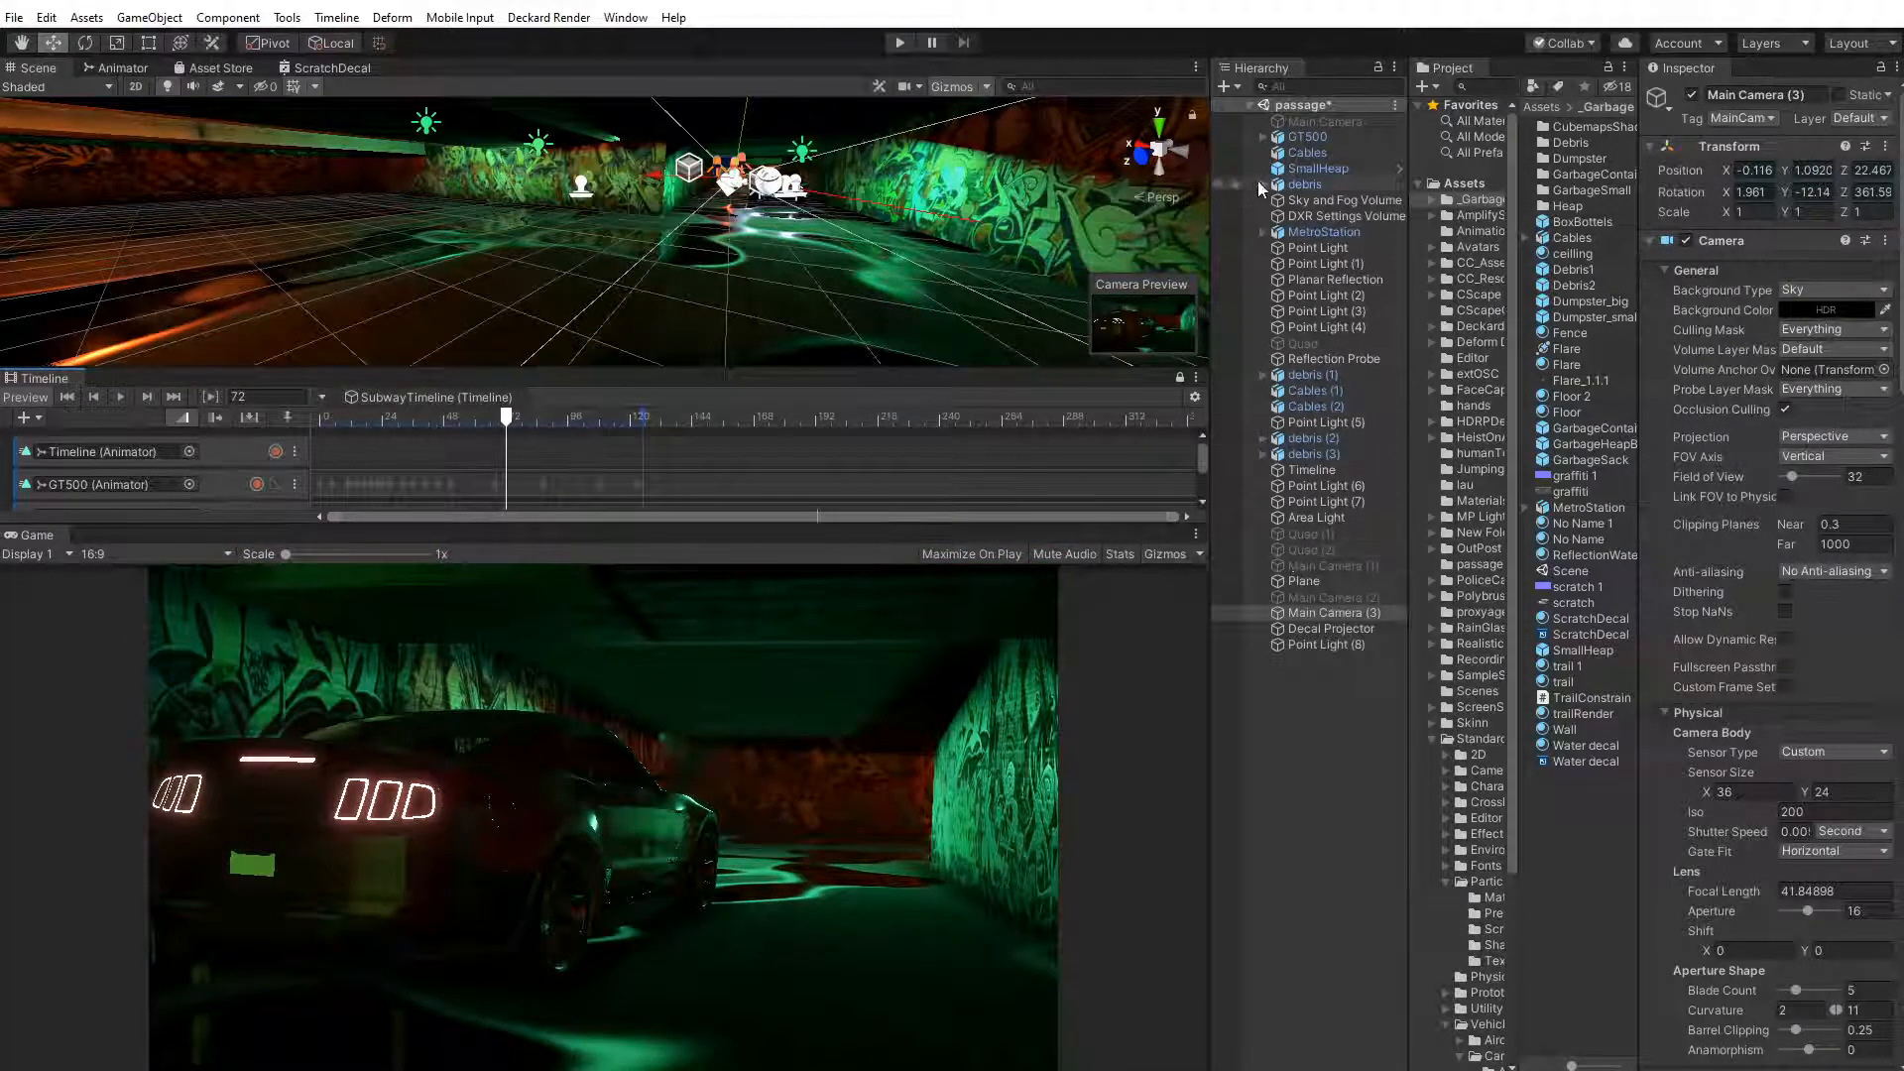
Duplicate trail render (1) under GT500 and shift the copy across the car's width to about X -0.04
{"action": "left_click", "coordinate": [1263, 137]}
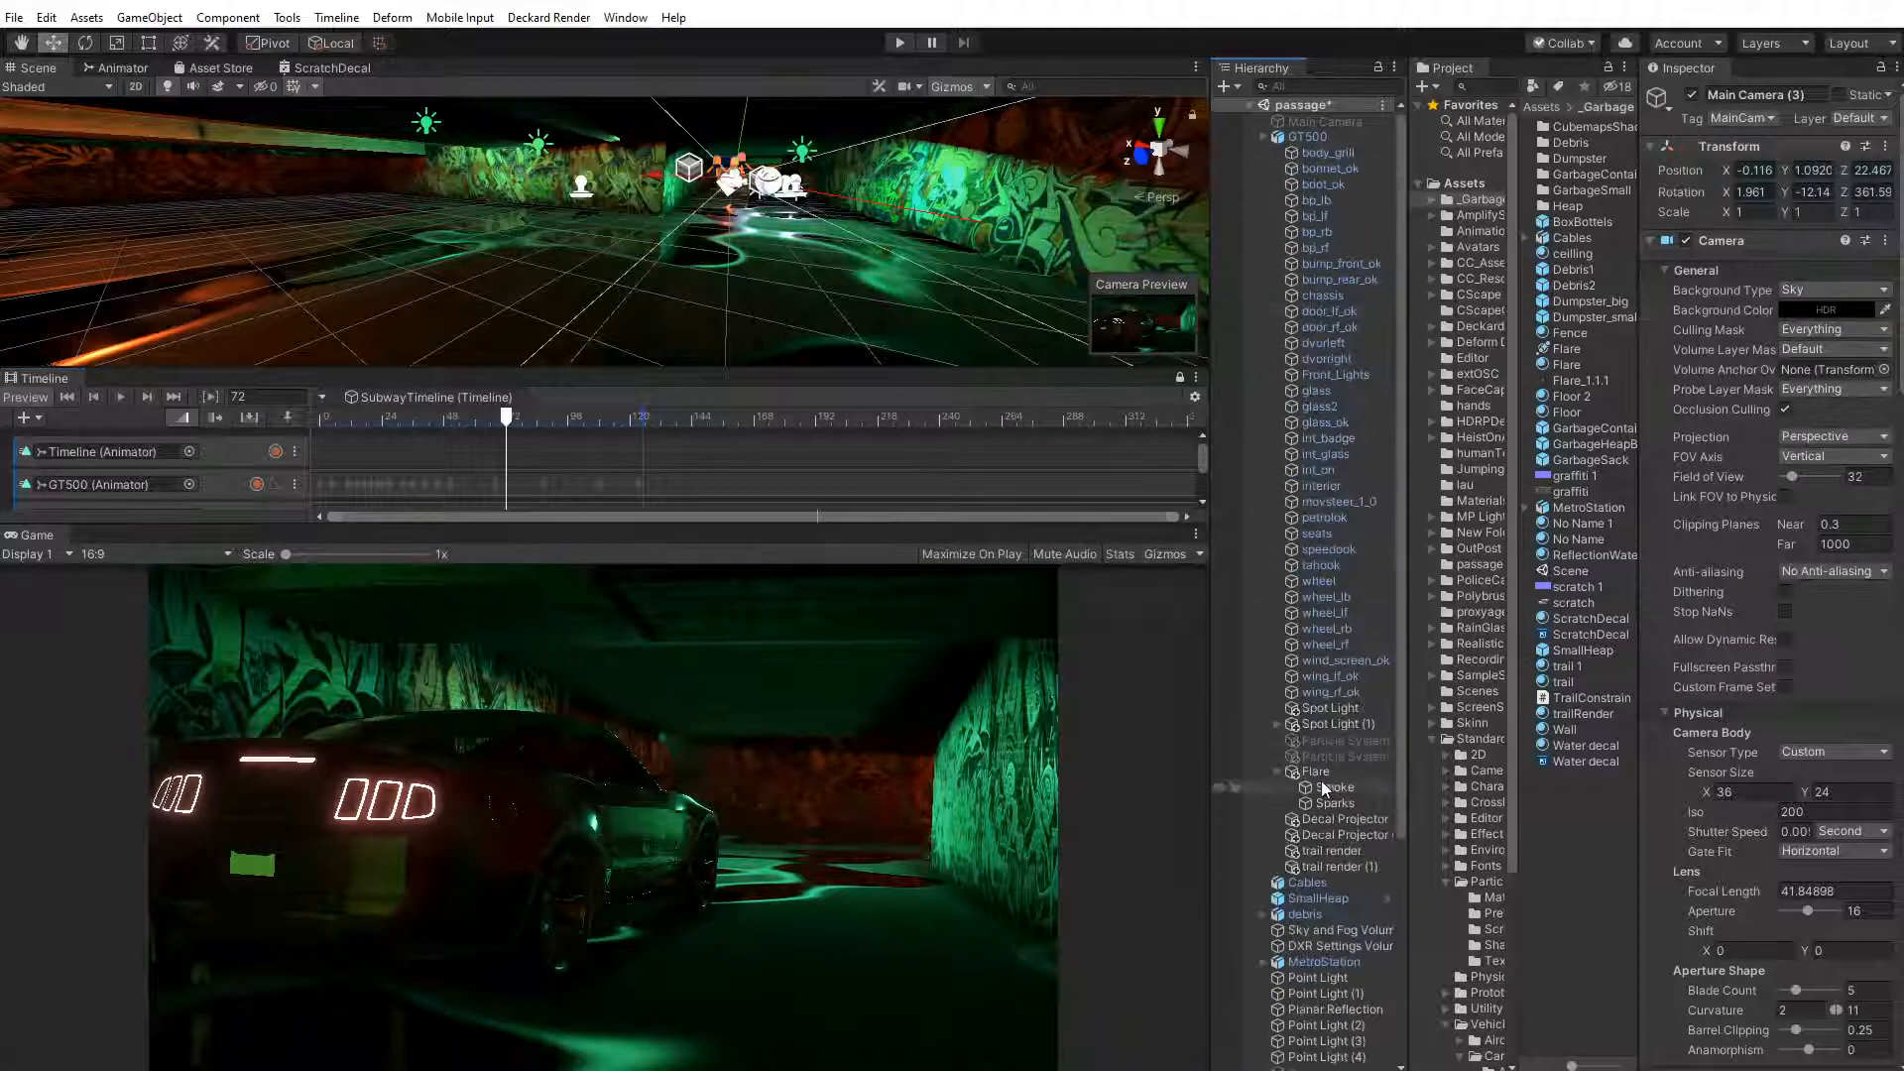
{"action": "left_click", "coordinate": [1336, 867]}
{"action": "key", "text": "f"}
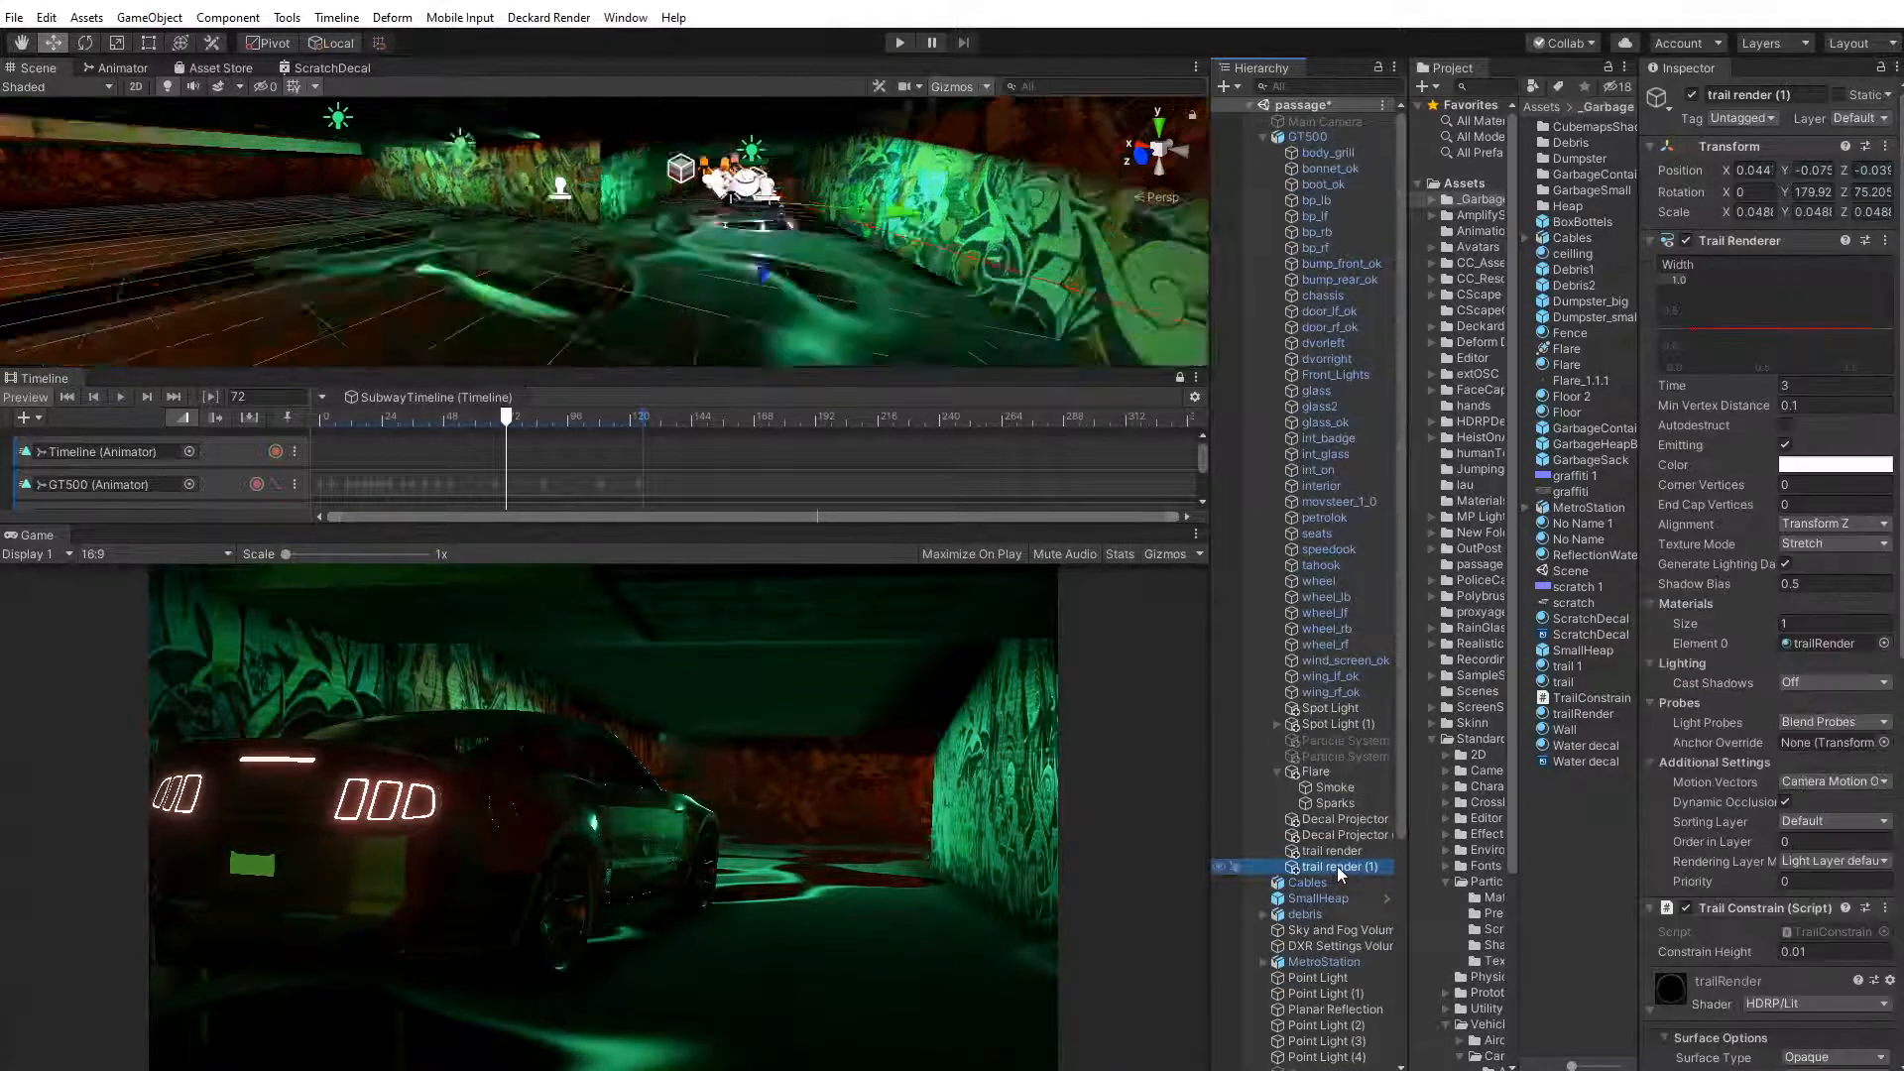
{"action": "middle_click_drag", "start_coordinate": [516, 231], "coordinate": [785, 332]}
{"action": "left_click_drag", "start_coordinate": [785, 333], "coordinate": [647, 272], "text": "alt"}
{"action": "key", "text": "ctrl+d"}
Preview the added trail by playing the SubwayTimeline from frame 0, return to frame 0 and save the passage scene
{"action": "left_click_drag", "start_coordinate": [509, 429], "coordinate": [252, 439]}
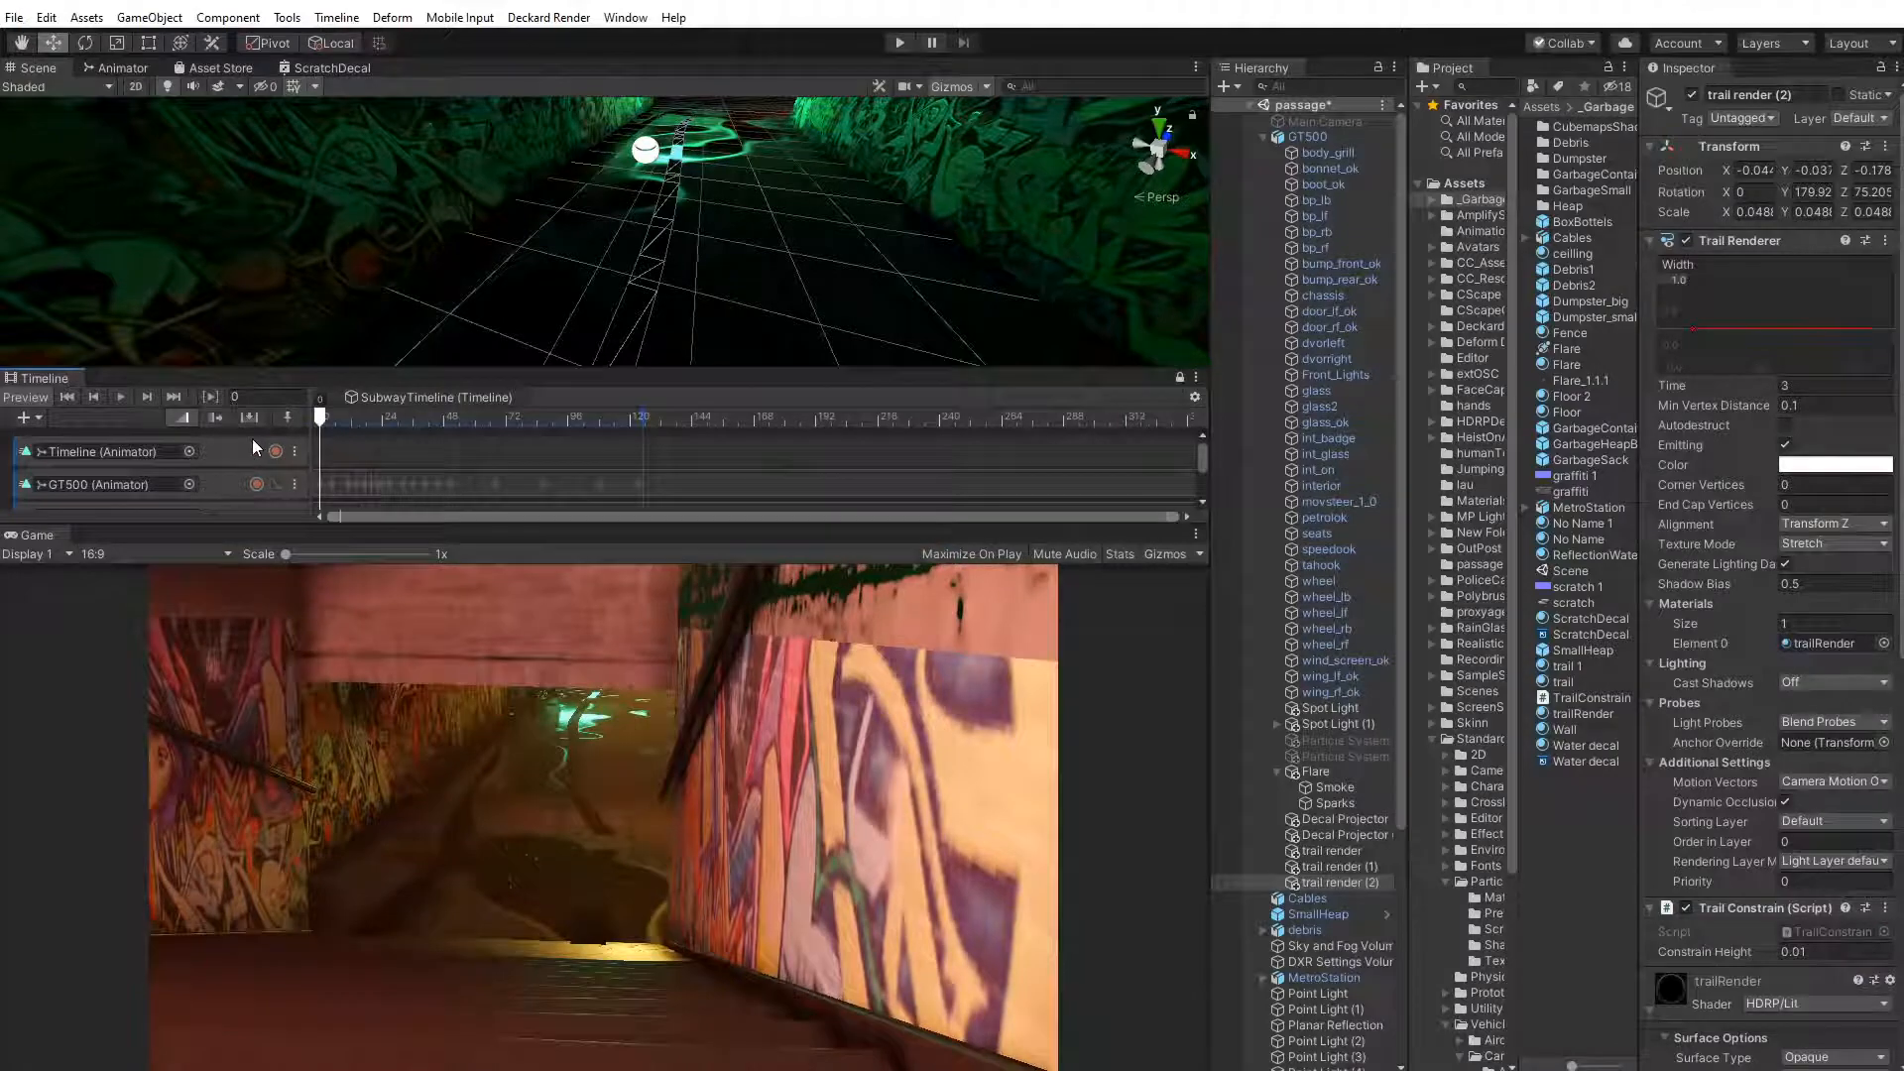
{"action": "left_click", "coordinate": [120, 397]}
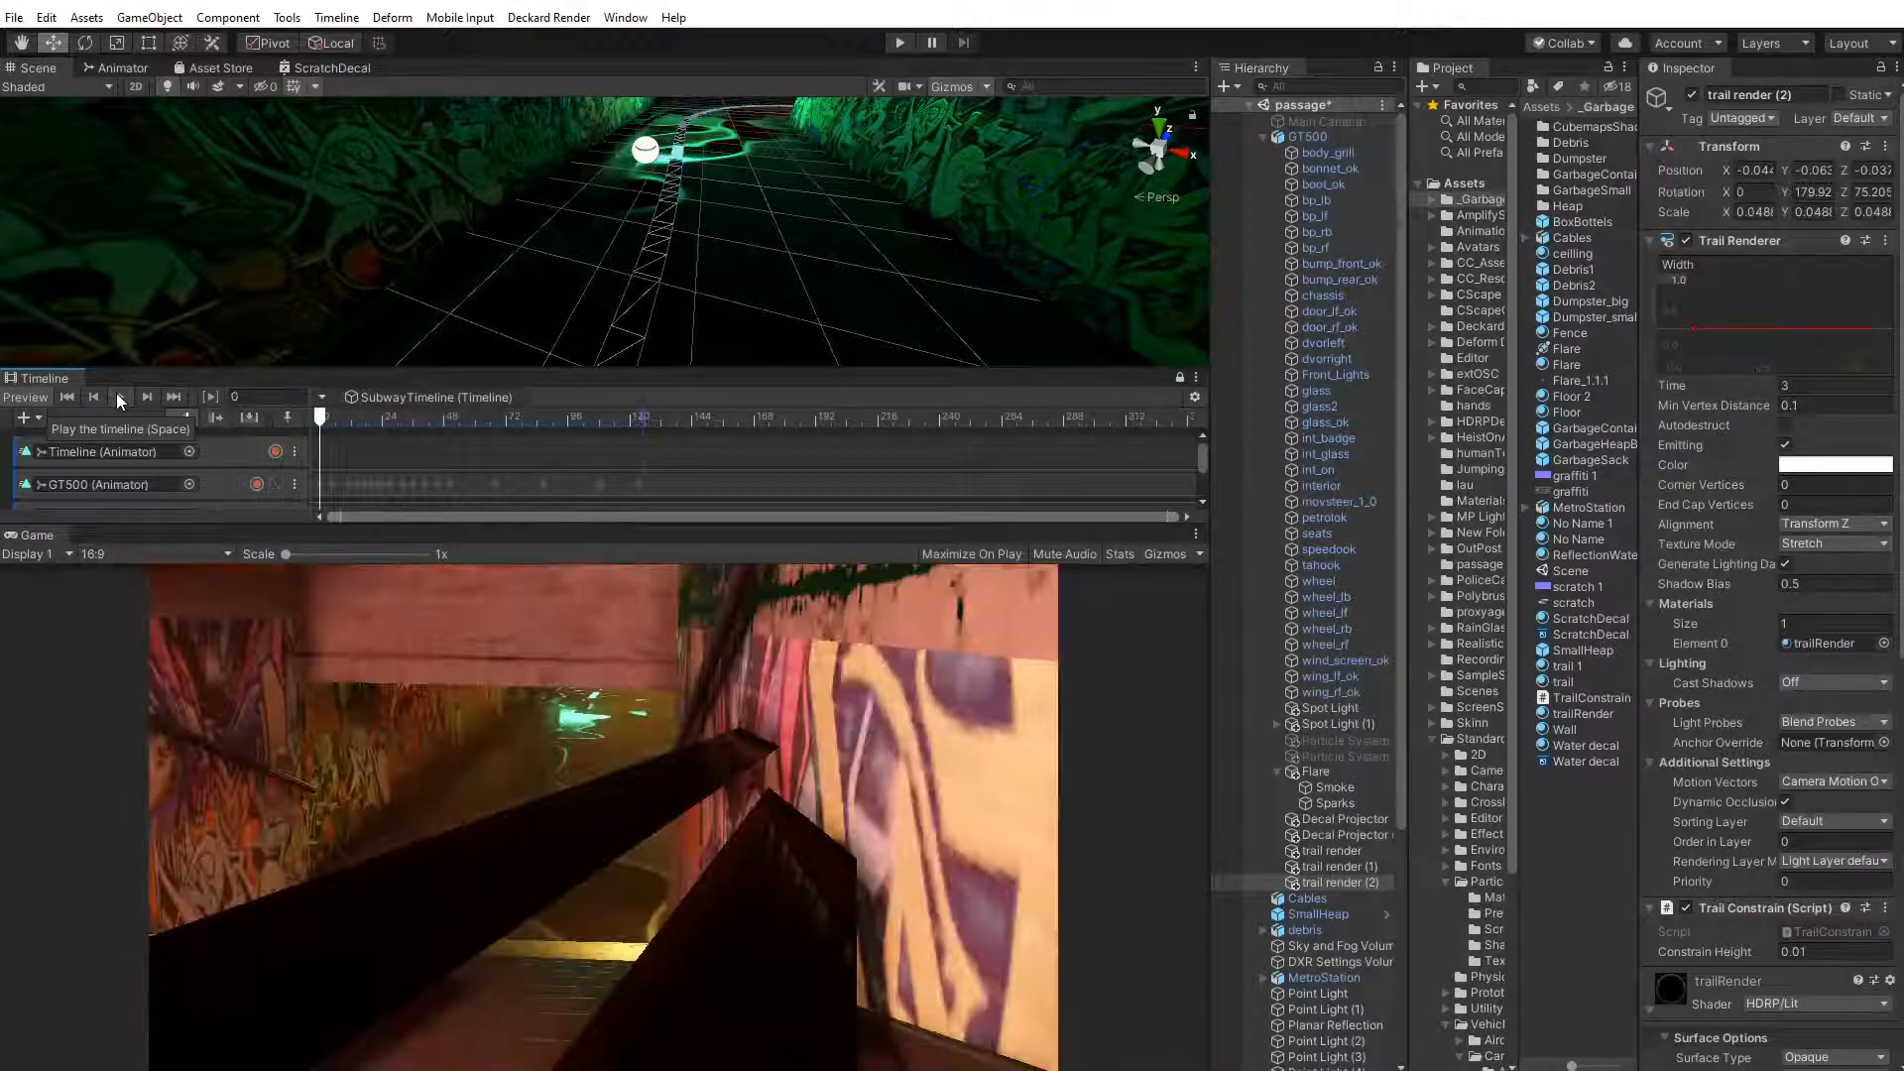
{"action": "mouse_move", "coordinate": [321, 433]}
{"action": "left_mouse_down"}
{"action": "mouse_move", "coordinate": [622, 453]}
{"action": "mouse_move", "coordinate": [582, 419]}
{"action": "mouse_move", "coordinate": [319, 417]}
{"action": "left_mouse_up"}
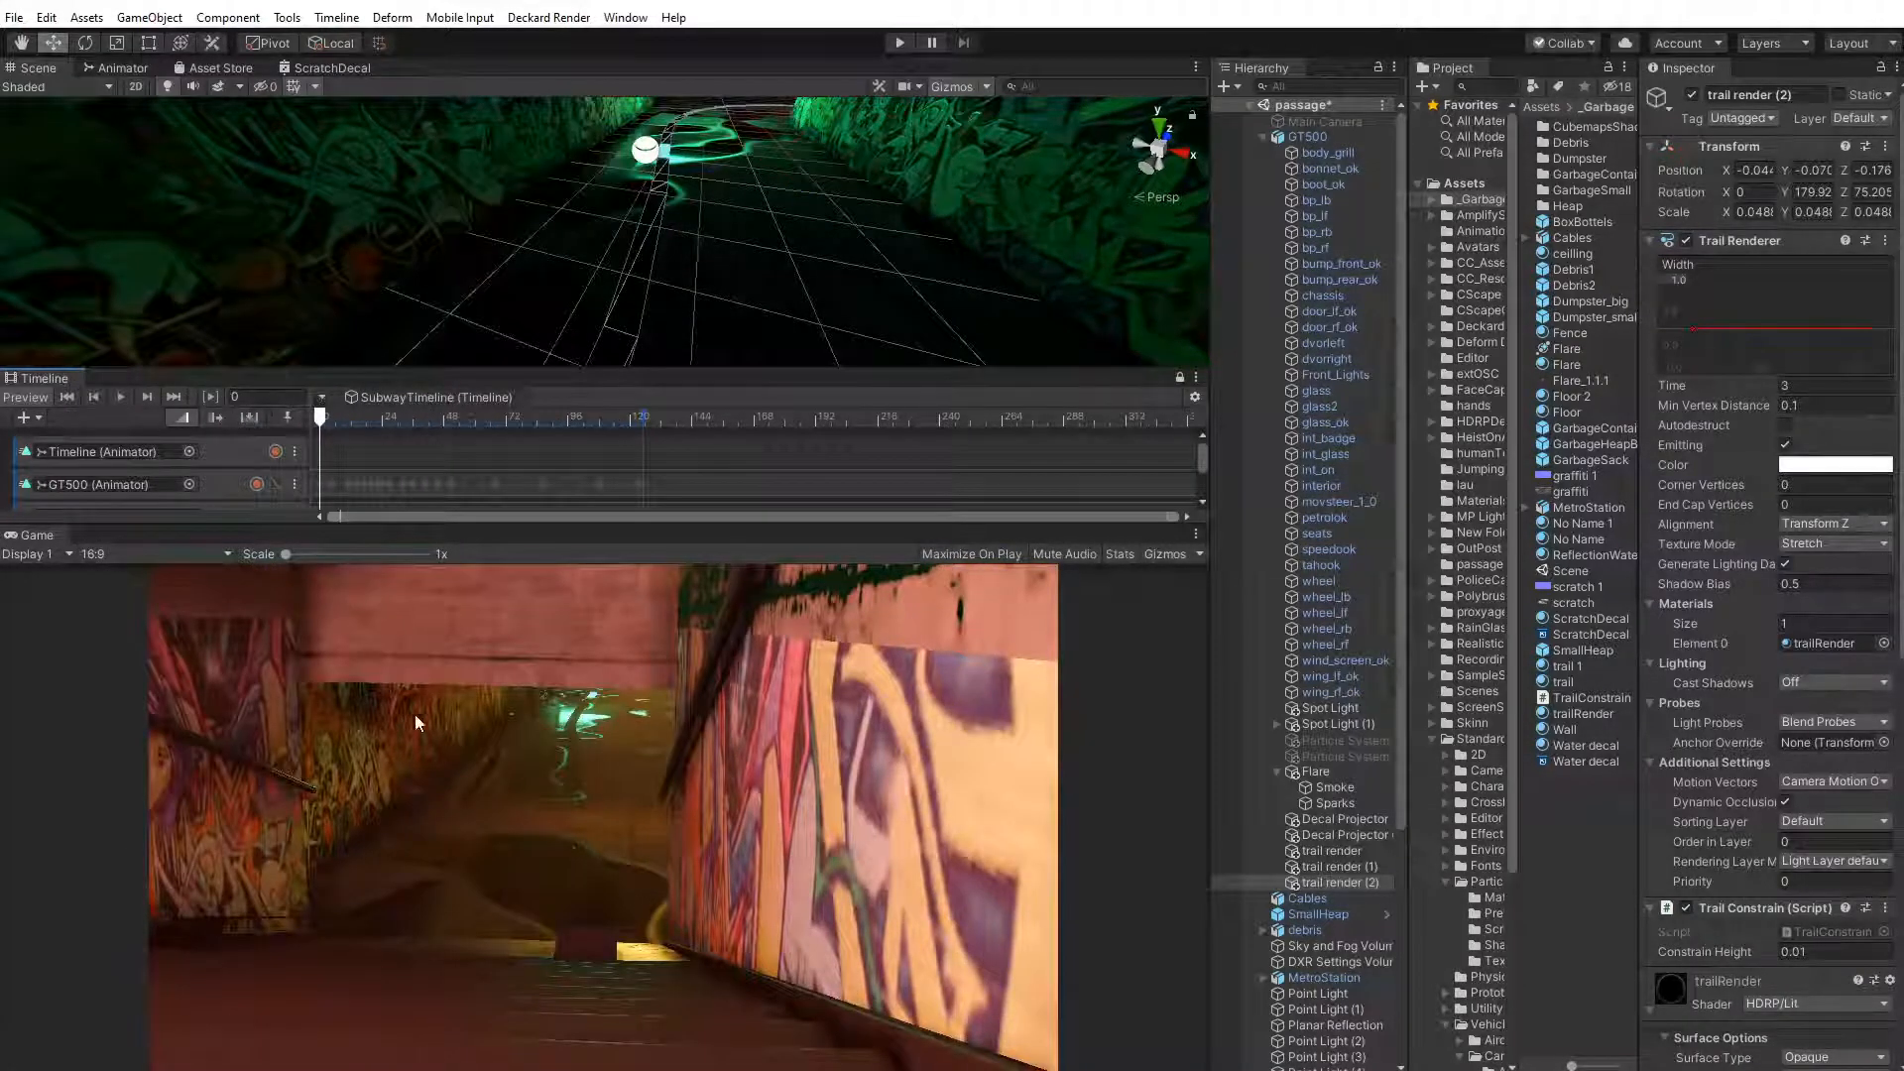
{"action": "key", "text": "ctrl+s"}
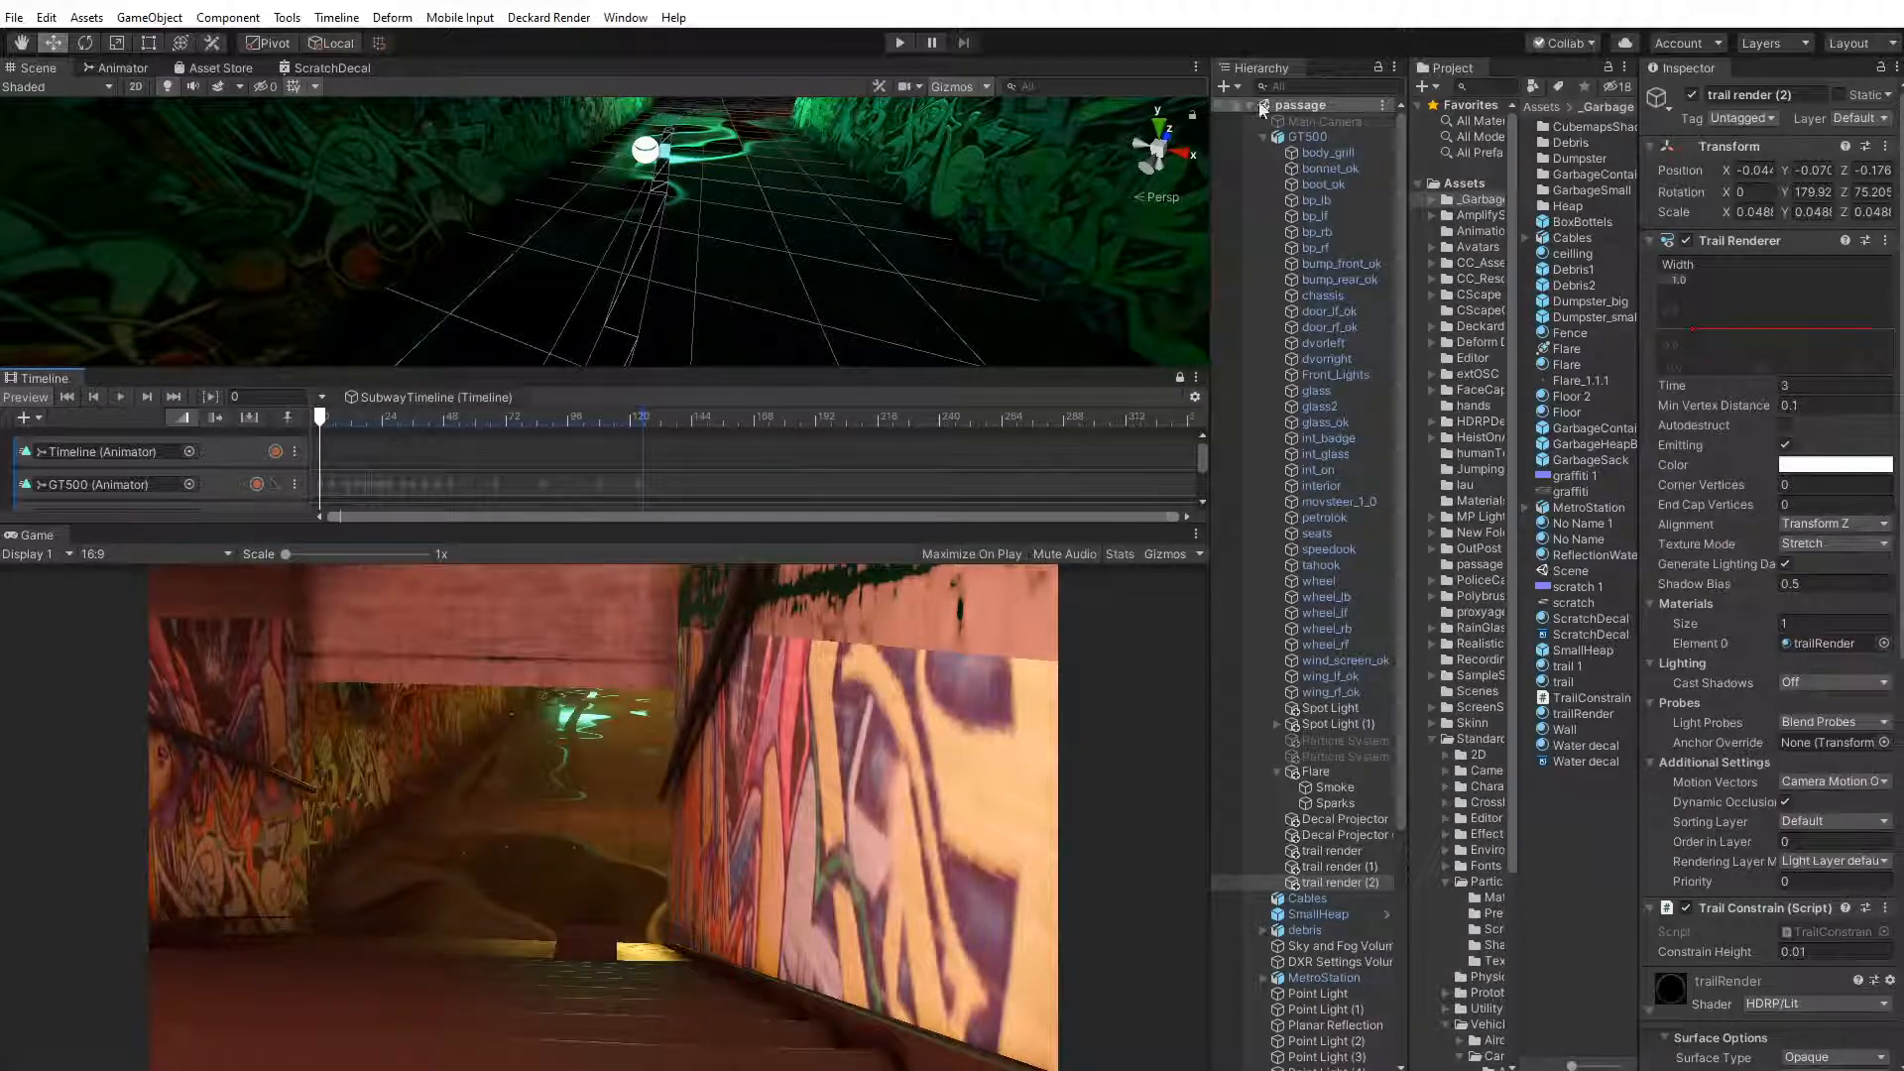
Collapse GT500, deactivate Main Camera (3) and activate Main Camera
{"action": "left_click", "coordinate": [1300, 121]}
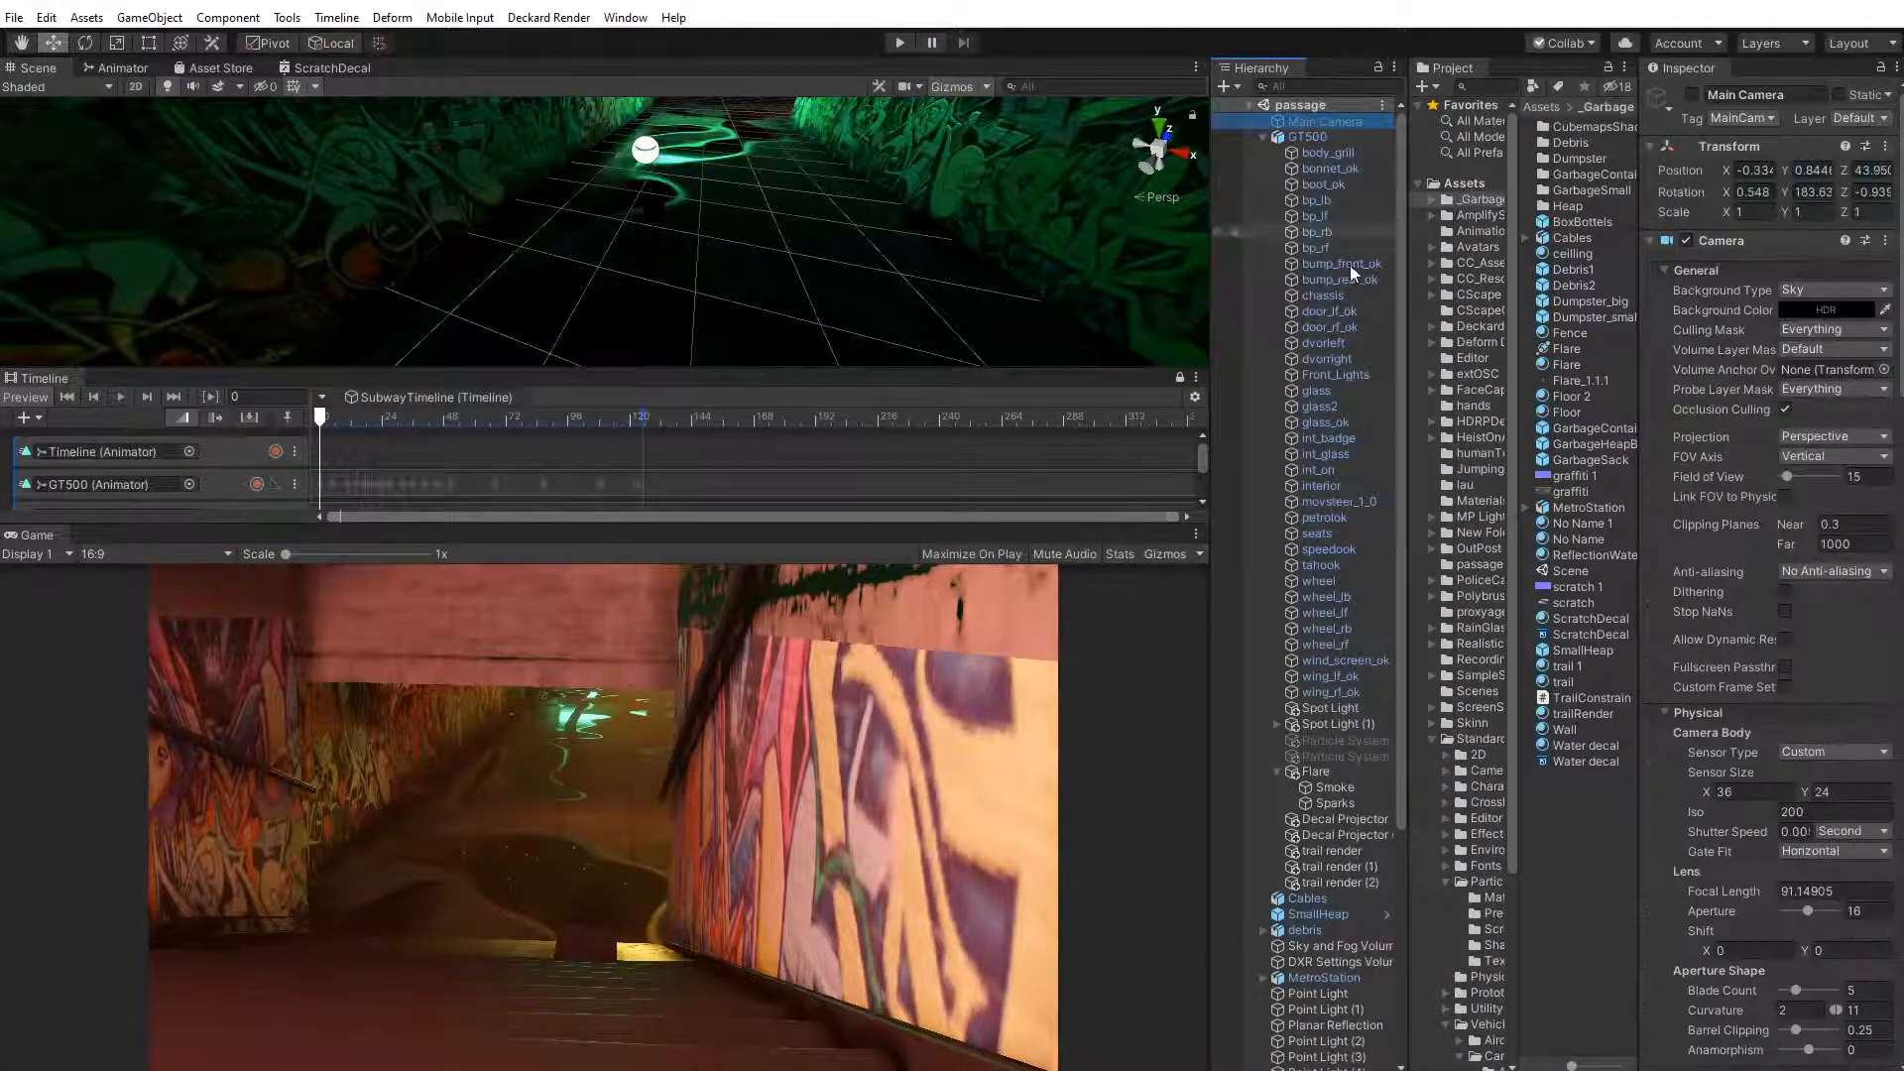
{"action": "left_click", "coordinate": [1307, 139]}
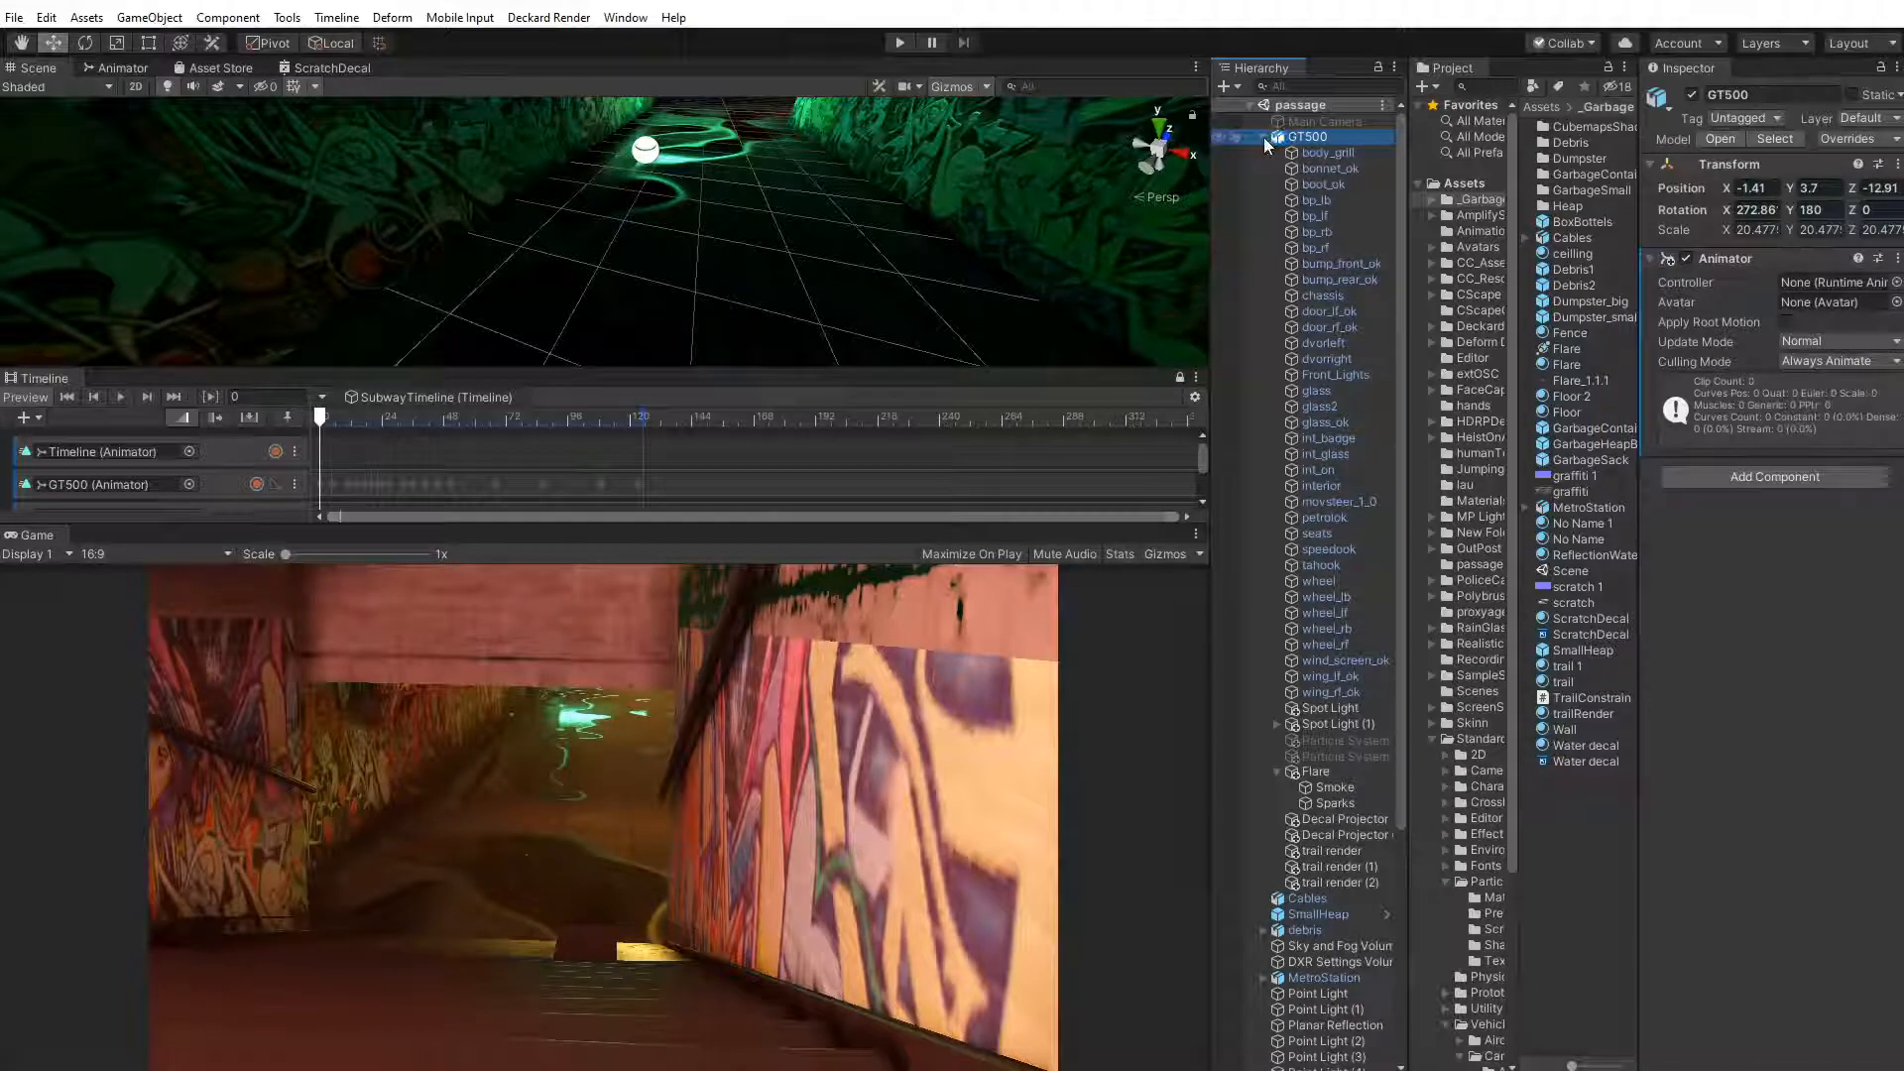
{"action": "left_click", "coordinate": [1264, 138]}
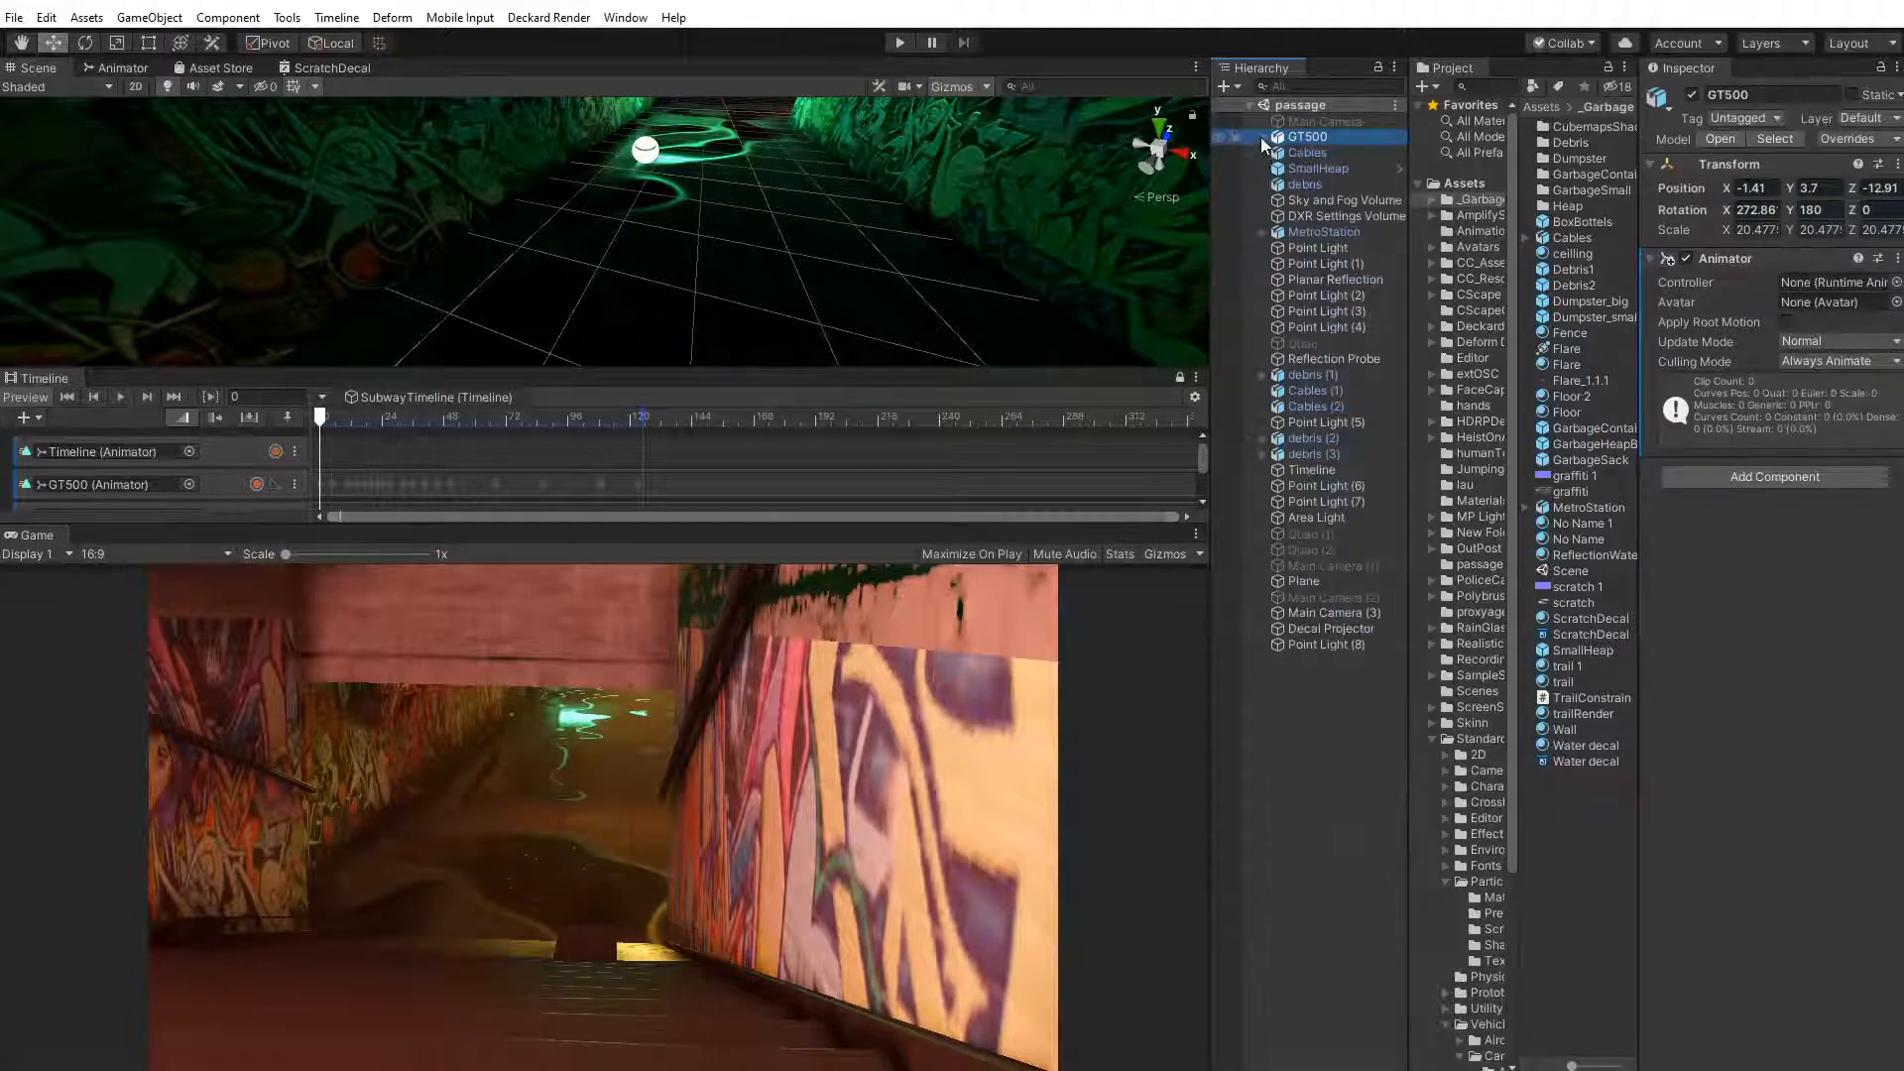
{"action": "left_click", "coordinate": [1324, 612]}
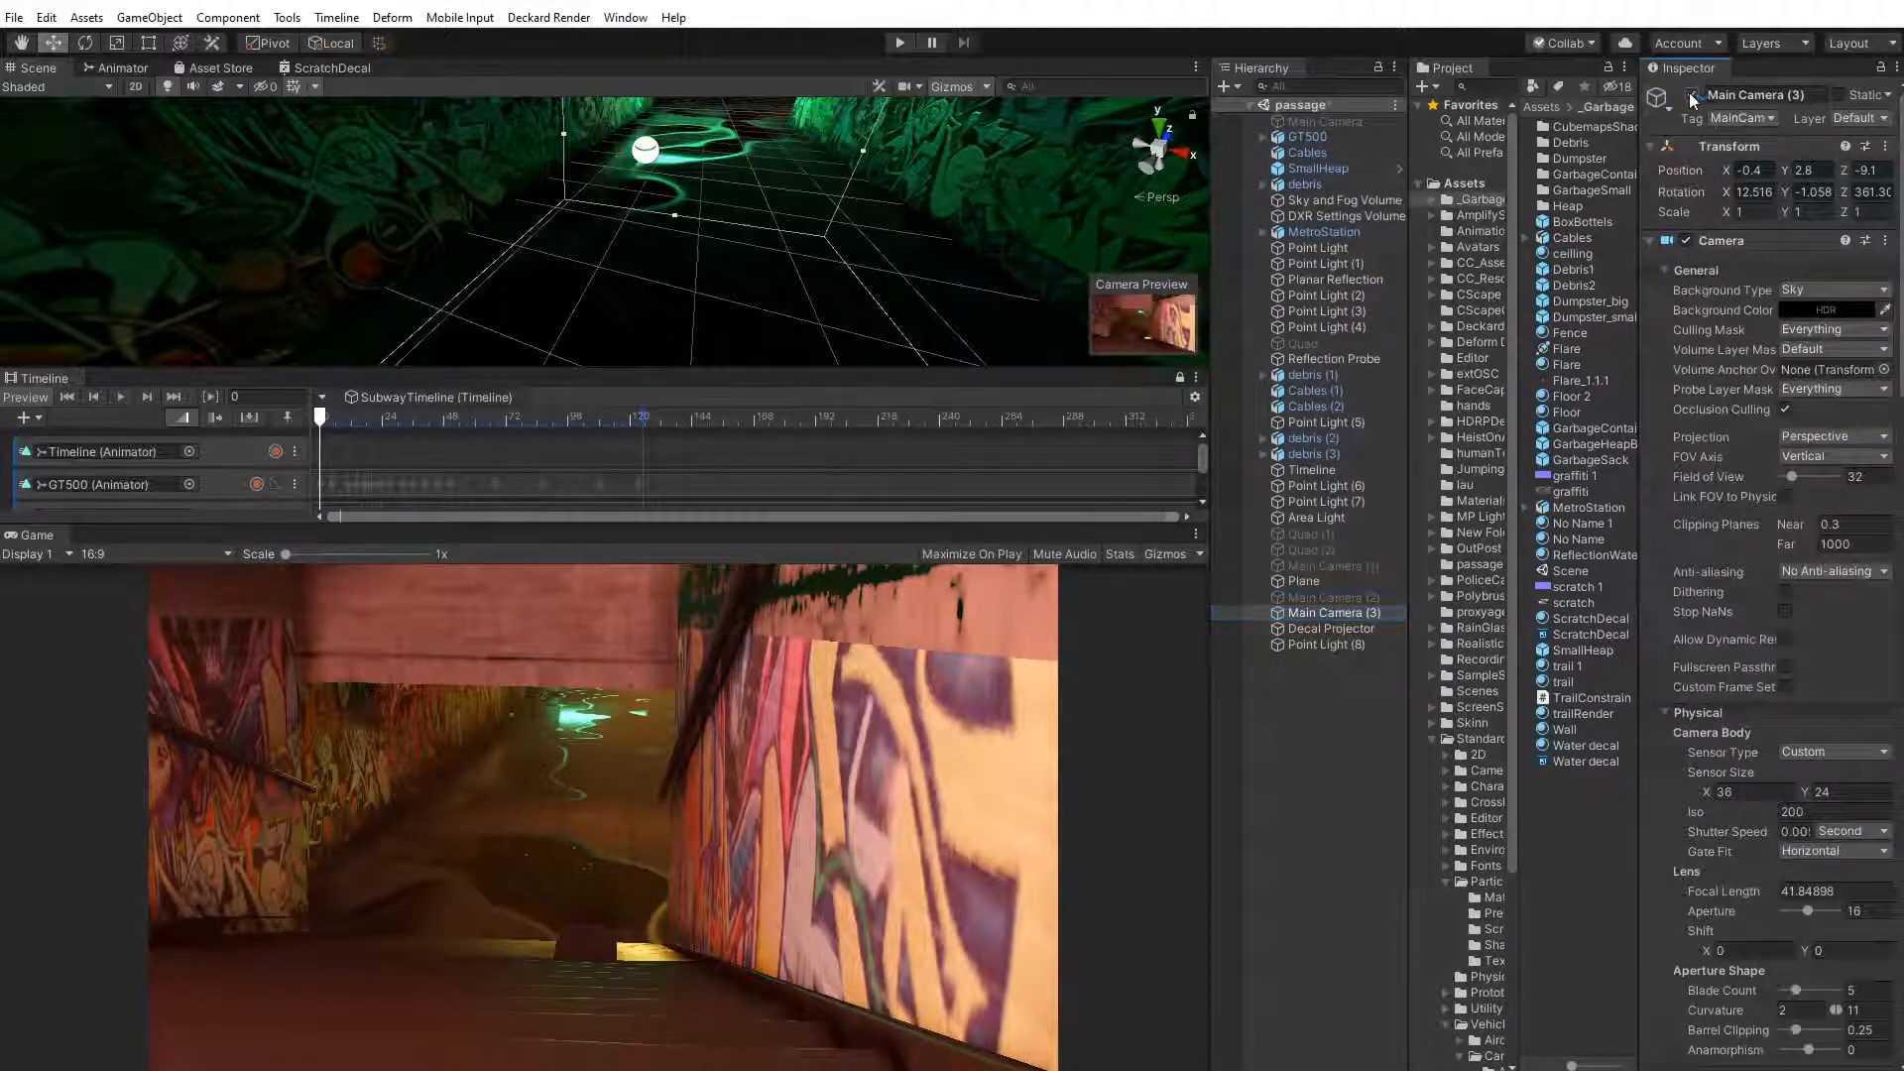
{"action": "left_click", "coordinate": [1692, 95]}
{"action": "left_click", "coordinate": [1325, 121]}
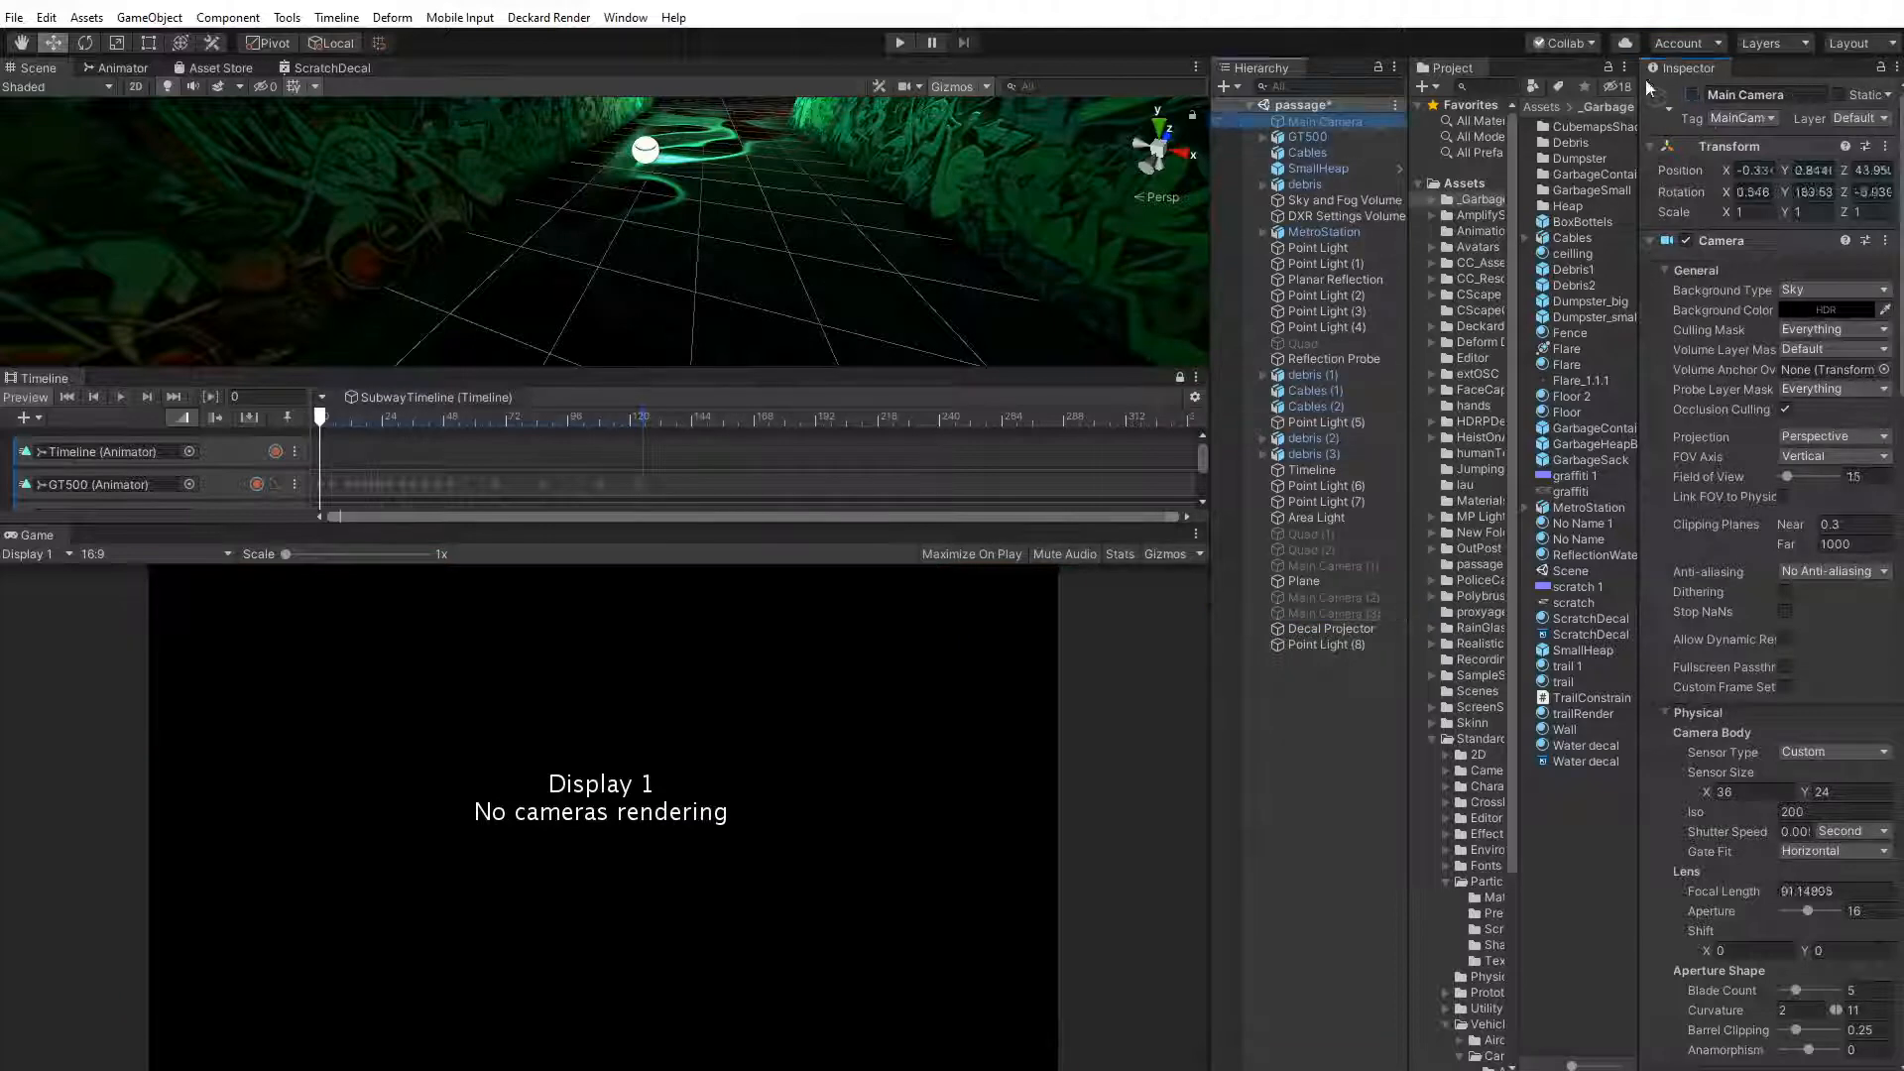
{"action": "left_click", "coordinate": [1693, 95]}
Move the SubwayTimeline to frame 118 and open Main Camera's Deckard View with its Scale at 0.5
{"action": "left_click_drag", "start_coordinate": [325, 427], "coordinate": [625, 452]}
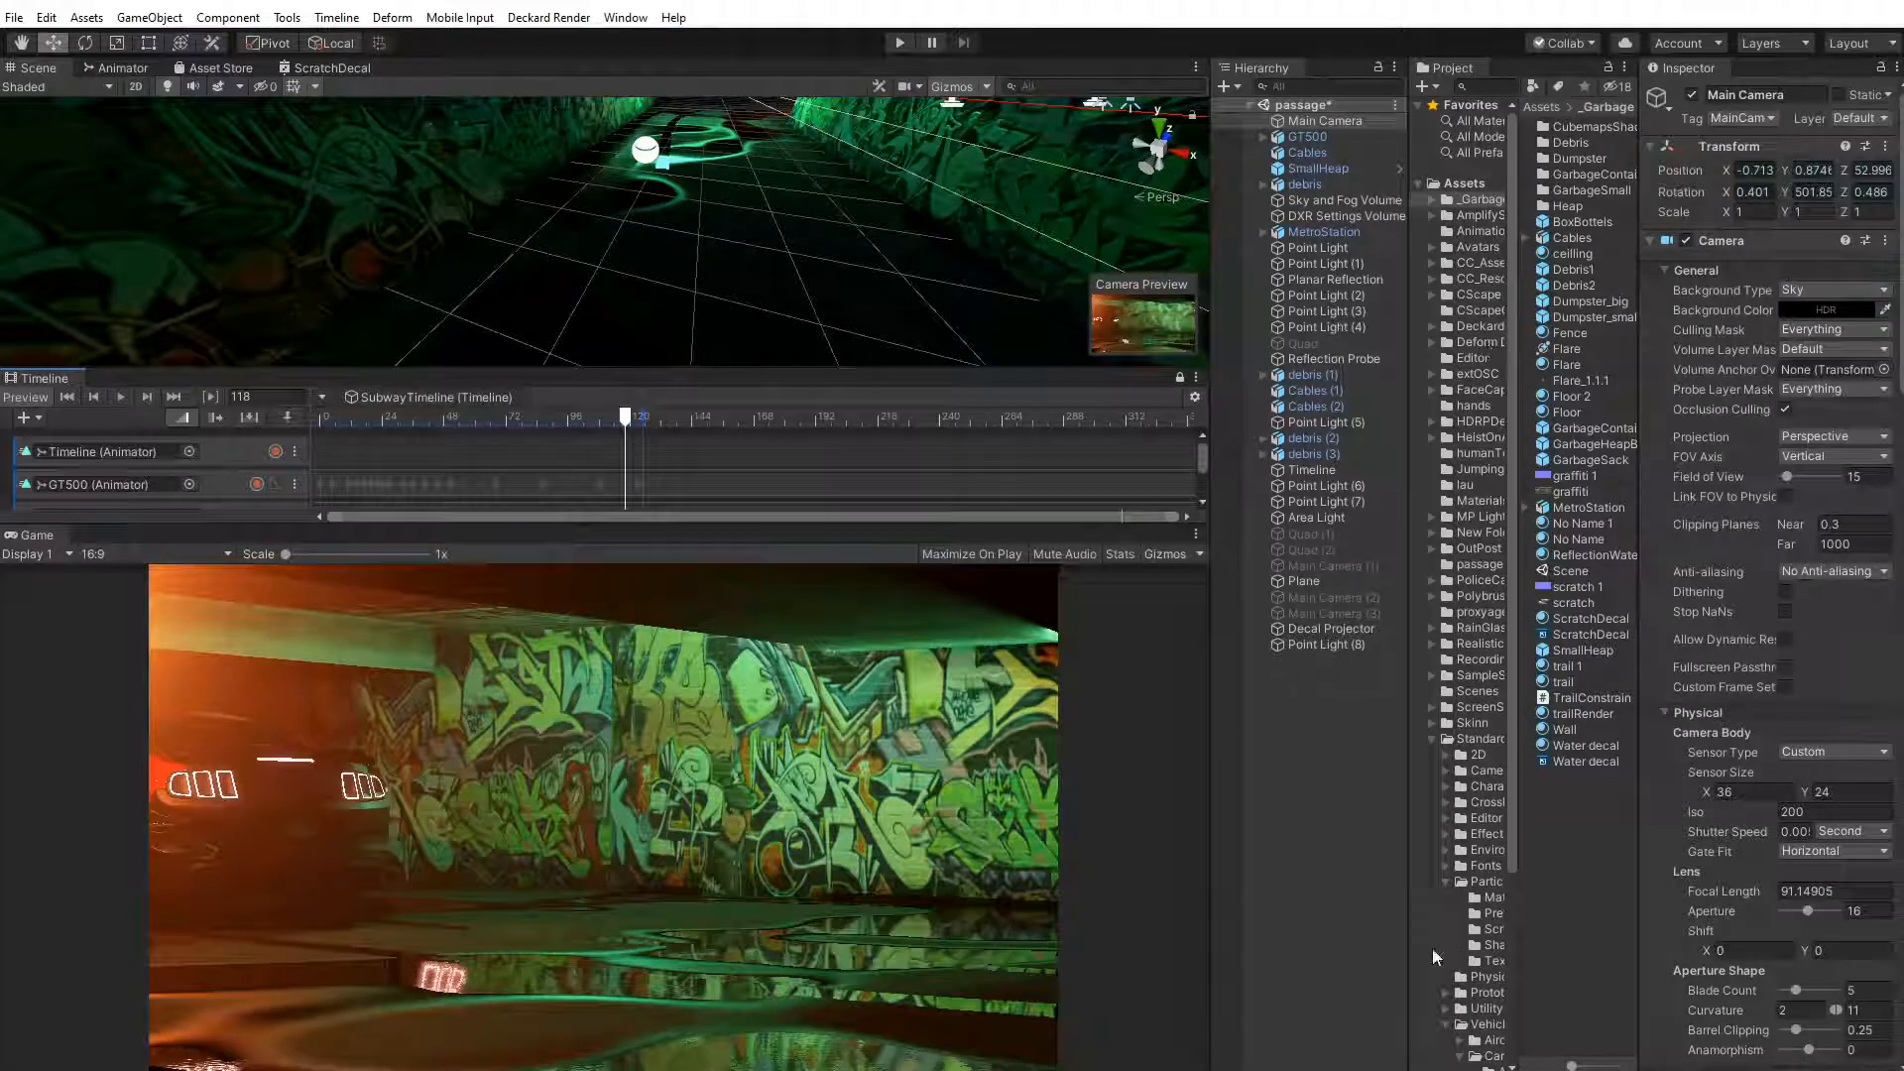
{"action": "scroll", "coordinate": [1696, 778], "scroll_direction": "down", "scroll_amount": 10}
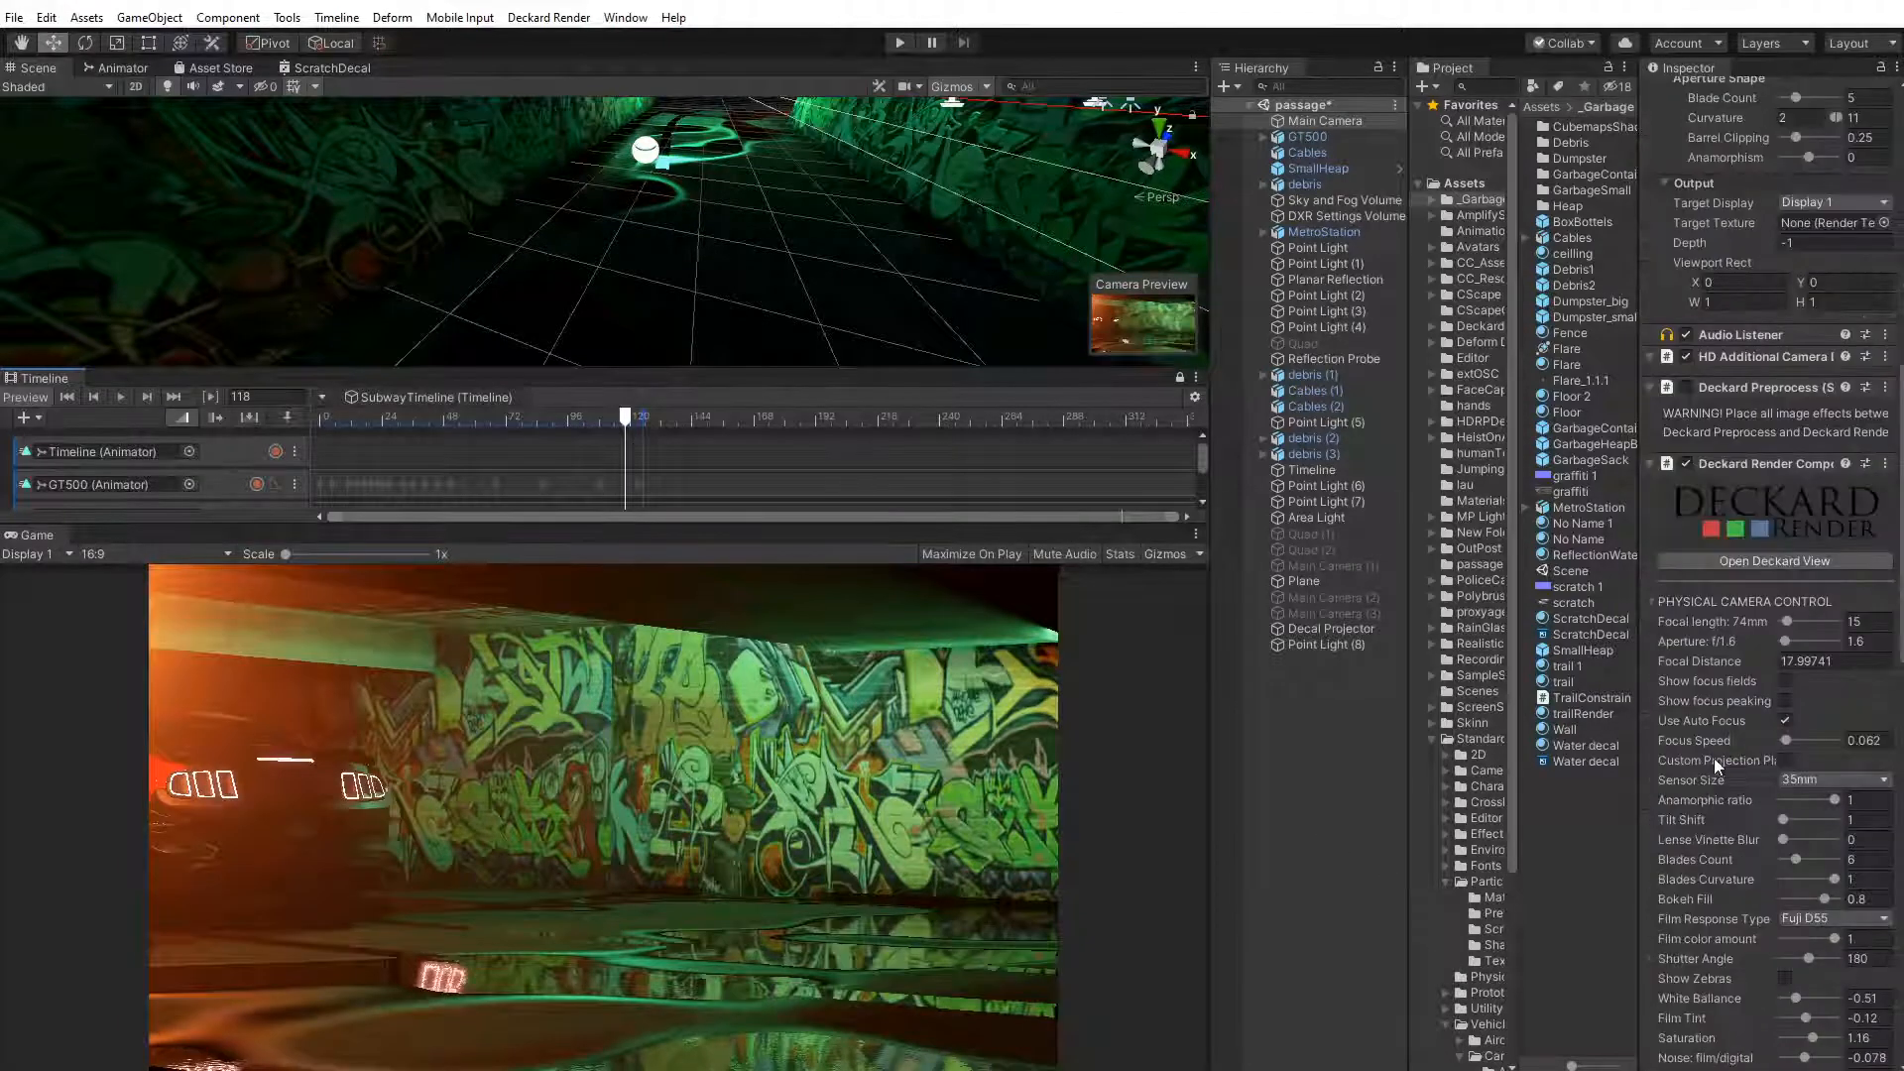
{"action": "scroll", "coordinate": [1728, 579], "scroll_direction": "down", "scroll_amount": 4}
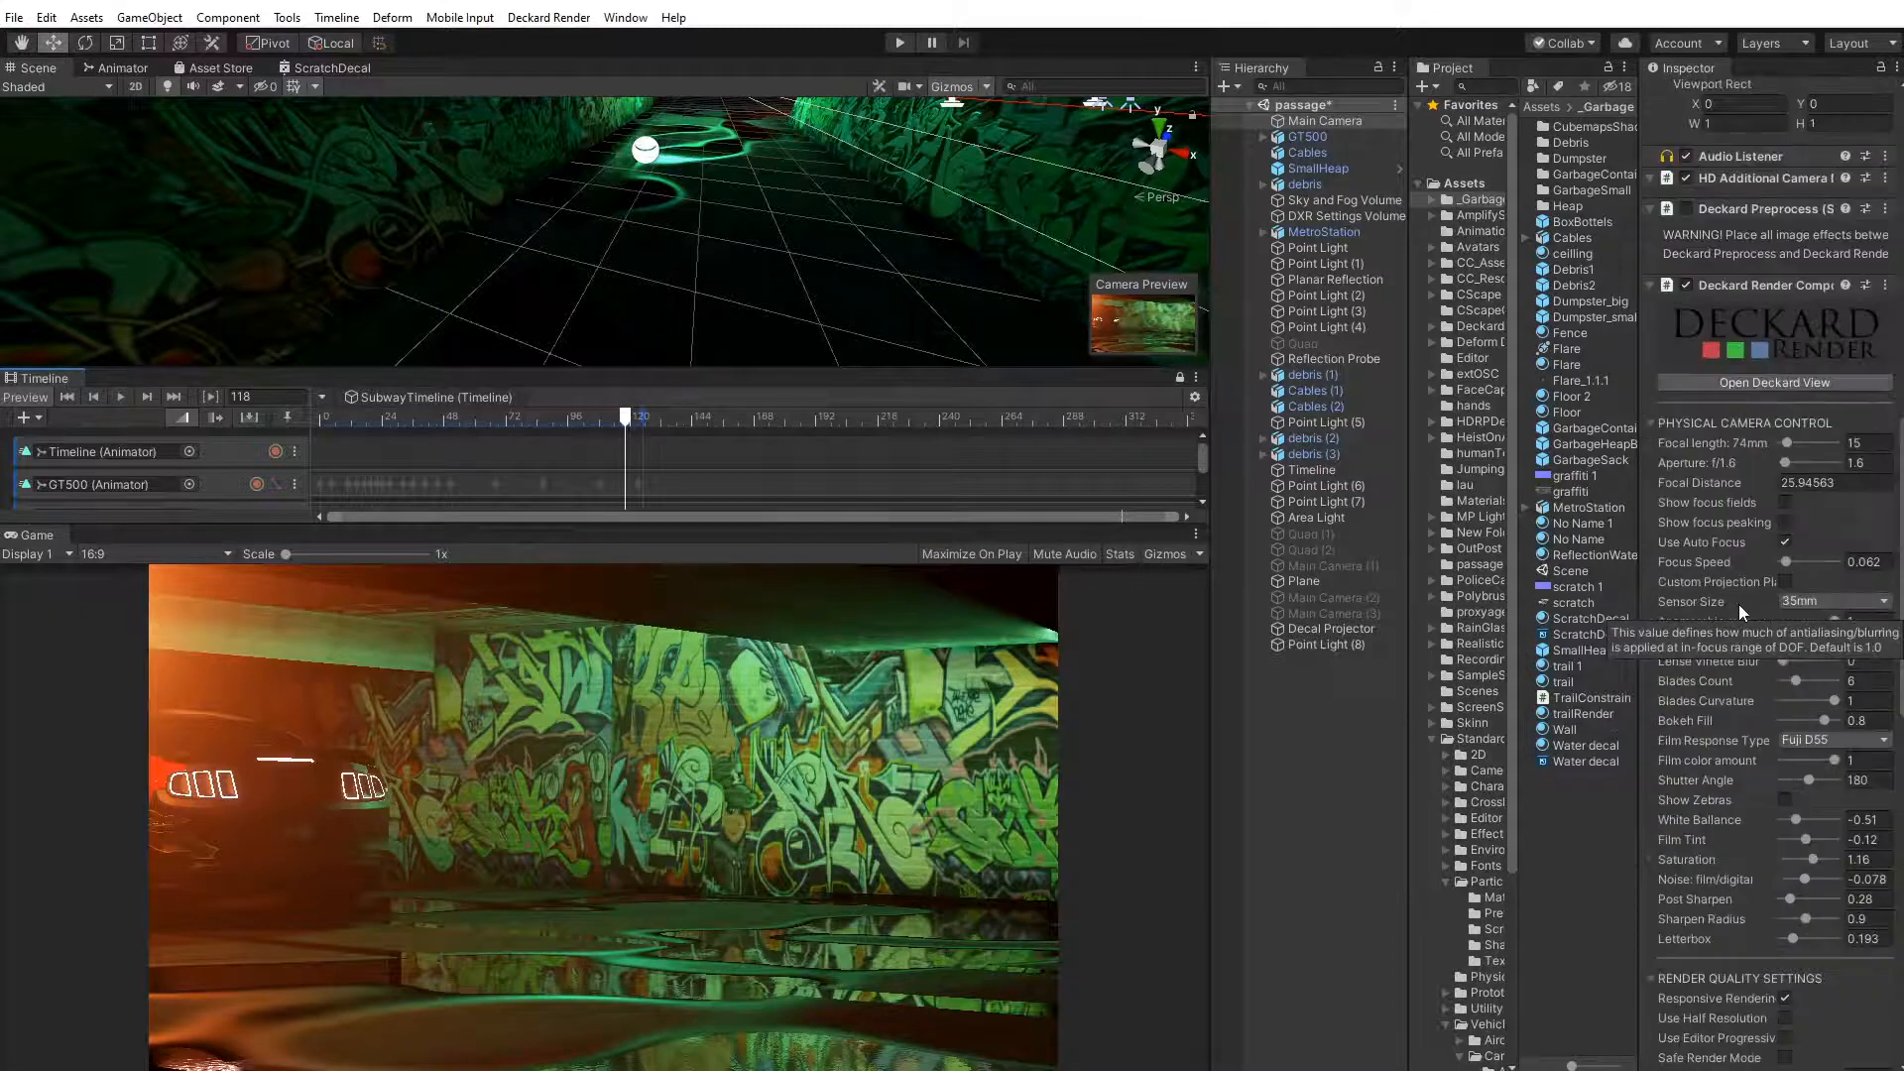
{"action": "left_click", "coordinate": [1770, 383]}
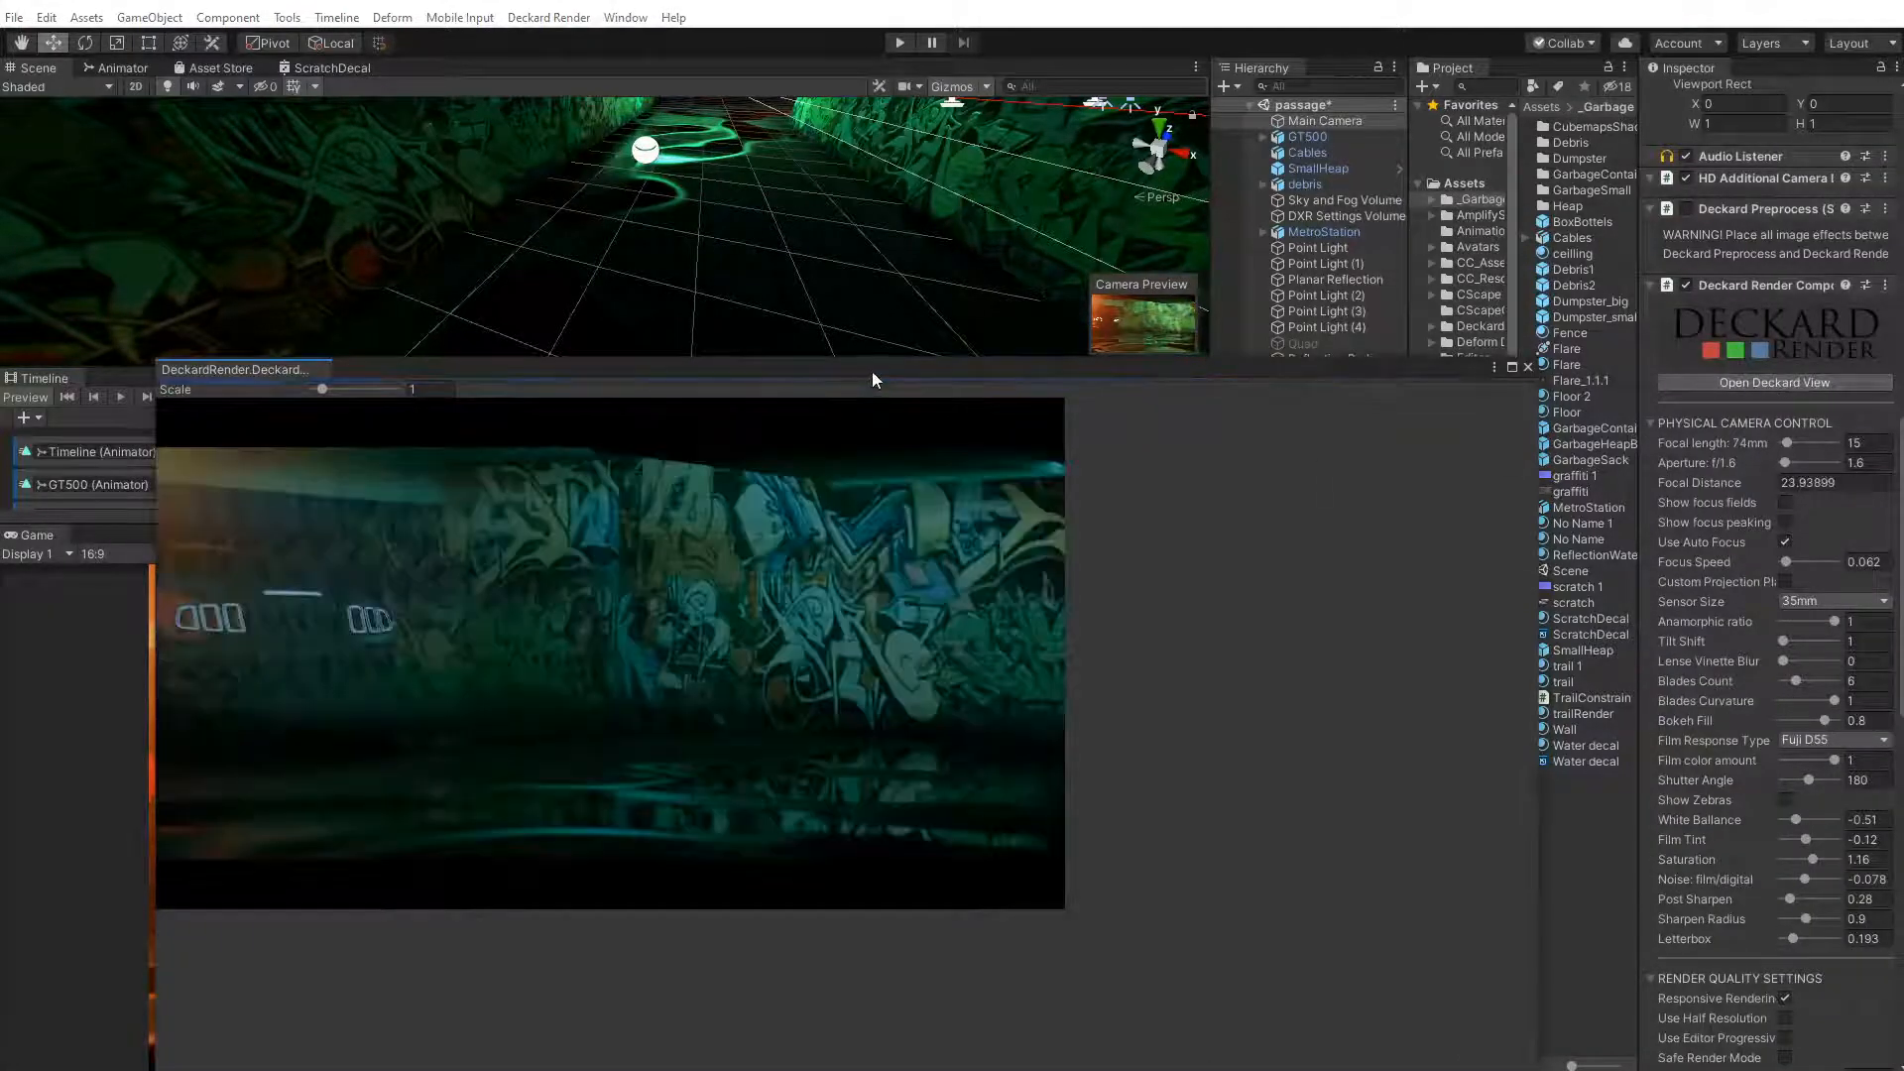
{"action": "left_click_drag", "start_coordinate": [872, 374], "coordinate": [1028, 271]}
{"action": "left_click_drag", "start_coordinate": [489, 283], "coordinate": [483, 283]}
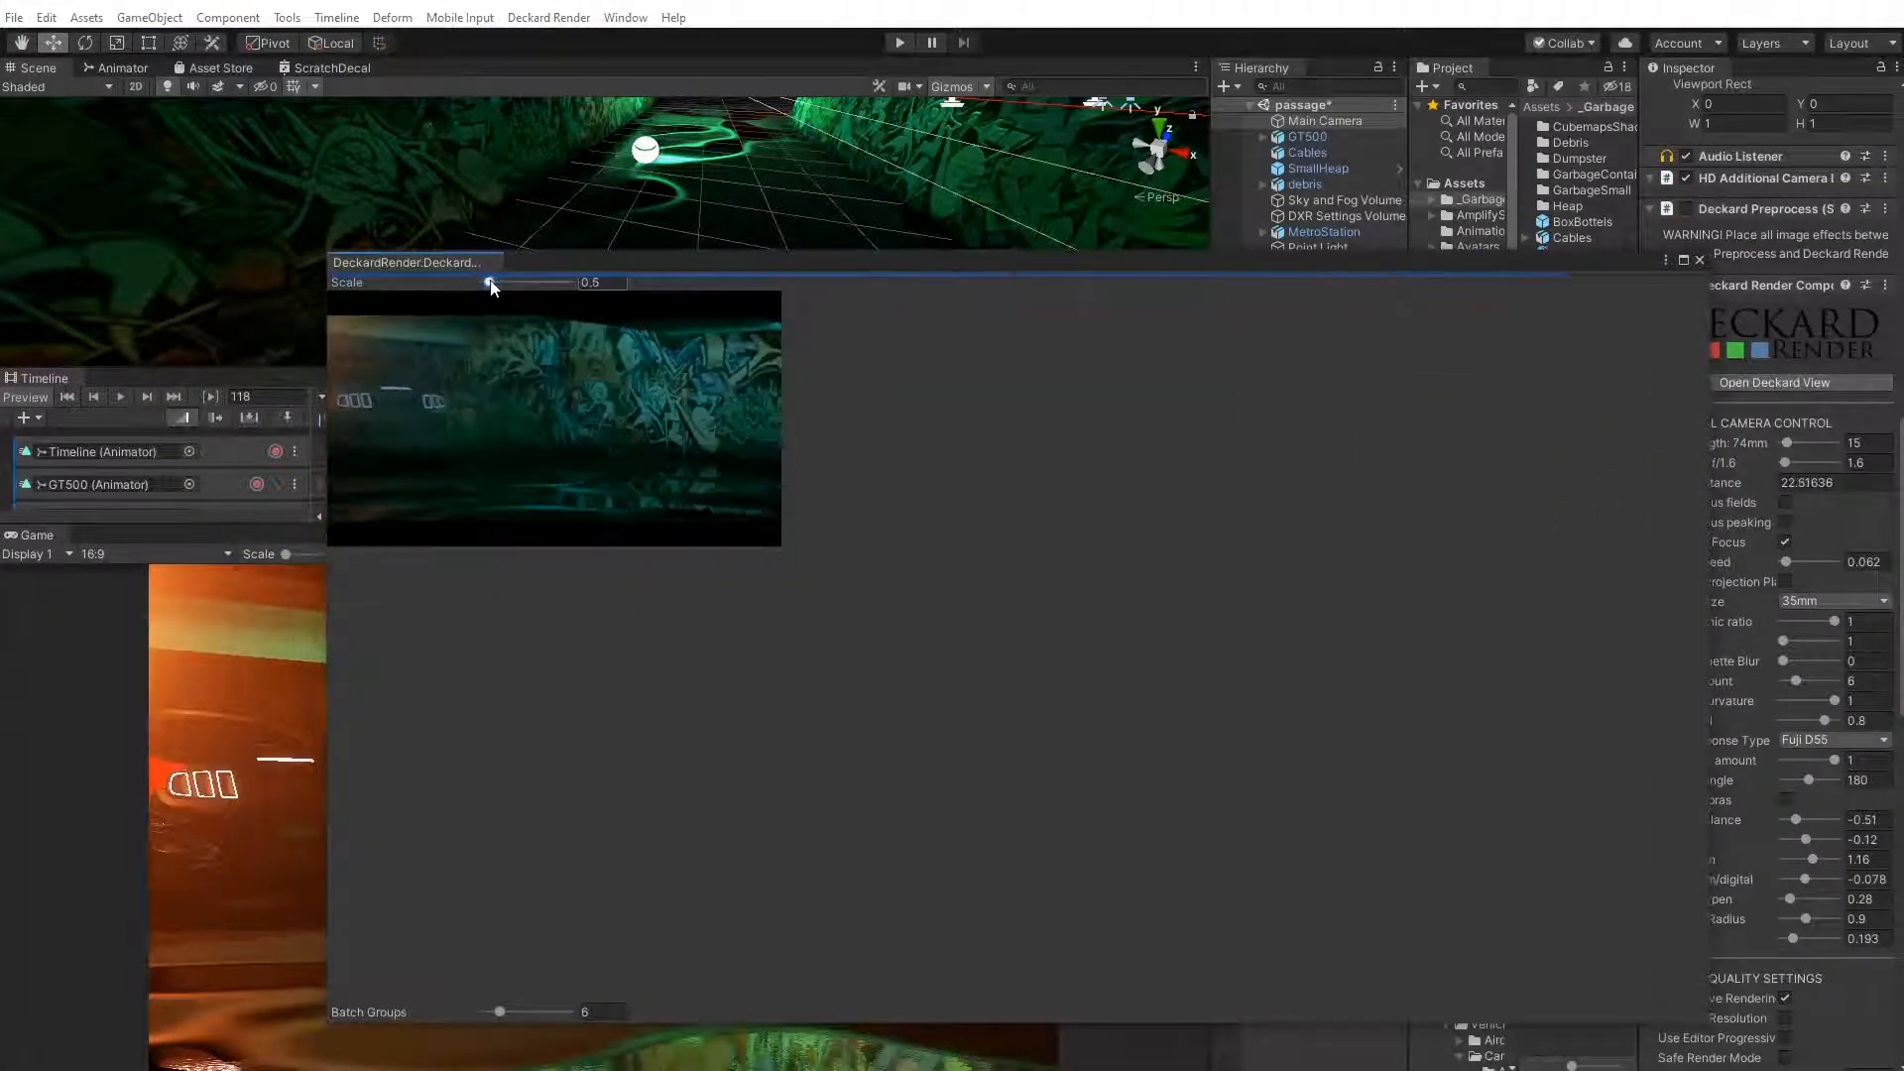
{"action": "left_click_drag", "start_coordinate": [601, 266], "coordinate": [653, 199]}
Enter Play mode to render the sequence with Deckard, and move the progress window clear of the render preview
{"action": "left_click", "coordinate": [899, 42]}
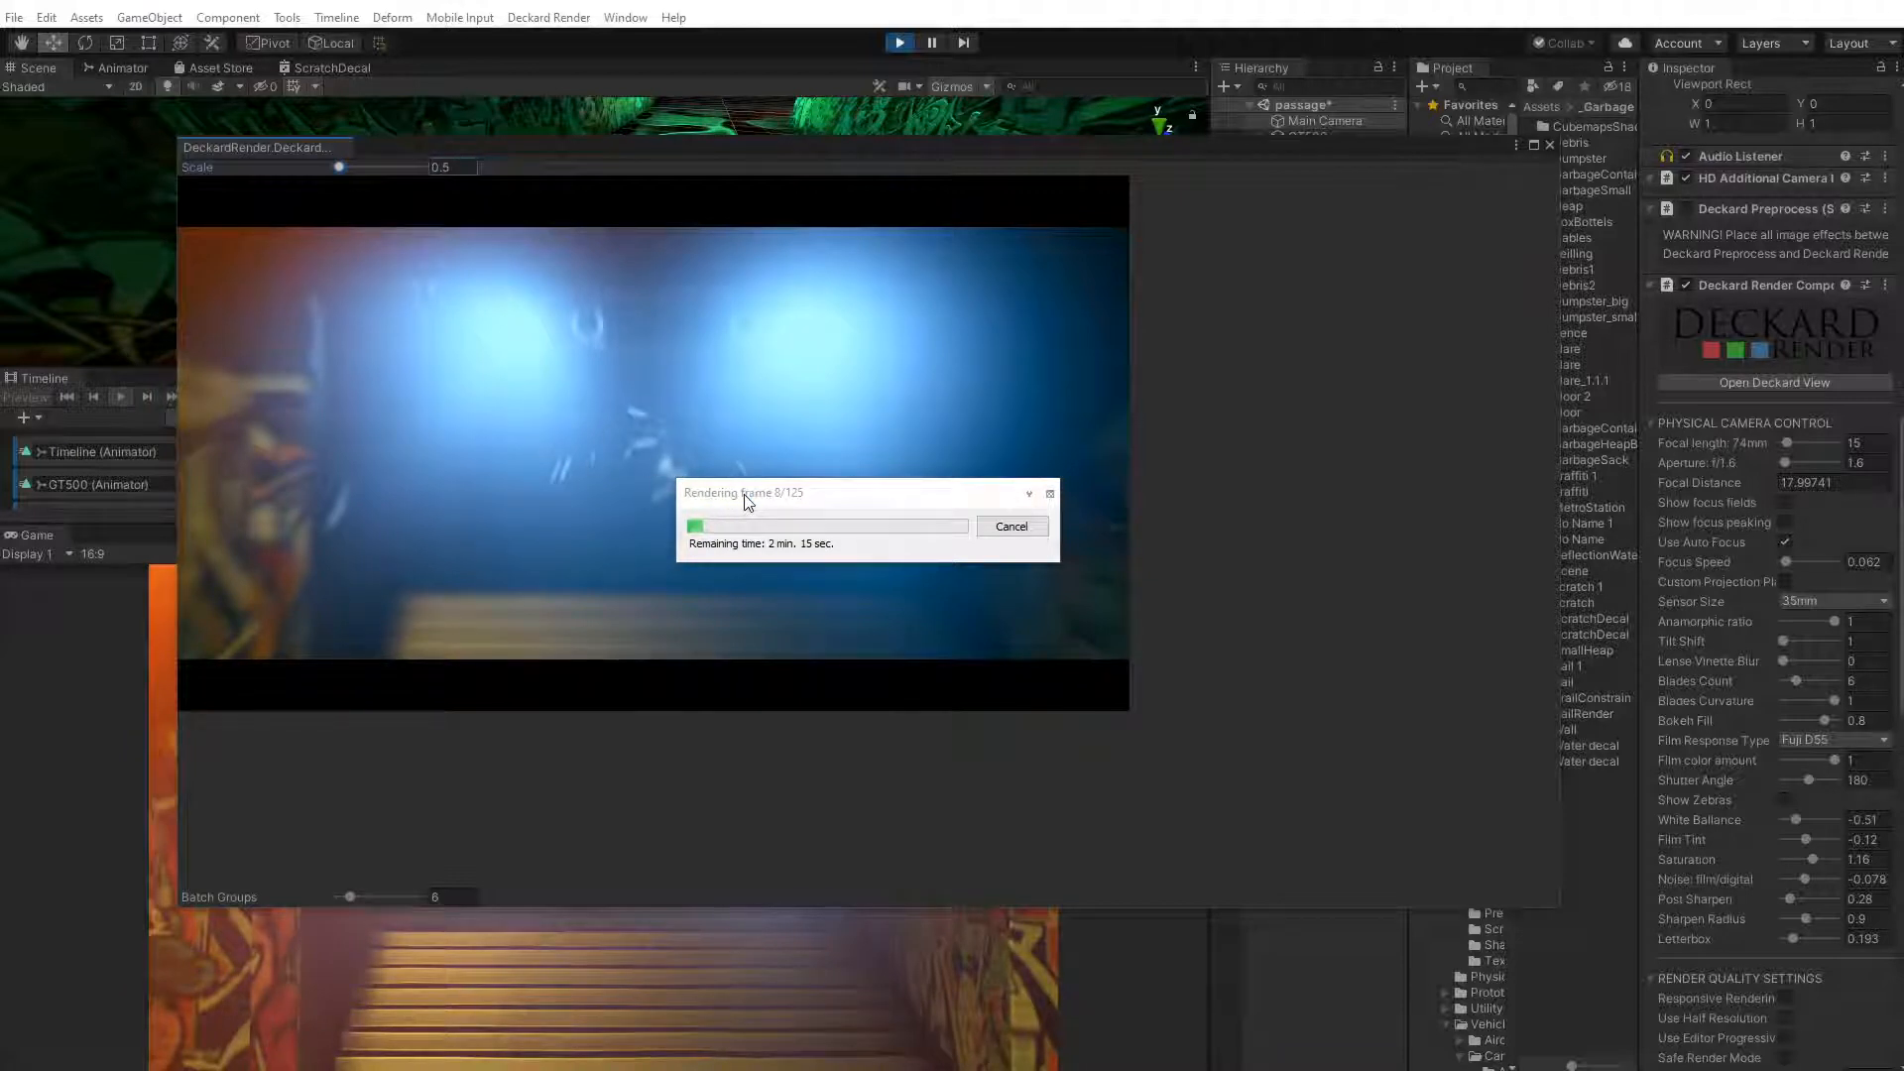
{"action": "left_click_drag", "start_coordinate": [751, 503], "coordinate": [999, 761]}
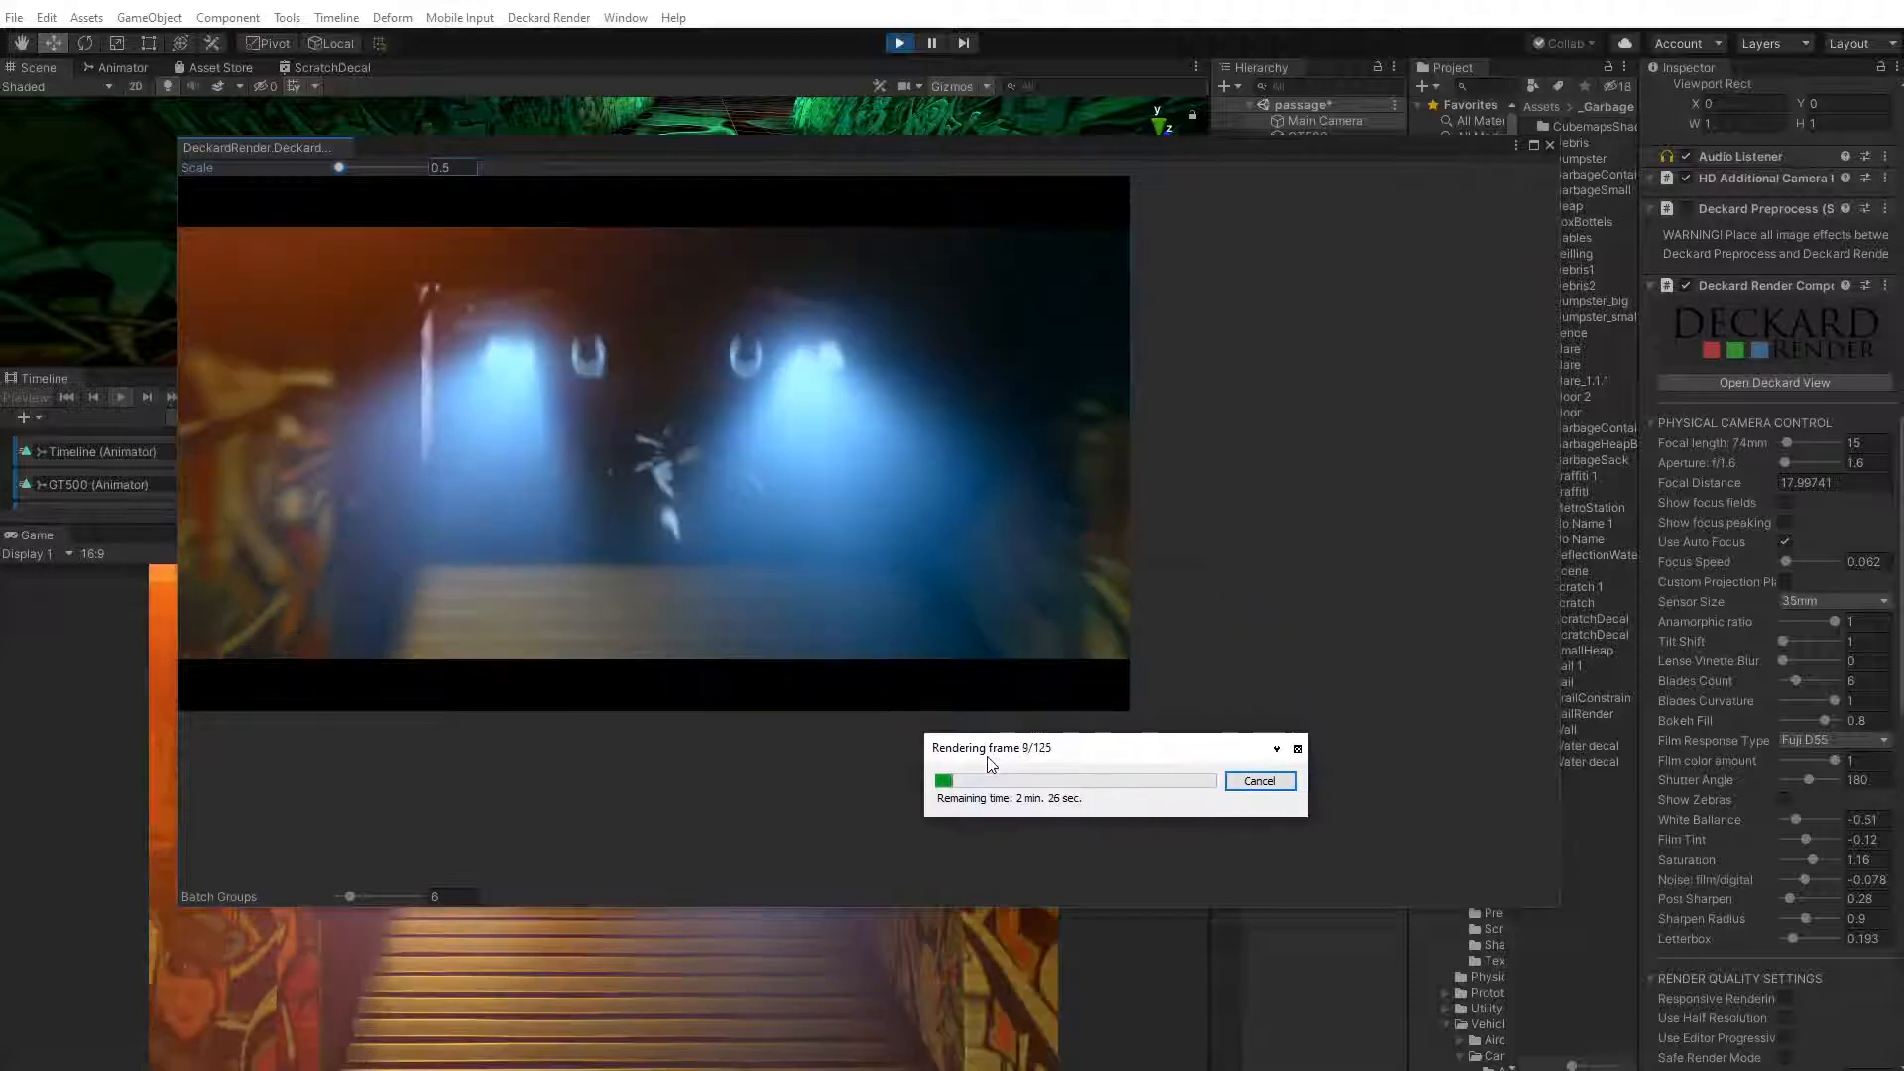
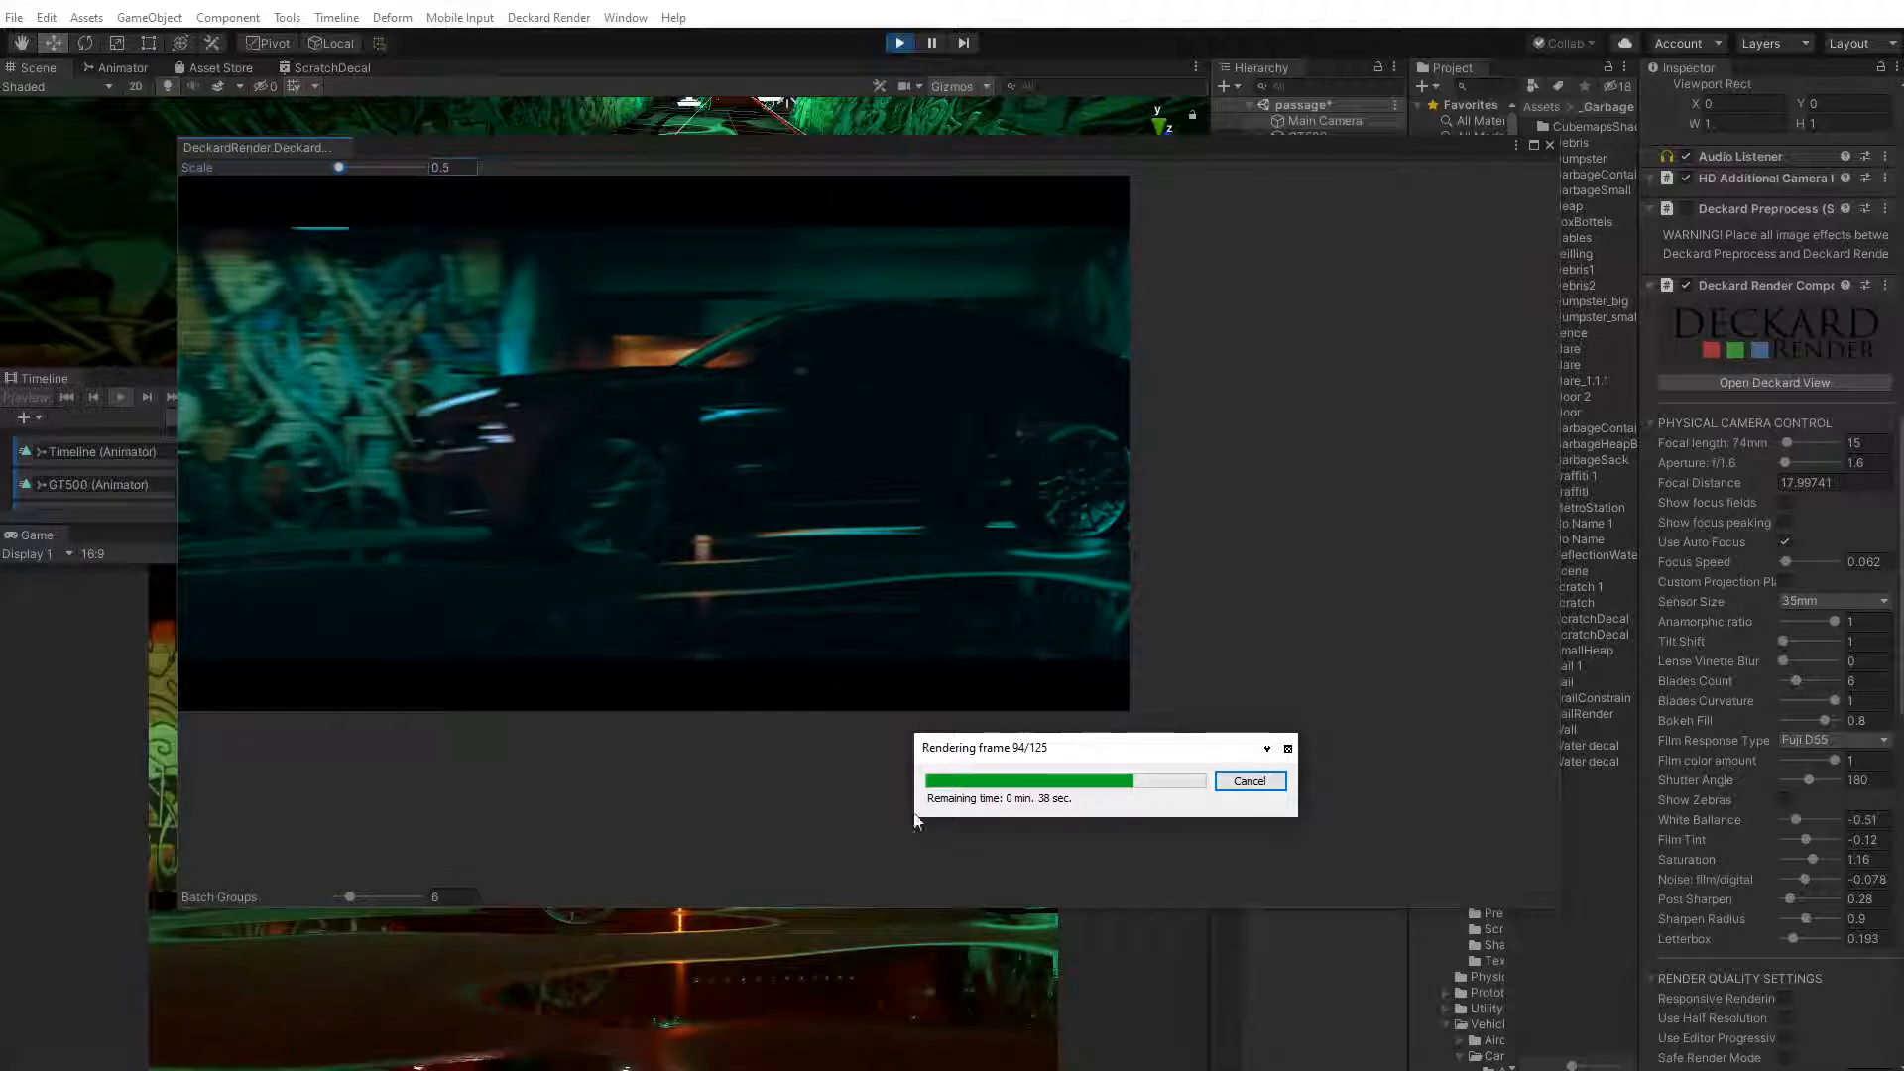
{"action": "left_click_drag", "start_coordinate": [1029, 752], "coordinate": [1041, 757]}
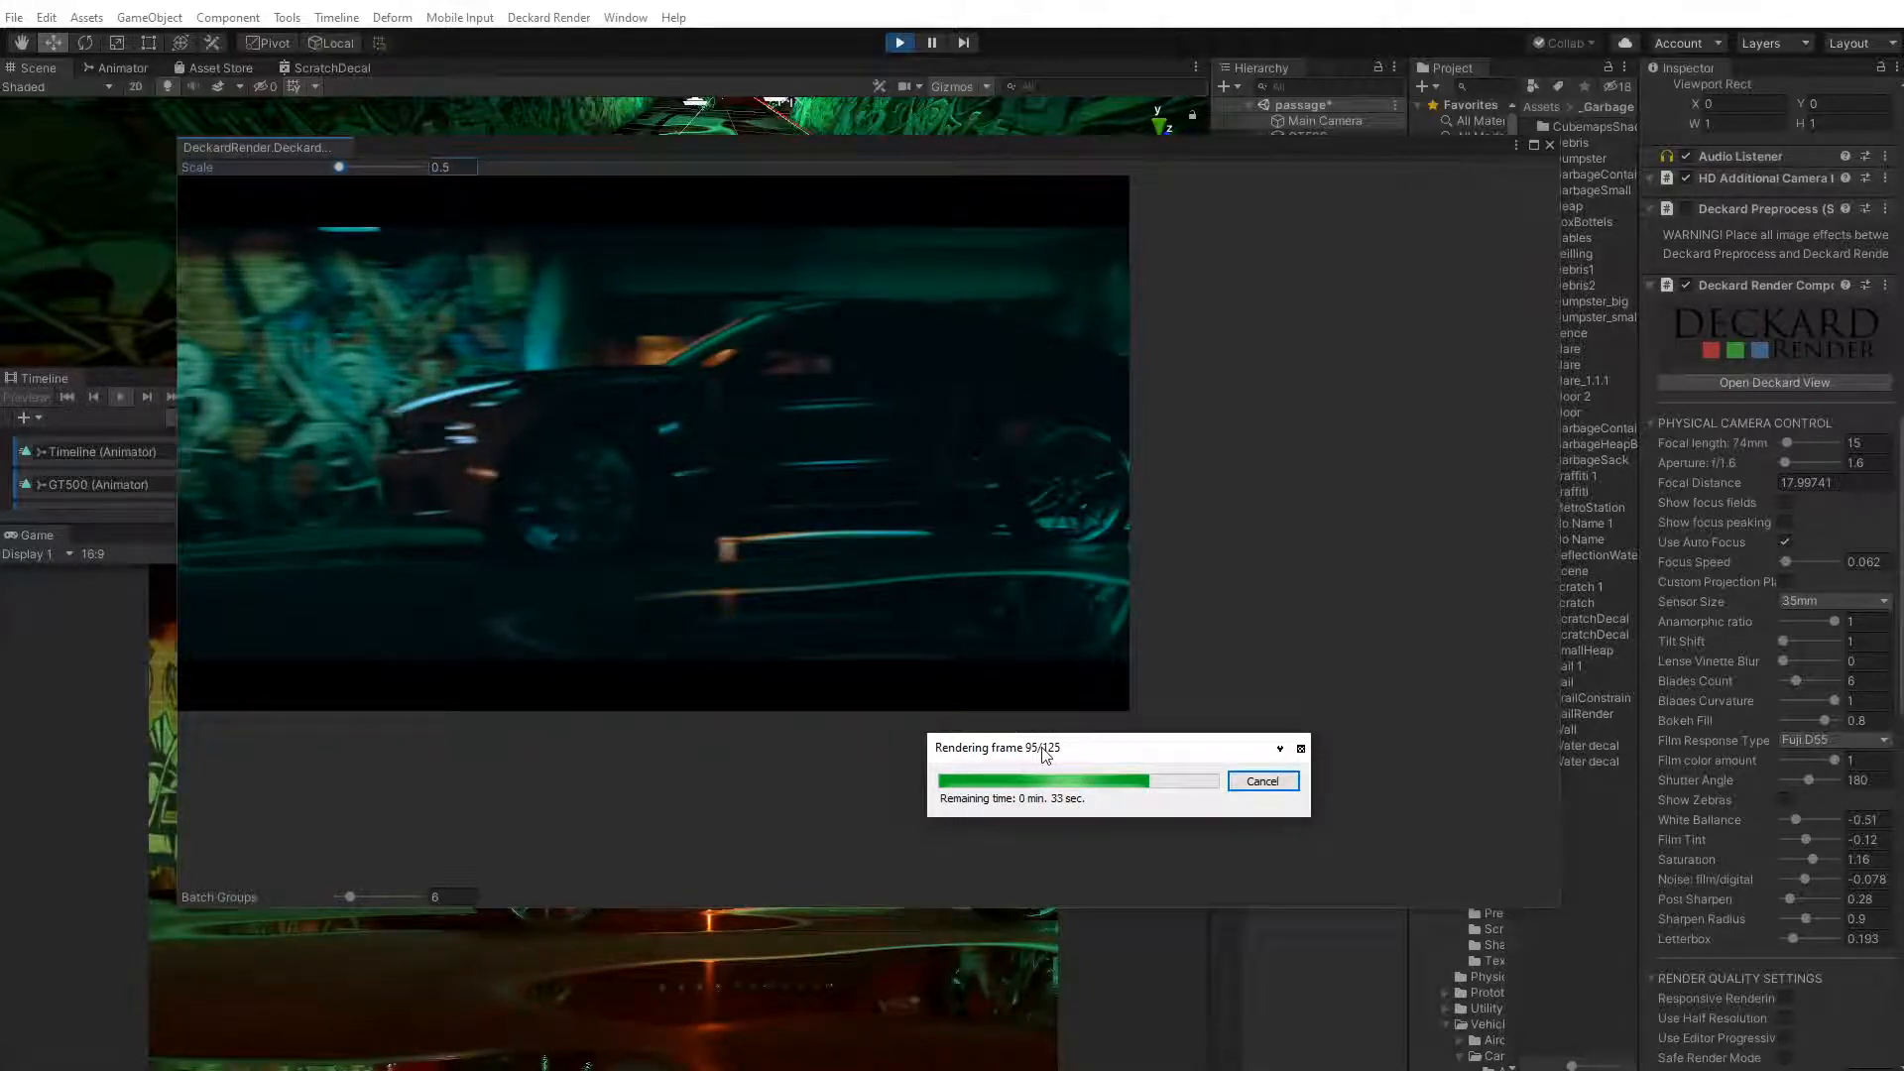
{"action": "left_click_drag", "start_coordinate": [1036, 757], "coordinate": [1009, 760]}
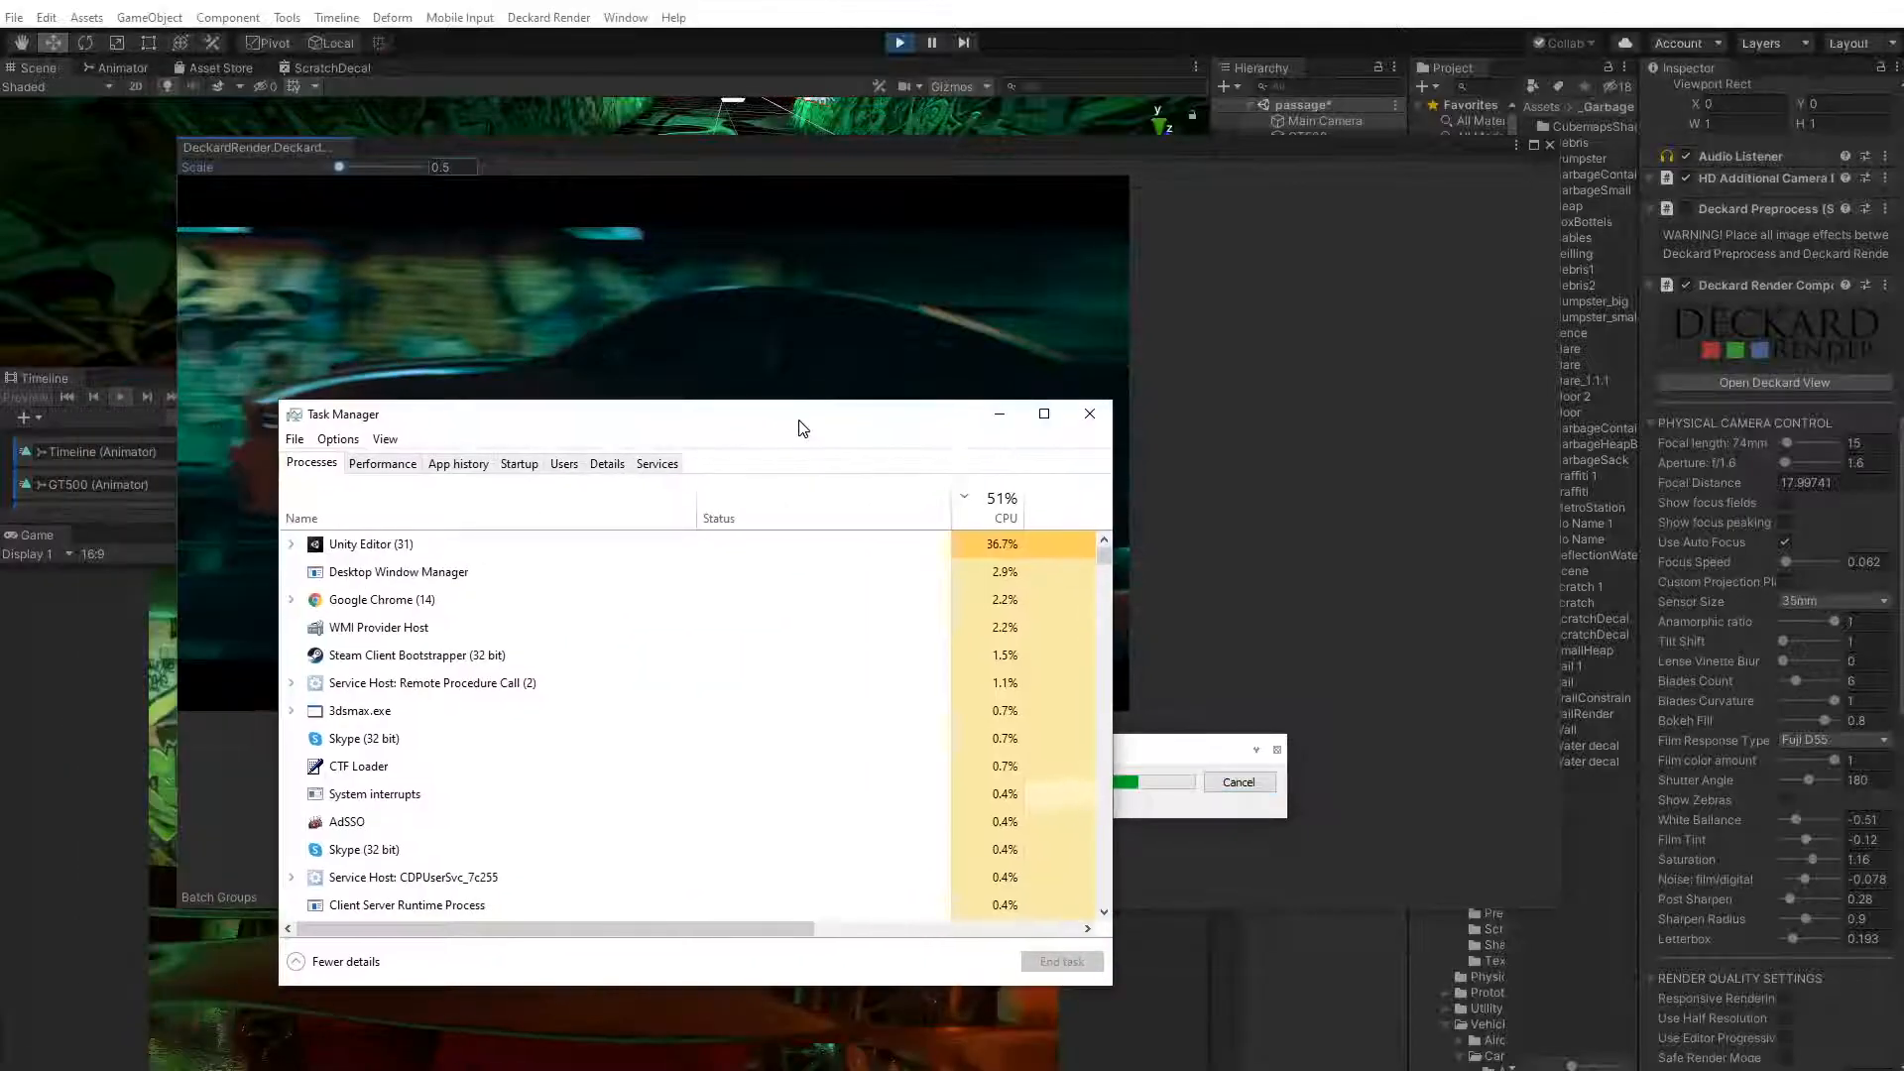
Examine the GPU and CPU load in Task Manager's performance graphs during the render, and close Task Manager
{"action": "left_click", "coordinate": [392, 466]}
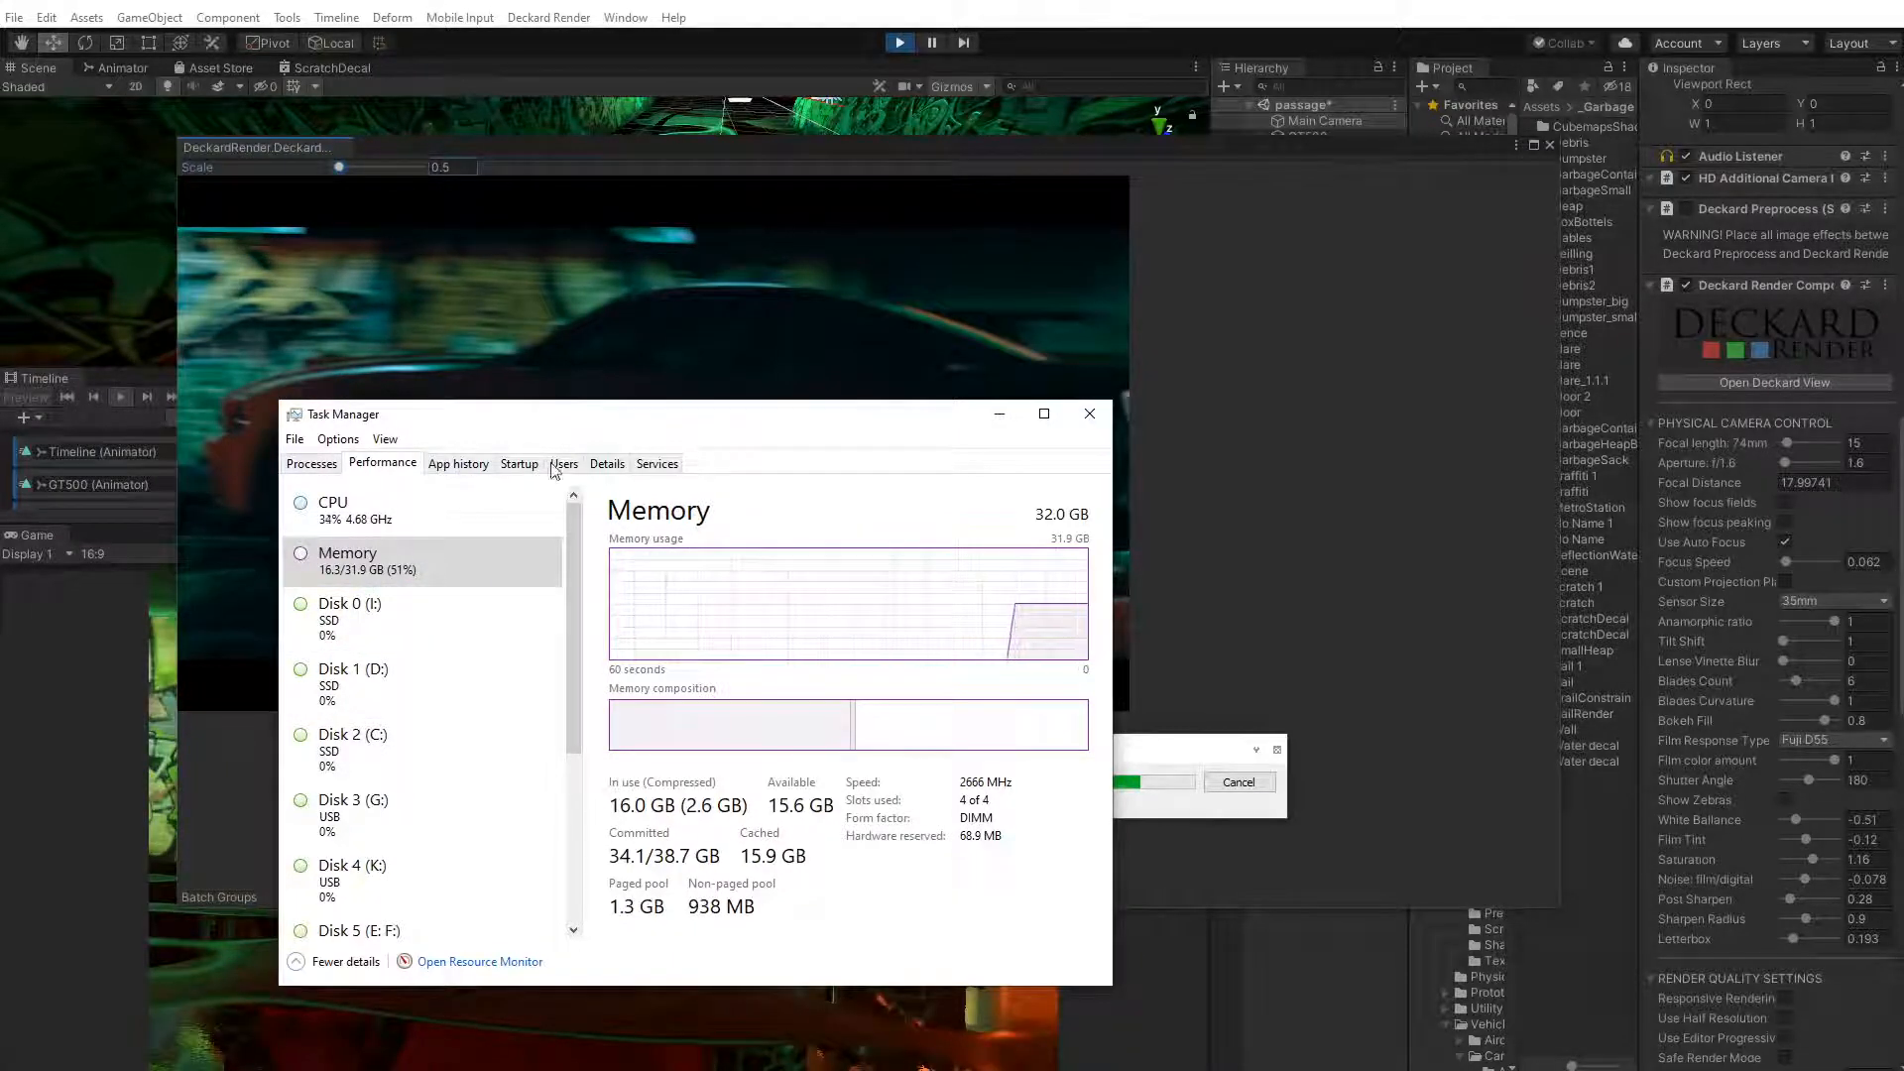
{"action": "left_click", "coordinate": [607, 465]}
{"action": "left_click", "coordinate": [385, 465]}
{"action": "left_click_drag", "start_coordinate": [573, 618], "coordinate": [566, 818]}
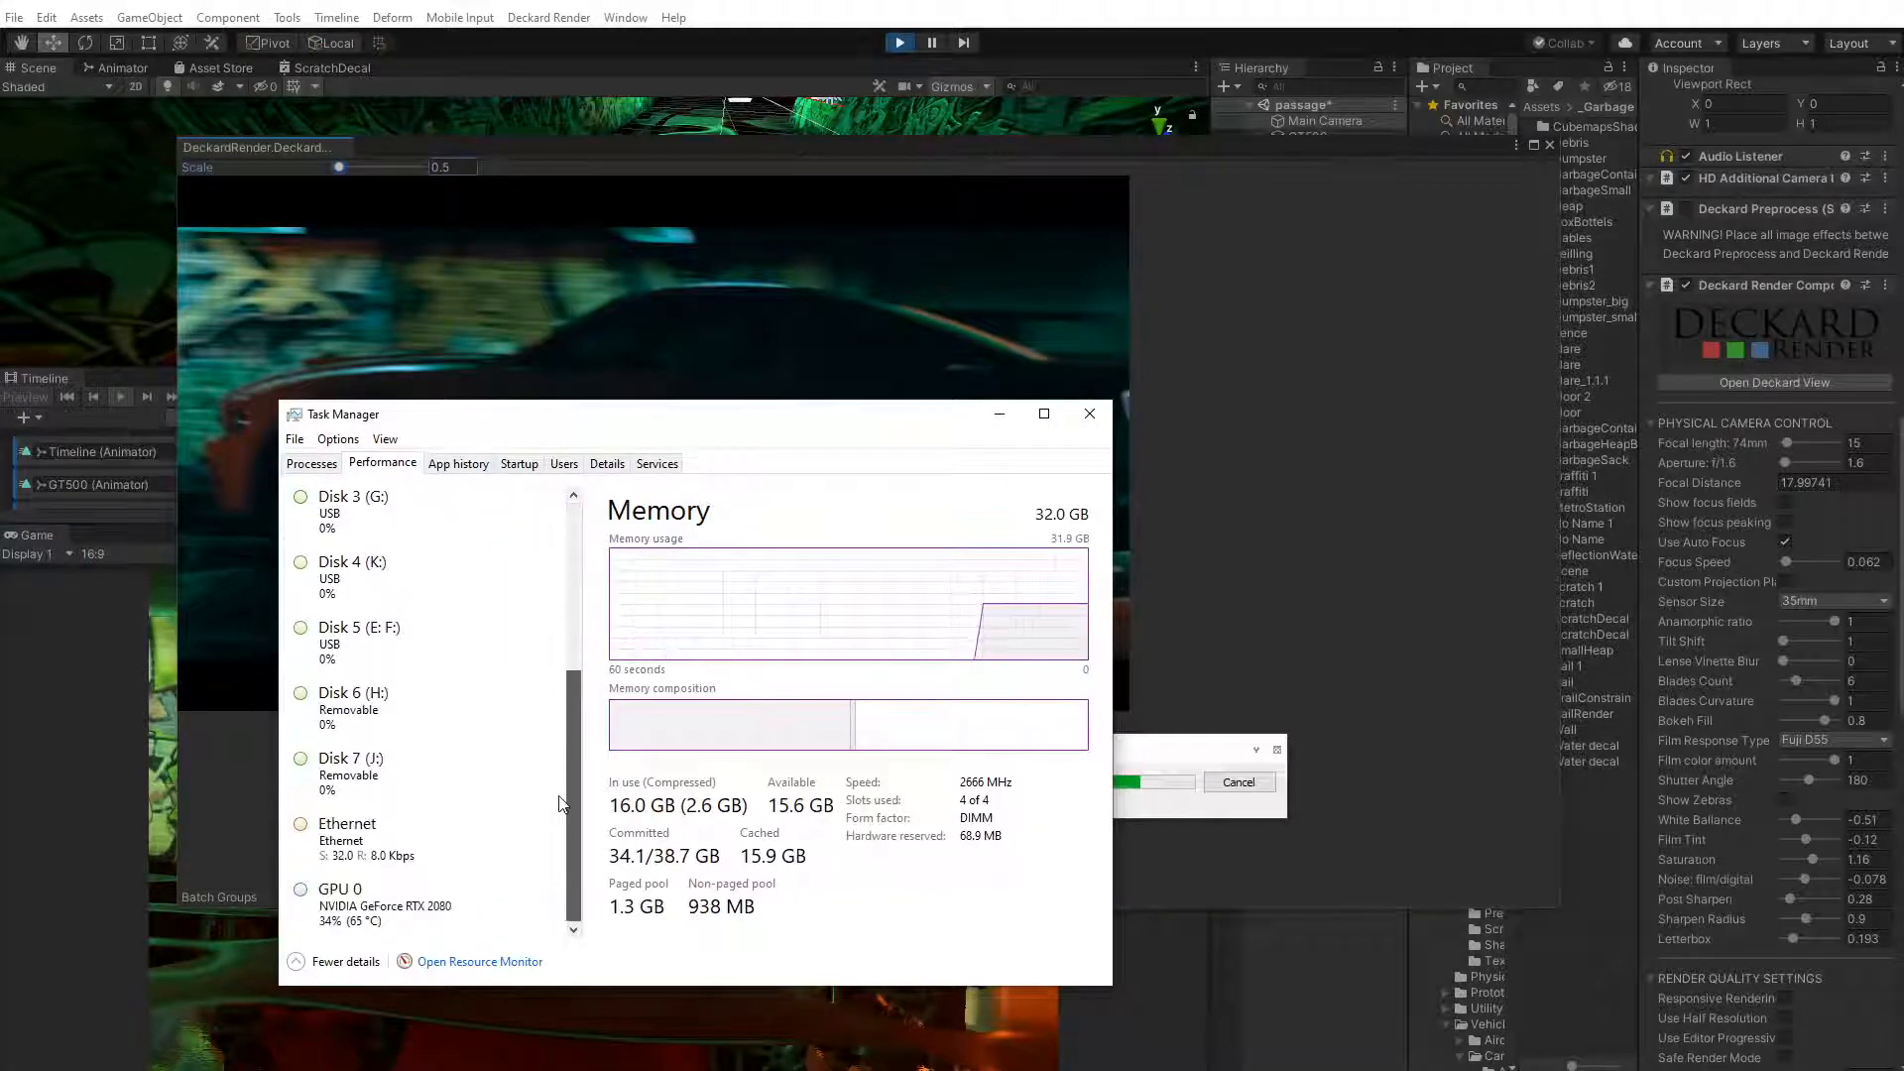
{"action": "left_click", "coordinate": [387, 904]}
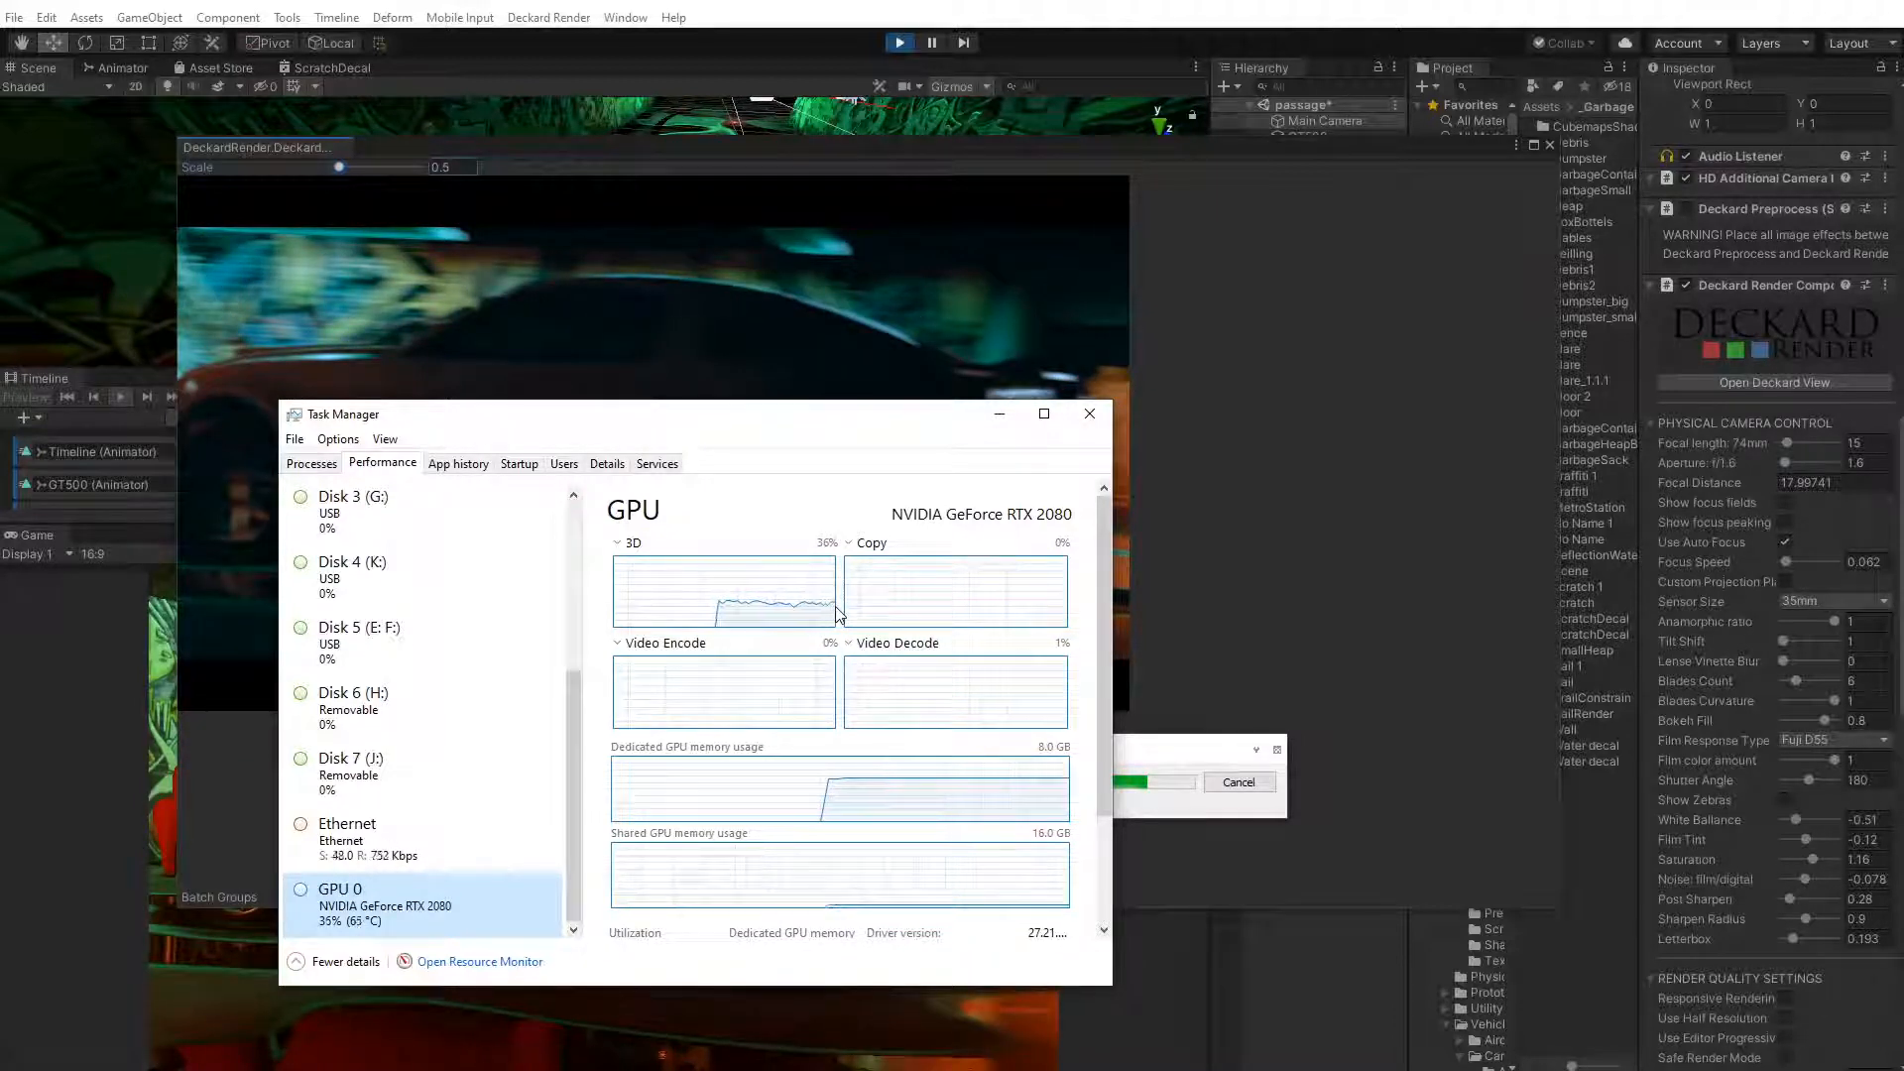
{"action": "scroll", "coordinate": [472, 662], "scroll_direction": "up", "scroll_amount": 3}
{"action": "left_click", "coordinate": [377, 510]}
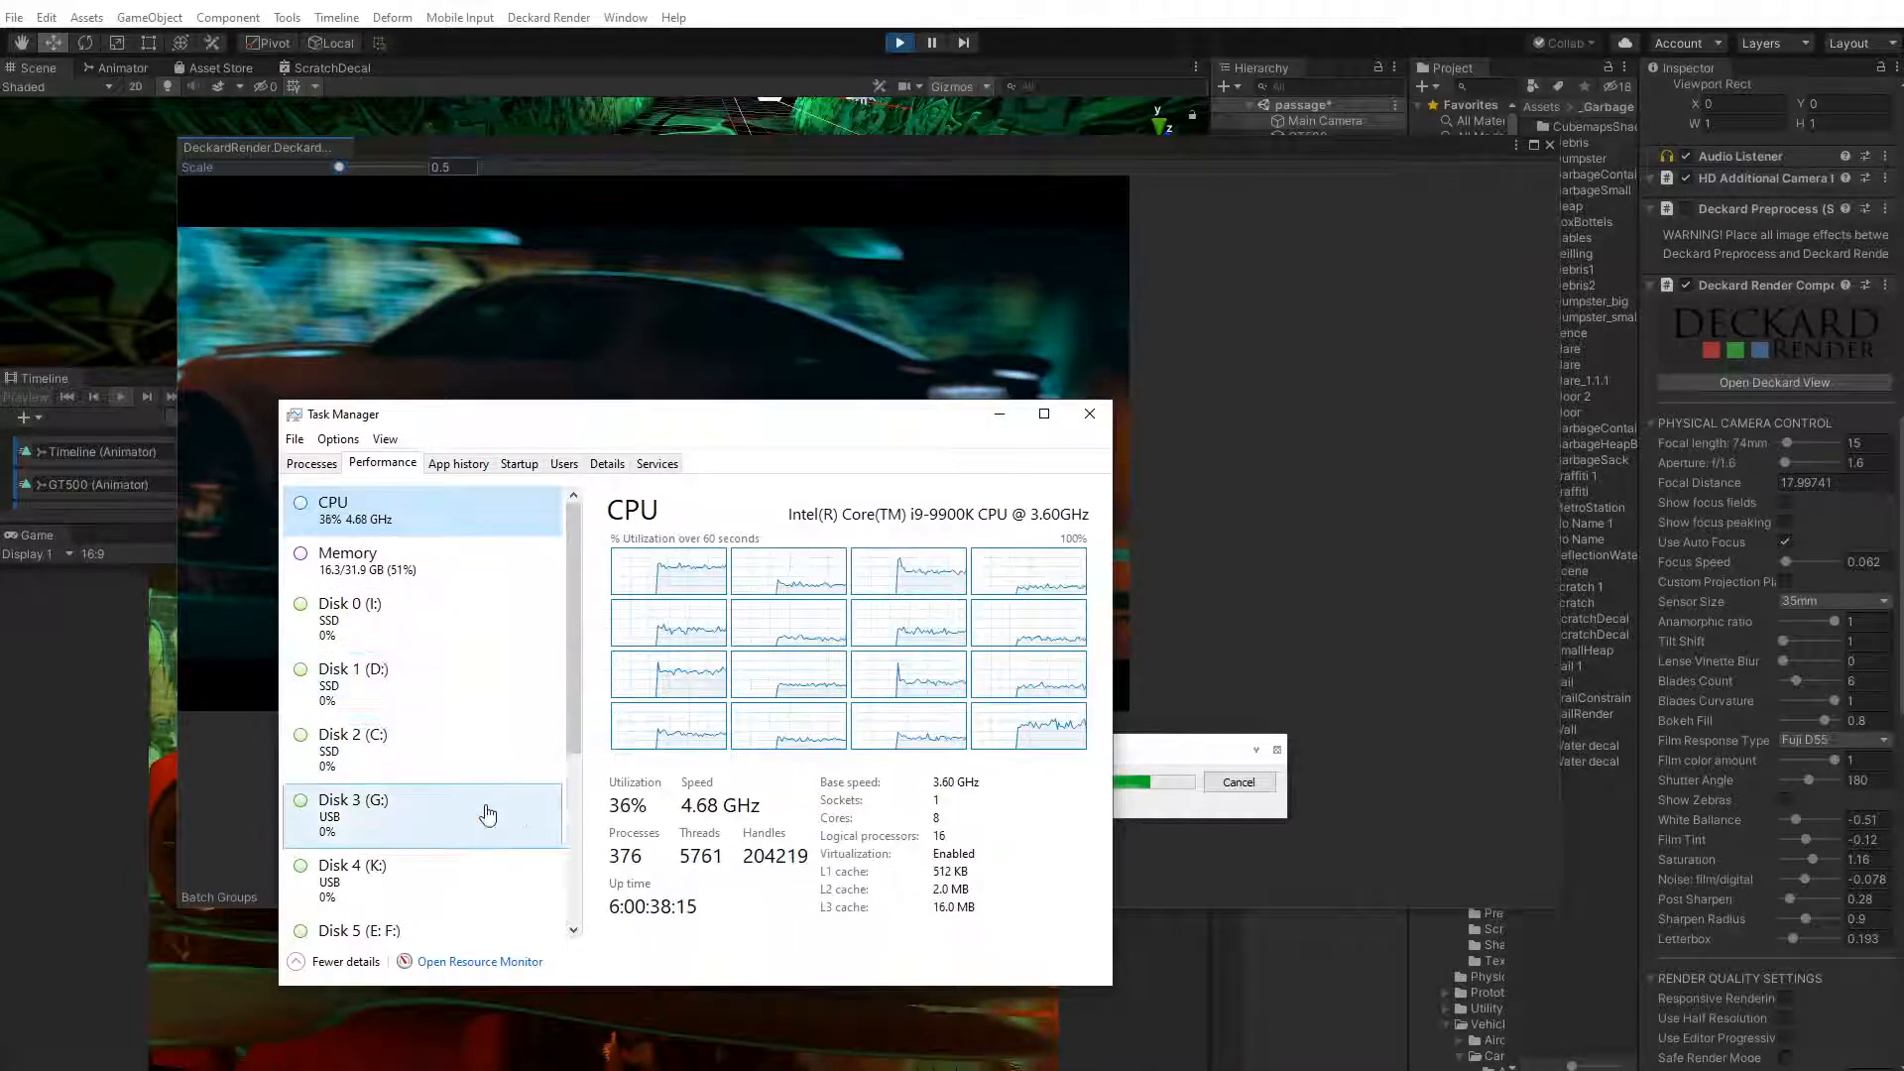
{"action": "scroll", "coordinate": [491, 807], "scroll_direction": "down", "scroll_amount": 5}
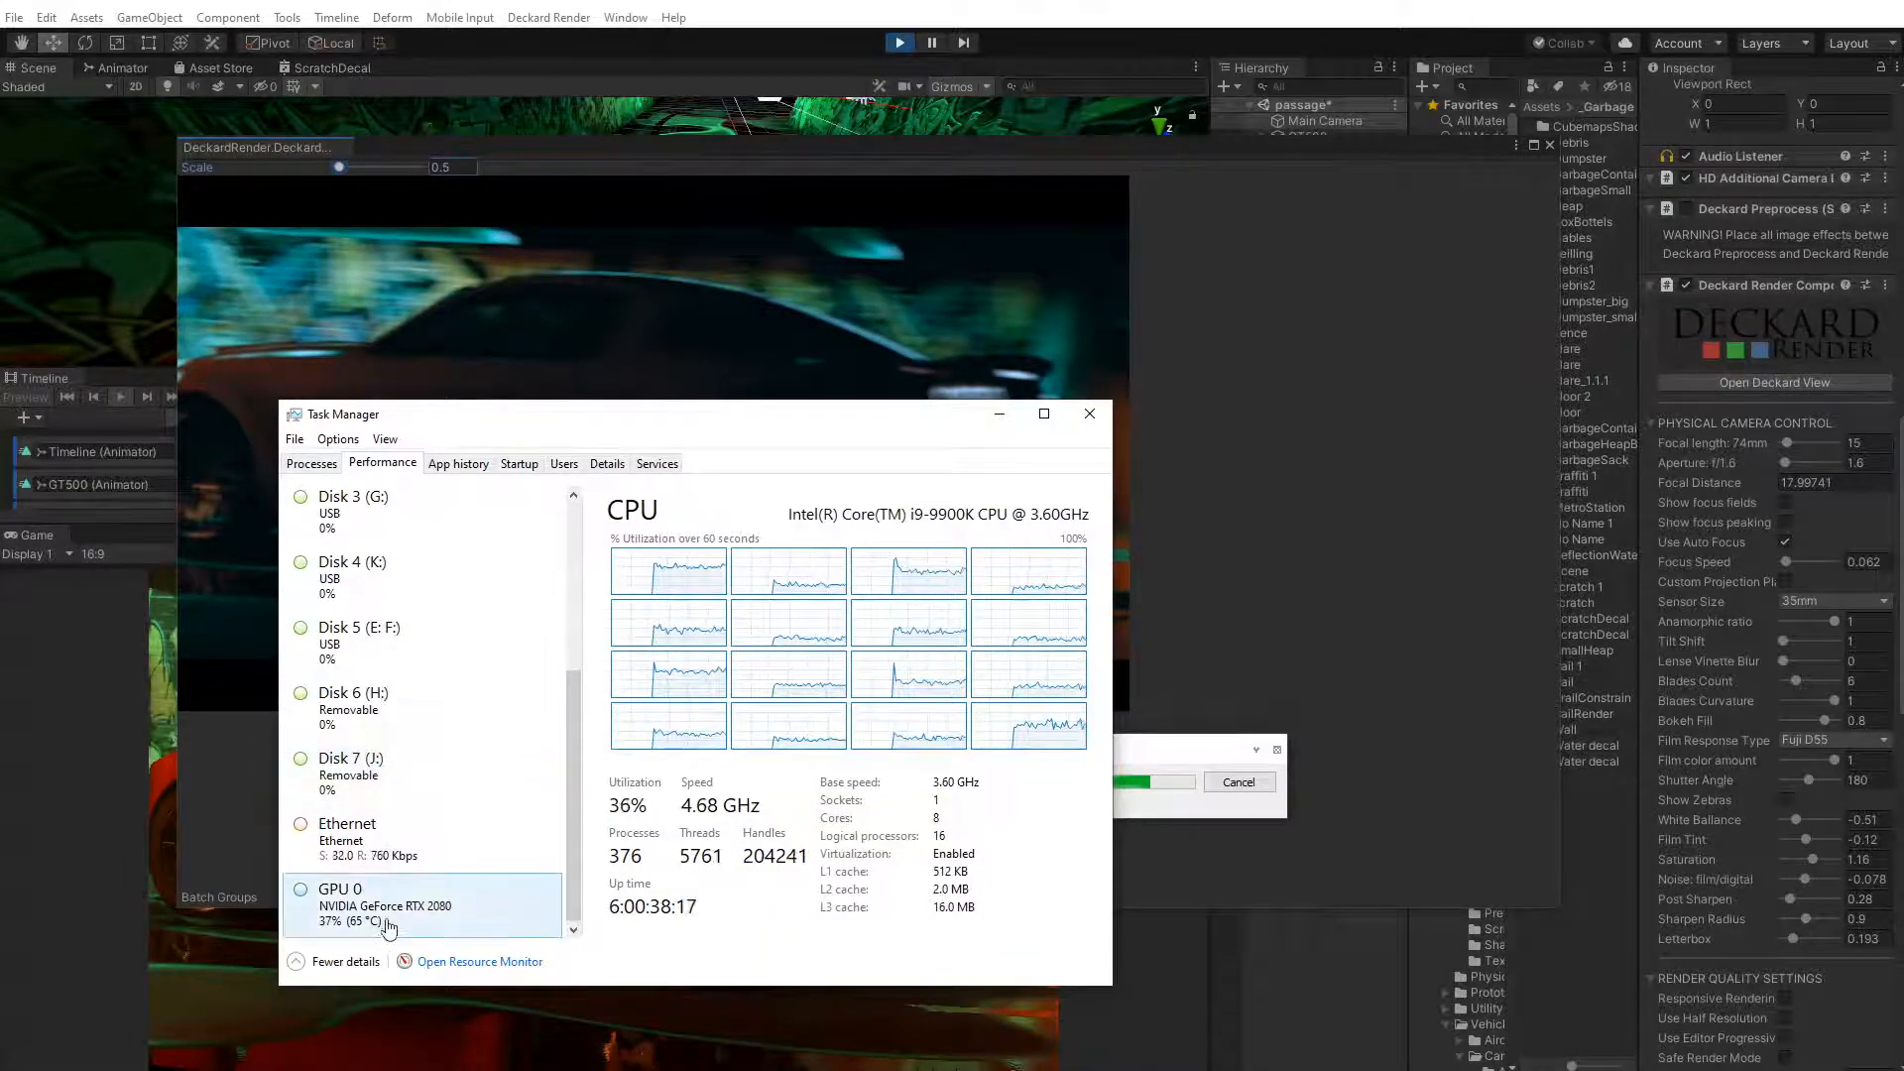
{"action": "left_click", "coordinate": [439, 907]}
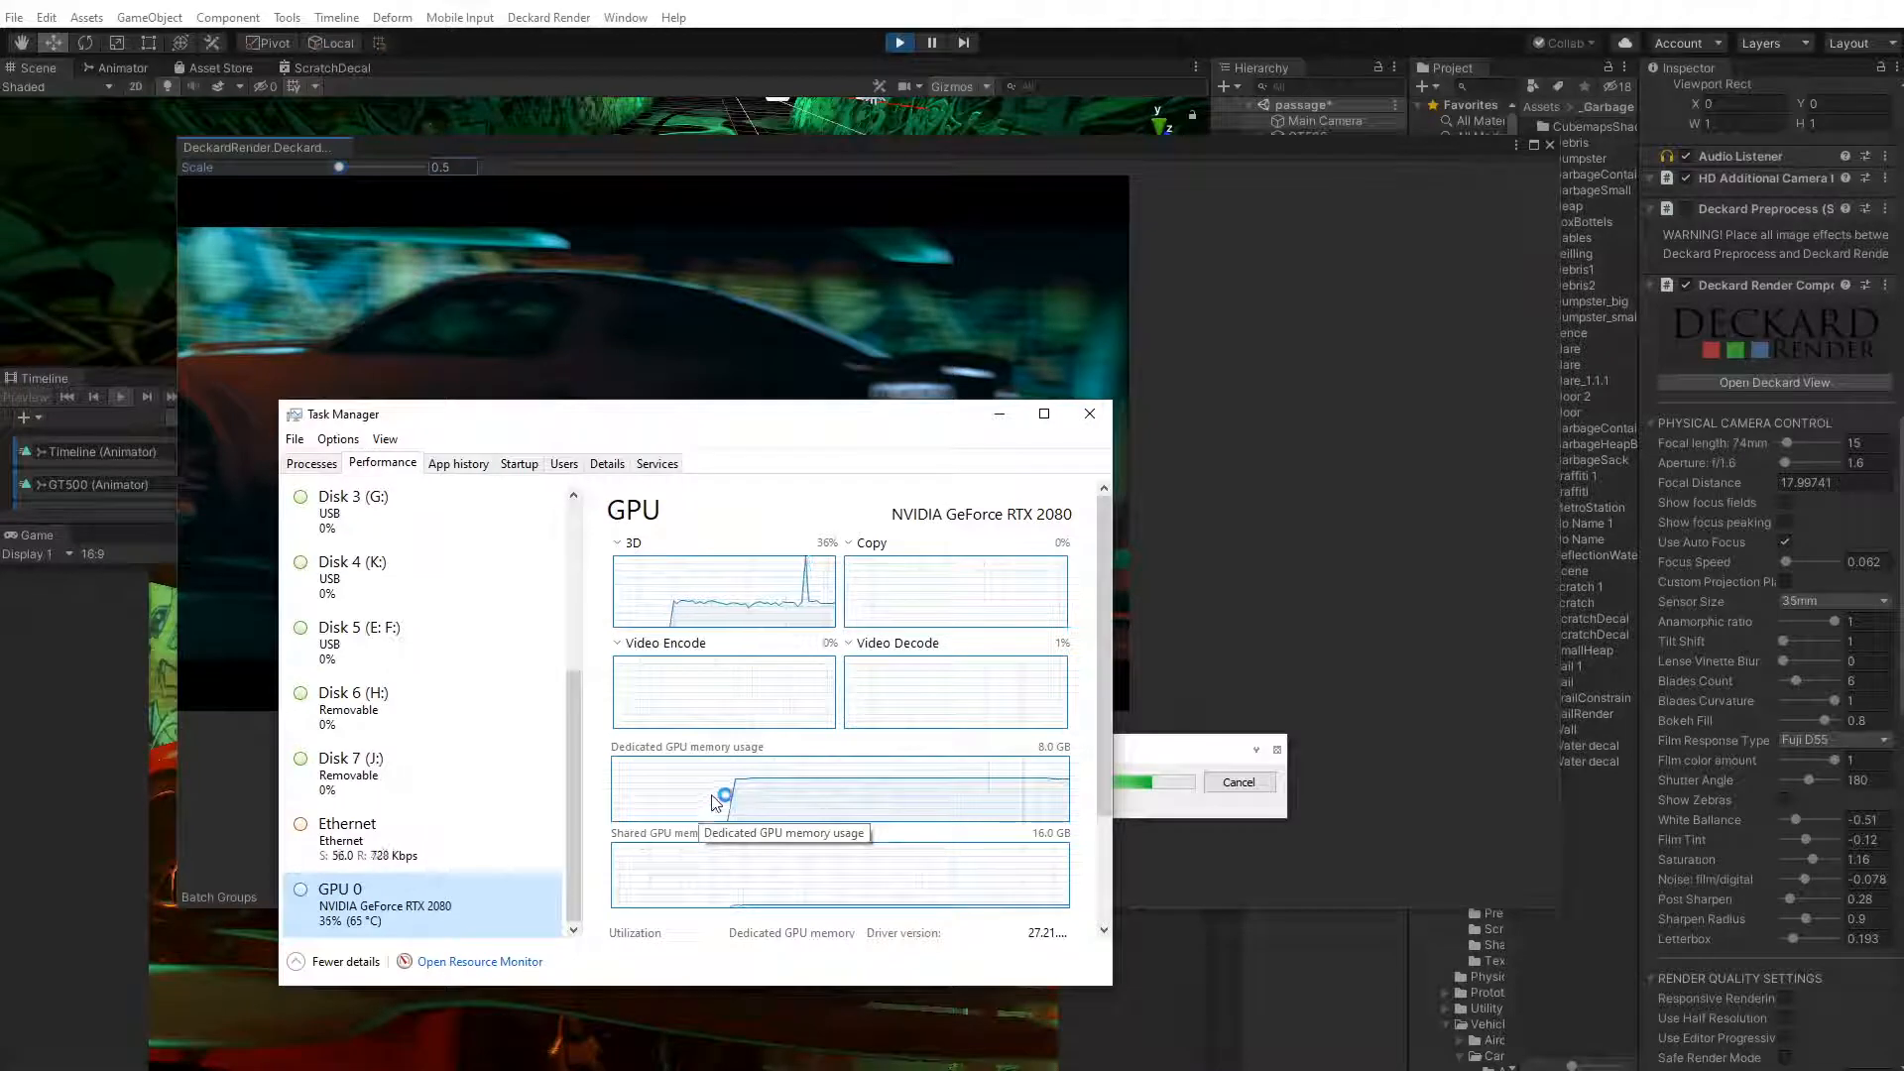
{"action": "left_click", "coordinate": [1093, 415]}
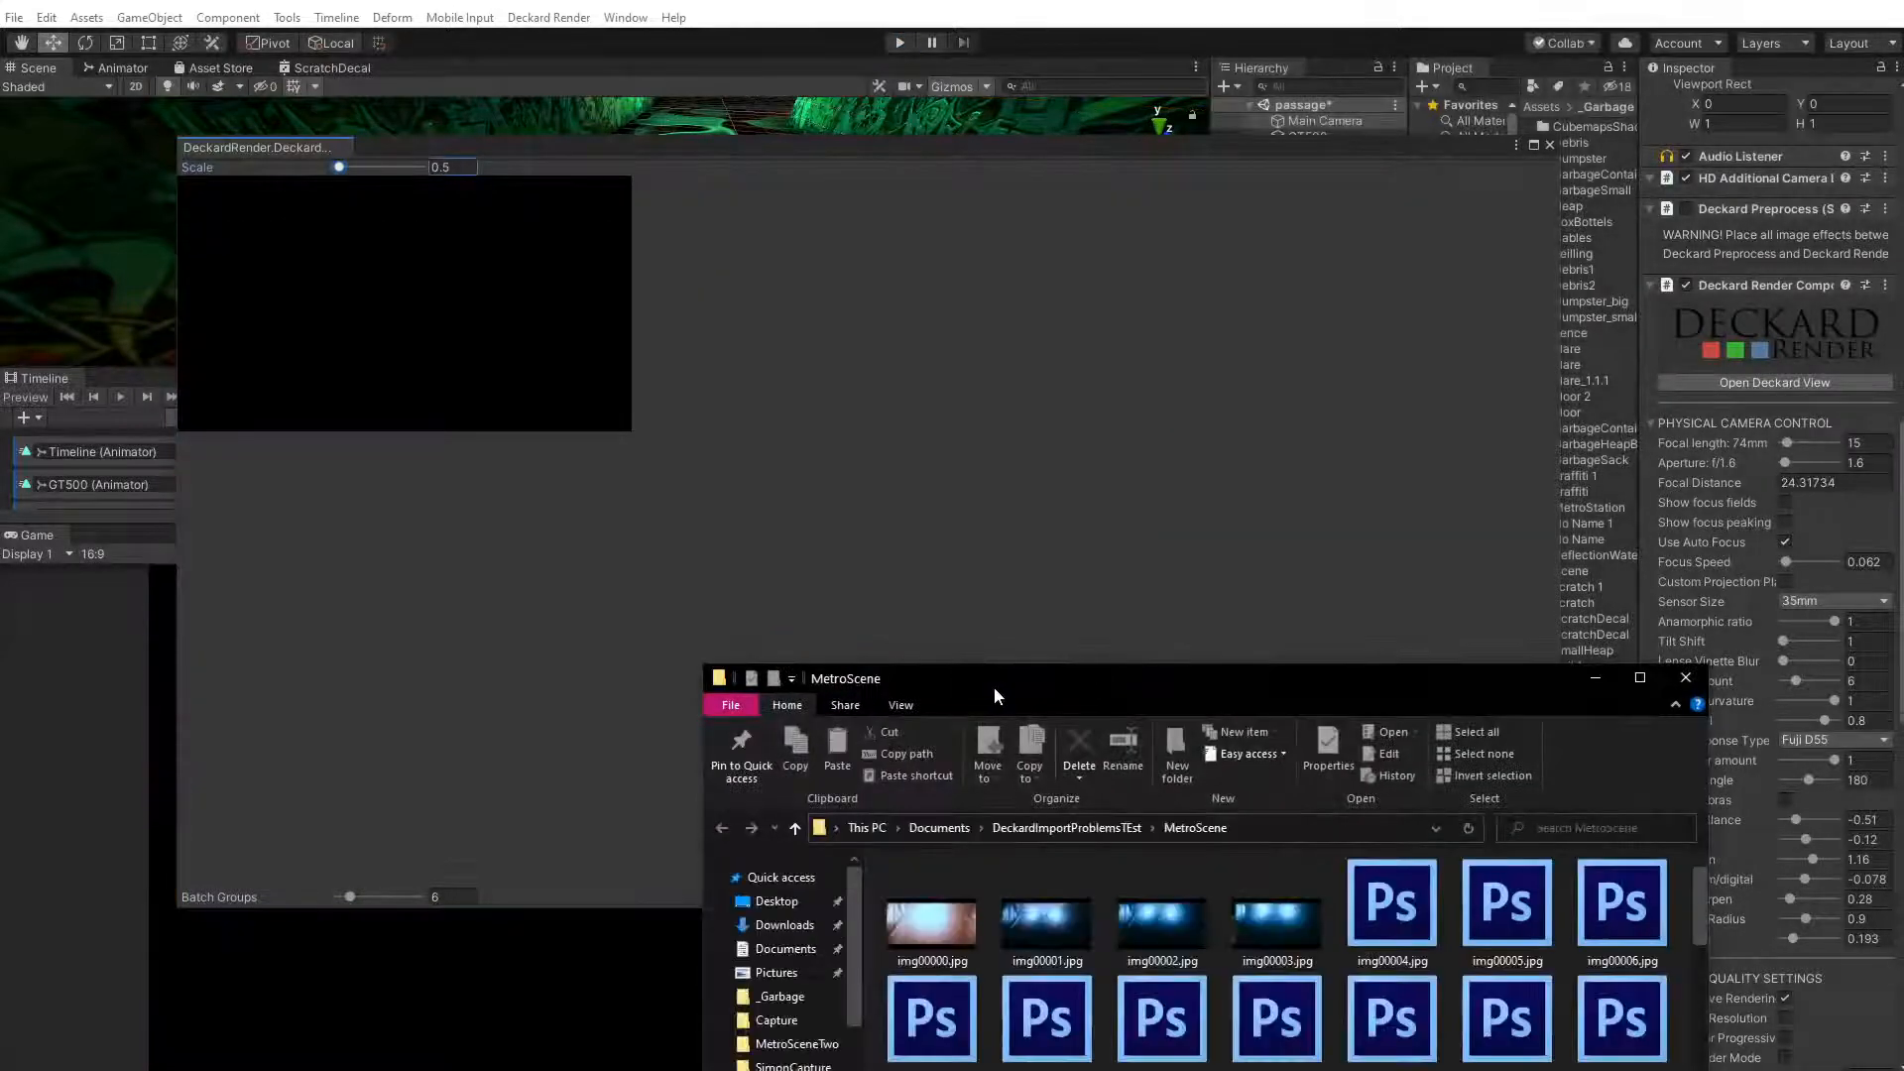
Open the rendered video MetroScene.mp4 at the end of the MetroScene output folder
{"action": "left_click_drag", "start_coordinate": [994, 687], "coordinate": [805, 283]}
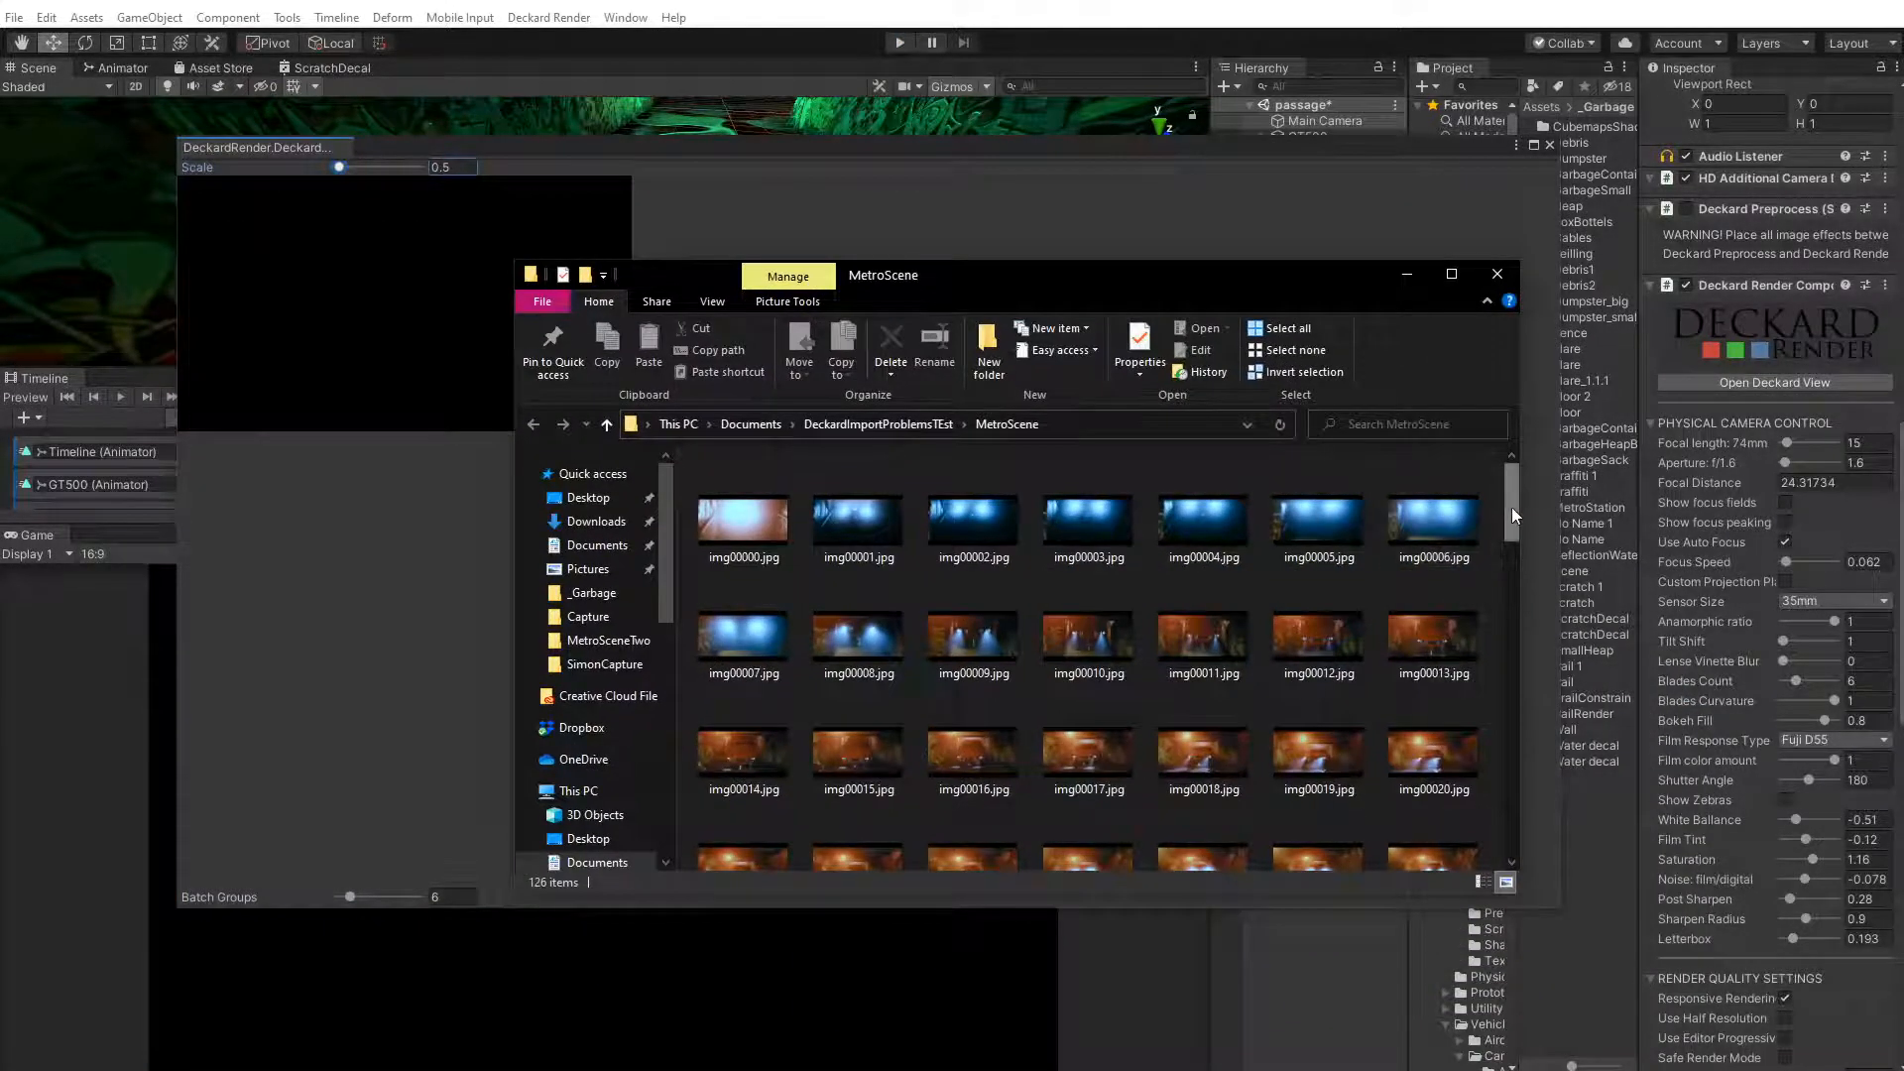
{"action": "left_click_drag", "start_coordinate": [1511, 508], "coordinate": [1504, 849]}
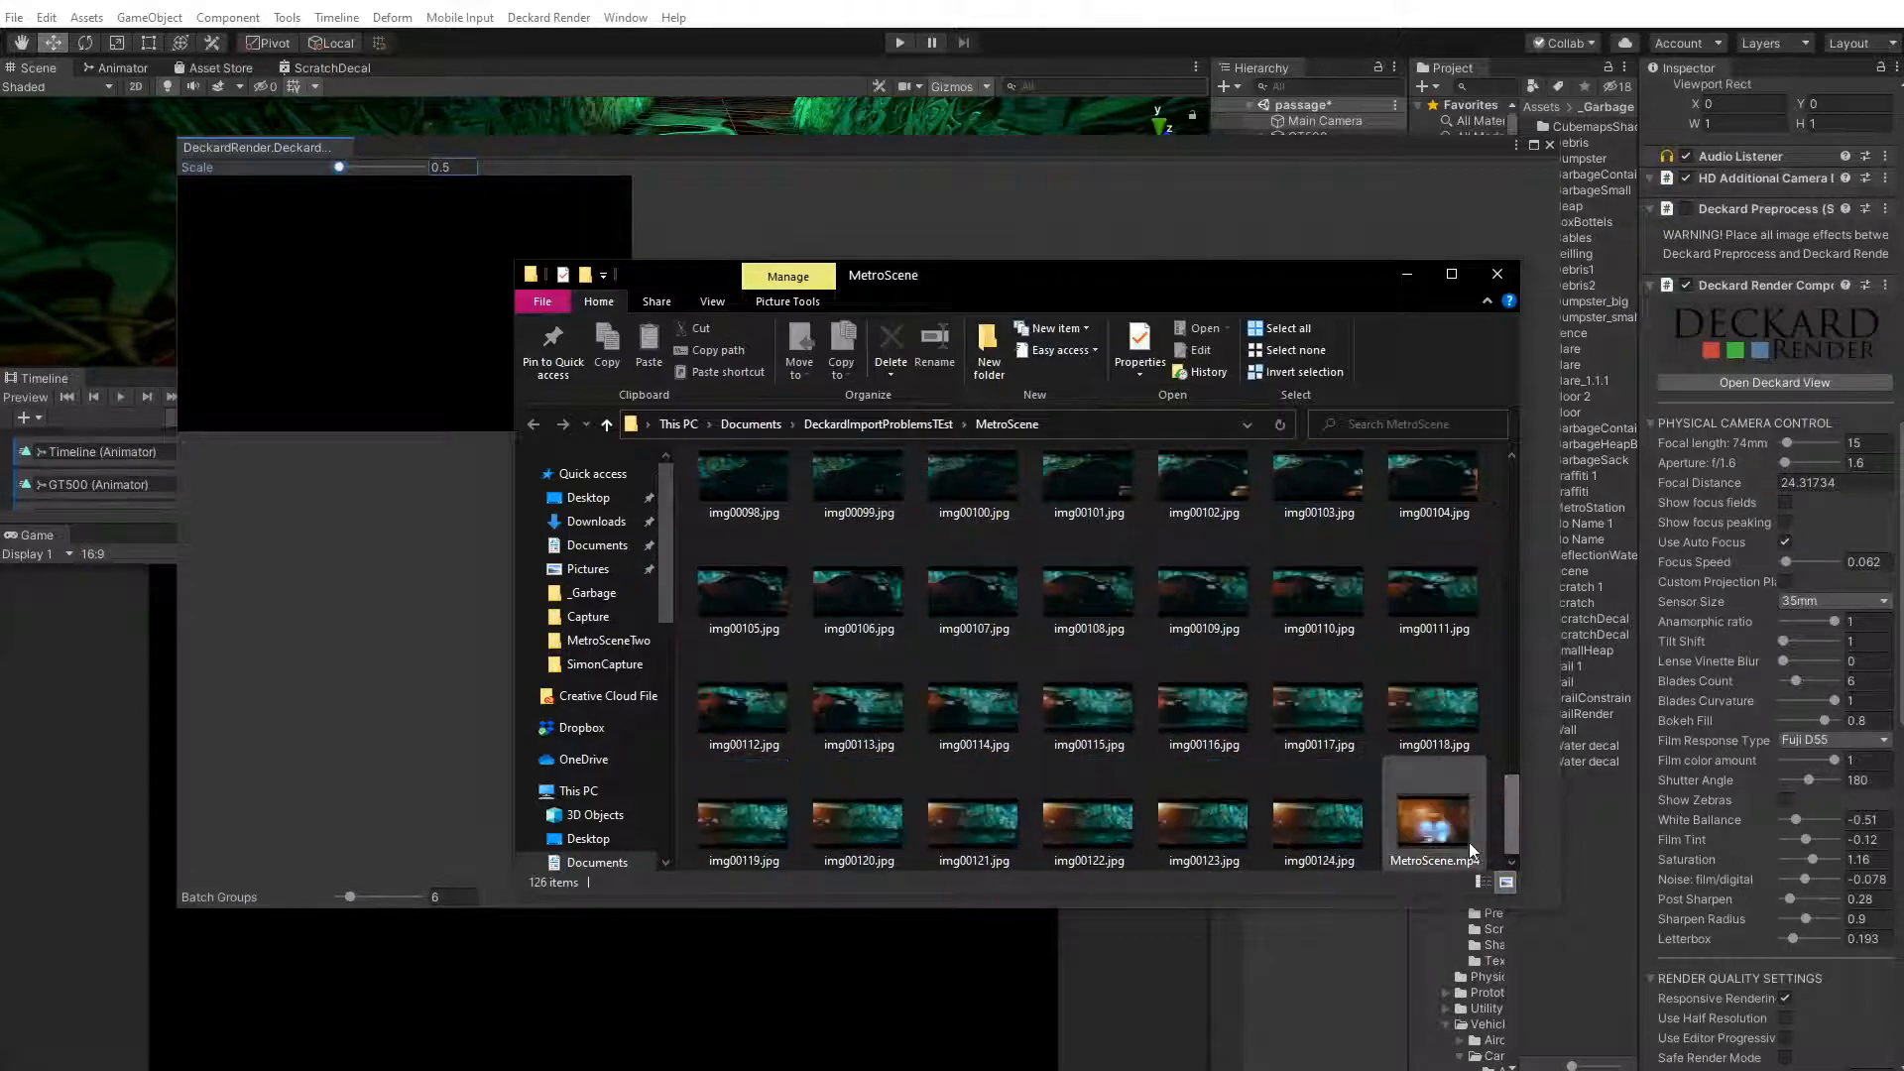
{"action": "double_click", "coordinate": [1443, 833]}
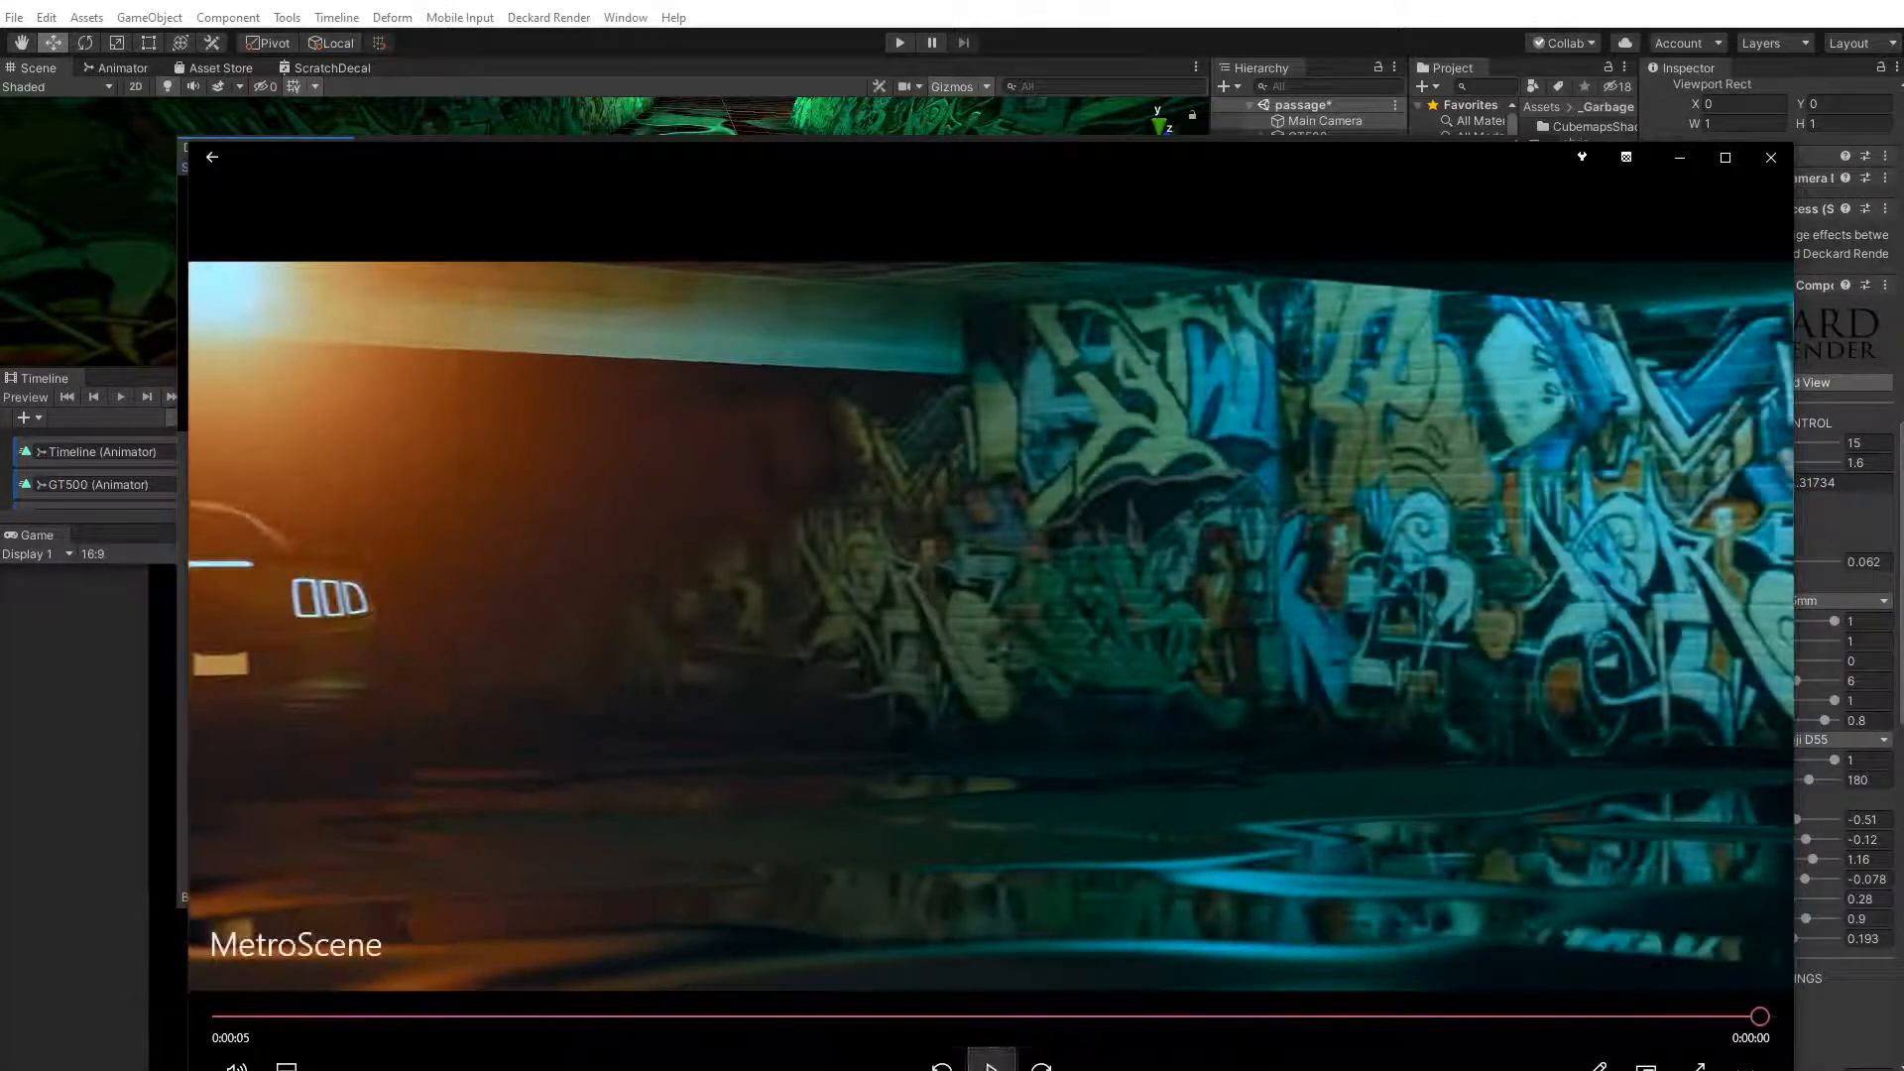
Replay the MetroScene video from the start several times to review the render, and close the video player
{"action": "left_click", "coordinate": [551, 1017]}
{"action": "left_click", "coordinate": [234, 1020]}
{"action": "key", "text": "space"}
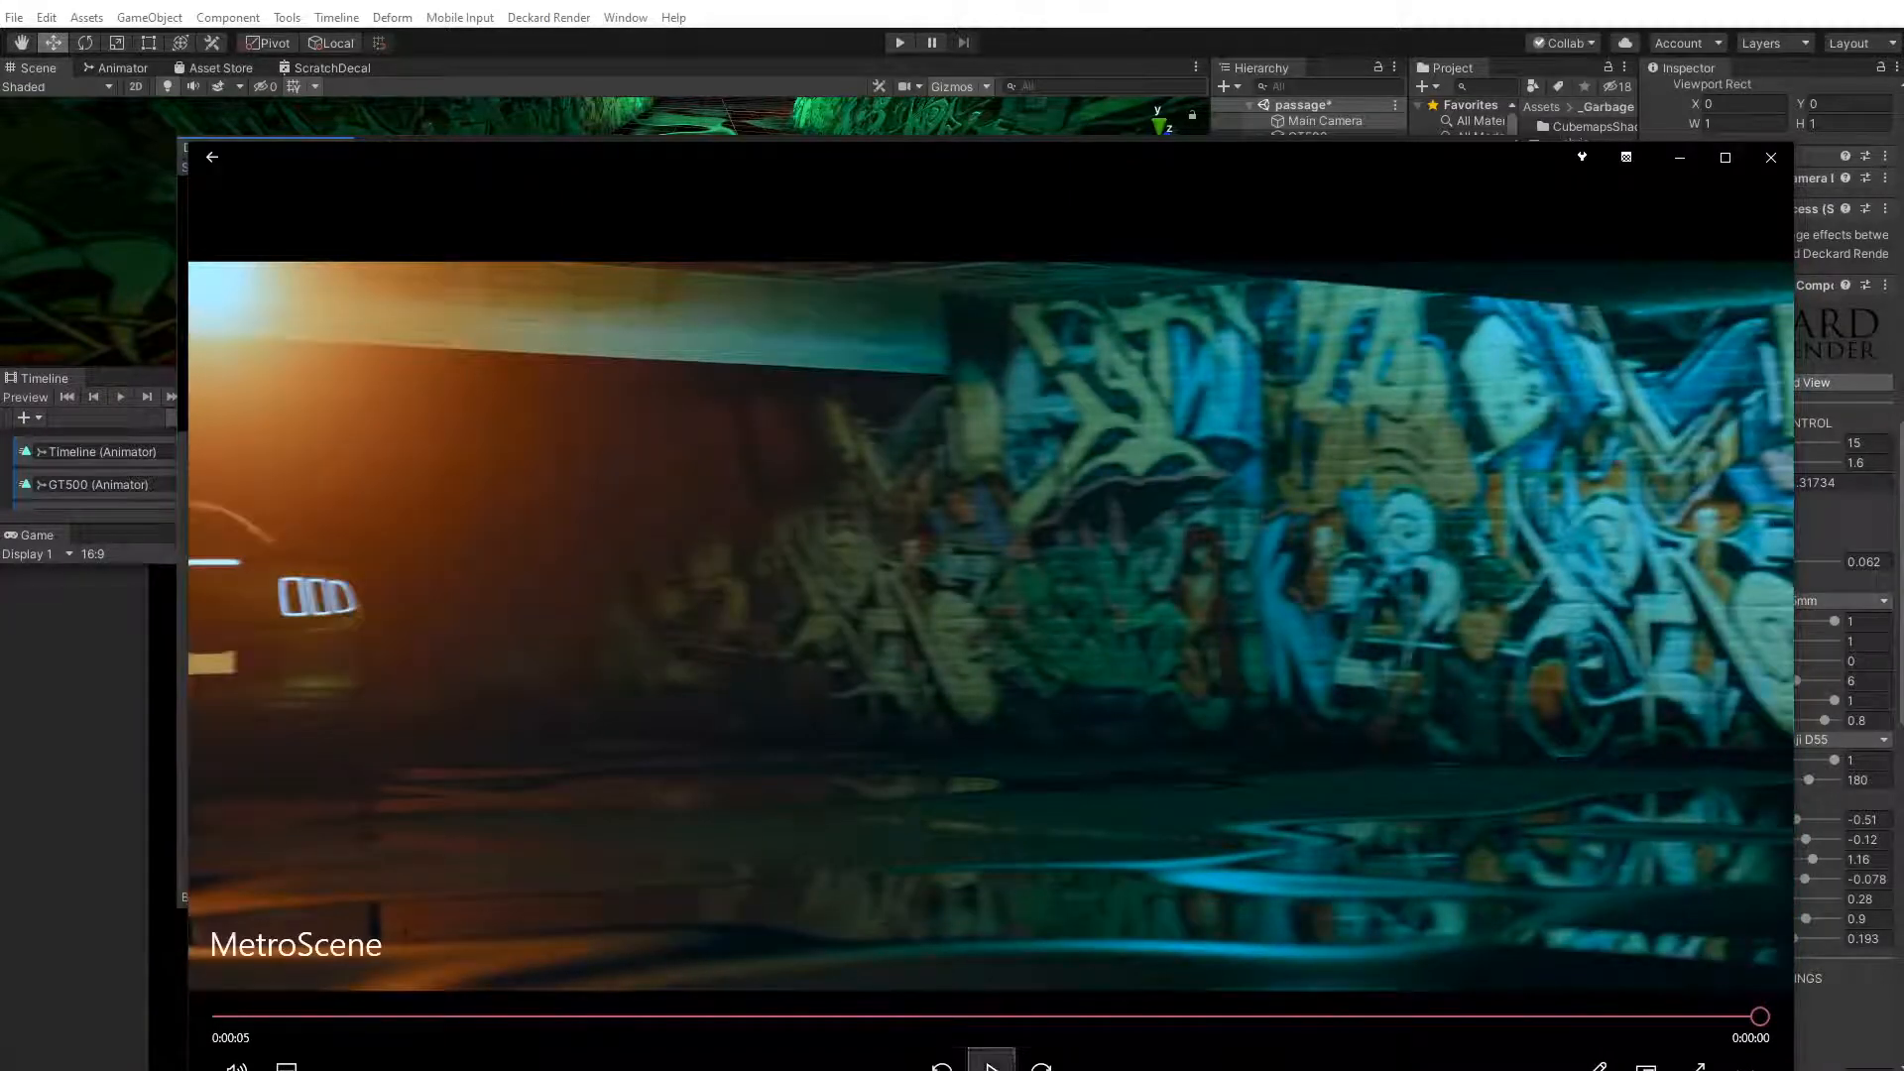
{"action": "left_click", "coordinate": [991, 1066]}
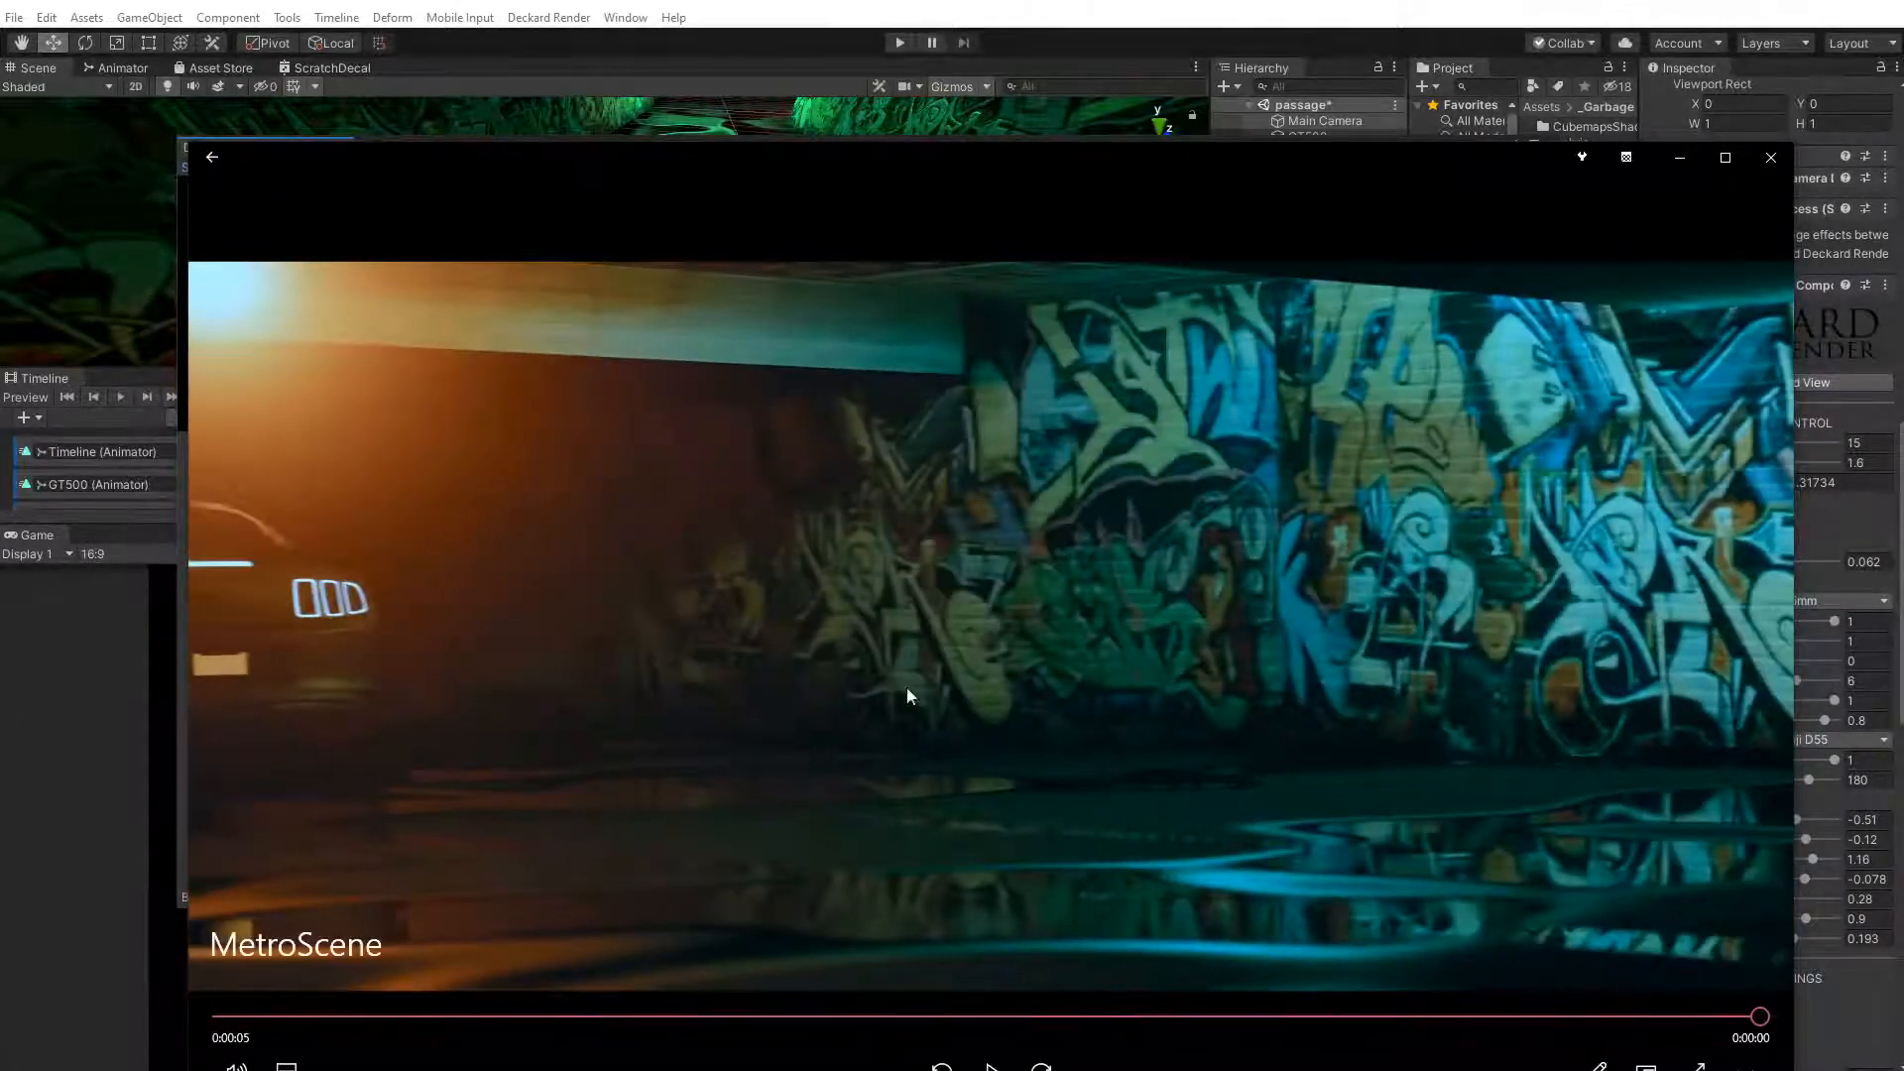
{"action": "left_click", "coordinate": [982, 1066]}
{"action": "left_click_drag", "start_coordinate": [835, 168], "coordinate": [843, 112]}
{"action": "left_click", "coordinate": [997, 1013]}
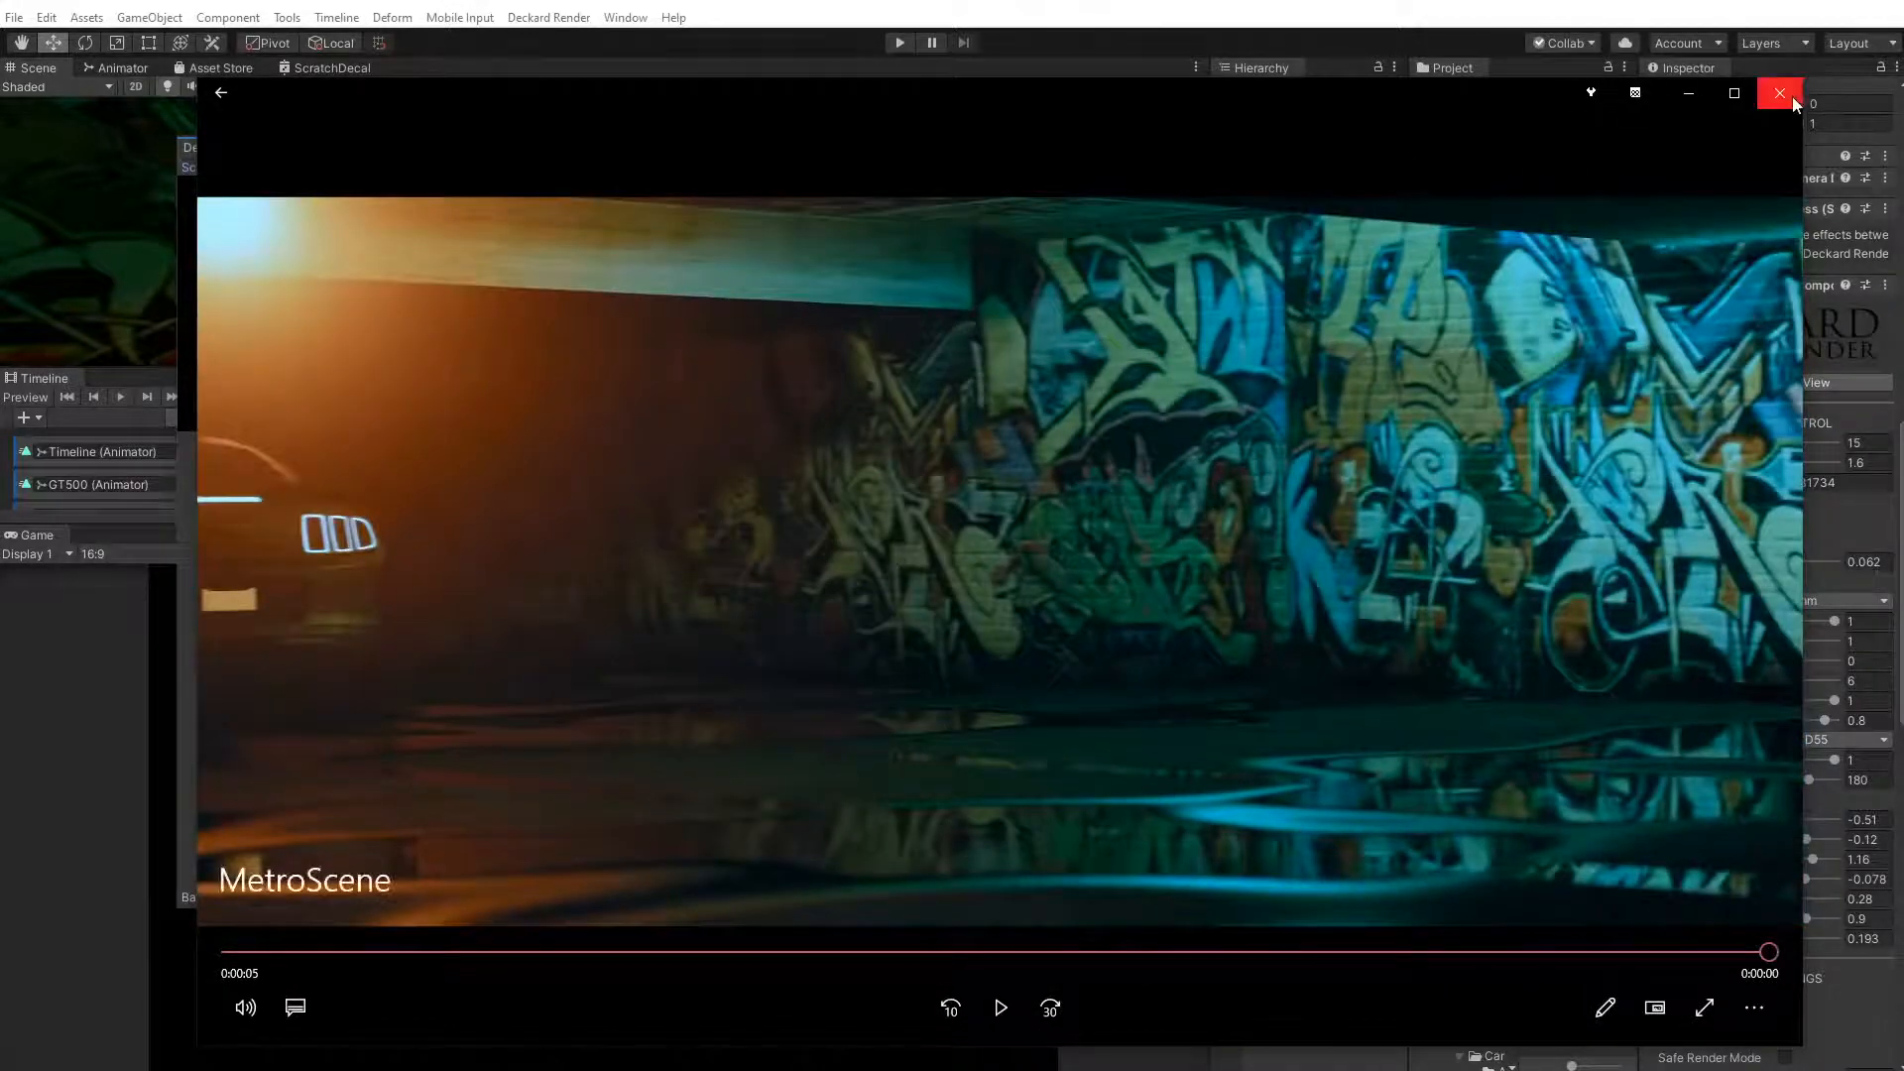
{"action": "left_click", "coordinate": [1793, 101]}
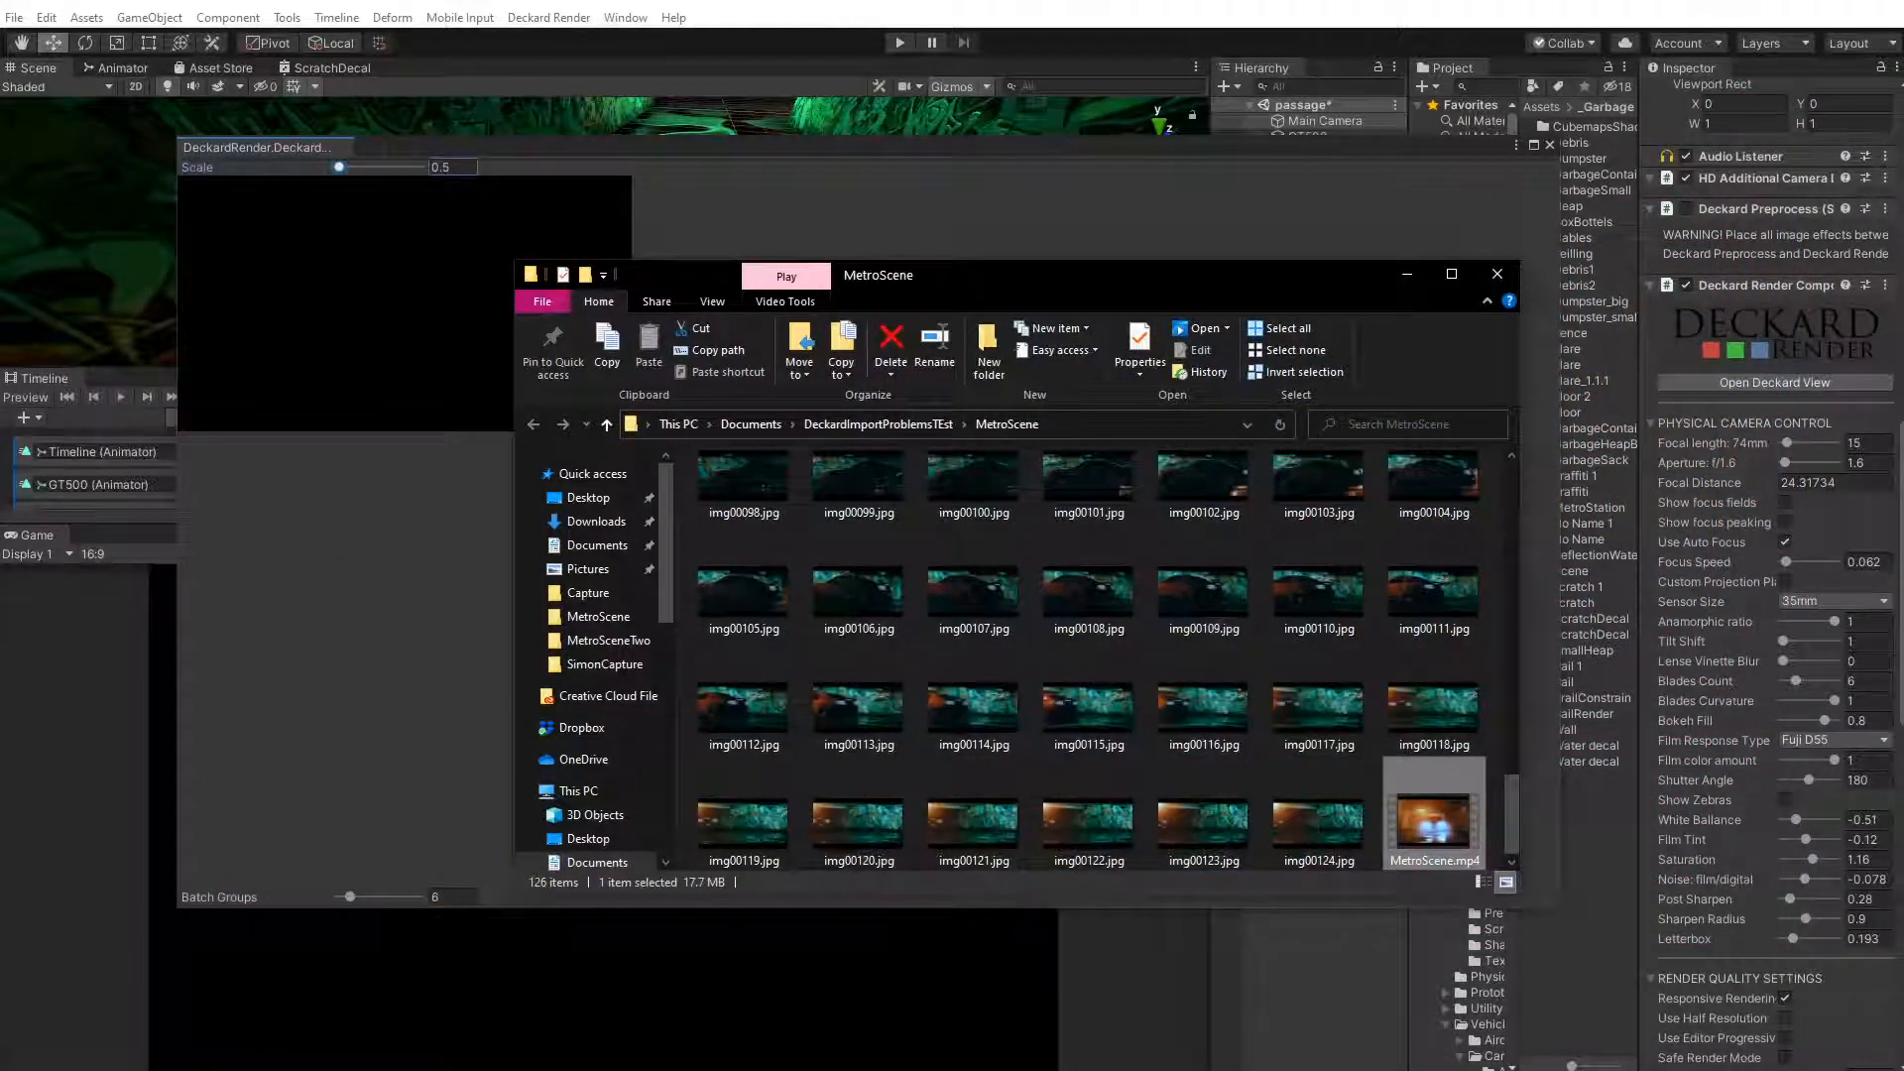